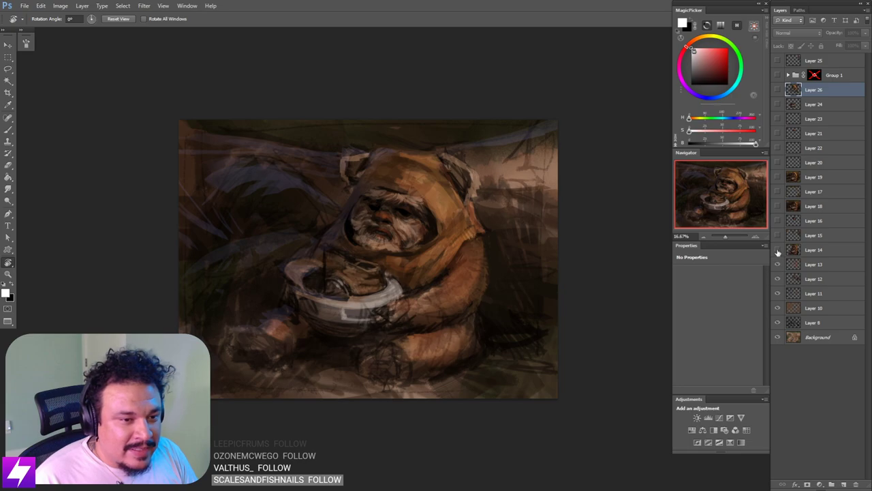
Step: Make Layers 14 through 20 visible one after another, working upward in the layer stack
left_click(777, 251)
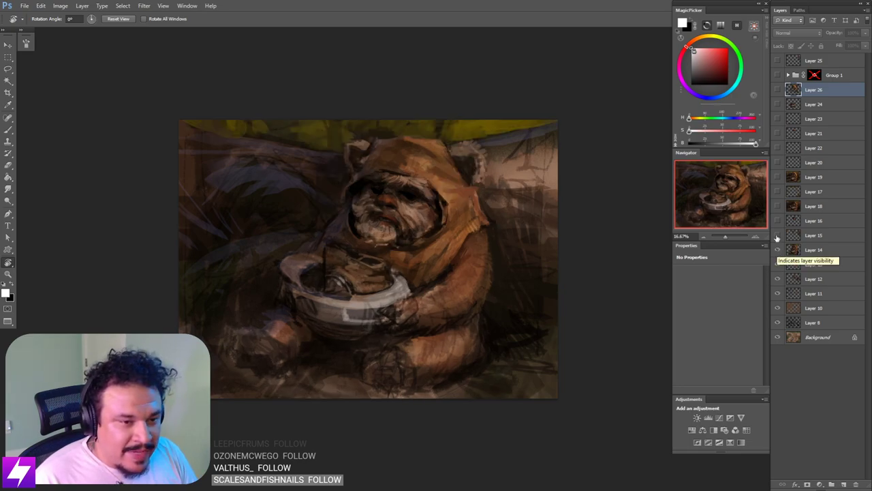
left_click(776, 236)
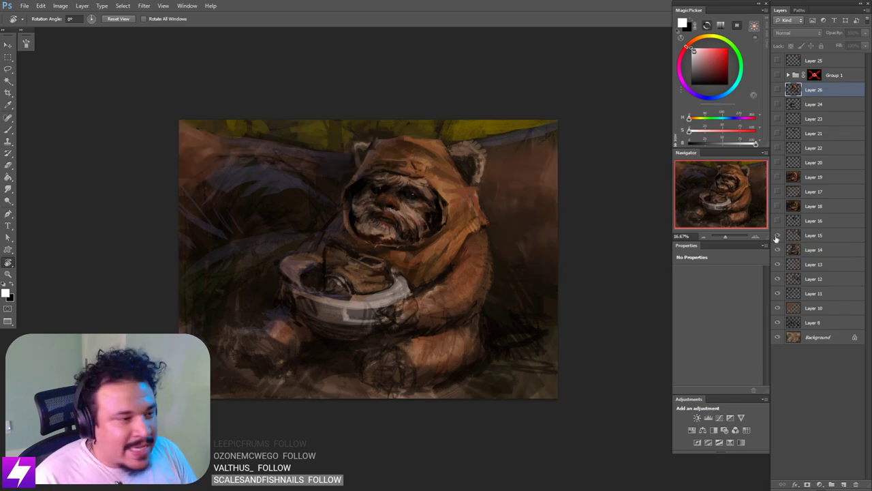
left_click(777, 222)
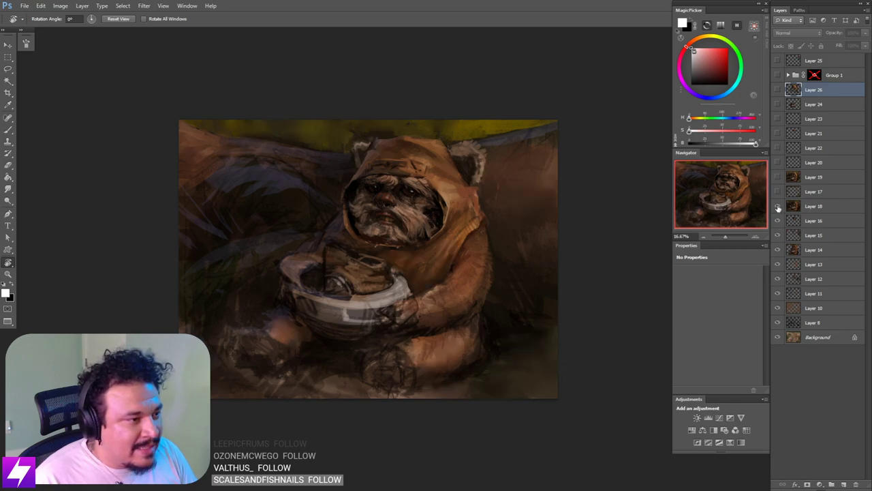
left_click(778, 192)
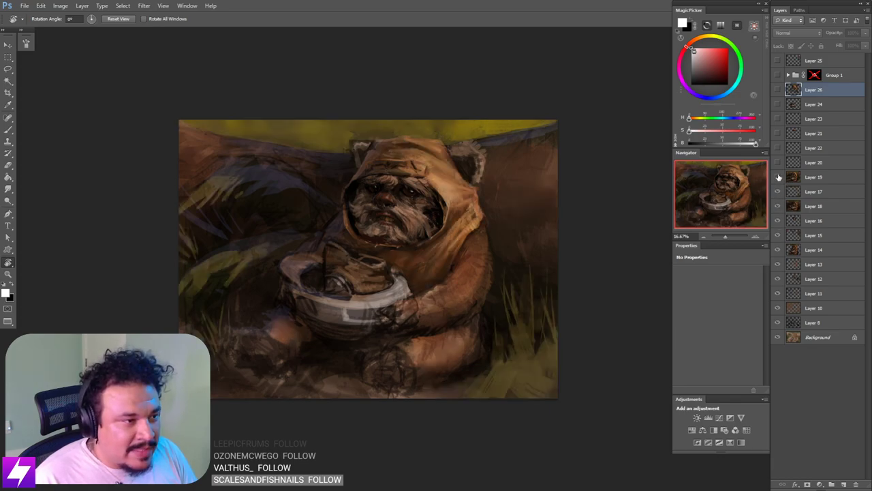
left_click(778, 177)
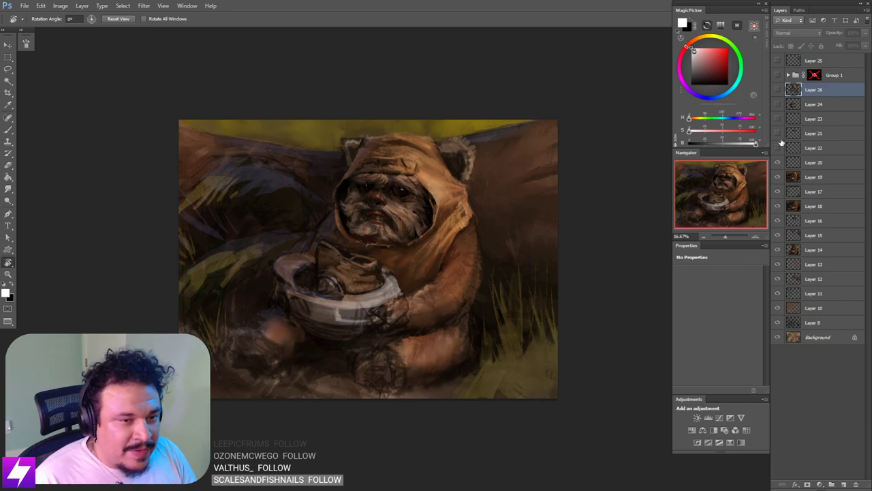
Step: Turn on Layers 22, 21, 23 and 24 while inspecting the face and helmet details
key("ctrl+plus")
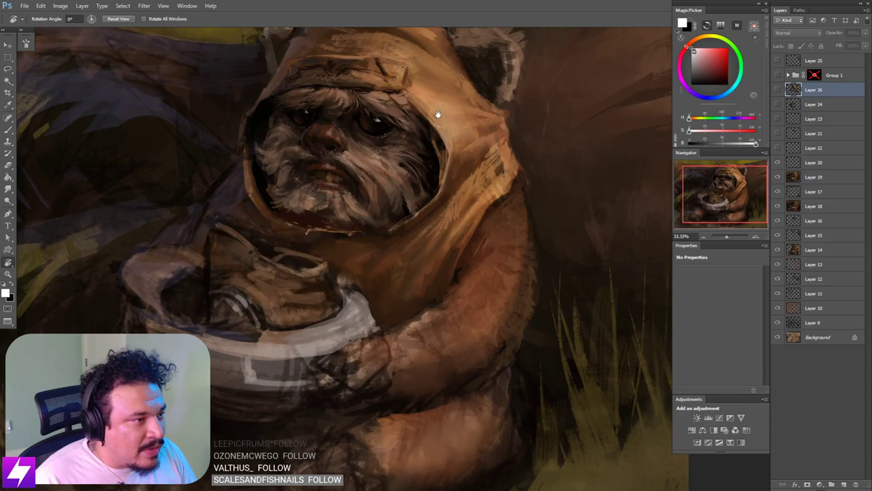
left_click_drag(438, 114, 450, 132)
left_click(777, 148)
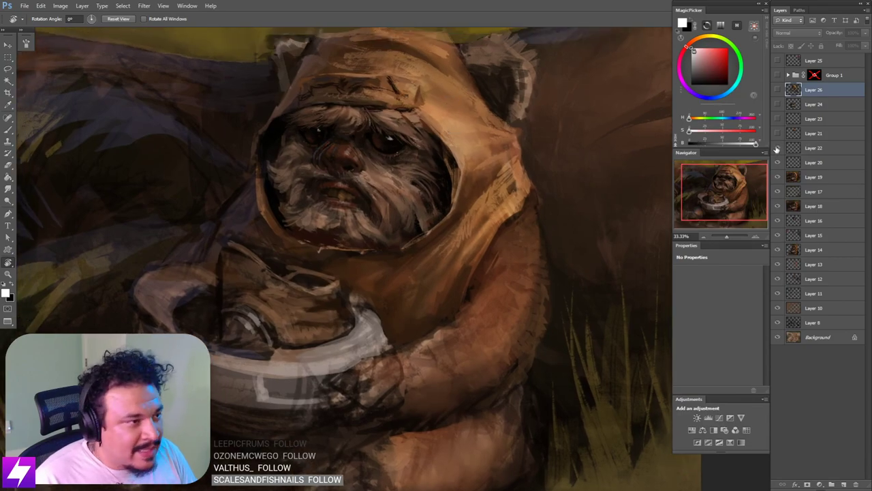
left_click(777, 133)
left_click(777, 119)
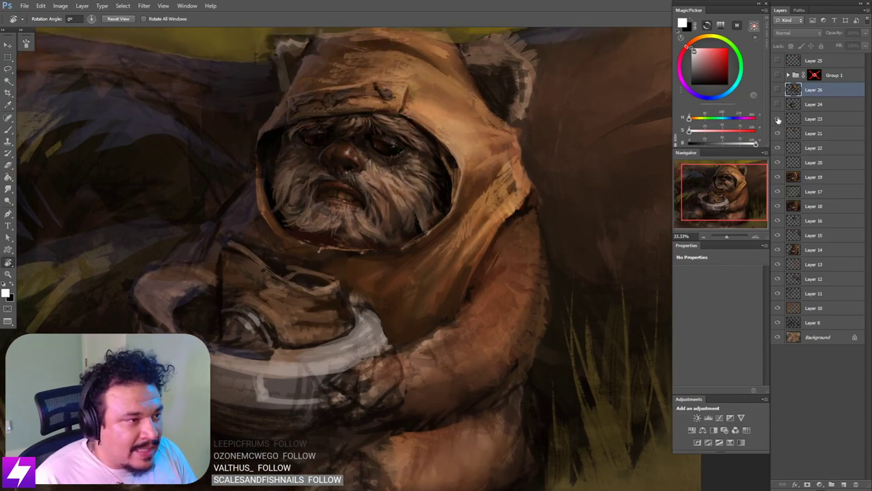
left_click(777, 104)
key("ctrl+minus")
left_click(778, 105)
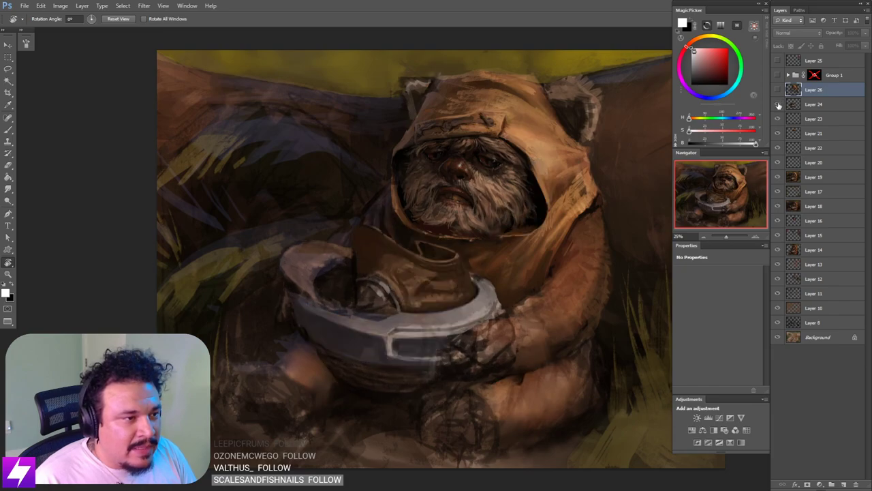
Step: Make Layer 26 visible and inspect the painted fur and helmet
left_click(777, 89)
key("ctrl+minus")
left_click(777, 89)
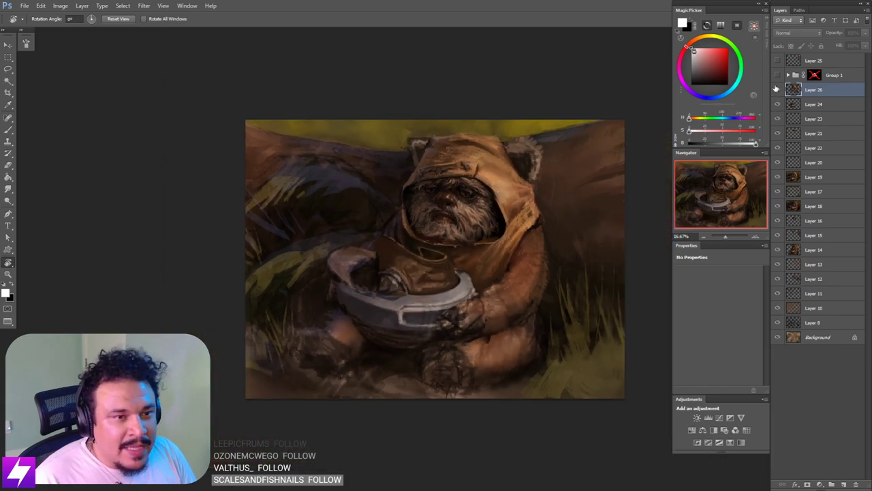
left_click(778, 90)
key("ctrl+plus")
left_click_drag(580, 181, 564, 148)
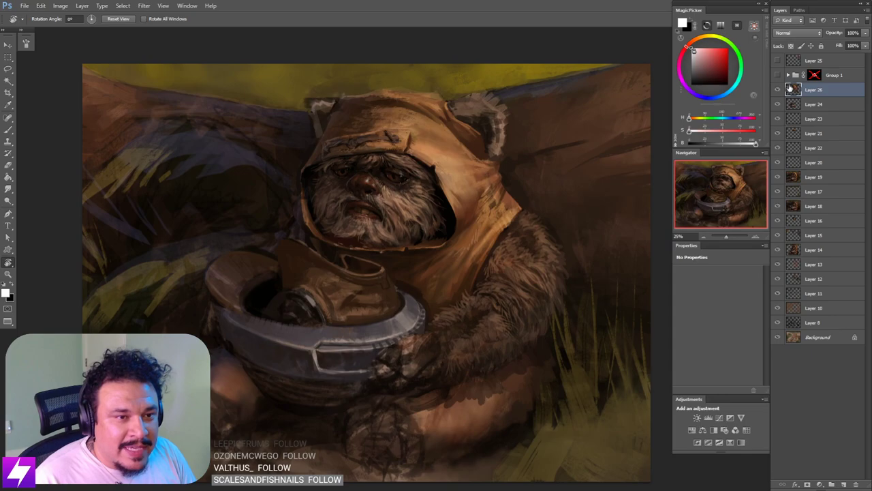
Step: Compare the painting with and without Layer 26 by switching its visibility off and on
left_click(777, 90)
left_click(777, 91)
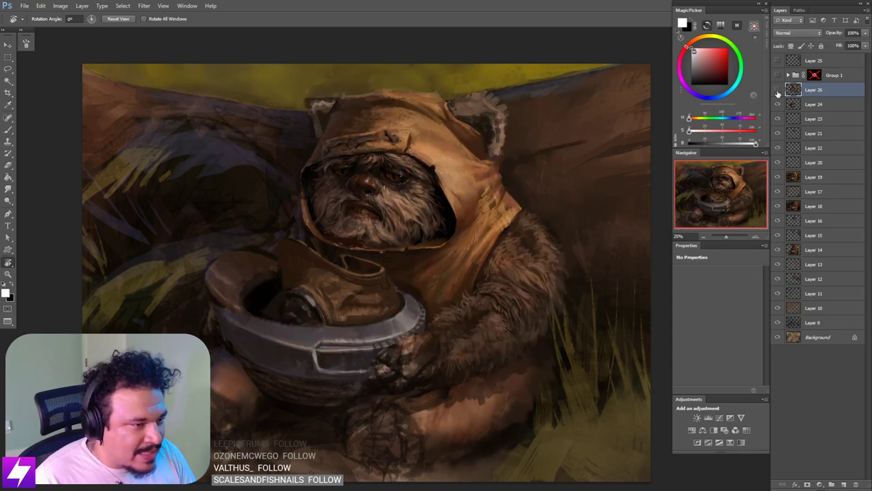
left_click(777, 90)
left_click(777, 90)
key("ctrl+minus")
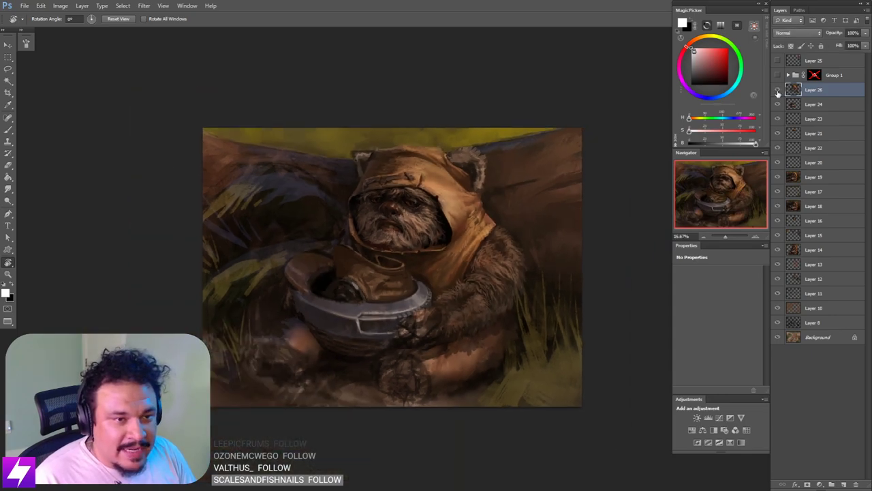
left_click(777, 92)
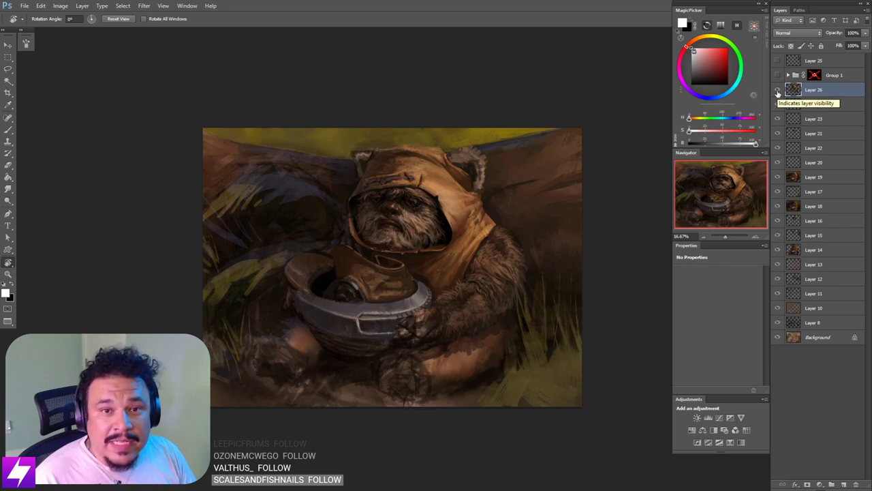
left_click(777, 92)
left_click(778, 92)
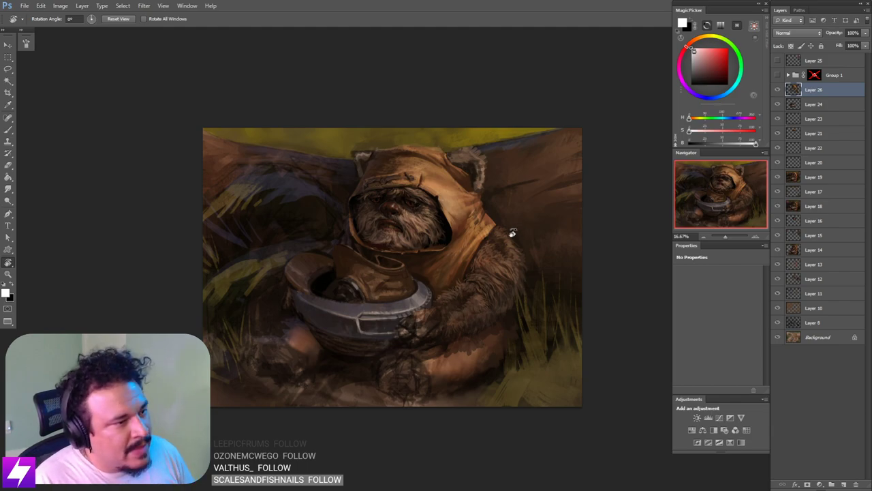
left_click(778, 92)
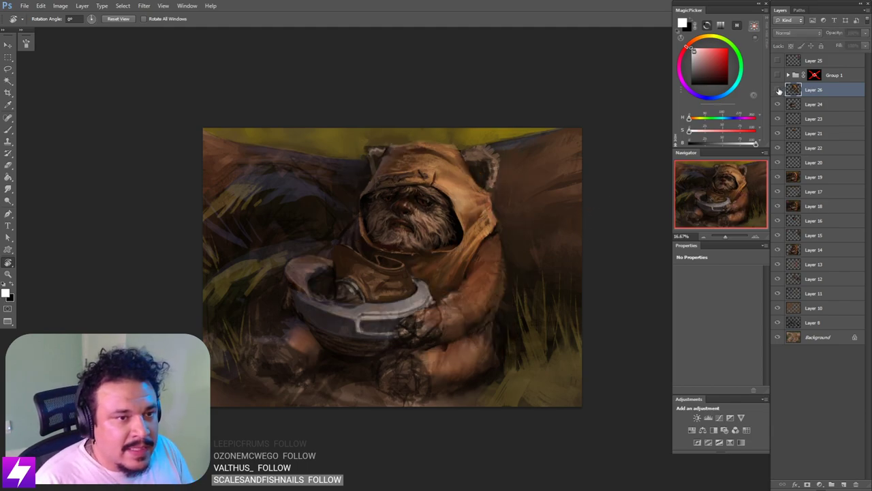
left_click(778, 91)
Step: Flip the canvas horizontally to check the composition in mirror view
key("ctrl+plus")
left_click_drag(512, 259, 475, 317)
scroll(541, 253, "down", 1)
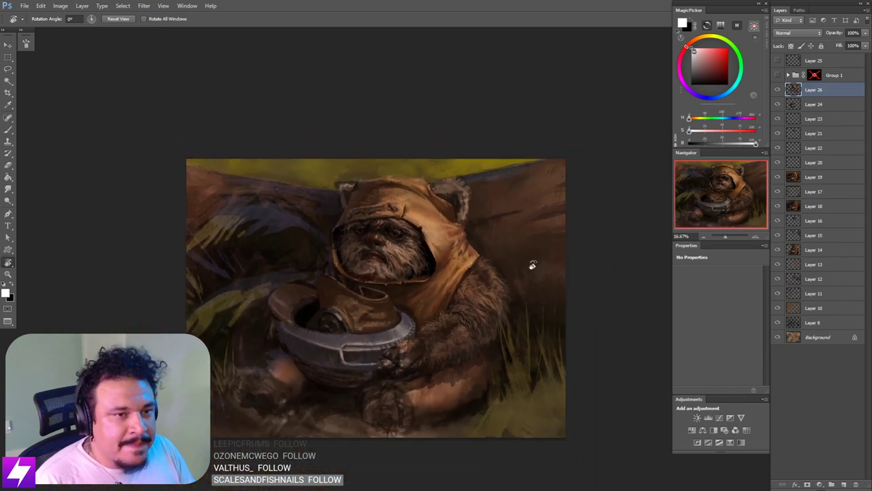
key("ctrl+shift+h")
left_click_drag(412, 344, 462, 312)
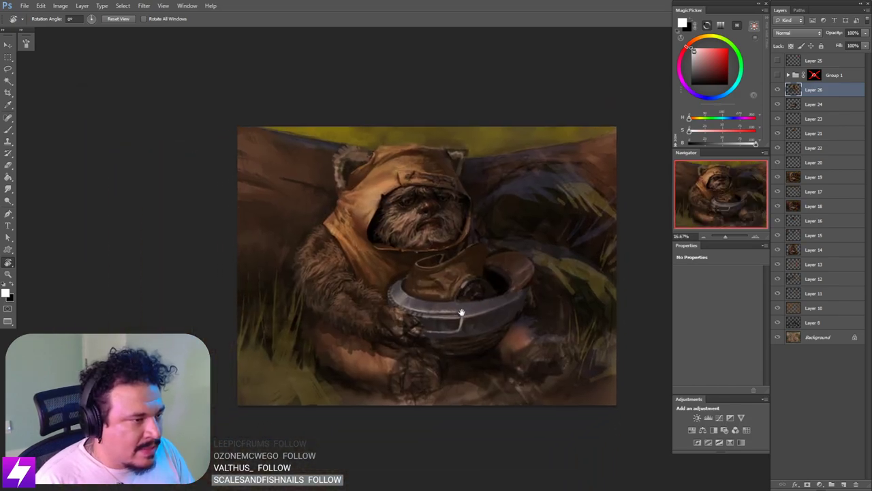
key("ctrl+plus")
mouse_move(463, 223)
left_mouse_down()
mouse_move(479, 247)
mouse_move(417, 291)
left_mouse_up()
key("ctrl+z")
key("ctrl+z")
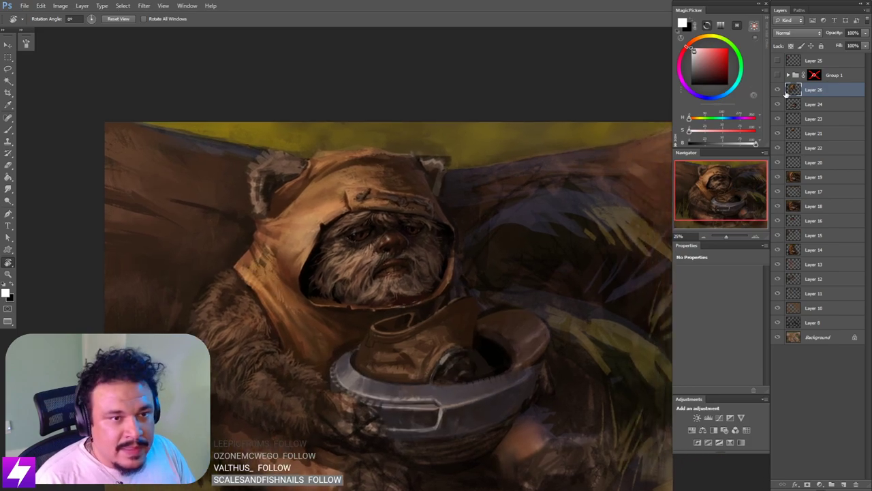
key("ctrl+minus")
Step: Lasso a loose selection around the hooded head and ears, including the hood's edge at the shoulder
key("l")
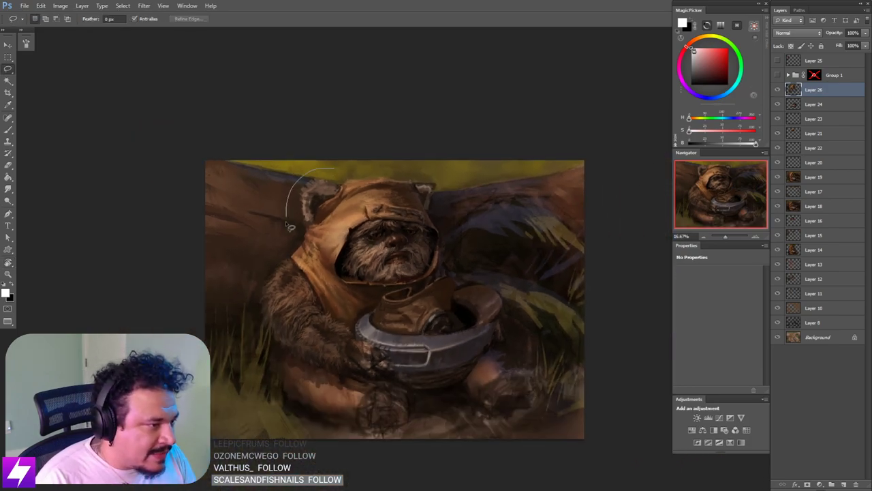
mouse_move(343, 311)
left_mouse_down()
mouse_move(395, 287)
mouse_move(428, 284)
mouse_move(464, 214)
mouse_move(436, 168)
left_mouse_up()
key("ctrl+plus")
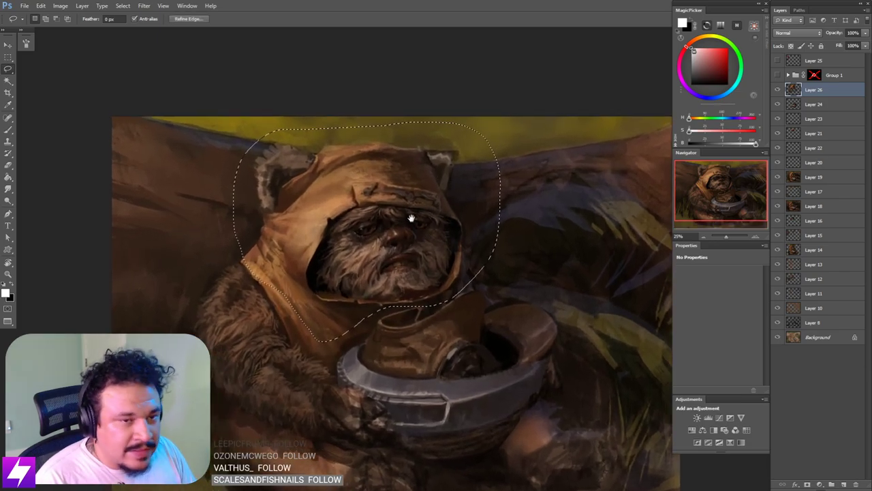
left_click_drag(384, 308, 406, 298)
left_click_drag(276, 238, 278, 271)
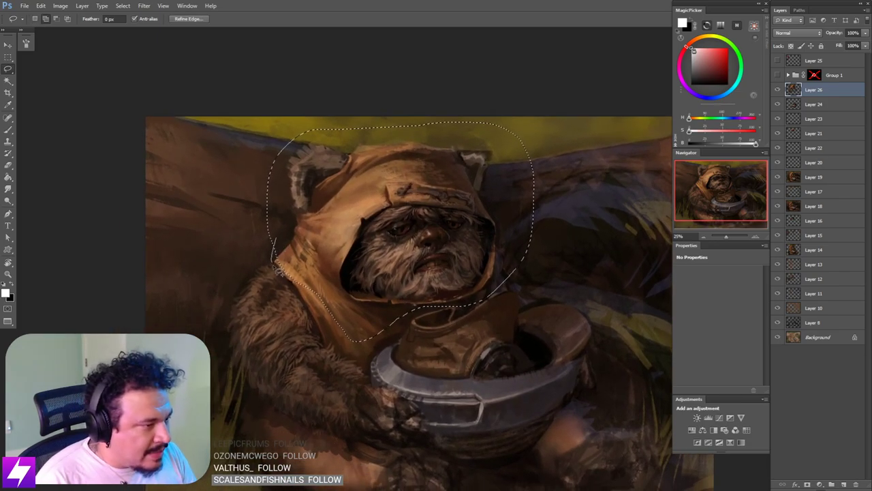
Step: Try to shift the selected head upward on Layer 26, then undo the change and restore the selection
key("ctrl+minus")
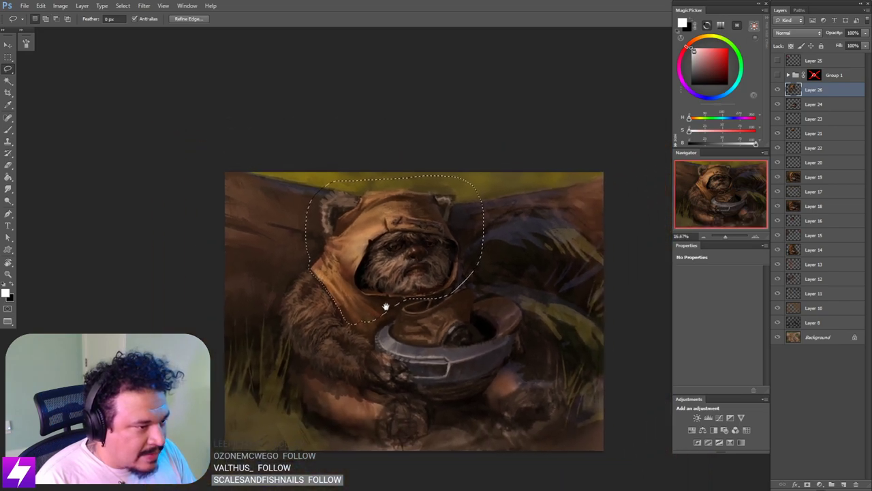
left_click_drag(391, 275, 391, 270)
key("Return")
key("ctrl+minus")
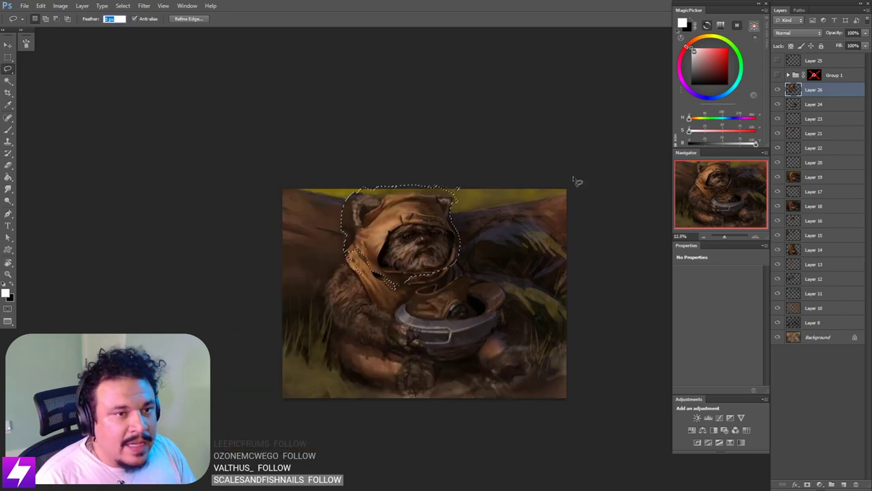
key("ctrl+plus")
key("ctrl+d")
key("ctrl+plus")
key("Return")
key("Return")
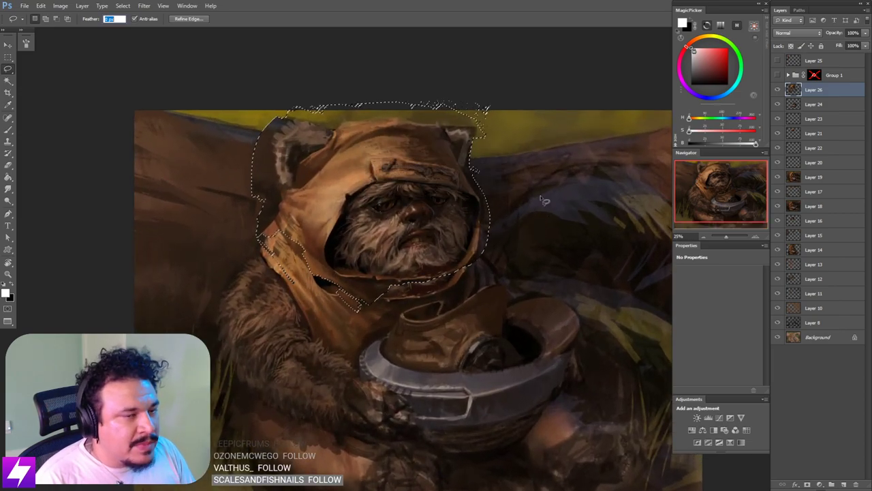
key("ctrl+minus")
key("ctrl+d")
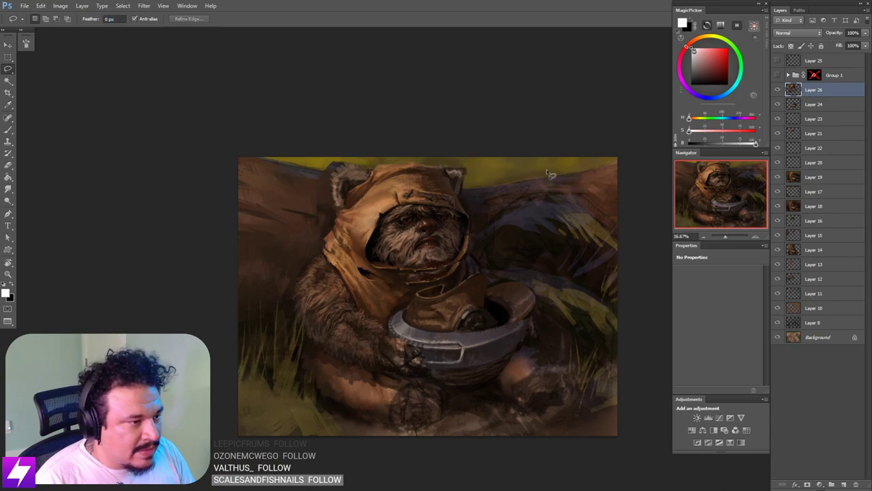
key("ctrl+plus")
key("ctrl+z")
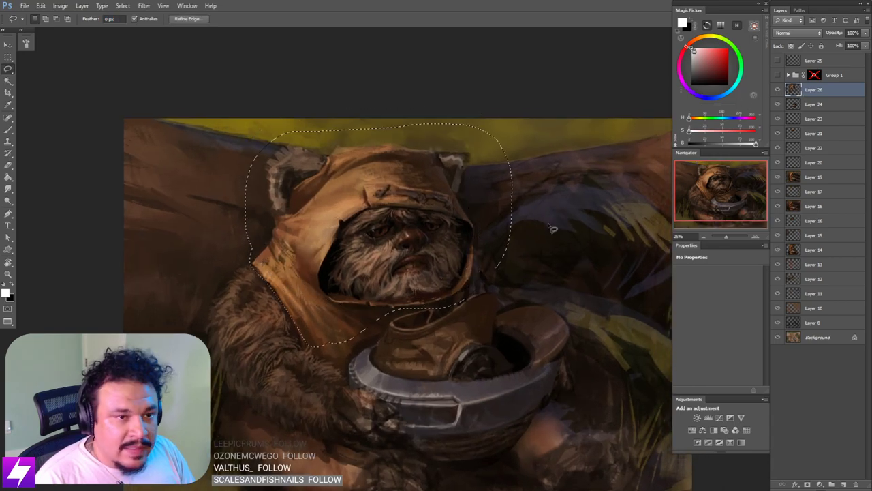
Step: Copy the selected head from Layer 26 onto a new layer
key("ctrl+minus")
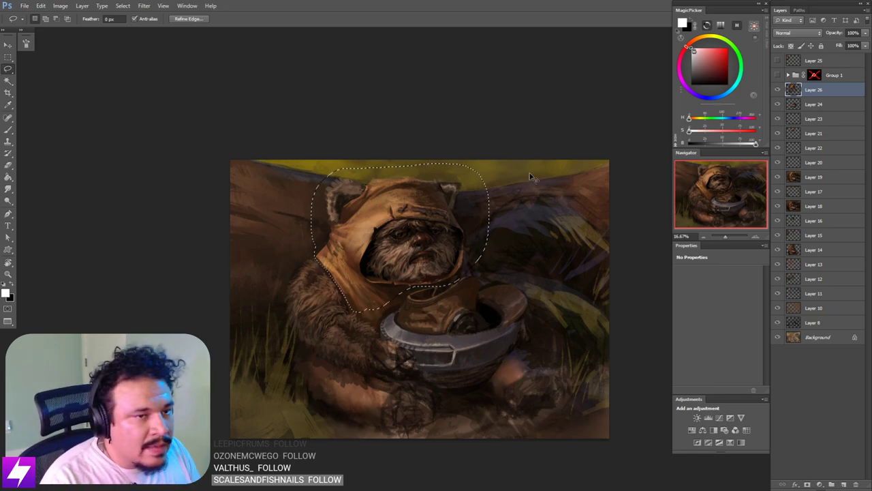
key("ctrl+j")
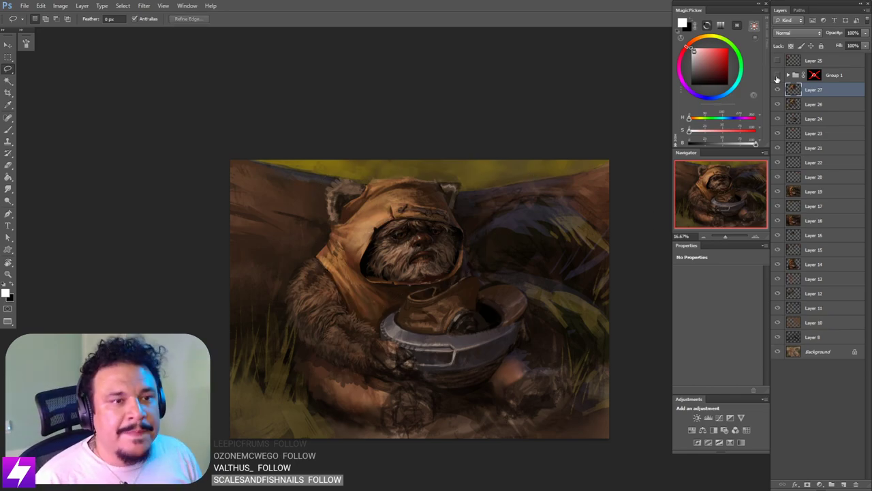
Step: Briefly show Group 1 to compare the painting with the reference photos, then hide the group again
left_click(778, 75)
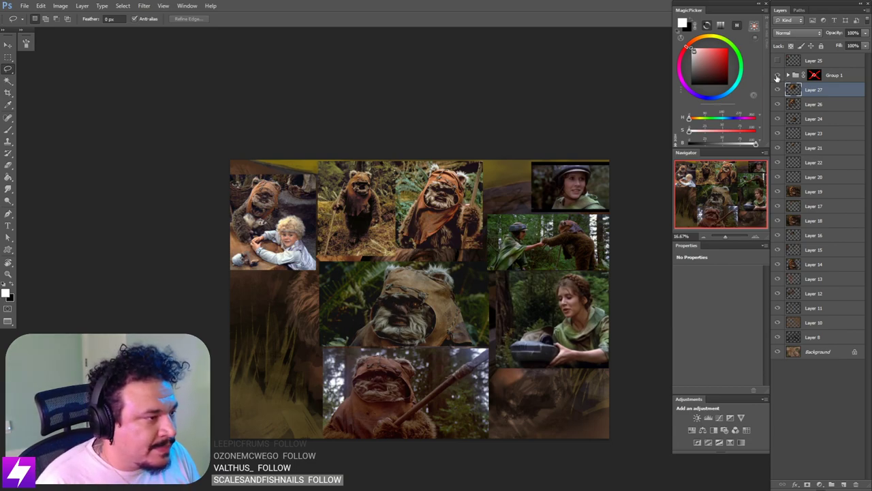
left_click(777, 75)
left_click(777, 76)
left_click(778, 76)
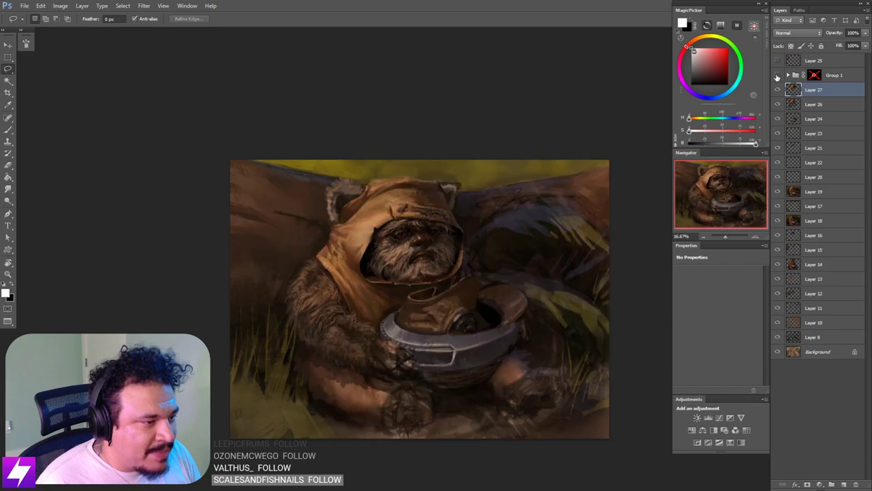
Step: Flip the canvas back horizontally and move the copied head slightly upward on its layer
key("ctrl+plus")
key("ctrl+minus")
key("ctrl+minus")
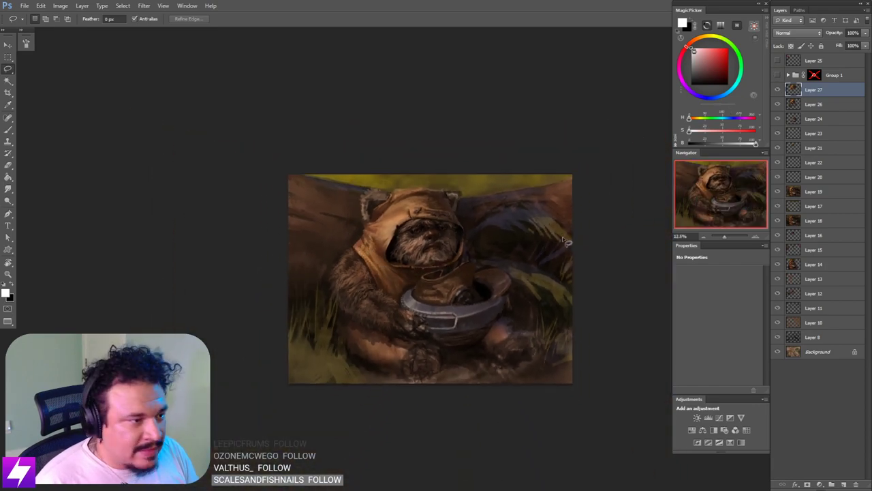
key("ctrl+plus")
key("ctrl+plus")
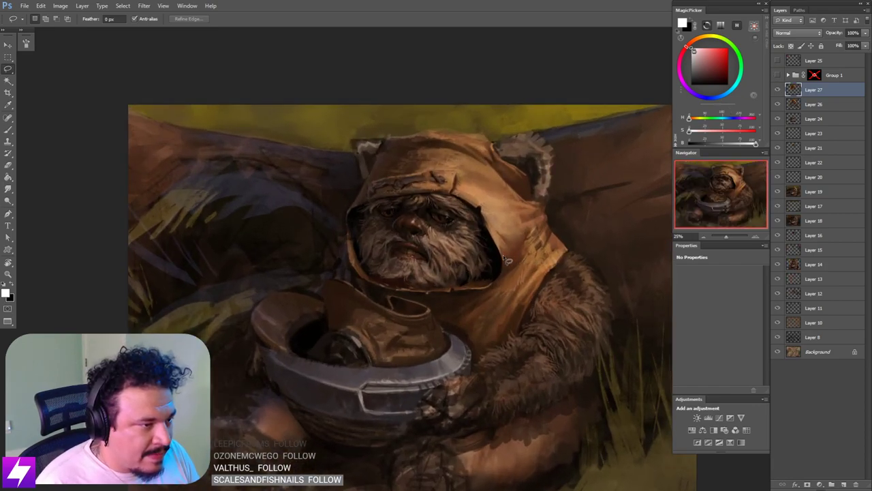
mouse_move(513, 244)
left_mouse_down()
mouse_move(489, 248)
mouse_move(508, 289)
left_mouse_up()
Step: Enlarge the Eraser to 125 and erase the copied background to the left of the head so it blends in
key("e")
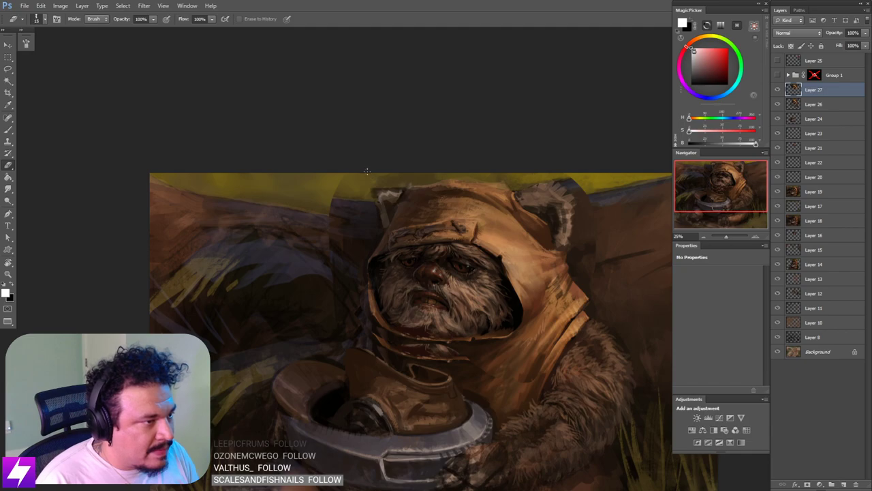
key("bracketright")
key("bracketright")
key("bracketright")
key("bracketright")
key("bracketright")
mouse_move(357, 163)
left_mouse_down()
mouse_move(339, 193)
mouse_move(342, 217)
mouse_move(373, 191)
left_mouse_up()
mouse_move(385, 158)
left_mouse_down()
mouse_move(364, 209)
mouse_move(369, 237)
mouse_move(320, 280)
mouse_move(355, 218)
mouse_move(338, 250)
left_mouse_up()
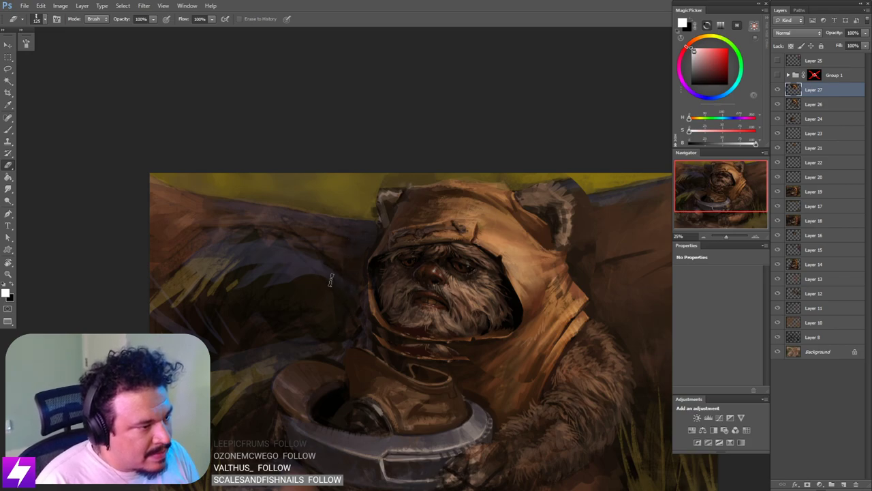
Step: Enlarge the Eraser to 175 and erase the copied background beside the large ear and the hood's shoulder edge so it blends in
left_click_drag(509, 220, 497, 259)
key("bracketright")
key("bracketright")
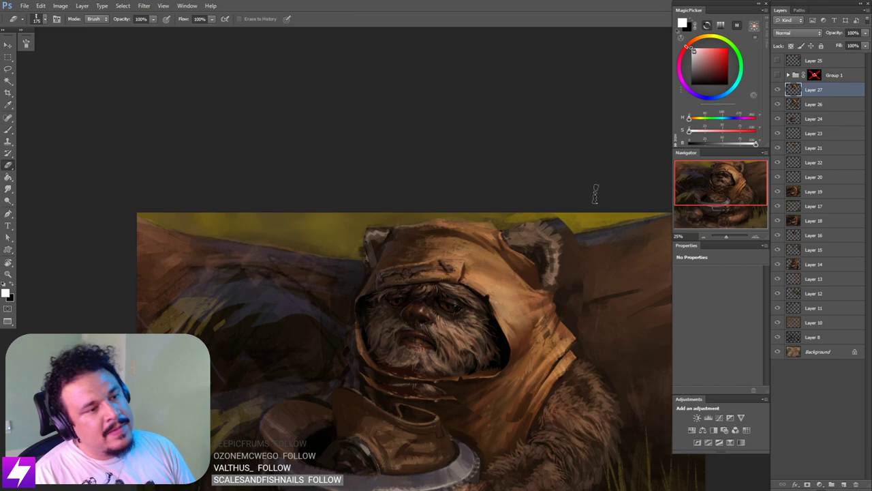
mouse_move(559, 203)
left_mouse_down()
mouse_move(547, 207)
mouse_move(565, 227)
left_mouse_up()
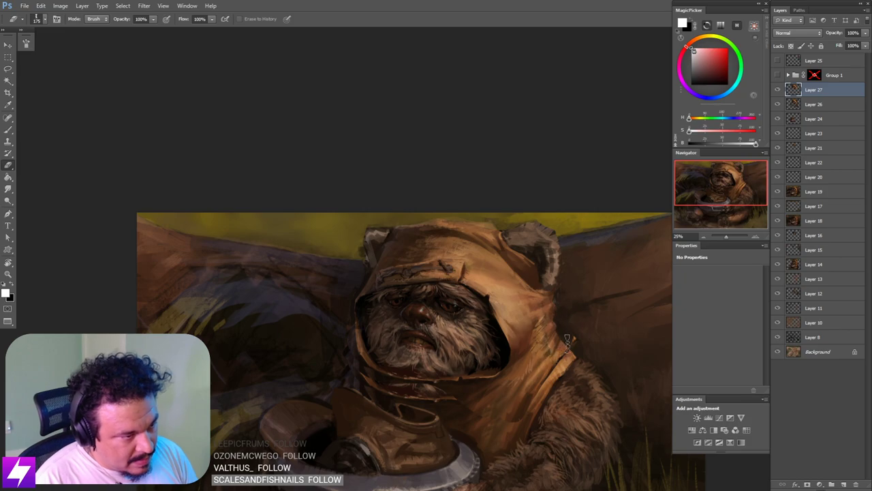
left_click_drag(560, 406, 585, 272)
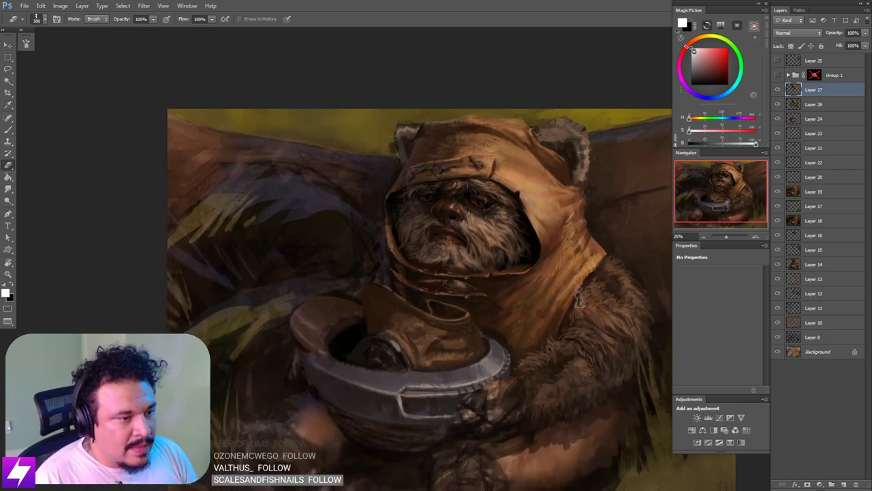
Step: Flip the canvas horizontally to check the repositioned head in mirror view
key("ctrl+minus")
key("ctrl+minus")
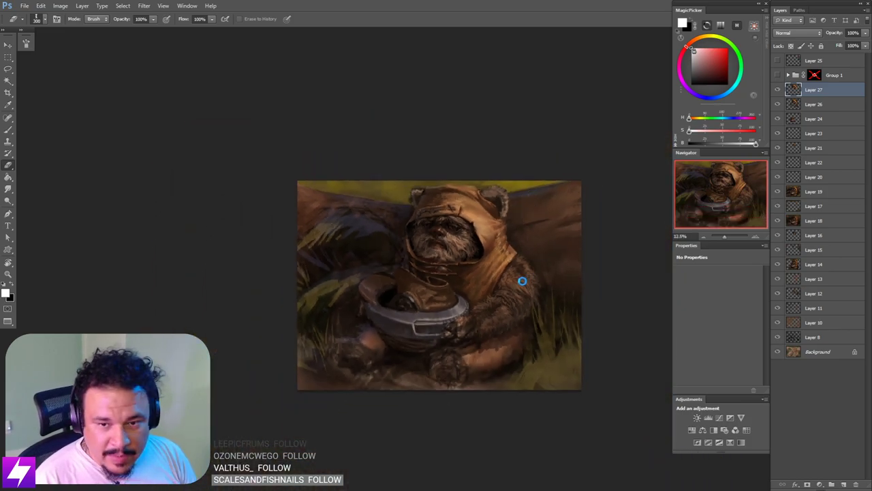
key("ctrl+shift+h")
left_click_drag(465, 272, 478, 282)
key("ctrl+plus")
key("ctrl+plus")
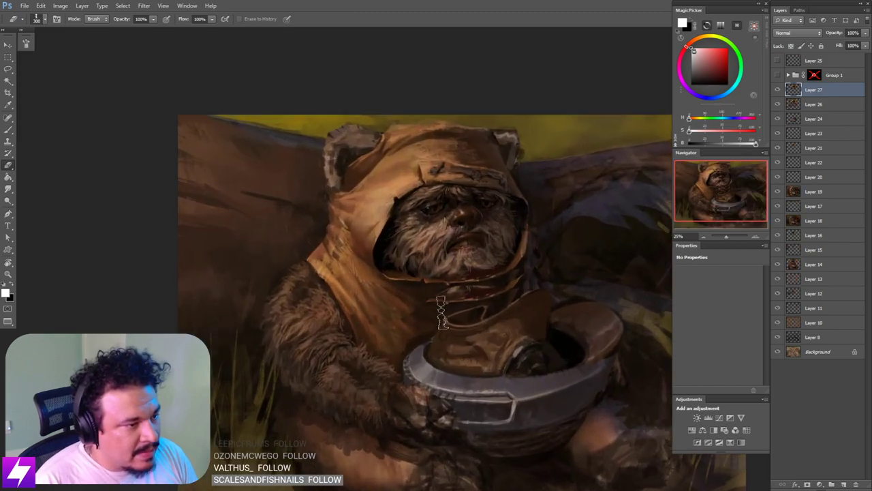
Step: Outline the neck area between the hood's lower edge and the bag in the helmet with the Lasso
key("r")
key("ctrl+minus")
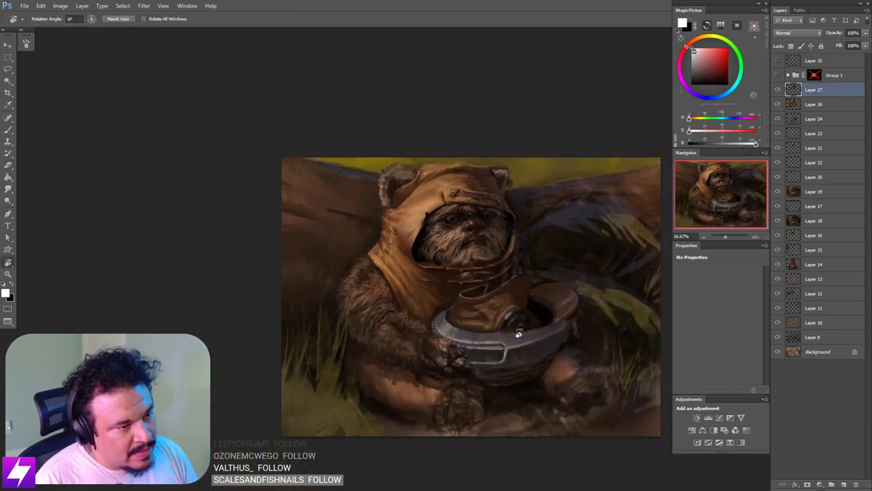
left_click_drag(518, 333, 569, 267)
key("ctrl+plus")
key("l")
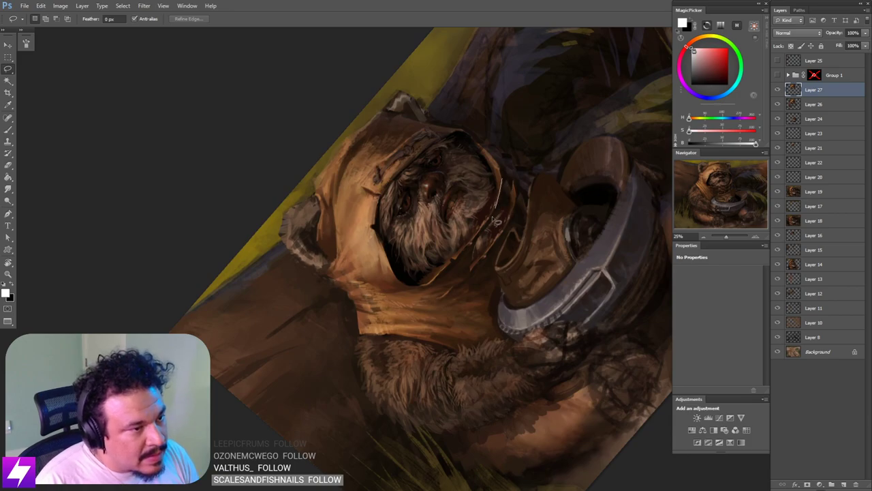
mouse_move(460, 267)
left_mouse_down()
mouse_move(467, 312)
mouse_move(504, 177)
left_mouse_up()
mouse_move(500, 238)
left_mouse_down()
mouse_move(514, 225)
mouse_move(511, 245)
mouse_move(520, 250)
left_mouse_up()
key("Escape")
Step: On a new layer, paint sampled dark brown over the leftover duplicate hood edge inside the selected neck area
key("b")
left_click(498, 202, "alt")
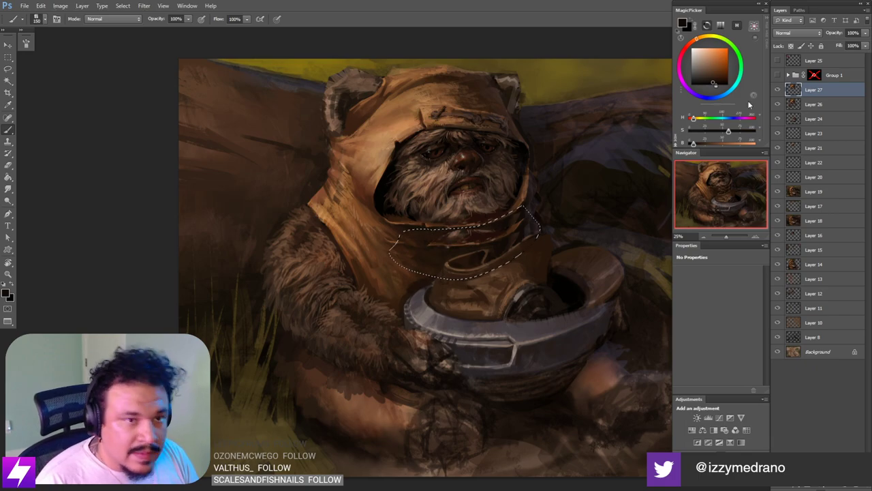
key("ctrl+alt+shift+n")
left_click_drag(529, 226, 541, 220)
left_click(440, 228, "alt")
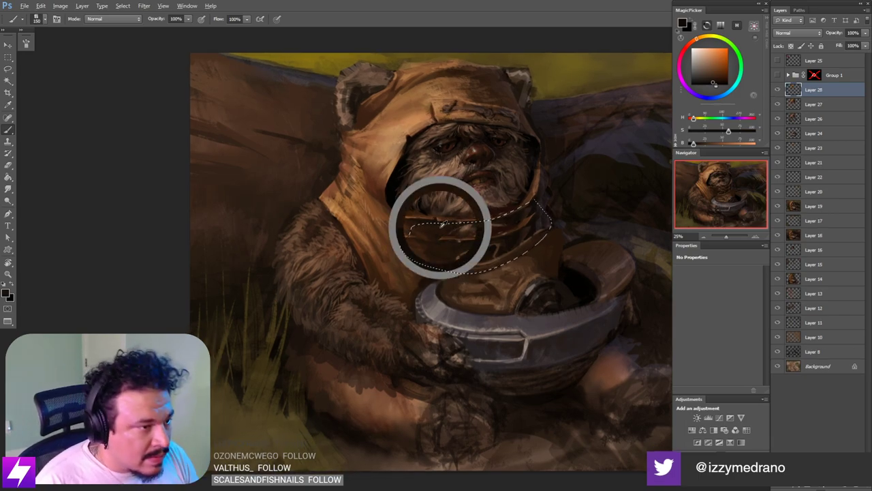
key("bracketleft")
key("bracketleft")
key("bracketleft")
key("bracketleft")
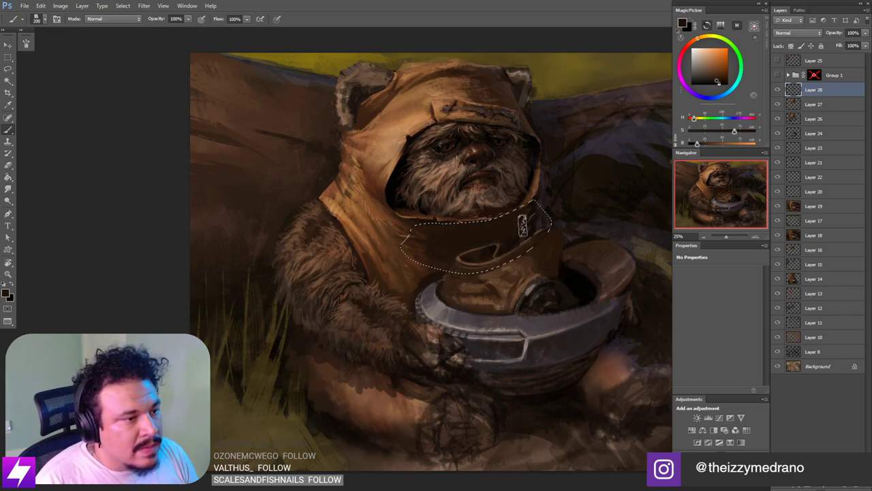
Step: Resample the dark brown, reduce the brush to 50 and refine the shadow inside the selected neck area
left_click(508, 244, "alt")
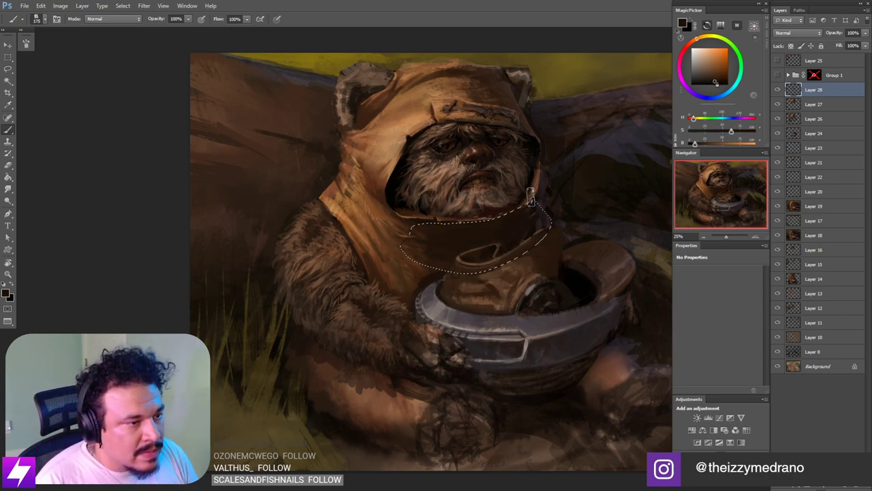
key("bracketleft")
key("bracketleft")
key("bracketleft")
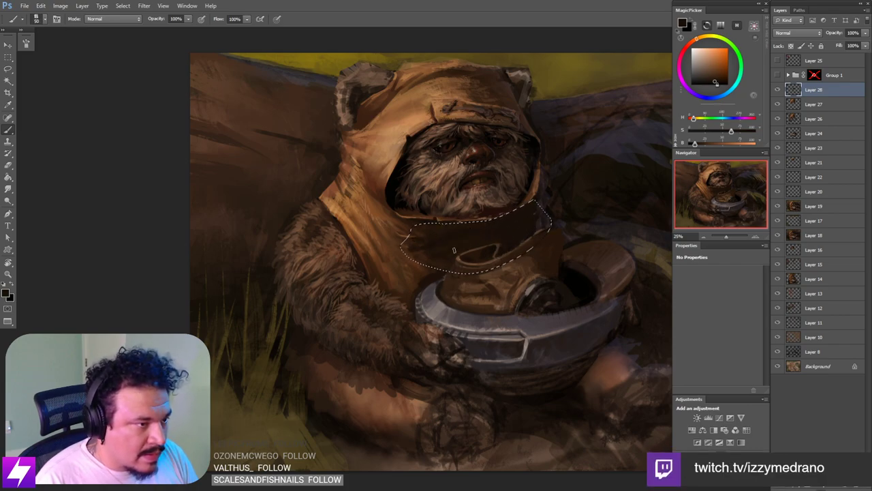
scroll(454, 250, "down", 1)
scroll(496, 211, "up", 1)
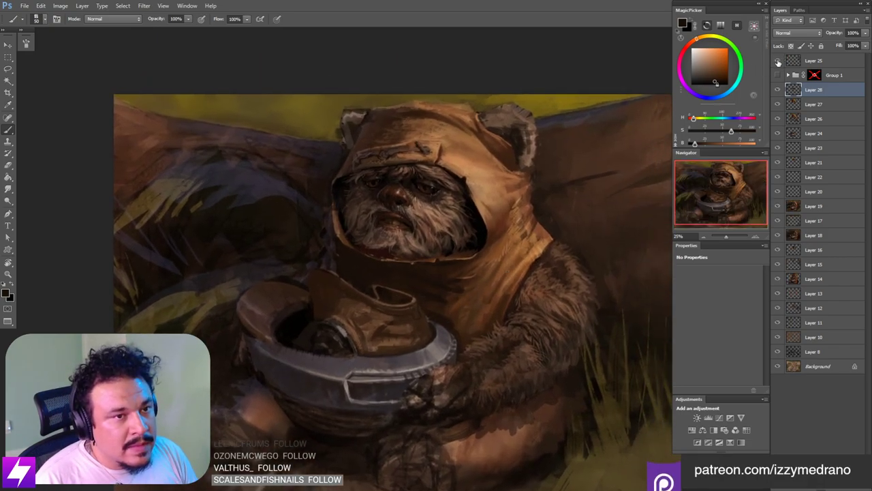
Step: Briefly show Layer 25 and Group 1 to compare the painting with the reference photos, leaving both hidden
left_click(778, 62)
left_click(777, 62)
left_click(777, 75)
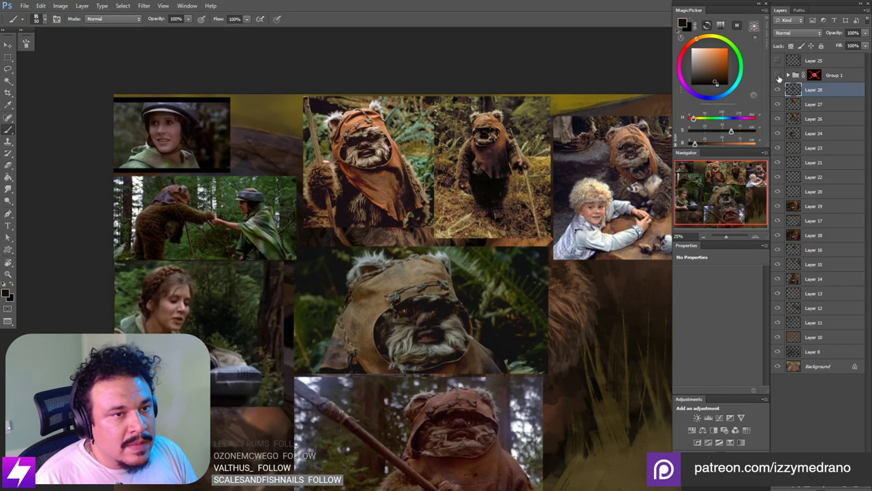
left_click(777, 76)
left_click(778, 61)
left_click(777, 62)
left_click(778, 75)
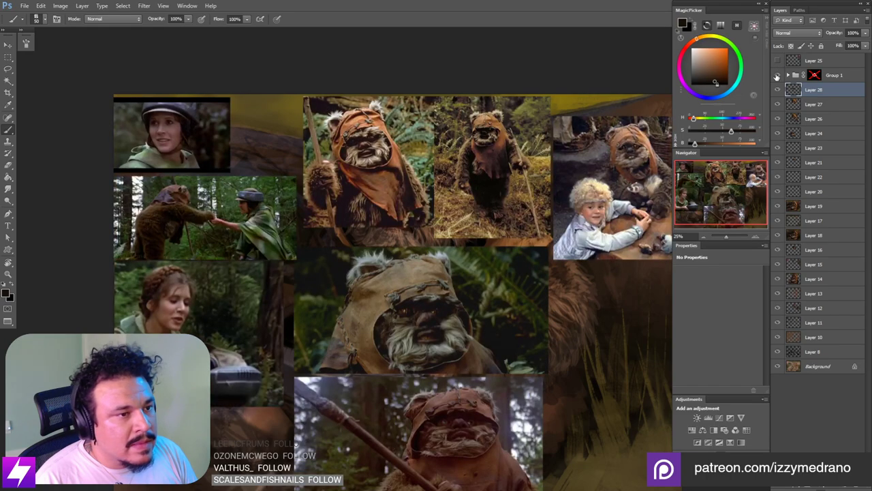
left_click(777, 75)
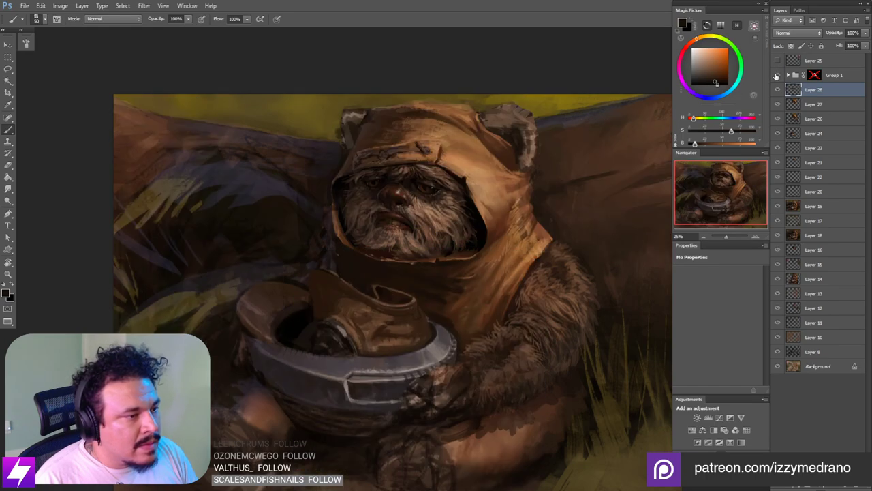
left_click(778, 75)
left_click(777, 75)
Step: Enlarge the brush and paint a dark brown shadow on the tunic between the hood's lower edge and the helmet
key("ctrl+plus")
left_click_drag(515, 292, 498, 260)
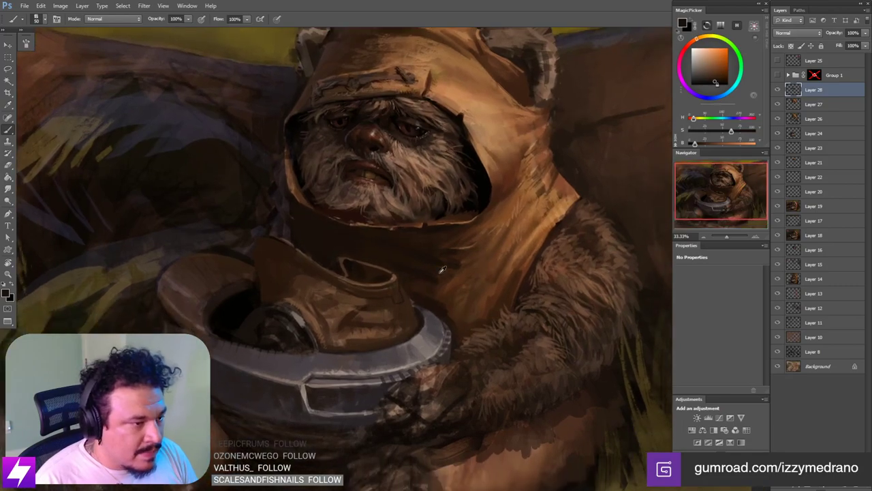
key("bracketright")
key("bracketright")
key("bracketright")
key("bracketright")
mouse_move(432, 265)
left_mouse_down()
mouse_move(451, 285)
mouse_move(457, 326)
left_mouse_up()
key("bracketright")
key("bracketright")
key("bracketright")
key("bracketright")
Step: Extend the tunic's shadow down toward the forearm with sampled dark brown, using brush sizes between 90 and 125
left_click(430, 303, "alt")
key("bracketleft")
key("bracketleft")
key("bracketleft")
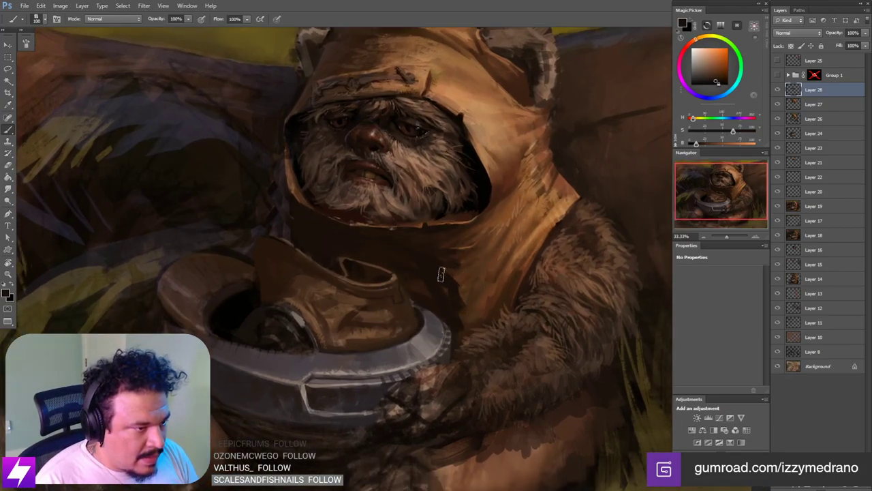
left_click_drag(453, 277, 463, 296)
key("bracketright")
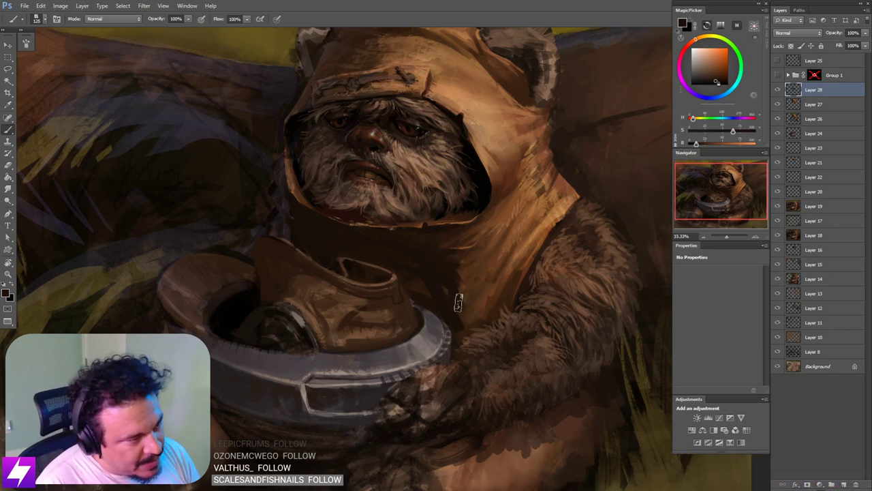
key("bracketleft")
key("bracketleft")
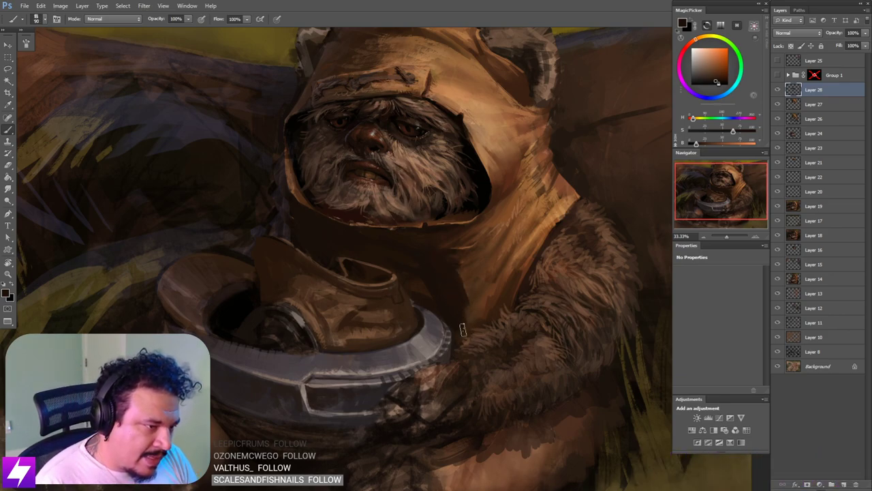
left_click(442, 280, "alt")
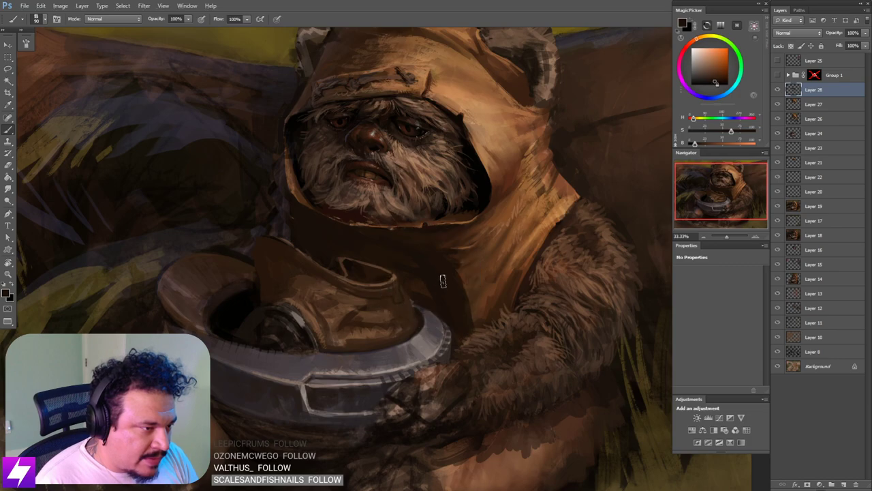
Step: Flip the canvas horizontally to check the new tunic shadow
key("ctrl+minus")
key("ctrl+minus")
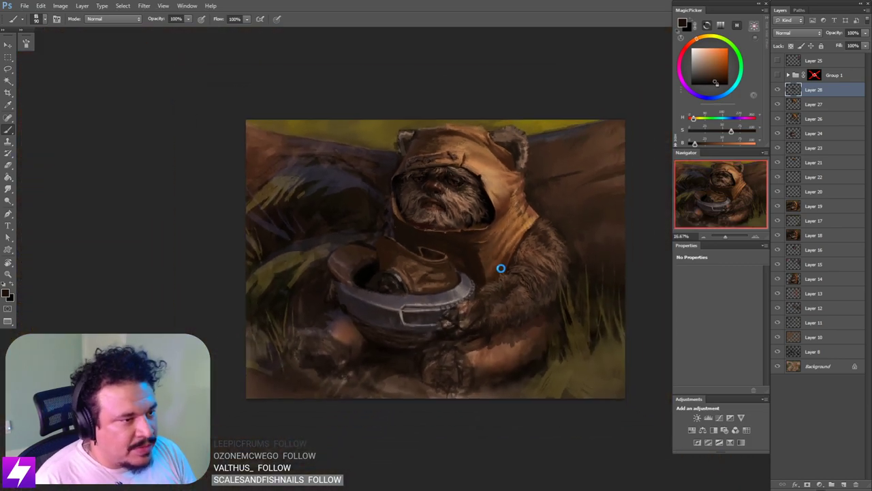
key("ctrl+shift+h")
left_click_drag(493, 287, 490, 301)
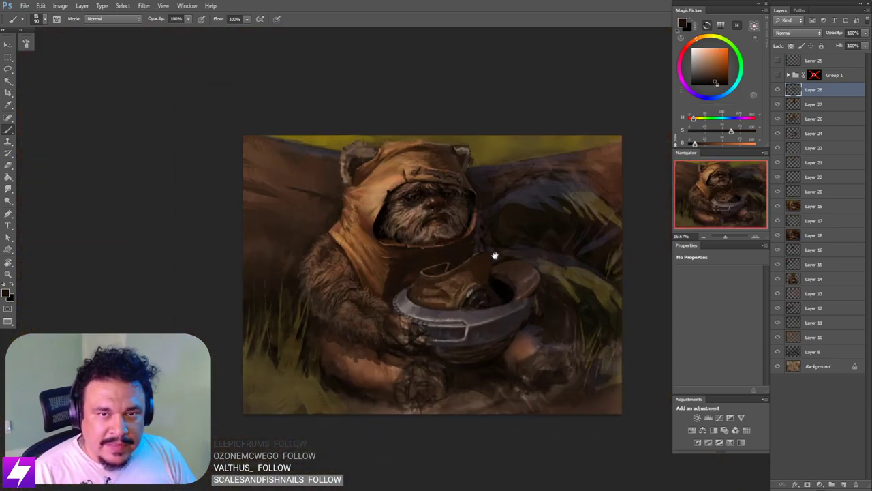
key("ctrl+plus")
left_click_drag(534, 279, 565, 280)
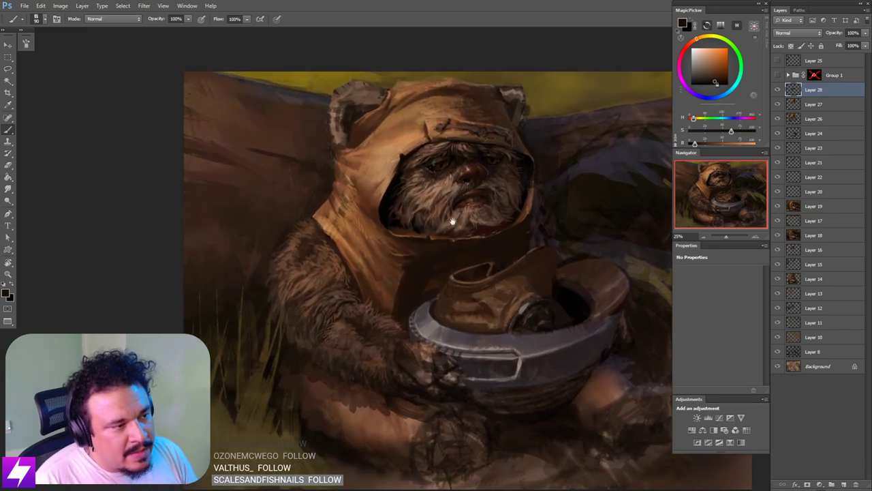
Step: Paint sampled brown along the tunic's shadow edge below the hood with brush size 150, then refine it at size 90
left_click(419, 243, "alt")
key("bracketright")
key("bracketright")
key("bracketright")
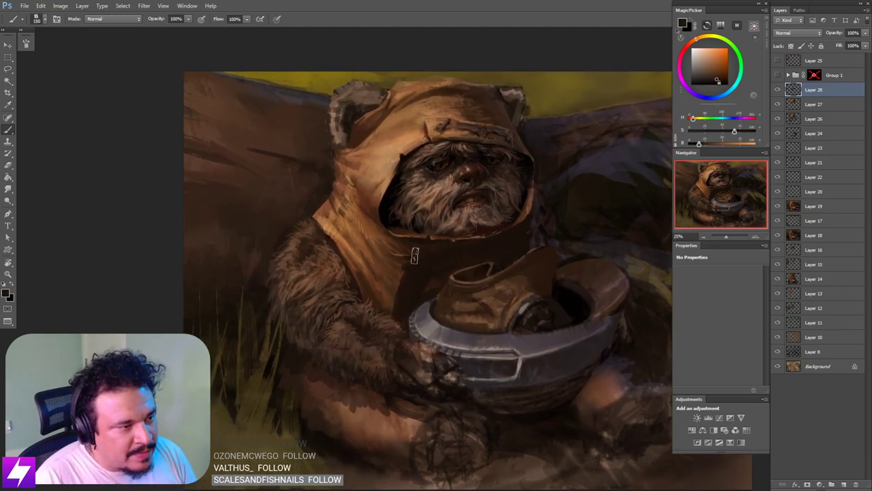
mouse_move(429, 252)
left_mouse_down()
mouse_move(414, 267)
mouse_move(399, 264)
mouse_move(414, 271)
mouse_move(398, 268)
left_mouse_up()
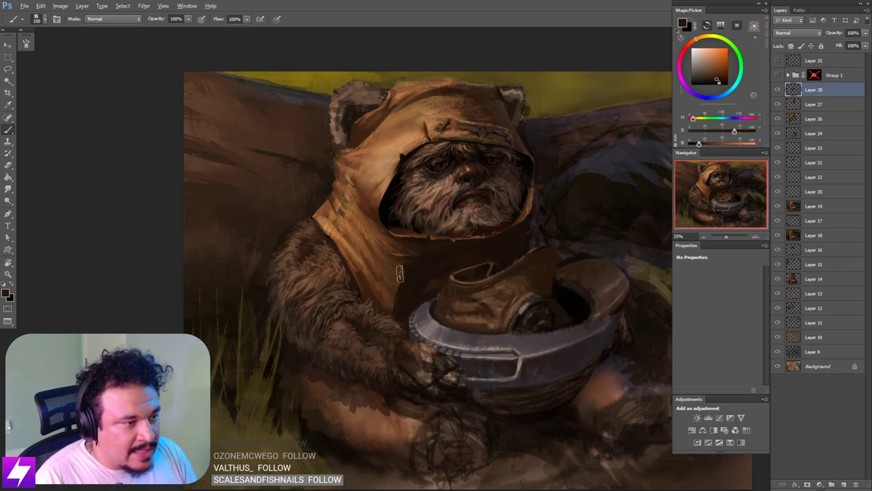
key("bracketleft")
key("bracketleft")
key("bracketleft")
key("bracketleft")
key("bracketleft")
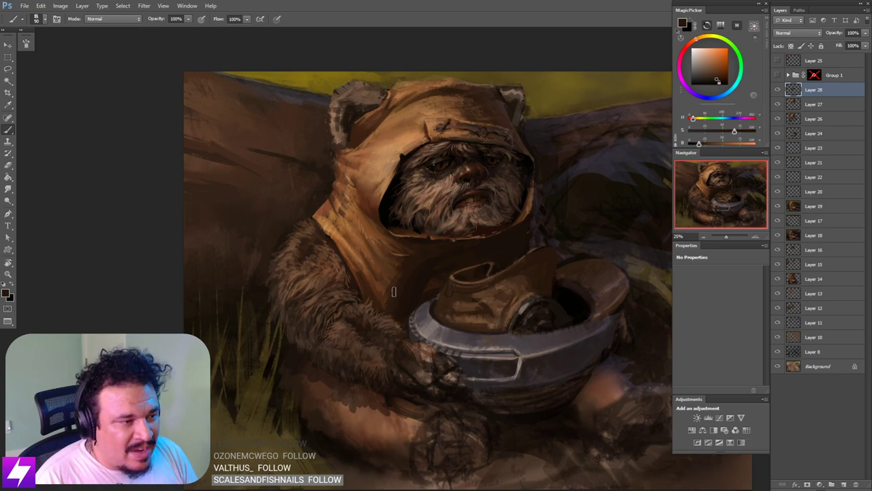
Step: Flip the canvas back horizontally and move in on the head and tunic
scroll(393, 291, "down", 3)
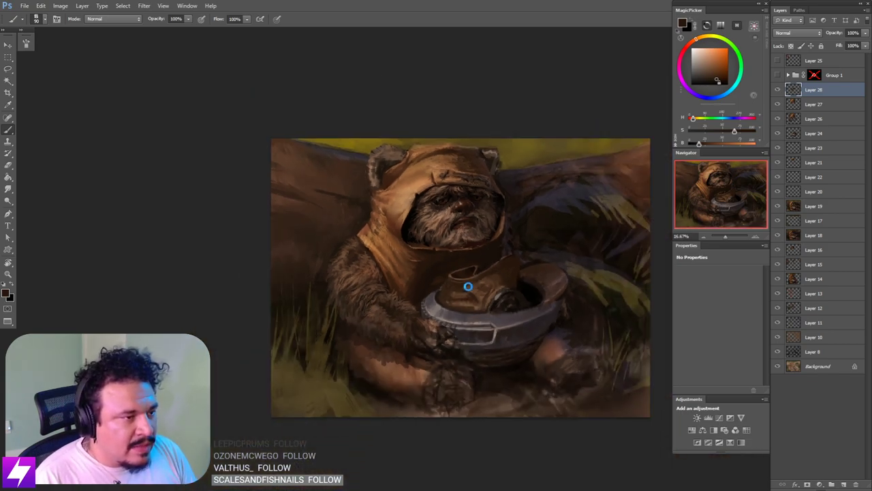
key("ctrl+shift+h")
key("ctrl+plus")
left_click_drag(522, 275, 470, 286)
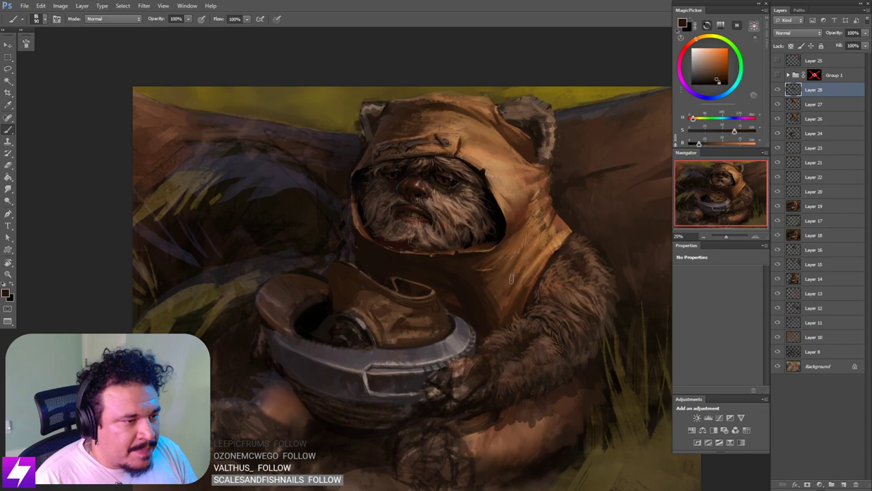
scroll(511, 278, "up", 1)
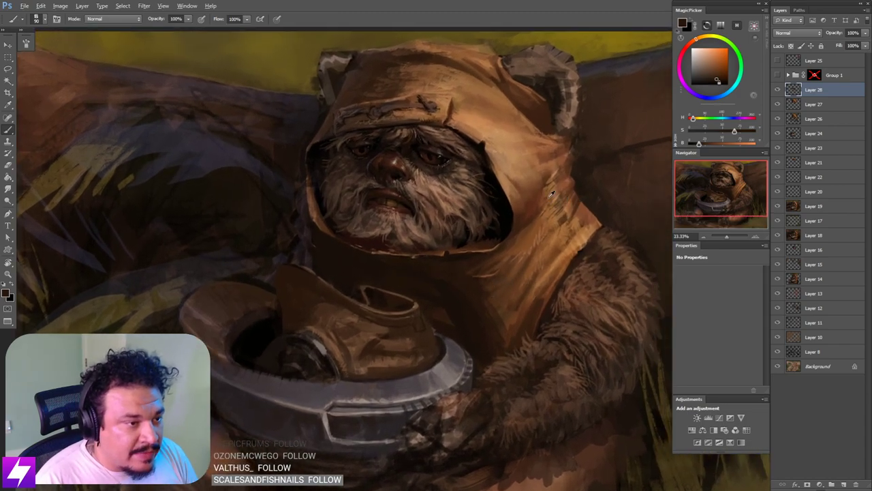
Step: Sample a reddish brown from the hood's shoulder folds and paint it on the tunic beside the furry arm at brush size 150
left_click(551, 199, "alt")
key("bracketright")
key("bracketright")
key("bracketright")
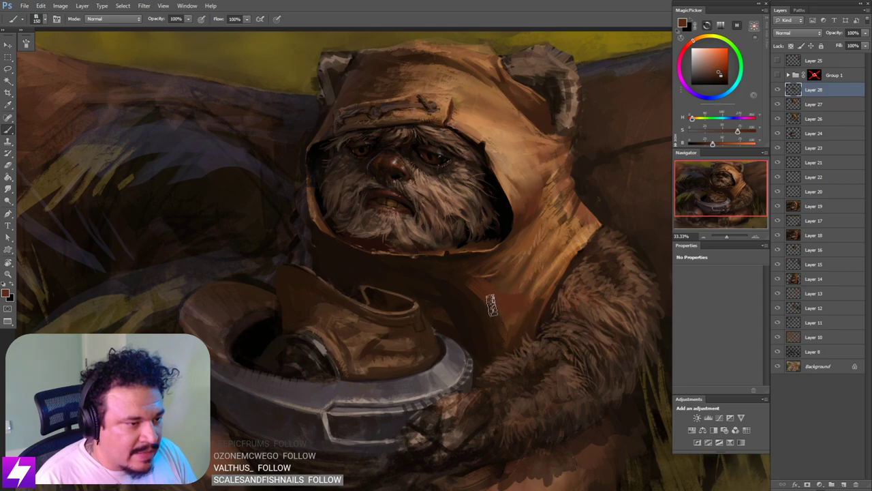
Step: Reduce the brush to 100 and blend the reddish patch into the dark tunic with browns sampled around it
left_click(467, 279, "alt")
key("bracketleft")
key("bracketleft")
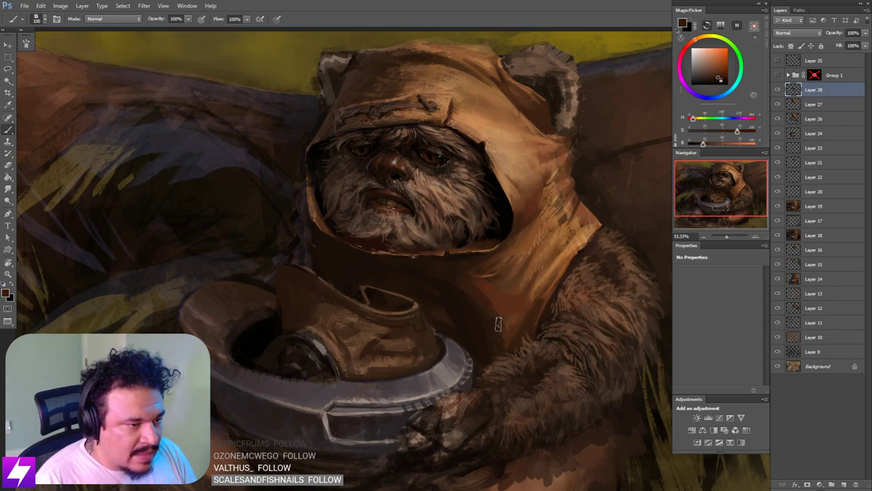
left_click(486, 296, "alt")
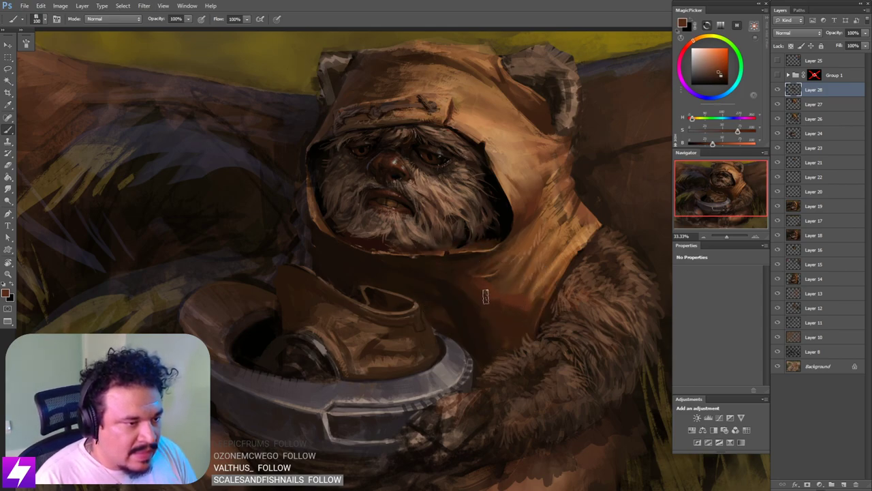
Step: Smudge the reddish patch into the dark tunic at 50% strength with brush size 200, and flip the canvas horizontally
key("r")
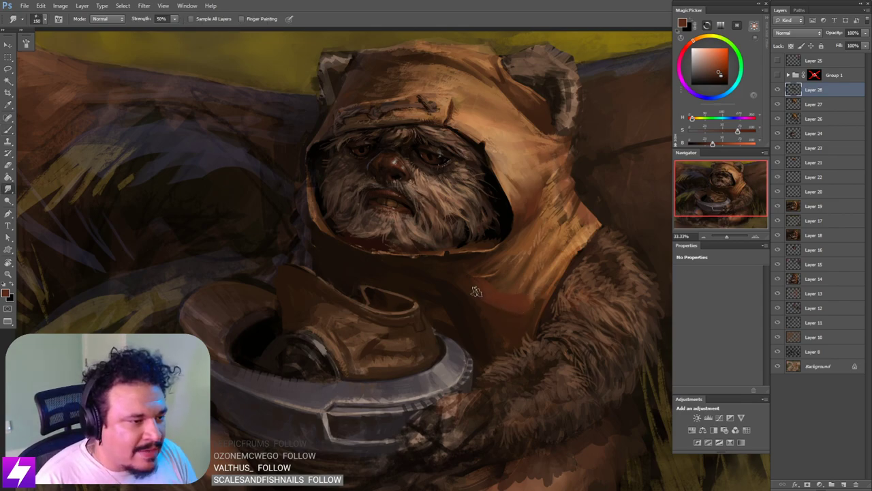
key("bracketright")
key("bracketright")
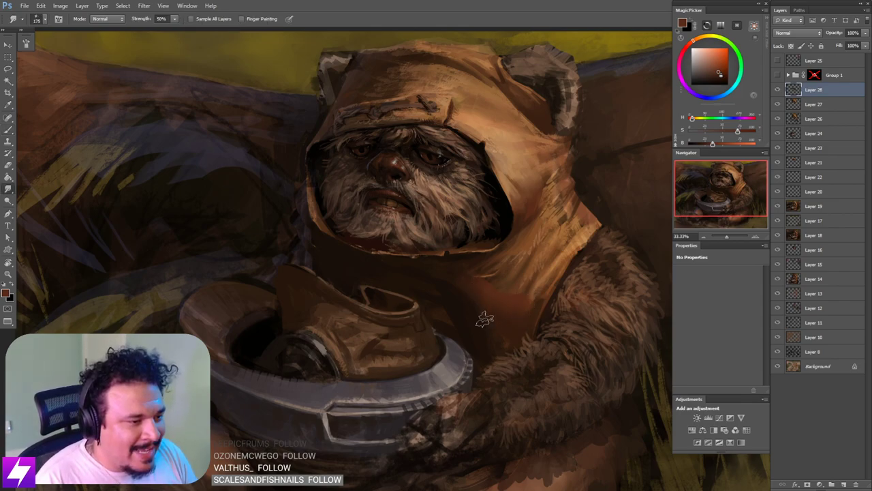
scroll(509, 285, "down", 1)
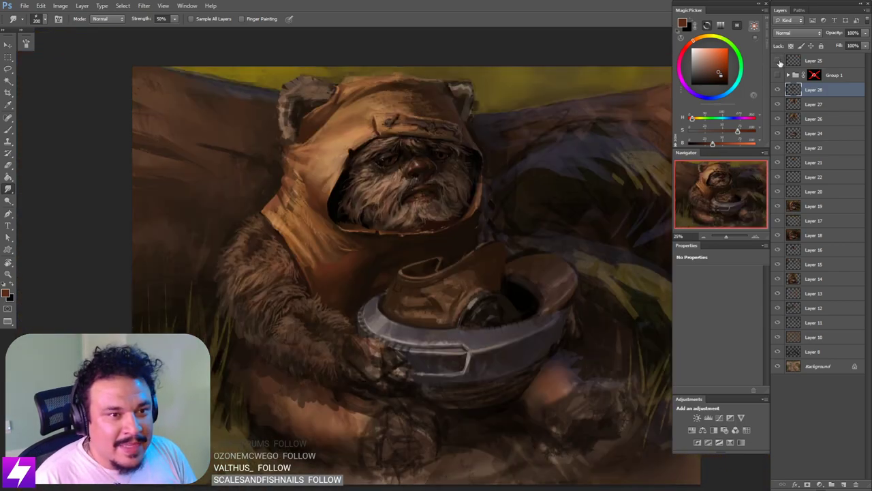
Step: Check Layer 25 and the reference photos in Group 1, hide both again and return to the Ewok's head
left_click(778, 61)
left_click(778, 61)
left_click(777, 76)
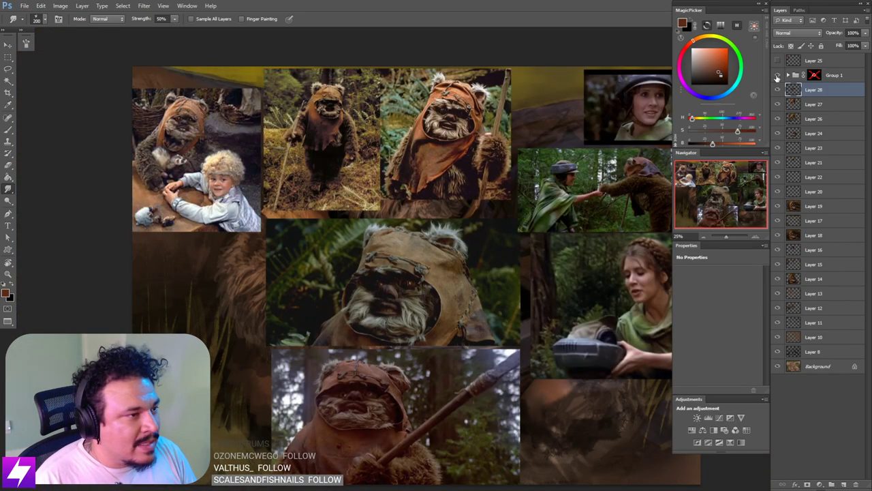
left_click(776, 76)
key("ctrl+plus")
key("ctrl+shift+h")
key("ctrl+shift+h")
left_click_drag(419, 193, 520, 300)
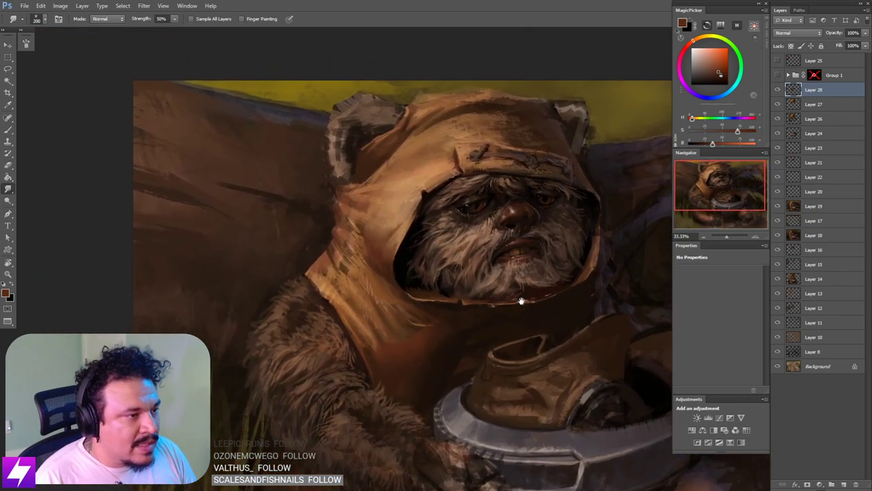
Step: Mix a brighter, slightly less saturated reddish orange and brush it down the hood's shoulder folds at size 150
key("b")
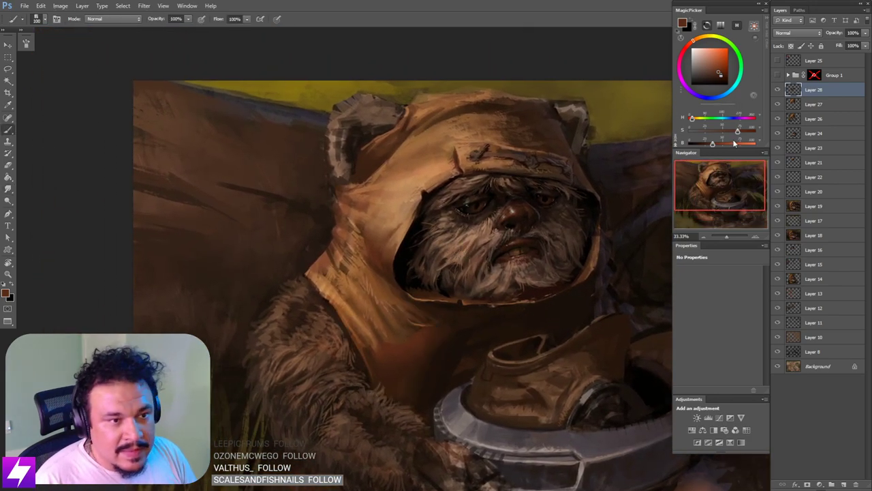
left_click(721, 144)
left_click(734, 131)
left_click_drag(442, 290, 460, 289)
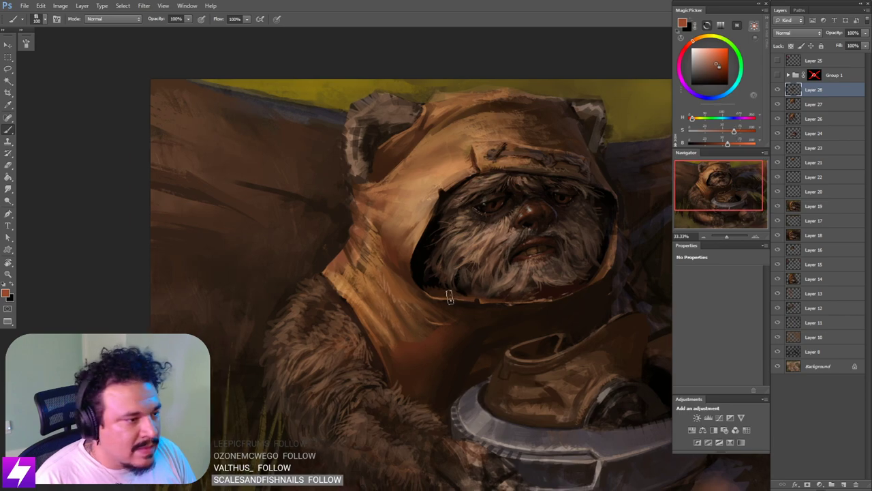
key("bracketright")
key("bracketright")
left_click_drag(401, 308, 398, 341)
key("ctrl+z")
left_click_drag(393, 278, 401, 335)
Step: Extend the reddish stroke from the hood's lower edge to the tunic at brush size 80 and sample a darker red-brown there
key("bracketleft")
key("bracketleft")
key("bracketleft")
key("bracketleft")
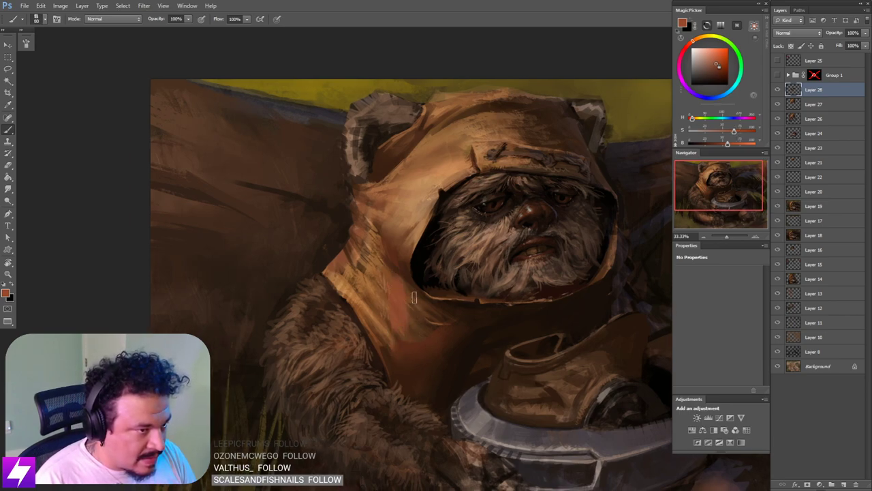
left_click_drag(413, 296, 397, 348)
left_click(401, 347, "alt")
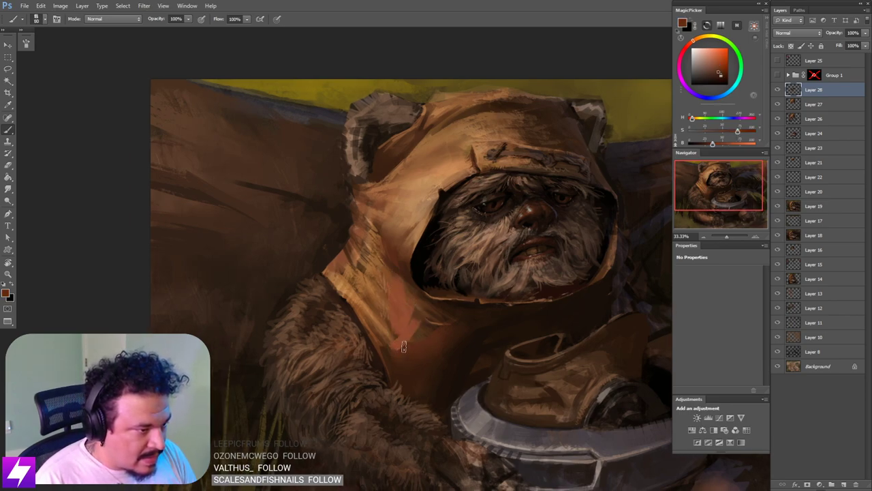
key("bracketleft")
left_click(403, 344, "alt")
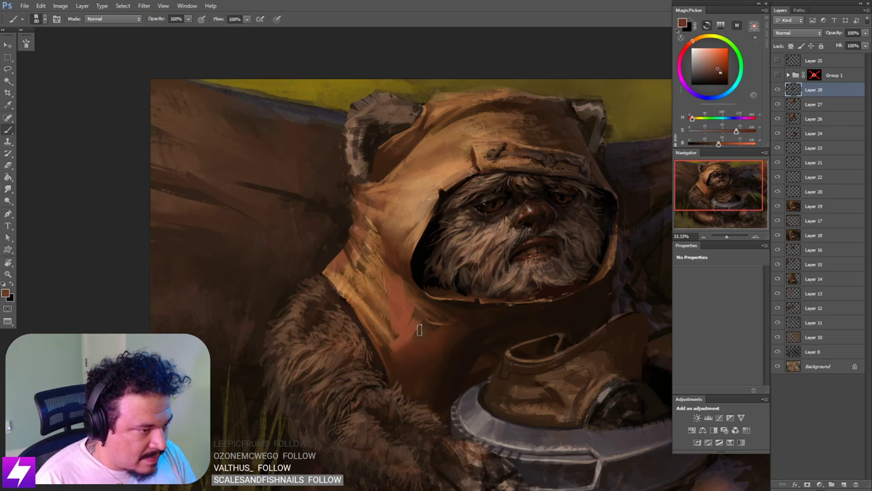
Step: Paint the sampled red-brown on the tunic just under the hood's edge at brush size 100, and flip the canvas horizontally
key("bracketright")
key("bracketright")
key("bracketright")
key("bracketleft")
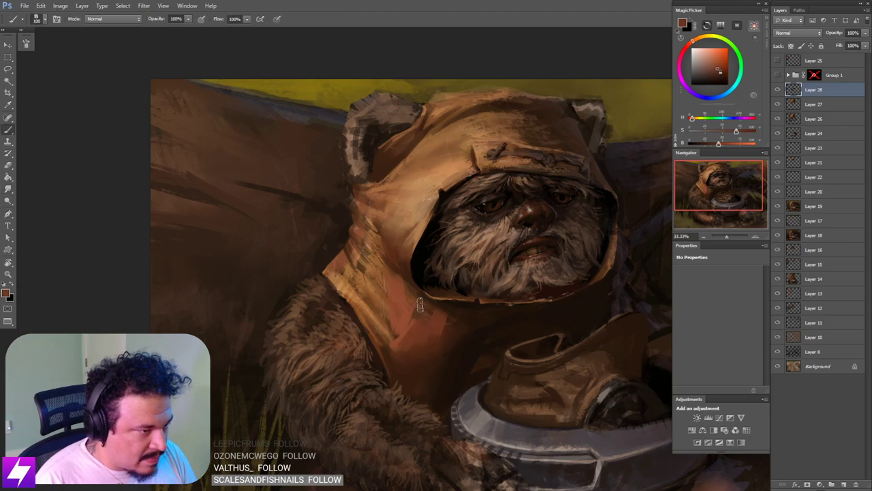
key("ctrl+minus")
key("ctrl+minus")
key("ctrl+plus")
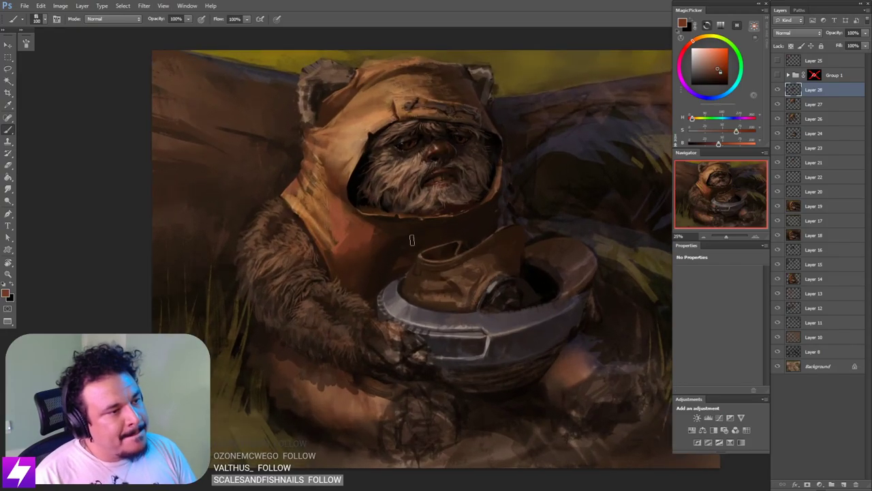
key("ctrl+shift+h")
left_click_drag(435, 253, 402, 296)
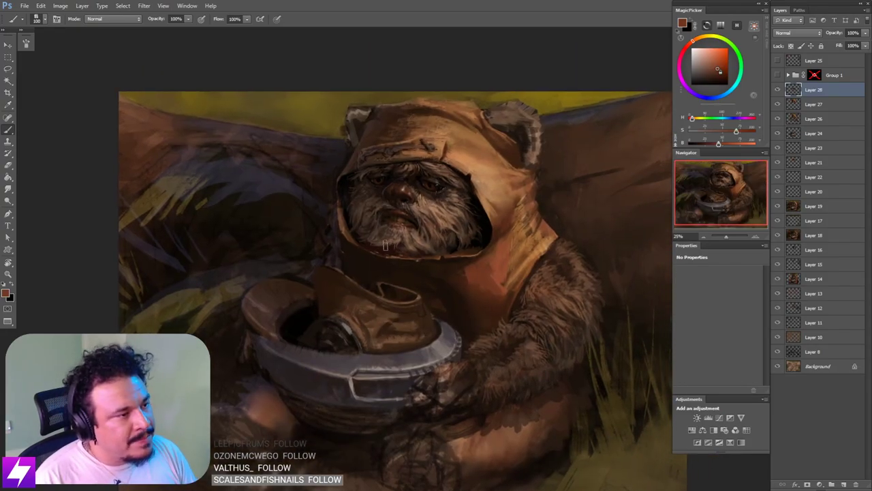
Step: Choose a textured brush preset, sample a dark brown from the tunic and paint over the yellow shoulder folds at size 150
right_click(163, 230)
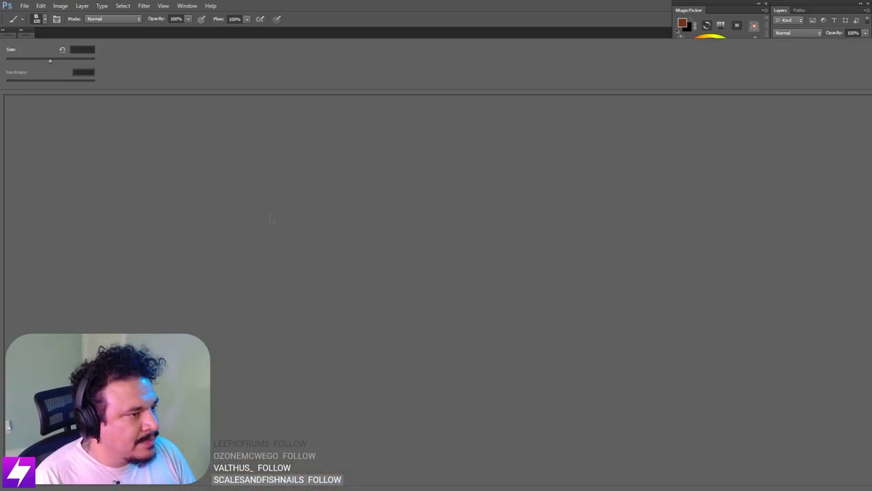
double_click(60, 236)
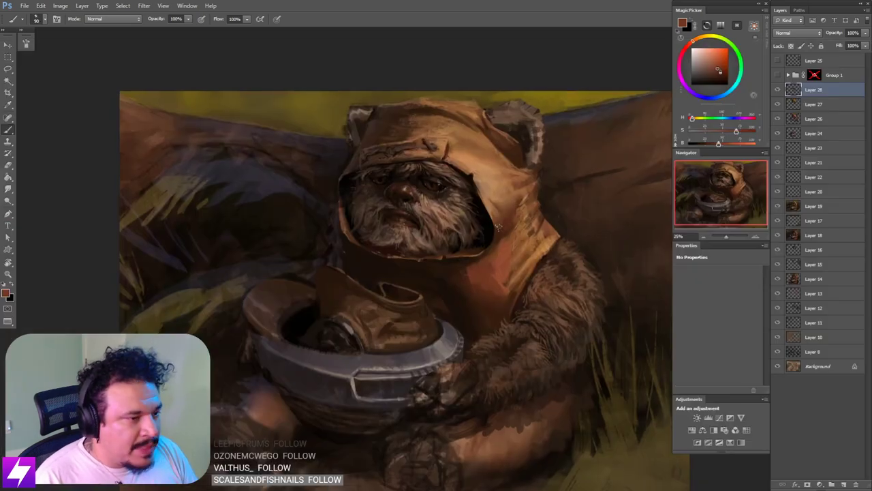
key("ctrl+plus")
left_click(486, 322, "alt")
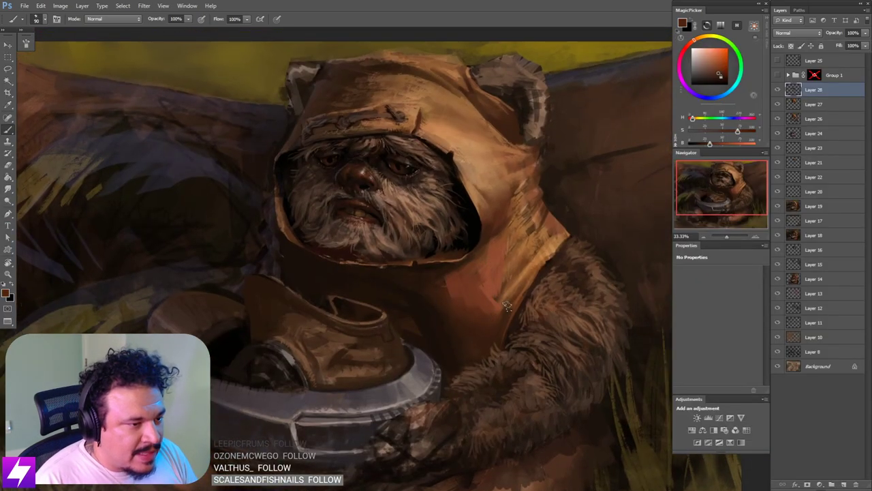
key("bracketright")
key("bracketright")
key("bracketright")
mouse_move(516, 292)
left_mouse_down()
mouse_move(502, 301)
mouse_move(518, 269)
mouse_move(498, 297)
mouse_move(519, 271)
left_mouse_up()
mouse_move(506, 300)
left_mouse_down()
mouse_move(478, 305)
mouse_move(494, 281)
left_mouse_up()
left_click_drag(514, 282, 491, 306)
Step: Carry the dark brown texture up the shoulder folds beneath the ear at brush size 125
key("bracketleft")
mouse_move(502, 255)
left_mouse_down()
mouse_move(487, 271)
mouse_move(513, 223)
mouse_move(501, 221)
mouse_move(494, 265)
left_mouse_up()
key("bracketright")
key("bracketright")
key("bracketleft")
key("bracketleft")
left_click_drag(507, 214, 501, 207)
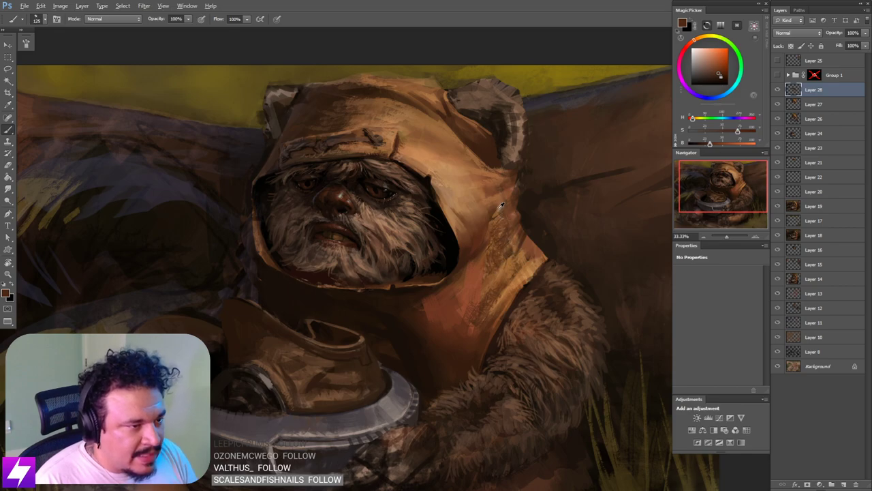
Step: Blend the shoulder folds with brown sampled from the hood at brush size 70 and reddish brown sampled from the tunic
left_click(488, 218, "alt")
key("bracketleft")
key("bracketleft")
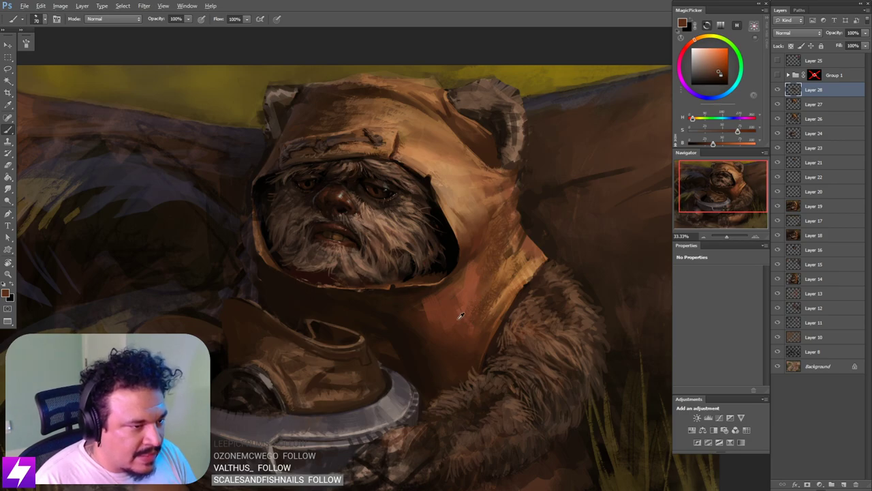
left_click(459, 317, "alt")
key("bracketright")
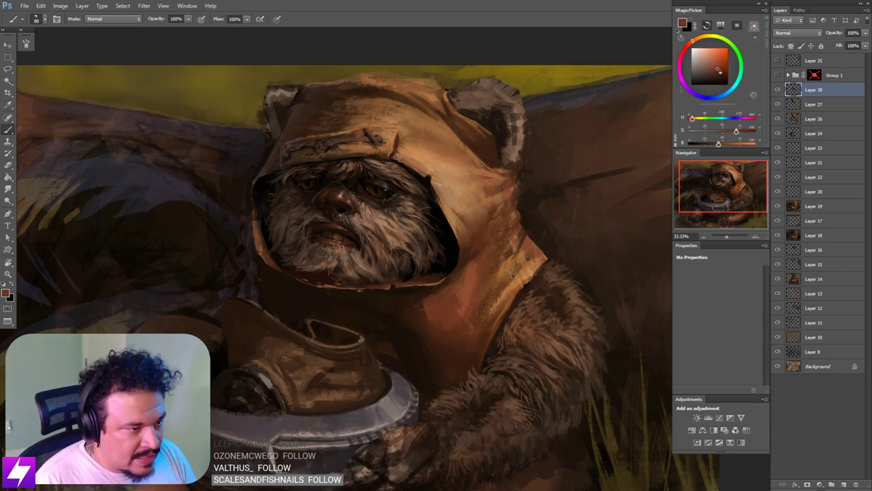
left_click_drag(510, 285, 502, 285)
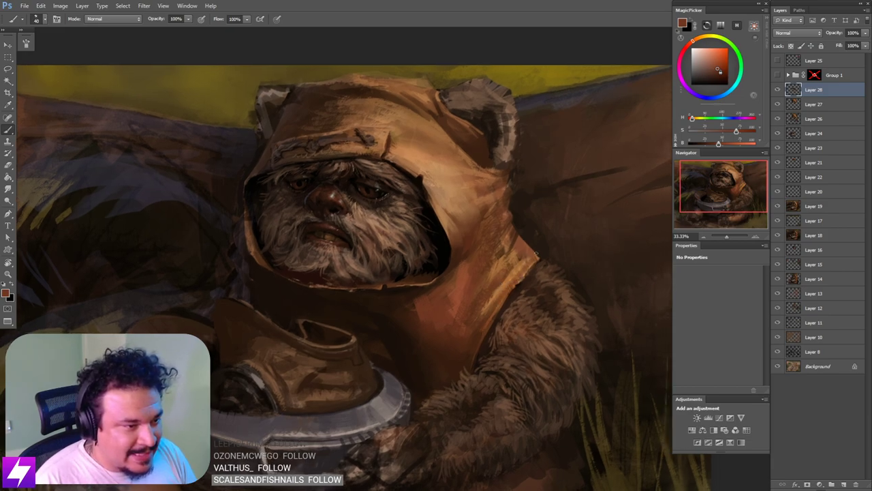
Step: Touch up the shoulder edge beside the furry arm with orange-browns sampled from the folds at brush size 40
left_click(516, 268, "alt")
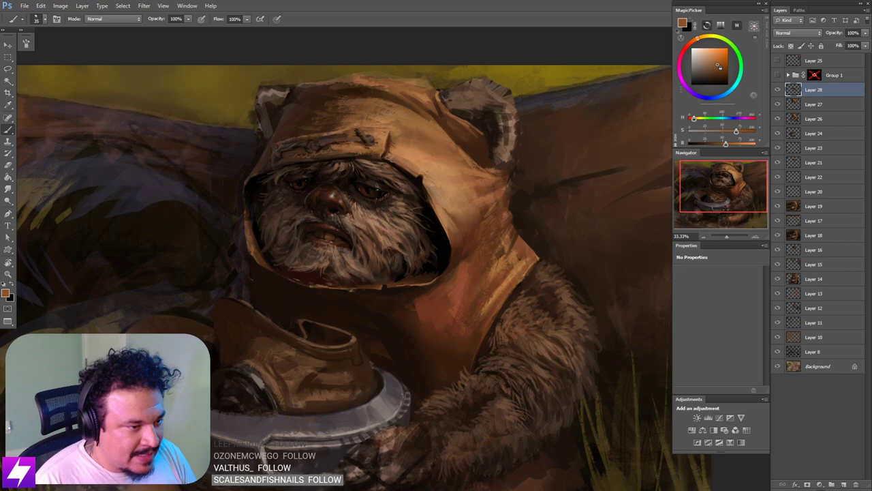
left_click(522, 262, "alt")
key("ctrl+minus")
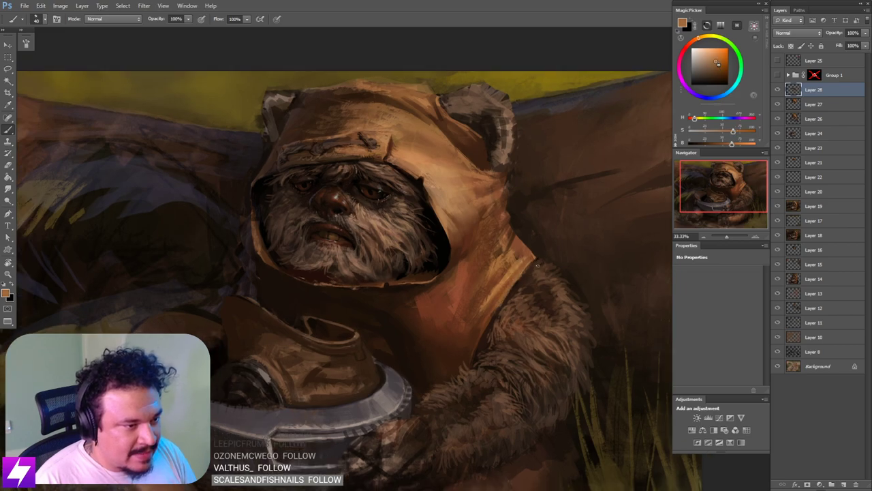
left_click_drag(445, 351, 457, 335)
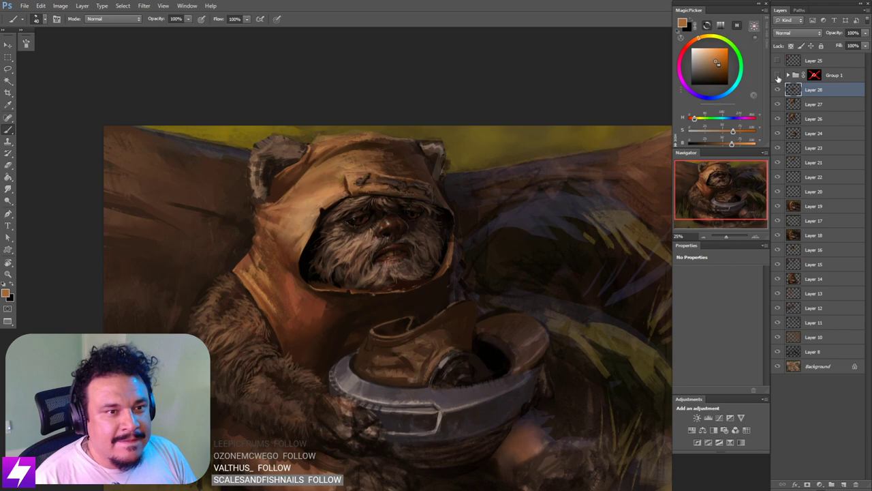
Step: Compare the whole painting with the Group 1 reference photos and hide the group again
left_click(778, 75)
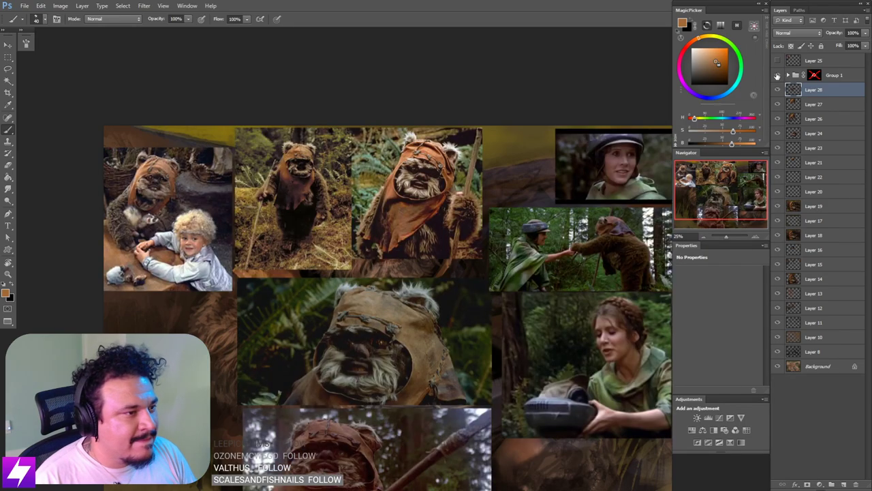
left_click(778, 75)
left_click(780, 75)
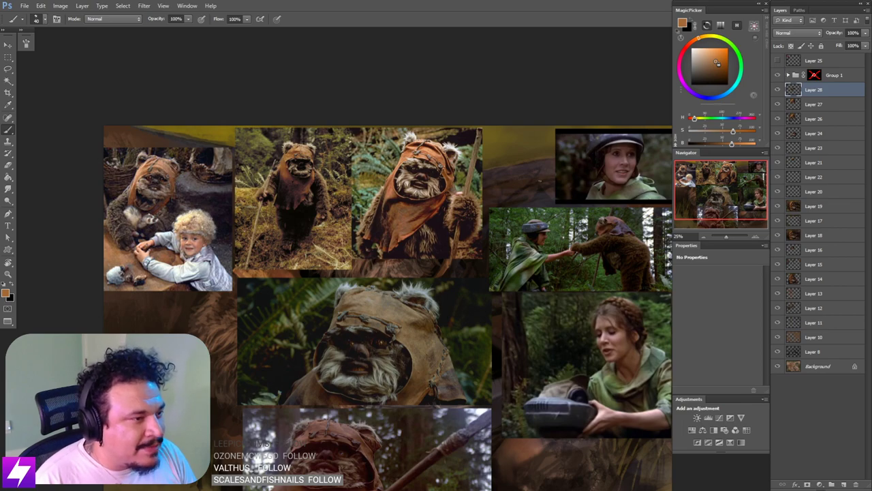
left_click(778, 75)
left_click(778, 75)
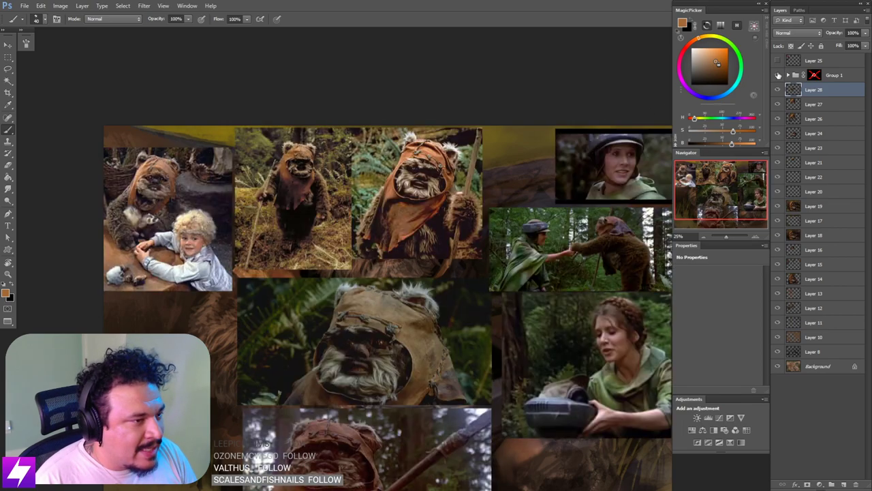
left_click(778, 75)
key("ctrl+plus")
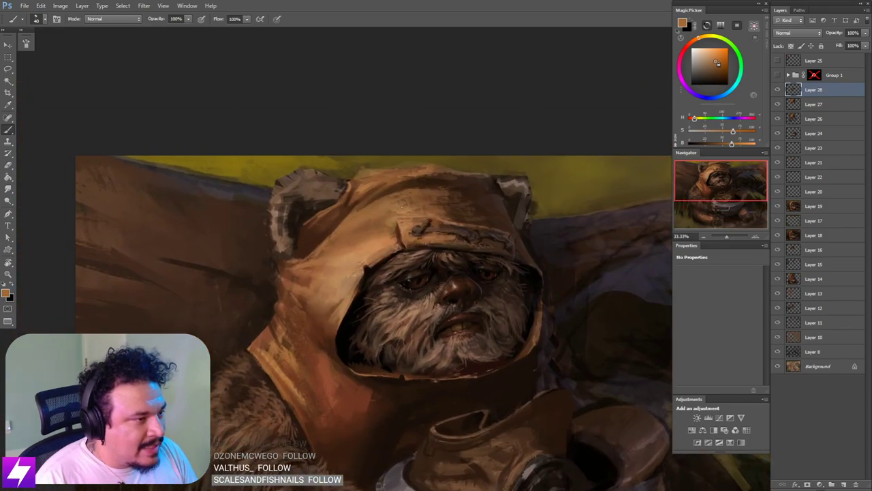
Step: Sample a dark brown from the top of the hood and rotate the canvas so the head tilts for painting its folds
left_click(405, 182, "alt")
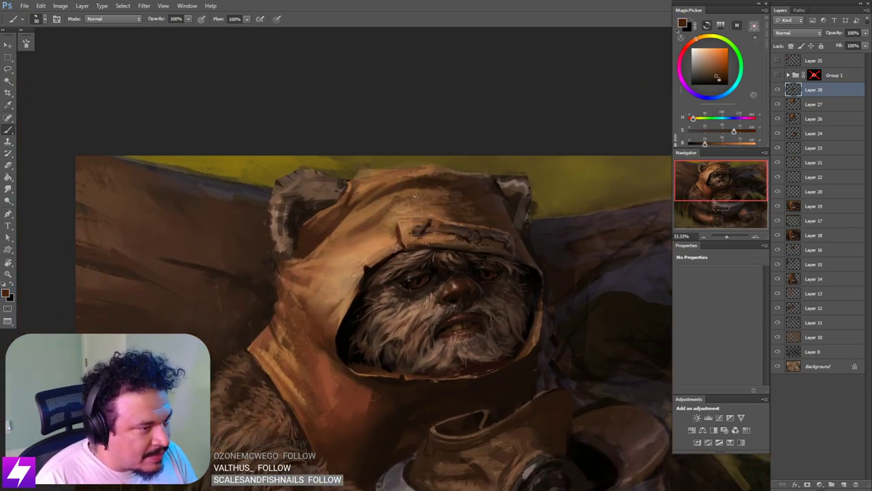
key("ctrl+minus")
key("r")
left_click_drag(398, 201, 370, 241)
left_click_drag(449, 273, 524, 316)
key("b")
key("ctrl+plus")
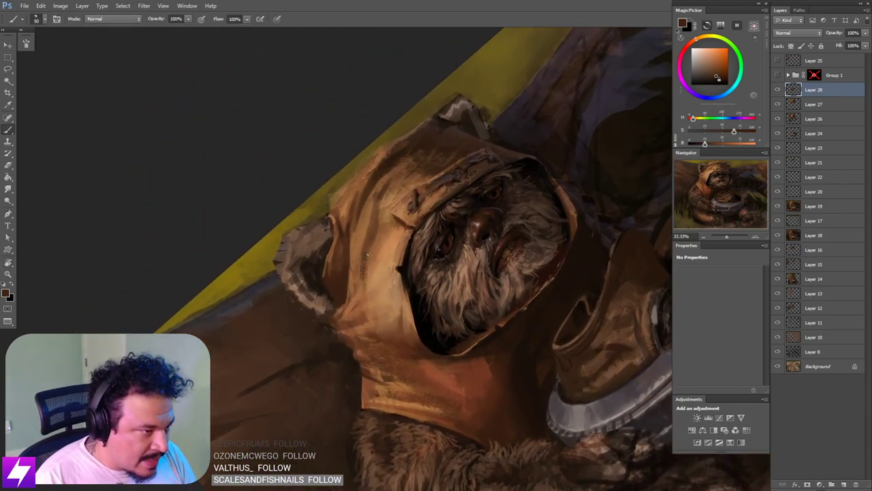
Step: Sample a reddish brown near the hood's lower edge and paint a shadow fold along its side at brush size 80
left_click(406, 347, "alt")
key("bracketright")
key("bracketright")
key("bracketright")
left_click_drag(365, 230, 362, 266)
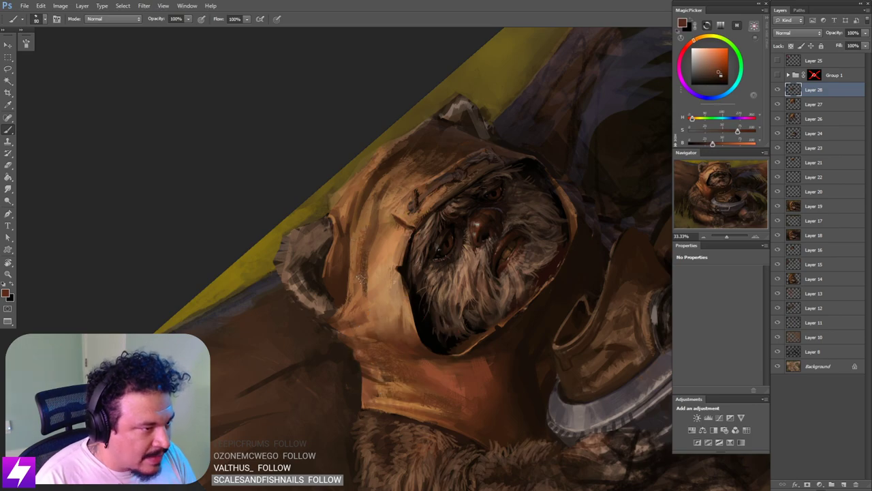
key("ctrl+z")
left_click_drag(366, 236, 359, 273)
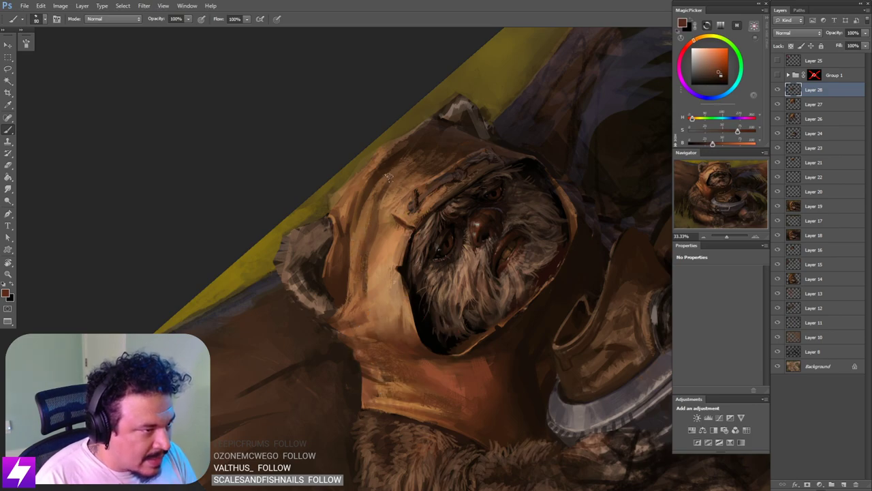
Step: Reset the canvas rotation and flip the canvas horizontally
key("Escape")
key("ctrl+minus")
key("ctrl+minus")
key("ctrl+shift+h")
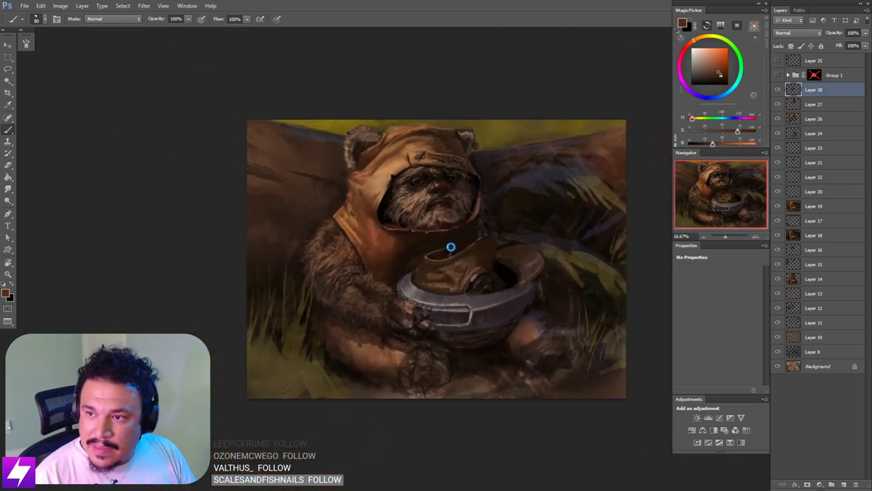
Step: Refine the hood's folds beside the stitched band with light and dark browns sampled from the cloth, reducing the brush to 40
left_click_drag(486, 180, 448, 250)
key("ctrl+plus")
key("ctrl+plus")
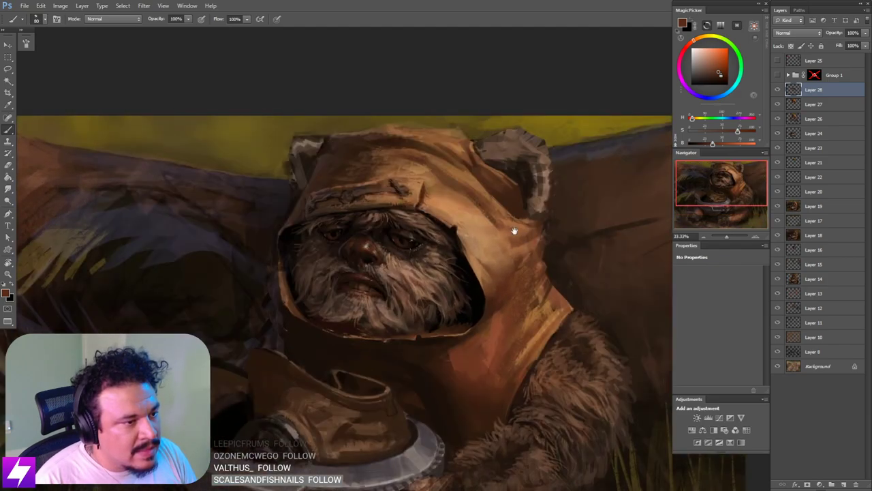
left_click_drag(513, 229, 507, 258)
left_click(466, 235, "alt")
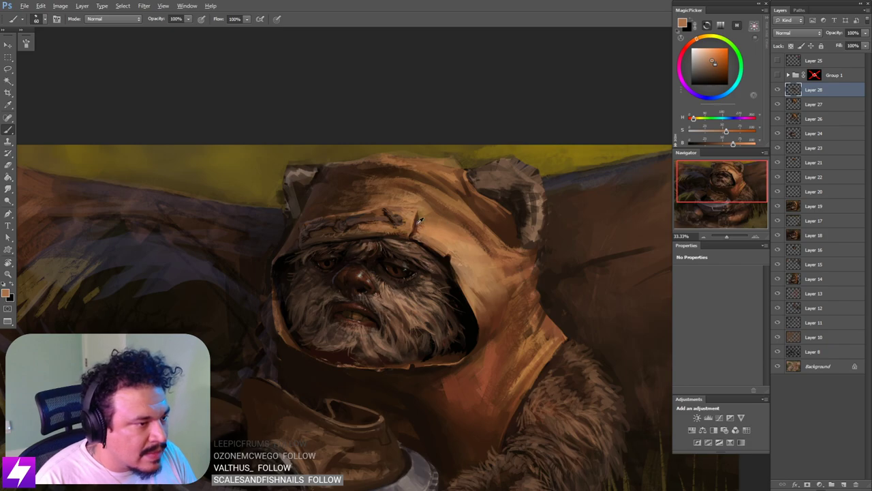
left_click(447, 216, "alt")
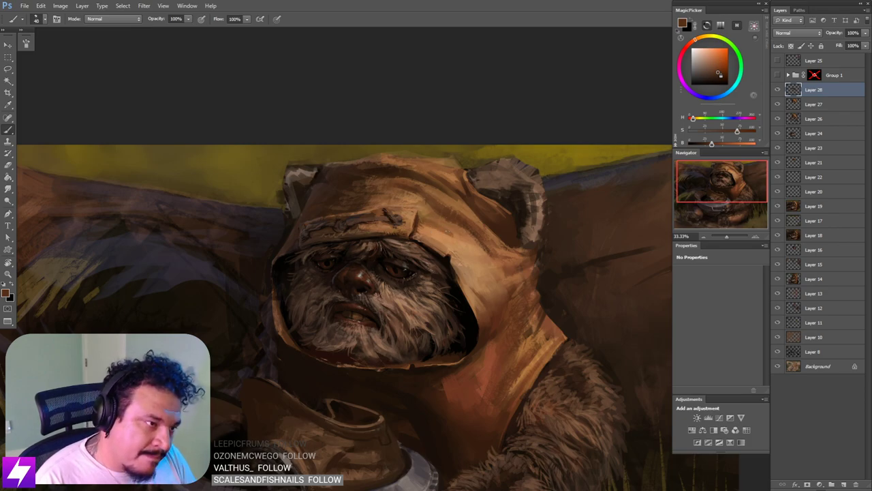
Step: Refine the light fold beside the hood's stitched band with orange tans sampled from the cloth, using a small brush
left_click(467, 232, "alt")
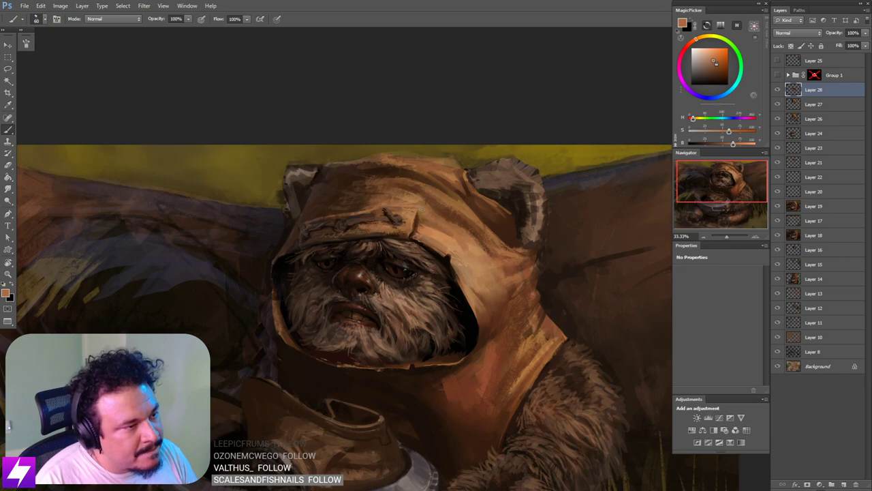
left_click(451, 233, "alt")
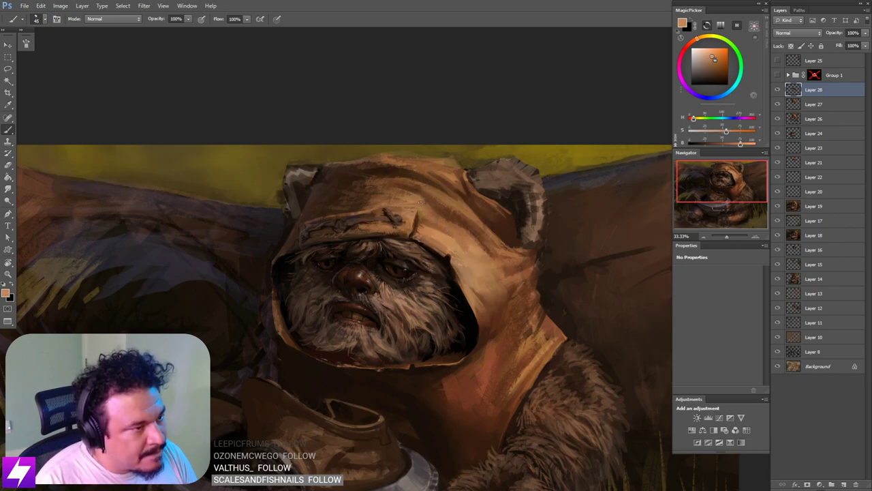
key("bracketleft")
key("bracketleft")
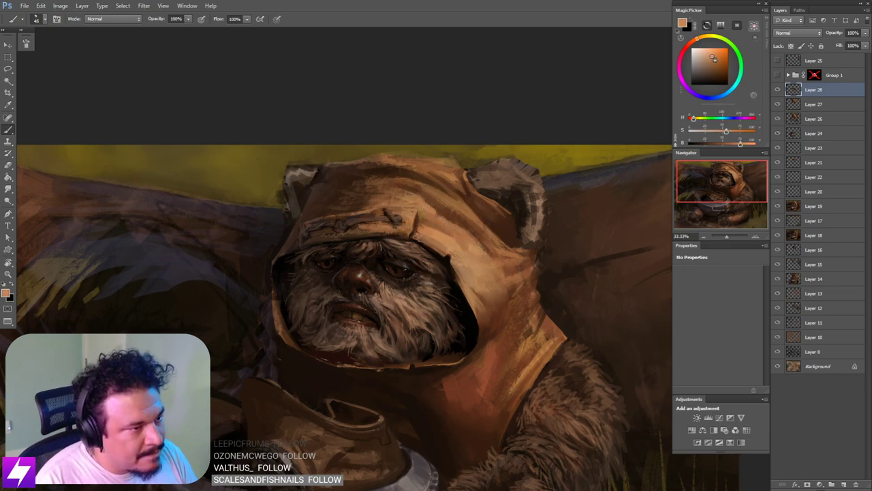
Step: Flip the canvas horizontally to check the head in mirrored view
key("ctrl+minus")
key("ctrl+minus")
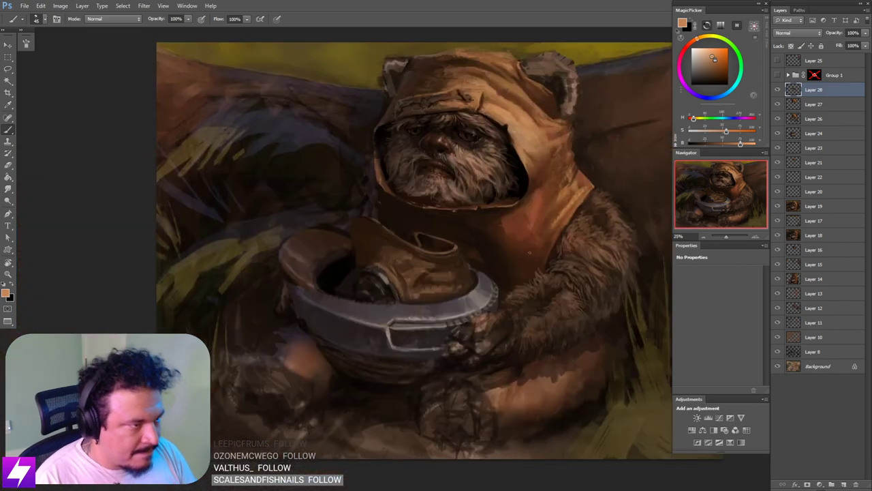
key("ctrl+shift+h")
left_click_drag(437, 236, 457, 264)
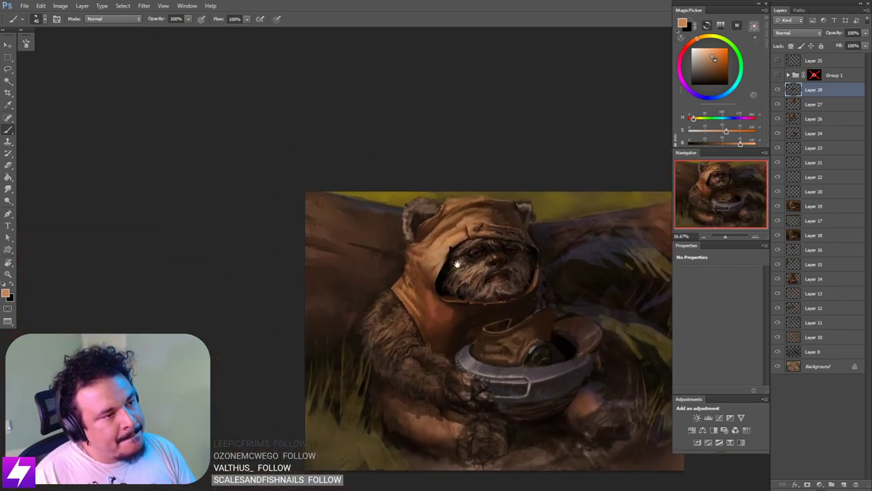
key("ctrl+plus")
left_click_drag(479, 222, 465, 235)
key("ctrl+plus")
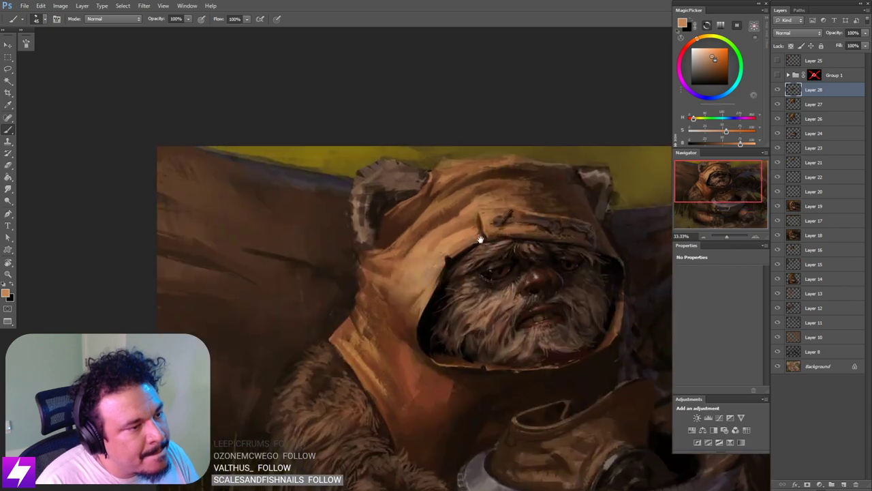
Step: Rework the fold beside the stitched band with sampled dark browns, slightly more saturated, and a sampled tan, and switch to the Smudge tool
left_click(480, 222, "alt")
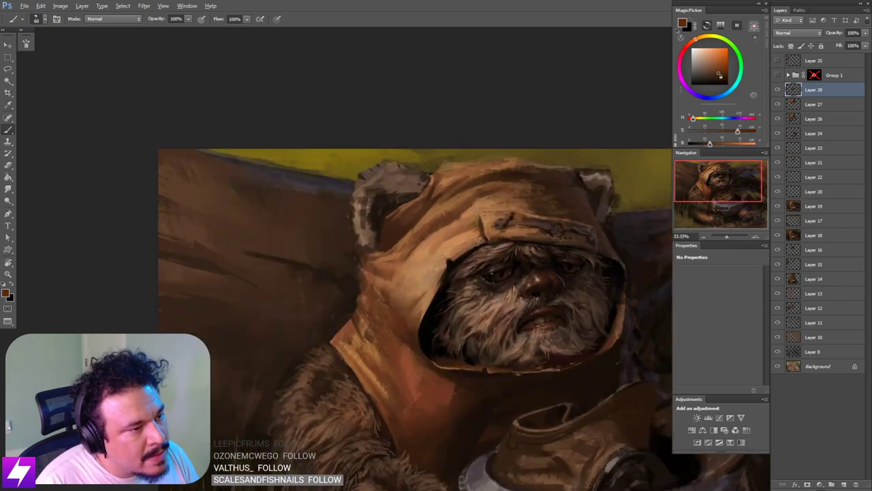
left_click(402, 226, "alt")
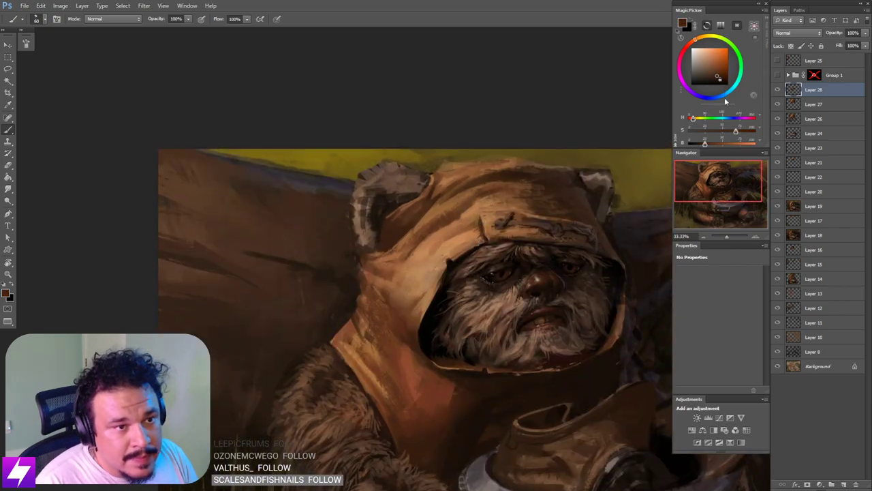
left_click_drag(735, 130, 739, 131)
left_click_drag(535, 239, 538, 225)
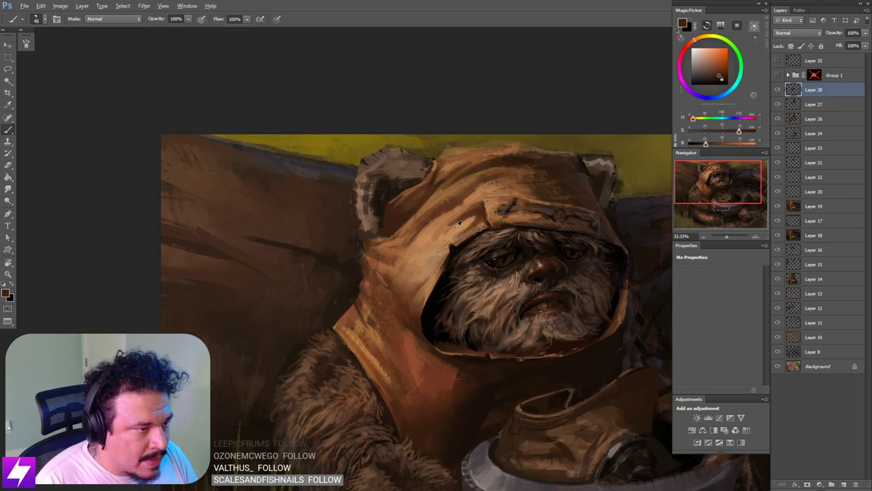
left_click(455, 220, "alt")
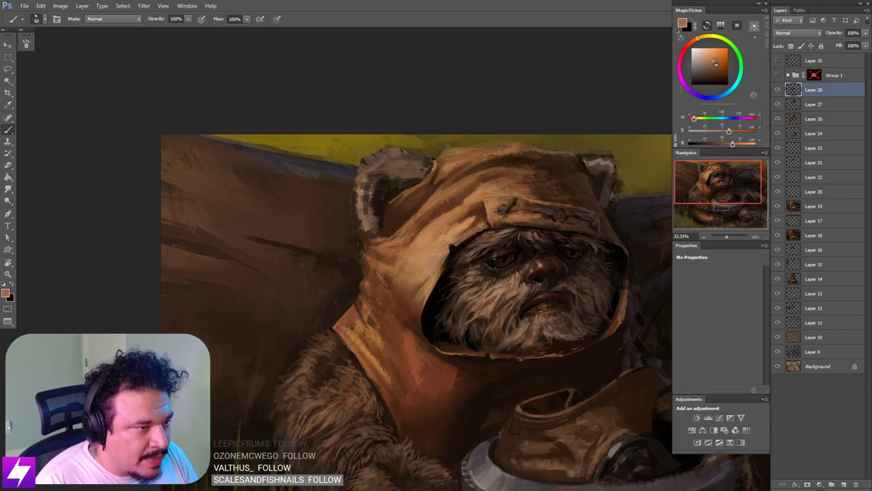
key("r")
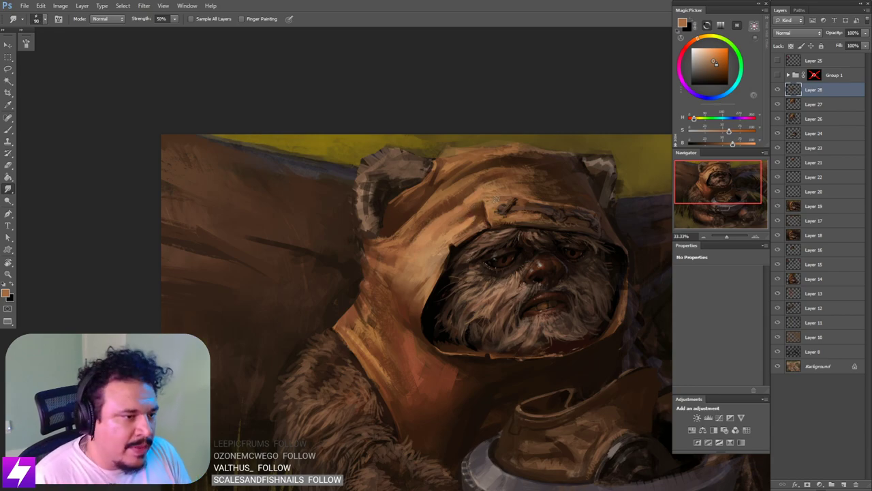
Step: Flip the canvas horizontally again and bring the hood's stitched band into close view
key("ctrl+minus")
key("ctrl+shift+h")
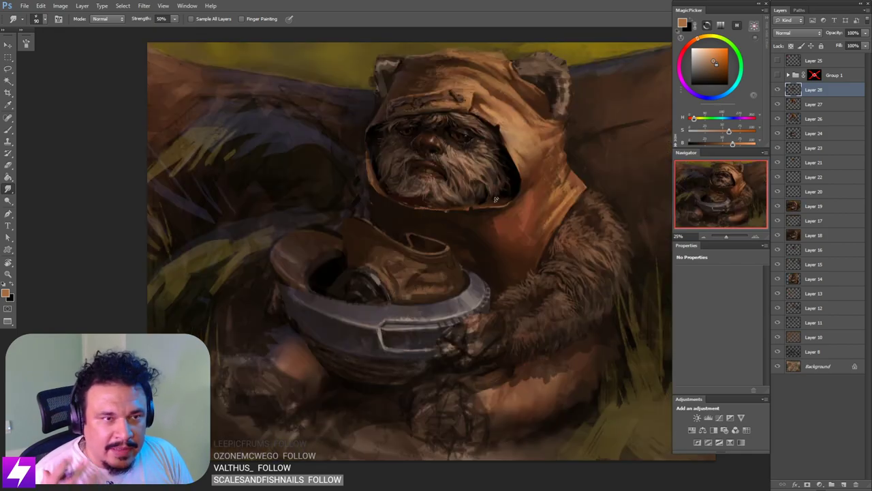
key("ctrl+plus")
mouse_move(558, 212)
left_mouse_down()
mouse_move(568, 232)
mouse_move(545, 258)
left_mouse_up()
mouse_move(506, 209)
left_mouse_down()
mouse_move(512, 227)
mouse_move(498, 242)
left_mouse_up()
key("ctrl+plus")
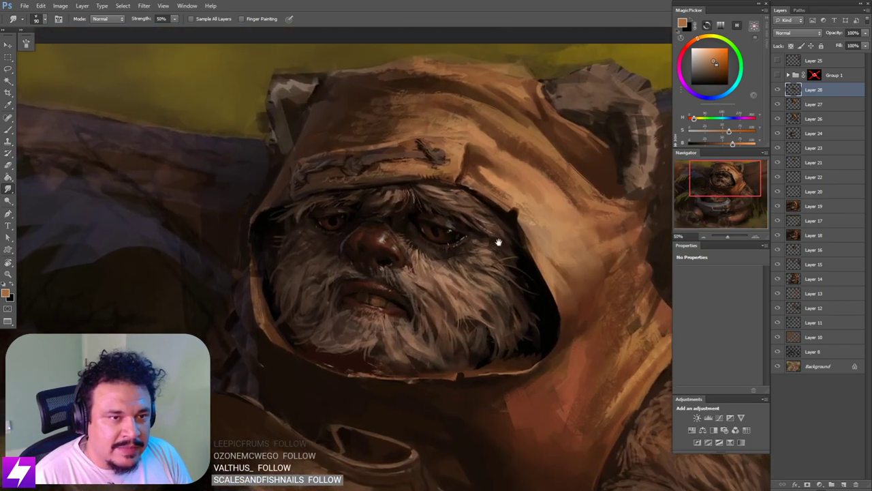
left_click_drag(506, 190, 503, 247)
Step: Paint the fold beside the stitched band with the Brush at size 40, using light and muted browns sampled from the cloth
key("b")
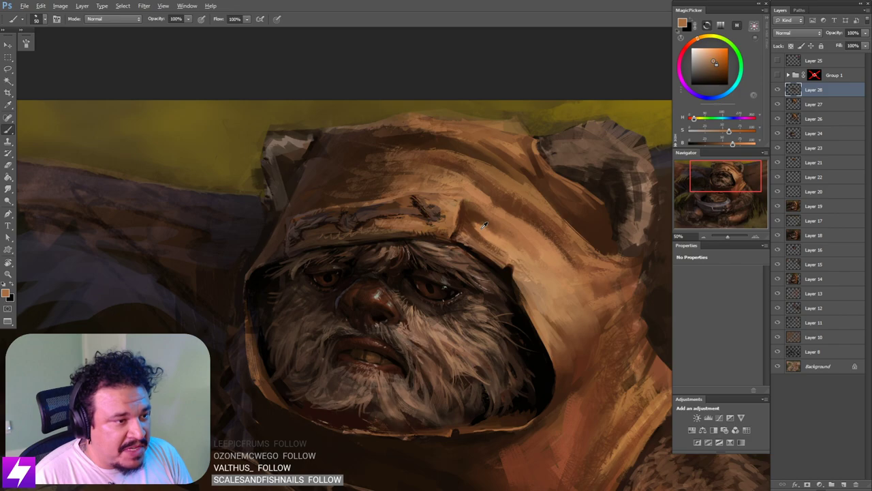
left_click(482, 228, "alt")
key("[")
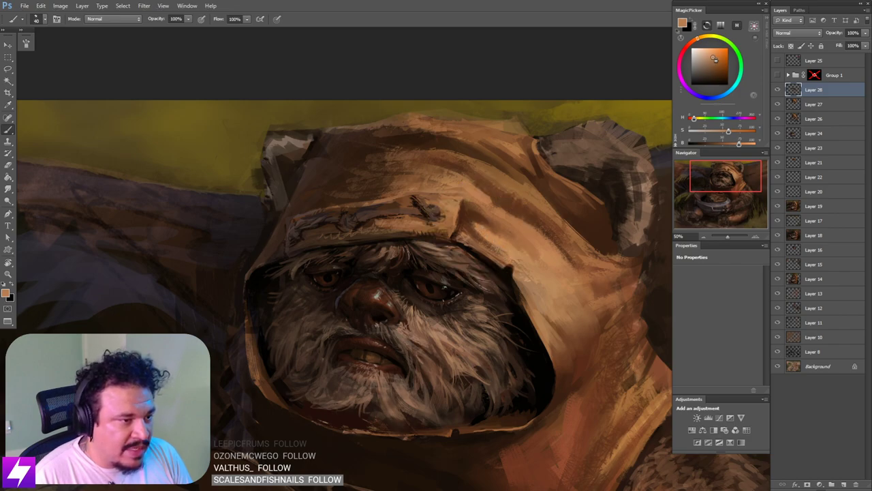
left_click(467, 234, "alt")
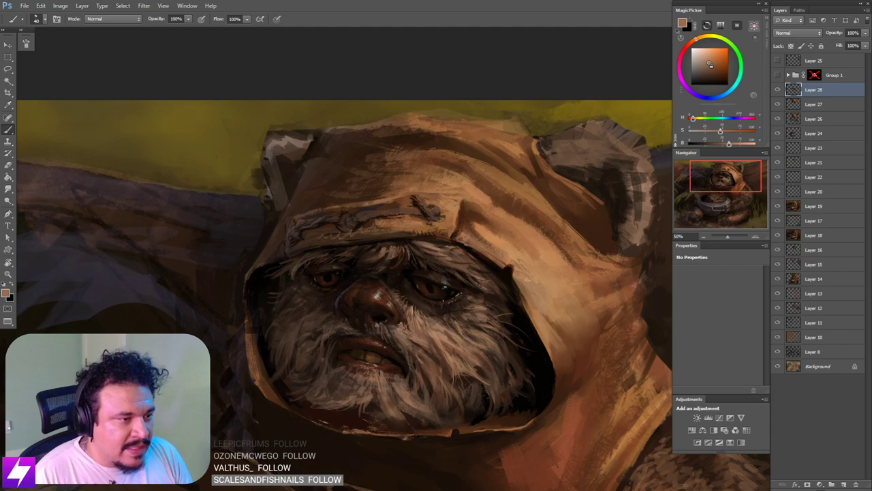
key("ctrl+minus")
key("ctrl+plus")
left_click_drag(501, 212, 498, 221)
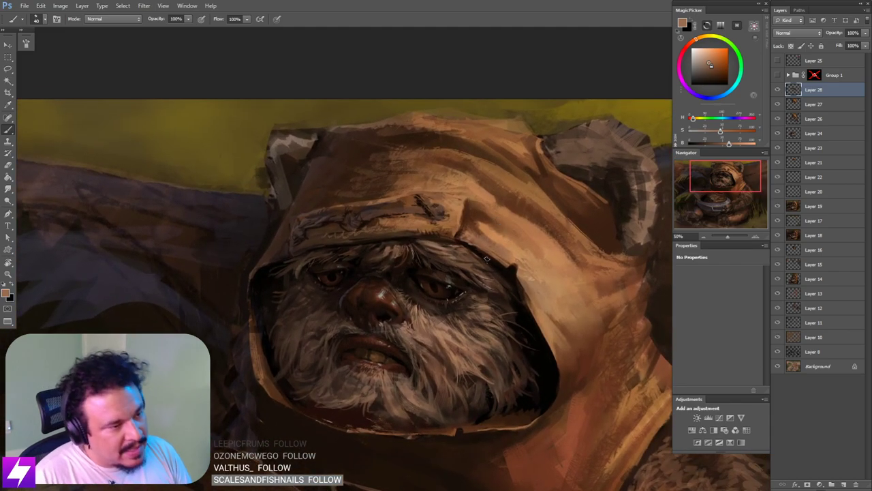
Step: Sample the near-black inside the hood's opening and touch up the opening's upper edge with the brush at size 20
left_click(509, 274, "alt")
key("bracketleft")
key("bracketleft")
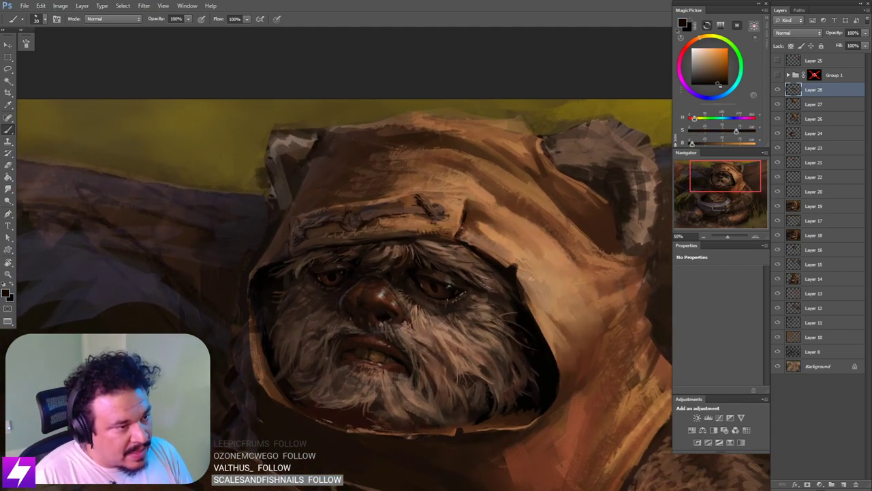
Step: Show the reference photos in Group 1 to compare the hood, and hide the group again
key("ctrl+minus")
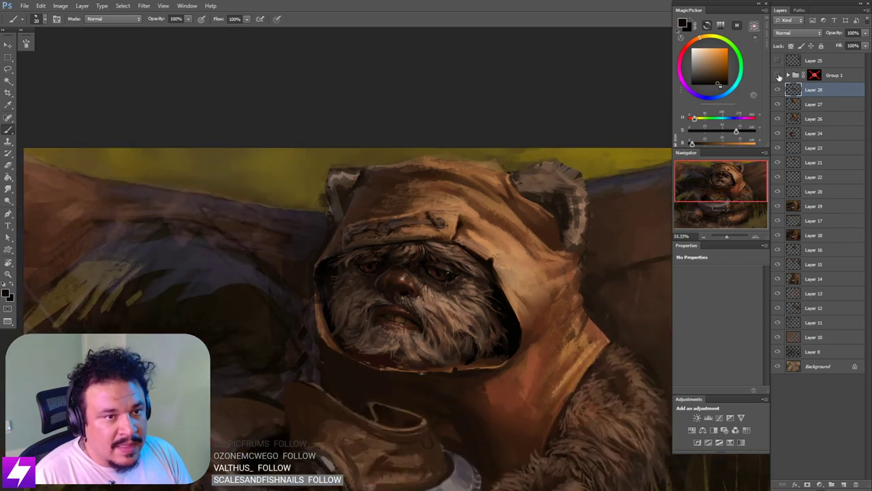
left_click(778, 74)
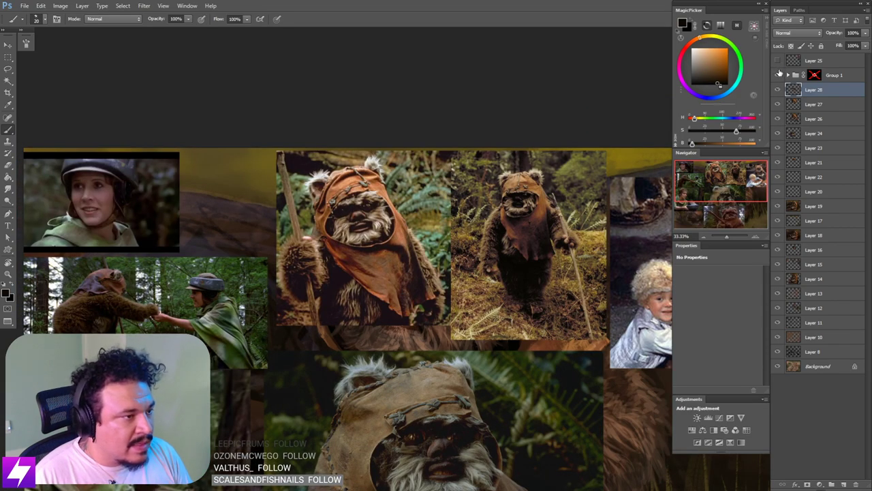
left_click(778, 74)
Step: Paint the side of the hood beside the larger ear with a medium brown sampled there, reducing the brush to 50
key("ctrl+plus")
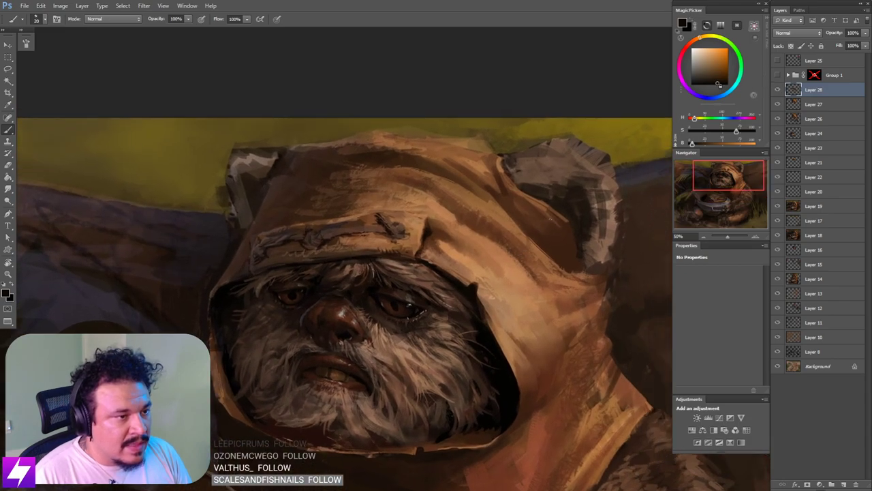
left_click(539, 201, "alt")
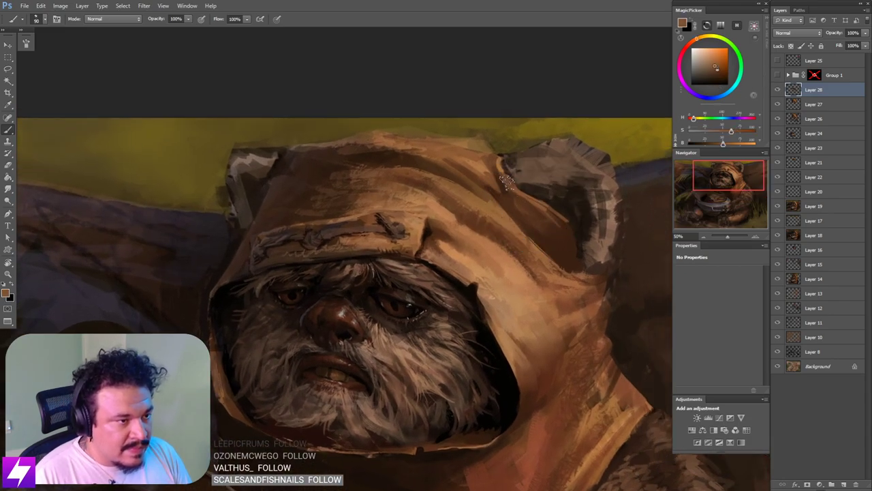
key("bracketleft")
key("bracketleft")
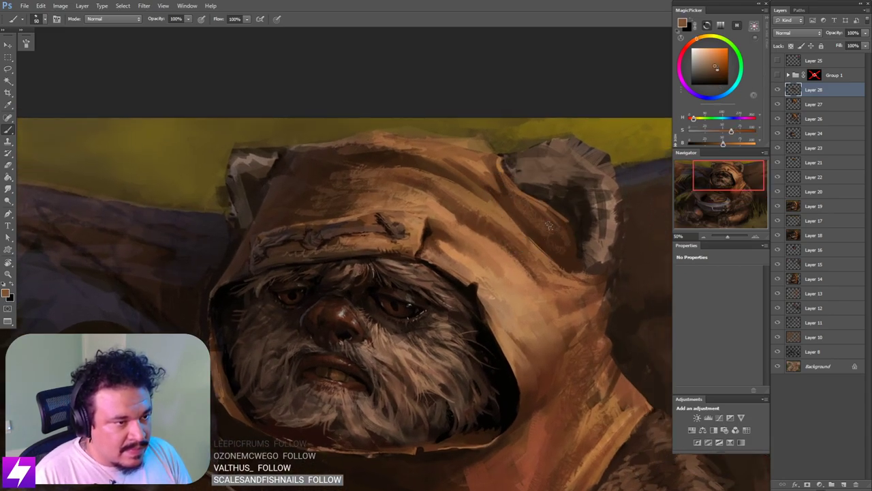
key("ctrl+minus")
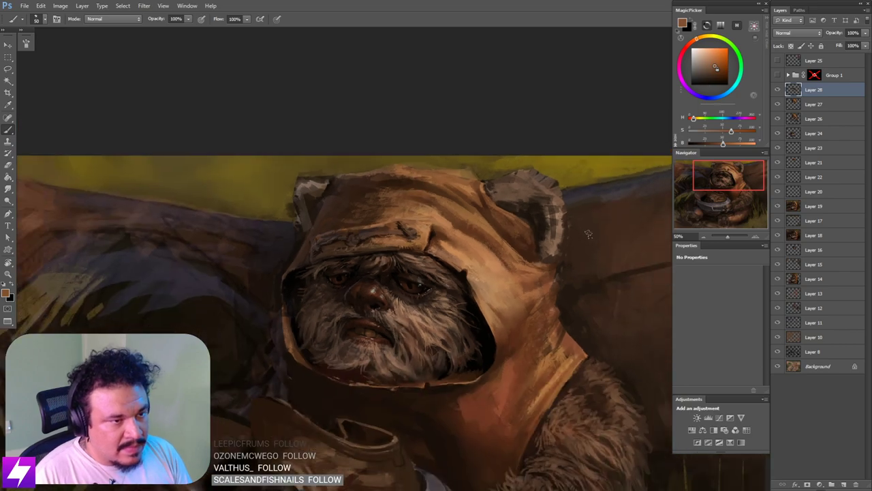
Step: Flip the canvas horizontally and show Layer 25 with the reference cut-outs beside the Ewok's head
key("ctrl+shift+h")
left_click_drag(465, 242, 521, 238)
key("ctrl+minus")
left_click(777, 61)
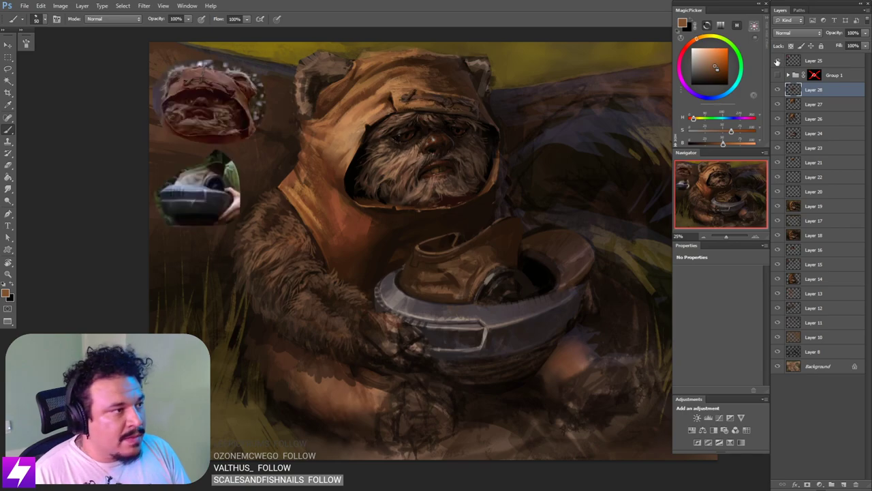
left_click(777, 61)
left_click(776, 61)
key("ctrl+plus")
left_click_drag(369, 134, 508, 307)
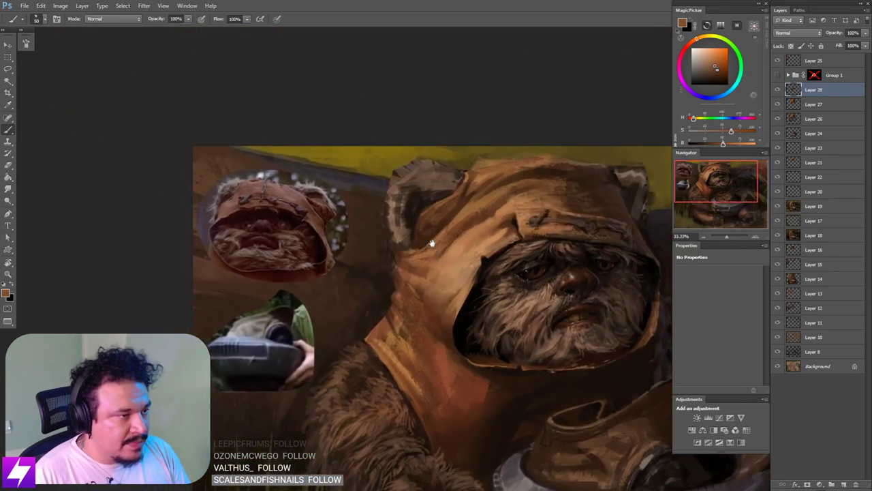
left_click_drag(545, 267, 542, 234)
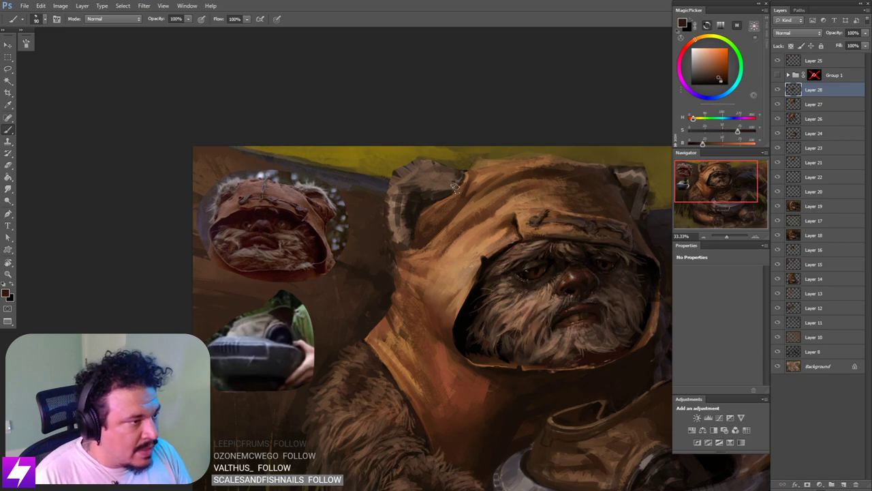
Step: Darken the inside of the larger ear with dark brown, varying the brush between 150 and 70, and sample a near-black from the ear
key("bracketright")
key("bracketright")
mouse_move(433, 191)
left_mouse_down()
mouse_move(425, 184)
mouse_move(447, 187)
left_mouse_up()
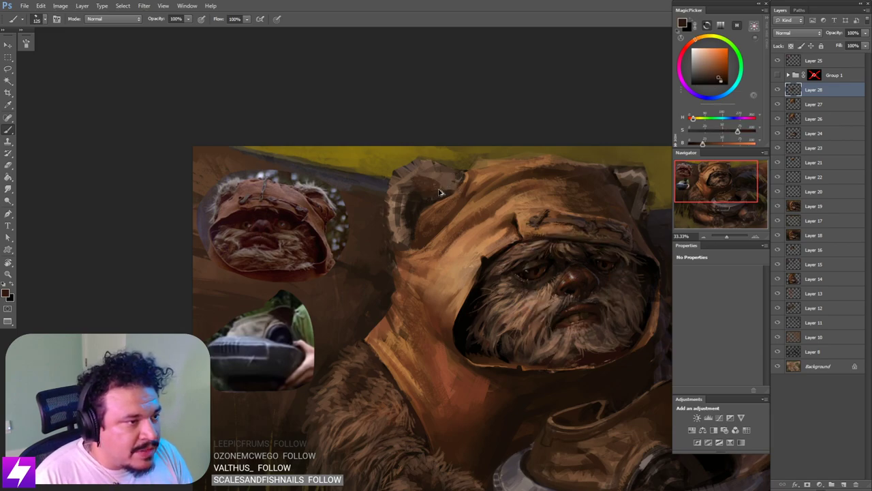
key("bracketright")
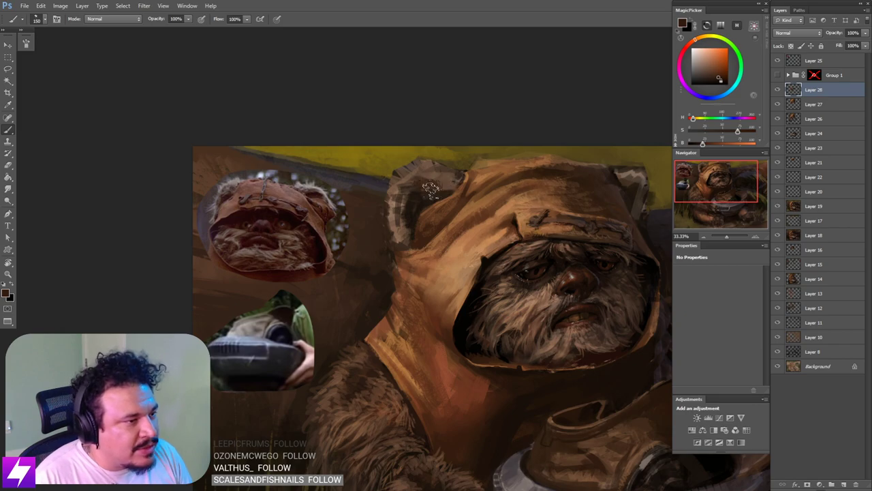
key("bracketleft")
key("bracketleft")
key("bracketleft")
key("bracketleft")
key("bracketleft")
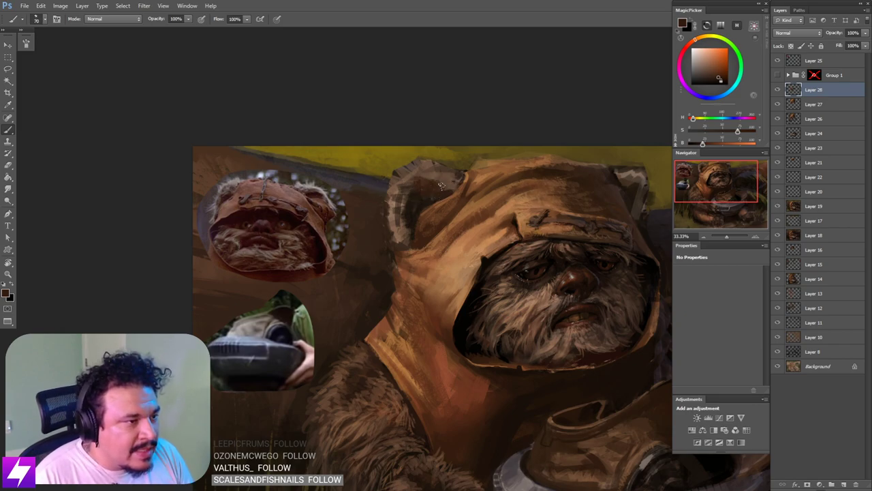
key("bracketleft")
left_click(416, 193, "alt")
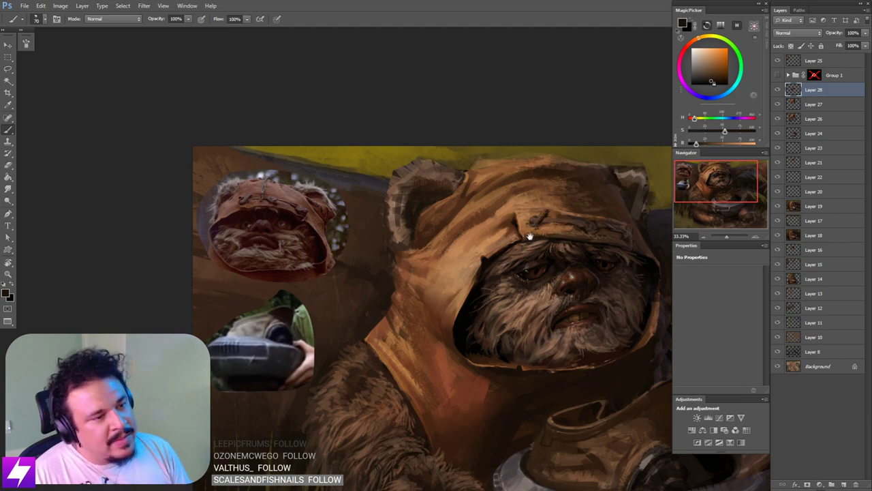
Step: Darken the smaller ear with the near-black at brush size 125, and sample its grey-brown for further strokes at size 90
left_click_drag(630, 154, 604, 167)
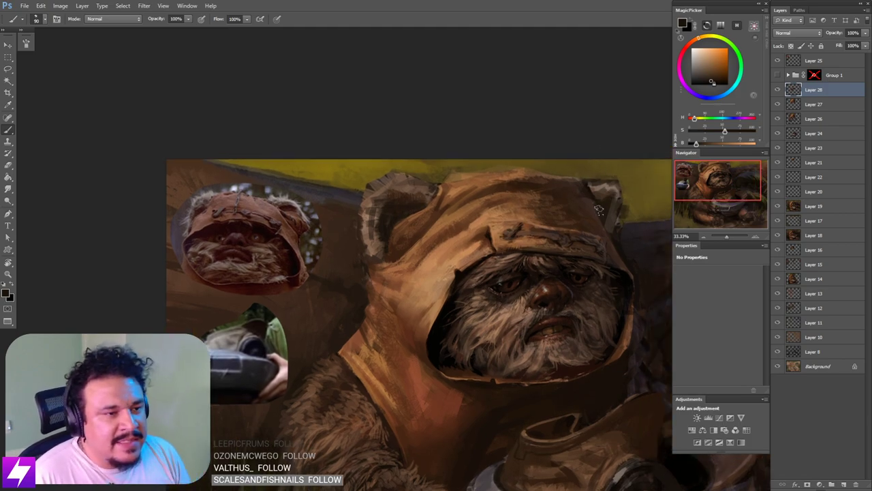
key("bracketright")
key("bracketright")
key("bracketright")
key("bracketright")
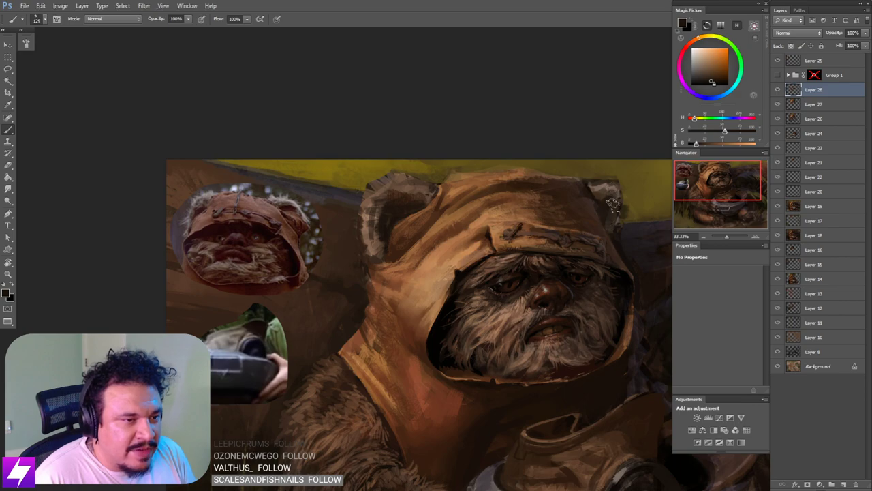
left_click(603, 188, "alt")
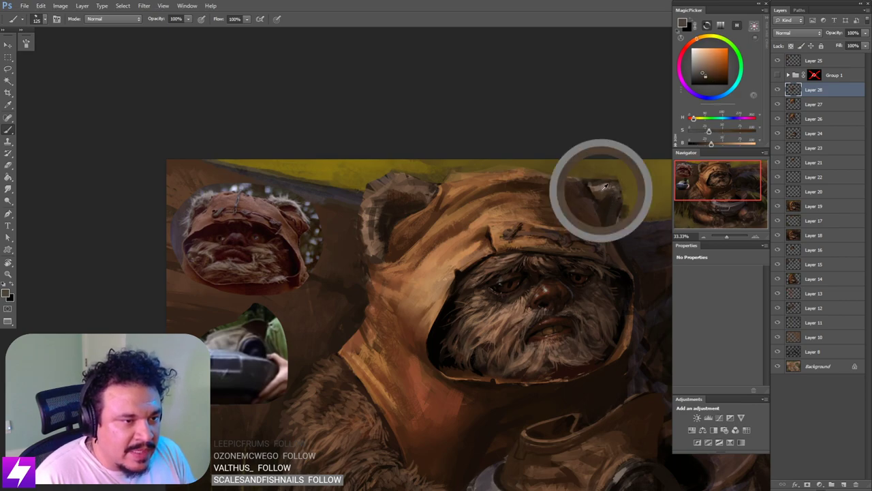
key("bracketleft")
key("bracketleft")
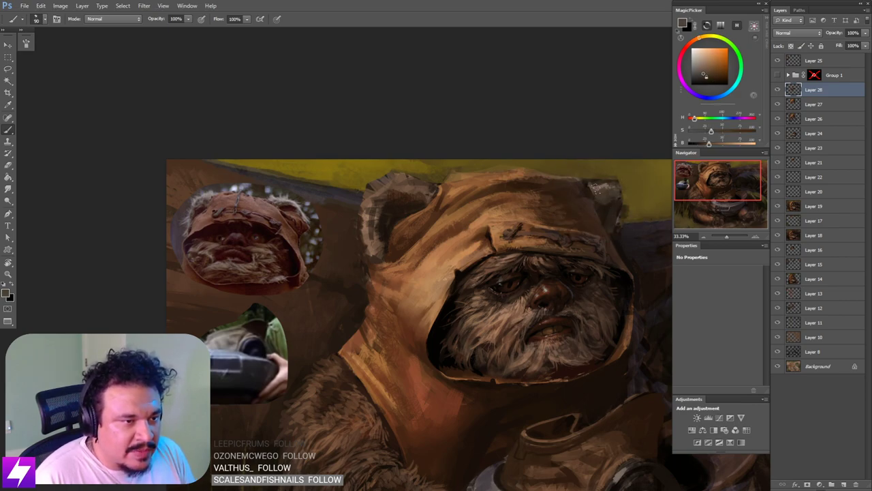
Step: Paint light fur along the outer rims of both ears with a tan sampled from the face fur, using brush size 60
mouse_move(588, 225)
left_mouse_down()
mouse_move(577, 221)
mouse_move(594, 227)
left_mouse_up()
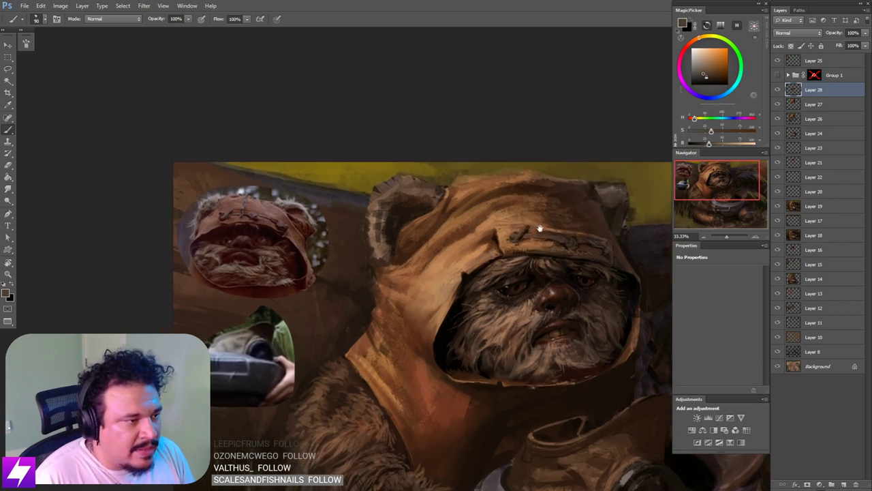
left_click_drag(541, 227, 568, 231)
left_click_drag(413, 247, 416, 244)
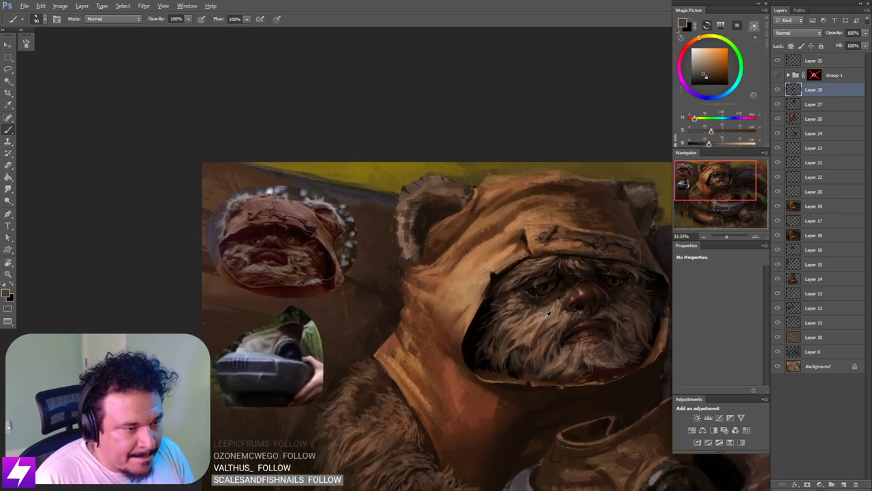
left_click(543, 318, "alt")
left_click_drag(494, 273, 516, 283)
key("bracketright")
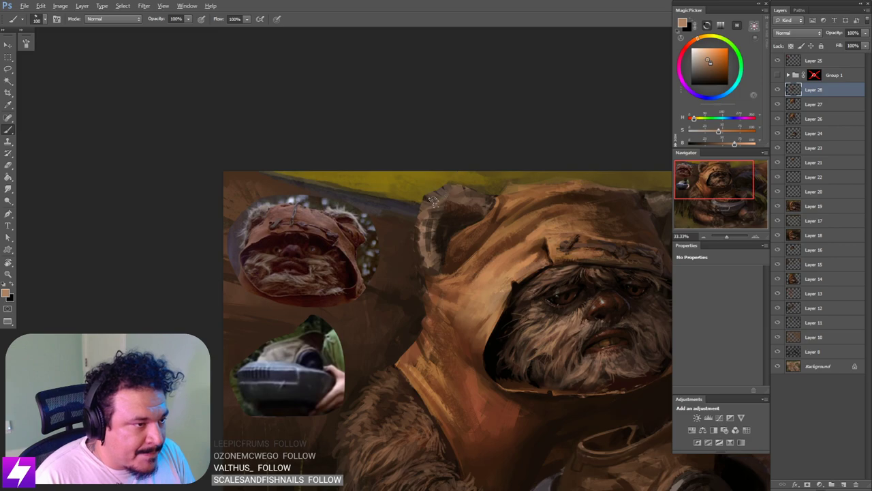
key("bracketleft")
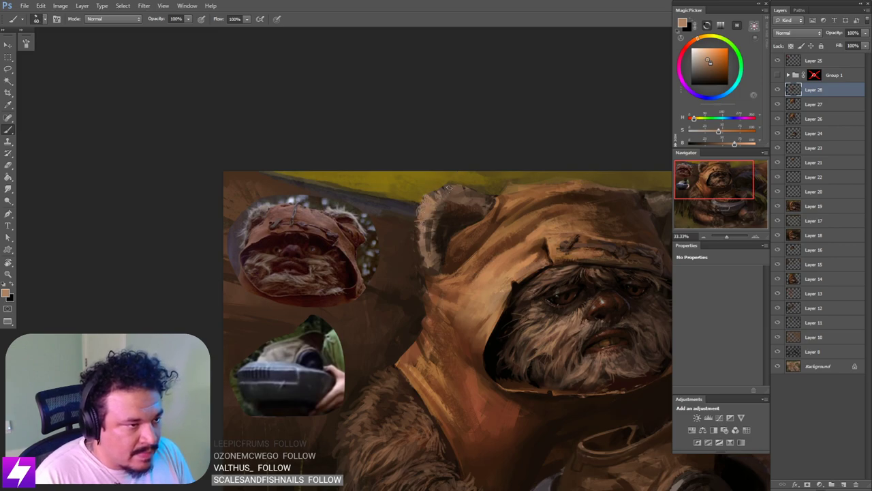
left_click_drag(631, 233, 522, 218)
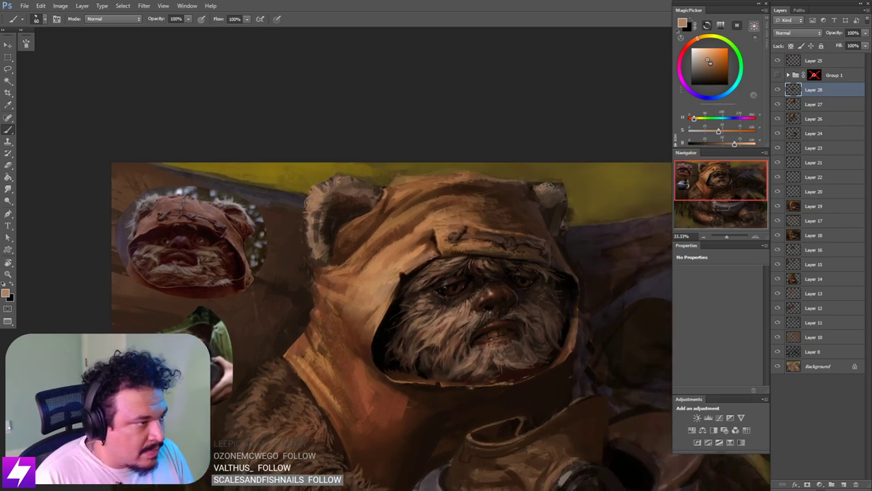
Step: Darken the inside of the larger ear and its inner rim with a dark brown sampled from the ear, at brush size 150
left_click_drag(389, 215, 443, 210)
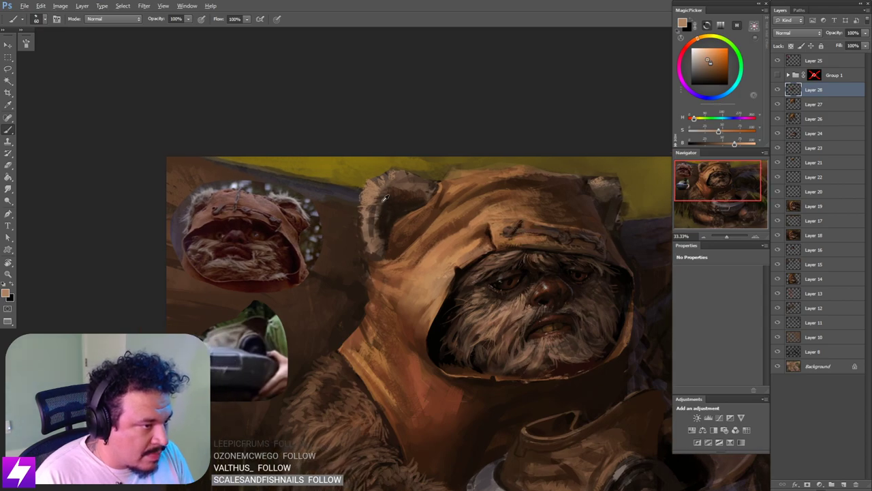
left_click(393, 181, "alt")
key("bracketright")
key("bracketright")
key("bracketright")
key("bracketright")
key("bracketright")
key("bracketright")
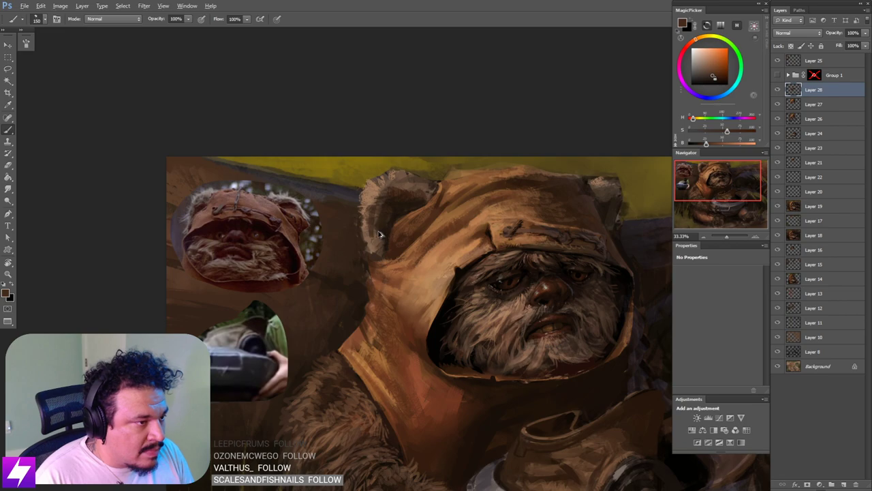
mouse_move(383, 216)
left_mouse_down()
mouse_move(374, 245)
mouse_move(383, 229)
mouse_move(377, 244)
mouse_move(372, 222)
left_mouse_up()
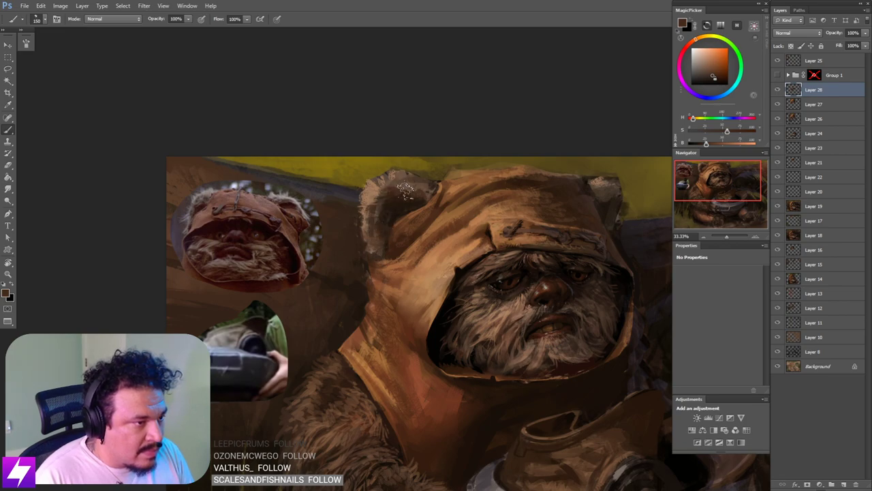
Step: Reduce the brush to 90 and darken the inside of the smaller ear with a near-black sampled there
left_click_drag(480, 192, 436, 184)
key("bracketleft")
key("bracketleft")
key("bracketleft")
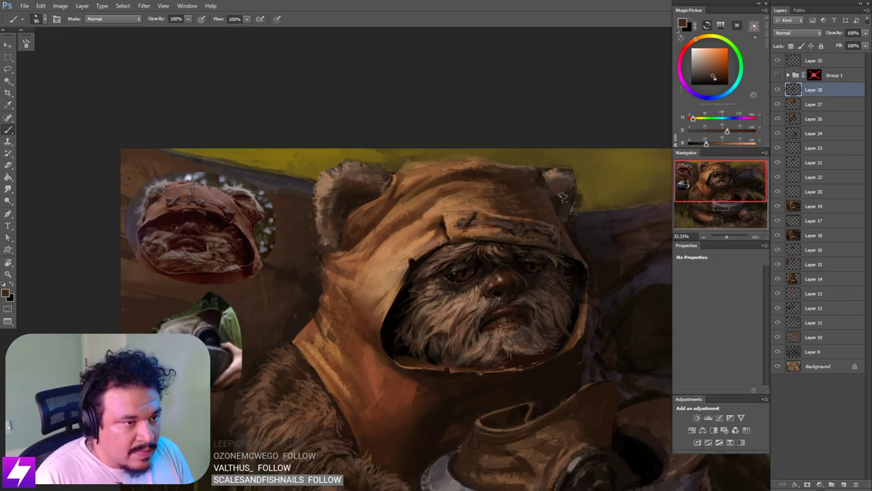
left_click(553, 200, "alt")
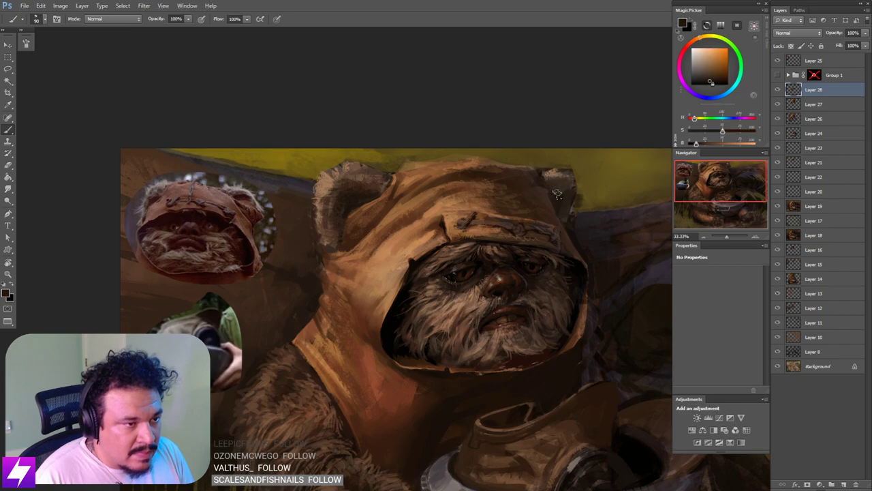
Step: Flip the canvas horizontally and compare the whole painting with the reference photos in Group 1, leaving the group hidden
key("ctrl+minus")
key("ctrl+minus")
key("ctrl+minus")
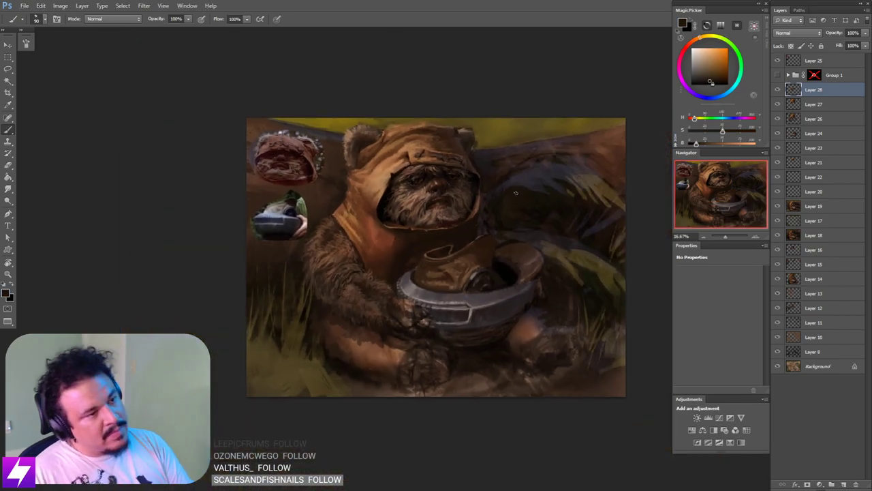
key("ctrl+shift+h")
key("ctrl+plus")
key("ctrl+plus")
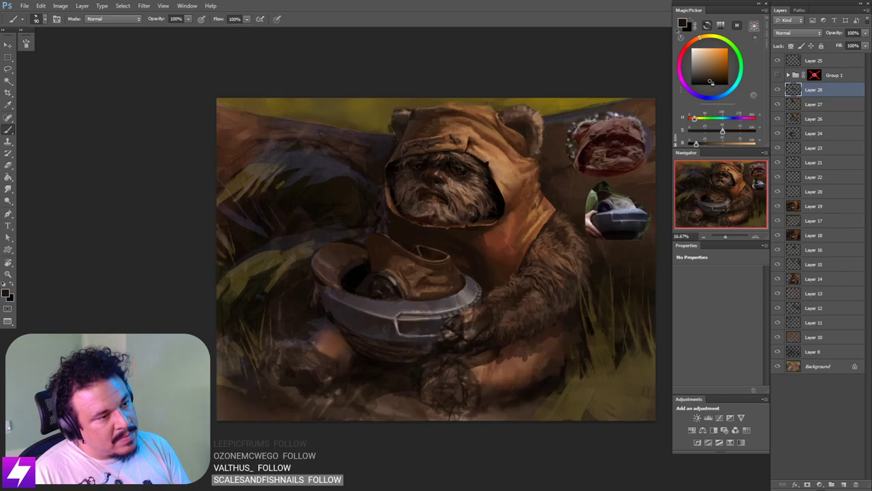
left_click_drag(514, 169, 456, 223)
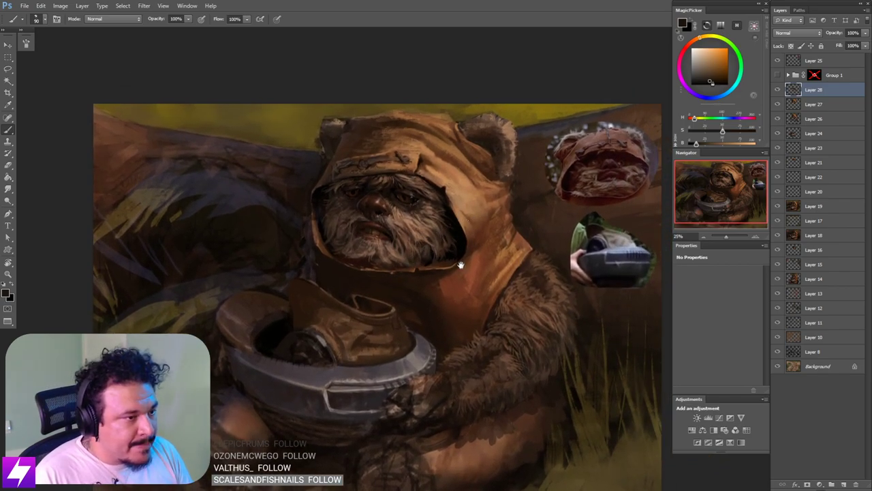
left_click_drag(461, 265, 451, 272)
left_click(777, 75)
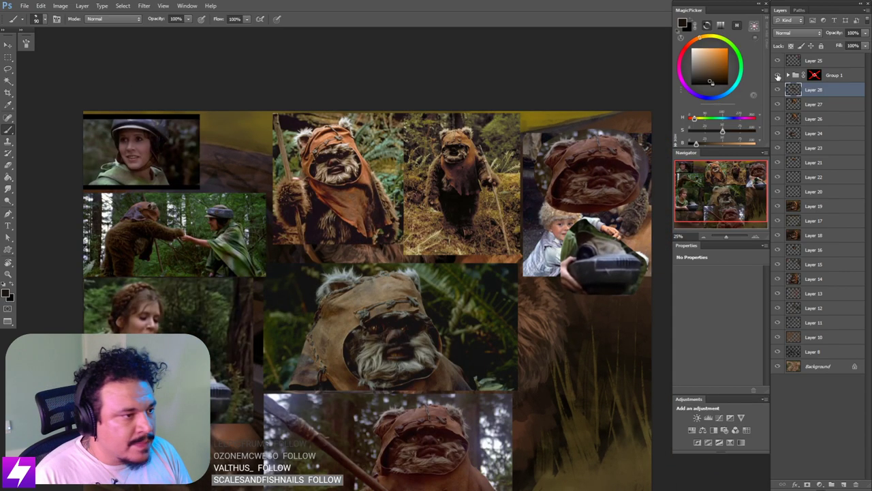
left_click(777, 75)
left_click(777, 75)
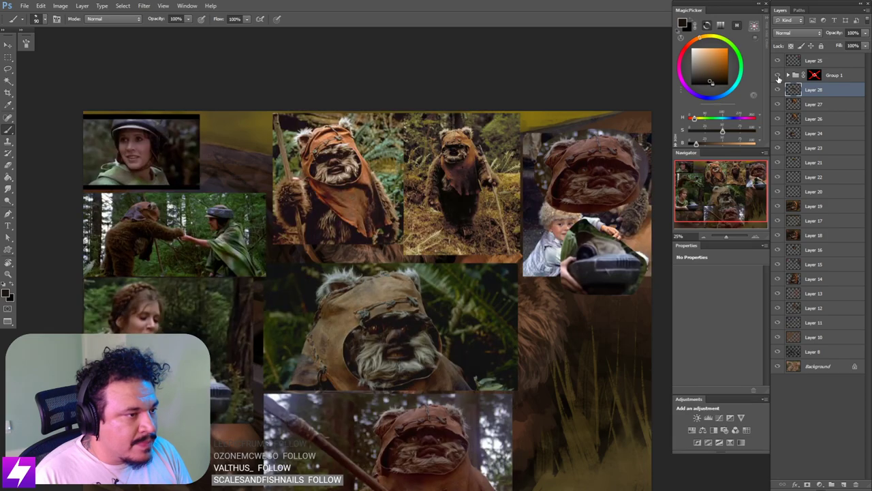
left_click(777, 75)
Step: Deepen the shadow between the face fur and the hood opening with black, reducing the brush to 25, and sample a dark reddish brown
scroll(498, 237, "up", 1)
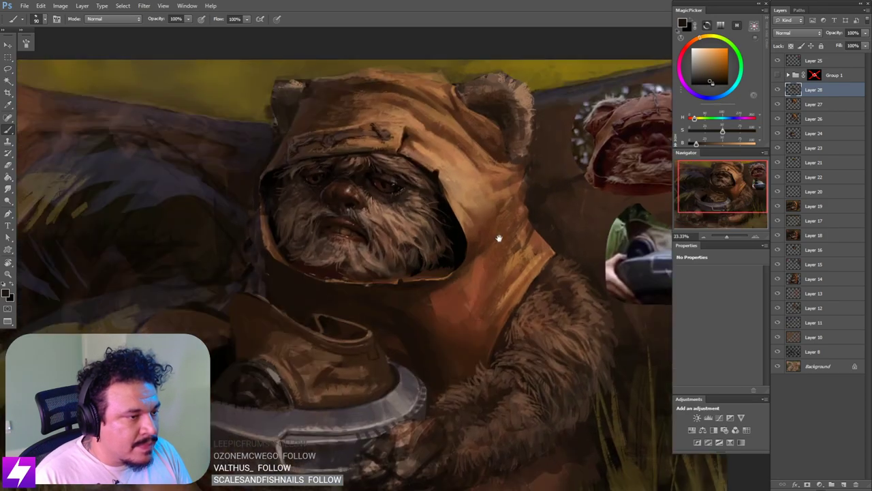
key("bracketleft")
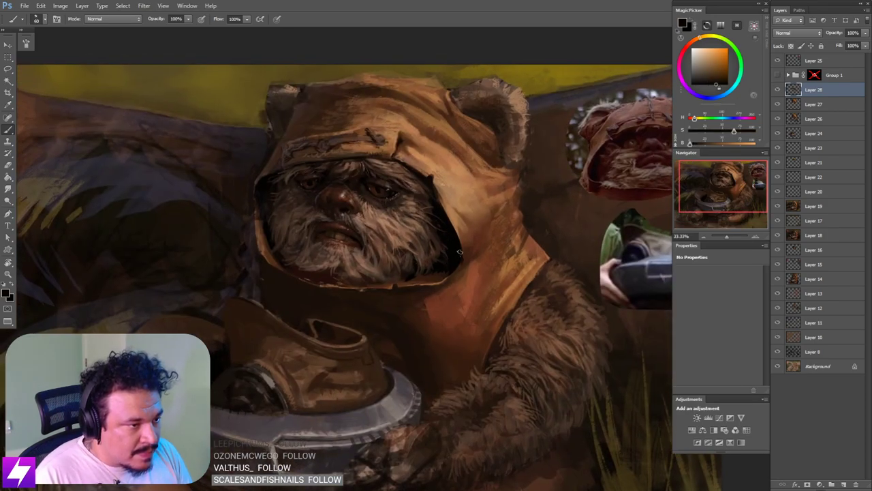
left_click_drag(425, 278, 466, 258)
key("bracketleft")
key("bracketleft")
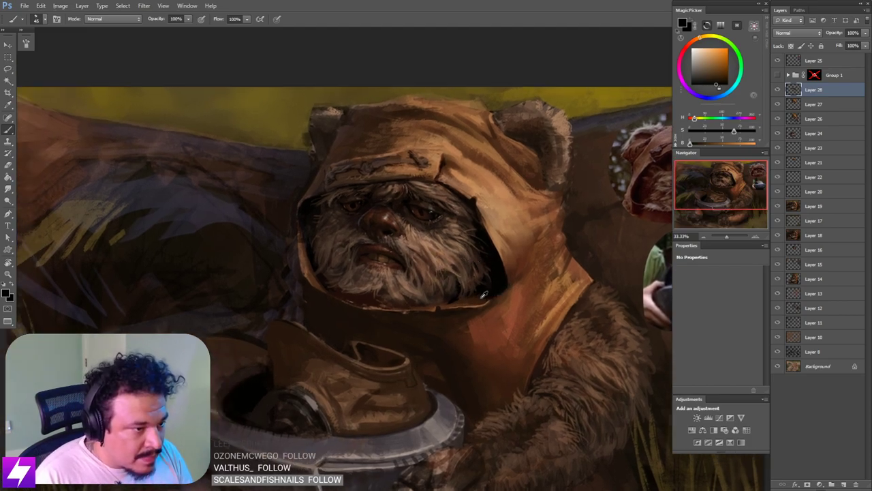
left_click_drag(414, 278, 451, 296)
key("bracketright")
key("bracketright")
left_click(373, 311, "alt")
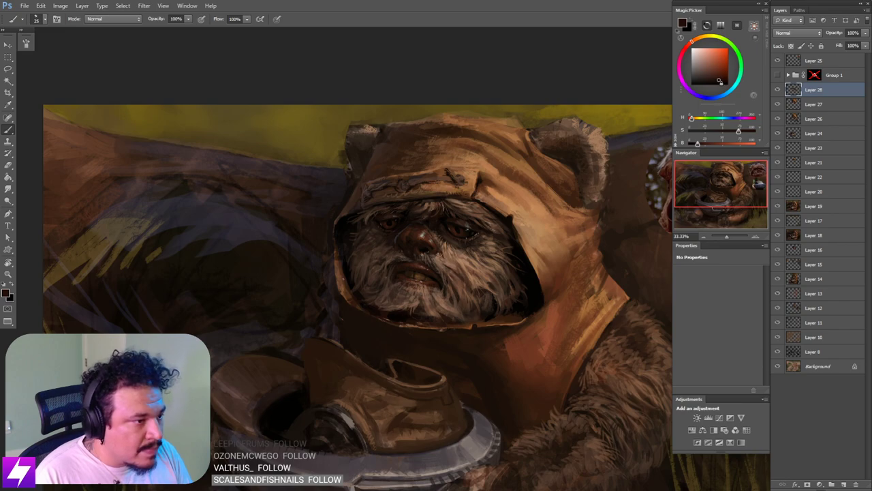
Step: Switch to a different brush preset at size 90 and sample a light orange-tan from the hood beside the face opening
key("ctrl+minus")
left_click_drag(479, 288, 454, 319)
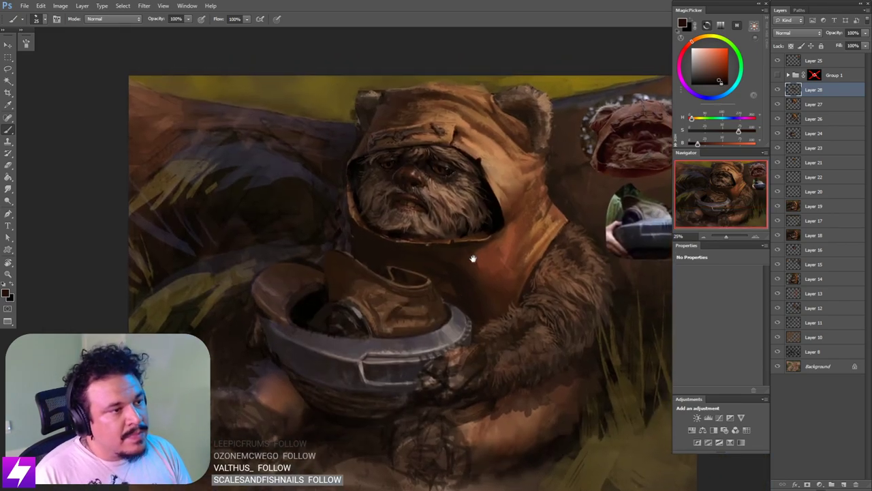
left_click_drag(473, 257, 472, 265)
key("ctrl+plus")
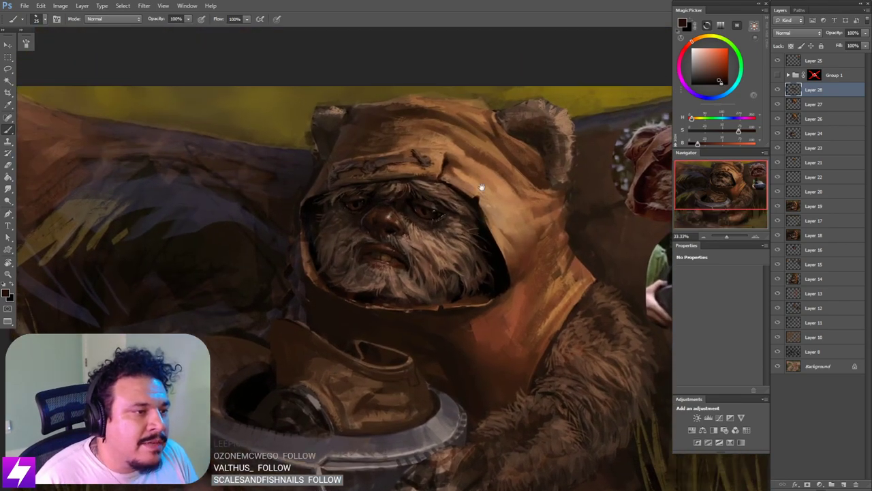
right_click(243, 242)
double_click(72, 221)
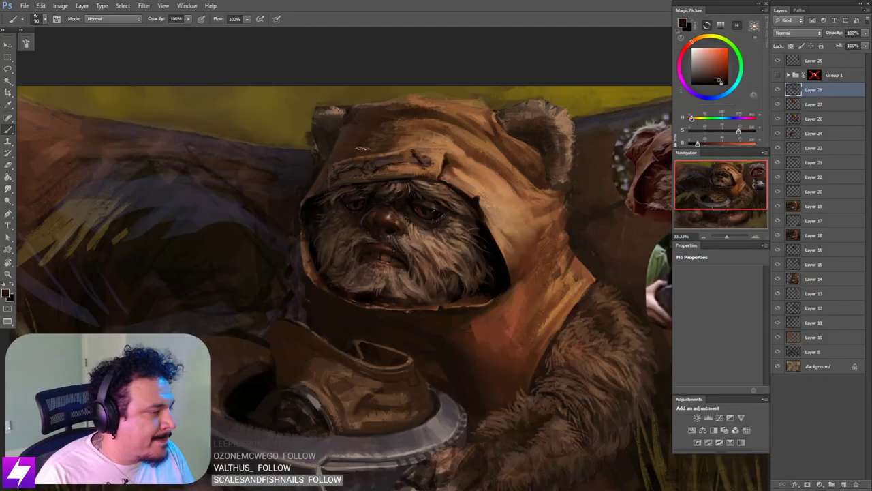
mouse_move(477, 224)
left_mouse_down()
mouse_move(446, 263)
mouse_move(461, 267)
left_mouse_up()
left_click(778, 60)
left_click(777, 61)
left_click(416, 221, "alt")
left_click(417, 232, "alt")
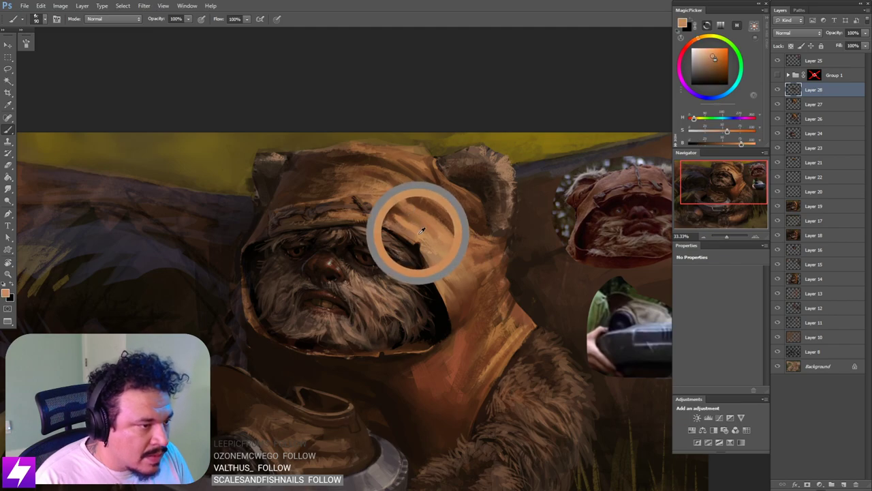
Step: Desaturate the tan, paint thin highlights along the hood opening's edge at brush sizes 30 and 20, and switch to the Smudge tool
left_click_drag(419, 244, 381, 234)
left_click_drag(723, 131, 710, 132)
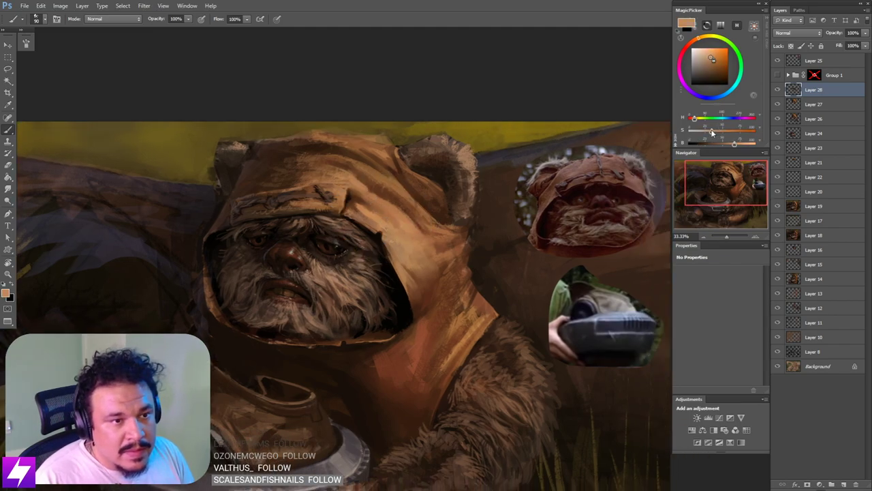
left_click_drag(418, 265, 430, 275)
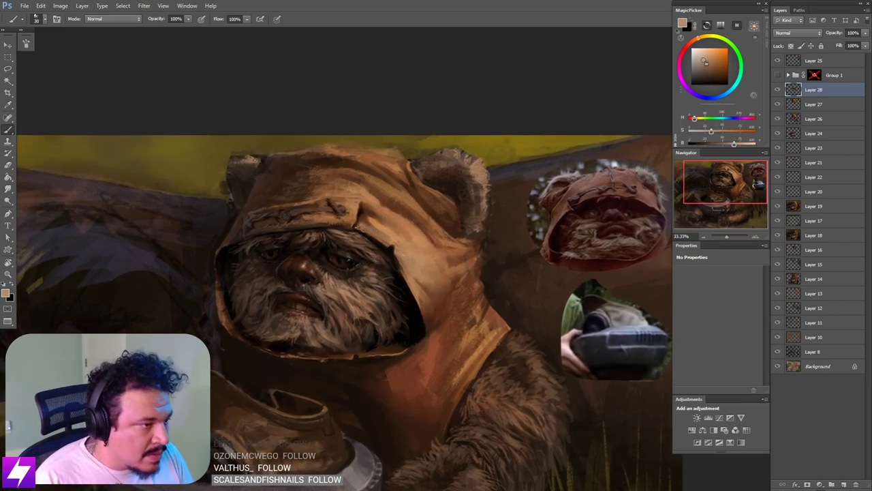
key("[")
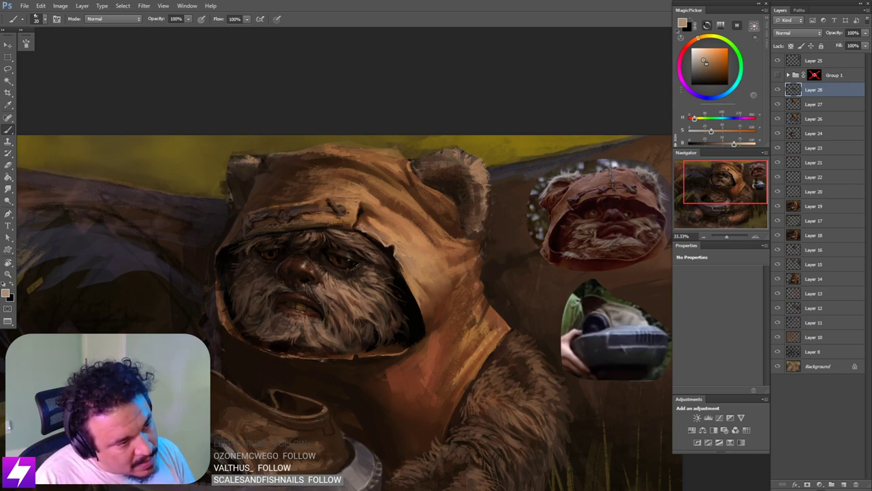
key("r")
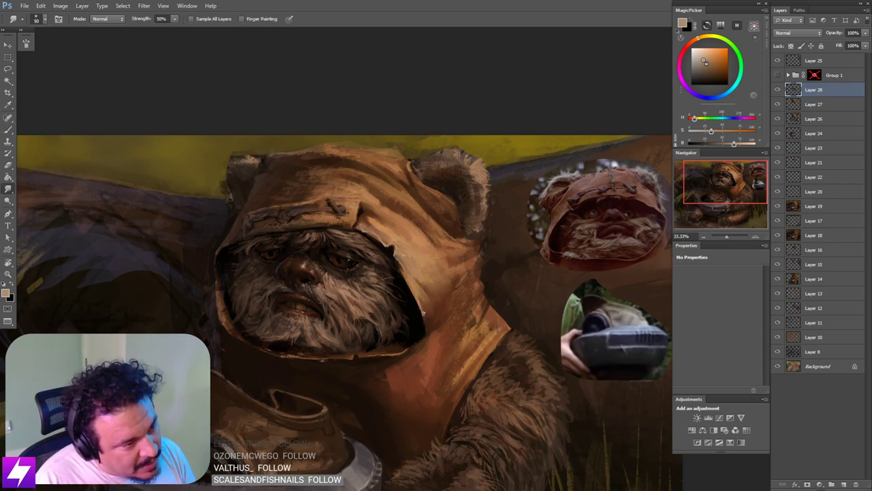
Step: Flip the canvas horizontally and refine the highlights on the hood's opening edge and stitched flap, using the brush at size 25
key("ctrl+minus")
key("ctrl+minus")
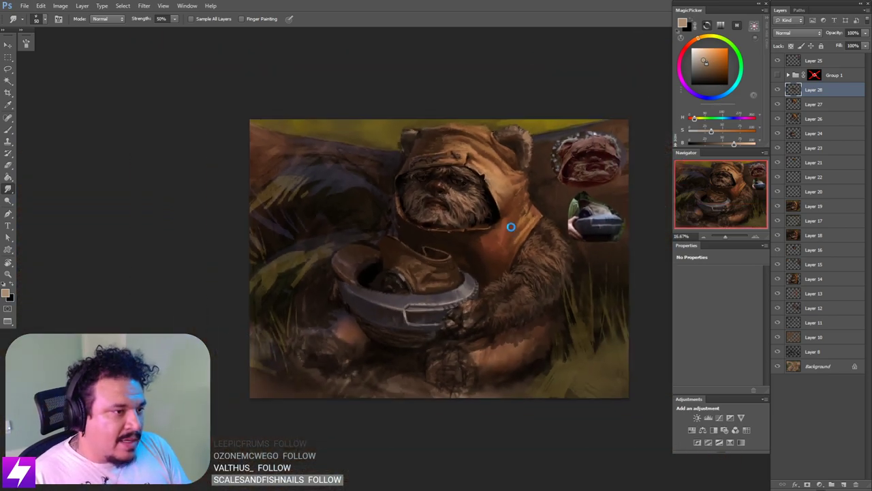
key("ctrl+shift+h")
mouse_move(462, 237)
left_mouse_down()
mouse_move(485, 264)
mouse_move(494, 247)
mouse_move(507, 265)
left_mouse_up()
key("ctrl+plus")
key("ctrl+plus")
left_click_drag(521, 193, 516, 242)
key("b")
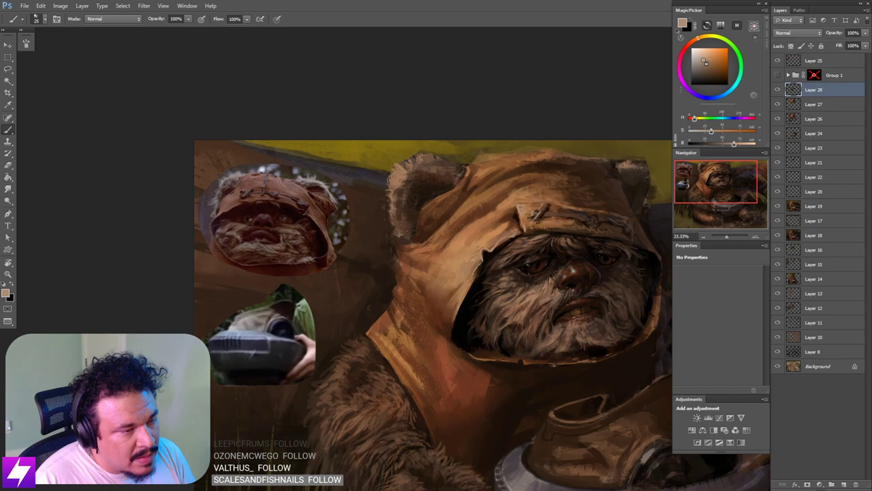
Step: Blend the highlights on the hood's opening edge with the Smudge tool at size 45 and 50% strength
key("r")
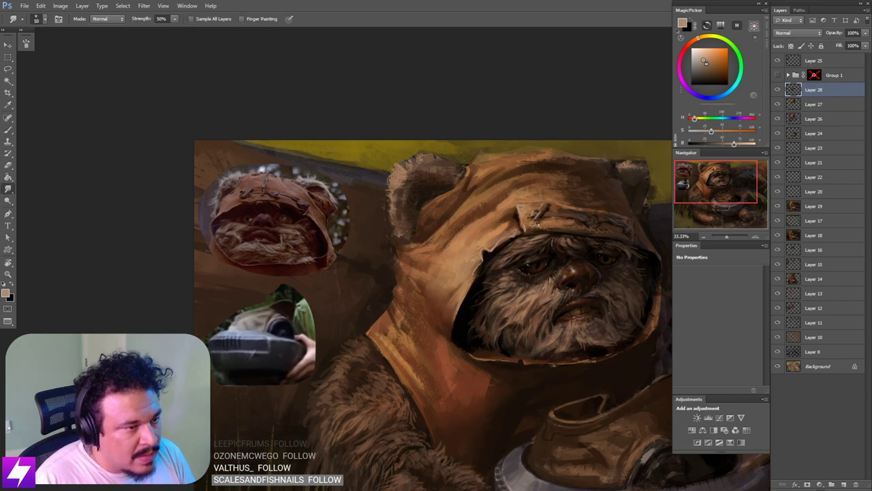
key("ctrl+minus")
left_click_drag(519, 196, 504, 255)
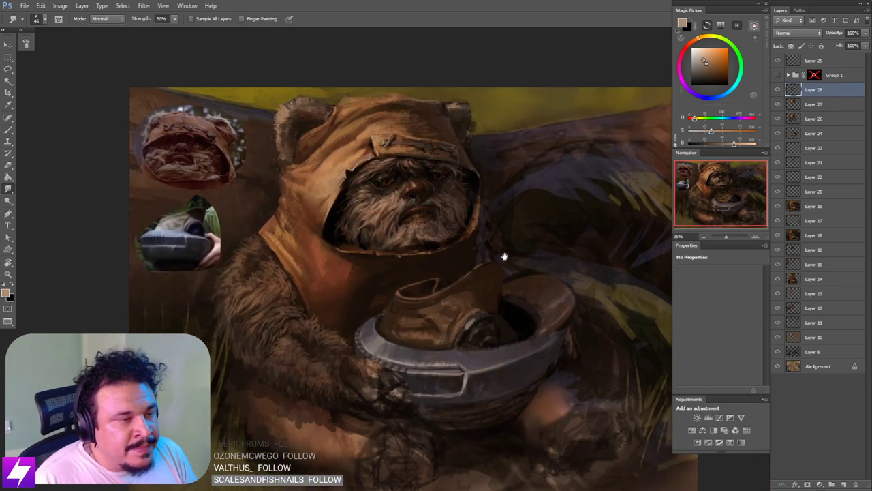
left_click_drag(449, 243, 481, 263)
scroll(471, 216, "up", 1)
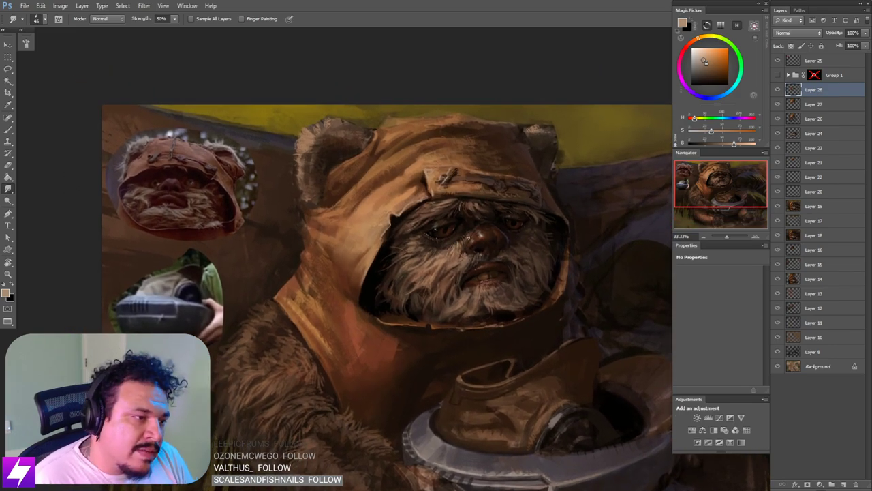
key("ctrl+minus")
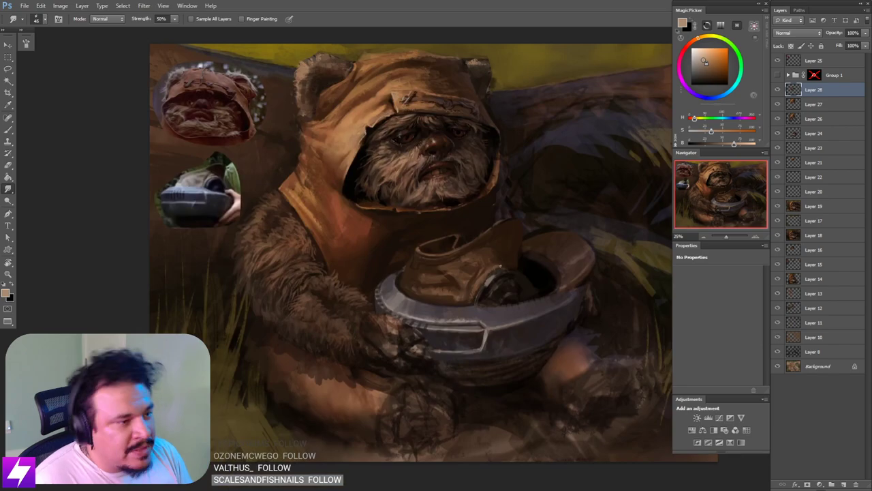
Step: Flip the canvas horizontally, hide Layer 25 with the cut-outs, and show the reference photos in Group 1
key("ctrl+shift+h")
left_click_drag(495, 245, 421, 297)
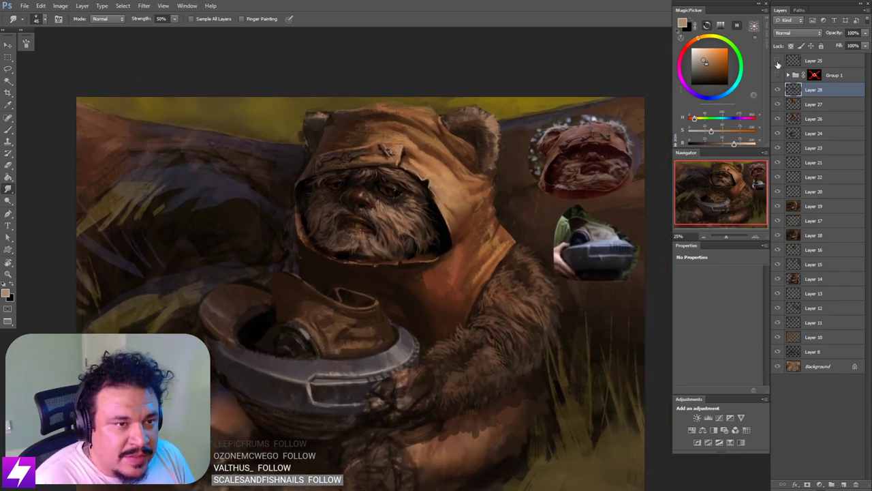
left_click(777, 61)
left_click(778, 61)
left_click(777, 62)
left_click(778, 75)
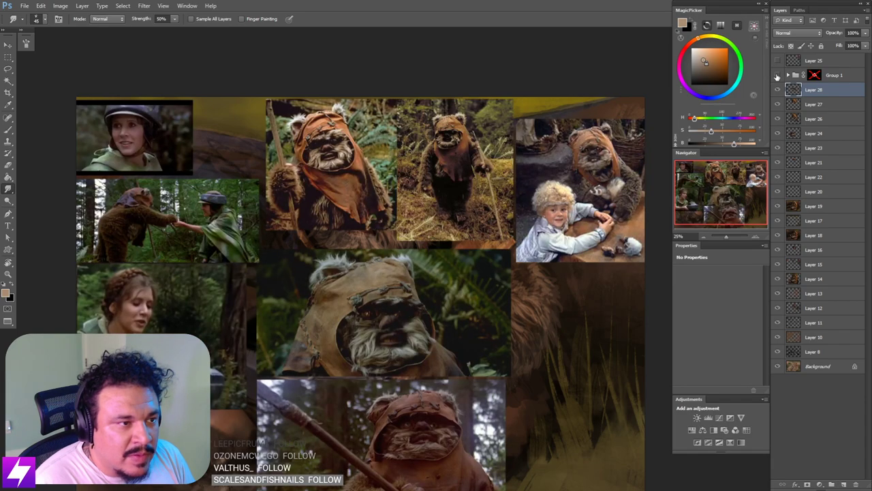
Step: Compare the painted Ewok's hood and tunic with the reference photos by toggling Group 1's visibility, leaving the photos hidden
left_click(777, 75)
left_click(777, 75)
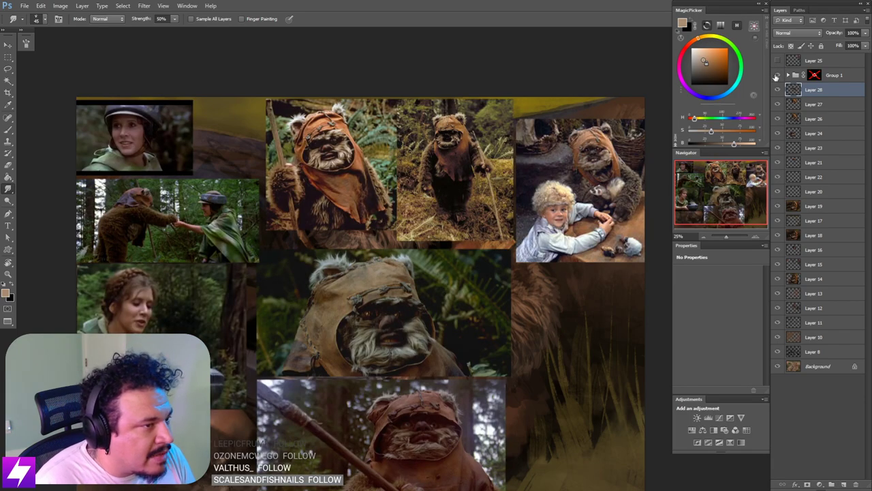
left_click(777, 75)
left_click(778, 75)
left_click(776, 76)
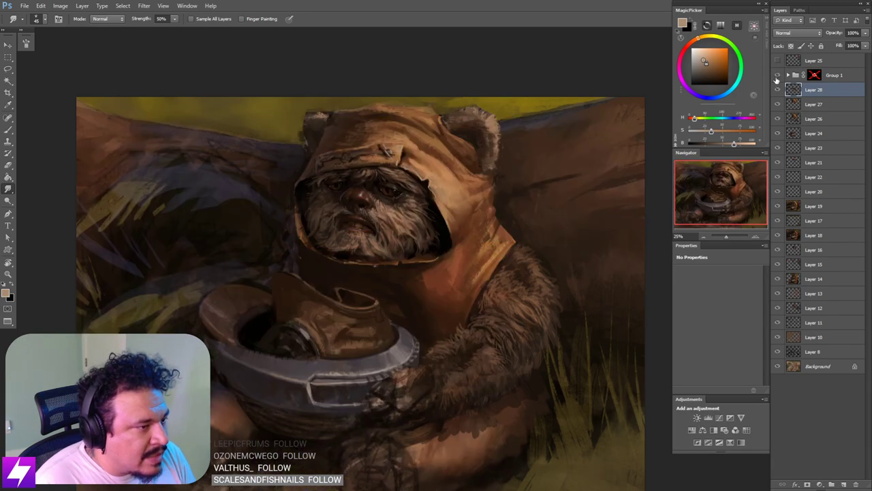
left_click(776, 77)
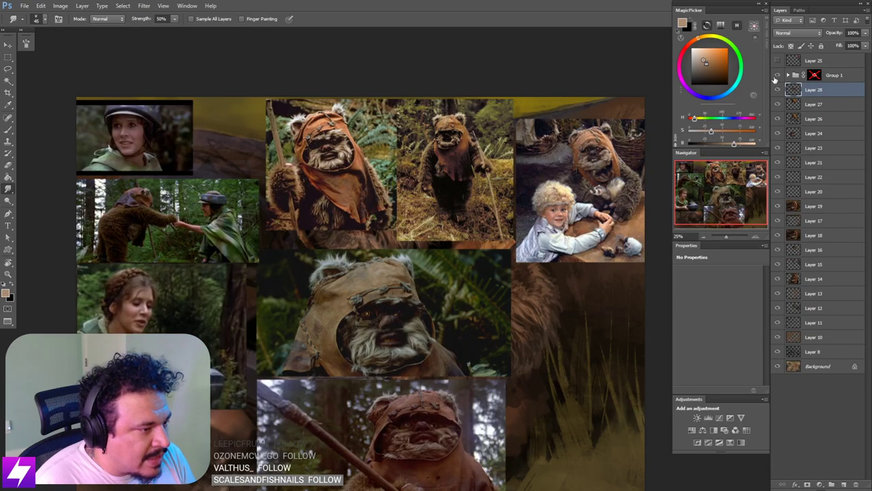
left_click(776, 76)
left_click(776, 76)
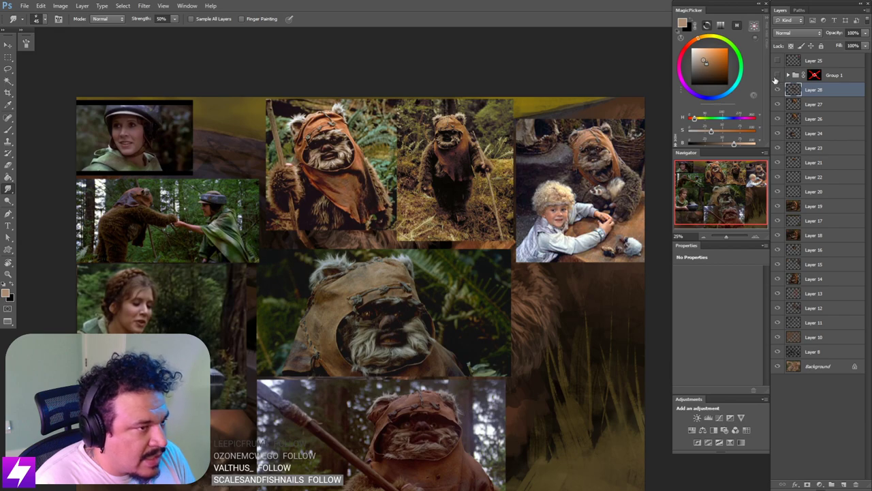
left_click(776, 77)
left_click_drag(530, 245, 507, 279)
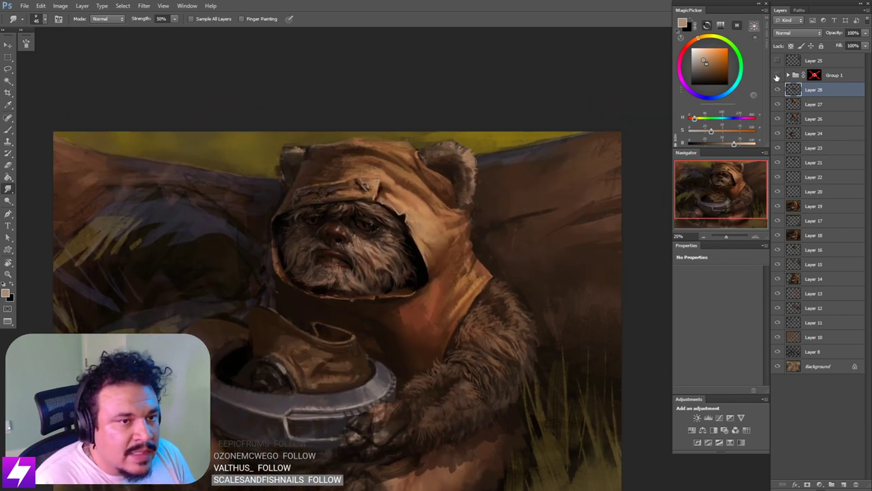
left_click(776, 75)
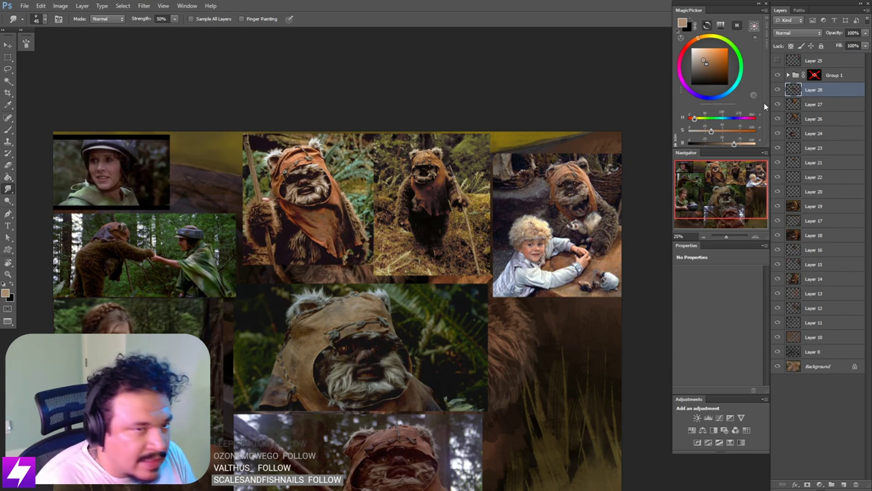
left_click(777, 75)
left_click_drag(369, 293, 425, 290)
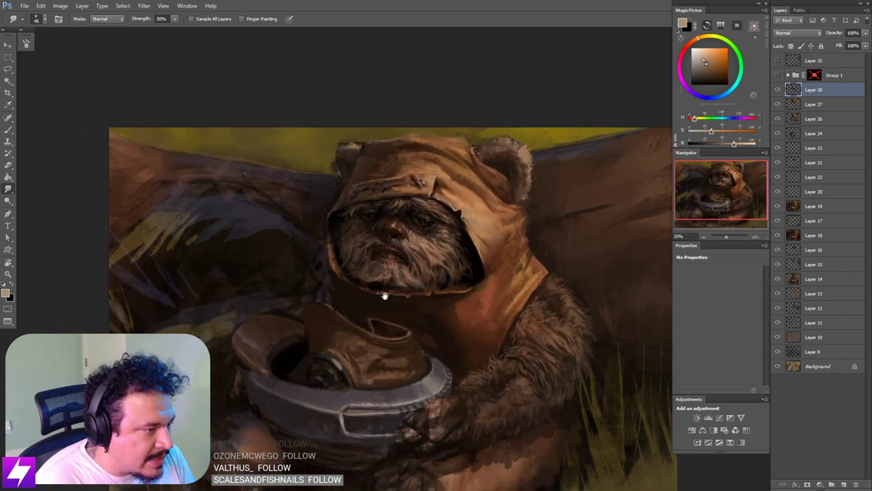
Step: Sample a dark brown for the brush, then check the cut-outs on Layer 25 and the Group 1 photos and hide both
key("b")
left_click(334, 276, "alt")
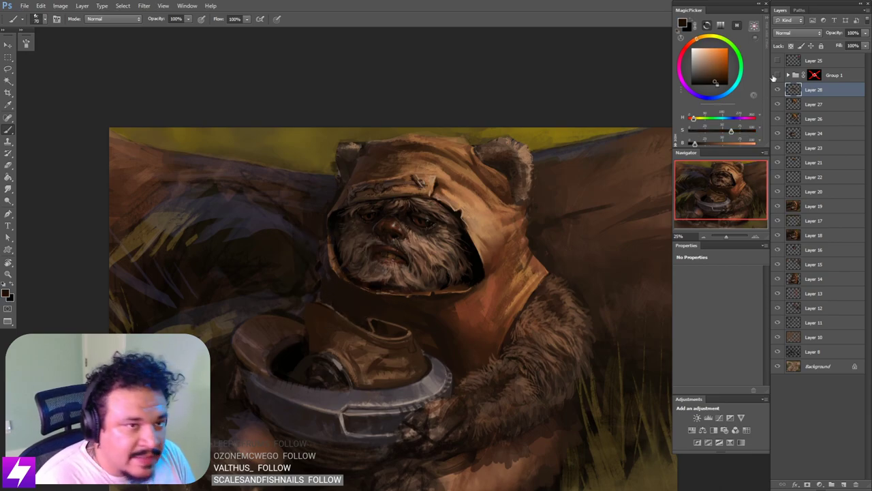
left_click(777, 61)
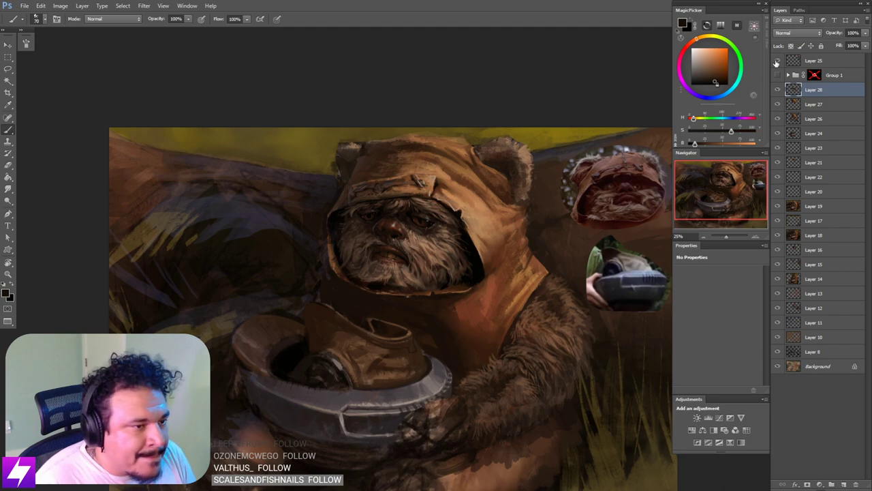
left_click(777, 60)
left_click(777, 75)
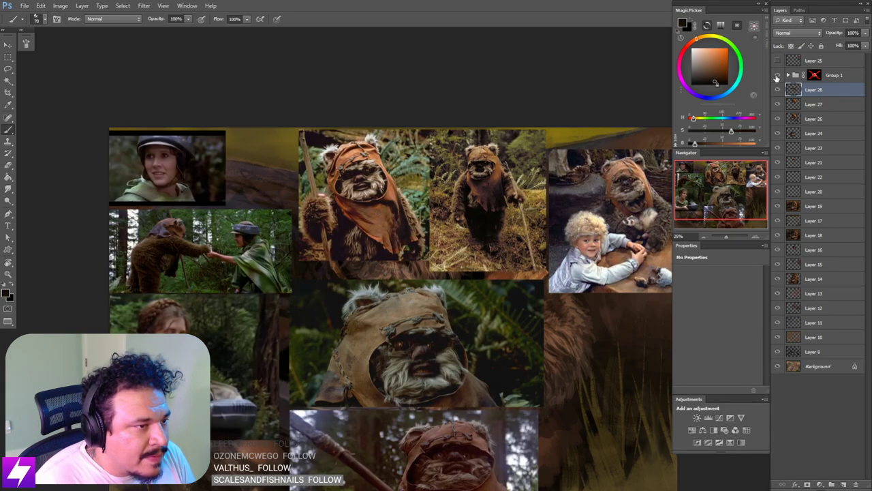
left_click(778, 75)
scroll(563, 289, "down", 3)
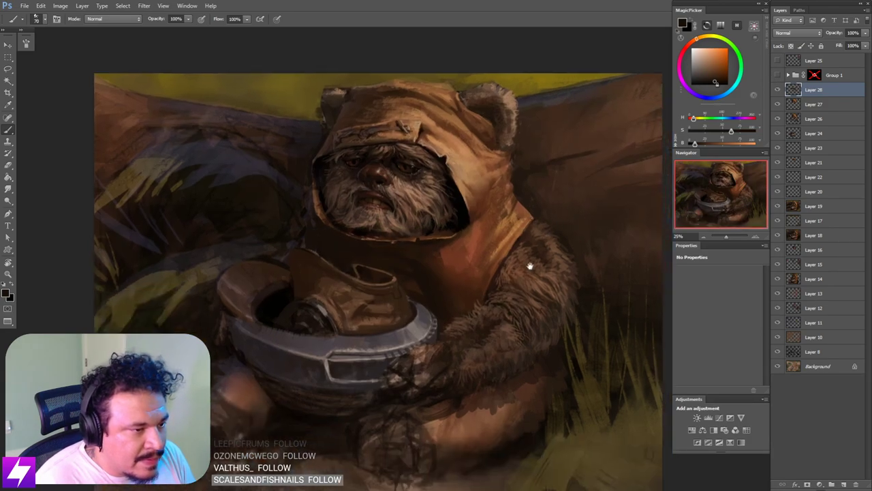
Step: Paint a dark vertical fold on the tunic below the hood opening, using a sampled dark brown at brush size 175
left_click(438, 264, "alt")
key("]")
key("]")
key("]")
key("]")
key("]")
key("]")
left_click_drag(465, 229, 461, 294)
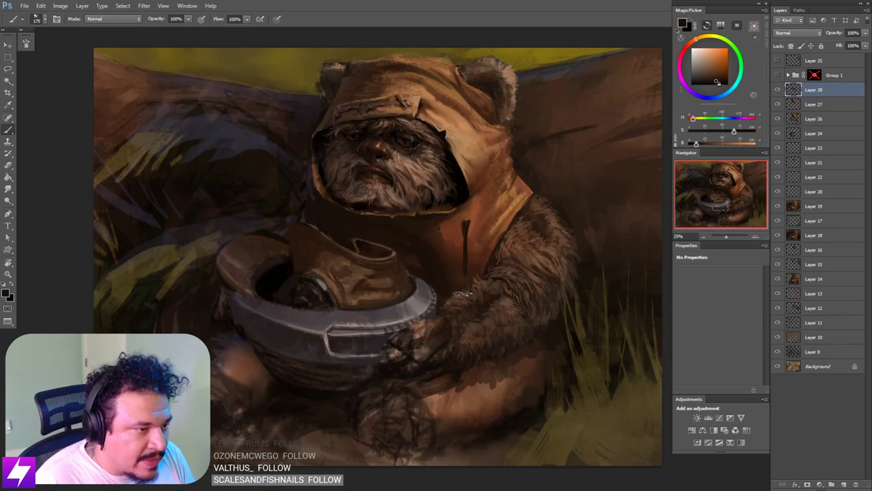
key("ctrl+z")
left_click_drag(462, 244, 462, 294)
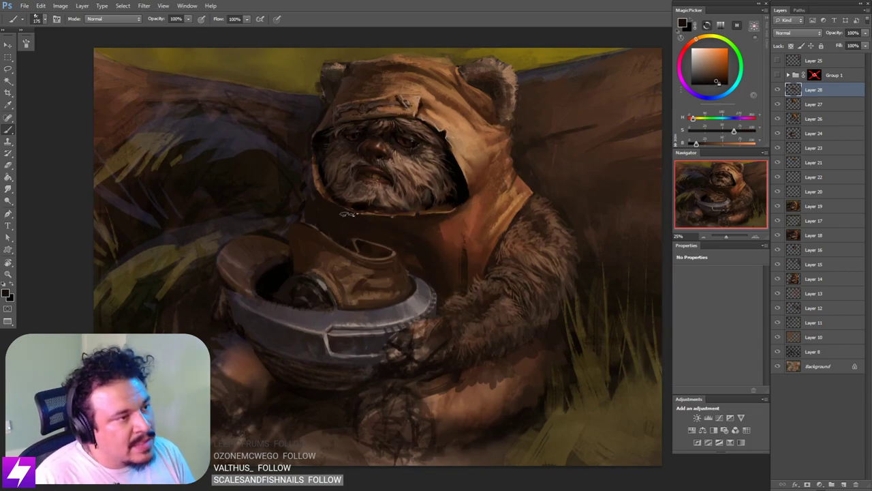
Step: Switch to another brush preset and extend the upper end of the tunic's dark fold at size 80
right_click(246, 283)
double_click(53, 262)
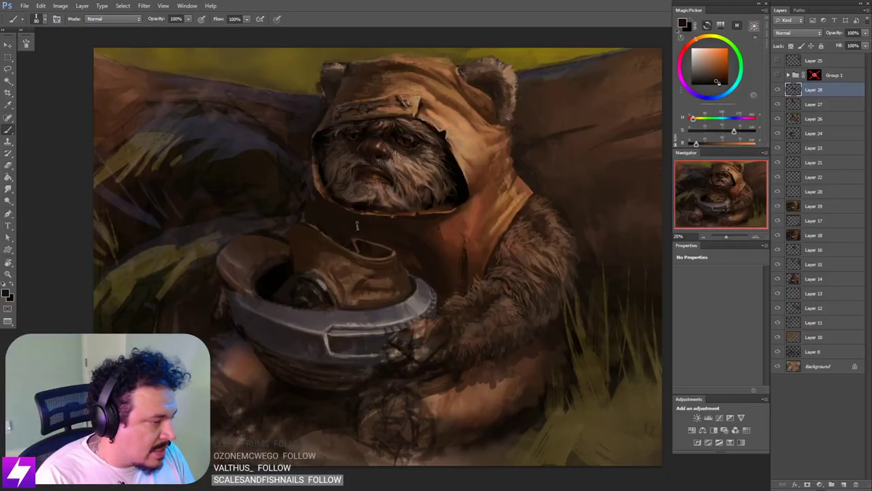
left_click_drag(466, 233, 468, 250)
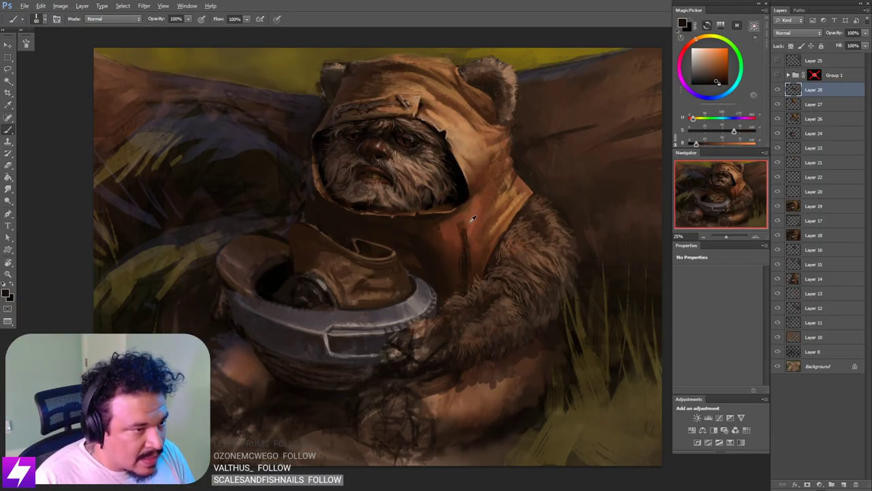
Step: Paint sampled red-browns around the tunic's dark fold at brush sizes 100 and 125 to soften its edges
left_click(472, 222, "alt")
key("bracketright")
key("bracketright")
key("bracketright")
key("bracketright")
key("bracketright")
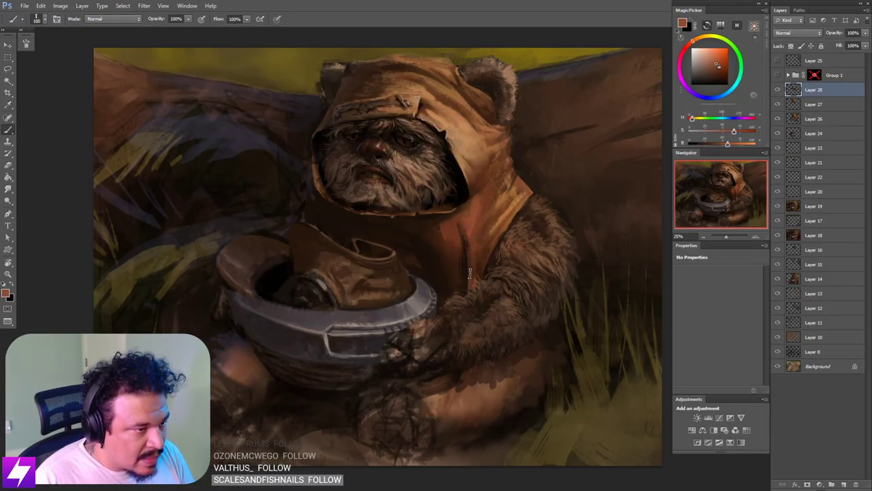
left_click(470, 250, "alt")
left_click(470, 250, "alt")
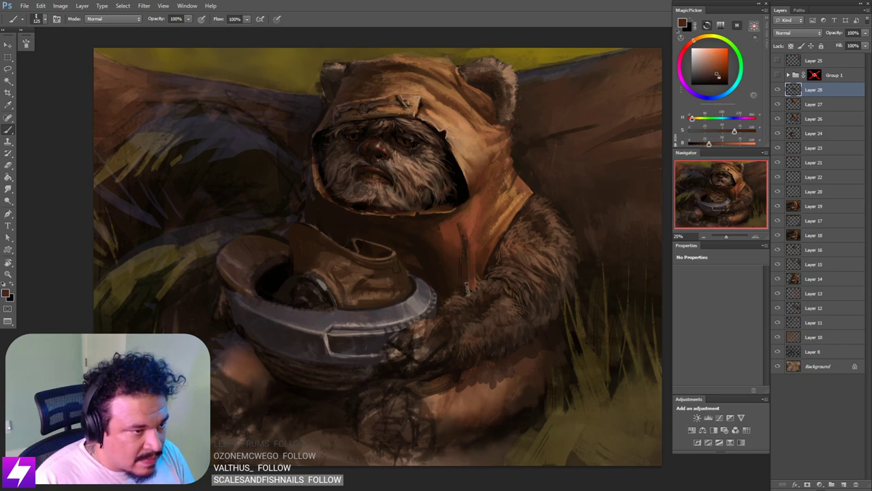
Step: Refine the tunic's folds under the hood with a sampled darker brown at brush sizes 60 and 70, and switch to the Smudge tool
key("bracketleft")
key("bracketleft")
left_click(461, 268, "alt")
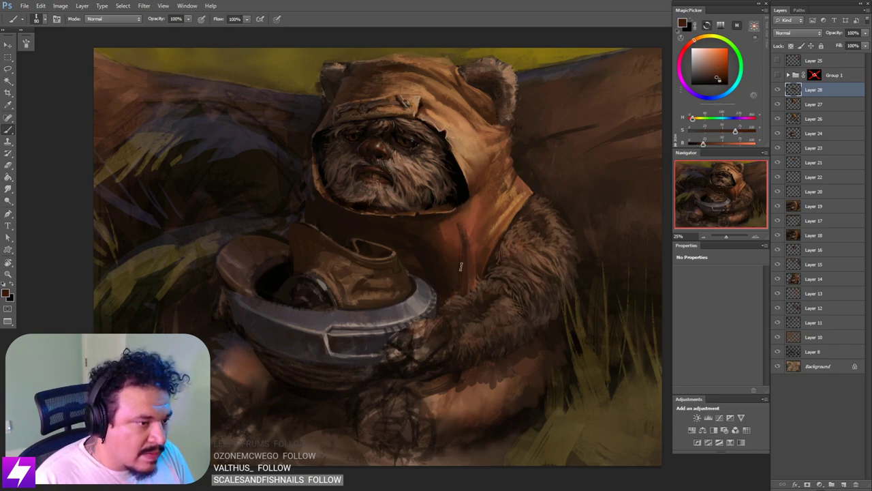
key("bracketleft")
key("bracketleft")
key("bracketleft")
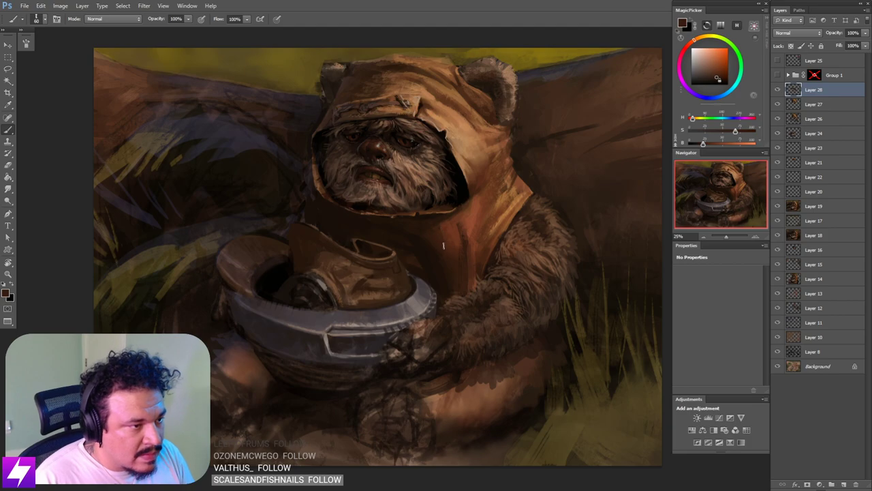
left_click_drag(455, 228, 446, 236)
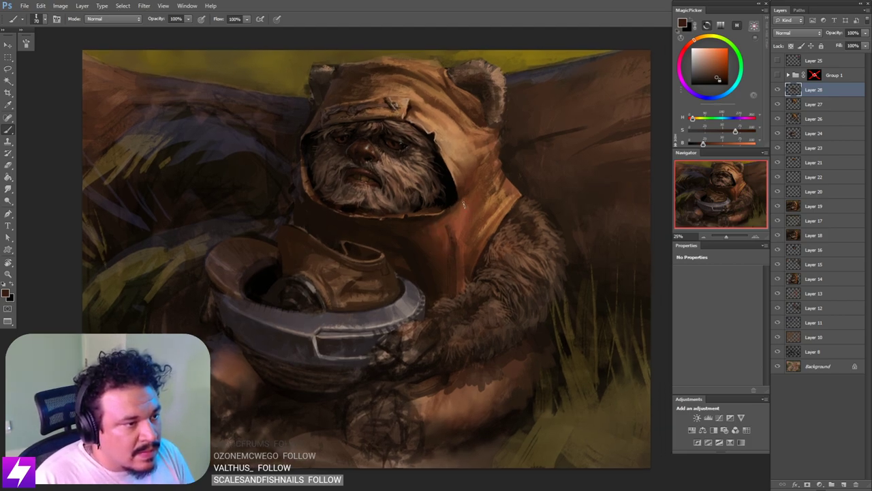
key("r")
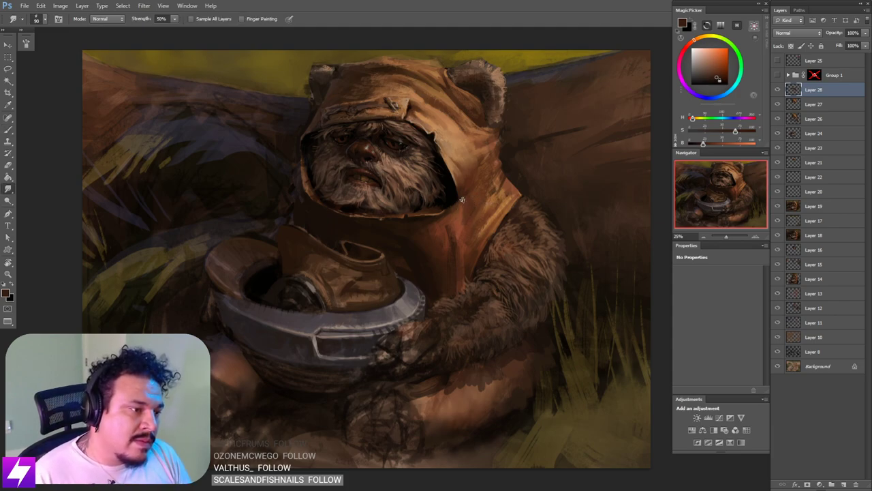
Step: Flip the canvas horizontally, paint a sampled brown down the hood's side beside the opening, and undo the last stroke
scroll(460, 225, "down", 2)
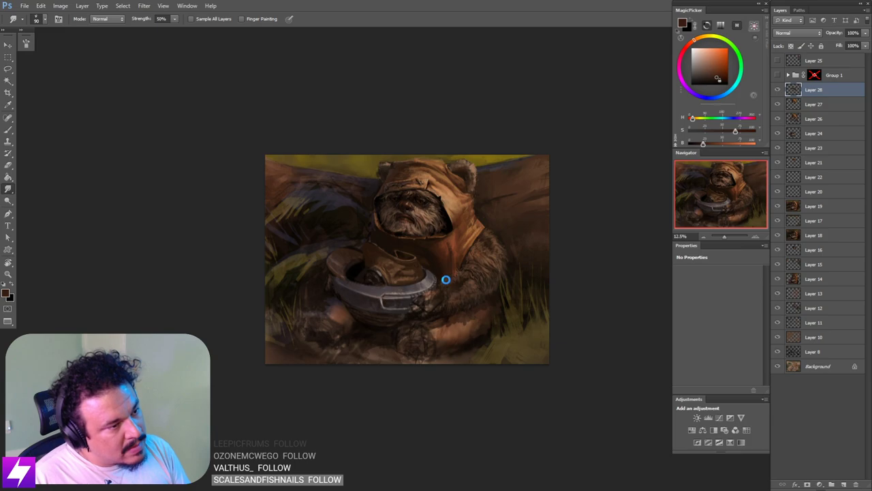
key("ctrl+shift+h")
scroll(422, 263, "up", 1)
left_click_drag(367, 261, 458, 293)
scroll(434, 241, "up", 1)
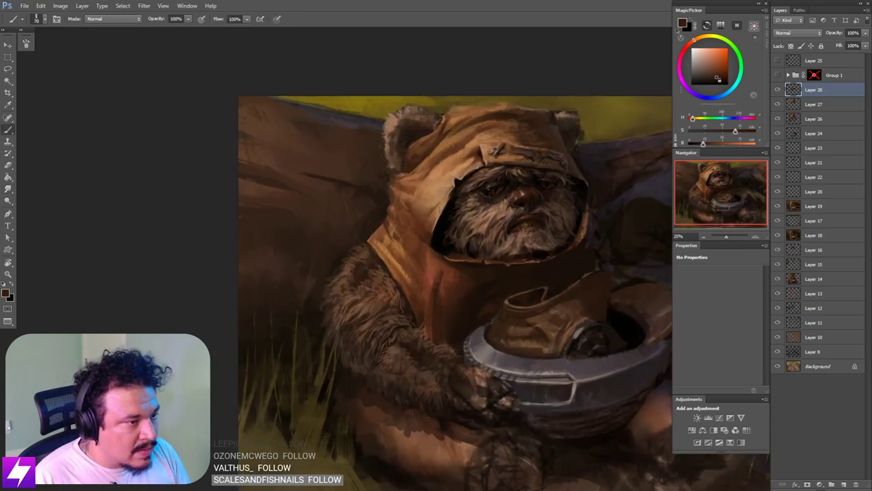
key("b")
left_click(426, 218, "alt")
left_click_drag(426, 218, 428, 268)
key("ctrl+z")
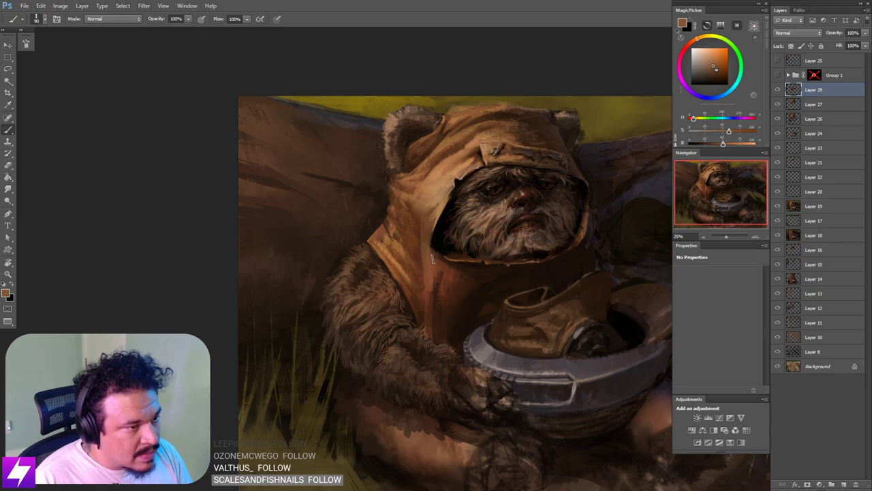
Step: Blend the hood's side into the tunic with the Smudge tool at size 125 and 50% strength
key("r")
key("bracketright")
key("bracketright")
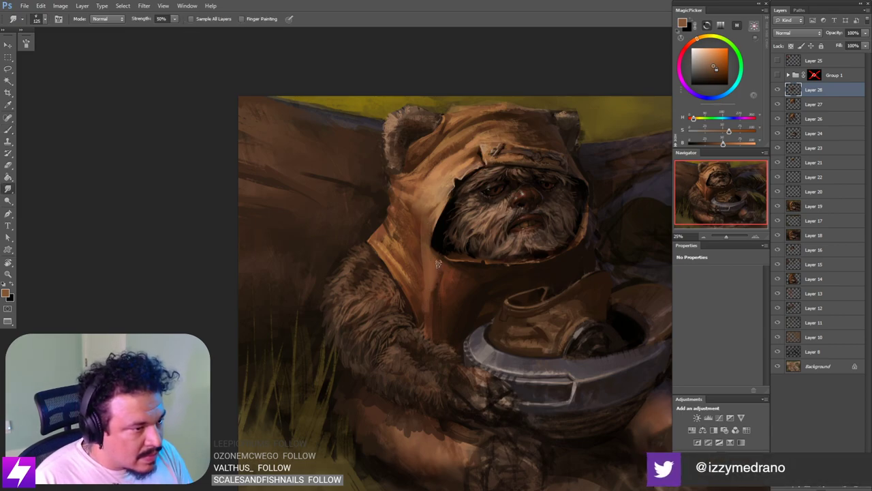
mouse_move(424, 297)
left_mouse_down()
mouse_move(422, 269)
mouse_move(408, 270)
mouse_move(423, 269)
mouse_move(424, 253)
left_mouse_up()
Step: Paint thin strokes of sampled orange-brown along the tunic's edge beside the arm at brush size 60, and switch to the Smudge tool
key("b")
left_click(449, 282, "alt")
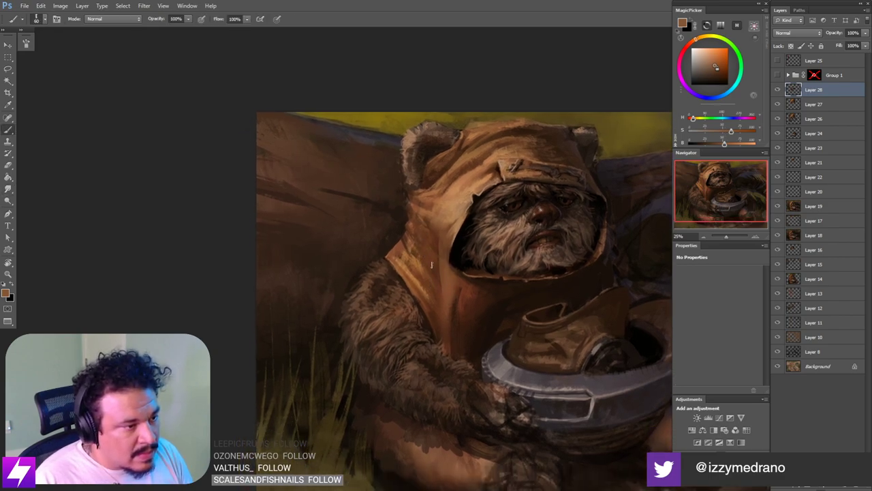
key("bracketleft")
key("bracketleft")
key("bracketleft")
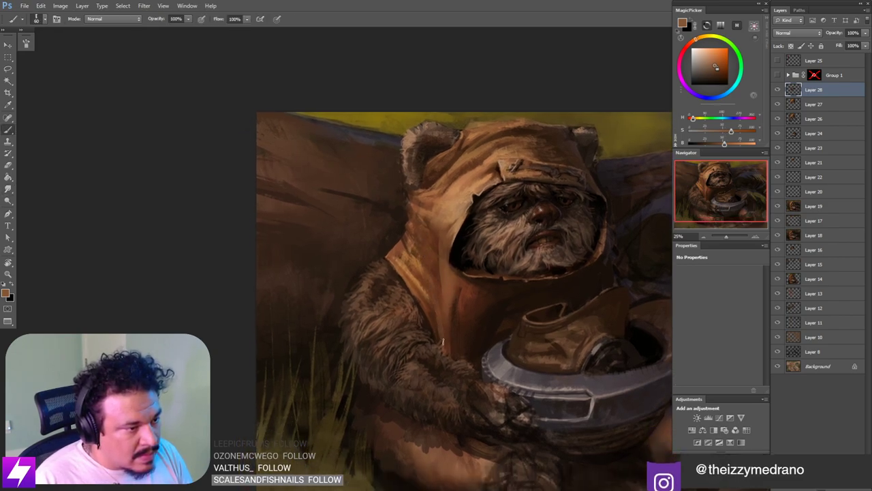
left_click_drag(439, 296, 440, 314)
key("r")
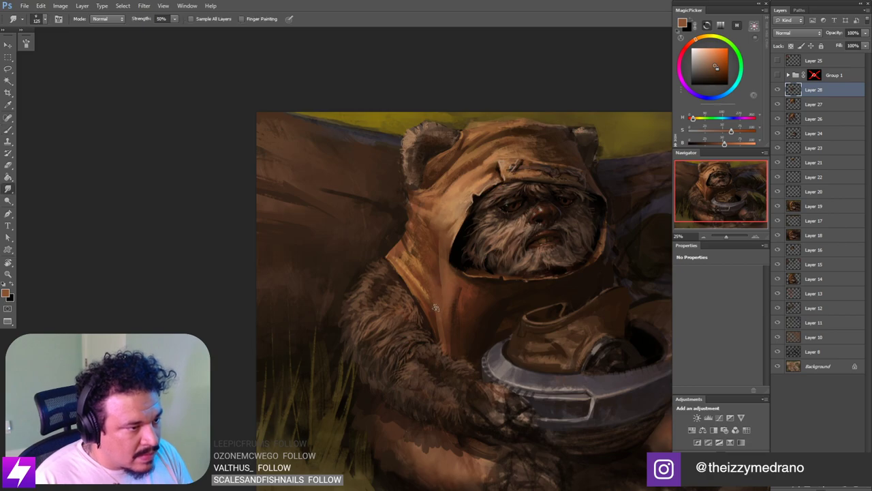
Step: Clean up the tunic's lower edge against the furry arm with the Eraser, enlarging it to size 150
key("e")
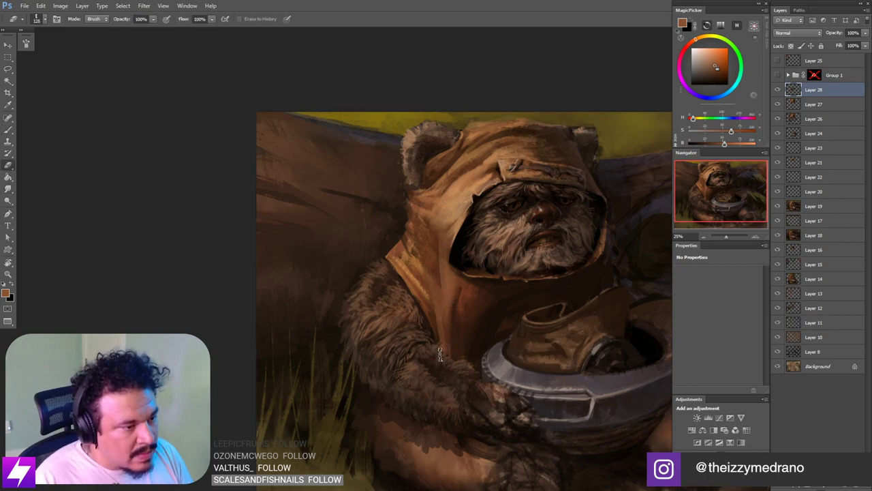
left_click_drag(463, 334, 465, 331)
key("bracketright")
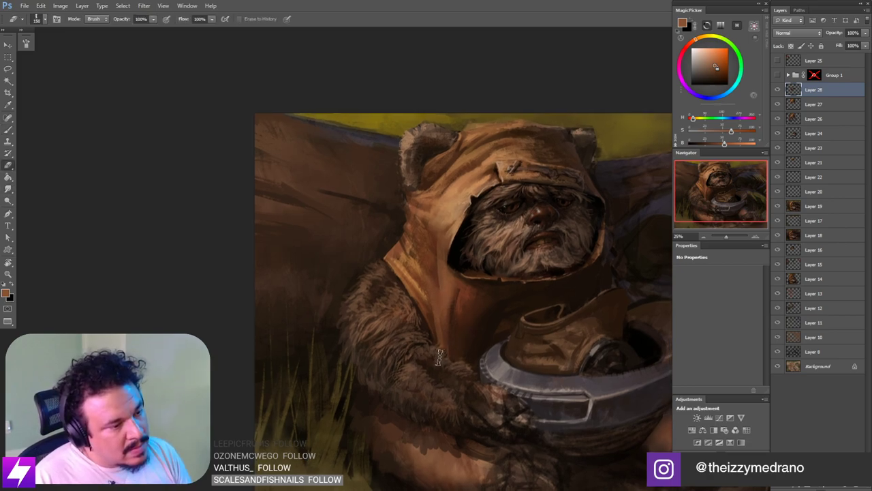
Step: Flip the canvas horizontally and touch up the hood's side above the shoulder with a sampled brown at brush size 150
key("ctrl+minus")
key("ctrl+minus")
key("ctrl+minus")
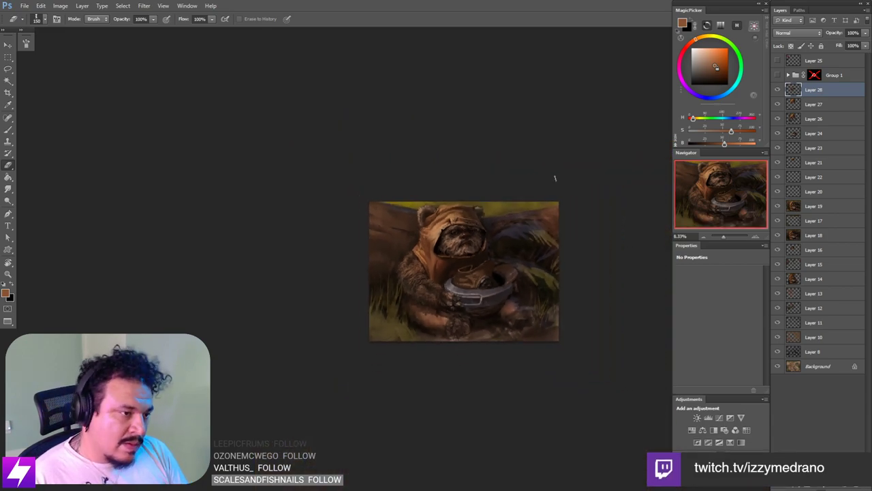
key("ctrl+shift+h")
key("ctrl+plus")
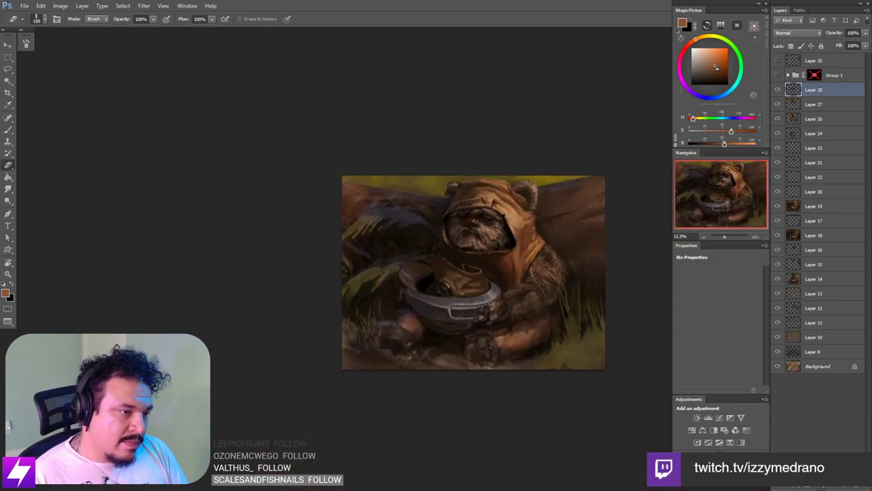
key("ctrl+plus")
key("b")
left_click(517, 254, "alt")
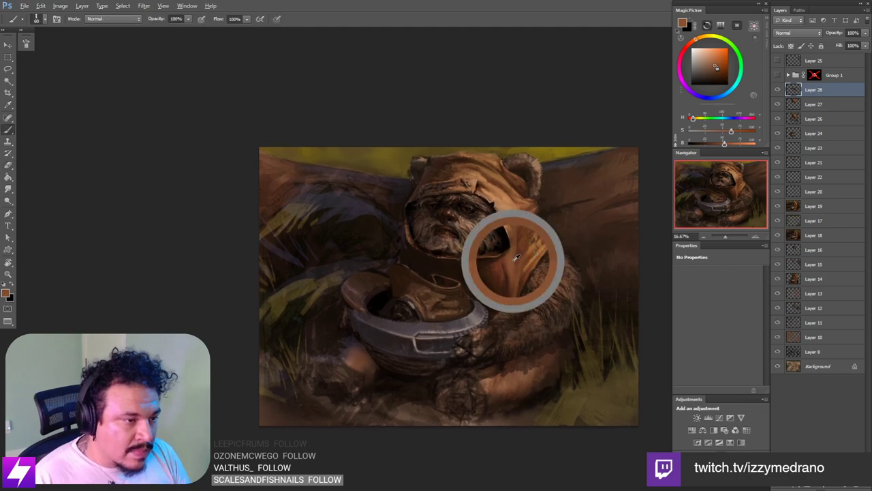
key("bracketright")
key("bracketright")
key("bracketright")
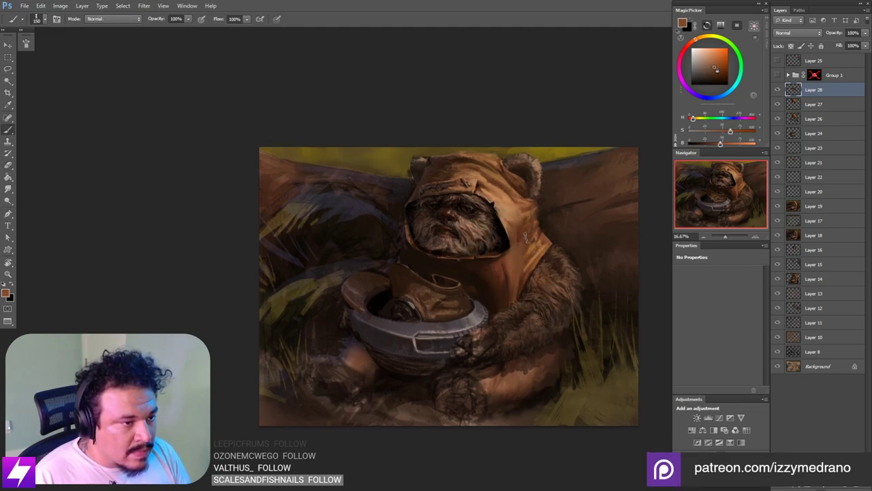
left_click_drag(544, 264, 445, 285)
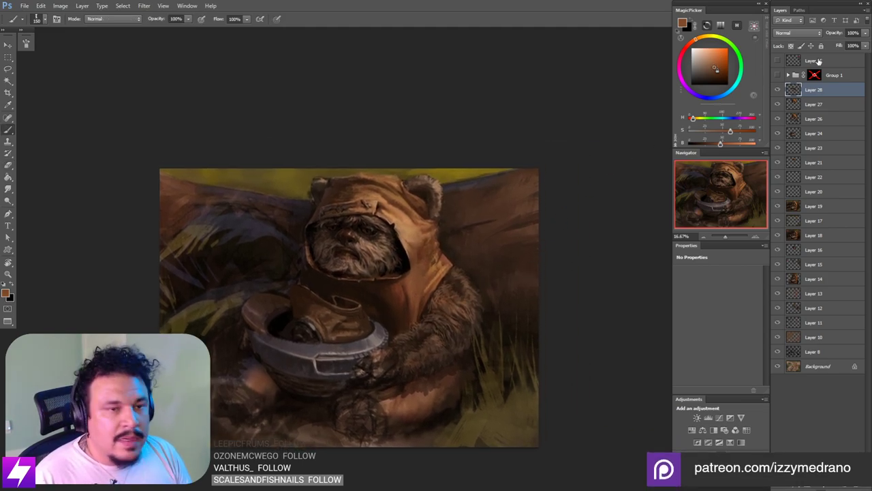
Step: Compare the painting with the reference photos in Group 1, and check it with and without Layer 28
left_click(778, 76)
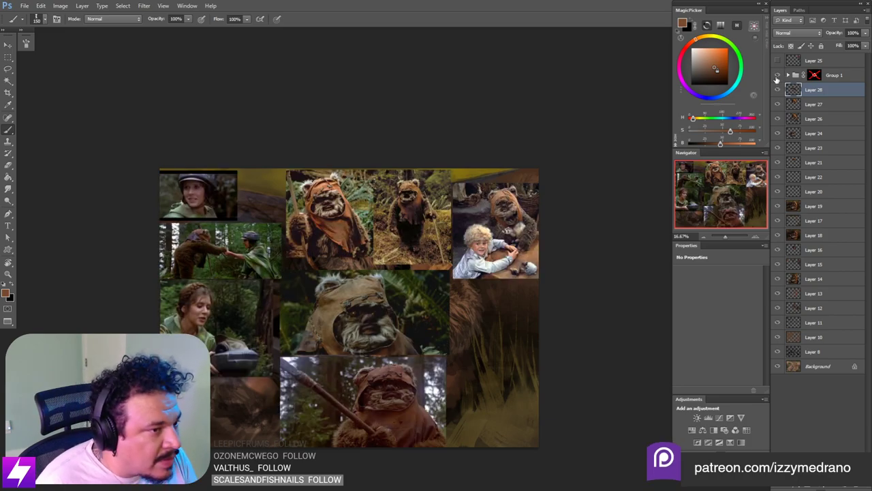
left_click(778, 78)
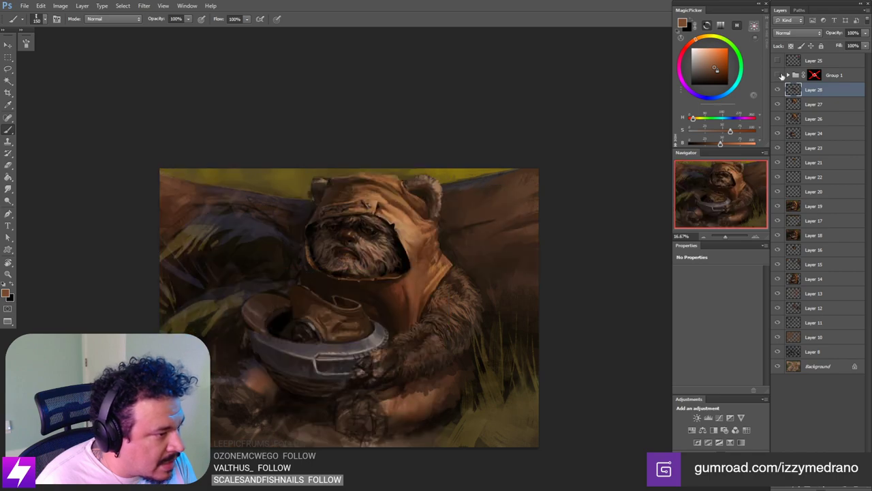
left_click(778, 78)
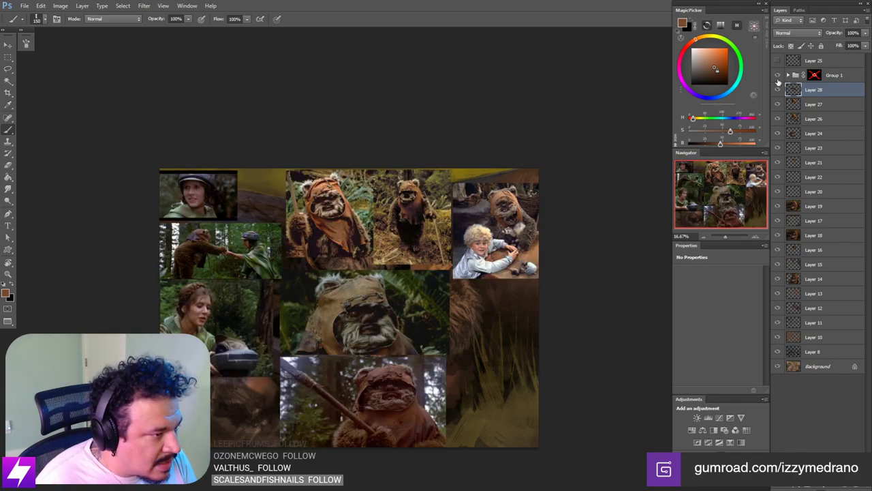
left_click(778, 78)
left_click_drag(378, 279, 427, 290)
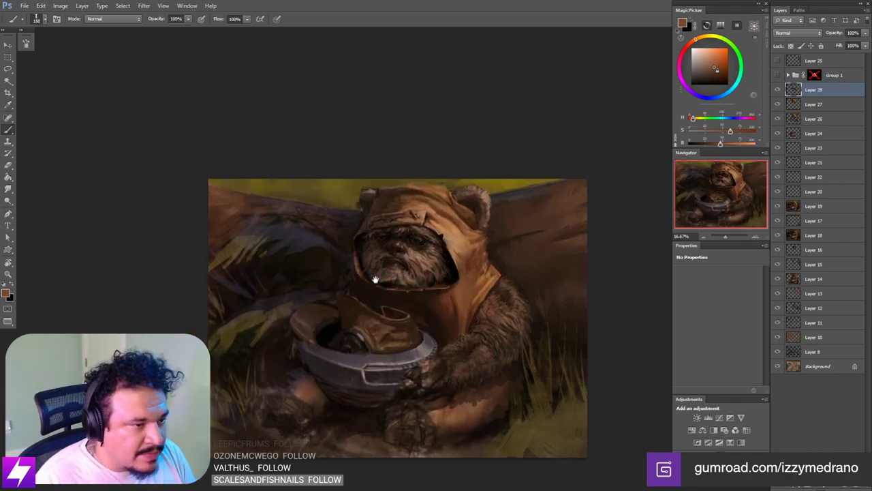
left_click_drag(376, 280, 370, 278)
left_click(778, 92)
left_click(778, 92)
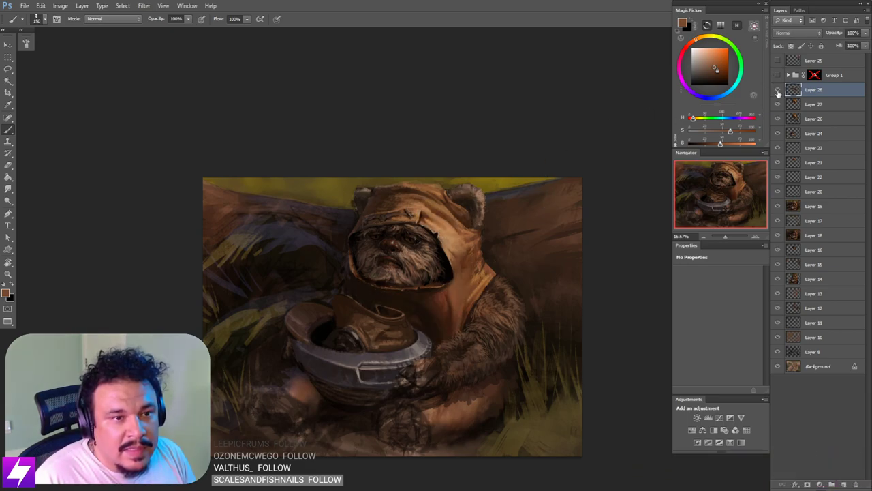
left_click(778, 91)
left_click(778, 91)
Step: Paint sampled near-black strokes on the log behind the furry shoulder at brush size 70, and soften them with the Smudge tool at 50% strength
key("r")
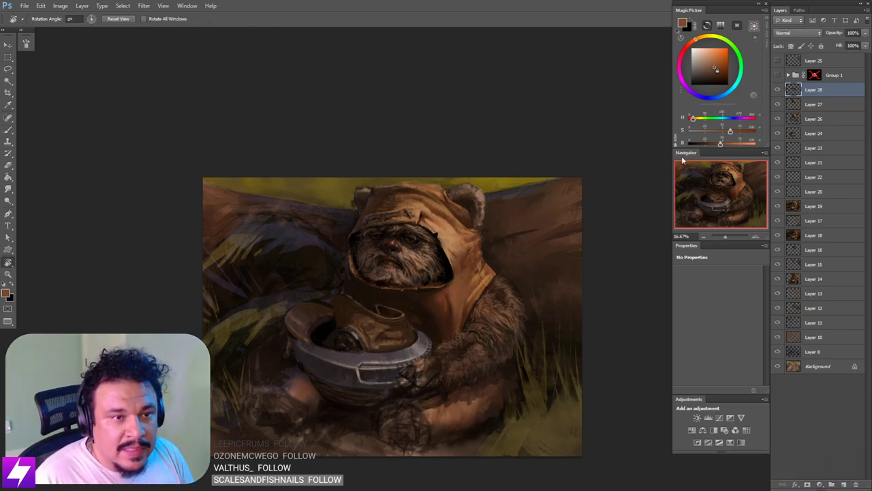
mouse_move(586, 234)
left_mouse_down()
mouse_move(599, 231)
mouse_move(615, 195)
mouse_move(575, 207)
left_mouse_up()
key("b")
left_click(529, 308, "alt")
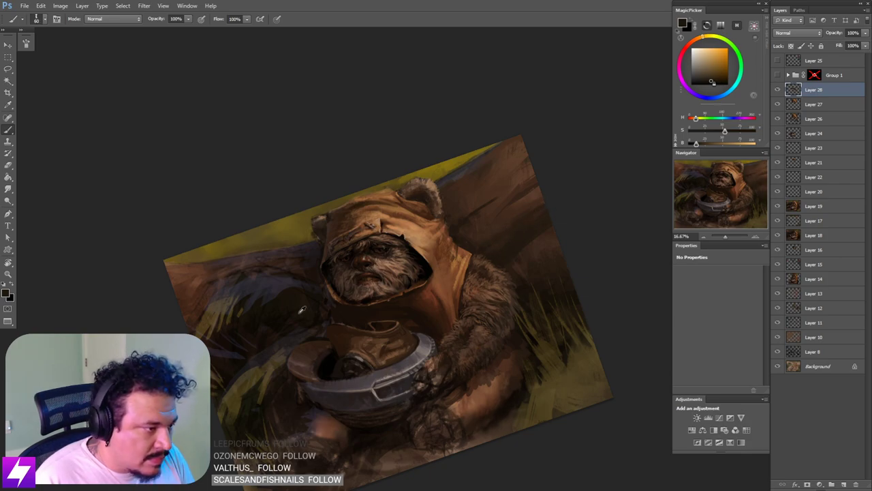
left_click(281, 322, "alt")
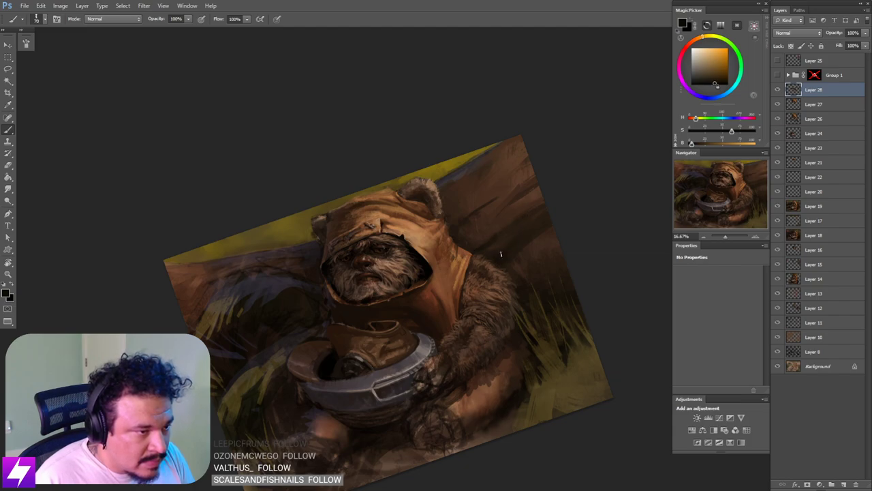
key("r")
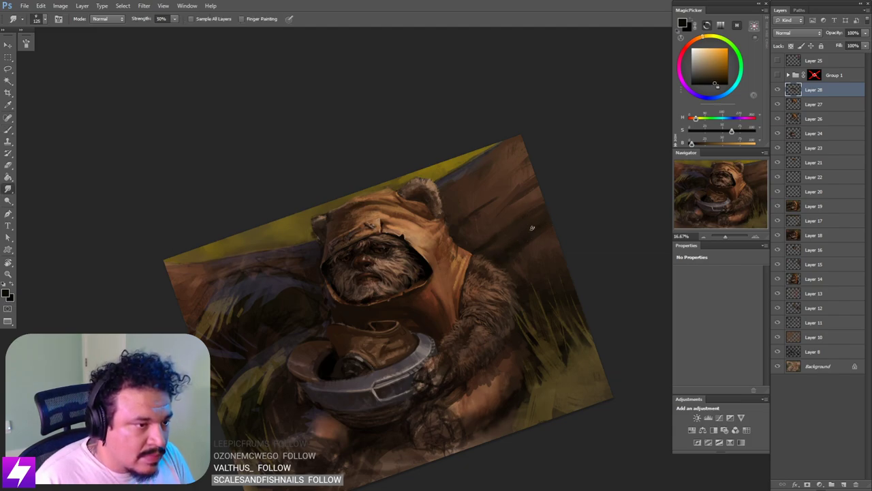
key("Escape")
left_click_drag(570, 233, 539, 249)
Step: Darken the log beside the hood at brush size 175, blend the strokes with the Smudge tool, and add a sampled dark brown at size 200
key("b")
key("bracketright")
key("bracketright")
key("bracketright")
key("bracketright")
key("bracketright")
key("bracketright")
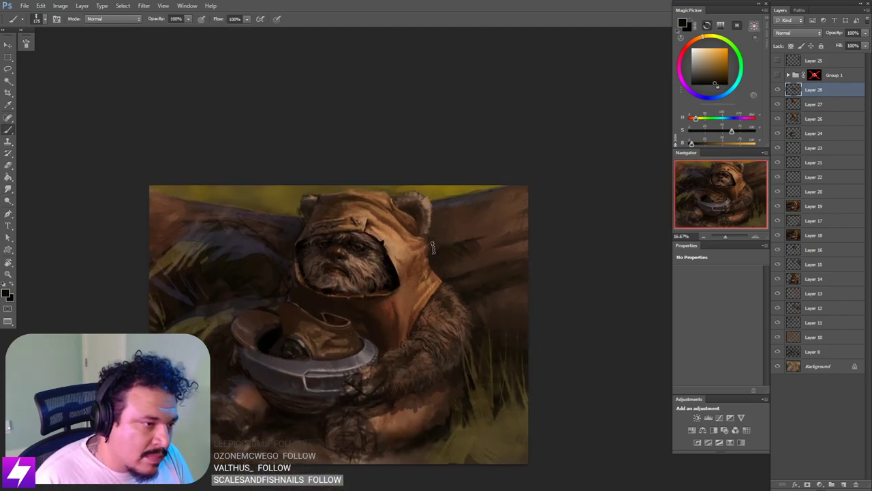
left_click_drag(443, 238, 464, 237)
key("r")
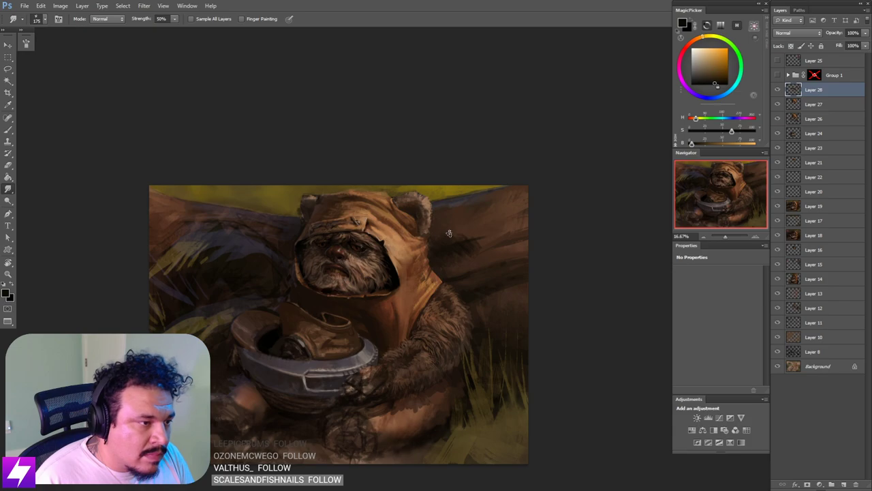
key("b")
left_click(454, 235, "alt")
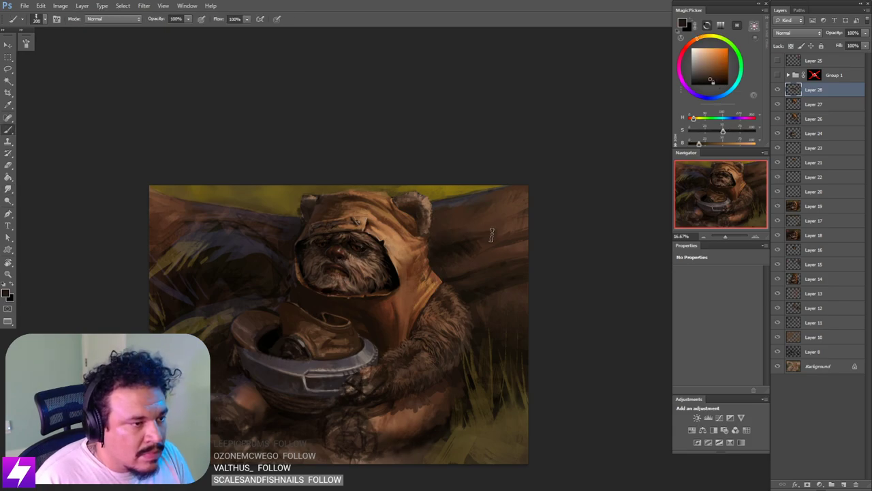
Step: Deepen the shadow between the furry arm and the grass with sampled black at brush size 90, and blend it with the Smudge tool at size 175
key("ctrl+minus")
key("r")
mouse_move(527, 273)
left_mouse_down()
mouse_move(514, 307)
mouse_move(537, 290)
mouse_move(511, 286)
left_mouse_up()
key("b")
left_click(343, 409, "alt")
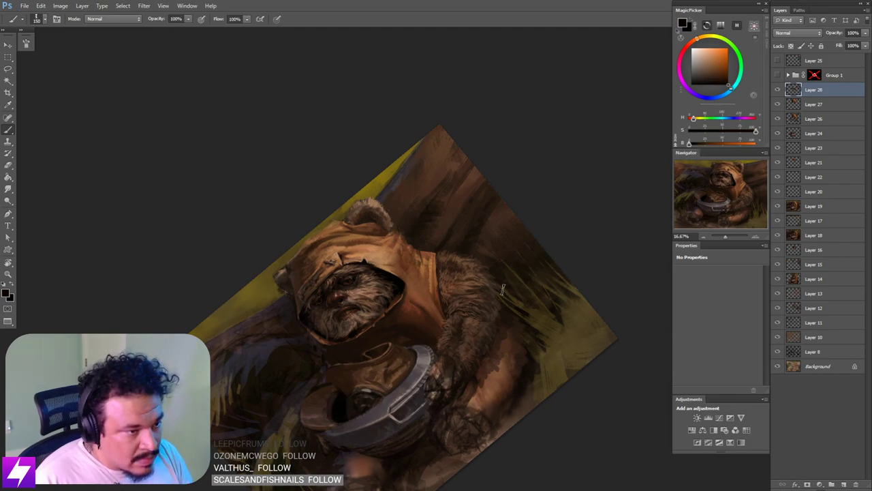
key("bracketleft")
key("bracketleft")
key("bracketleft")
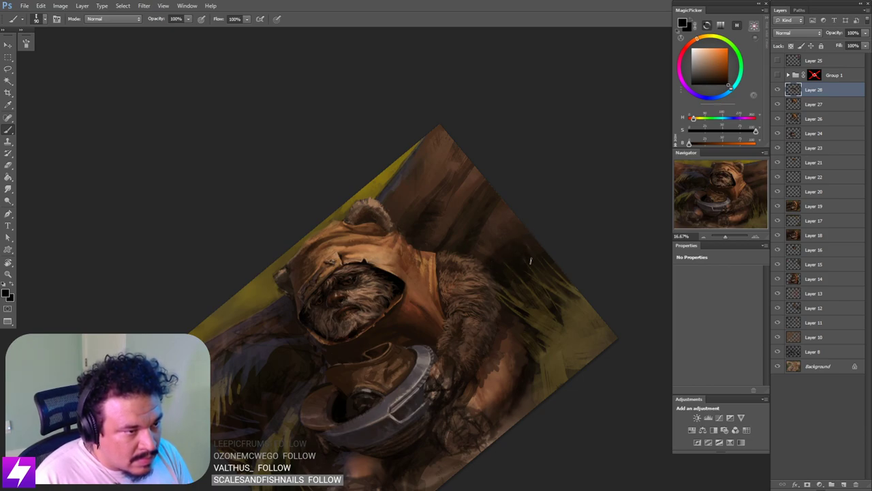
key("s")
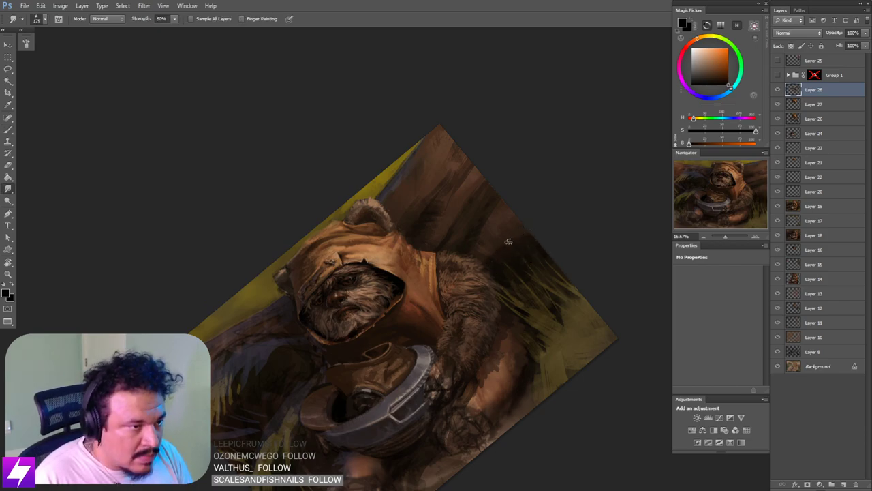
key("Escape")
mouse_move(525, 237)
left_mouse_down()
mouse_move(517, 249)
mouse_move(508, 243)
left_mouse_up()
Step: Paint the shaded base of the log above the grass with sampled dark browns at brush size 125
key("b")
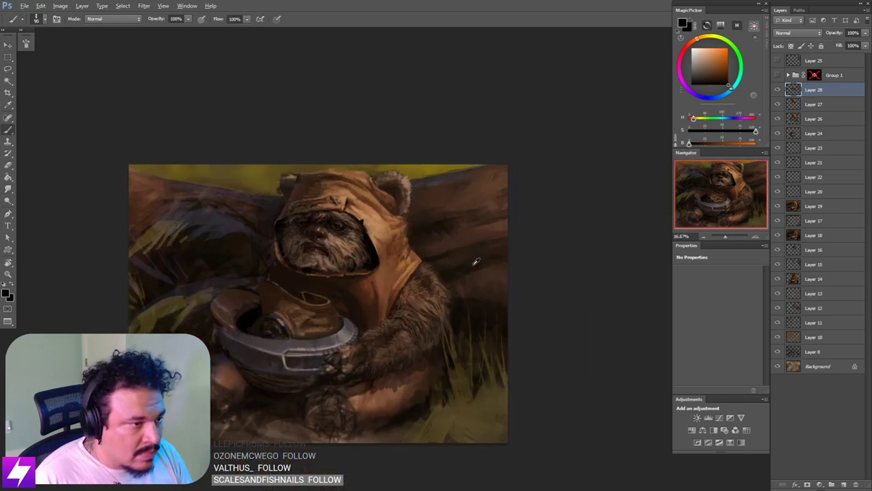
left_click(483, 293, "alt")
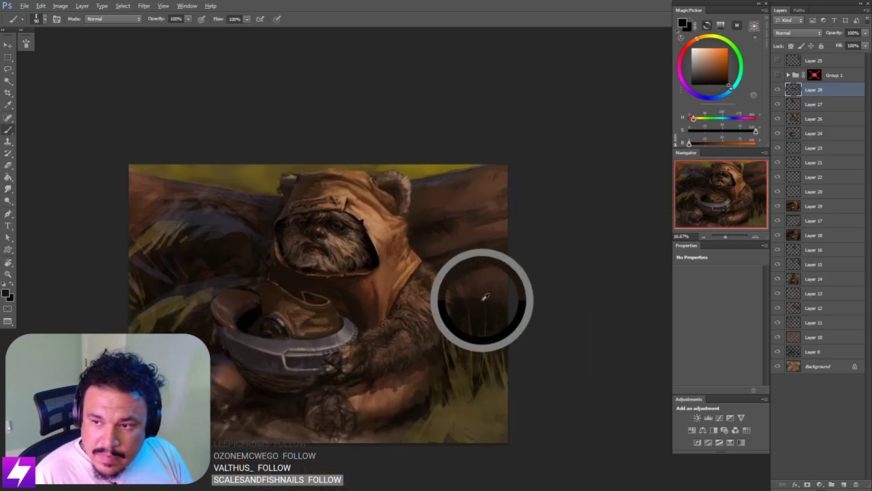
left_click(477, 297, "alt")
left_click(480, 295, "alt")
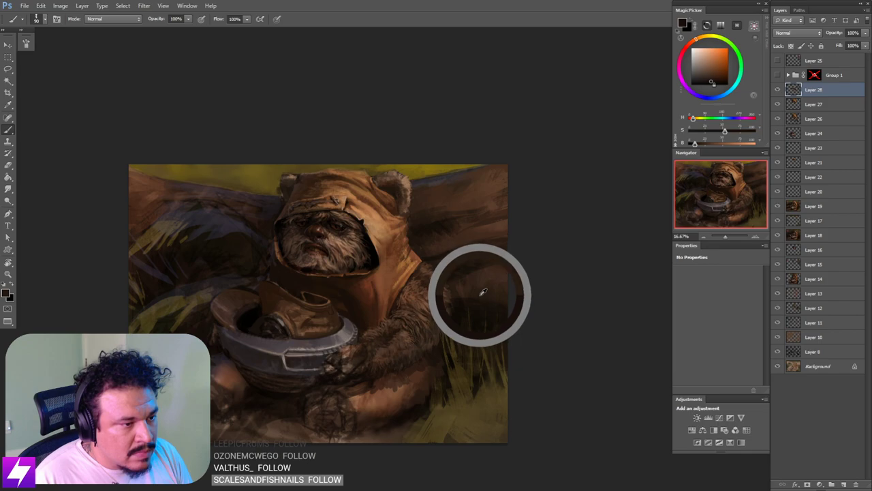
key("bracketright")
key("bracketright")
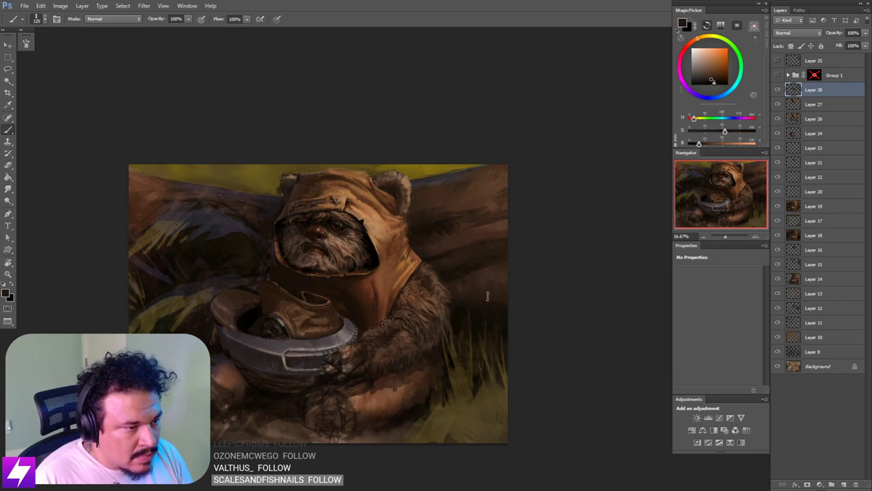
left_click(463, 306, "alt")
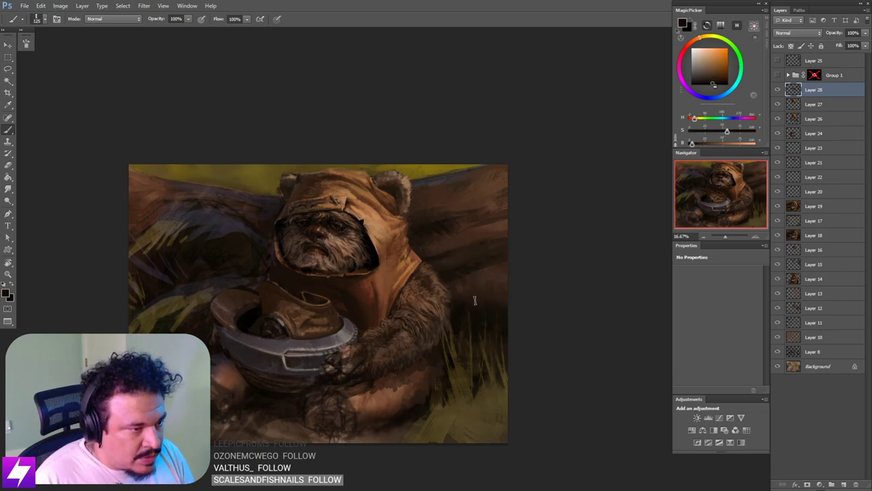
Step: Refine the dark background along the shoulder's fur at brush size 50, and soften it with the Smudge tool at size 125
mouse_move(480, 287)
left_mouse_down()
mouse_move(488, 300)
mouse_move(546, 288)
mouse_move(535, 259)
mouse_move(501, 245)
left_mouse_up()
key("r")
key("b")
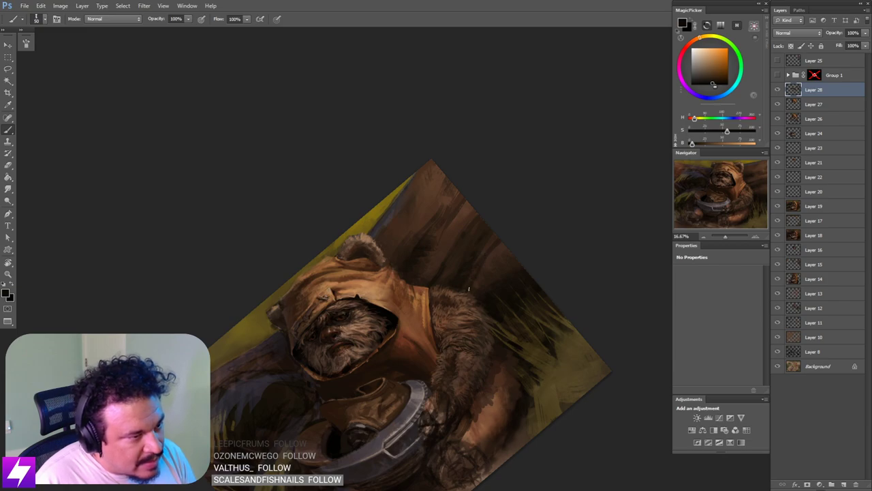
key("s")
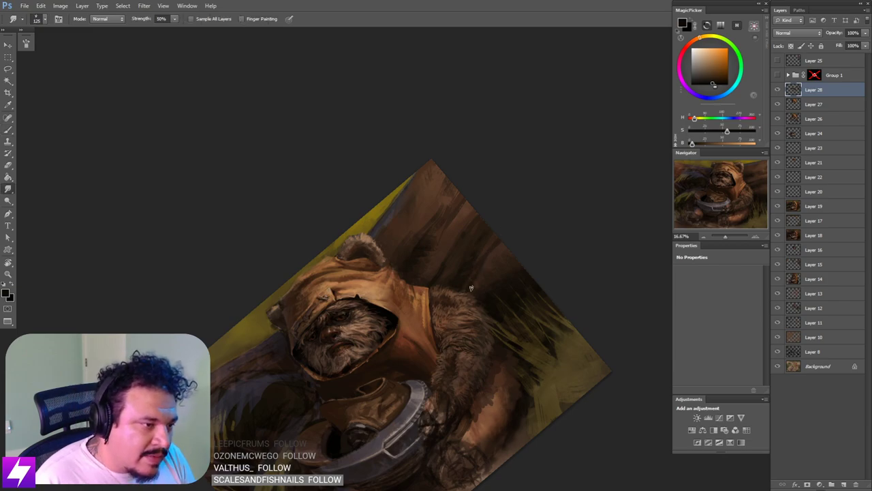
key("Escape")
key("ctrl+minus")
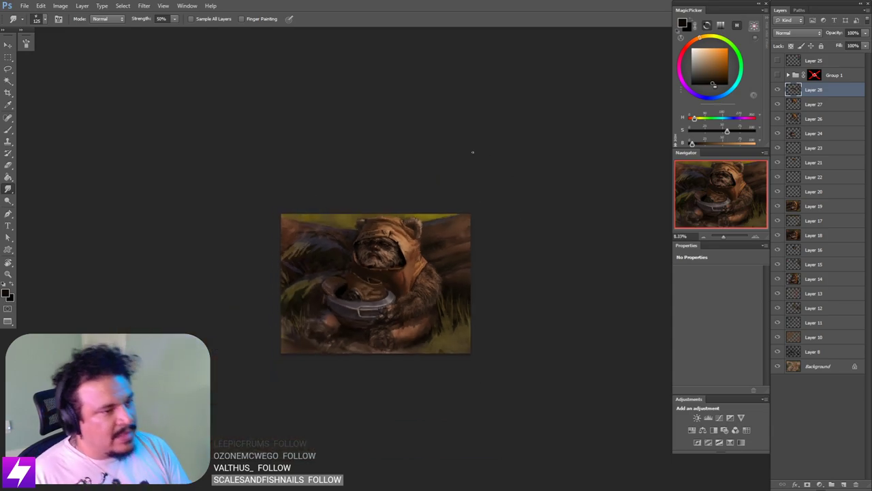
Step: Flip the canvas horizontally and paint the log behind the Ewok with sampled browns, enlarging the brush to size 150
key("ctrl+shift+h")
key("ctrl+plus")
left_click_drag(371, 293, 489, 304)
key("b")
left_click(333, 244, "alt")
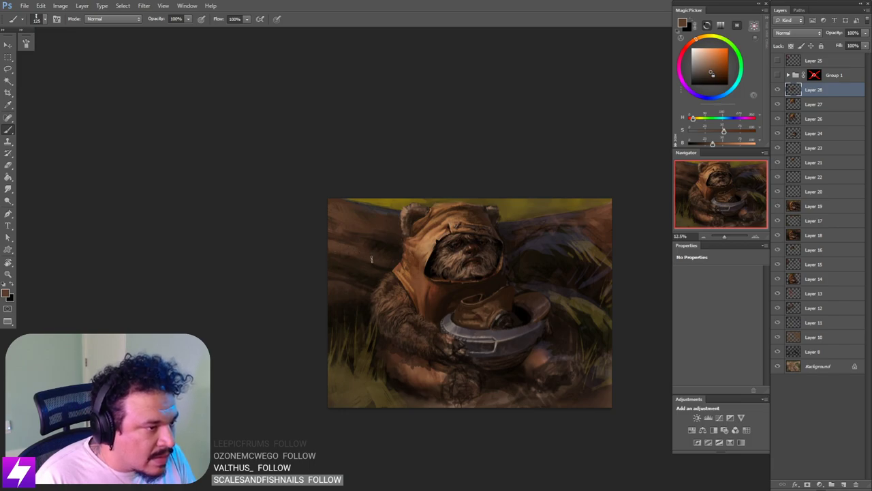
left_click(334, 252, "alt")
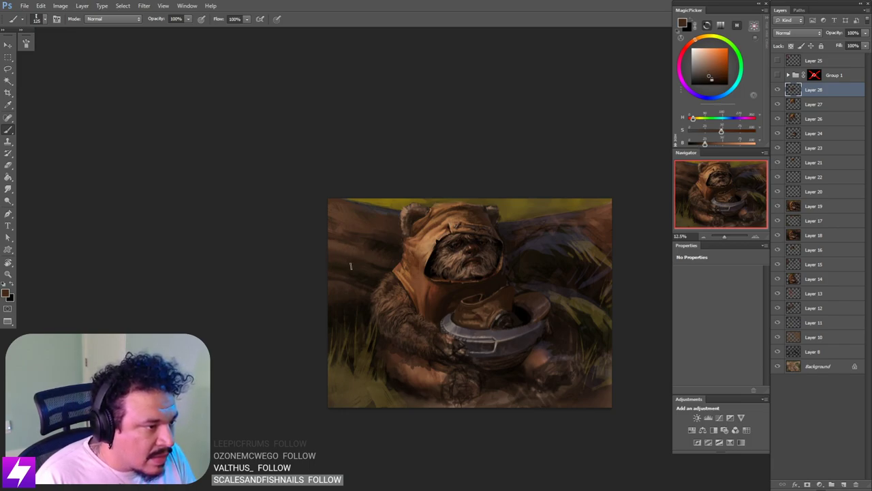
key("bracketright")
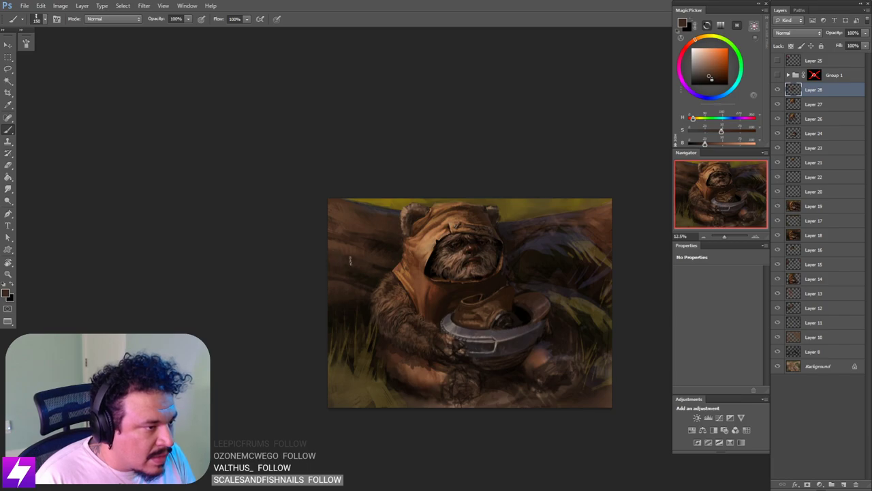
left_click(362, 273, "alt")
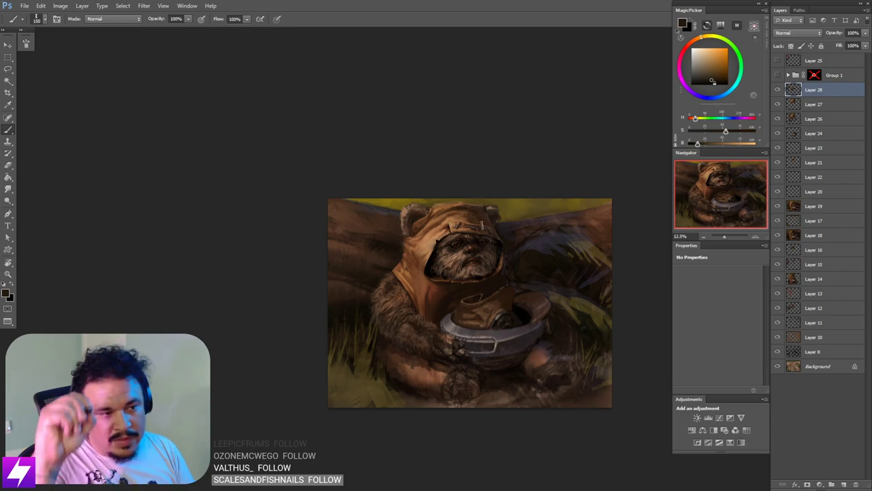
Step: Paint the log's upper part between the canvas edge and the ear with sampled browns, enlarging the brush to size 125
left_click_drag(343, 253, 359, 247)
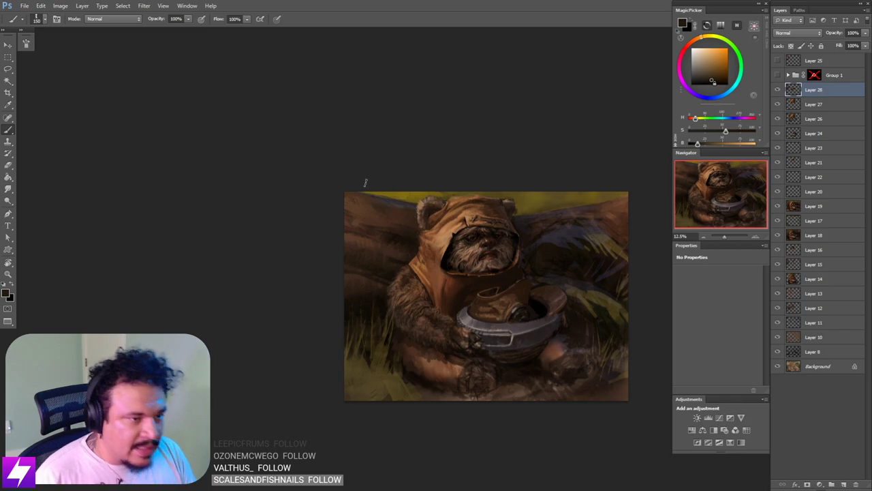
left_click_drag(365, 181, 386, 200)
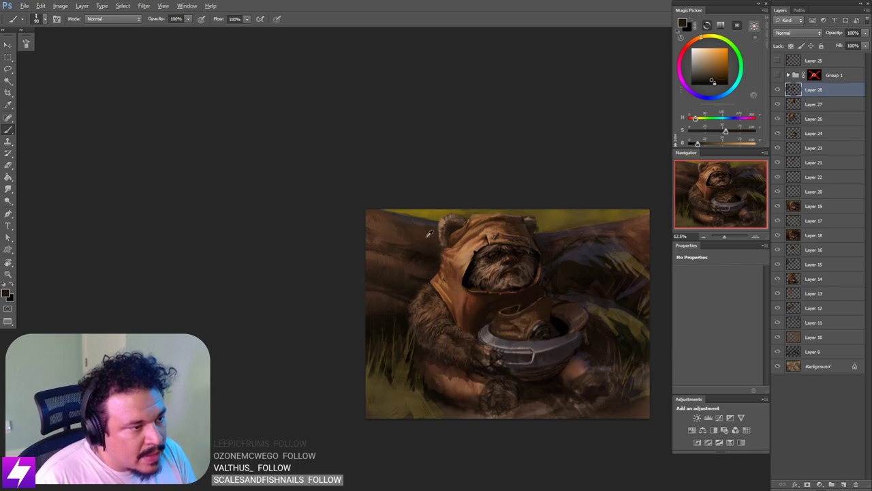
left_click(430, 234, "alt")
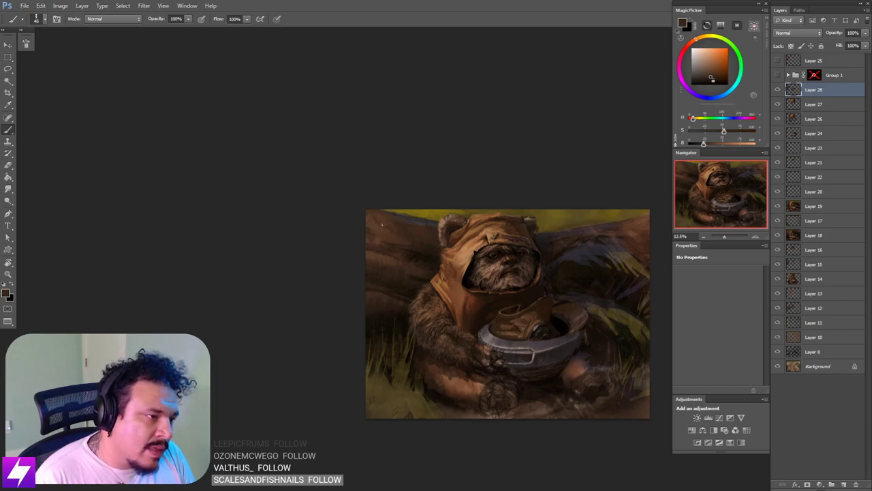
left_click(382, 231, "alt")
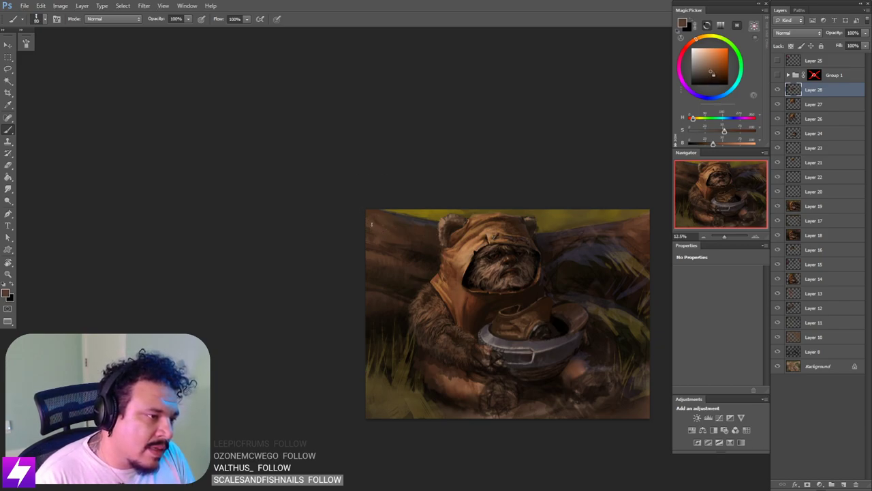
key("bracketright")
key("bracketright")
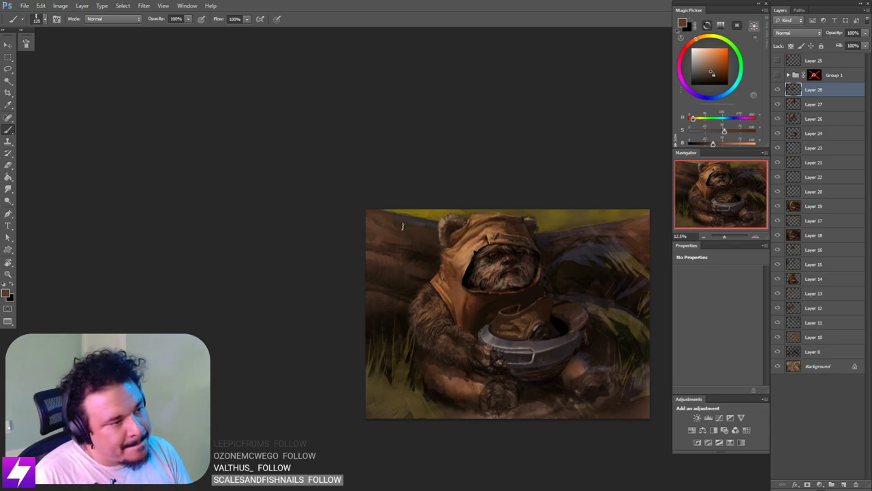
Step: Flip the canvas horizontally and deepen the log's shadows behind the hood and shoulder with a sampled near-black brown, reaching brush size 125
key("ctrl+minus")
key("ctrl+minus")
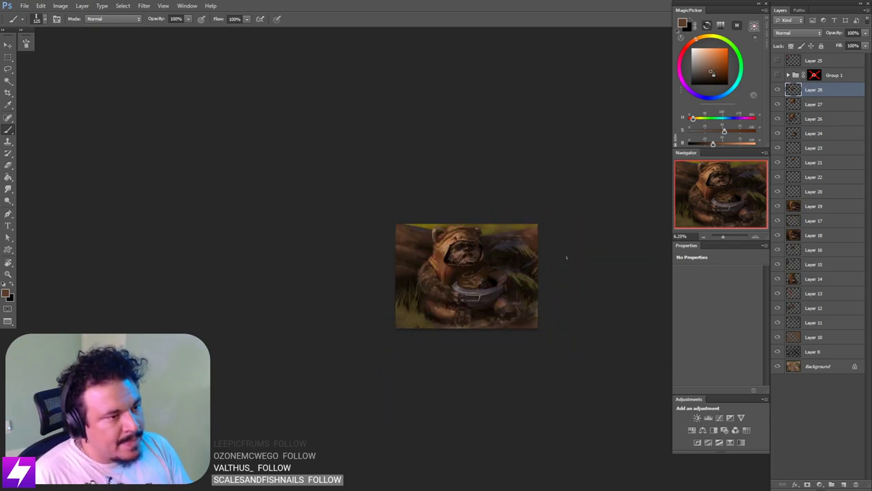
key("ctrl+shift+h")
key("ctrl+plus")
left_click_drag(547, 257, 497, 275)
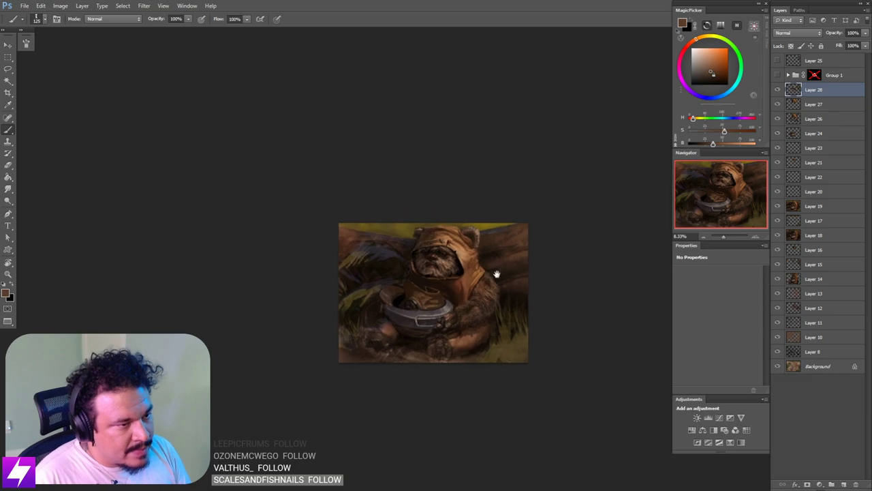
key("ctrl+plus")
left_click(499, 258, "alt")
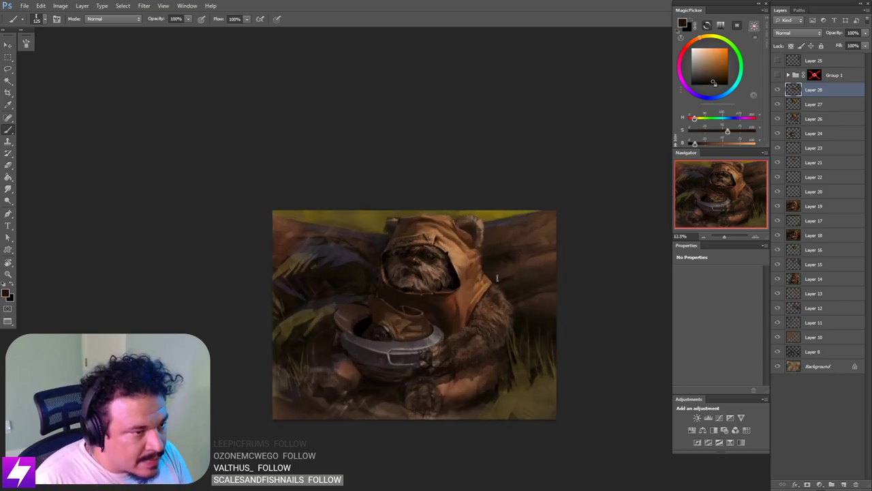
key("bracketleft")
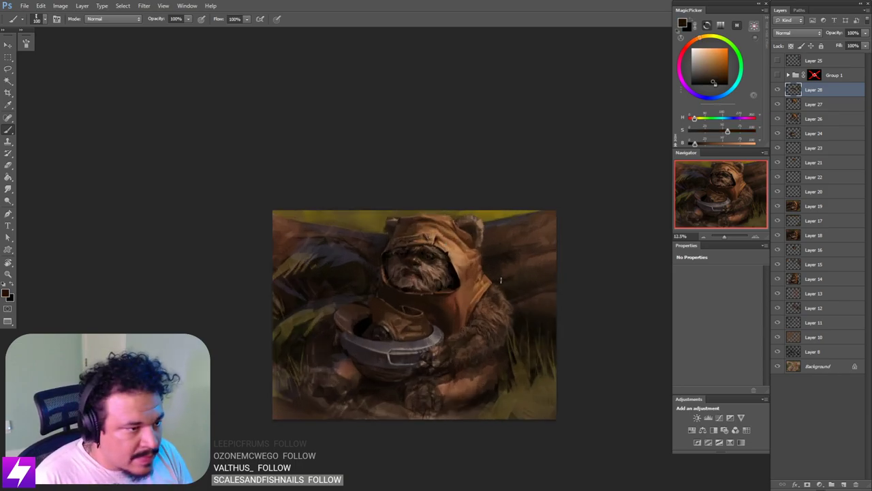
key("bracketright")
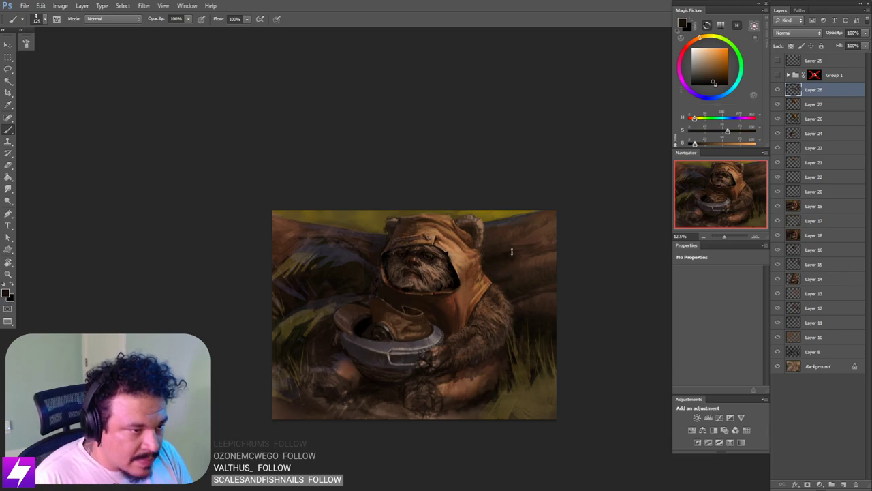
left_click_drag(518, 259, 536, 257)
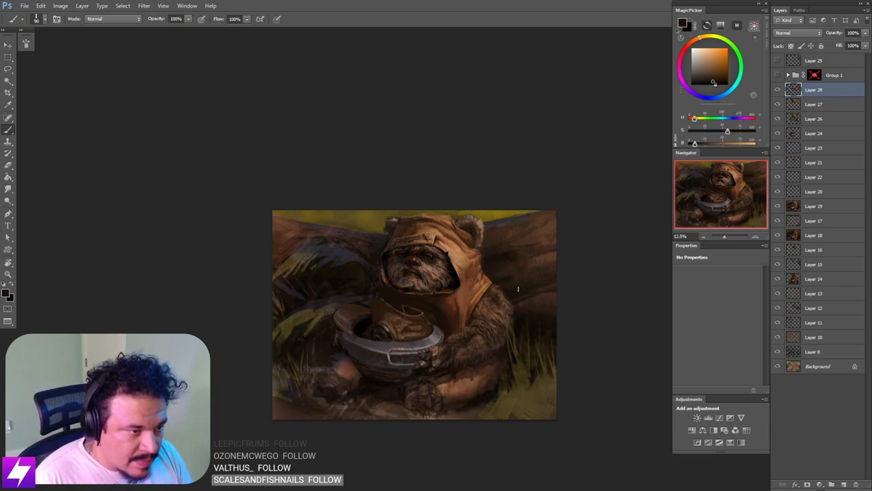
left_click_drag(483, 305, 544, 289)
left_click_drag(454, 278, 495, 298)
Step: Refine the log's upper end at the canvas corner with a sampled brown at brush size 100
key("bracketleft")
key("bracketleft")
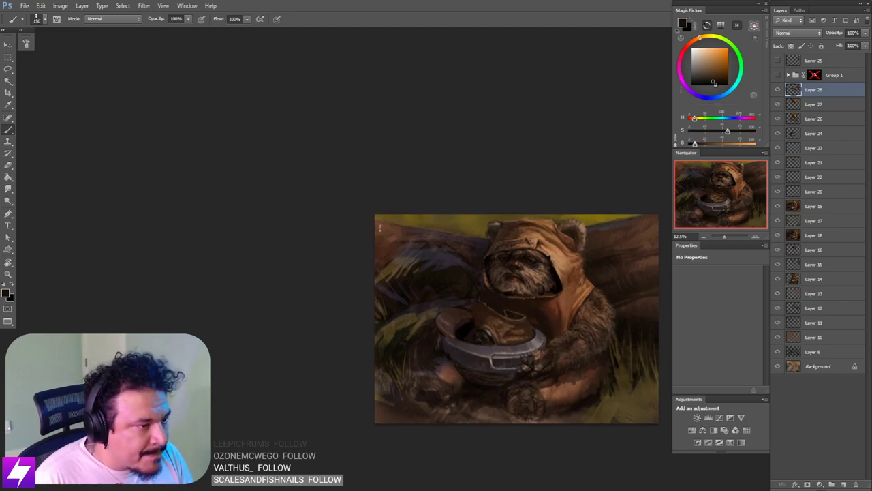
left_click_drag(378, 235, 393, 240)
left_click(386, 230, "alt")
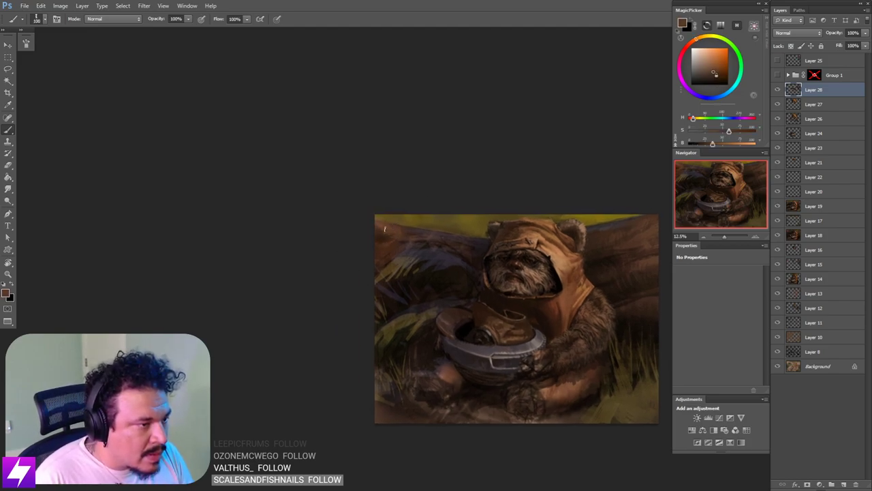
key("ctrl+minus")
key("ctrl+minus")
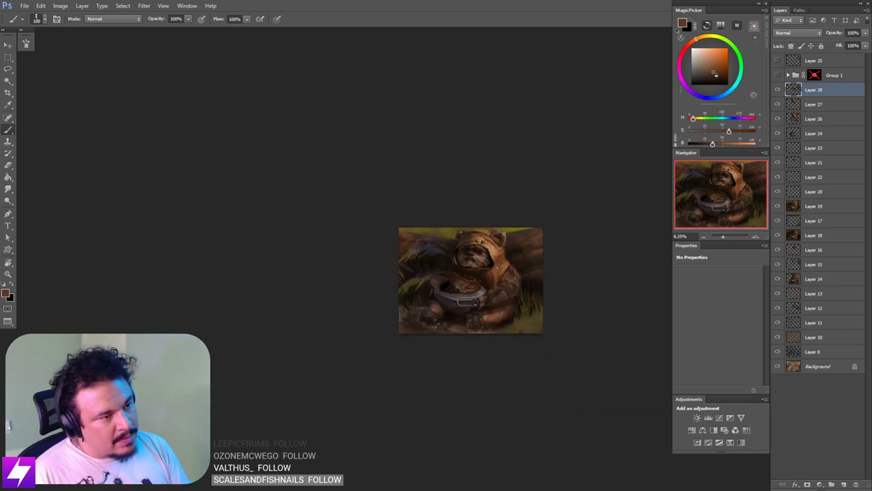
Step: Sample a dark olive from the background above the log and create a new layer above Layer 28
key("ctrl+plus")
key("ctrl+plus")
key("ctrl+plus")
key("r")
mouse_move(428, 170)
left_mouse_down()
mouse_move(494, 188)
mouse_move(530, 262)
left_mouse_up()
key("Escape")
key("b")
left_click(468, 243, "alt")
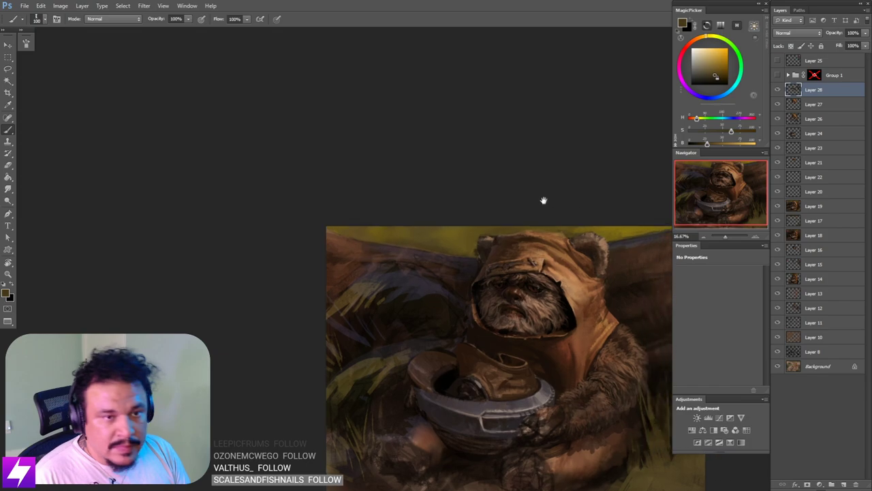
left_click(777, 90)
key("ctrl+shift+alt+n")
left_click_drag(494, 299, 422, 265)
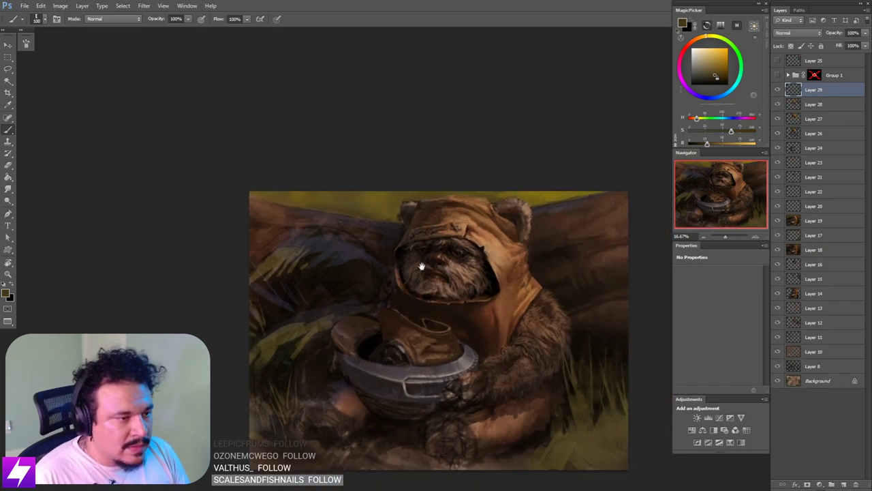
Step: Paint dark olive over the background strip above the log, varying the brush size between 150 and 90
left_click_drag(380, 240, 389, 245)
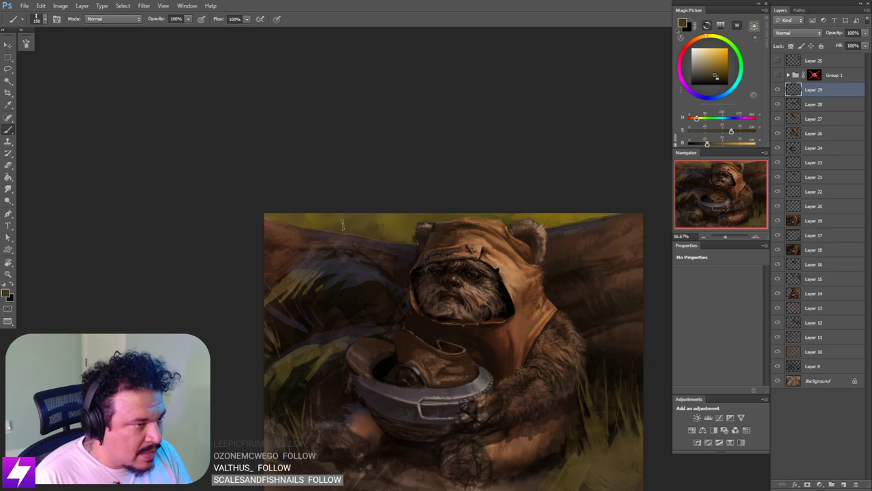
key("bracketleft")
key("bracketleft")
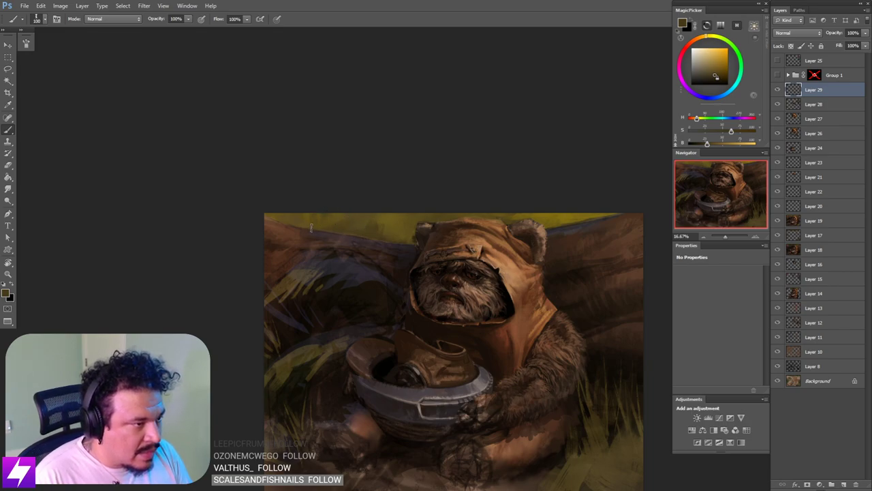
key("bracketright")
key("bracketleft")
key("bracketleft")
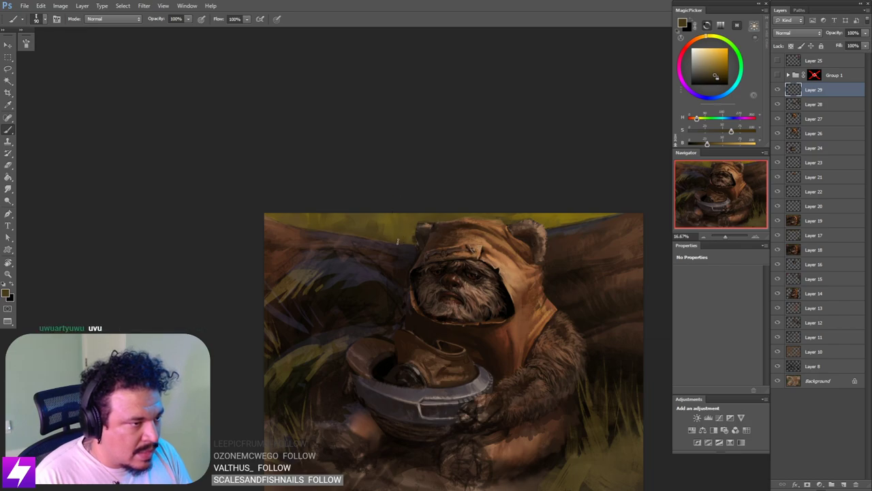
scroll(454, 227, "right", 2)
key("bracketright")
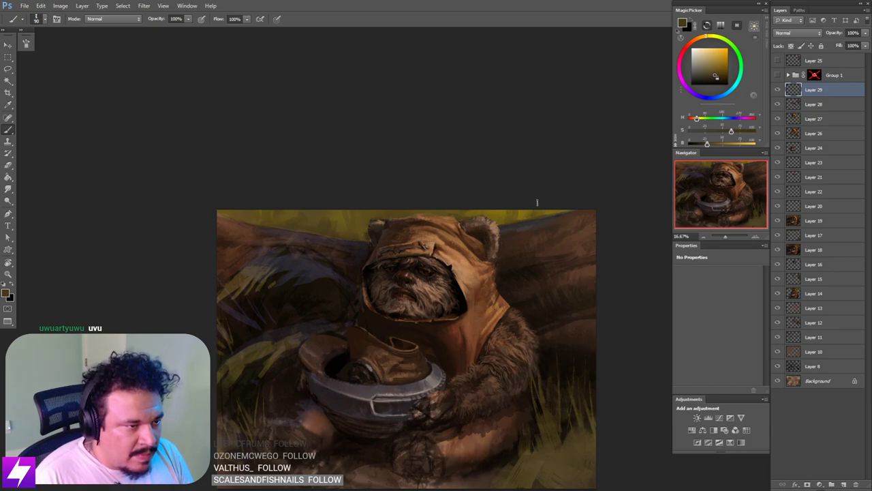
Step: Soften the olive background with the Smudge tool at size 175 and repaint it above the log with sampled olives
key("r")
left_click_drag(422, 216, 446, 224)
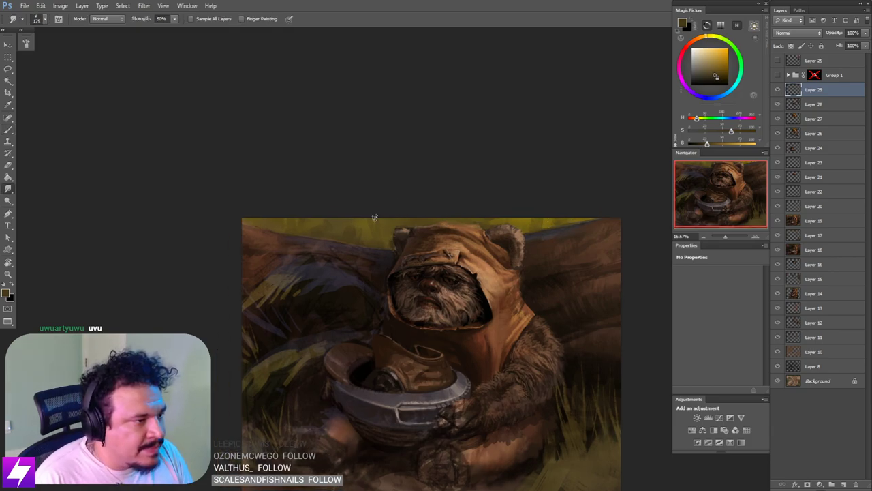
key("b")
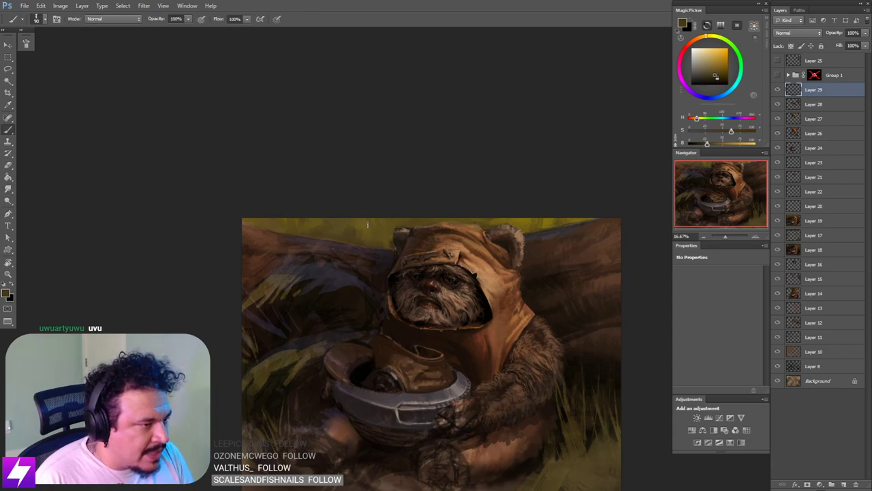
left_click(379, 237, "alt")
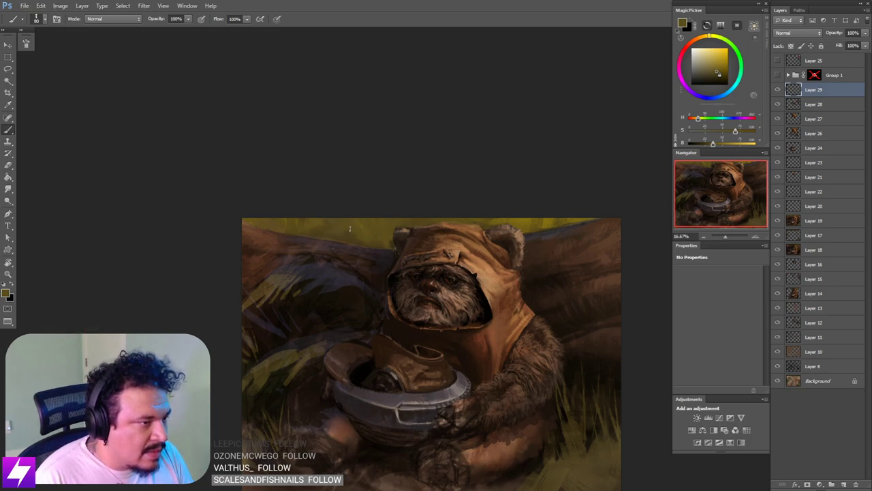
left_click(348, 234, "alt")
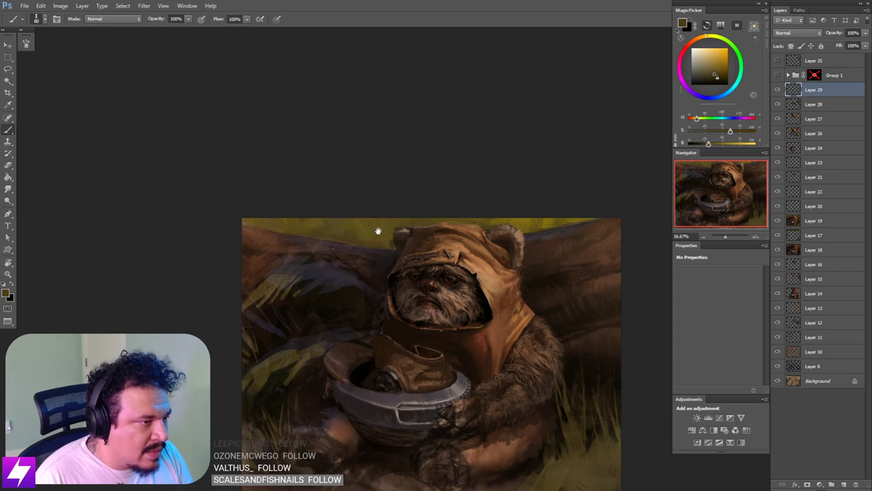
left_click_drag(377, 230, 395, 248)
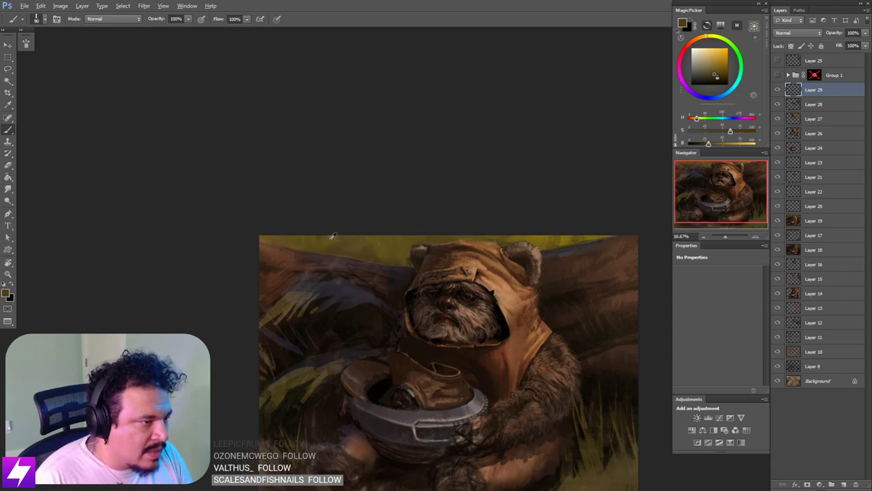
Step: Shift a sampled olive to a lighter, less saturated tone and paint highlights into the background beside the ear at brush size 125
left_click(342, 238, "alt")
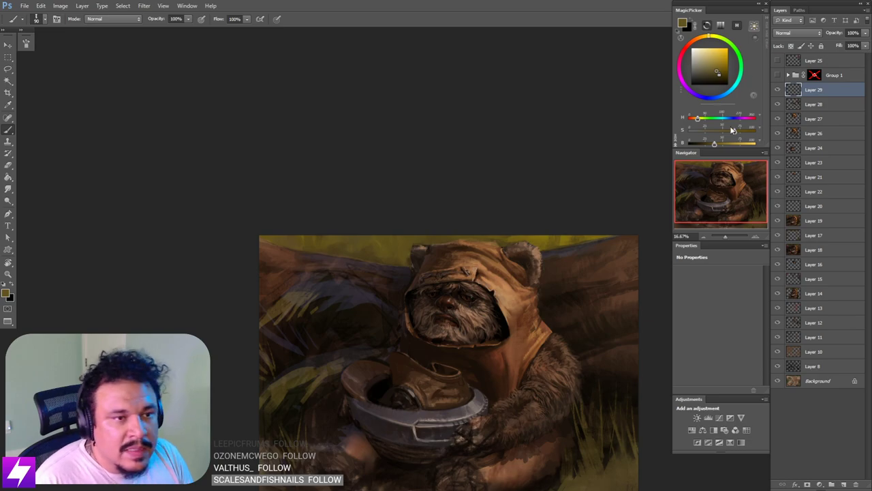
mouse_move(715, 144)
left_mouse_down()
mouse_move(723, 144)
mouse_move(718, 132)
left_mouse_up()
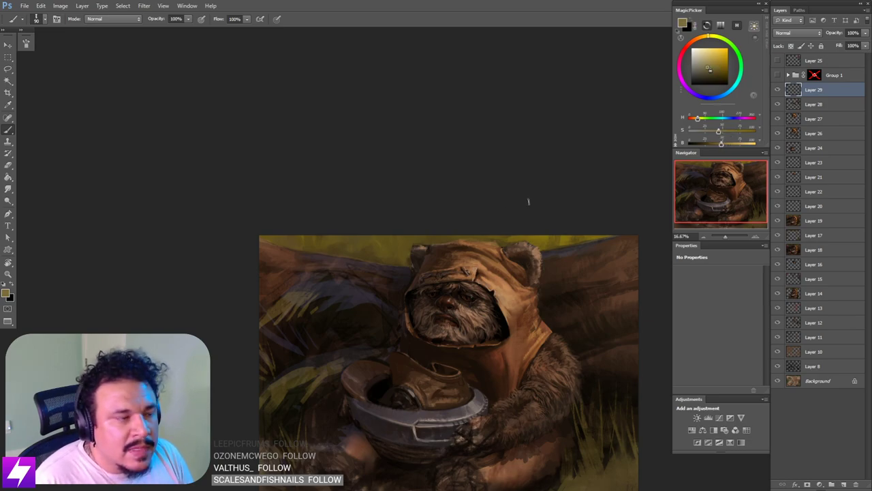
key("bracketright")
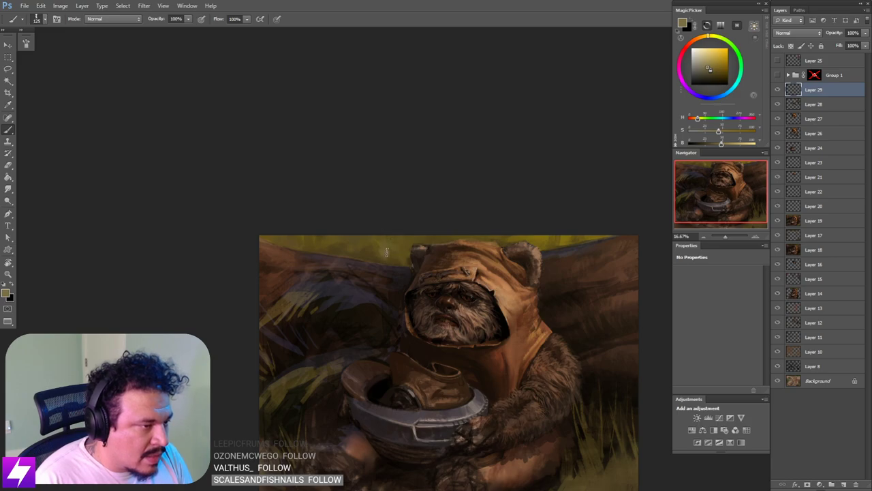
left_click_drag(469, 237, 449, 233)
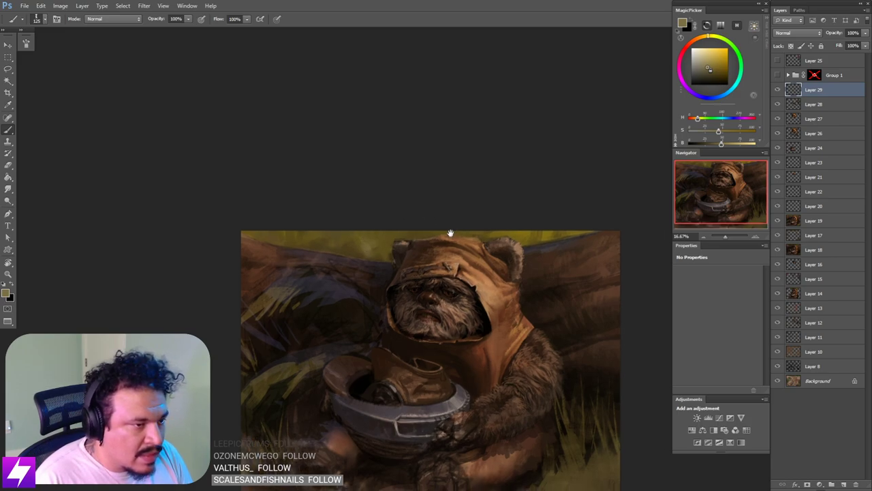
key("bracketleft")
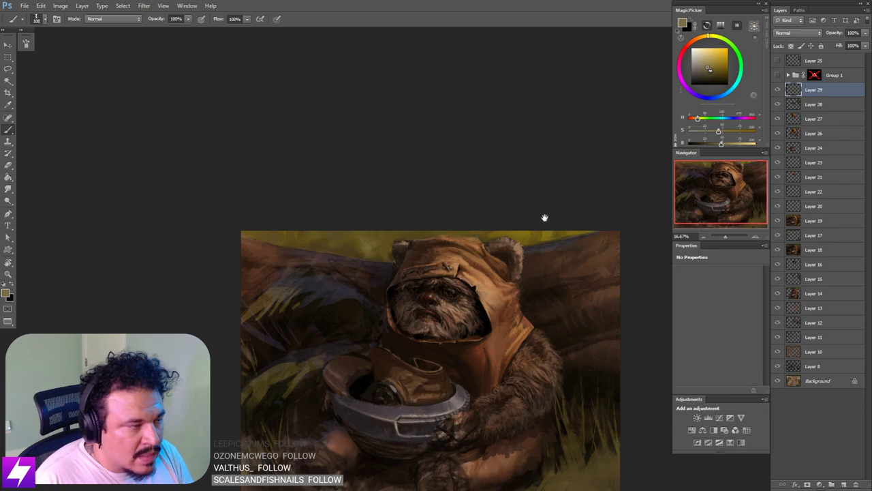
left_click_drag(383, 273, 435, 280)
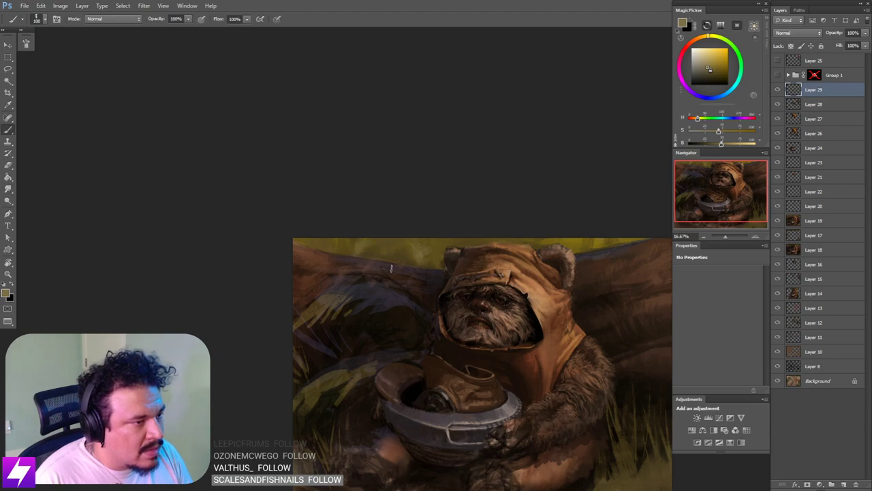
Step: Blend the background between the canvas edge and the ear with a sampled olive, varying the brush size down from 150
left_click(413, 248, "alt")
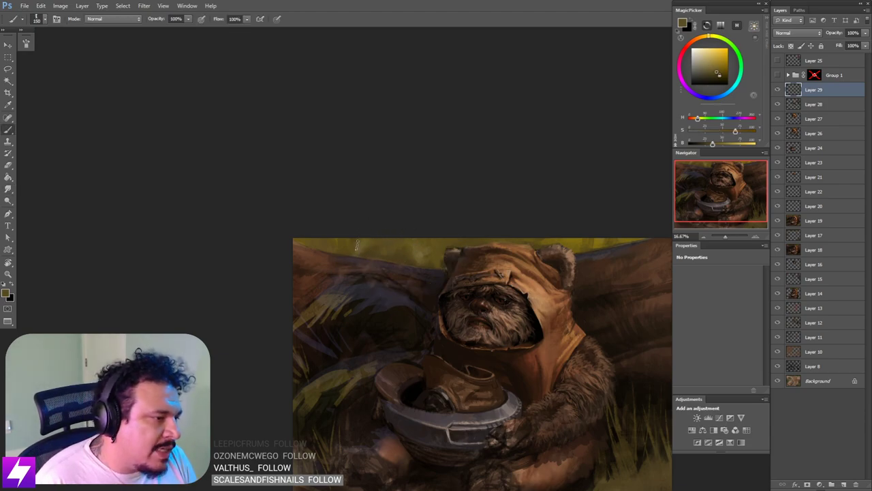
key("bracketleft")
key("bracketleft")
key("bracketleft")
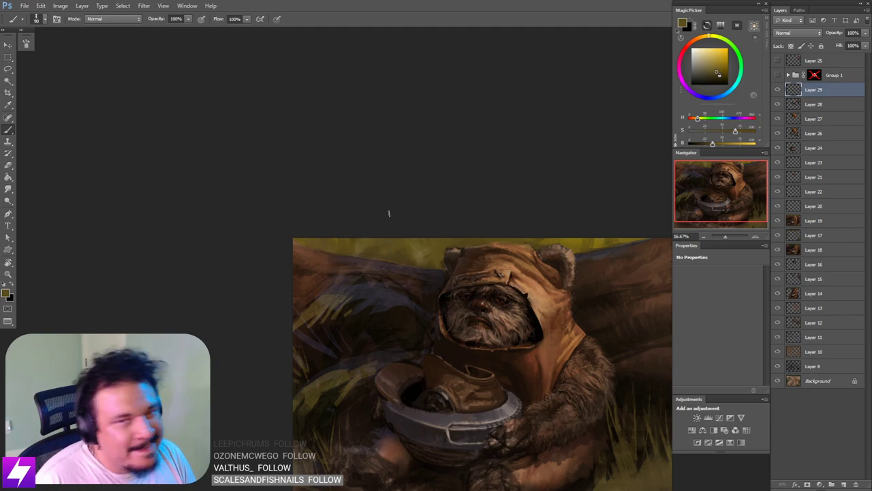
left_click_drag(351, 248, 363, 245)
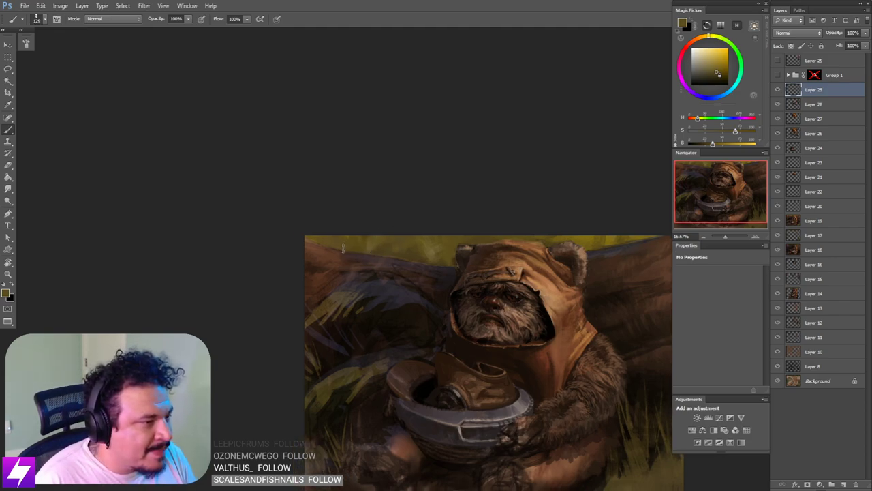
Step: Rework the olive background above the log's corner with tones sampled from both sides of the hood, at brush sizes 90 and 100
key("bracketleft")
left_click(361, 237, "alt")
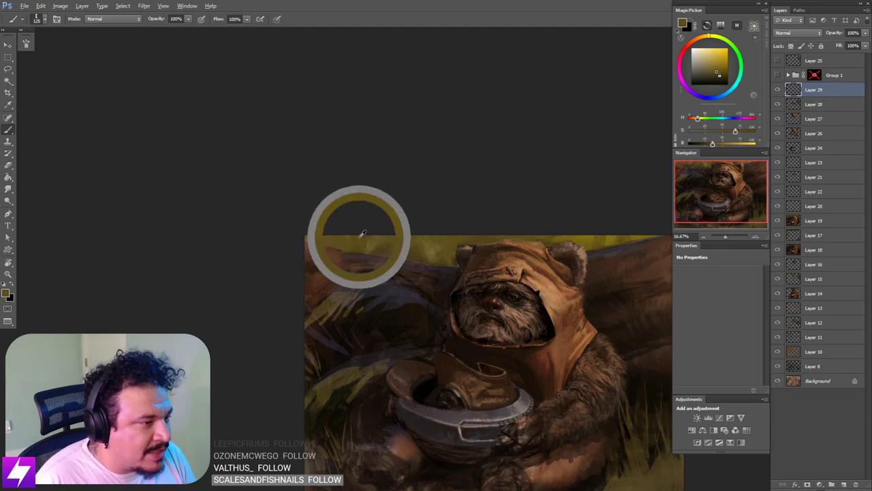
left_click(439, 254, "alt")
key("bracketleft")
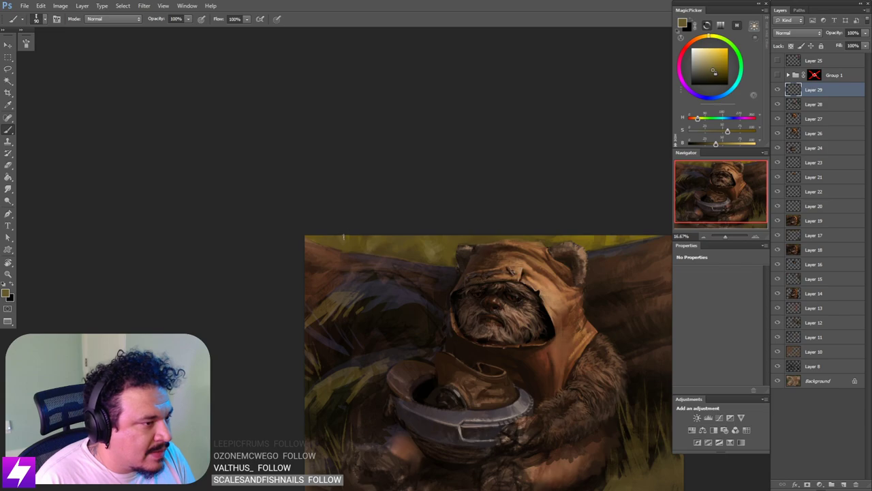
left_click(609, 239, "alt")
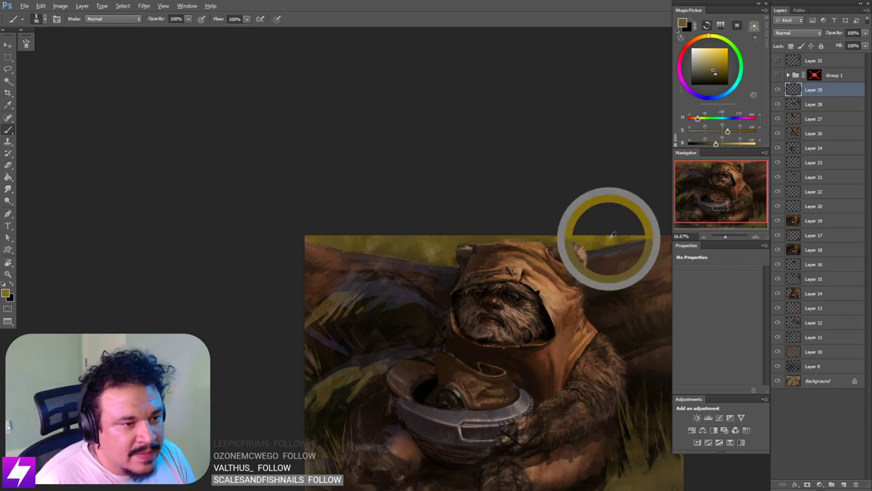
left_click(357, 240, "alt")
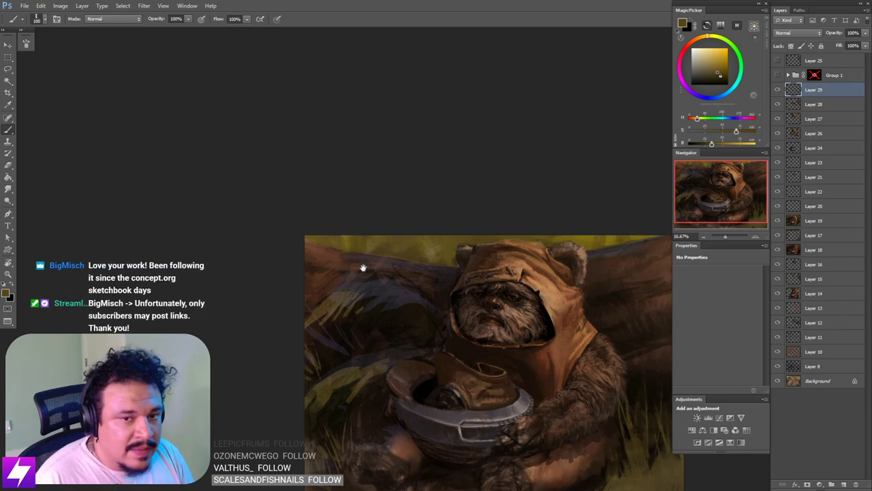
Step: Flip the canvas horizontally and inspect the hood against the repainted background
left_click_drag(363, 268, 348, 276)
key("ctrl+minus")
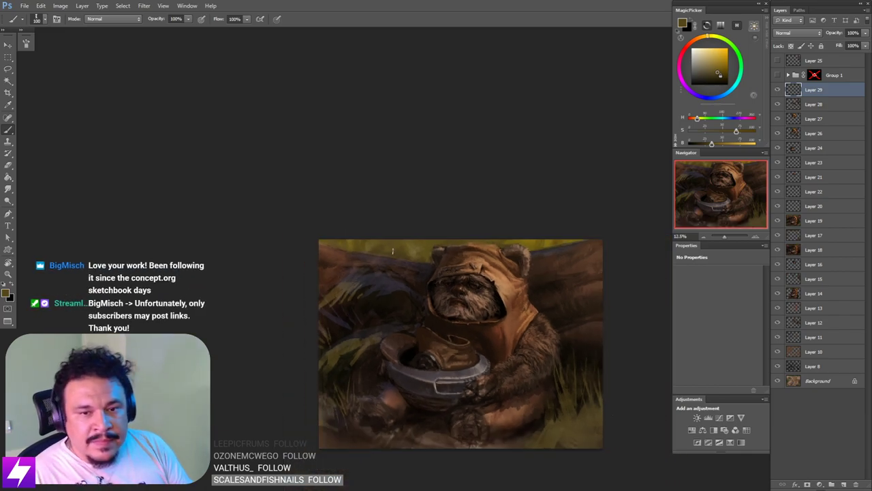
key("ctrl+shift+h")
left_click_drag(467, 277, 410, 278)
scroll(420, 287, "up", 1)
mouse_move(398, 302)
left_mouse_down()
mouse_move(405, 285)
mouse_move(404, 295)
mouse_move(400, 280)
mouse_move(381, 274)
mouse_move(405, 278)
left_mouse_up()
left_click_drag(344, 217, 356, 238)
key("ctrl+plus")
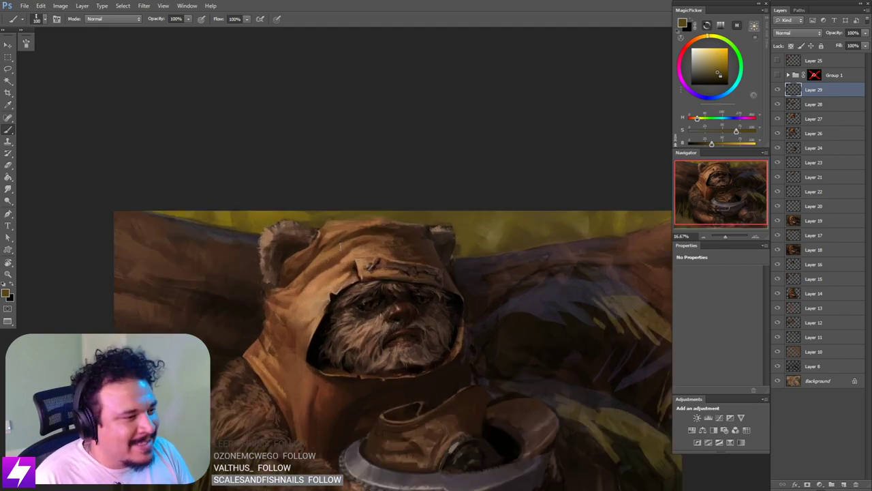
Step: Touch up the lit ear beside the hood with a sampled dark brown at brush size 60, and flip the canvas horizontally
left_click_drag(308, 258, 346, 264)
left_click(320, 243, "alt")
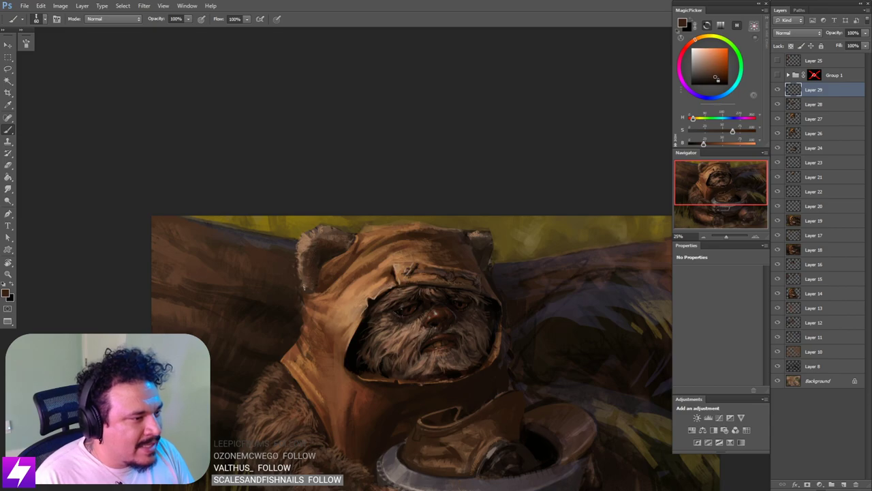
scroll(453, 277, "down", 1)
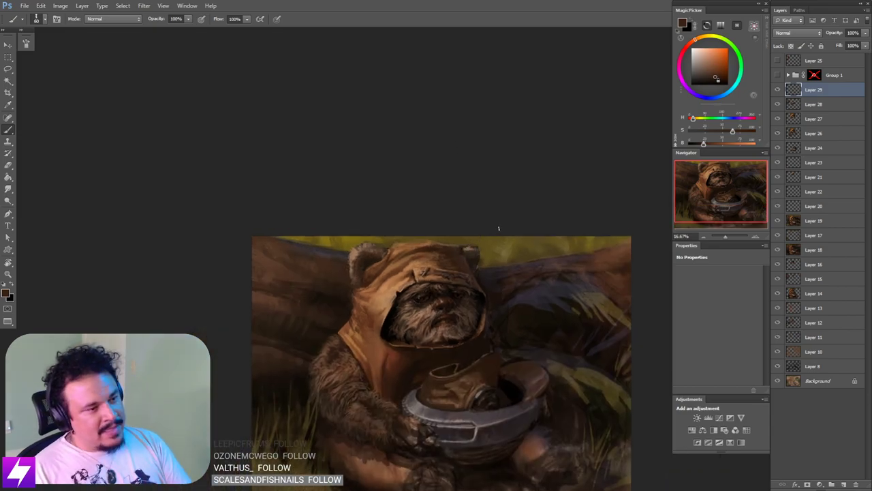
left_click_drag(497, 239, 478, 233)
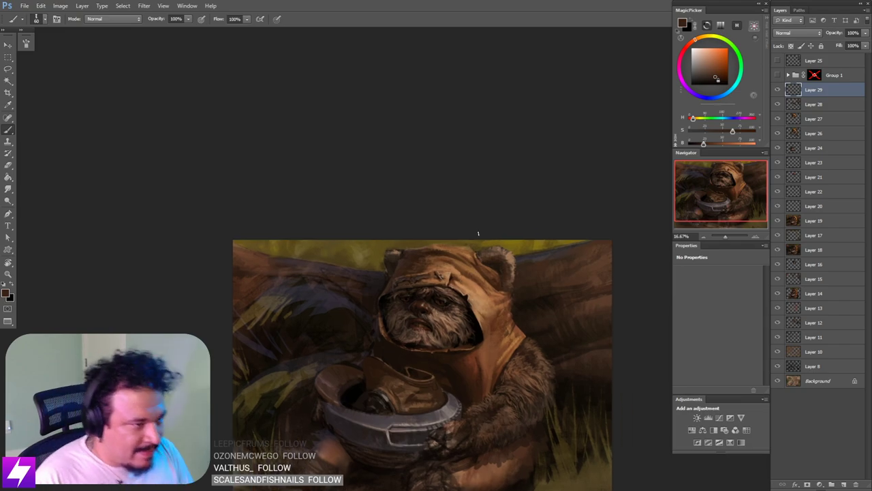
Step: Deepen the shaded ear on the far side of the hood with a near-black brown sampled beside it, at brush size 80
key("ctrl+plus")
left_click(377, 260, "alt")
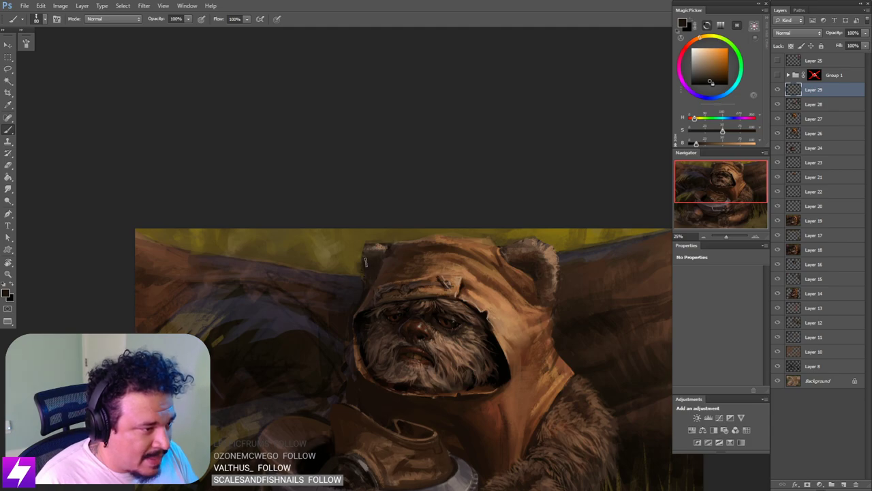
key("ctrl+minus")
mouse_move(505, 237)
left_mouse_down()
mouse_move(485, 229)
mouse_move(504, 250)
left_mouse_up()
key("ctrl+plus")
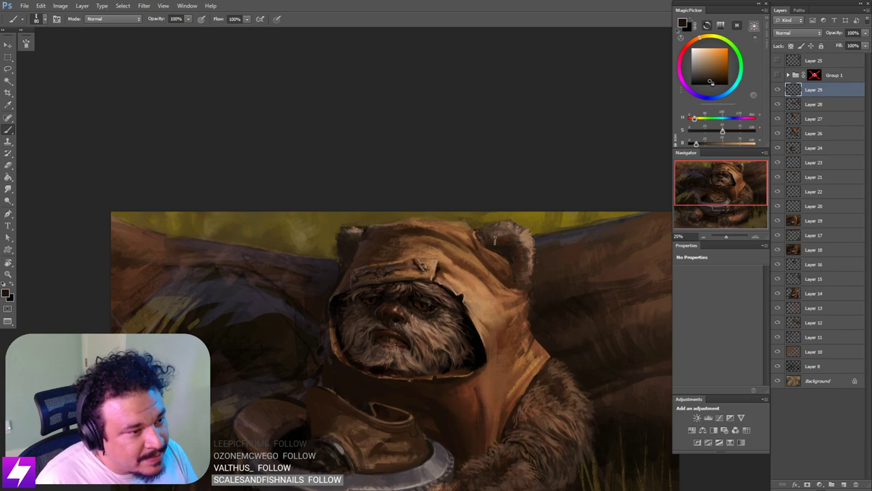
Step: Darken the lit ear's interior with sampled browns at brush sizes 60 and 50, and compare the painting with Layer 29 hidden and shown
left_click(509, 234, "alt")
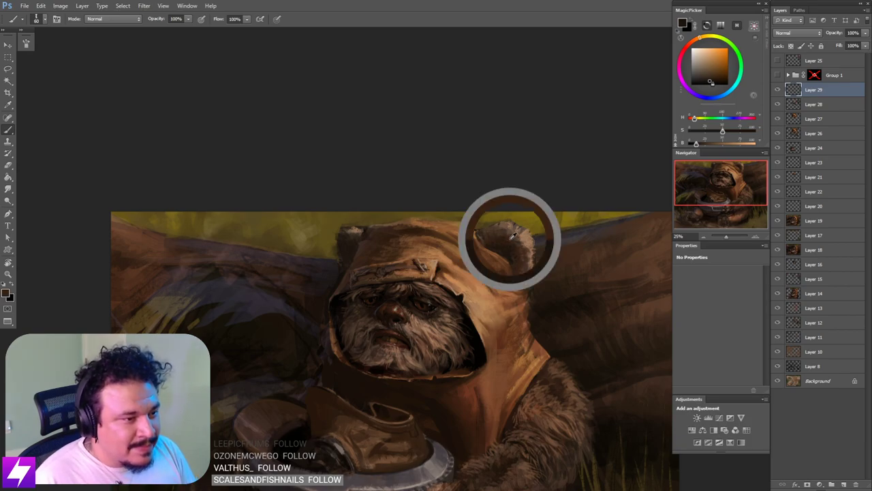
key("ctrl+minus")
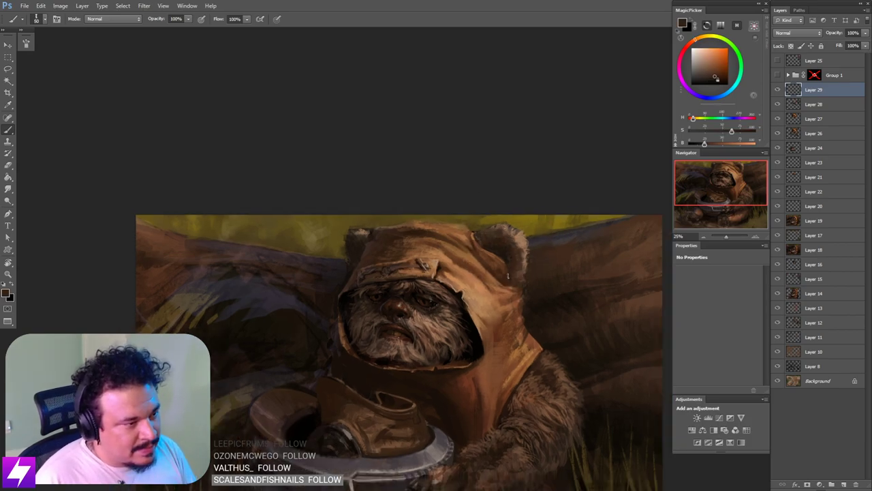
left_click_drag(463, 309, 482, 247)
key("ctrl+minus")
key("ctrl+minus")
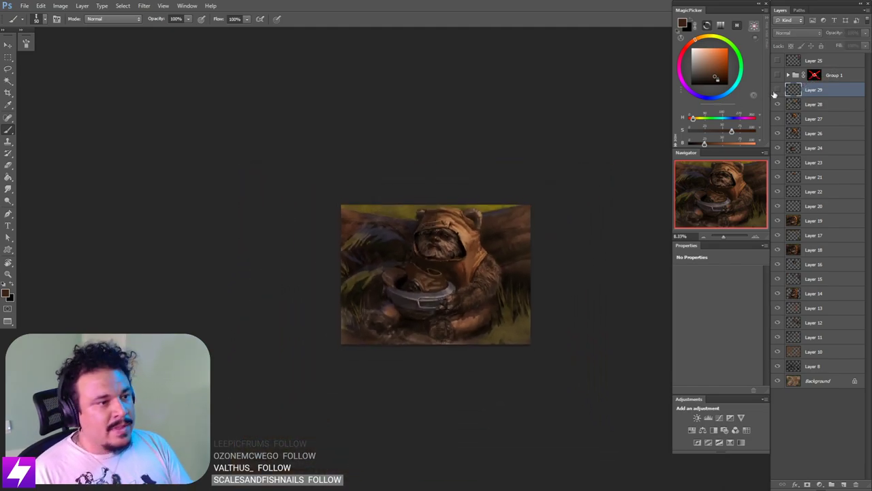
scroll(443, 220, "up", 3)
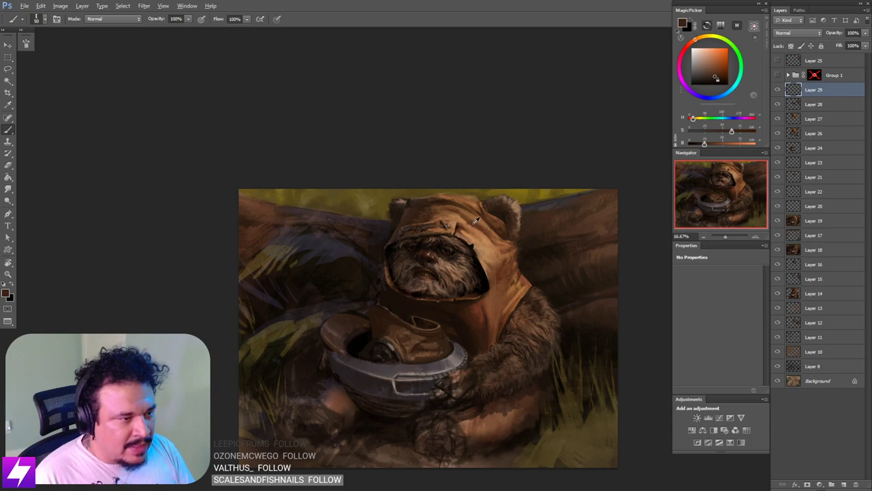
Step: Sample the hood's light tan, shift its hue toward yellow, and dab highlights into the background beside the shaded ear at brush size 100
left_click(481, 247, "alt")
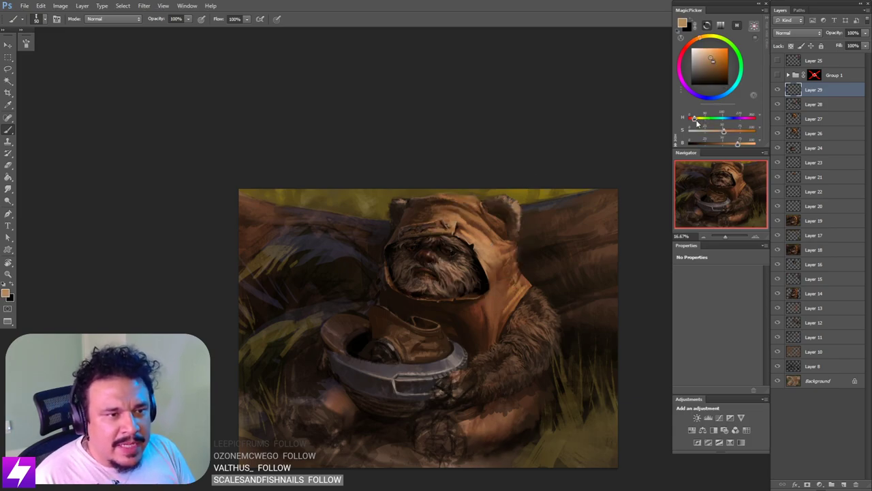
left_click_drag(697, 123, 700, 120)
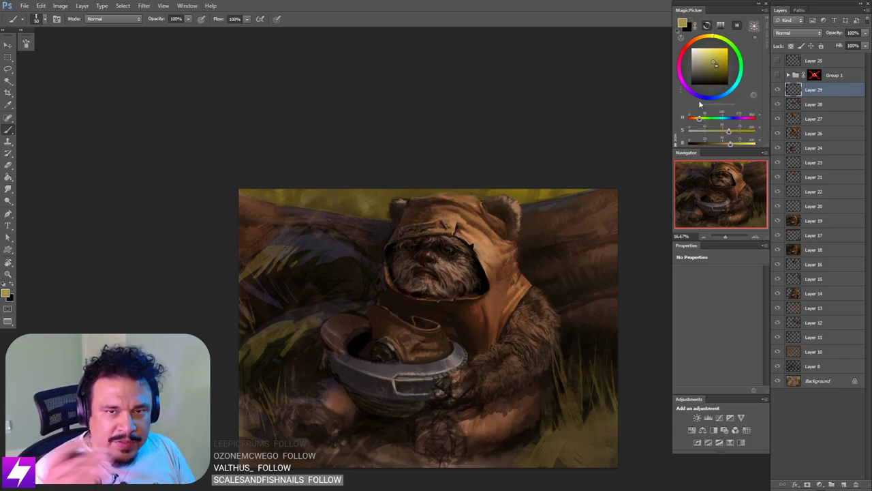
left_click_drag(357, 233, 420, 210)
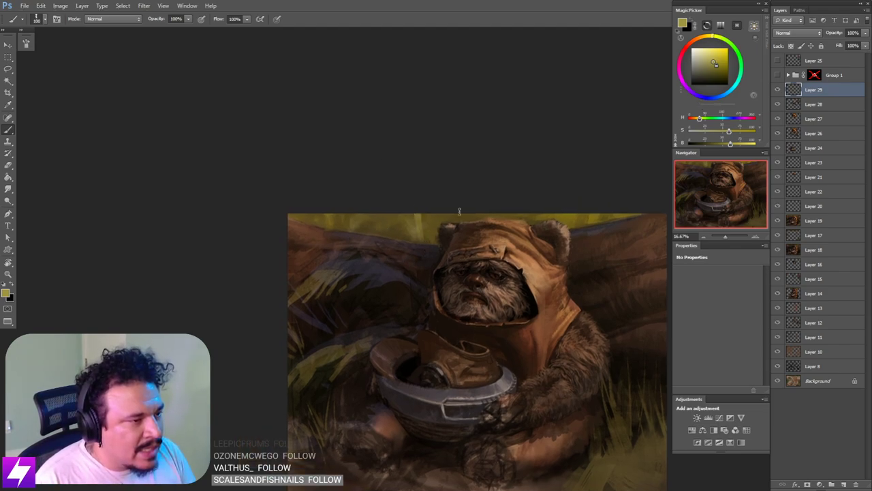
left_click_drag(714, 65, 711, 63)
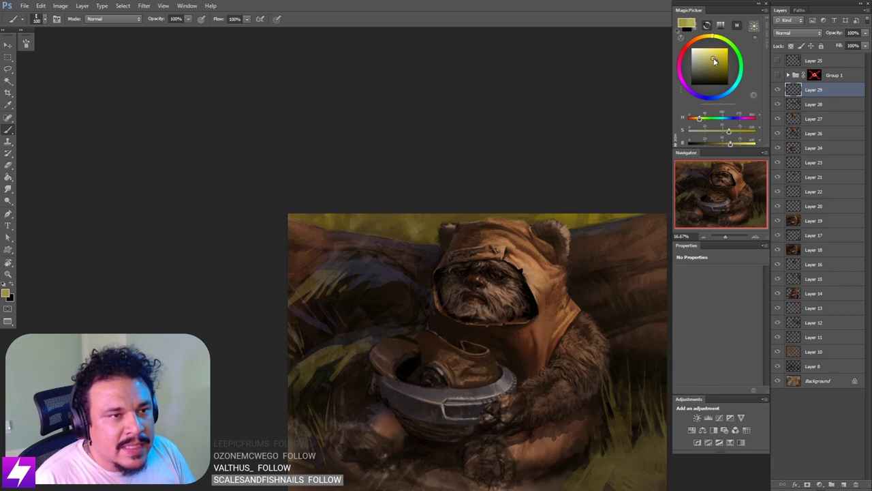
Step: Make the yellow brighter and more saturated, and paint light spots in the background beside the lit ear at brush sizes 125 and 150
left_click_drag(716, 60, 717, 58)
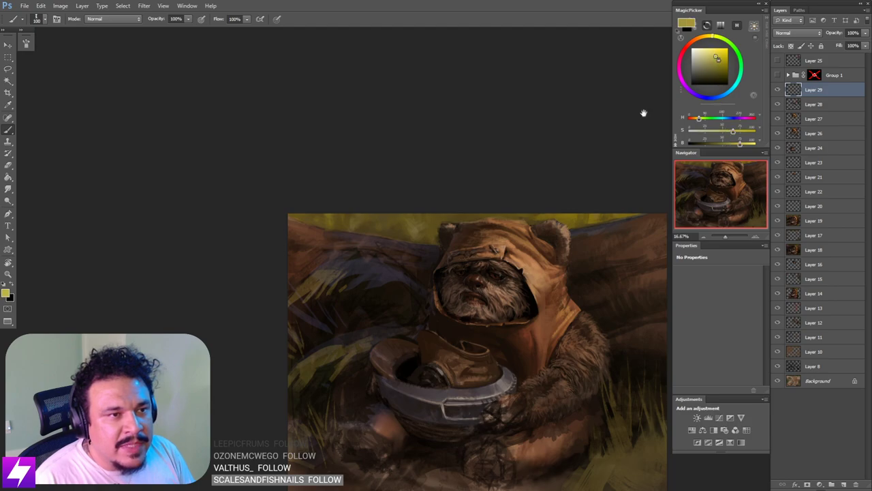
mouse_move(550, 211)
left_mouse_down()
mouse_move(495, 210)
mouse_move(486, 197)
mouse_move(511, 208)
left_mouse_up()
key("bracketright")
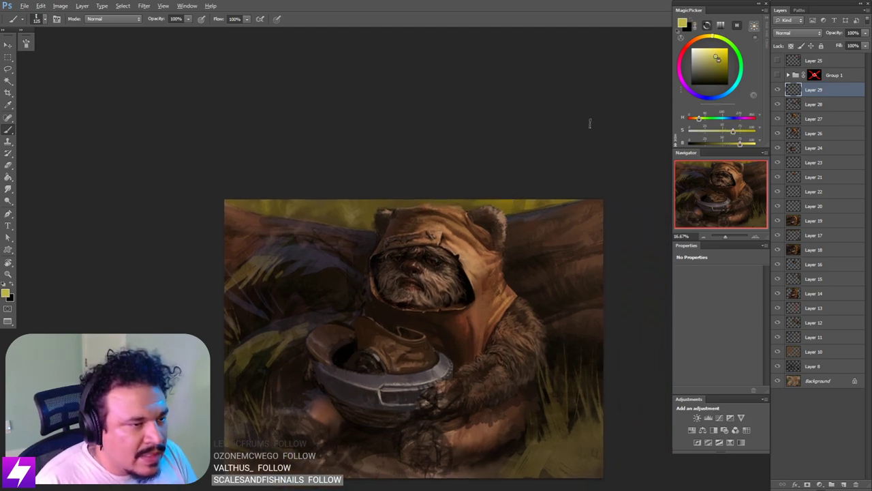
left_click_drag(718, 59, 720, 59)
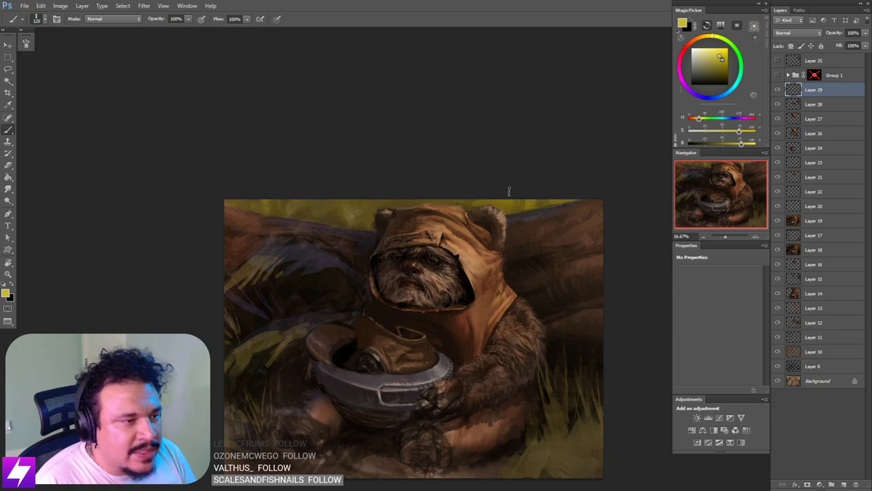
key("bracketright")
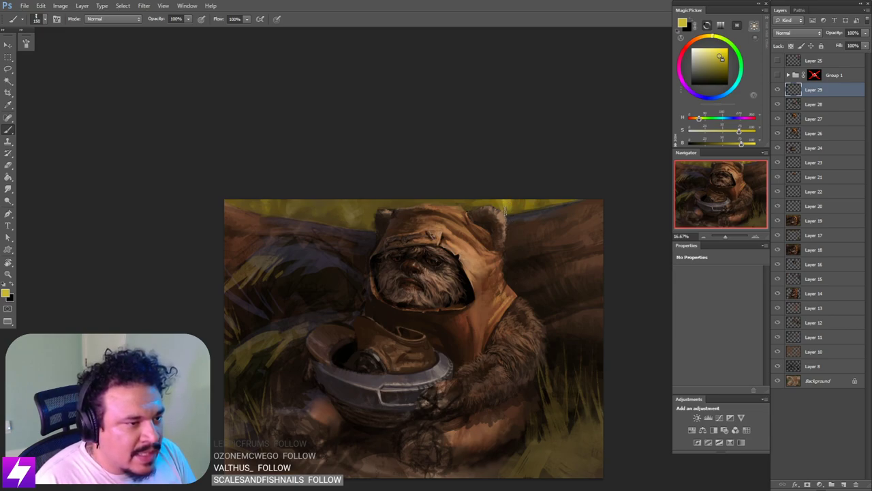
Step: Soften the yellow spots beside the lit ear with the Smudge tool at 50% strength, adding more dabs at brush size 125
key("r")
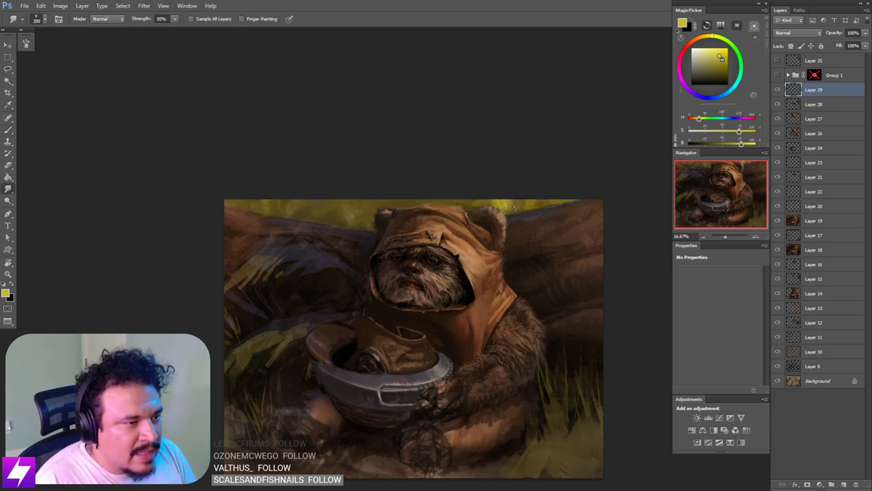
key("b")
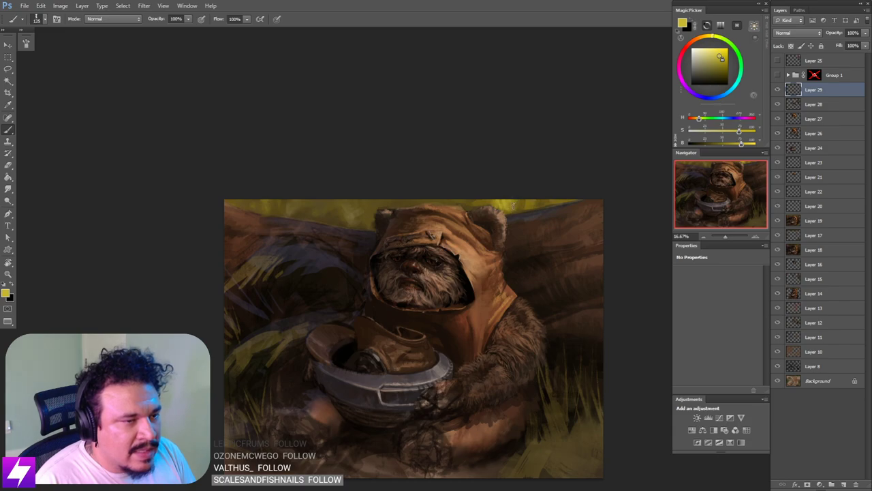
mouse_move(538, 203)
left_mouse_down()
mouse_move(519, 201)
mouse_move(531, 198)
left_mouse_up()
key("r")
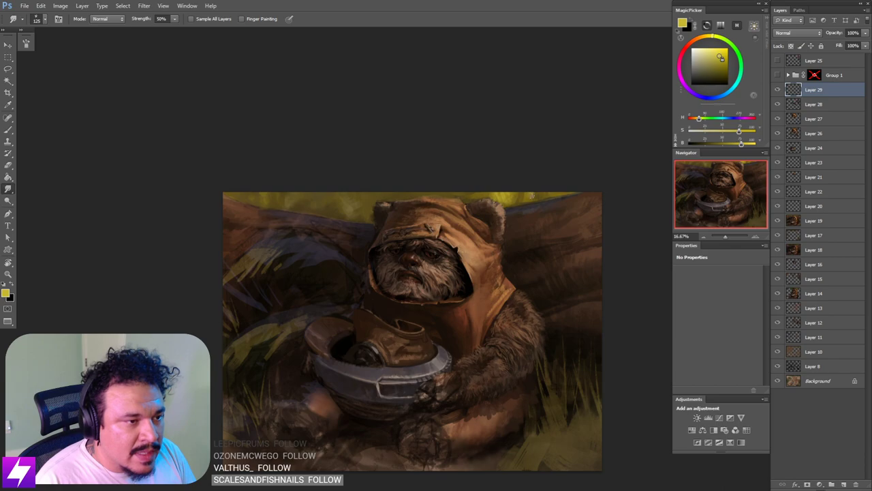
left_click_drag(475, 205, 515, 212)
key("b")
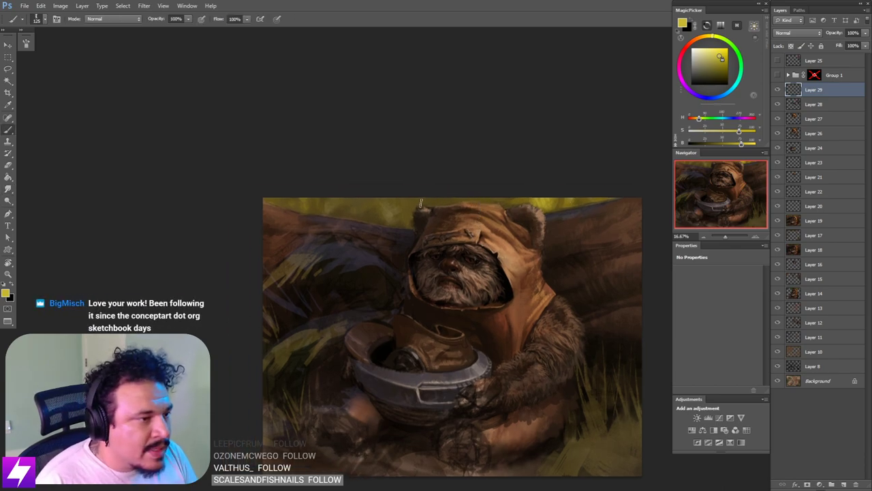
Step: Paint yellow light spots in the background beside the shaded ear at brush sizes from 150 to 250, smudging them at size 200
left_click_drag(408, 207, 428, 222)
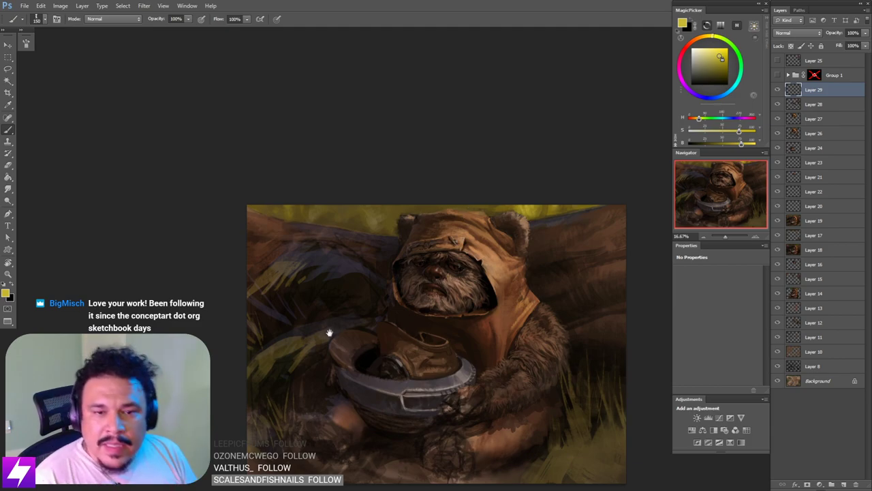
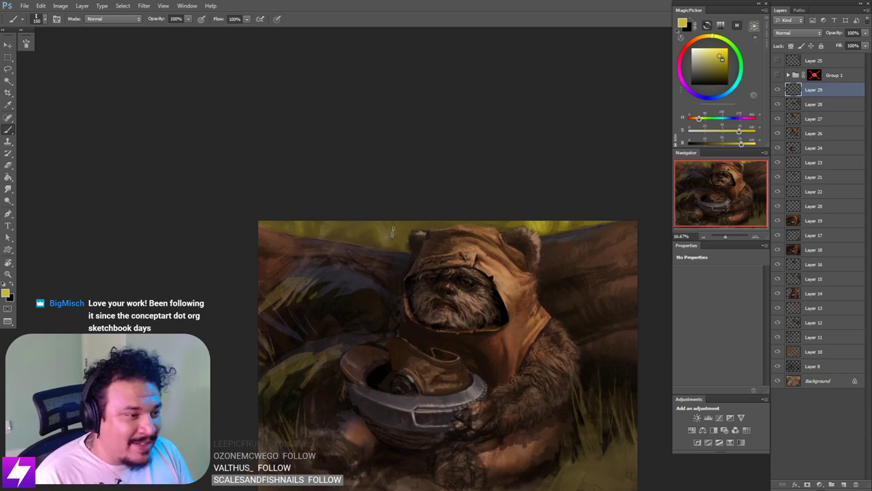
key("bracketright")
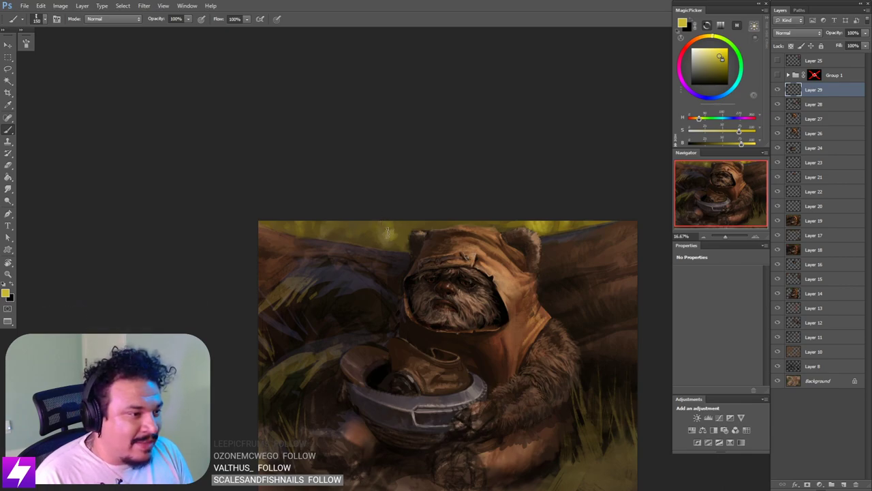
key("r")
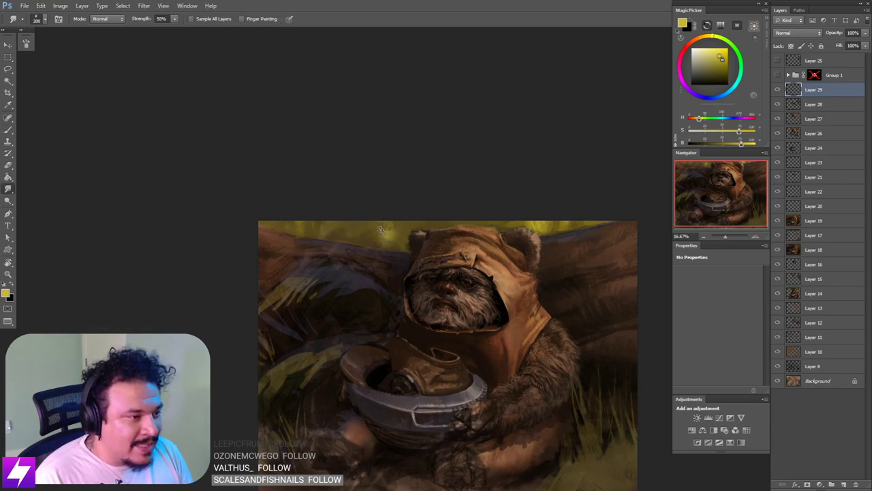
key("b")
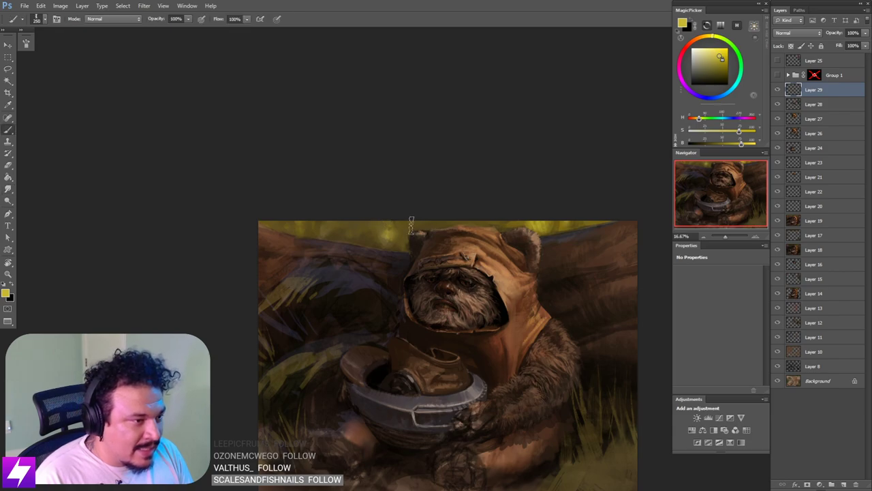
key("bracketleft")
key("bracketleft")
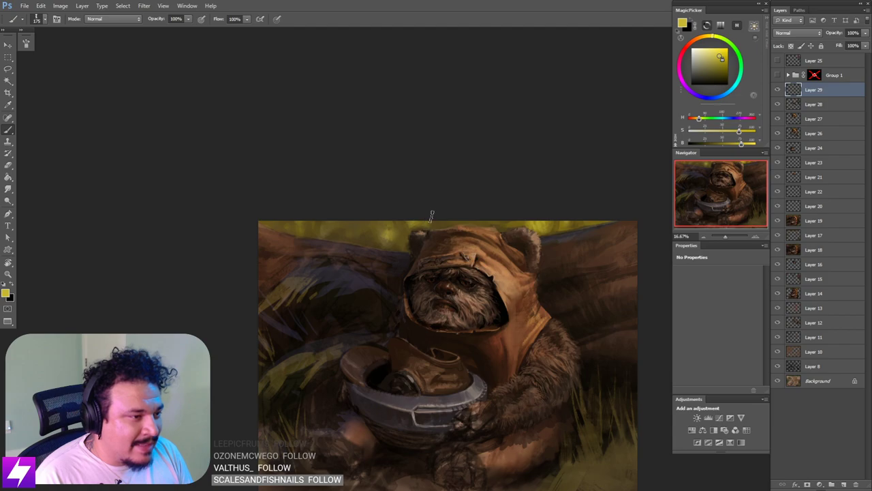
Step: Add smaller yellow dabs above the log on the shaded ear's side at brush size 100, smudging them into the olive at size 200
key("r")
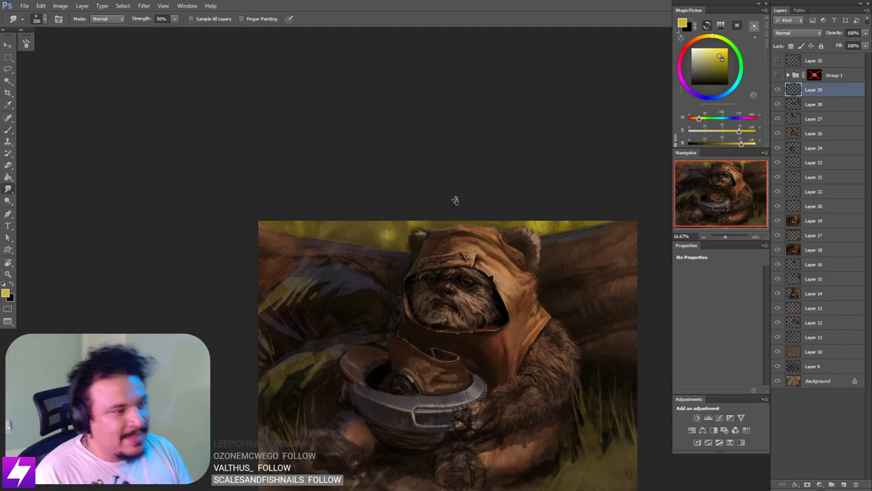
left_click_drag(356, 264, 362, 279)
key("b")
key("bracketleft")
key("bracketleft")
key("bracketleft")
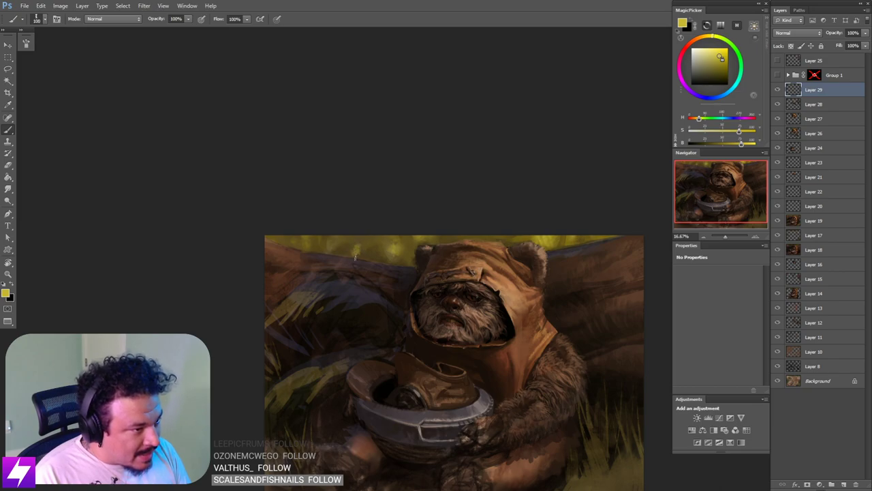
key("r")
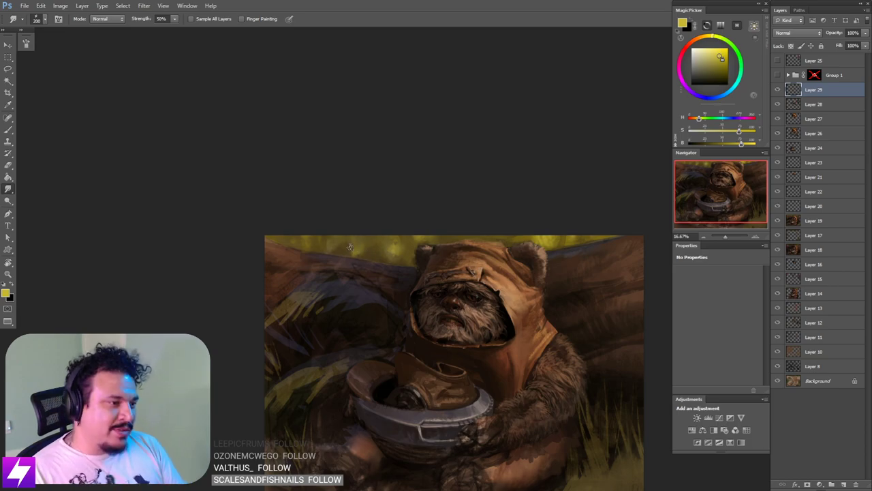
left_click_drag(374, 252, 379, 259)
Step: Spread further yellow dabs across the background above the log at brush sizes 175 and 100, smudge them at size 200, and review the whole painting
key("b")
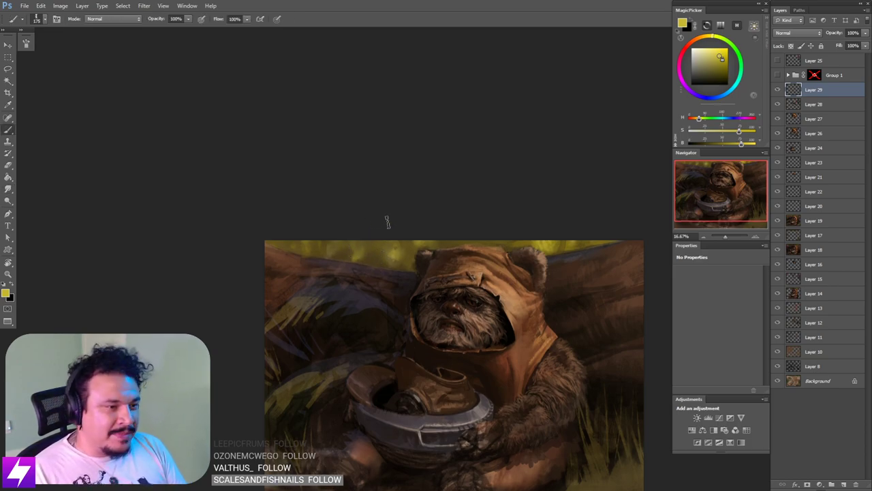
key("r")
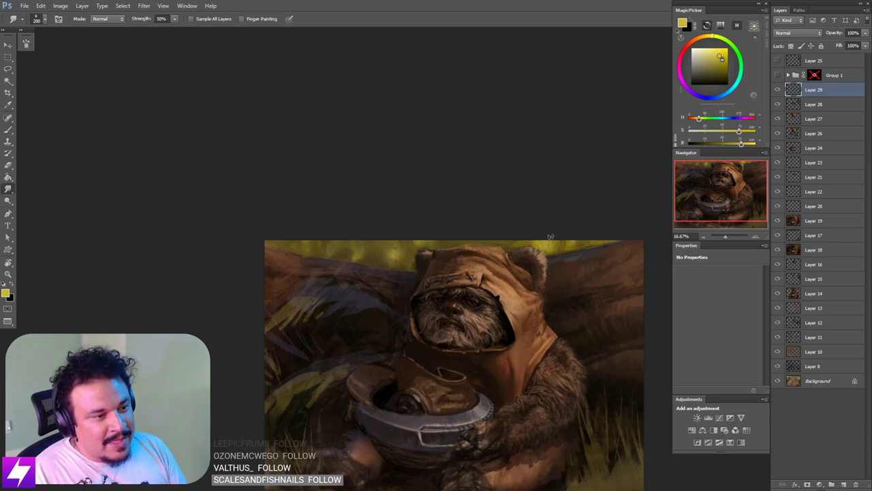
left_click_drag(471, 259, 493, 261)
key("b")
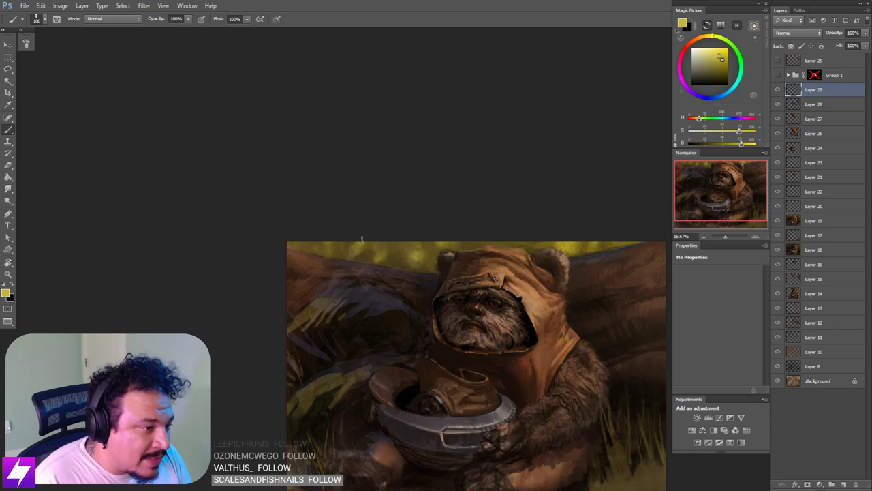
key("r")
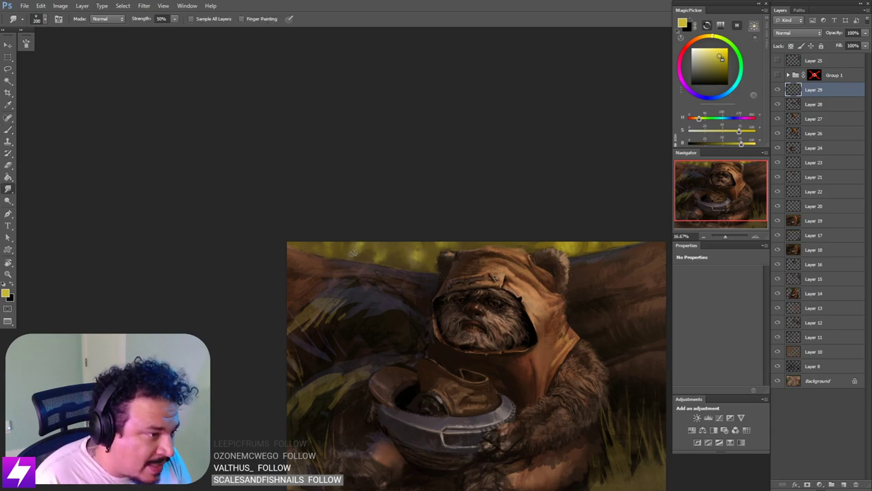
key("ctrl+minus")
key("ctrl+minus")
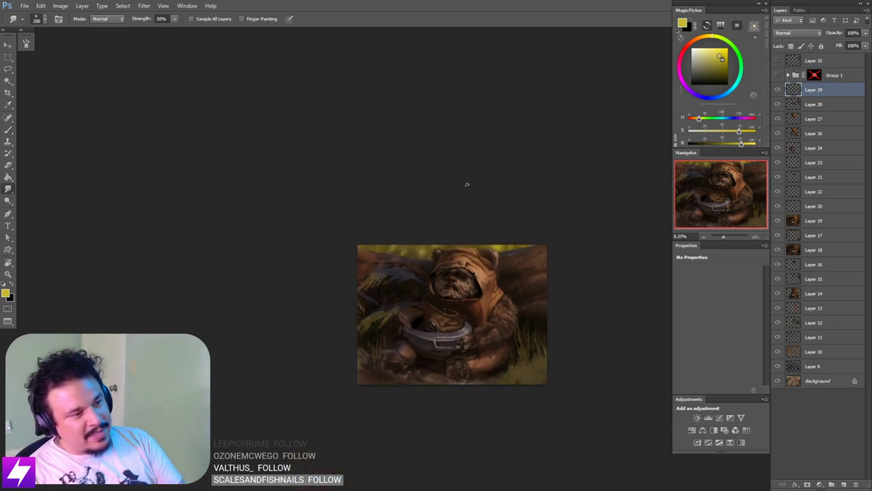
Step: Compare the painting with and without Layer 29 to judge the yellow light spots above the log
left_click_drag(448, 246, 400, 232)
key("ctrl+plus")
left_click_drag(482, 227, 449, 241)
key("r")
mouse_move(475, 276)
left_mouse_down()
mouse_move(480, 244)
mouse_move(460, 247)
left_mouse_up()
key("Escape")
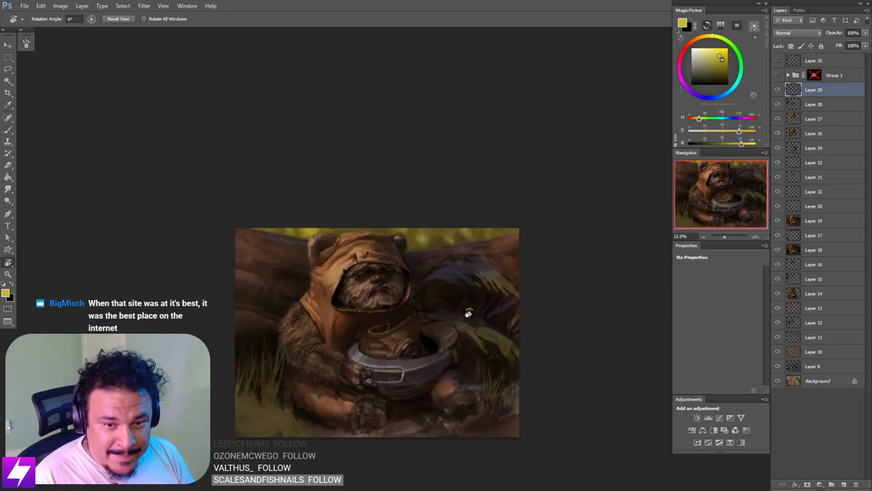
left_click_drag(468, 339, 483, 311)
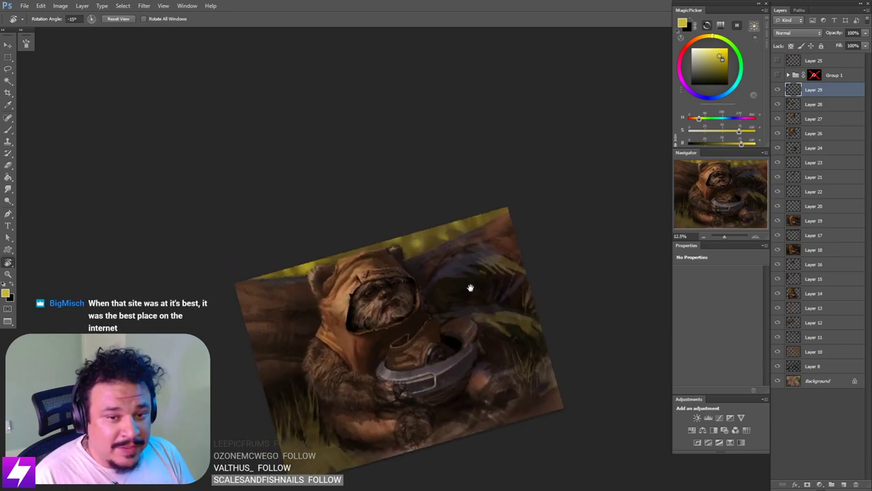
left_click_drag(466, 277, 457, 243)
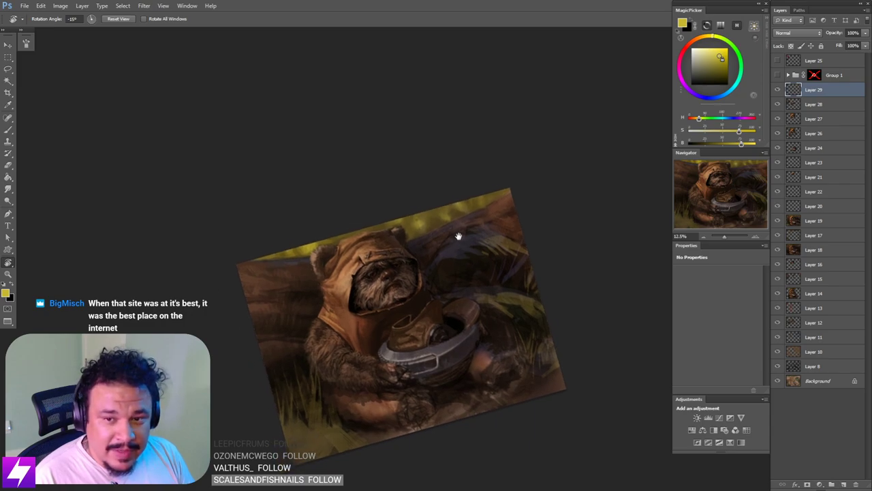
key("ctrl+plus")
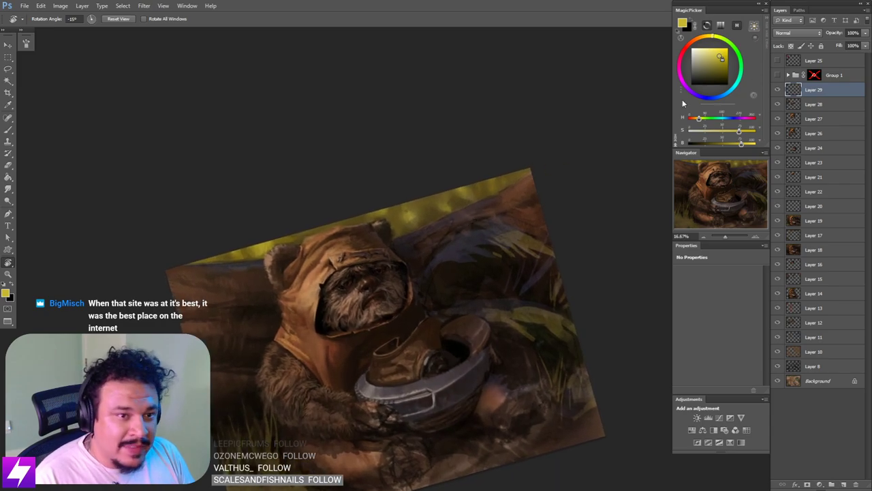
left_click(777, 90)
left_click(777, 90)
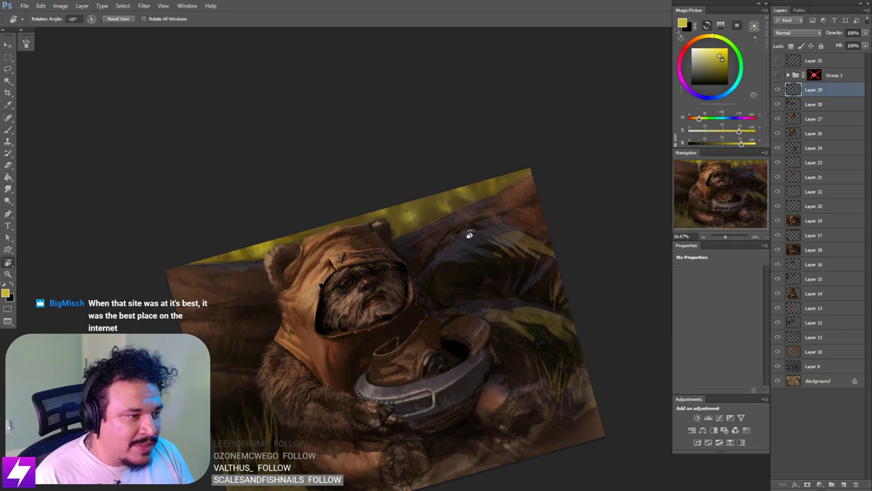
left_click(777, 90)
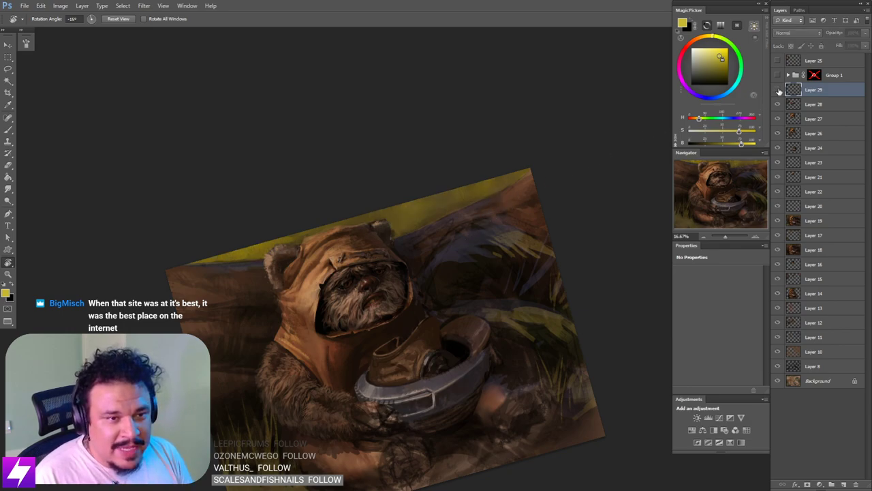
left_click(777, 90)
left_click(777, 90)
left_click(777, 89)
Step: Create a new layer above Layer 29 and lasso the log's upper edge beside the shaded ear
key("ctrl+shift+alt+n")
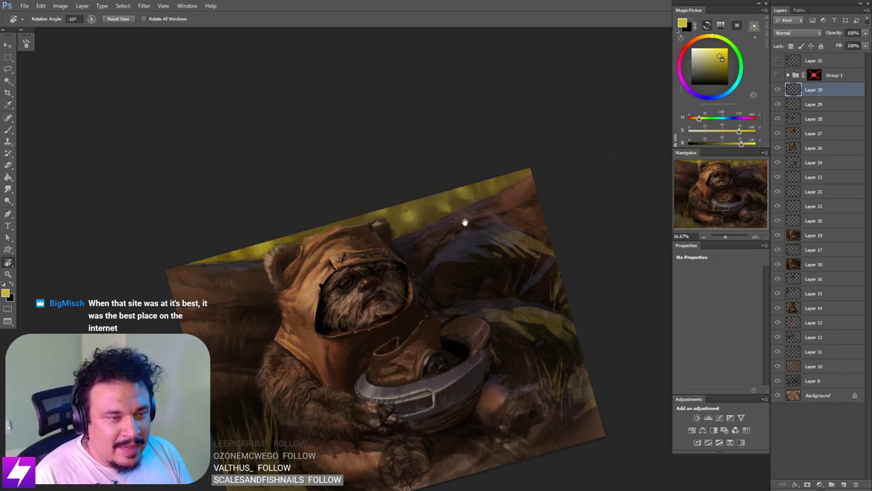
mouse_move(464, 224)
left_mouse_down()
mouse_move(513, 178)
mouse_move(398, 237)
mouse_move(468, 227)
mouse_move(538, 164)
left_mouse_up()
key("l")
left_click_drag(470, 196, 481, 199)
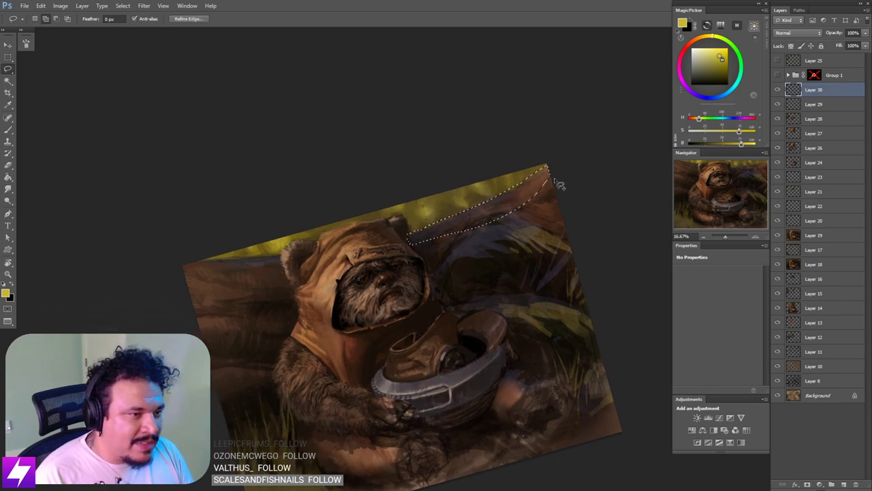
left_click_drag(364, 275, 511, 247)
key("Escape")
Step: Add the upper part of the log beside the lit ear to the lasso selection
key("r")
mouse_move(361, 185)
left_mouse_down()
mouse_move(479, 128)
mouse_move(516, 147)
left_mouse_up()
mouse_move(516, 147)
left_mouse_down()
mouse_move(508, 134)
mouse_move(467, 186)
mouse_move(463, 230)
mouse_move(446, 239)
mouse_move(448, 101)
mouse_move(467, 139)
left_mouse_up()
key("l")
mouse_move(461, 110)
left_mouse_down()
mouse_move(463, 212)
mouse_move(477, 171)
mouse_move(470, 166)
mouse_move(457, 182)
mouse_move(467, 152)
left_mouse_up()
key("Escape")
key("ctrl+minus")
key("ctrl+minus")
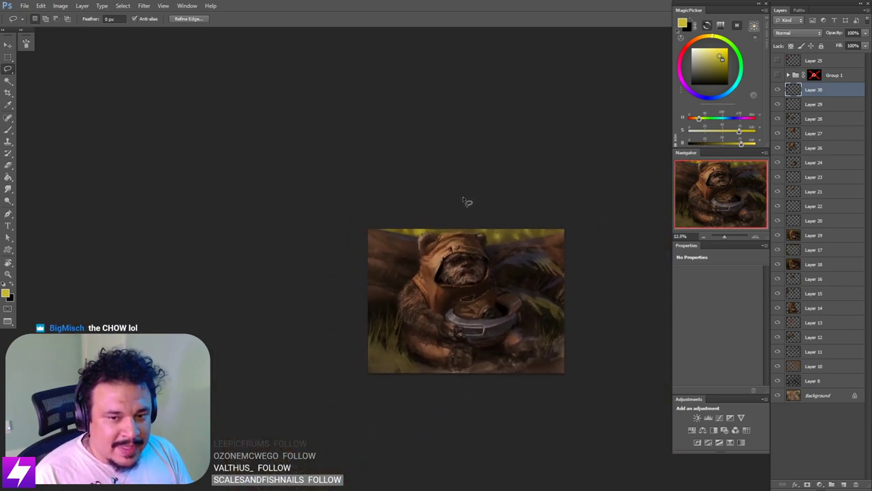
left_click_drag(481, 214, 453, 206)
key("ctrl+plus")
key("ctrl+plus")
left_click_drag(525, 221, 483, 228)
Step: Extend the selection with jagged lasso shapes over the bark at the log's outer end on the shaded ear's side
key("r")
left_click_drag(525, 274, 524, 259)
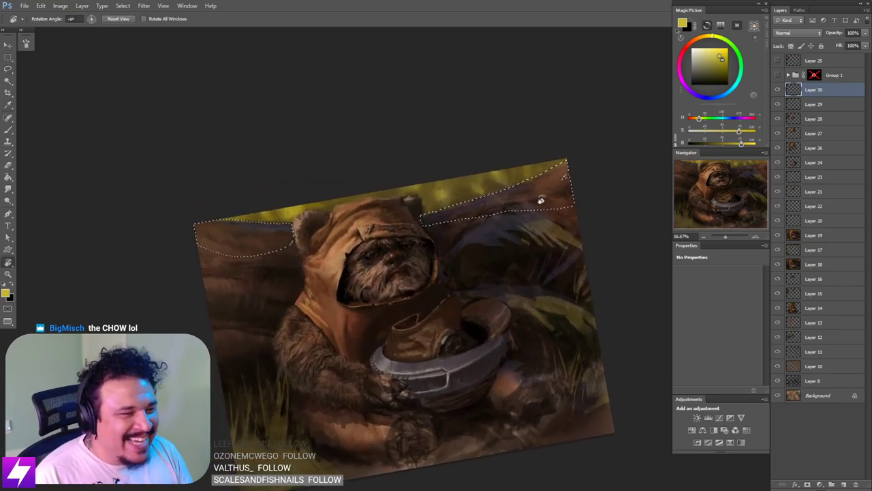
mouse_move(560, 176)
left_mouse_down()
mouse_move(534, 204)
mouse_move(586, 190)
mouse_move(535, 208)
mouse_move(584, 184)
mouse_move(538, 204)
mouse_move(568, 185)
mouse_move(475, 222)
mouse_move(540, 219)
left_mouse_up()
key("l")
key("ctrl+minus")
key("Escape")
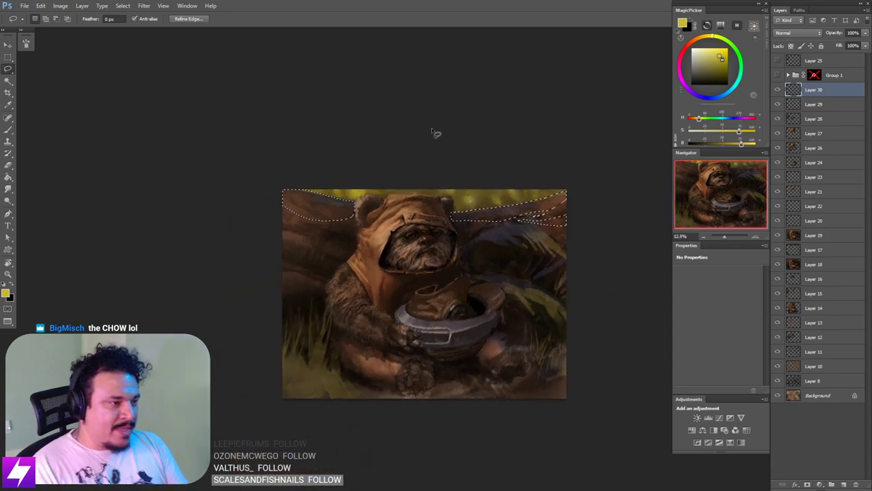
Step: Examine the Ewok and forest reference photos in Group 1, hide them again, and check Layer 30 by toggling its visibility
key("ctrl+minus")
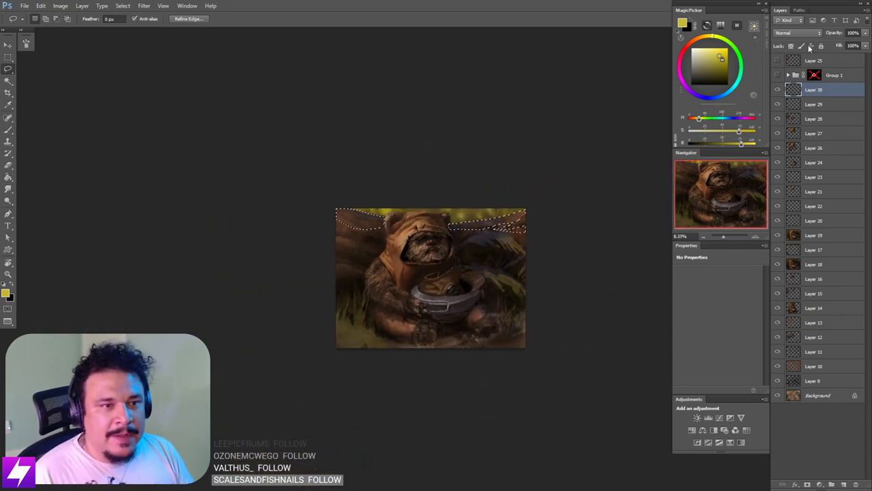
left_click(779, 75)
key("ctrl+plus")
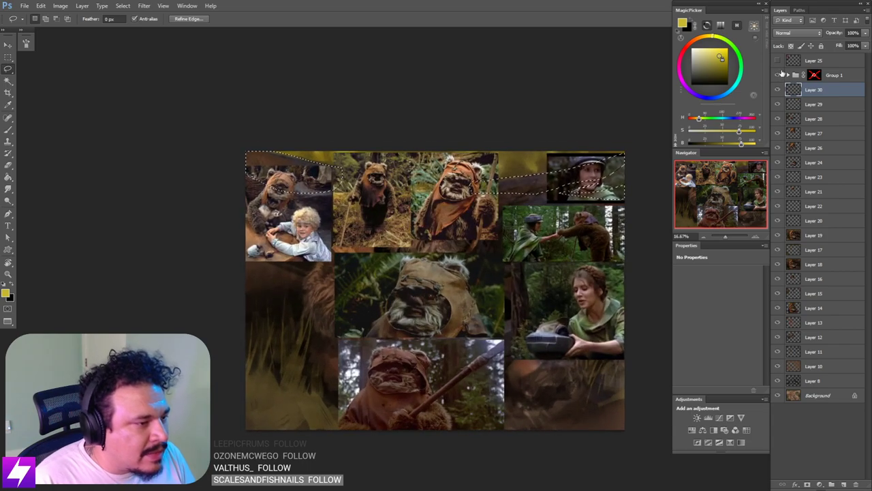
key("ctrl+plus")
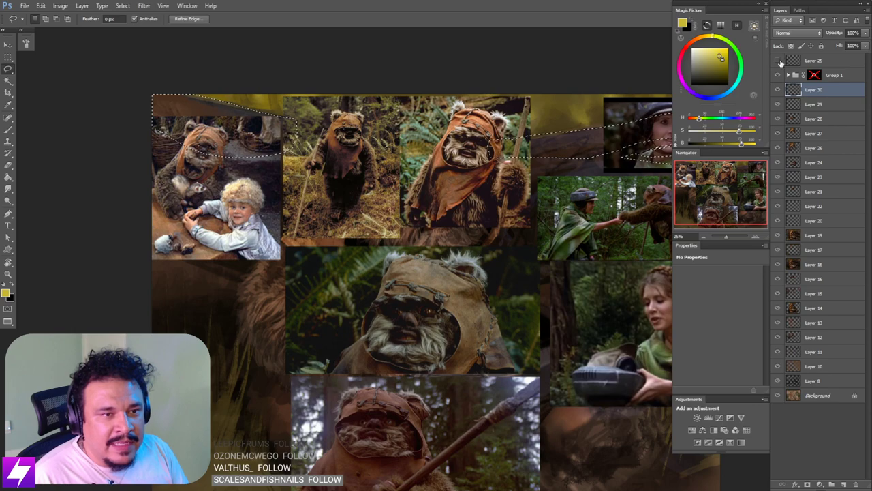
left_click(780, 74)
left_click_drag(633, 170, 514, 216)
key("ctrl+minus")
left_click(778, 90)
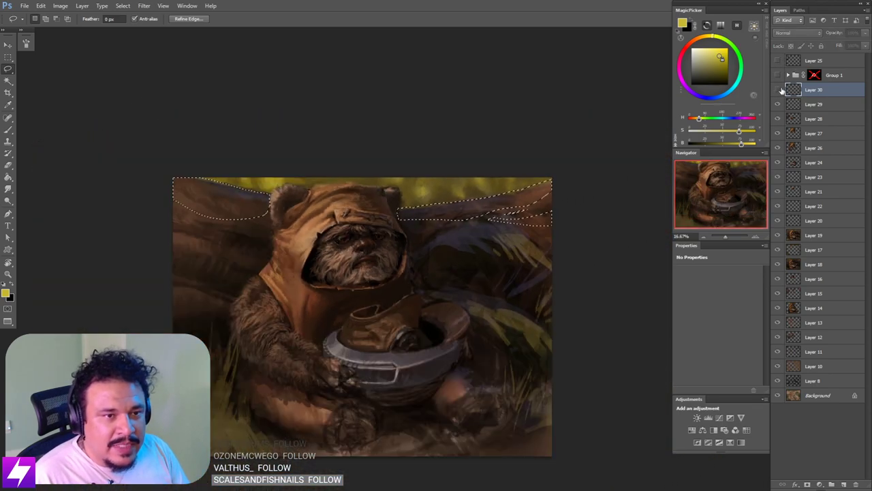
left_click(778, 90)
left_click(778, 90)
left_click(778, 90)
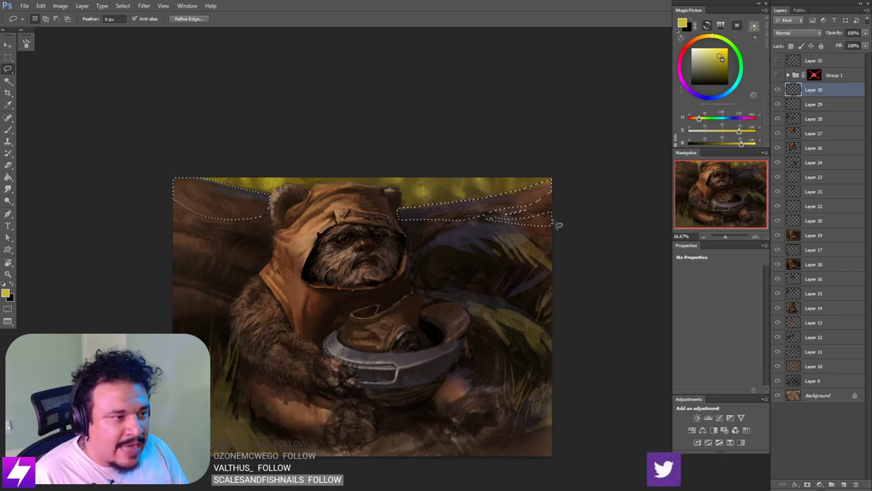
Step: Sample a dark tone from the mound beside the hood and adjust it to a muted blue-violet for the Brush tool
left_click_drag(557, 224, 525, 203)
key("r")
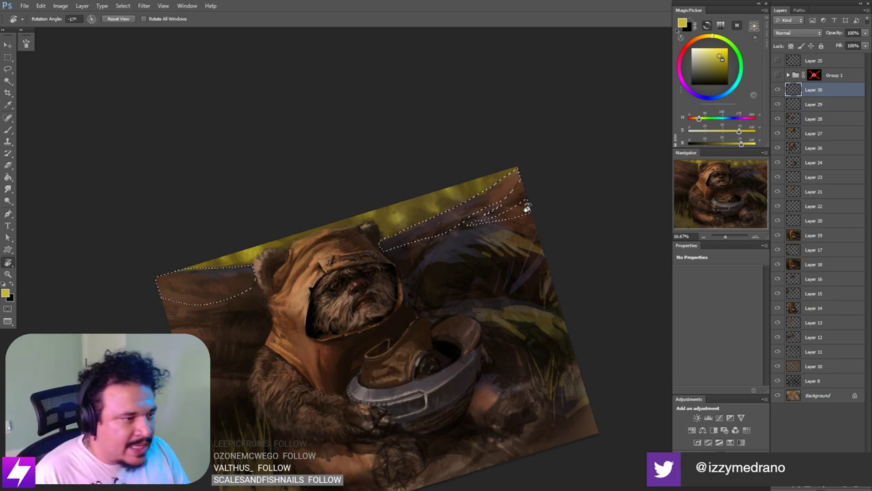
left_click_drag(527, 208, 537, 195)
key("ctrl+plus")
mouse_move(533, 254)
left_mouse_down()
mouse_move(530, 242)
mouse_move(520, 250)
left_mouse_up()
key("b")
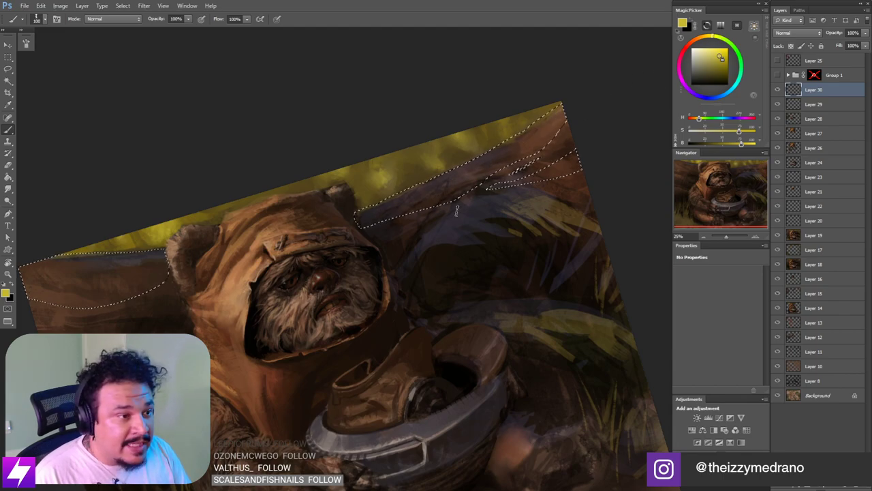
left_click(451, 236, "alt")
left_click_drag(704, 144, 737, 122)
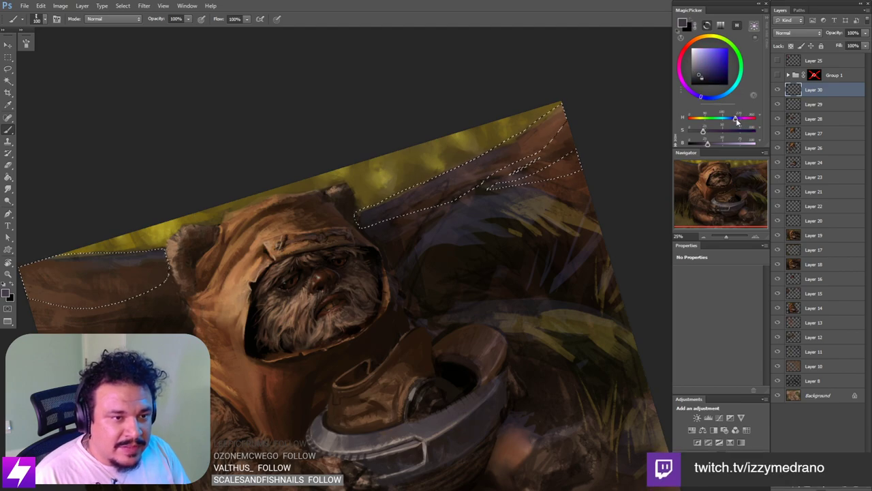
Step: Lighten the blue-grey slightly and brush it over the selected log beside the shaded ear at brush size 175
key("Escape")
left_click_drag(481, 230, 413, 302)
key("bracketright")
key("bracketright")
key("bracketright")
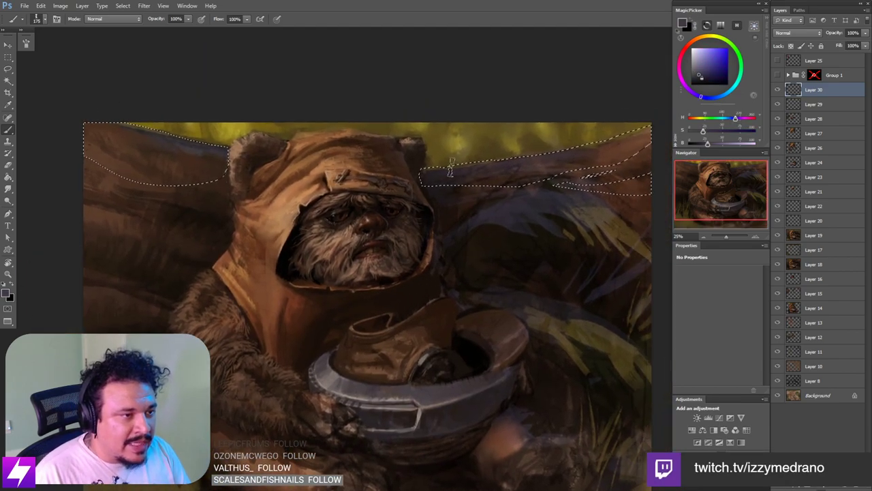
left_click_drag(710, 144, 704, 132)
left_click_drag(604, 191, 559, 205)
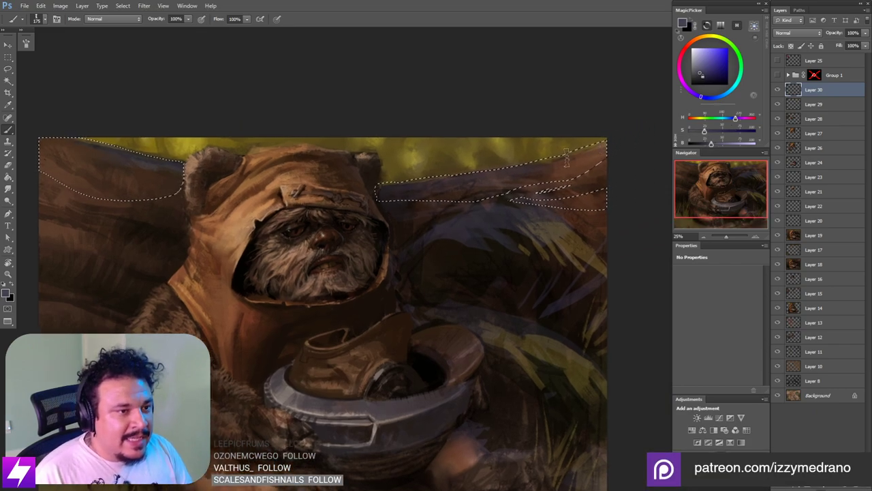
Step: Lighten the blue-grey further and paint a rim of light along the log's upper edge, reducing the brush from 150 to 100
mouse_move(712, 144)
left_mouse_down()
mouse_move(724, 144)
mouse_move(703, 133)
left_mouse_up()
key("bracketleft")
key("bracketleft")
key("bracketleft")
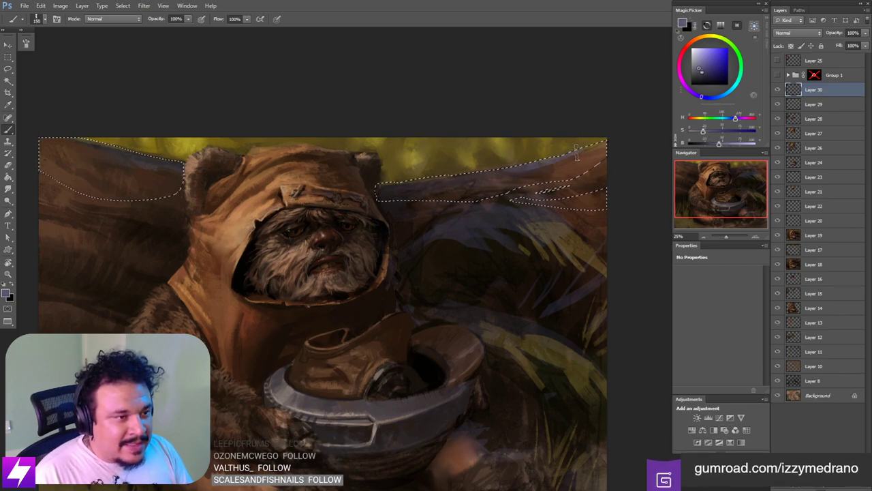
left_click_drag(522, 165, 607, 139)
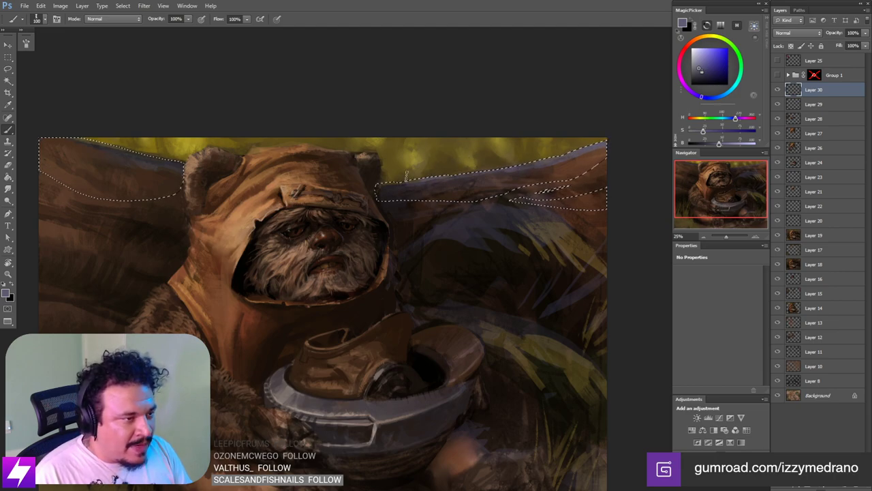
key("ctrl+minus")
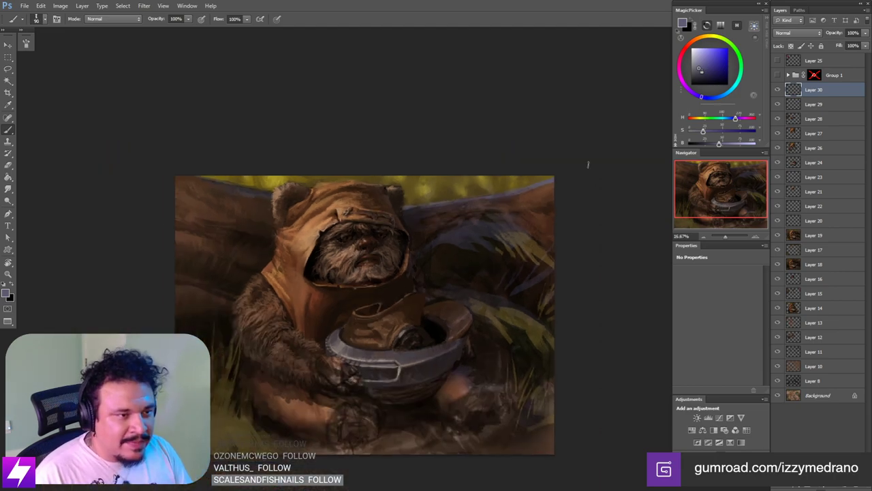
Step: Switch to a rough-edged brush preset at 90 px for texturing the log's bark
key("r")
left_click_drag(500, 302, 502, 215)
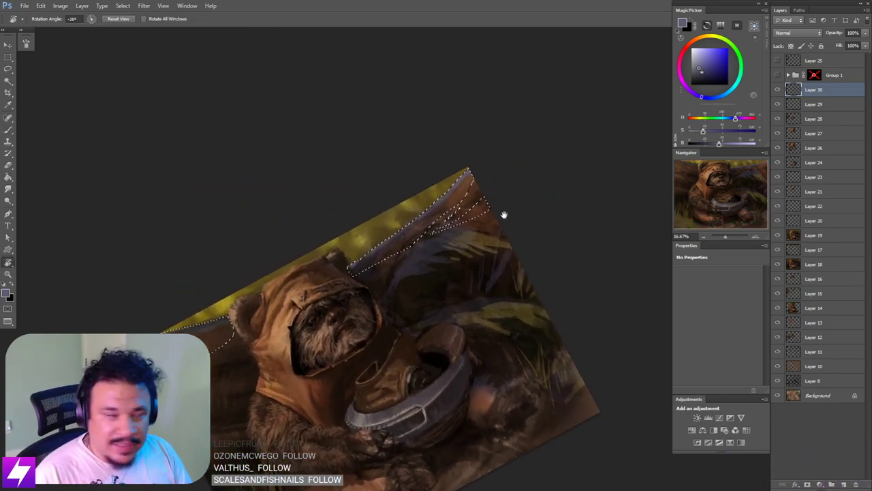
key("b")
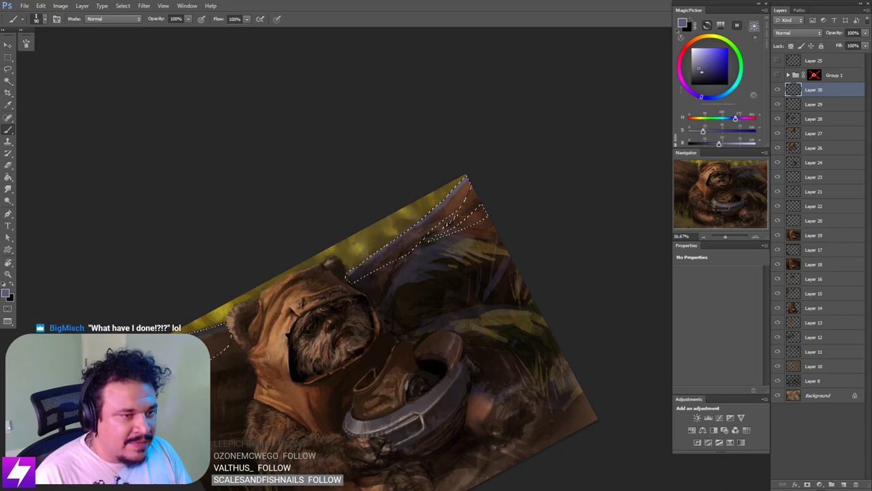
right_click(340, 288)
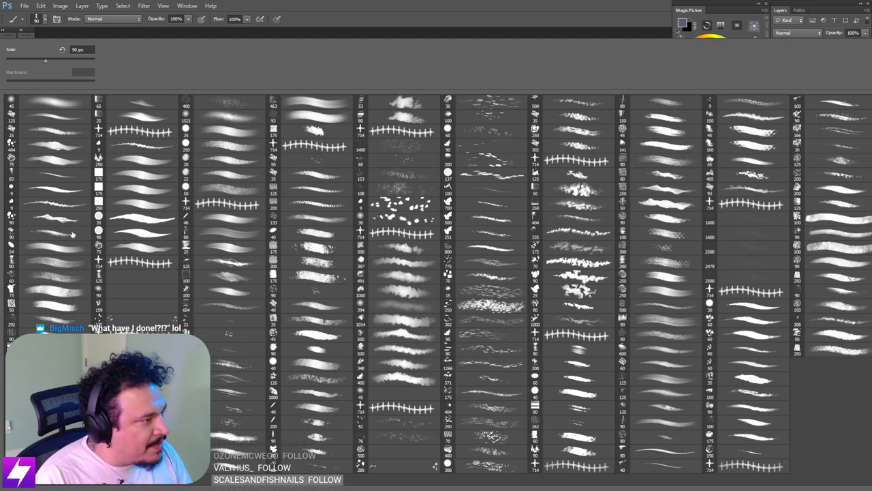
left_click(59, 219)
key("Return")
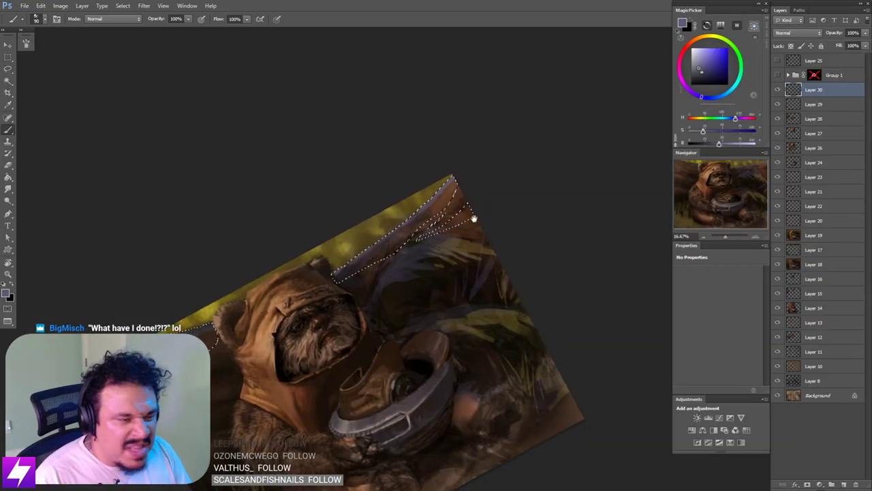
Step: Paint rough blue-grey bark streaks along the log's upper edge beside the shaded ear at brush sizes 45 and 50
key("Escape")
left_click_drag(461, 237, 461, 232)
key("r")
left_click_drag(516, 220, 489, 208)
key("ctrl+plus")
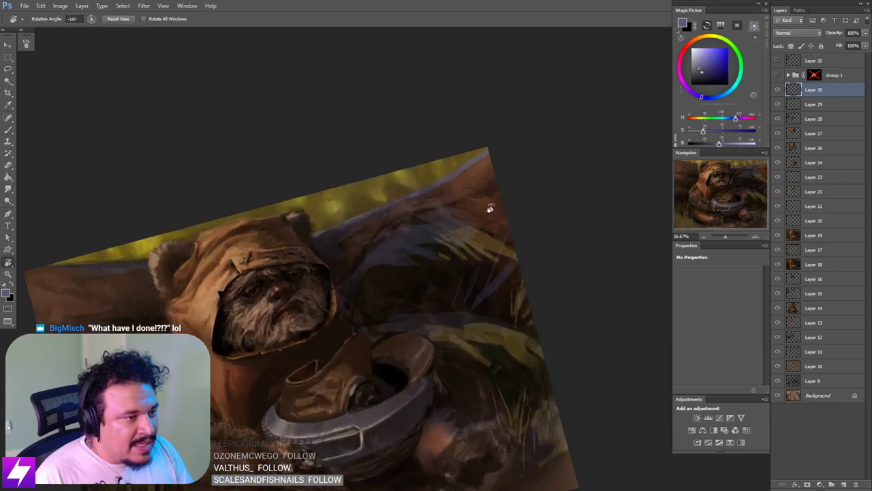
key("b")
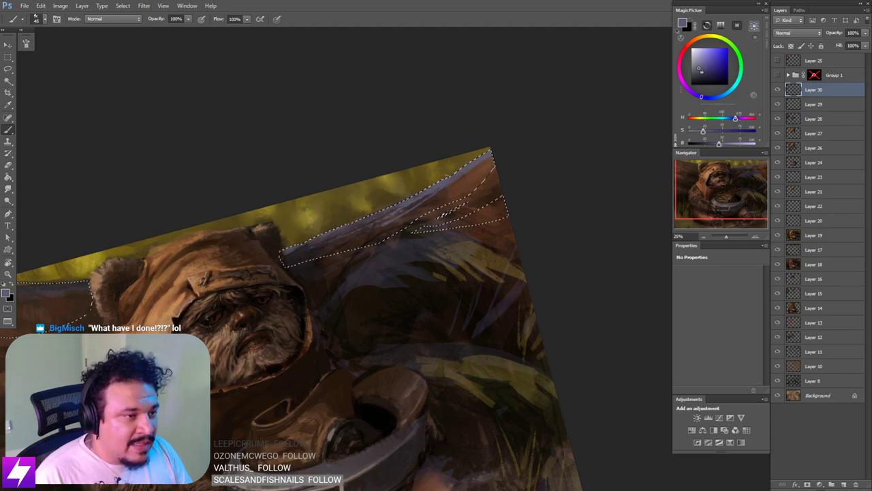
key("bracketright")
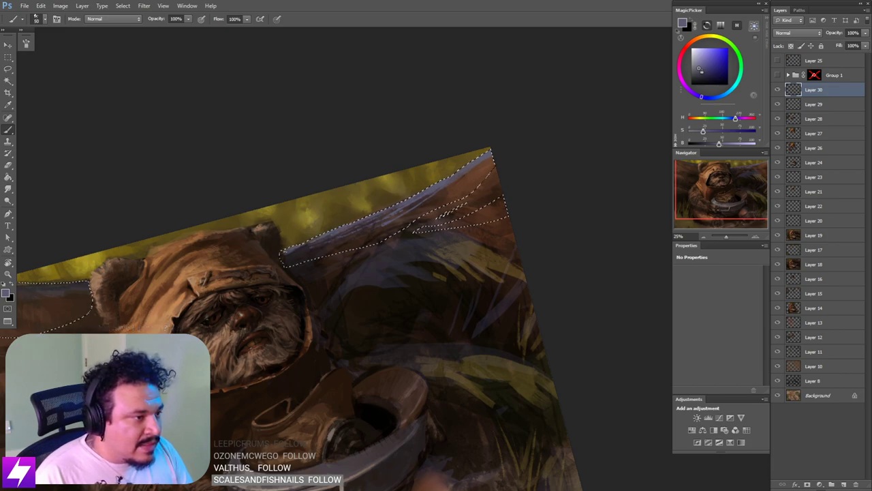
left_click_drag(317, 243, 293, 258)
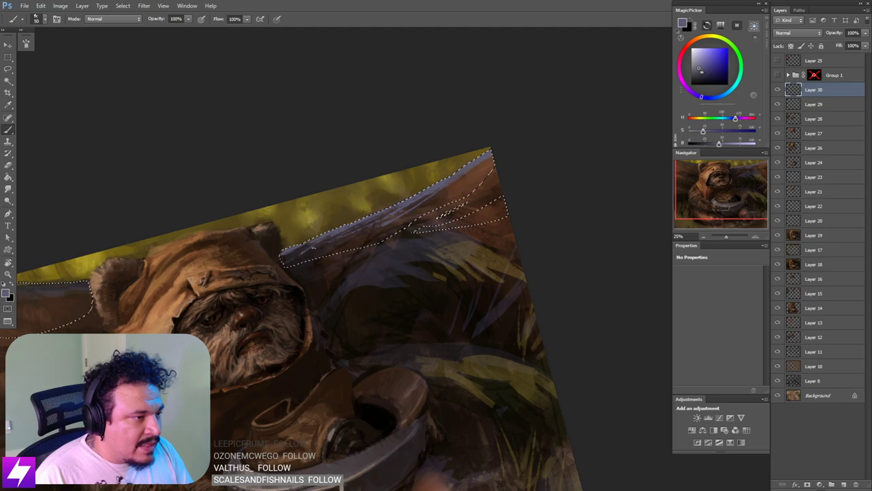
Step: Add finer blue-grey streaks to the log's lit upper edge with the brush reduced to sizes between 40 and 20
key("bracketleft")
key("bracketleft")
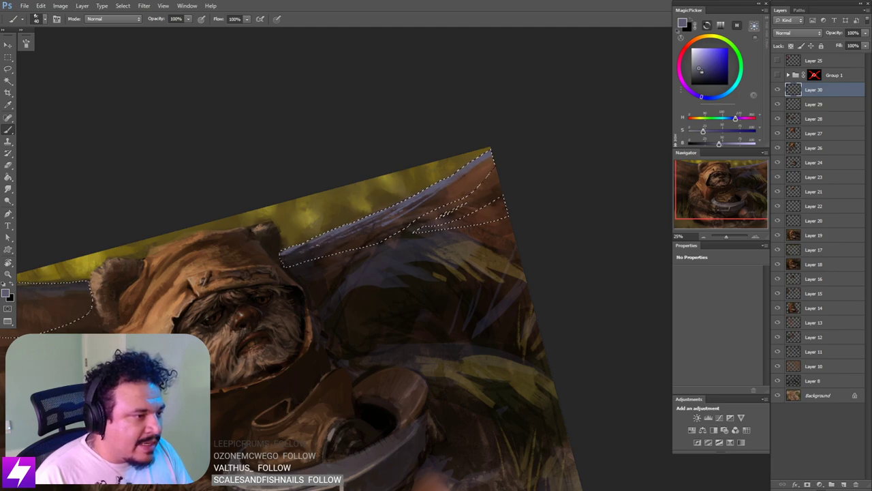
key("bracketleft")
key("bracketleft")
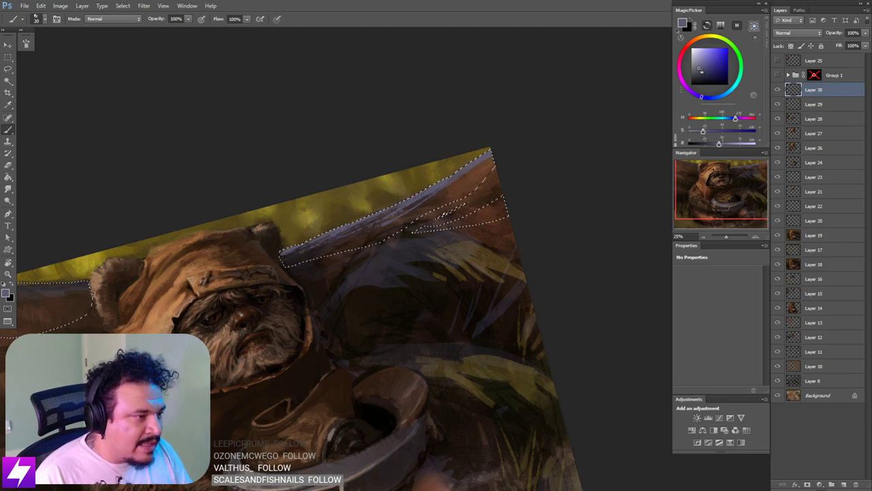
left_click_drag(410, 199, 389, 209)
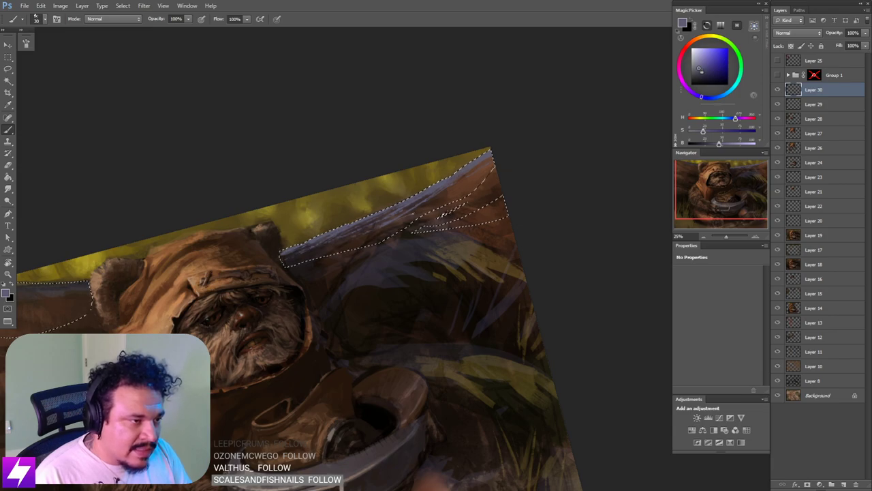
Step: Add a final fine blue-grey bark streak to the log's upper edge and remove the lasso selection
left_click_drag(433, 206, 413, 213)
key("Escape")
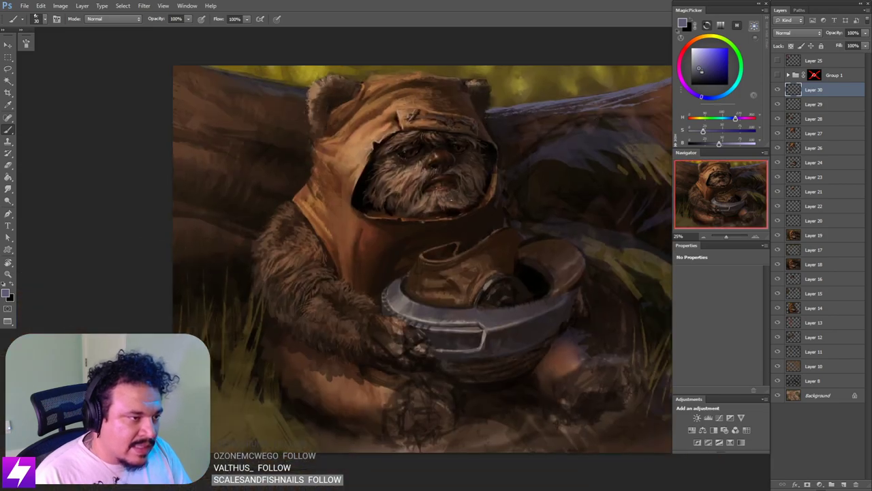
key("ctrl+minus")
key("ctrl+minus")
left_click_drag(471, 239, 448, 252)
key("l")
left_click(597, 191)
key("ctrl+minus")
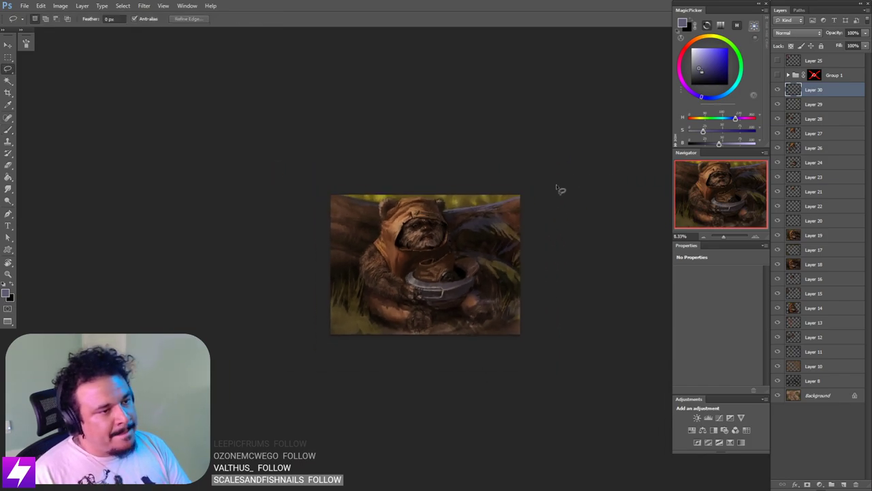
Step: Mirror the canvas horizontally and paint a thin blue-grey rim on the log's edge beside the lit ear, reducing the brush to 15 px
key("ctrl+shift+h")
key("ctrl+plus")
key("ctrl+plus")
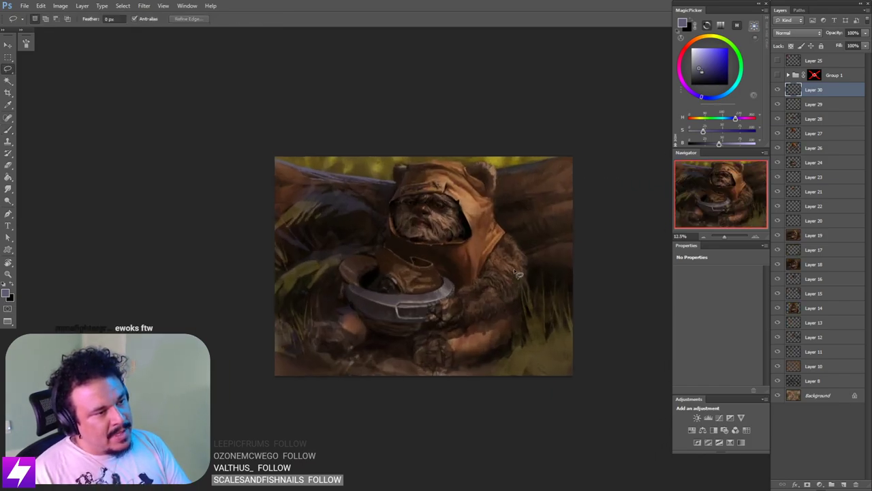
key("r")
left_click_drag(464, 145, 487, 265)
left_click_drag(545, 253, 470, 302)
key("ctrl+plus")
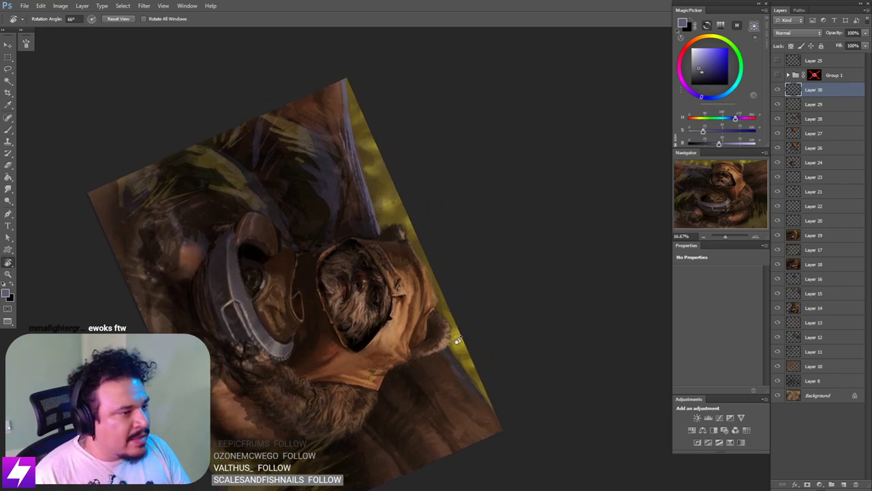
key("b")
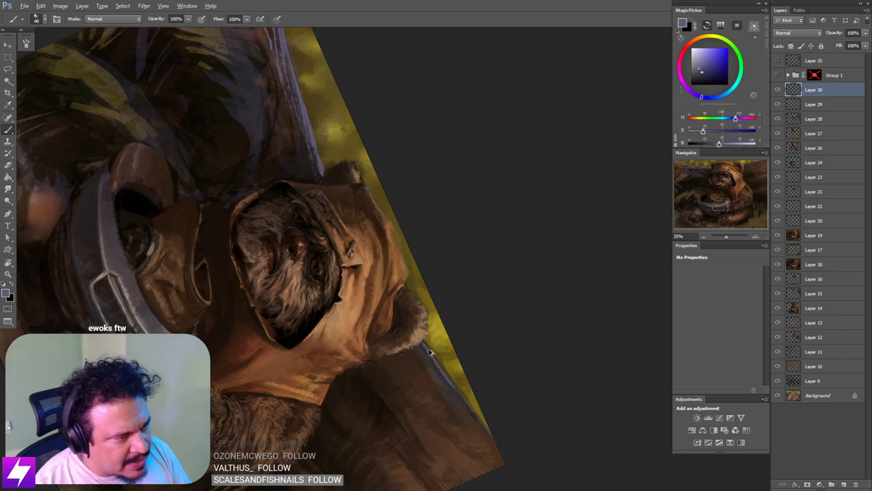
left_click_drag(428, 356, 472, 411)
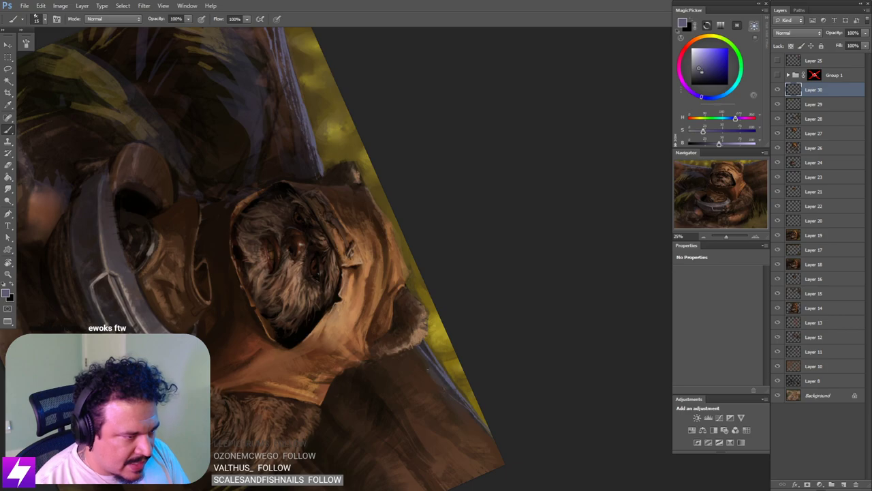
key("Escape")
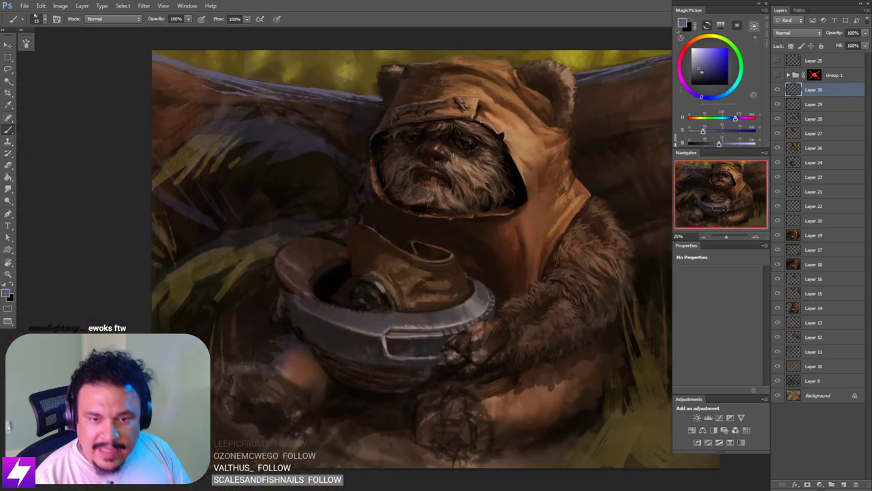
Step: Extend the blue-grey rim light from the lit ear toward the log's outer corner with a 25 px brush
key("ctrl+minus")
left_click_drag(537, 379, 502, 387)
mouse_move(491, 335)
left_mouse_down()
mouse_move(464, 362)
mouse_move(489, 378)
left_mouse_up()
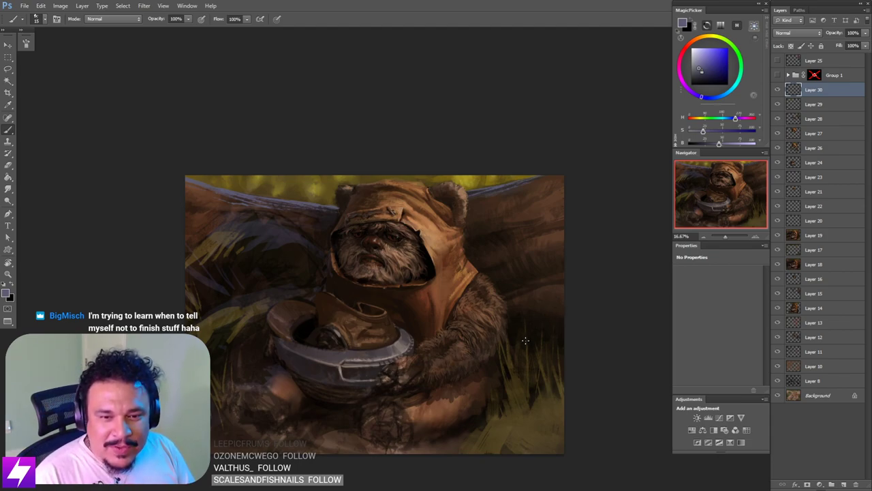
mouse_move(516, 340)
left_mouse_down()
mouse_move(504, 337)
mouse_move(496, 350)
left_mouse_up()
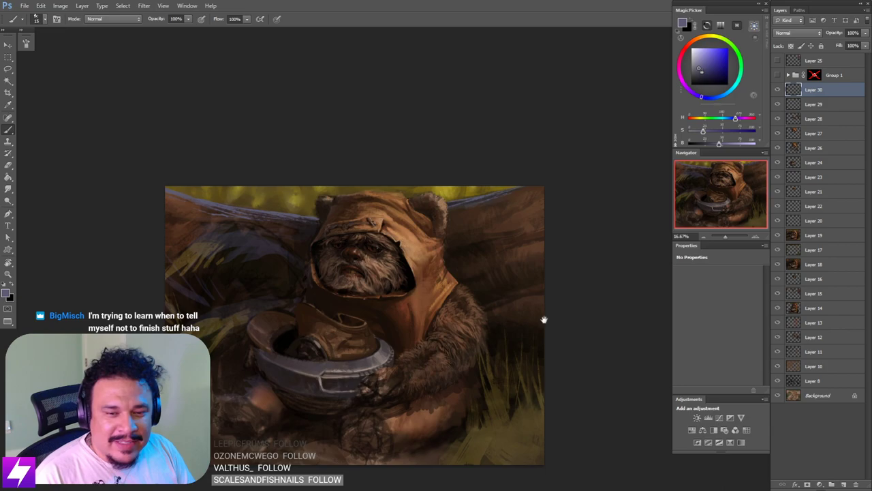
mouse_move(509, 305)
left_mouse_down()
mouse_move(547, 325)
mouse_move(540, 338)
mouse_move(603, 311)
mouse_move(589, 310)
left_mouse_up()
key("r")
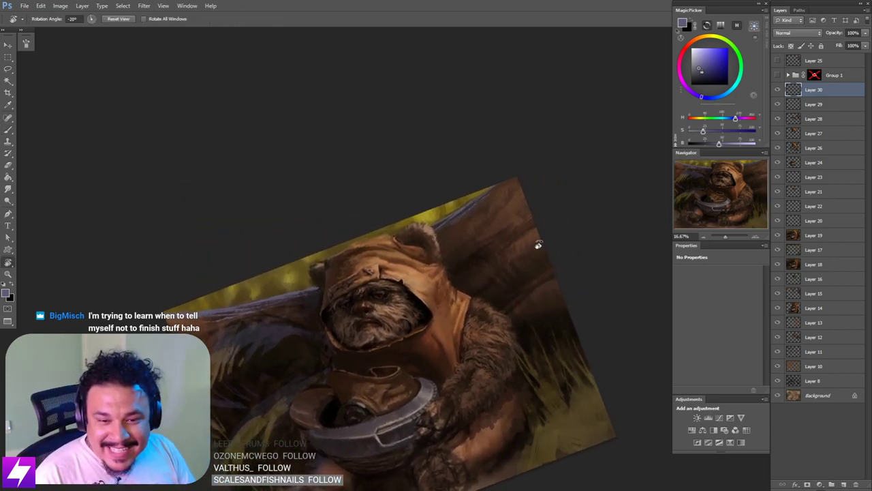
mouse_move(535, 273)
left_mouse_down()
mouse_move(543, 290)
mouse_move(545, 266)
left_mouse_up()
key("ctrl+plus")
key("b")
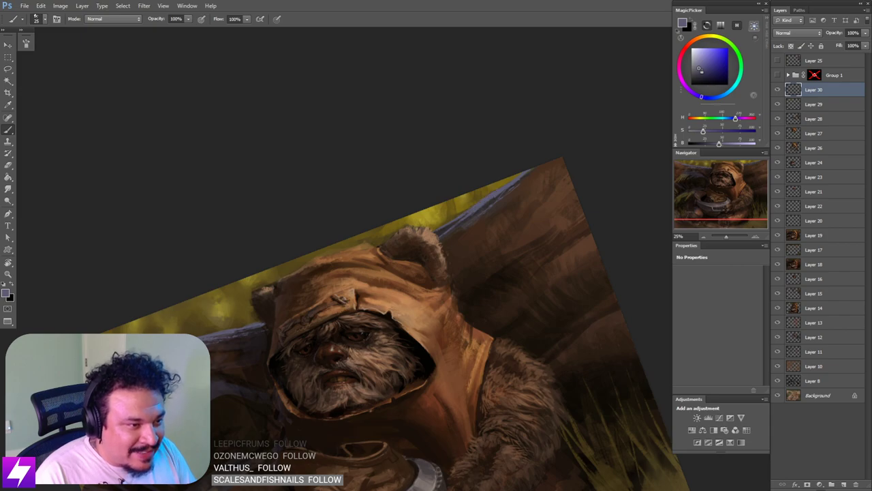
key("Escape")
left_click_drag(484, 296, 455, 345)
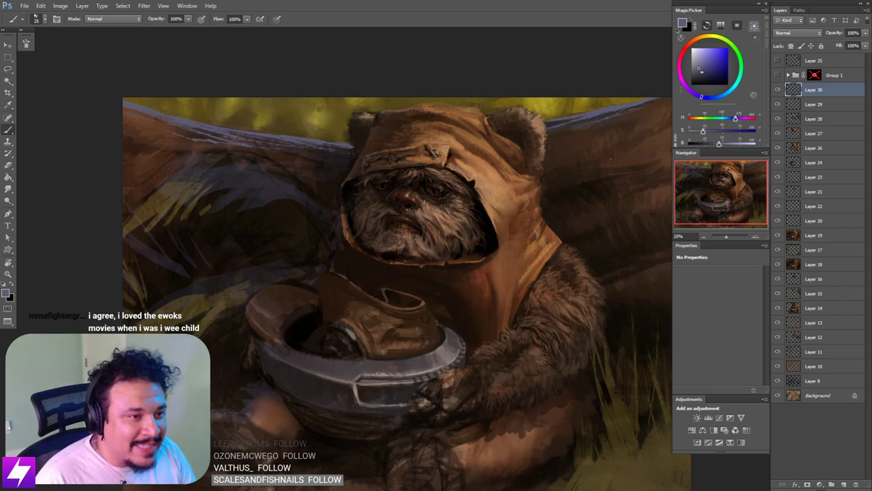
Step: Flip the canvas back, sample the background's olive yellow and refine the rim's boundary beside the lit ear with a 40 px brush
left_click_drag(604, 149, 517, 181)
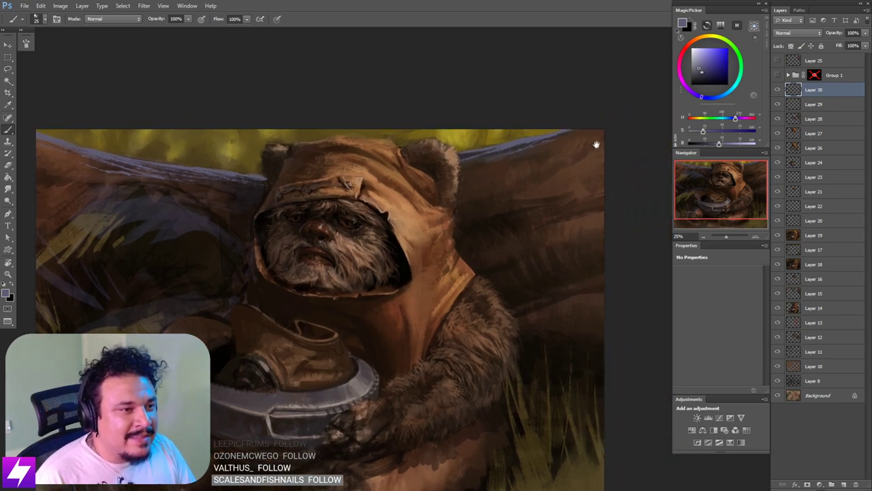
scroll(519, 195, "up", 1)
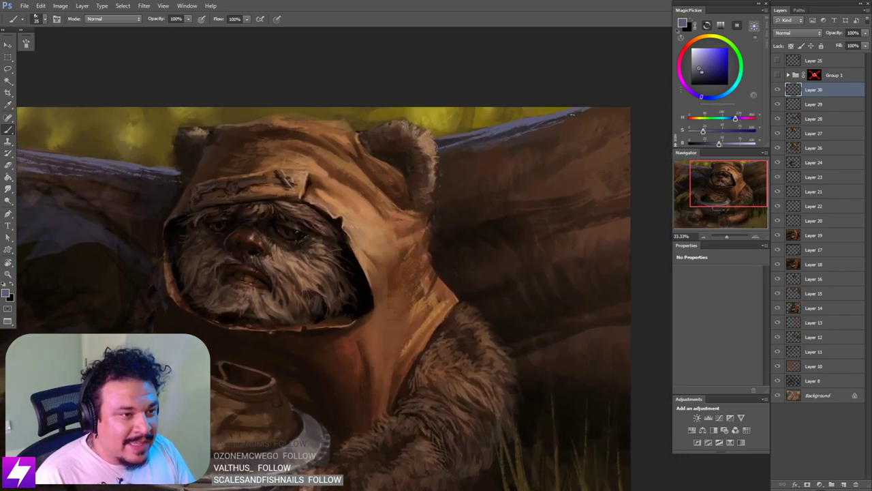
scroll(477, 198, "down", 3)
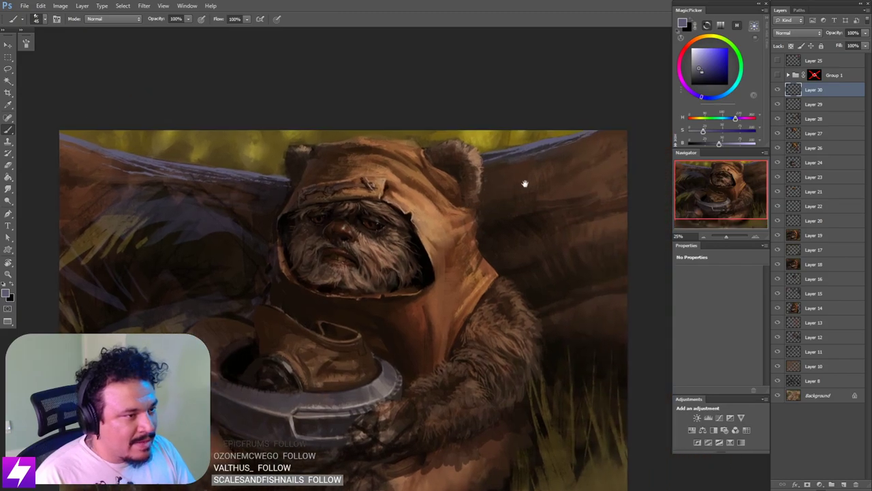
scroll(453, 249, "down", 1)
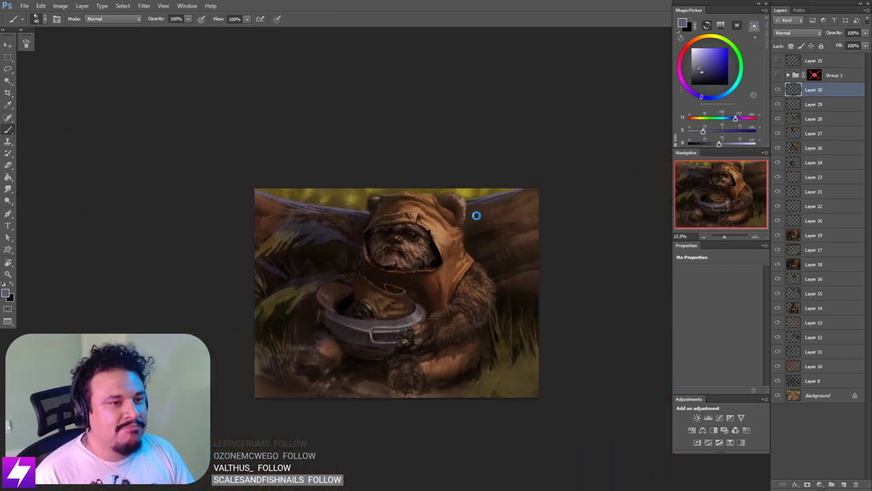
left_click_drag(436, 243, 456, 245)
mouse_move(464, 218)
left_mouse_down()
mouse_move(446, 235)
mouse_move(436, 224)
mouse_move(444, 227)
mouse_move(412, 231)
left_mouse_up()
key("ctrl+plus")
key("ctrl+plus")
key("r")
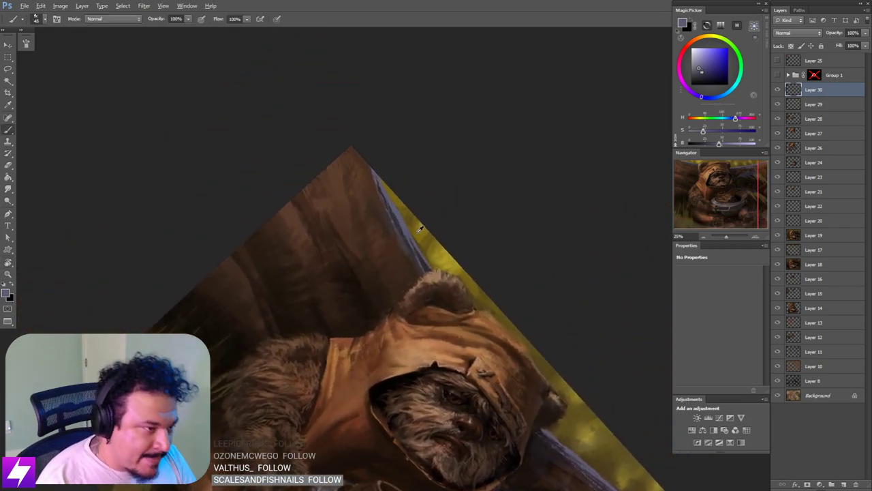
left_click(421, 228, "alt")
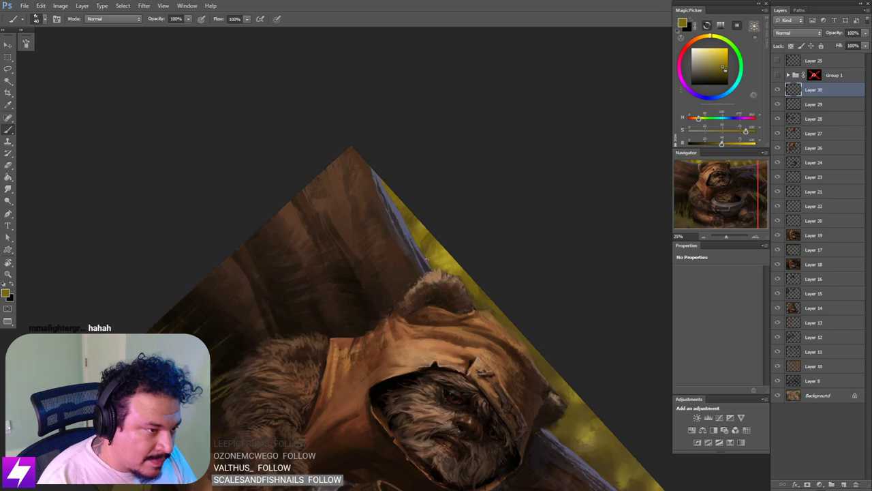
key("Escape")
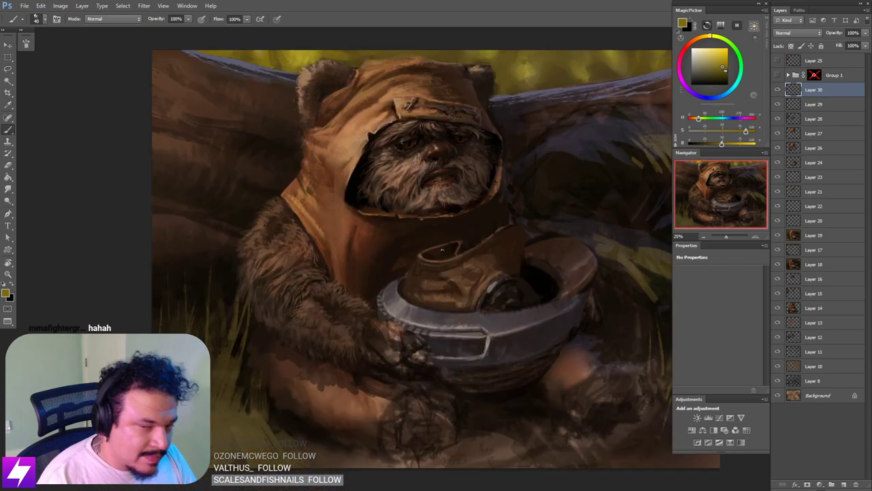
Step: Paint sampled muted olive above the log beside the shaded ear with a 50 px brush and switch to Smudge at 50% strength
key("ctrl+minus")
key("ctrl+minus")
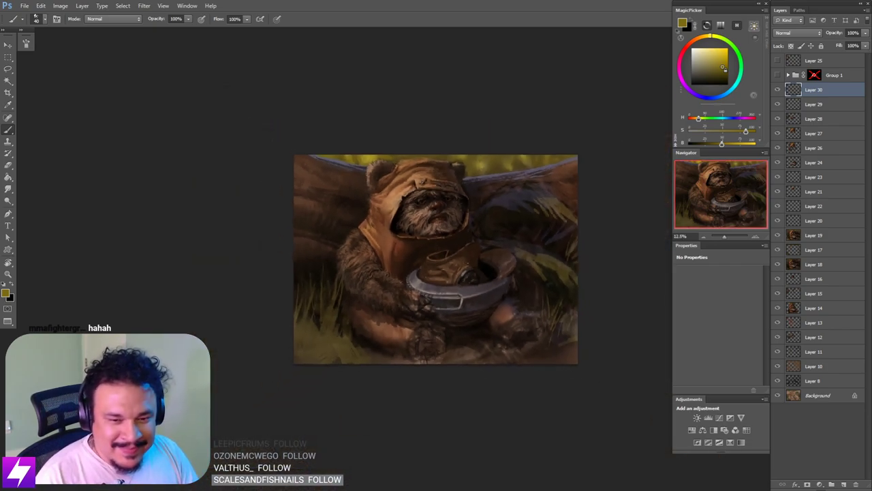
key("ctrl+plus")
left_click_drag(550, 164, 533, 163)
key("ctrl+plus")
left_click(534, 164, "alt")
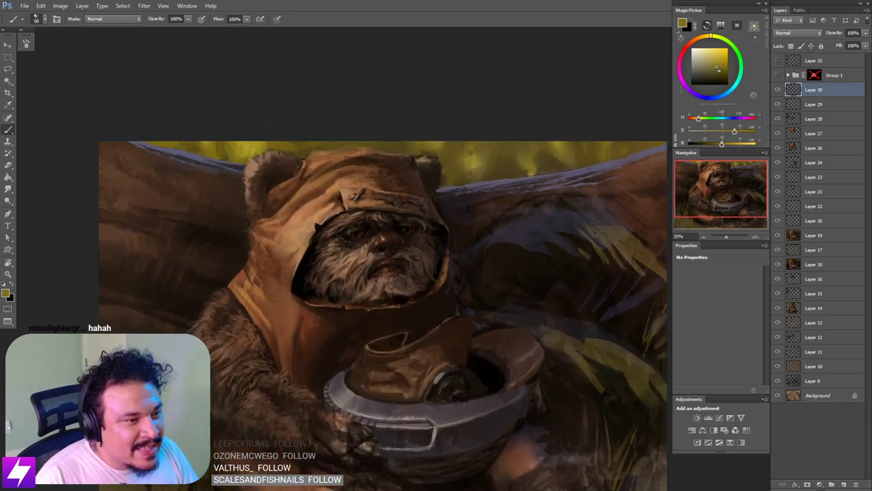
key("r")
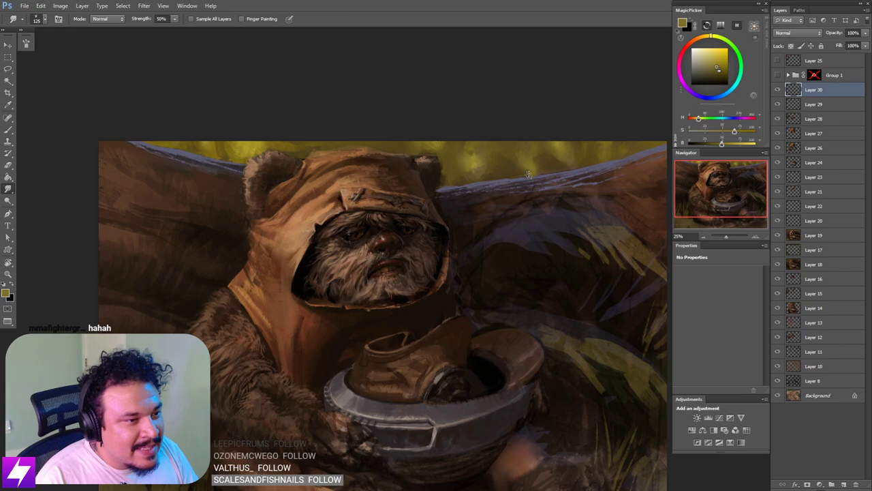
Step: Paint darker olive foliage above the log's outer end with a 60 px brush and soften it with a 100 px Smudge at 50% strength
key("ctrl+minus")
key("ctrl+minus")
key("r")
left_click_drag(544, 285, 554, 268)
key("ctrl+plus")
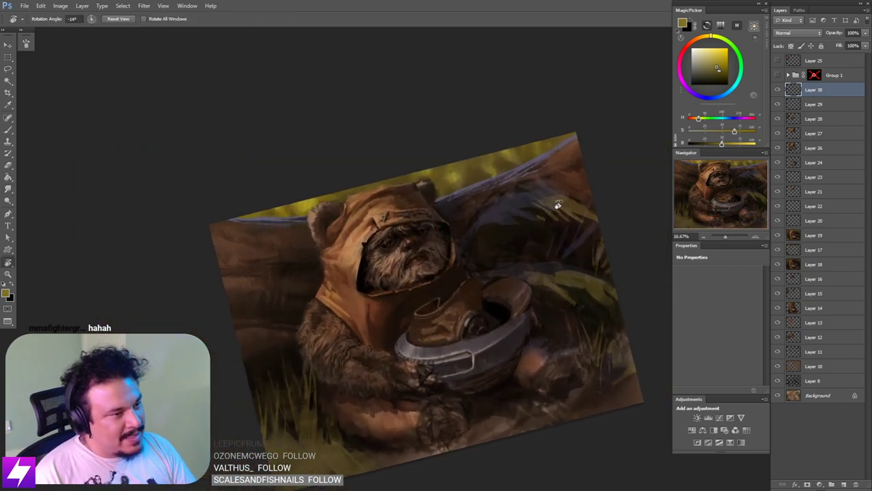
scroll(559, 198, "up", 2)
key("b")
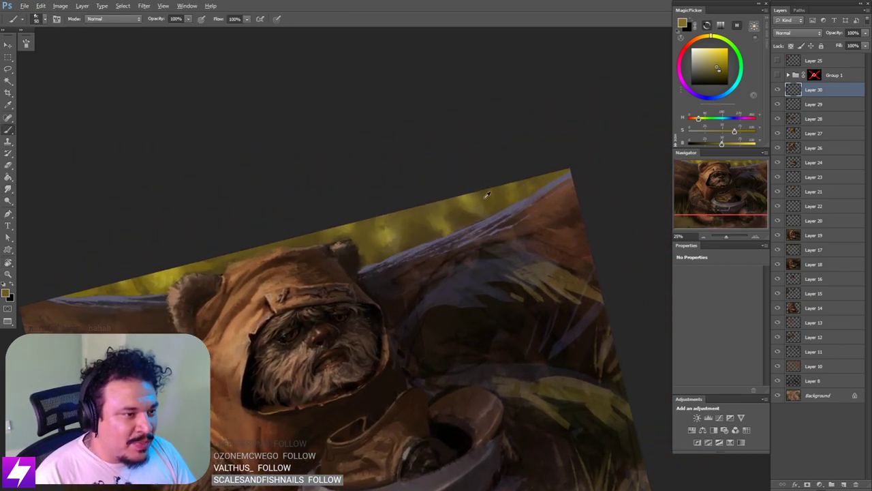
left_click(486, 197, "alt")
key("bracketright")
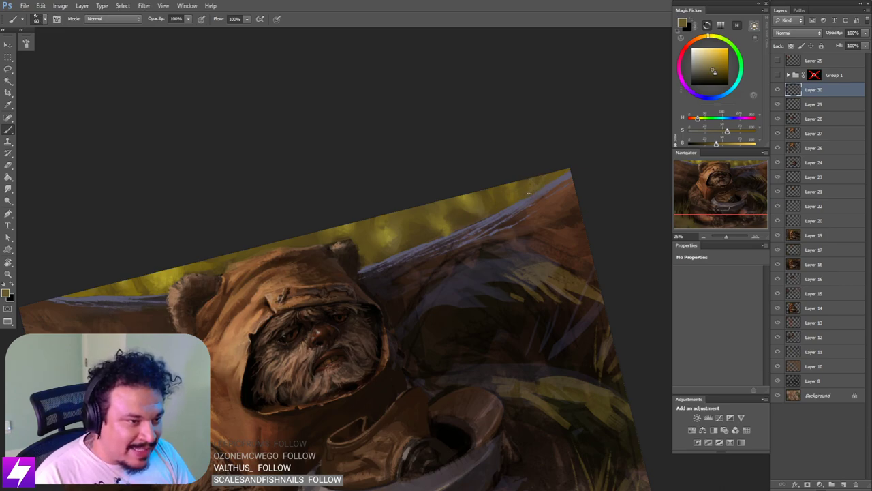
key("s")
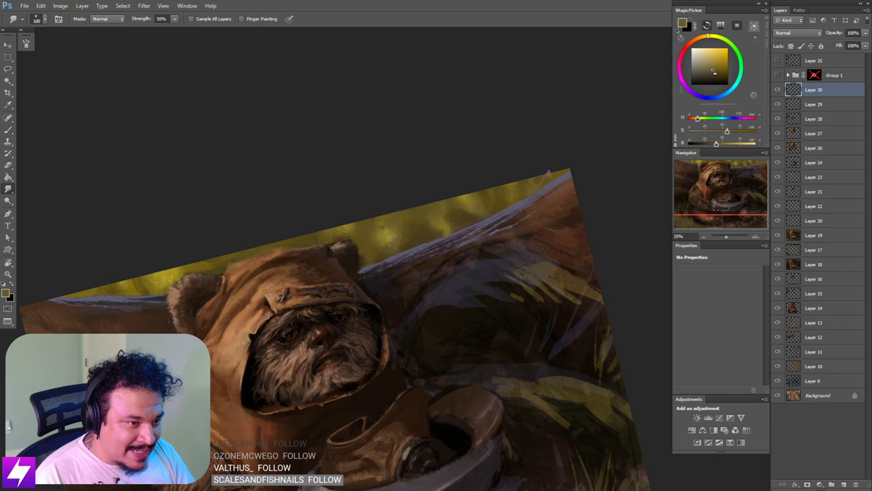
key("Escape")
scroll(570, 169, "down", 1)
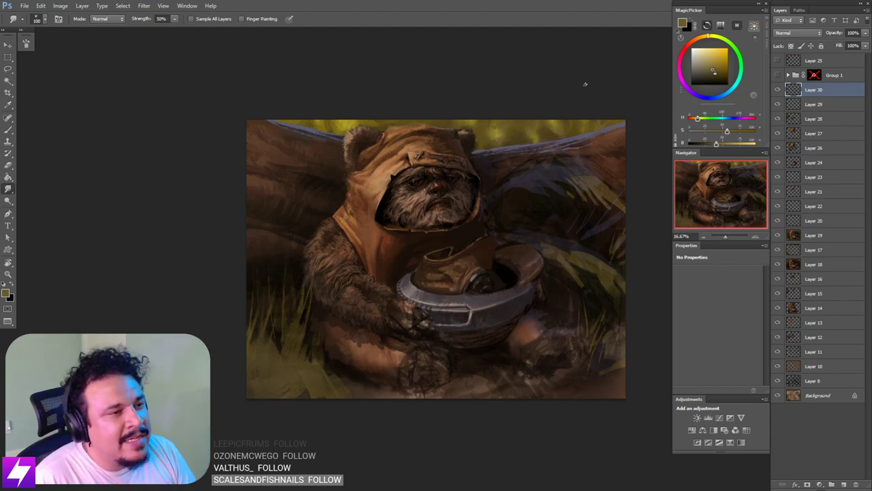
Step: Paint sampled lighter olive into the foliage behind the shaded ear with a 90 px brush and blend it using a 175 px Smudge
key("ctrl+plus")
mouse_move(585, 154)
left_mouse_down()
mouse_move(534, 197)
mouse_move(522, 223)
left_mouse_up()
key("bracketright")
key("bracketright")
key("bracketright")
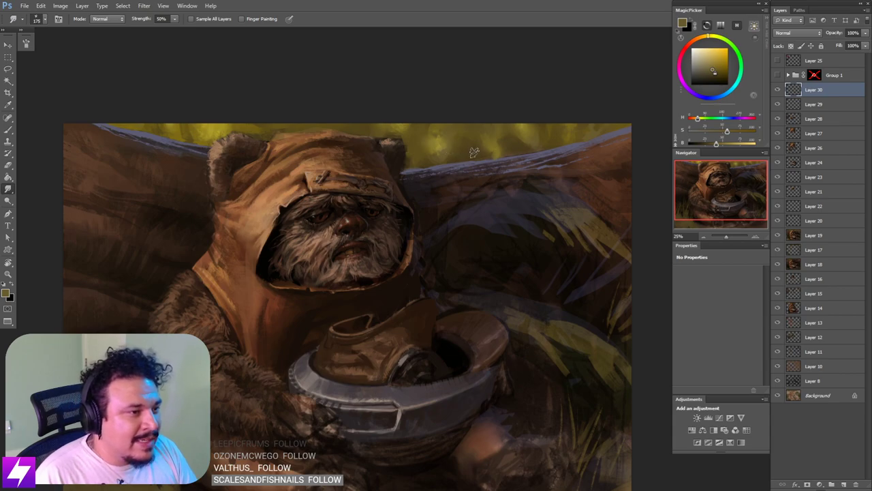
key("b")
left_click(443, 142, "alt")
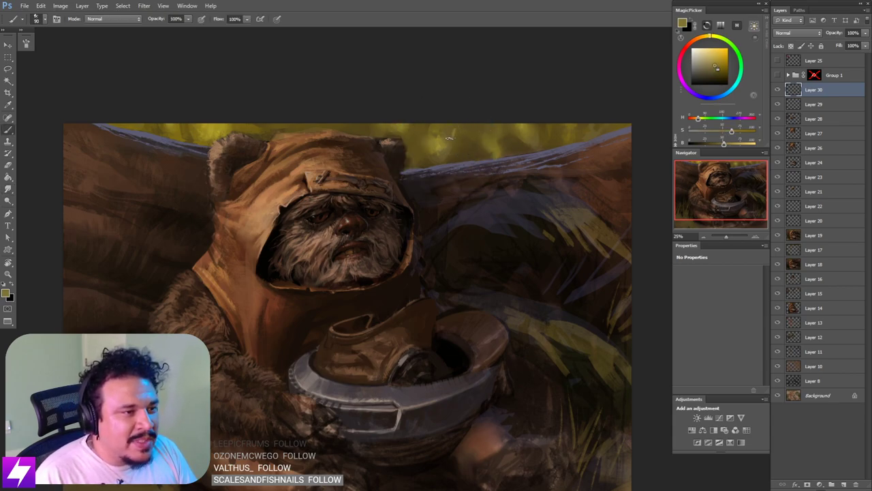
key("r")
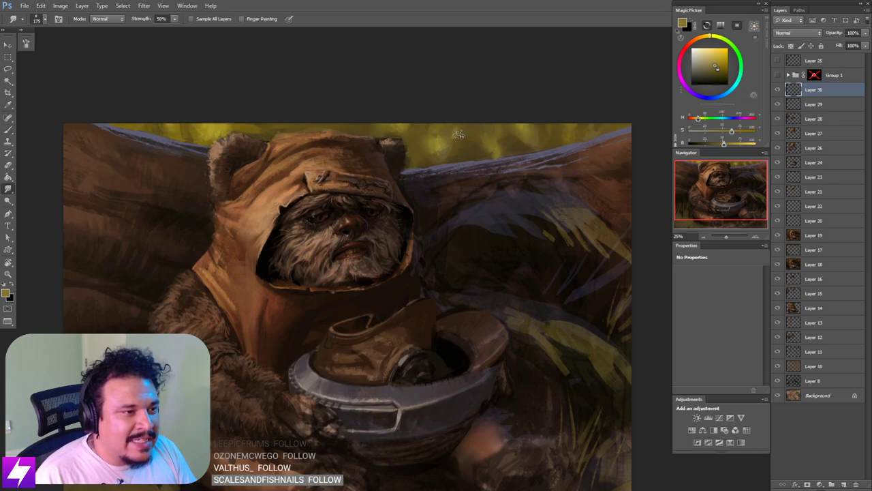
Step: Mirror the canvas and paint brighter yellow foliage beside the lit ear with a 70 px brush, smudging it at 175 and 125 px
key("ctrl+minus")
key("ctrl+minus")
key("ctrl+shift+h")
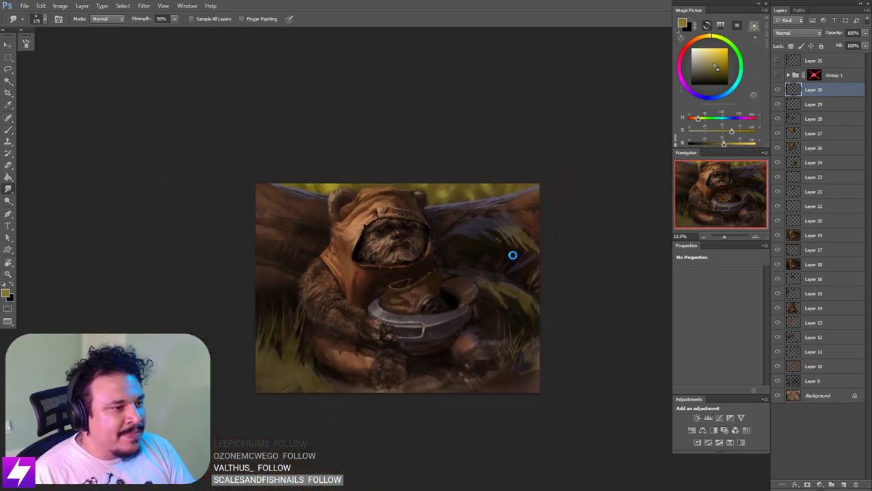
mouse_move(480, 270)
left_mouse_down()
mouse_move(508, 249)
mouse_move(498, 255)
left_mouse_up()
key("ctrl+plus")
key("ctrl+plus")
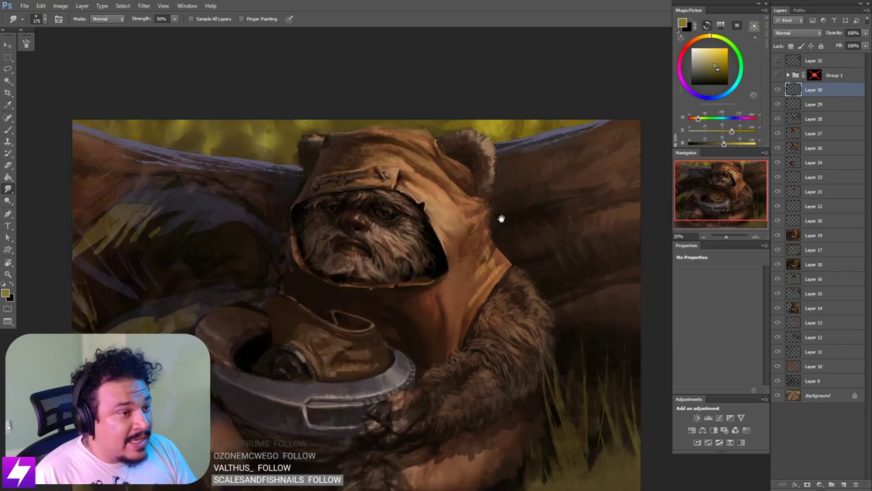
left_click_drag(512, 178, 508, 240)
key("b")
left_click(488, 187, "alt")
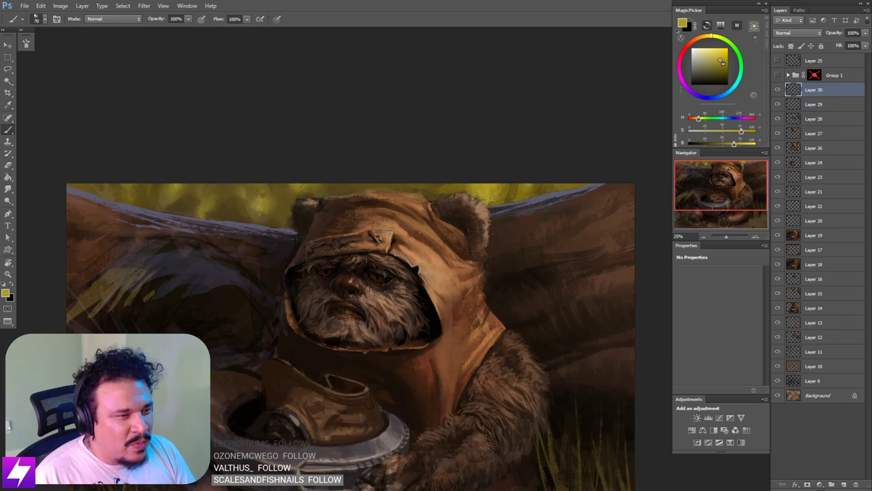
key("r")
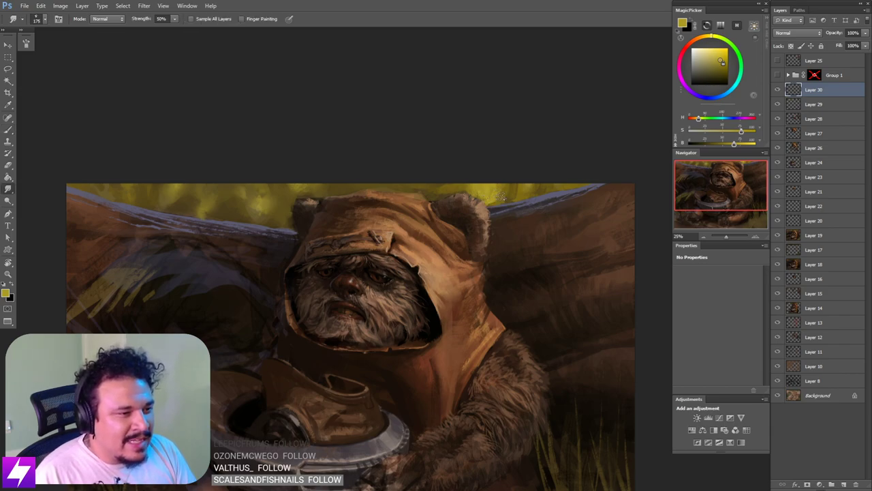
left_click_drag(507, 210, 500, 206)
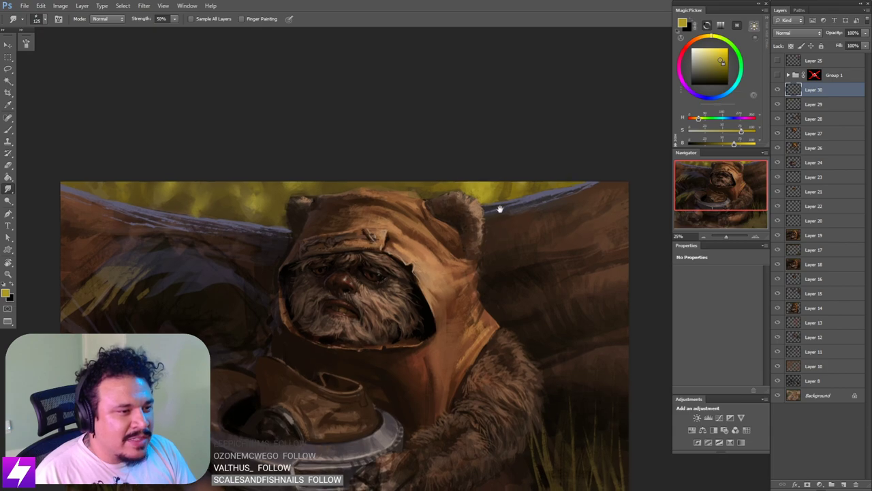
key("b")
key("r")
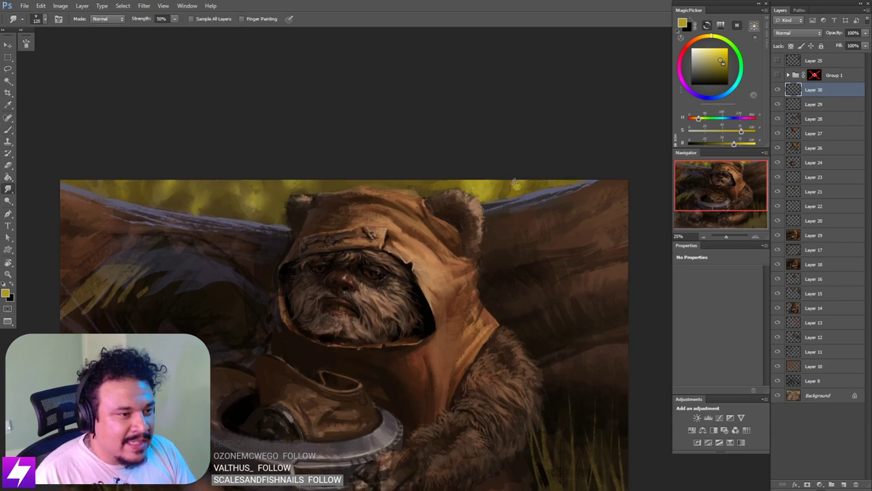
Step: Compare the painting with and without Layer 30 by toggling the layer's visibility, leaving it shown
key("ctrl+minus")
left_click_drag(547, 235, 542, 230)
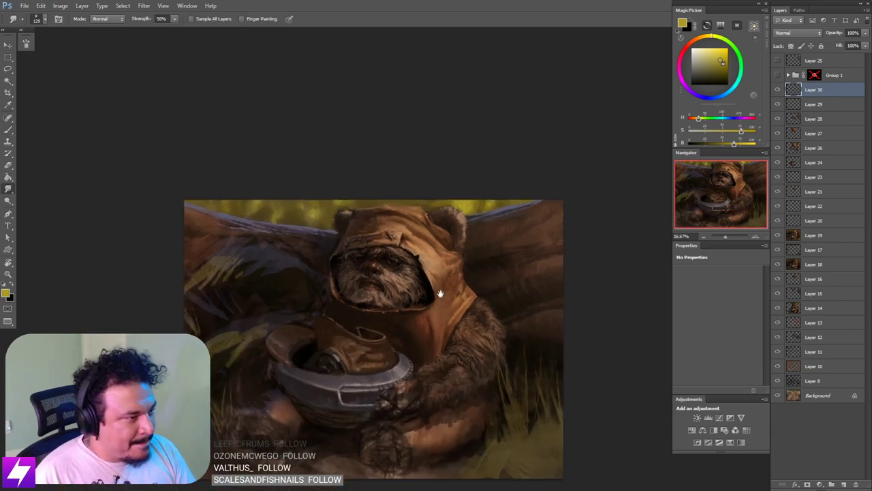
mouse_move(440, 294)
left_mouse_down()
mouse_move(484, 305)
mouse_move(393, 237)
left_mouse_up()
left_click_drag(491, 265, 506, 258)
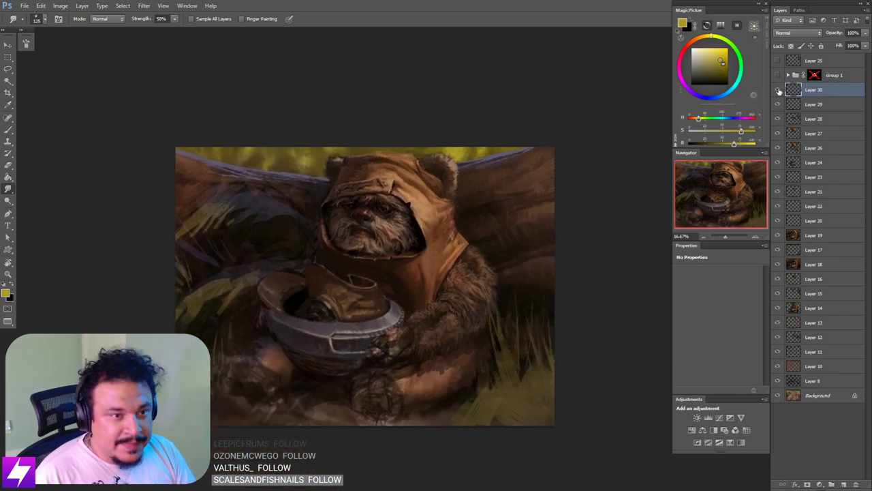
left_click(777, 91)
left_click(777, 91)
left_click(776, 91)
left_click(776, 91)
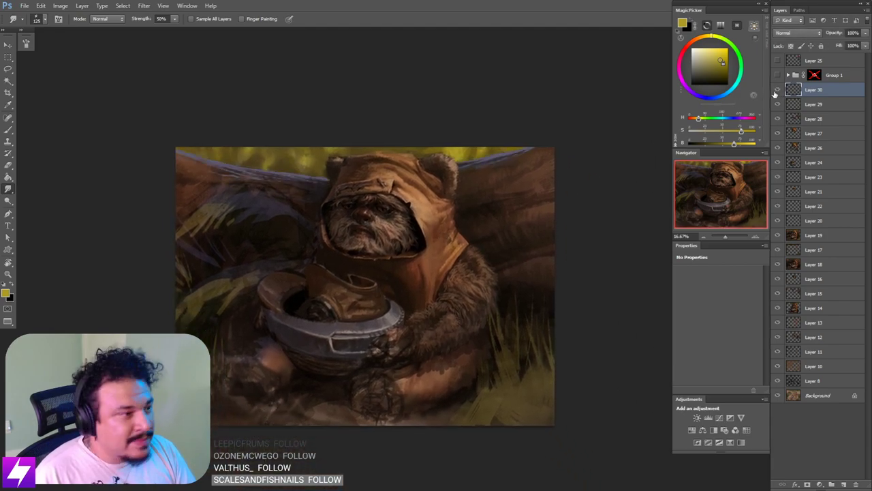
key("ctrl+plus")
left_click_drag(494, 212, 489, 252)
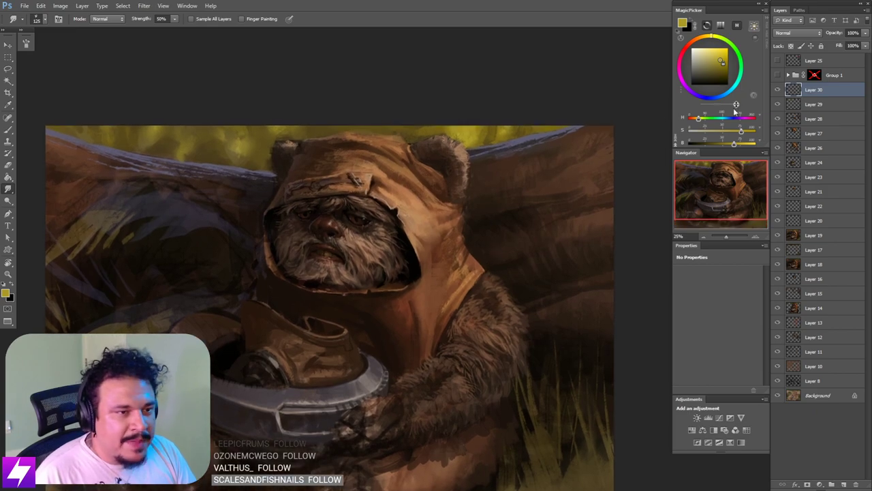
Step: Sample the blue of the trunk's upper rim for the Brush and adjust it to a lighter, more saturated blue
key("b")
left_click(533, 130, "alt")
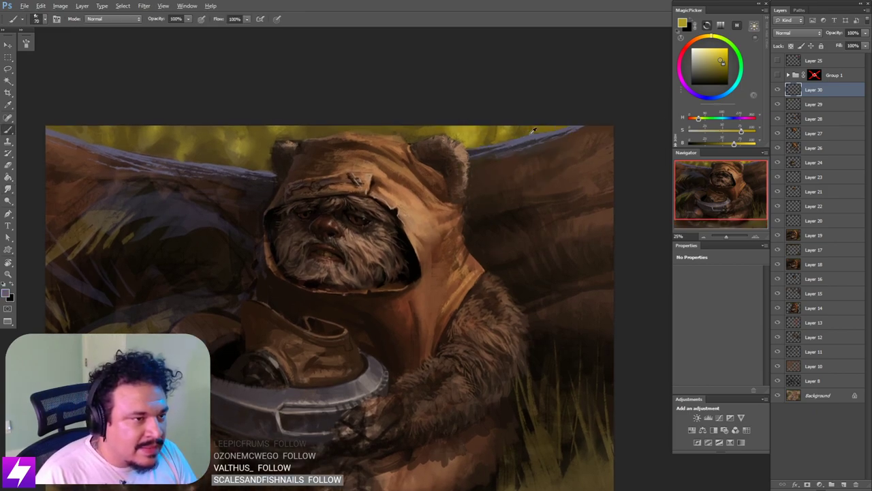
left_click(724, 143)
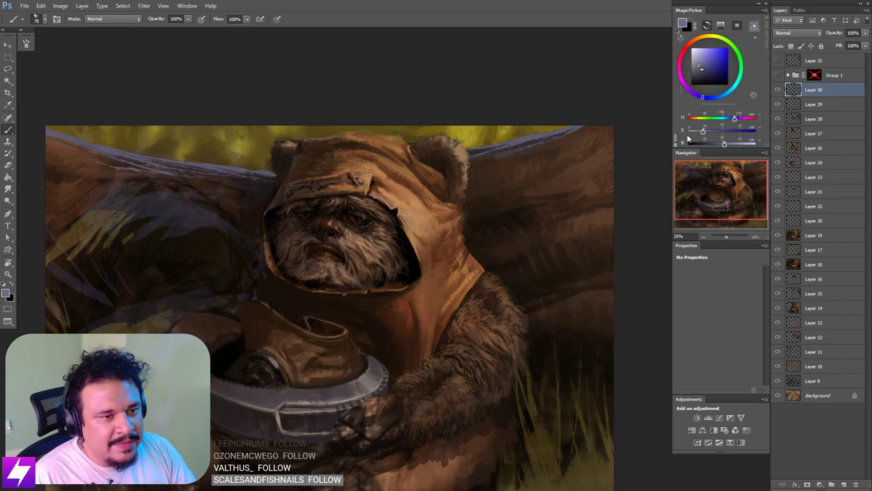
key("ctrl+minus")
left_click_drag(614, 208, 603, 214)
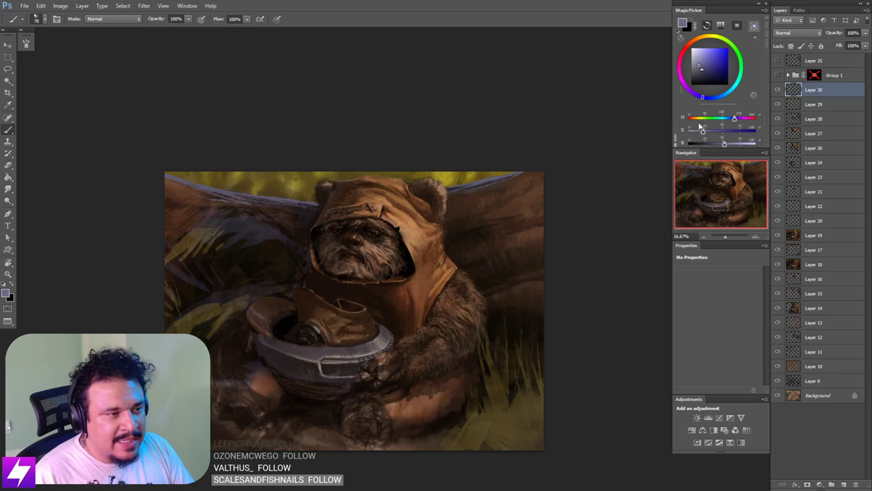
left_click_drag(704, 131, 737, 146)
key("ctrl+minus")
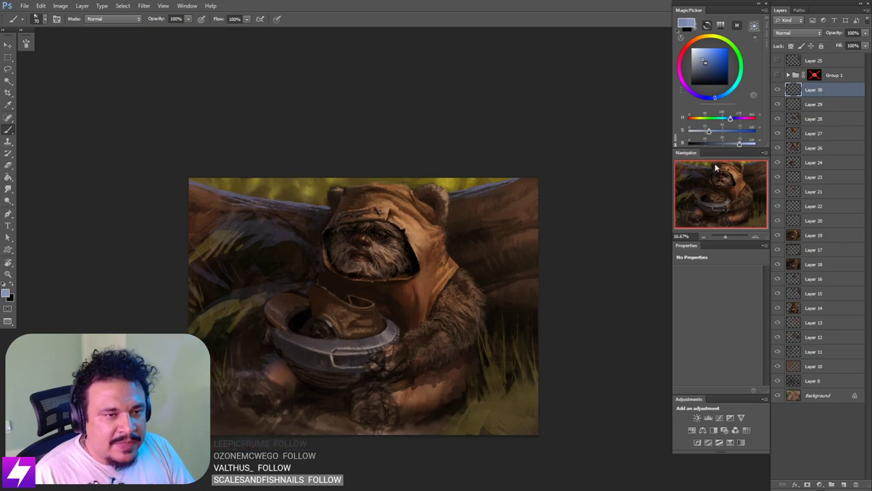
Step: Switch the Brush to the textured 90 px preset
key("r")
mouse_move(559, 270)
left_mouse_down()
mouse_move(541, 312)
mouse_move(543, 282)
mouse_move(572, 263)
left_mouse_up()
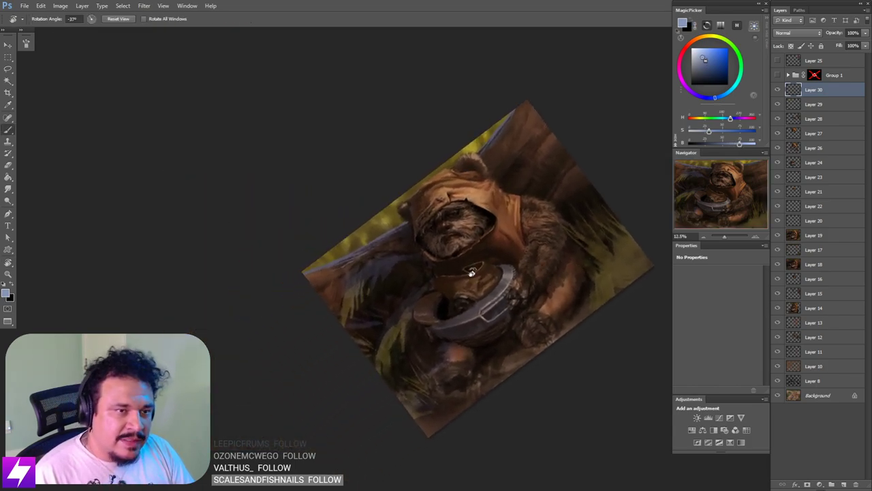
key("b")
key("Escape")
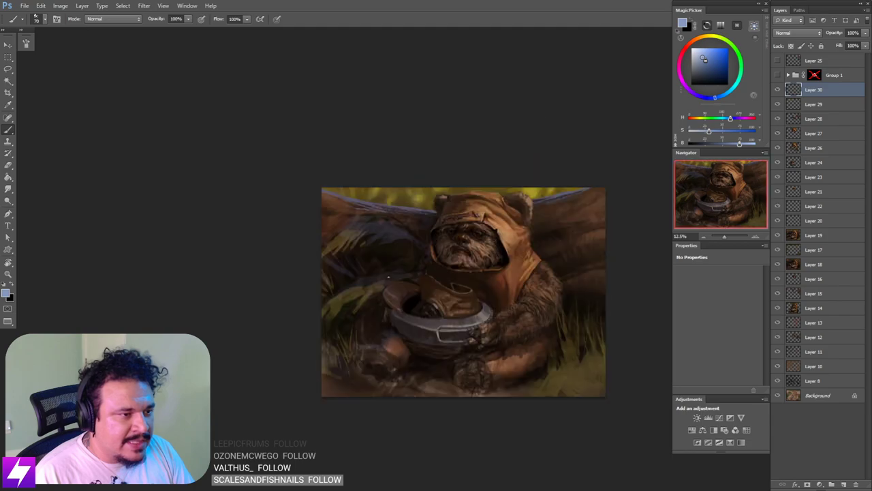
left_click_drag(371, 283, 292, 270)
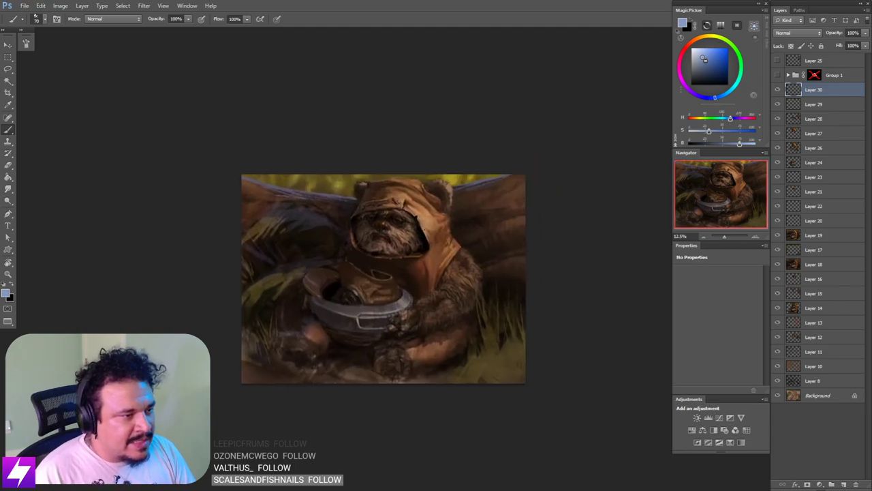
left_click(36, 19)
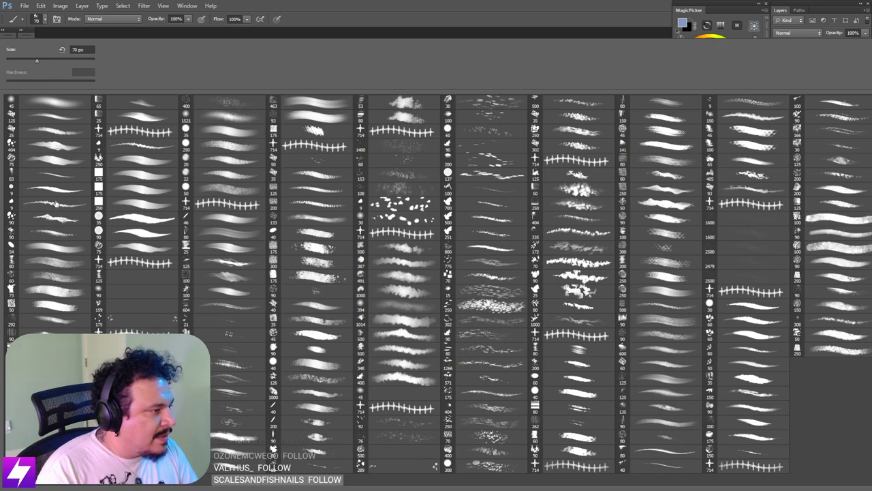
left_click(62, 235)
key("Return")
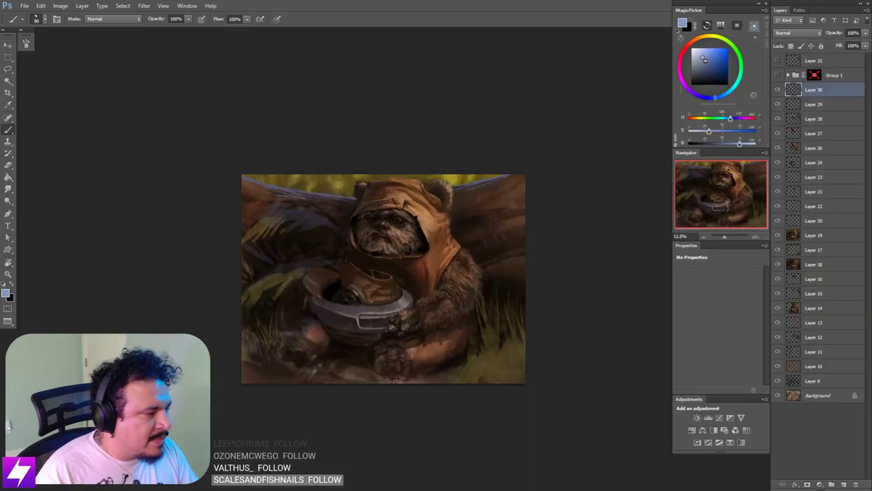
Step: Lasso the trunk's upper rim to the right of the hood, paint light blue highlights inside it, and deselect
left_click_drag(503, 178, 498, 184)
scroll(497, 184, "up", 1)
key("l")
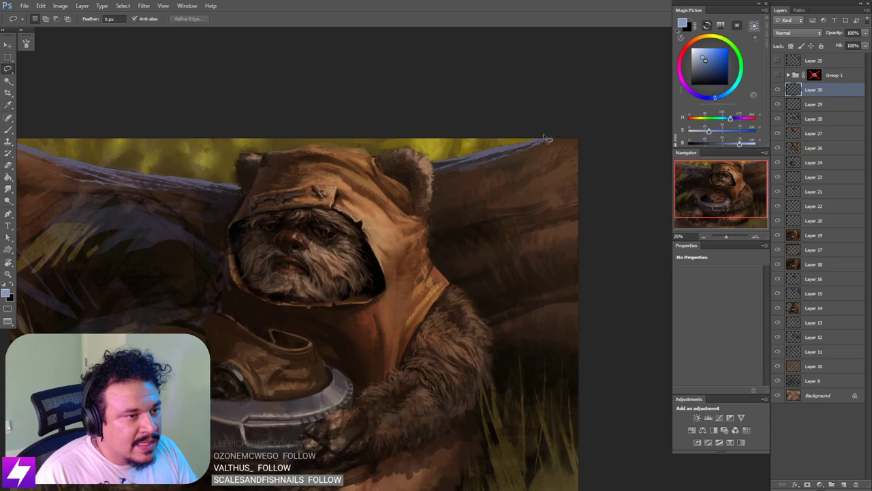
mouse_move(522, 144)
left_mouse_down()
mouse_move(456, 161)
mouse_move(525, 145)
left_mouse_up()
key("b")
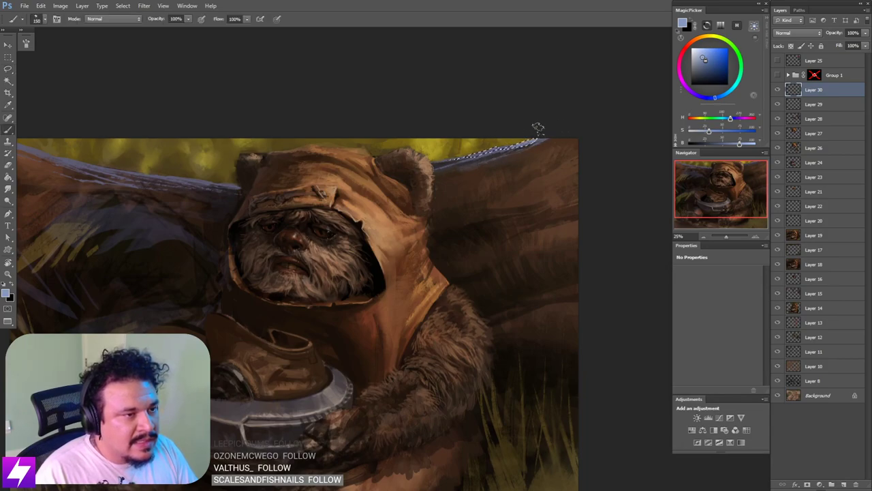
key("l")
left_click(538, 167)
Step: Lasso the trunk's upper rim to the left of the hood, paint light blue highlights with a smaller brush, and deselect
key("ctrl+minus")
key("r")
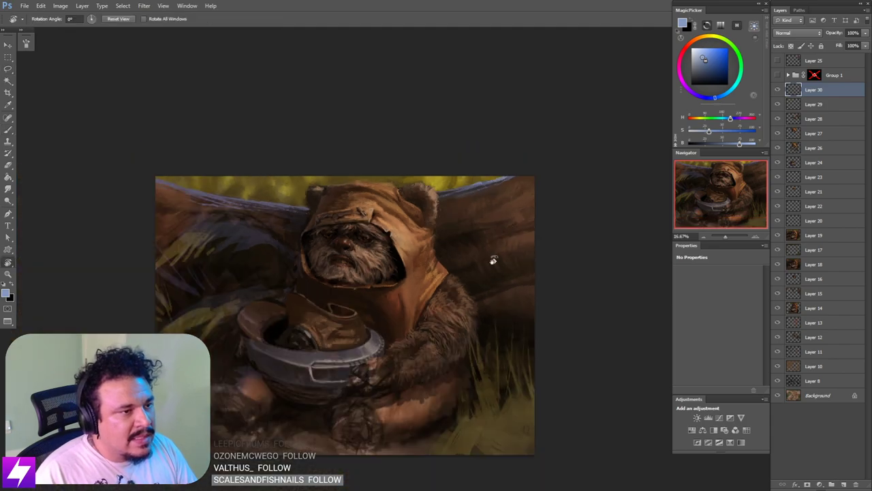
mouse_move(502, 308)
left_mouse_down()
mouse_move(512, 255)
mouse_move(422, 244)
mouse_move(360, 253)
mouse_move(297, 301)
left_mouse_up()
key("l")
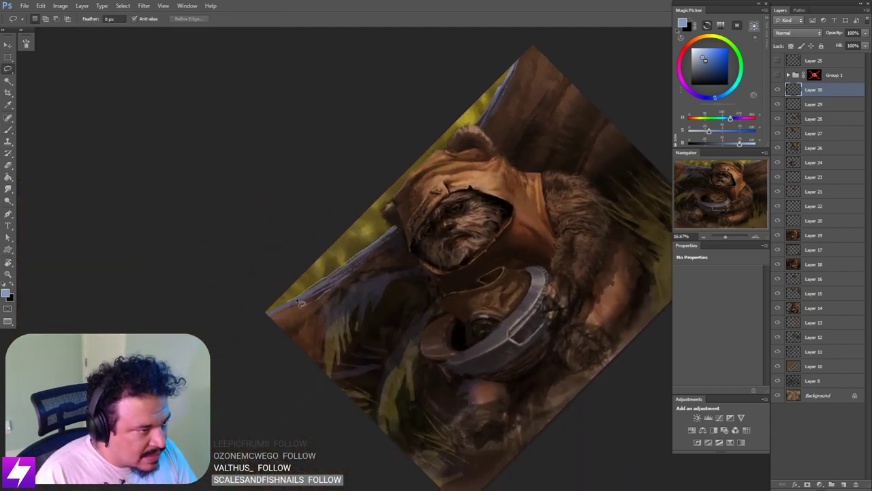
left_click_drag(405, 231, 397, 226)
key("b")
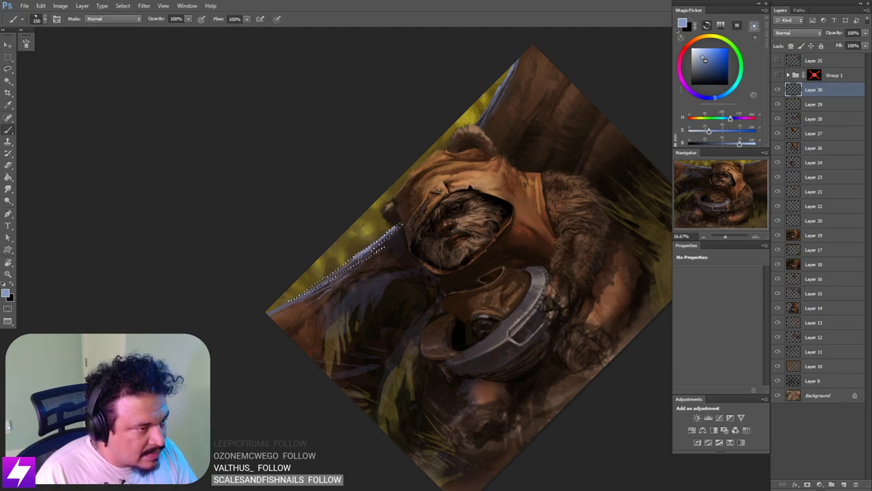
key("bracketleft")
key("bracketleft")
key("bracketleft")
key("bracketleft")
key("bracketleft")
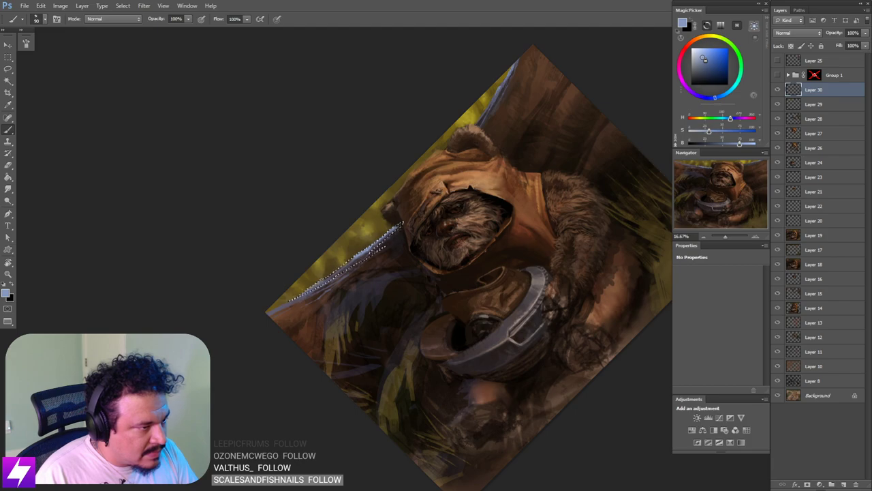
key("ctrl+d")
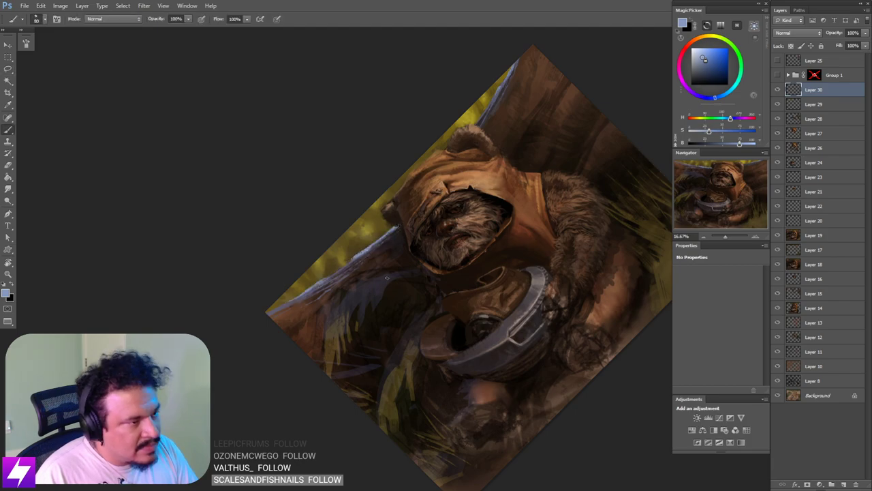
key("Escape")
Step: Examine the new rim highlights and the overall painting at several zoom levels
key("ctrl+minus")
left_click_drag(368, 389, 366, 292)
key("ctrl+minus")
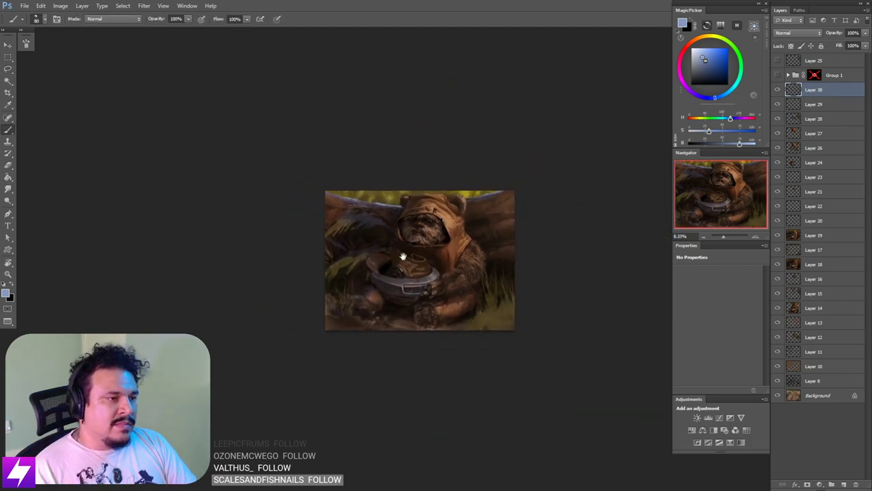
mouse_move(403, 255)
left_mouse_down()
mouse_move(413, 265)
mouse_move(399, 257)
mouse_move(375, 267)
left_mouse_up()
key("ctrl+plus")
key("ctrl+plus")
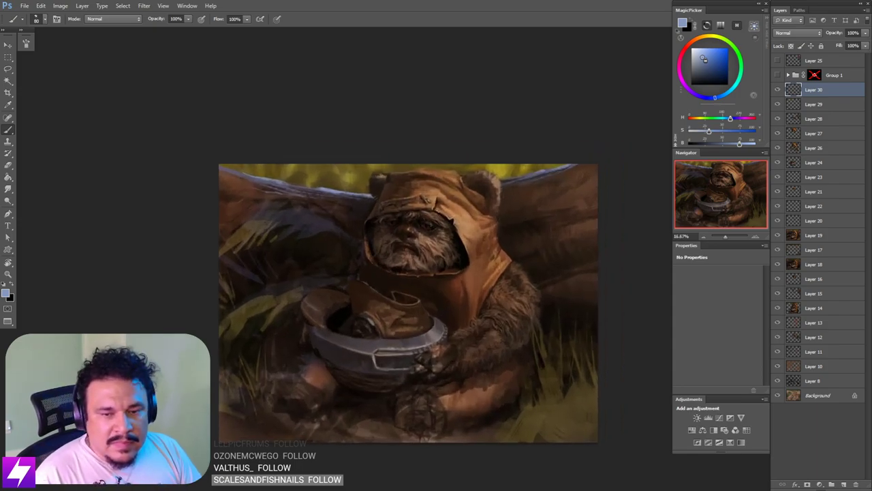
key("ctrl+plus")
mouse_move(435, 261)
left_mouse_down()
mouse_move(399, 246)
mouse_move(434, 297)
left_mouse_up()
key("e")
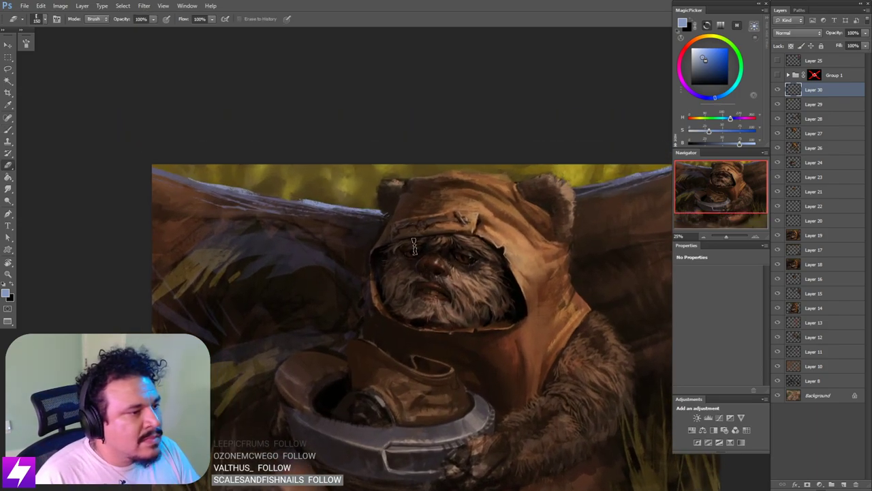
key("ctrl+minus")
key("ctrl+minus")
key("ctrl+minus")
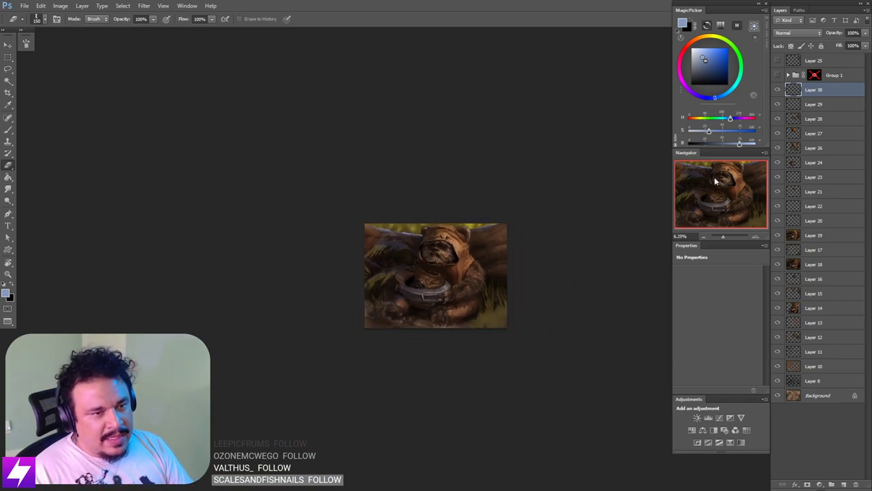
key("ctrl+plus")
key("ctrl+plus")
key("ctrl+plus")
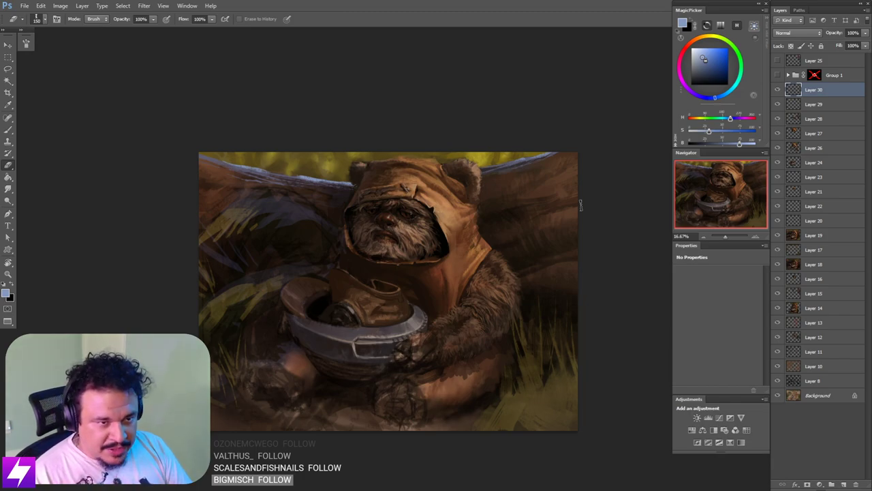
Step: Compare the zoomed-out painting with and without Layer 30
scroll(580, 204, "down", 3)
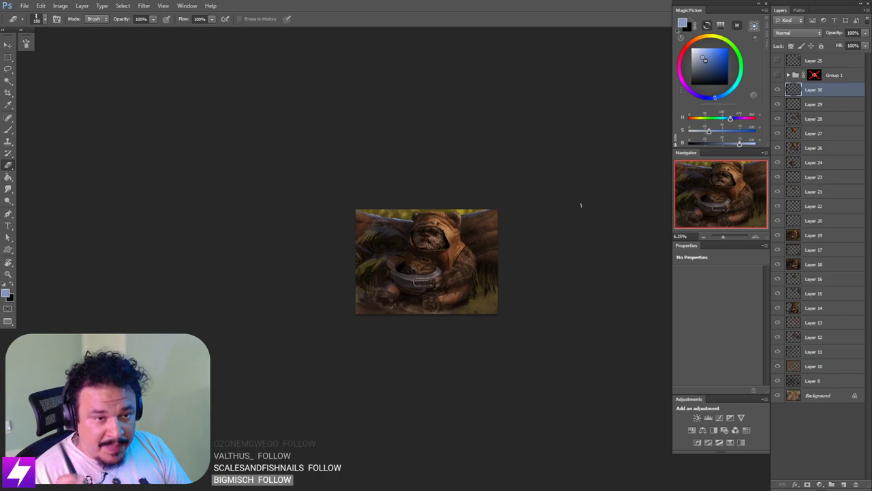
scroll(580, 205, "down", 1)
scroll(581, 205, "up", 2)
scroll(581, 205, "down", 2)
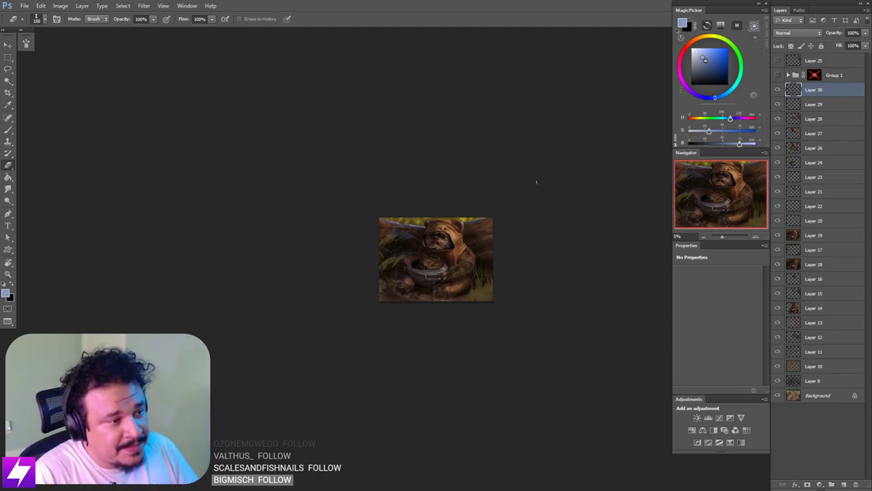
left_click(778, 90)
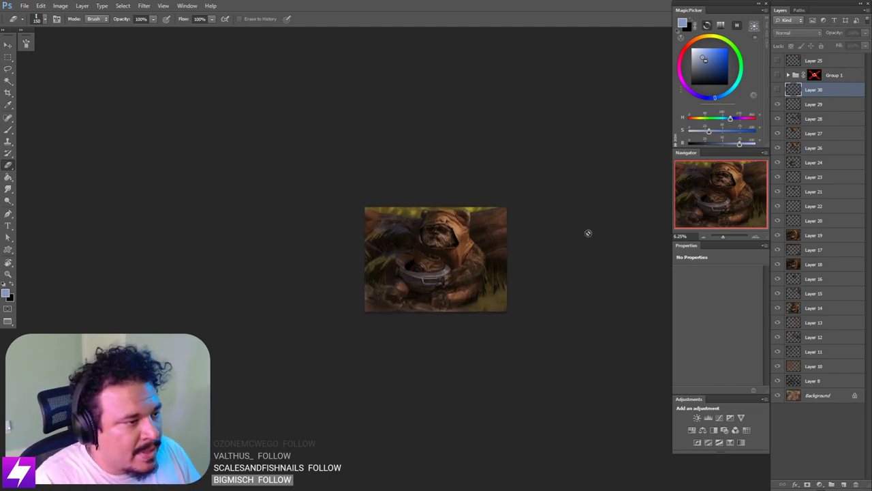
left_click(778, 90)
scroll(528, 260, "up", 2)
left_click_drag(530, 260, 523, 263)
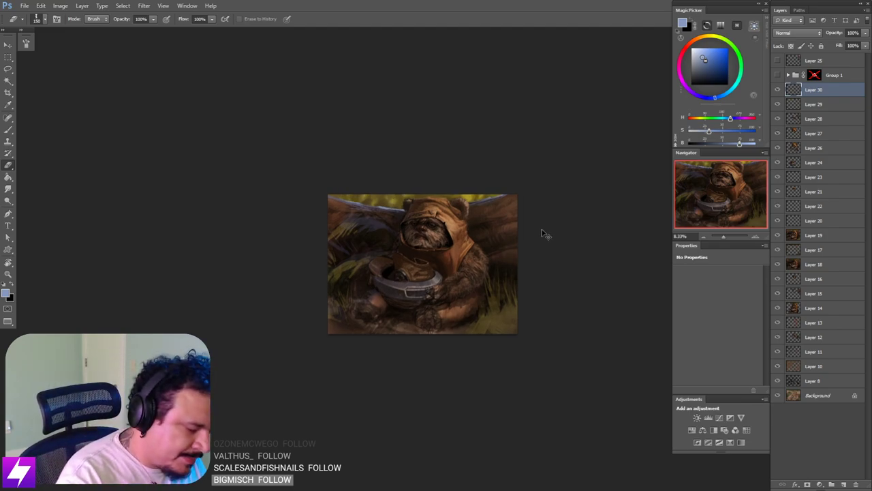
Step: Copy the whole canvas merged and paste it as a new layer above Layer 30
key("ctrl+a")
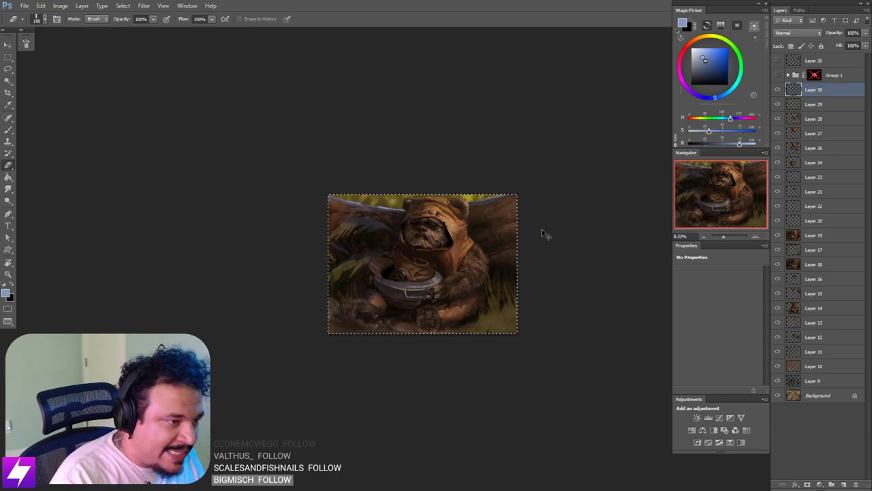
key("ctrl+shift+c")
key("ctrl+v")
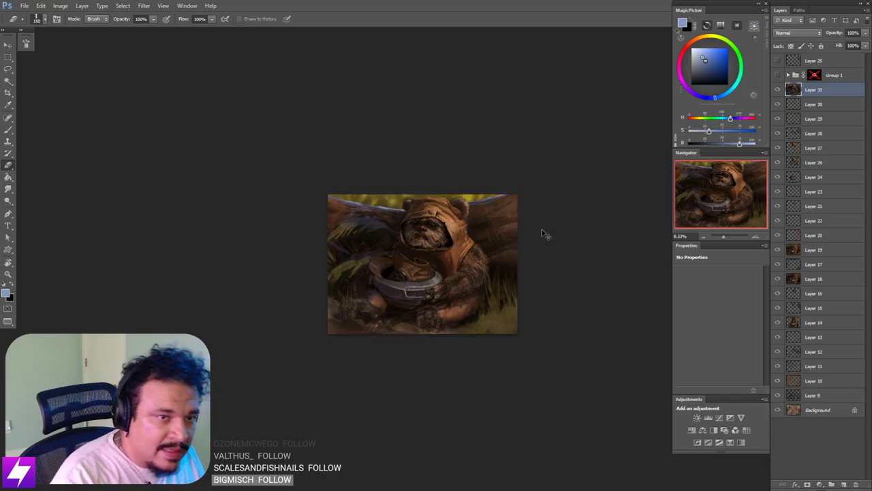
key("ctrl+minus")
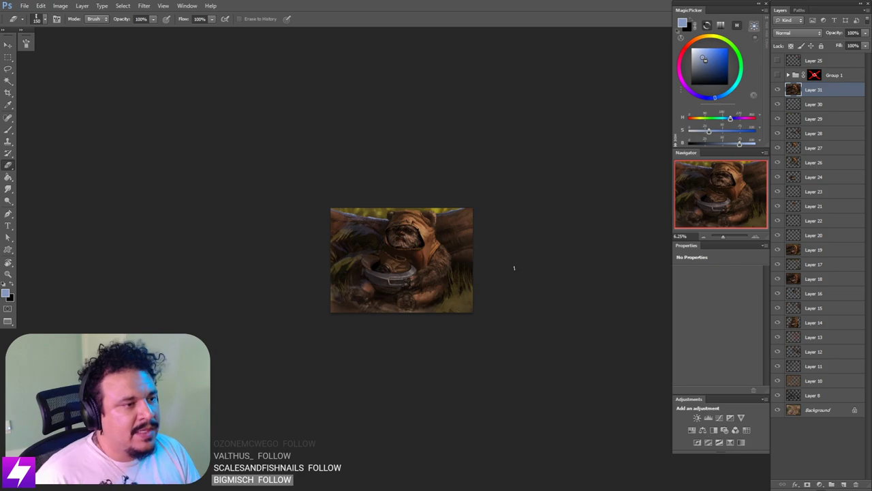
key("ctrl+plus")
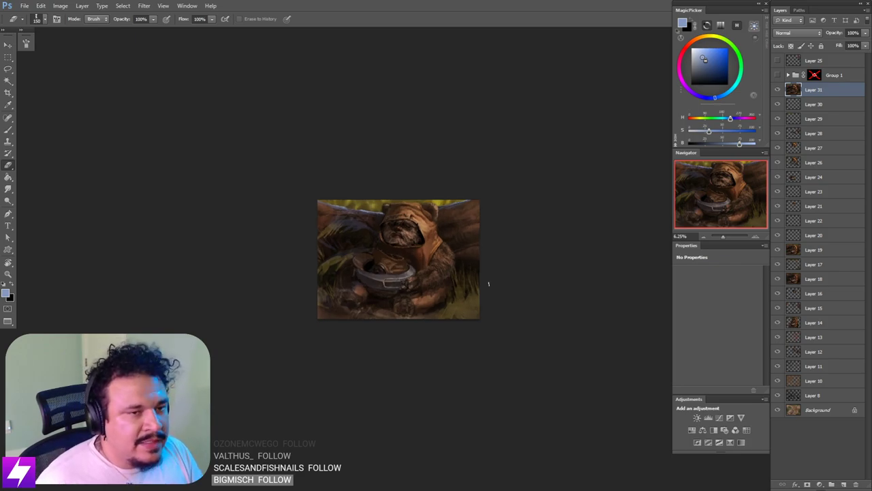
left_click_drag(472, 287, 409, 237)
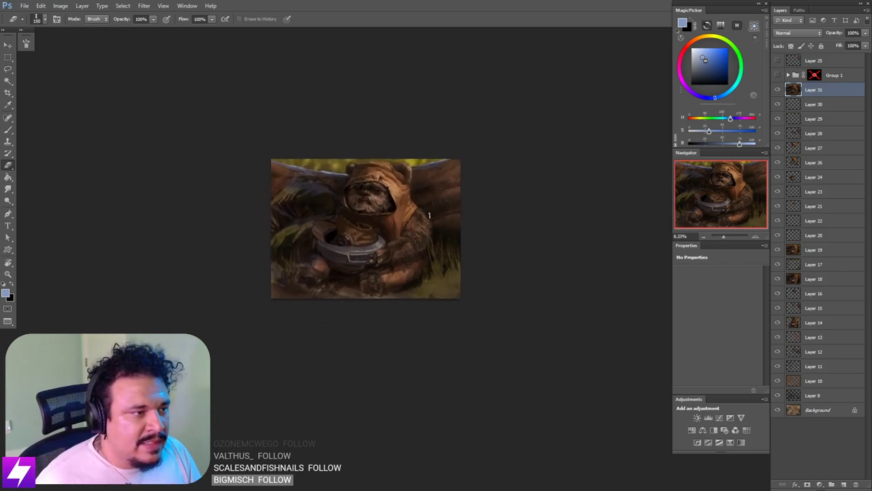
Step: Scale the merged copy down slightly about its centre and shift it a little lower on the canvas
key("ctrl+t")
left_click_drag(461, 160, 447, 167)
key("Return")
key("e")
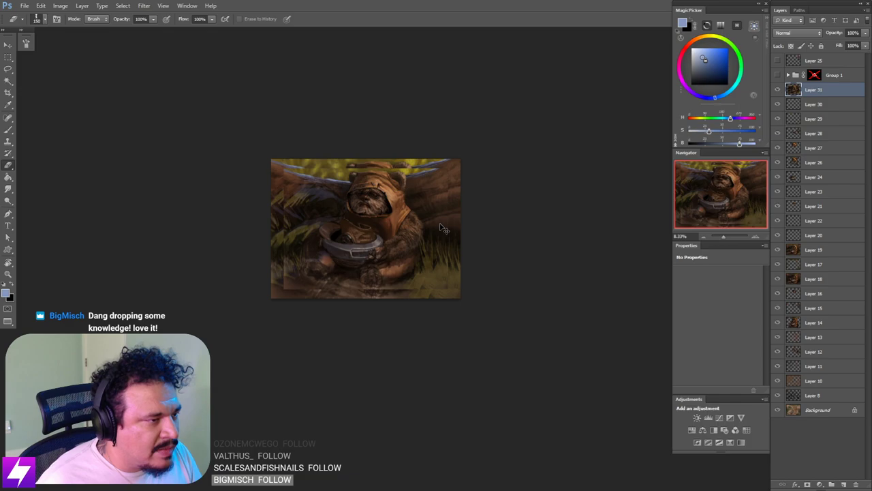
left_click_drag(444, 223, 440, 230)
left_click_drag(439, 231, 438, 229)
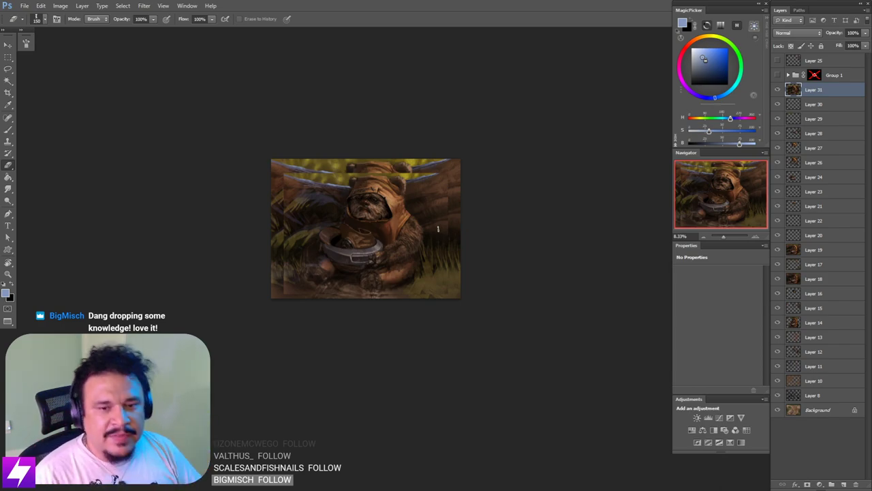
Step: Flip the canvas horizontally to judge the composition with the smaller character
key("ctrl+minus")
key("ctrl+shift+h")
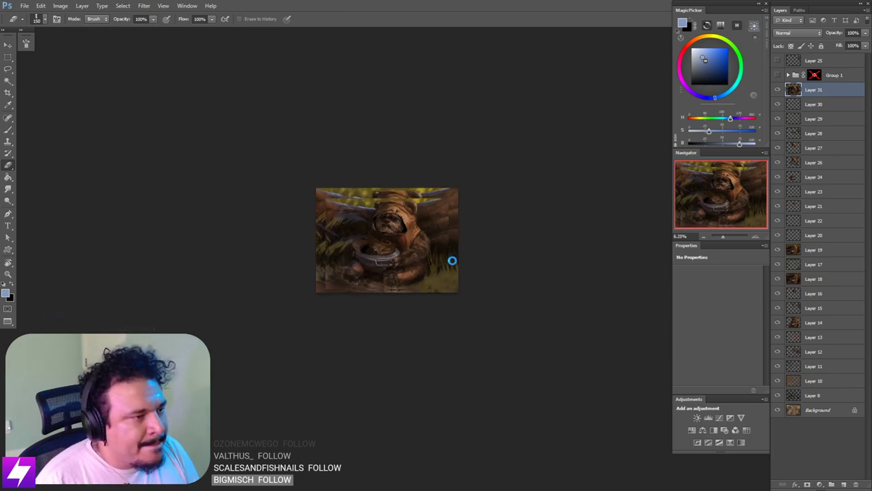
mouse_move(450, 279)
left_mouse_down()
mouse_move(432, 271)
mouse_move(455, 260)
mouse_move(435, 267)
mouse_move(454, 273)
mouse_move(456, 251)
mouse_move(452, 257)
left_mouse_up()
key("ctrl+plus")
scroll(505, 207, "up", 1)
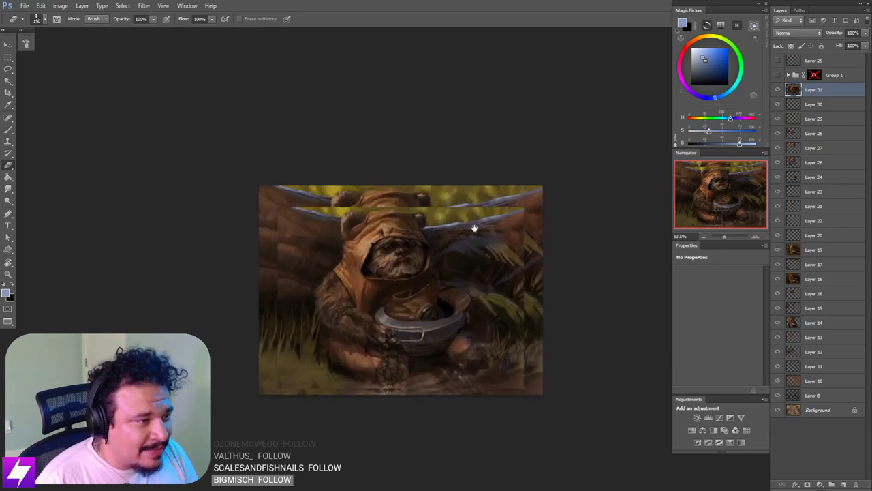
scroll(514, 229, "up", 1)
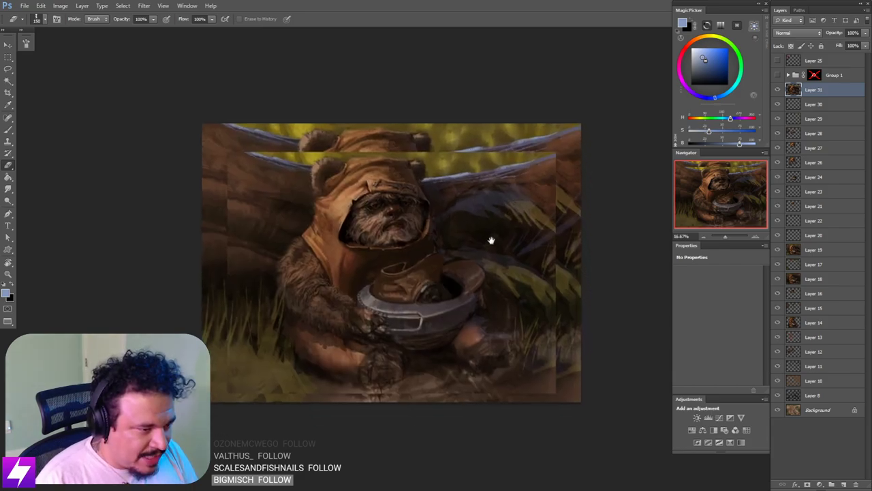
Step: Erase the hard lower side edges of the merged copy with a 700 px eraser to blend it into the painting
left_click_drag(491, 281, 491, 264)
left_click_drag(516, 246, 516, 249)
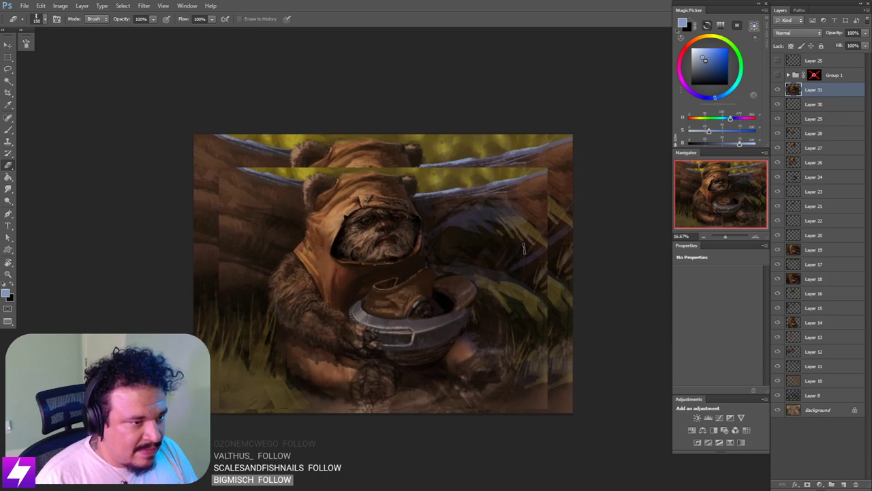
scroll(521, 249, "down", 1)
key("bracketright")
key("bracketright")
key("bracketright")
key("bracketright")
key("bracketright")
key("bracketright")
key("bracketright")
key("bracketright")
mouse_move(533, 298)
left_mouse_down()
mouse_move(536, 306)
mouse_move(507, 312)
mouse_move(526, 341)
mouse_move(517, 360)
left_mouse_up()
mouse_move(302, 377)
left_mouse_down()
mouse_move(349, 387)
mouse_move(301, 324)
left_mouse_up()
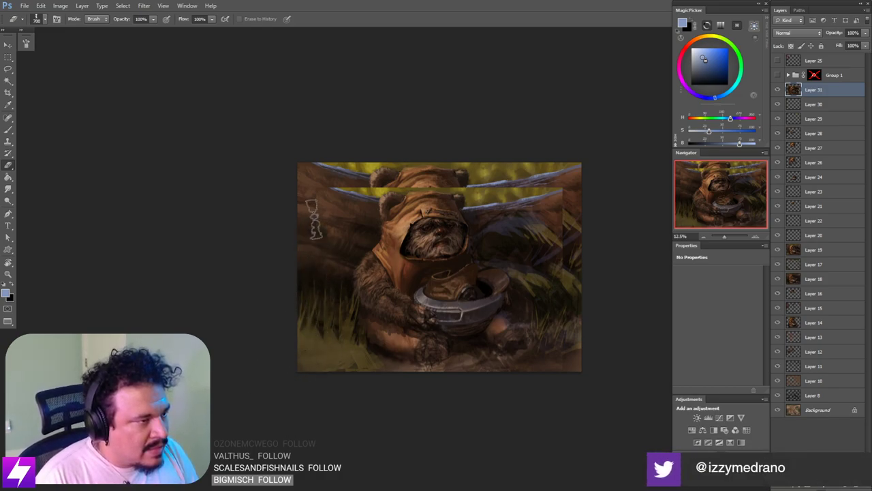
Step: Soften the remaining edge of the merged copy on the darker trunk side with a smaller 400 px eraser
key("bracketleft")
key("bracketleft")
key("bracketleft")
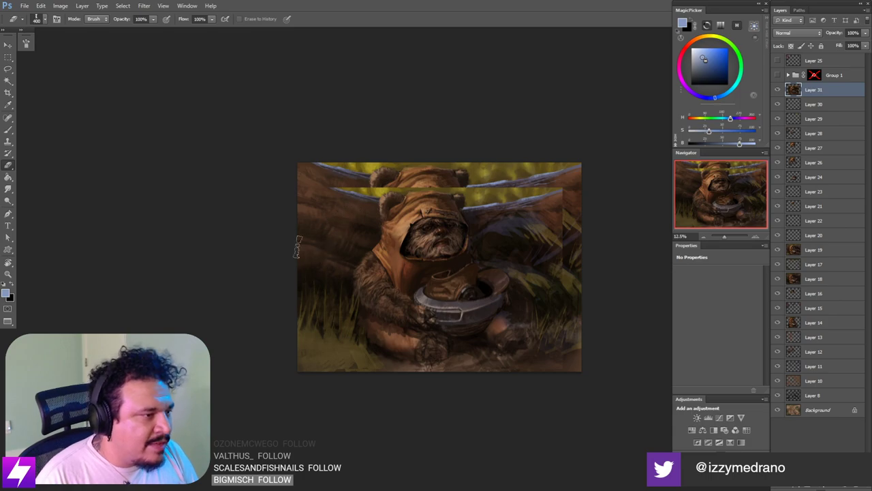
left_click_drag(376, 204, 369, 229)
key("bracketleft")
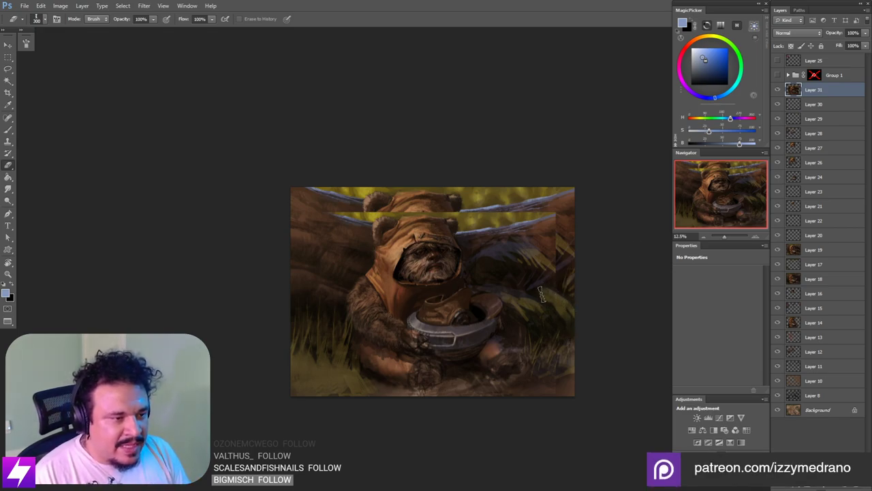
Step: Erase the hard edge of the merged copy beside the leafy side of the trunk, enlarging the eraser to 500 px
key("[")
left_click_drag(587, 292, 586, 328)
key("bracketright")
key("bracketright")
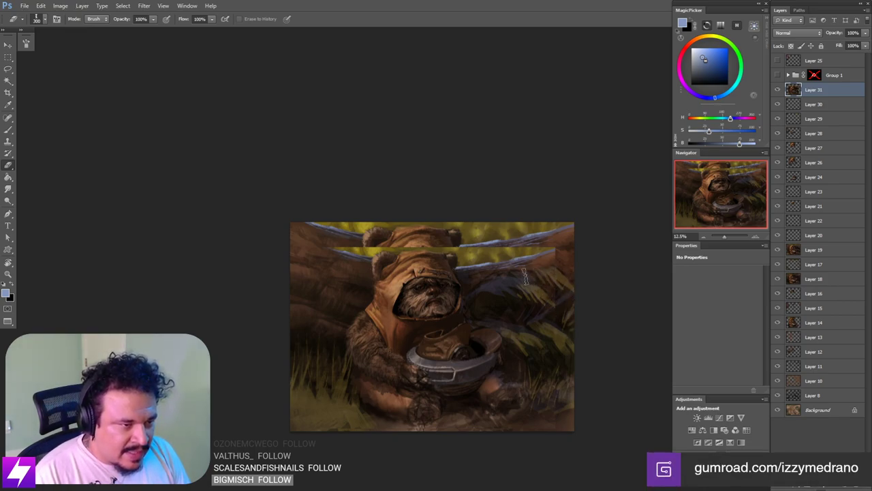
left_click_drag(580, 304, 584, 306)
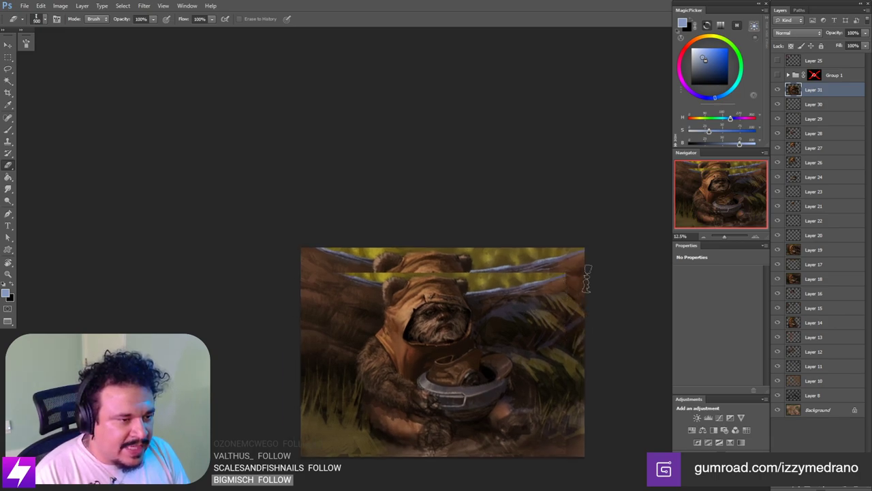
left_click_drag(587, 276, 619, 271)
Step: Add a new layer above Layer 31 and lasso the background strip above the lower trunk and the smaller Ewok's hood
key("ctrl+alt+shift+n")
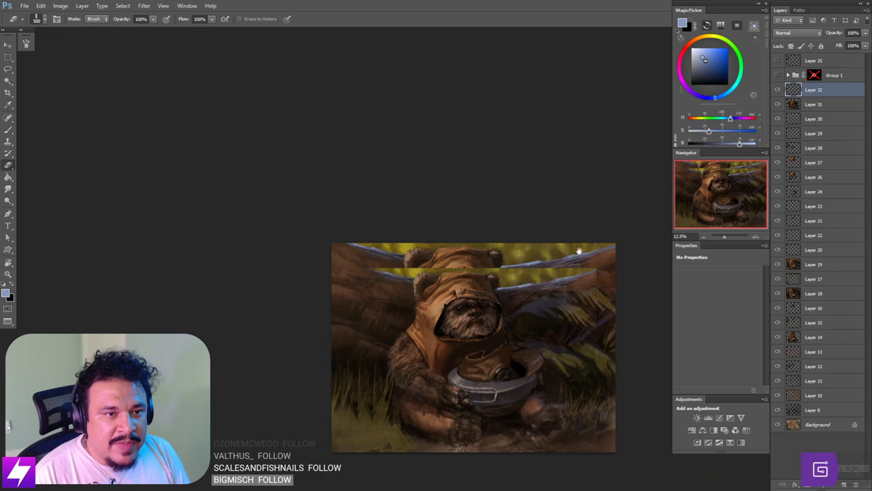
left_click_drag(578, 252, 588, 242)
key("l")
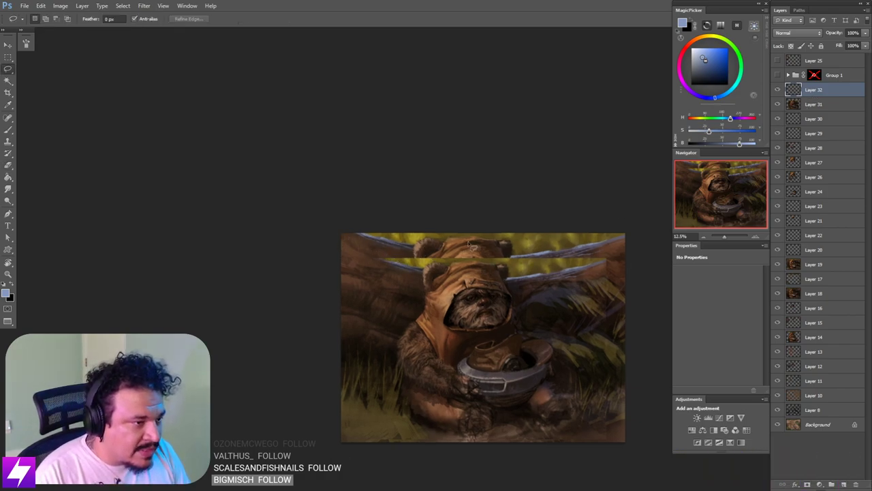
mouse_move(342, 234)
left_mouse_down()
mouse_move(381, 258)
mouse_move(376, 235)
mouse_move(389, 263)
mouse_move(418, 269)
mouse_move(622, 263)
mouse_move(477, 185)
mouse_move(487, 162)
left_mouse_up()
key("Return")
key("r")
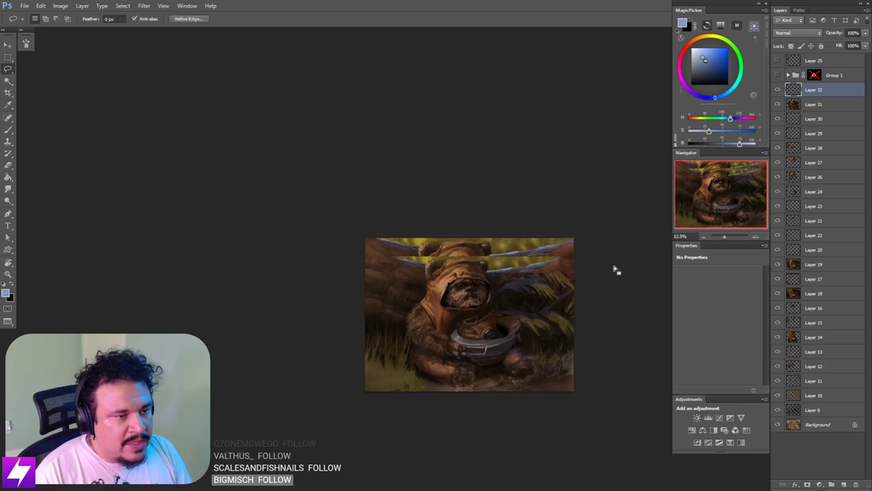
left_click_drag(615, 268, 577, 294)
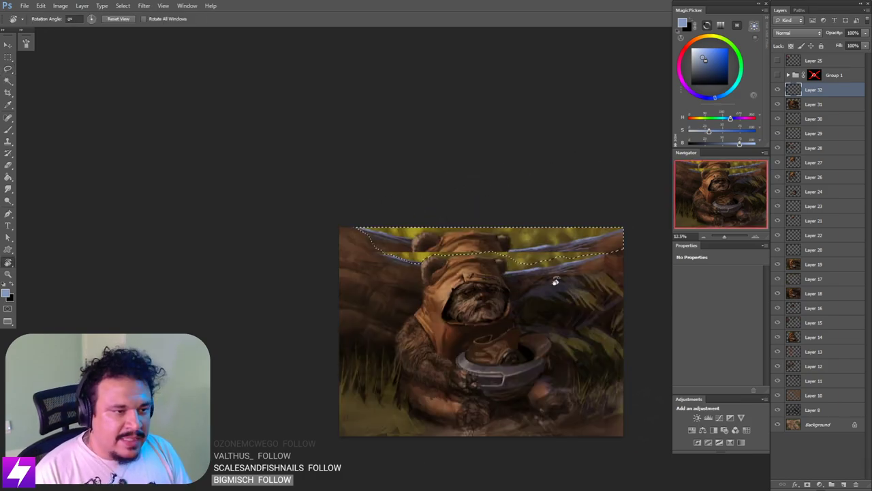
key("h")
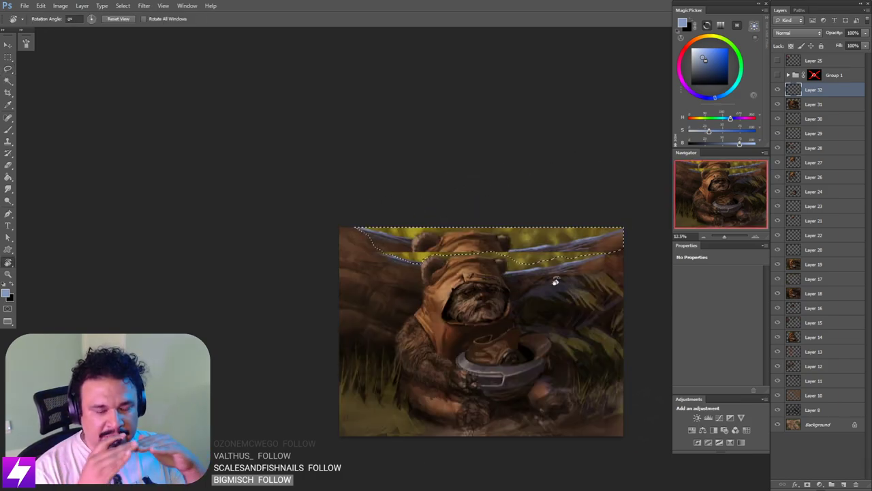
key("h")
key("h")
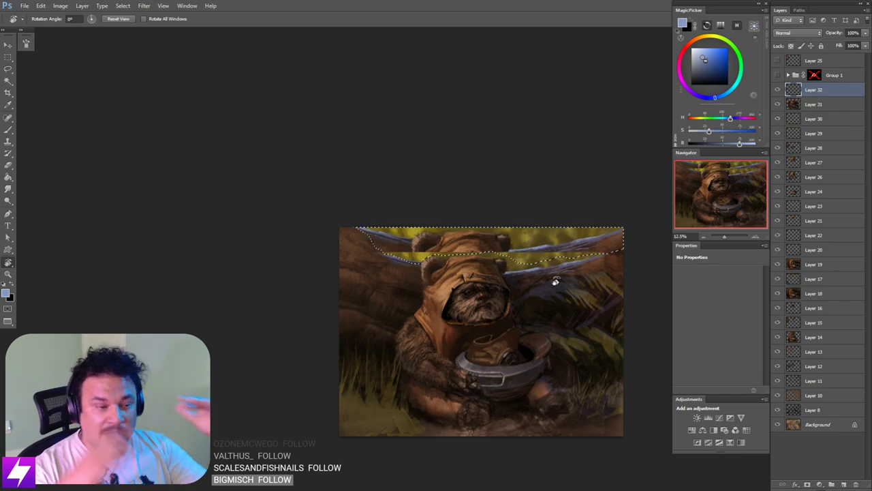
key("h")
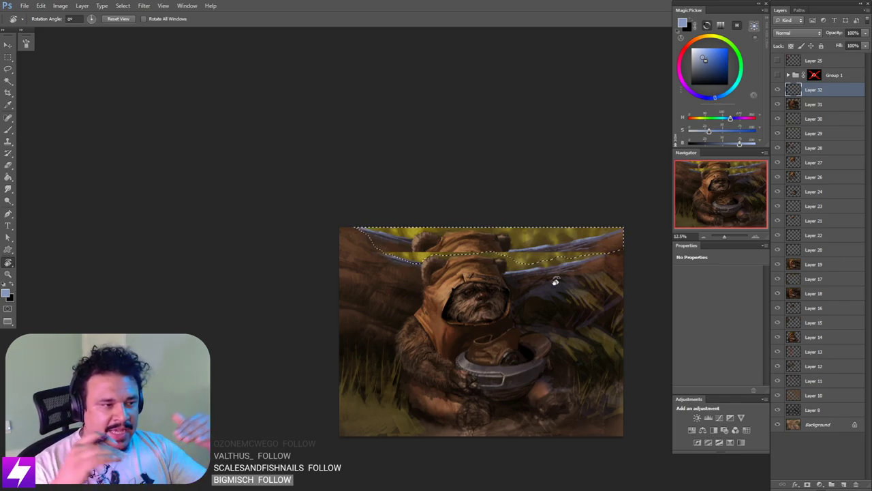
key("h")
key("h")
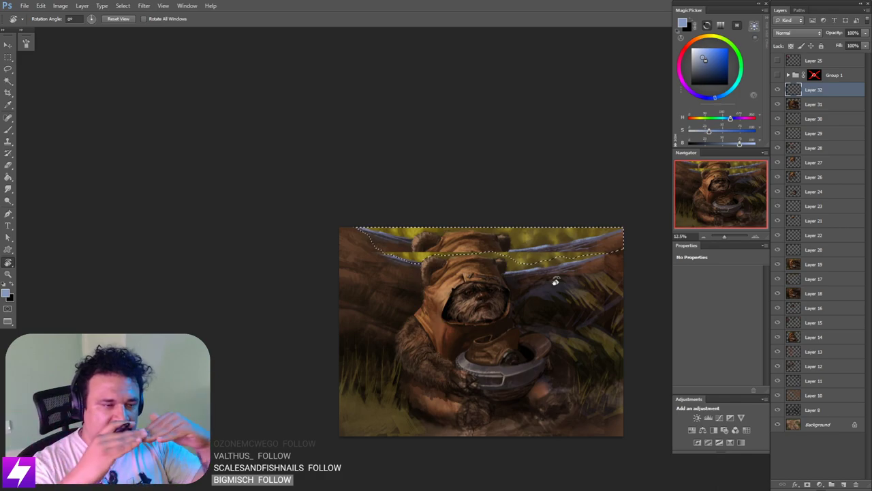
key("h")
key("h")
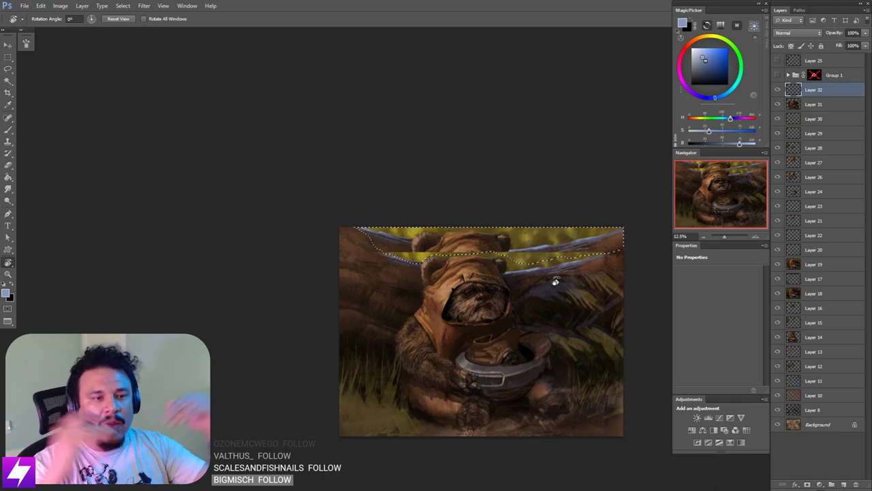
key("h")
key("h")
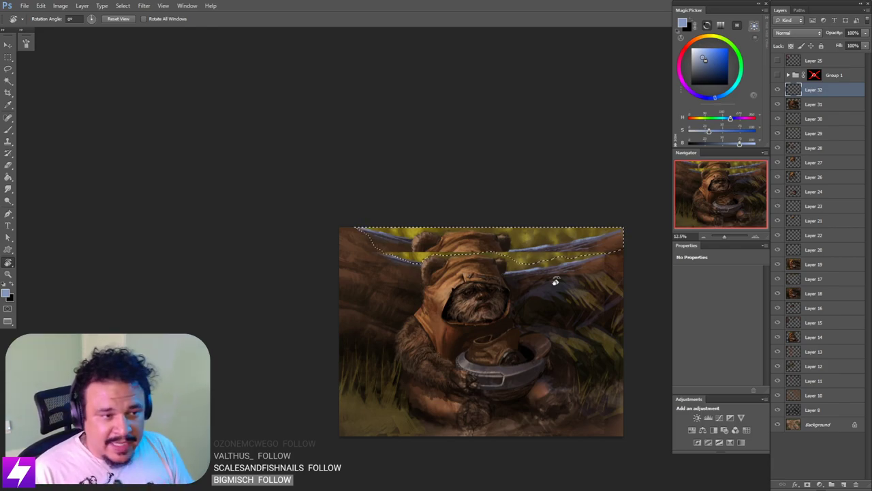
Step: Sample the olive yellow of the background and choose a 250 px textured brush preset for painting on Layer 32
left_click(778, 90)
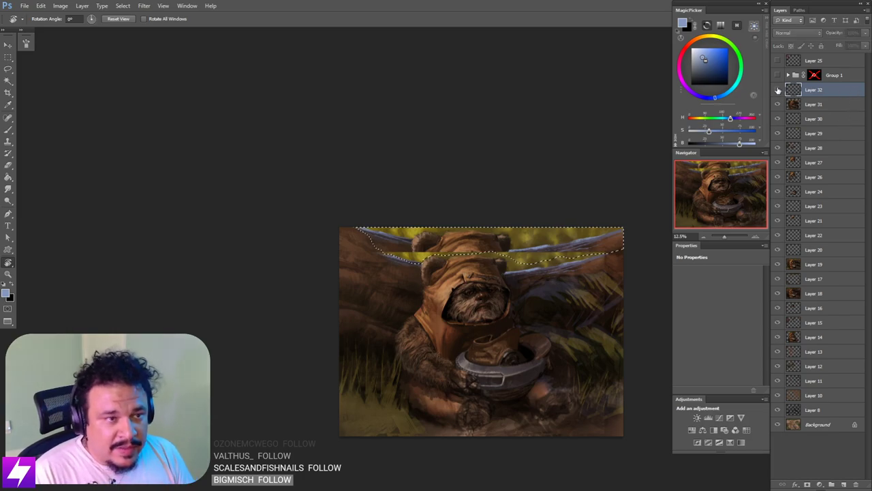
left_click(778, 90)
left_click_drag(648, 291, 652, 291)
key("b")
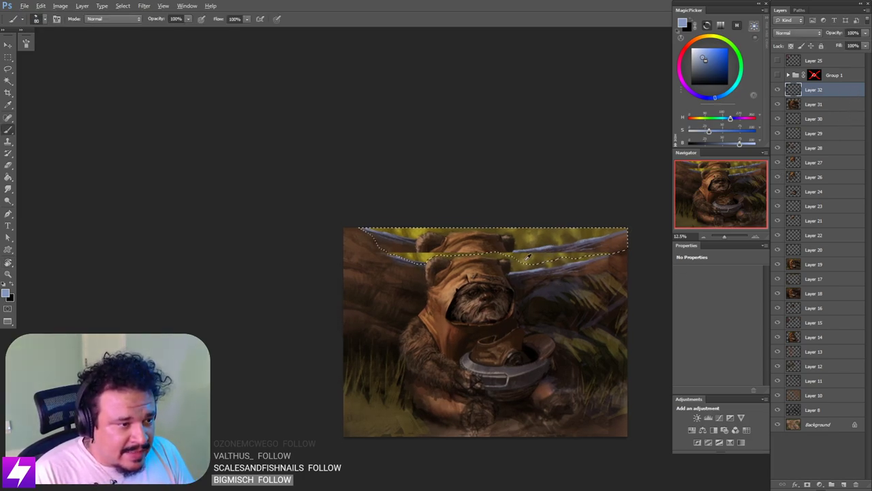
left_click(525, 260, "alt")
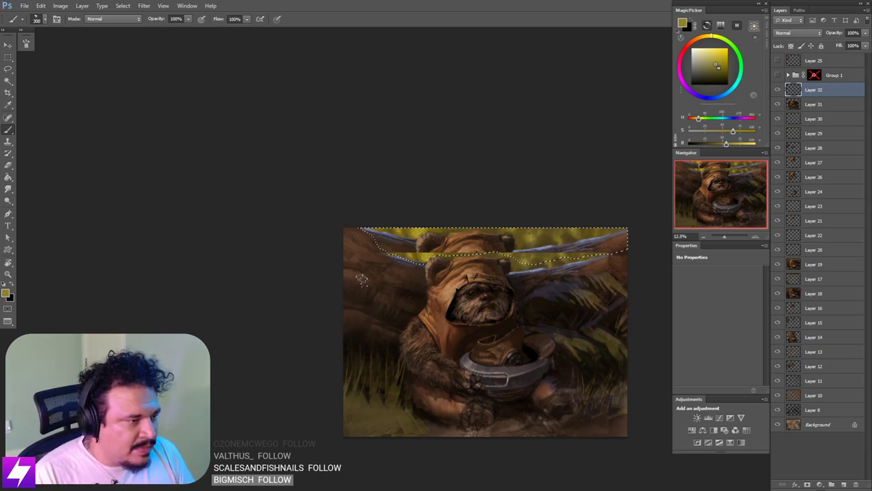
left_click_drag(446, 305, 315, 268)
right_click(306, 320)
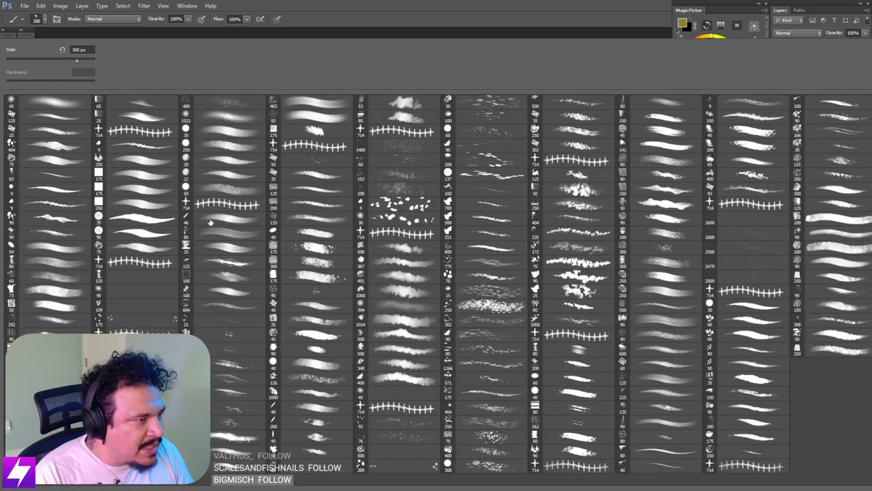
double_click(143, 159)
left_click_drag(363, 314, 372, 270)
key("ctrl+plus")
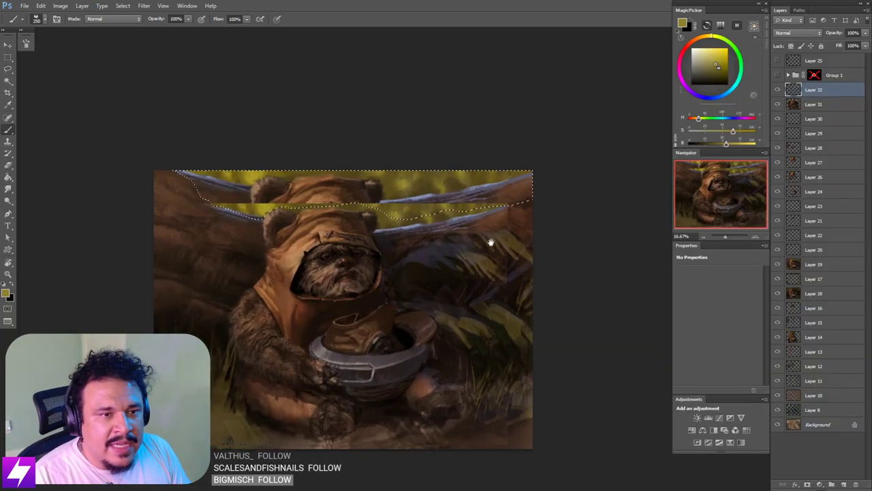
Step: Paint olive foliage across the selected strip with a 500 px brush, covering the duplicate head and trunk, and dab in darker leaf patches
left_click_drag(471, 227, 486, 239)
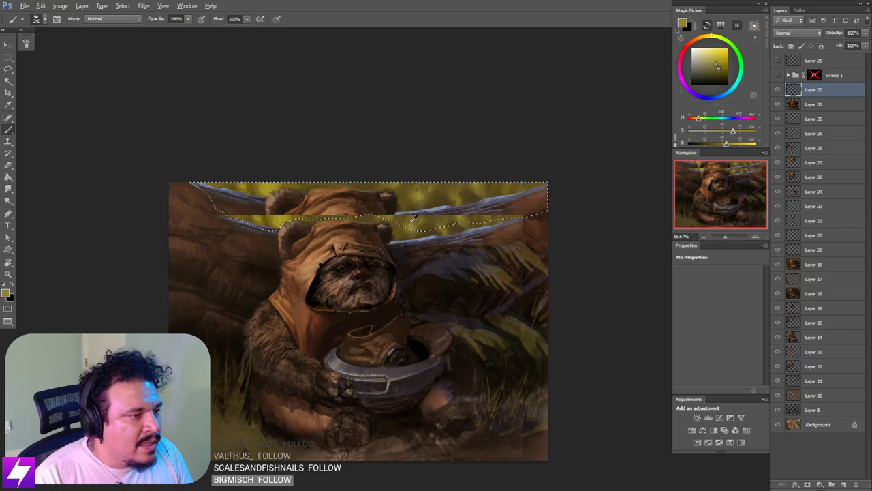
left_click(409, 226, "alt")
key("bracketright")
key("bracketright")
key("bracketright")
left_click_drag(418, 203, 432, 197)
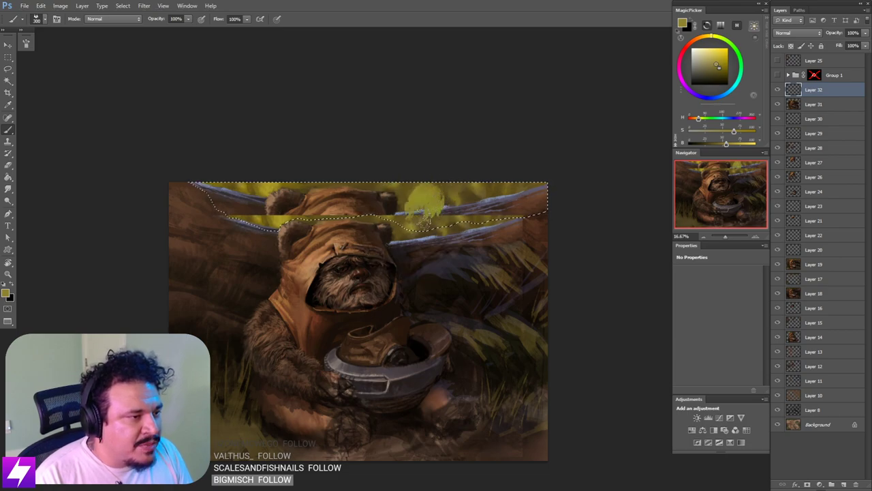
left_click(467, 197)
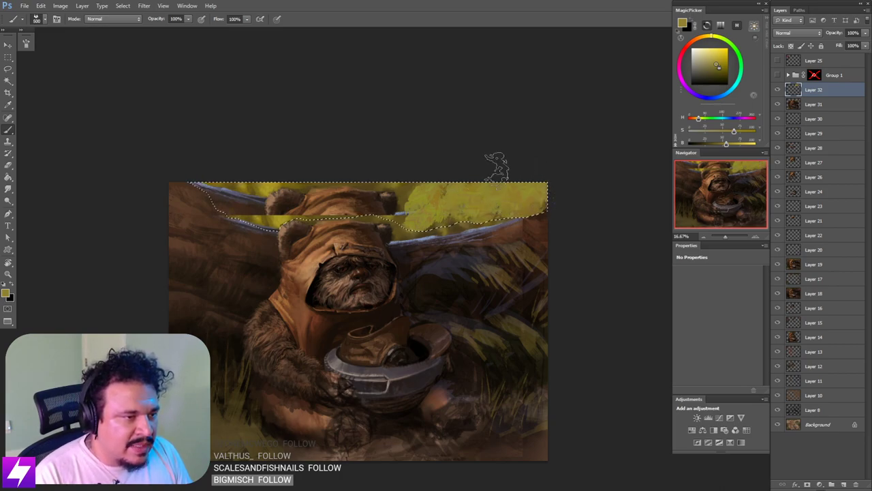
left_click_drag(391, 190, 375, 198)
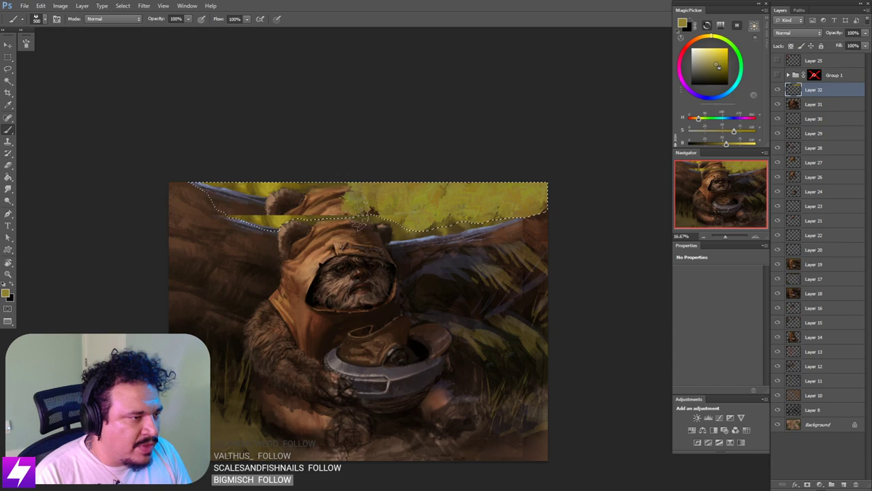
mouse_move(319, 195)
left_mouse_down()
mouse_move(261, 192)
mouse_move(260, 222)
mouse_move(231, 181)
left_mouse_up()
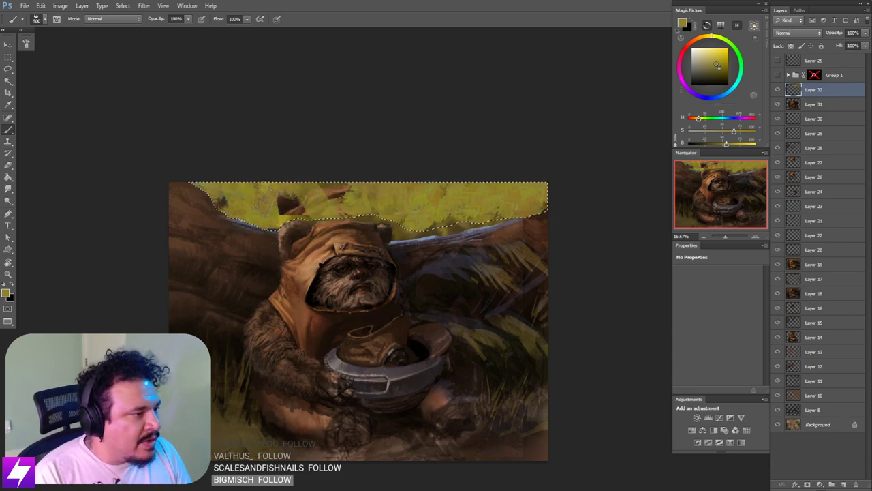
left_click_drag(325, 175, 277, 217)
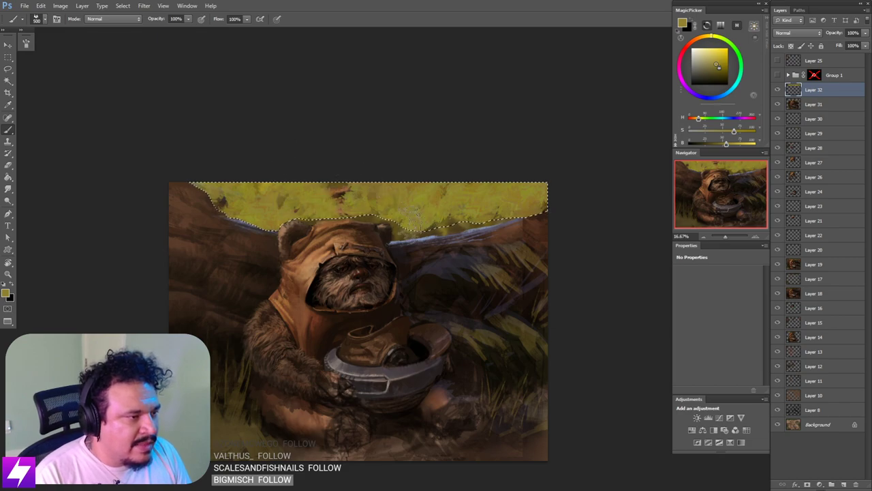
left_click(371, 216, "alt")
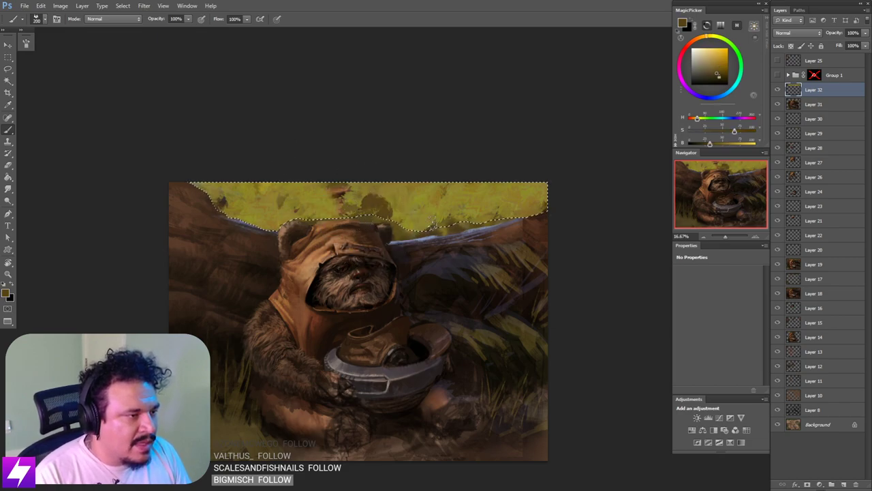
left_click(352, 186, "alt")
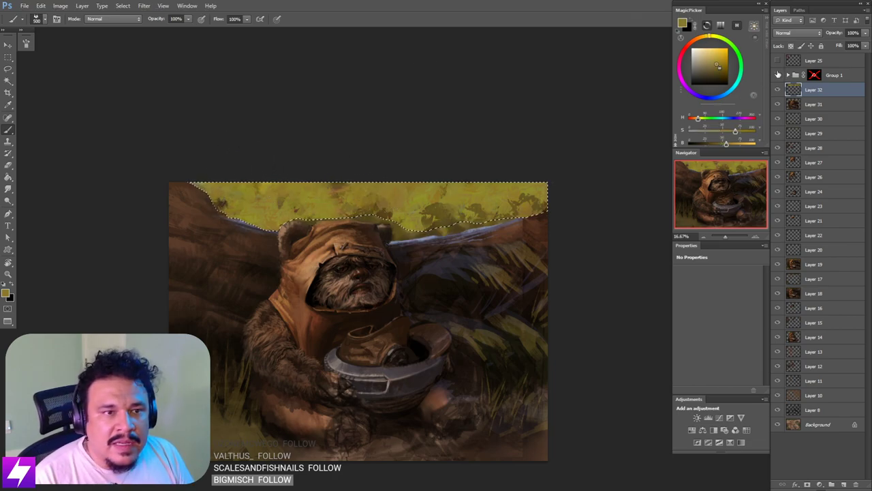
Step: Show the Group 1 reference photos to study the Ewok's proportions and surroundings, and hide them again
left_click(777, 75)
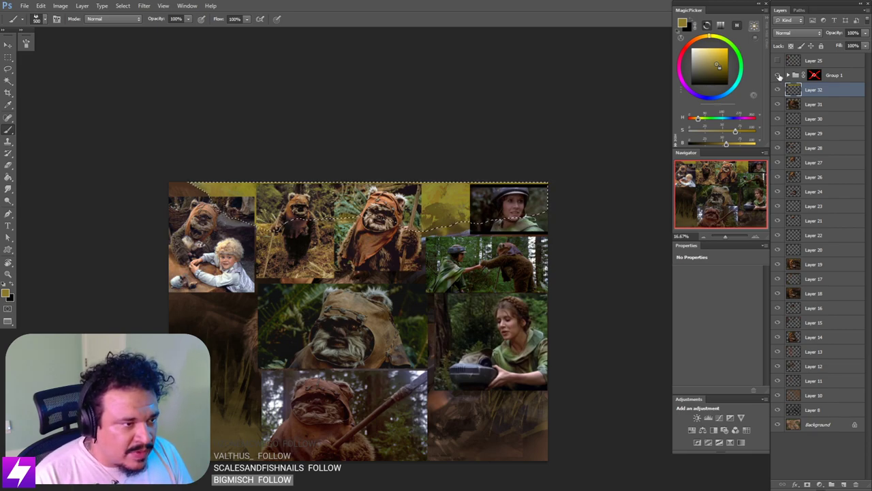
left_click(779, 75)
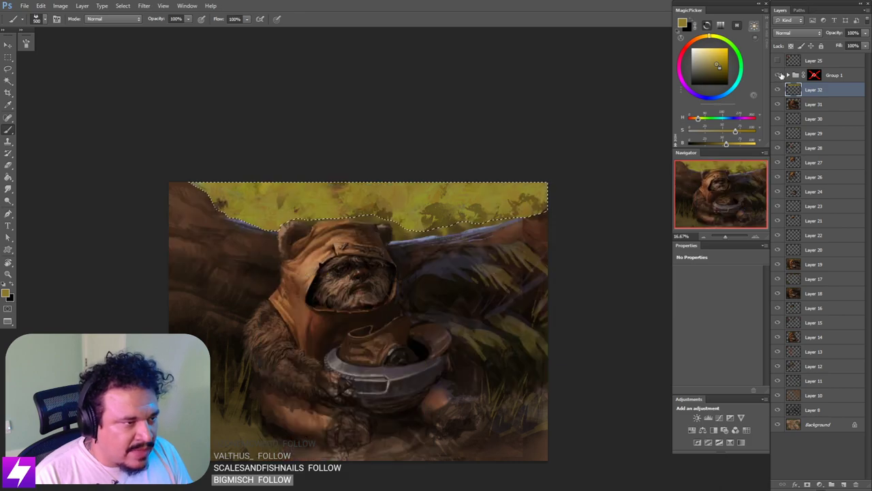
left_click(779, 76)
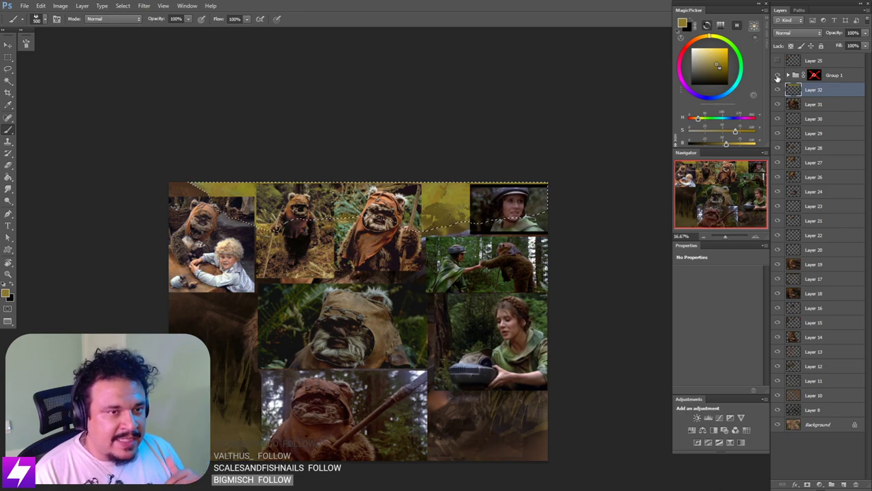
left_click(778, 75)
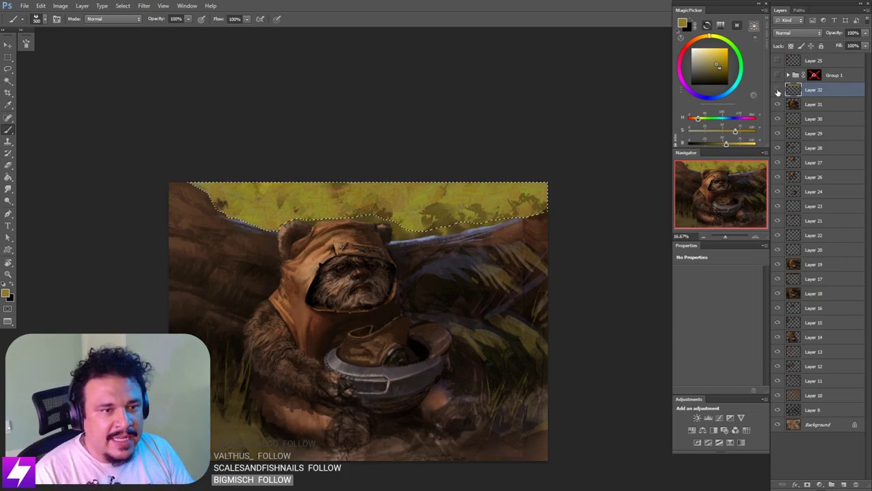
Step: Compare the painting with and without Layer 32 and inspect the repainted background strip up close
left_click(778, 91)
left_click(778, 91)
key("ctrl+plus")
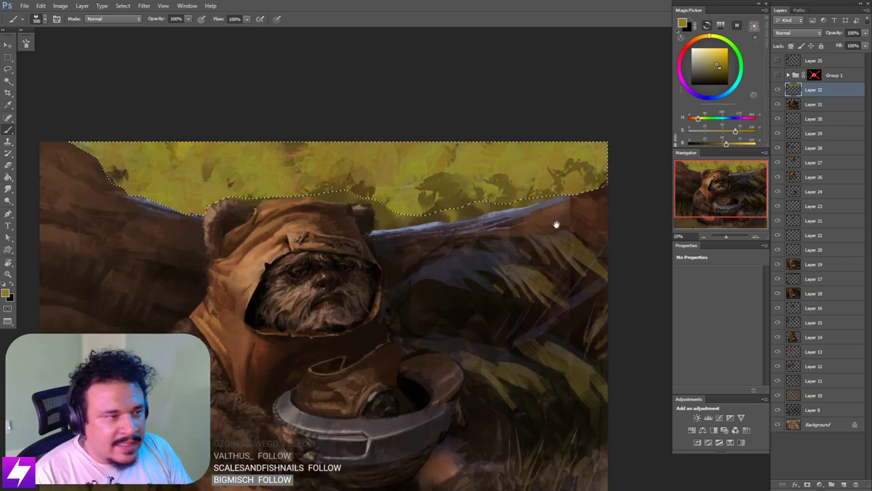
mouse_move(521, 187)
left_mouse_down()
mouse_move(556, 206)
mouse_move(558, 224)
left_mouse_up()
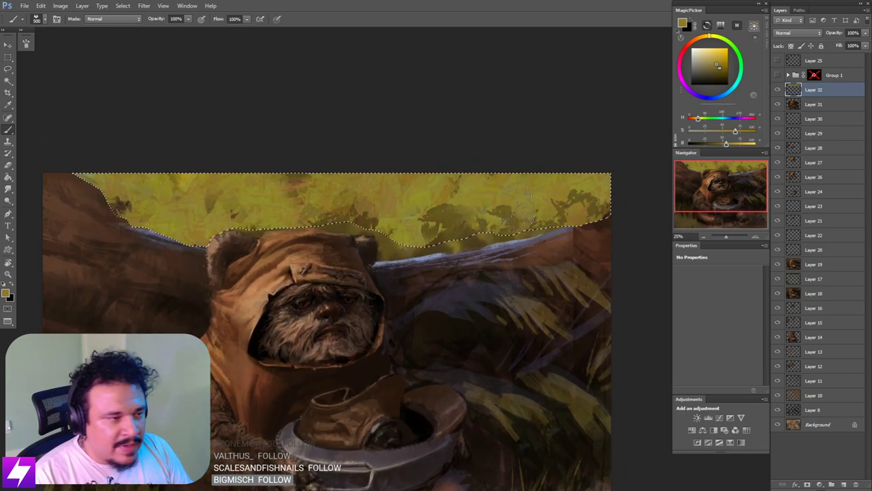
Step: Sample a darker olive from the foliage strip and dab dark leaf patches above the trunk, reducing the brush to 175 px
left_click(465, 194, "alt")
key("[")
key("[")
key("[")
left_click_drag(463, 186, 453, 199)
key("bracketleft")
key("bracketleft")
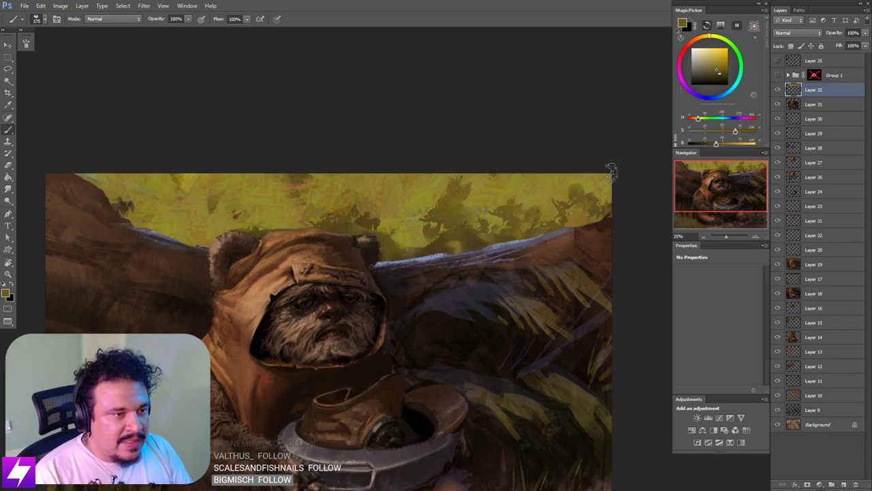
Step: Add dark olive leaf clusters to the foliage strip beside the Ewok's hood with a 250 px brush
key("ctrl+minus")
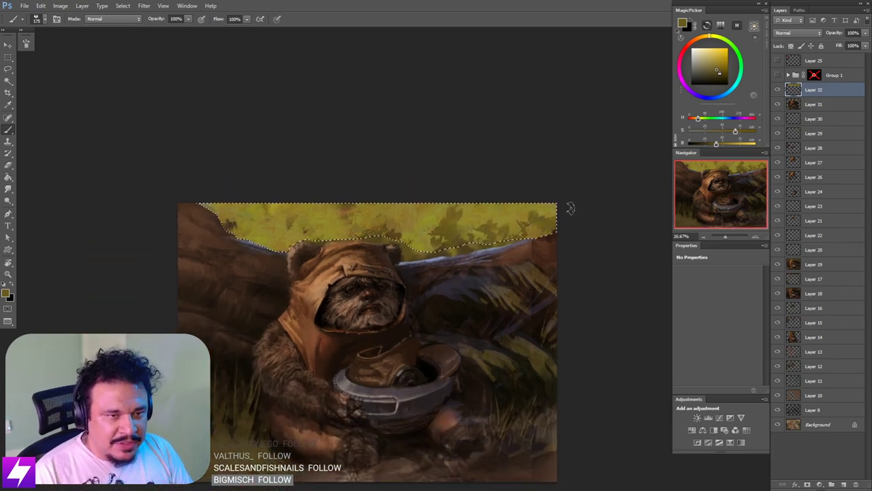
left_click_drag(402, 240, 423, 243)
key("bracketright")
key("bracketright")
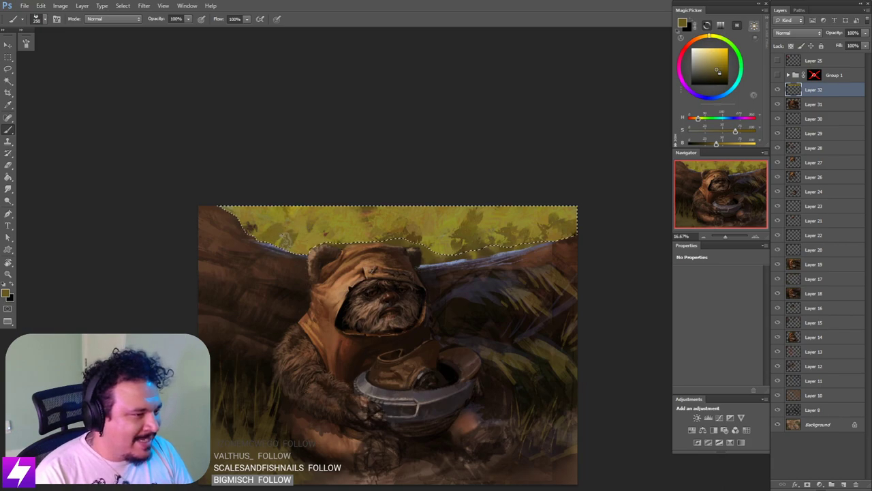
left_click_drag(471, 282, 450, 284)
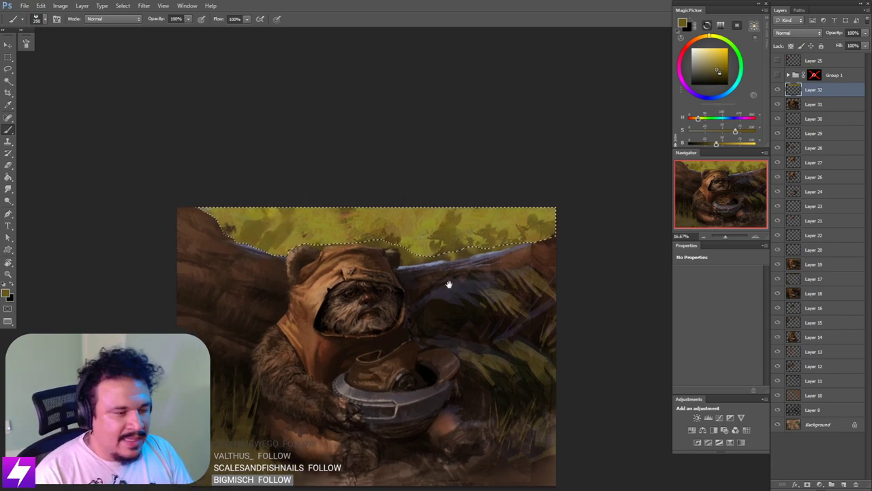
Step: Create a new layer above Layer 32 in Color blend mode and choose a dark bluish green for tinting the foliage
key("ctrl+minus")
key("ctrl+shift+alt+n")
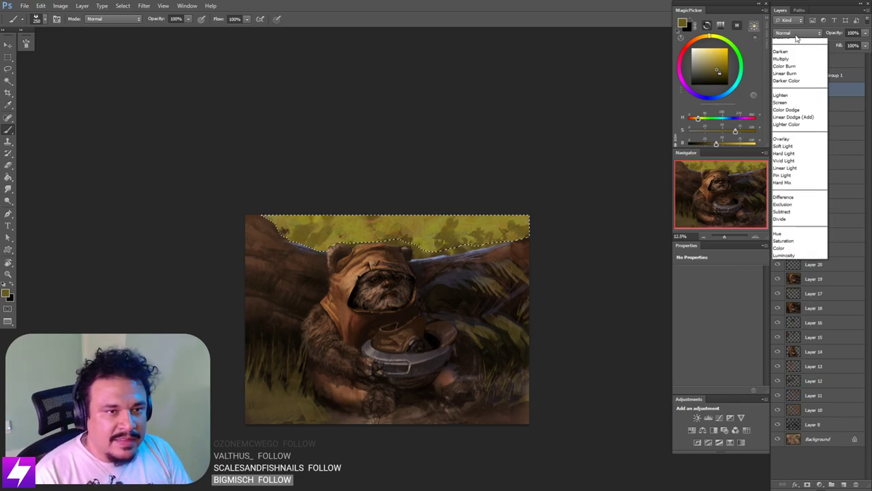
left_click(788, 33)
left_click(778, 260)
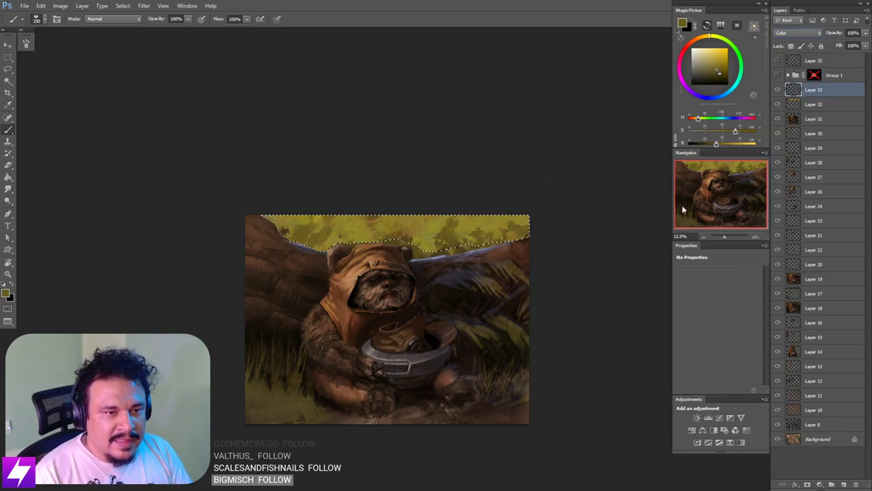
left_click(731, 45)
mouse_move(731, 45)
left_mouse_down()
mouse_move(741, 74)
mouse_move(724, 73)
left_mouse_up()
left_click(719, 72)
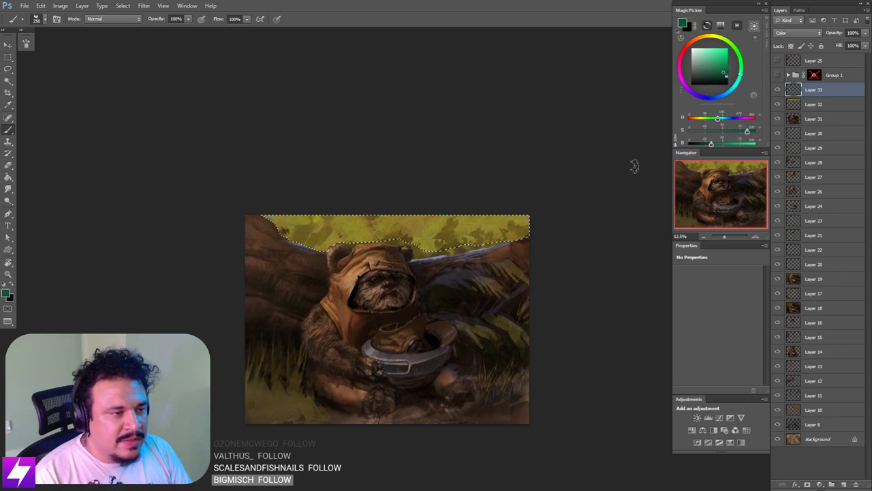
Step: Tint patches of the foliage strip green with an enlarged brush and compare the colour with the Group 1 reference photos
key("bracketright")
key("bracketright")
key("bracketright")
key("bracketright")
key("bracketright")
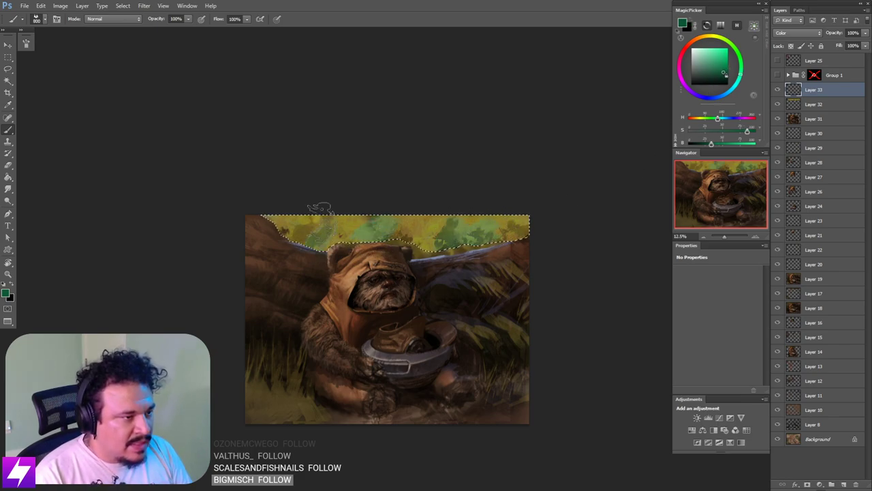
left_click(776, 75)
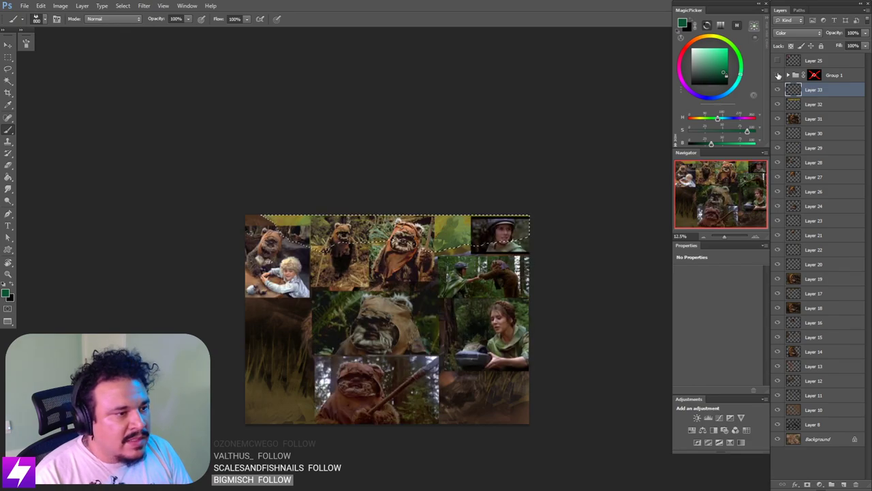
left_click(777, 76)
Step: Spread a deeper bluish green over the strip with a 400 px brush and add saturated dark green at 600 px
mouse_move(738, 133)
left_mouse_down()
mouse_move(707, 144)
mouse_move(716, 122)
left_mouse_up()
key("[")
key("[")
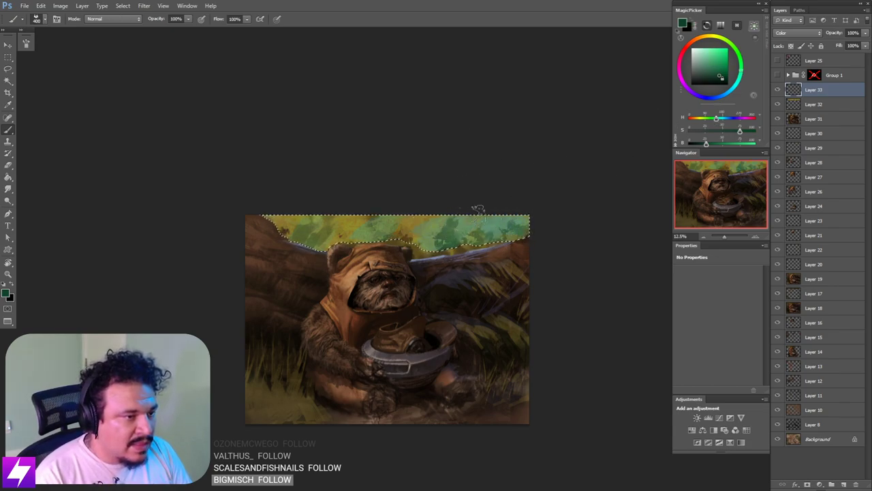
left_click_drag(321, 231, 341, 230)
key("r")
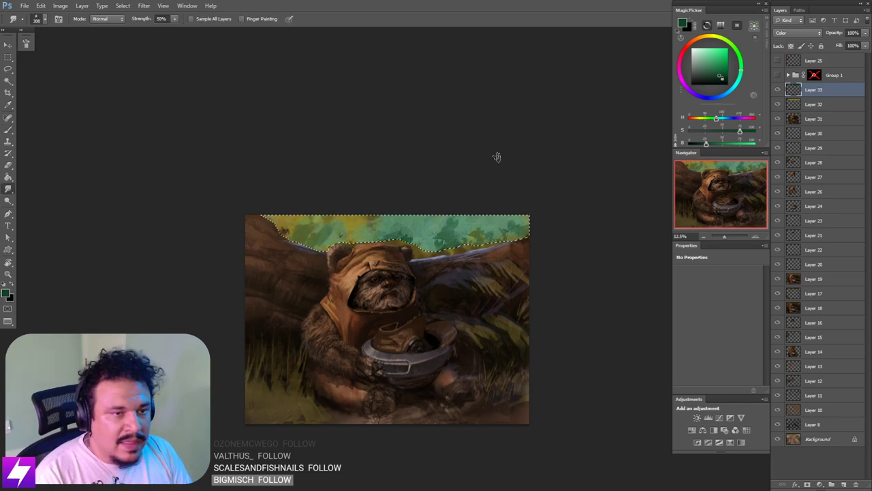
key("b")
left_click_drag(716, 120, 750, 131)
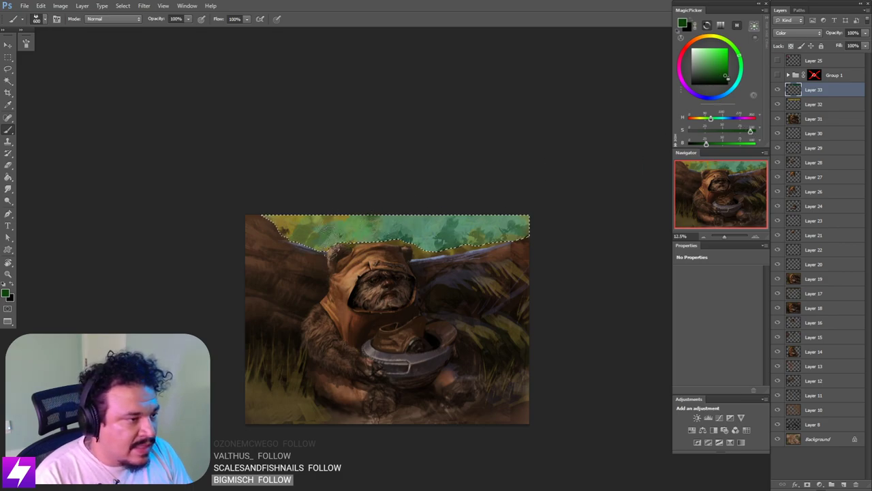
Step: Try Soft Light on the green tint layer, choose Overlay as its blend mode and set its opacity to 84%
left_click(797, 33)
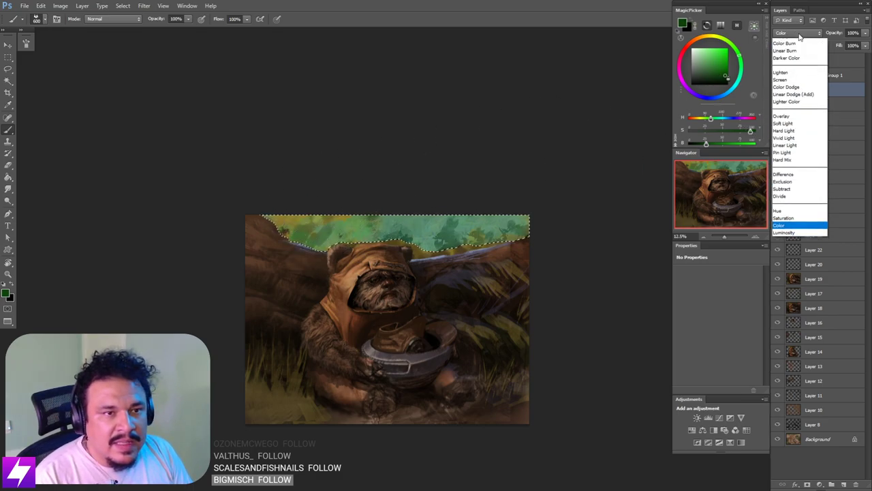
left_click(790, 158)
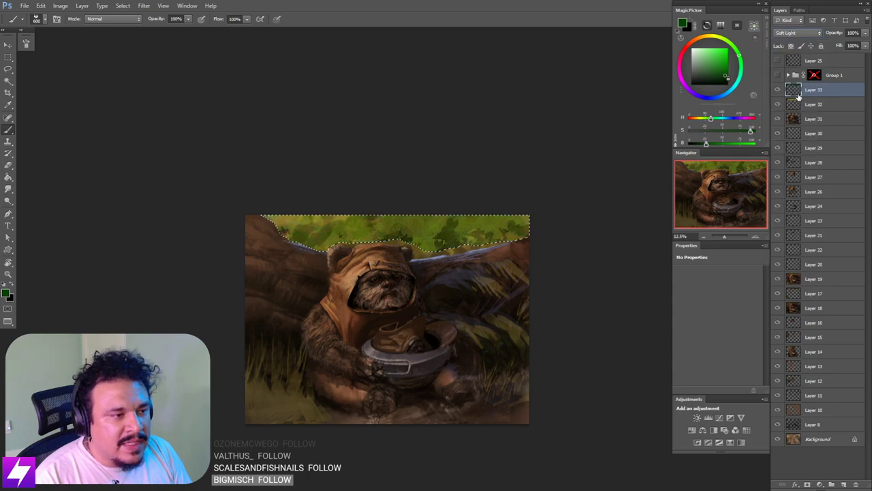
left_click(801, 33)
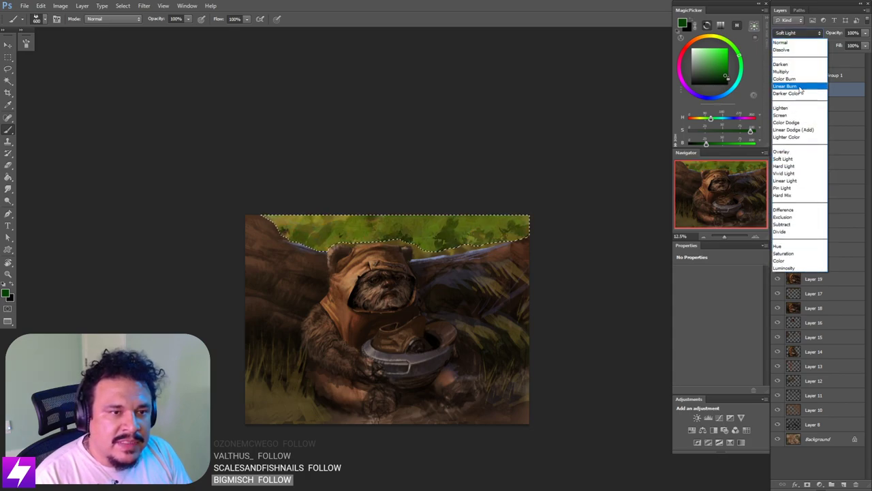
left_click(797, 152)
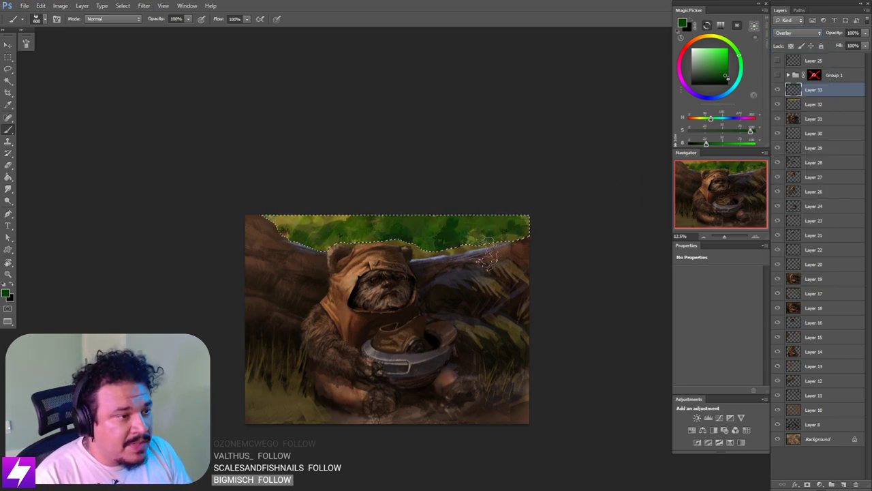
left_click(865, 33)
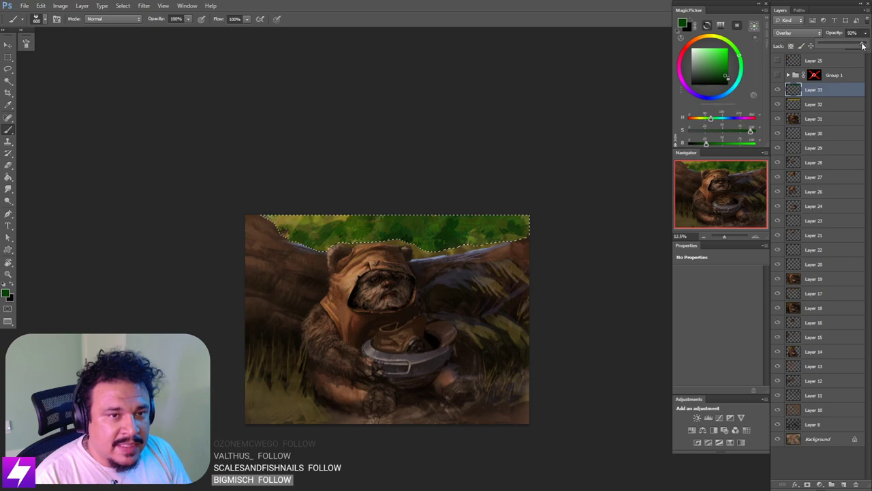
left_click_drag(860, 45, 859, 46)
Step: Deselect the foliage strip and flip the canvas horizontally to check the composition
key("l")
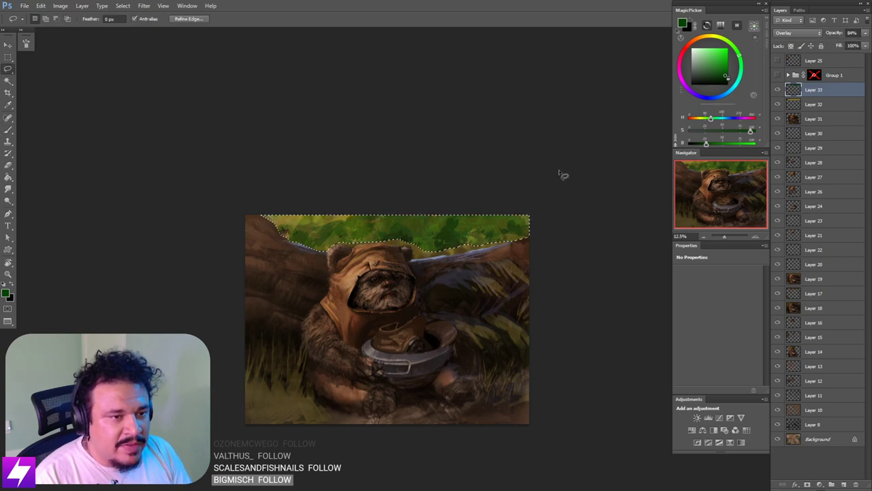
key("ctrl+d")
key("ctrl+minus")
key("ctrl+minus")
key("ctrl+shift+h")
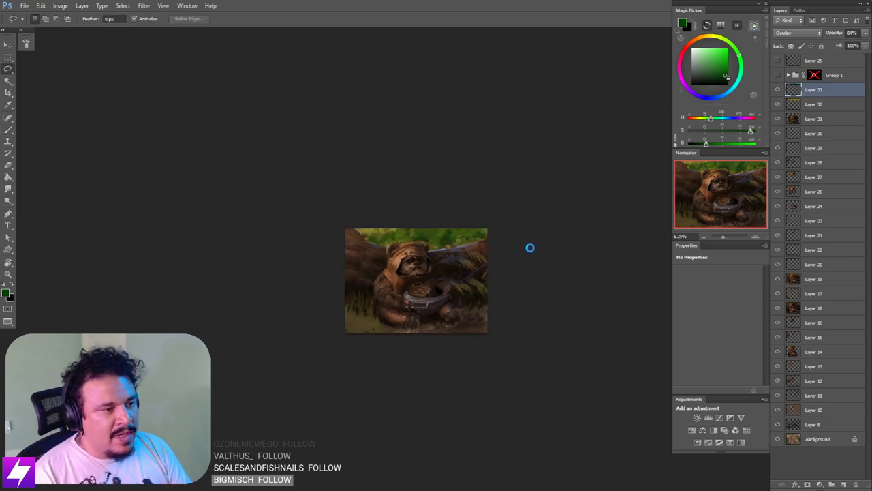
key("ctrl+plus")
key("ctrl+plus")
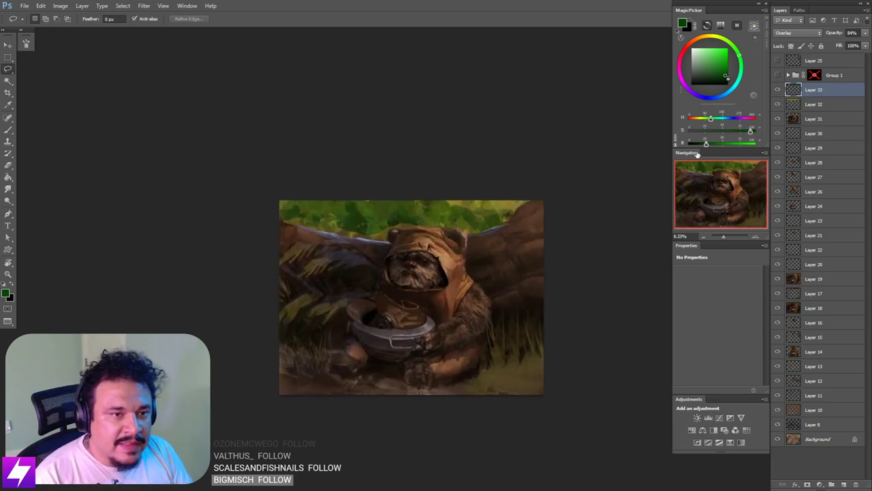
Step: Add a new layer above Layer 33 and dab sampled dark greens into the foliage near the Ewok's ear, using brushes of 100 to 175 px
key("ctrl+alt+shift+n")
key("b")
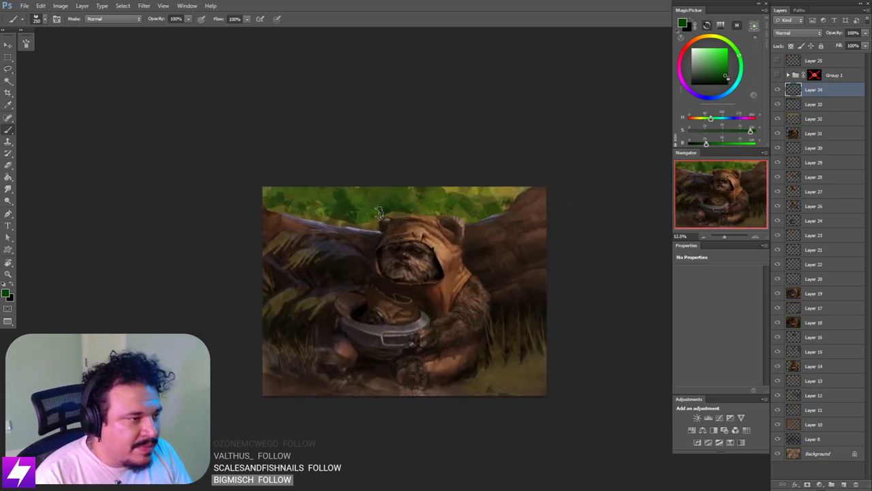
left_click(369, 217, "alt")
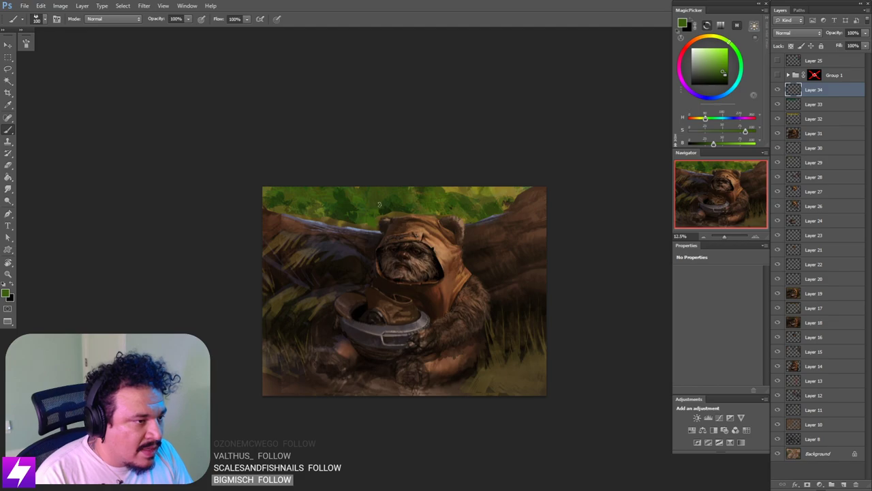
left_click(390, 210, "alt")
key("bracketright")
key("bracketright")
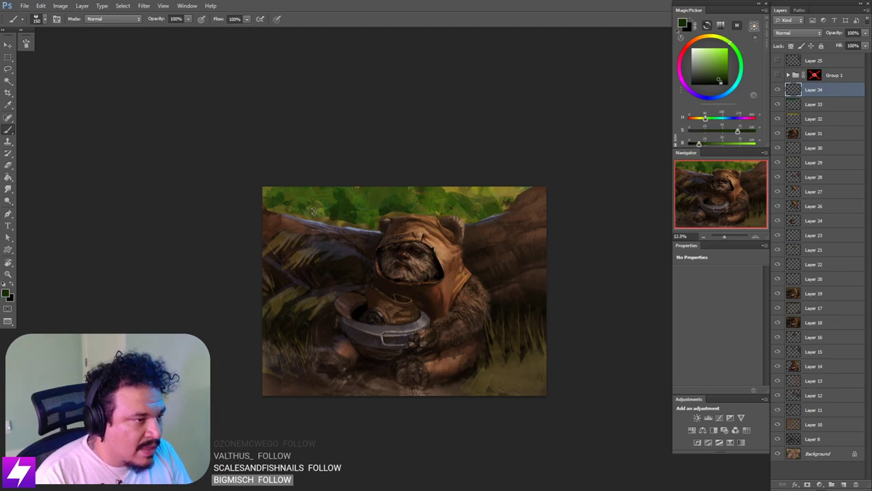
key("bracketright")
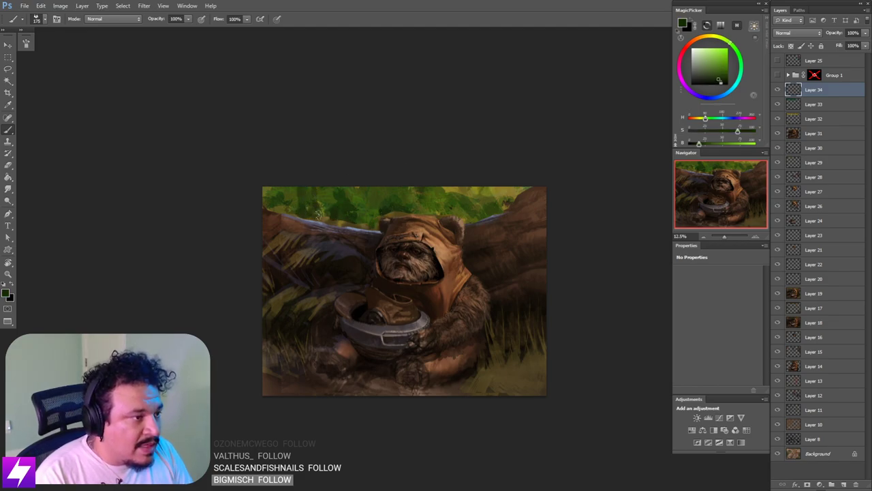
Step: Sample a mid green and block in broader foliage masses above the trunk beside the Ewok's head, varying the brush between 250 and 500 px
left_click(334, 197, "alt")
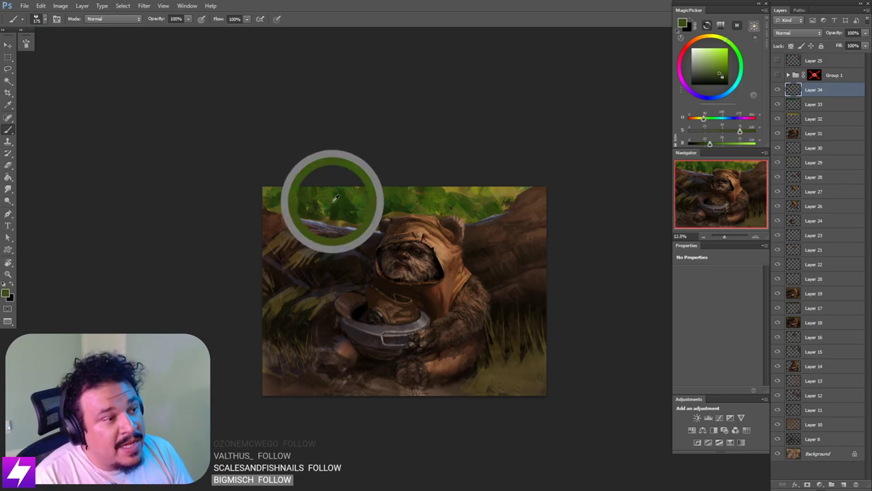
key("bracketright")
key("bracketright")
key("bracketright")
key("bracketright")
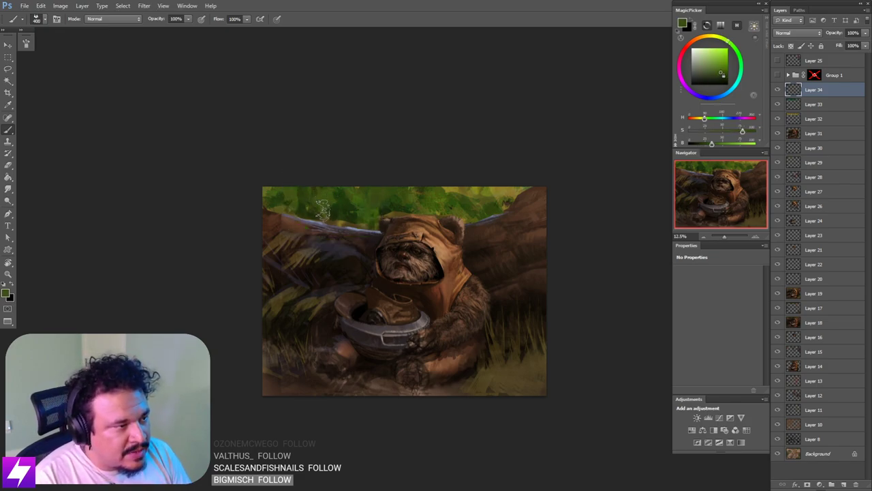
key("bracketleft")
key("bracketleft")
key("bracketleft")
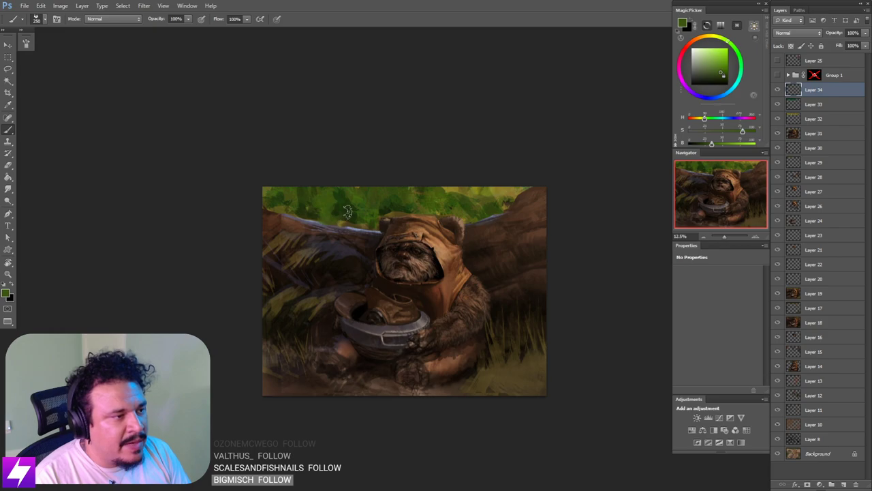
key("bracketright")
key("bracketright")
key("bracketright")
Step: Sample darker greens, paint small leaves along the trunk's upper edge with a 100 px brush, and erase the spill over the trunk
left_click(345, 202, "alt")
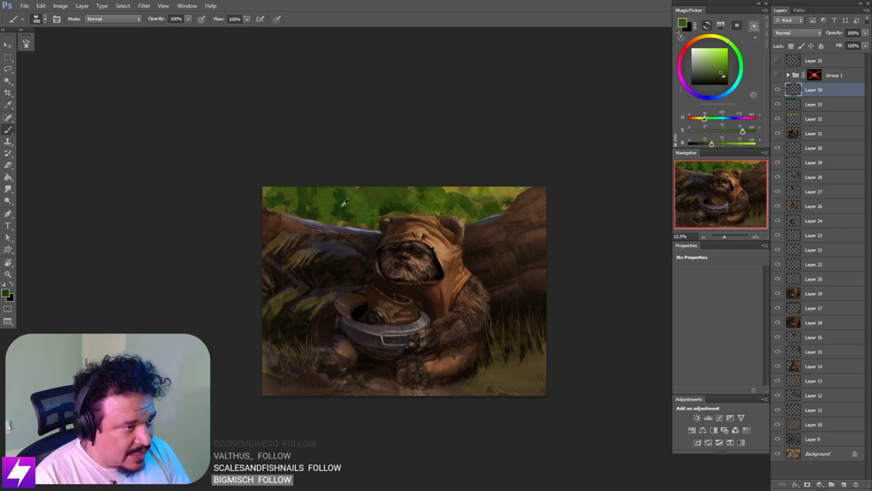
key("bracketleft")
key("bracketleft")
key("bracketleft")
key("bracketleft")
left_click(348, 216, "alt")
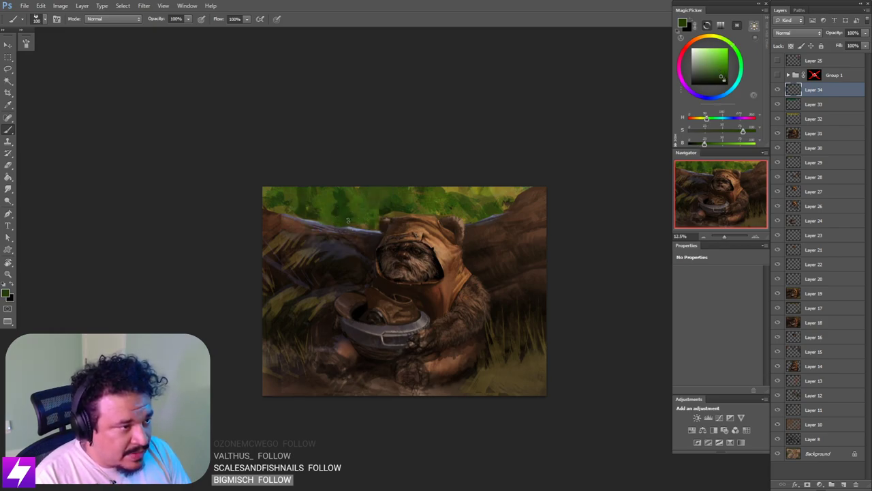
key("e")
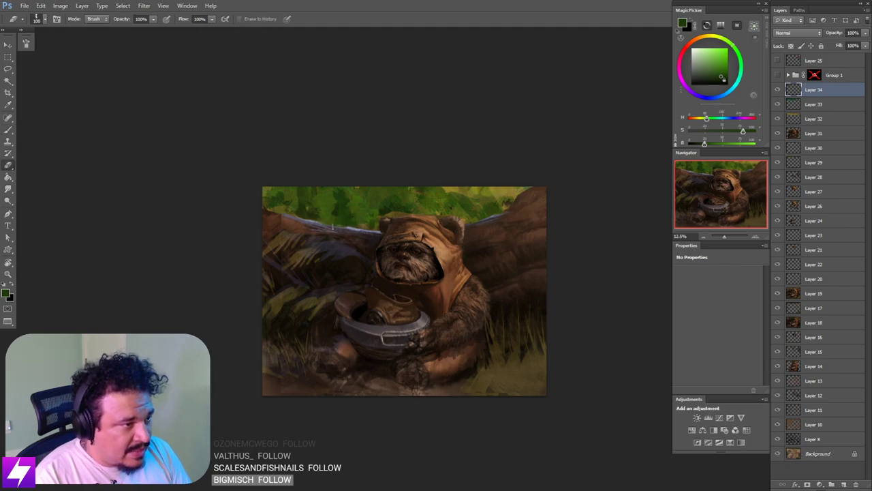
Step: Darken the foliage above the bluish-lit trunk with 200 and 250 px strokes, and add a deeper sampled green near the corner at 175 px
key("b")
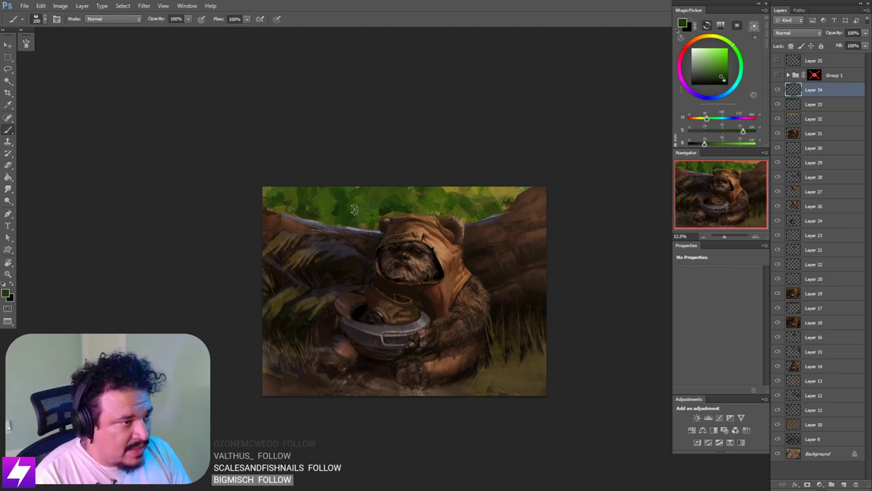
left_click_drag(316, 220, 330, 228)
key("bracketright")
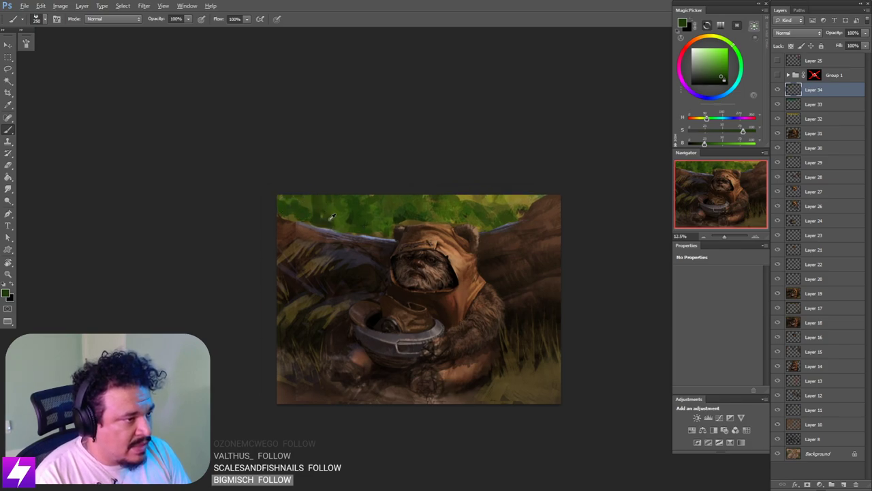
left_click(317, 215, "alt")
key("bracketleft")
key("bracketleft")
mouse_move(302, 206)
left_mouse_down()
mouse_move(303, 219)
mouse_move(296, 218)
left_mouse_up()
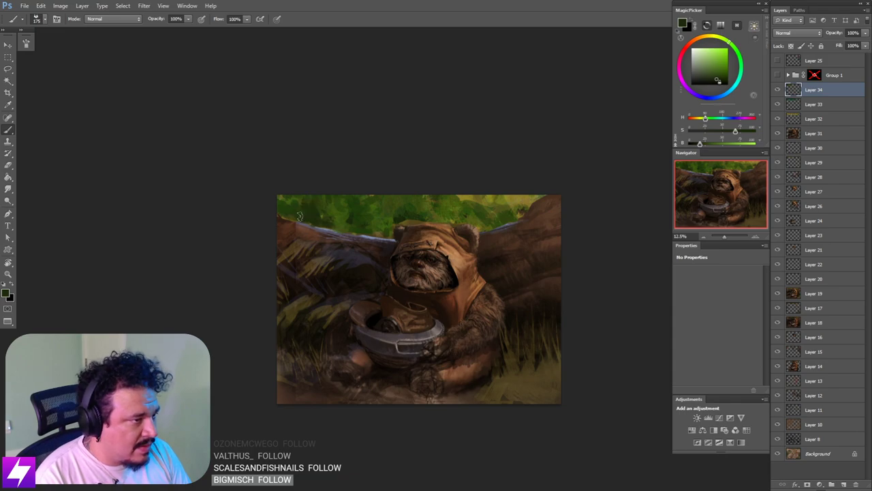
Step: Sample a lighter green from the foliage's top edge and show the Group 1 reference photos to compare the background
left_click(298, 195, "alt")
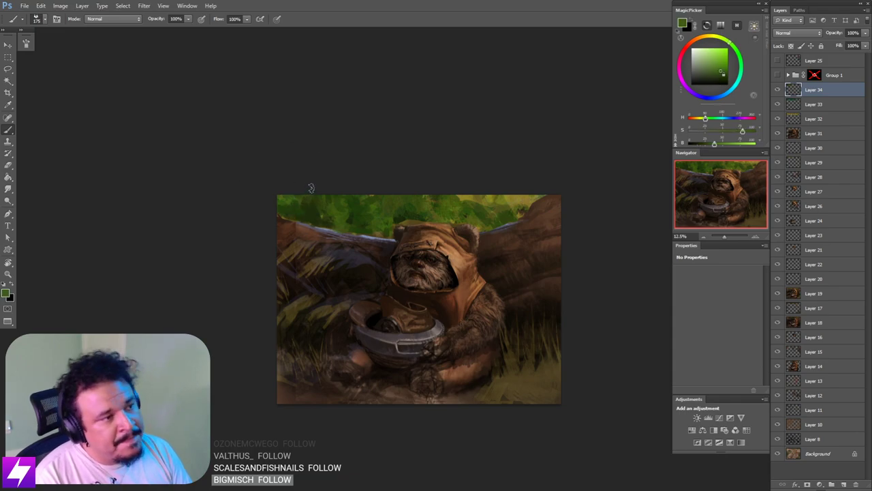
left_click_drag(440, 216, 433, 213)
left_click(778, 75)
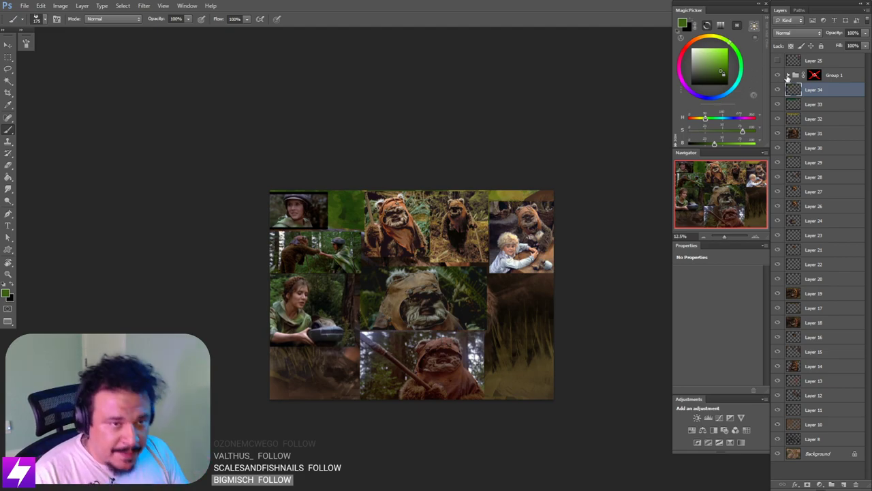
Step: Hide the Group 1 reference photos and toggle Layer 34's visibility to compare the repainted foliage with the earlier version
left_click(777, 75)
left_click(779, 75)
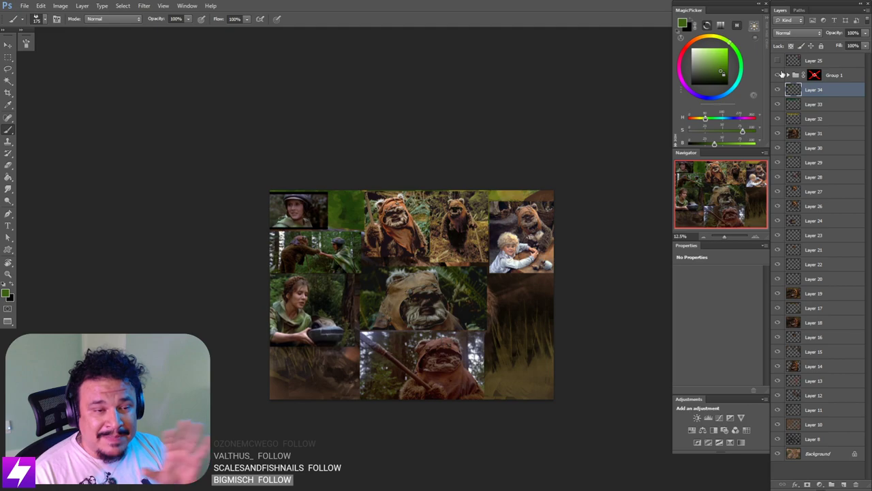
left_click(779, 76)
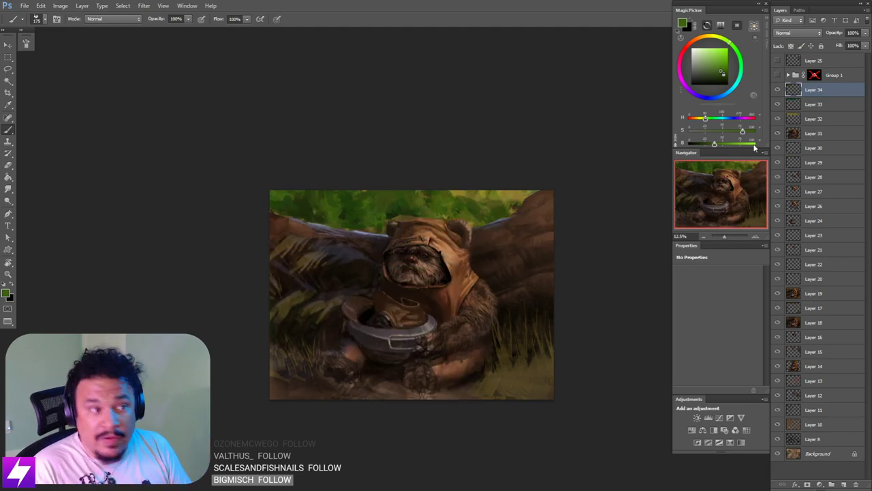
left_click(778, 90)
left_click(778, 90)
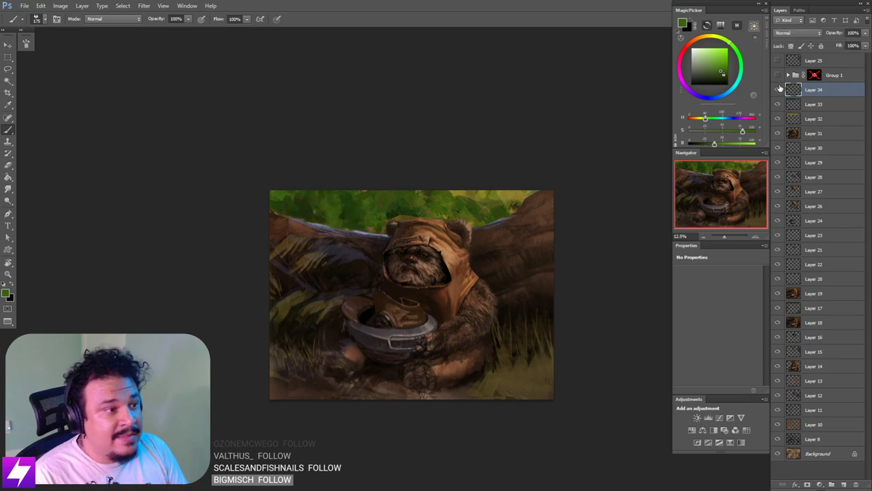
Step: Sample an olive green and paint fern-like leaf strokes in the foliage above the bluish-lit trunk, raising the brush from 50 to 100 px
scroll(433, 270, "up", 1)
left_click_drag(441, 228, 485, 256)
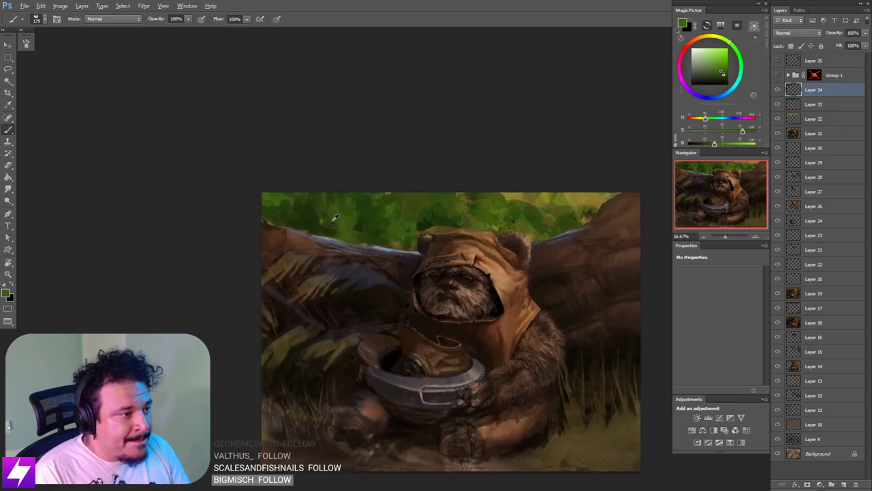
left_click(326, 218, "alt")
left_click_drag(334, 226, 350, 221)
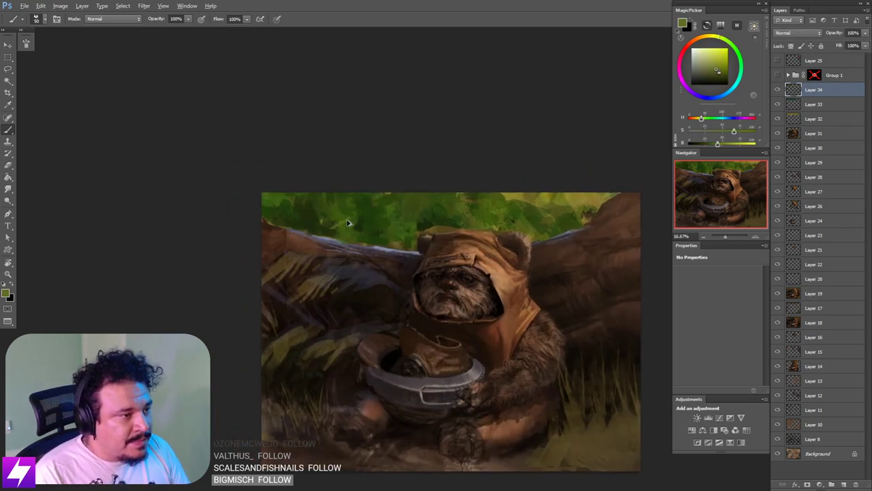
key("ctrl+z")
key("]")
key("]")
key("]")
key("]")
key("]")
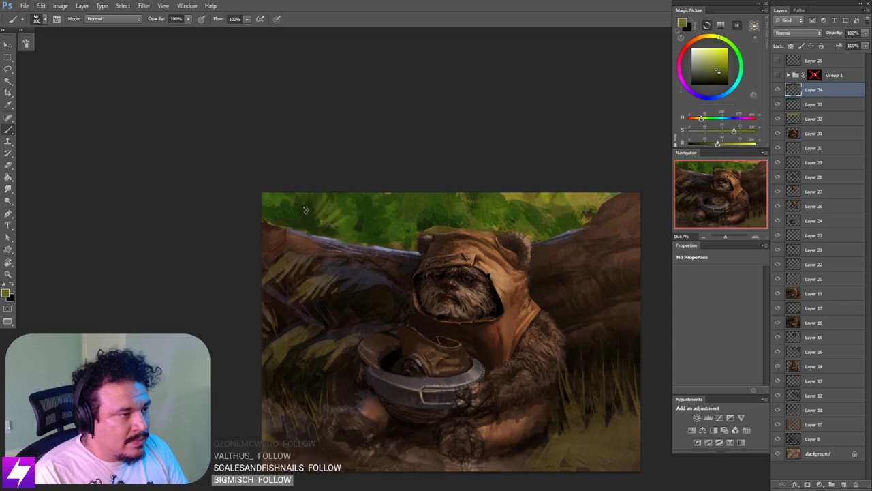
Step: Refine the fern above the bluish-lit trunk with alternating sampled dark and olive greens, varying the brush between 70 and 125 px
left_click(313, 217, "alt")
key("bracketleft")
key("bracketleft")
key("bracketleft")
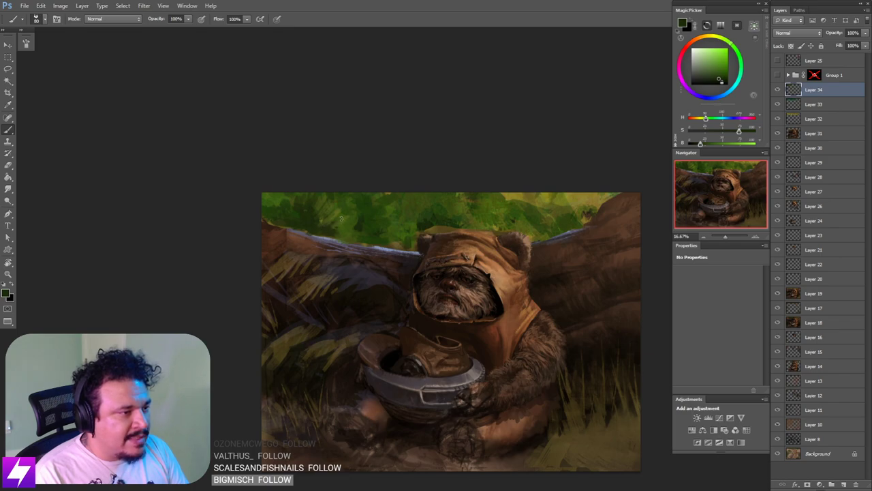
left_click(342, 205, "alt")
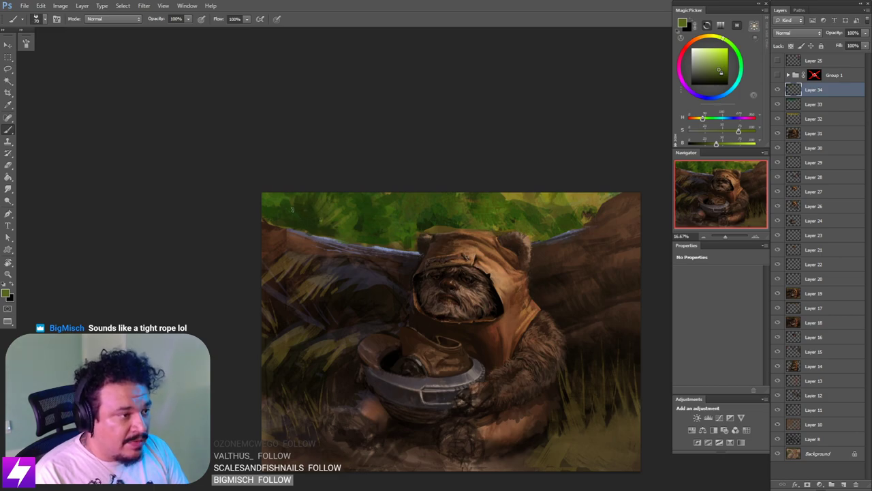
key("bracketright")
key("bracketright")
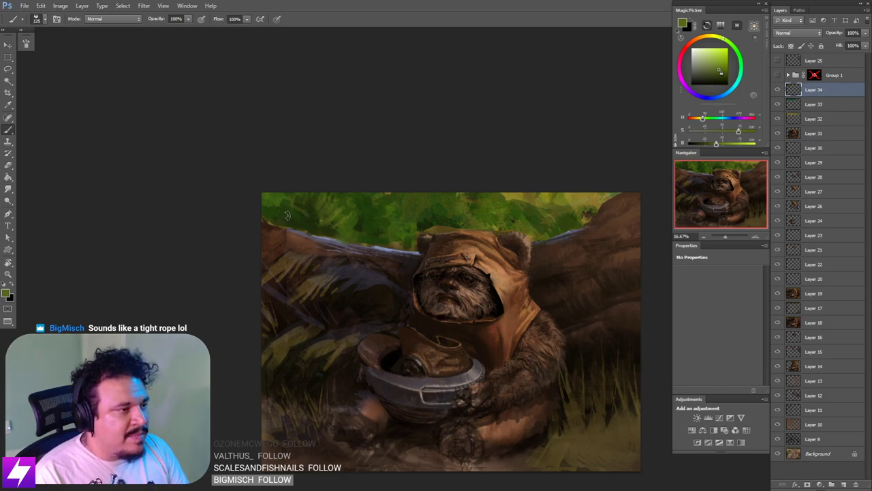
key("bracketleft")
key("bracketleft")
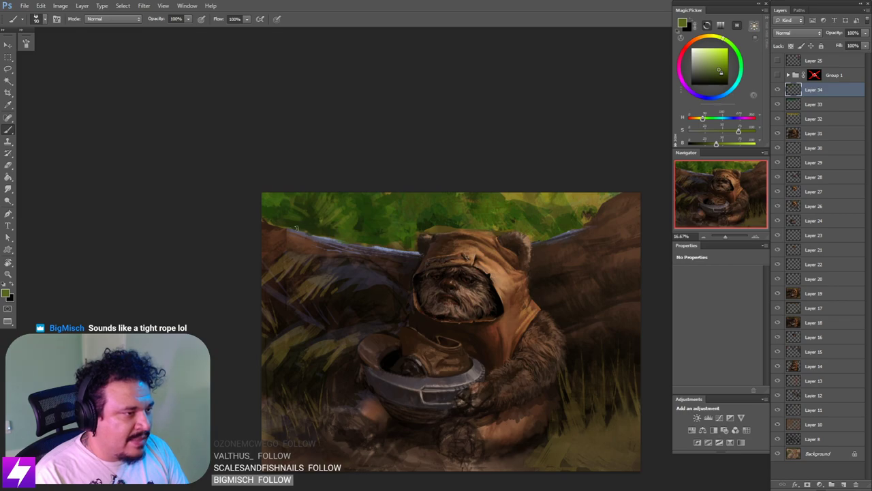
Step: Sample a dark green and deepen the shadows around the fern above the trunk with a 250 px brush
left_click(313, 225, "alt")
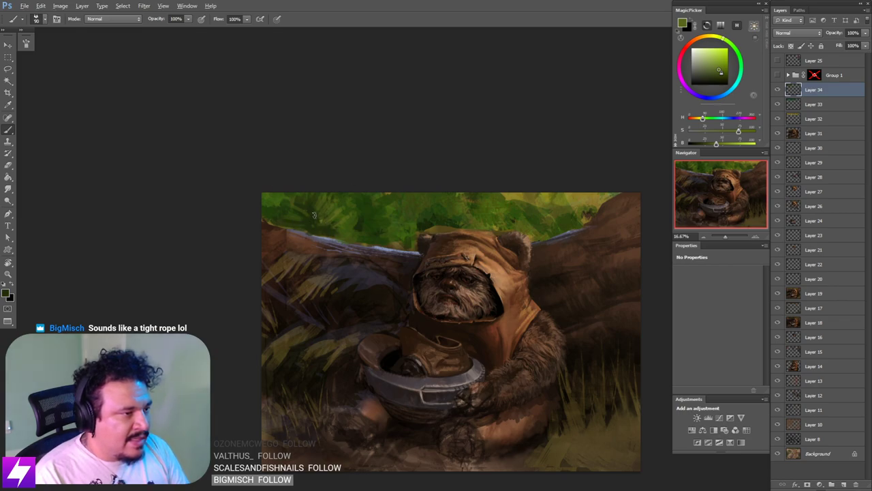
key("bracketright")
key("bracketright")
key("bracketright")
key("bracketright")
key("bracketright")
key("bracketright")
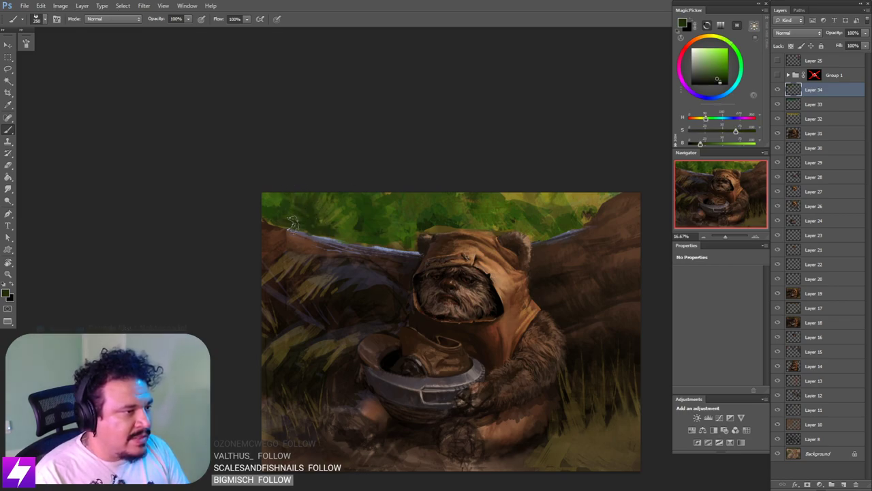
left_click_drag(352, 229, 342, 236)
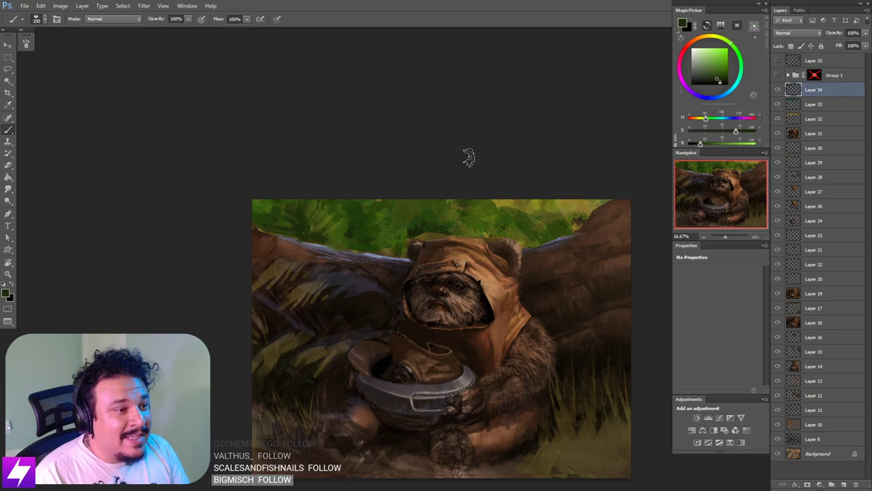
Step: Check the Group 1 reference photos, sample a mid green and paint over the yellowish foliage near the brown trunk at 150 and 200 px
left_click(778, 75)
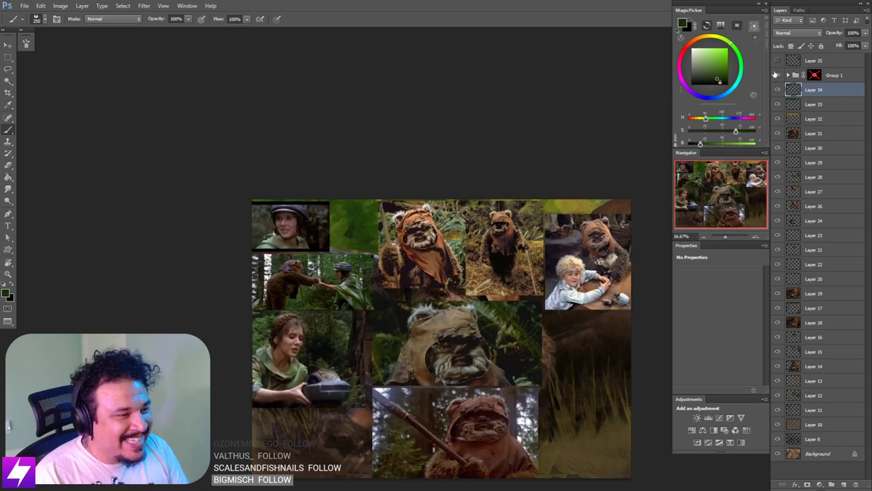
left_click(776, 75)
left_click_drag(499, 239, 455, 252)
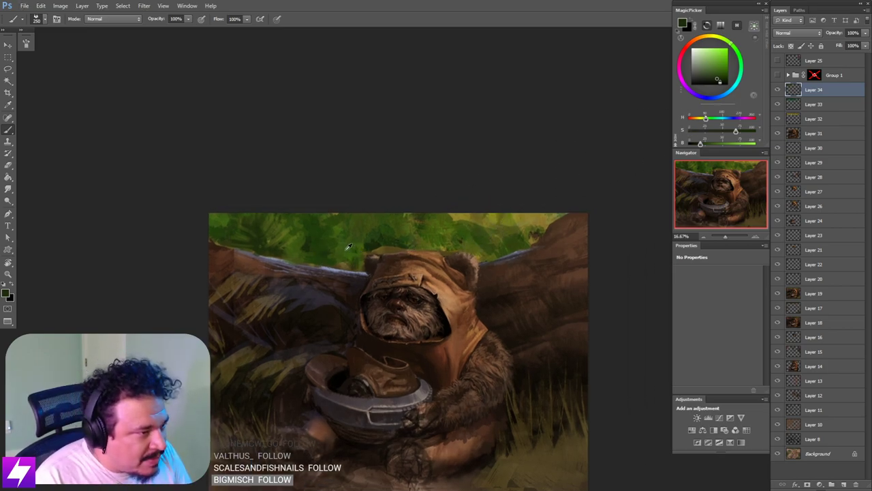
left_click(344, 246, "alt")
key("bracketleft")
key("bracketleft")
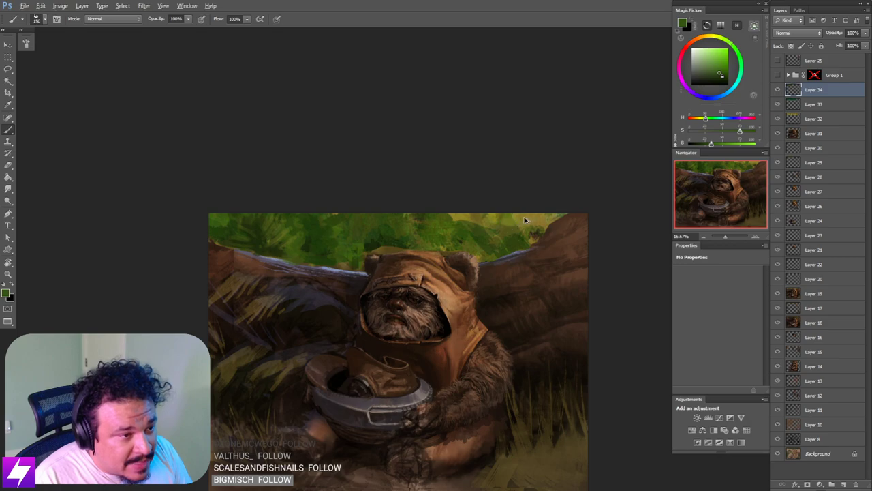
key("bracketright")
key("bracketright")
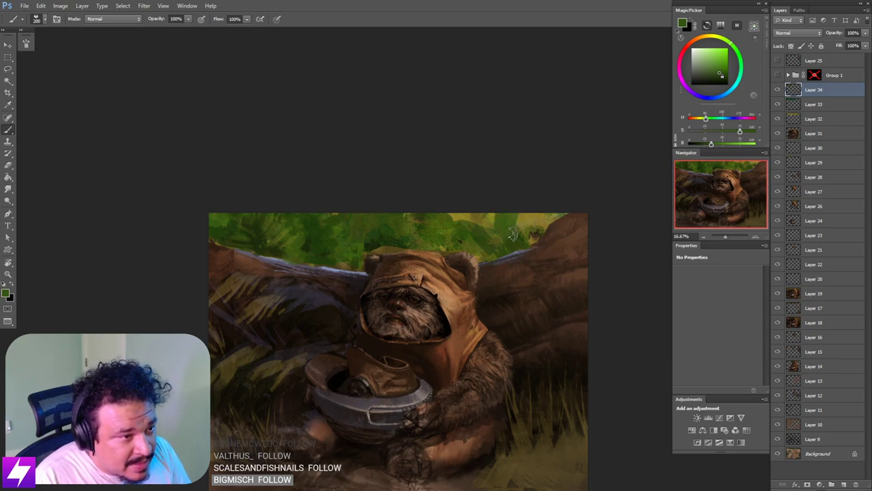
Step: Shift the paint colour to a dark teal for the foliage near the brown trunk, use brushes up to 500 px, and compare with Group 1
left_click_drag(737, 83, 719, 73)
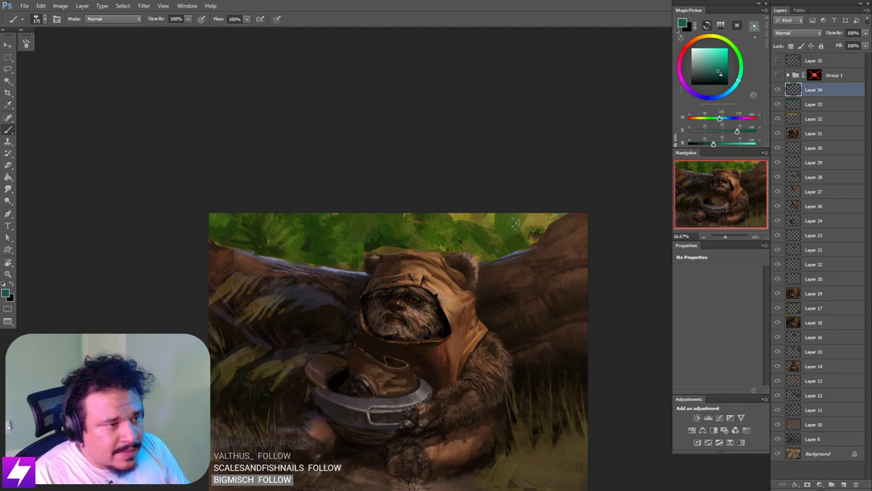
key("bracketright")
key("bracketright")
key("bracketright")
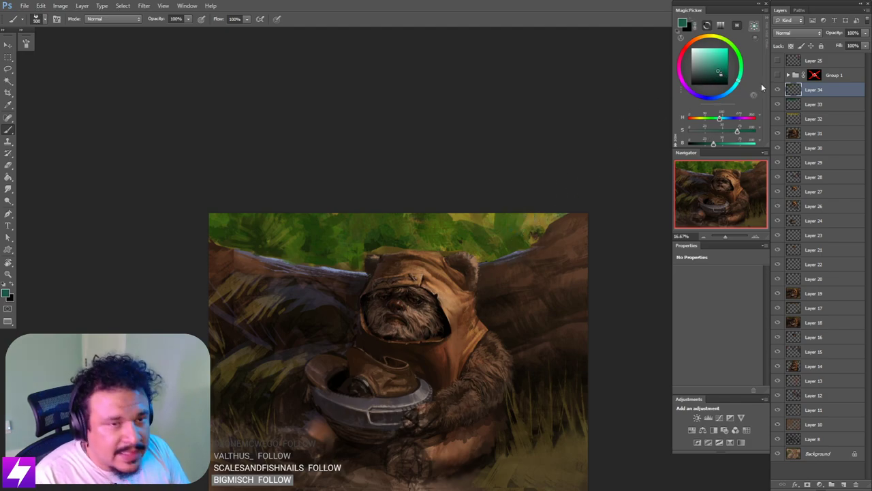
left_click(778, 76)
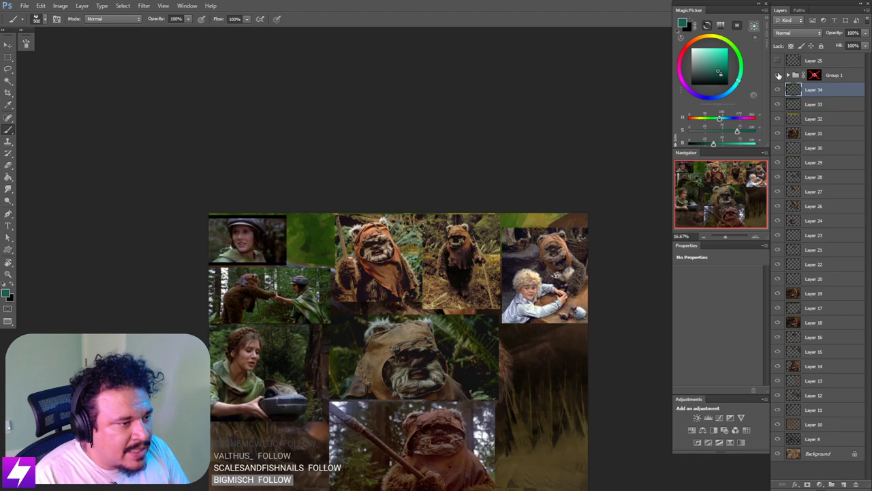
left_click(778, 75)
left_click(778, 75)
left_click(778, 75)
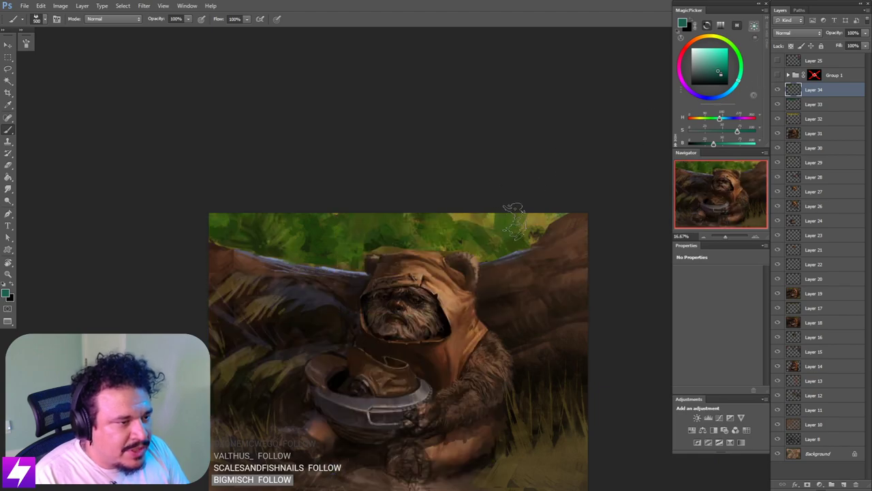
left_click(778, 75)
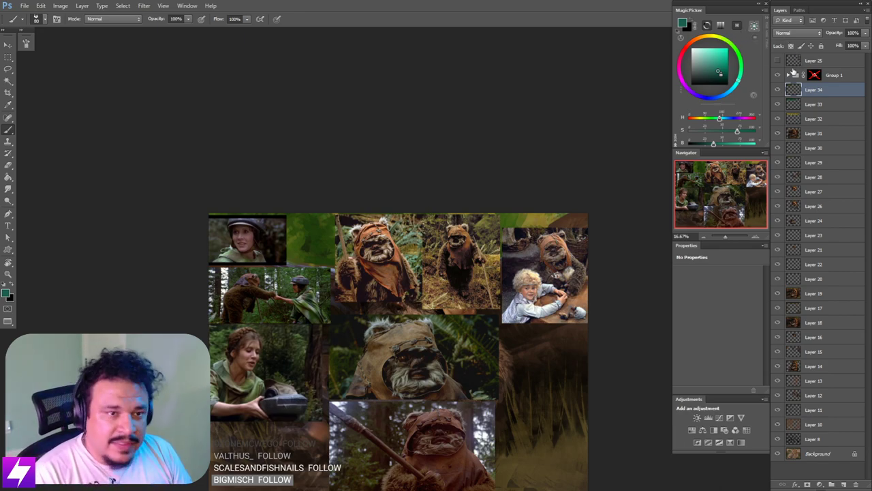
left_click(777, 77)
Step: Lighten the paint colour to a pale teal and add leaf highlights above the Ewok's ear with a 125 px brush
key("bracketright")
key("bracketright")
key("bracketright")
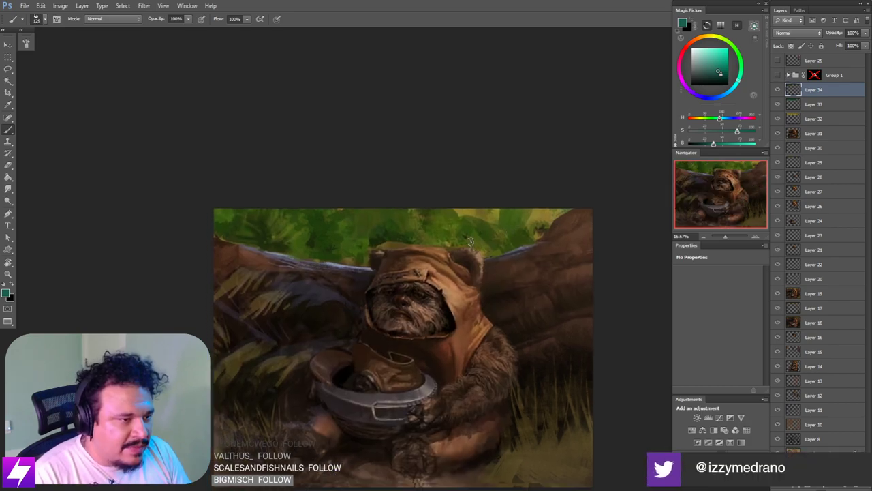
mouse_move(713, 144)
left_mouse_down()
mouse_move(732, 131)
mouse_move(730, 144)
mouse_move(716, 131)
left_mouse_up()
key("]")
key("[")
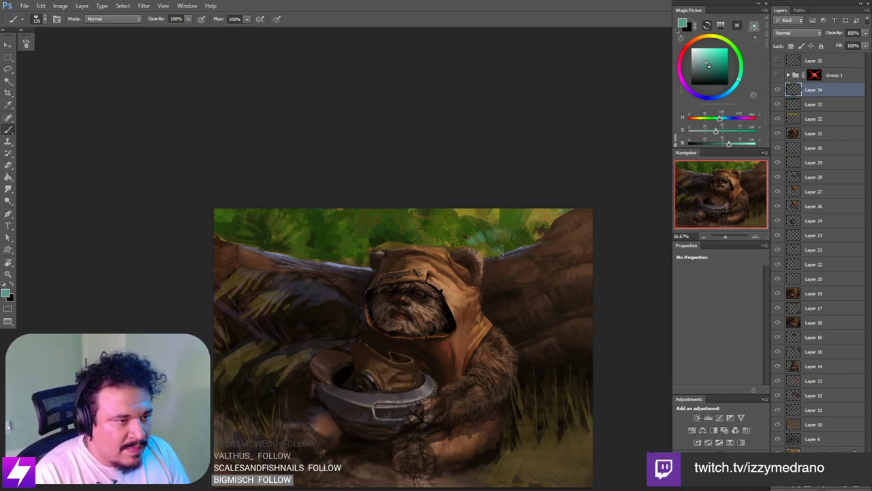
Step: Flip the painting horizontally to check the composition with fresh eyes
key("ctrl+minus")
key("ctrl+minus")
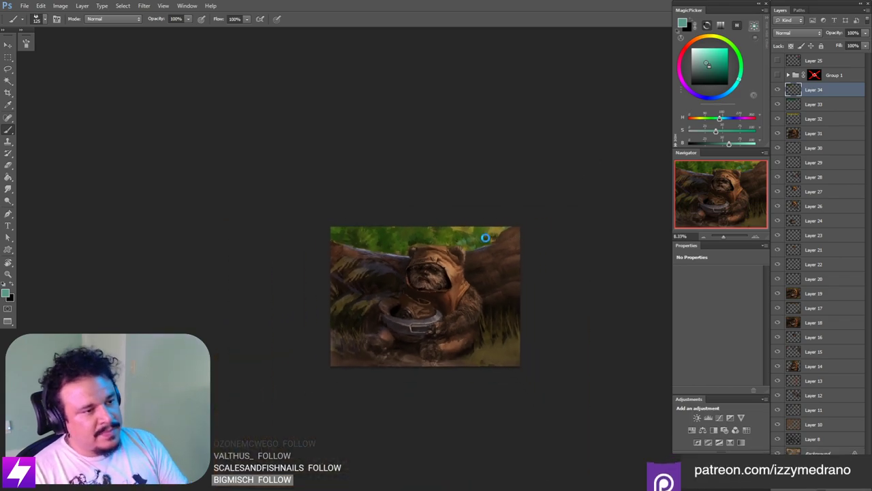
key("ctrl+plus")
left_click_drag(401, 251, 475, 274)
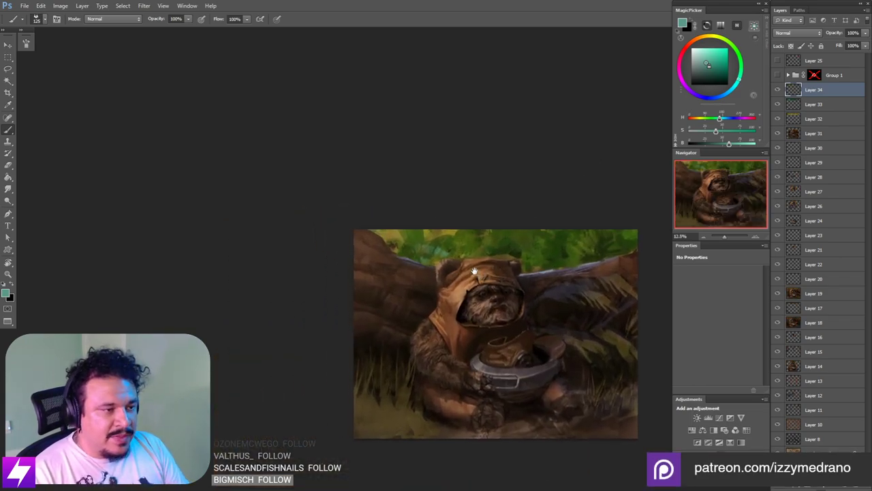
key("ctrl+plus")
scroll(491, 247, "up", 1)
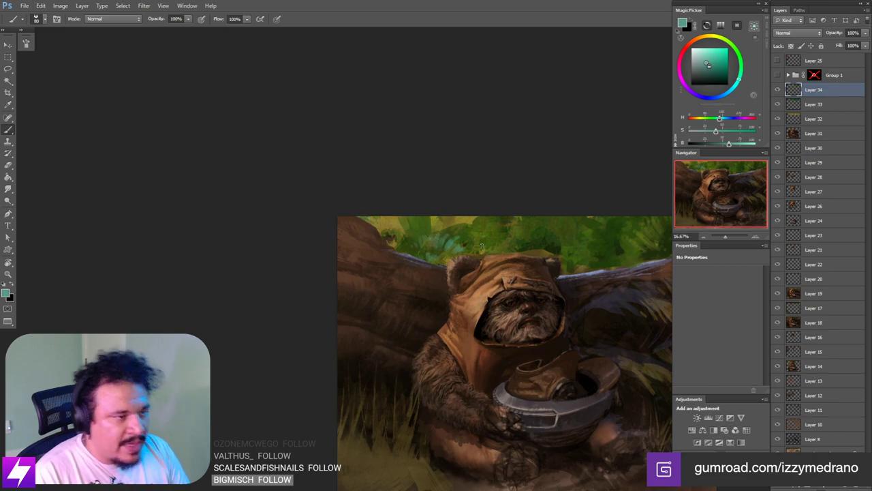
Step: Sample mid and dark greens and darken the foliage around the pale teal leaves behind the Ewok's head, enlarging the brush from 70 to 250 px
left_click_drag(483, 246, 467, 260)
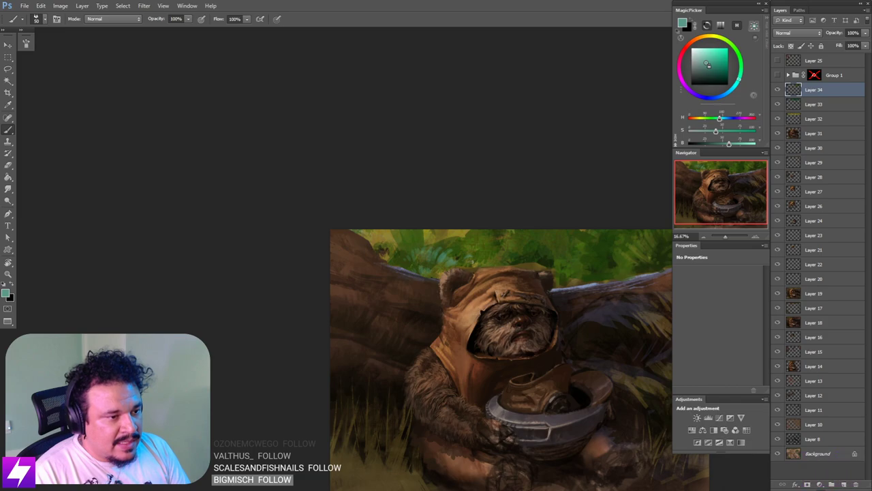
left_click_drag(498, 246, 511, 249)
left_click(474, 261, "alt")
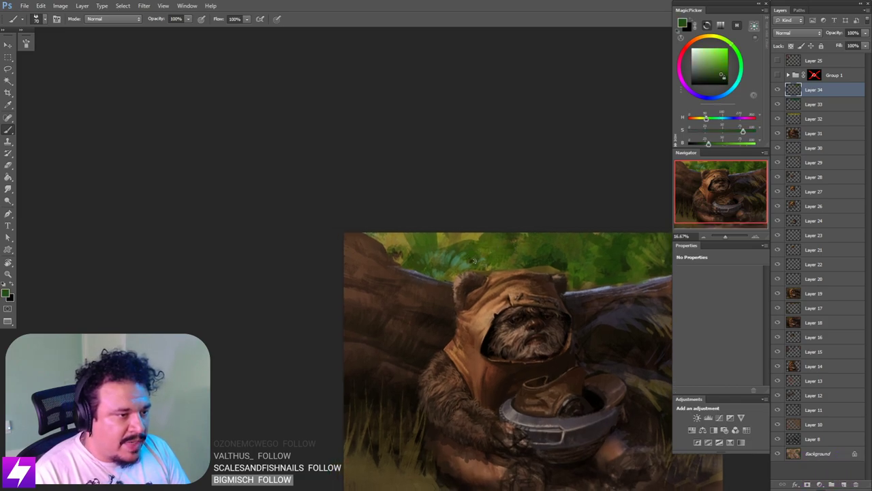
left_click(543, 261, "alt")
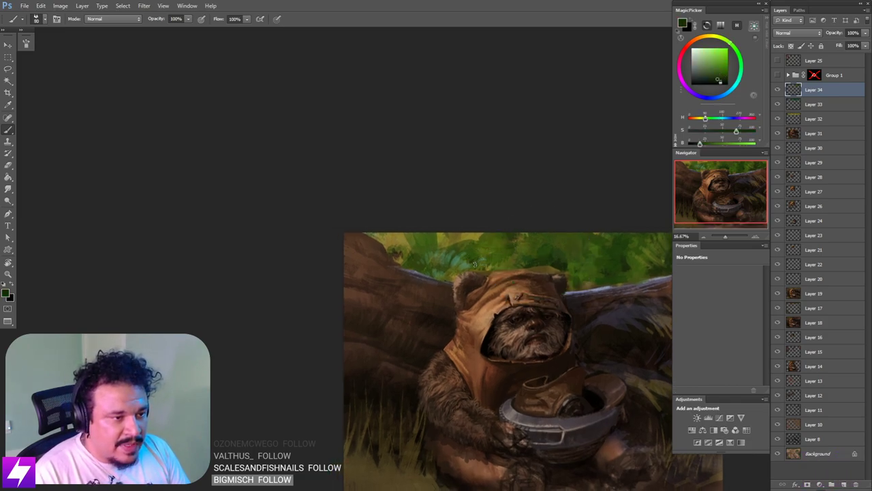
key("bracketright")
key("bracketright")
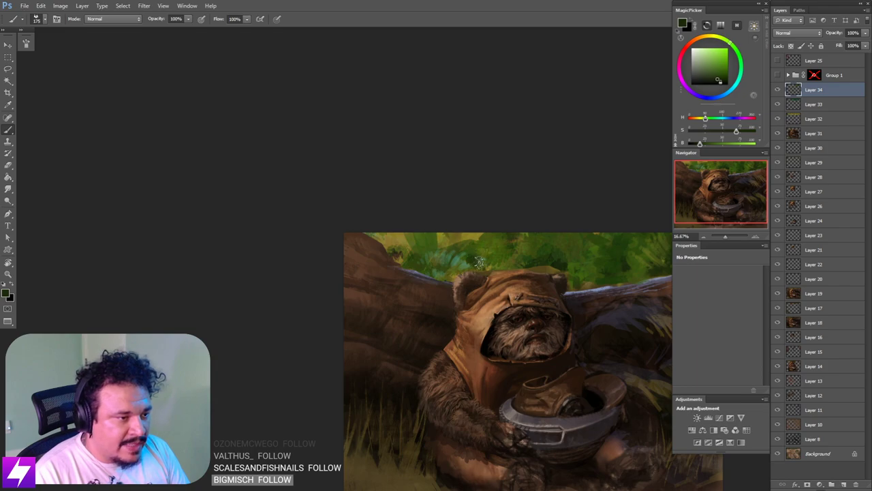
key("bracketright")
key("bracketright")
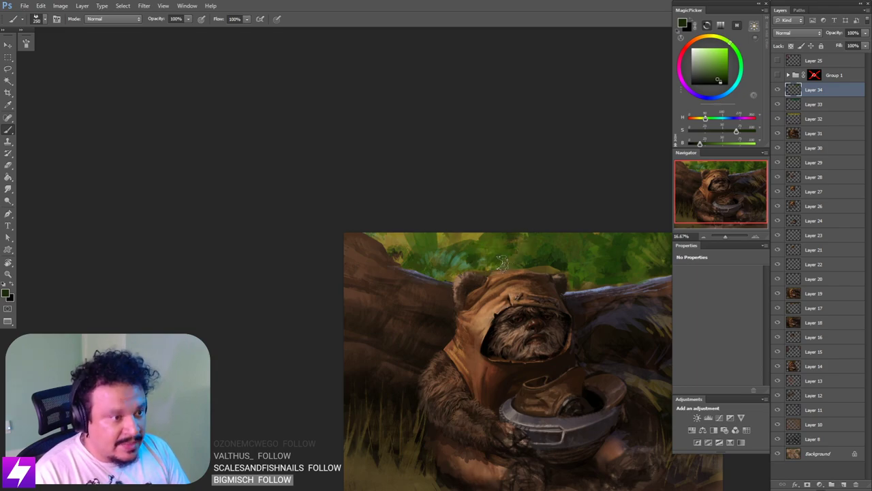
Step: Sample a reddish brown from the Ewok's arm, shift it to orange-brown, and tint the foliage along the upper edge while comparing with Group 1
mouse_move(429, 295)
left_mouse_down()
mouse_move(402, 302)
mouse_move(439, 331)
left_mouse_up()
left_click(468, 379, "alt")
key("bracketright")
key("bracketright")
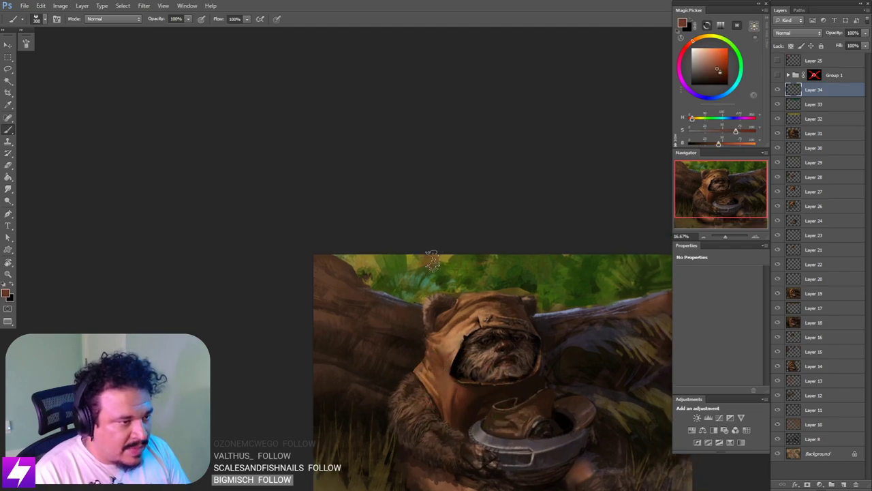
left_click(778, 75)
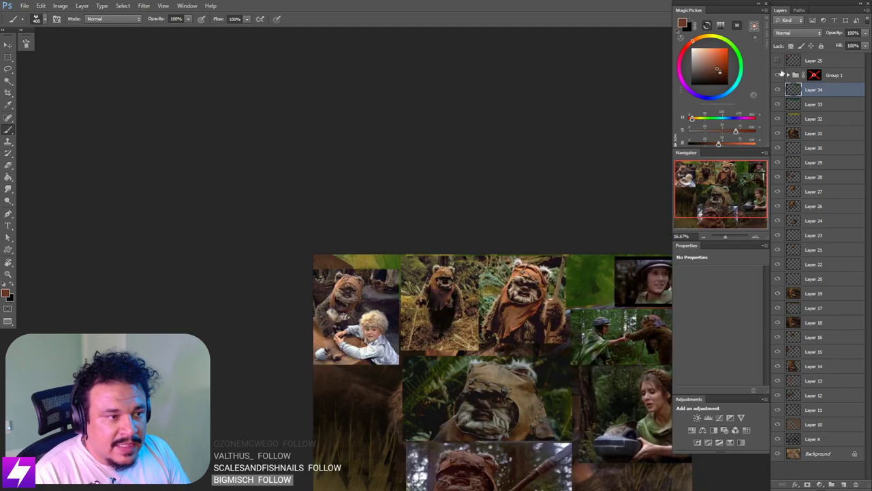
left_click(779, 75)
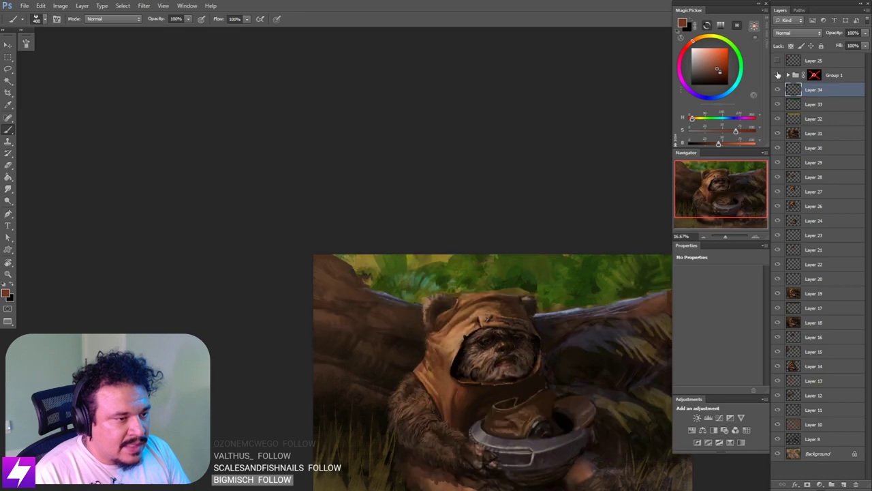
left_click_drag(693, 120, 695, 120)
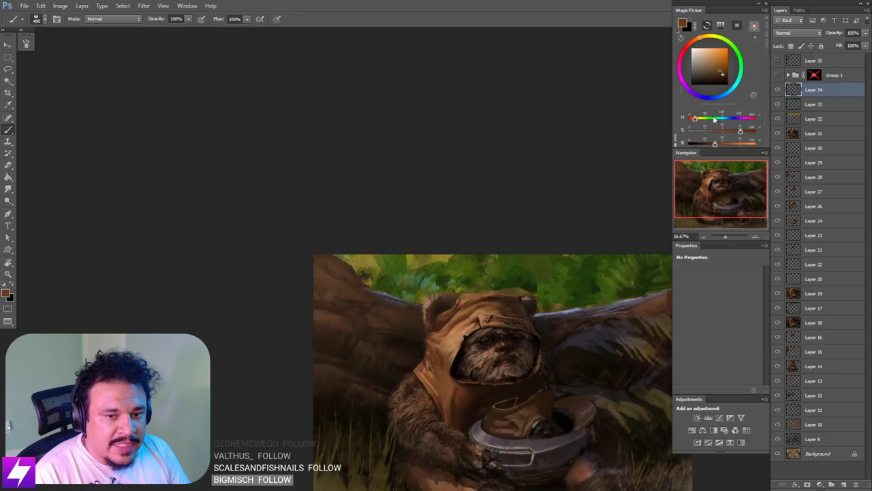
key("bracketleft")
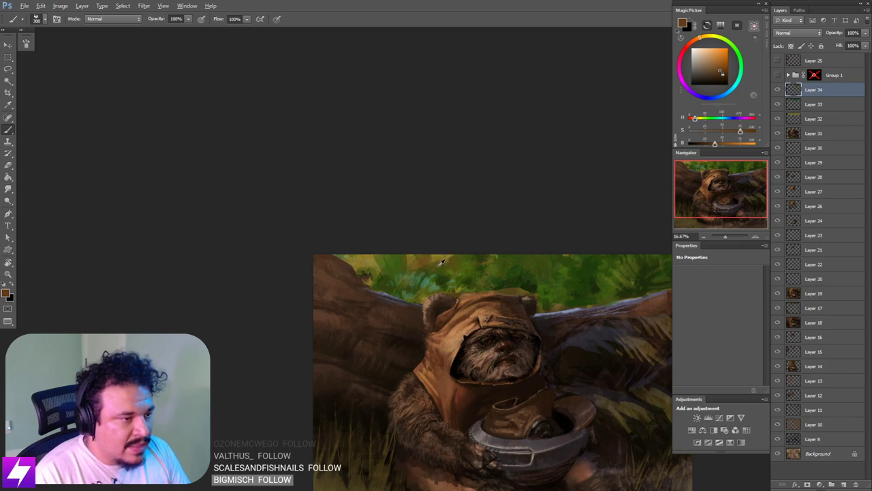
Step: Sample olive and golden tones from the foliage and work them in along the painting's upper edge, enlarging the brush up to 600 px
left_click(440, 256, "alt")
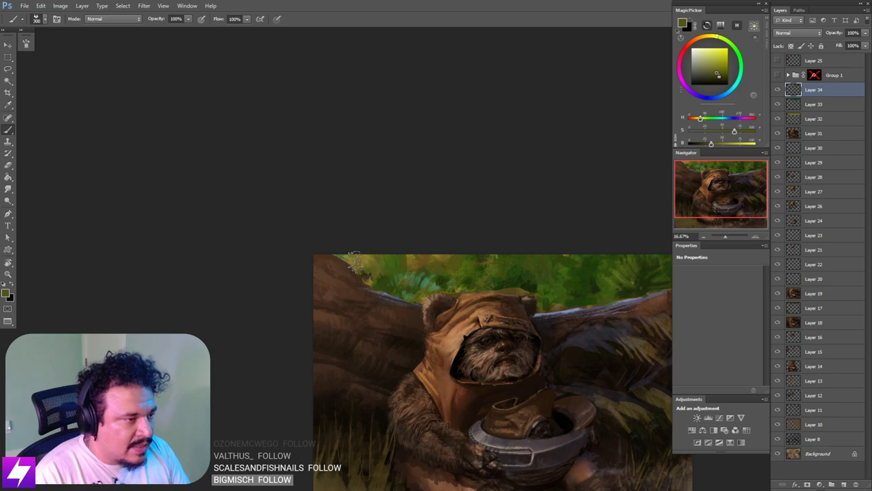
left_click(406, 259, "alt")
key("bracketleft")
key("bracketleft")
key("bracketleft")
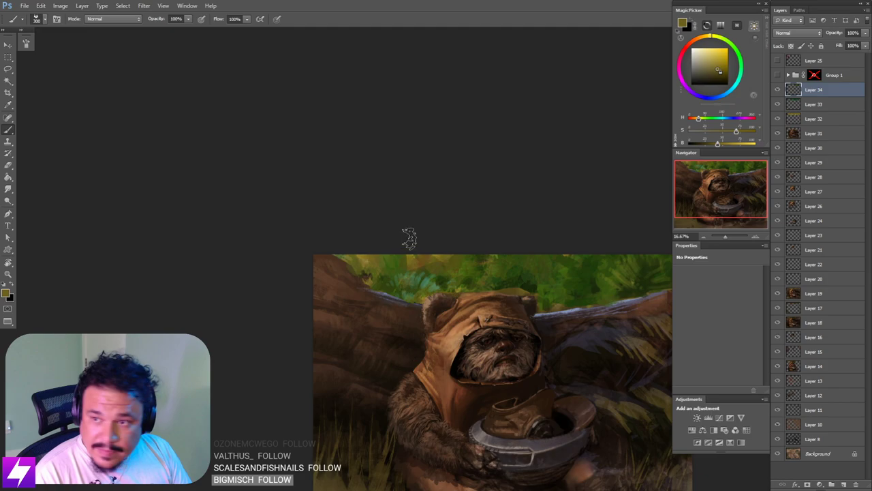
key("bracketright")
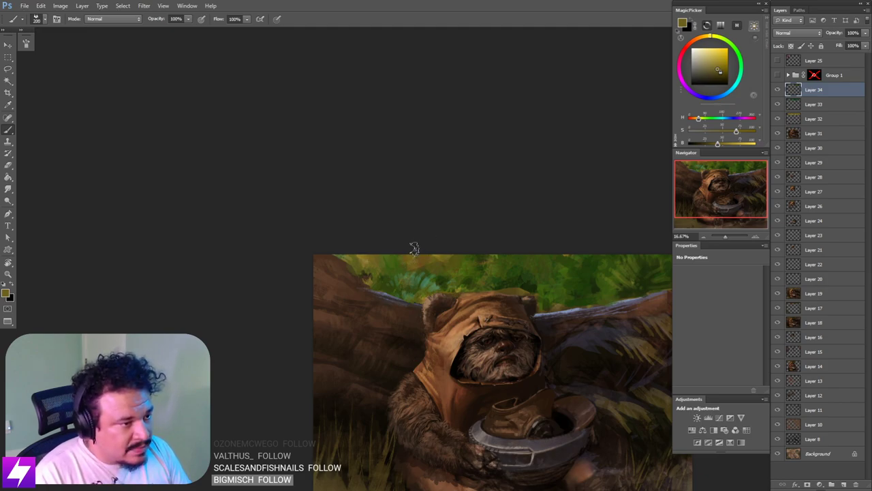
key("bracketright")
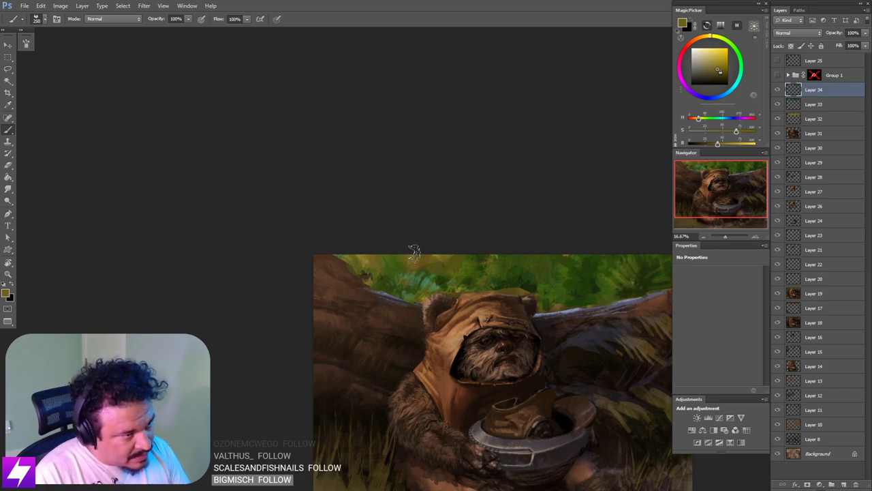
left_click_drag(464, 271, 446, 264)
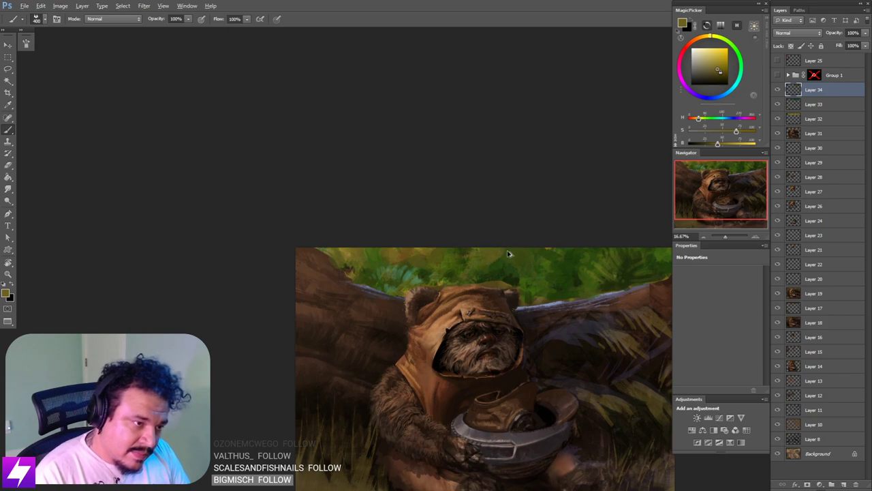
key("bracketright")
key("bracketright")
key("bracketright")
key("bracketright")
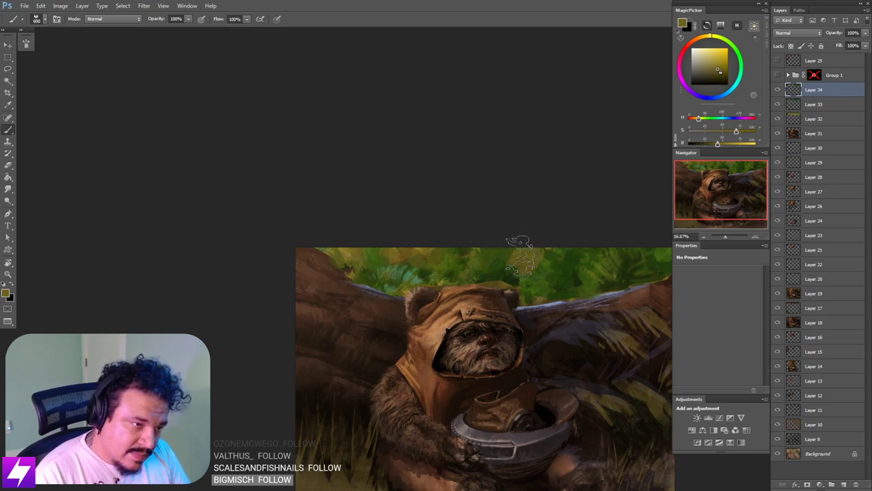
Step: Mirror the whole painting horizontally and examine the foliage behind the Ewok's head in the reversed composition
key("ctrl+minus")
key("ctrl+minus")
key("ctrl+shift+h")
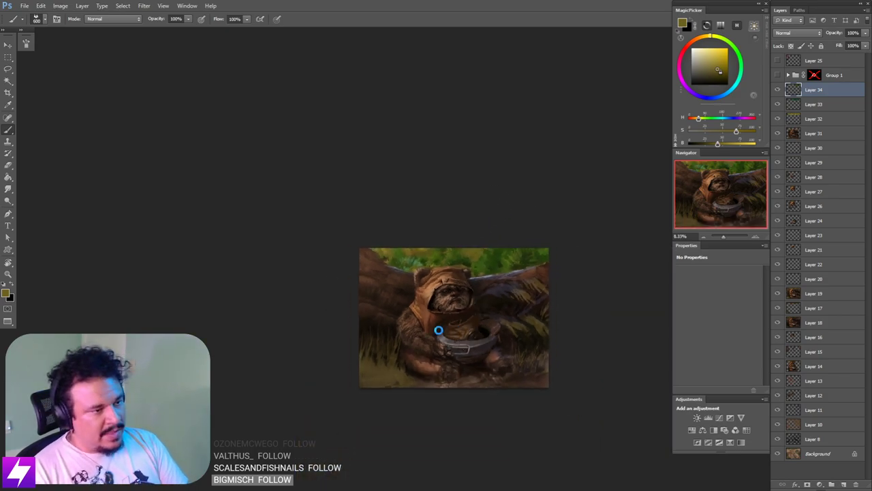
left_click_drag(440, 308, 430, 327)
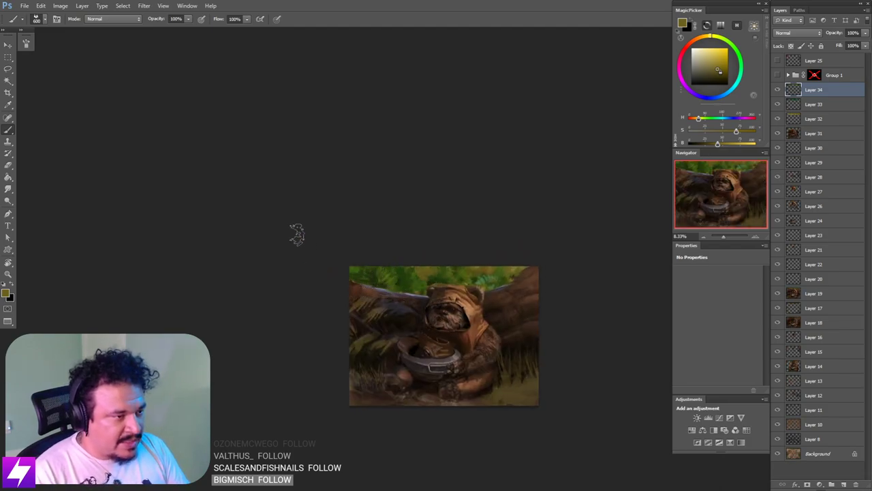
scroll(377, 285, "up", 1)
left_click_drag(377, 285, 296, 193)
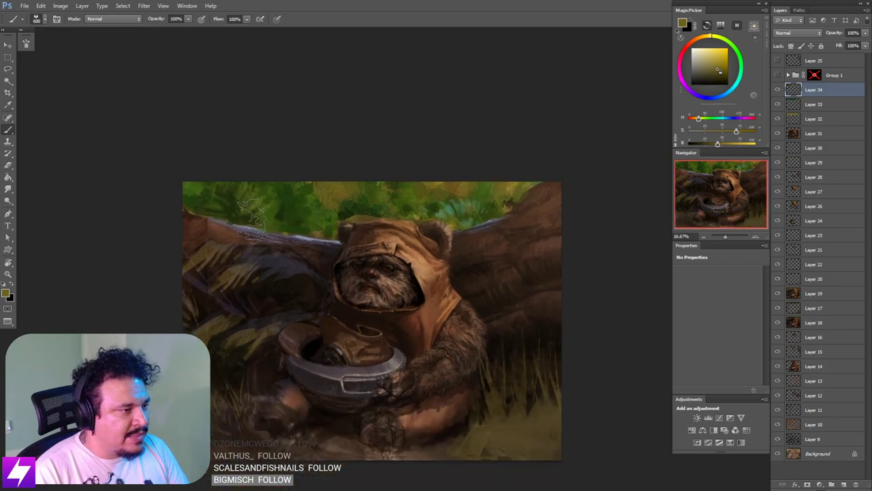
Step: Try different brush presets and choose the streaky textured 80 px brush for the foliage strokes
right_click(259, 263)
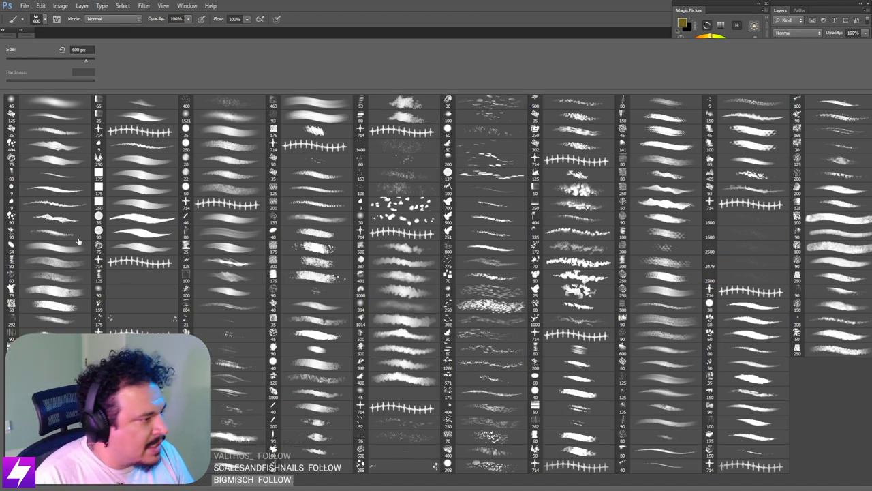
left_click(64, 268)
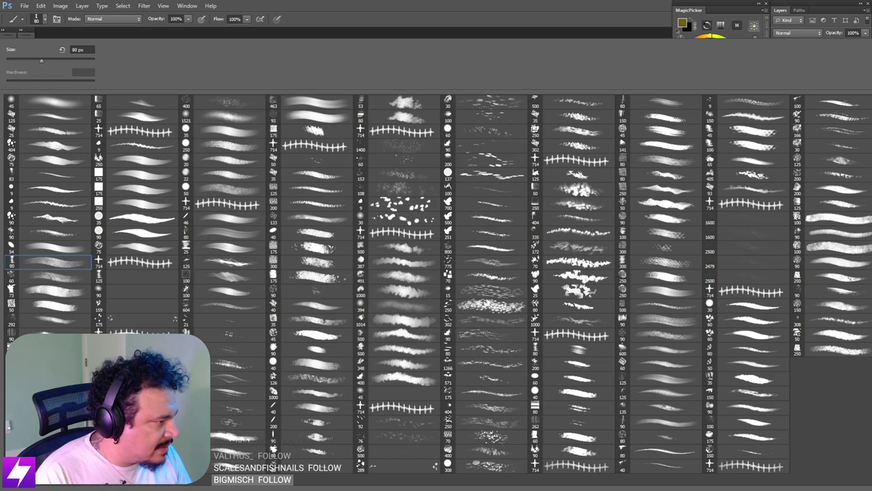
key("bracketright")
key("bracketright")
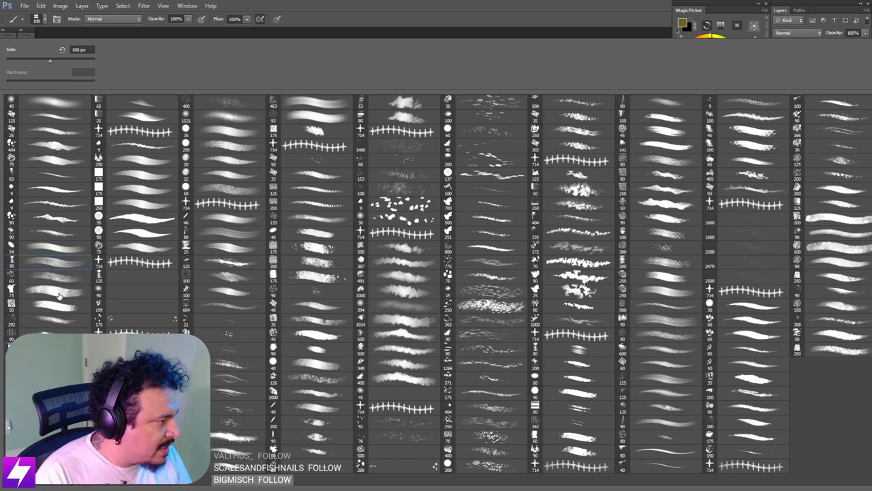
double_click(61, 263)
left_click_drag(389, 261, 362, 290)
Step: Show Group 1 to study the blurred forest backgrounds in the reference photos, and hide it again
left_click(778, 76)
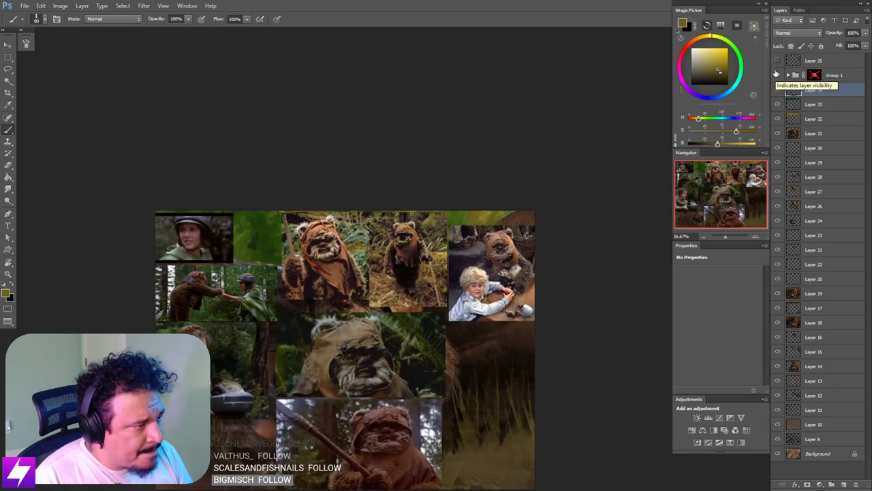
scroll(424, 265, "up", 2)
left_click_drag(86, 318, 306, 243)
scroll(306, 242, "up", 3)
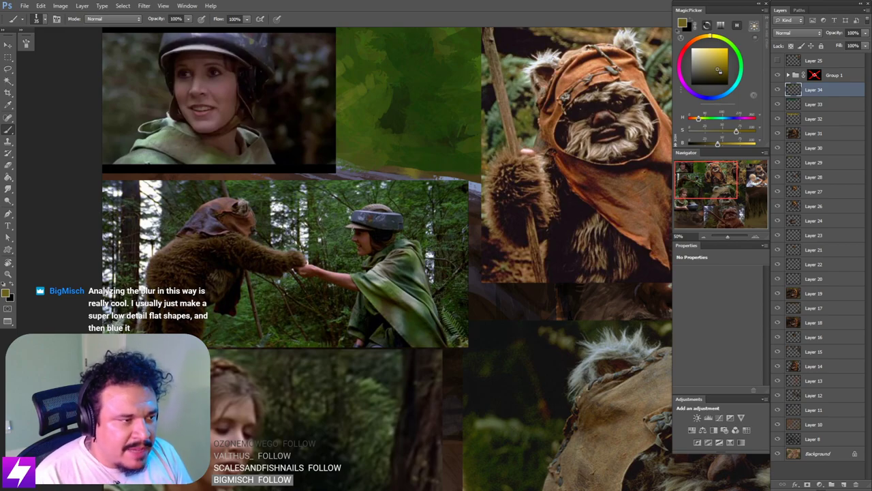
scroll(392, 239, "down", 2)
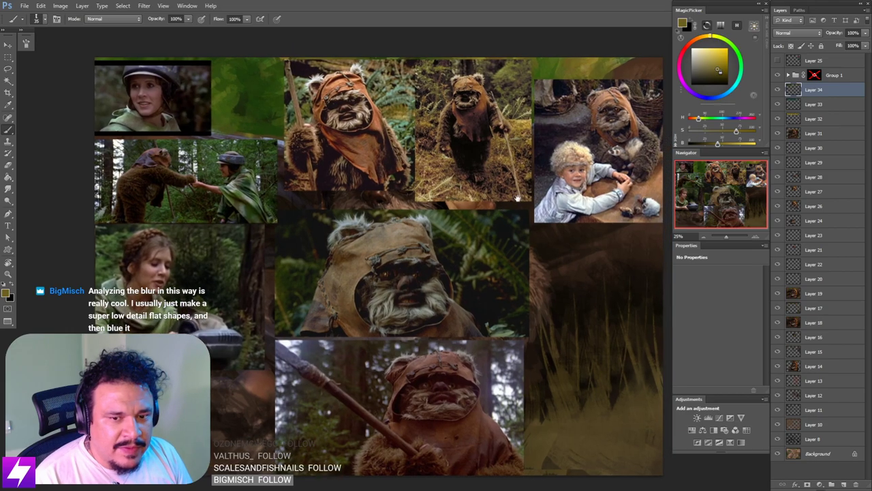
left_click(780, 76)
Step: Sample a dark green from the foliage and add small strokes beside the pale teal leaves with a 70 px brush
left_click_drag(401, 248, 386, 275)
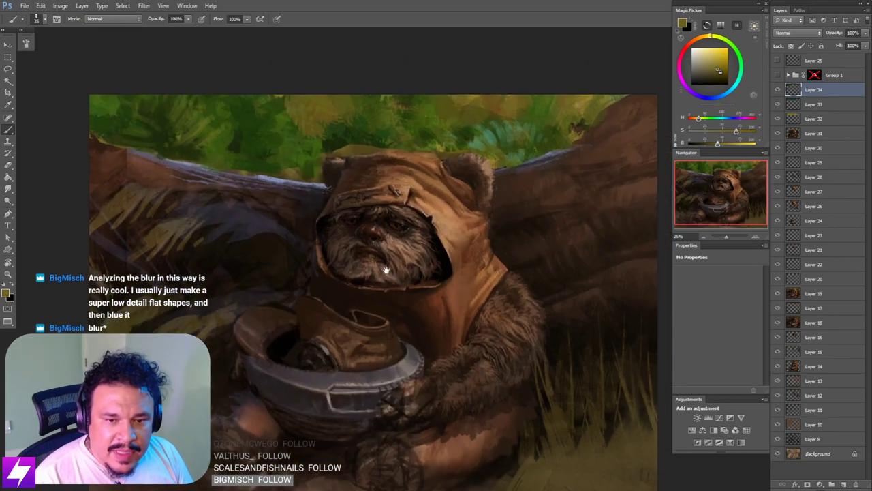
mouse_move(446, 194)
left_mouse_down()
mouse_move(489, 228)
mouse_move(449, 271)
left_mouse_up()
scroll(464, 208, "down", 1)
scroll(436, 256, "up", 1)
left_click_drag(441, 235, 459, 237)
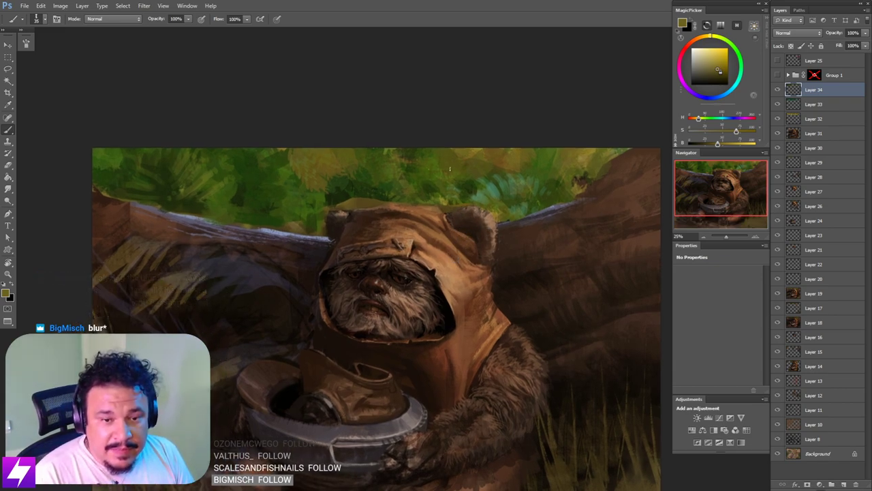
left_click_drag(501, 222, 496, 244)
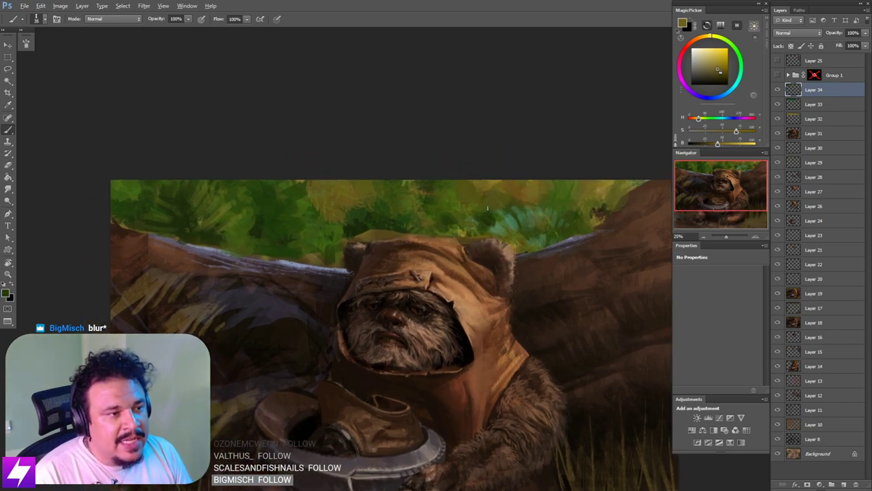
left_click(486, 209, "alt")
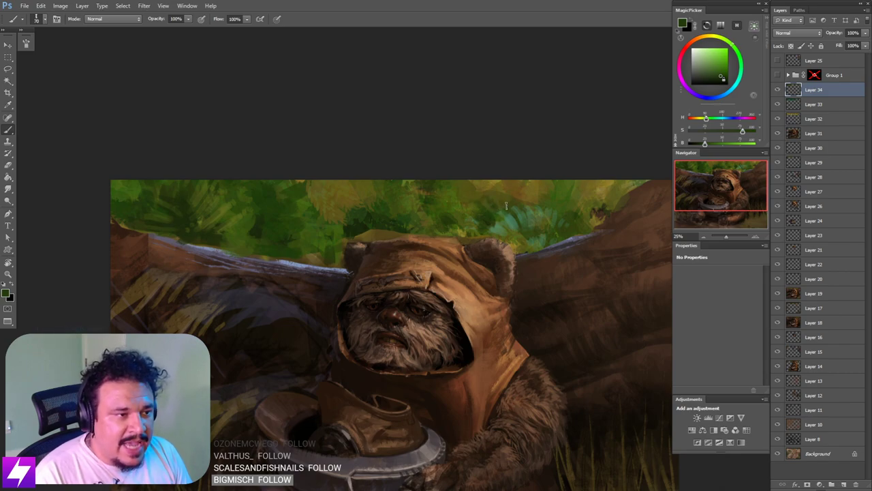
key("ctrl+minus")
left_click_drag(516, 224, 520, 247)
key("ctrl+plus")
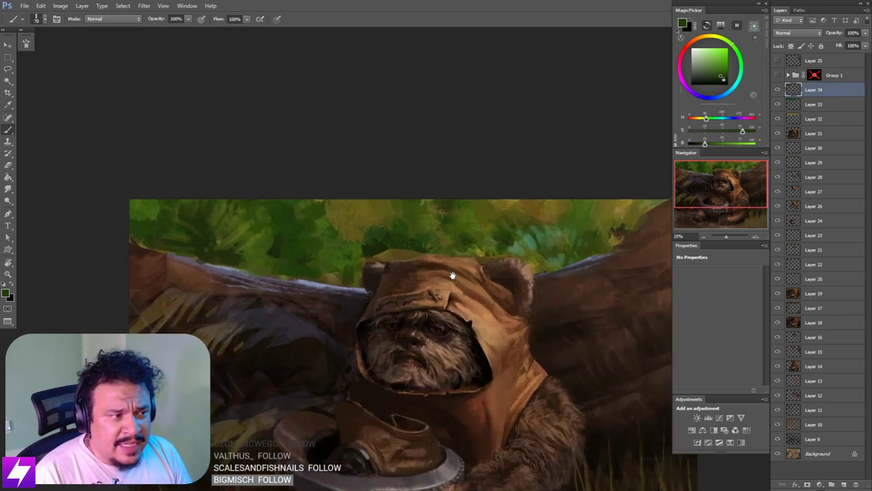
left_click_drag(362, 274, 380, 288)
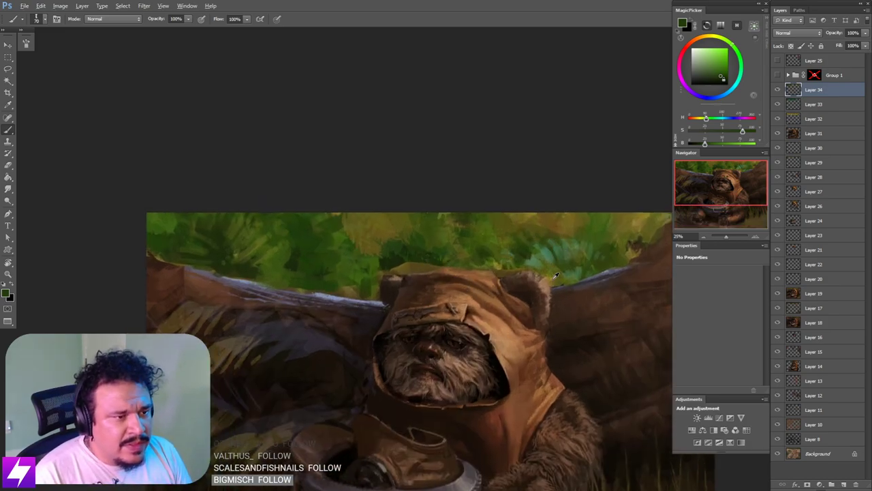
Step: Sample an ochre yellow beside the Ewok's ear for the foliage, enlarge the brush to 300 px, and compare with the Group 1 references
left_click(550, 275, "alt")
key("bracketright")
key("bracketright")
key("bracketright")
key("bracketright")
key("bracketright")
key("bracketright")
key("bracketright")
key("bracketright")
key("bracketright")
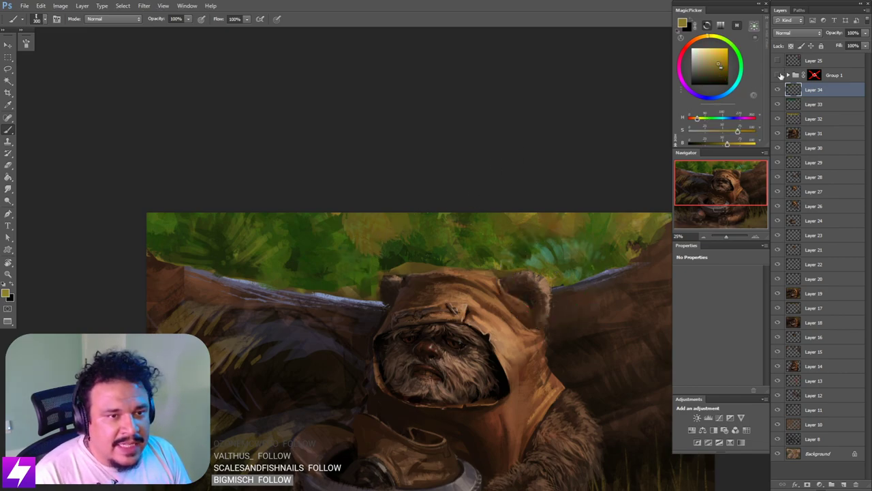
left_click(778, 75)
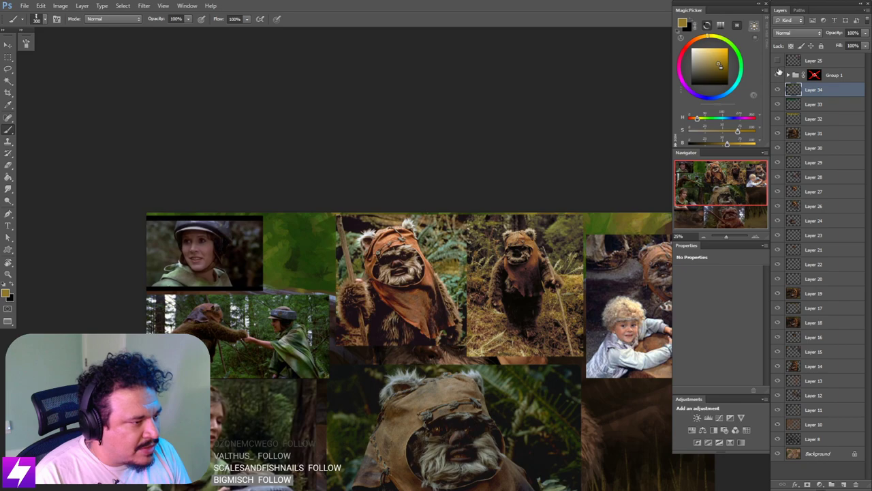
left_click(778, 74)
Step: Reduce the brush to 100 px and blend sampled greens and olive into the foliage between the trunk and the Ewok's hood
key("bracketleft")
key("bracketleft")
key("bracketleft")
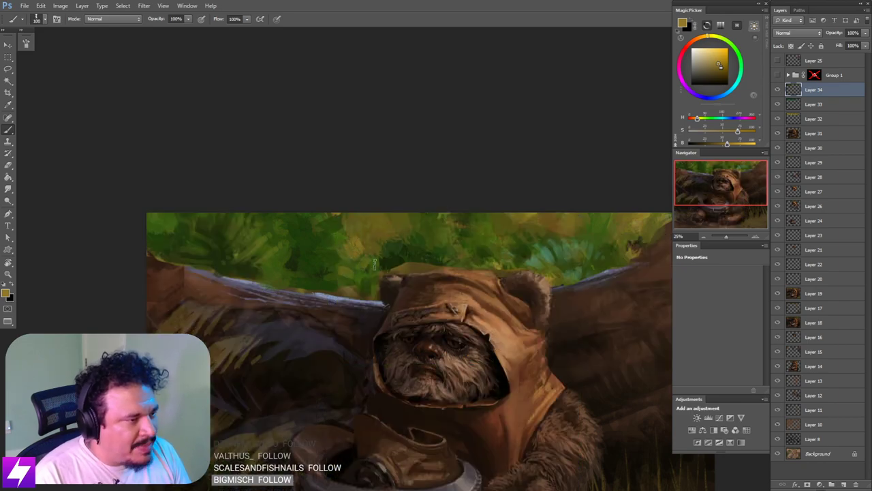
left_click(359, 267, "alt")
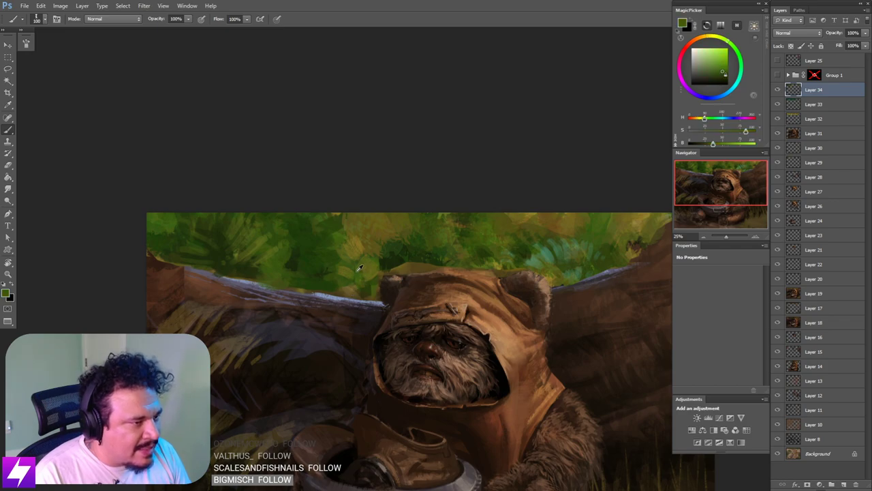
left_click(358, 270, "alt")
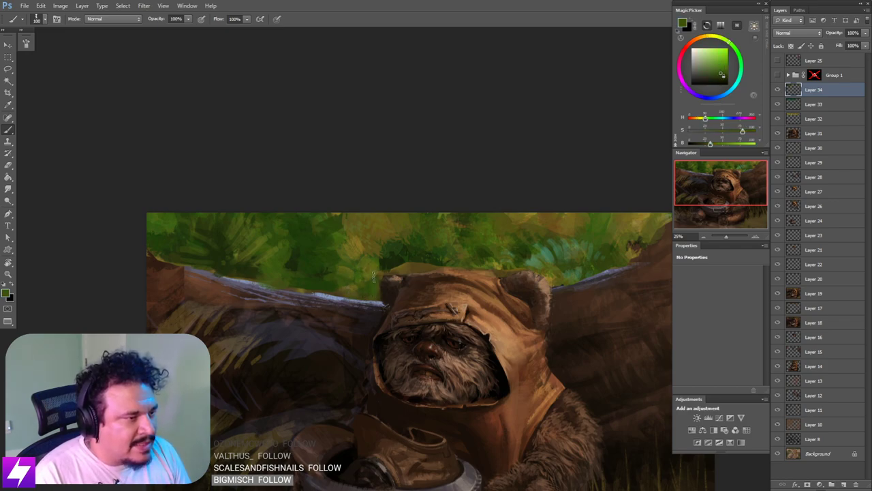
left_click(366, 267, "alt")
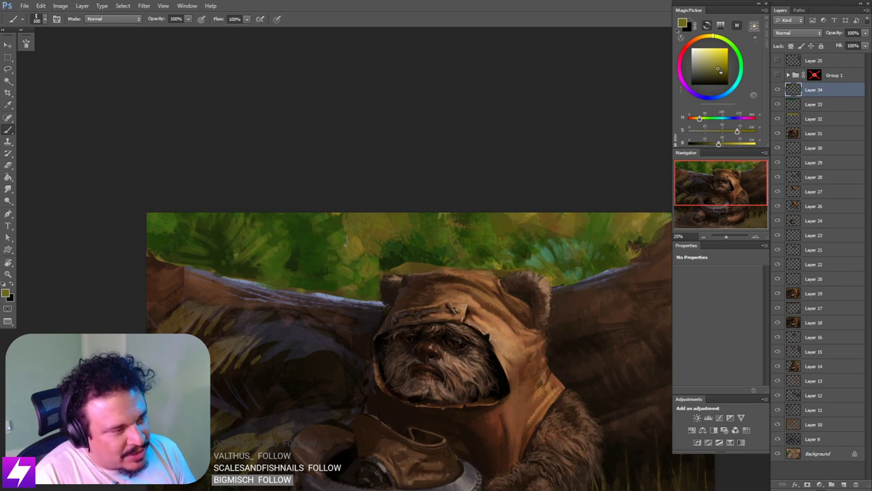
Step: Flip the painting back to its original orientation and check it against Layer 25 and the Group 1 references
key("ctrl+minus")
key("ctrl+minus")
key("ctrl+minus")
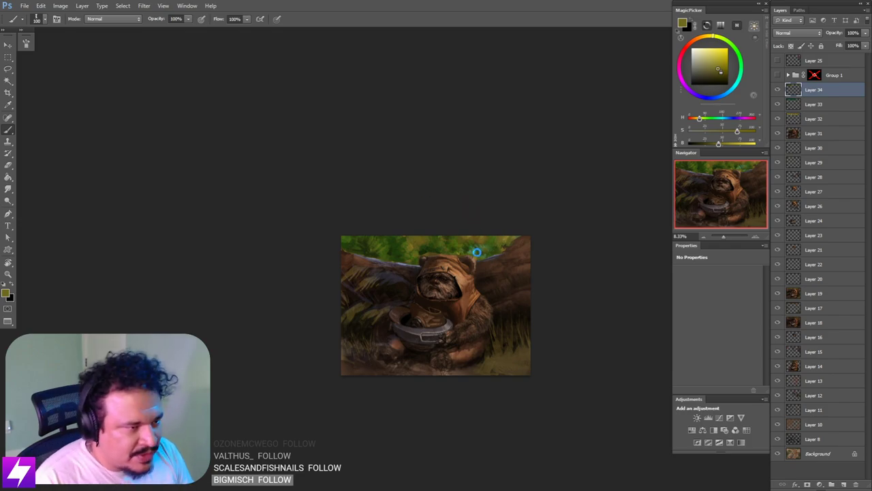
key("ctrl+plus")
left_click(778, 62)
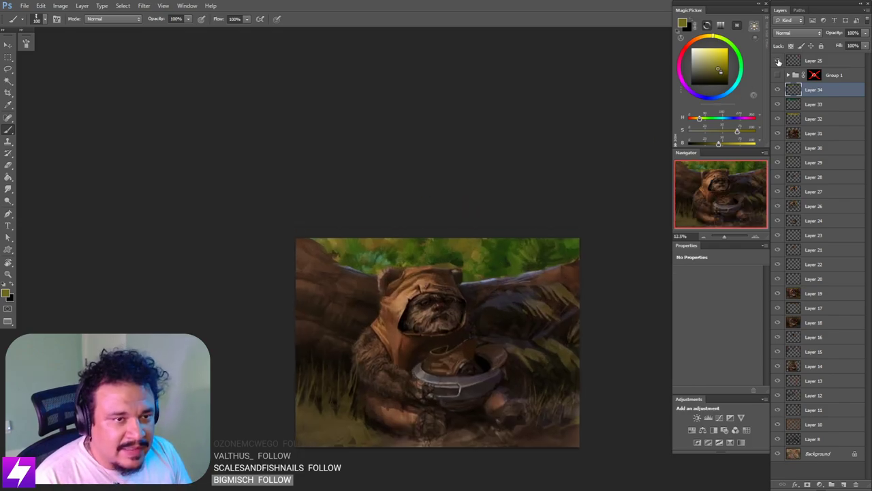
left_click(778, 62)
left_click(777, 76)
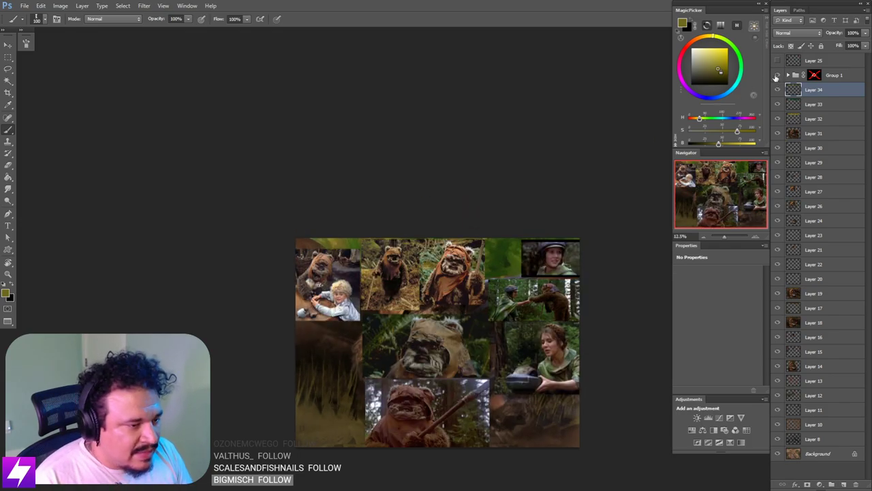
Step: Compare the foliage background with the Group 1 and Layer 25 reference photos, switching them on and off over the painting
key("ctrl+plus")
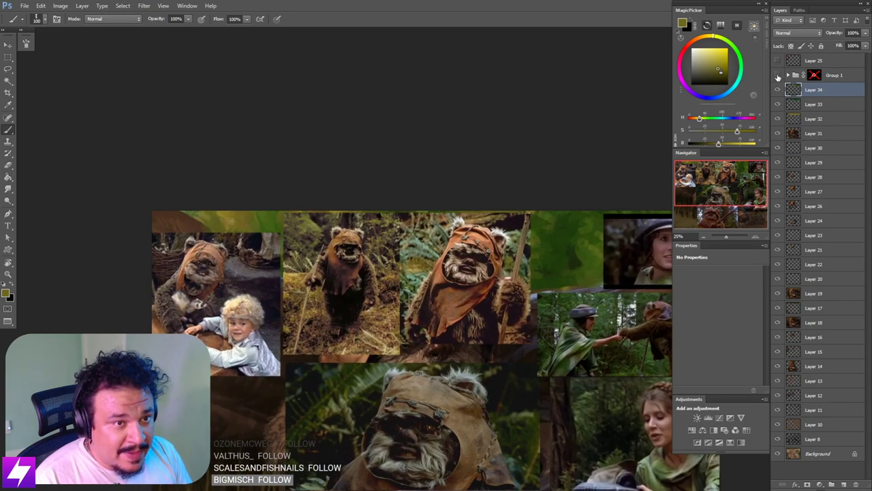
left_click(777, 76)
left_click(777, 76)
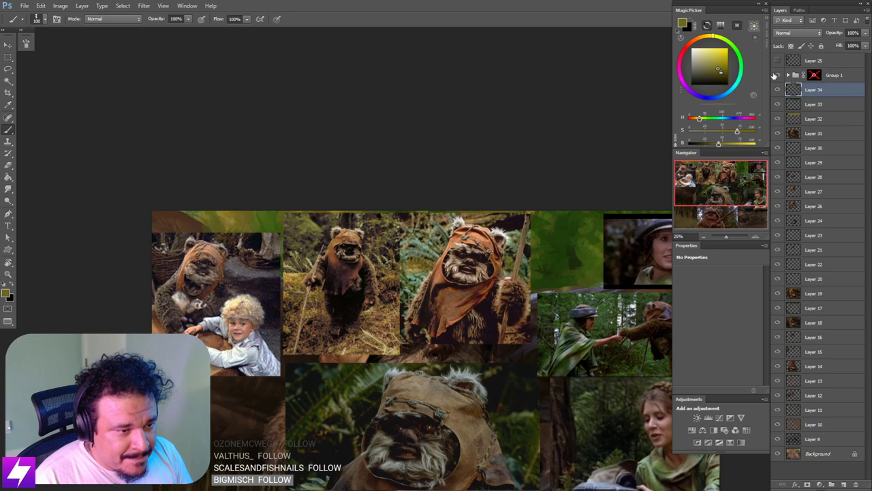
left_click(776, 76)
left_click_drag(481, 276, 435, 288)
key("alt")
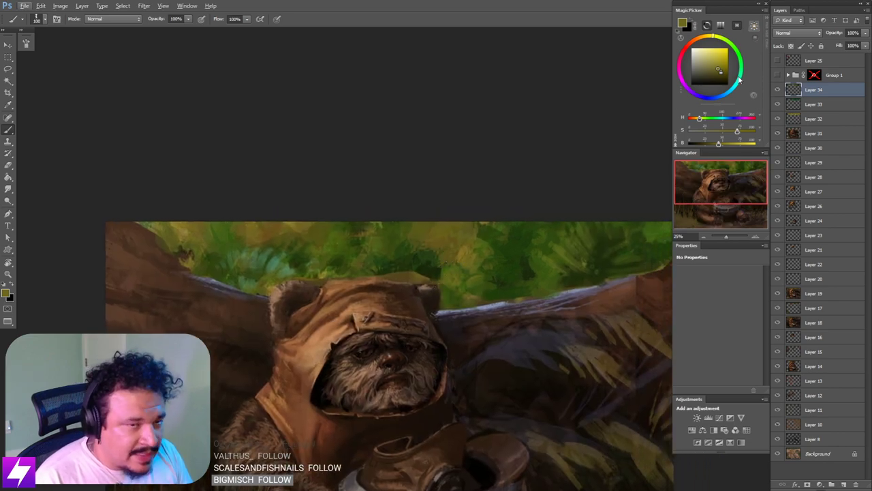
left_click(777, 76)
left_click_drag(536, 274, 481, 253)
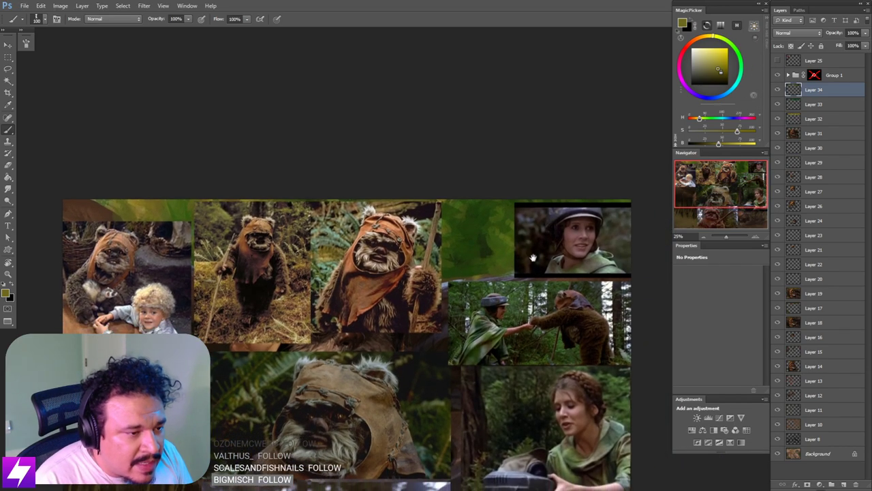
left_click_drag(560, 238, 556, 236)
left_click(777, 61)
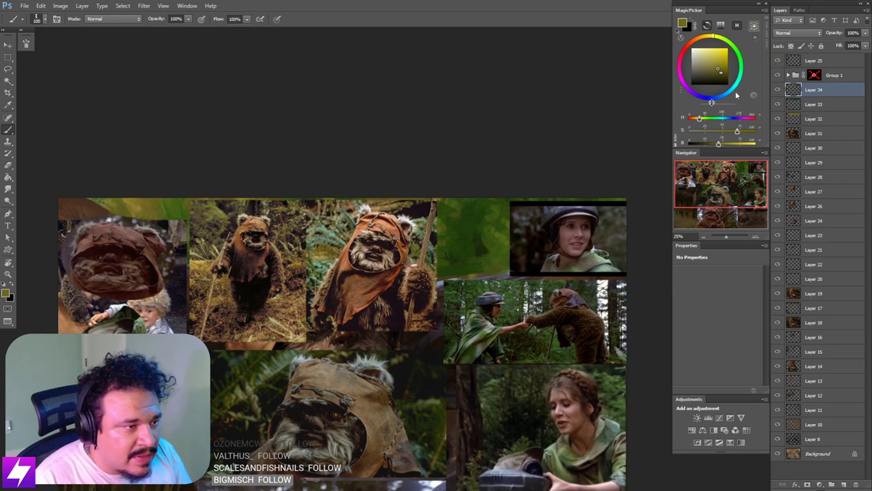
left_click(778, 62)
left_click(778, 76)
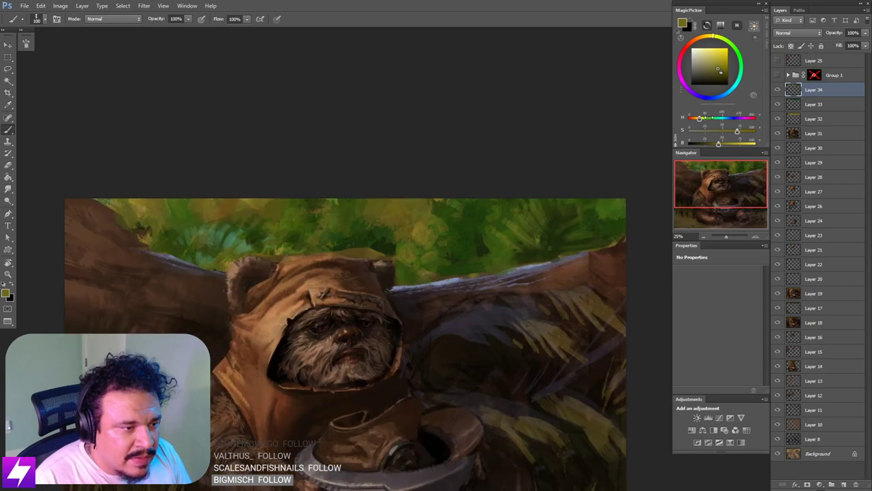
Step: Sample a dark reddish brown near the fallen trunk and add a new layer above Layer 34 for distant tree trunks
scroll(447, 306, "down", 1)
left_click(425, 310, "alt")
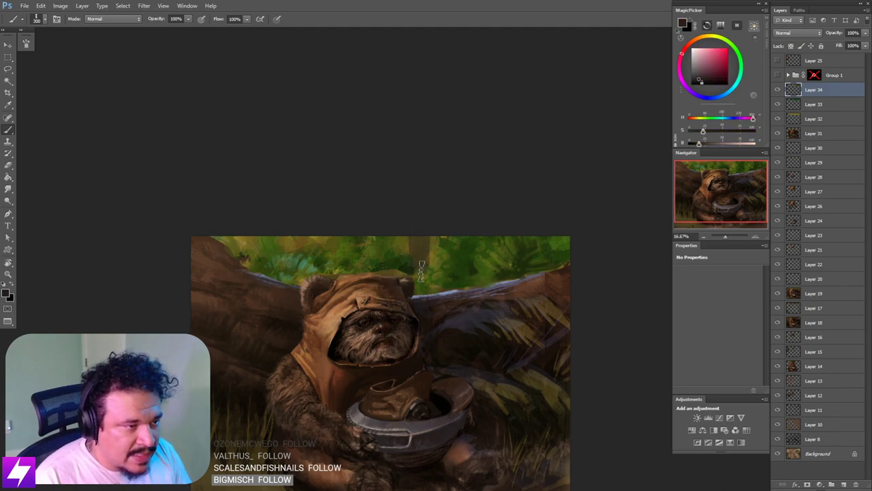
left_click(776, 92)
left_click(776, 91)
key("ctrl+alt+shift+n")
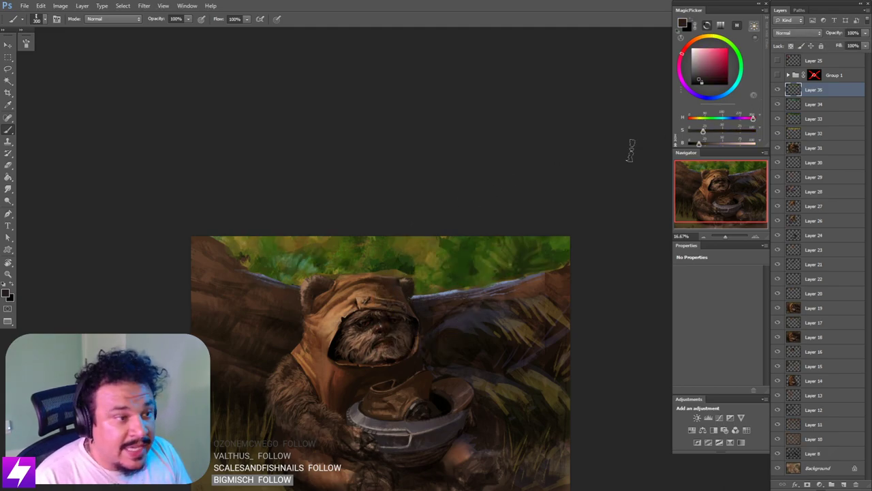
Step: Paint dark vertical tree trunks into the foliage behind the Ewok, varying the brush between 200 and 250 px
left_click_drag(469, 248, 464, 246)
key("bracketleft")
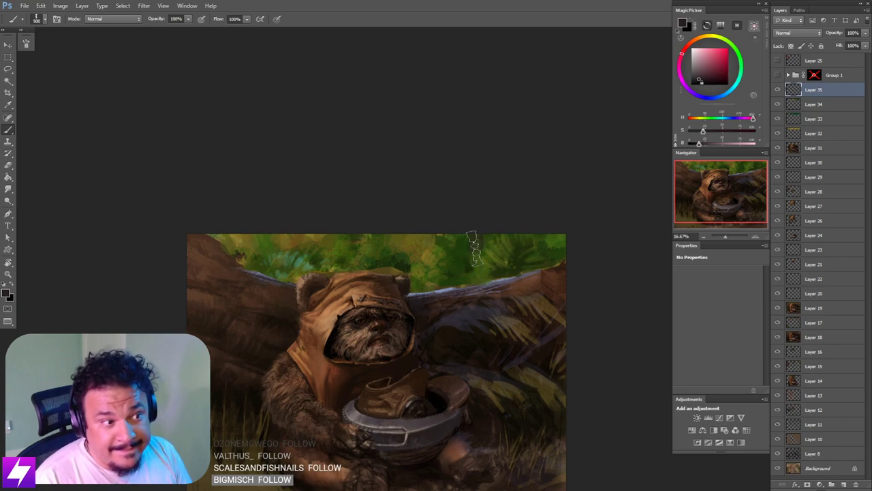
key("bracketleft")
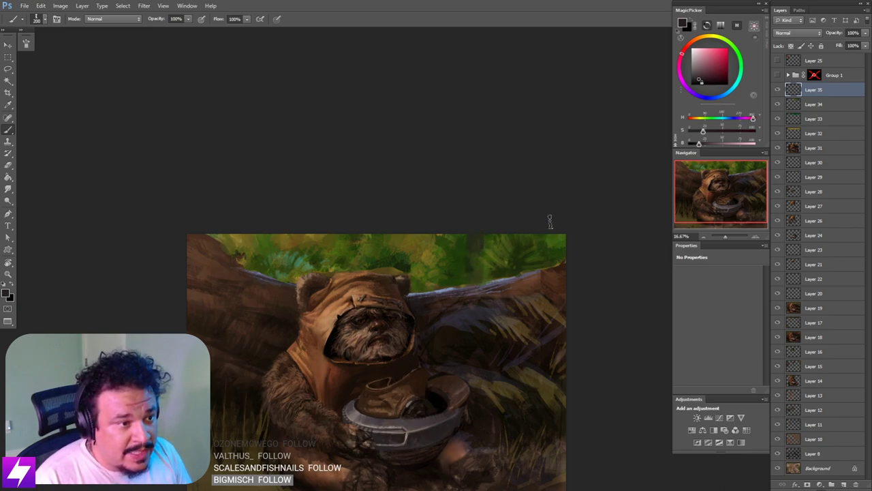
key("bracketright")
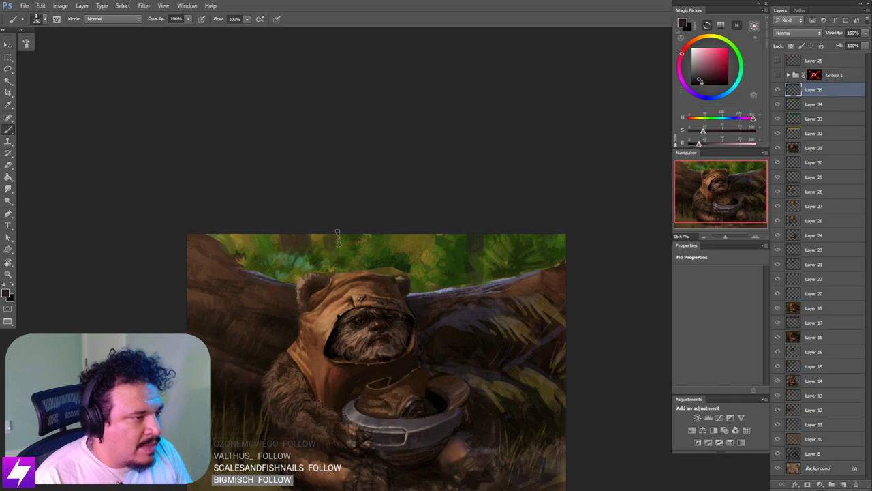
Step: Undo the stray trunk mark, add a narrower trunk beside the Ewok's ear at 175 px, and refine it with a 100 px Eraser
left_click(409, 243)
key("ctrl+z")
key("bracketleft")
key("bracketleft")
key("bracketleft")
key("bracketright")
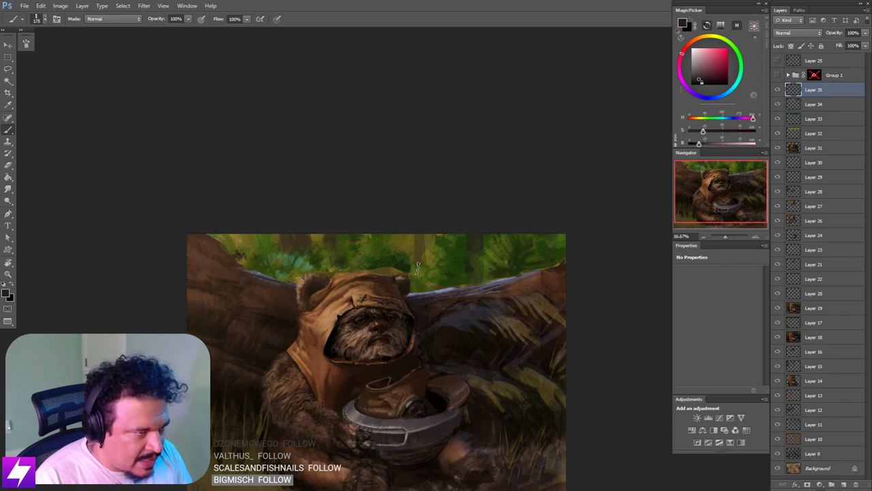
key("e")
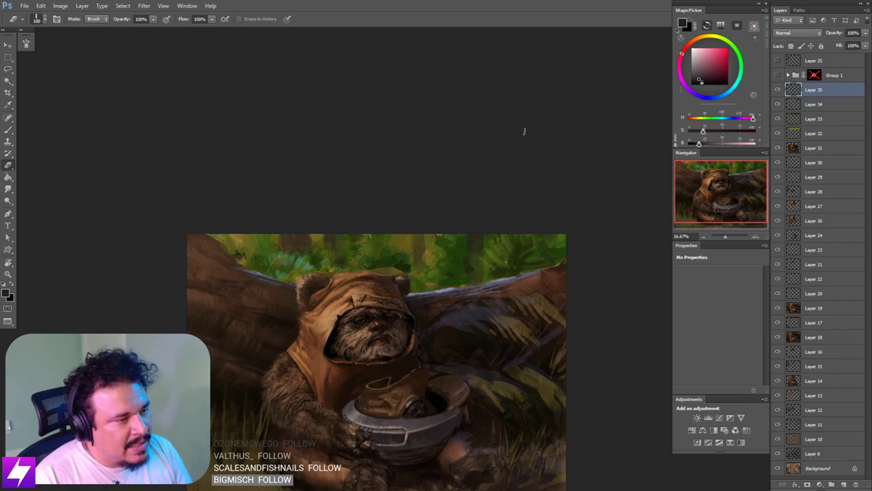
Step: Check the Group 1 references and mix a pale, greyish teal for the sky showing between the distant trunks
left_click(778, 75)
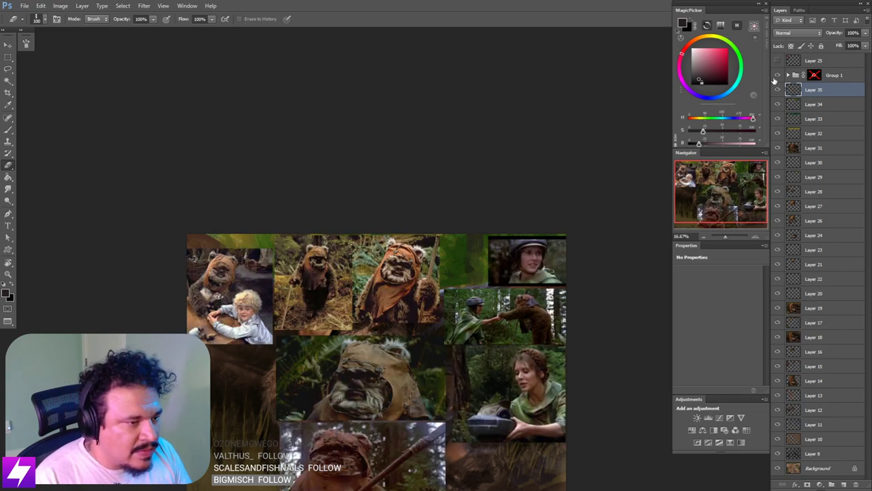
left_click(778, 76)
left_click_drag(509, 258, 498, 250)
key("b")
left_click_drag(730, 119, 716, 144)
left_click(707, 131)
left_click_drag(443, 239, 465, 239)
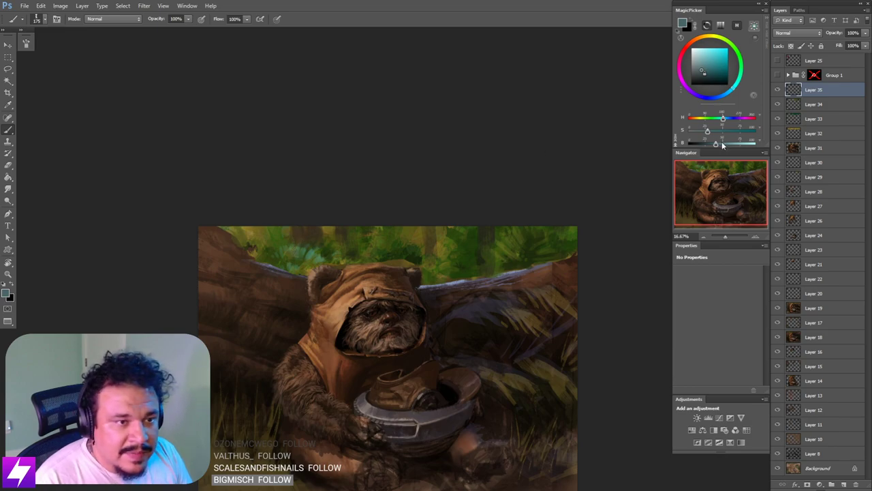
left_click(724, 143)
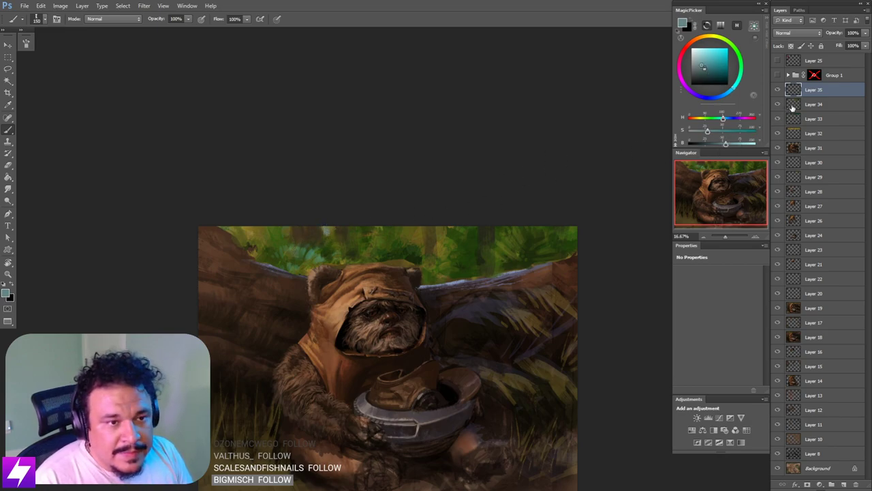
left_click_drag(728, 145, 697, 133)
left_click(733, 145)
left_click_drag(416, 259, 432, 263)
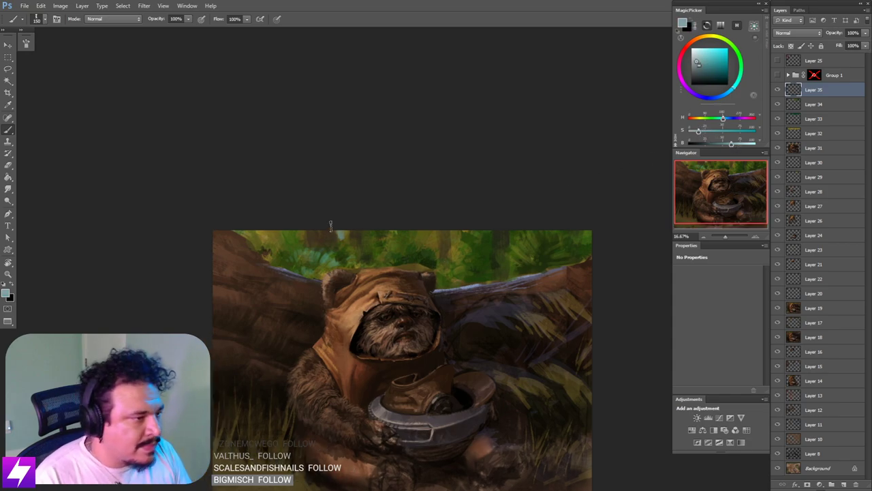
Step: Undo the first sky stroke, reduce the brush to 90 px, and paint pale teal gaps between the distant trunks above the teal leaves
left_click_drag(342, 227, 344, 235)
key("ctrl+z")
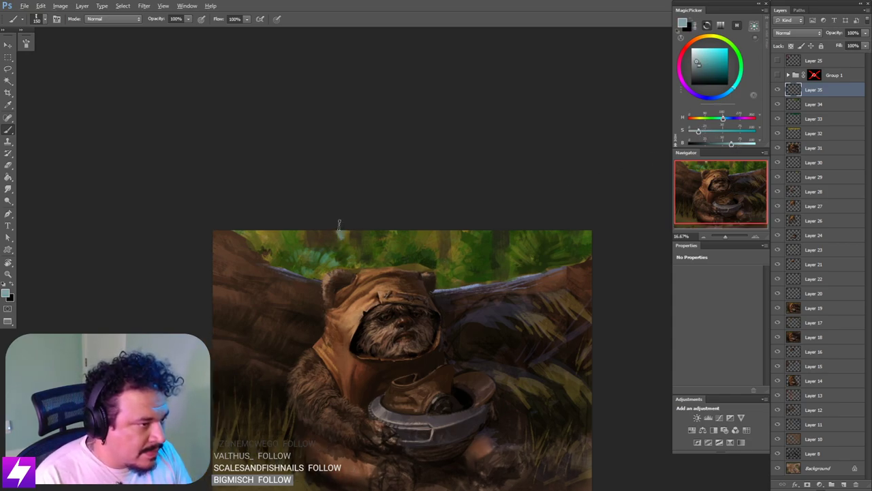
key("bracketleft")
key("bracketleft")
key("bracketleft")
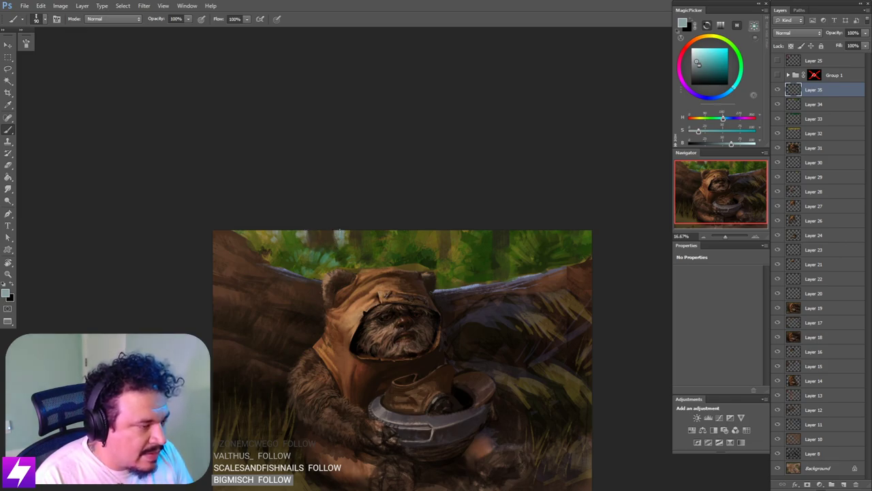
Step: Paint more pale teal sky gaps along the painting's upper edge with a 100 to 125 px brush and soften them with the Smudge tool
left_click_drag(312, 244, 339, 250)
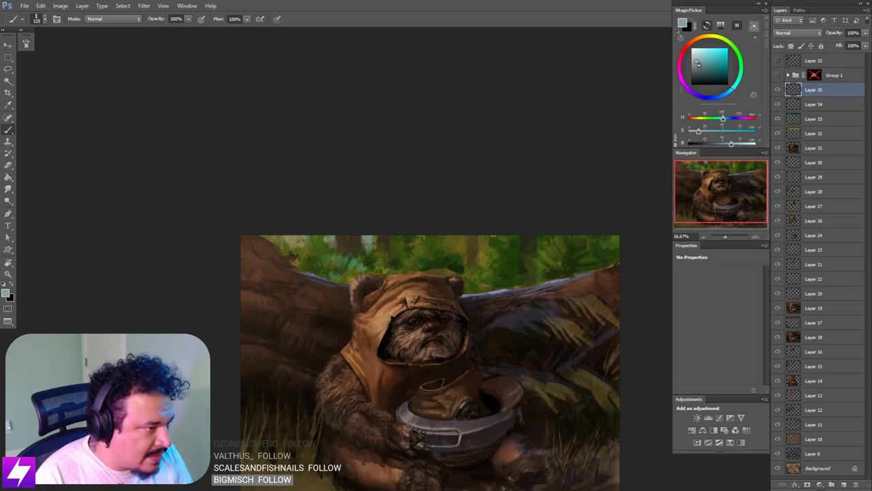
key("bracketright")
key("bracketright")
left_click_drag(454, 259, 421, 244)
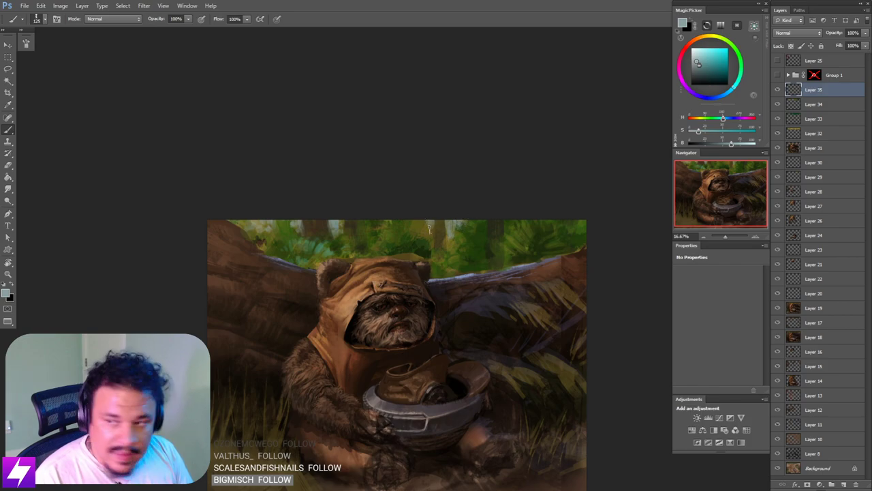
left_click_drag(430, 218, 423, 214)
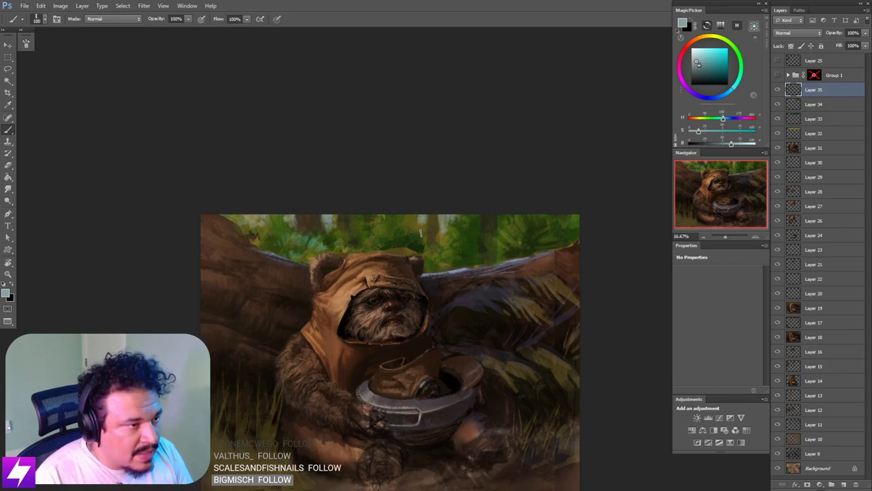
key("r")
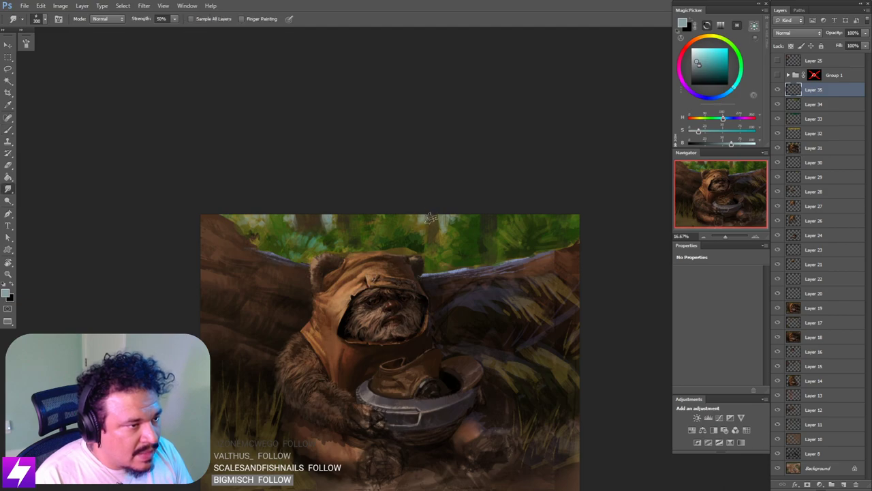
Step: Flip the painting horizontally and compare it at small size with the Group 1 reference photos
scroll(471, 196, "down", 3)
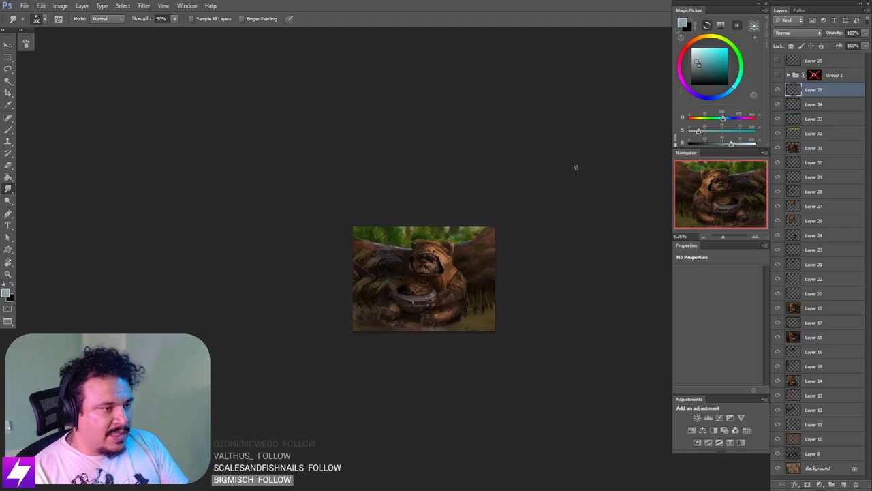
left_click(777, 76)
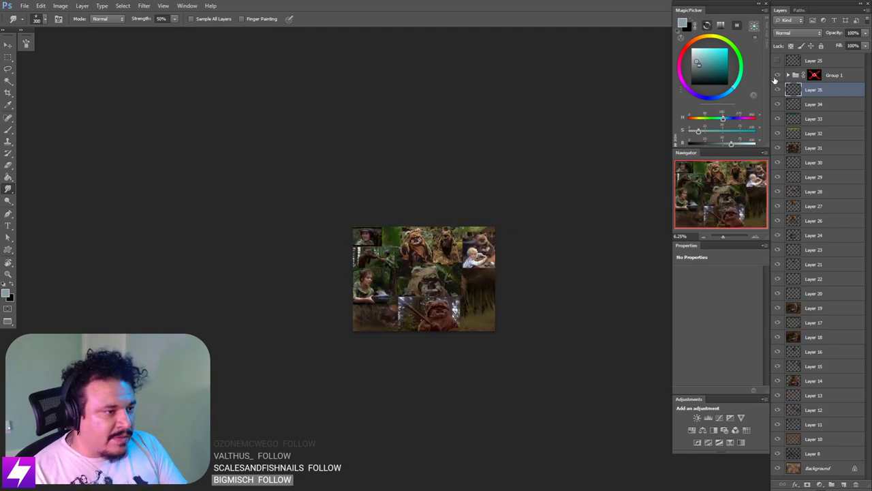
left_click(776, 77)
left_click(776, 76)
left_click(777, 76)
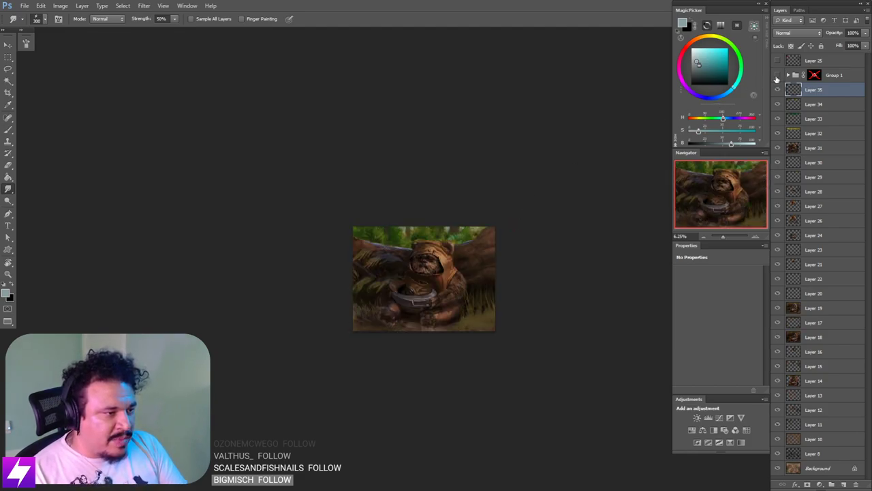
left_click(777, 77)
left_click(778, 76)
key("ctrl+plus")
key("ctrl+plus")
key("ctrl+plus")
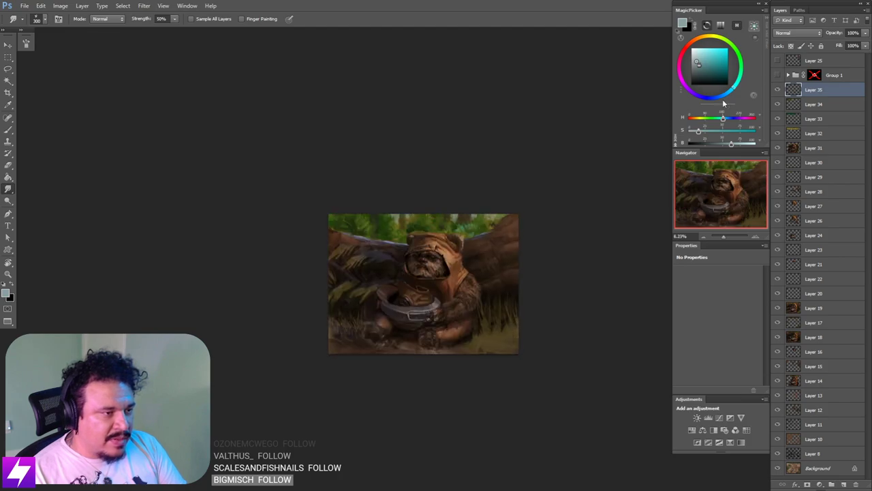
Step: Sample a near-white from the forest light in the Group 1 references and dab it into the sky gaps between the distant trunks
left_click(778, 77)
key("b")
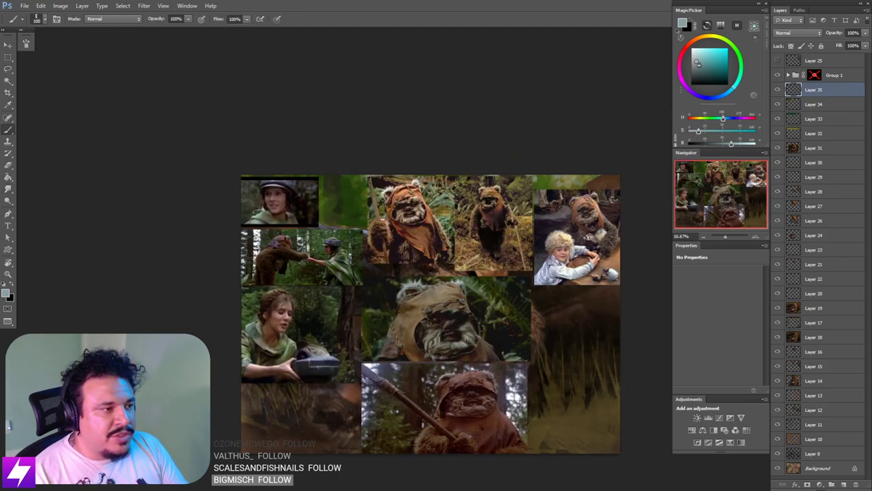
left_click(298, 236, "alt")
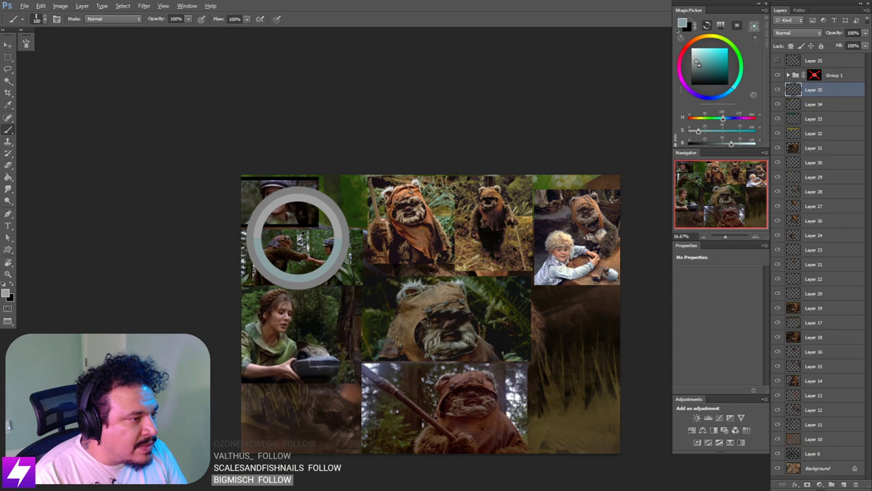
left_click_drag(298, 238, 298, 238)
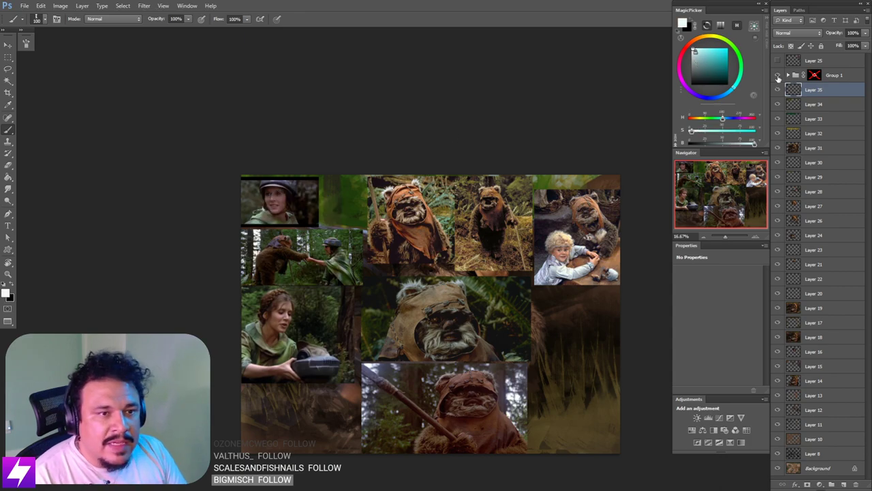
left_click(778, 75)
left_click_drag(402, 227, 408, 252)
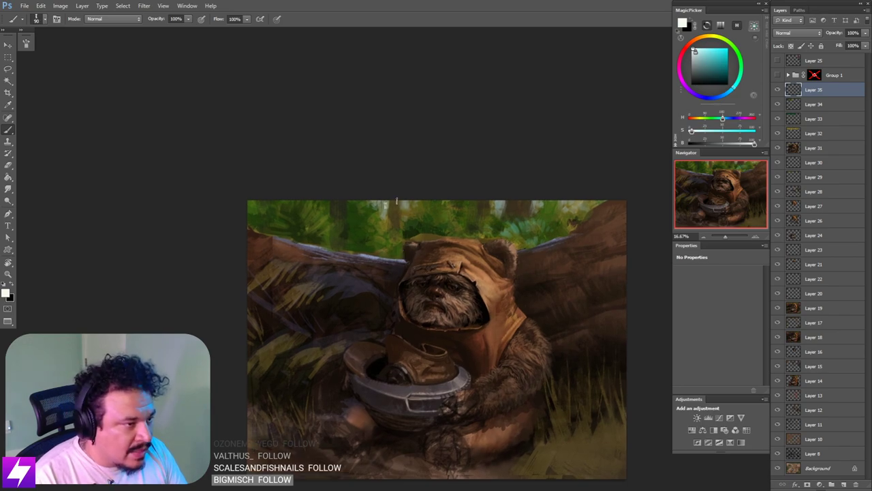
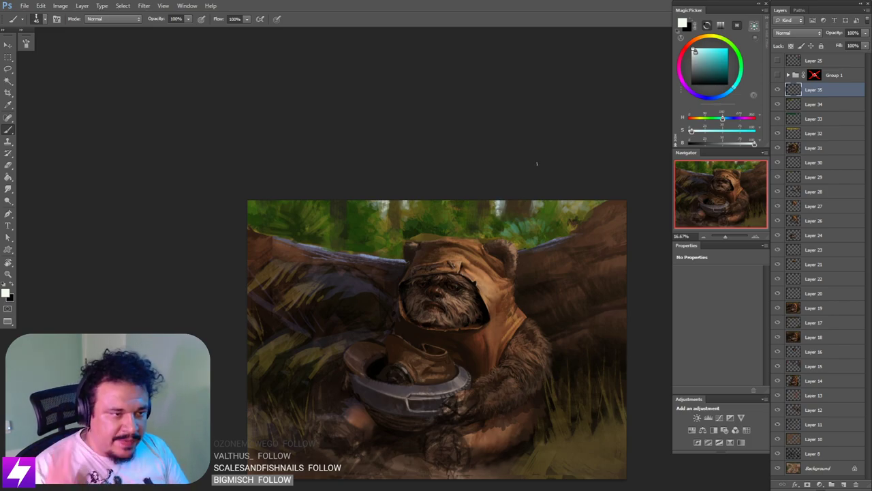
Step: Enlarge the brush to 80 px and try a bold near-white streak between the distant trunks above the Ewok's ear
key("]")
key("]")
key("]")
key("]")
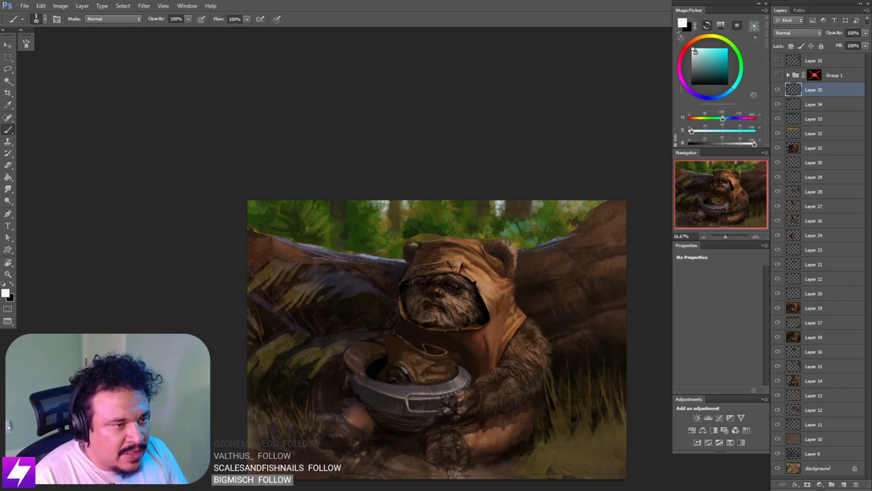
left_click_drag(501, 201, 499, 221)
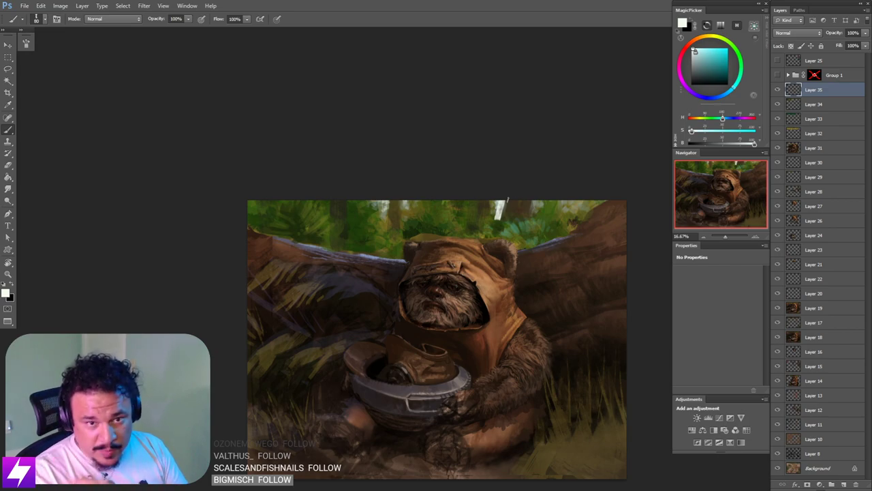
key("ctrl+z")
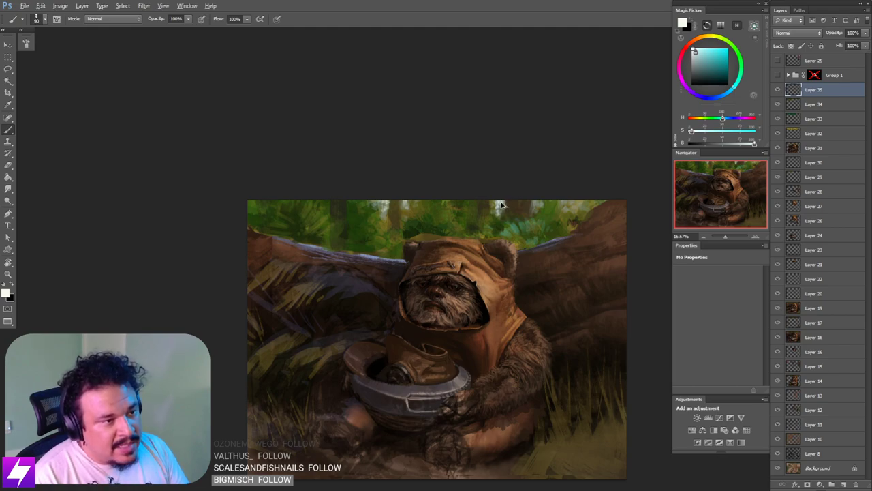
Step: Dab more near-white sky gaps along the forest's upper edge with a 90 to 125 px brush and compare them with the Group 1 references
key("bracketright")
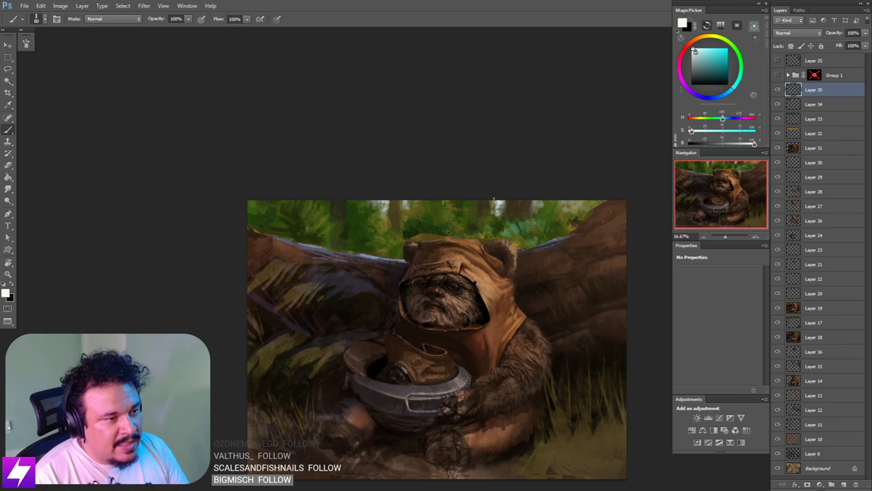
left_click_drag(525, 215, 517, 217)
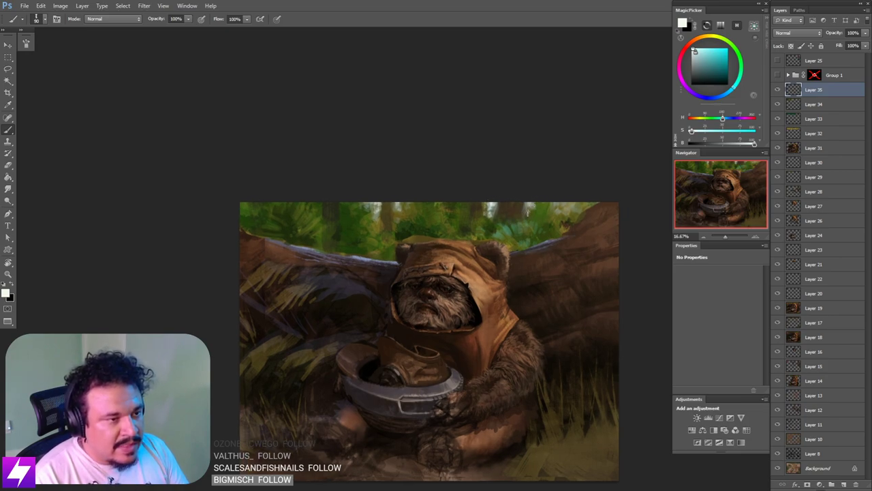
left_click_drag(561, 211, 546, 197)
key("bracketright")
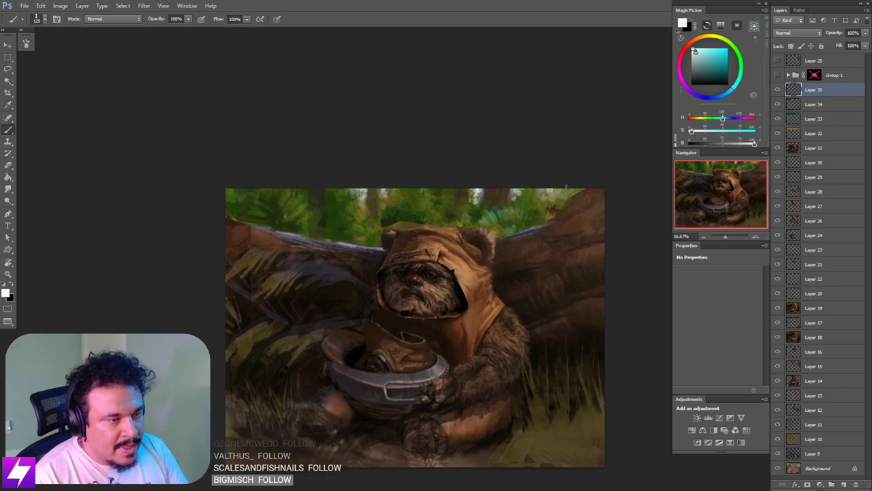
left_click(778, 75)
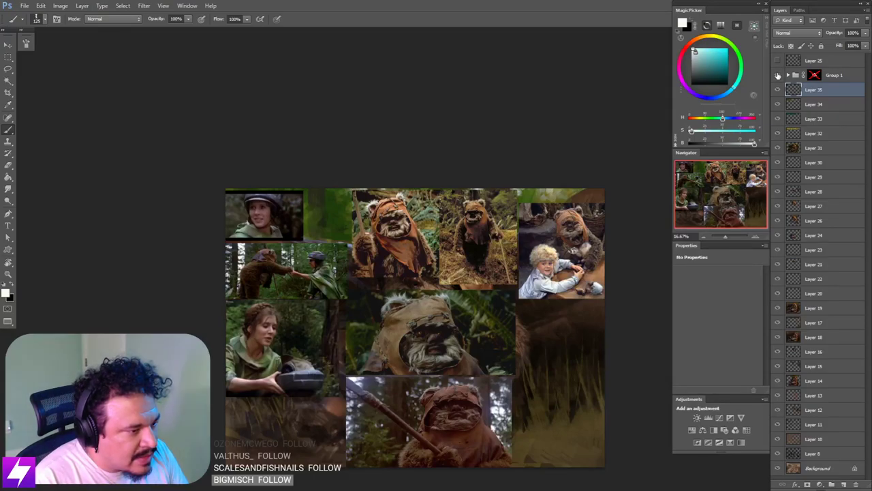
left_click(778, 75)
left_click_drag(559, 191, 550, 184)
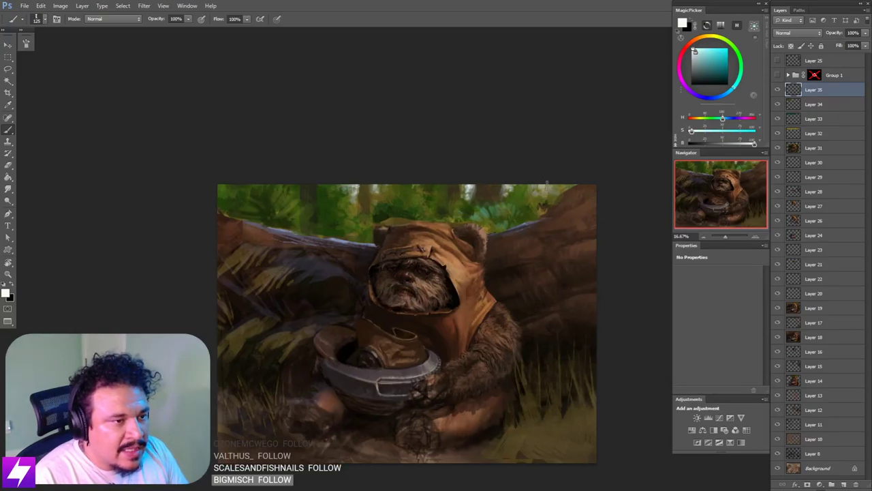
Step: Shift the paint colour to light blue and paint sky patches above the fallen trunk's raised end, varying the brush between 90 and 200 px
left_click_drag(722, 119, 715, 131)
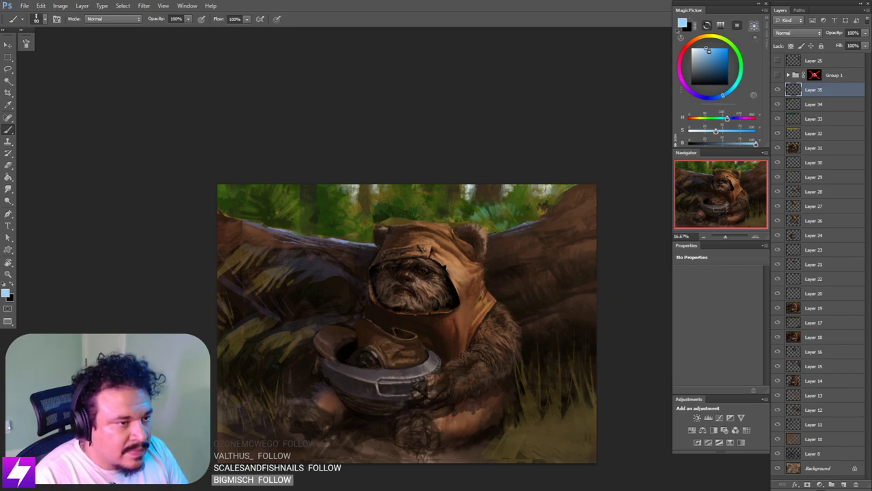
left_click_drag(548, 201, 543, 206)
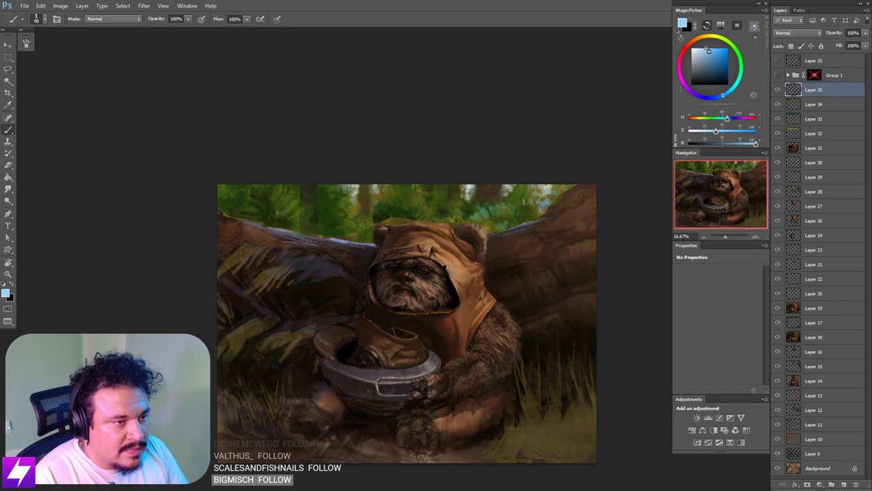
key("bracketright")
key("bracketright")
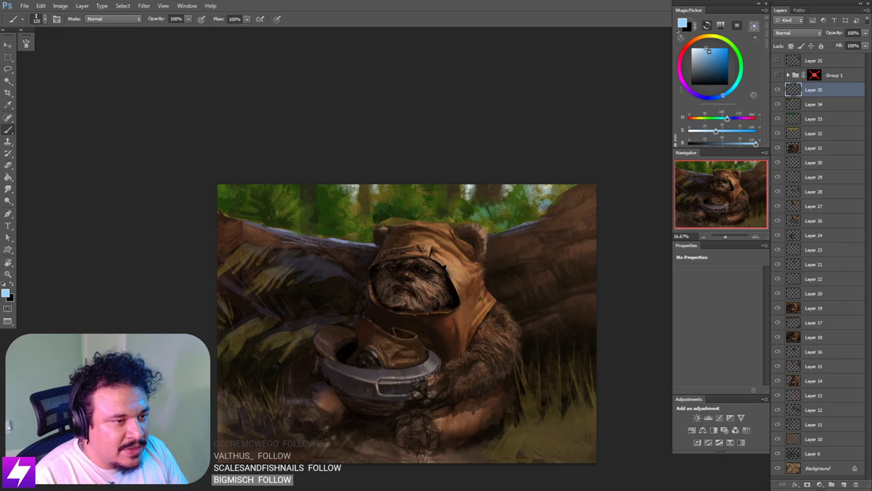
key("bracketright")
key("bracketright")
key("bracketright")
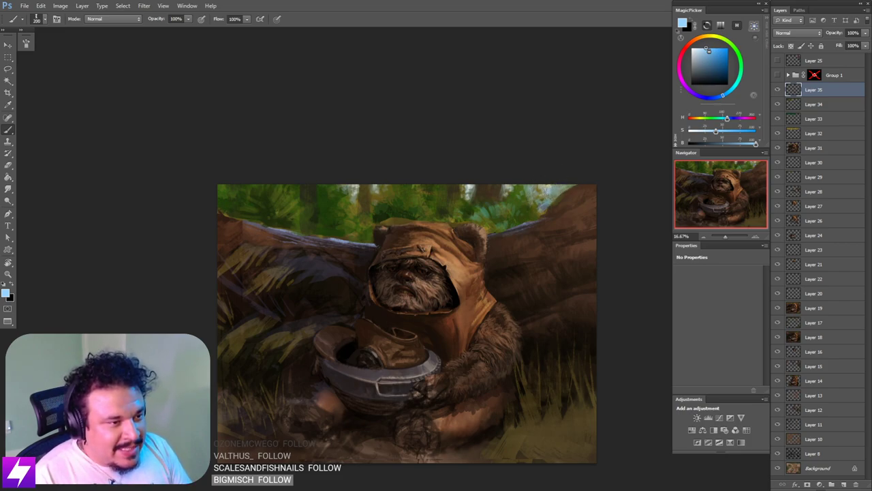
key("bracketleft")
key("bracketleft")
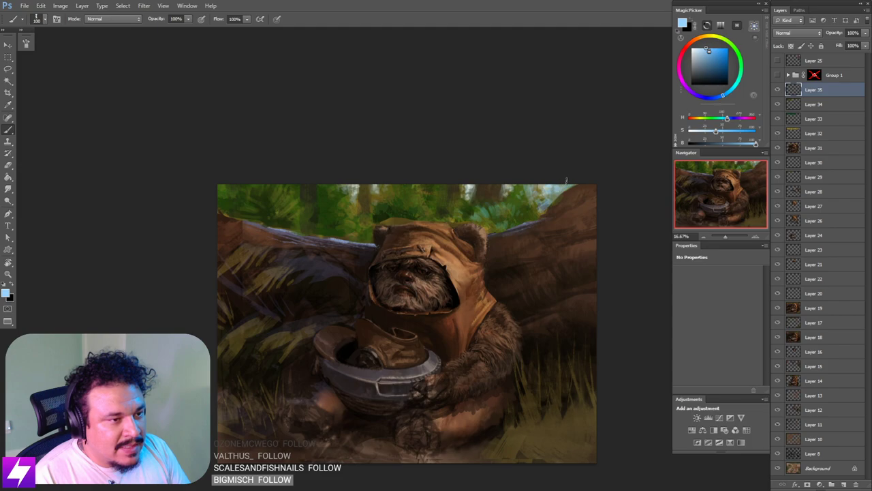
key("bracketleft")
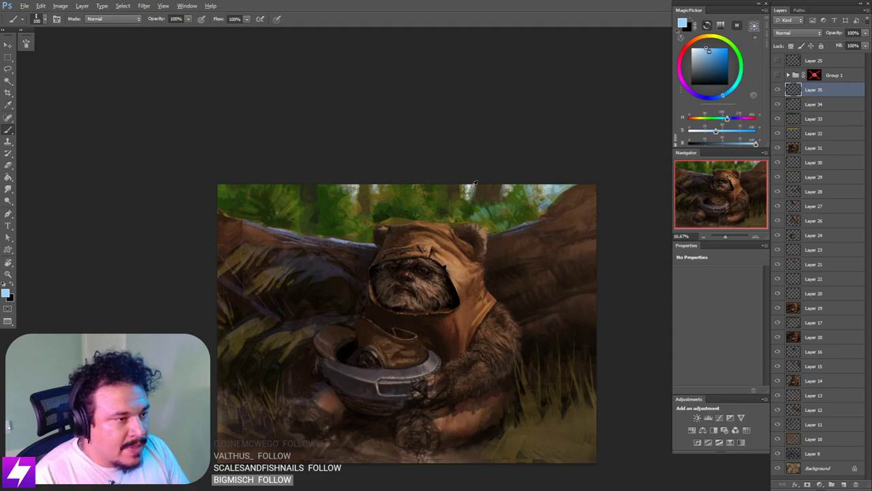
Step: Sample a pale grey-green and a muted sky blue from the painting and refine the sky gaps near the trunk with a 60 to 90 px brush
left_click(473, 184, "alt")
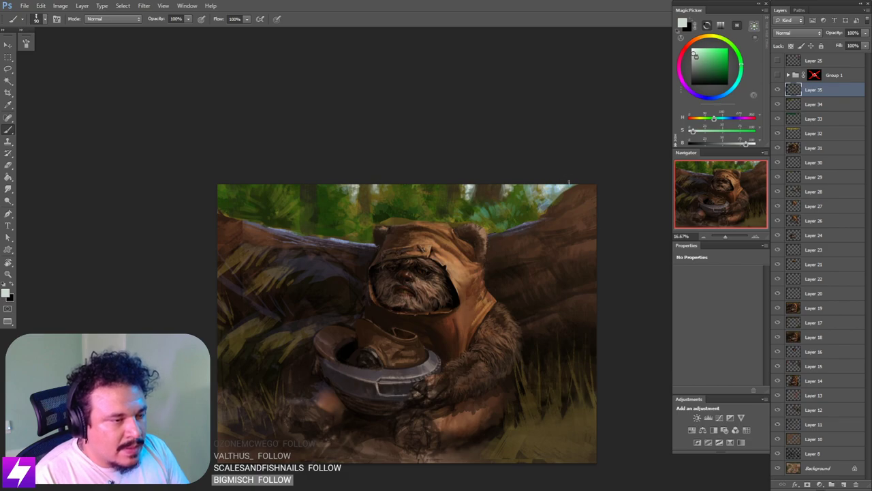
key("bracketleft")
left_click(561, 186, "alt")
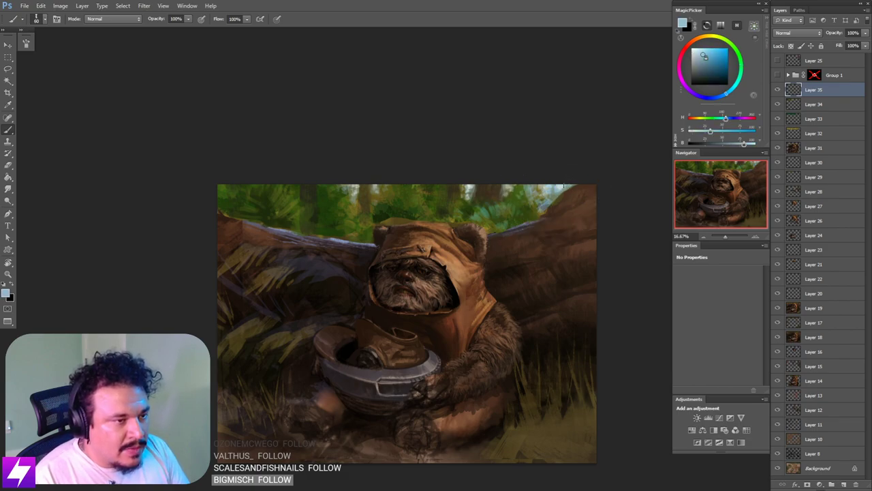
left_click_drag(543, 196, 559, 200)
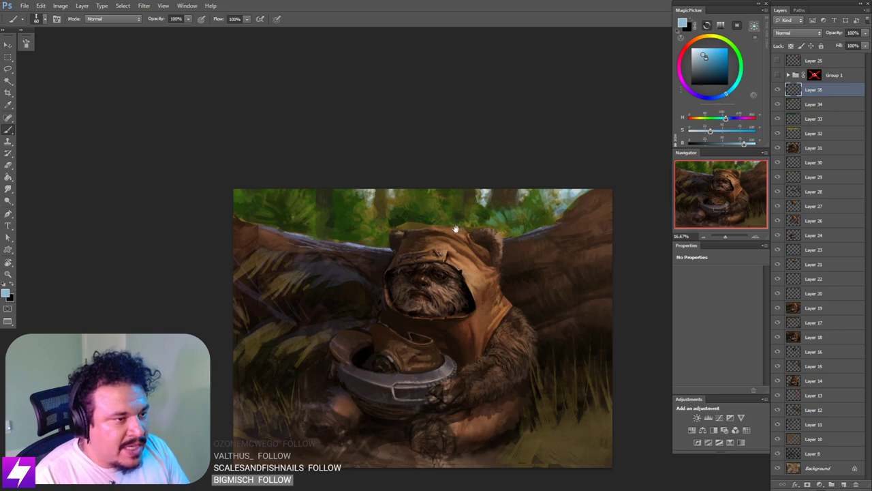
left_click_drag(456, 229, 476, 240)
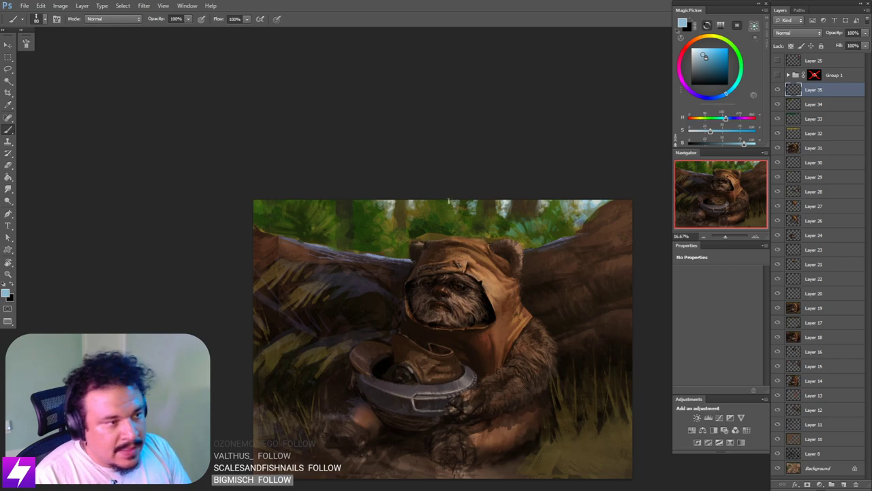
Step: Flip the painting horizontally and check the composition at small size
key("ctrl+minus")
key("ctrl+minus")
key("ctrl+minus")
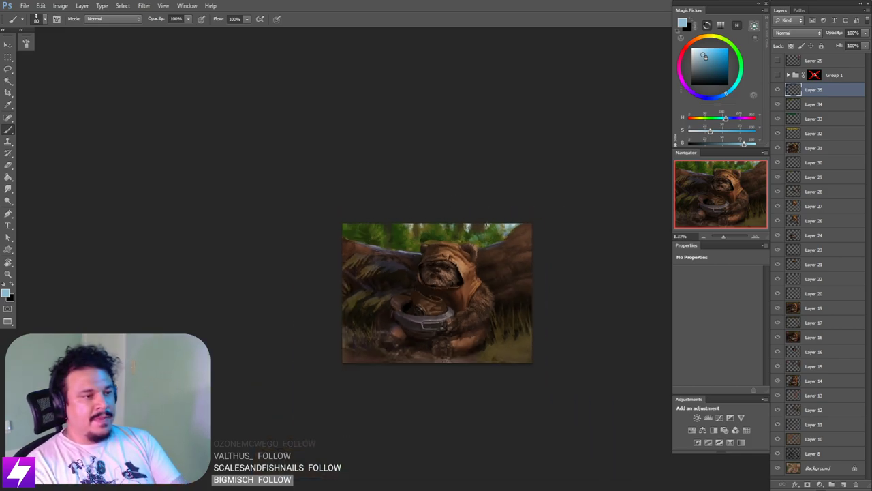
key("ctrl+shift+h")
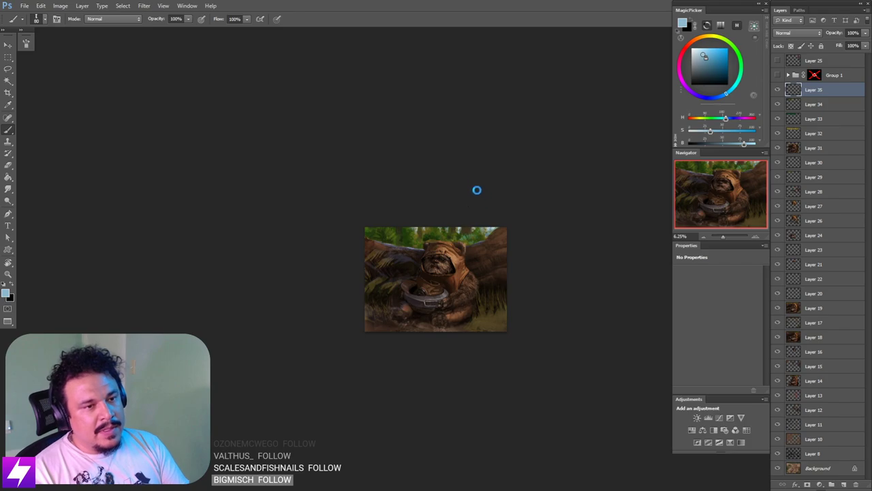
key("ctrl+plus")
left_click_drag(477, 199, 471, 200)
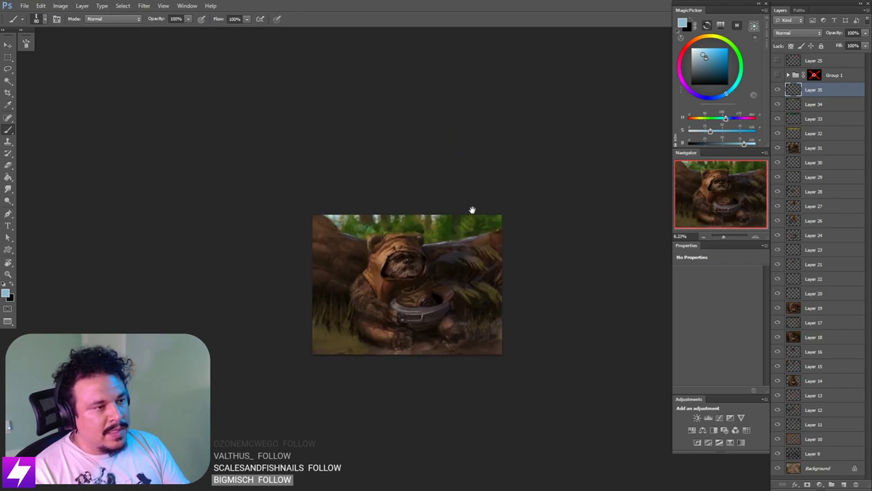
scroll(472, 208, "up", 1)
Step: Compare the flipped painting with the Group 1 reference photos, and the forest with and without Layer 35
left_click(778, 75)
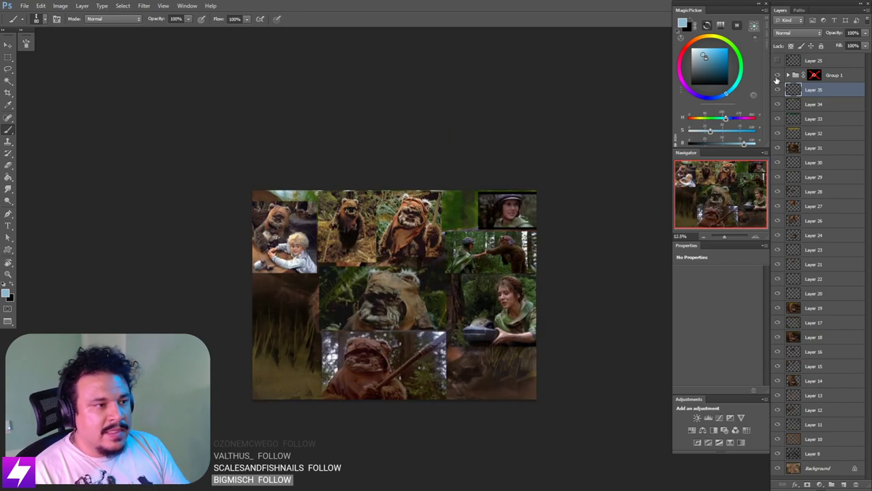
left_click(778, 75)
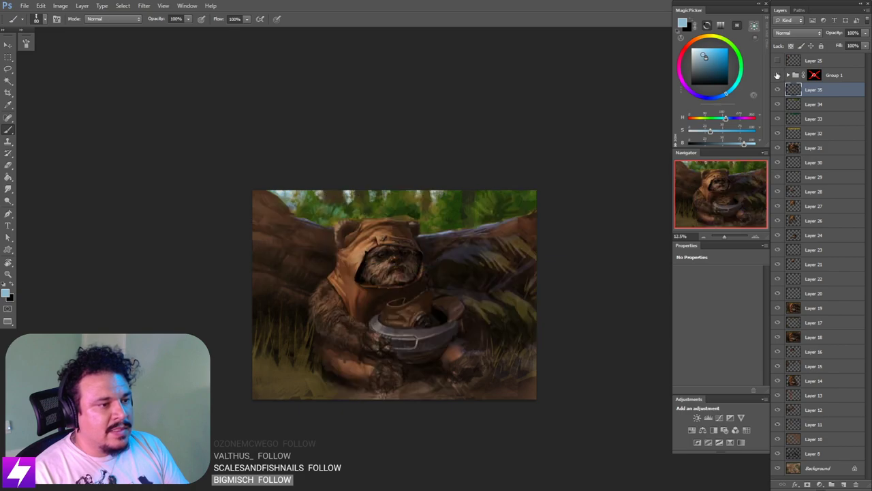
left_click(778, 75)
left_click(778, 75)
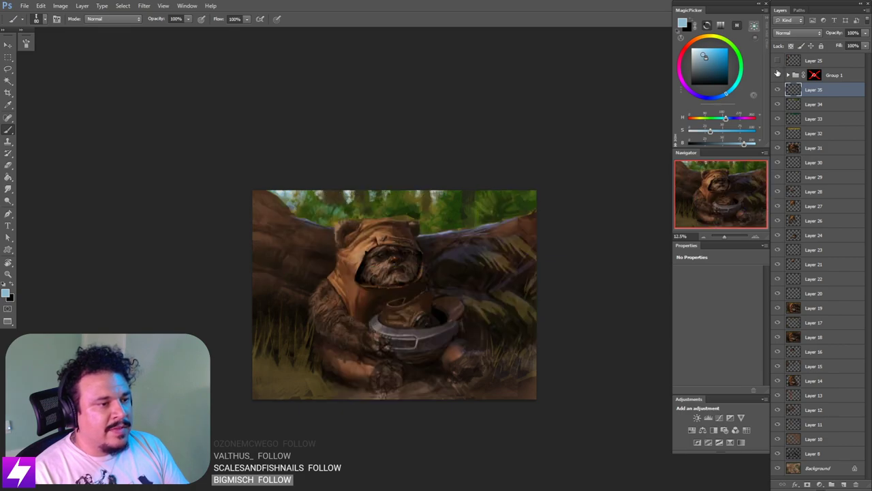
left_click(777, 90)
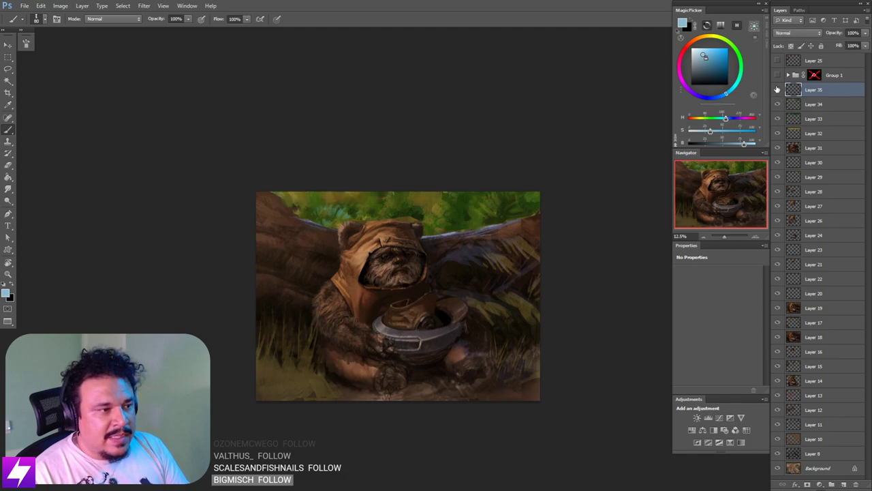
left_click(776, 90)
left_click(776, 90)
left_click(777, 90)
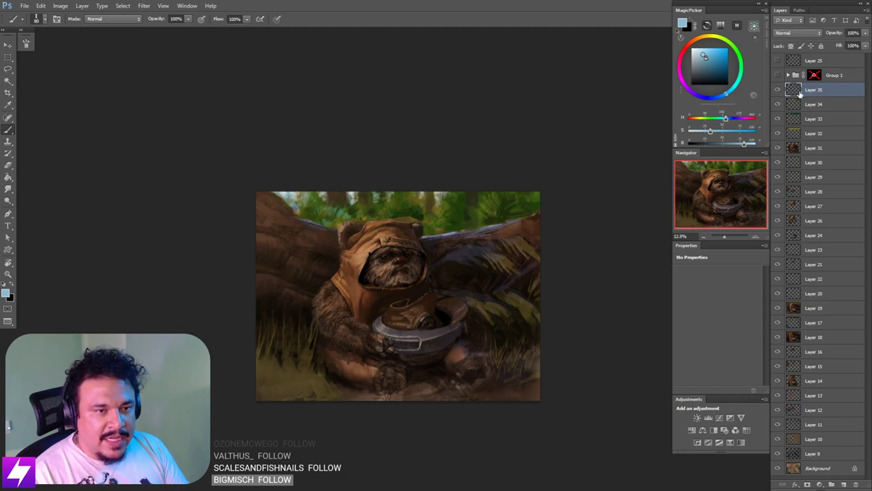
Step: Add a new layer above Layer 35, sample muted greens from the forest and paint over the foliage with a brush of up to 200 px
key("ctrl+shift+alt+n")
left_click_drag(464, 214, 477, 201)
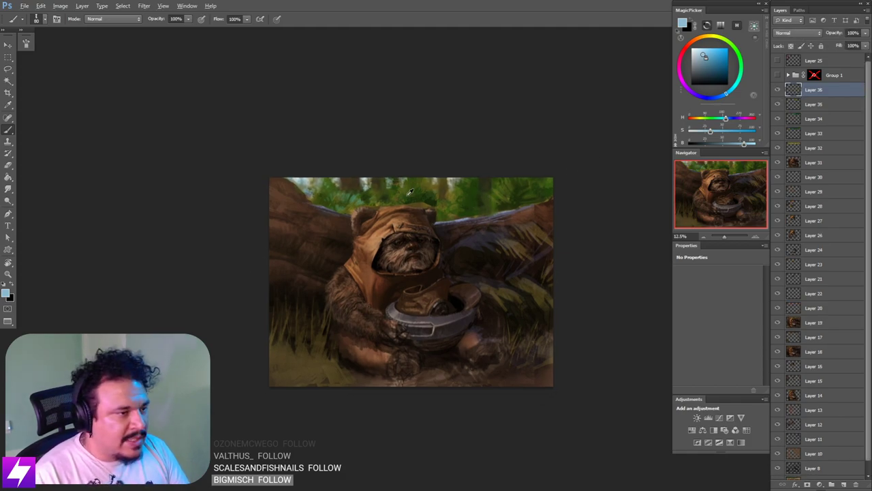
key("bracketright")
key("bracketright")
key("bracketright")
key("bracketright")
left_click(371, 198, "alt")
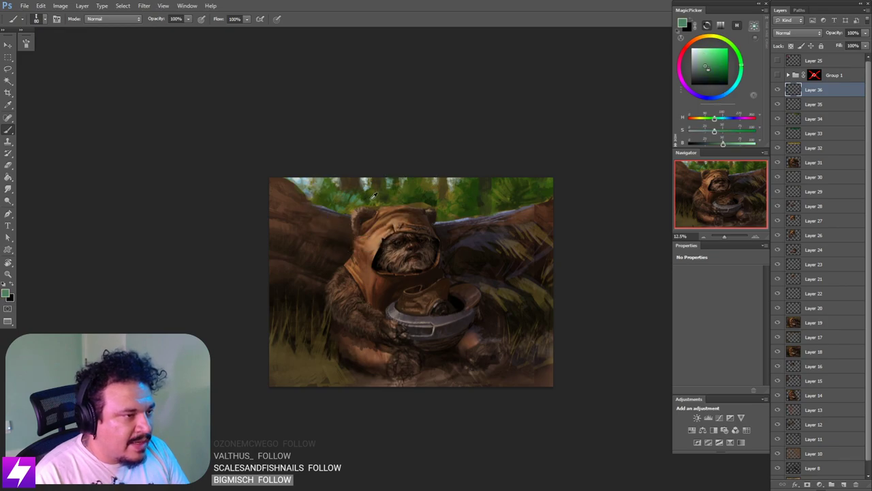
key("bracketright")
key("bracketright")
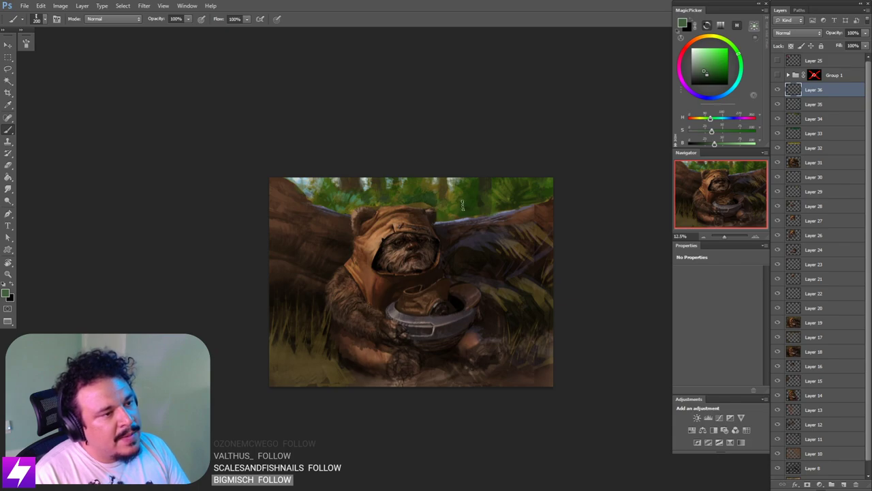
Step: Break up the foliage above the fern-covered side of the trunk with muted green strokes, using a 100 to 200 px brush
key("bracketleft")
key("bracketleft")
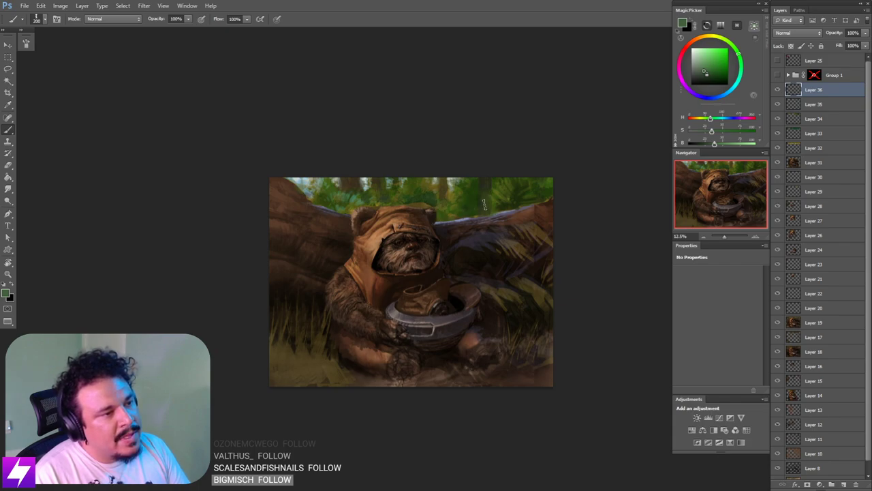
key("bracketright")
key("bracketright")
key("bracketright")
key("bracketright")
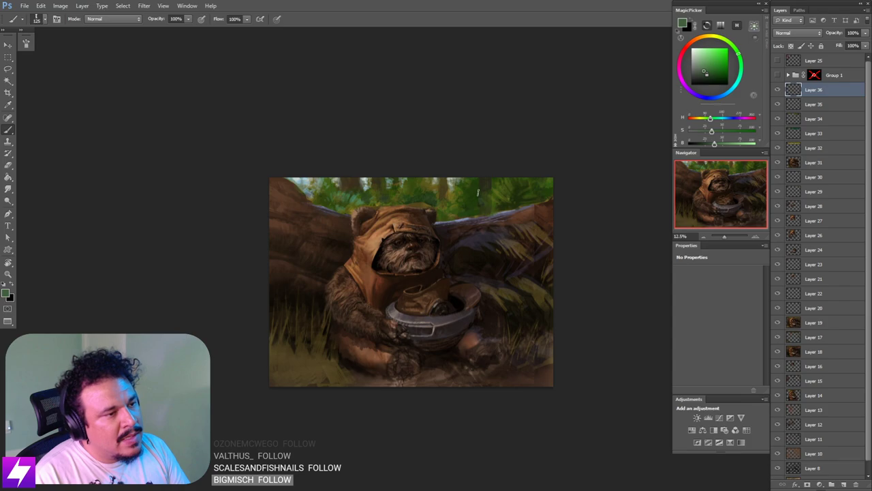
key("bracketleft")
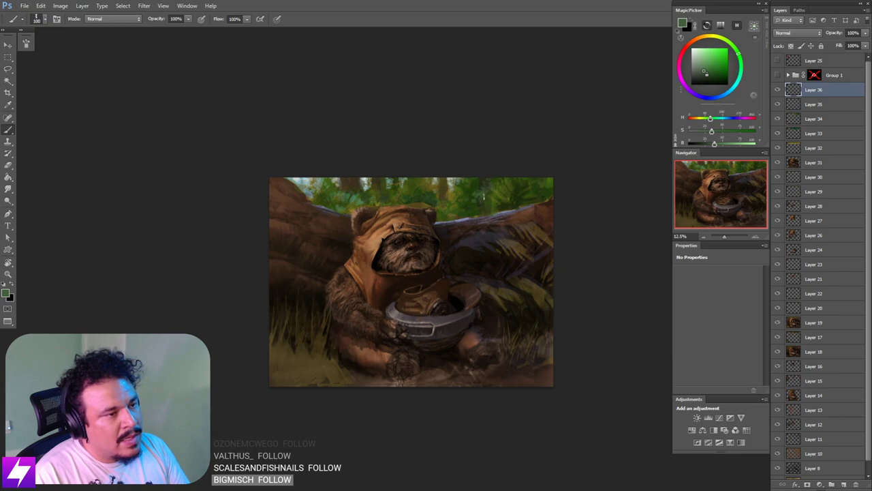
Step: Review the painting at small size, against the Group 1 reference photos, and with and without Layer 36
key("ctrl+minus")
key("ctrl+minus")
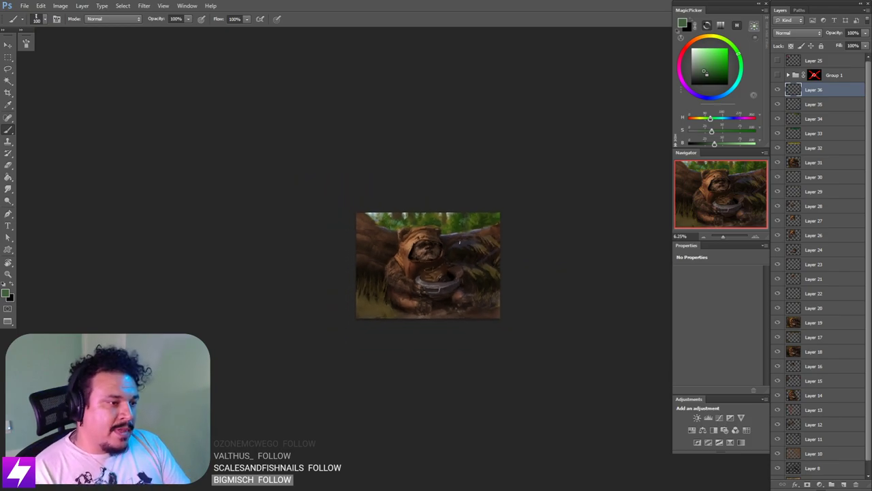
key("ctrl+plus")
key("ctrl+plus")
scroll(462, 239, "up", 1)
scroll(463, 165, "down", 1)
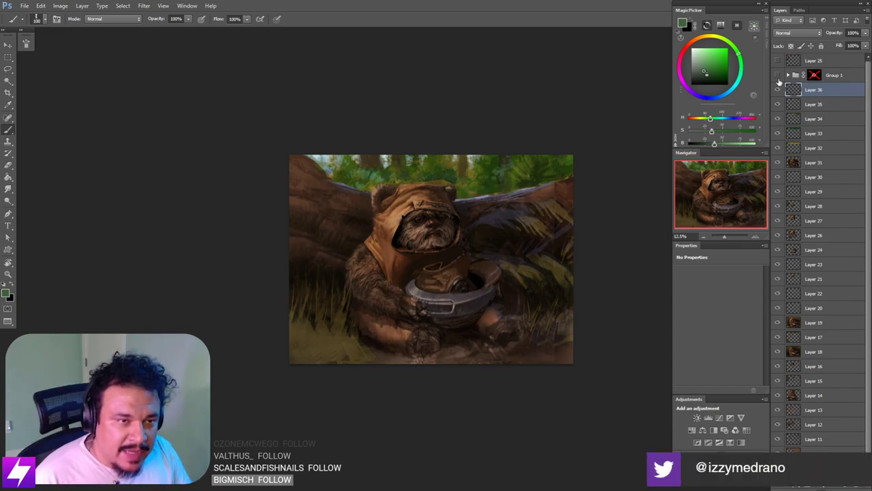
left_click(777, 75)
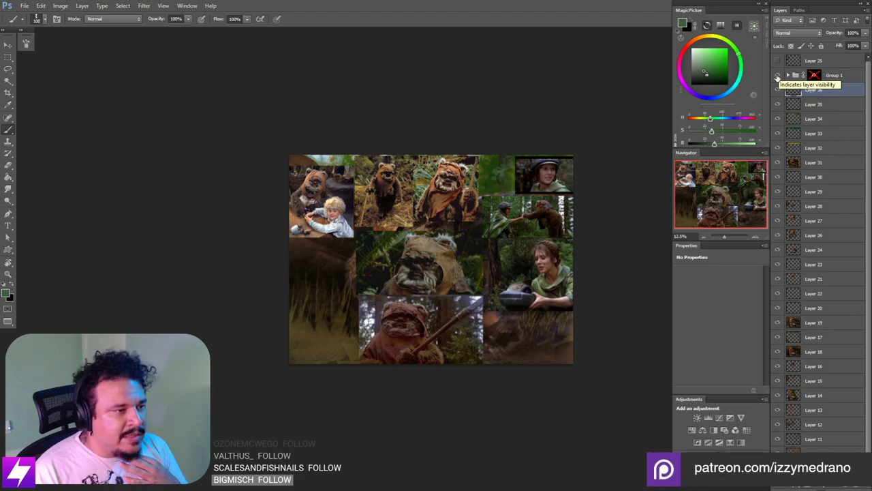
left_click(778, 76)
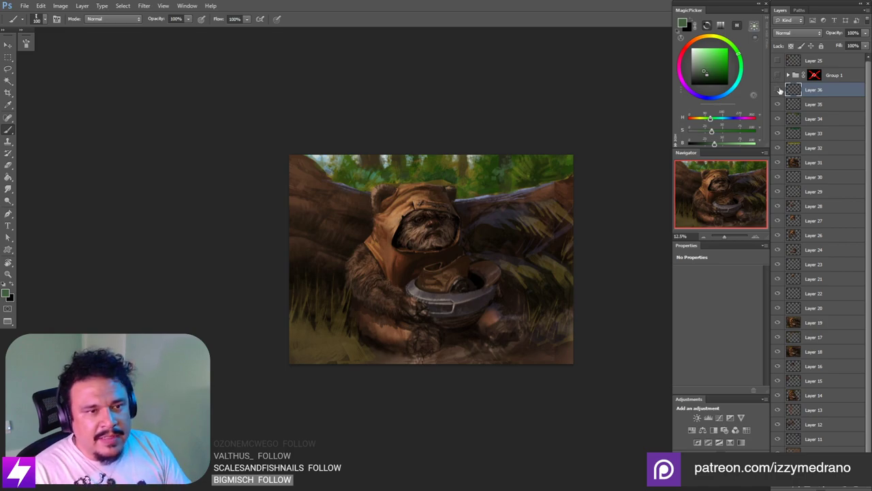
left_click(780, 90)
left_click(780, 90)
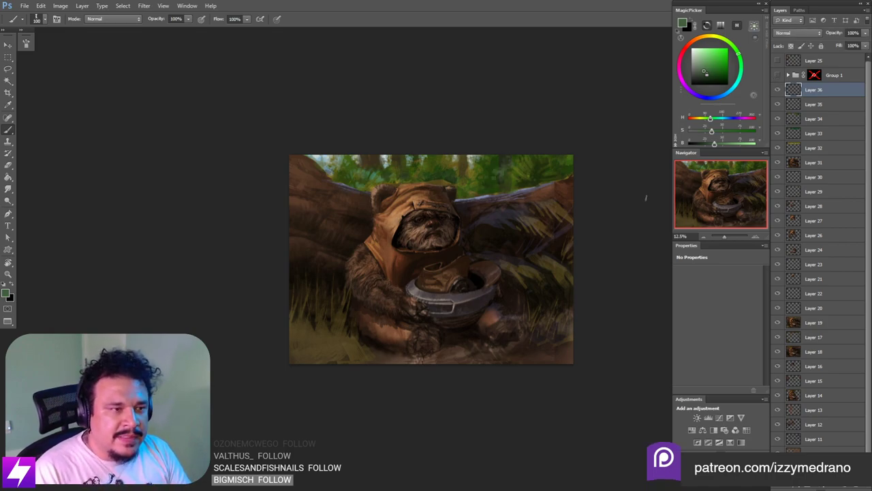
Step: Inspect the painting in a rotated view and compare it with and without Layer 36
key("ctrl+plus")
mouse_move(470, 245)
left_mouse_down()
mouse_move(477, 282)
mouse_move(480, 273)
left_mouse_up()
key("r")
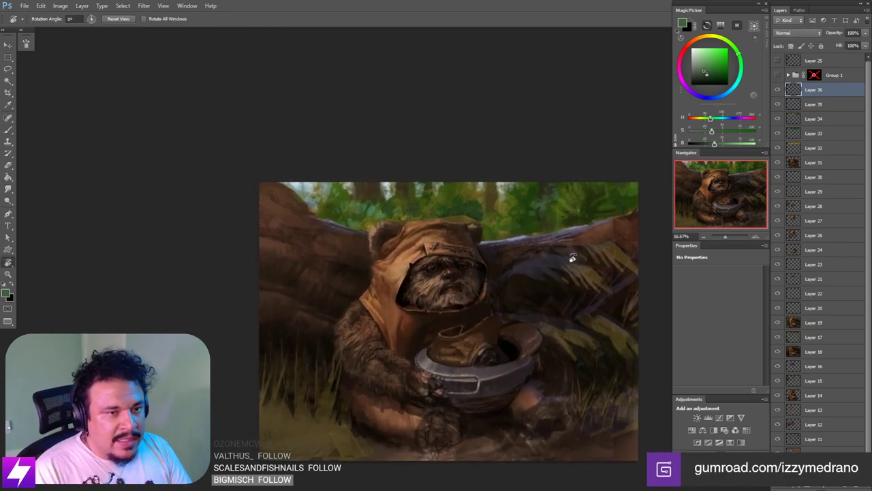
left_click_drag(570, 255, 586, 277)
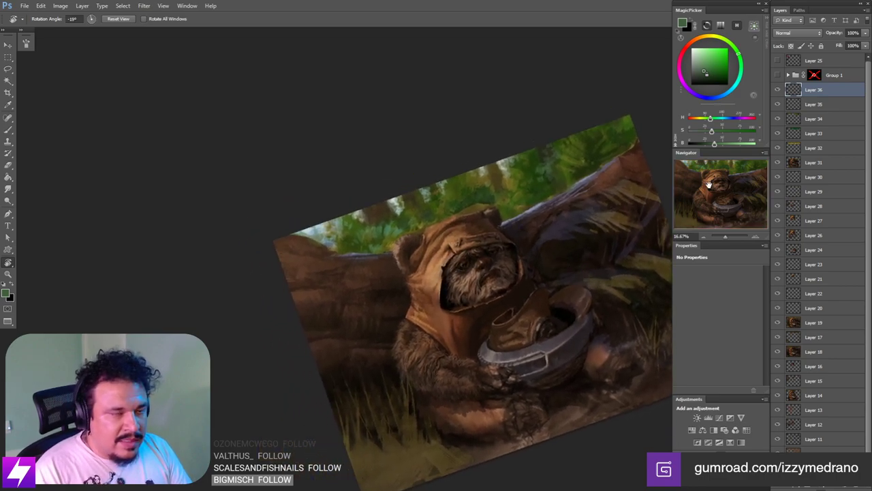
left_click(778, 91)
left_click(777, 91)
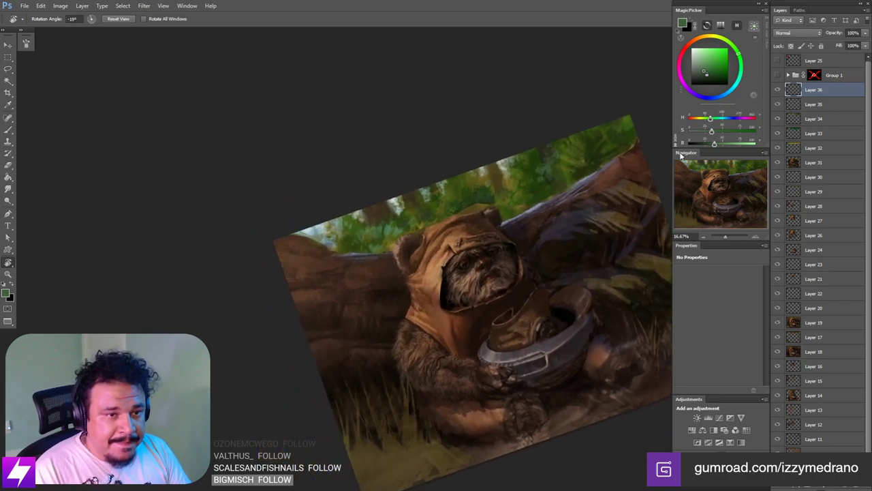
Step: Add a new layer above Layer 36, sample a dark green from the foliage over the hood and darken it for the brush
key("ctrl+alt+shift+n")
left_click_drag(510, 259, 515, 243)
left_click_drag(571, 239, 549, 233)
key("Escape")
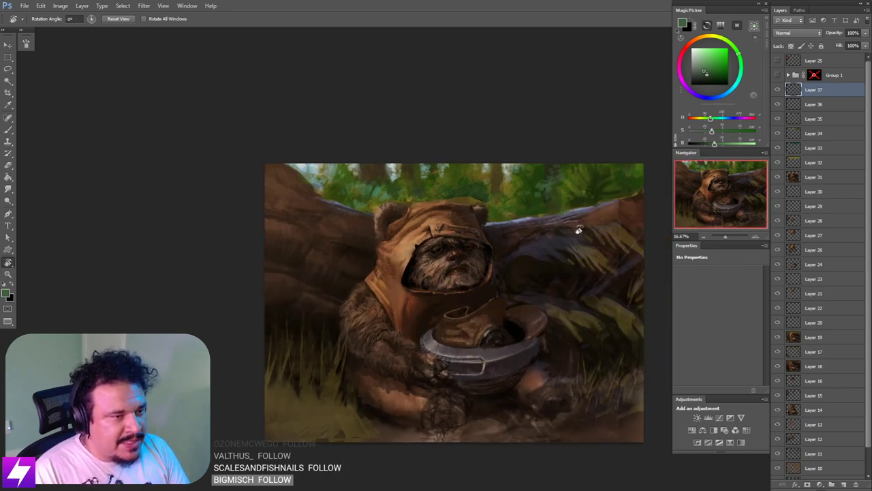
scroll(576, 229, "up", 1)
key("b")
left_click(432, 204, "alt")
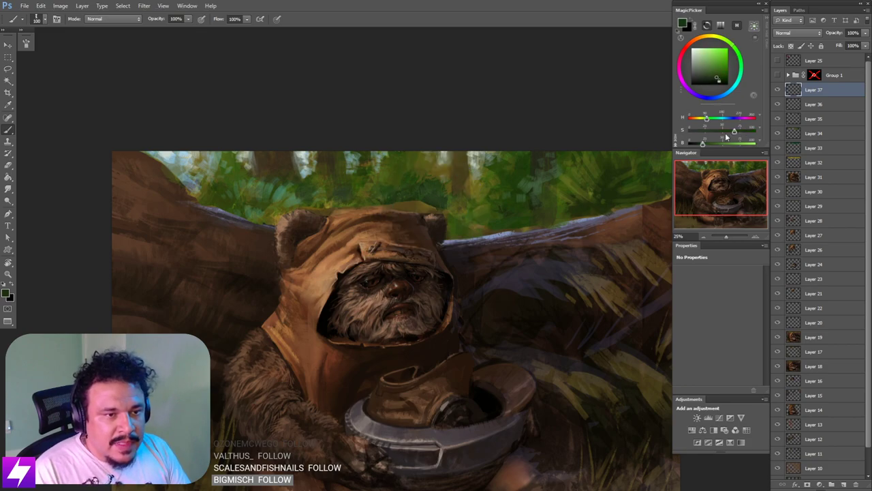
left_click_drag(702, 143, 740, 133)
left_click_drag(492, 205, 486, 222)
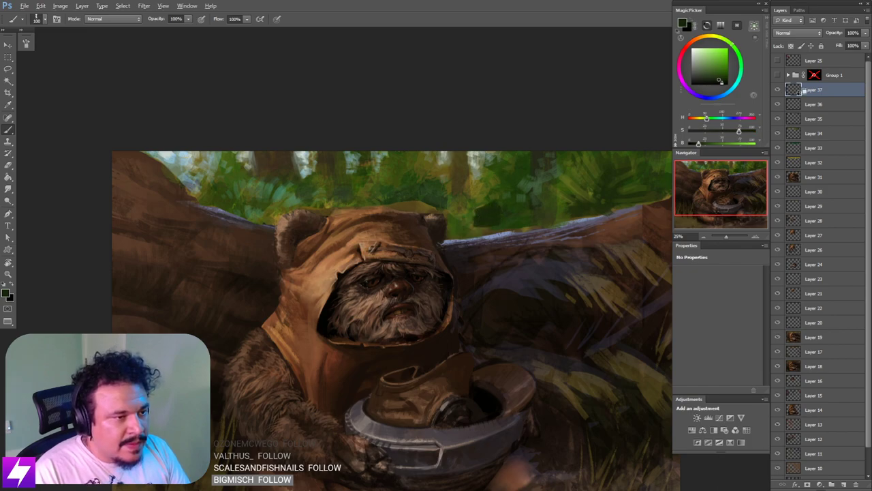
Step: Check the Group 1 reference photos and shift the brush colour to a dark, cooler, less saturated green
left_click(777, 75)
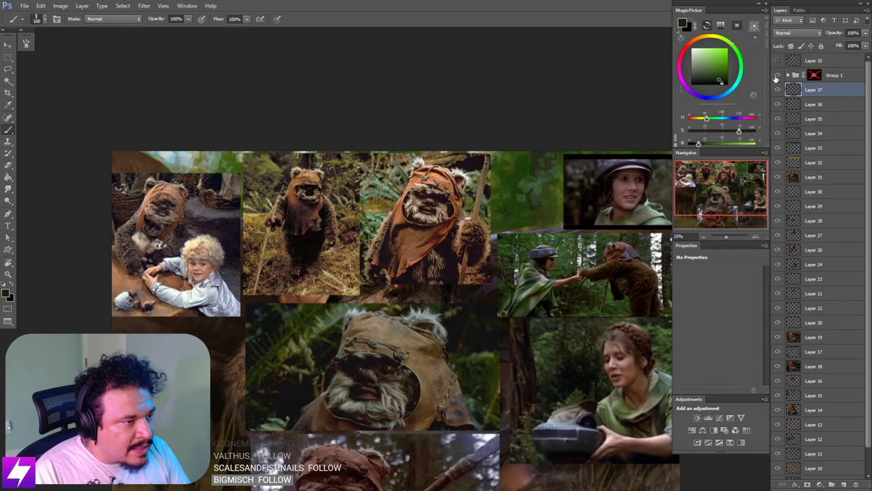
left_click(776, 76)
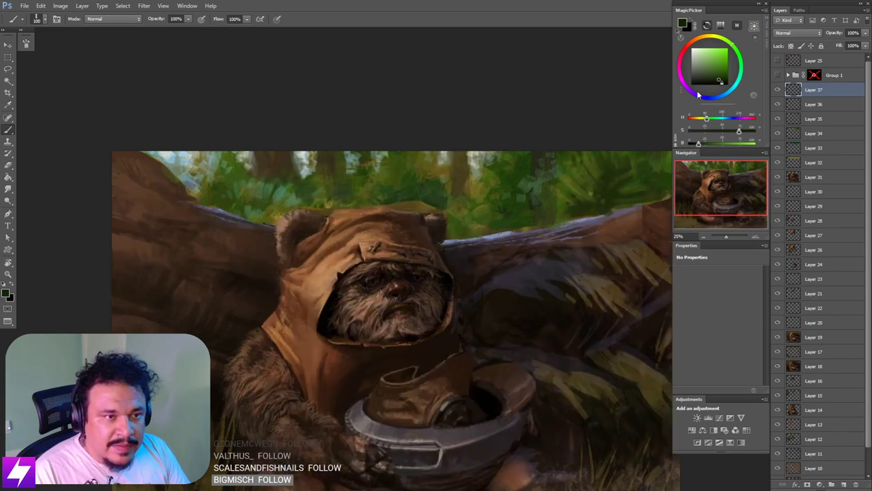
left_click(722, 81)
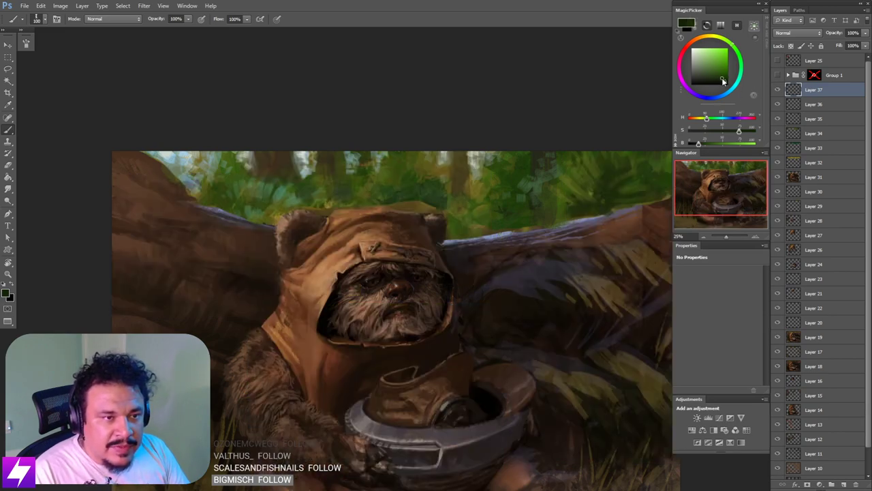
left_click(723, 80)
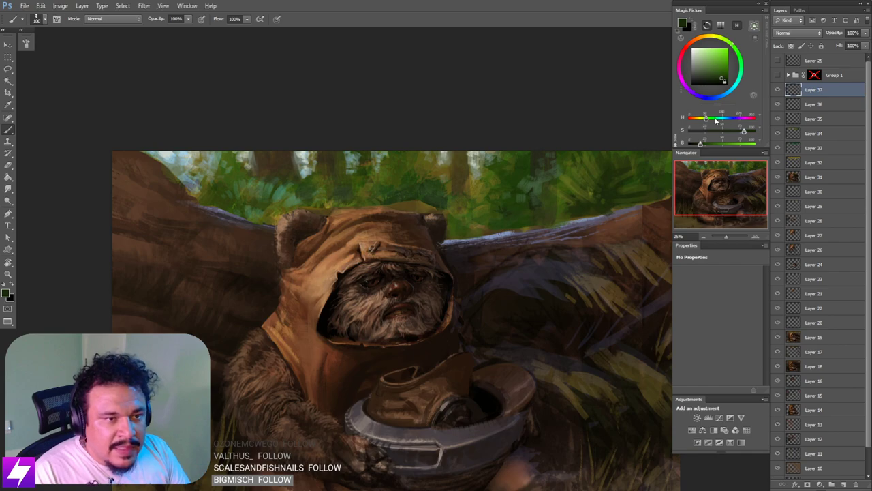
left_click_drag(715, 121, 734, 130)
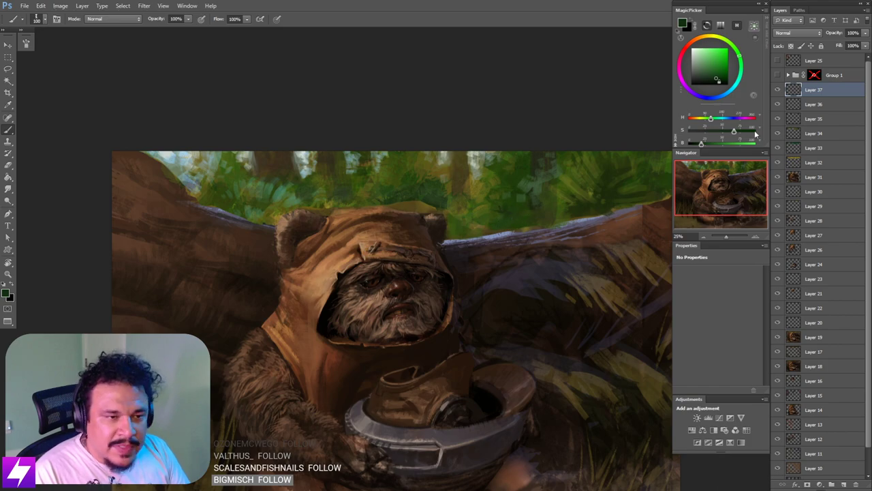
left_click_drag(735, 131, 727, 128)
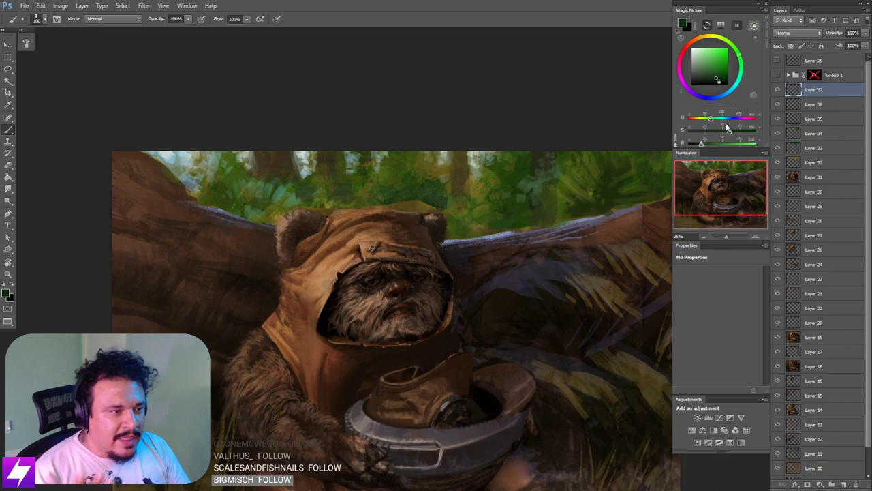
Step: Paint dark green foliage just above the Ewok's hood with a 50 to 175 px brush
left_click_drag(433, 248, 443, 277)
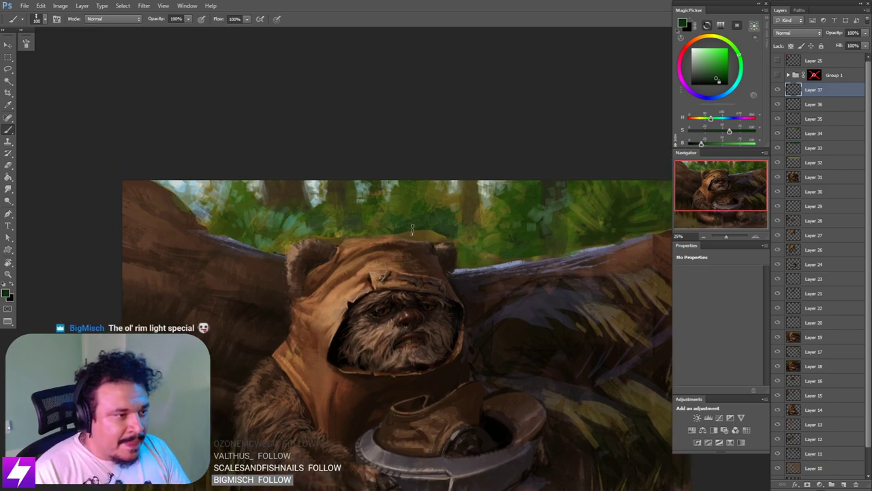
key("bracketleft")
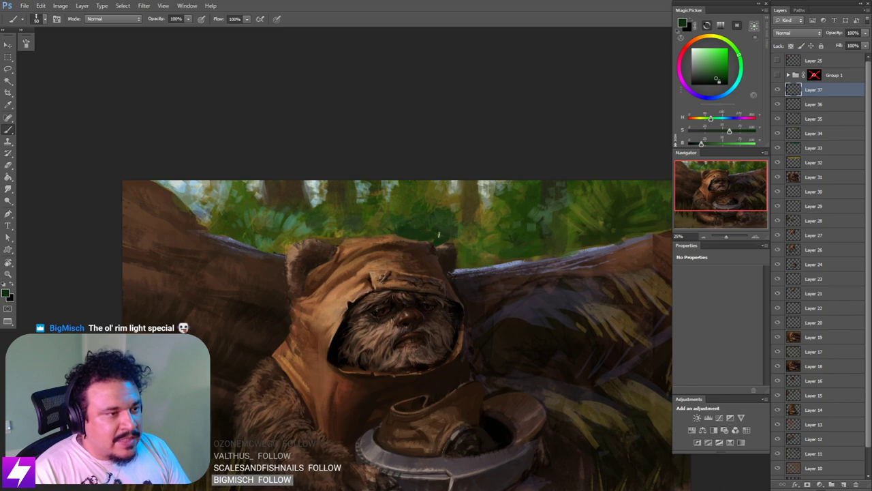
key("bracketright")
key("bracketright")
key("bracketright")
key("bracketright")
key("bracketright")
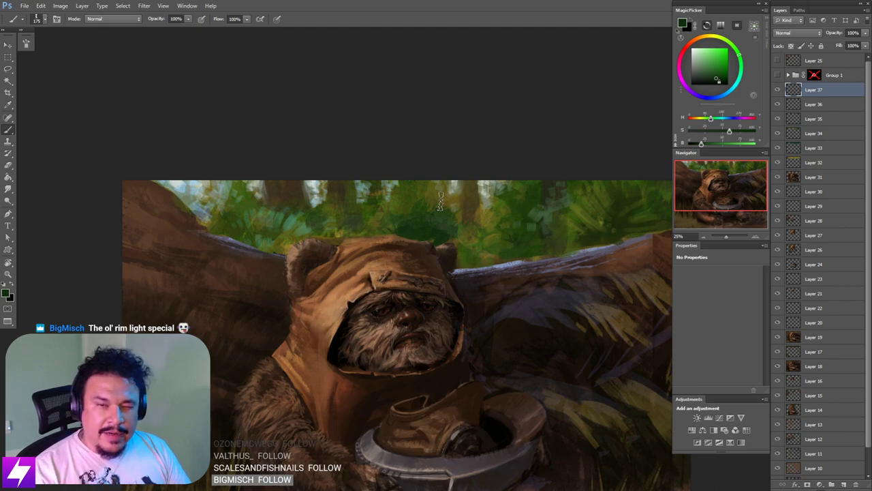
Step: Extend the dark green foliage past the ear down to the trunk's edge, varying the brush from 90 to 300 px
left_click_drag(480, 243, 498, 245)
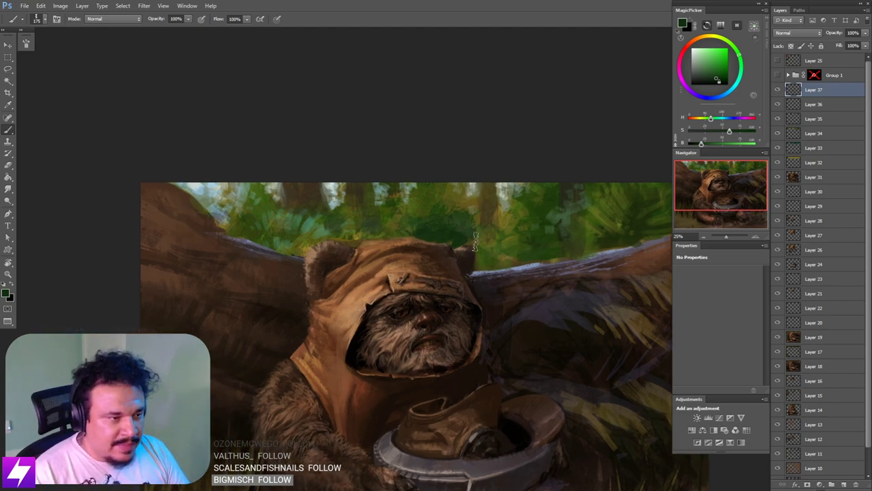
key("bracketleft")
key("bracketleft")
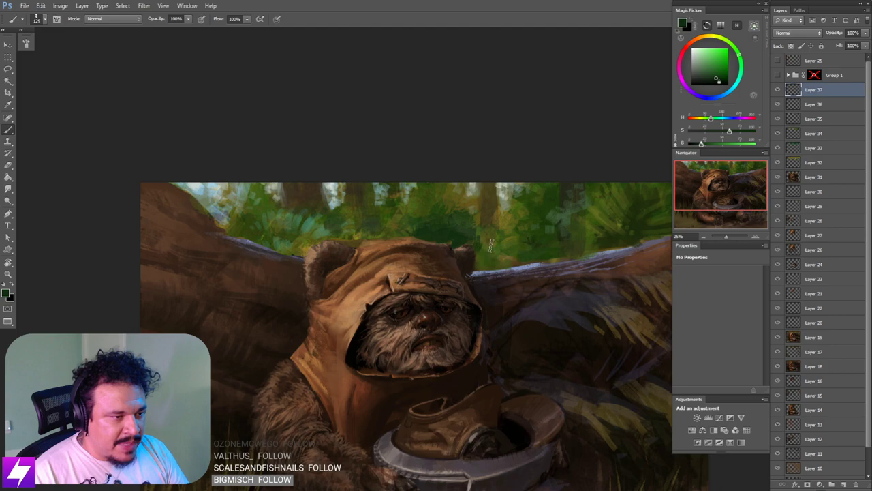
key("bracketleft")
key("bracketleft")
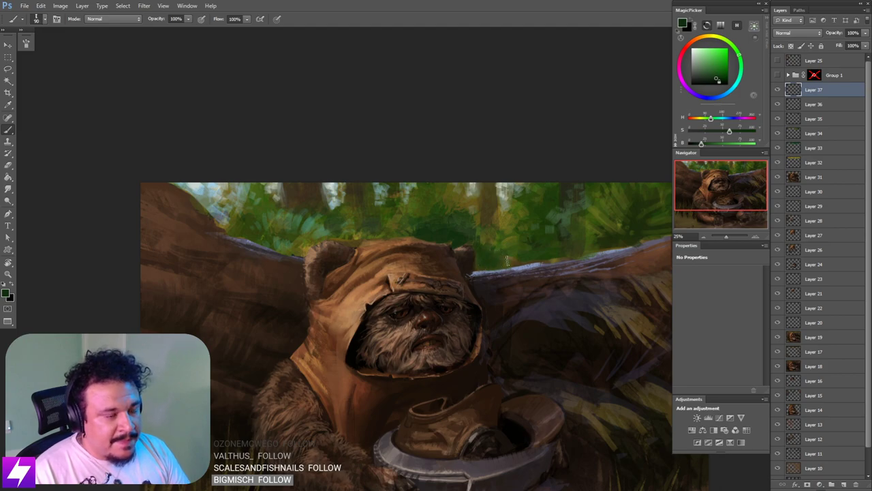
key("bracketright")
key("bracketright")
key("bracketright")
key("bracketright")
key("bracketright")
key("bracketright")
key("bracketright")
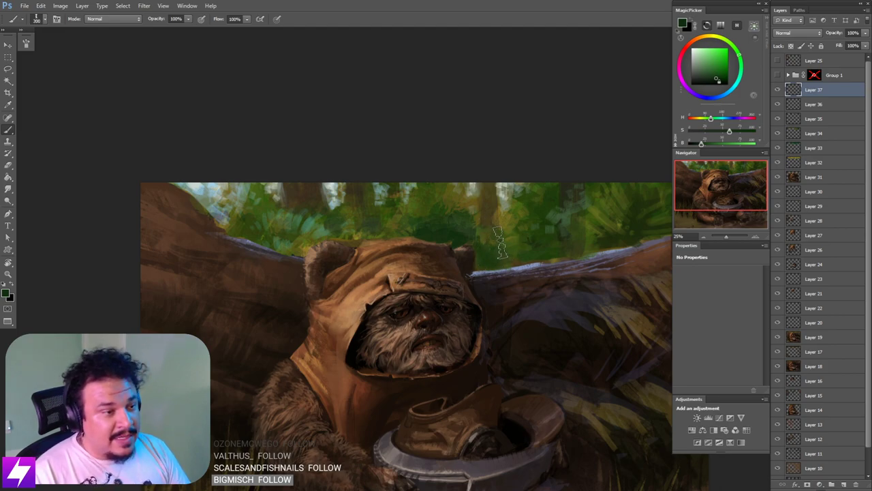
left_click_drag(531, 254, 479, 261)
Step: Sample a dark yellowish green from the fern foliage and paint the undergrowth along the trunk's upper edge with a 150 to 45 px brush
left_click(584, 230, "alt")
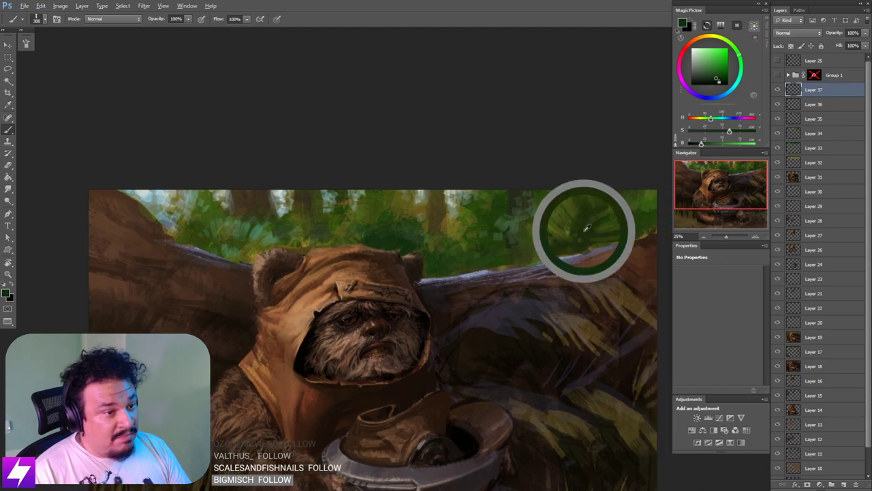
key("bracketleft")
key("bracketleft")
key("bracketleft")
key("bracketleft")
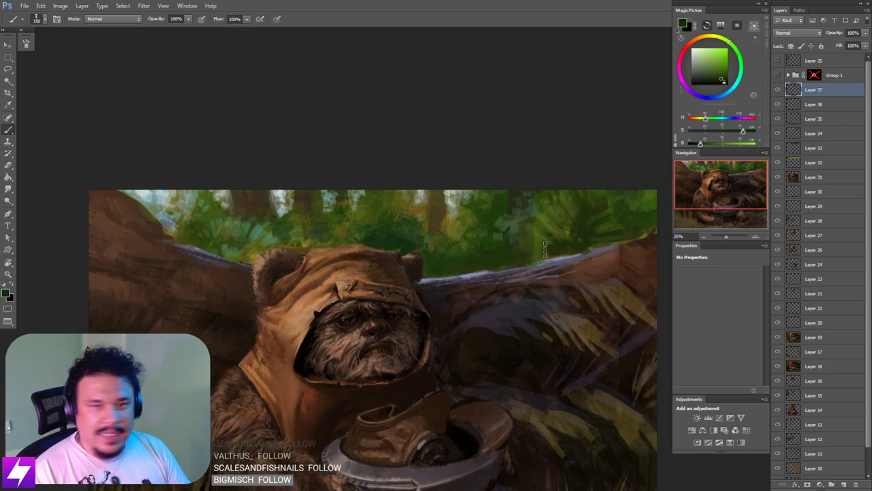
key("bracketleft")
key("bracketleft")
key("bracketleft")
key("bracketleft")
key("bracketleft")
key("bracketleft")
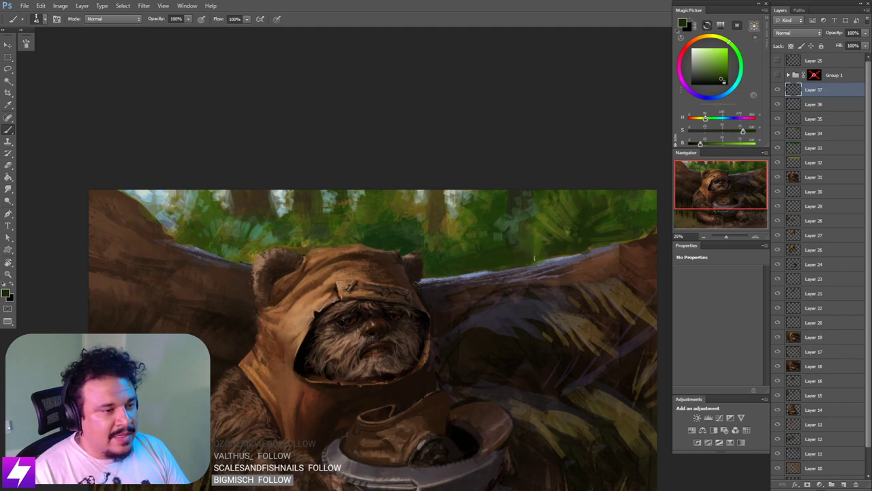
Step: Soften the dark foliage above the trunk with the Smudge tool at 50% strength and 200 to 300 px, and flip the painting horizontally
key("r")
key("bracketright")
key("bracketright")
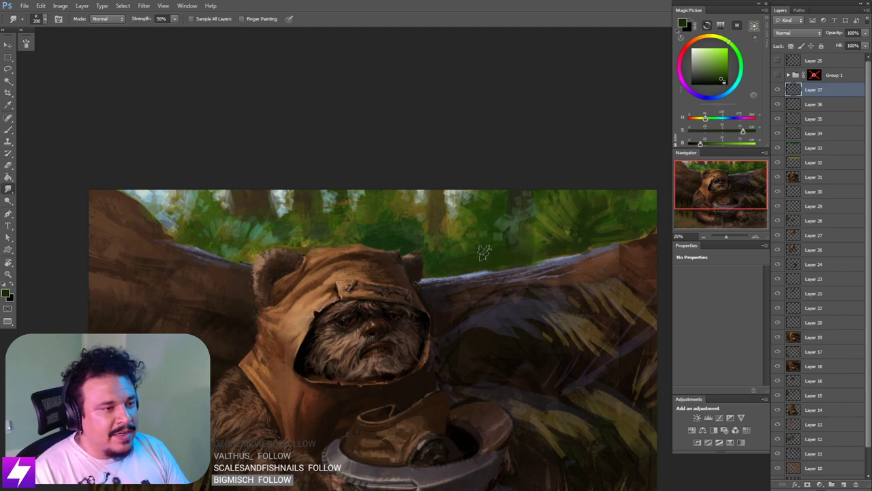
key("ctrl+minus")
key("ctrl+minus")
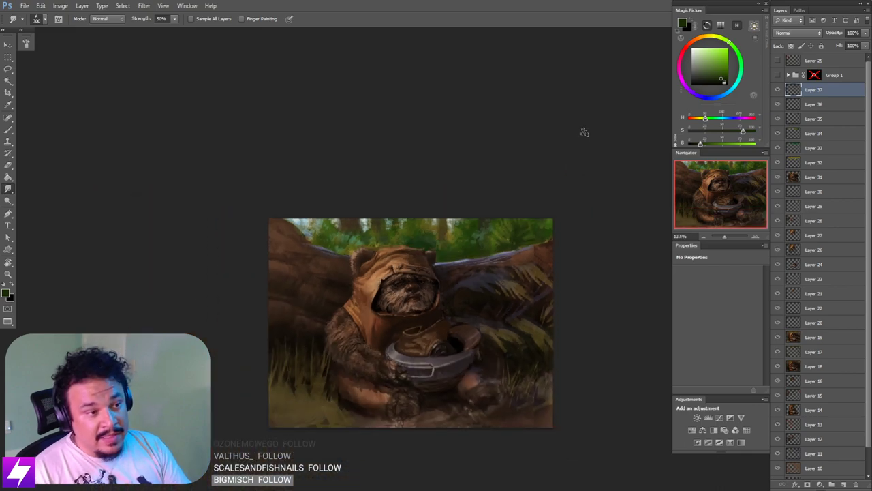
key("ctrl+shift+h")
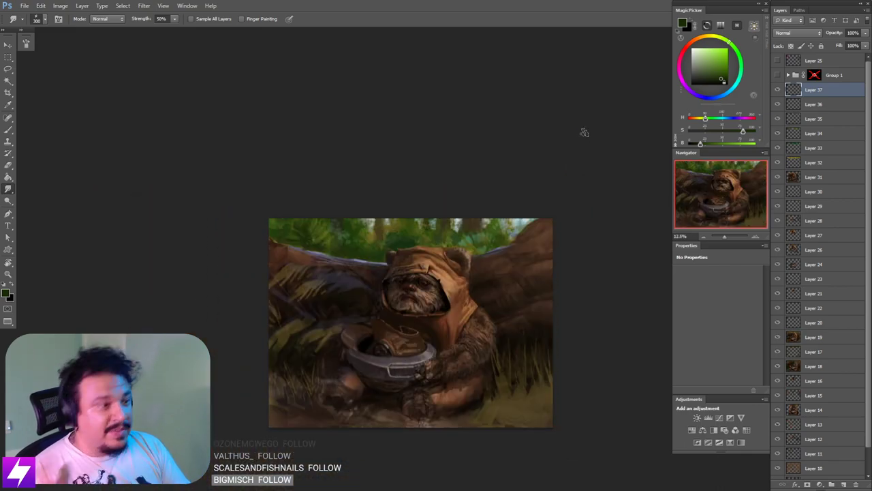
Step: Sample a near-black brown from the shaded ferns and darken the foliage behind the hood with a brush of up to 200 px
key("ctrl+plus")
left_click_drag(373, 268, 406, 298)
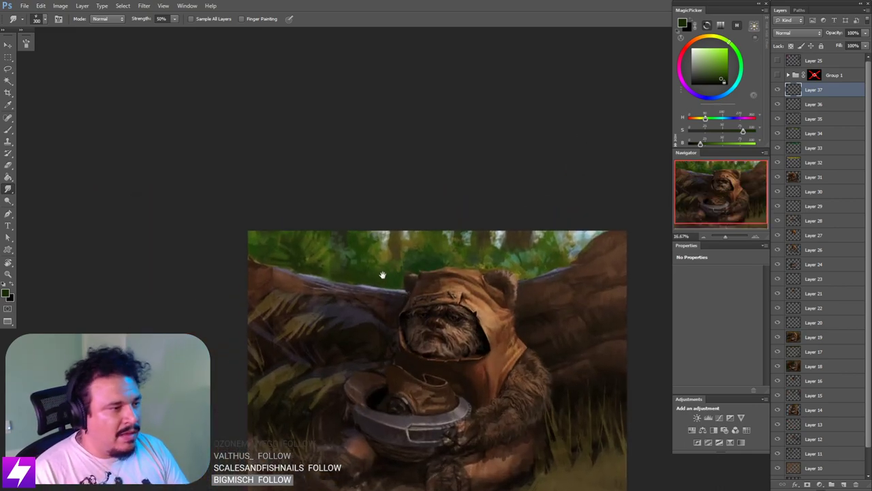
key("b")
left_click(299, 407, "alt")
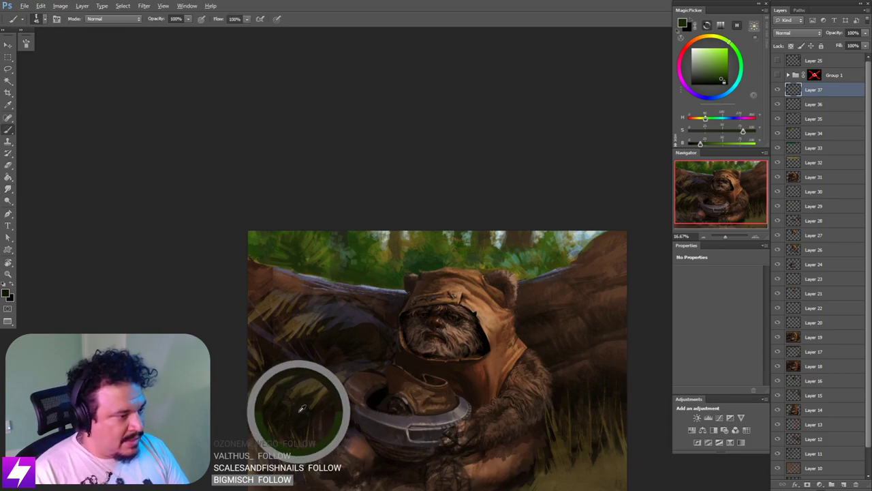
left_click_drag(392, 317, 384, 332)
left_click(431, 277, "alt")
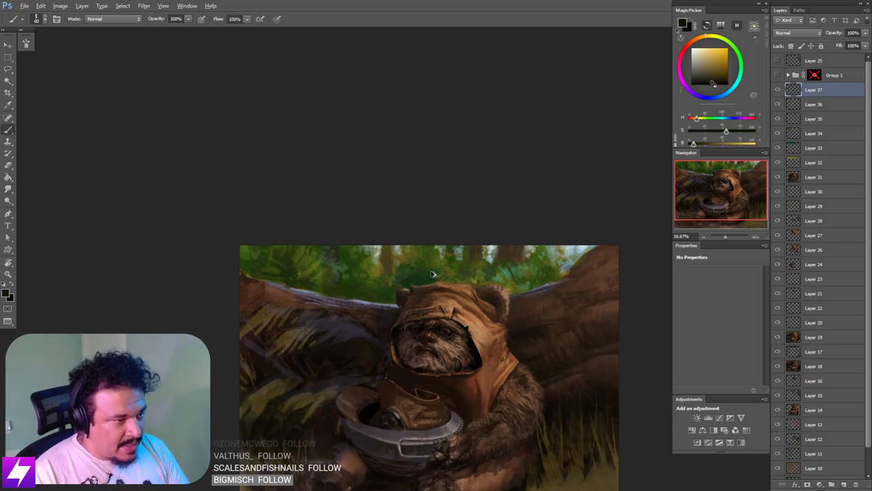
key("bracketright")
key("bracketright")
key("bracketright")
key("bracketright")
key("bracketright")
key("bracketright")
key("bracketright")
key("bracketright")
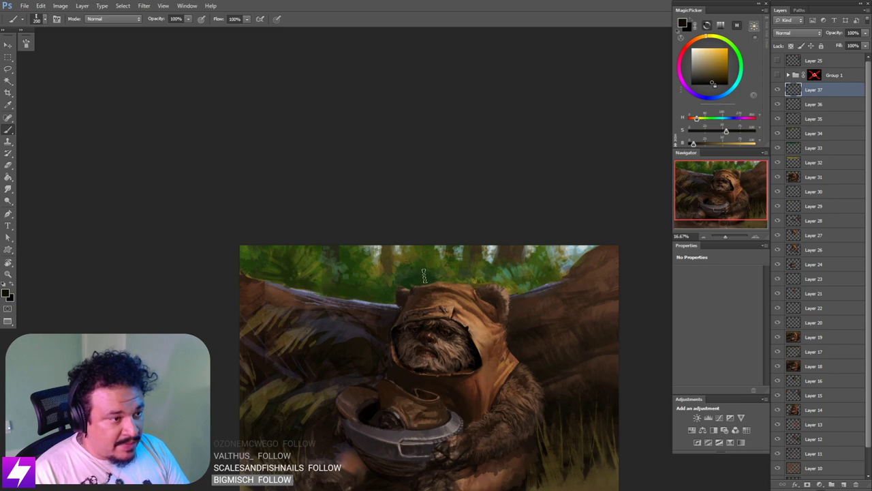
Step: Refine the dark foliage mass around the hood and ear with smaller strokes, using a 125 to 80 px brush
key("bracketleft")
key("bracketleft")
key("bracketleft")
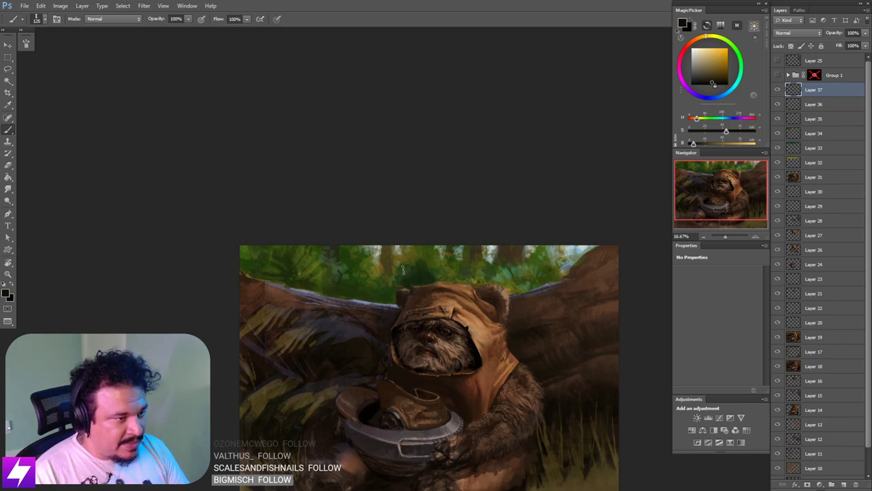
key("bracketleft")
key("bracketleft")
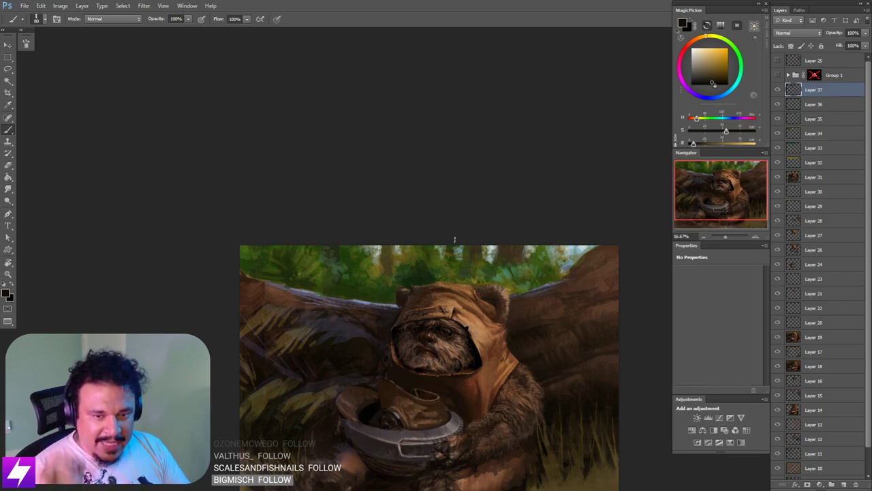
Step: Deepen the foliage above the hood with a 150 px brush and soften it with the Smudge tool at 400 px
mouse_move(469, 263)
left_mouse_down()
mouse_move(493, 261)
mouse_move(451, 253)
left_mouse_up()
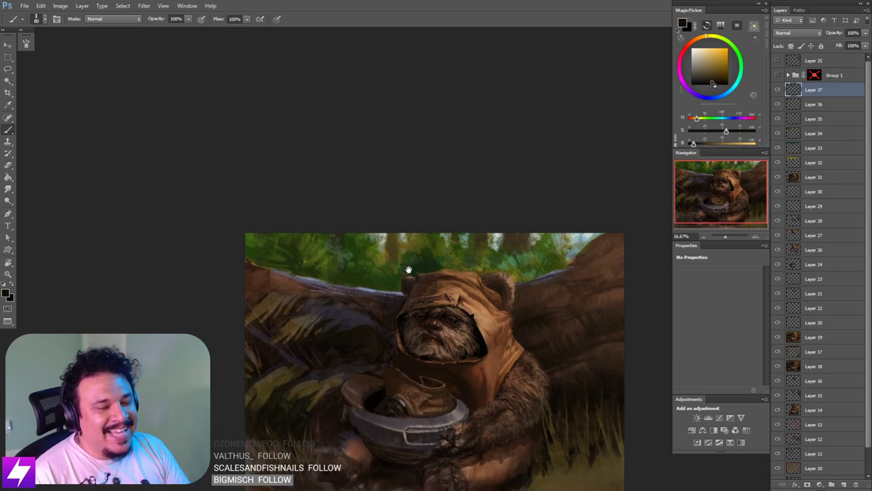
key("bracketright")
key("bracketright")
key("bracketright")
key("bracketright")
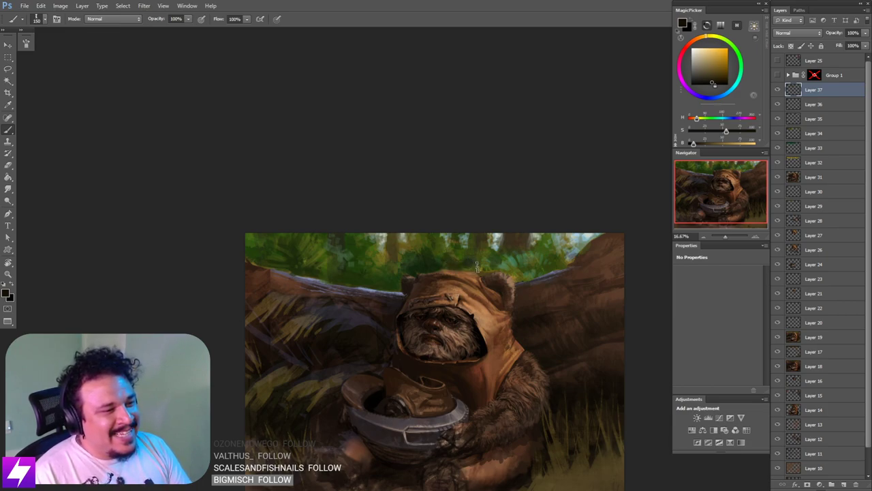
key("r")
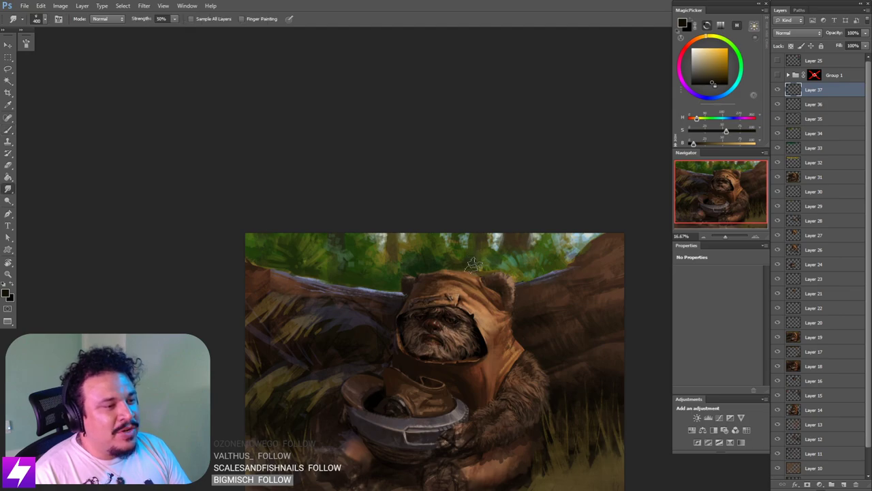
scroll(450, 255, "down", 1)
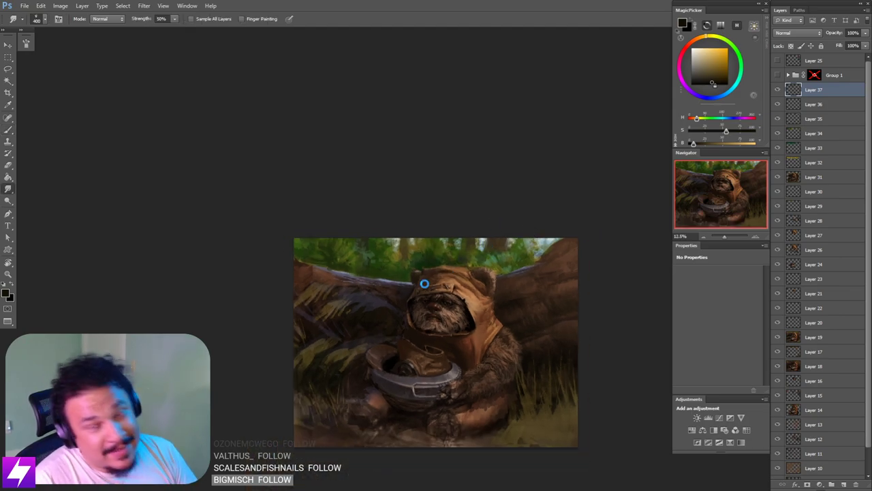
Step: Flip the painting horizontally and work dark strokes into the foliage behind the hood with a 150 to 200 px brush
key("ctrl+shift+h")
scroll(453, 249, "up", 1)
left_click_drag(453, 248, 477, 250)
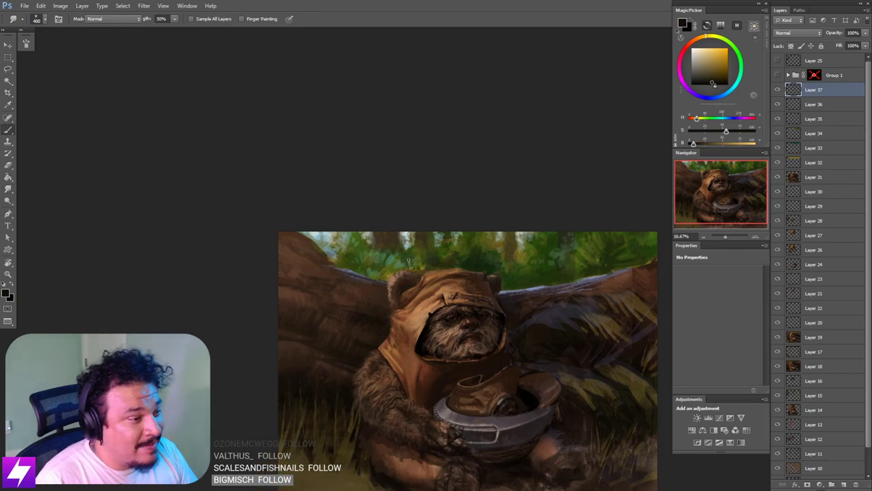
key("b")
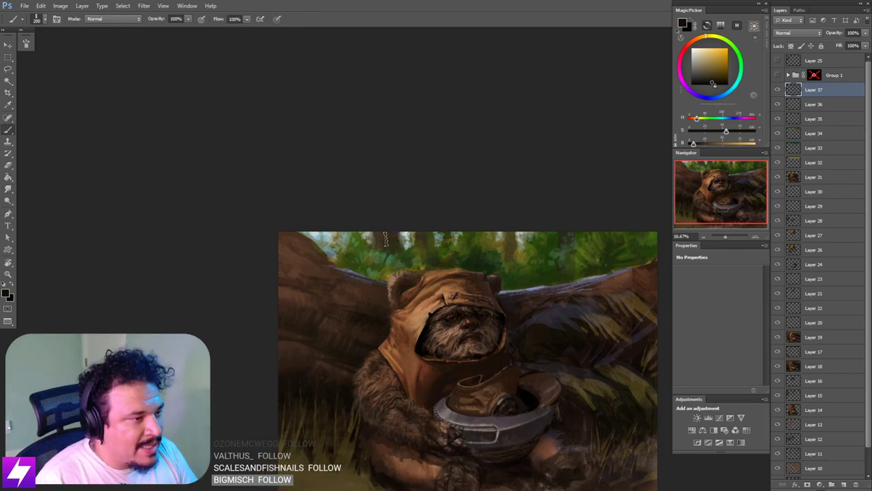
key("bracketleft")
key("bracketleft")
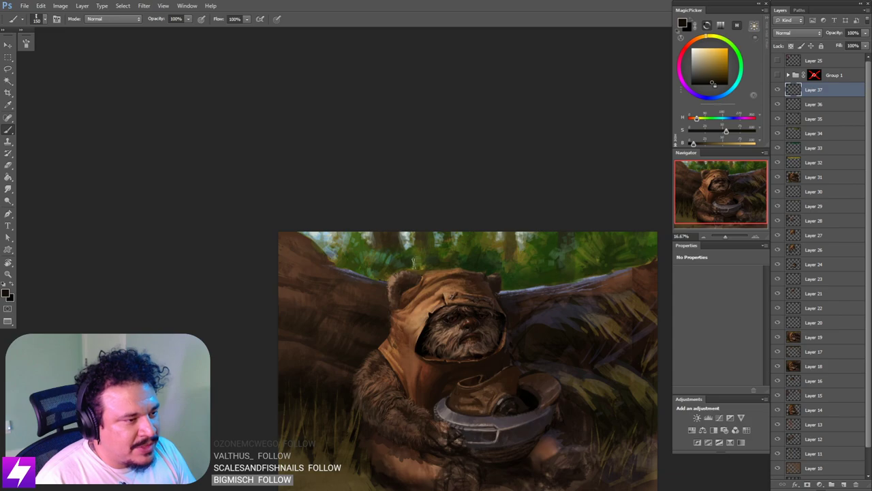
left_click_drag(487, 265, 412, 255)
key("bracketright")
key("bracketright")
key("bracketright")
key("bracketleft")
key("bracketleft")
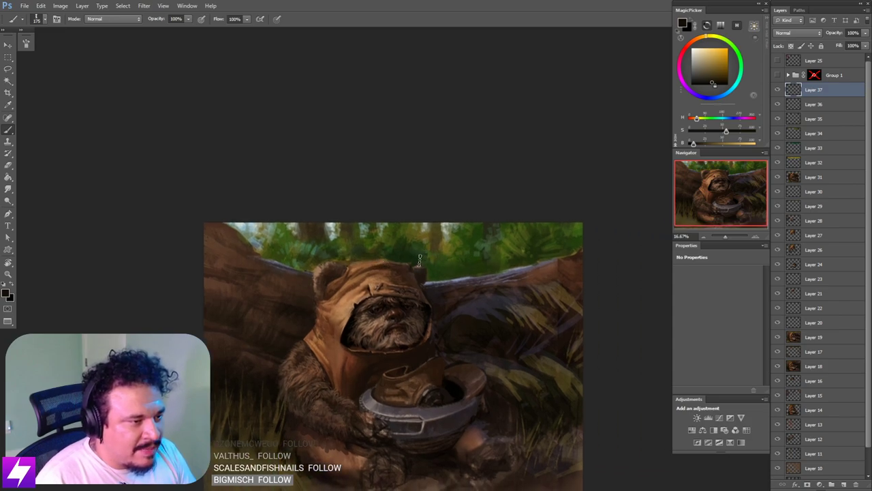
Step: Darken the foliage above the trunk out to the painting's edge with a 300 to 500 px brush, followed by a 100 px Eraser
key("bracketright")
key("bracketright")
key("bracketright")
key("bracketright")
key("bracketright")
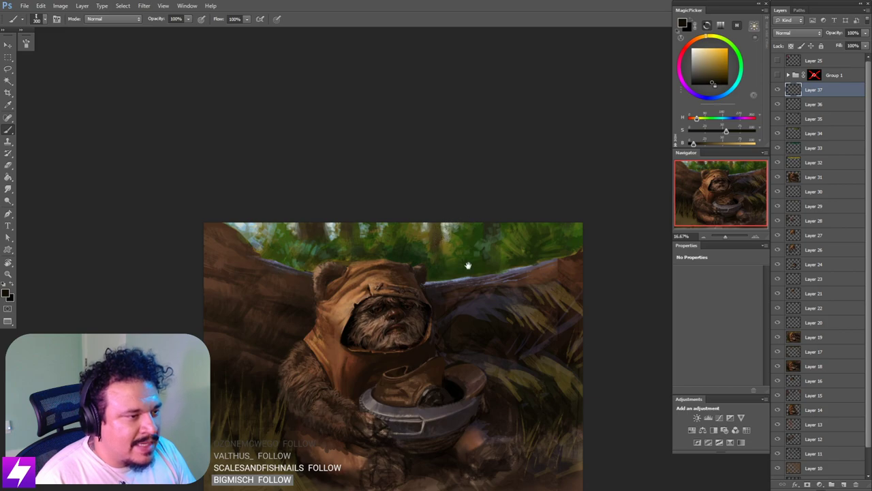
scroll(470, 225, "down", 1)
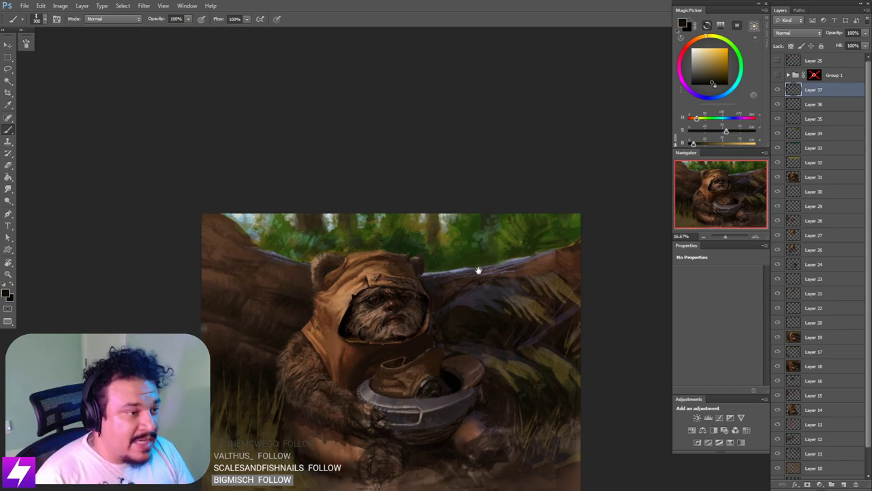
scroll(470, 246, "up", 1)
key("bracketright")
key("bracketright")
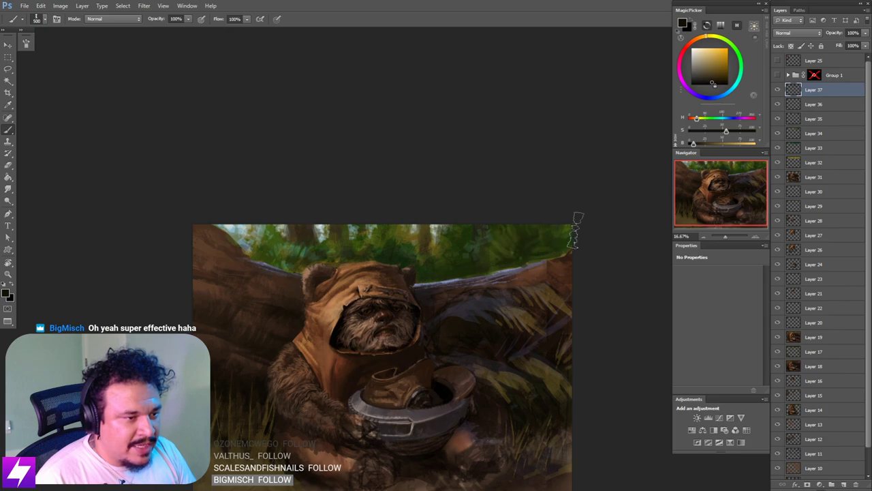
left_click_drag(519, 280, 524, 274)
key("e")
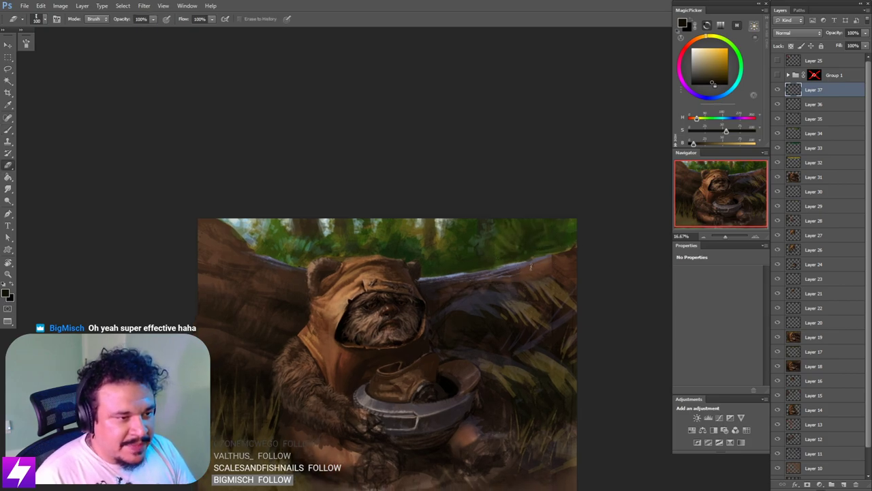
Step: Compare the mirrored painting with and without Layer 37 to judge the darkened foliage
key("ctrl+minus")
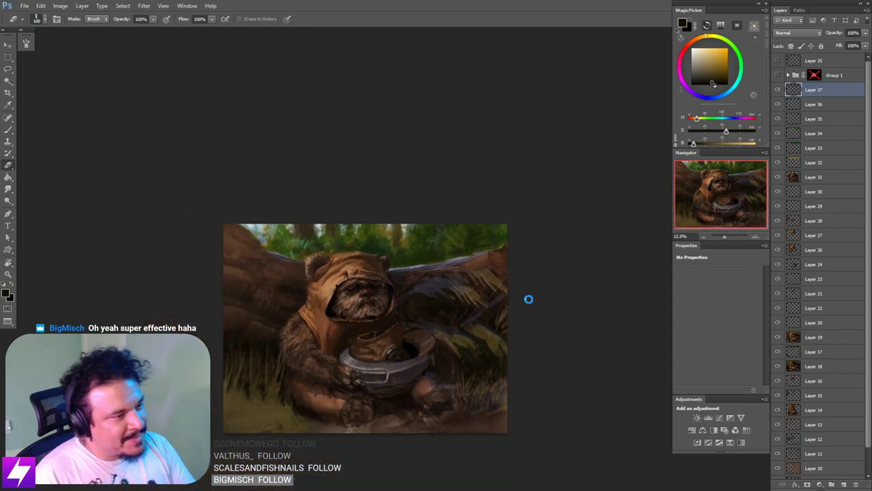
key("h")
left_click_drag(492, 331, 508, 352)
key("ctrl+minus")
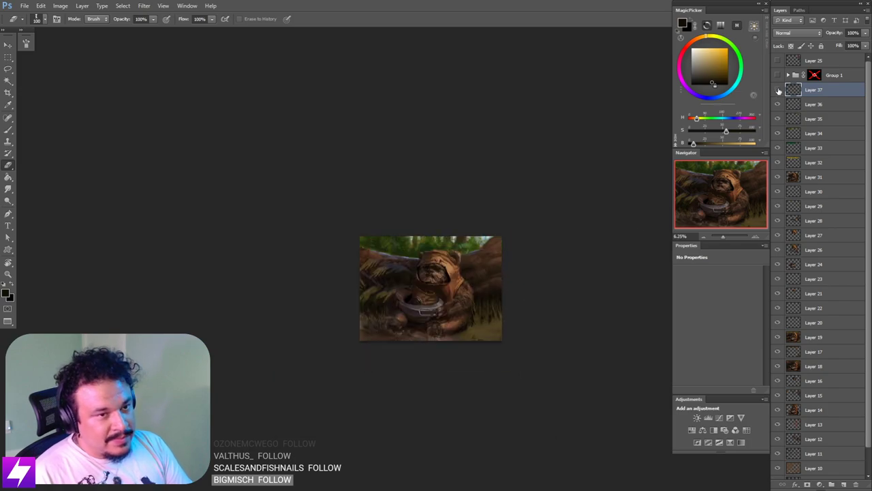
left_click(777, 91)
left_click(778, 91)
key("ctrl+plus")
key("ctrl+plus")
key("ctrl+plus")
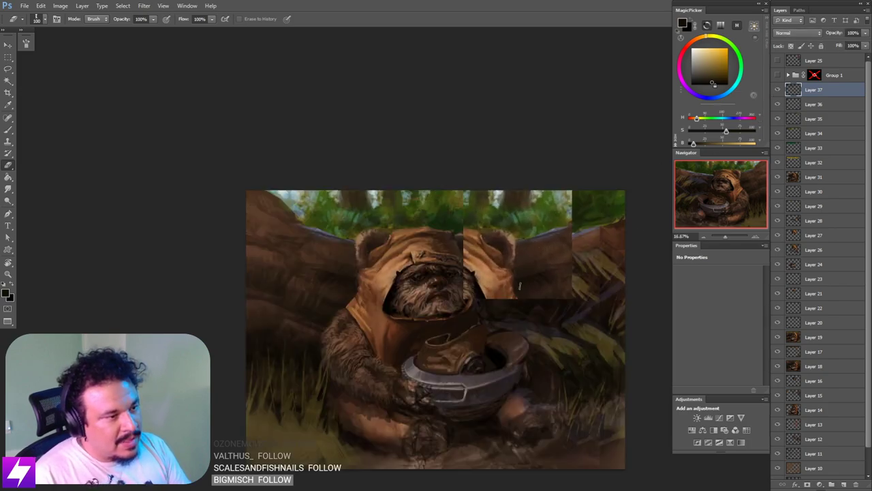
Step: Show the reference photos in Group 1, examine the lighting around the Ewok hoods and forest, and hide them again
key("r")
mouse_move(470, 329)
left_mouse_down()
mouse_move(486, 319)
mouse_move(498, 264)
mouse_move(448, 282)
mouse_move(447, 293)
left_mouse_up()
key("ctrl+plus")
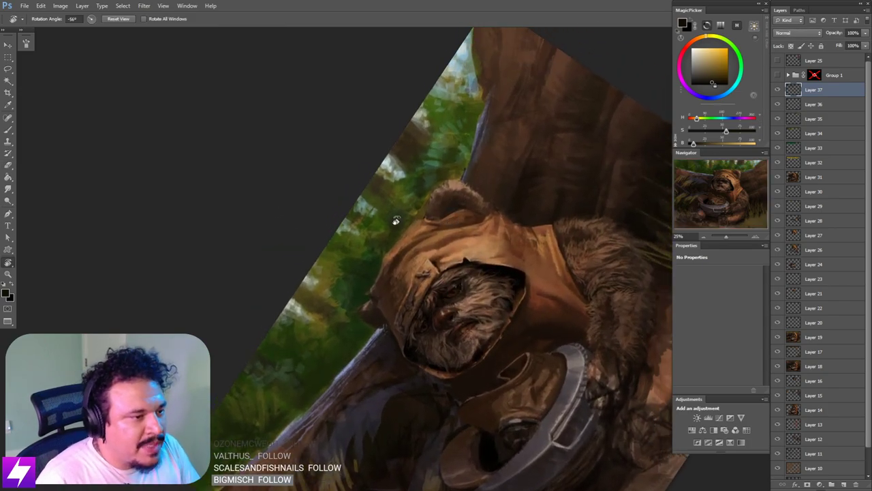
key("b")
key("ctrl+0")
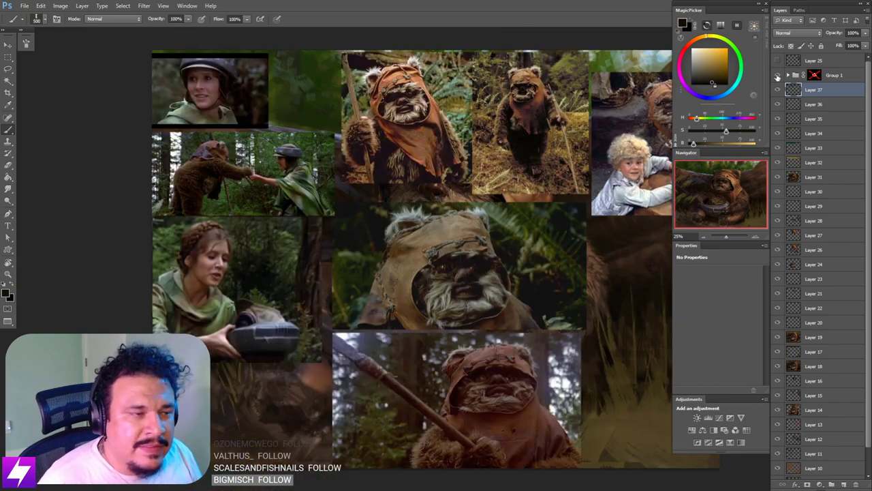
left_click(778, 75)
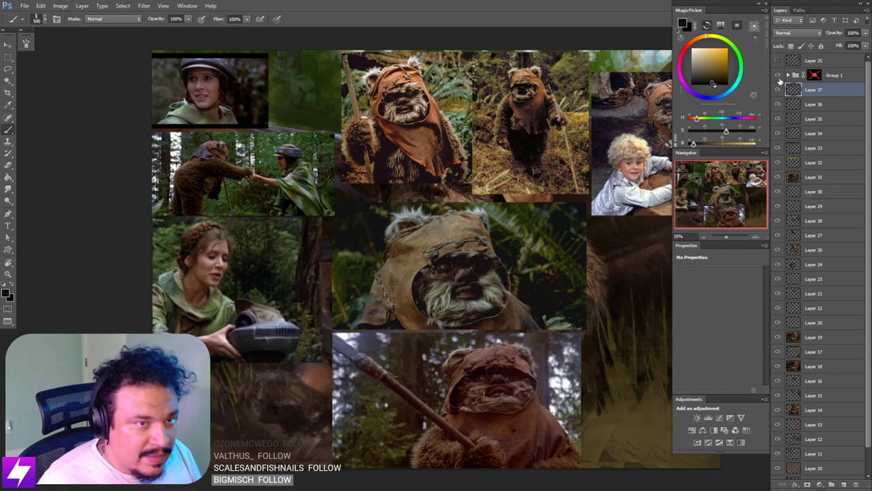
left_click(777, 75)
Step: Choose a different brush preset for edge work and sample a light blue from the highlight on the fallen trunk
left_click_drag(553, 206, 521, 254)
key("r")
left_click_drag(539, 313, 562, 284)
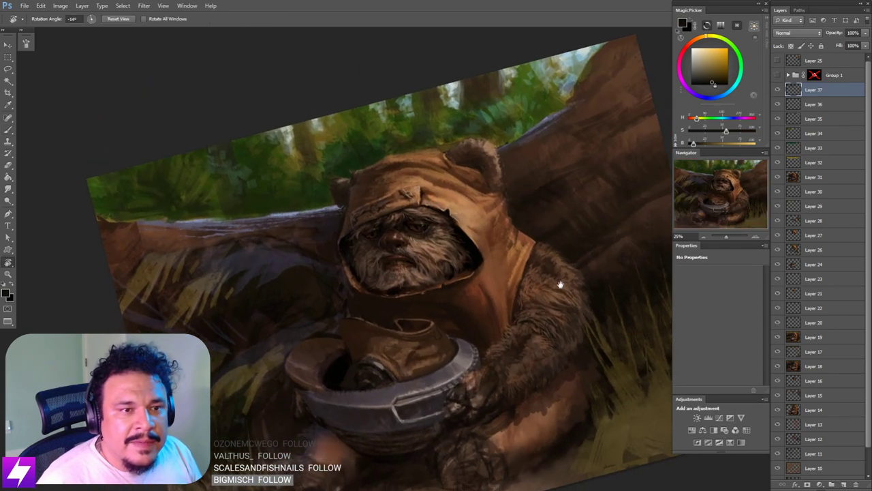
key("b")
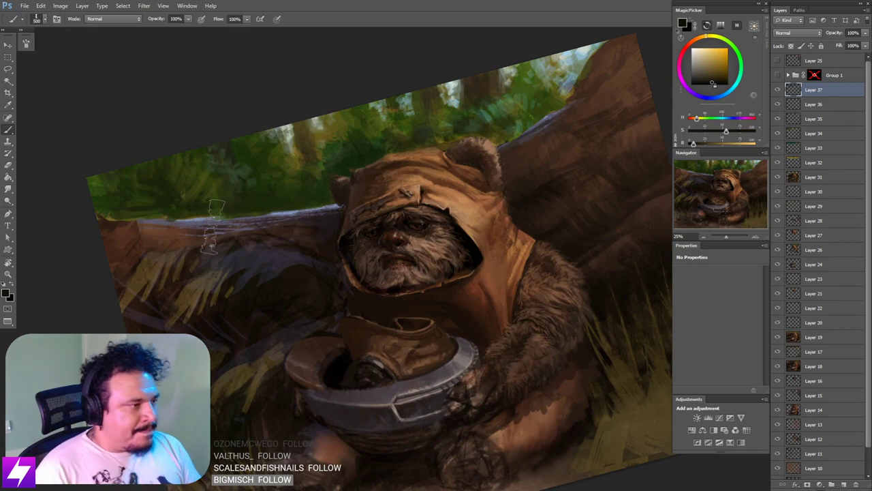
right_click(214, 224)
double_click(76, 220)
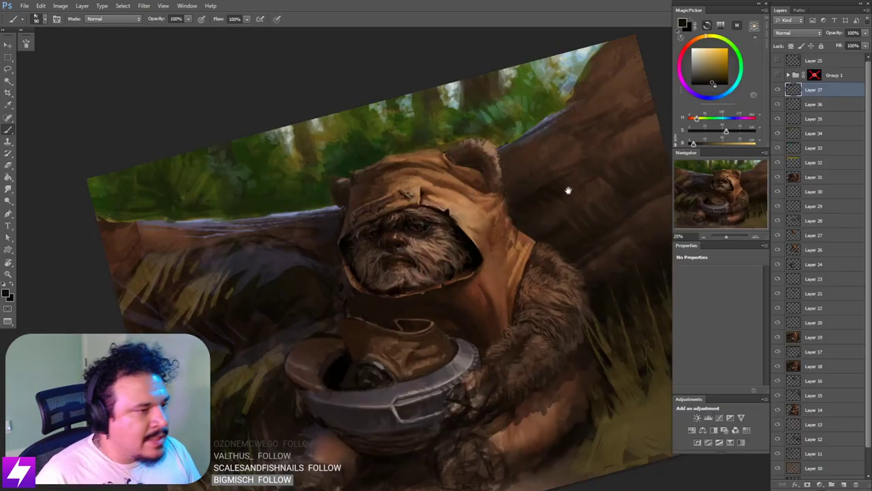
mouse_move(566, 174)
left_mouse_down()
mouse_move(548, 229)
mouse_move(553, 216)
mouse_move(599, 194)
left_mouse_up()
left_click(283, 253, "alt")
Step: Paint a thin light blue rim light along the top edge of the hood with a 45 to 25 px brush
key("r")
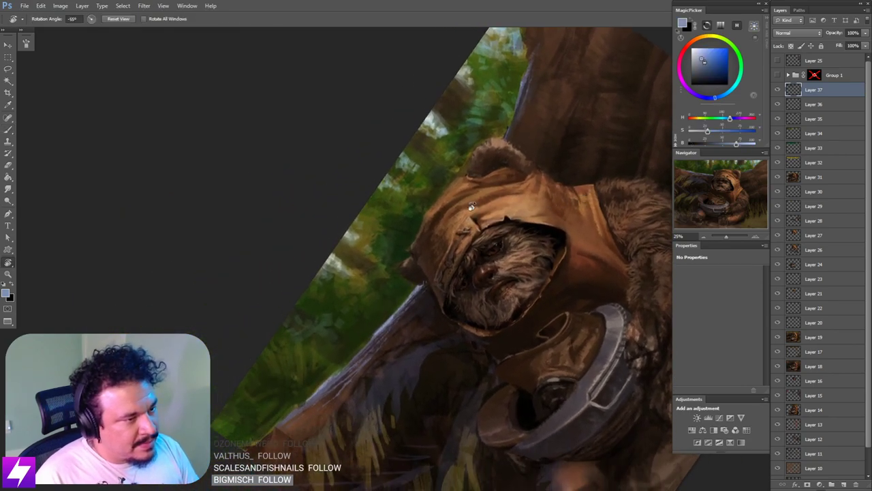
left_click(471, 203, "ctrl")
key("b")
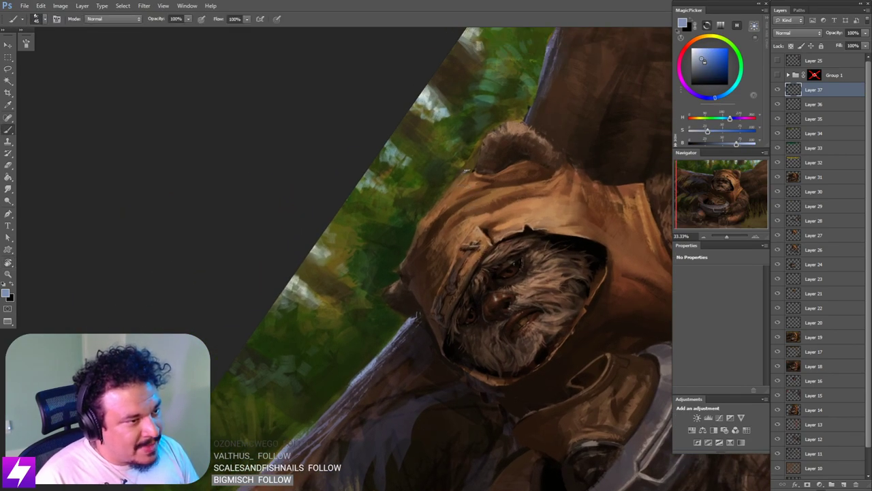
left_click_drag(443, 193, 432, 207)
key("]")
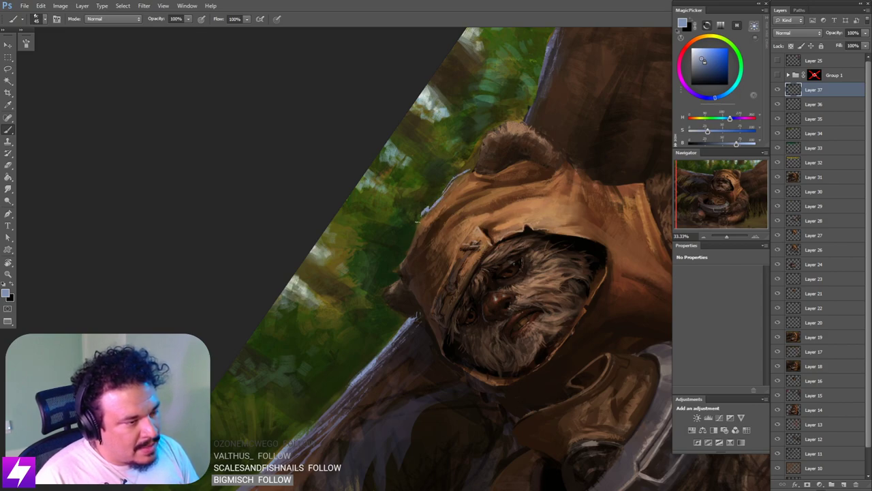
left_click_drag(413, 239, 408, 255)
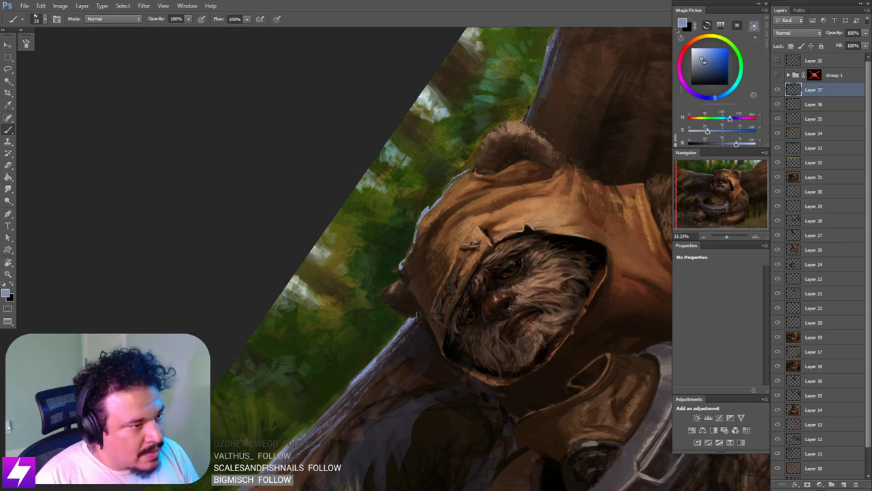
Step: Extend the blue rim light across the hood toward the larger ear, using a 70 px Eraser and a 20 px brush
key("Escape")
left_click_drag(498, 214, 486, 224)
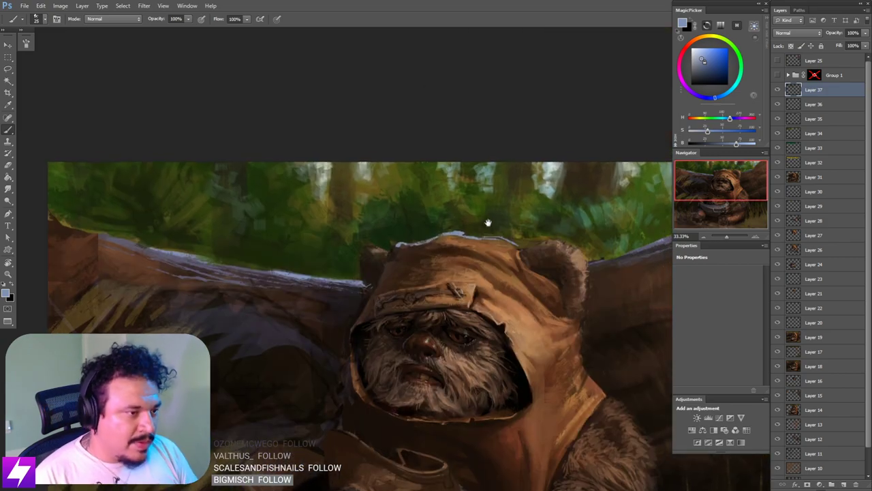
key("e")
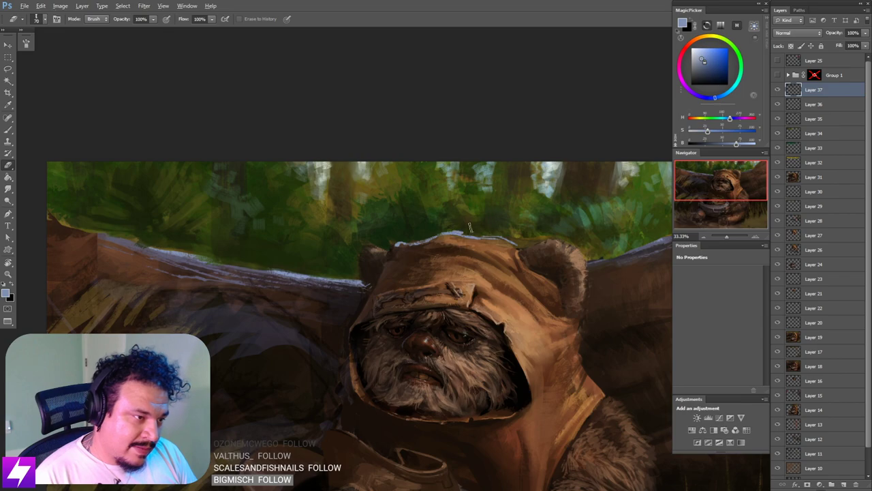
key("b")
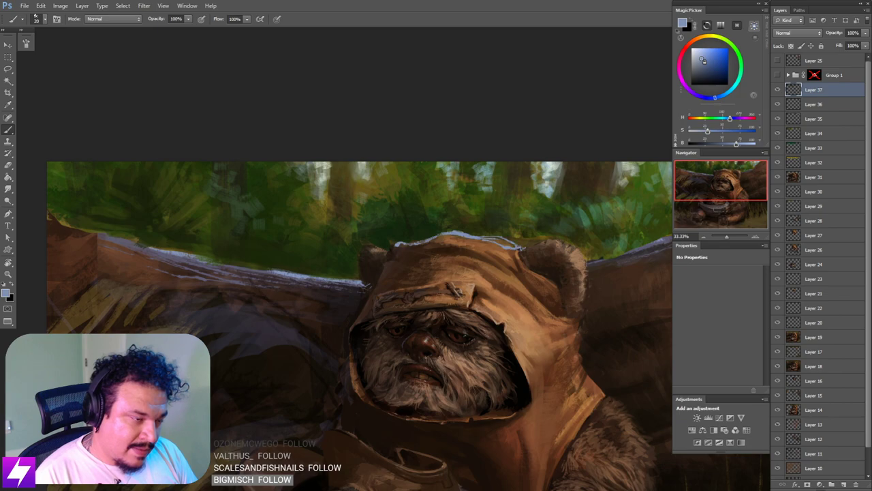
Step: Flip the painting horizontally and check the hood's rim light against the whole composition
key("ctrl+minus")
key("ctrl+minus")
key("ctrl+minus")
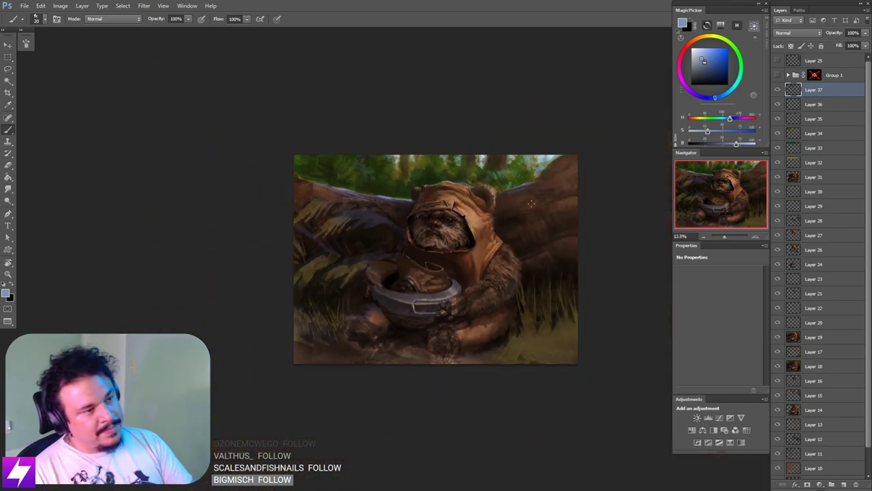
key("ctrl+s")
key("ctrl+minus")
key("ctrl+plus")
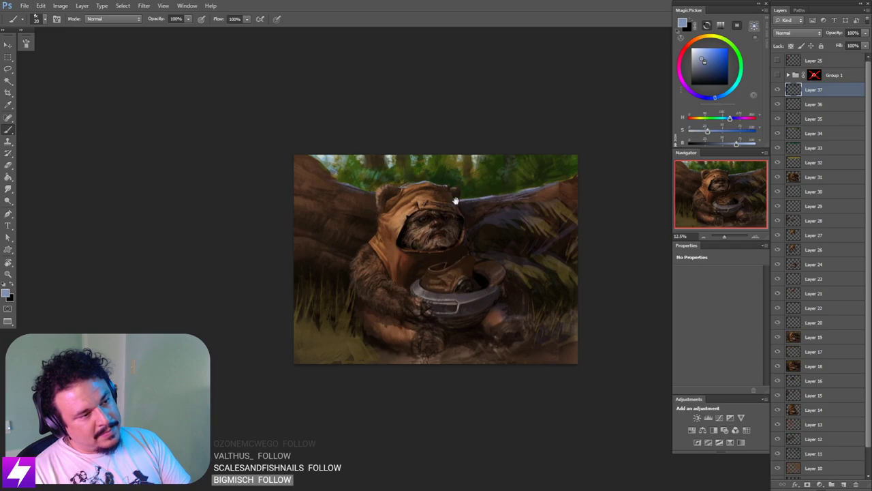
mouse_move(455, 199)
left_mouse_down()
mouse_move(485, 241)
mouse_move(516, 259)
left_mouse_up()
Step: Thin and clean up the blue rim light along the hood's top edge with a 40 px Eraser
key("ctrl+plus")
scroll(508, 258, "up", 1)
key("r")
left_click_drag(452, 260, 521, 258)
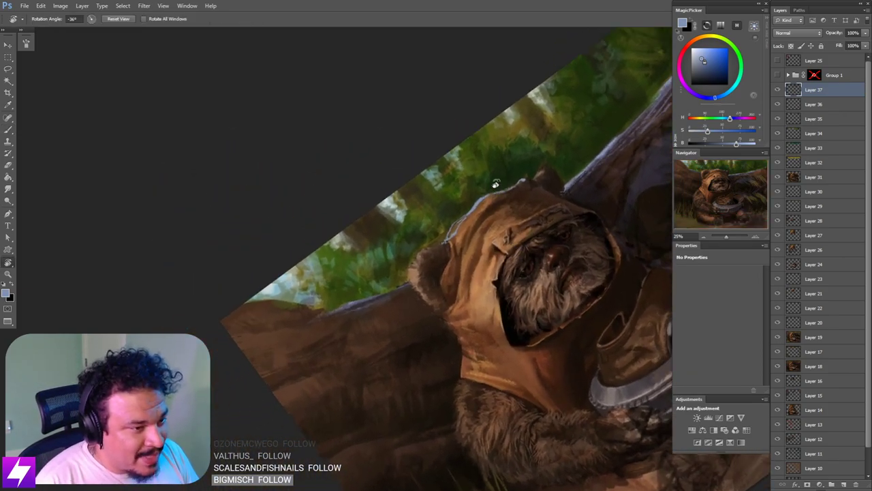
key("ctrl+plus")
key("e")
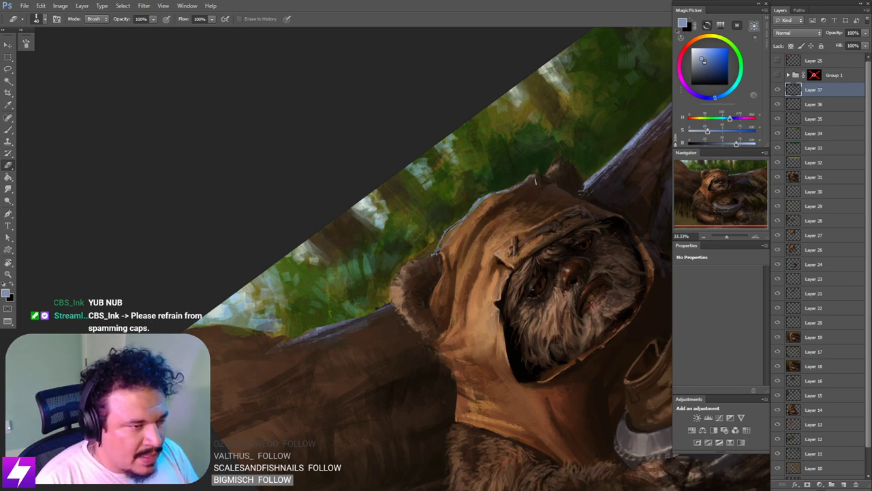
key("ctrl+0")
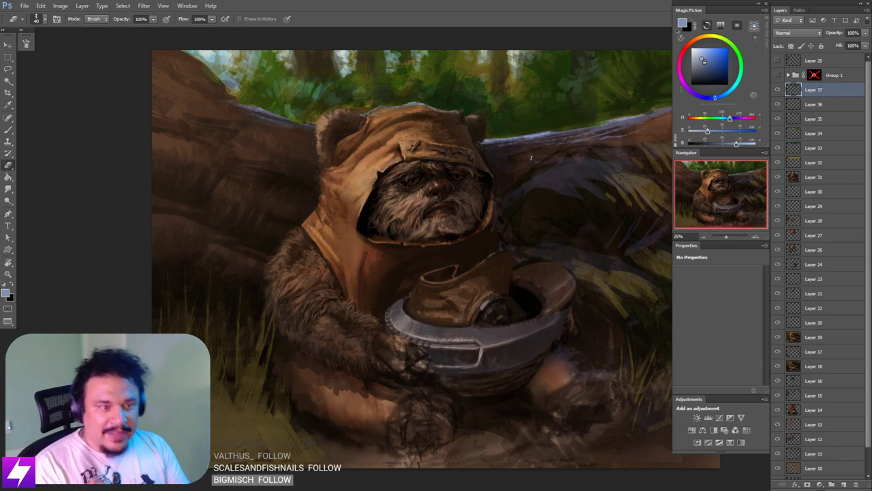
Step: Flip the painting horizontally to check the thinned rim light in the mirrored composition
key("ctrl+minus")
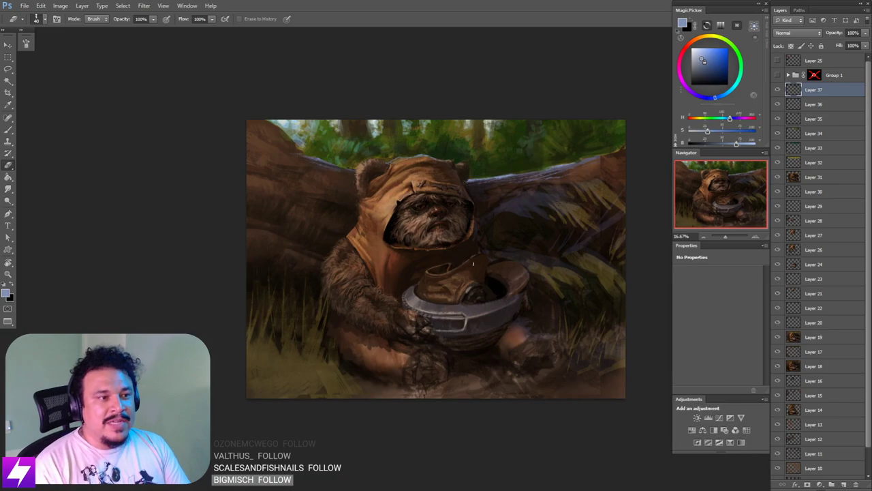
key("ctrl+shift+h")
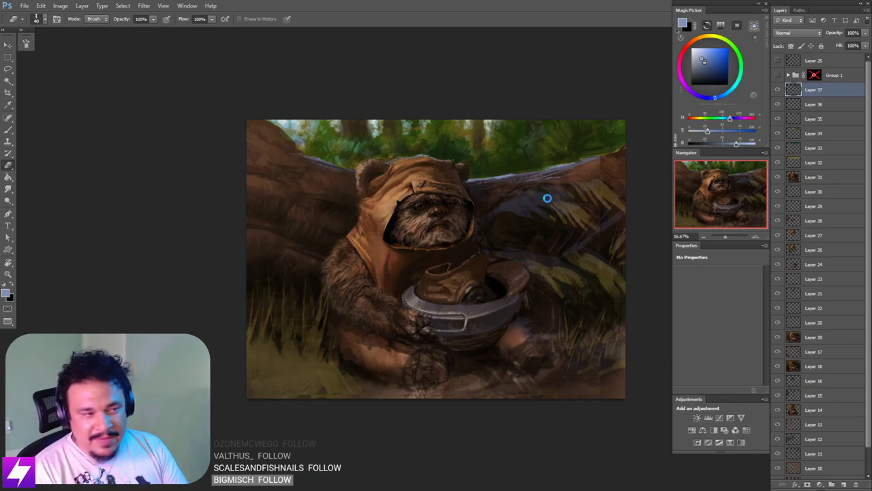
left_click_drag(518, 222, 497, 248)
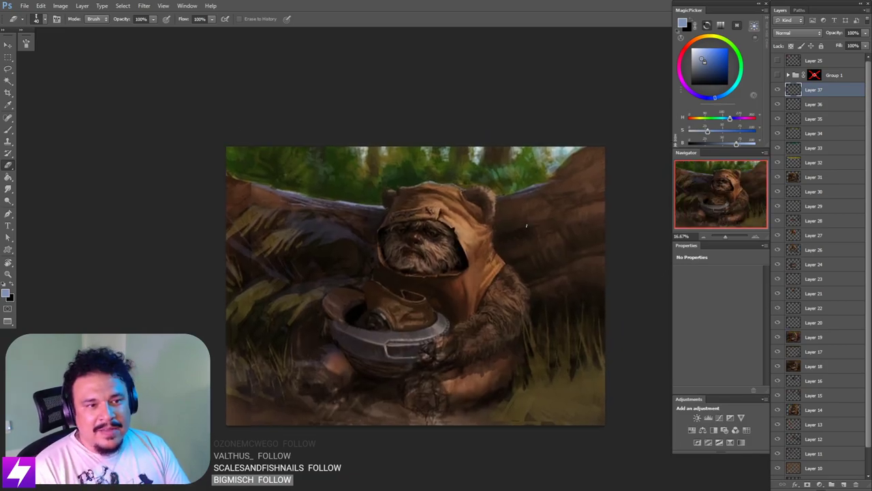
Step: Sample a muted brown at the hood's edge and soften the rim light there with a 25 px brush
key("ctrl+plus")
key("r")
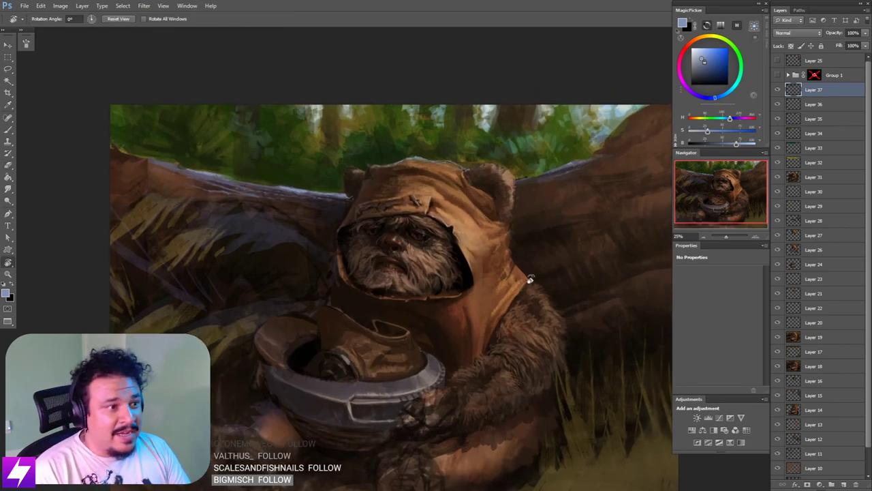
left_click_drag(586, 180, 530, 174)
scroll(523, 194, "up", 2)
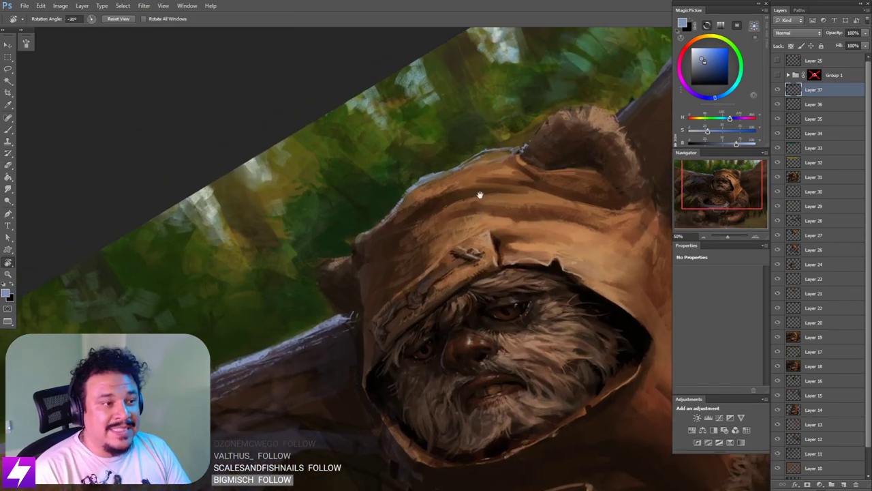
left_click_drag(480, 194, 480, 211)
key("b")
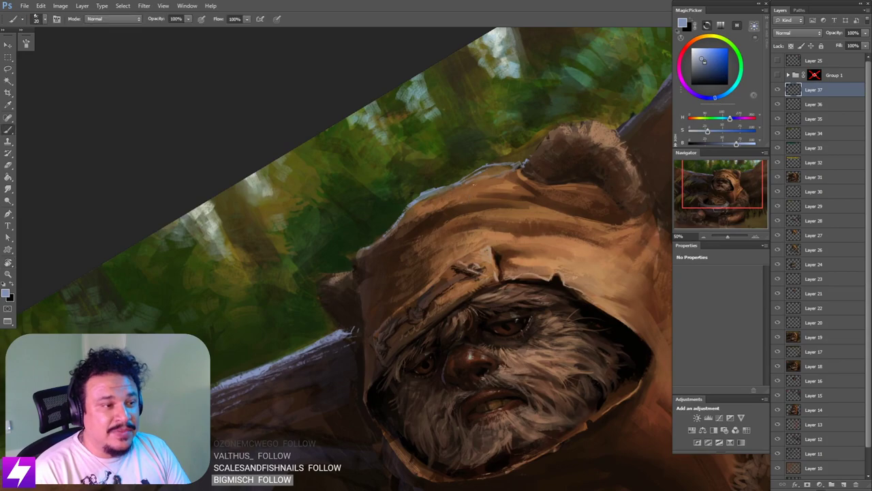
left_click(382, 233, "alt")
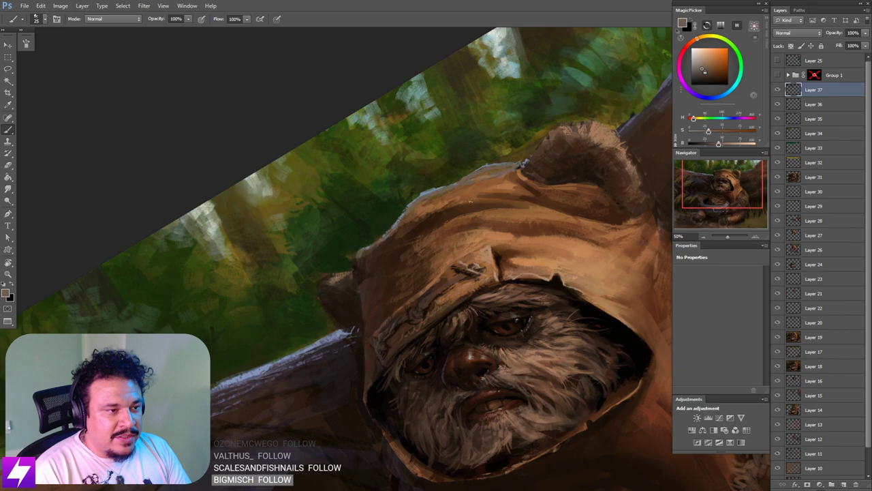
Step: Touch up the hood's top edge beside the smaller ear with the muted brown and a 20 px brush
key("Escape")
key("ctrl+minus")
key("ctrl+minus")
key("r")
left_click_drag(455, 314, 476, 286)
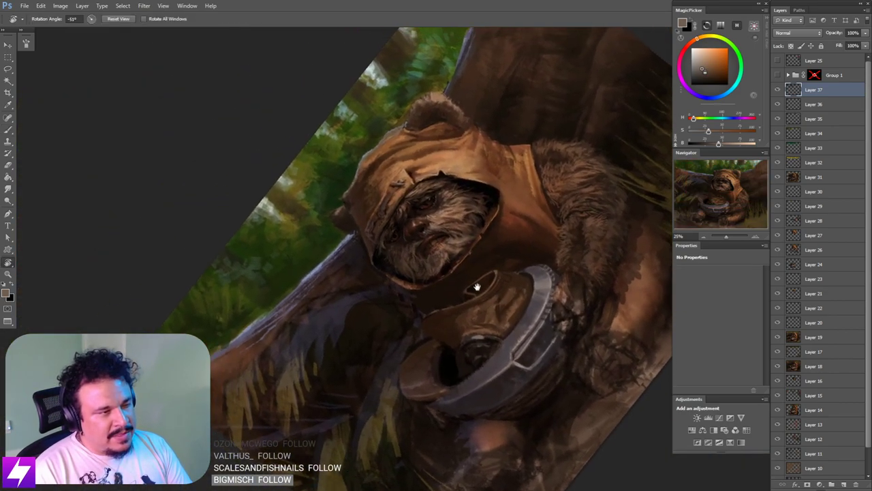
left_click_drag(393, 226, 436, 257)
key("ctrl+plus")
key("ctrl+plus")
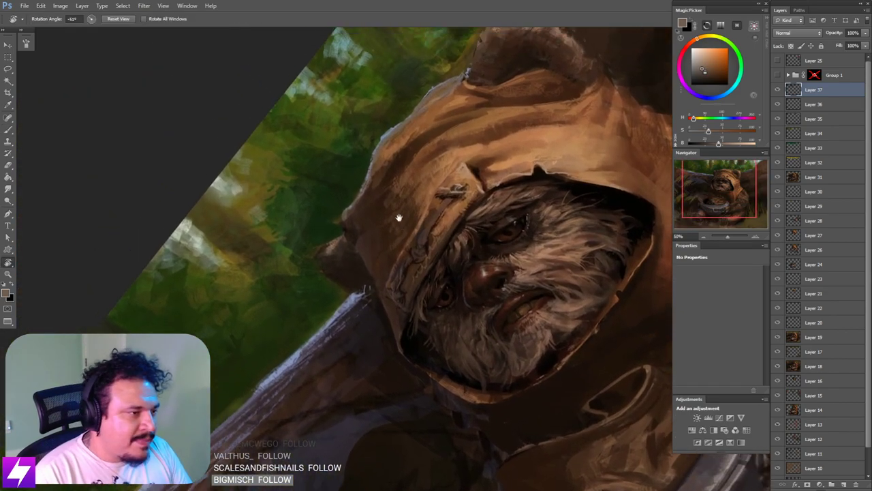
left_click_drag(399, 218, 420, 230)
key("b")
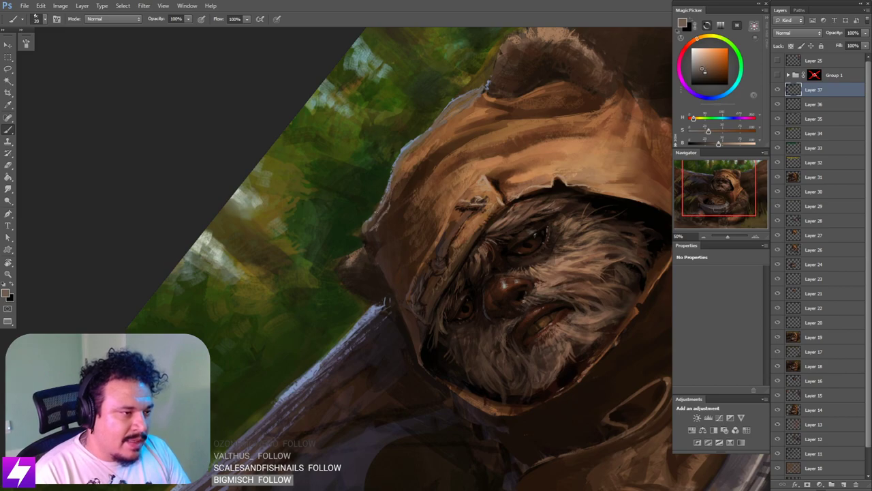
key("Escape")
left_click_drag(463, 198, 451, 215)
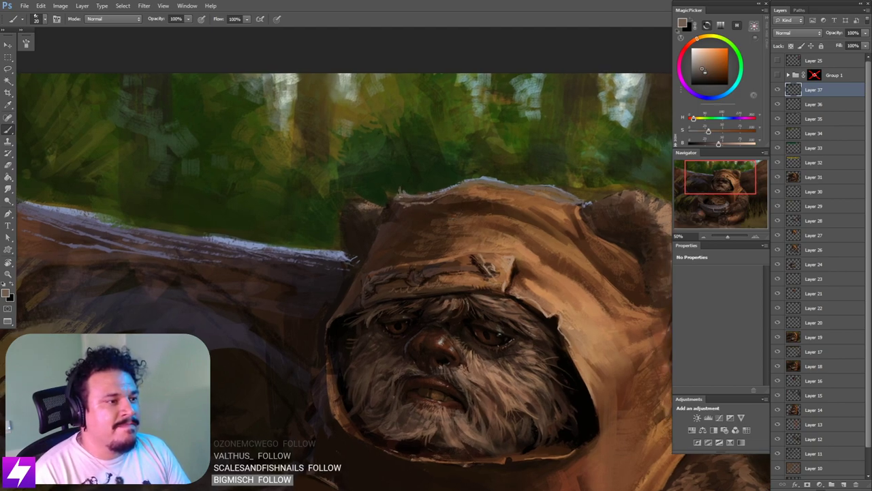
Step: Show the Group 1 reference photos, examine the Ewoks' ears and hoods up close, and hide the group again
key("ctrl+minus")
key("ctrl+minus")
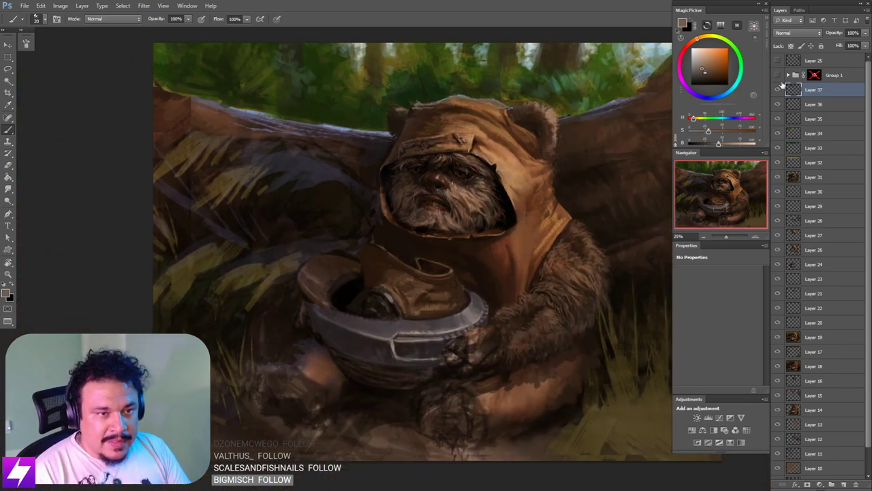
left_click(778, 75)
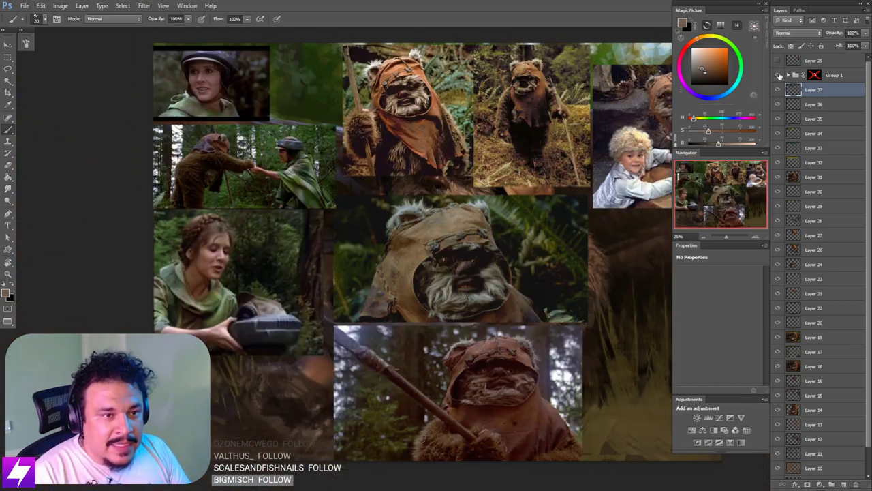
left_click(778, 75)
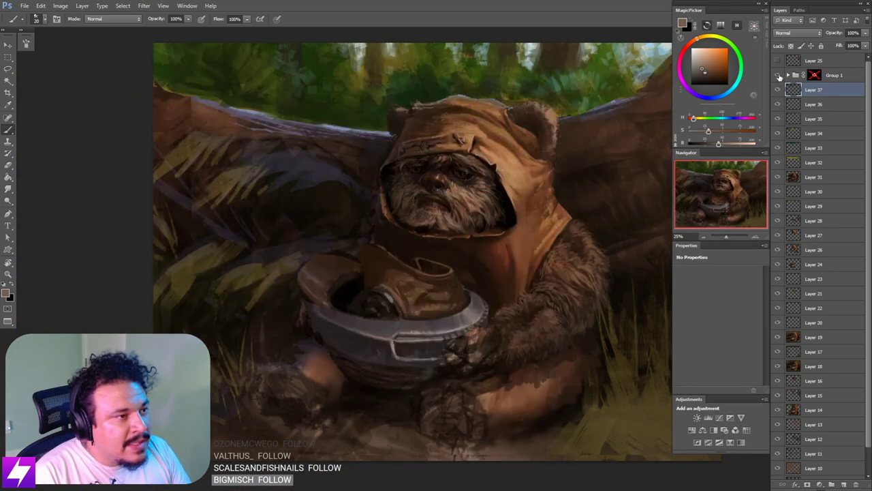
left_click(778, 75)
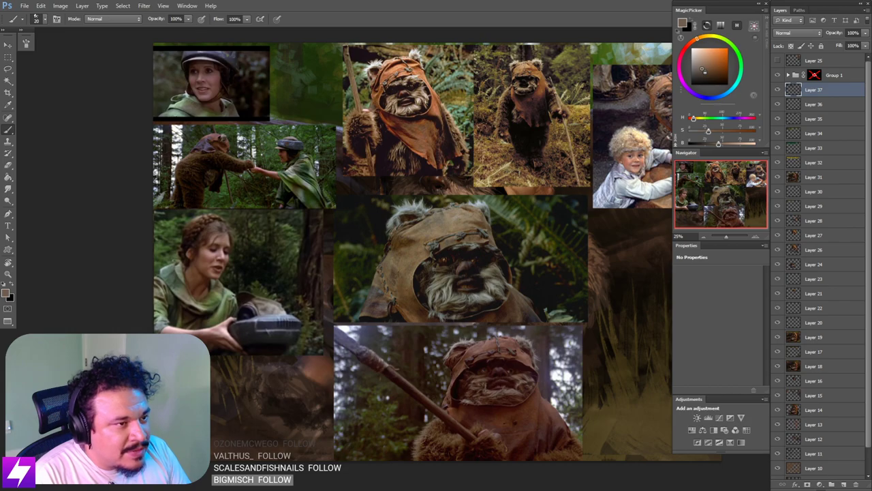
key("ctrl+plus")
left_click_drag(513, 133, 486, 192)
left_click_drag(541, 204, 508, 212)
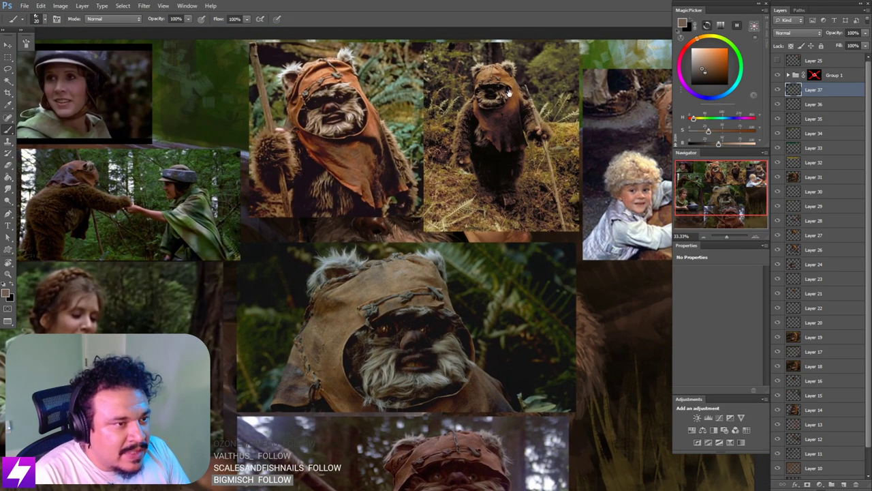
left_click_drag(494, 116, 489, 139)
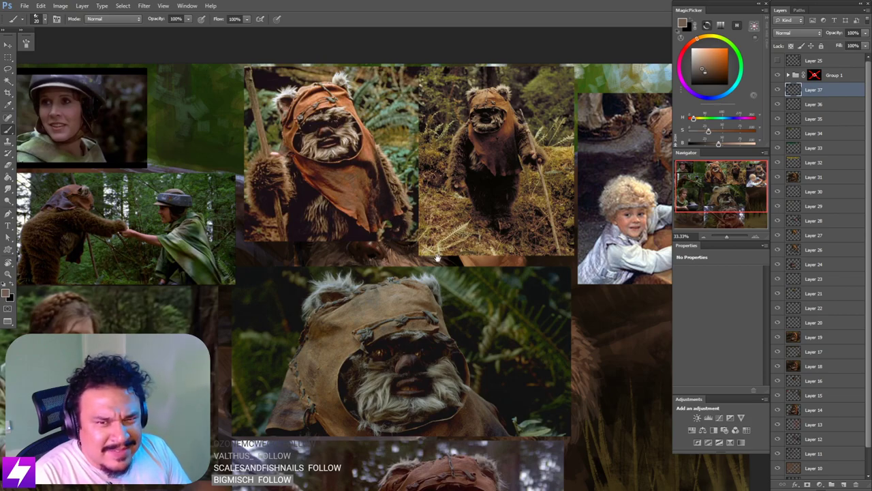
mouse_move(432, 268)
left_mouse_down()
mouse_move(434, 257)
mouse_move(428, 268)
left_mouse_up()
key("ctrl+minus")
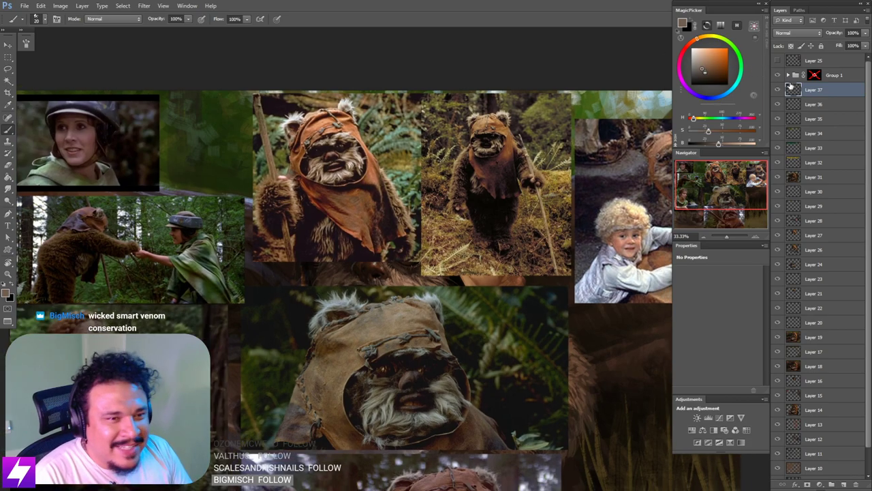
key("ctrl+minus")
left_click(778, 75)
Step: Sample a dark brown from the smaller ear and darken the ear where it meets the hood with a 35 px brush
left_click_drag(533, 154, 499, 248)
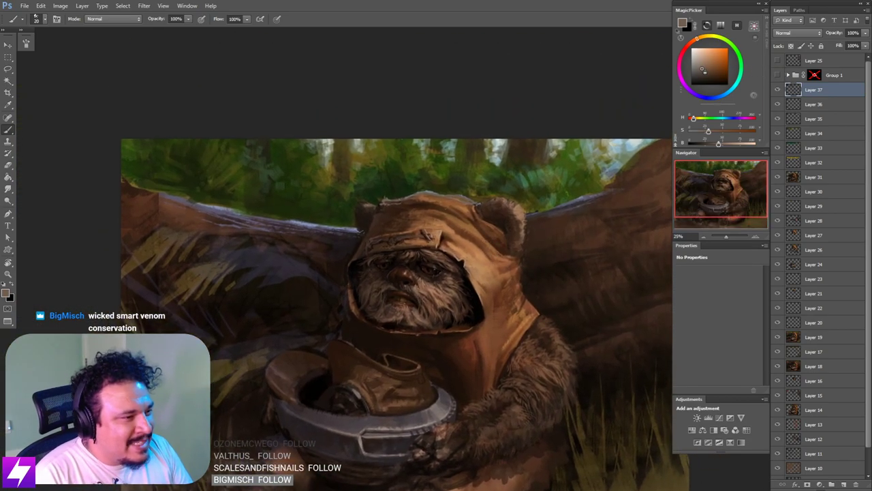
key("ctrl+plus")
left_click(378, 206, "alt")
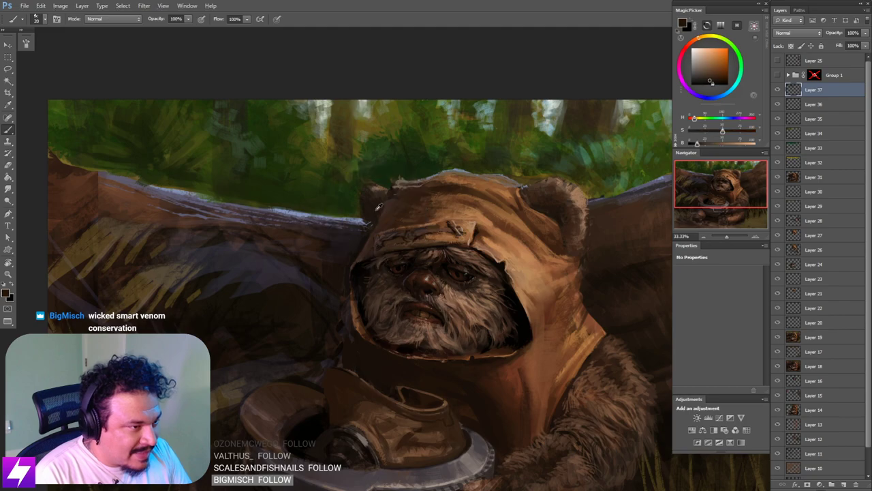
left_click(377, 209, "alt")
key("]")
key("]")
key("]")
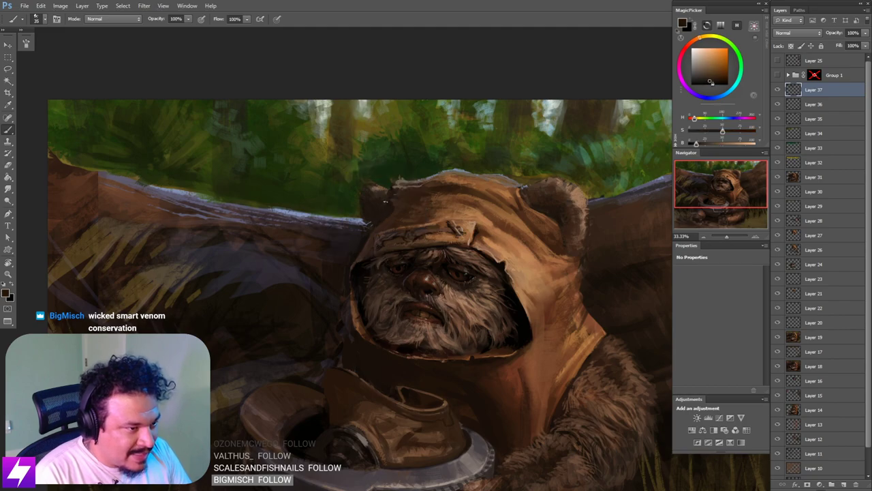
Step: Compare the whole painting with the Group 1 reference photos by showing and hiding the group several times
key("ctrl+minus")
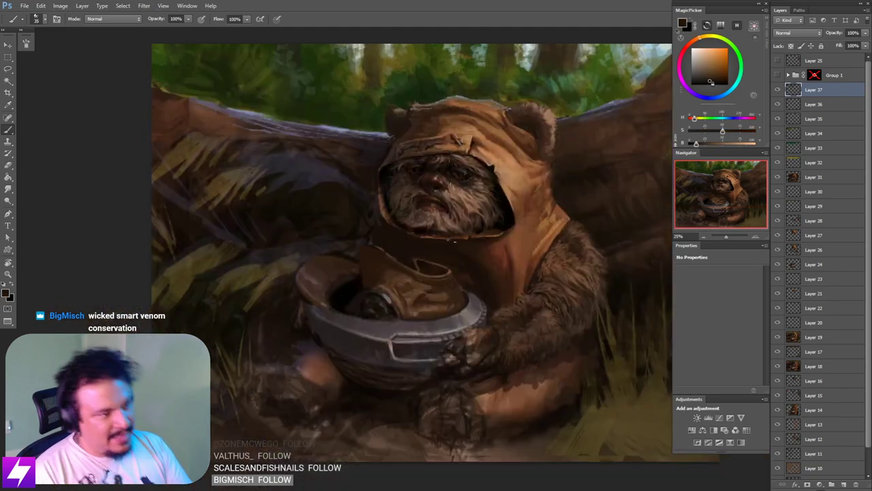
key("r")
left_click_drag(451, 292, 453, 310)
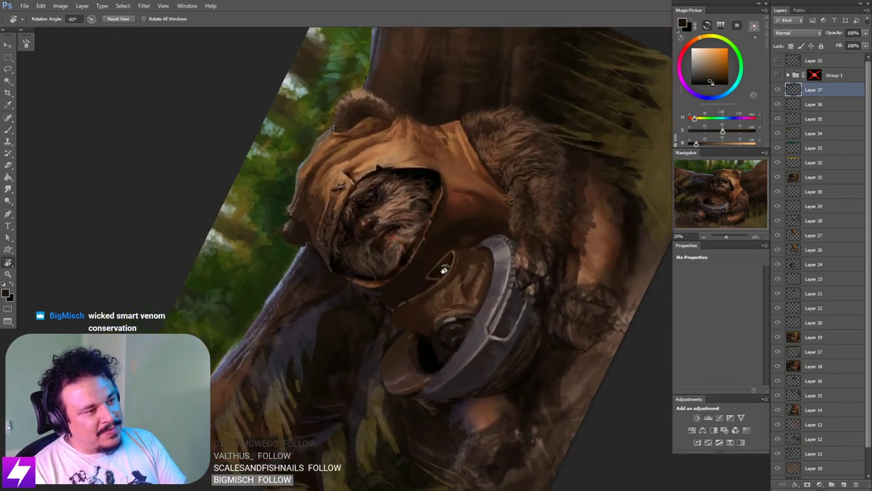
key("Escape")
key("ctrl+minus")
left_click(778, 75)
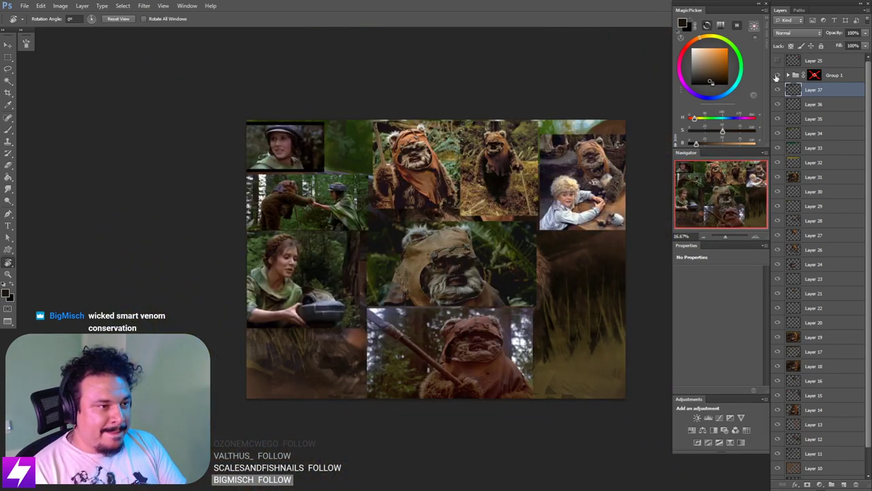
left_click(776, 76)
left_click(778, 75)
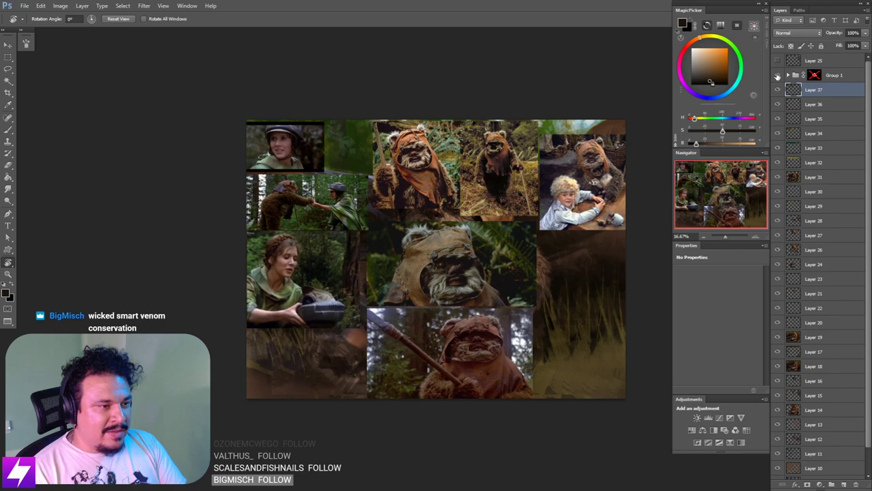
left_click(778, 75)
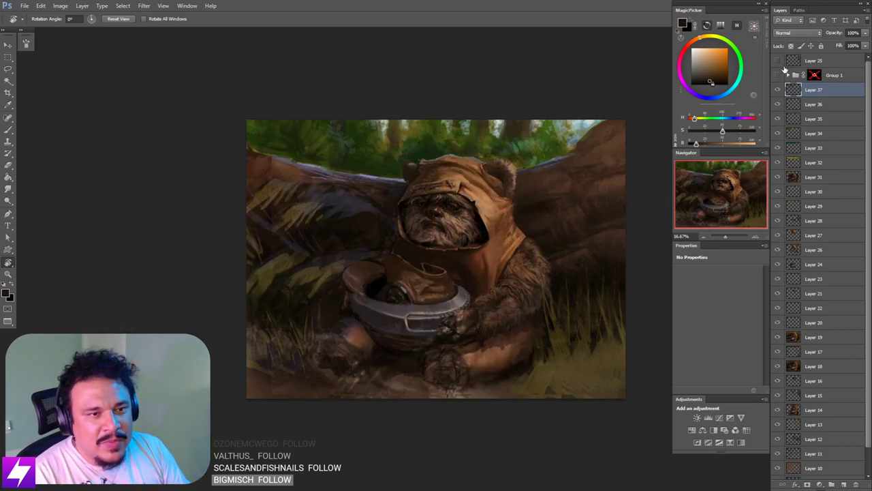
left_click(777, 76)
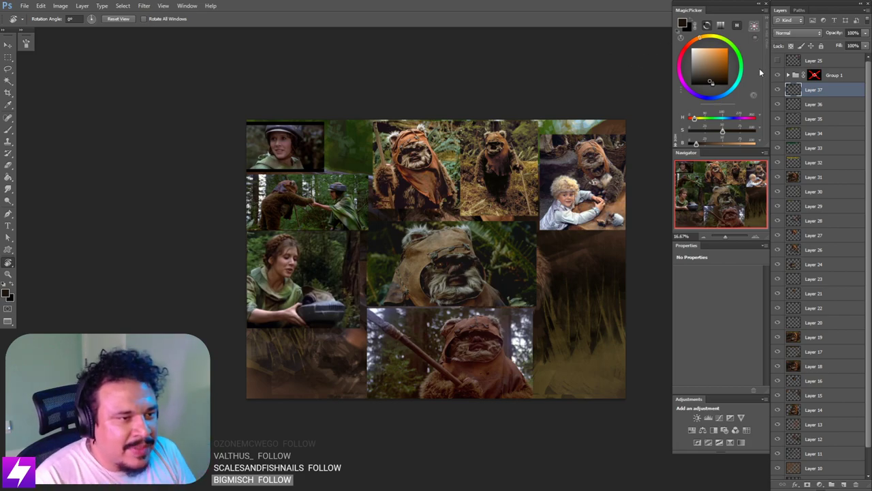
left_click(778, 74)
Step: Lasso the Ewok's face and the front of the hood, and copy the selection to a new layer
key("ctrl+plus")
left_click_drag(502, 253, 515, 294)
key("l")
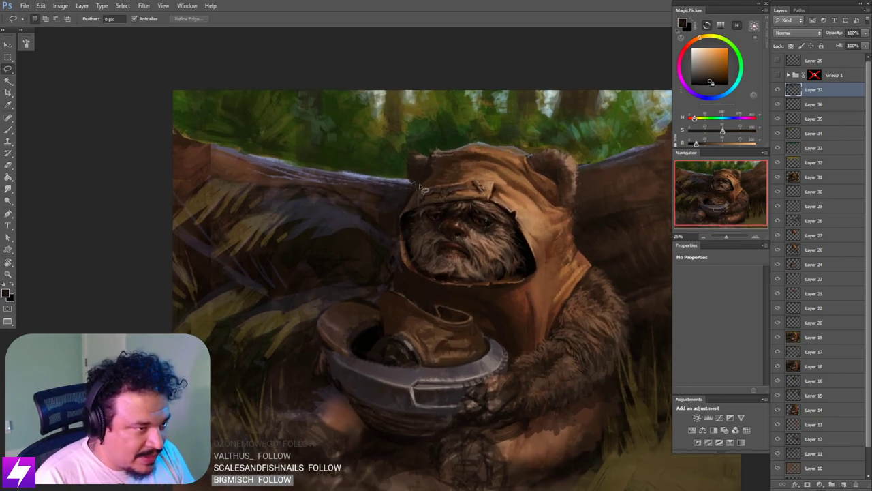
mouse_move(424, 176)
left_mouse_down()
mouse_move(407, 254)
mouse_move(423, 281)
mouse_move(466, 303)
mouse_move(515, 301)
mouse_move(549, 279)
mouse_move(539, 221)
mouse_move(506, 174)
mouse_move(452, 161)
mouse_move(402, 193)
mouse_move(402, 266)
left_mouse_up()
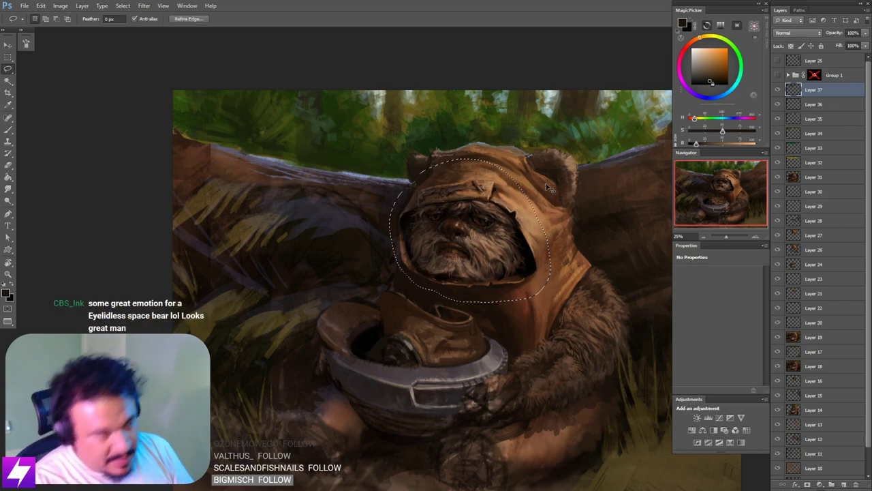
key("ctrl+j")
Step: Flip the painting horizontally and check the Ewok's face and hood in the mirrored view
left_click_drag(508, 276, 485, 276)
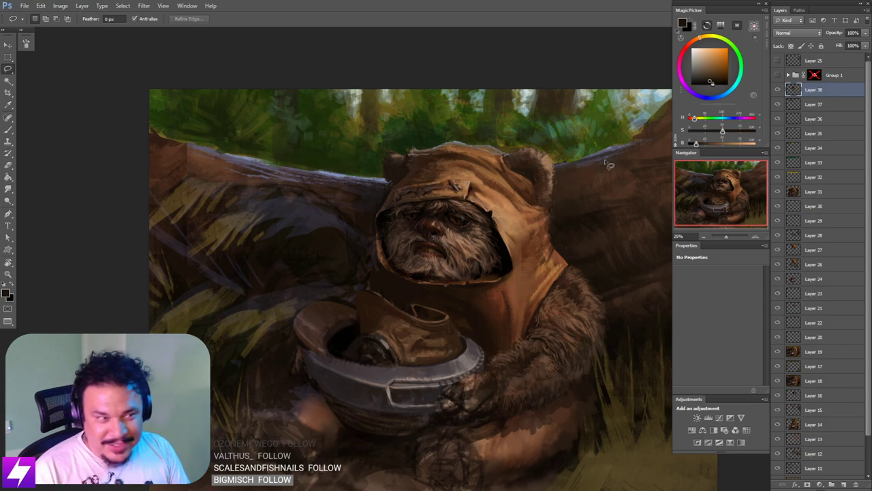
key("ctrl+minus")
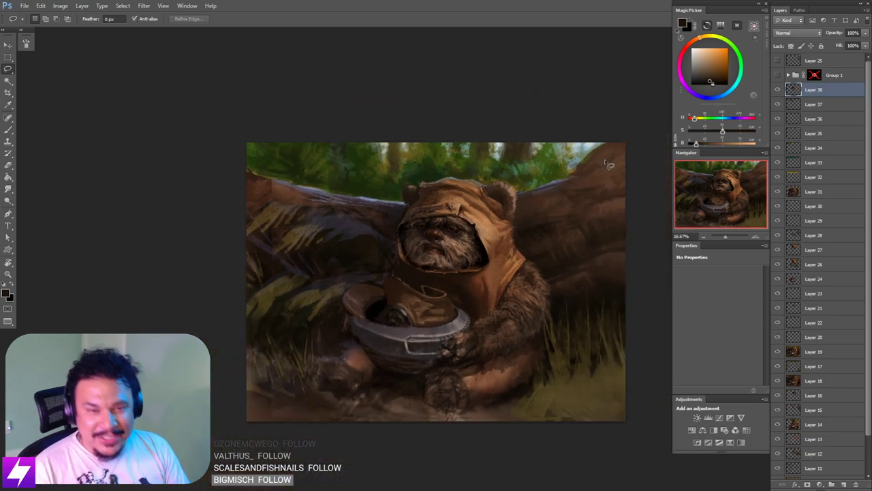
key("ctrl+shift+h")
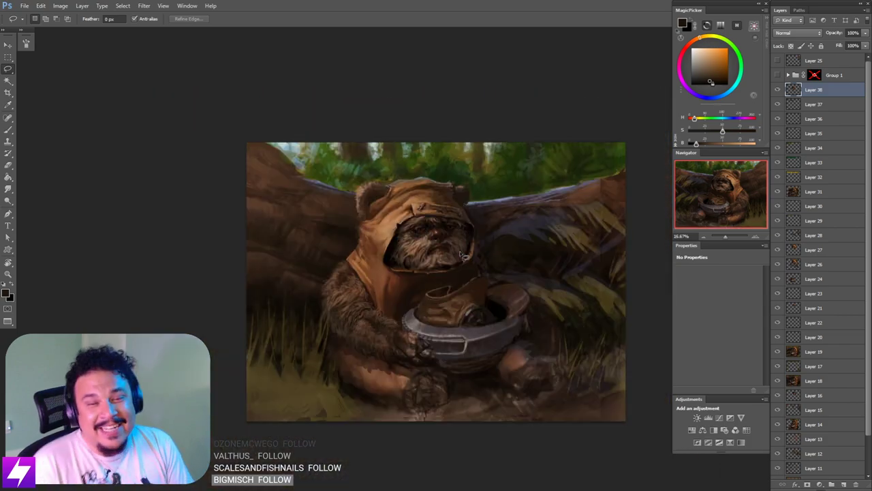
key("ctrl+plus")
mouse_move(474, 216)
left_mouse_down()
mouse_move(483, 201)
mouse_move(524, 244)
mouse_move(522, 216)
left_mouse_up()
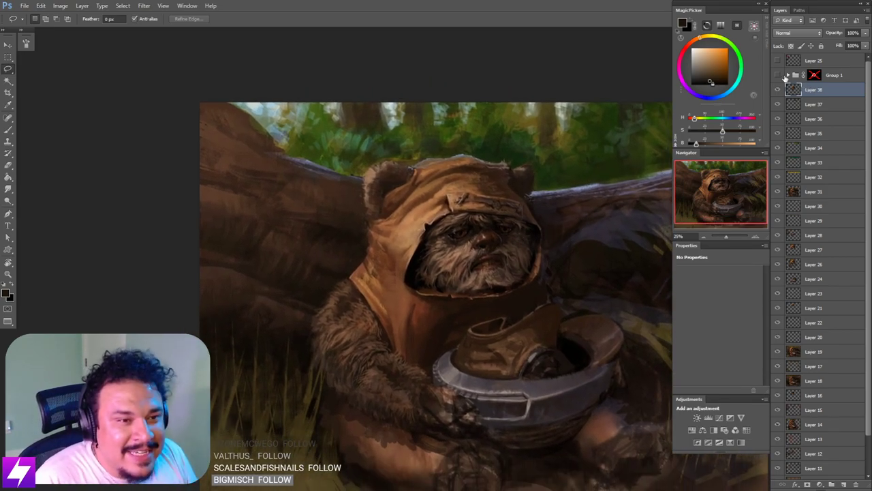
Step: Show the Group 1 reference photos and examine the Ewok faces and hoods in the close-up shots
left_click(776, 76)
key("ctrl+plus")
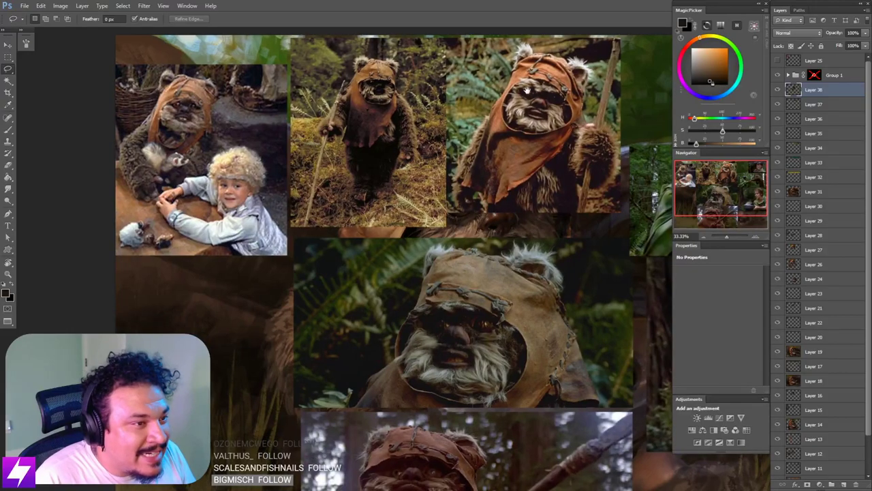
mouse_move(466, 256)
left_mouse_down()
mouse_move(488, 324)
mouse_move(504, 278)
mouse_move(401, 170)
left_mouse_up()
left_click_drag(500, 290, 455, 226)
left_click_drag(449, 336, 457, 282)
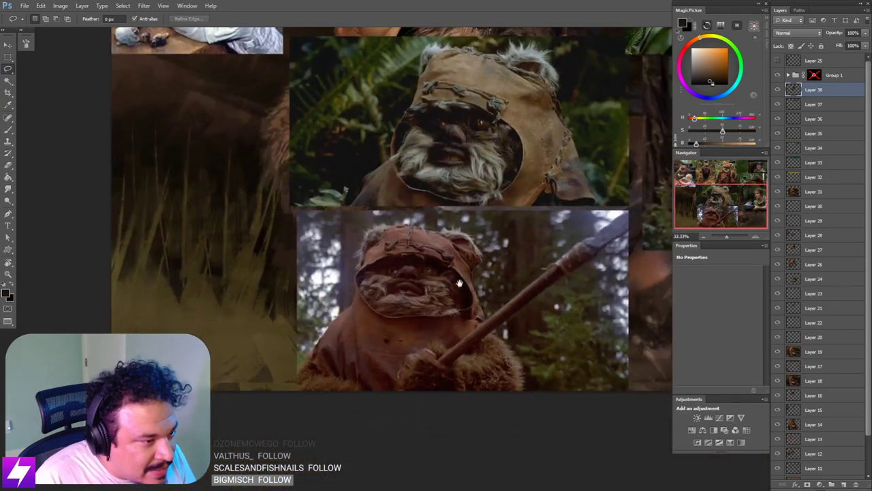
Step: Examine the face and hood of the spear-carrying Ewok in the reference photos up close
key("ctrl+plus")
scroll(453, 293, "up", 1)
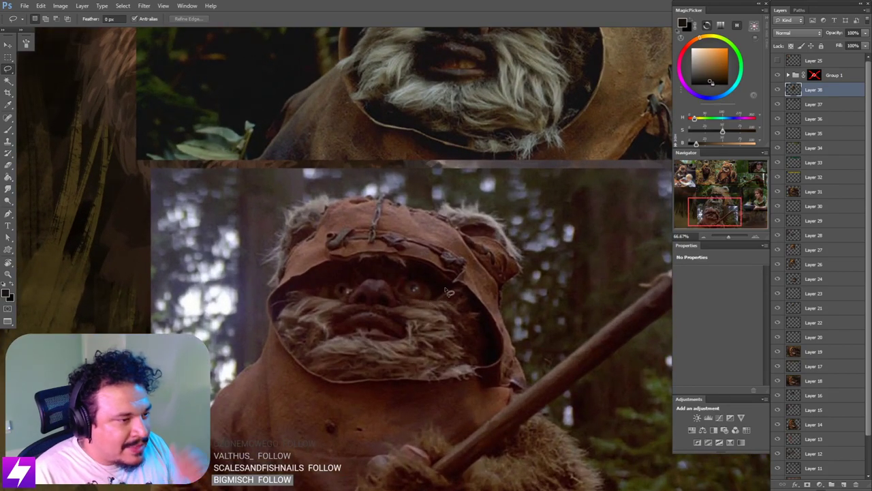
scroll(464, 259, "down", 3)
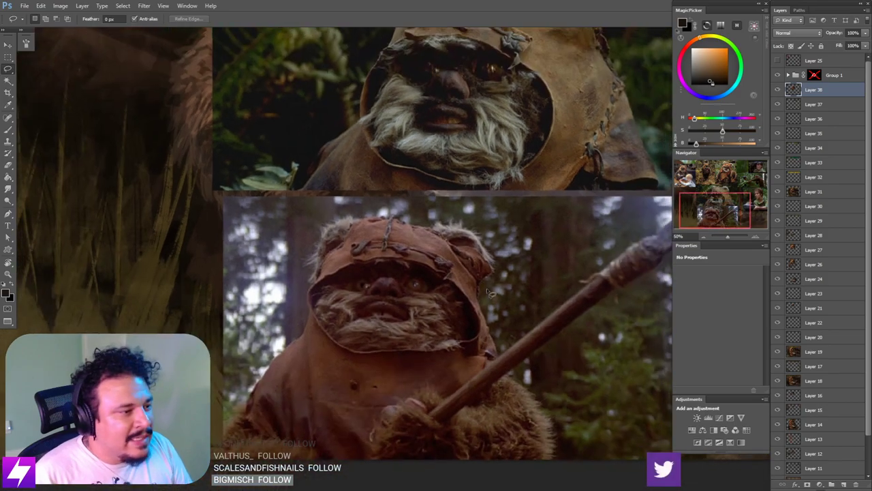
key("ctrl+minus")
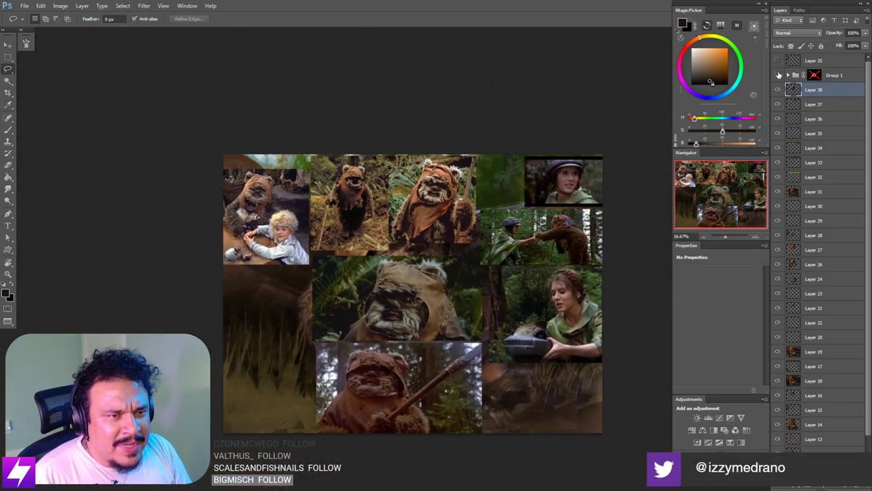
Step: Compare the painting with the Group 1 reference photos at different magnifications, and hide the group
left_click(778, 75)
left_click(779, 75)
key("ctrl+plus")
key("ctrl+plus")
key("ctrl+plus")
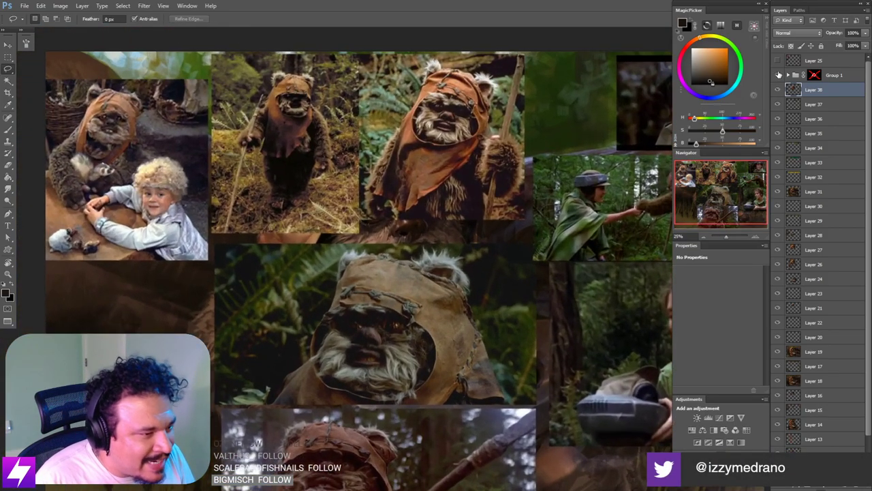
key("ctrl+minus")
key("ctrl+minus")
key("ctrl+minus")
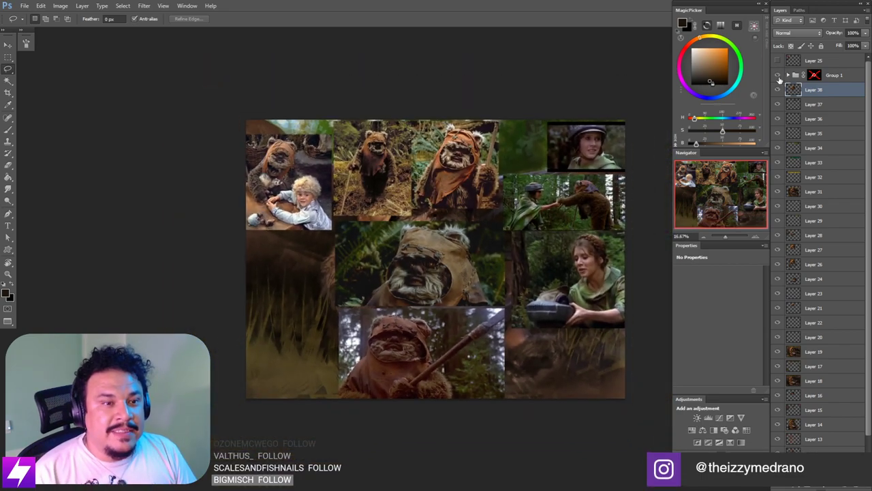
left_click(778, 75)
left_click_drag(484, 255, 480, 280)
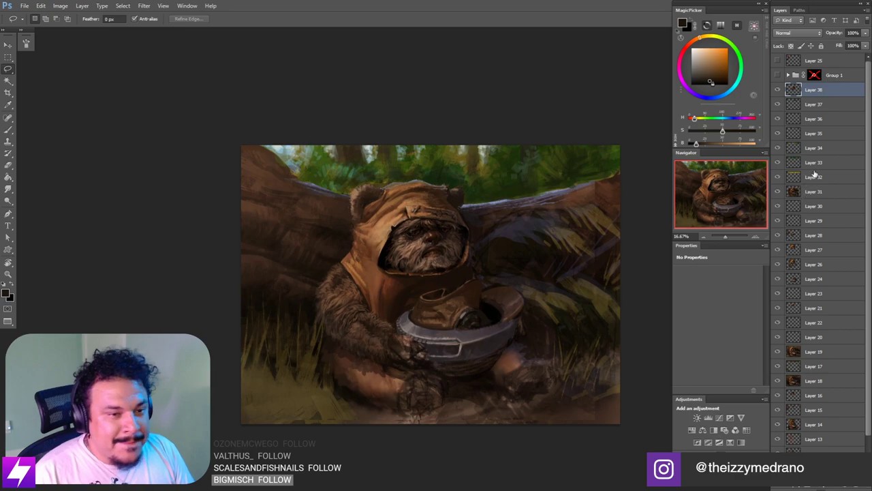
Step: Stretch the copied face and hood on Layer 38 to about 110% height and flare its lower corners slightly
left_click(778, 89)
left_click(778, 90)
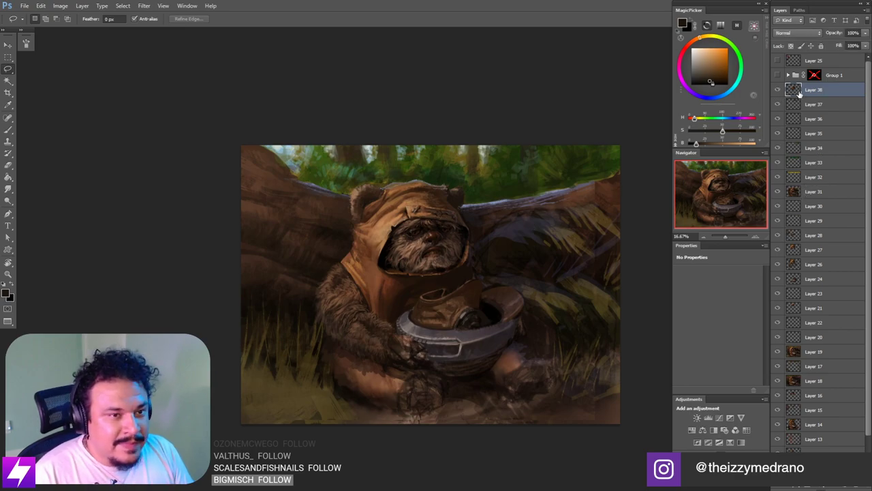
scroll(502, 249, "up", 4)
key("ctrl+t")
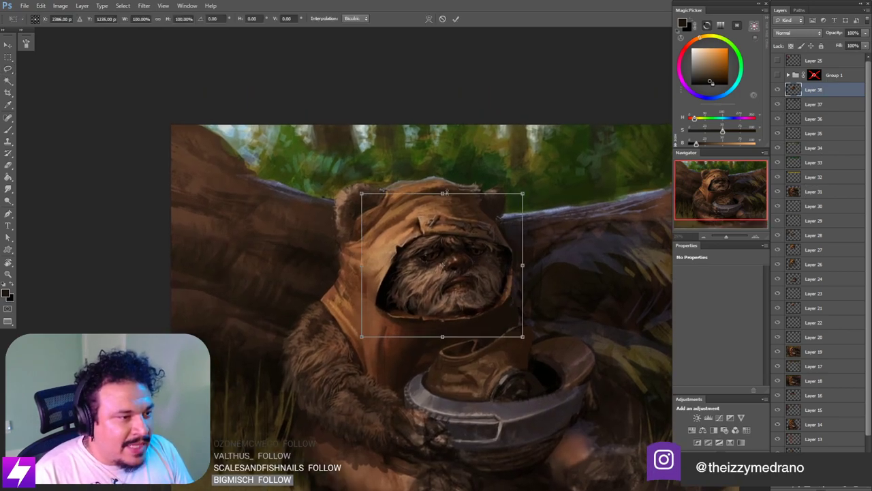
left_click_drag(444, 193, 444, 186)
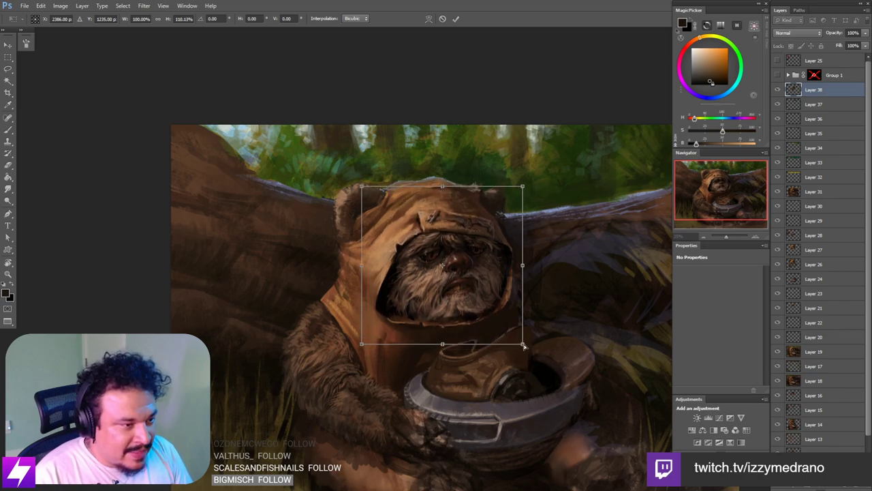
left_click_drag(524, 345, 526, 346)
Step: Warp the Layer 38 face and hood, pulling the upper sides inward and reshaping the forehead
right_click(481, 276)
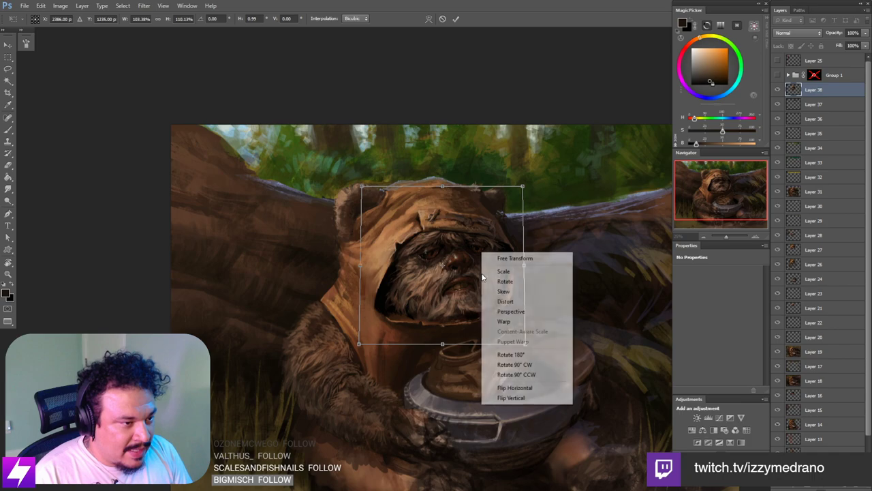
left_click(504, 321)
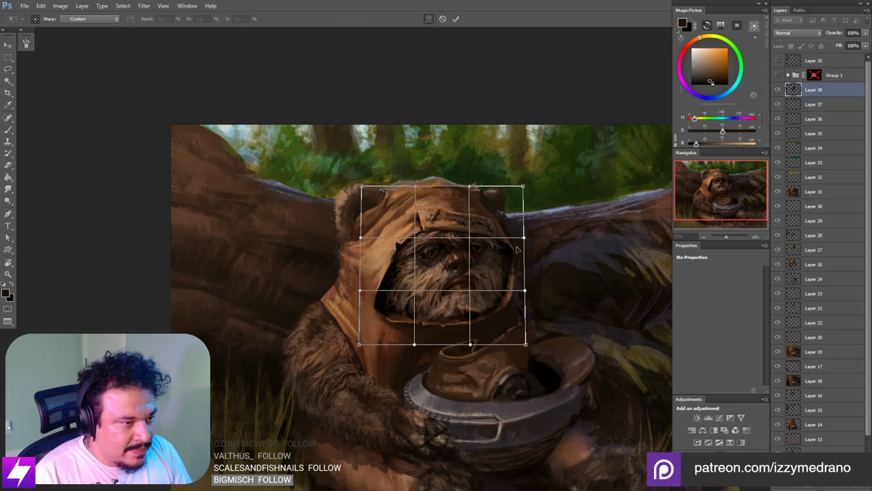
left_click_drag(517, 250, 504, 250)
left_click_drag(369, 264, 377, 264)
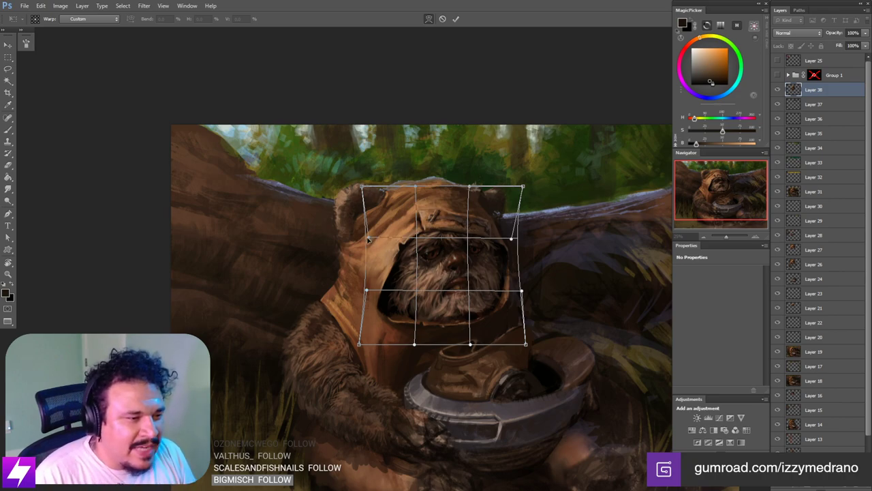
left_click_drag(369, 239, 372, 240)
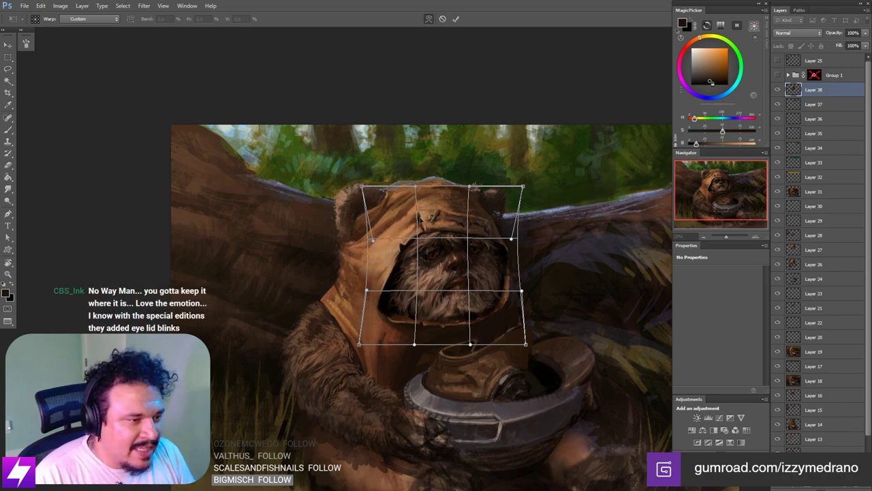
left_click_drag(445, 199, 446, 207)
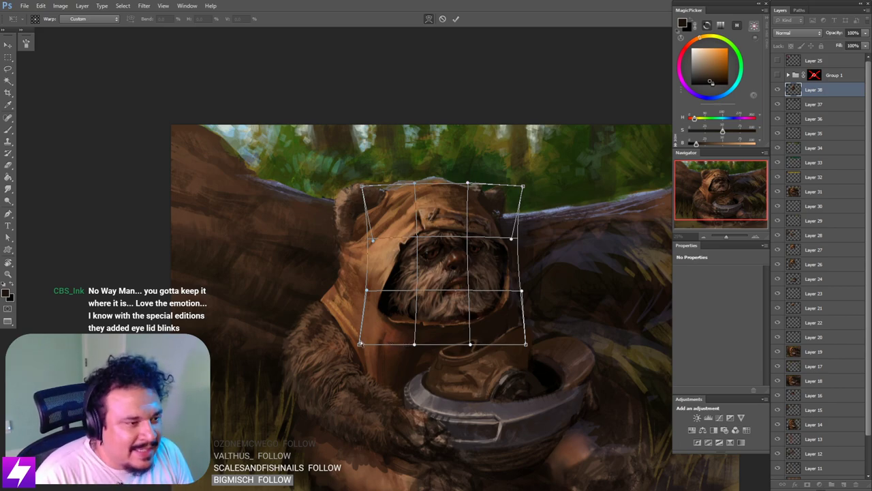
Step: Warp the hood's lower corner outward, narrow the far side at eye level, raise the lower edge slightly, and apply the transform
left_click_drag(363, 333, 351, 330)
left_click_drag(415, 289, 415, 292)
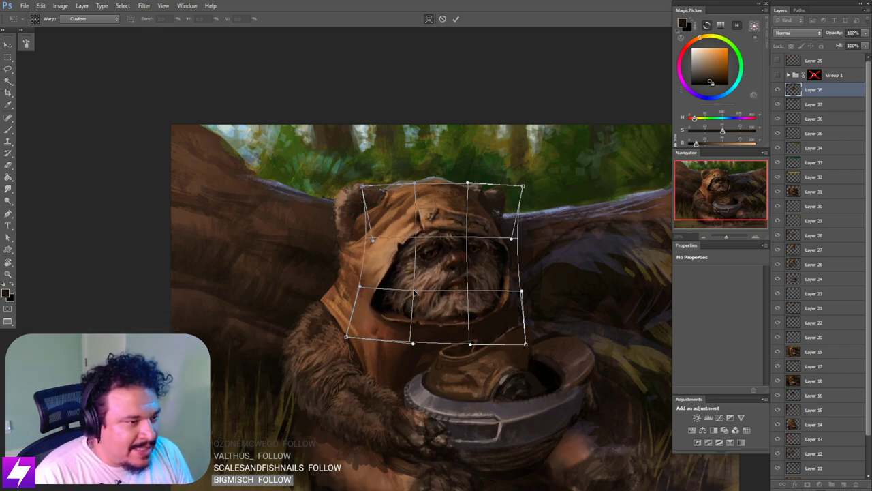
left_click_drag(521, 295, 530, 286)
left_click_drag(512, 237, 498, 237)
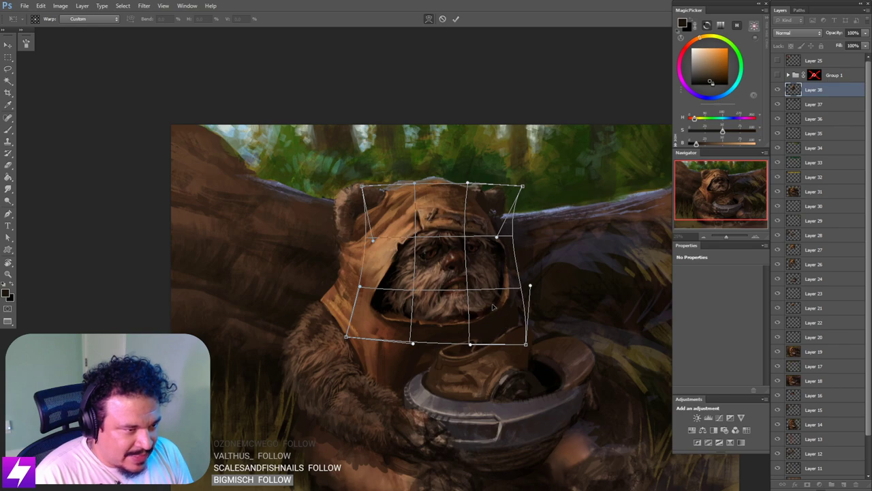
left_click_drag(469, 285, 469, 287)
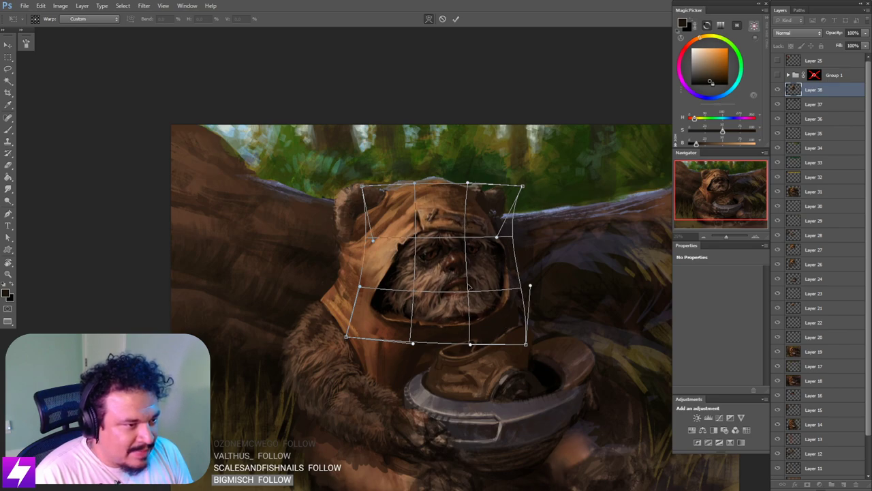
left_click_drag(470, 342, 471, 341)
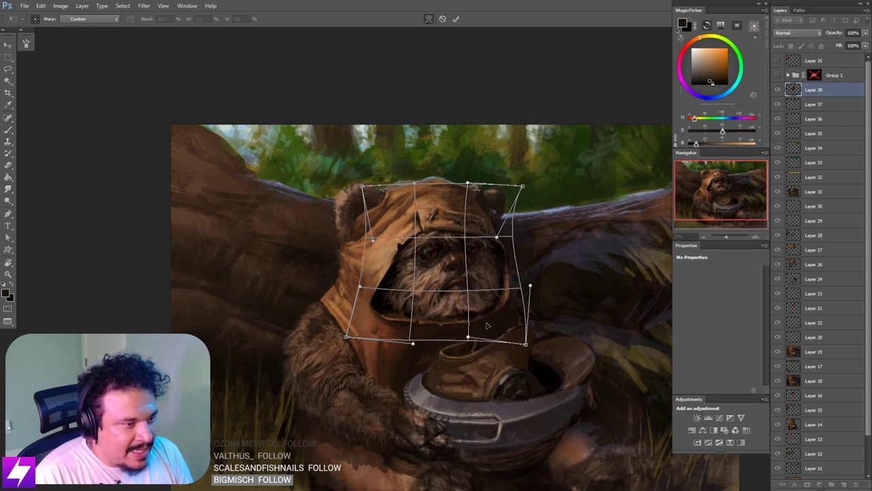
key("Return")
Step: Check the warped face and hood in the whole painting against the Group 1 photos and in mirrored and unmirrored views
key("ctrl+minus")
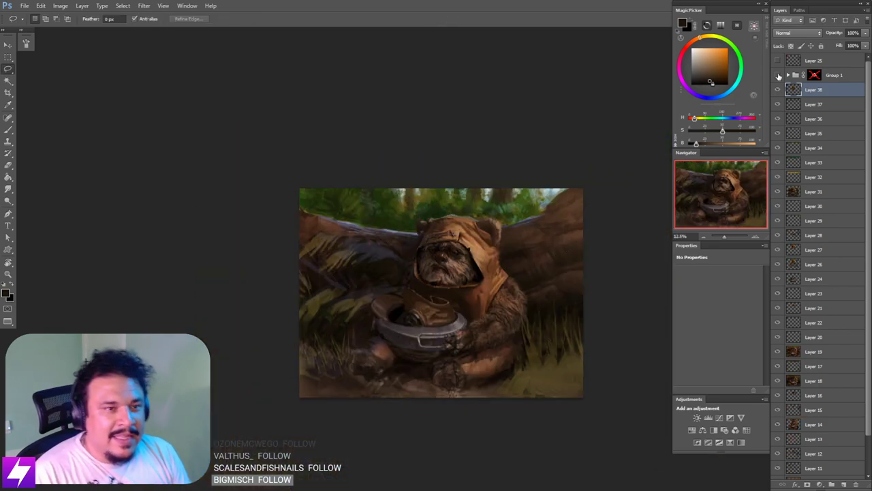
left_click(776, 75)
left_click(777, 75)
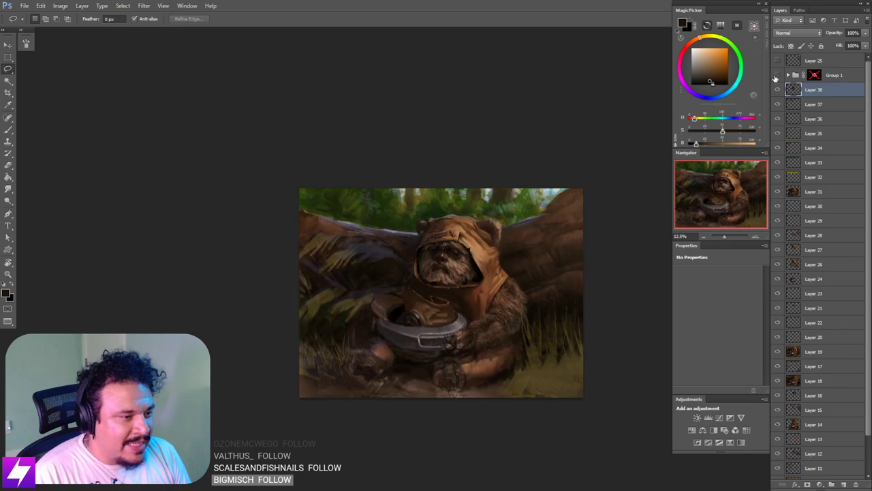
left_click(776, 76)
left_click(777, 76)
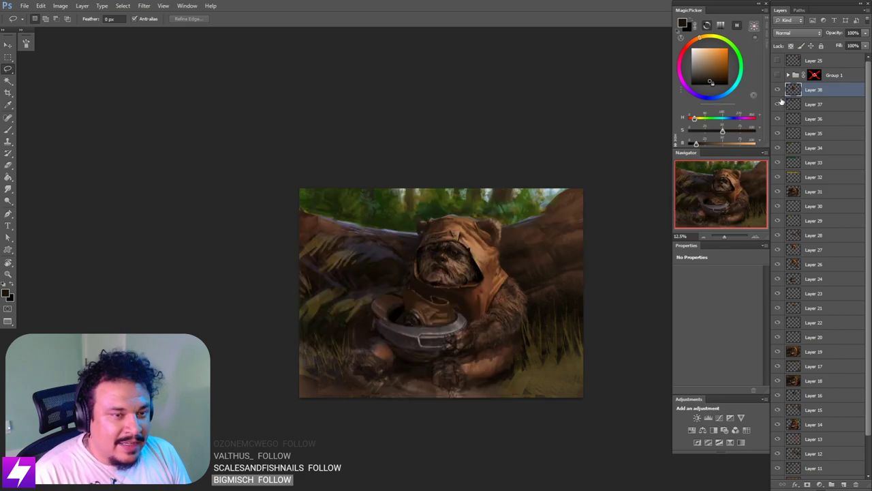
key("ctrl+shift+h")
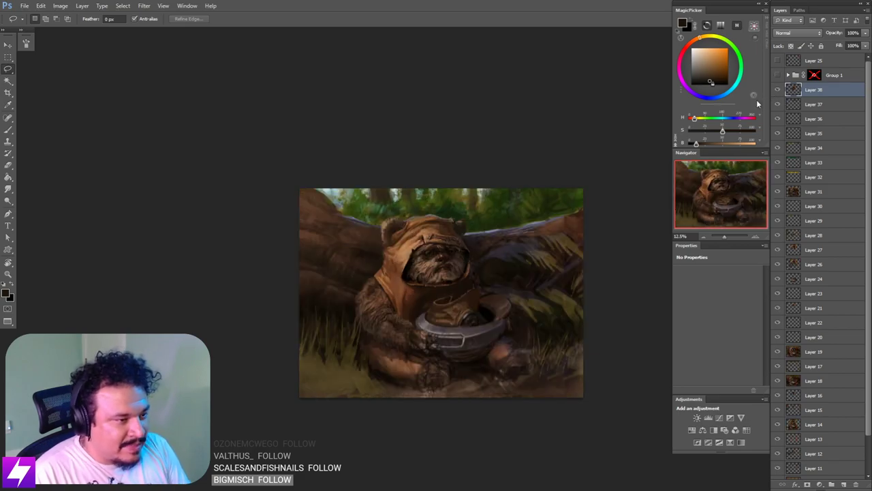
key("ctrl+shift+h")
Step: Compare the unmirrored Ewok's face with the enlarged Group 1 reference photos, and leave the group hidden
left_click(777, 76)
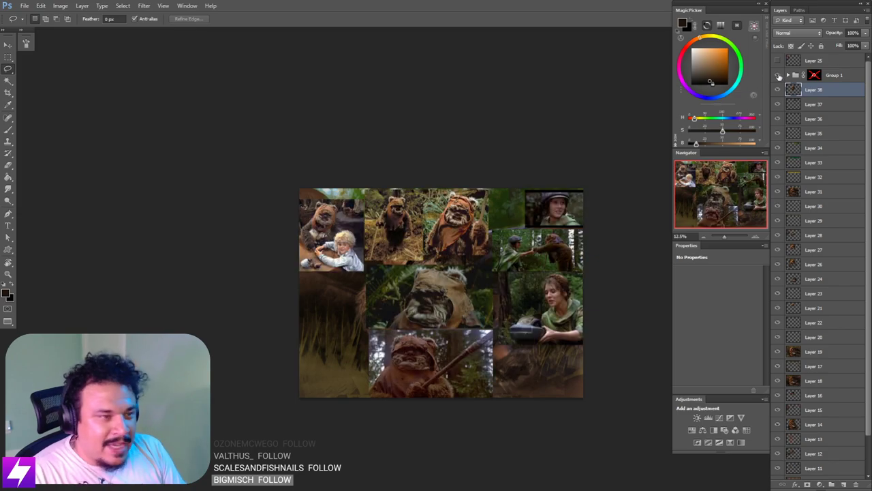
key("ctrl+plus")
key("ctrl+plus")
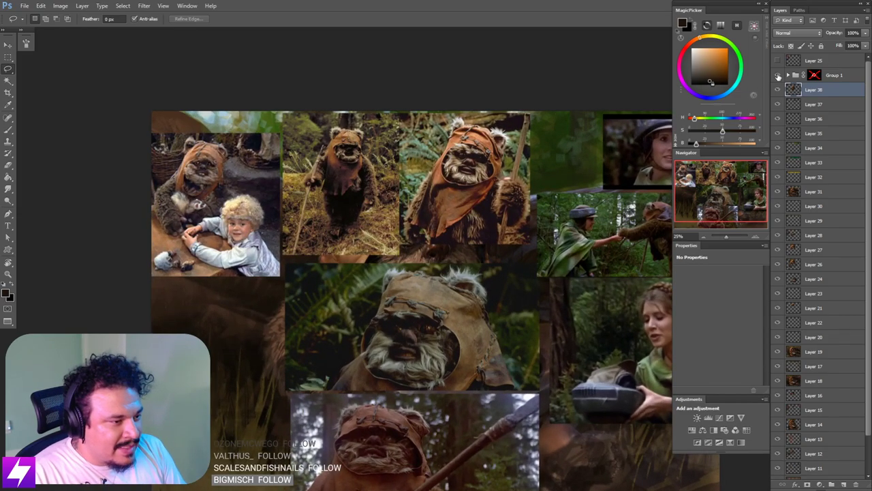
left_click(778, 75)
left_click(778, 75)
left_click(778, 75)
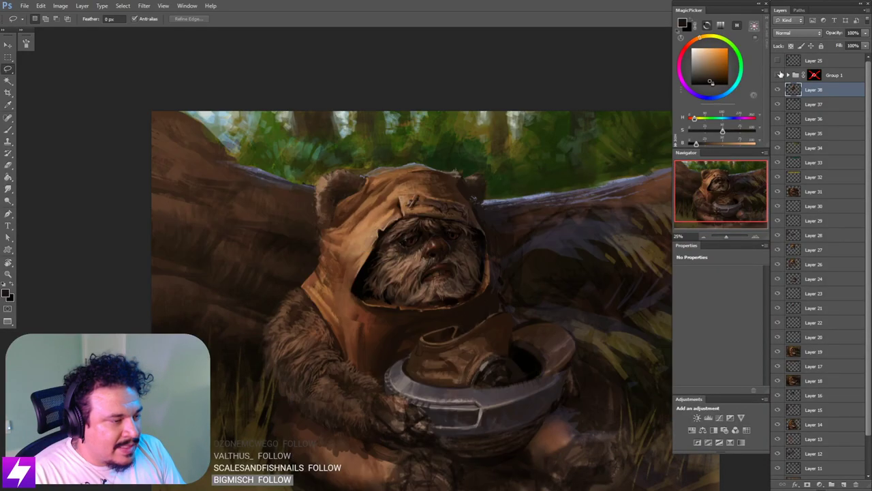
Step: Lasso the Ewok's muzzle and the lower hood on Layer 38, squash the selection to about 90% height, and deselect
key("ctrl+minus")
mouse_move(494, 274)
left_mouse_down()
mouse_move(520, 254)
mouse_move(518, 272)
mouse_move(491, 244)
mouse_move(458, 230)
mouse_move(351, 265)
mouse_move(455, 367)
mouse_move(535, 267)
left_mouse_up()
key("ctrl+plus")
key("ctrl+plus")
mouse_move(419, 246)
left_mouse_down()
mouse_move(366, 250)
mouse_move(344, 364)
mouse_move(395, 334)
left_mouse_up()
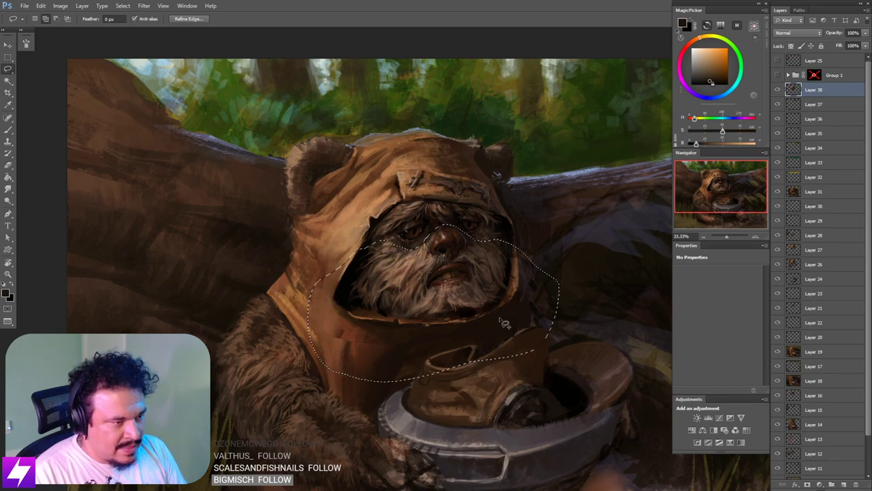
key("ctrl+t")
left_click_drag(433, 381, 434, 365)
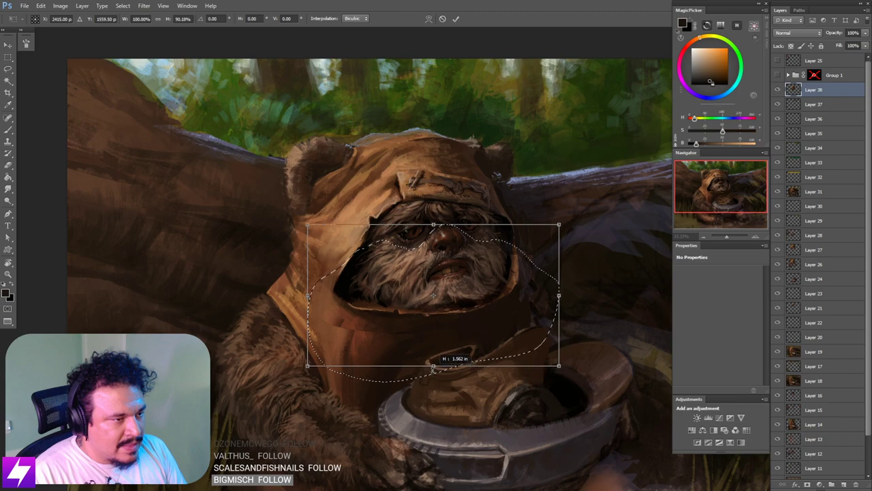
key("Return")
key("ctrl+minus")
key("ctrl+minus")
key("ctrl+d")
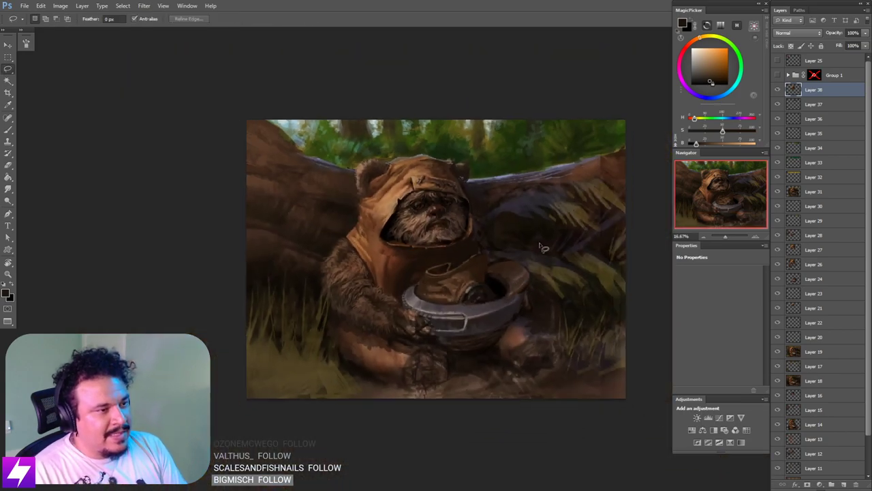
Step: Flip the painting horizontally and compare the shortened muzzle with the Group 1 photos by repeatedly showing and hiding the group
key("ctrl+shift+h")
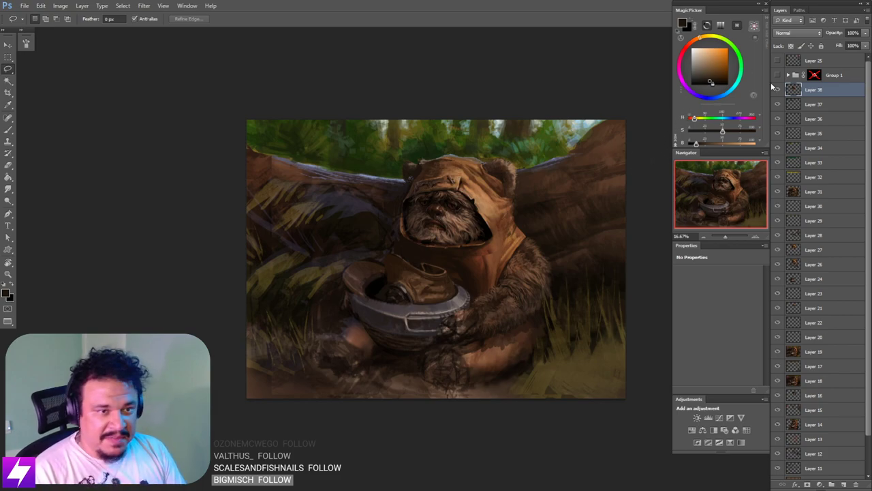
left_click(776, 76)
left_click(778, 76)
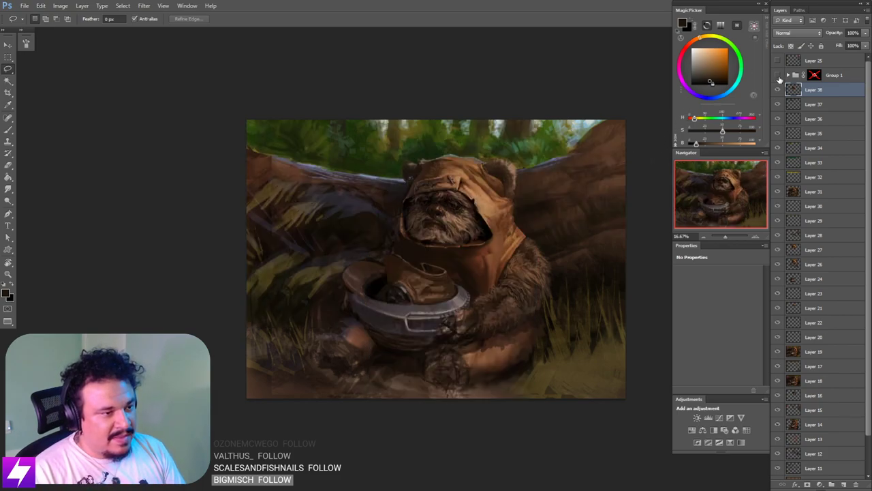
left_click(778, 76)
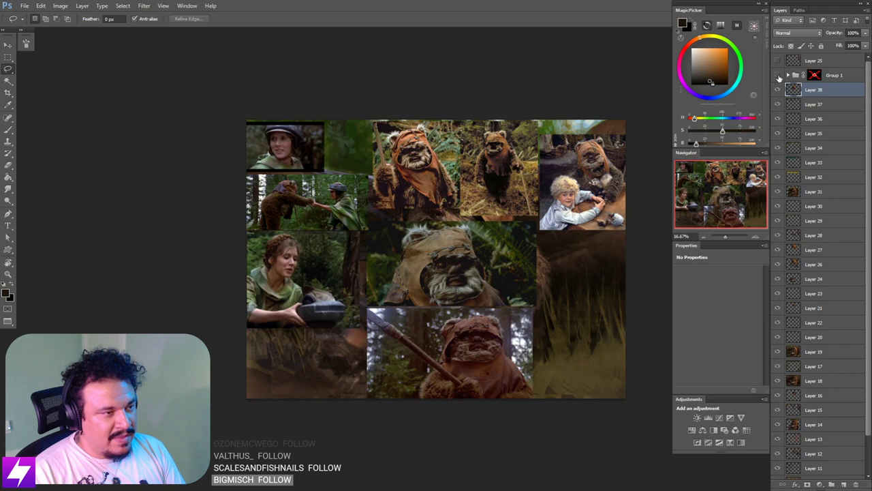
left_click(778, 75)
left_click(778, 76)
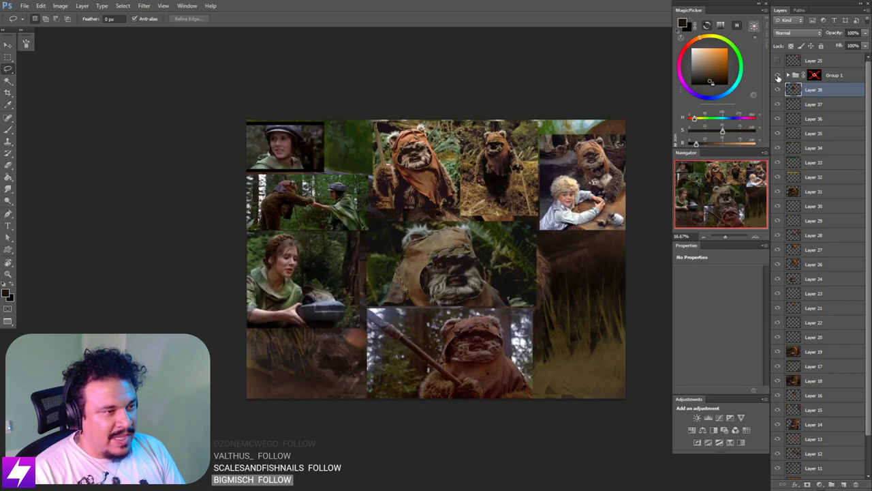
left_click(778, 76)
Step: Examine the mirrored Ewok reference photos up close, and hide Group 1 to check the painted face against them
key("ctrl+plus")
key("ctrl+plus")
left_click(778, 75)
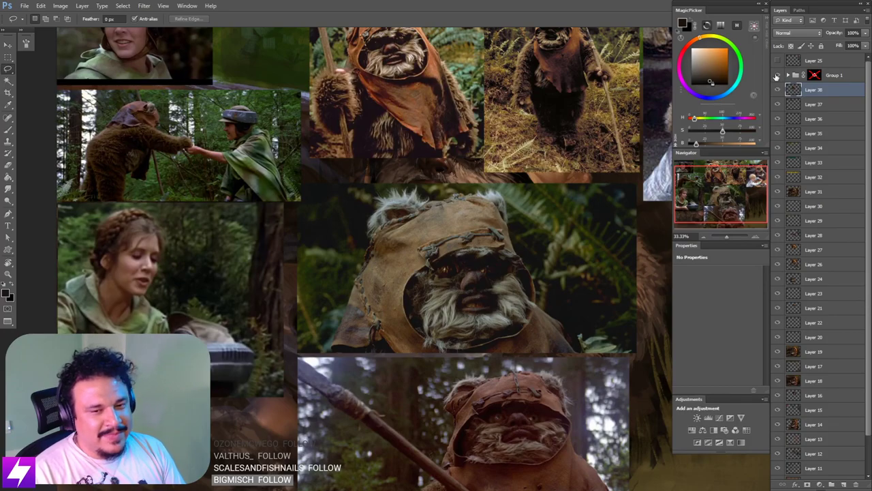
scroll(539, 152, "up", 3)
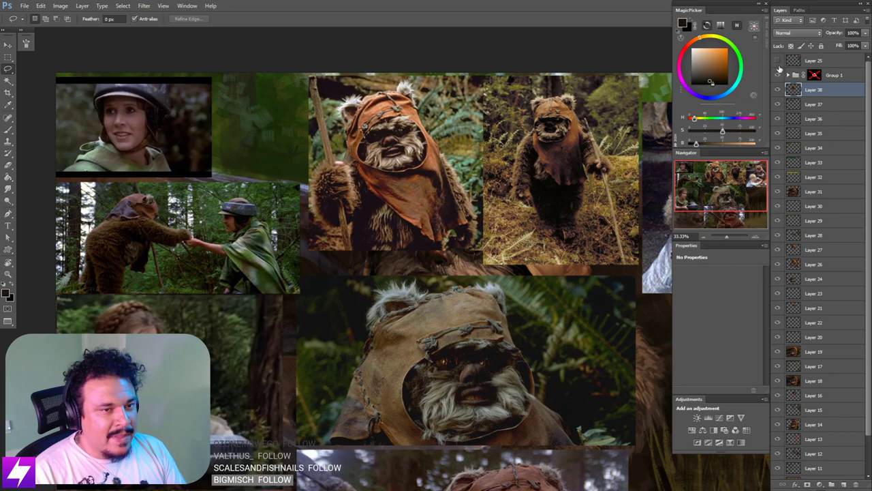
left_click(778, 75)
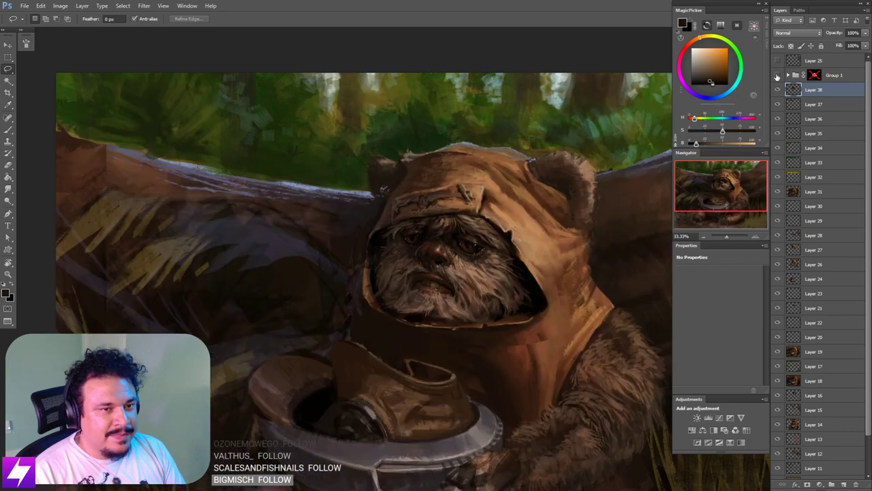
Step: Compare the mirrored Ewok's painted face with the reference photos by toggling Group 1's visibility, and leave the group hidden
left_click(777, 75)
left_click(777, 75)
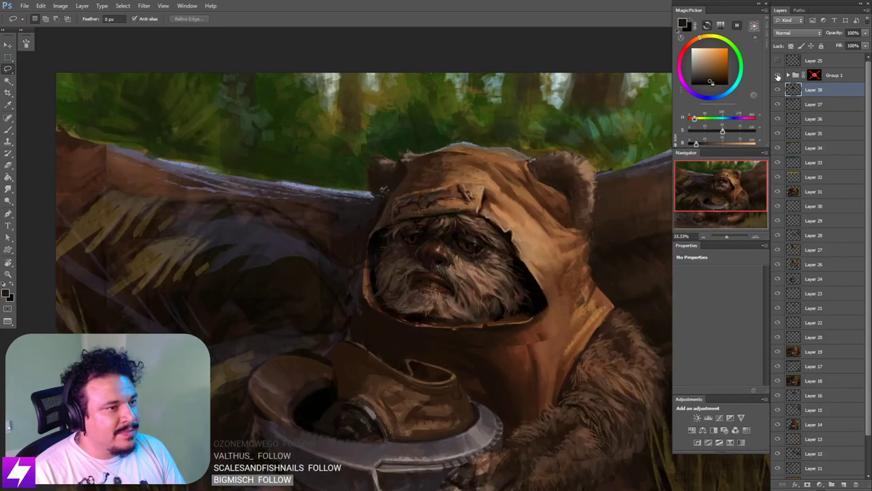
left_click(778, 75)
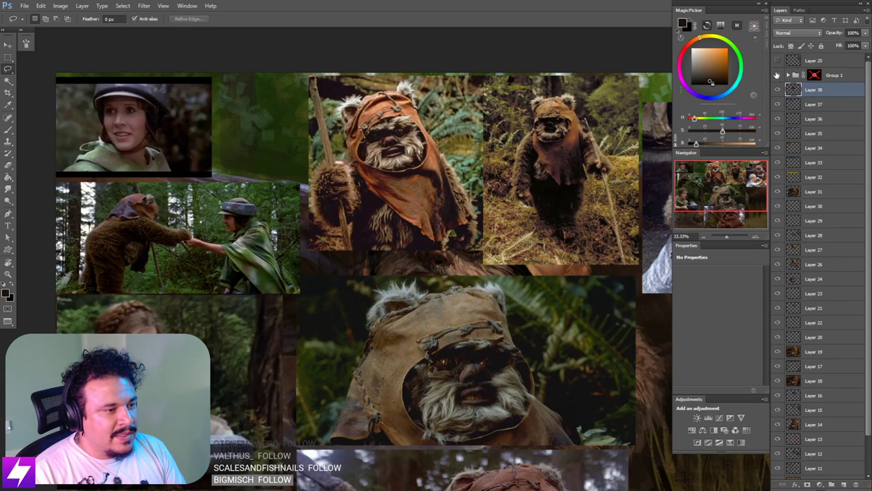
left_click(778, 76)
Step: Choose the Brush tool, sample the light brown fur colour beside the Ewok's muzzle, and lower the colour's saturation
scroll(530, 204, "up", 2)
key("b")
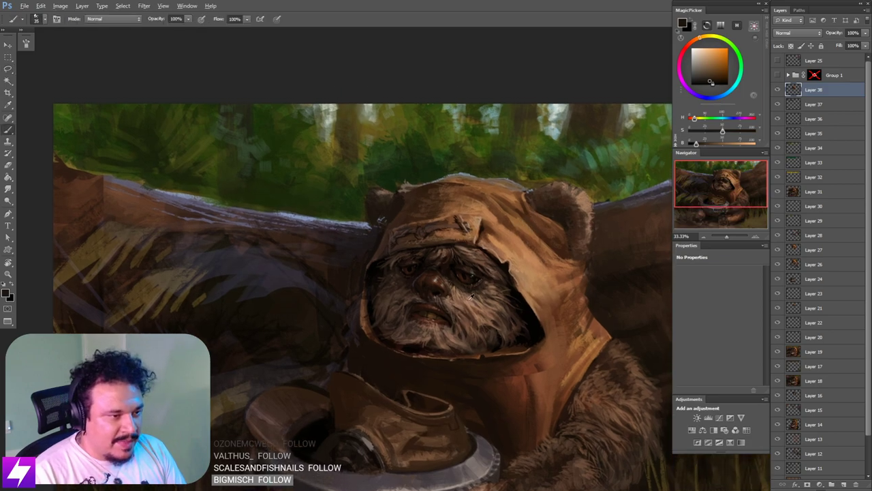
left_click(472, 303, "alt")
scroll(486, 268, "up", 2)
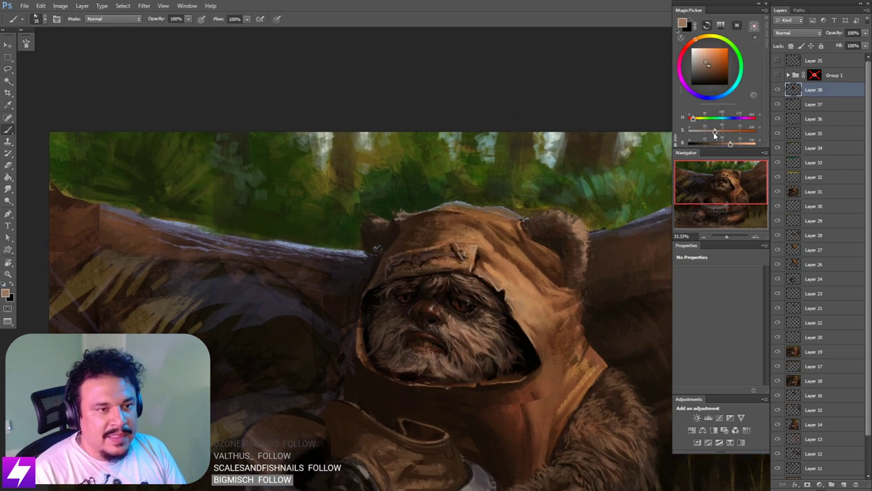
left_click_drag(714, 135, 700, 135)
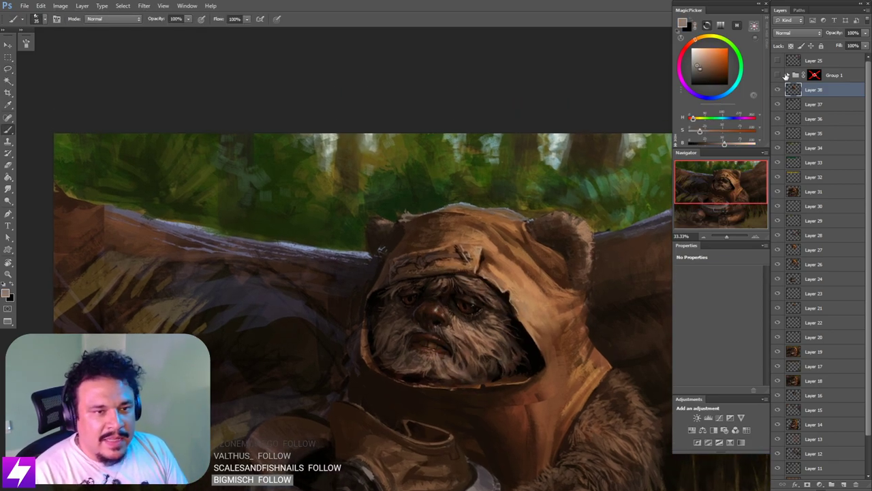
Step: Compare the Ewok's face before and after the reshaping by hiding and showing Layer 38
left_click(778, 90)
left_click(778, 90)
left_click_drag(471, 254, 480, 249)
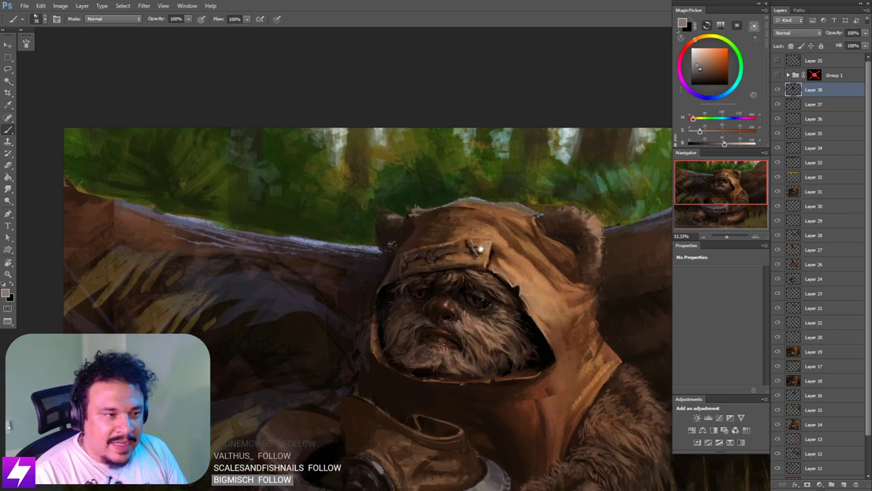
Step: Switch to the Eraser and examine the whole Ewok composition in both the unmirrored and mirrored views
key("e")
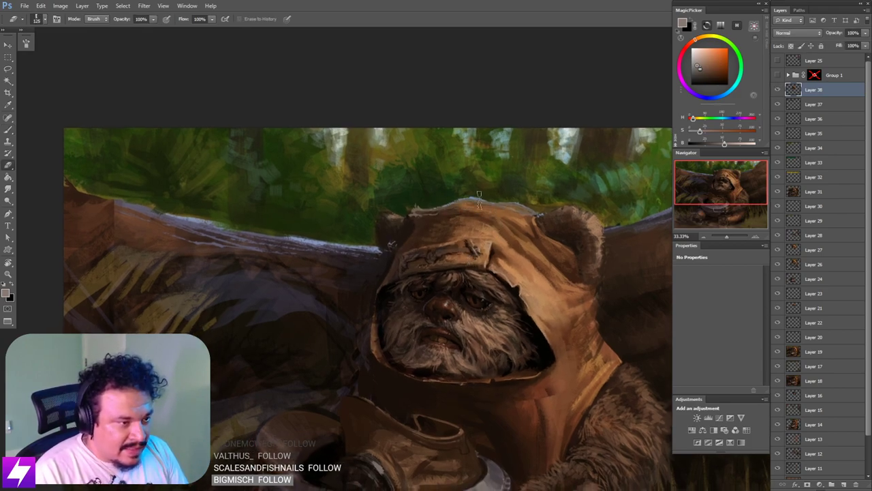
left_click_drag(549, 291, 533, 275)
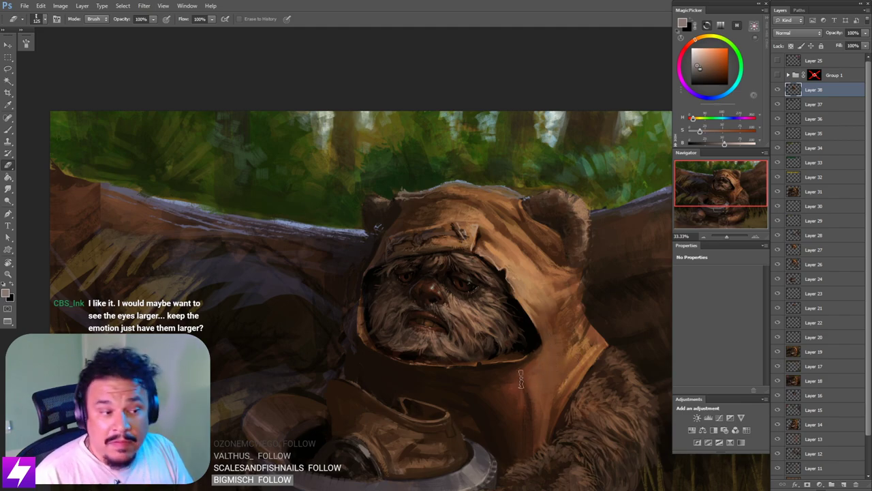
left_click_drag(546, 364, 528, 363)
key("ctrl+0")
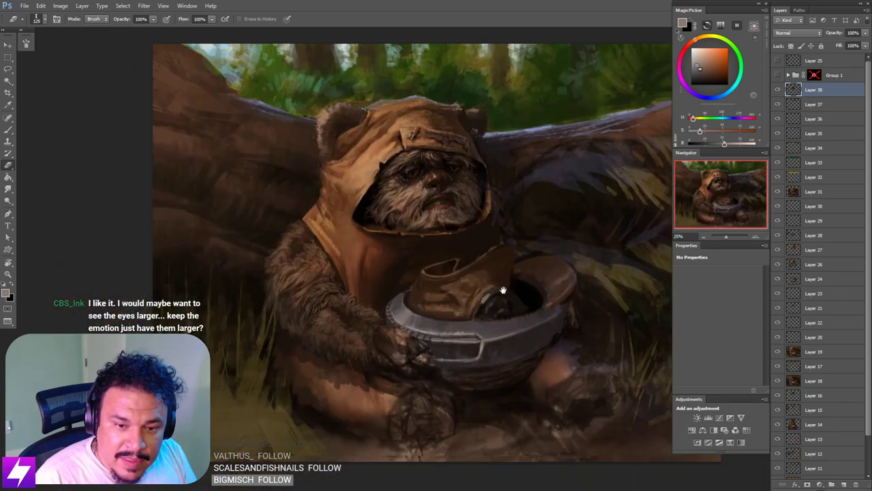
left_click_drag(490, 289, 495, 307)
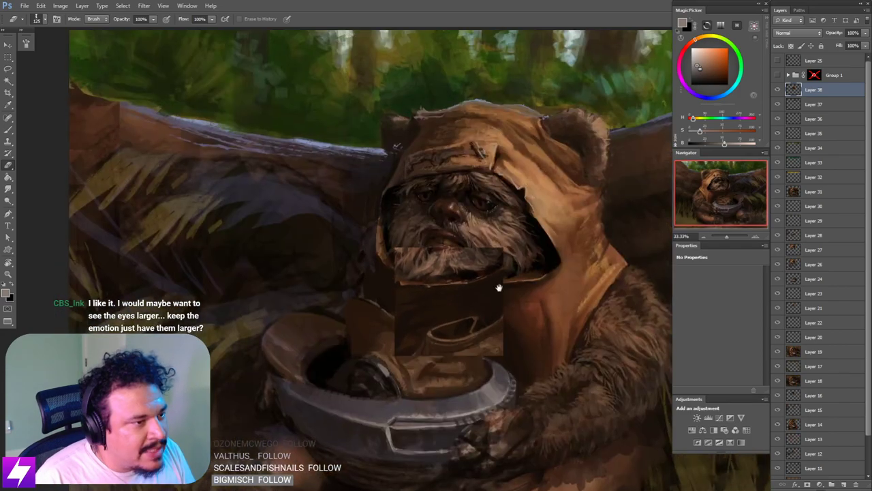
Step: Examine the creature's face at wider zoom levels, toggling the last change off and on to compare
scroll(500, 283, "up", 1)
mouse_move(501, 273)
left_mouse_down()
mouse_move(503, 284)
mouse_move(496, 273)
left_mouse_up()
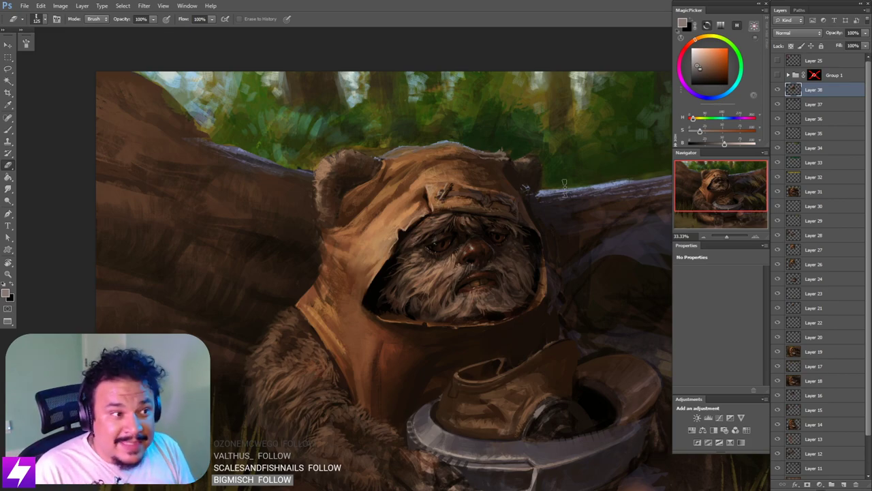
key("ctrl+minus")
left_click_drag(469, 271, 458, 308)
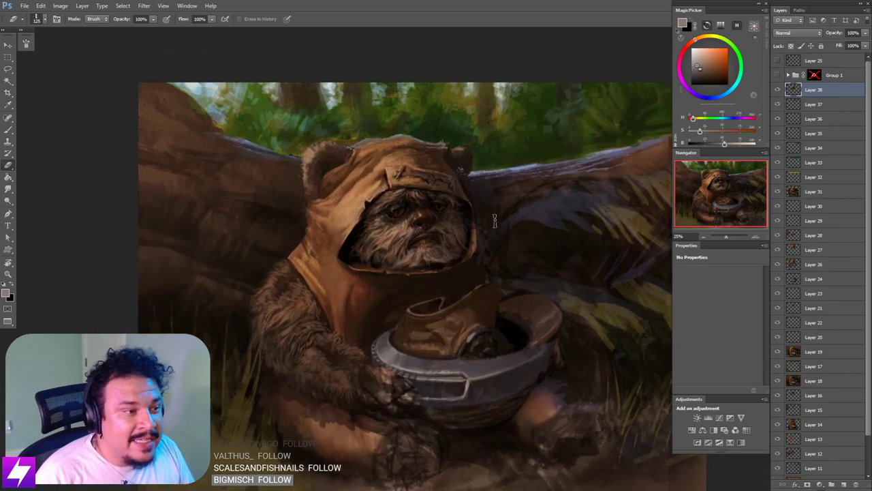
left_click_drag(424, 267, 440, 268)
mouse_move(509, 235)
left_mouse_down()
mouse_move(427, 256)
mouse_move(476, 237)
left_mouse_up()
left_click_drag(535, 177, 562, 168)
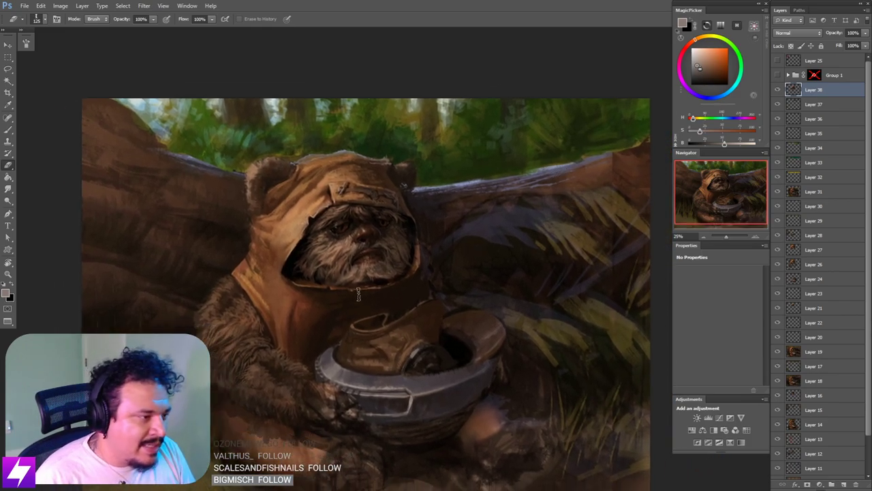
key("ctrl+z")
key("ctrl+z")
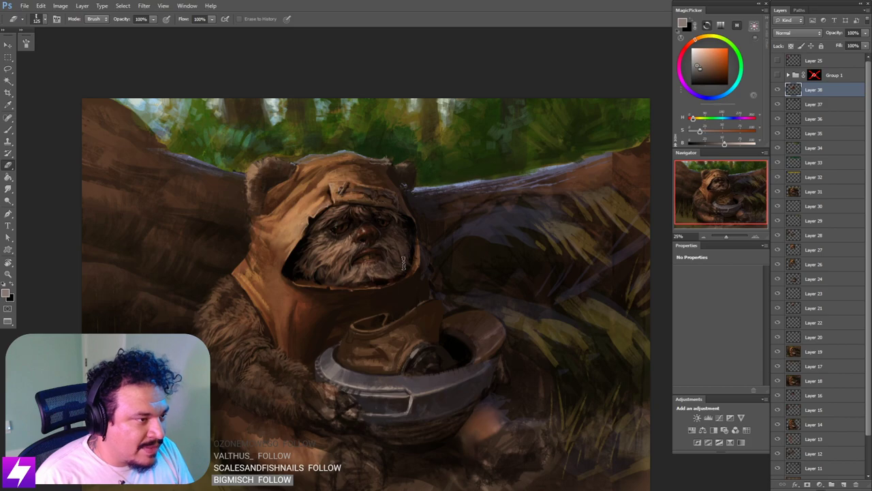
Step: Flip the canvas horizontally and compare the whole painting with Layer 38 hidden and shown
scroll(414, 295, "down", 1)
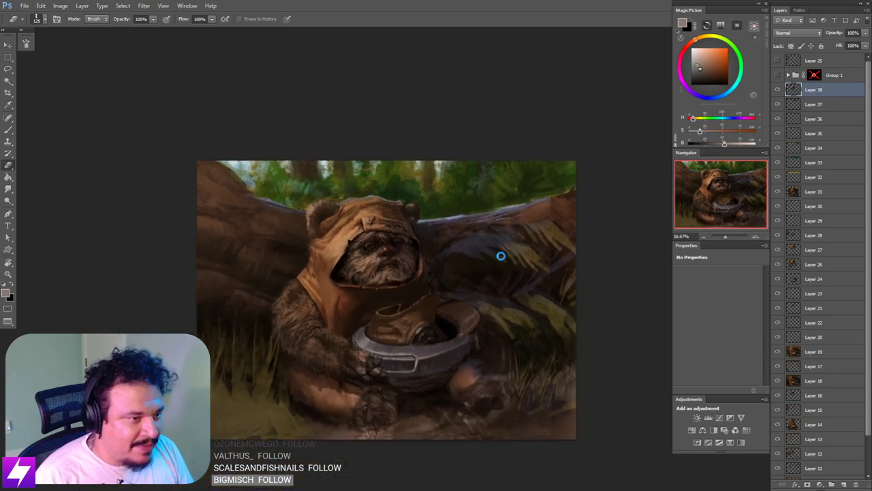
key("ctrl+shift+h")
left_click_drag(459, 247, 506, 243)
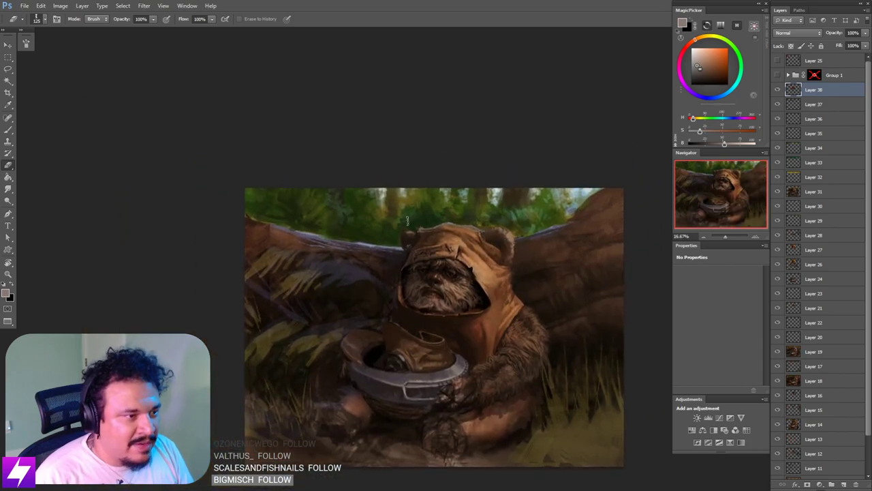
left_click(778, 91)
left_click(778, 91)
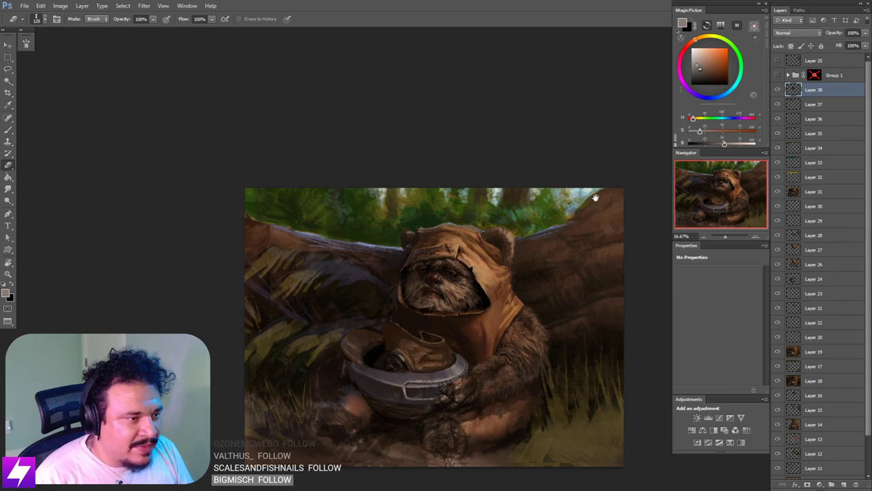
Step: Compare the figure at 25% zoom with the reference photos by showing and hiding Group 1
left_click_drag(557, 235, 522, 250)
left_click_drag(379, 318, 374, 329)
left_click_drag(438, 303, 457, 262)
key("ctrl+plus")
left_click_drag(435, 309, 468, 274)
key("b")
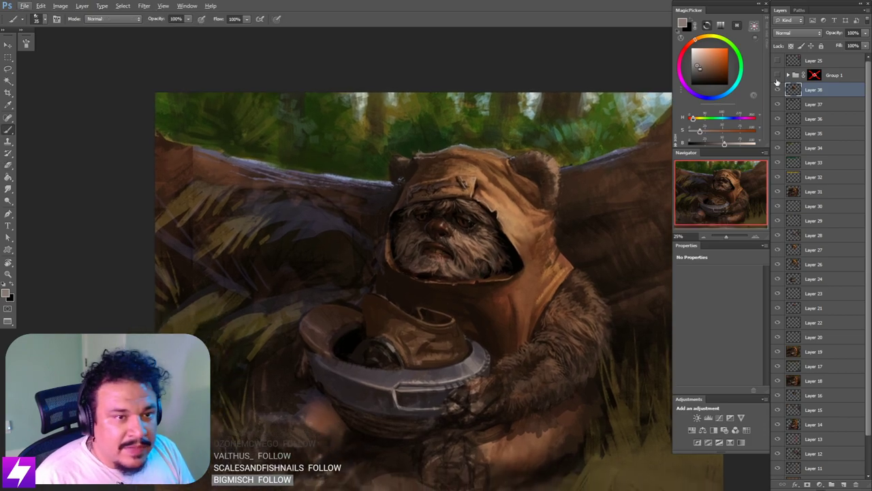
left_click(777, 76)
left_click(778, 76)
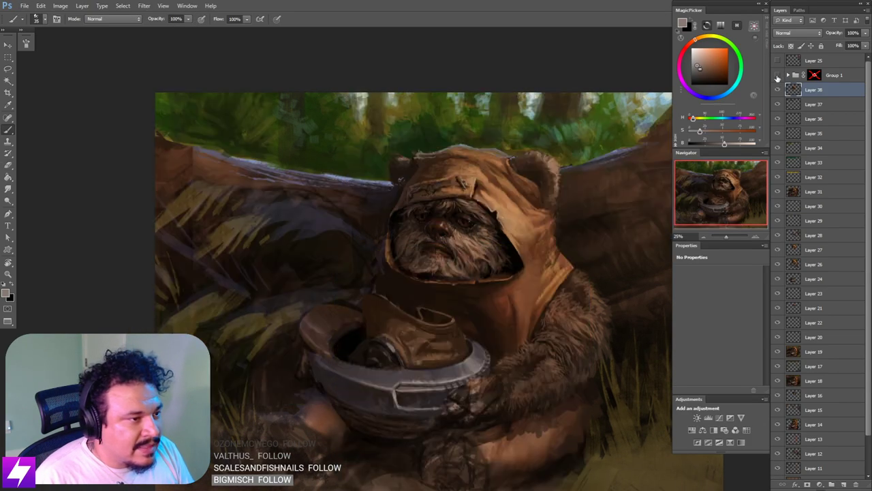
left_click(778, 76)
left_click(777, 76)
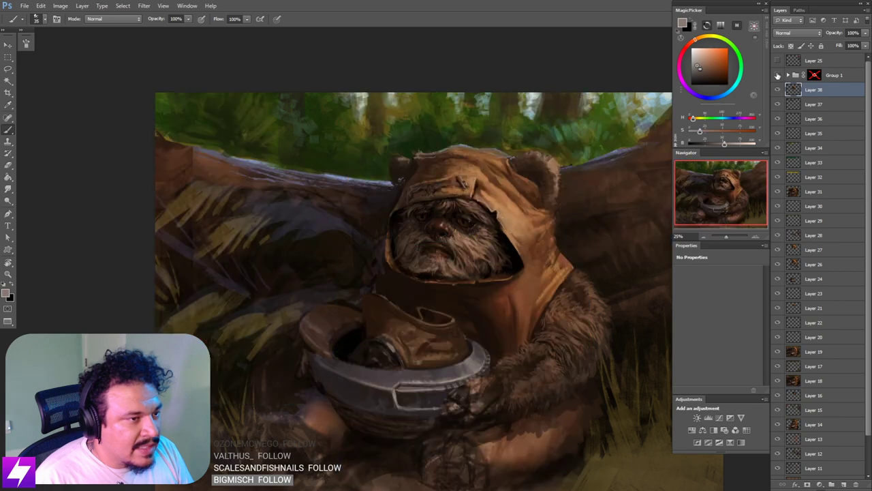
Step: Lasso the curved strip of hood rim on the shadowed side of the face and copy it to a new layer
left_click_drag(472, 284, 477, 277)
key("l")
mouse_move(400, 238)
left_mouse_down()
mouse_move(425, 284)
mouse_move(393, 277)
mouse_move(393, 219)
left_mouse_up()
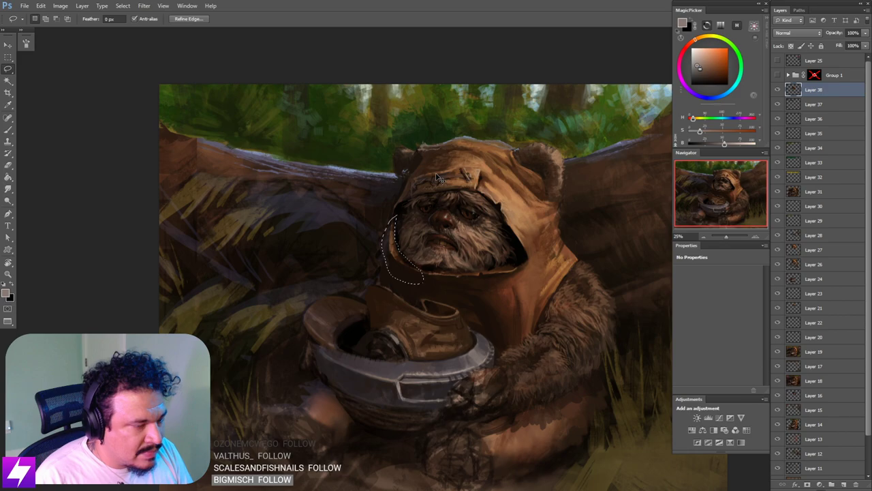
key("ctrl+j")
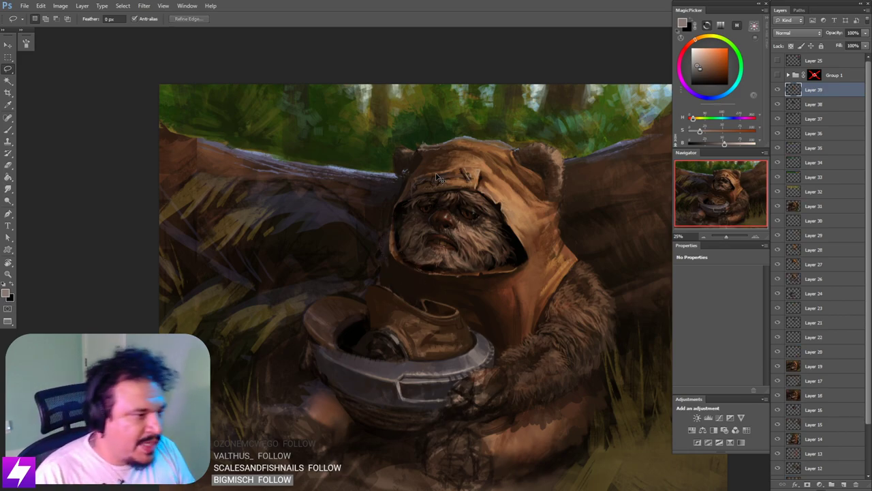
Step: Scale the hood rim copy to about 104% width and 109% height, rotate it about -4°, and warp its lower corner inward
key("ctrl+t")
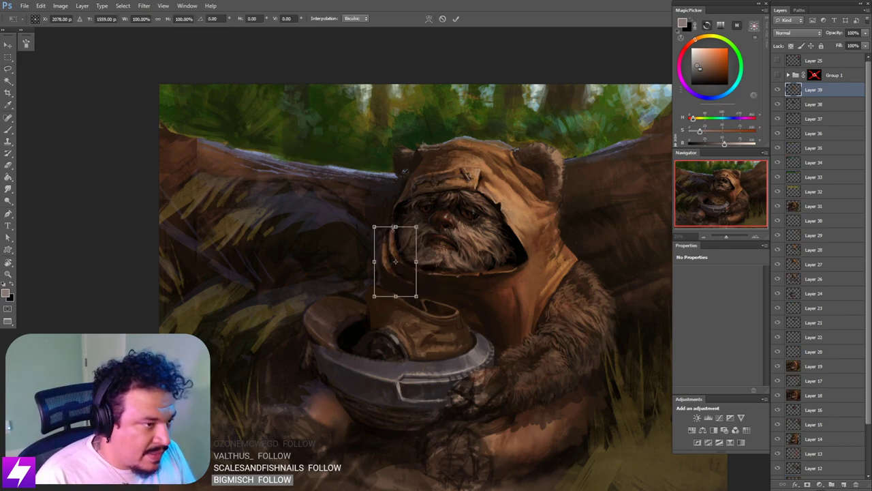
left_click_drag(396, 226, 399, 220)
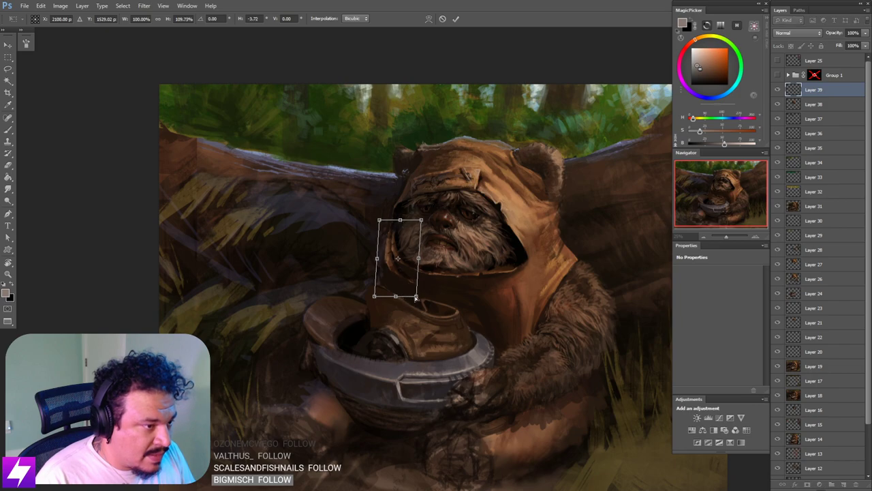
right_click(408, 283)
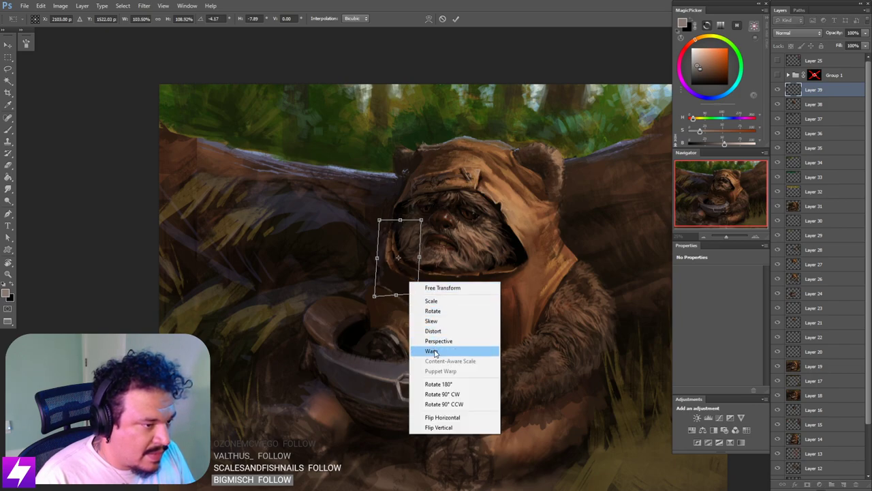
left_click(426, 348)
left_click_drag(418, 294, 425, 285)
key("Return")
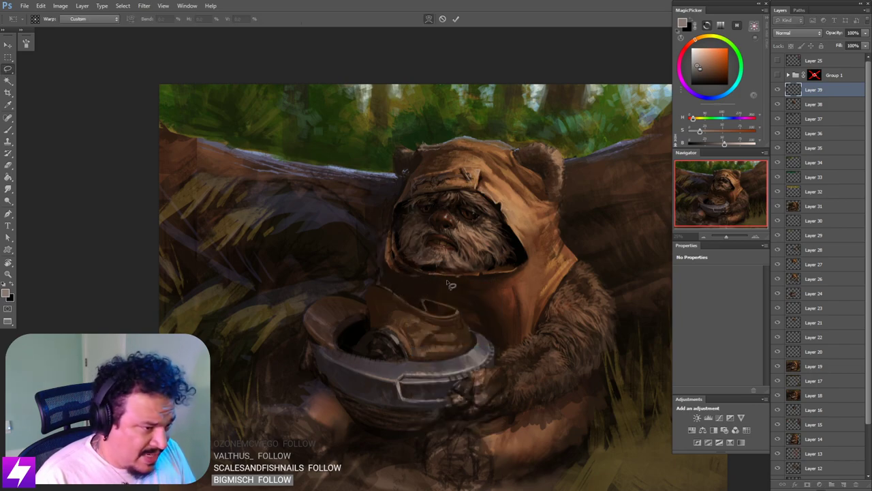
Step: Sample the near-black of the hood opening, choose a textured brush preset, and darken the gap inside the reshaped rim at 70–80 px
left_click(407, 267, "alt")
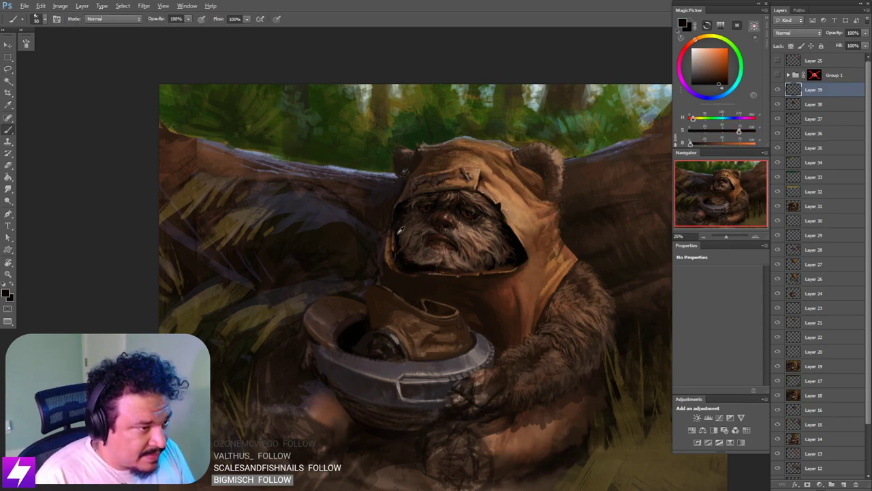
left_click(36, 18)
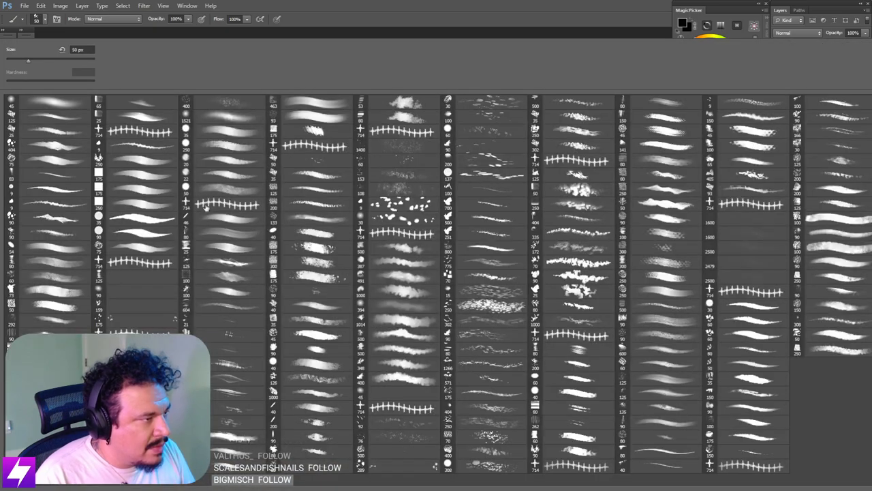
double_click(81, 235)
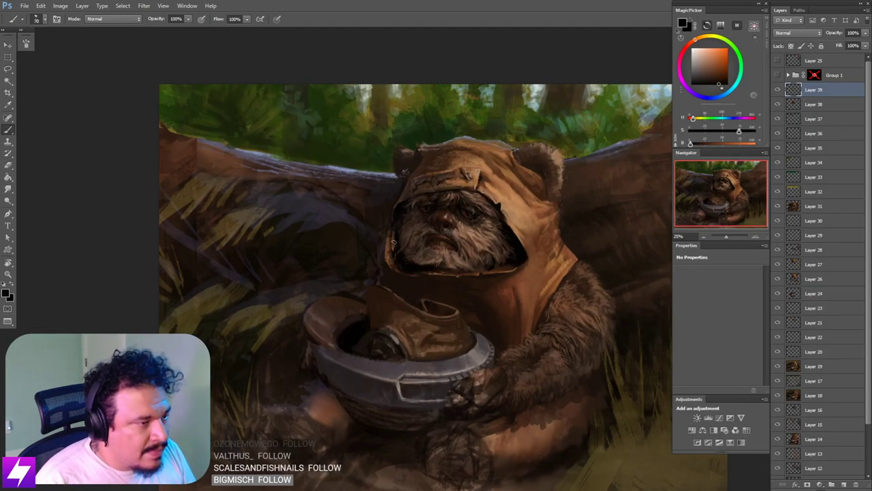
key("bracketright")
left_click(396, 234, "alt")
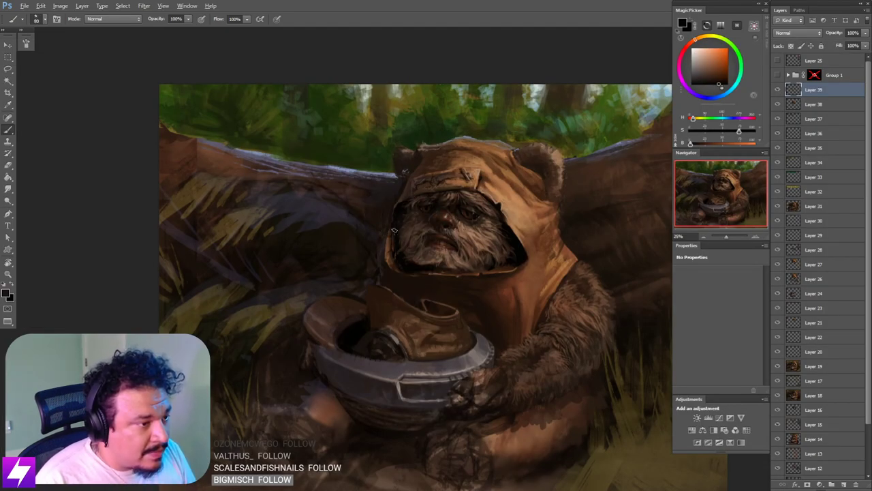
key("bracketleft")
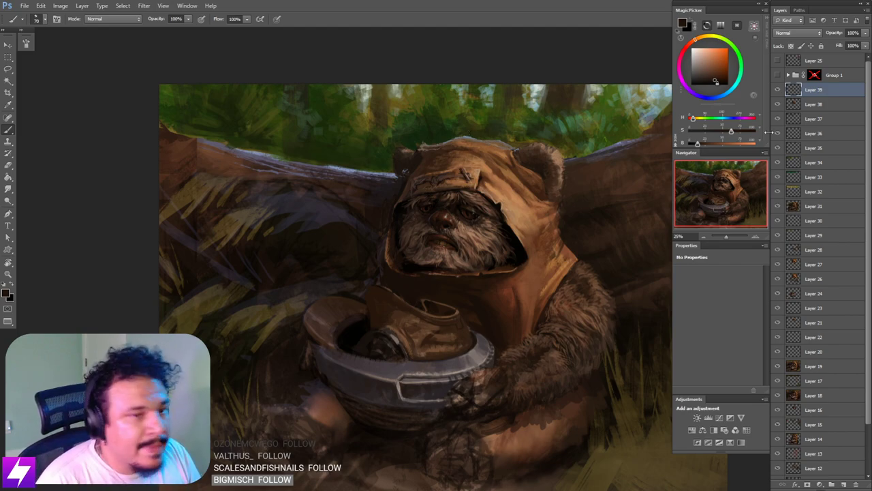
Step: Compare the painting with Layer 39 hidden and shown, and touch up the hood rim in sampled brown with a 20 px brush
left_click(777, 90)
left_click(778, 90)
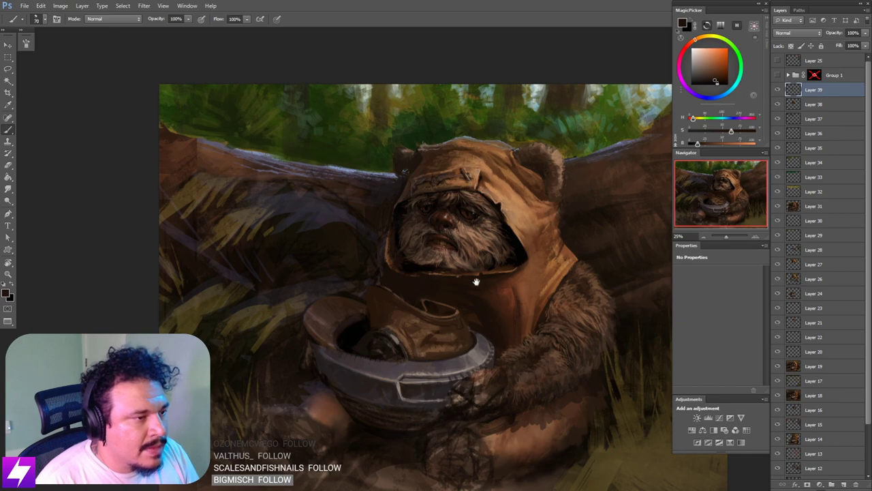
left_click_drag(445, 255, 475, 272)
left_click(421, 262, "alt")
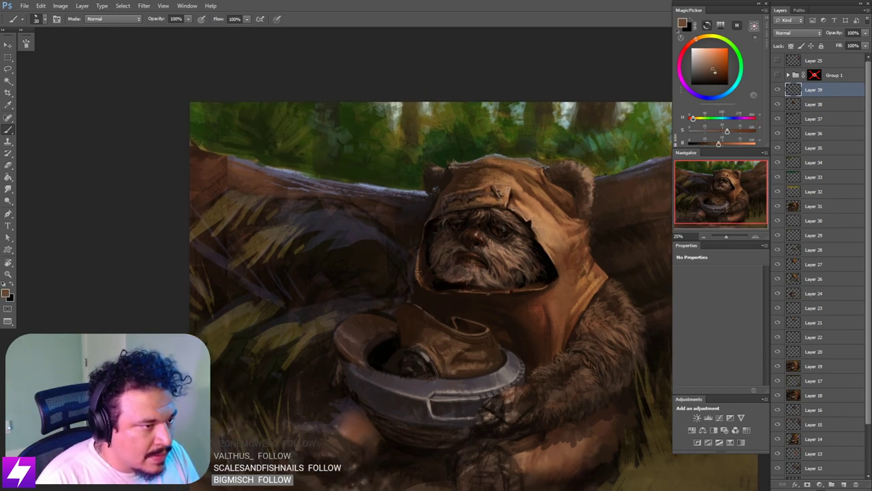
Step: Check the reshaped hood on the whole painting against the Group 1 reference photos
scroll(422, 263, "down", 1)
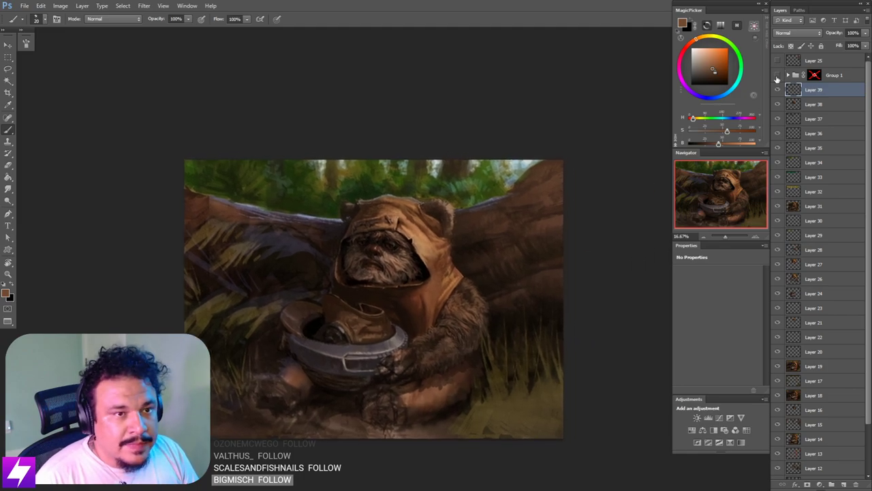
left_click(777, 76)
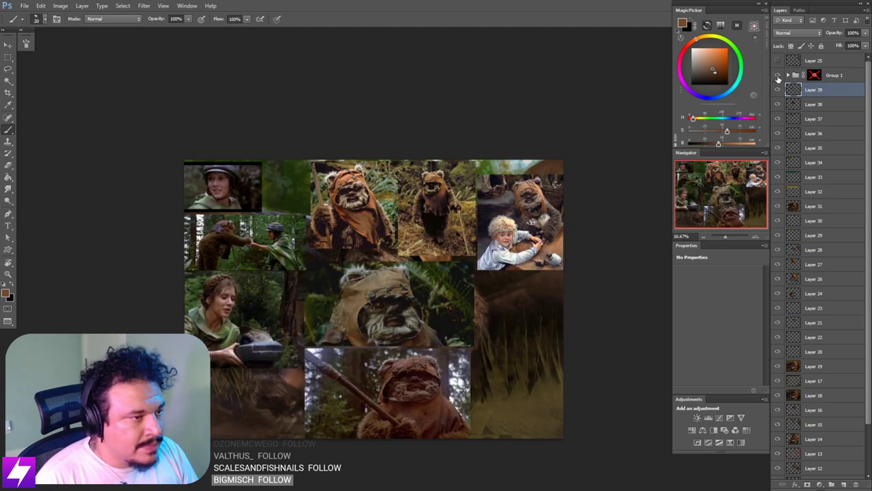
left_click(778, 75)
scroll(522, 311, "up", 1)
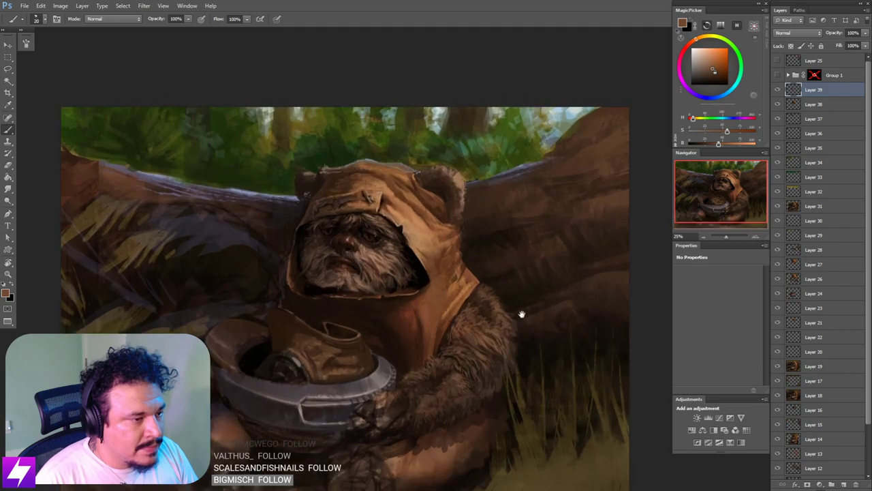
Step: Lasso the patch of fur on the upper arm beside the hood and copy it to a new layer
key("l")
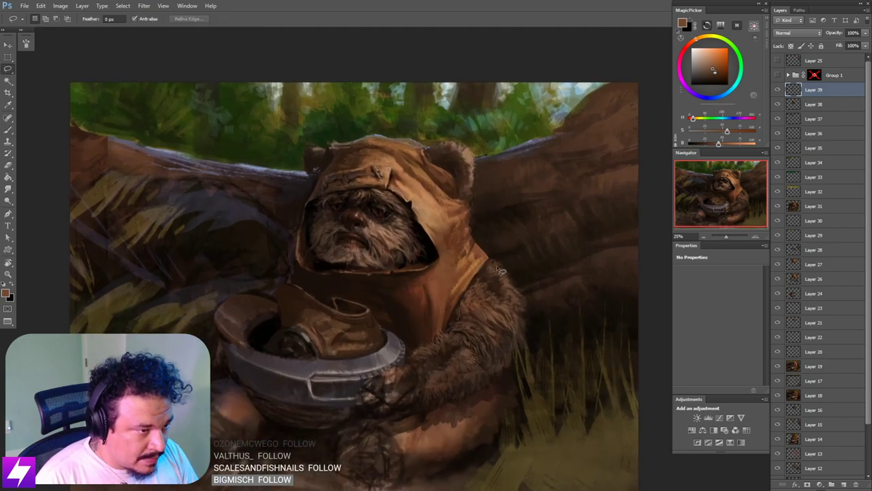
mouse_move(490, 260)
left_mouse_down()
mouse_move(472, 315)
mouse_move(493, 262)
left_mouse_up()
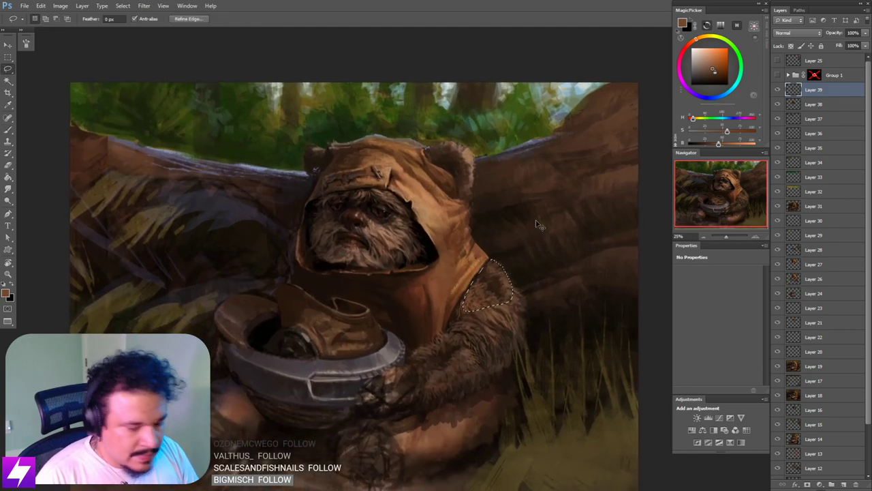
key("ctrl+j")
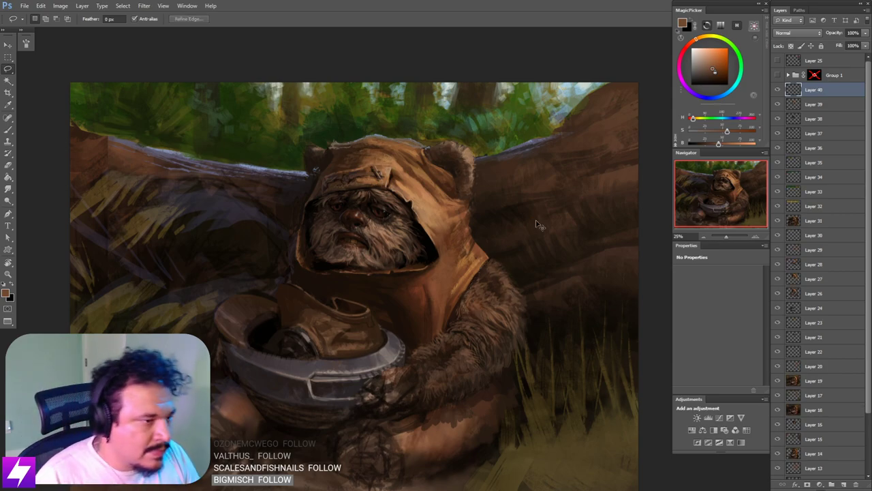
Step: Transform the copied fur to raise the shoulder over the cloth's edge, and blend its borders with a 150 px eraser
mouse_move(480, 294)
left_mouse_down()
mouse_move(476, 276)
mouse_move(500, 281)
mouse_move(506, 304)
left_mouse_up()
key("ctrl+t")
key("Return")
key("b")
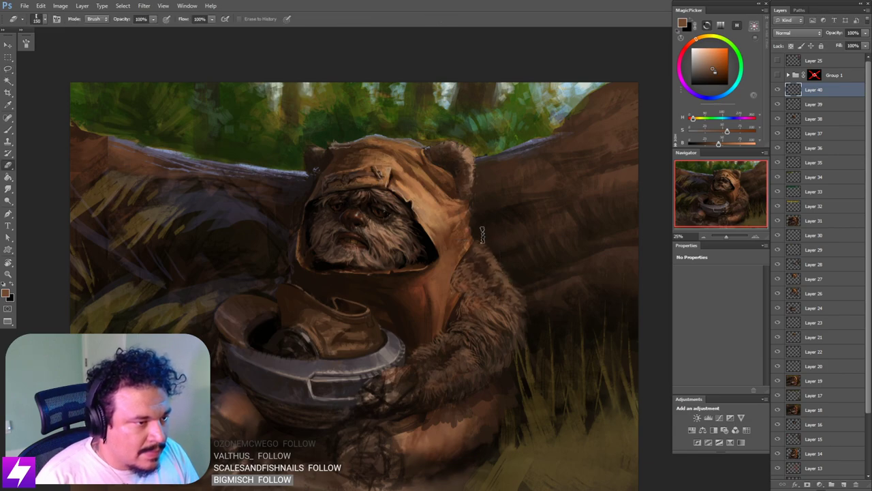
key("bracketright")
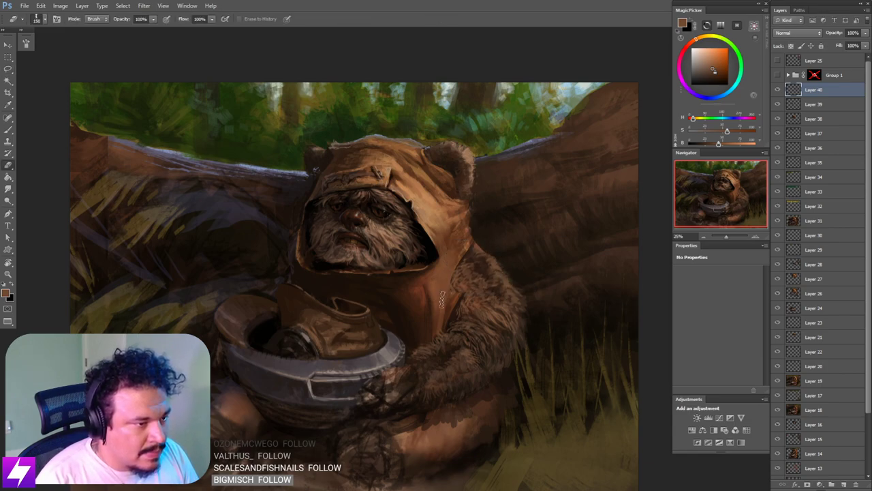
Step: Repaint the cloth's edge against the shoulder fur in sampled browns with a 30 px brush, and soften it with a 100 px Smudge tool
key("b")
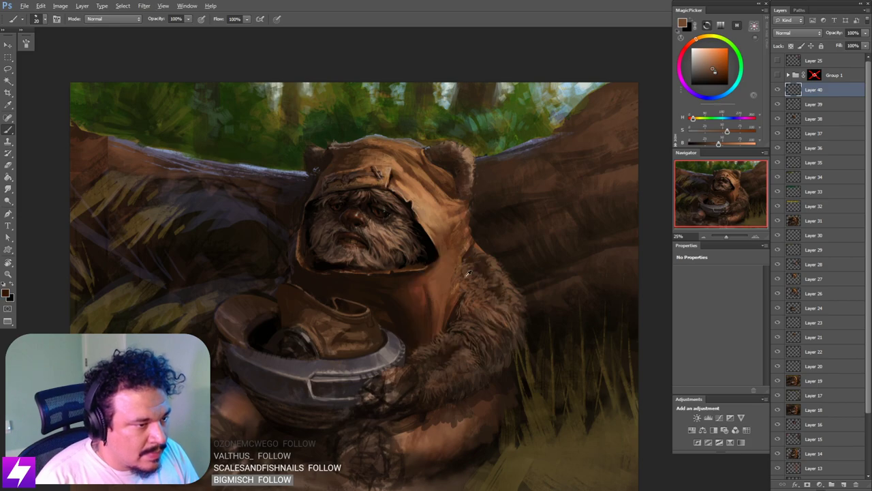
left_click(452, 308, "alt")
mouse_move(463, 262)
left_mouse_down()
mouse_move(451, 310)
mouse_move(461, 302)
left_mouse_up()
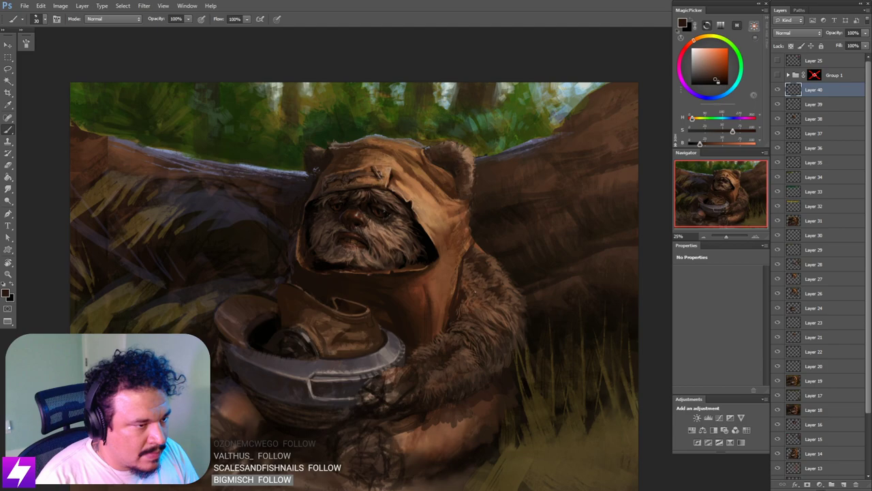
left_click(461, 247, "alt")
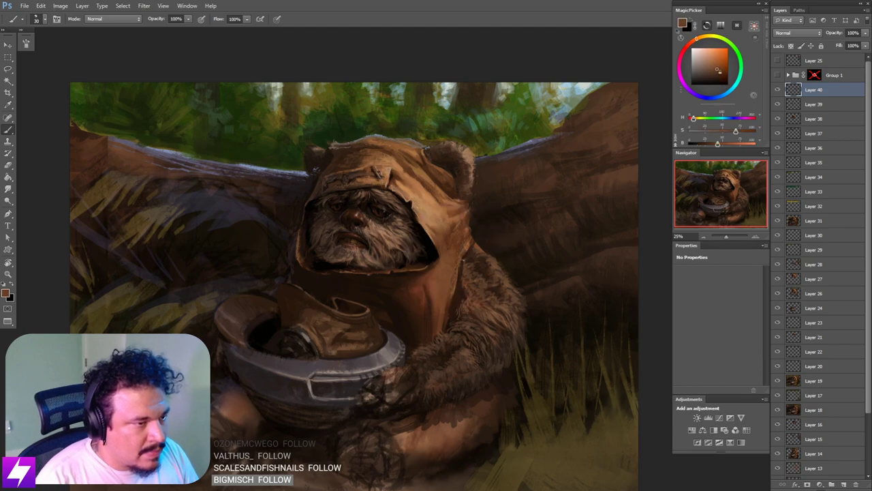
left_click(451, 310, "alt")
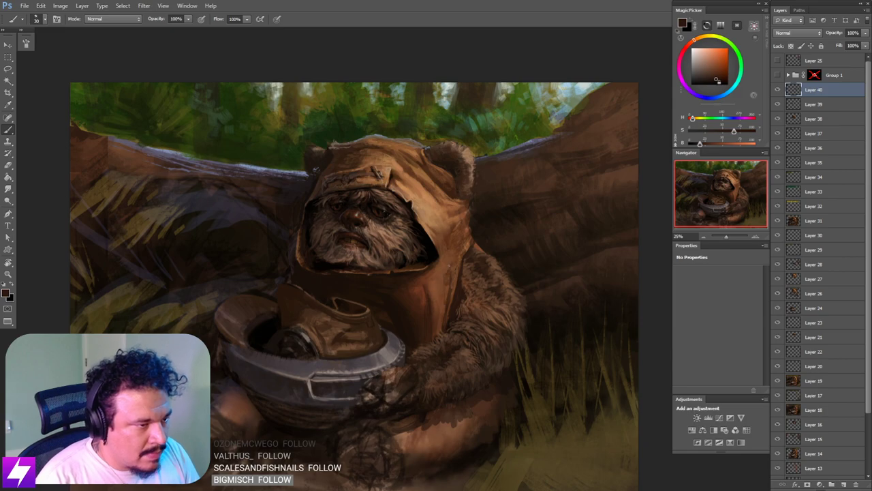
key("r")
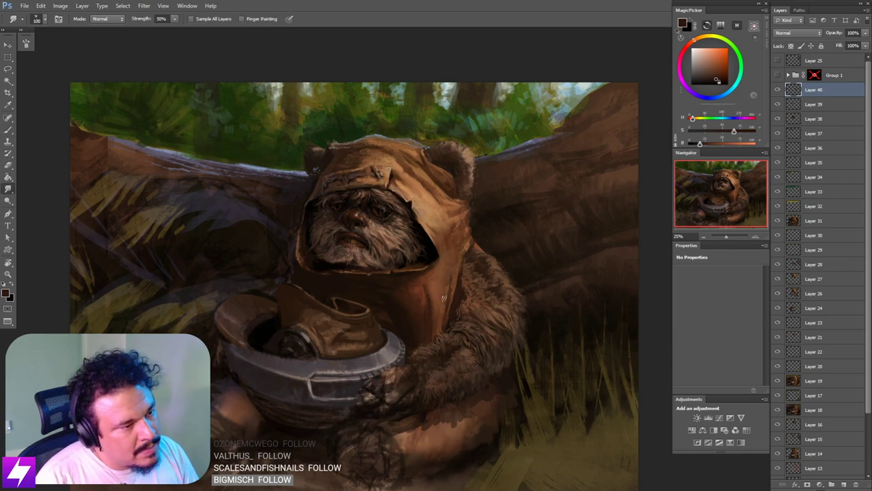
Step: Flip the canvas horizontally and examine the whole painting mirrored
scroll(443, 297, "down", 2)
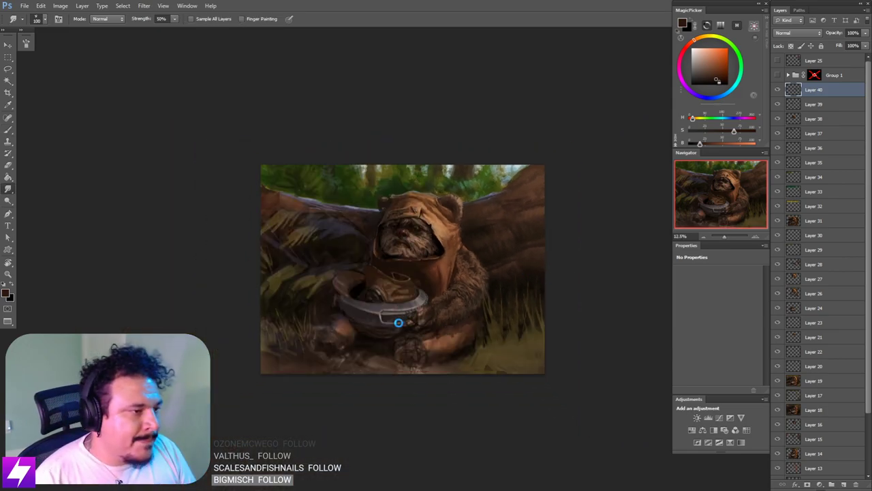
key("ctrl+shift+h")
left_click_drag(393, 296, 417, 310)
scroll(422, 290, "up", 1)
mouse_move(472, 296)
left_mouse_down()
mouse_move(498, 298)
mouse_move(468, 299)
left_mouse_up()
left_click_drag(549, 269, 539, 269)
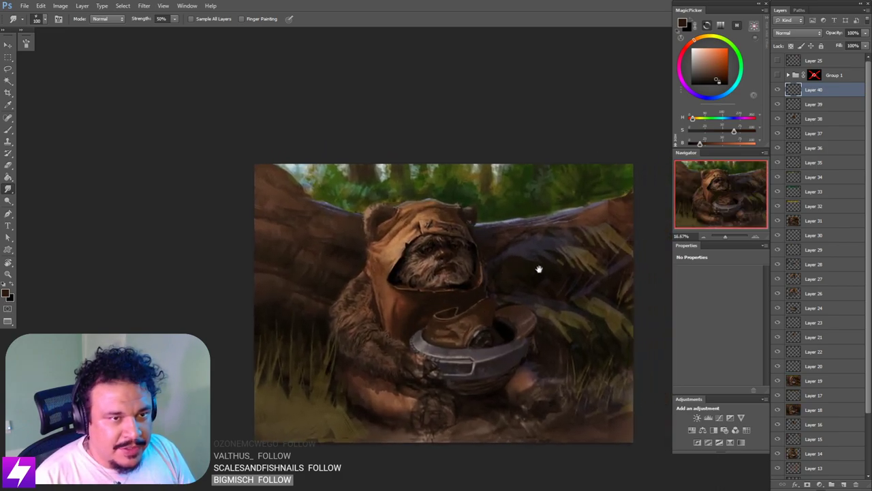
left_click_drag(418, 261, 423, 273)
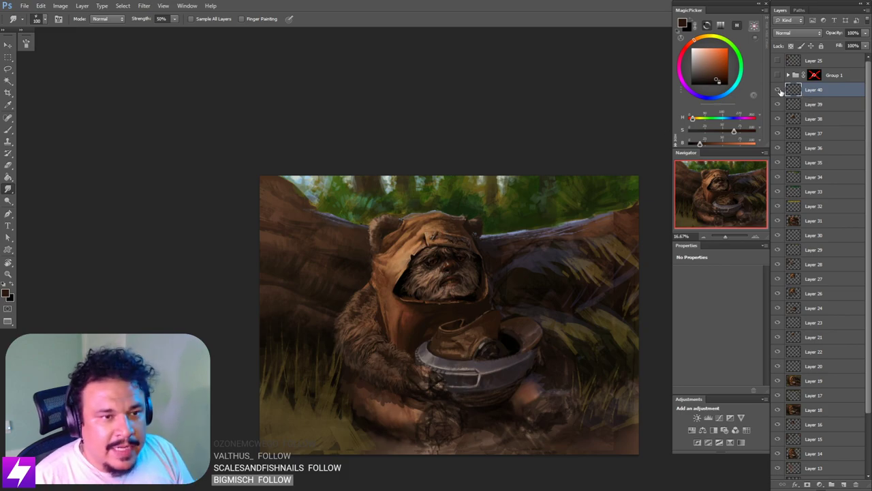
Step: Compare the painting with Layer 40 hidden and shown, and check it against the Group 1 reference photos
left_click(777, 89)
left_click(778, 89)
left_click(777, 90)
left_click(777, 90)
left_click_drag(522, 266, 514, 284)
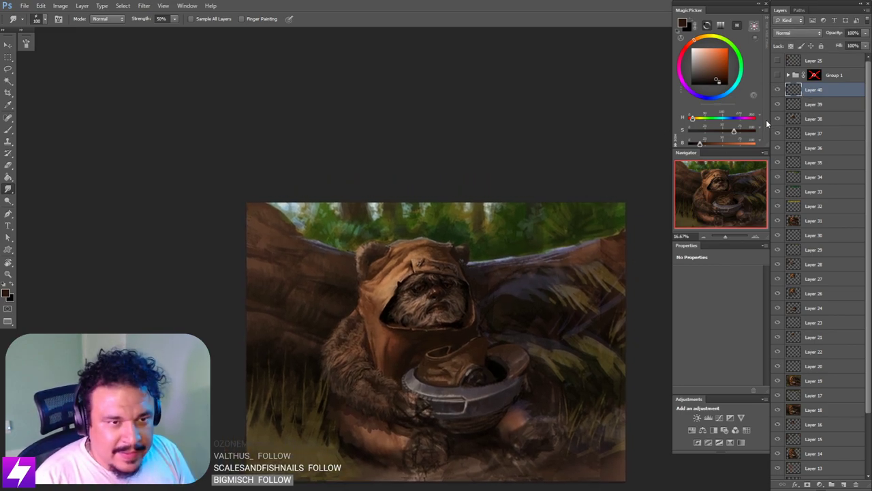
left_click_drag(502, 255, 503, 259)
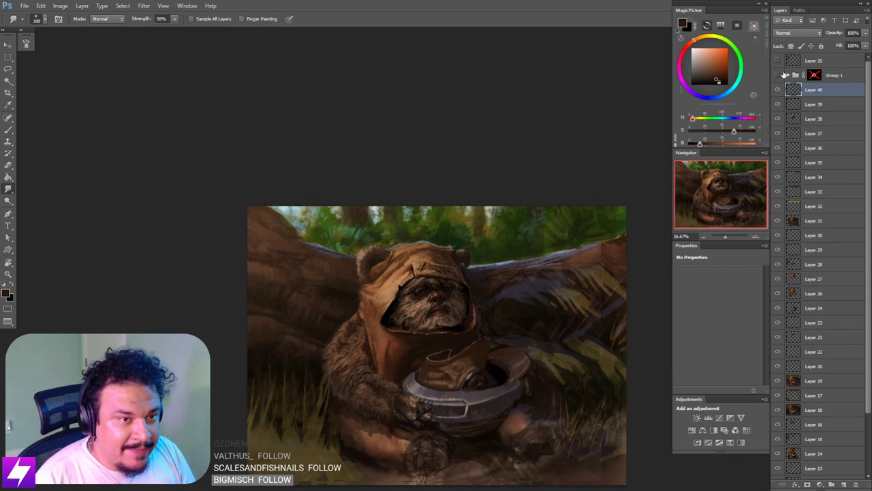
left_click(777, 75)
left_click(778, 76)
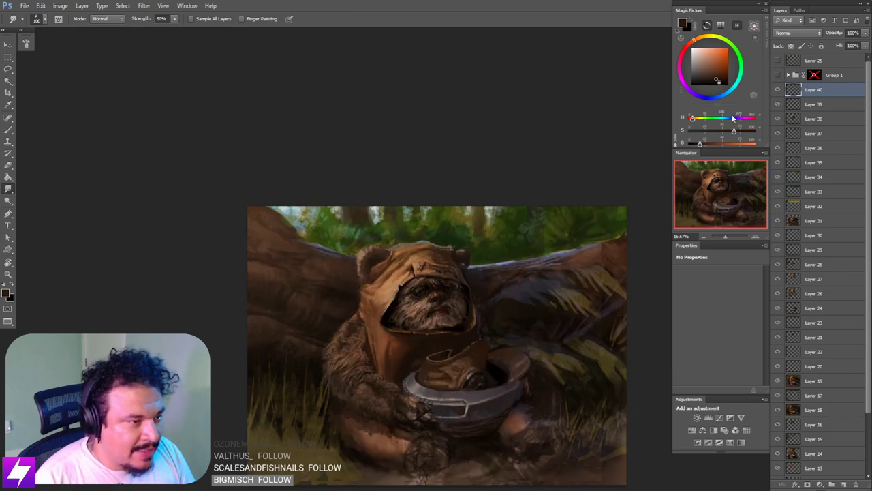
Step: Darken the foliage above the log with a sampled near-black, enlarging the brush from 80 to 200 px
left_click_drag(526, 277, 502, 267)
key("b")
left_click(505, 308, "alt")
key("]")
key("]")
key("]")
key("]")
key("]")
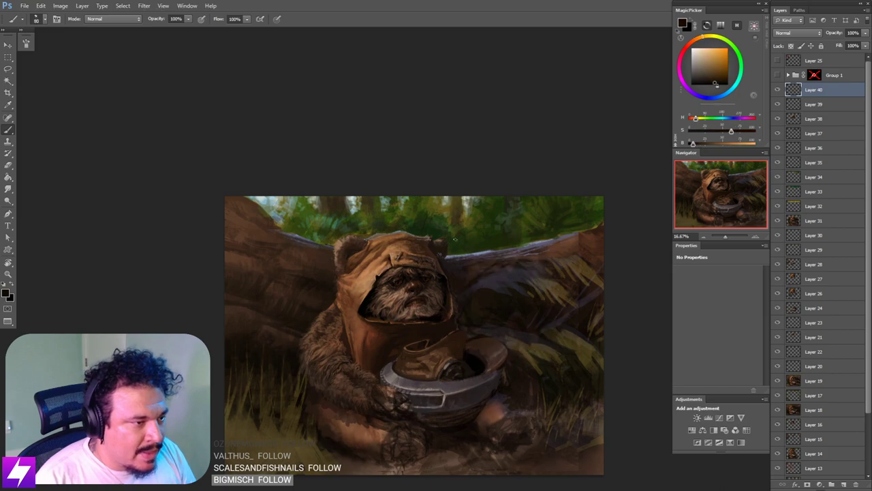
key("bracketright")
key("bracketright")
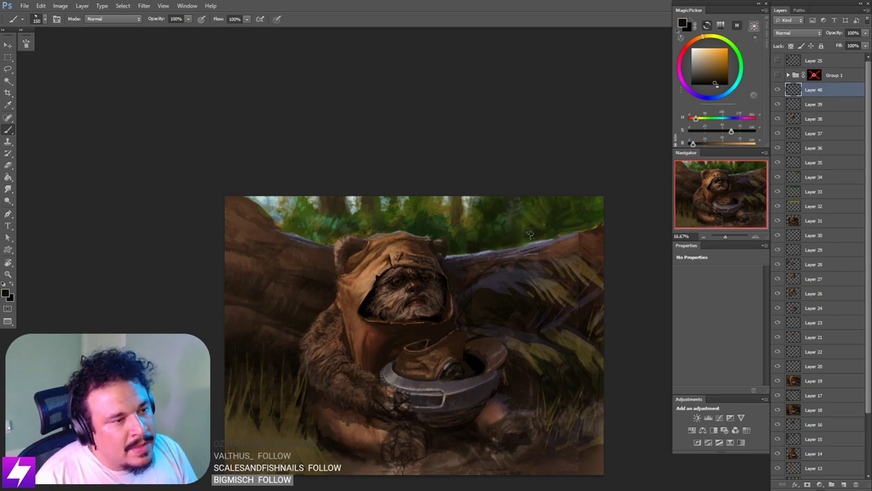
key("bracketright")
key("bracketright")
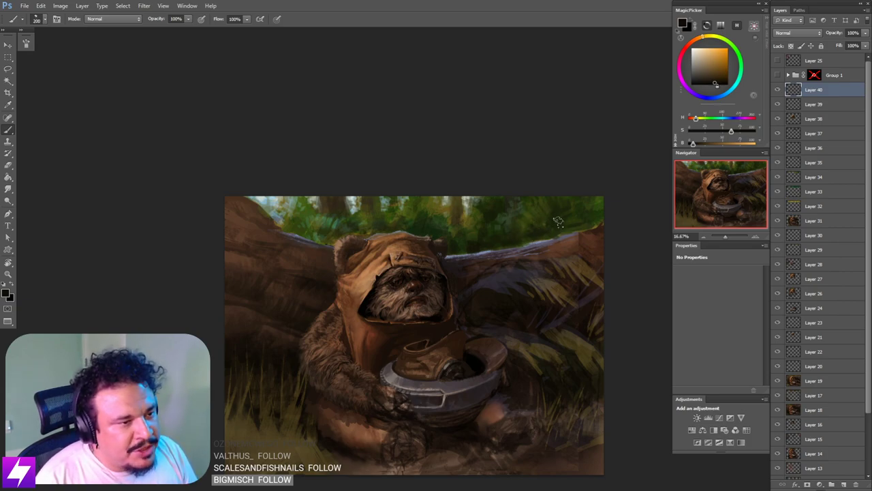
Step: Blend the darkened foliage with a 200 px Smudge tool, and check the whole painting flipped back horizontally
key("r")
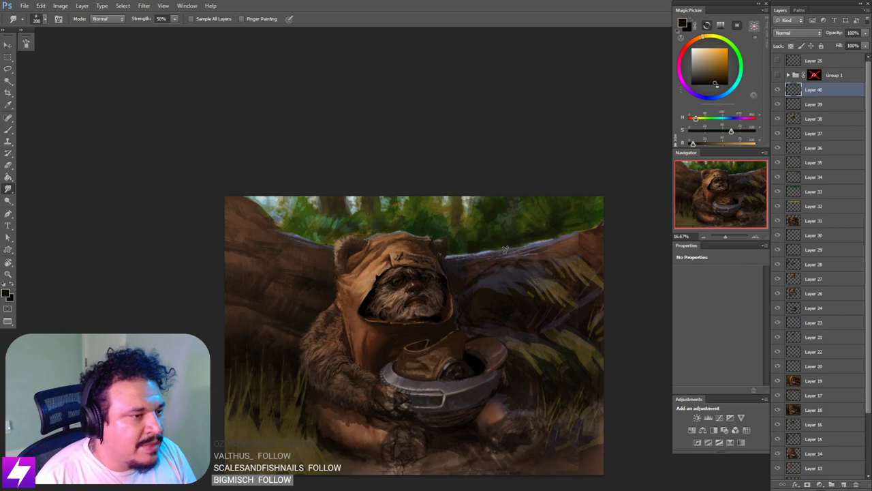
key("bracketright")
key("ctrl+minus")
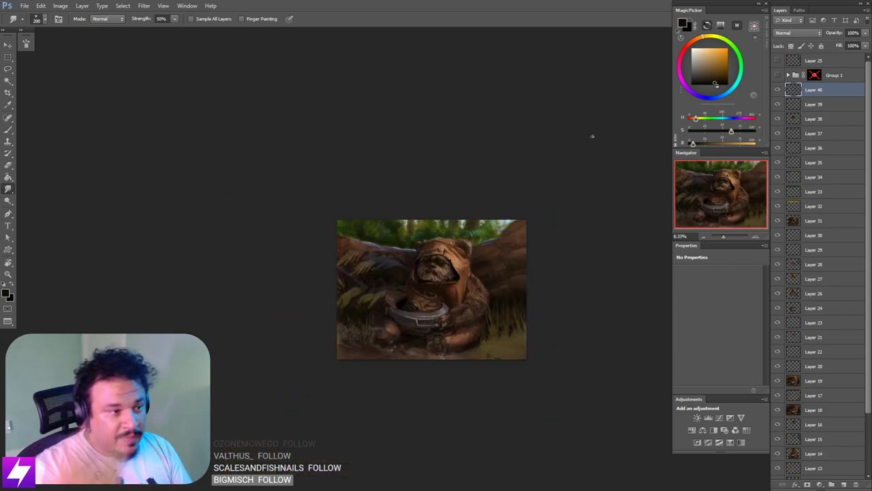
key("ctrl+plus")
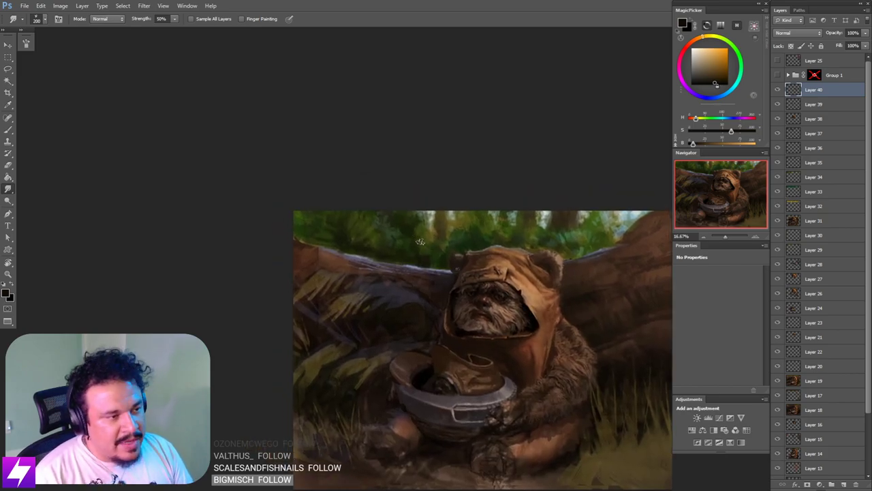
Step: Add near-black strokes to the foliage in the corner above the log with a 150 to 70 px brush, blending with a 150 px Smudge tool
key("b")
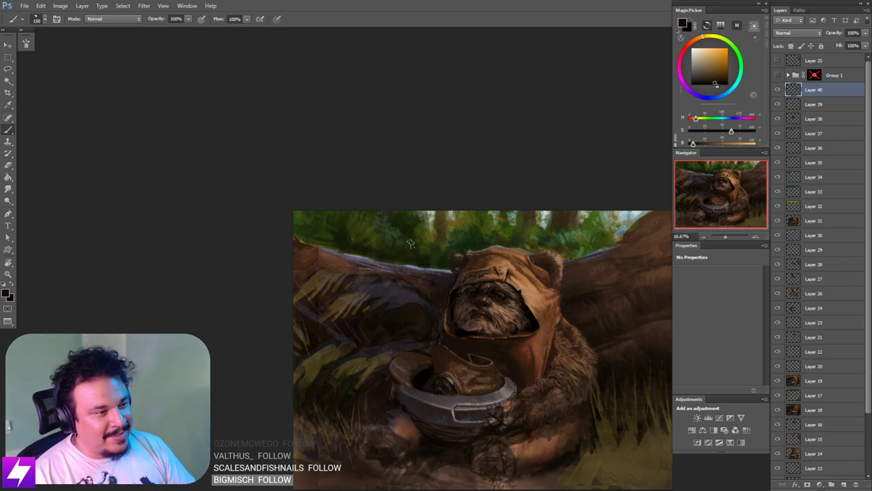
left_click_drag(360, 229, 379, 236)
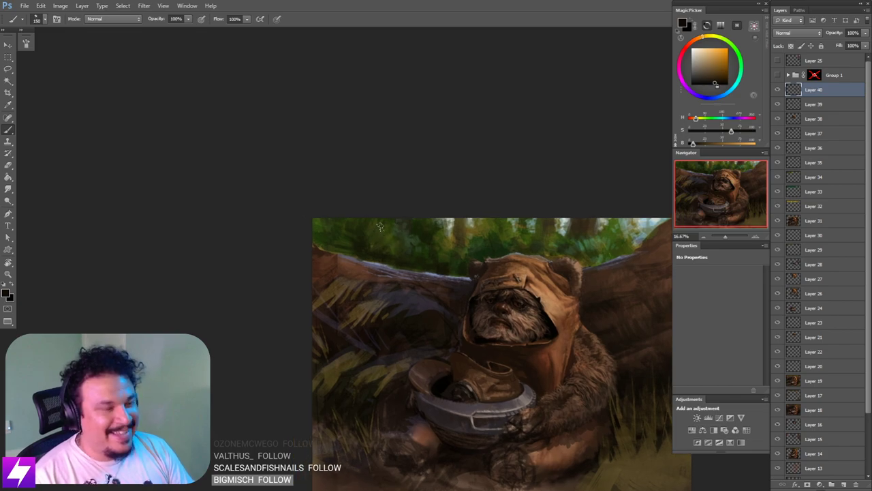
key("bracketleft")
key("bracketleft")
key("bracketleft")
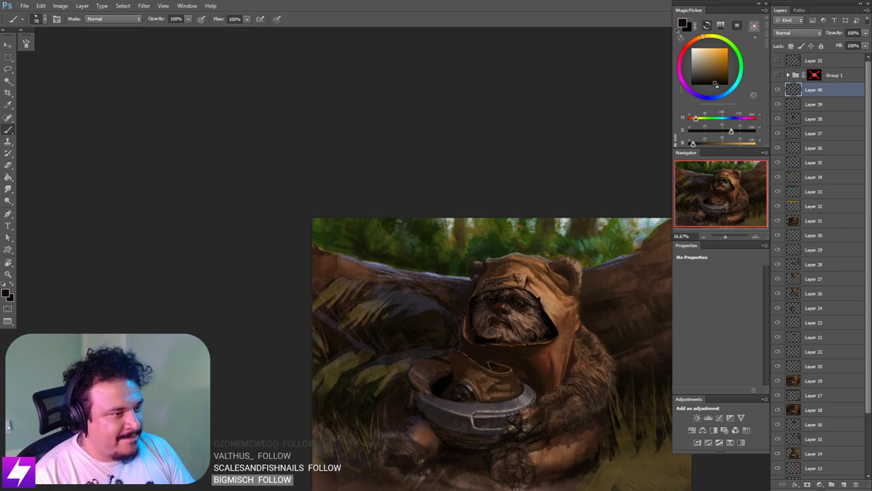
key("r")
key("b")
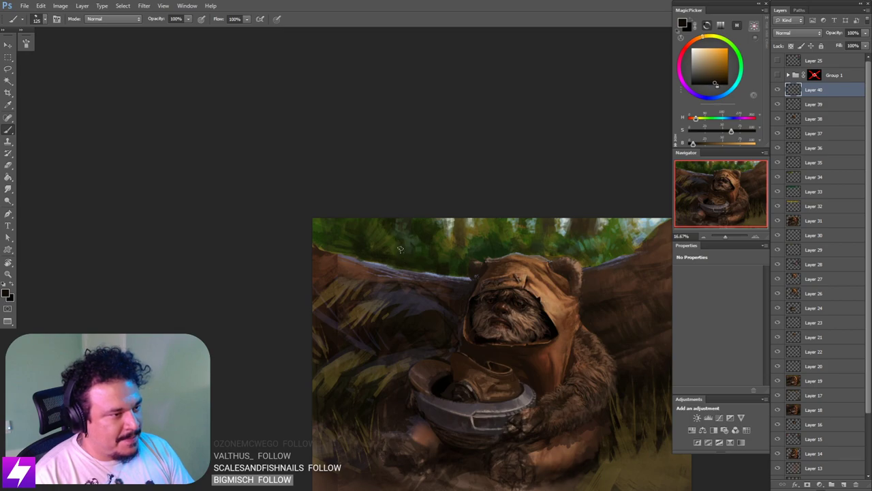
key("r")
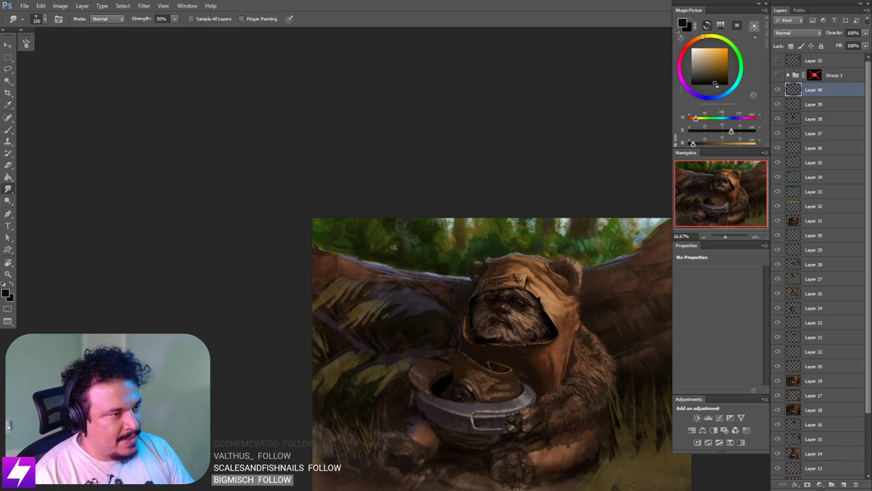
key("b")
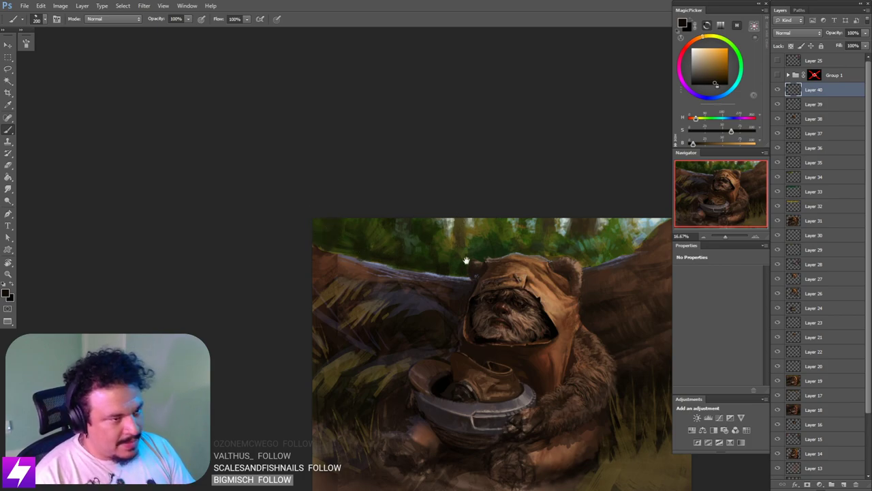
Step: Deepen the foliage beside the creature's ear with a 175 and 150 px brush, and flip the canvas horizontally to check it
left_click_drag(477, 273, 459, 235)
key("[")
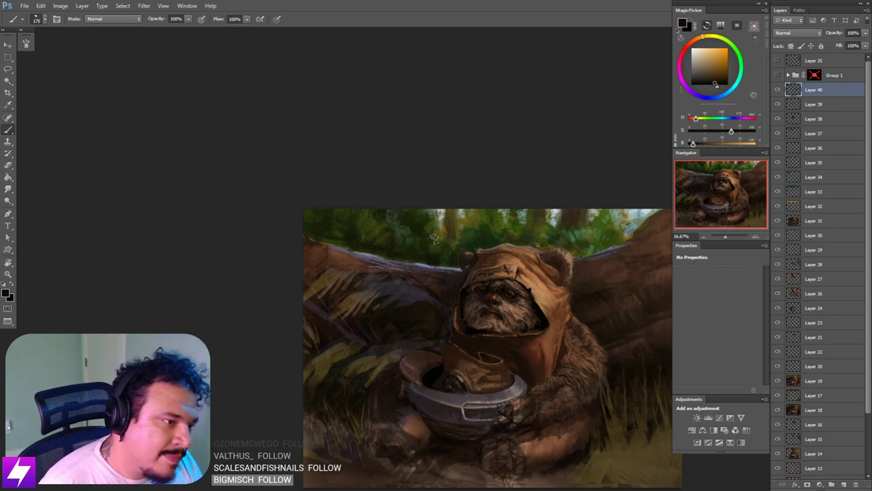
key("bracketleft")
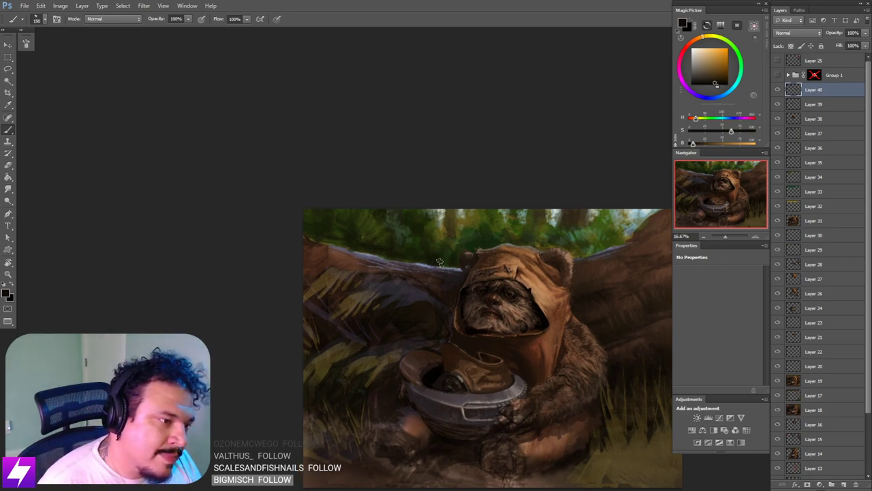
mouse_move(504, 252)
left_mouse_down()
mouse_move(489, 252)
mouse_move(501, 275)
mouse_move(519, 275)
mouse_move(497, 284)
mouse_move(545, 256)
mouse_move(488, 259)
left_mouse_up()
key("ctrl+minus")
key("ctrl+shift+h")
key("ctrl+plus")
mouse_move(432, 300)
left_mouse_down()
mouse_move(436, 291)
mouse_move(447, 305)
left_mouse_up()
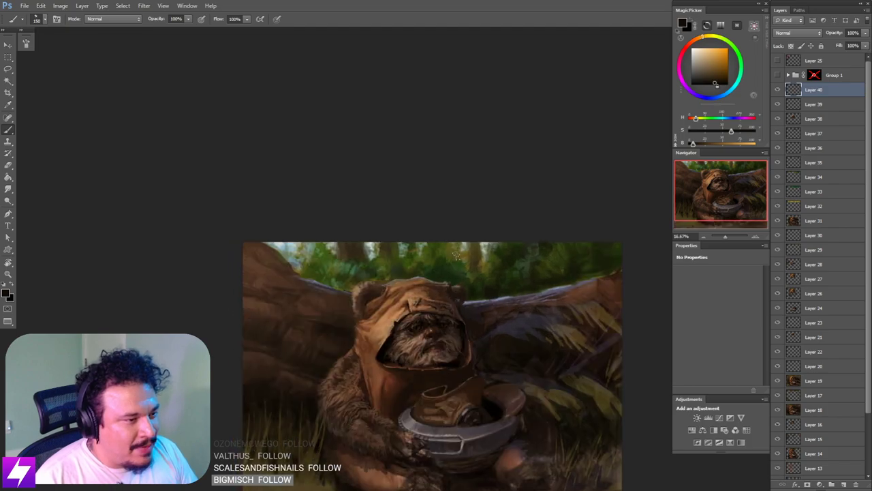
Step: Paint sampled dark olive into the foliage above the hood with a 90 px brush, and blend it with a 200 px Smudge tool
left_click(484, 288, "alt")
key("bracketright")
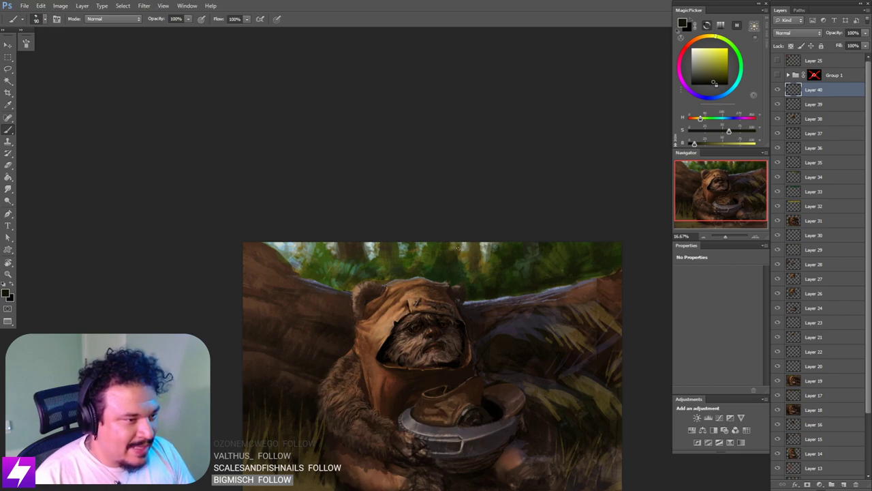
key("r")
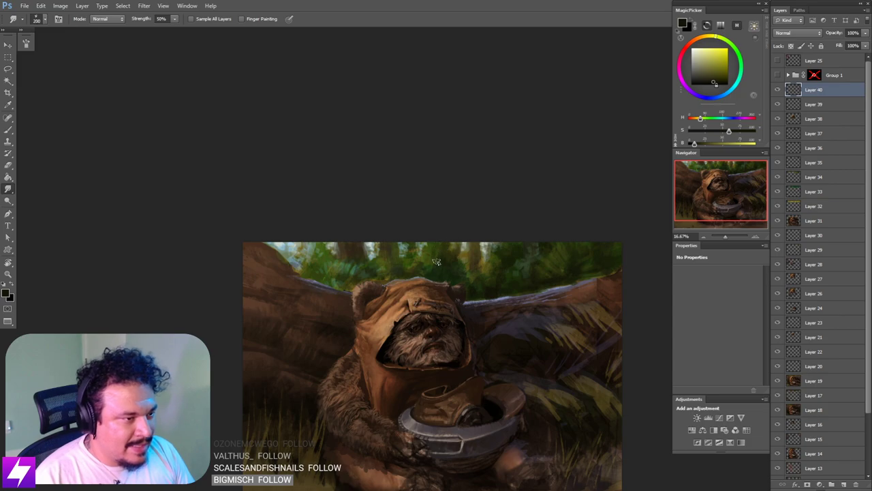
Step: Paint leaf clusters in sampled dark and olive greens directly above the hood with a 70 to 90 px brush
key("b")
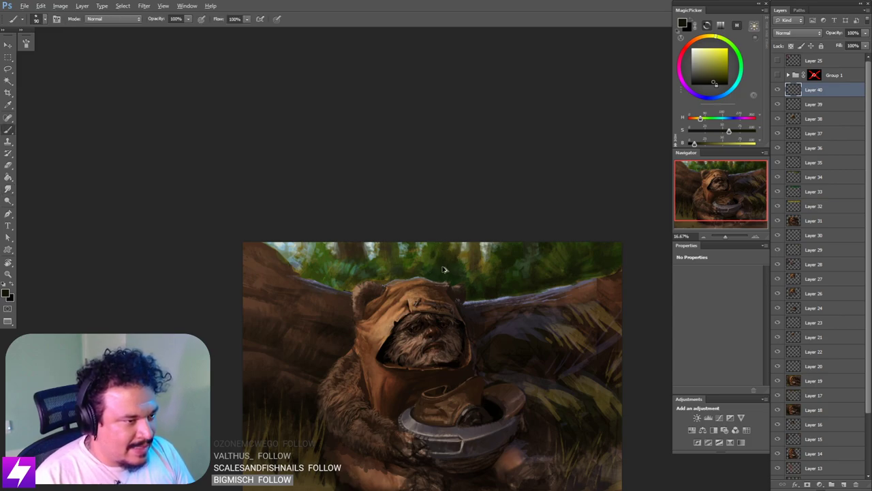
left_click(432, 251, "alt")
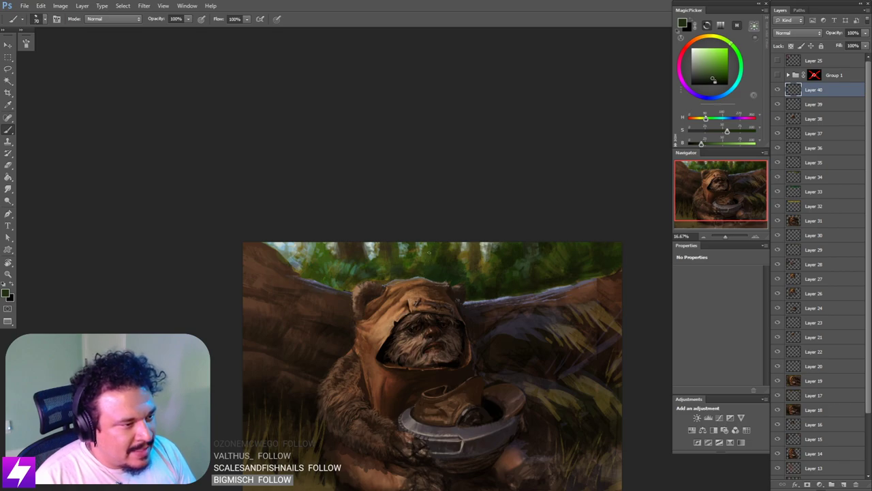
left_click(441, 248, "alt")
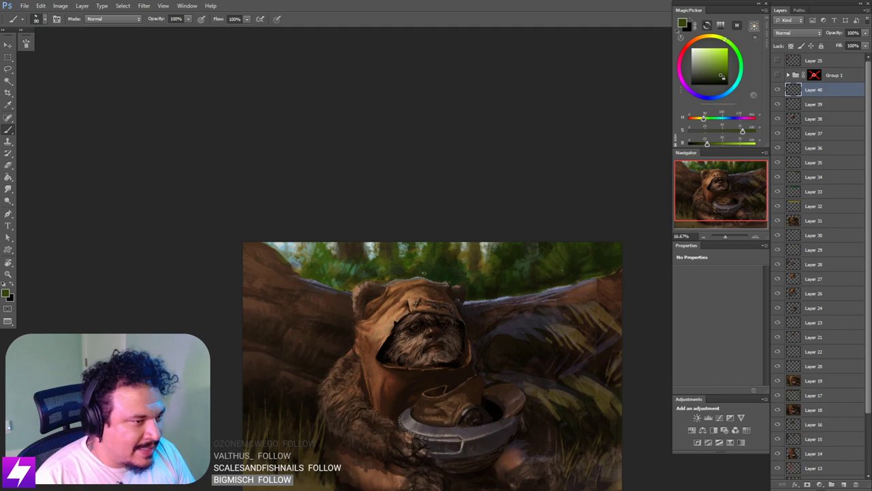
left_click(425, 256, "alt")
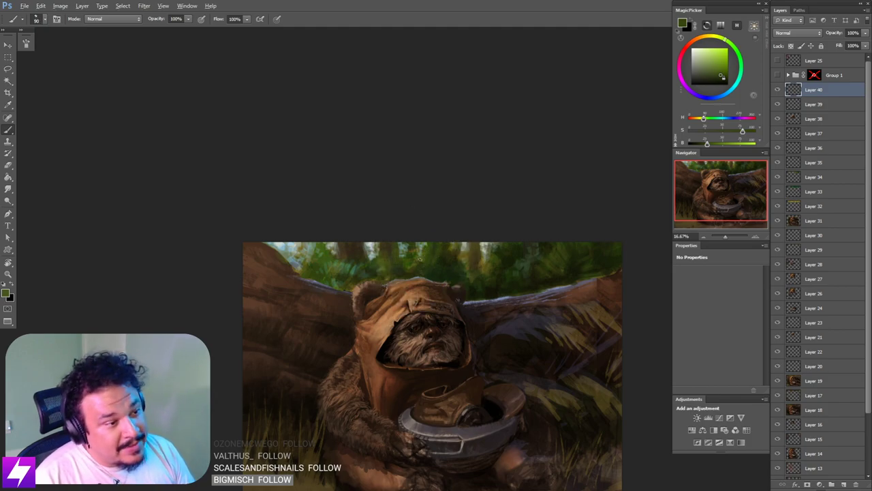
Step: Broaden the olive foliage behind the hood with a 150 to 250 px brush, and add sampled dark green at 125 px
key("bracketright")
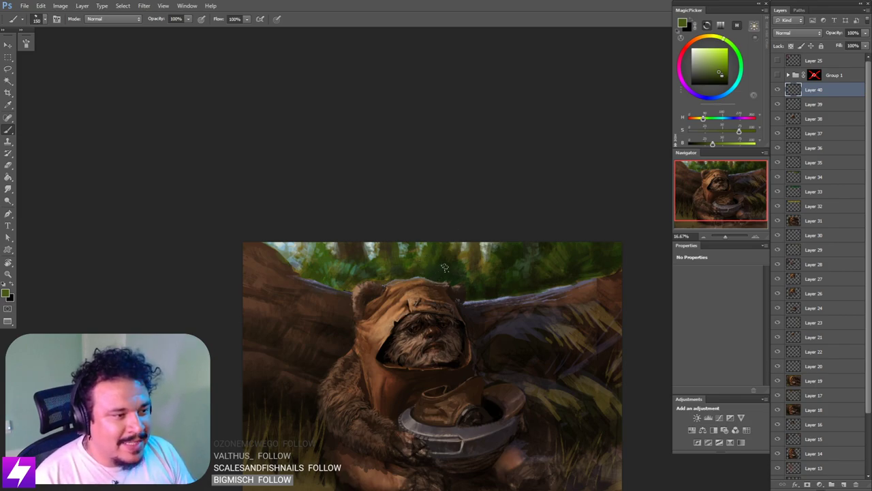
key("bracketright")
key("bracketright")
key("bracketright")
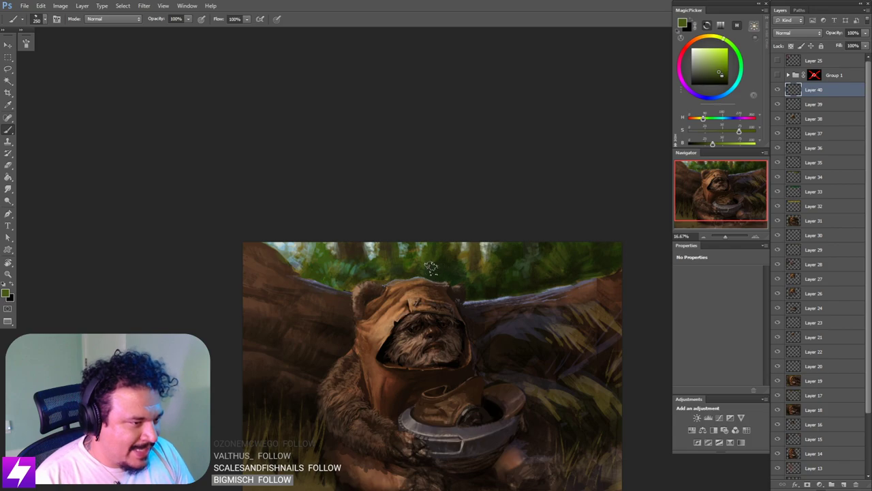
left_click(442, 259, "alt")
key("bracketleft")
key("bracketleft")
key("bracketleft")
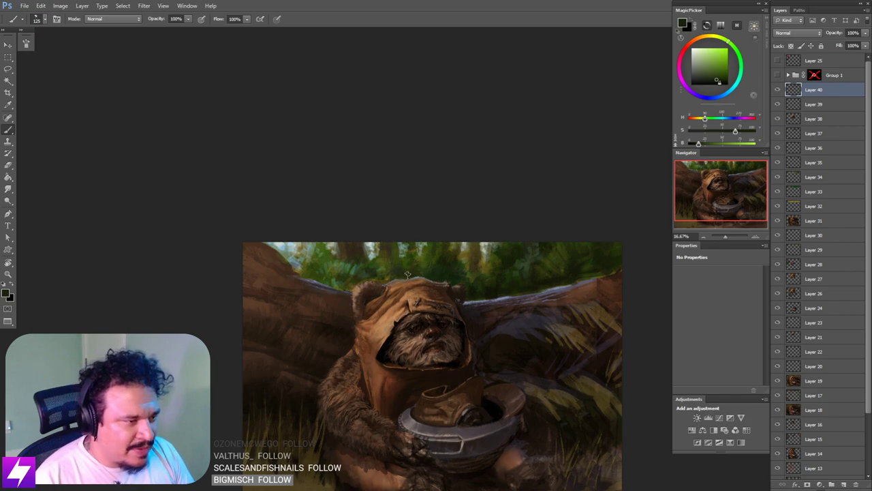
Step: Darken the foliage between the hood and the log's rim with a sampled dark olive, using a 150 to 200 px brush
key("bracketright")
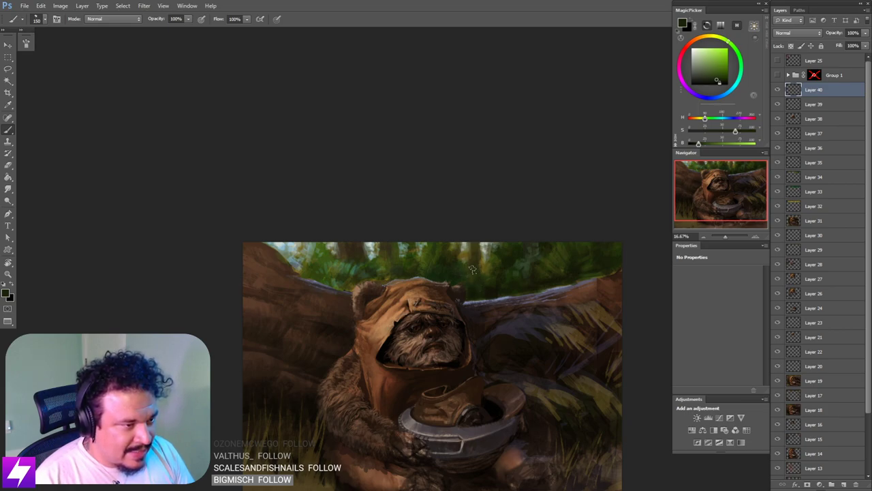
left_click(496, 287, "alt")
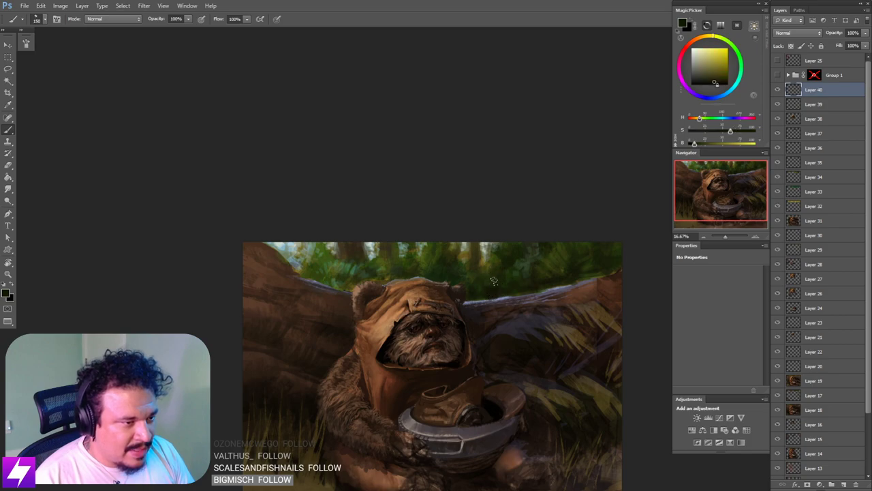
key("bracketright")
key("bracketright")
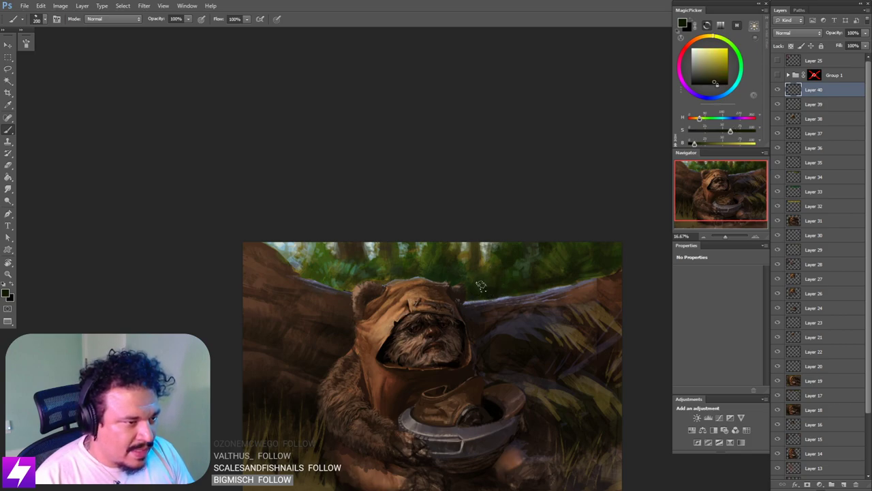
left_click_drag(513, 280, 497, 283)
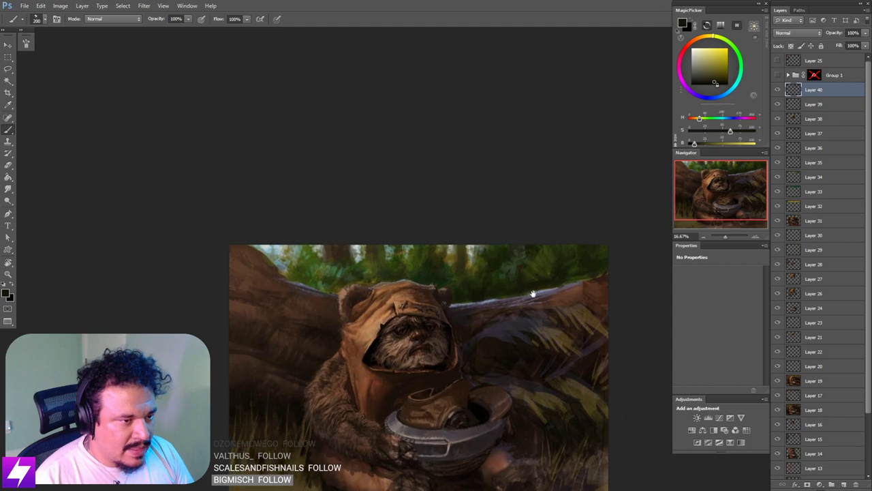
Step: Paint sampled dark green into the foliage at the painting's far corner above the log with an 80 px brush
left_click(575, 264, "alt")
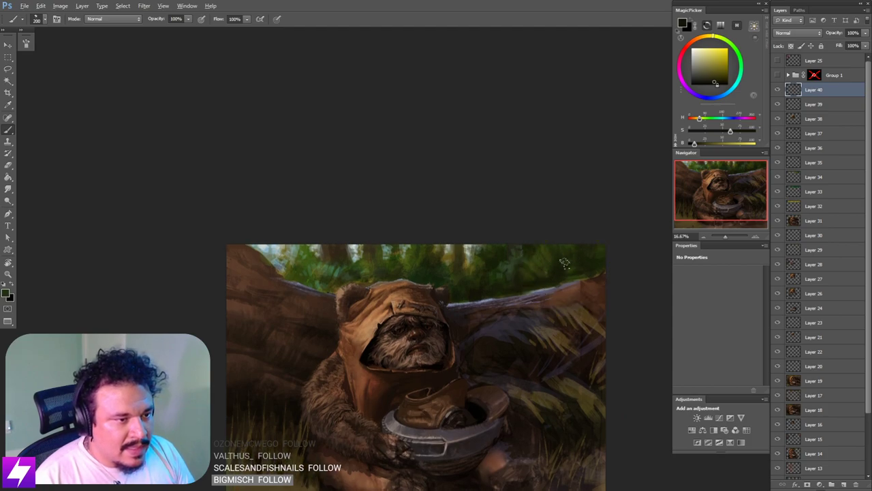
key("bracketleft")
key("bracketleft")
key("bracketleft")
key("bracketleft")
key("bracketleft")
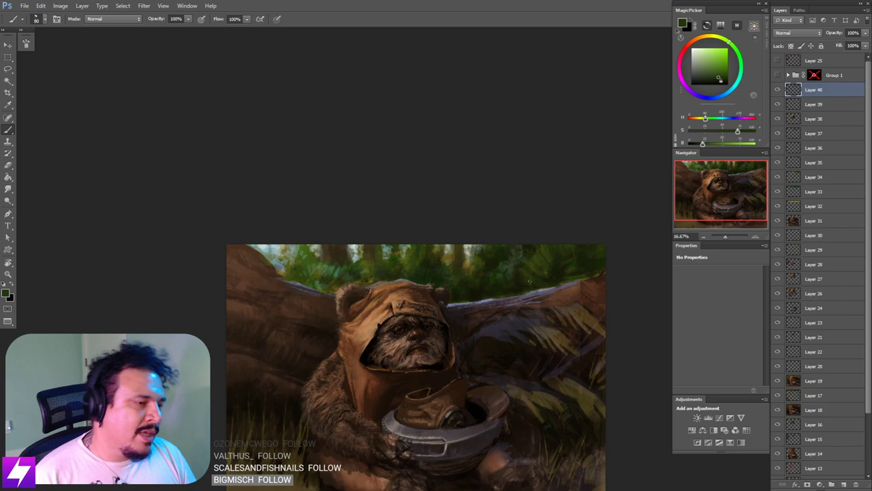
Step: Paint a darker sampled olive into the foliage just above the log's rim with a 150 to 200 px brush
key("bracketright")
key("bracketright")
left_click(515, 278, "alt")
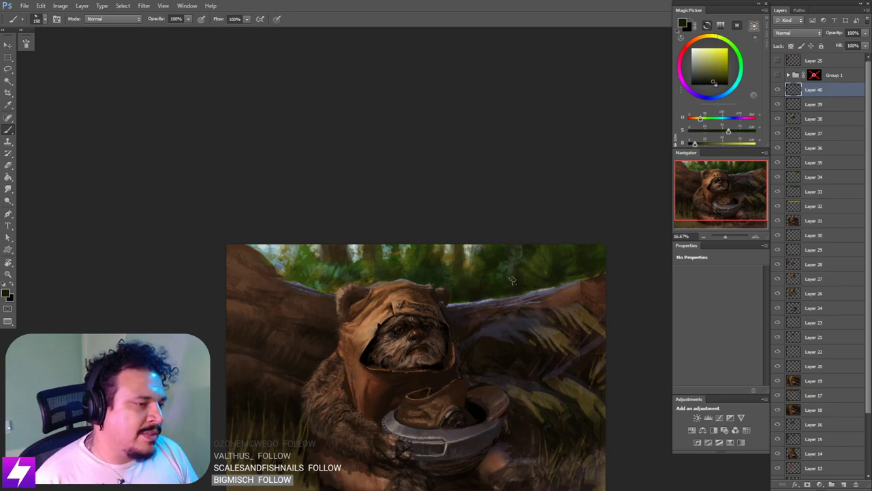
key("bracketright")
key("bracketright")
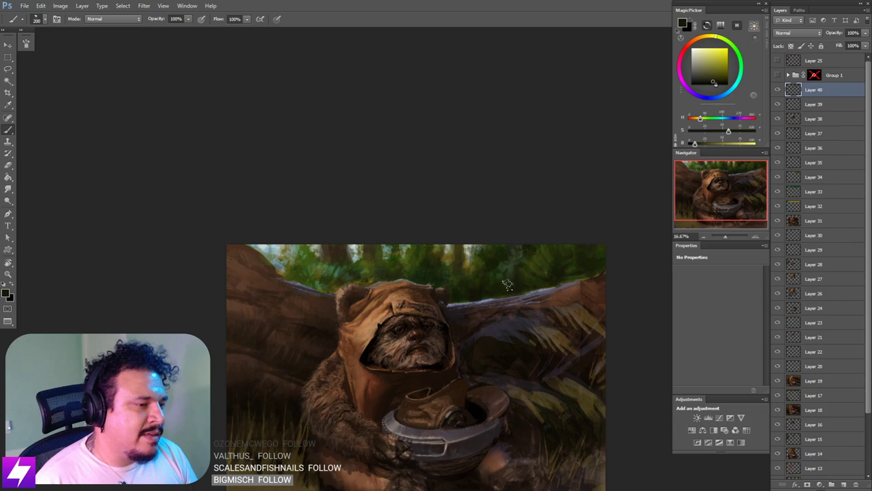
Step: Reduce the brush to 90 px, and flip the canvas horizontally to check the foliage mirrored
key("bracketleft")
key("bracketleft")
key("bracketleft")
key("bracketleft")
key("bracketleft")
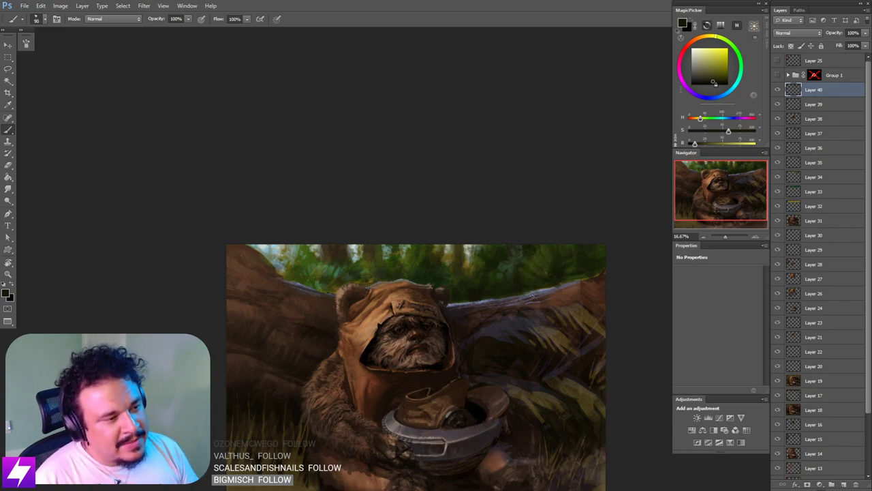
key("ctrl+minus")
key("ctrl+shift+h")
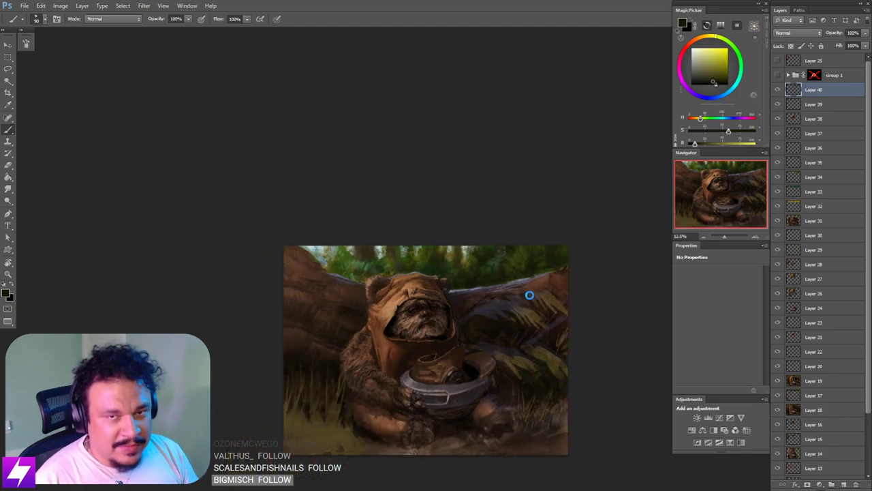
scroll(517, 301, "up", 3)
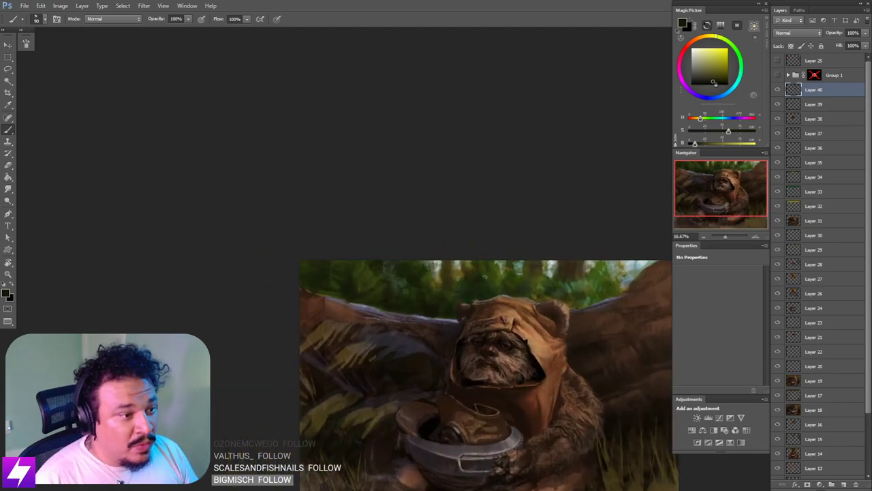
Step: Paint sampled dark olive green into the foliage around the hood's small ear with a 175 to 250 px brush
left_click(484, 280, "alt")
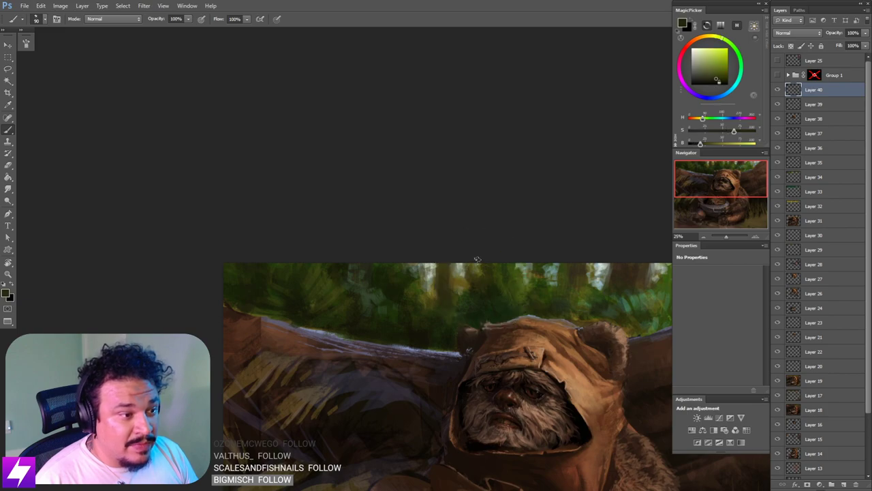
key("bracketright")
key("bracketright")
key("bracketright")
key("bracketright")
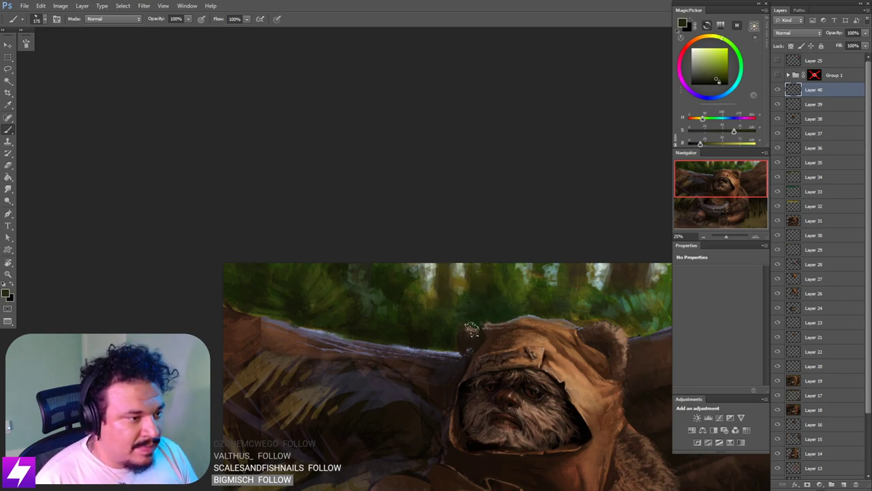
key("bracketright")
key("bracketright")
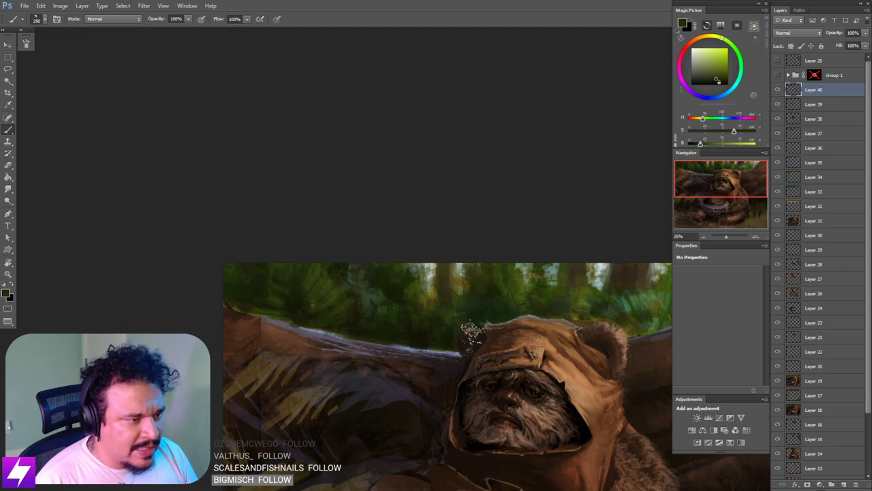
left_click_drag(484, 345, 469, 332)
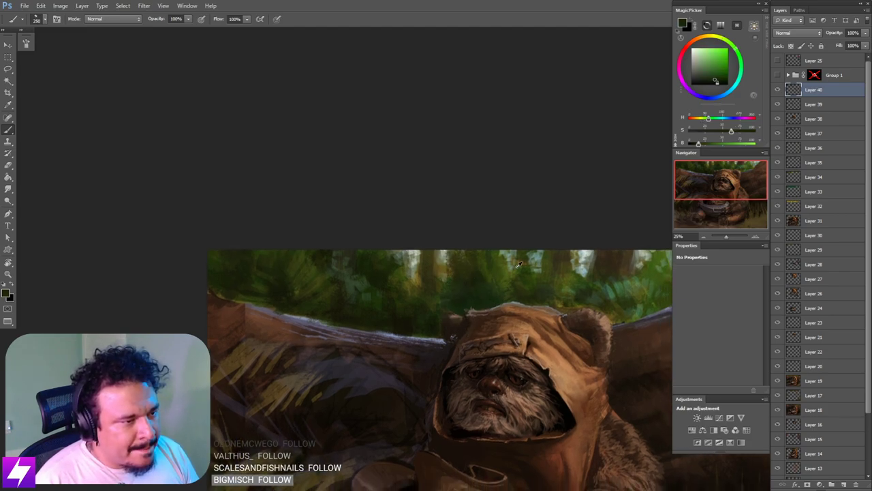
Step: Sample a lighter muted green from the background and add small leaf accents above the hood with a brush of 50 px and smaller
left_click(613, 287, "alt")
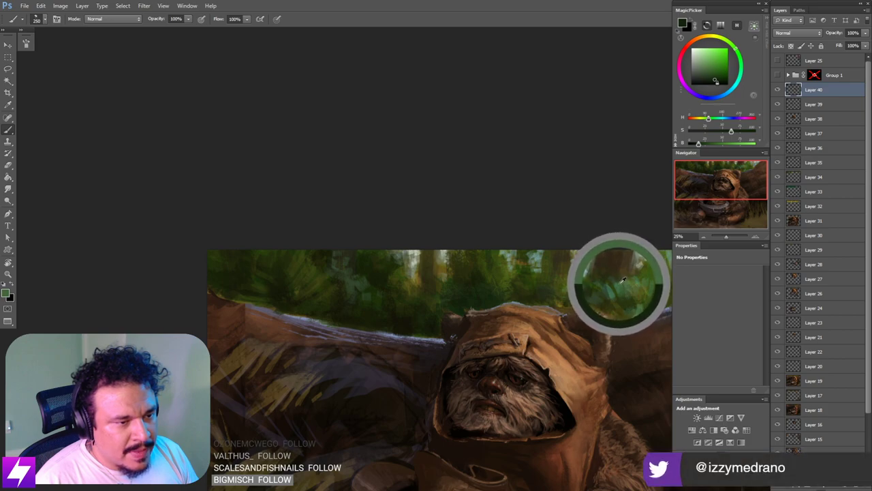
left_click(644, 304, "alt")
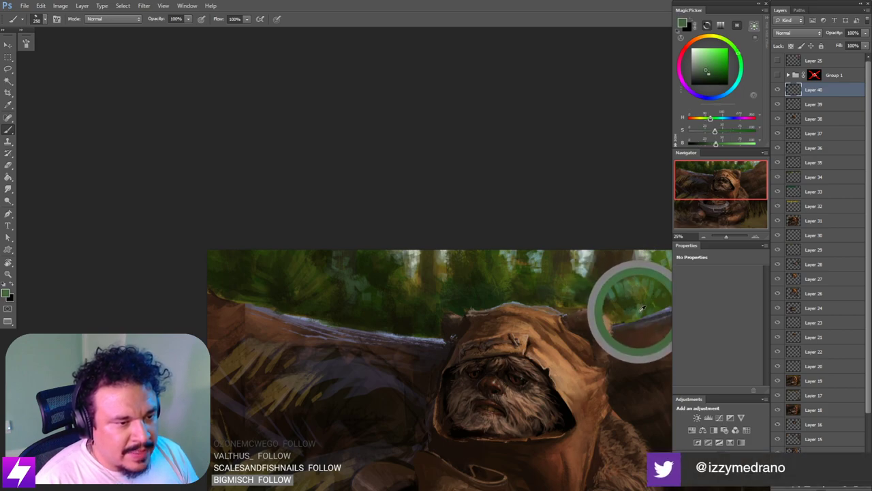
key("bracketleft")
key("bracketleft")
key("bracketleft")
key("bracketleft")
key("bracketleft")
key("bracketleft")
key("bracketleft")
key("bracketleft")
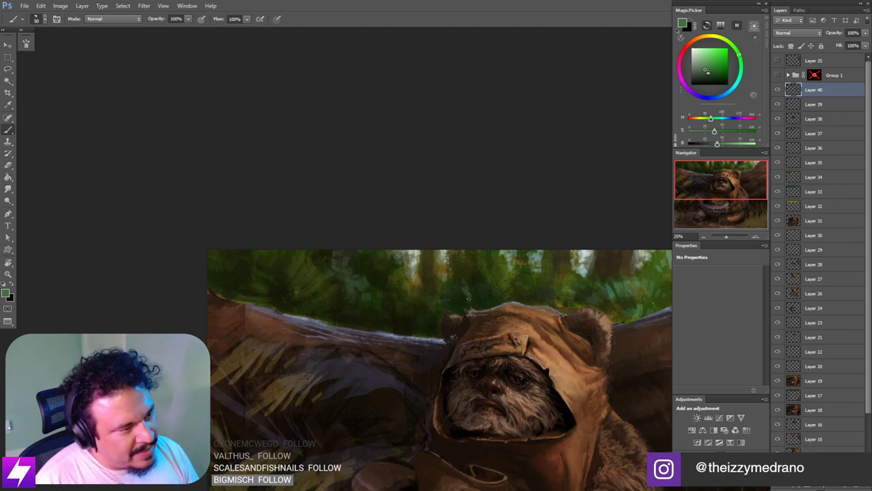
key("[")
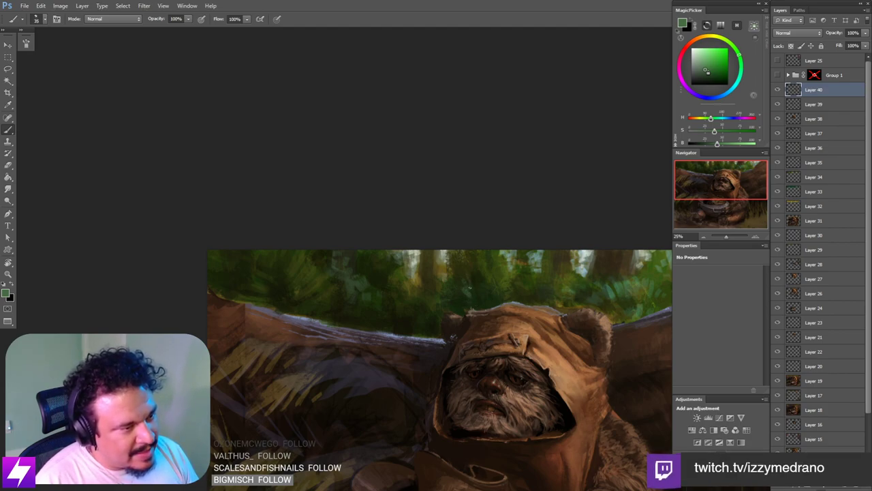
scroll(493, 291, "down", 3)
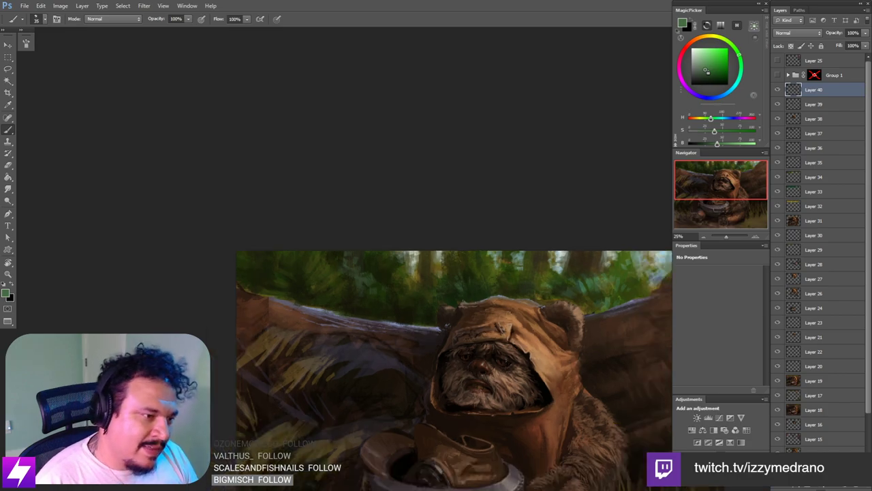
Step: Flip the canvas back horizontally and check the whole painting at reduced size
key("ctrl+shift+h")
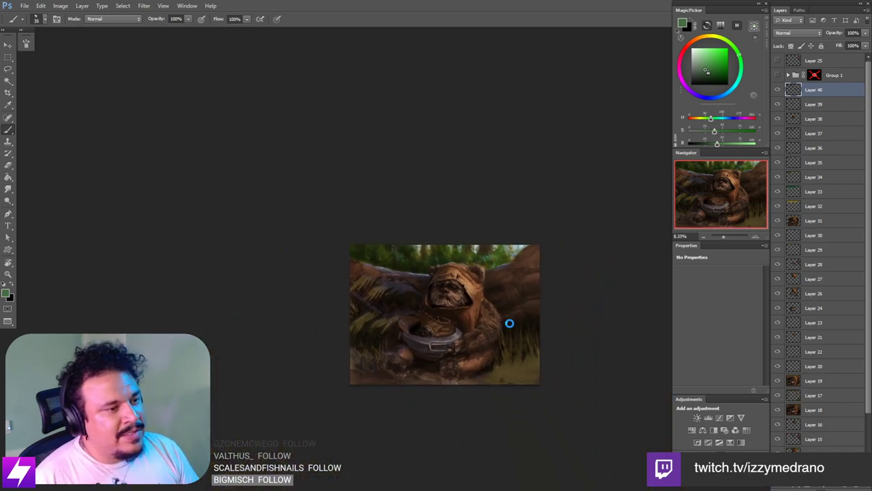
left_click_drag(456, 310, 473, 337)
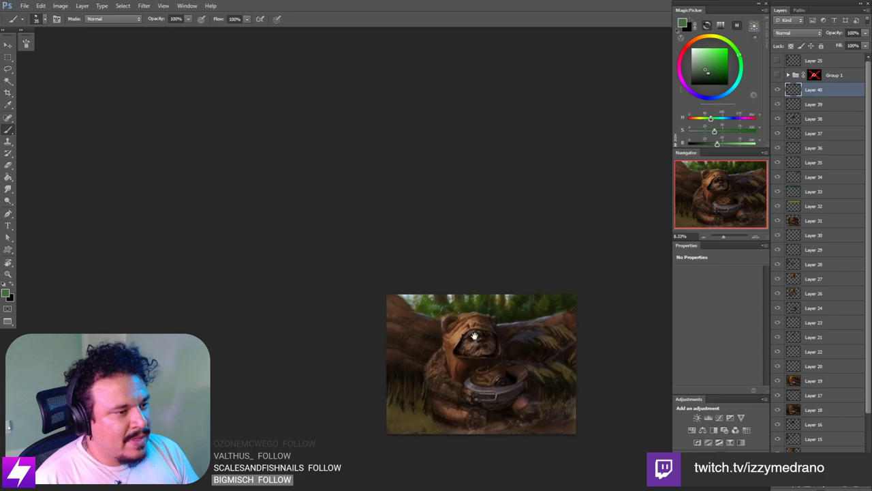
key("ctrl+plus")
key("ctrl+plus")
left_click_drag(545, 329, 490, 275)
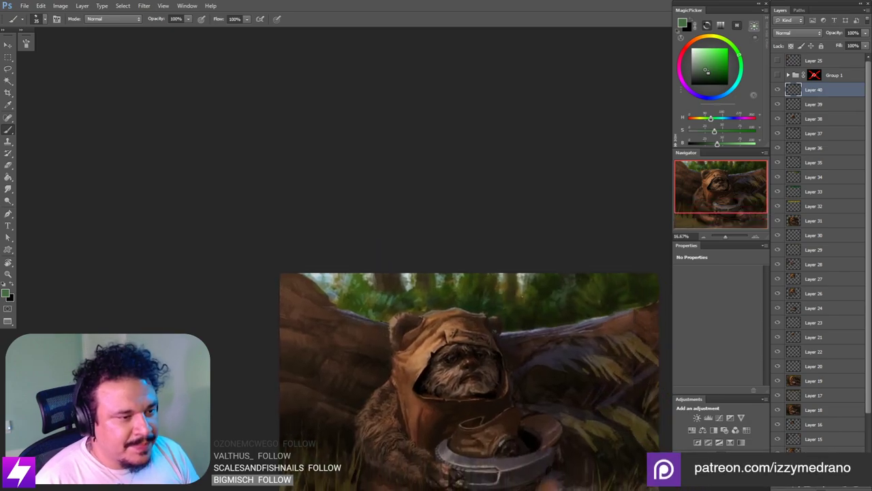
Step: Paint sampled dark olive into the foliage around the hood at 70 to 100 px, and sampled green beside the log at 250 px
left_click(519, 287, "alt")
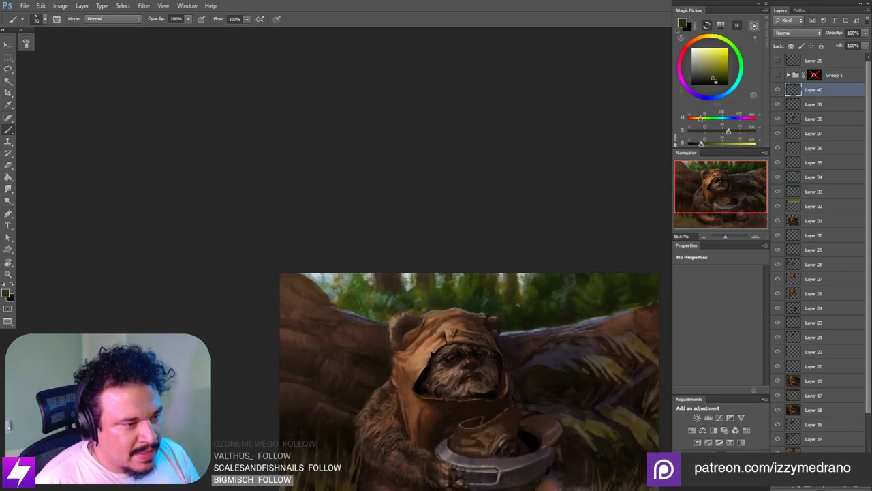
scroll(504, 286, "down", 2)
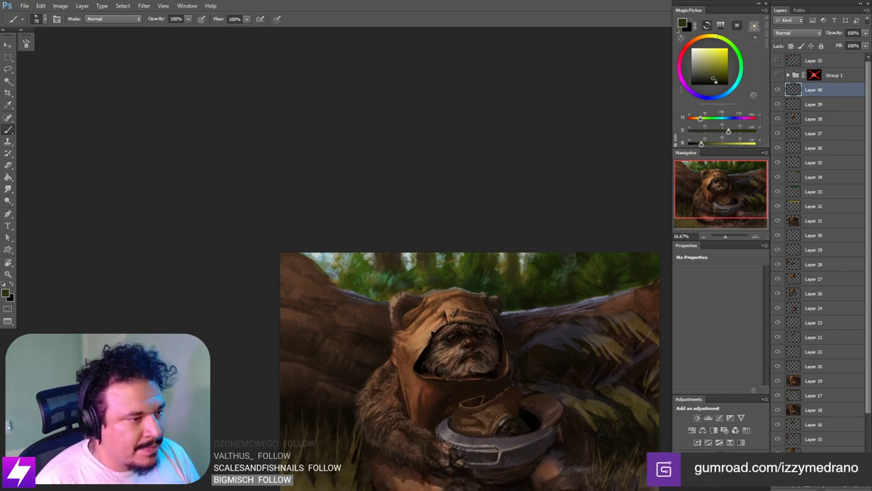
left_click_drag(401, 265, 447, 270)
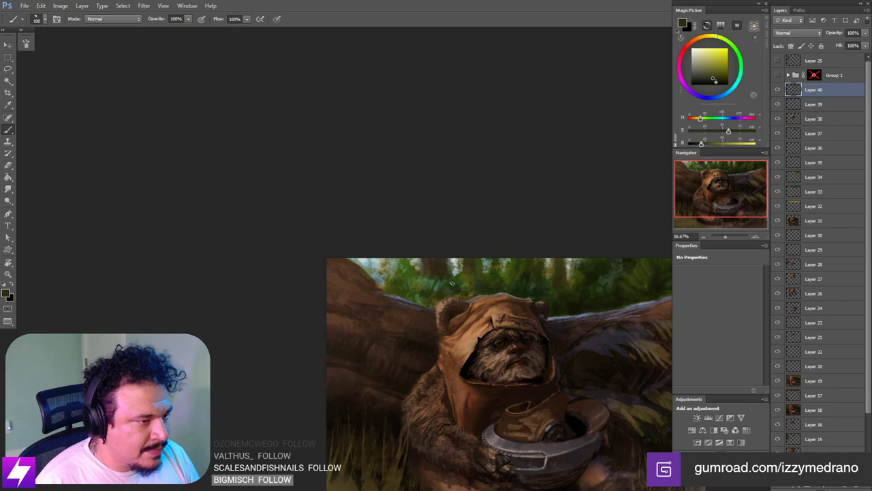
key("bracketright")
mouse_move(418, 261)
left_mouse_down()
mouse_move(436, 263)
mouse_move(437, 292)
mouse_move(448, 290)
left_mouse_up()
left_click(439, 271, "alt")
key("bracketright")
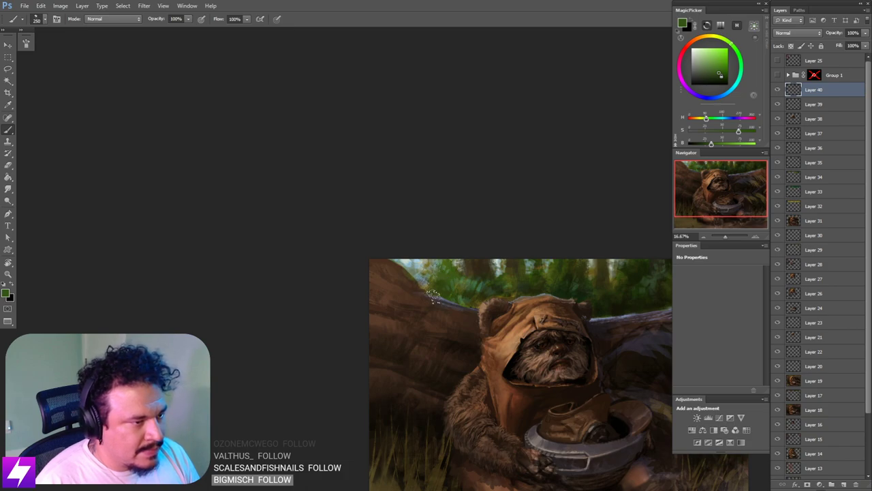
Step: Flip the canvas horizontally and review the mirrored composition at thumbnail size
key("ctrl+minus")
key("ctrl+minus")
key("ctrl+minus")
key("ctrl+shift+h")
scroll(502, 199, "down", 1)
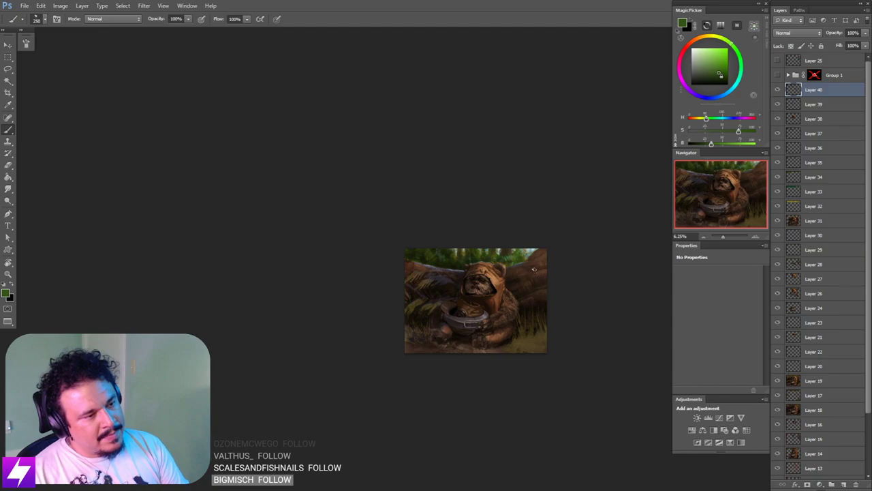
scroll(515, 261, "up", 2)
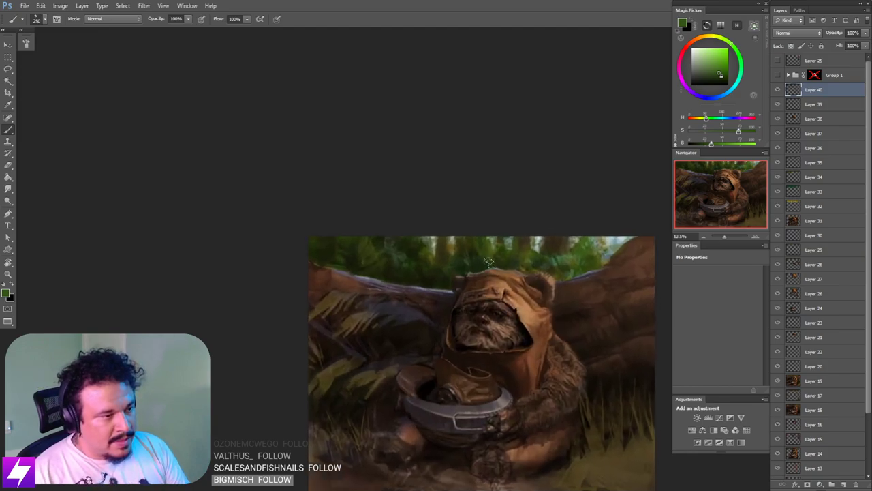
scroll(533, 273, "up", 1)
Step: Sample a cool muted green from the foliage, and briefly show the Group 1 reference photos for comparison
left_click(565, 268, "alt")
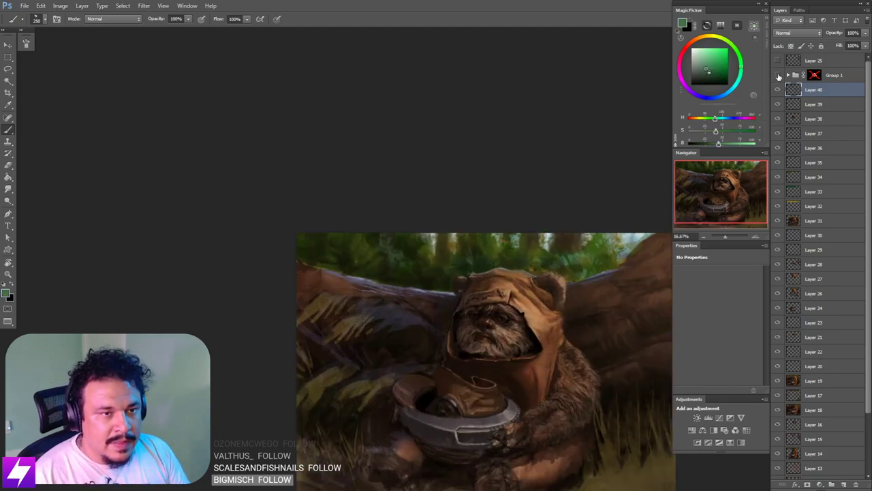
left_click(778, 76)
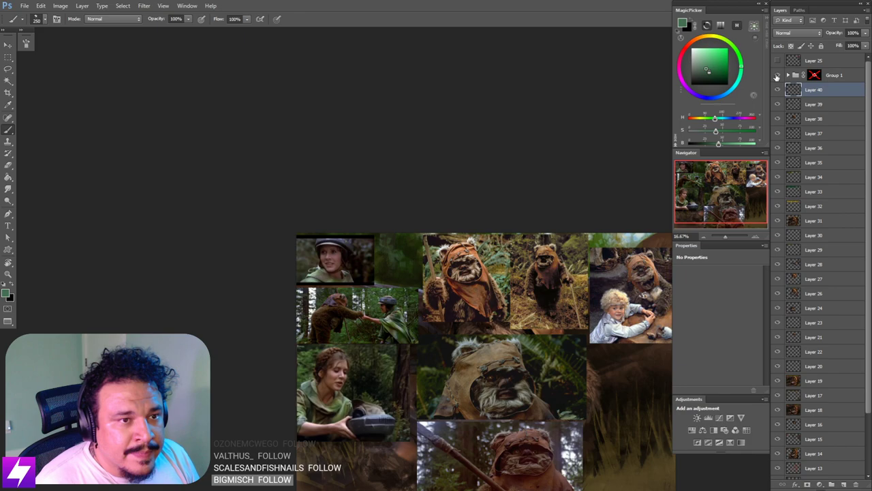
left_click(777, 75)
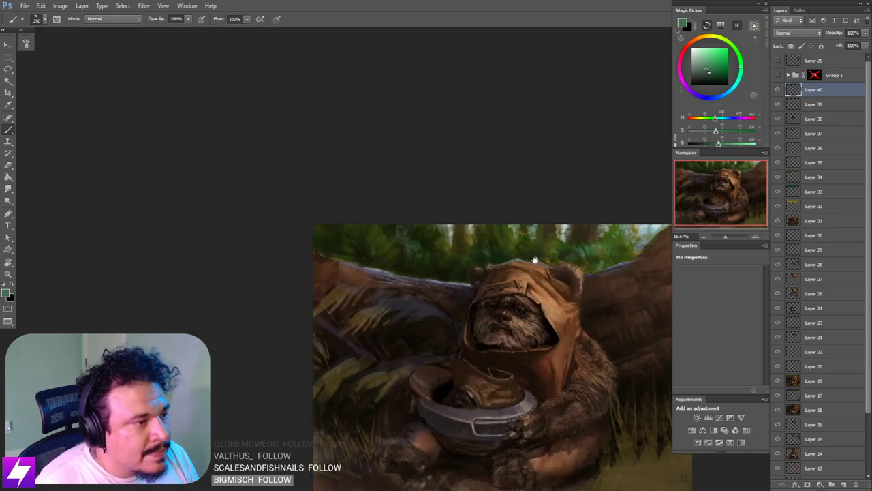
Step: Paint the sampled cool green into the distant foliage on both sides of the hood with a 150 to 200 px brush
key("bracketleft")
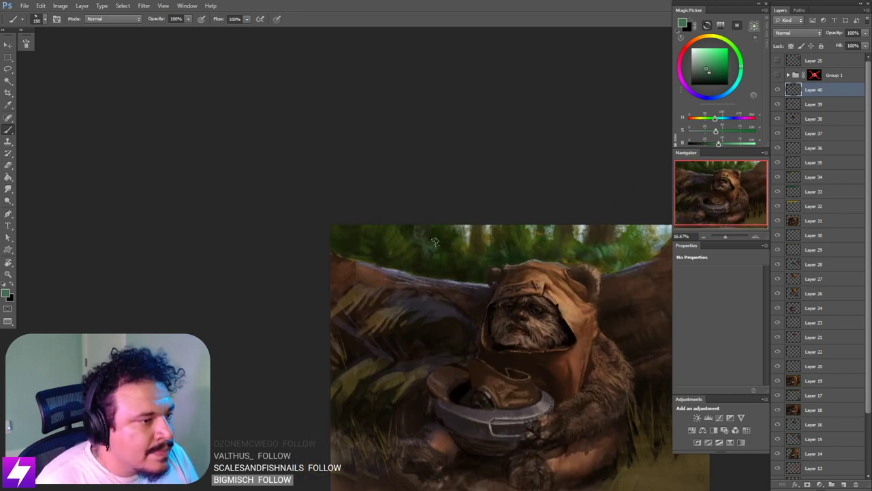
left_click_drag(475, 298, 471, 285, "space")
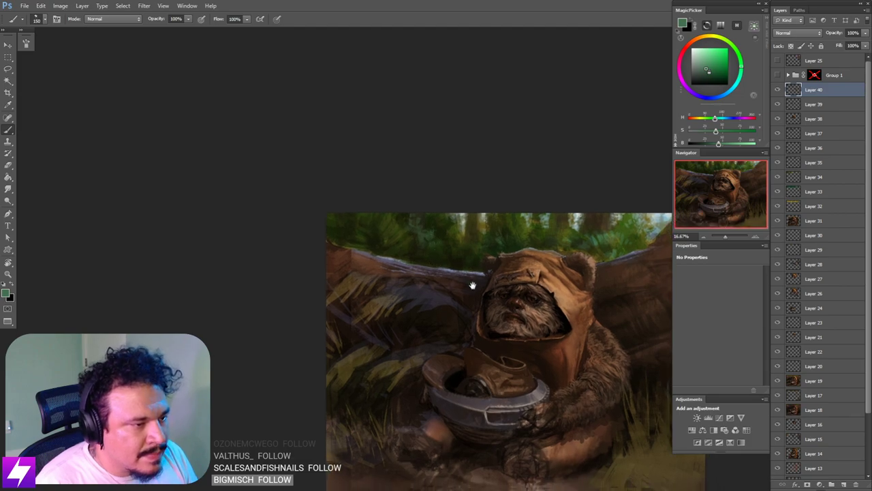
key("bracketright")
key("bracketright")
left_click_drag(444, 383, 419, 356)
left_click_drag(562, 278, 542, 289)
key("ctrl+minus")
left_click_drag(620, 233, 597, 229)
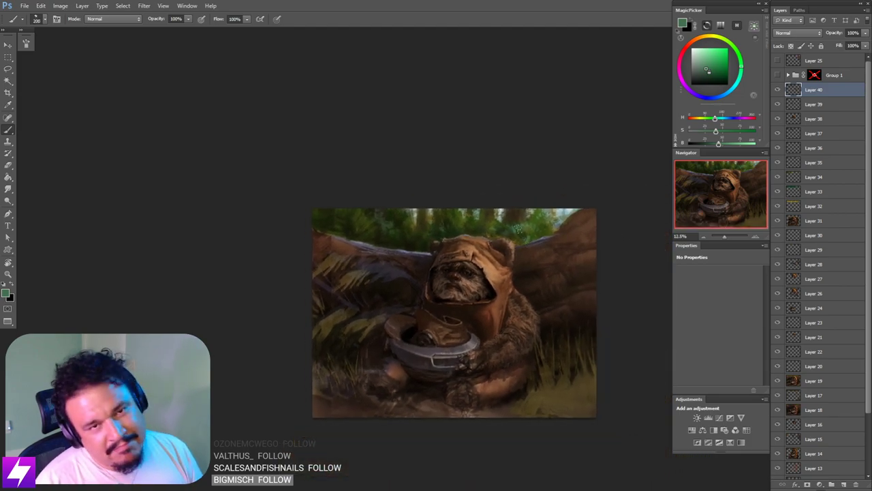
Step: Touch up the dark foliage beside the hood's ear with sampled dark green and olive, using a 125 px brush
left_click_drag(556, 280, 548, 310)
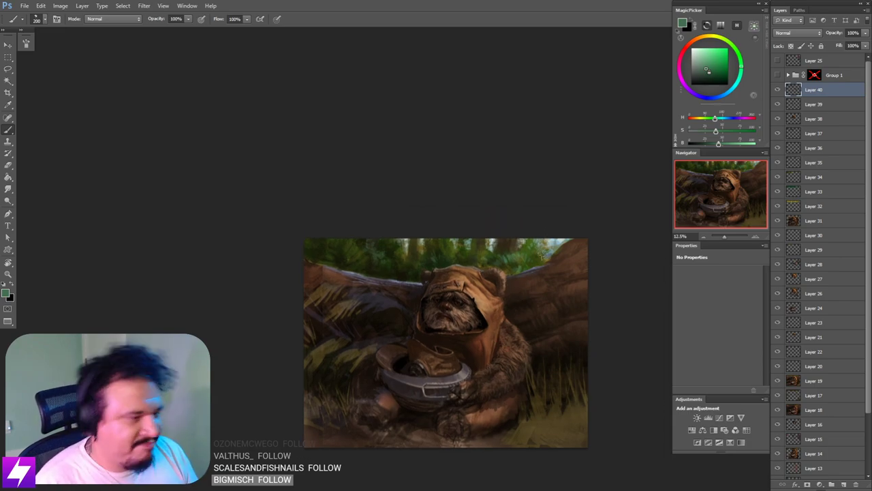
left_click(503, 253, "alt")
key("bracketleft")
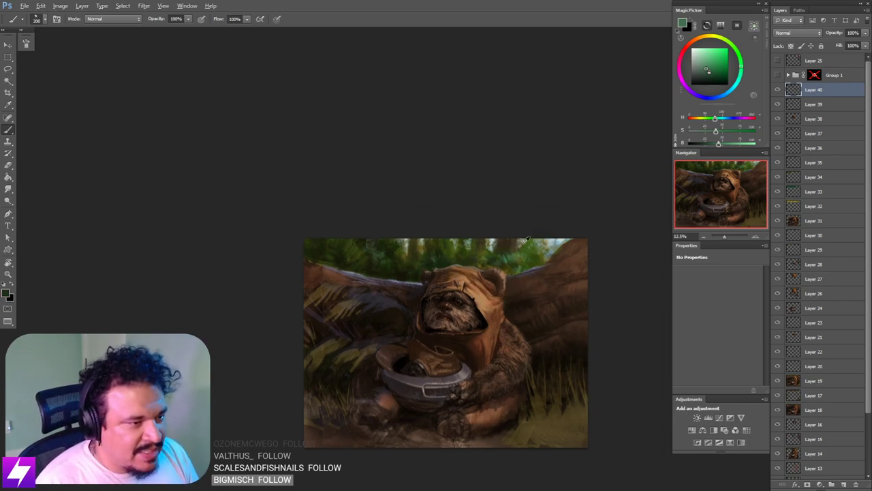
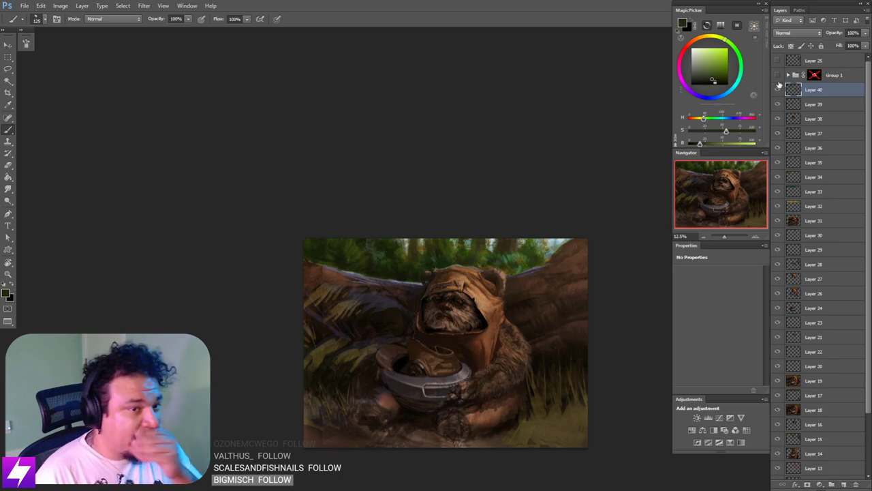
Step: Compare the painting with and without Layer 40
left_click(777, 90)
left_click(777, 90)
left_click(776, 89)
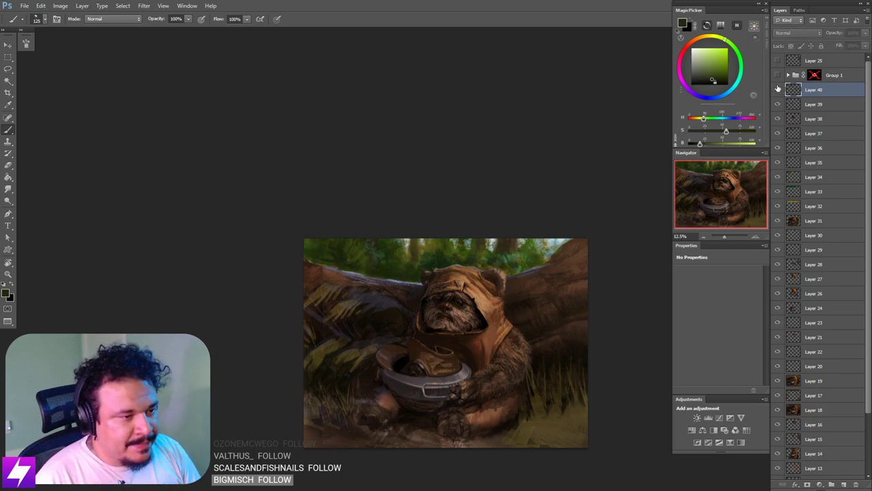
left_click(778, 89)
Step: Flip the canvas horizontally and compare the mirrored painting with Layer 40 hidden and shown
key("ctrl+plus")
mouse_move(595, 225)
left_mouse_down()
mouse_move(568, 226)
mouse_move(594, 191)
left_mouse_up()
key("ctrl+shift+h")
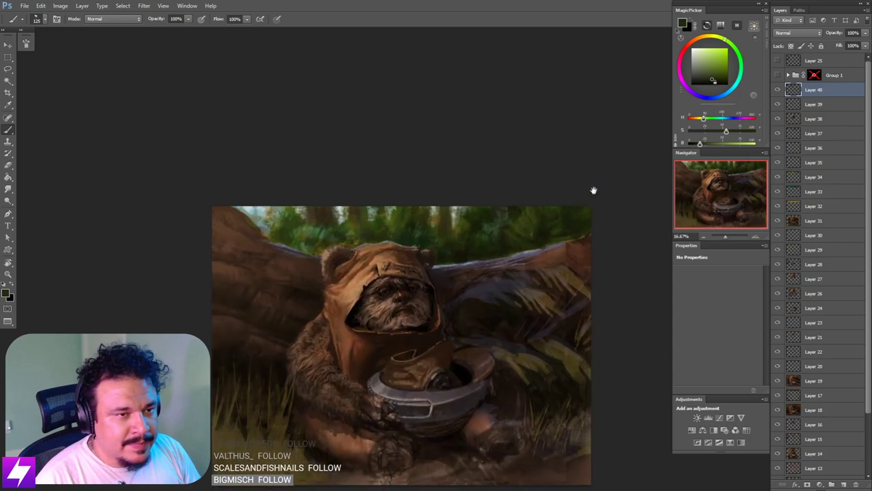
left_click(776, 90)
left_click(777, 91)
left_click_drag(539, 270, 525, 255)
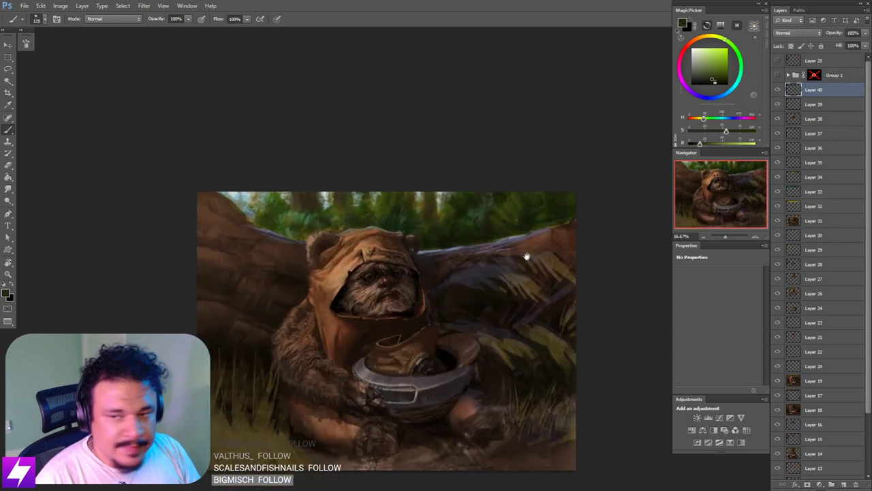
mouse_move(540, 291)
left_mouse_down()
mouse_move(531, 264)
mouse_move(528, 272)
left_mouse_up()
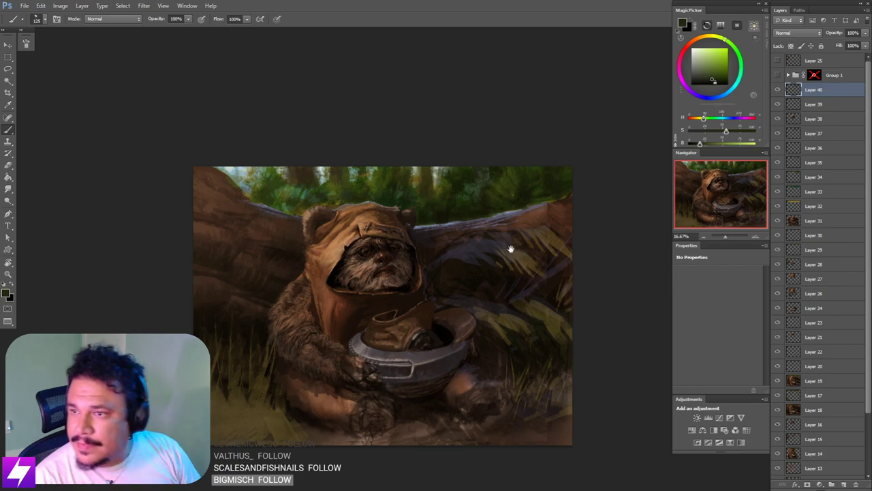
left_click_drag(429, 295, 432, 288)
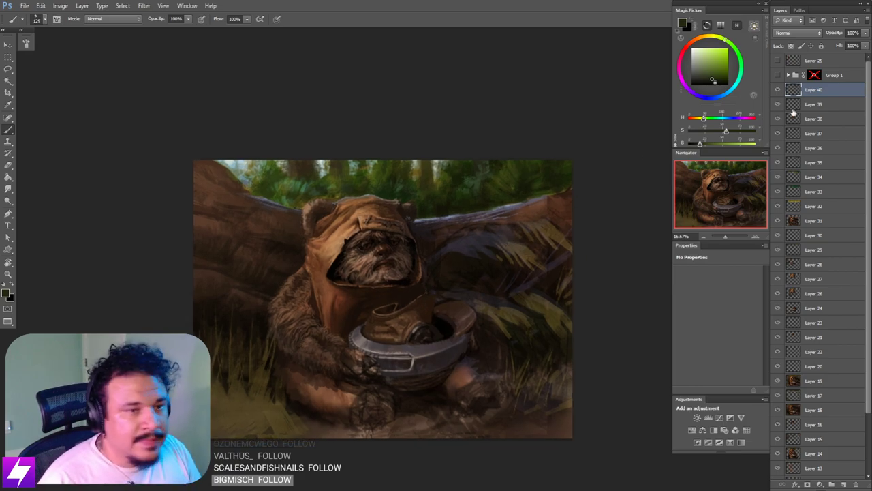
left_click(777, 90)
left_click(776, 90)
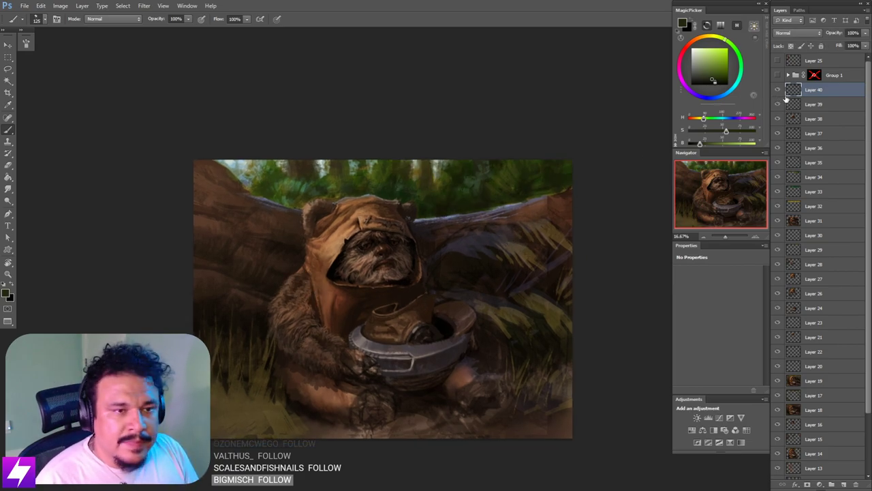
Step: Sample a reddish brown from the log and paint over the hard-edged patch at the log's raised end with a 125 px brush
scroll(428, 267, "up", 1)
left_click_drag(447, 253, 395, 280)
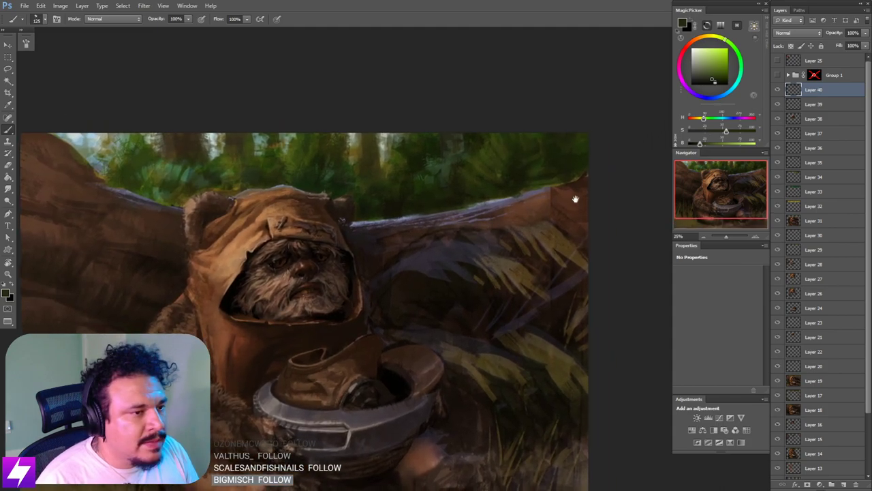
left_click(540, 198, "alt")
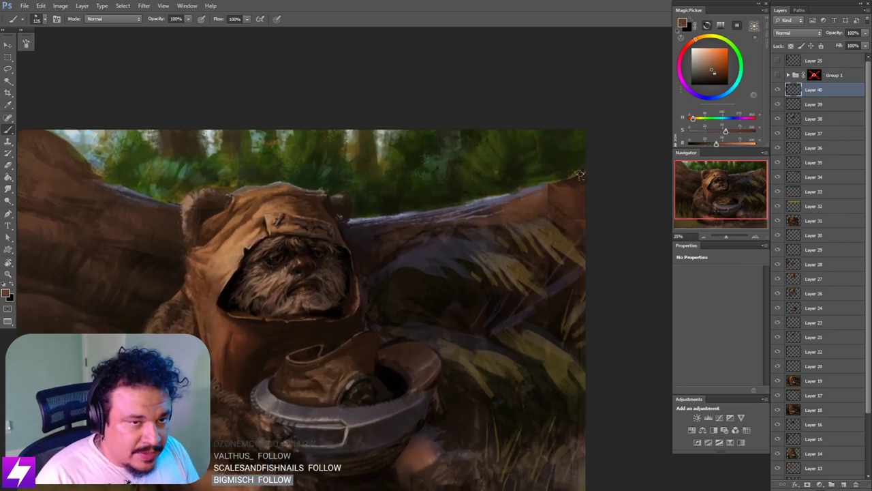
key("bracketleft")
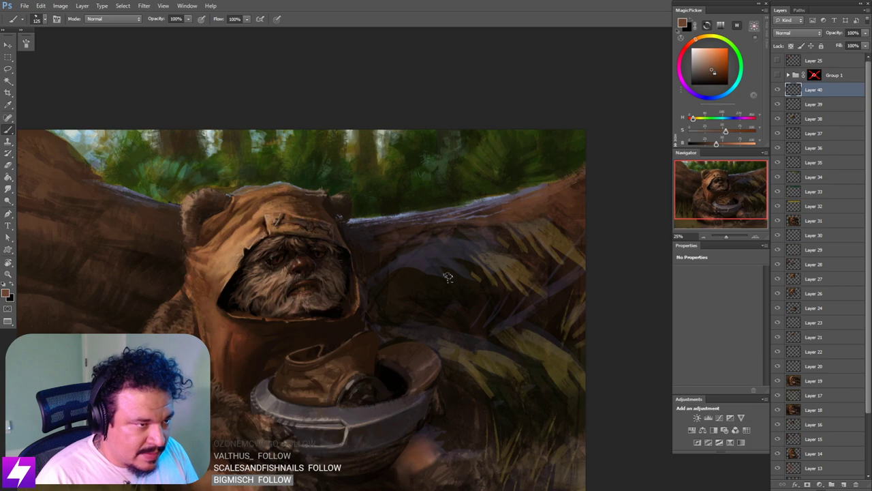
key("bracketright")
Step: Switch to the 80 px textured brush preset and paint sampled dark browns at 150 px onto the log's raised end above the ferns
key("ctrl+minus")
left_click_drag(367, 298, 350, 297)
right_click(183, 259)
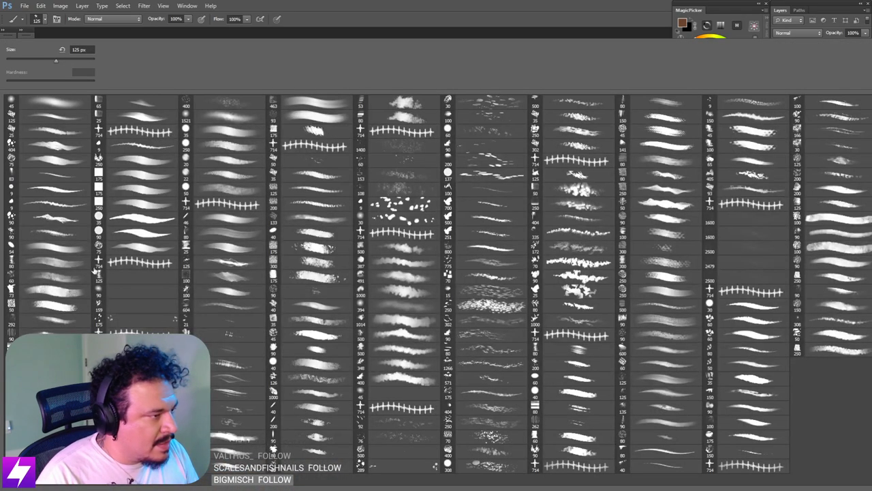
left_click(58, 265)
key("Return")
left_click_drag(384, 259, 372, 272)
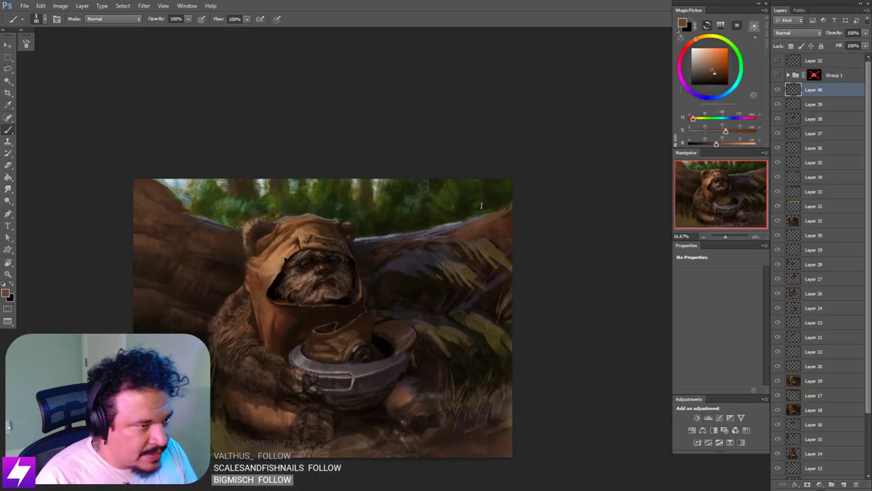
key("ctrl+plus")
left_click_drag(509, 220, 501, 228)
left_click(513, 281, "alt")
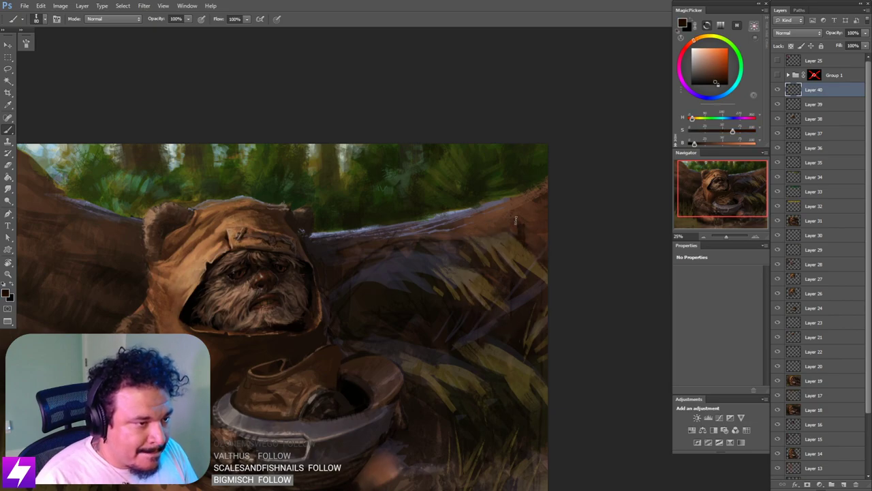
key("bracketright")
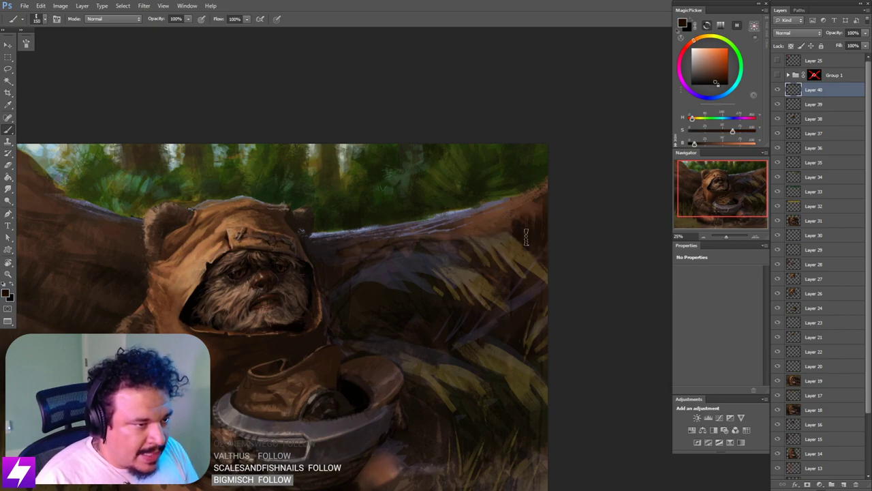
left_click(524, 217, "alt")
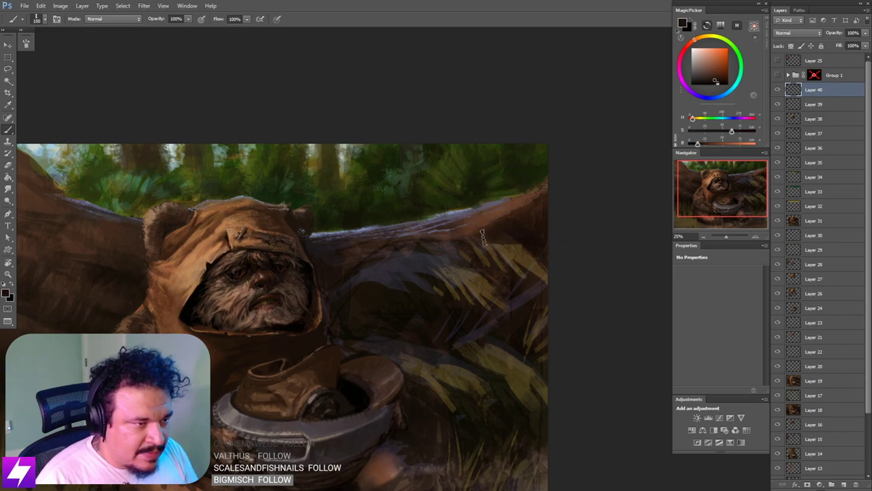
Step: Check the whole composition in a rotated and a reset view, and compare it with and without Layer 40
key("ctrl+minus")
key("ctrl+minus")
key("r")
left_click_drag(508, 334, 528, 263)
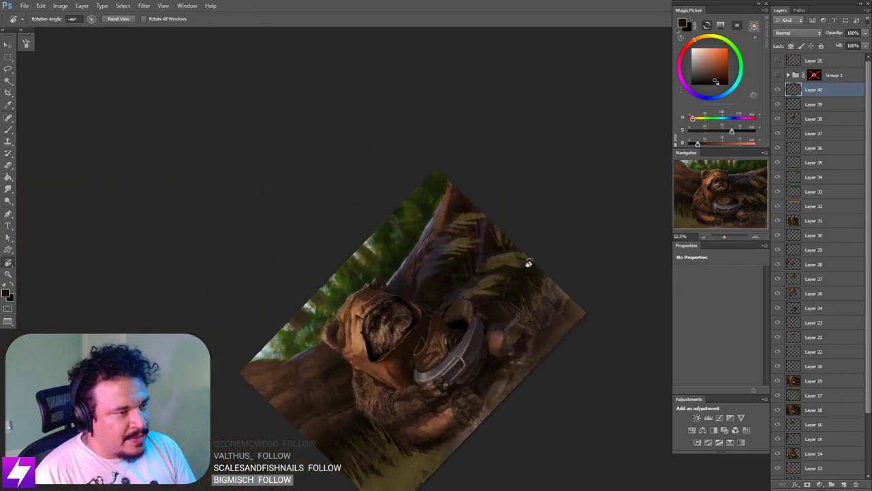
key("Escape")
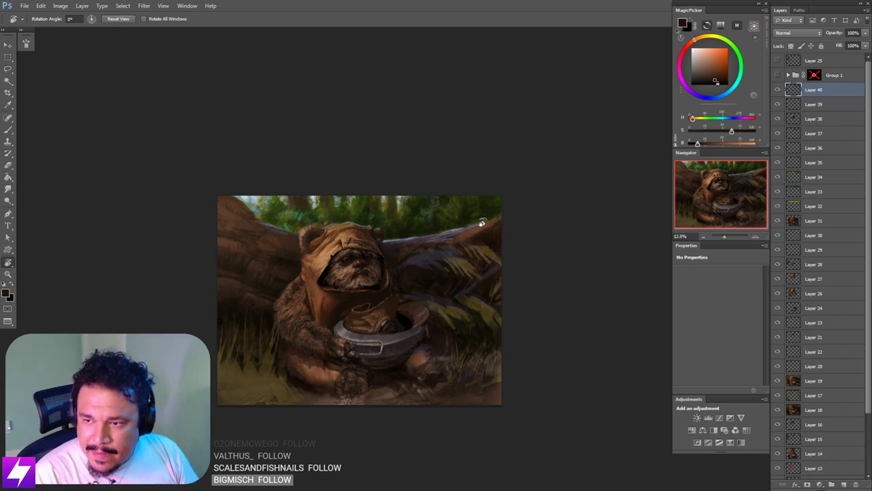
key("ctrl+plus")
left_click_drag(408, 344, 490, 315)
left_click(778, 91)
left_click(778, 93)
Step: Sample near-black browns beside the furry arm and darken the shadowed log behind the creature with a 150 to 200 px brush
key("b")
left_click(290, 326, "alt")
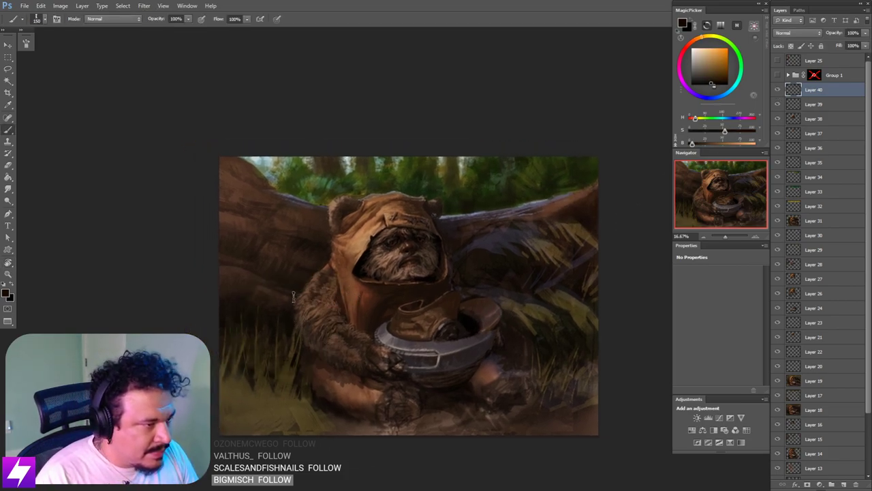
left_click(278, 288, "alt")
key("[")
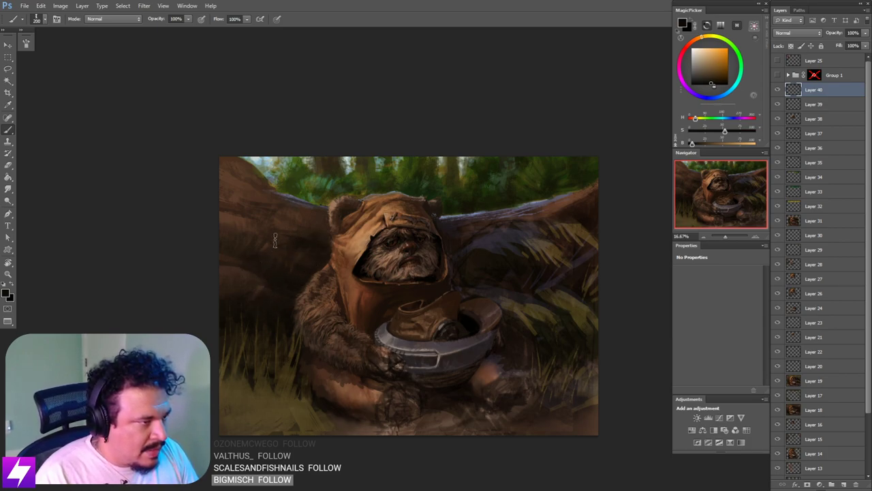
key("bracketleft")
key("bracketleft")
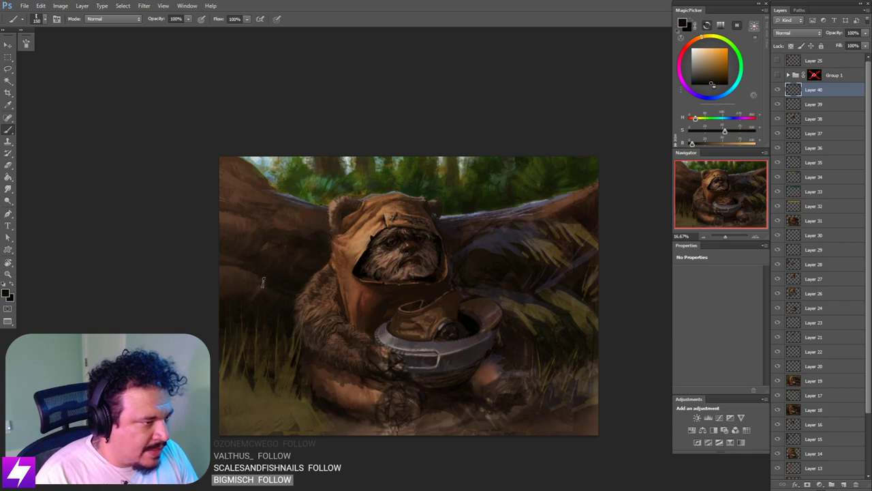
Step: Reduce the brush to 90 px and deepen the dark background along the edge of the arm's fur
key("ctrl+plus")
left_click_drag(295, 350, 358, 339)
key("bracketleft")
key("bracketleft")
key("bracketleft")
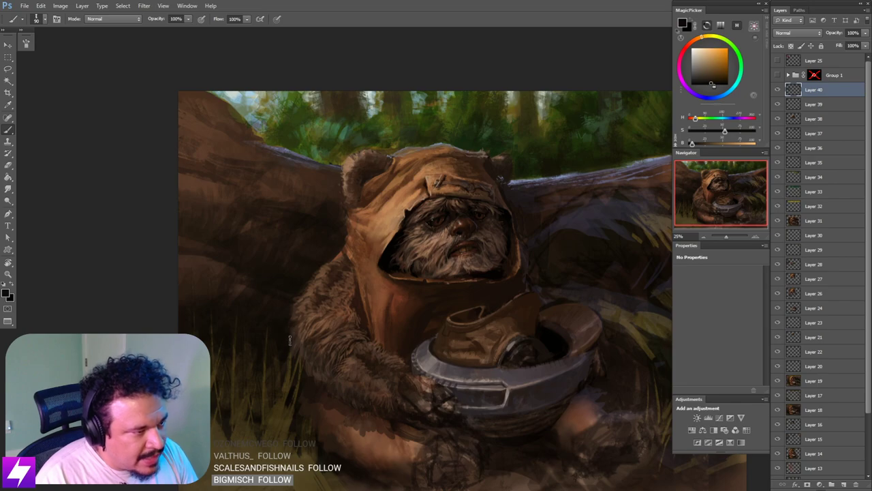
scroll(383, 255, "down", 1)
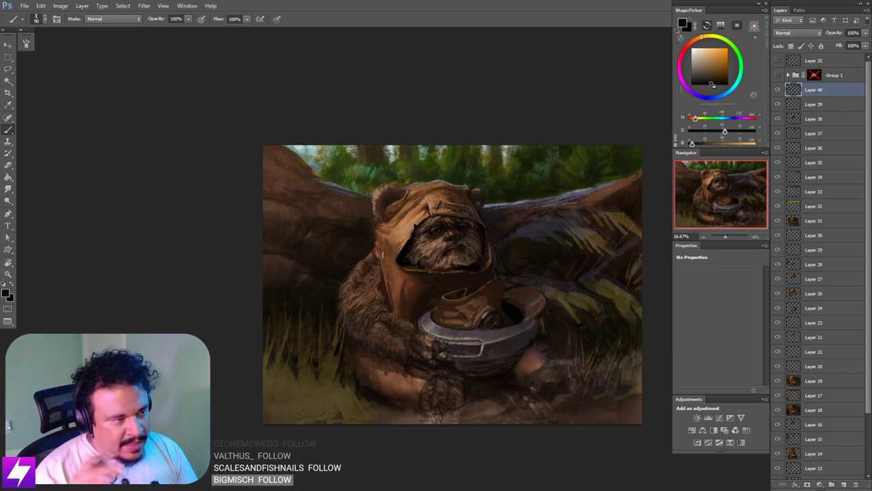
Step: Sample a dark brown beside the hood and paint it into the bluish shadow area under the log at 40 to 50 px
scroll(383, 255, "up", 1)
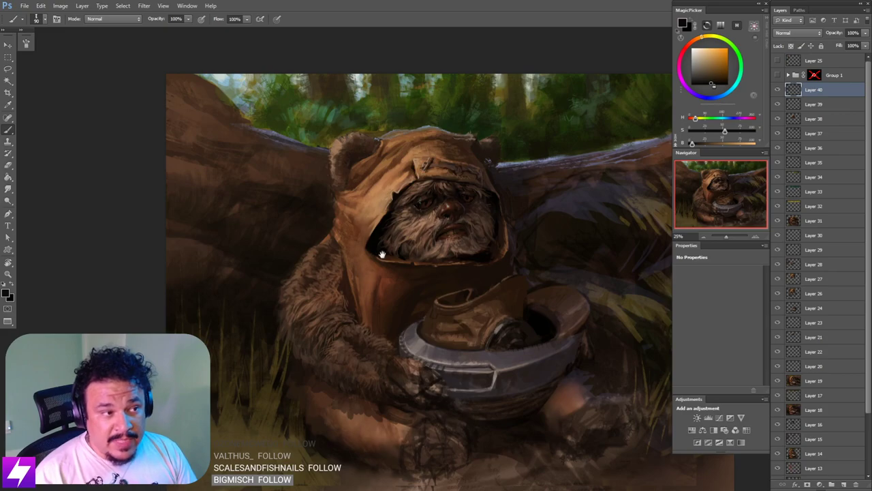
left_click_drag(528, 289, 522, 294)
mouse_move(472, 316)
left_mouse_down()
mouse_move(424, 302)
mouse_move(530, 224)
mouse_move(522, 250)
left_mouse_up()
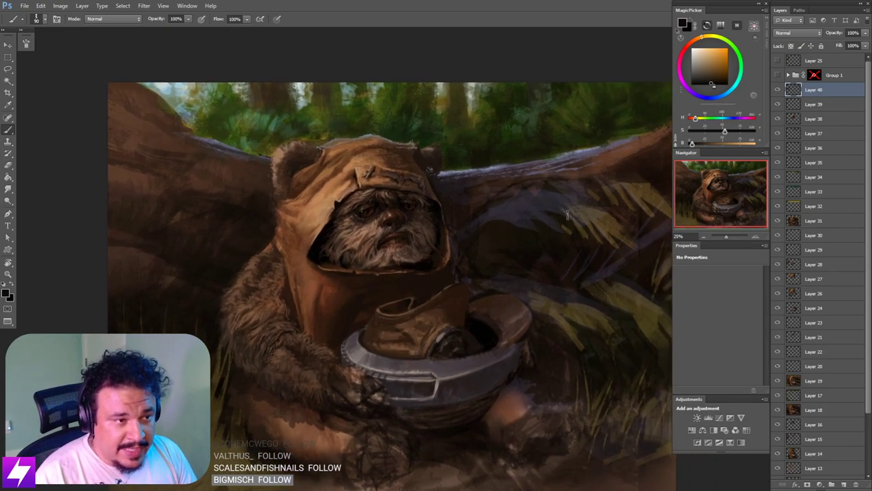
mouse_move(567, 215)
left_mouse_down()
mouse_move(545, 237)
mouse_move(571, 219)
left_mouse_up()
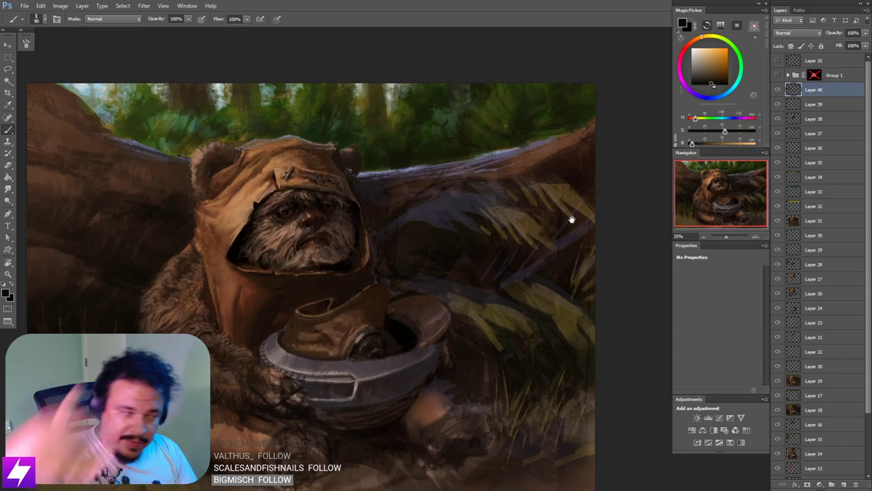
left_click(423, 228, "alt")
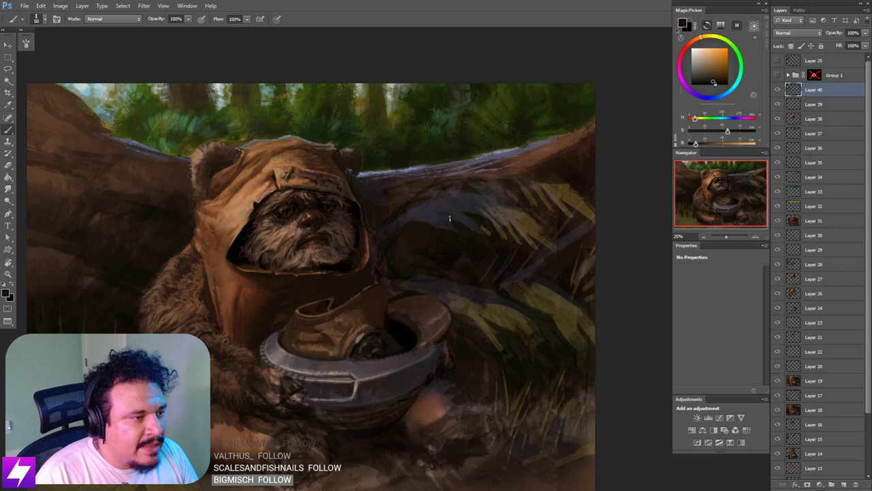
left_click_drag(469, 203, 465, 232)
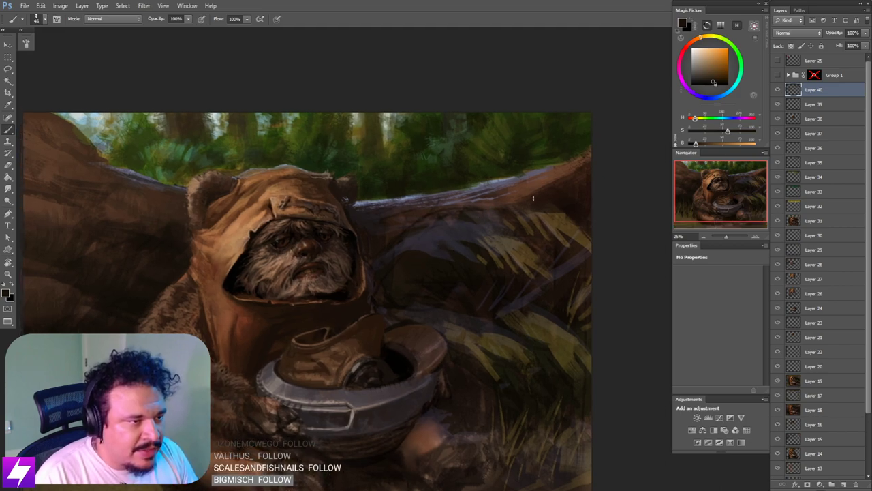
Step: Paint sampled dark browns along the log between the hood and its raised end, using a 70 to 100 px brush
left_click(387, 236, "alt")
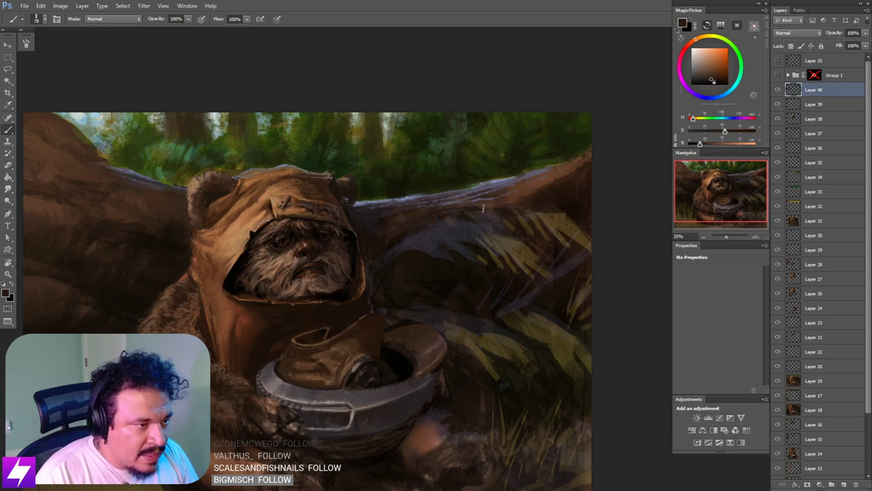
key("bracketright")
key("bracketright")
key("bracketright")
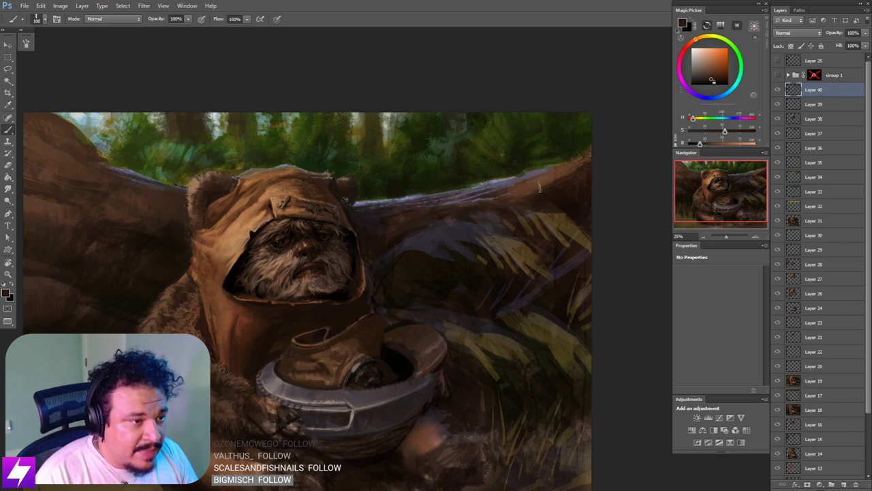
left_click(378, 243, "alt")
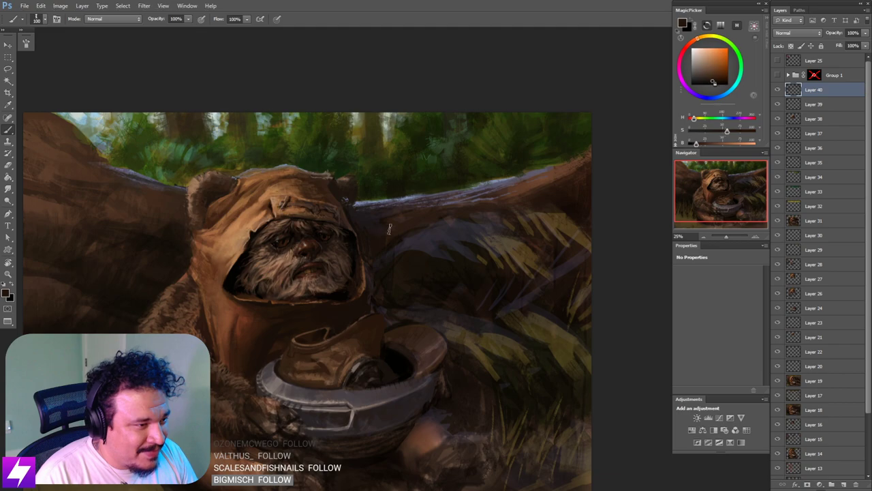
left_click_drag(533, 201, 526, 217)
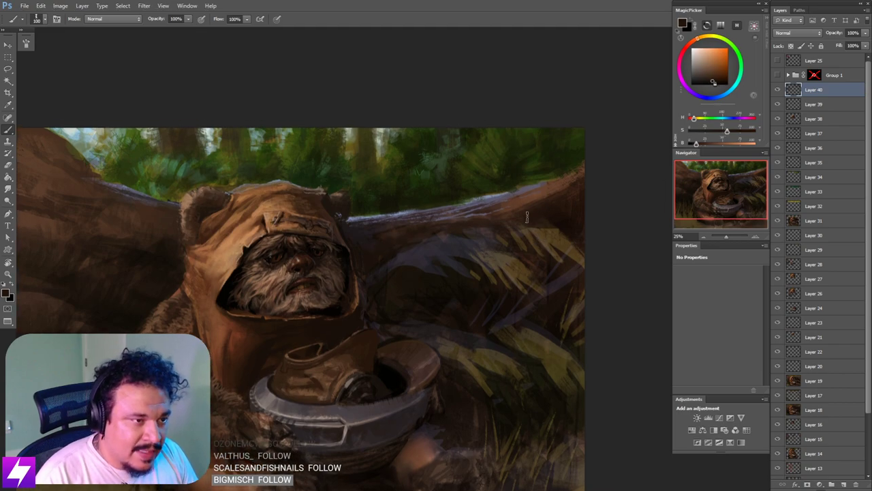
key("bracketleft")
Step: Review the whole painting at thumbnail size and flip the canvas horizontally back to its original orientation
key("ctrl+minus")
key("ctrl+minus")
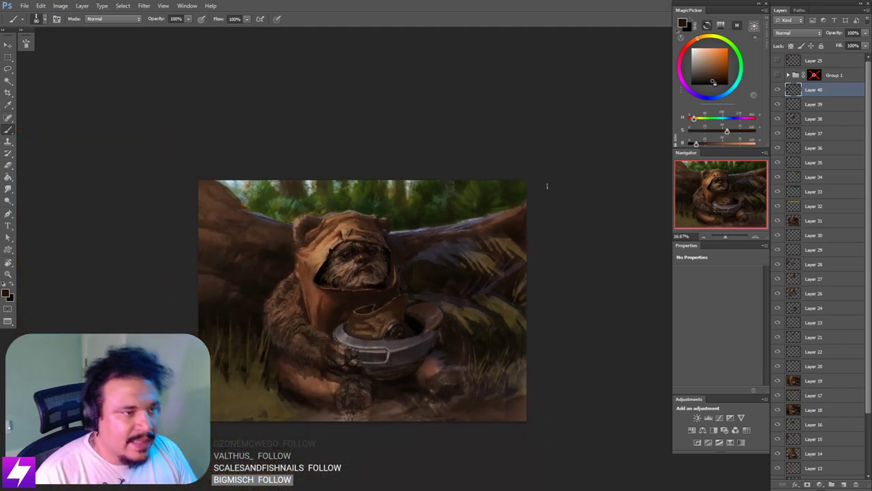
key("ctrl+equal")
key("ctrl+minus")
key("ctrl+minus")
key("ctrl+shift+h")
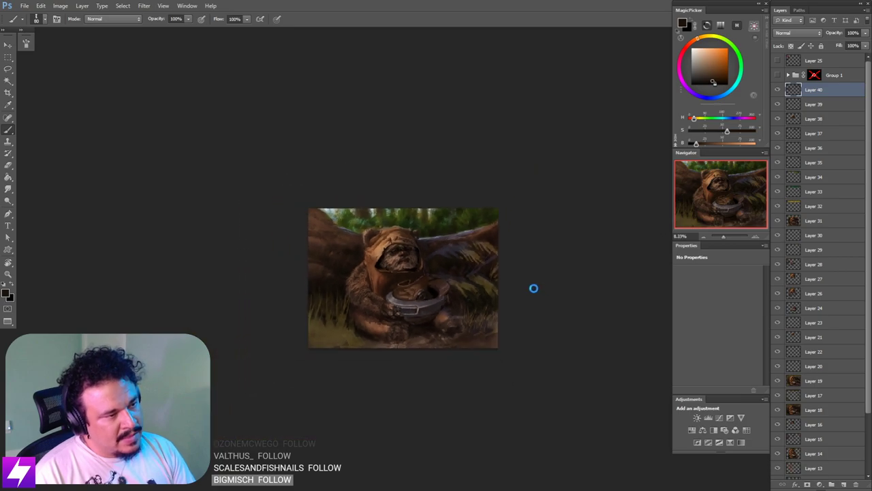
Step: Sample a light tan from the hood and paint highlights on the log's raised end with a brush reduced to about 90 px
key("ctrl+equal")
scroll(496, 306, "up", 1)
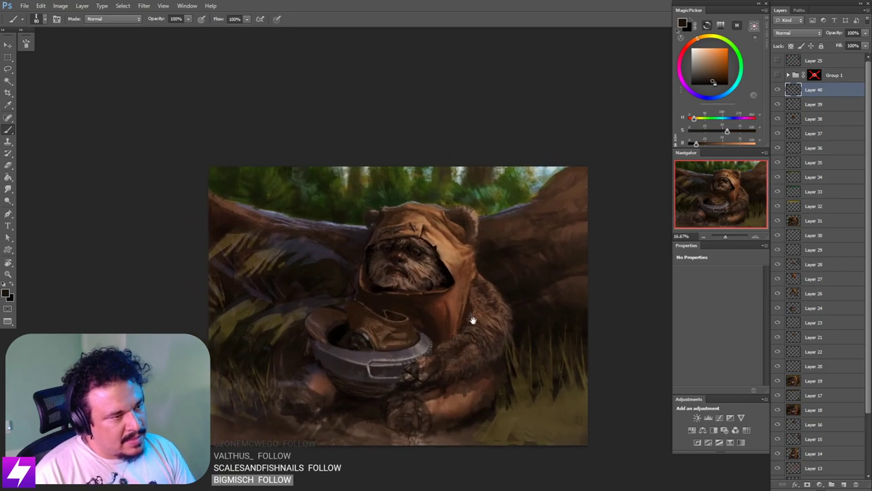
left_click(463, 262, "alt")
key("r")
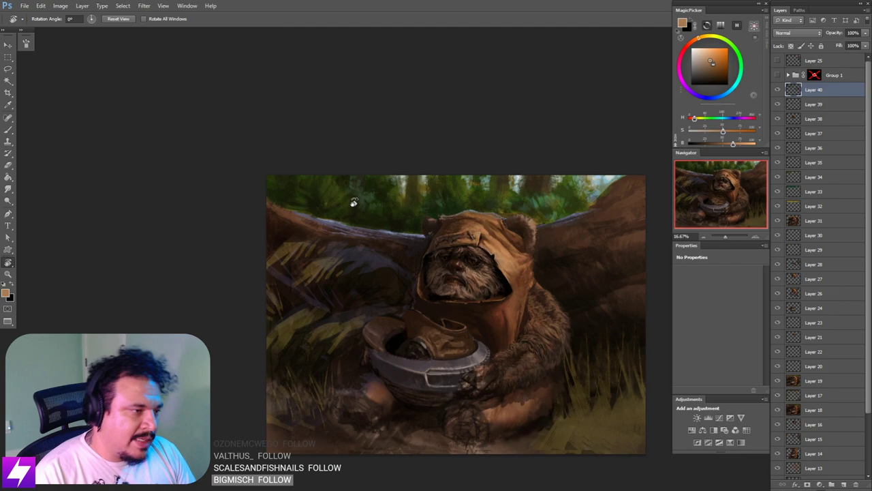
mouse_move(350, 200)
left_mouse_down()
mouse_move(389, 175)
mouse_move(361, 145)
left_mouse_up()
key("bracketright")
key("bracketright")
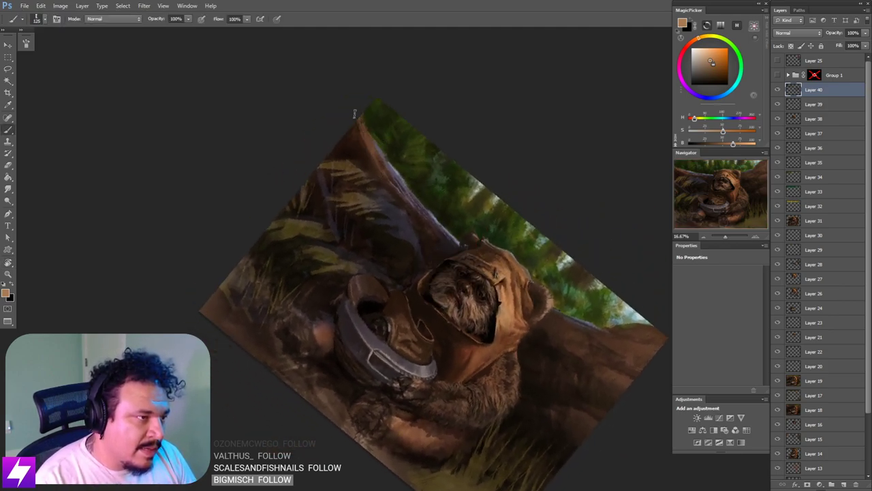
key("bracketleft")
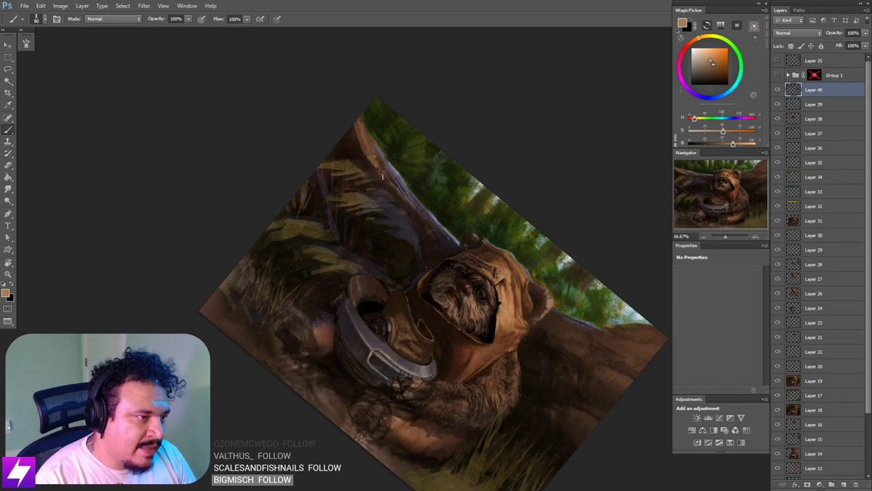
key("Escape")
key("ctrl+minus")
left_click_drag(489, 317, 456, 325)
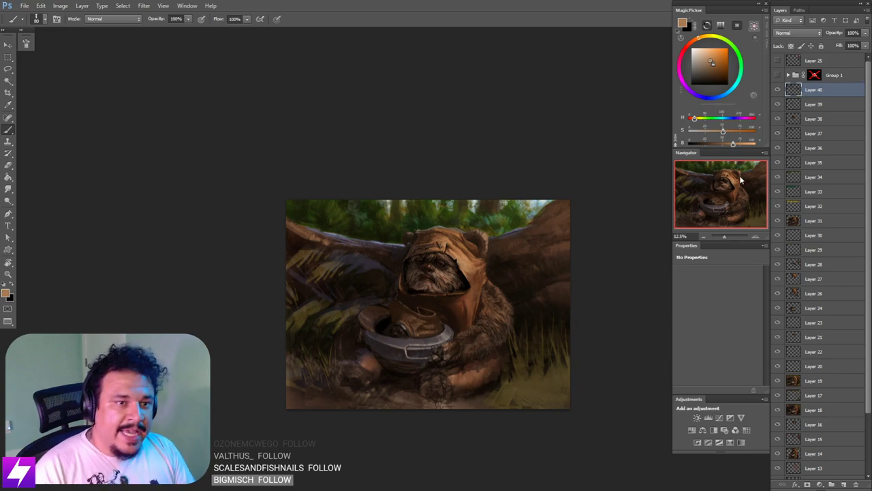
Step: Create a new layer above Layer 40 and switch to a different brush preset at 70 px
key("ctrl+shift+alt+n")
left_click_drag(516, 188, 530, 159)
left_click_drag(503, 219, 440, 211)
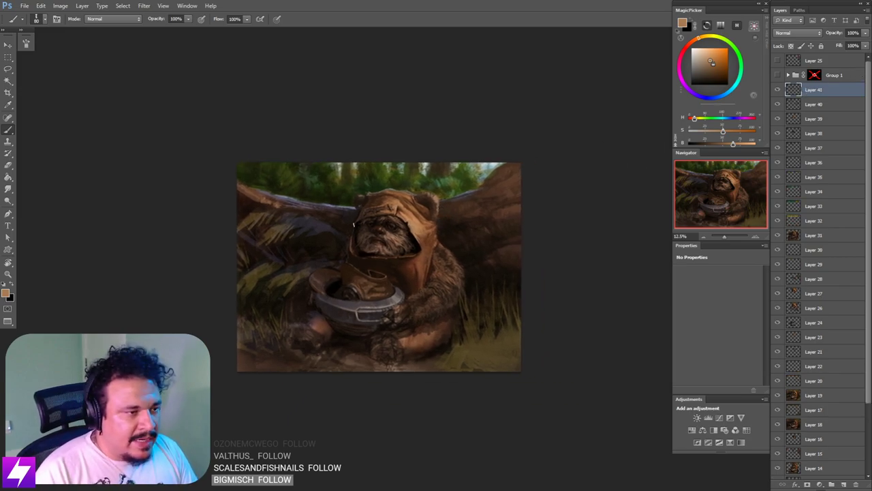
right_click(245, 201)
left_click(60, 218)
key("Return")
left_click_drag(496, 227, 448, 235)
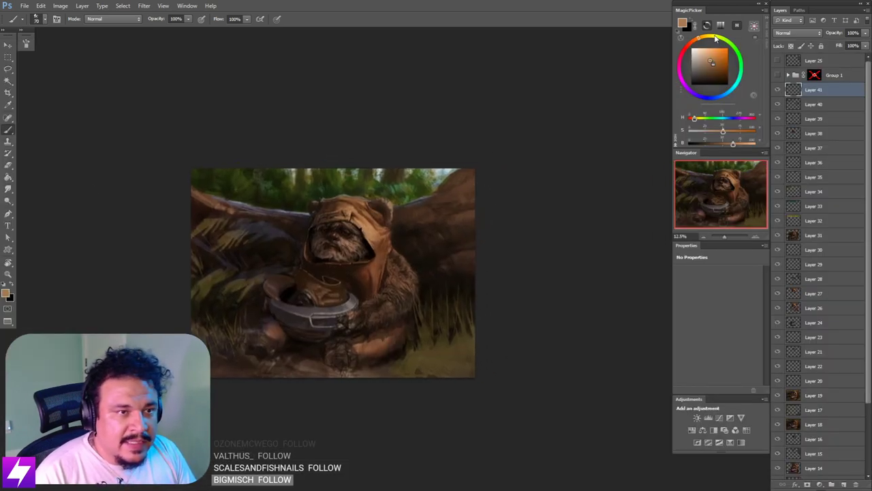
Step: Draw light-direction arrows in muted yellow over the log and beside the hood's ear on Layer 41, using a 60 px brush
left_click_drag(715, 37, 710, 37)
left_click(713, 64)
left_click(778, 90)
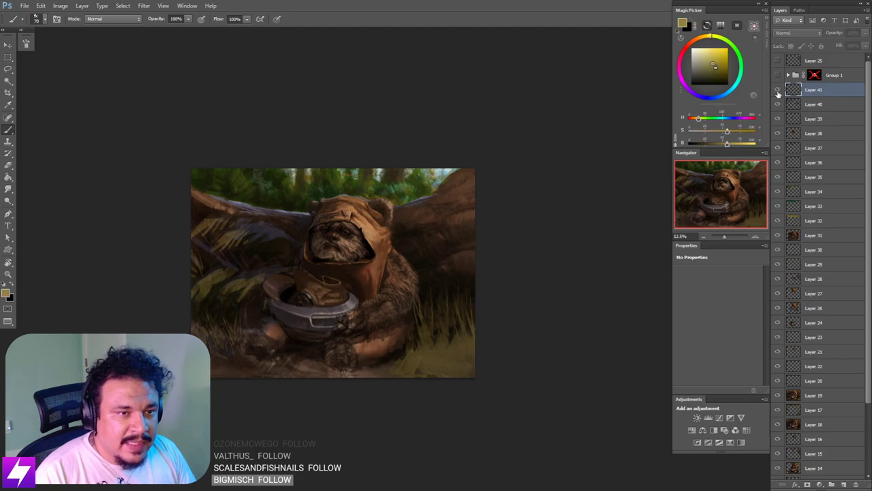
key("[")
mouse_move(477, 204)
left_mouse_down()
mouse_move(492, 189)
mouse_move(461, 202)
left_mouse_up()
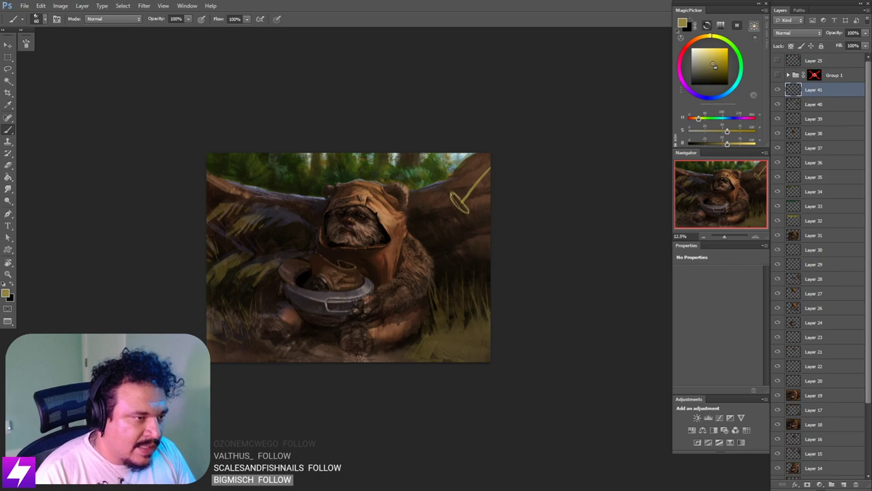
mouse_move(445, 222)
left_mouse_down()
mouse_move(470, 211)
mouse_move(437, 226)
mouse_move(489, 222)
left_mouse_up()
left_click_drag(535, 182, 532, 197)
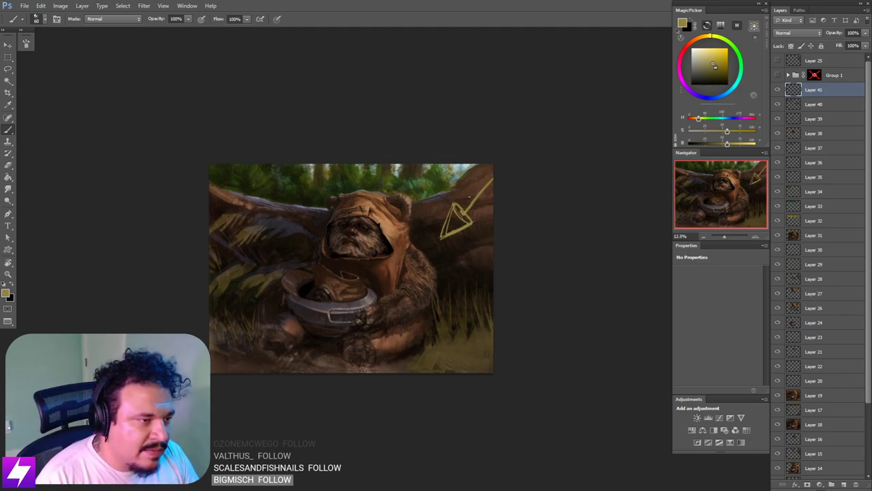
mouse_move(481, 182)
left_mouse_down()
mouse_move(462, 208)
mouse_move(468, 194)
left_mouse_up()
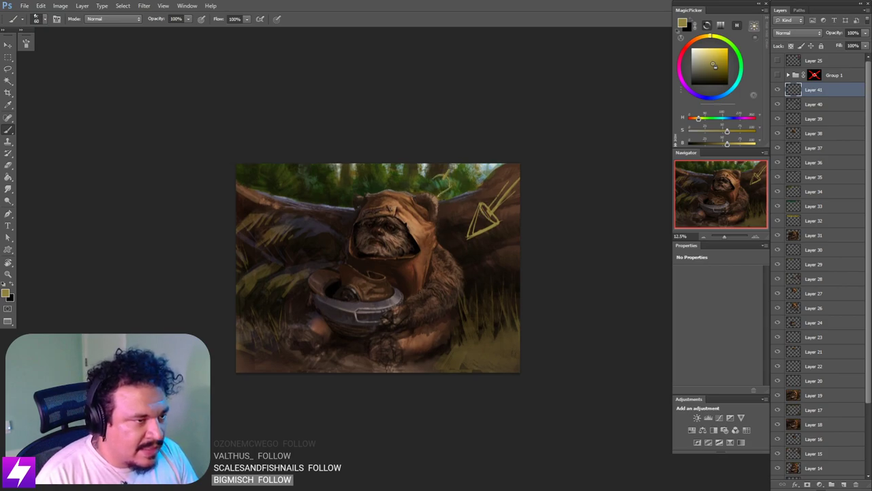
left_click_drag(366, 212, 396, 221)
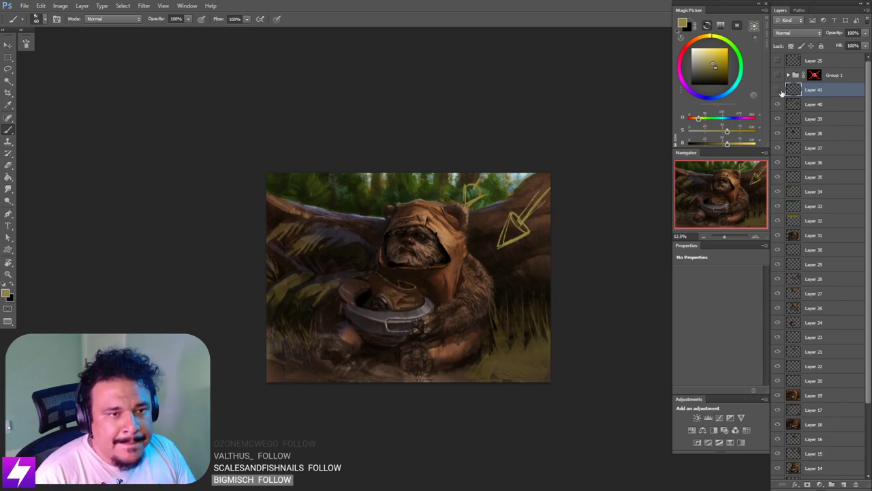
Step: Hide the arrow sketch on Layer 41, select Layer 40 and compare the painting with and without its strokes
left_click(777, 90)
left_click(777, 89)
left_click(778, 90)
left_click(777, 104)
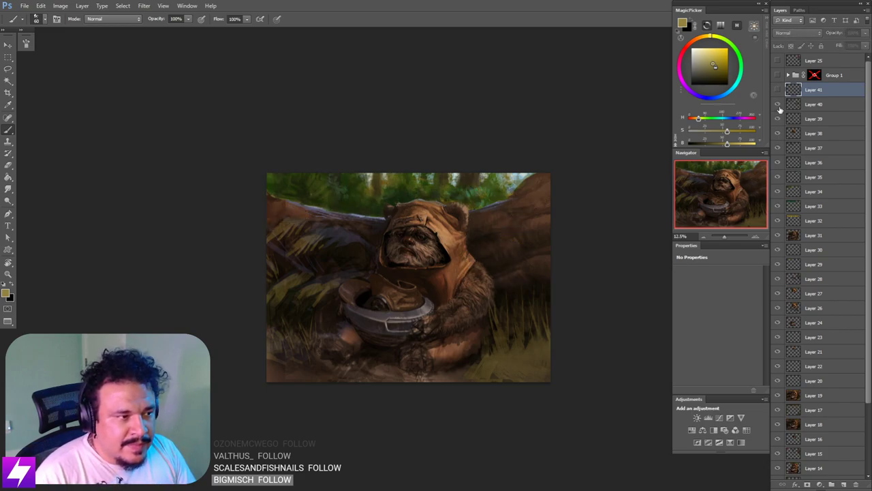
left_click(777, 104)
left_click(791, 105)
left_click(777, 104)
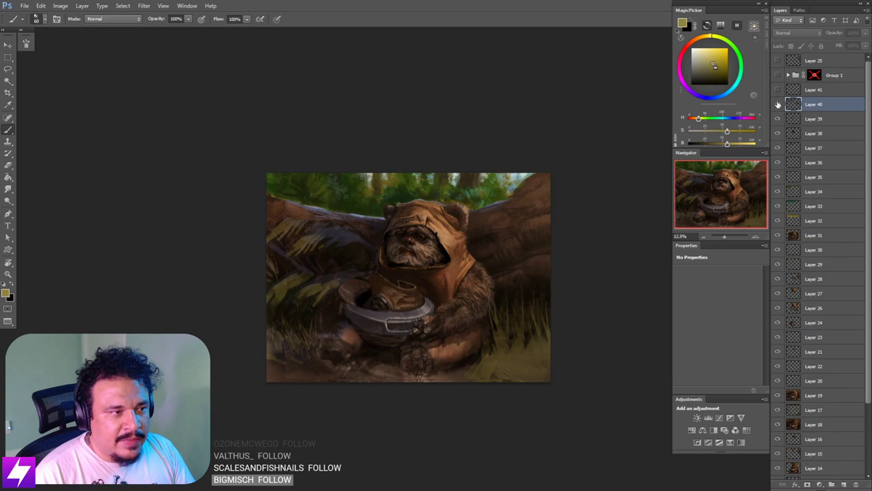
left_click(777, 104)
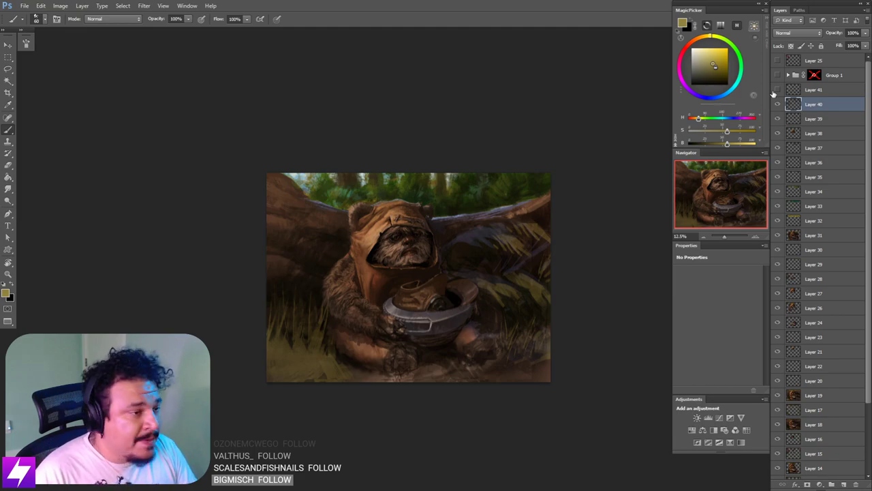
Step: Sample a brown from the top of the hood and check the painting against the reference photos in Group 1
left_click_drag(480, 287, 498, 306)
key("ctrl+plus")
left_click_drag(323, 229, 351, 250)
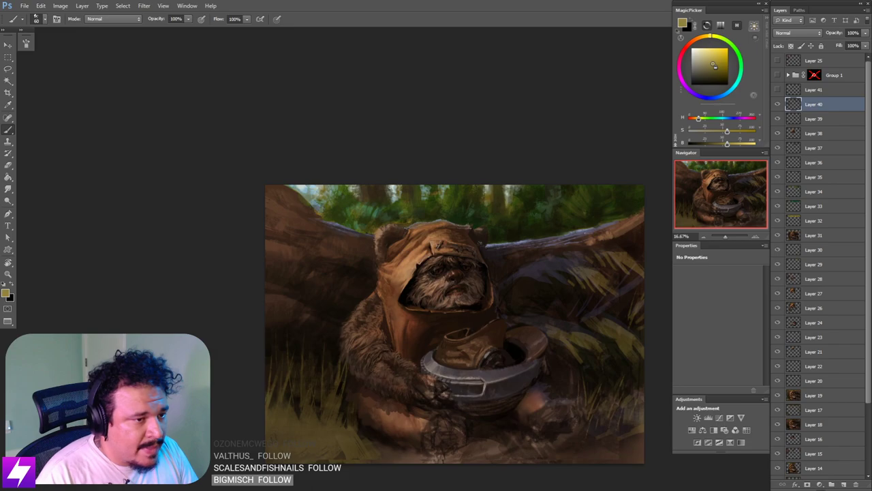
left_click(448, 229, "alt")
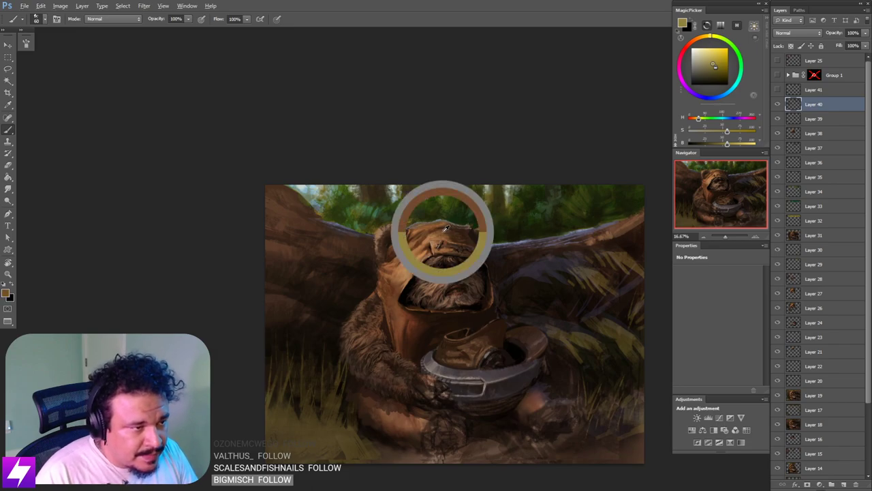
left_click(776, 75)
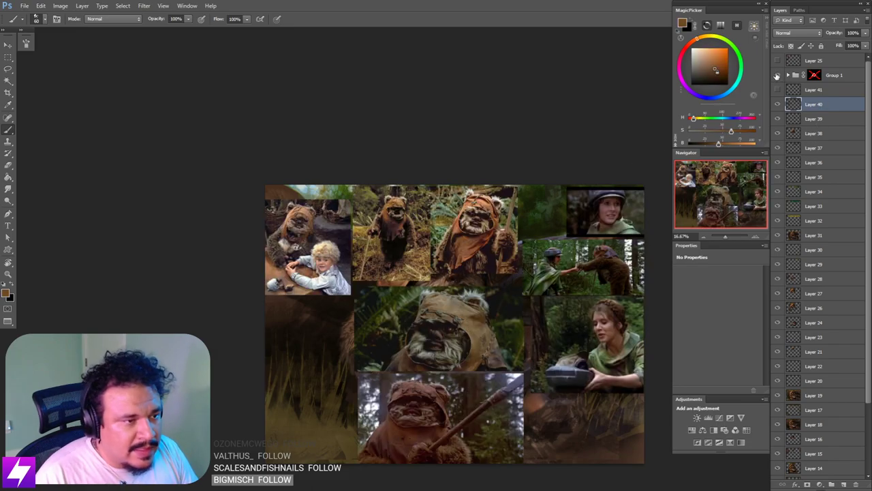
left_click(777, 76)
left_click(777, 76)
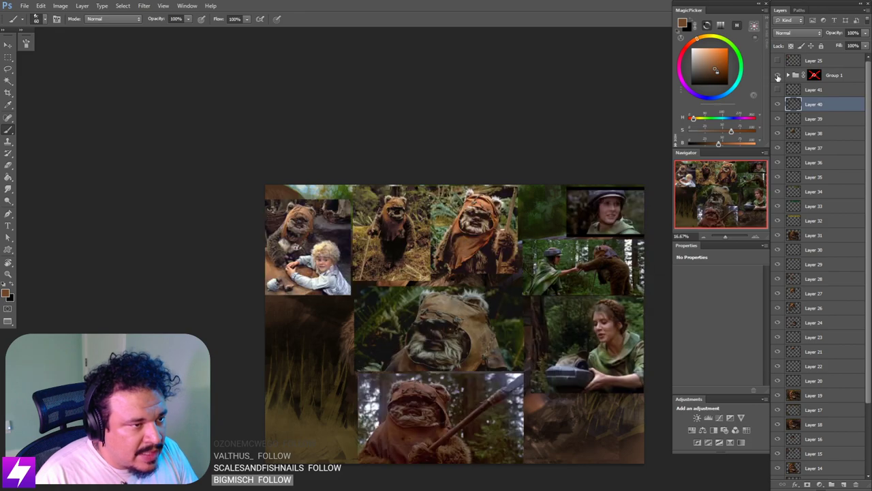
left_click(777, 75)
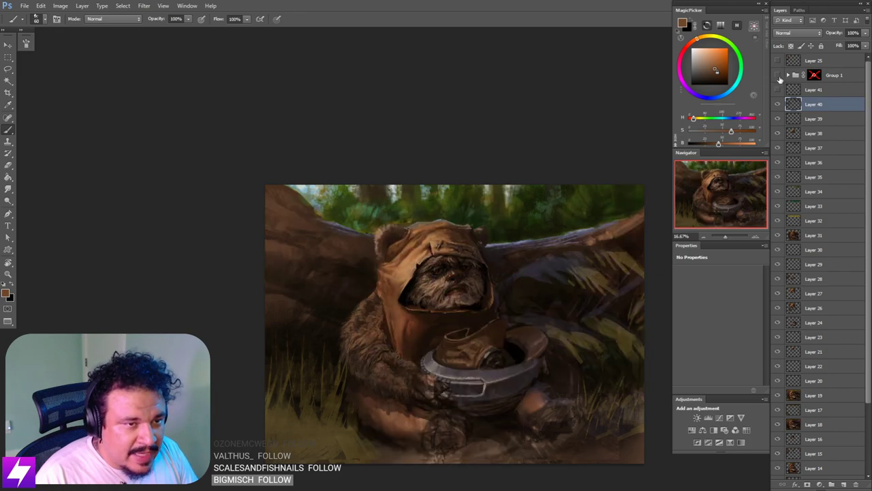
key("ctrl+minus")
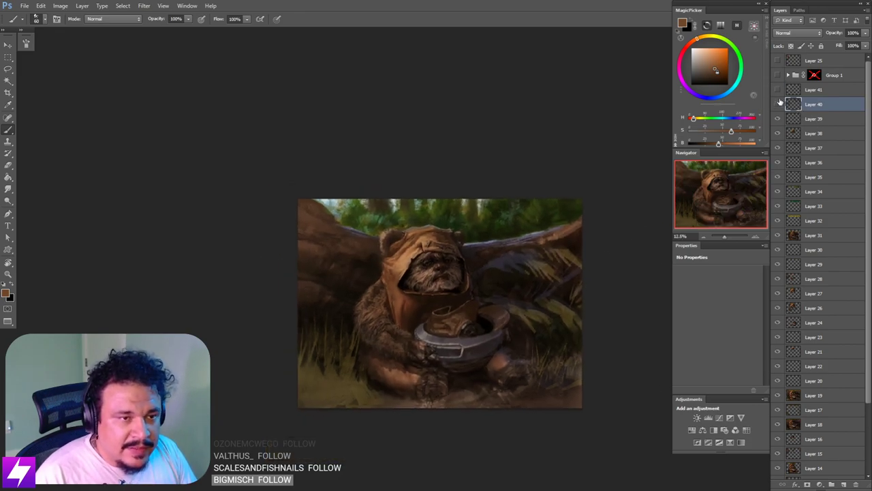
scroll(543, 239, "up", 1)
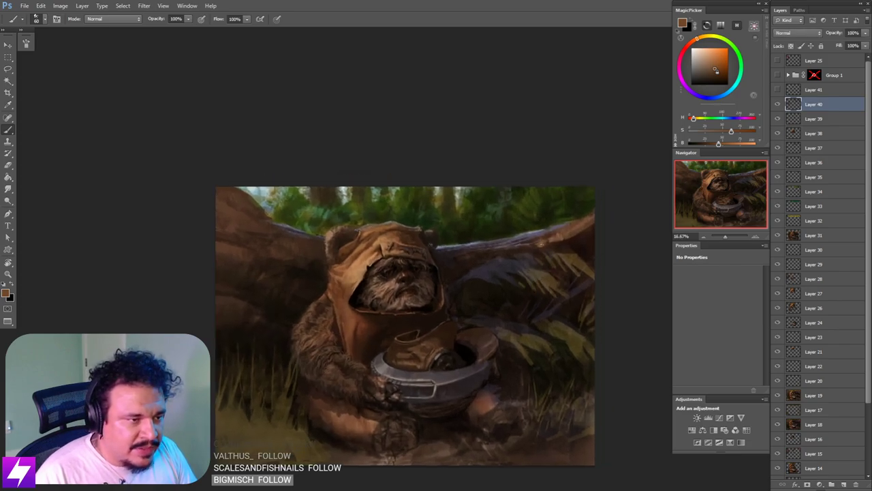
Step: Pick a textured brush preset, sample a dark olive from the foliage and darken the shadow area under the log at 150 to 175 px
right_click(277, 297)
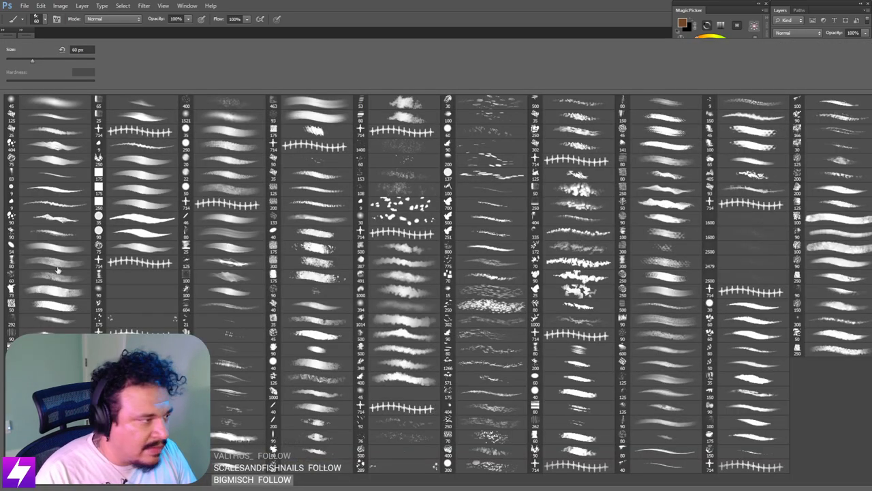
double_click(56, 264)
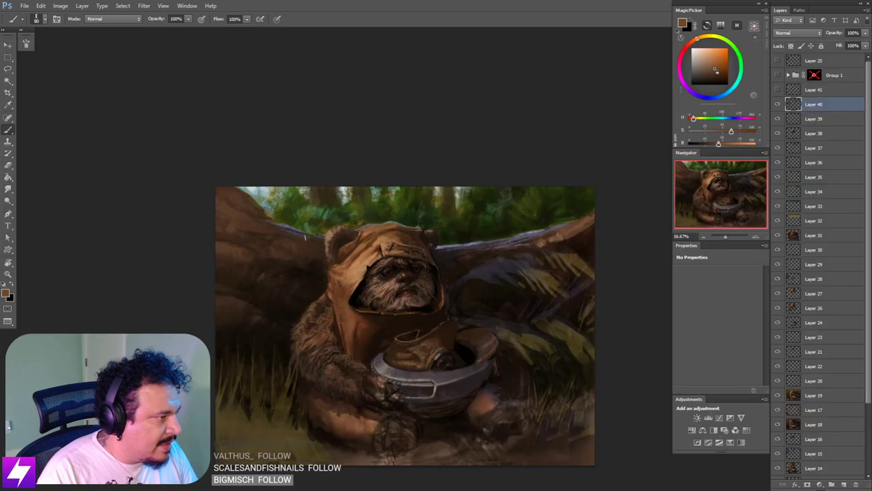
left_click_drag(450, 286, 426, 290)
left_click(553, 355, "alt")
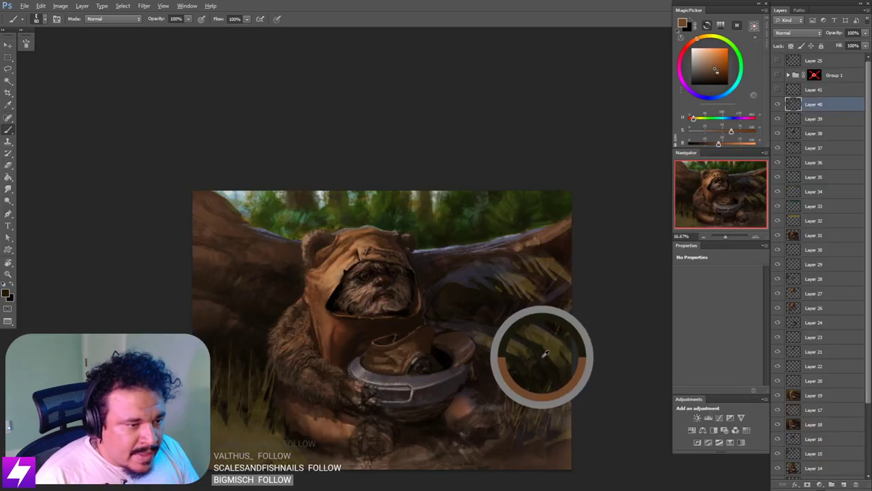
key("bracketright")
key("bracketright")
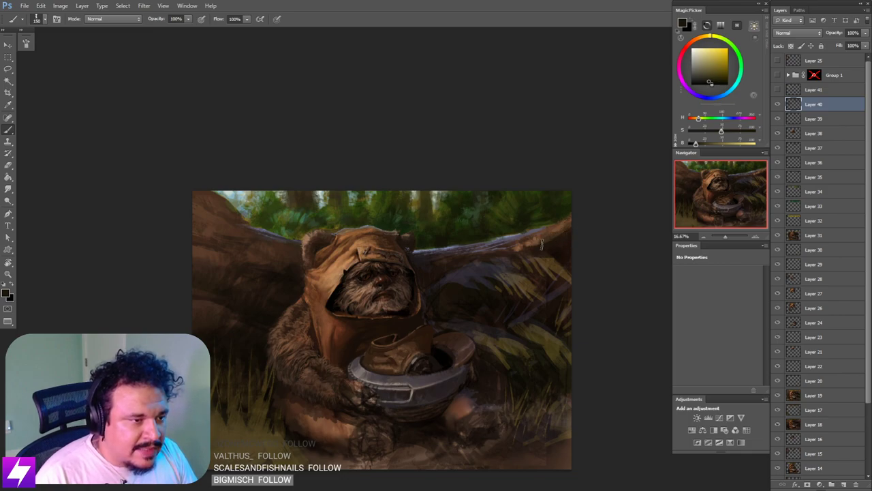
left_click_drag(514, 269, 547, 261)
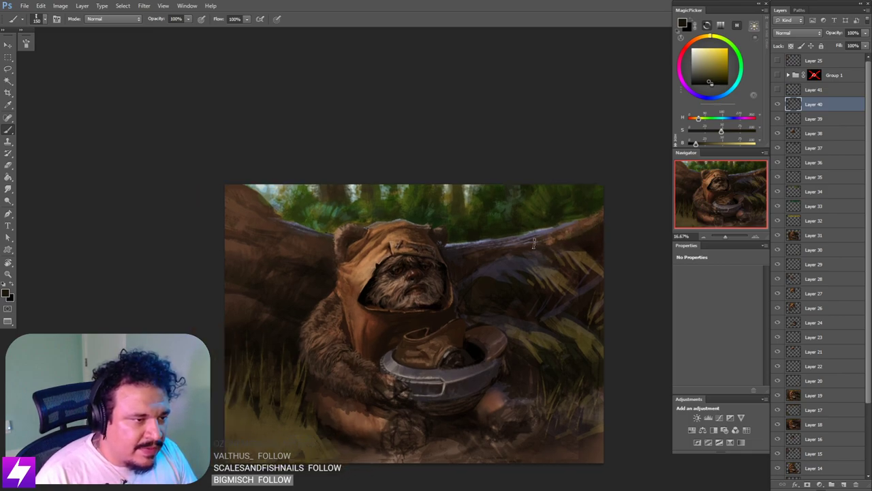
key("bracketright")
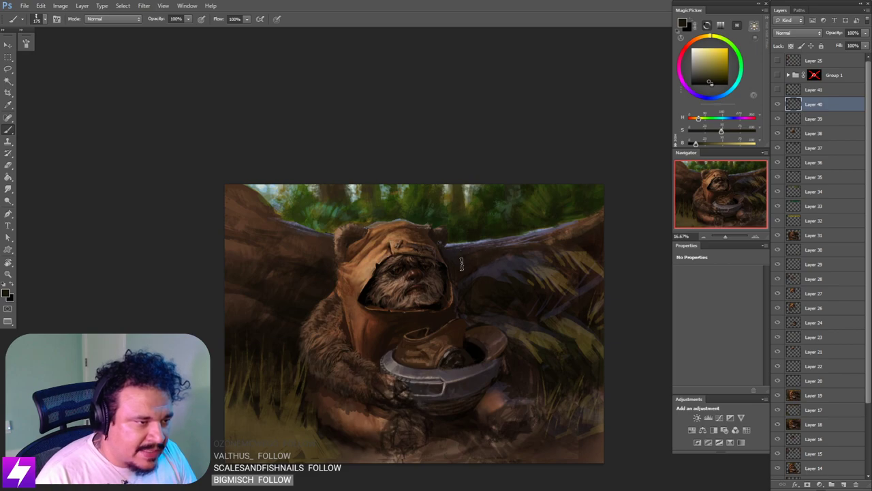
left_click_drag(524, 261, 558, 300)
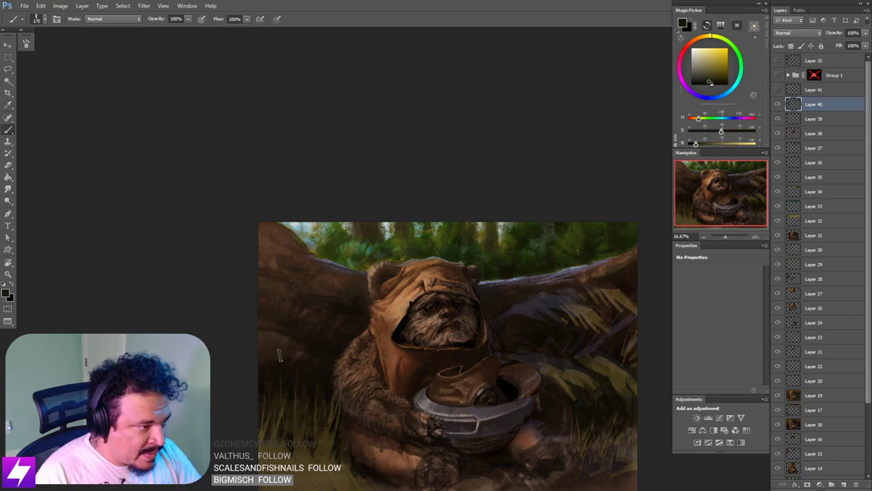
Step: Sample a dark green from the background foliage and tint the log behind the arm, varying the brush between 175 and 250 px
left_click_drag(479, 336, 432, 317)
left_click(537, 214, "alt")
left_click_drag(472, 264, 513, 275)
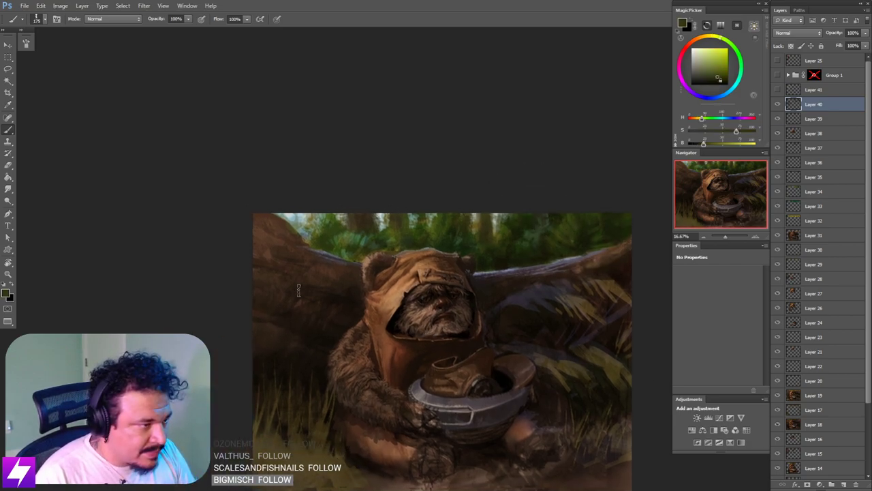
key("bracketright")
key("bracketright")
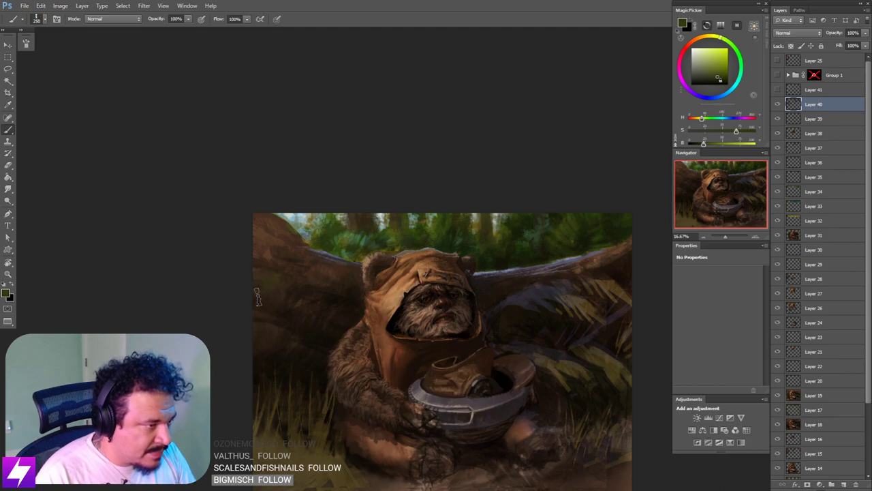
key("bracketleft")
key("bracketleft")
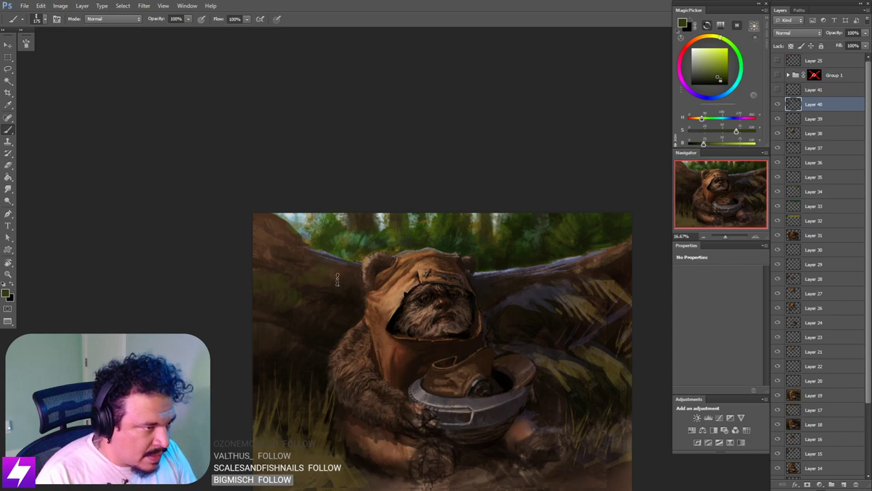
key("bracketright")
Step: Flip the canvas horizontally and review the whole painting at a reduced size
key("ctrl+minus")
key("ctrl+minus")
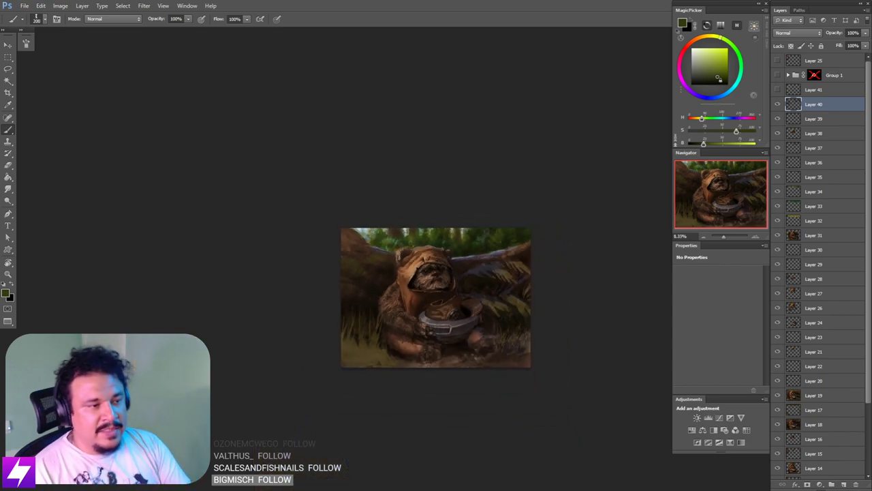
key("ctrl+shift+h")
left_click_drag(436, 293, 422, 306)
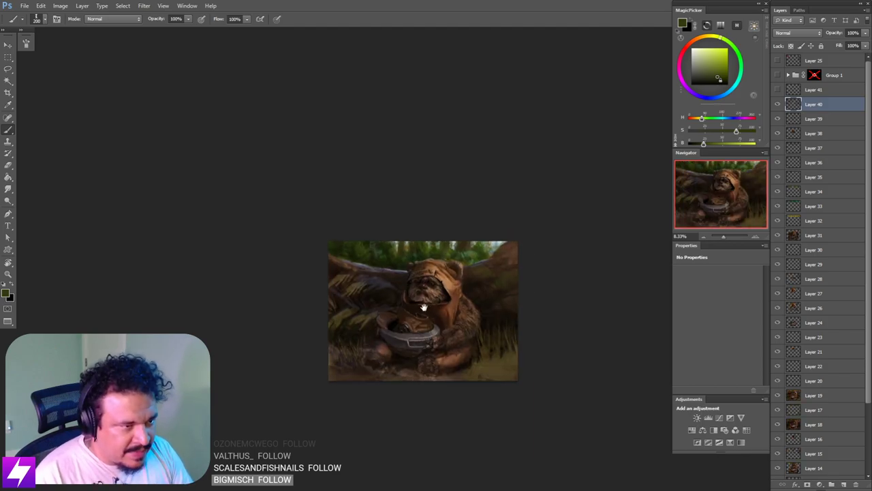
mouse_move(509, 277)
left_mouse_down()
mouse_move(447, 312)
mouse_move(458, 306)
left_mouse_up()
key("ctrl+plus")
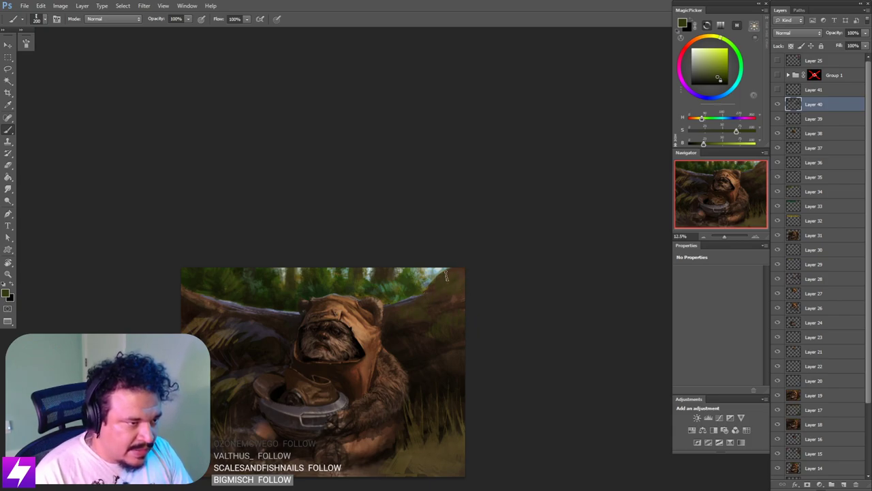
Step: Check the whole painting at a reduced size and flip the canvas horizontally to return from the mirrored view
scroll(486, 267, "down", 1)
key("ctrl+minus")
key("ctrl+shift+h")
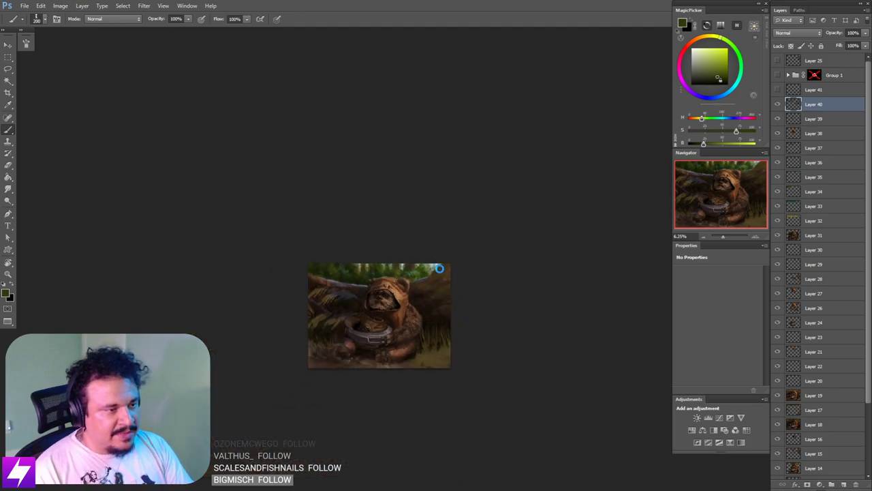
scroll(385, 327, "up", 3)
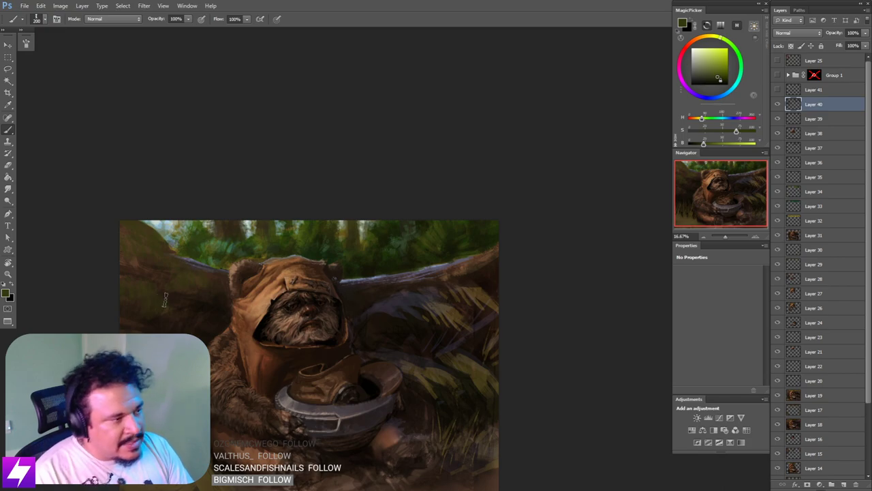
Step: Sample a dark violet-grey from the log, shift its hue to teal and tint the log beside the hood at 150 to 125 px
key("bracketleft")
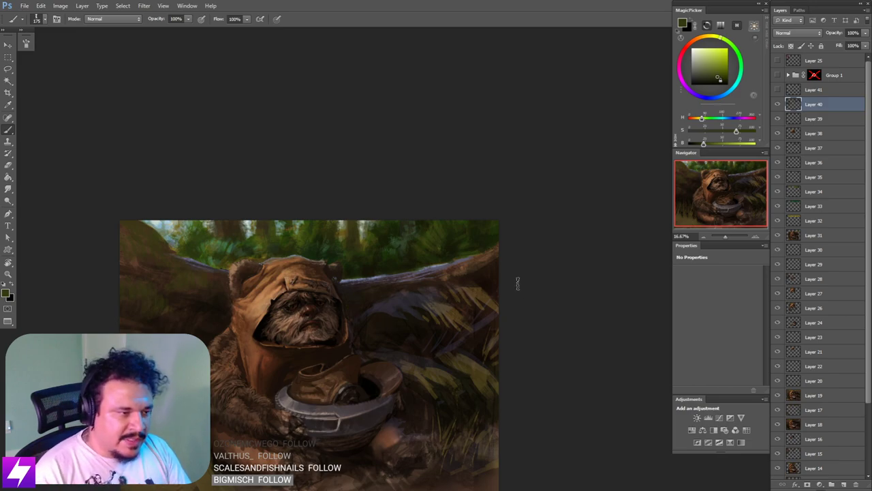
left_click(418, 300, "alt")
key("bracketleft")
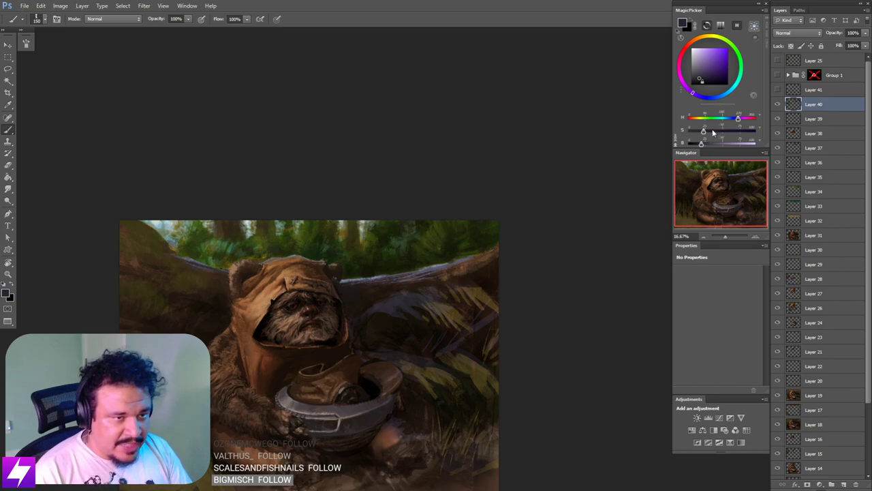
left_click_drag(735, 120, 723, 121)
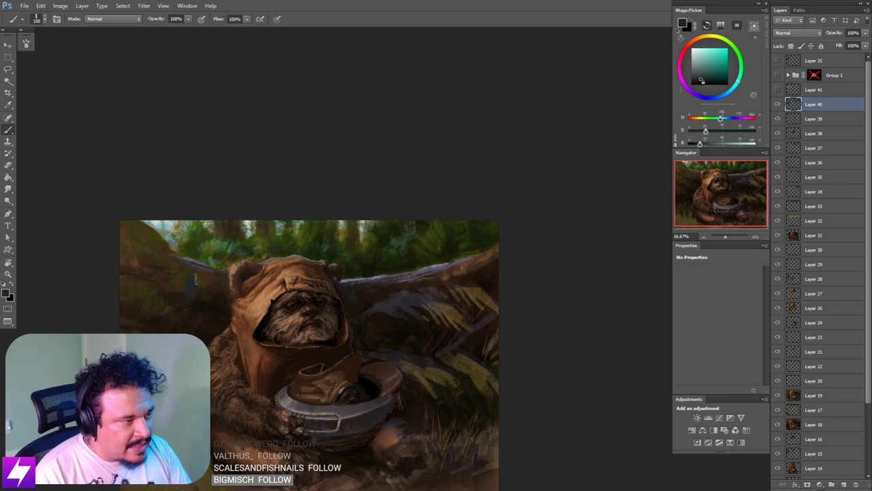
key("bracketleft")
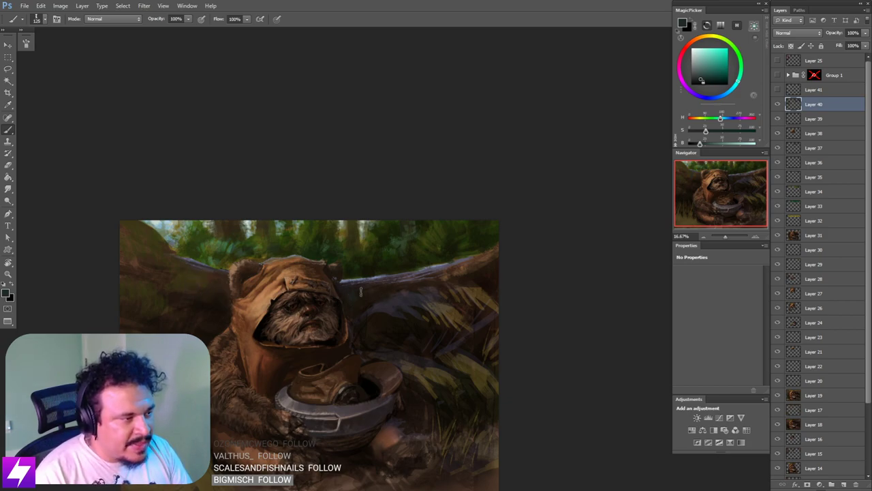
Step: Paint the dark teal into the log's shadow on the bowl side of the hood, varying the brush between 125 and 200 px
key("bracketright")
key("bracketright")
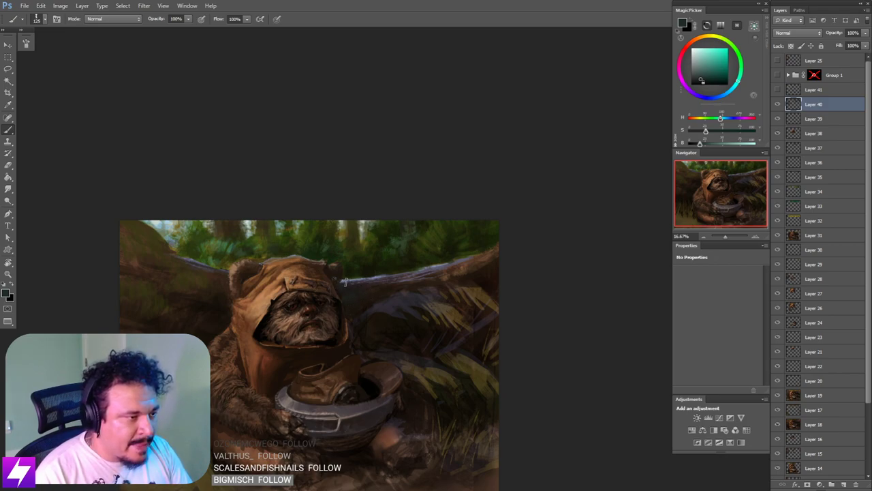
key("bracketright")
key("bracketright")
key("bracketright")
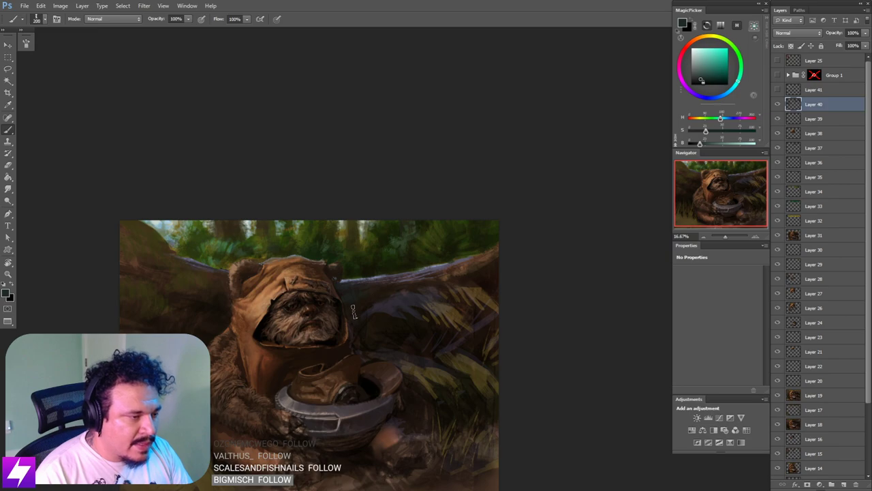
left_click_drag(514, 274, 513, 273)
key("bracketleft")
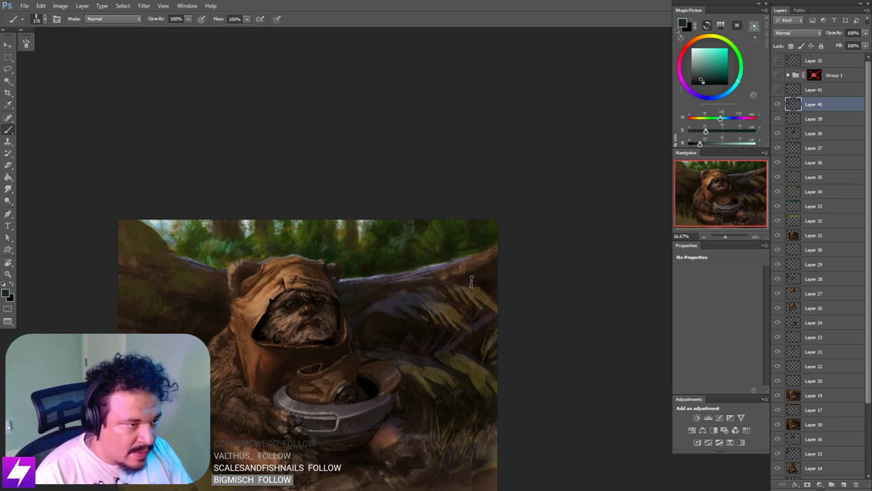
Step: Sample olive and brown tones from the log and grass and rework the log's far end on the bowl side with a 125 px brush
left_click(143, 287, "alt")
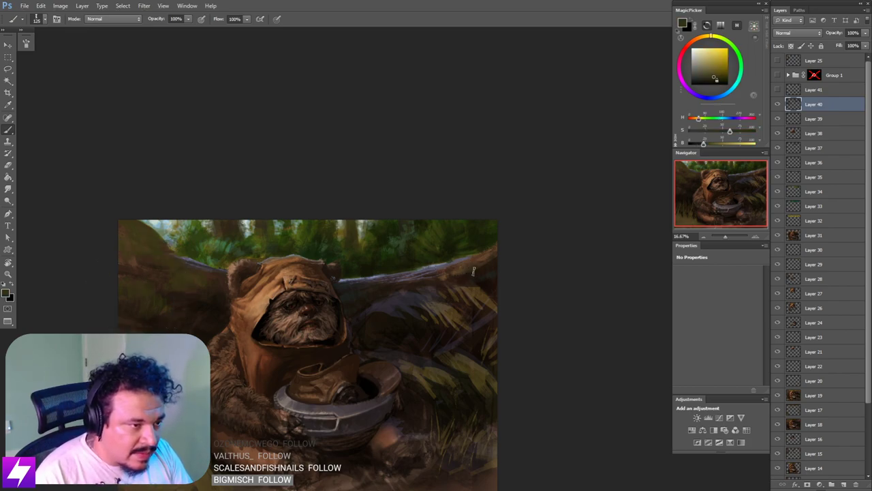
left_click(481, 294, "alt")
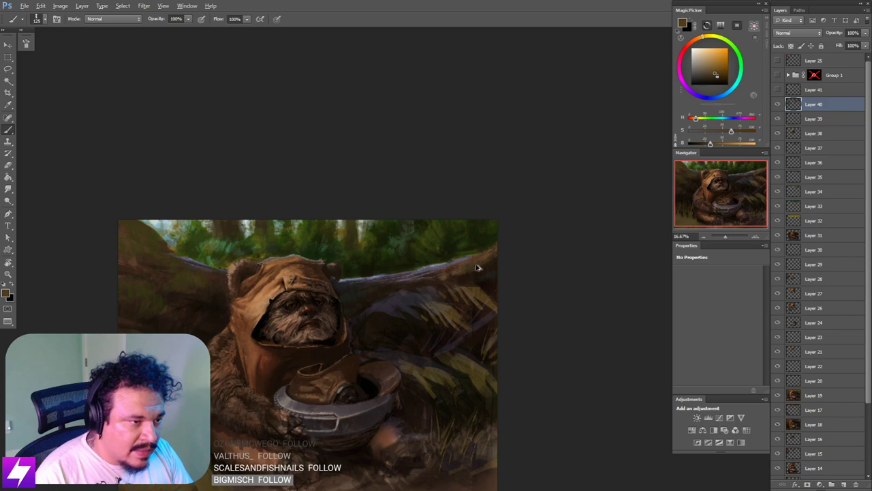
left_click(477, 383, "alt")
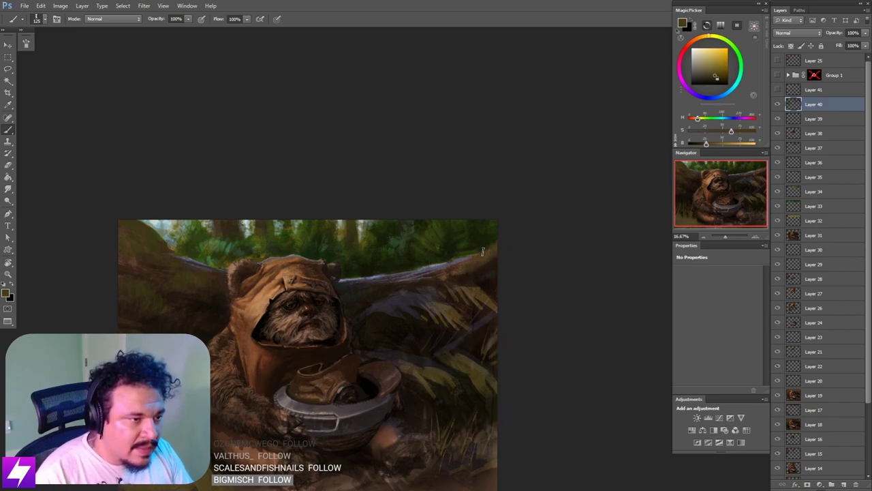
left_click(471, 268, "alt")
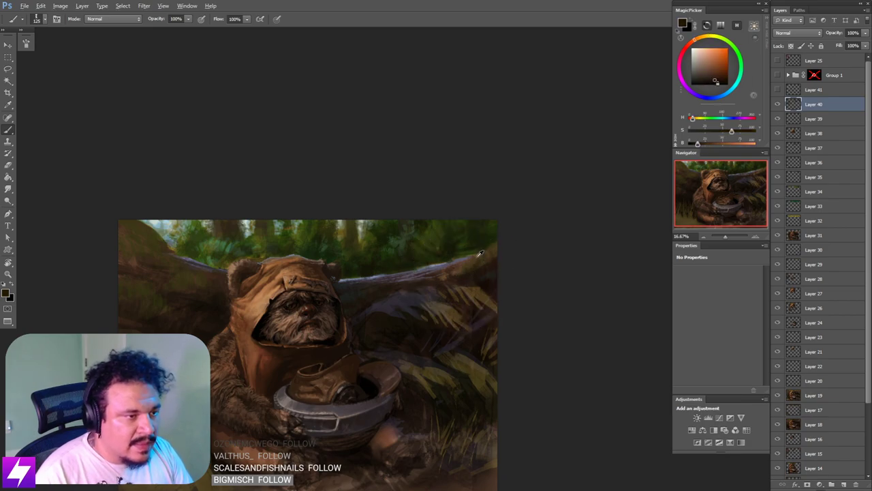
left_click(481, 252, "alt")
Step: Review the whole painting at a reduced size in the mirrored view and compare it with Layer 40 hidden and shown
key("ctrl+minus")
scroll(487, 238, "down", 1)
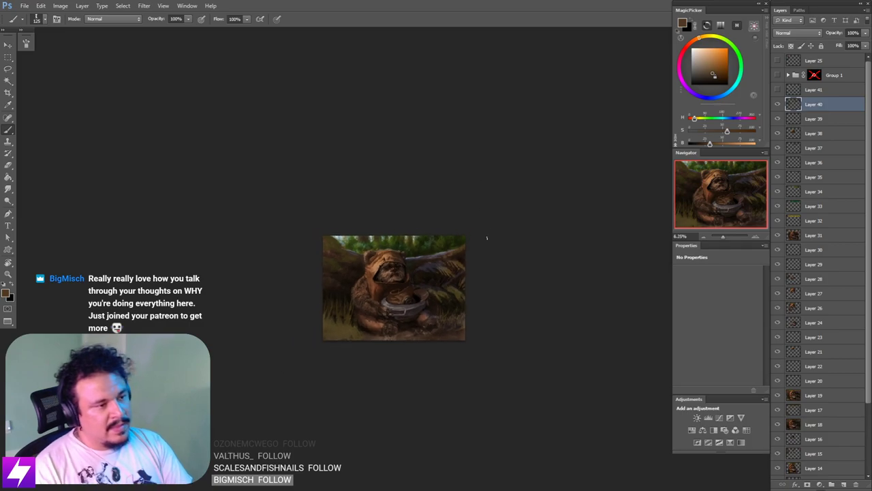
scroll(455, 272, "up", 2)
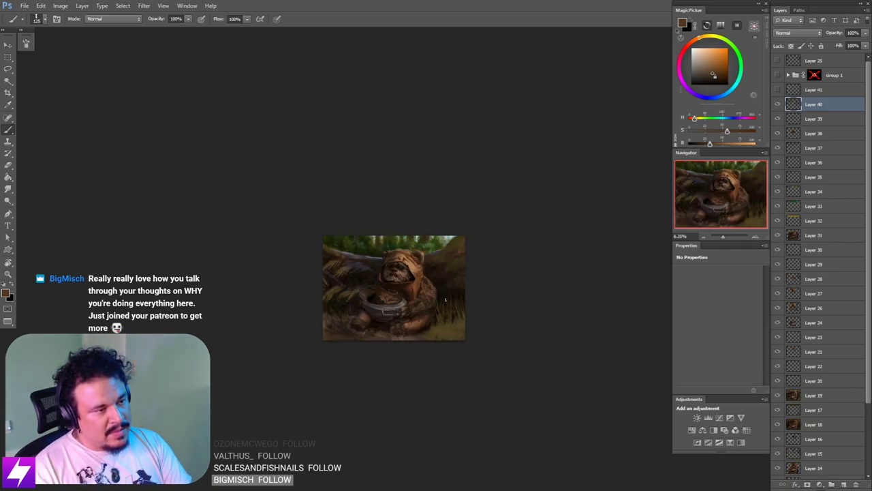
left_click_drag(393, 348, 410, 353)
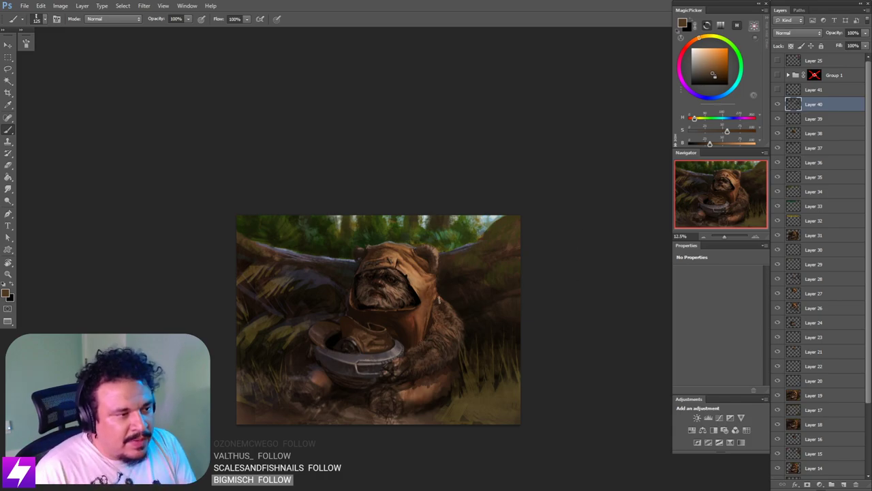
left_click(778, 105)
left_click(779, 105)
key("ctrl+shift+h")
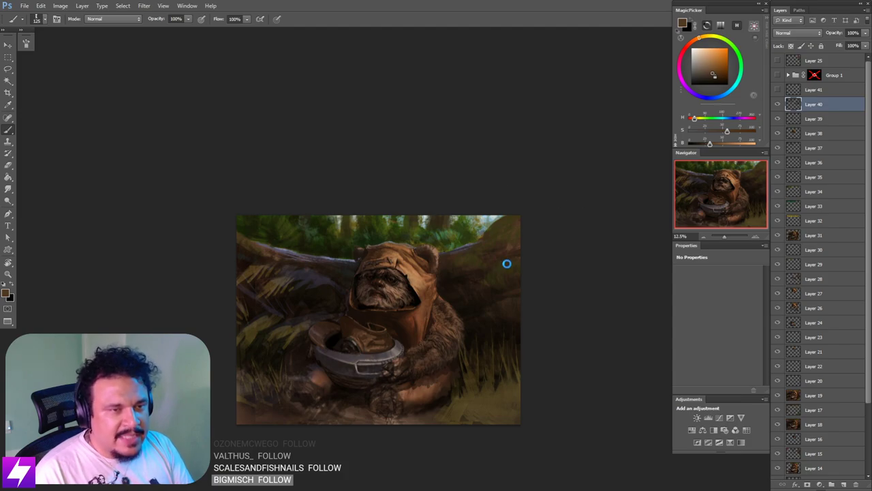
left_click_drag(451, 276, 465, 275)
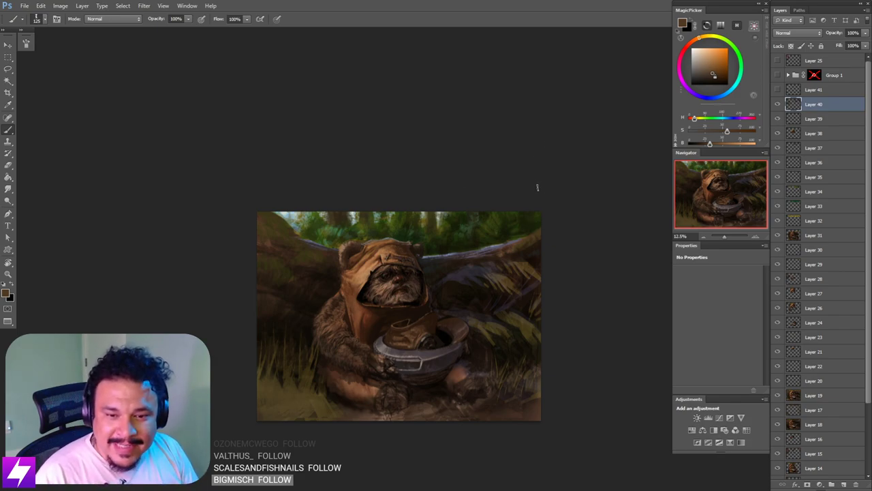
mouse_move(521, 162)
left_mouse_down()
mouse_move(514, 165)
mouse_move(525, 166)
mouse_move(516, 181)
mouse_move(523, 186)
left_mouse_up()
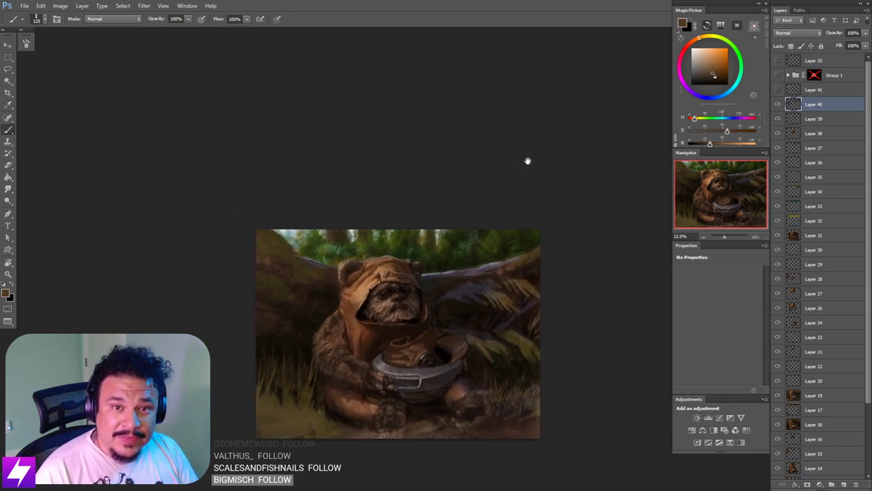
left_click_drag(530, 172, 520, 168)
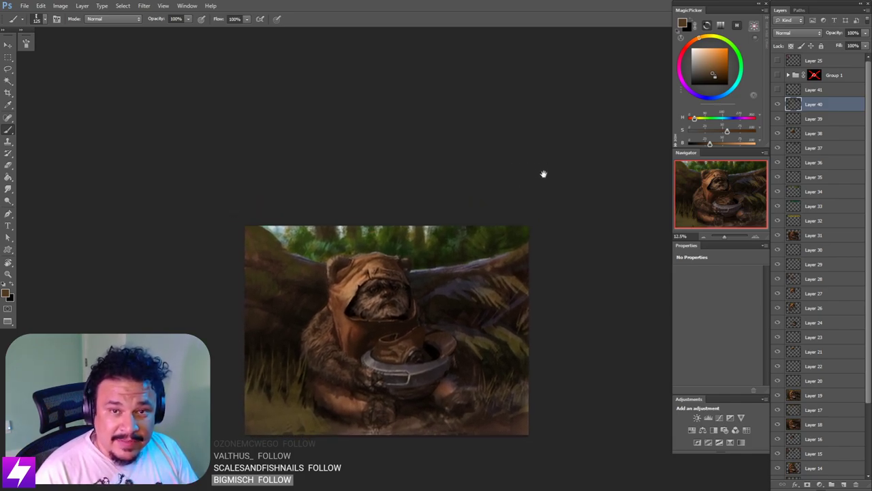
left_click_drag(518, 219, 519, 193)
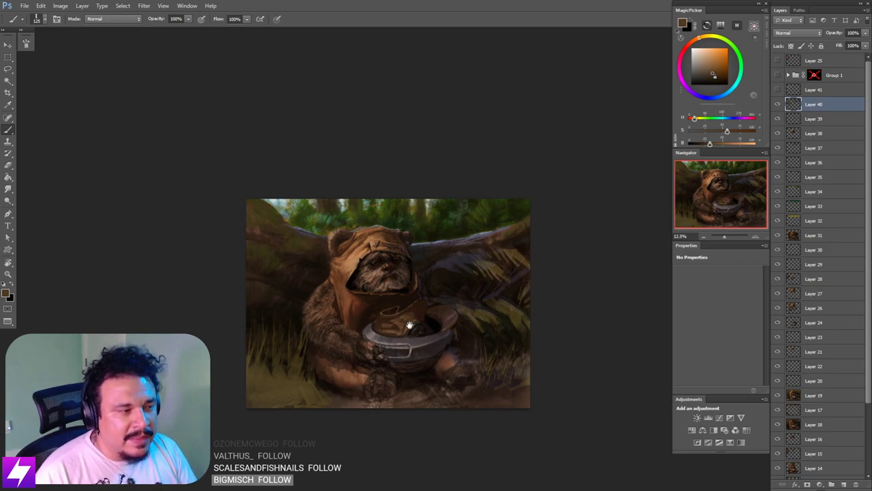
Step: Sample a near-black brown from the log behind the shoulder and deepen the log's shadows, varying the brush between 90 and 125 px
scroll(356, 230, "up", 1)
left_click_drag(357, 284, 386, 295)
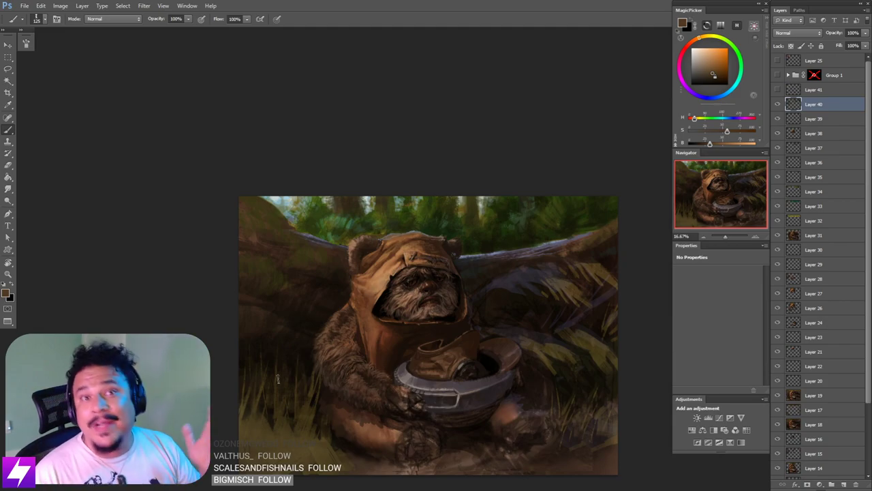
scroll(291, 314, "up", 1)
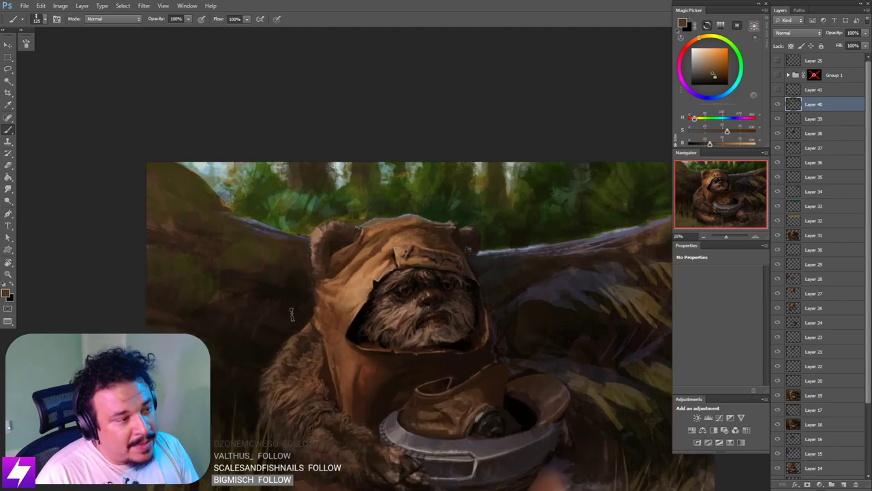
left_click_drag(292, 315, 321, 311)
left_click(345, 282, "alt")
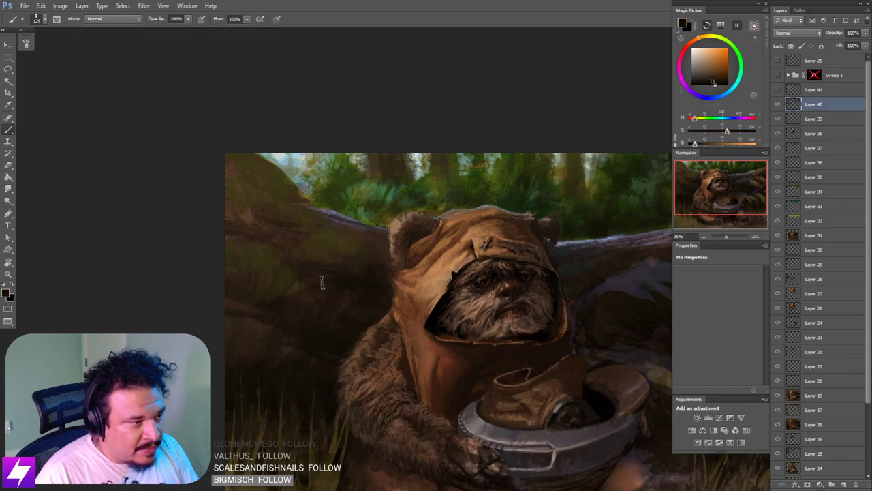
key("bracketleft")
key("bracketleft")
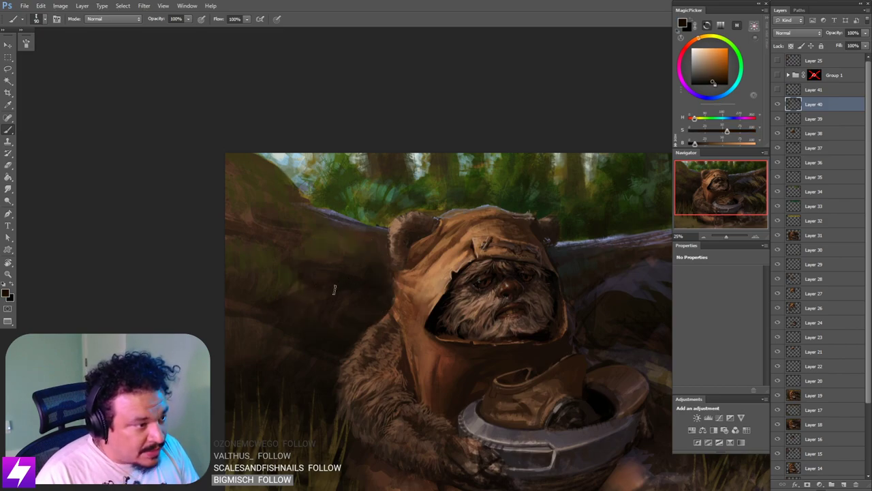
key("bracketright")
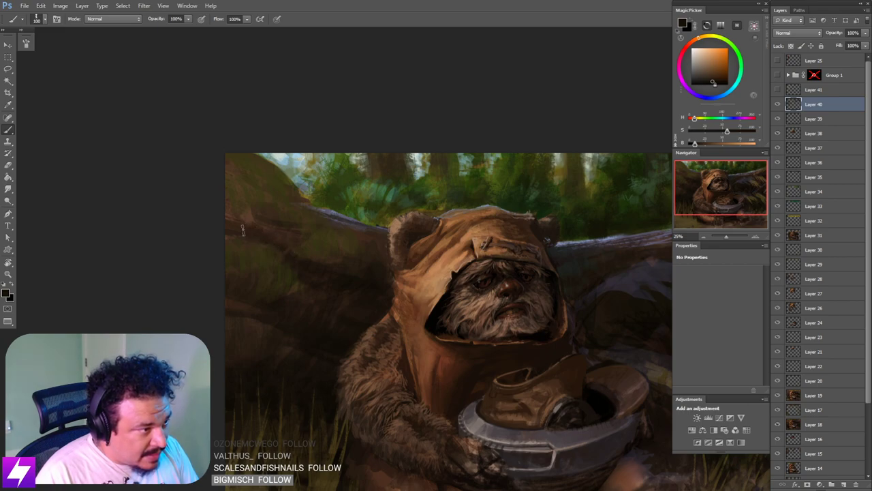
key("bracketright")
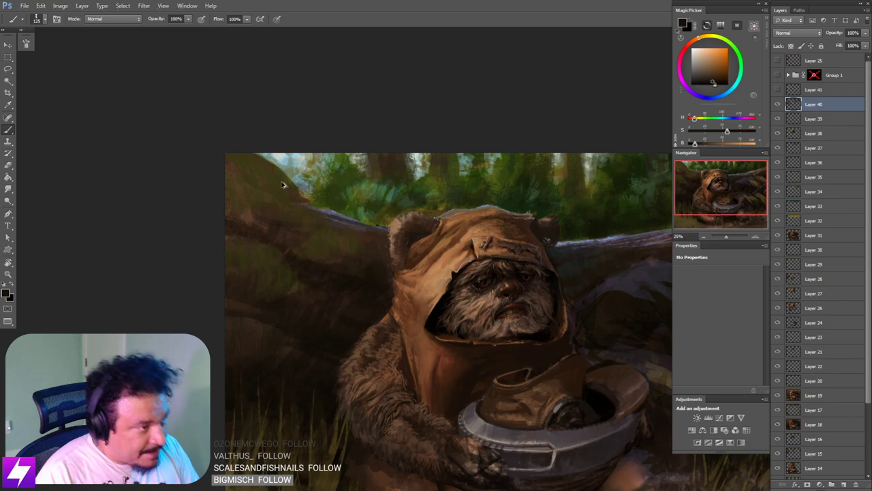
key("bracketleft")
key("bracketleft")
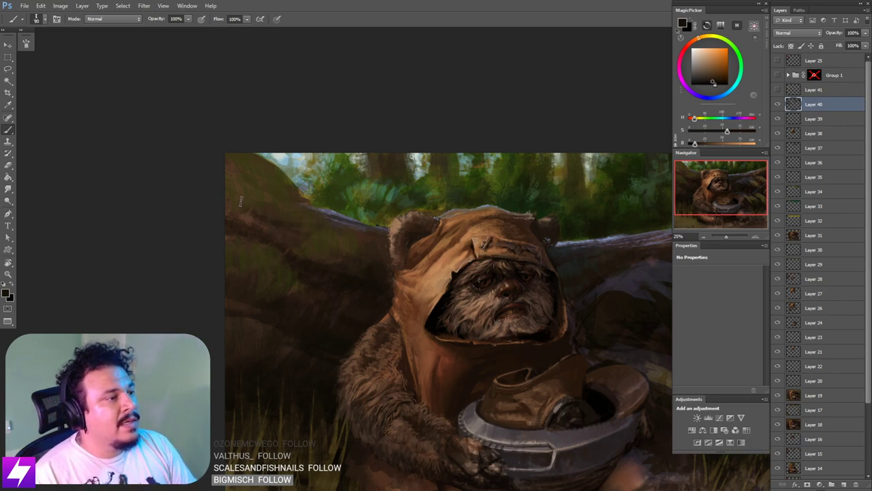
key("bracketright")
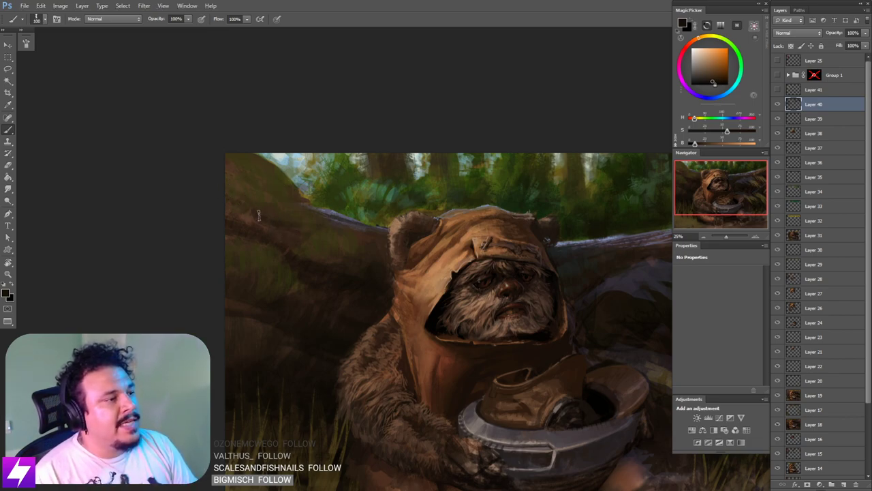
Step: Mirror the canvas horizontally and check the darkened log within the whole composition
key("ctrl+minus")
key("ctrl+minus")
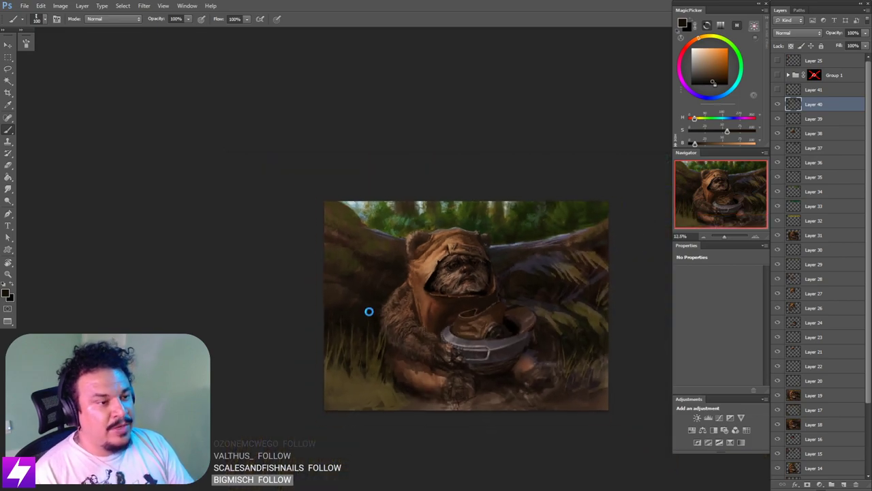
key("ctrl+shift+h")
left_click_drag(401, 276, 387, 280)
key("ctrl+plus")
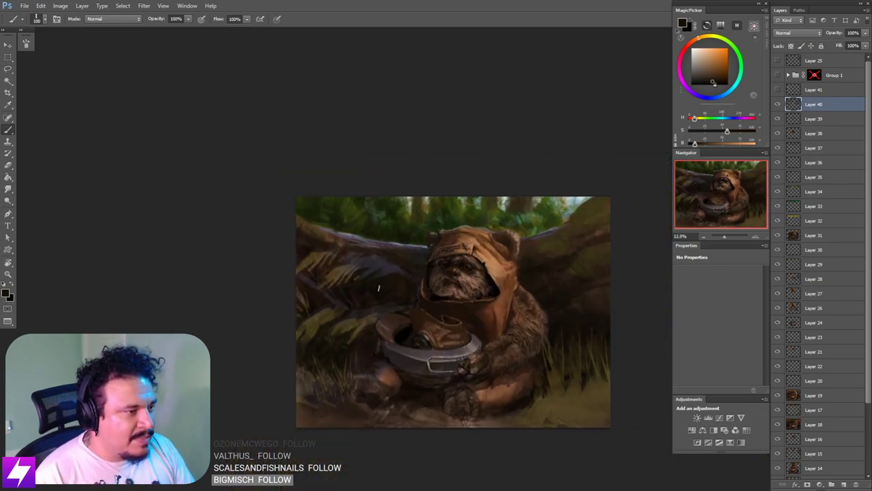
Step: Sample dark browns from the log's far end and beside the shoulder and darken the log there with 90 and 70 px brushes
scroll(335, 259, "up", 1)
left_click(305, 246, "alt")
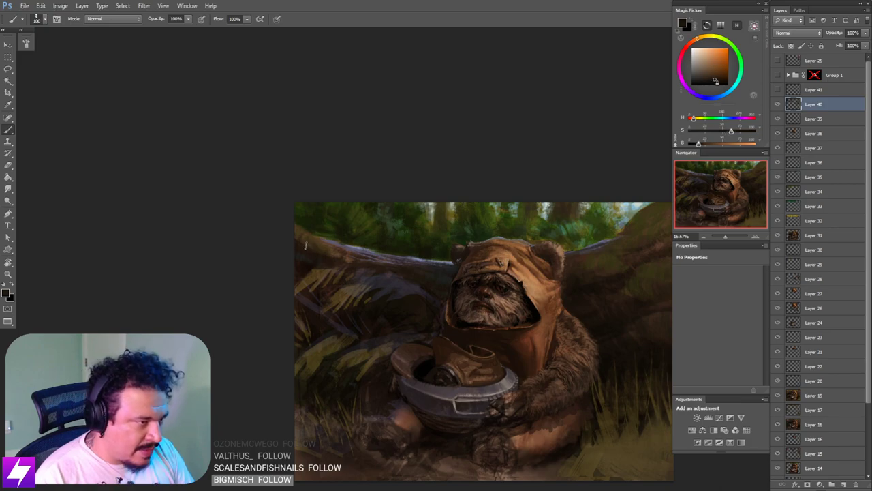
key("bracketleft")
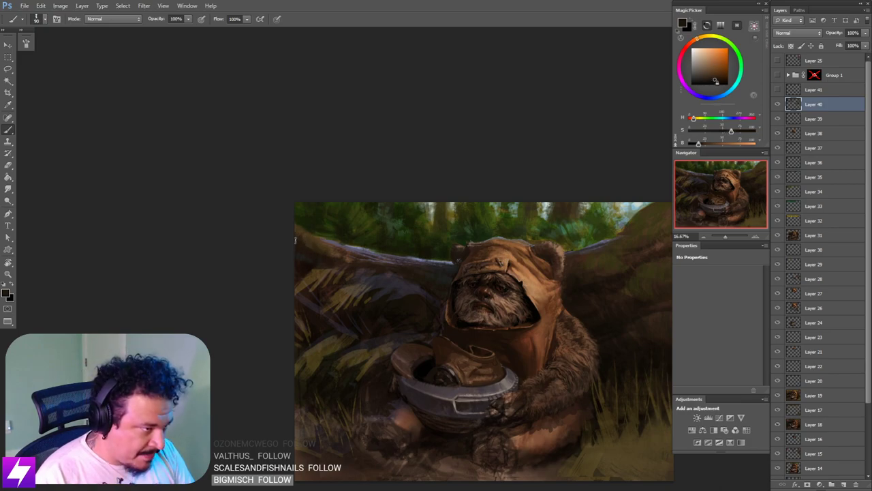
left_click_drag(351, 266, 329, 271)
left_click_drag(441, 266, 428, 269)
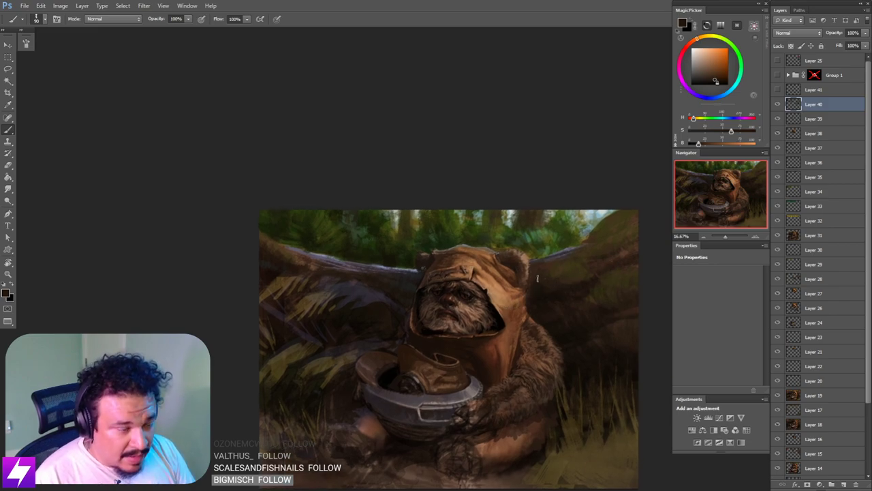
left_click(547, 293, "alt")
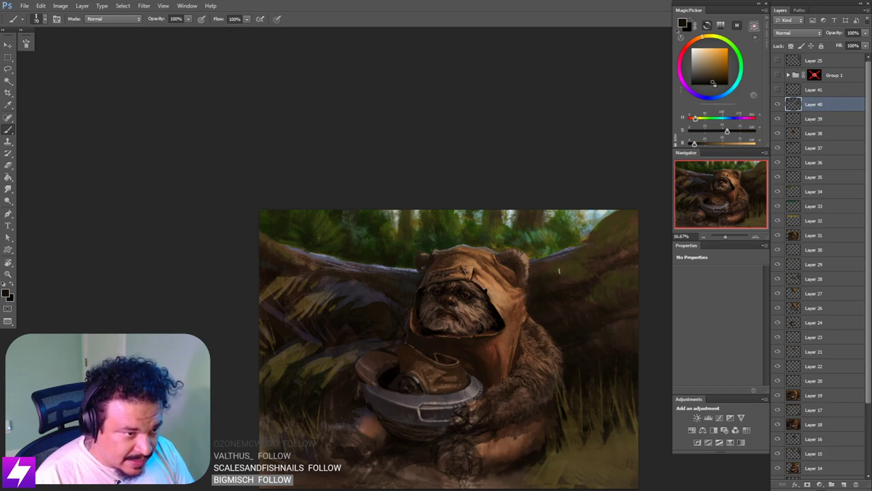
Step: Sample a dark olive and a near-black brown beside the hood and paint the log there with 125 and 90 px brushes
key("r")
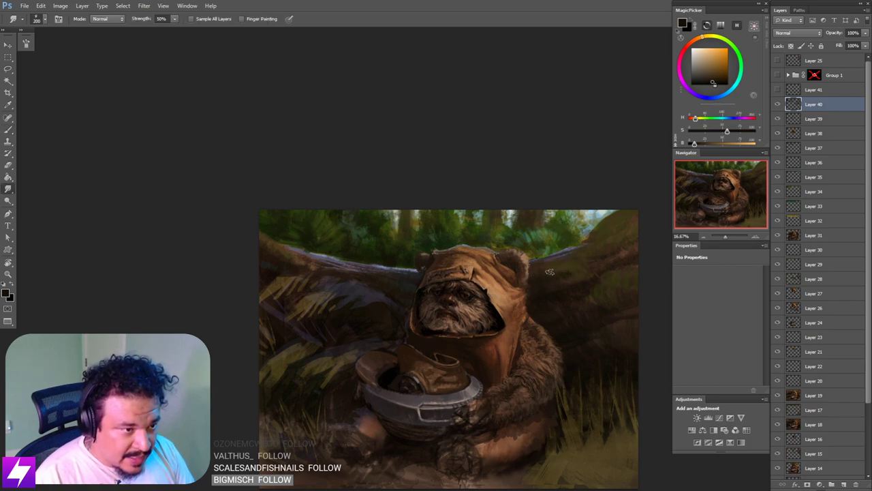
key("b")
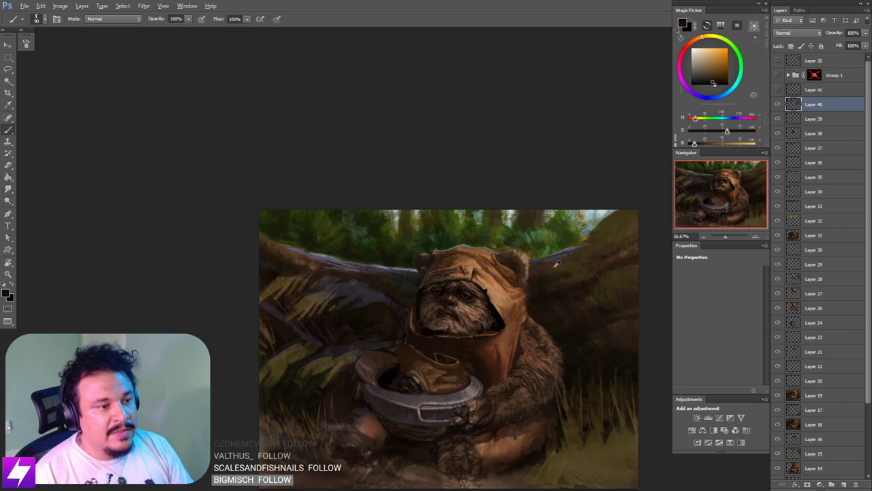
left_click(554, 269, "alt")
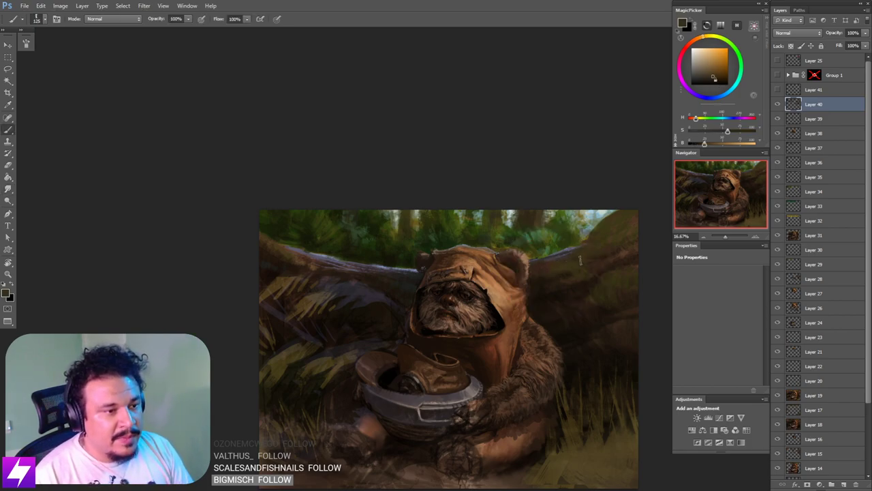
left_click(584, 284, "alt")
key("bracketleft")
key("bracketleft")
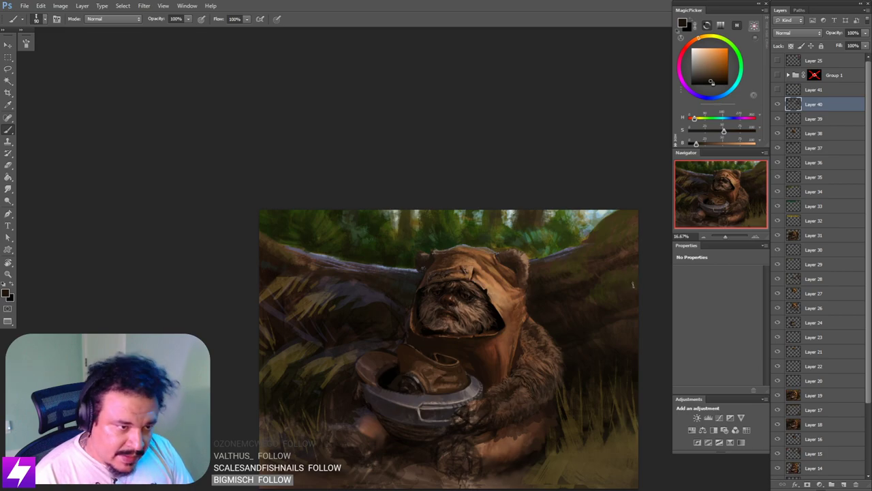
Step: Check the whole painting at a reduced size and compare it with Layer 40 hidden and shown
key("ctrl+minus")
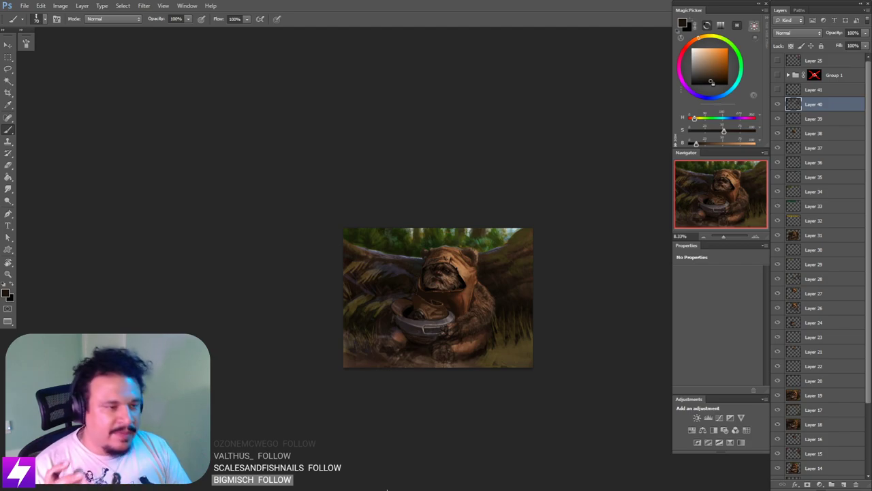
key("ctrl+plus")
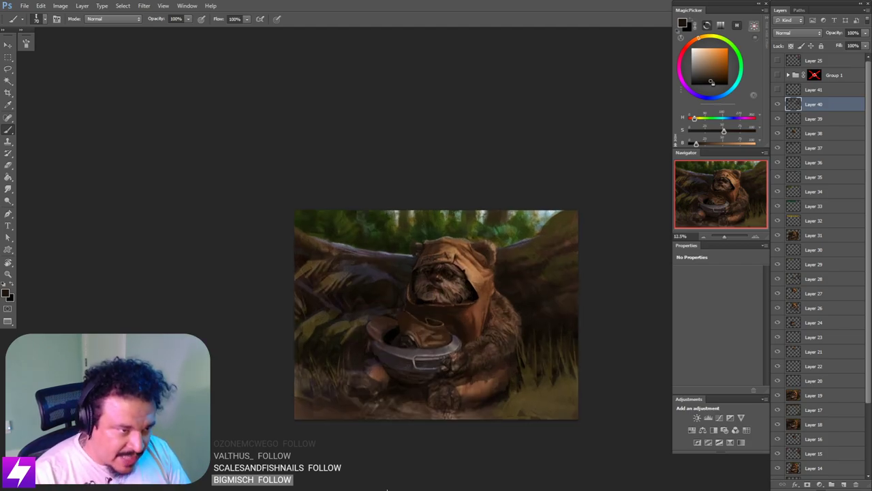
left_click_drag(633, 294, 575, 302)
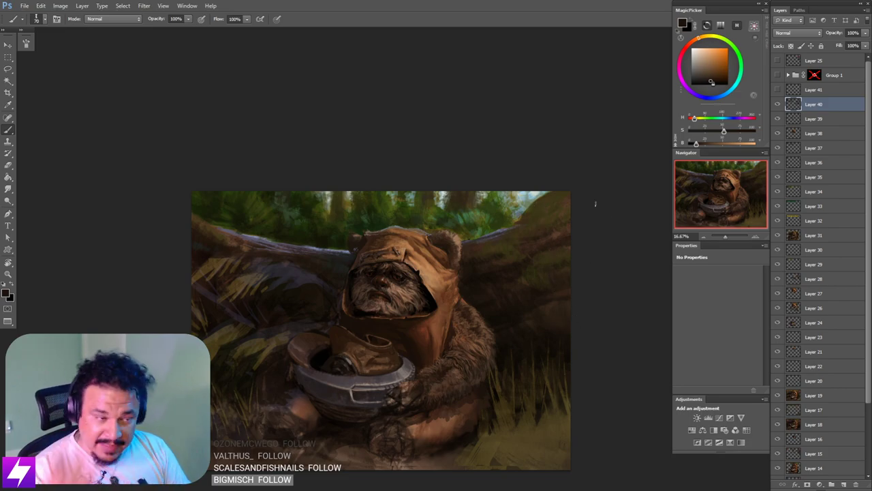
left_click_drag(498, 304, 470, 322)
left_click(778, 104)
left_click(777, 108)
Step: Sample a near-black brown from the log beside the hood and darken the log broadly with a 200 px brush
left_click(480, 293, "alt")
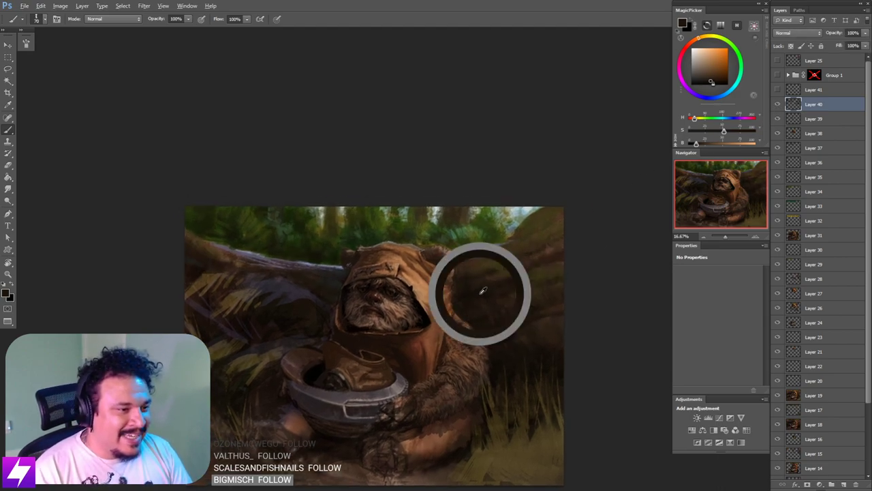
key("bracketright")
key("bracketright")
key("bracketright")
key("bracketright")
key("bracketright")
key("bracketright")
key("bracketright")
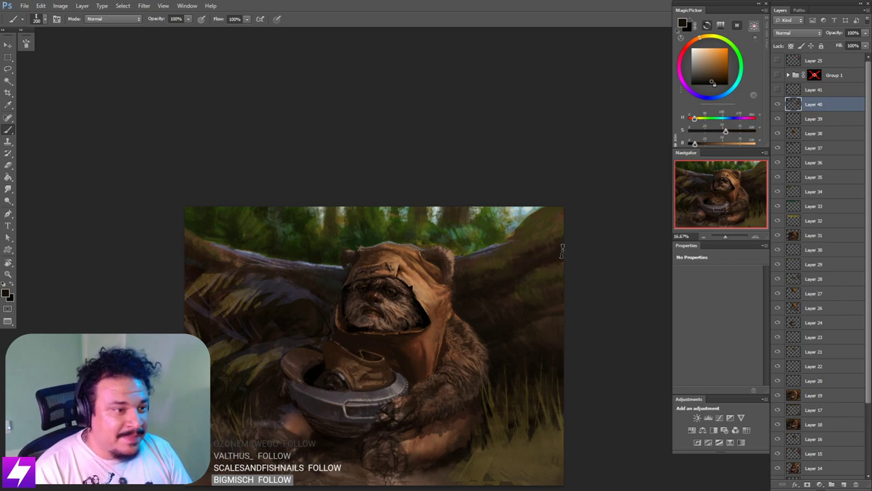
Step: Sample a dark olive-brown from the log's raised end and tint the bark there with 100 and 125 px brushes
key("bracketleft")
key("bracketleft")
key("bracketleft")
key("bracketleft")
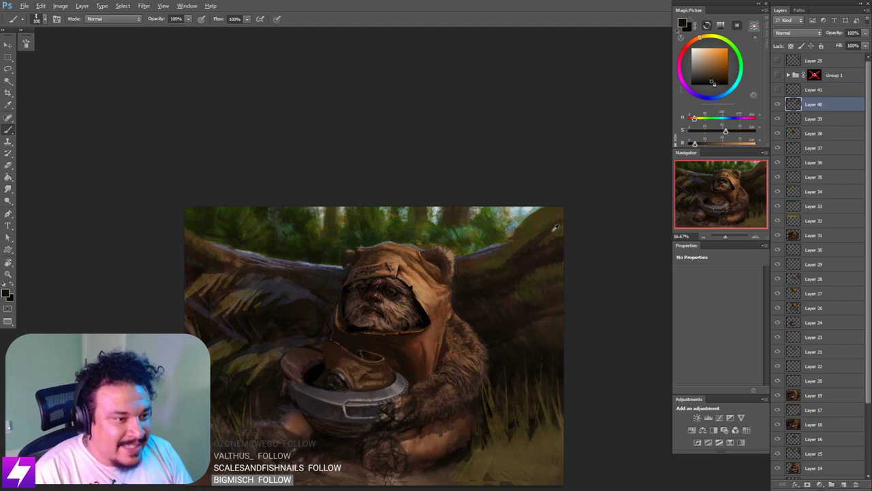
left_click(548, 229, "alt")
key("bracketright")
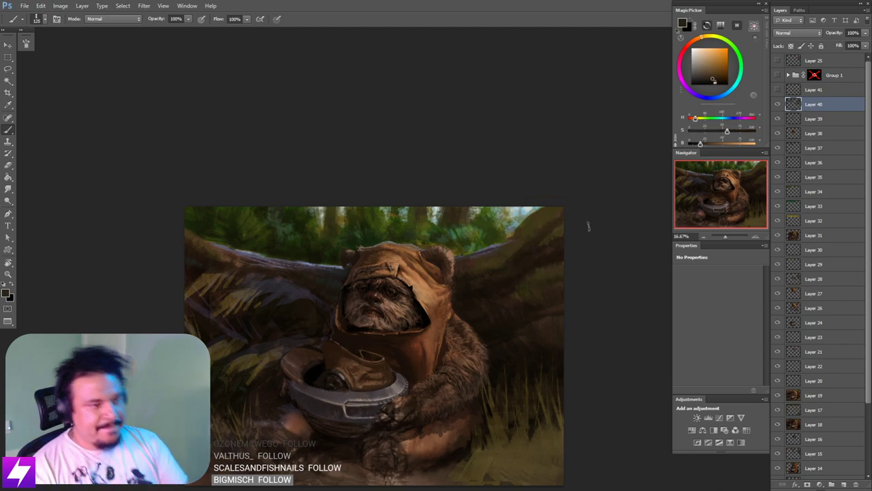
Step: Sample a near-black brown on the log's raised end and deepen the bark shadows there, reducing the brush from 175 to 90 px
key("ctrl+minus")
left_click_drag(552, 288, 578, 255)
key("ctrl+plus")
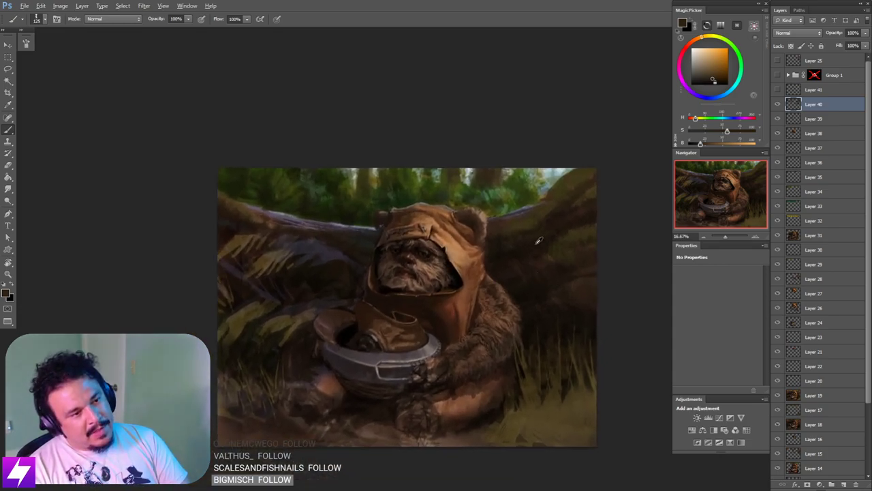
key("bracketright")
key("bracketright")
left_click(575, 224, "alt")
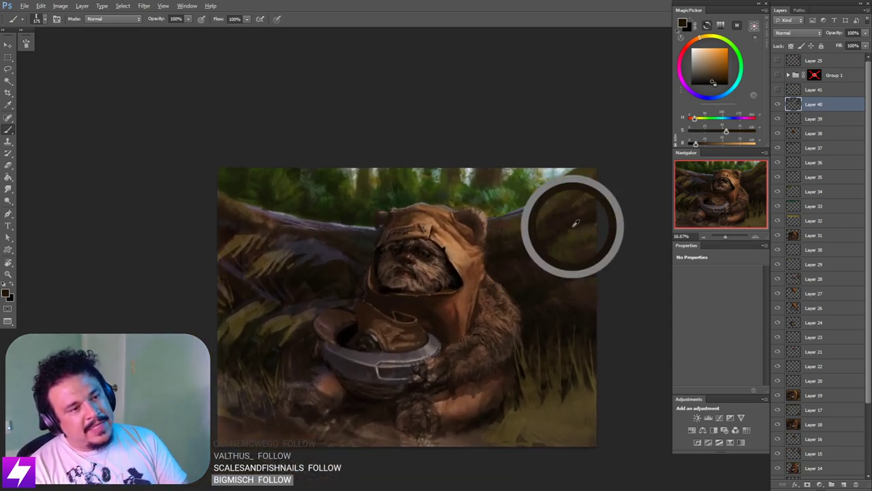
key("bracketleft")
key("bracketleft")
key("bracketleft")
key("bracketleft")
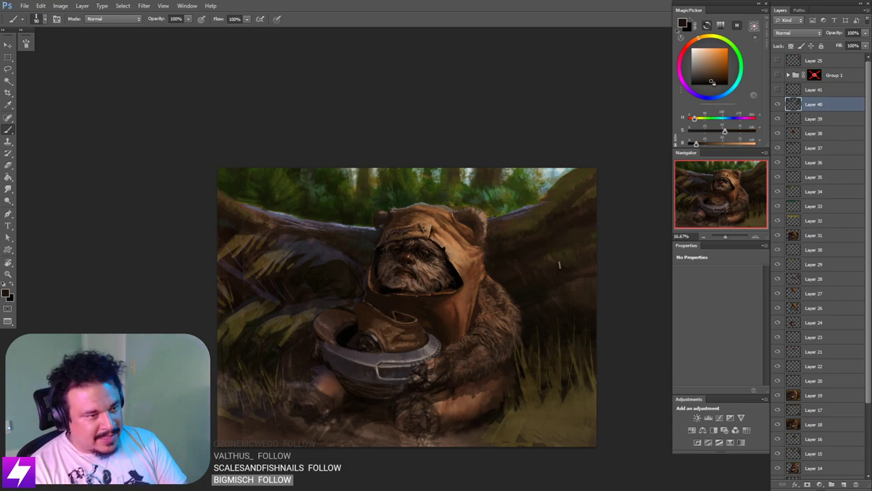
Step: Sample a near-black tone from the log behind the shoulder and darken the surrounding bark with a 175 px brush
key("bracketright")
key("bracketright")
key("bracketright")
key("bracketright")
key("bracketright")
left_click(516, 254, "alt")
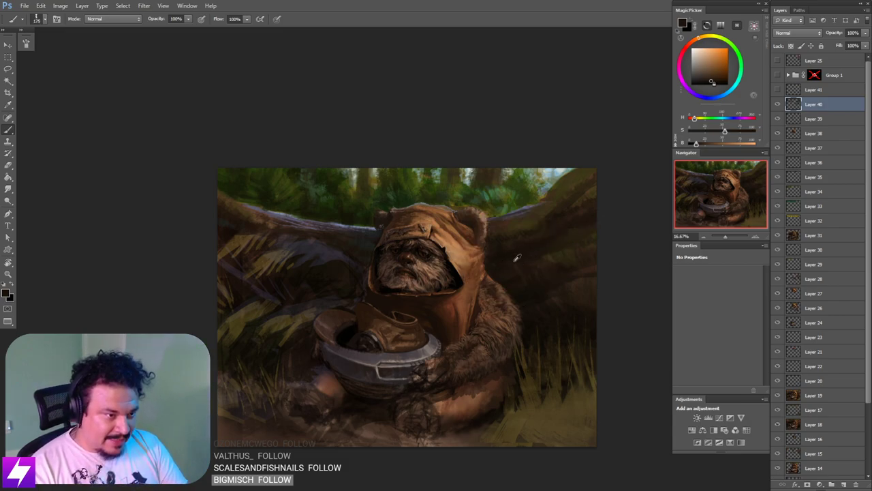
key("bracketleft")
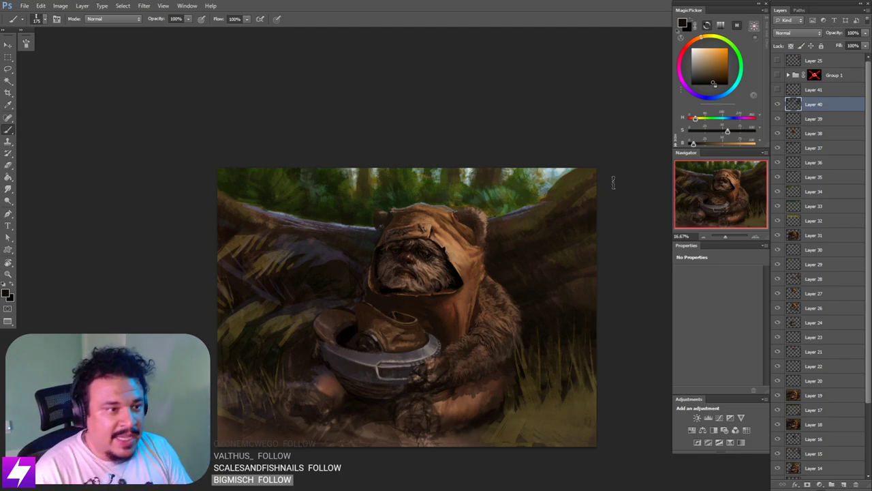
Step: Sample a dark olive-brown from the log's raised end and tint the bark below its upper edge with a 100 px brush
left_click(557, 210, "alt")
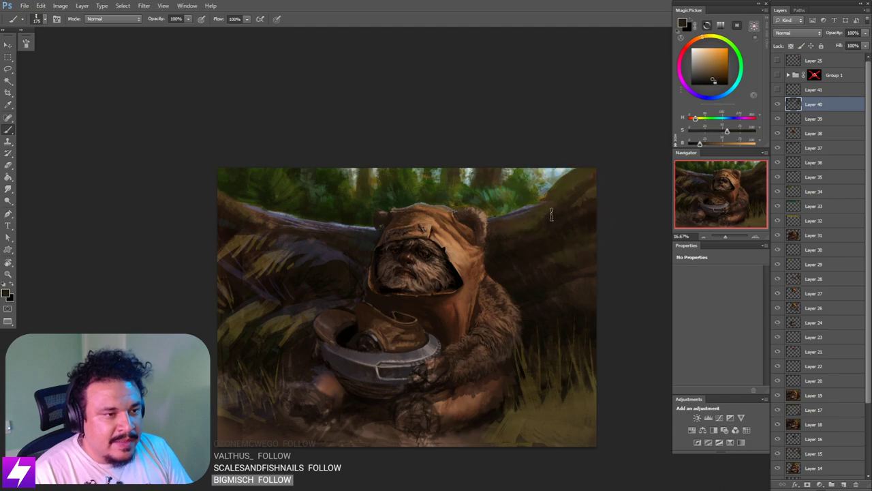
key("bracketleft")
key("bracketleft")
key("bracketleft")
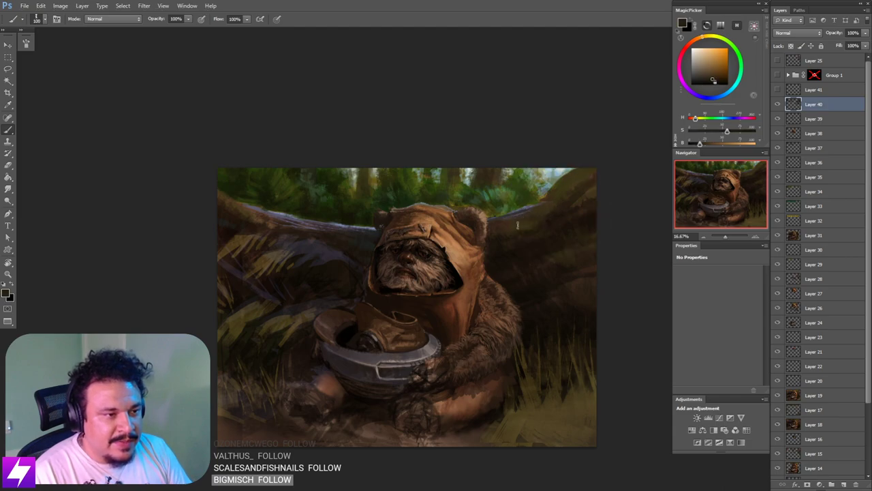
Step: Try dark olive-brown strokes across the foreground grass beside the figure's foot with 150 and 100 px brushes
left_click_drag(561, 251, 539, 176)
key("bracketright")
key("bracketright")
mouse_move(508, 361)
left_mouse_down()
mouse_move(558, 353)
mouse_move(511, 346)
mouse_move(538, 341)
left_mouse_up()
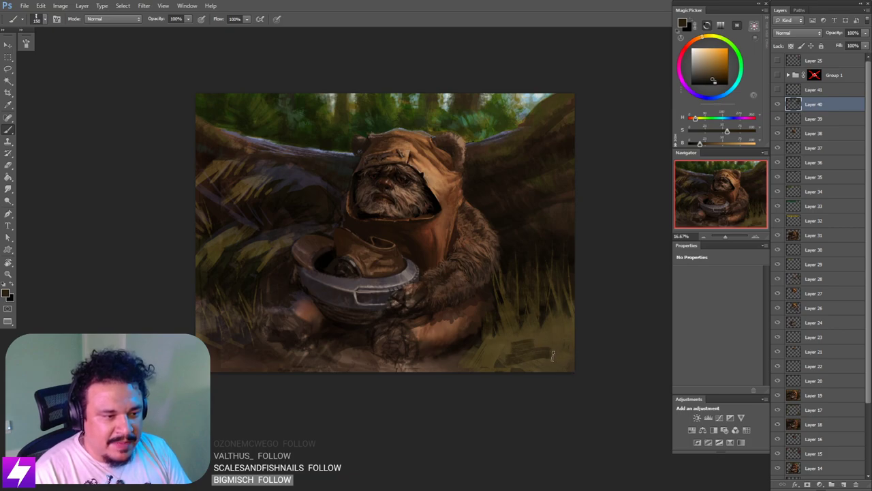
key("bracketleft")
key("bracketleft")
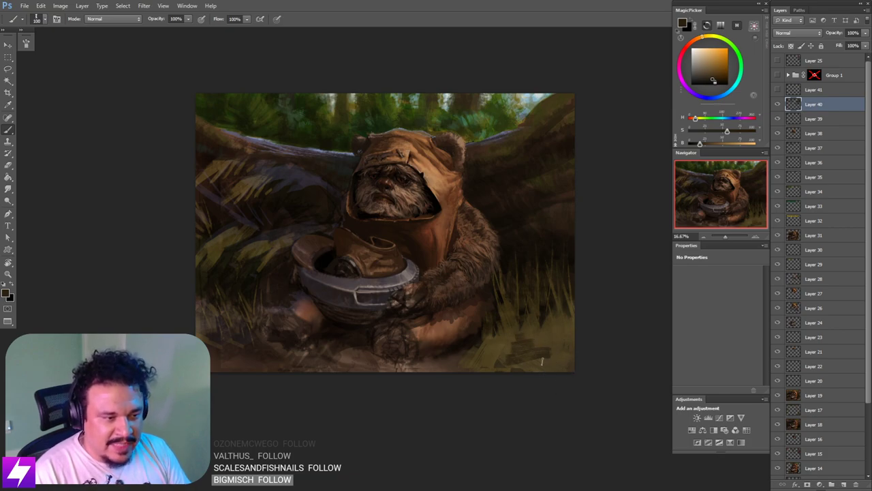
key("bracketleft")
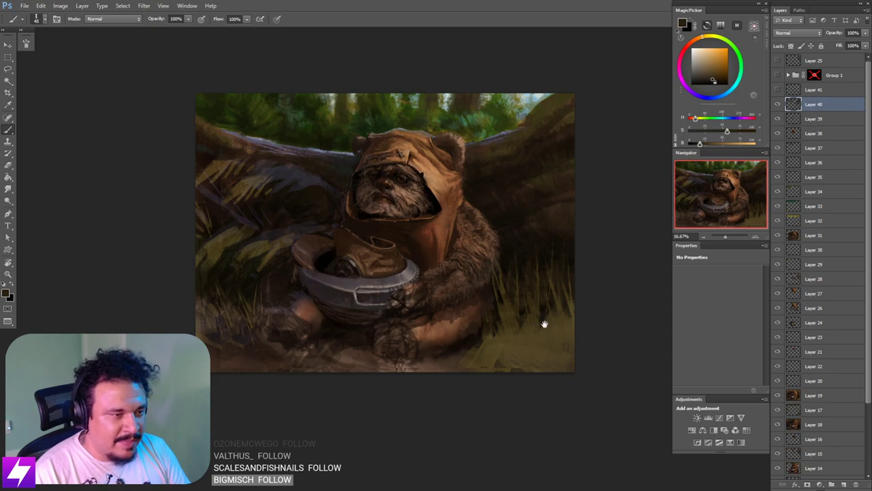
Step: Sample a near-black brown from the log beside the hood and refine the bark shadows with a 45 px brush
left_click_drag(544, 324, 553, 331)
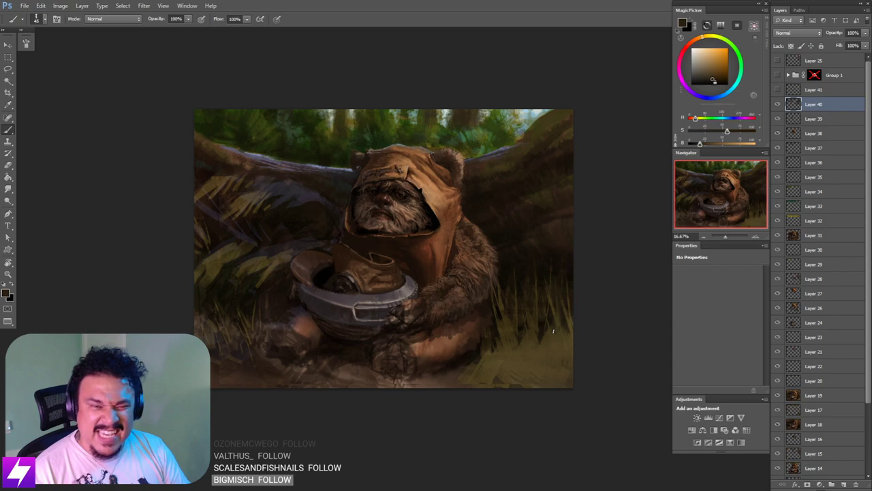
left_click_drag(530, 285, 532, 298)
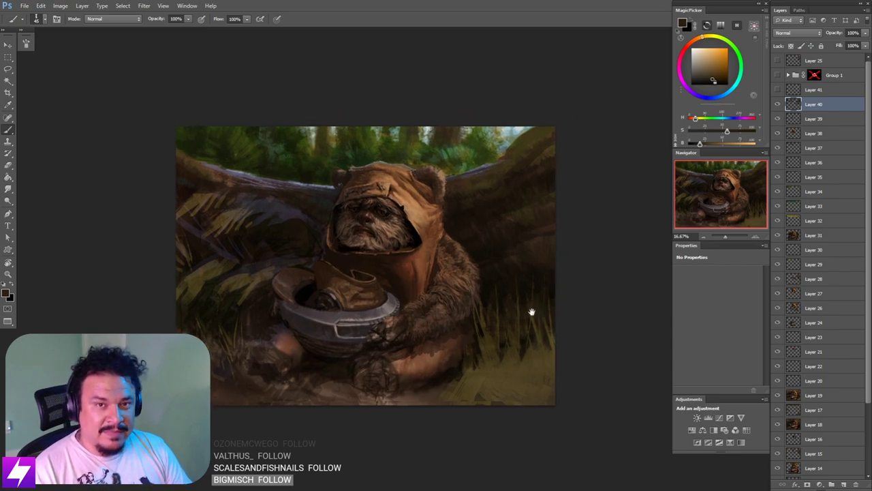
left_click_drag(522, 341, 520, 345)
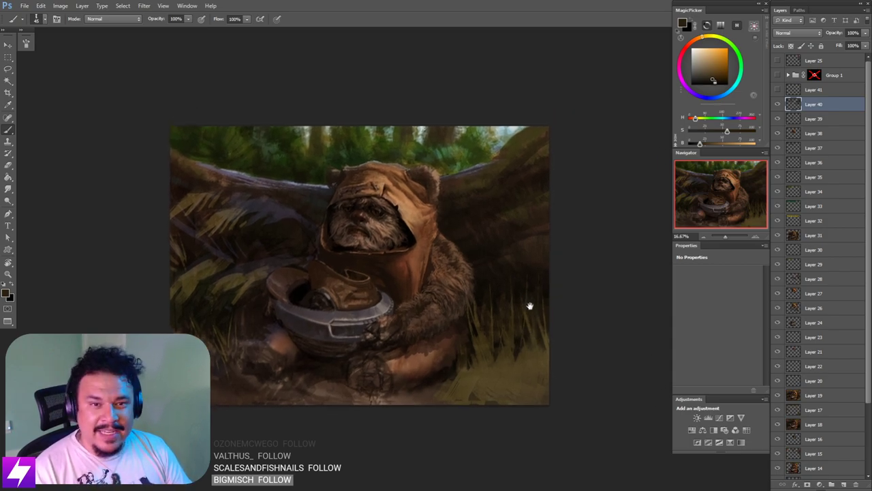
left_click_drag(526, 297, 520, 318)
scroll(511, 224, "up", 1)
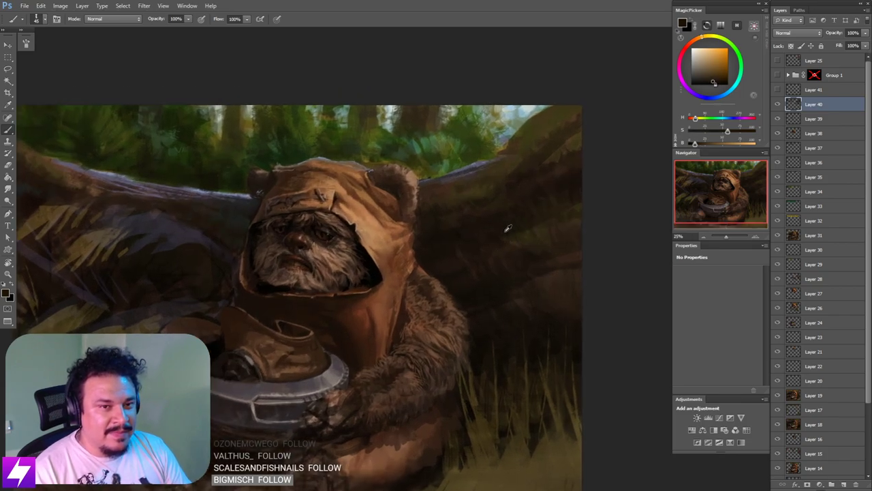
left_click(507, 229, "alt")
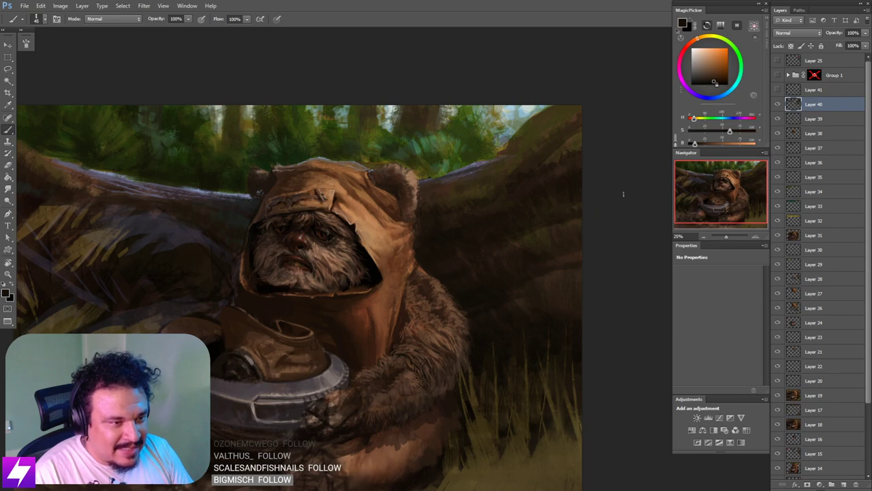
Step: Tint the log's far end with a sampled brown at 60 px and darken the bark above the grass with near-black brown at 40 px
scroll(584, 232, "up", 1)
left_click(573, 214, "alt")
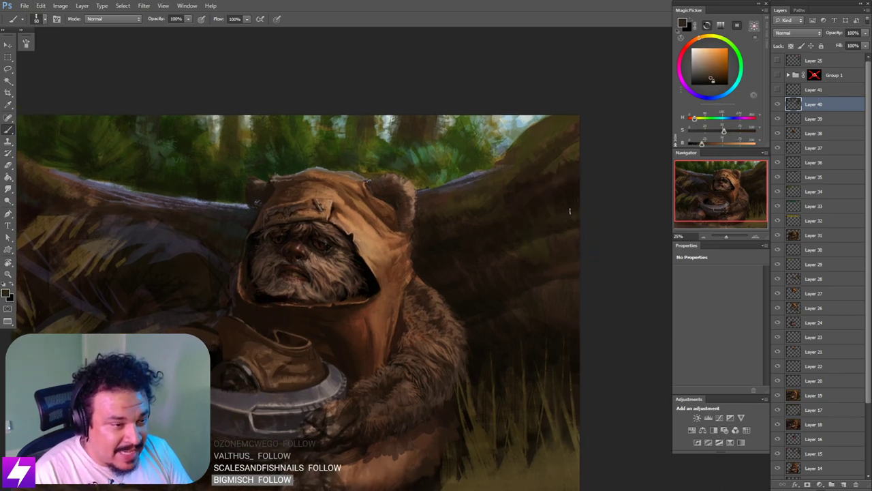
key("ctrl+minus")
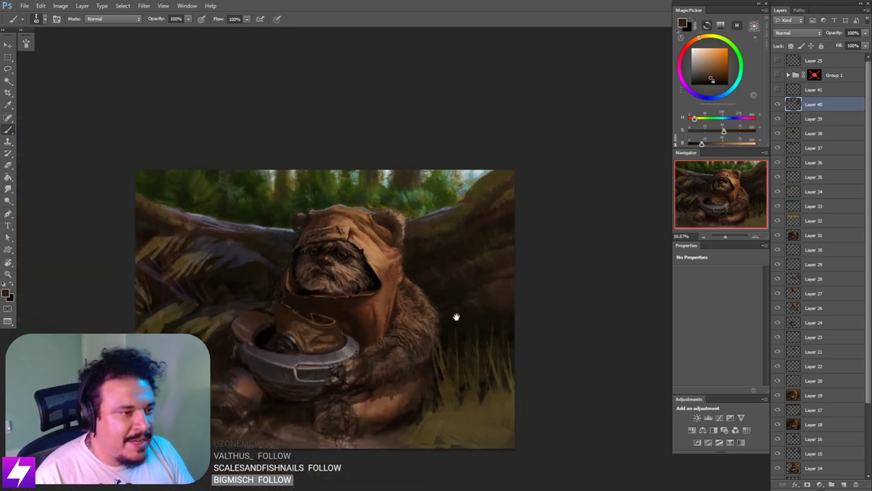
key("ctrl+plus")
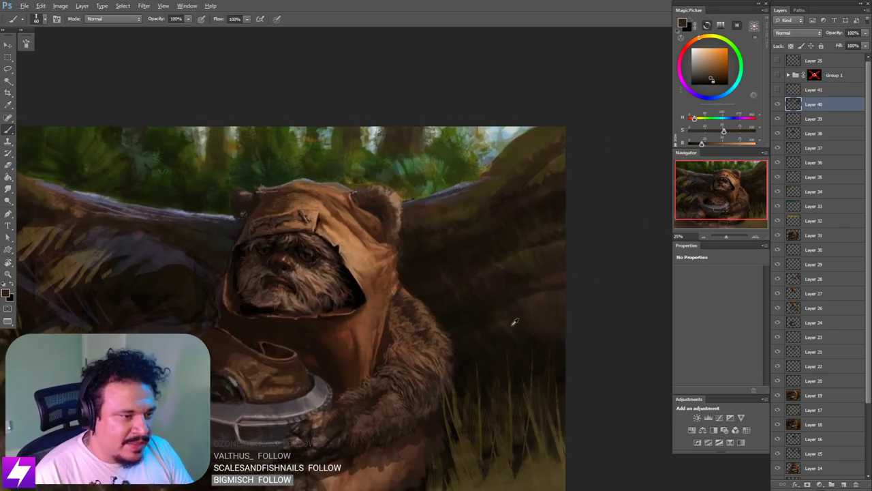
left_click(482, 316, "alt")
left_click(485, 325, "alt")
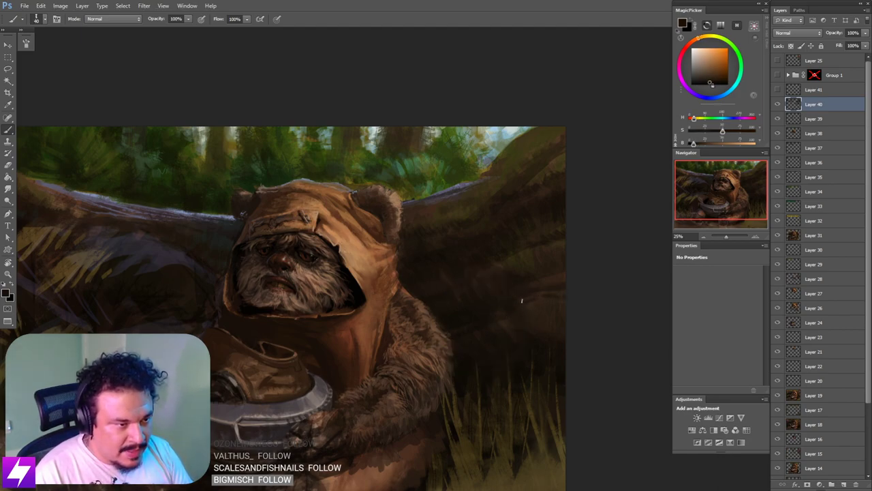
Step: Paint a mossy patch above the grass with olive sampled from the log's raised end at 100 and 80 px, and shade its edge with sampled dark brown
left_click(557, 164, "alt")
left_click_drag(554, 293, 545, 246)
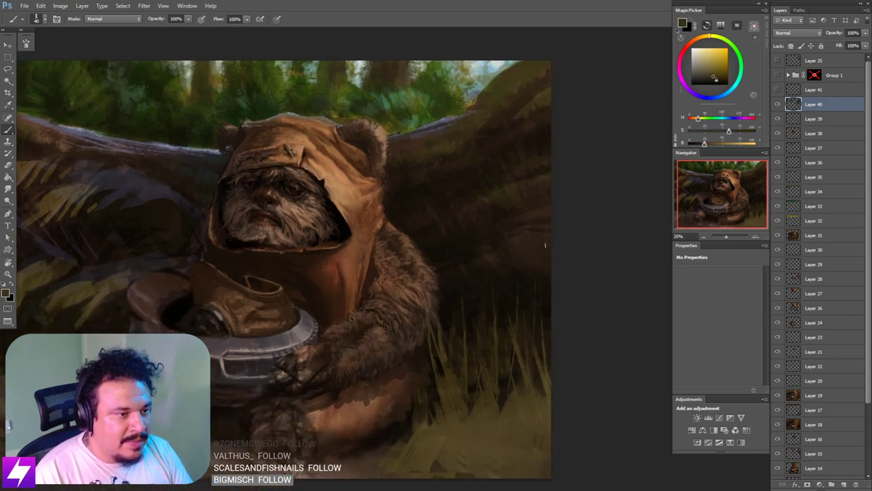
key("bracketright")
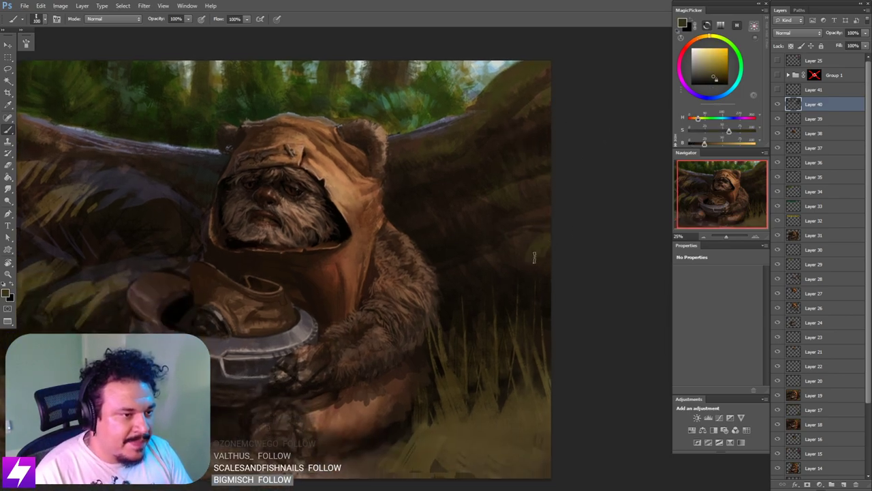
key("bracketleft")
key("bracketleft")
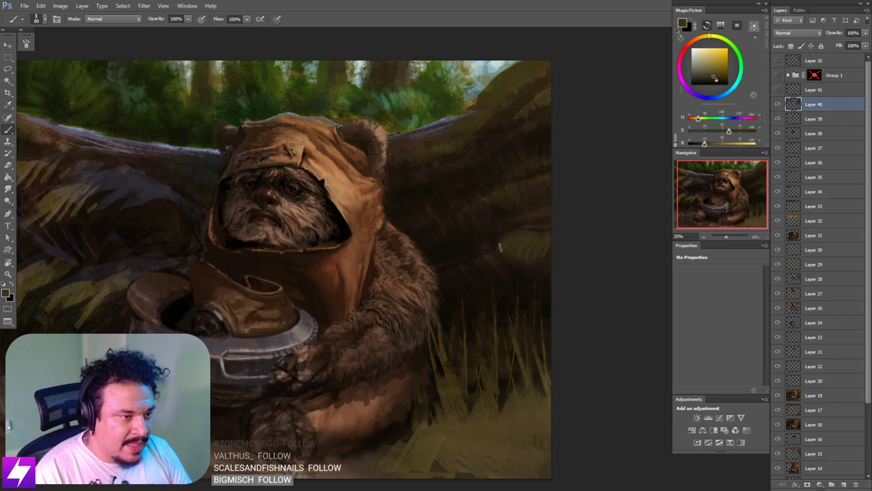
left_click(507, 259, "alt")
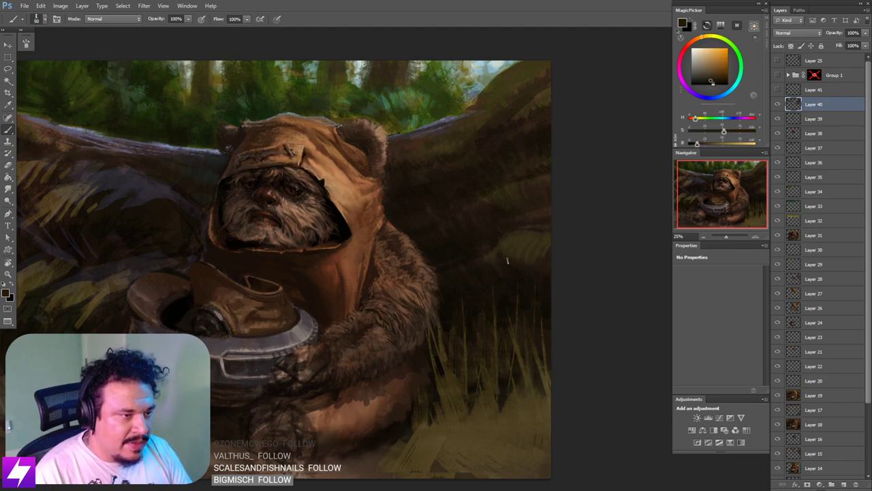
key("bracketright")
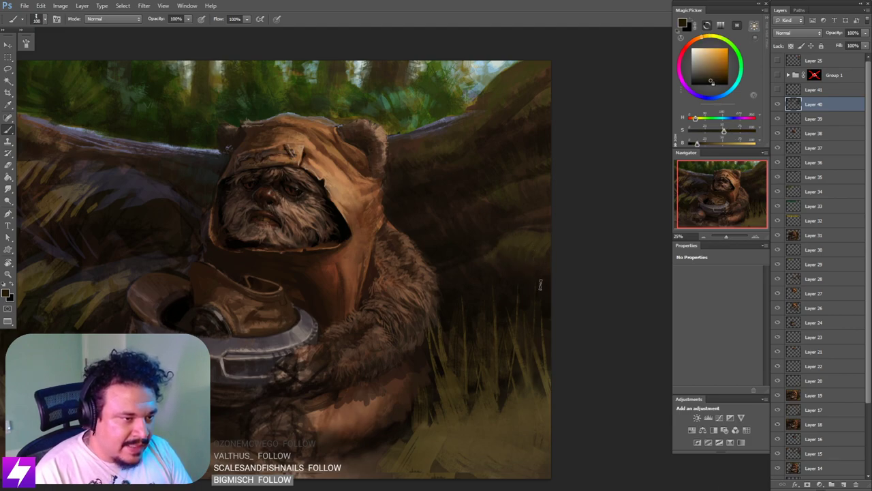
Step: Refine the mossy patch above the grass with its sampled olive and adjacent near-black brown, using brush sizes between 40 and 100 px
left_click(537, 250, "alt")
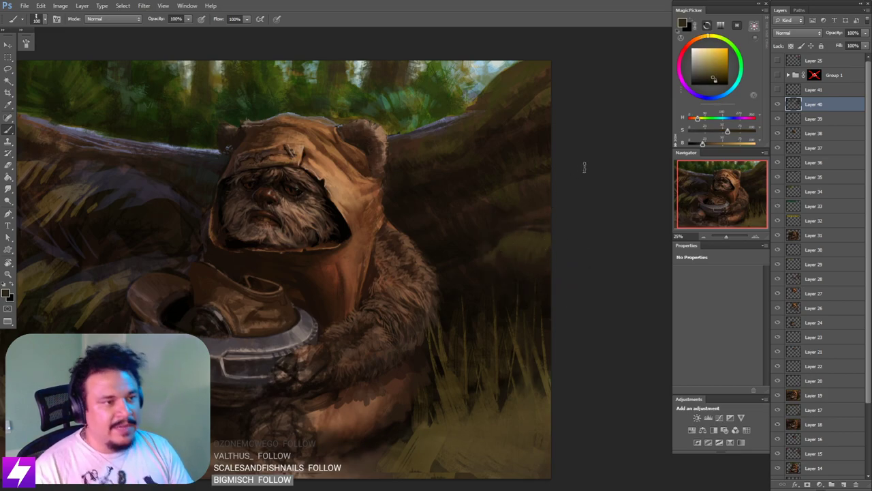
key("bracketleft")
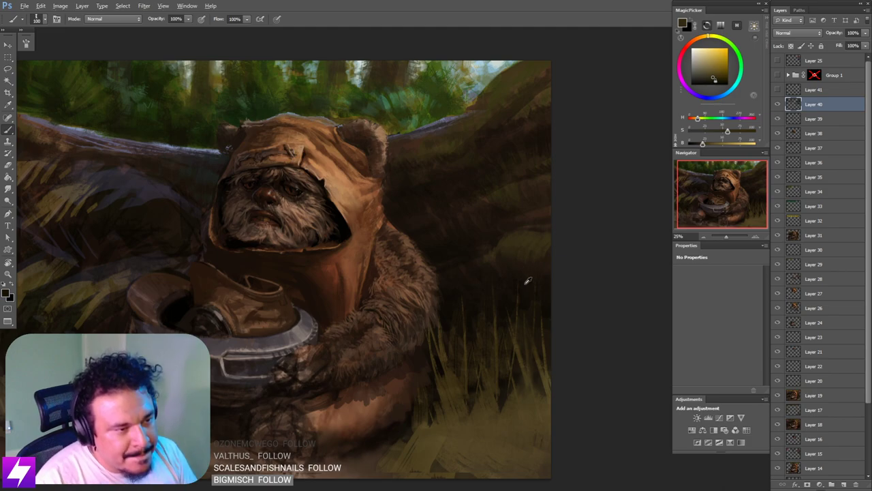
left_click(527, 284, "alt")
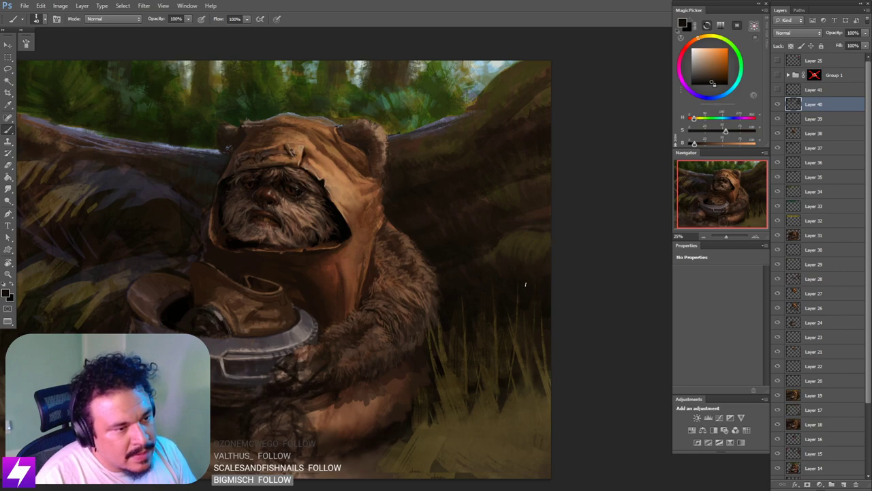
left_click(543, 251, "alt")
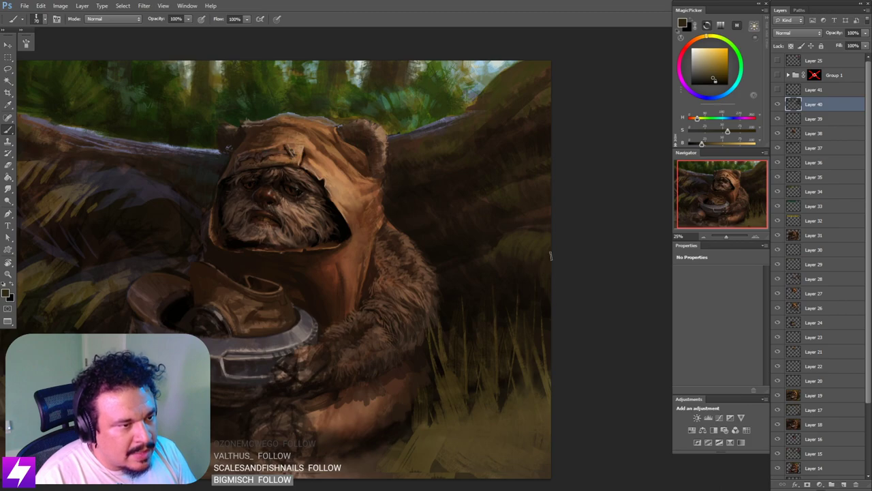
key("bracketright")
key("bracketright")
key("bracketright")
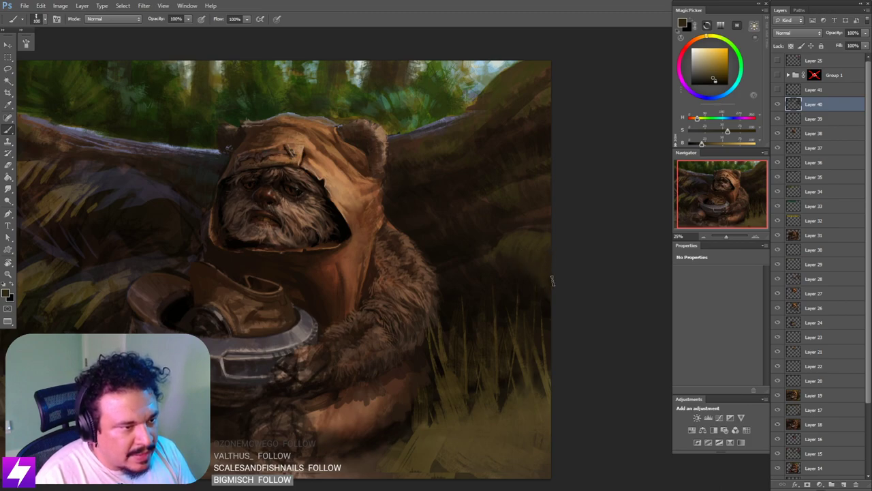
left_click(528, 287, "alt")
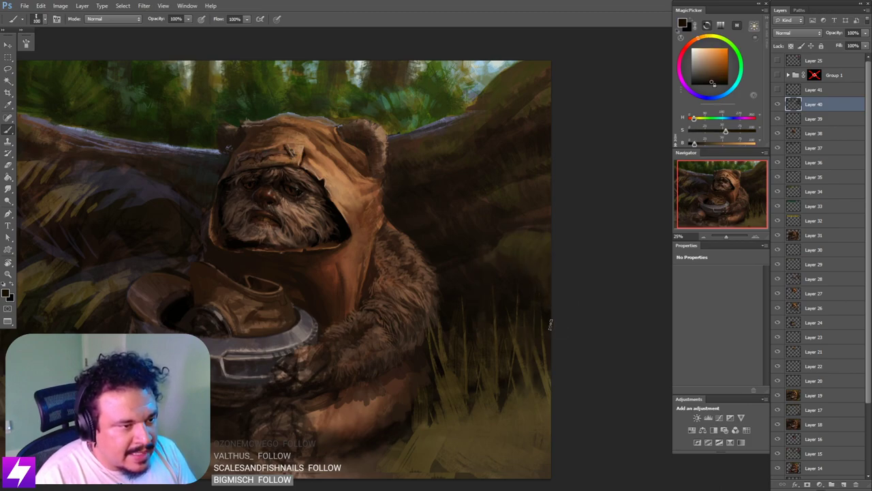
key("bracketleft")
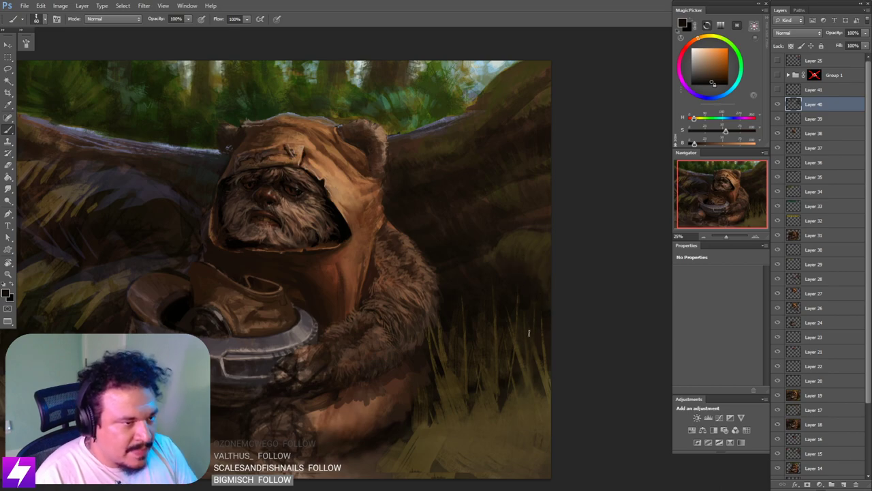
Step: Flip the canvas horizontally and block near-black brown sampled from the log over the grassy foreground corner at 150 px
key("ctrl+minus")
key("ctrl+minus")
key("ctrl+shift+h")
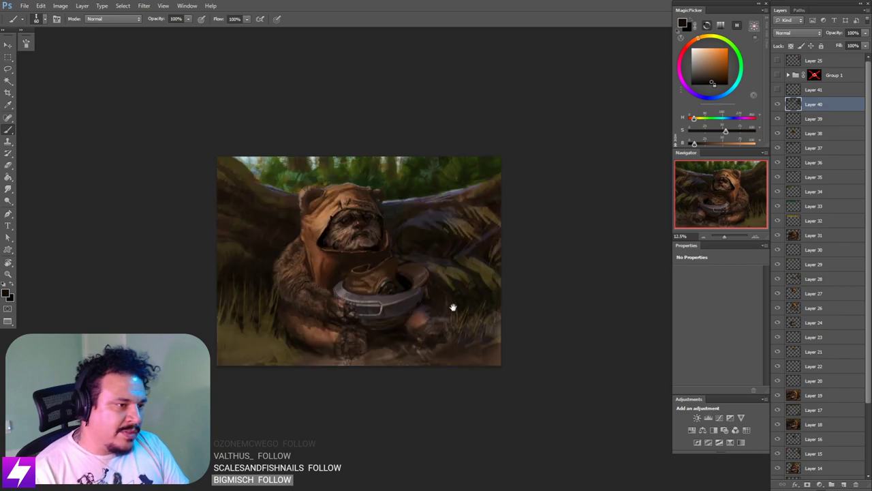
left_click_drag(408, 336, 437, 326)
key("ctrl+plus")
left_click_drag(365, 284, 390, 269)
mouse_move(376, 302)
left_mouse_down()
mouse_move(354, 300)
mouse_move(410, 291)
left_mouse_up()
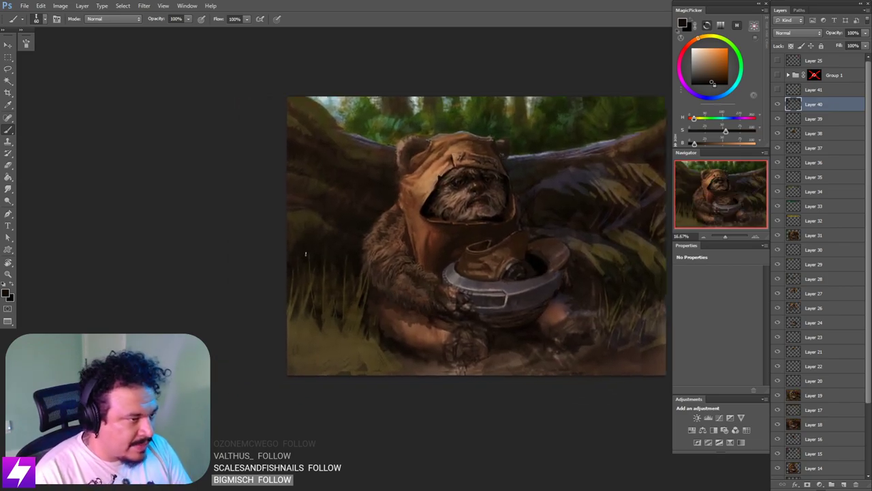
left_click(335, 244, "alt")
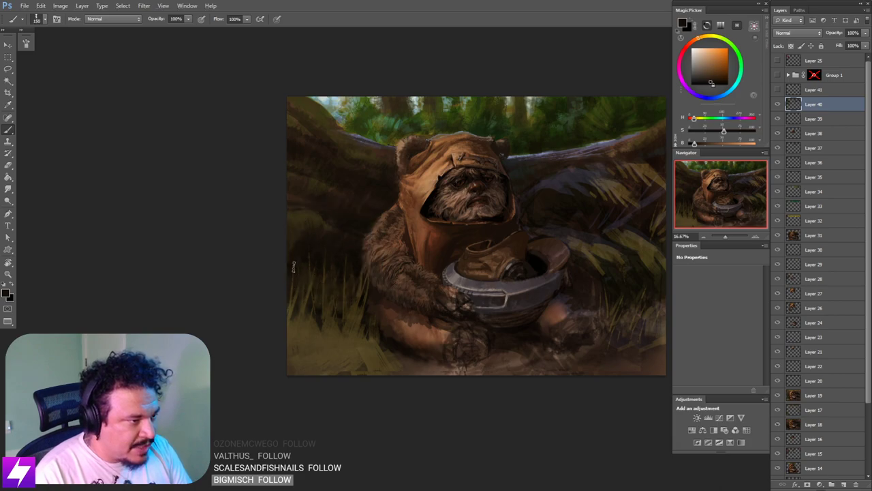
mouse_move(289, 298)
left_mouse_down()
mouse_move(297, 352)
mouse_move(320, 367)
left_mouse_up()
mouse_move(296, 320)
left_mouse_down()
mouse_move(323, 366)
mouse_move(295, 317)
mouse_move(345, 375)
left_mouse_up()
left_click_drag(312, 347, 350, 366)
Step: Extend the near-black brown mass over the grassy corner and along the painting's edge with 250 and 500 px brushes
key("bracketright")
key("bracketright")
key("bracketright")
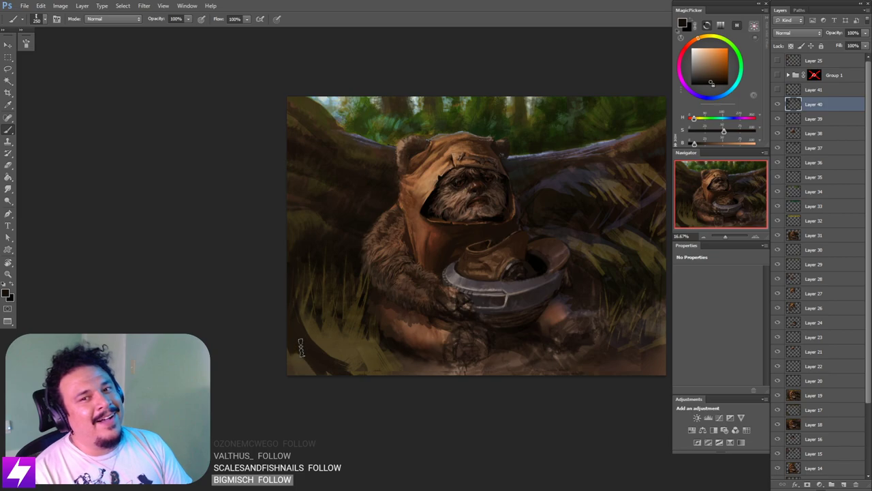
key("bracketright")
key("bracketright")
key("bracketright")
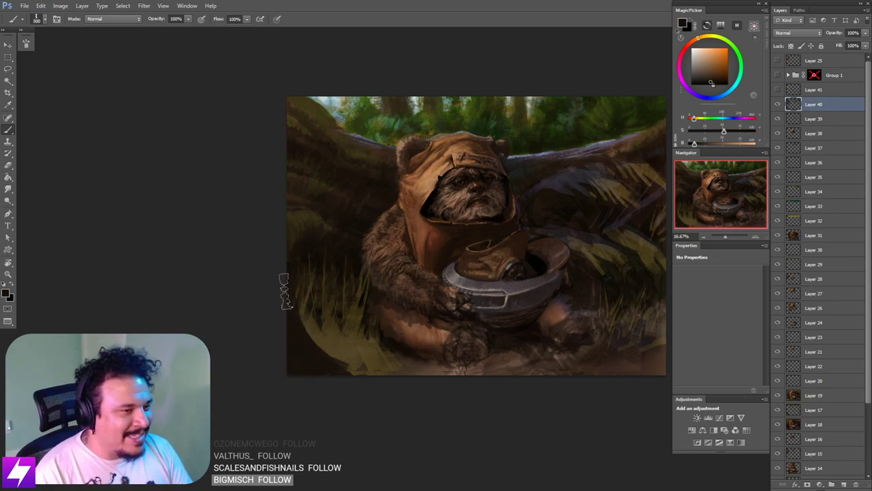
key("bracketleft")
key("bracketleft")
key("bracketleft")
key("bracketleft")
key("bracketleft")
key("bracketleft")
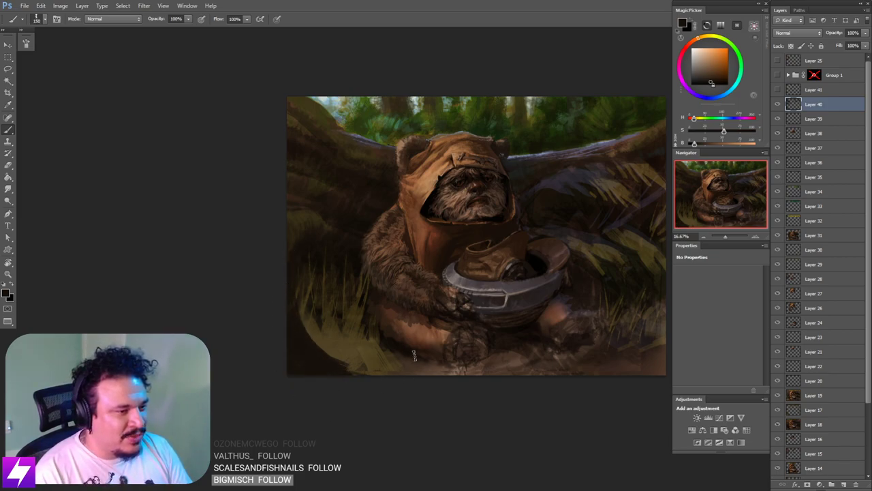
Step: Flip the canvas back and tint the dark foreground corner with a sampled dark greenish grey at 100, 175 and 200 px
scroll(424, 272, "down", 1)
key("F2")
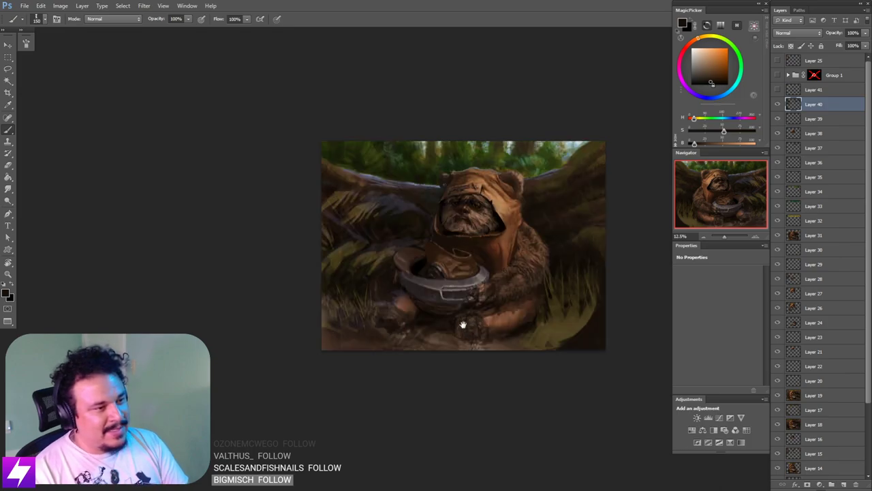
left_click_drag(468, 327, 346, 312)
key("ctrl+plus")
key("F2")
key("F2")
left_click_drag(461, 328, 437, 311)
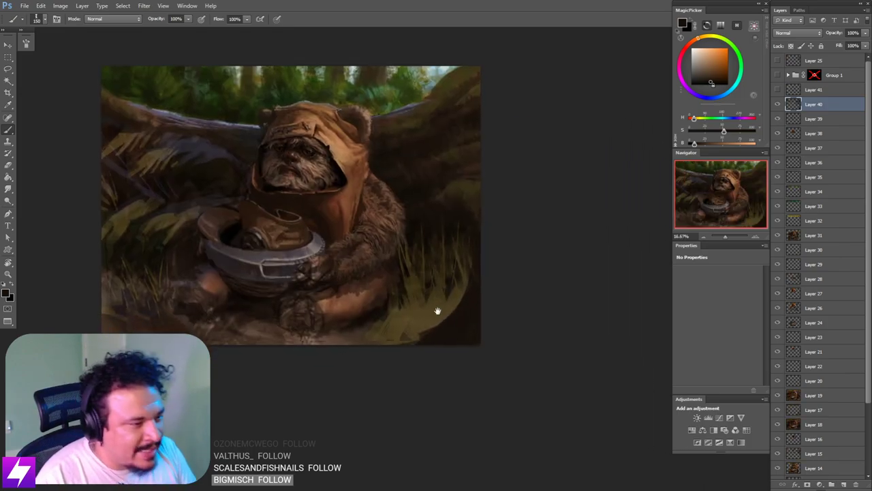
left_click(222, 111, "alt")
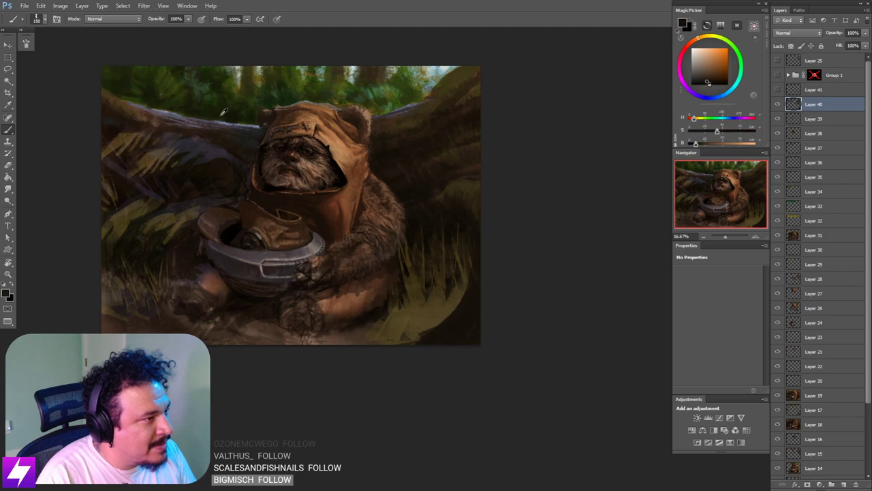
left_click(249, 136, "alt")
scroll(425, 326, "right", 3)
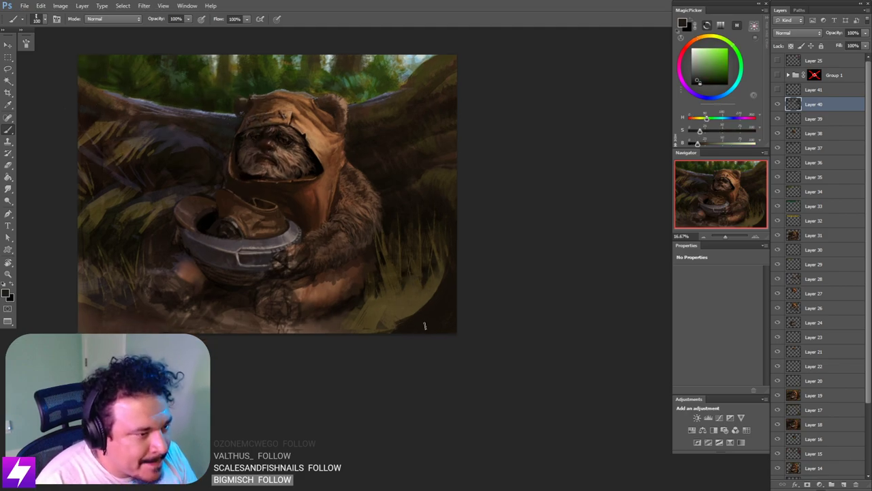
key("bracketright")
key("bracketright")
key("bracketright")
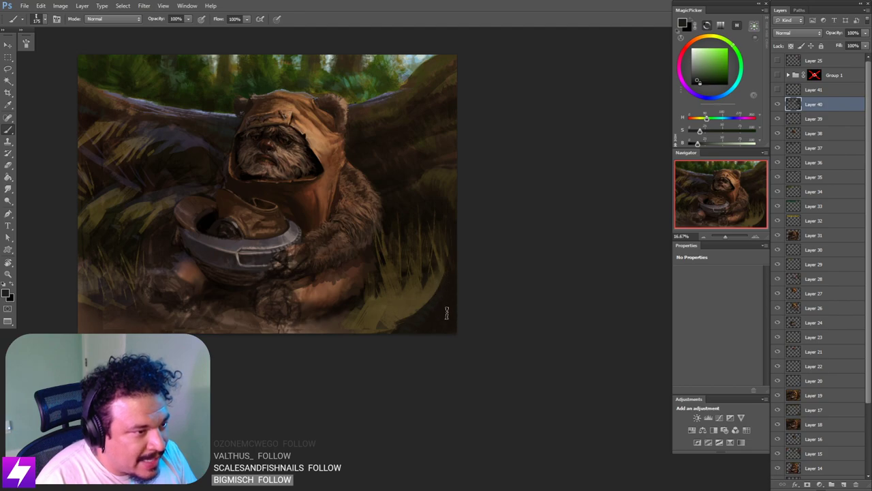
key("bracketright")
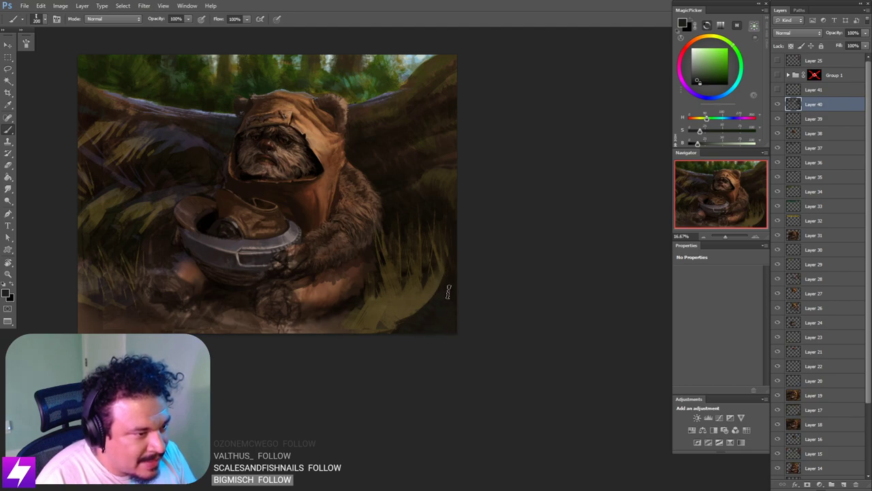
Step: Deepen the foreground corner with near-black brown sampled above the grass at 200 px and refine its grassy edge at 40 px
left_click(441, 218, "alt")
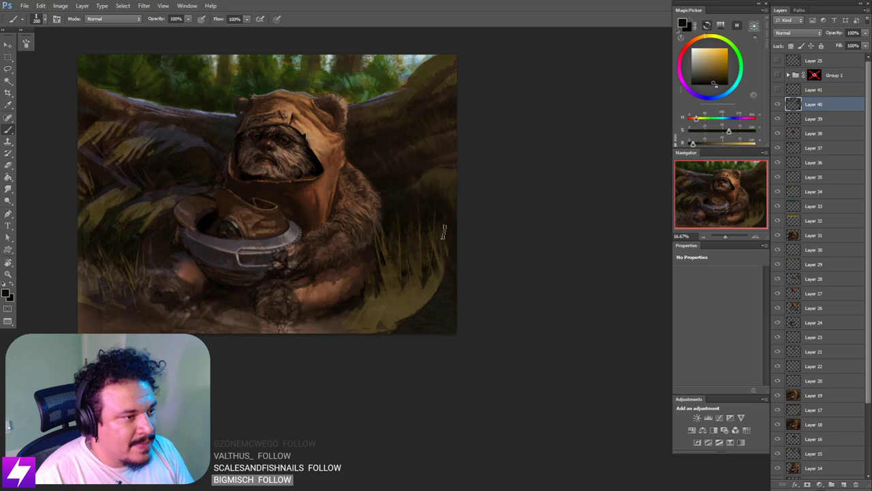
key("bracketleft")
key("bracketleft")
key("bracketleft")
key("bracketleft")
key("bracketleft")
key("bracketleft")
key("bracketleft")
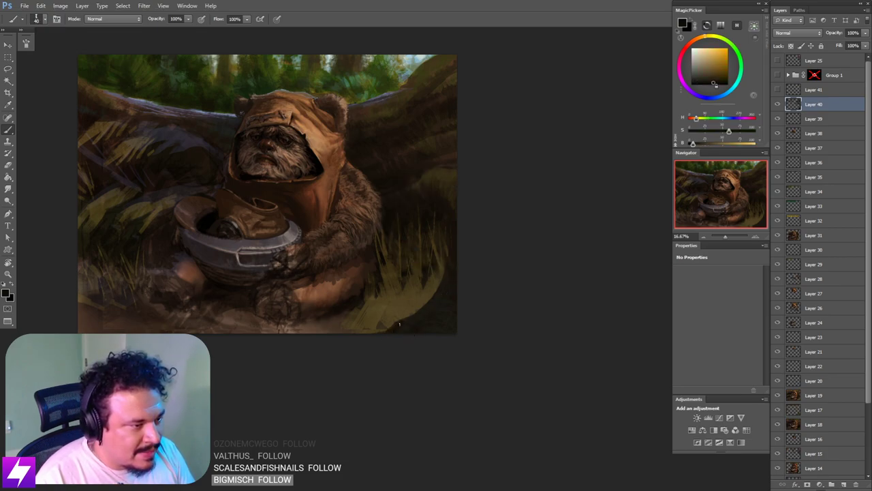
left_click(407, 326, "alt")
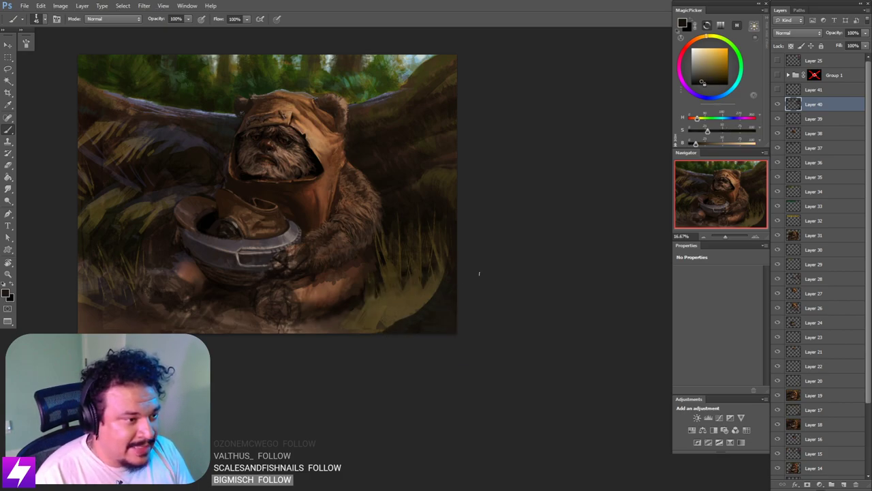
Step: Flip the canvas and glaze the corner and grass with dark olive sampled from the opposite log at 250 and 175 px
key("ctrl+minus")
key("ctrl+minus")
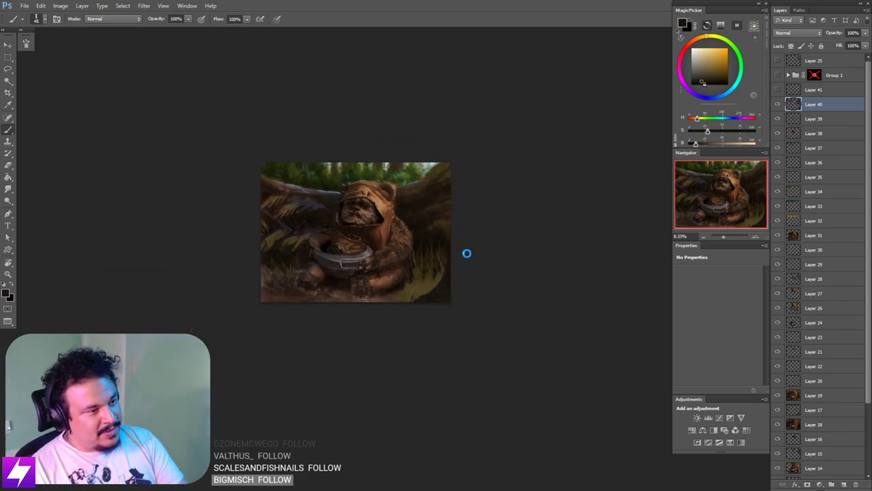
scroll(466, 253, "up", 2)
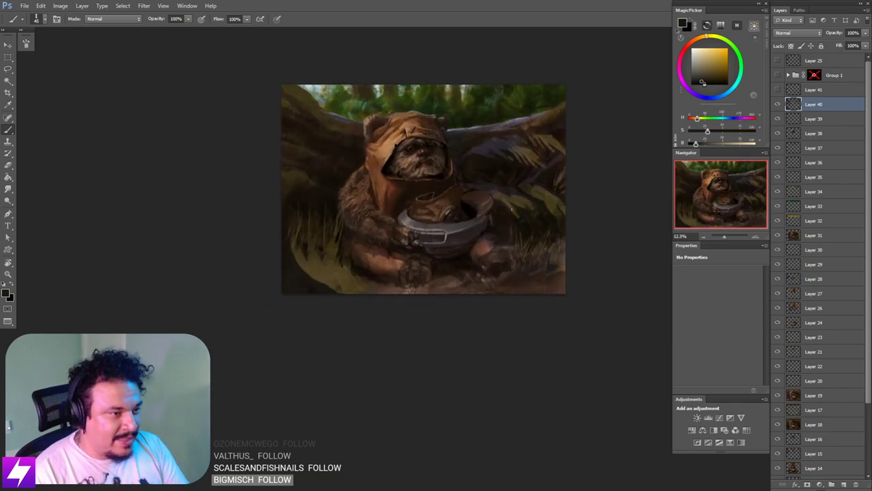
left_click(540, 204, "alt")
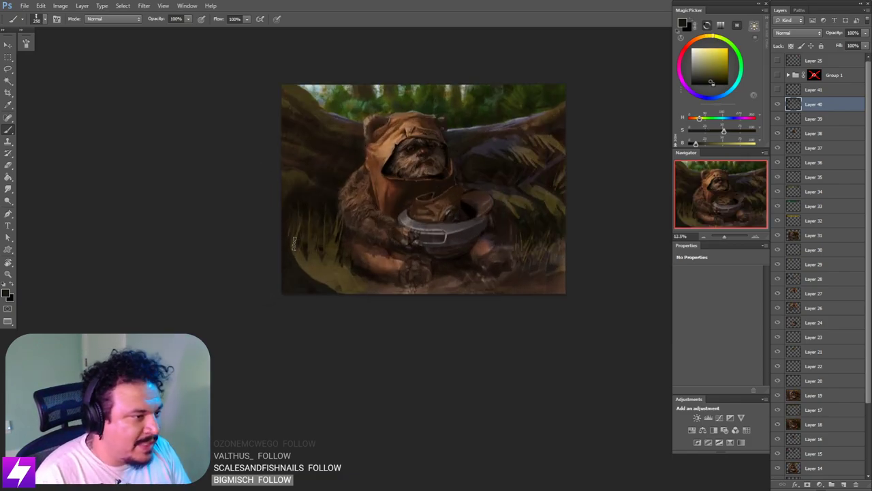
key("[")
key("[")
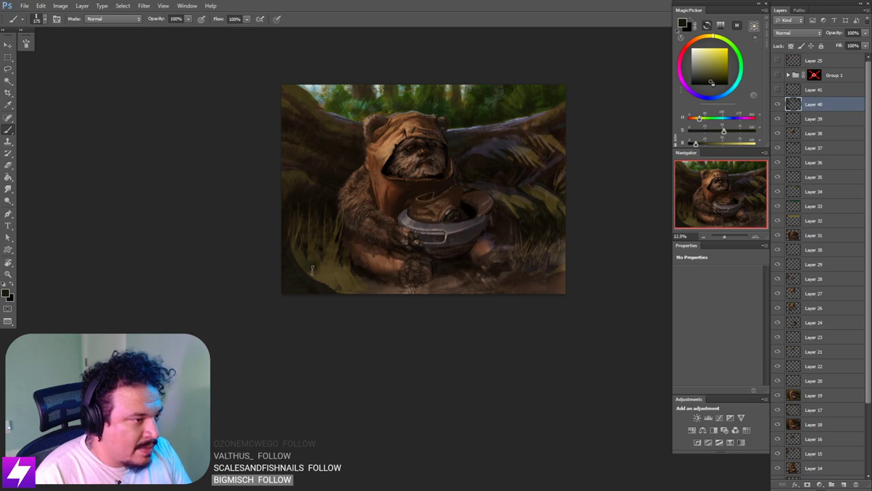
mouse_move(312, 271)
left_mouse_down()
mouse_move(320, 279)
mouse_move(328, 260)
left_mouse_up()
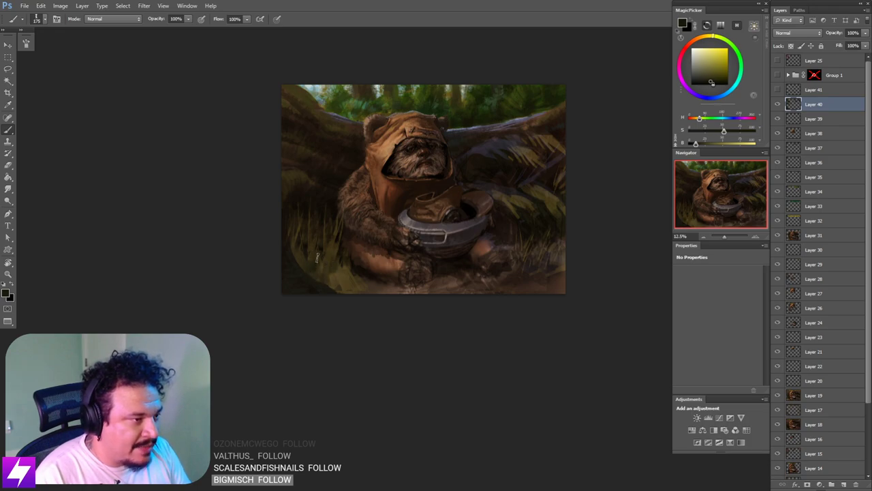
mouse_move(340, 292)
left_mouse_down()
mouse_move(334, 281)
mouse_move(375, 297)
left_mouse_up()
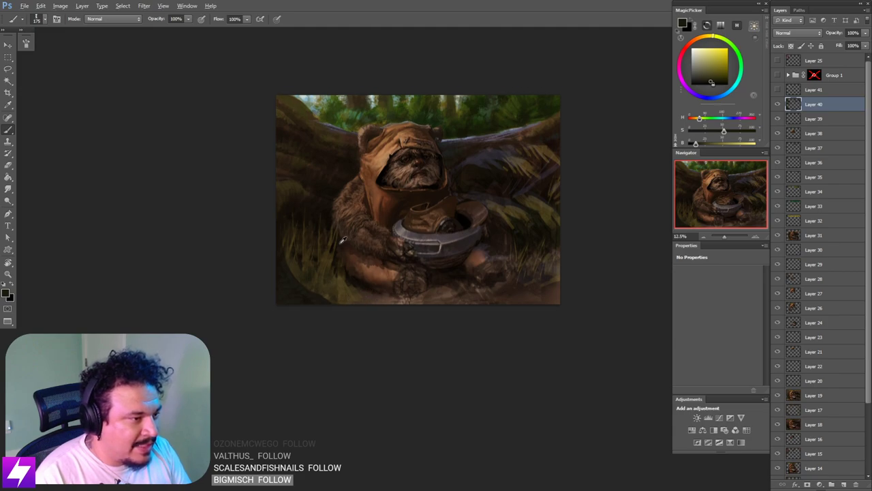
Step: Darken the figure's leg and the adjoining grass with dark browns sampled around the leg, using an enlarged brush
left_click(342, 249, "alt")
key("]")
mouse_move(344, 265)
left_mouse_down()
mouse_move(361, 276)
mouse_move(383, 270)
mouse_move(392, 287)
mouse_move(402, 271)
mouse_move(413, 304)
mouse_move(415, 292)
mouse_move(429, 293)
mouse_move(405, 277)
left_mouse_up()
key("]")
left_click(369, 270, "alt")
left_click(346, 266, "alt")
Step: Flip the canvas back and rework the hood's shaded cloth with sampled dark reddish brown at 125 and 90 px
key("ctrl+minus")
key("ctrl+shift+h")
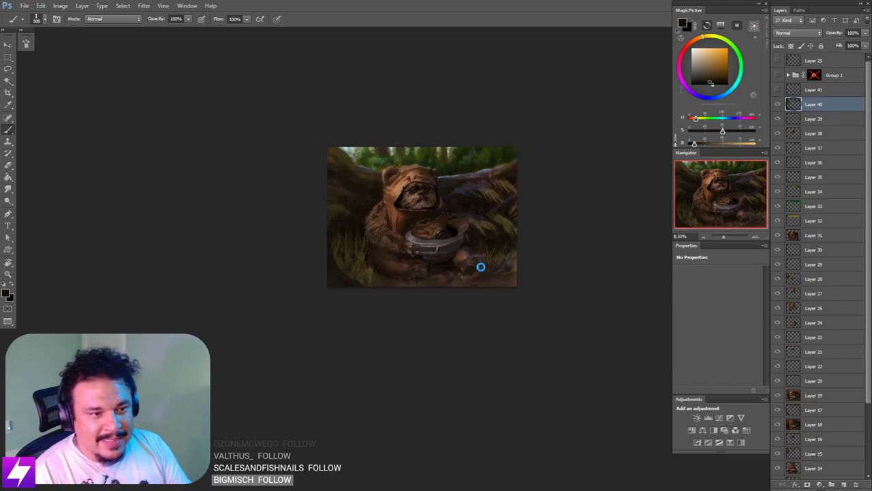
left_click_drag(457, 220, 440, 259)
key("ctrl+plus")
key("ctrl+plus")
left_click(426, 261, "alt")
left_click(440, 270, "alt")
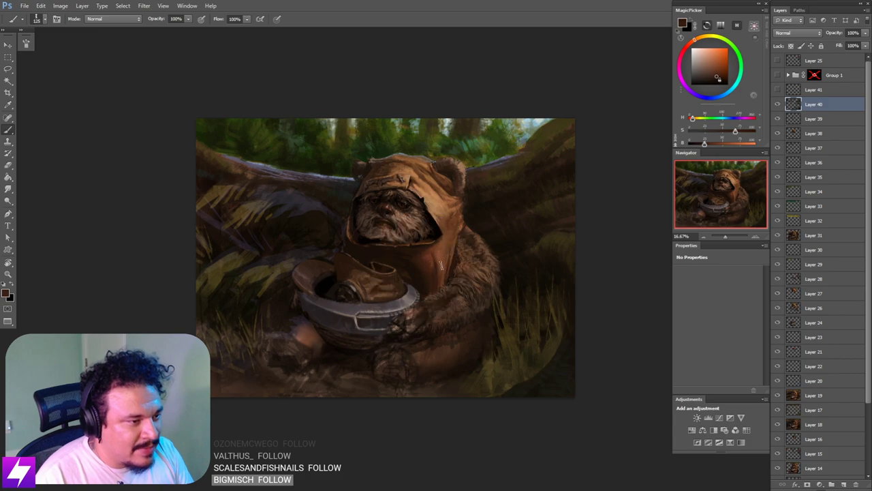
key("bracketleft")
key("bracketleft")
key("bracketleft")
key("bracketleft")
key("bracketleft")
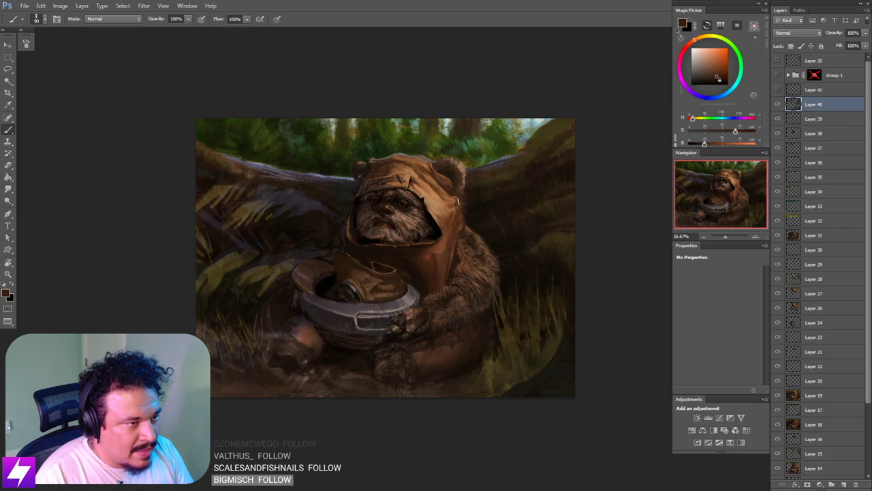
left_click_drag(451, 243, 422, 208)
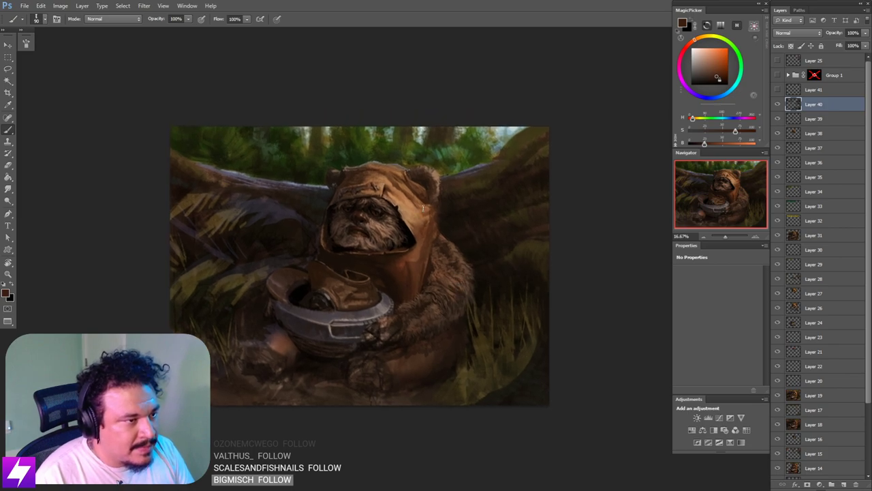
Step: Touch up the hood edge and shoulder fur with sampled tan and dark browns at 60, 80 and 45 px
left_click(439, 168, "alt")
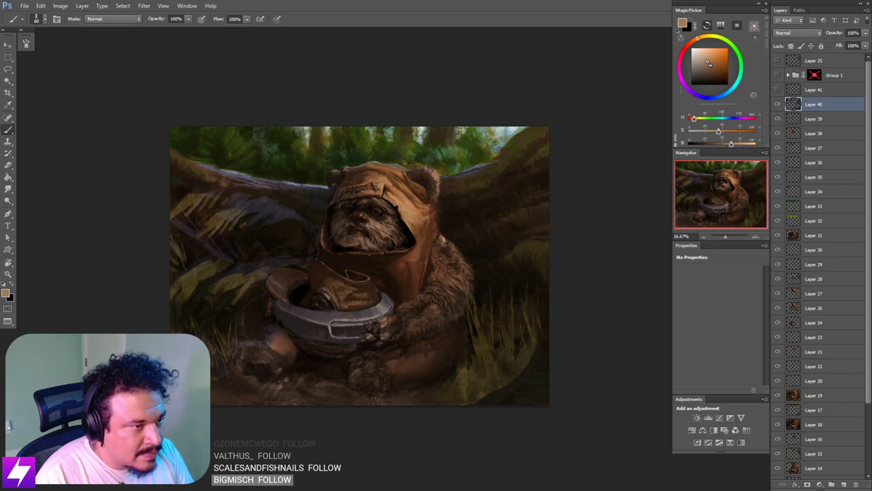
left_click(449, 254, "alt")
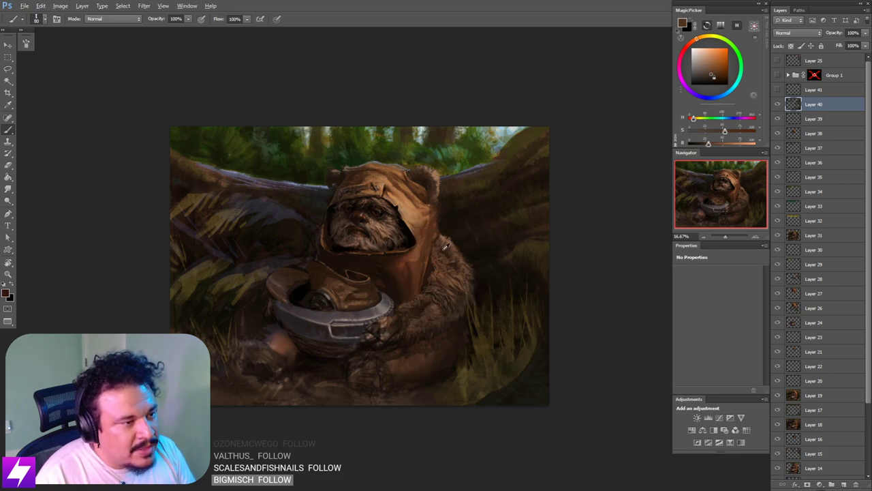
left_click(447, 248, "alt")
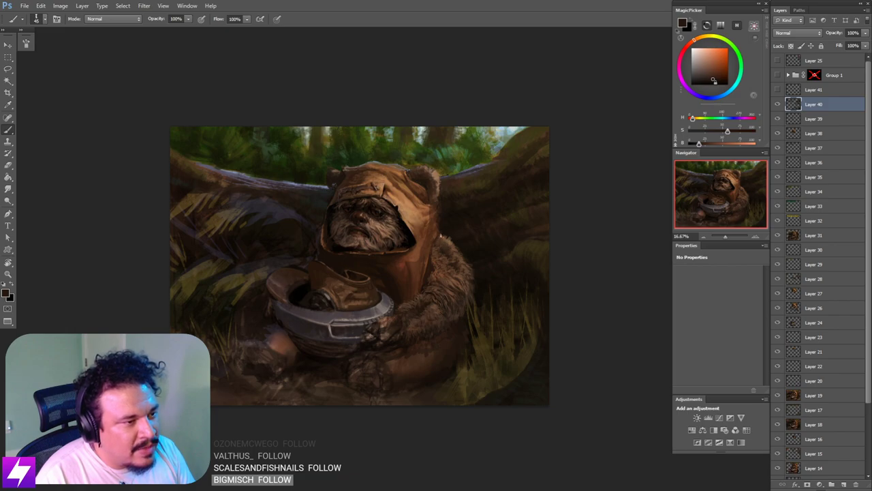
Step: Flip the canvas and compare the painting with Layer 41 and Layer 40 hidden and shown
scroll(468, 239, "down", 2)
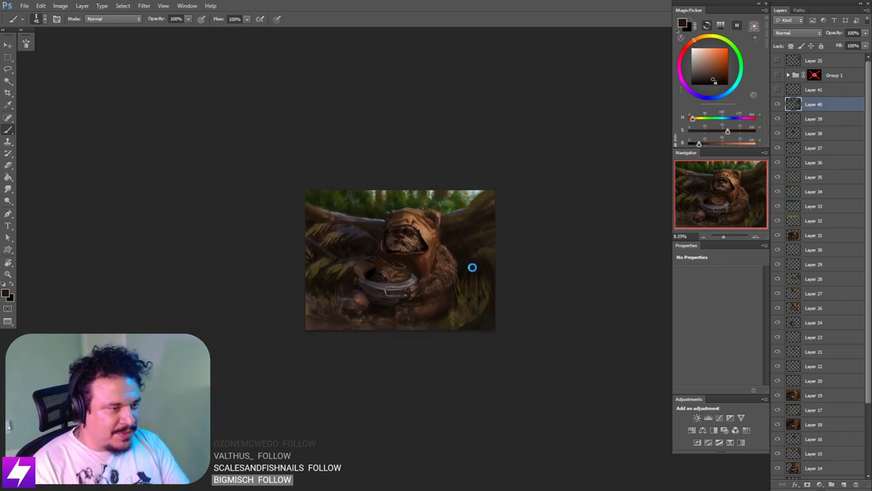
scroll(462, 263, "up", 2)
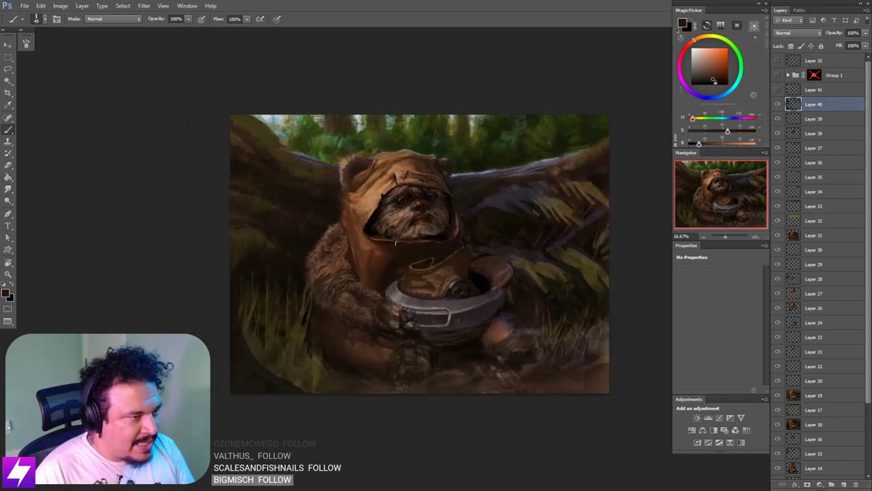
left_click_drag(327, 228, 351, 238)
scroll(470, 273, "down", 1)
left_click_drag(571, 254, 540, 260)
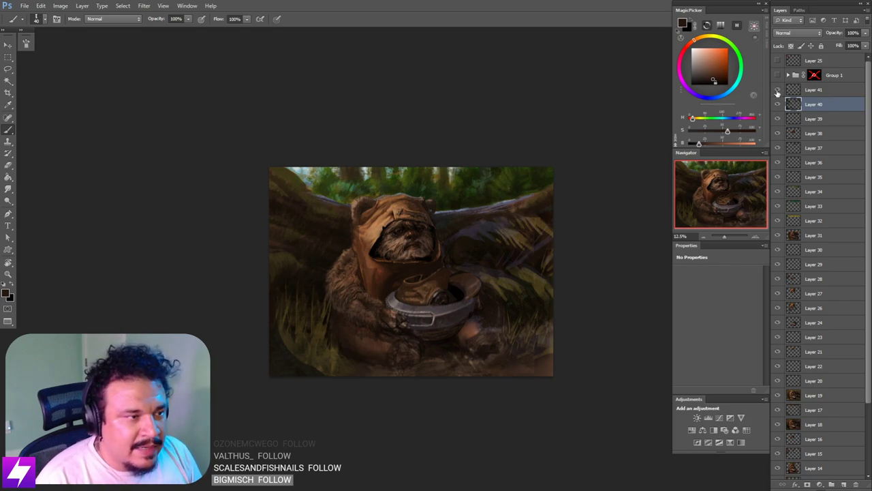
left_click(777, 90)
left_click(777, 90)
left_click(778, 104)
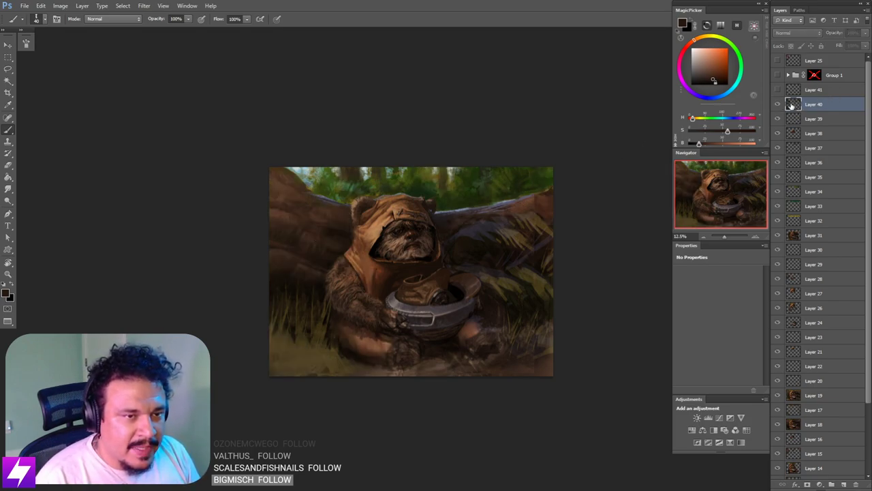
left_click(778, 104)
Step: Add a new layer directly above Layer 40 and set its blend mode to Multiply
key("ctrl+shift+alt+n")
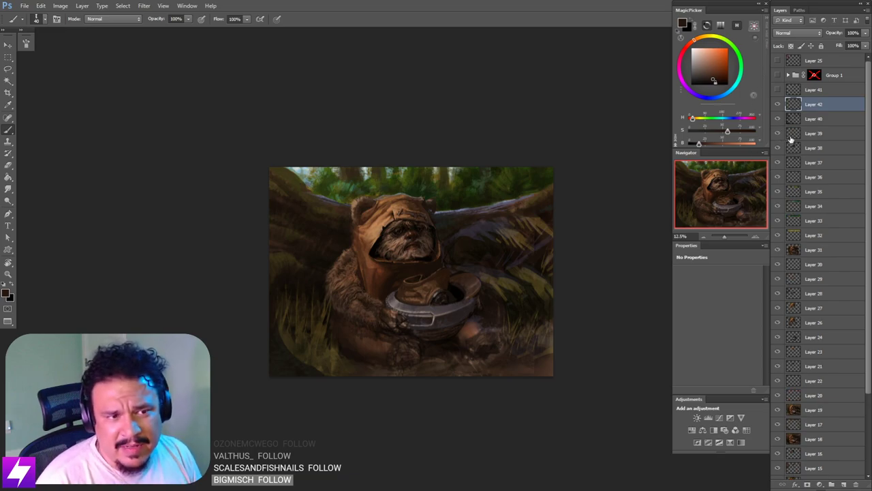
left_click(810, 32)
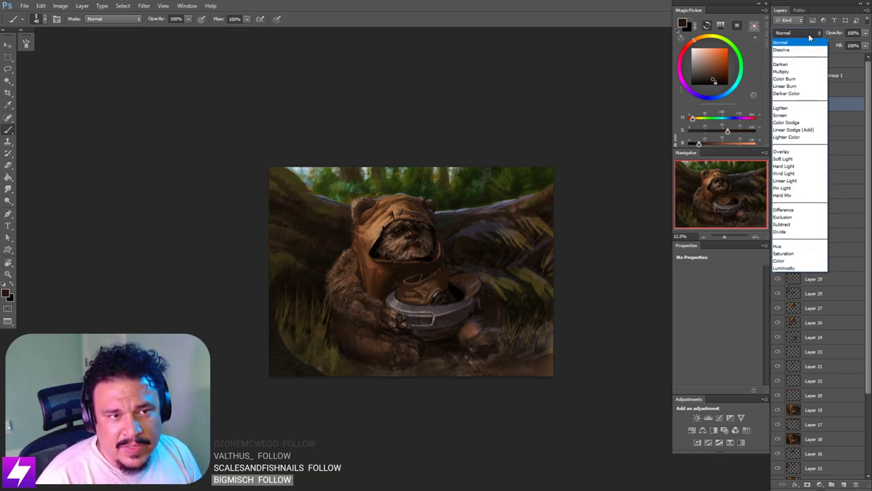
left_click(790, 123)
left_click_drag(470, 295, 511, 287)
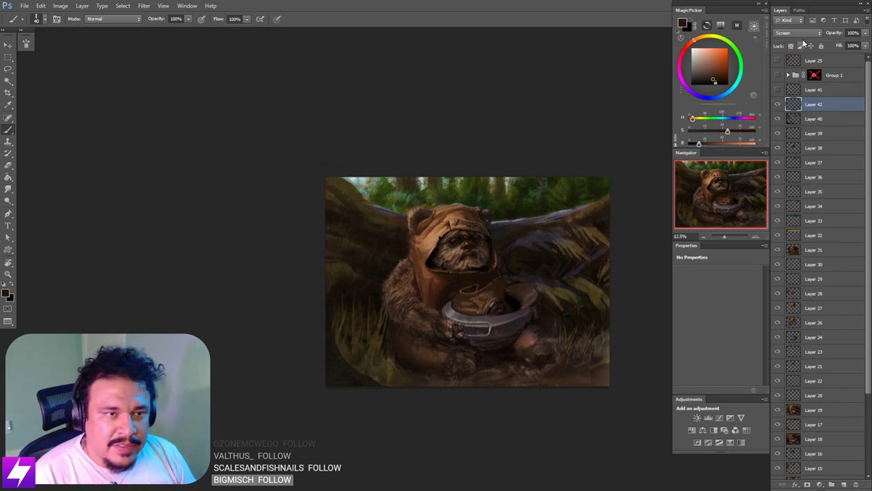
left_click(810, 33)
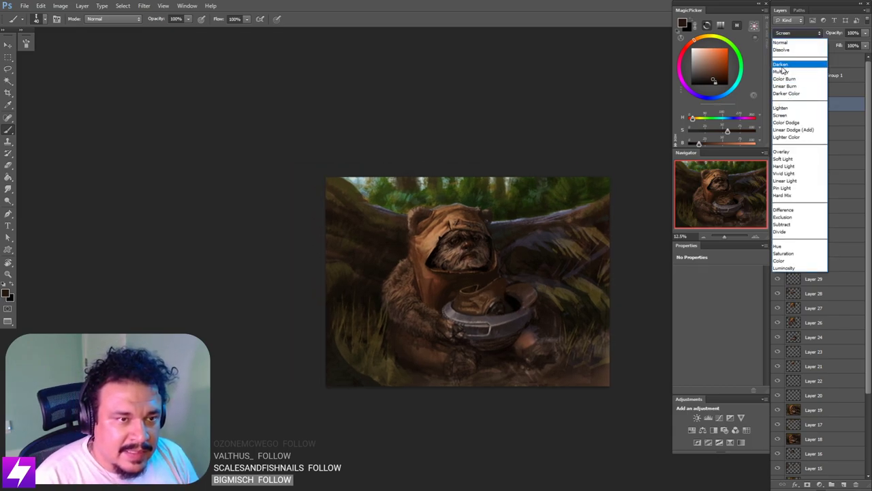
left_click(783, 72)
key("ctrl+minus")
left_click_drag(537, 302, 569, 299)
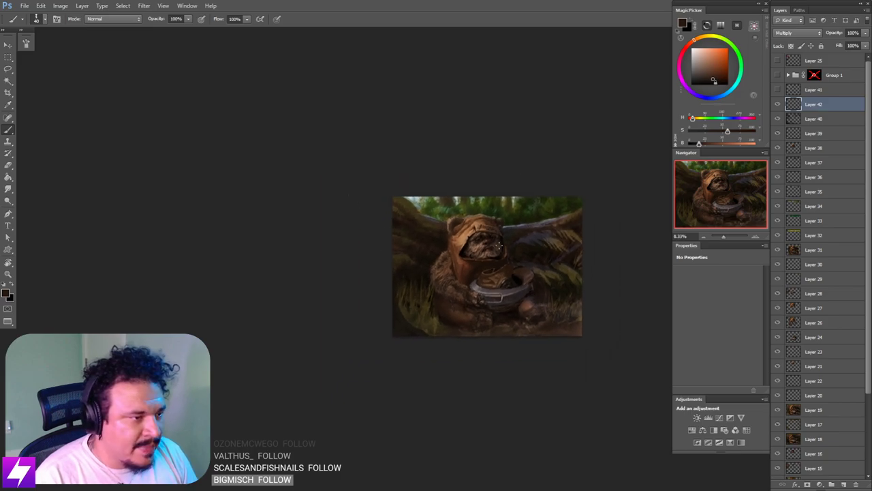
Step: Sample the hood's orange-brown and shift the brush colour to a lighter, desaturated greyish beige
left_click(473, 217, "alt")
left_click_drag(477, 214, 477, 214)
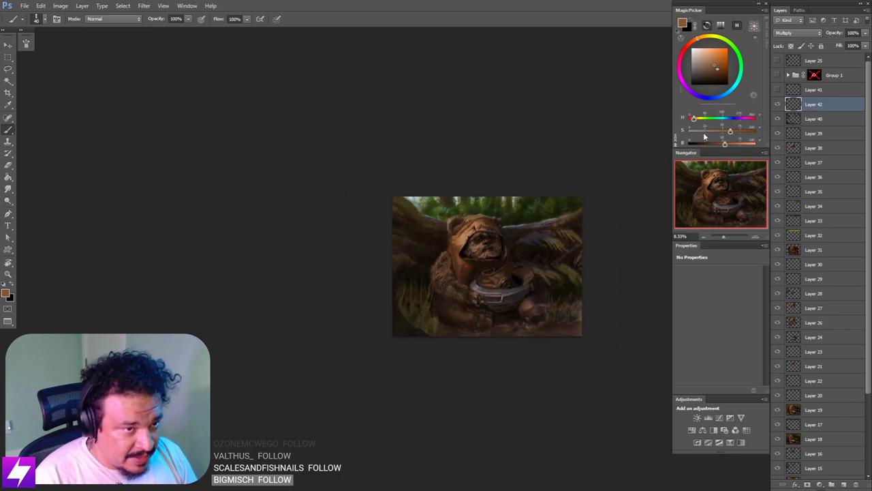
mouse_move(727, 142)
left_mouse_down()
mouse_move(734, 143)
mouse_move(702, 132)
mouse_move(720, 129)
mouse_move(699, 132)
left_mouse_up()
left_click_drag(521, 274, 550, 262)
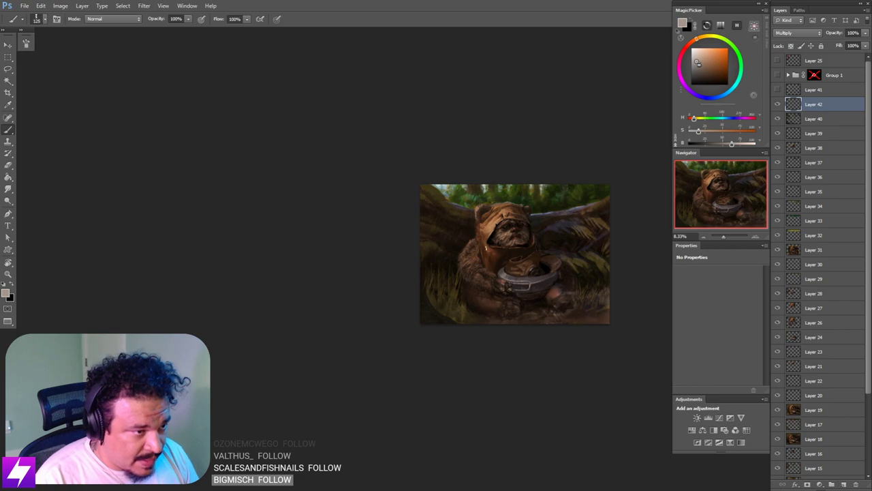
Step: Glaze shadow over the creature's lower body, leg and adjoining grass with a brush up to 400 px, and reduce the brush to 125 px
key("bracketright")
key("bracketright")
key("bracketright")
key("bracketright")
key("bracketright")
key("bracketright")
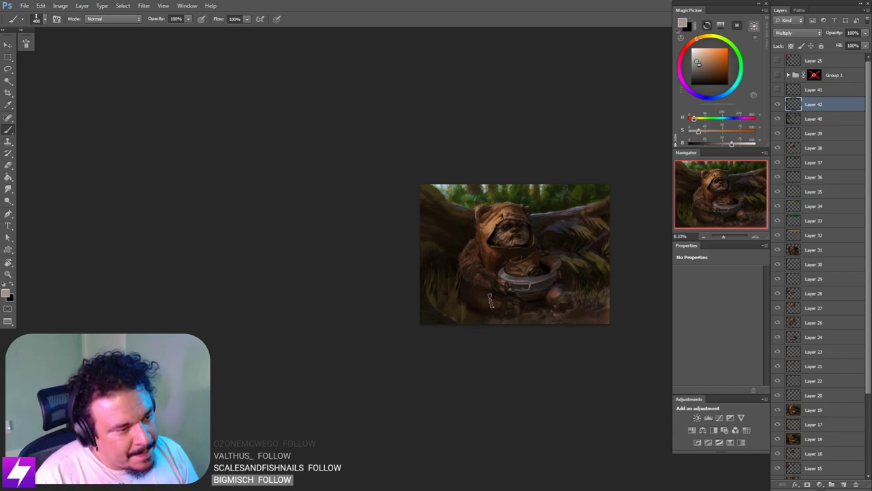
left_click_drag(497, 307, 496, 302)
key("bracketleft")
key("bracketleft")
key("bracketleft")
key("bracketleft")
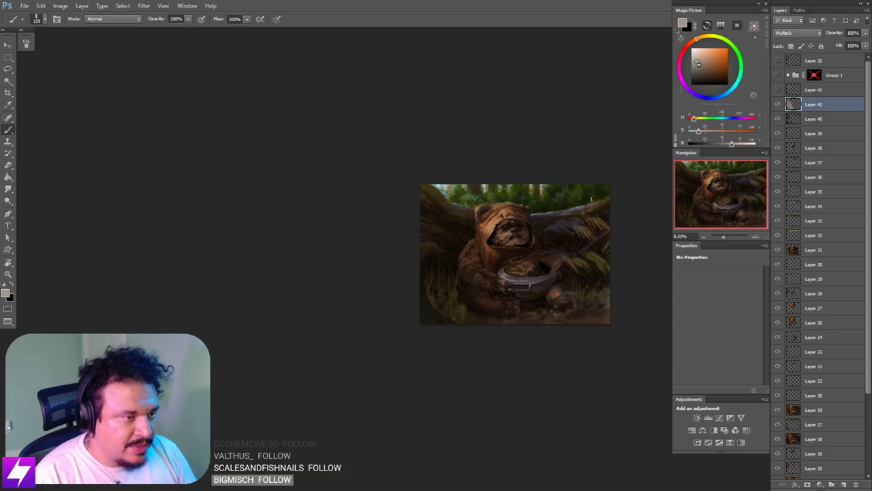
Step: Flip the canvas and review the darkened painting's overall values at small and close-up sizes
key("ctrl+minus")
key("ctrl+minus")
key("h")
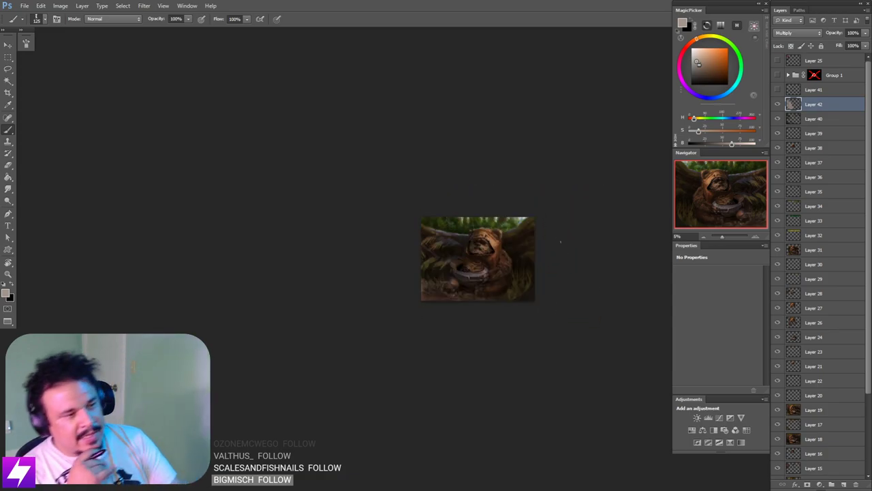
key("ctrl+plus")
key("ctrl+plus")
key("ctrl+plus")
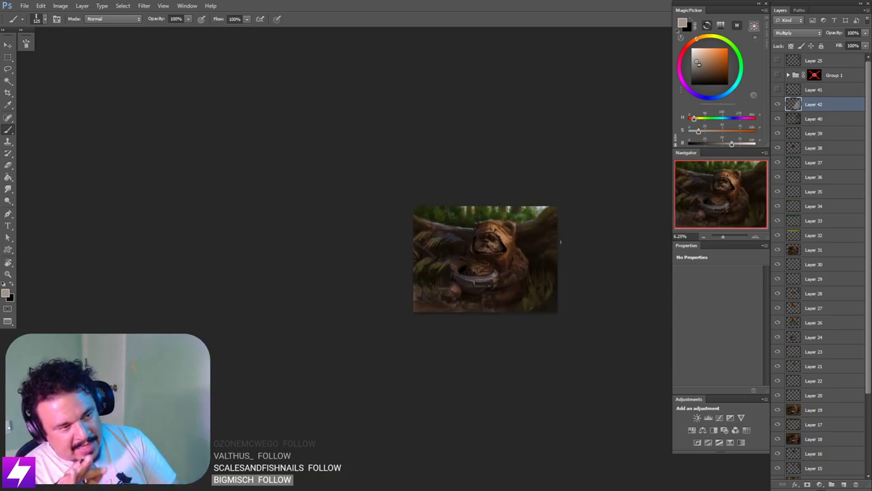
key("ctrl+plus")
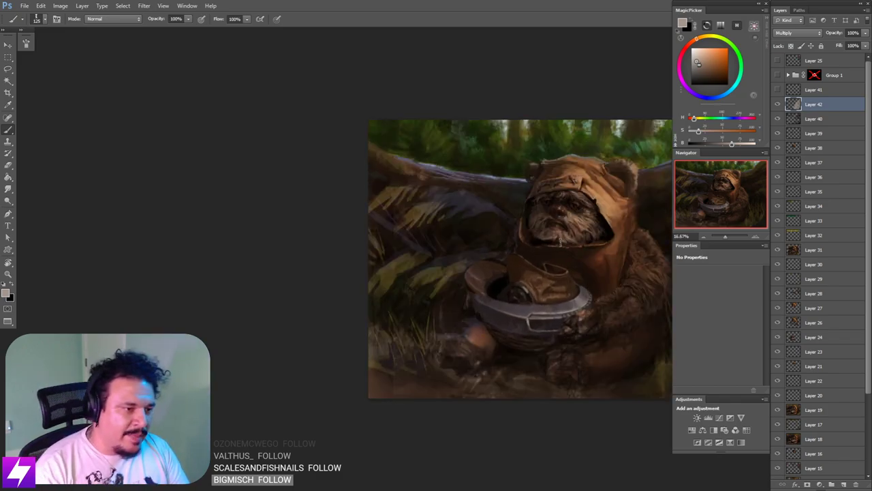
left_click_drag(480, 390, 454, 393)
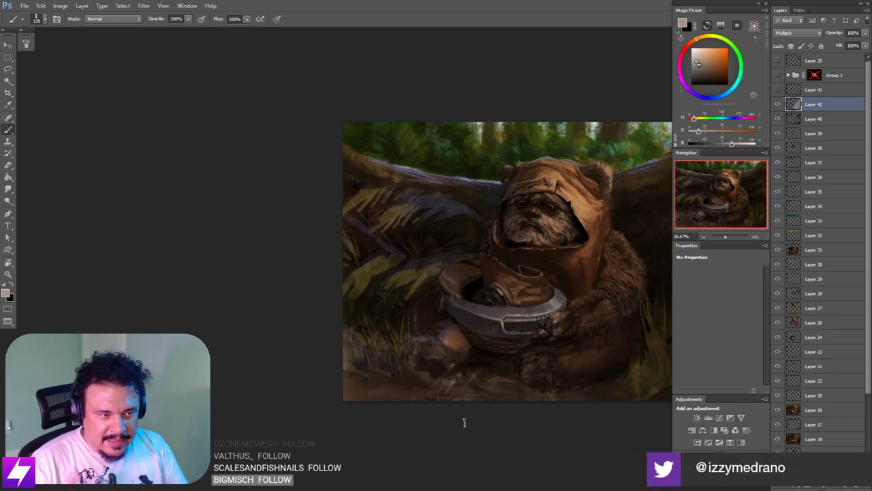
key("ctrl+minus")
left_click_drag(435, 295, 448, 314)
key("ctrl+plus")
key("ctrl+plus")
left_click_drag(563, 313, 521, 321)
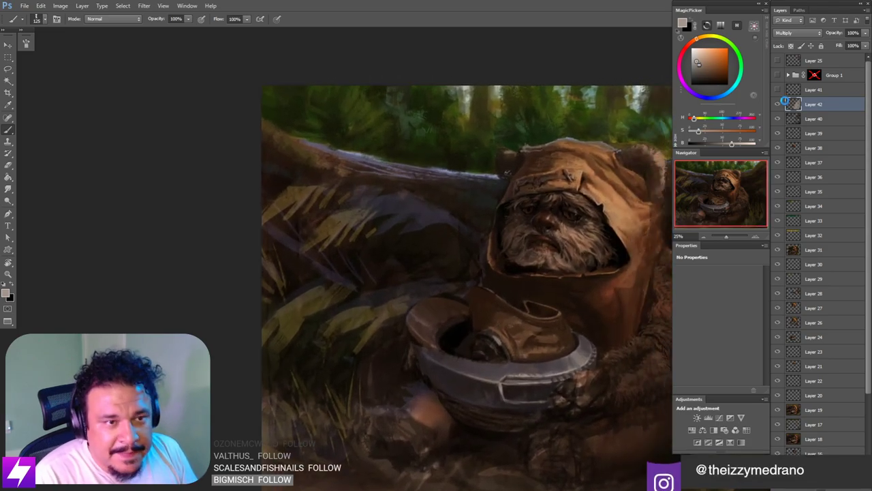
Step: Flip the canvas back and glaze shadow over the grass and log beside the bowl at 250 px
key("ctrl+shift+h")
left_click_drag(494, 367, 400, 329)
key("ctrl+minus")
key("bracketright")
key("bracketright")
key("bracketright")
key("bracketright")
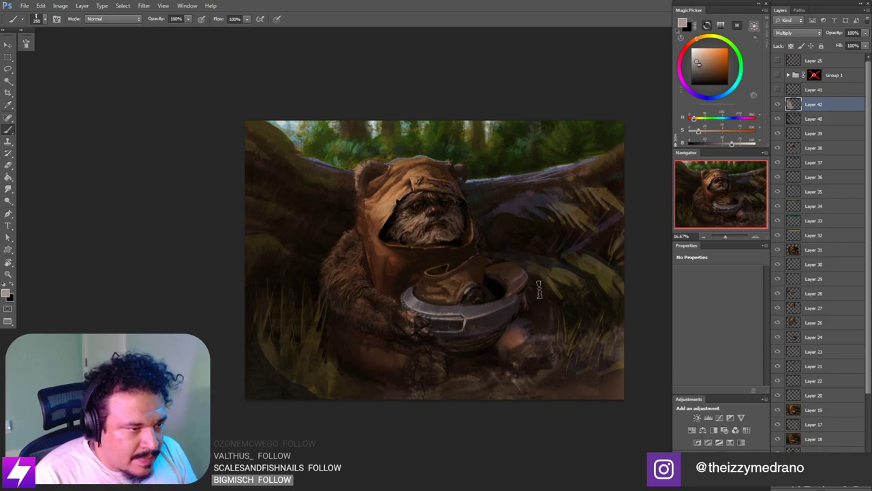
Step: Darken the knee and foot under the bowl and the ground at the feet at 150 and 200 px
key("bracketleft")
key("bracketleft")
key("bracketleft")
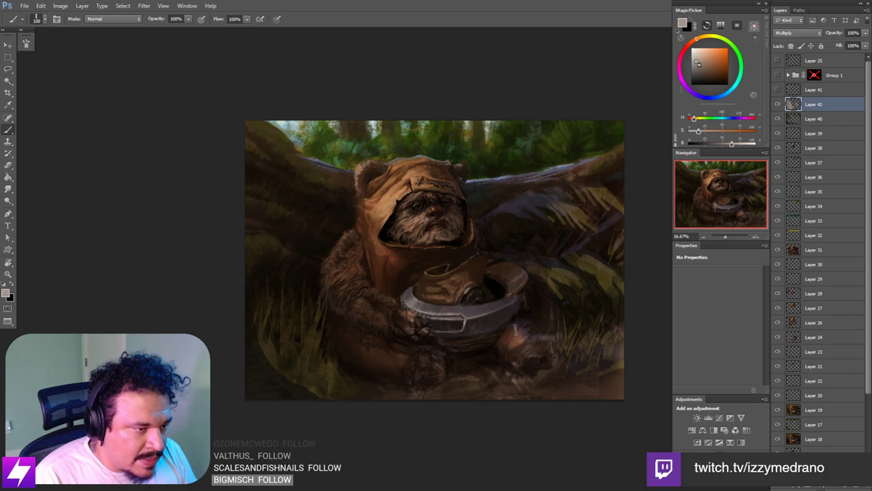
key("bracketright")
key("bracketright")
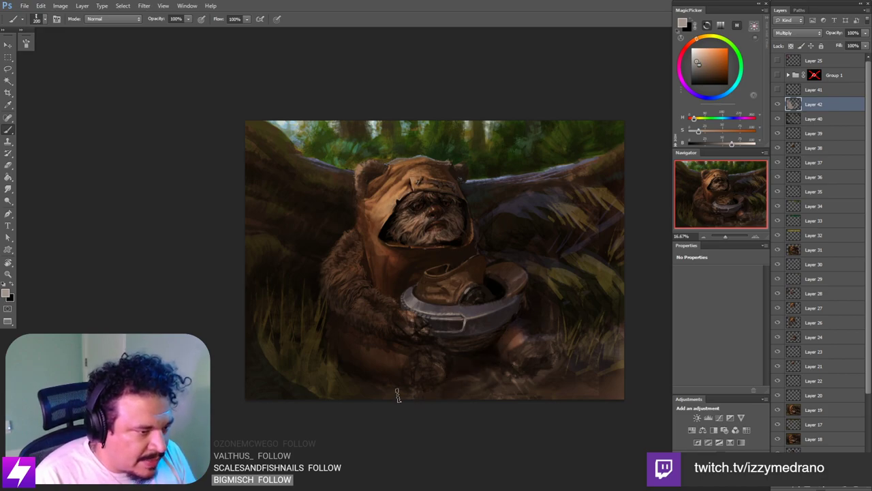
Step: Glaze shadow across the foreground ground and the grass beyond the far foot at 300 and 400 px
key("bracketright")
key("bracketright")
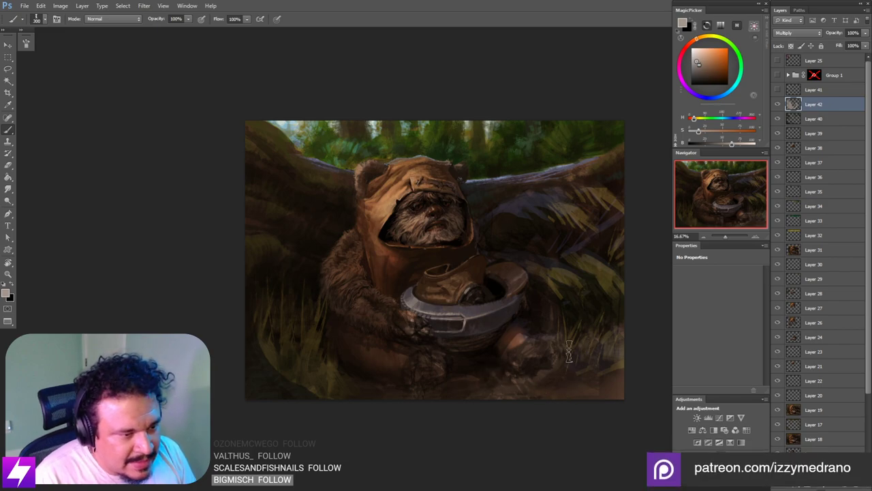
left_click_drag(634, 382, 608, 365)
key("bracketright")
scroll(585, 351, "up", 3)
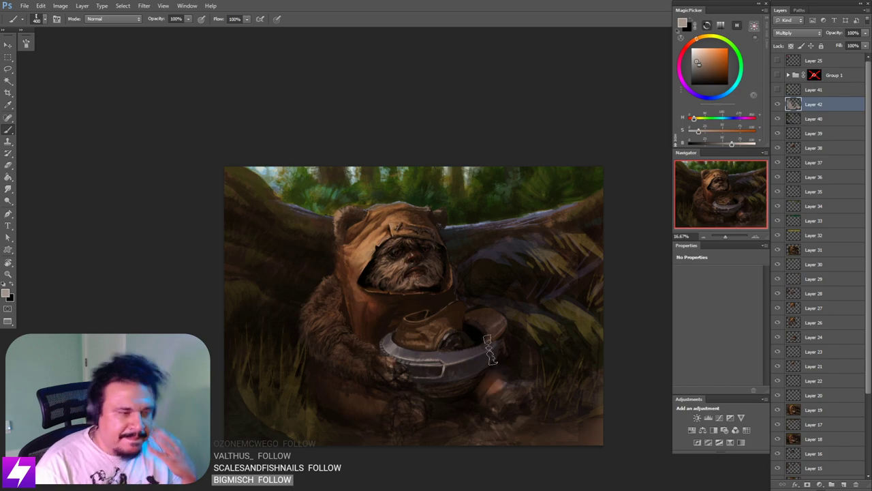
Step: Deepen the shaded log behind the bowl with the multiply glaze at 400 and 300 px
key("bracketleft")
key("bracketleft")
key("bracketleft")
key("bracketleft")
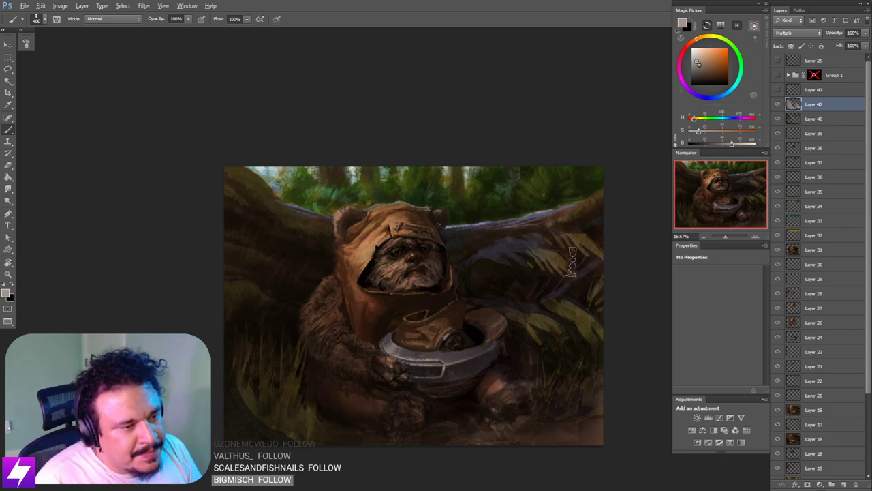
key("bracketright")
key("bracketright")
key("bracketright")
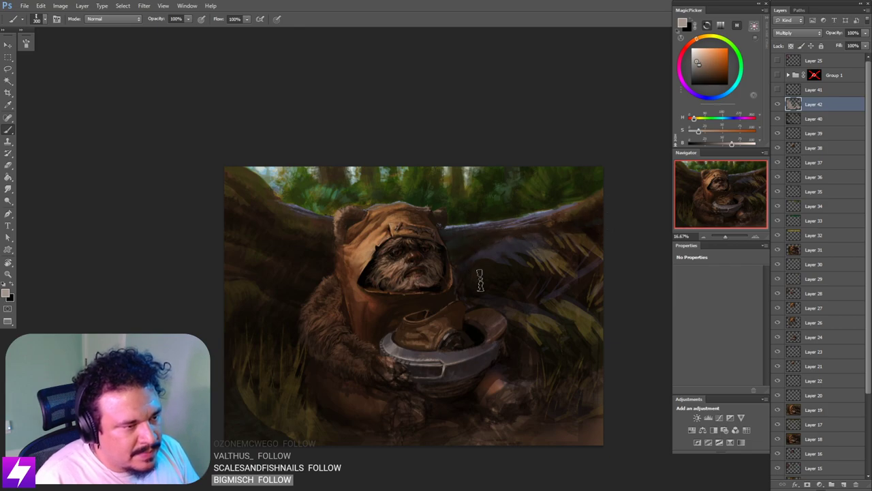
Step: Show Group 1, examine the reference photos' leg fur, feet and mossy ground up close, and hide the group again
left_click(778, 76)
key("ctrl+plus")
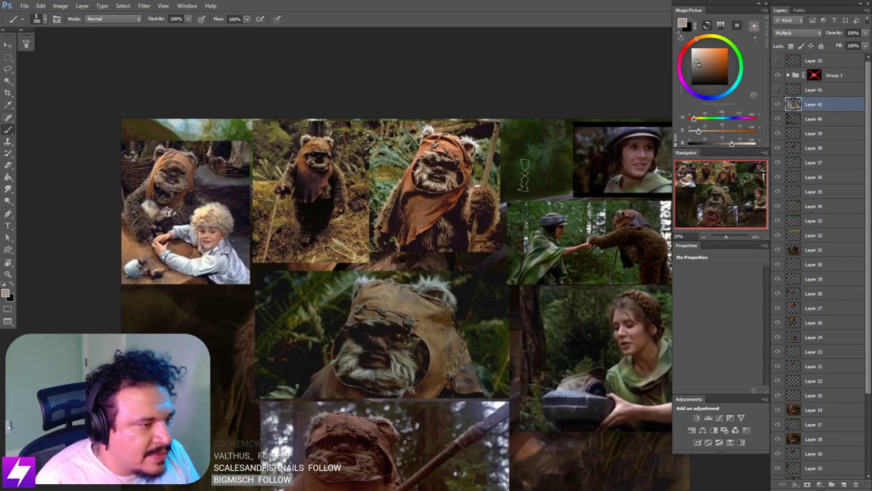
left_click_drag(409, 280, 484, 331)
key("ctrl+plus")
key("ctrl+plus")
key("ctrl+plus")
key("ctrl+plus")
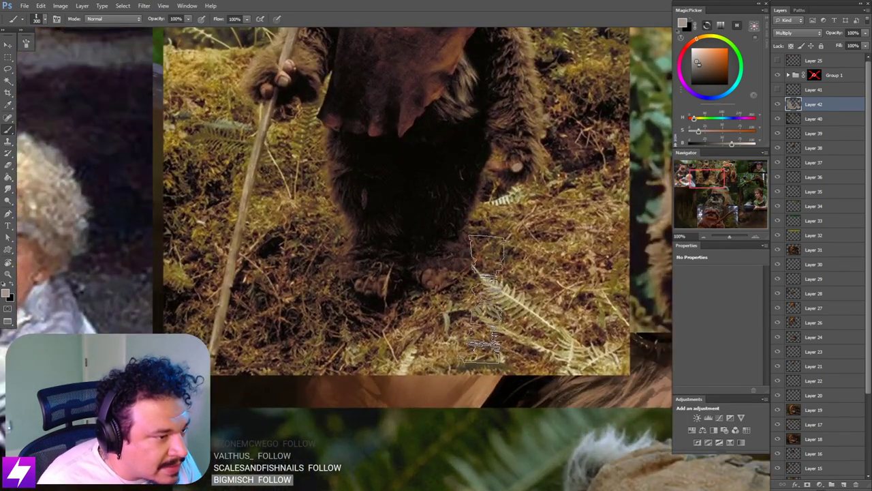
key("ctrl+minus")
key("ctrl+minus")
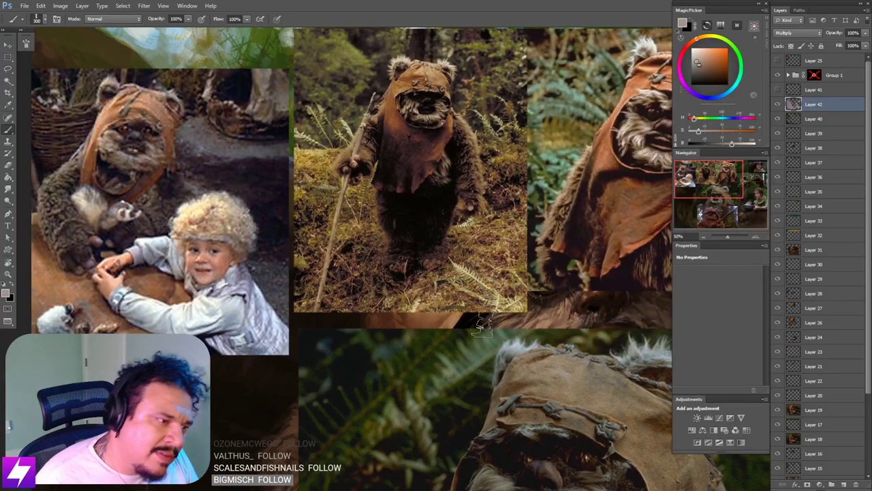
key("ctrl+plus")
key("ctrl+plus")
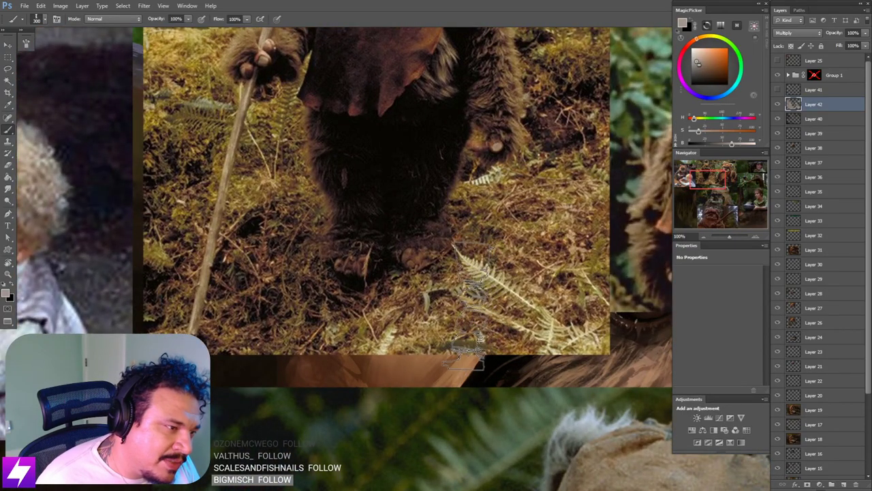
key("ctrl+minus")
key("ctrl+minus")
key("ctrl+minus")
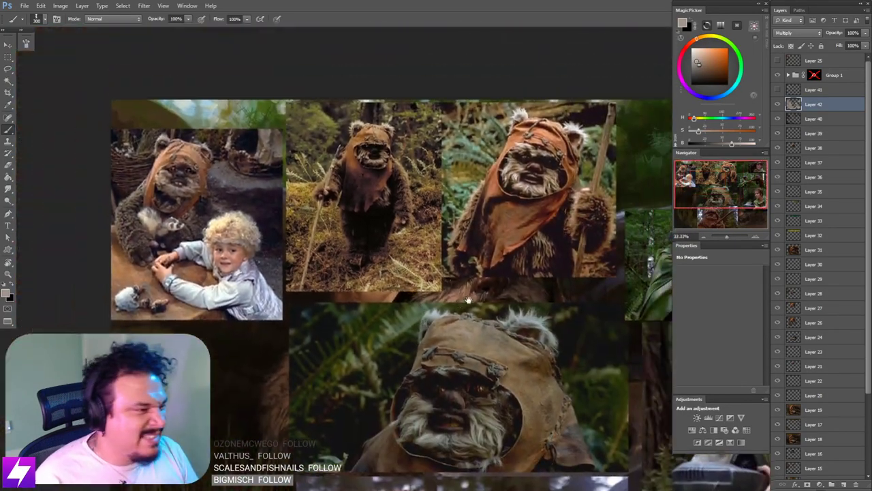
left_click(778, 74)
Step: Compare the painting with the Layer 42 multiply glaze hidden and shown
key("ctrl+minus")
left_click_drag(522, 422, 467, 296)
left_click_drag(483, 359, 483, 326)
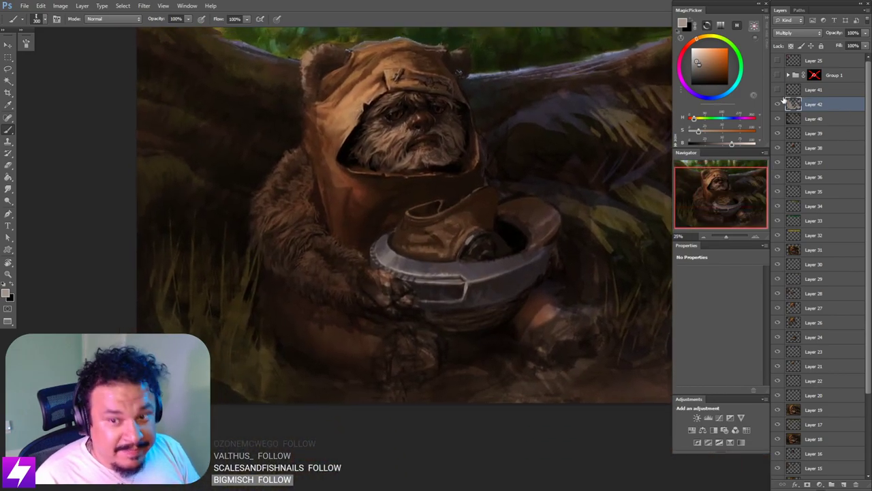
left_click(779, 103)
left_click(780, 105)
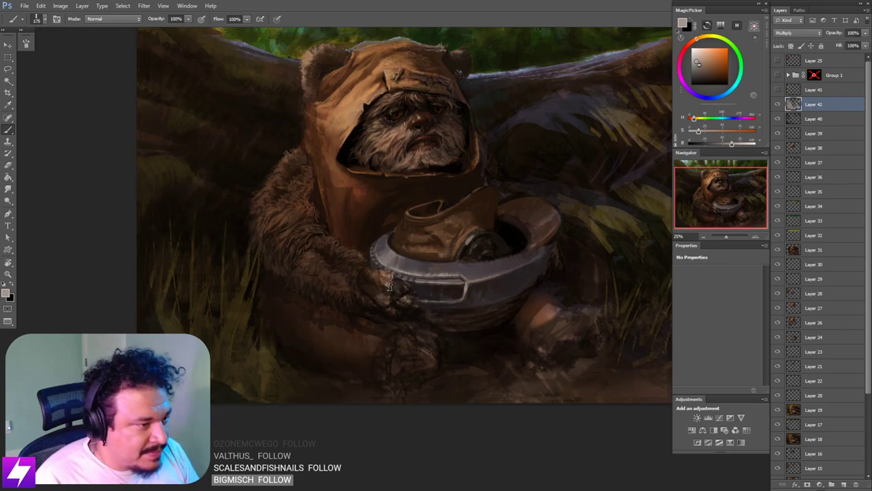
Step: Deepen the multiply shadows around the hand, the bowl's opening and the robe on Layer 42 at 60 and 175 px
key("bracketleft")
key("bracketleft")
key("bracketleft")
key("bracketleft")
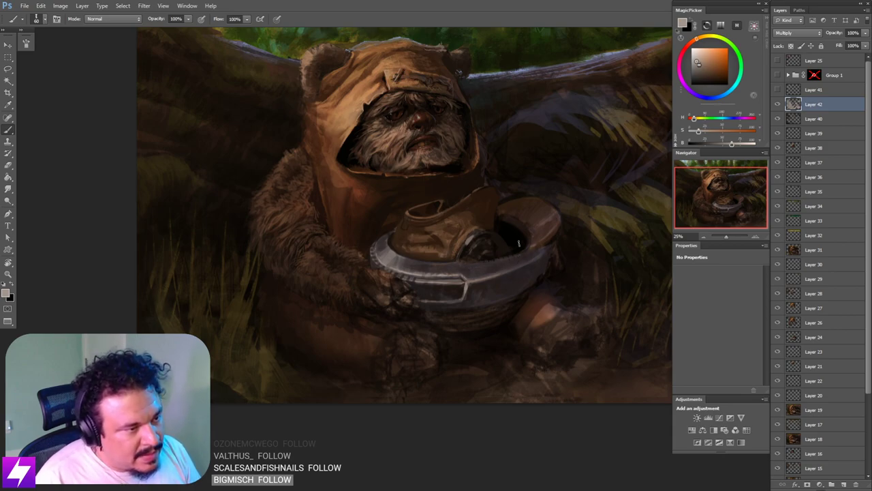
key("ctrl+minus")
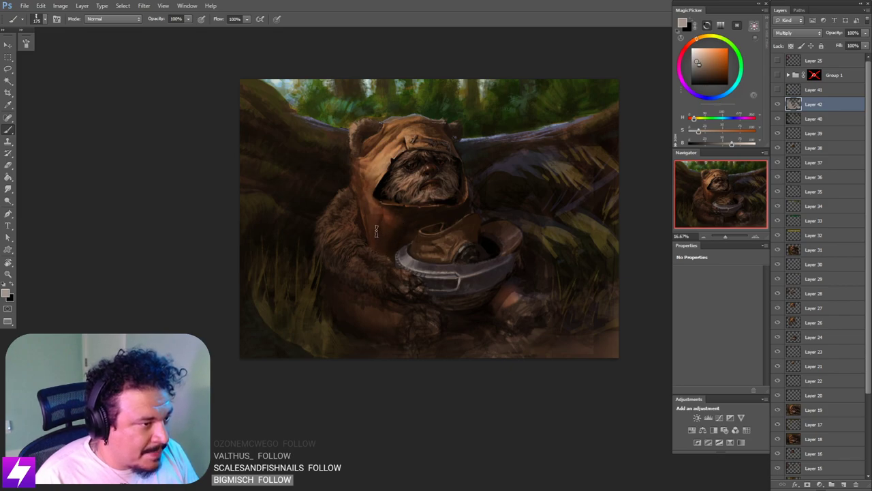
left_click_drag(380, 213, 391, 253)
key("r")
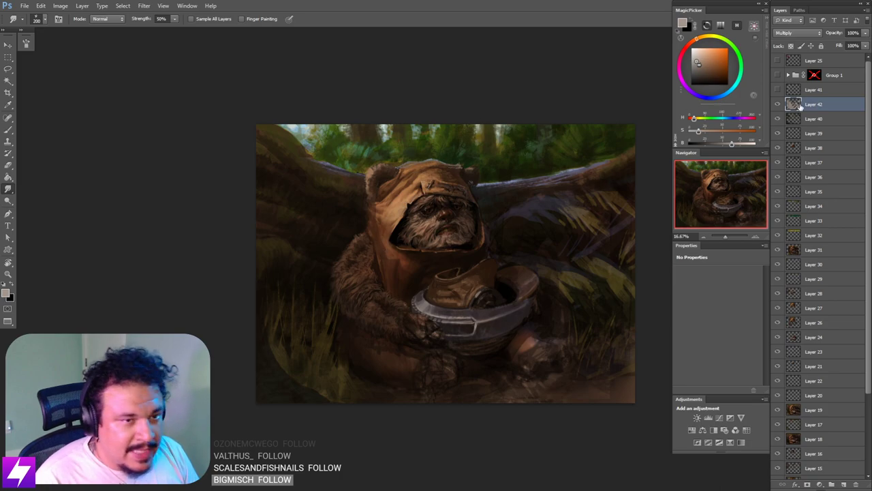
Step: Compare the painting with Layer 42 and with Layer 40 hidden and shown
left_click(777, 104)
left_click(778, 104)
left_click(794, 120)
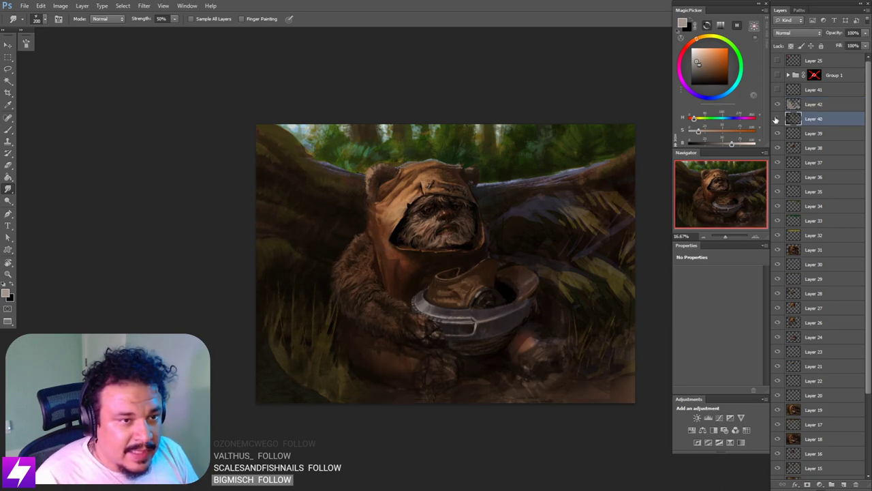
left_click(777, 119)
left_click(776, 120)
key("[")
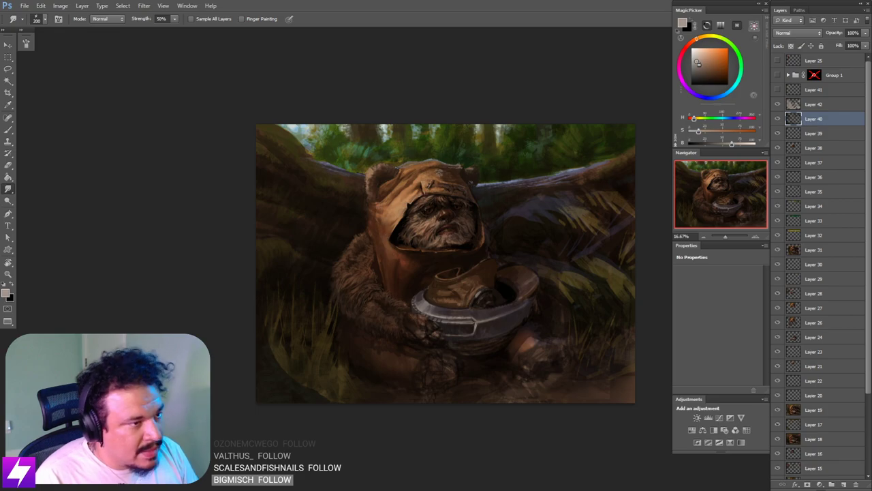
Step: Flip the canvas horizontally and check the whole image with the Layer 42 glaze hidden and shown
scroll(553, 256, "down", 4)
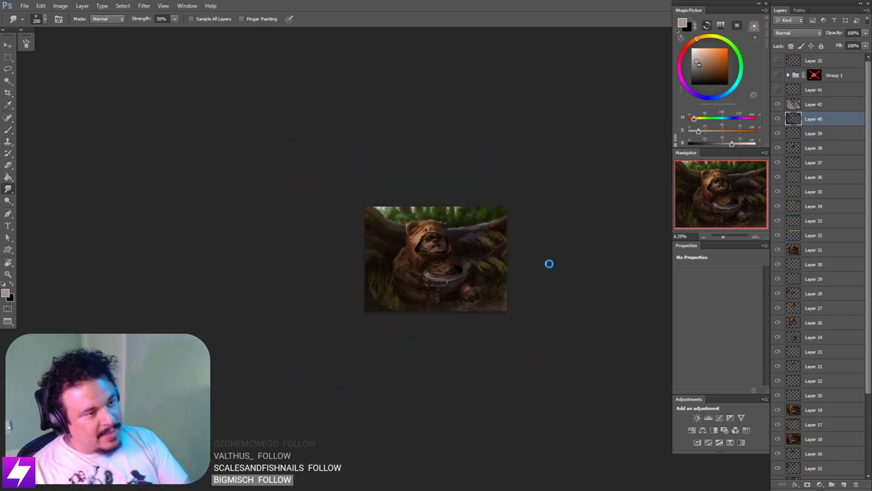
left_click_drag(523, 285, 542, 291)
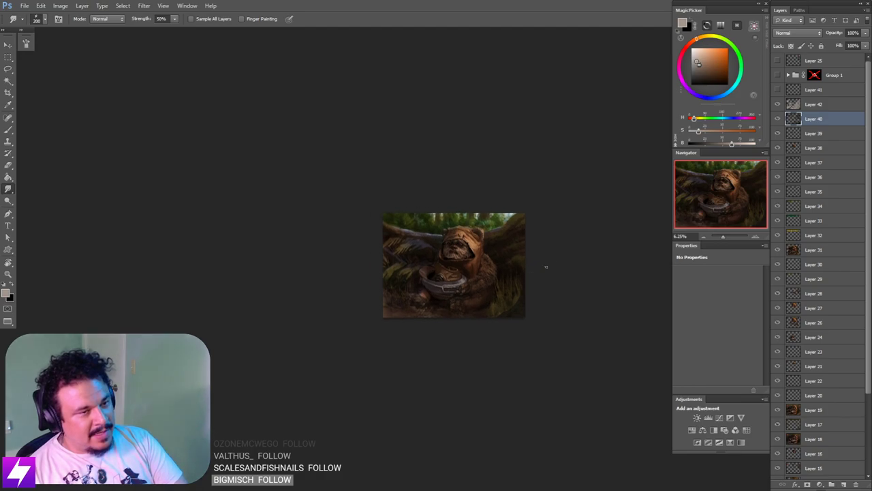
scroll(545, 266, "up", 2)
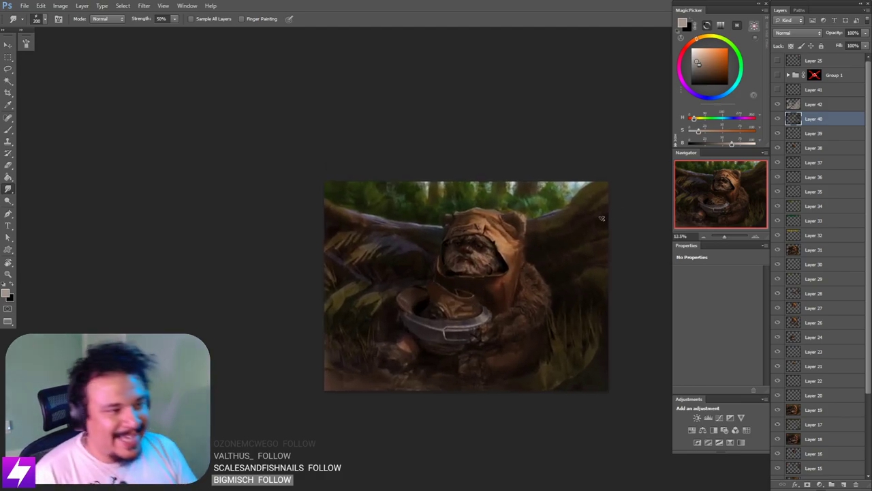
left_click(778, 104)
left_click(778, 106)
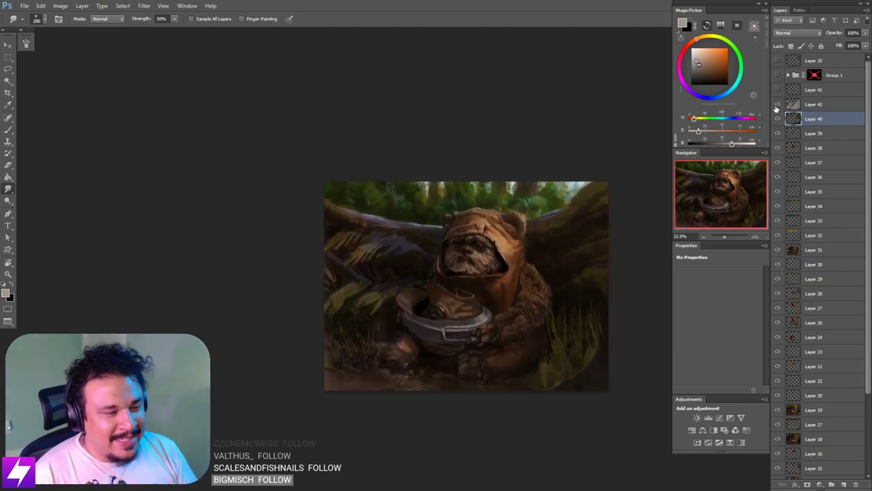
left_click(778, 105)
Step: Add a new Normal layer above Layer 42 and compare the painting with it hidden and shown
left_click(806, 108)
key("ctrl+shift+alt+n")
key("ctrl+plus")
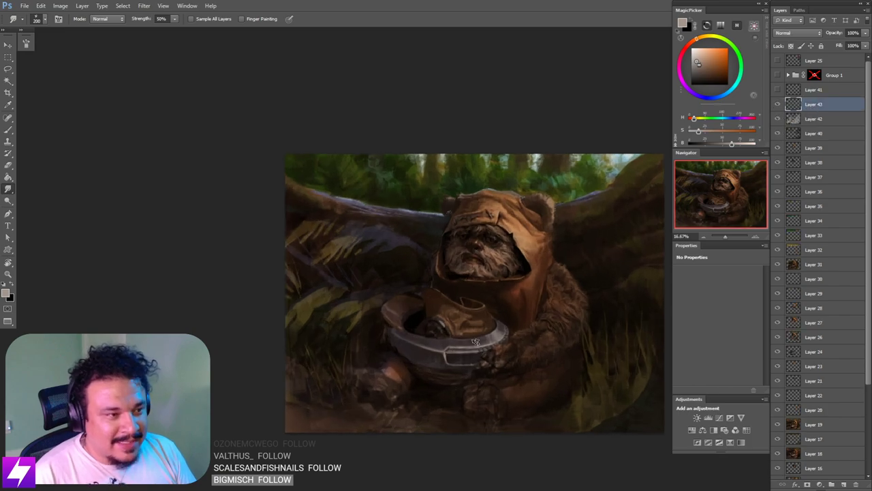
left_click_drag(494, 326, 458, 342)
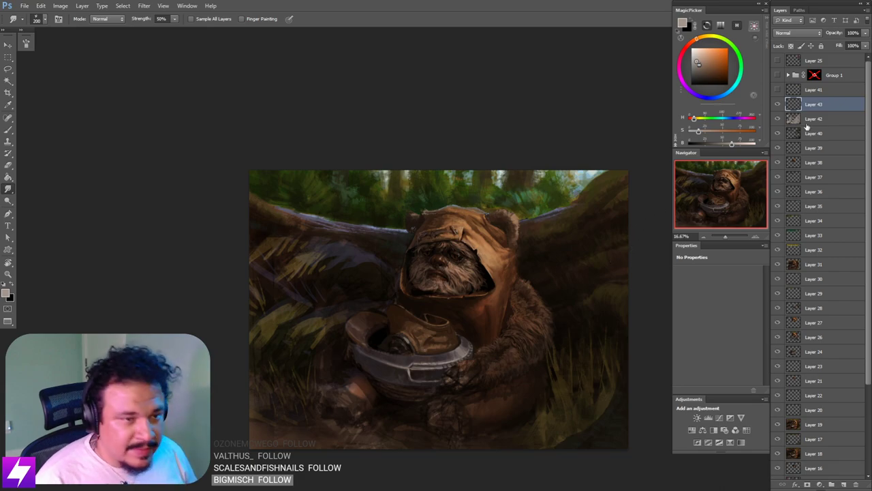
left_click(778, 105)
left_click(777, 105)
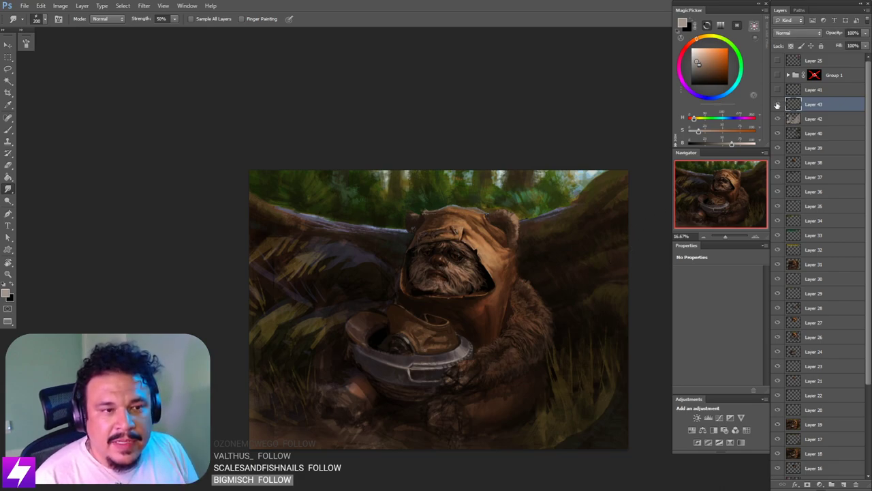
left_click(778, 105)
left_click(778, 105)
left_click_drag(567, 311, 526, 286)
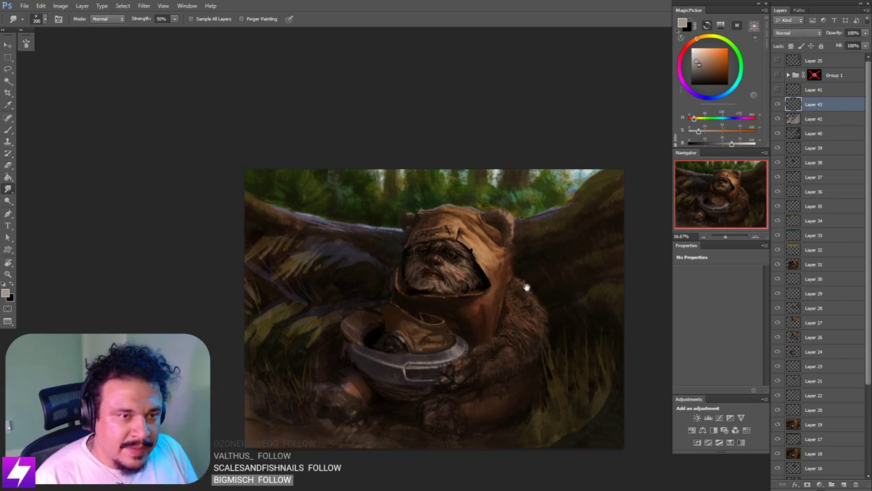
Step: Sample near-black and dark brown from the painting's shadows and brush them below the near foot at 100 and 125 px
key("b")
left_click_drag(493, 330, 513, 313)
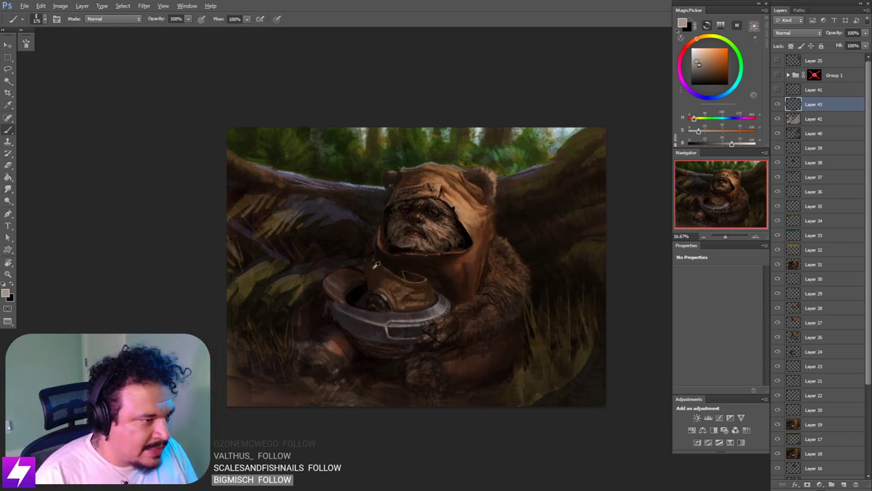
left_click(351, 295, "alt")
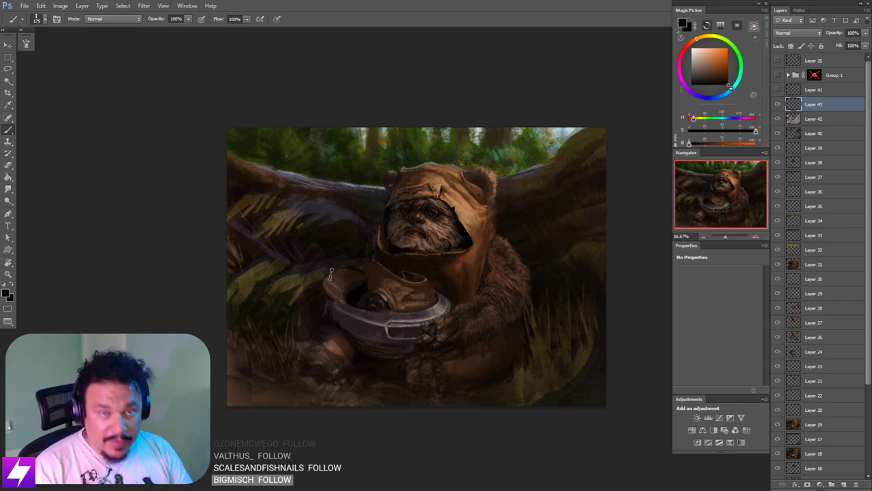
left_click_drag(561, 284, 548, 297)
left_click(524, 310, "alt")
key("ctrl+plus")
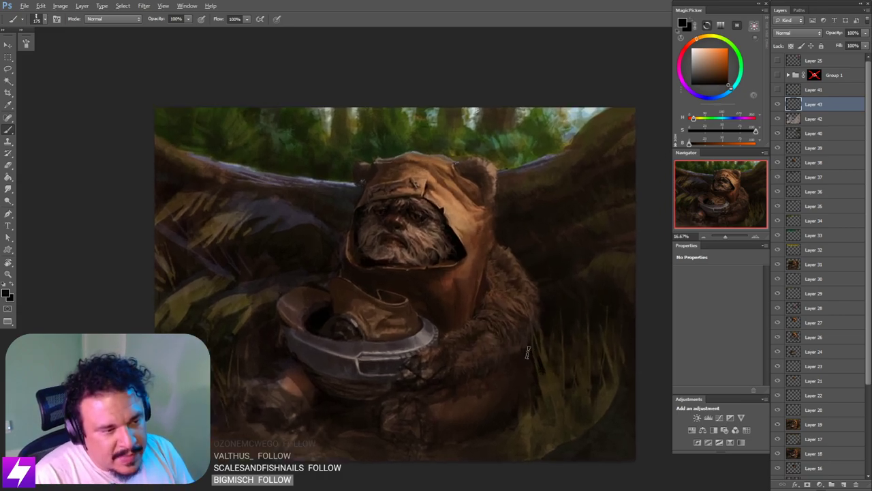
left_click_drag(526, 389, 516, 314)
key("bracketleft")
key("bracketleft")
key("bracketleft")
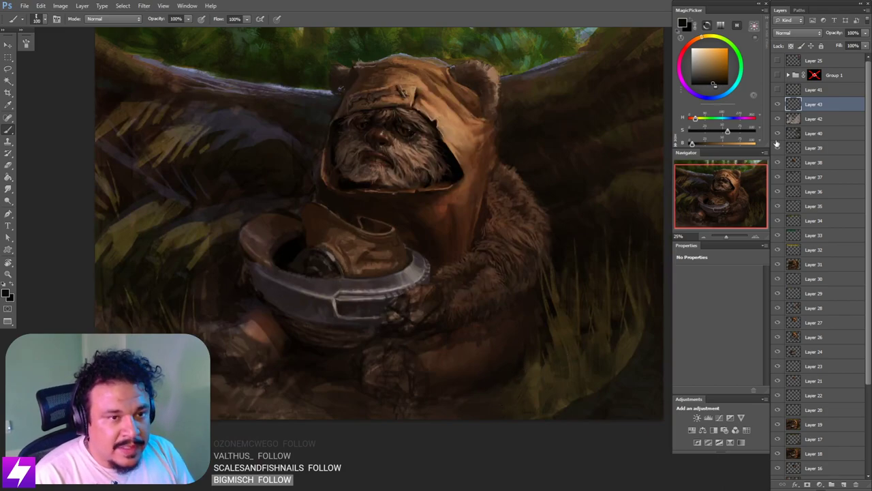
key("bracketleft")
key("bracketleft")
key("bracketleft")
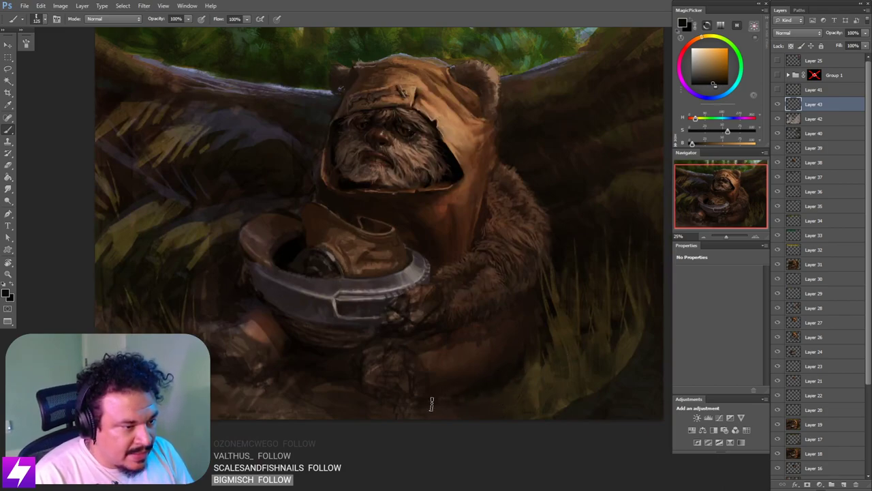
Step: Paint dark shadow on the ground between the feet at 80 and 90 px and under the arm at 125 px
left_click_drag(409, 407, 452, 386)
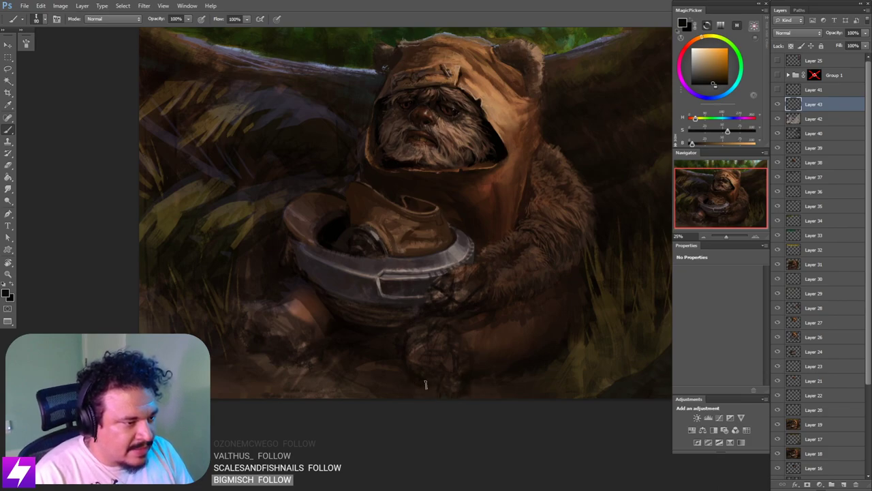
left_click_drag(416, 370, 445, 375)
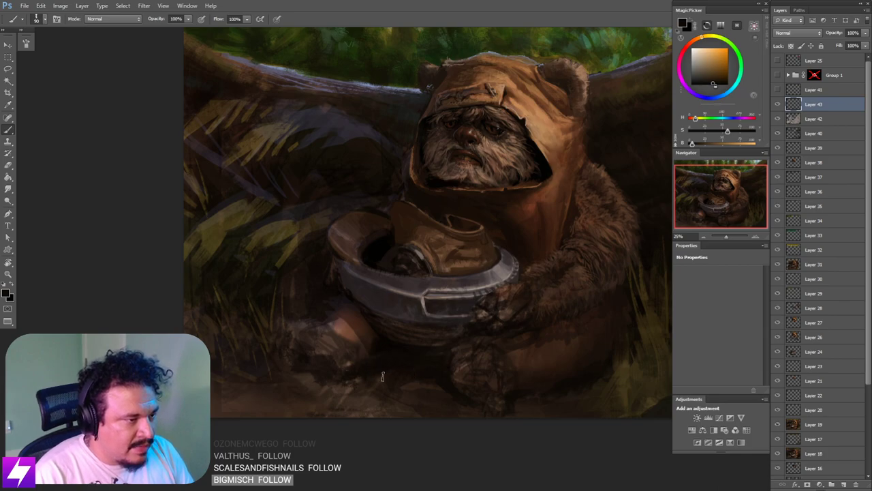
mouse_move(477, 373)
left_mouse_down()
mouse_move(415, 385)
mouse_move(400, 370)
mouse_move(404, 361)
mouse_move(437, 356)
left_mouse_up()
key("bracketright")
key("bracketright")
key("bracketleft")
key("bracketleft")
key("bracketright")
key("bracketright")
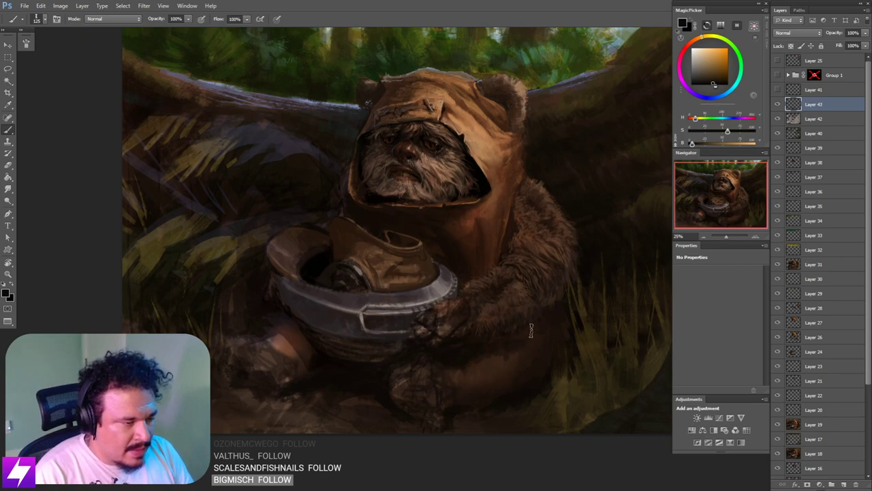
Step: Darken the lower robe beside the bowl rim and forearm with the dark brown at 45 and 90 px
left_click_drag(535, 295, 525, 356)
key("bracketleft")
key("bracketleft")
key("bracketleft")
key("bracketleft")
key("bracketleft")
key("bracketleft")
key("bracketleft")
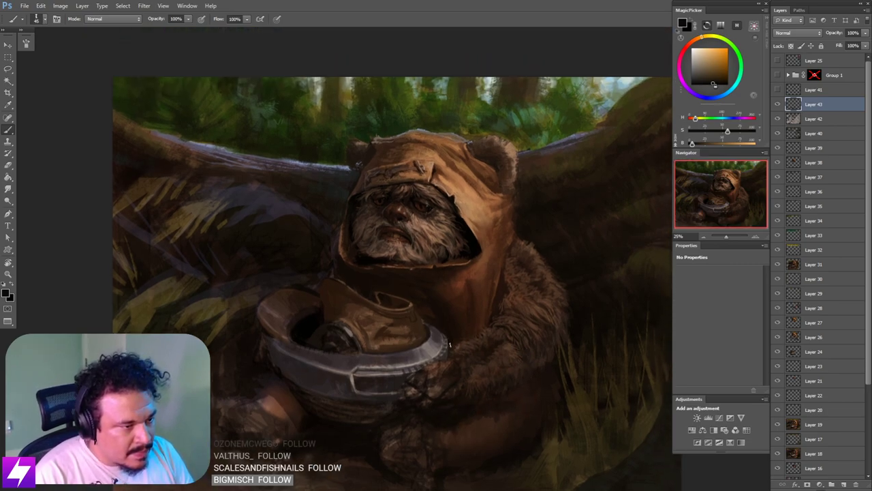
key("bracketright")
key("bracketright")
key("bracketright")
key("bracketright")
key("bracketright")
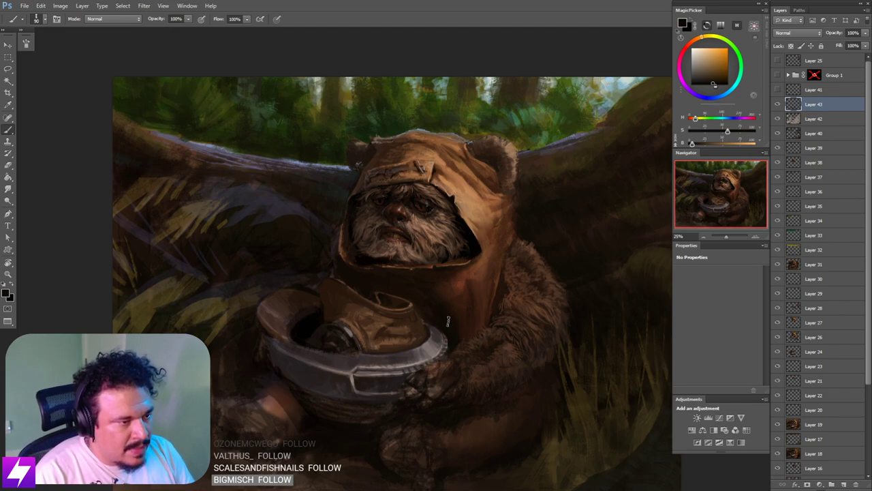
Step: Add fine dark accents where the robe meets the forearm and bowl, reducing the brush to 20 px
left_click_drag(497, 314, 490, 325)
key("bracketleft")
key("bracketleft")
key("bracketleft")
key("bracketleft")
key("bracketleft")
key("bracketleft")
key("bracketleft")
key("bracketleft")
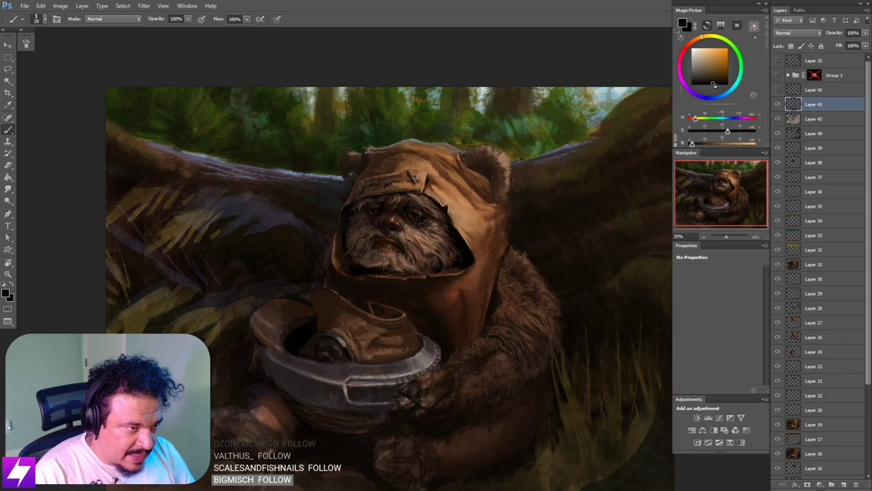
Step: Flip the canvas horizontally back to its original orientation
scroll(451, 252, "down", 1)
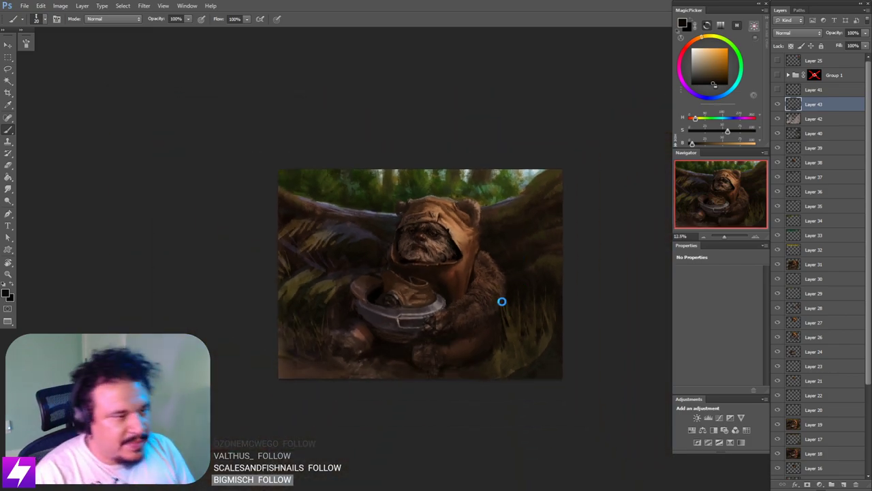
key("F2")
left_click_drag(408, 302, 508, 346)
key("ctrl+plus")
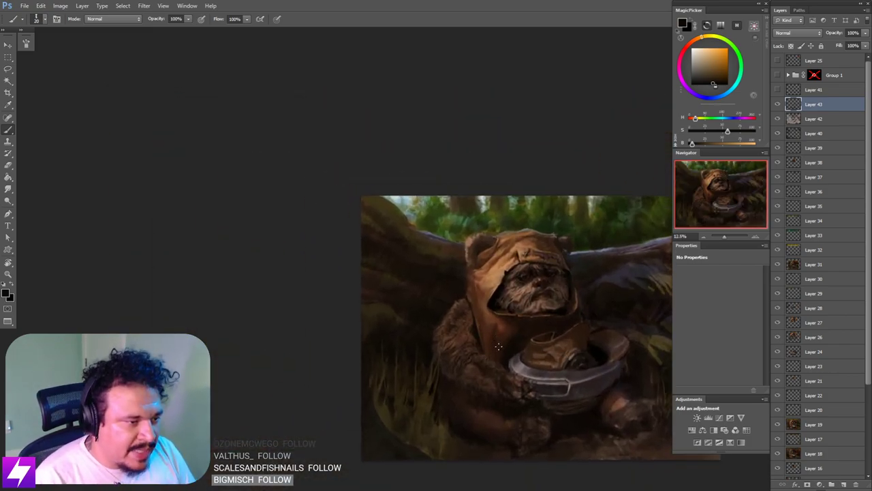
scroll(498, 346, "up", 2)
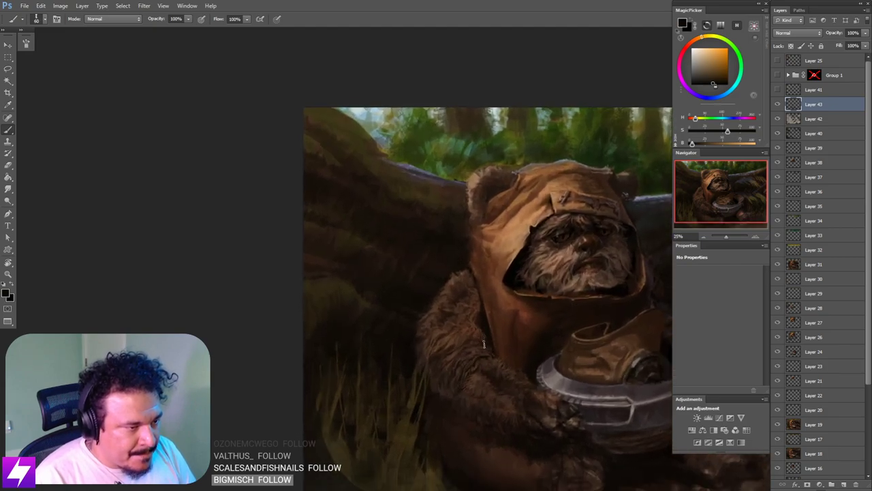
Step: Darken the gap between the furry arm and the robe at 60 and 100 px and soften it with 50% Smudge
key("bracketright")
key("bracketright")
key("bracketright")
key("bracketright")
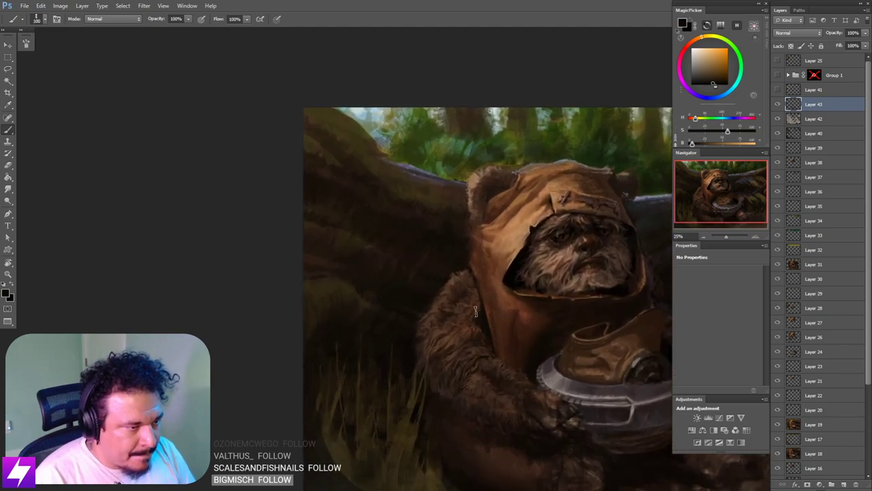
key("r")
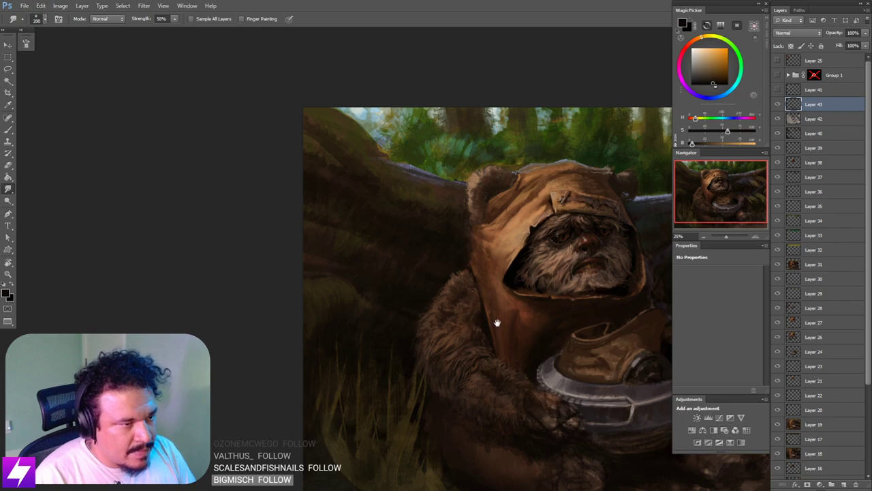
left_click_drag(497, 322, 480, 325)
Step: Paint vertical dark folds down the robe beside the arm at 80 px and blend them with the Smudge tool
key("b")
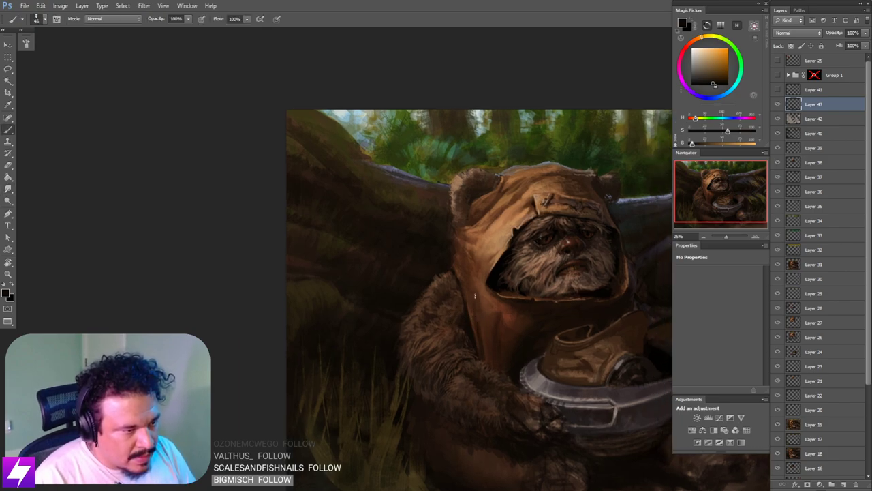
key("bracketright")
key("bracketright")
key("bracketright")
key("bracketright")
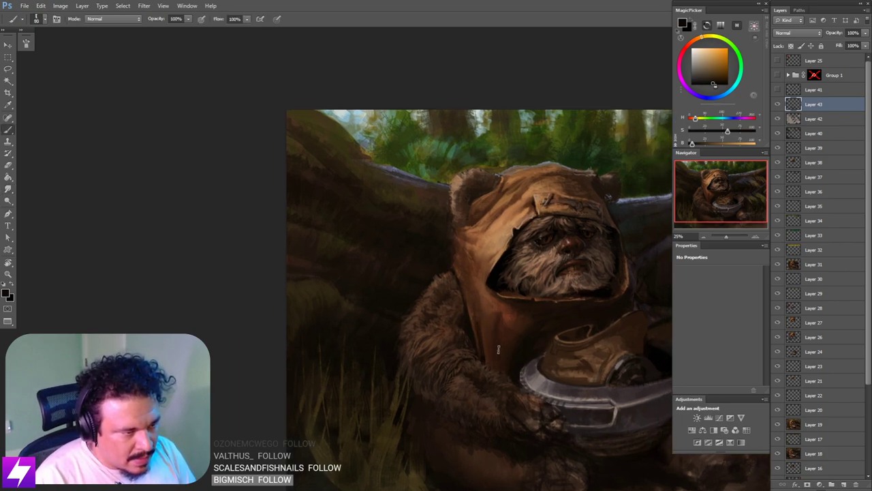
left_click_drag(499, 350, 498, 369)
left_click_drag(497, 330, 494, 366)
key("r")
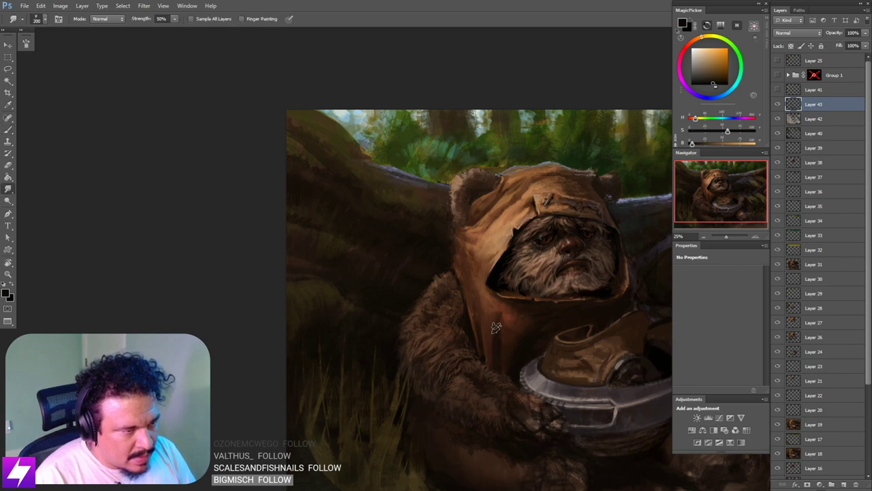
mouse_move(556, 376)
left_mouse_down()
mouse_move(492, 396)
mouse_move(509, 409)
left_mouse_up()
Step: Sample dark browns from the hood's back edge and paint along it above the furry shoulder with the Brush at 70 px
key("b")
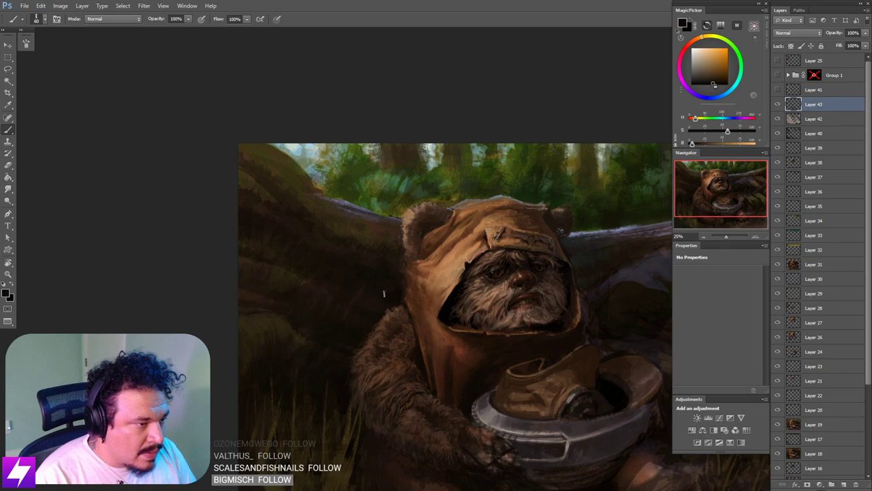
scroll(433, 258, "down", 1)
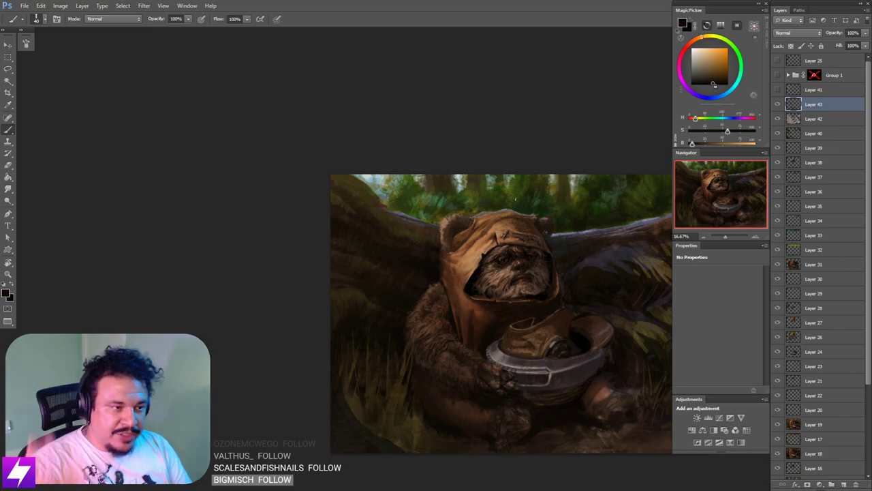
scroll(425, 326, "up", 1)
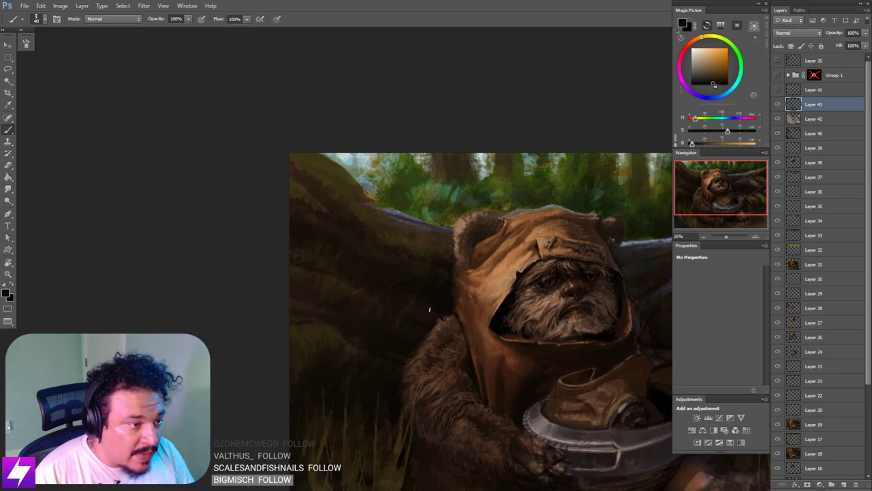
left_click_drag(452, 293, 455, 277)
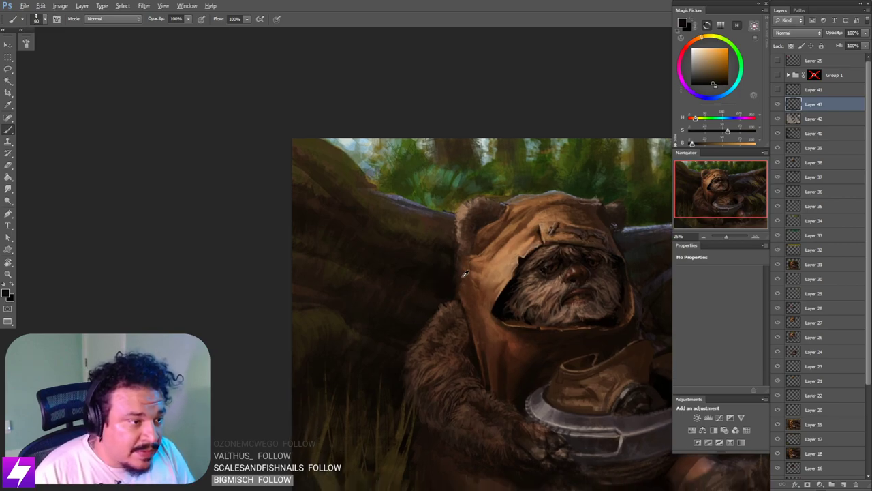
left_click(464, 268, "alt")
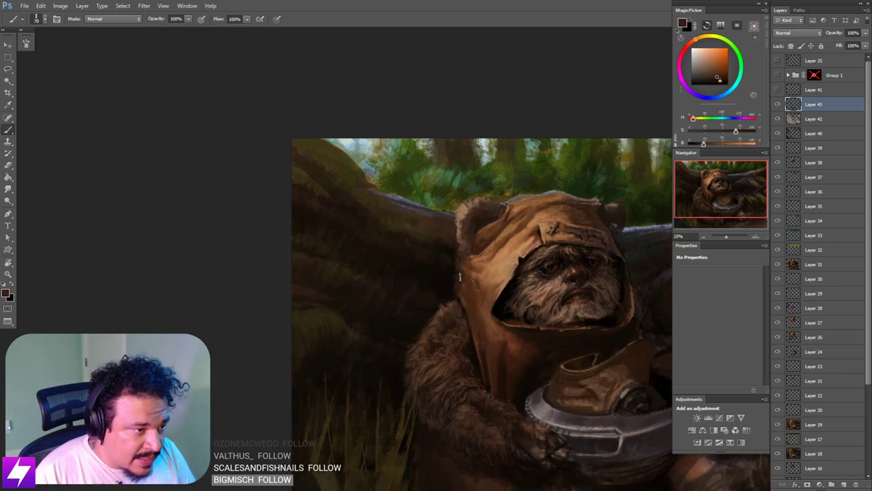
left_click_drag(458, 274, 449, 296)
left_click(463, 283, "alt")
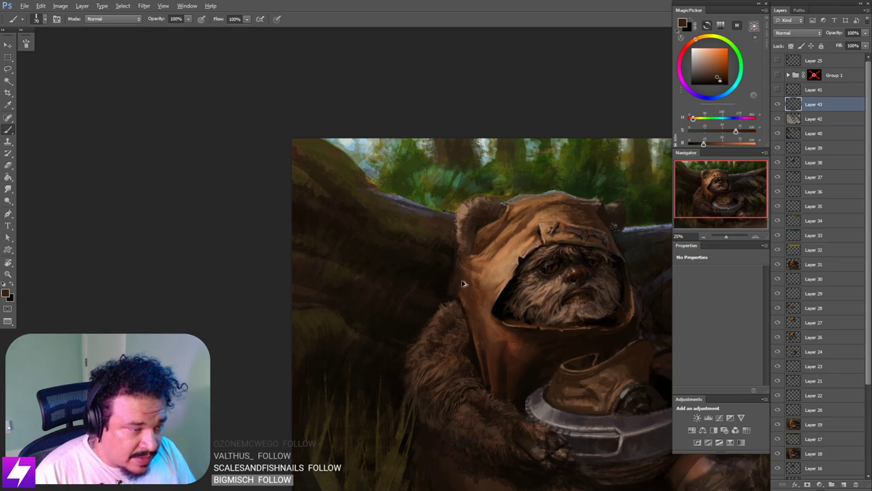
key("bracketleft")
key("bracketleft")
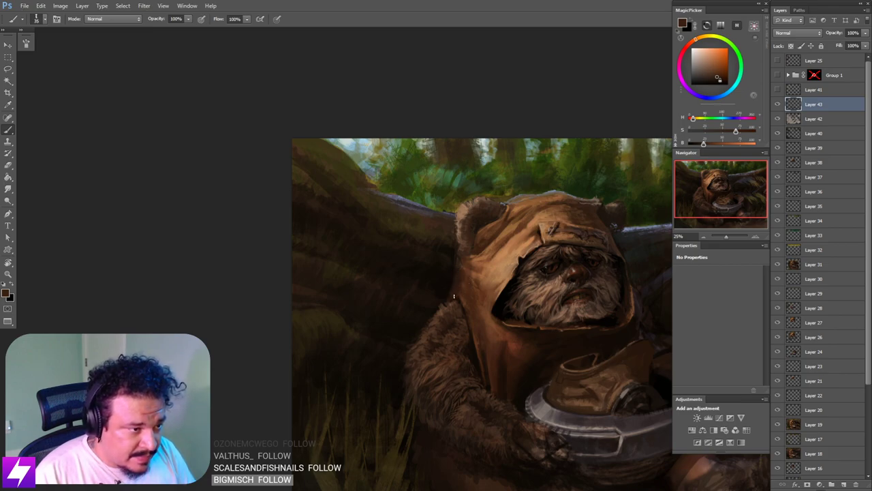
Step: Sample near-black background tones beside the hood and clean up its back edge above the shoulder at 45 px
left_click(447, 292, "alt")
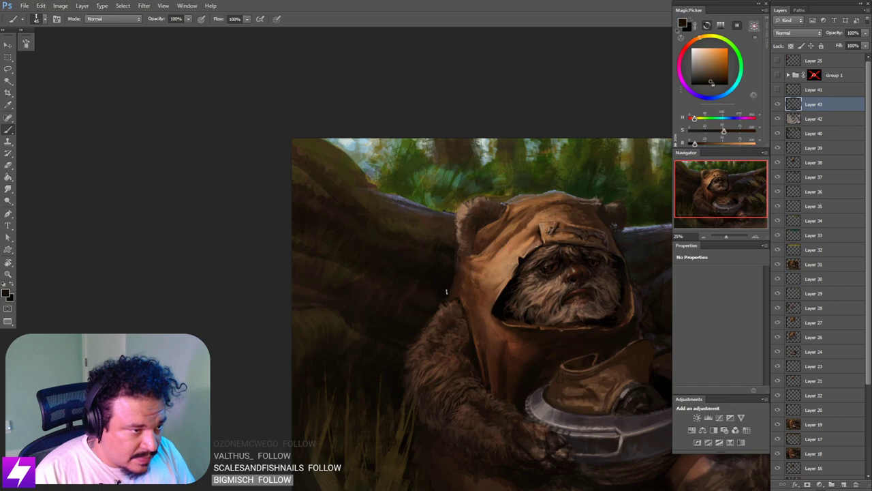
left_click(451, 252, "alt")
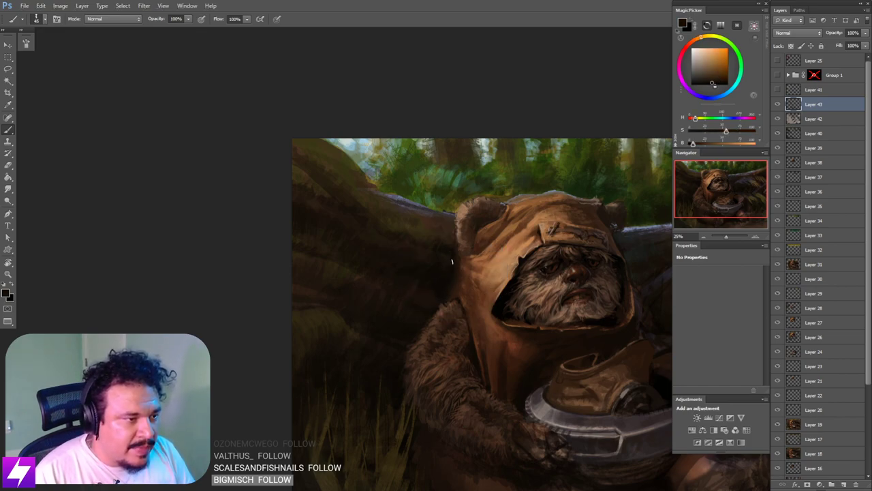
scroll(439, 298, "down", 4)
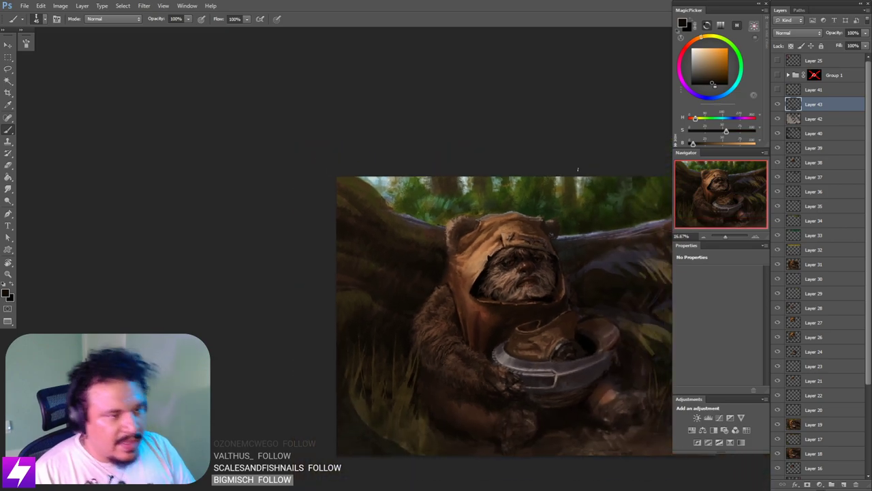
Step: Flip the canvas horizontally to check the painting mirrored
key("ctrl+shift+h")
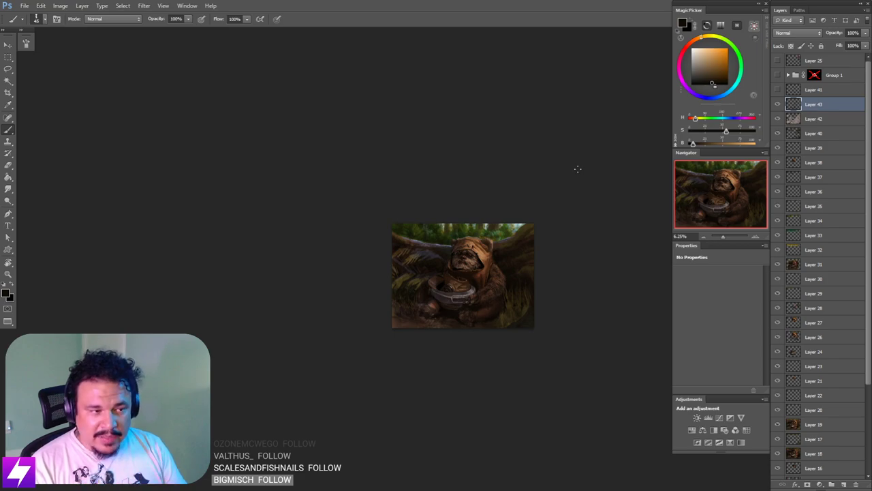
key("ctrl+plus")
key("ctrl+plus")
key("ctrl+plus")
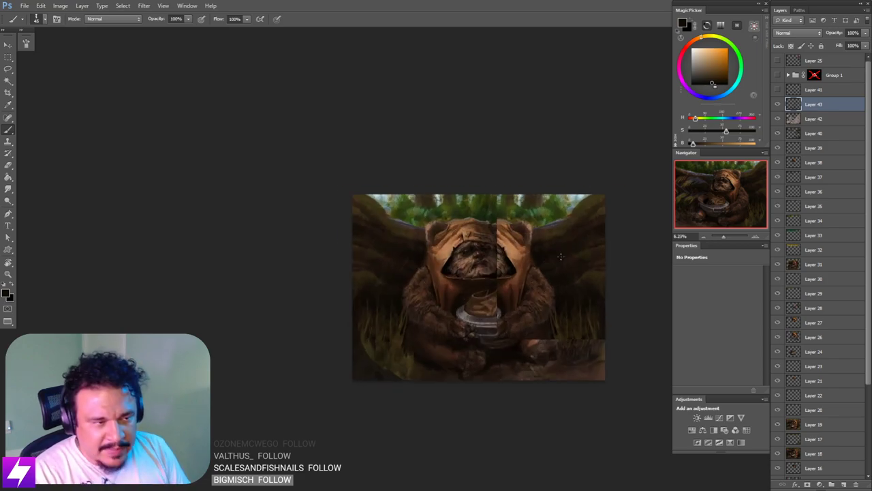
left_click_drag(590, 279, 550, 282)
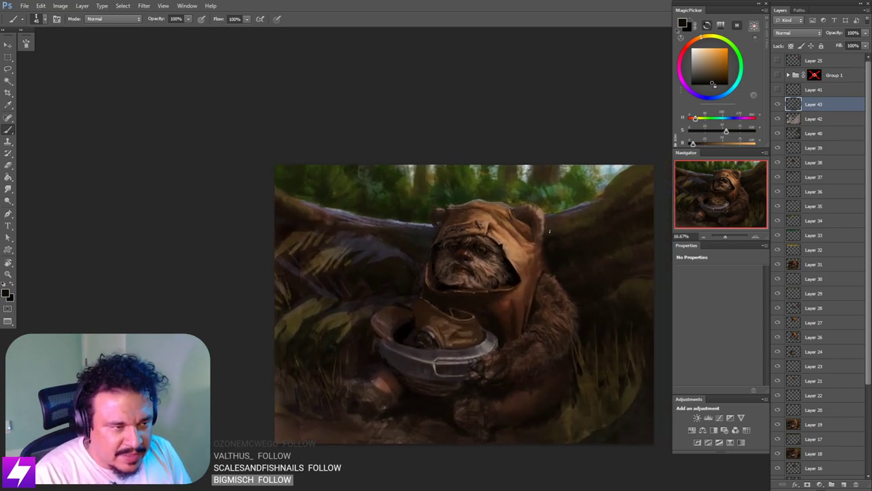
Step: Enlarge the brush to 100 px and darken the background behind the hood's ear and the furry shoulder
key("bracketright")
key("bracketright")
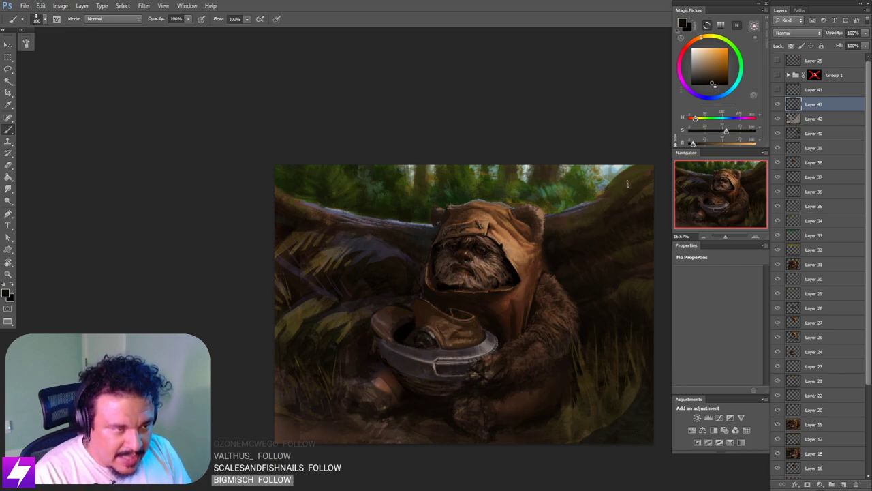
key("ctrl+minus")
key("ctrl+minus")
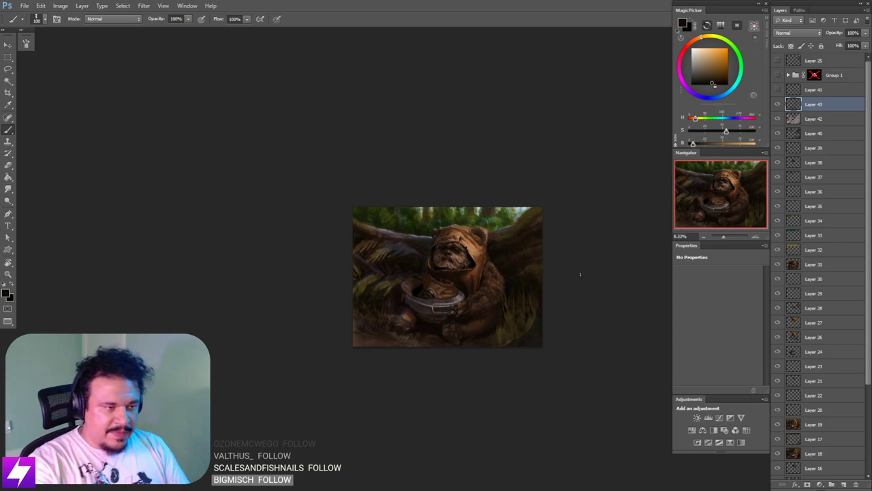
key("ctrl+equal")
key("ctrl+equal")
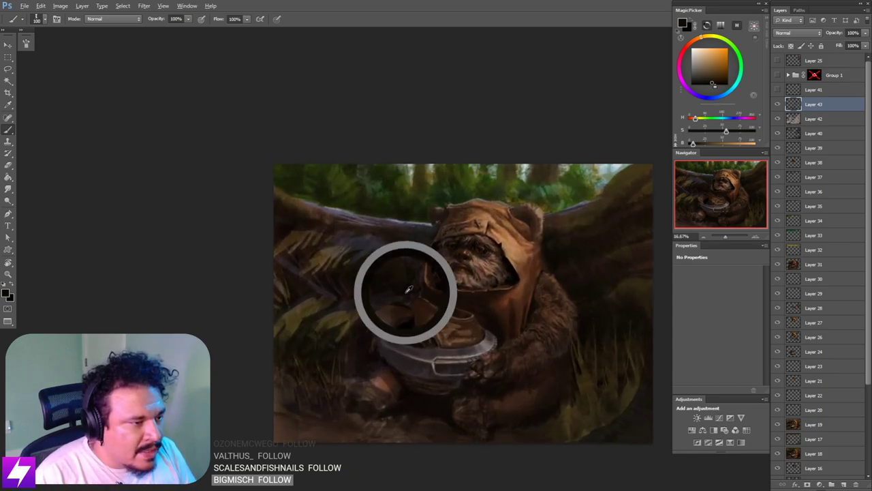
Step: Sample the near-black shade above the bowl and darken the background beside the hood's front edge at 60 and 100 px
left_click(407, 292, "alt")
key("bracketleft")
key("bracketleft")
key("bracketleft")
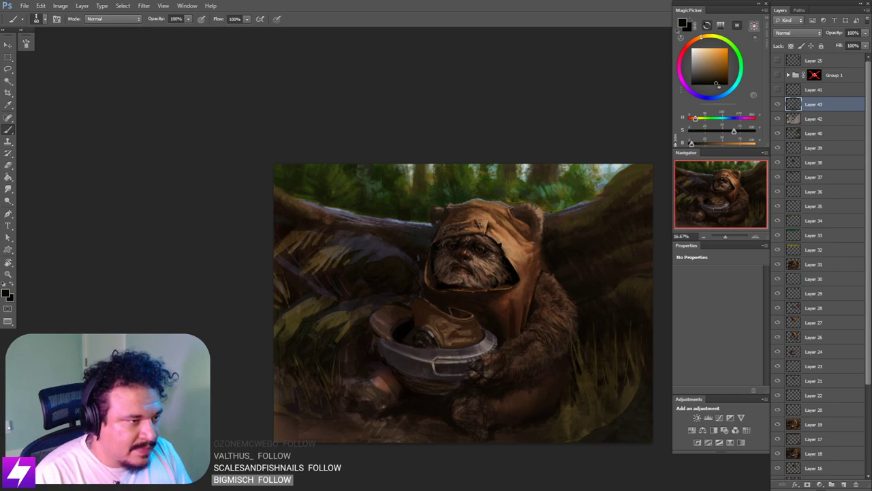
key("bracketright")
key("bracketright")
key("bracketright")
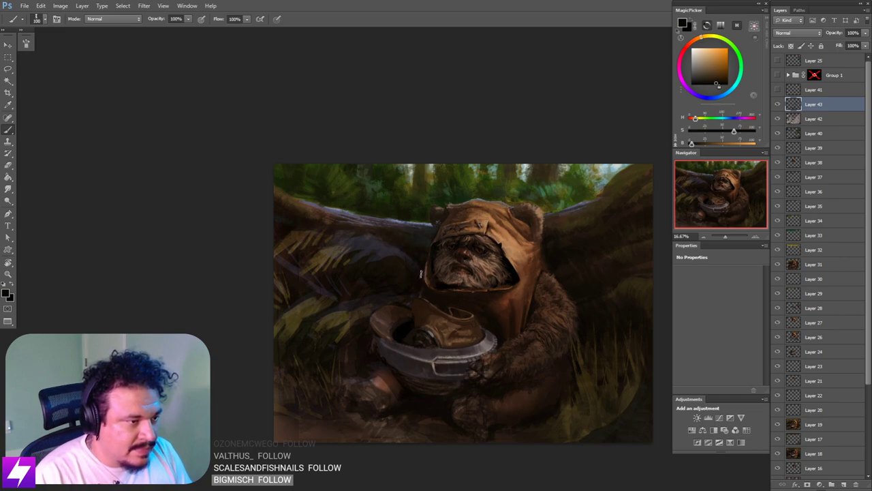
Step: Darken the bluish background between the hood's front edge and the foliage, using the brush at 175 and 100 px
key("ctrl+minus")
key("ctrl+plus")
key("ctrl+plus")
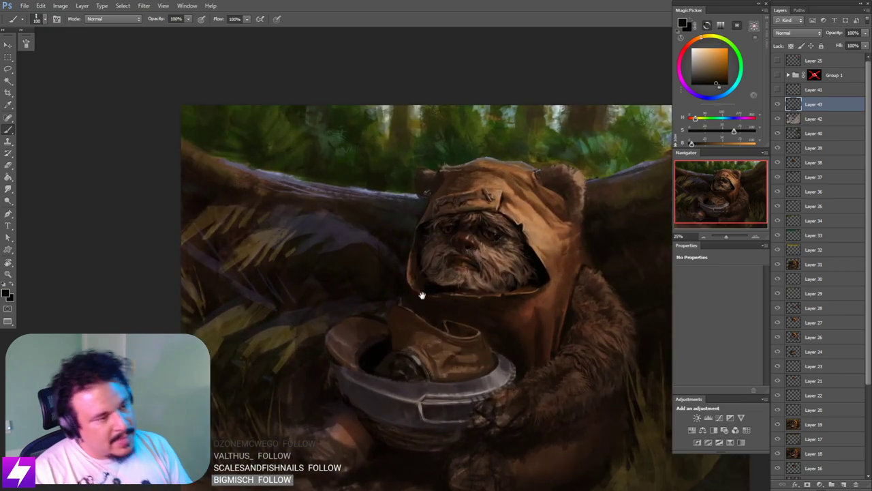
left_click_drag(422, 295, 418, 288)
key("bracketright")
key("bracketright")
key("bracketright")
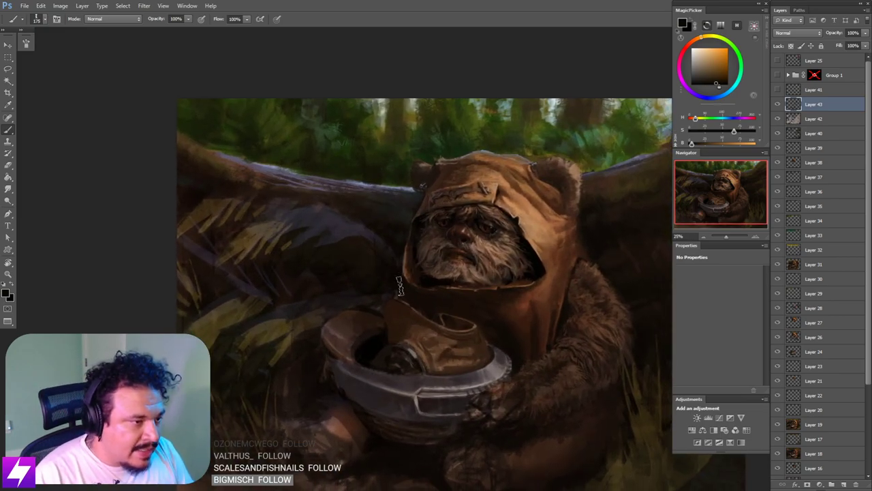
key("bracketleft")
key("bracketleft")
key("bracketleft")
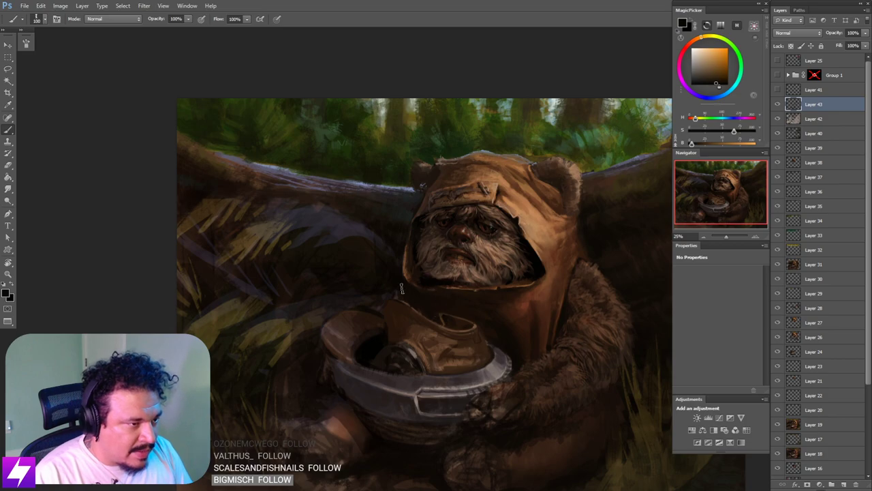
Step: Deepen the shadows around the hood's lower edge and behind the helmet, varying the brush between 125 and 200 px
key("bracketright")
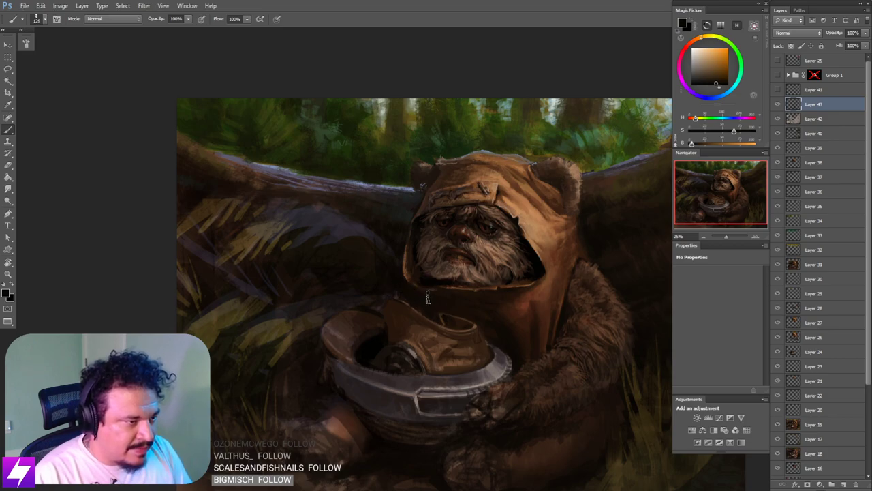
key("bracketright")
key("bracketright")
key("bracketright")
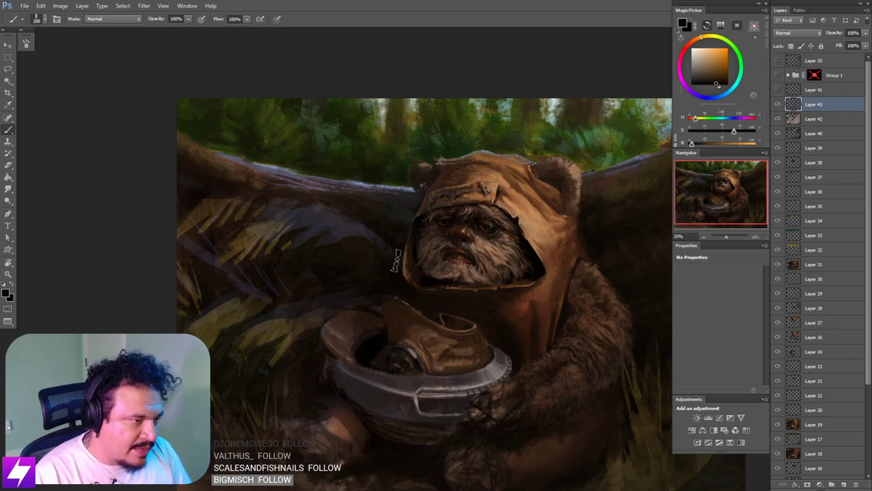
key("bracketleft")
key("bracketleft")
key("bracketleft")
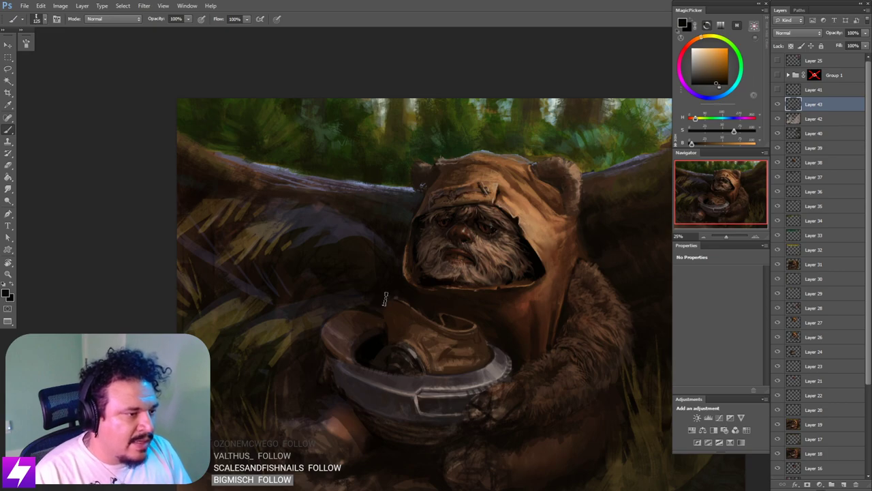
key("bracketright")
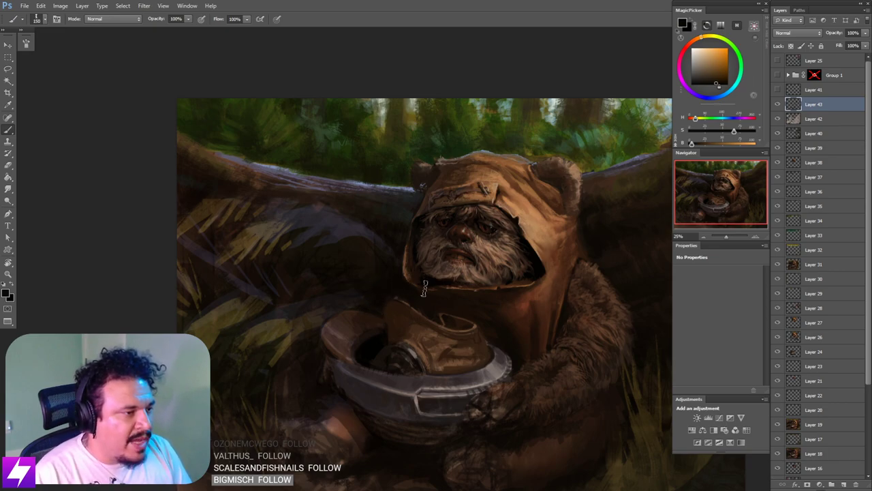
key("bracketright")
key("bracketright")
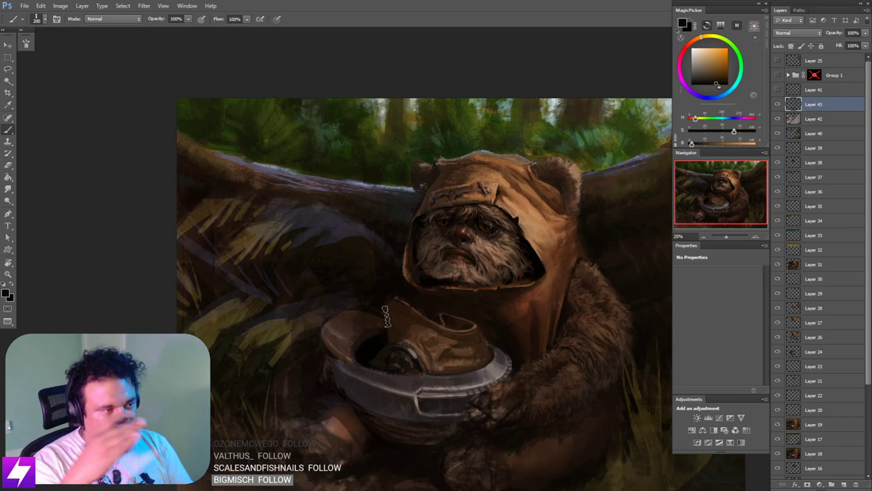
Step: Reduce the brush to 125 px and darken the creature's lower body where it meets the grass
mouse_move(495, 287)
left_mouse_down()
mouse_move(473, 331)
mouse_move(564, 279)
mouse_move(521, 335)
mouse_move(529, 348)
left_mouse_up()
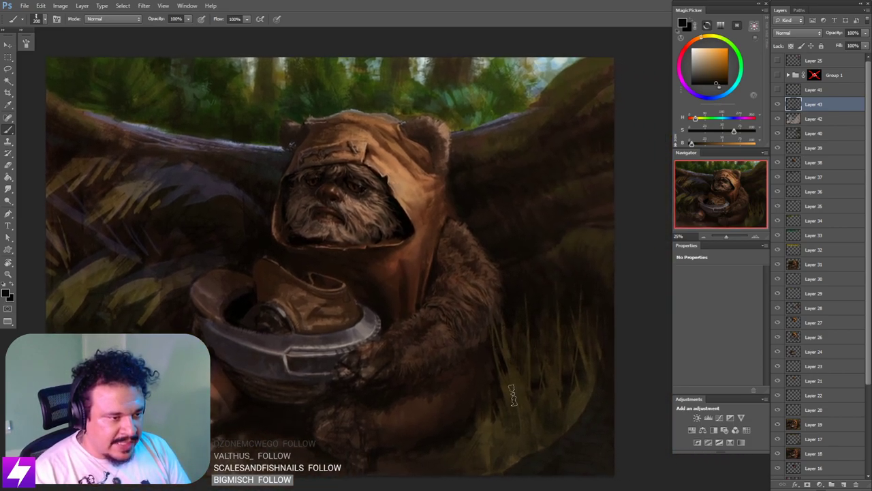
key("bracketleft")
key("bracketleft")
key("bracketleft")
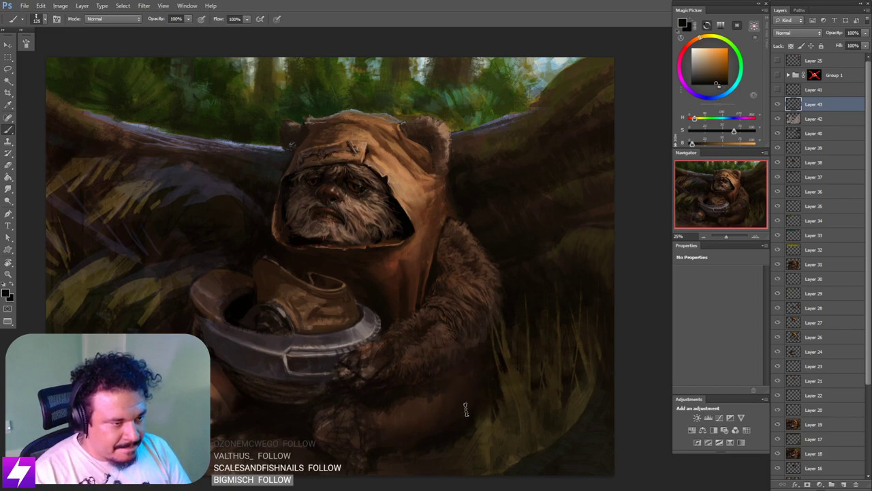
left_click_drag(523, 383, 512, 380)
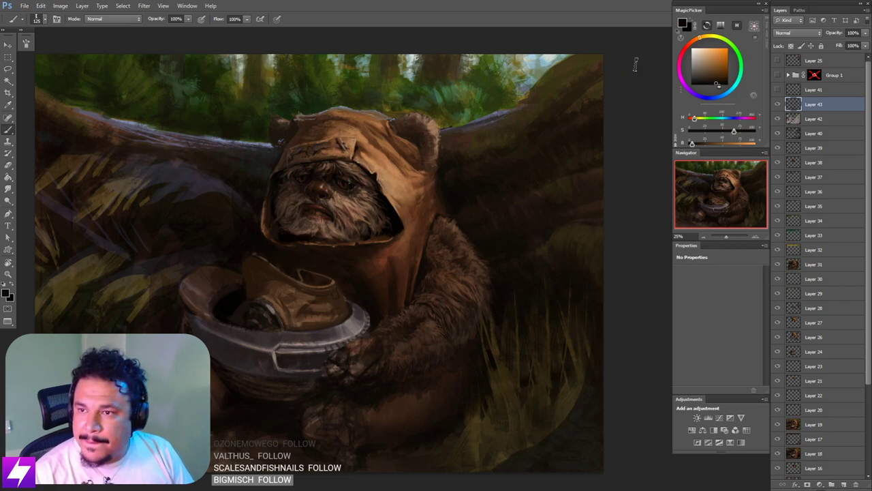
Step: Hide and reshow Layer 43 to compare the painting with and without the dark accents
left_click(26, 5)
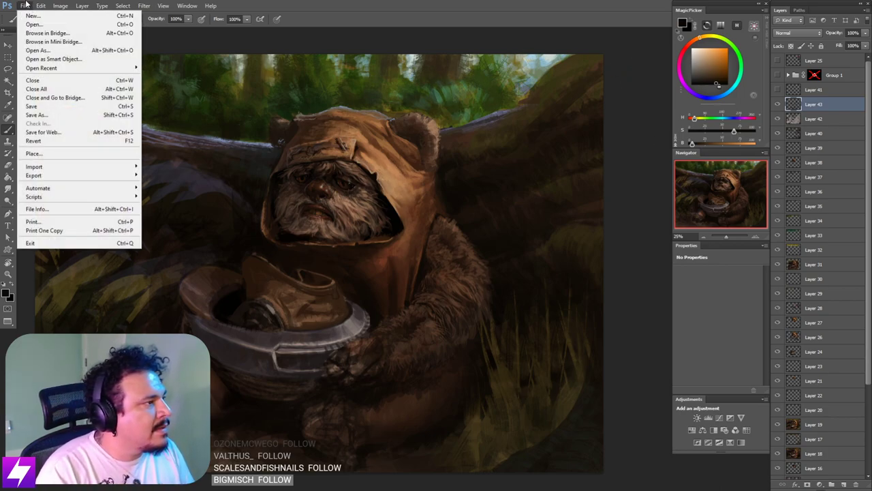
left_click(25, 6)
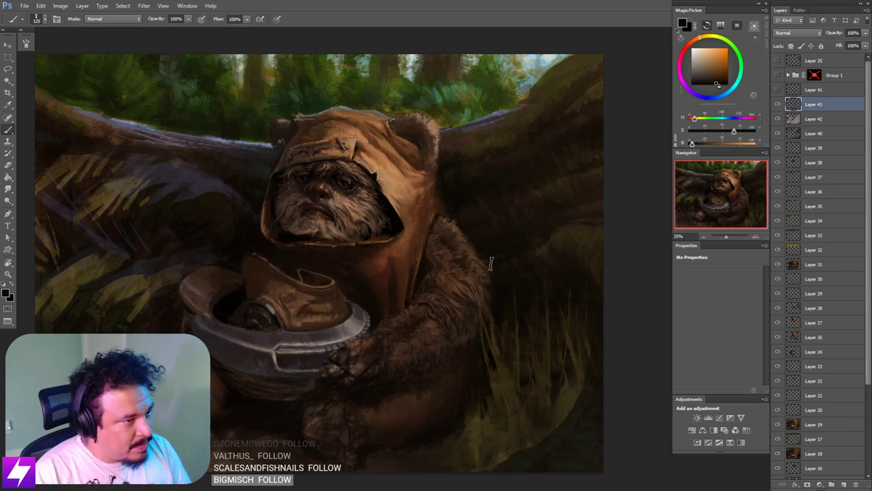
left_click(780, 104)
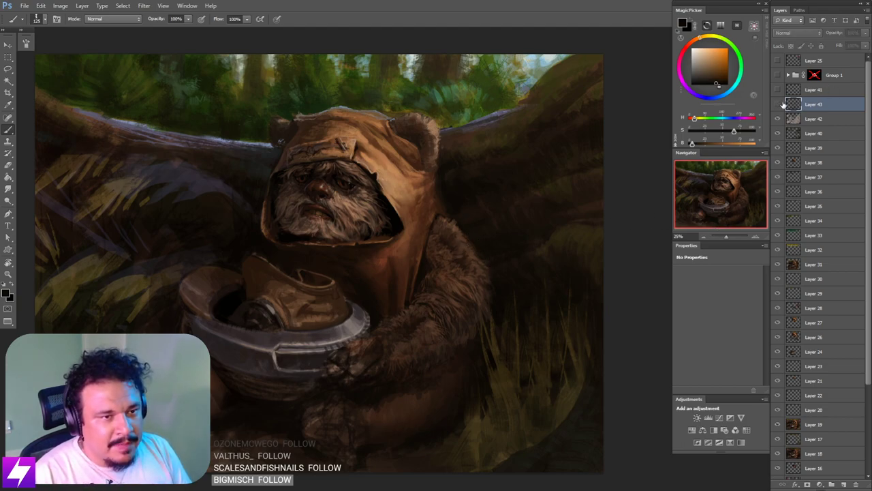
left_click(780, 104)
Step: Show the Group 1 reference photos briefly to compare them with the painting, and hide them again
left_click_drag(501, 277, 544, 278)
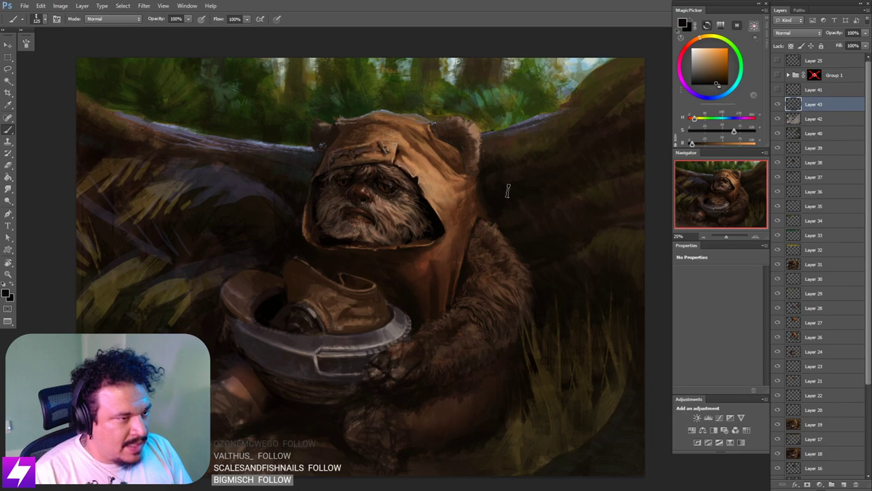
key("ctrl+plus")
key("ctrl+minus")
left_click(777, 76)
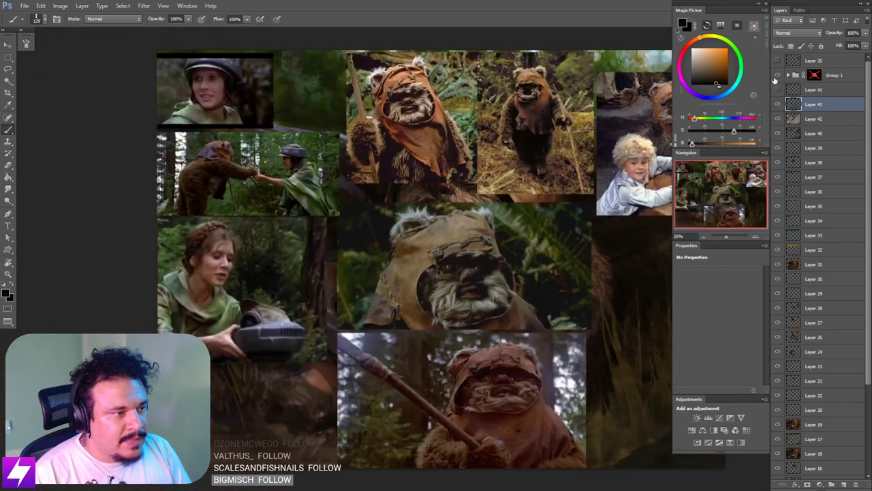
left_click(776, 77)
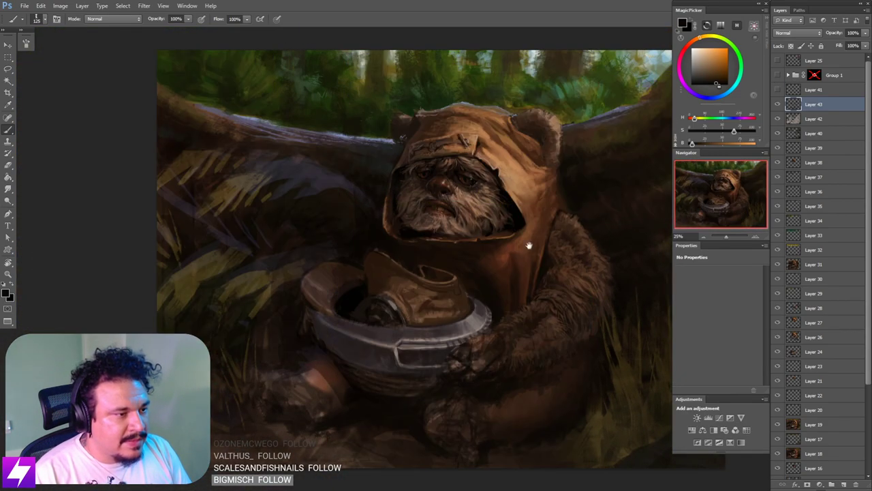
Step: Bring up the Group 1 reference photos once more to study the creature's hood and fur, and hide them
left_click_drag(532, 247, 511, 258)
left_click(778, 75)
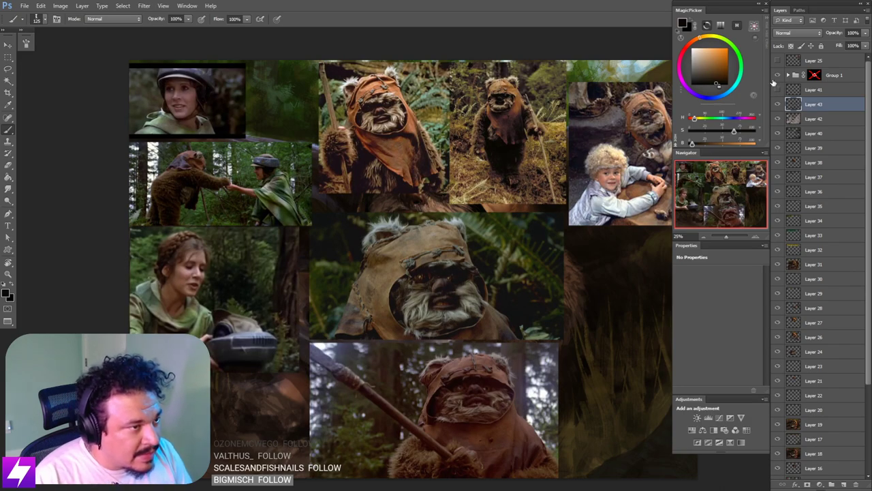
left_click(777, 76)
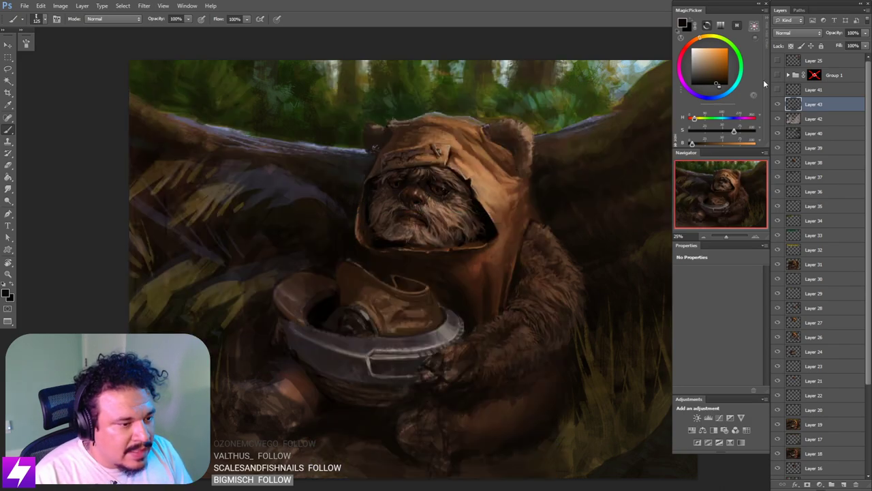
Step: Reduce the brush to 10 px and sample dark browns beside the robe and shoulder for refining the fur edge
left_click_drag(546, 267, 501, 272)
key("bracketleft")
key("bracketleft")
key("bracketleft")
key("bracketleft")
key("bracketleft")
key("bracketleft")
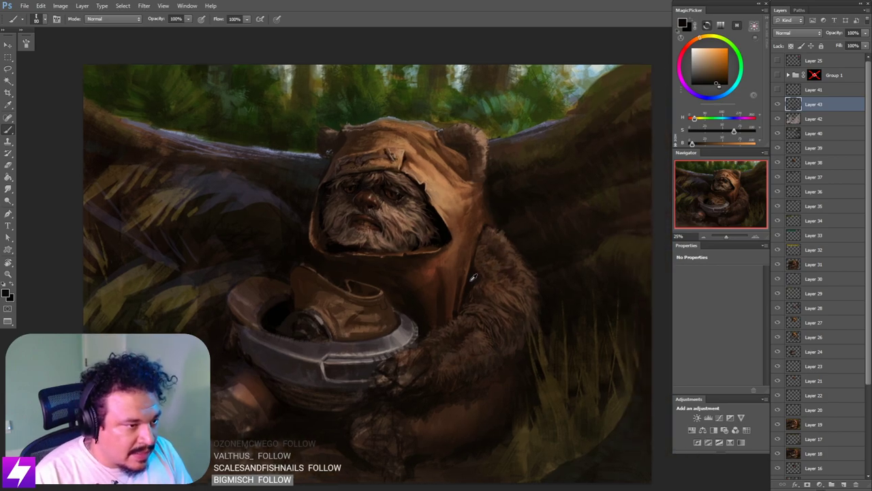
left_click(474, 276, "alt")
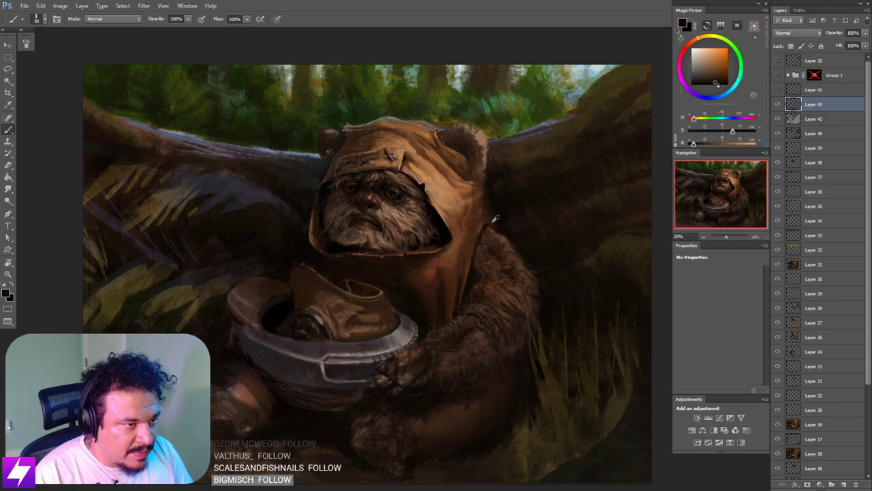
left_click(494, 222, "alt")
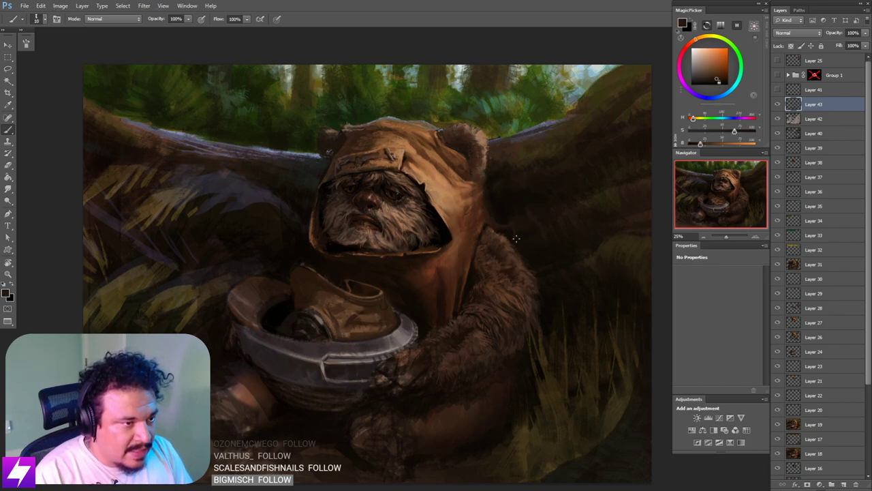
Step: Touch up the outer edge of the furry shoulder at 25 px, sampling a muted purple-grey and the dark background brown
left_click_drag(510, 236, 507, 259)
left_click(254, 217, "alt")
key("bracketright")
key("bracketright")
key("bracketright")
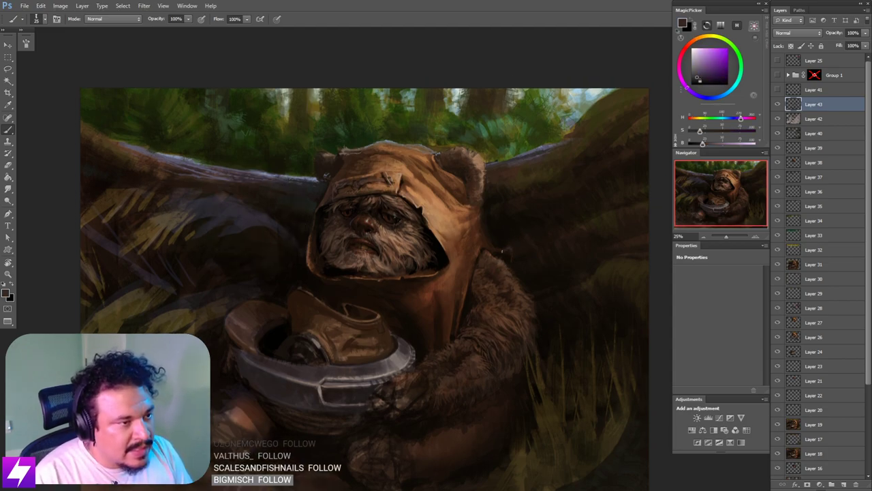
left_click(504, 255, "alt")
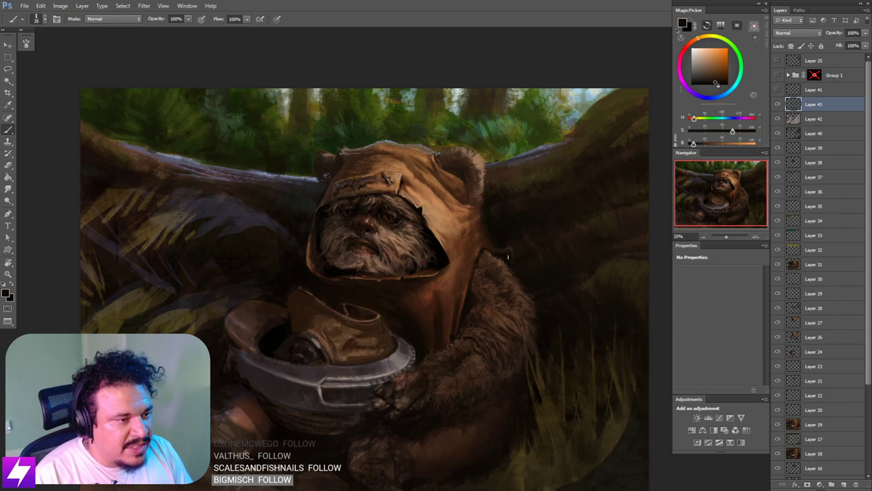
Step: Flip the canvas horizontally and check the mirrored composition as a whole and up close
key("ctrl+minus")
key("ctrl+minus")
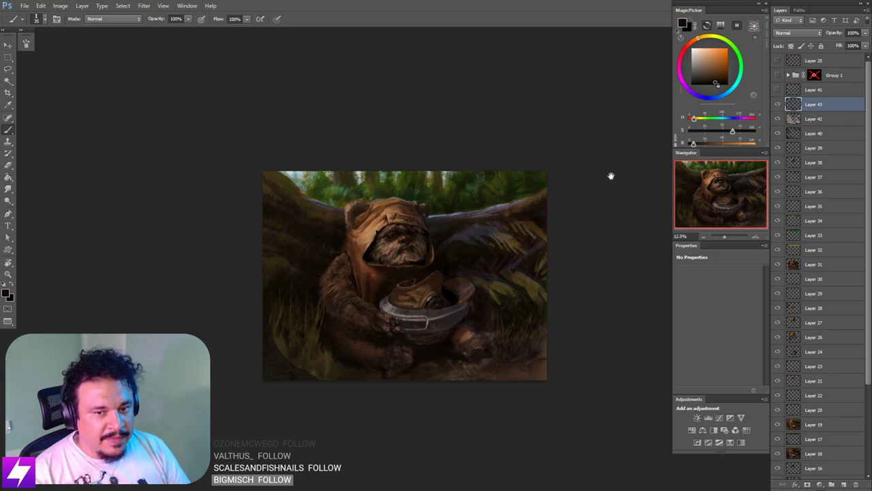
scroll(443, 220, "up", 2)
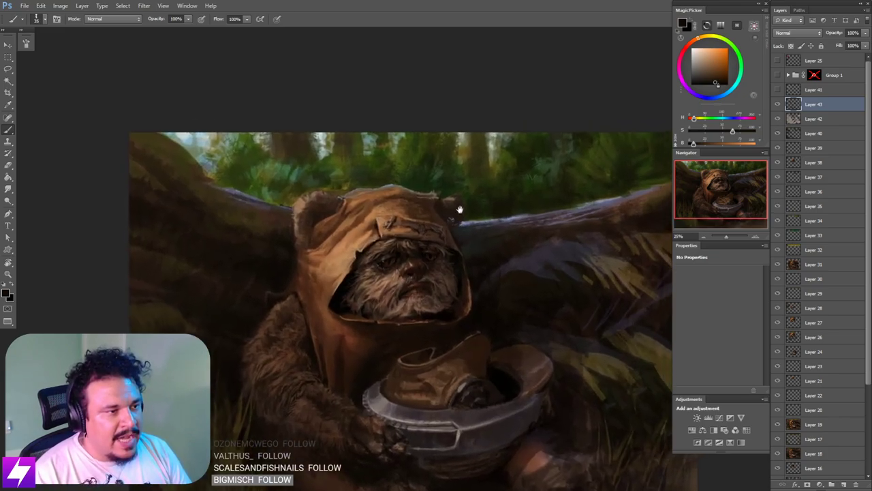
Step: Sample a pale blue-grey rim-light colour from the ewok fur in the Group 1 reference photos, and hide the group again
left_click_drag(460, 210, 454, 220)
left_click(379, 288, "alt")
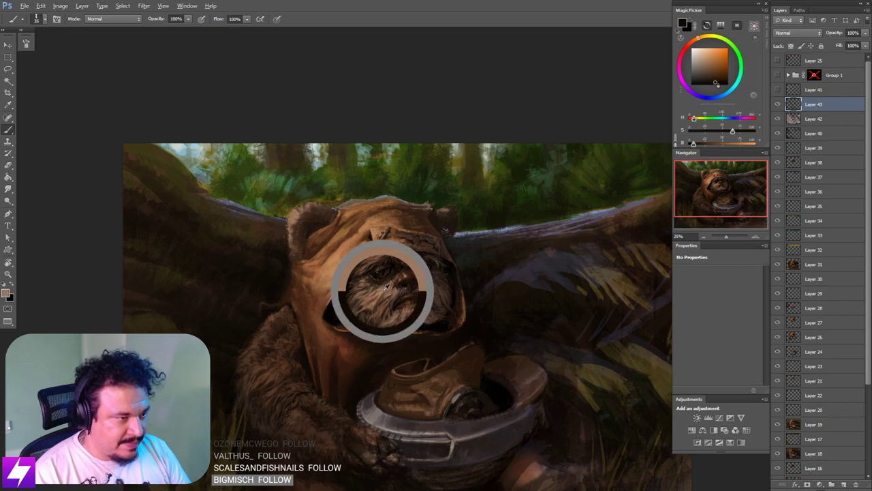
left_click(780, 75)
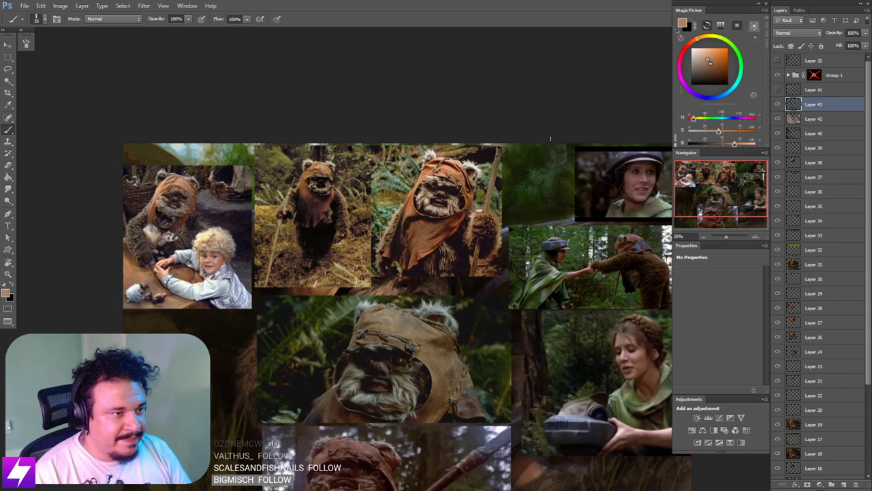
left_click(472, 164, "alt")
left_click_drag(473, 164, 438, 307)
left_click(780, 75)
Step: Paint pale blue-grey hair tips along the upper rim of the ear on the painting's left, reducing the brush from 50 to 25 px
mouse_move(455, 205)
left_mouse_down()
mouse_move(472, 208)
mouse_move(461, 223)
mouse_move(458, 215)
left_mouse_up()
key("bracketright")
key("bracketright")
key("ctrl+z")
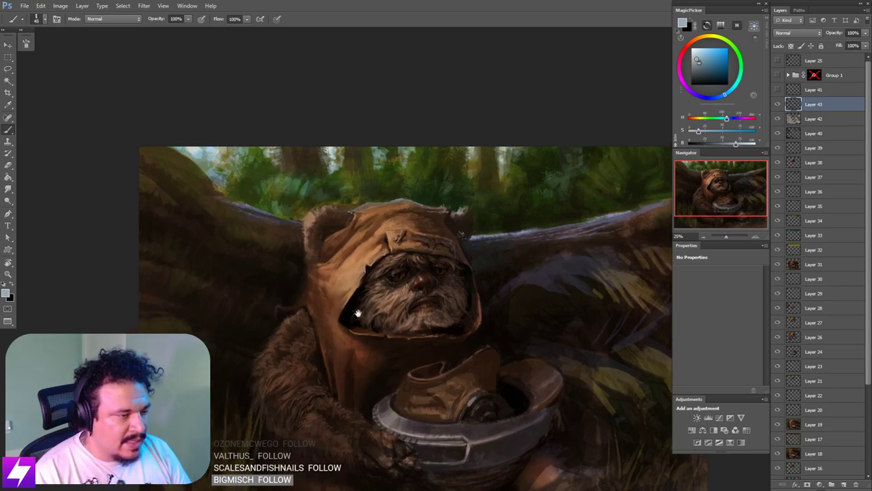
left_click_drag(359, 313, 378, 352)
key("bracketright")
left_click_drag(353, 239, 352, 251)
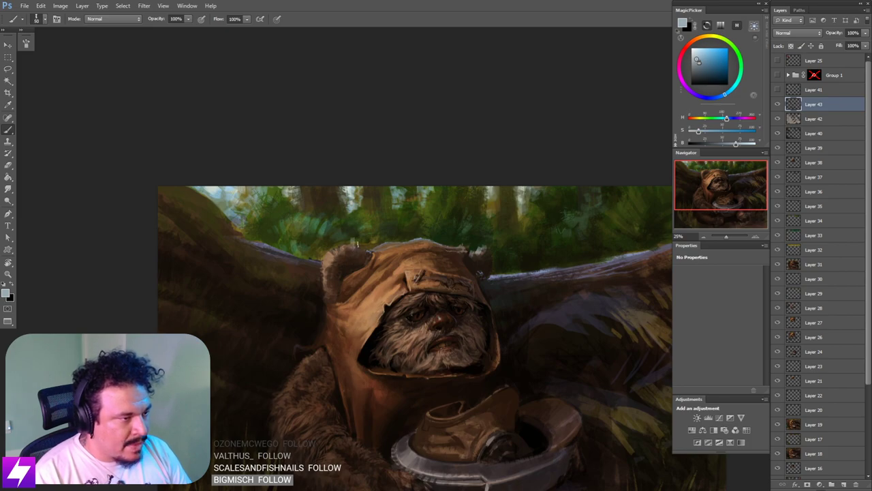
key("bracketleft")
key("bracketleft")
key("bracketleft")
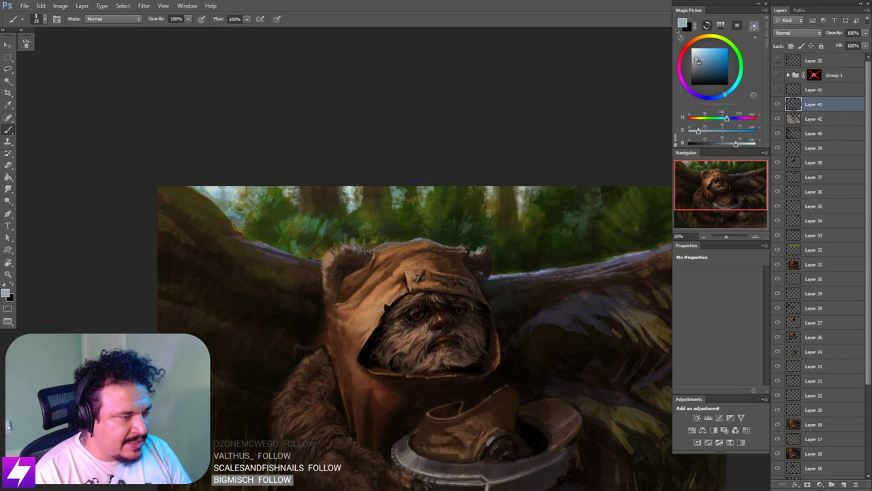
Step: Add fine pale blue-grey hair tufts to the ear on the painting's right with a 15 px brush
scroll(422, 259, "down", 1)
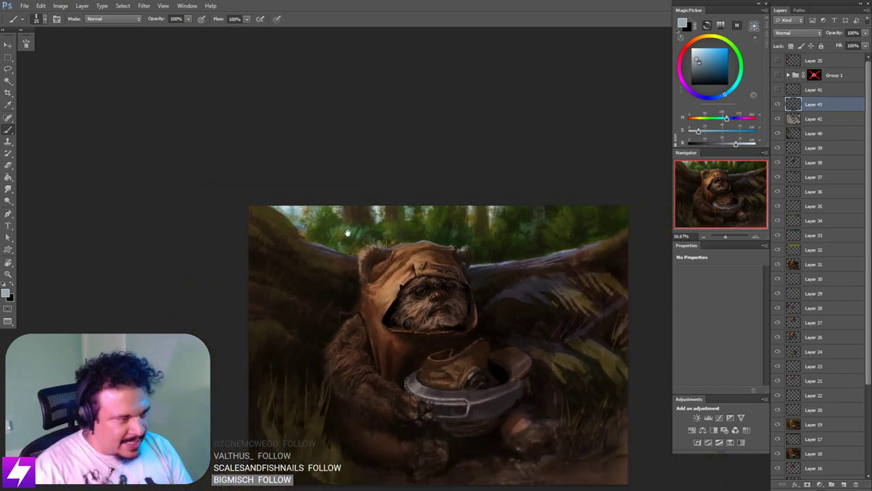
scroll(418, 262, "up", 1)
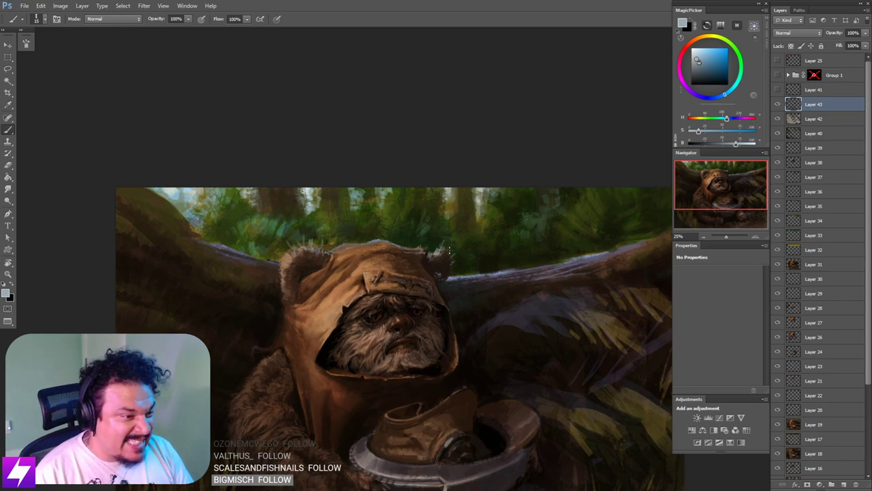
left_click_drag(440, 364, 440, 357)
left_click_drag(424, 297, 429, 301)
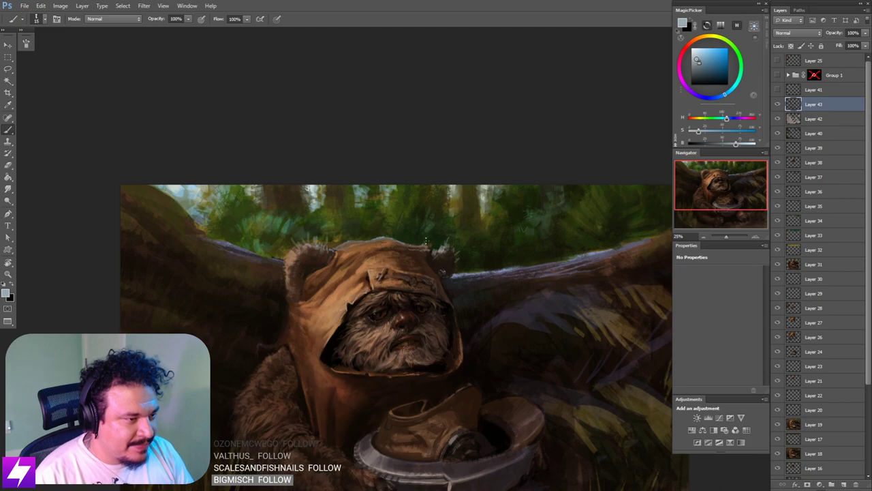
Step: Shade the shadowed side of the hood with a dark purple-grey sampled from the background foliage, using a 50 px brush
left_click(466, 280, "alt")
left_click(532, 306, "alt")
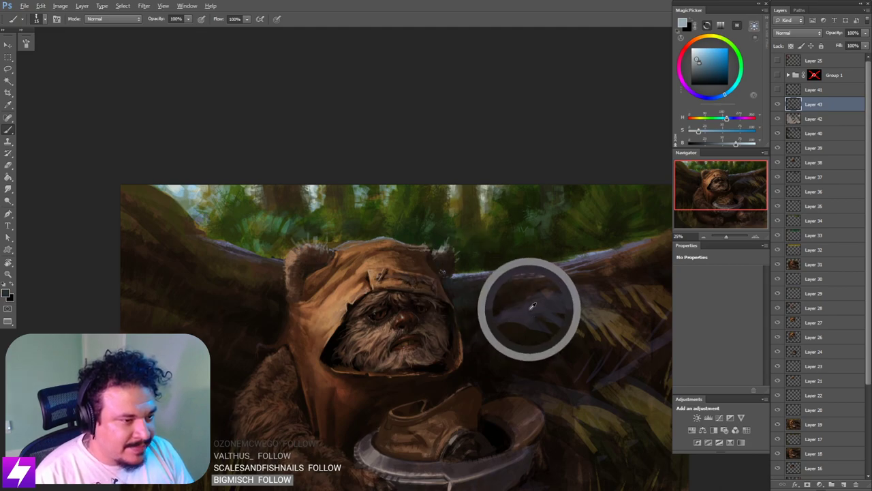
key("bracketright")
key("bracketright")
key("bracketright")
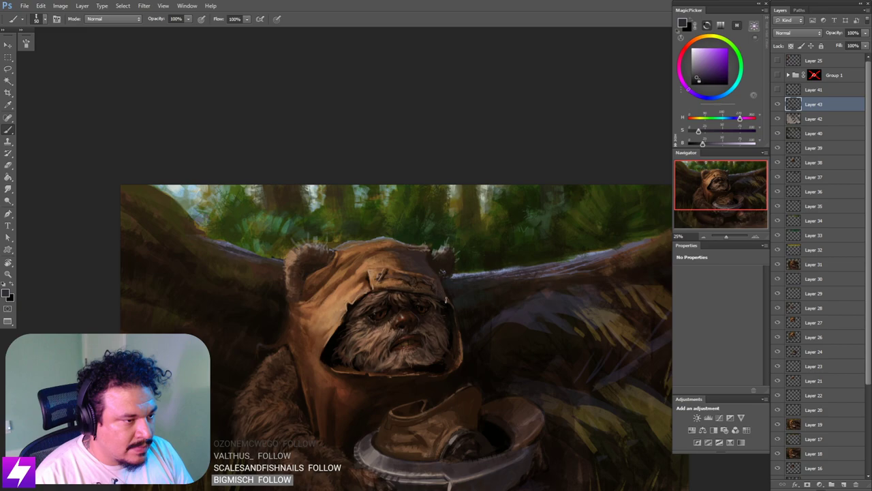
Step: Flip the canvas horizontally to work on the mirrored ewok head
key("ctrl+minus")
key("ctrl+minus")
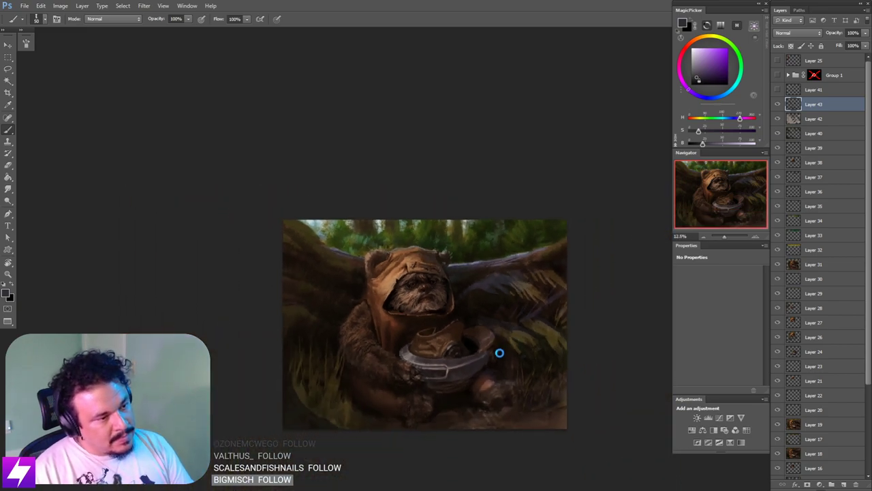
key("ctrl+plus")
key("ctrl+plus")
left_click_drag(429, 262, 449, 260)
Step: Blend grey-brown and dark reddish-brown tones sampled from the hood into the shaded part of its crown with an 80 px brush
key("bracketright")
key("bracketright")
key("bracketright")
key("bracketright")
key("bracketright")
key("bracketright")
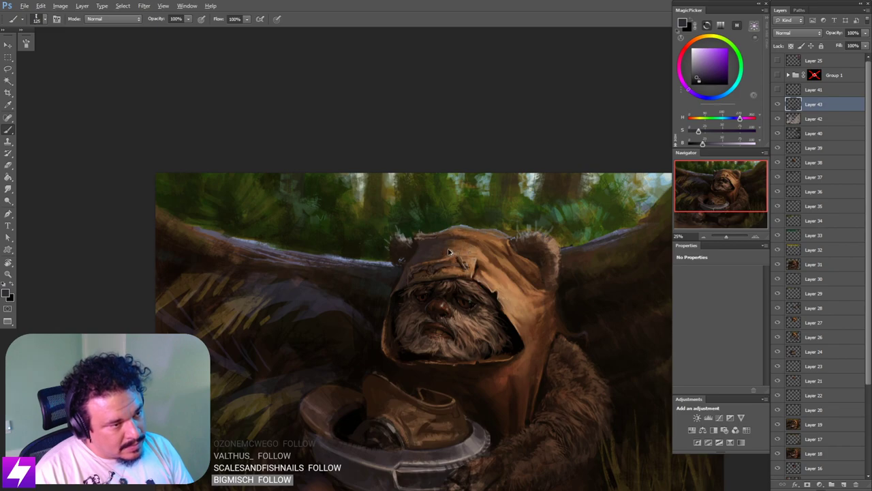
left_click(467, 224, "alt")
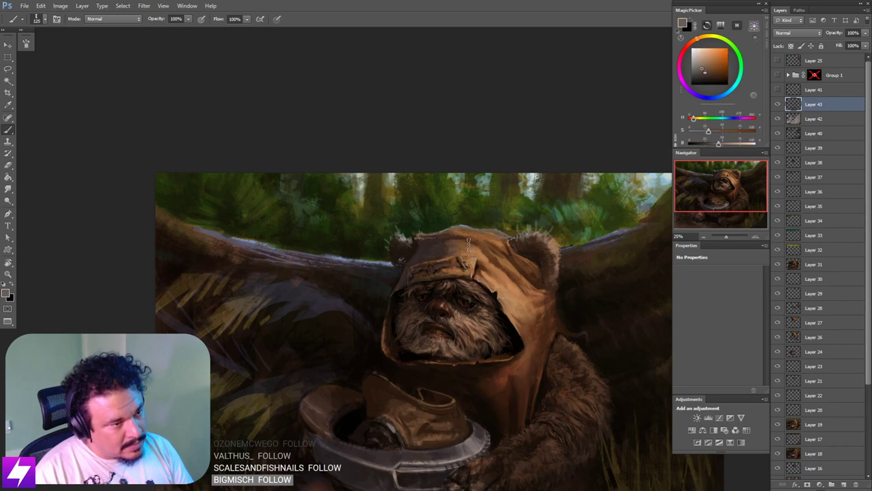
key("bracketleft")
key("bracketleft")
key("bracketleft")
left_click_drag(438, 252, 446, 250)
left_click(440, 243, "alt")
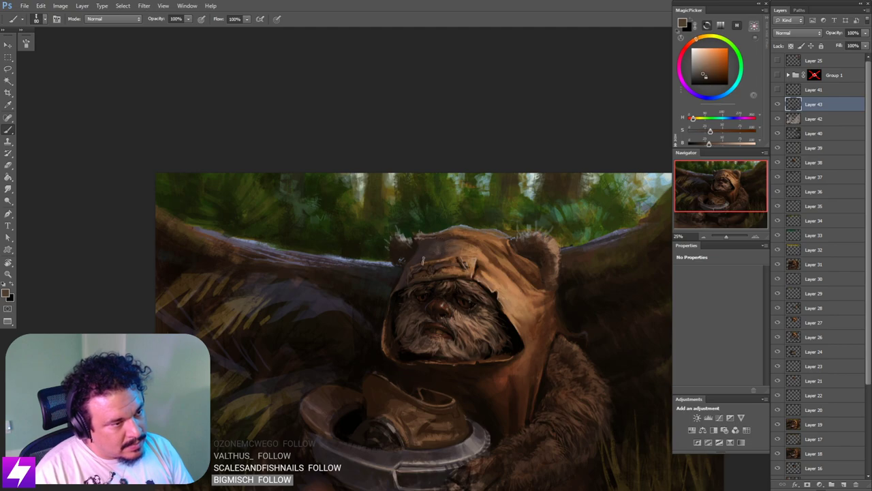
left_click(431, 242, "alt")
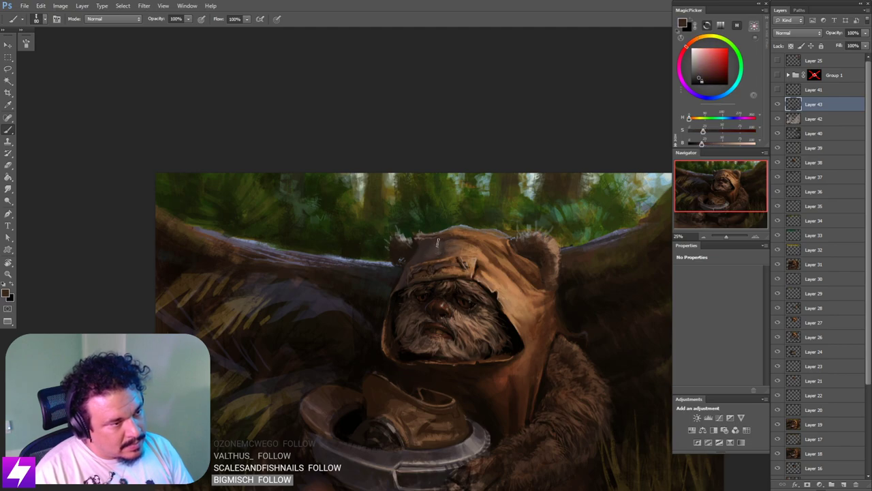
Step: Flip the canvas horizontally back to its original orientation and view the whole painting
scroll(424, 269, "down", 2)
scroll(433, 340, "down", 1)
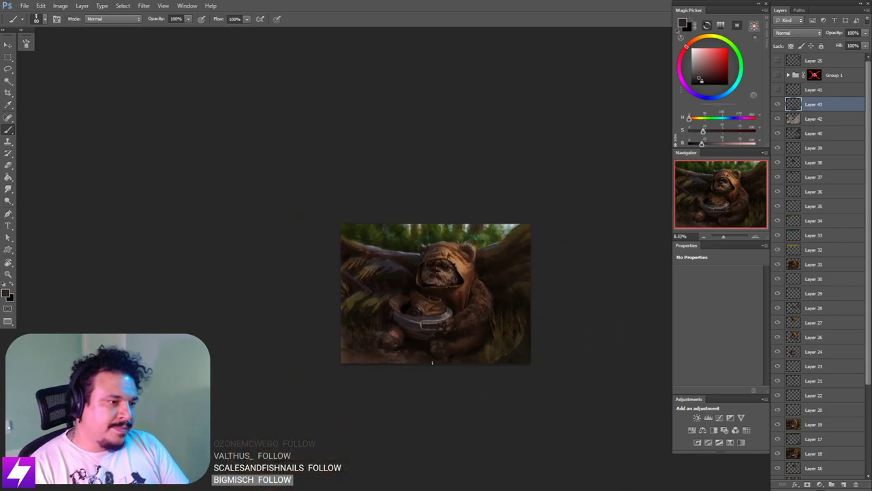
key("ctrl+shift+h")
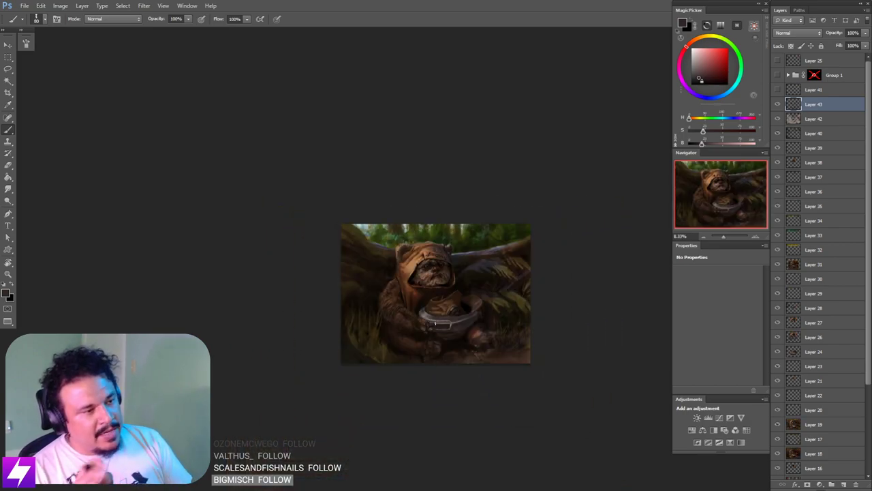
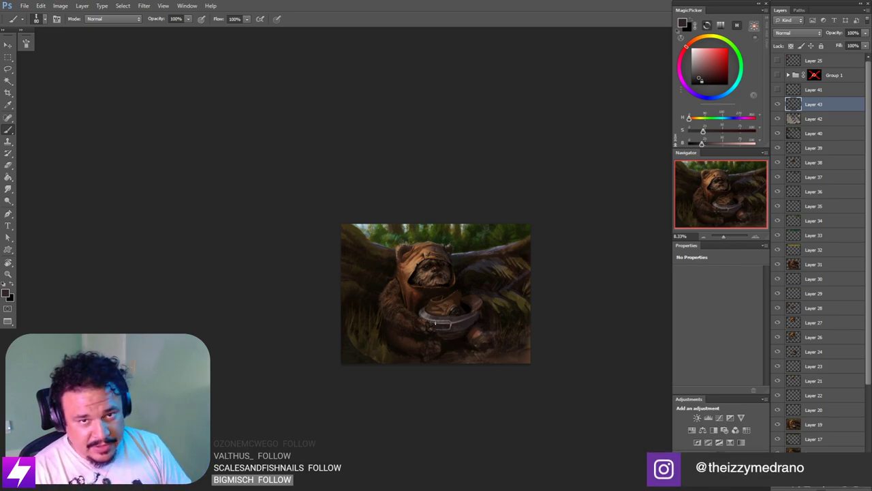
Step: Compare the painting with and without Layer 43, leaving the layer visible
scroll(435, 323, "up", 2)
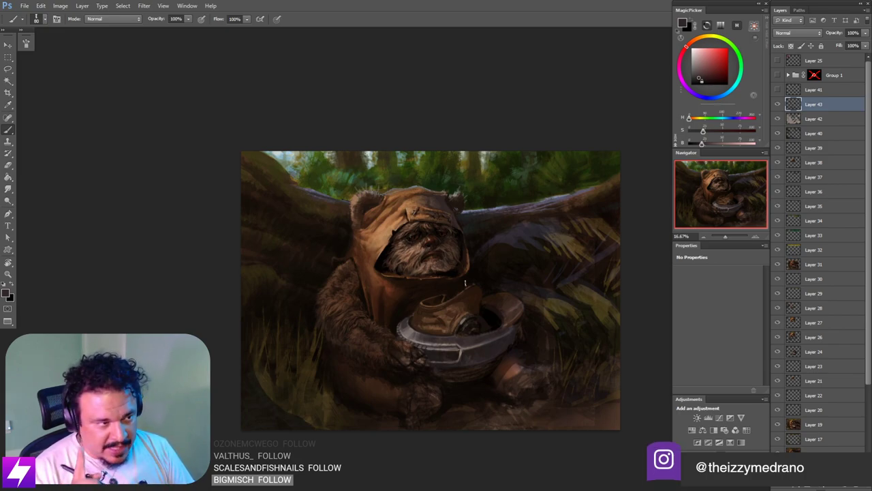
scroll(466, 283, "down", 1)
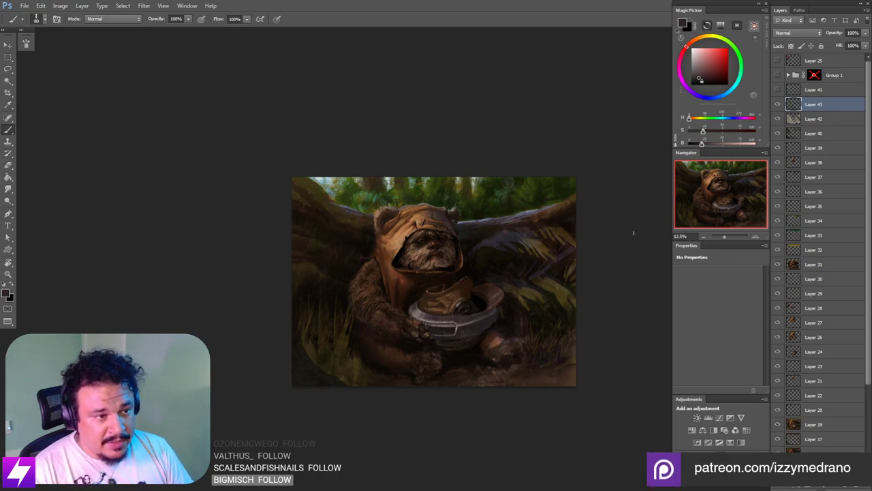
left_click(778, 104)
left_click(778, 104)
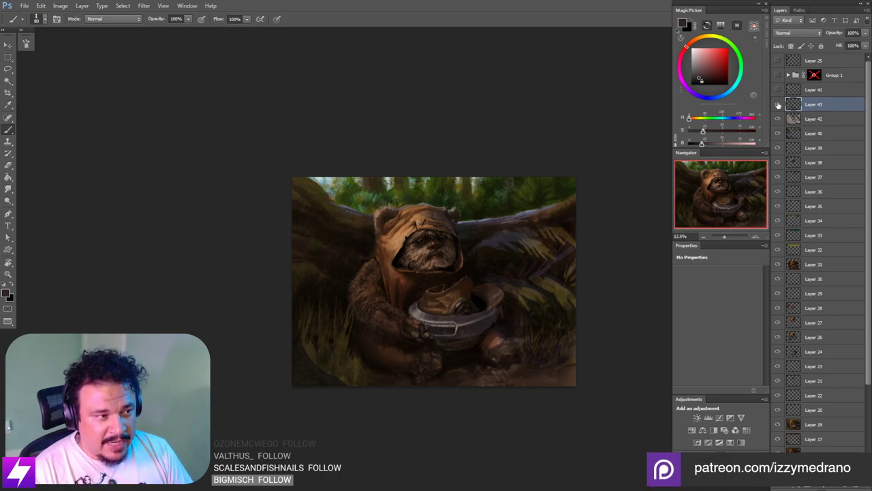
Step: Flip the canvas horizontally and examine the mirrored ewok's head, arm and overall composition
key("ctrl+shift+h")
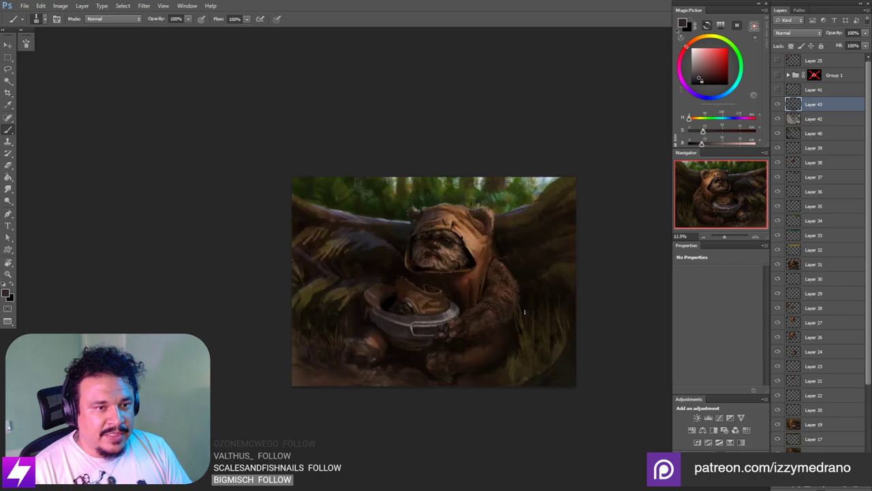
left_click_drag(535, 313, 520, 325)
key("ctrl+plus")
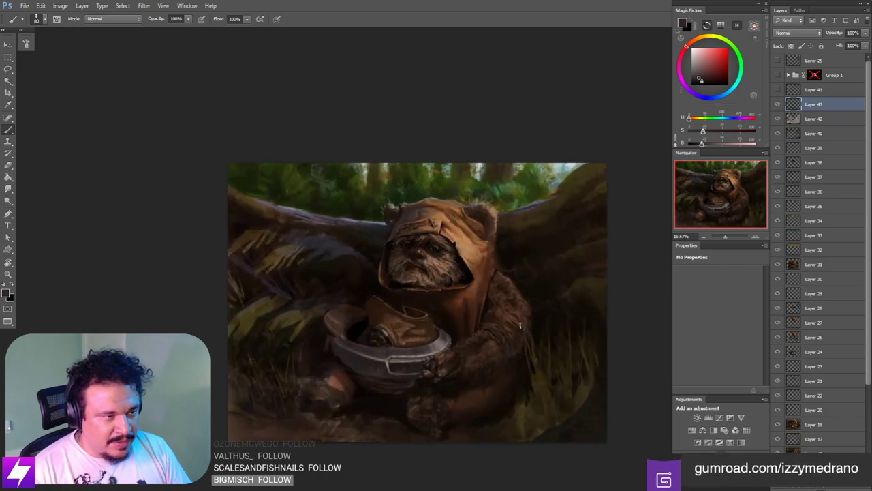
key("ctrl+plus")
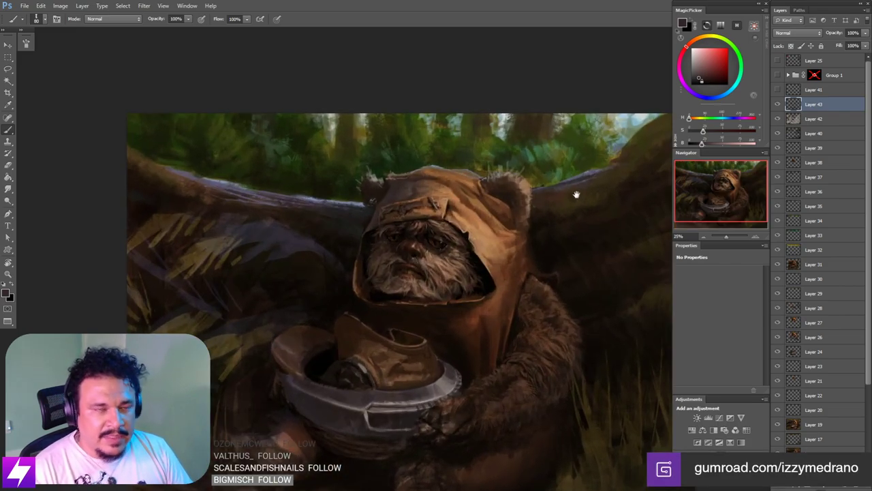
left_click_drag(505, 203, 517, 227)
left_click_drag(503, 262, 519, 263)
key("ctrl+plus")
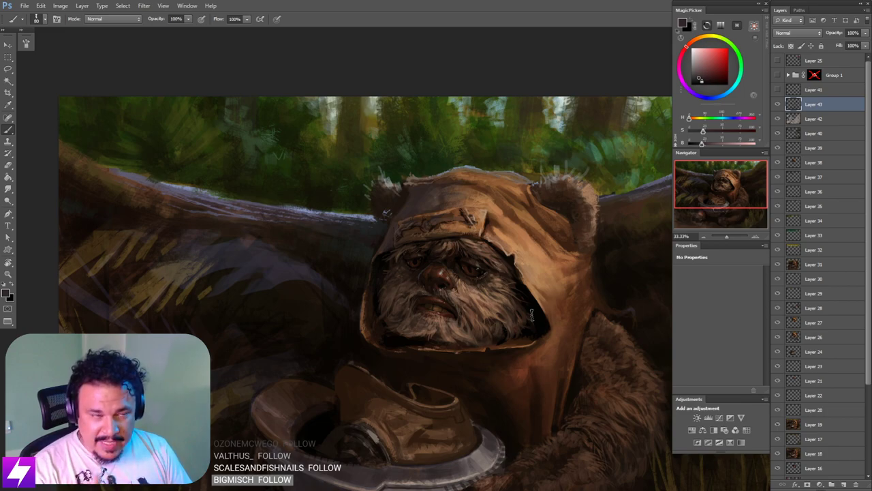
key("ctrl+minus")
key("ctrl+minus")
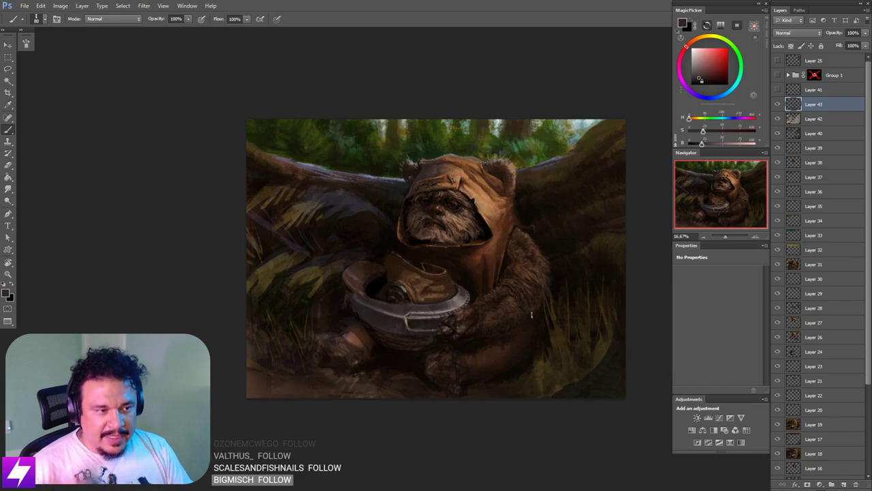
left_click_drag(563, 323, 563, 378)
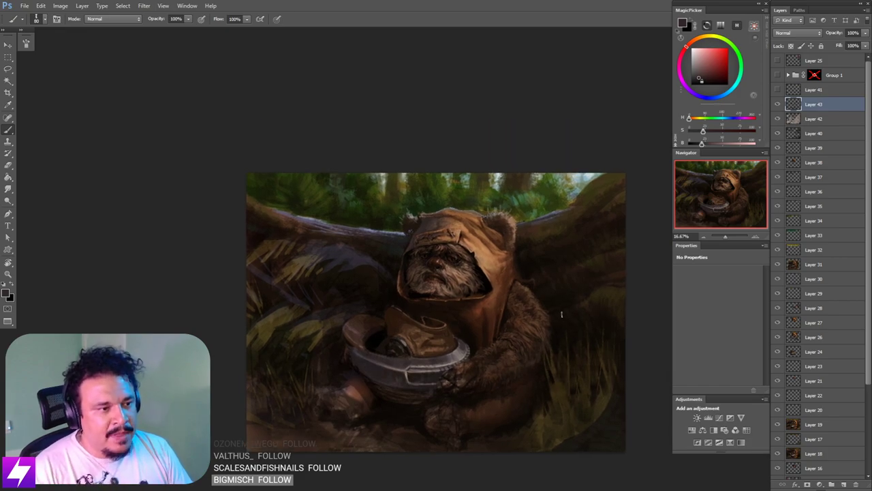
Step: Sample a near-black brown beside the hood and deepen the shadow between the robe and the furry upper arm
key("ctrl+plus")
left_click_drag(536, 325, 511, 314)
left_click(516, 322, "alt")
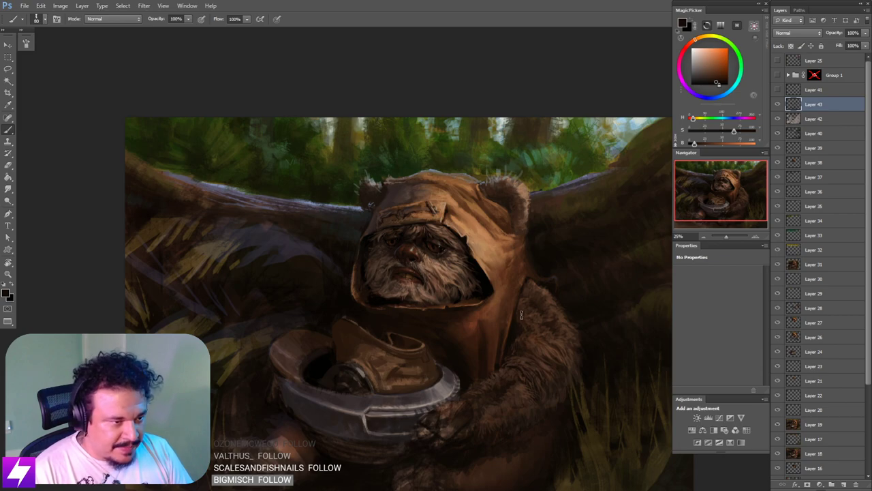
key("ctrl+minus")
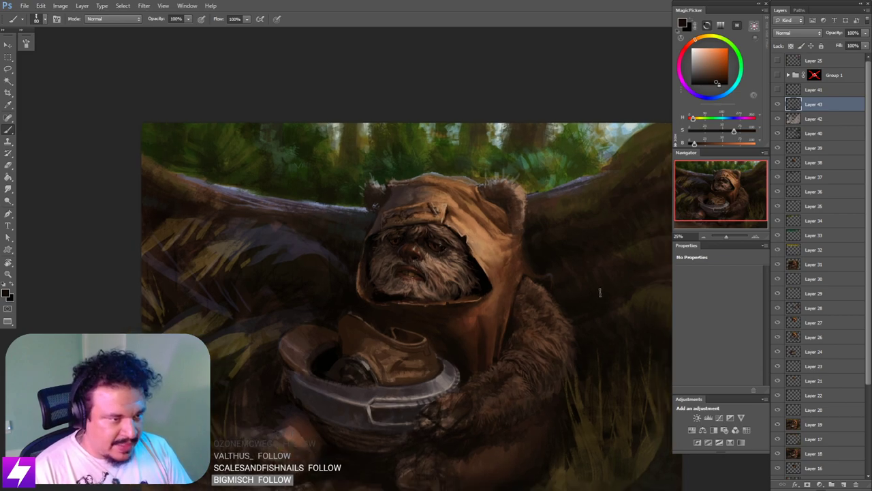
Step: Flip the canvas horizontally back and bring the ewok's arm and leg into focus
key("ctrl+minus")
key("ctrl+shift+h")
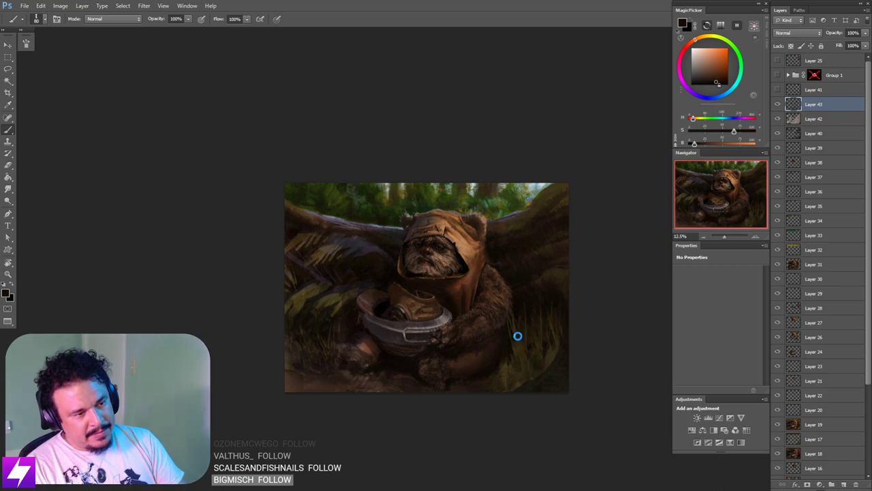
left_click_drag(446, 334, 462, 320)
key("ctrl+plus")
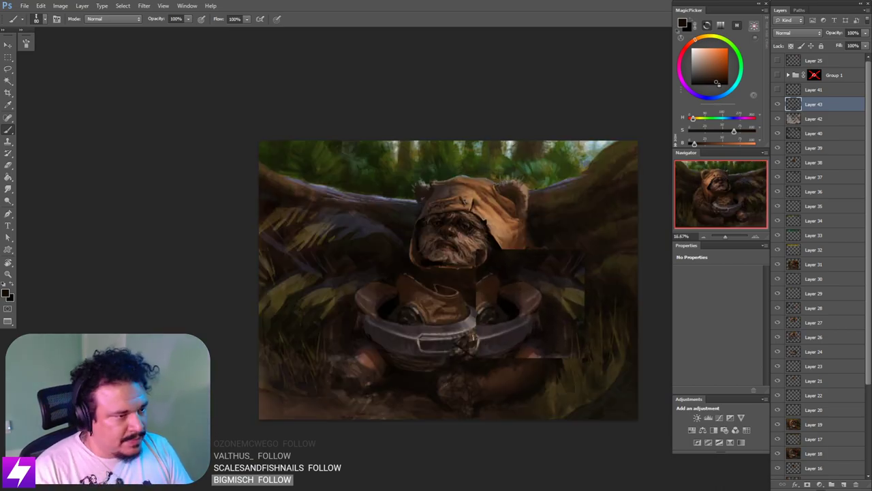
key("ctrl+plus")
left_click_drag(443, 364, 478, 314)
Step: Paint dark fur strokes along the forearm's underside over the leg, using dark browns sampled nearby and 35 and 70 px brushes
left_click(308, 223, "alt")
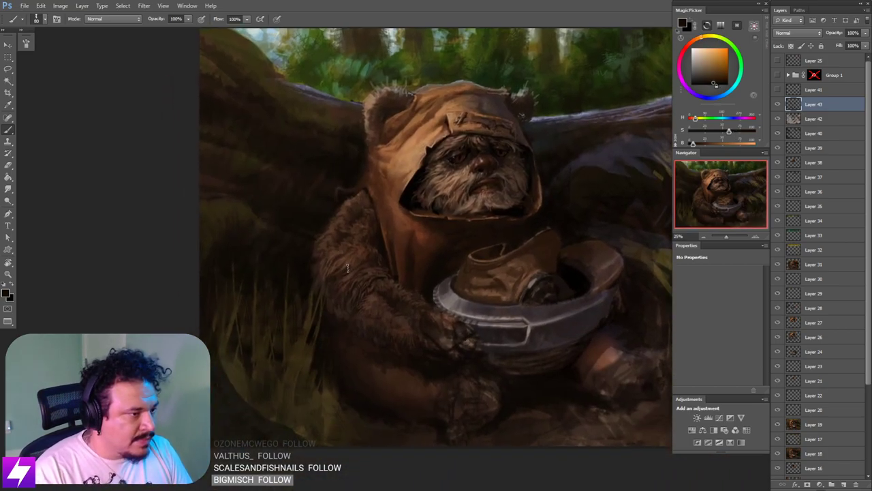
key("bracketleft")
key("bracketleft")
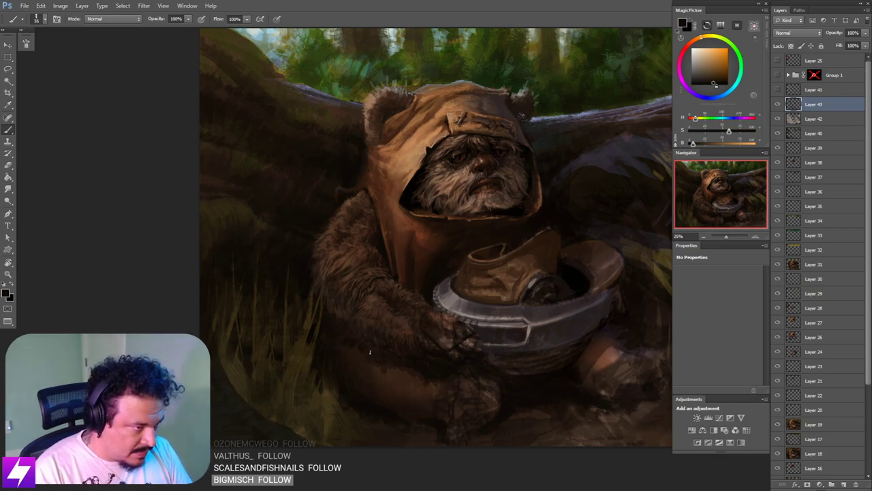
left_click(347, 312, "alt")
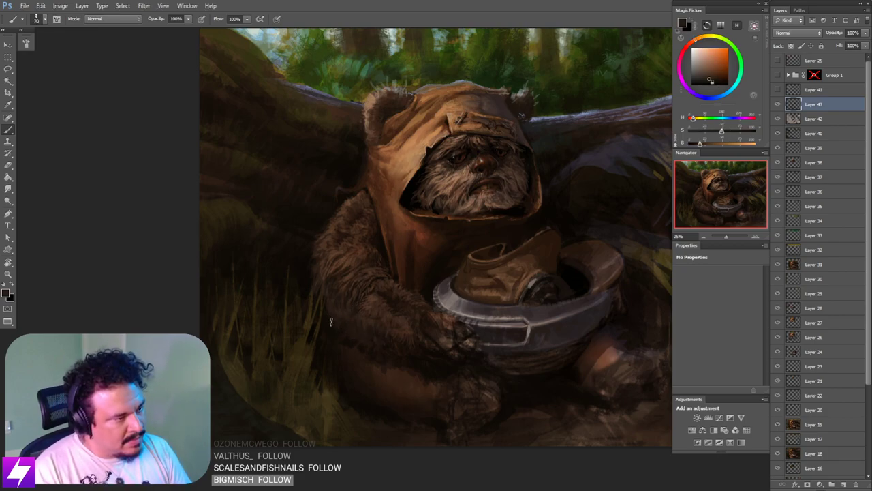
mouse_move(359, 400)
left_mouse_down()
mouse_move(334, 359)
mouse_move(340, 380)
left_mouse_up()
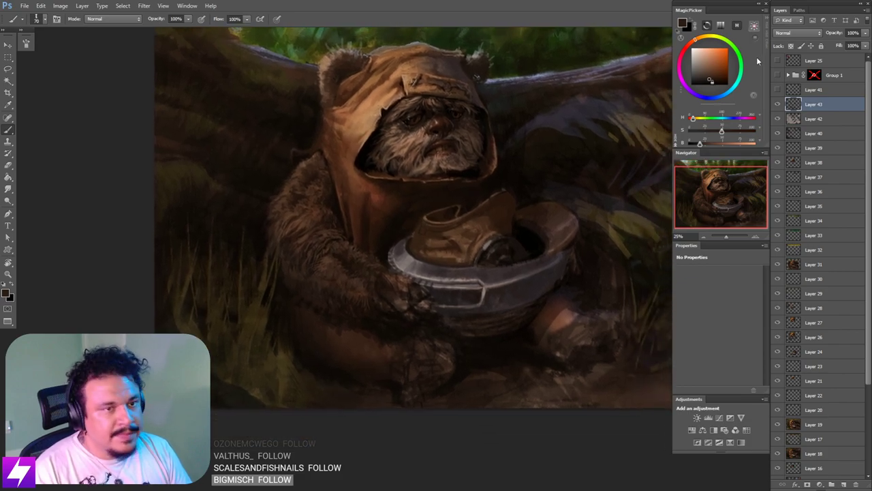
Step: Show the Group 1 reference photos, examine the ewok and helmet images closely, and hide the group again
left_click(778, 75)
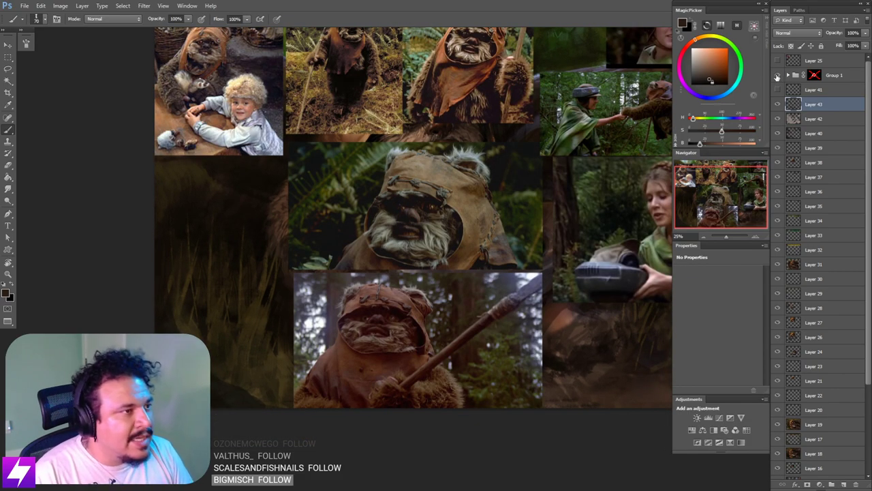
left_click_drag(544, 210, 436, 279)
key("ctrl+plus")
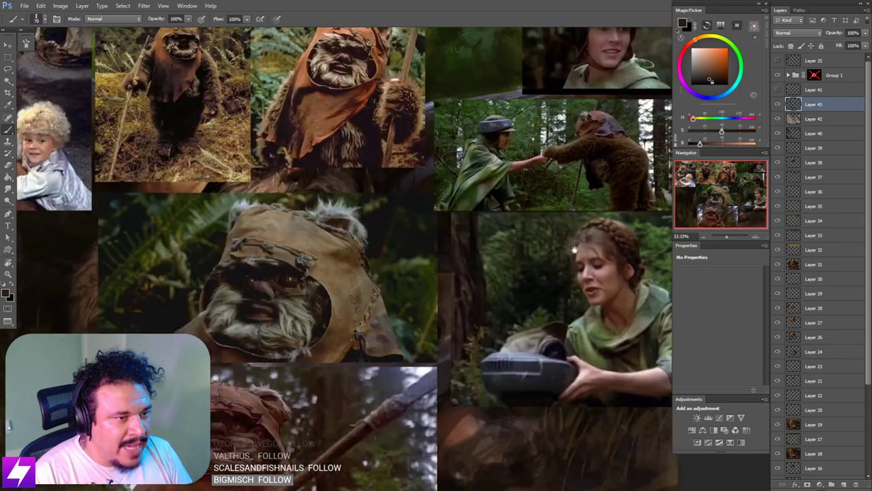
left_click_drag(606, 220, 538, 252)
key("ctrl+plus")
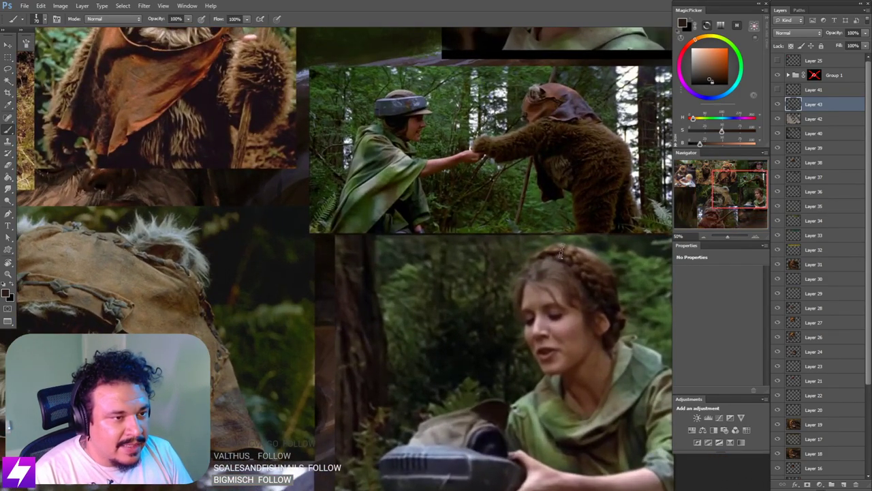
scroll(555, 256, "down", 2)
key("ctrl+minus")
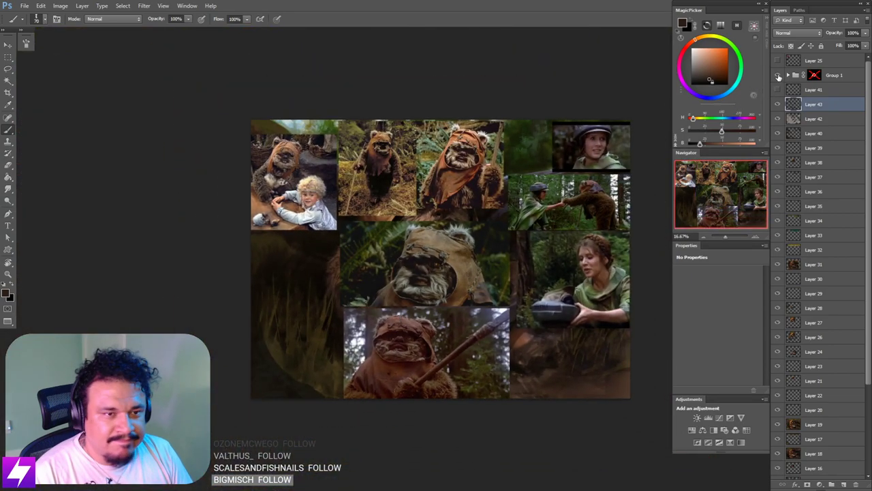
left_click(777, 75)
Step: Paint near-black brown fur strokes over the ewok's leg below the forearm, sampling the colours from the leg and using a smaller brush
left_click_drag(472, 299, 490, 273)
key("ctrl+plus")
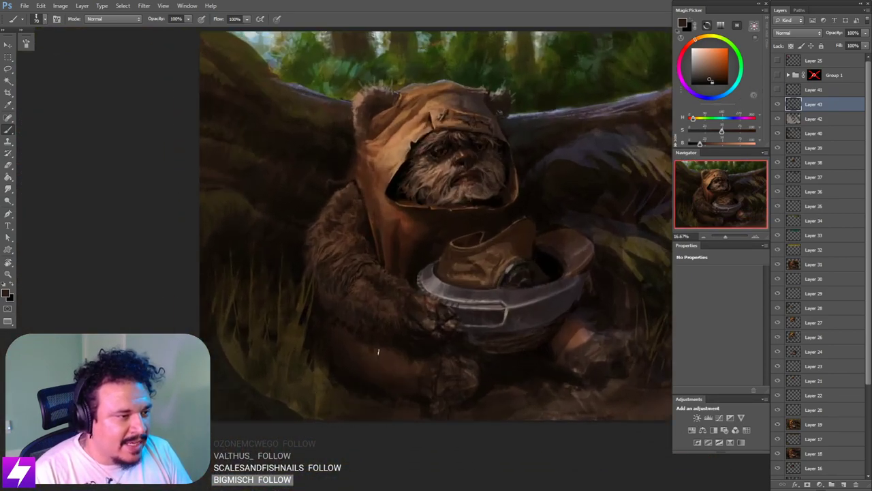
left_click_drag(380, 351, 361, 345)
left_click(396, 366, "alt")
left_click(398, 364, "alt")
key("bracketleft")
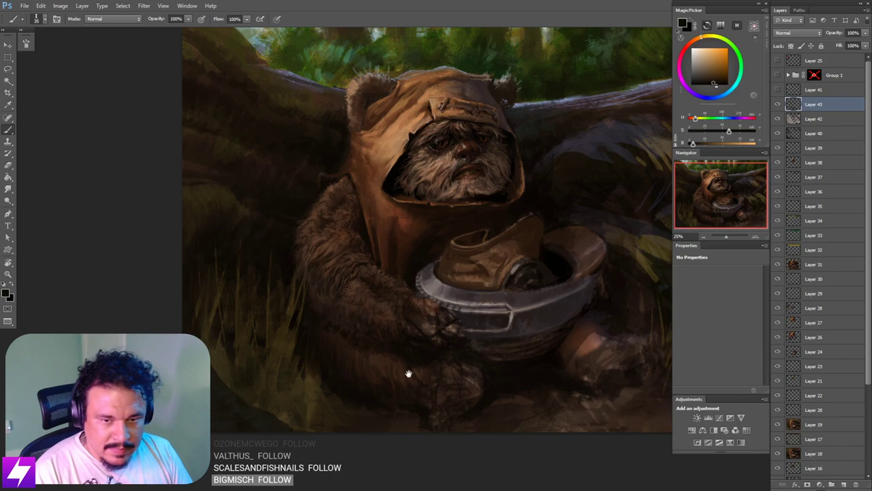
Step: Soften the fur strokes on the ewok's leg with the Smudge tool at 50% strength, and return to the Brush tool
left_click_drag(410, 410, 390, 396)
key("r")
key("bracketleft")
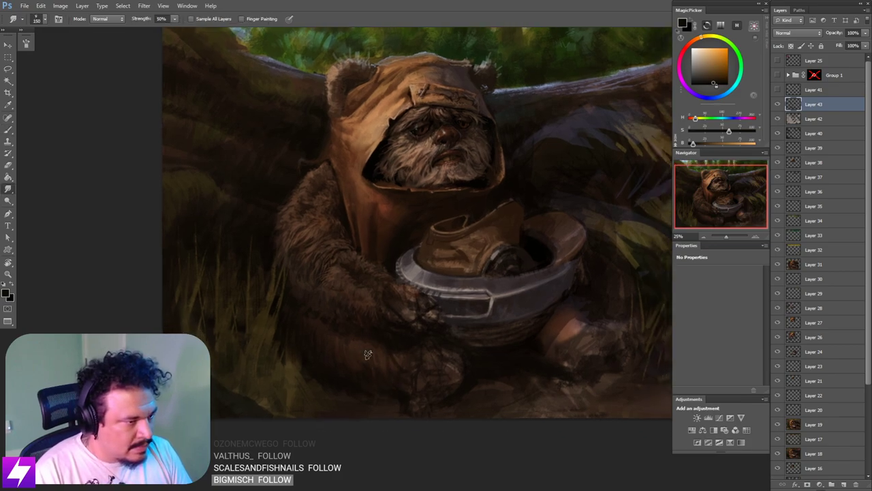
key("b")
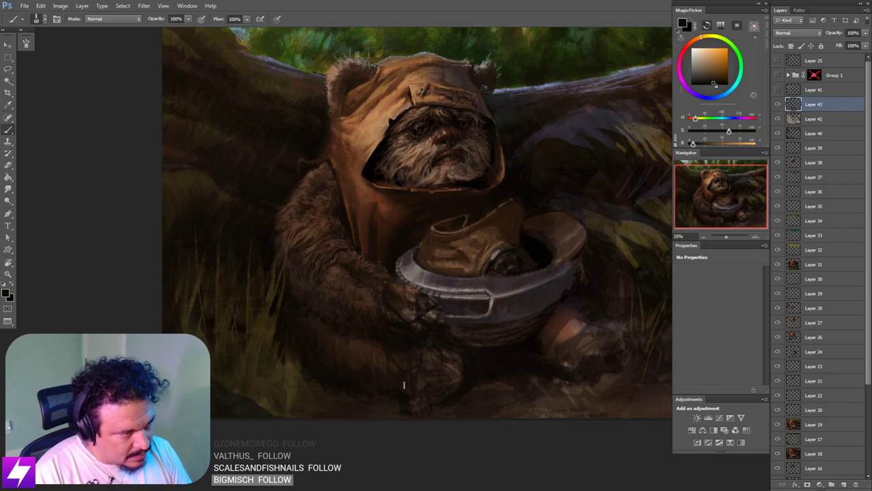
Step: Flip the canvas horizontally and check the mirrored painting's overall composition
key("ctrl+minus")
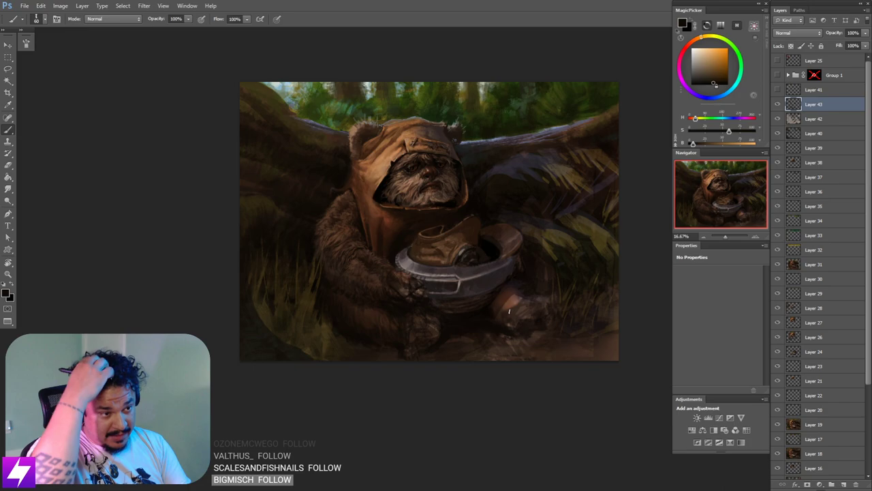
key("ctrl+minus")
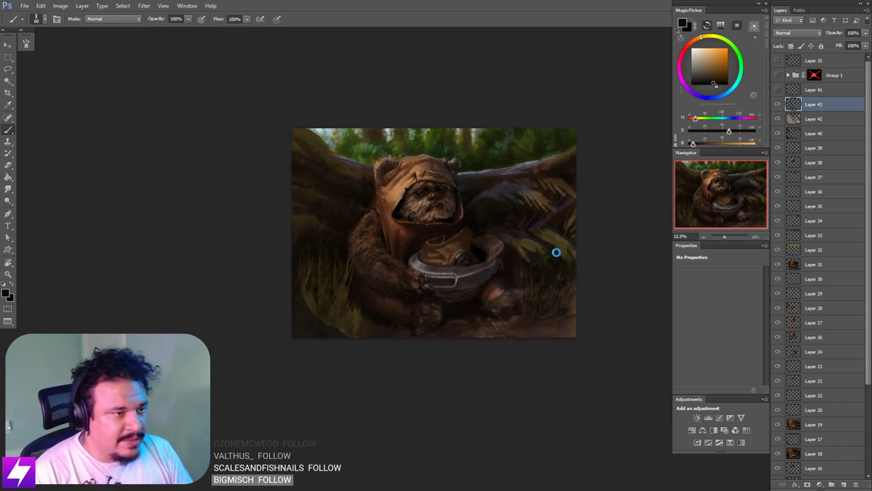
key("ctrl+shift+h")
mouse_move(507, 295)
left_mouse_down()
mouse_move(543, 302)
mouse_move(522, 320)
mouse_move(535, 296)
left_mouse_up()
key("ctrl+plus")
left_click_drag(512, 333, 526, 325)
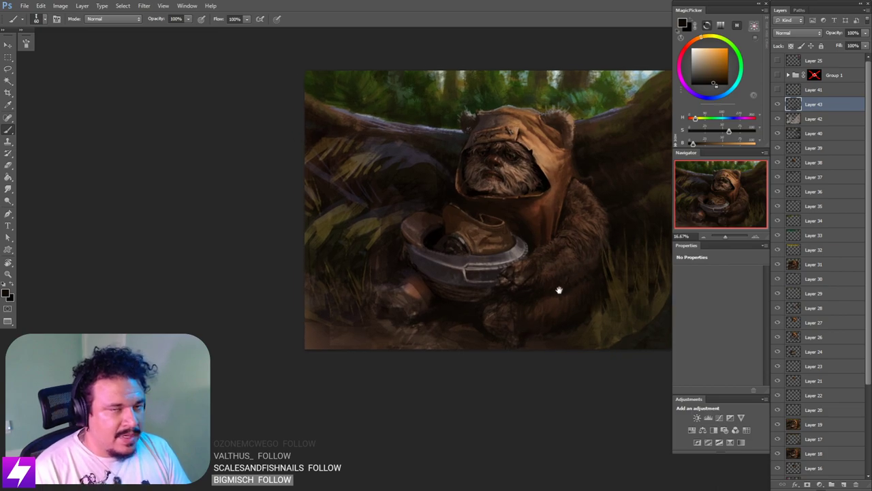
left_click_drag(645, 232, 612, 252)
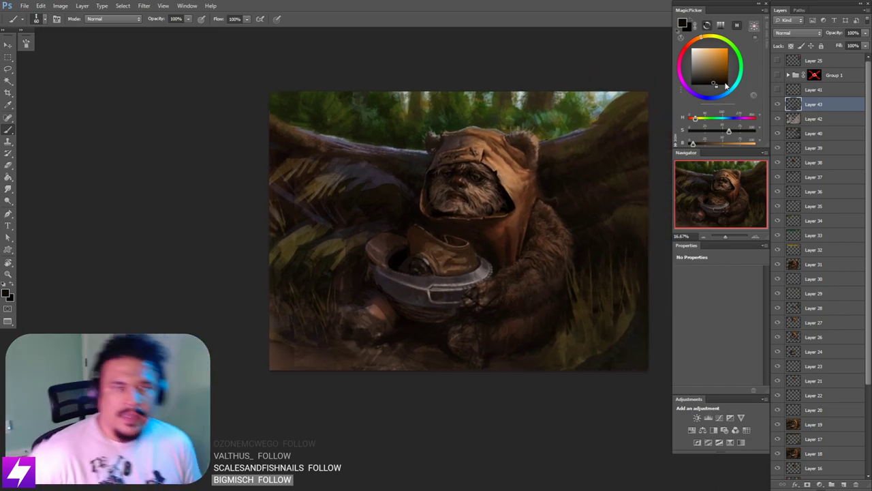
Step: Toggle the visibility of Layer 43 repeatedly to compare the painting with and without the new fur strokes
left_click(778, 104)
left_click(778, 104)
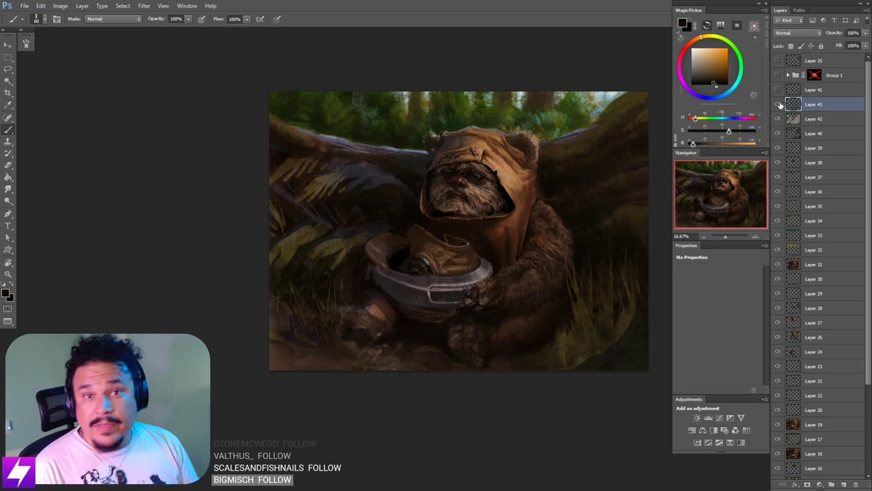
left_click(777, 105)
left_click(776, 105)
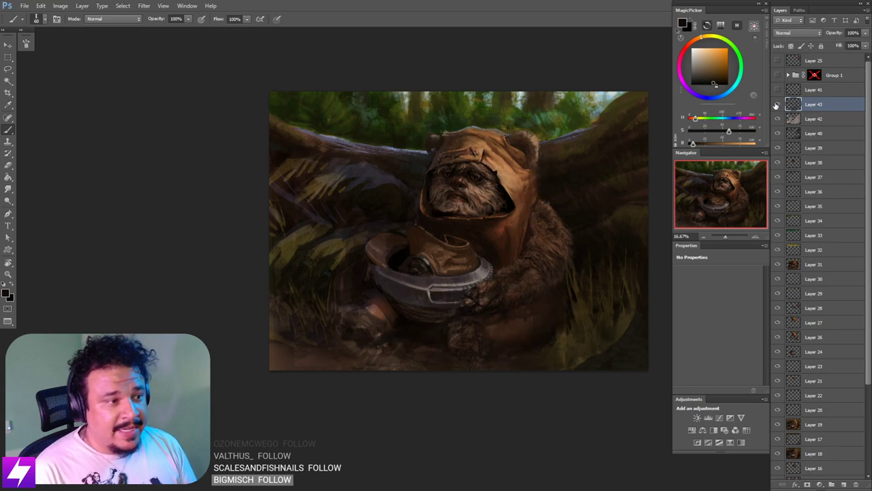
left_click(776, 106)
left_click(778, 105)
Step: Sample a dark olive from the grass behind the ewok's back and darken the grassy ground near the canvas corner
left_click_drag(585, 327, 548, 289)
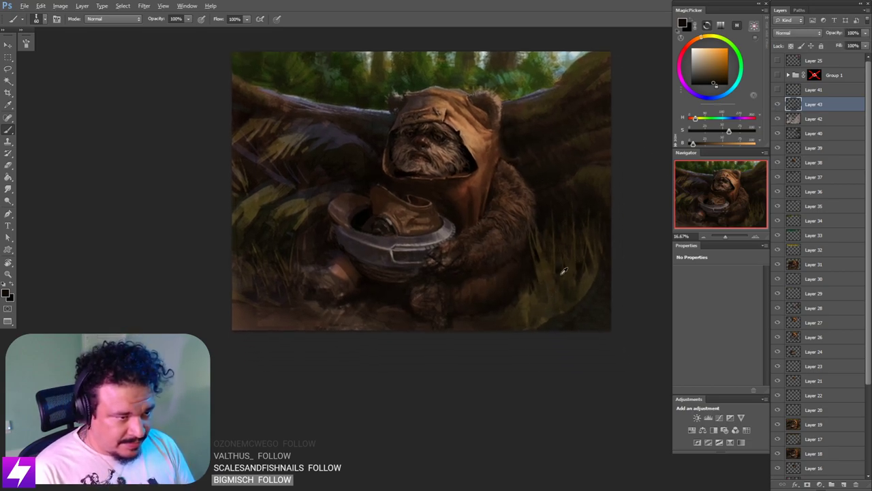
left_click(571, 290, "alt")
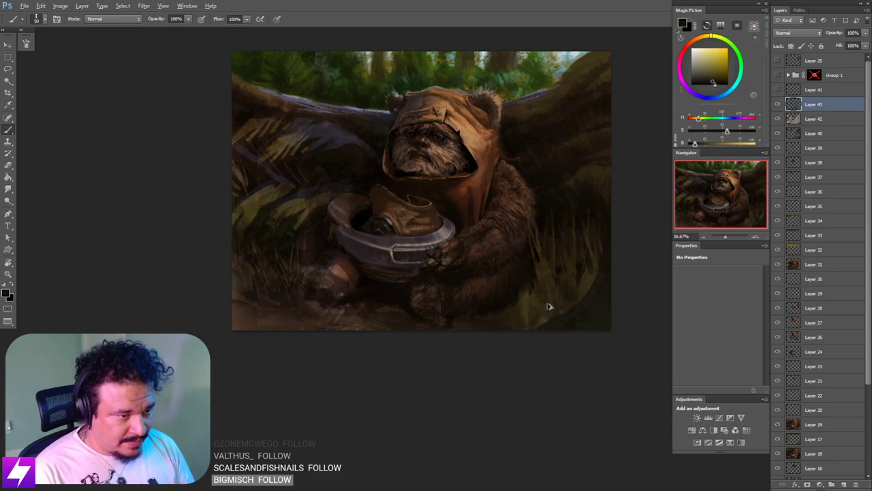
key("bracketright")
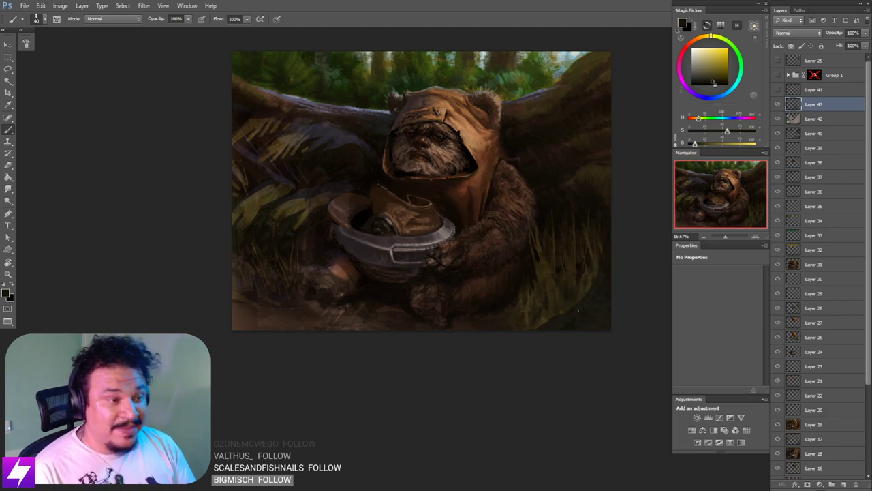
Step: Review the whole composition and hide and show Layer 43 once to judge the darkened grass and leg
key("ctrl+minus")
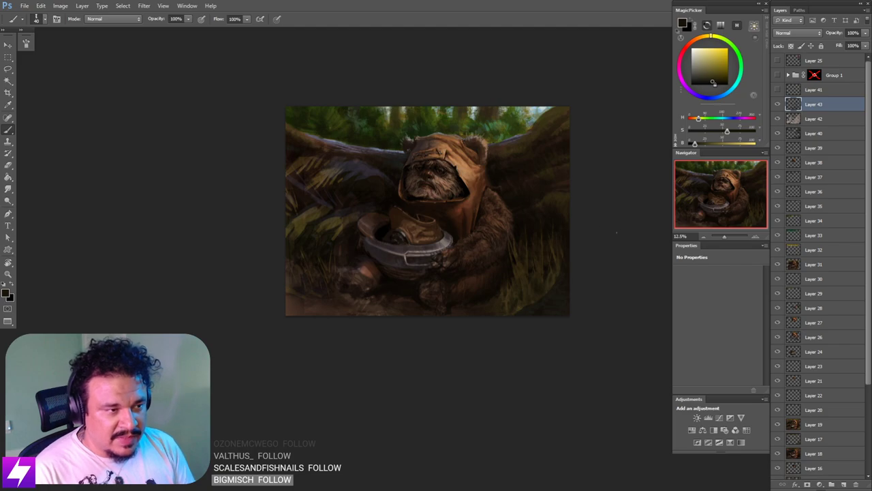
left_click_drag(573, 252, 577, 276)
key("ctrl+plus")
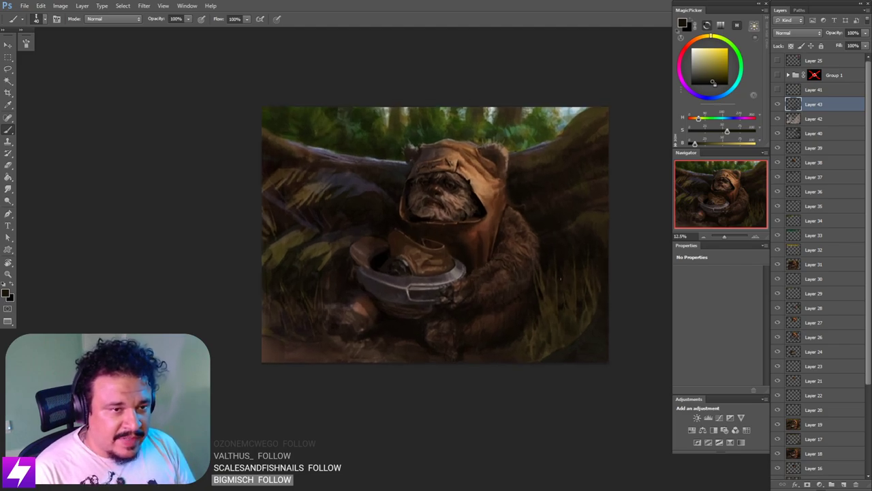
left_click_drag(542, 310, 550, 287)
left_click(777, 105)
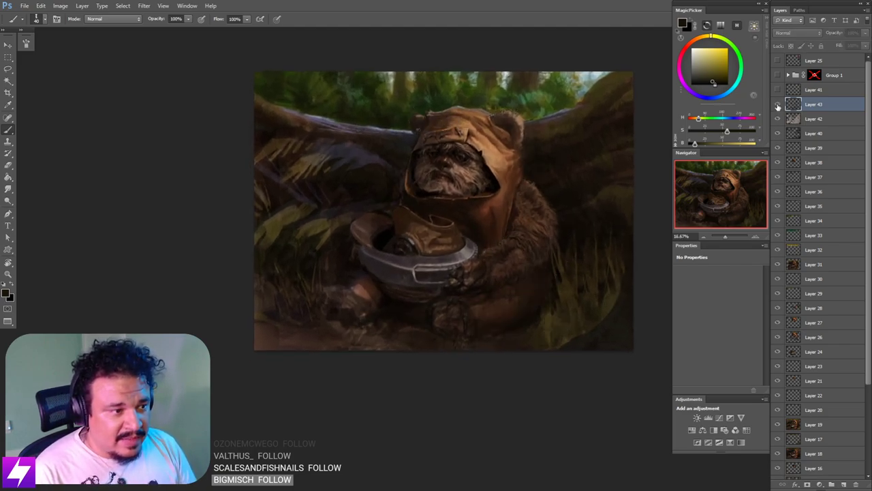
left_click(778, 105)
left_click_drag(515, 309, 508, 297)
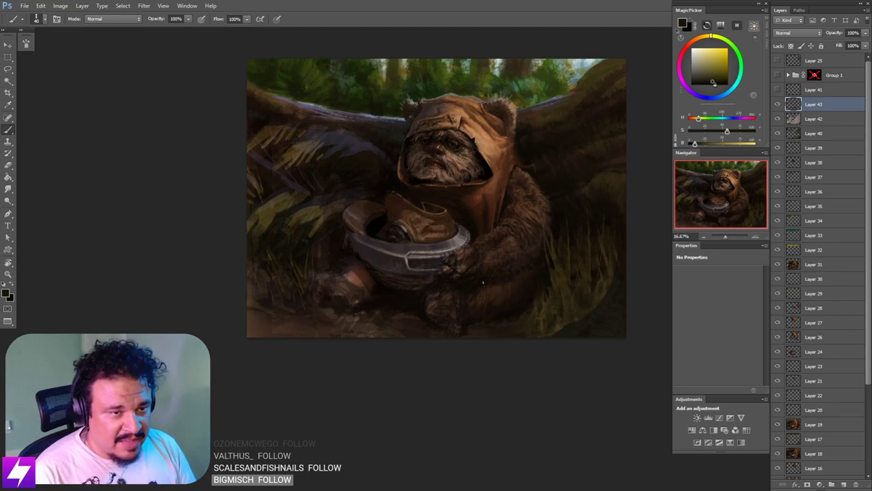
Step: Block in the sole of the ewok's foot below the helmet with dark browns sampled there, using 80 and 50 px brushes
key("ctrl+plus")
key("ctrl+plus")
key("bracketright")
left_click(425, 300, "alt")
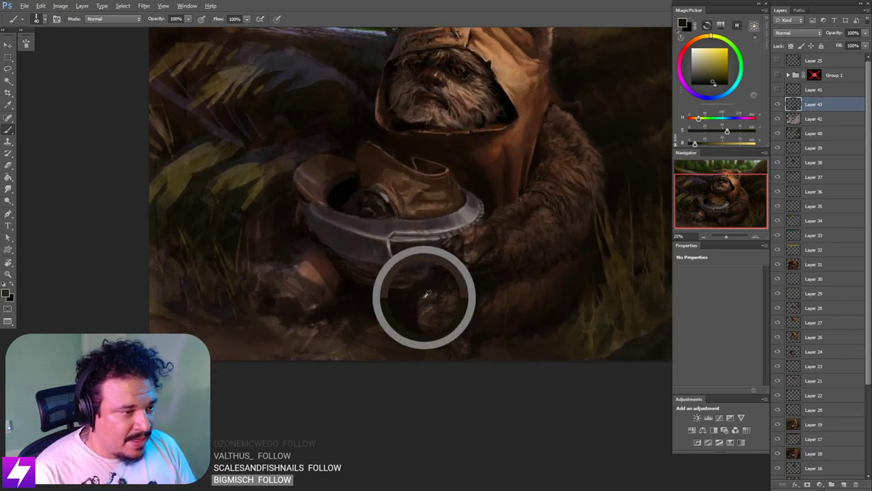
key("bracketright")
key("bracketright")
key("bracketright")
left_click(427, 303, "alt")
left_click_drag(427, 304, 443, 345)
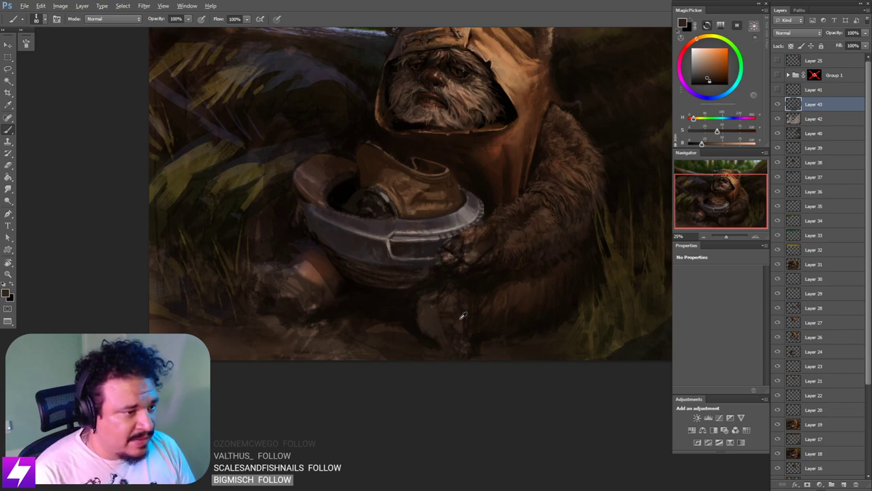
left_click(452, 319, "alt")
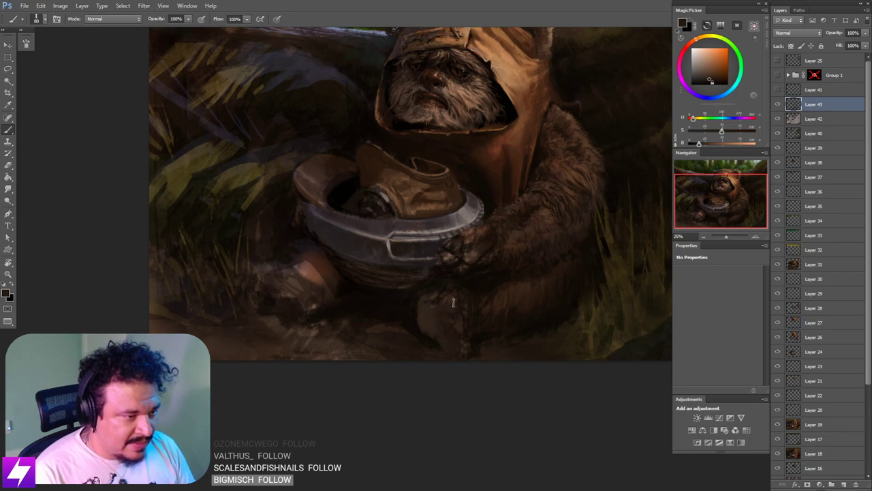
left_click(459, 322, "alt")
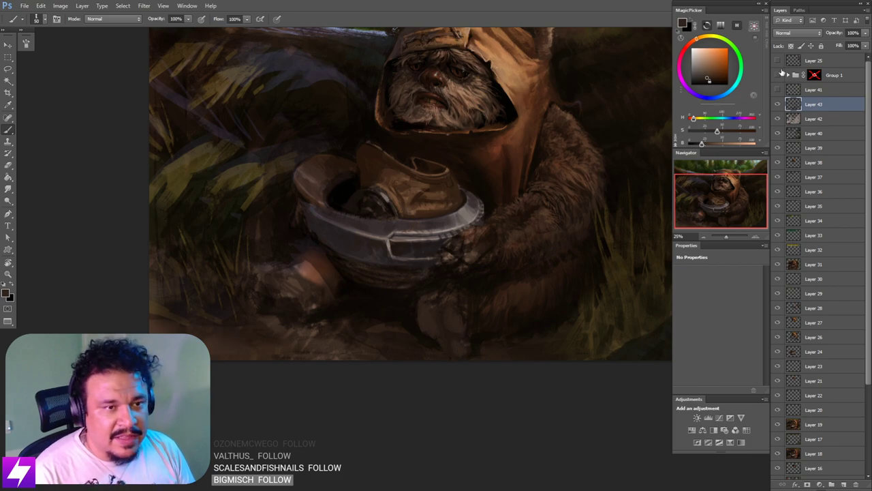
Step: Show the Group 1 reference photos, study the standing ewok's feet and toes up close, and hide the group again
left_click(777, 75)
left_click_drag(474, 213, 465, 283)
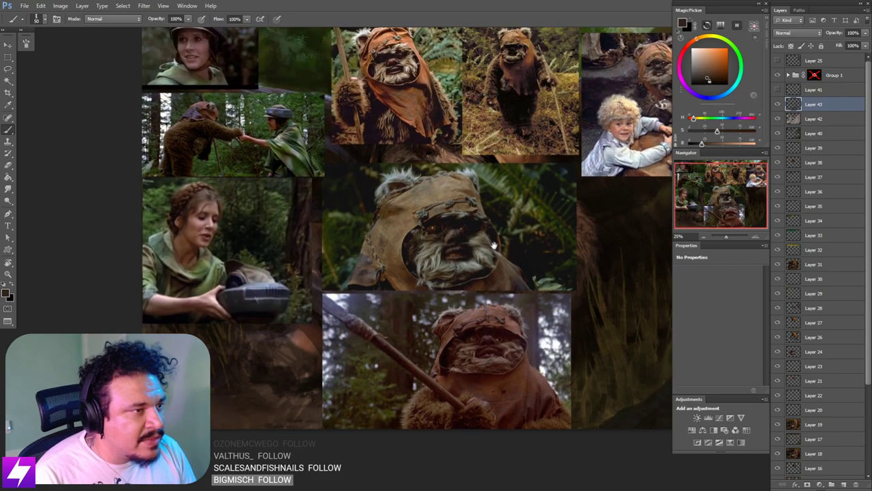
left_click_drag(495, 245, 465, 354)
key("ctrl+plus")
left_click_drag(562, 237, 485, 304)
key("ctrl+plus")
key("ctrl+shift+h")
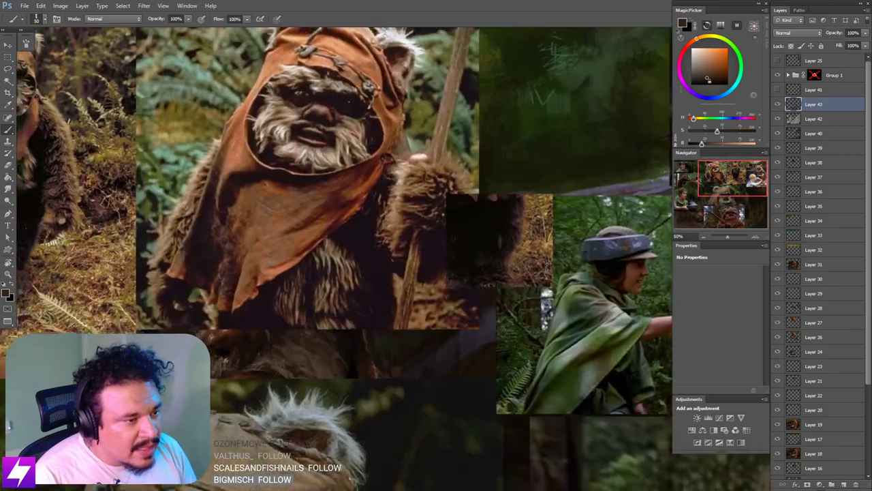
key("ctrl+shift+h")
key("ctrl+plus")
left_click_drag(549, 277, 507, 275)
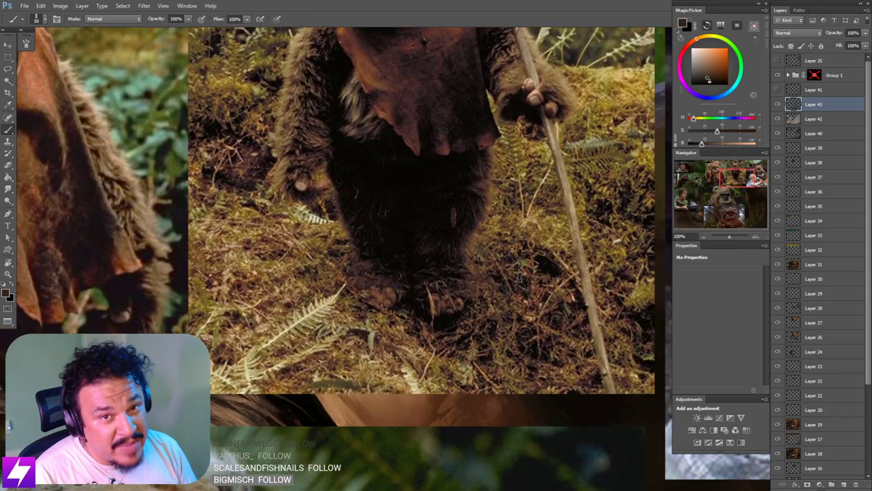
scroll(526, 283, "up", 3)
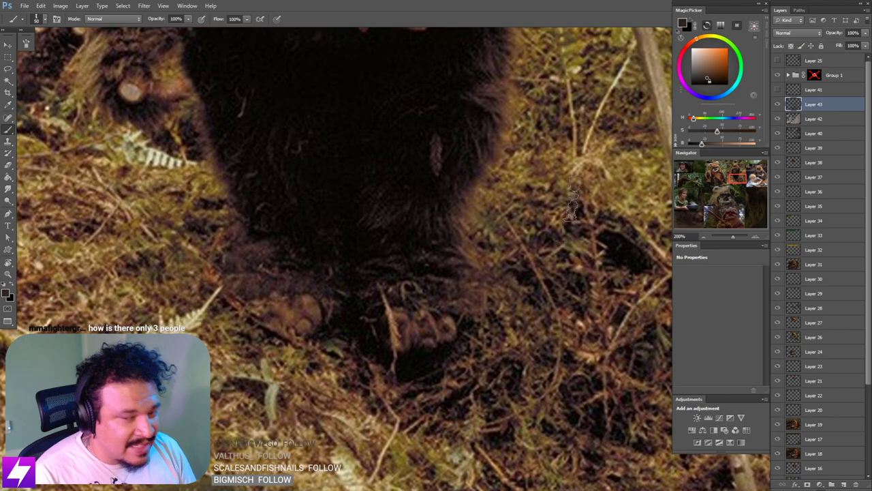
scroll(525, 286, "down", 3)
scroll(509, 283, "down", 2)
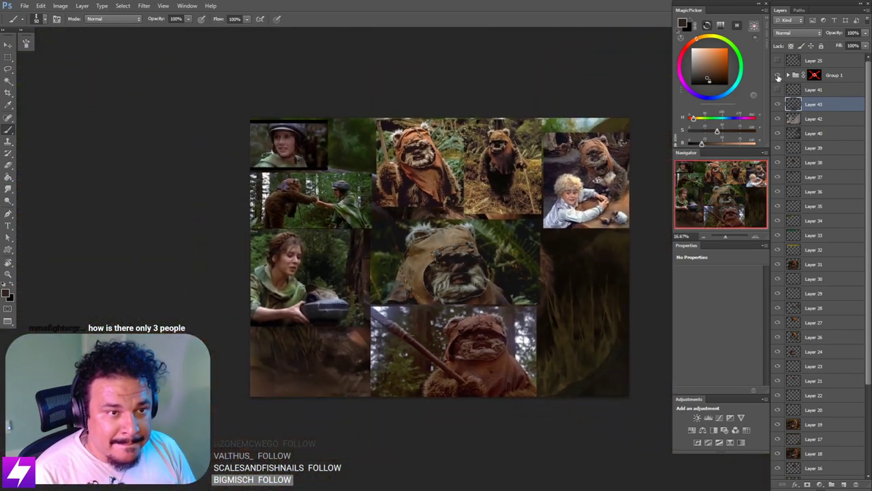
left_click(778, 75)
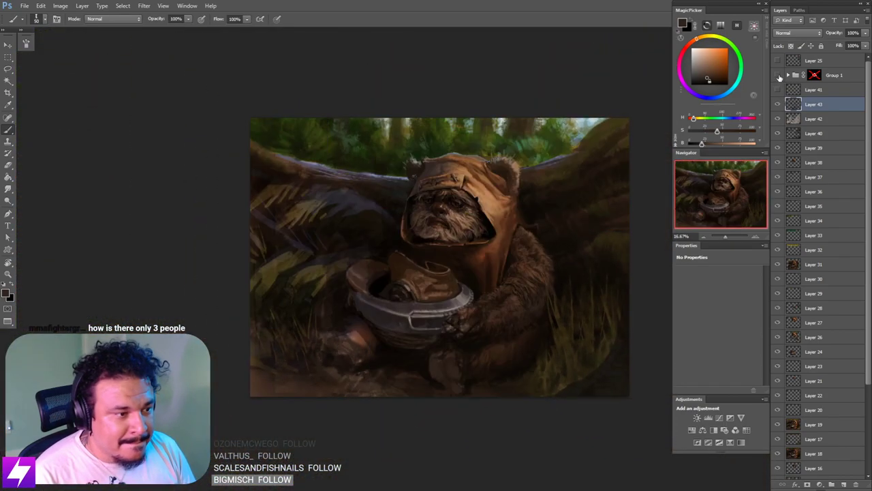
Step: Refine the ewok's foot with sampled near-black and brown strokes around the toes and sole, and flip the canvas horizontally back
left_click_drag(563, 286, 535, 280)
mouse_move(481, 274)
left_mouse_down()
mouse_move(498, 273)
mouse_move(468, 294)
left_mouse_up()
left_click_drag(438, 269, 445, 228)
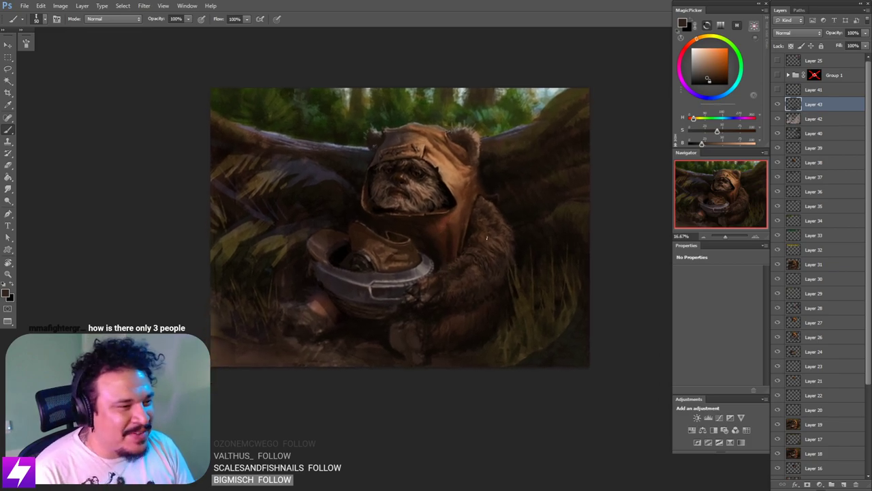
scroll(450, 267, "up", 1)
left_click_drag(482, 255, 484, 243)
mouse_move(481, 276)
left_mouse_down()
mouse_move(491, 233)
mouse_move(488, 254)
left_mouse_up()
left_click(464, 319, "alt")
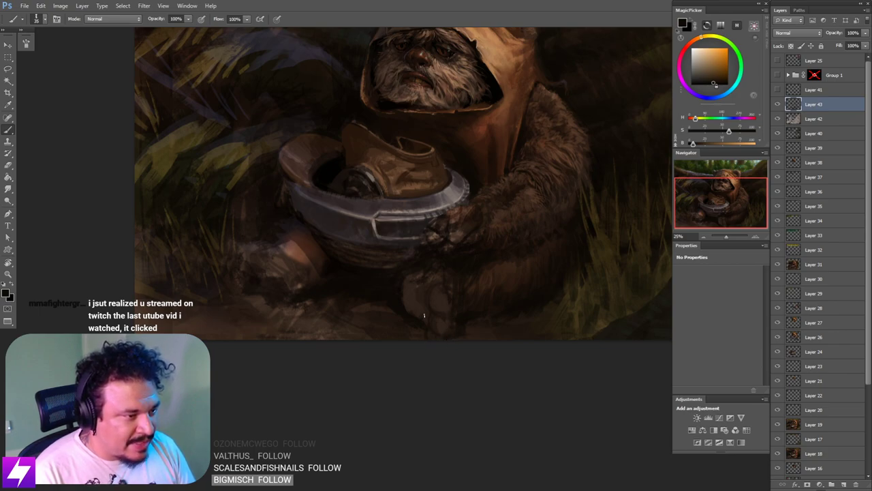
left_click(424, 289, "alt")
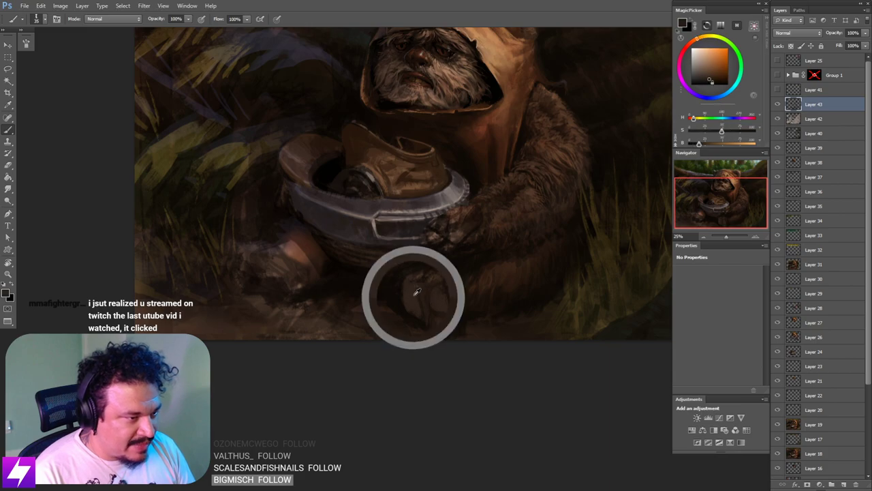
left_click_drag(428, 331, 436, 323)
left_click(445, 289, "alt")
key("ctrl+shift+h")
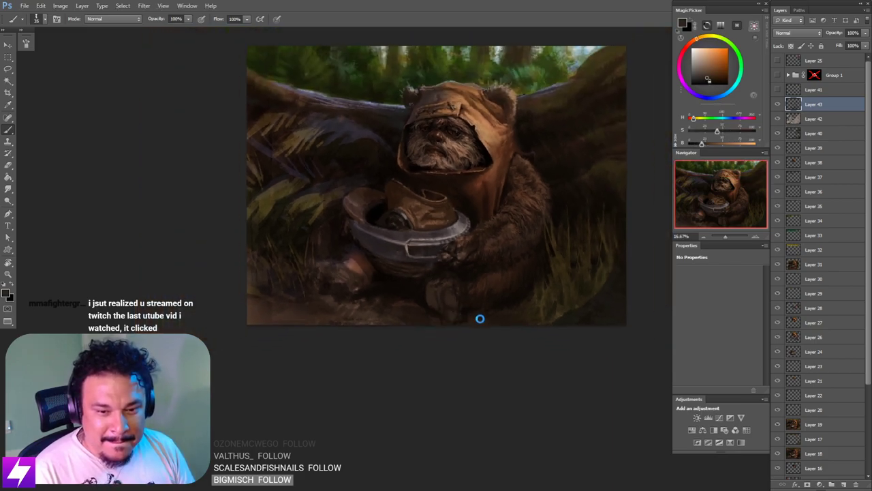
Step: Shape the sole and toes of the ewok's foot below the paw with sampled dark browns, using 40 and 60 px brushes
left_click_drag(491, 276, 477, 313)
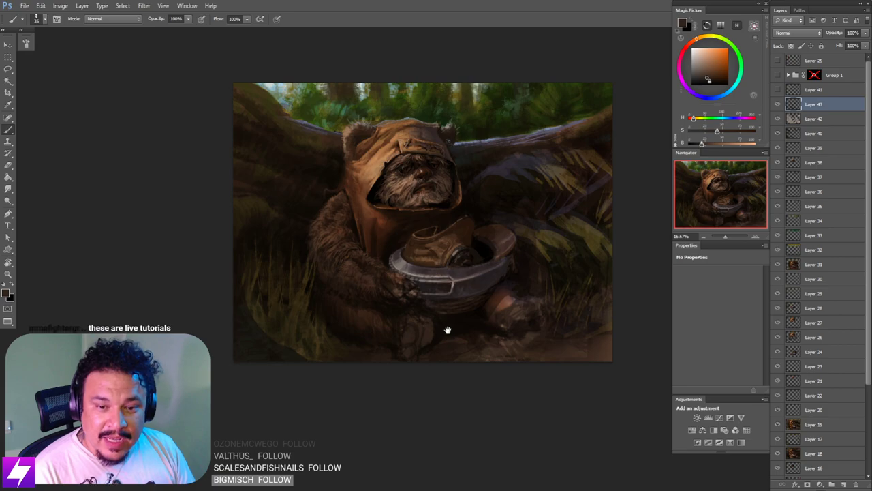
mouse_move(448, 329)
left_mouse_down()
mouse_move(444, 313)
mouse_move(461, 293)
mouse_move(480, 291)
left_mouse_up()
scroll(478, 302, "up", 2)
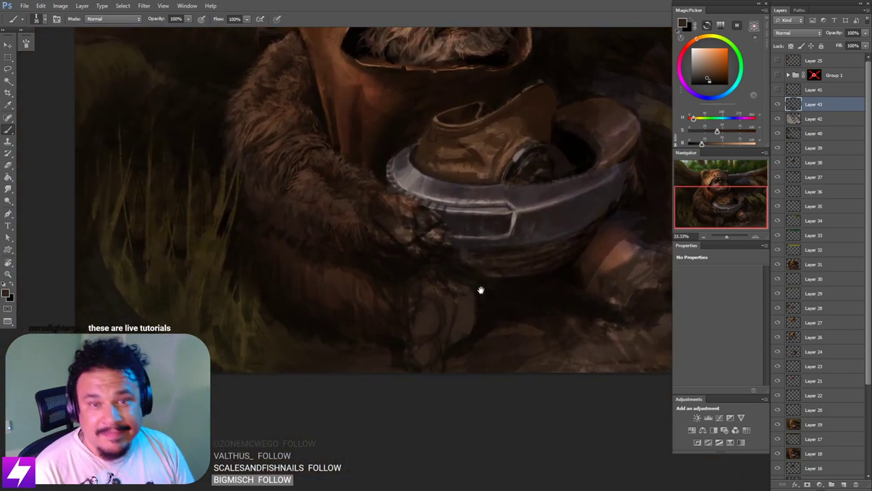
left_click(449, 320, "alt")
left_click_drag(450, 320, 451, 318)
key("]")
key("]")
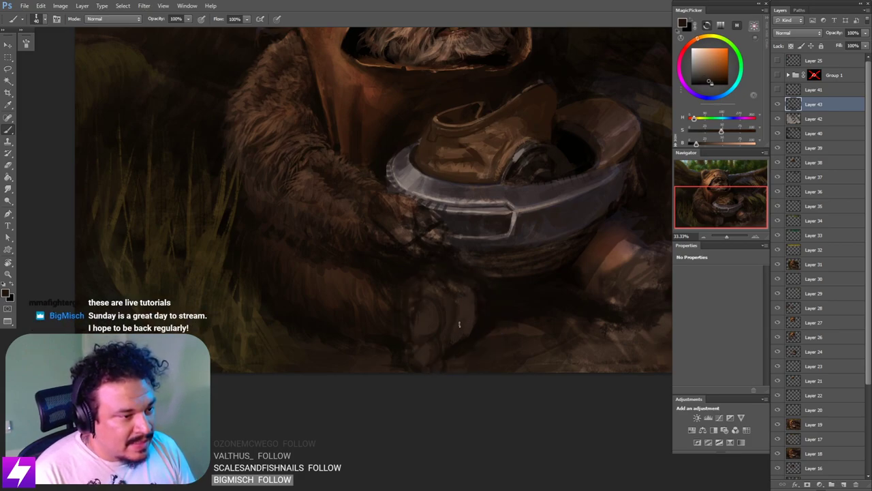
left_click(446, 305, "alt")
key("]")
key("]")
key("]")
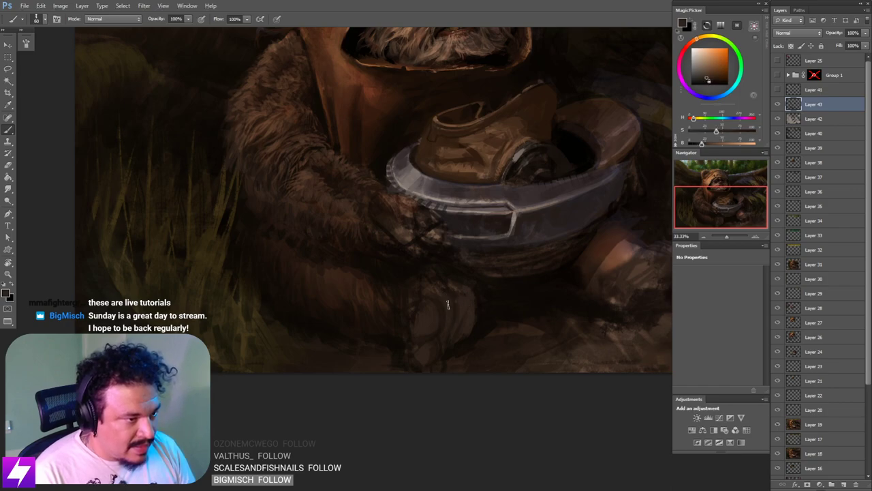
key("]")
left_click(462, 301, "alt")
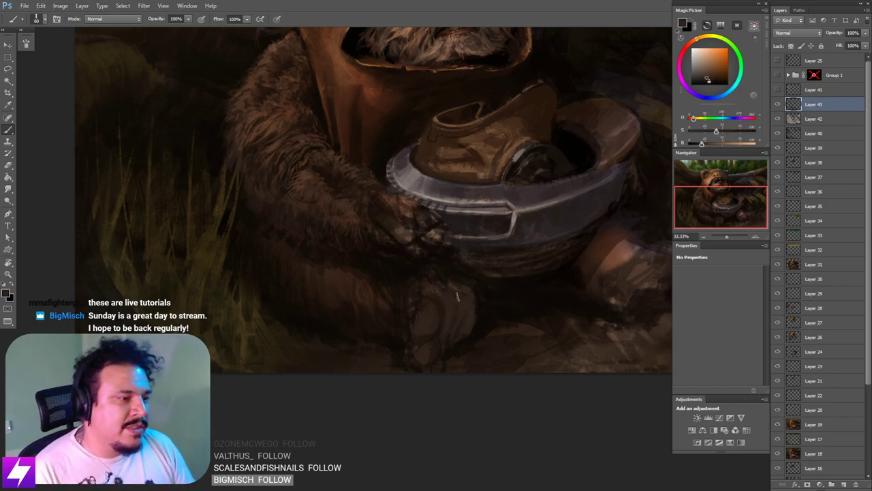
Step: Judge the foot within the whole composition, tilting the canvas view about -19° and returning it upright
key("ctrl+minus")
key("ctrl+minus")
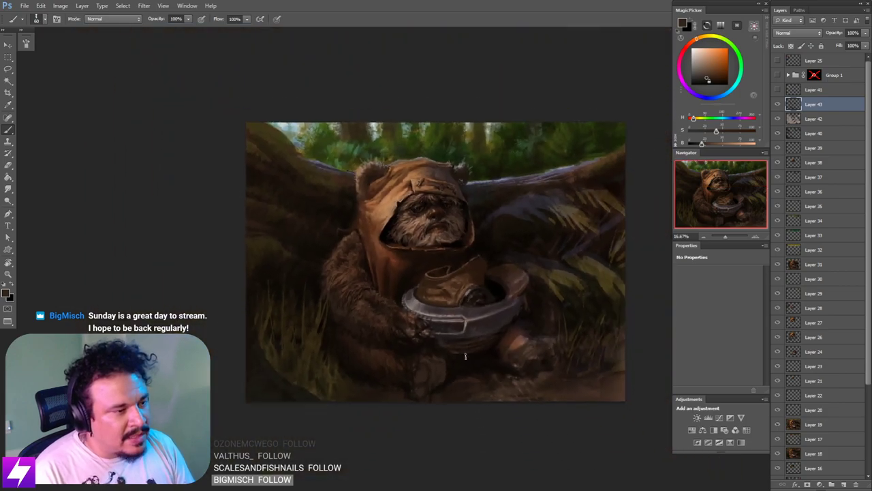
key("r")
left_click(470, 429)
left_click_drag(469, 429, 486, 343)
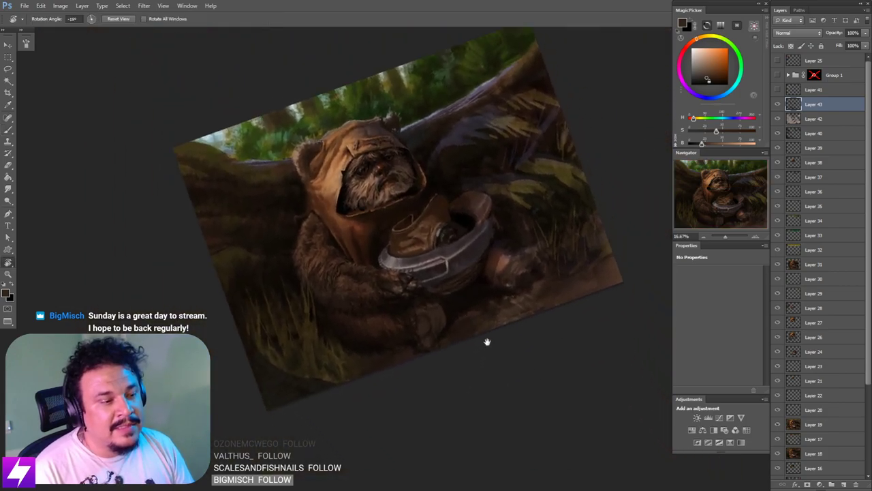
key("ctrl+plus")
key("Escape")
left_click_drag(524, 301, 510, 264)
left_click_drag(518, 346, 503, 283)
left_click_drag(528, 320, 518, 312)
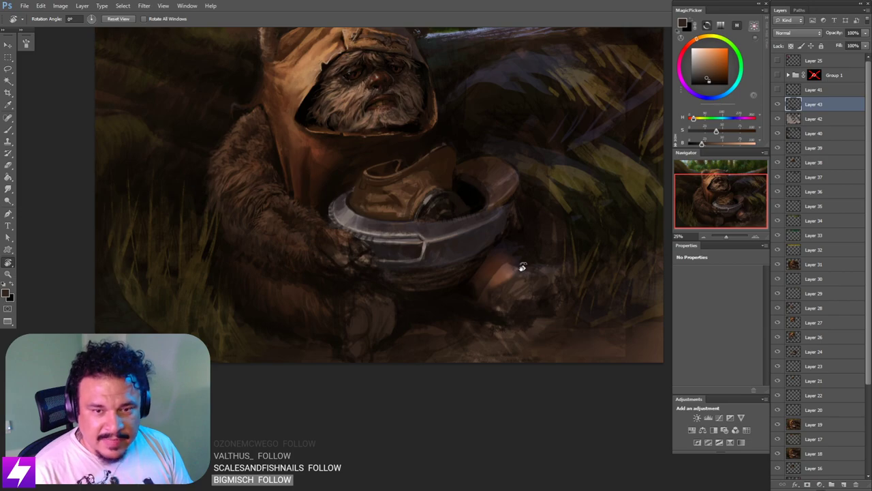
mouse_move(518, 306)
left_mouse_down()
mouse_move(524, 293)
mouse_move(489, 296)
mouse_move(500, 274)
mouse_move(498, 291)
left_mouse_up()
Step: Darken the ewok's other leg beside the helmet with sampled dark brown and near-black, using brushes between 60 and 100 px
key("b")
left_click(484, 275, "alt")
key("bracketright")
key("bracketright")
key("bracketright")
key("bracketright")
key("bracketright")
key("bracketright")
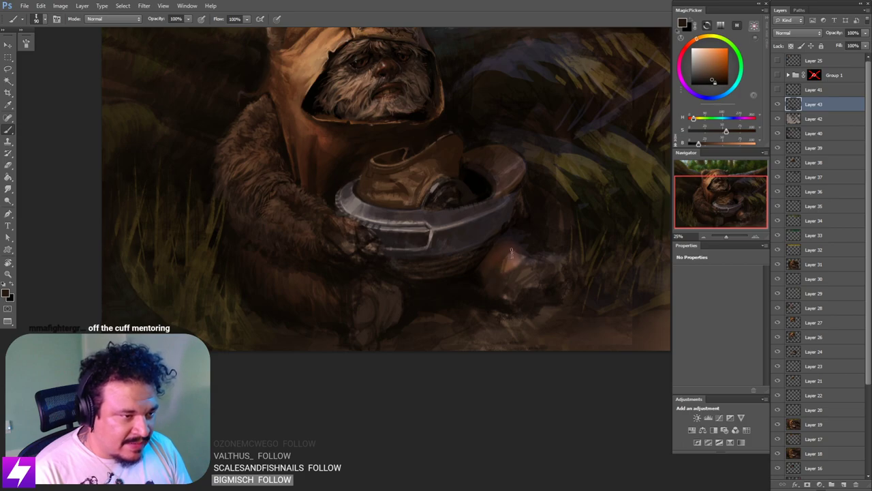
left_click(482, 276, "alt")
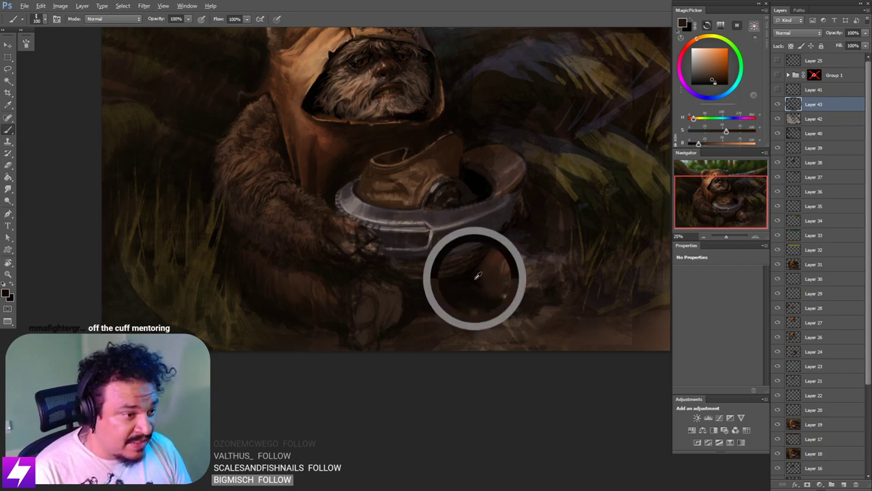
key("bracketleft")
key("bracketleft")
key("bracketleft")
key("bracketleft")
key("bracketleft")
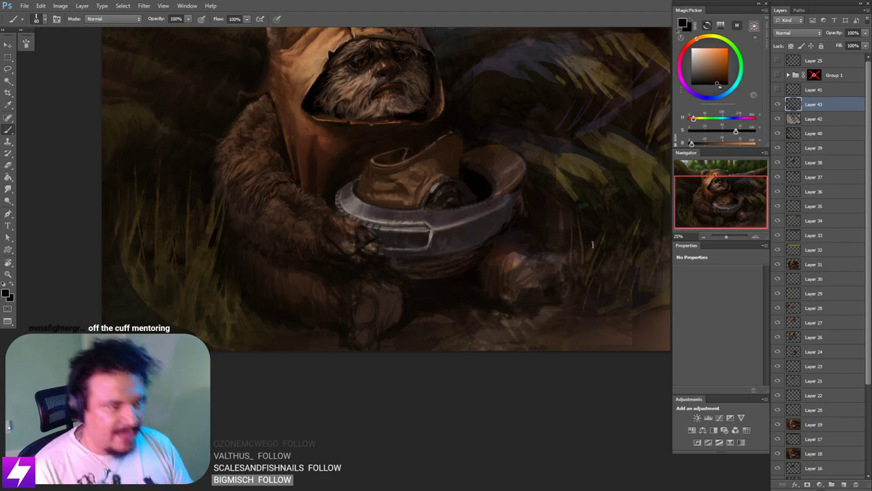
Step: Flip the canvas horizontally and lighten the sole of the foot with brownish tones sampled from the foot and knee, using an 80 px brush
key("ctrl+minus")
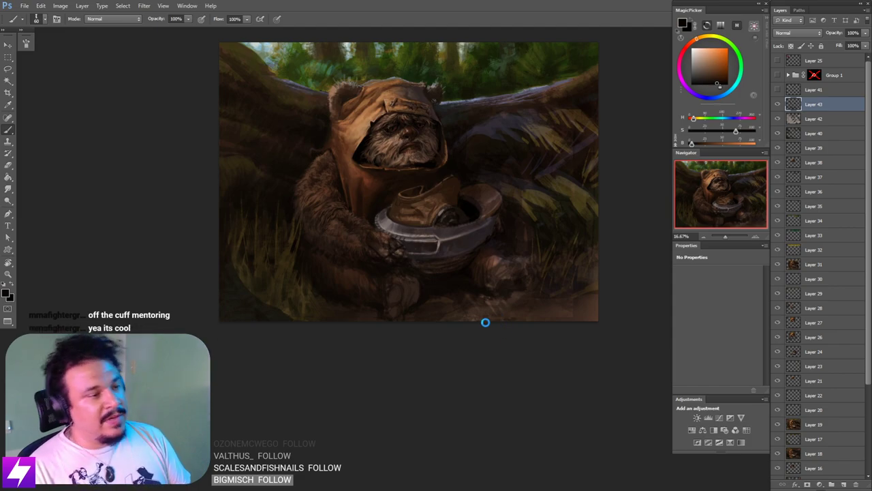
mouse_move(440, 330)
left_mouse_down()
mouse_move(466, 323)
mouse_move(516, 331)
left_mouse_up()
key("ctrl+plus")
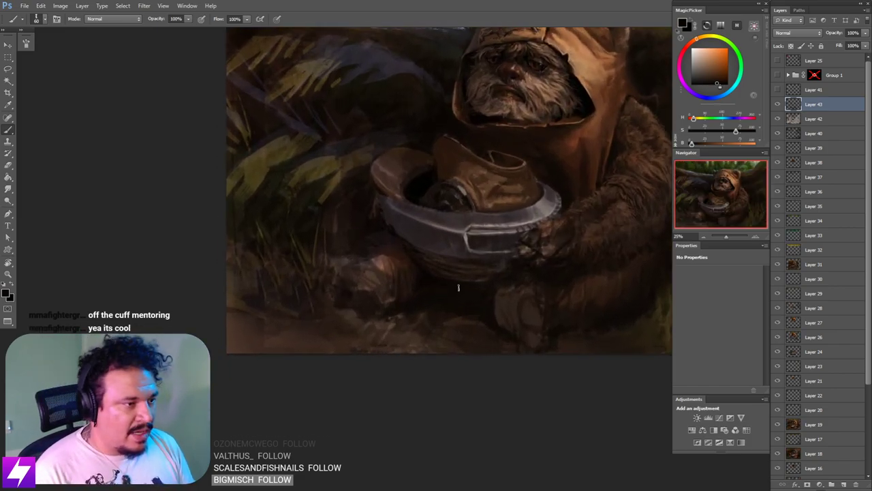
key("ctrl+plus")
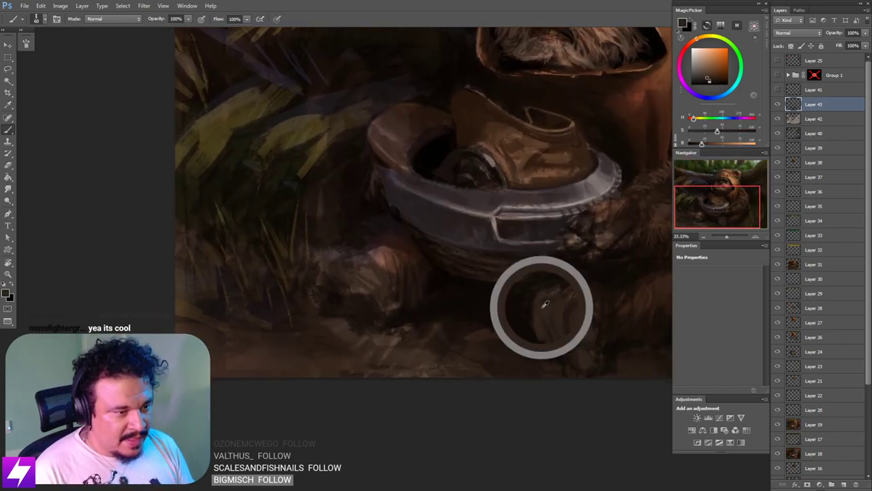
left_click_drag(407, 320, 418, 340)
left_click(386, 271, "alt")
left_click_drag(553, 316, 496, 301)
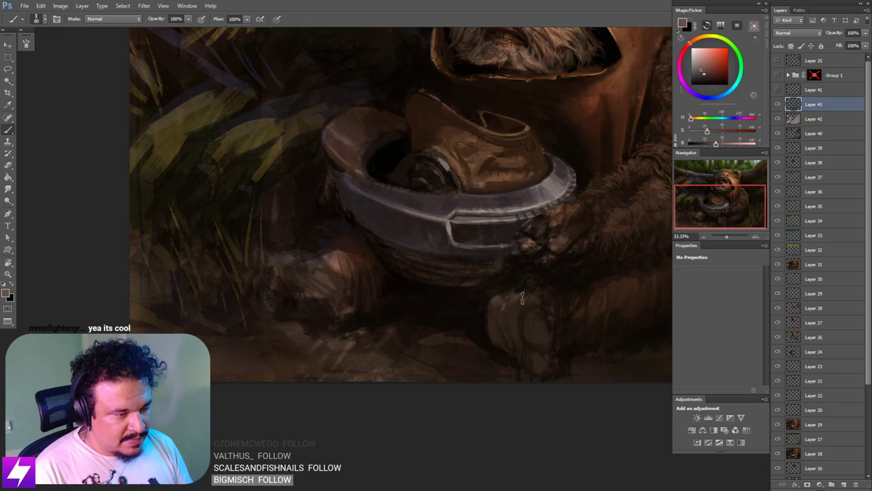
Step: Flip the canvas horizontally back and review the whole painting at reduced size
key("ctrl+minus")
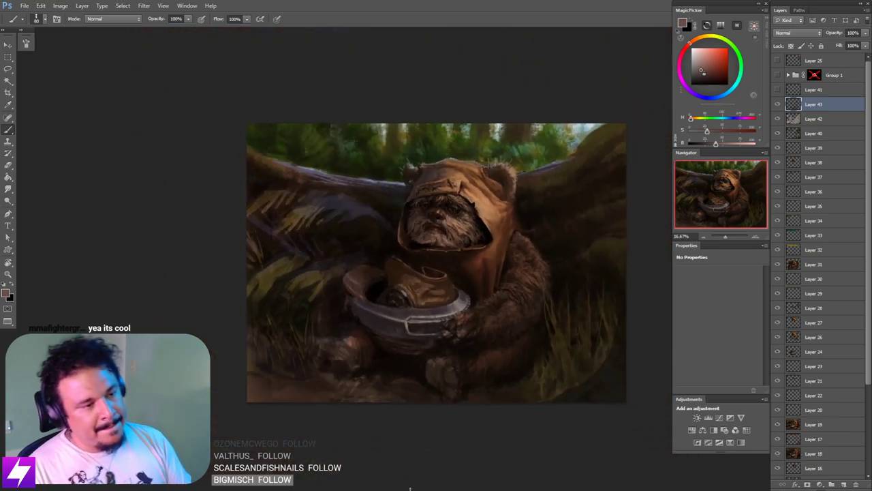
key("ctrl+minus")
key("ctrl+shift+h")
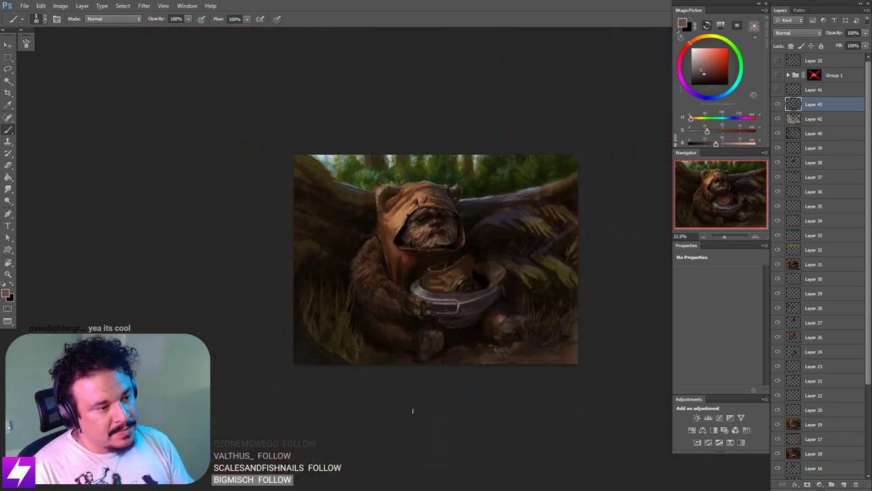
key("ctrl+plus")
mouse_move(512, 335)
left_mouse_down()
mouse_move(498, 325)
mouse_move(514, 331)
mouse_move(505, 324)
left_mouse_up()
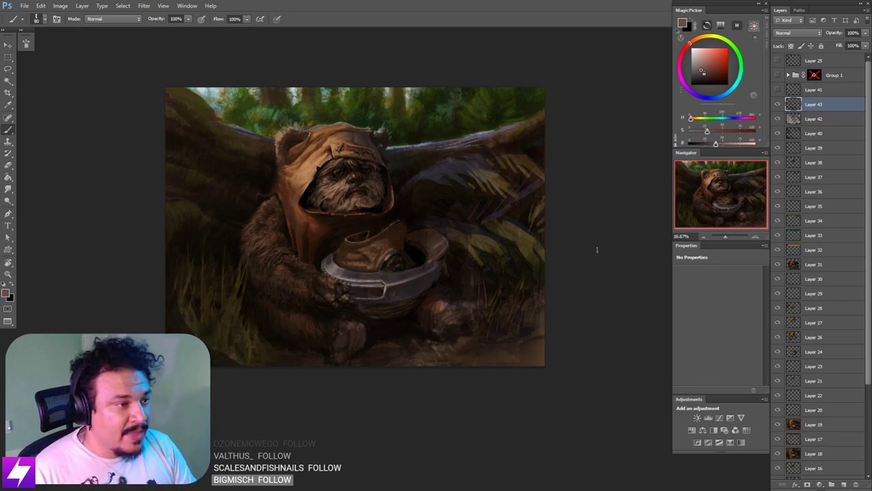
left_click_drag(566, 284, 570, 294)
key("ctrl+minus")
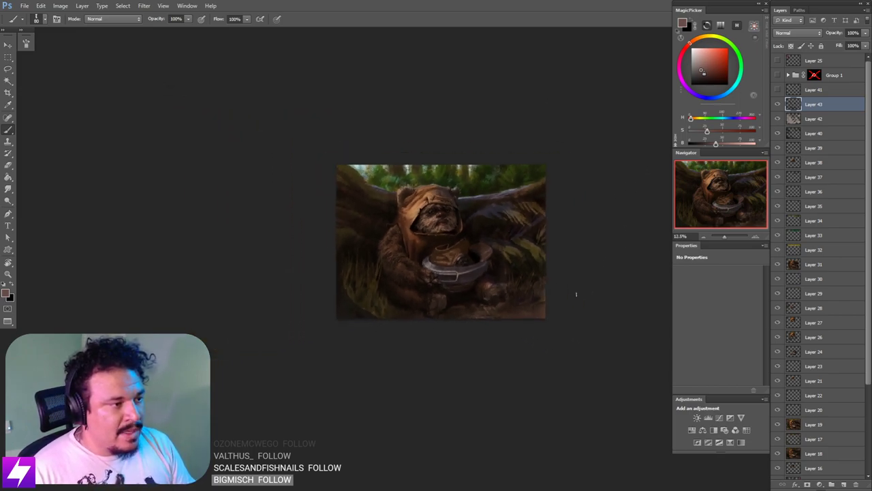
scroll(576, 295, "up", 1)
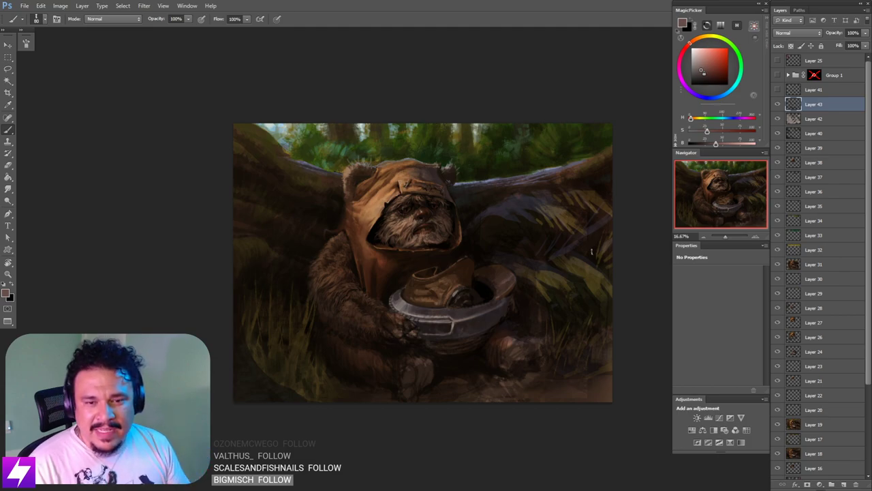
Step: Compare the painting with Layer 43 hidden and shown in a view tilted about -17°, and return the view upright
key("ctrl+plus")
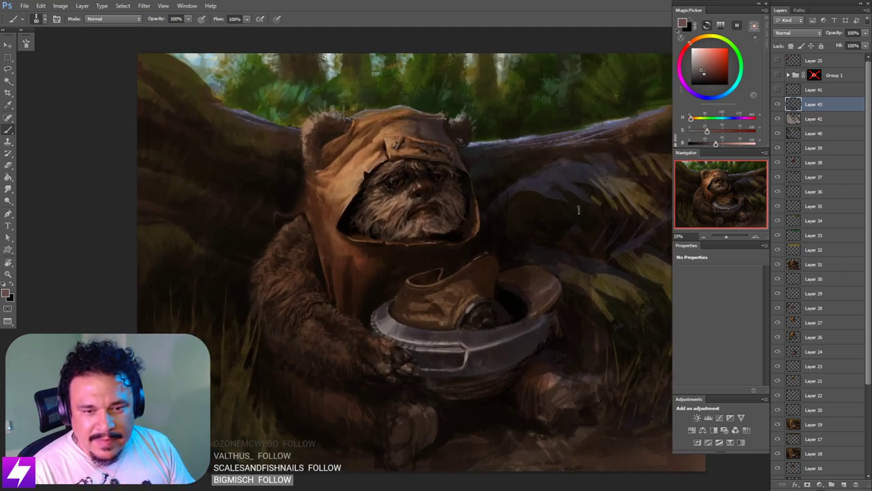
left_click_drag(587, 216, 521, 227)
key("r")
left_click_drag(553, 326, 562, 276)
left_click(778, 104)
left_click(777, 104)
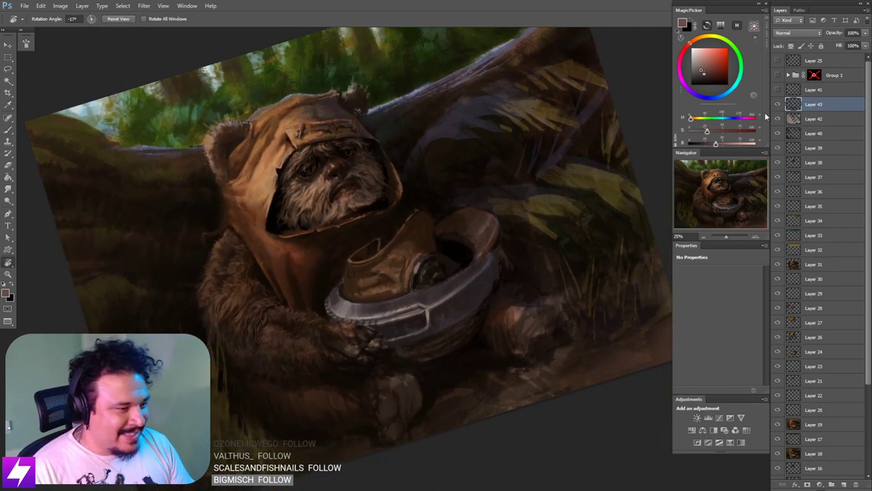
key("Escape")
key("ctrl+minus")
left_click_drag(513, 360, 500, 352)
scroll(517, 313, "up", 1)
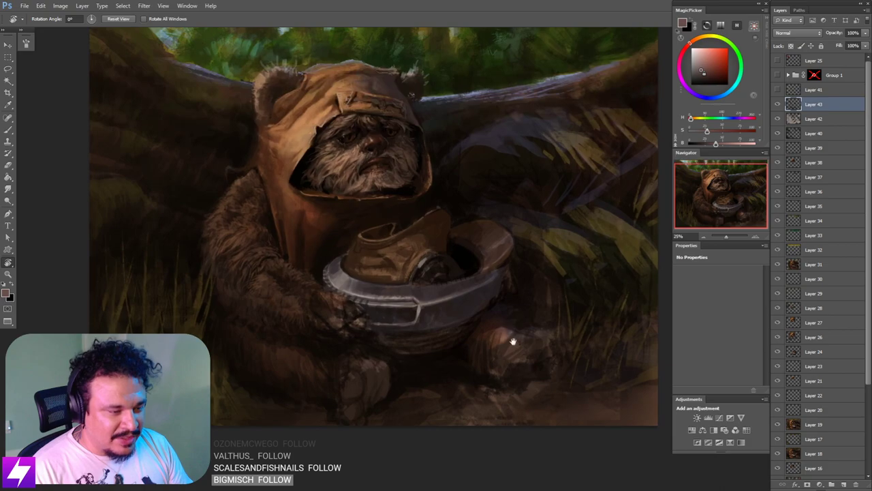
Step: Tone down the highlight on the knee beside the helmet with a sampled dark reddish brown and a 100 px brush
key("b")
left_click(475, 316, "alt")
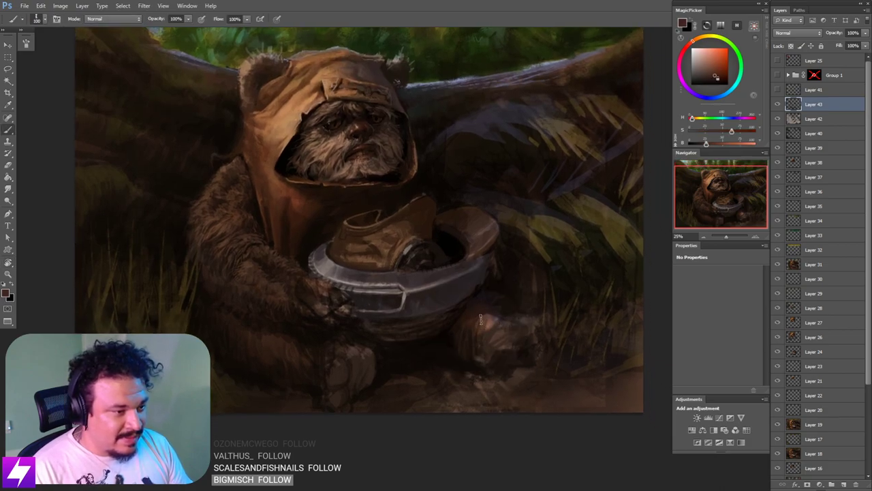
key("bracketright")
key("bracketright")
key("ctrl+minus")
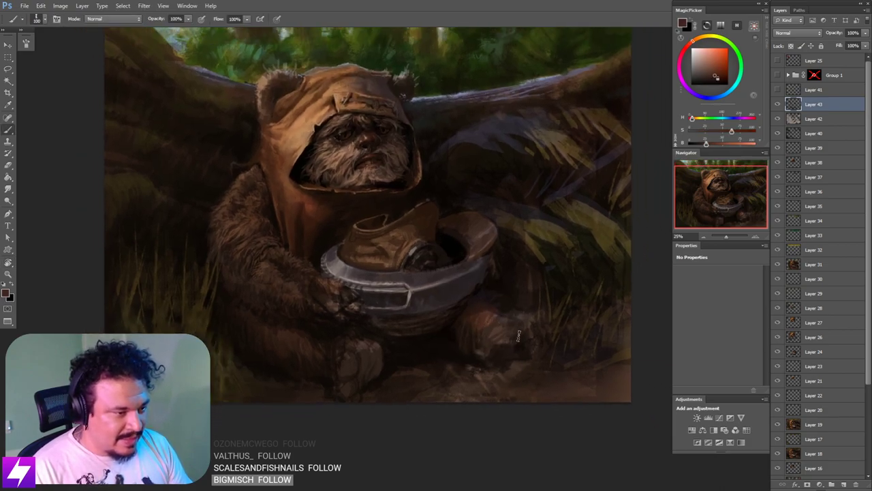
key("ctrl+plus")
left_click_drag(520, 324, 490, 292)
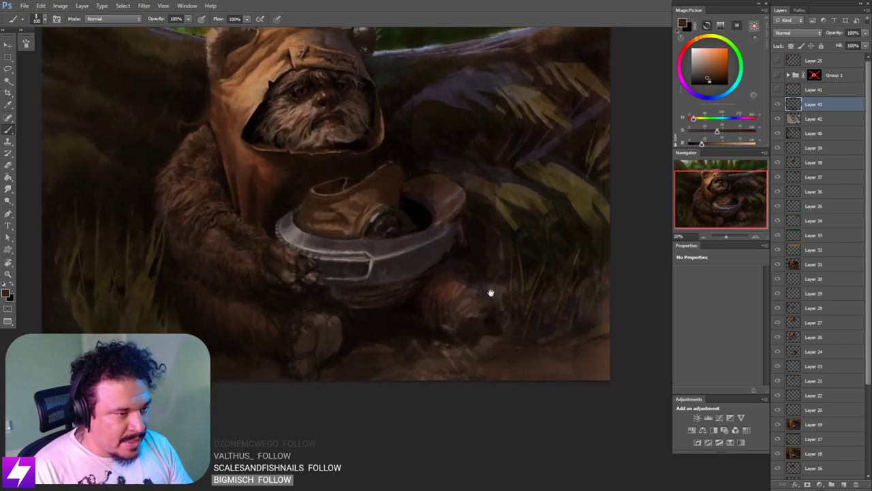
Step: Block in a flat dark brown foot shape beside that knee with a sampled brown, reducing the brush to 125 and 90 px
left_click(464, 324, "alt")
key("bracketright")
key("bracketright")
key("bracketright")
key("bracketright")
mouse_move(462, 325)
left_mouse_down()
mouse_move(484, 306)
mouse_move(475, 325)
mouse_move(481, 309)
mouse_move(506, 322)
mouse_move(491, 321)
mouse_move(494, 297)
mouse_move(518, 297)
mouse_move(511, 313)
mouse_move(532, 292)
left_mouse_up()
key("bracketleft")
key("bracketleft")
key("bracketleft")
key("bracketleft")
key("bracketleft")
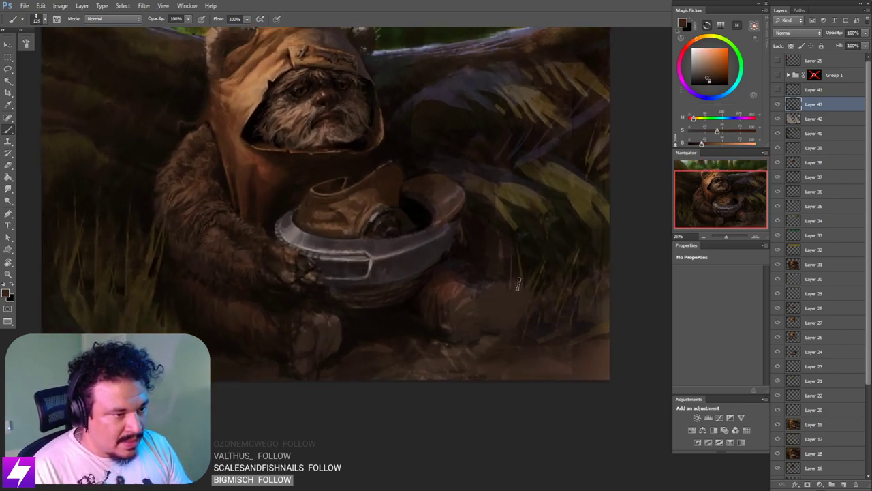
key("bracketleft")
key("bracketleft")
key("bracketleft")
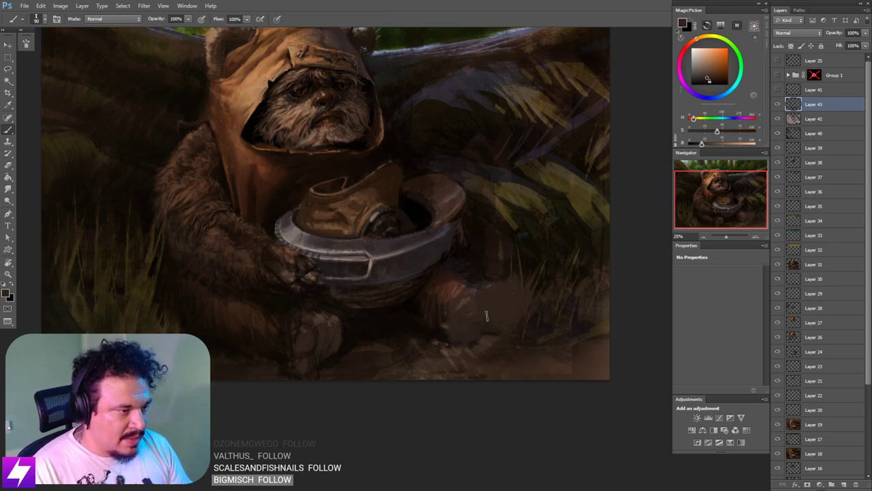
Step: Carve the edge of the new foot shape with sampled near-black and extend its tip in brown, using 70 and 100 px brushes
left_click(429, 321, "alt")
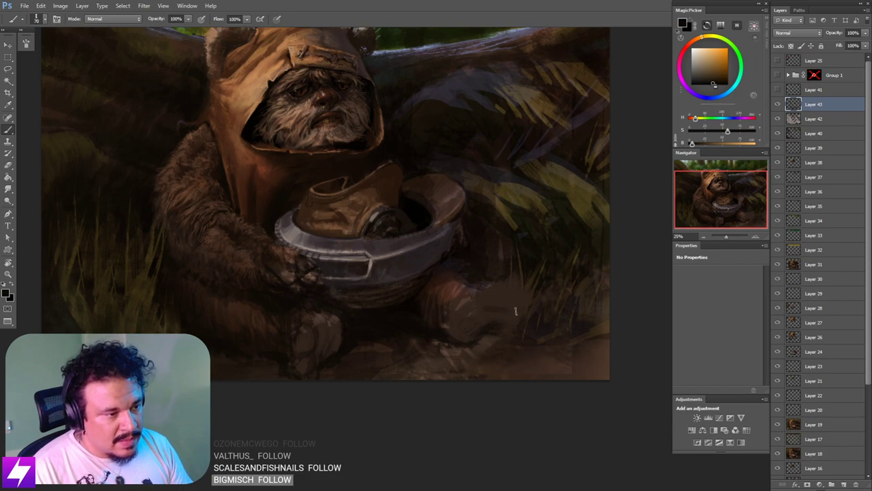
key("bracketright")
key("bracketright")
key("bracketright")
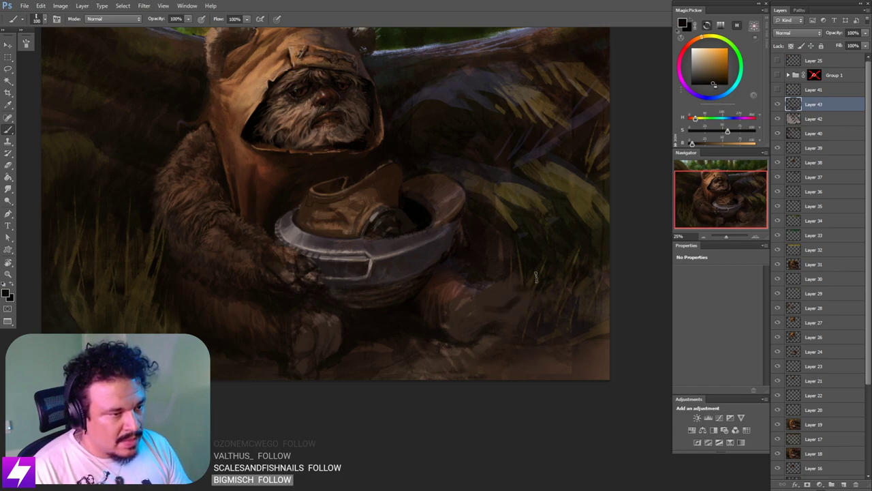
left_click(511, 286, "alt")
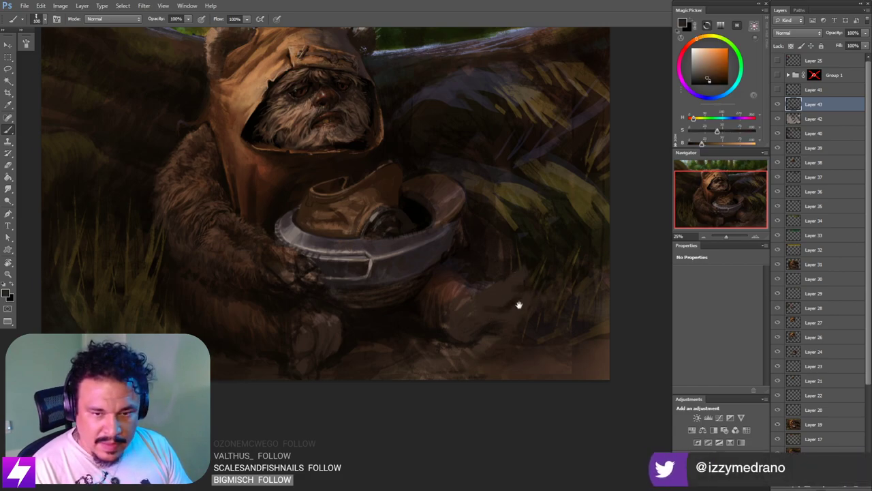
Step: Flip the canvas horizontally and widen the toe end of the new foot with flat brown using a 150 px brush
left_click_drag(519, 305, 489, 311)
key("ctrl+minus")
key("ctrl+minus")
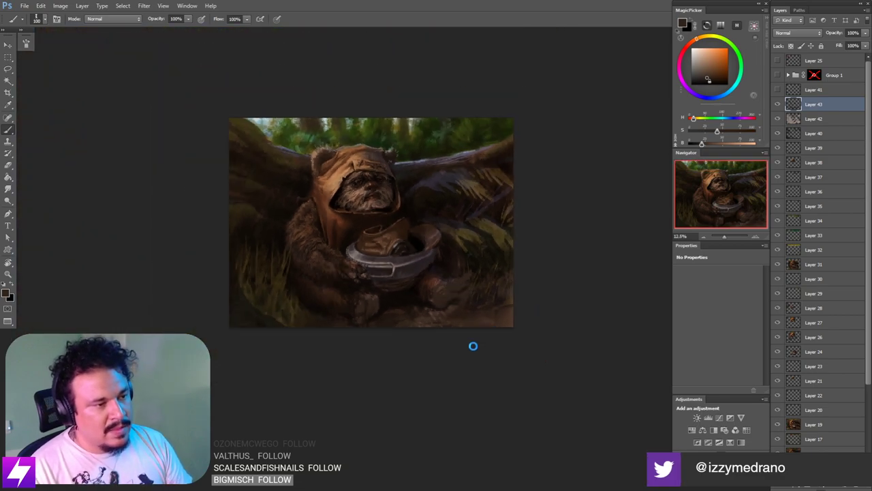
left_click_drag(467, 345, 529, 331)
key("ctrl+plus")
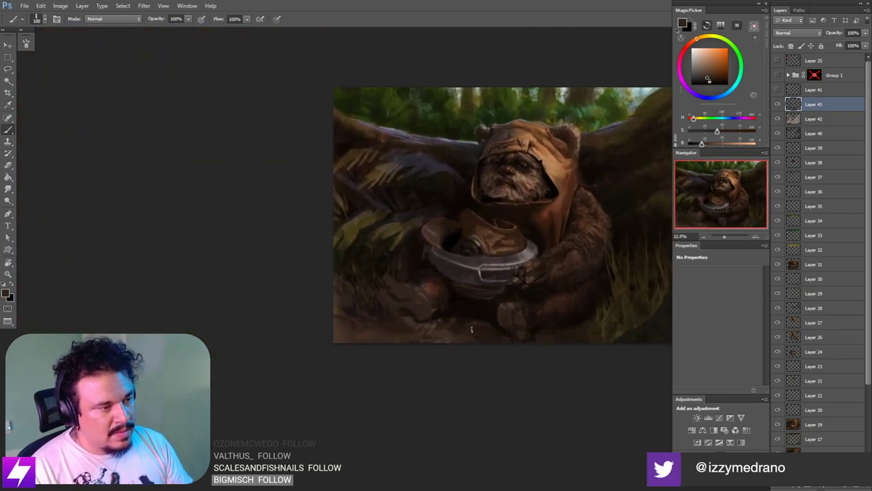
left_click_drag(436, 350, 476, 322)
key("bracketright")
key("bracketright")
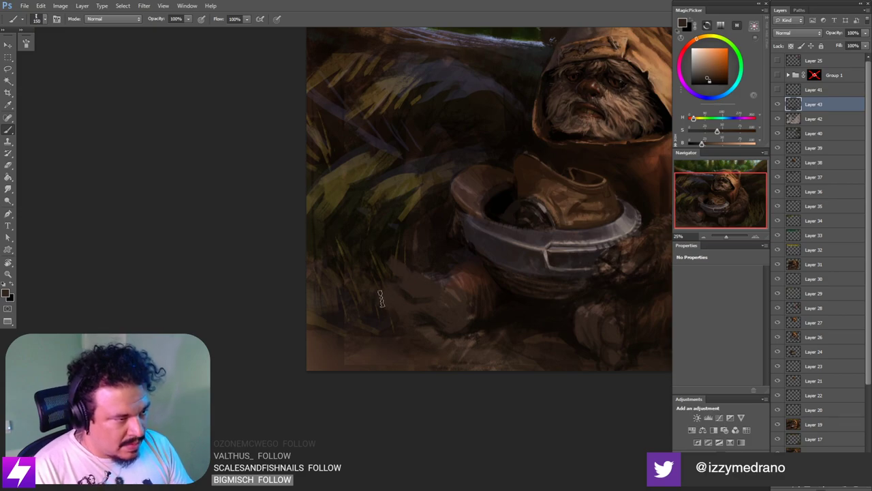
left_click_drag(398, 297, 391, 313)
Step: Outline the toes of the new foot with a sampled very dark brown, reducing the brush to 90 and 80 px
key("bracketleft")
key("bracketleft")
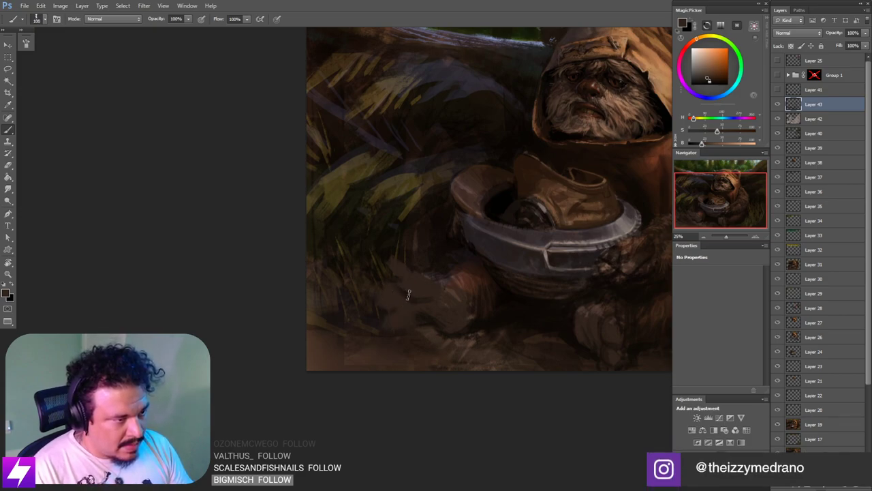
key("bracketleft")
left_click(407, 296, "alt")
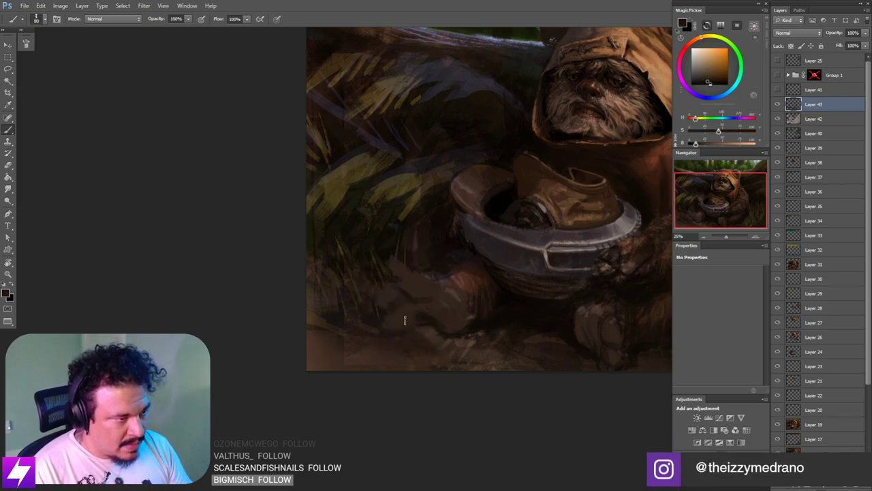
key("bracketleft")
Step: Flip the canvas back and paint a near-black shadow along the underside of the new foot's toes with an 80 px brush
scroll(491, 303, "down", 1)
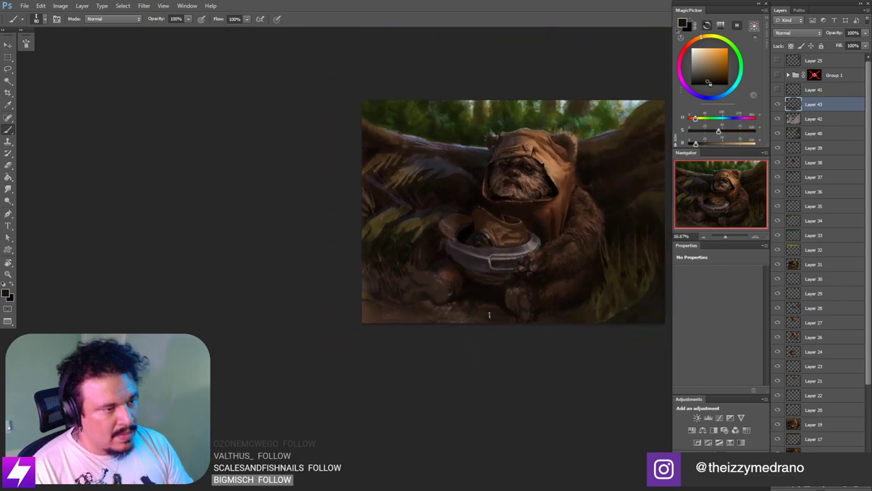
scroll(481, 334, "down", 1)
scroll(464, 354, "up", 1)
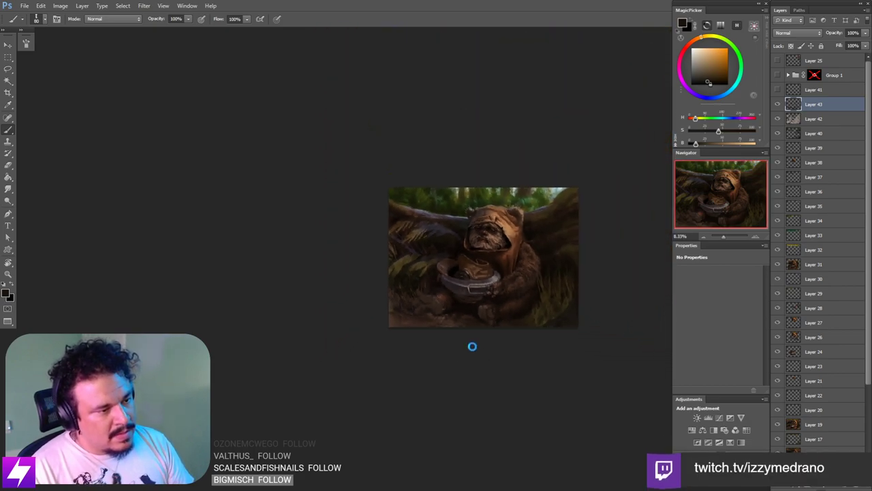
scroll(473, 354, "up", 1)
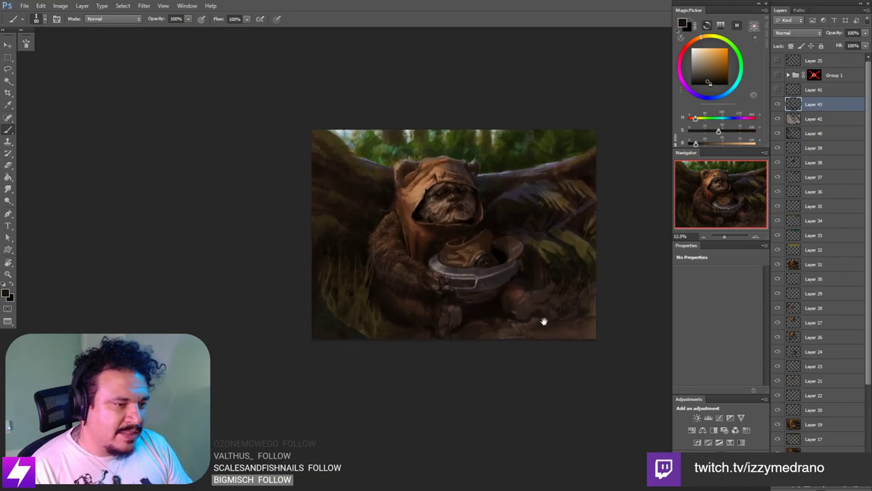
scroll(543, 320, "up", 1)
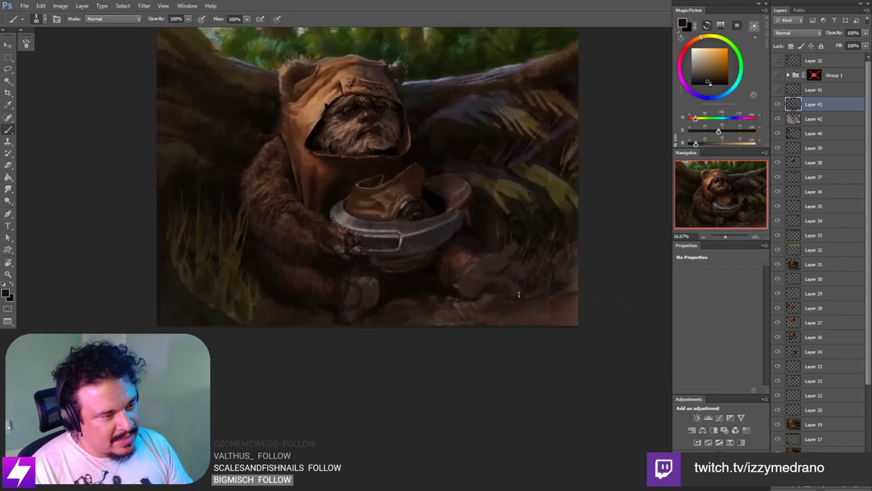
scroll(519, 295, "up", 1)
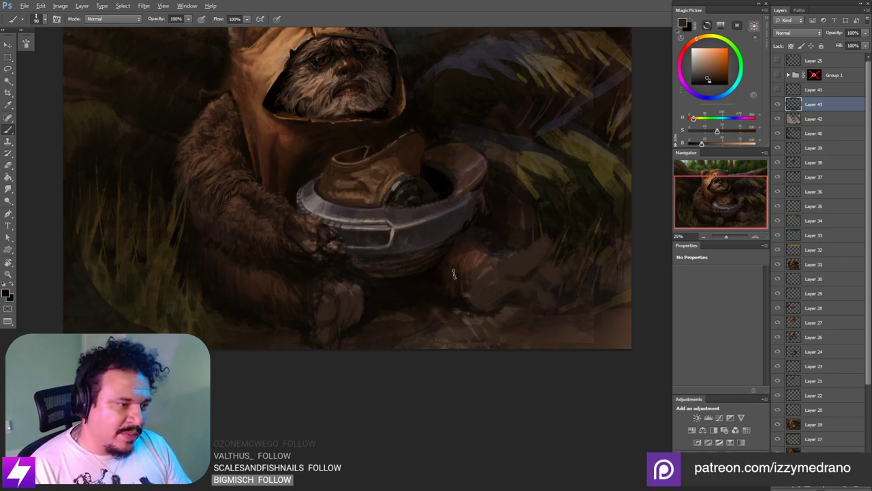
key("bracketleft")
key("bracketleft")
key("bracketleft")
key("bracketleft")
key("bracketleft")
mouse_move(519, 305)
left_mouse_down()
mouse_move(511, 312)
mouse_move(553, 295)
left_mouse_up()
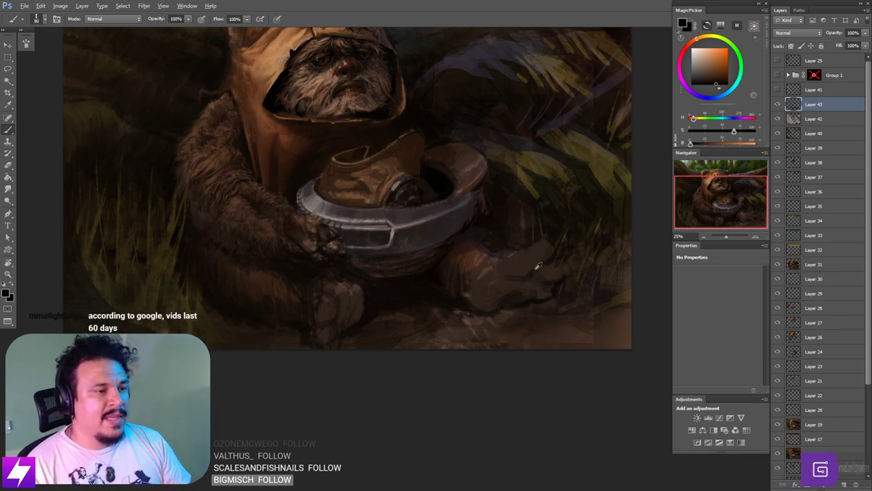
Step: Refine the toe shapes of the new foot with a sampled dark brown, using 100 and 80 px brushes
left_click(537, 259, "alt")
key("bracketright")
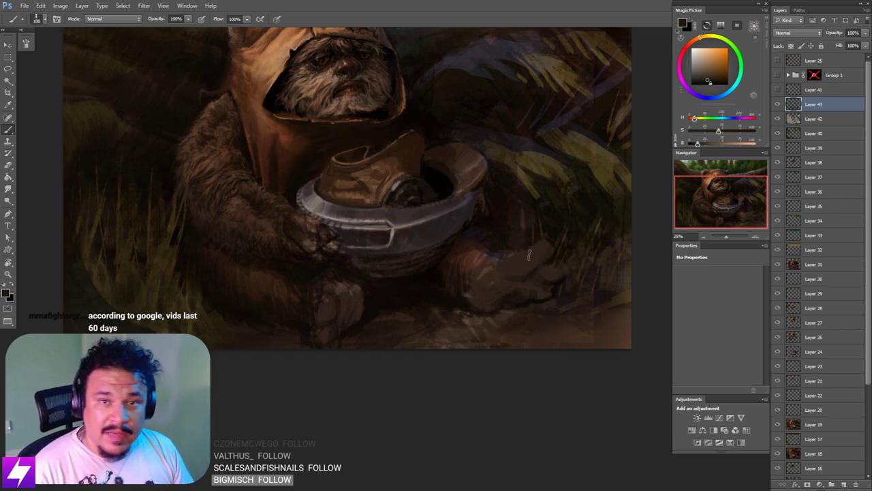
key("bracketleft")
key("bracketleft")
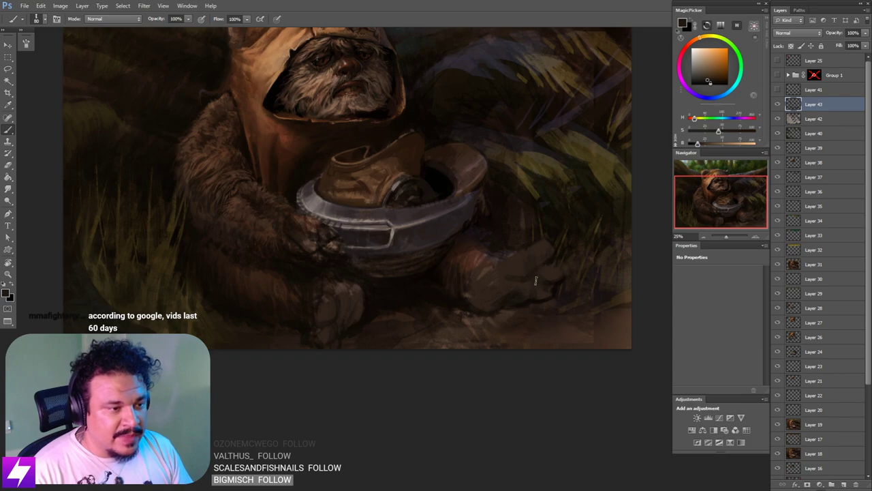
Step: Examine the new foot and the whole composition with the canvas mirrored, switching to the Smudge tool meanwhile
key("ctrl+minus")
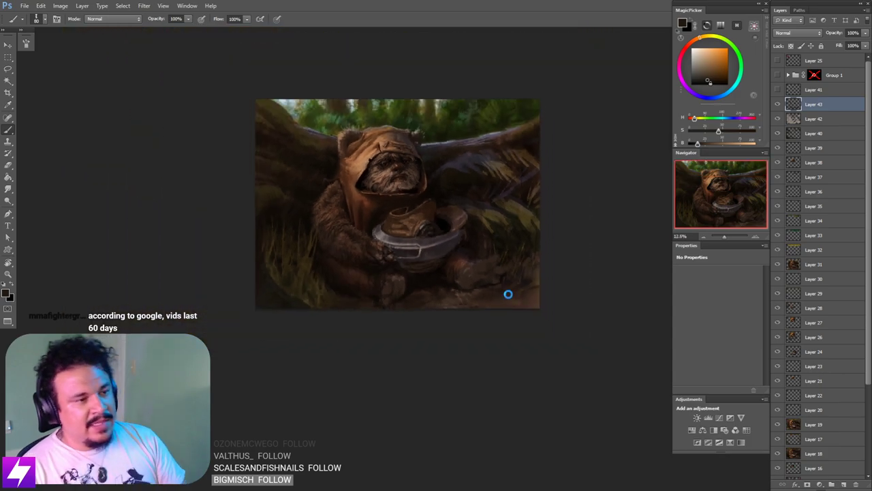
mouse_move(436, 286)
left_mouse_down()
mouse_move(516, 295)
mouse_move(549, 285)
left_mouse_up()
mouse_move(484, 298)
left_mouse_down()
mouse_move(517, 311)
mouse_move(496, 295)
mouse_move(436, 288)
left_mouse_up()
key("ctrl+plus")
key("ctrl+plus")
key("r")
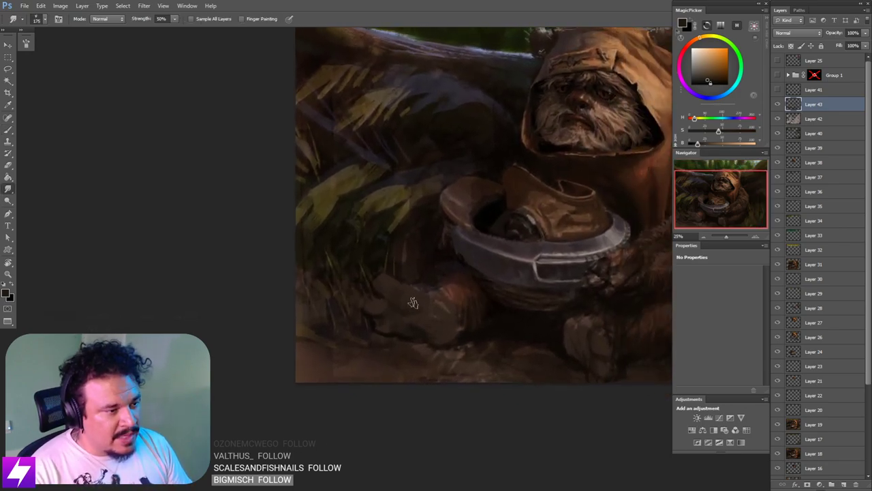
key("ctrl+minus")
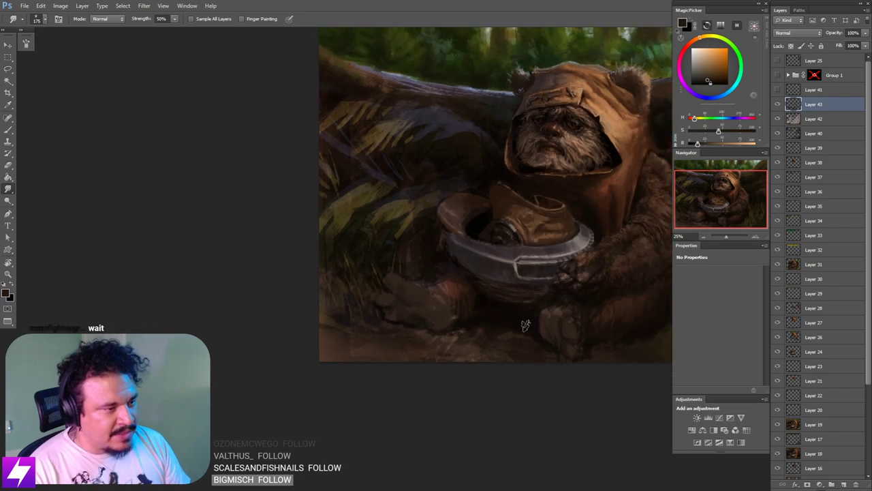
key("ctrl+minus")
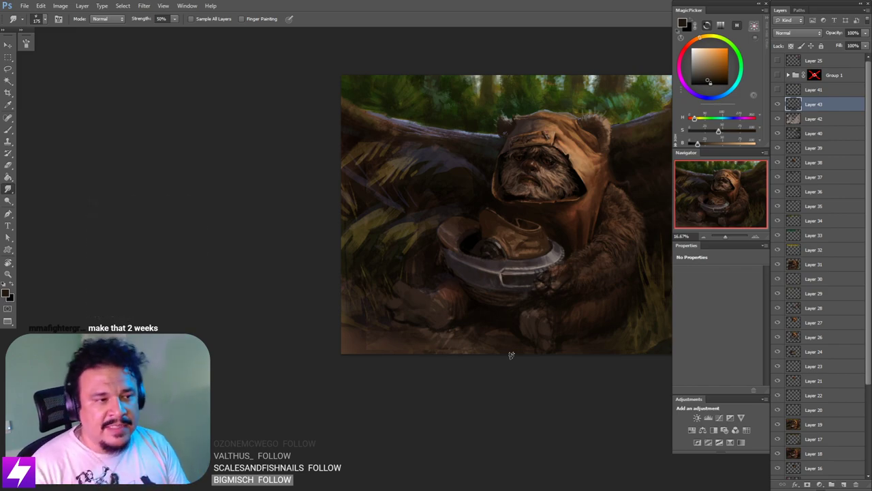
left_click_drag(426, 322, 431, 298)
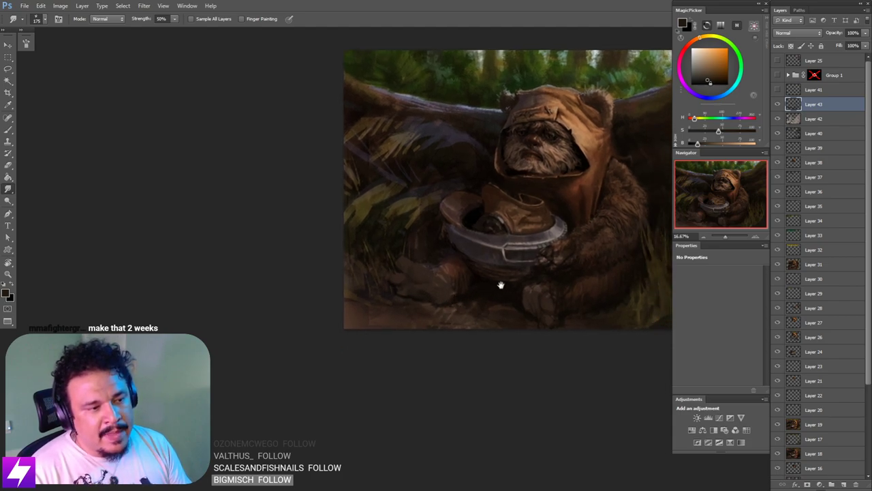
key("ctrl+plus")
left_click_drag(578, 229, 546, 275)
Step: Sample the hood's orange-brown with the Brush and briefly show the Group 1 reference photos over the painting
key("b")
left_click(625, 106, "alt")
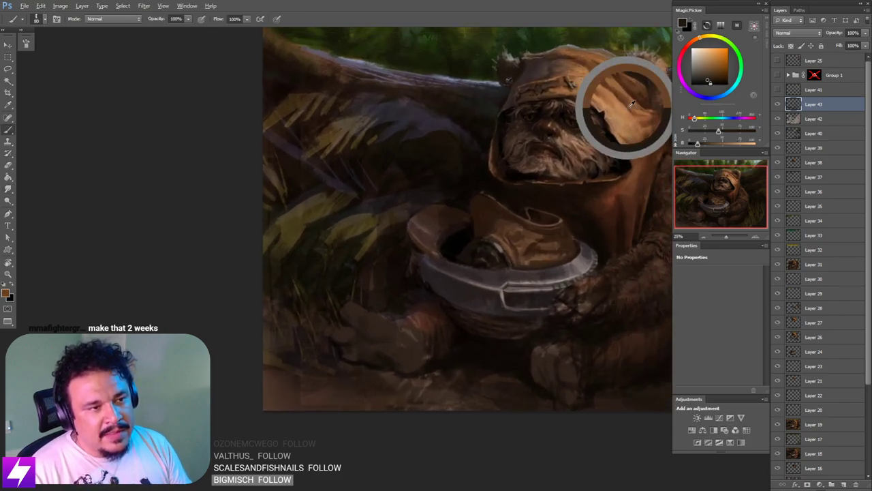
left_click_drag(639, 116, 640, 119)
scroll(498, 259, "down", 1)
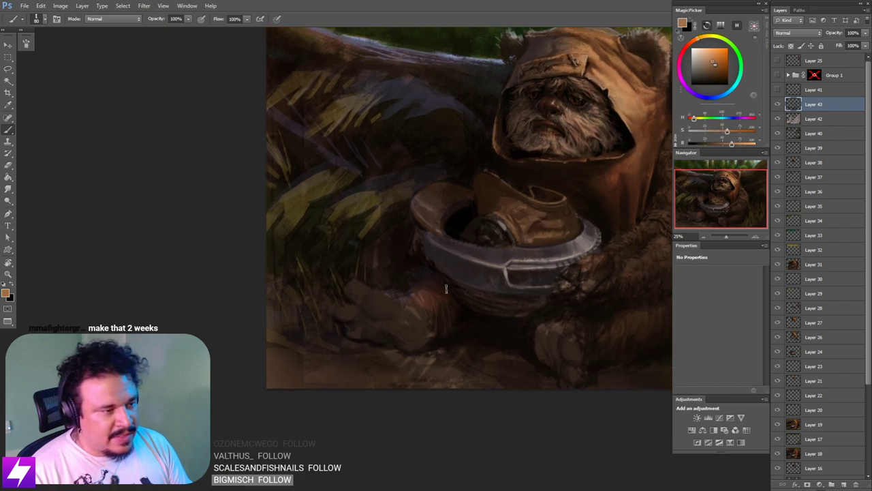
key("ctrl+minus")
left_click(777, 76)
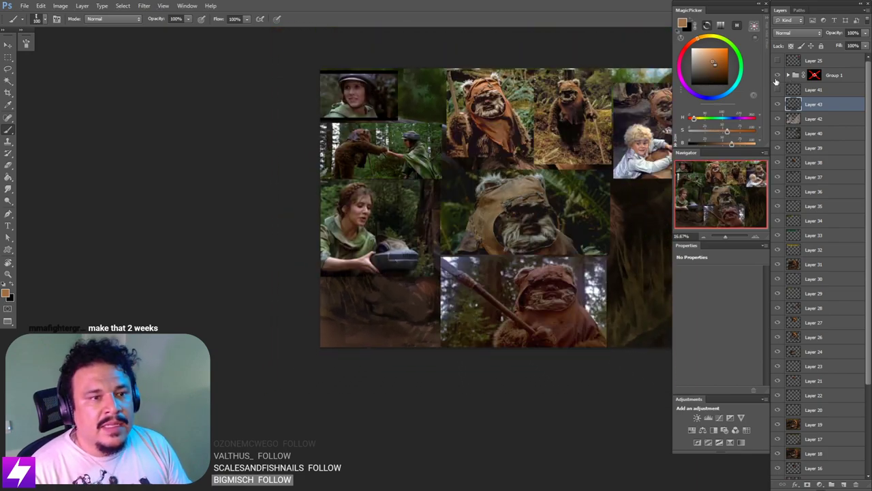
left_click(777, 75)
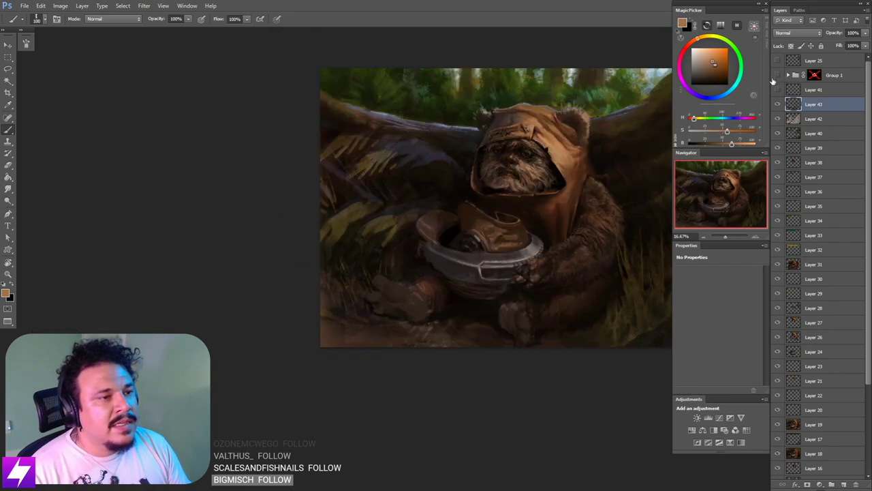
Step: Darken the reddish knee between the helmet and the new foot with a sampled near-black and a 200 px brush
key("ctrl+plus")
left_click_drag(486, 347, 477, 325)
left_click(458, 305, "alt")
key("bracketright")
key("bracketright")
key("bracketright")
key("bracketright")
left_click_drag(408, 273, 421, 294)
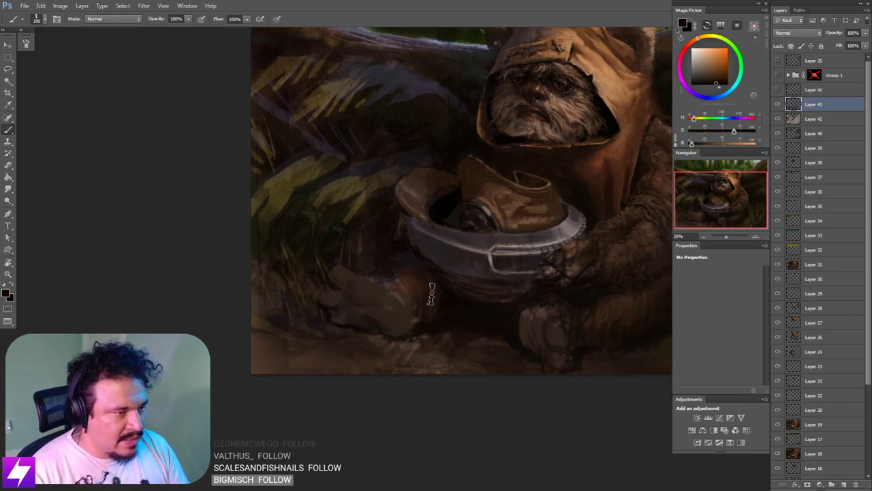
left_click_drag(499, 321, 393, 268)
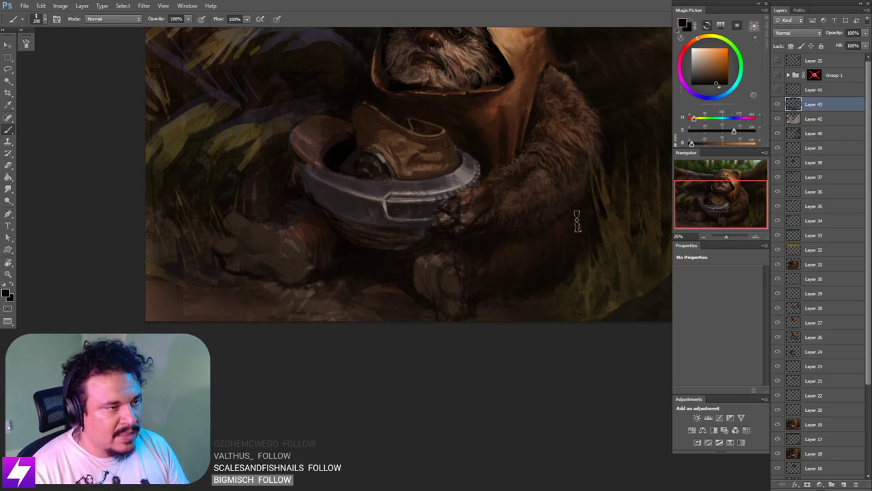
Step: Show the Group 1 reference photos, examine the helmet and the ewoks' fur, arms and feet up close, and hide the group again
key("ctrl+minus")
key("ctrl+minus")
key("ctrl+minus")
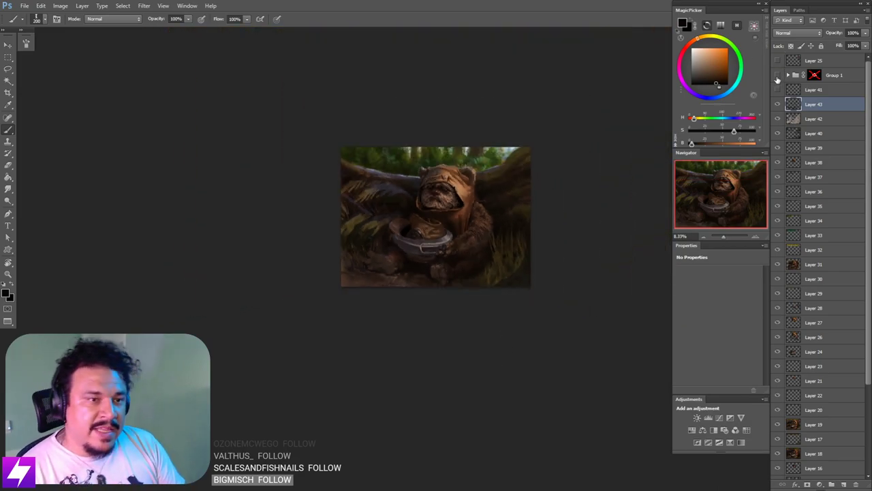
left_click(777, 76)
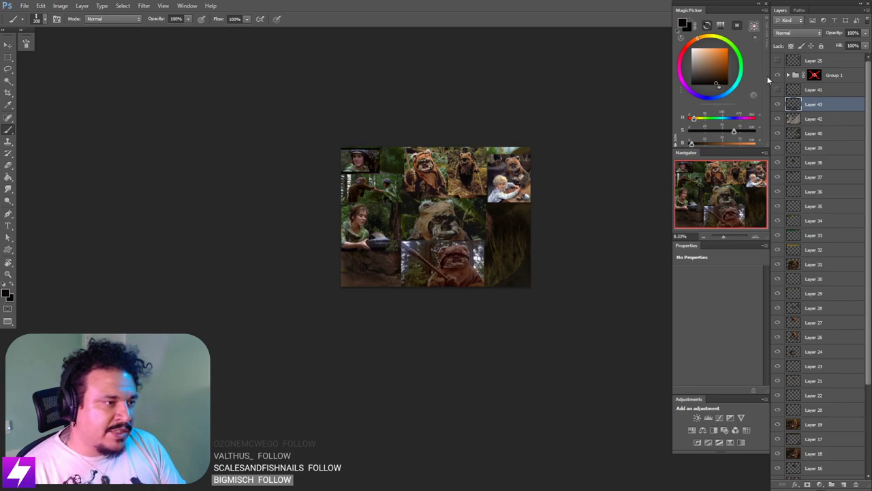
key("ctrl+plus")
key("ctrl+plus")
left_click_drag(353, 212, 446, 277)
key("ctrl+plus")
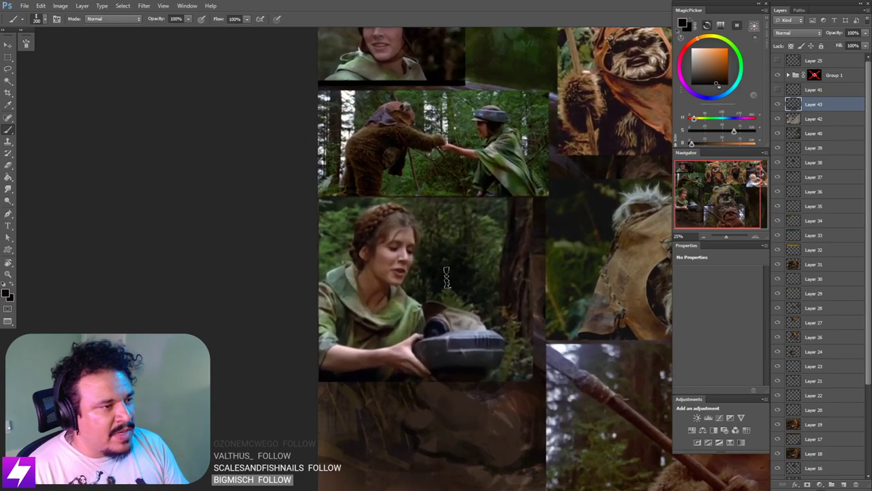
scroll(446, 276, "up", 1)
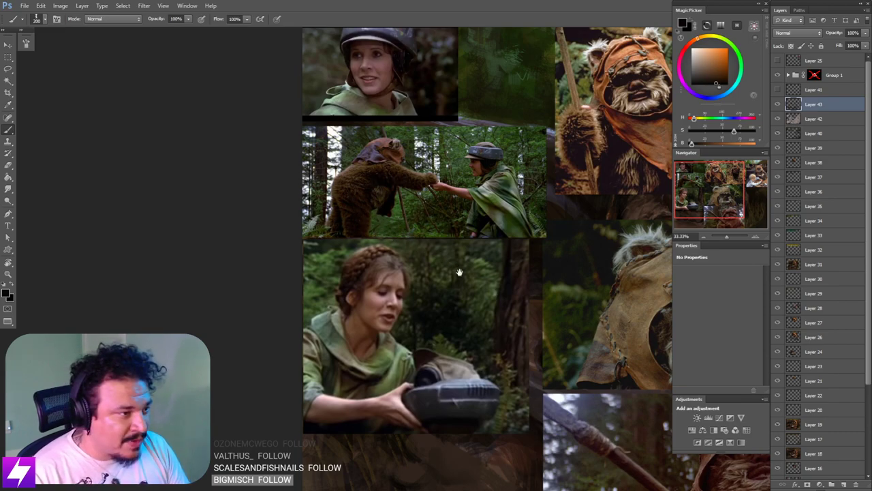
left_click_drag(459, 272, 381, 251)
left_click_drag(506, 250, 388, 278)
left_click_drag(488, 231, 454, 246)
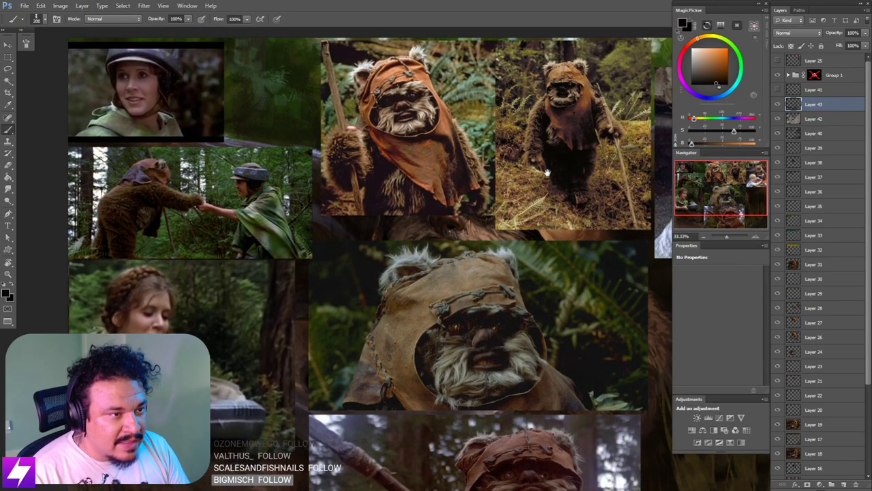
left_click_drag(547, 173, 513, 274)
left_click_drag(565, 221, 553, 241)
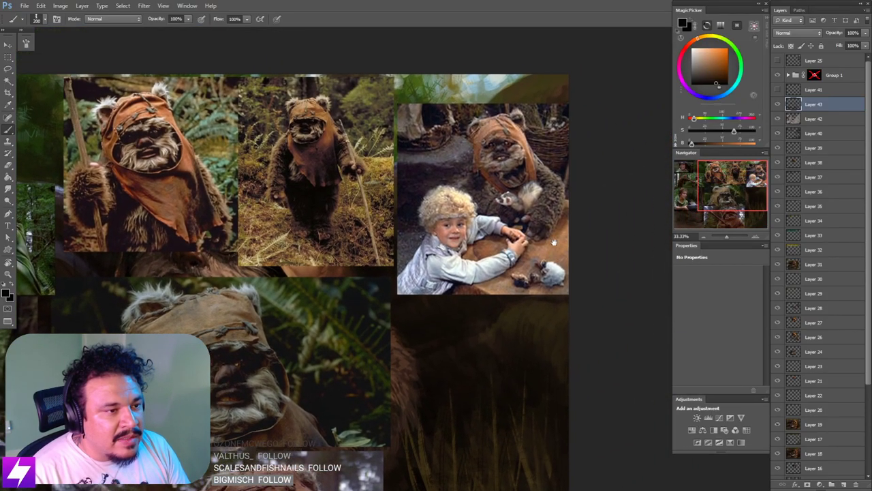
scroll(552, 215, "up", 1)
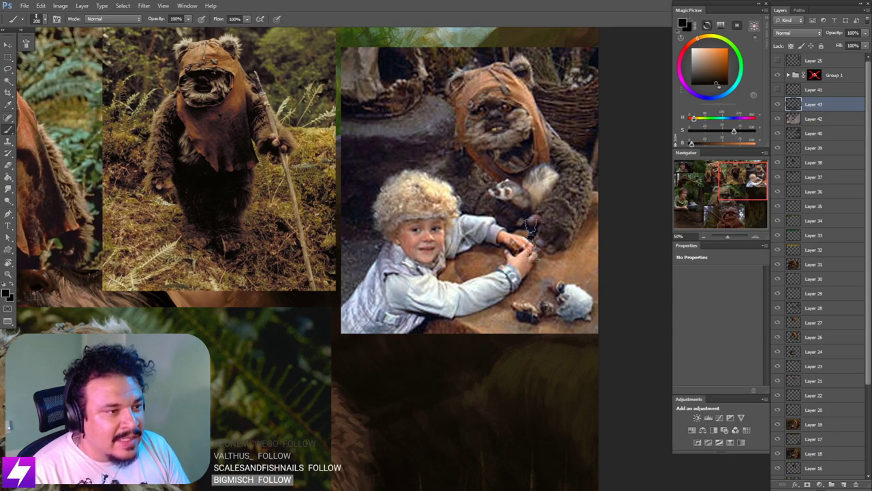
scroll(526, 239, "down", 2)
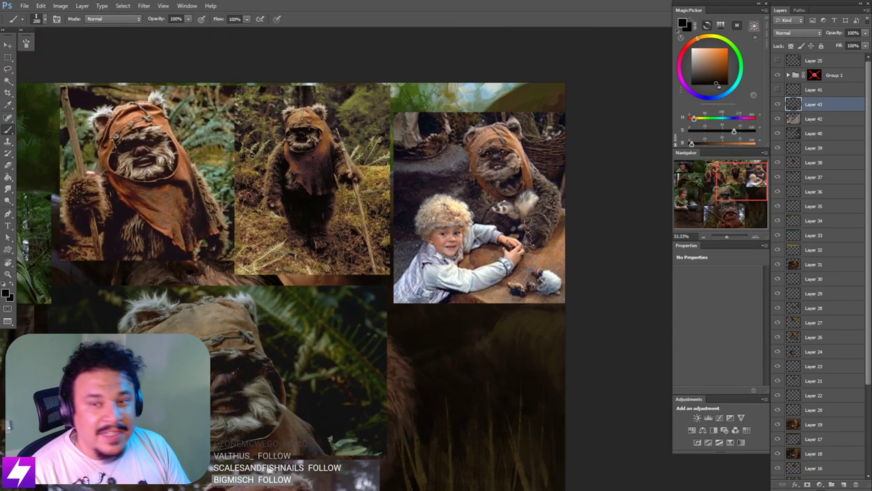
left_click_drag(501, 226, 517, 229)
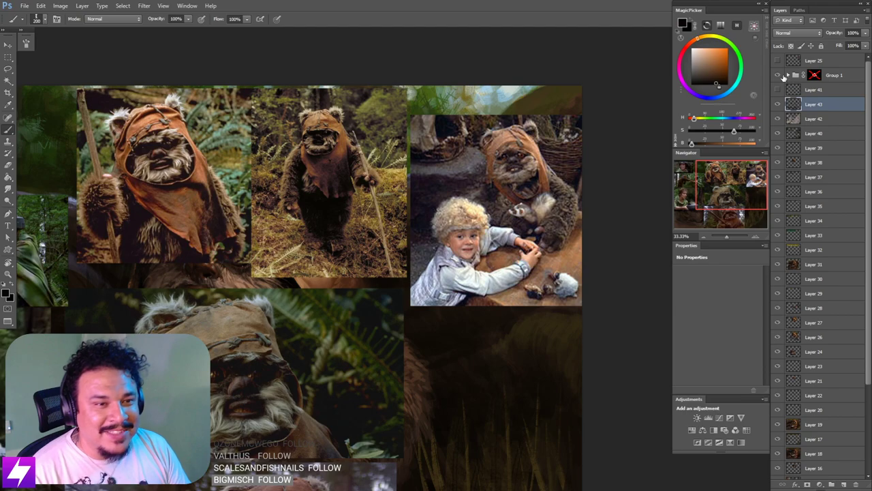
left_click(777, 75)
scroll(557, 261, "down", 2)
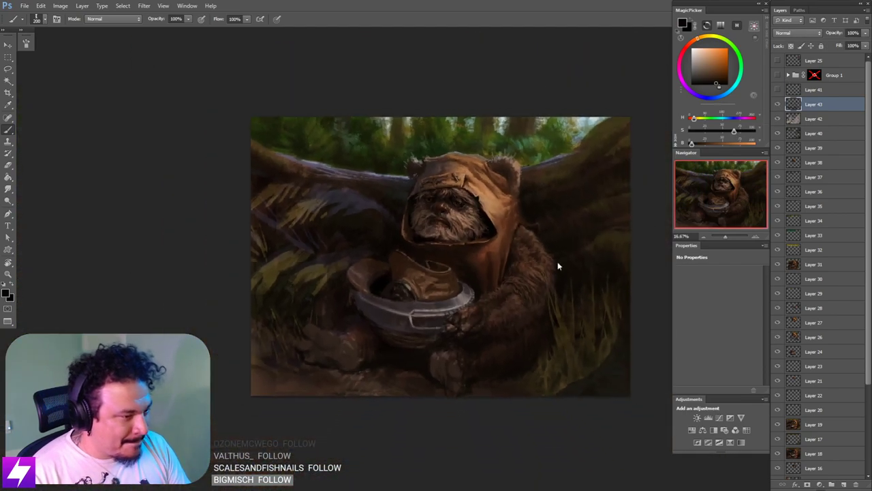
scroll(437, 246, "up", 1)
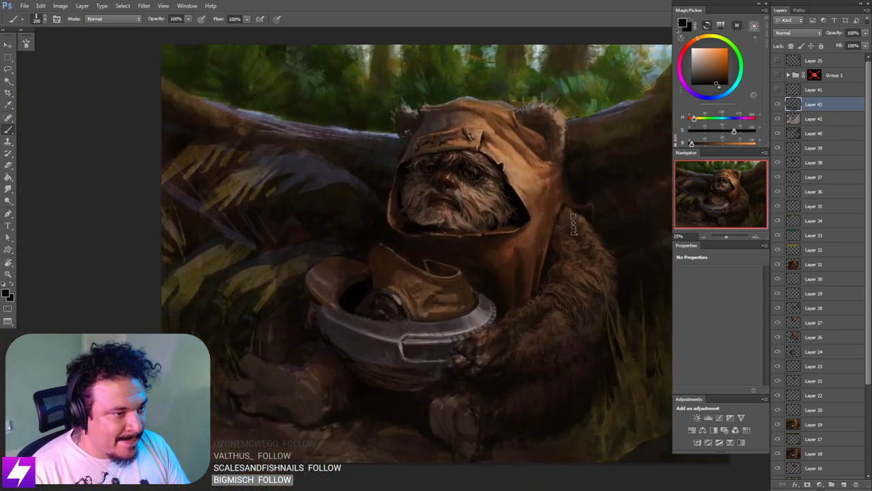
Step: Paint soft fur strokes beside the hood's lower edge, above the helmet, with a sampled dark violet and an 80 px brush
left_click(355, 186, "alt")
key("bracketleft")
key("bracketleft")
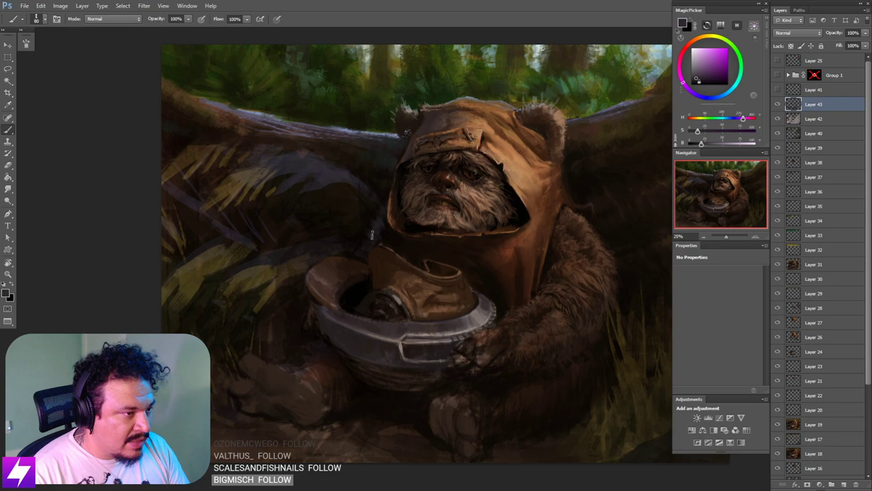
Step: Darken the background behind the hood and helmet with a sampled near-black, enlarging the brush to 175 px
left_click(376, 235, "alt")
key("bracketright")
key("bracketright")
key("bracketright")
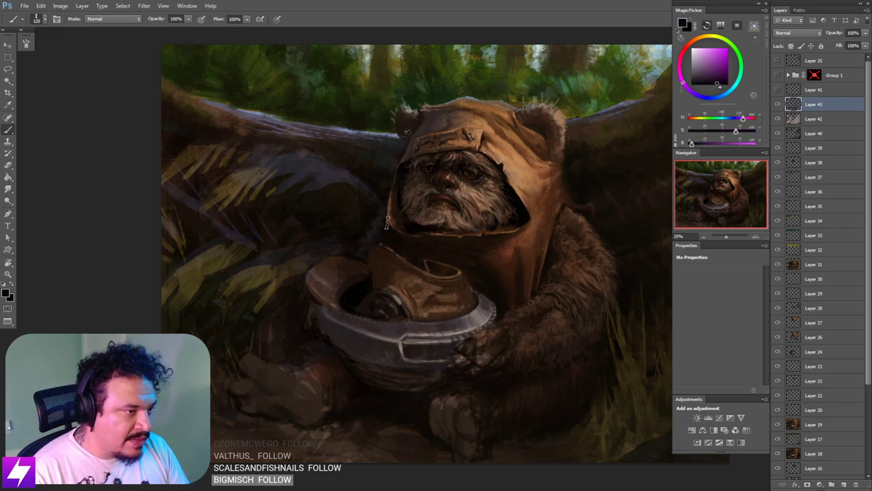
key("bracketright")
key("bracketright")
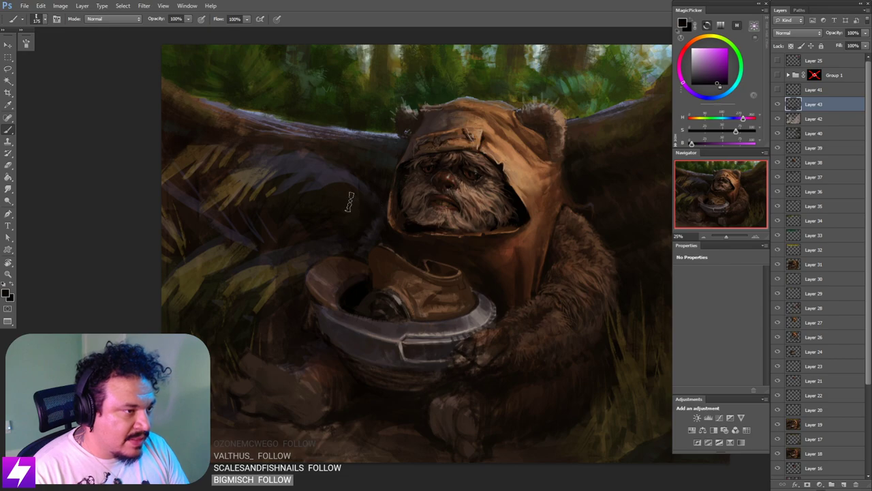
Step: Mirror the canvas and refine the dark area between hood and helmet with near-black at 70 px, then enlarge the brush
key("ctrl+minus")
key("ctrl+minus")
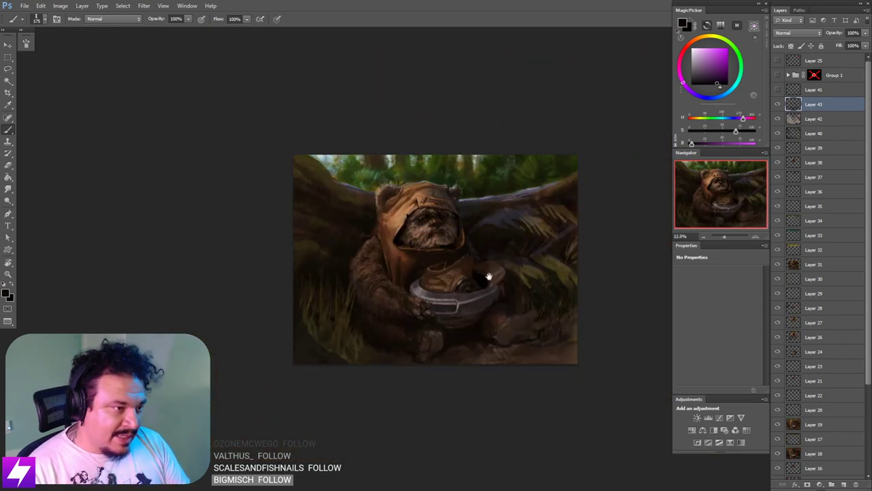
left_click_drag(498, 283, 490, 289)
key("ctrl+plus")
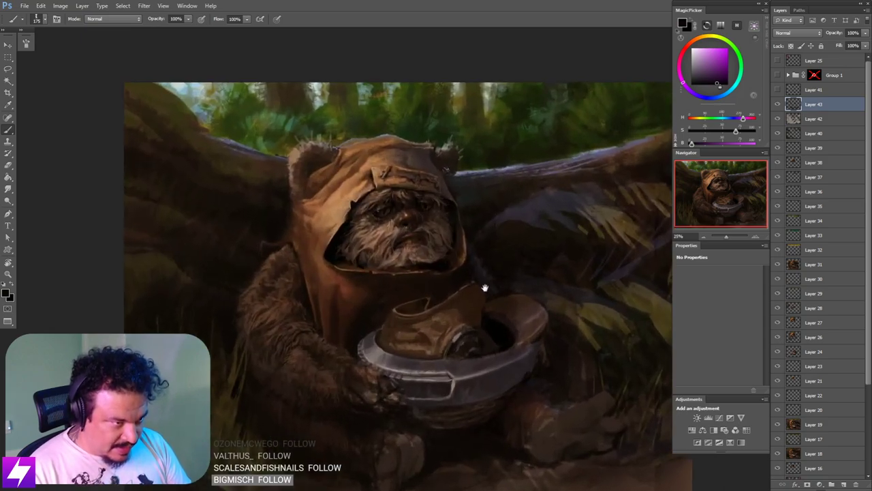
key("ctrl+plus")
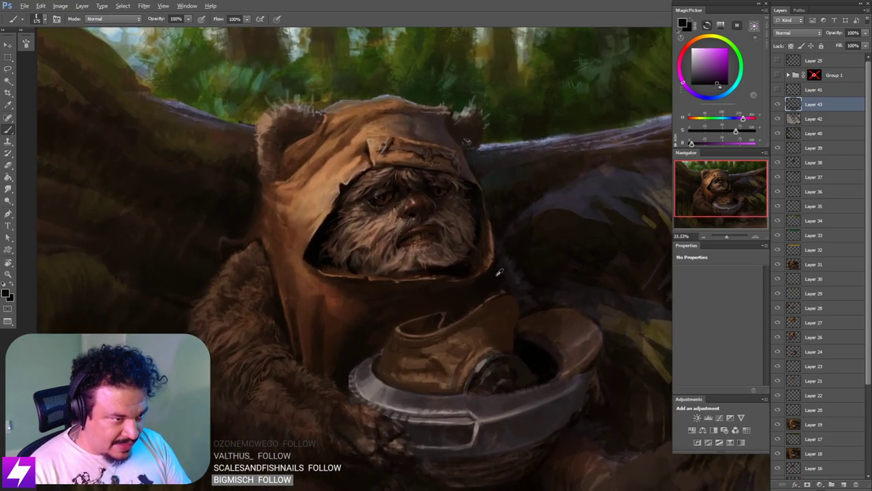
key("bracketleft")
key("bracketleft")
key("bracketleft")
key("bracketleft")
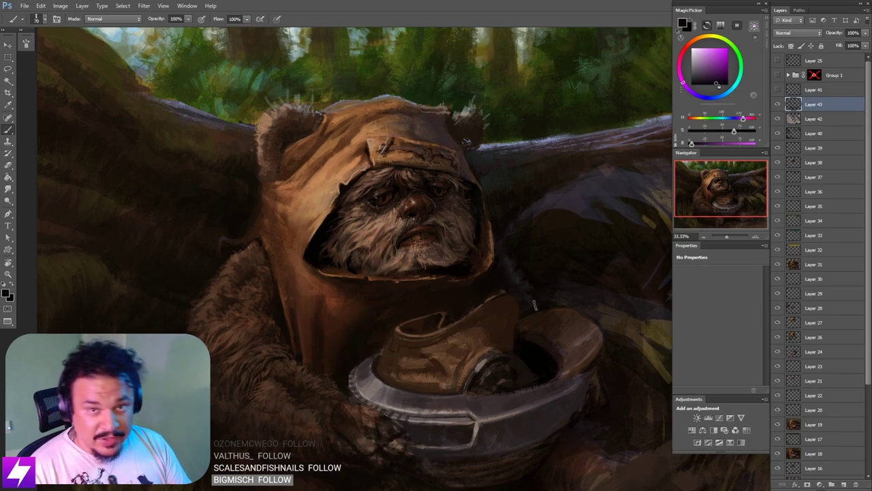
left_click_drag(535, 304, 518, 297)
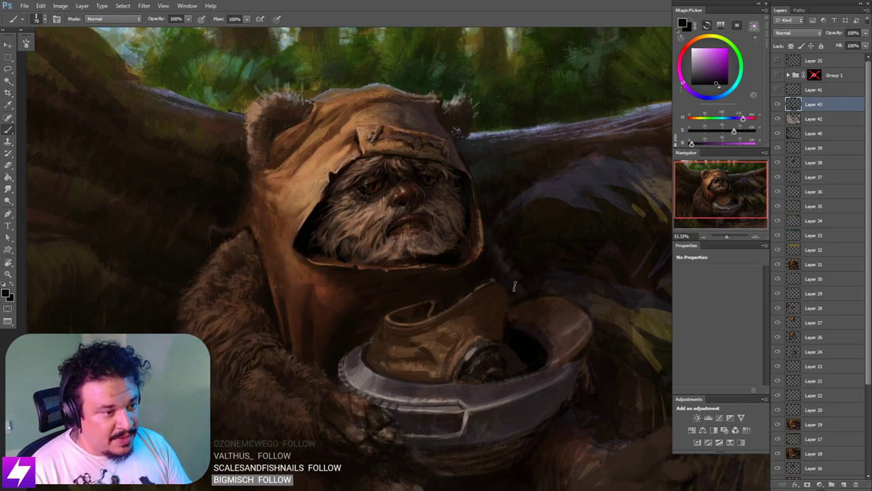
key("bracketright")
key("bracketright")
key("bracketright")
Step: Sample a brown from the second foot and paint over its ankle and upper sole with a 90 px brush
mouse_move(507, 332)
left_mouse_down()
mouse_move(495, 325)
mouse_move(485, 266)
left_mouse_up()
mouse_move(470, 436)
left_mouse_down()
mouse_move(468, 340)
mouse_move(495, 335)
mouse_move(447, 345)
left_mouse_up()
key("ctrl+minus")
left_click_drag(467, 379, 436, 335)
key("ctrl+plus")
left_click_drag(550, 316, 511, 310)
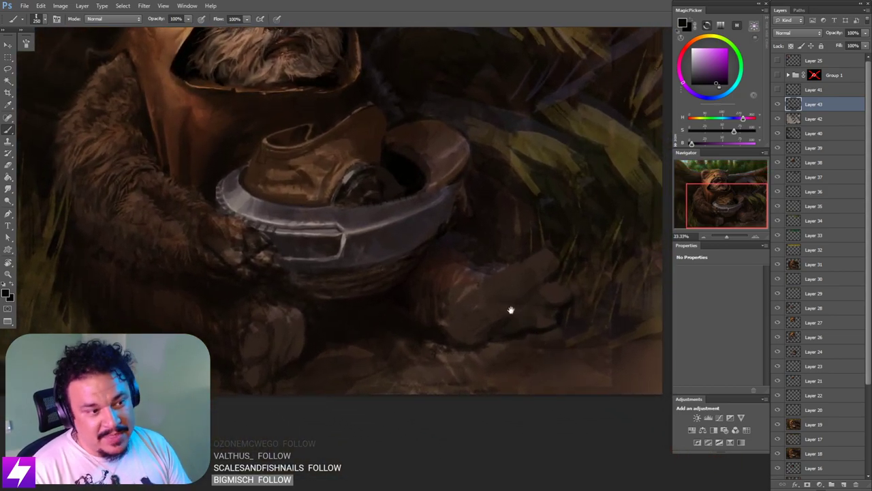
left_click(465, 288, "alt")
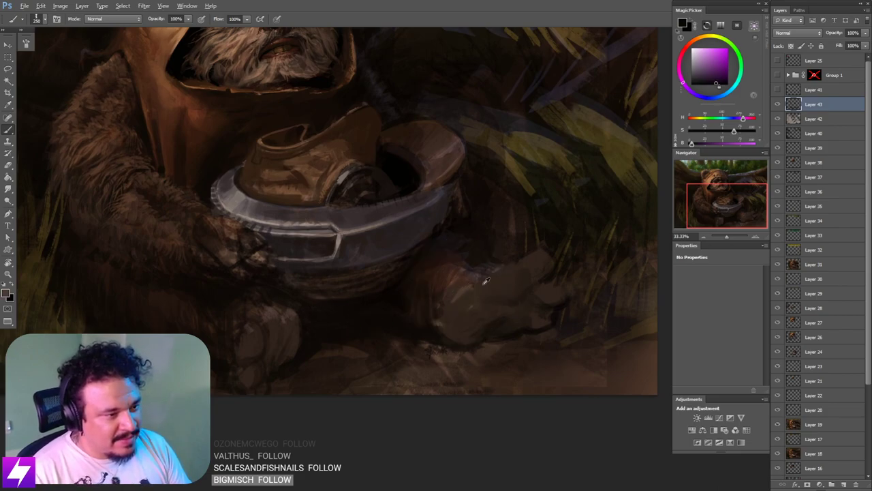
key("[")
key("[")
key("[")
key("[")
key("[")
key("[")
left_click_drag(502, 270, 470, 289)
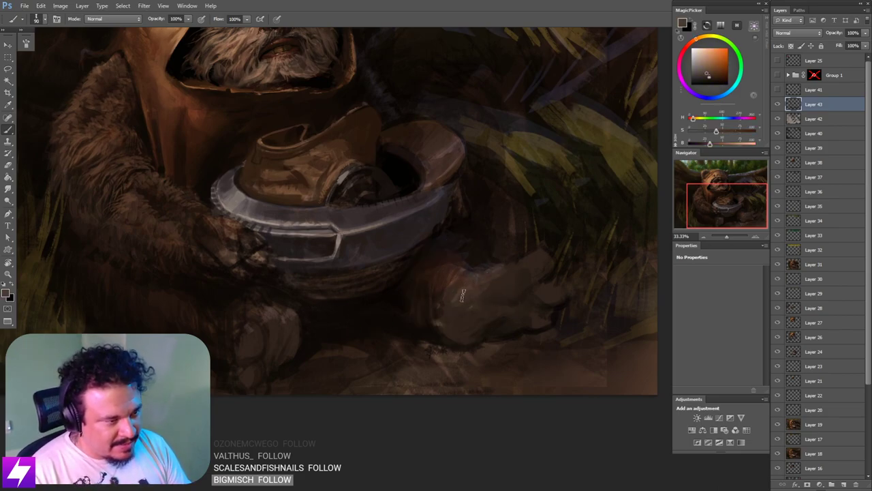
Step: Build up the foot's upper edge and toes in the same brown, with the brush at 100 to 125 px and then smaller
key("bracketright")
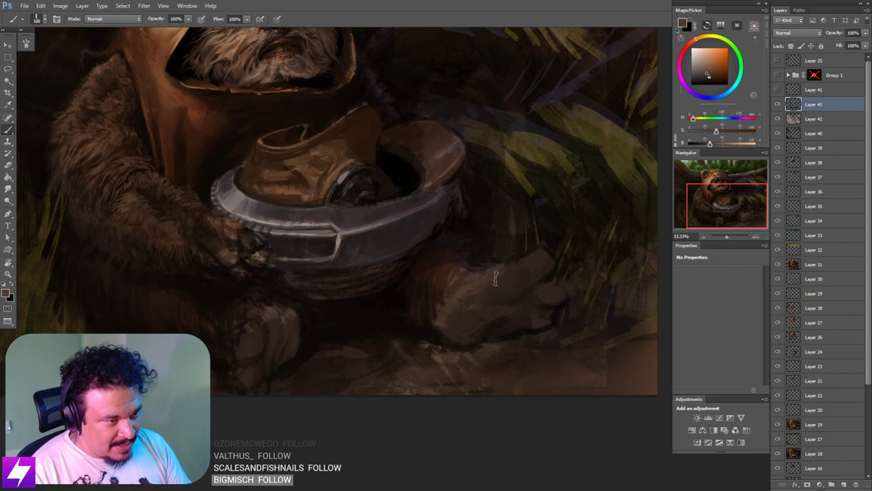
key("bracketright")
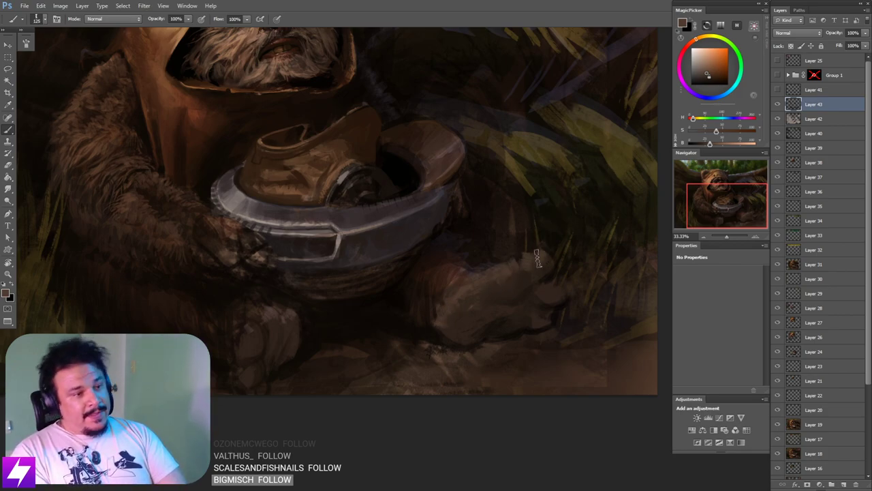
key("bracketleft")
key("bracketleft")
key("bracketleft")
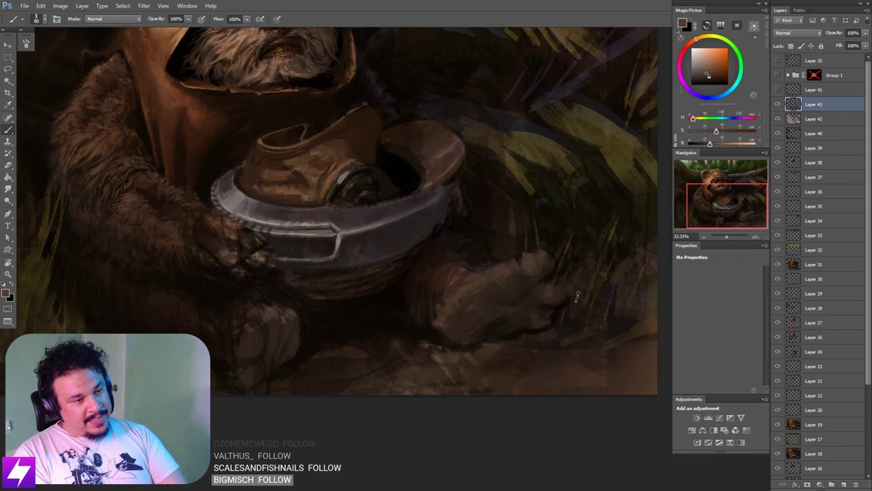
Step: Flip the canvas horizontally and model the second foot's sole with sampled dark and mid browns at 100 to 125 px
key("ctrl+minus")
key("ctrl+minus")
key("ctrl+minus")
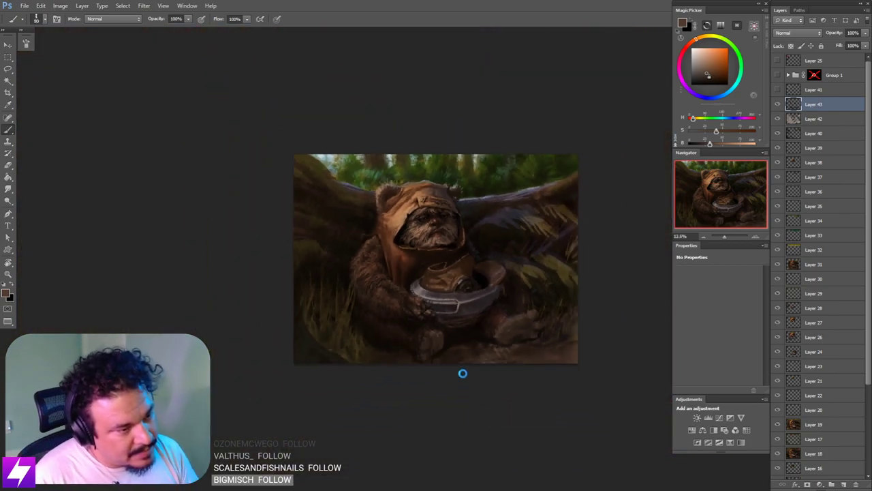
key("ctrl+shift+h")
left_click_drag(404, 341, 480, 276)
key("ctrl+plus")
key("ctrl+plus")
left_click(484, 309, "alt")
key("bracketright")
key("bracketright")
key("bracketright")
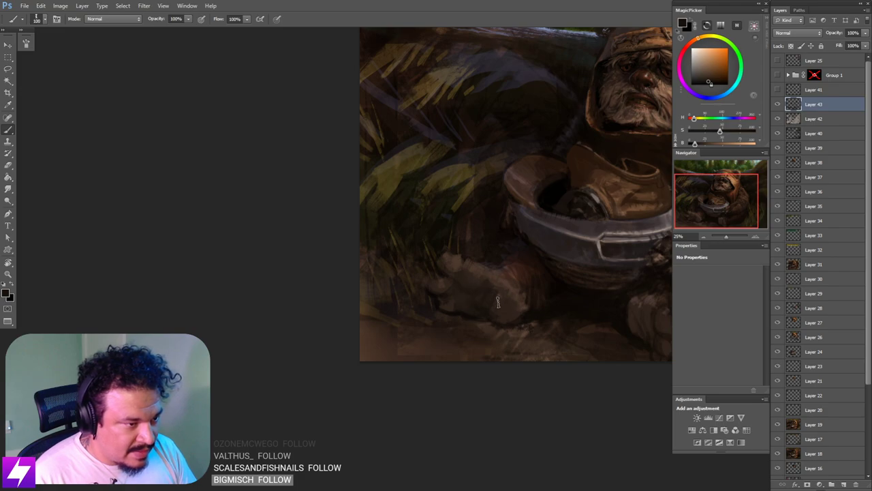
left_click(502, 293, "alt")
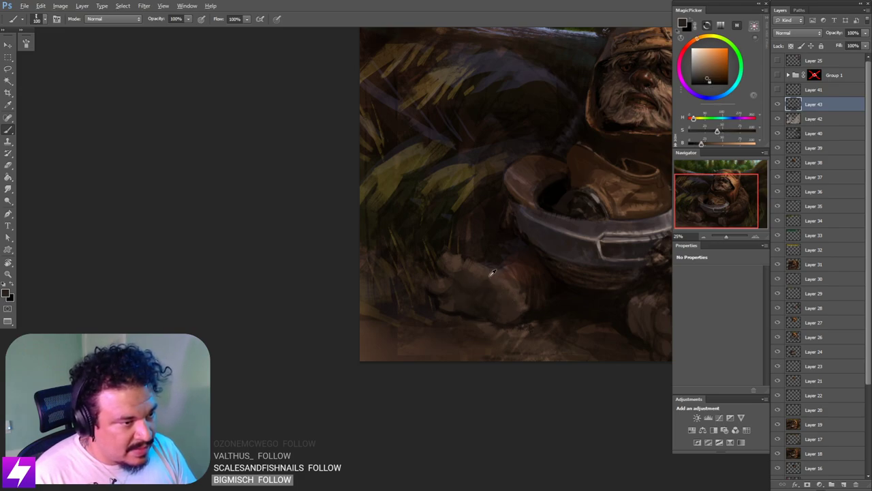
left_click(491, 272, "alt")
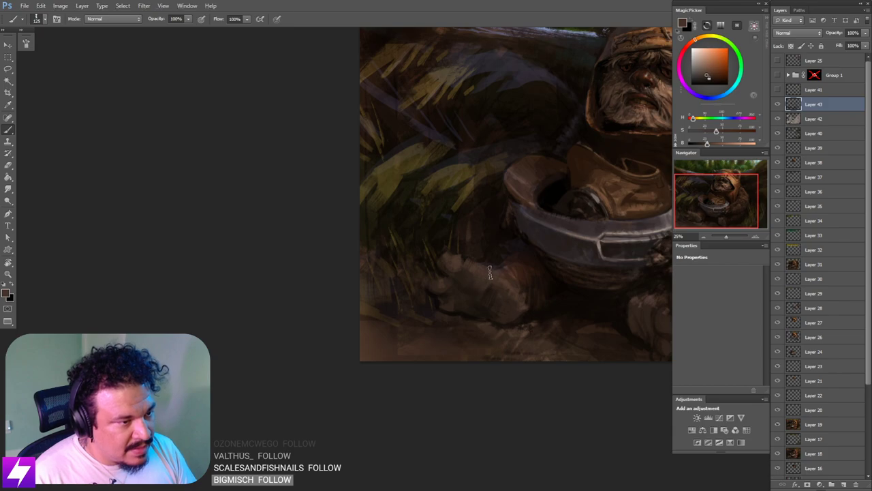
Step: Deepen the shading on the foot's sole, heel and adjoining fur with a sampled dark brown, enlarging the brush to 150 px
left_click(487, 293, "alt")
key("bracketleft")
key("bracketleft")
key("bracketleft")
key("bracketleft")
key("bracketleft")
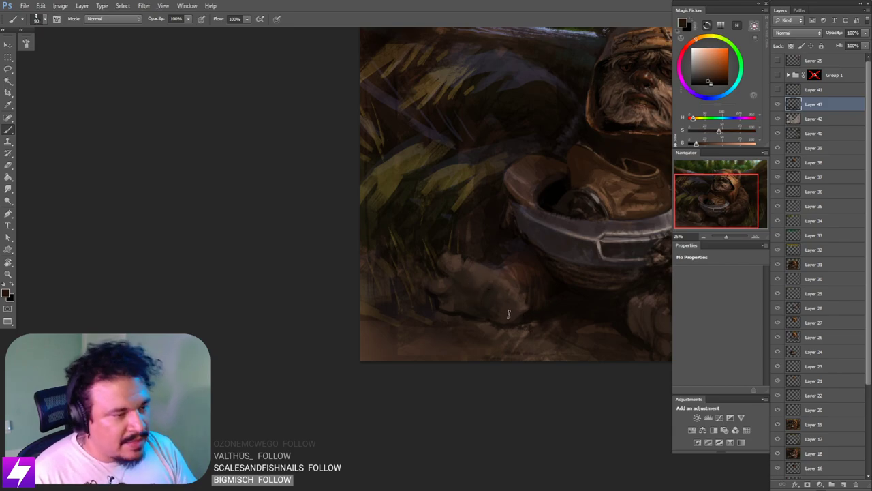
key("bracketright")
key("bracketright")
key("bracketright")
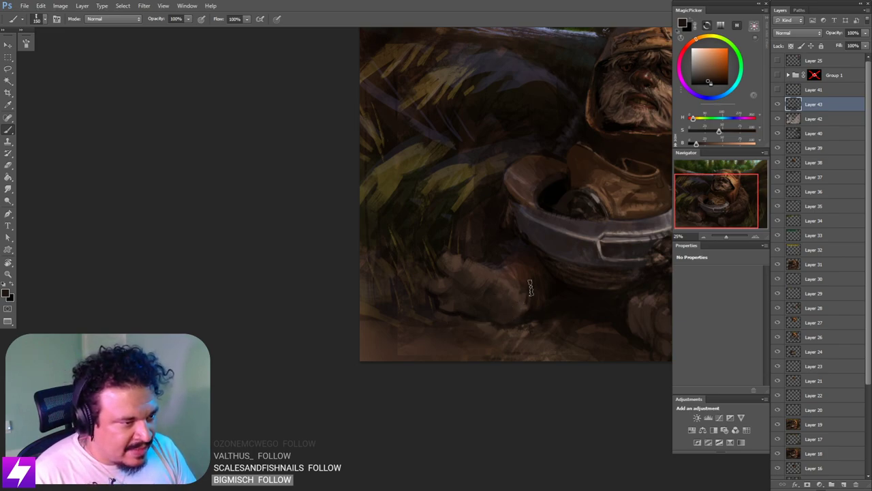
Step: Shade the sole and the gaps around the smaller toes with a dark brown, reducing the brush to 100 px and below
key("ctrl+minus")
key("ctrl+minus")
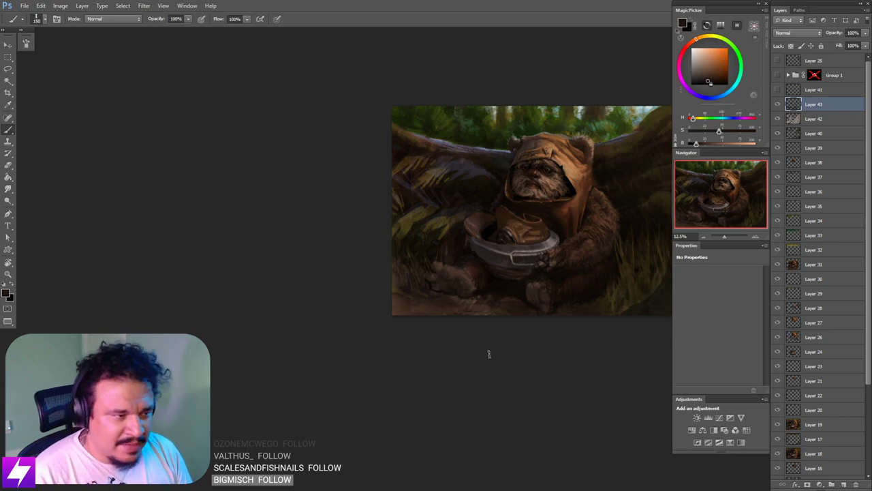
scroll(496, 323, "up", 2)
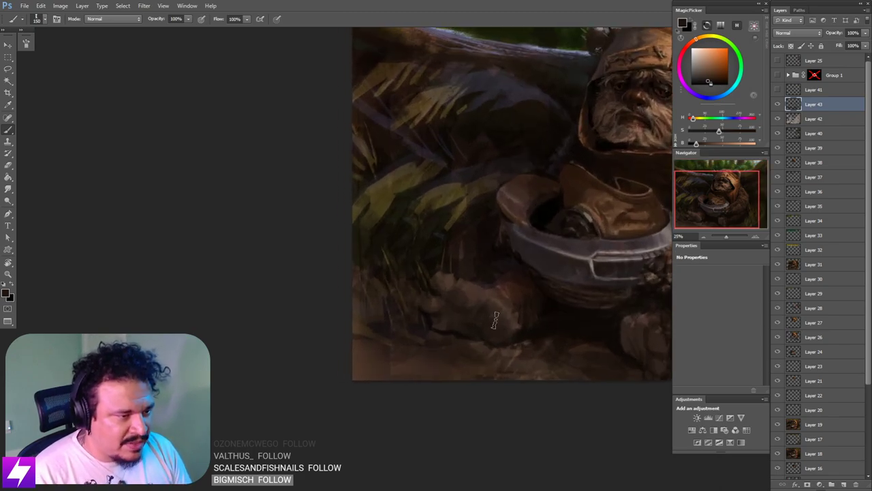
scroll(495, 322, "up", 1)
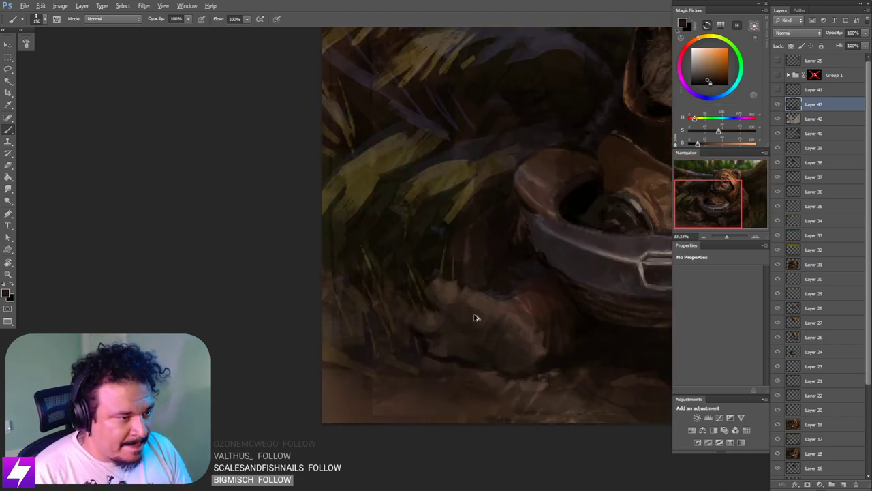
key("bracketleft")
key("bracketleft")
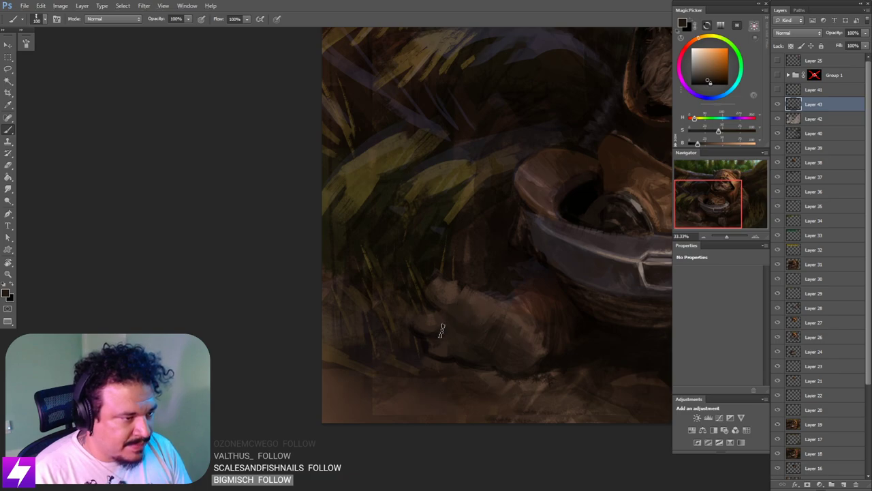
key("bracketleft")
mouse_move(423, 331)
left_mouse_down()
mouse_move(440, 331)
mouse_move(439, 323)
mouse_move(426, 331)
left_mouse_up()
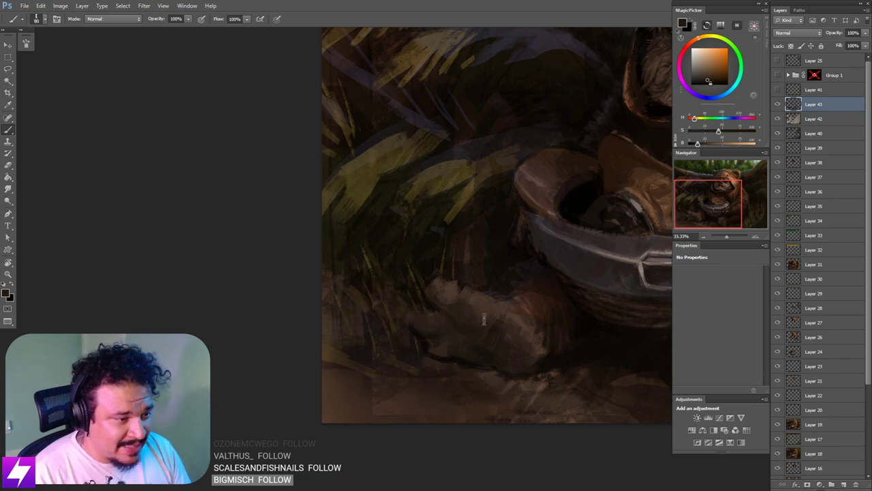
Step: Sample the big toe's lighter brown and repaint the toes and the ball of the foot with a 60 px brush
left_click(447, 292, "alt")
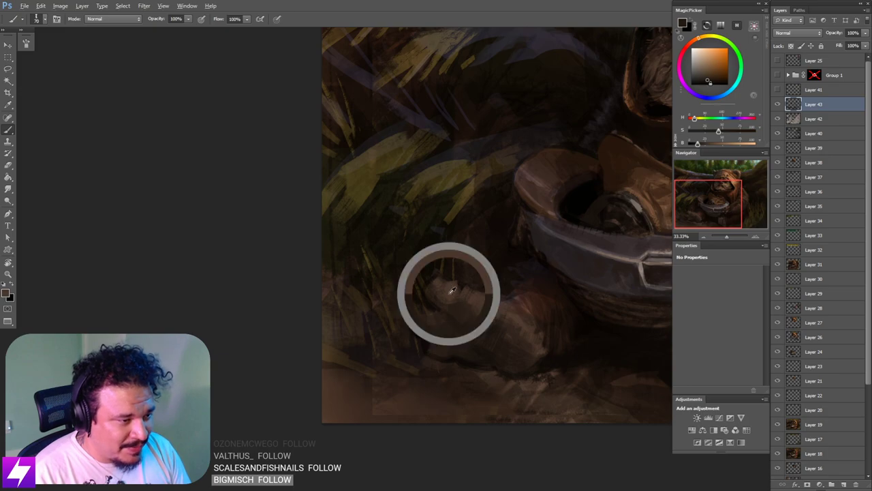
key("bracketleft")
key("bracketleft")
key("bracketleft")
key("bracketright")
key("bracketright")
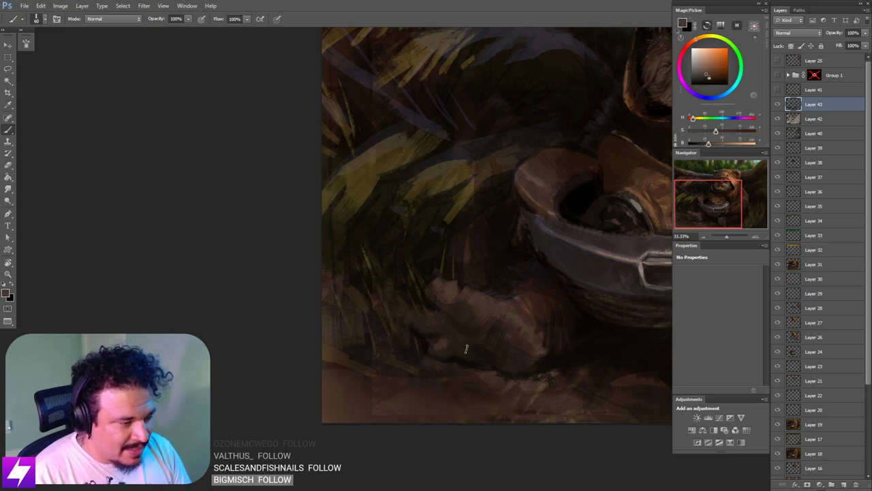
Step: Mirror the canvas, check the whole composition and touch up the big toe in brown with a 60 px brush
scroll(438, 326, "down", 3)
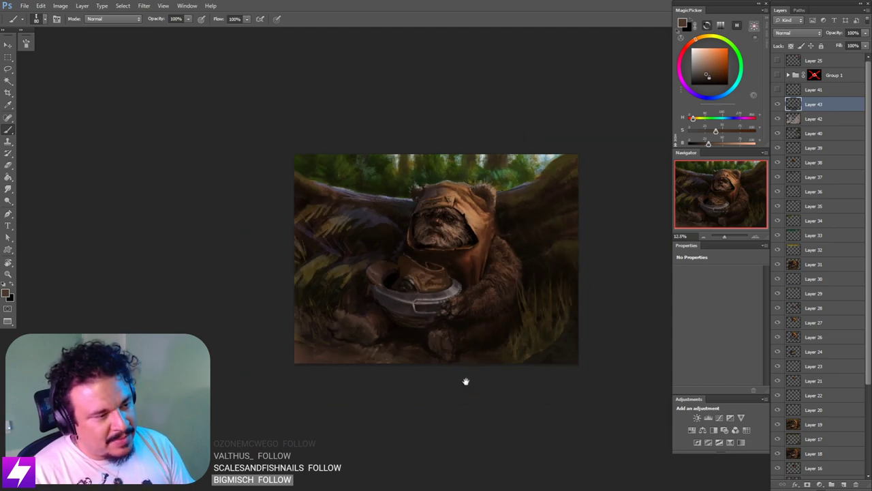
key("ctrl+shift+h")
mouse_move(491, 366)
left_mouse_down()
mouse_move(521, 359)
mouse_move(519, 349)
left_mouse_up()
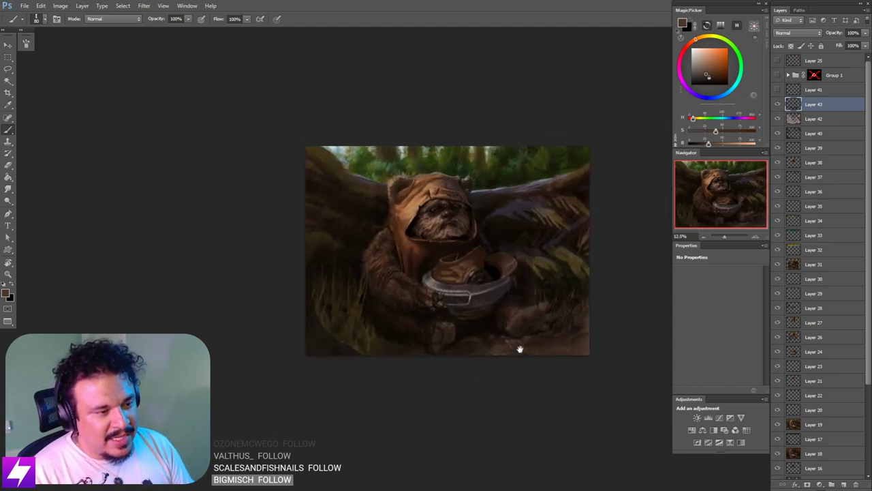
scroll(570, 307, "up", 1)
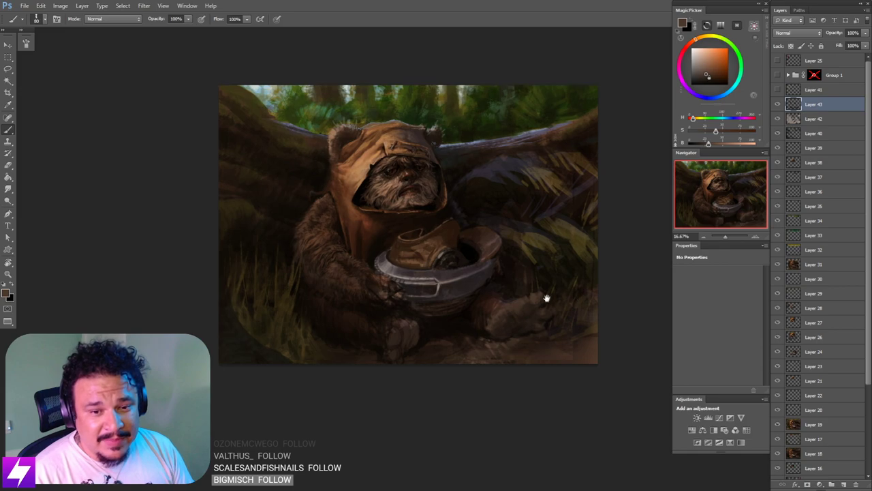
left_click_drag(527, 300, 531, 293)
key("ctrl+plus")
left_click_drag(563, 341, 551, 330)
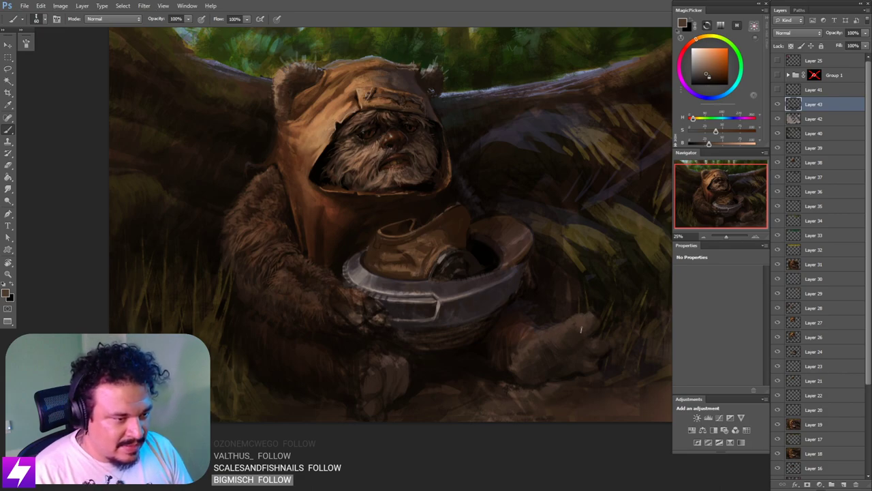
Step: Define the toes' contours and the shadows between them with a sampled near-black and a 40 px brush
left_click(599, 329, "alt")
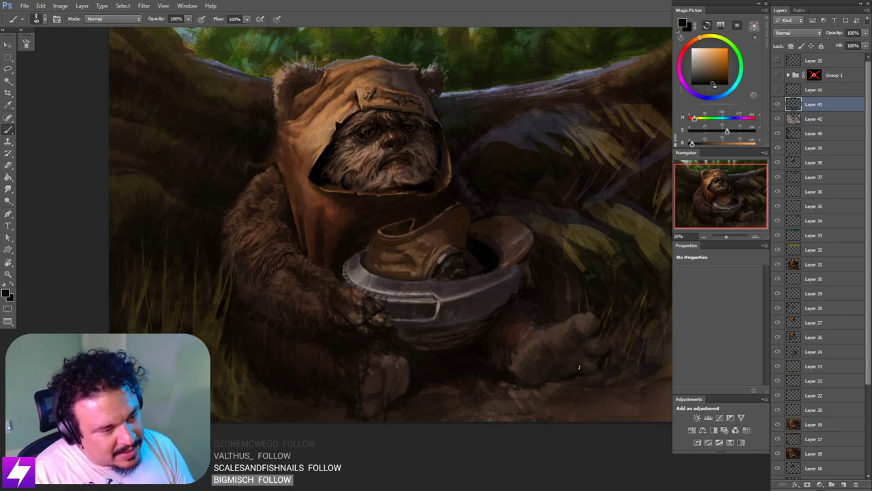
key("ctrl+minus")
key("ctrl+minus")
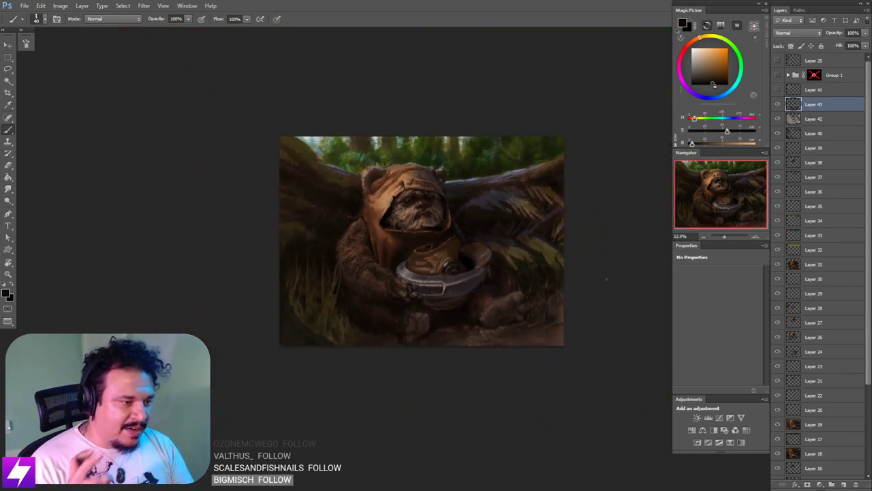
key("ctrl+plus")
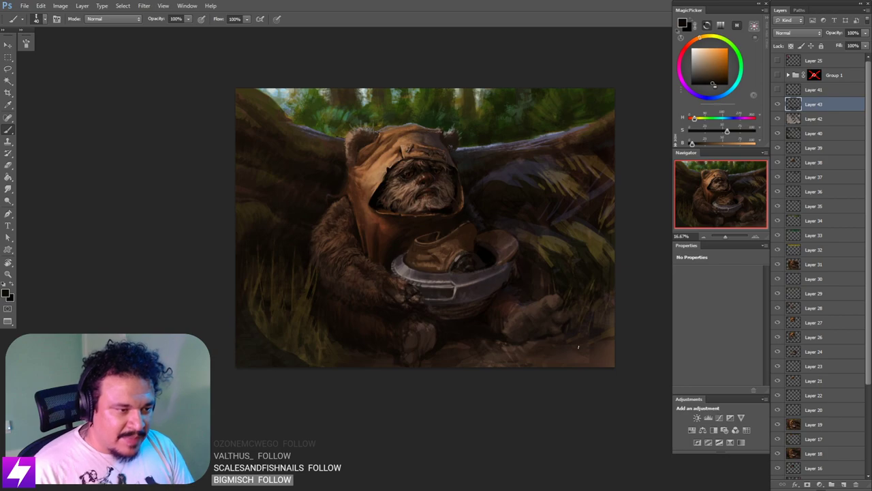
scroll(578, 347, "up", 1)
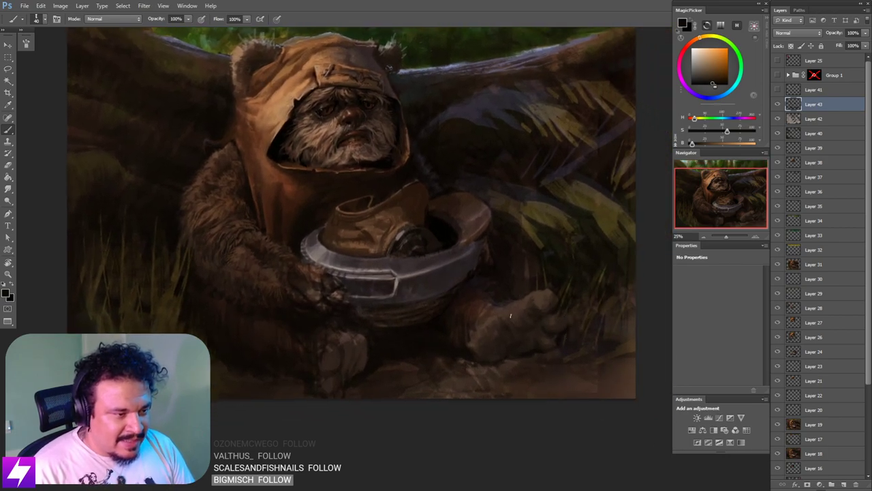
Step: Shade the heel and ankle of the outstretched foot with sampled browns, using a 30 to 45 px brush
left_click(492, 327, "alt")
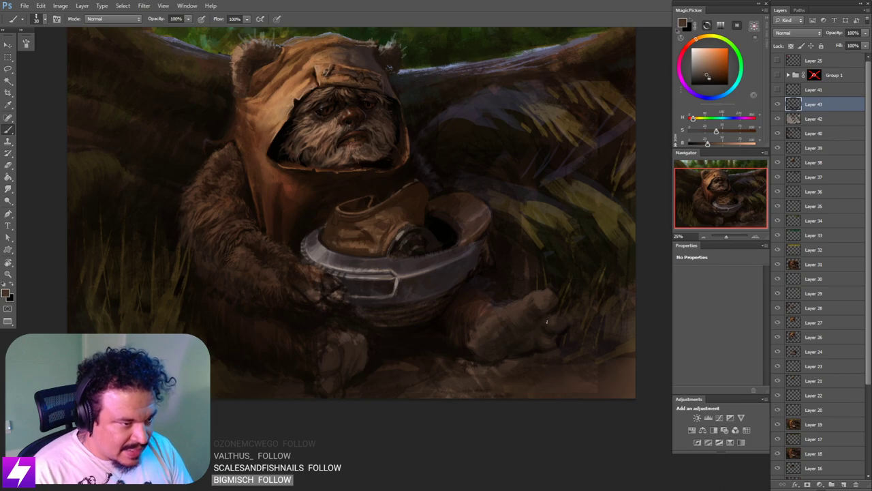
mouse_move(508, 355)
left_mouse_down()
mouse_move(509, 376)
mouse_move(526, 384)
left_mouse_up()
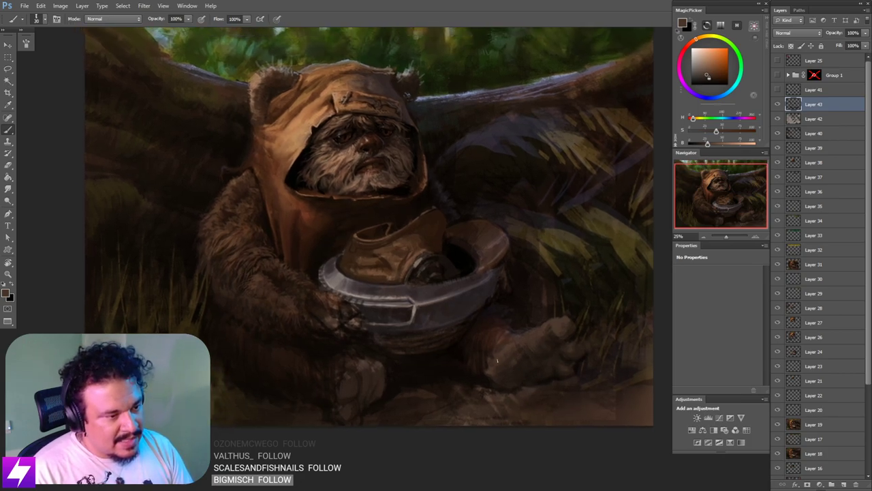
left_click(502, 352, "alt")
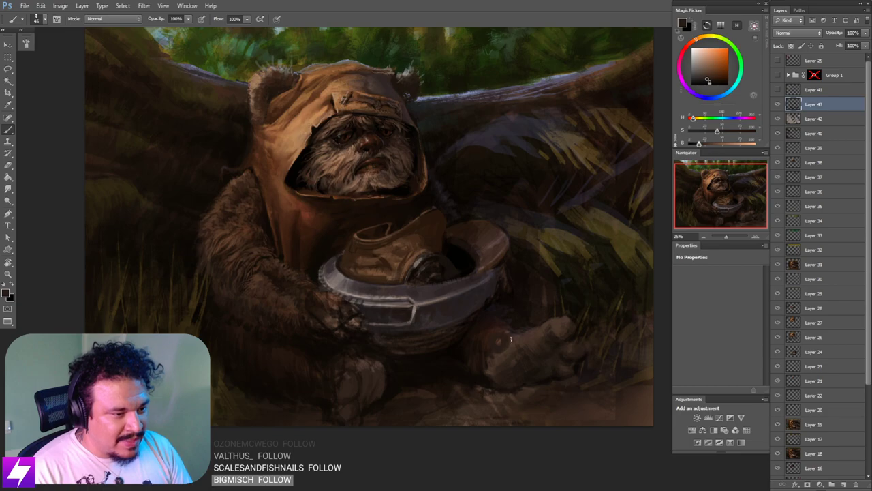
Step: Show the Group 1 reference photos, examine the standing ewok's feet and fur up close, and hide the group again
left_click(778, 76)
key("ctrl+plus")
left_click_drag(536, 276, 494, 376)
left_click_drag(521, 332, 516, 362)
left_click_drag(381, 340, 445, 352)
left_click_drag(345, 389, 473, 432)
key("ctrl+plus")
key("ctrl+plus")
left_click_drag(408, 298, 456, 362)
left_click_drag(434, 297, 479, 344)
key("ctrl+plus")
left_click_drag(465, 382, 467, 390)
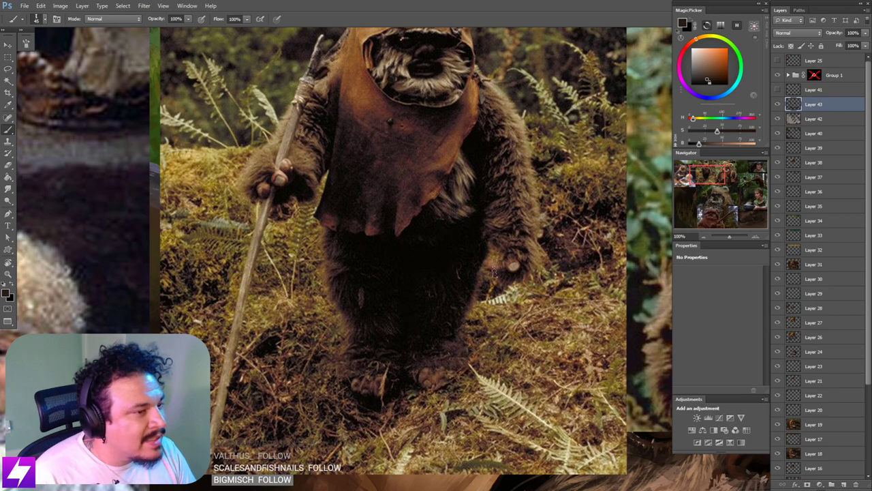
key("ctrl+minus")
key("ctrl+minus")
key("ctrl+minus")
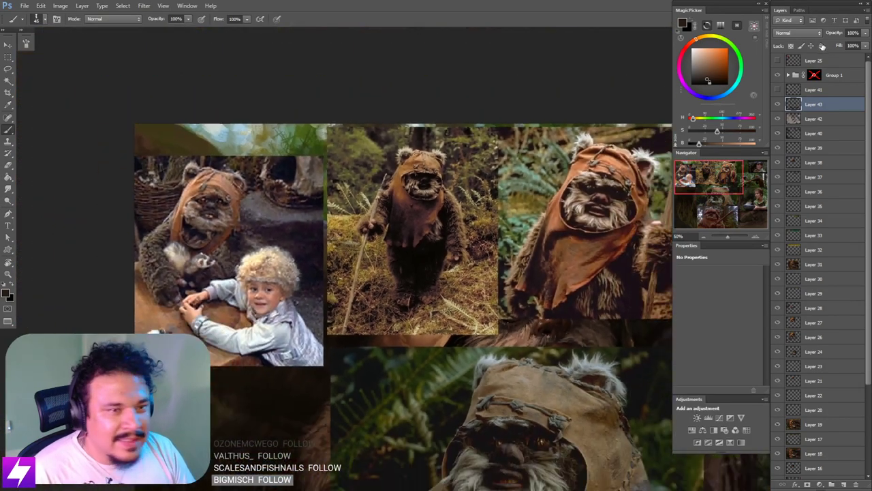
left_click(777, 75)
Step: Model the heel and top of the outstretched foot with sampled dark and lighter browns, using a 60 to 70 px brush
key("ctrl+minus")
mouse_move(554, 440)
left_mouse_down()
mouse_move(508, 368)
mouse_move(523, 340)
left_mouse_up()
left_click_drag(575, 356, 540, 359)
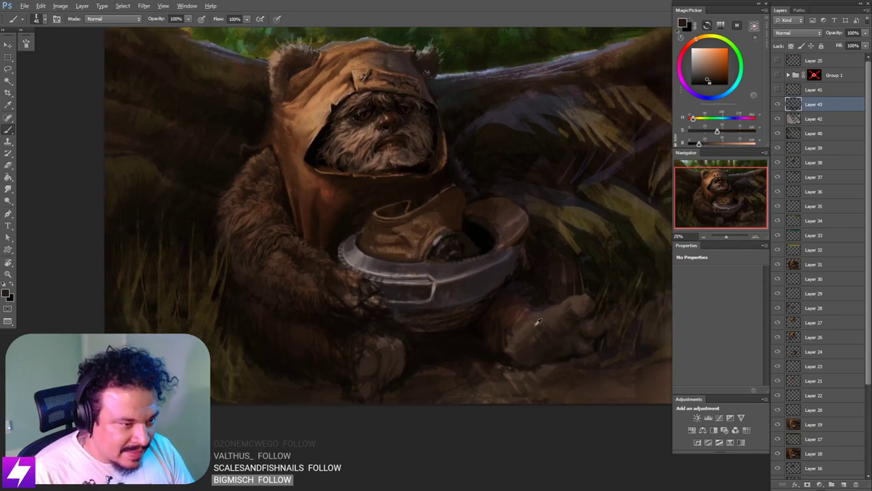
left_click(538, 339, "alt")
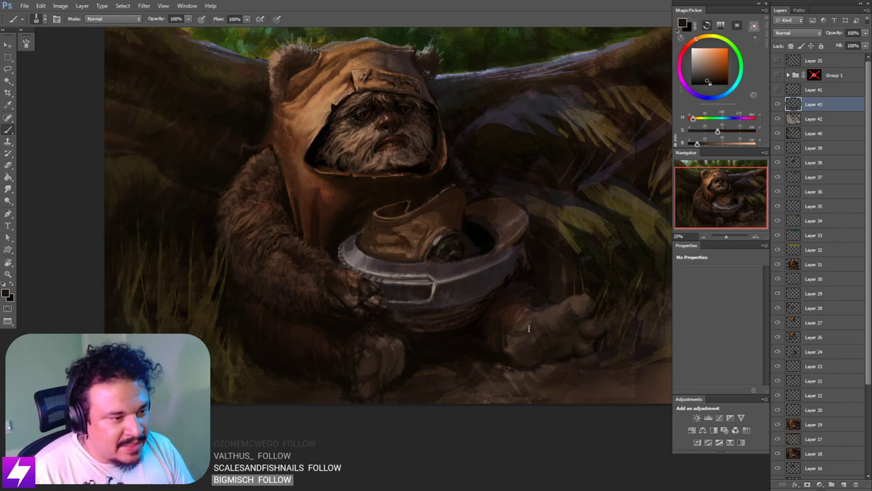
left_click_drag(526, 317, 522, 332)
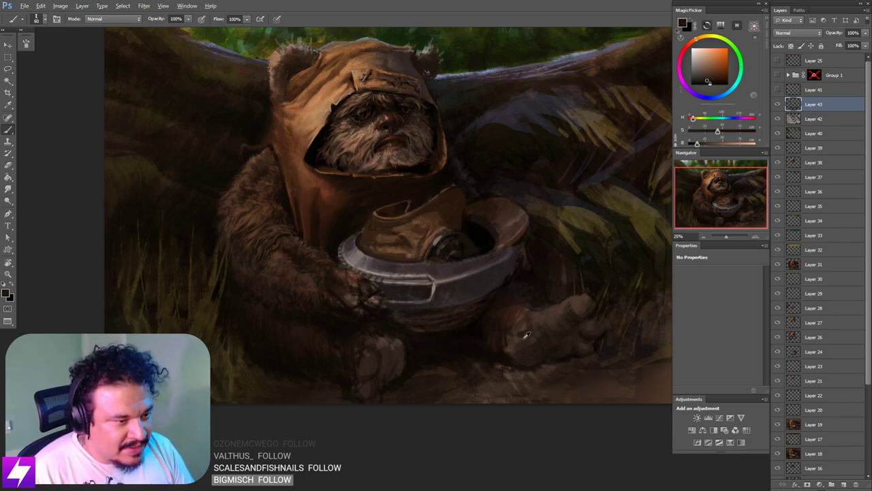
left_click(525, 337, "alt")
key("]")
left_click(553, 318, "alt")
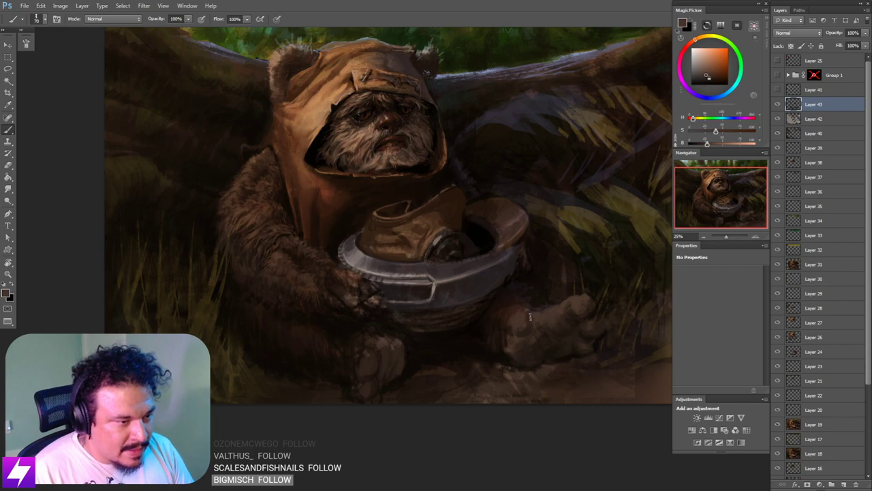
left_click(530, 317, "alt")
Step: Repaint the upper part of the foot below the hand with sampled browns, using a 60 to 90 px brush
left_click_drag(430, 350, 482, 353)
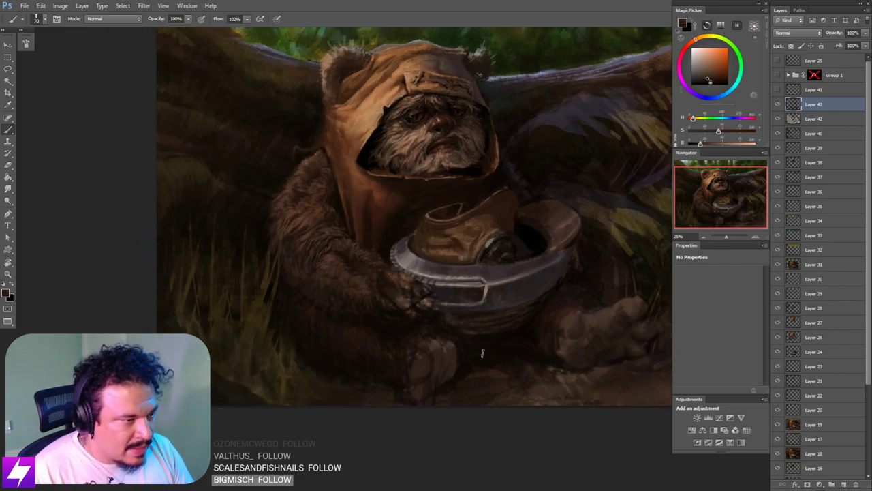
left_click(445, 352, "alt")
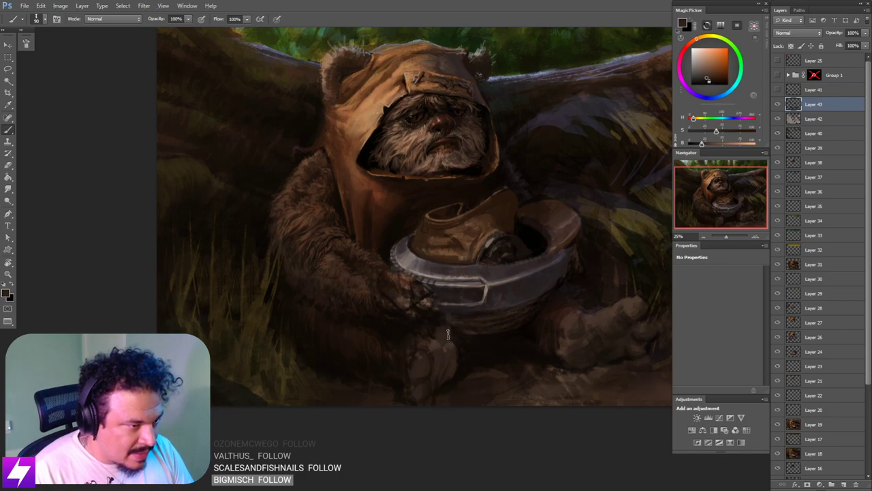
left_click(442, 326, "alt")
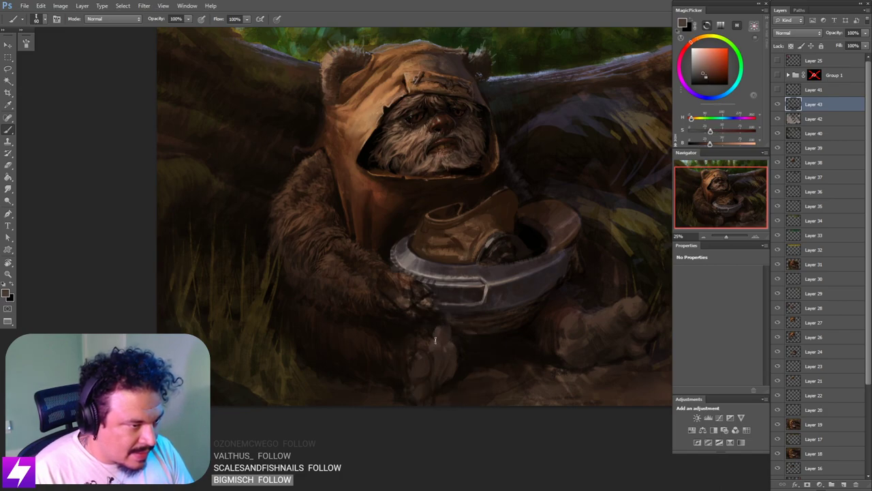
left_click(443, 334, "alt")
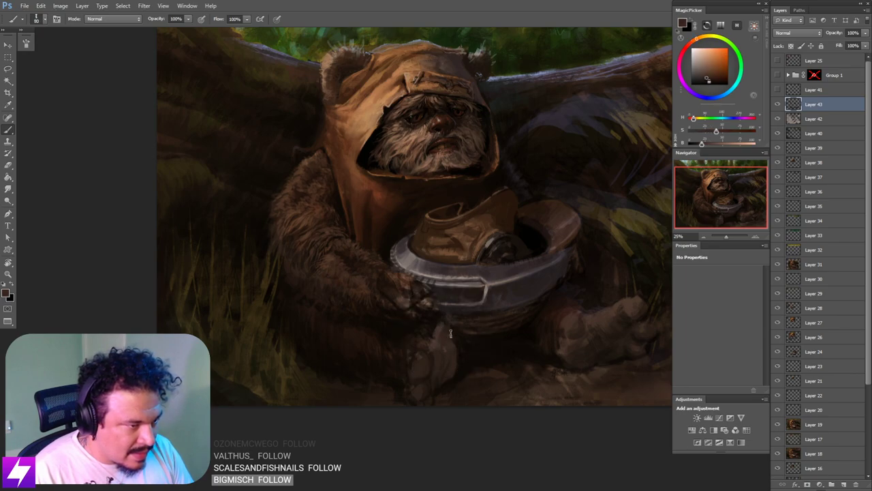
left_click(443, 346, "alt")
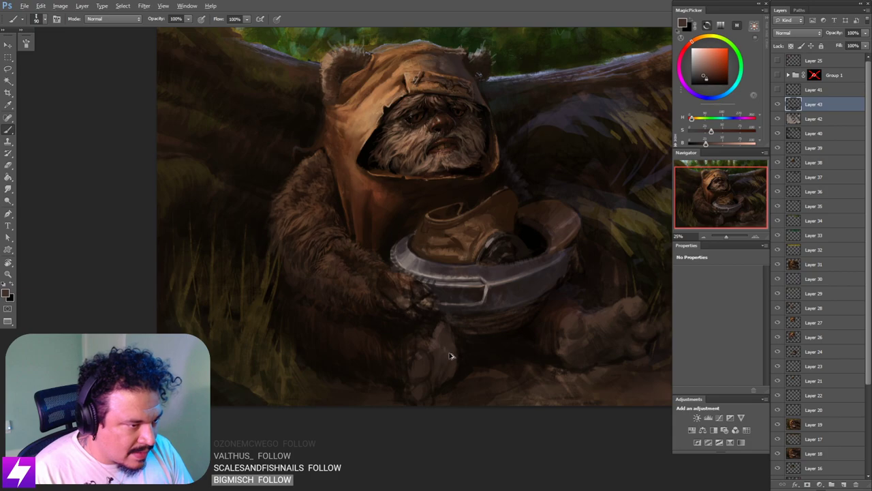
Step: Mirror the canvas horizontally and check the whole composition at a small size
key("ctrl+minus")
key("ctrl+minus")
key("ctrl+minus")
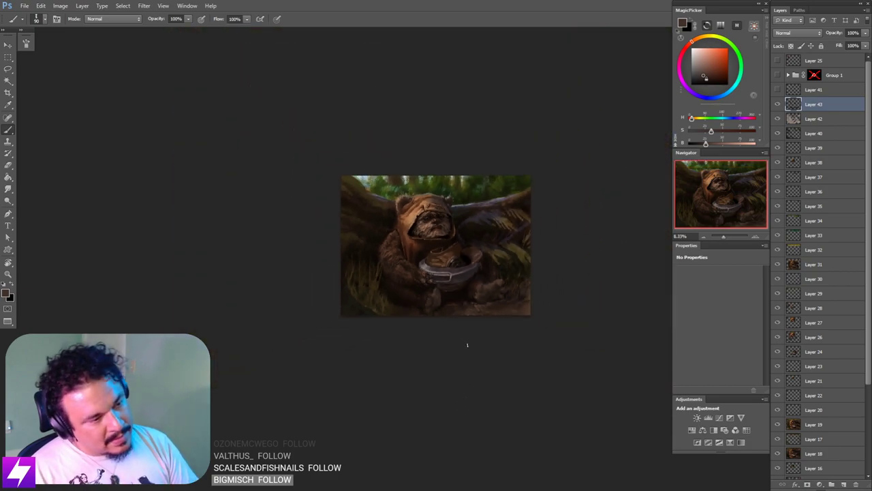
key("ctrl+minus")
key("ctrl+shift+h")
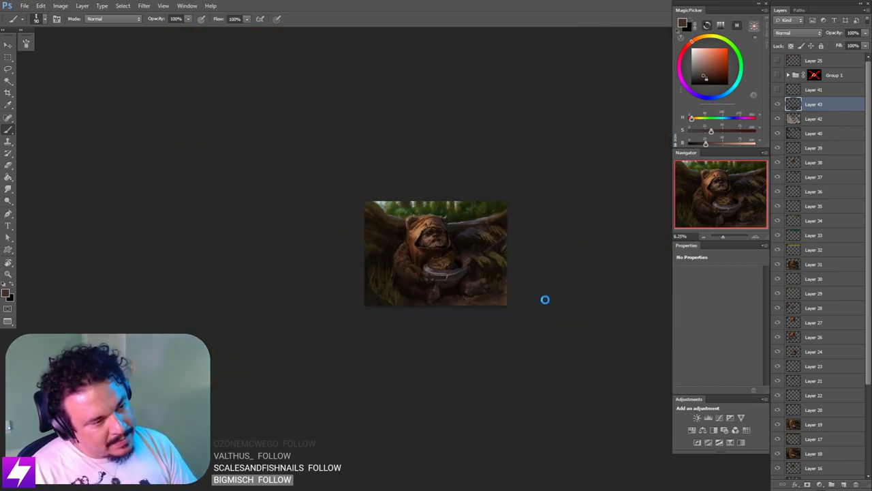
Step: Deepen the shadows around the heel and the lower leg with sampled near-black tones, varying the brush from 20 to 80 px
key("ctrl+plus")
key("ctrl+plus")
left_click_drag(445, 360, 473, 365)
key("ctrl+plus")
key("ctrl+plus")
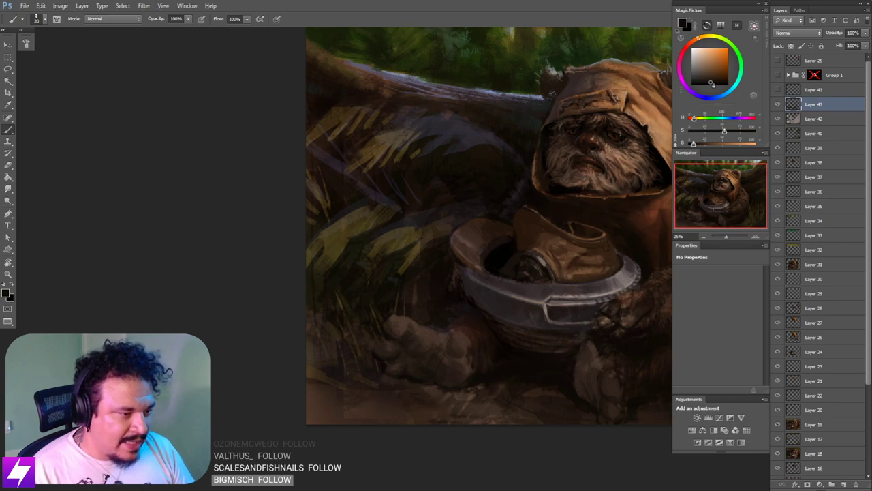
left_click(439, 326, "alt")
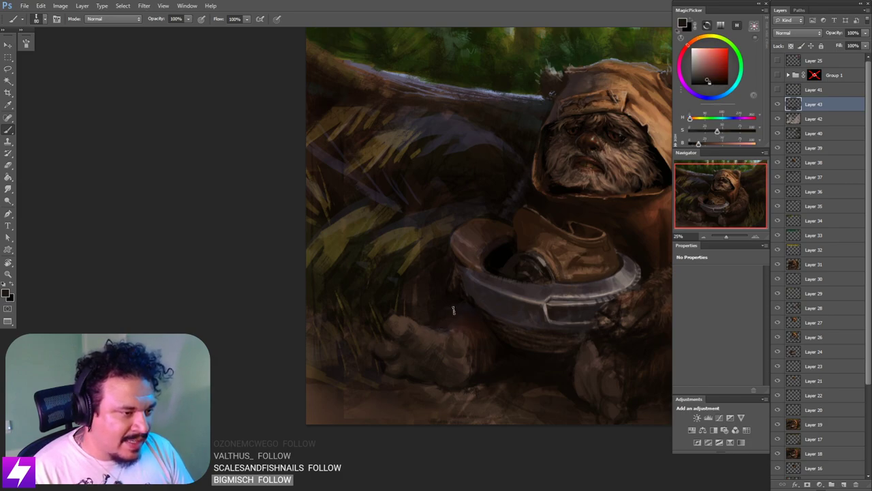
left_click(453, 338, "alt")
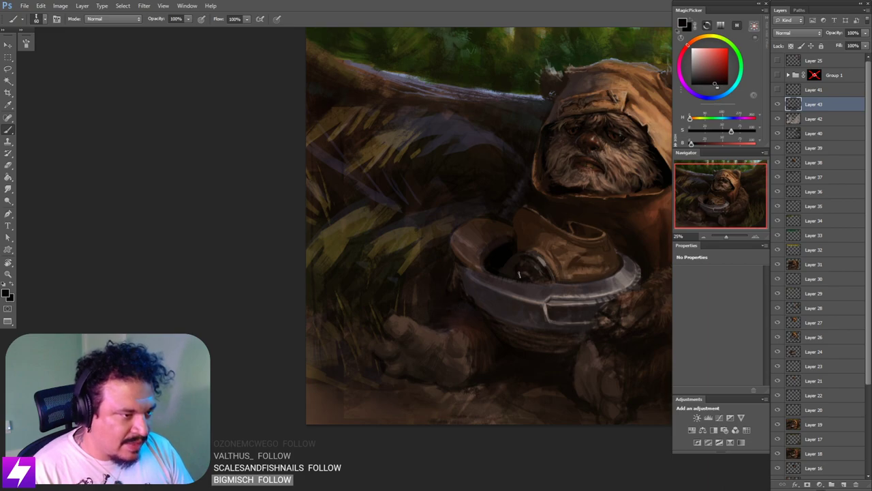
Step: Check the composition at a small size and clean up the outer edge of the helmet's leather flap with a sampled near-black
key("ctrl+minus")
key("ctrl+minus")
key("ctrl+minus")
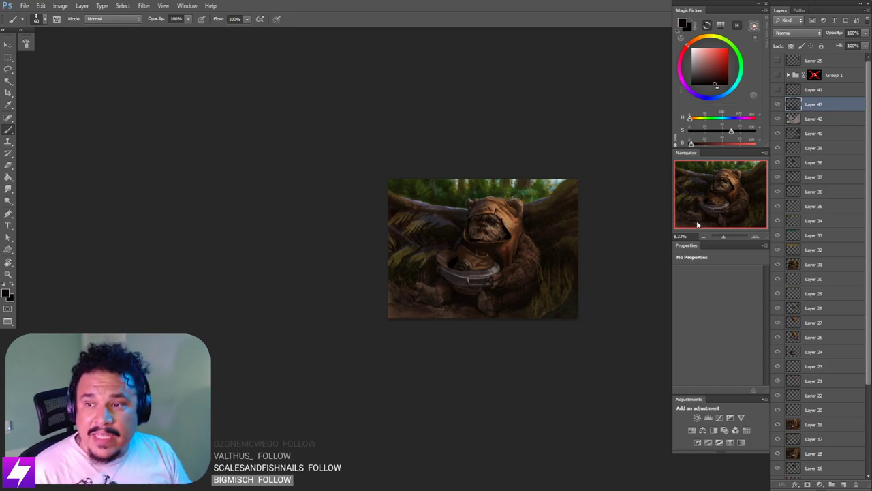
key("ctrl+minus")
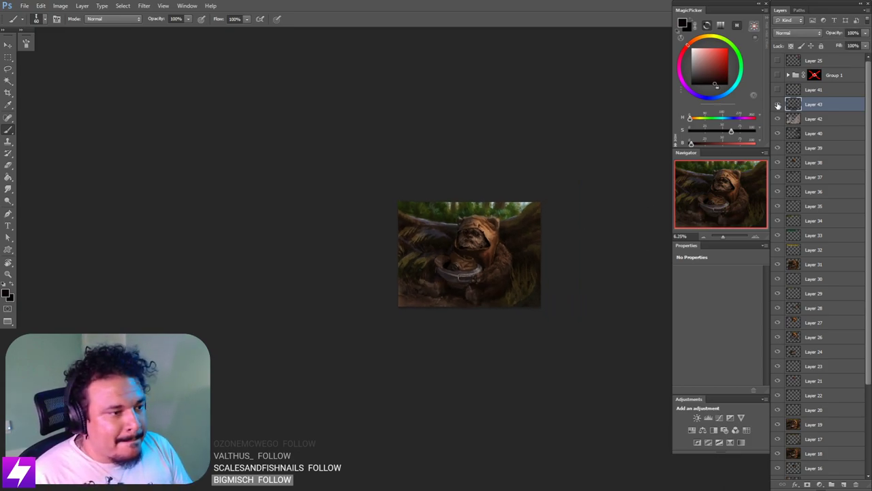
key("ctrl+plus")
key("ctrl+plus")
key("ctrl+plus")
left_click_drag(462, 322, 479, 302)
key("ctrl+plus")
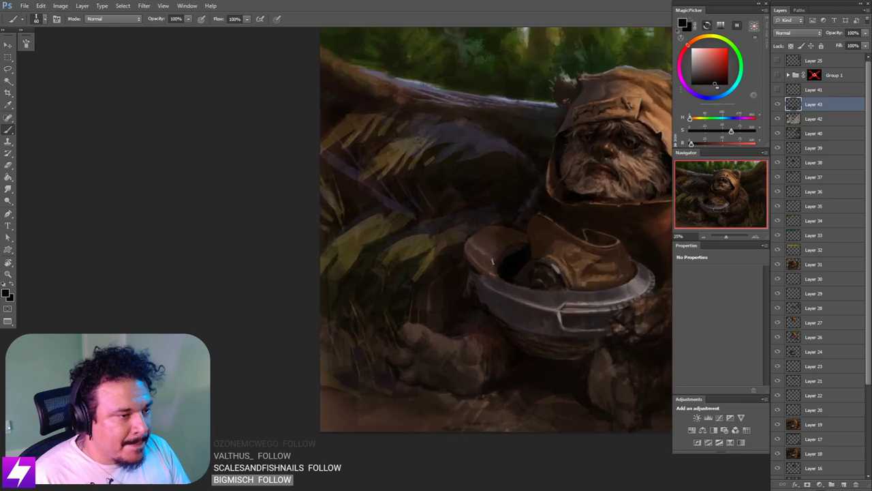
left_click(476, 267, "alt")
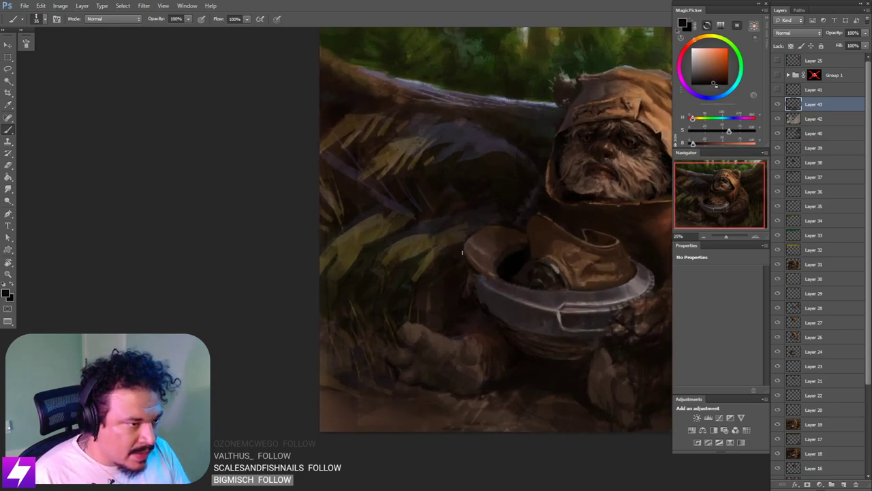
Step: Rotate the canvas and even out the helmet's metal band beside the rectangular panel with a sampled dark grey and an 80 px brush
scroll(502, 278, "down", 1)
key("r")
left_click_drag(518, 344, 500, 268)
scroll(501, 267, "up", 1)
key("b")
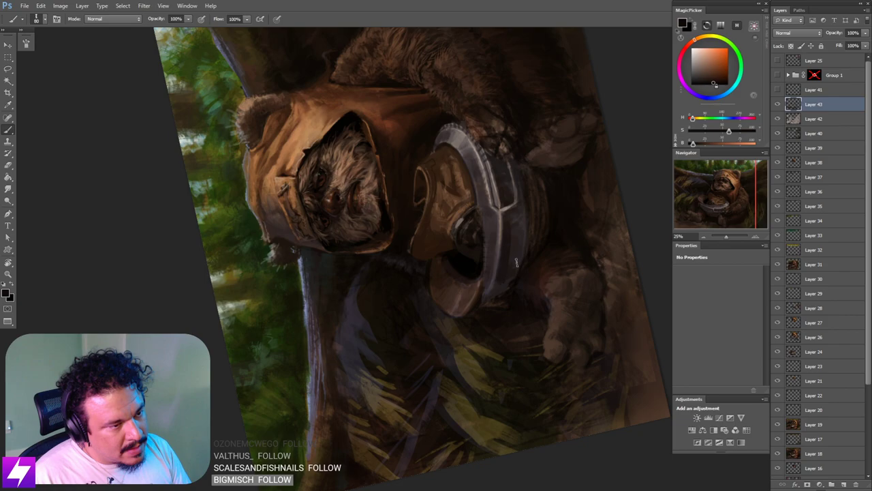
left_click(514, 225, "alt")
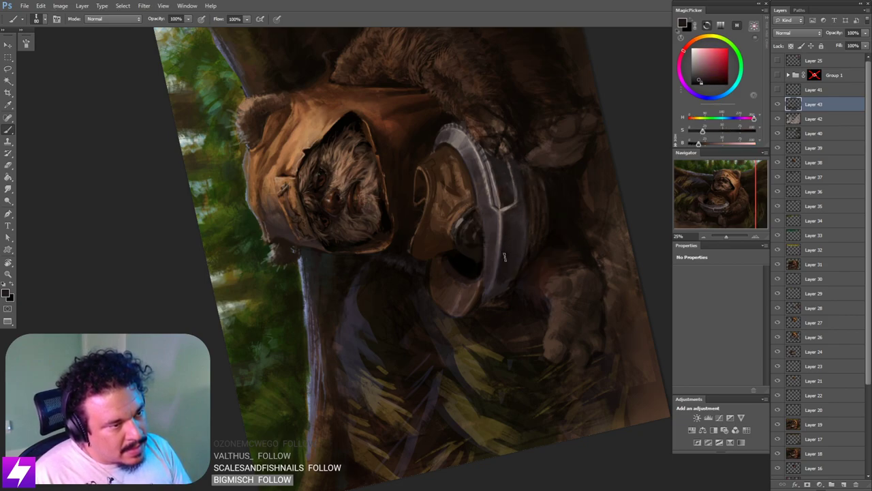
Step: Shade the far end of the helmet's metal band with a sampled dark tone and a 30 px brush, and reset the canvas rotation
key("r")
mouse_move(526, 311)
left_mouse_down()
mouse_move(529, 240)
mouse_move(517, 240)
left_mouse_up()
key("b")
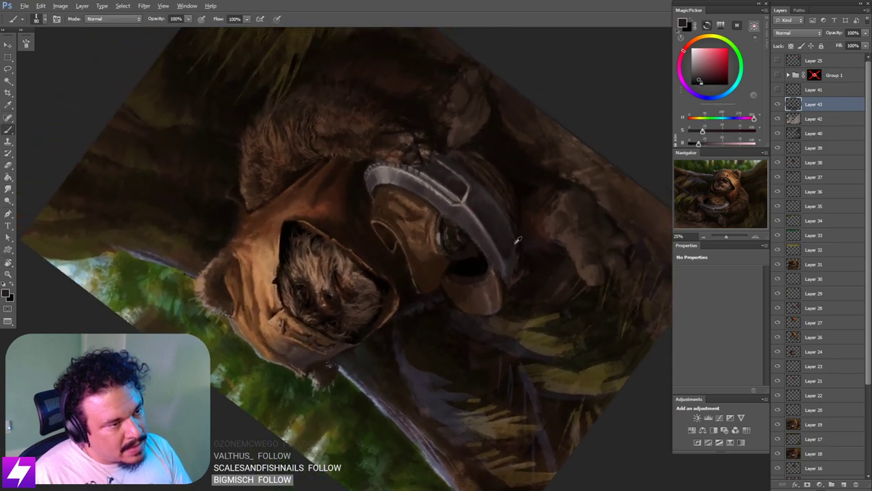
left_click(514, 249, "alt")
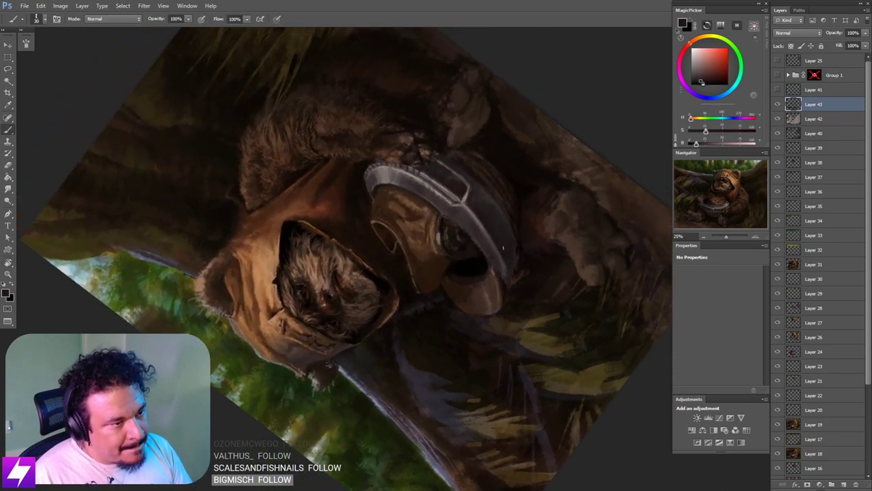
key("Escape")
Step: Refine the helmet band below its bright rim line with a sampled dark tone and a 25 px brush
key("ctrl+minus")
left_click_drag(377, 196, 411, 169)
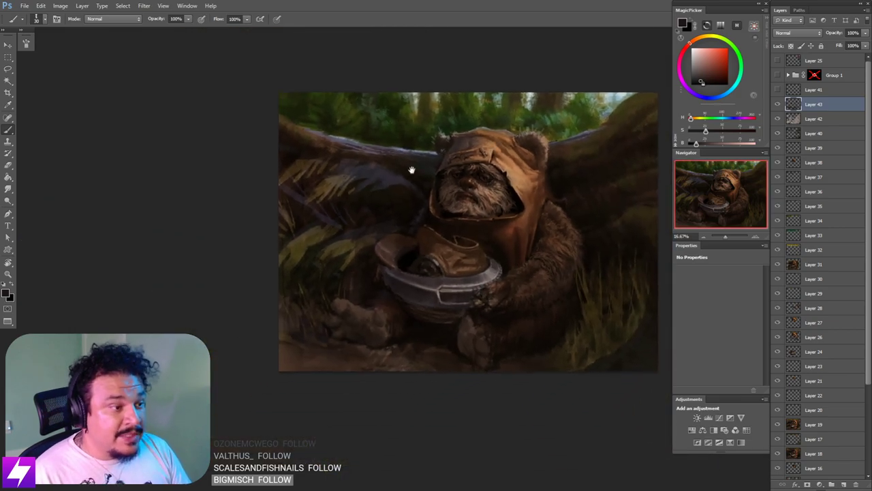
key("ctrl+plus")
left_click_drag(432, 291, 459, 274)
key("ctrl+plus")
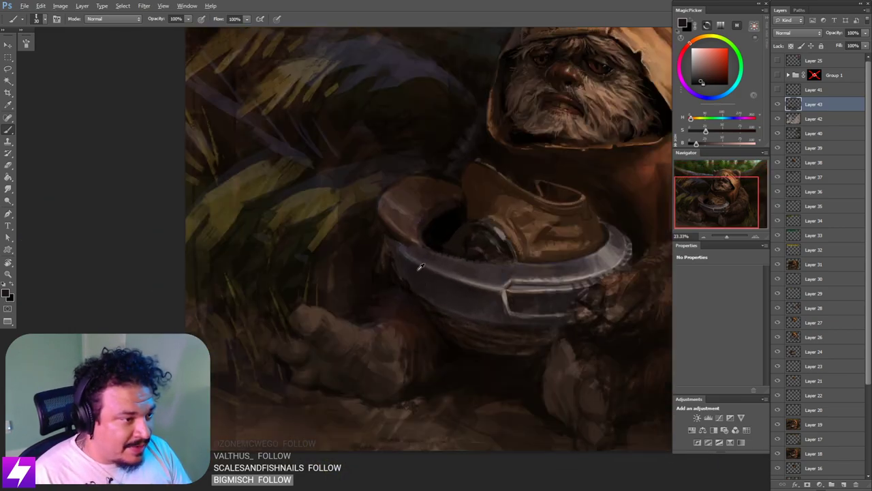
left_click(417, 270, "alt")
key("bracketleft")
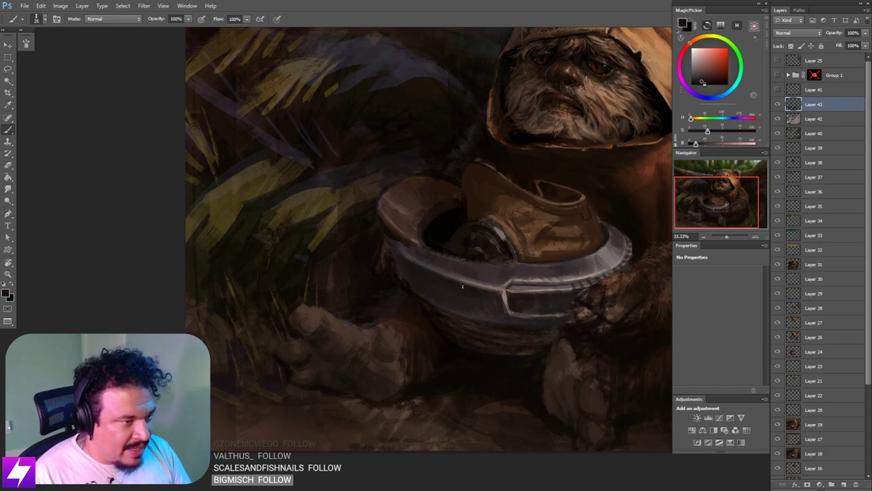
Step: Refine the helmet band near the rectangular panel's corner on a rotated canvas with a 30 px brush, and reset the rotation
scroll(463, 287, "down", 2)
key("r")
left_click_drag(470, 382, 525, 270)
scroll(535, 311, "up", 1)
left_click_drag(541, 323, 498, 265)
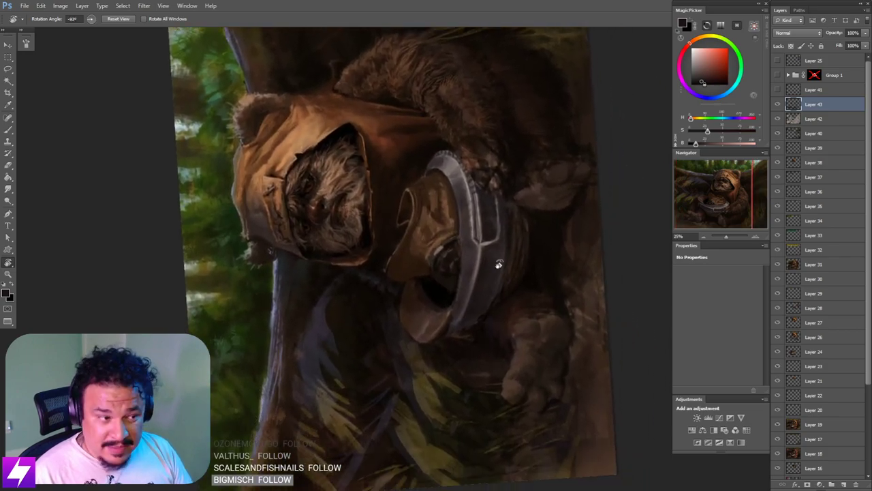
scroll(498, 264, "up", 1)
key("b")
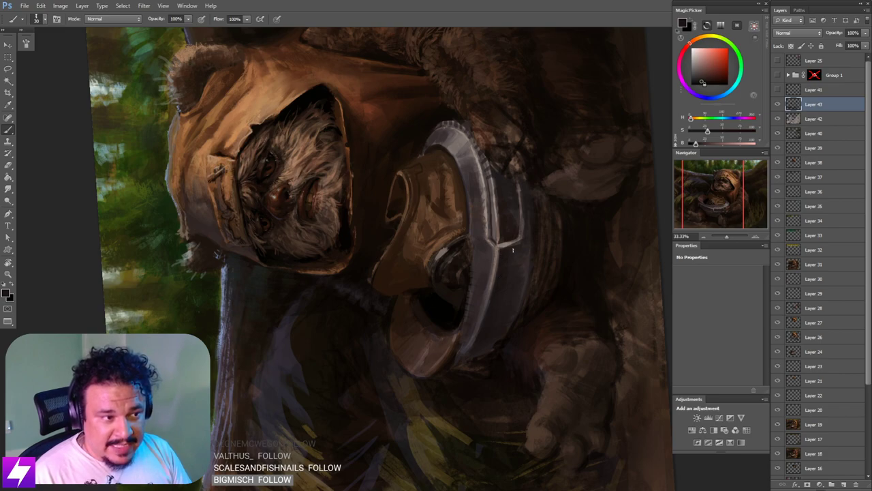
key("Escape")
Step: Smooth the dark front of the helmet's metal band with sampled dark tones, enlarging the brush to 70 and 90 px
left_click_drag(536, 293, 529, 304)
left_click_drag(441, 333, 506, 309)
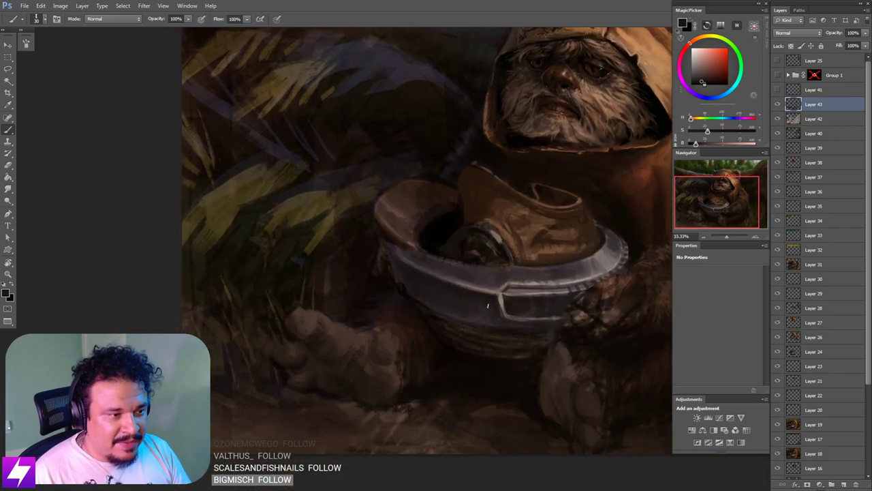
left_click(489, 305, "alt")
key("bracketright")
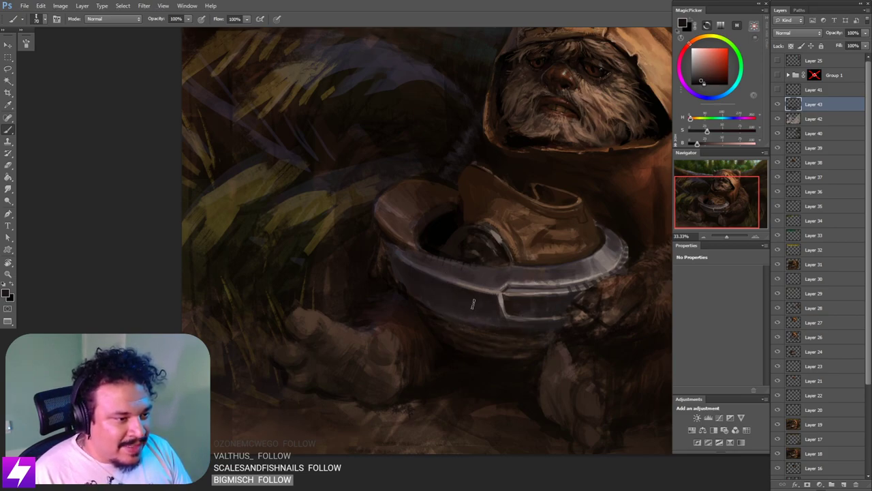
left_click(470, 292, "alt")
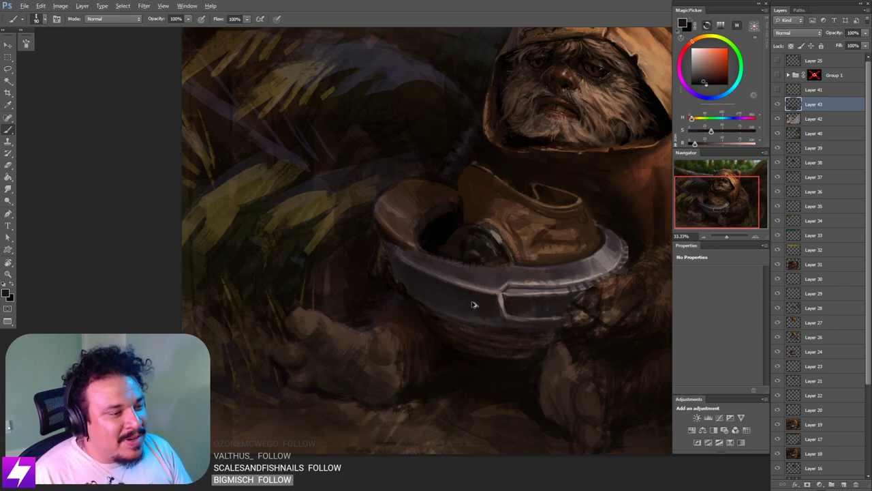
Step: Refine the dark front of the helmet band on a rotated canvas with a sampled dark tone and a 50 px brush, and reset the rotation
key("bracketleft")
key("bracketleft")
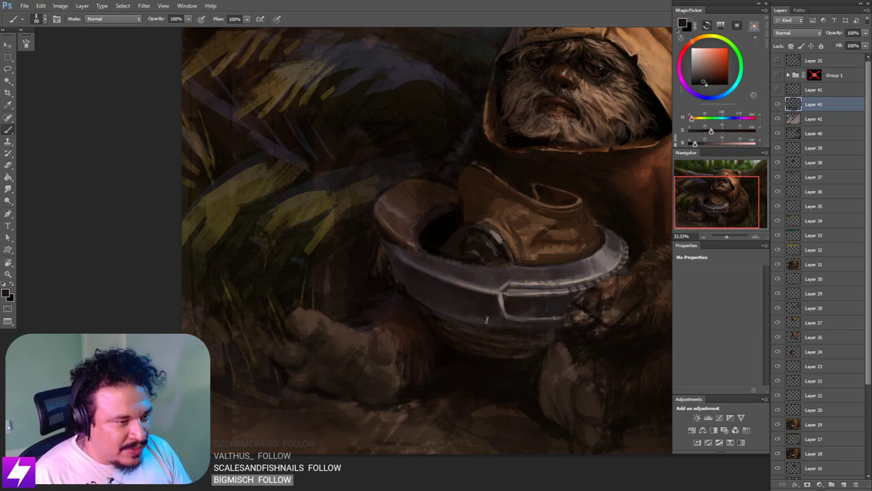
key("ctrl+minus")
key("r")
left_click_drag(493, 409, 498, 278)
key("ctrl+plus")
key("ctrl+plus")
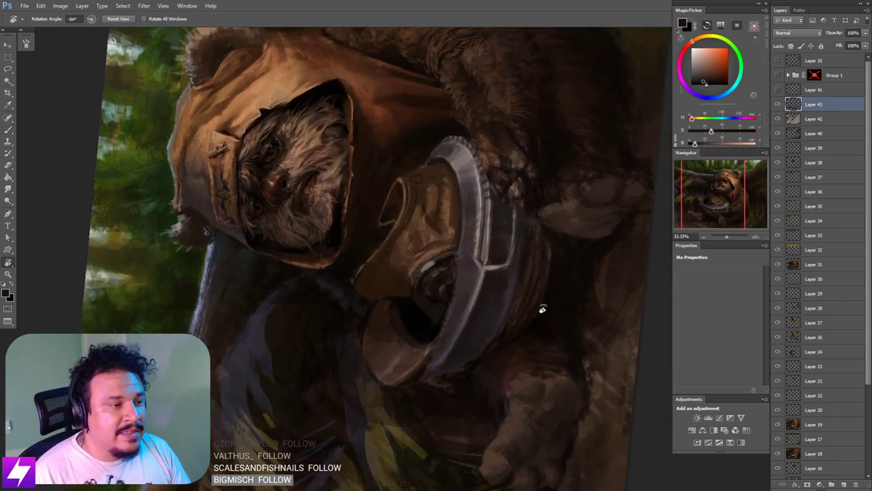
mouse_move(541, 308)
left_mouse_down()
mouse_move(559, 274)
mouse_move(483, 285)
left_mouse_up()
key("b")
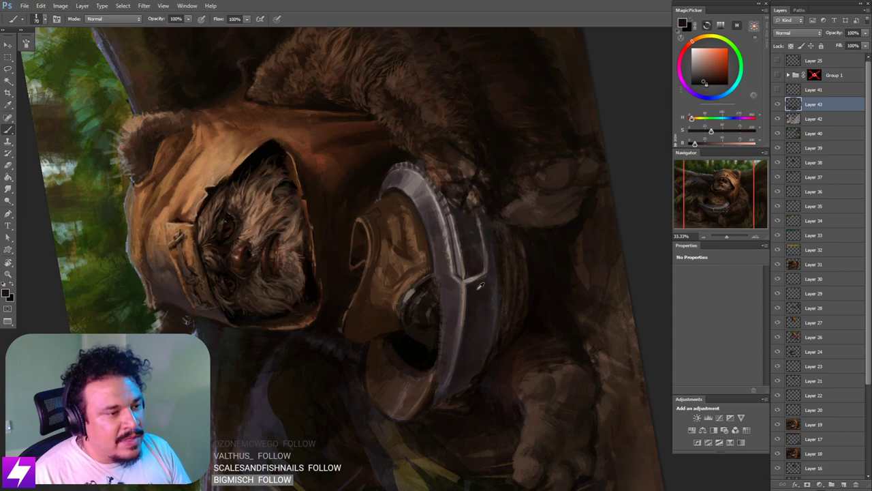
left_click(480, 287, "alt")
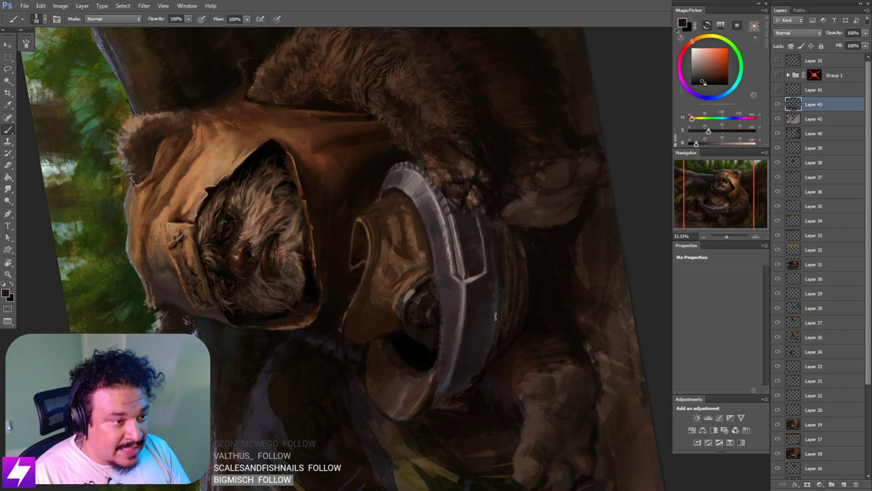
key("ctrl+minus")
key("Escape")
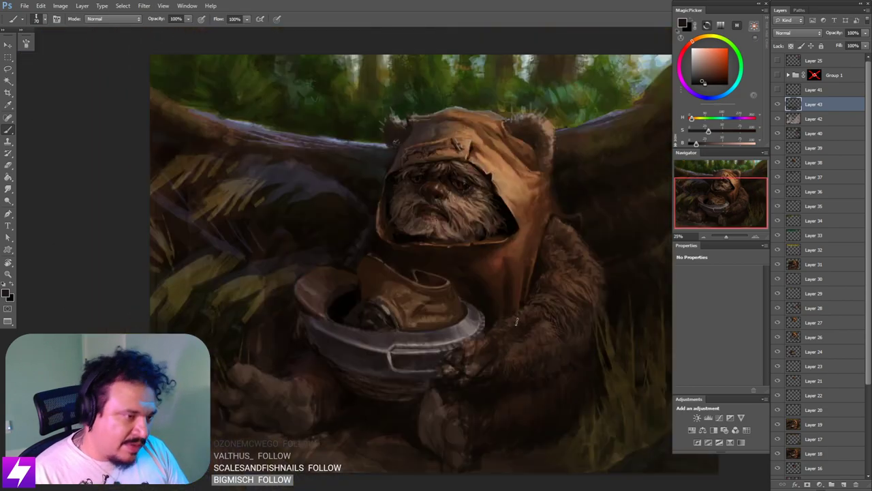
Step: Smooth the helmet band beyond the rectangular panel on an oppositely rotated canvas with 100 and 90 px brushes, and reset the rotation
left_click_drag(446, 294, 488, 276)
key("r")
mouse_move(350, 298)
left_mouse_down()
mouse_move(432, 197)
mouse_move(447, 233)
mouse_move(410, 229)
left_mouse_up()
key("ctrl+plus")
key("b")
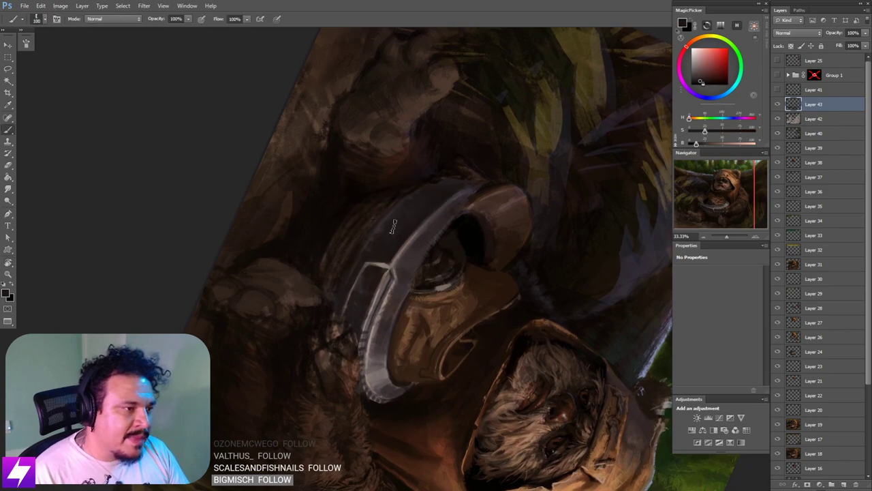
key("bracketleft")
key("bracketleft")
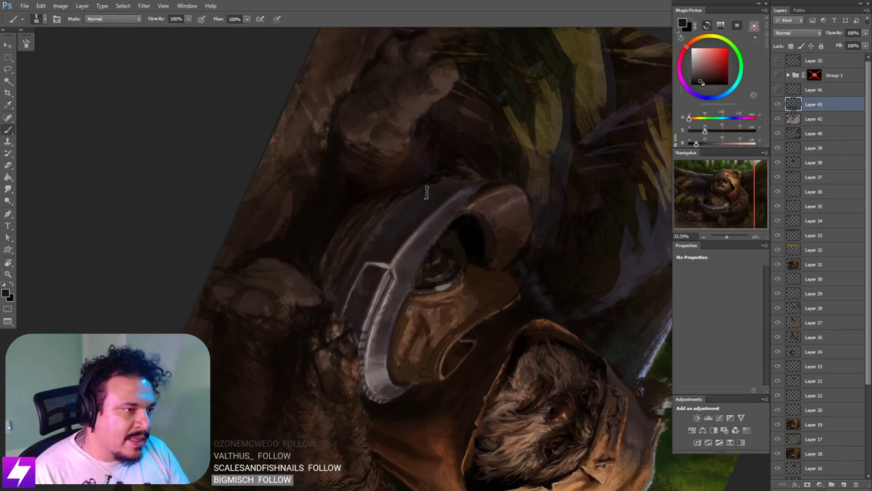
key("Escape")
key("ctrl+minus")
key("ctrl+minus")
key("ctrl+minus")
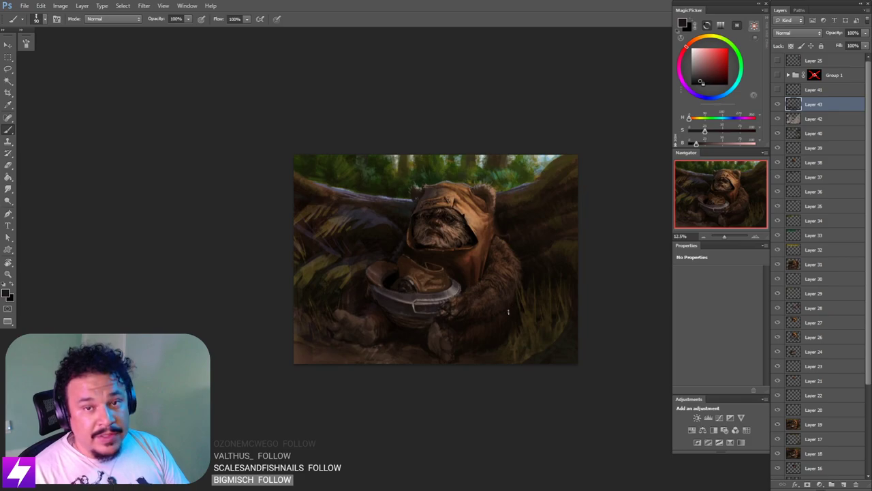
Step: Show the reference images in Group 1, straighten the canvas and examine the film still of the woman holding the helmet
key("r")
left_click_drag(476, 350, 510, 308)
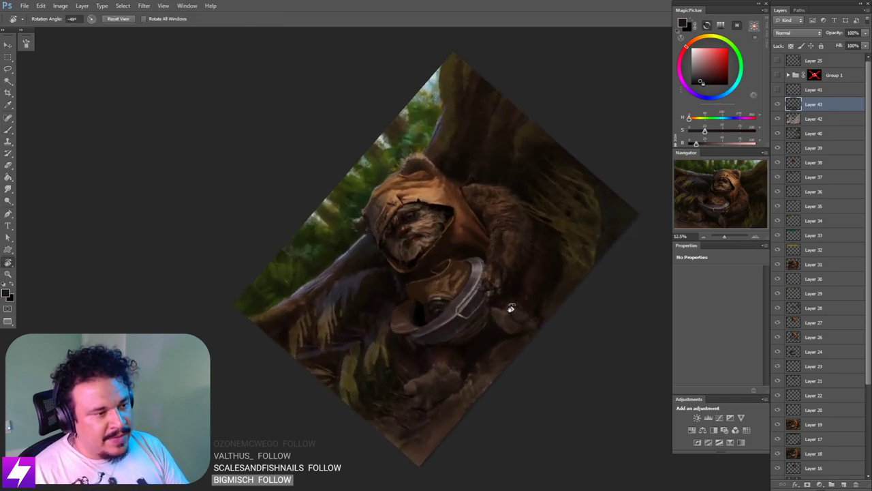
key("ctrl+plus")
key("ctrl+plus")
left_click(777, 76)
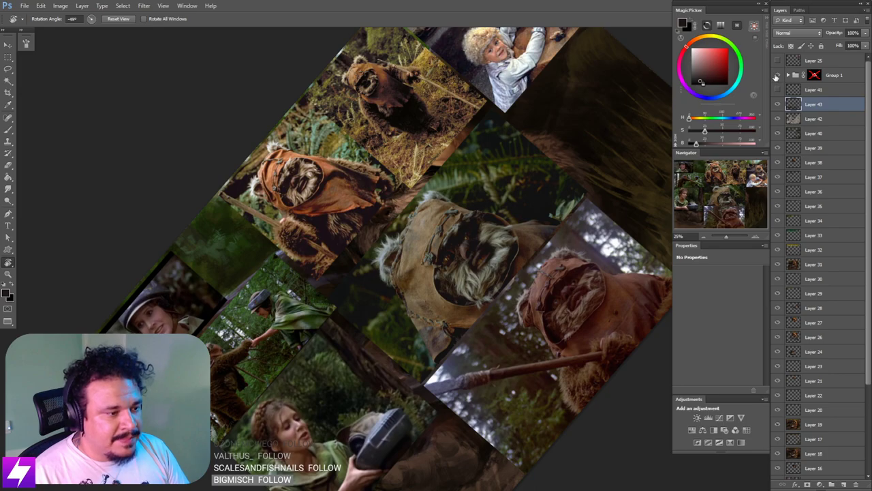
left_click(777, 76)
left_click(776, 76)
key("ctrl+plus")
left_click_drag(451, 293, 529, 112)
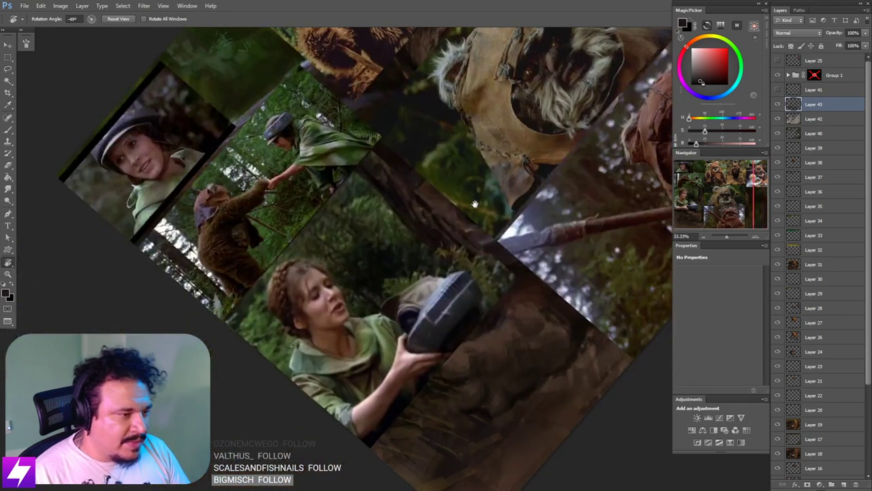
key("Escape")
left_click_drag(505, 209, 502, 296)
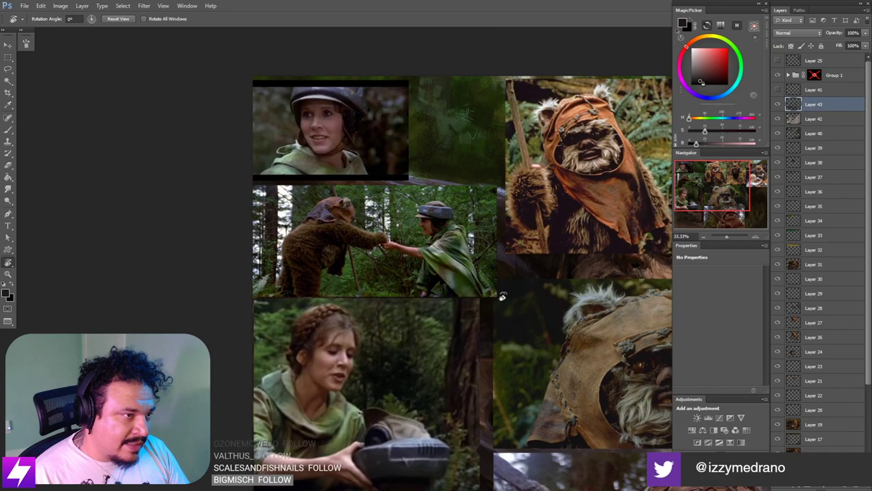
Step: Examine how the helmet looks in the handshake and portrait reference stills, and hide Group 1
key("ctrl+plus")
key("ctrl+plus")
left_click_drag(456, 182, 453, 197)
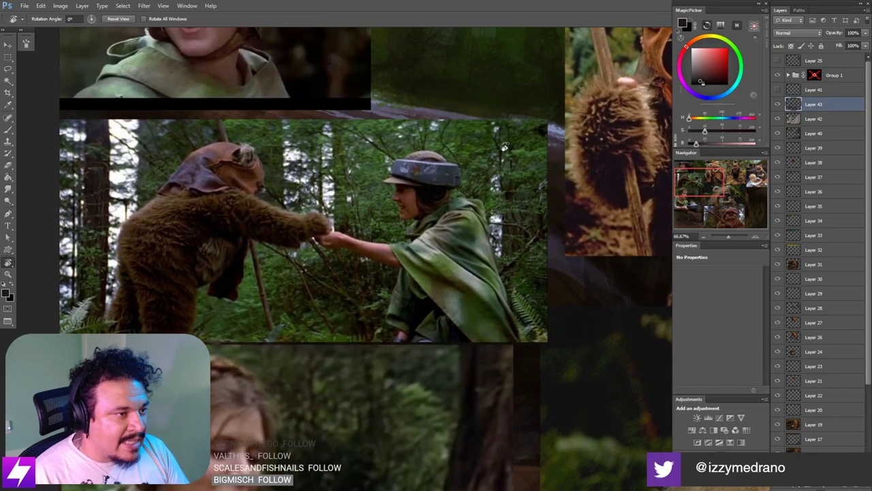
key("ctrl+minus")
left_click_drag(576, 223, 556, 286)
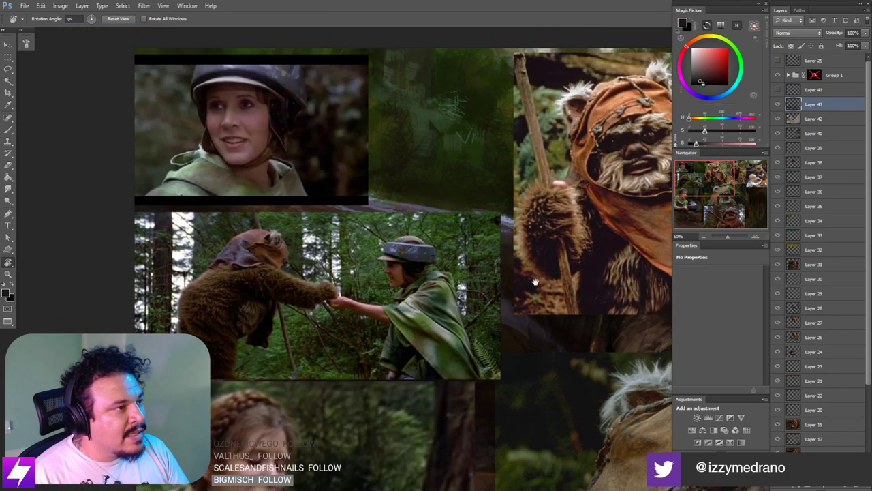
key("ctrl+plus")
left_click_drag(328, 76, 490, 266)
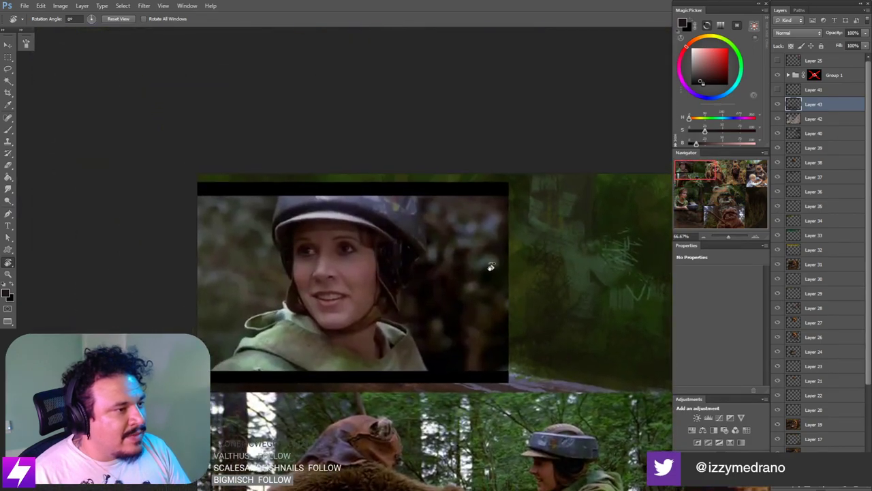
scroll(491, 266, "up", 1)
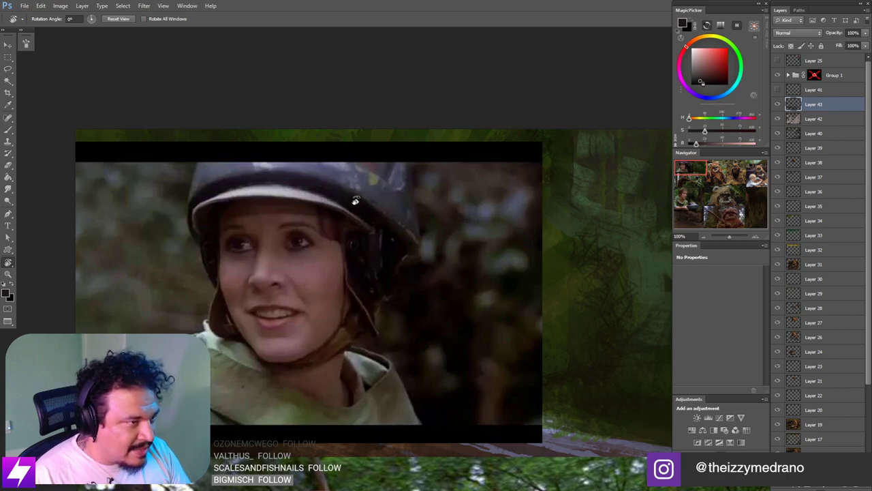
scroll(355, 201, "down", 5)
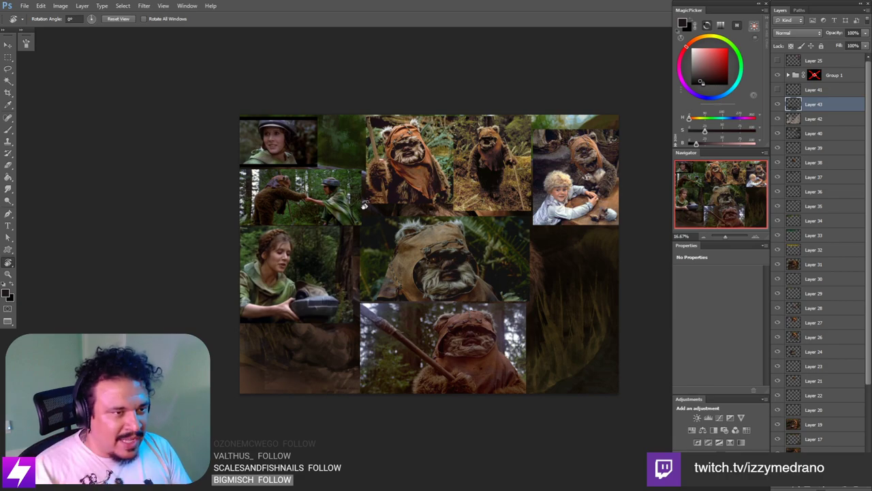
left_click(777, 75)
mouse_move(533, 256)
left_mouse_down()
mouse_move(503, 235)
mouse_move(535, 255)
left_mouse_up()
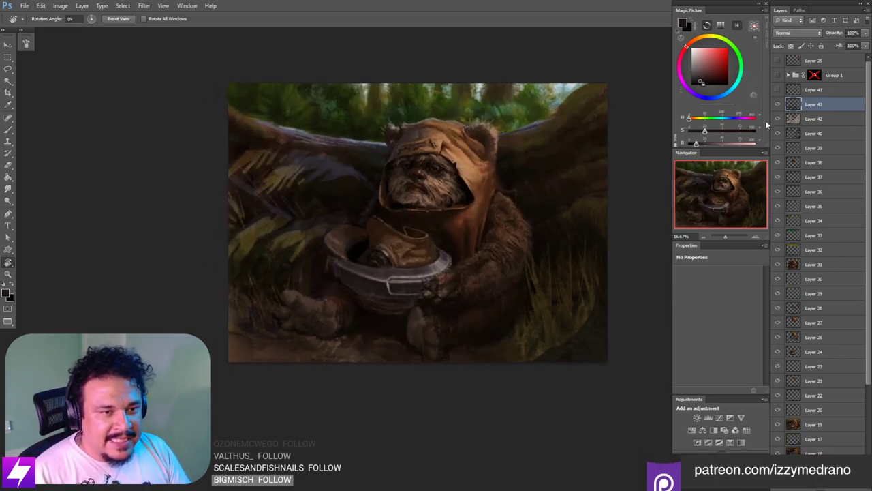
Step: Compare the painting with and without Layer 43, and refine the band beside the helmet's panel corner with a sampled tone and a 15 px brush
left_click(777, 104)
left_click(777, 103)
left_click_drag(476, 359, 524, 307)
key("ctrl+plus")
key("b")
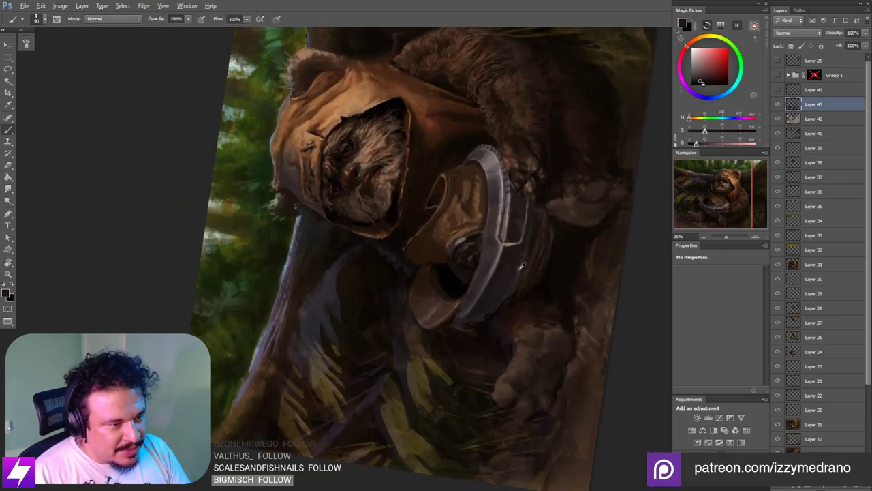
left_click(517, 270, "alt")
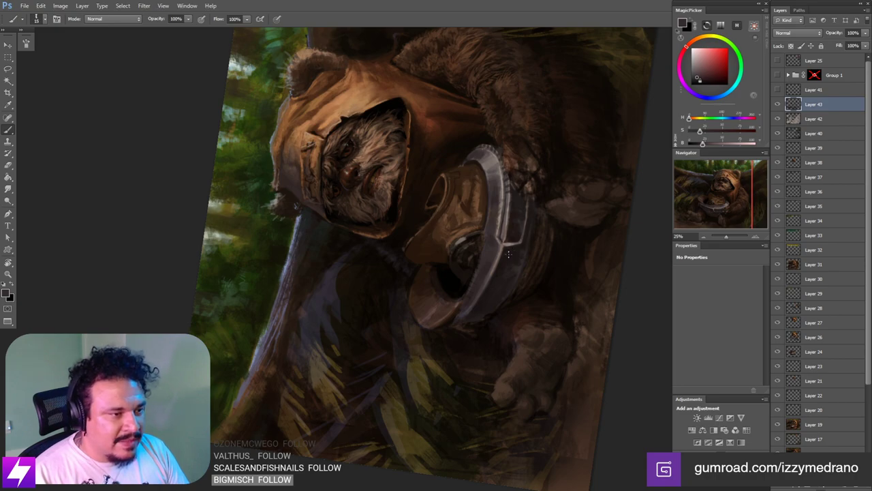
key("Escape")
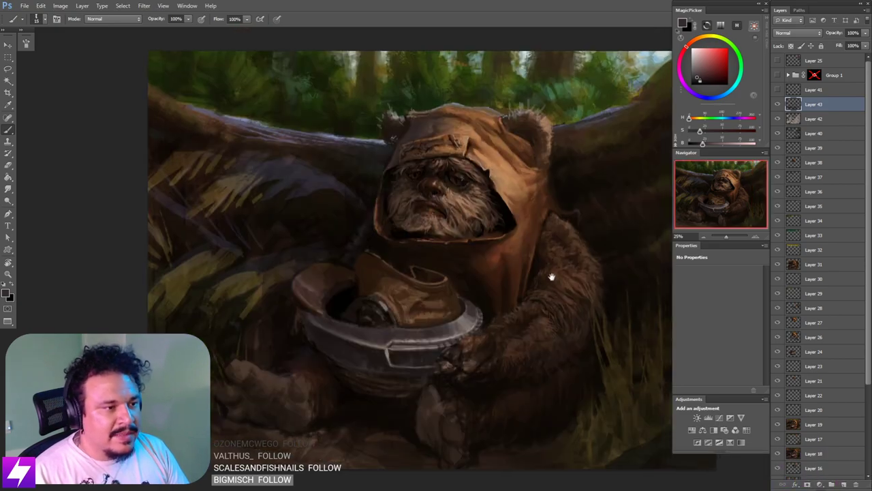
Step: Shade the ewok's foot below the hand and its shadowed edges with sampled dark brown tones, using 60 and 70 px brushes
left_click_drag(551, 277, 511, 322)
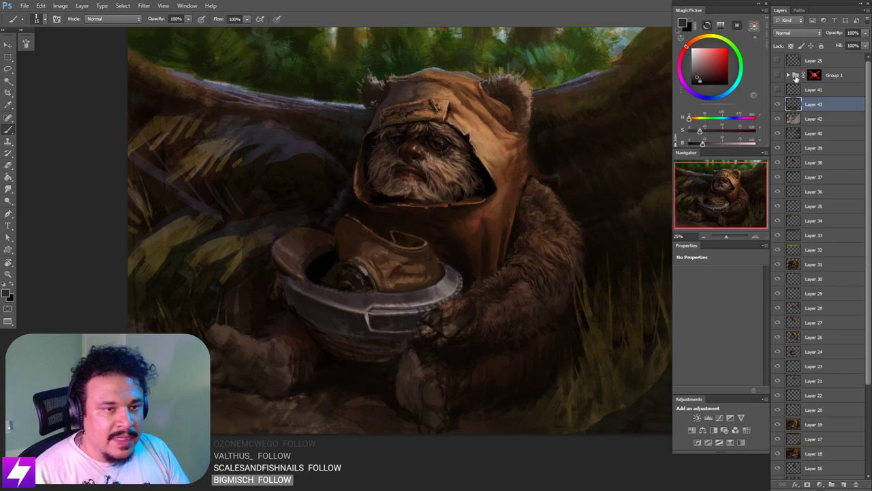
left_click_drag(455, 364, 414, 361)
left_click(431, 368, "alt")
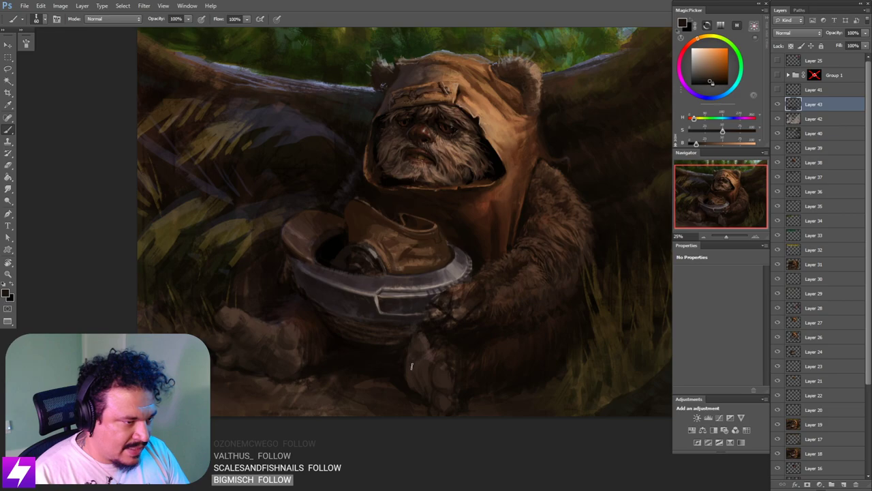
left_click(409, 368, "alt")
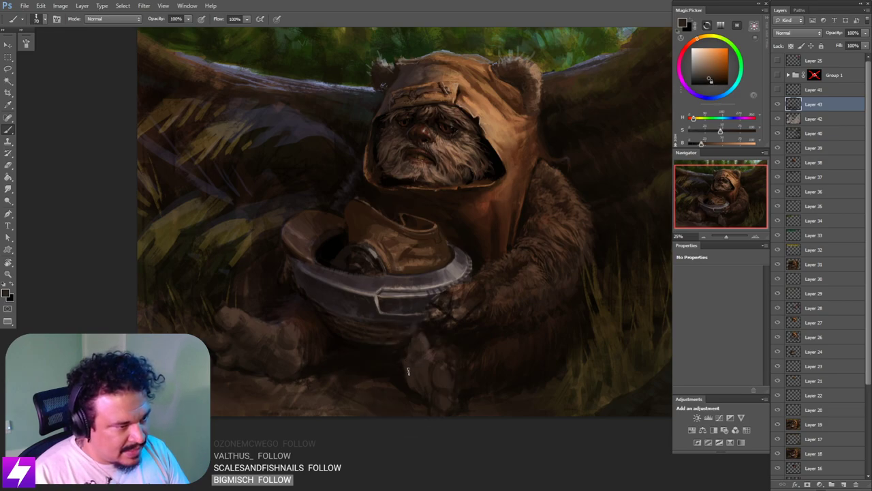
left_click(404, 355, "alt")
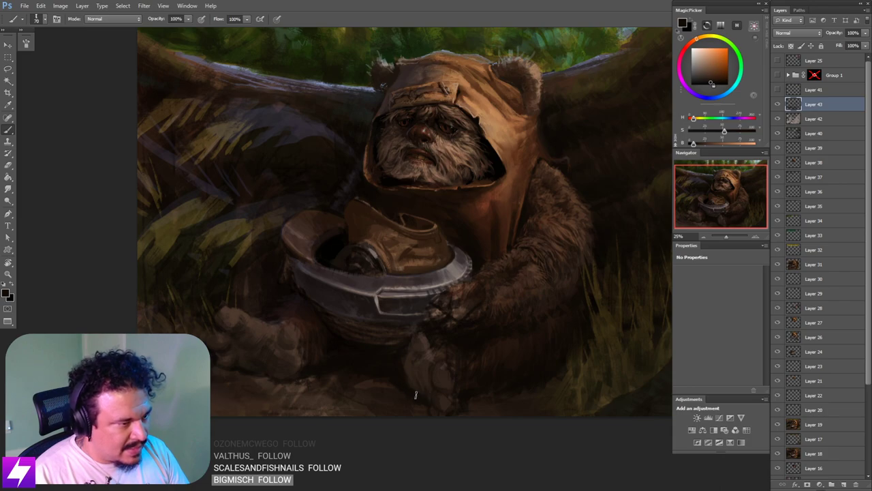
left_click_drag(386, 377, 416, 355)
left_click(418, 355, "alt")
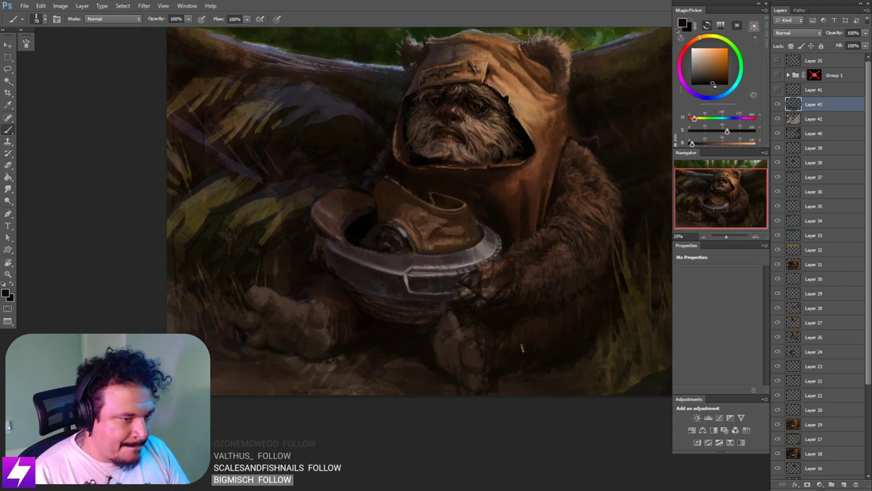
Step: Cover the ground beneath the feet with a dark olive tone sampled from the grass, using 250 and 175 px brushes
left_click(609, 349, "alt")
key("bracketright")
key("bracketright")
key("bracketright")
key("bracketright")
key("bracketright")
key("bracketright")
key("bracketright")
key("bracketright")
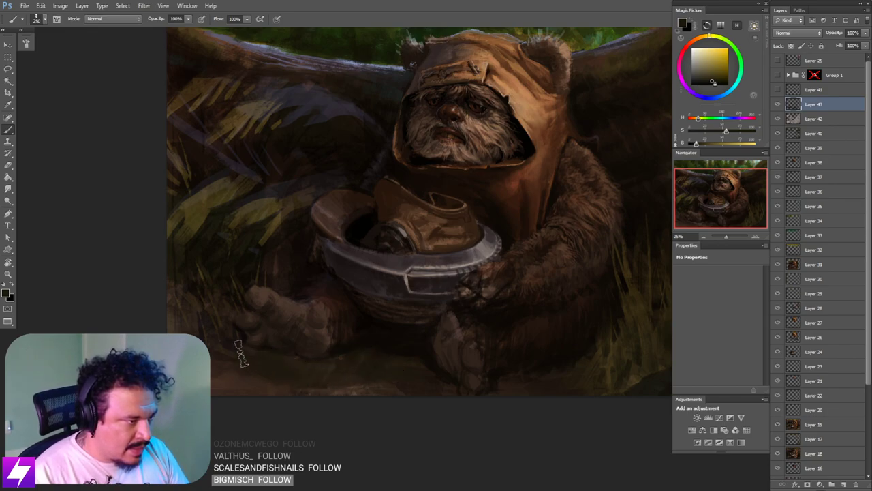
key("bracketleft")
key("bracketleft")
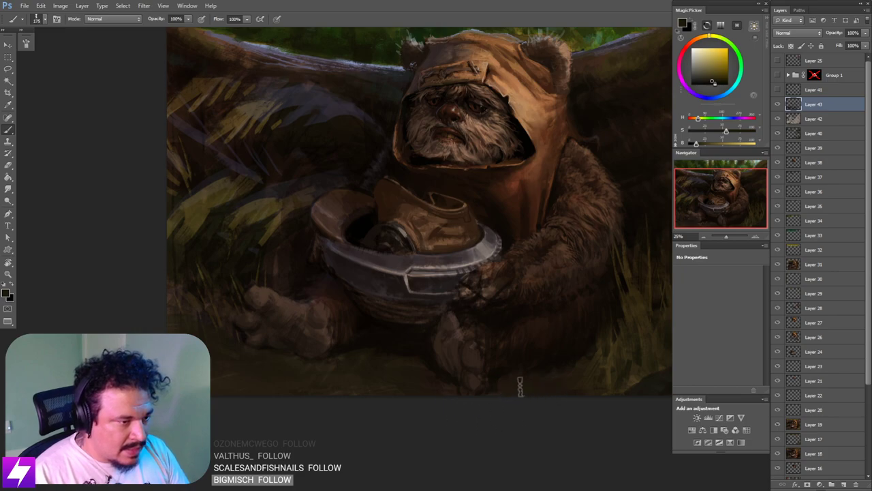
Step: Add finer dark olive strokes to the ground in front of the feet with 40 and 50 px brushes
left_click_drag(417, 384, 473, 375)
key("bracketleft")
key("bracketleft")
key("bracketleft")
key("bracketleft")
key("bracketleft")
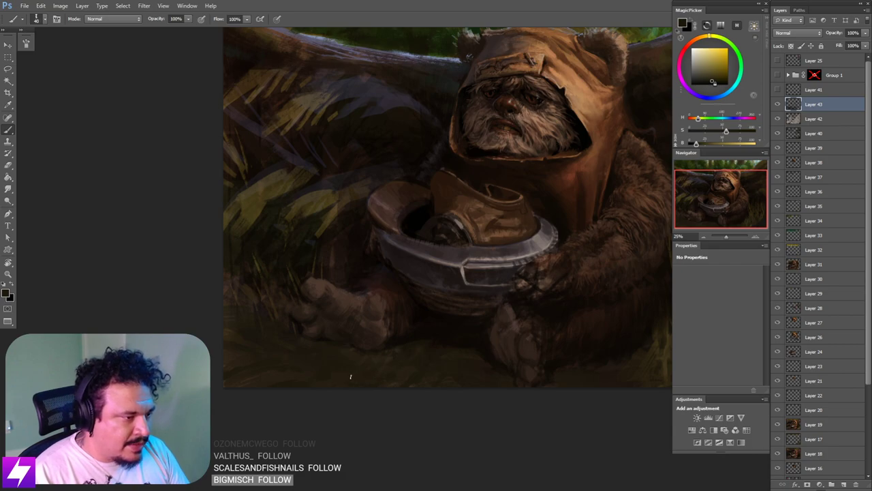
left_click_drag(462, 393, 432, 390)
key("bracketright")
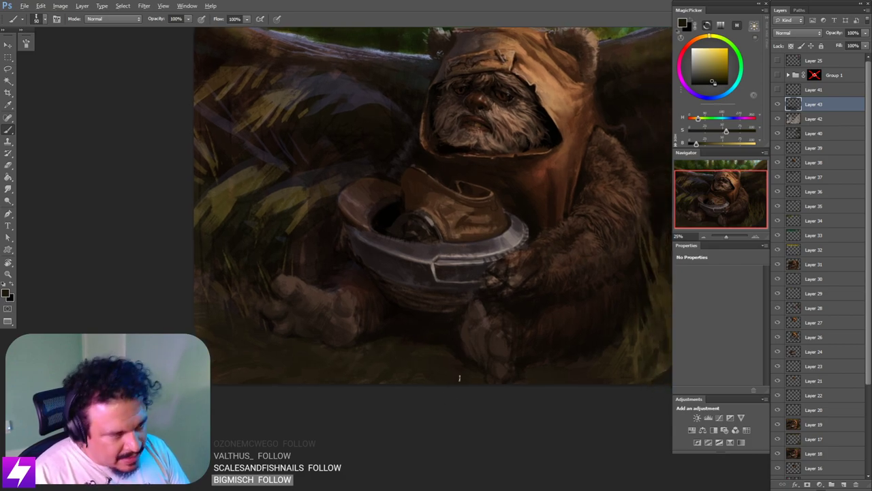
Step: Refine the ground between the grass and the foot below the hand with sampled dark tones and a 30 px brush
left_click_drag(605, 355, 518, 334)
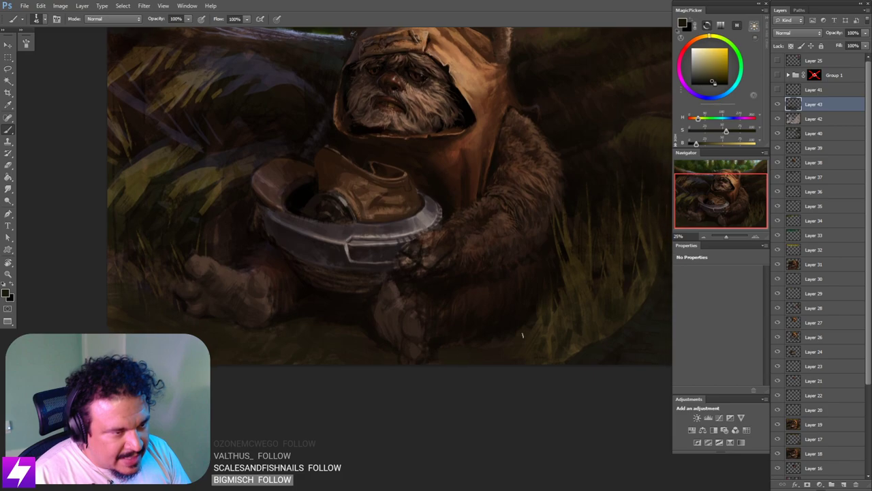
left_click(579, 326, "alt")
key("bracketleft")
key("bracketleft")
key("bracketleft")
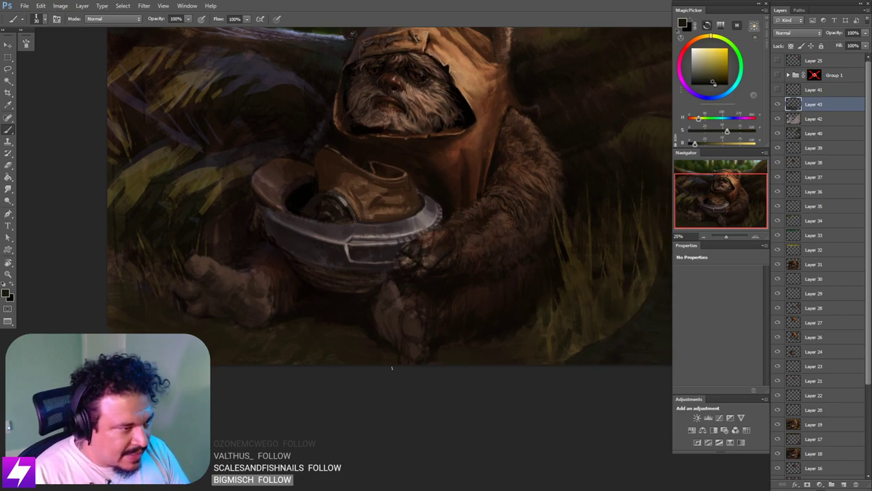
left_click(387, 346, "alt")
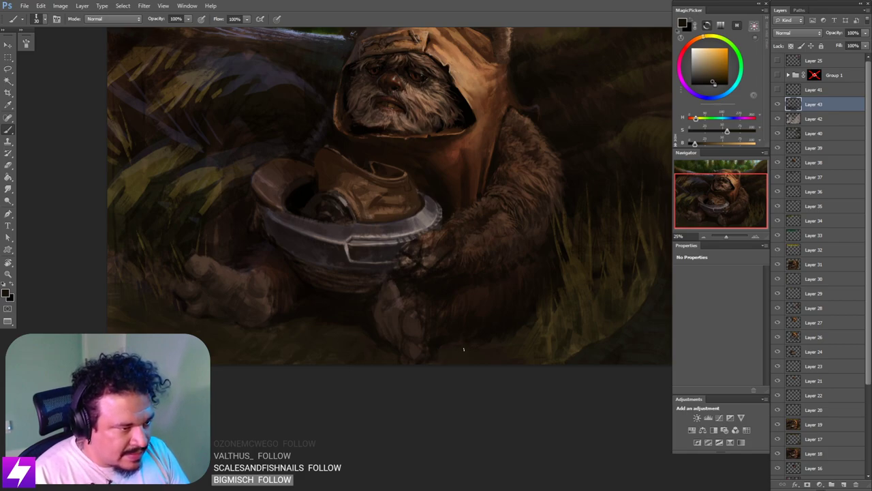
Step: Deepen the shadow where the ewok's thigh meets the ground and grass, using a sampled near-black tone and a larger brush
key("bracketright")
key("bracketright")
key("bracketright")
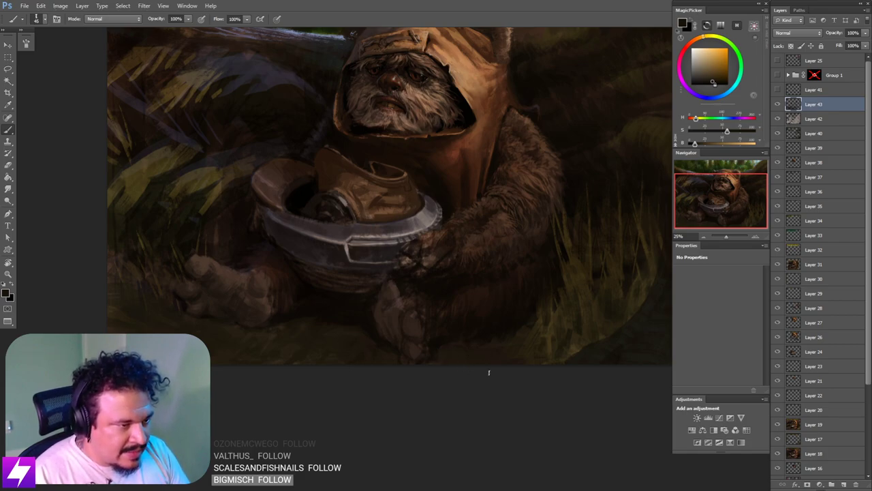
left_click(523, 317, "alt")
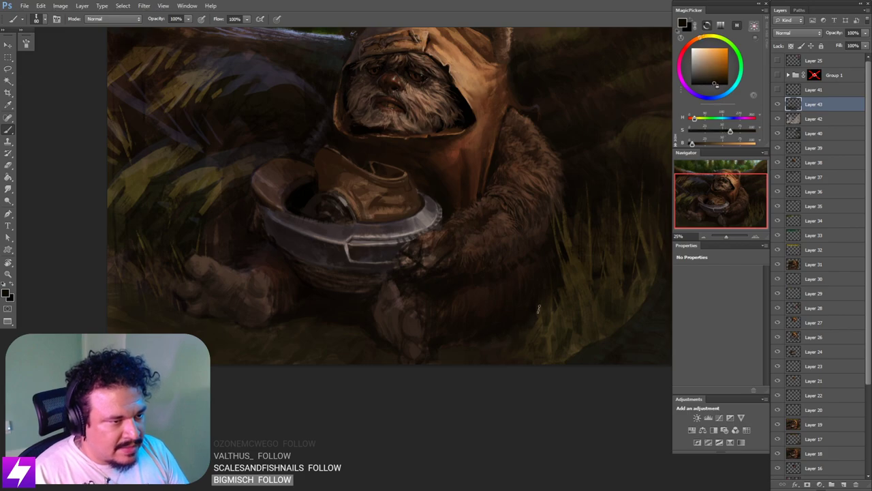
Step: Mirror the canvas horizontally and check the overall painting at a reduced size
scroll(579, 242, "down", 3)
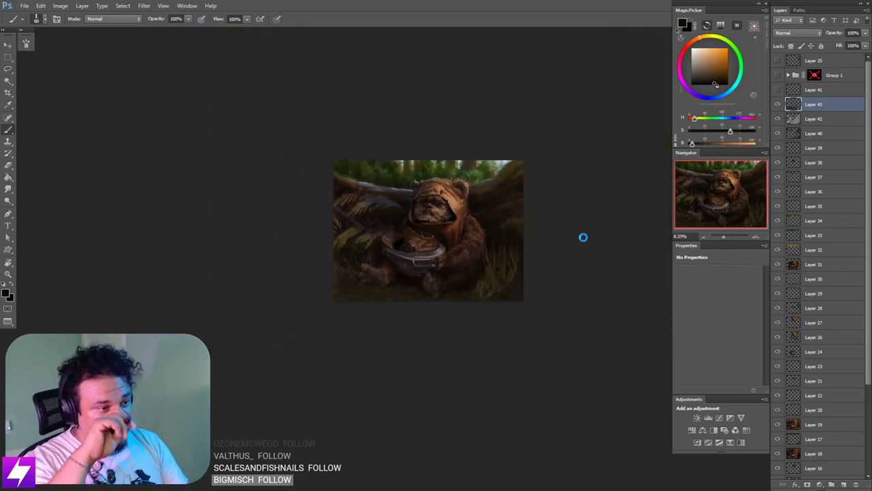
left_click_drag(355, 331, 359, 362)
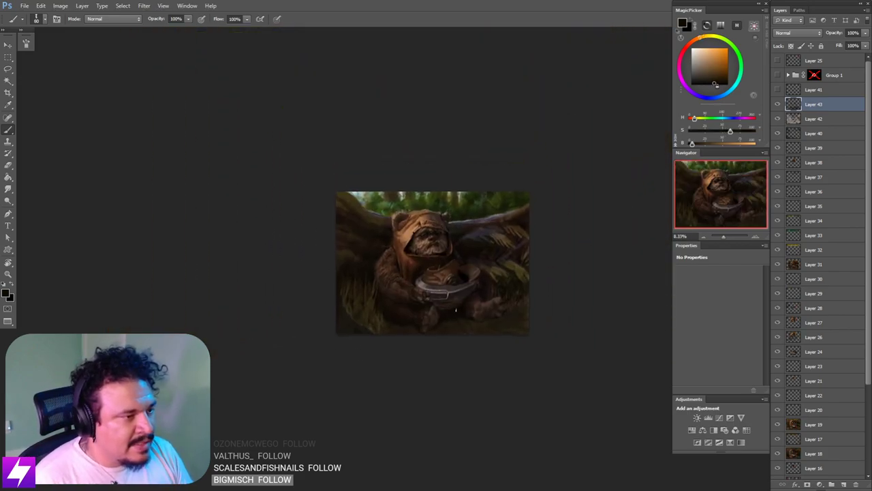
key("ctrl+plus")
key("ctrl+plus")
scroll(428, 356, "up", 2)
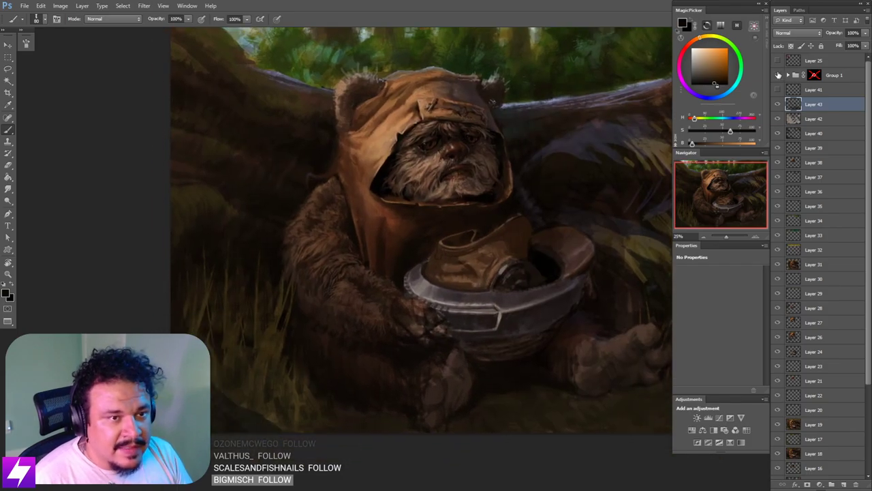
Step: Show the Group 1 reference photos, examine the ewok's paws and fur up close, and hide the group again
left_click(776, 75)
key("ctrl+shift+h")
scroll(443, 235, "up", 1)
key("ctrl+shift+h")
left_click_drag(388, 190, 459, 341)
scroll(453, 320, "up", 2)
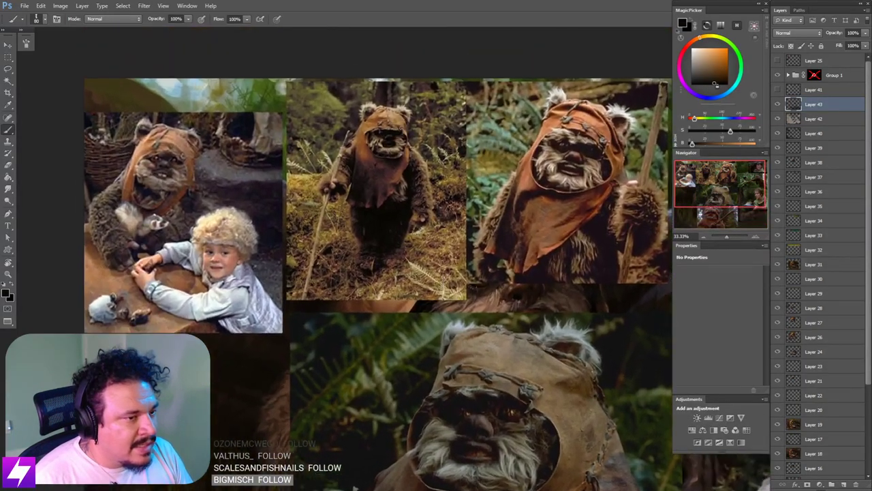
key("ctrl+shift+h")
mouse_move(257, 200)
left_mouse_down()
mouse_move(350, 284)
mouse_move(384, 268)
mouse_move(379, 280)
left_mouse_up()
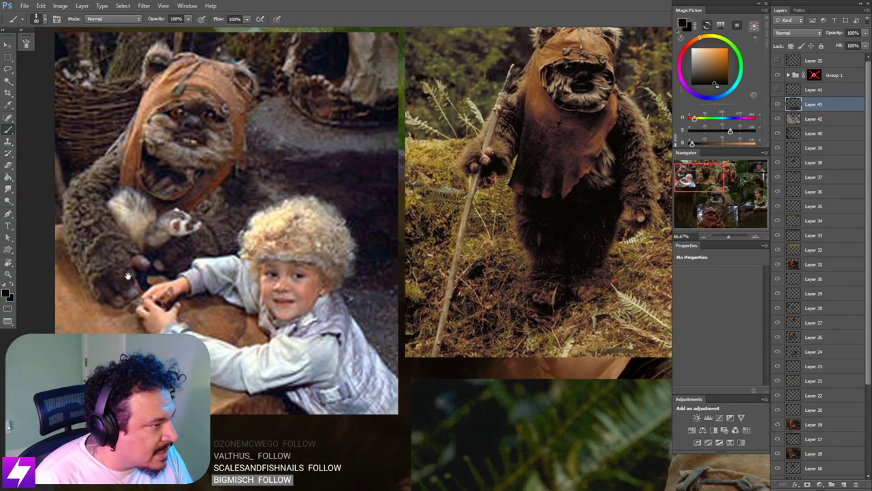
scroll(432, 195, "down", 2)
left_click(777, 74)
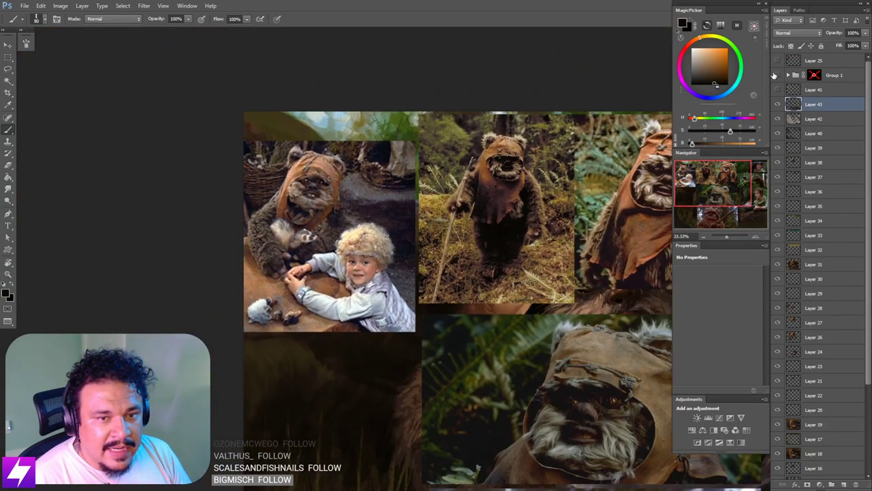
Step: Cover the back of the ewok's hand with a brown sampled from the foot using a 125 px brush, comparing with Layer 43 hidden
left_click_drag(500, 267, 421, 238)
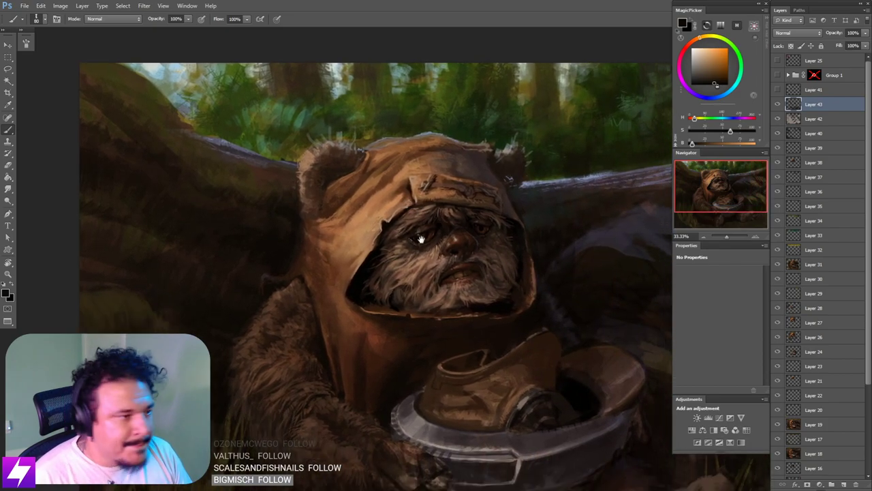
scroll(450, 418, "up", 1)
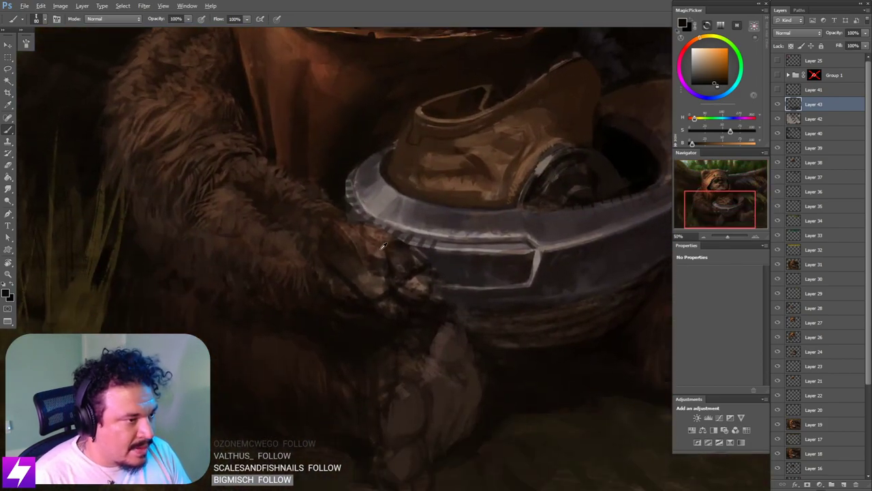
left_click(386, 235, "alt")
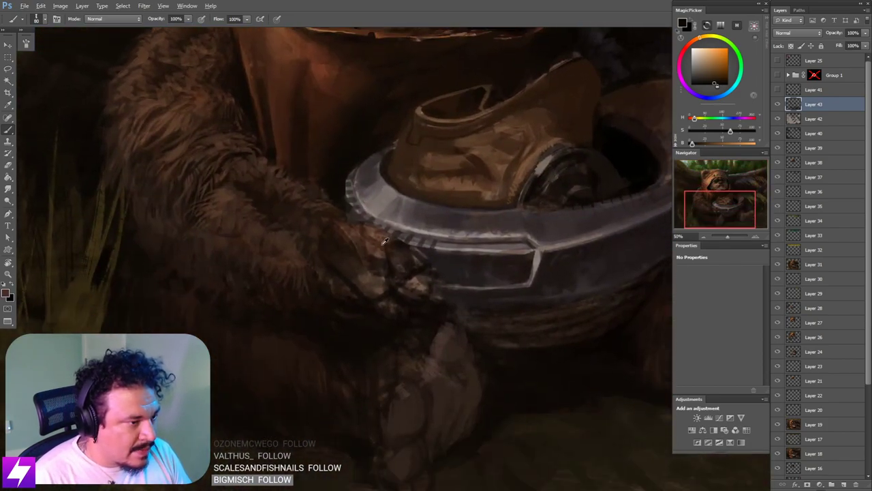
left_click(441, 329, "alt")
key("bracketright")
key("bracketright")
key("bracketright")
left_click_drag(383, 254, 394, 286)
key("ctrl+minus")
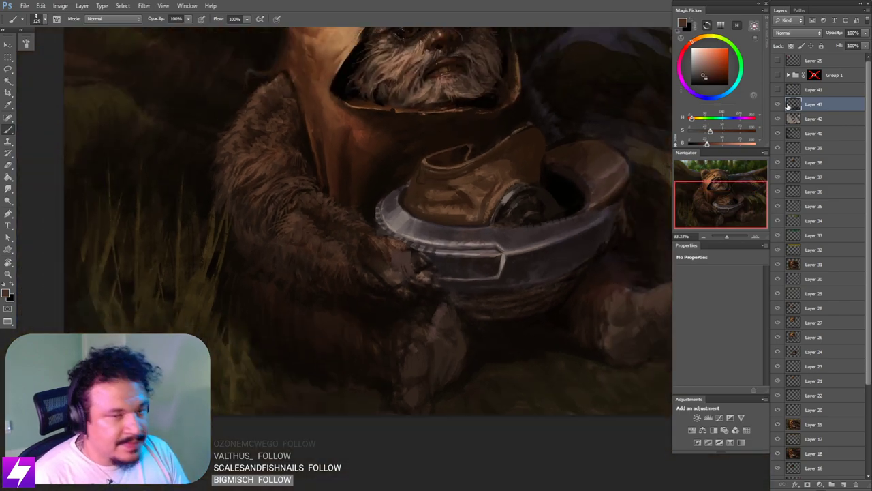
left_click(778, 104)
left_click(779, 104)
Step: Block in the fingers against the helmet rim and the rest of the hand with sampled brown tones, using 70 and 90 px brushes
scroll(430, 279, "up", 1)
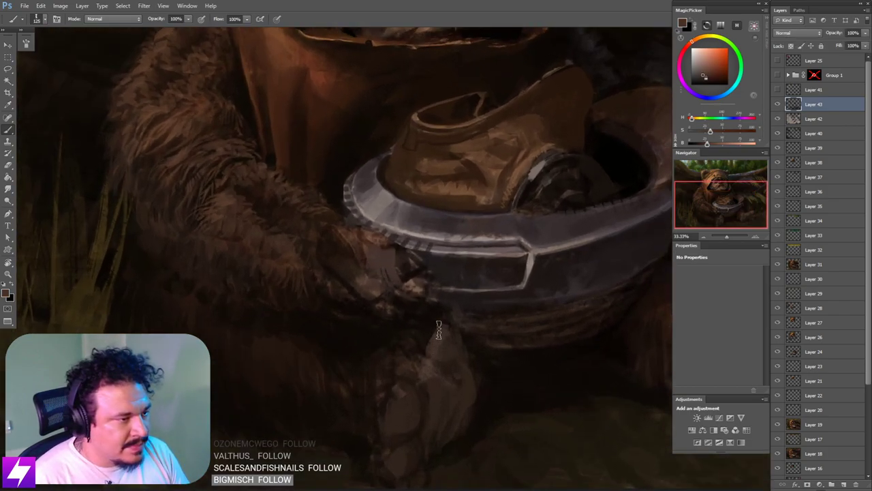
key("bracketleft")
key("bracketleft")
key("bracketleft")
key("bracketleft")
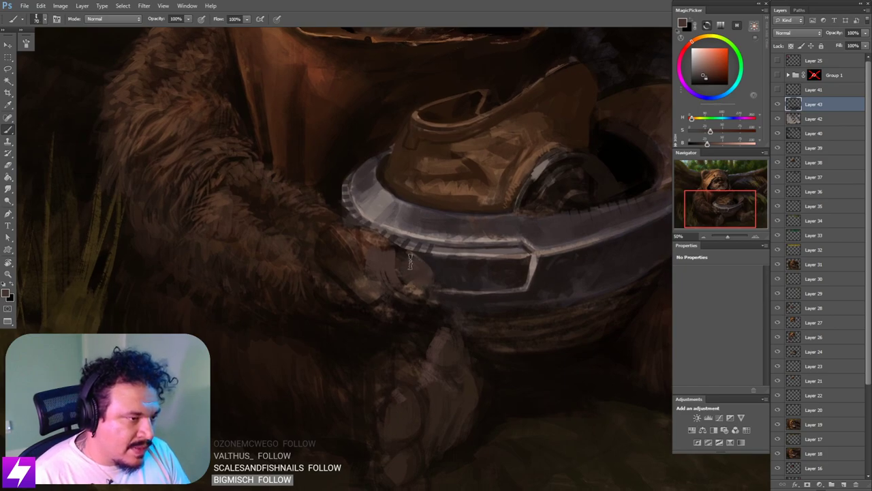
key("bracketright")
key("bracketright")
left_click_drag(338, 256, 376, 295)
left_click(363, 256, "alt")
key("bracketleft")
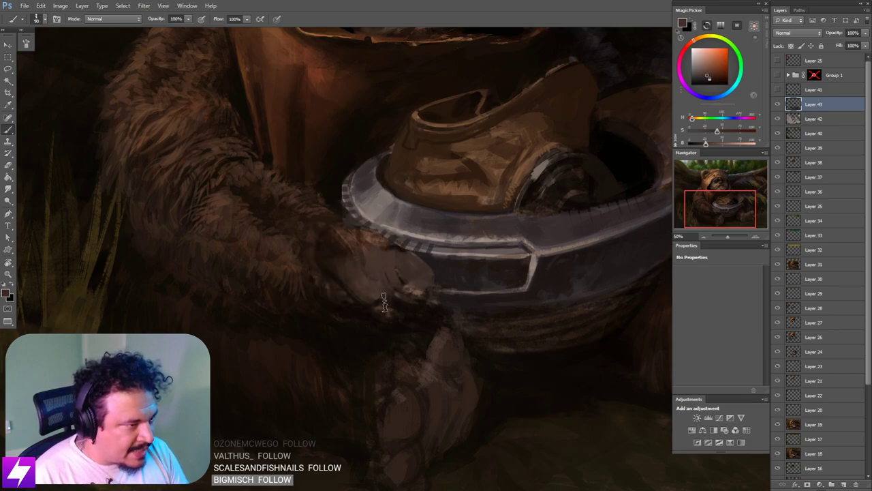
Step: Shape the lower edge of the hand where it meets the thigh with the sampled brown and a smaller brush
key("bracketleft")
key("bracketleft")
key("bracketleft")
left_click_drag(346, 293, 371, 308)
left_click_drag(346, 307, 382, 320)
key("ctrl+minus")
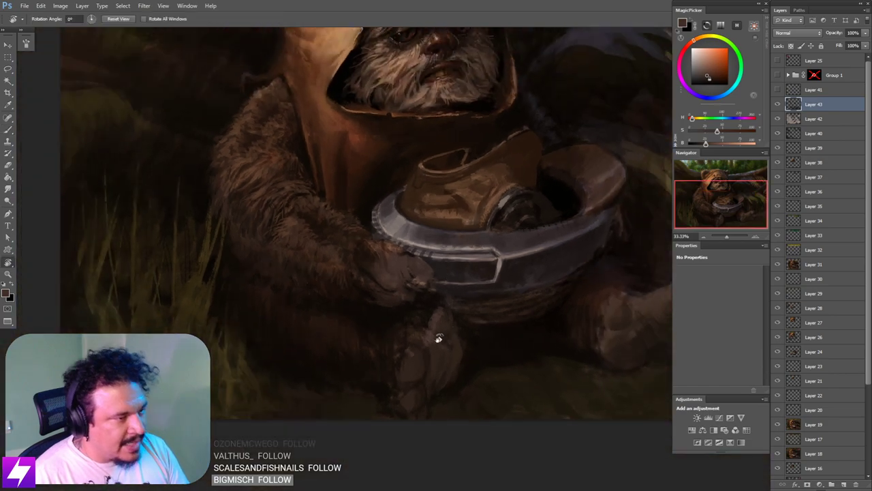
Step: Rotate the view and paint a dark nail shape on the fingertip with a sampled near-black tone and a 45 px brush
key("r")
mouse_move(436, 341)
left_mouse_down()
mouse_move(504, 299)
mouse_move(500, 333)
mouse_move(513, 310)
mouse_move(482, 317)
left_mouse_up()
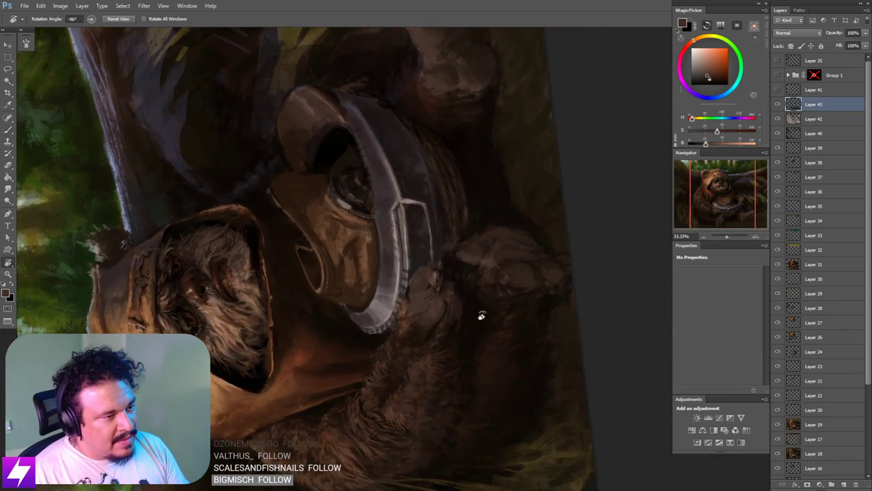
key("ctrl+plus")
key("b")
left_click(440, 297, "alt")
key("bracketleft")
key("bracketleft")
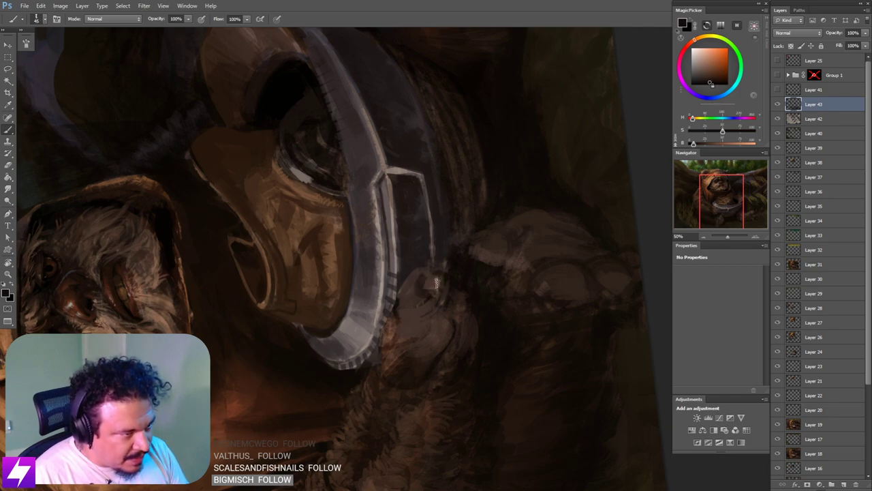
left_click_drag(418, 287, 442, 285)
scroll(418, 283, "down", 1)
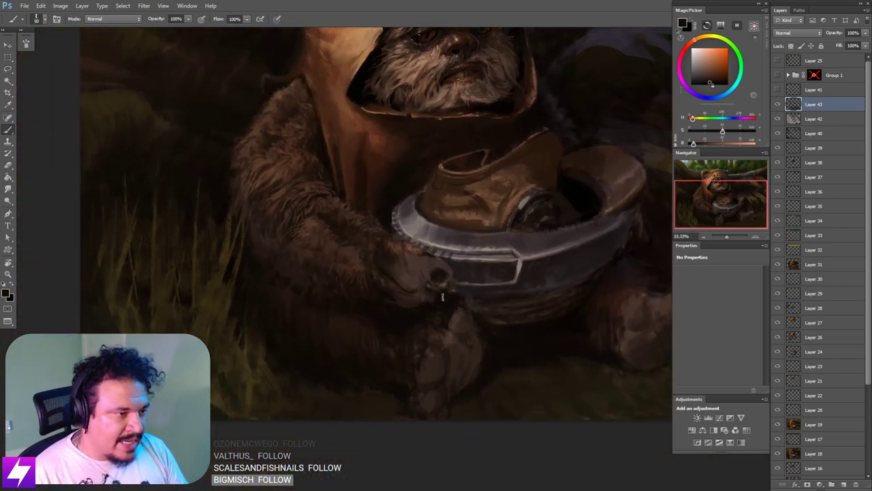
Step: Blend the area beneath the dark fingertip with a sampled dark brown and a 70 px brush
left_click(436, 293, "alt")
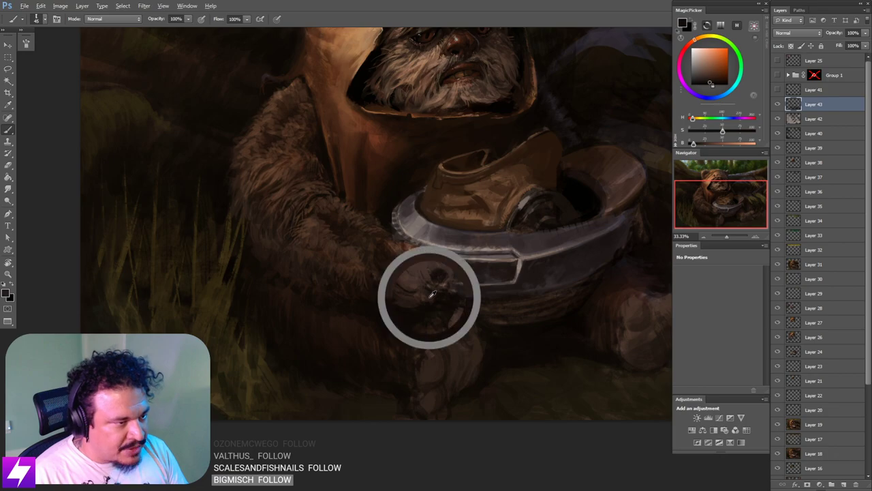
left_click_drag(441, 301, 424, 293)
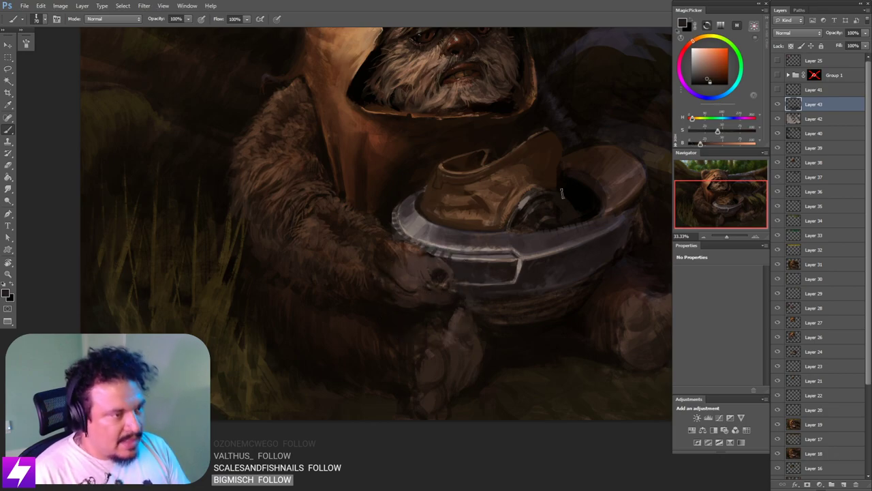
key("ctrl+minus")
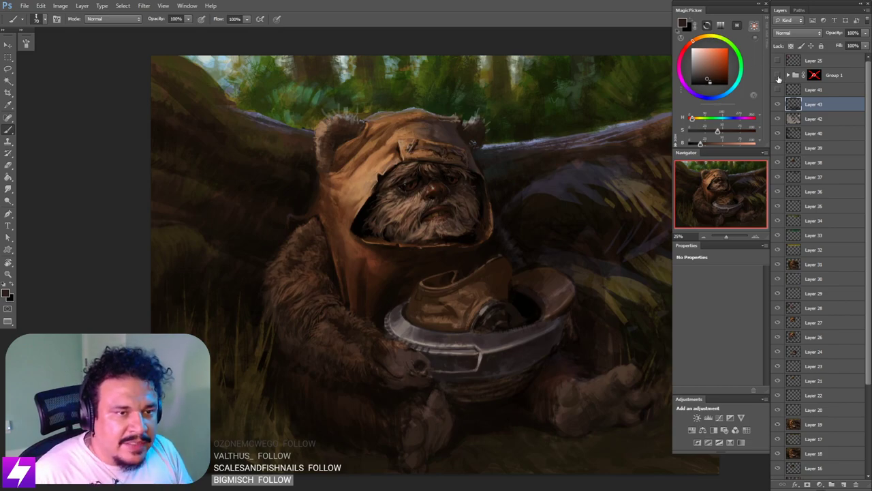
Step: Show the Group 1 reference photos and examine the standing ewoks' hands and fur
left_click(778, 76)
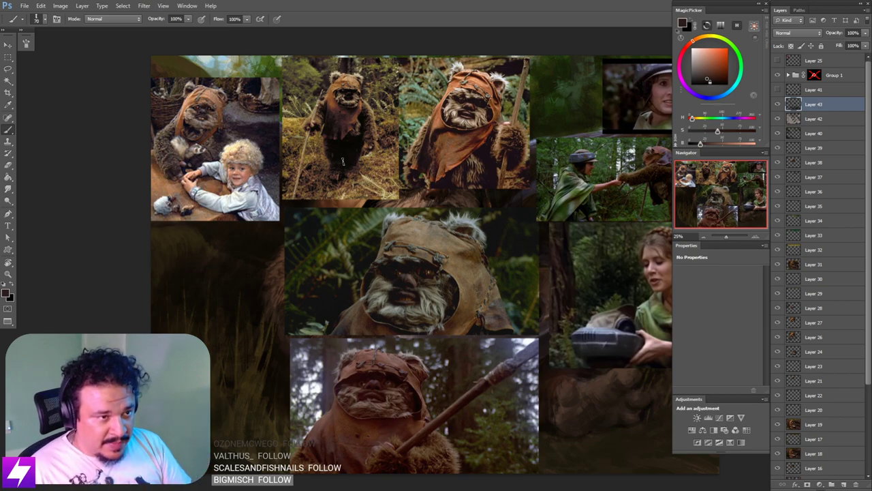
key("ctrl+plus")
key("ctrl+plus")
left_click_drag(252, 82, 297, 229)
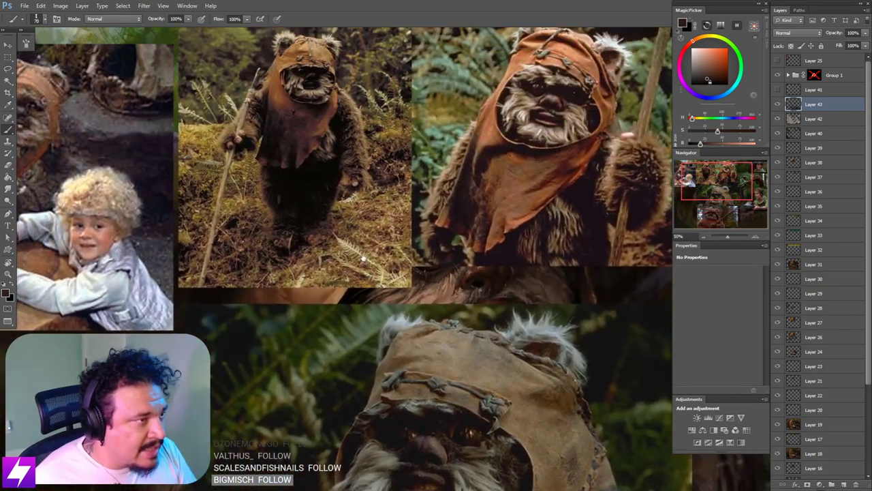
left_click_drag(271, 162, 290, 193)
left_click_drag(542, 252, 485, 264)
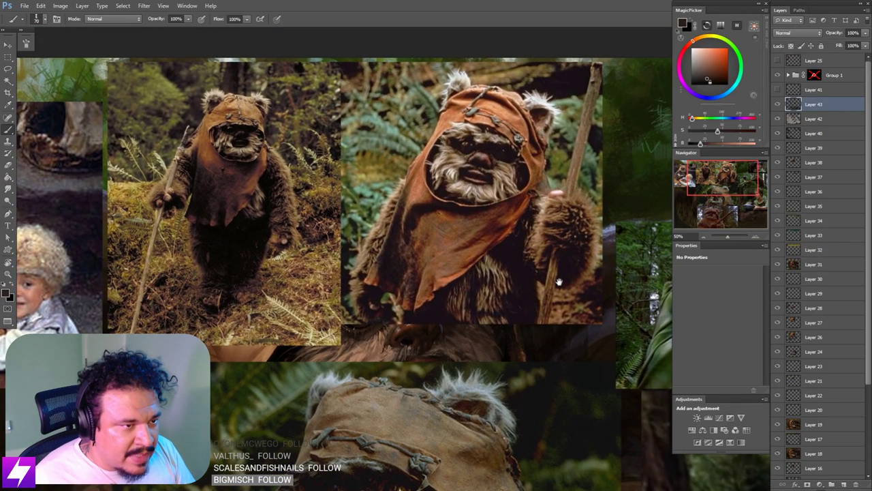
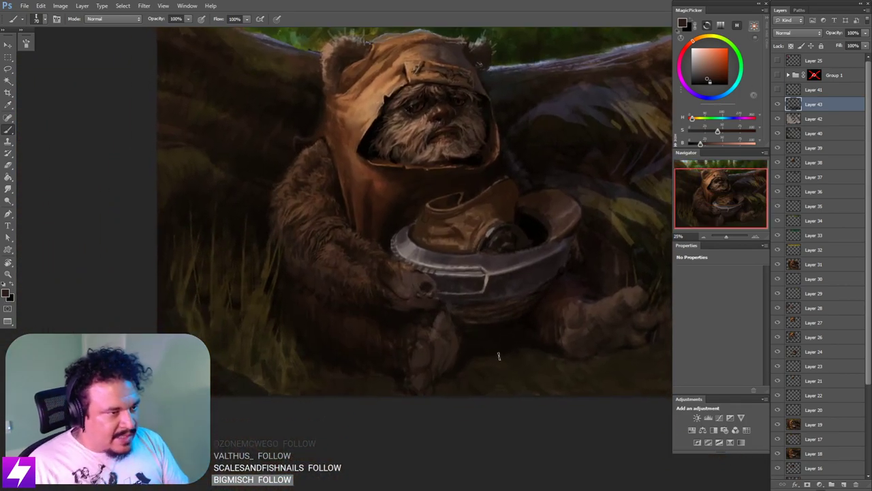
Step: Refine the fingers and dark fingertip with tones sampled from the hand and thigh, using 25 and 45 px brushes
scroll(445, 293, "up", 1)
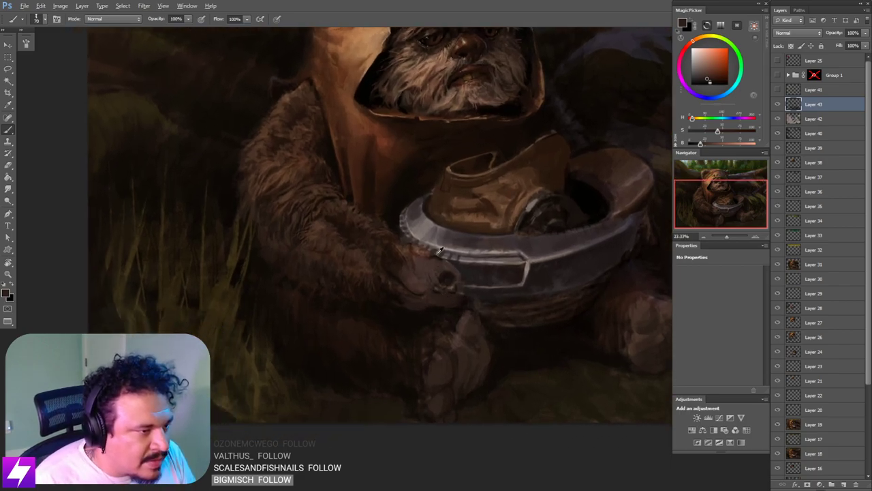
left_click(437, 254, "alt")
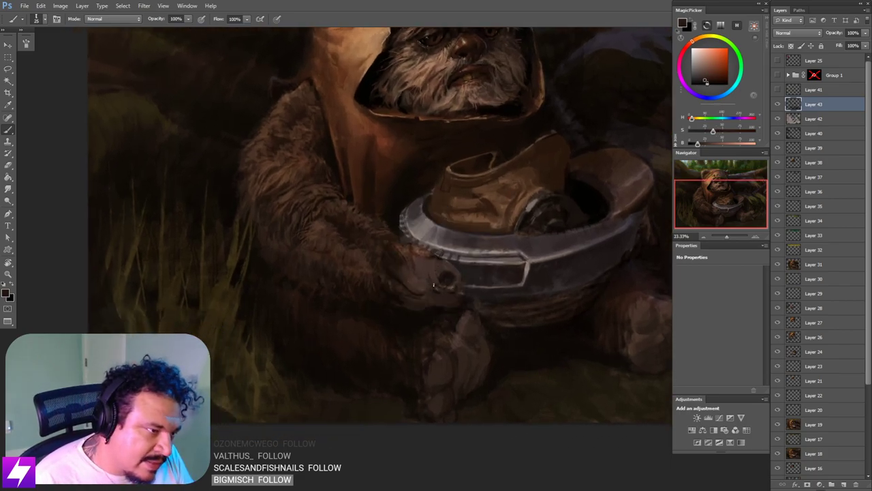
key("bracketleft")
key("bracketleft")
key("bracketleft")
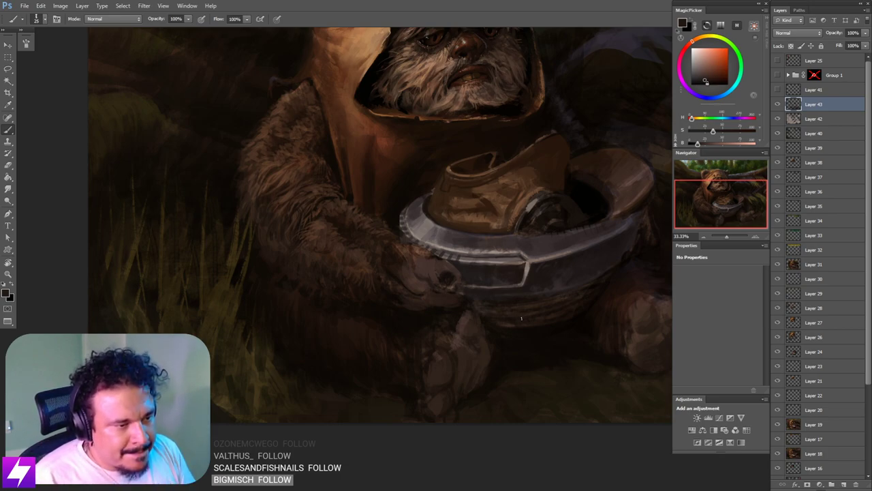
left_click(627, 281, "alt")
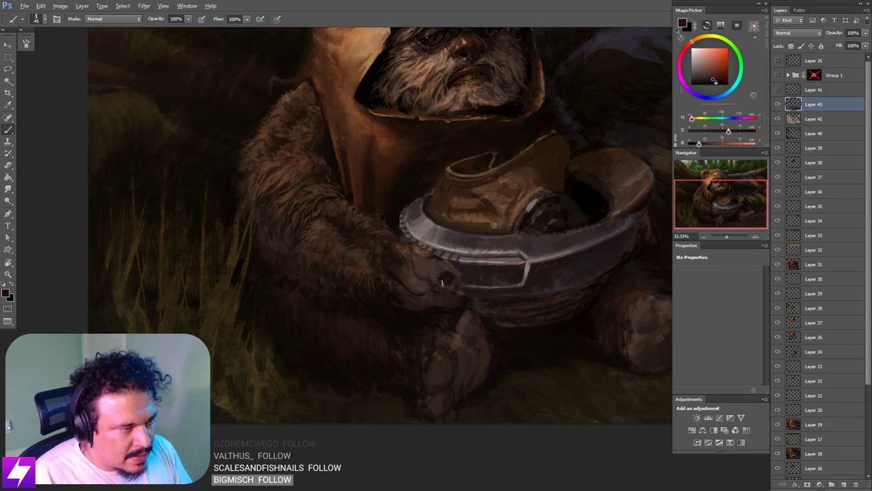
left_click(443, 280, "alt")
Step: Check the whole painting at a reduced size and mirror the canvas horizontally to judge the repainted hand
key("ctrl+minus")
key("ctrl+minus")
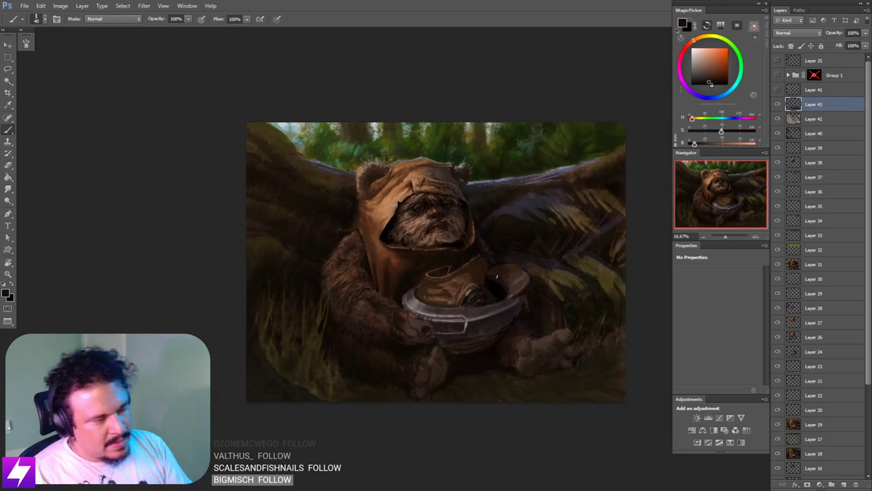
key("ctrl+minus")
key("ctrl+shift+h")
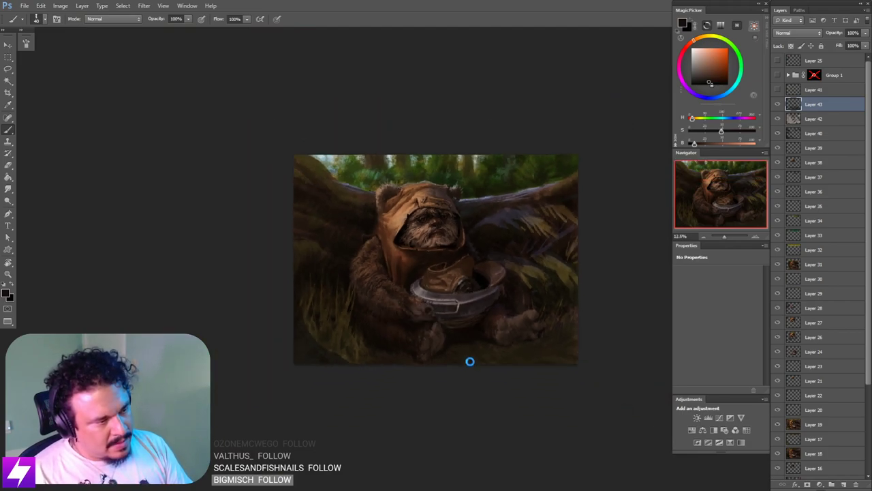
left_click_drag(502, 334, 545, 306)
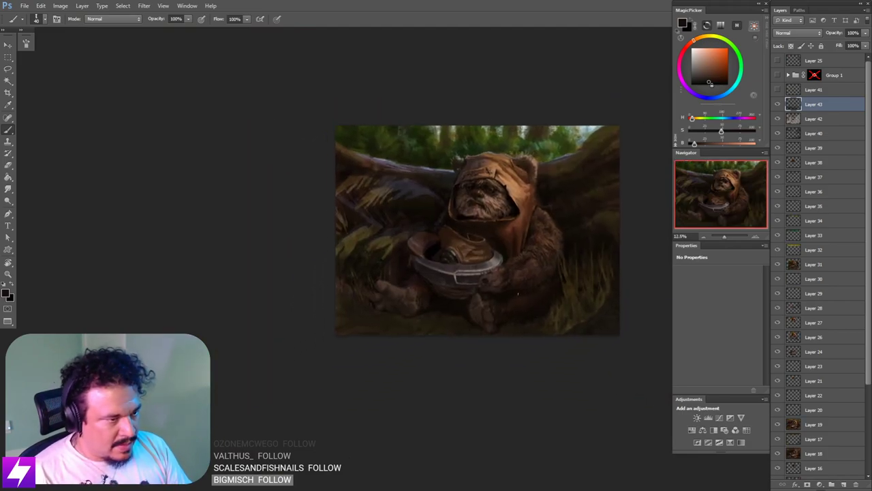
key("ctrl+plus")
key("ctrl+plus")
left_click_drag(529, 336, 504, 311)
key("ctrl+plus")
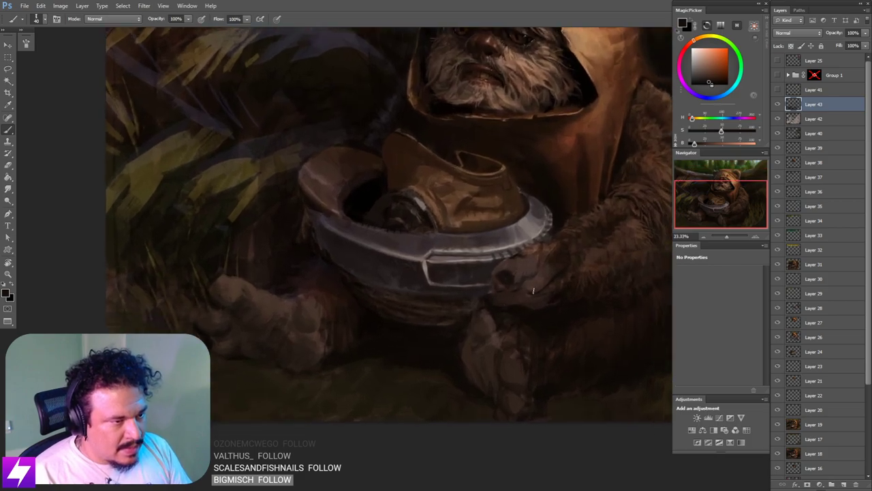
Step: Darken the gap beneath the dark fingertip with a sampled deep brown and a 50 px brush
left_click(553, 279, "alt")
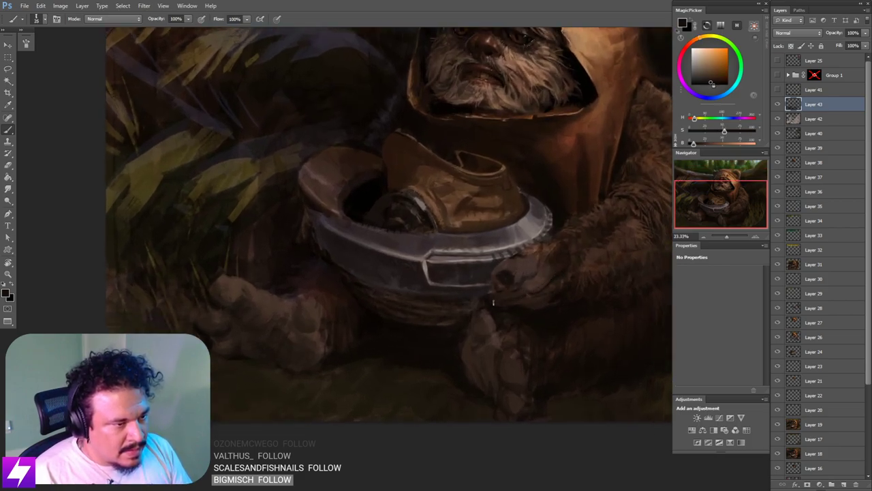
key("bracketright")
key("bracketright")
key("bracketright")
key("bracketright")
key("bracketright")
left_click_drag(492, 296, 493, 301)
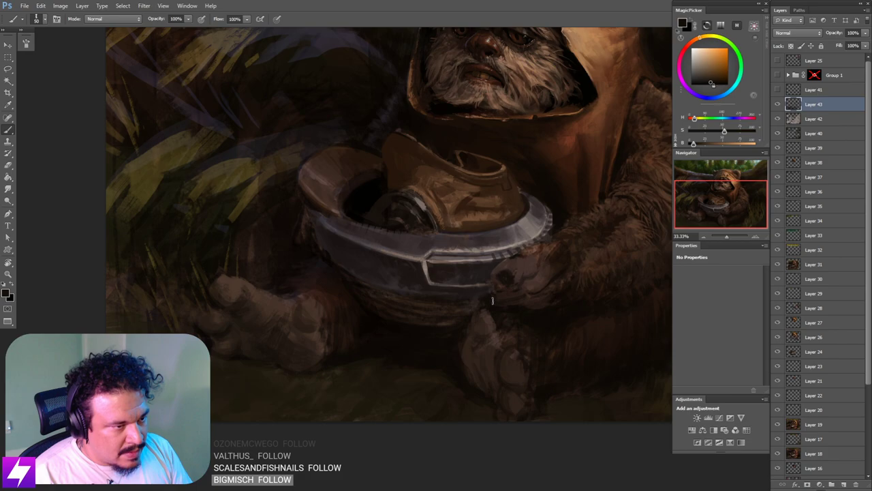
Step: Touch up the fingers beside the dark fingertip with tones sampled from the hand, working on a tilted canvas
left_click(507, 295, "alt")
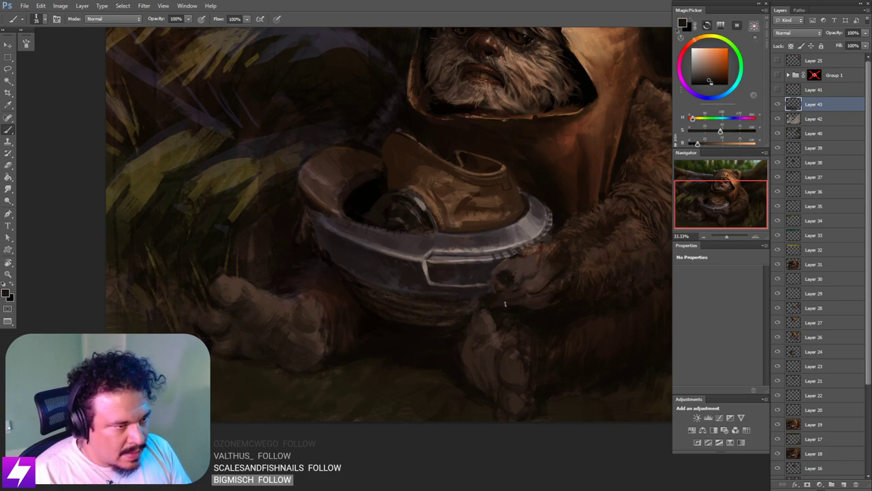
key("r")
left_click_drag(505, 304, 544, 323)
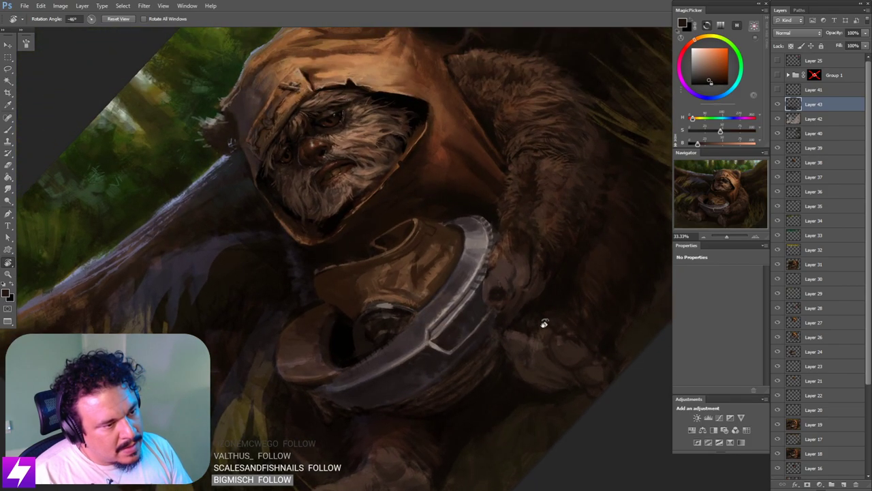
key("b")
left_click(511, 304, "alt")
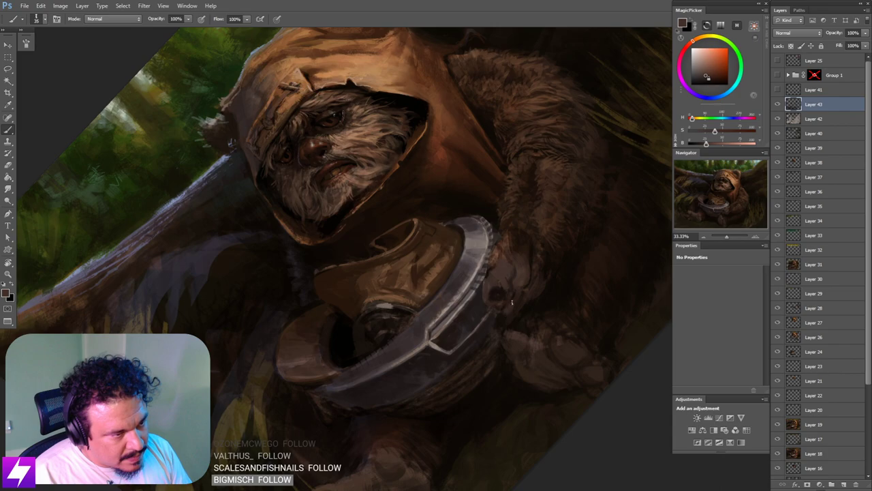
key("Escape")
left_click_drag(470, 409, 505, 329)
Step: Redefine the shadow between the fingertip and the raised foot with a sampled near-black, using 15 and 50 px brushes
left_click(496, 350, "alt")
key("bracketleft")
key("bracketleft")
key("bracketleft")
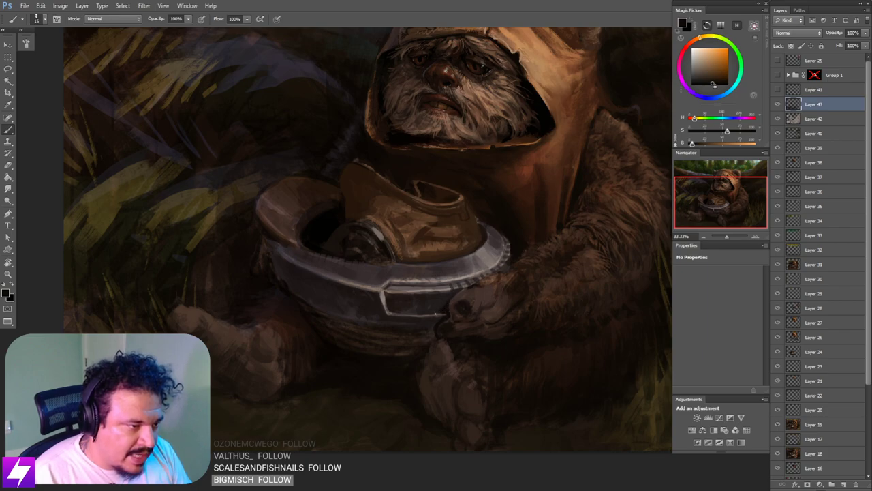
key("ctrl+minus")
key("ctrl+minus")
key("r")
mouse_move(443, 403)
left_mouse_down()
mouse_move(530, 372)
mouse_move(549, 327)
left_mouse_up()
key("ctrl+plus")
key("ctrl+plus")
key("b")
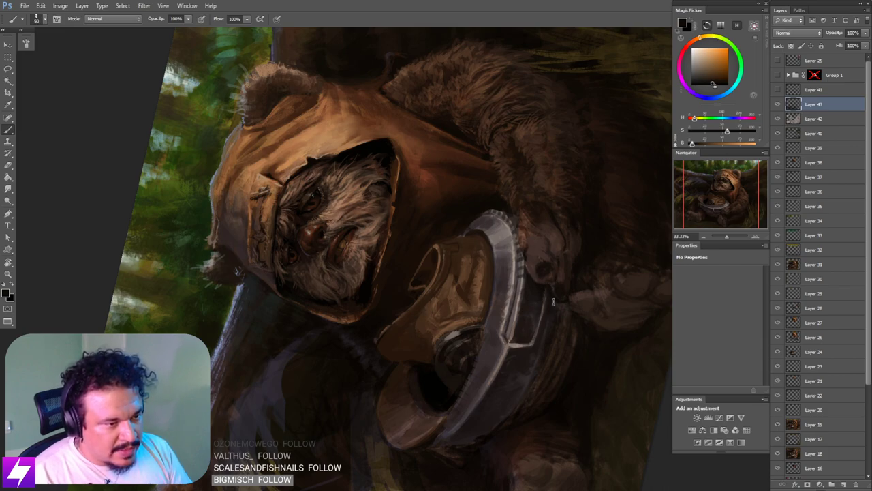
key("bracketright")
key("Escape")
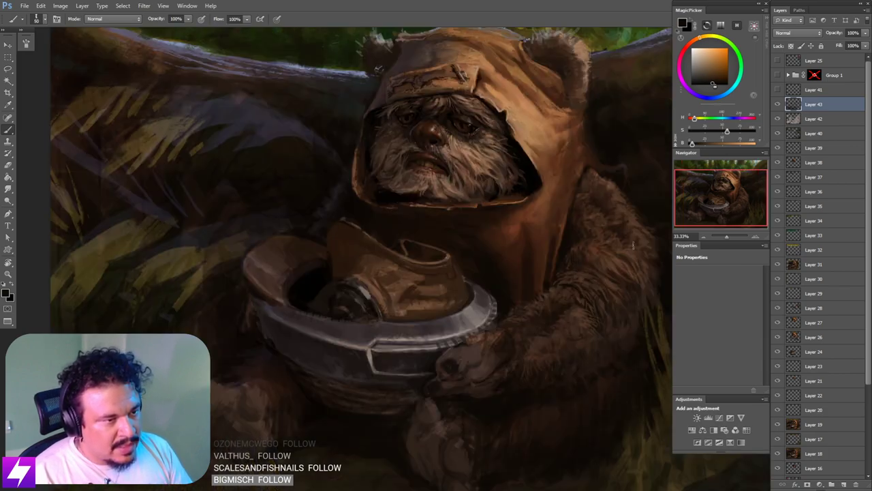
Step: Compare the painting with and without Layer 43, and add a new empty layer above it
key("ctrl+minus")
left_click_drag(563, 340, 560, 291)
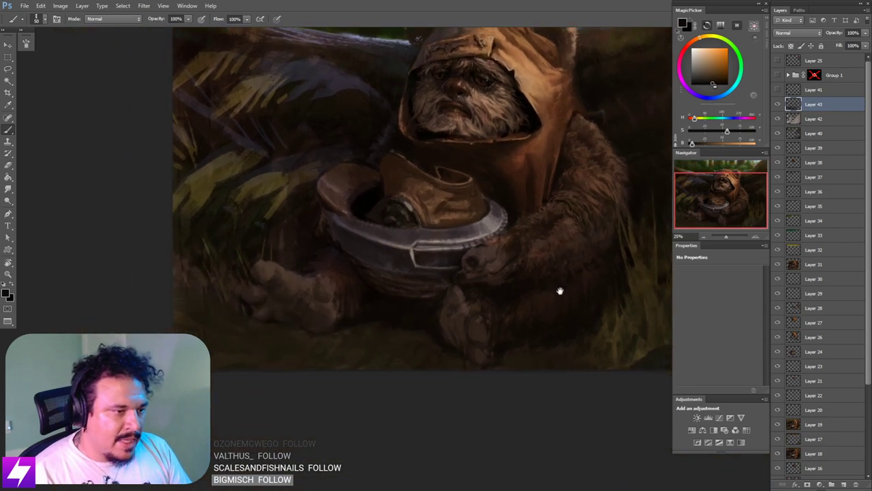
left_click(778, 103)
left_click(777, 104)
key("ctrl+shift+alt+n")
Step: Brush a brown sampled from the forearm fur over the hand with a 125 px brush on the new layer
left_click_drag(558, 289, 516, 304)
key("ctrl+plus")
left_click_drag(482, 269, 475, 308)
left_click(482, 280, "alt")
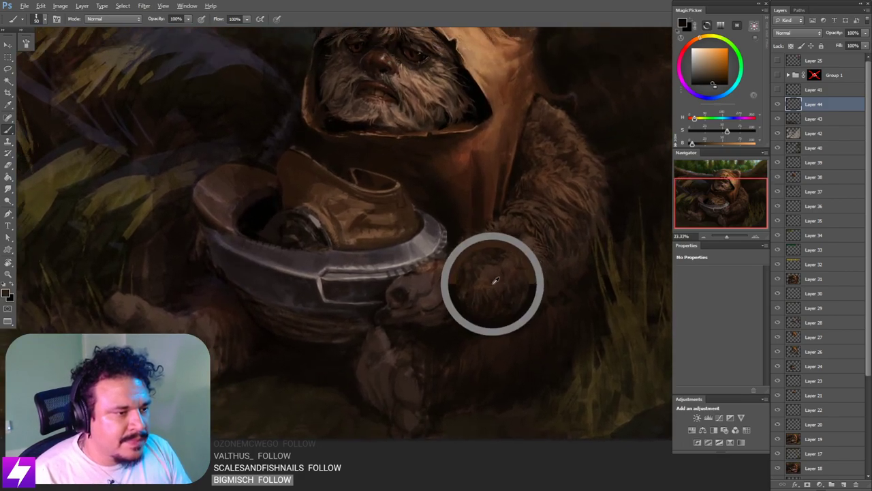
key("]")
key("]")
key("]")
key("]")
key("]")
key("]")
mouse_move(436, 323)
left_mouse_down()
mouse_move(449, 310)
mouse_move(443, 319)
left_mouse_up()
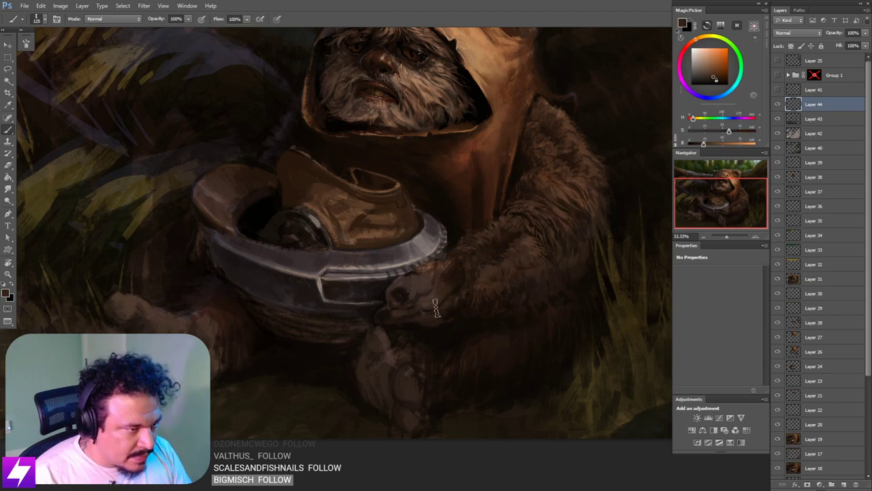
Step: Show the Group 1 reference photos to examine the ewoks' hands and fur, and hide them again
left_click(778, 75)
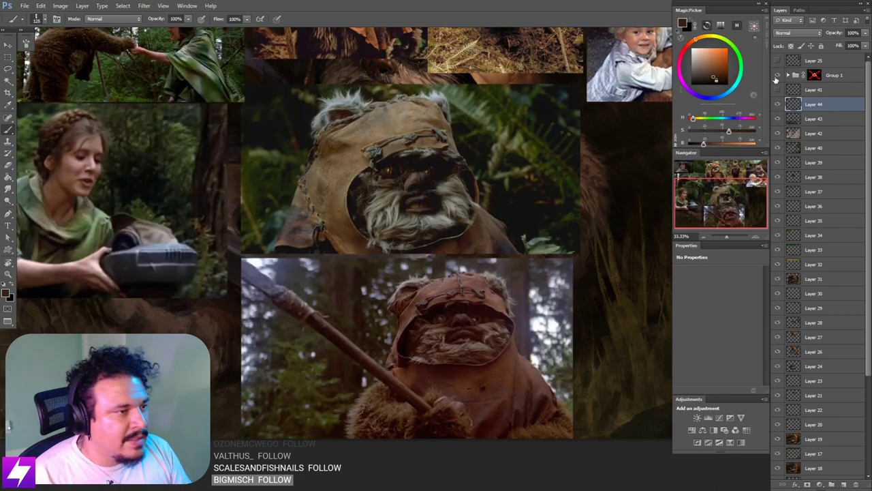
key("ctrl+minus")
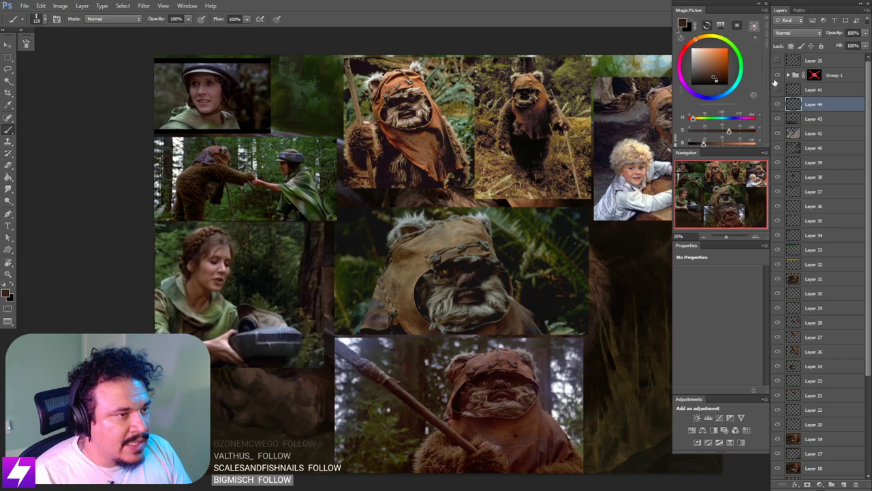
left_click(777, 75)
key("ctrl+plus")
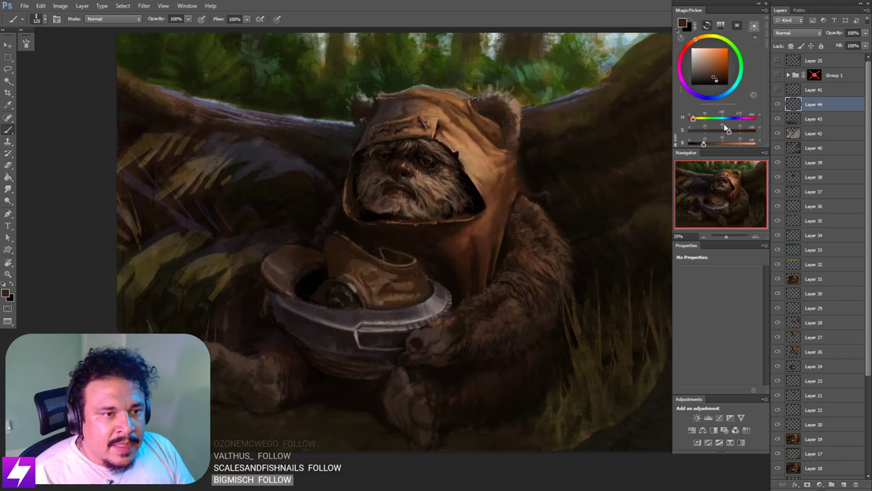
Step: Lower the brown's saturation and brightness and shade the back and lower edge of the hand with 125 and 50 px brushes
mouse_move(728, 128)
left_mouse_down()
mouse_move(696, 121)
mouse_move(698, 145)
left_mouse_up()
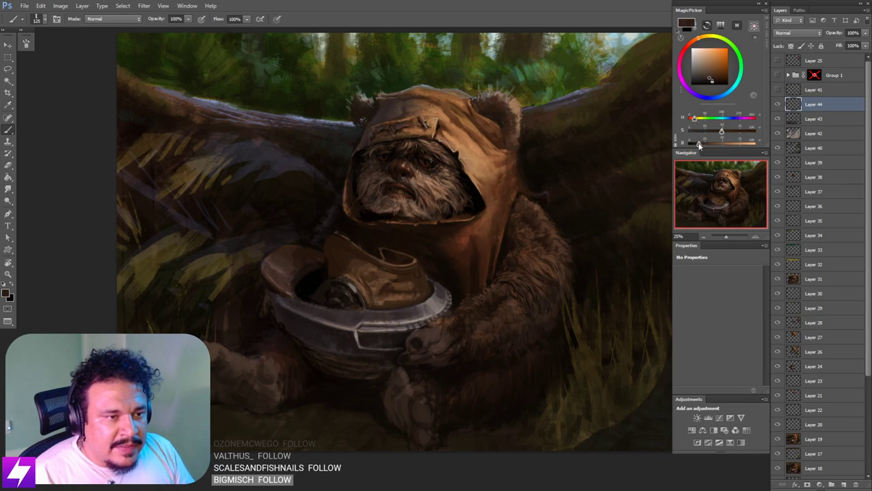
left_click_drag(470, 347, 479, 328)
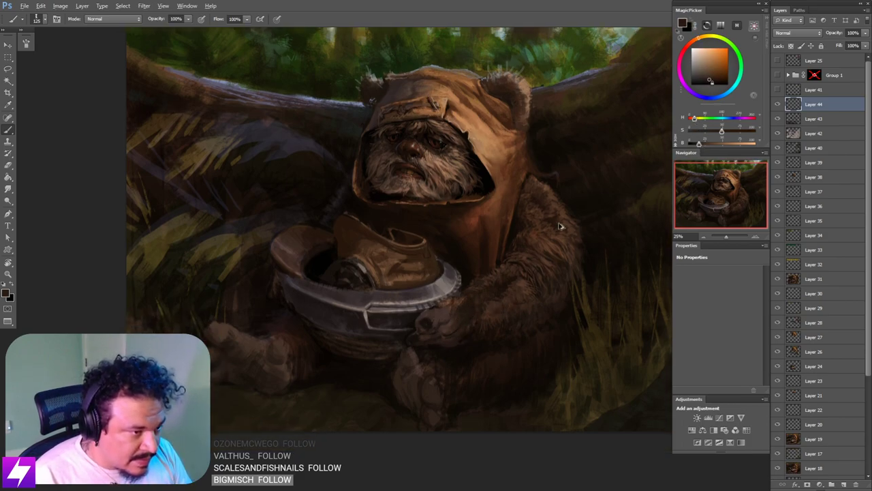
left_click_drag(702, 145, 696, 145)
left_click_drag(462, 330, 480, 298)
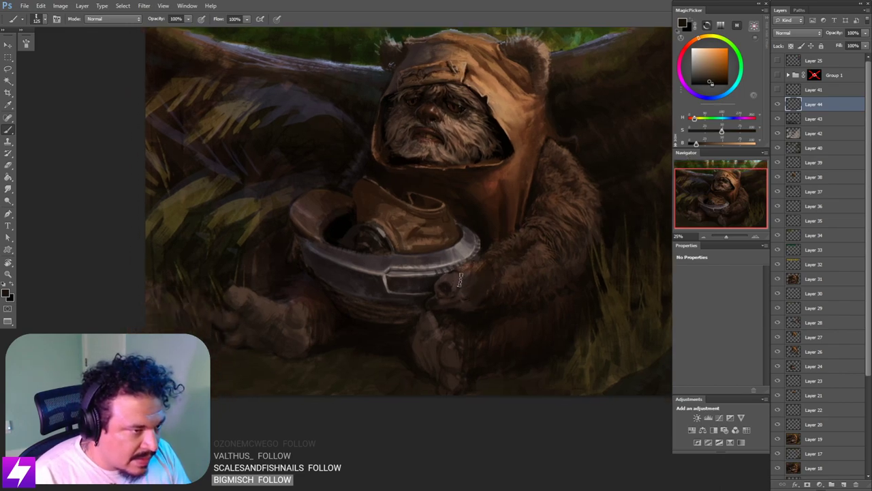
key("[")
key("[")
key("[")
key("[")
key("[")
key("[")
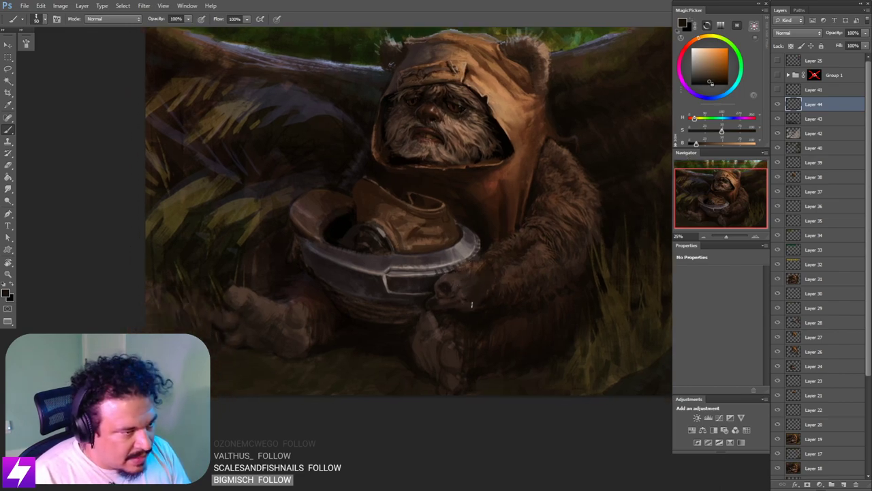
Step: Check the shaded hand at a reduced size and mirror the canvas horizontally
key("ctrl+minus")
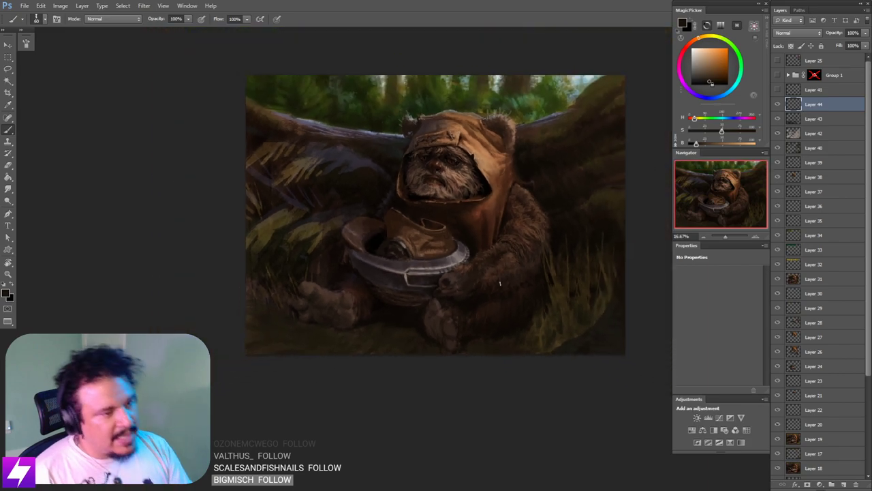
key("ctrl+plus")
key("ctrl+shift+h")
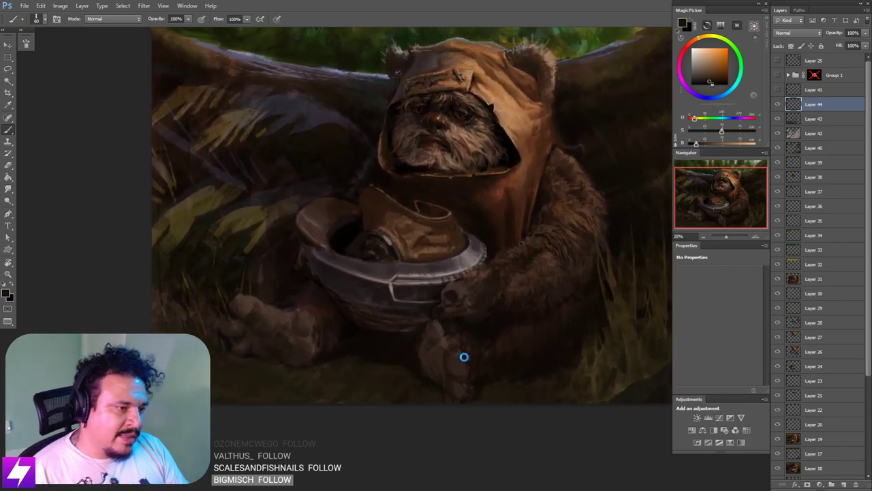
left_click_drag(449, 376, 469, 385)
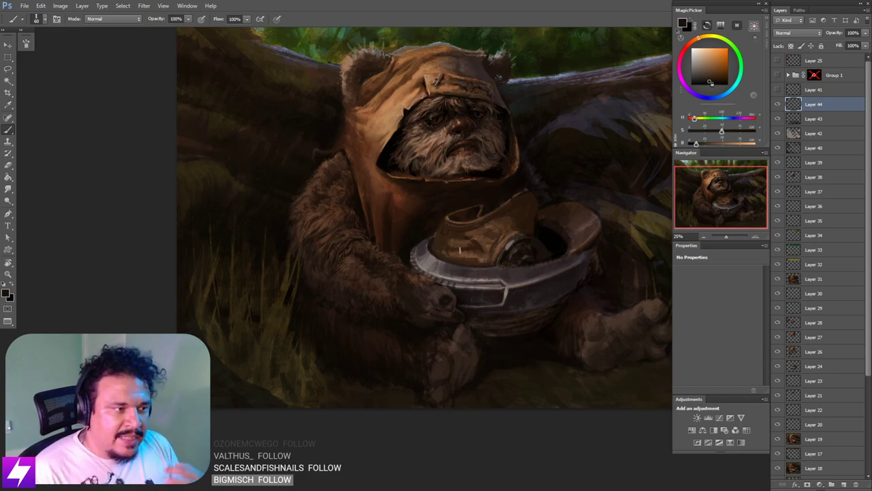
Step: Shade the fur along the underside of the wrist with a sampled dark brown and a 90 px brush
scroll(414, 317, "up", 1)
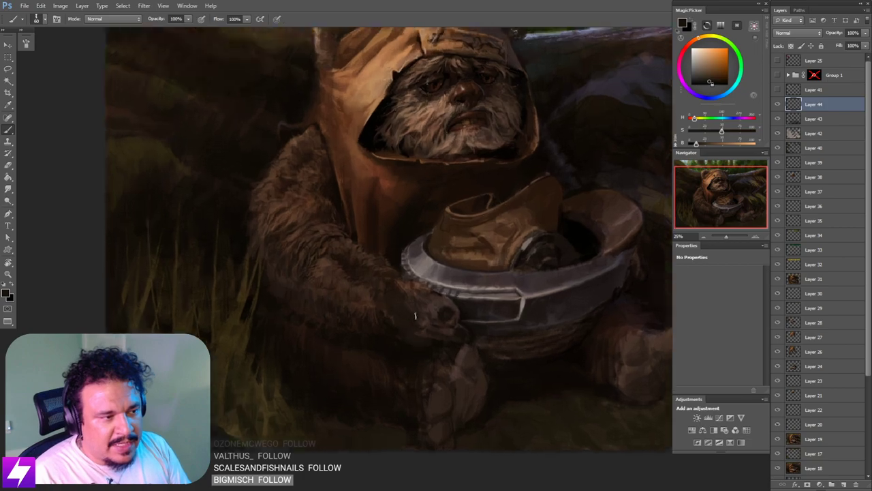
left_click(395, 313, "alt")
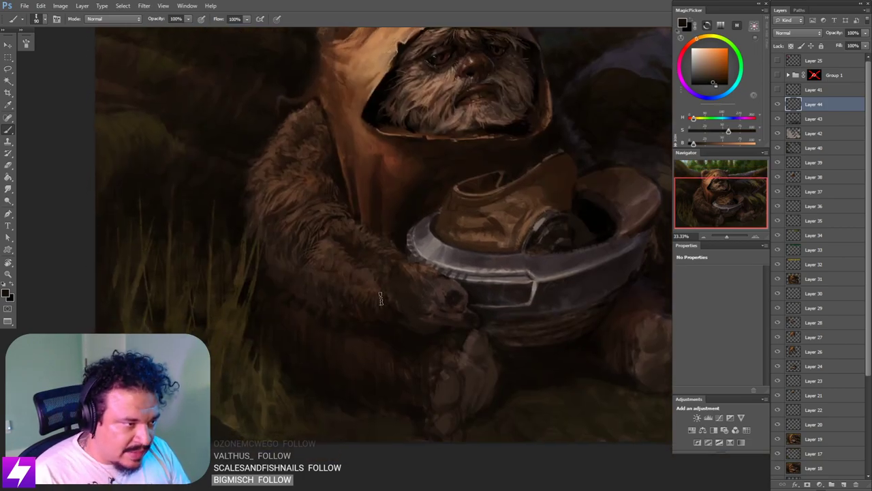
key("bracketright")
key("bracketright")
key("bracketright")
key("bracketright")
key("bracketleft")
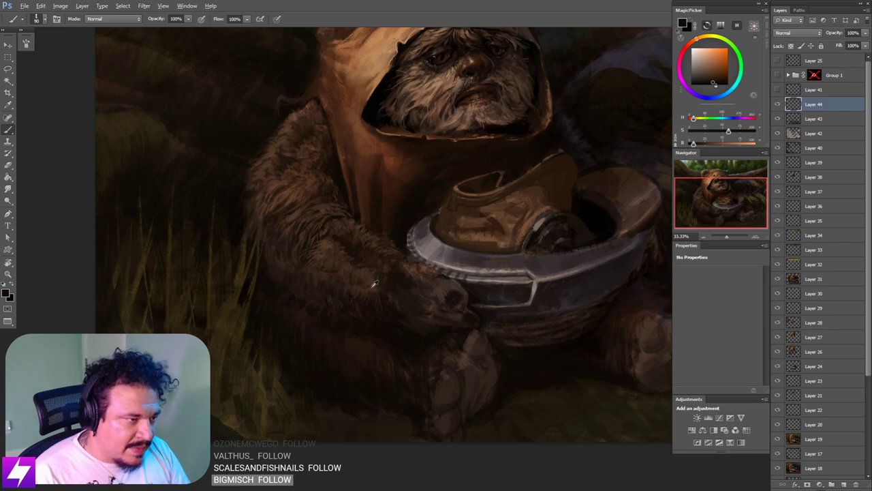
Step: Blend the back of the hand into the forearm with browns sampled from the arm fur, using 100 and 40 px brushes
left_click(376, 284, "alt")
key("bracketright")
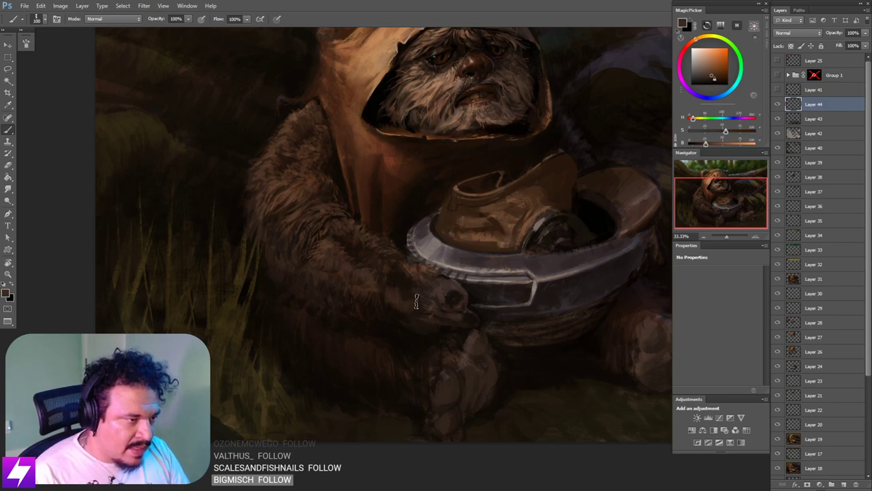
left_click(332, 248, "alt")
key("bracketleft")
key("bracketleft")
key("bracketleft")
key("bracketleft")
key("bracketleft")
key("bracketleft")
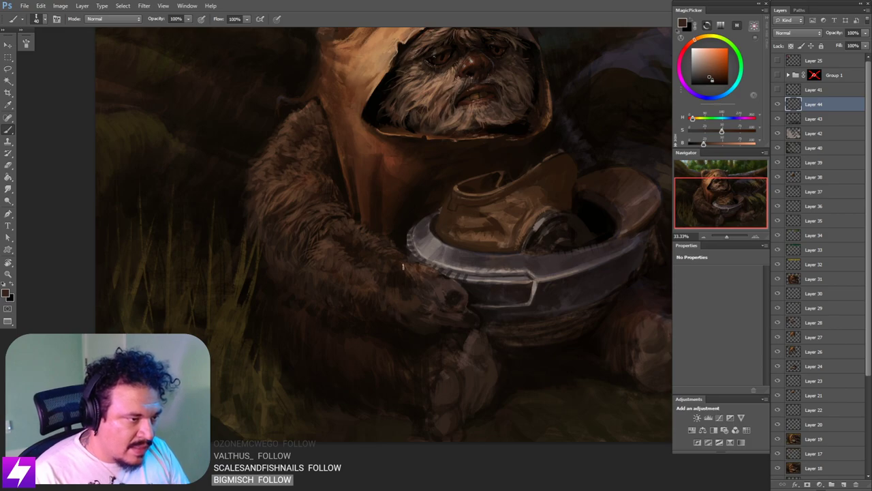
Step: Add dark fur accents on the wrist and along the helmet rim with a sampled dark brown and a 15 px brush
left_click(404, 278, "alt")
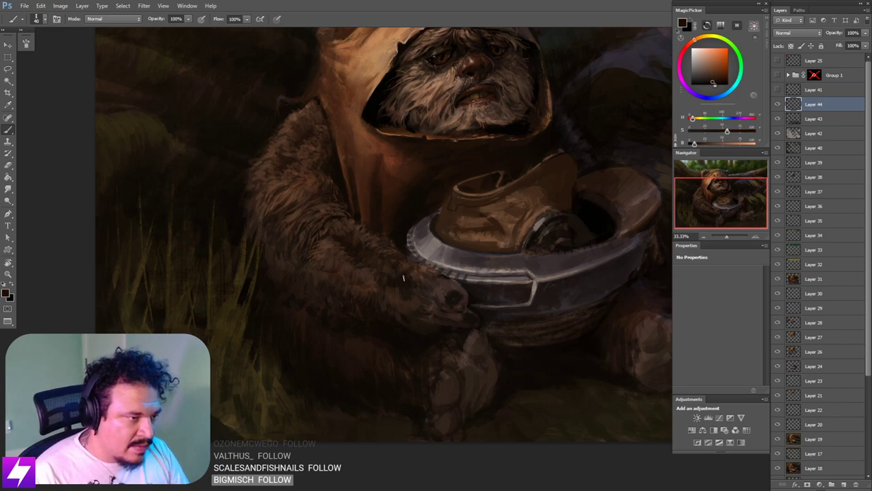
left_click_drag(431, 268, 443, 274)
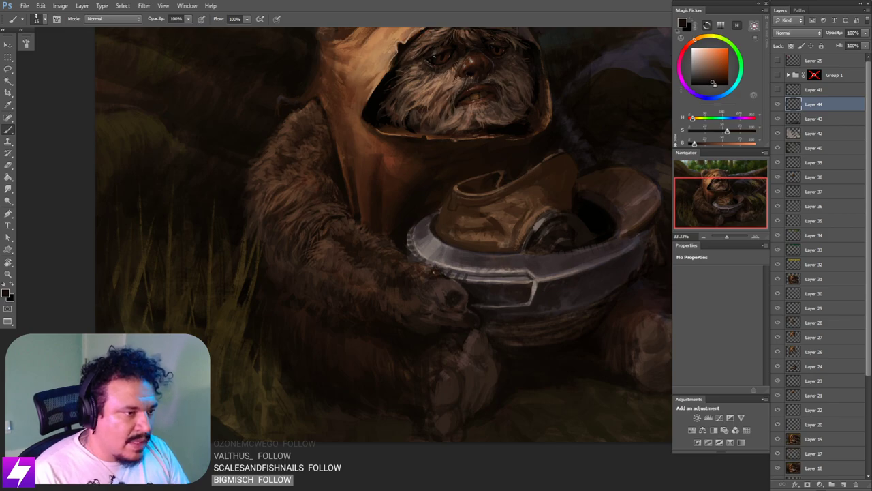
key("ctrl+minus")
key("r")
left_click_drag(442, 404, 529, 294)
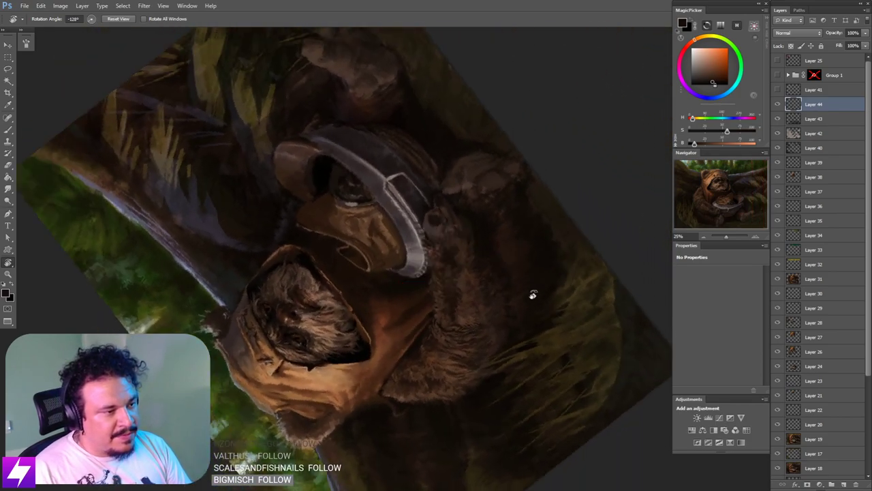
key("ctrl+plus")
key("Escape")
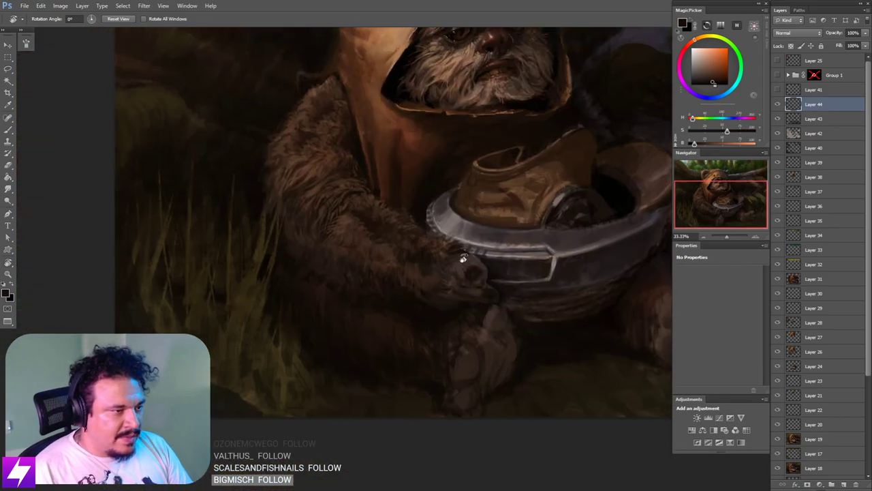
Step: Detail the fur where the hand meets the helmet rim with sampled browns, using 20 and 10 px brushes on a tilted canvas
key("b")
left_click(439, 255, "alt")
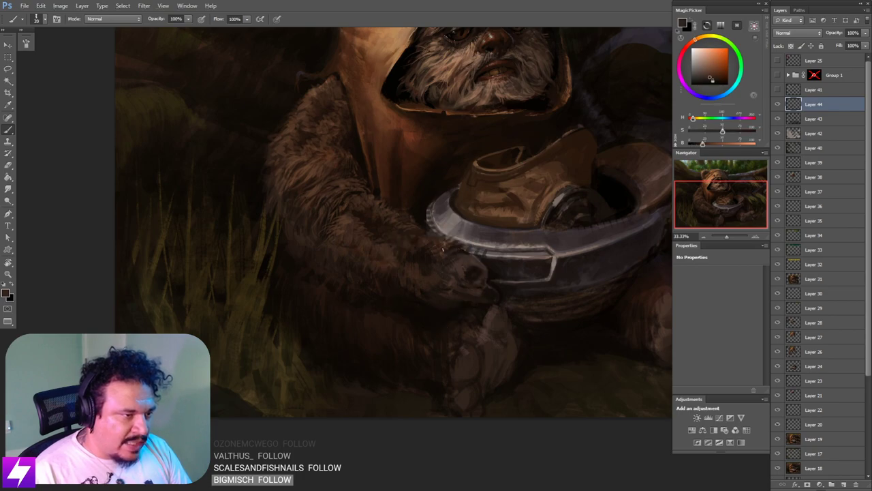
key("r")
left_click_drag(486, 328, 515, 283)
key("b")
left_click(447, 234, "alt")
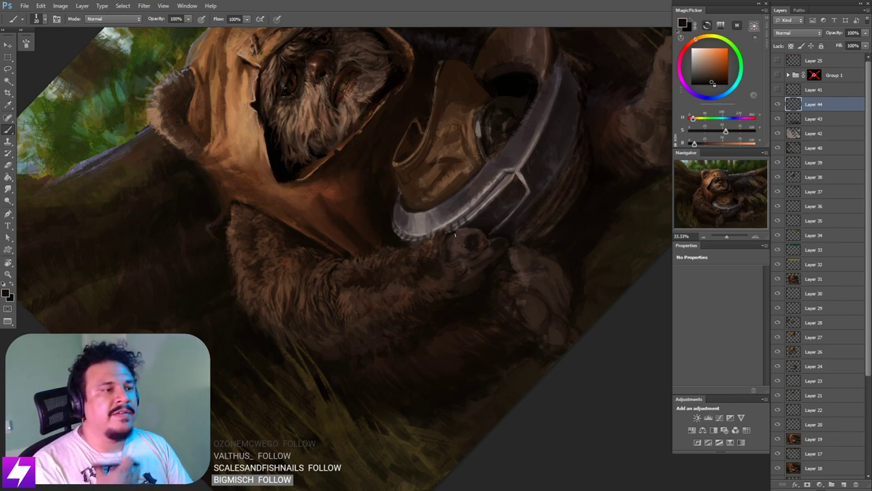
left_click_drag(401, 306, 414, 299)
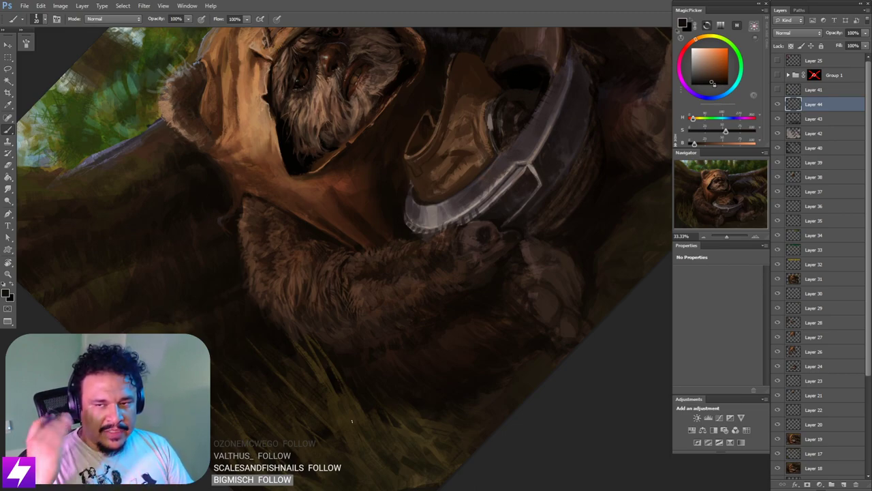
scroll(451, 230, "down", 1)
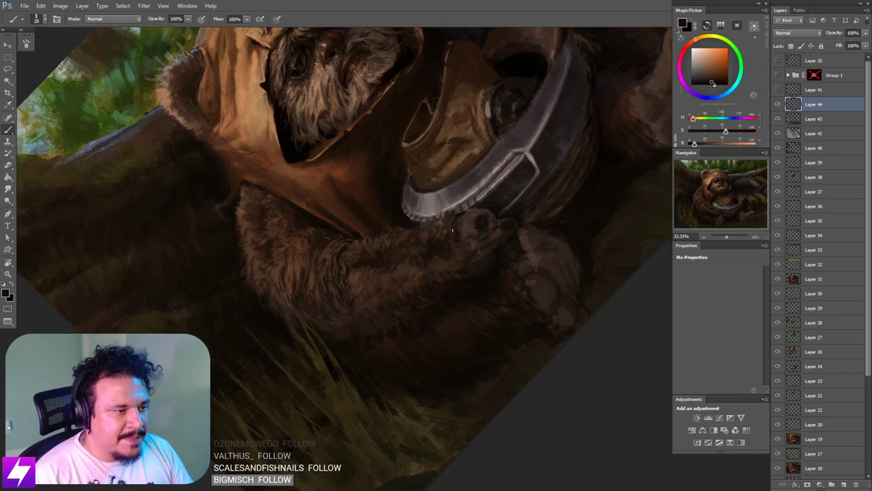
left_click(440, 247, "alt")
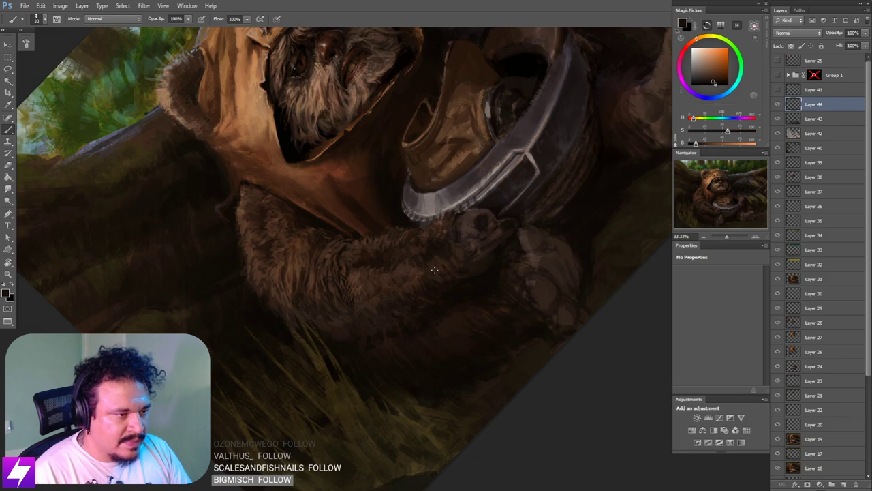
Step: Flip the canvas horizontally and check the overall composition and the arm reaching for the helmet
key("Escape")
key("ctrl+minus")
key("ctrl+minus")
key("ctrl+minus")
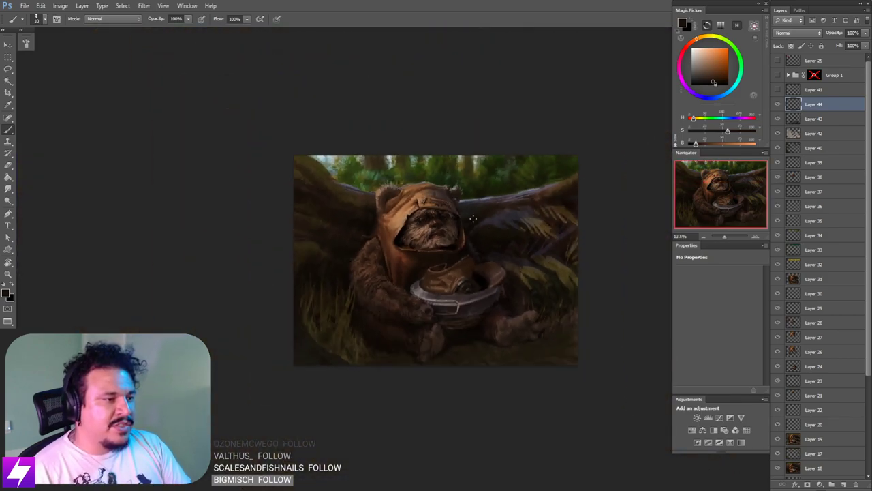
key("ctrl+shift+h")
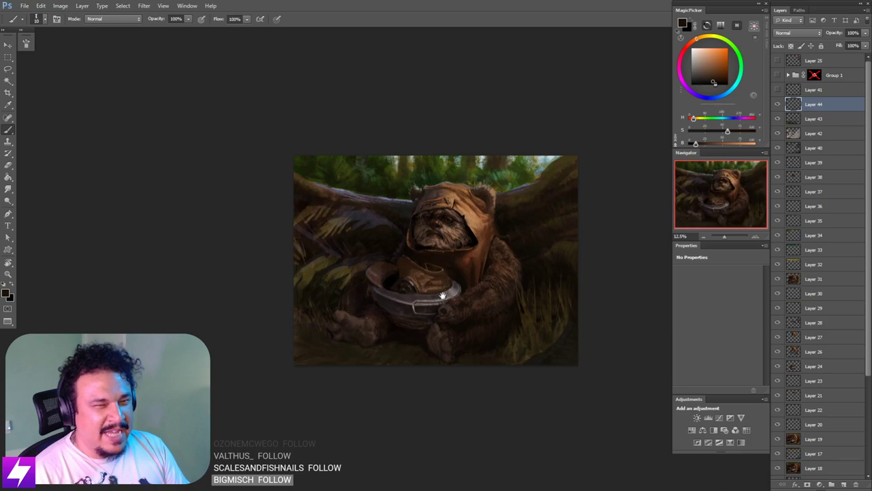
left_click_drag(455, 297, 441, 280)
key("ctrl+plus")
key("ctrl+plus")
left_click_drag(483, 316, 474, 307)
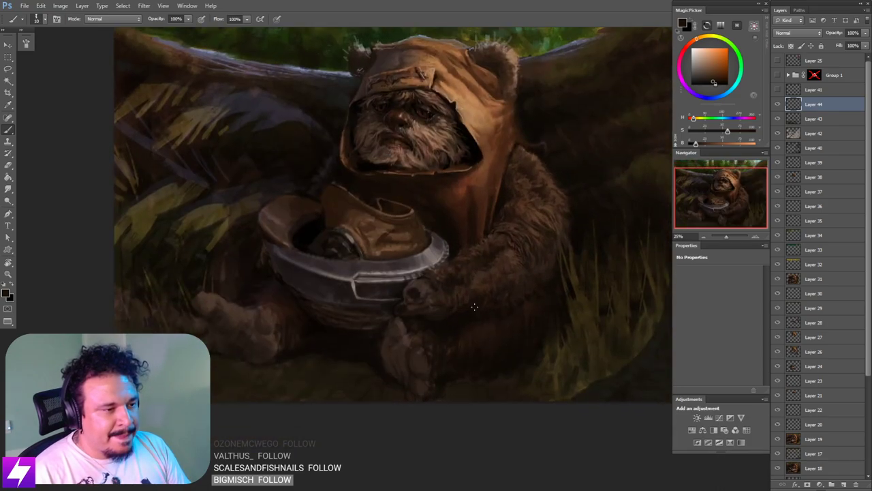
Step: Refine the fur on the lower forearm beside the hand with sampled dark browns, using 50 and 20 px brushes
left_click(514, 277, "alt")
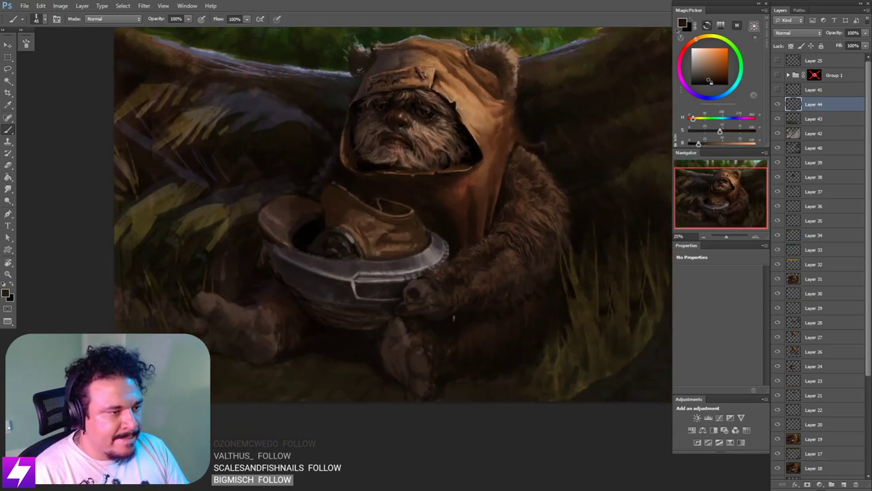
key("bracketright")
key("bracketright")
key("bracketleft")
key("bracketleft")
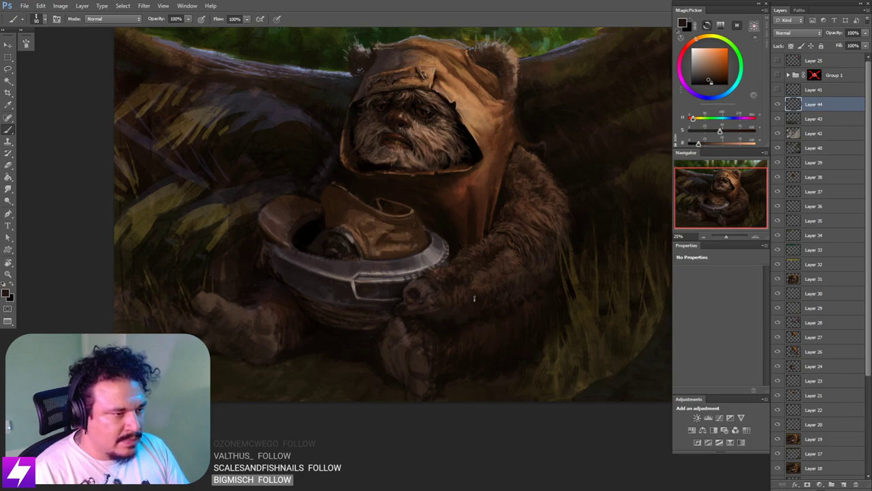
left_click(460, 312, "alt")
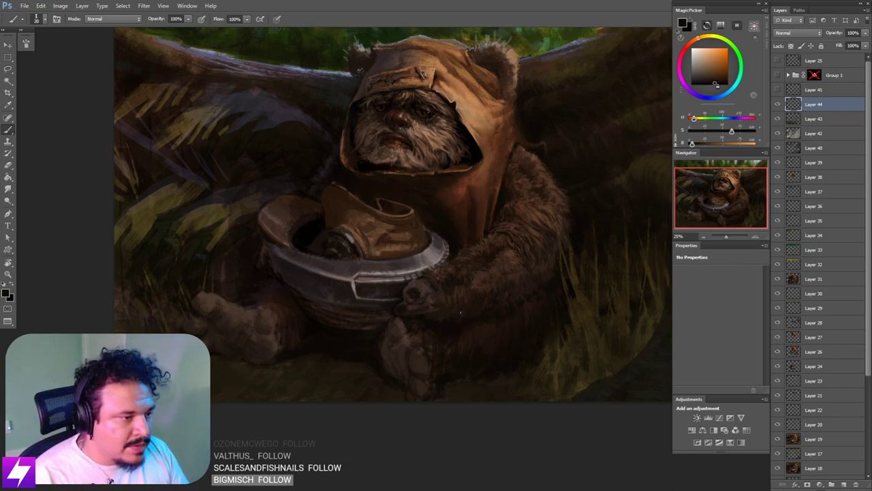
left_click_drag(455, 318, 478, 308)
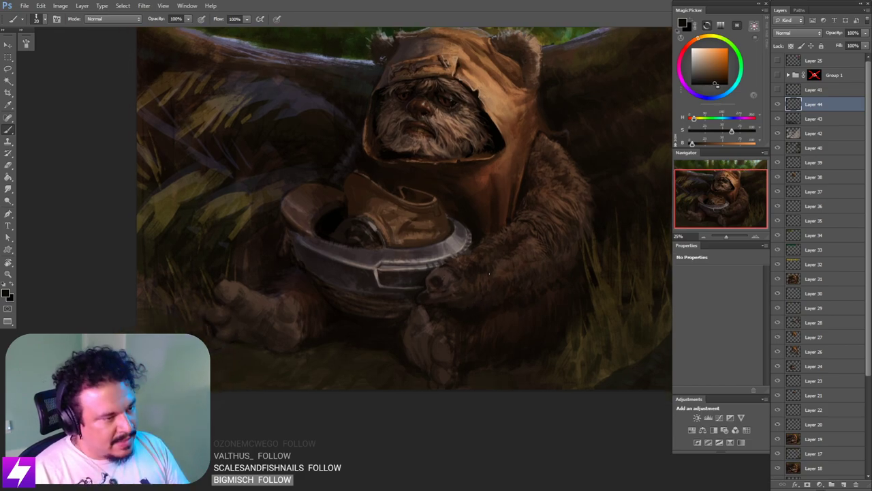
Step: Shape the lower fingertip beside the helmet with browns sampled around it, using a 25 px brush on a canvas rotated about -103°
key("ctrl+minus")
key("r")
left_click_drag(477, 358, 545, 249)
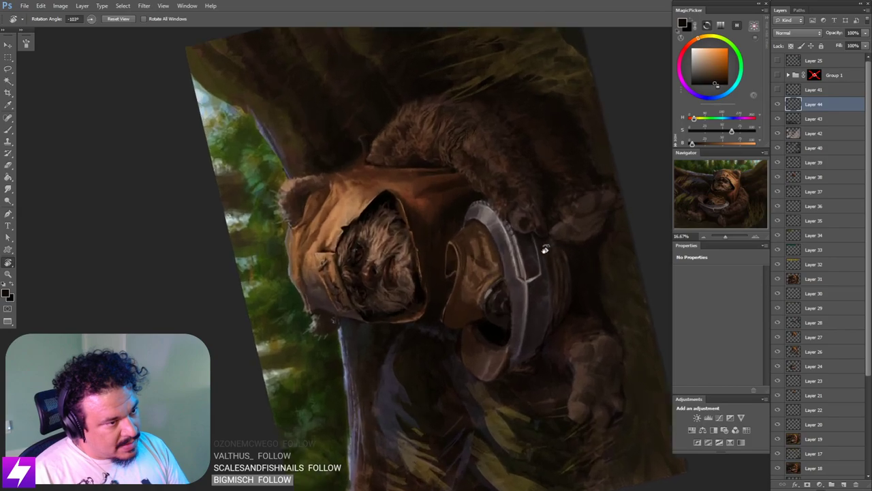
key("ctrl+plus")
left_click_drag(603, 226, 504, 266)
key("ctrl+plus")
key("b")
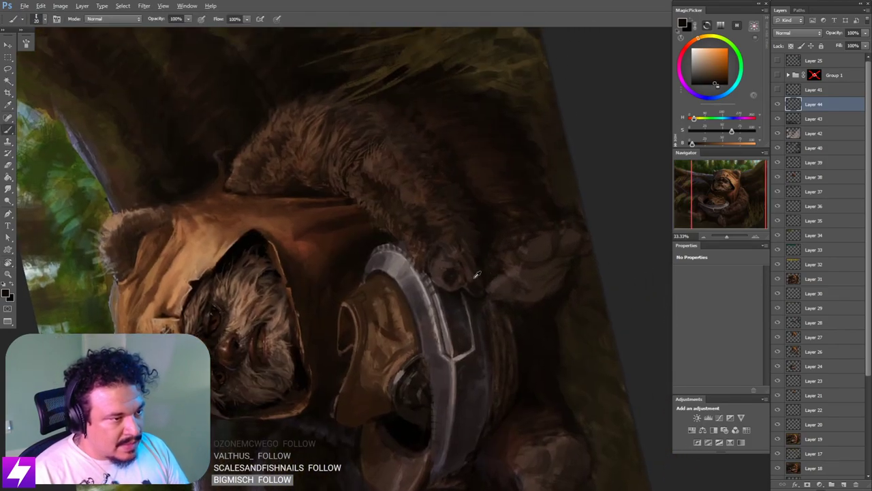
left_click(474, 273, "alt")
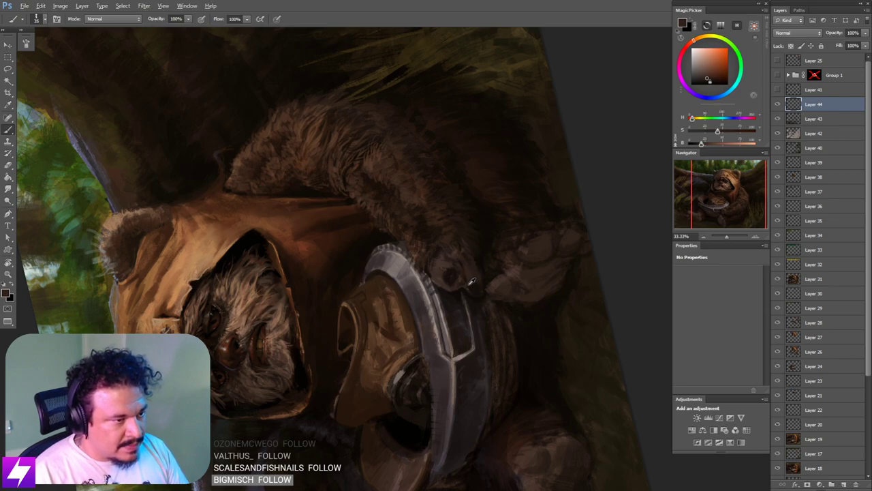
left_click(470, 287, "alt")
left_click(467, 290, "alt")
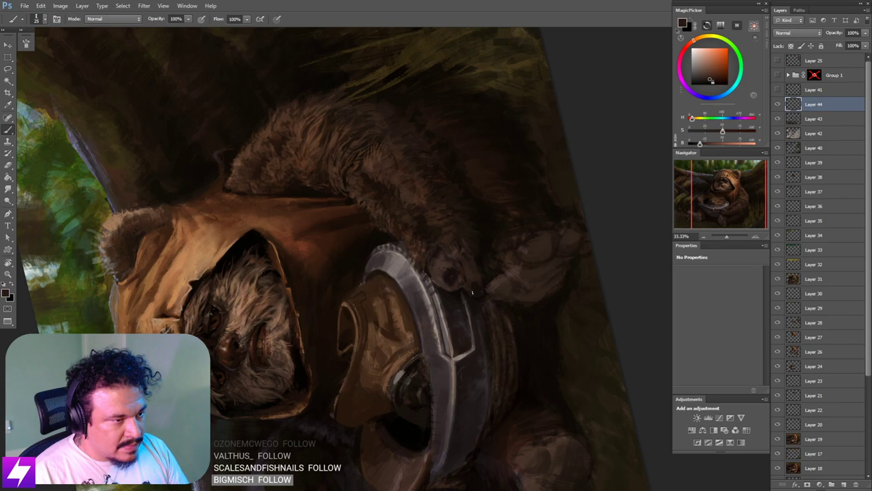
left_click(474, 282, "alt")
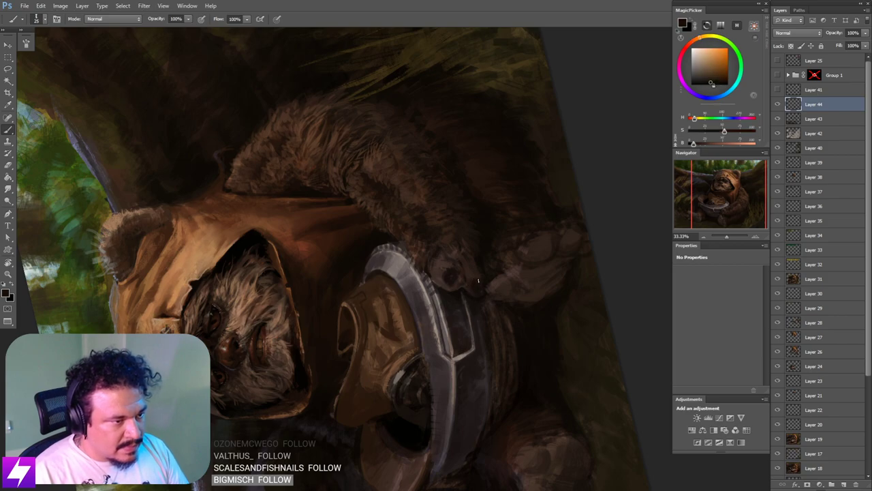
left_click(483, 296, "alt")
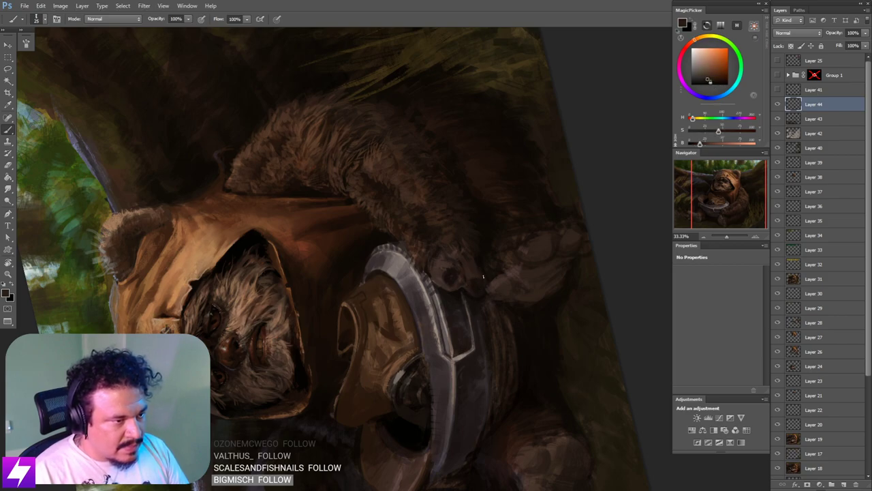
Step: Touch up the fingers and the edge between hand and foot with a sampled dark brown, using 20 and 25 px brushes
key("Escape")
mouse_move(487, 315)
left_mouse_down()
mouse_move(473, 302)
mouse_move(486, 300)
left_mouse_up()
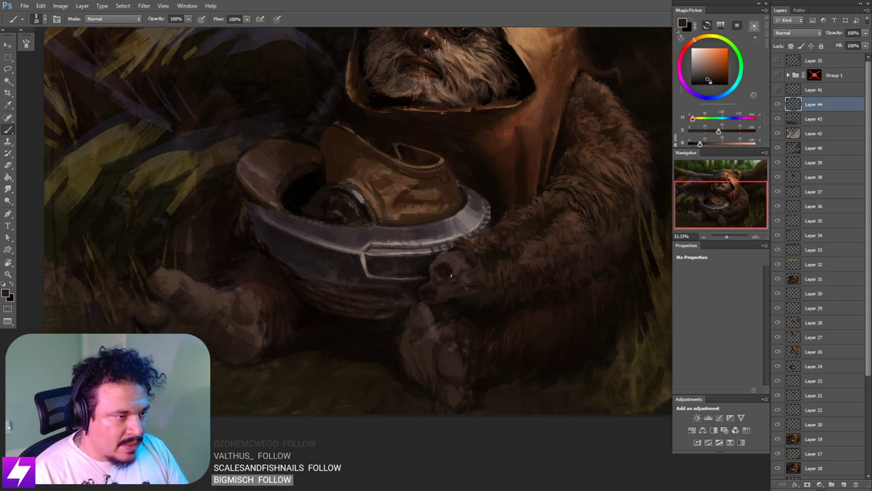
key("ctrl+minus")
key("ctrl+minus")
key("r")
left_click_drag(489, 368, 540, 293)
key("ctrl+plus")
key("ctrl+plus")
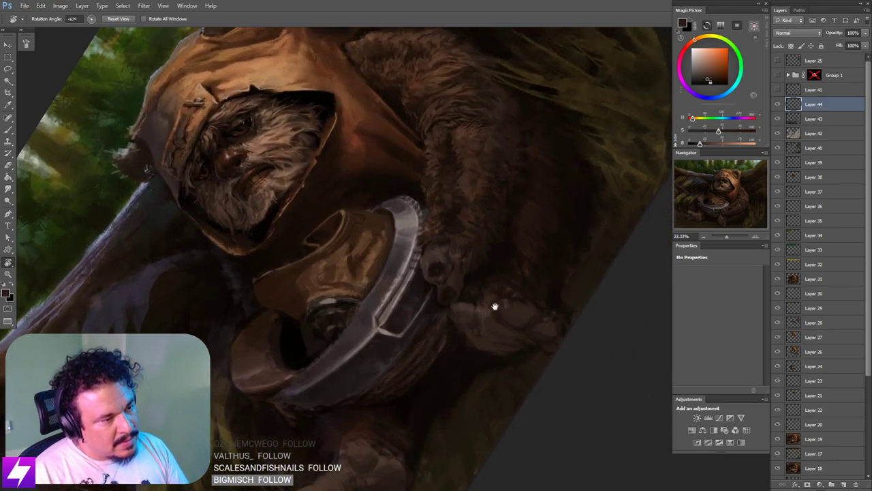
key("b")
left_click(462, 285, "alt")
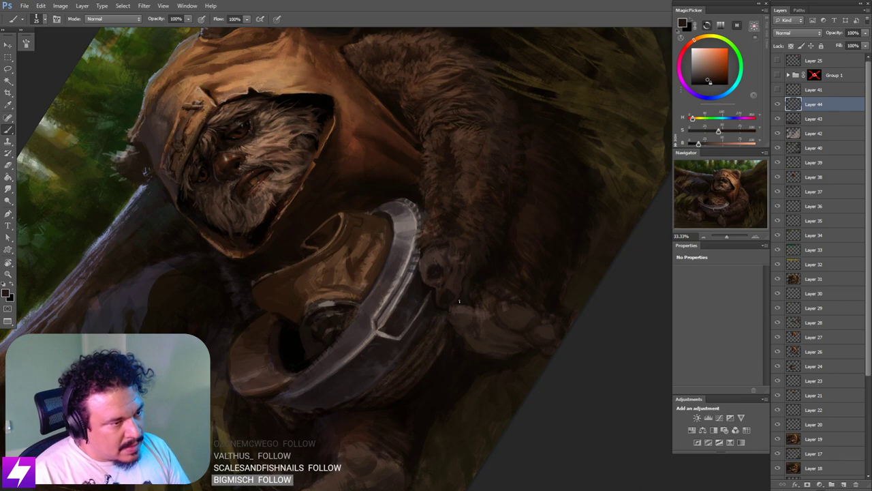
Step: Darken the creases around the finger pads with a sampled near-black, using 20 and 10 px brushes on a canvas rotated -90°
key("Escape")
left_click_drag(480, 313, 502, 287)
left_click(465, 274, "alt")
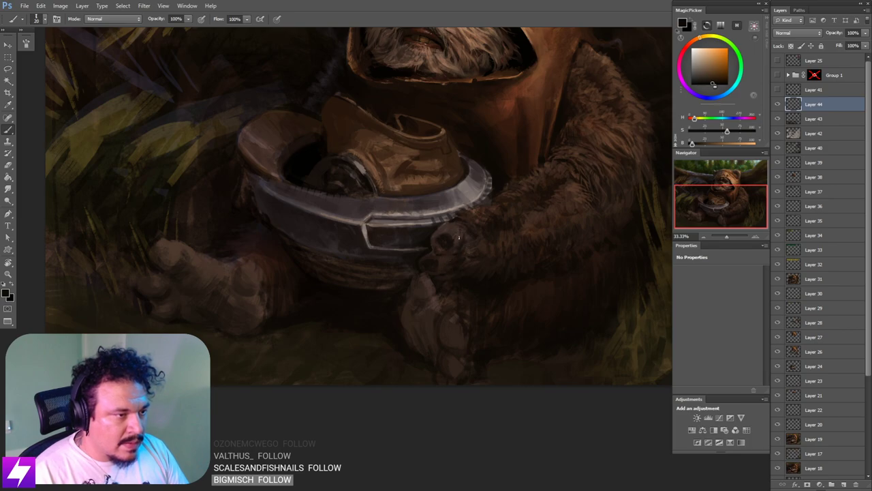
key("ctrl+minus")
key("r")
left_click_drag(490, 346, 557, 263)
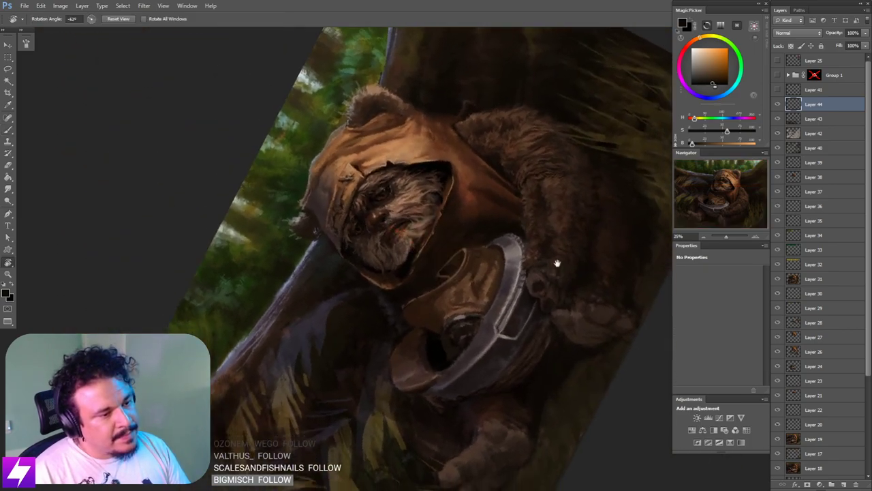
left_click_drag(614, 275, 564, 225)
key("ctrl+plus")
left_click_drag(565, 255, 539, 269)
left_click_drag(528, 317, 539, 257)
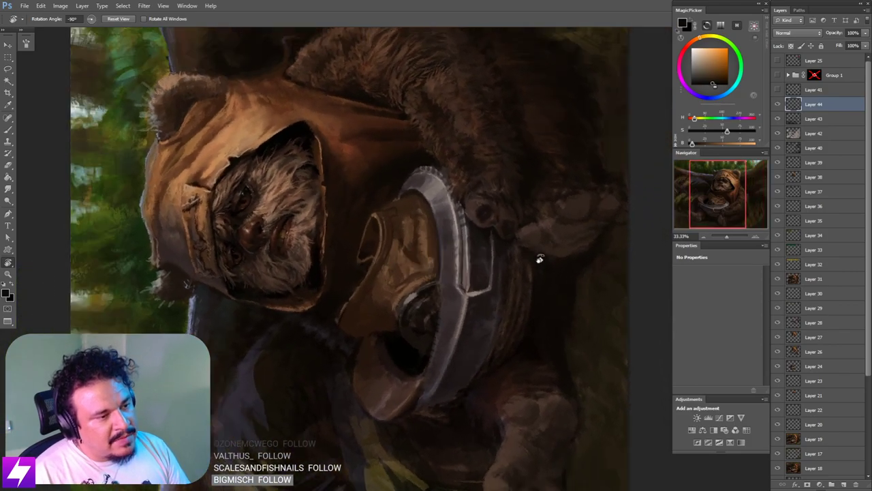
key("ctrl+plus")
left_click_drag(559, 189, 524, 225)
key("b")
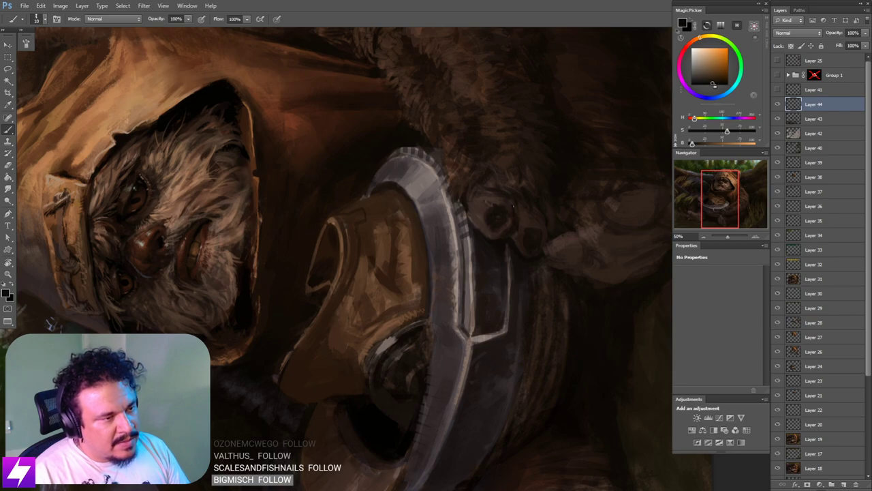
Step: Flip the canvas horizontally again and review the whole painting upright
key("Escape")
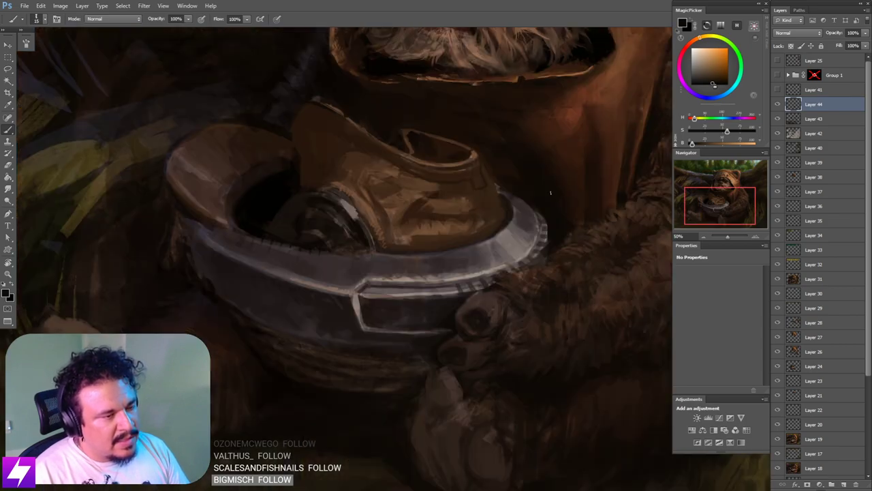
key("ctrl+minus")
left_click_drag(519, 271, 514, 279)
key("ctrl+minus")
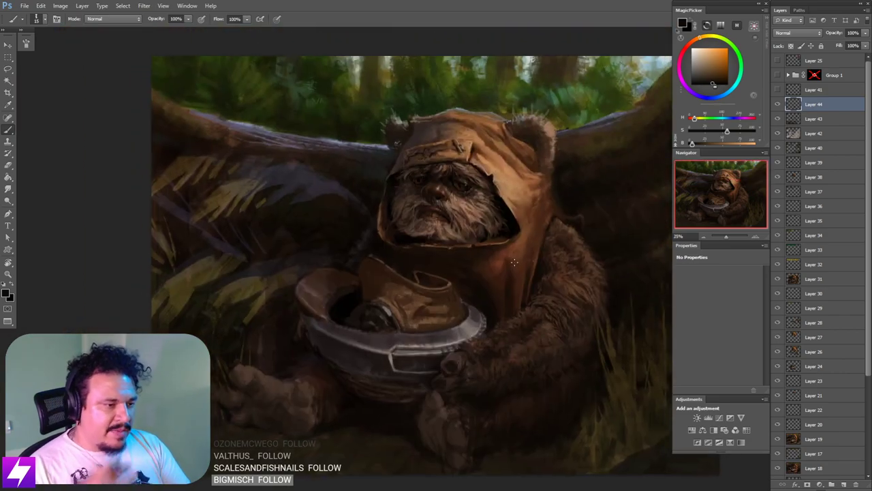
key("ctrl+minus")
key("ctrl+shift+h")
left_click_drag(441, 282, 467, 266)
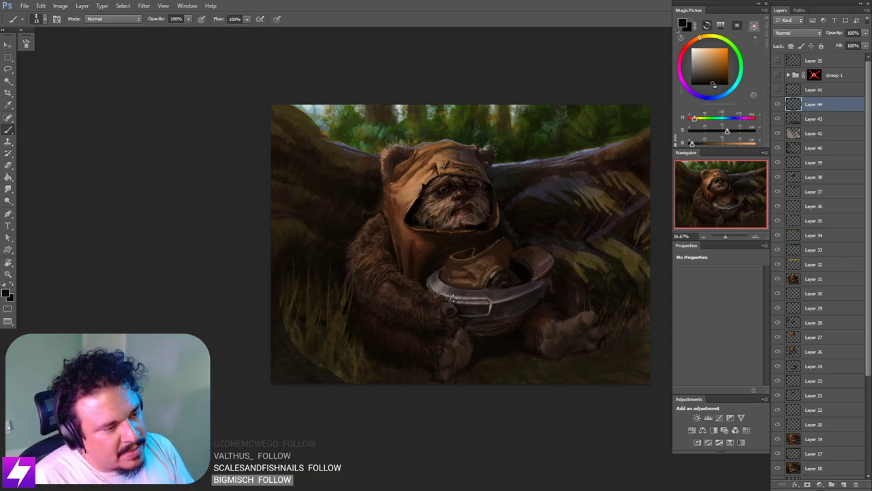
Step: Paint fur on the wrist and back of the hand with a brown and a near-black sampled there, using 25 and 20 px brushes
key("ctrl+plus")
left_click_drag(452, 346, 458, 294)
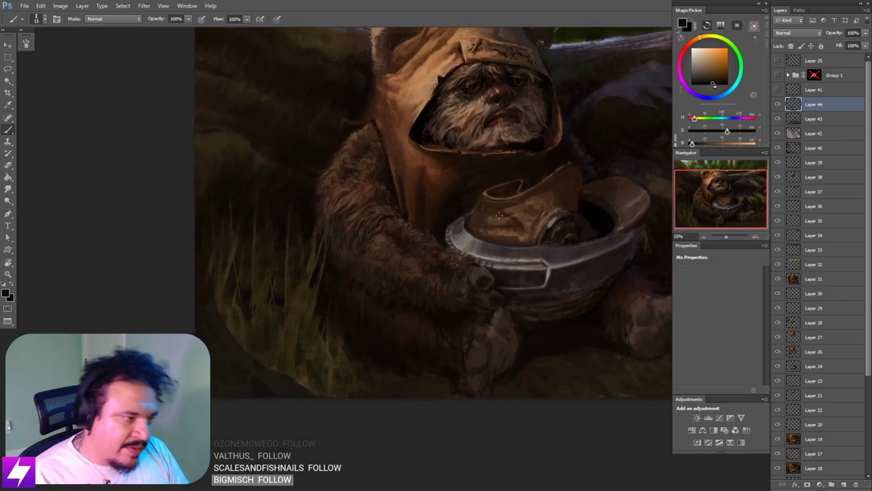
key("ctrl+plus")
key("r")
mouse_move(483, 194)
left_mouse_down()
mouse_move(527, 205)
mouse_move(522, 258)
left_mouse_up()
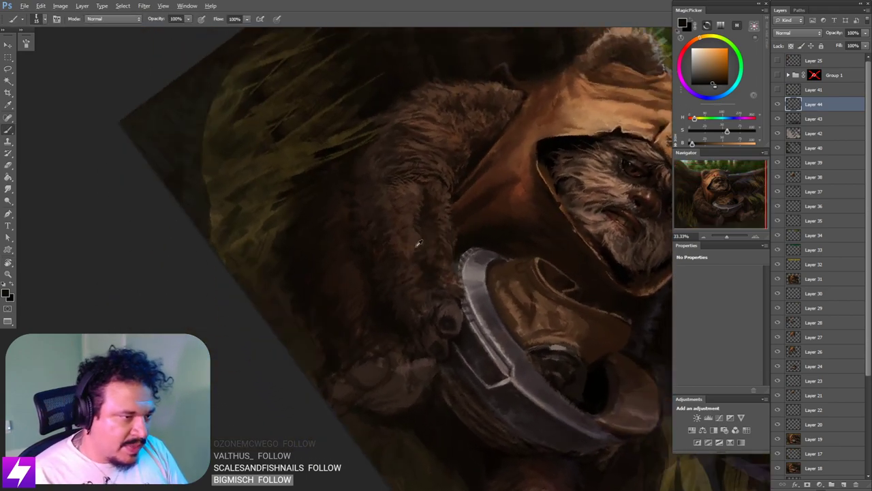
left_click(422, 191, "alt")
scroll(444, 252, "down", 1)
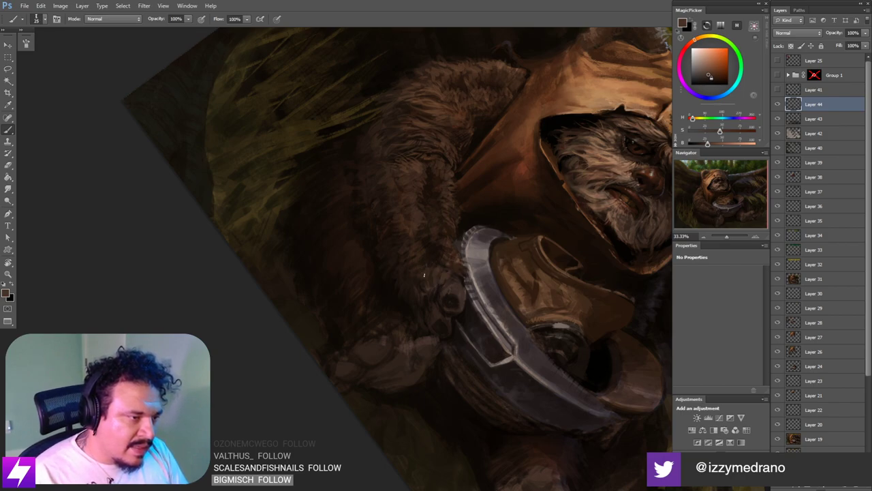
left_click(443, 285, "alt")
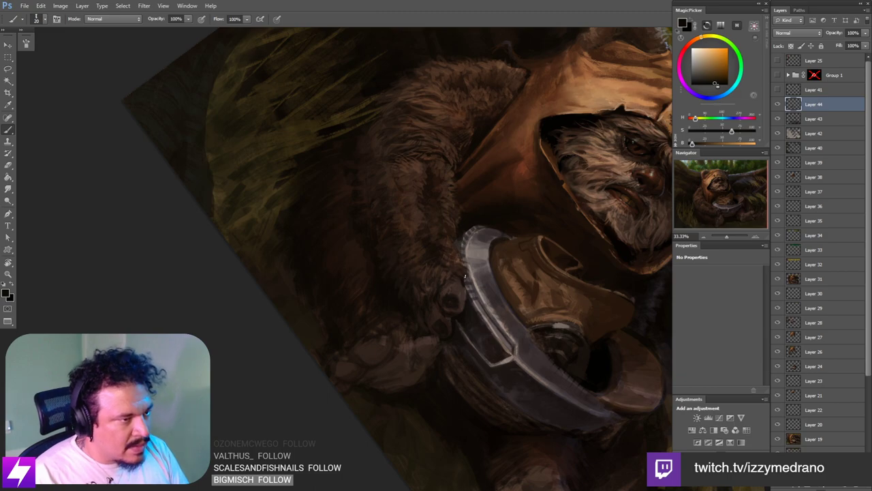
Step: Deepen the shadows in the forearm fur with the sampled near-black, using brushes between 40 and 60 px
key("Escape")
left_click_drag(409, 242, 446, 317)
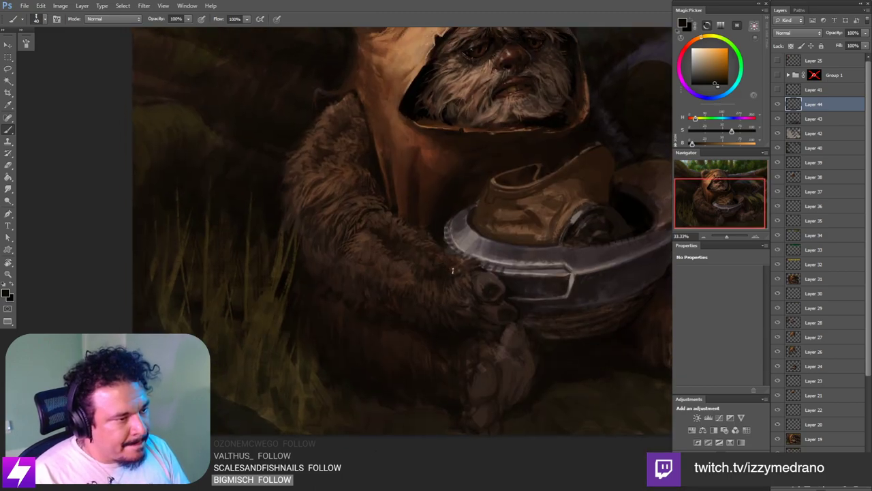
mouse_move(416, 259)
left_mouse_down()
mouse_move(502, 286)
mouse_move(414, 277)
left_mouse_up()
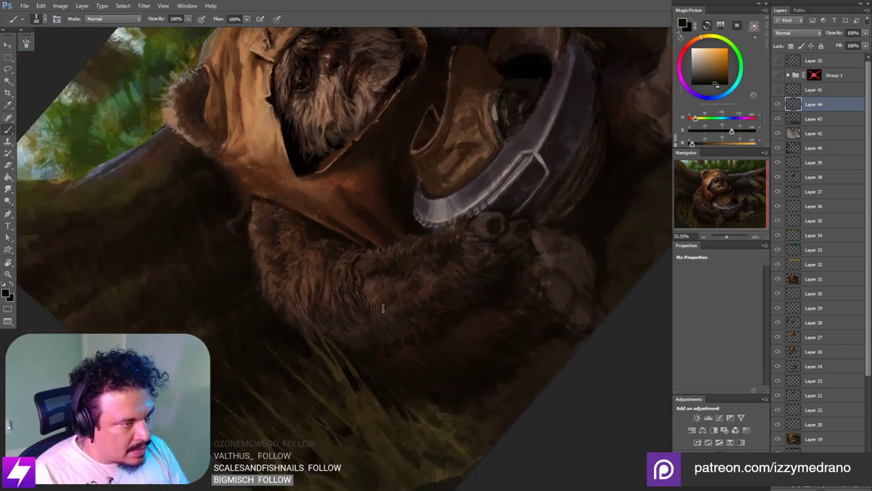
key("]")
key("]")
key("]")
key("]")
key("]")
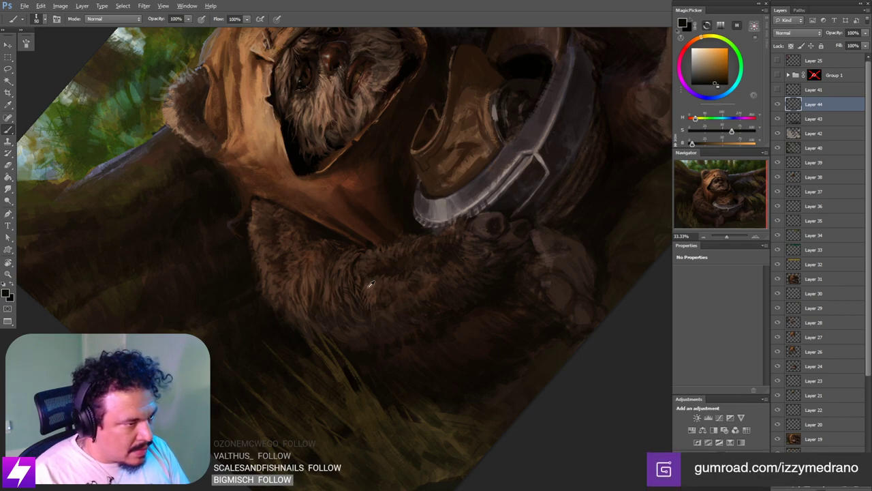
Step: Add lighter fur strokes along the underside of the forearm with a sampled mid brown and a 30 px brush
left_click(366, 300, "alt")
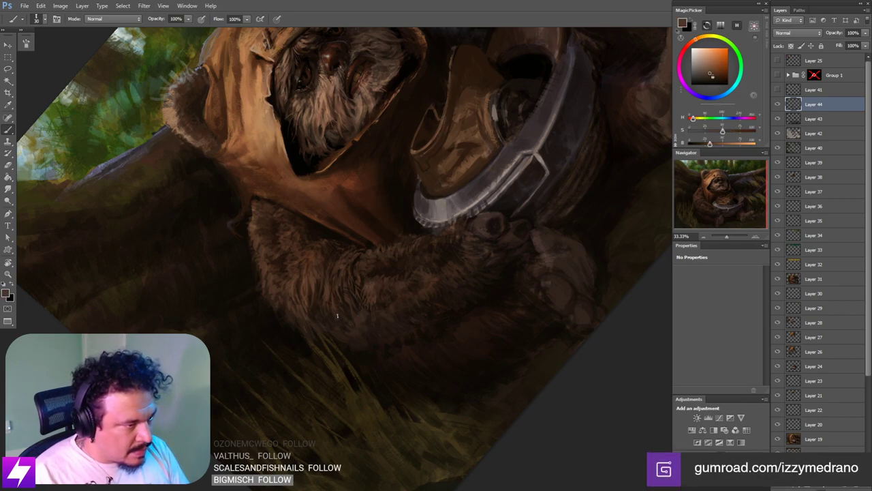
key("Escape")
left_click_drag(391, 332, 357, 407)
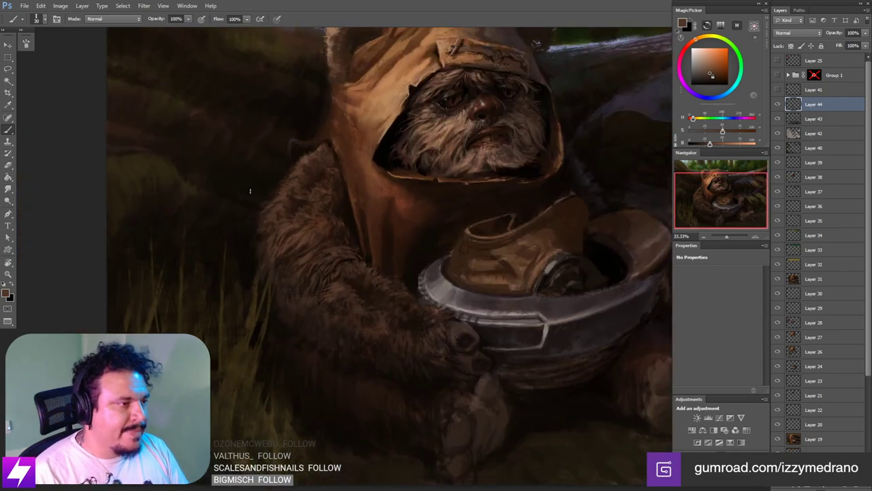
Step: Switch to a textured brush preset and paint fur texture on the forearm at 60 and 40 px
right_click(250, 190)
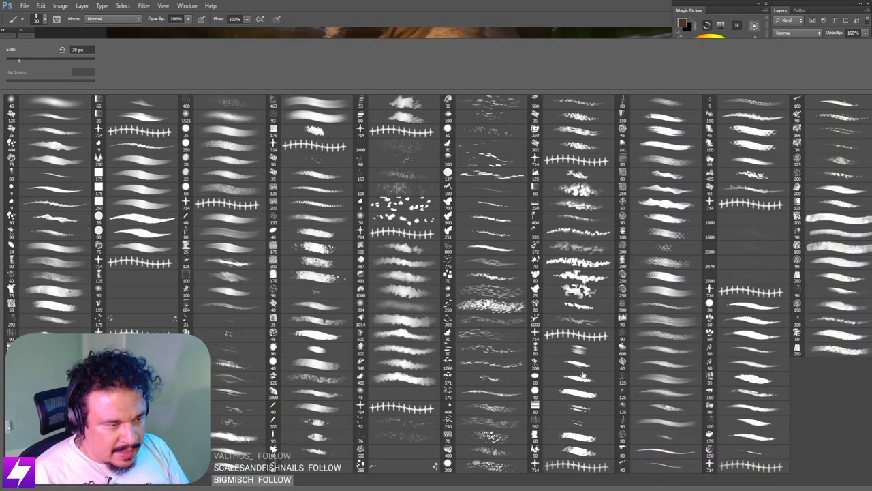
double_click(581, 408)
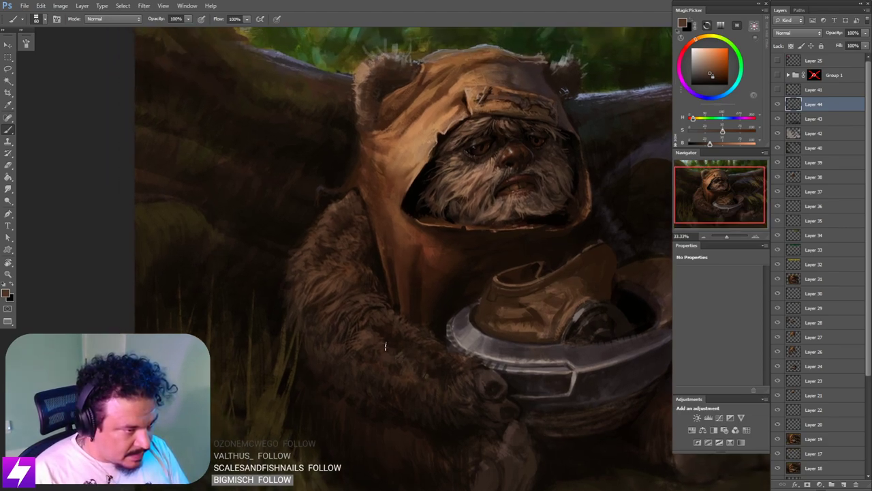
left_click_drag(421, 349, 436, 333)
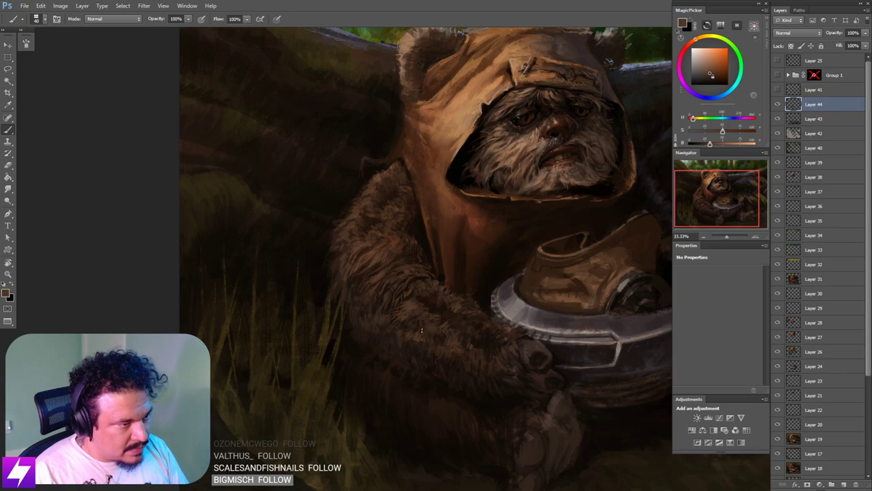
Step: Flip the canvas horizontally and paint fur strokes along the forearm with the current brown at 50 and 70 px
key("ctrl+minus")
key("ctrl+minus")
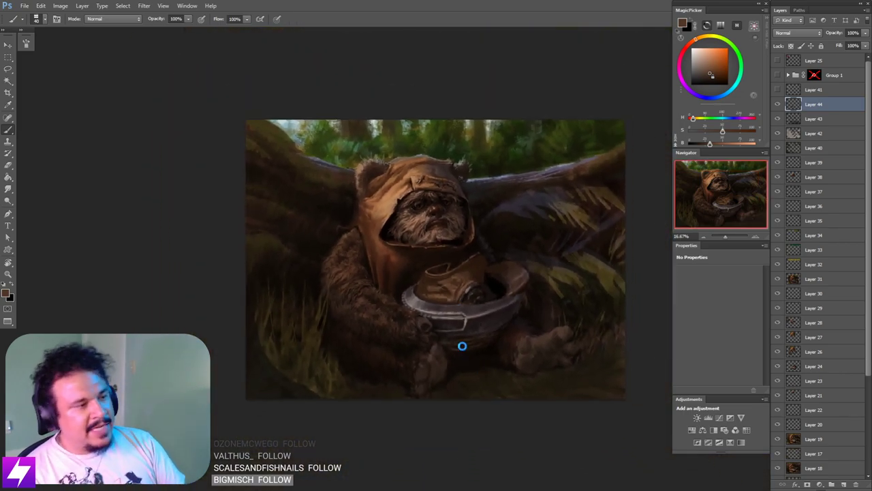
key("ctrl+shift+h")
left_click_drag(485, 308, 446, 308)
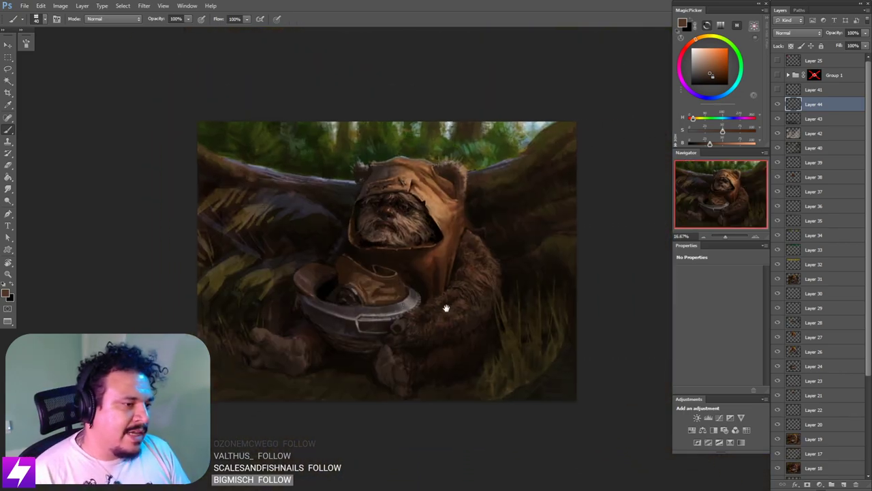
key("ctrl+plus")
key("ctrl+plus")
key("ctrl+plus")
left_click_drag(472, 362, 477, 336)
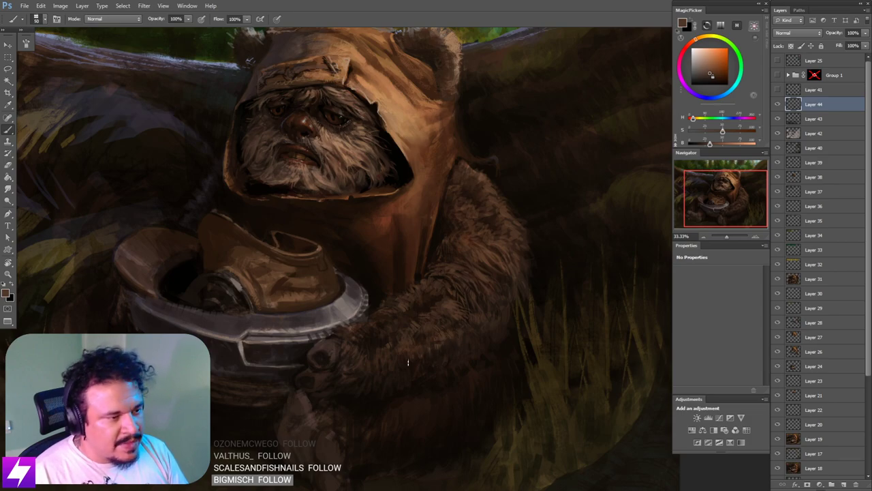
mouse_move(451, 336)
left_mouse_down()
mouse_move(447, 312)
mouse_move(455, 361)
left_mouse_up()
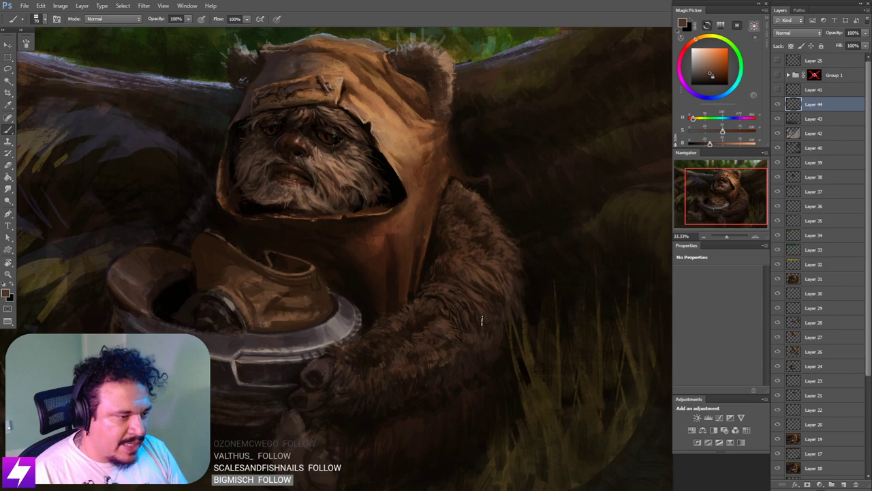
left_click_drag(463, 315, 462, 324)
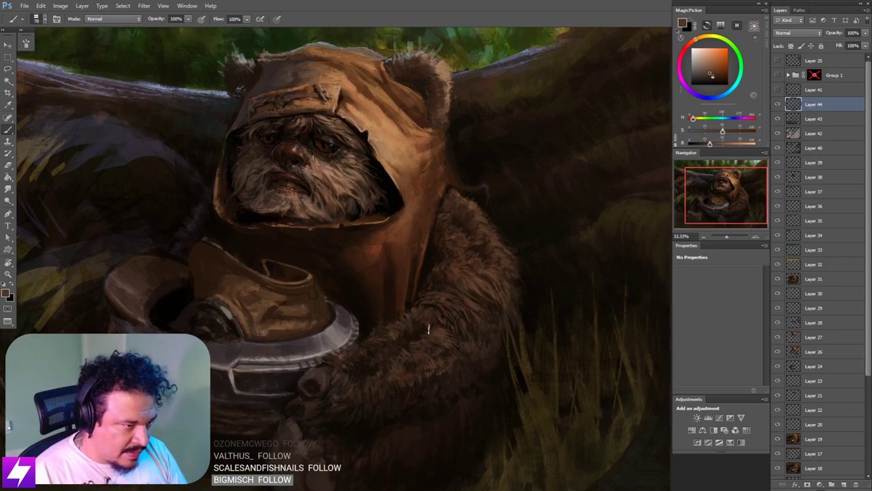
Step: Work over the forearm fur with a darker sampled brown at 70 px and a lighter sampled brown at 50 px
left_click(427, 317, "alt")
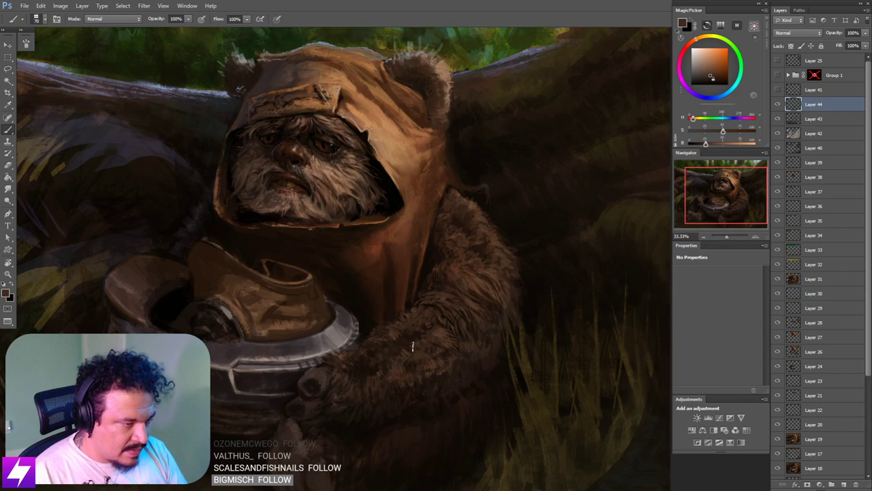
left_click_drag(387, 374, 403, 364)
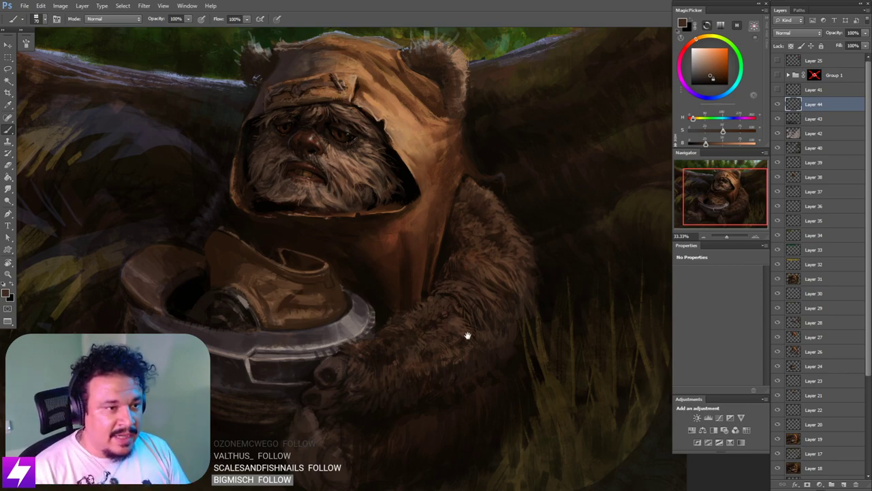
left_click_drag(467, 335, 416, 350)
mouse_move(510, 280)
left_mouse_down()
mouse_move(485, 288)
mouse_move(545, 243)
left_mouse_up()
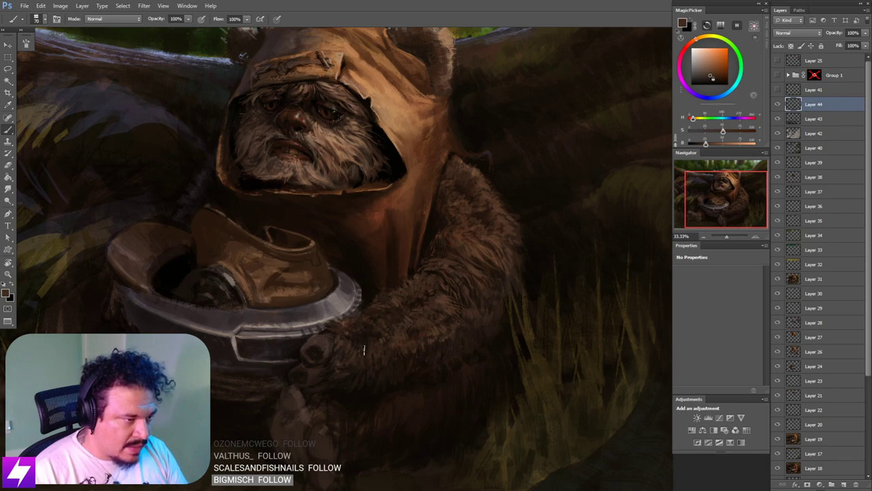
left_click_drag(417, 345, 428, 339)
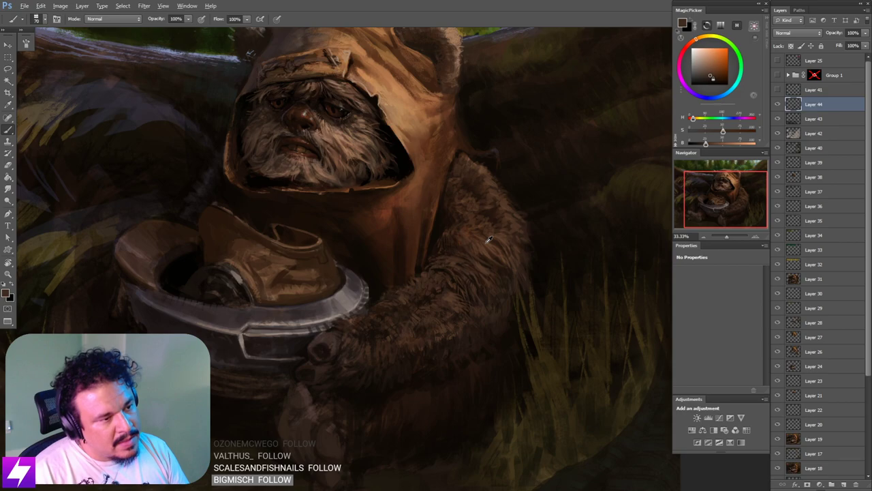
left_click_drag(434, 302, 457, 283)
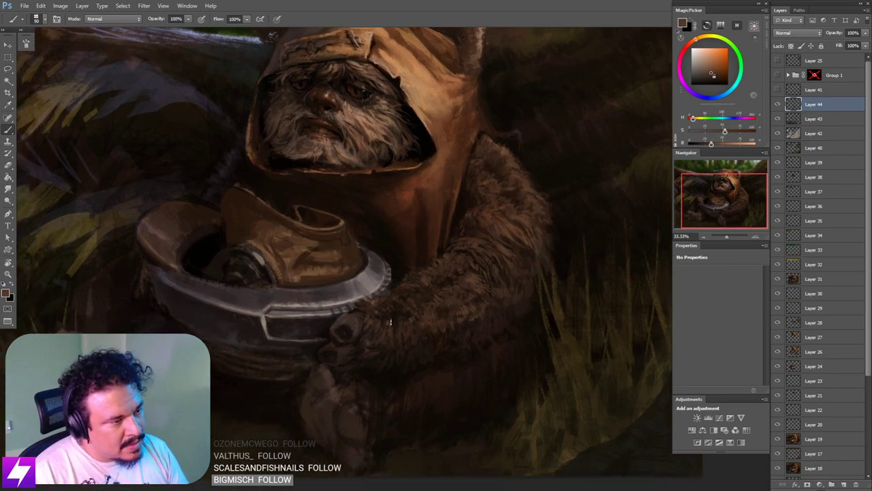
Step: Examine the whole painting at reduced zoom in both normal and mirrored orientation, checking the overall values and the arm
key("ctrl+minus")
key("ctrl+minus")
key("ctrl+minus")
key("ctrl+minus")
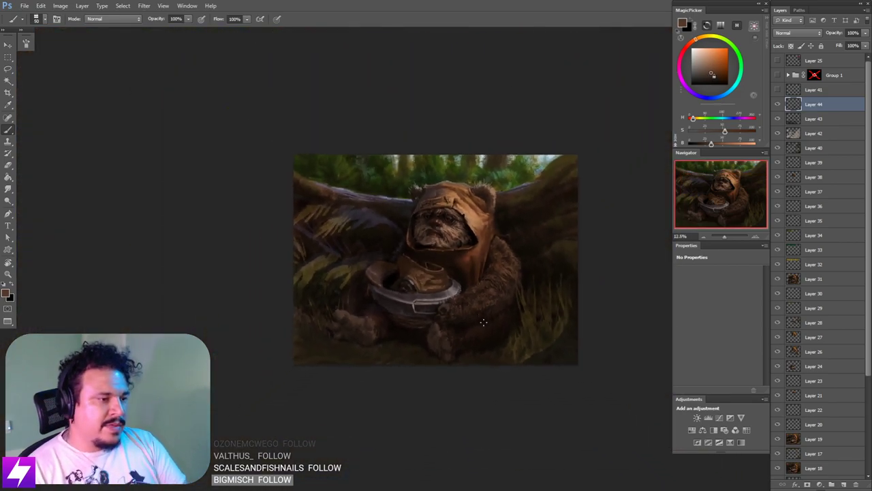
key("ctrl+plus")
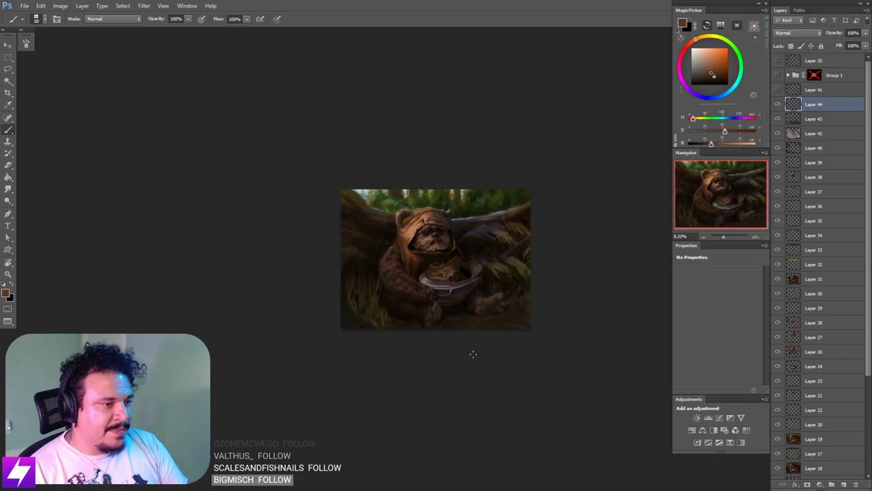
left_click_drag(460, 368, 470, 383)
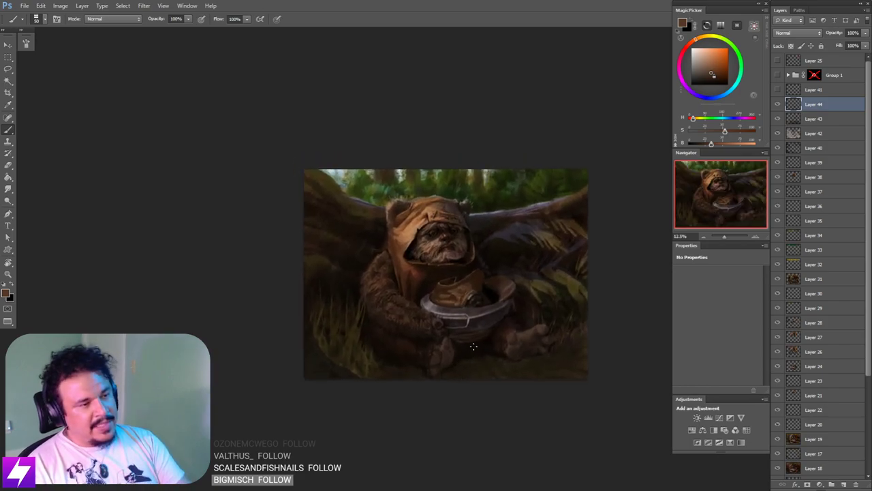
key("ctrl+plus")
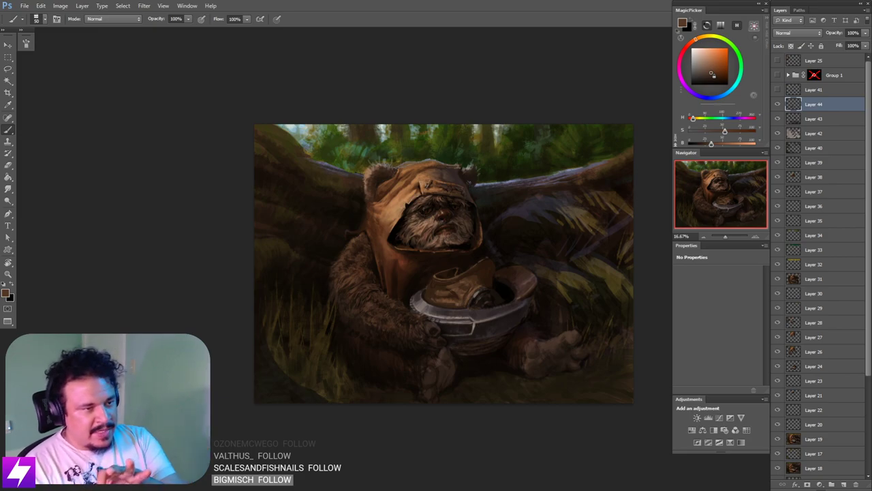
key("ctrl+plus")
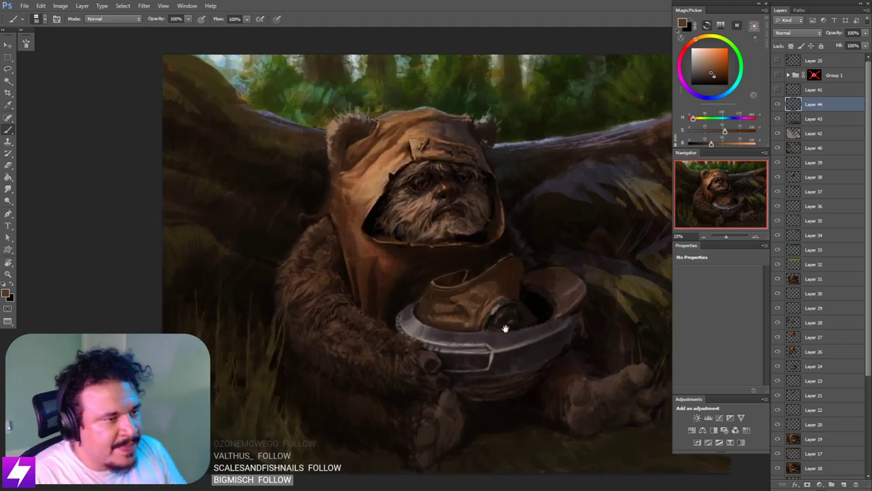
left_click_drag(506, 327, 456, 342)
key("ctrl+minus")
left_click_drag(506, 321, 531, 324)
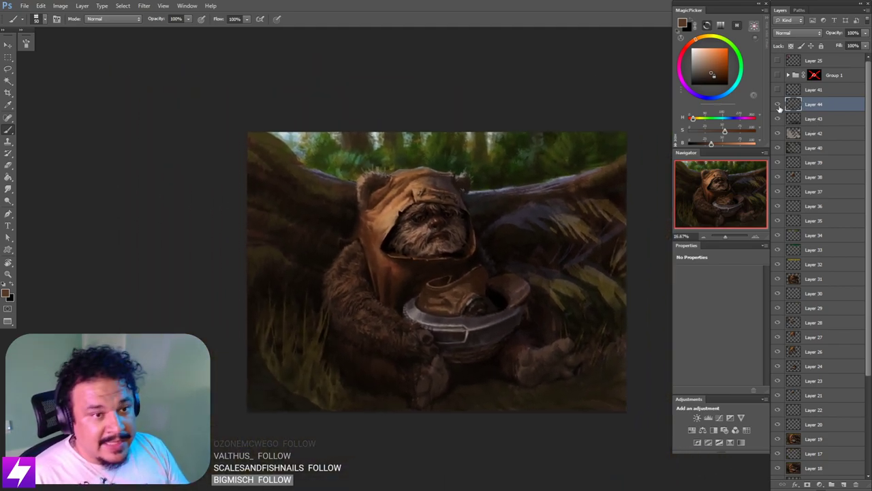
key("ctrl+minus")
key("ctrl+minus")
key("ctrl+shift+h")
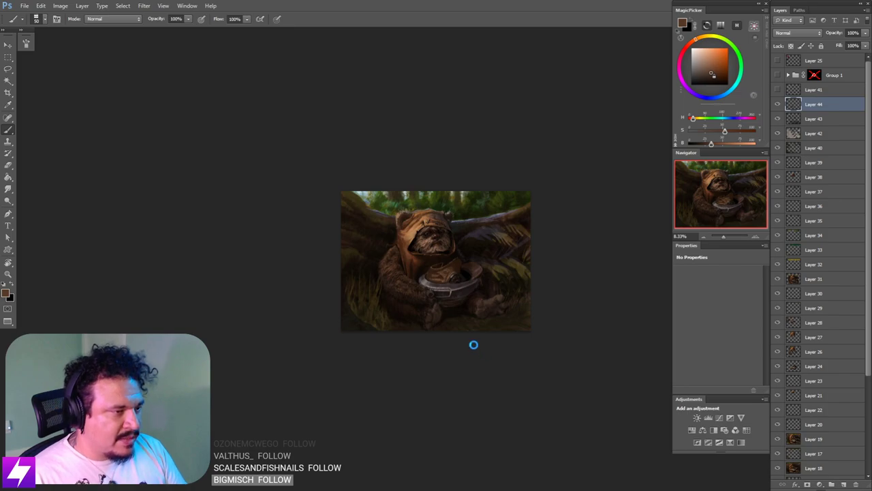
left_click_drag(471, 334, 490, 347)
key("ctrl+plus")
left_click_drag(517, 305, 486, 317)
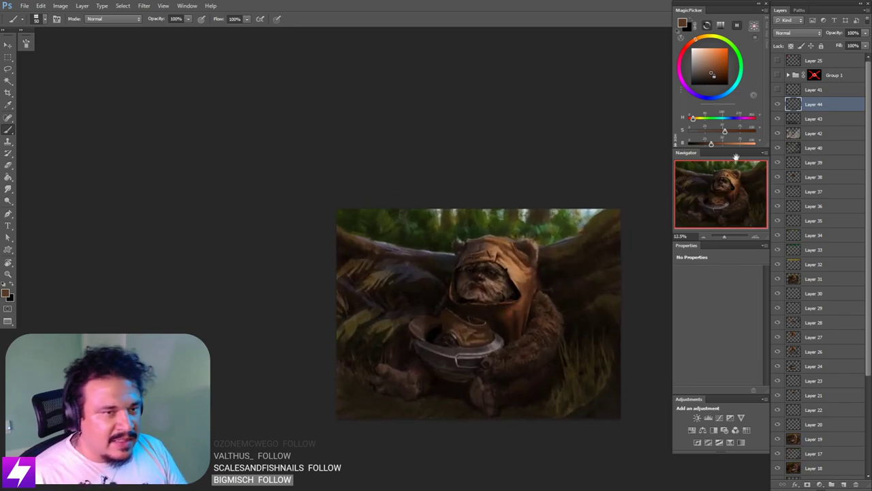
Step: Compare the painting with Layer 44 hidden and shown, and check it against the reference photos in Group 1
left_click(778, 105)
left_click(776, 106)
left_click(777, 105)
left_click(777, 104)
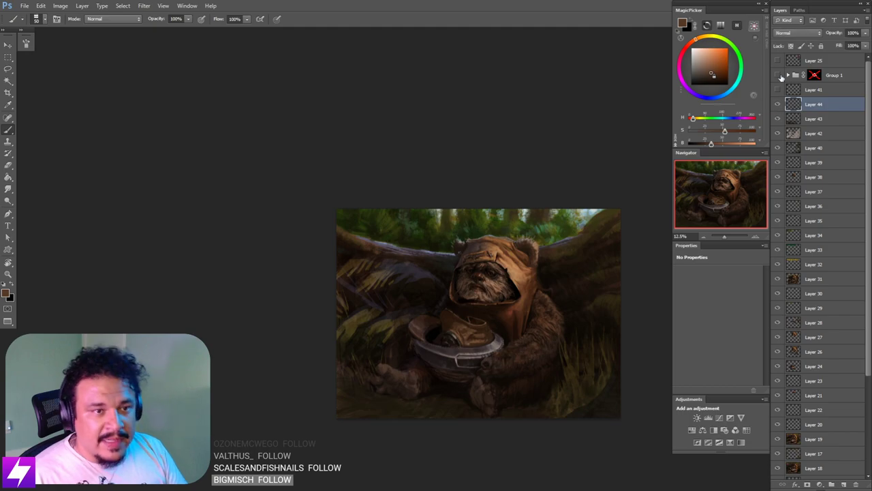
left_click(778, 75)
left_click(778, 75)
left_click(777, 75)
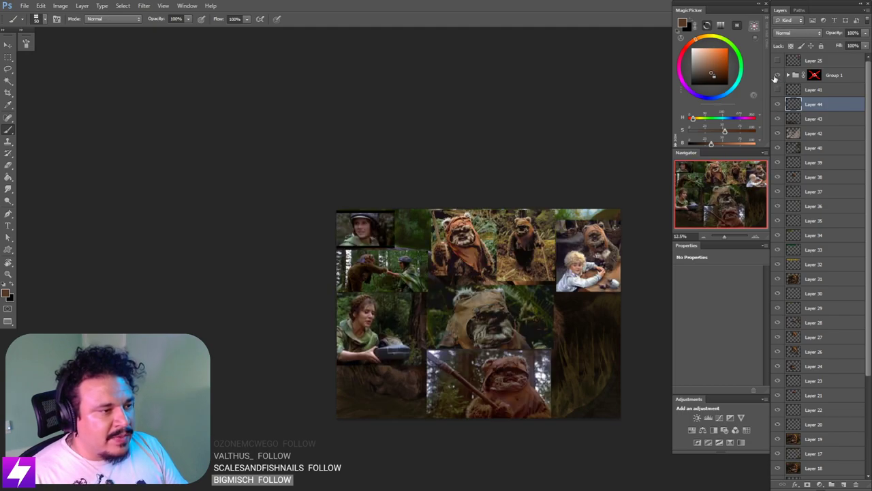
left_click(774, 77)
left_click(774, 77)
left_click(775, 77)
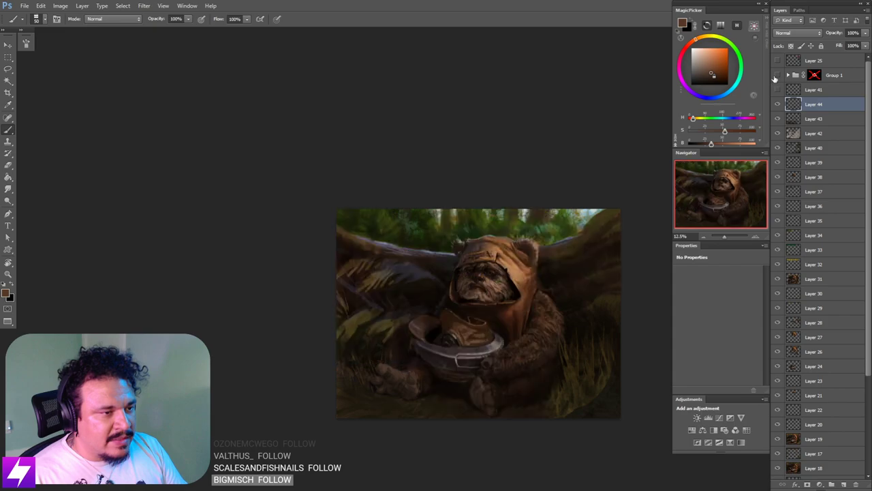
left_click(775, 77)
left_click(775, 77)
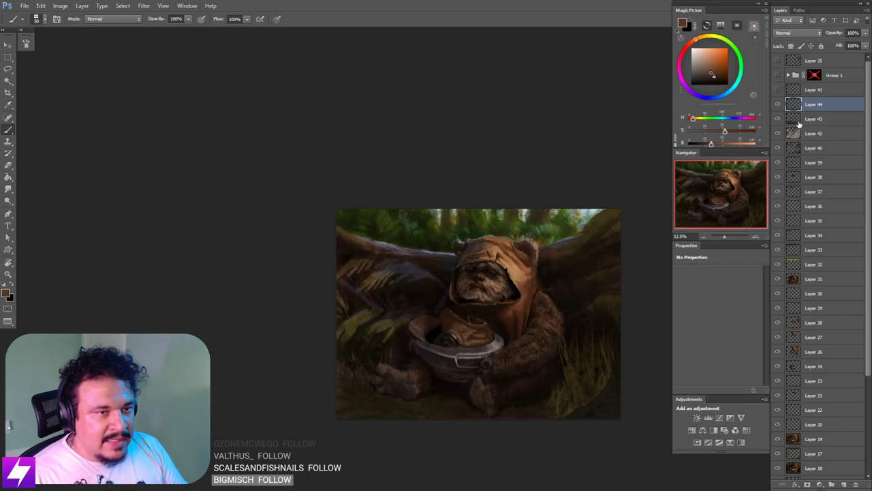
key("ctrl+minus")
left_click(779, 104)
left_click(779, 103)
Step: Add a new layer above Layer 44 and set its blend mode to Color
key("ctrl+plus")
key("ctrl+shift+alt+n")
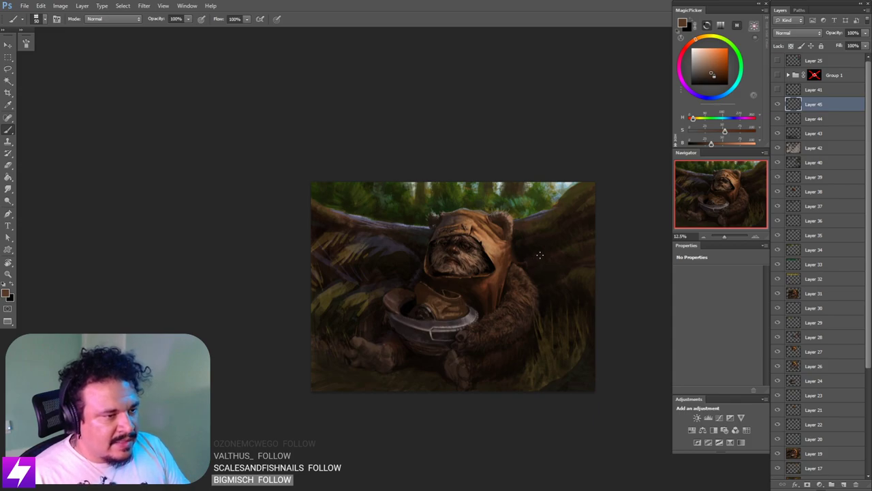
left_click(802, 33)
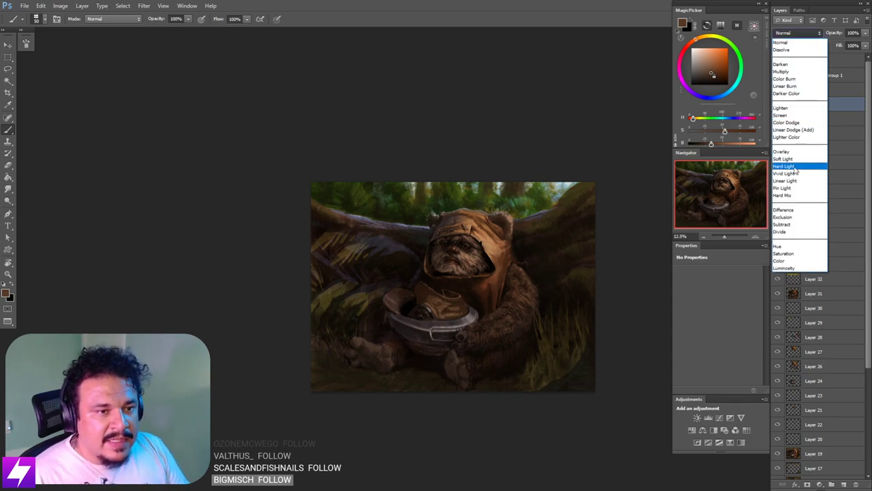
left_click(784, 260)
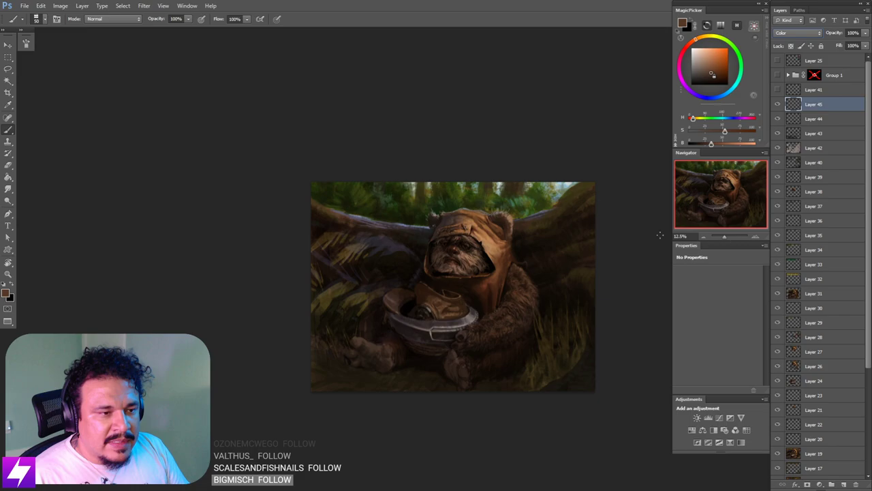
Step: Set the foreground colour to a heavily desaturated blue-grey and switch to a different brush preset
left_click(550, 207, "alt")
left_click(736, 118)
left_click_drag(710, 131, 698, 127)
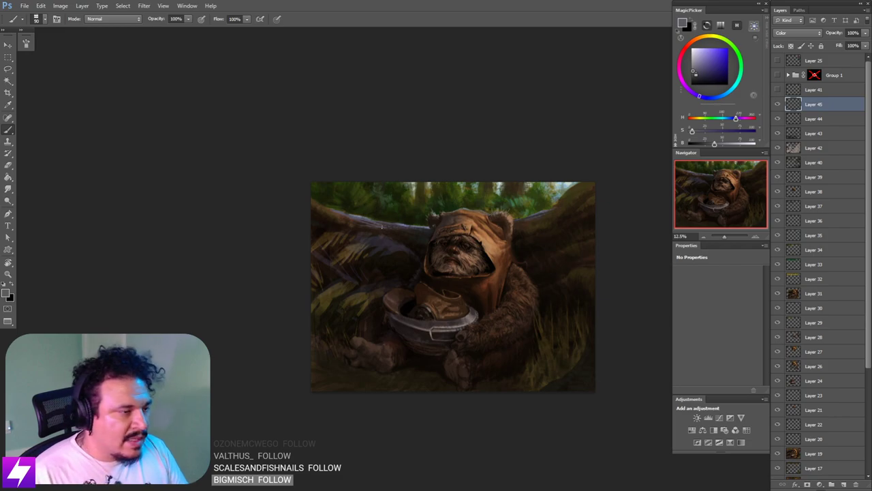
right_click(174, 223)
double_click(64, 269)
left_click_drag(468, 226, 451, 223)
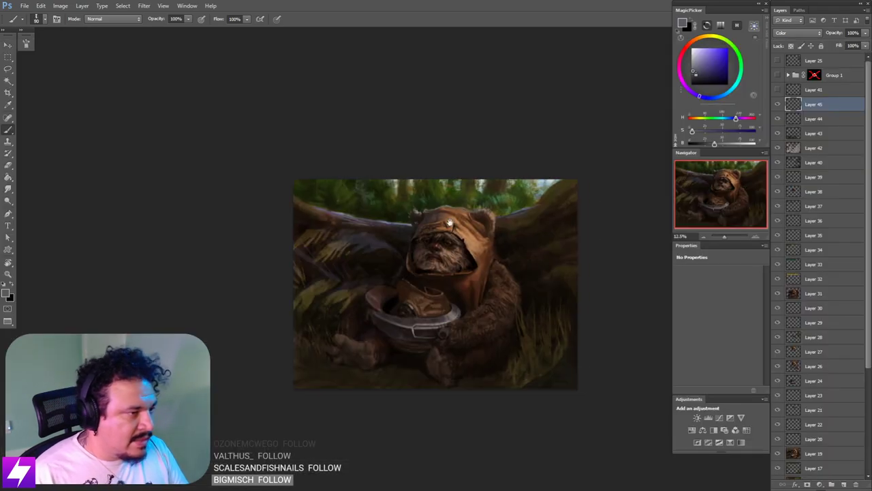
Step: Tint the bright green background foliage with the blue-grey on the Color layer, using brushes between 200 and 400 px
key("]")
key("]")
key("]")
key("]")
key("]")
key("]")
key("]")
key("]")
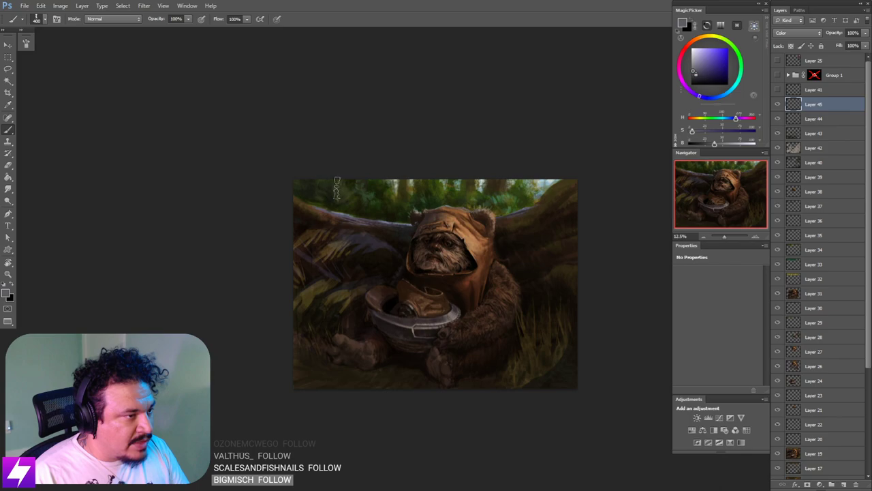
key("bracketleft")
key("bracketleft")
key("bracketleft")
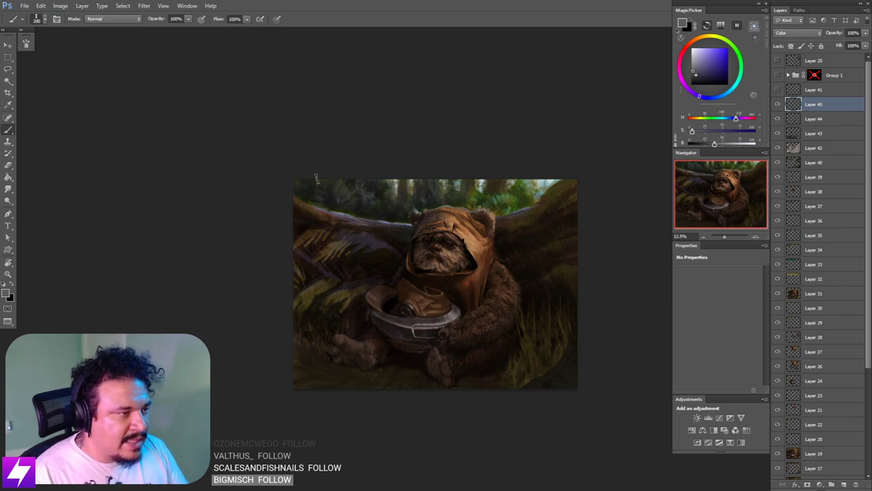
key("bracketright")
key("bracketright")
key("bracketright")
key("bracketright")
key("bracketleft")
key("bracketleft")
key("bracketleft")
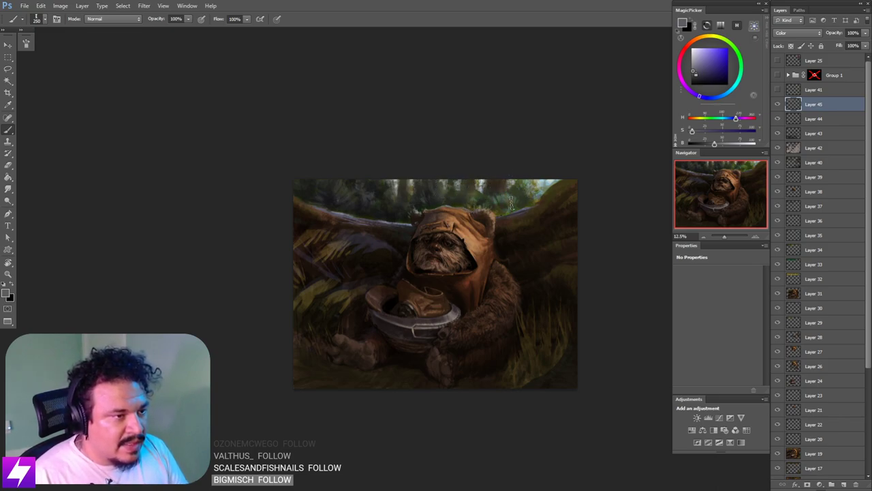
Step: Flip the canvas horizontally and lower the Color layer's opacity to 65%
scroll(524, 80, "down", 2)
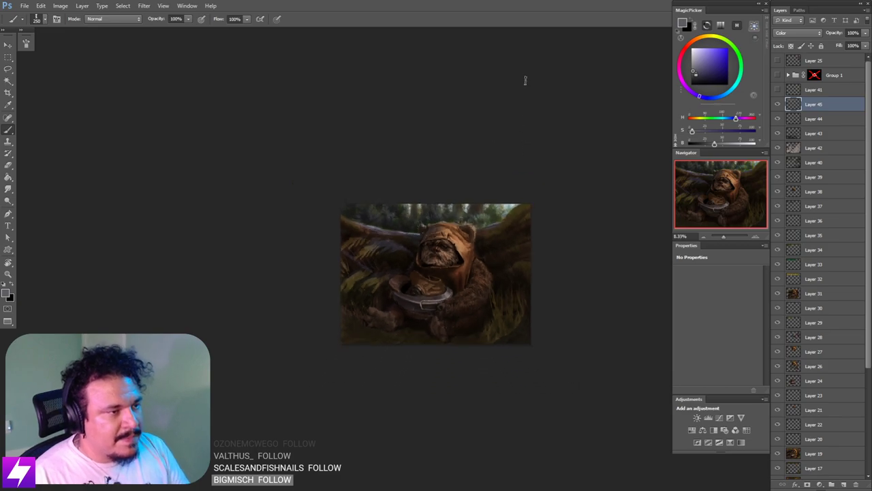
scroll(530, 206, "up", 1)
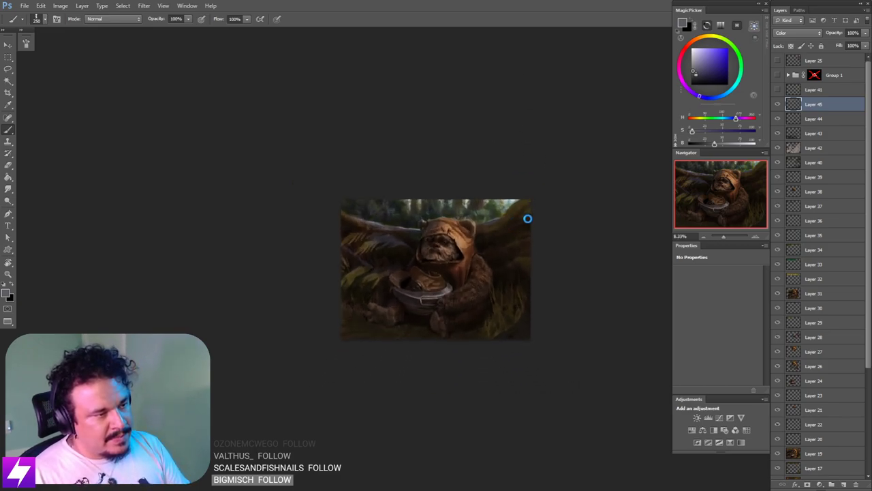
left_click_drag(520, 224, 512, 227)
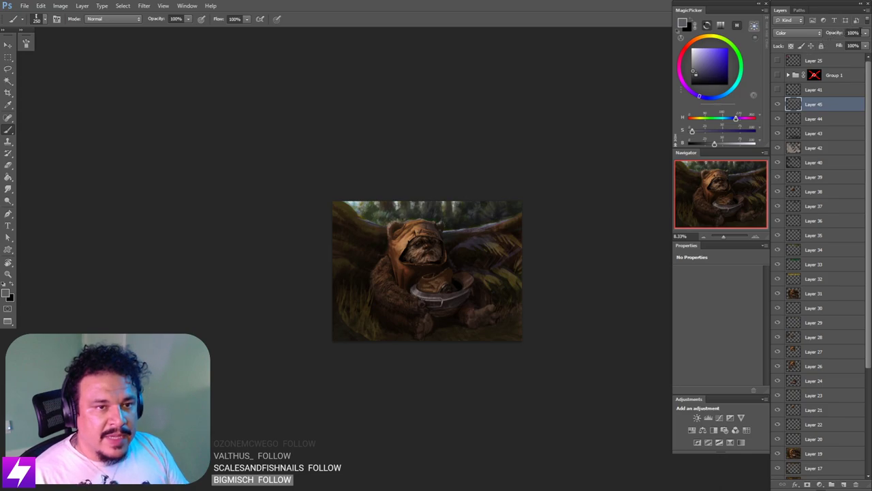
left_click_drag(864, 33, 848, 46)
key("ctrl+plus")
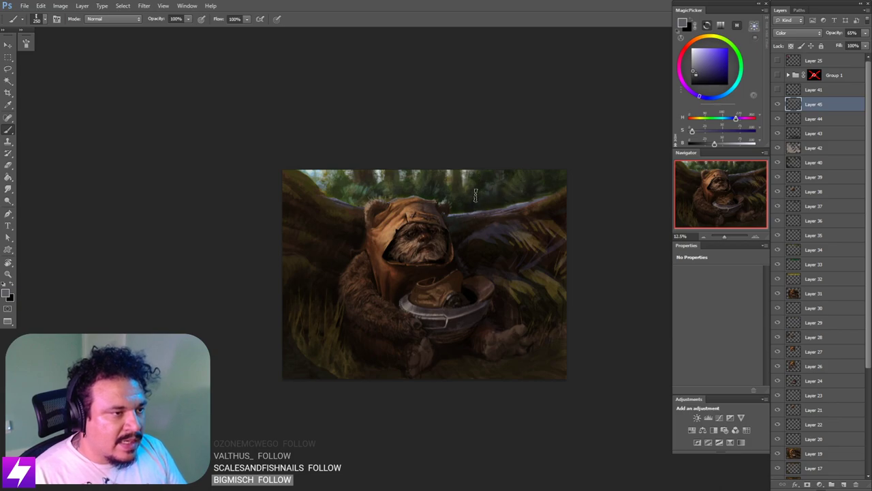
Step: Mute the green foliage along the painting's upper right edge with the blue-grey on the Color layer, using brushes between 150 and 250 px
key("bracketleft")
key("bracketleft")
key("bracketleft")
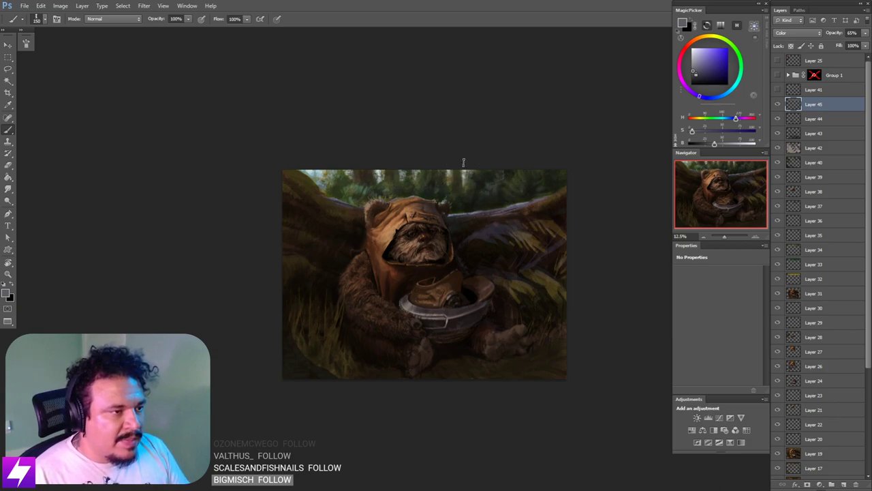
key("bracketright")
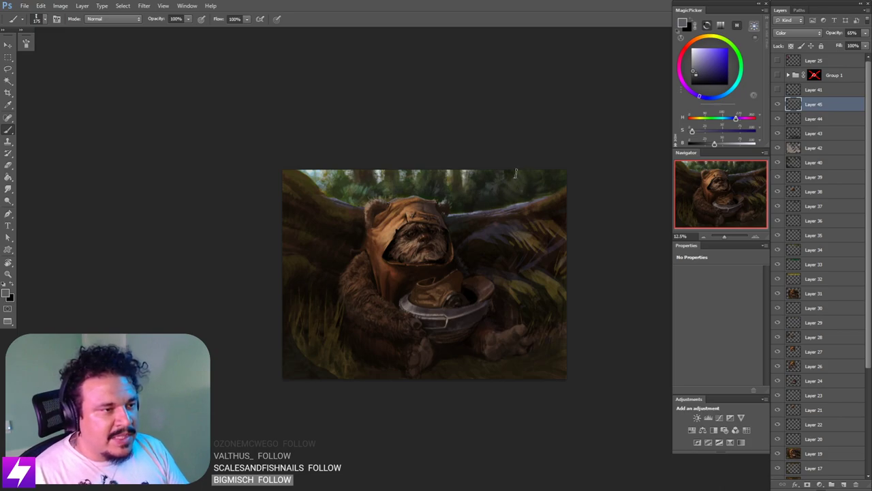
key("bracketright")
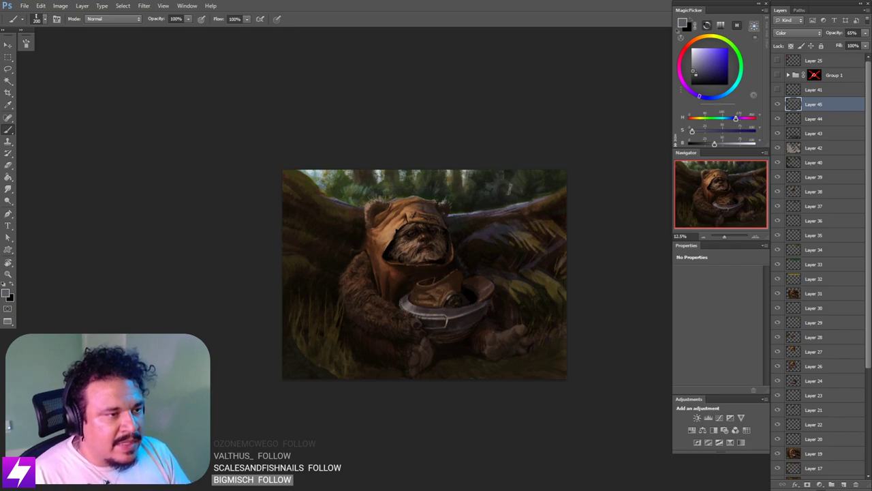
key("]")
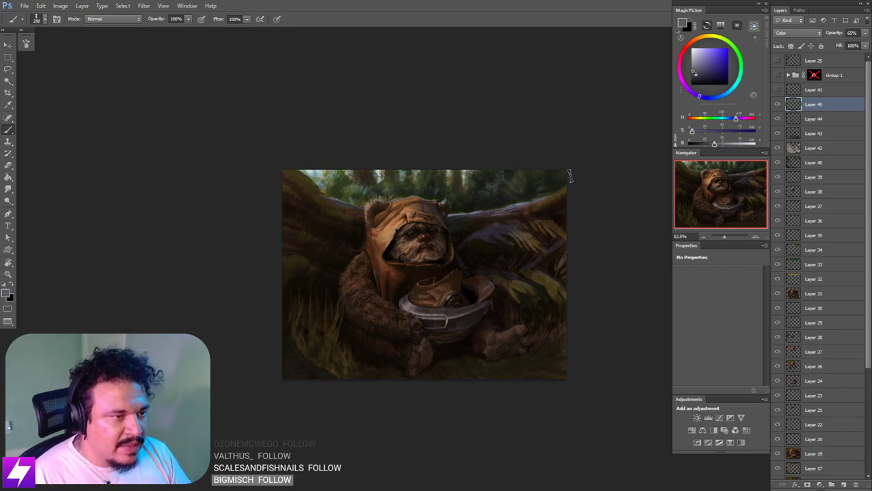
Step: Tint the foliage above the roots on the painting's left side with the same blue-grey, using brushes between 150 and 250 px
mouse_move(522, 198)
left_mouse_down()
mouse_move(561, 196)
mouse_move(559, 204)
left_mouse_up()
key("bracketleft")
key("bracketleft")
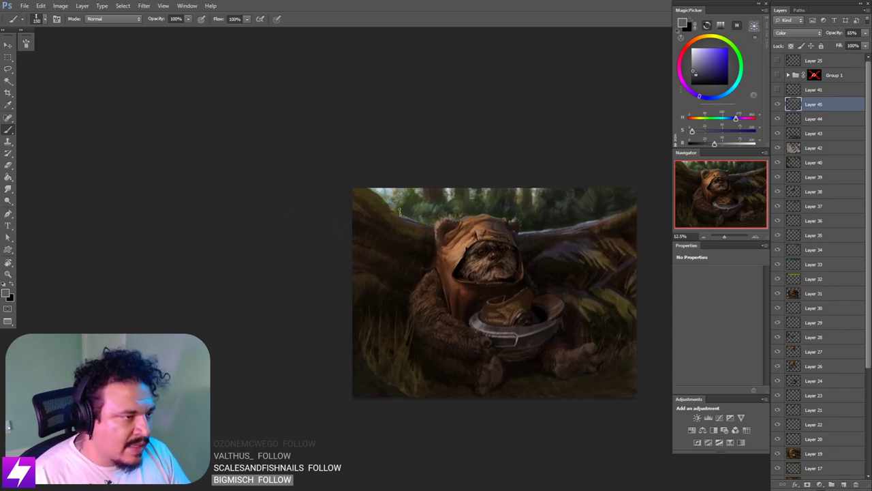
key("bracketright")
key("bracketright")
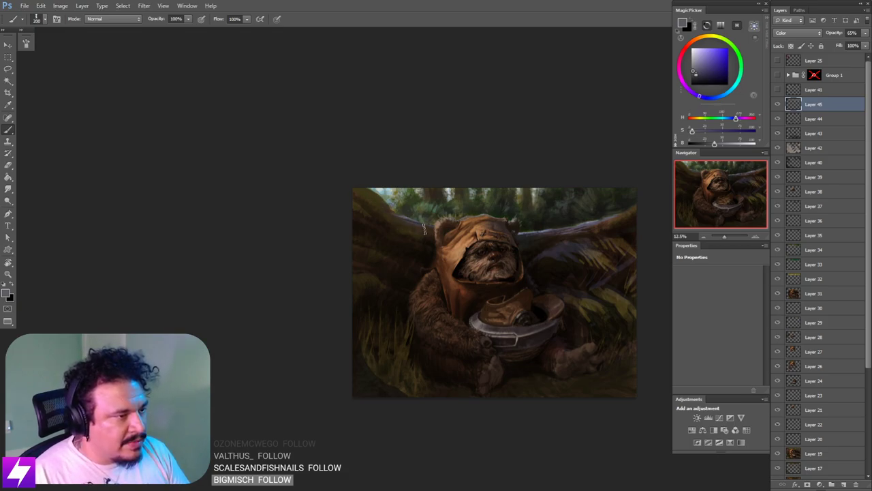
key("bracketright")
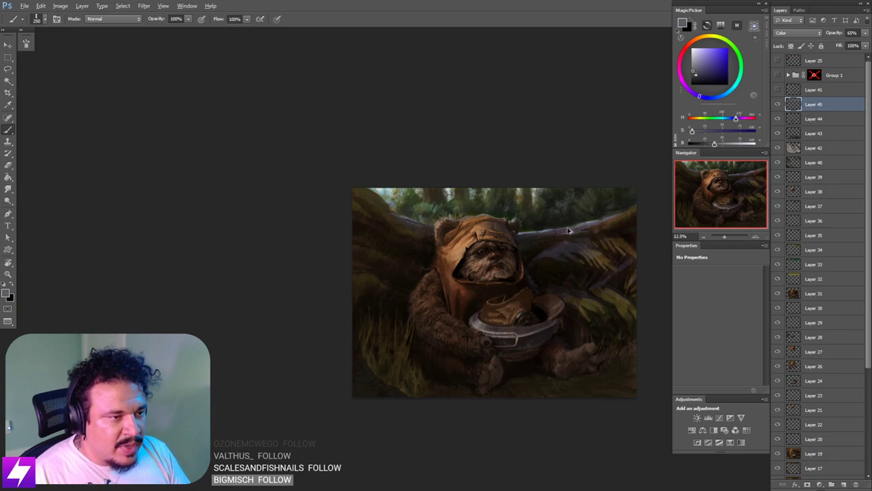
mouse_move(594, 253)
left_mouse_down()
mouse_move(557, 243)
mouse_move(564, 250)
left_mouse_up()
left_click_drag(499, 248, 517, 237)
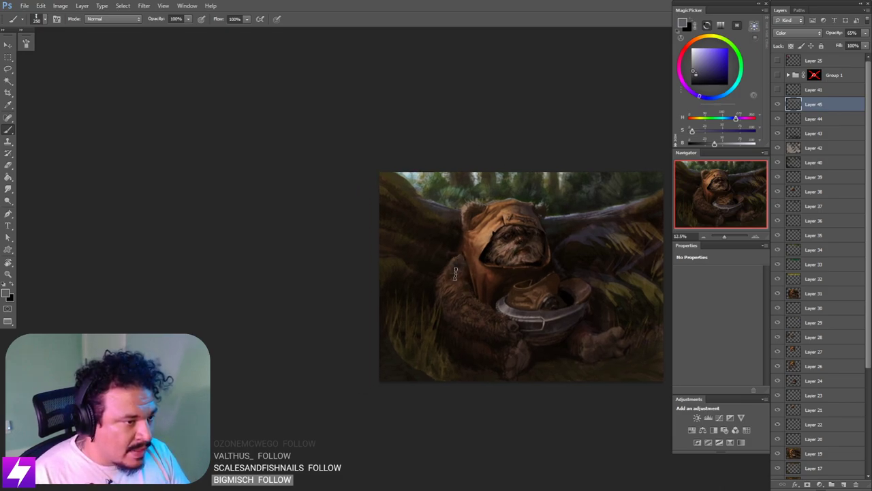
Step: Tint the fur along the Ewok's shoulder and upper arm with muted grey on Layer 45
left_click_drag(463, 302, 471, 284)
key("ctrl+plus")
key("ctrl+plus")
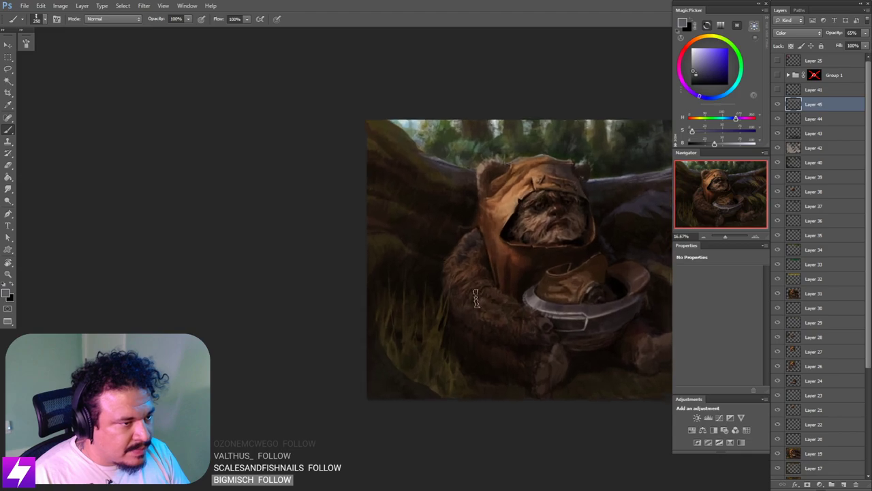
key("r")
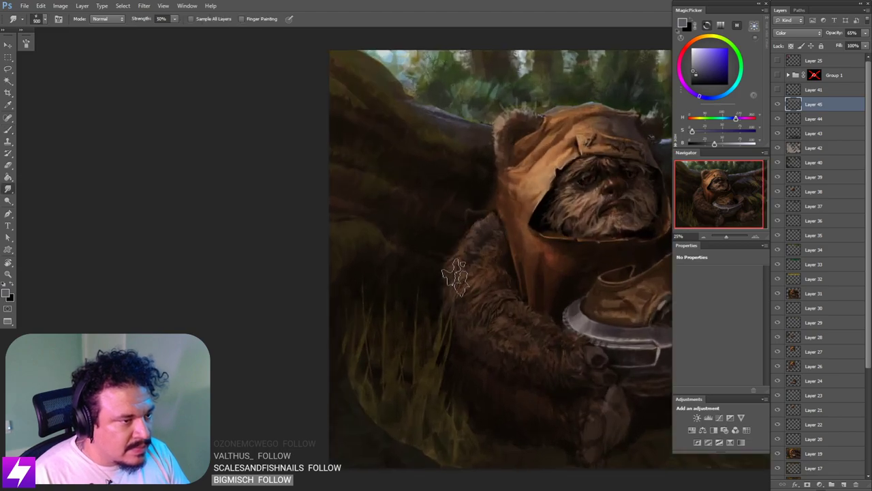
left_click_drag(437, 263, 468, 278)
key("b")
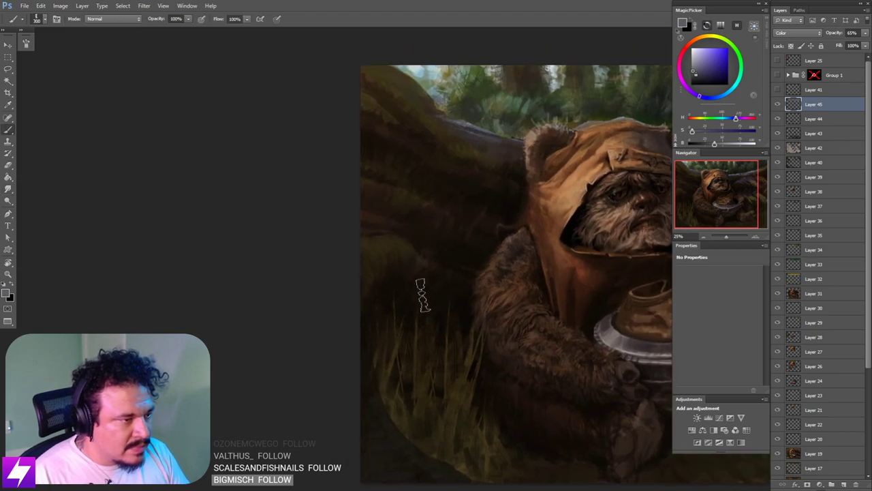
Step: Tint the grass in the lower-left corner of the painting grey with the brush at size 300
key("r")
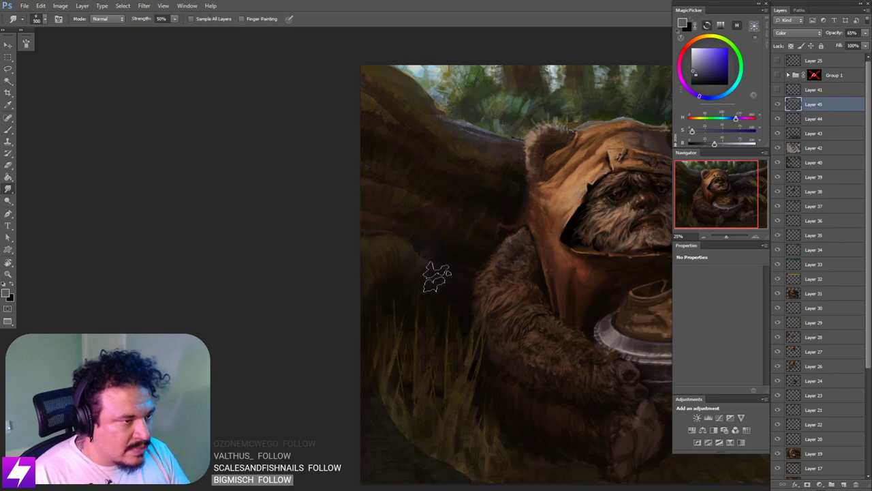
key("ctrl+minus")
left_click_drag(473, 368, 445, 365)
key("b")
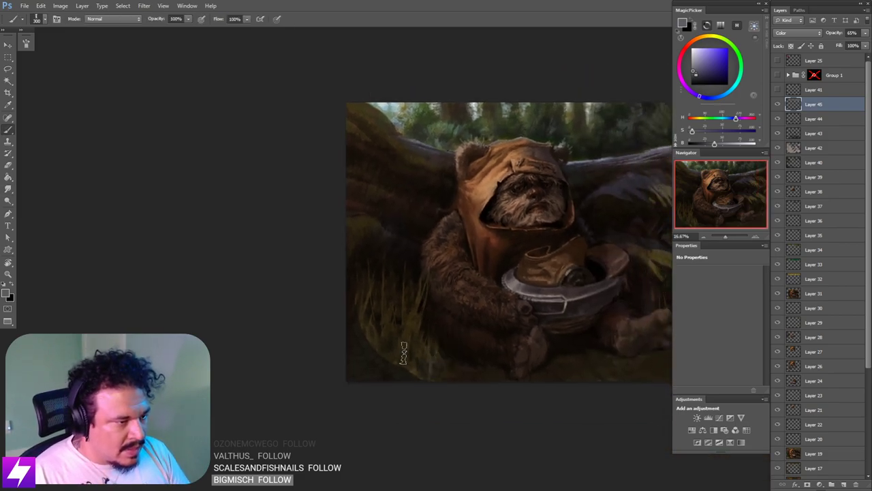
left_click_drag(490, 387, 460, 356)
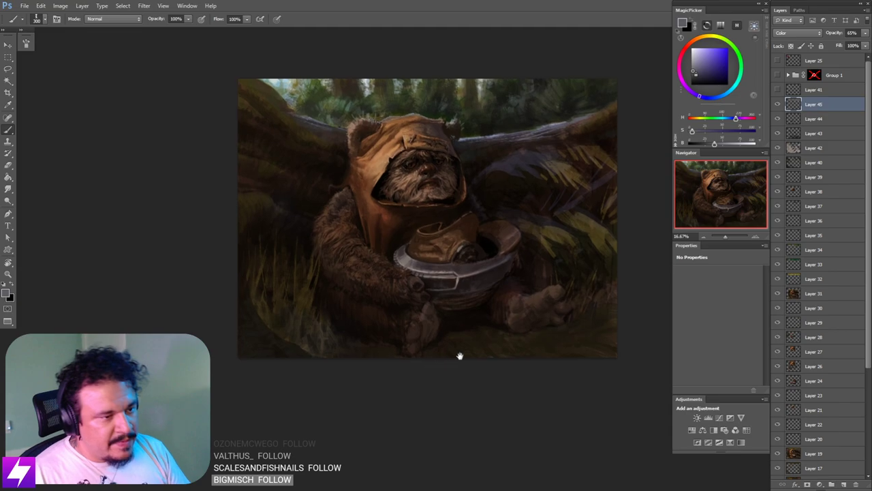
Step: Tint the leg beside the raised foot and the metal helmet rim grey, using brush sizes 200 and 150
key("[")
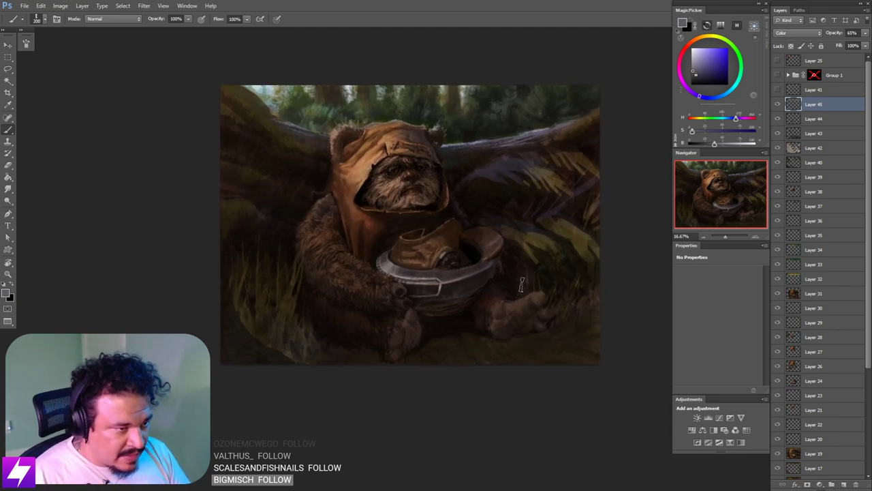
key("space")
left_click_drag(553, 294, 582, 303)
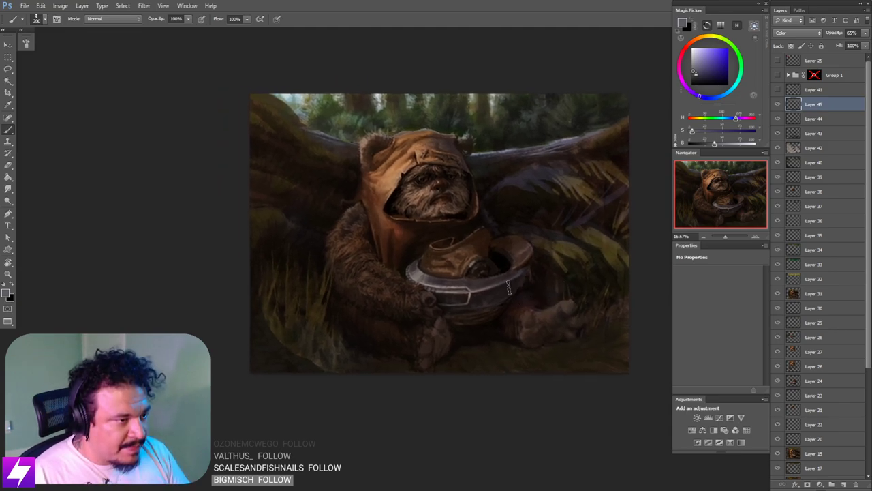
key("[")
key("[")
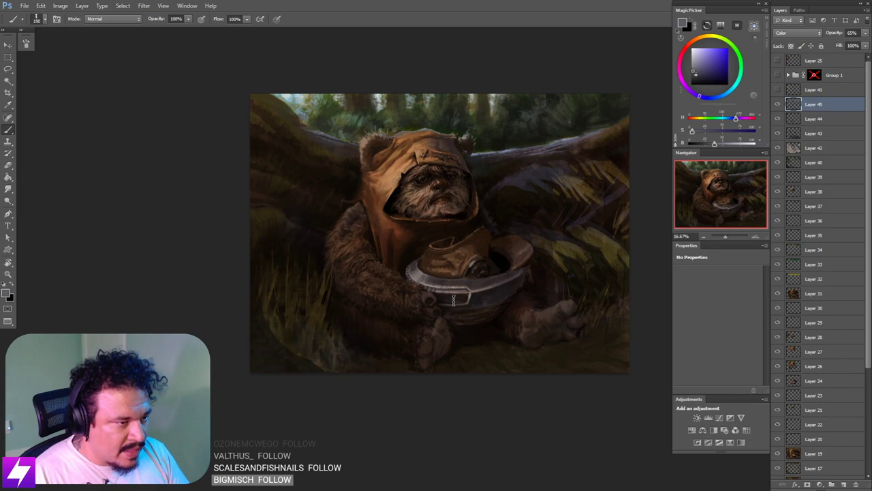
key("]")
Step: Tint the leather cap and goggle inside the helmet grey at brush size 150, and enlarge the brush to 200
key("space")
left_click_drag(517, 261, 526, 295)
key("[")
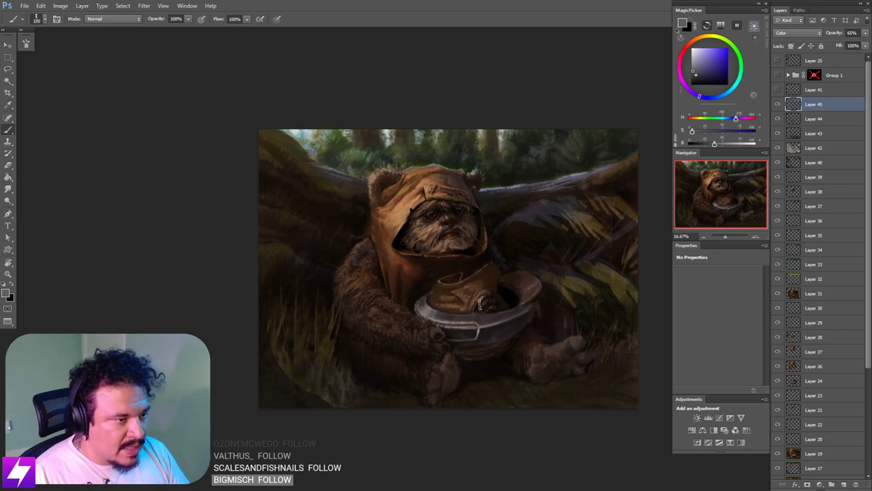
key("space")
left_click_drag(465, 256, 491, 292)
key("bracketright")
key("bracketright")
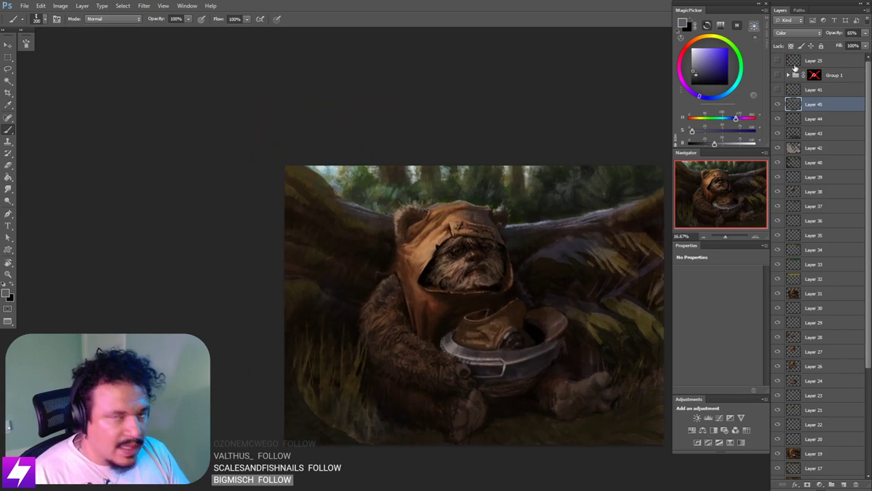
Step: Show the reference photos in Group 1 for comparison and hide them again
left_click(778, 75)
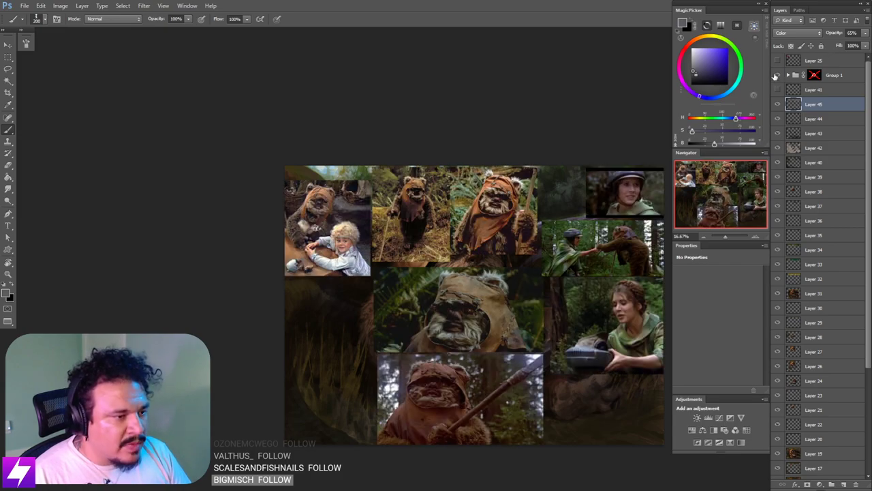
left_click(777, 75)
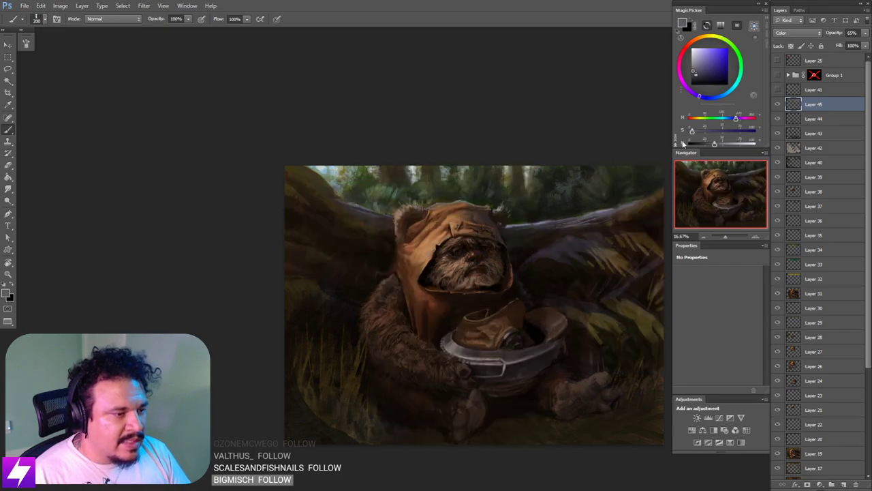
Step: Brush grey over the Ewok's muzzle and beard fur at brush size 100
scroll(488, 231, "up", 1)
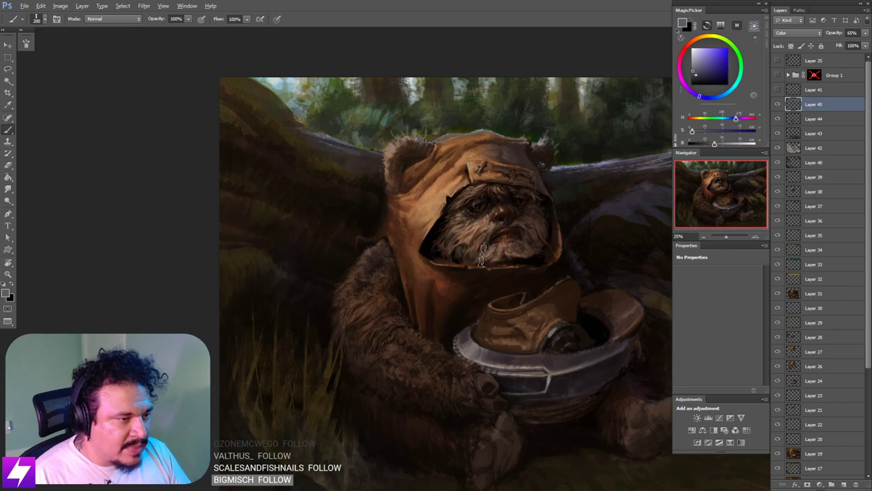
key("bracketleft")
key("bracketleft")
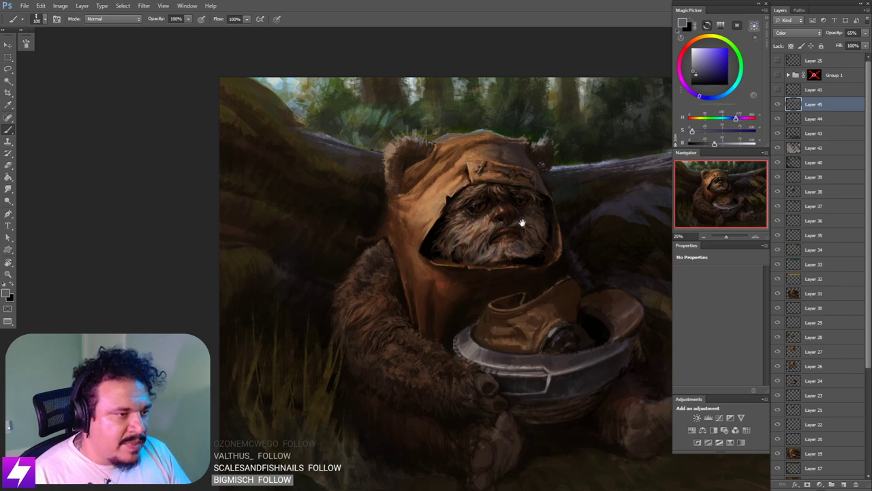
left_click_drag(530, 176, 522, 180)
left_click_drag(487, 252, 482, 252)
Step: Tint the brow and cheek fur inside the hood grey with small brush sizes of 80 and 70
key("bracketleft")
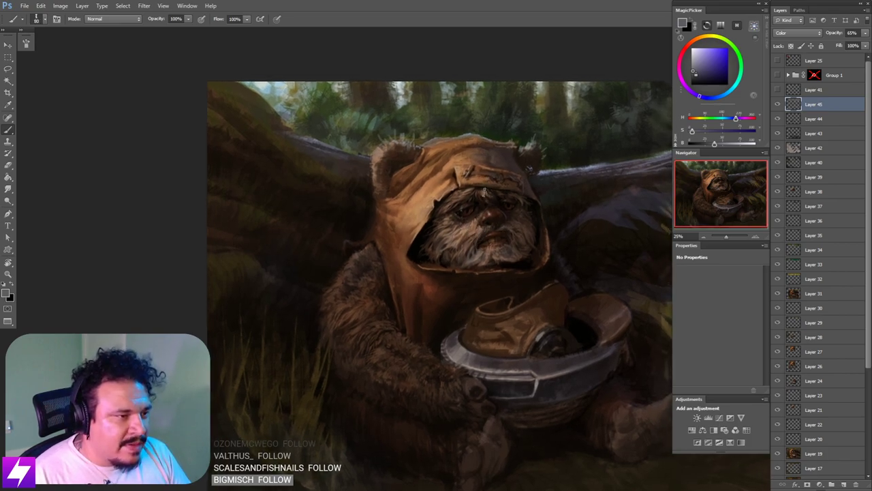
key("bracketleft")
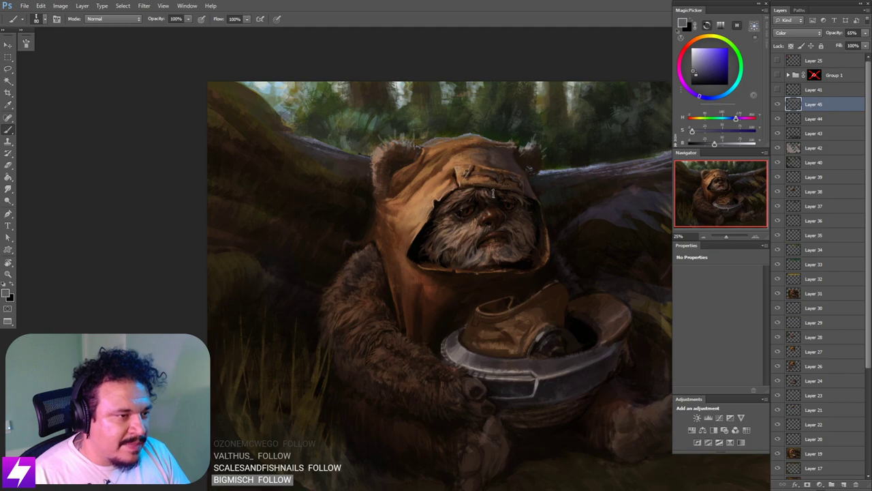
key("bracketleft")
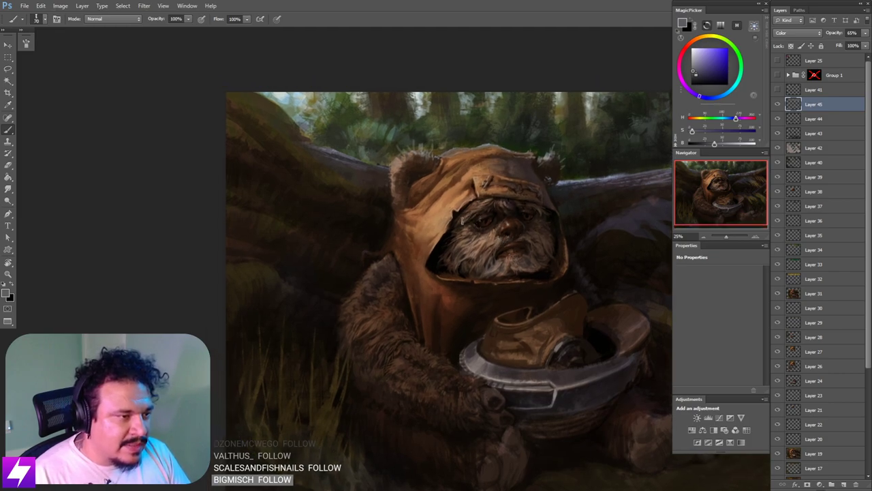
mouse_move(528, 233)
left_mouse_down()
mouse_move(529, 245)
mouse_move(543, 249)
mouse_move(531, 250)
mouse_move(524, 237)
left_mouse_up()
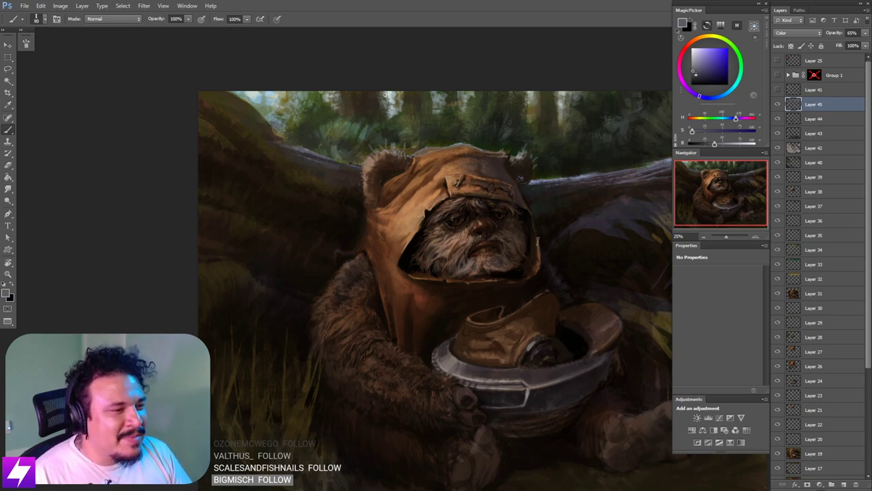
key("bracketright")
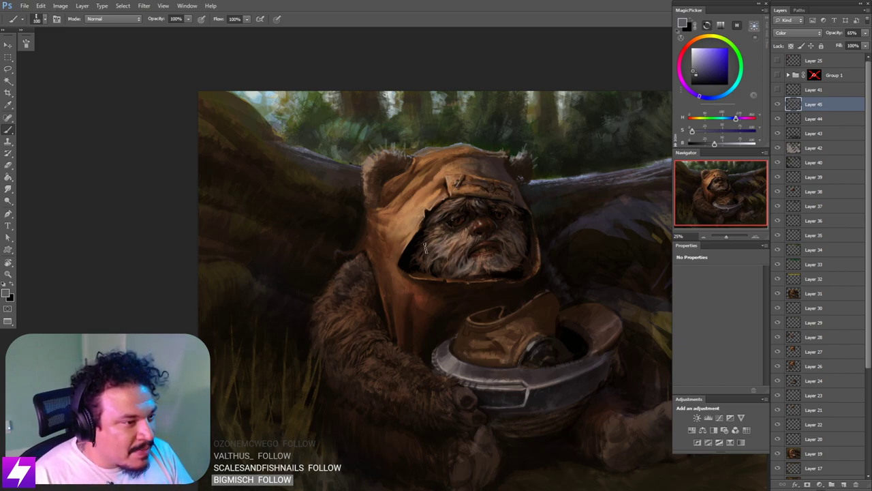
Step: Flip the canvas horizontally to check the painting mirrored
scroll(468, 218, "down", 3)
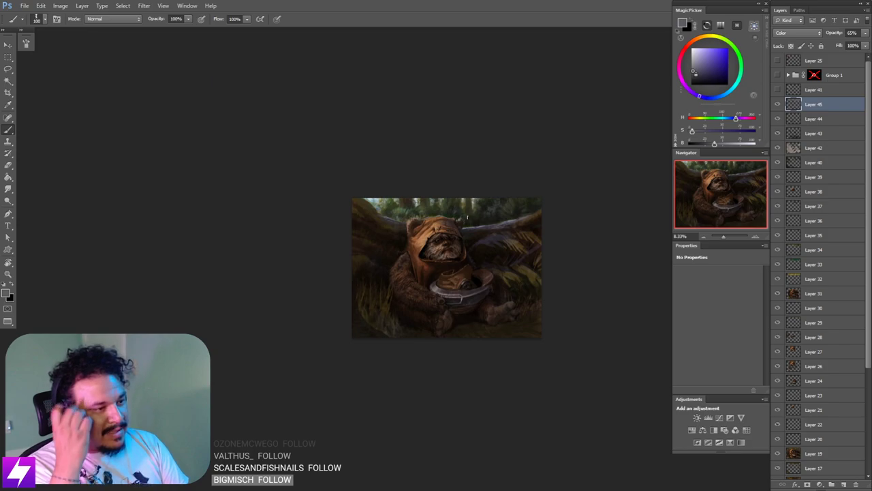
key("ctrl+shift+h")
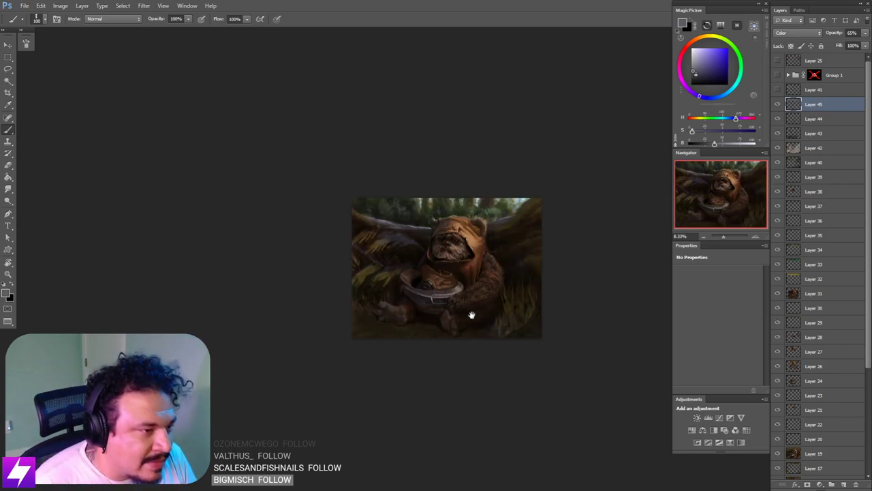
left_click_drag(471, 311, 492, 329)
Step: Tint the forearm and hand fur beside the helmet grey at brush size 150
scroll(487, 324, "up", 1)
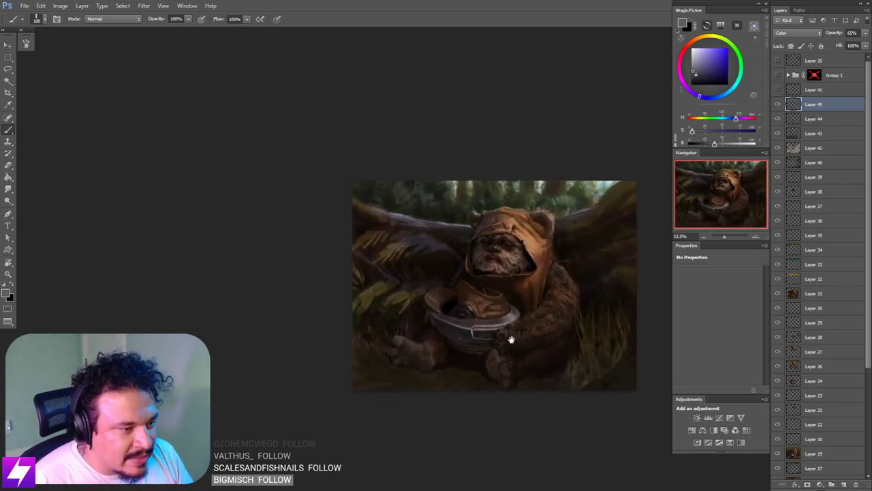
scroll(522, 325, "up", 1)
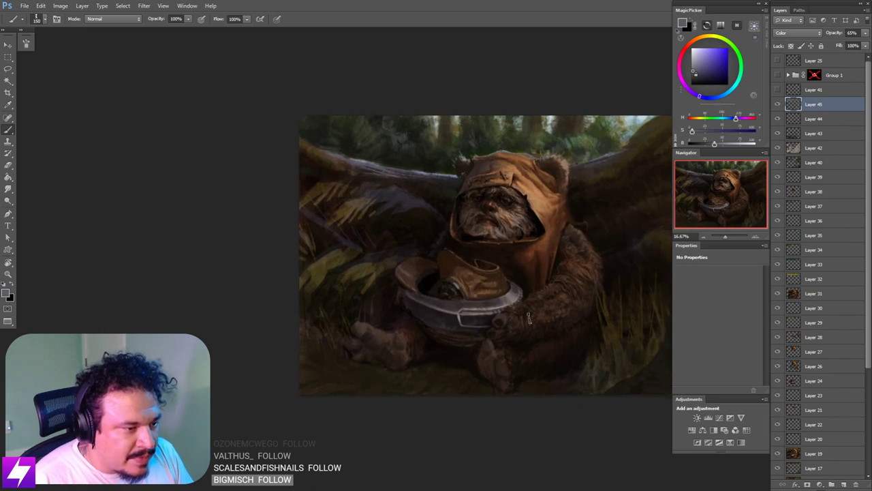
key("bracketright")
scroll(538, 306, "down", 2)
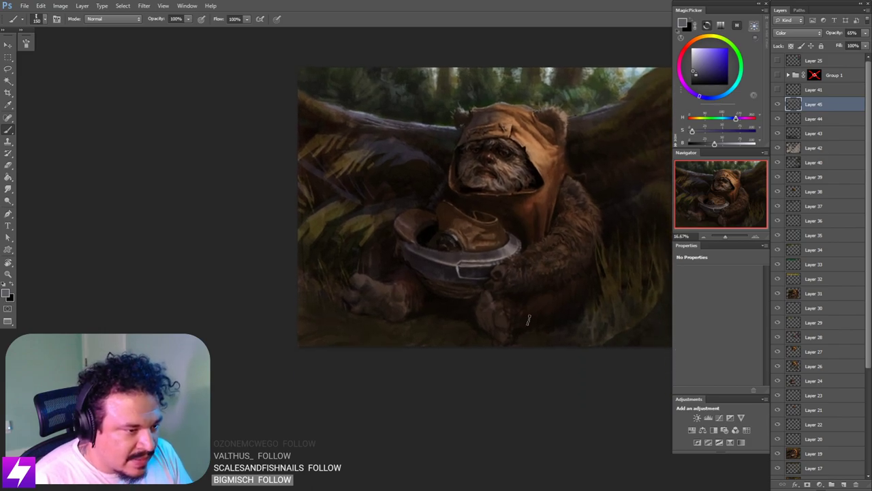
Step: Tint the fur on both legs and the lower body grey with the brush at size 200
key("bracketright")
key("bracketright")
left_click_drag(483, 317, 509, 339)
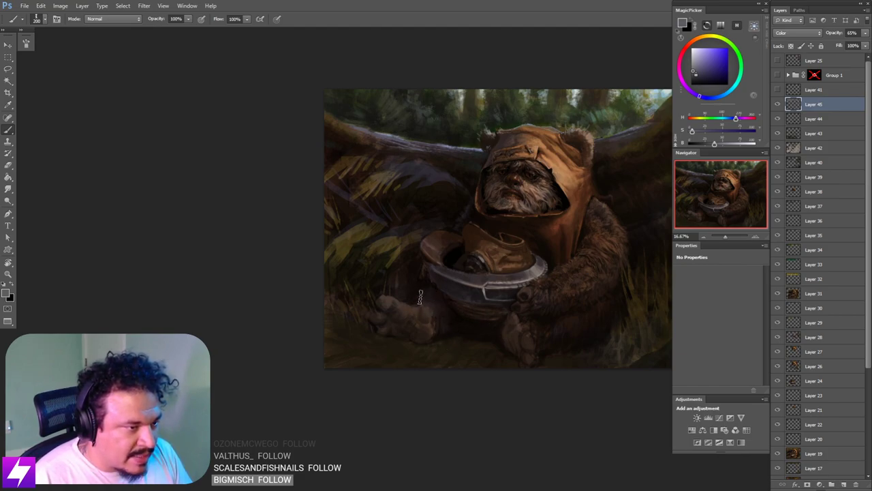
left_click_drag(515, 334, 496, 333)
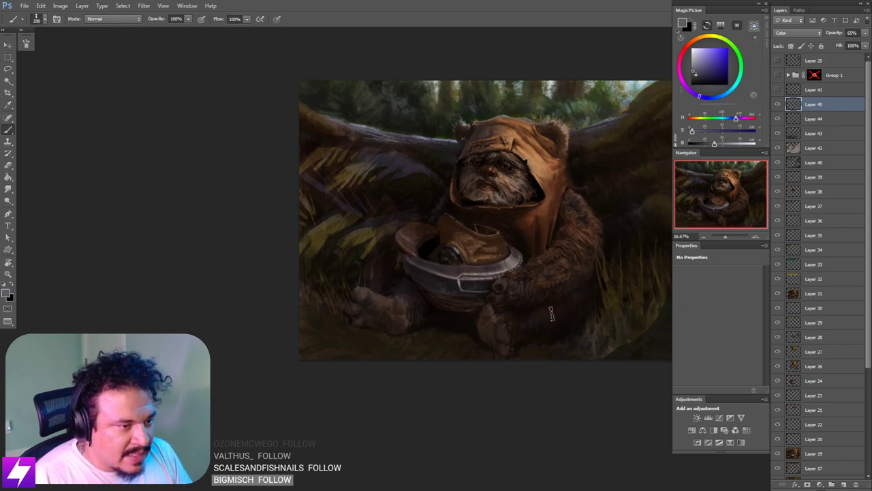
left_click_drag(570, 305, 565, 300)
left_click_drag(558, 264, 560, 304)
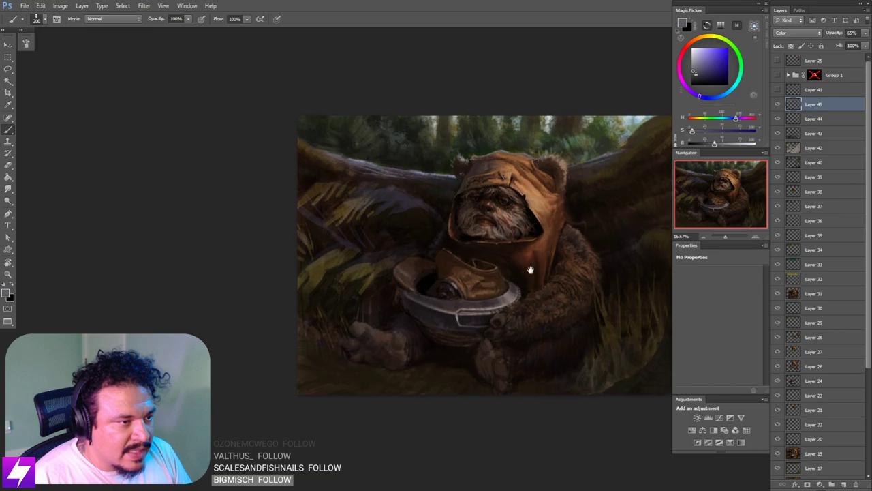
Step: Erase excess grey tint from the Ewok's muzzle and beard fur on Layer 45 with a small eraser
mouse_move(523, 247)
left_mouse_down()
mouse_move(533, 268)
mouse_move(504, 301)
left_mouse_up()
key("ctrl+plus")
key("ctrl+plus")
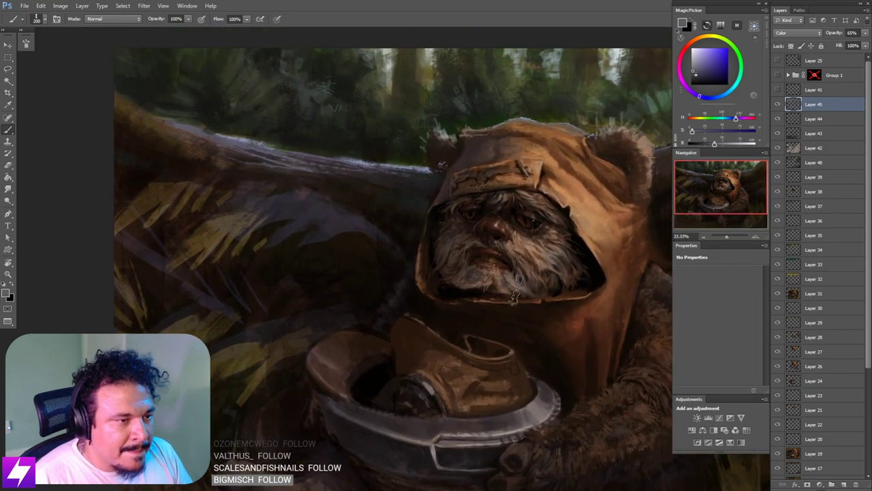
key("e")
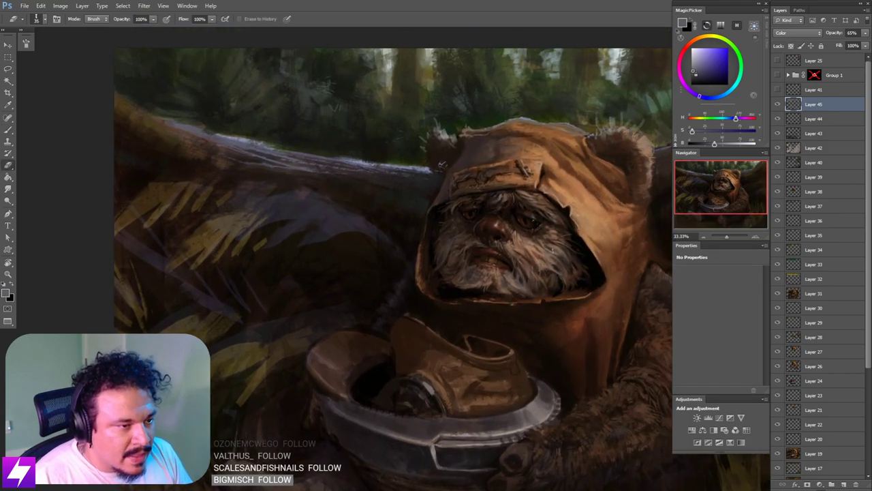
left_click_drag(442, 165, 450, 170)
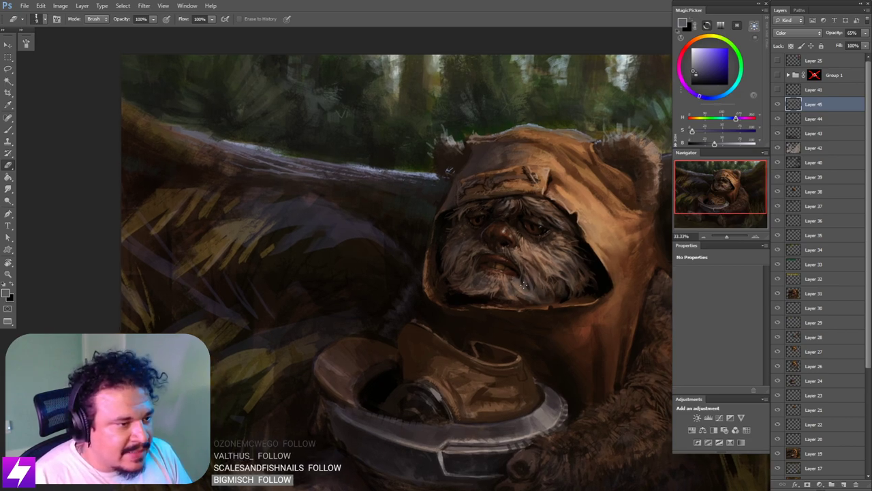
mouse_move(529, 280)
left_mouse_down()
mouse_move(549, 288)
mouse_move(539, 293)
mouse_move(554, 284)
mouse_move(547, 306)
left_mouse_up()
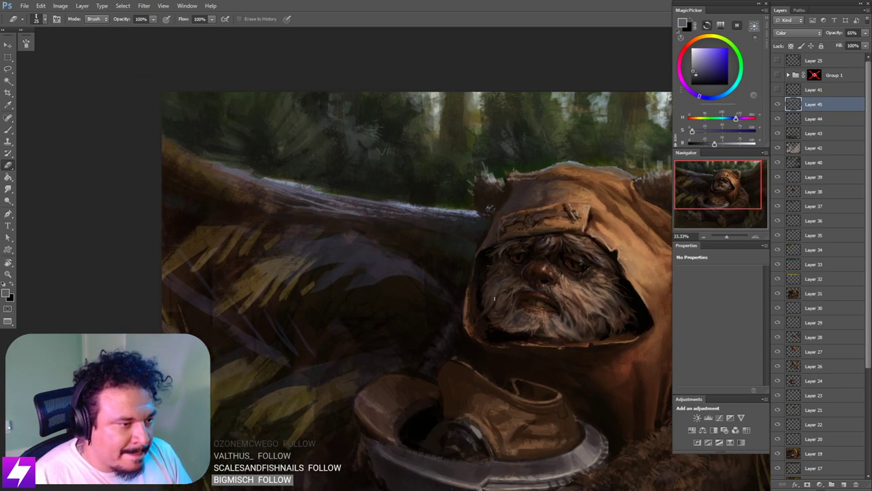
Step: Flip the canvas back horizontally to its original orientation and review the Ewok's face
key("ctrl+minus")
key("ctrl+minus")
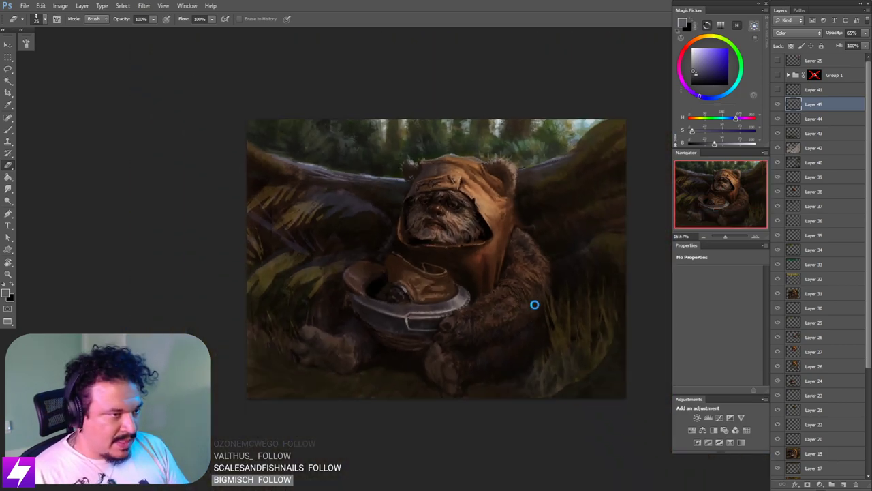
mouse_move(483, 325)
left_mouse_down()
mouse_move(517, 341)
mouse_move(544, 377)
left_mouse_up()
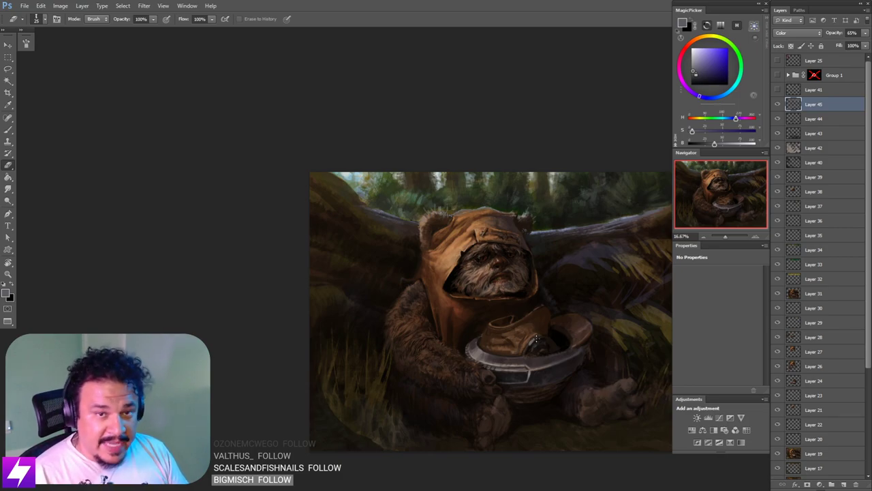
key("ctrl+plus")
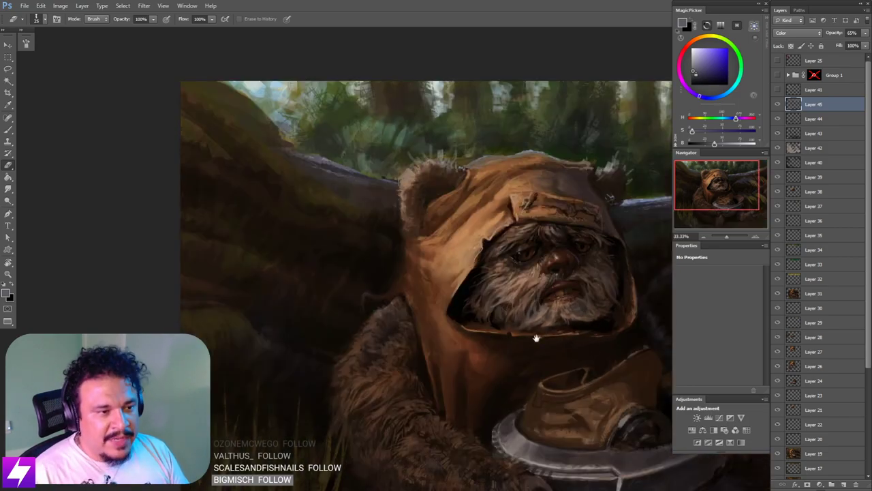
Step: Tint the background foliage along the Ewok's ears and hood grey on Layer 45 with the brush at size 70
left_click_drag(592, 313, 571, 321)
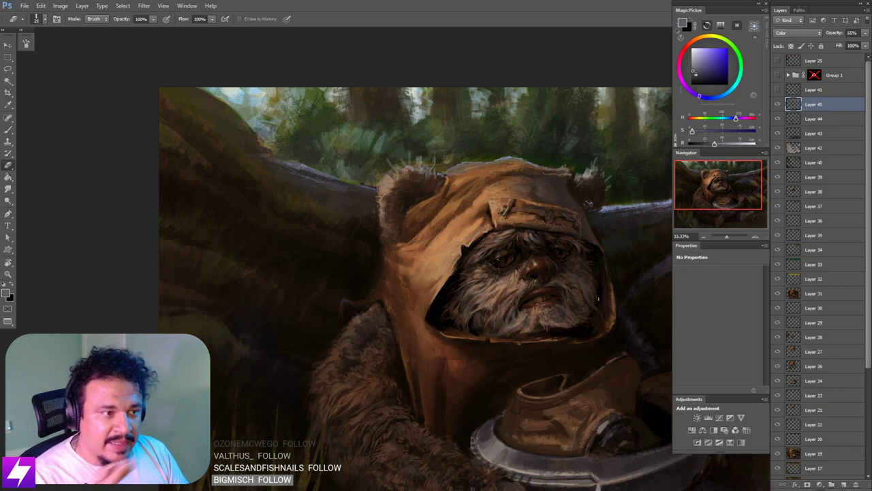
scroll(598, 297, "up", 2)
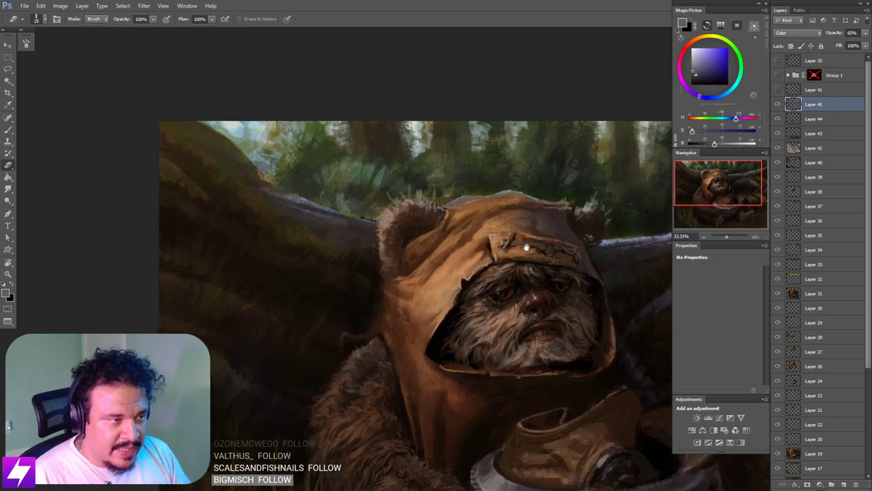
key("b")
key("bracketleft")
key("bracketleft")
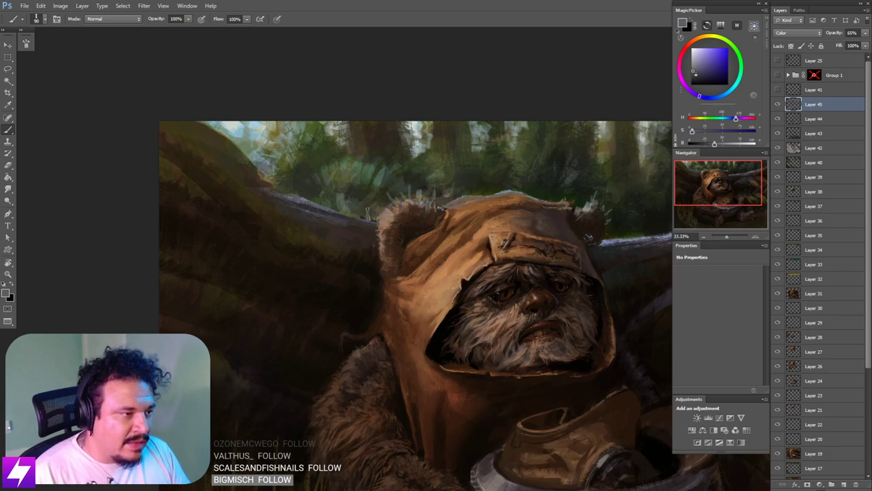
left_click_drag(421, 233, 380, 240)
key("bracketleft")
key("bracketleft")
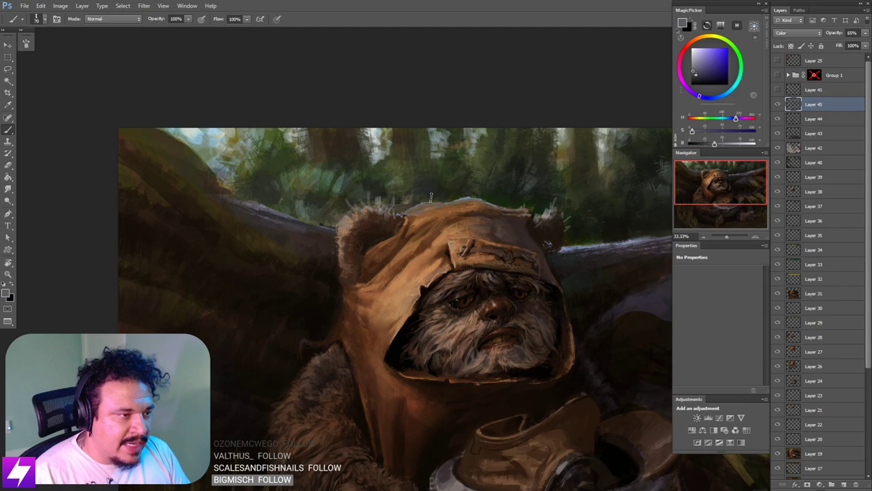
left_click_drag(463, 199, 434, 196)
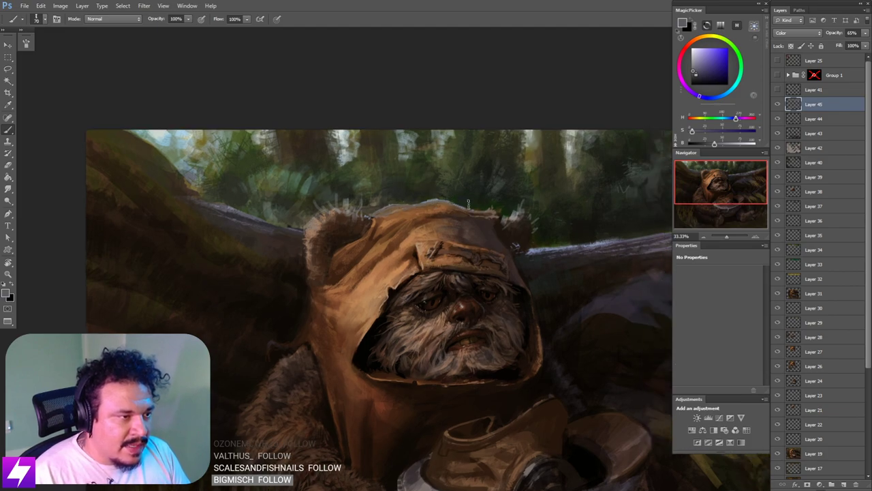
left_click_drag(532, 222, 501, 205)
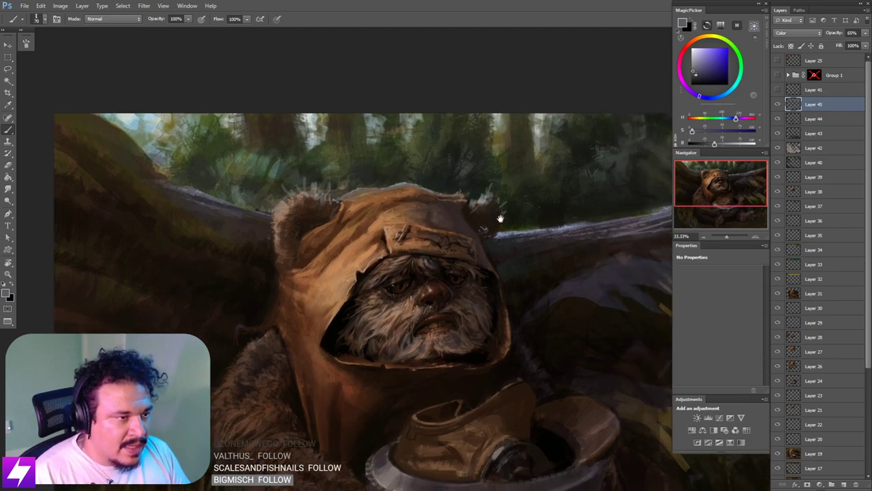
key("bracketleft")
key("bracketright")
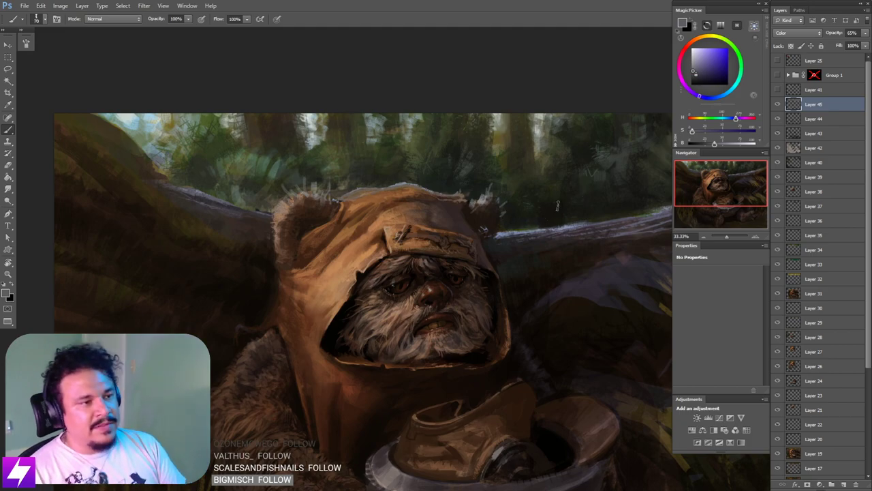
Step: Flip the canvas horizontally and compare the whole painting with and without Layer 45
key("ctrl+minus")
key("ctrl+minus")
key("ctrl+minus")
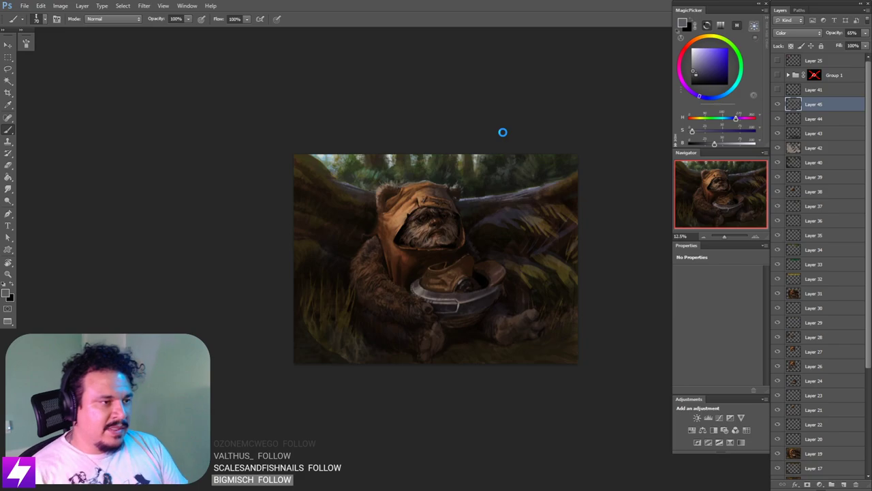
key("ctrl+shift+h")
left_click_drag(588, 223, 575, 232)
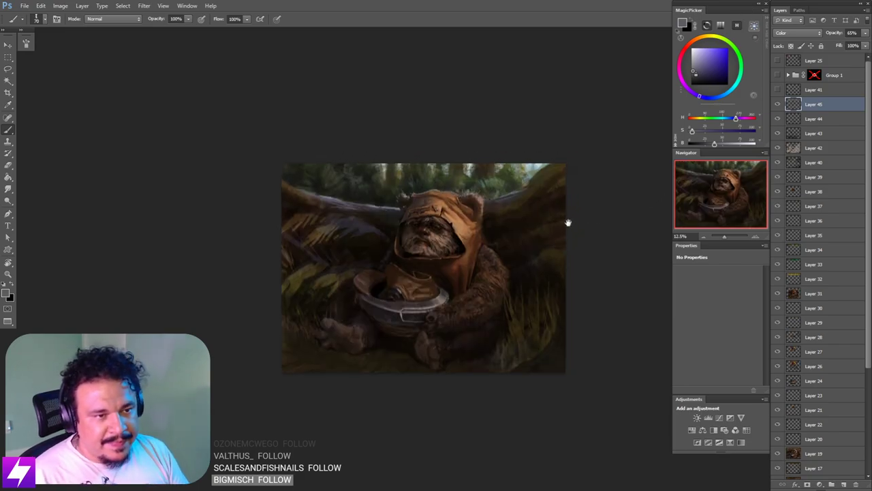
left_click(780, 106)
left_click(780, 106)
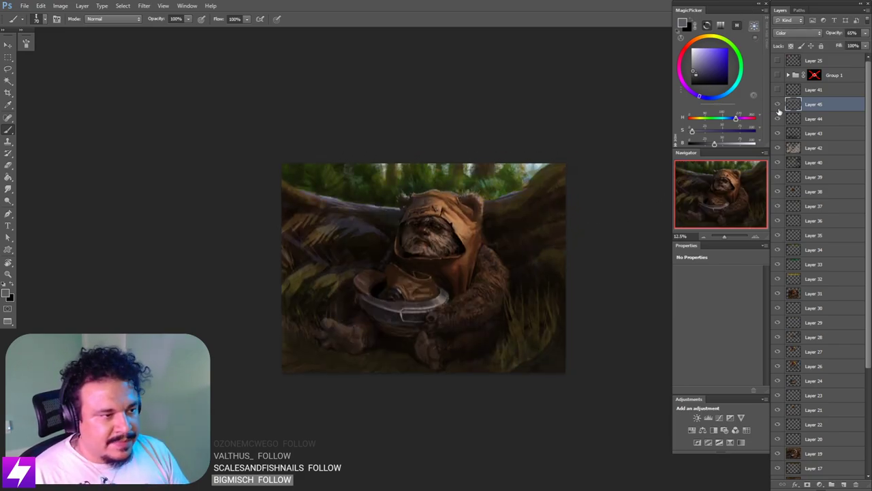
left_click(778, 107)
left_click(776, 107)
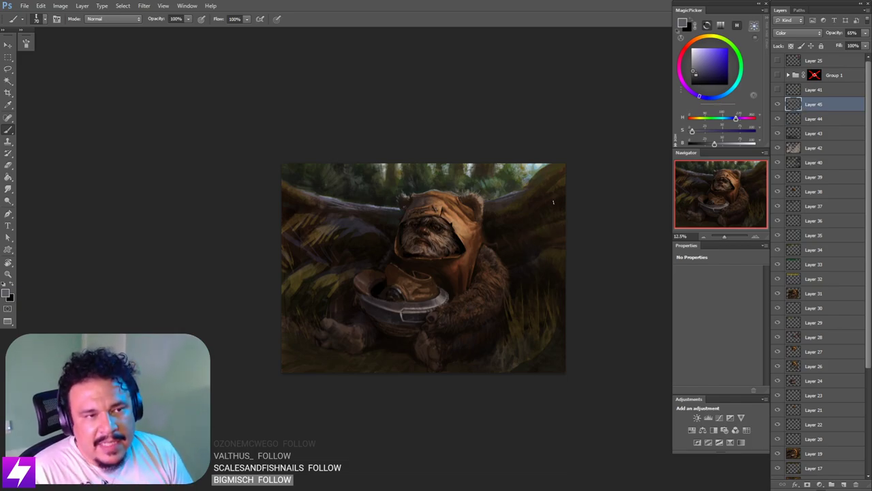
Step: Add a new Normal-mode layer above Layer 45 and flip the canvas back to its original orientation
key("ctrl+minus")
left_click_drag(548, 258, 552, 266)
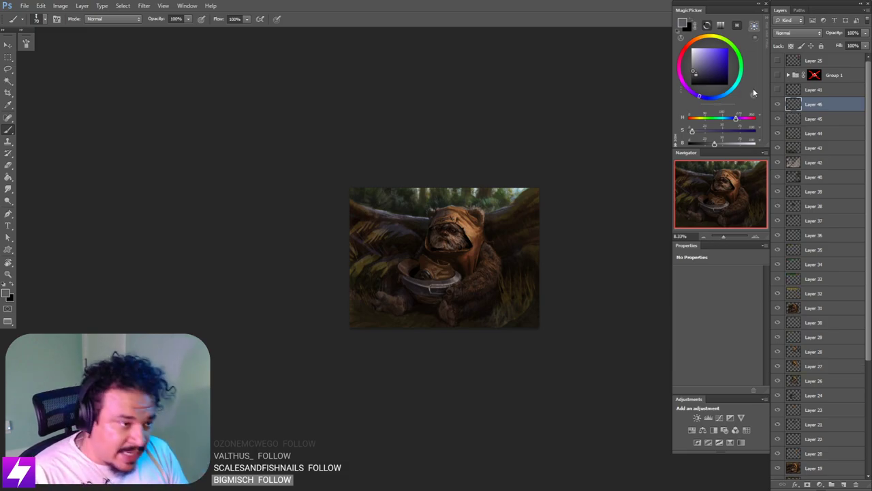
key("ctrl+minus")
mouse_move(511, 305)
left_mouse_down()
mouse_move(567, 272)
mouse_move(520, 282)
mouse_move(553, 266)
mouse_move(532, 277)
mouse_move(528, 261)
mouse_move(546, 270)
left_mouse_up()
key("ctrl+shift+h")
key("ctrl+plus")
key("ctrl+plus")
key("ctrl+plus")
left_click_drag(633, 222, 570, 246)
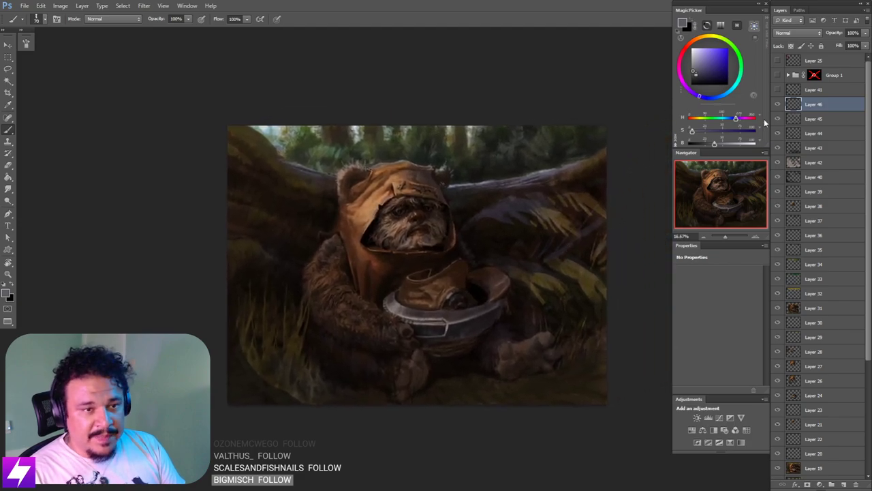
Step: Compare the painting with and without Layer 46
left_click(777, 104)
left_click(777, 104)
left_click(777, 104)
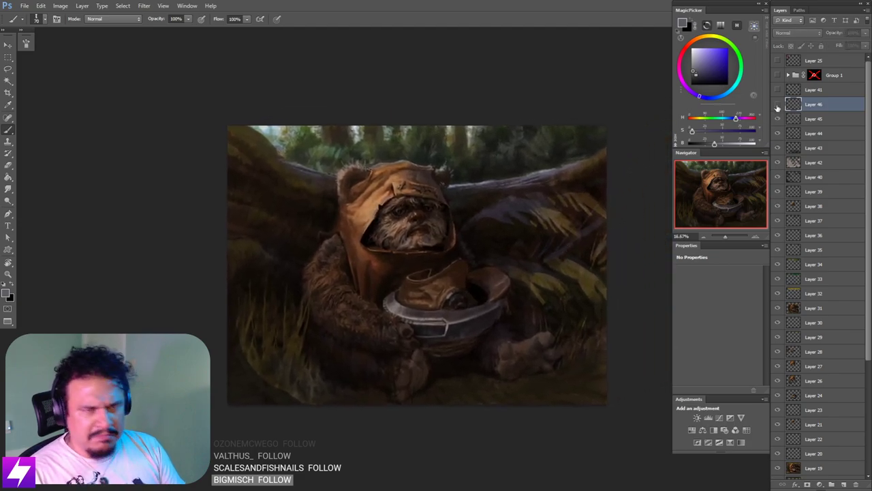
left_click(777, 106)
Step: Sample a muted reddish grey from the painting and paint small highlights on the fingertips holding the helmet with a small brush
key("ctrl+plus")
left_click_drag(448, 353, 411, 304)
left_click(441, 313, "alt")
left_click_drag(414, 341, 441, 290)
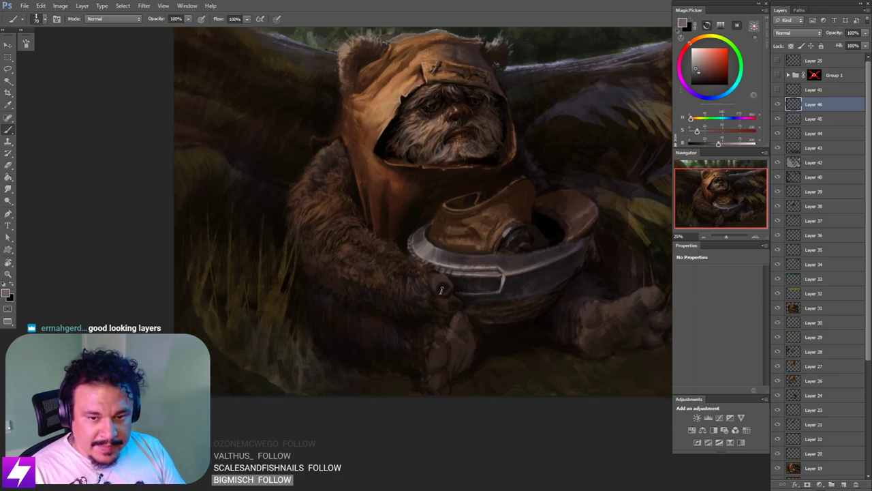
scroll(440, 290, "up", 1)
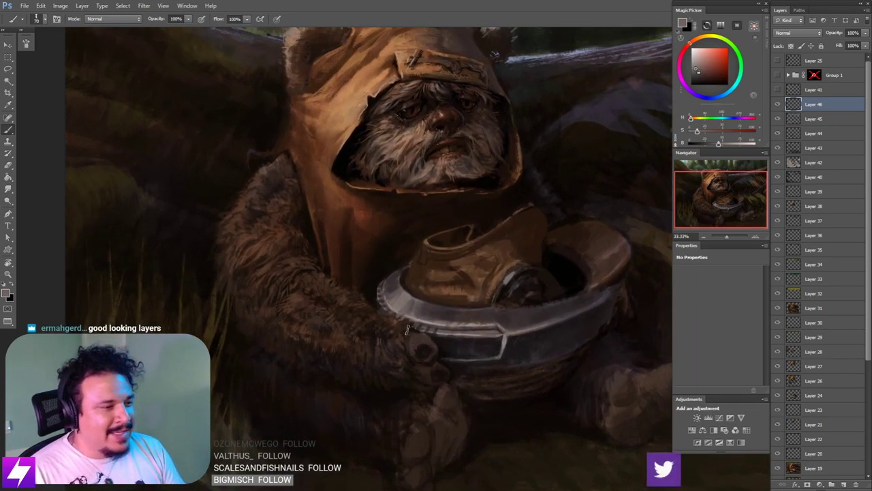
key("[")
key("[")
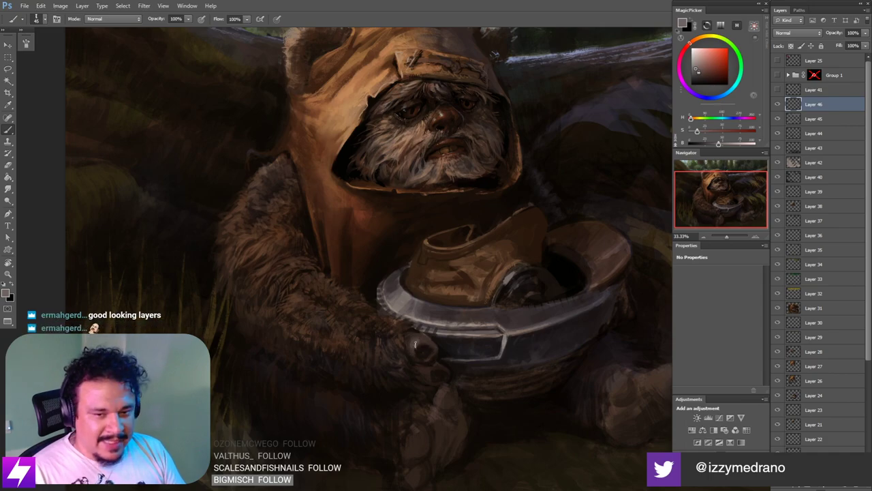
left_click_drag(420, 348, 414, 348)
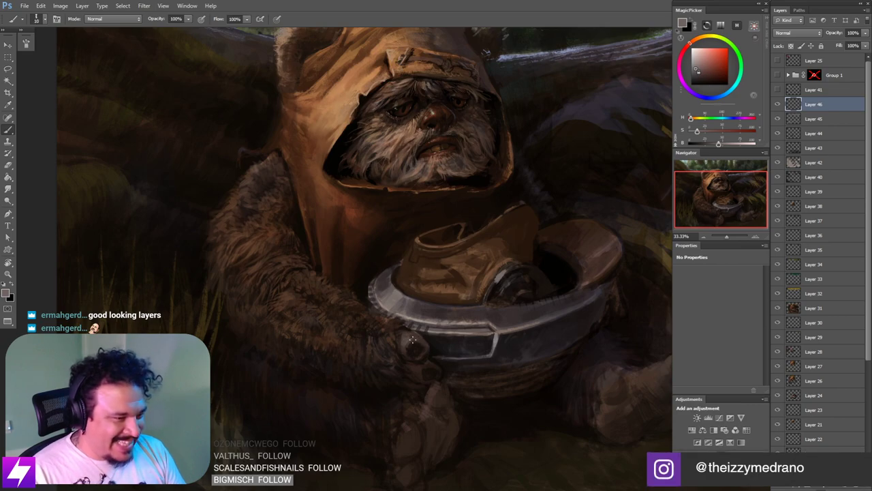
key("ctrl+minus")
key("ctrl+minus")
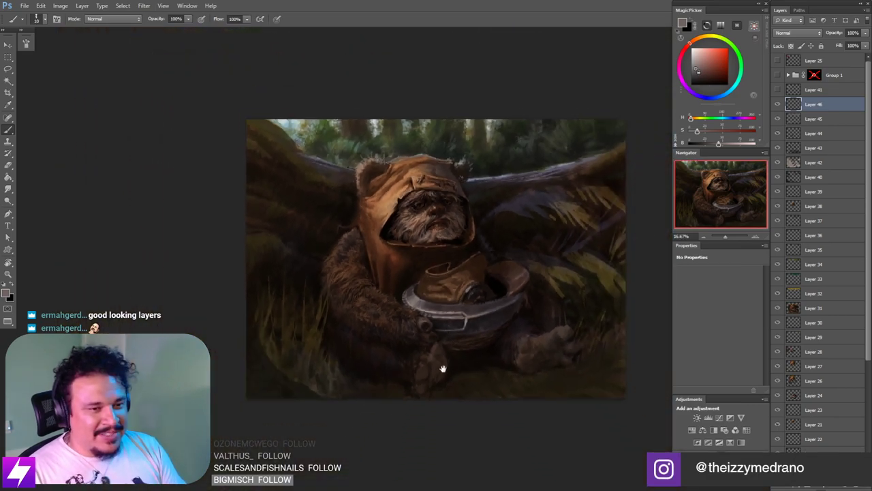
left_click_drag(442, 368, 423, 351)
Step: Sample dark and mid browns around the foot below the hand and paint its toes and sole, reducing the brush to size 30
key("ctrl+plus")
key("]")
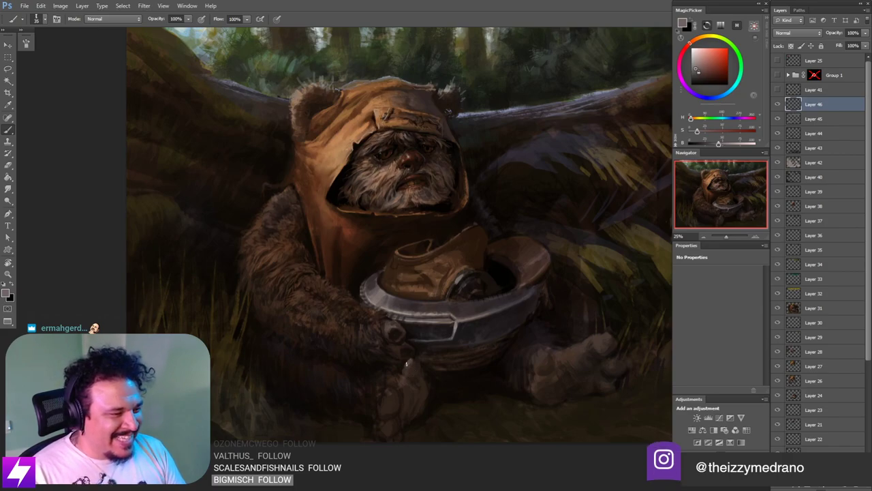
left_click(407, 368, "alt")
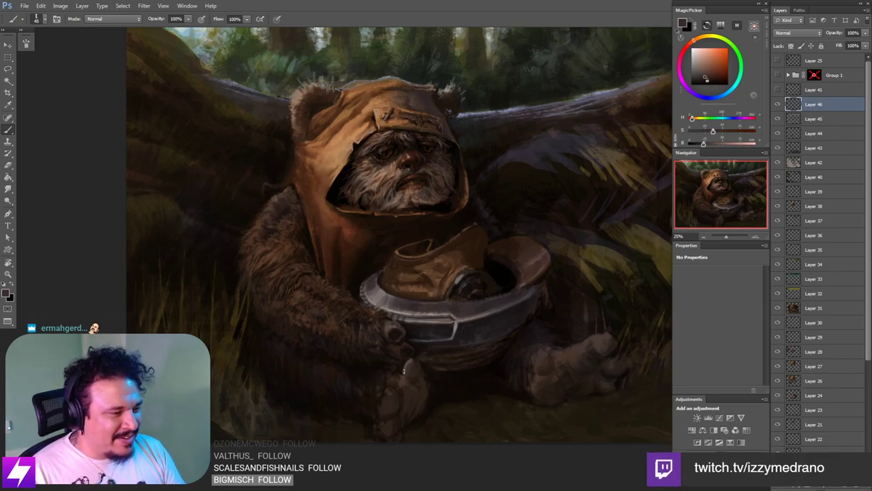
left_click_drag(409, 390, 414, 359)
left_click(411, 344, "alt")
key("[")
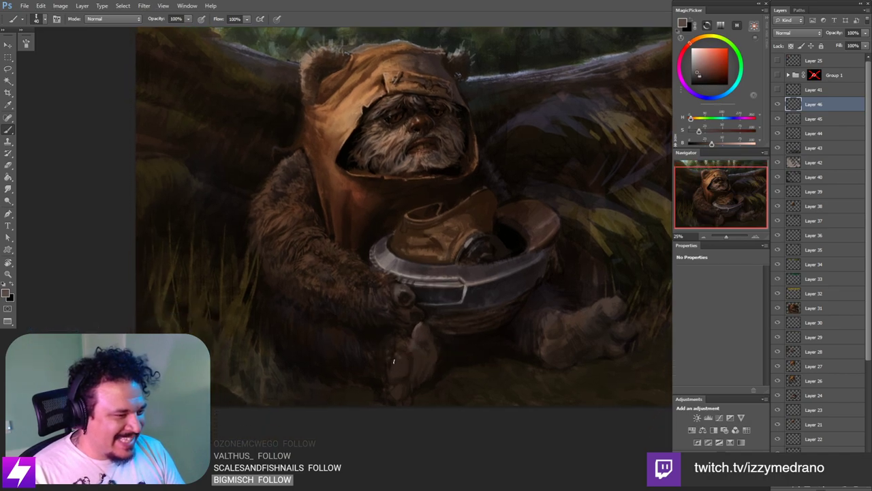
key("bracketleft")
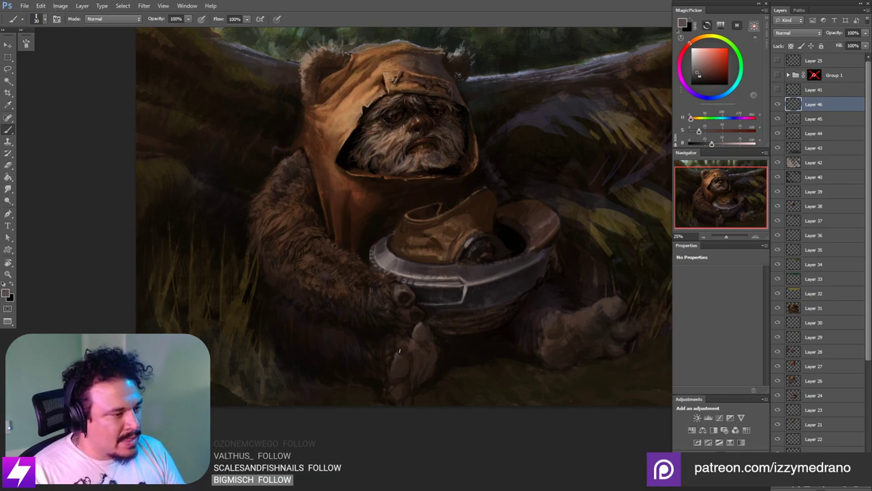
key("ctrl+minus")
key("ctrl+minus")
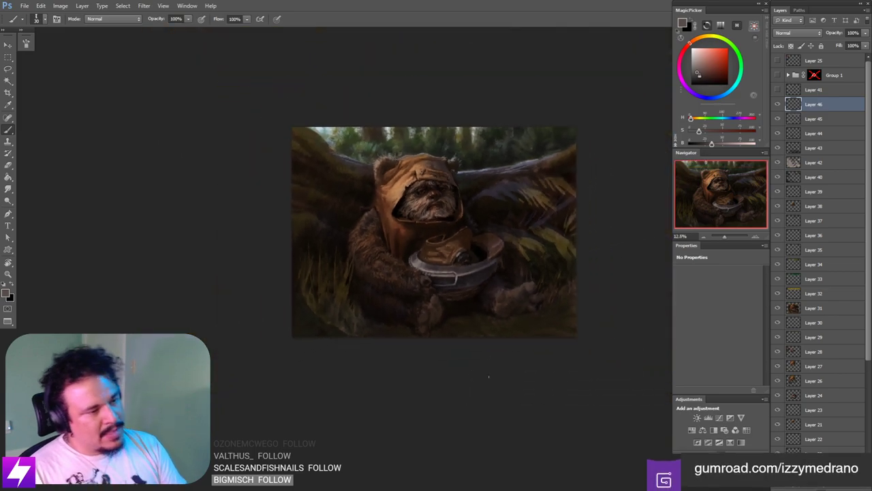
Step: Refine the sole of the foot below the hand with the canvas view rotated to about -60°, then reset the rotation
key("r")
mouse_move(475, 385)
left_mouse_down()
mouse_move(490, 382)
mouse_move(535, 339)
left_mouse_up()
key("ctrl+plus")
key("ctrl+plus")
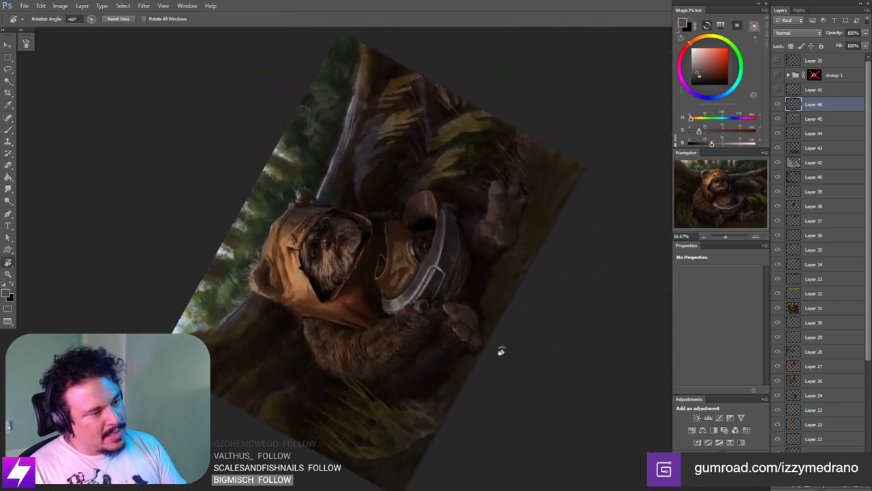
key("b")
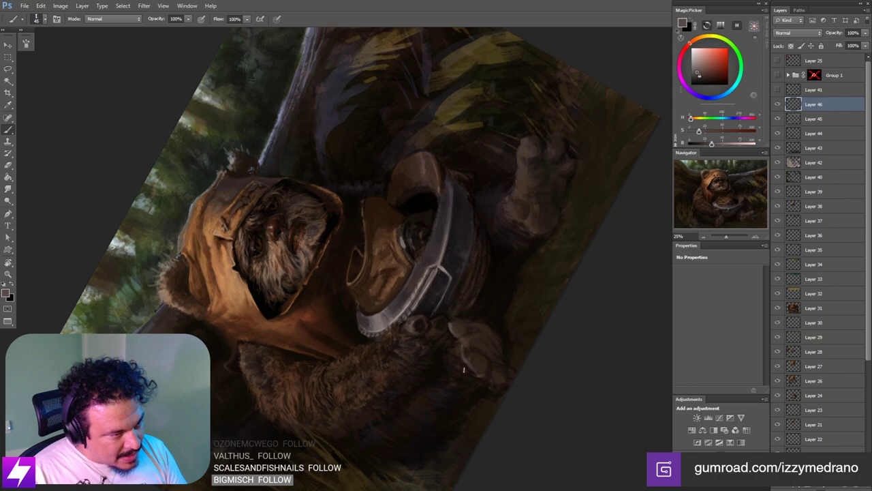
key("r")
key("Escape")
key("b")
mouse_move(477, 358)
left_mouse_down()
mouse_move(468, 356)
mouse_move(472, 327)
left_mouse_up()
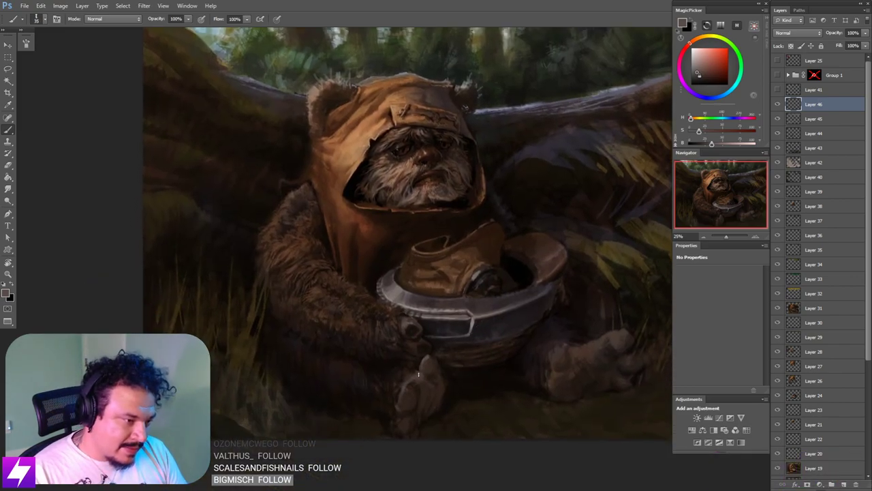
Step: Refine the toes of the foot beside the helmet with the sampled brown, enlarging the brush to size 50
left_click_drag(510, 359, 463, 341)
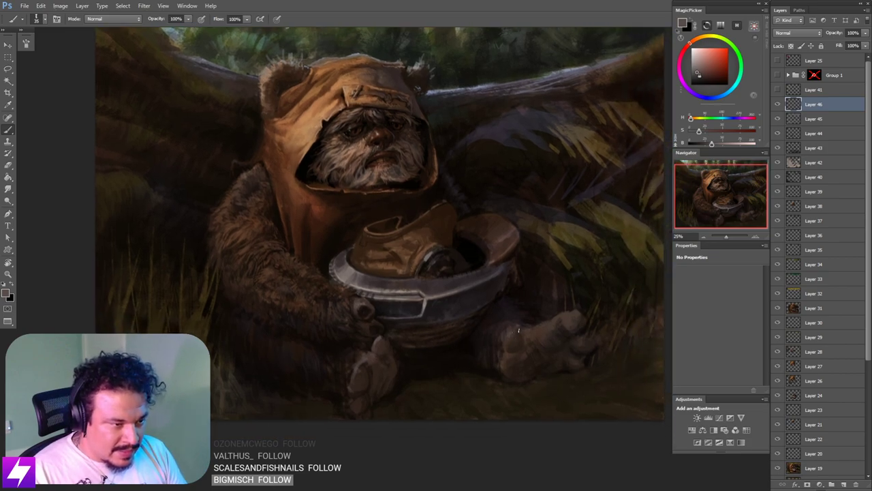
scroll(512, 341, "right", 2)
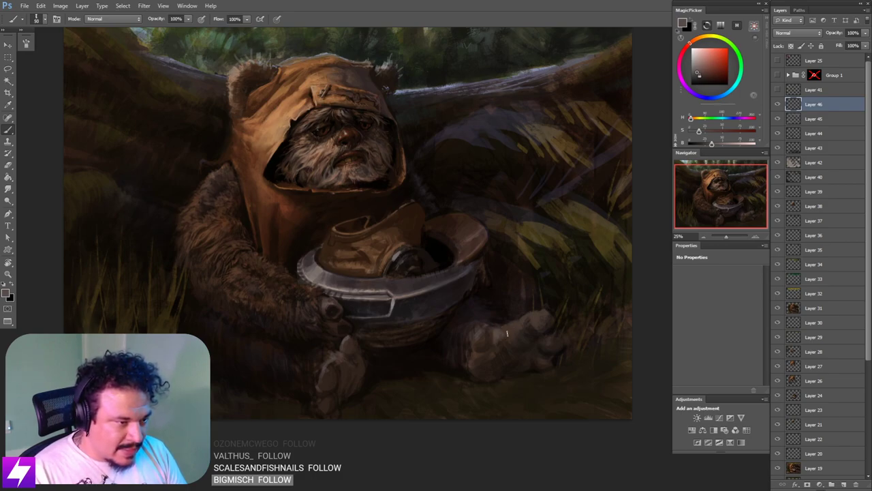
Step: Flip the canvas horizontally and check the painted hand and feet by switching Layer 46 off and on
scroll(525, 331, "down", 5)
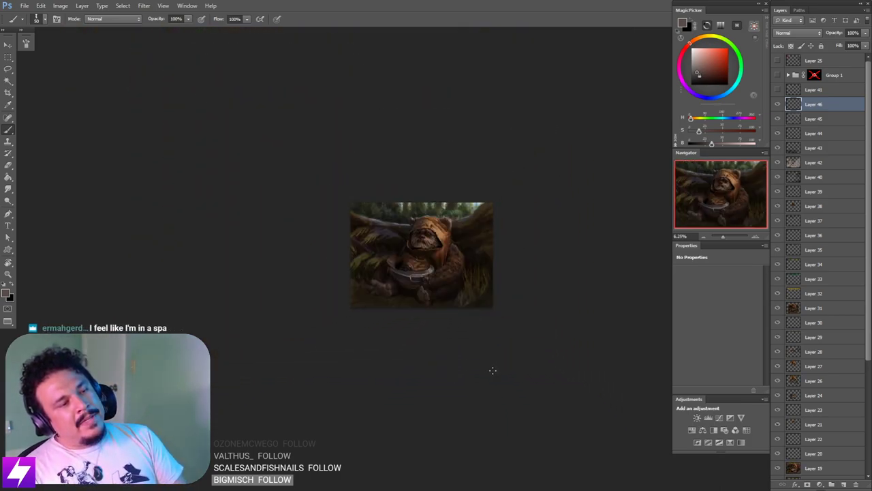
left_click_drag(472, 358, 488, 363)
scroll(508, 293, "up", 2)
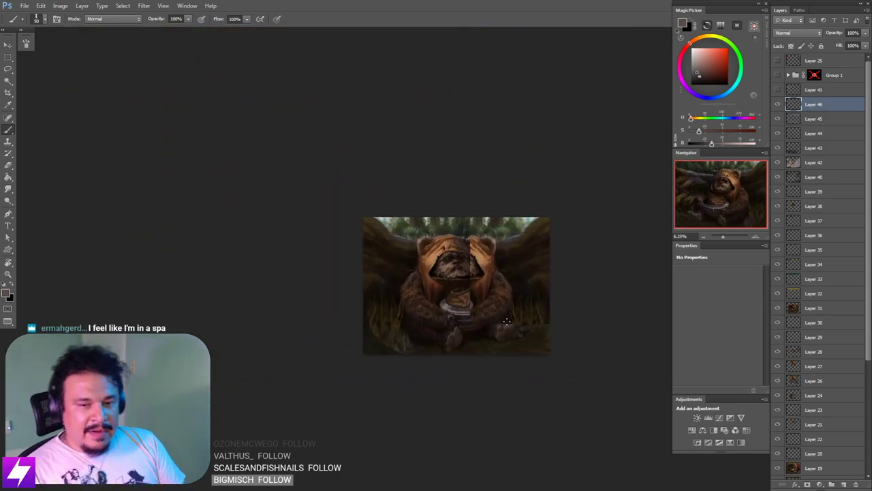
scroll(504, 291, "up", 1)
left_click_drag(498, 364, 450, 346)
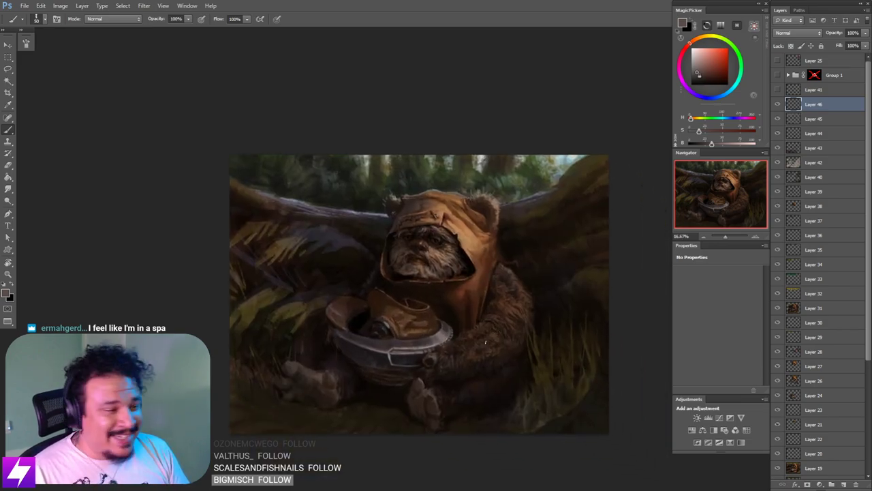
left_click(777, 104)
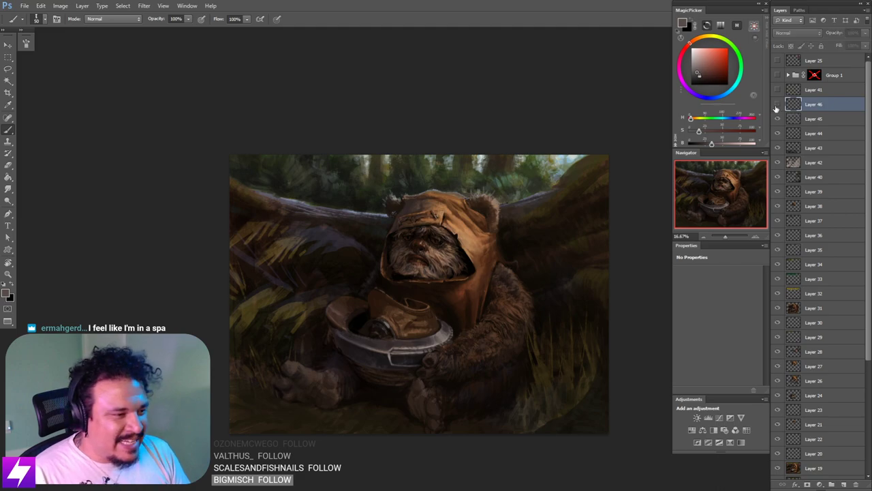
left_click(777, 105)
left_click(777, 106)
left_click(777, 108)
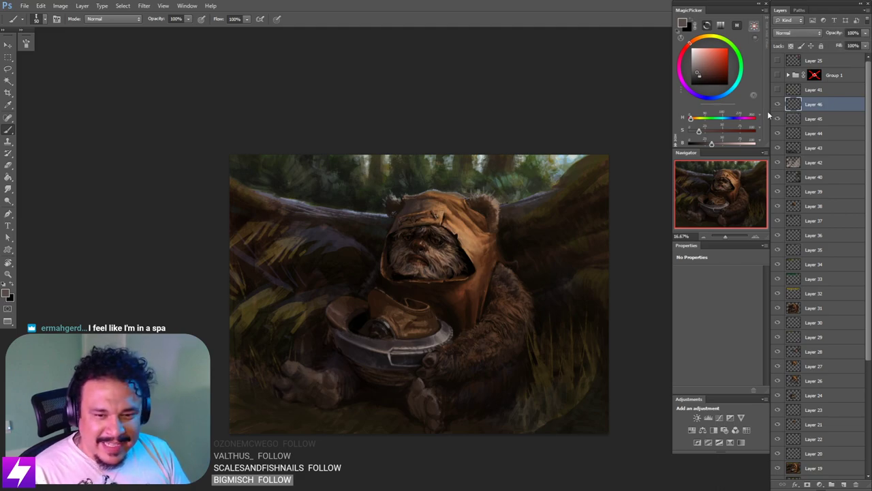
left_click(777, 106)
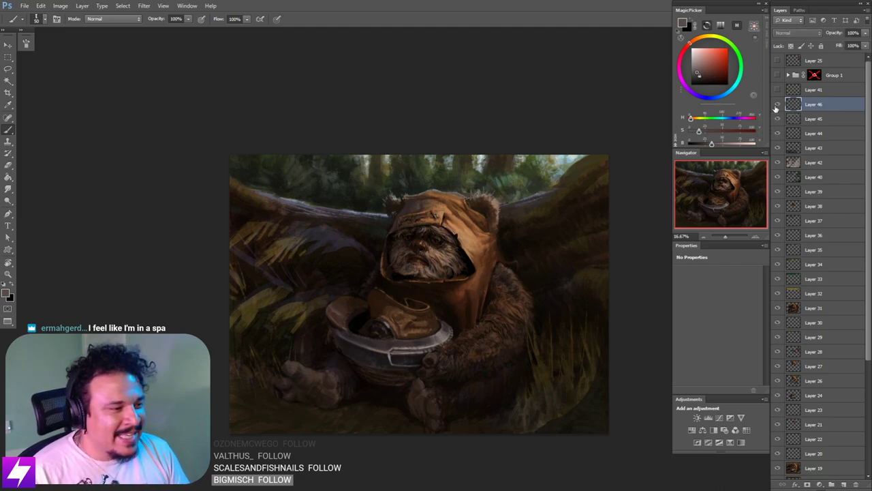
Step: Show Layer 46 again and touch up the hand and feet around the helmet with a sampled dark brown and a smaller brush
left_click(777, 107)
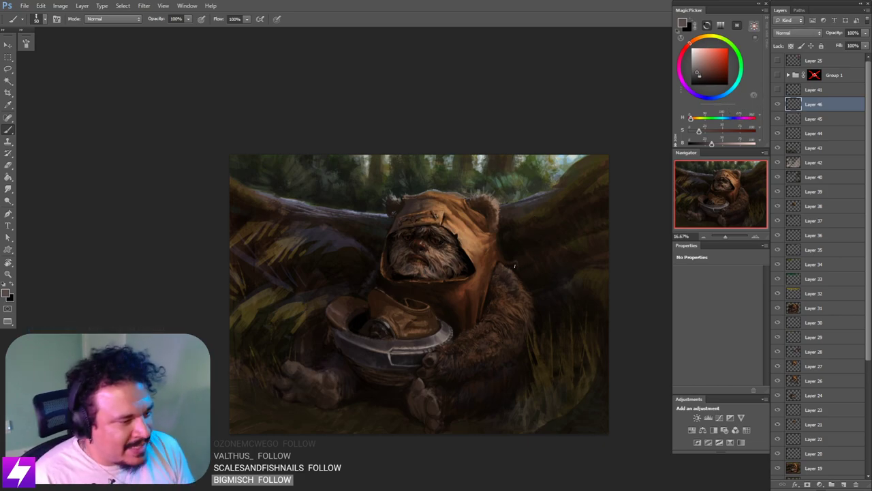
key("ctrl+plus")
mouse_move(416, 403)
left_mouse_down()
mouse_move(524, 287)
mouse_move(508, 305)
left_mouse_up()
key("ctrl+plus")
key("bracketleft")
key("bracketleft")
key("bracketleft")
left_click(514, 295, "alt")
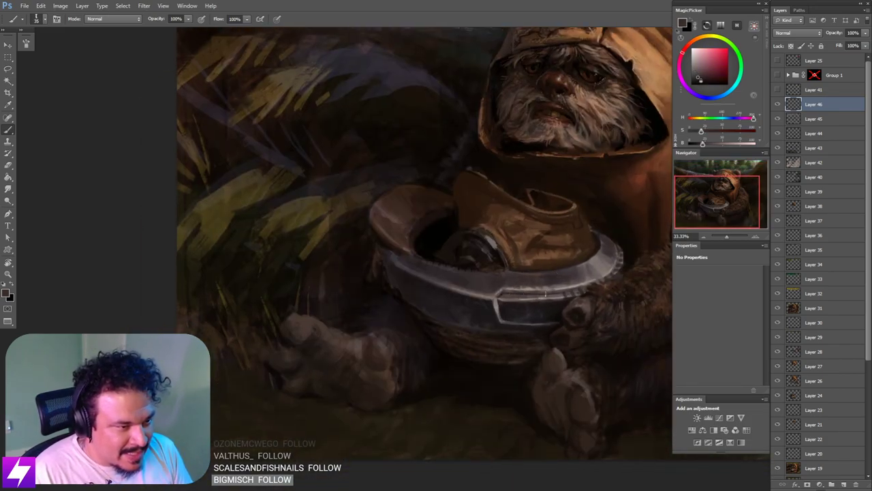
left_click_drag(613, 271, 585, 295)
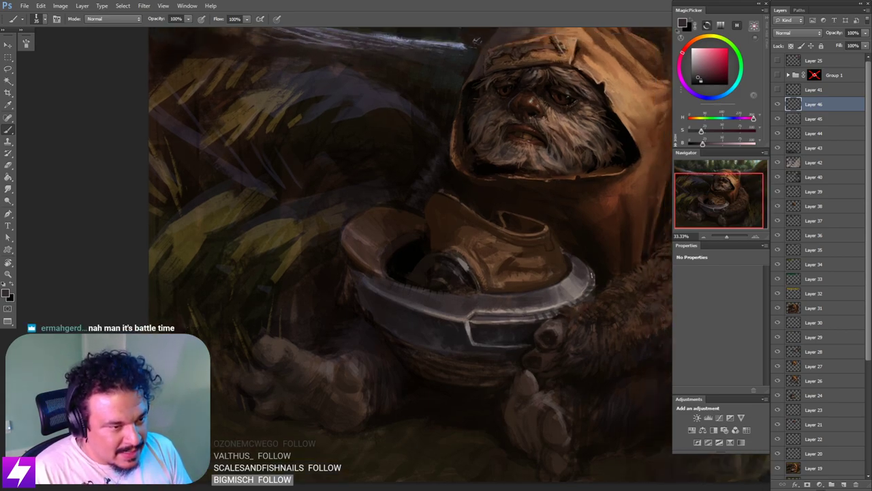
Step: Rotate the canvas view about 30° counter-clockwise, sample a dark brown beside the hand and refine that area, then reset the view
key("ctrl+minus")
key("r")
mouse_move(544, 362)
left_mouse_down()
mouse_move(578, 325)
mouse_move(576, 268)
mouse_move(575, 282)
left_mouse_up()
key("ctrl+plus")
key("b")
left_click(518, 286, "alt")
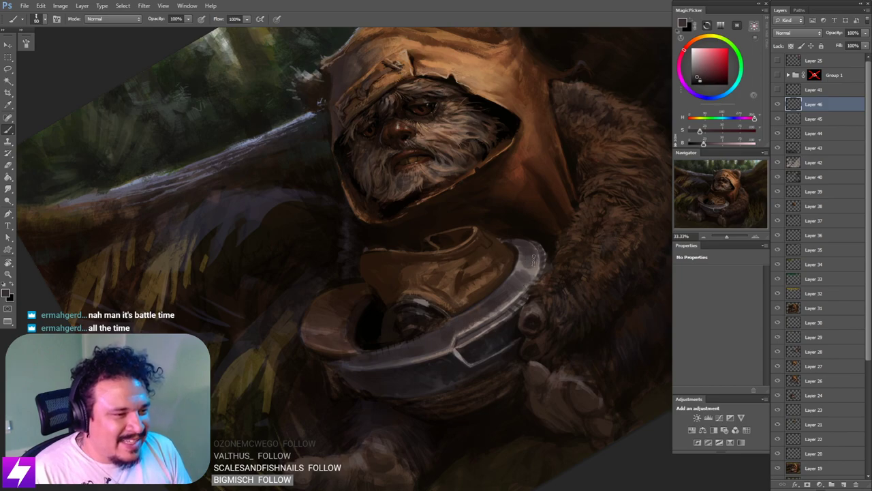
key("ctrl+0")
key("ctrl+minus")
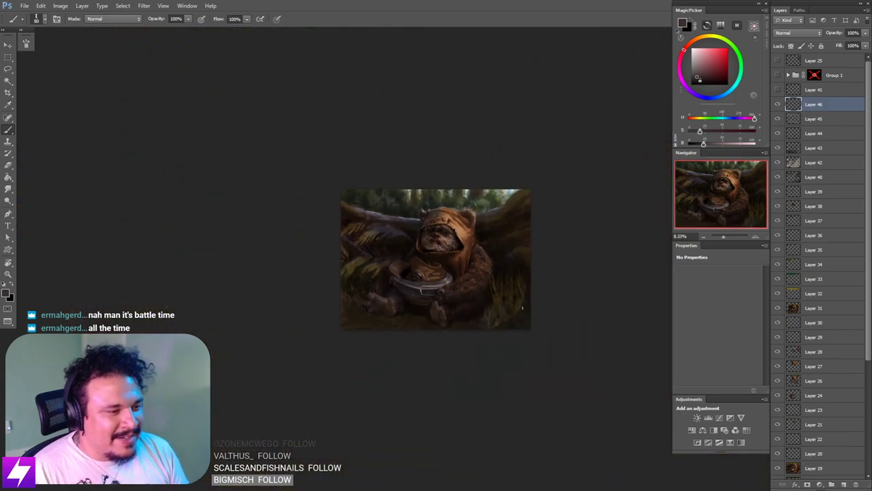
Step: Flip the canvas horizontally and sample black from the dark inside of the helmet
key("ctrl+shift+h")
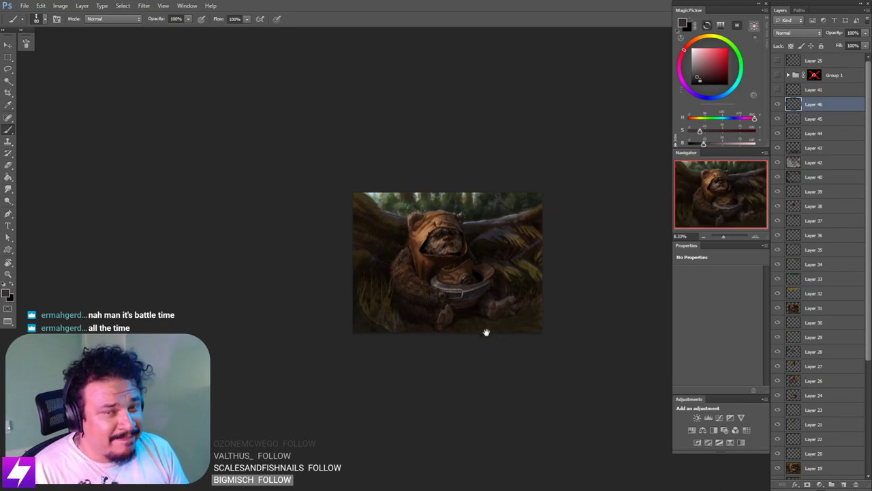
key("ctrl+plus")
left_click_drag(478, 343, 475, 336)
key("ctrl+plus")
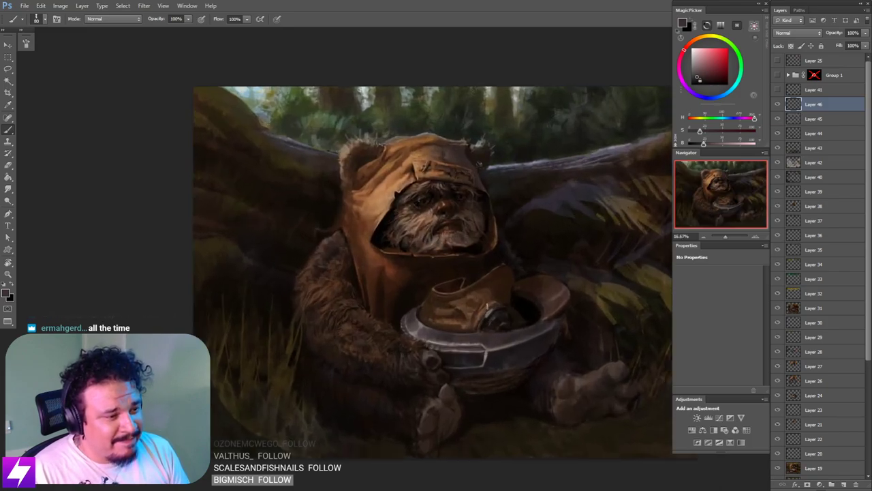
key("ctrl+plus")
mouse_move(564, 332)
left_mouse_down()
mouse_move(519, 307)
mouse_move(527, 309)
left_mouse_up()
left_click(545, 320, "alt")
Step: Show the reference photos in Group 1, examine the helmet reference, and hide the group again
left_click(778, 75)
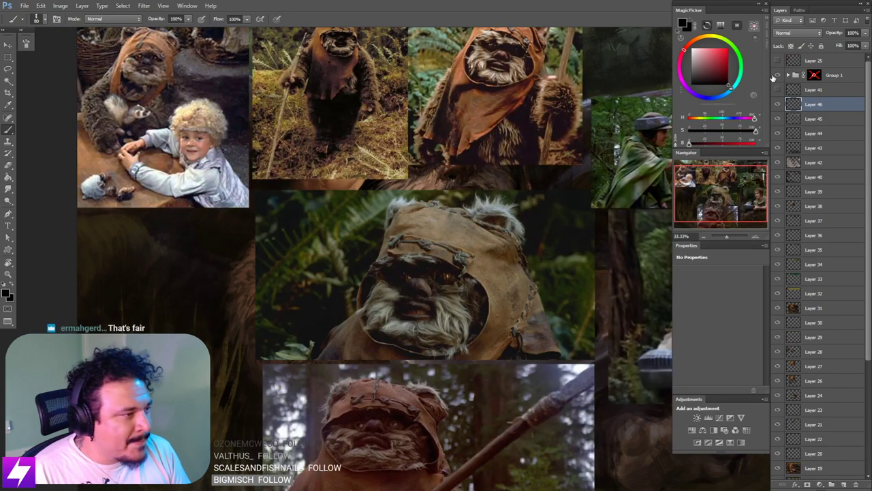
left_click_drag(637, 225, 579, 259)
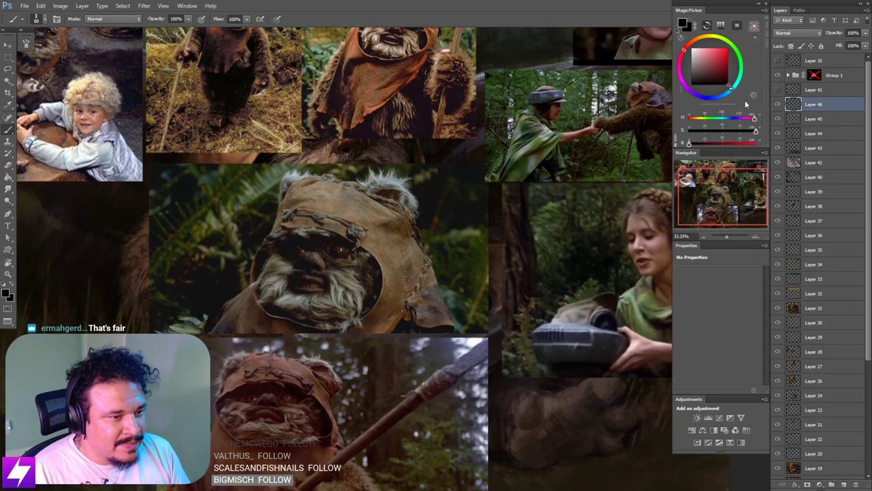
left_click(776, 76)
left_click_drag(518, 297, 549, 279)
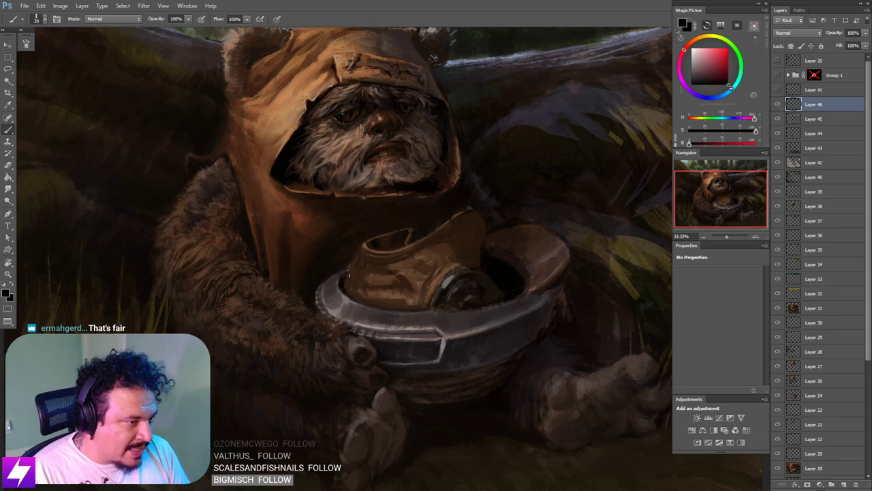
Step: Select the Color-mode Layer 45 and sample a light grey from the bright forest background
key("ctrl+minus")
key("ctrl+minus")
left_click(796, 120)
left_click_drag(592, 208, 557, 213)
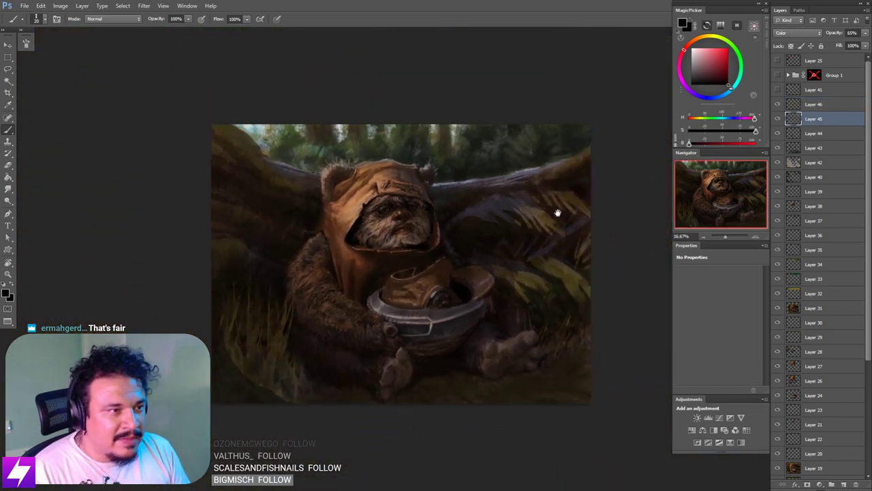
left_click(454, 132, "alt")
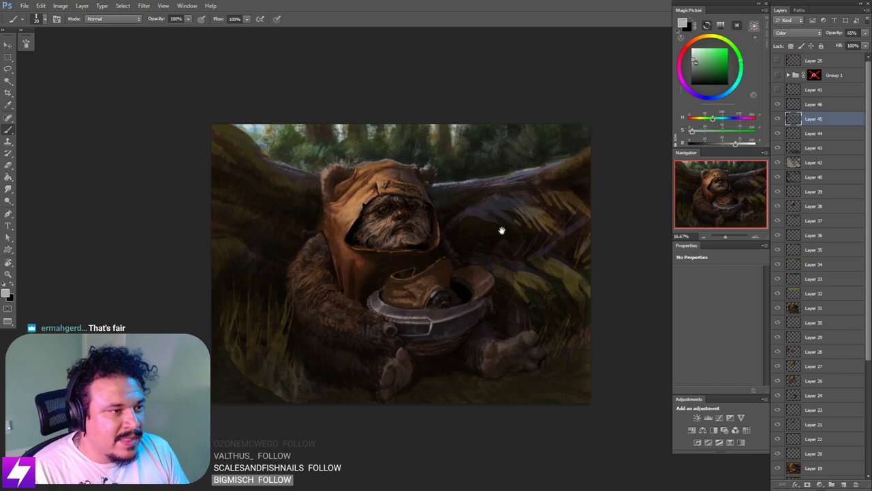
left_click_drag(500, 229, 497, 174)
key("ctrl+plus")
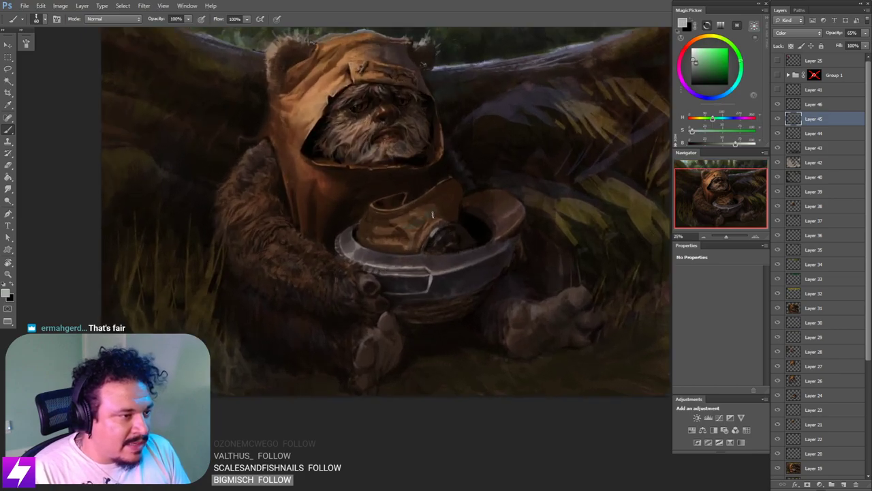
Step: Grey the brown fabric cover in the helmet on Layer 45 using brush size 150, reduced to 125 for the smaller areas
key("alt+bracketright")
left_click(812, 91)
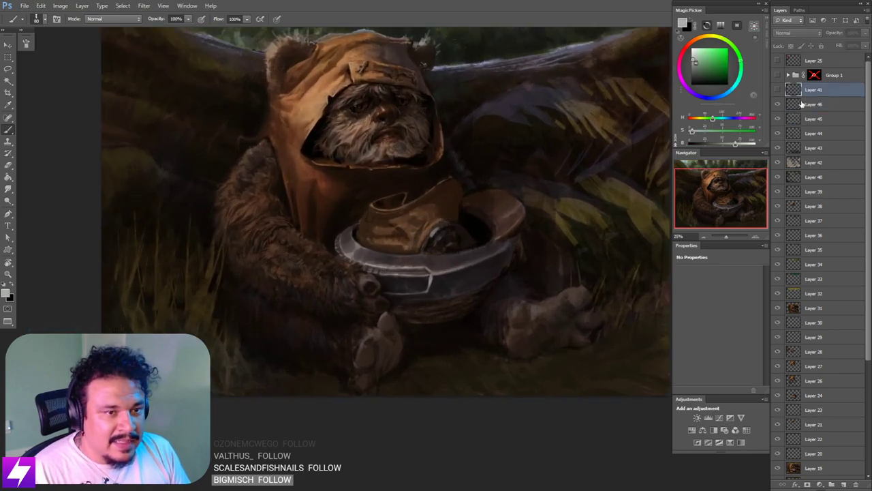
key("alt+bracketleft")
key("alt+bracketleft")
key("bracketright")
key("bracketright")
key("bracketright")
key("bracketright")
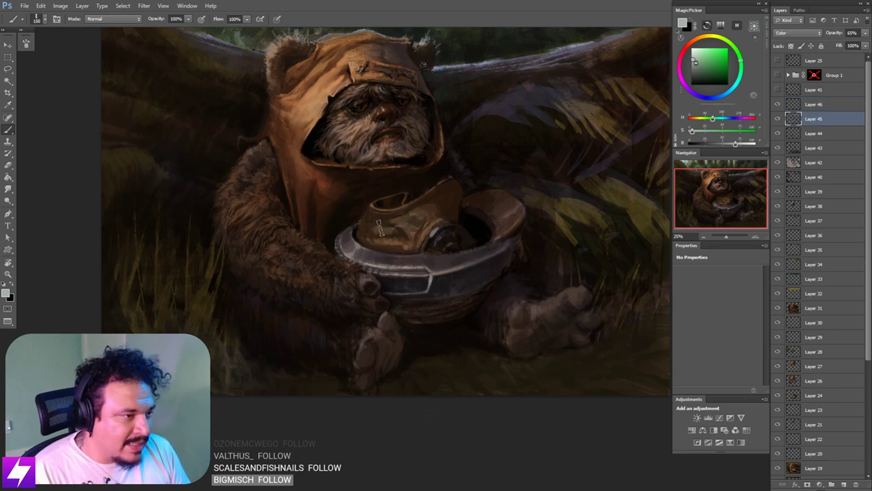
mouse_move(377, 232)
left_mouse_down()
mouse_move(366, 237)
mouse_move(415, 236)
left_mouse_up()
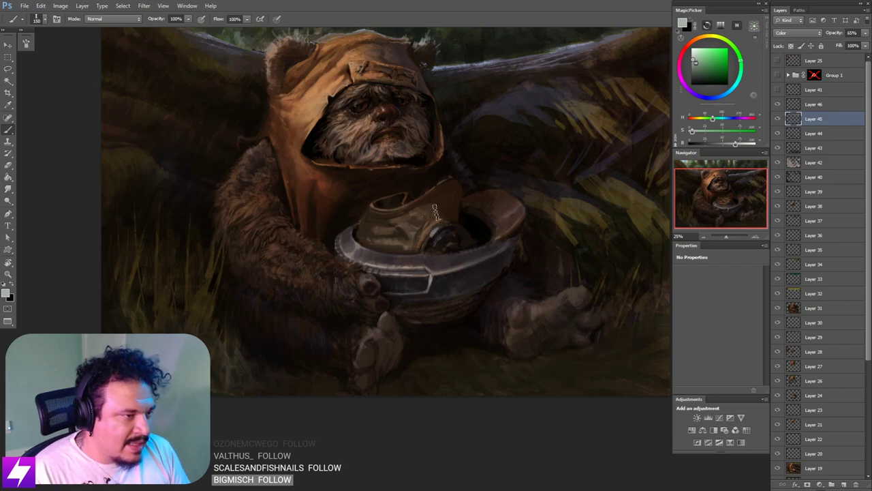
key("bracketleft")
key("bracketleft")
key("bracketleft")
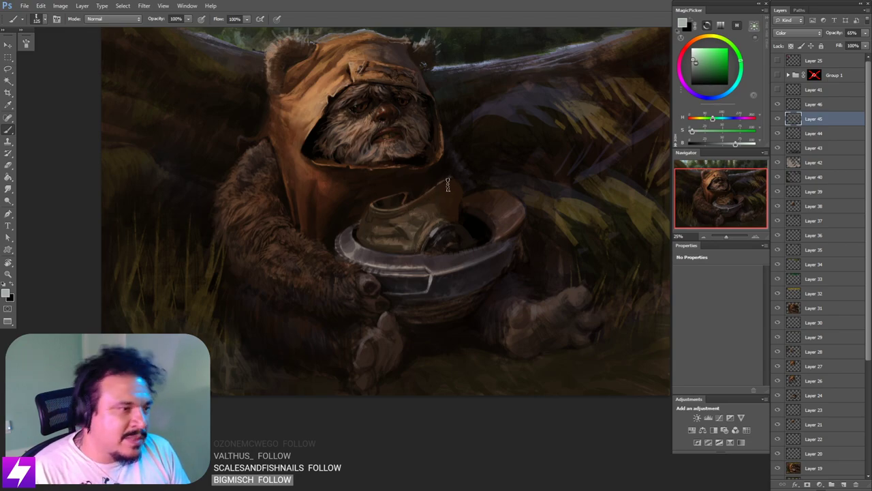
Step: Blend the greyed colour on the helmet's fabric cover with the Smudge tool at size 300
key("r")
key("bracketleft")
key("bracketleft")
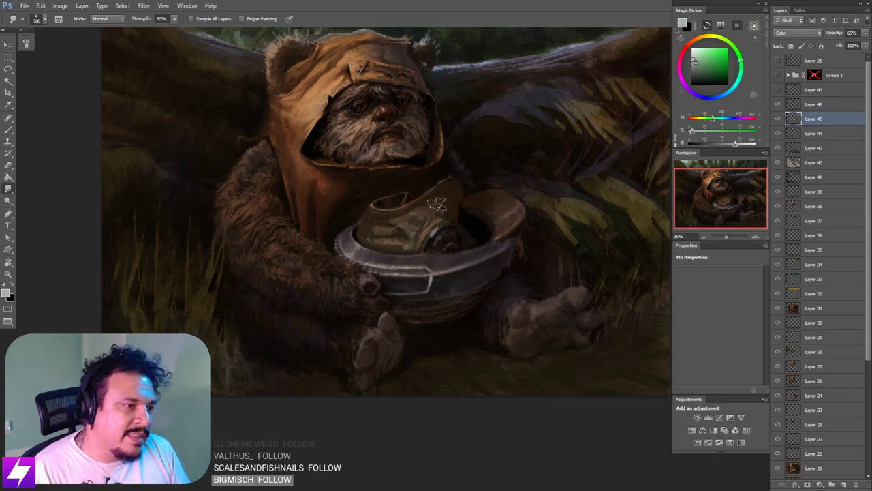
key("ctrl+minus")
key("ctrl+minus")
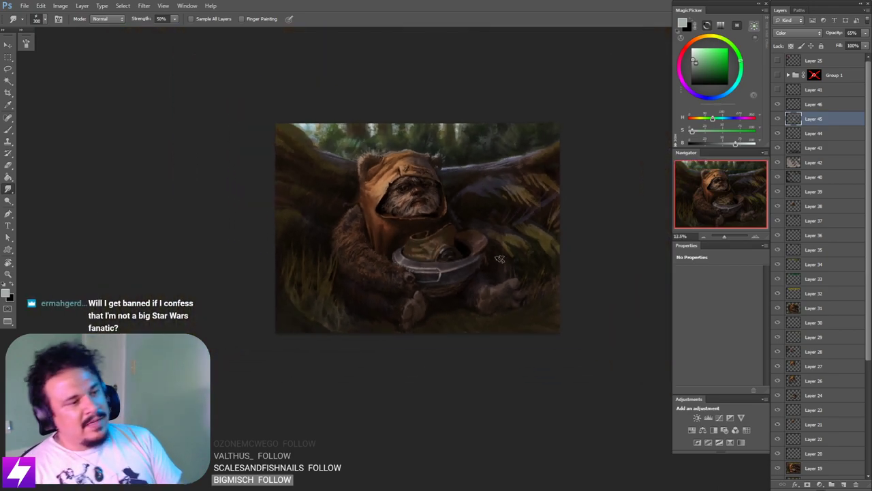
Step: Flip the canvas horizontally and check the greyed helmet cover at several zoom levels
key("ctrl+shift+h")
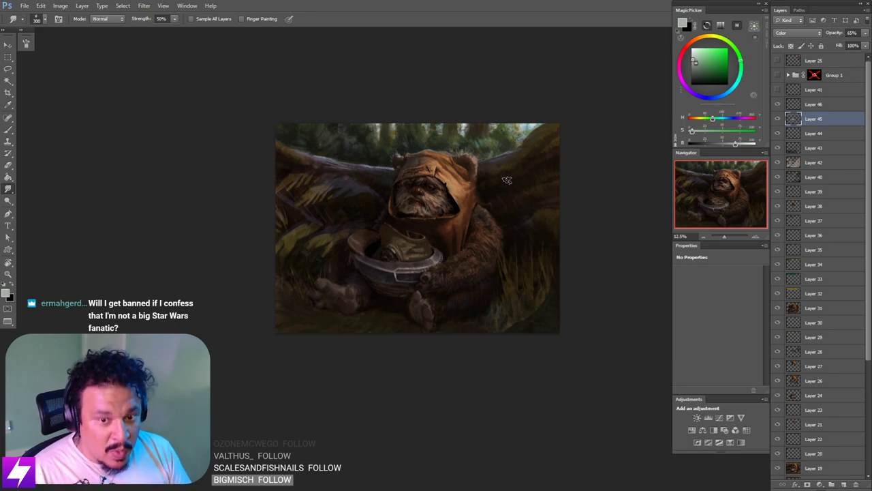
mouse_move(486, 318)
left_mouse_down()
mouse_move(485, 304)
mouse_move(480, 318)
left_mouse_up()
scroll(498, 279, "up", 1)
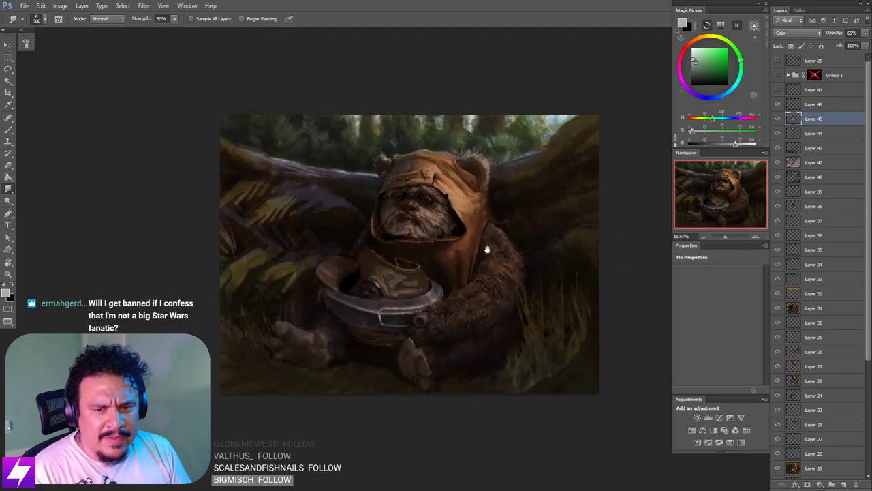
scroll(501, 253, "up", 2)
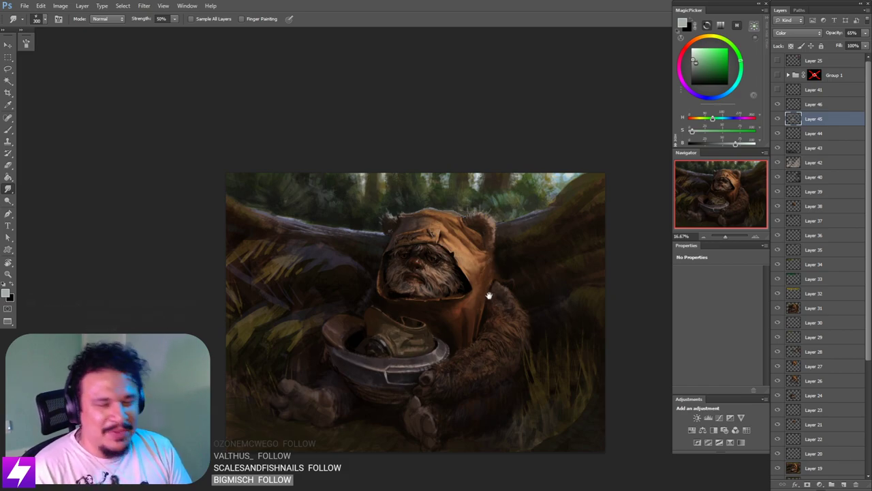
scroll(495, 286, "up", 2)
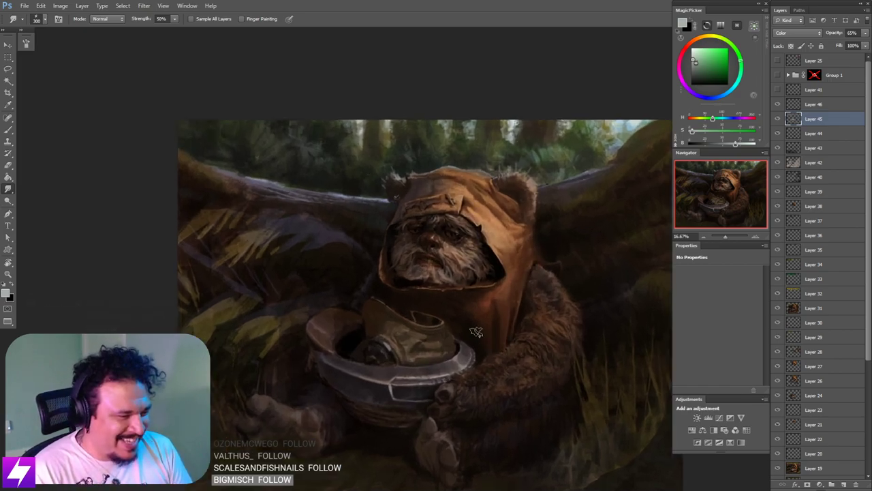
Step: Grey the raised flap of the helmet's fabric cover with the brush, and switch to the Smudge tool to blend it
left_click_drag(460, 320, 475, 307)
key("b")
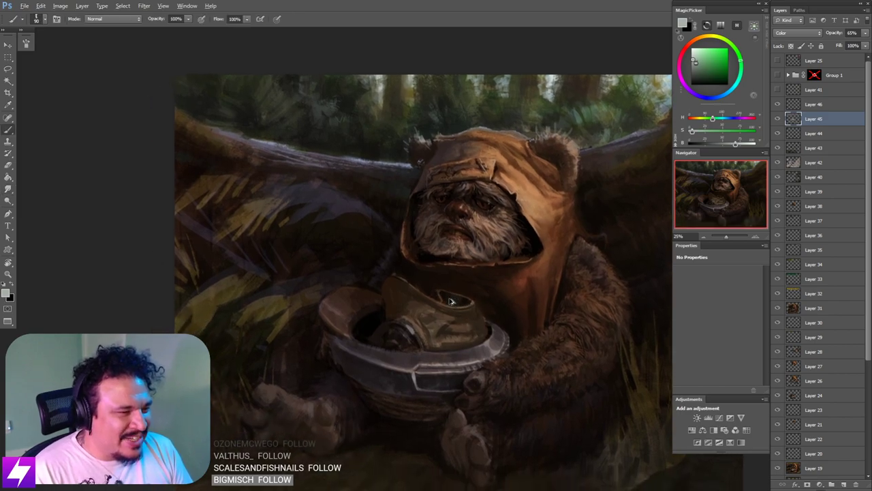
mouse_move(502, 313)
left_mouse_down()
mouse_move(470, 300)
mouse_move(499, 293)
left_mouse_up()
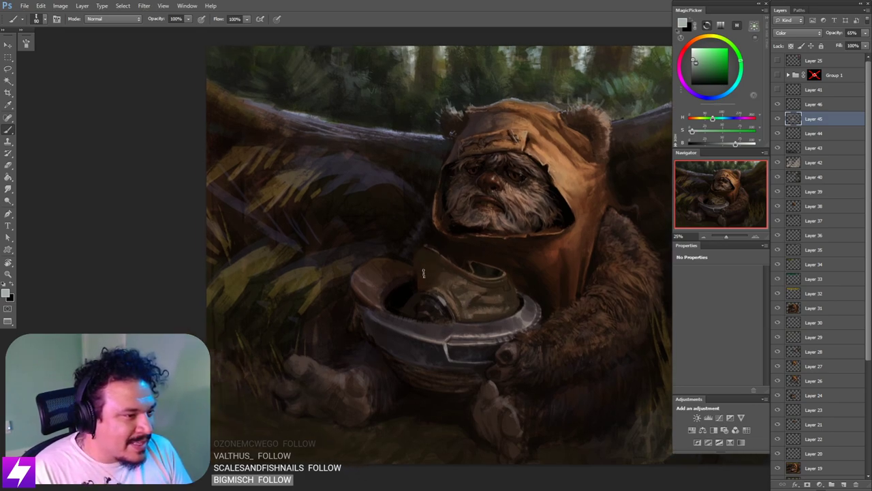
key("r")
key("ctrl+minus")
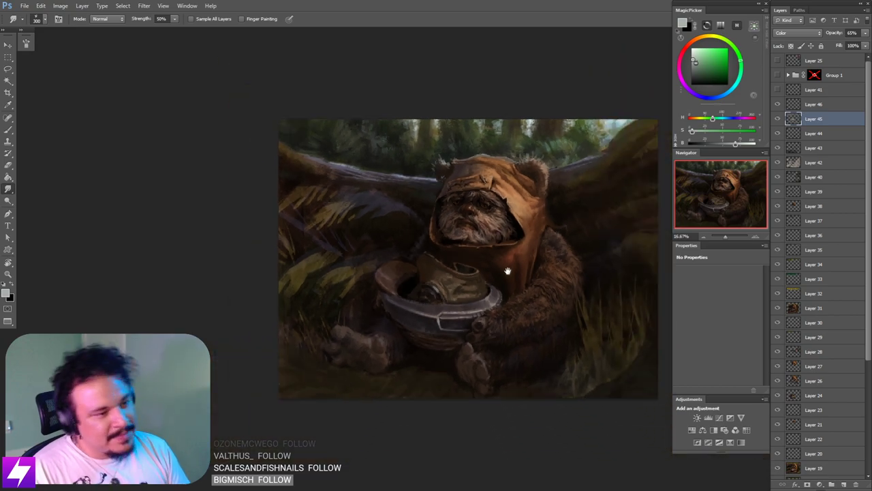
Step: Grey the fabric around the helmet's round goggle on Layer 45 with brush size 60
mouse_move(462, 318)
left_mouse_down()
mouse_move(475, 292)
mouse_move(493, 290)
mouse_move(480, 265)
left_mouse_up()
key("ctrl+plus")
key("ctrl+plus")
key("b")
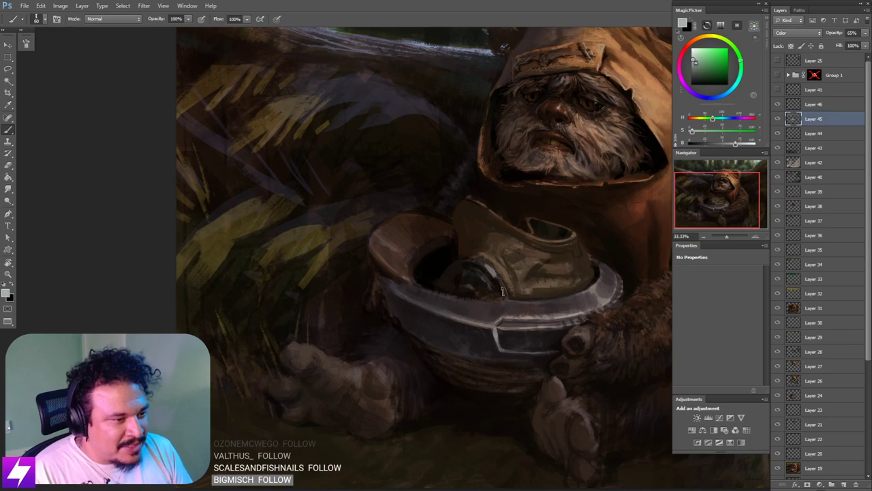
scroll(523, 260, "down", 5)
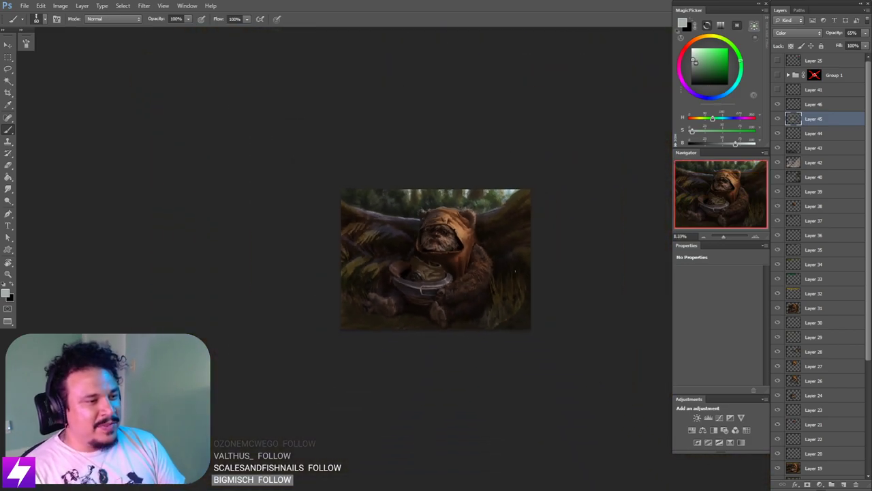
Step: Flip the canvas horizontally and grey the helmet's curved inner rim with brush size 125, finishing with the Smudge tool
key("ctrl+shift+h")
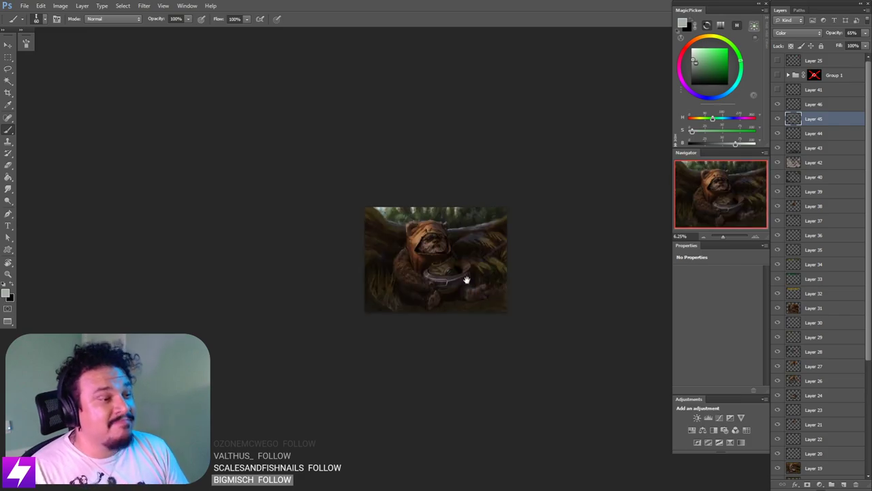
scroll(467, 283, "up", 3)
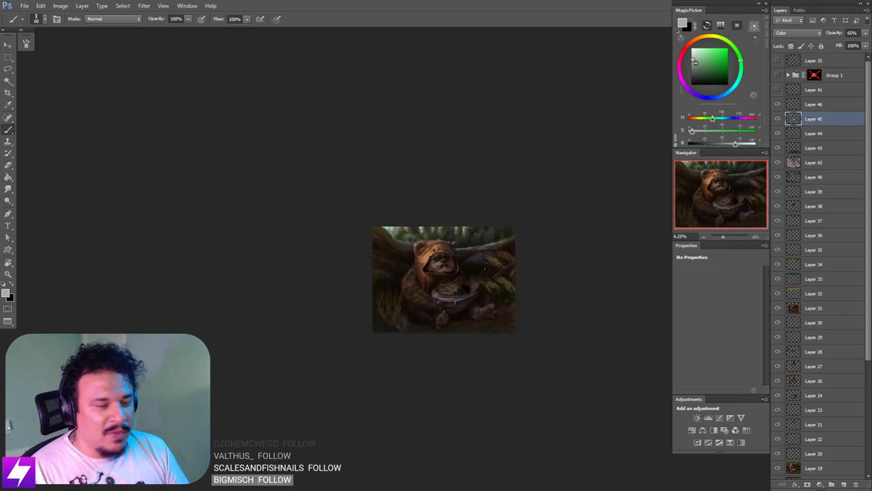
left_click_drag(489, 355, 475, 285)
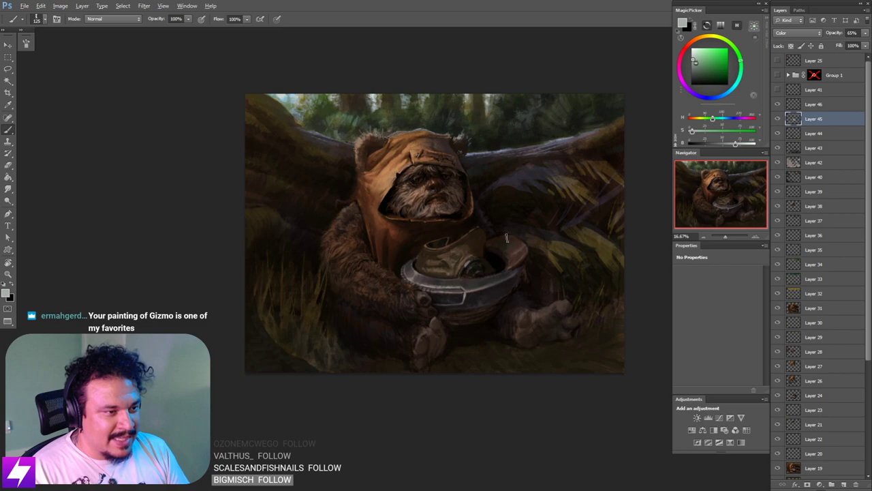
key("r")
key("ctrl+minus")
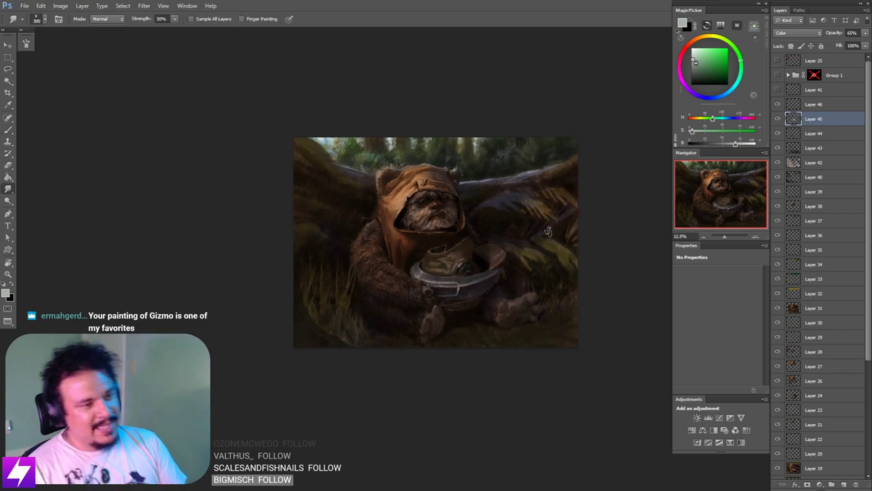
Step: Grey the ground around the feet on Layer 45, enlarging the brush to size 250
left_click_drag(526, 303, 533, 275)
key("ctrl+plus")
key("b")
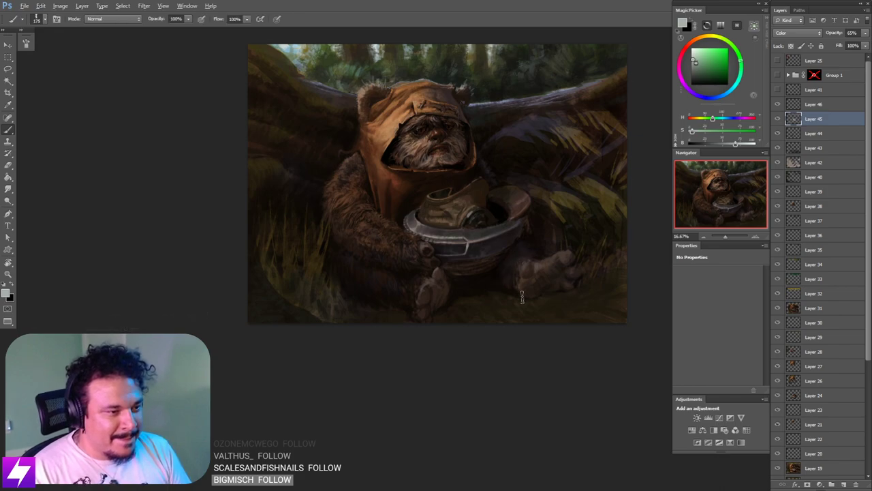
key("]")
key("]")
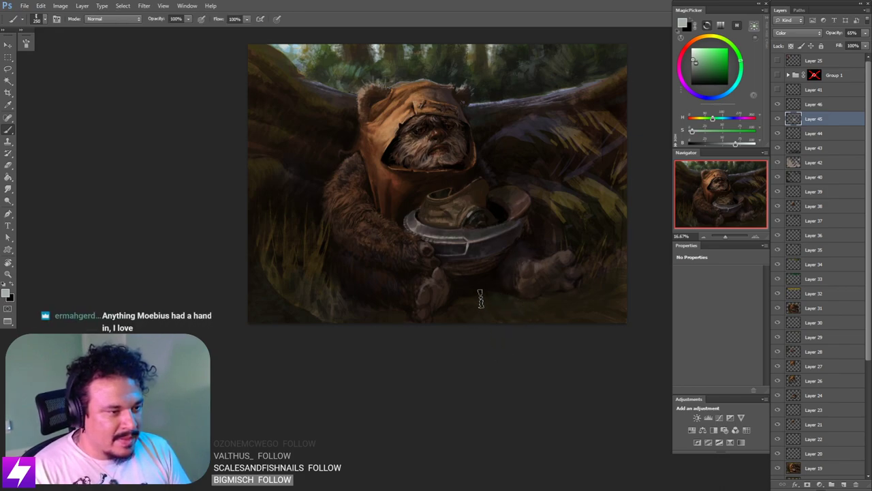
key("ctrl+minus")
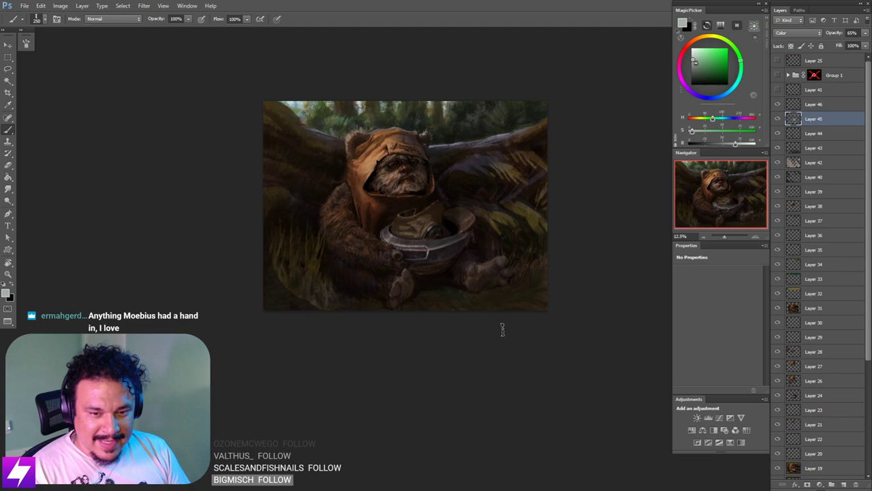
Step: Compare the painting with the Color-mode Layer 45 hidden and shown to judge the greyed helmet and ground
key("ctrl+plus")
key("ctrl+plus")
key("ctrl+minus")
left_click_drag(493, 337, 472, 357)
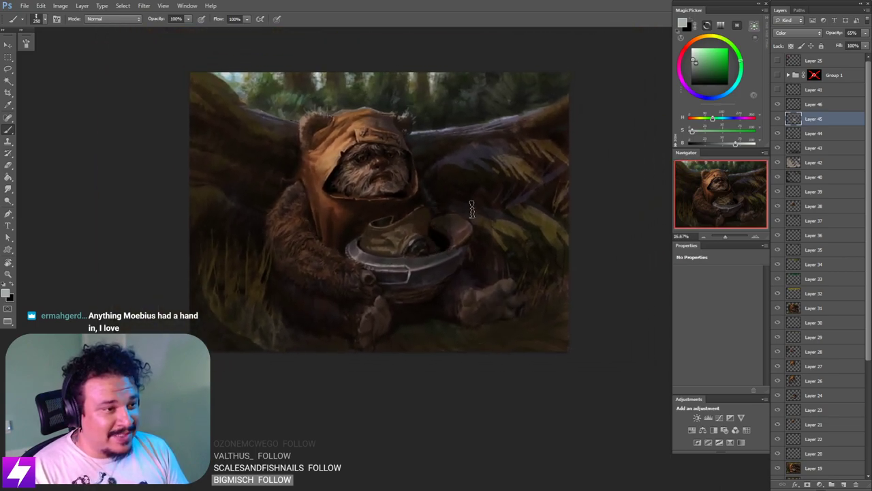
left_click(777, 119)
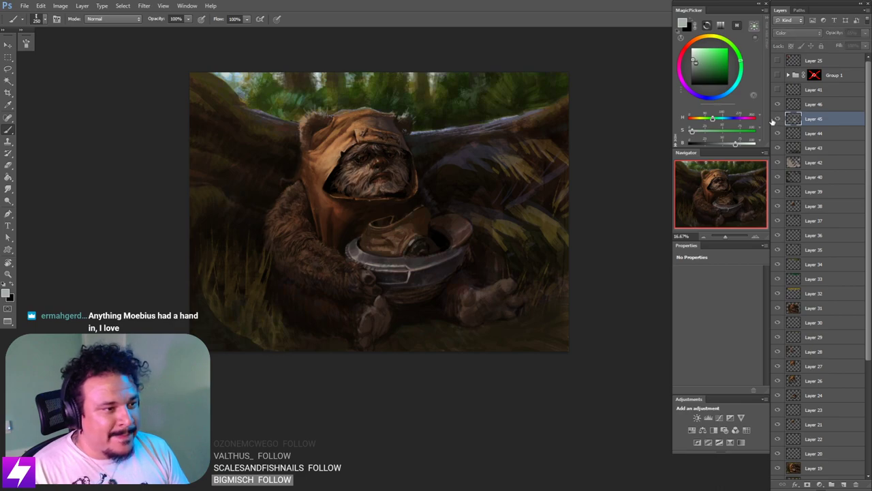
left_click(778, 119)
left_click(778, 118)
left_click(777, 119)
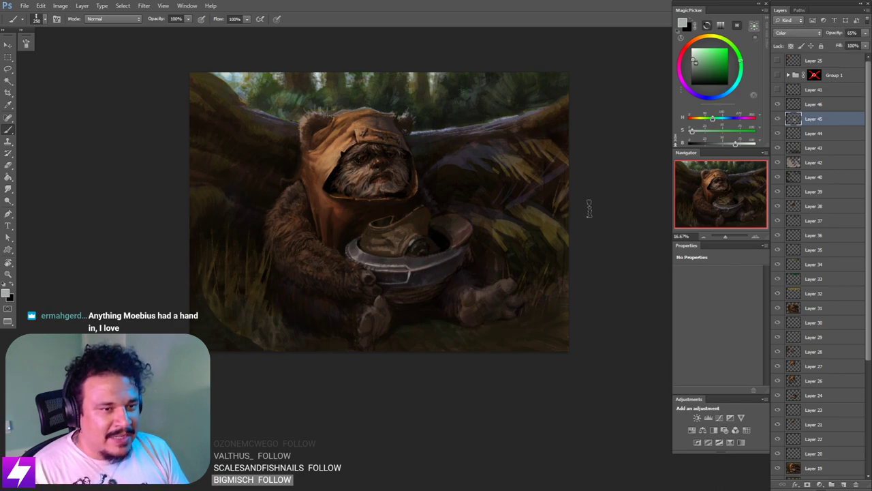
mouse_move(560, 231)
left_mouse_down()
mouse_move(575, 227)
mouse_move(567, 219)
mouse_move(553, 237)
mouse_move(564, 248)
left_mouse_up()
key("ctrl+minus")
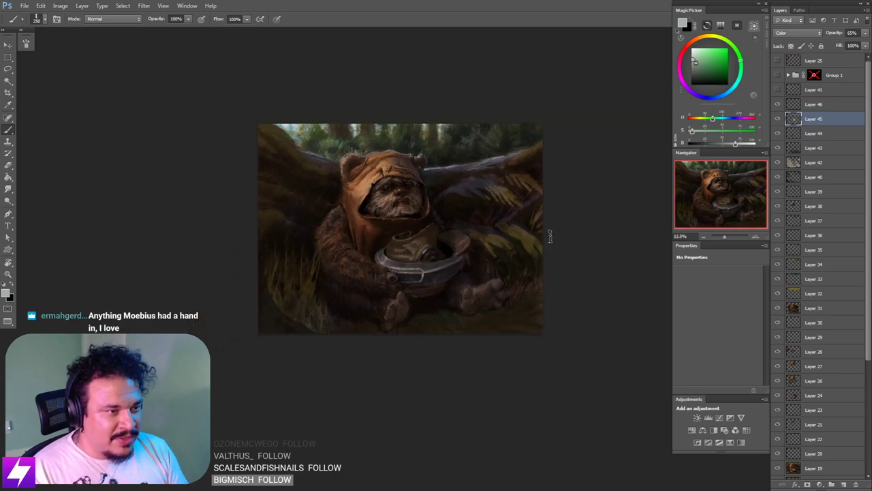
Step: Flip the canvas horizontally and compare the painting with Layers 45 and 46 hidden and shown
key("ctrl+shift+h")
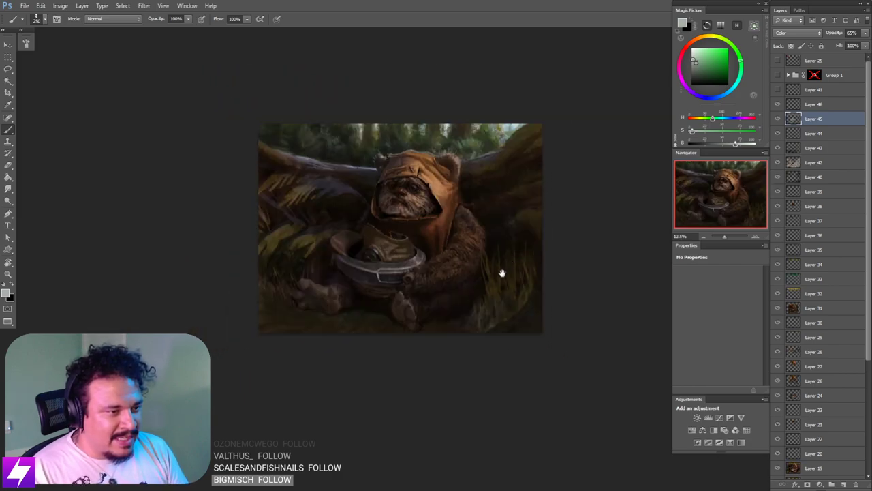
left_click_drag(501, 273, 527, 276)
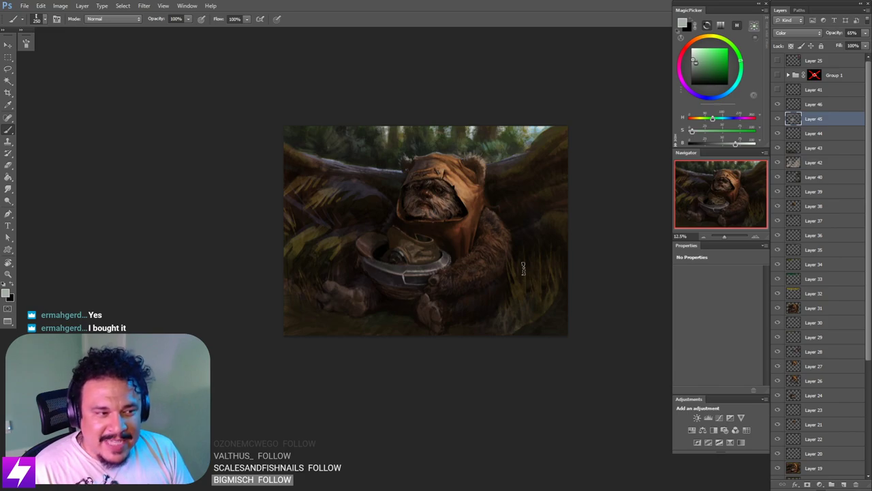
key("ctrl+plus")
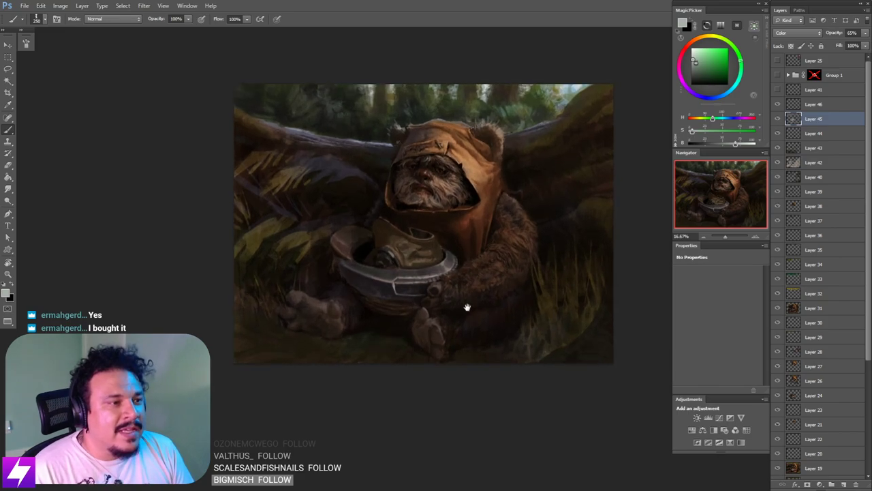
left_click_drag(466, 306, 435, 304)
mouse_move(515, 296)
left_mouse_down()
mouse_move(501, 274)
mouse_move(493, 335)
left_mouse_up()
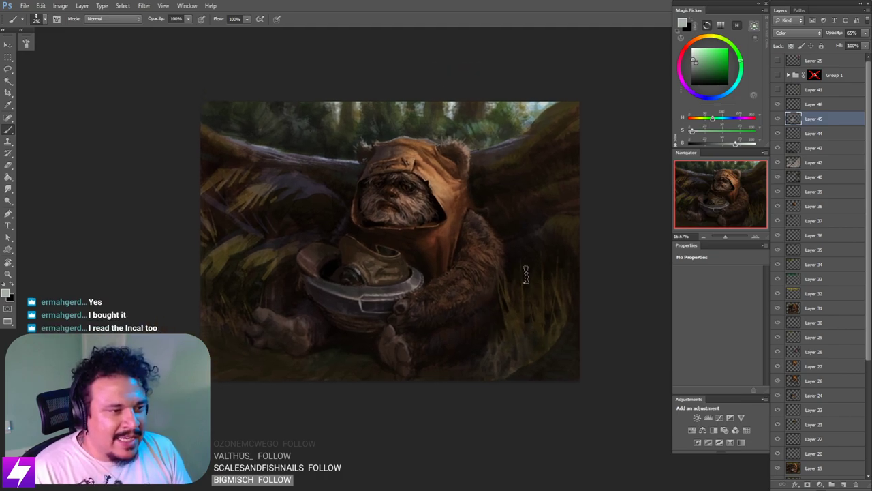
key("ctrl+plus")
scroll(492, 289, "up", 1)
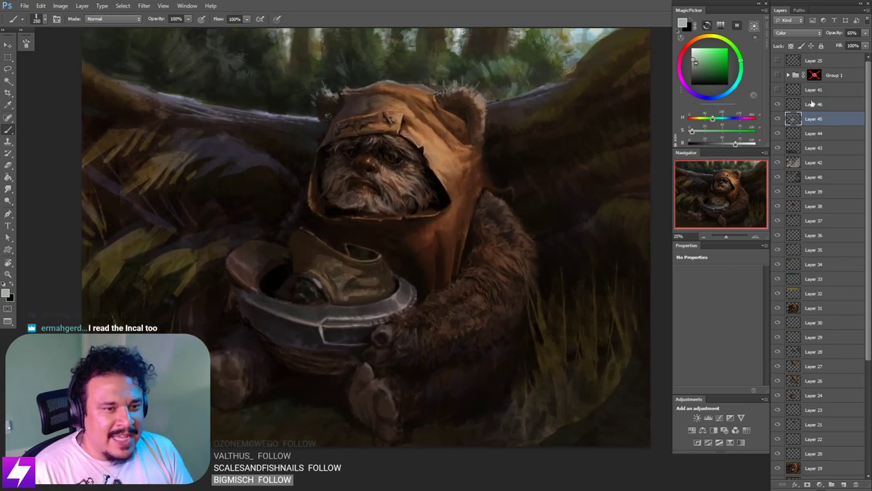
left_click(776, 120)
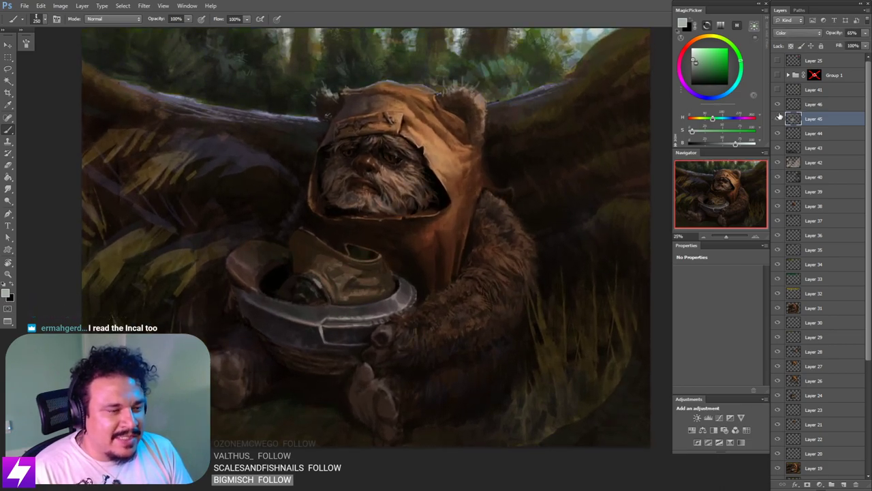
left_click(777, 105)
left_click(777, 105)
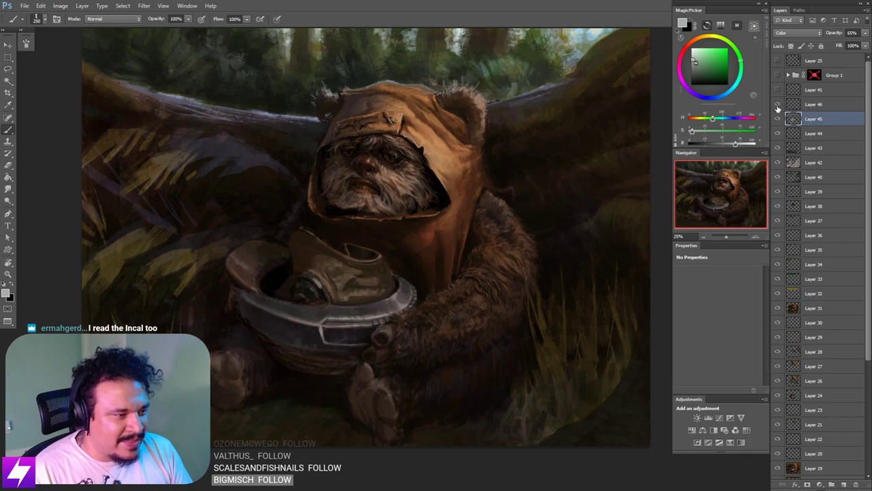
left_click(778, 106)
left_click(777, 106)
Step: Select Layer 46, sample the greyish brown of the outstretched foot and reduce the brush to size 70
left_click(800, 106)
key("ctrl+minus")
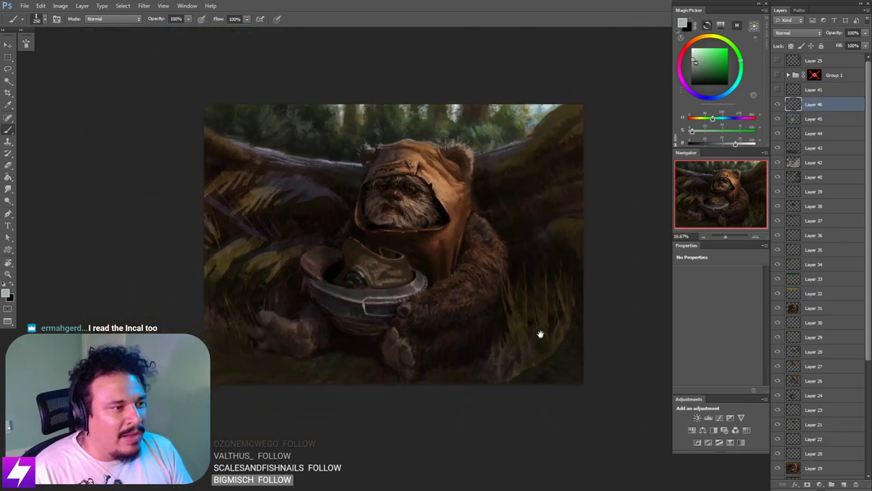
left_click_drag(441, 390, 483, 348)
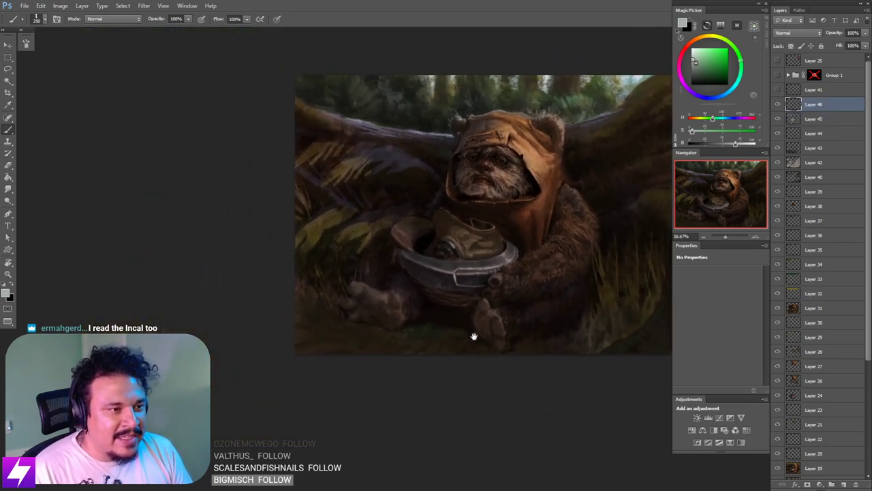
scroll(470, 344, "up", 1)
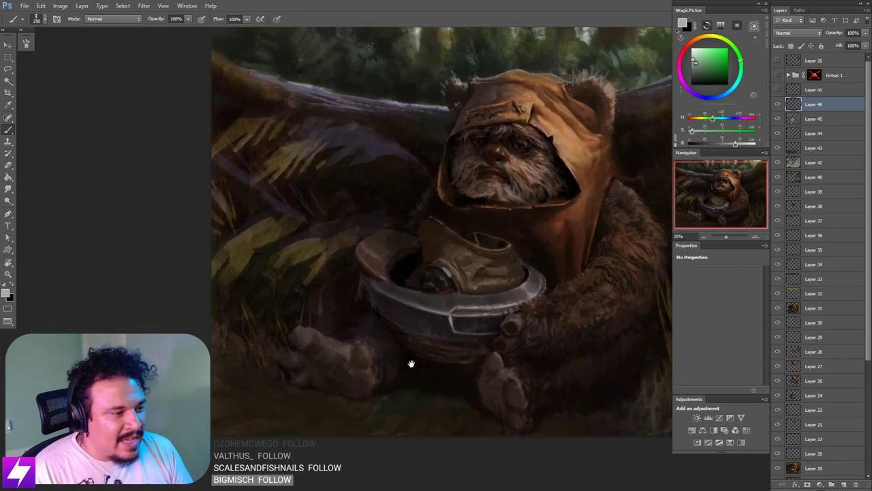
left_click_drag(411, 364, 455, 331)
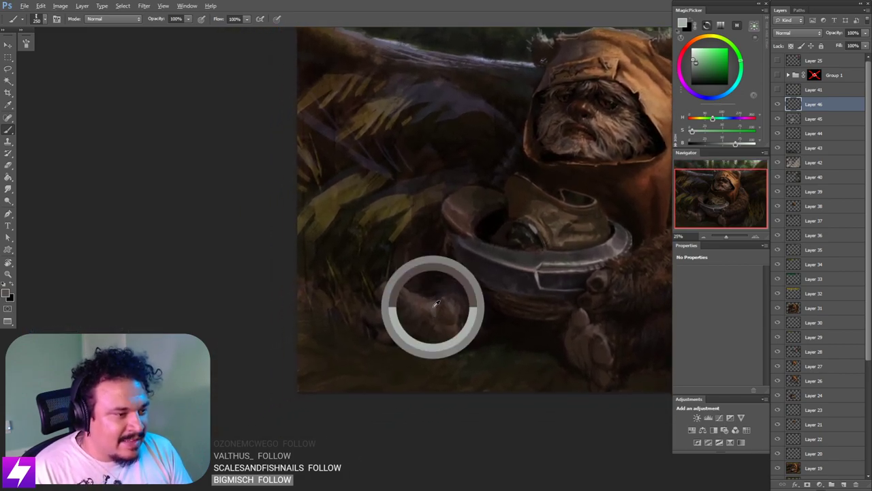
left_click(434, 307, "alt")
key("bracketleft")
key("bracketleft")
key("bracketleft")
key("bracketleft")
key("bracketleft")
key("bracketleft")
key("bracketleft")
key("bracketleft")
Step: Try a short brush stroke along the top of the outstretched foot, undo it and return to Layer 46
left_click_drag(420, 302, 426, 305)
key("ctrl+z")
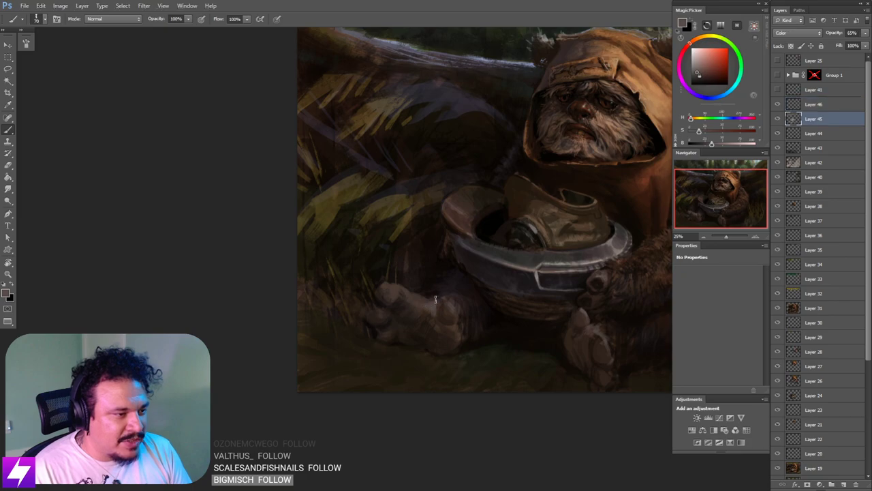
key("alt+bracketright")
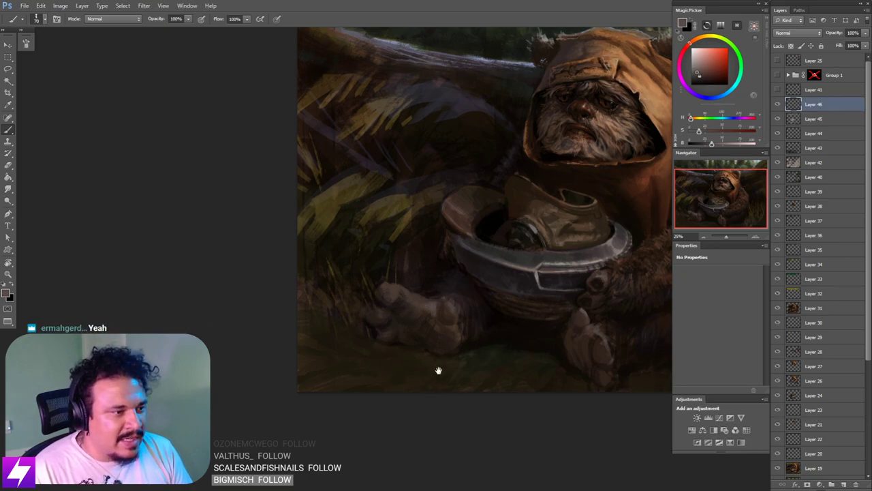
Step: Flip the canvas back and paint the sole of the foot beneath the hand on Layer 46, reducing the brush to size 40
left_click_drag(438, 367, 431, 370)
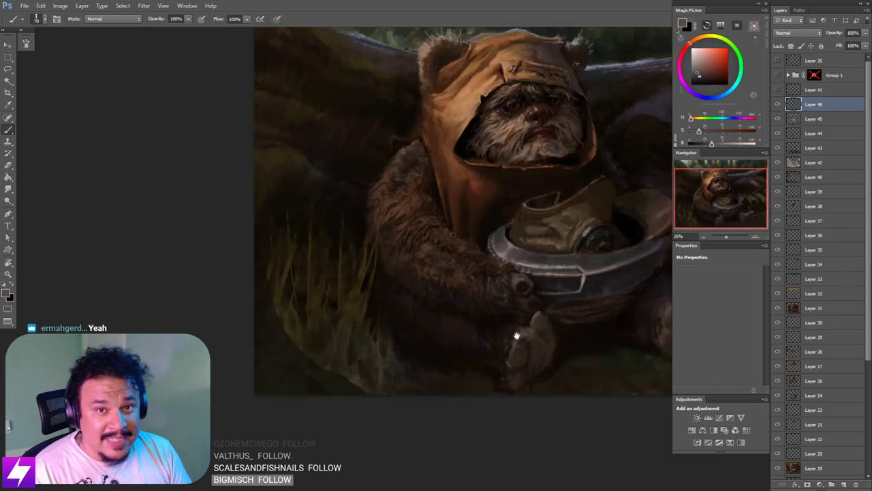
left_click_drag(504, 337, 519, 319)
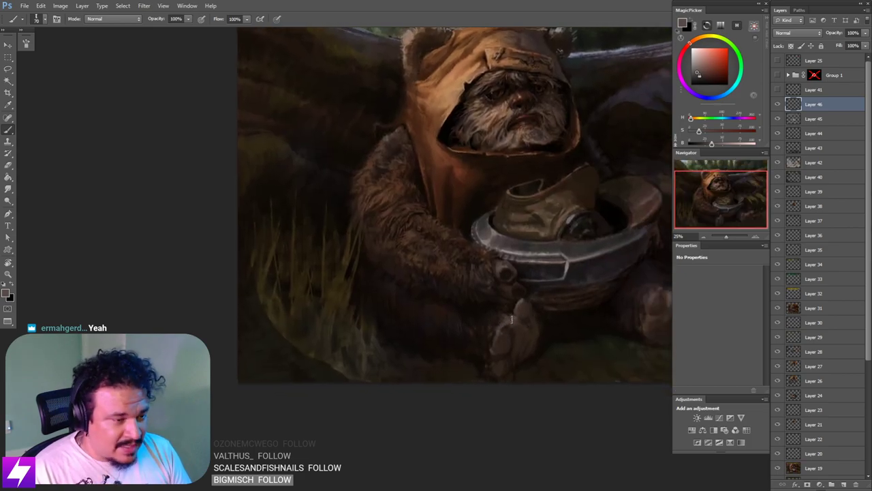
key("bracketleft")
key("bracketleft")
key("bracketleft")
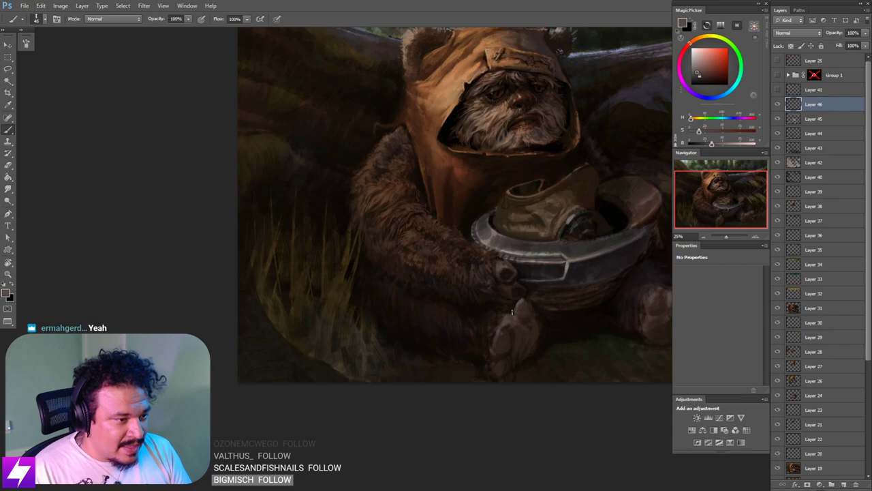
key("bracketleft")
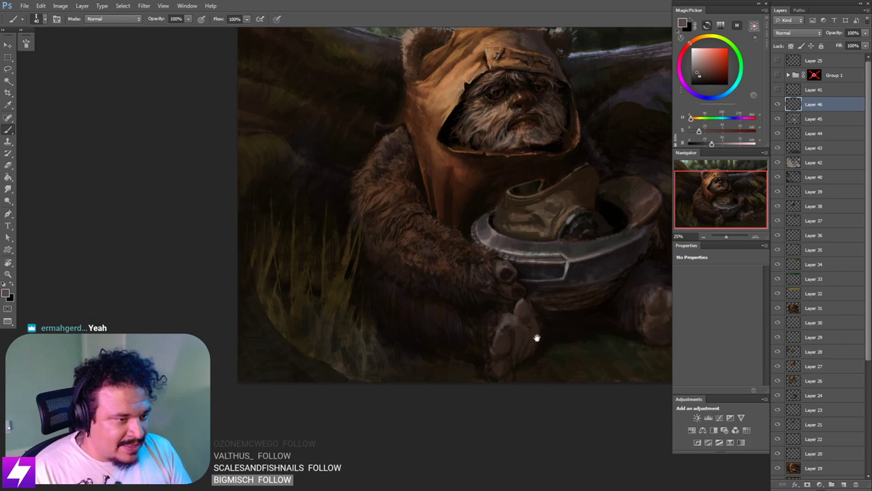
left_click_drag(536, 338, 526, 329)
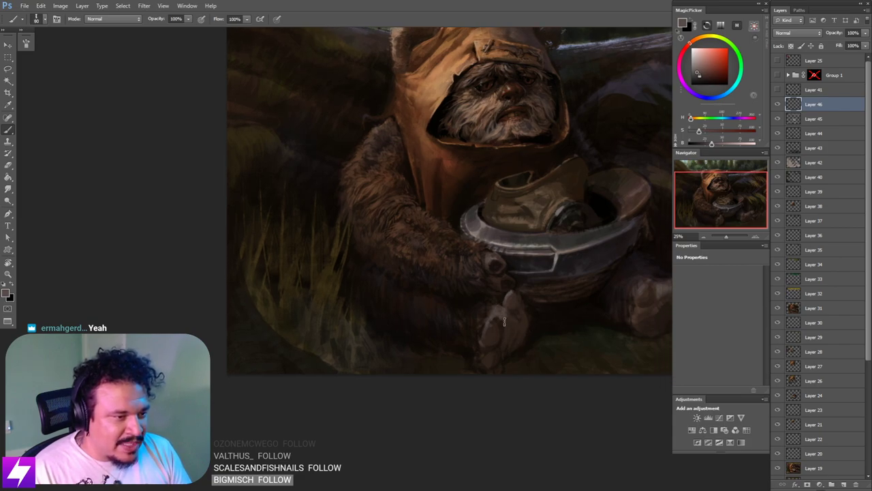
Step: Rework the big toe and sole of the foot beneath the hand with dark browns sampled around it
left_click(513, 312, "alt")
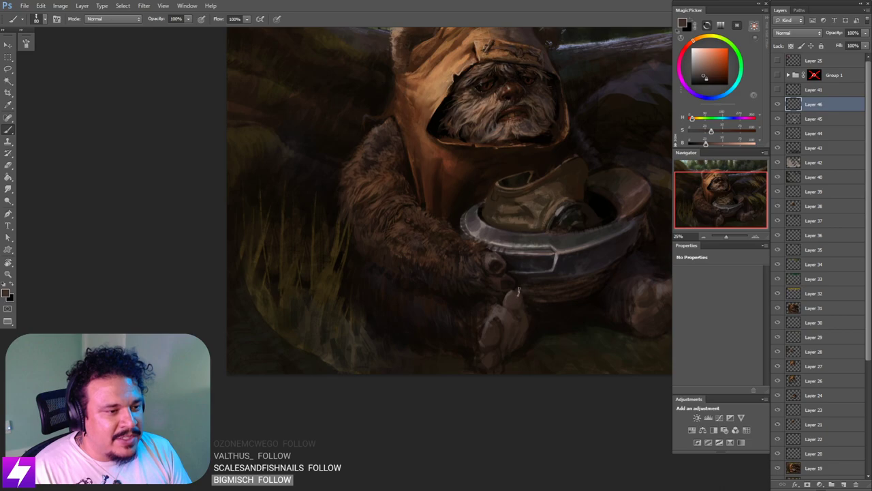
left_click(522, 306, "alt")
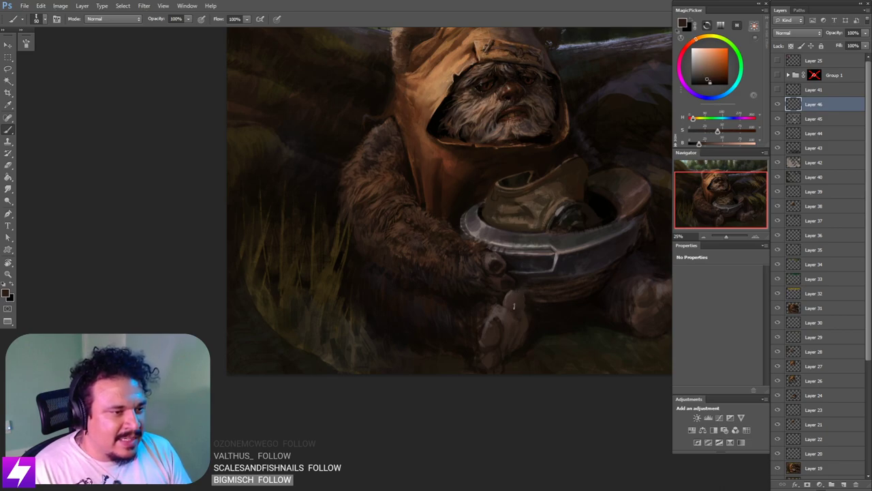
key("ctrl+minus")
left_click_drag(551, 327, 505, 332)
scroll(483, 351, "up", 1)
left_click(483, 306, "alt")
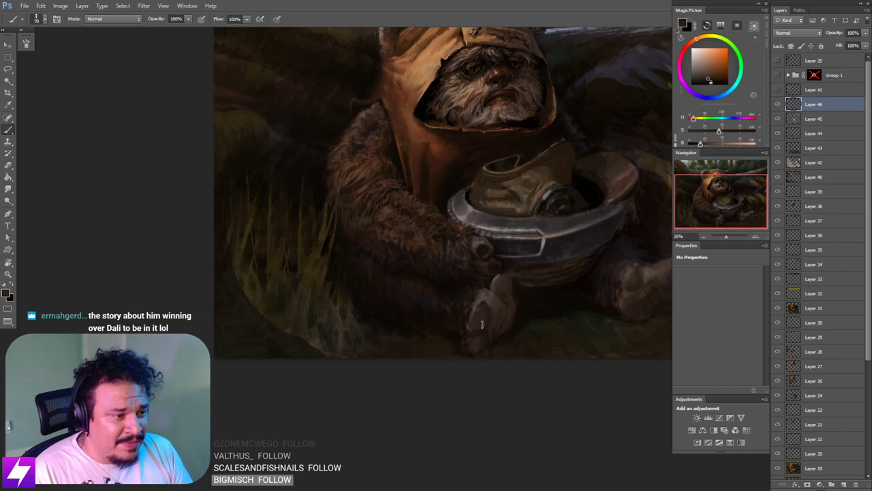
Step: Sample a lighter greyish brown and add fine detail to the foot's toe and upper edge with brush sizes 15 to 25
left_click(483, 297, "alt")
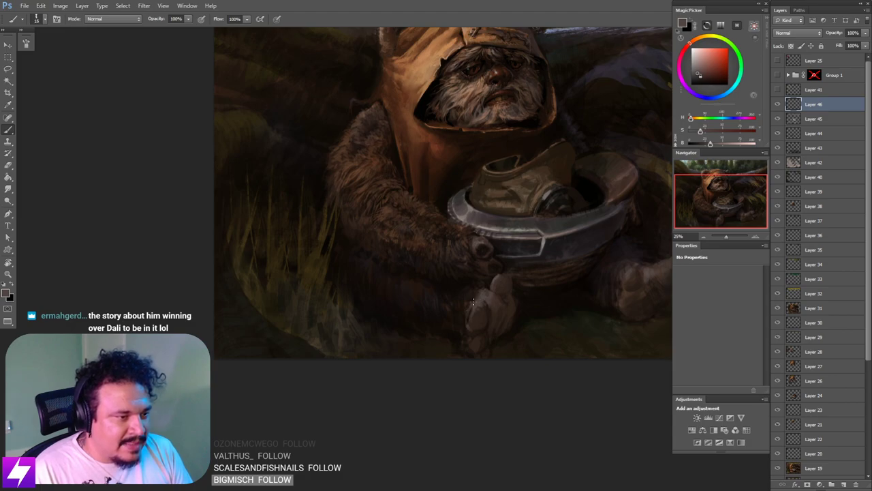
left_click_drag(498, 291, 499, 298)
key("]")
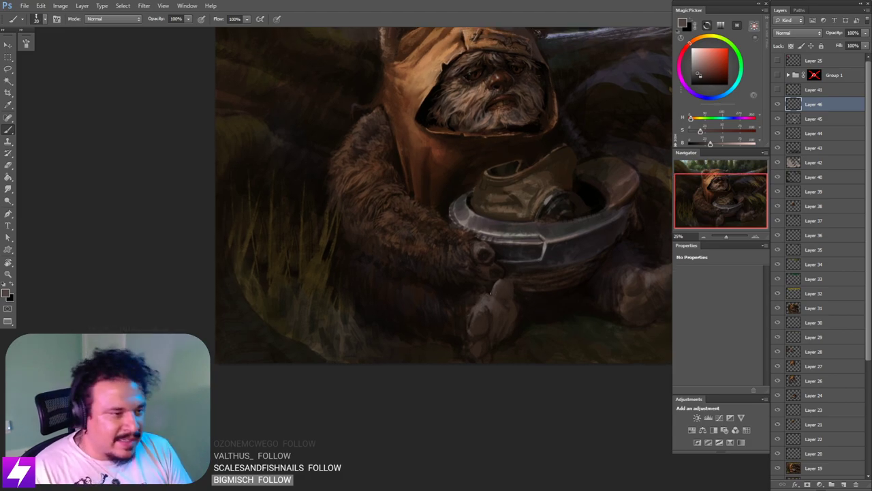
key("ctrl+minus")
key("ctrl+minus")
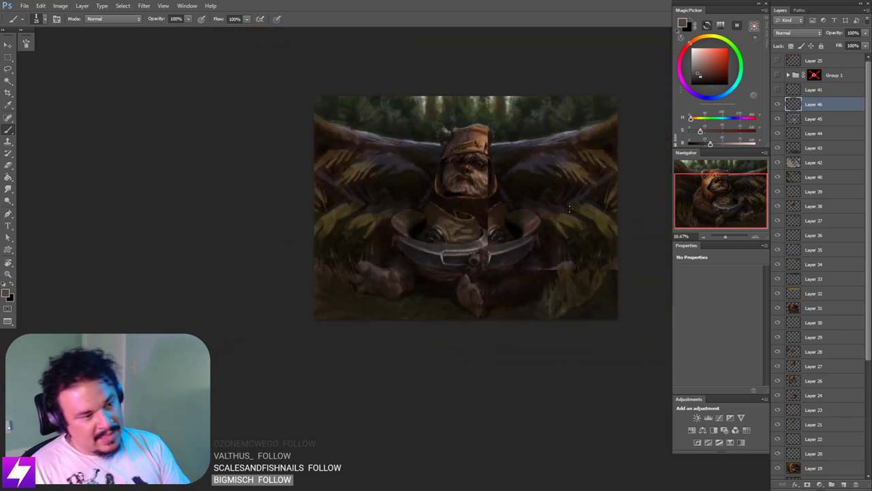
key("ctrl+plus")
mouse_move(541, 342)
left_mouse_down()
mouse_move(527, 329)
mouse_move(526, 310)
mouse_move(503, 301)
left_mouse_up()
scroll(503, 300, "up", 1)
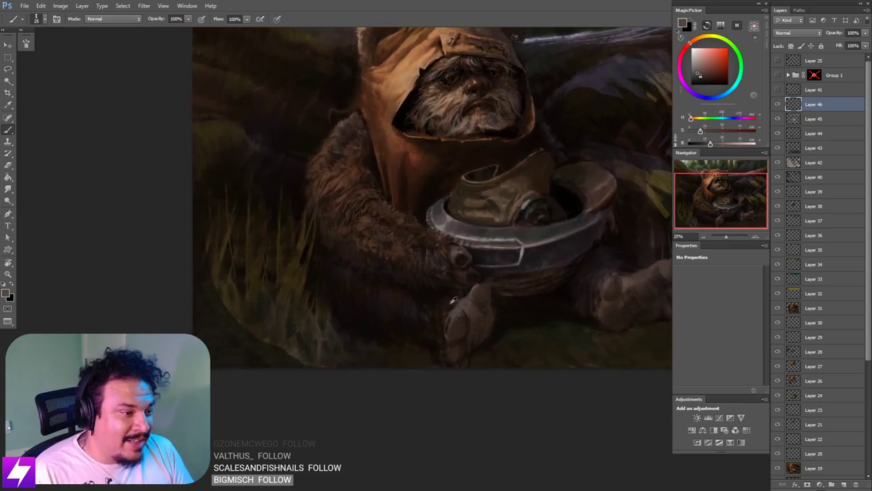
Step: Enlarge the brush and darken the creases around the foot's pads with a near-black brown
key("]")
key("]")
key("]")
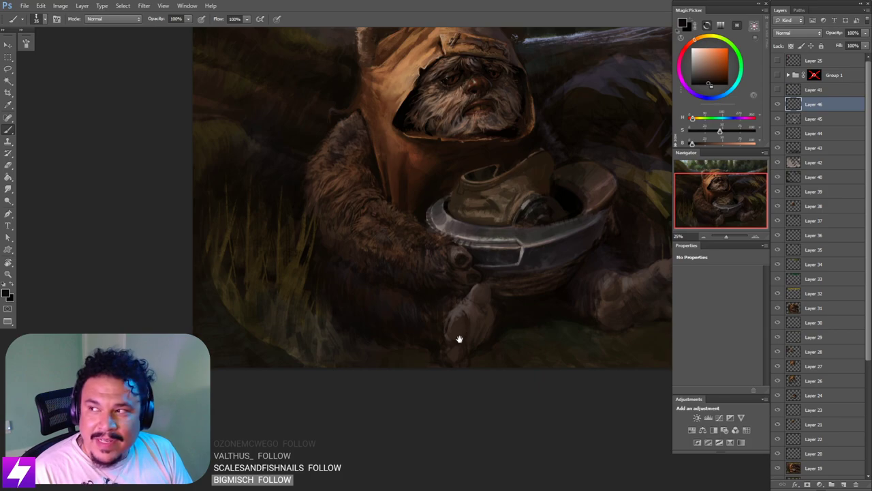
Step: Sample the dark brown of the leg and paint the fur beside the foot beneath the hand
mouse_move(451, 342)
left_mouse_down()
mouse_move(461, 327)
mouse_move(467, 352)
mouse_move(474, 337)
left_mouse_up()
key("F2")
key("ctrl+plus")
key("F2")
left_click_drag(492, 309, 482, 300)
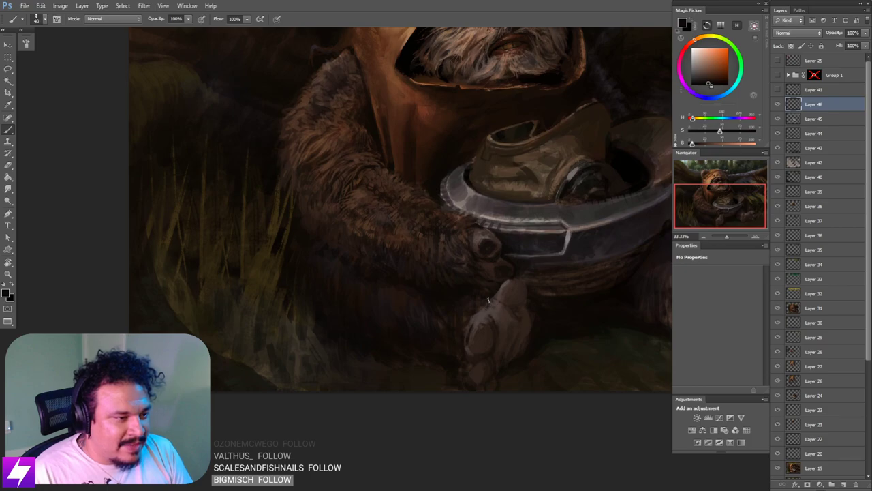
left_click(443, 322, "alt")
key("bracketright")
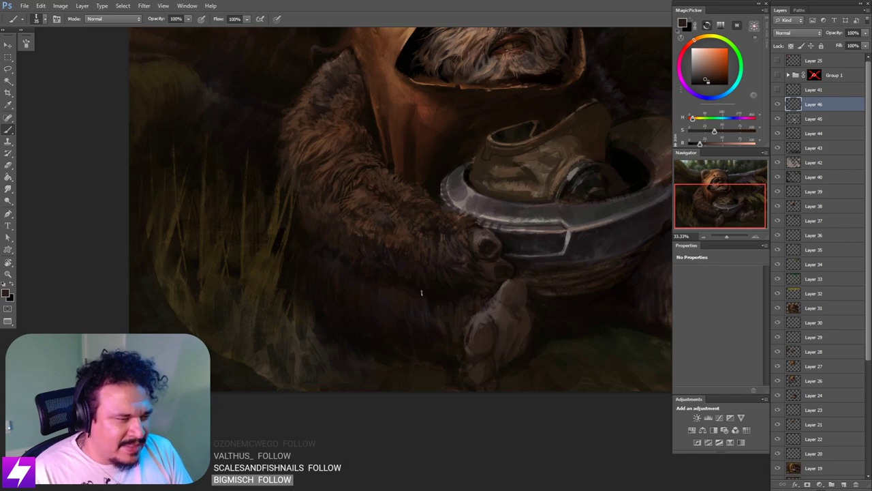
Step: Reset the canvas rotation and deepen the shadows around the feet and beneath the helmet with near-black sampled there, using brush sizes 20 to 25
key("ctrl+minus")
key("ctrl+minus")
key("r")
left_click_drag(469, 363, 545, 269)
key("ctrl+plus")
left_click_drag(579, 354, 467, 312)
key("Escape")
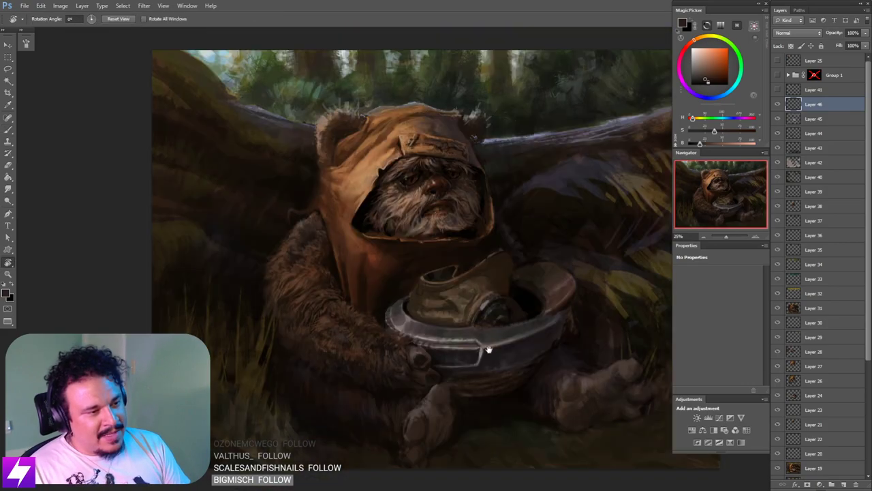
mouse_move(469, 412)
left_mouse_down()
mouse_move(480, 353)
mouse_move(453, 341)
mouse_move(466, 337)
mouse_move(425, 340)
mouse_move(429, 335)
left_mouse_up()
key("b")
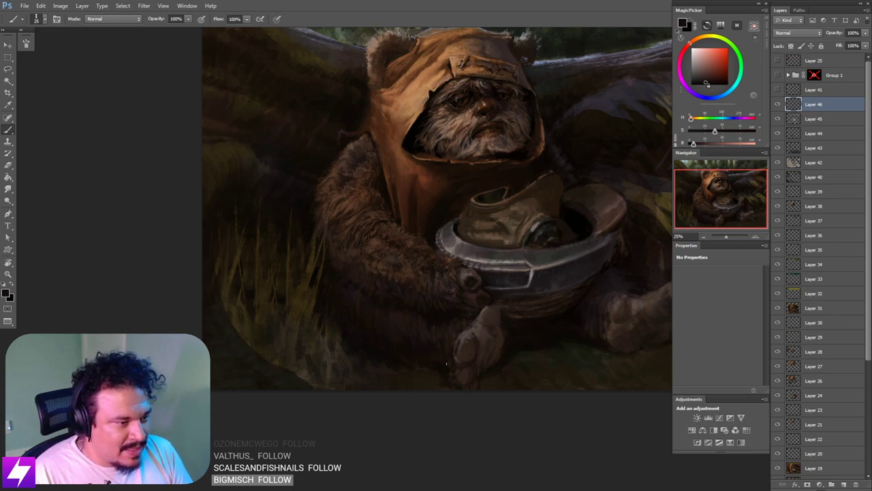
left_click_drag(539, 344, 416, 348)
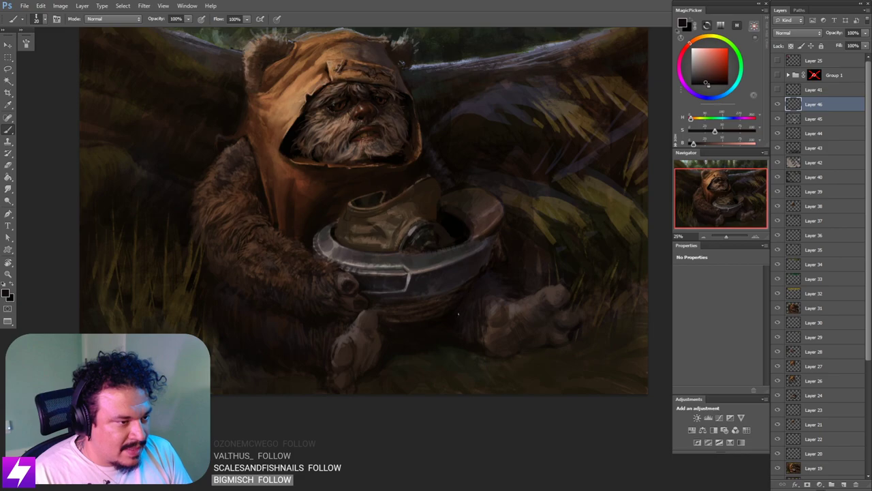
left_click(451, 312, "alt")
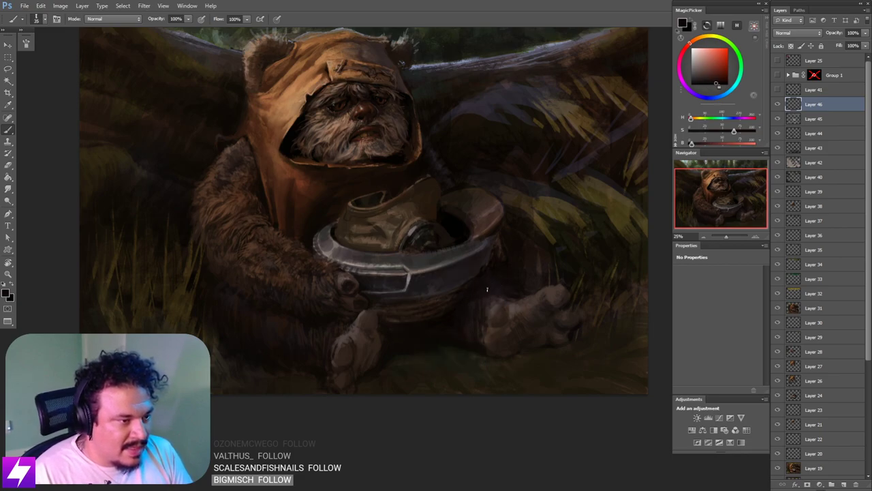
Step: Soften the shadow beside the far foot with the Smudge tool and mirror the canvas to check the composition
key("r")
mouse_move(483, 362)
left_mouse_down()
mouse_move(483, 336)
mouse_move(493, 329)
left_mouse_up()
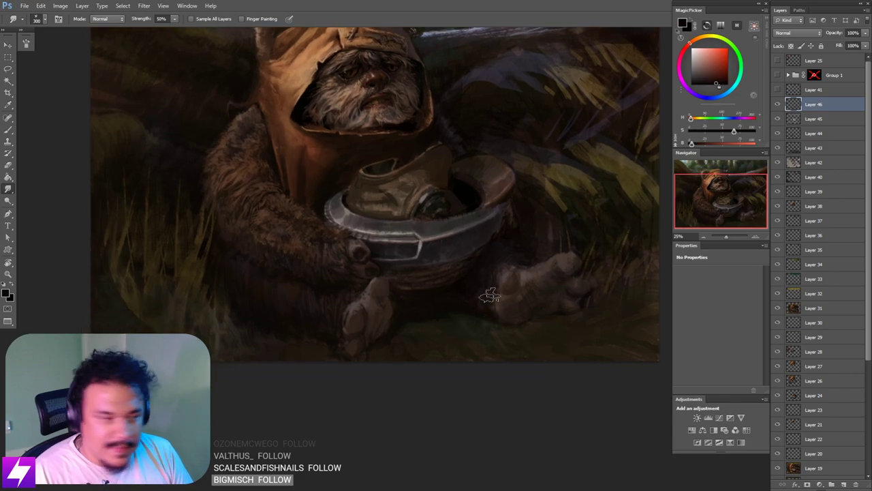
key("ctrl+minus")
key("ctrl+minus")
key("ctrl+minus")
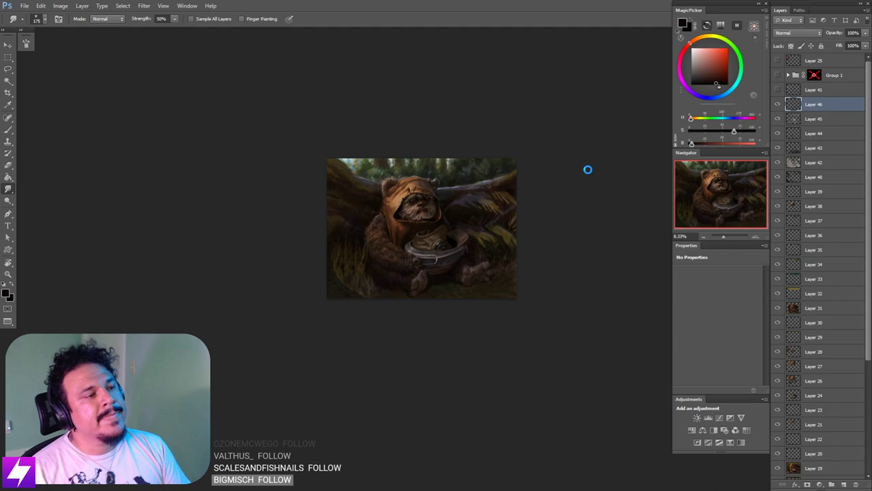
key("ctrl+plus")
left_click_drag(493, 319, 471, 320)
scroll(565, 237, "up", 2)
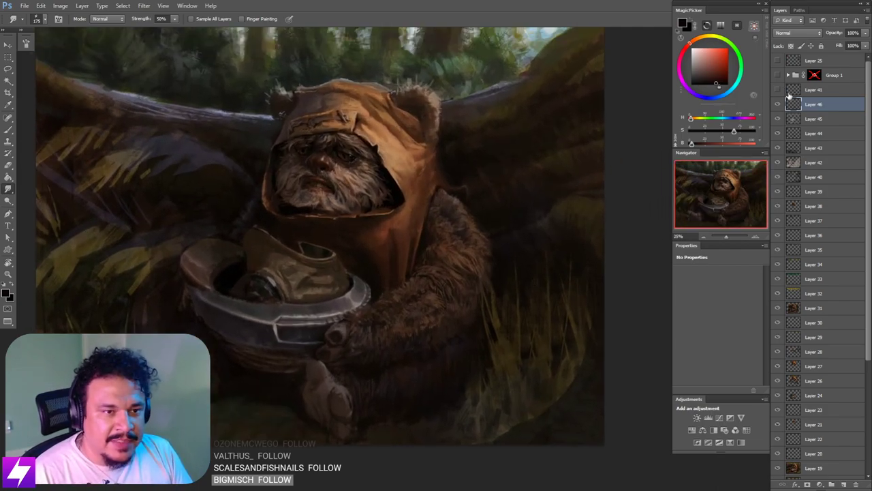
left_click_drag(452, 295, 463, 321)
Step: Sample the orange-brown of the hood and compare the painting with the reference photos in Group 1
key("b")
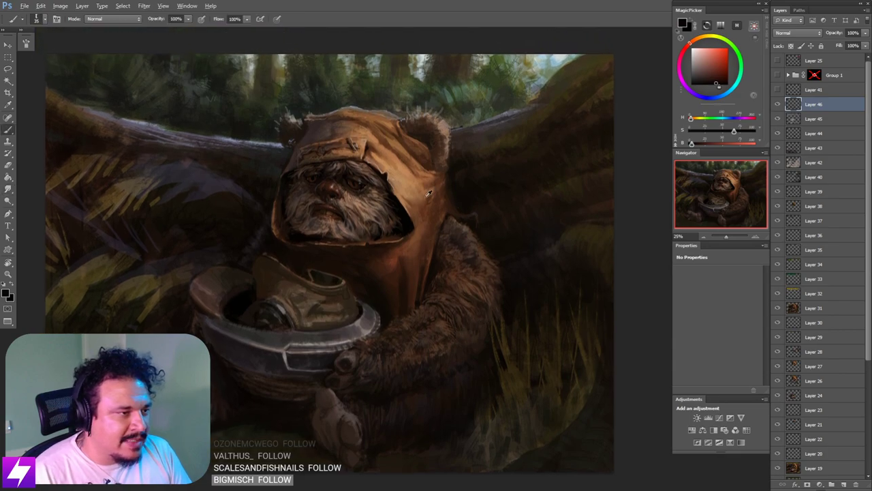
left_click(422, 181, "alt")
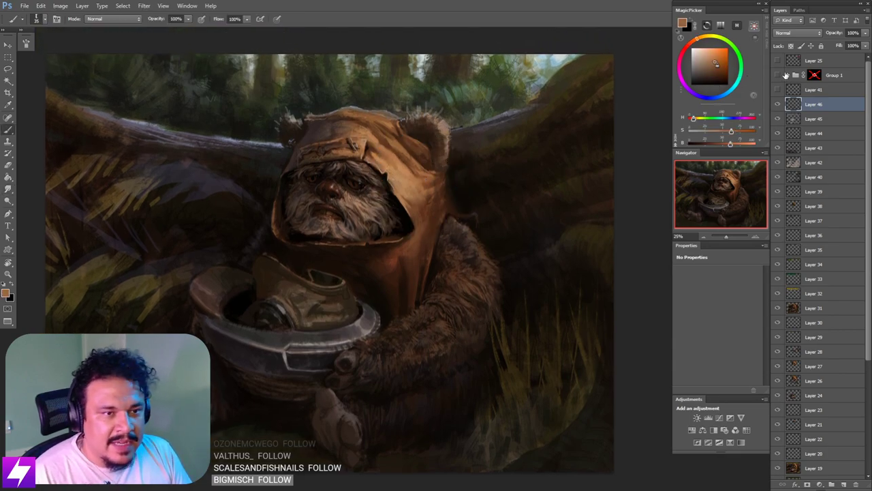
left_click(777, 75)
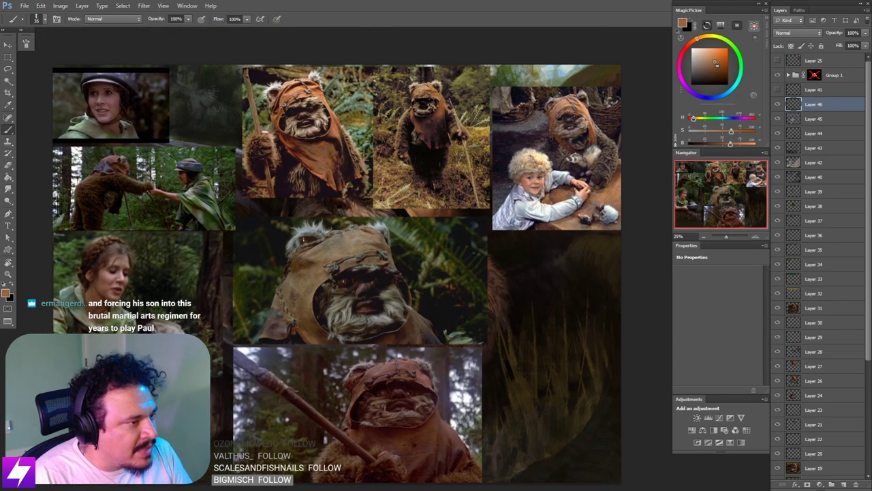
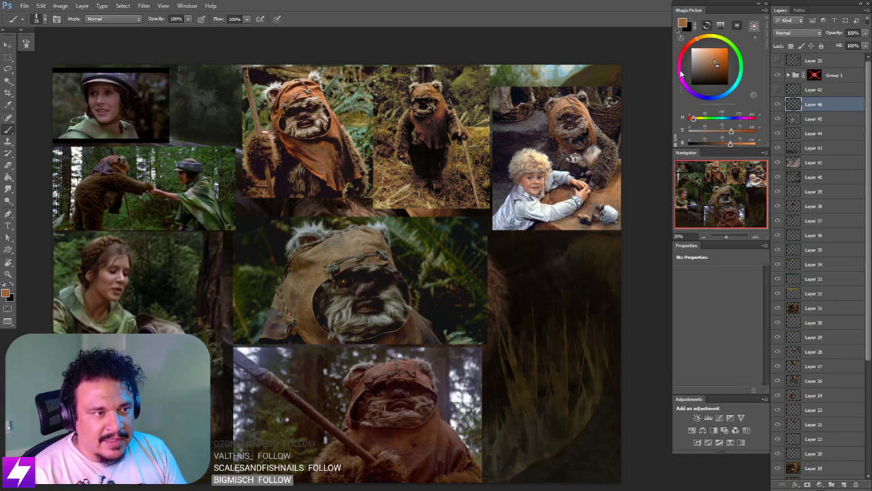
left_click(778, 75)
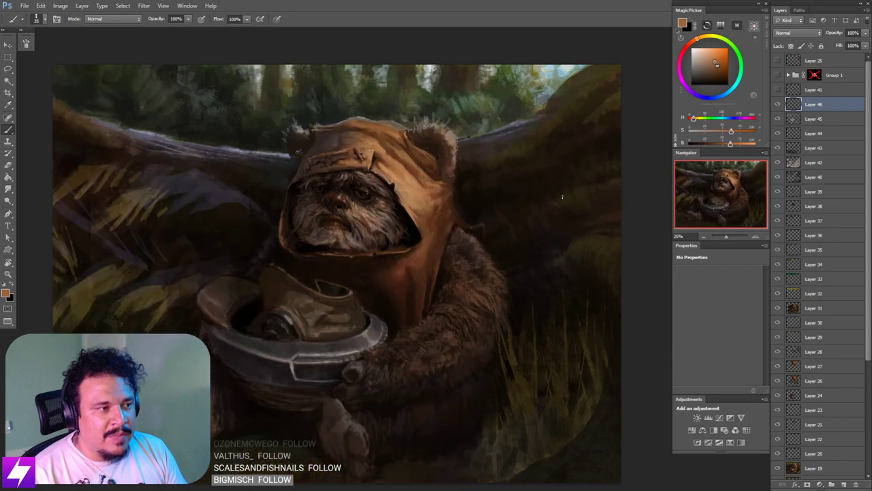
left_click_drag(505, 228, 496, 222)
left_click_drag(487, 181, 482, 192)
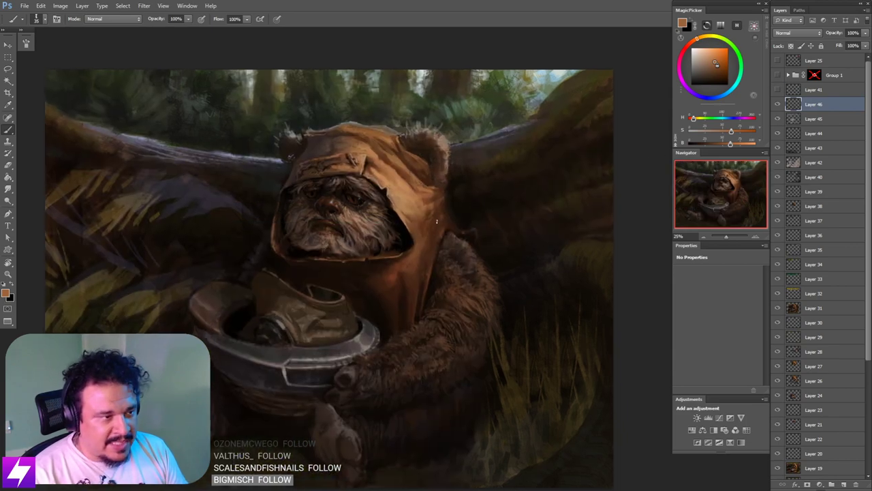
Step: Sample a darker orange-brown from the hood and refine its edge above the shoulder with a 15 px brush
left_click(430, 205, "alt")
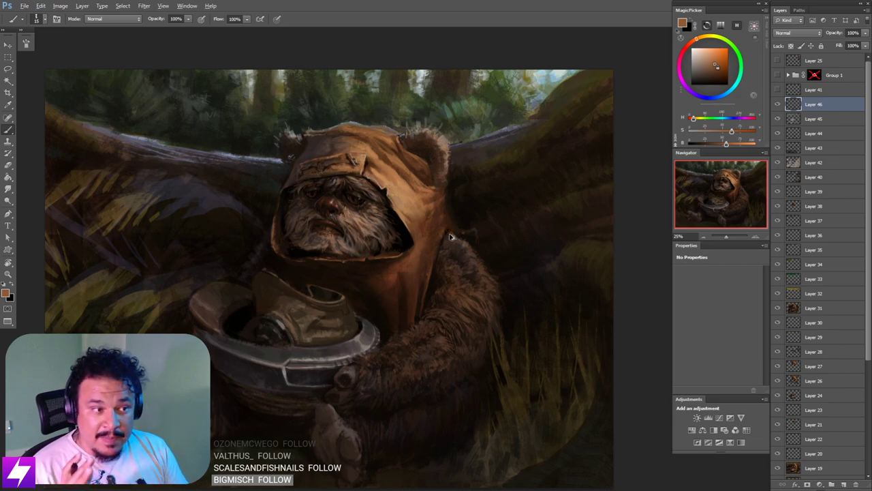
scroll(449, 234, "down", 1)
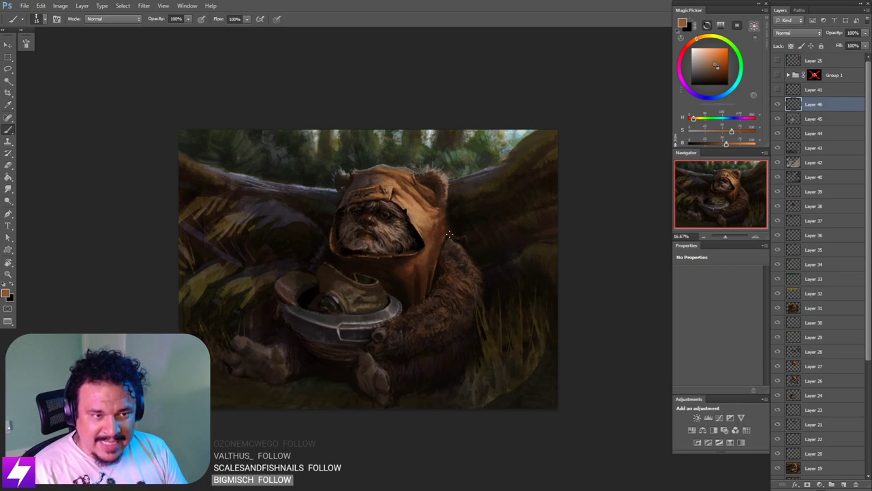
scroll(449, 234, "up", 1)
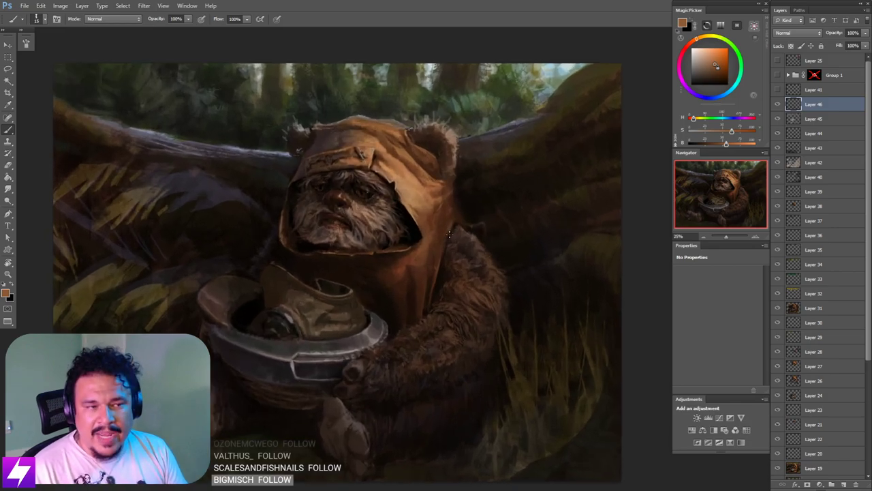
left_click_drag(575, 281, 555, 293)
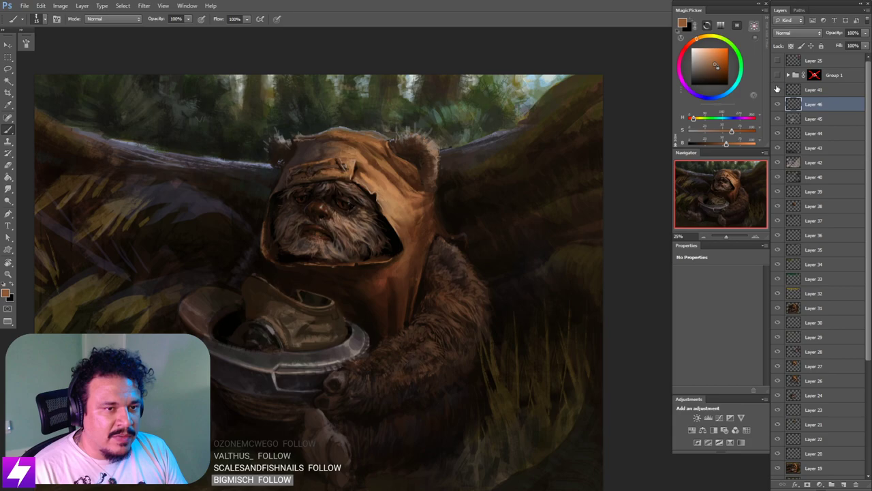
Step: Check the painting against Layer 41 and the Group 1 reference photos, leaving both hidden
left_click(777, 89)
left_click(777, 89)
left_click(777, 75)
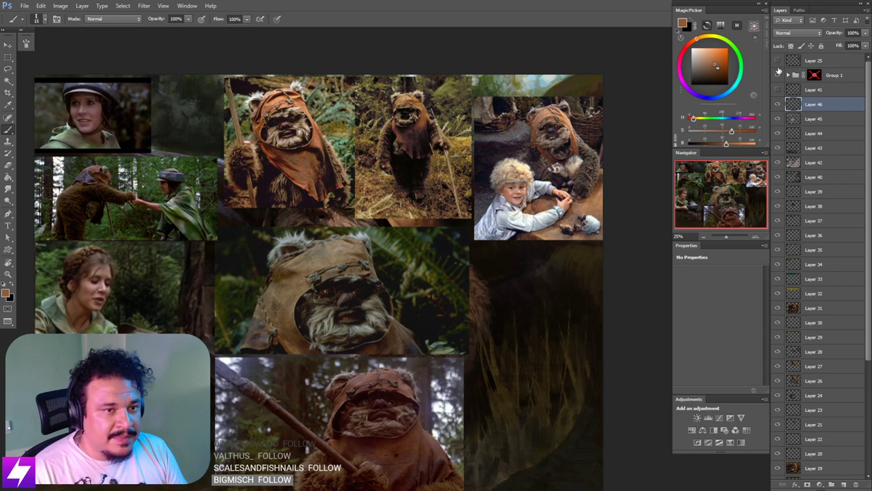
left_click(777, 76)
left_click_drag(437, 248, 434, 268)
left_click_drag(363, 295, 352, 293)
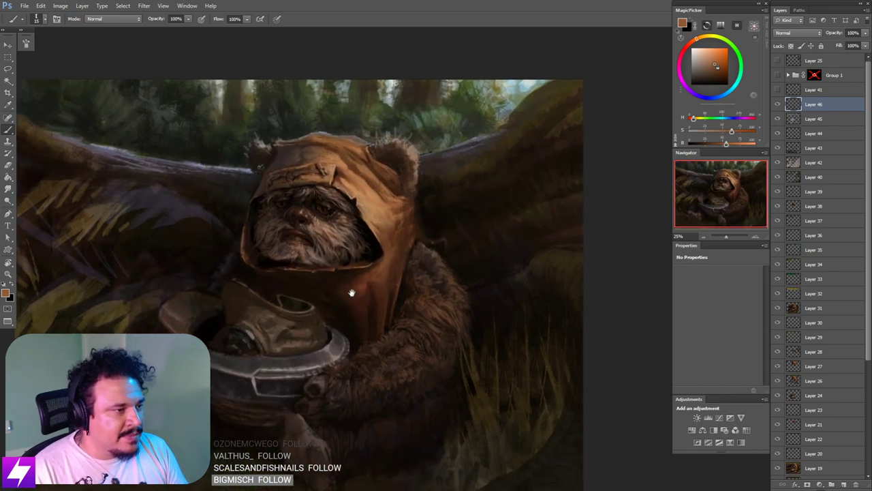
Step: Switch to the 75 px textured brush preset, sample greyish brown beside the beard and paint shoulder fur at 15 to 20 px
right_click(127, 261)
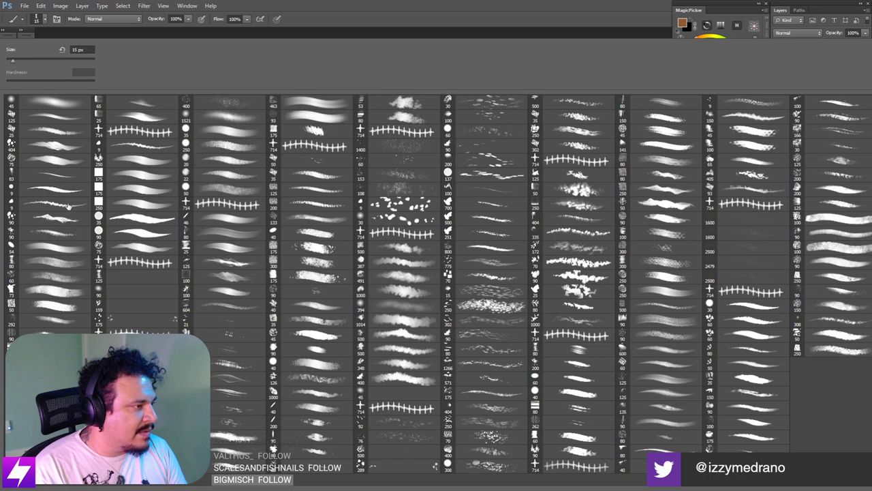
double_click(59, 164)
left_click_drag(406, 259, 389, 263)
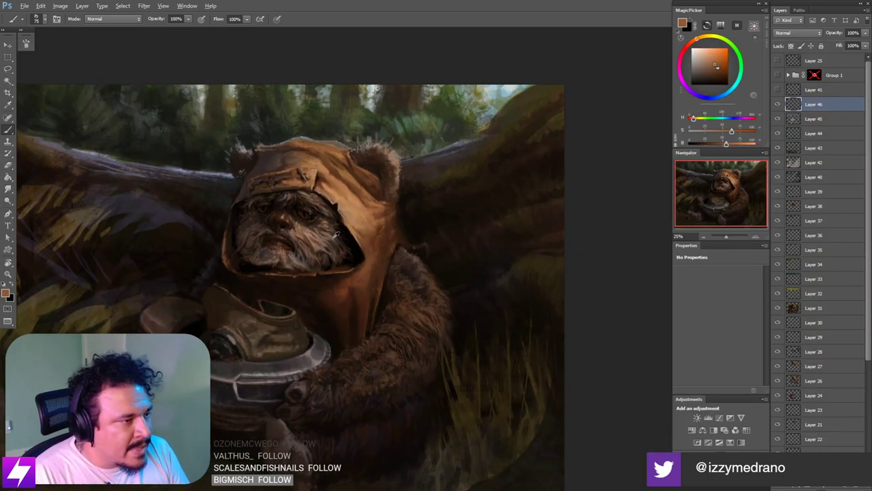
left_click(333, 239, "alt")
key("ctrl+plus")
key("bracketleft")
key("bracketleft")
key("bracketleft")
key("bracketleft")
key("bracketleft")
key("bracketleft")
key("bracketleft")
key("bracketleft")
key("bracketleft")
key("bracketleft")
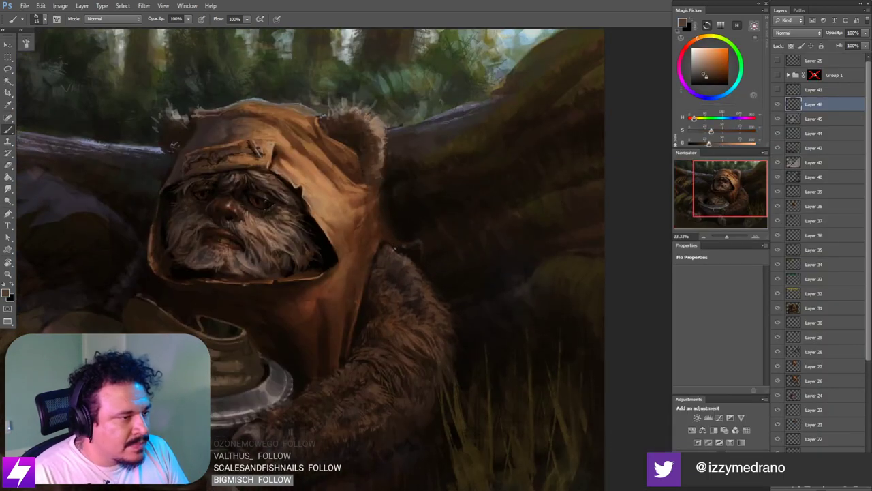
key("bracketright")
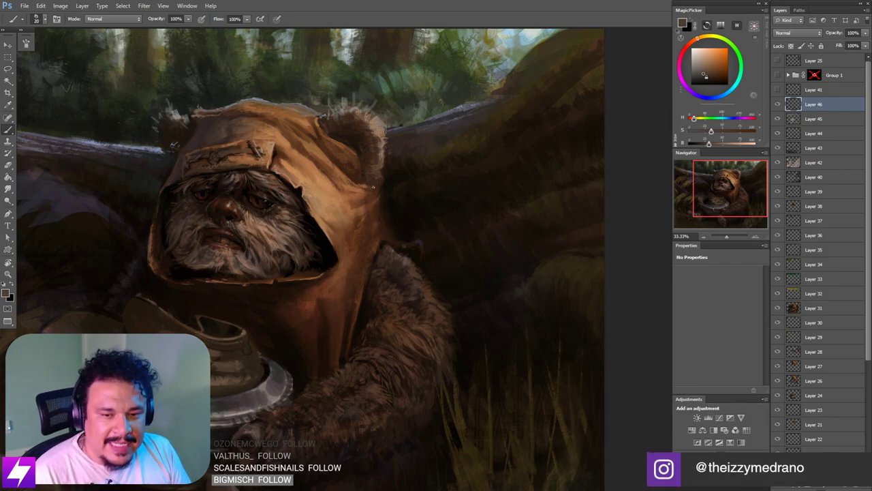
Step: Reduce the brush to 10 px and add fine hairs where the shoulder fur meets the hood
key("bracketleft")
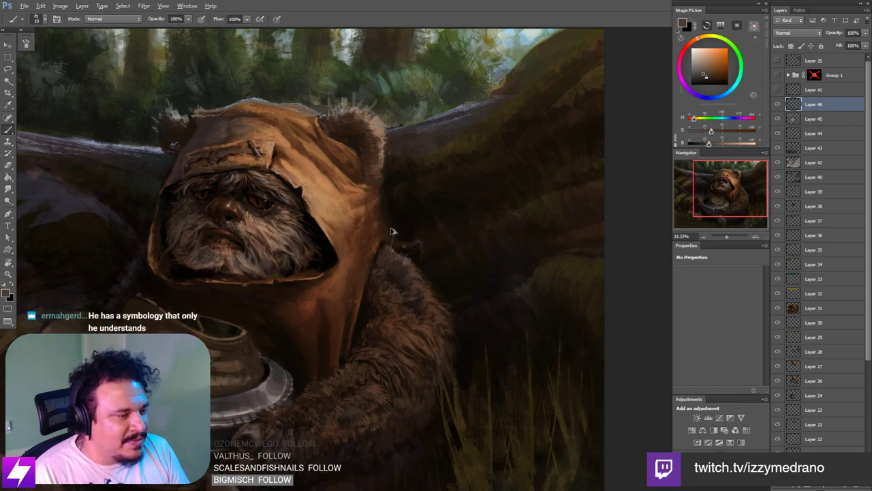
key("bracketleft")
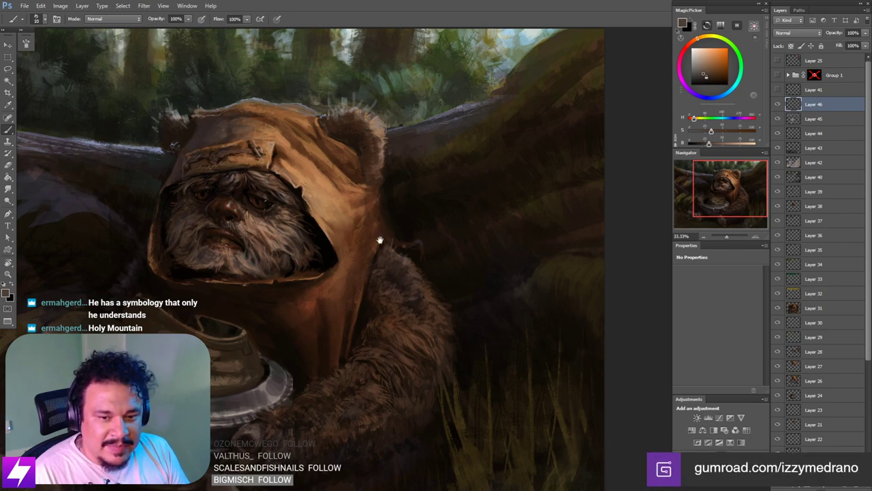
left_click_drag(381, 239, 382, 242)
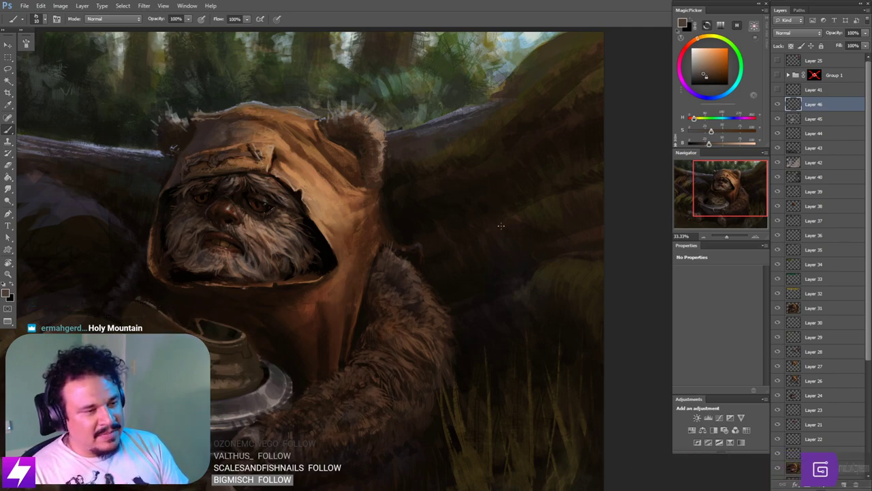
mouse_move(492, 236)
left_mouse_down()
mouse_move(495, 224)
mouse_move(479, 232)
mouse_move(504, 224)
left_mouse_up()
key("ctrl+minus")
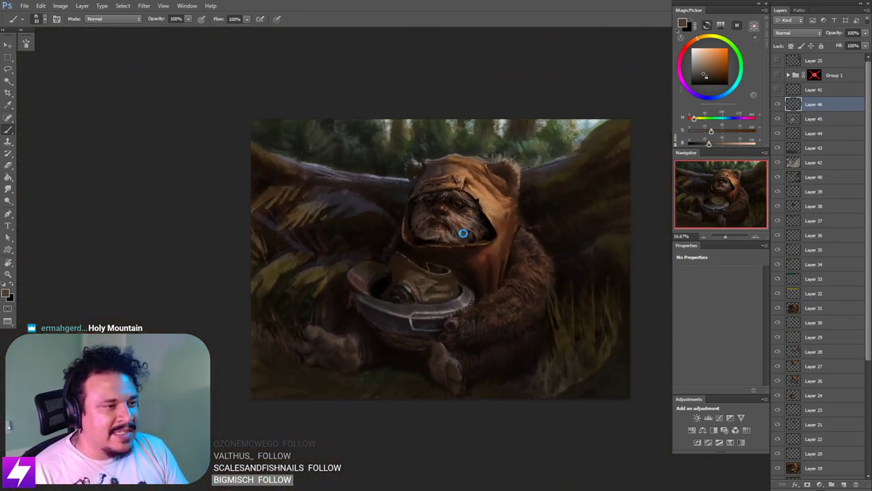
Step: Flip the canvas back and paint short hairs along the top of the shoulder with a 15 px brush
key("ctrl+shift+h")
mouse_move(404, 293)
left_mouse_down()
mouse_move(428, 271)
mouse_move(462, 259)
left_mouse_up()
key("ctrl+plus")
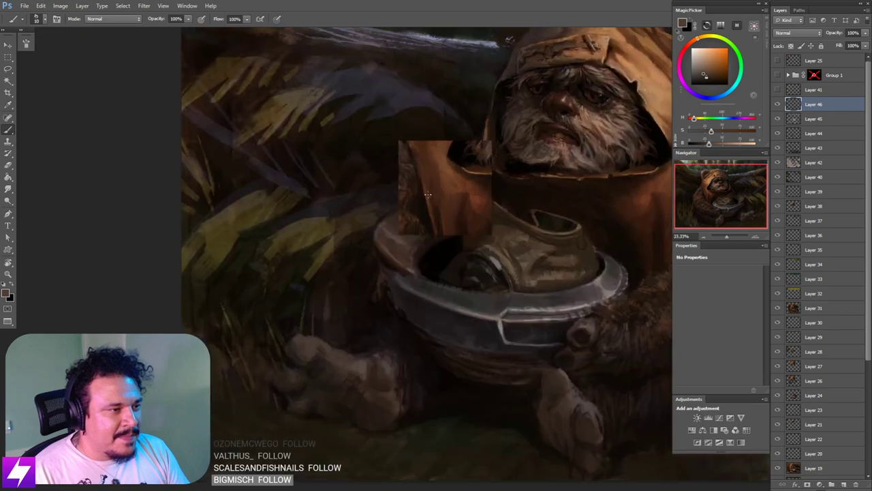
left_click_drag(413, 203, 448, 267)
key("ctrl+plus")
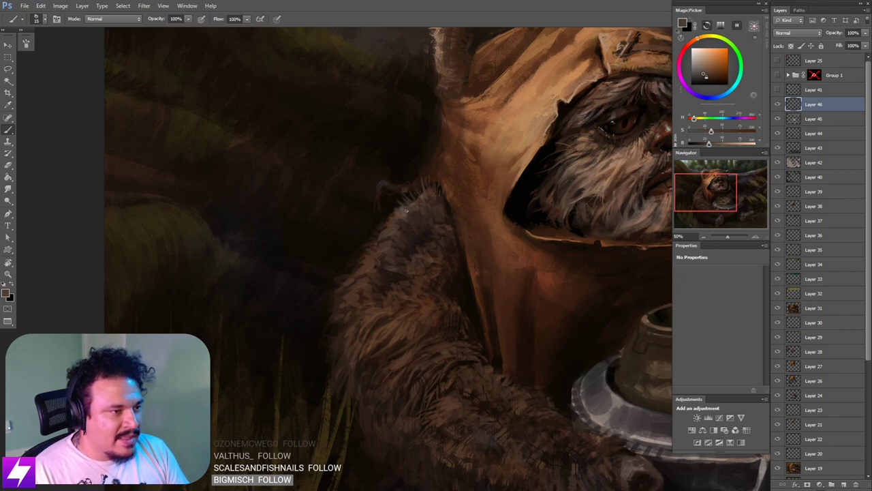
key("bracketright")
key("bracketleft")
left_click_drag(459, 221, 464, 229)
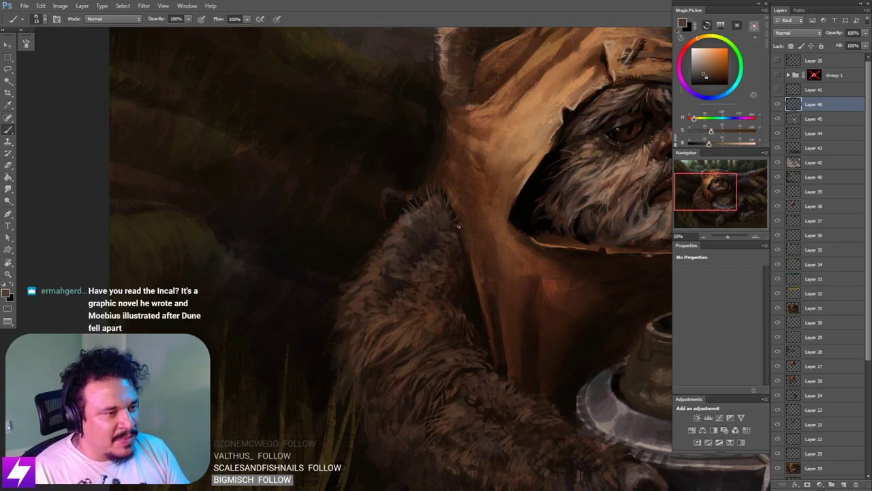
Step: Rotate the canvas, sample a lighter brown from the shoulder fur and extend the hairs along its upper edge with a larger brush
scroll(459, 234, "down", 1)
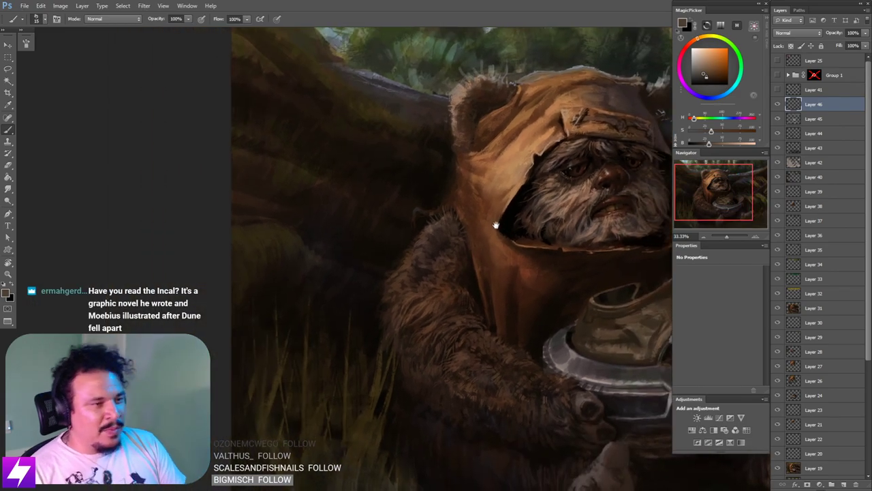
left_click_drag(444, 218, 466, 241)
key("r")
left_click_drag(470, 202, 464, 171)
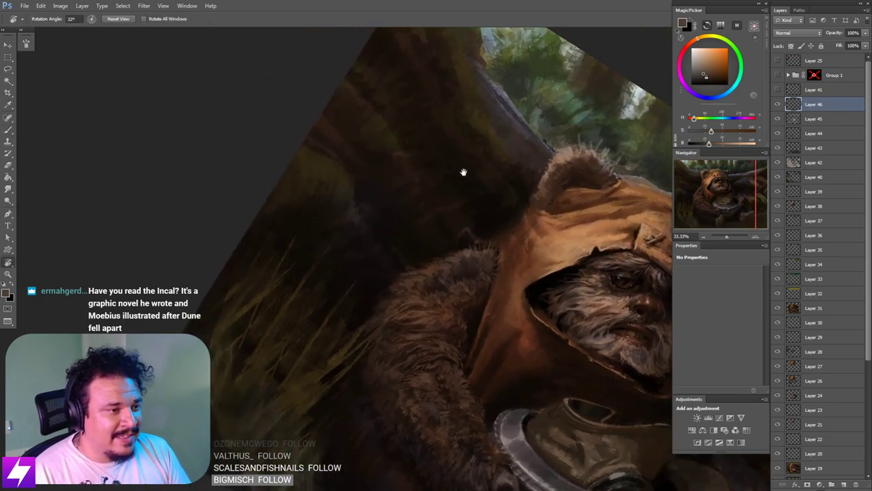
scroll(472, 244, "up", 1)
key("b")
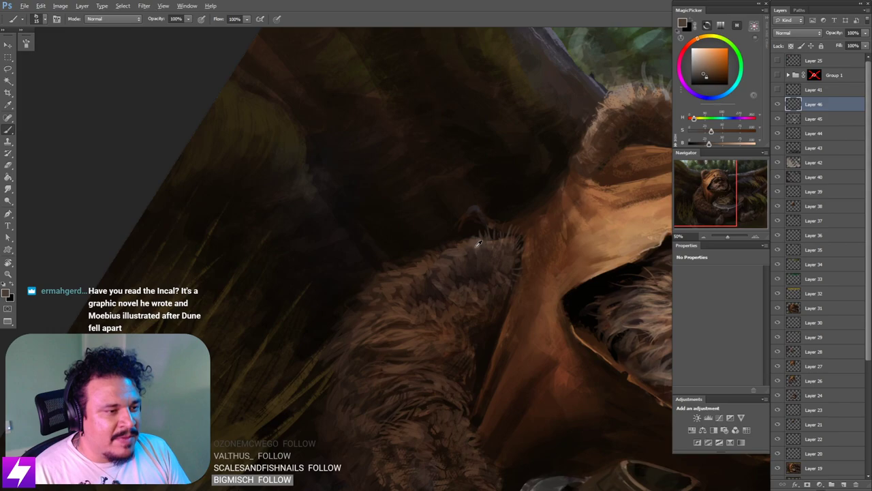
left_click(476, 236, "alt")
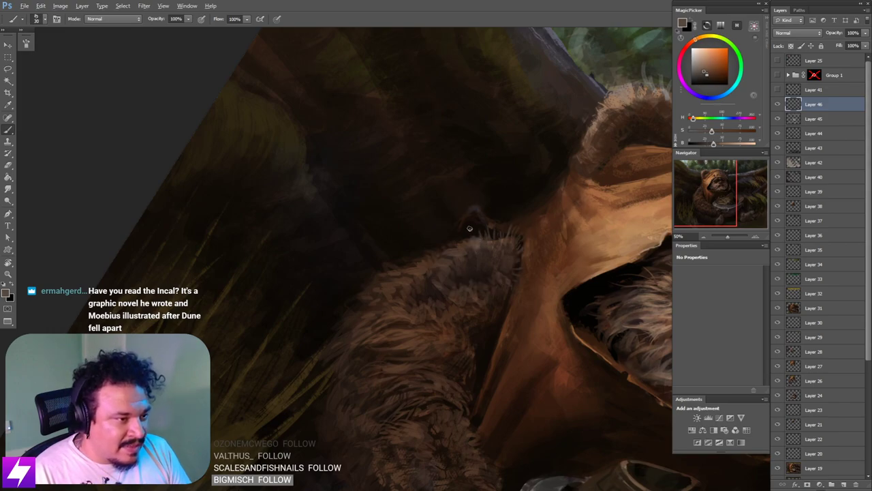
mouse_move(475, 239)
left_mouse_down()
mouse_move(472, 229)
mouse_move(455, 230)
left_mouse_up()
key("]")
key("]")
key("]")
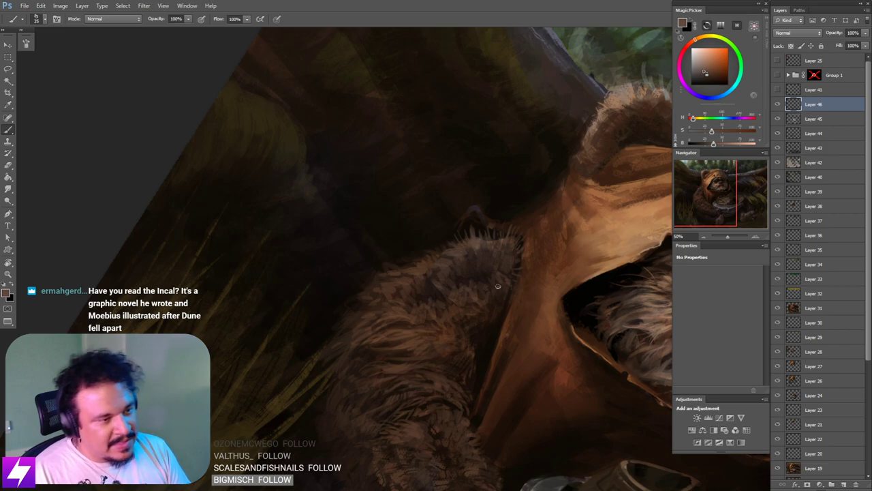
Step: Reset the canvas rotation, sample dark and greyish browns from the shoulder fur and blend short strokes across it at 20 to 30 px
scroll(483, 327, "down", 1)
key("Escape")
left_click_drag(483, 327, 478, 303)
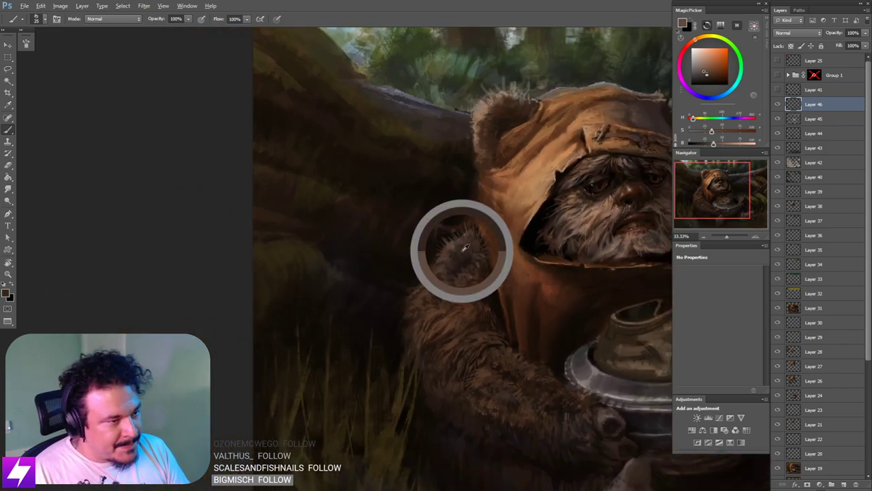
left_click(448, 242, "alt")
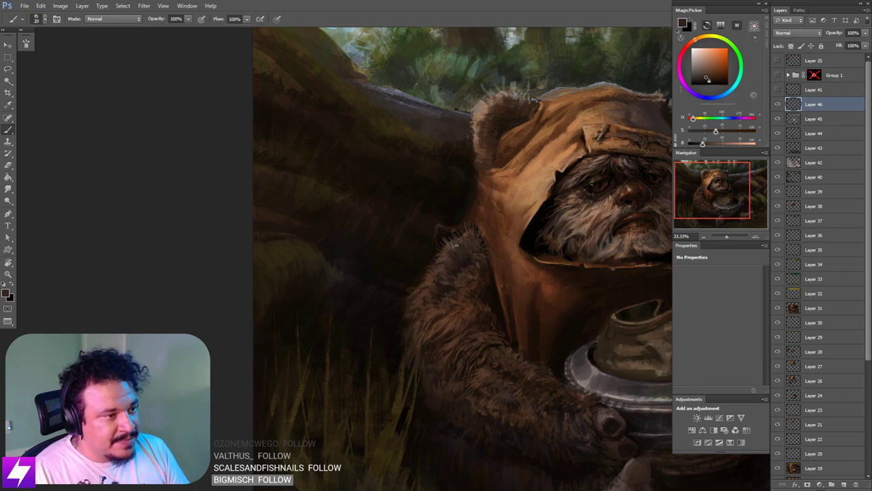
left_click(457, 245, "alt")
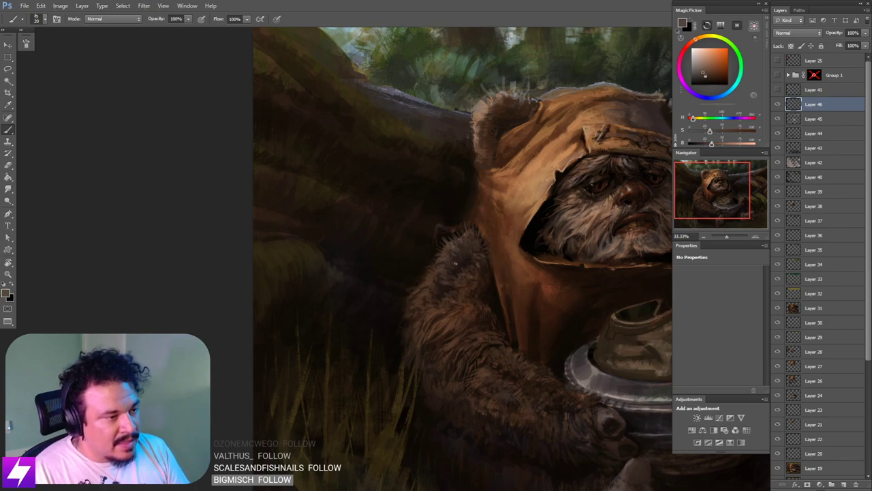
key("[")
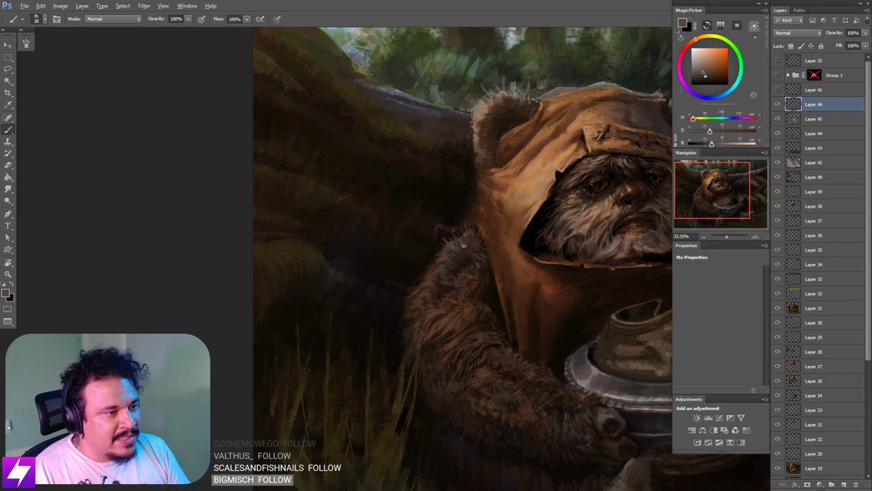
key("bracketright")
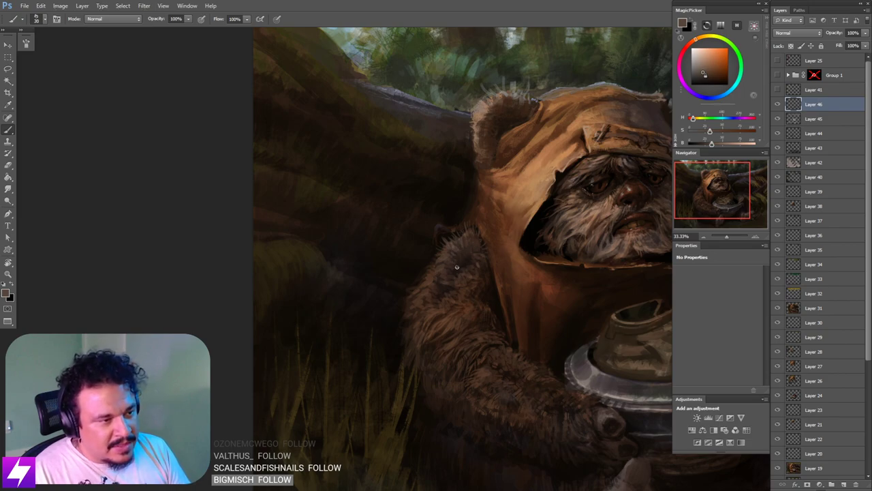
left_click_drag(456, 289, 478, 255)
Step: Sample near-black browns beside the upper arm and deepen the shadows in its fur with a 15 to 30 px brush
left_click(441, 274, "alt")
key("ctrl+plus")
key("bracketleft")
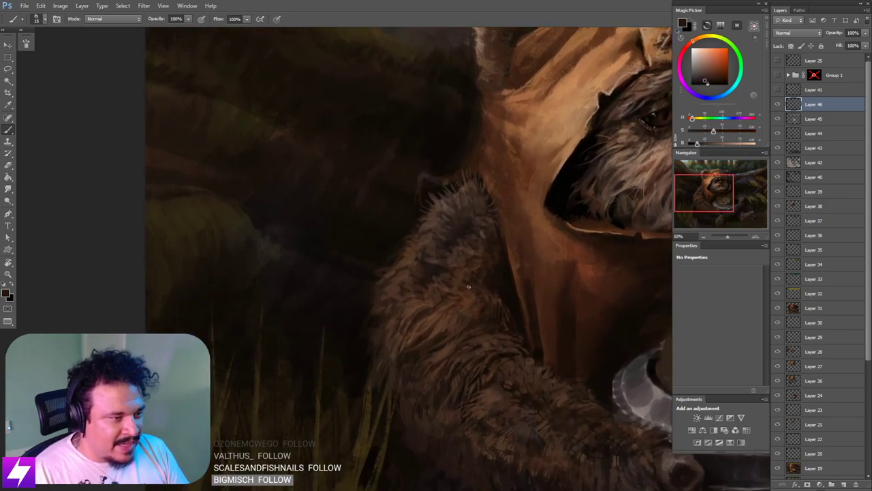
key("bracketright")
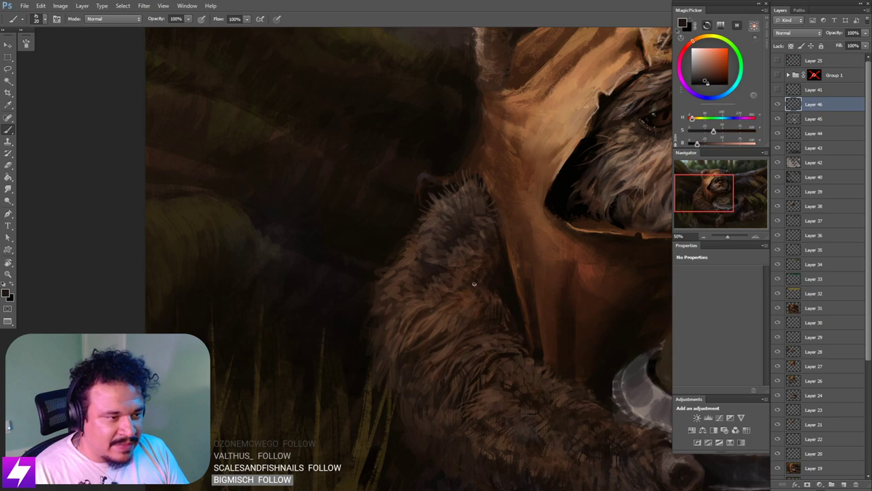
left_click(494, 285, "alt")
key("bracketleft")
key("bracketleft")
key("bracketleft")
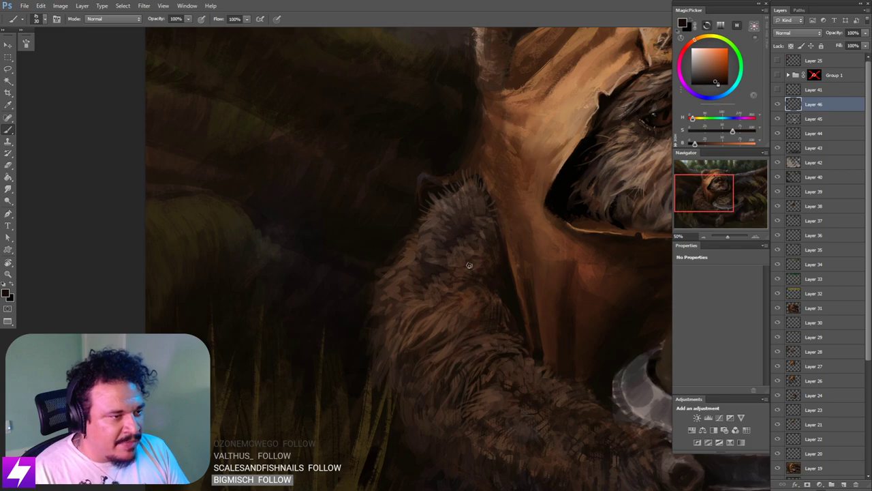
key("[")
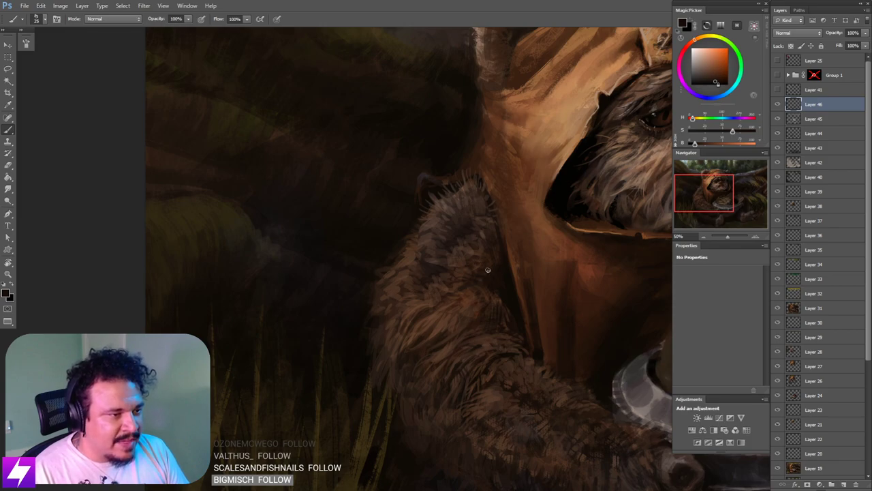
Step: Examine the whole painting at reduced size to judge the shoulder and arm fur
key("ctrl+minus")
key("ctrl+minus")
key("ctrl+minus")
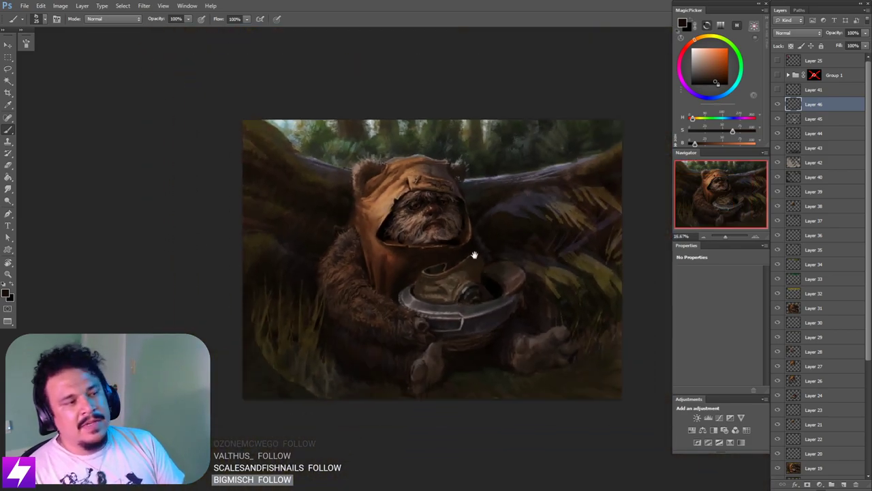
left_click_drag(435, 264, 441, 265)
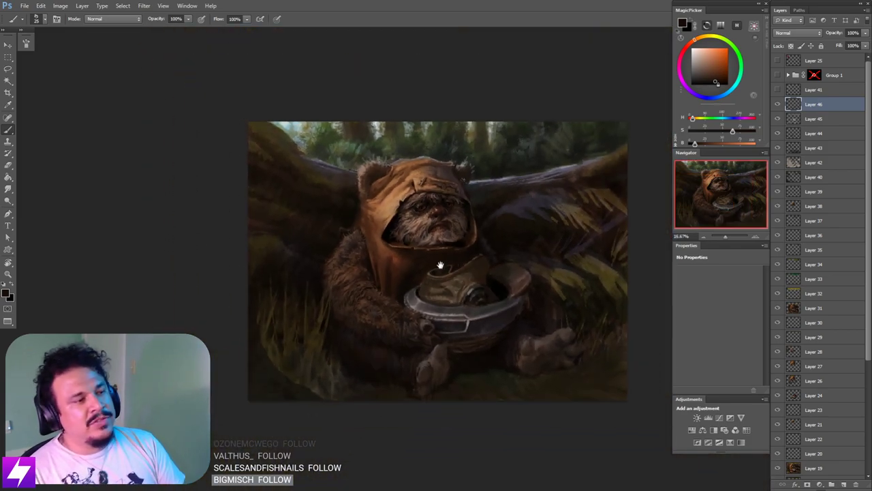
key("ctrl+minus")
key("ctrl+plus")
key("ctrl+plus")
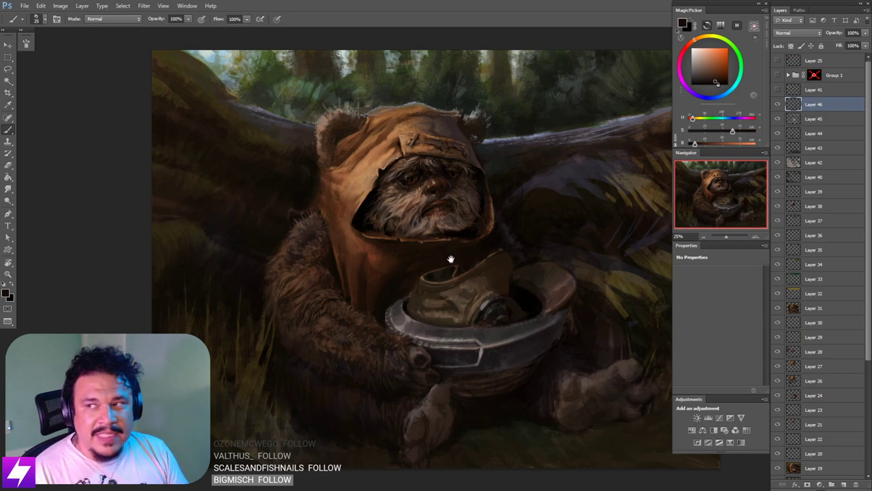
left_click_drag(464, 259, 451, 262)
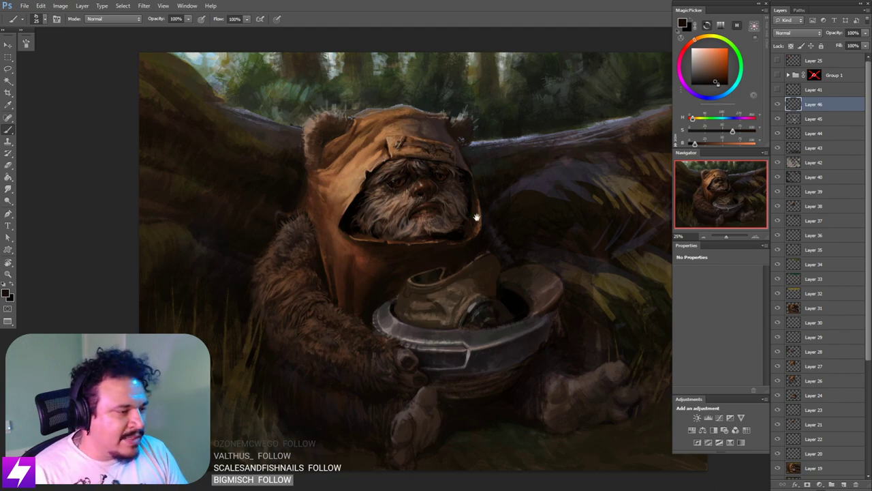
Step: Sample a dark brown from the upper arm and paint shadow strokes into its fur with the 25 px brush
left_click_drag(345, 329, 368, 327)
key("ctrl+plus")
left_click_drag(315, 294, 354, 294)
key("ctrl+plus")
left_click(287, 280, "alt")
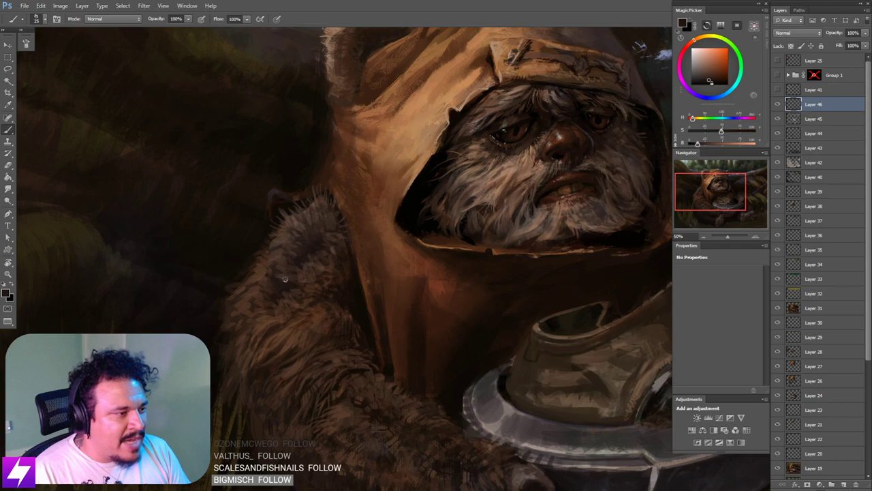
left_click_drag(314, 277, 314, 282)
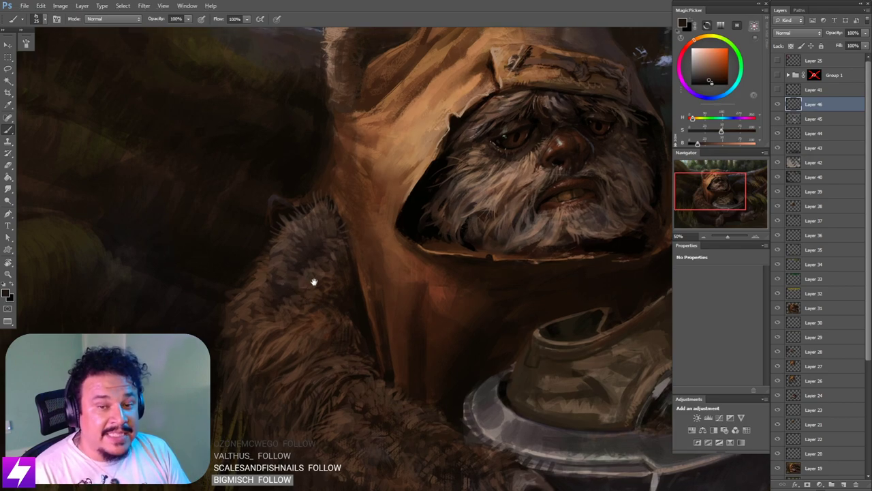
Step: Sample a greyish brown from the shoulder and paint short fur strokes over the upper arm at 15 to 25 px
left_click(283, 263, "alt")
left_click(284, 264, "alt")
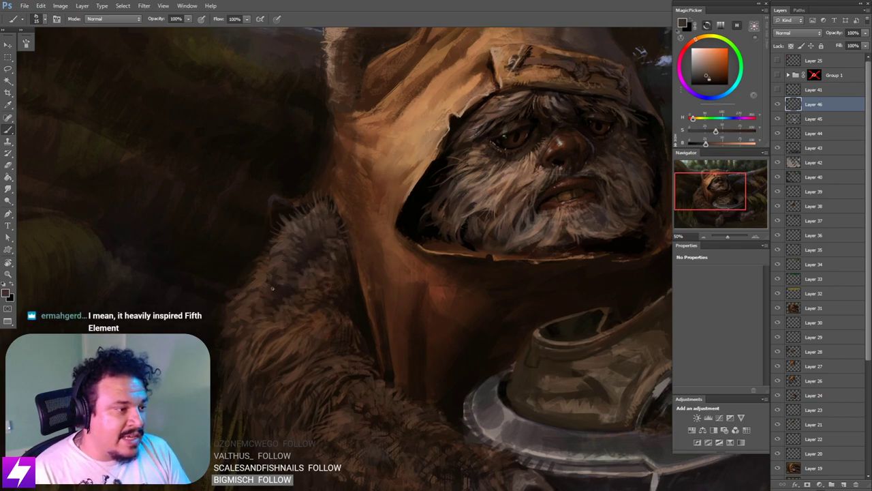
key("bracketleft")
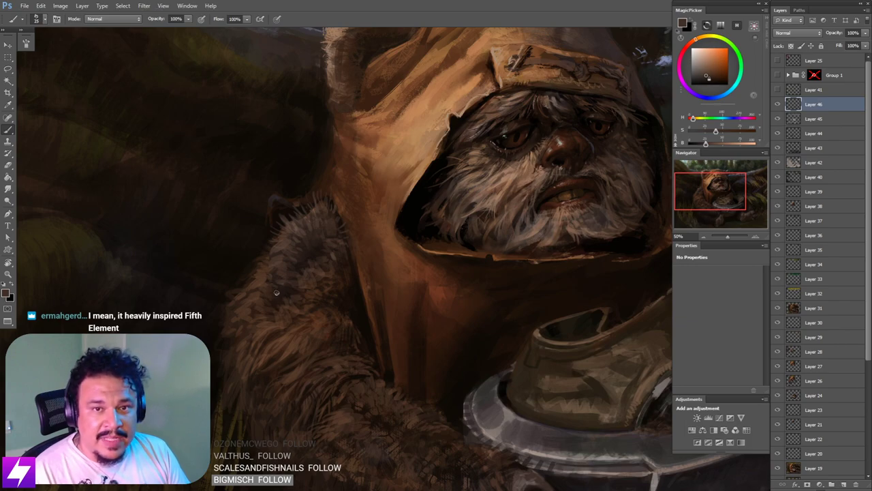
key("bracketright")
left_click_drag(276, 299, 312, 280)
key("bracketright")
key("bracketright")
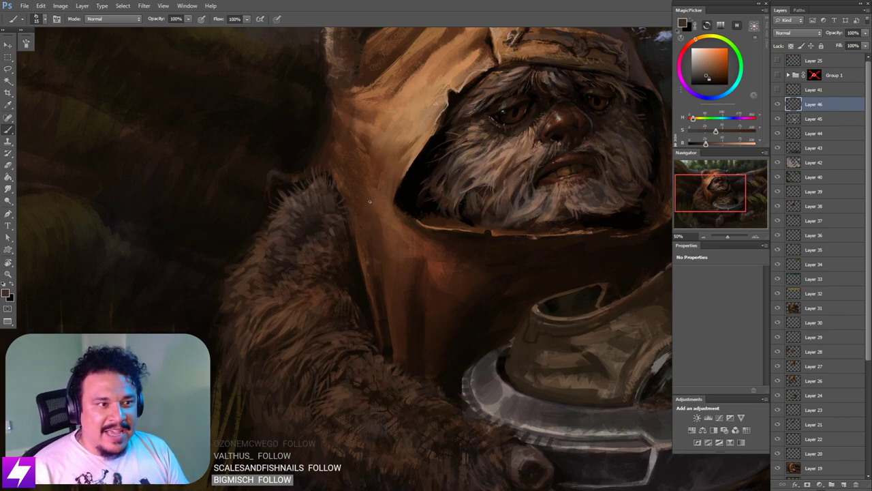
Step: Sample a dark reddish brown at the beard's edge and touch up the shadow inside the hood with a 10 to 20 px brush
key("ctrl+minus")
mouse_move(553, 332)
left_mouse_down()
mouse_move(554, 351)
mouse_move(557, 328)
left_mouse_up()
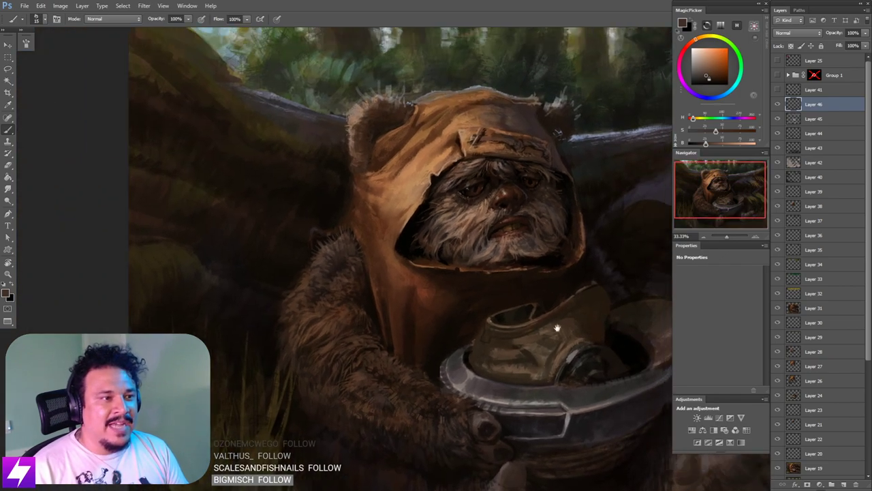
left_click_drag(536, 265, 541, 276)
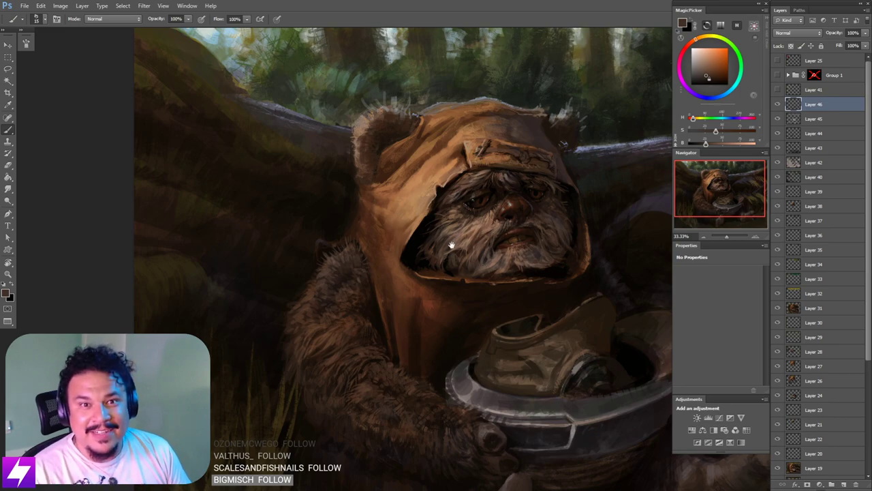
mouse_move(446, 252)
left_mouse_down()
mouse_move(438, 274)
mouse_move(436, 265)
left_mouse_up()
key("ctrl+plus")
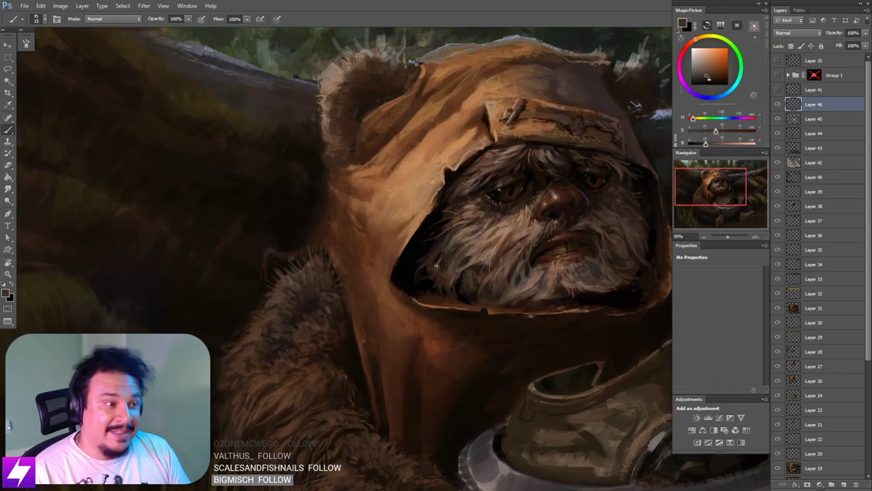
left_click(432, 268, "alt")
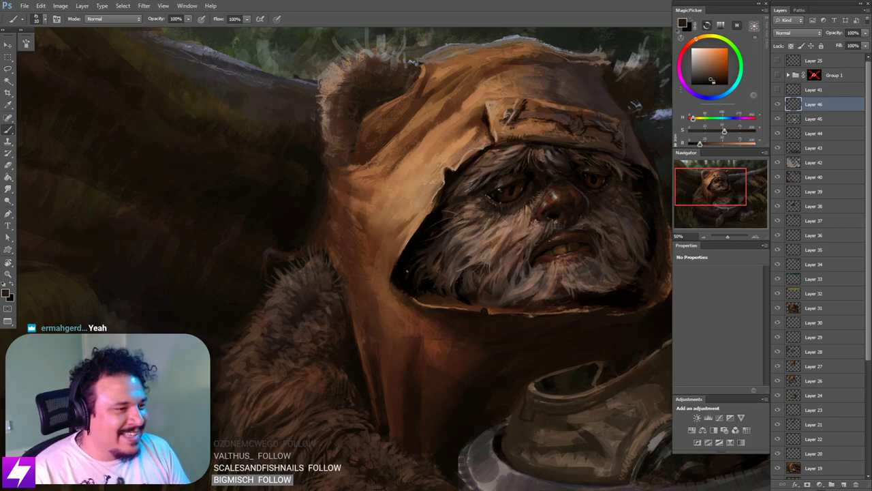
key("bracketright")
key("bracketright")
left_click_drag(467, 297, 400, 271)
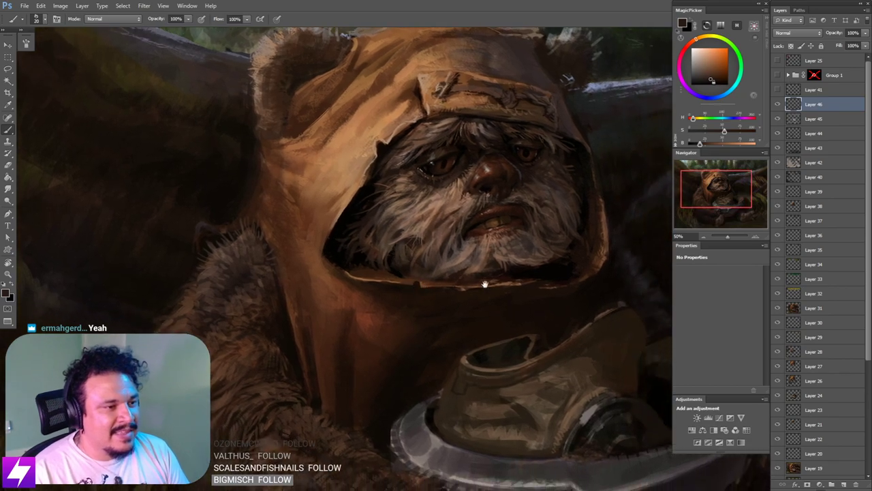
key("bracketleft")
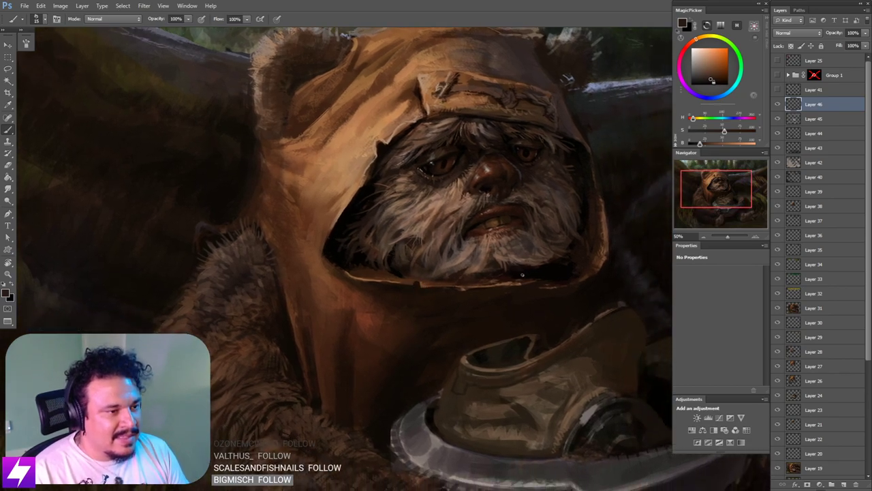
Step: Toggle Layer 46 off and on to compare the painting with and without the recent changes
key("ctrl+minus")
key("ctrl+minus")
mouse_move(566, 348)
left_mouse_down()
mouse_move(539, 321)
mouse_move(510, 316)
mouse_move(517, 321)
left_mouse_up()
left_click_drag(548, 252, 536, 275)
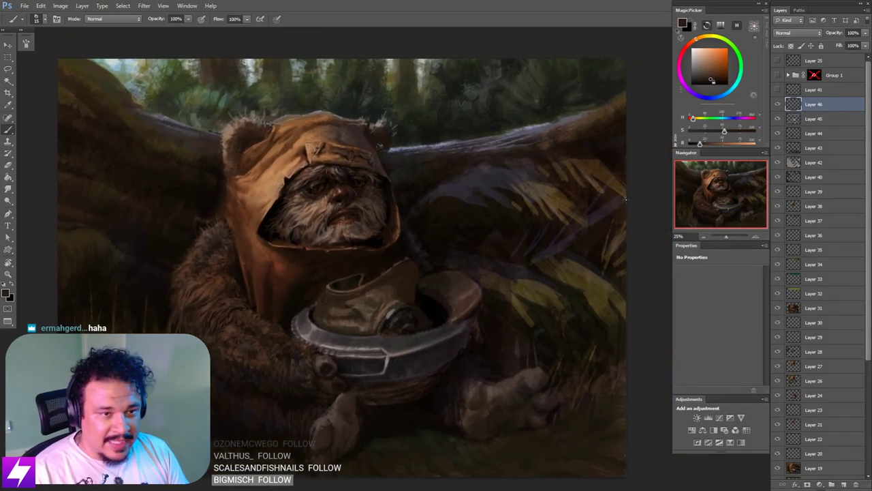
left_click(778, 104)
left_click(777, 104)
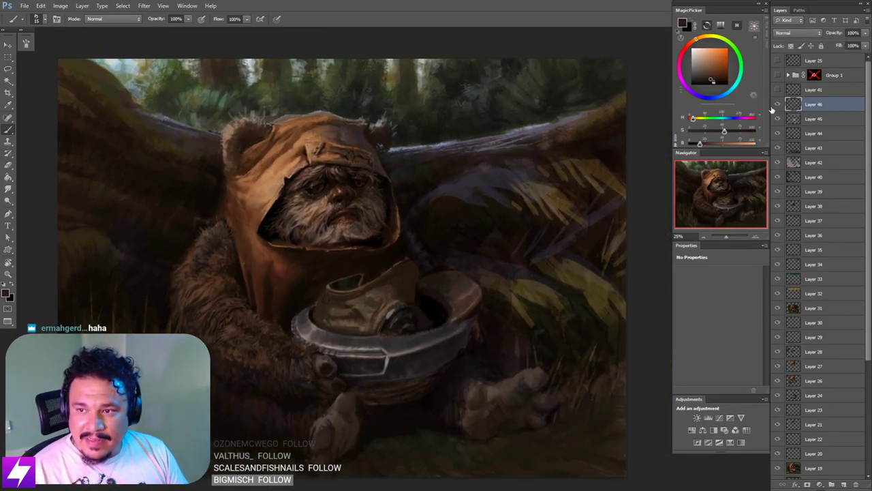
left_click(777, 105)
left_click(778, 106)
key("ctrl+plus")
left_click_drag(341, 292, 505, 281)
key("ctrl+minus")
key("ctrl+minus")
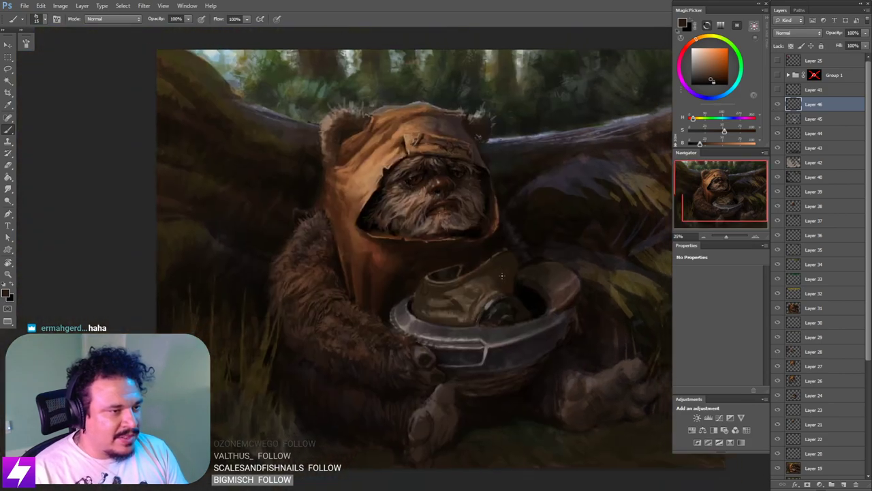
Step: Flip the canvas horizontally, show Group 1 to examine the Ewok reference photos, and hide the group again
key("ctrl+shift+h")
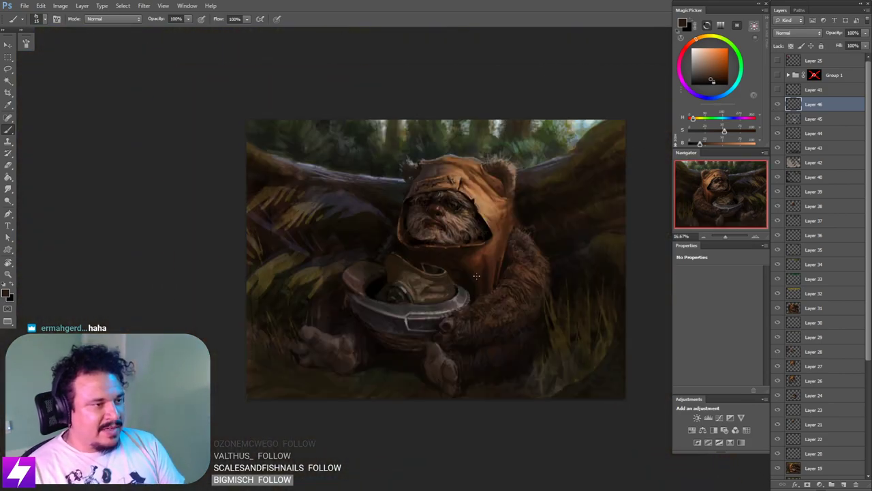
left_click(778, 75)
scroll(555, 229, "up", 2)
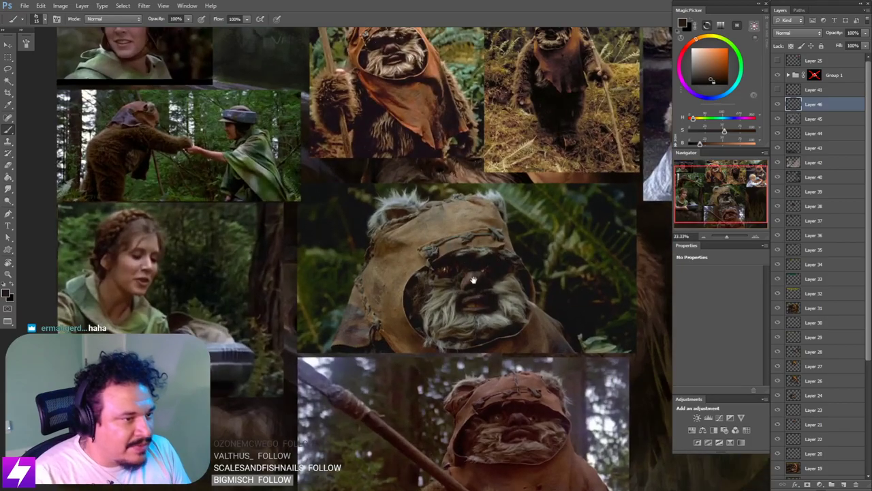
left_click_drag(469, 262, 435, 178)
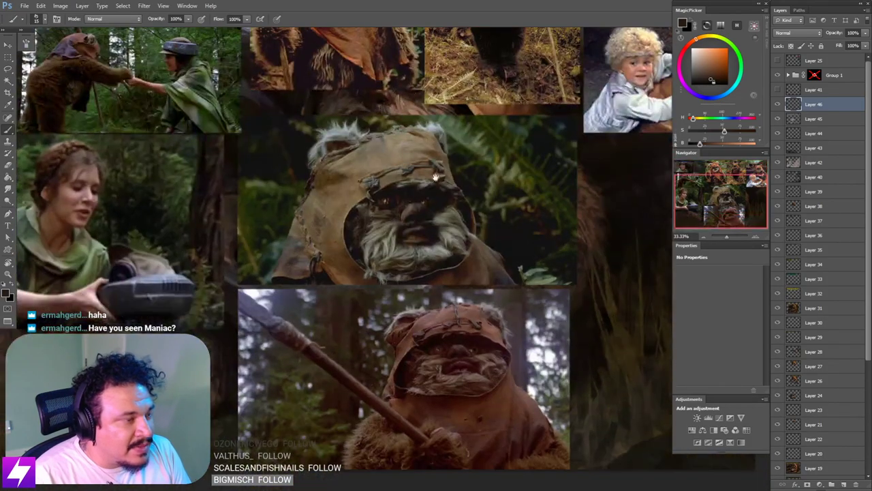
left_click_drag(446, 335, 424, 304)
scroll(423, 303, "up", 5)
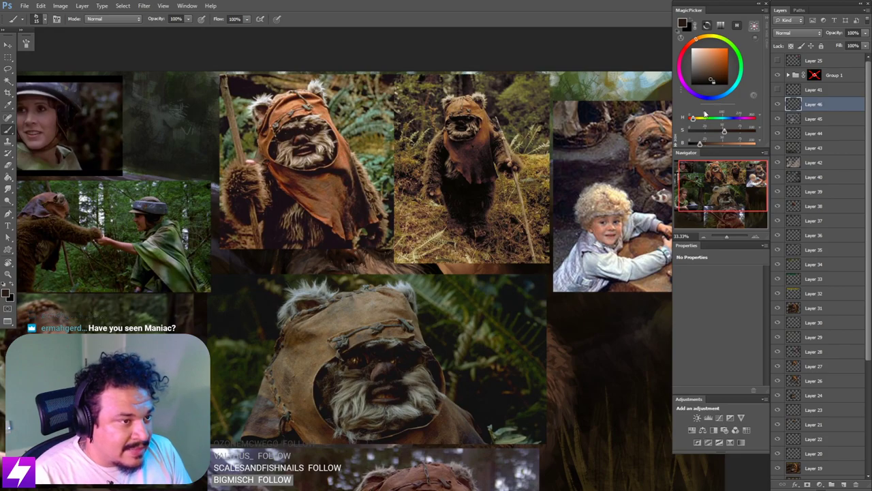
key("ctrl+minus")
key("ctrl+minus")
key("ctrl+minus")
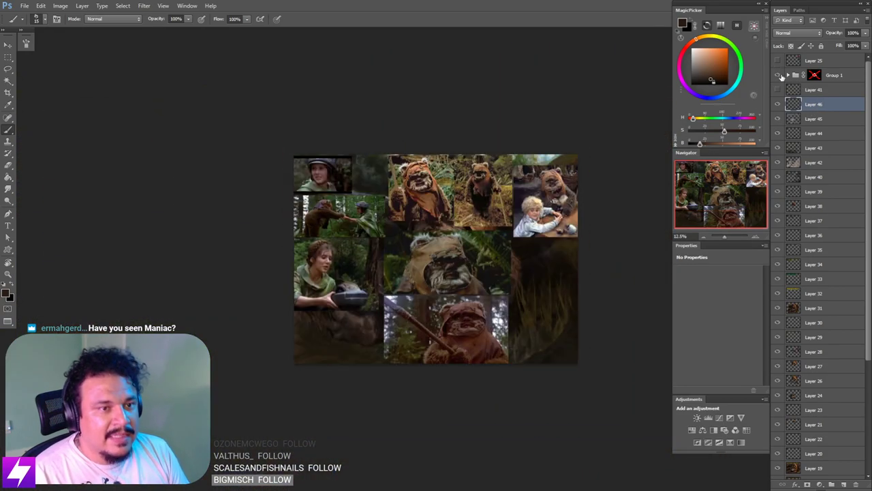
left_click(778, 76)
Step: Sample a dark yellow-brown from the fern leaves beside the Ewok and turn it into a brighter, more saturated olive yellow
left_click_drag(526, 247, 521, 255)
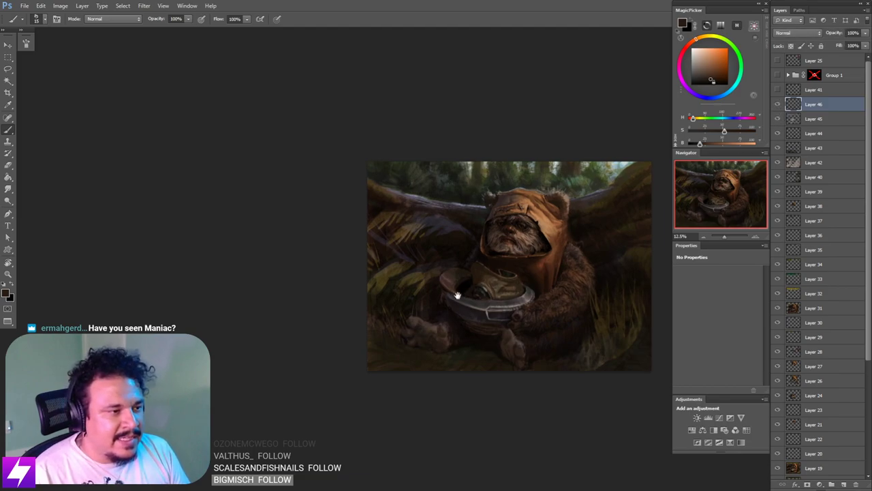
scroll(457, 294, "up", 1)
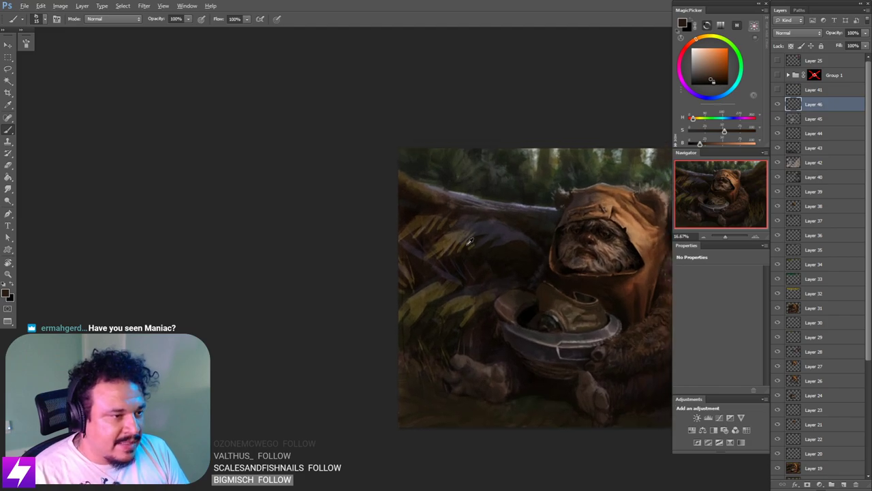
left_click(469, 242, "alt")
scroll(466, 235, "up", 1)
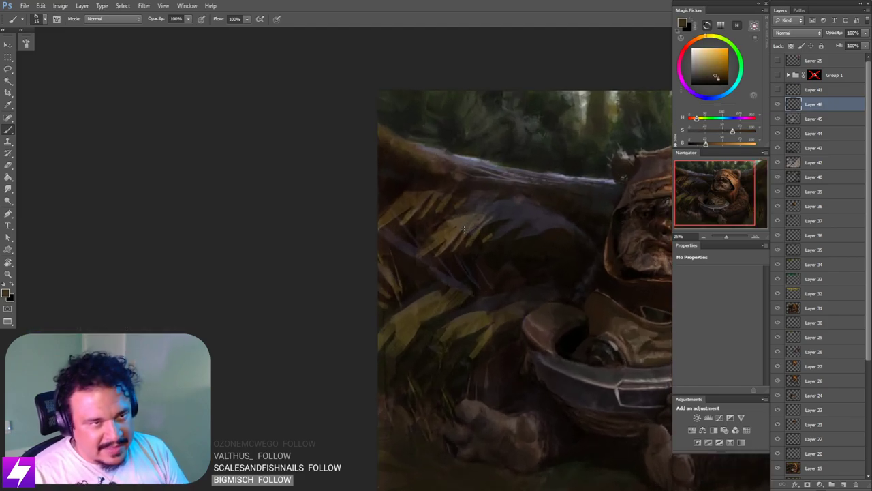
left_click_drag(712, 143, 717, 143)
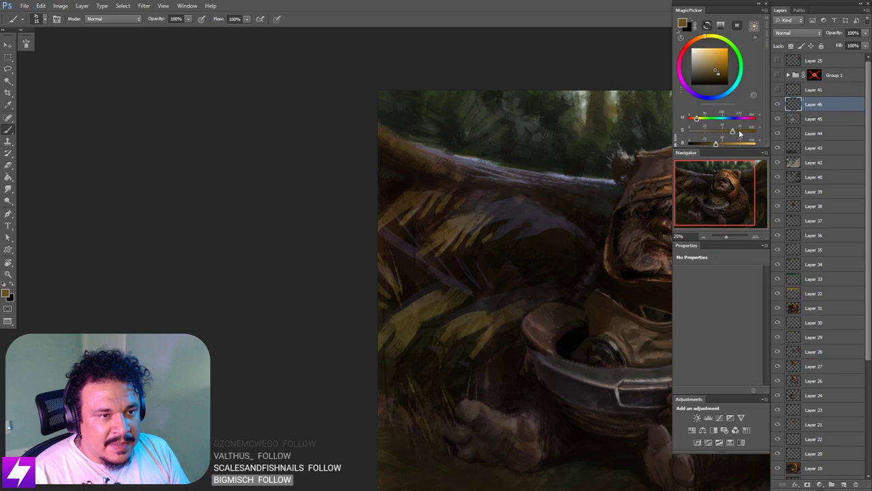
left_click(740, 131)
left_click(699, 118)
Step: Choose a brush preset with a 200 px tip for painting the fern leaves
left_click_drag(489, 304, 347, 316)
right_click(274, 286)
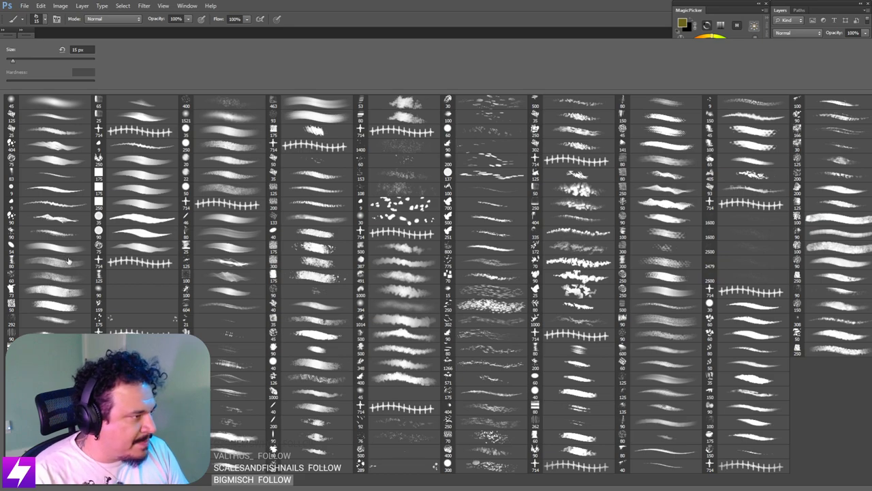
double_click(587, 367)
mouse_move(459, 326)
left_mouse_down()
mouse_move(446, 335)
mouse_move(442, 321)
mouse_move(430, 320)
left_mouse_up()
left_click_drag(424, 274, 422, 289)
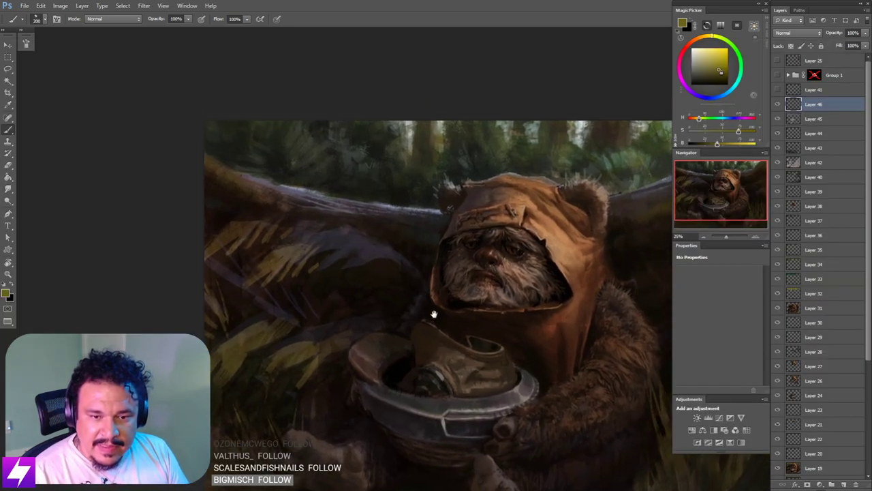
left_click_drag(431, 338, 428, 317)
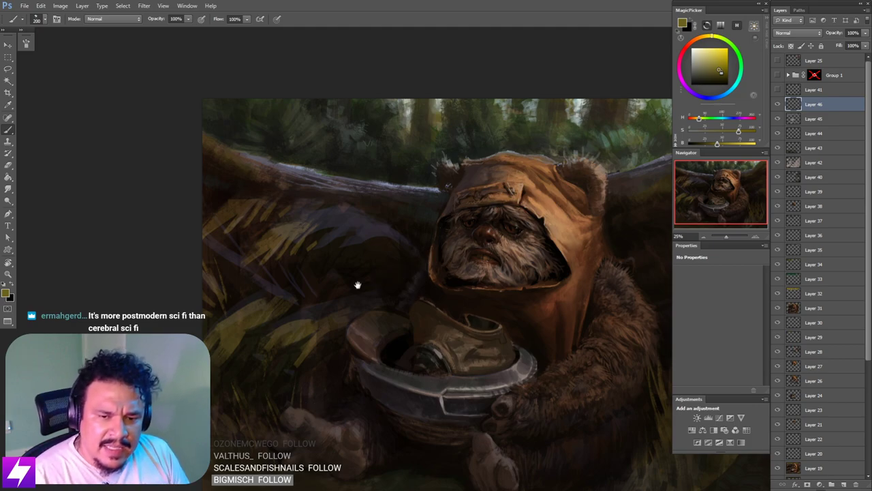
left_click_drag(393, 321, 357, 306)
left_click_drag(355, 273, 360, 306)
left_click_drag(346, 336, 354, 314)
Step: Mute and slightly darken the olive colour and paint a small leaf tip on the upper fern with a 50 to 100 px brush
key("bracketleft")
key("bracketleft")
key("bracketleft")
key("bracketleft")
key("bracketleft")
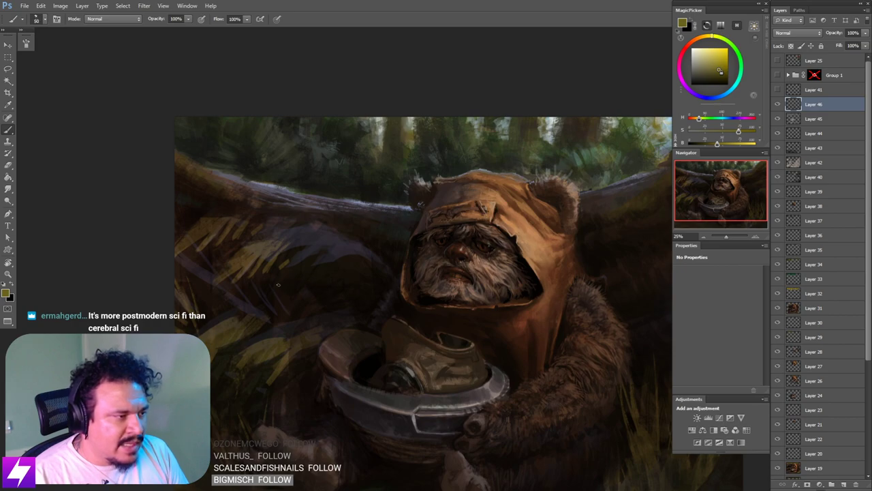
key("bracketright")
key("bracketright")
key("bracketright")
key("bracketright")
key("bracketright")
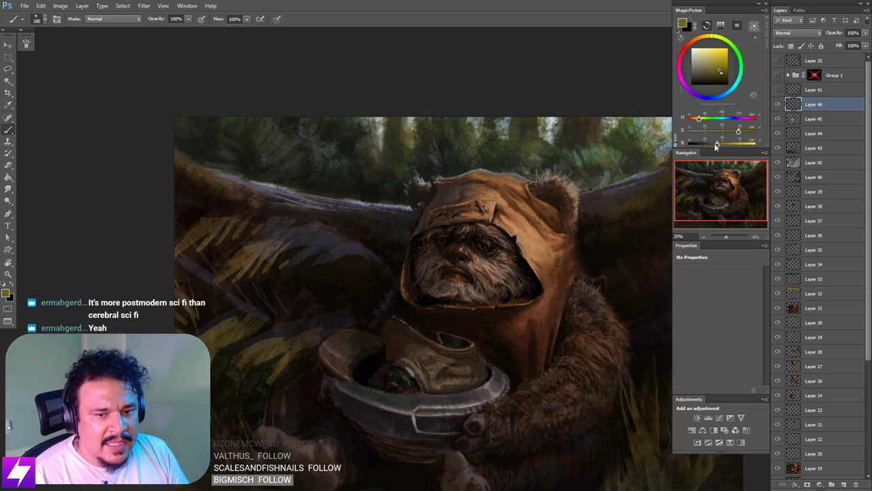
mouse_move(717, 145)
left_mouse_down()
mouse_move(729, 133)
mouse_move(717, 132)
mouse_move(715, 145)
left_mouse_up()
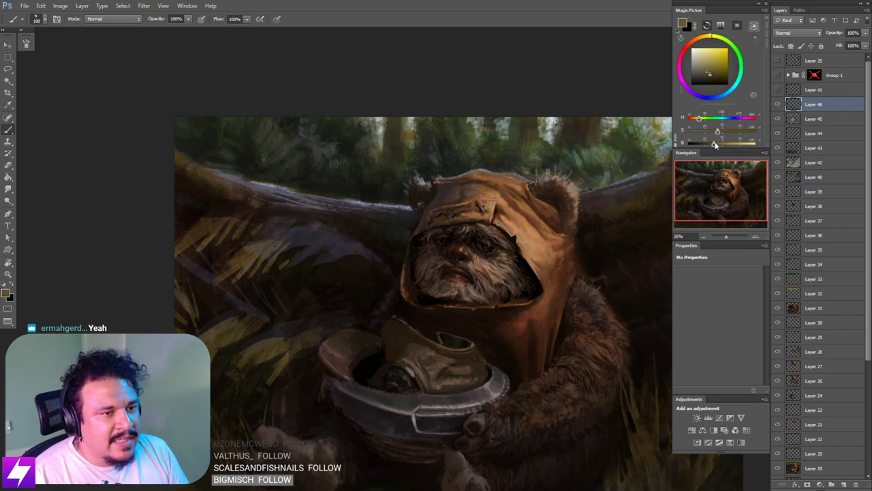
mouse_move(354, 336)
left_mouse_down()
mouse_move(389, 341)
mouse_move(400, 356)
left_mouse_up()
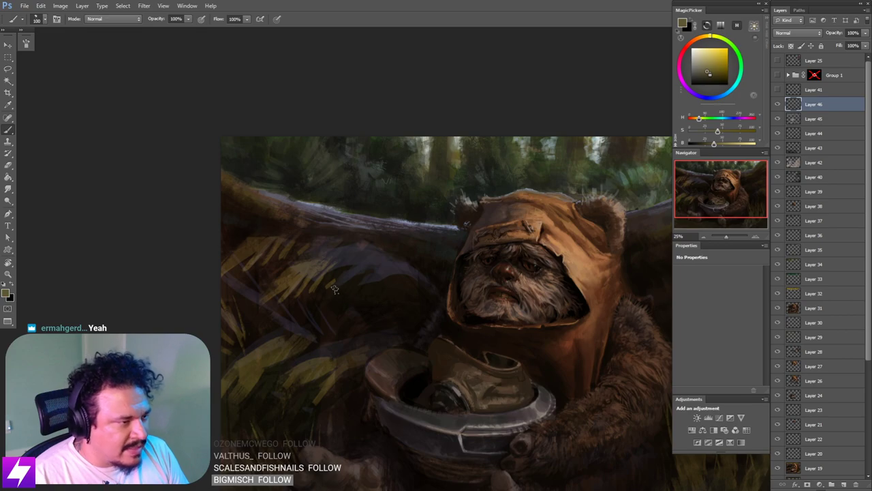
key("bracketleft")
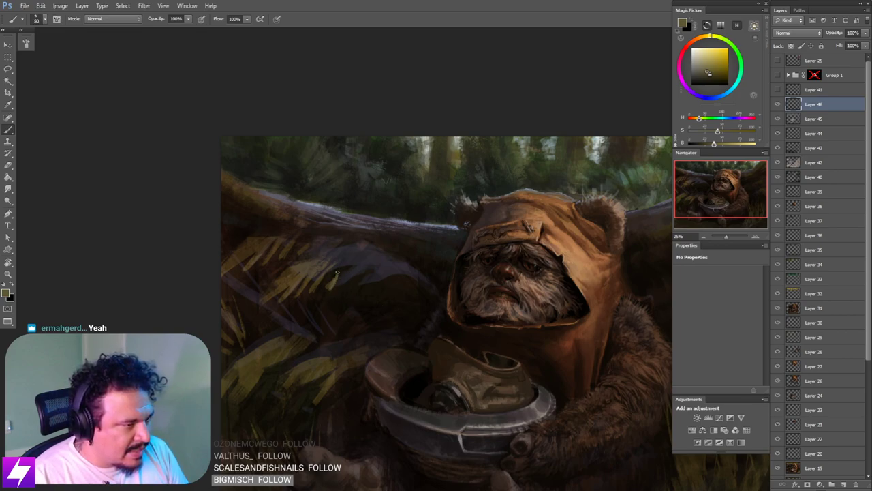
key("ctrl+minus")
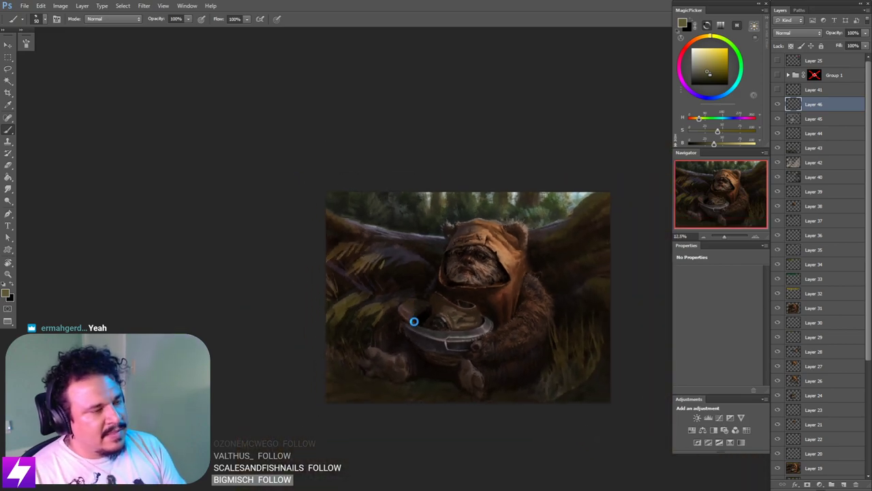
Step: Flip the canvas horizontally and paint more short olive leaf tips along the inner edge of the upper fern
key("ctrl+shift+h")
left_click_drag(476, 277, 438, 266)
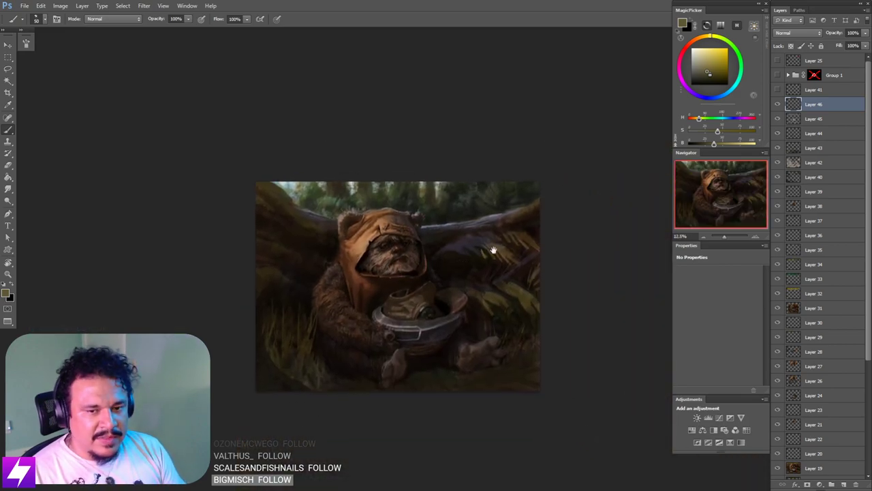
left_click_drag(490, 269, 492, 245)
mouse_move(479, 284)
left_mouse_down()
mouse_move(480, 271)
mouse_move(458, 304)
left_mouse_up()
key("ctrl+plus")
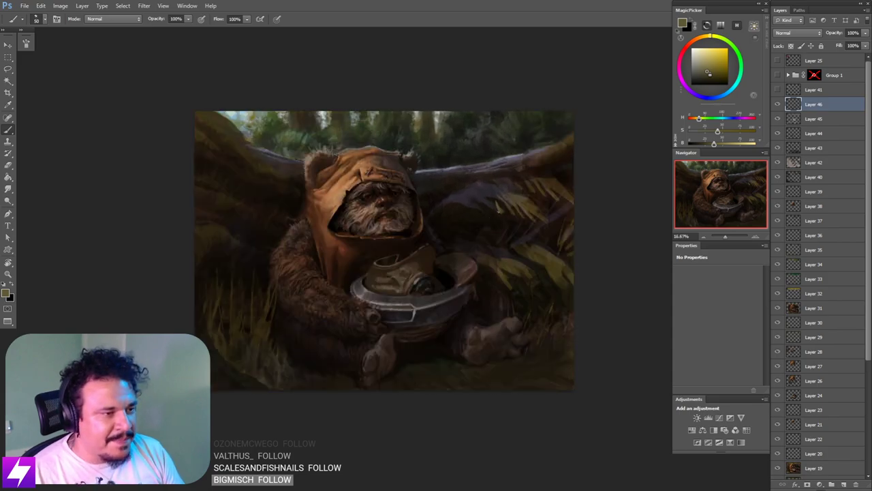
left_click_drag(493, 224, 486, 240)
key("ctrl+plus")
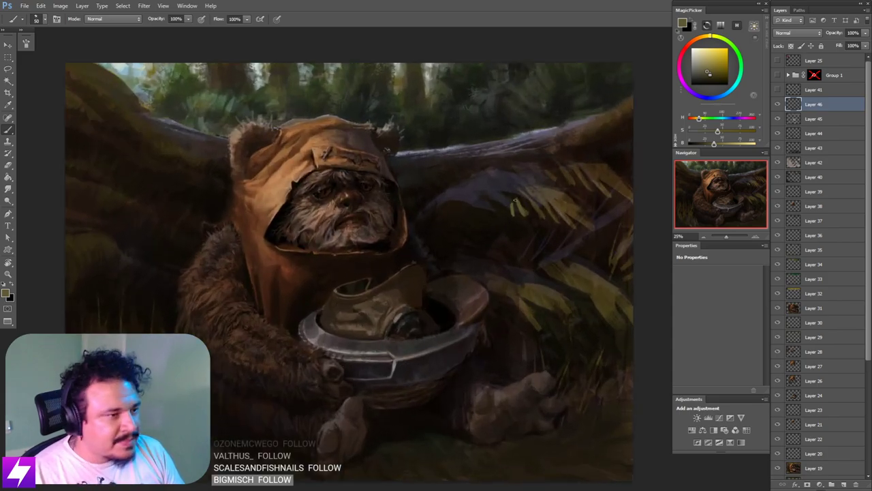
key("bracketleft")
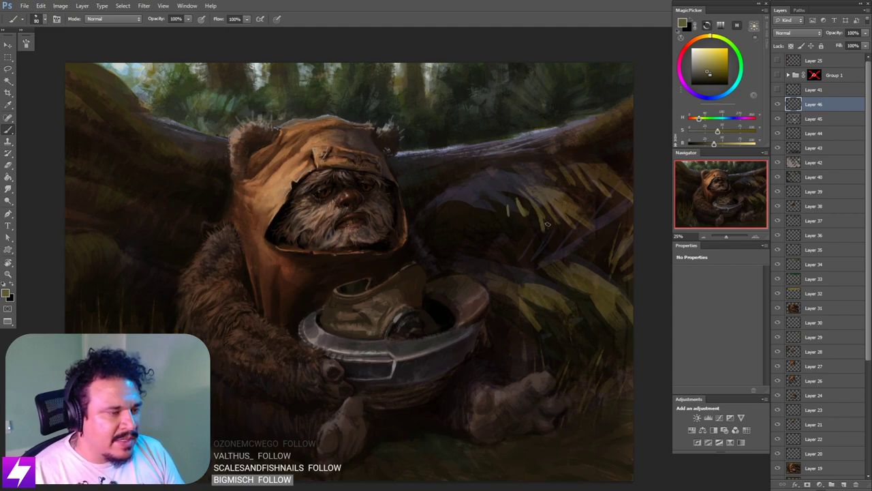
Step: Trim the new leaf tips with the Eraser and rework them with small brush strokes
key("e")
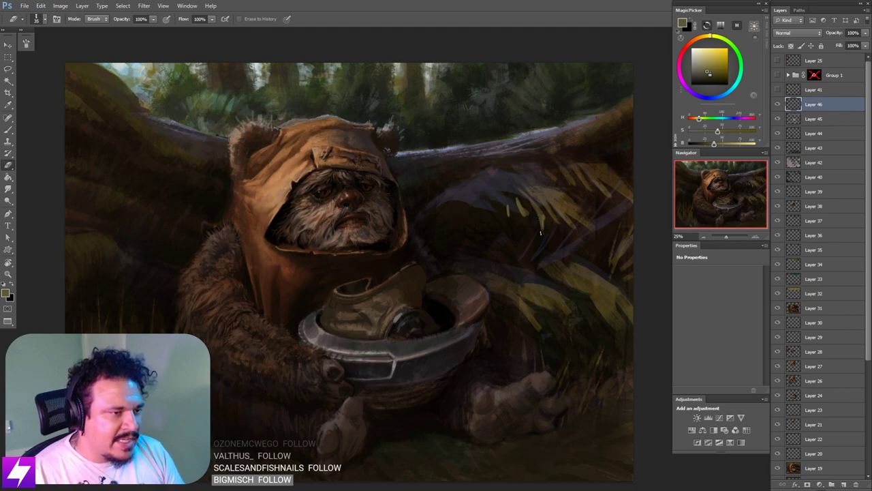
left_click_drag(528, 232, 535, 241)
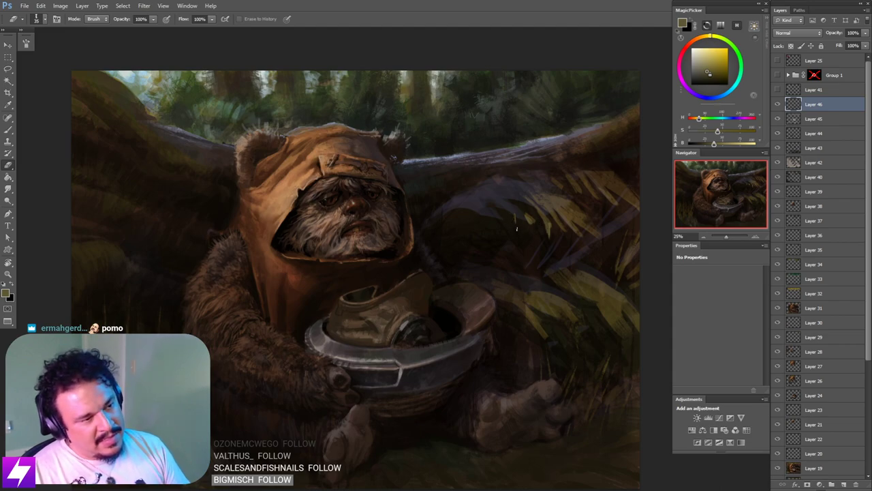
key("b")
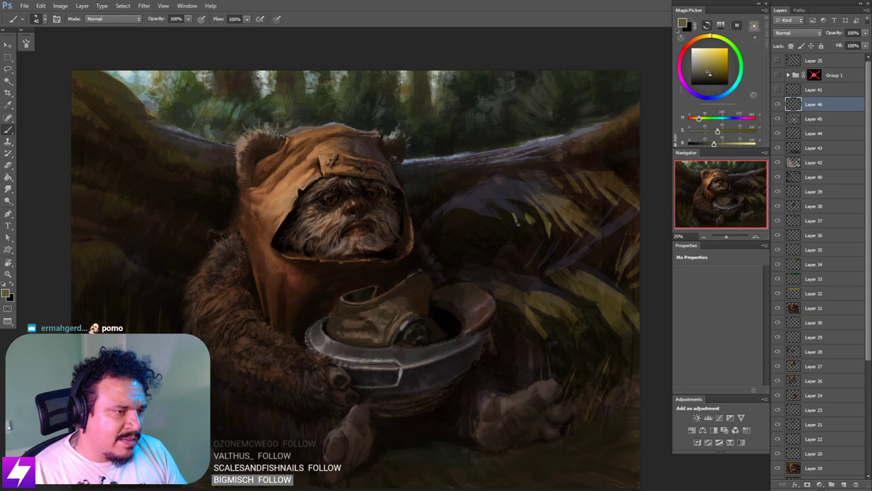
left_click_drag(565, 232, 554, 230)
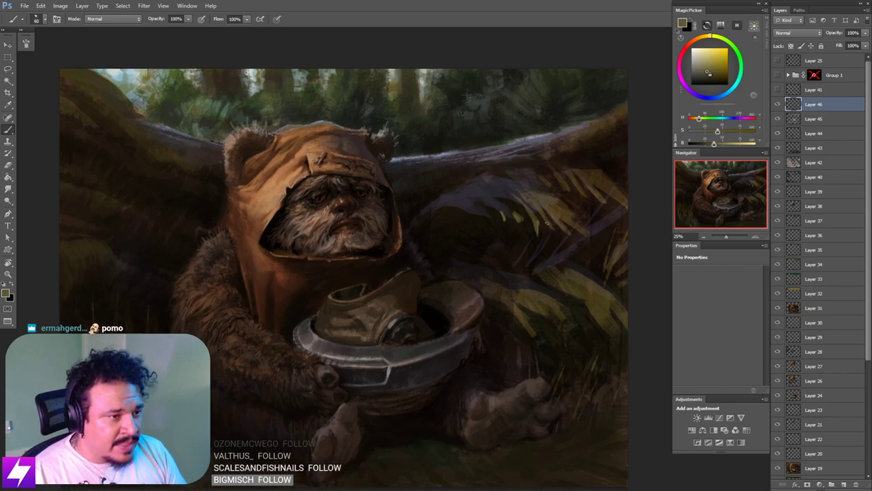
key("[")
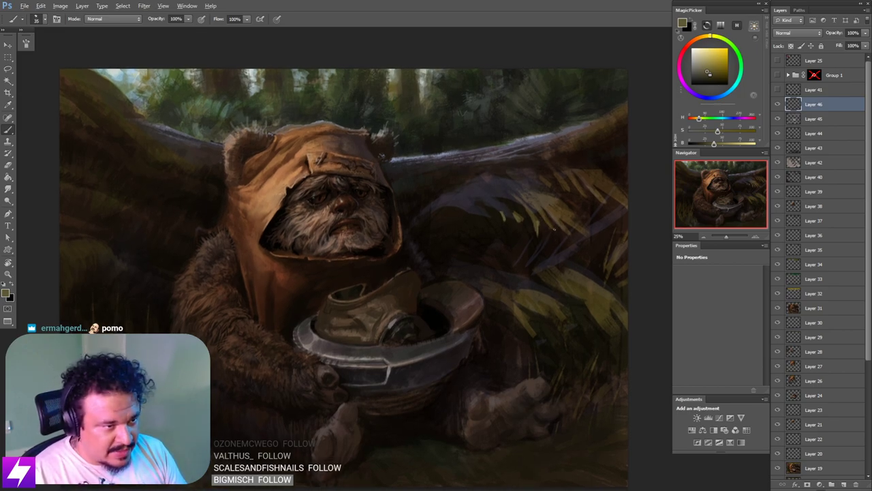
Step: Outline a narrow curved leaf on the upper fern with the Lasso, paint it olive, and deselect it
key("l")
mouse_move(542, 216)
left_mouse_down()
mouse_move(557, 256)
mouse_move(543, 218)
left_mouse_up()
key("b")
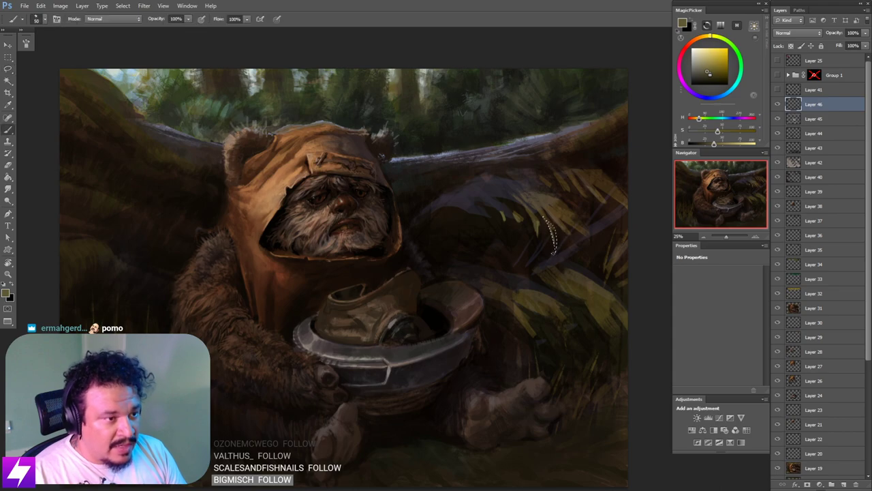
key("l")
key("ctrl+d")
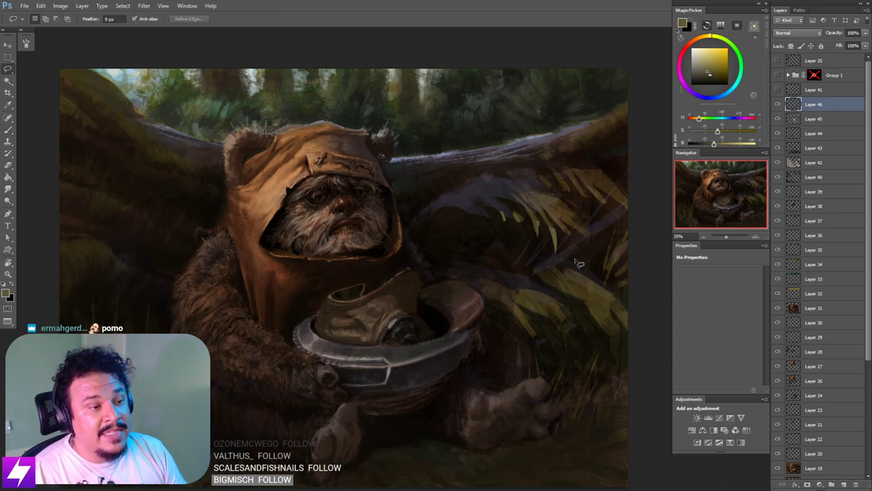
Step: Review the fern leaves within the whole composition and flip the canvas horizontally again
key("ctrl+minus")
left_click_drag(530, 280, 590, 271)
left_click_drag(525, 257, 536, 269)
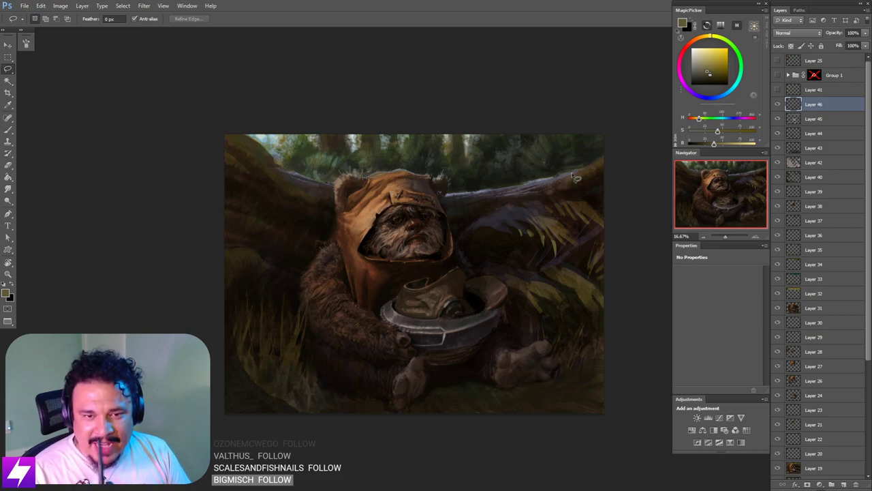
left_click_drag(506, 283, 510, 316)
key("ctrl+plus")
left_click_drag(570, 278, 554, 273)
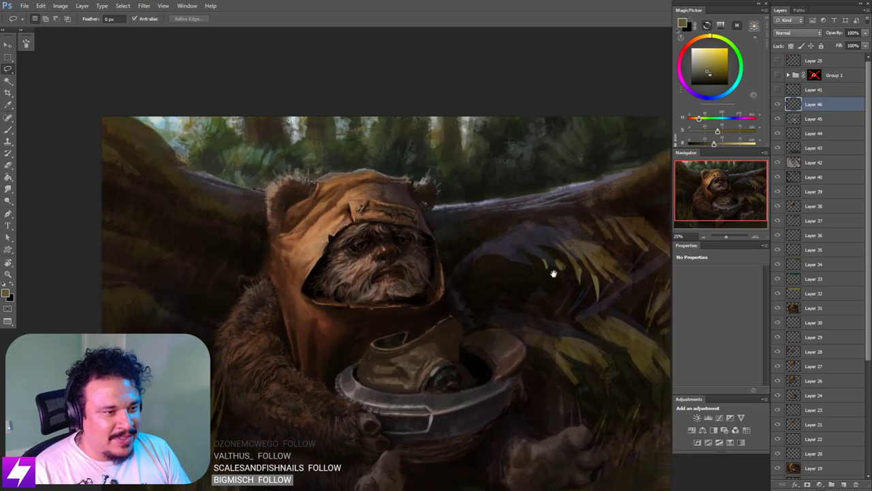
key("ctrl+minus")
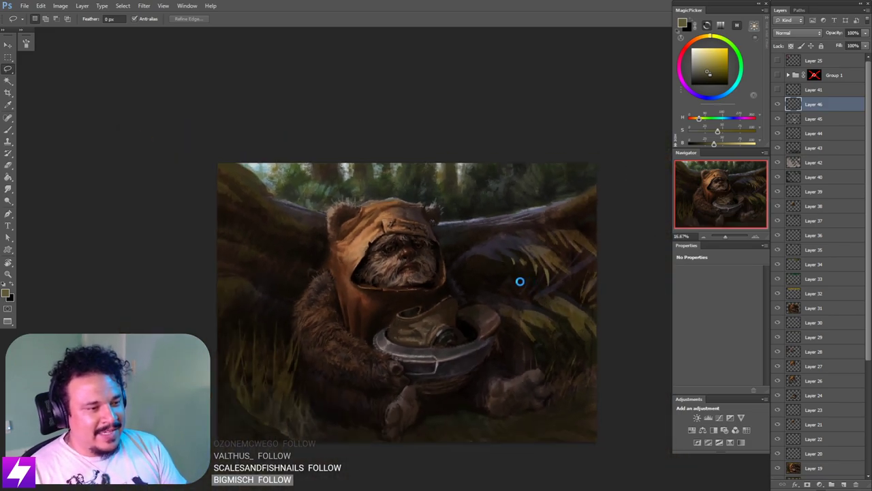
key("h")
mouse_move(454, 310)
left_mouse_down()
mouse_move(532, 284)
mouse_move(606, 288)
left_mouse_up()
key("ctrl+plus")
key("ctrl+plus")
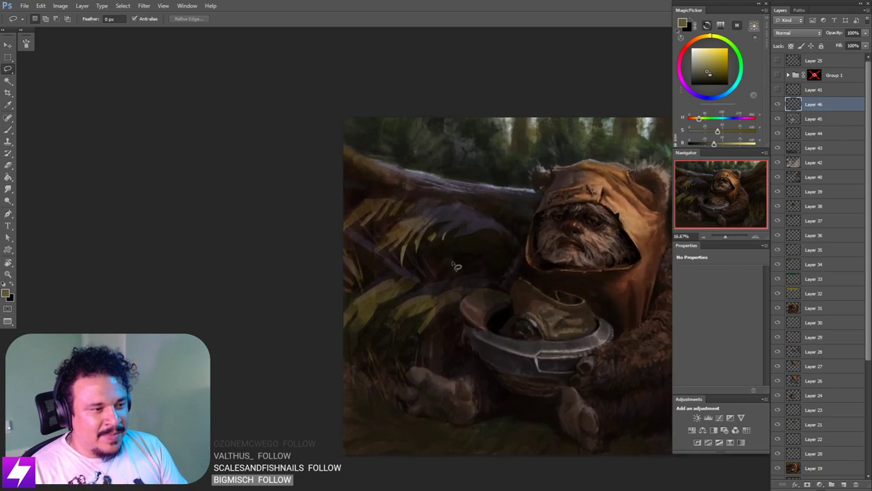
Step: Refine the row of small olive leaf tips along the upper fern with a 20 to 40 px brush
left_click_drag(469, 212, 468, 261)
key("b")
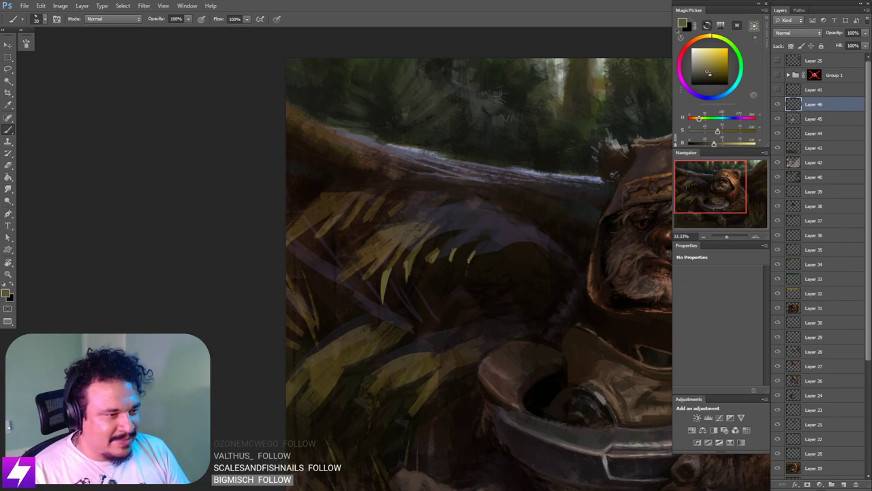
left_click_drag(459, 267, 464, 274)
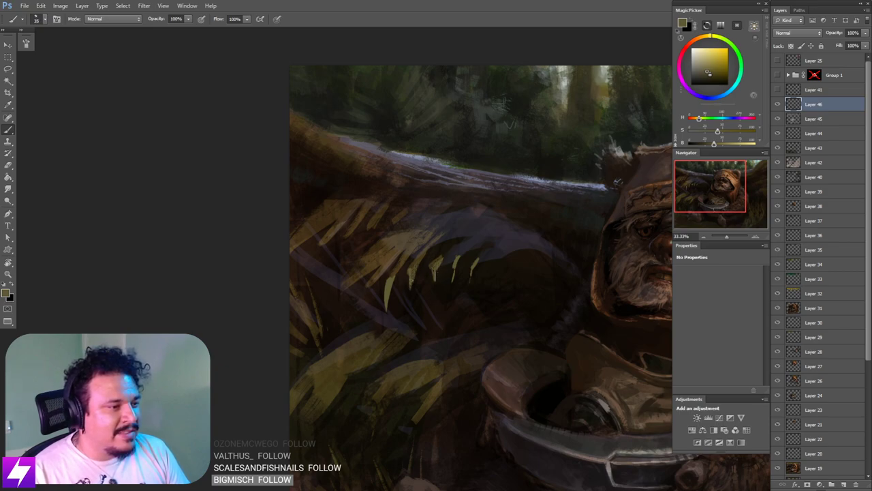
left_click_drag(459, 265, 437, 267)
left_click_drag(395, 296, 423, 281)
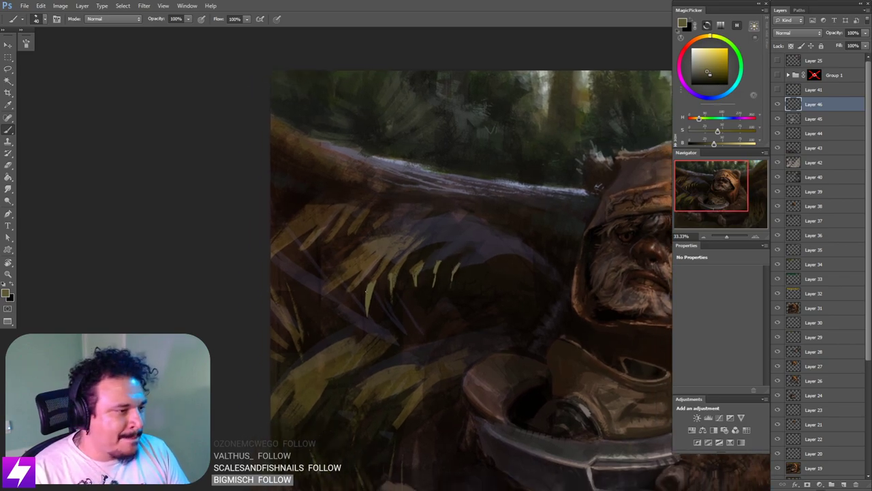
Step: Paint a longer curved leaf next to the row with a 100 px brush, sampling a darker olive for its lower end
key("]")
key("]")
key("]")
key("]")
key("]")
left_click_drag(355, 274, 349, 342)
key("ctrl+z")
key("bracketright")
left_click(347, 312, "alt")
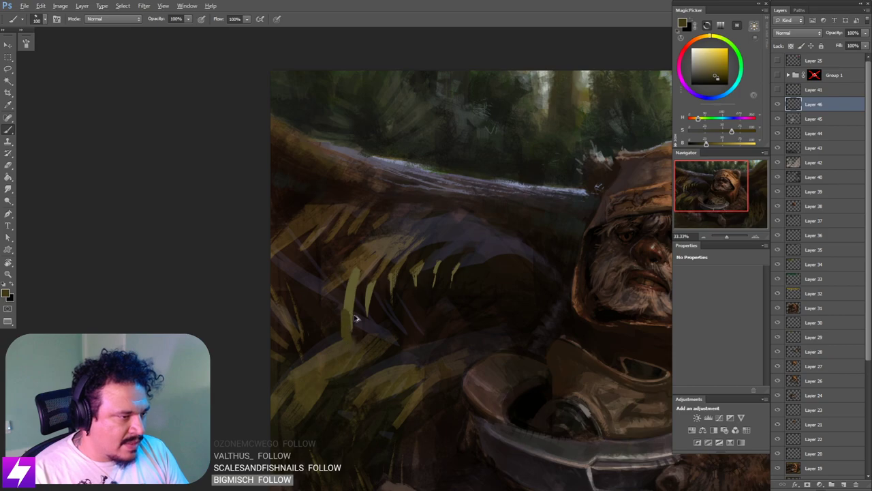
key("ctrl+z")
left_click_drag(349, 308, 349, 338)
Step: Trim the edges of the long leaf and its neighbouring leaf tips with the Eraser
key("e")
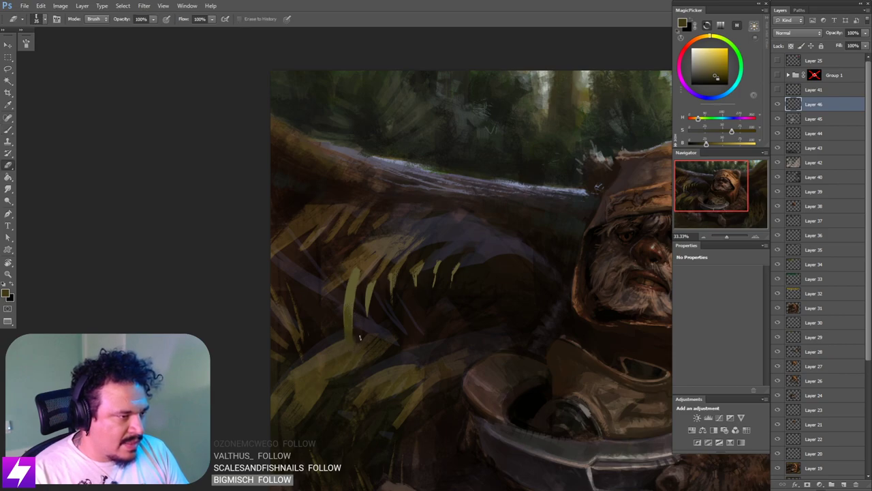
left_click_drag(362, 318, 378, 325)
key("r")
key("e")
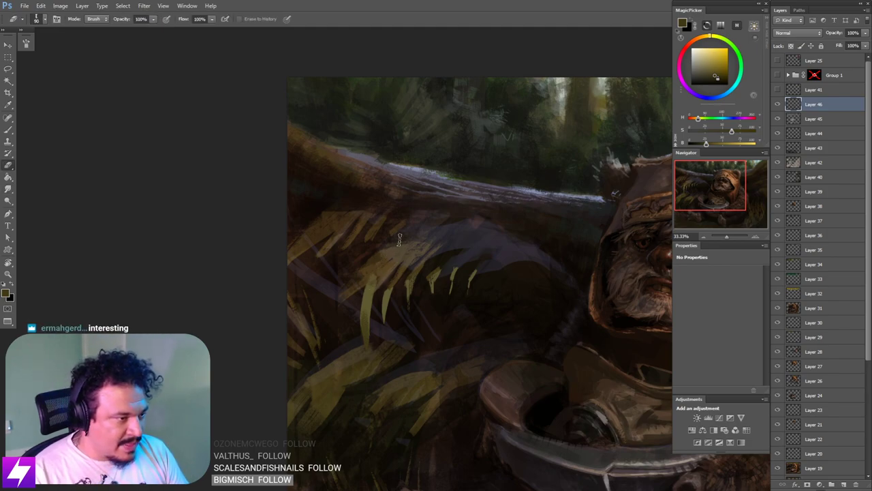
scroll(399, 239, "down", 1)
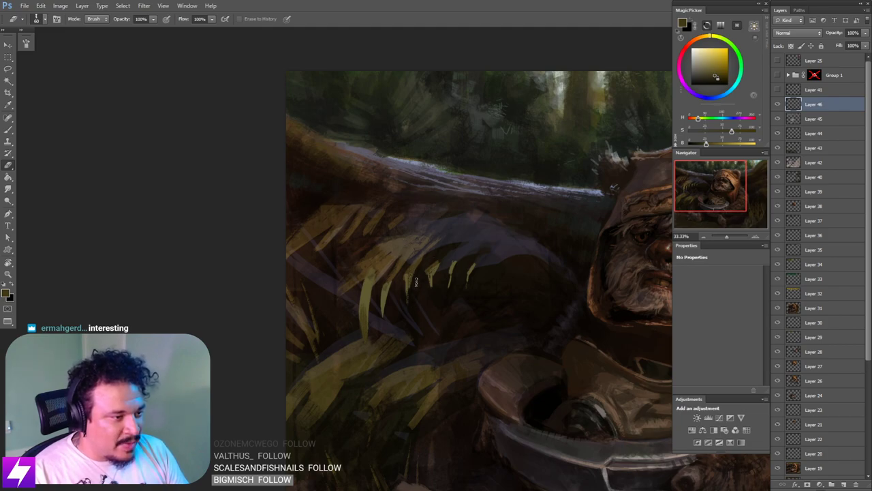
Step: Trim a small leaf tip in the fern's row with the Eraser and flip the canvas horizontally
left_click_drag(415, 275, 410, 305)
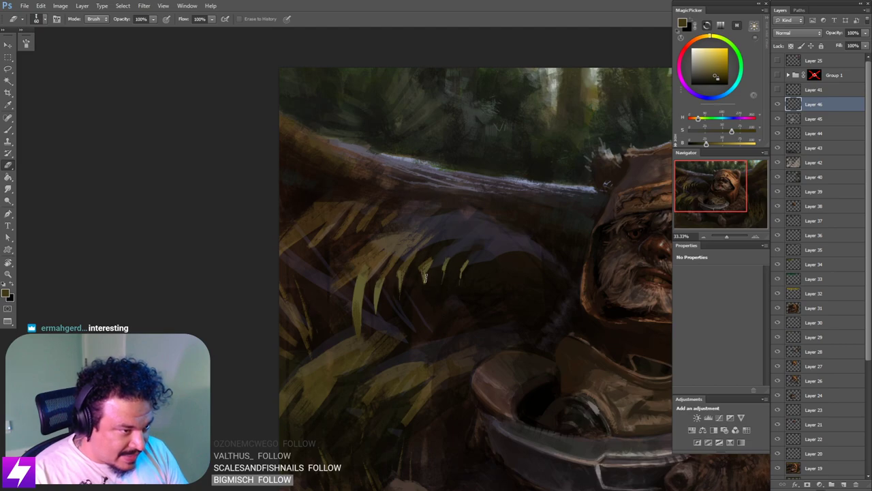
key("ctrl+minus")
key("ctrl+minus")
key("ctrl+minus")
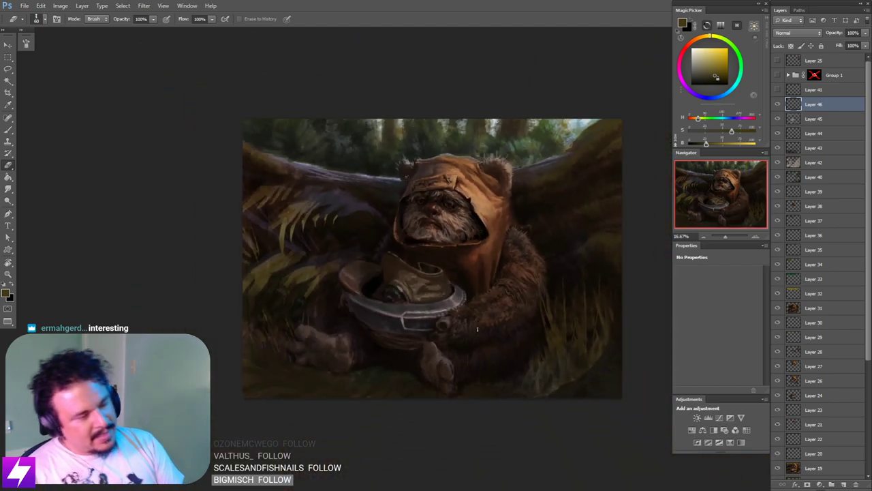
key("ctrl+plus")
key("ctrl+plus")
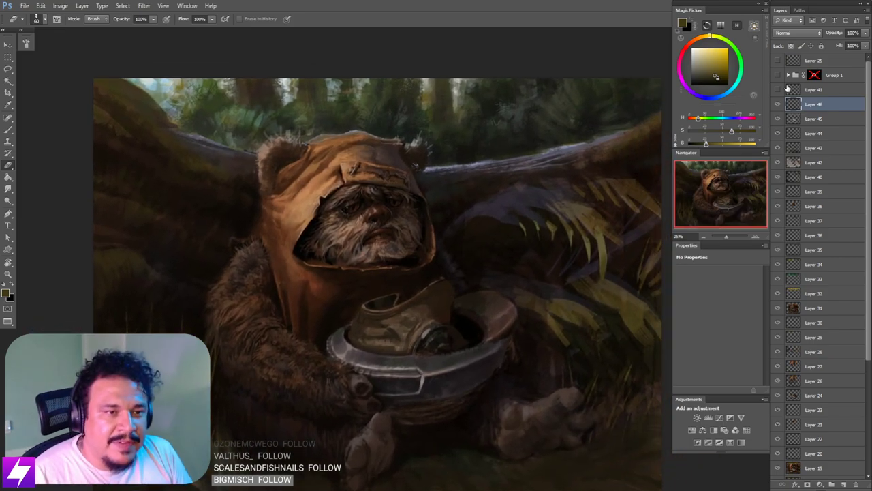
Step: Compare the painting with Group 1 shown and hidden
left_click(777, 75)
left_click(777, 77)
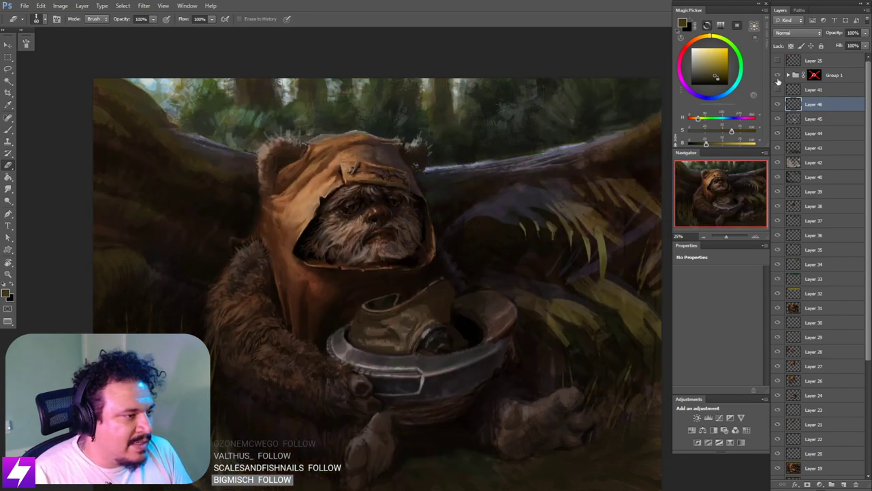
left_click(777, 78)
left_click(777, 75)
Step: Paint additional small leaf tips at the upper fern's outer end with a smaller brush in sampled olive
left_click_drag(540, 280, 452, 313)
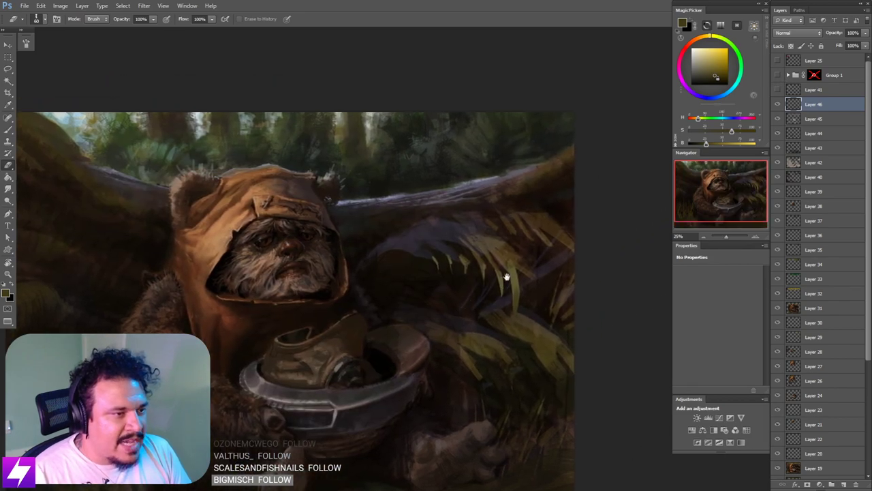
key("r")
mouse_move(460, 159)
left_mouse_down()
mouse_move(489, 170)
mouse_move(520, 200)
left_mouse_up()
key("b")
left_click(467, 286, "alt")
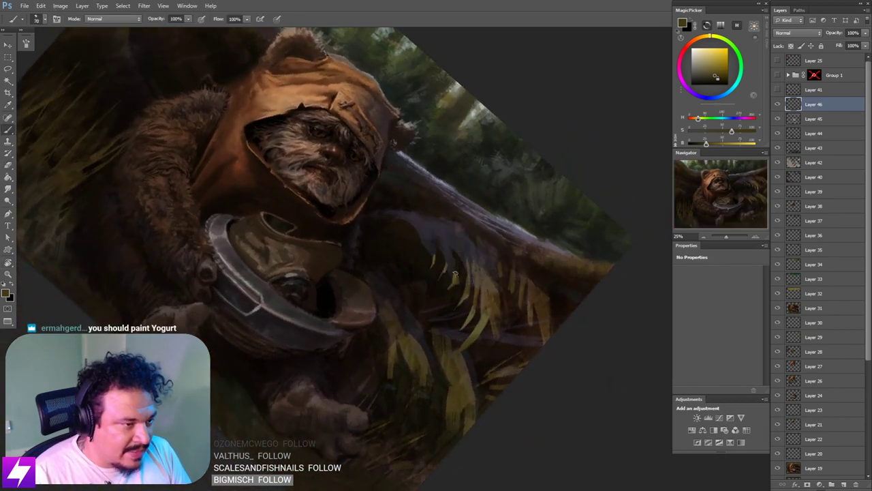
key("bracketleft")
key("bracketleft")
key("bracketleft")
mouse_move(460, 259)
left_mouse_down()
mouse_move(455, 276)
mouse_move(435, 261)
left_mouse_up()
key("ctrl+z")
key("bracketleft")
key("bracketleft")
key("bracketleft")
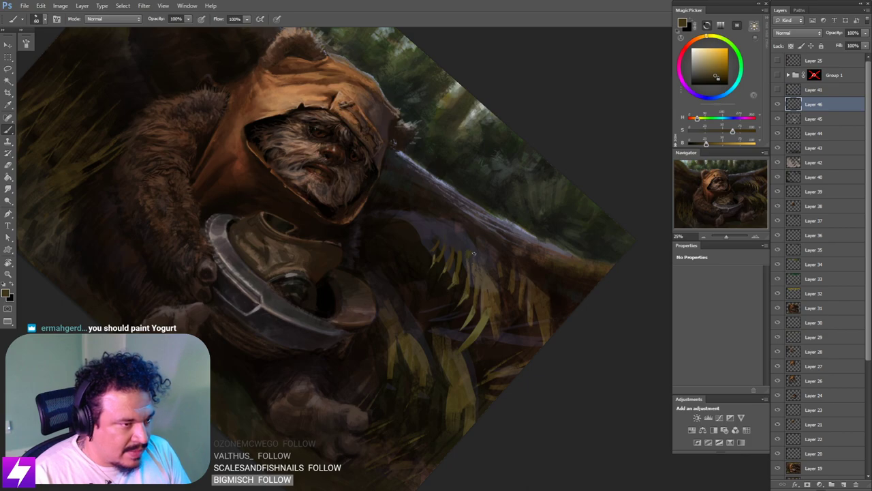
Step: Paint an opposing row of lighter olive leaf tips along the fern's upper side with a 30 to 45 px brush, trimming with the Eraser
left_click(482, 326, "alt")
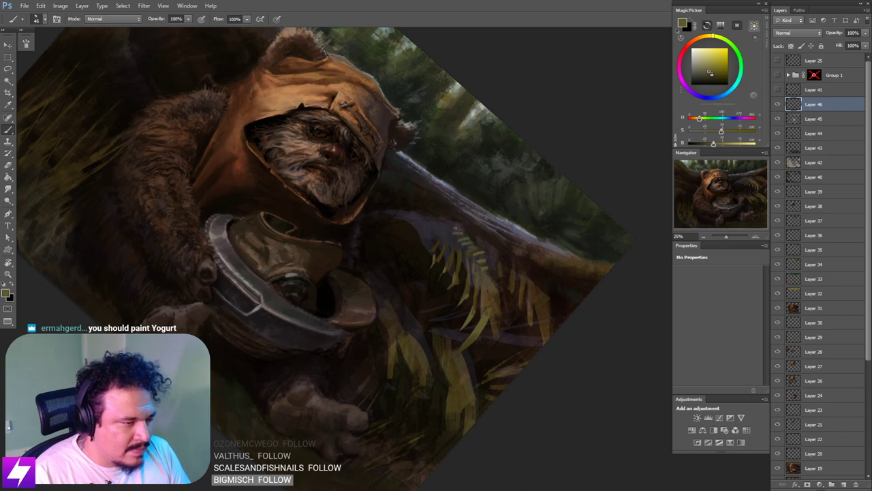
key("e")
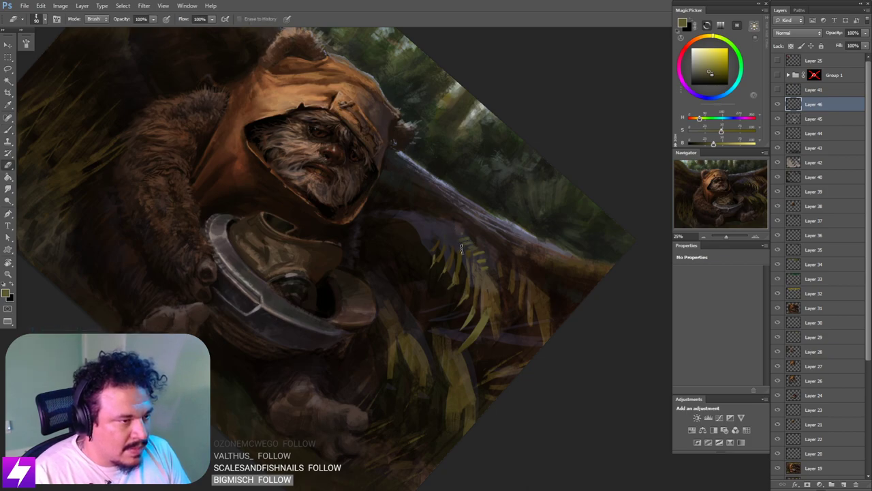
key("Escape")
key("ctrl+minus")
key("ctrl+minus")
left_click_drag(505, 252, 470, 266)
key("r")
left_click_drag(525, 320, 540, 256)
key("ctrl+plus")
left_click_drag(522, 192, 500, 251)
key("ctrl+plus")
key("b")
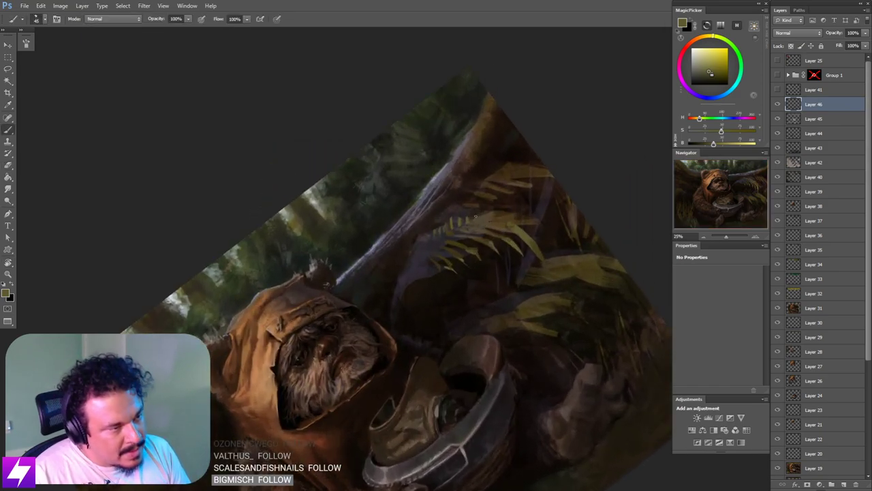
key("[")
key("[")
key("[")
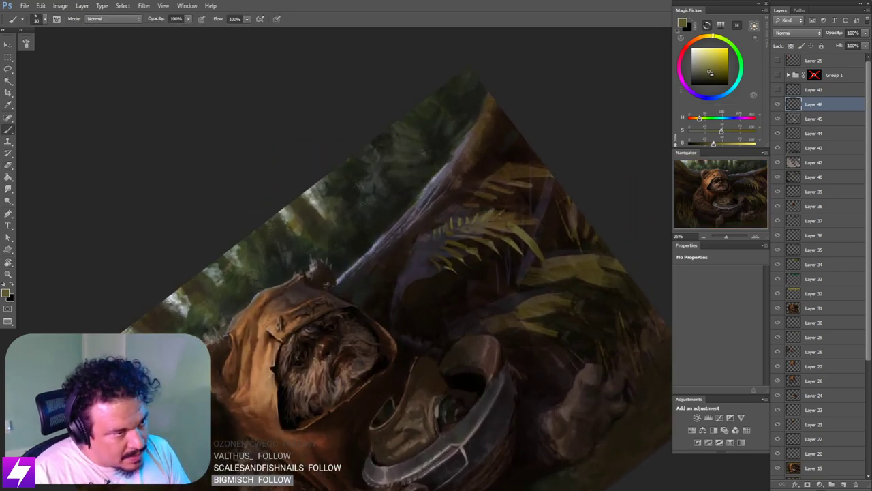
Step: Cut dark gaps between the upper fern's leaf tips using a sampled dark brown and a 60 to 70 px brush
key("r")
left_click_drag(538, 281, 530, 206)
left_click_drag(498, 156, 508, 220)
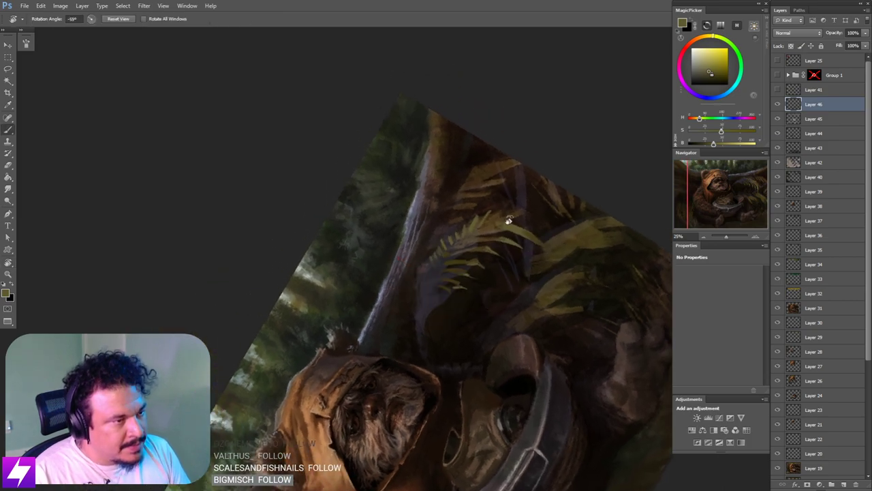
key("b")
left_click(503, 231, "alt")
key("bracketright")
key("bracketright")
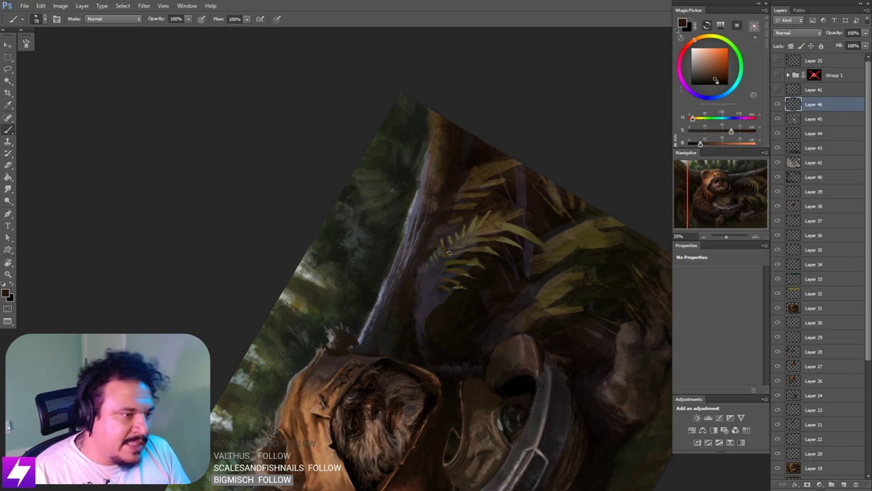
key("bracketleft")
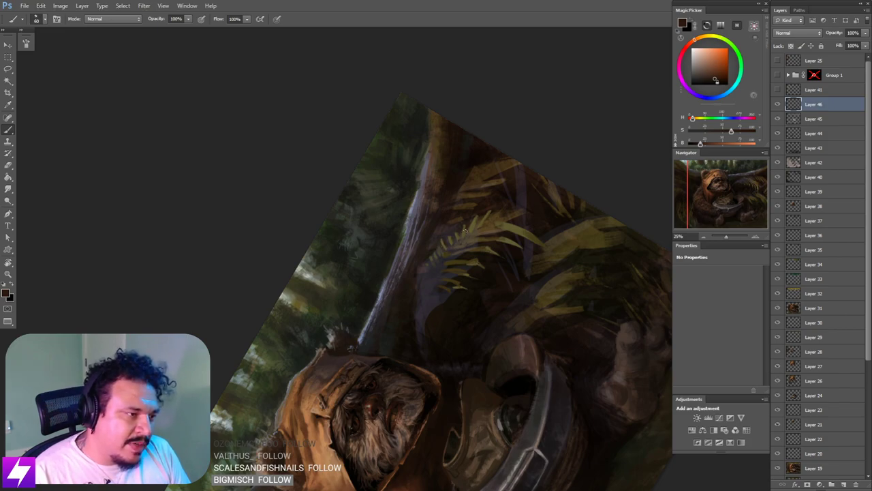
Step: Touch up the fern's outer leaf tips with olive sampled from the long leaf, using a 50 px brush
key("Escape")
left_click_drag(548, 236, 504, 270)
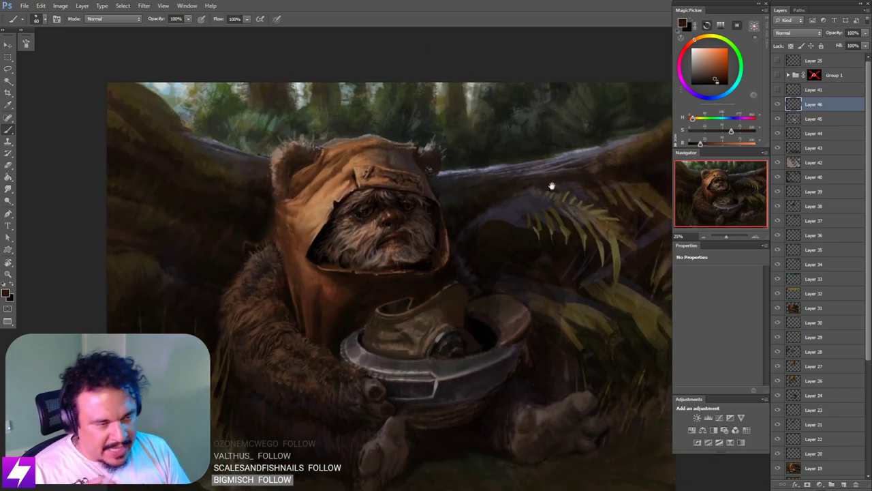
left_click_drag(537, 220, 470, 235)
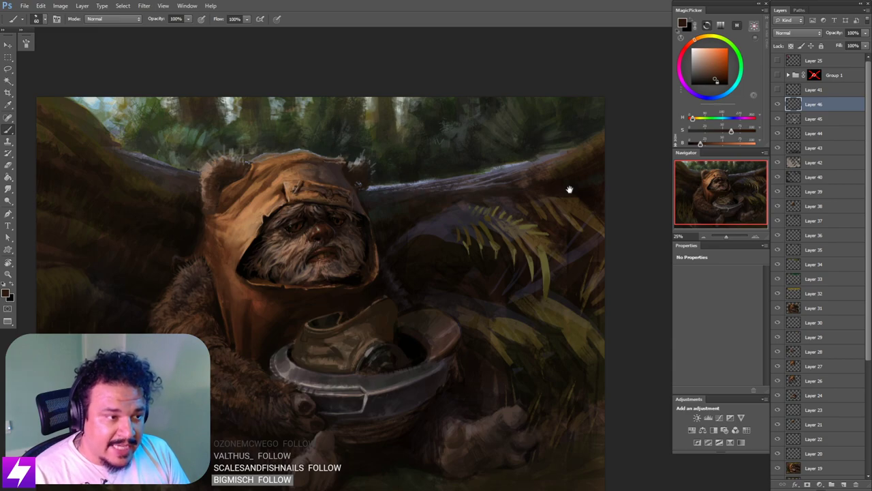
left_click_drag(573, 229, 582, 235)
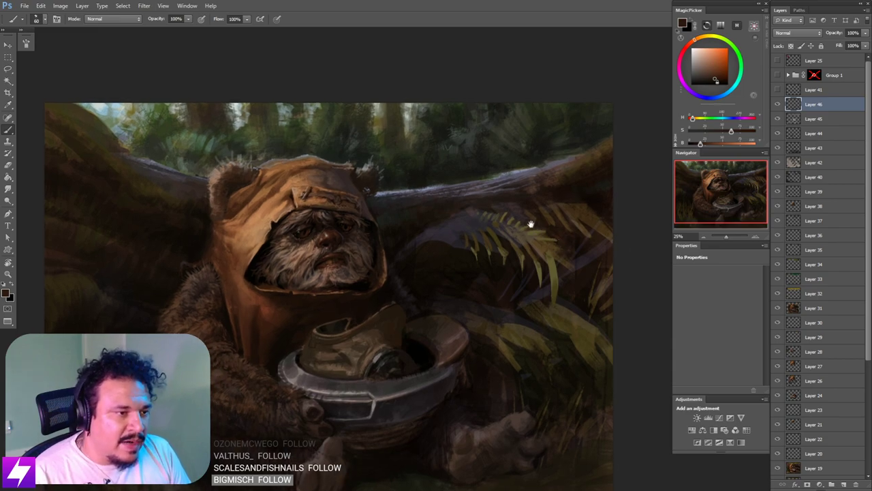
left_click(550, 269, "alt")
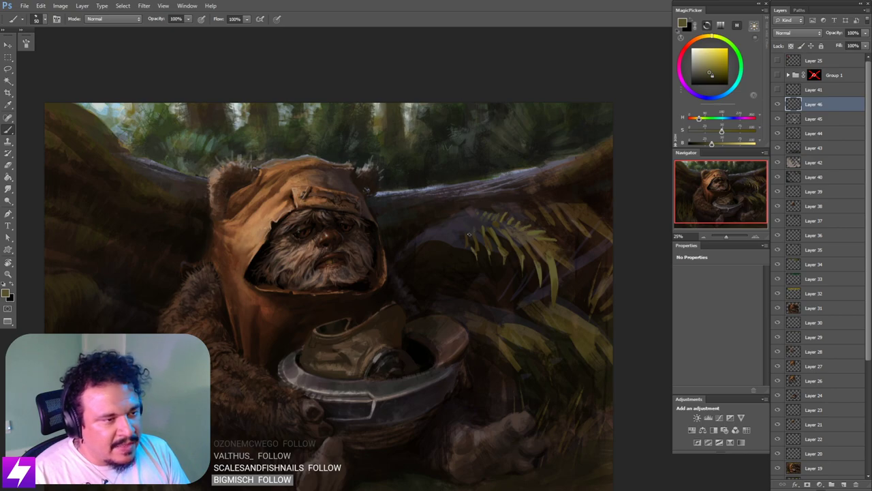
Step: Flip the canvas horizontally and paint slender olive leaves around the fern's long leaf with a 25 to 30 px brush
scroll(446, 249, "down", 3)
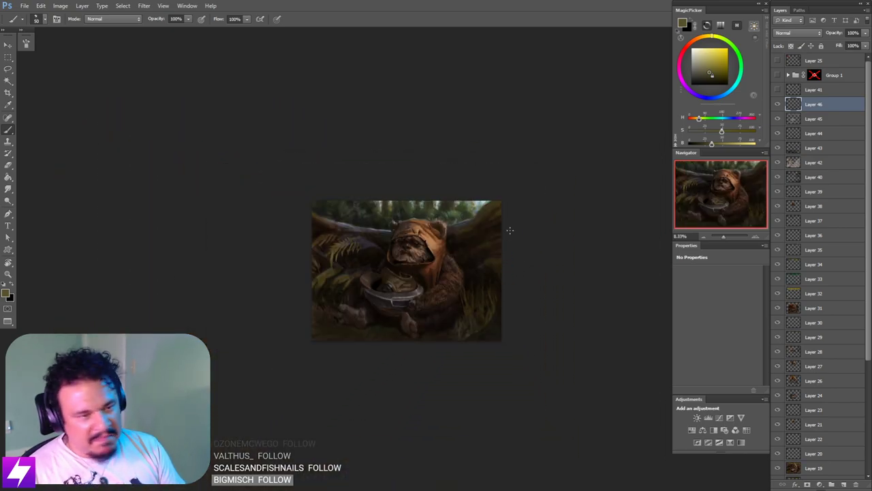
scroll(442, 299, "up", 2)
left_click_drag(441, 300, 467, 282)
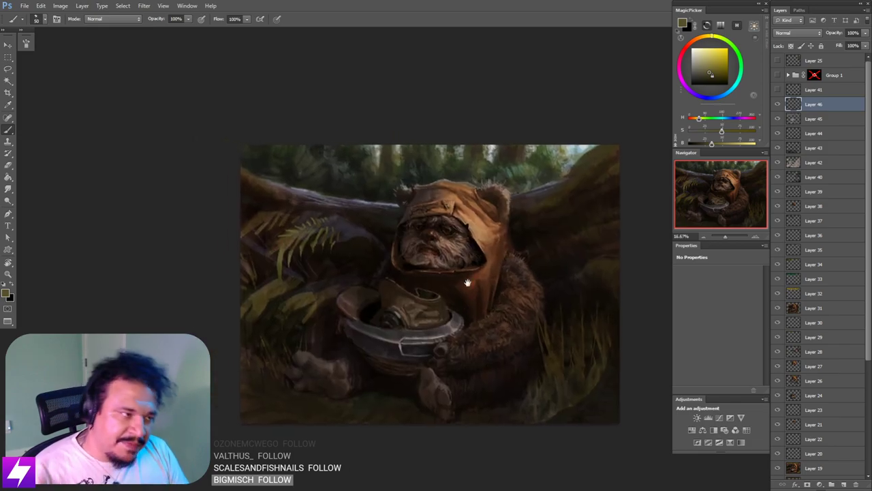
left_click_drag(384, 240, 516, 243)
key("ctrl+plus")
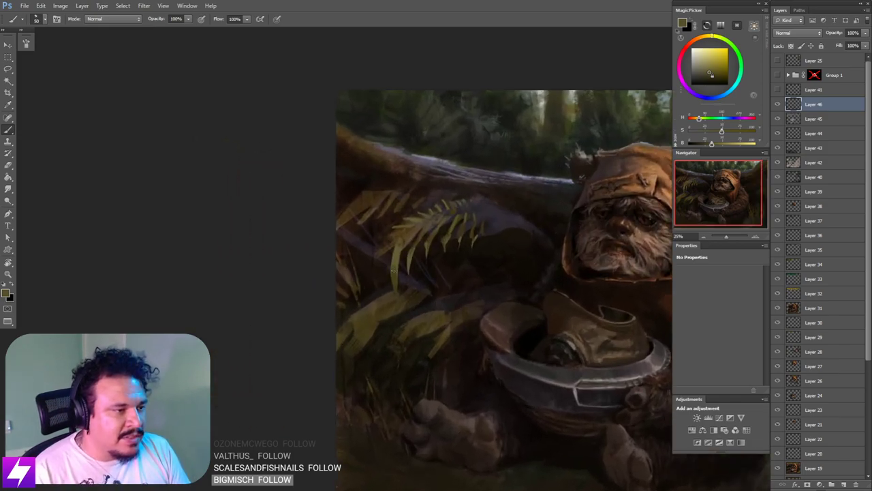
left_click(394, 280, "alt")
key("bracketleft")
left_click_drag(379, 282, 389, 249)
key("ctrl+z")
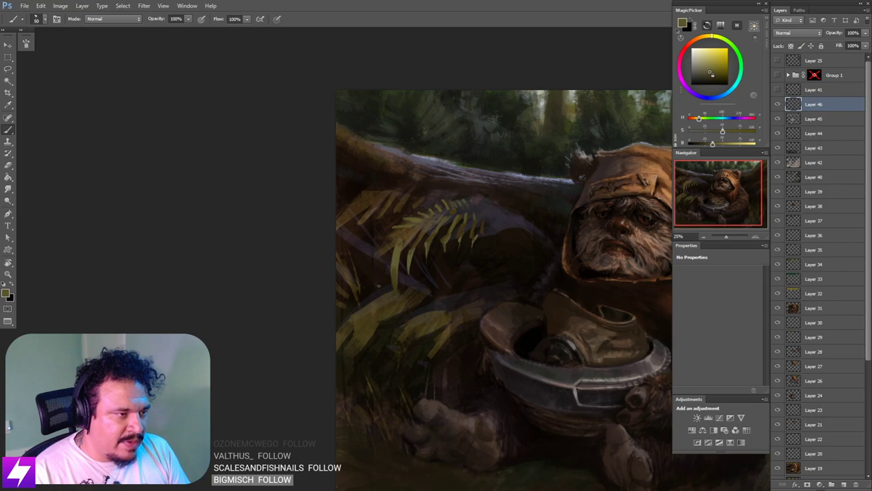
left_click_drag(379, 285, 390, 248)
key("ctrl+z")
key("bracketleft")
key("bracketleft")
key("bracketleft")
mouse_move(379, 291)
left_mouse_down()
mouse_move(391, 249)
mouse_move(366, 259)
left_mouse_up()
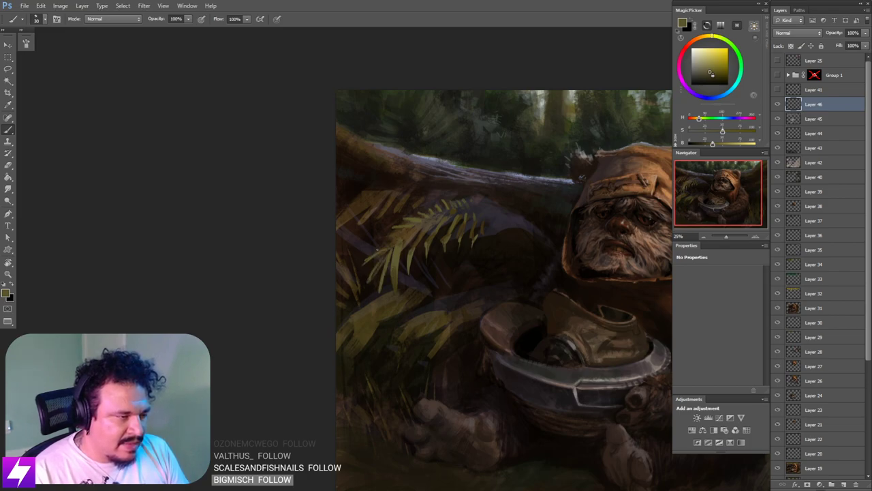
left_click_drag(378, 231, 394, 239)
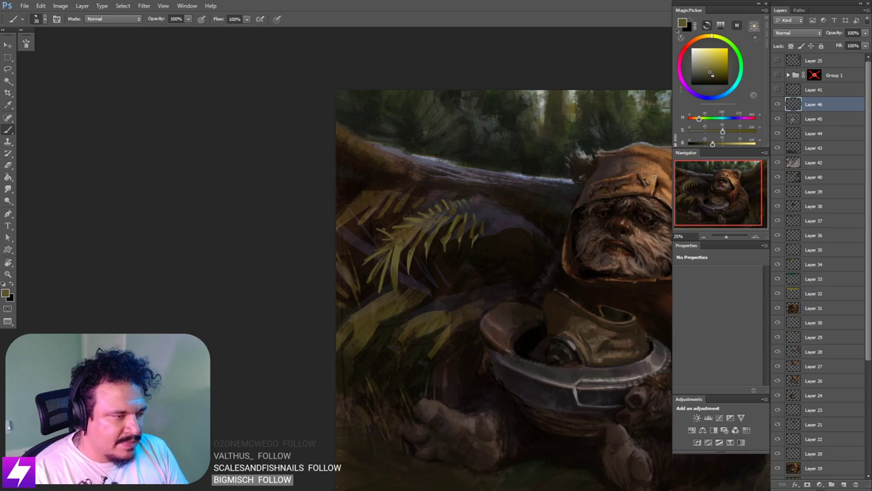
Step: Paint a small cluster of dark olive leaf blades below the fern with a 25 px brush and trim it with the Eraser
key("ctrl+minus")
key("r")
mouse_move(492, 333)
left_mouse_down()
mouse_move(518, 308)
mouse_move(496, 272)
left_mouse_up()
key("ctrl+plus")
key("Escape")
left_click_drag(375, 321, 516, 309)
left_click(389, 274, "alt")
left_click_drag(391, 267, 403, 338)
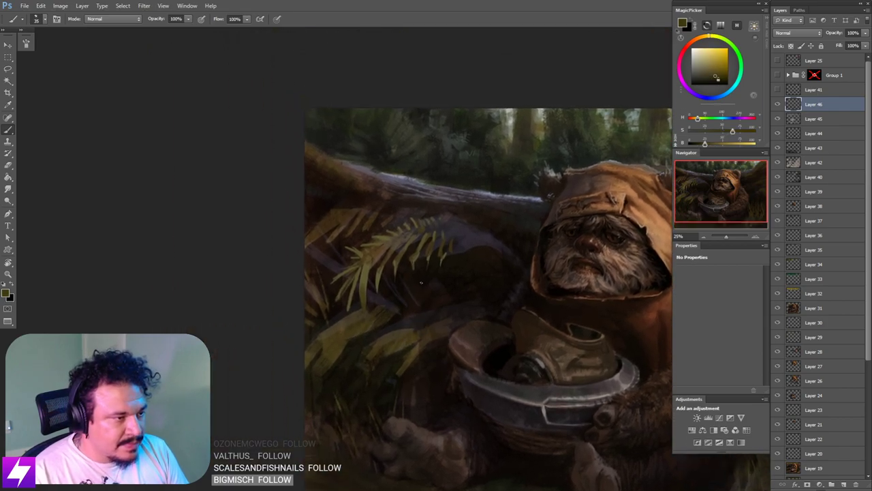
key("bracketright")
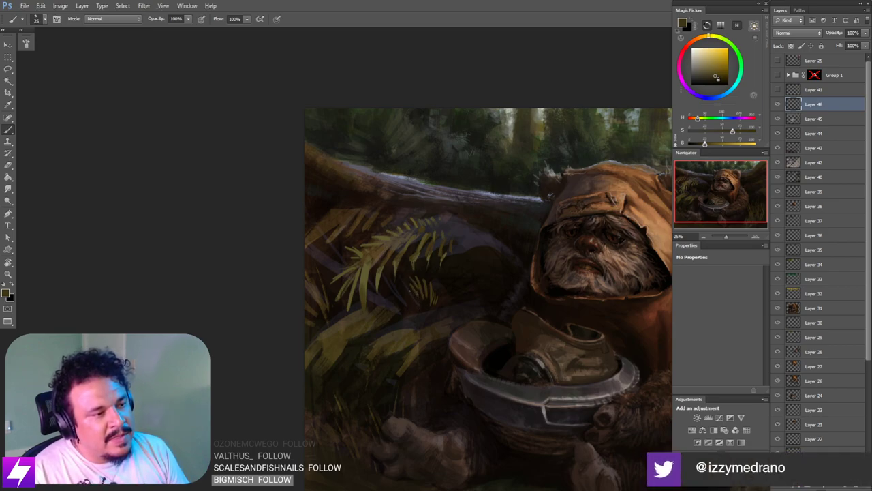
key("e")
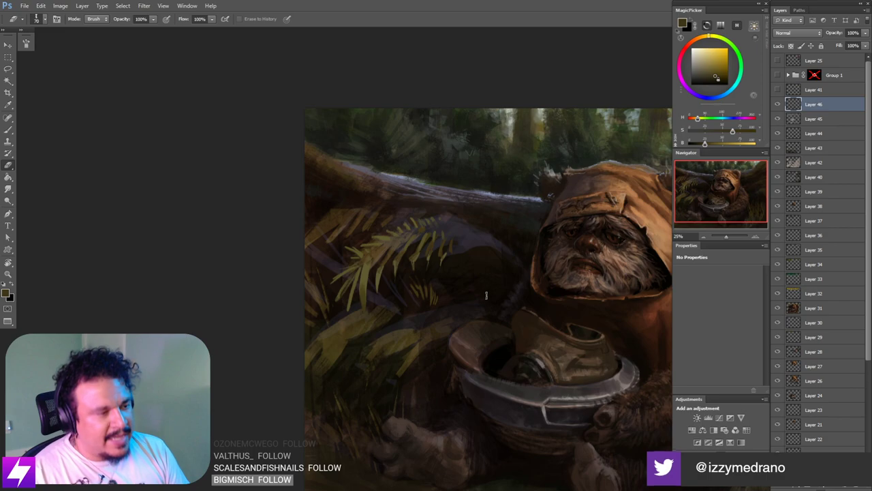
Step: Flip the canvas horizontally and refine the small leaf cluster with a 15 px brush and the Eraser
key("ctrl+minus")
key("ctrl+shift+h")
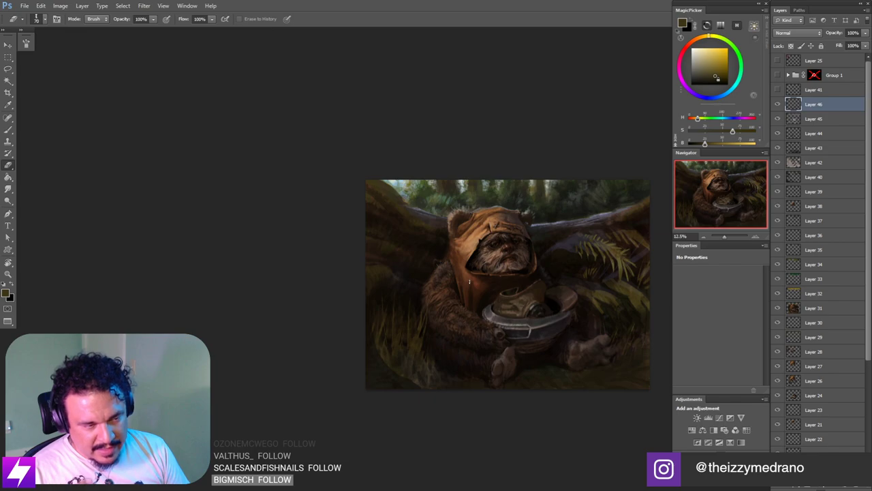
key("ctrl+plus")
mouse_move(585, 383)
left_mouse_down()
mouse_move(529, 372)
mouse_move(480, 410)
left_mouse_up()
key("ctrl+plus")
key("b")
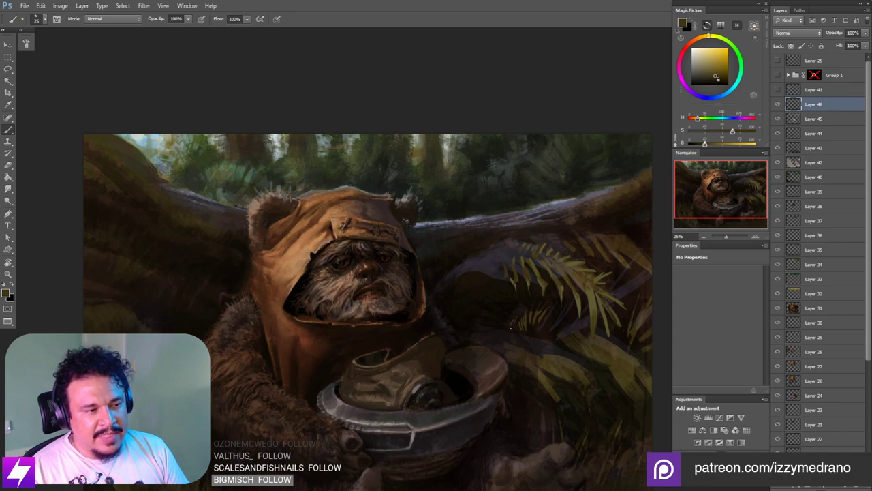
key("bracketleft")
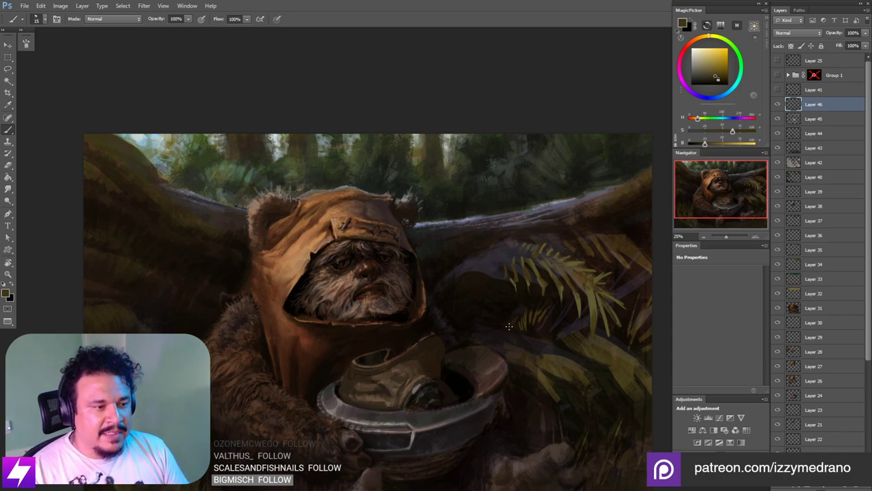
key("e")
left_click_drag(507, 330, 477, 299)
left_click_drag(531, 379, 532, 372)
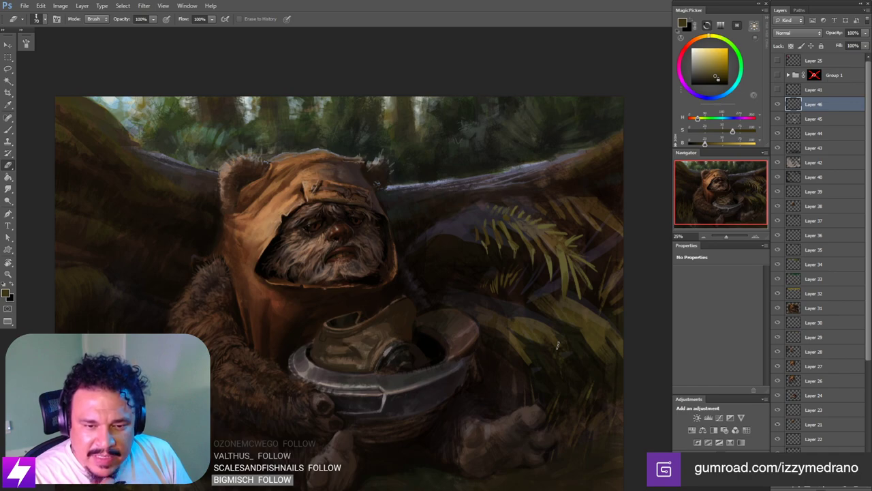
Step: Blend the inner end of the lower frond beside the bowl into shadow with sampled dark brown and a 25 px brush
key("ctrl+minus")
mouse_move(488, 311)
left_mouse_down()
mouse_move(507, 297)
mouse_move(485, 300)
left_mouse_up()
mouse_move(534, 283)
left_mouse_down()
mouse_move(501, 303)
mouse_move(526, 293)
left_mouse_up()
key("ctrl+plus")
key("b")
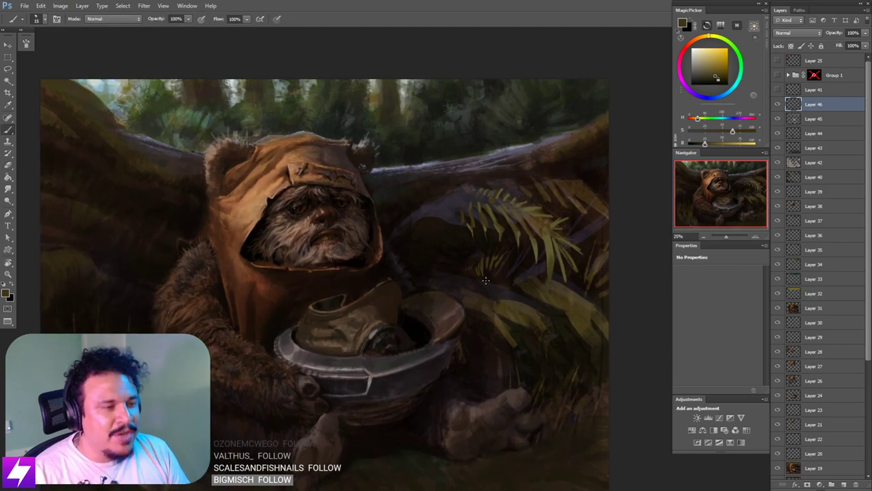
key("bracketright")
left_click(459, 282, "alt")
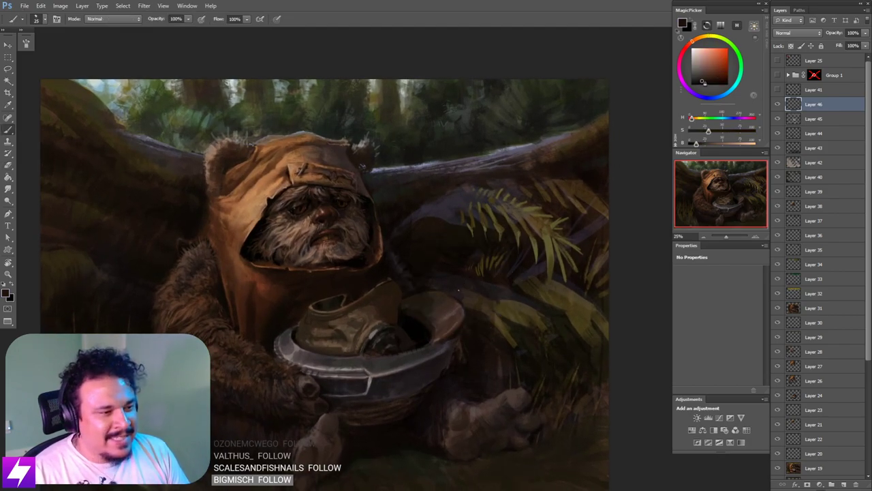
key("r")
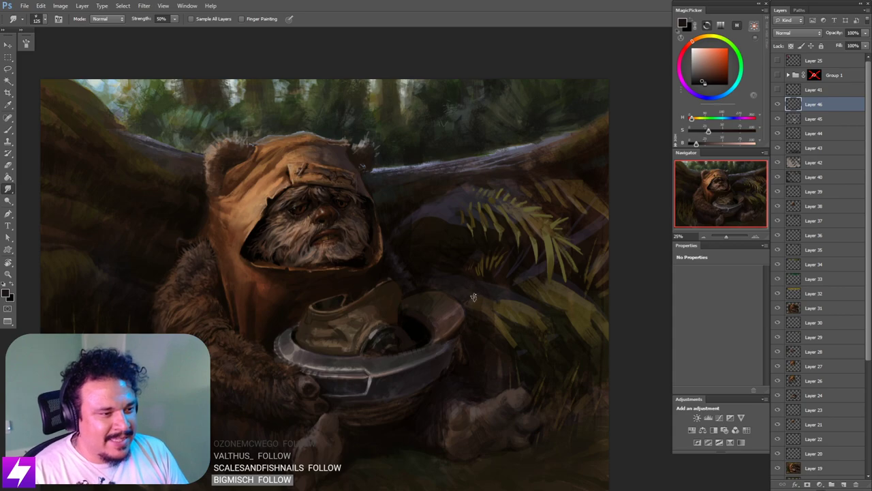
key("ctrl+minus")
mouse_move(491, 334)
left_mouse_down()
mouse_move(468, 323)
mouse_move(493, 314)
left_mouse_up()
key("ctrl+plus")
key("b")
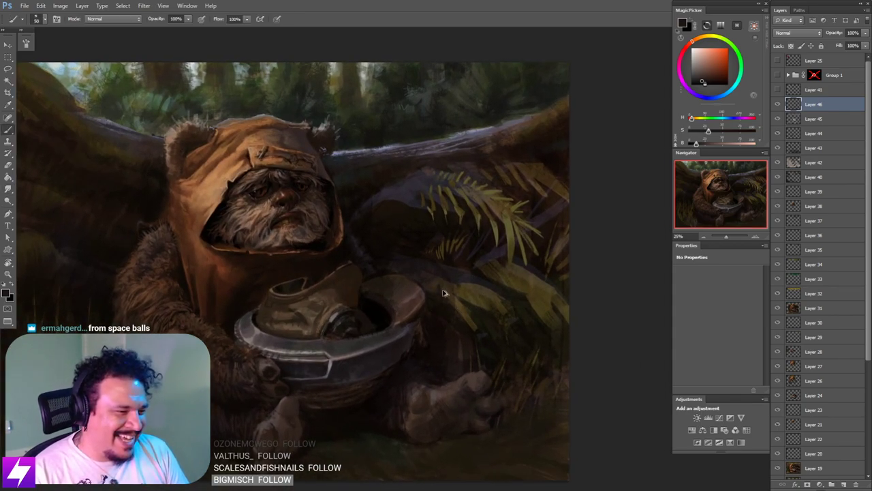
Step: Cut near-black gaps into the lower frond next to the bowl, using sampled shadow color and a 30 px brush
key("bracketright")
key("bracketright")
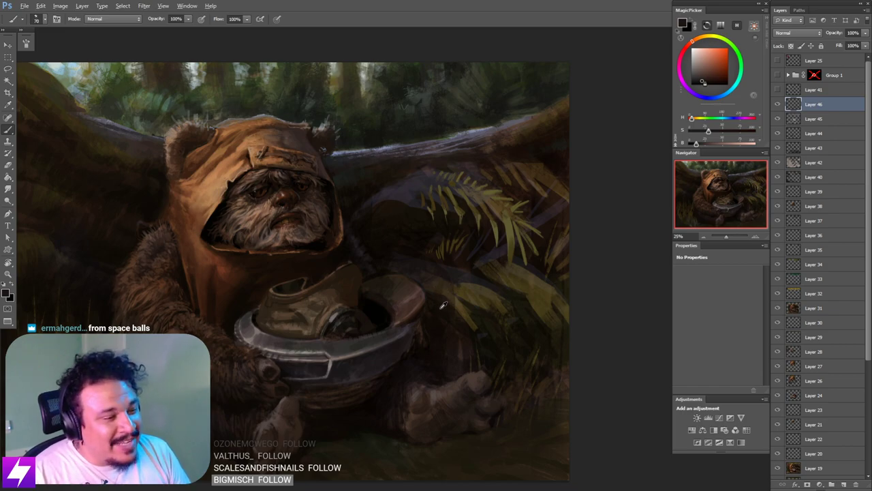
left_click(441, 288, "alt")
key("bracketleft")
key("bracketleft")
key("bracketleft")
left_click_drag(440, 287, 445, 300)
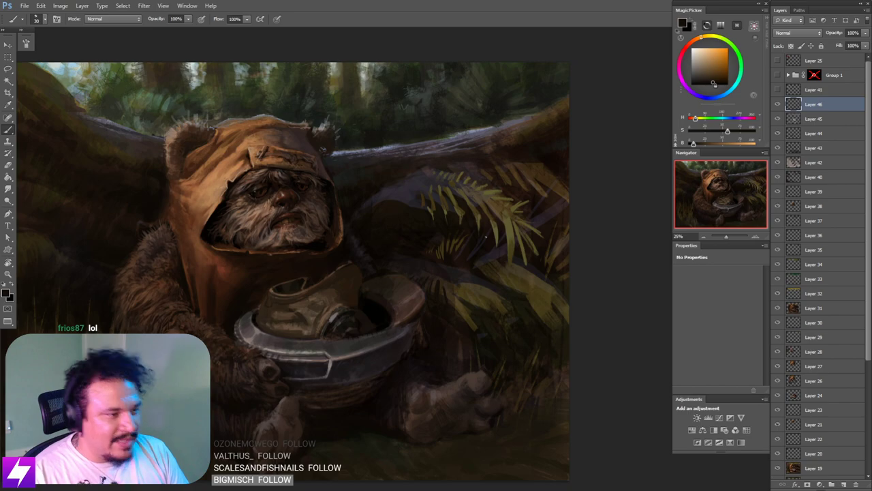
Step: Flip the canvas horizontally and paint muted brown-olive blades along the lower frond's bowl side with a 35 px brush
key("ctrl+minus")
key("ctrl+minus")
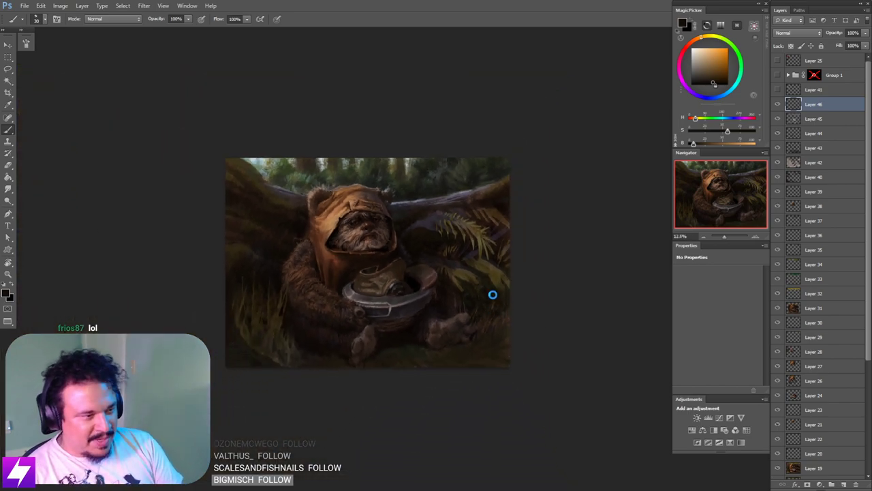
key("ctrl+plus")
left_click_drag(352, 317, 541, 328)
key("ctrl+plus")
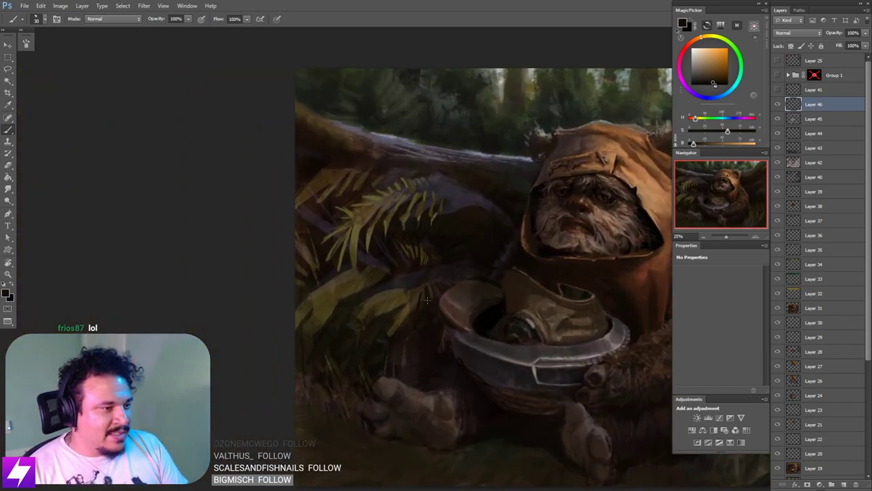
left_click_drag(418, 313, 439, 332)
left_click(440, 308, "alt")
key("bracketright")
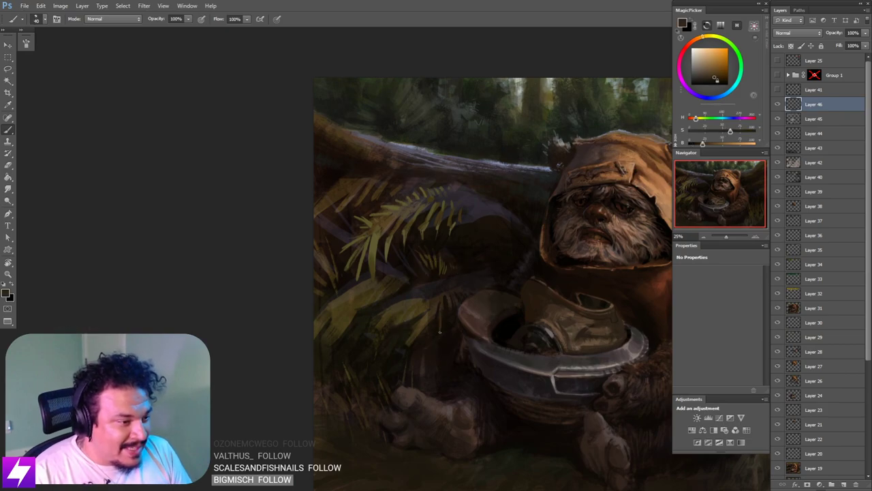
key("bracketright")
key("bracketright")
key("bracketright")
key("bracketright")
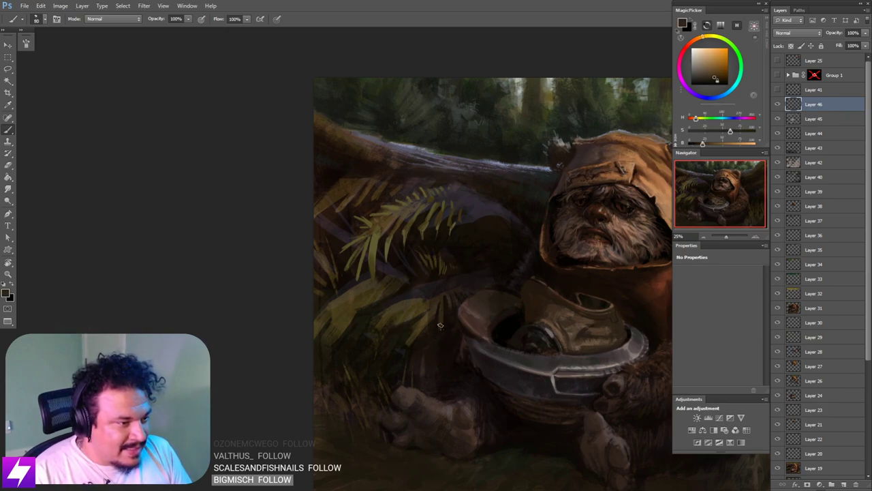
key("bracketleft")
key("bracketleft")
key("bracketleft")
mouse_move(449, 310)
left_mouse_down()
mouse_move(444, 334)
mouse_move(448, 328)
left_mouse_up()
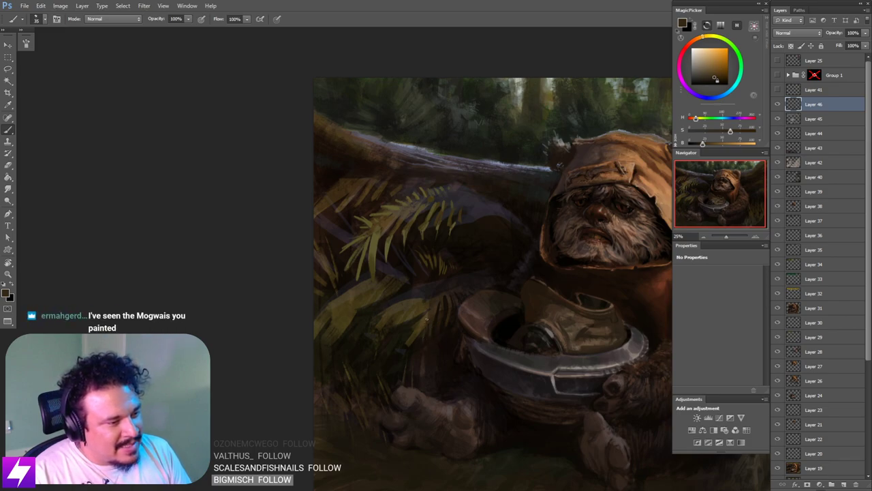
Step: Paint longer muted olive blades hanging from the lower frond toward the foot, with a brush of about 45 px
key("bracketright")
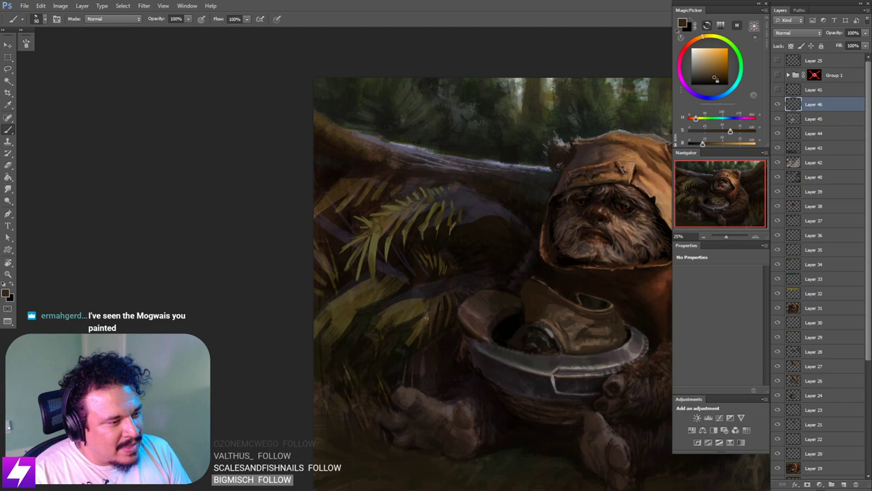
key("ctrl+minus")
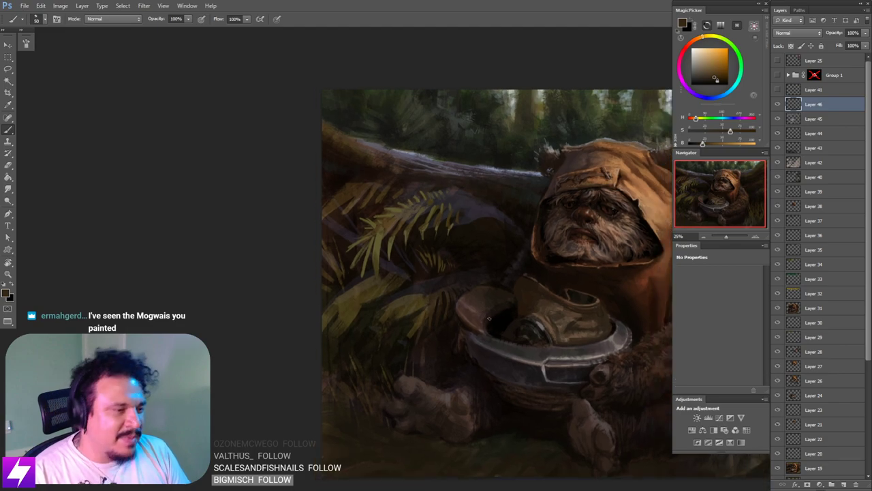
key("r")
mouse_move(465, 353)
left_mouse_down()
mouse_move(482, 340)
mouse_move(454, 323)
left_mouse_up()
key("ctrl+plus")
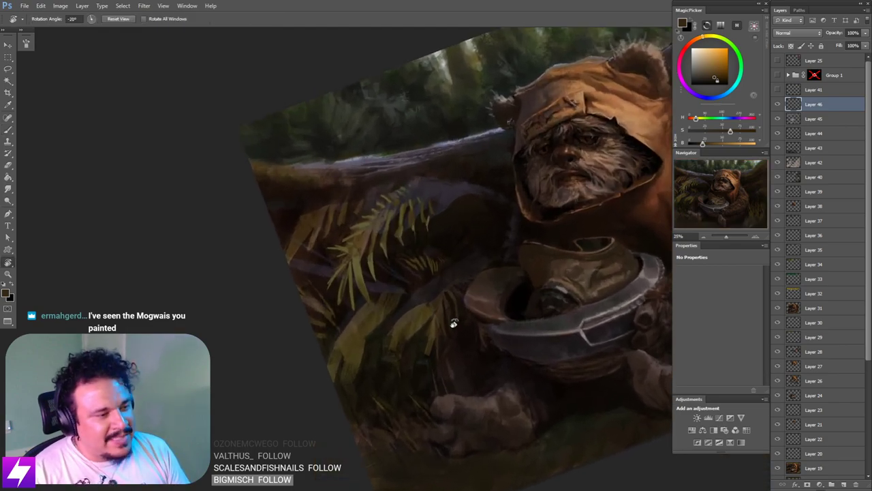
key("ctrl+plus")
mouse_move(436, 388)
left_mouse_down()
mouse_move(460, 333)
mouse_move(447, 355)
left_mouse_up()
key("b")
key("bracketleft")
key("bracketleft")
key("ctrl+z")
key("bracketleft")
left_click_drag(448, 323, 445, 353)
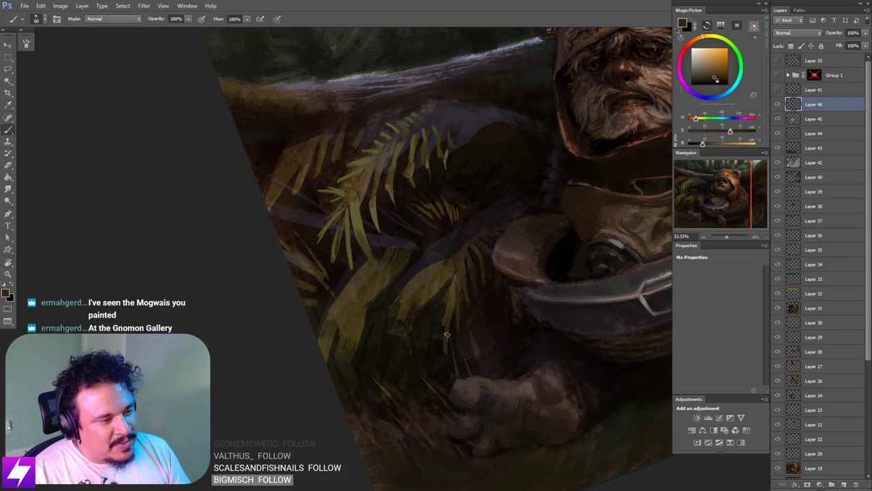
left_click_drag(442, 322, 438, 359)
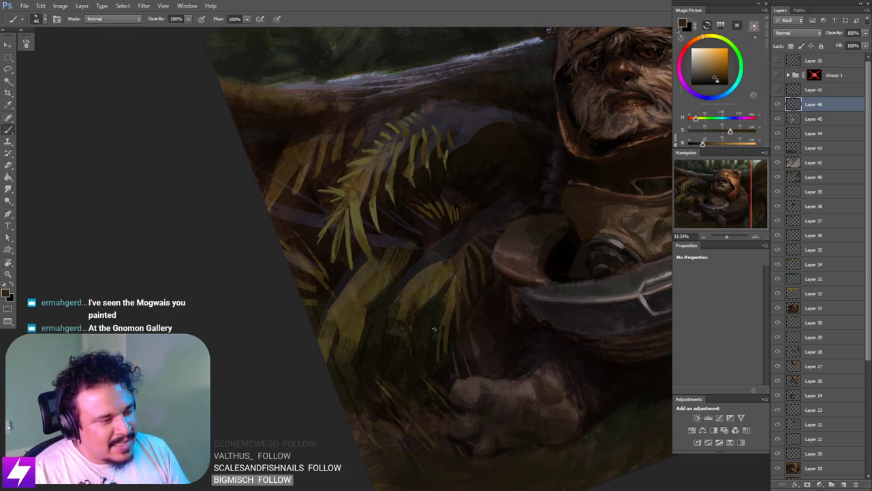
left_click_drag(439, 297, 434, 351)
Step: Step back the last two strokes and shift the brush color to a yellower olive
key("Escape")
left_click_drag(435, 321, 450, 311)
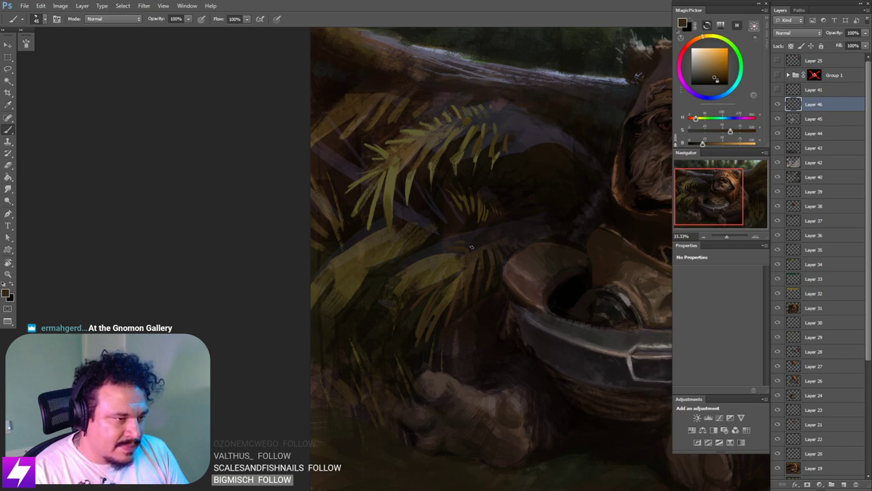
key("ctrl+alt+z")
key("ctrl+alt+z")
left_click_drag(703, 143, 699, 118)
left_click_drag(467, 270, 491, 292)
key("r")
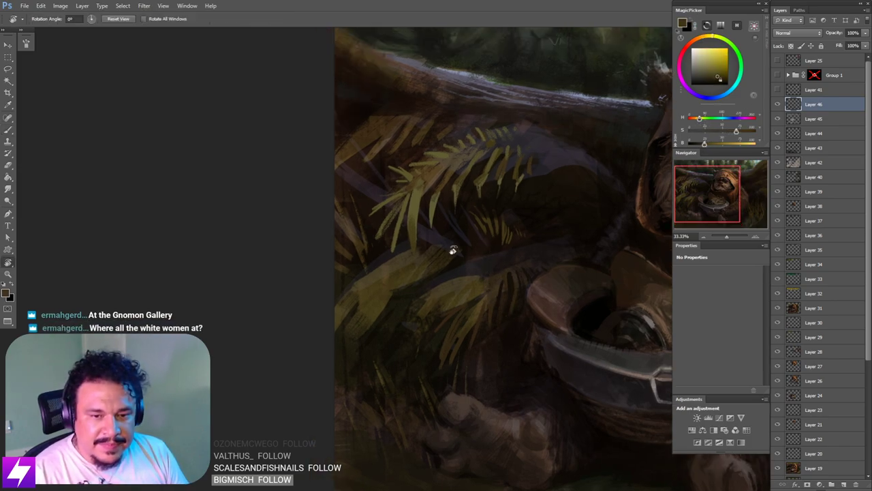
left_click_drag(452, 250, 483, 268)
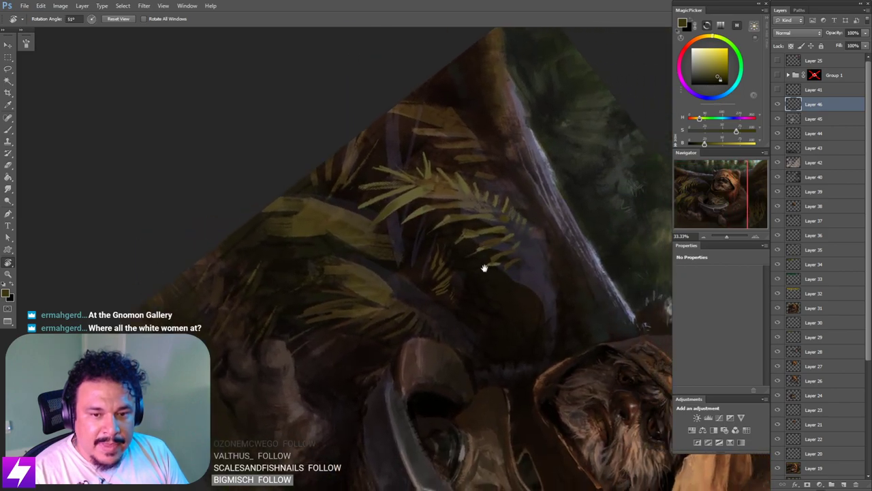
key("Escape")
Step: Paint near-black gaps under and between the lower frond's blades, using color sampled from the shadow below it
key("ctrl+minus")
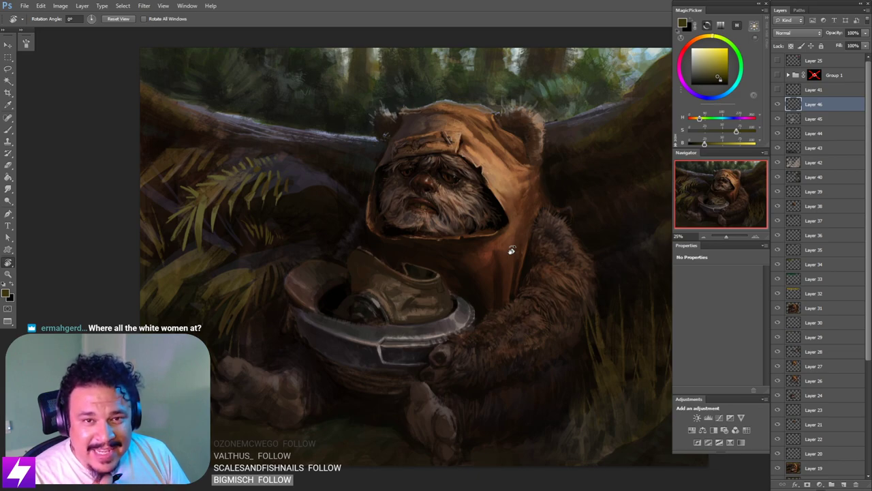
left_click_drag(388, 280, 487, 252)
key("ctrl+plus")
left_click_drag(391, 285, 454, 301)
key("b")
left_click(351, 294, "alt")
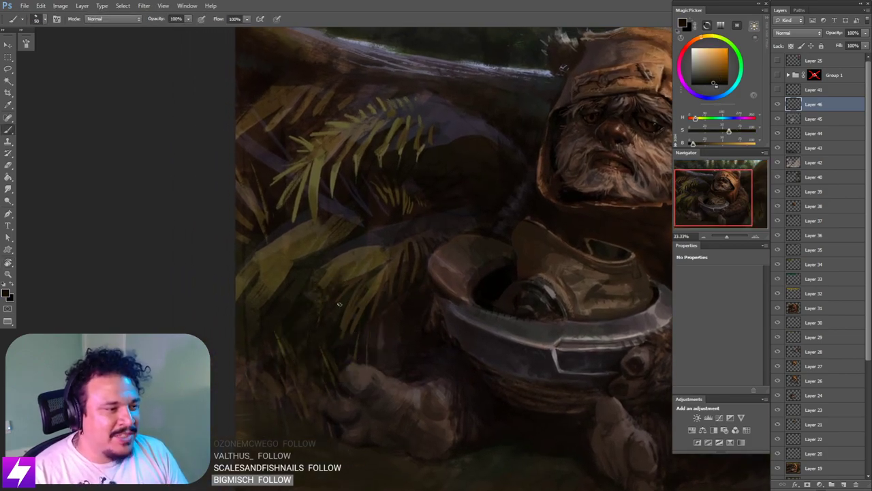
key("bracketright")
mouse_move(336, 312)
left_mouse_down()
mouse_move(364, 277)
mouse_move(352, 294)
mouse_move(367, 290)
left_mouse_up()
left_click(332, 316, "alt")
key("bracketright")
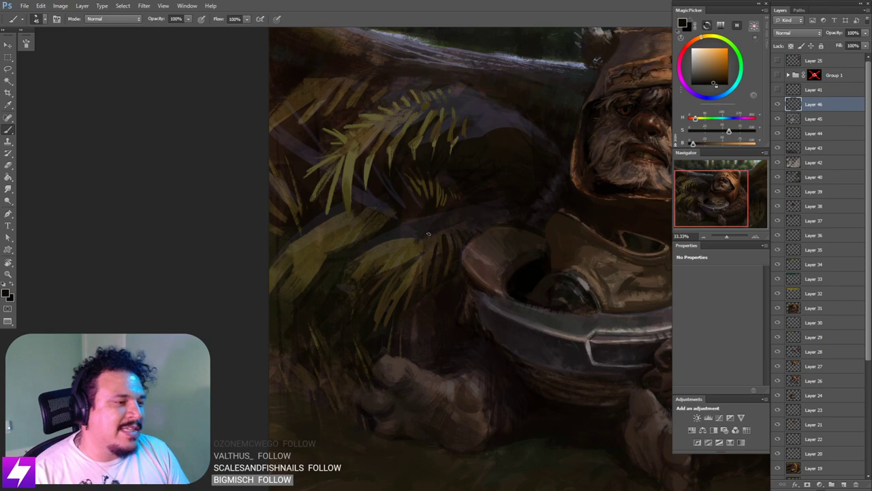
Step: Flip the canvas horizontally and refine the dark gaps between the lower frond's blades with a 15 px brush
key("ctrl+minus")
key("ctrl+shift+h")
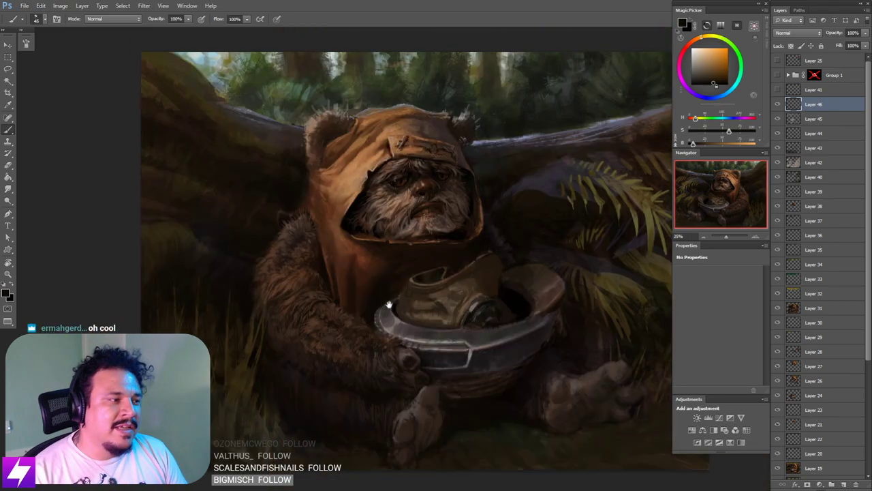
left_click_drag(449, 303, 377, 310)
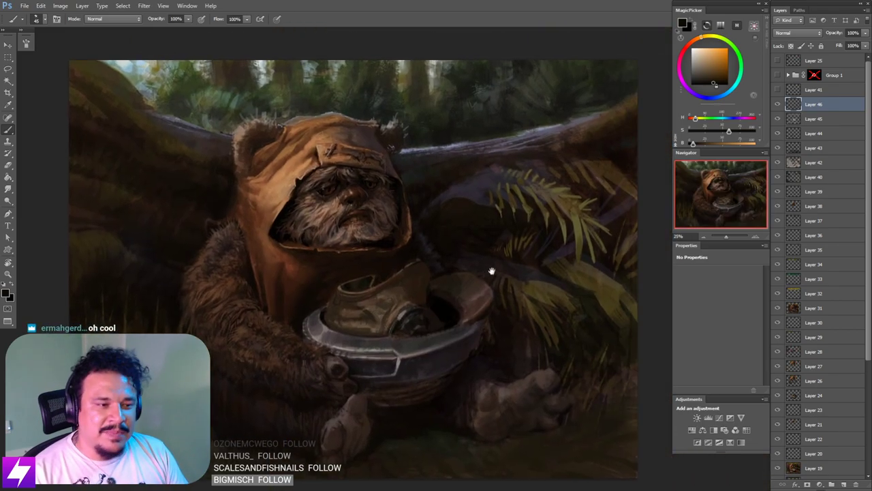
key("ctrl+plus")
left_click_drag(527, 280, 493, 287)
key("r")
mouse_move(534, 265)
left_mouse_down()
mouse_move(551, 259)
mouse_move(538, 292)
mouse_move(530, 283)
mouse_move(511, 295)
mouse_move(500, 290)
mouse_move(512, 282)
mouse_move(518, 291)
left_mouse_up()
key("b")
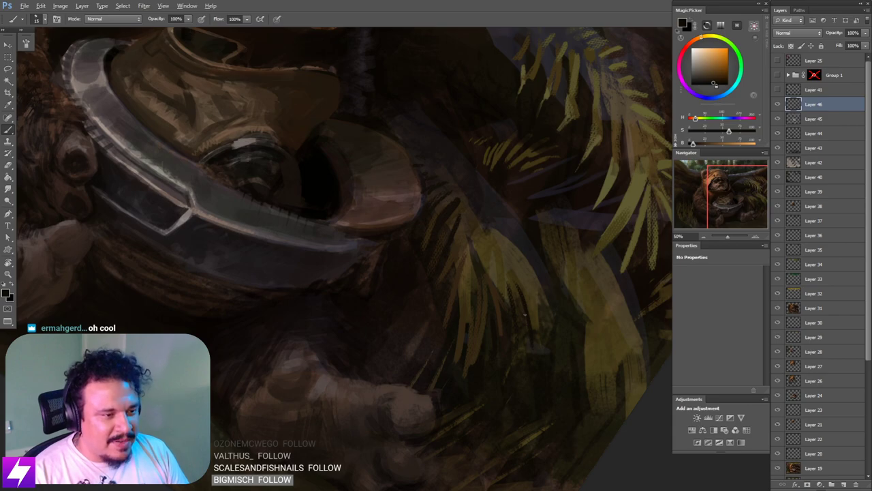
key("Escape")
Step: Carve near-black notches into the outer edge of the lower frond's broad leaf with a 25 to 30 px brush
key("ctrl+minus")
left_click_drag(554, 289, 547, 318)
key("r")
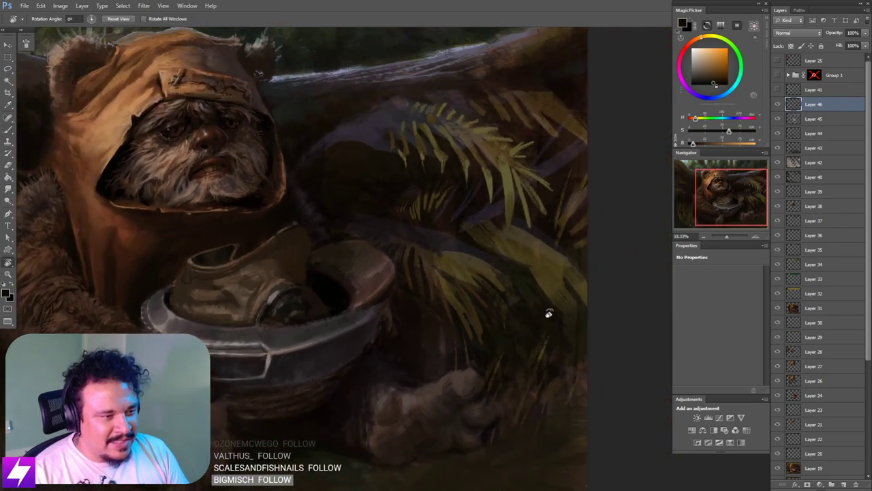
left_click_drag(517, 356, 572, 271)
key("ctrl+plus")
left_click_drag(547, 220, 541, 201)
key("b")
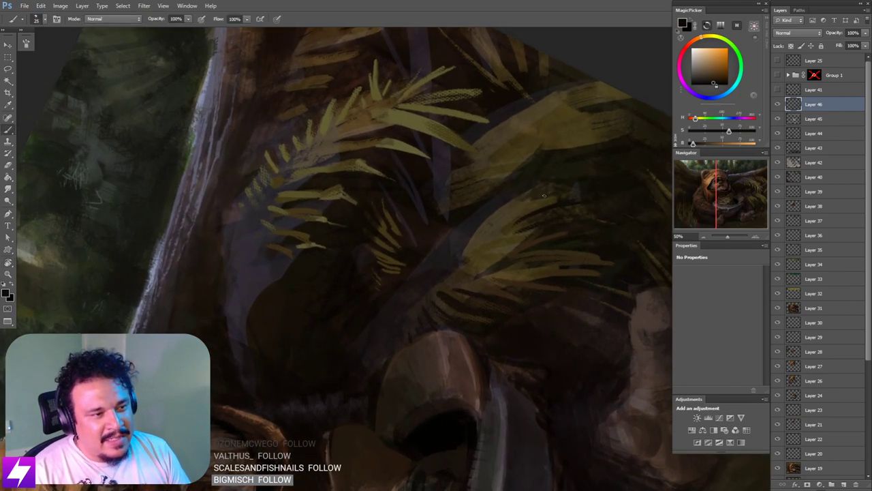
key("bracketright")
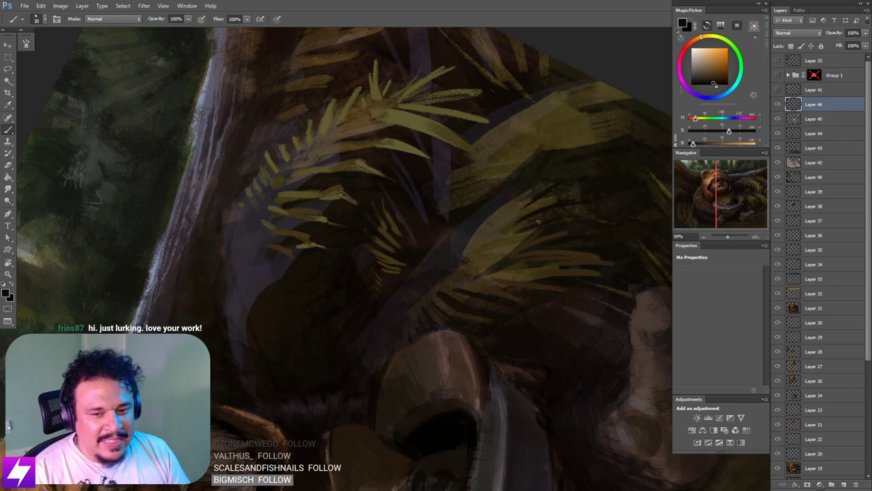
Step: Save the painting and flip the canvas horizontally
key("Escape")
key("ctrl+minus")
key("ctrl+minus")
key("ctrl+s")
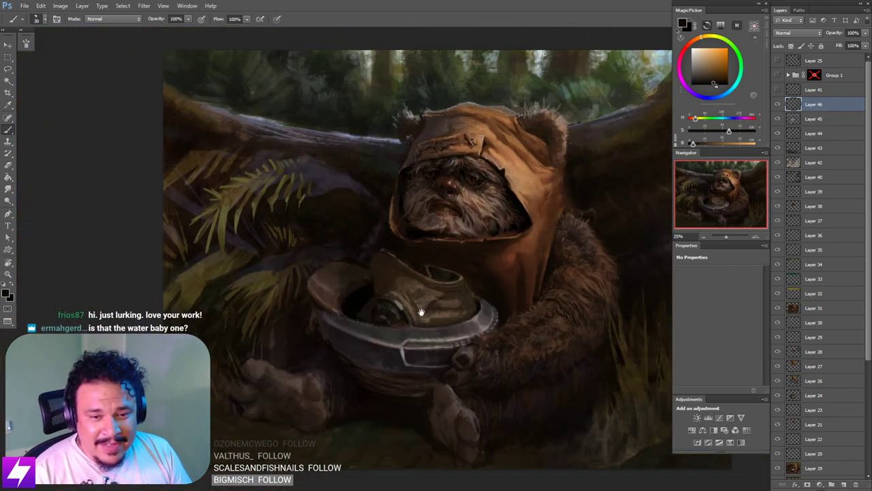
Step: Extend the lower frond's outer edge with slender olive blades sampled from the frond, using a 50 px brush
left_click_drag(405, 339, 456, 261)
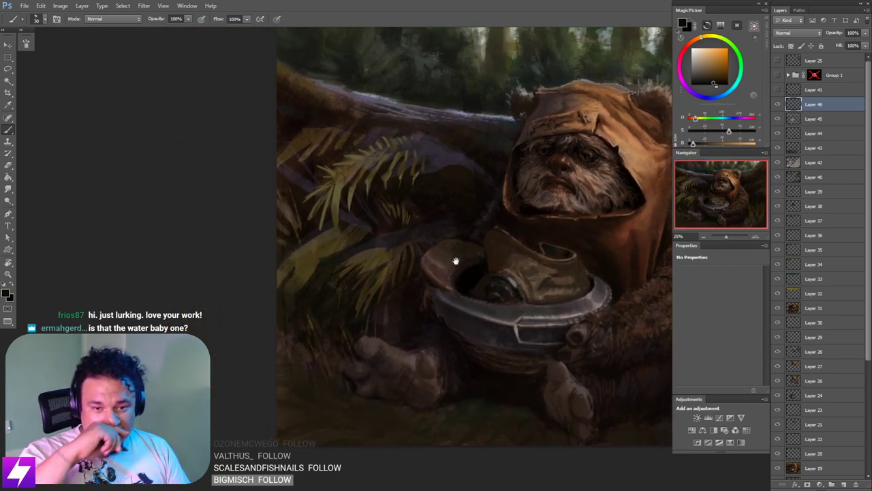
key("ctrl+plus")
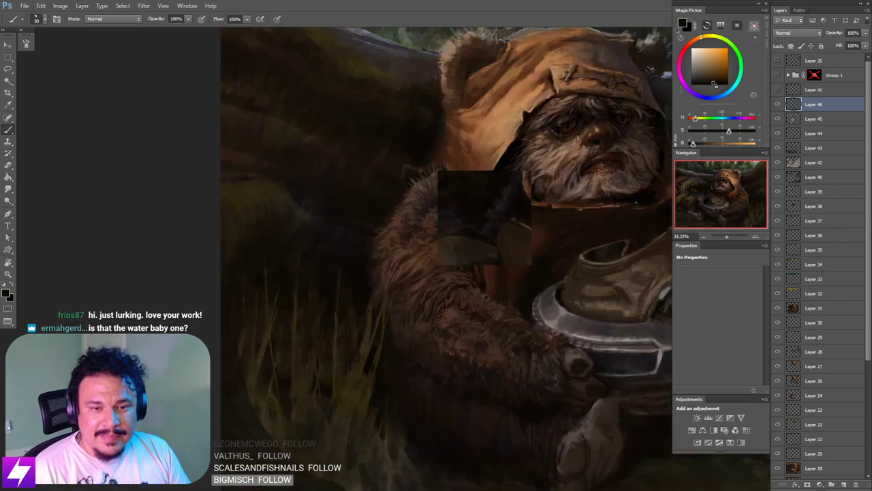
left_click_drag(595, 278, 534, 306)
left_click_drag(369, 303, 500, 315)
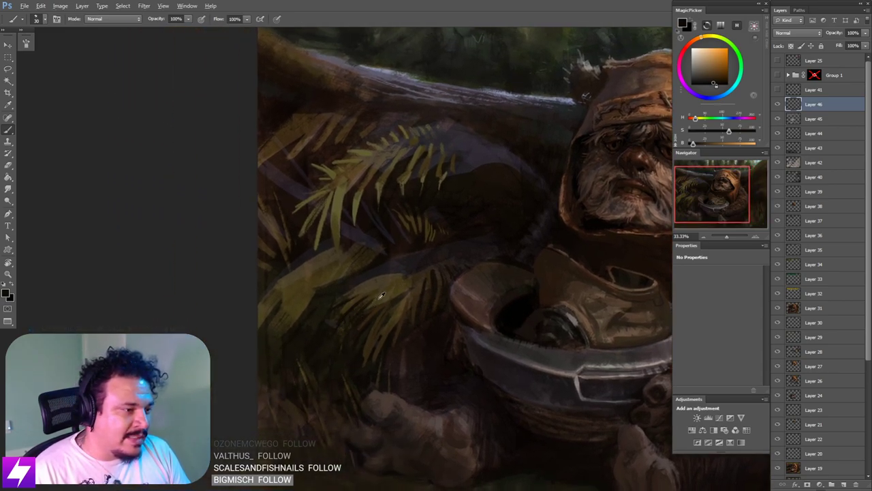
left_click(374, 308, "alt")
mouse_move(365, 301)
left_mouse_down()
mouse_move(345, 322)
mouse_move(370, 329)
left_mouse_up()
key("ctrl+z")
left_click(379, 301, "alt")
key("bracketright")
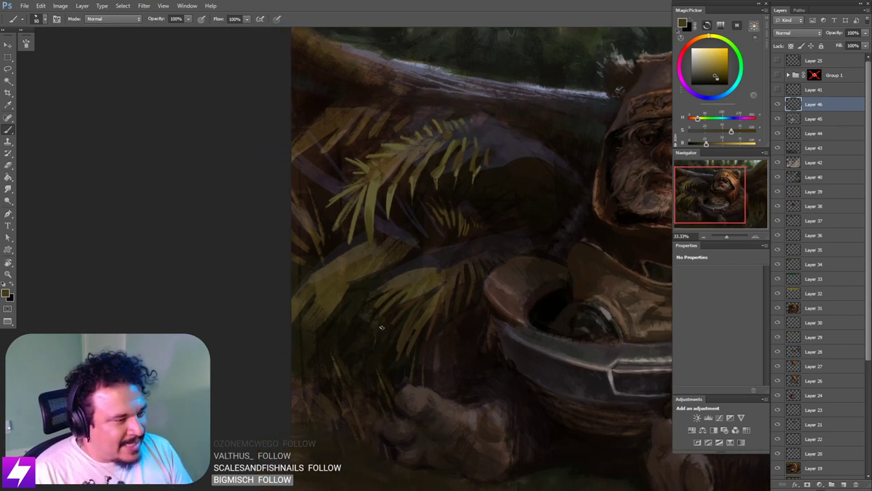
key("bracketright")
key("bracketright")
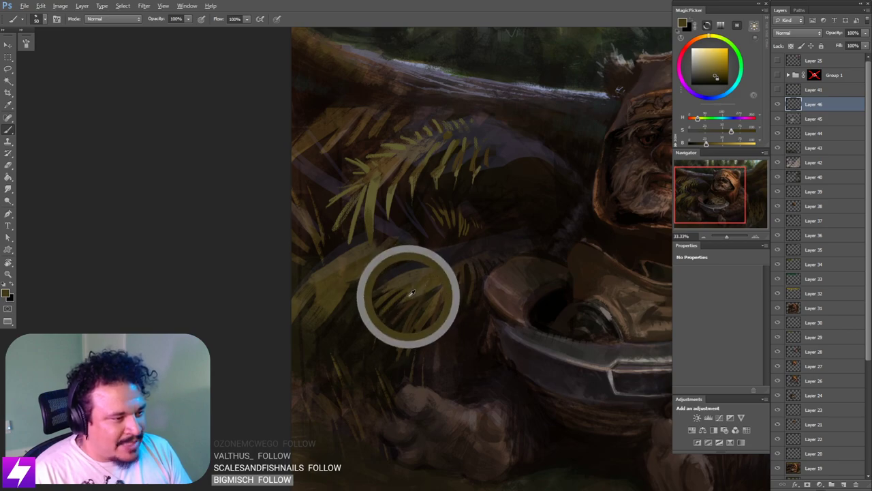
key("bracketleft")
key("bracketleft")
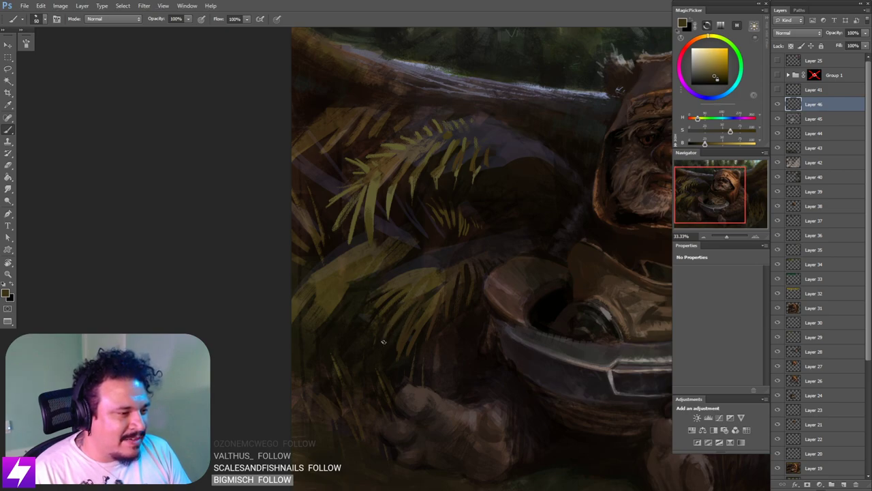
Step: Deepen the dark gaps between the lower frond's blades with a sampled near-black and a 25 to 30 px brush
left_click(408, 310, "alt")
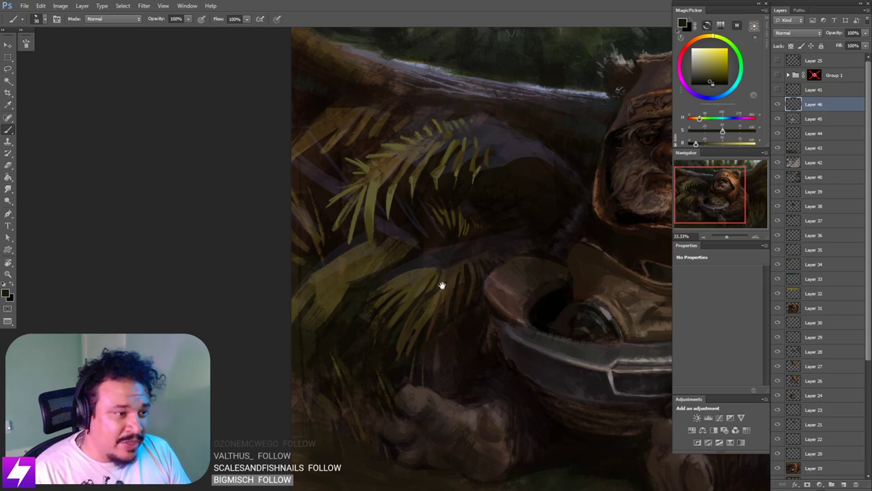
left_click_drag(434, 290, 441, 295)
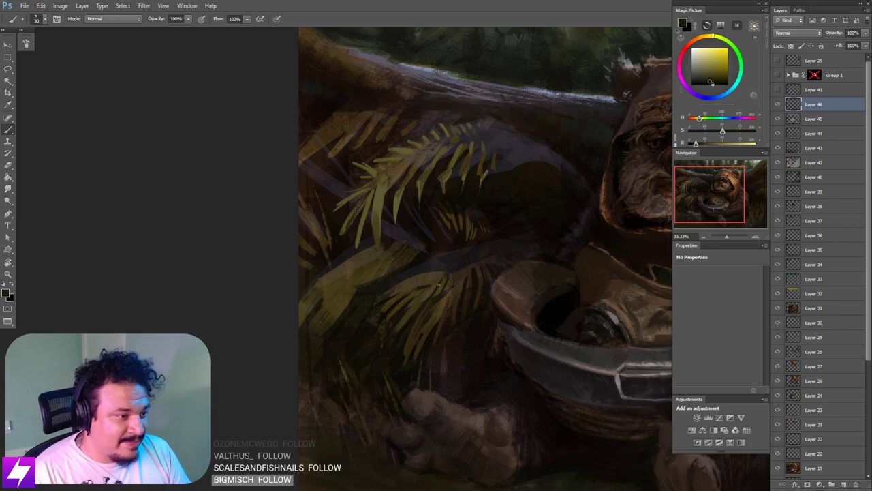
key("ctrl+minus")
key("ctrl+minus")
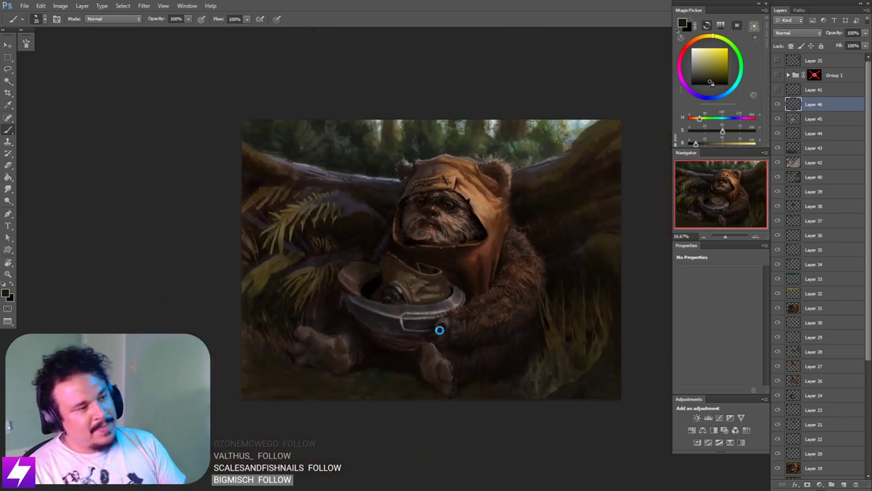
Step: Flip the canvas horizontally, rotate the view and refine the lower frond's blade gaps with sampled dark tones and a 10 to 15 px brush
left_click_drag(534, 238, 493, 257)
key("ctrl+plus")
key("ctrl+plus")
left_click_drag(559, 325, 464, 288)
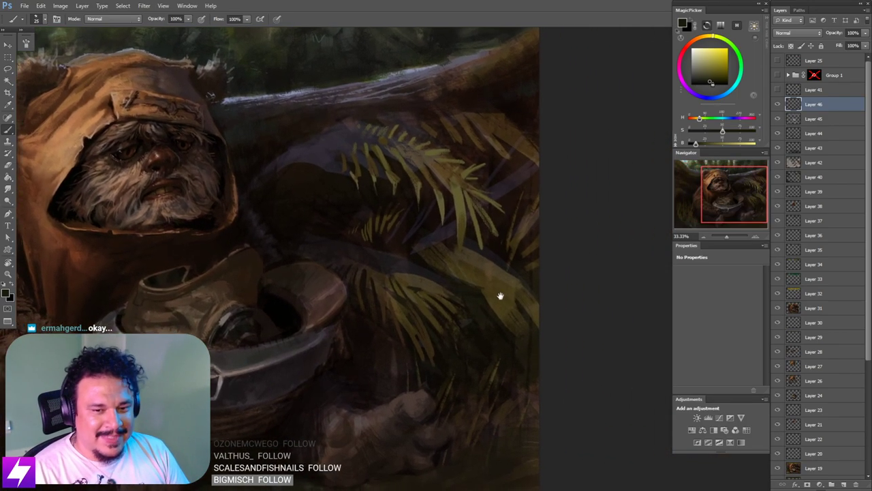
mouse_move(434, 327)
left_mouse_down()
mouse_move(443, 313)
mouse_move(442, 323)
left_mouse_up()
key("r")
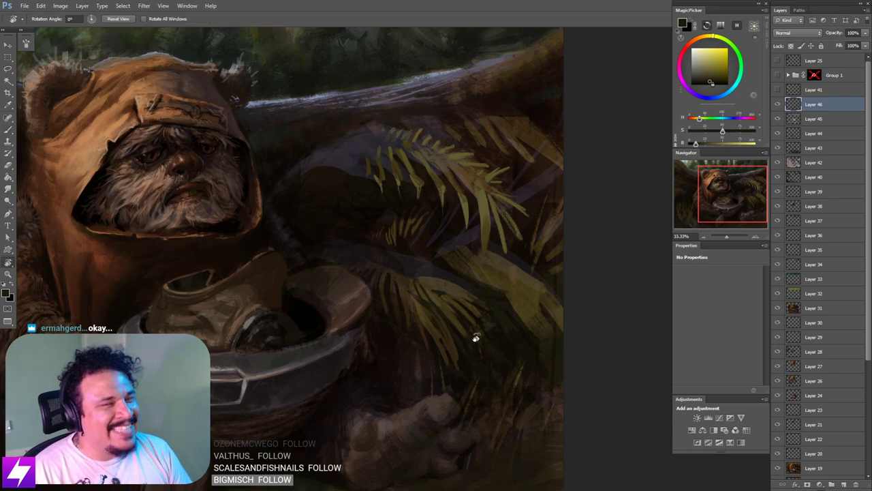
mouse_move(475, 352)
left_mouse_down()
mouse_move(476, 361)
mouse_move(524, 297)
mouse_move(425, 306)
left_mouse_up()
key("b")
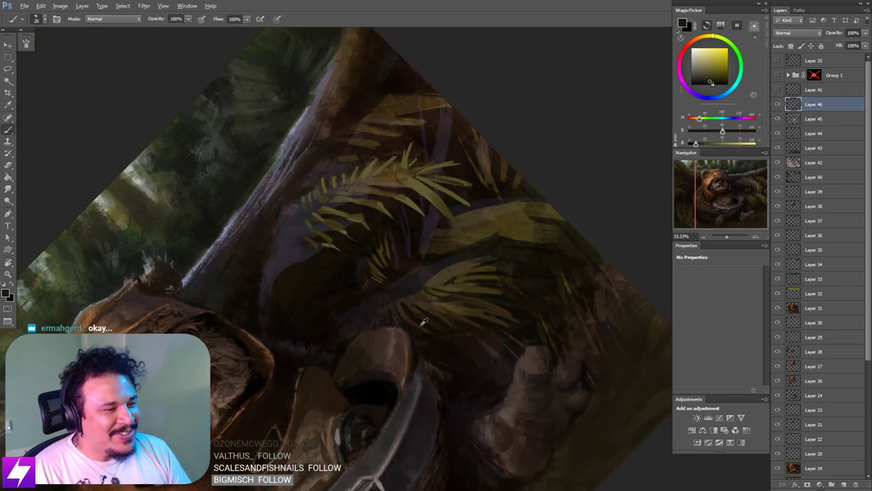
key("ctrl+plus")
left_click_drag(468, 272, 456, 278)
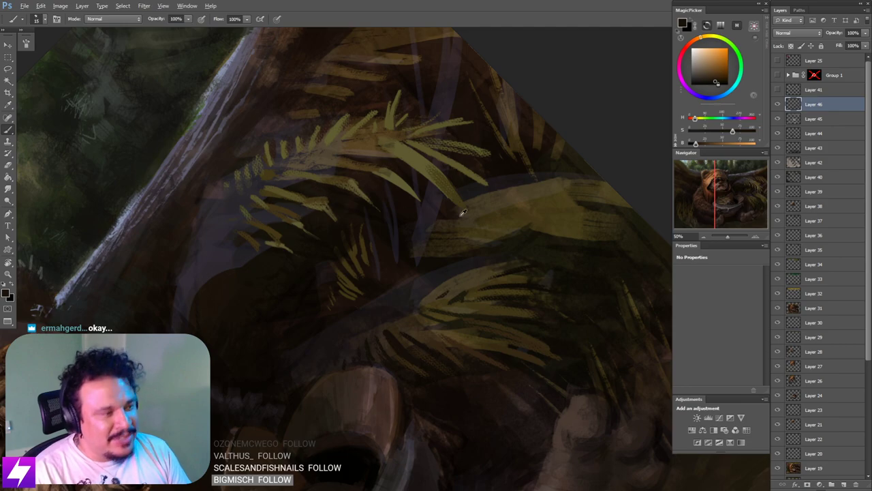
left_click(447, 271, "alt")
key("]")
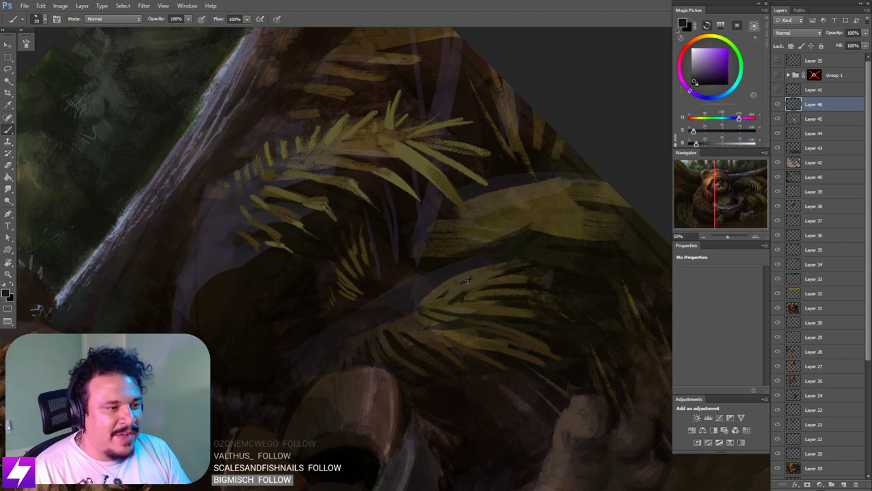
Step: Reset the view rotation to 0° and examine the whole painting
scroll(531, 244, "down", 3)
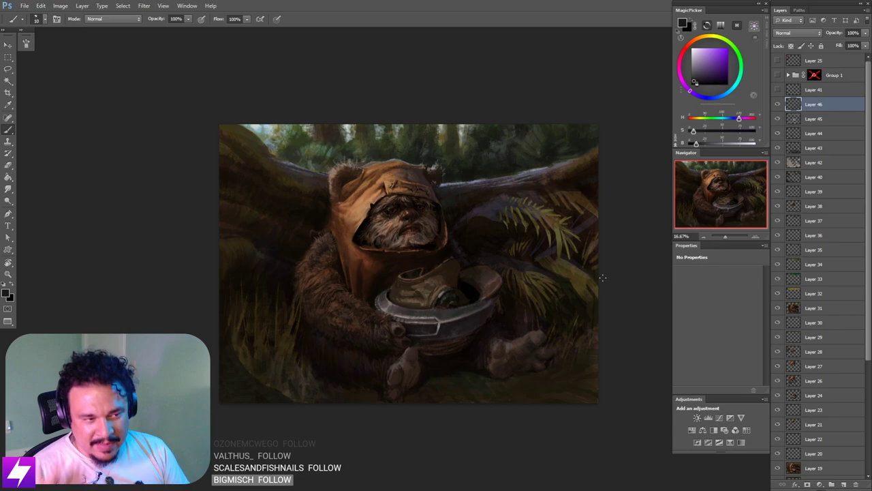
scroll(602, 277, "up", 2)
key("r")
left_click_drag(525, 292, 526, 316)
key("Escape")
scroll(545, 235, "down", 2)
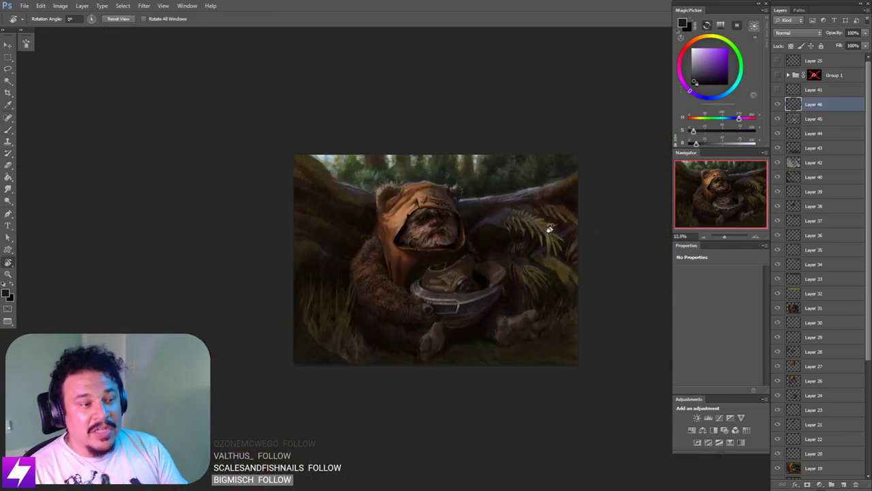
Step: Flip the canvas horizontally and paint sampled dark brown around the upper frond's tip with a brush of up to 50 px
key("ctrl+shift+h")
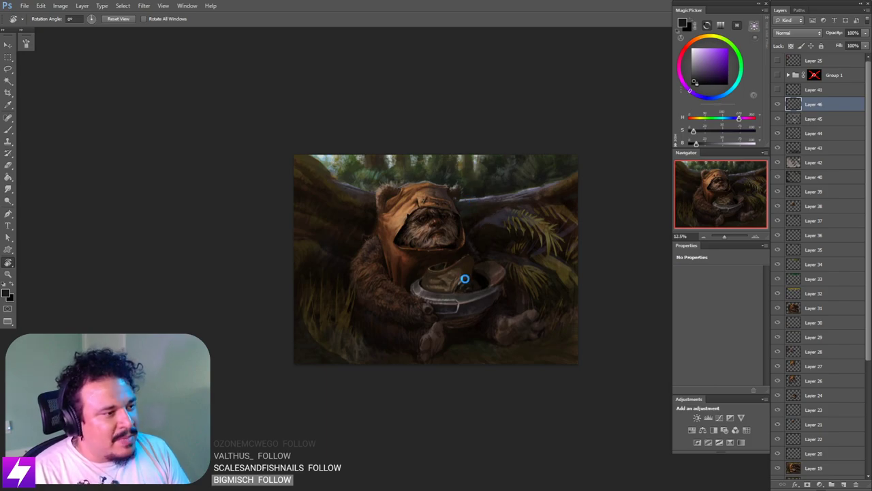
left_click_drag(411, 318, 471, 319)
mouse_move(407, 296)
left_mouse_down()
mouse_move(434, 308)
mouse_move(467, 342)
left_mouse_up()
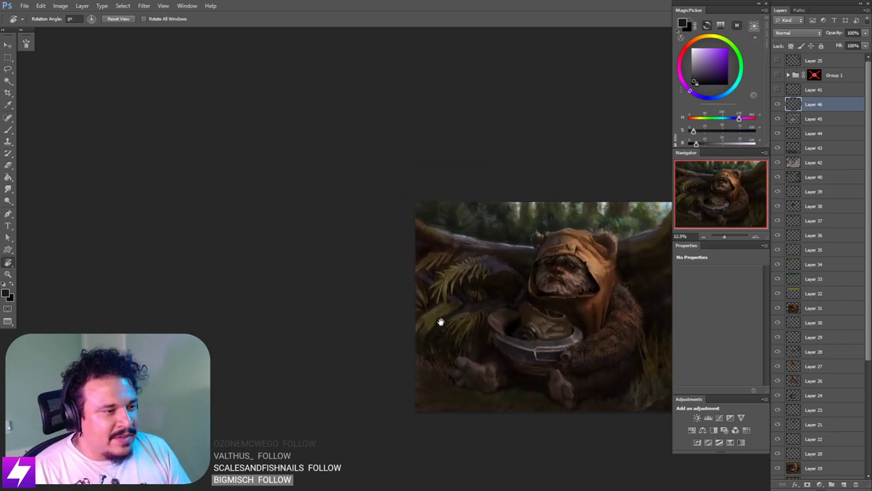
scroll(462, 280, "up", 1)
scroll(461, 281, "up", 1)
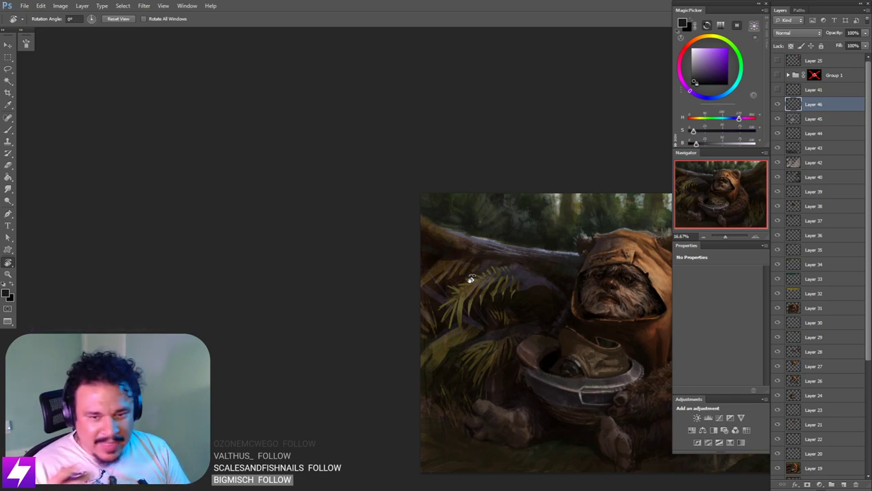
left_click_drag(555, 295, 485, 304)
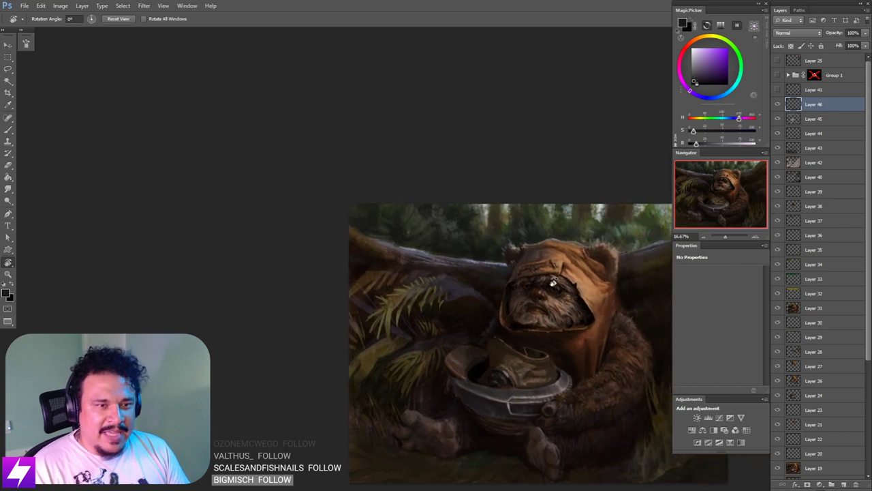
key("ctrl+plus")
key("b")
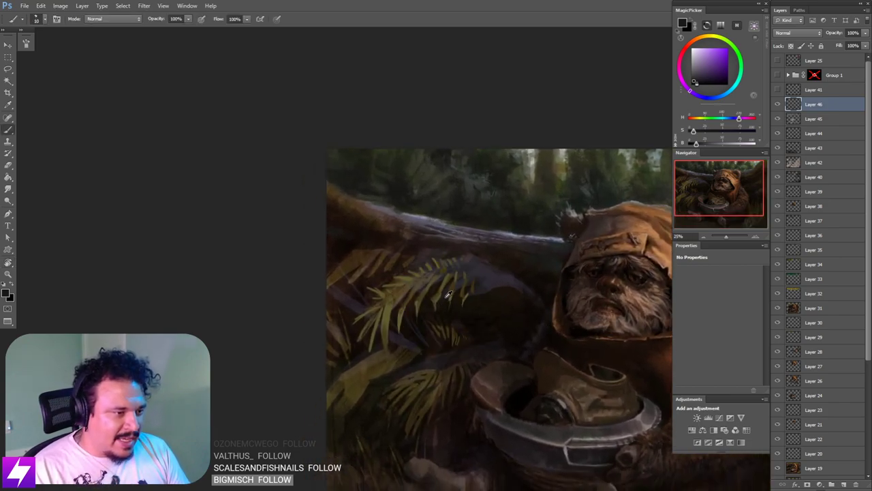
left_click(447, 288, "alt")
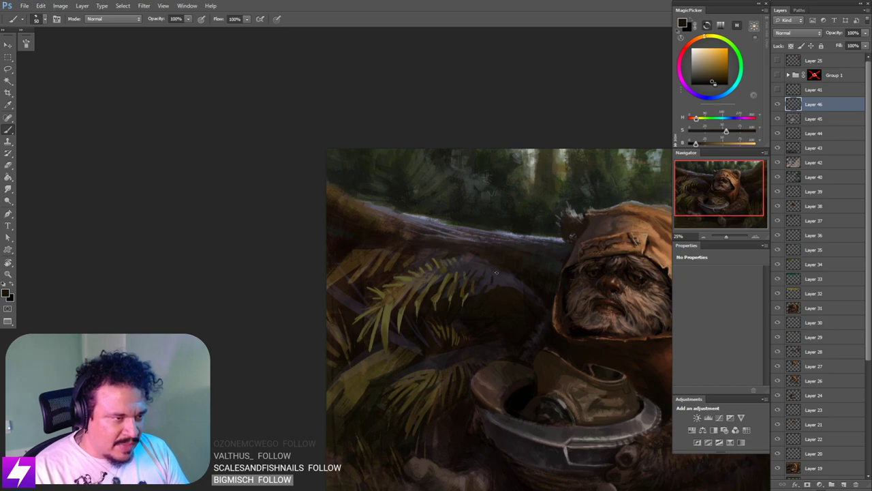
Step: Flip the canvas horizontally and check the fern composition with the whole painting at reduced size
key("ctrl+minus")
key("ctrl+minus")
key("ctrl+minus")
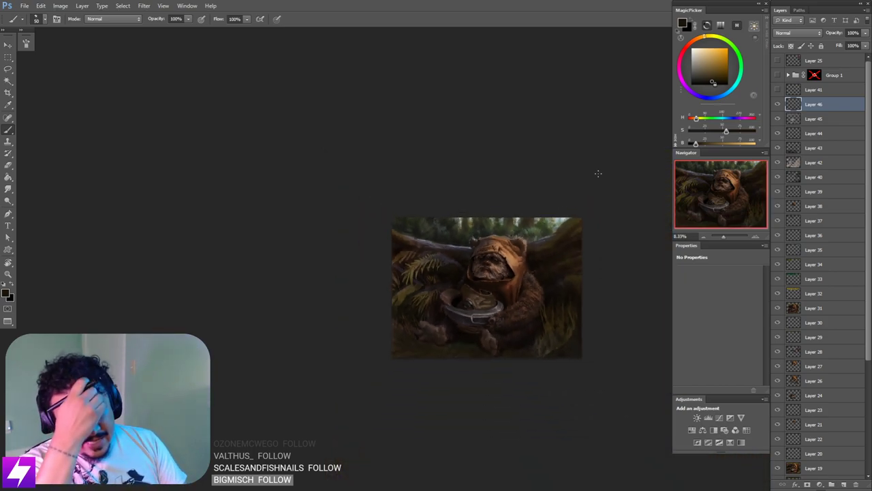
key("ctrl+minus")
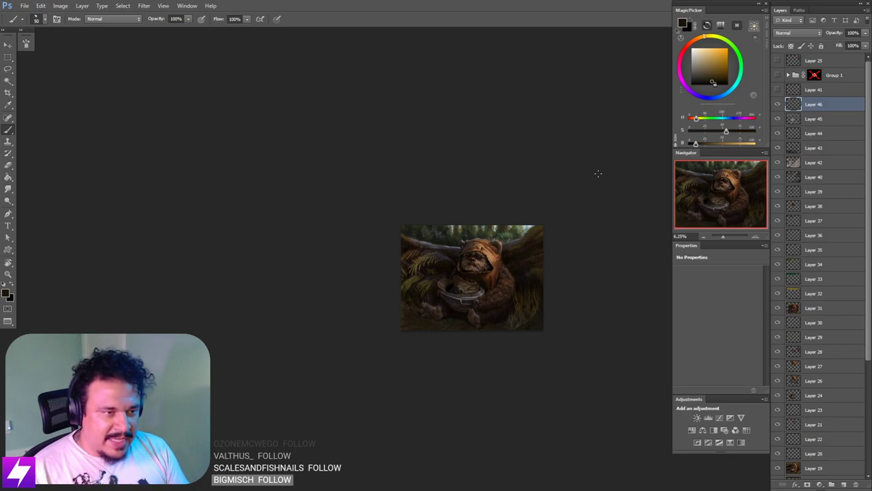
key("ctrl+minus")
key("ctrl+shift+h")
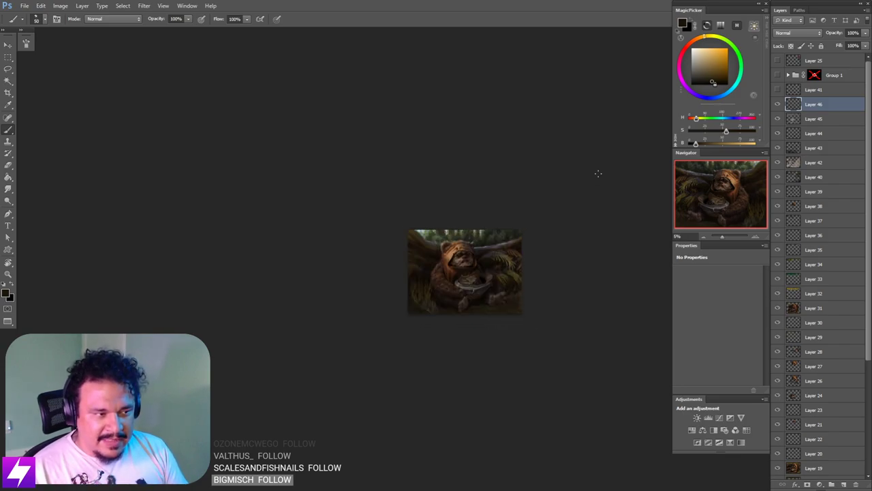
key("ctrl+plus")
key("ctrl+plus")
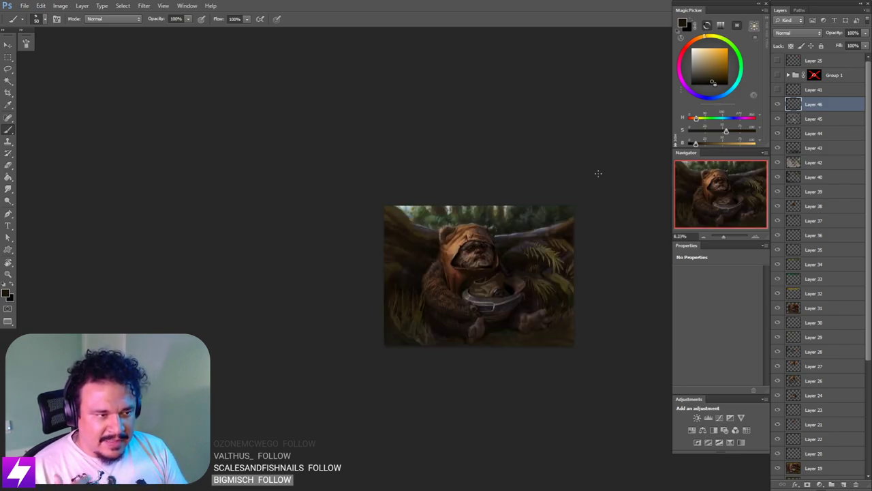
left_click_drag(585, 278, 556, 299)
key("ctrl+plus")
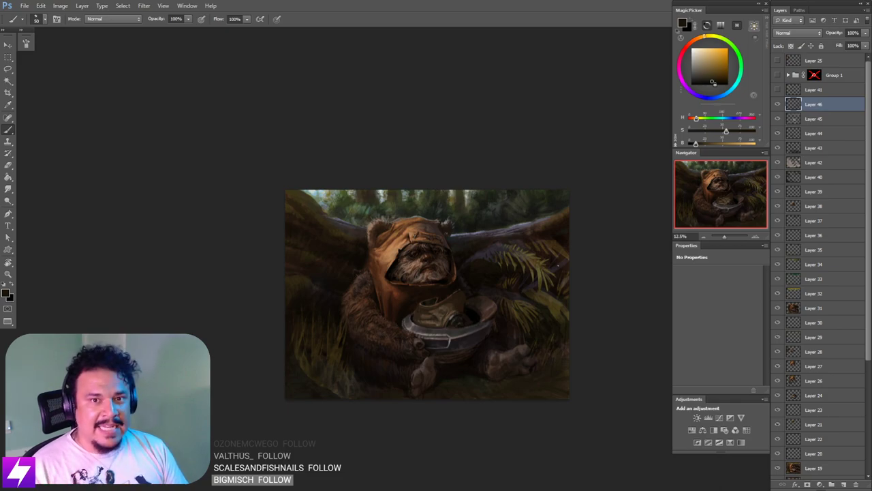
key("ctrl+plus")
left_click_drag(554, 259, 501, 301)
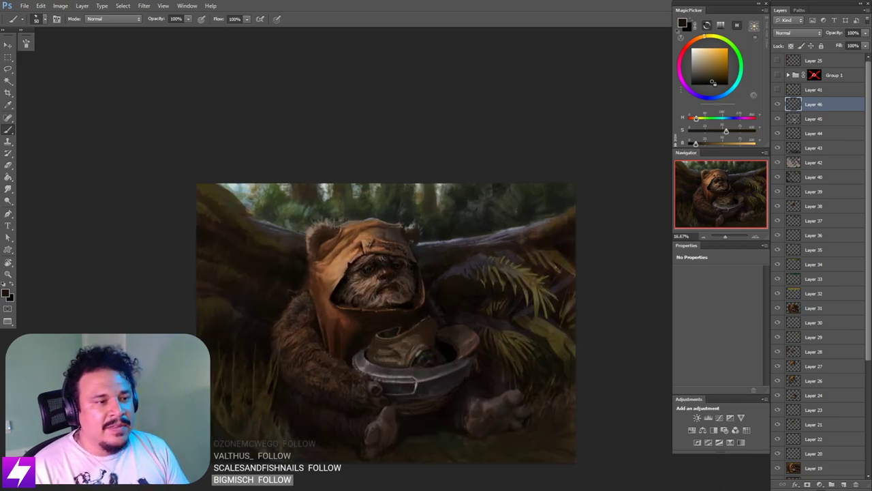
key("ctrl+plus")
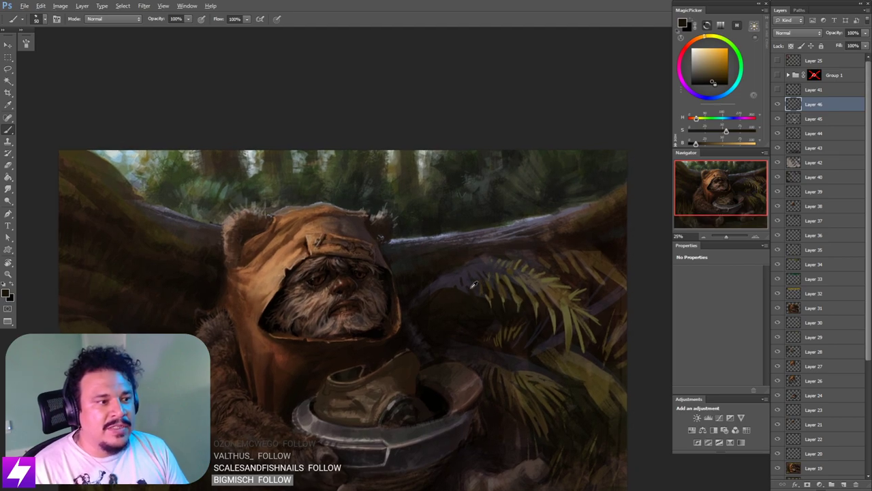
Step: Work sampled dark brown into the purplish shape beside the upper frond's tip with a brush of up to 100 px
left_click(470, 291, "alt")
key("bracketright")
key("bracketright")
key("bracketright")
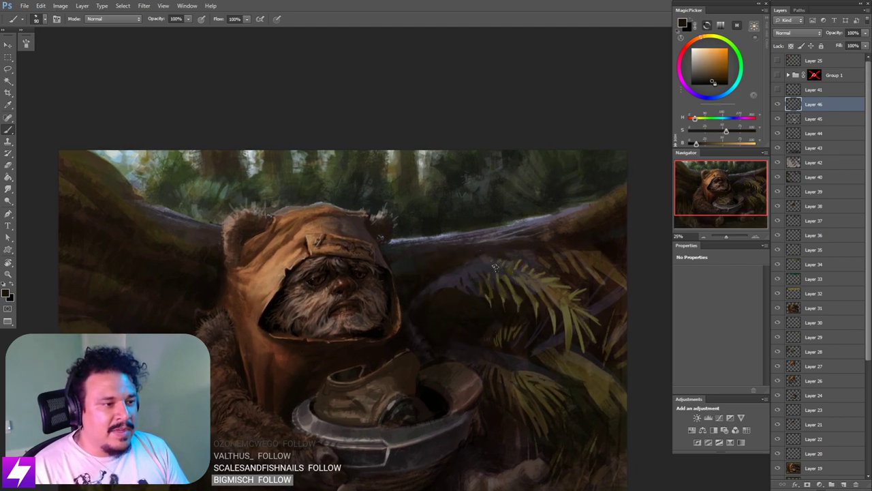
key("bracketright")
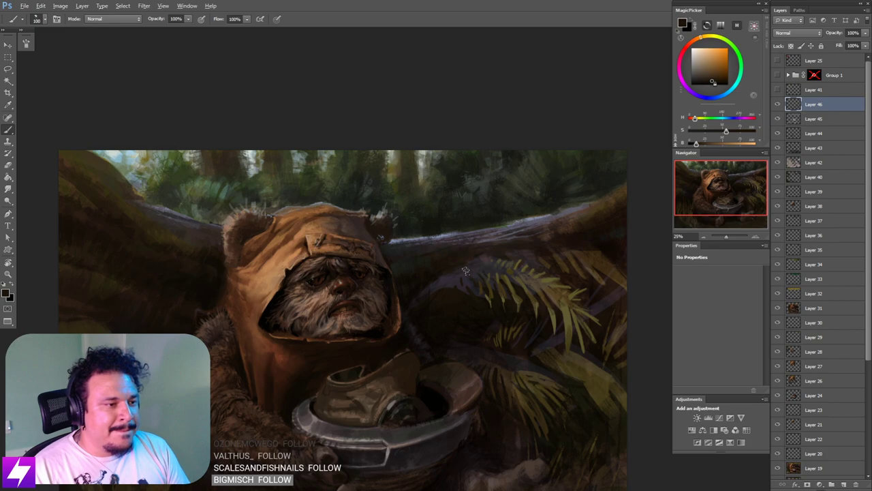
mouse_move(554, 272)
left_mouse_down()
mouse_move(501, 298)
mouse_move(500, 251)
mouse_move(473, 293)
left_mouse_up()
Step: Sample olive from the upper frond and paint blades along its underside with a smaller brush, undoing one stroke
left_click(499, 253, "alt")
key("bracketleft")
key("bracketleft")
key("bracketleft")
key("ctrl+z")
left_click_drag(471, 258, 476, 292)
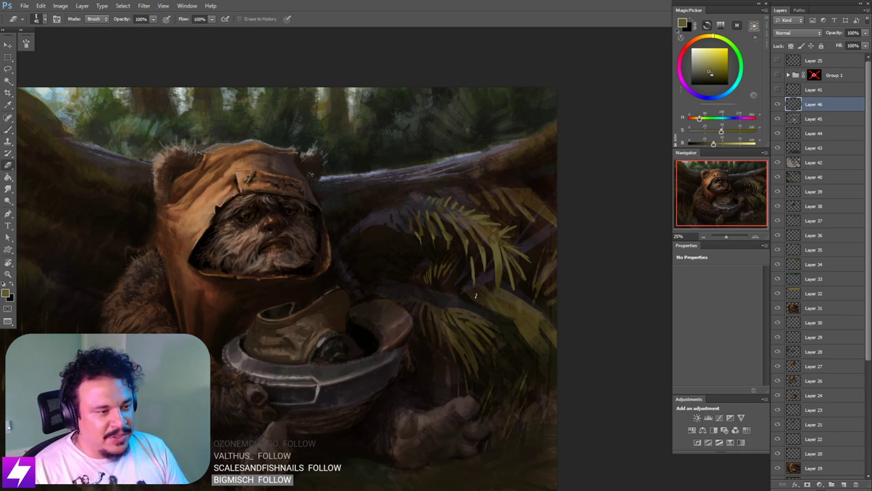
Step: Add more slender olive blades beneath the upper frond with a 35 to 45 px brush, trimming their shapes with the eraser
key("b")
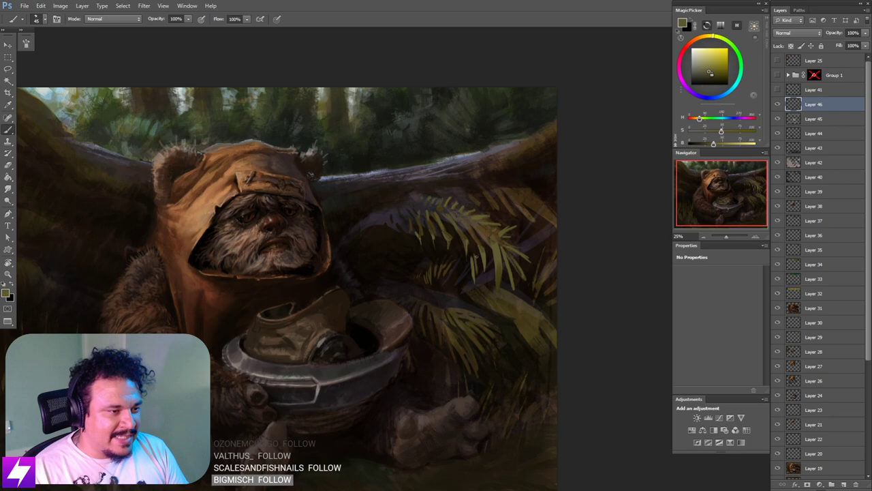
key("e")
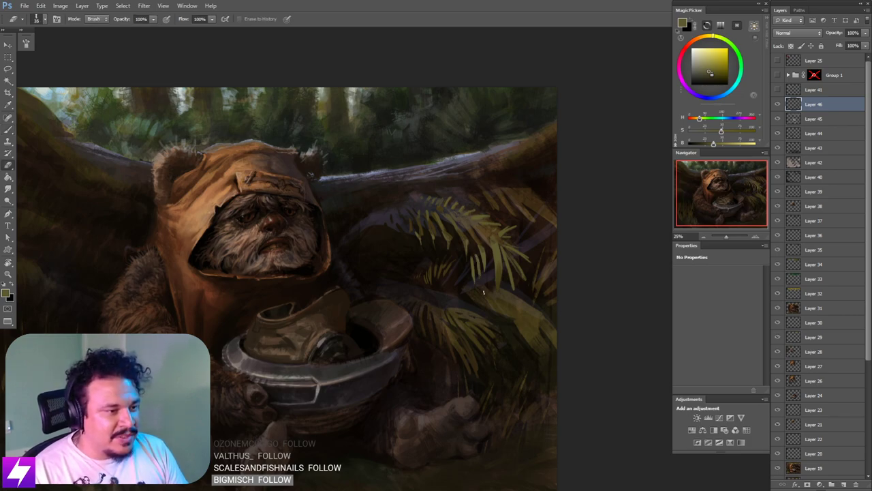
key("b")
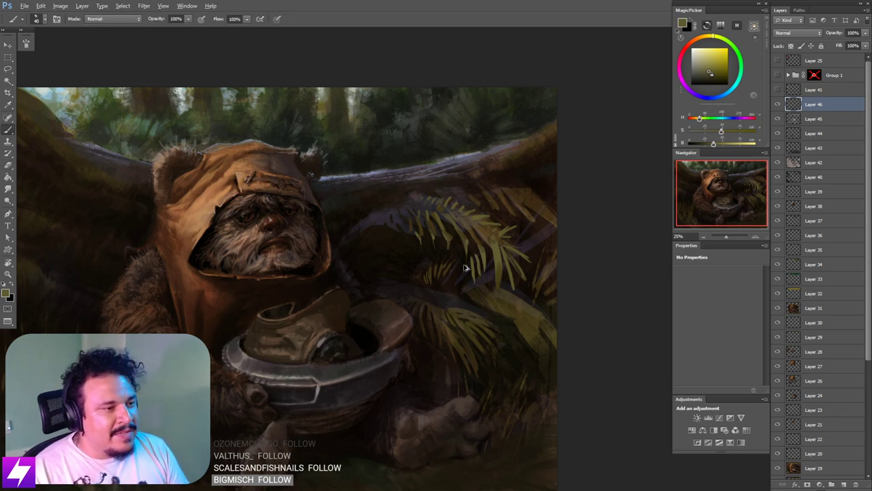
key("e")
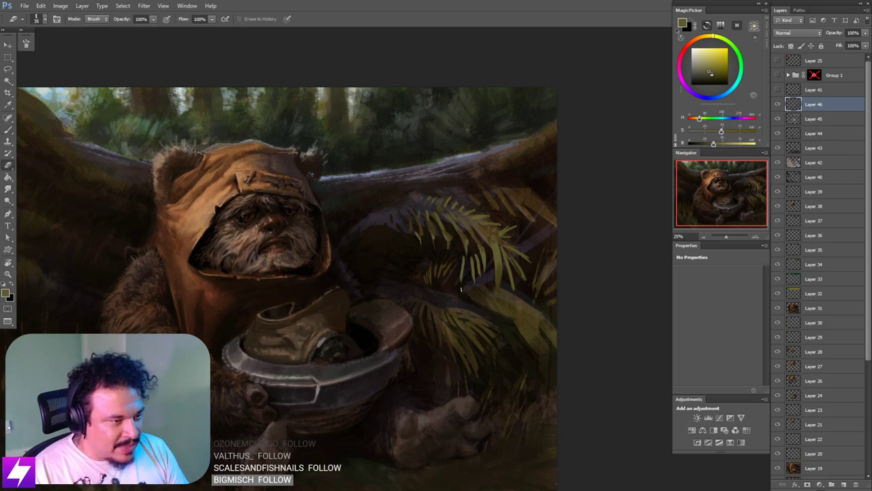
key("b")
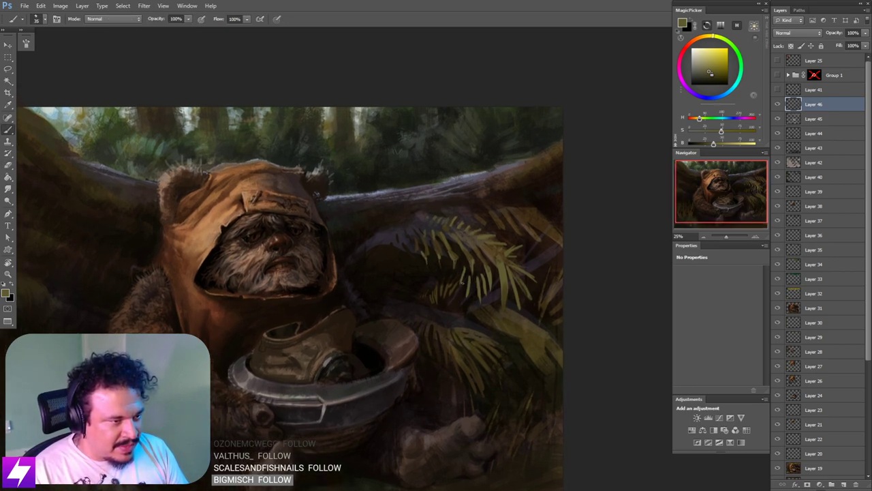
key("e")
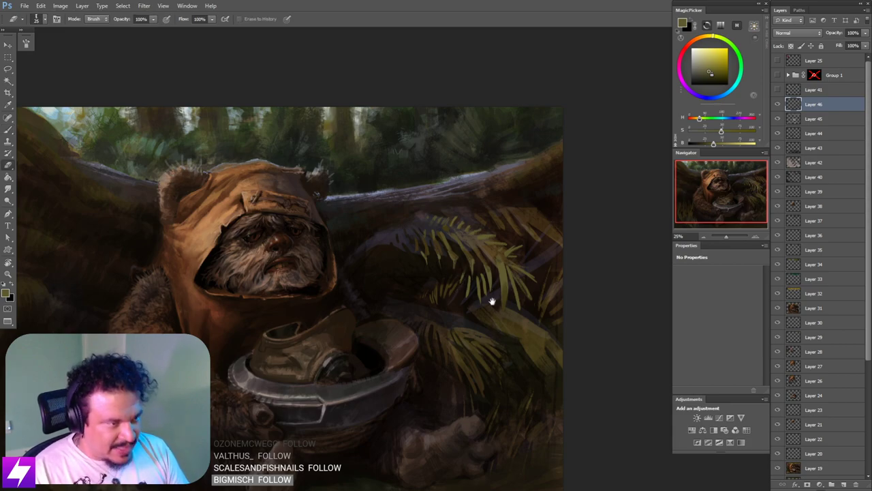
left_click_drag(491, 301, 489, 319)
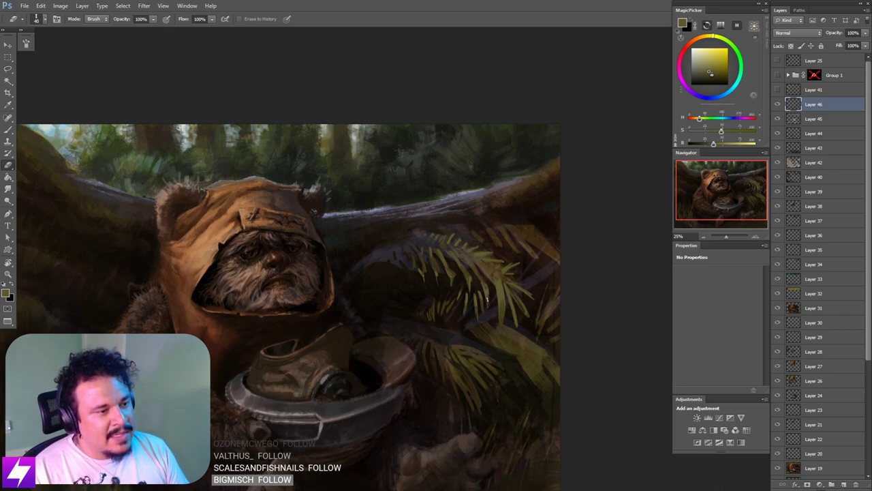
Step: Flip the canvas horizontally and review the new fern blades in the whole painting
scroll(463, 225, "down", 3)
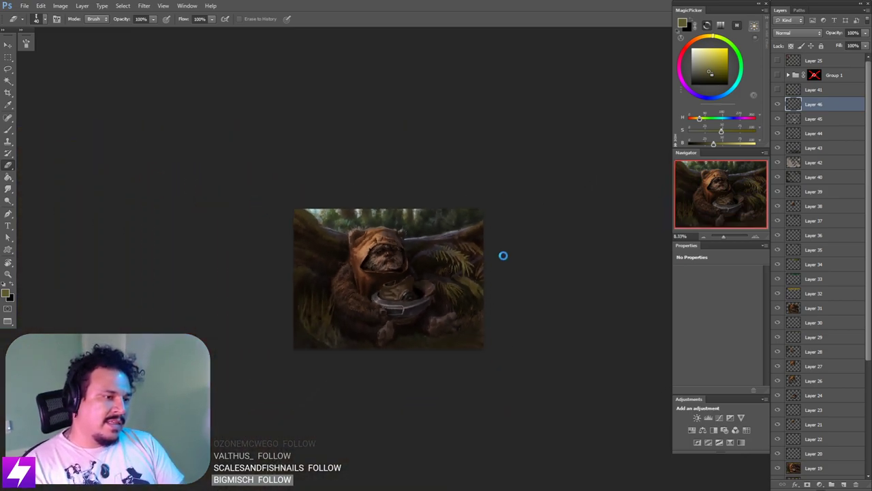
scroll(518, 302, "up", 1)
left_click_drag(491, 287, 562, 213)
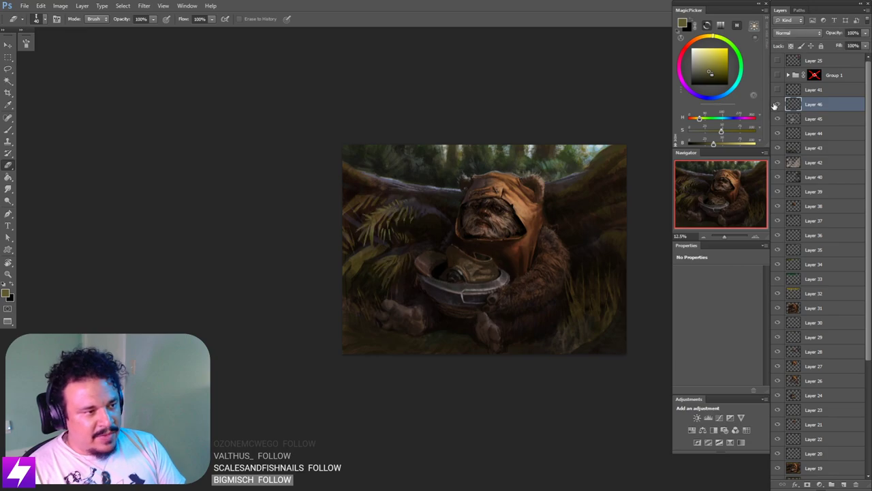
Step: Lasso the small blades hanging beneath the upper frond and move them slightly to fit the frond
scroll(392, 314, "up", 2)
scroll(391, 314, "up", 1)
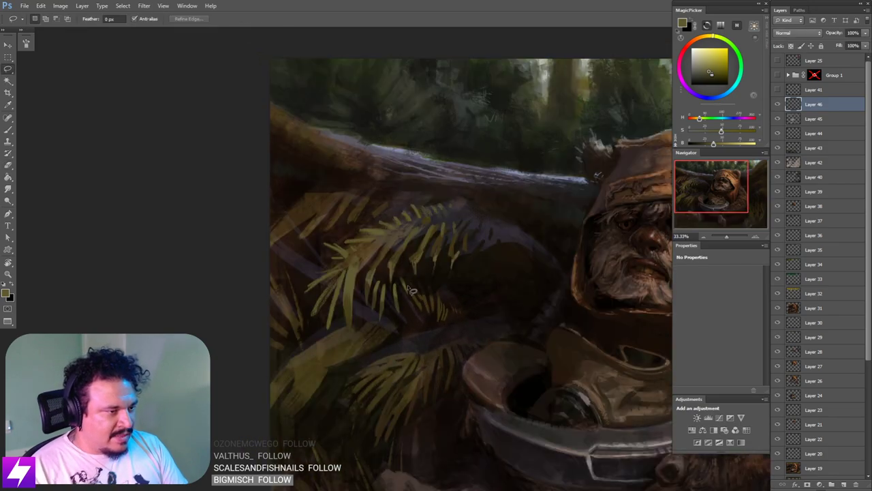
key("l")
mouse_move(408, 273)
left_mouse_down()
mouse_move(413, 299)
mouse_move(401, 329)
mouse_move(378, 334)
mouse_move(380, 278)
mouse_move(392, 300)
mouse_move(405, 270)
mouse_move(399, 299)
left_mouse_up()
key("ctrl+t")
key("Return")
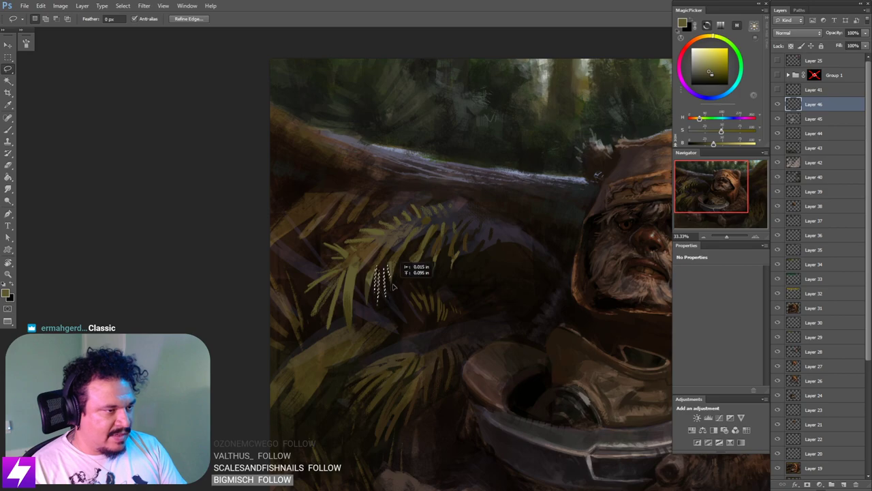
mouse_move(368, 290)
left_mouse_down()
mouse_move(414, 225)
mouse_move(416, 279)
left_mouse_up()
Step: Flip the canvas horizontally and examine how the repositioned fern blades read in the whole painting
key("ctrl+minus")
left_click_drag(608, 406, 437, 347)
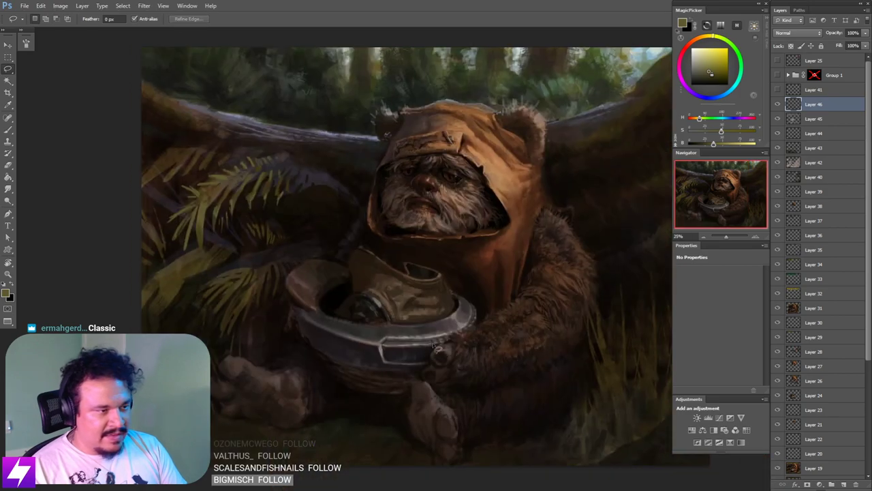
key("ctrl+plus")
mouse_move(289, 320)
left_mouse_down()
mouse_move(379, 342)
mouse_move(397, 380)
left_mouse_up()
key("ctrl+minus")
key("ctrl+s")
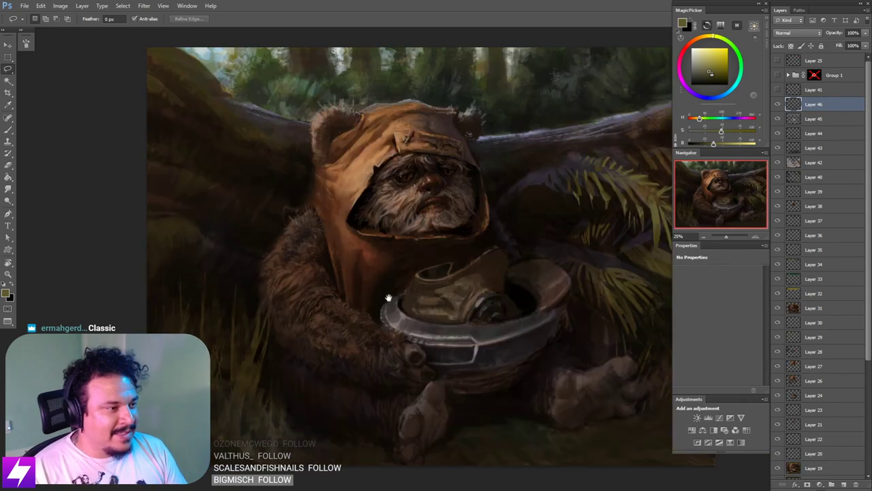
left_click_drag(482, 265, 351, 300)
key("ctrl+plus")
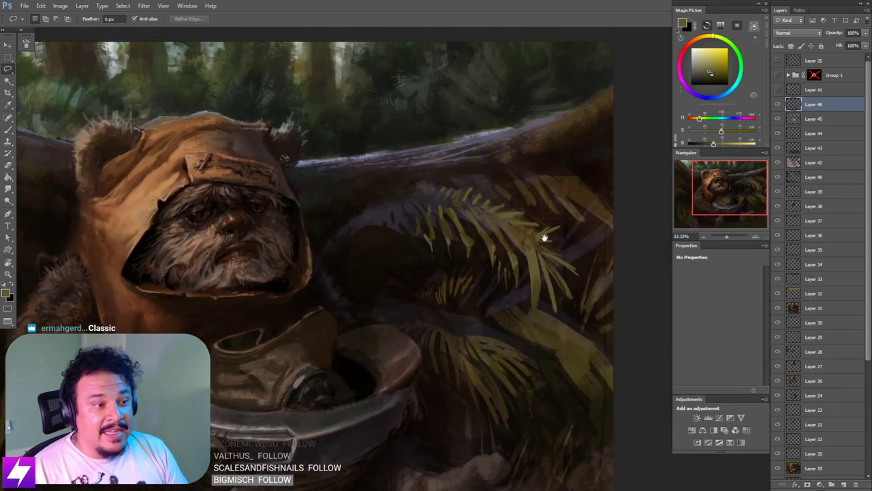
Step: Trim the blades beneath the upper frond with a 30 to 50 px eraser, comparing the painting with Layer 46 hidden and shown
key("e")
mouse_move(507, 271)
left_mouse_down()
mouse_move(513, 302)
mouse_move(490, 278)
mouse_move(465, 286)
mouse_move(476, 295)
left_mouse_up()
left_click(776, 105)
left_click(776, 105)
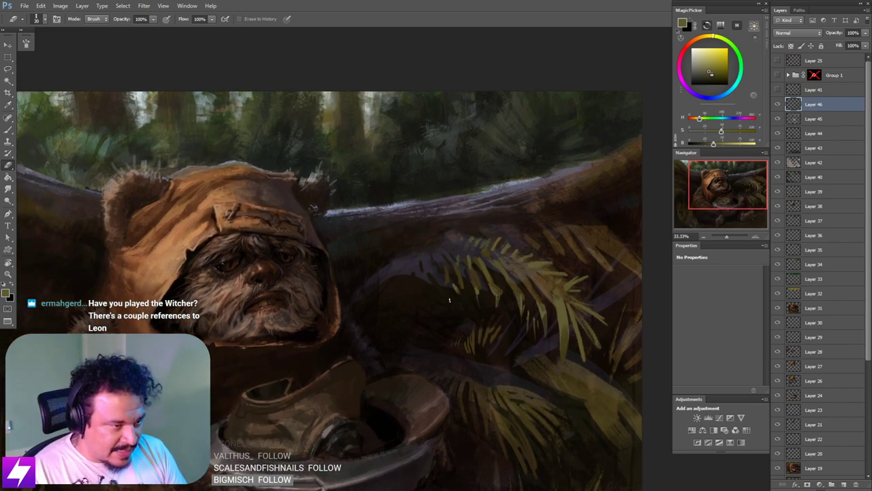
left_click_drag(500, 311, 480, 307)
key("]")
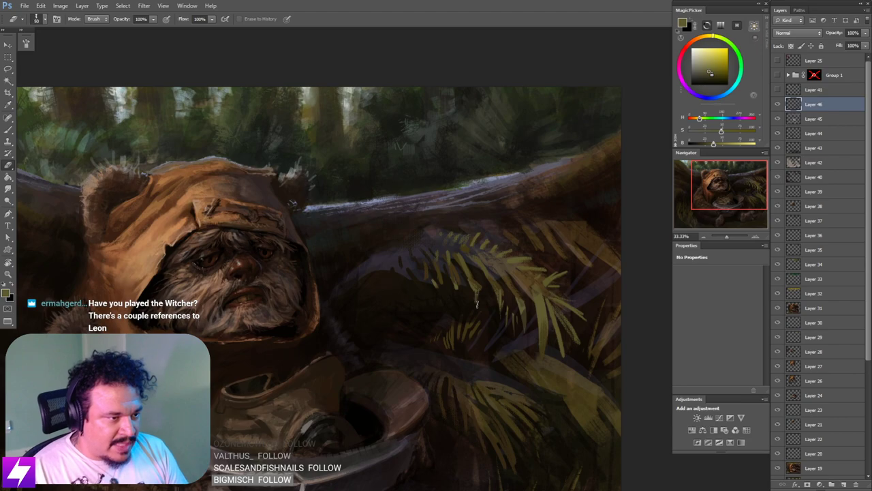
left_click_drag(514, 335, 494, 299)
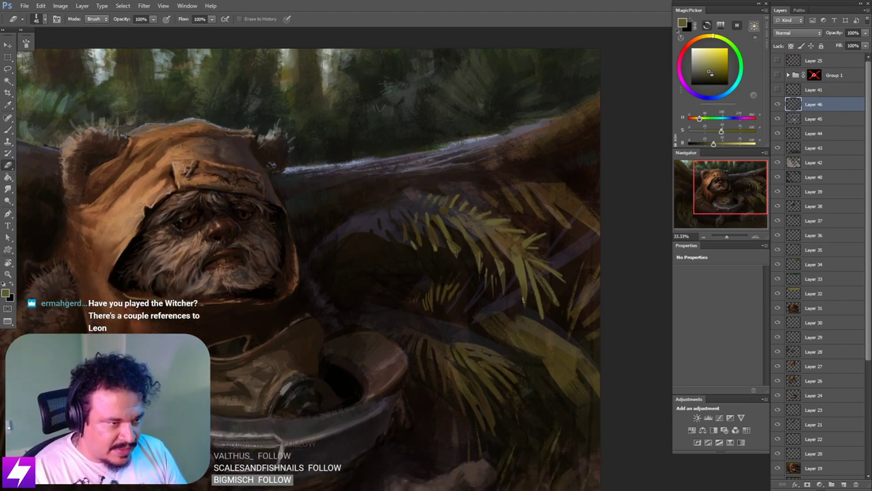
Step: Flip the canvas back, sample dark violet beside the upper frond's tip and work it into the blades with a 40 to 60 px brush
scroll(523, 299, "down", 4)
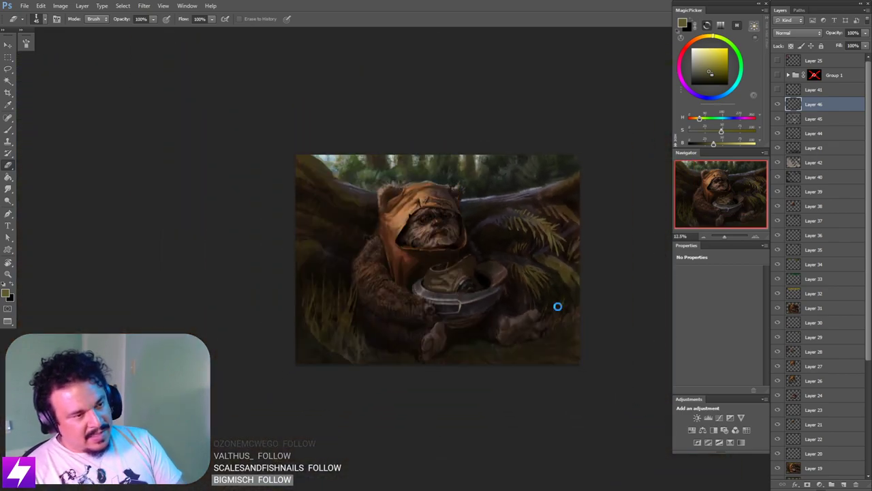
key("ctrl+shift+h")
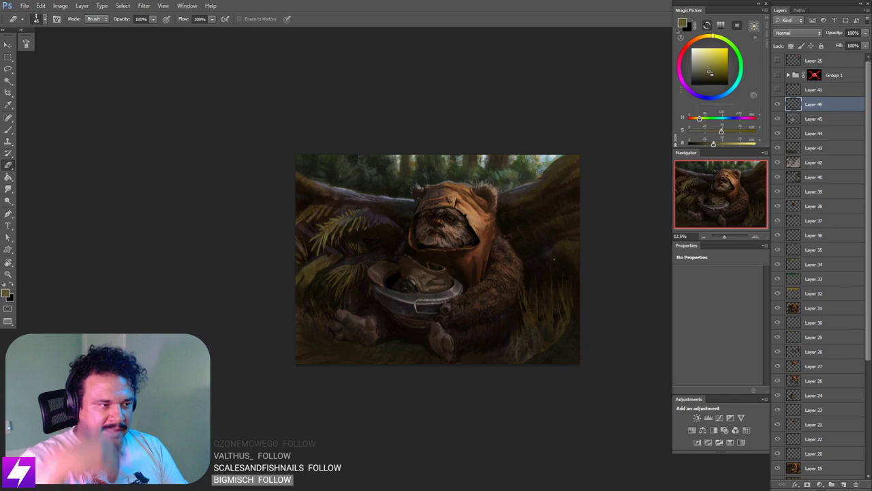
key("ctrl+plus")
key("ctrl+plus")
mouse_move(367, 268)
left_mouse_down()
mouse_move(443, 319)
mouse_move(482, 364)
left_mouse_up()
key("ctrl+plus")
key("b")
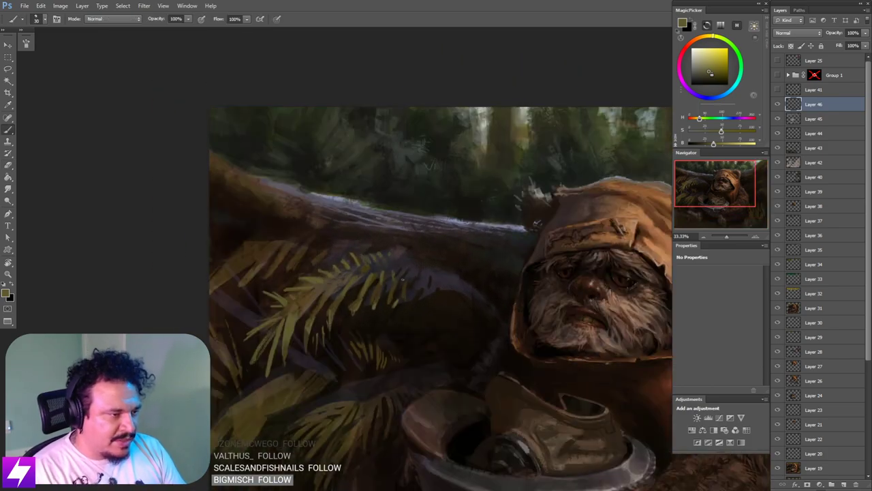
left_click(395, 282, "alt")
key("]")
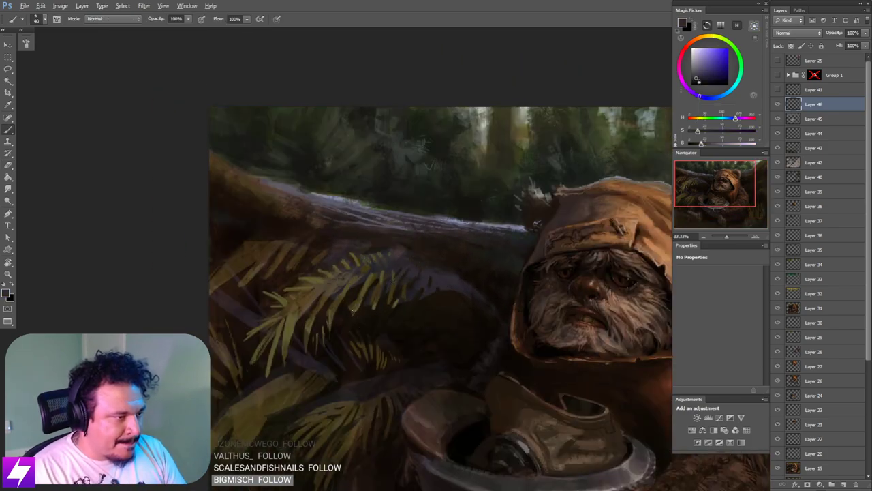
scroll(354, 309, "down", 2)
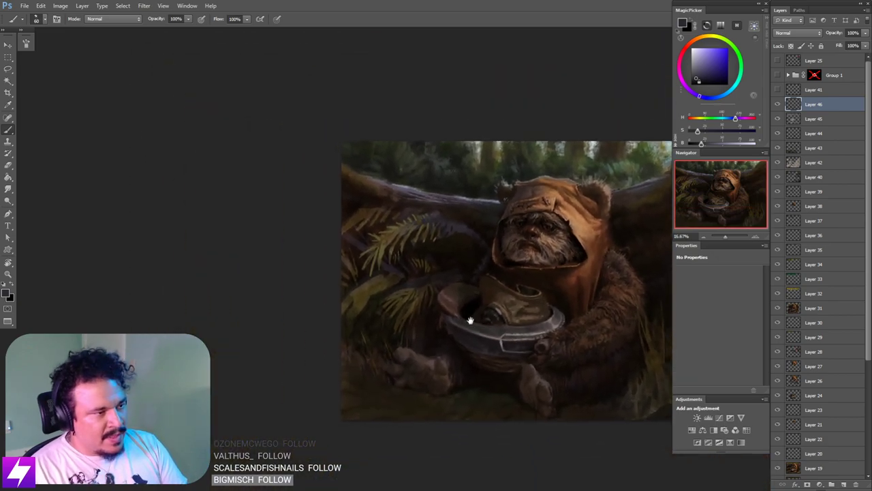
scroll(436, 288, "up", 1)
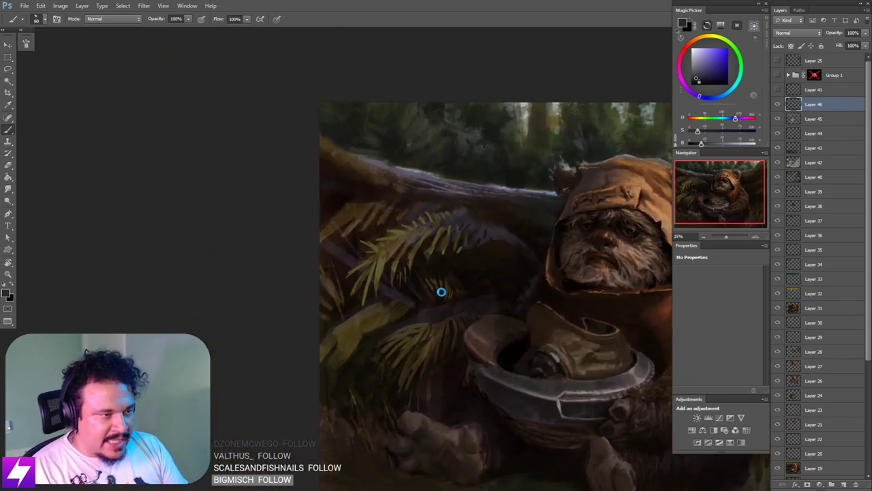
Step: Flip the canvas and paint sampled greyish-violet blades along the upper frond's top edge with a brush of up to 60 px
left_click_drag(556, 282, 361, 273)
left_click_drag(513, 261, 404, 261)
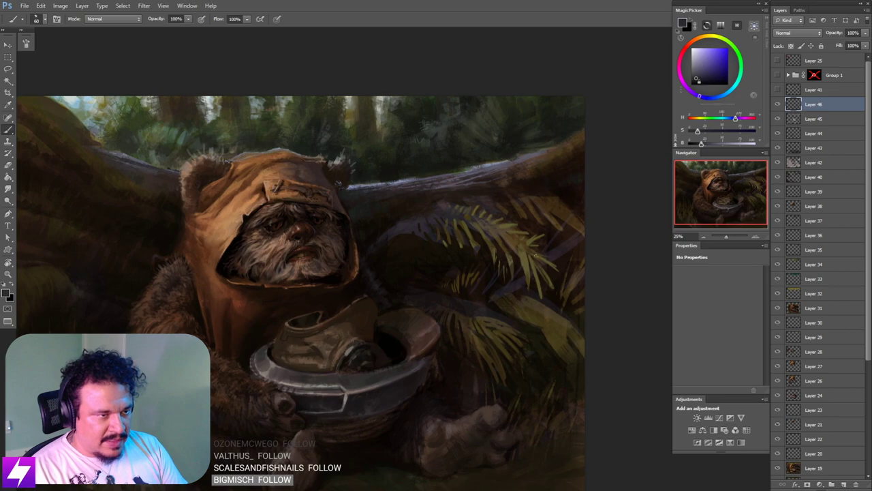
scroll(429, 257, "up", 1)
key("ctrl+shift+h")
left_click(528, 235, "alt")
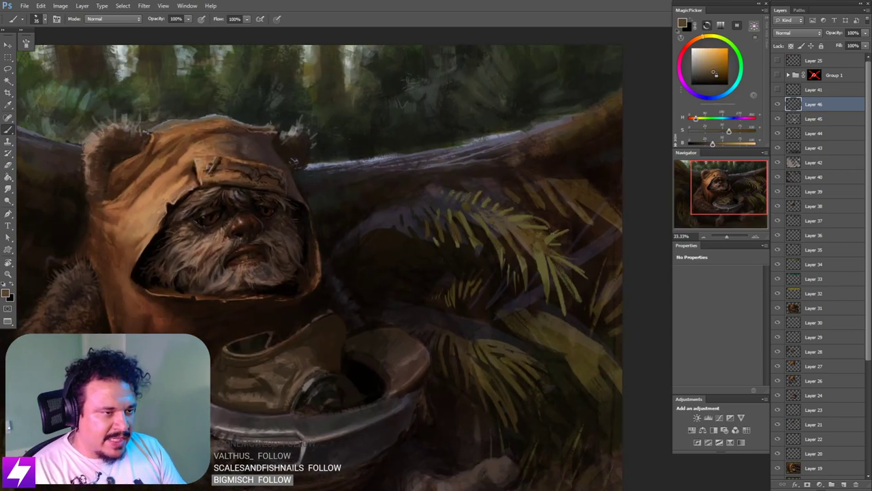
left_click(505, 134, "alt")
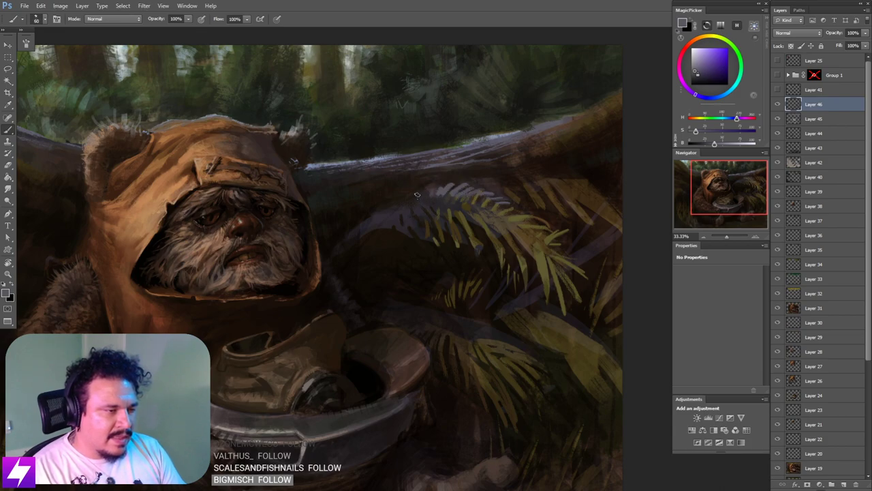
scroll(417, 200, "down", 3)
scroll(443, 163, "up", 3)
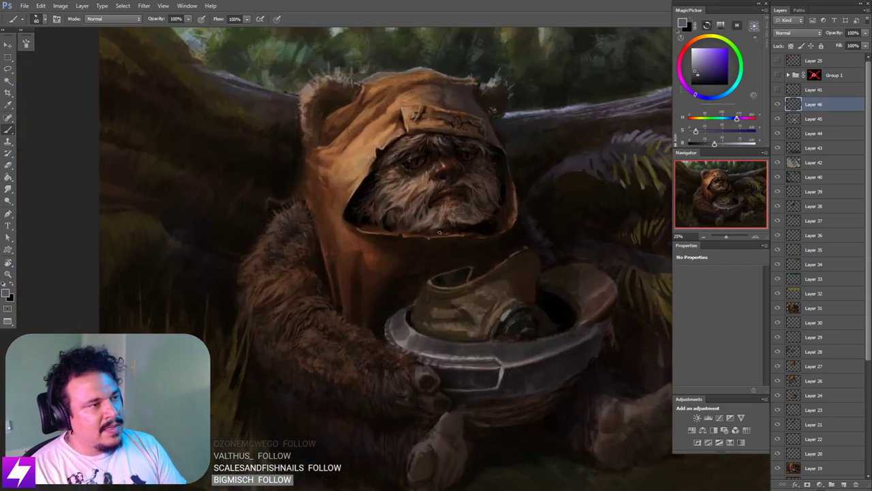
Step: Tint the frond's upper blades a saturated blue-violet based on the trunk highlight, locking Layer 46's transparent pixels and using a 40 to 80 px brush
left_click_drag(468, 99, 421, 152)
left_click(483, 159, "alt")
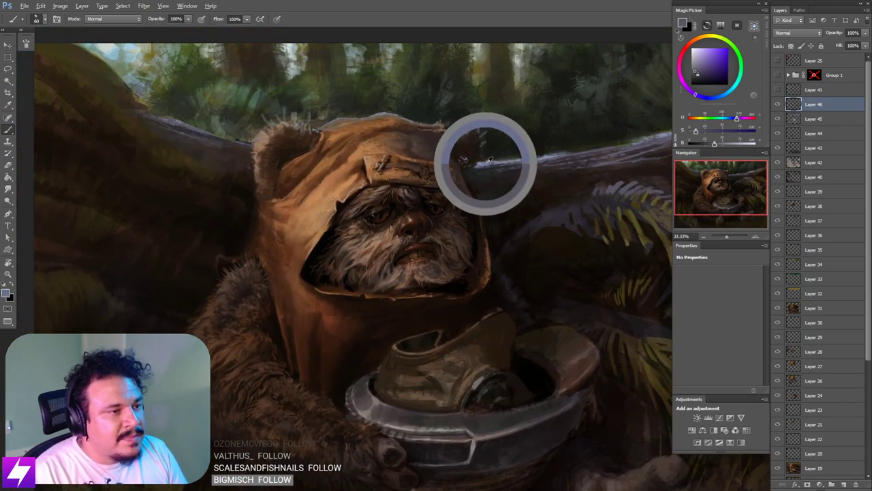
left_click_drag(706, 134, 717, 142)
scroll(565, 234, "down", 2)
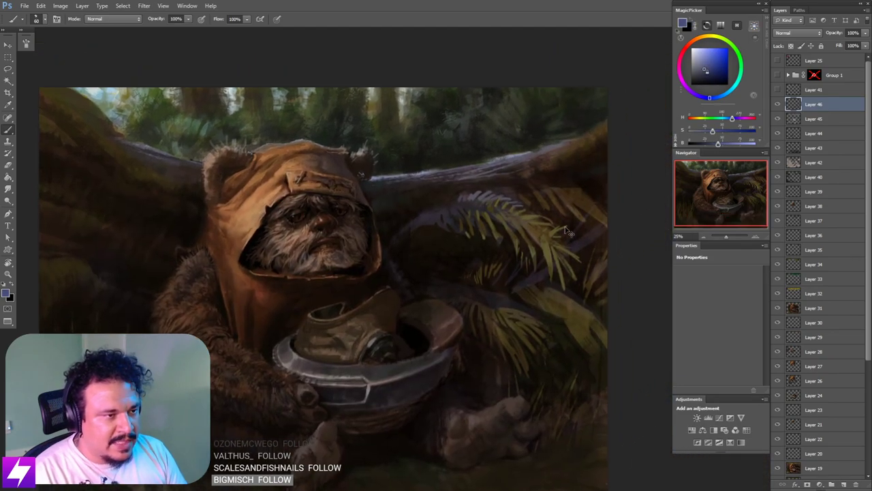
scroll(566, 231, "up", 1)
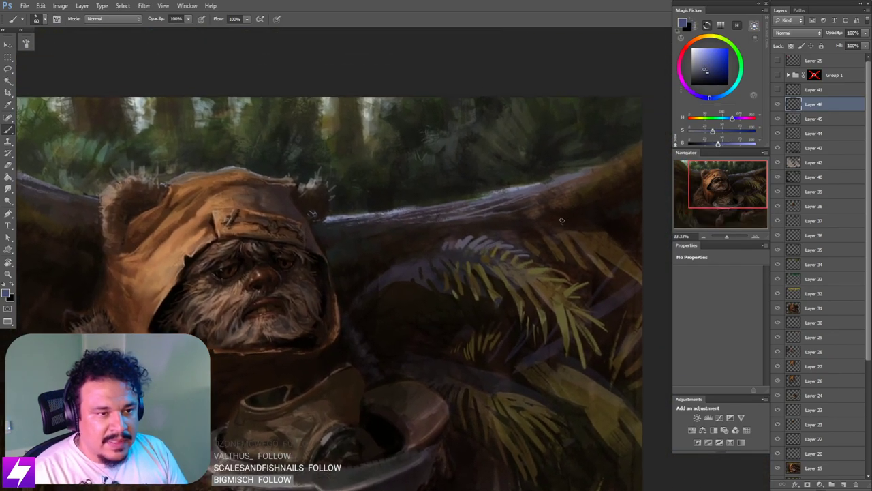
scroll(562, 219, "up", 1)
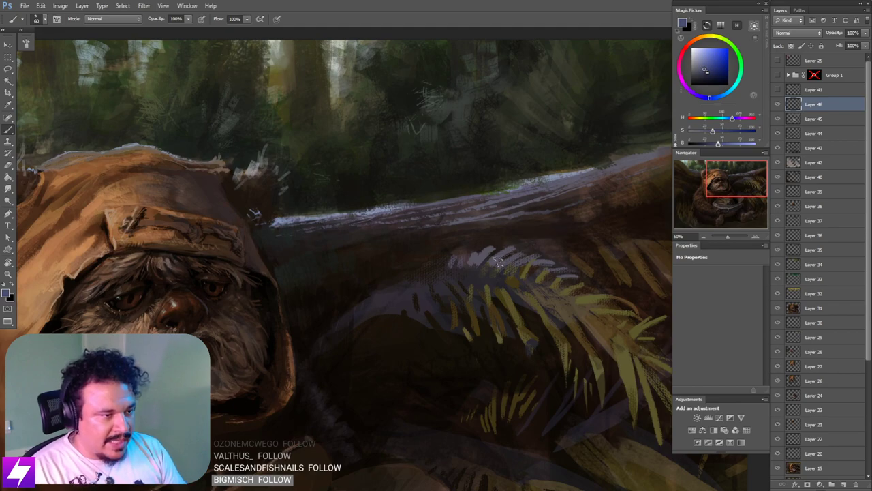
key("slash")
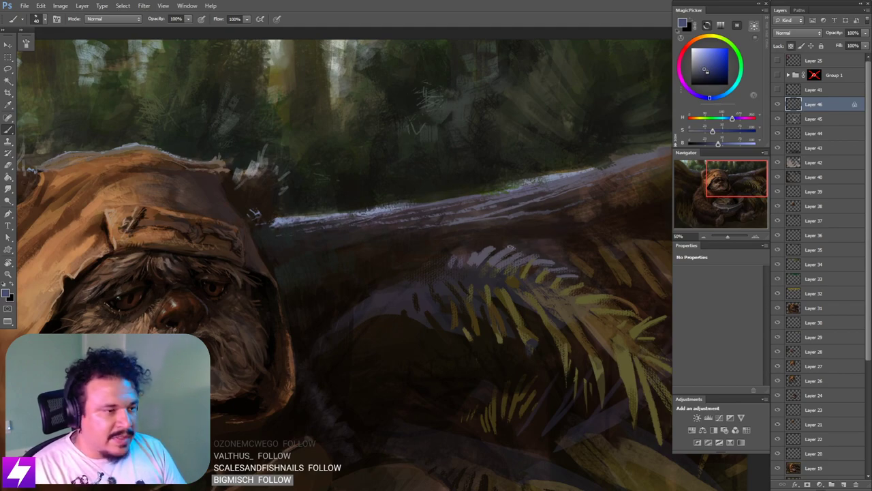
key("bracketright")
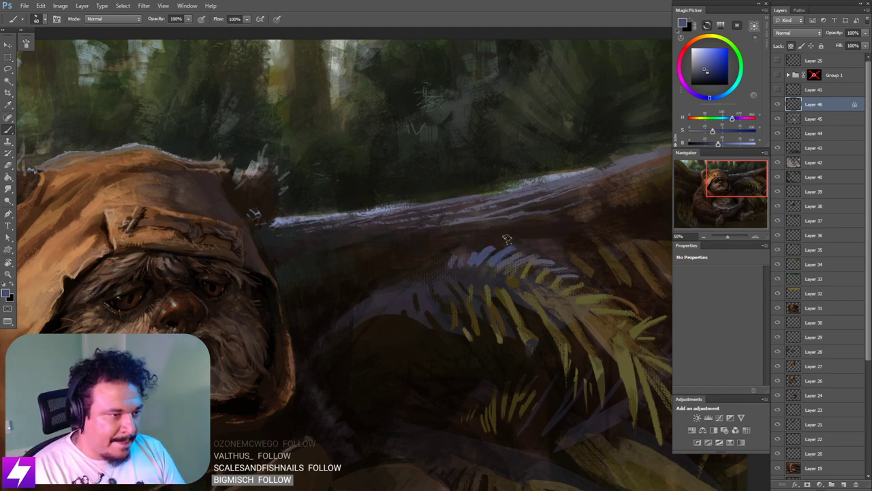
mouse_move(537, 268)
left_mouse_down()
mouse_move(518, 273)
mouse_move(518, 262)
left_mouse_up()
key("bracketright")
key("bracketright")
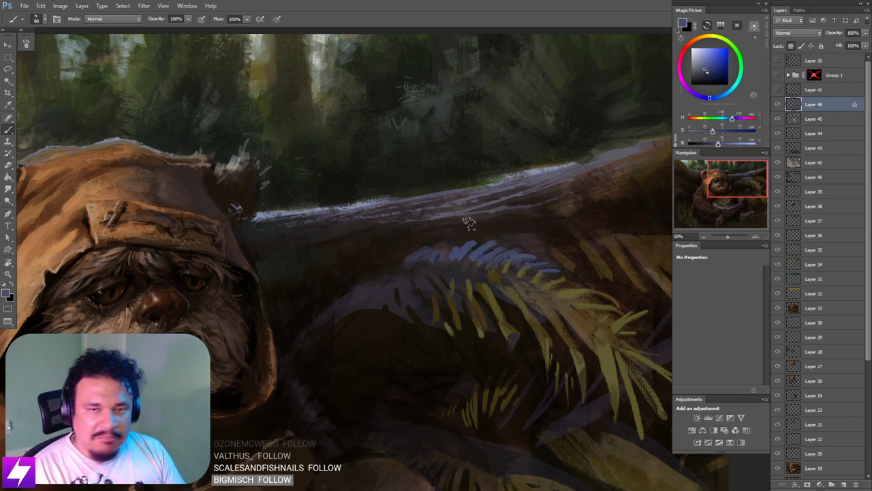
Step: Flip the canvas horizontally and review the blue-tinted frond in the whole painting
key("ctrl+minus")
scroll(561, 228, "down", 3)
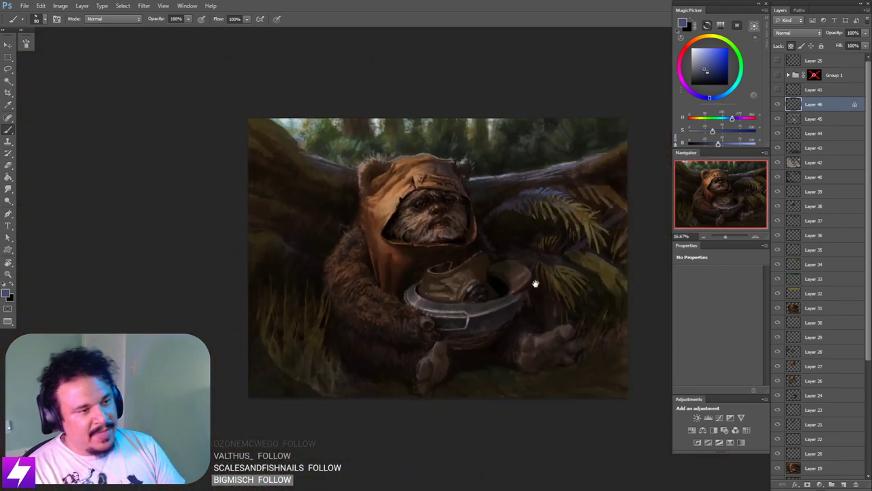
key("l")
key("ctrl+minus")
key("ctrl+shift+h")
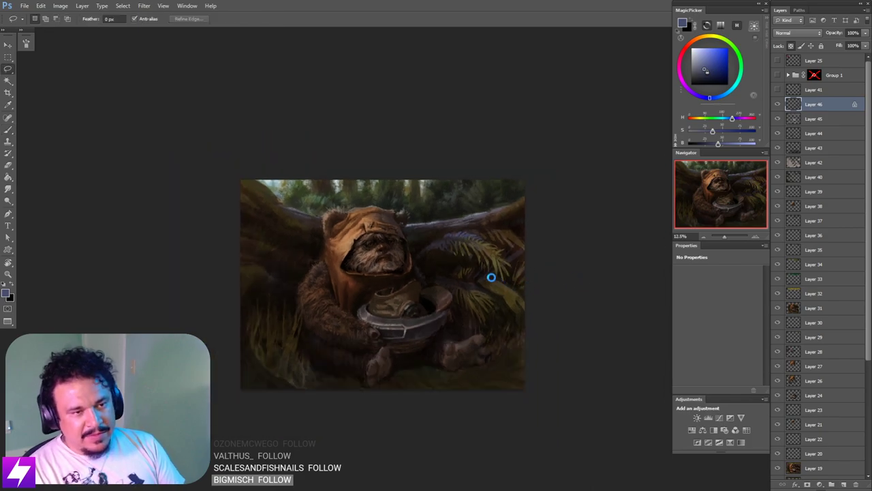
left_click_drag(463, 264, 470, 279)
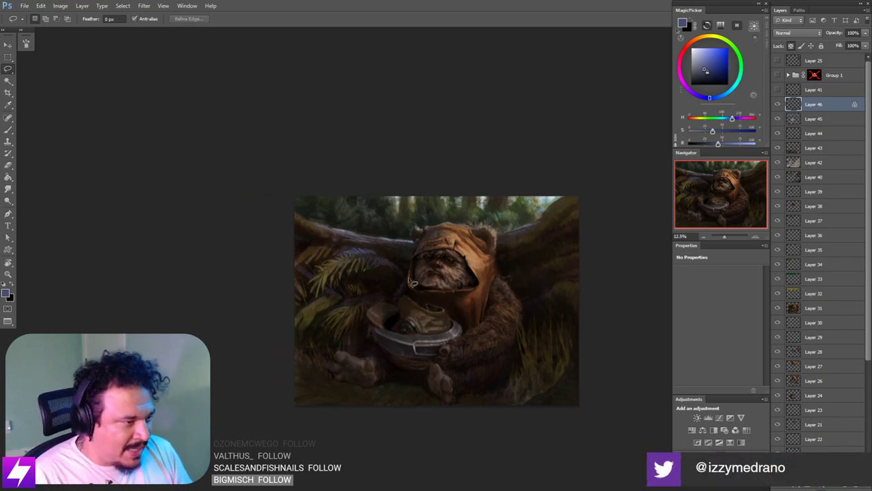
Step: Unlock Layer 46's transparent pixels and, in a rotated view, paint thin blue blades along the upper frond's top edge with a 15 to 30 px brush
scroll(361, 287, "up", 1)
mouse_move(362, 288)
left_mouse_down()
mouse_move(424, 278)
mouse_move(452, 255)
mouse_move(470, 263)
mouse_move(432, 252)
mouse_move(518, 253)
left_mouse_up()
scroll(470, 263, "up", 2)
key("r")
scroll(518, 253, "up", 1)
key("b")
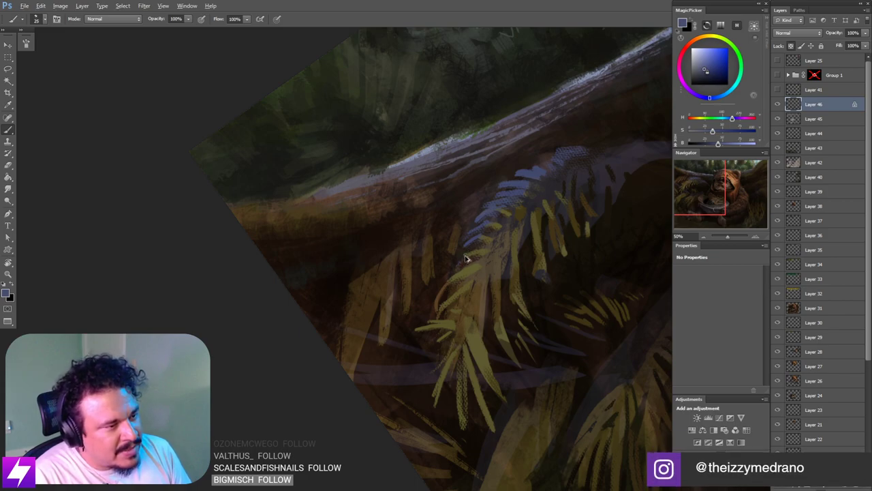
key("slash")
left_click_drag(461, 261, 475, 265)
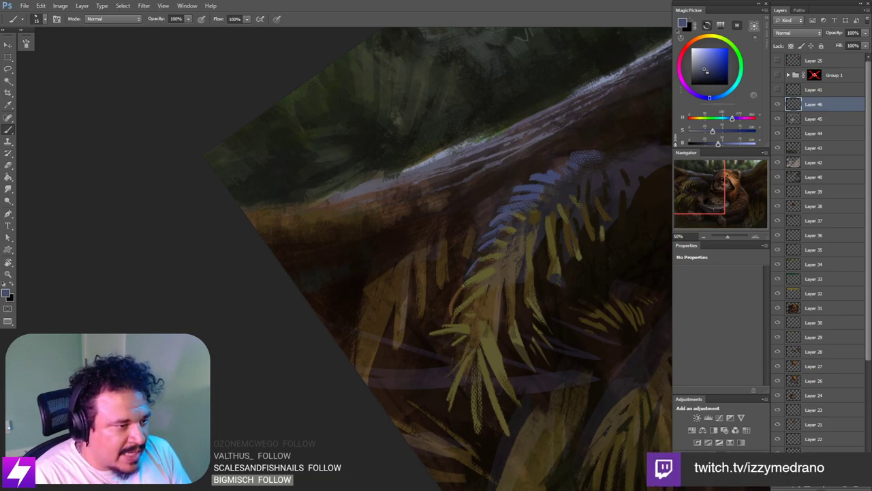
left_click_drag(493, 257, 488, 274)
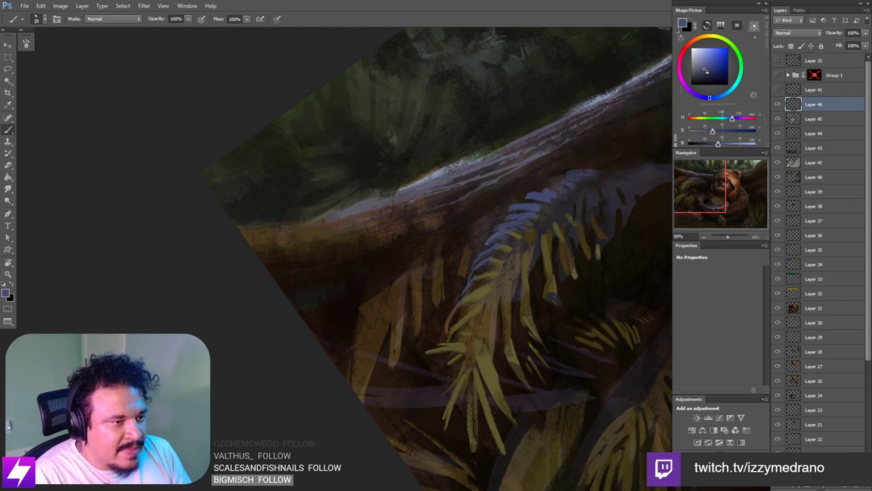
left_click_drag(509, 235, 502, 250)
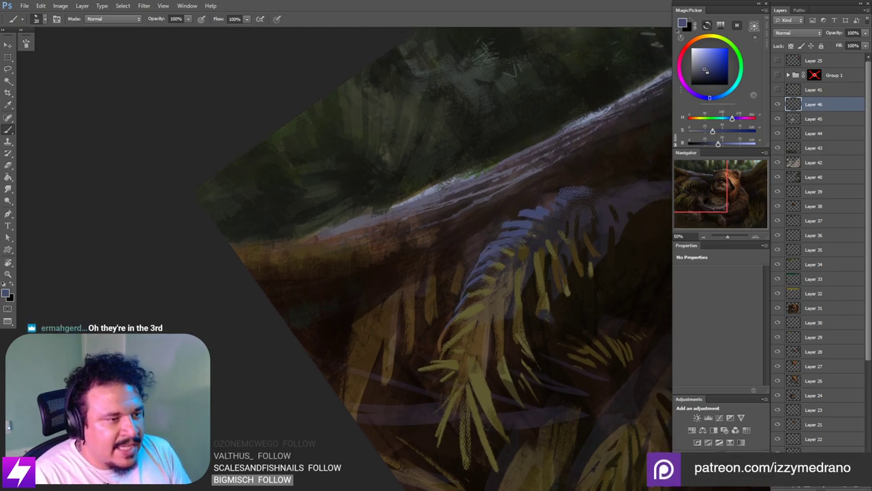
key("Escape")
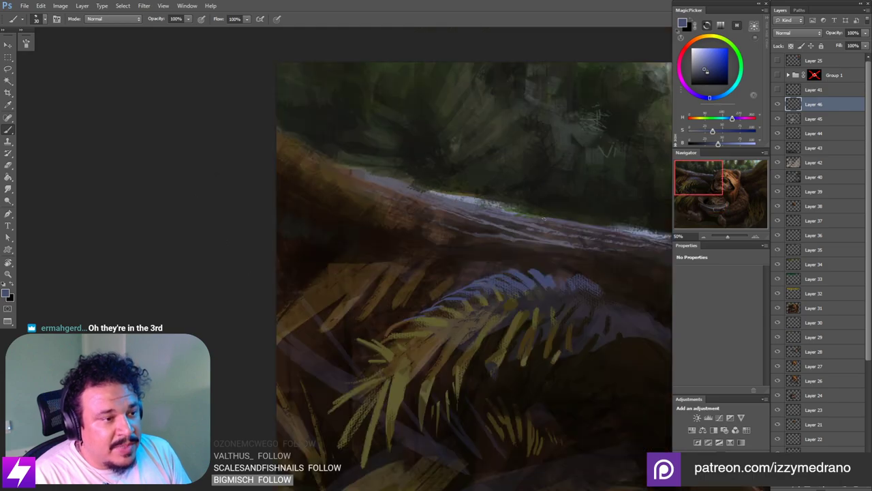
Step: In a rotated view, darken the gaps between the upper frond's blue blades with sampled near-black violet and a 70 to 90 px brush
key("ctrl+minus")
key("ctrl+minus")
key("ctrl+minus")
key("r")
left_click_drag(429, 198, 482, 233)
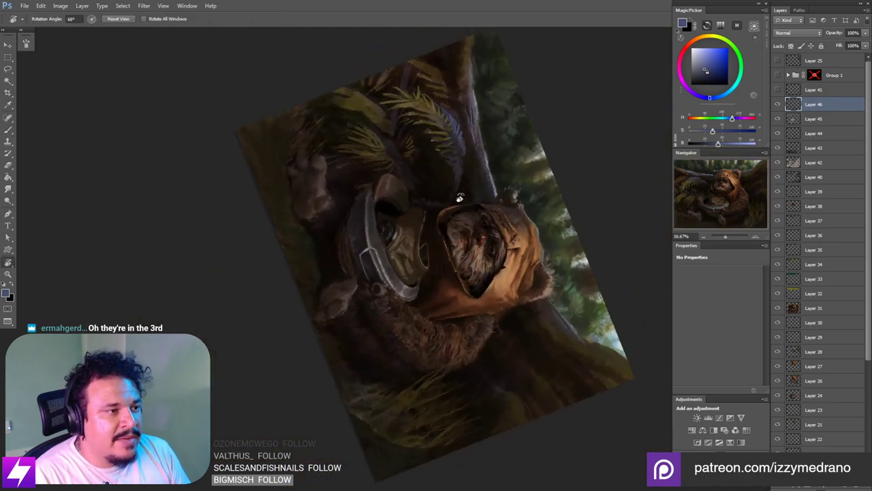
mouse_move(457, 129)
left_mouse_down()
mouse_move(457, 187)
mouse_move(494, 212)
mouse_move(510, 259)
mouse_move(523, 262)
left_mouse_up()
key("ctrl+plus")
key("ctrl+plus")
key("b")
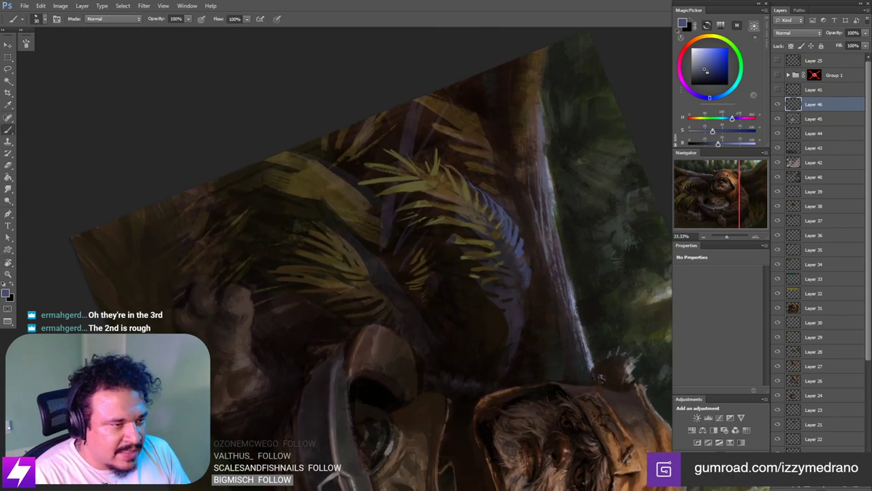
left_click(497, 240, "alt")
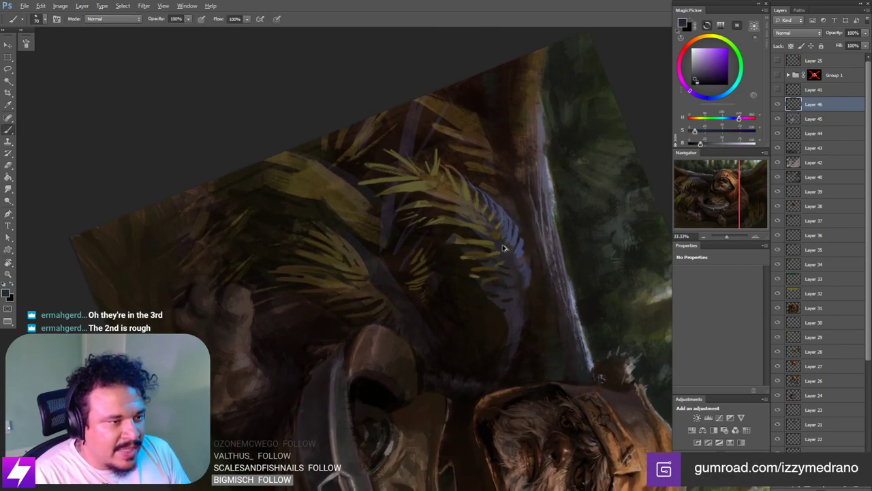
mouse_move(493, 260)
left_mouse_down()
mouse_move(497, 265)
mouse_move(481, 258)
left_mouse_up()
key("bracketleft")
key("bracketleft")
key("bracketleft")
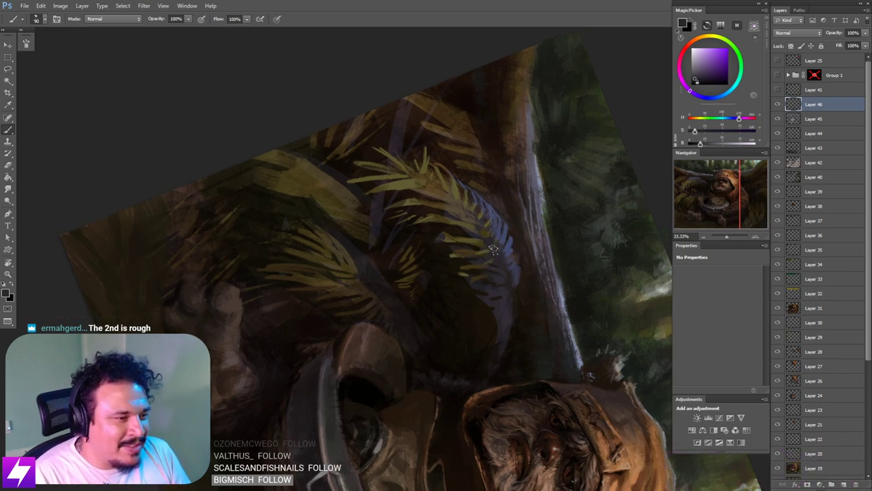
left_click_drag(497, 259, 478, 250)
left_click(470, 320, "alt")
key("ctrl+plus")
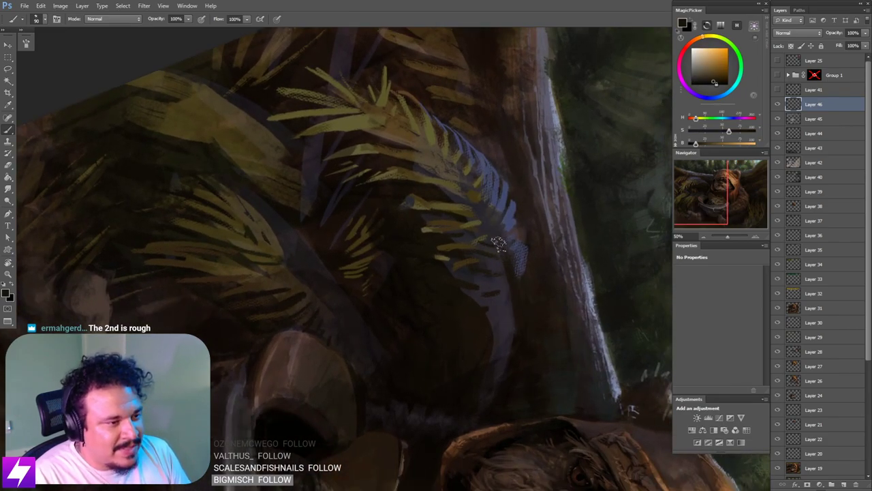
Step: Return the canvas upright and paint sampled blue-violet blades along the upper frond's drooping tip with a brush of 50 px and larger
key("r")
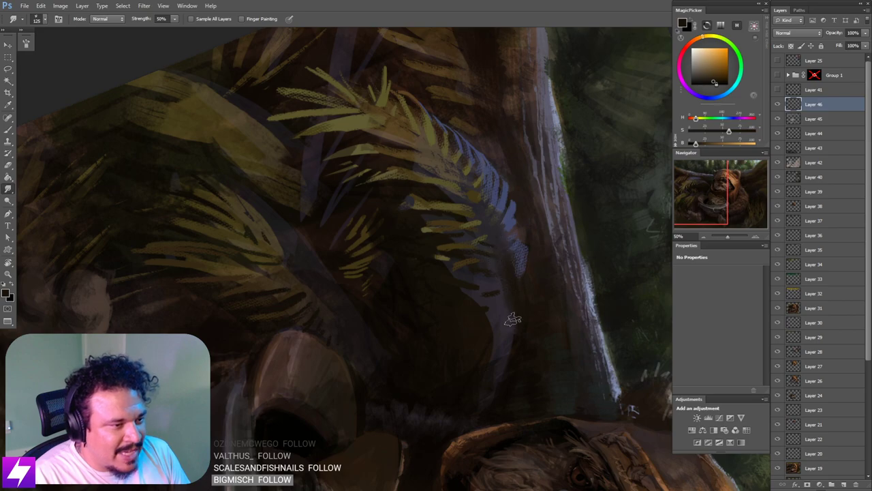
key("ctrl+minus")
key("ctrl+minus")
key("Escape")
scroll(474, 336, "up", 2)
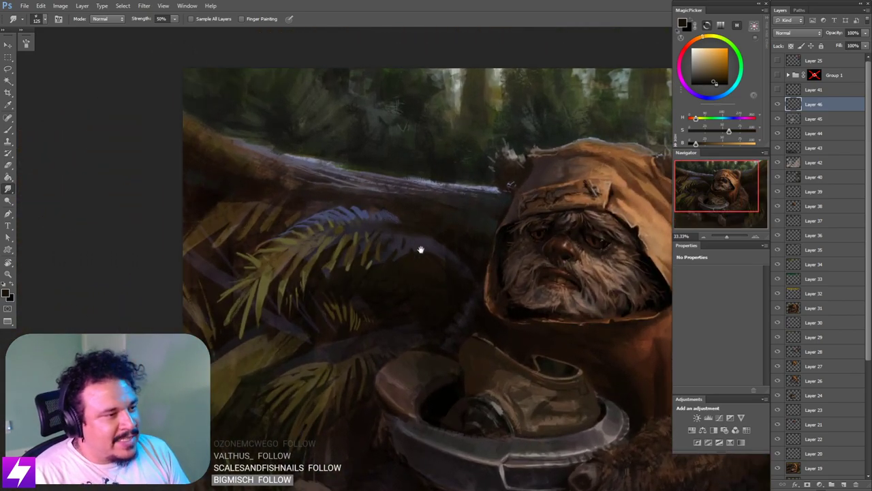
key("b")
left_click(401, 259, "alt")
scroll(425, 256, "down", 1)
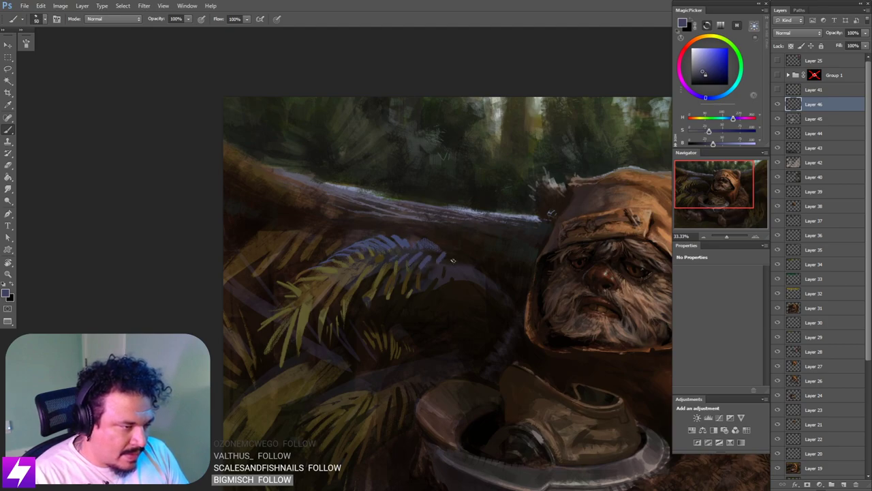
left_click_drag(431, 239, 475, 272)
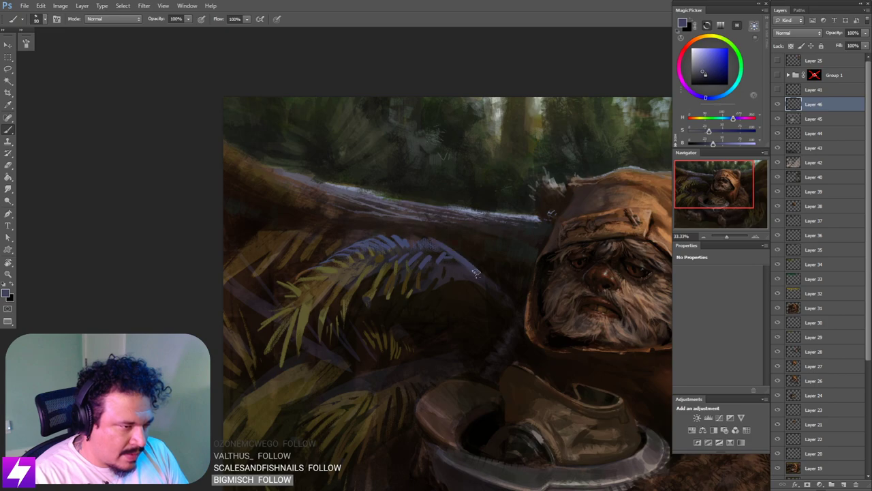
key("ctrl+z")
key("bracketright")
key("bracketright")
mouse_move(442, 248)
left_mouse_down()
mouse_move(485, 288)
mouse_move(486, 304)
left_mouse_up()
Step: Trim the upper frond's tip with sampled near-black brown, redoing the stroke with a brush enlarged from 100 to 150 px
left_click(468, 281, "alt")
left_click(482, 272, "alt")
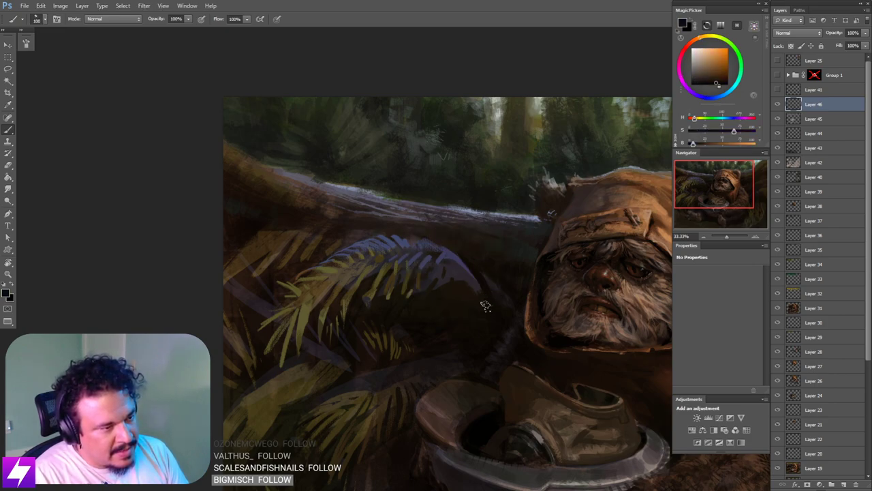
key("ctrl+z")
key("bracketright")
key("bracketright")
Step: Examine the reshaped upper frond in the whole upright painting and up close
key("ctrl+minus")
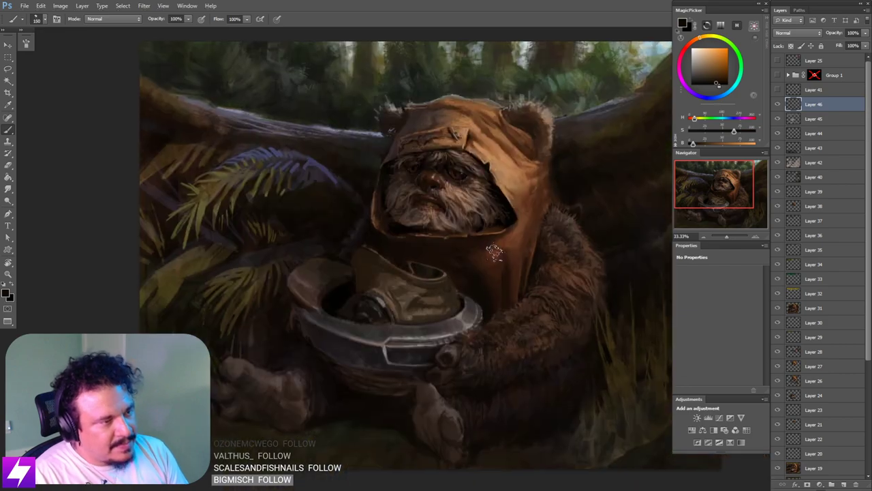
key("ctrl+minus")
key("r")
left_click_drag(424, 319, 421, 179)
key("Escape")
left_click_drag(349, 238, 422, 267)
key("ctrl+plus")
mouse_move(363, 220)
left_mouse_down()
mouse_move(386, 202)
mouse_move(395, 236)
left_mouse_up()
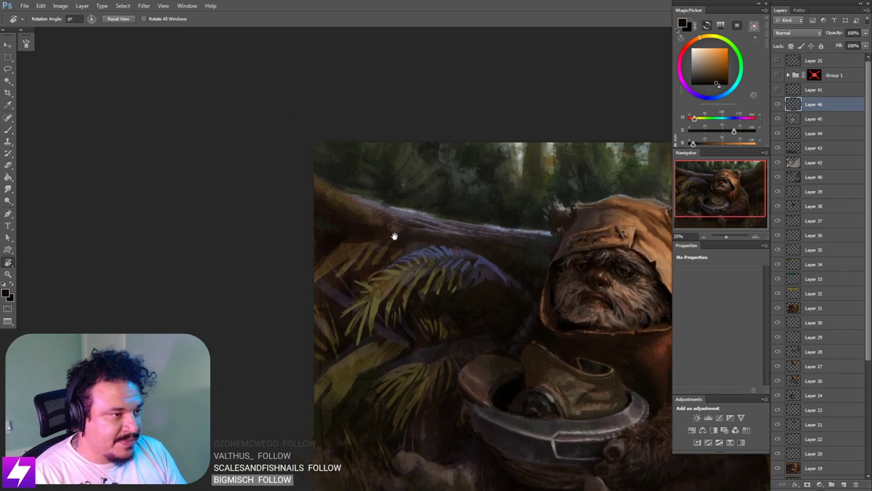
Step: Sample a dark brown from the left tree root and choose the thin tapered brush preset
key("b")
left_click(350, 220, "alt")
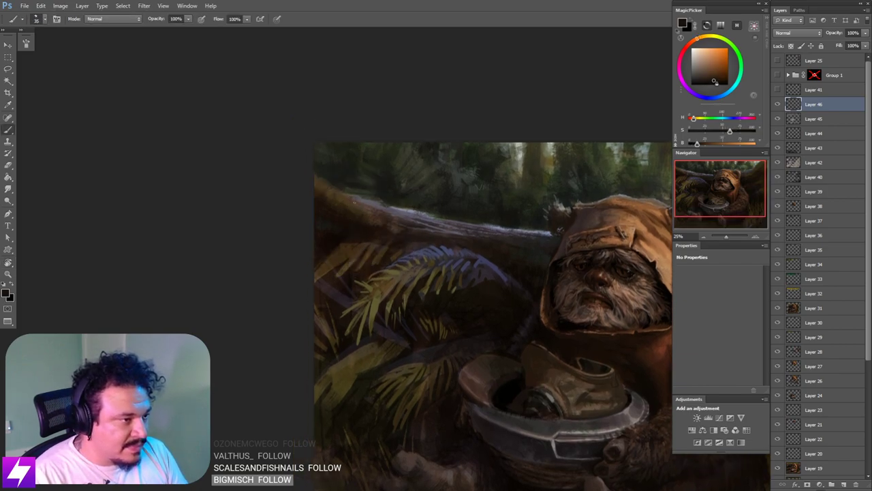
key("ctrl+minus")
left_click_drag(433, 254, 309, 243)
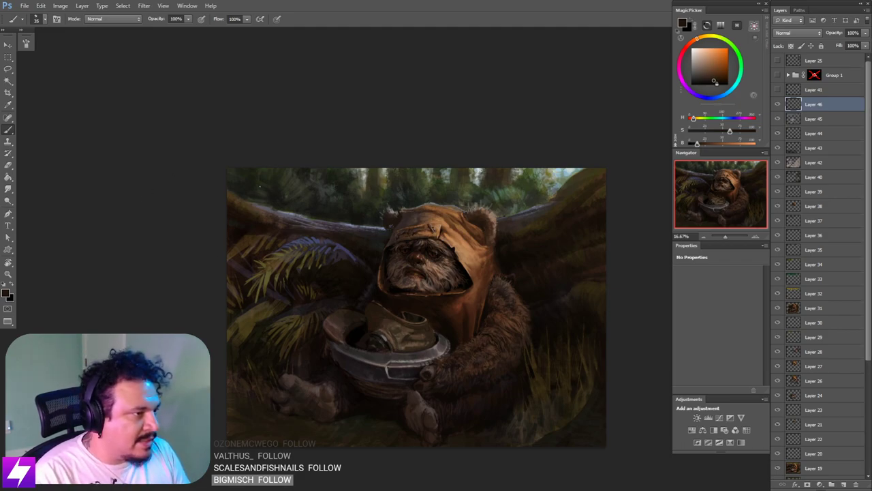
right_click(133, 171)
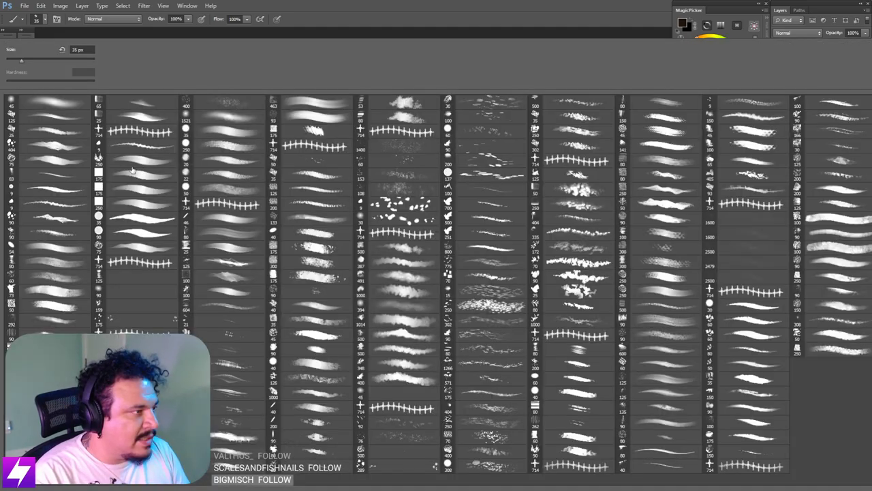
double_click(52, 176)
left_click_drag(373, 311, 341, 305)
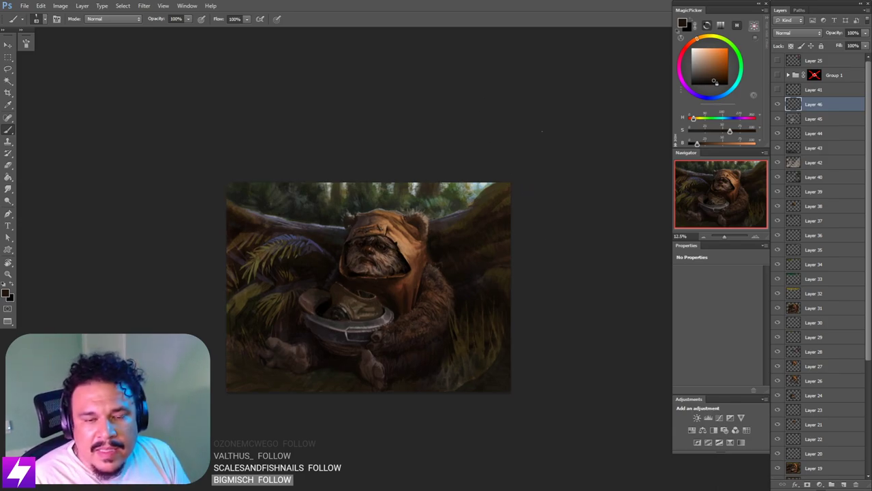
Step: Sample the dark brown of the right tree trunk beside the creature's ear and enlarge the brush to 100 px
key("ctrl+plus")
mouse_move(489, 228)
left_mouse_down()
mouse_move(504, 210)
mouse_move(525, 209)
left_mouse_up()
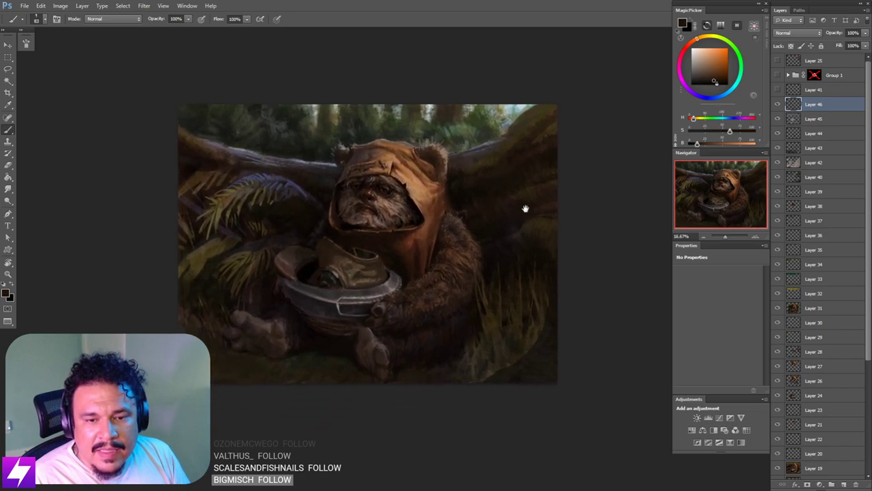
scroll(518, 211, "up", 1)
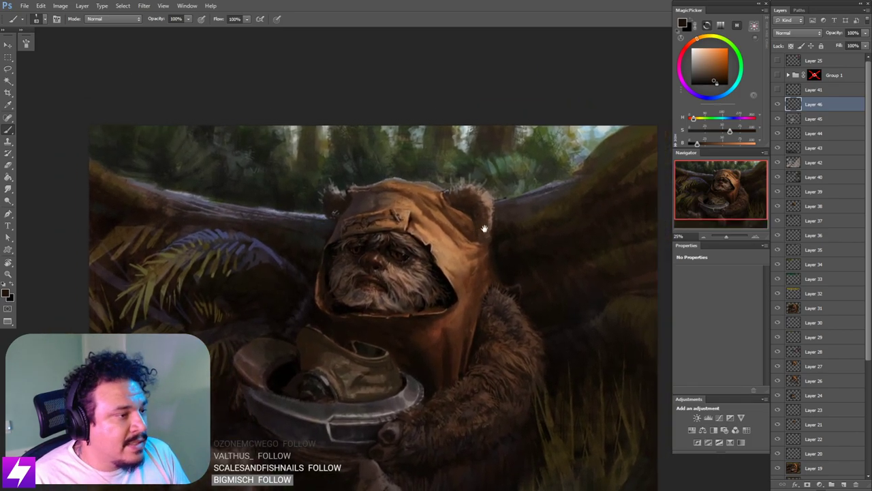
mouse_move(484, 229)
left_mouse_down()
mouse_move(460, 225)
mouse_move(472, 194)
mouse_move(515, 190)
left_mouse_up()
key("r")
key("b")
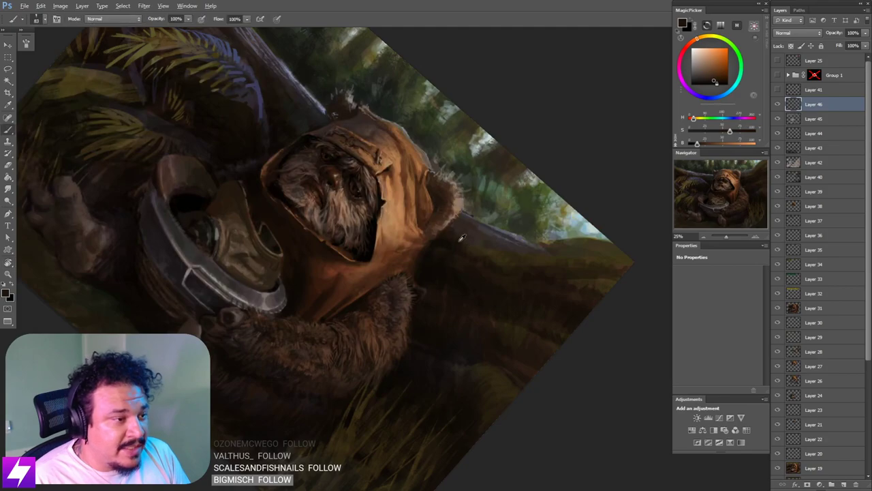
left_click(460, 238, "alt")
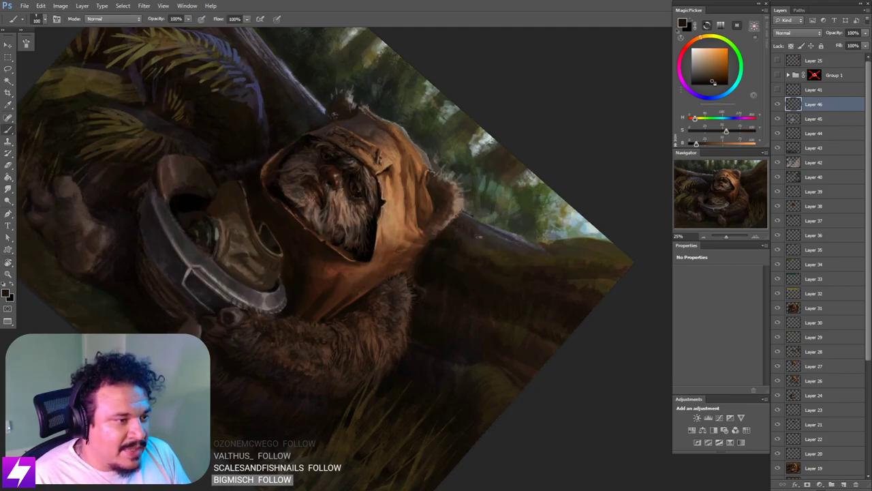
Step: Paint olive-brown strokes along the right trunk's ridge near the ear with a 150 px brush, resampling nearby bark colours
key("ctrl+minus")
key("ctrl+minus")
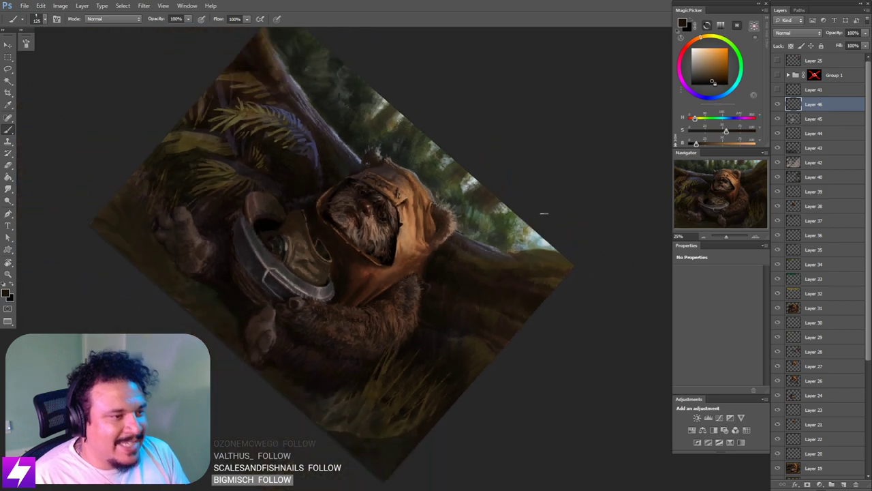
key("r")
left_click_drag(502, 330, 546, 205)
left_click_drag(553, 160, 508, 230)
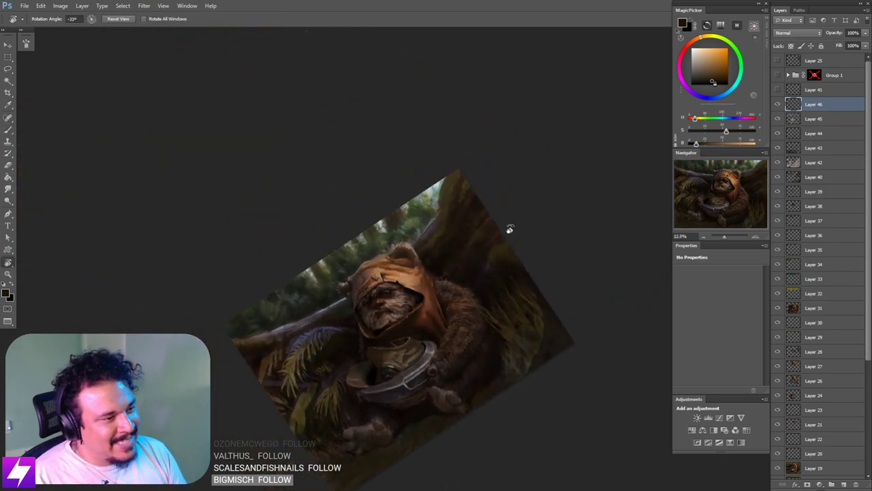
key("ctrl+plus")
key("ctrl+plus")
key("ctrl+plus")
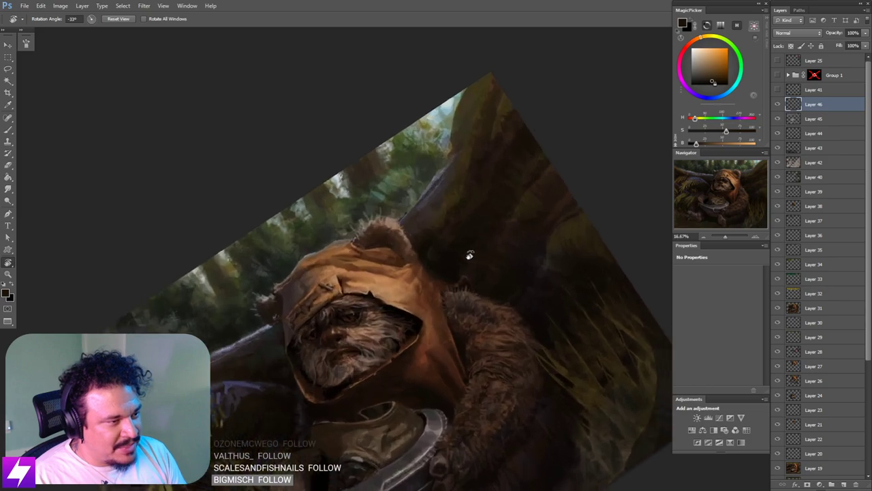
left_click_drag(471, 293, 528, 227)
left_click_drag(512, 268, 502, 233)
key("b")
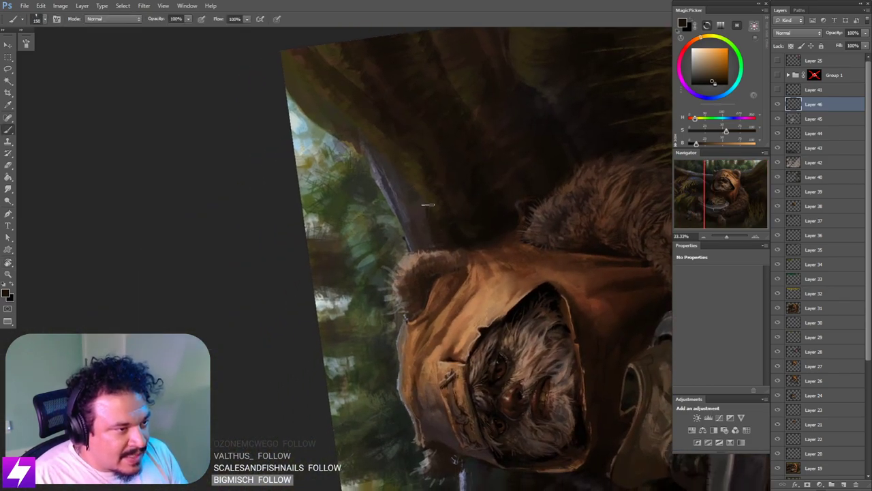
left_click(438, 205, "alt")
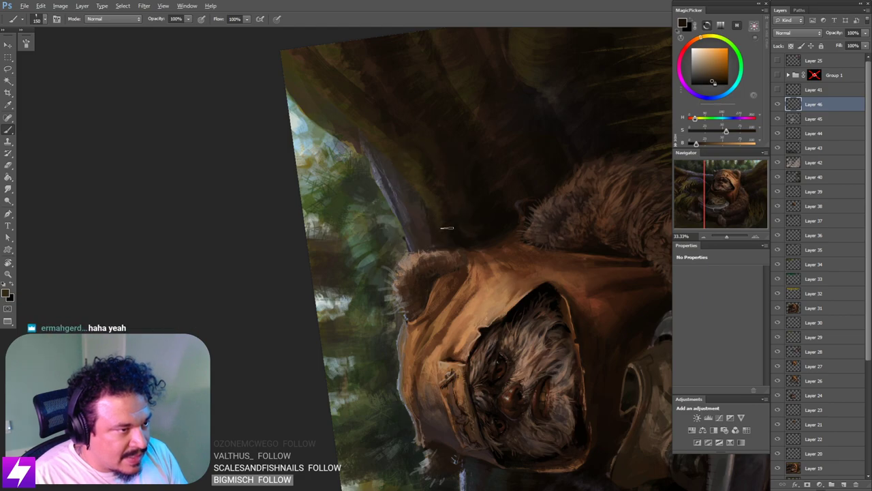
left_click(444, 210, "alt")
left_click_drag(449, 206, 462, 223)
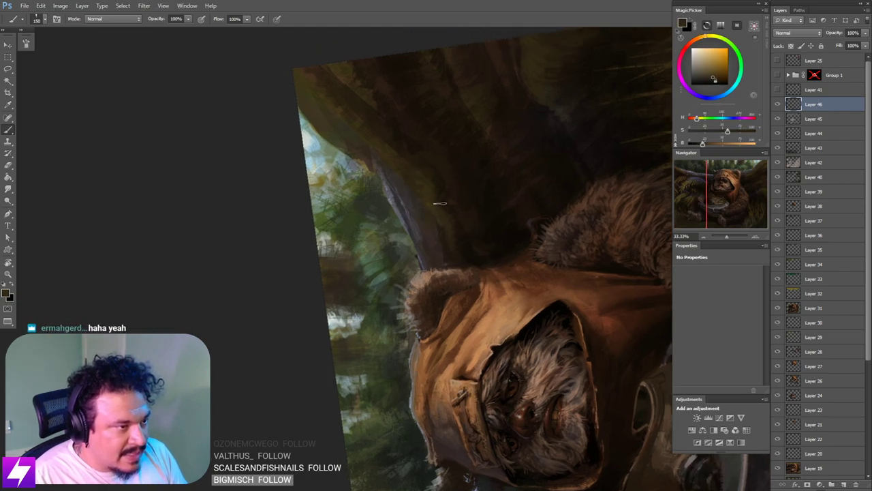
left_click(429, 205, "alt")
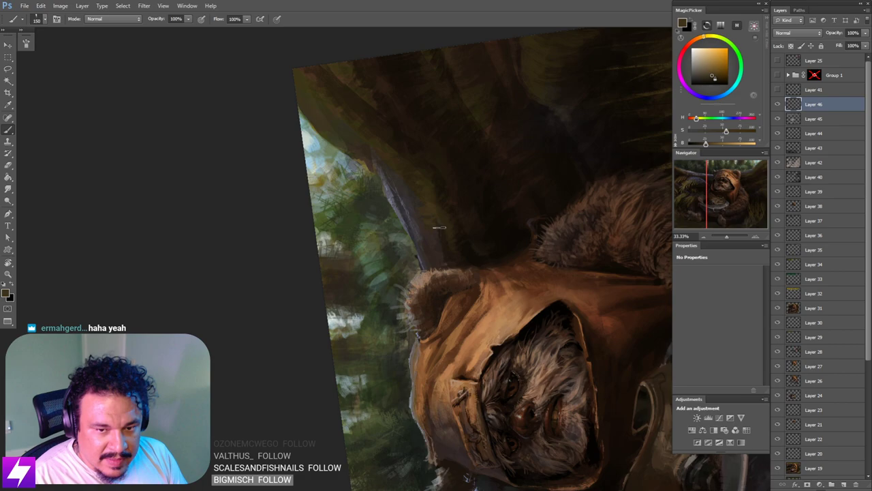
Step: Blend the trunk's upper ridge beside the ear with a sampled dark olive-brown and a smaller brush
key("Escape")
left_click_drag(438, 231, 389, 217)
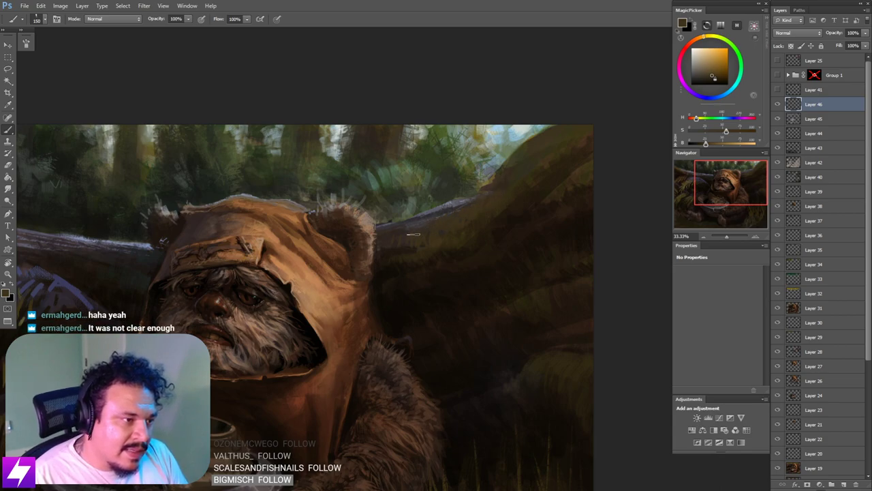
left_click(434, 224, "alt")
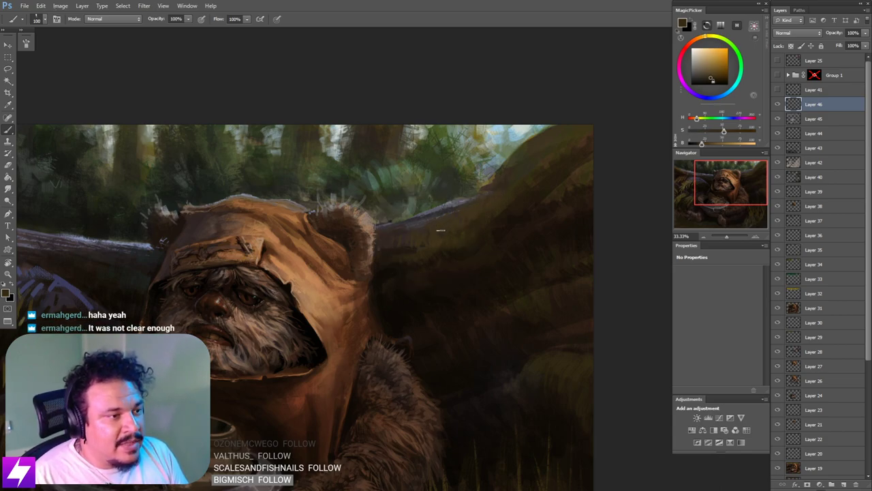
key("bracketleft")
key("bracketleft")
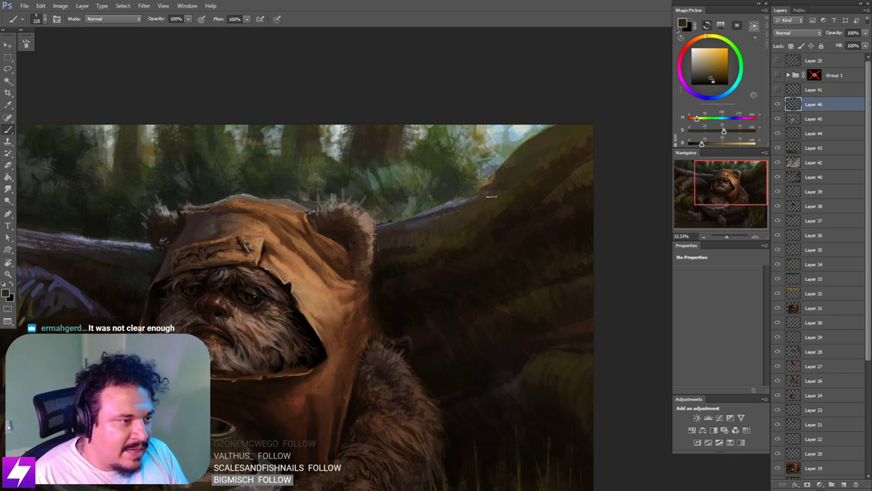
Step: Flip the canvas horizontally to judge the composition in mirror view
scroll(538, 203, "down", 2)
left_click_drag(581, 164, 564, 175)
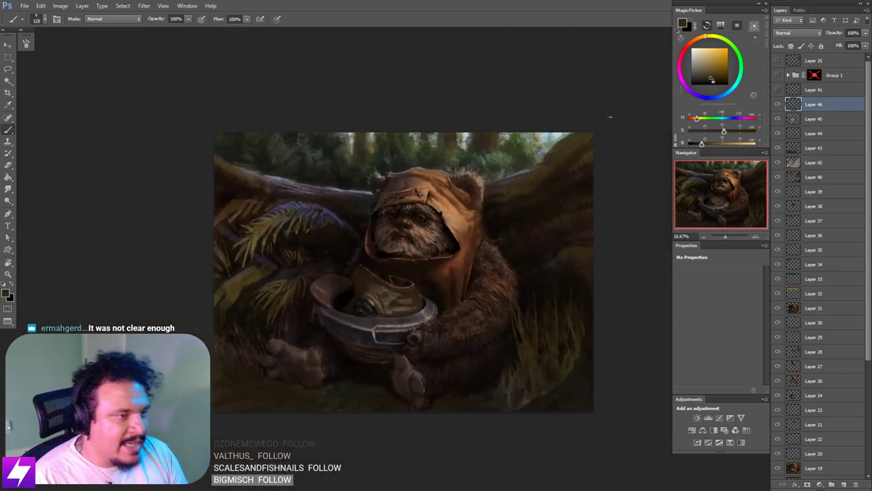
key("ctrl+shift+h")
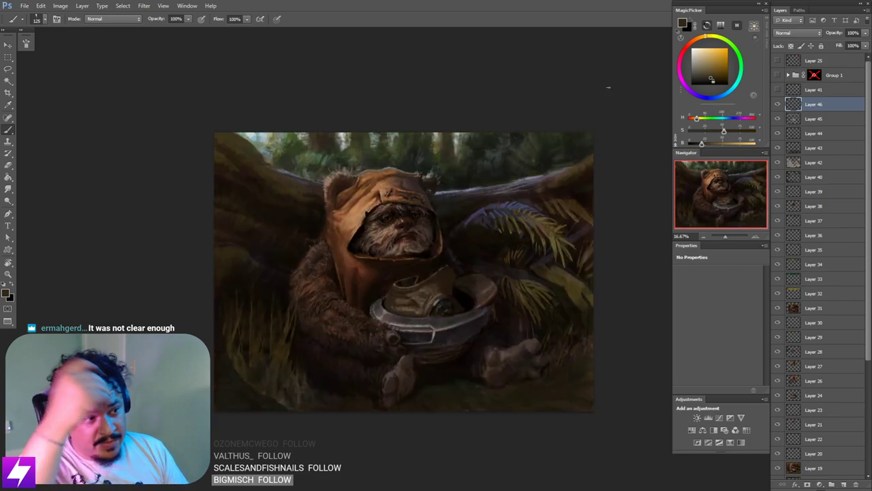
left_click_drag(402, 270, 524, 318)
key("ctrl+plus")
key("ctrl+plus")
left_click_drag(436, 252, 455, 267)
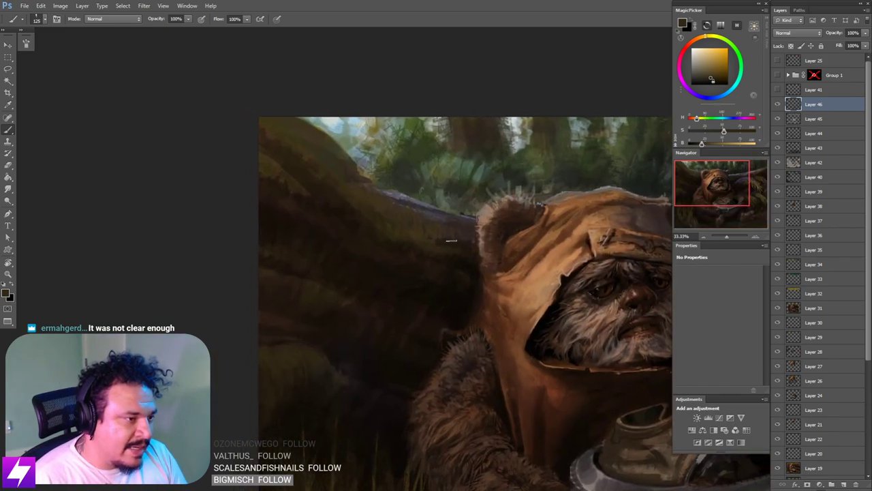
Step: Darken the bark between the trunk's ridge and the ear with sampled near-black browns and a 100 px brush
left_click(440, 242, "alt")
key("bracketleft")
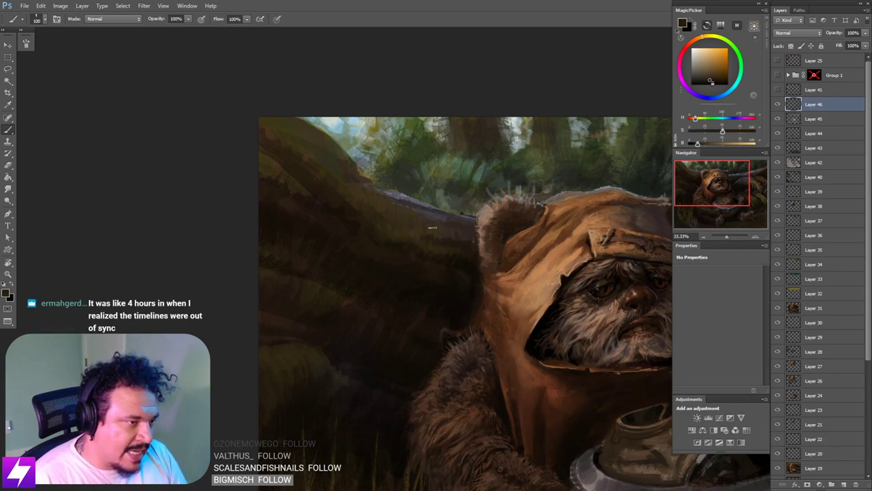
left_click_drag(442, 256, 439, 254)
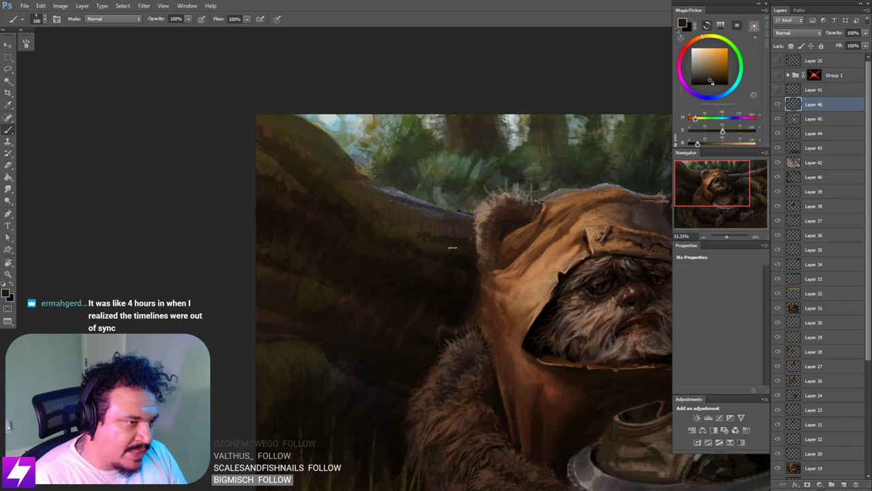
left_click(460, 257, "alt")
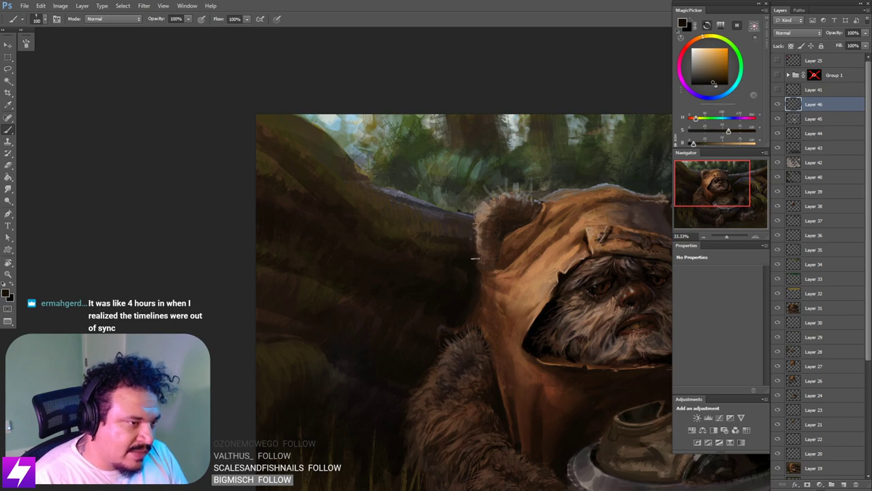
Step: Flip the canvas horizontally back to its original orientation and resume the Brush tool on the right trunk
key("ctrl+minus")
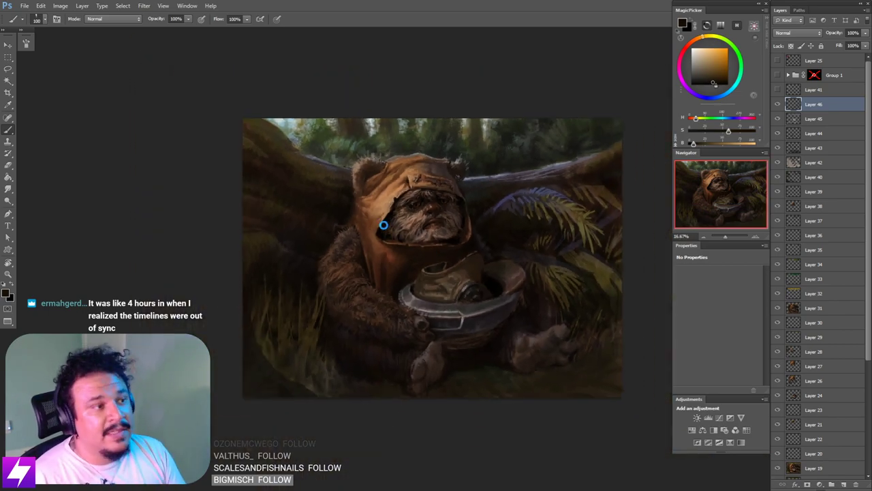
key("ctrl+shift+h")
mouse_move(525, 198)
left_mouse_down()
mouse_move(517, 190)
mouse_move(497, 210)
mouse_move(522, 196)
left_mouse_up()
key("r")
key("ctrl+plus")
key("b")
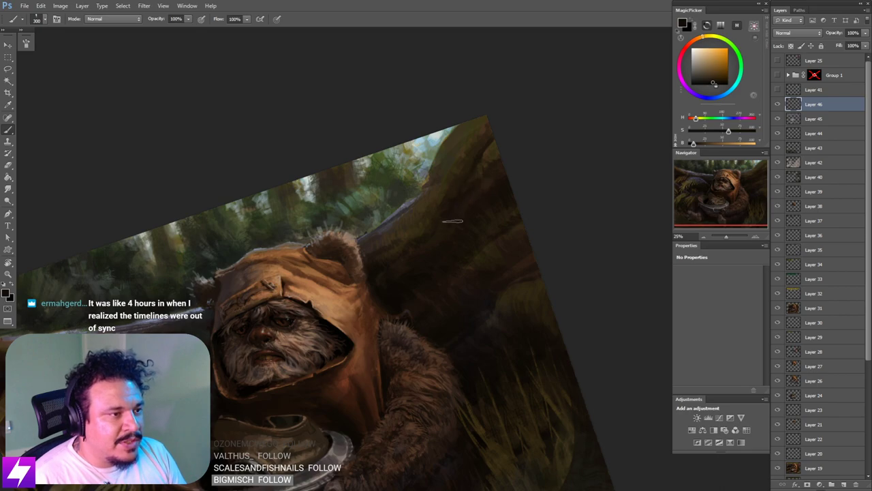
Step: Deepen the shadow on the trunk beside the hood with a 300 px brush and a sampled near-black brown
key("bracketleft")
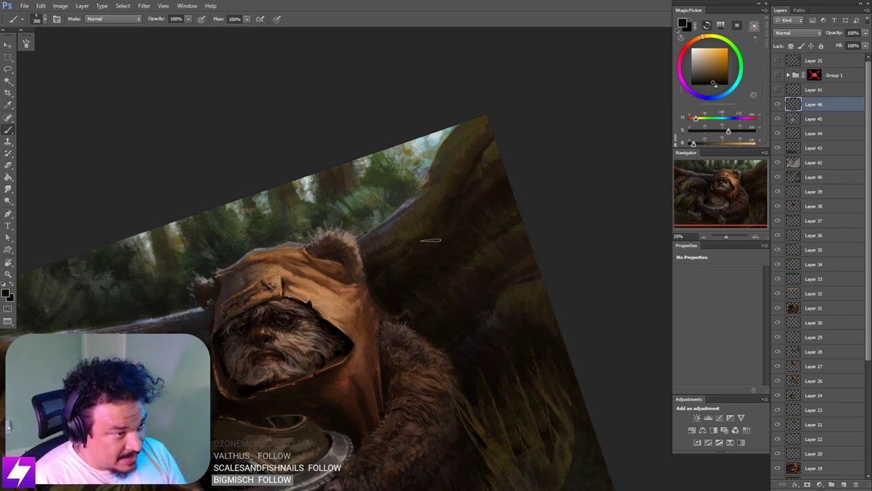
key("bracketright")
key("bracketright")
key("bracketright")
key("bracketleft")
key("bracketleft")
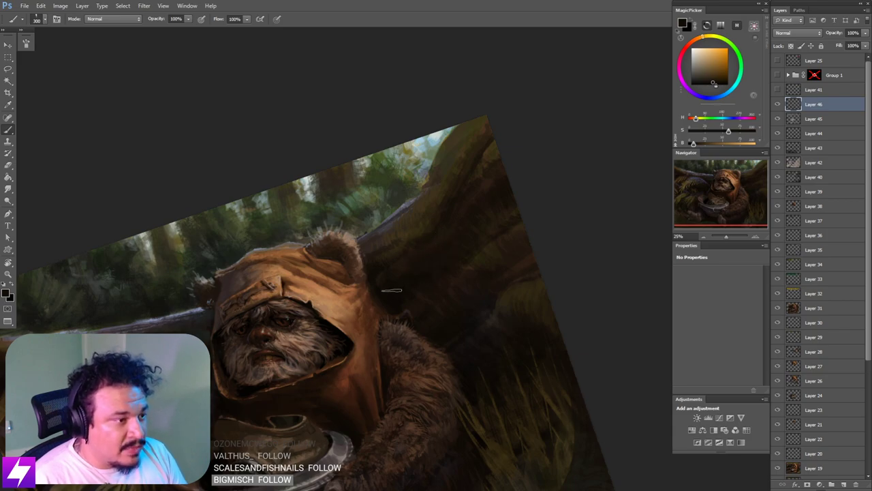
left_click(378, 274, "alt")
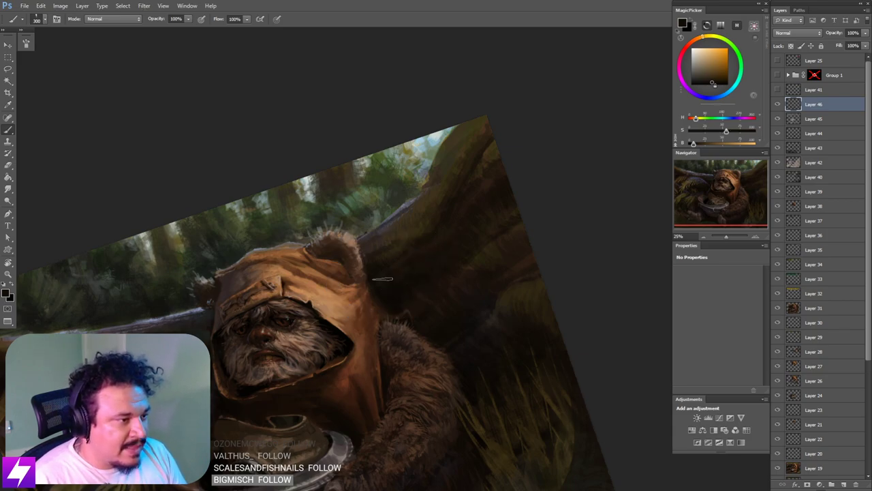
Step: Paint dark bark shadows across the trunk behind the creature's shoulder, reducing the brush to 175 px
left_click_drag(452, 256, 345, 286)
key("Escape")
key("bracketleft")
key("bracketleft")
key("bracketleft")
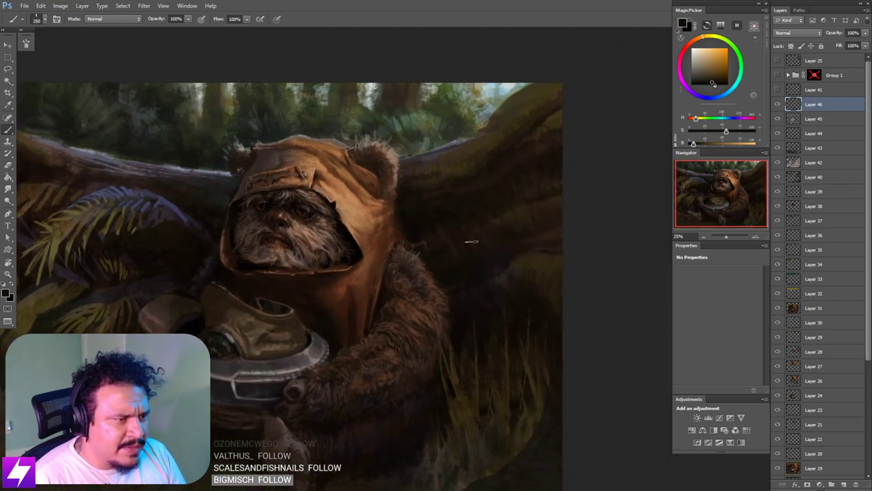
left_click_drag(480, 273, 463, 263)
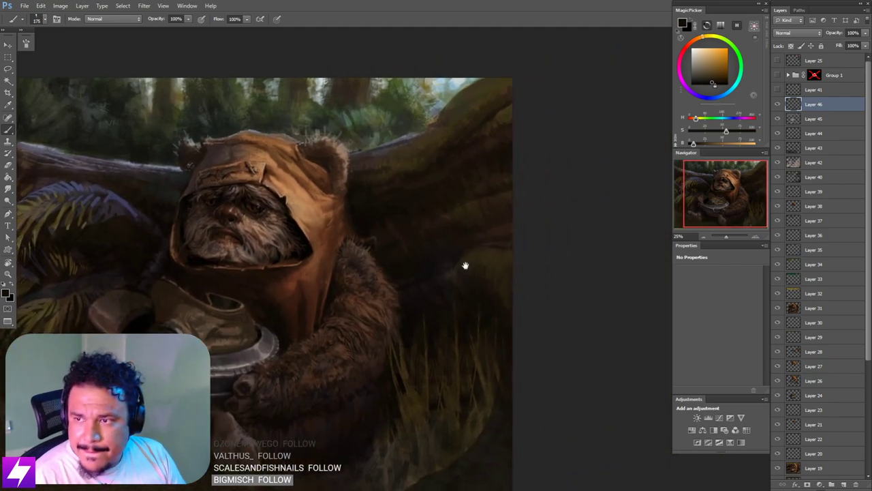
key("bracketleft")
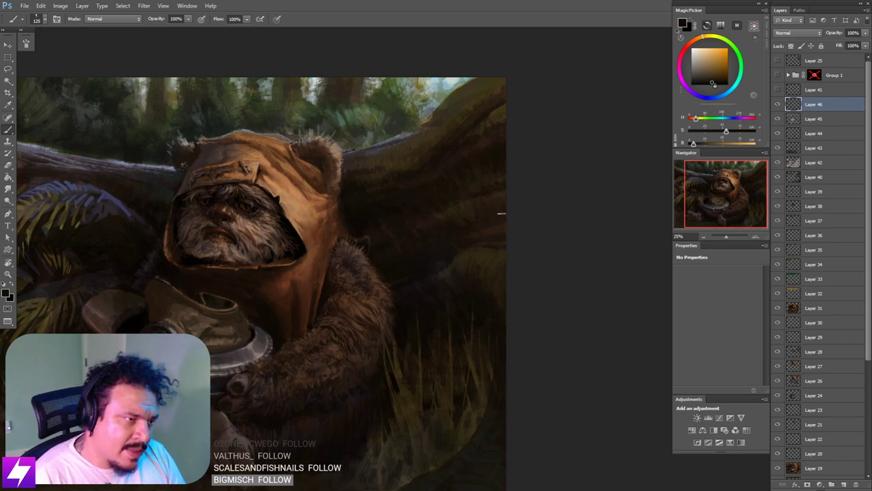
key("bracketright")
key("bracketright")
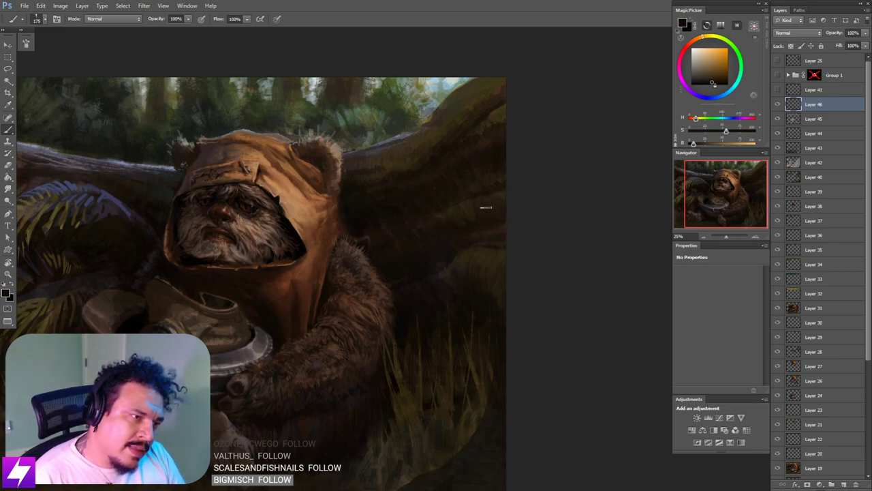
Step: Paint bark strokes across the trunk beside the creature's shoulder with a sampled dark yellow-brown and a 90 px brush
left_click_drag(490, 275, 529, 267)
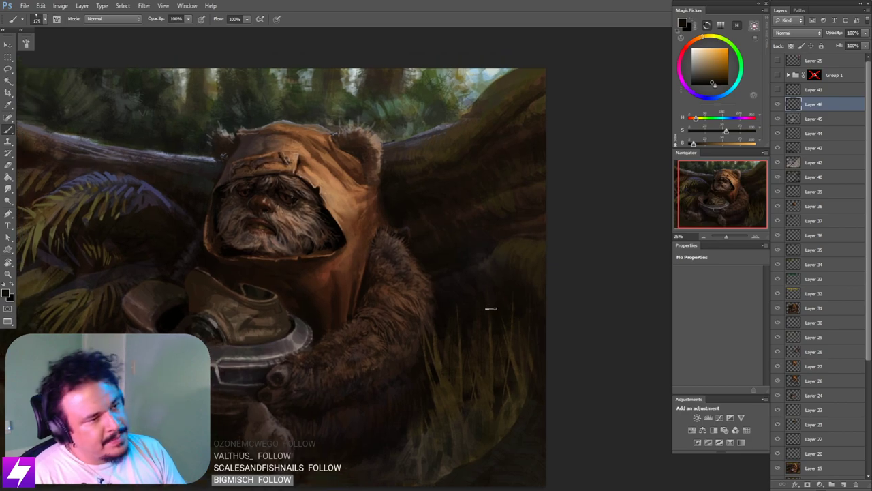
key("ctrl+minus")
key("ctrl+minus")
key("r")
left_click_drag(469, 334, 502, 220)
key("ctrl+plus")
key("ctrl+plus")
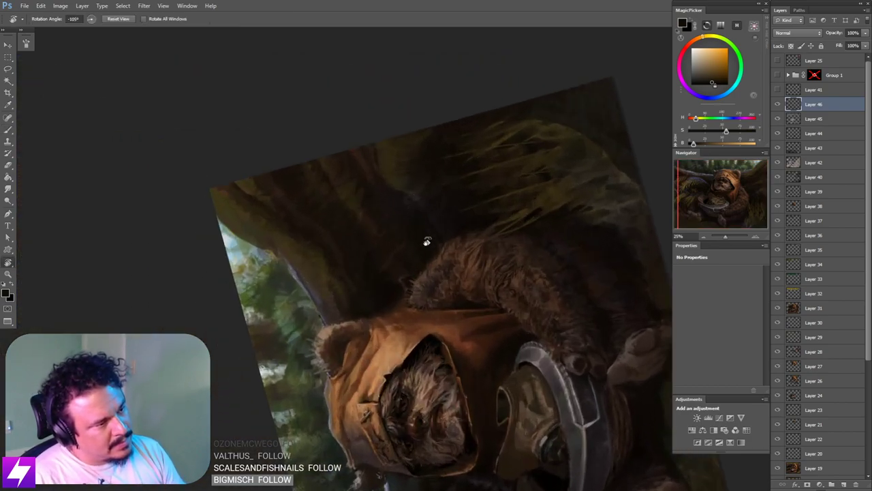
left_click_drag(410, 241, 457, 290)
key("b")
left_click(400, 240, "alt")
key("bracketleft")
key("bracketleft")
key("bracketleft")
key("bracketleft")
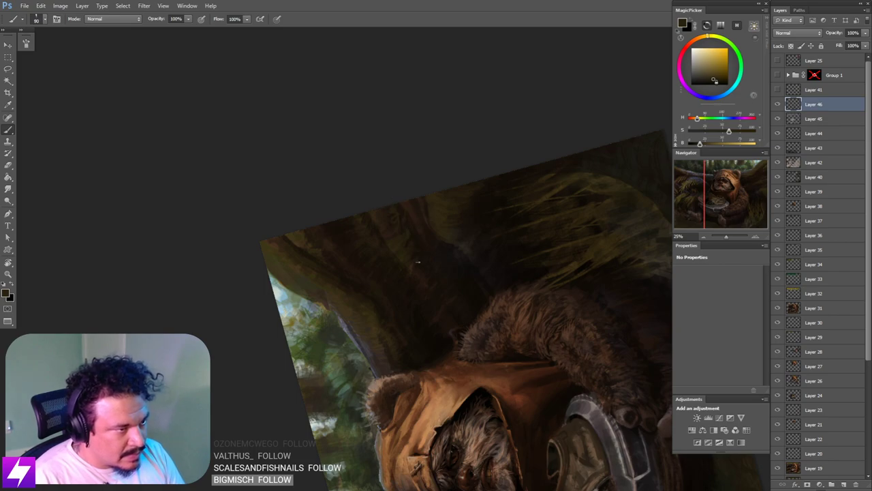
key("bracketleft")
Step: Extend the dark yellow-brown bark texture across the trunk beside the shoulder, enlarging the brush to 125 and 150 px
key("Escape")
left_click_drag(493, 212, 342, 229)
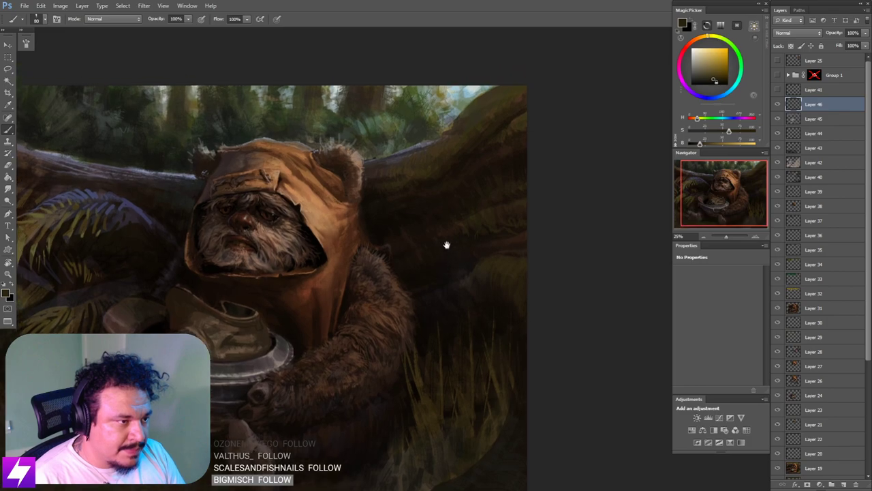
left_click_drag(446, 244, 449, 246)
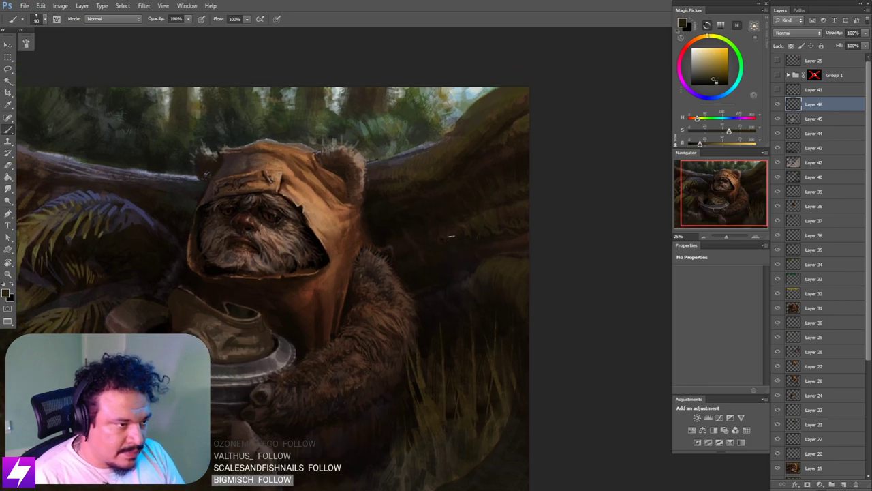
key("bracketright")
key("bracketright")
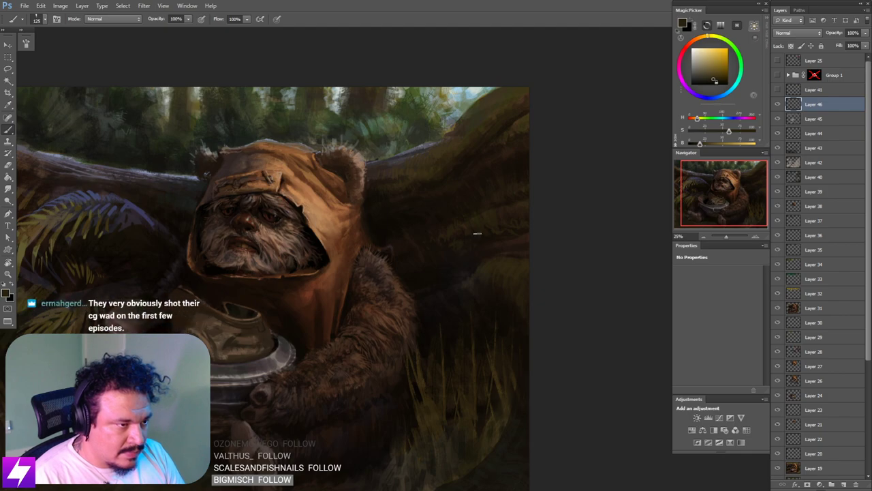
scroll(479, 265, "down", 2)
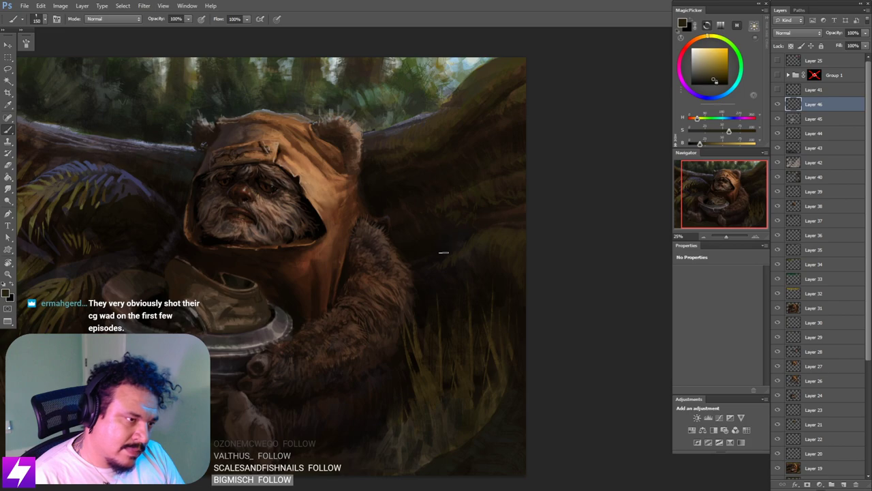
Step: Flip the canvas horizontally and bring the mirrored trunk beside the hood into close view
key("ctrl+minus")
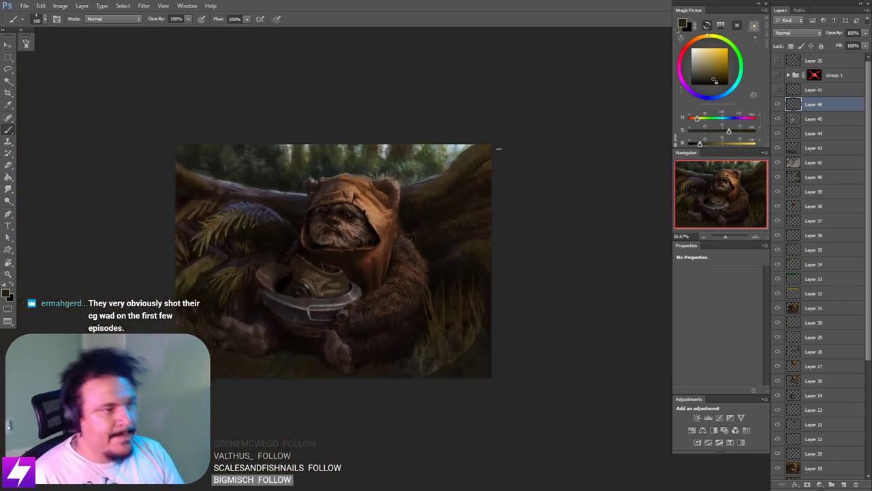
key("ctrl+minus")
key("ctrl+shift+h")
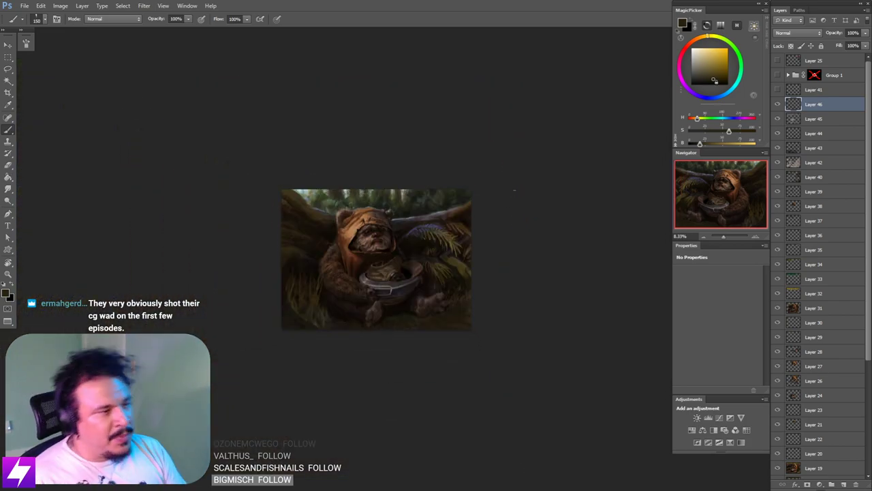
key("ctrl+plus")
key("ctrl+plus")
left_click_drag(260, 249, 352, 262)
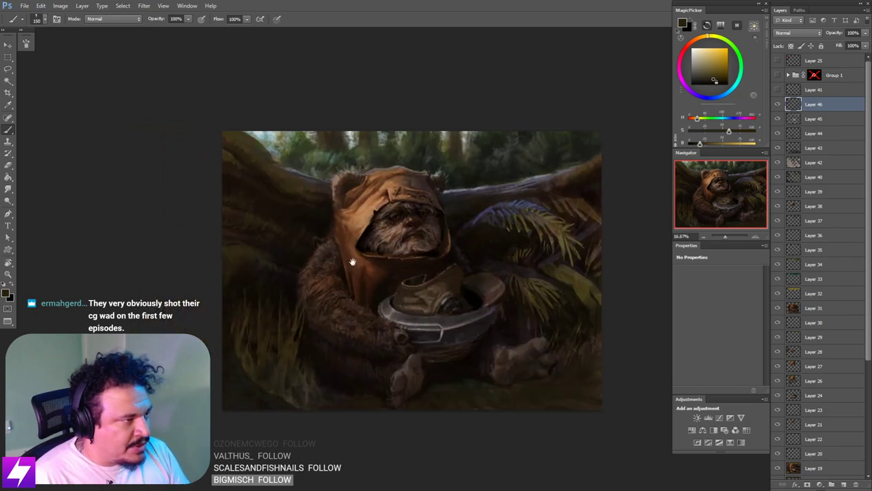
left_click_drag(247, 205, 368, 256)
key("ctrl+plus")
left_click_drag(343, 294, 376, 285)
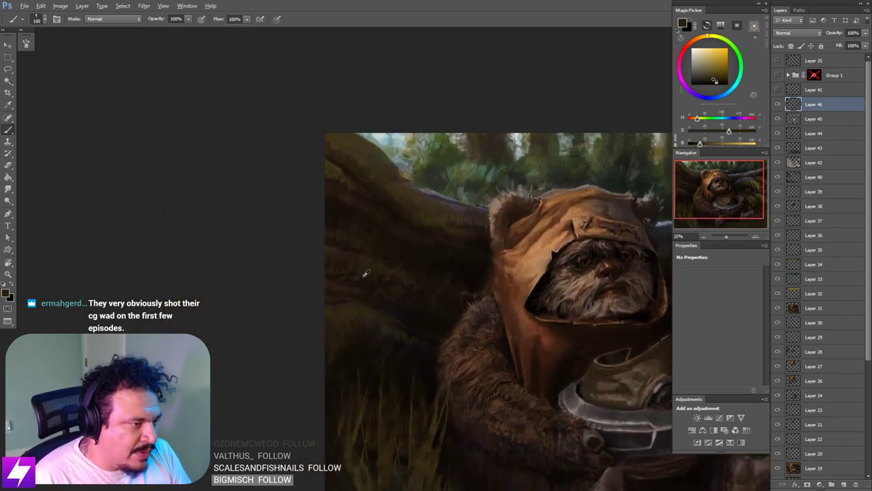
Step: Darken the bark on the lower trunk with a sampled near-black brown, using brush sizes from 90 to 125 px
left_click(362, 278, "alt")
left_click(360, 281, "alt")
key("bracketleft")
key("bracketleft")
key("bracketleft")
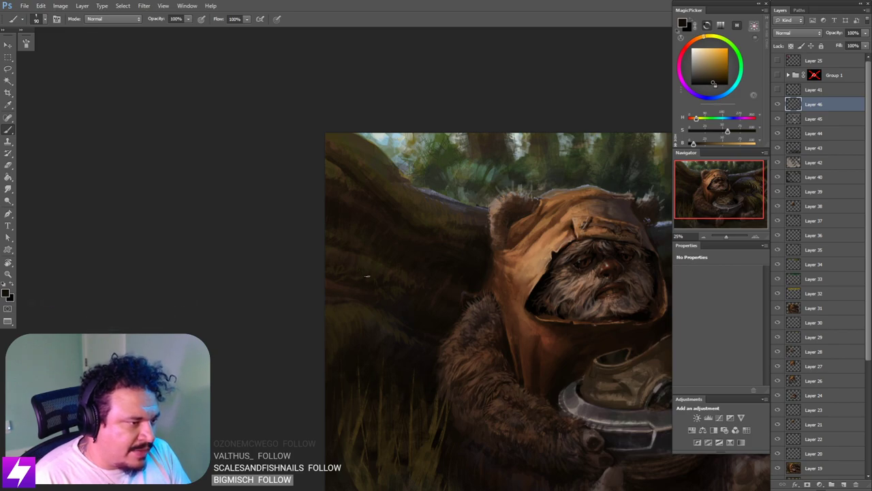
key("bracketright")
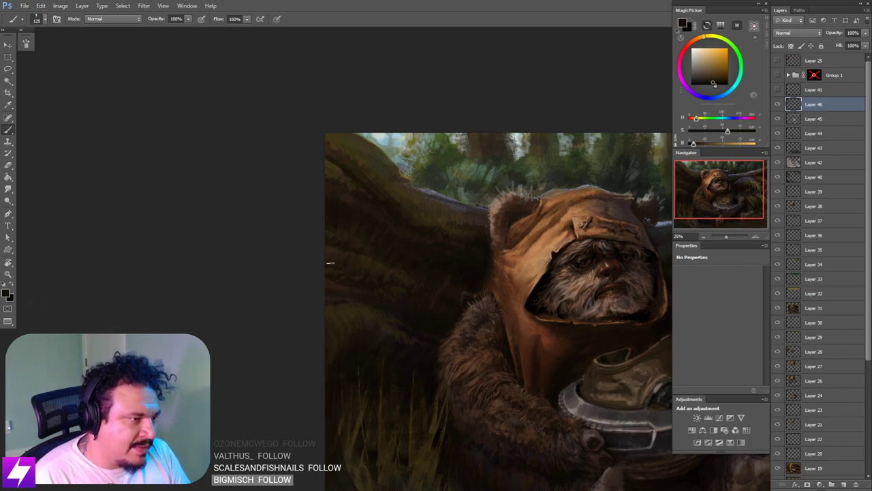
key("bracketright")
key("bracketright")
key("bracketright")
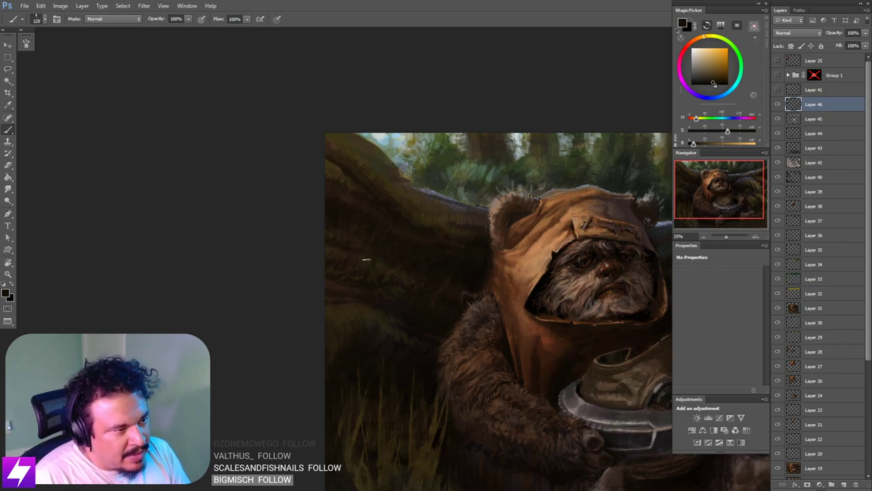
Step: Shade the mossy mound between the trunk and the grass with the near-black brown, using 175 and 125 px brushes
left_click_drag(386, 280, 380, 277)
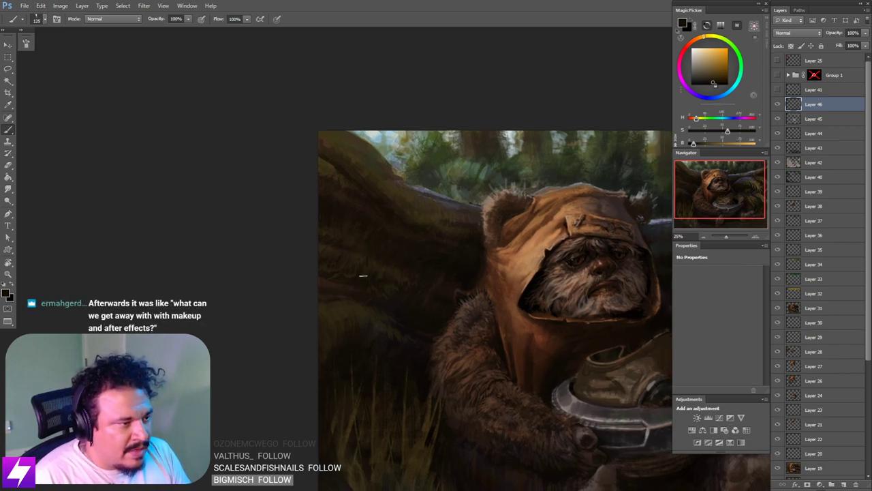
left_click_drag(384, 313, 389, 303)
key("bracketright")
key("bracketright")
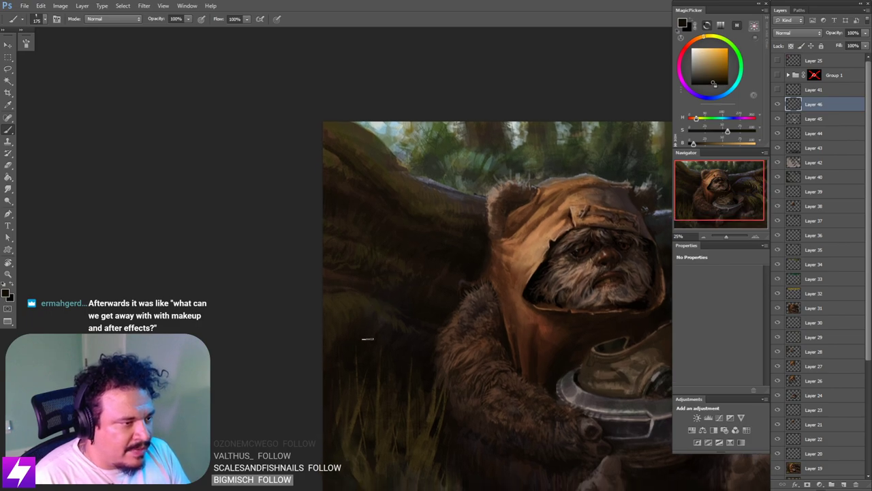
key("bracketleft")
key("bracketleft")
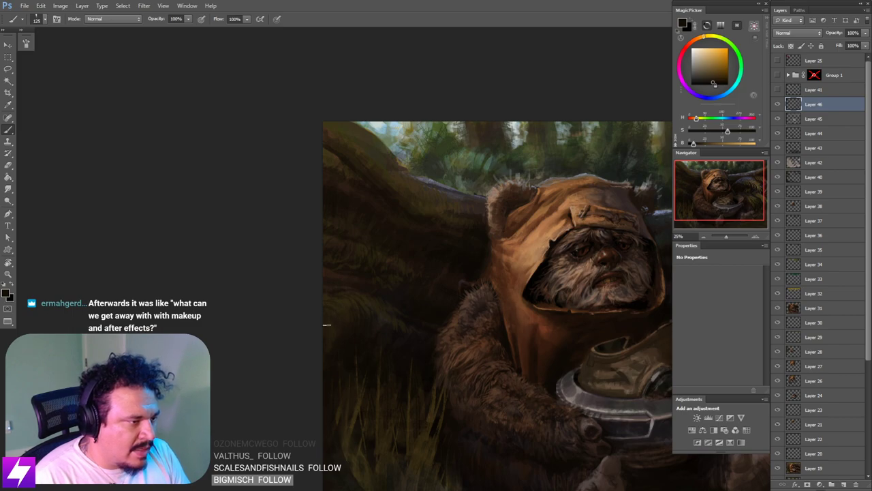
Step: Deepen the shadows around the grass and the canvas's outer edge, enlarging the brush to 175 and 200 px
key("ctrl+minus")
key("ctrl+minus")
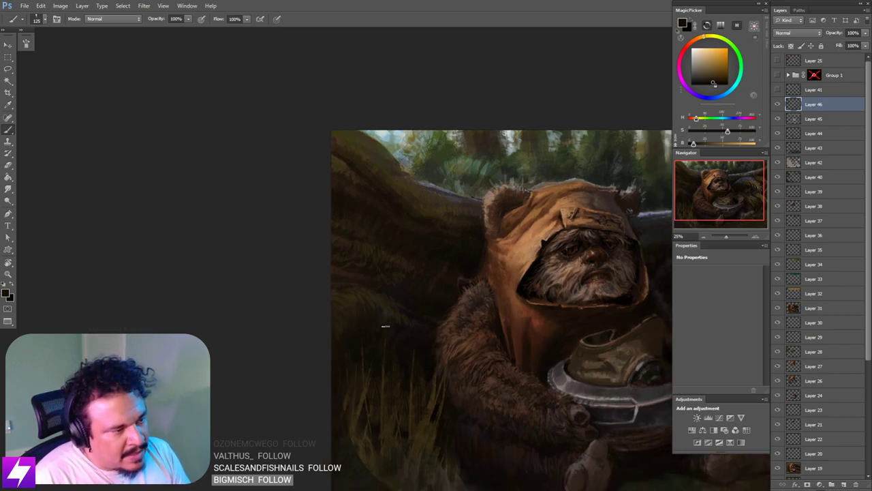
key("r")
mouse_move(415, 349)
left_mouse_down()
mouse_move(432, 352)
mouse_move(457, 327)
mouse_move(420, 306)
mouse_move(447, 268)
mouse_move(466, 282)
mouse_move(409, 270)
left_mouse_up()
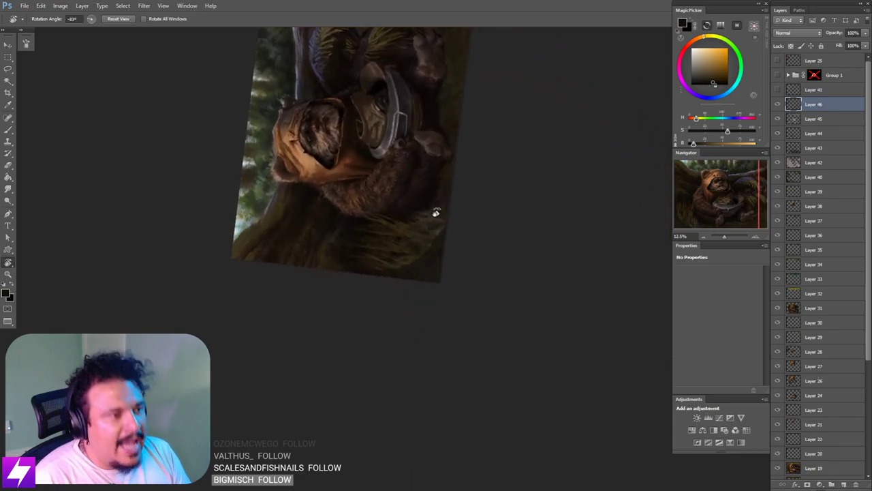
key("ctrl+plus")
left_click_drag(436, 226, 447, 266)
key("b")
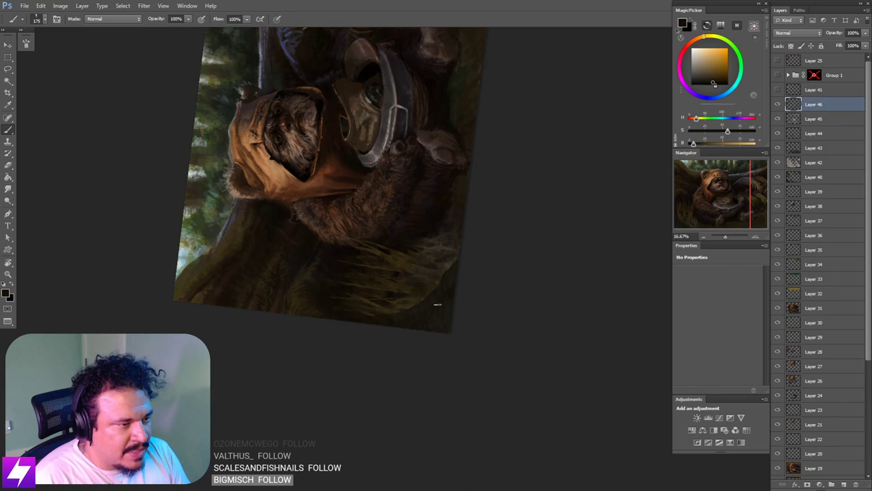
key("Escape")
left_click_drag(400, 315, 411, 351)
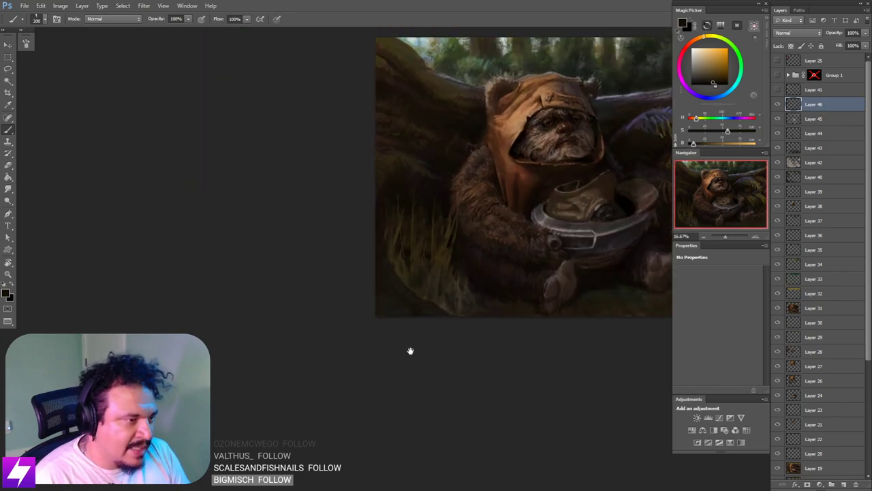
Step: Darken the outer edge of the grass with a sampled near-black brown at 175 px, and switch to the Smudge tool
left_click(413, 278, "alt")
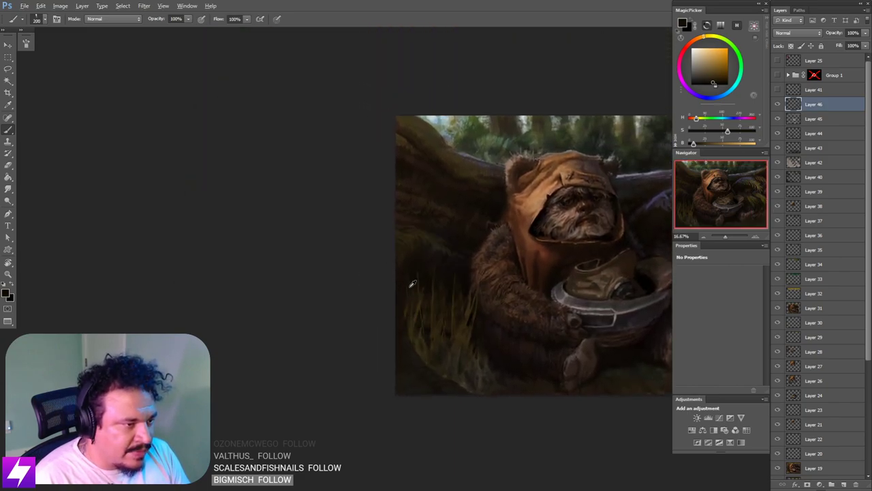
key("[")
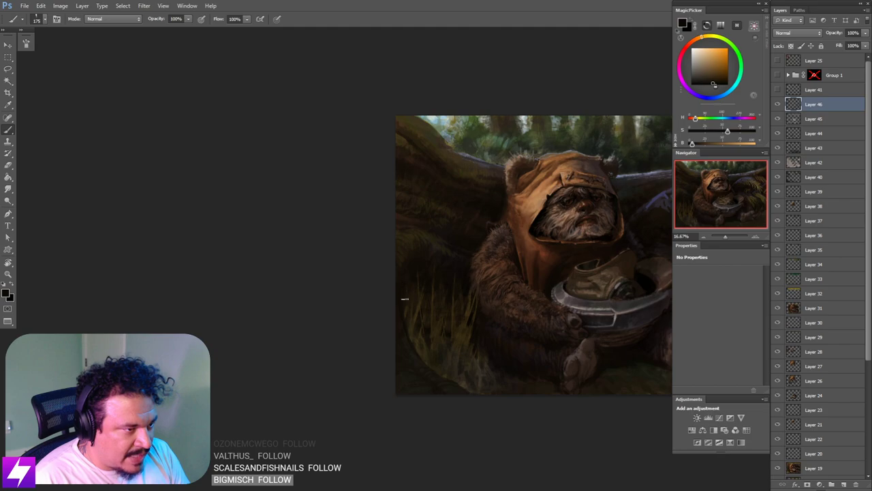
key("r")
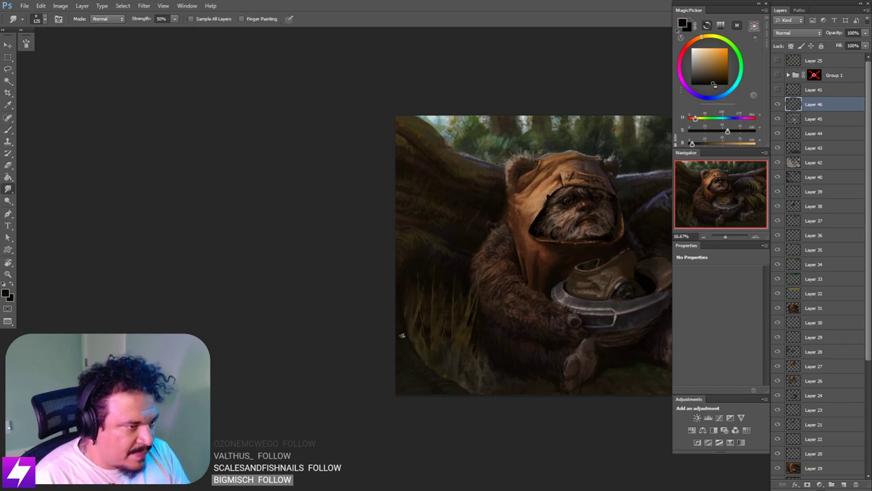
left_click_drag(402, 347, 383, 328)
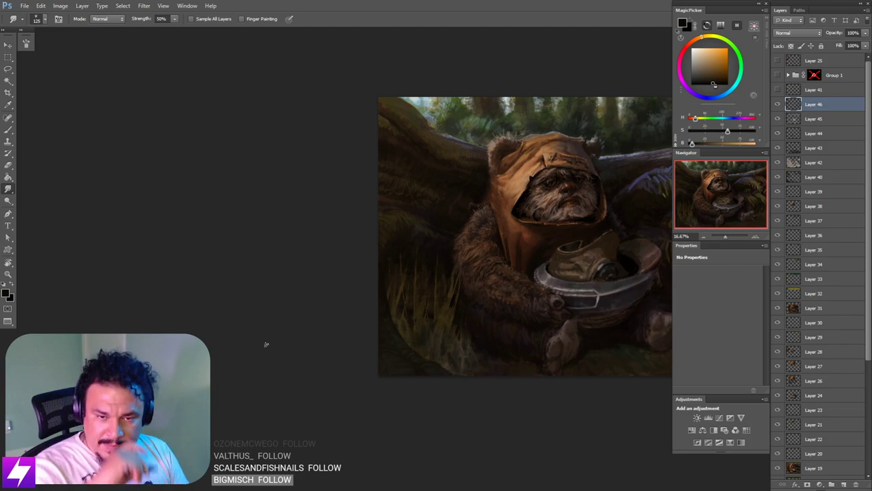
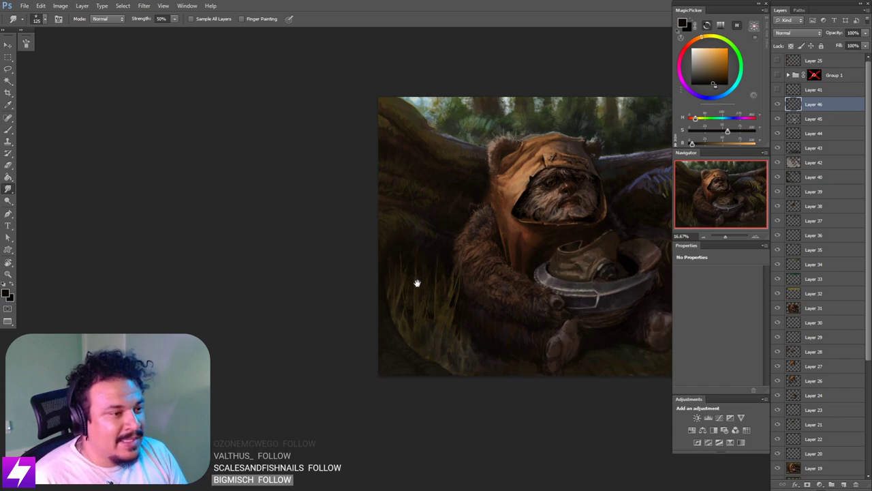
Step: Paint fine strokes on the mossy mound above the grass with sampled dark browns and a 90 px brush
mouse_move(430, 281)
left_mouse_down()
mouse_move(324, 294)
mouse_move(390, 307)
left_mouse_up()
key("ctrl+plus")
key("b")
left_click(288, 268, "alt")
left_click(291, 262, "alt")
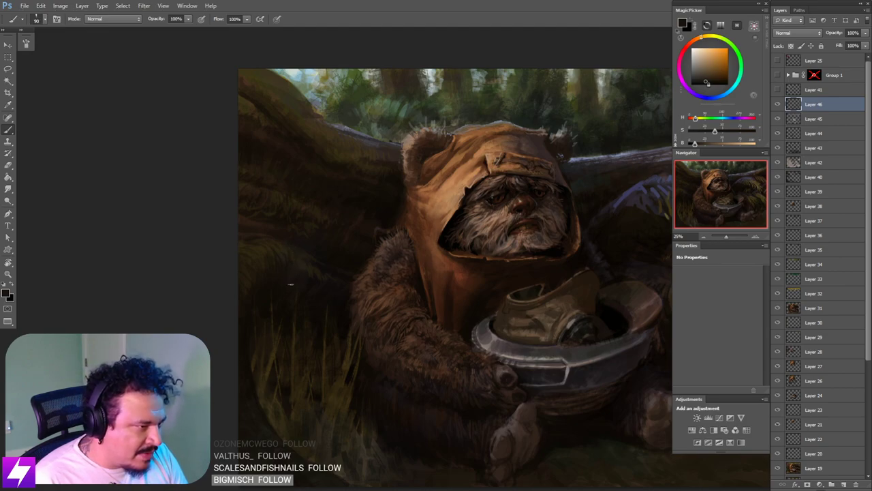
left_click(291, 282, "alt")
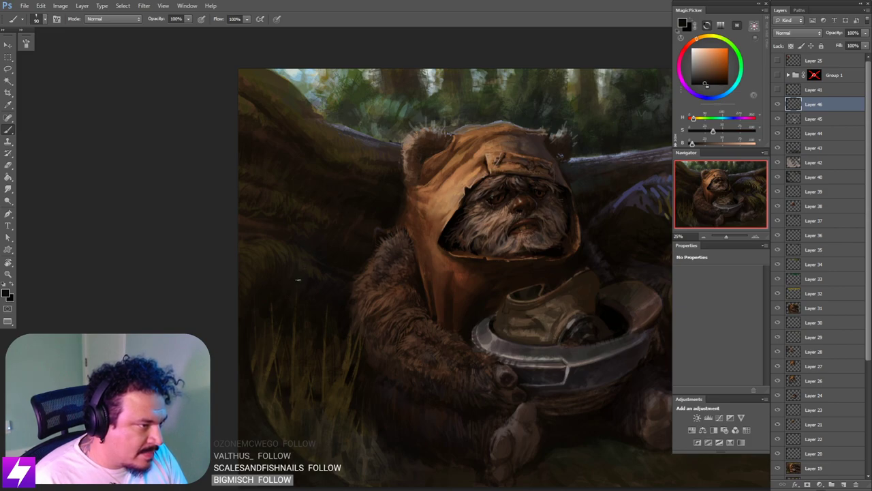
left_click_drag(306, 258, 316, 279)
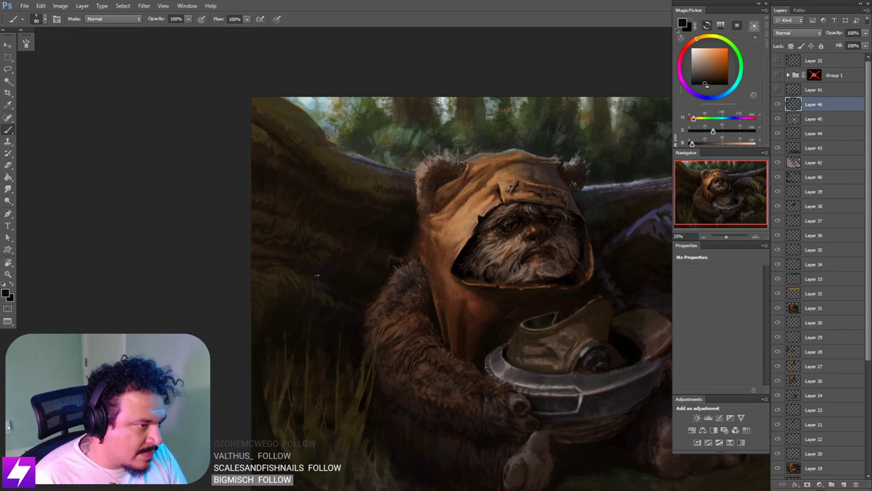
Step: Lay broad near-black brown shadows over the trunk's bark near the canvas edge with a 300 px brush
key("ctrl+minus")
key("r")
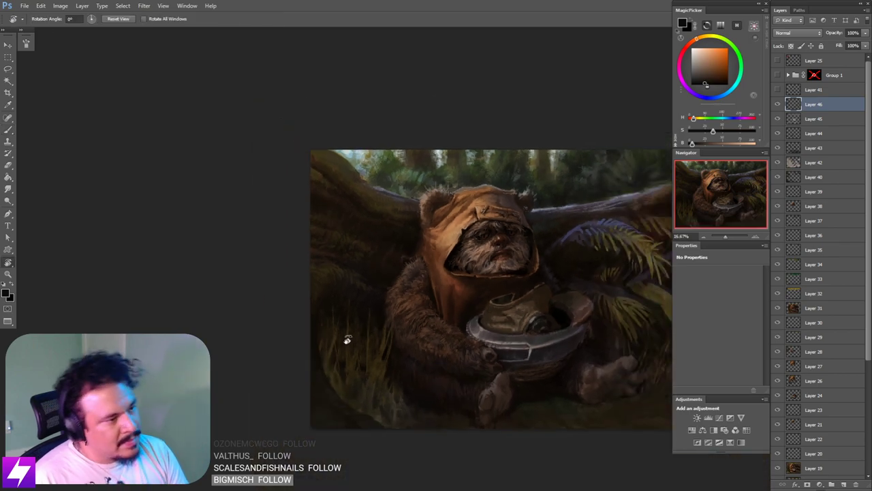
left_click_drag(346, 338, 395, 331)
left_click_drag(393, 302, 417, 263)
mouse_move(495, 258)
left_mouse_down()
mouse_move(491, 225)
mouse_move(477, 208)
left_mouse_up()
left_click_drag(435, 204, 389, 293)
key("ctrl+plus")
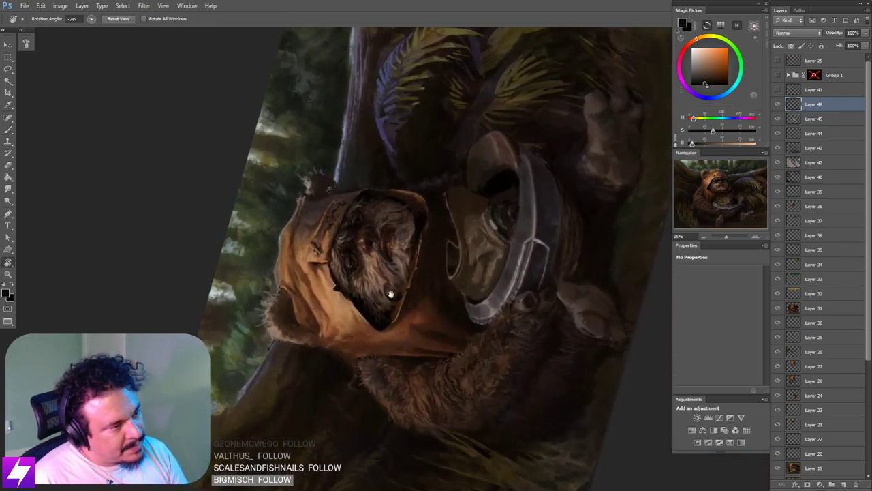
left_click_drag(340, 349, 436, 201)
key("b")
key("]")
key("]")
key("]")
key("]")
key("]")
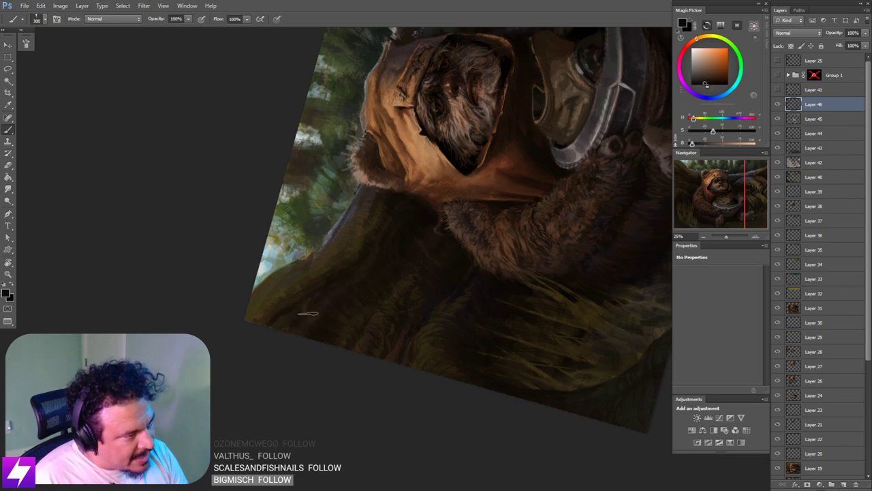
Step: Refine the bark shadows below the trunk's upper ridge with the near-black brown, using 100 and 150 px brushes
key("bracketleft")
key("bracketleft")
key("bracketleft")
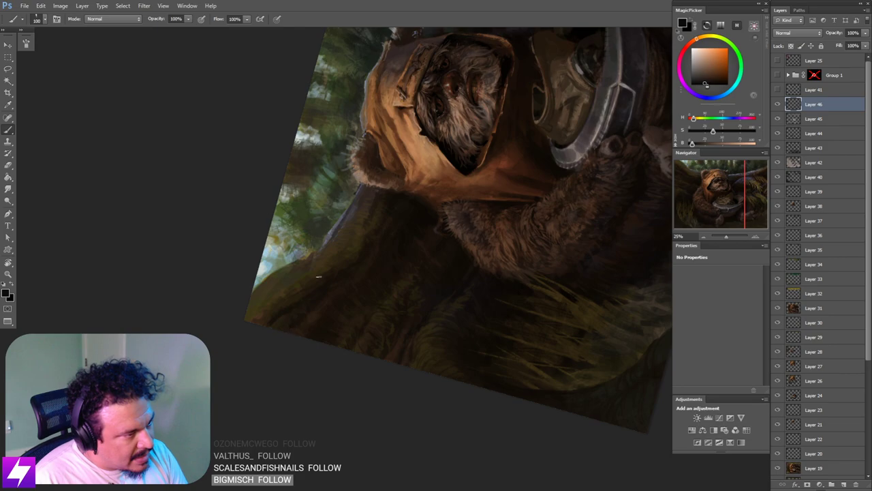
key("Escape")
left_click_drag(302, 279, 358, 391)
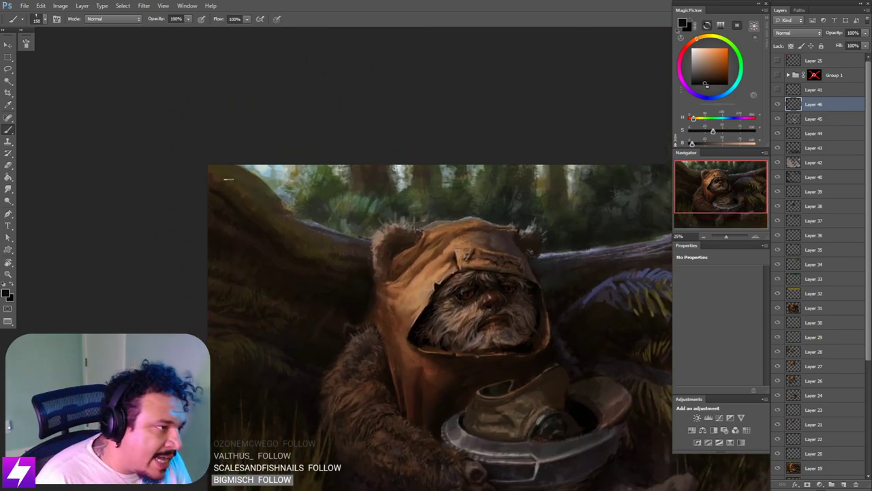
key("bracketright")
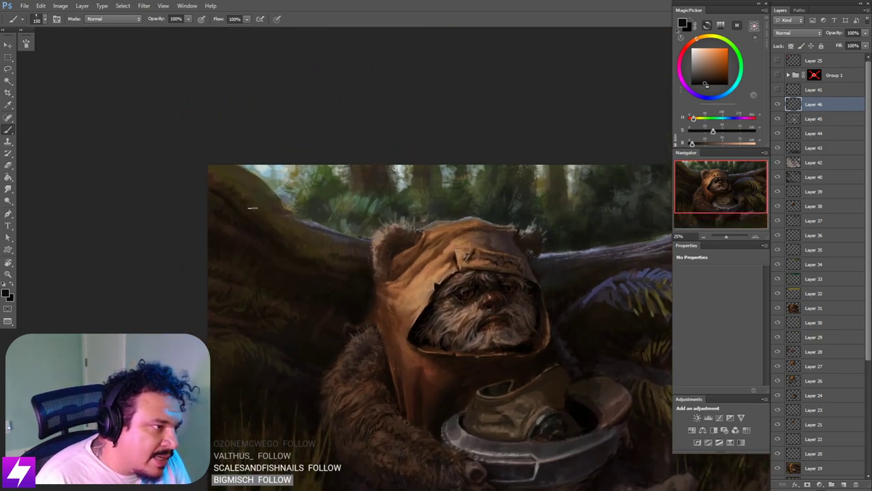
Step: Deepen the bark shadows beneath the trunk's upper ridge with the near-black brown and a 175 px brush
key("bracketright")
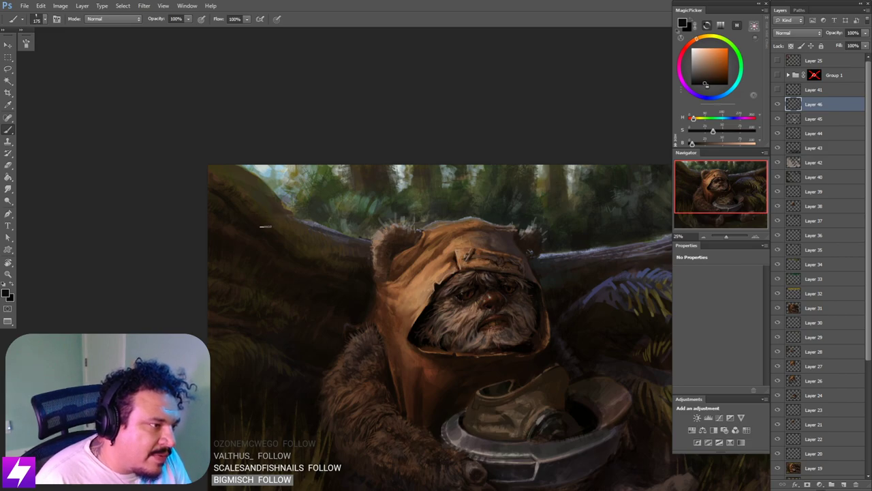
left_click_drag(344, 146, 346, 162)
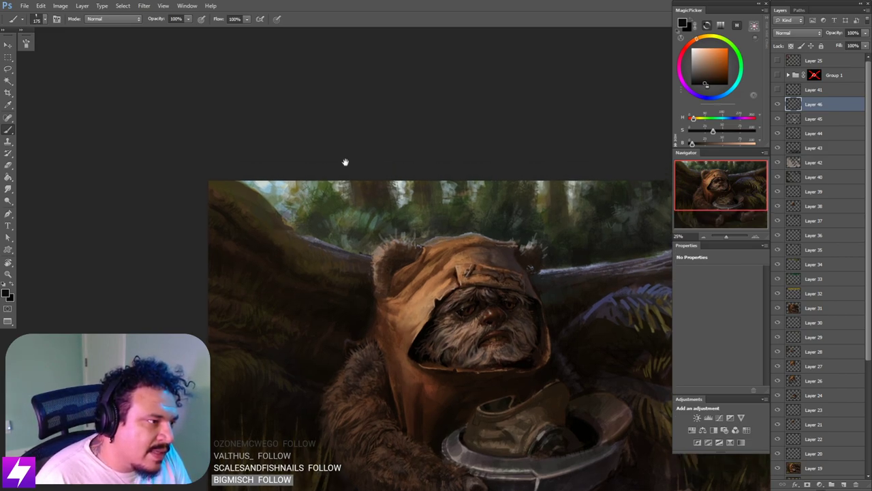
left_click_drag(382, 301, 342, 295)
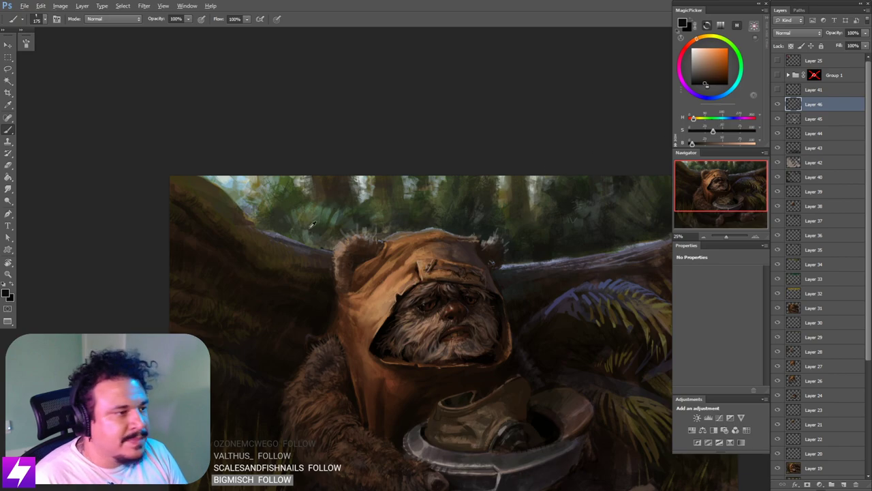
Step: Touch up the trunk ridge where it meets the foliage with sampled dark green and grey-violet, using 100 and 150 px brushes
left_click(347, 223, "alt")
scroll(286, 236, "up", 1)
scroll(286, 236, "left", 1)
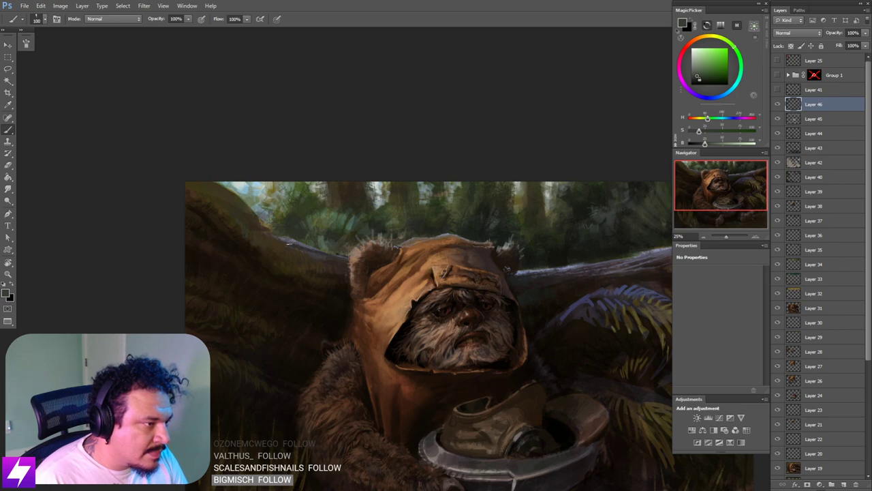
left_click(295, 240, "alt")
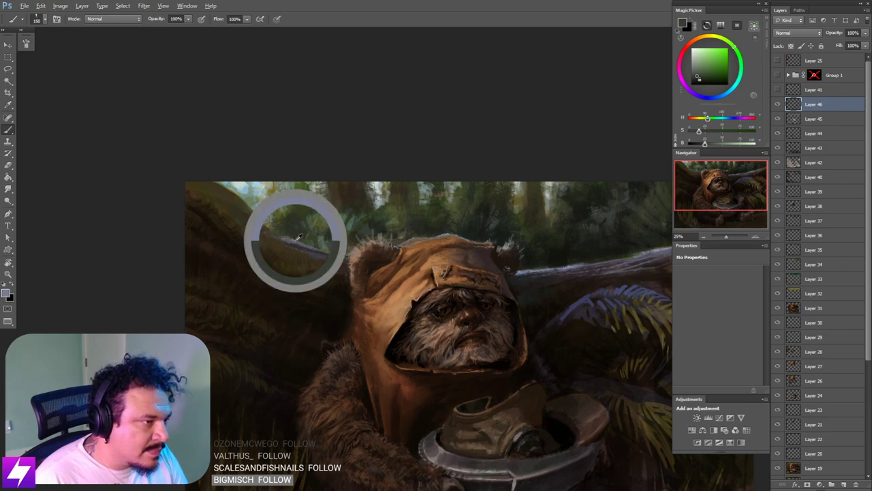
key("r")
left_click_drag(217, 179, 282, 188)
key("b")
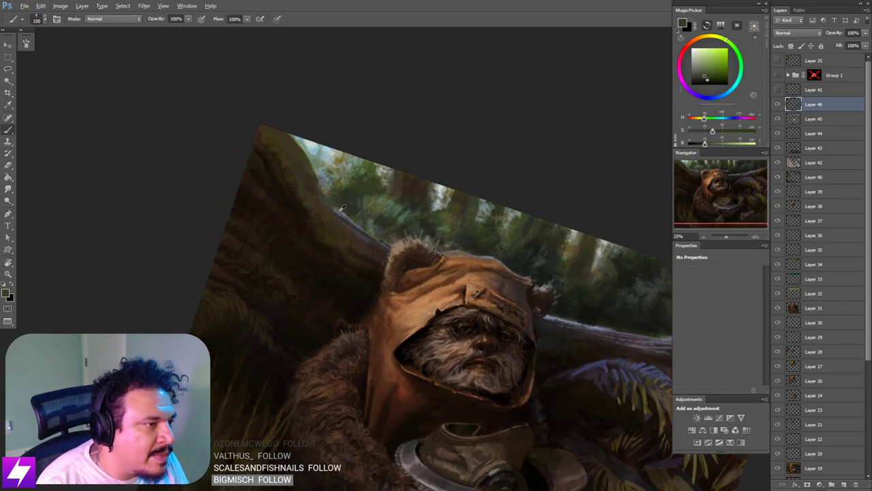
left_click(339, 206, "alt")
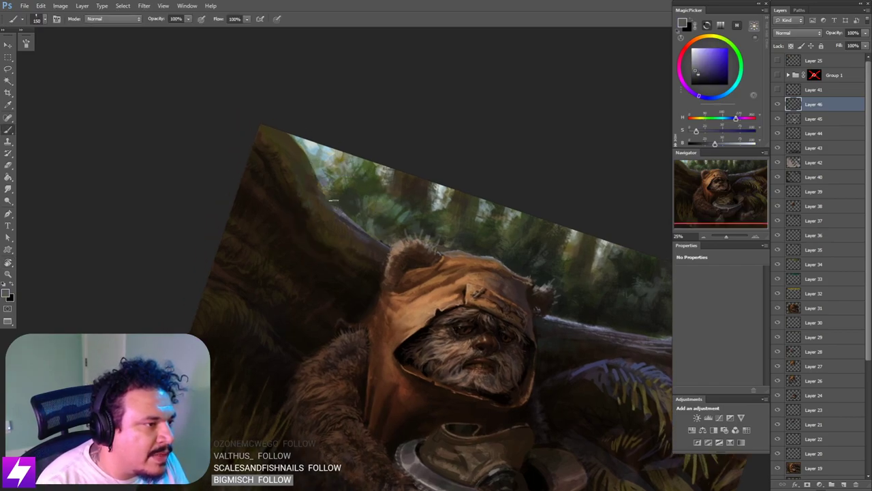
Step: Mute an orange sampled from the hood to tan and paint a rim light along the trunk's upper edge with a 100 px brush
left_click(451, 283, "alt")
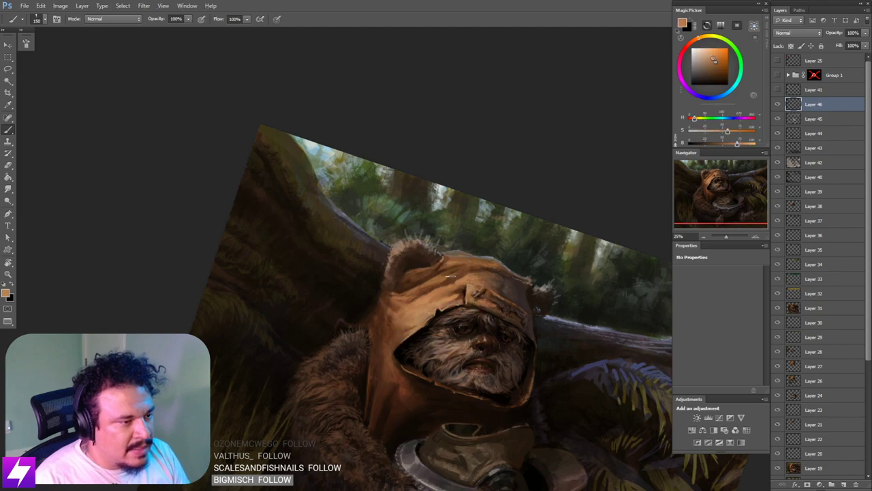
left_click_drag(727, 131, 698, 119)
left_click(718, 131)
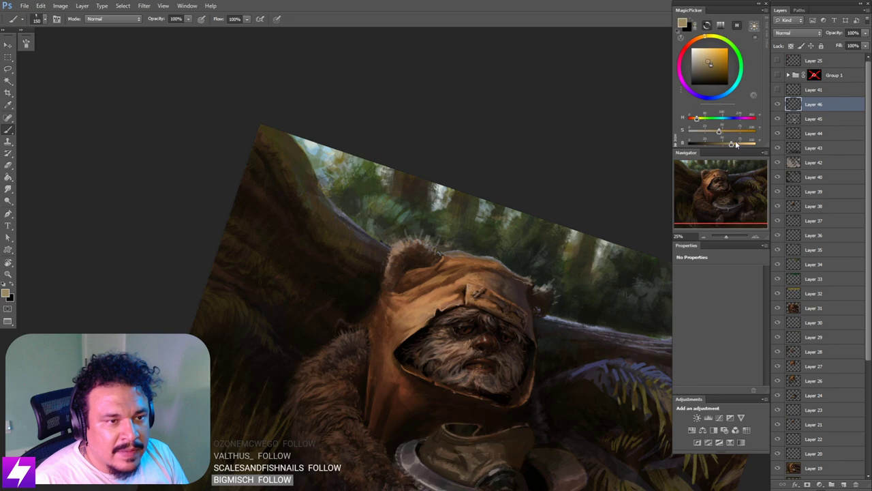
left_click_drag(735, 142, 735, 142)
left_click_drag(456, 236, 484, 251)
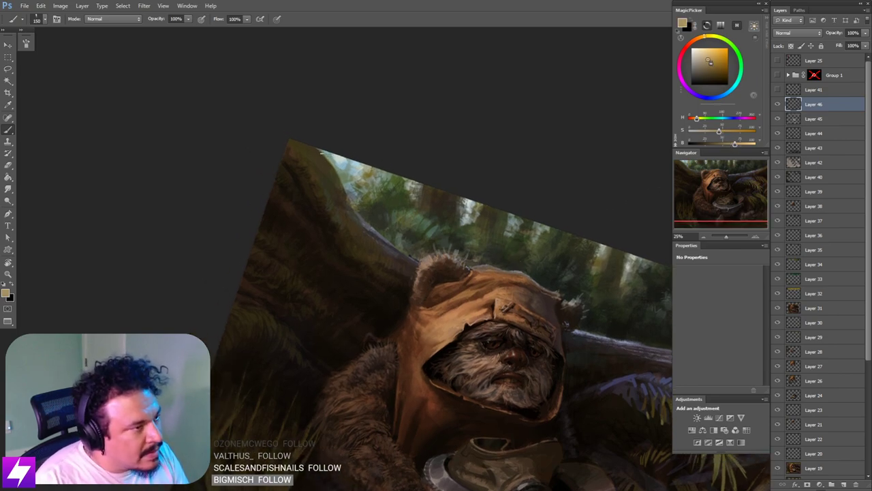
key("bracketleft")
key("bracketleft")
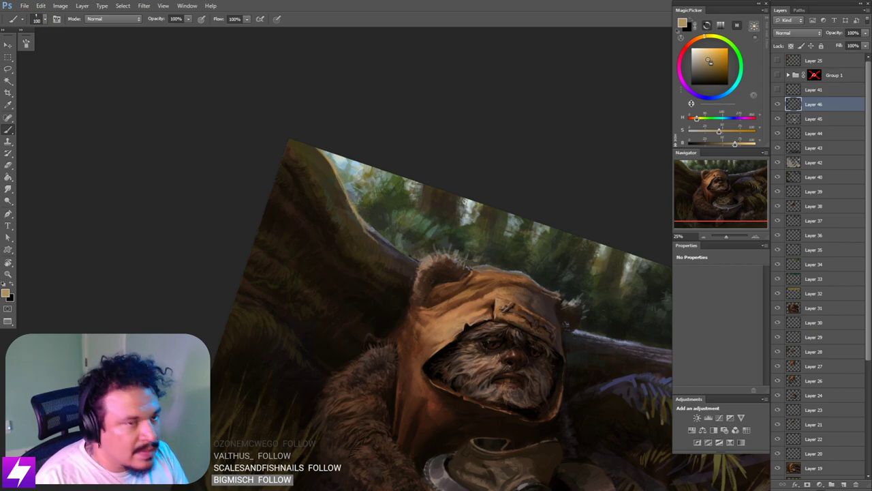
Step: Intensify the trunk's rim light with a brighter, more saturated orange
key("]")
mouse_move(725, 130)
left_mouse_down()
mouse_move(740, 131)
mouse_move(744, 145)
mouse_move(737, 133)
left_mouse_up()
left_click_drag(359, 242, 378, 267)
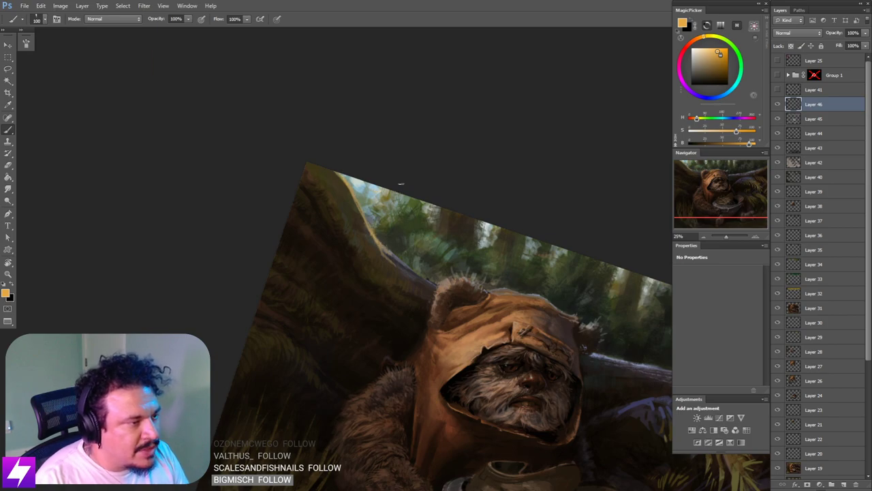
Step: Flip the painting horizontally and check the trunk's rim light and the overall composition
key("ctrl+0")
key("ctrl+minus")
key("ctrl+minus")
key("ctrl+minus")
key("ctrl+minus")
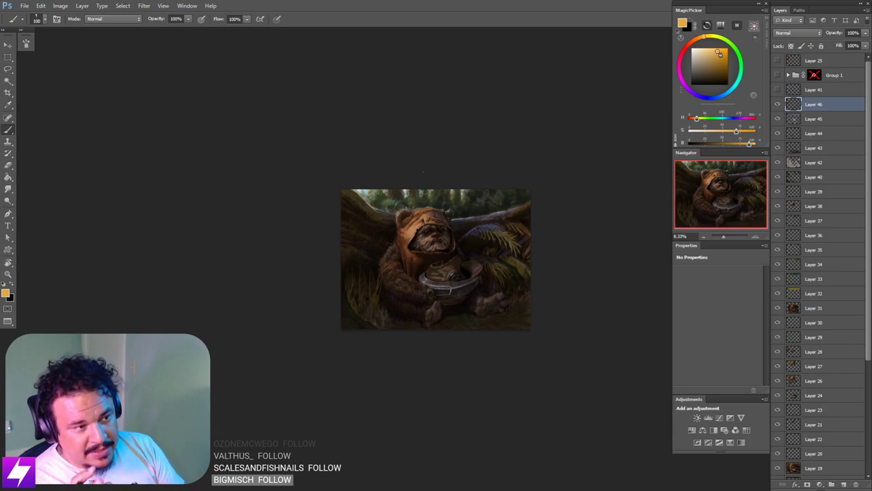
key("ctrl+plus")
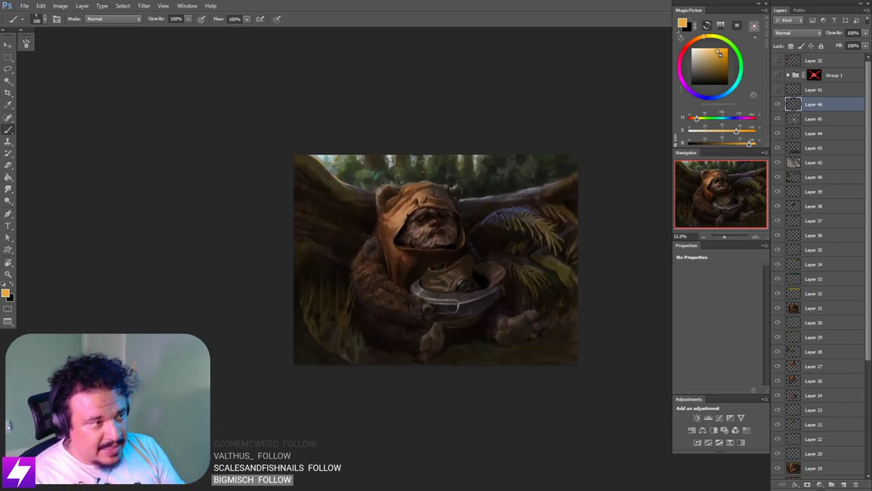
key("ctrl+shift+h")
left_click_drag(543, 272, 484, 315)
mouse_move(567, 236)
left_mouse_down()
mouse_move(554, 257)
mouse_move(518, 258)
left_mouse_up()
key("ctrl+plus")
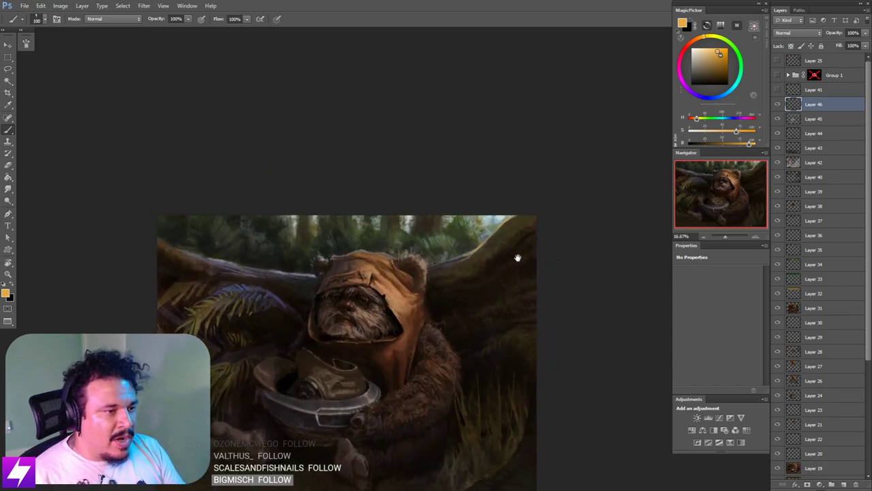
key("ctrl+plus")
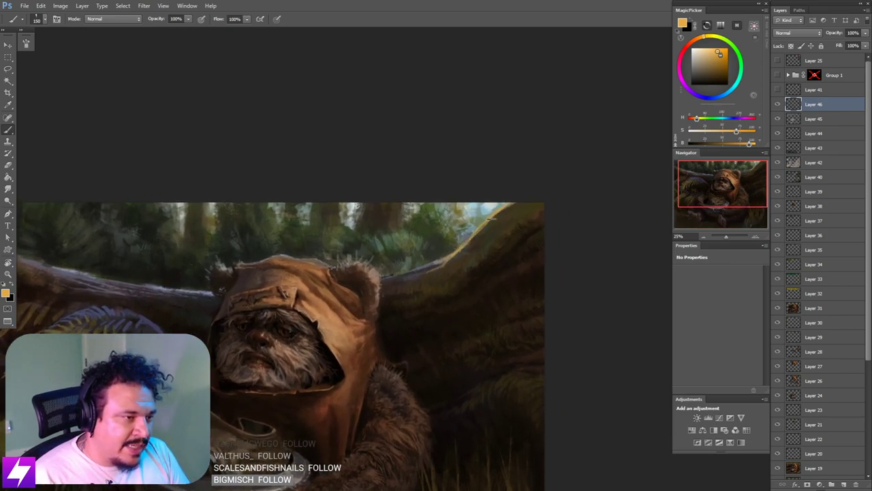
Step: Strengthen the orange rim light along the mirrored trunk's sky-facing edge with 150, 100 and 70 px brushes
key("bracketright")
key("bracketright")
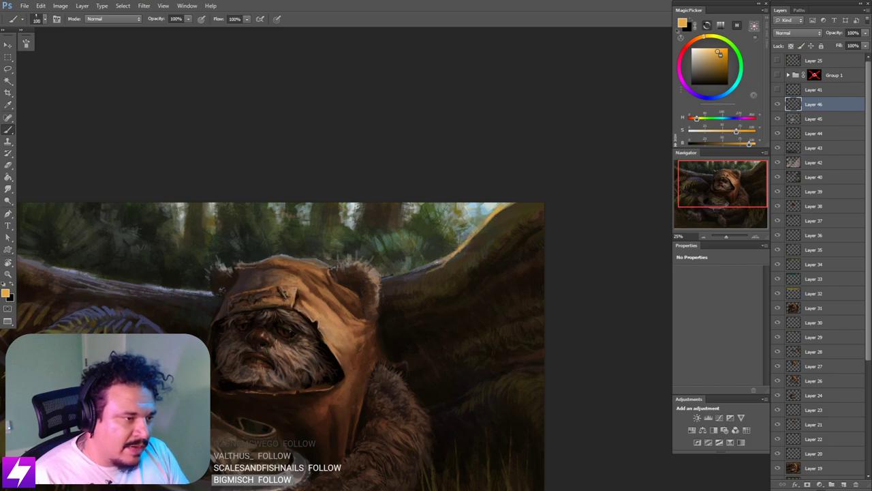
key("ctrl+minus")
key("r")
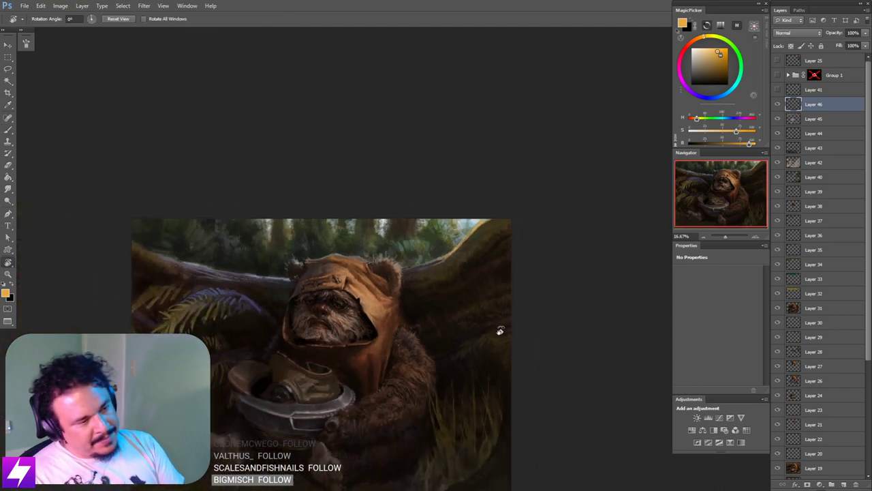
left_click_drag(499, 351, 526, 282)
key("ctrl+plus")
key("b")
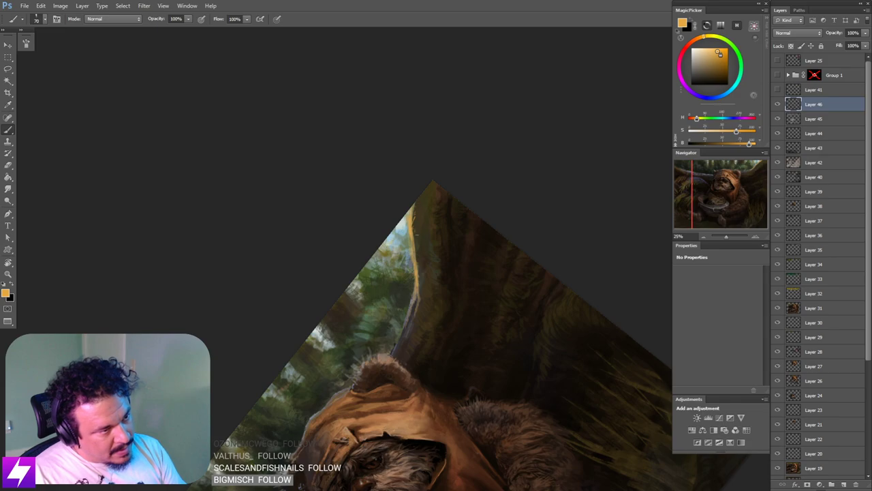
key("Escape")
left_click_drag(491, 218, 387, 250)
left_click_drag(512, 169, 461, 193)
Step: Brighten a sampled olive green and paint mossy light over the trunk's upper surface, enlarging the brush from 90 to 200 px
left_click(443, 127, "alt")
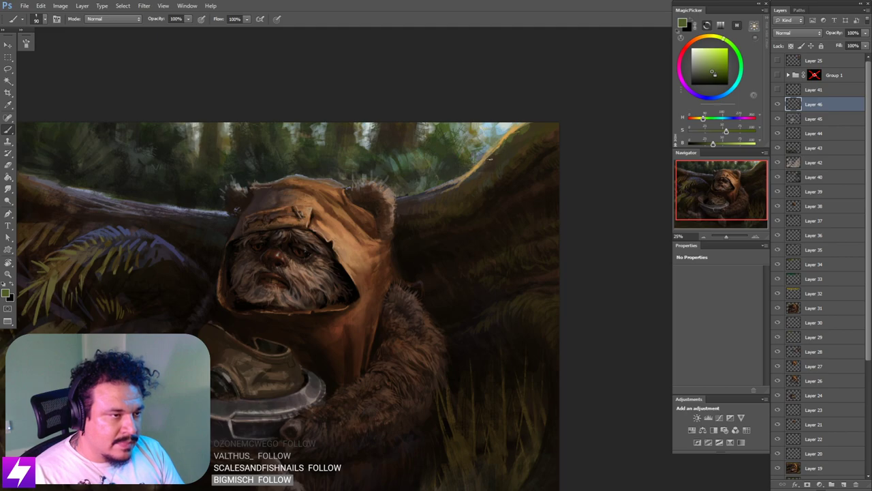
mouse_move(725, 130)
left_mouse_down()
mouse_move(736, 131)
mouse_move(722, 143)
left_mouse_up()
left_click_drag(433, 250, 429, 265)
key("]")
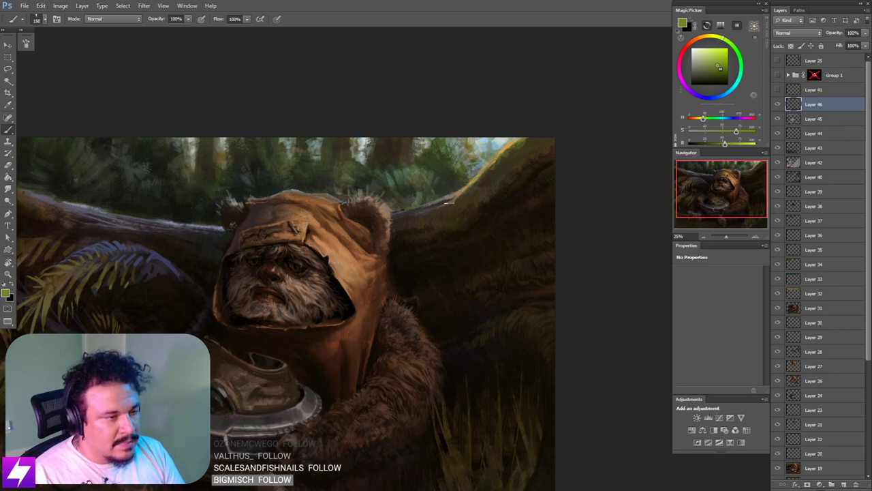
key("bracketright")
key("bracketright")
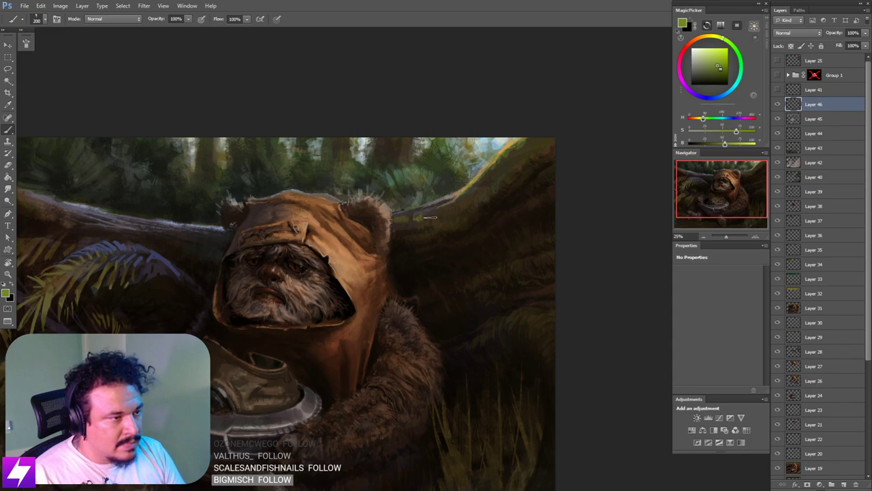
Step: Flip the painting back to its original orientation and sample a dark brown from just below the trunk's ridge
key("e")
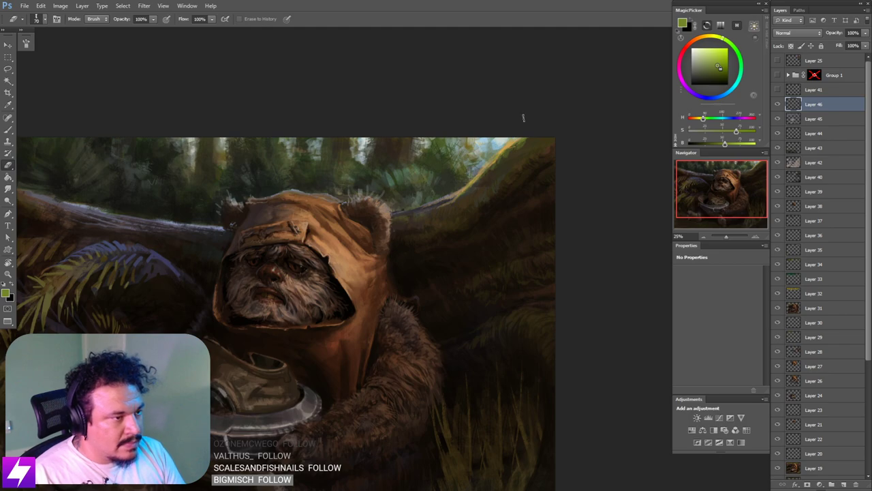
key("ctrl+minus")
key("ctrl+minus")
key("ctrl+minus")
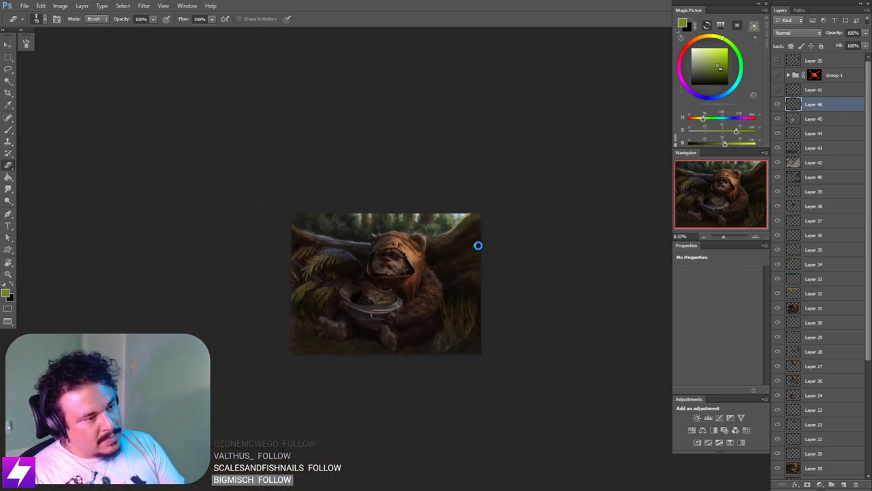
mouse_move(381, 275)
left_mouse_down()
mouse_move(399, 286)
mouse_move(444, 274)
left_mouse_up()
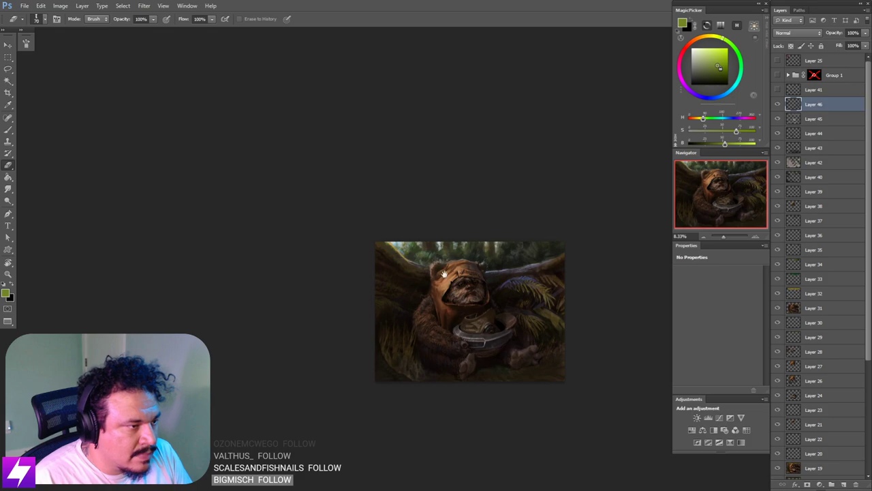
scroll(444, 273, "up", 2)
key("b")
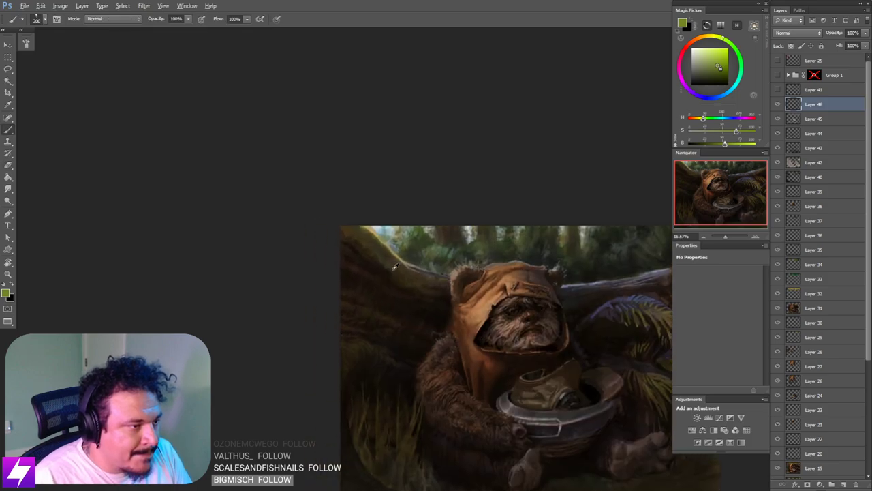
left_click(394, 267, "alt")
Step: Show the reference photo group, examine the Ewok costumes and forest surroundings, and hide the group again
left_click(776, 75)
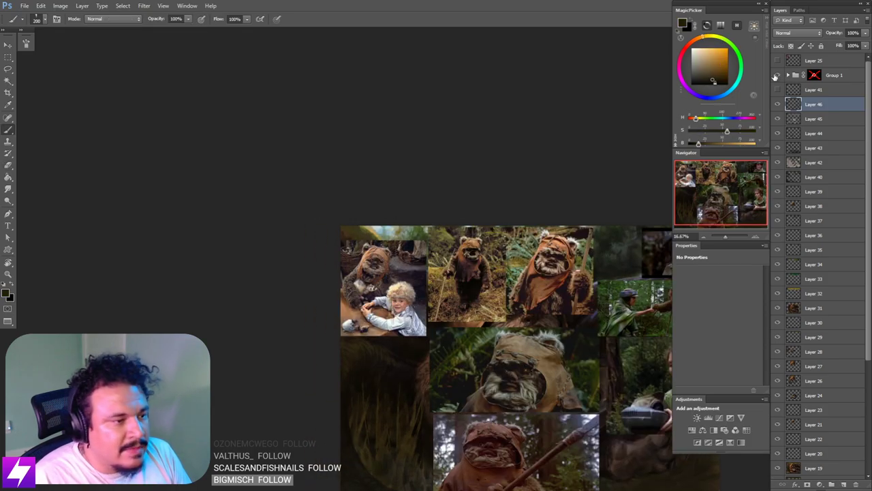
left_click_drag(526, 271, 446, 213)
key("ctrl+plus")
key("ctrl+plus")
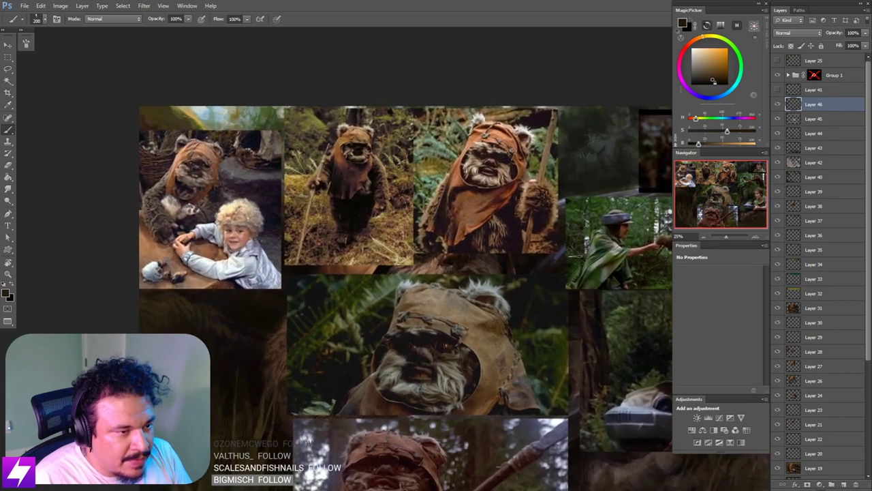
left_click_drag(524, 266, 321, 369)
left_click_drag(460, 378, 462, 323)
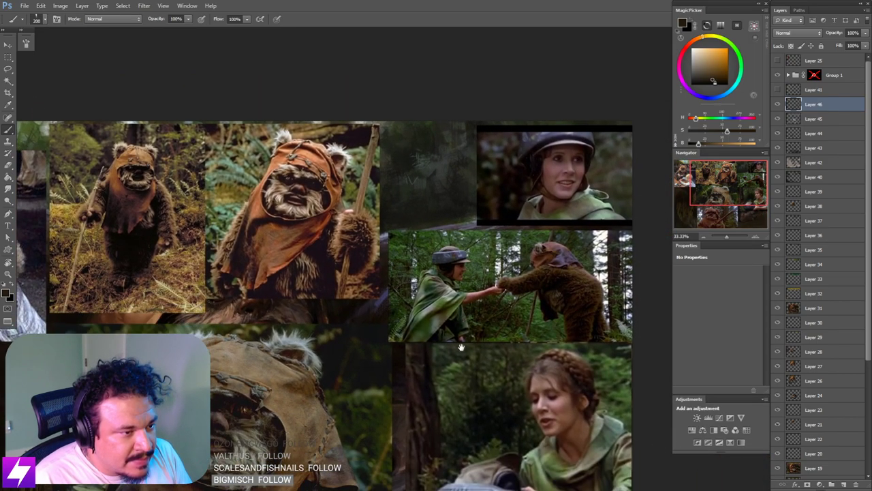
left_click_drag(285, 260, 446, 210)
left_click_drag(392, 219, 410, 199)
left_click_drag(410, 246, 412, 235)
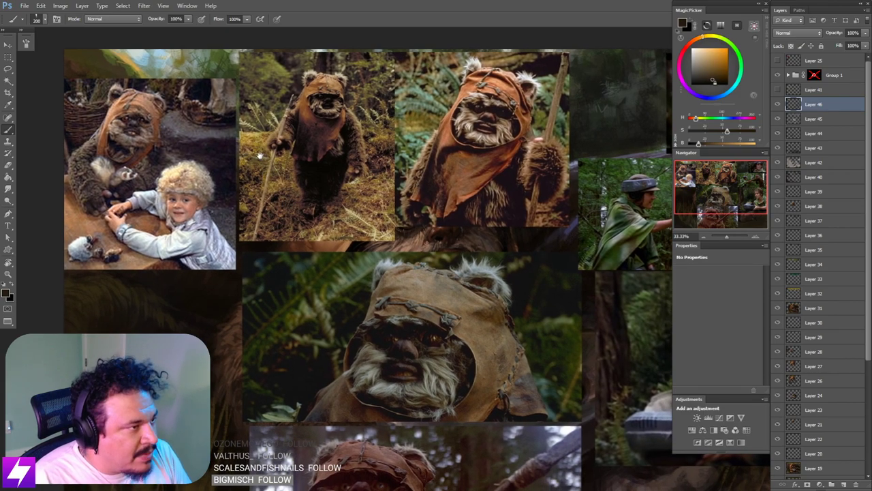
left_click_drag(392, 194, 382, 221)
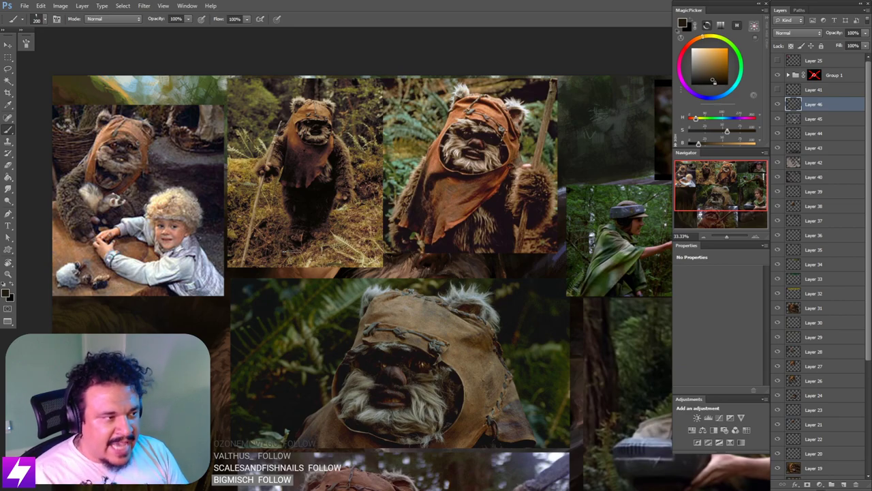
left_click_drag(476, 294, 460, 284)
key("ctrl+minus")
key("ctrl+minus")
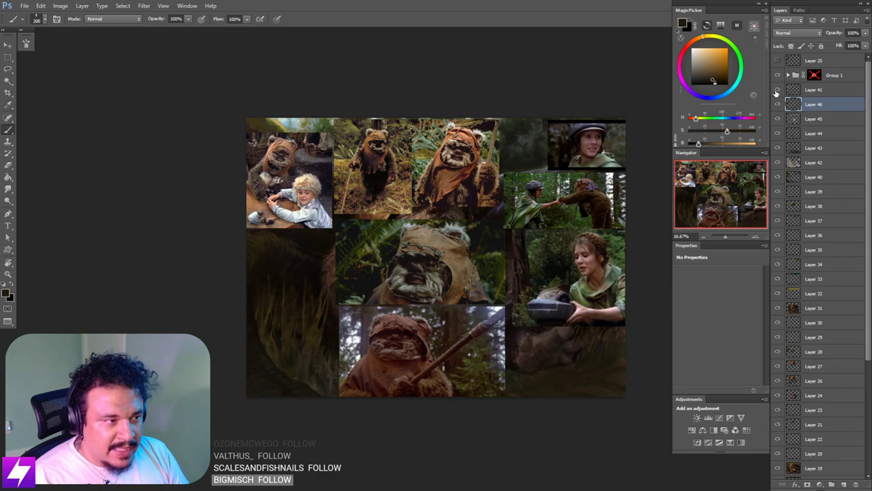
left_click_drag(777, 75, 778, 89)
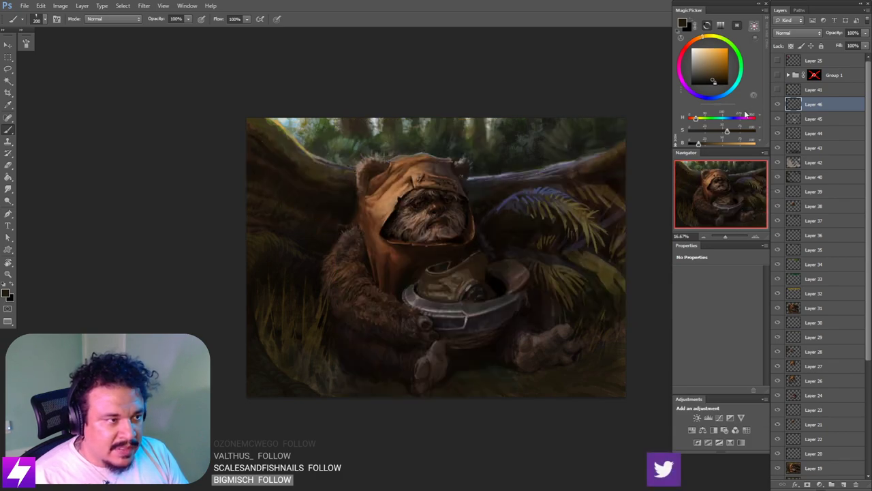
Step: Sample a near-black brown from the grass beside the Ewok's leg and darken the ground below the feet, enlarging the brush to 400 px
left_click_drag(448, 285, 501, 276)
key("ctrl+plus")
left_click_drag(391, 336, 360, 289)
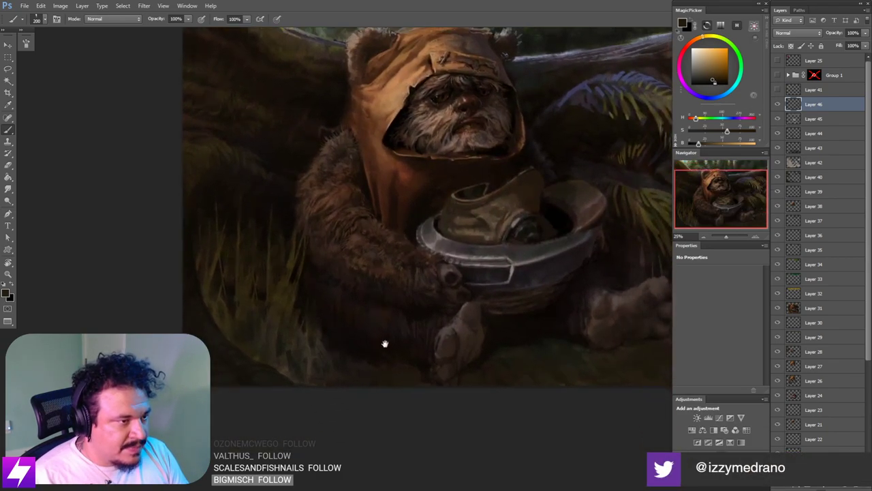
key("ctrl+minus")
scroll(399, 365, "down", 1)
left_click(338, 324, "alt")
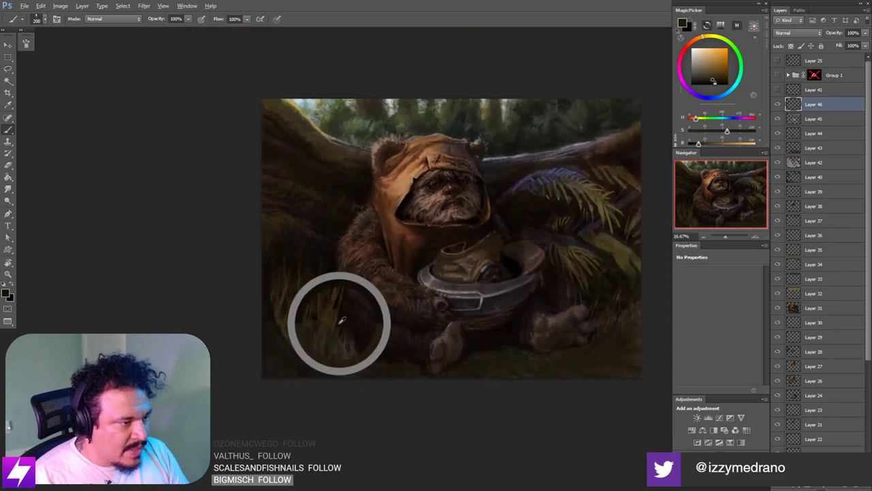
key("bracketright")
key("bracketright")
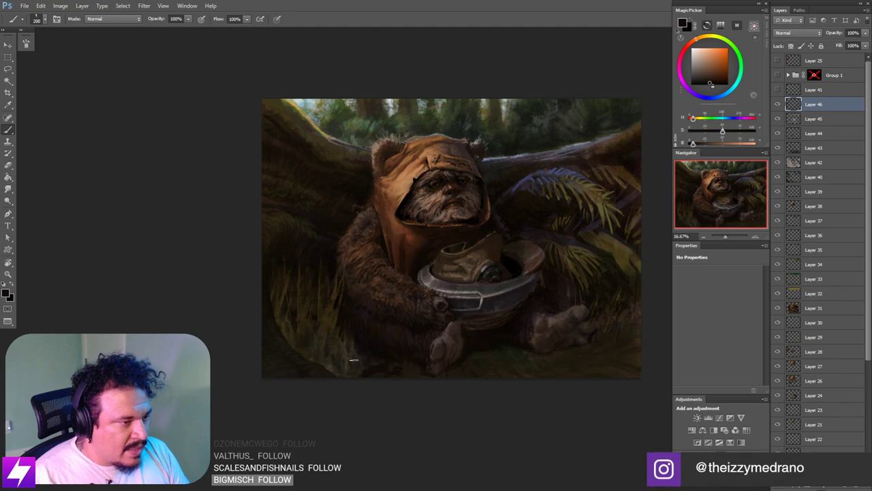
left_click_drag(440, 376, 419, 370)
key("bracketright")
key("bracketright")
left_click_drag(510, 370, 472, 368)
key("bracketright")
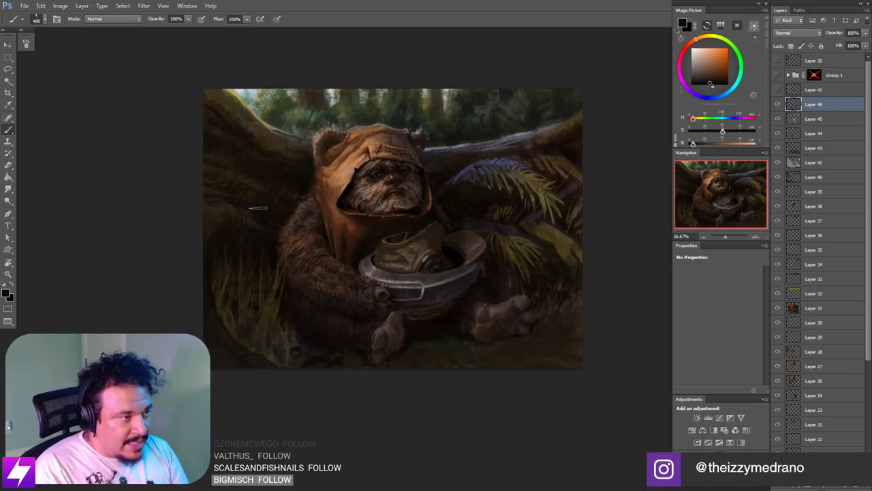
Step: Paint near-black shadow into the grass around the outstretched foot, reducing the brush from 300 to 150 px
key("bracketleft")
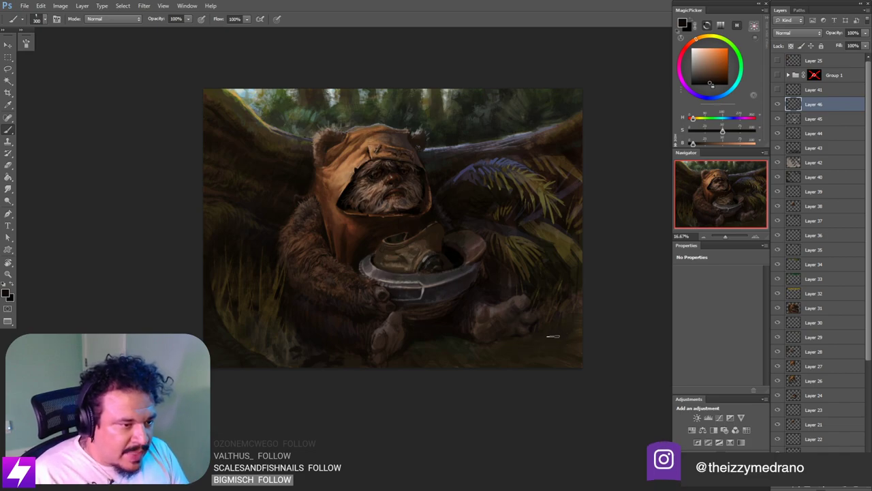
key("bracketleft")
key("bracketleft")
key("bracketleft")
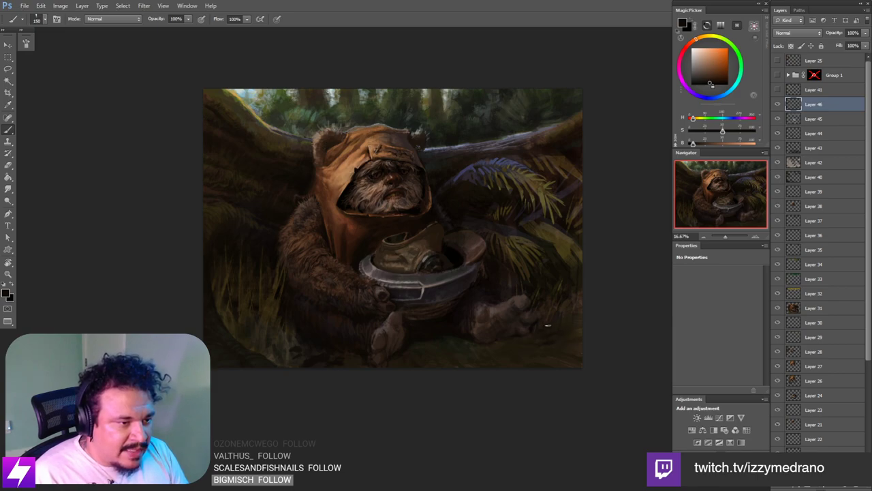
Step: Deepen the shadow over the ground and grass beside the outstretched foot with broad strokes, using 500 and 700 px brushes
key("bracketright")
key("bracketright")
key("bracketright")
key("bracketright")
key("bracketright")
key("bracketright")
key("bracketright")
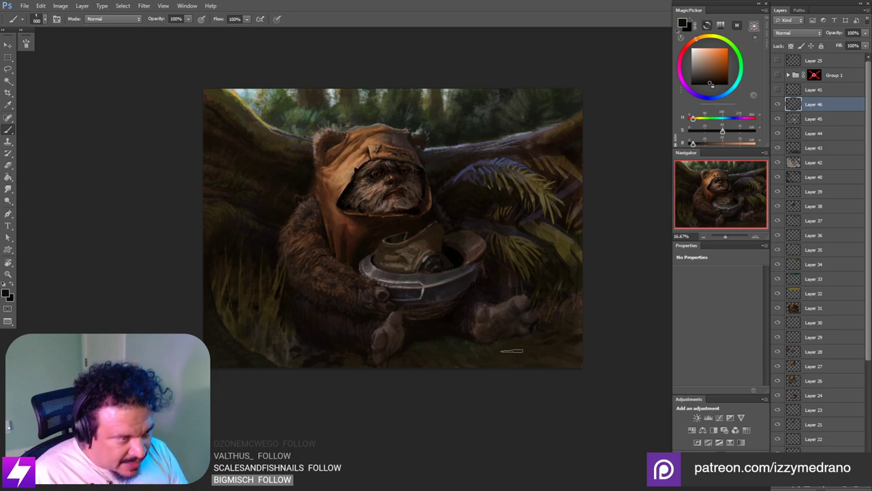
key("bracketright")
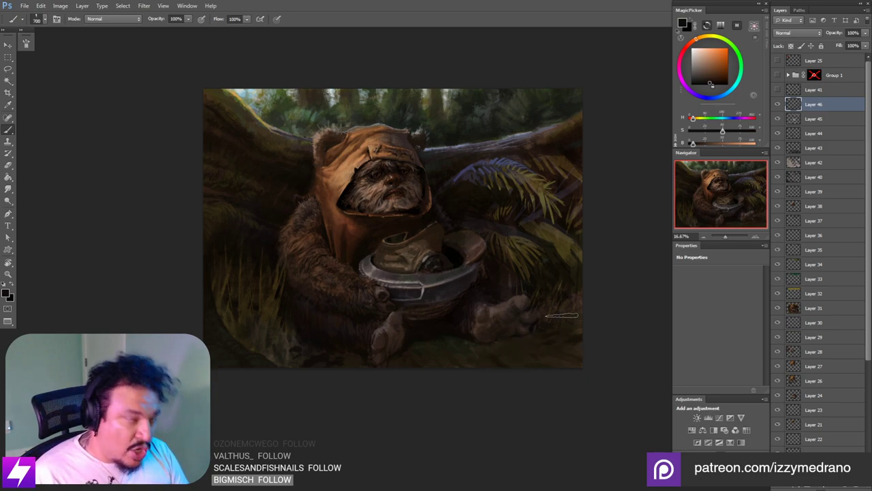
Step: Reduce the brush to 250 px and break up the dark ground between and below the feet with smaller shadow strokes
key("bracketleft")
key("bracketleft")
key("bracketleft")
key("bracketleft")
key("bracketleft")
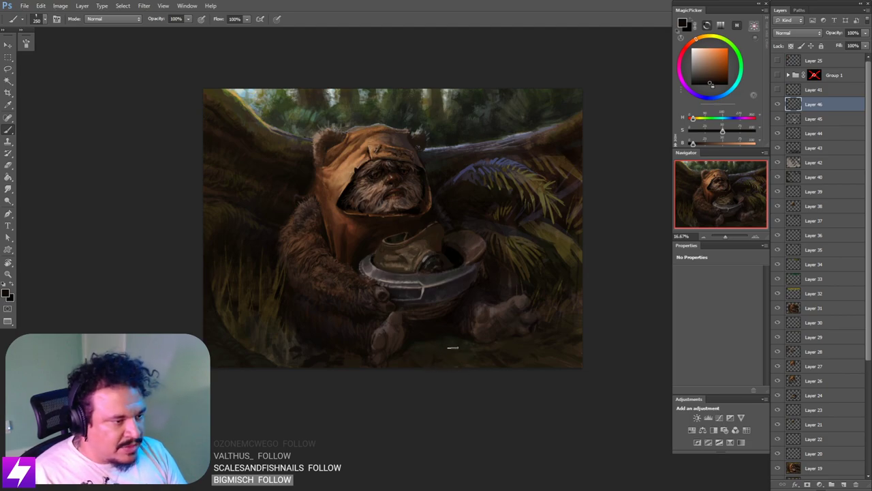
left_click_drag(497, 372, 534, 364)
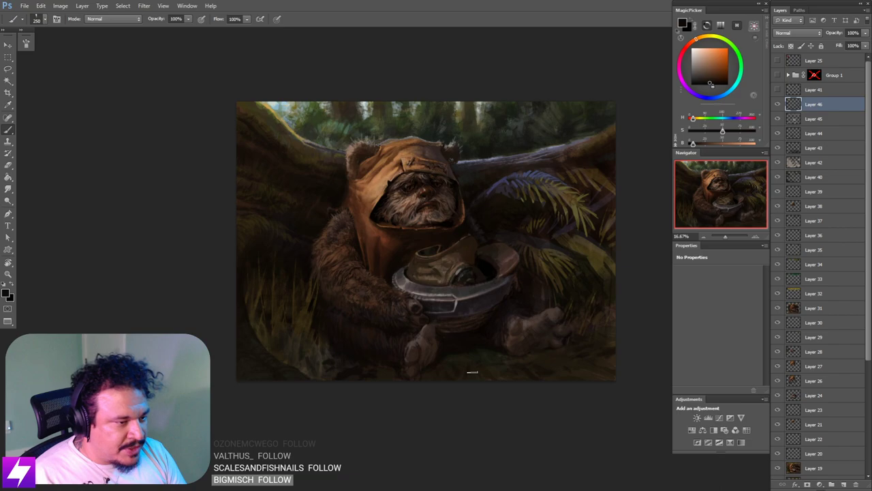
left_click_drag(492, 297, 513, 368)
left_click_drag(506, 317, 523, 360)
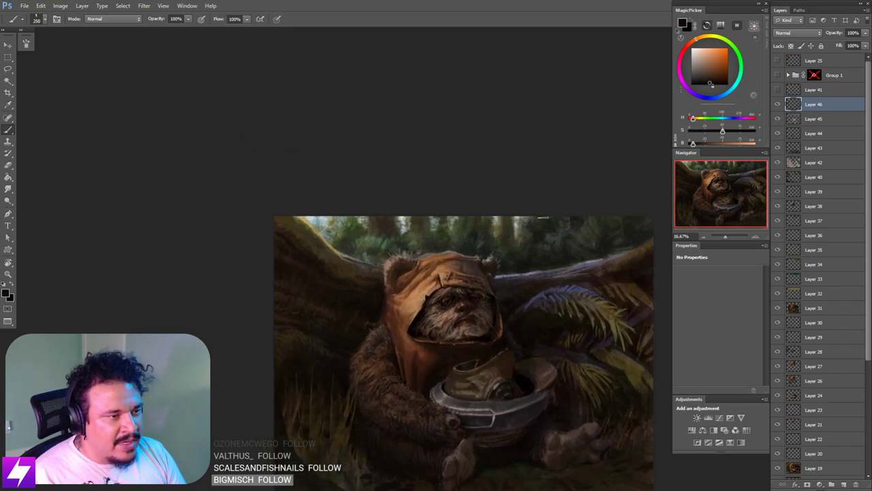
Step: Sample a muted grey and try angular strokes in the background foliage above the trunk, reducing the brush to 125 px
key("ctrl+plus")
mouse_move(566, 312)
left_mouse_down()
mouse_move(545, 313)
mouse_move(545, 326)
mouse_move(475, 291)
mouse_move(439, 259)
left_mouse_up()
left_click(529, 297, "alt")
left_click_drag(539, 357, 523, 309)
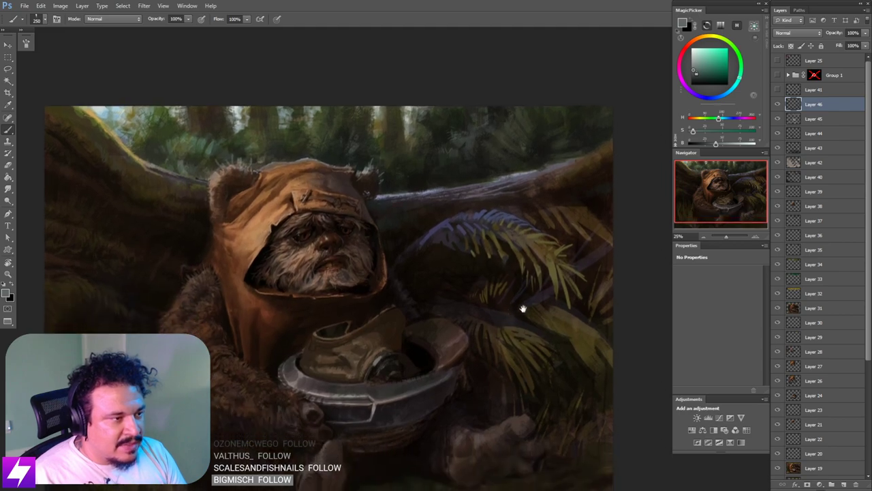
left_click_drag(524, 277, 531, 321)
key("bracketleft")
key("bracketleft")
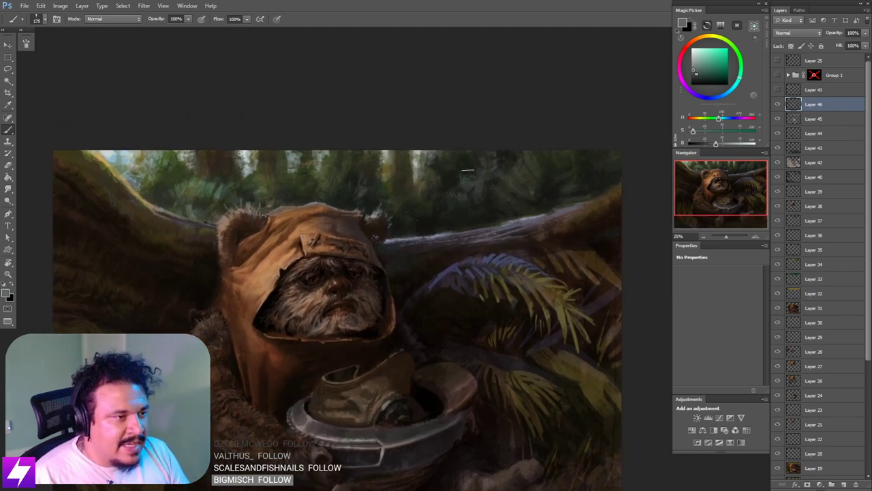
left_click_drag(467, 170, 436, 198)
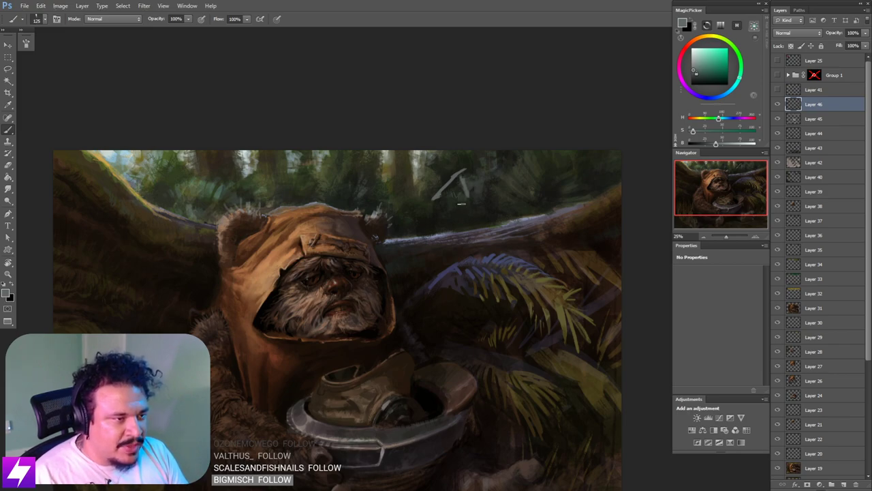
left_click_drag(442, 189, 469, 192)
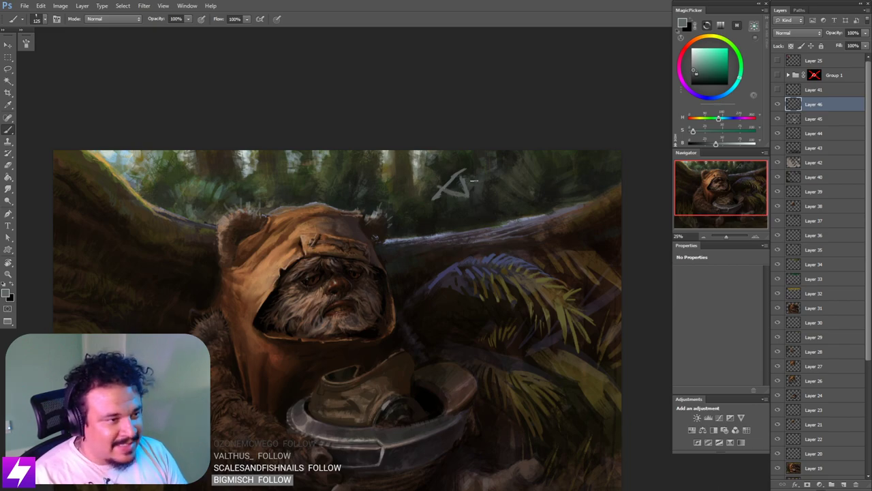
Step: Erase the grey strokes from the background foliage, enlarging the eraser to 150 px
key("e")
mouse_move(471, 172)
left_mouse_down()
mouse_move(440, 187)
mouse_move(455, 193)
left_mouse_up()
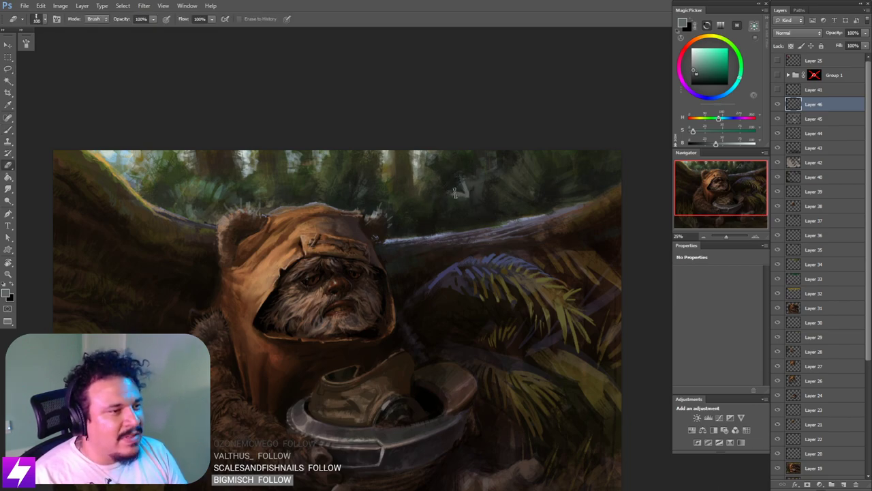
key("bracketright")
key("bracketright")
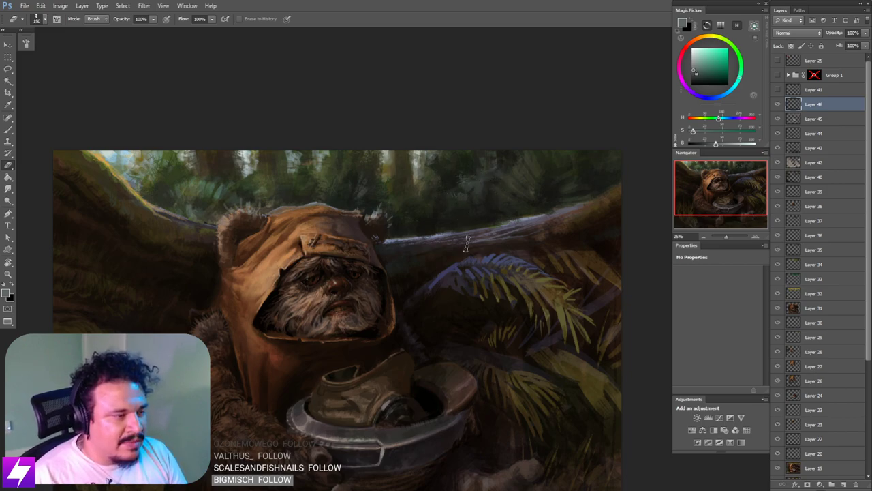
Step: Toggle Layer 46 off and on to compare its brushwork with the painting underneath
key("ctrl+minus")
key("ctrl+minus")
left_click_drag(450, 325, 432, 229)
key("bracketleft")
key("bracketleft")
key("bracketleft")
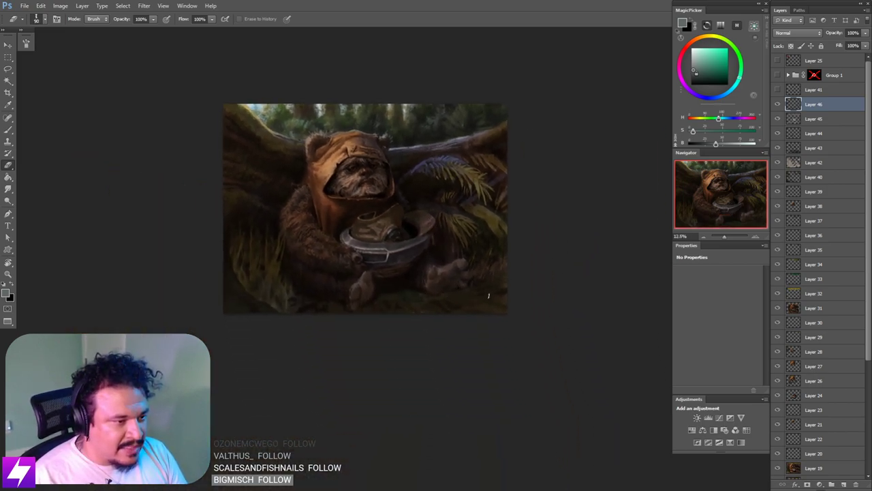
scroll(453, 297, "down", 1)
left_click(777, 103)
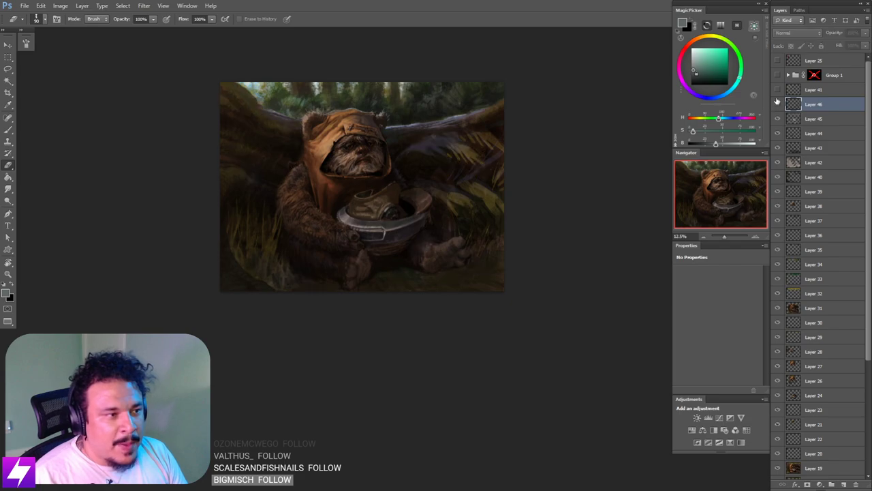
left_click(777, 104)
key("ctrl+plus")
left_click_drag(390, 298, 405, 289)
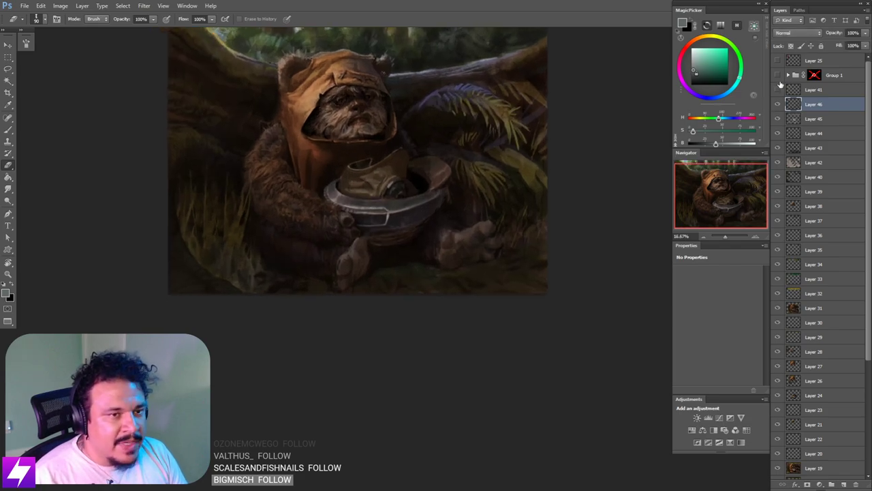
Step: Toggle Layer 41, show the reference photo group, study the Ewok costumes and forest floor, and hide the group again
left_click(778, 89)
left_click(778, 90)
left_click(777, 75)
left_click_drag(335, 186, 386, 327)
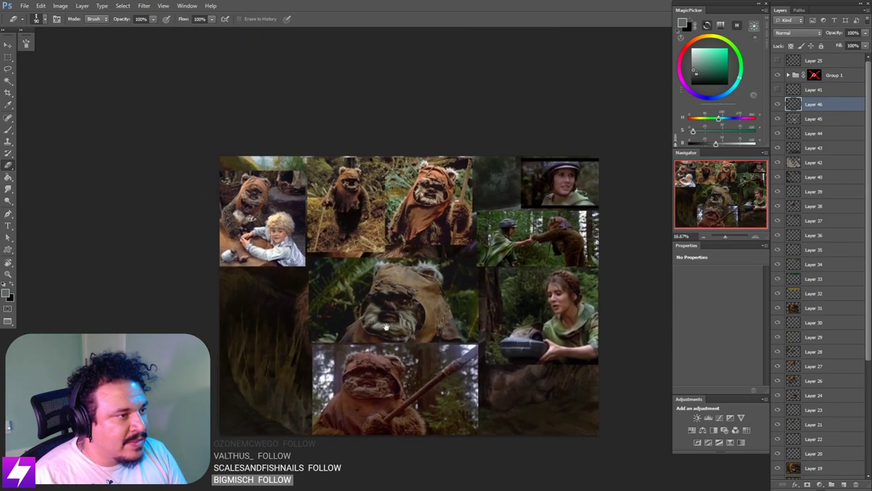
key("ctrl+plus")
key("ctrl+plus")
left_click_drag(270, 245, 319, 275)
key("bracketleft")
key("bracketleft")
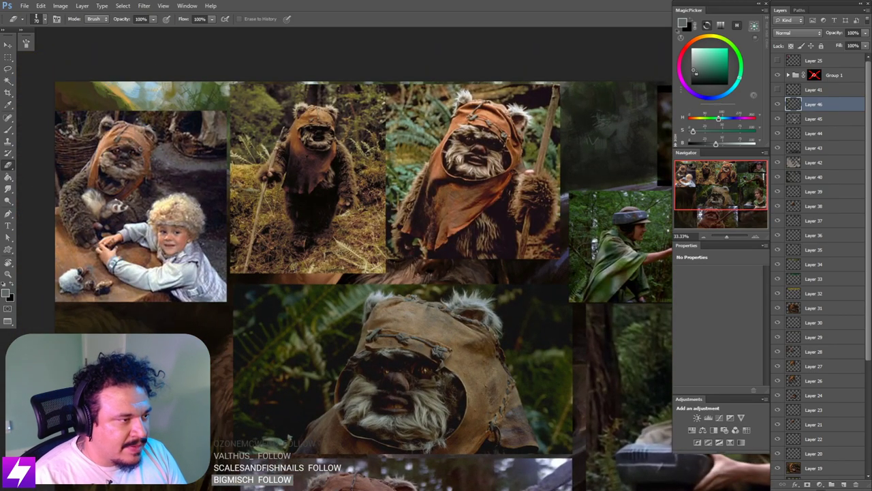
key("ctrl+minus")
left_click_drag(602, 200, 633, 121)
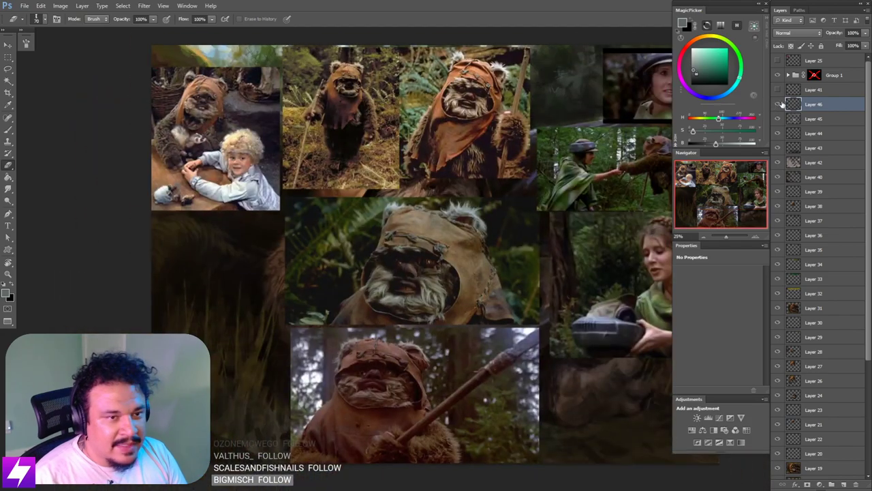
left_click(778, 77)
Step: Sample a near-black brown from the ground between the feet and paint shadows along the lower edge, enlarging the brush from 90 to 200 px
mouse_move(495, 255)
left_mouse_down()
mouse_move(402, 228)
mouse_move(392, 191)
left_mouse_up()
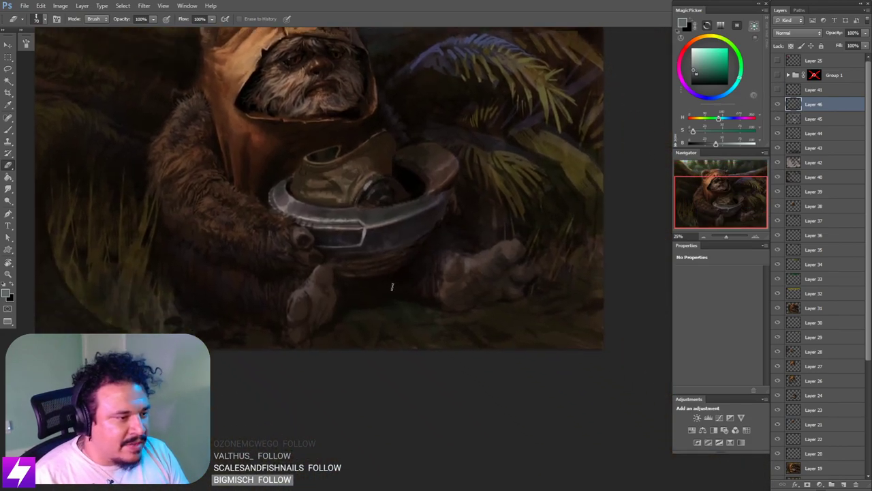
key("b")
left_click(383, 315, "alt")
key("bracketleft")
key("bracketleft")
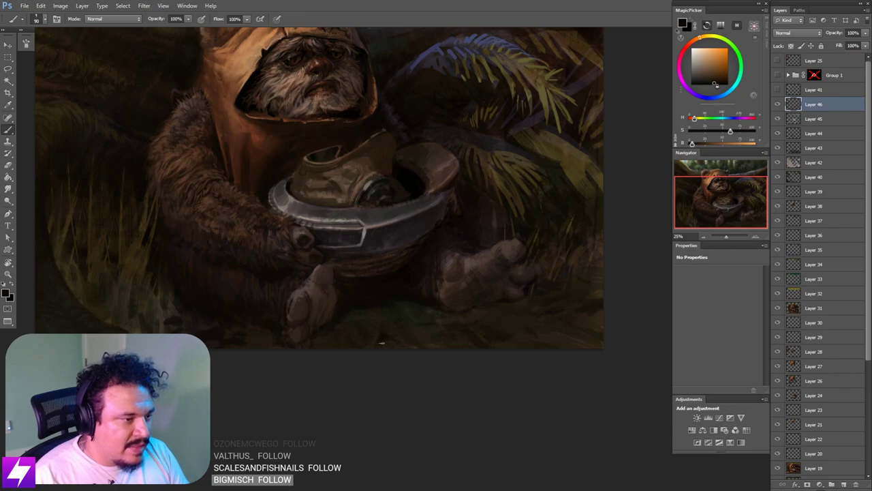
key("bracketright")
key("bracketright")
key("bracketright")
key("bracketright")
key("bracketright")
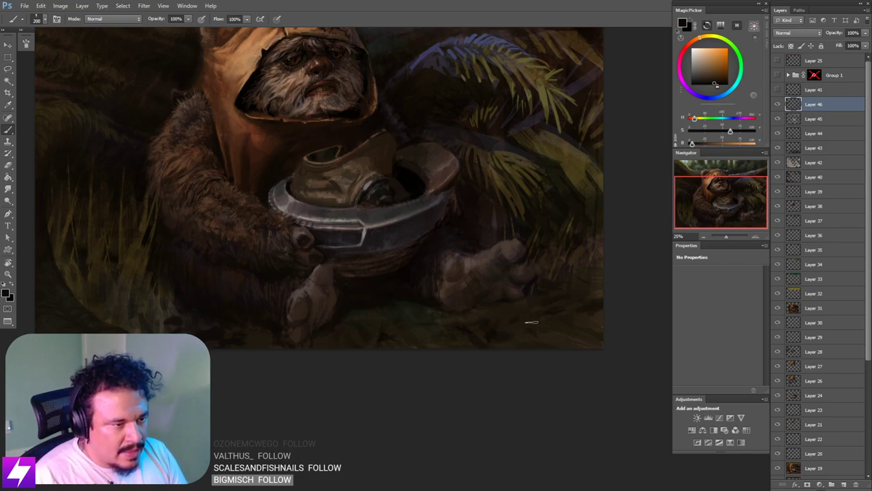
Step: Sample an olive brown from the foliage and paint grass around the outstretched foot, reducing the brush from 250 to 150 px
key("ctrl+minus")
left_click_drag(468, 333, 490, 340)
left_click(557, 193, "alt")
scroll(522, 278, "down", 1)
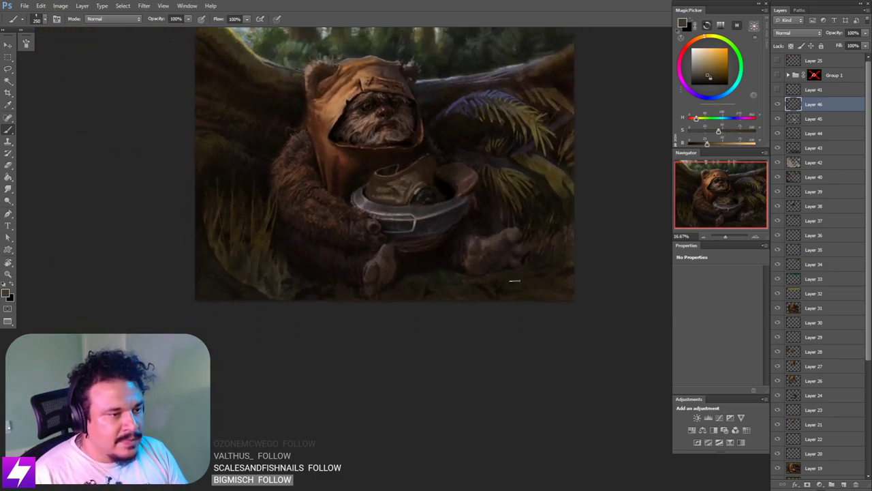
key("bracketleft")
key("bracketleft")
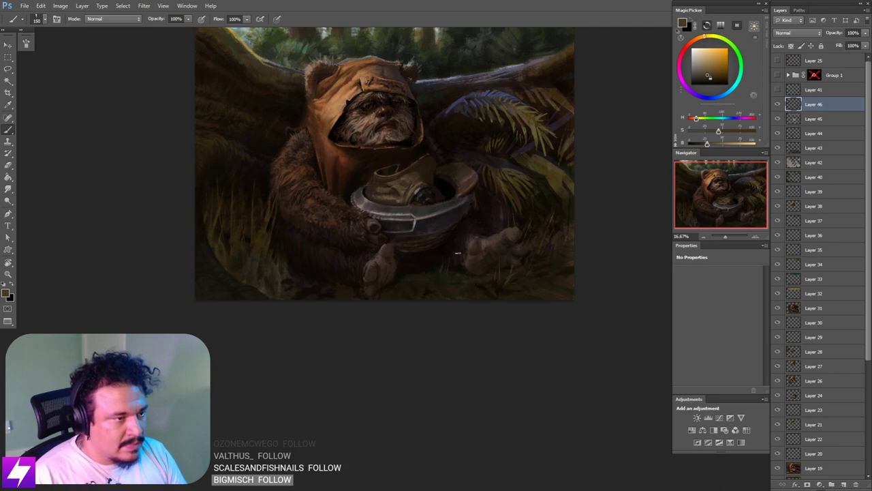
Step: Add olive grass blades on the ground between the feet, enlarging the brush to 400 px and reducing it to 90 px
key("bracketright")
key("bracketright")
key("bracketright")
key("bracketright")
key("bracketright")
left_click_drag(427, 292, 443, 282)
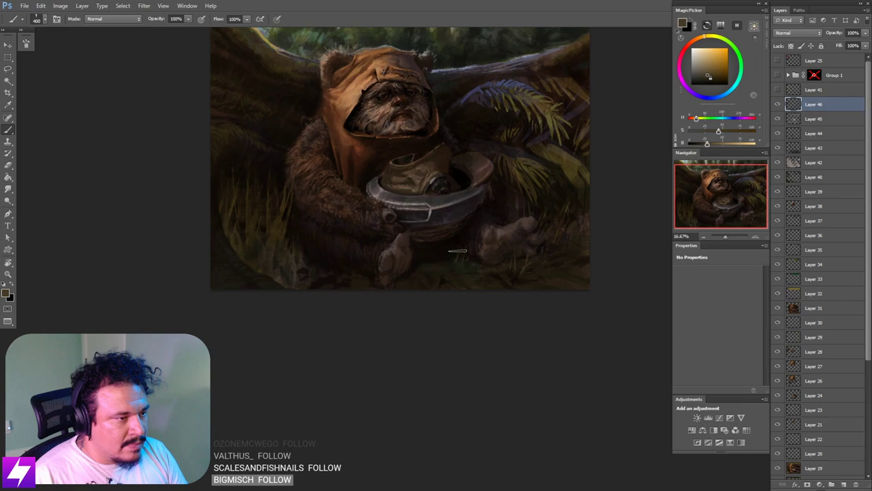
key("[")
key("[")
key("[")
key("[")
key("[")
key("[")
key("[")
key("[")
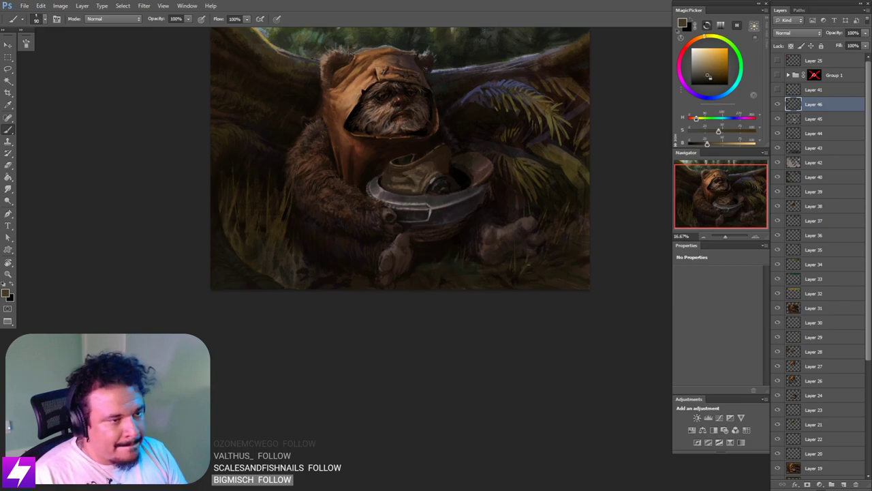
Step: Check the whole composition, flip the painting horizontally, and frame the grass behind the Ewok's arm
left_click_drag(525, 311, 477, 327)
key("ctrl+minus")
key("ctrl+minus")
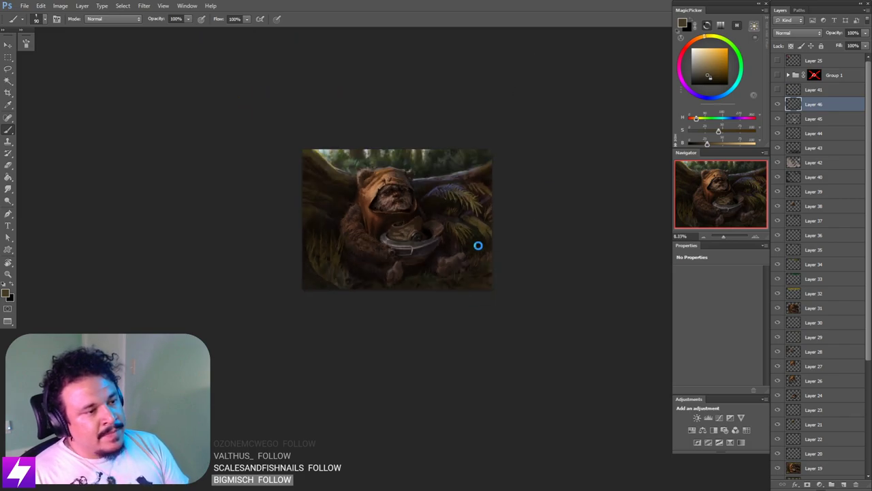
key("ctrl+shift+h")
mouse_move(446, 256)
left_mouse_down()
mouse_move(451, 265)
mouse_move(422, 272)
mouse_move(451, 248)
mouse_move(445, 319)
mouse_move(467, 250)
left_mouse_up()
key("ctrl+plus")
scroll(426, 267, "up", 1)
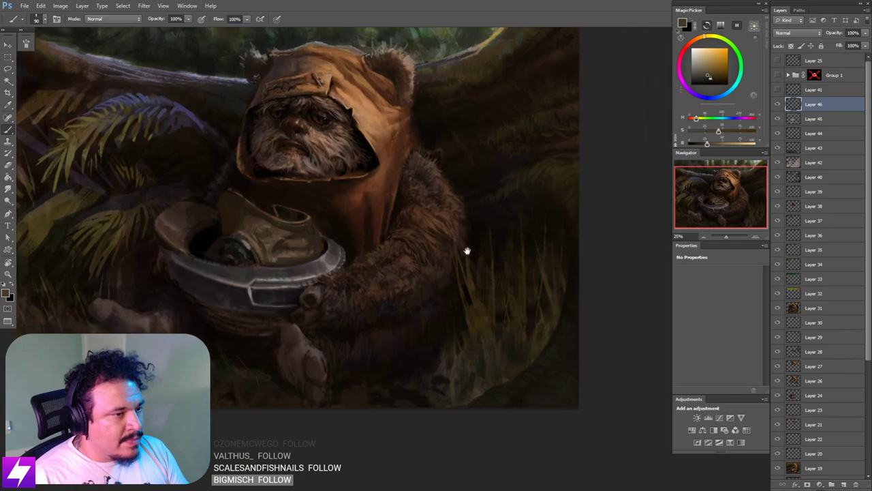
Step: Paint thin olive grass blades rising behind the Ewok's arm with a 90 px brush, refining them with a 50 px eraser
key("bracketright")
key("bracketleft")
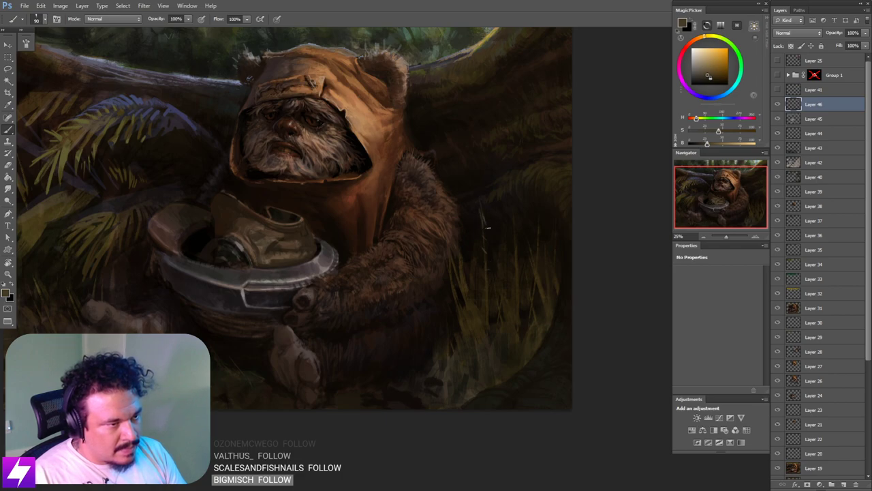
key("e")
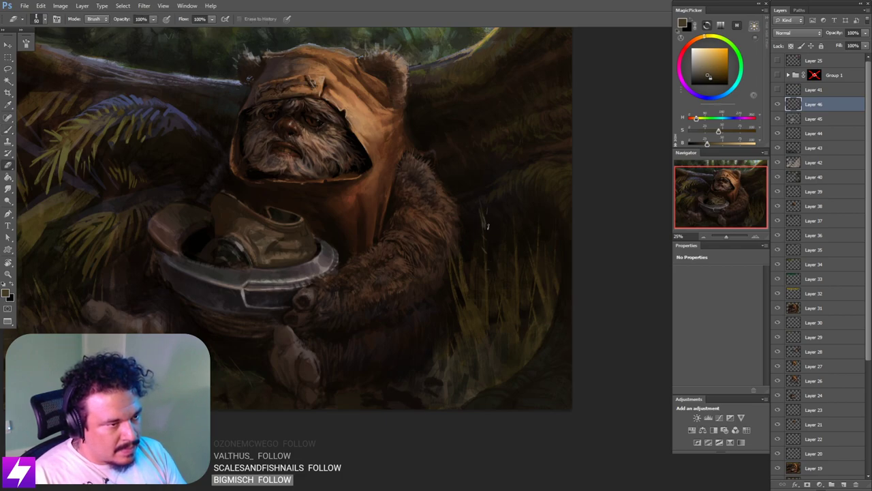
key("b")
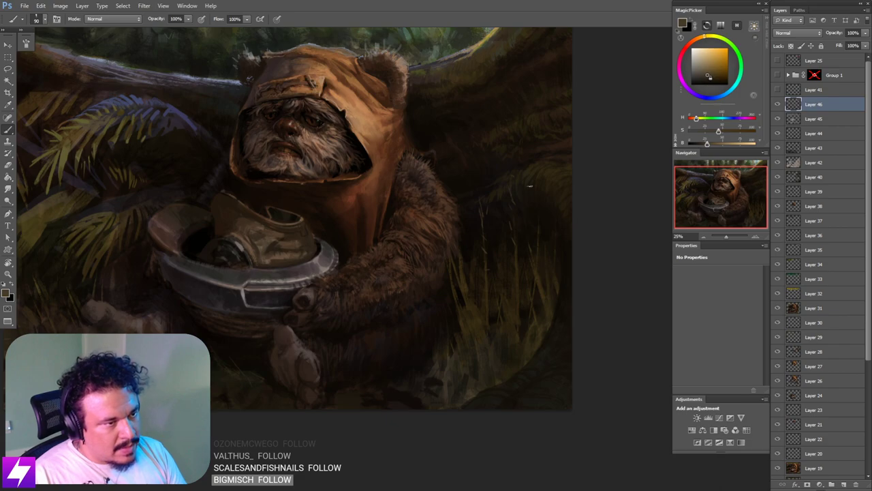
Step: Extend the thin grass blades behind the Ewok's arm, enlarging the brush to 125 px and reducing it to 80 px
left_click_drag(528, 184, 528, 229)
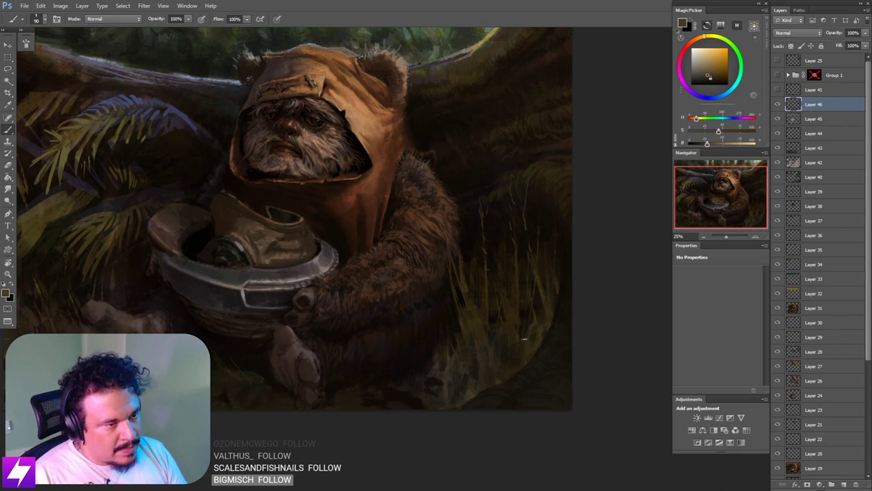
left_click_drag(507, 279, 525, 247)
key("bracketright")
key("bracketright")
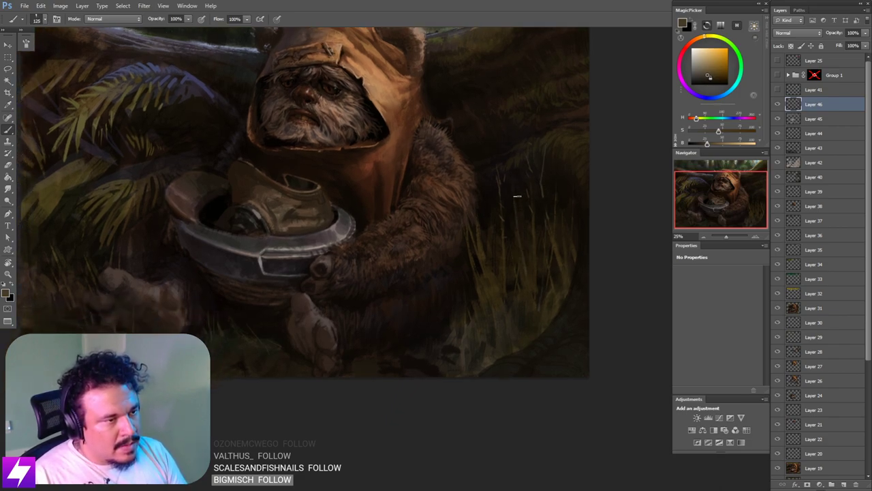
key("bracketleft")
key("bracketleft")
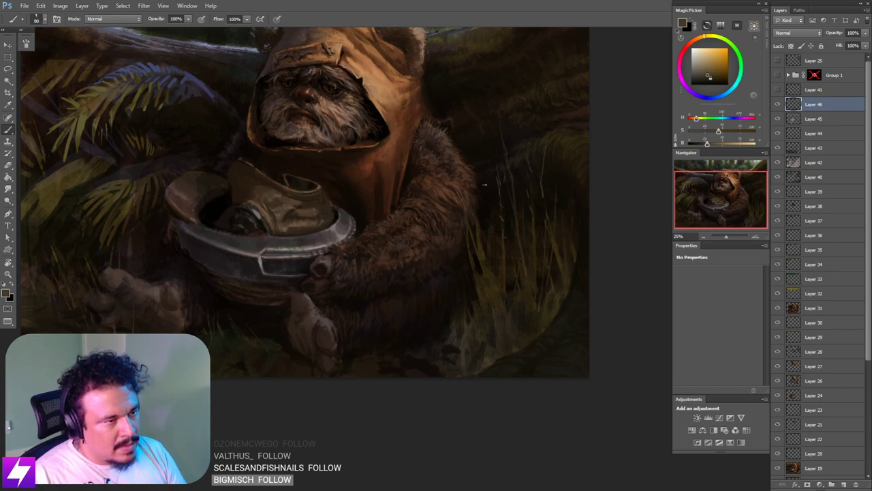
left_click_drag(491, 277, 400, 238)
Step: Show the reference photos in Group 1 to compare them with the painting, and hide them again
key("ctrl+minus")
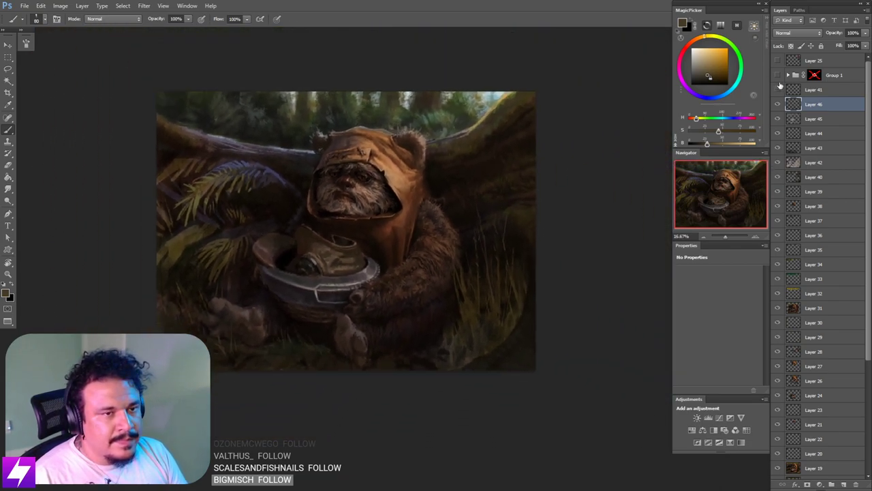
left_click(777, 76)
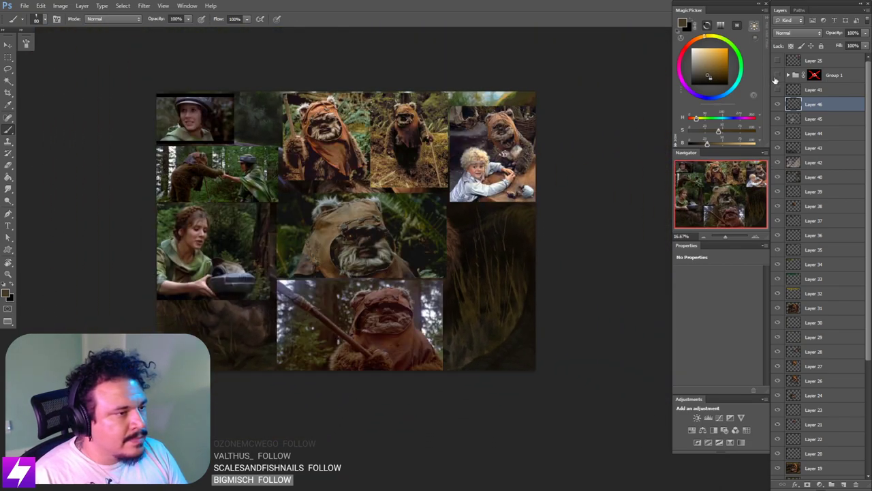
left_click(777, 75)
Step: Sample a dark olive brown from the grass and fill in blades behind the Ewok's arm with a 100 to 125 px brush
key("ctrl+plus")
left_click_drag(502, 325, 469, 252)
left_click(467, 270, "alt")
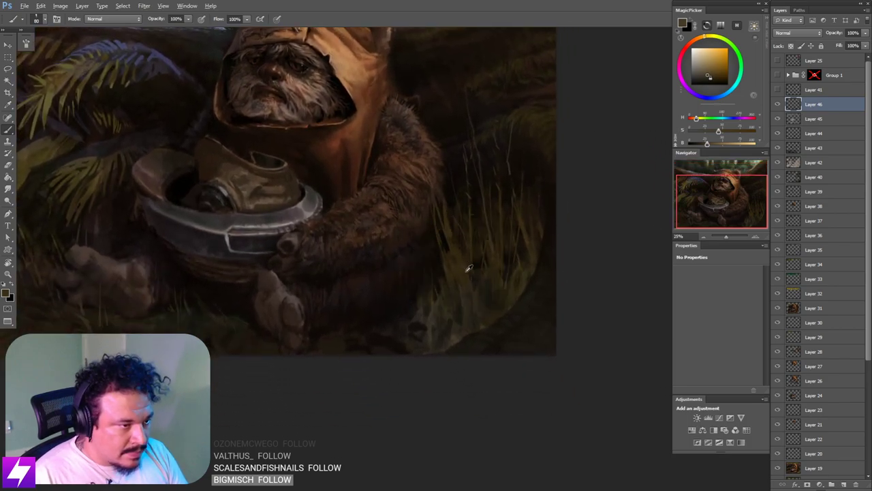
key("bracketright")
key("bracketright")
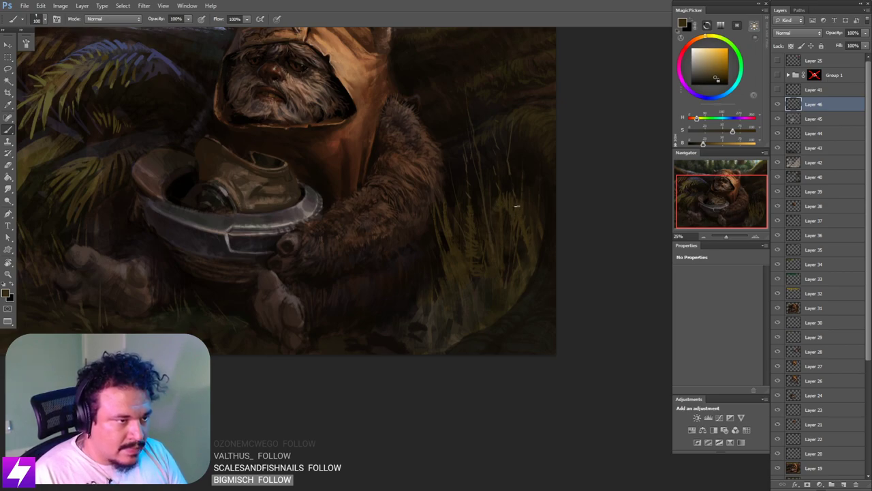
key("bracketright")
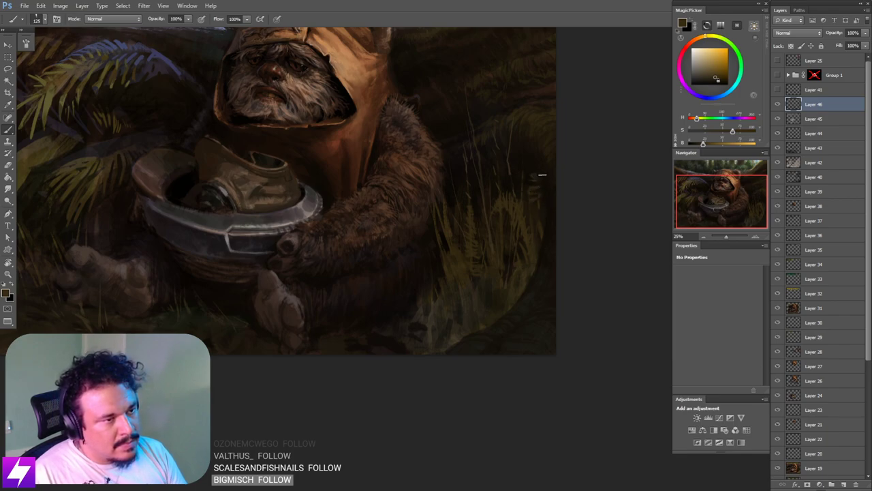
key("bracketleft")
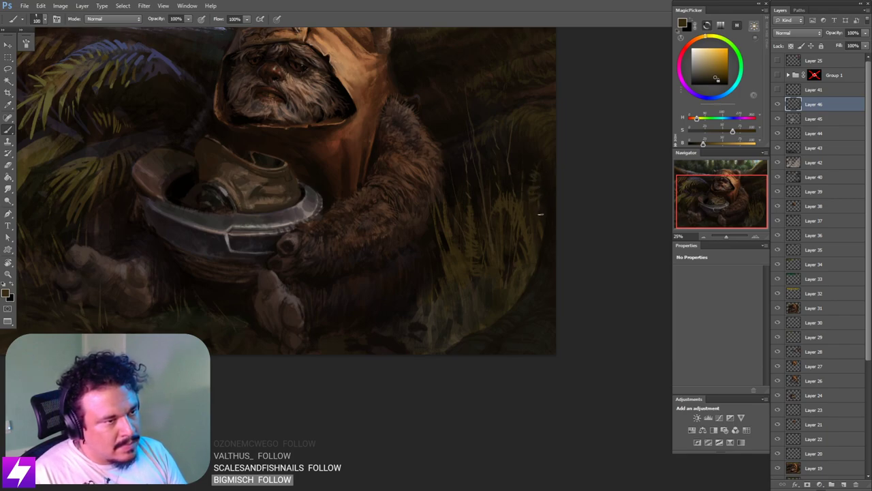
Step: Flip the painting horizontally and check the whole composition and the new grass at reduced size
key("ctrl+minus")
key("ctrl+minus")
key("ctrl+minus")
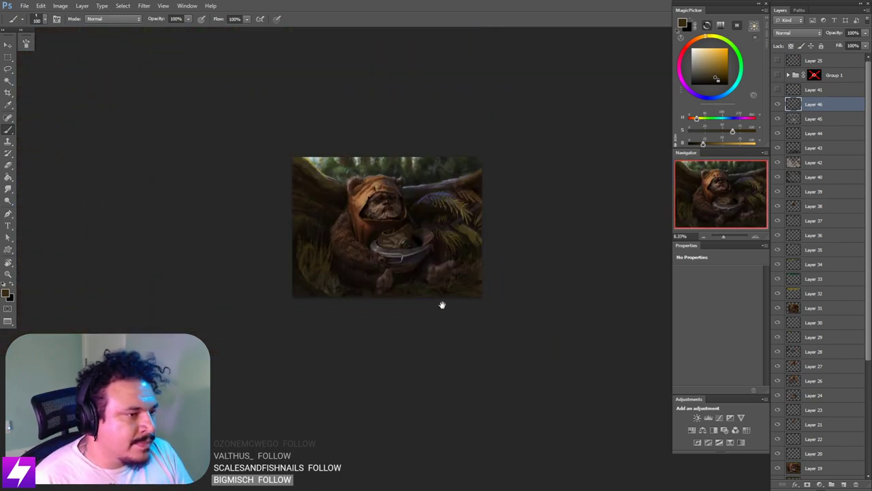
left_click_drag(397, 299, 467, 302)
scroll(409, 256, "up", 2)
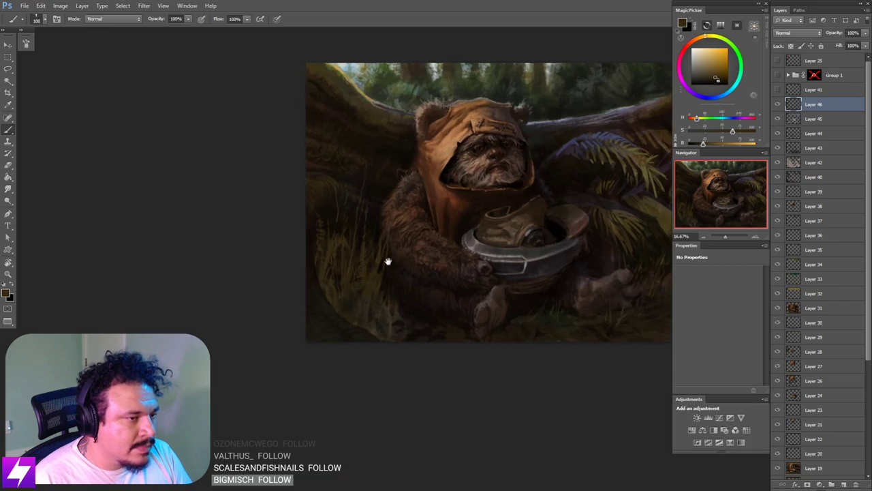
left_click_drag(614, 226, 662, 223)
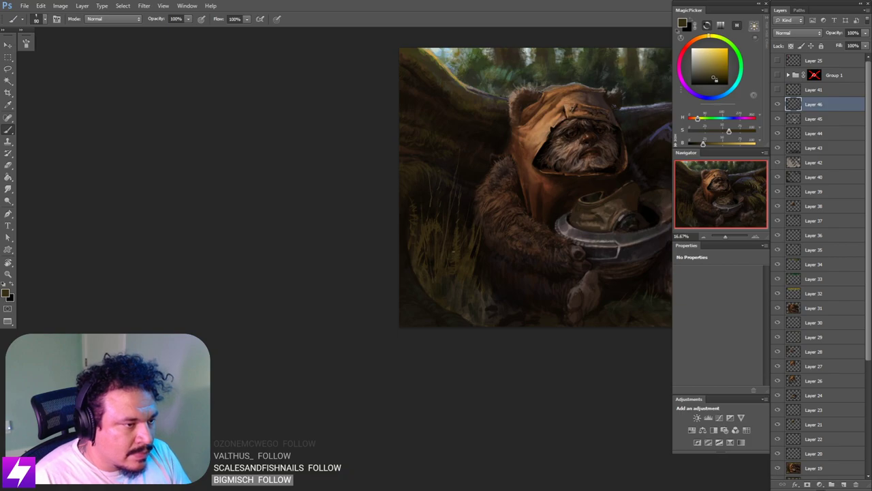
Step: Choose a reddish brown and add small accents among the grass behind the arm with a 60 to 90 px brush
left_click_drag(498, 264, 445, 273)
left_click_drag(704, 144, 693, 119)
left_click_drag(466, 262, 453, 252)
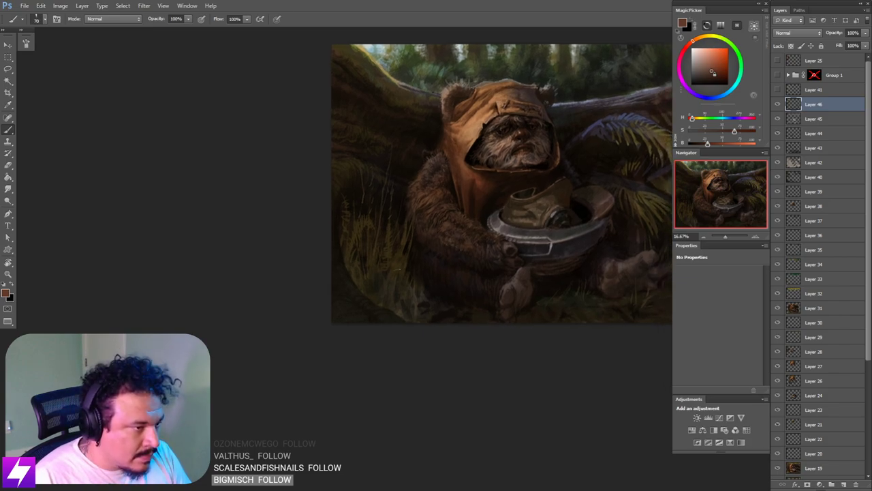
key("bracketright")
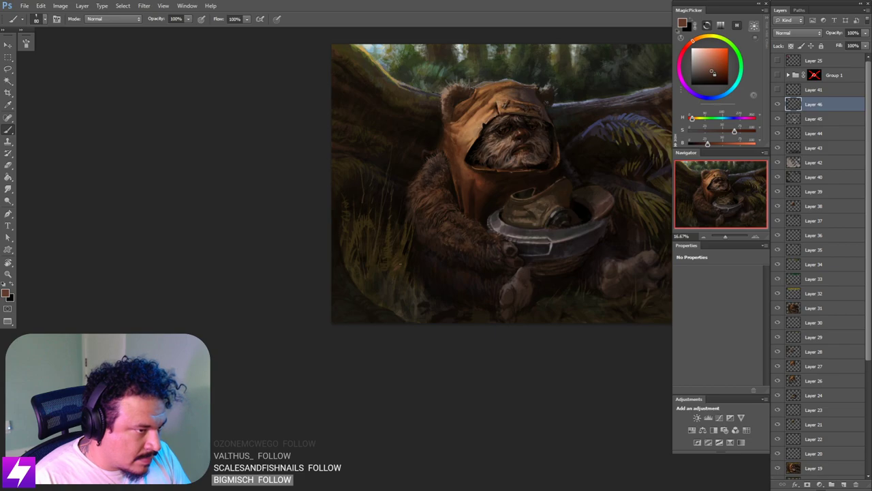
left_click_drag(440, 277, 448, 293)
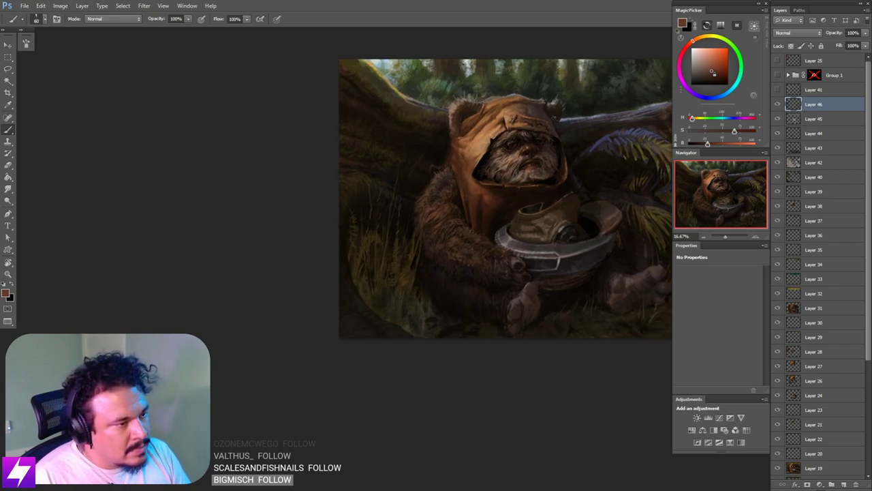
left_click_drag(453, 324, 427, 299)
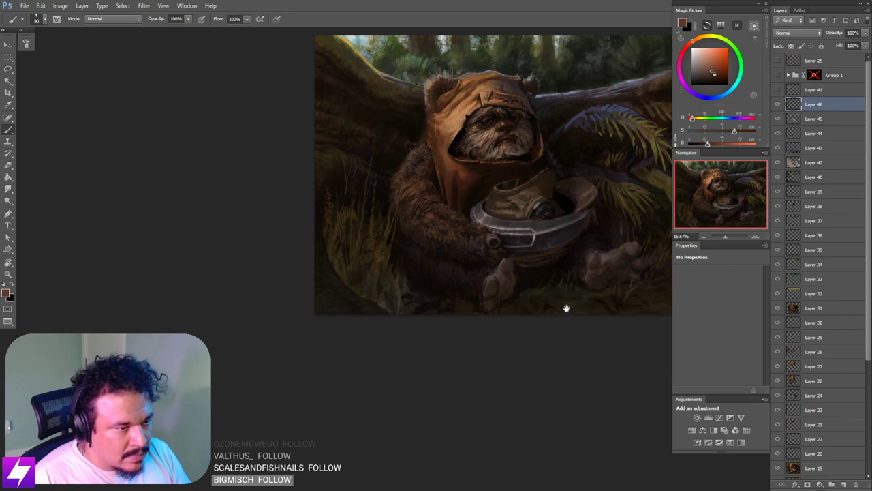
Step: Paint reddish-brown leaf strokes on the forest floor near the outstretched foot, enlarging the brush from 125 to 175 px
left_click_drag(565, 308, 508, 275)
key("bracketright")
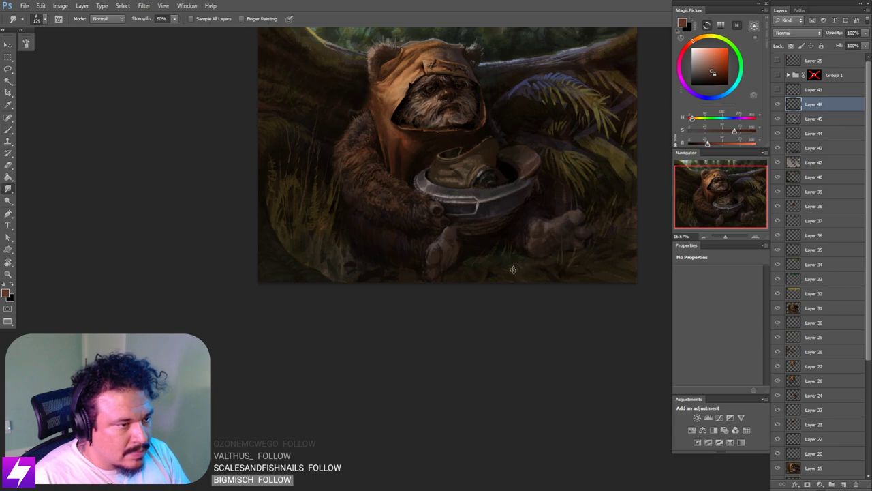
key("e")
key("b")
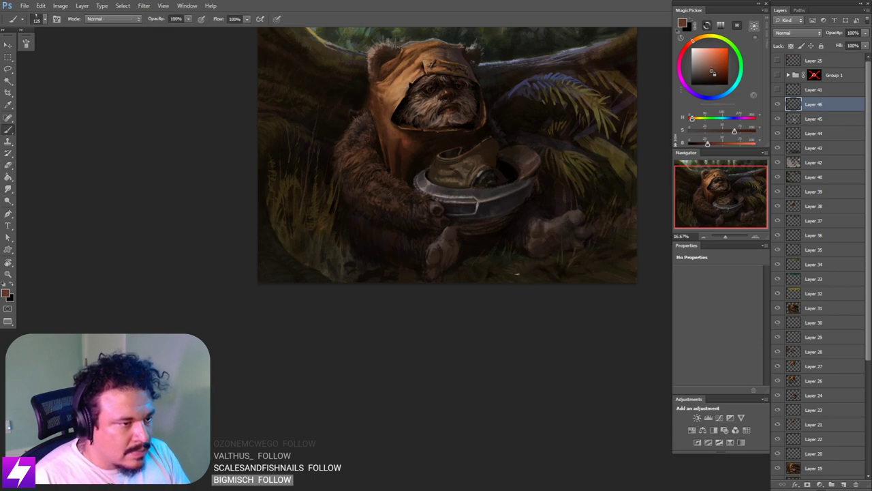
left_click_drag(556, 290, 535, 282)
key("bracketright")
key("bracketright")
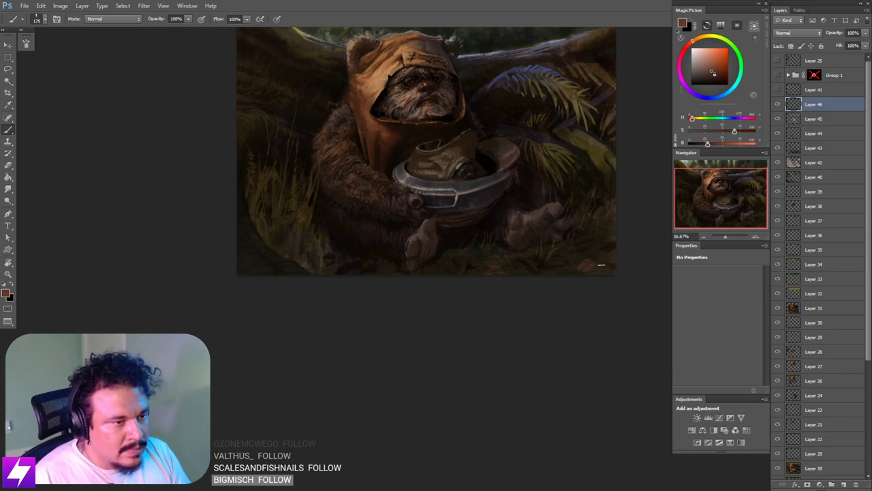
Step: Flip the painting back horizontally and examine the overall composition, the ferns and the forest floor
key("ctrl+minus")
key("ctrl+minus")
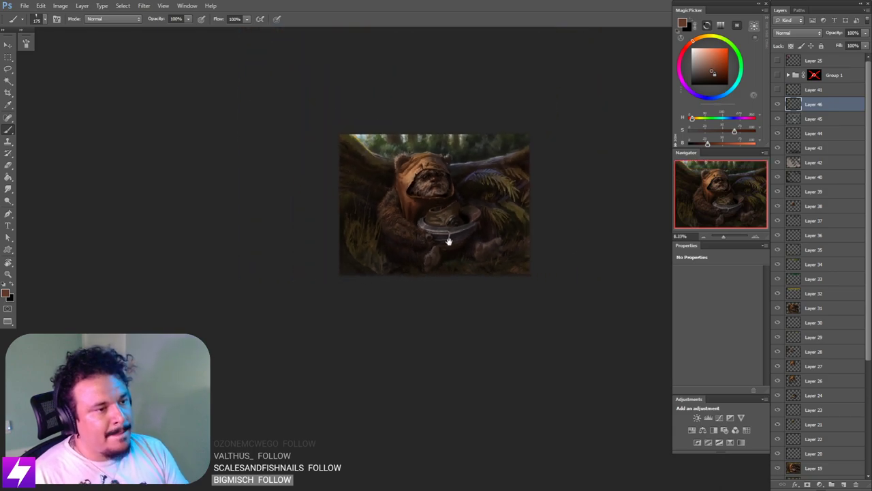
left_click_drag(485, 173, 502, 189)
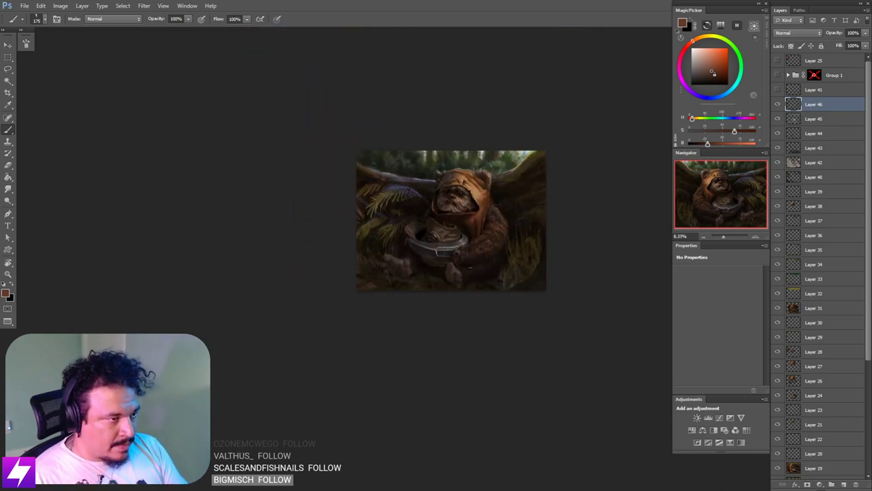
key("ctrl+plus")
left_click_drag(452, 248, 457, 254)
scroll(457, 255, "up", 1)
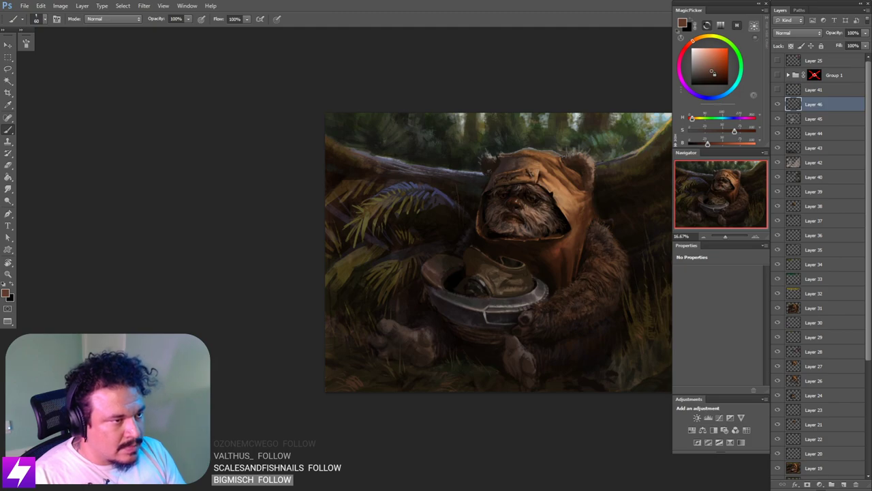
key("ctrl+minus")
key("ctrl+plus")
key("ctrl+plus")
left_click_drag(500, 227, 489, 220)
left_click_drag(492, 272, 463, 229)
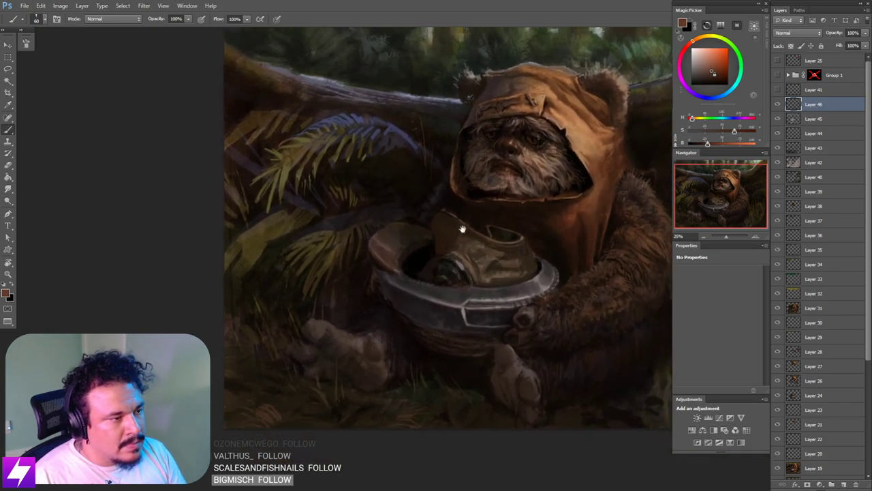
Step: Sample a dark olive beside the ferns and break up the lower fern leaf near the canvas edge with a 200 px brush
left_click_drag(345, 292, 402, 301)
left_click(325, 258, "alt")
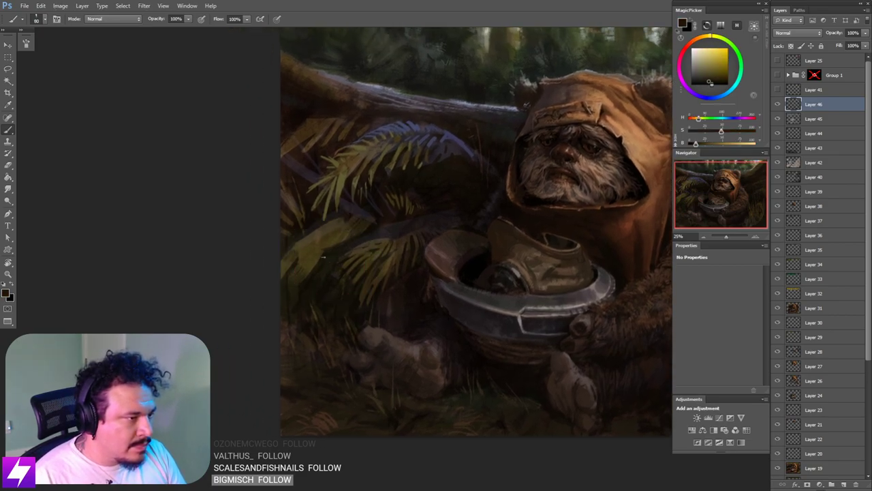
key("bracketright")
key("bracketright")
key("bracketright")
key("bracketright")
key("bracketright")
key("bracketright")
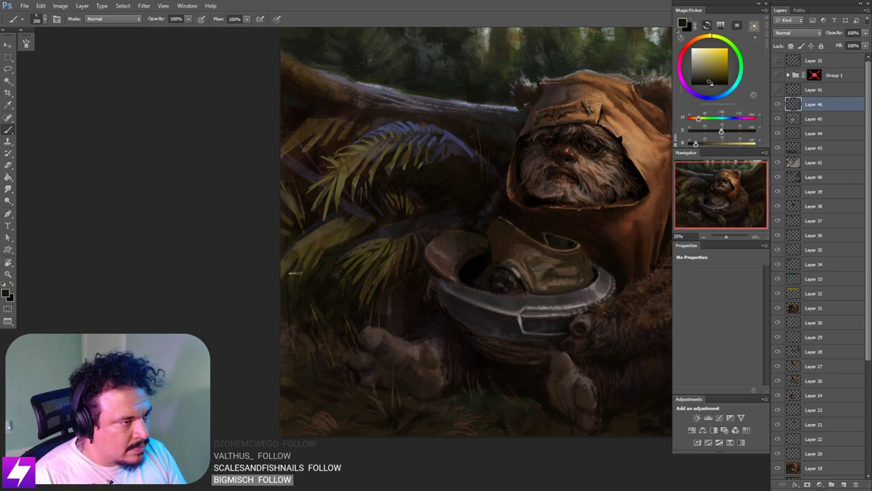
Step: Flip the painting horizontally, sample a near-black brown and darken the shadows around the lower fern leaf with a 200 px brush
key("ctrl+minus")
key("ctrl+shift+h")
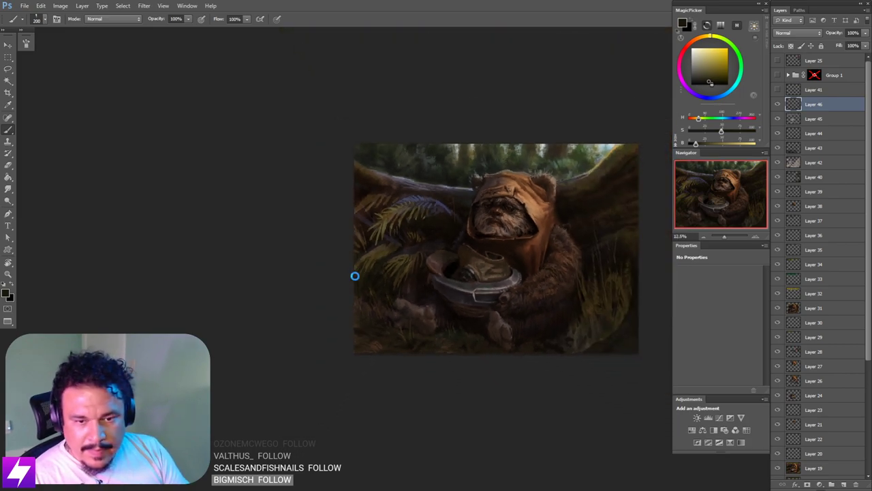
left_click_drag(444, 264, 430, 266)
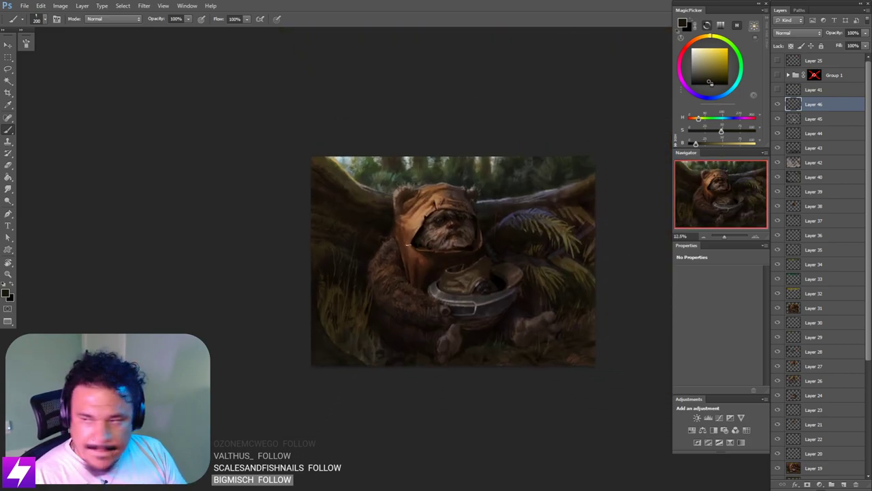
key("ctrl+plus")
key("ctrl+plus")
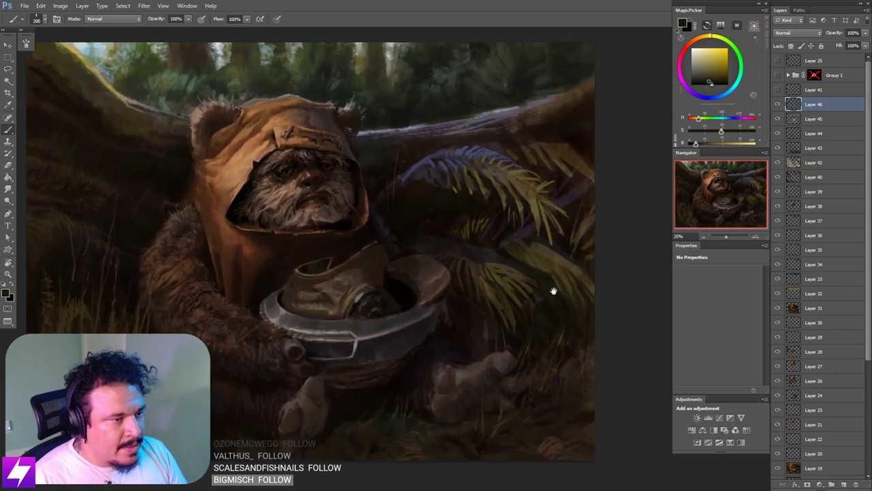
left_click_drag(554, 291, 542, 289)
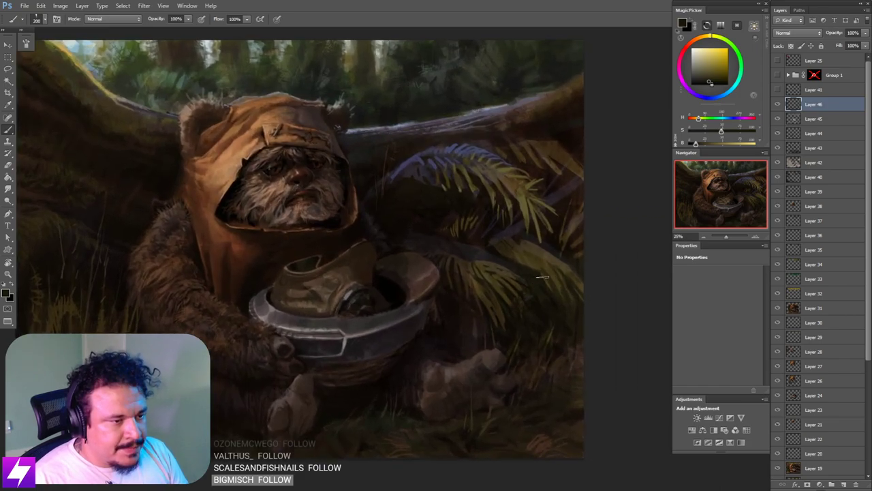
left_click(538, 309, "alt")
key("[")
key("[")
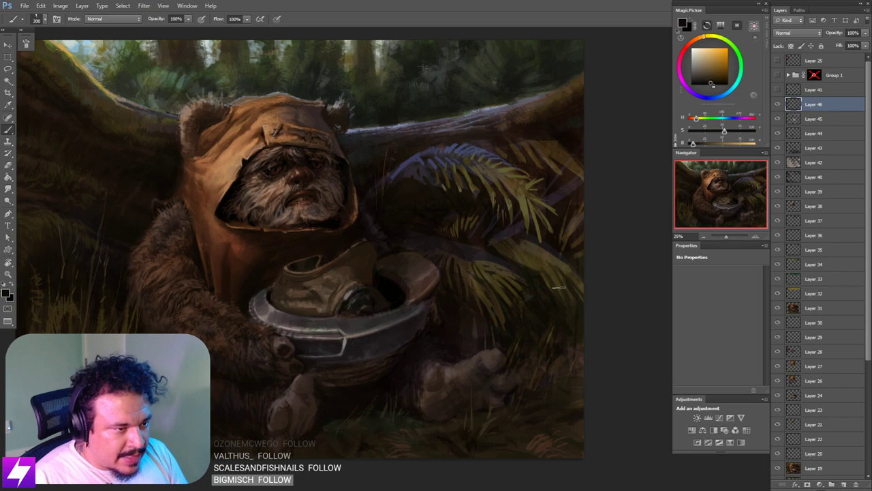
key("bracketright")
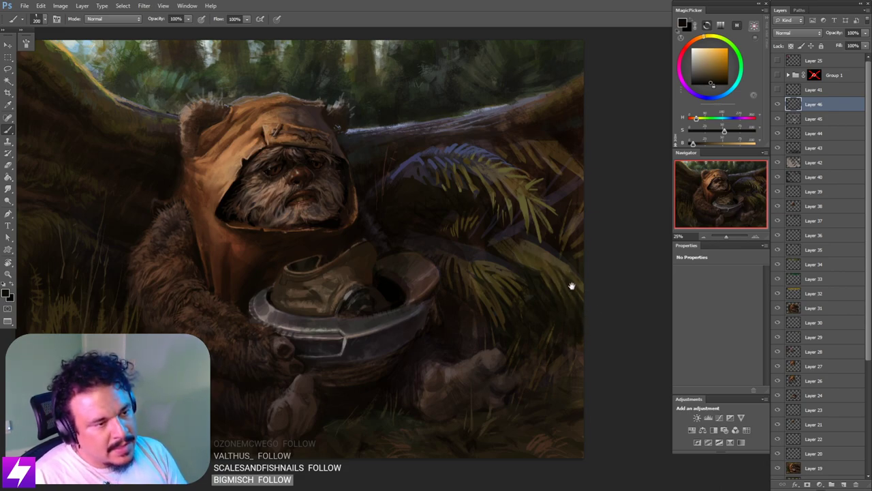
Step: Rotate the canvas, sample dark tones and carve shadow gaps between the lower fern fronds with a 100 px brush
key("r")
left_click_drag(510, 204, 590, 279)
left_click_drag(543, 329, 515, 252)
key("b")
left_click(484, 304, "alt")
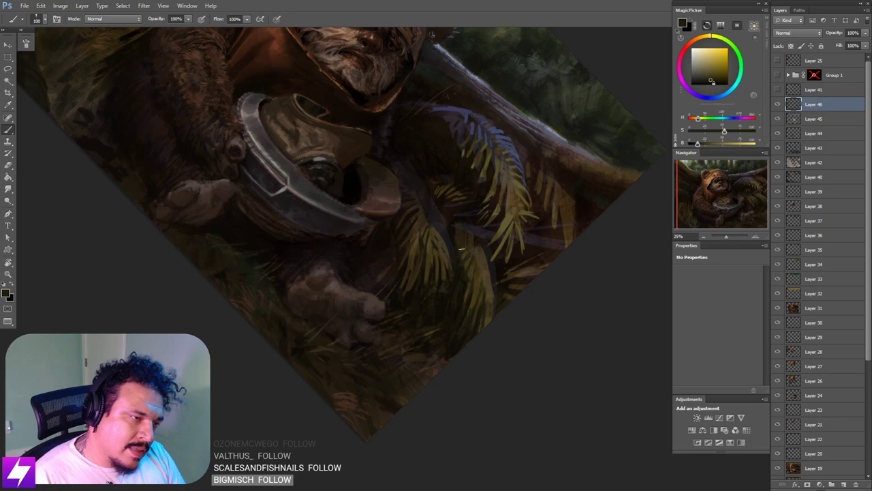
left_click(454, 231, "alt")
left_click(456, 236, "alt")
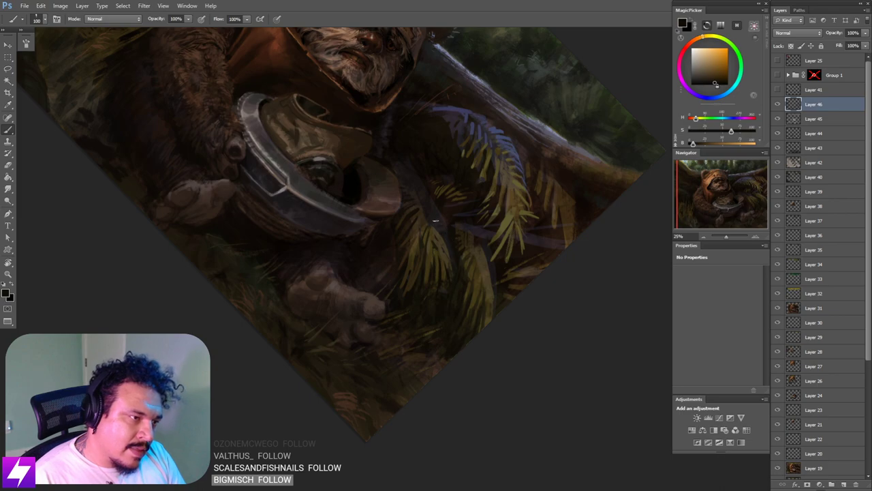
Step: Return the canvas to its upright orientation and check the darkened ferns within the whole painting
key("ctrl+0")
key("ctrl+minus")
key("ctrl+minus")
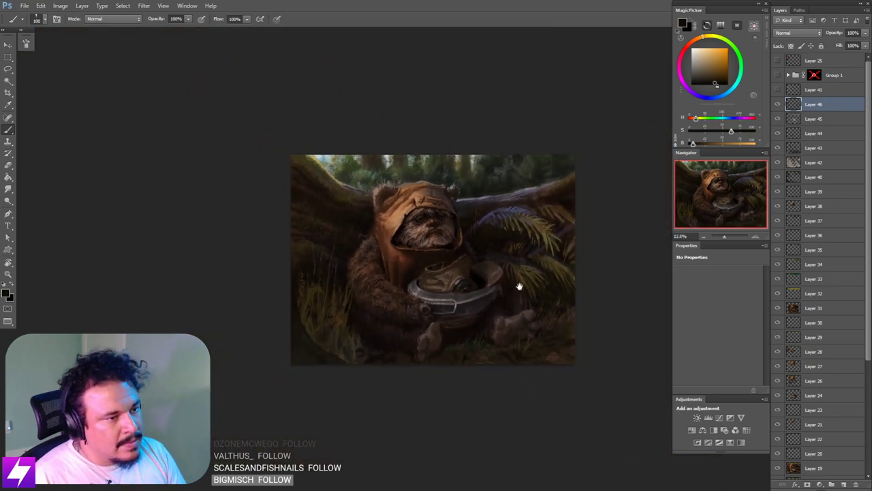
left_click_drag(518, 286, 491, 313)
scroll(537, 203, "up", 3)
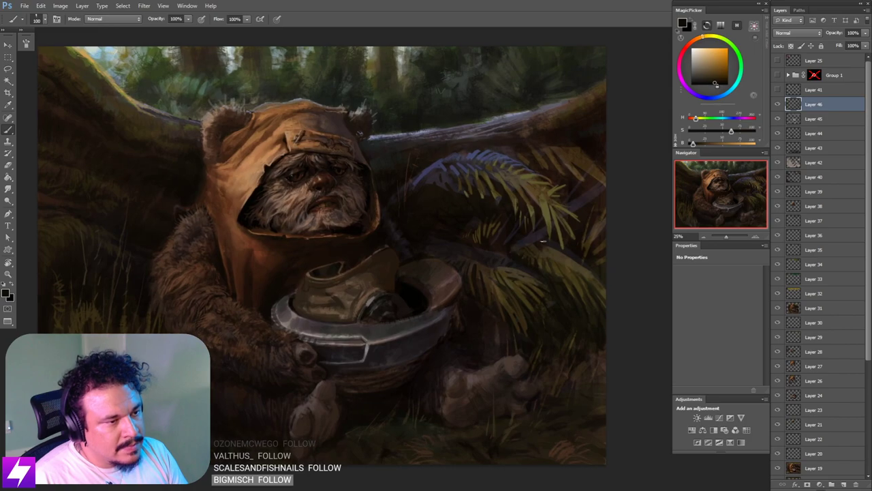
Step: Sample slate blue from the upper fern and paint small blue fronds at the canvas edge beside it with an 80 to 100 px brush
left_click(549, 239, "alt")
key("bracketright")
key("bracketright")
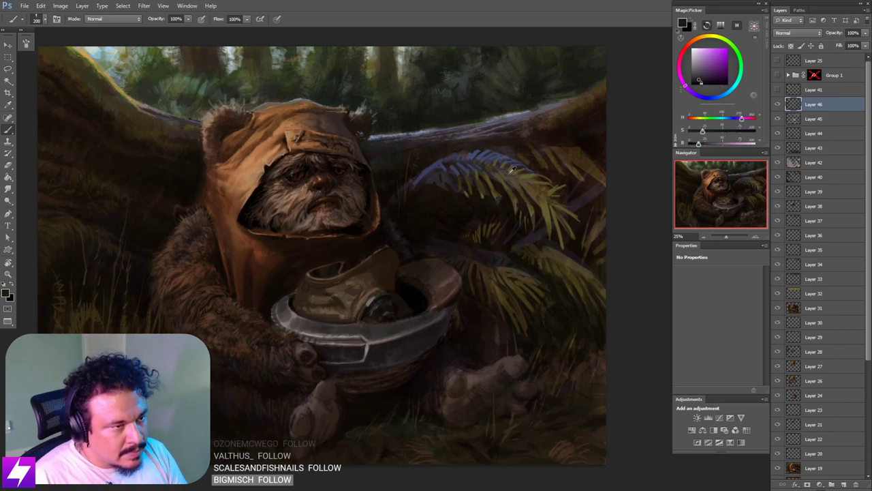
left_click(510, 160, "alt")
key("bracketleft")
key("bracketleft")
left_click_drag(567, 192, 571, 185)
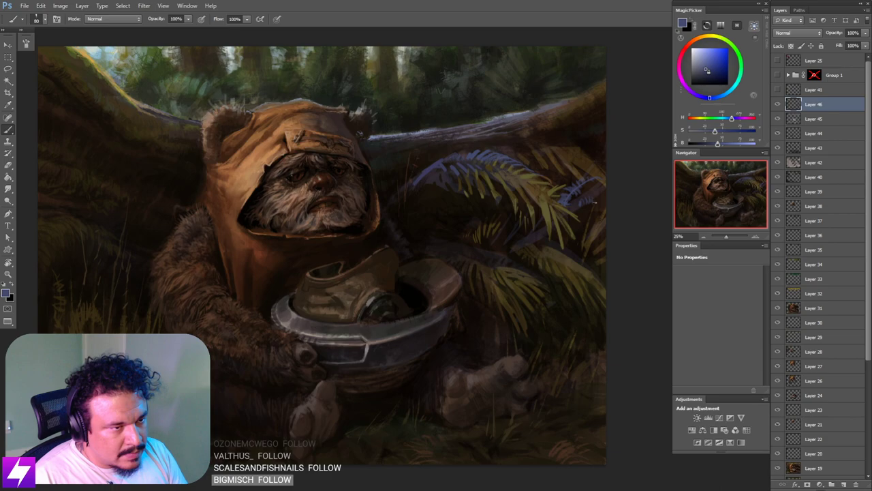
scroll(583, 182, "up", 2)
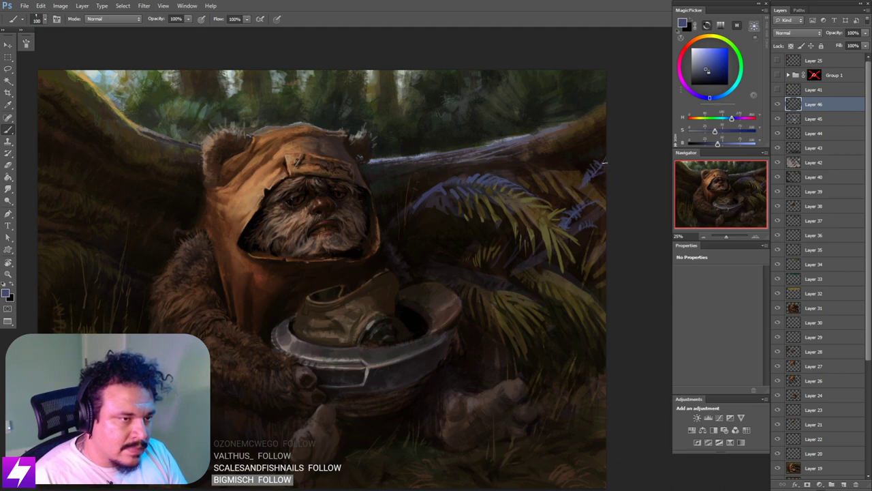
scroll(590, 203, "up", 2)
Step: Sample near-black browns around the upper fern and darken the gaps near the new blue fronds with a 125 px brush
left_click(555, 193, "alt")
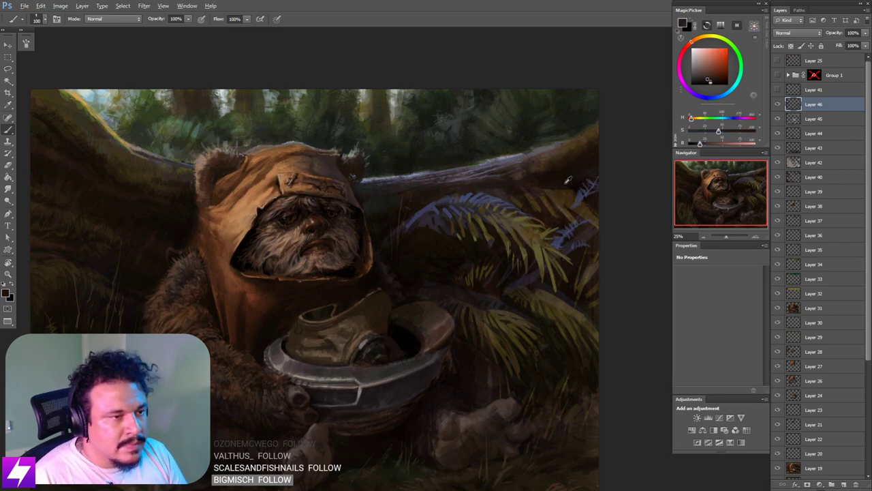
left_click(538, 200, "alt")
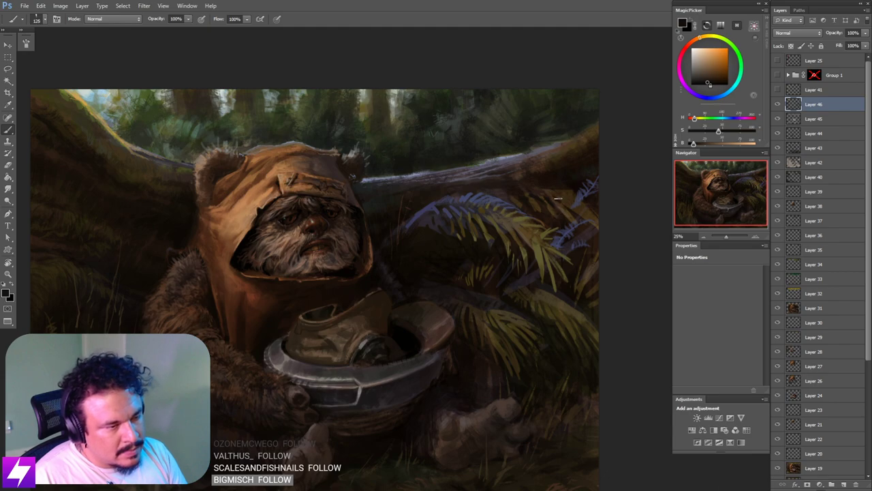
left_click(482, 193, "alt")
key("bracketleft")
key("bracketleft")
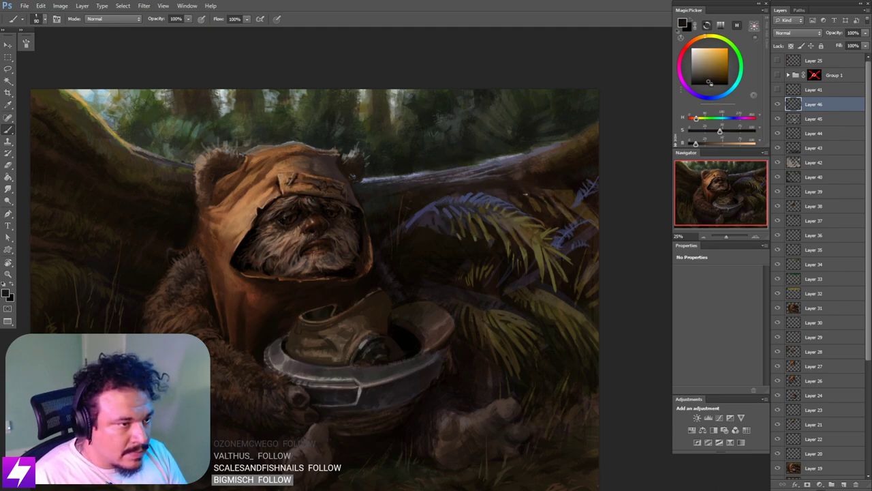
Step: Sample the fern's slate blue, rotate the canvas to -20° and paint a blue frond behind the upper fern with an 80 px brush
left_click(470, 194, "alt")
key("r")
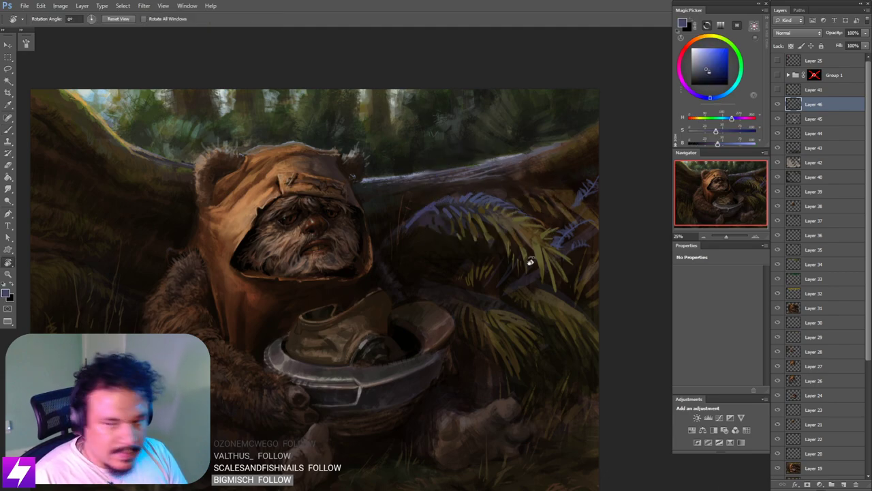
left_click_drag(526, 253, 525, 184)
left_click_drag(538, 239, 524, 238)
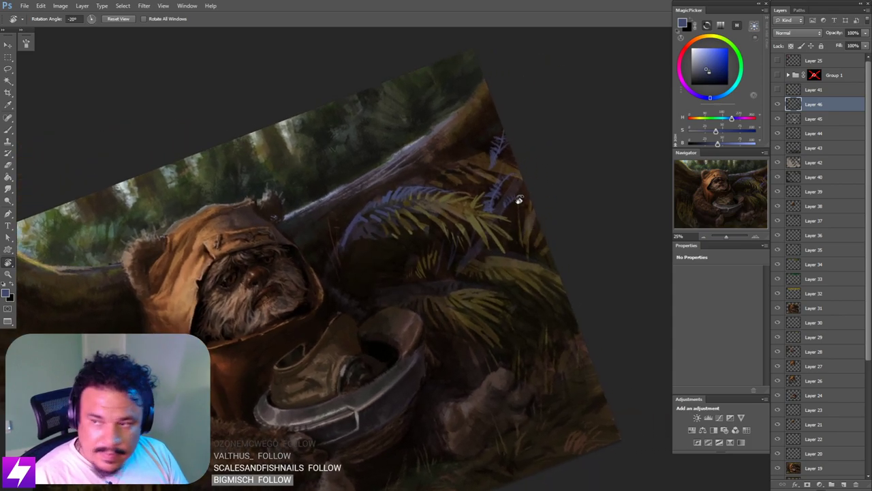
key("b")
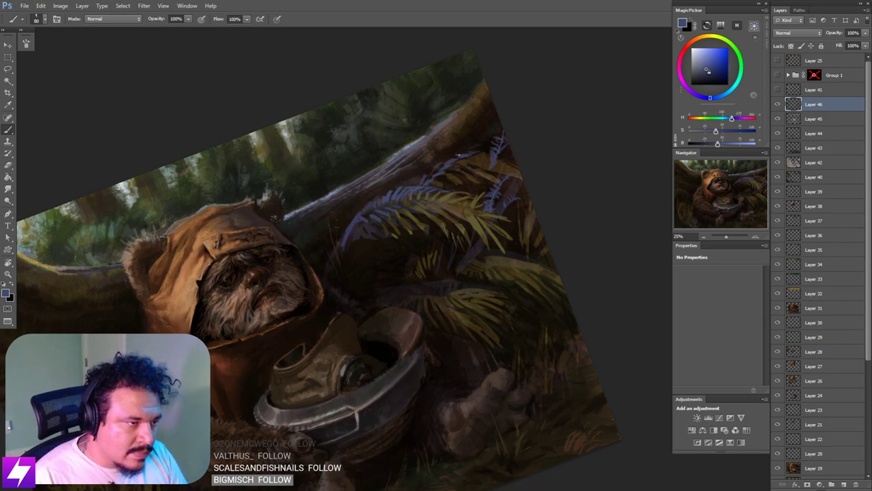
key("Escape")
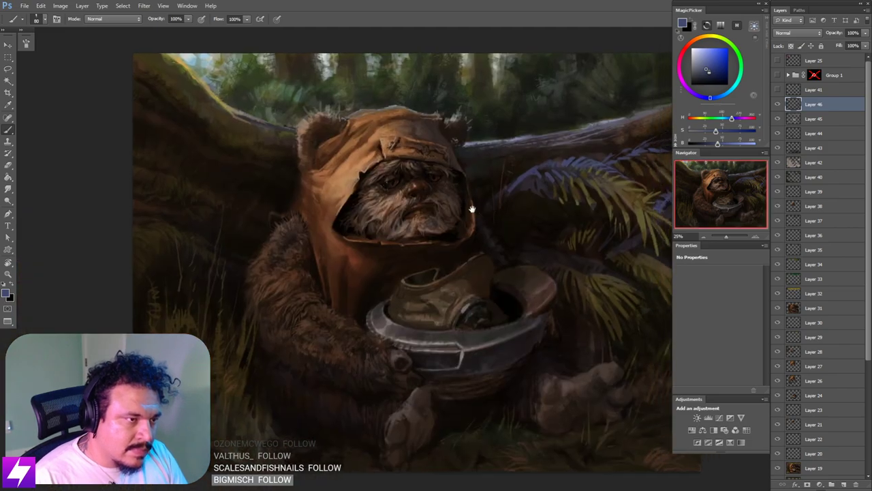
left_click_drag(470, 209, 339, 246)
Step: Undo the thin blue stroke near the log's end and paint dark brown vertical strokes there with a 100 px brush
left_click_drag(550, 192, 558, 144)
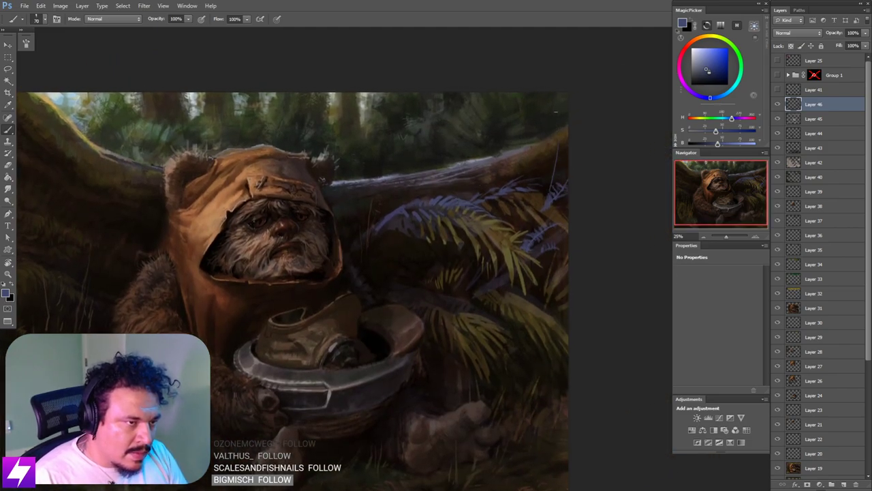
key("ctrl+z")
key("d")
key("bracketright")
key("bracketright")
key("bracketright")
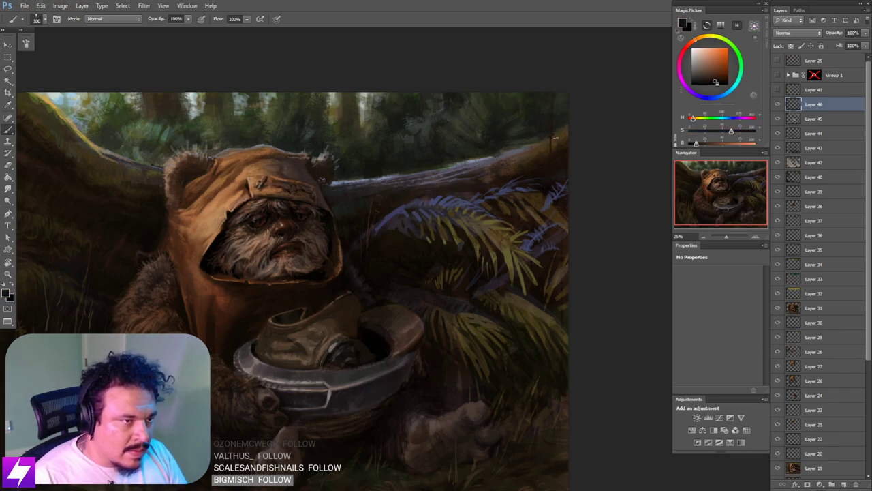
Step: Rotate the canvas, sample slate and paler blues and strengthen the cool rim light along the log's upper edge with a 125 px brush
key("r")
left_click_drag(561, 85, 465, 265)
scroll(465, 266, "up", 1)
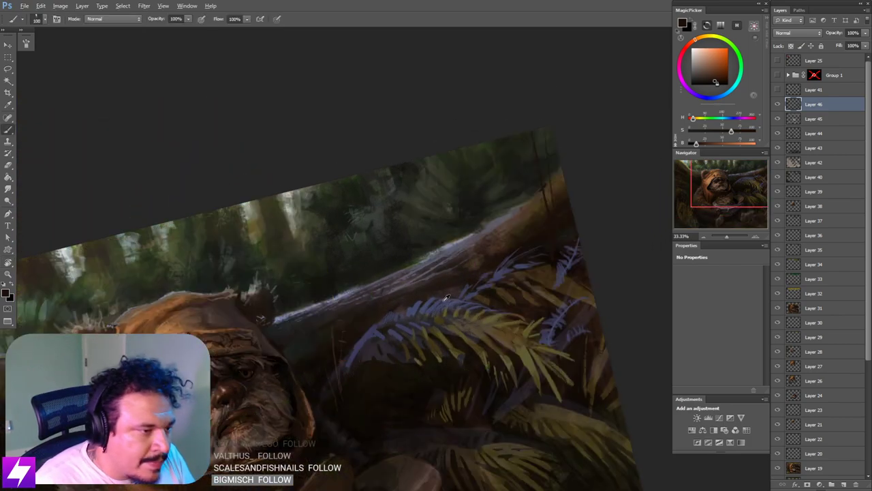
left_click(428, 303, "alt")
key("bracketleft")
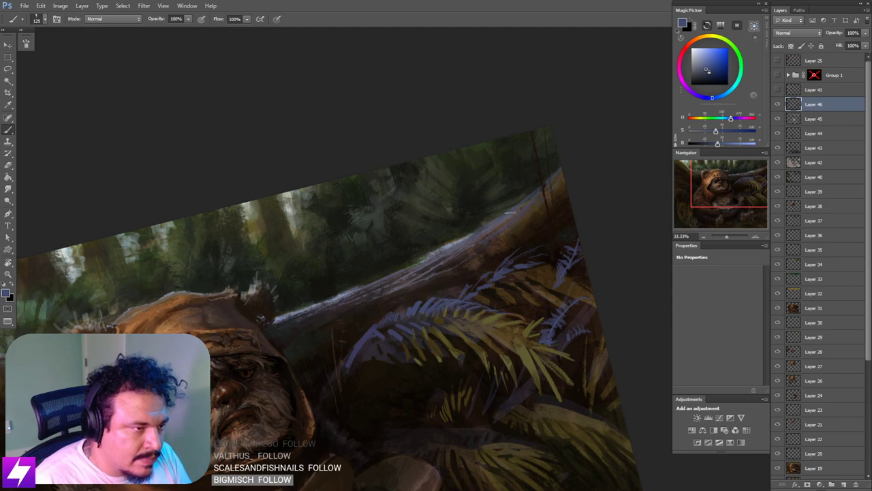
left_click(453, 240, "alt")
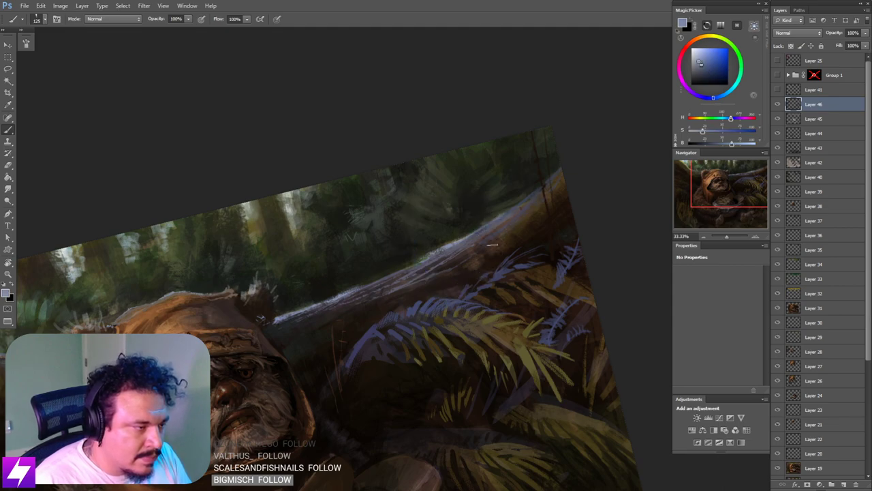
Step: Return the canvas upright, flip it horizontally, sample the hood's brown and check the composition at reduced size
key("Escape")
key("ctrl+minus")
key("ctrl+minus")
key("ctrl+minus")
key("ctrl+minus")
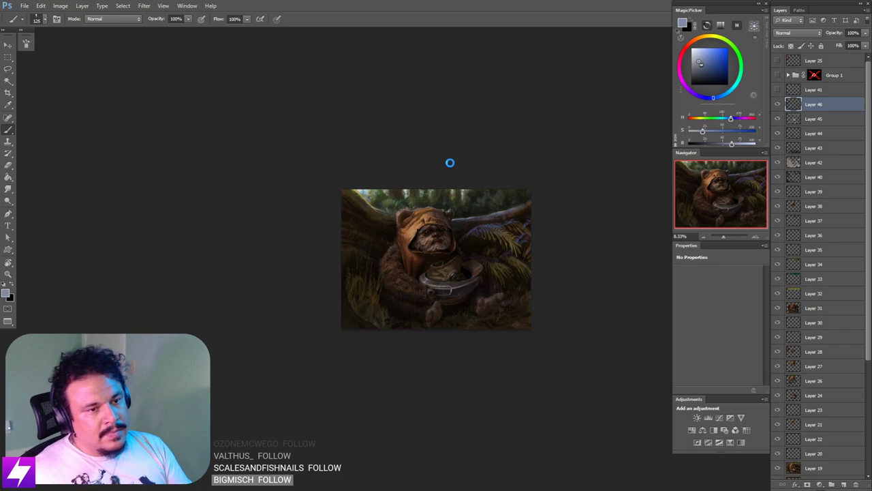
key("ctrl+plus")
key("ctrl+plus")
key("ctrl+plus")
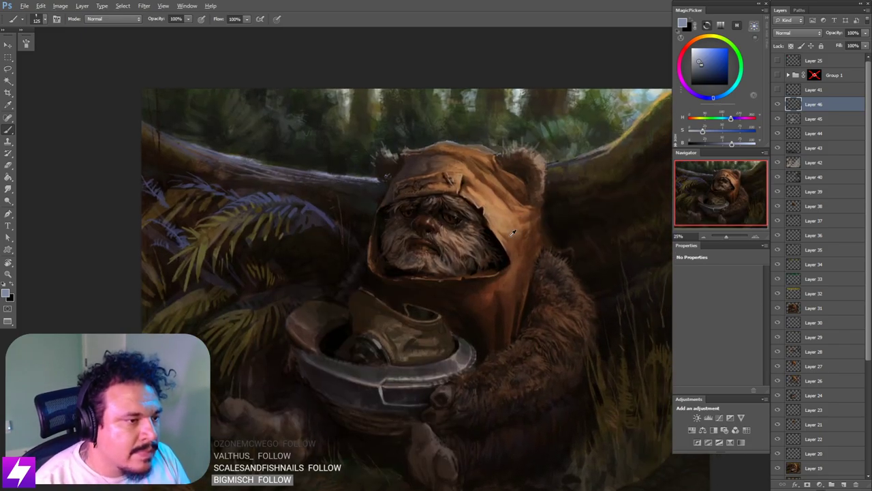
left_click(512, 233, "alt")
key("ctrl+minus")
key("ctrl+minus")
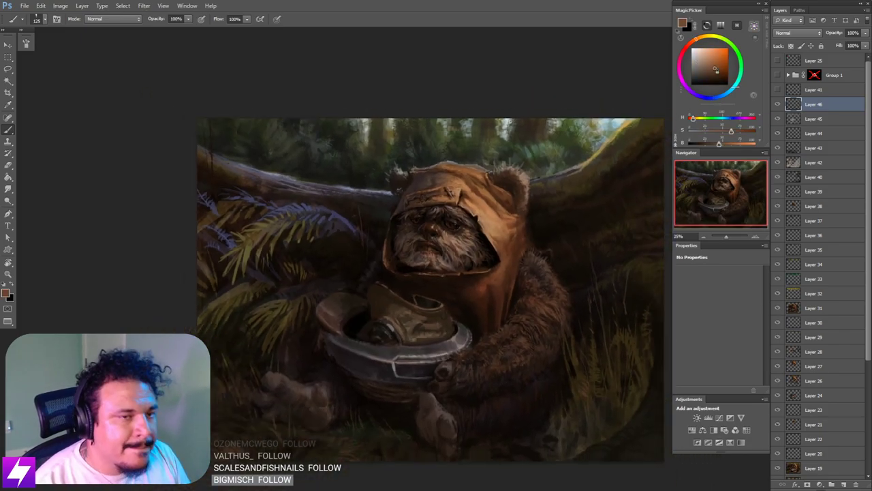
Step: Compare the whole painting with Layer 46 hidden and shown to judge the fern changes
left_click(777, 104)
left_click(778, 105)
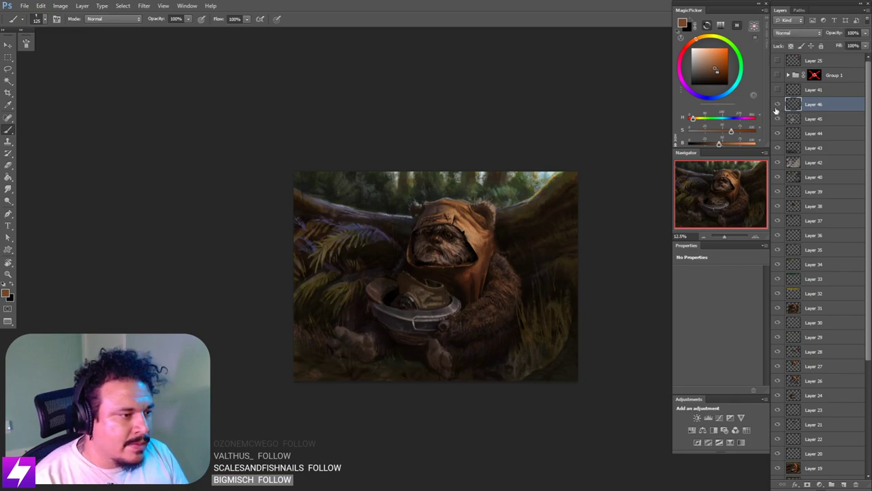
left_click(776, 106)
left_click(777, 106)
left_click_drag(402, 269, 376, 273)
key("ctrl+plus")
left_click_drag(543, 297, 530, 292)
left_click_drag(567, 263, 545, 266)
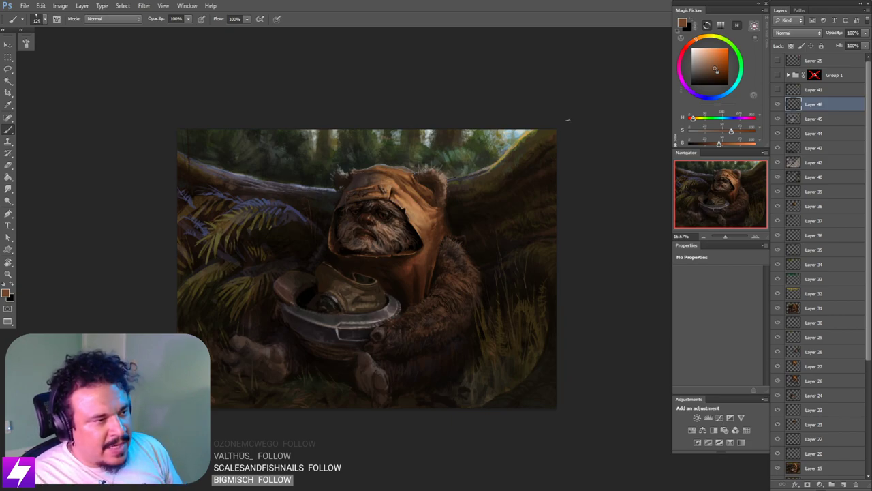
left_click(777, 105)
left_click(777, 104)
left_click(777, 104)
left_click(777, 105)
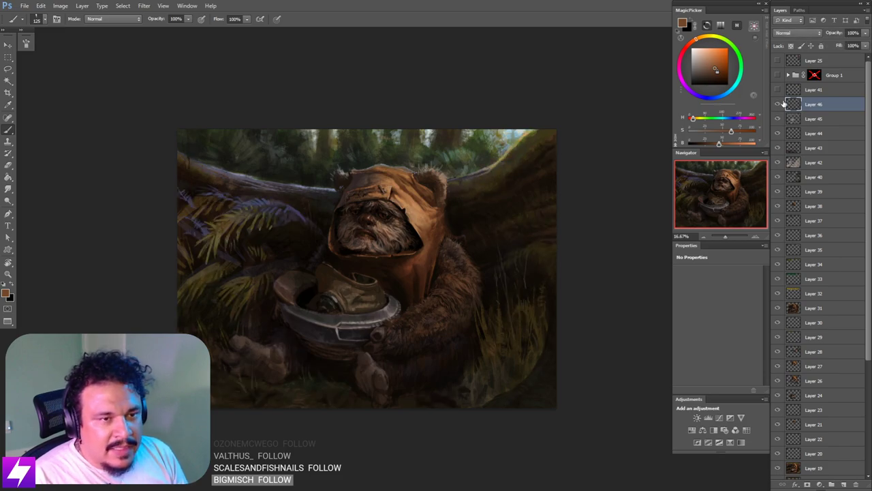
Step: Add a new empty layer above Layer 46 for work on the Ewok's paws and feet
key("ctrl+alt+shift+n")
key("ctrl+plus")
left_click_drag(402, 316, 464, 251)
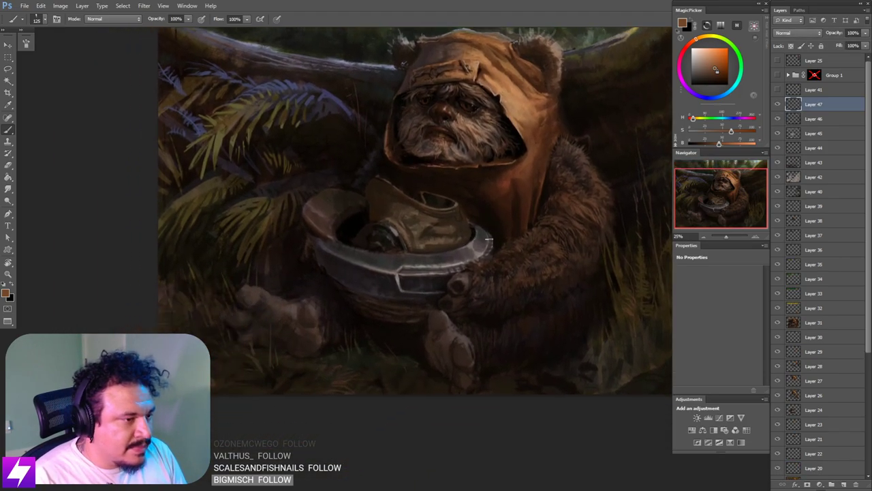
Step: Show the reference photos in Group 1, examine the Ewok costumes and hide the group again
key("ctrl+plus")
key("ctrl+shift+h")
left_click_drag(477, 287, 441, 307)
key("ctrl+shift+h")
left_click(778, 76)
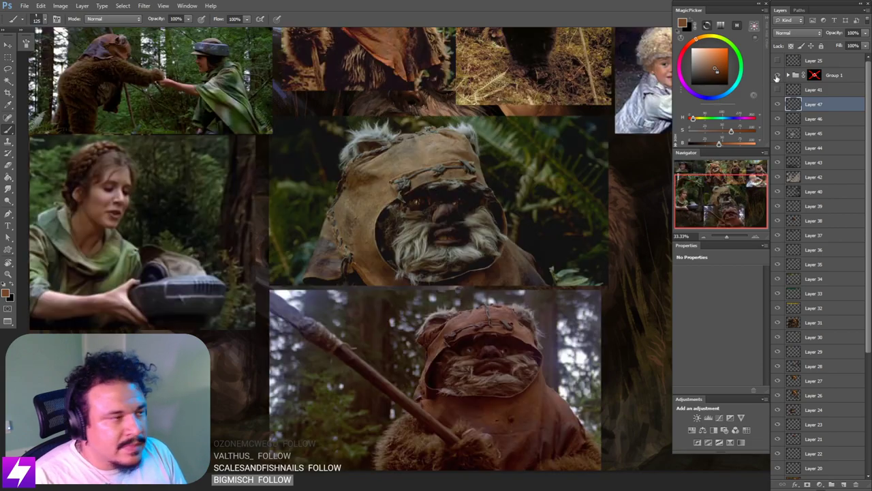
left_click_drag(575, 132, 556, 212)
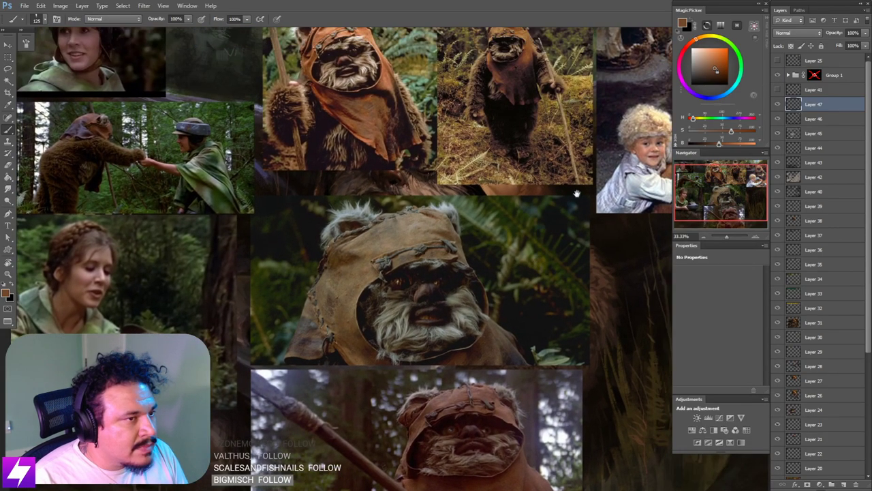
left_click(777, 76)
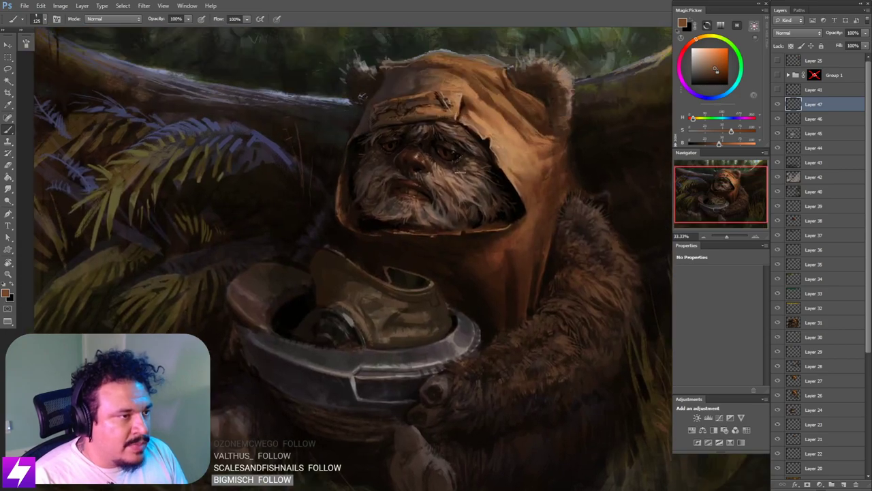
Step: Sample a reddish brown from the Ewok's nose and tint the finger pads on the bowl-holding paw with a 125 px brush
left_click(418, 158, "alt")
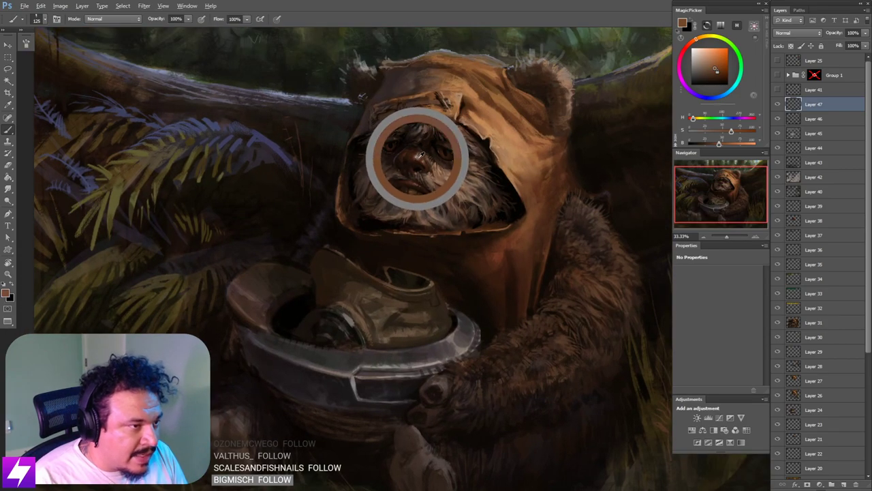
scroll(422, 197, "down", 5)
key("bracketright")
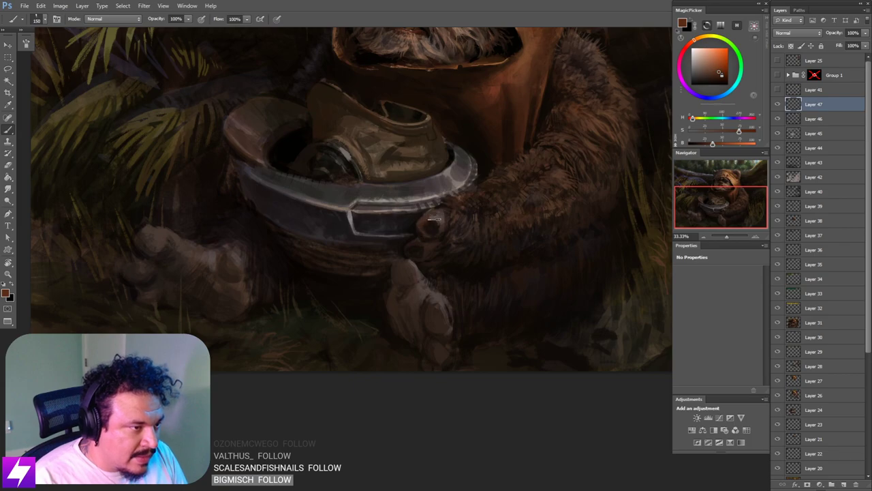
key("bracketleft")
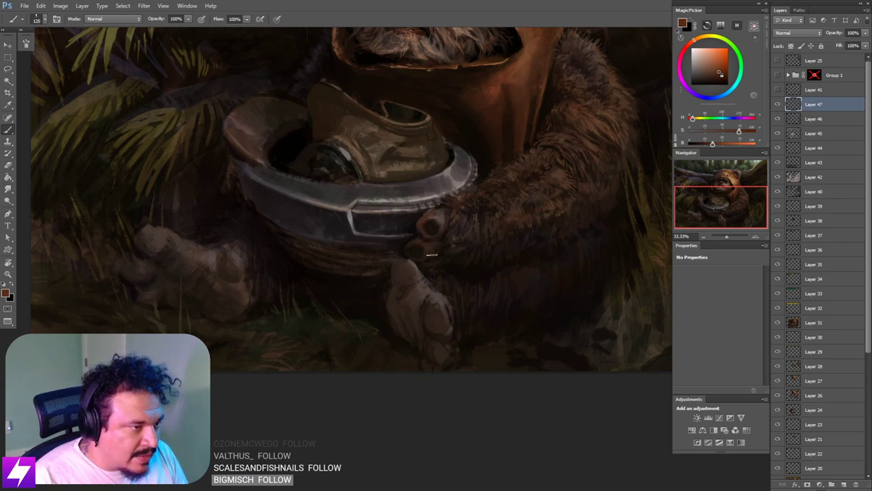
mouse_move(402, 189)
left_mouse_down()
mouse_move(449, 245)
mouse_move(444, 254)
left_mouse_up()
left_click_drag(385, 263, 441, 259)
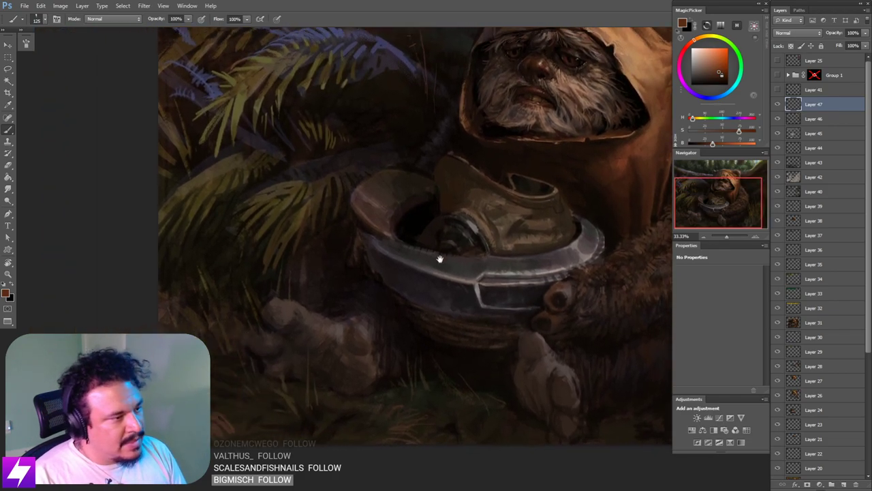
Step: Glaze the same reddish brown over the toes of the foot beside the ferns with a 175 px brush
left_click_drag(364, 304, 413, 265)
key("bracketright")
key("bracketright")
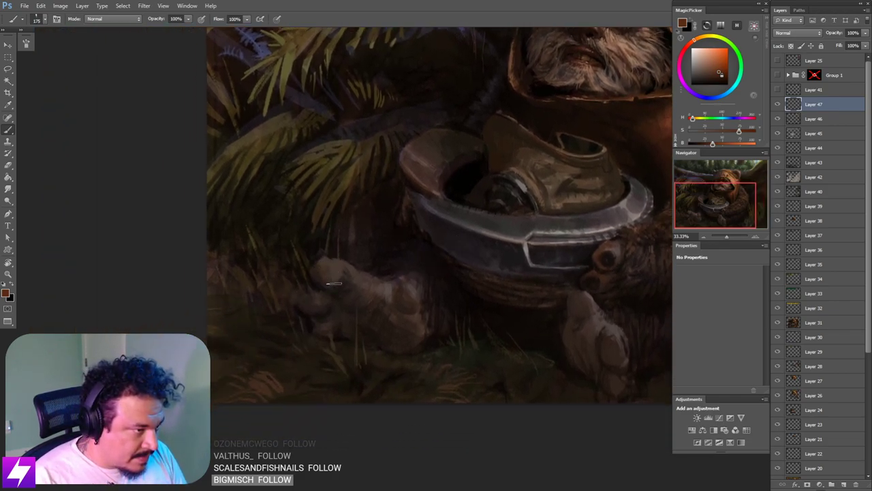
left_click_drag(415, 275, 288, 267)
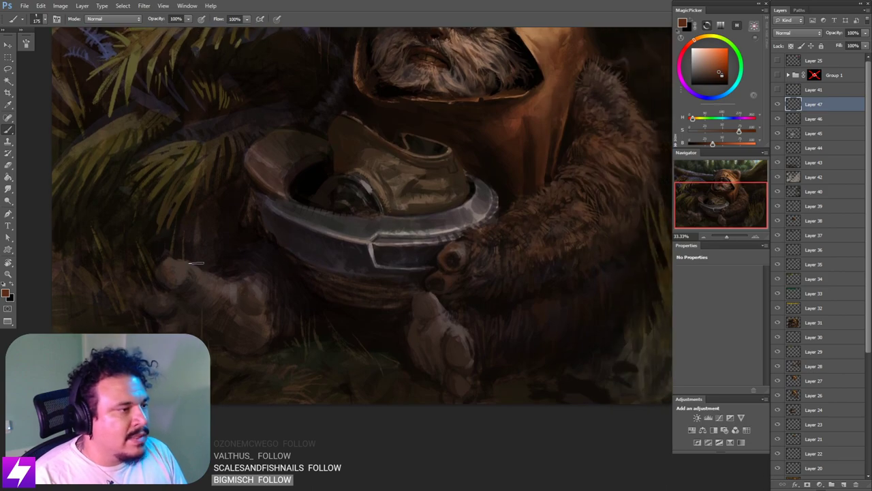
Step: Switch to a different brush tip and warm the big toe of the foot beside the ferns at 100 px
right_click(196, 263)
double_click(62, 268)
left_click_drag(249, 287, 301, 264)
key("bracketright")
key("bracketright")
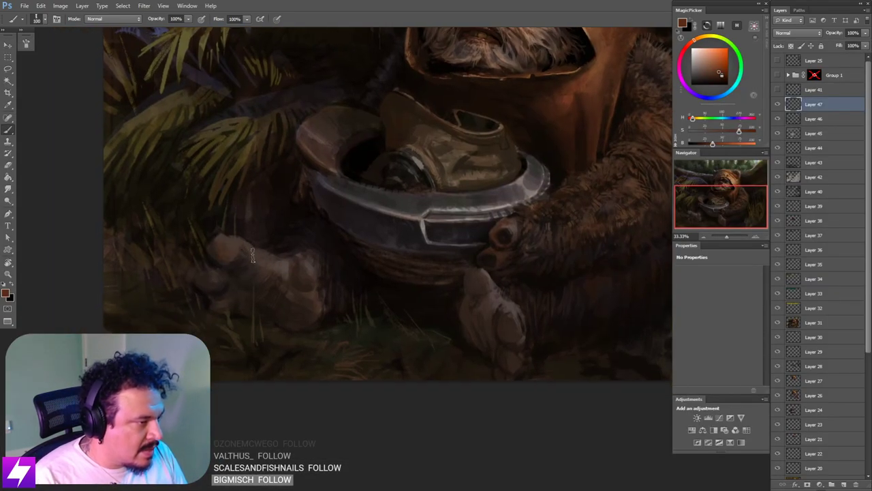
Step: Smudge and touch up the toes of both feet, using the reddish brown with a 125 px brush
key("r")
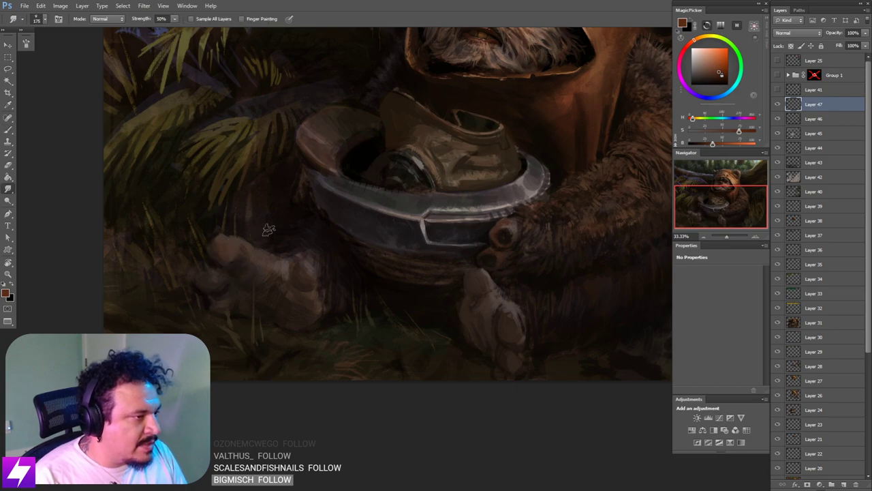
key("b")
left_click_drag(286, 285, 298, 275)
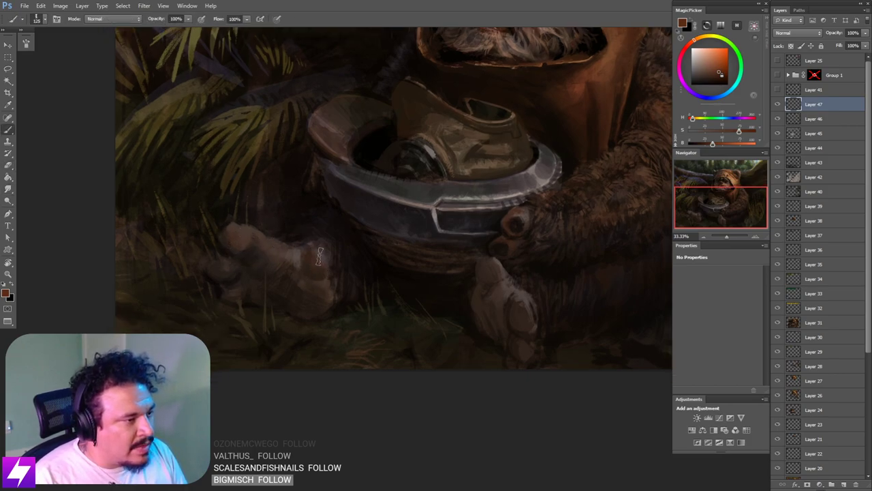
left_click_drag(352, 295, 336, 288)
key("r")
left_click_drag(366, 324, 318, 270)
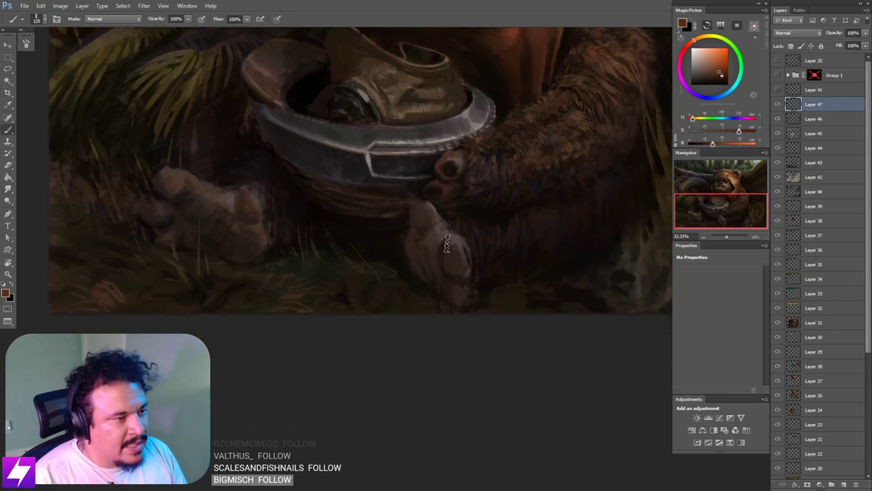
Step: Flip the canvas horizontally and check the mirrored Ewok and bowl
key("ctrl+minus")
key("ctrl+minus")
key("ctrl+minus")
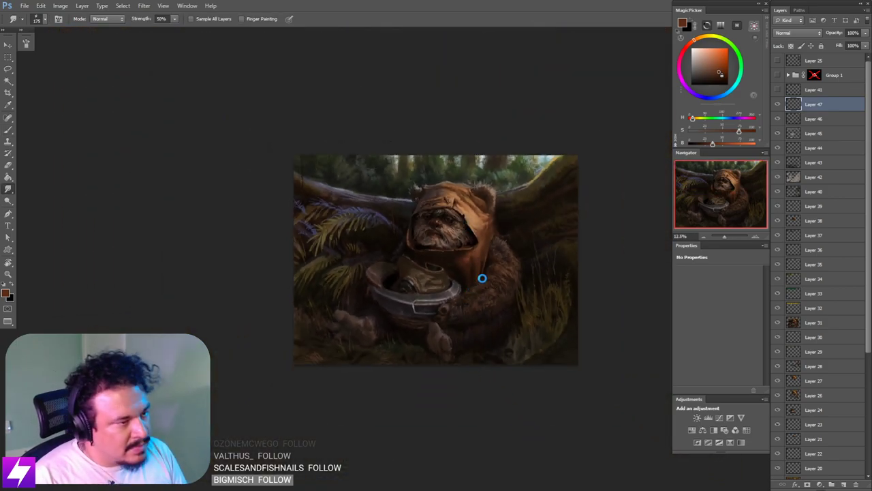
key("ctrl+shift+h")
key("ctrl+plus")
left_click_drag(448, 331, 467, 314)
key("ctrl+plus")
key("ctrl+plus")
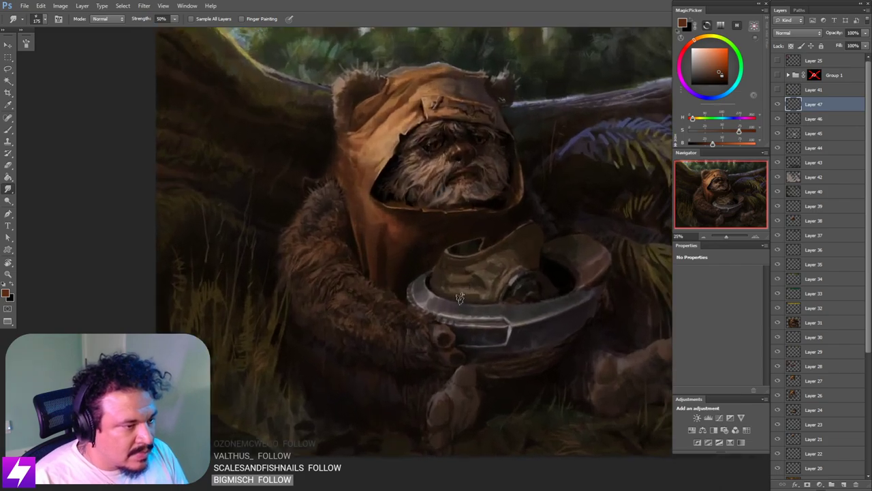
mouse_move(468, 239)
left_mouse_down()
mouse_move(470, 224)
mouse_move(451, 223)
left_mouse_up()
Step: Sample a grey from the bowl's rim and start a claw on the upper finger of the bowl-holding paw at 40 px
key("b")
key("b")
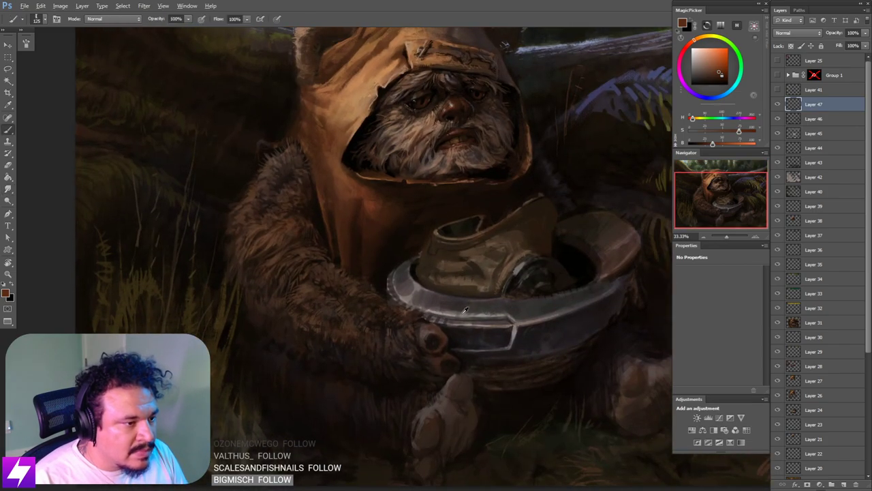
left_click(465, 313, "alt")
mouse_move(439, 371)
left_mouse_down()
mouse_move(444, 306)
mouse_move(414, 321)
mouse_move(392, 287)
left_mouse_up()
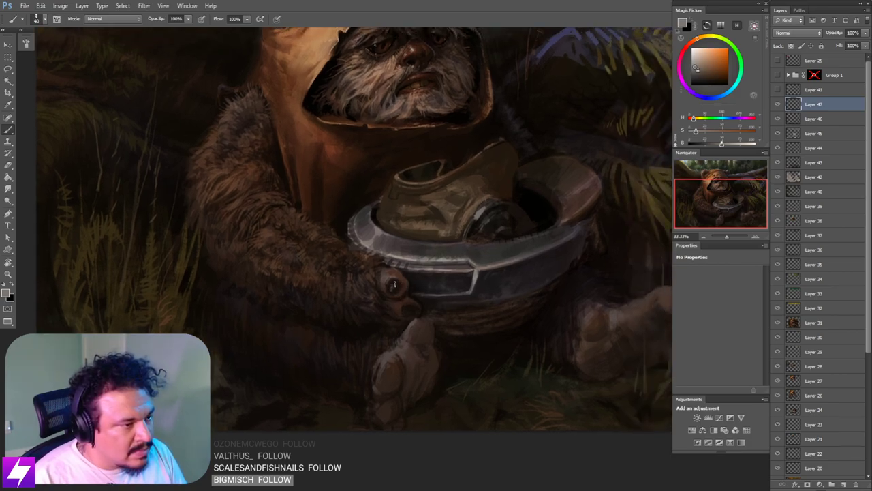
left_click_drag(429, 323, 423, 319)
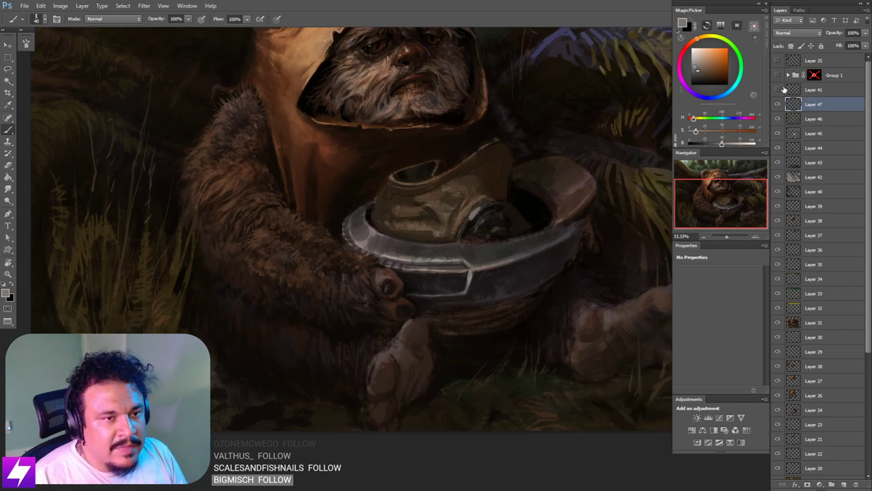
Step: Show the reference photos in Group 1, examine the fingers of the Ewok holding a staff, and hide the group again
left_click(777, 75)
mouse_move(466, 75)
left_mouse_down()
mouse_move(464, 253)
mouse_move(498, 291)
left_mouse_up()
scroll(252, 171, "up", 2)
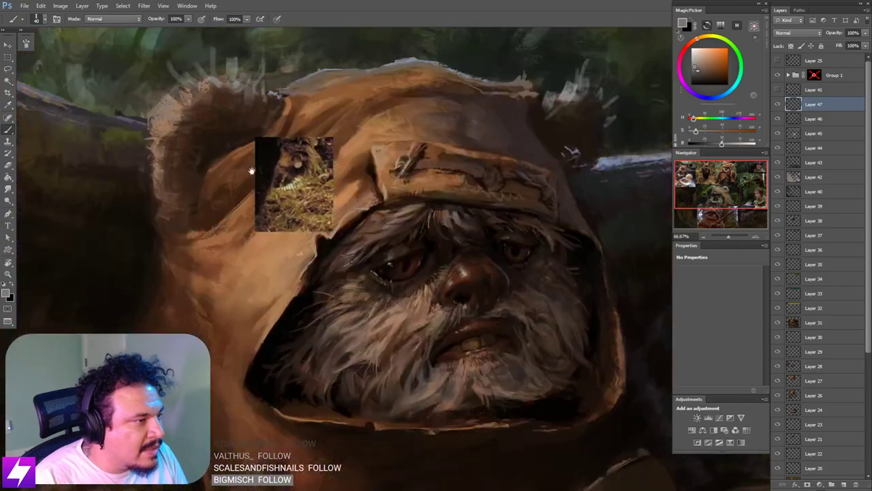
left_click_drag(252, 171, 373, 259)
scroll(373, 259, "up", 3)
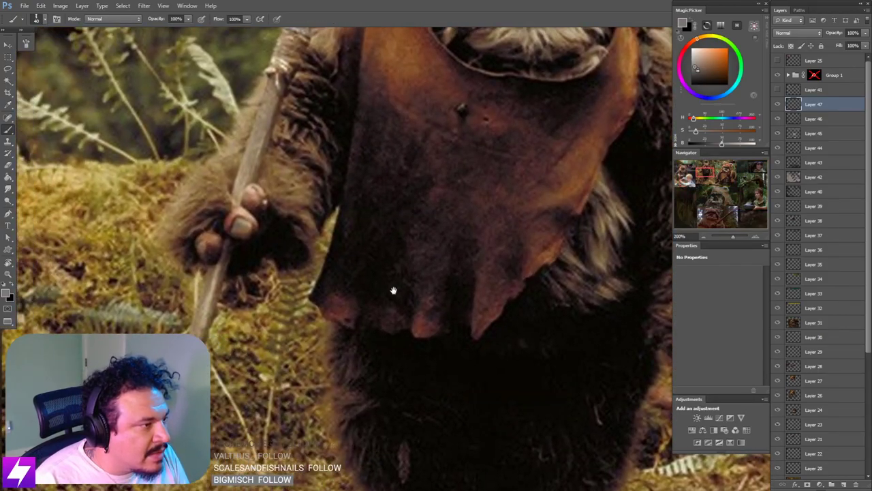
scroll(261, 233, "down", 4)
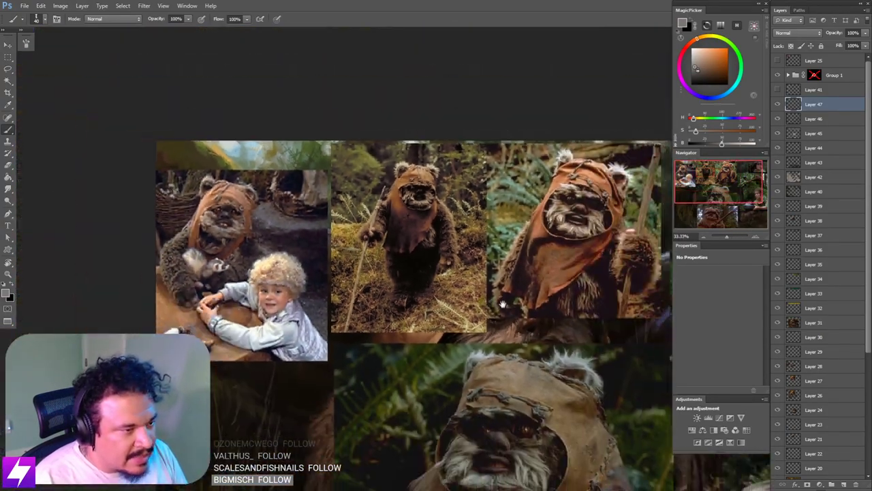
mouse_move(503, 304)
left_mouse_down()
mouse_move(485, 297)
mouse_move(489, 223)
left_mouse_up()
left_click(777, 76)
Step: Paint grey claws on both fingertips of the bowl-holding paw at 25 px and sample a near-black from the lower one
left_click_drag(474, 337, 464, 252)
left_click_drag(466, 332, 454, 267)
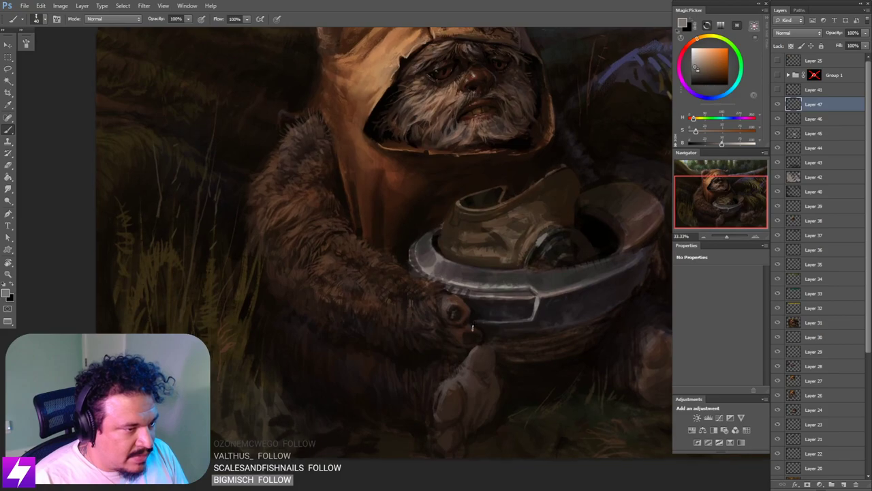
scroll(472, 328, "up", 1)
scroll(480, 315, "down", 1)
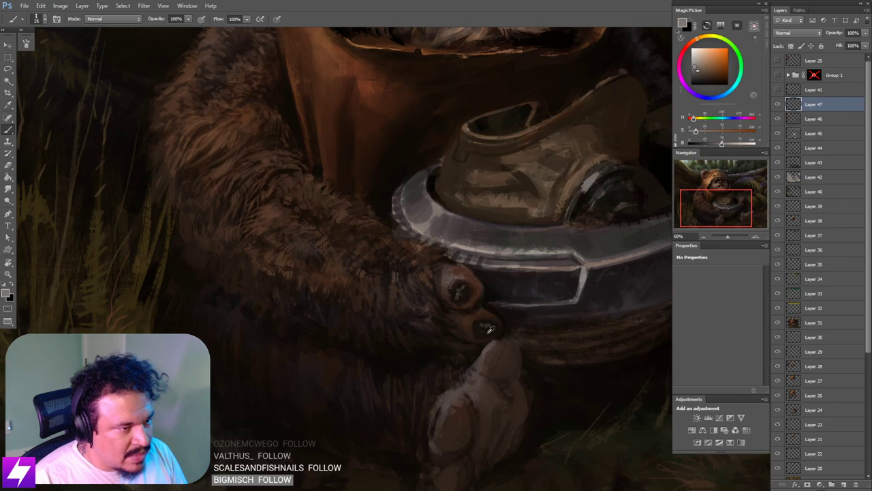
left_click(488, 329, "alt")
key("ctrl+minus")
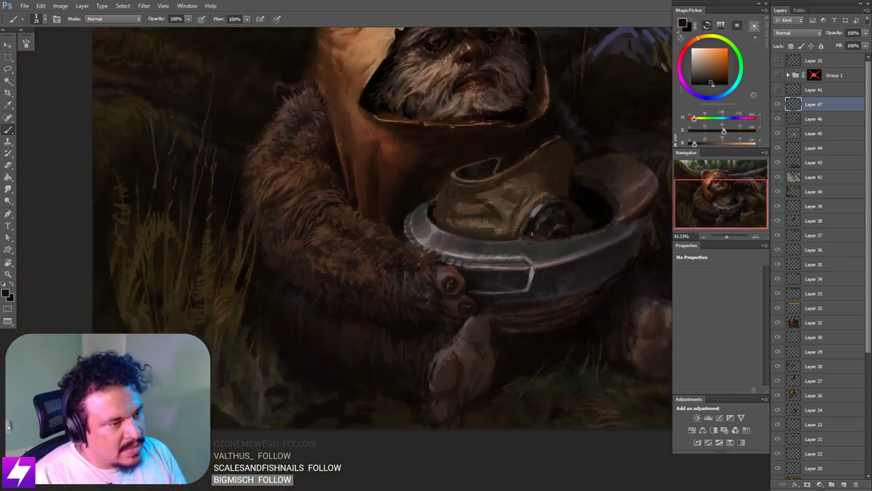
Step: Rotate the view, sample a dark brown beside the paw and darken the upper finger's claw at 40 px
key("r")
mouse_move(503, 328)
left_mouse_down()
mouse_move(549, 292)
mouse_move(545, 213)
left_mouse_up()
key("b")
left_click(531, 274, "alt")
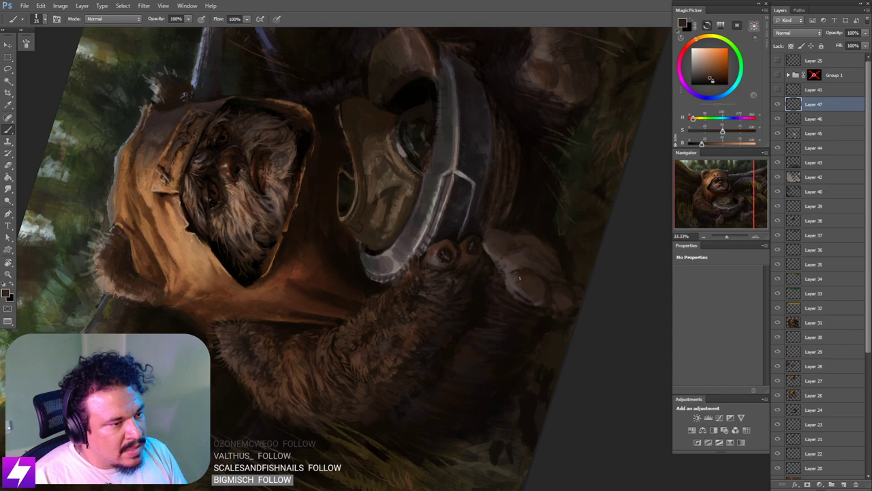
scroll(518, 263, "up", 1)
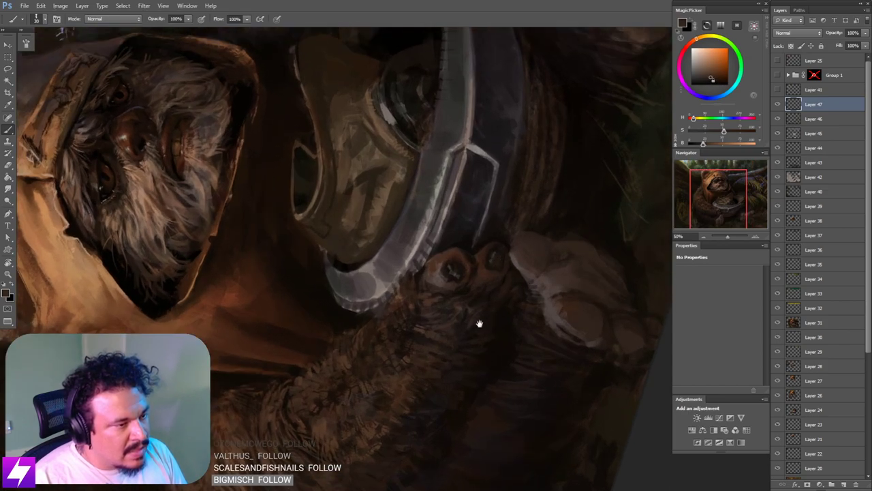
left_click_drag(479, 323, 492, 333)
key("]")
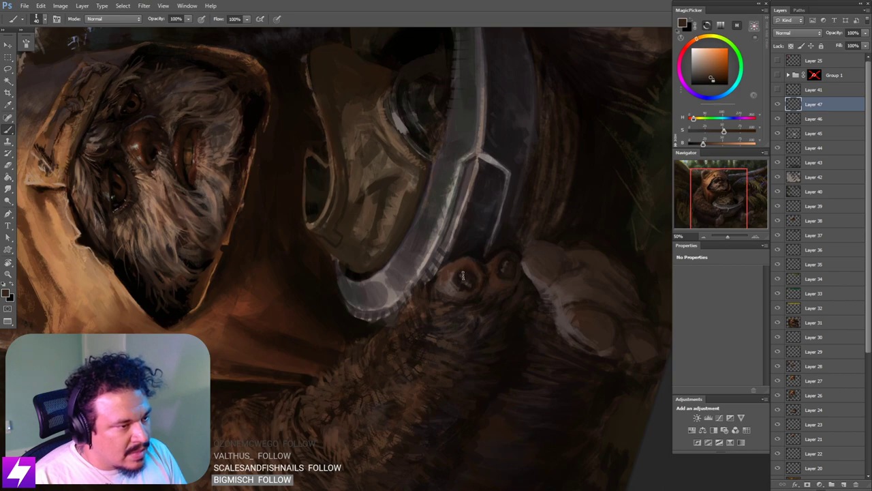
Step: Reduce the brush size, sample a greyish brown from the upper finger, refine its edge, and reset the view rotation
key("bracketleft")
key("bracketleft")
key("bracketleft")
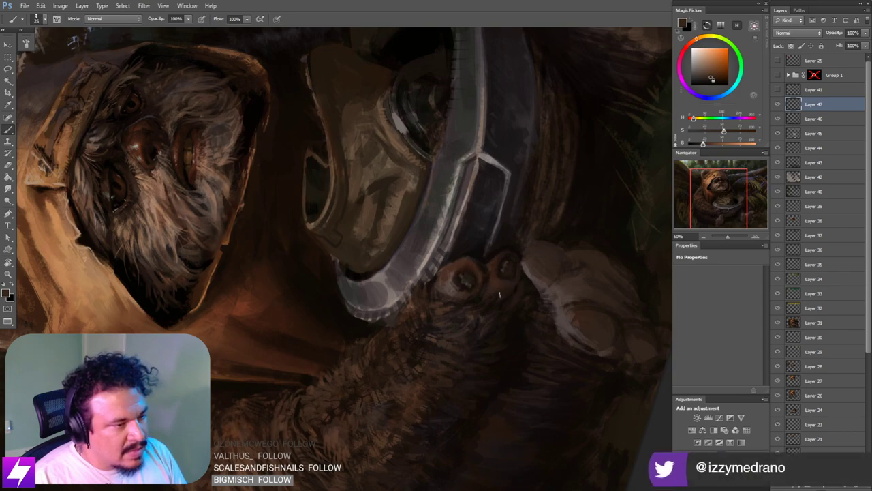
left_click(453, 285, "alt")
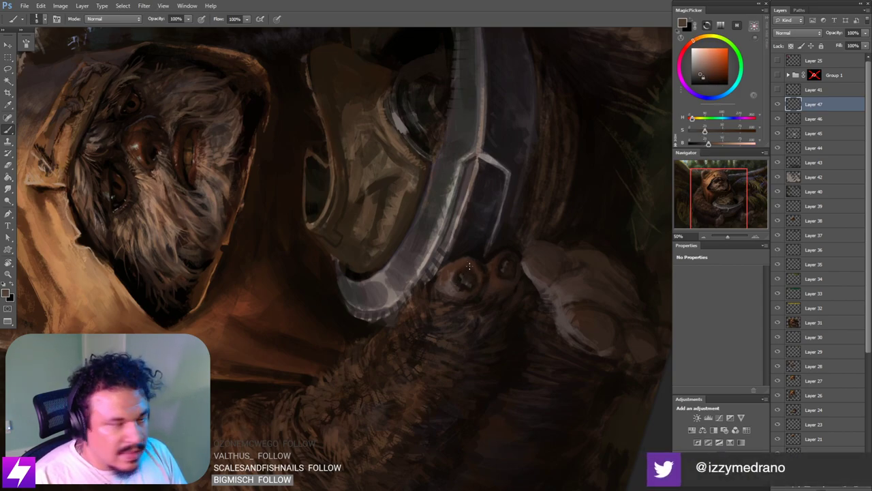
mouse_move(484, 305)
left_mouse_down()
mouse_move(474, 308)
mouse_move(477, 274)
mouse_move(490, 295)
left_mouse_up()
key("Escape")
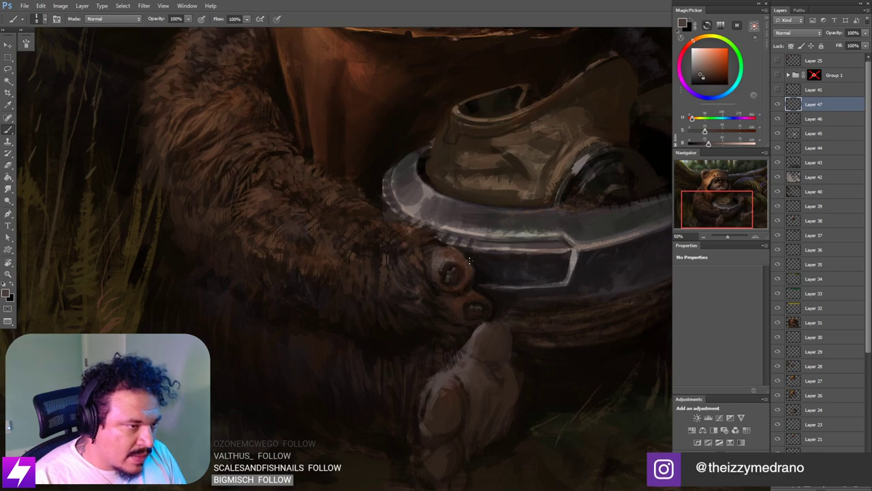
Step: Sample greyish, near-black and dark brown tones around the paw and sharpen the finger rims and the gap between them
left_click(451, 256, "alt")
left_click(465, 265)
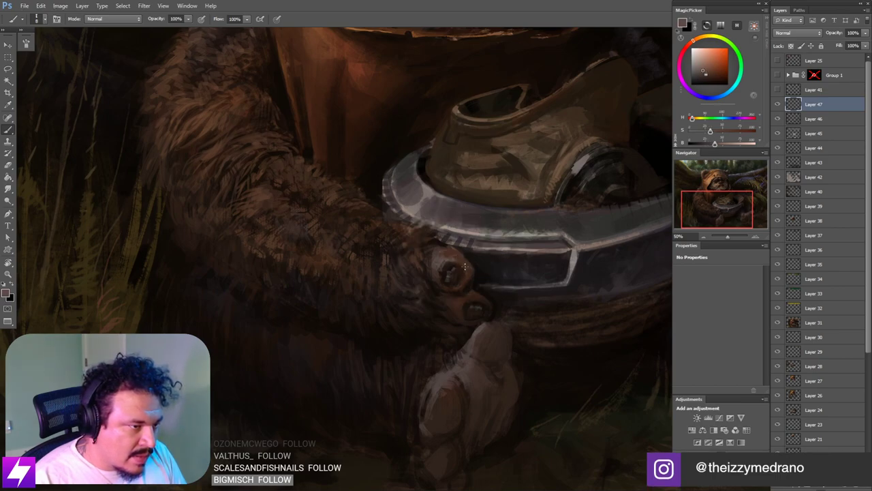
left_click(476, 277, "alt")
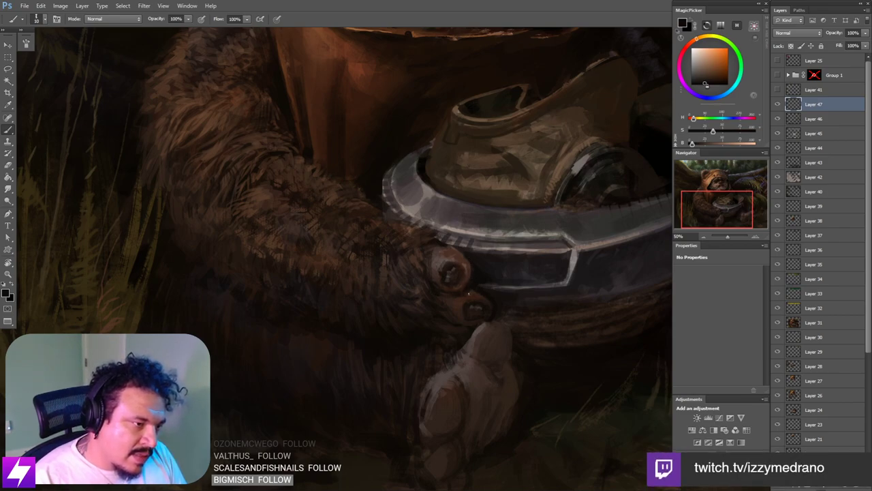
left_click(470, 293, "alt")
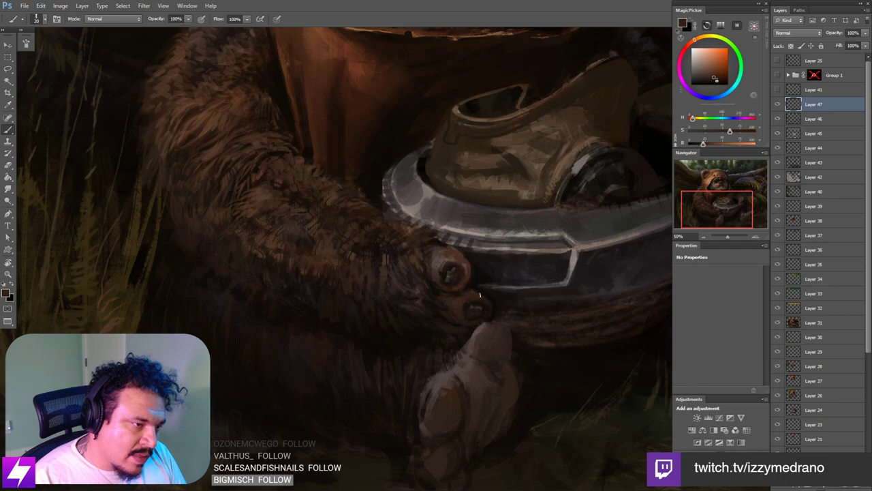
left_click(477, 290, "alt")
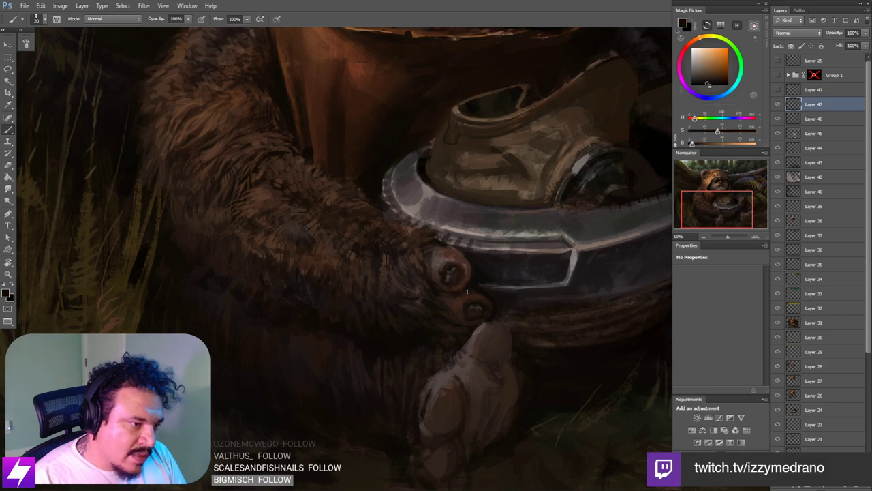
Step: Rotate the view and blend the upper finger around its claw with sampled reddish and dark browns at 15 to 20 px
key("ctrl+minus")
key("ctrl+minus")
key("r")
left_click_drag(466, 366, 517, 323)
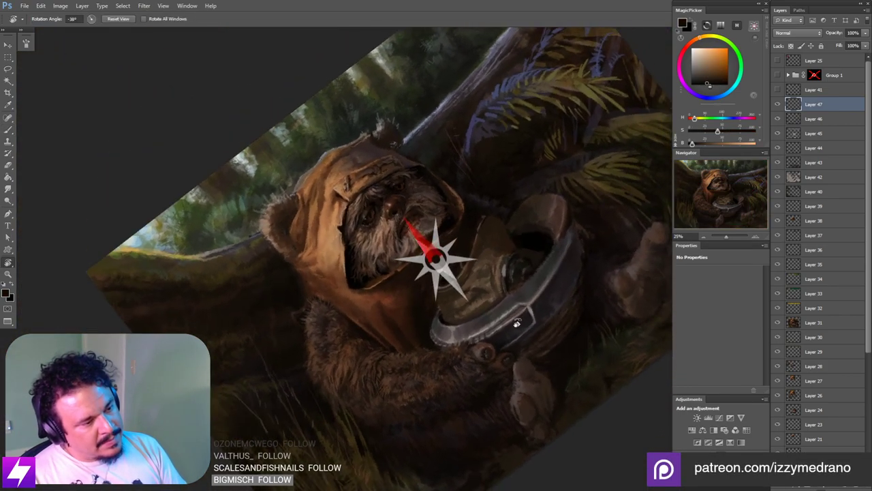
scroll(497, 344, "up", 3)
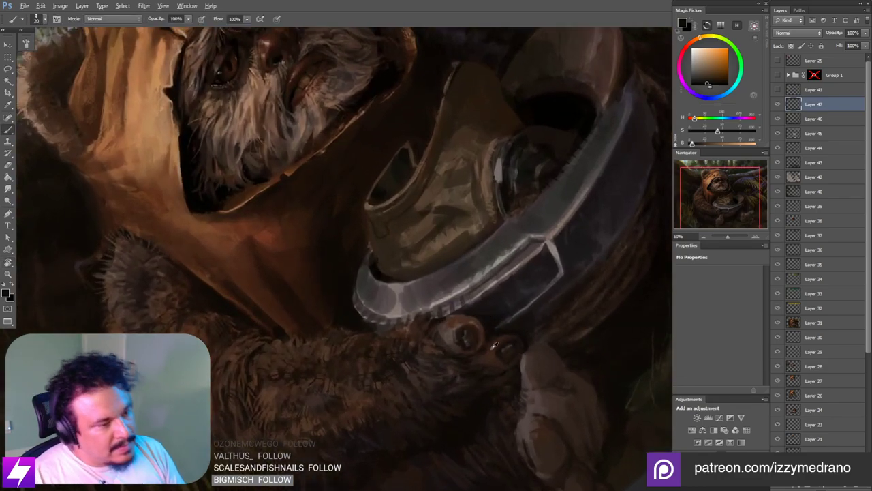
left_click(490, 346, "alt")
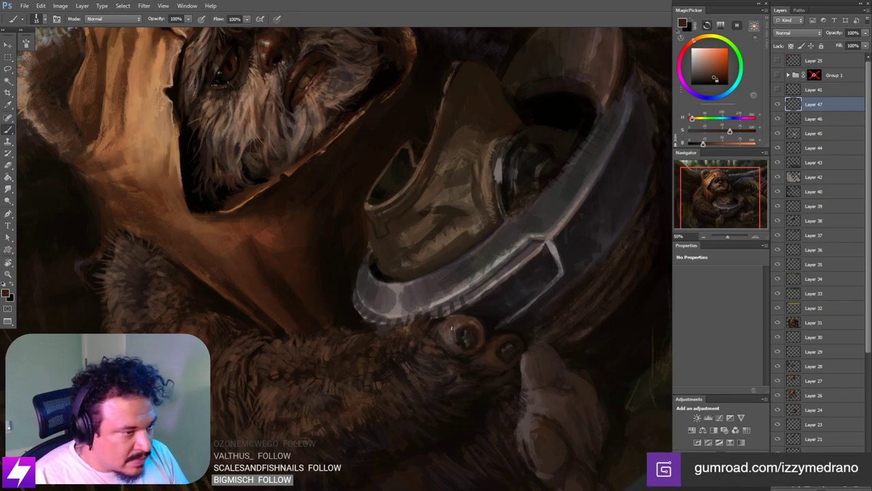
left_click(457, 327, "alt")
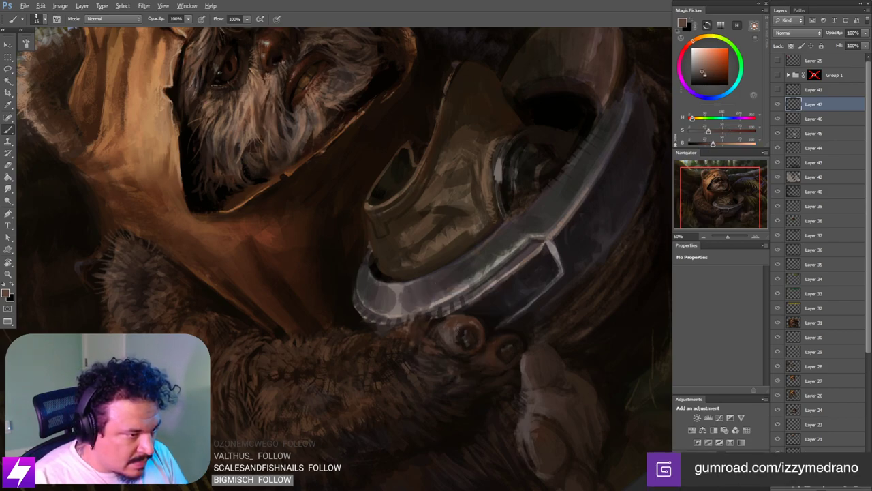
left_click(458, 327, "alt")
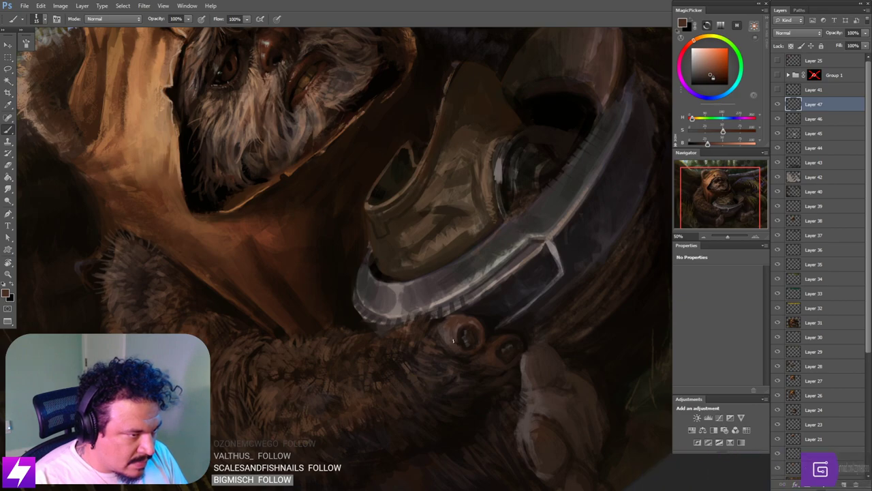
left_click(471, 348, "alt")
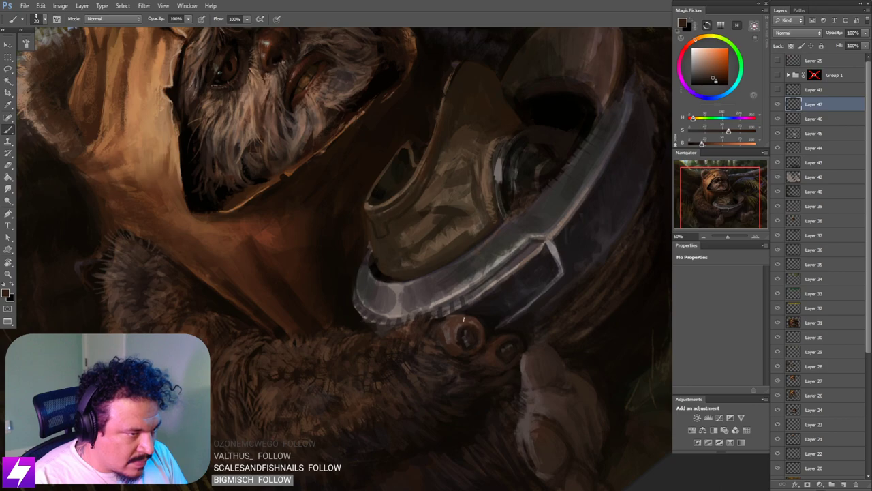
Step: Sample a lighter greyish brown from the upper finger and touch up the fingers with a 30 px brush
left_click_drag(477, 370, 456, 332)
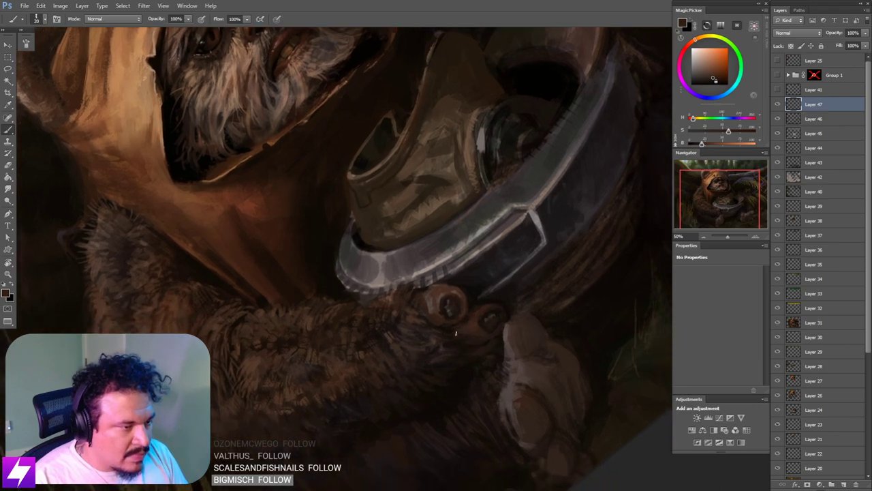
left_click(435, 300, "alt")
key("]")
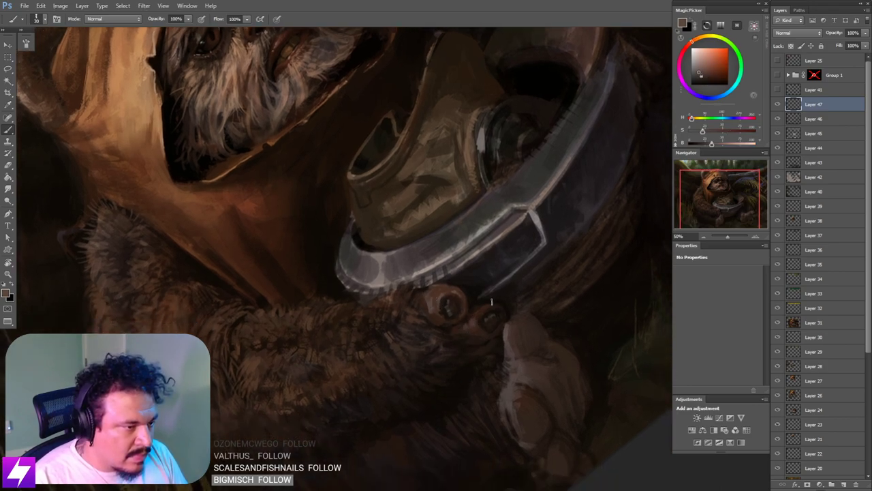
Step: Reset the view rotation, flip the canvas horizontally back and check the paw and feet in the whole painting
key("Escape")
key("ctrl+minus")
key("ctrl+minus")
key("ctrl+minus")
left_click_drag(547, 294, 526, 295)
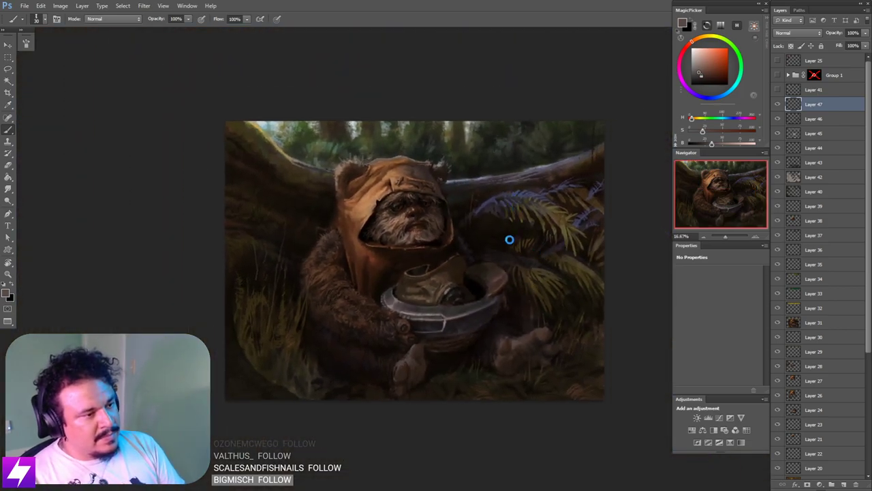
key("ctrl+shift+h")
left_click_drag(460, 303, 532, 275)
key("ctrl+plus")
key("ctrl+plus")
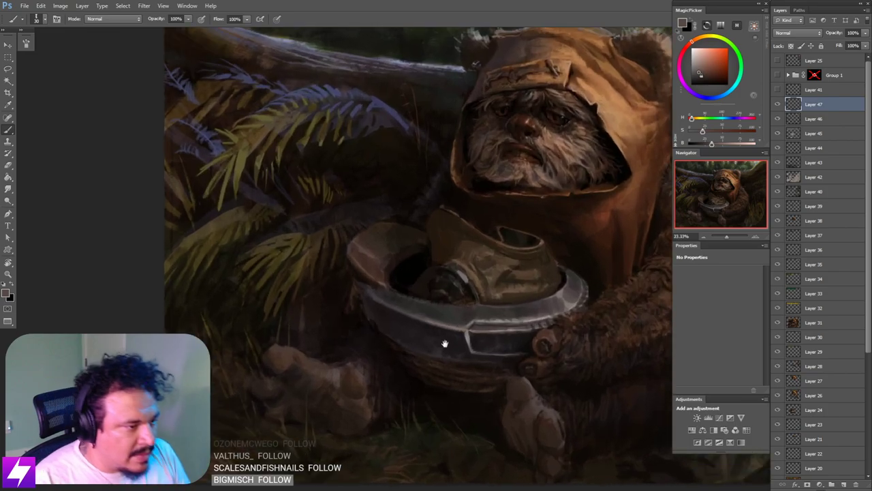
mouse_move(445, 382)
left_mouse_down()
mouse_move(450, 327)
mouse_move(422, 325)
mouse_move(485, 328)
left_mouse_up()
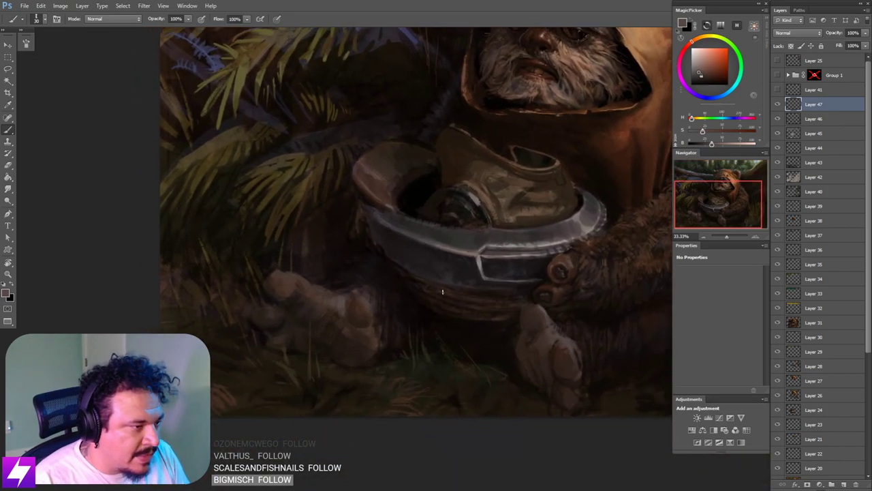
Step: Sample near-black beside the foot under the ferns and deepen the shadows around its pads with a 25 to 40 px brush
left_click(391, 350, "alt")
key("bracketright")
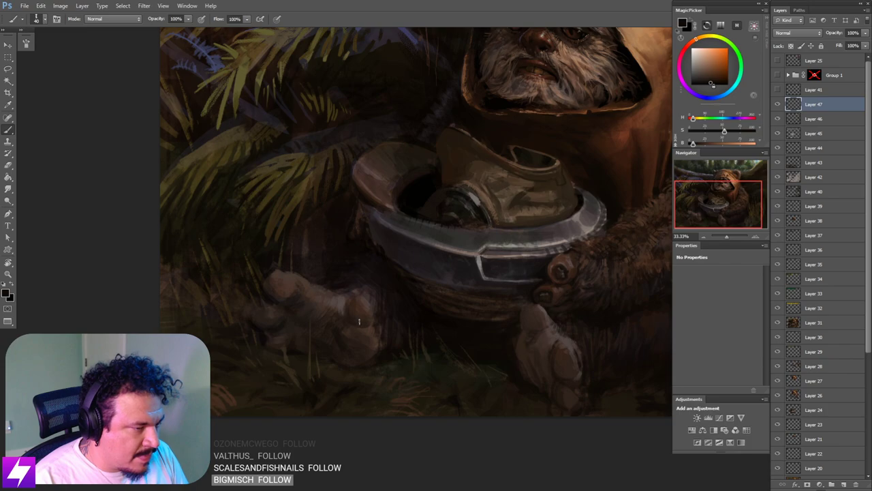
key("ctrl+minus")
left_click_drag(394, 335, 378, 336)
left_click_drag(325, 384, 362, 353)
key("ctrl+plus")
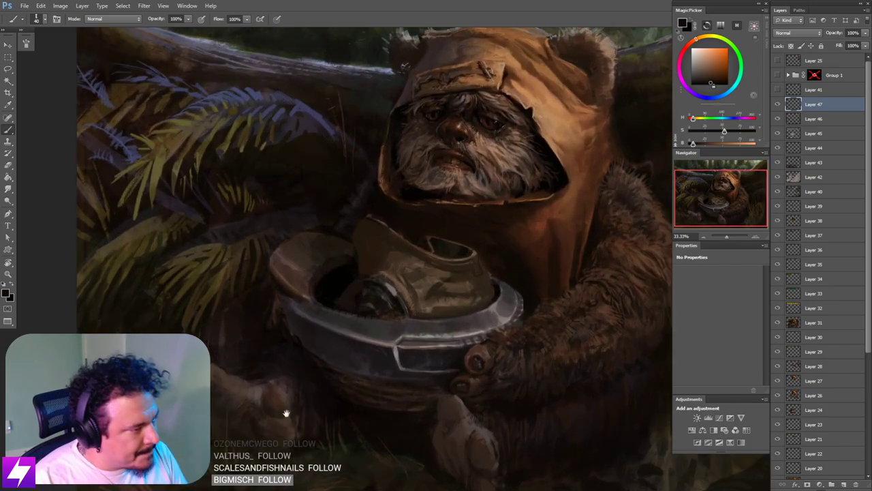
left_click_drag(286, 414, 382, 329)
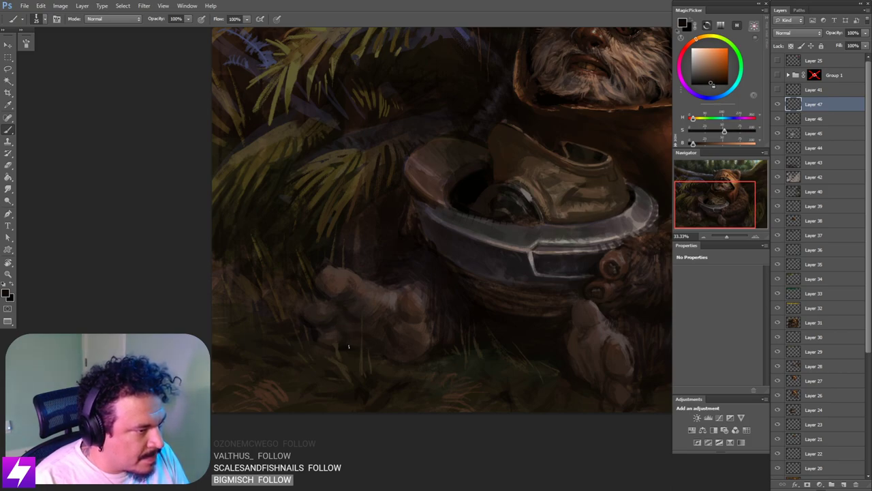
Step: Erase excess paint along that foot's lower edge and darken the surrounding grass with a 60 px near-black brush
key("e")
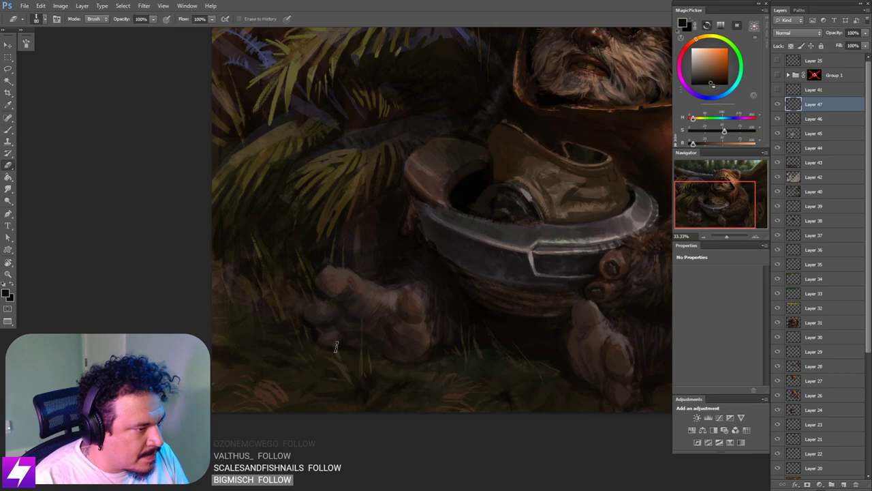
mouse_move(340, 354)
left_mouse_down()
mouse_move(350, 362)
mouse_move(373, 352)
left_mouse_up()
key("b")
key("bracketright")
key("bracketright")
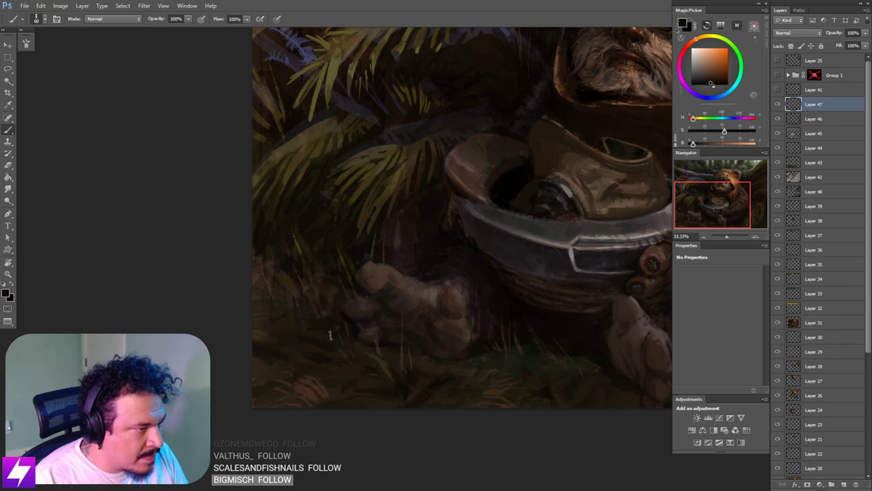
key("ctrl+minus")
key("ctrl+minus")
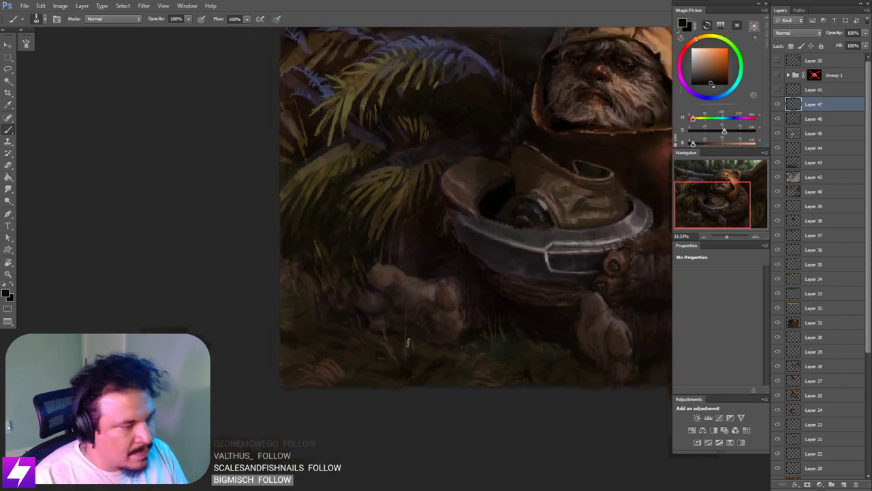
Step: Rotate the view to about -46° and shade the heel and surroundings of the foot under the ferns with near-black at up to 100 px
key("r")
left_click_drag(425, 400, 521, 358)
mouse_move(492, 411)
left_mouse_down()
mouse_move(492, 358)
mouse_move(467, 282)
left_mouse_up()
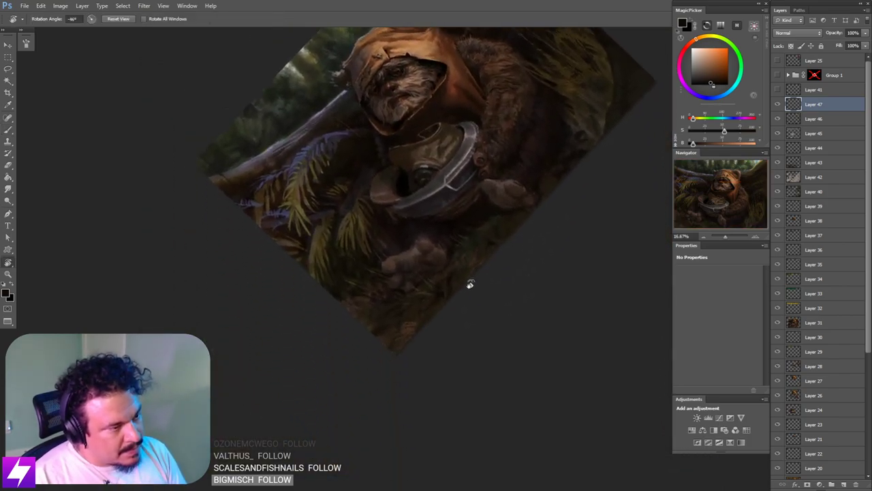
key("ctrl+plus")
key("ctrl+plus")
left_click_drag(417, 257, 446, 286)
key("b")
key("bracketright")
key("bracketright")
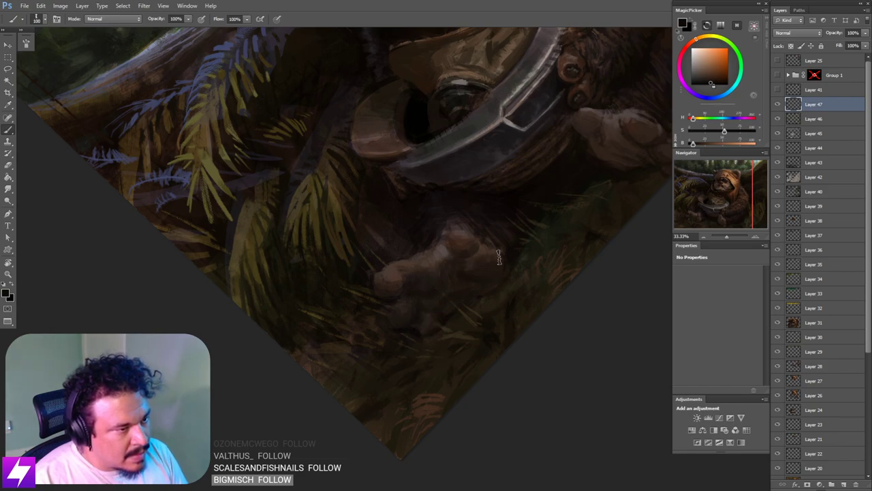
scroll(483, 252, "up", 3)
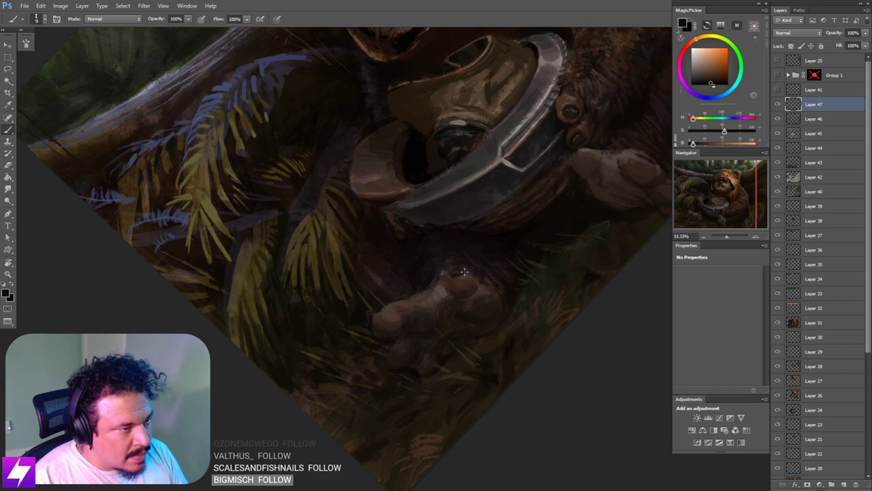
Step: Reset the view rotation, save the painting and flip the canvas horizontally to check the foot under the ferns
key("ctrl+minus")
key("Escape")
left_click_drag(453, 342, 487, 327, "space")
key("ctrl+s")
key("h")
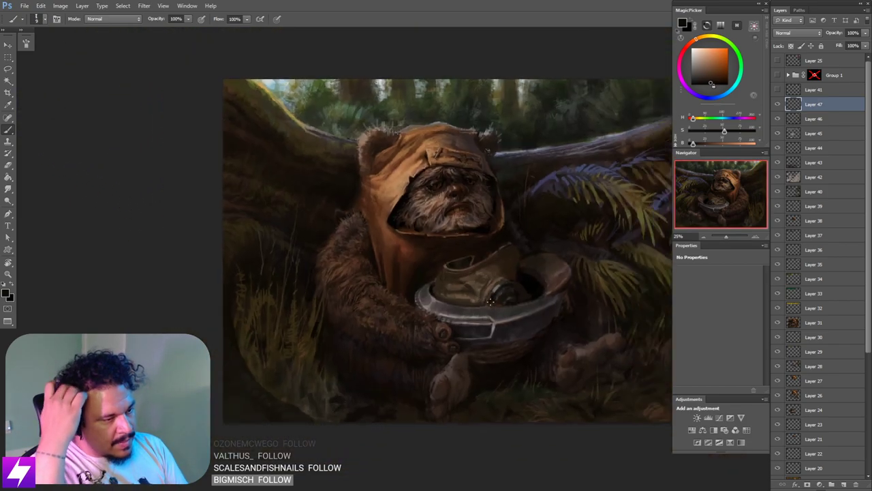
key("ctrl+minus")
left_click_drag(470, 340, 475, 313)
key("ctrl+plus")
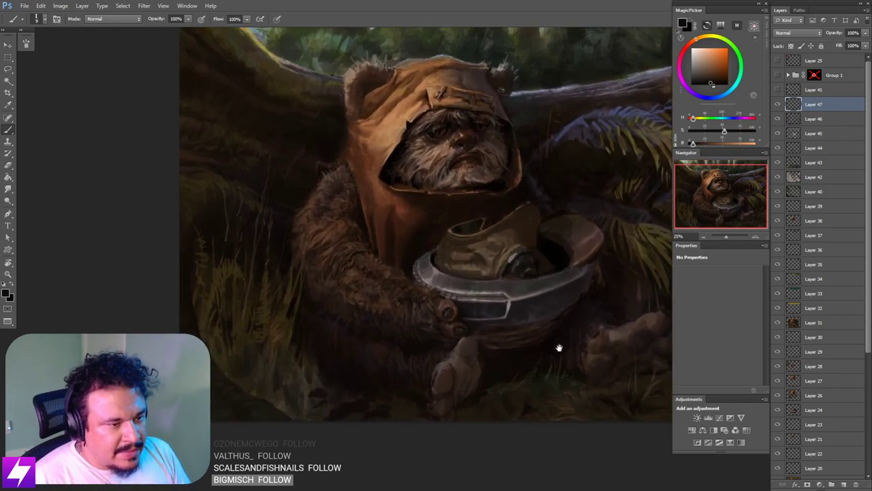
left_click_drag(583, 334, 492, 318)
key("ctrl+plus")
left_click_drag(579, 354, 545, 339)
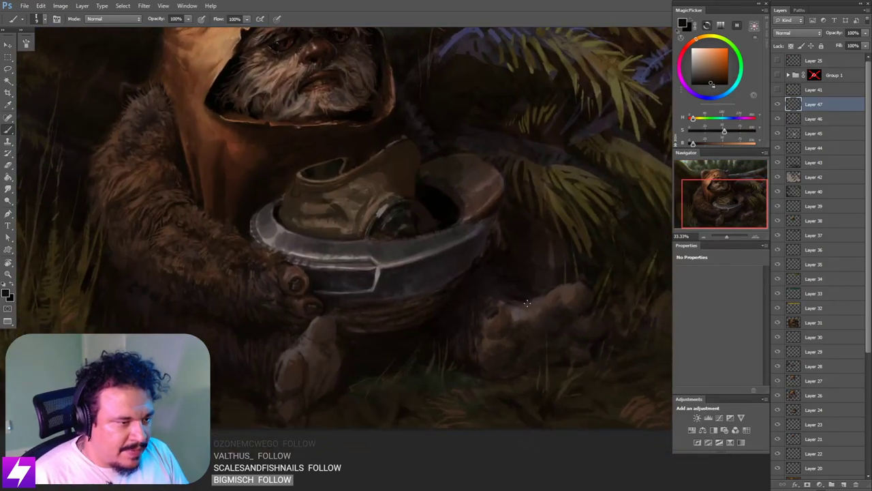
Step: Sample dark brown, near-black and greyish brown tones and paint a small claw on the inner toe at 25 to 30 px
left_click(503, 317, "alt")
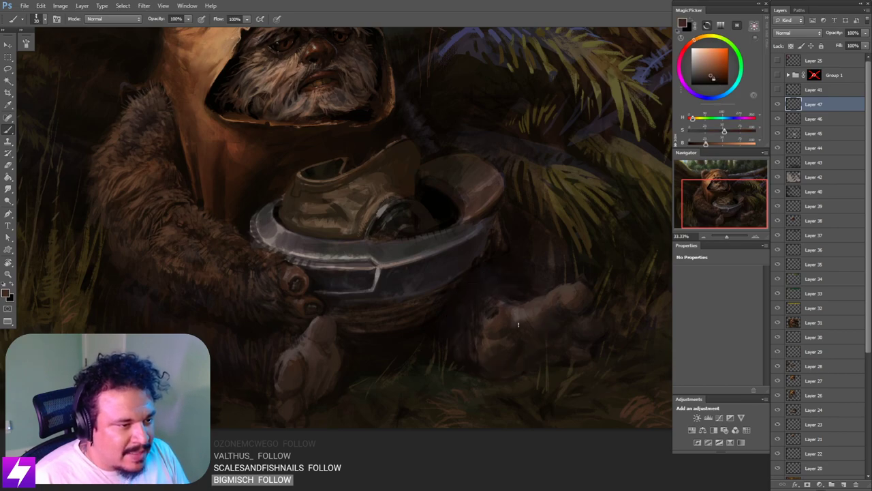
key("ctrl+minus")
key("ctrl+minus")
key("ctrl+minus")
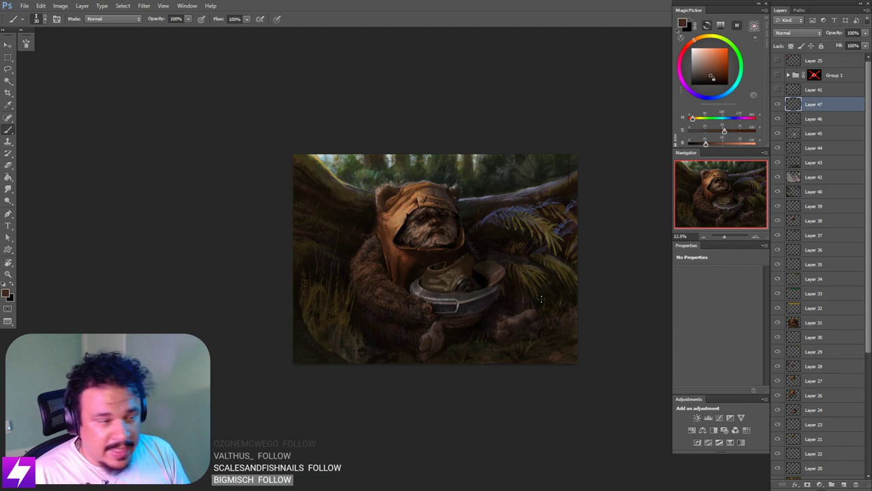
mouse_move(453, 357)
left_mouse_down()
mouse_move(470, 359)
mouse_move(449, 364)
left_mouse_up()
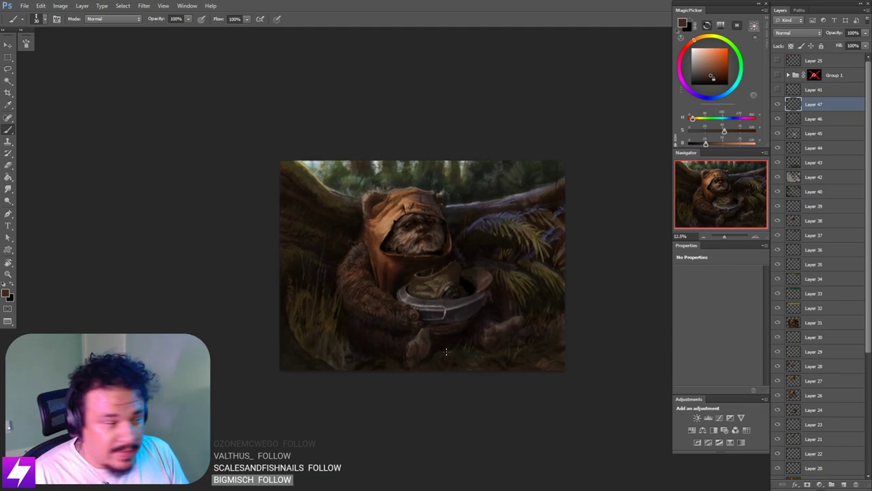
scroll(446, 351, "up", 2)
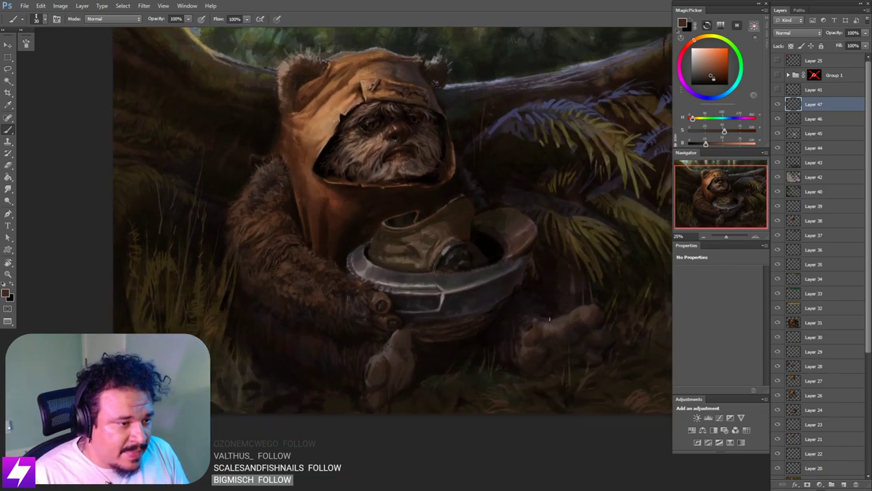
left_click(536, 315, "alt")
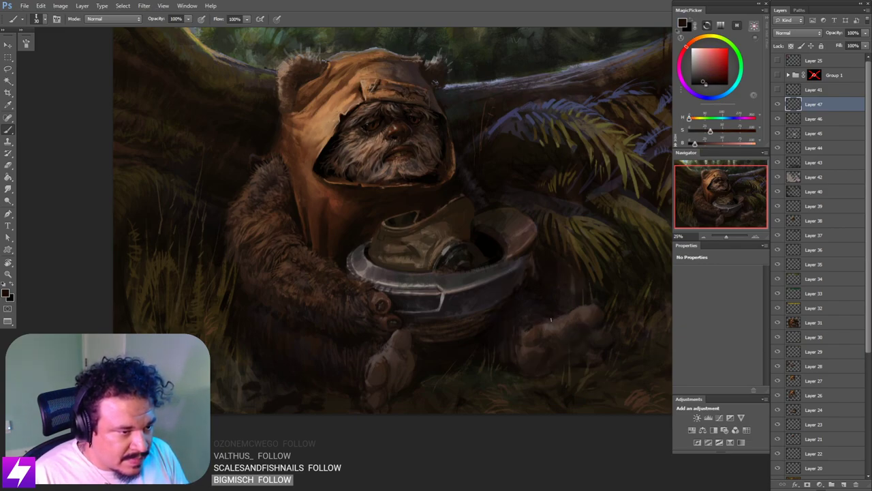
left_click(524, 329, "alt")
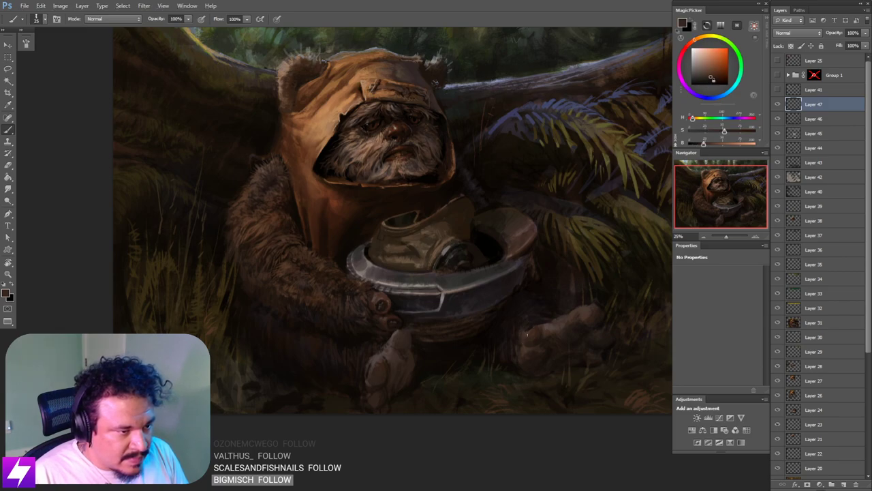
left_click(523, 327, "alt")
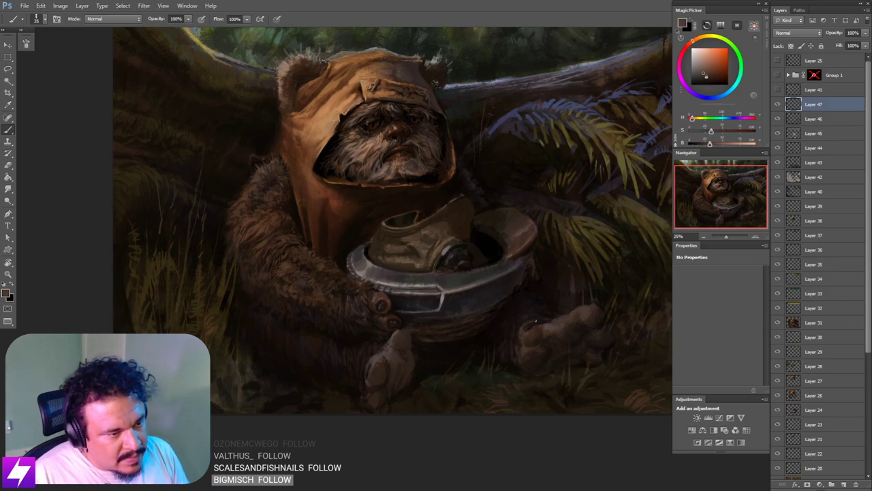
left_click(535, 319, "alt")
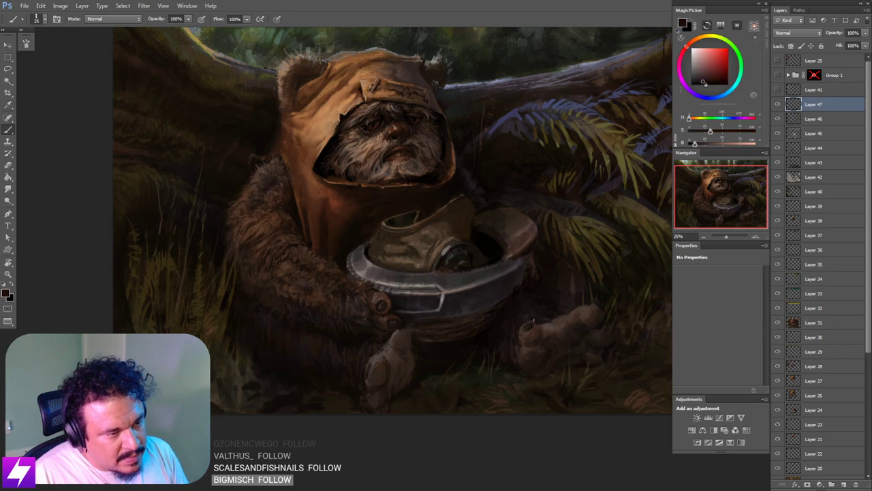
Step: Rotate the view and refine the form around the clawed toe with sampled near-black and greyish brown at 40 px
key("r")
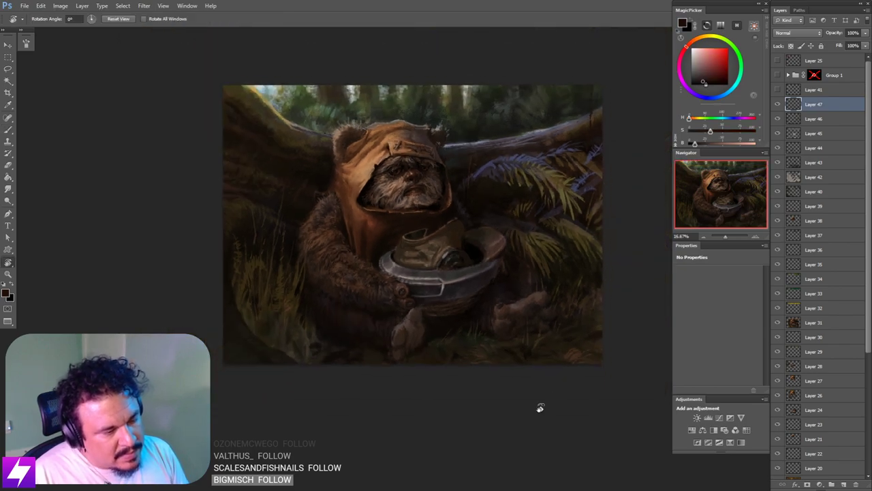
mouse_move(539, 404)
left_mouse_down()
mouse_move(561, 375)
mouse_move(565, 294)
mouse_move(596, 313)
mouse_move(565, 321)
mouse_move(563, 305)
left_mouse_up()
key("ctrl+plus")
key("b")
left_click(591, 331, "alt")
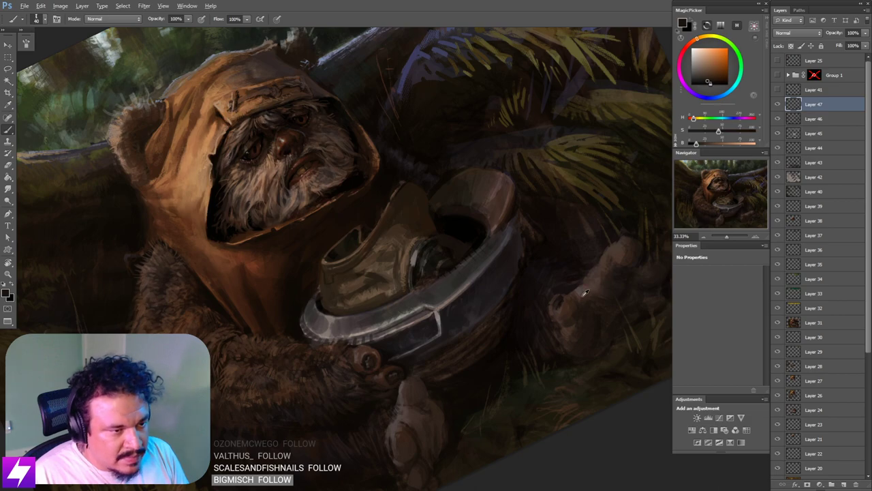
left_click(583, 293, "alt")
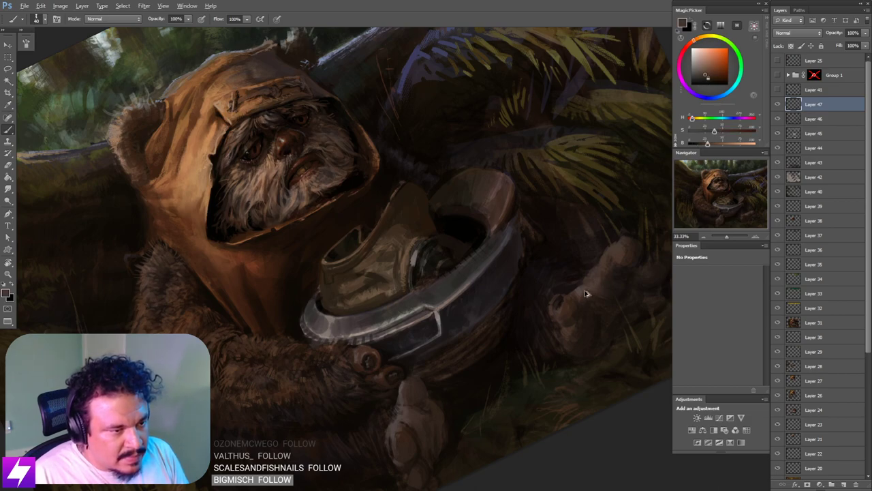
Step: Reset the view rotation and flip the canvas horizontally to judge the new toe claw
key("Escape")
key("ctrl+minus")
left_click_drag(452, 429, 406, 360)
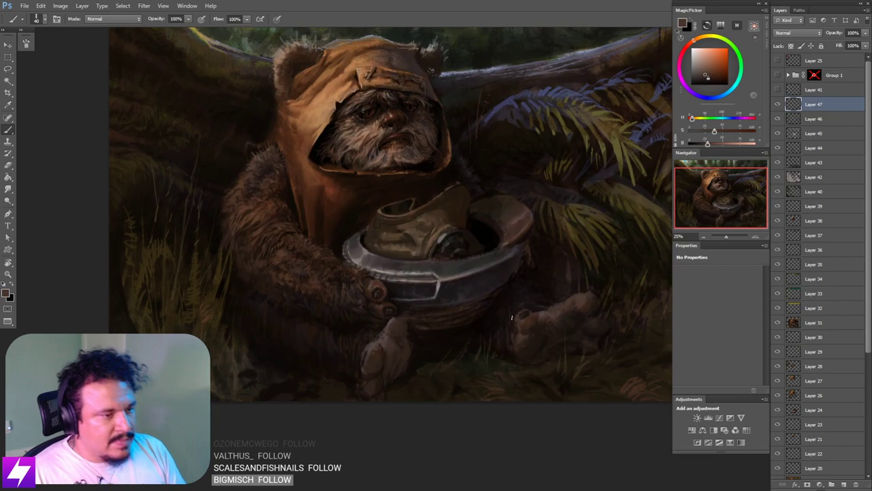
key("ctrl+minus")
key("ctrl+shift+h")
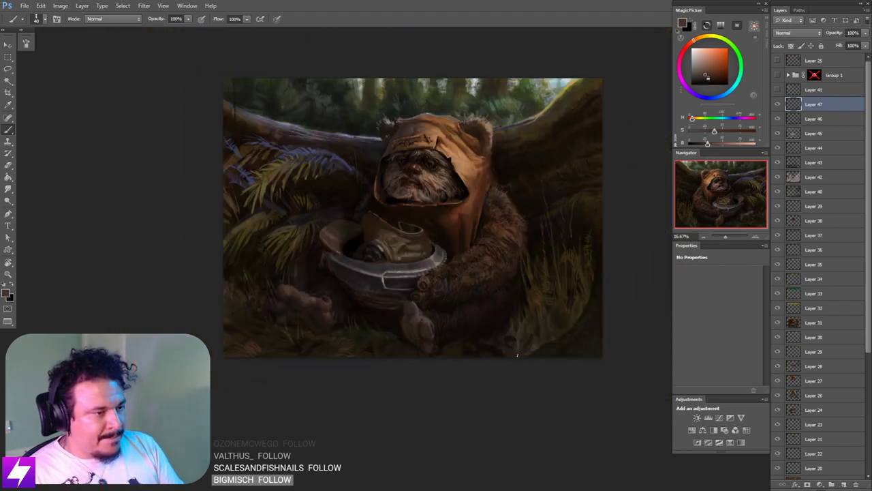
Step: Sample a lighter greyish brown from the foot beneath the paw and touch up the clawed foot's pads with a 50 px brush
key("ctrl+plus")
left_click(509, 328, "alt")
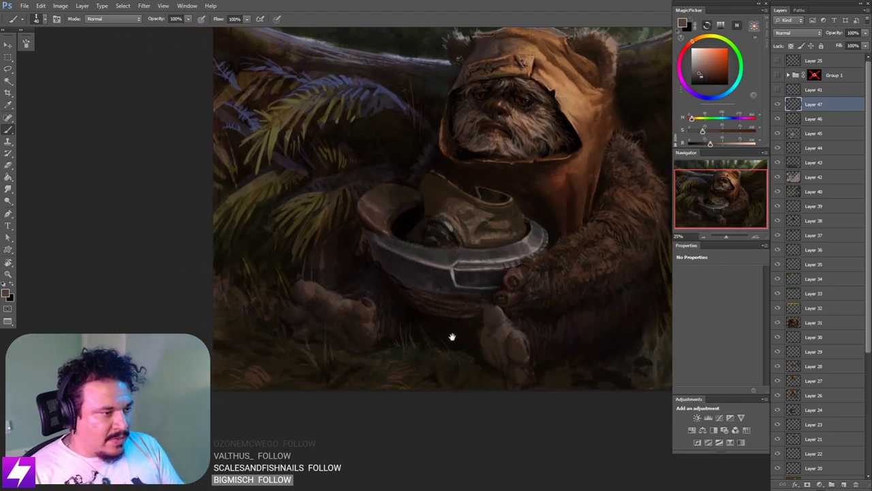
left_click_drag(321, 298, 402, 312)
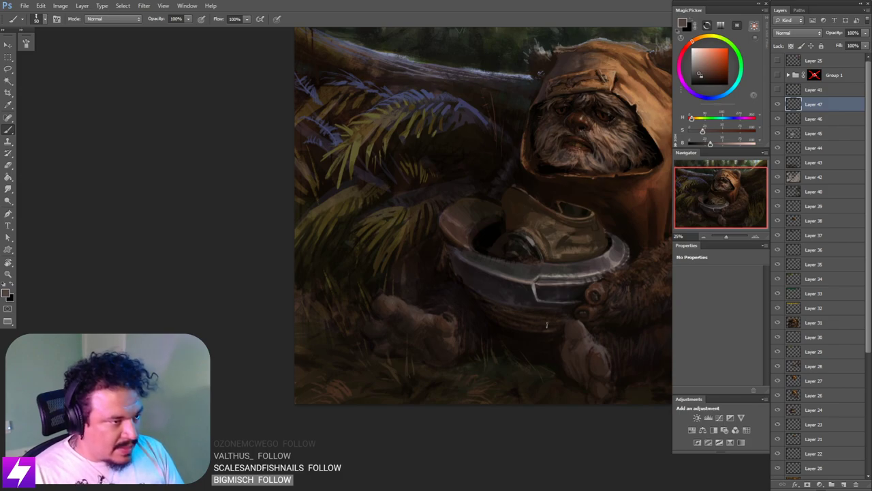
left_click_drag(403, 306, 419, 298)
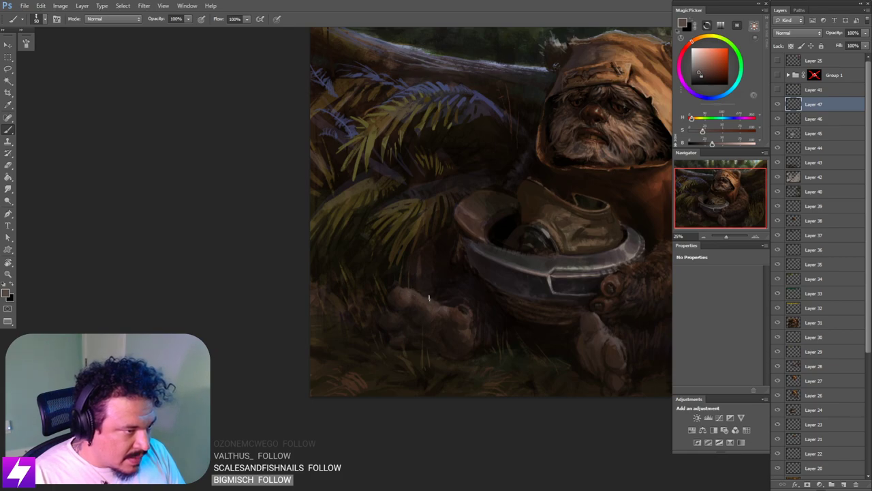
mouse_move(455, 337)
left_mouse_down()
mouse_move(441, 343)
mouse_move(467, 337)
mouse_move(442, 360)
mouse_move(452, 361)
mouse_move(414, 356)
left_mouse_up()
key("[")
left_click(393, 326, "alt")
mouse_move(491, 367)
left_mouse_down()
mouse_move(460, 367)
mouse_move(441, 345)
left_mouse_up()
Step: Sample near-black from the shadows and darken the area around the foot beneath the paw at 60 to 100 px
left_click(402, 338, "alt")
key("bracketright")
key("bracketright")
key("bracketright")
key("bracketright")
key("bracketright")
key("bracketright")
key("bracketright")
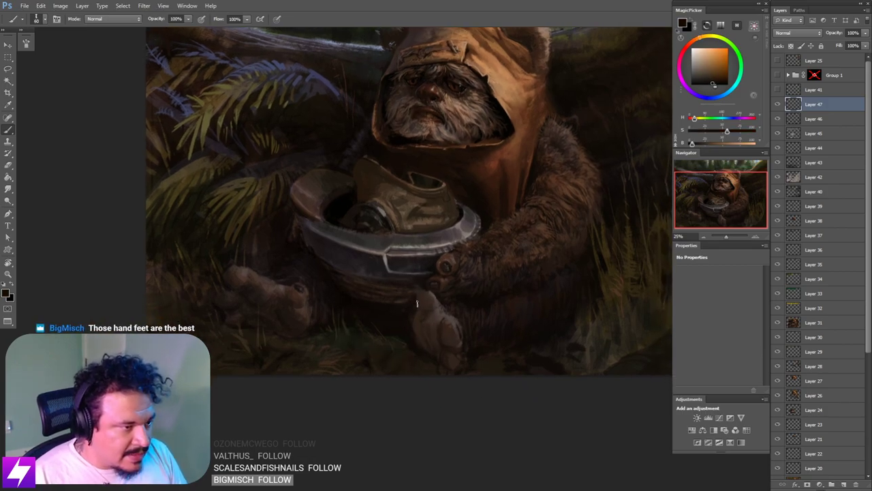
left_click_drag(419, 310, 405, 304)
key("bracketright")
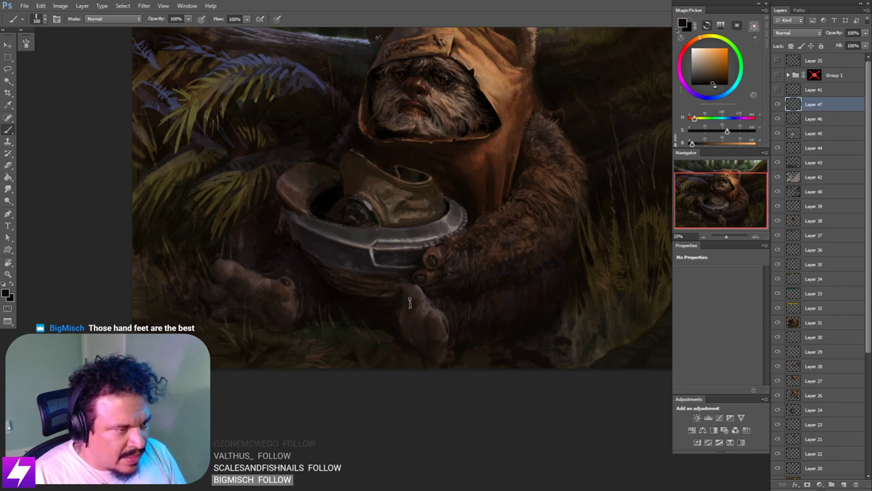
Step: Flip the canvas horizontally and check both feet in the whole painting at a small size
key("ctrl+minus")
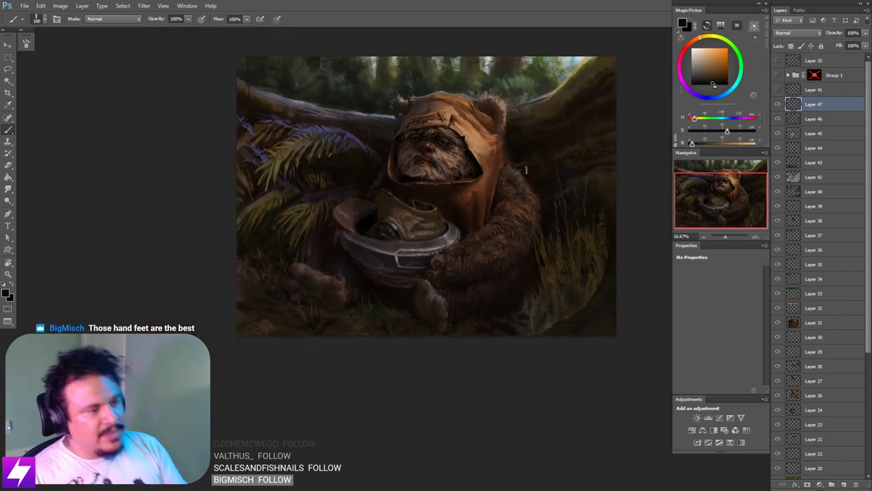
key("ctrl+minus")
key("ctrl+minus")
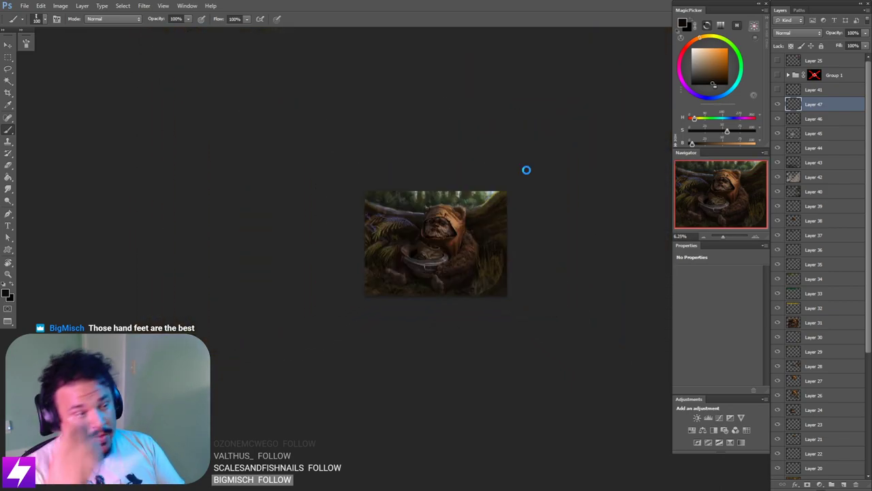
key("ctrl+plus")
key("ctrl+plus")
key("ctrl+plus")
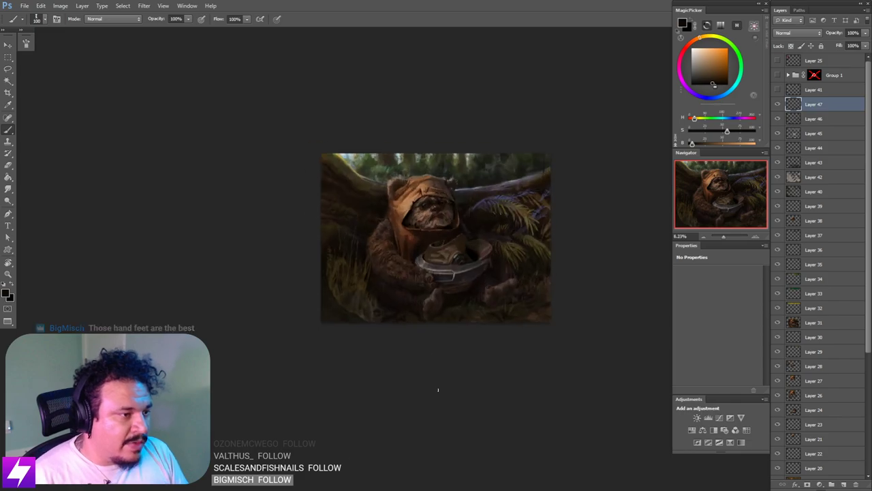
key("ctrl+z")
left_click_drag(464, 354, 473, 316)
Step: Darken the shadows around the foot beneath the paw with near-black at 60 to 70 px
key("ctrl+plus")
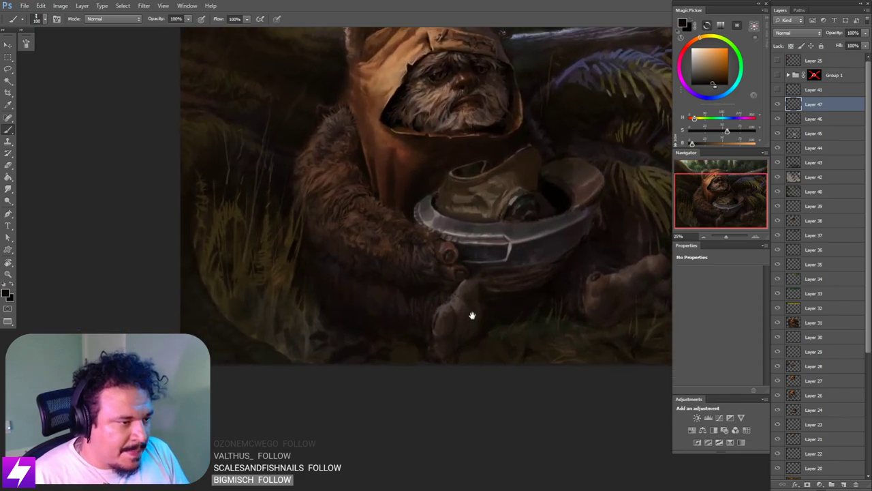
key("bracketleft")
key("bracketleft")
key("bracketleft")
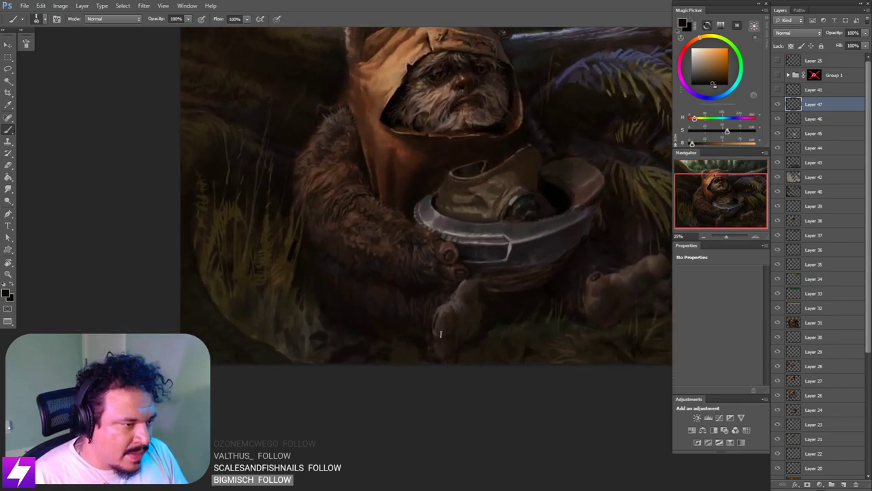
mouse_move(478, 332)
left_mouse_down()
mouse_move(467, 329)
mouse_move(469, 339)
mouse_move(481, 325)
mouse_move(451, 326)
mouse_move(485, 345)
left_mouse_up()
key("bracketright")
key("bracketright")
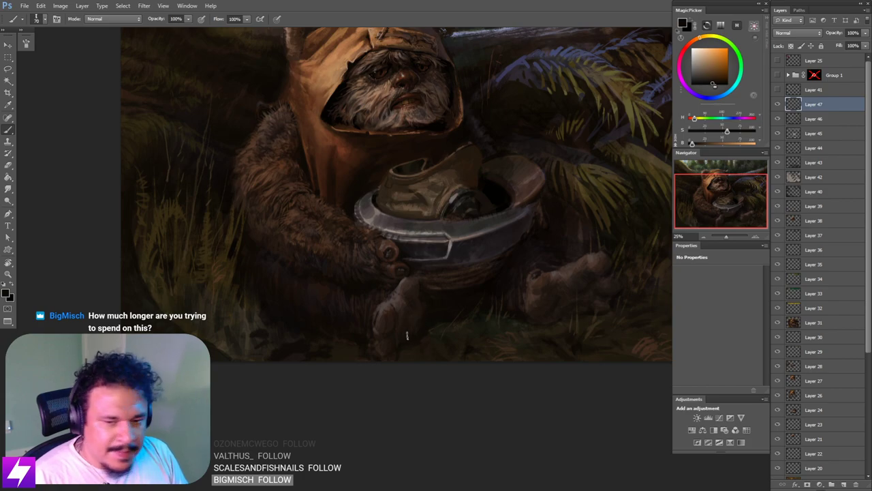
mouse_move(421, 325)
left_mouse_down()
mouse_move(429, 338)
mouse_move(427, 325)
mouse_move(416, 337)
mouse_move(417, 320)
left_mouse_up()
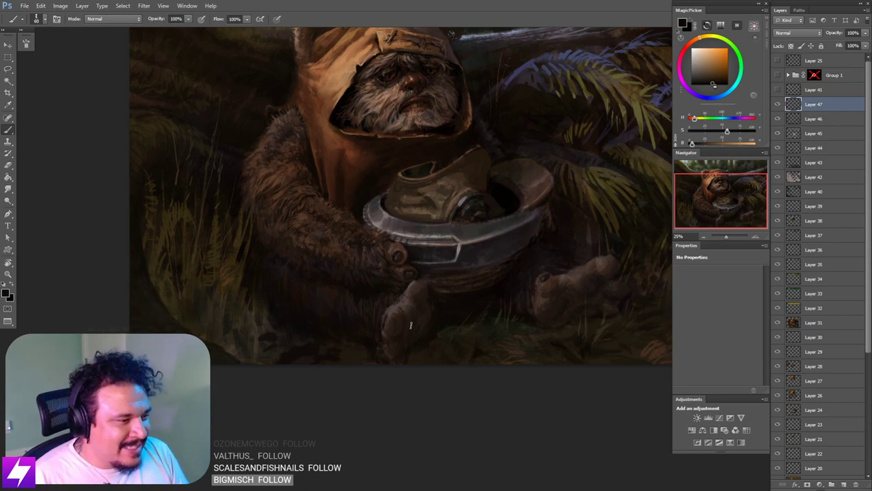
Step: Smudge the lower edge of the foot beneath the paw at 50% strength, reducing the smudge size to 100 px
key("r")
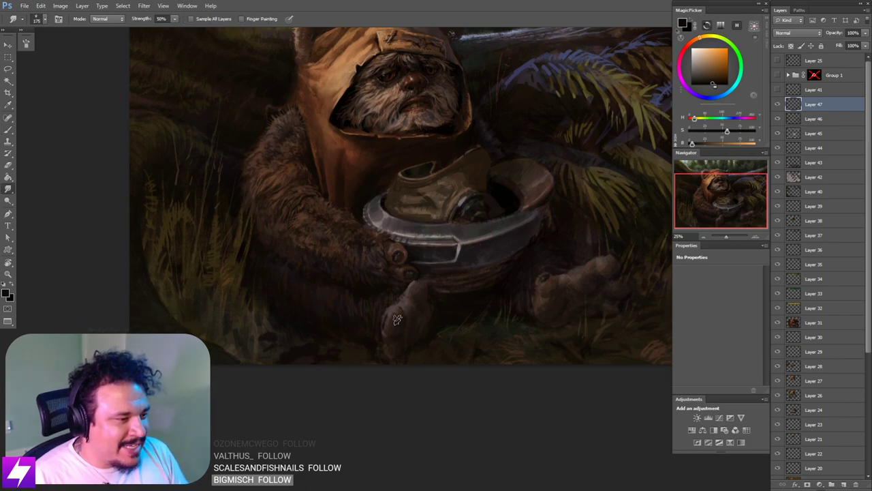
mouse_move(400, 393)
left_mouse_down()
mouse_move(403, 347)
mouse_move(424, 358)
left_mouse_up()
scroll(423, 348, "up", 3)
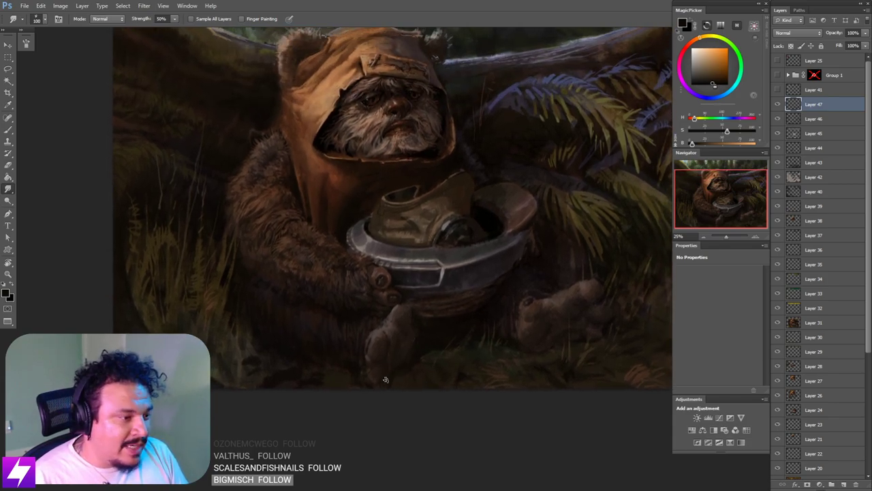
key("b")
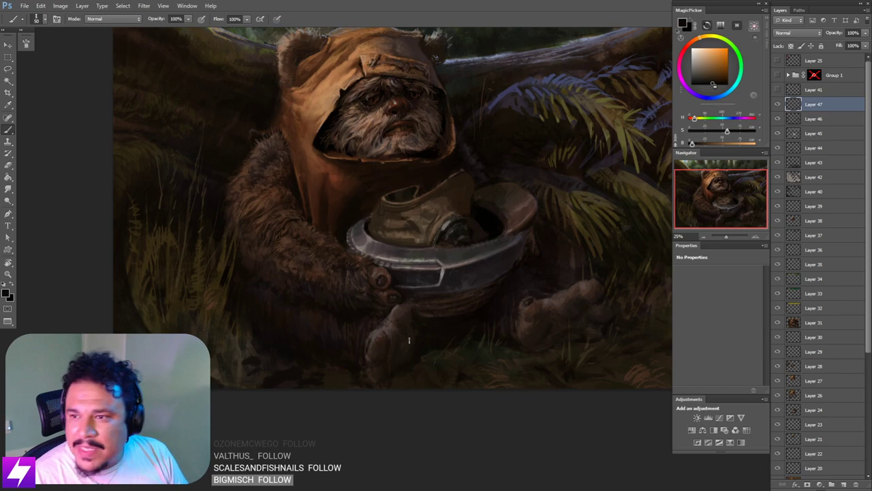
Step: Examine the whole painting at small sizes, flipping the canvas horizontally and back to judge the composition
scroll(416, 383, "down", 2)
key("ctrl+minus")
left_click_drag(413, 349, 413, 370)
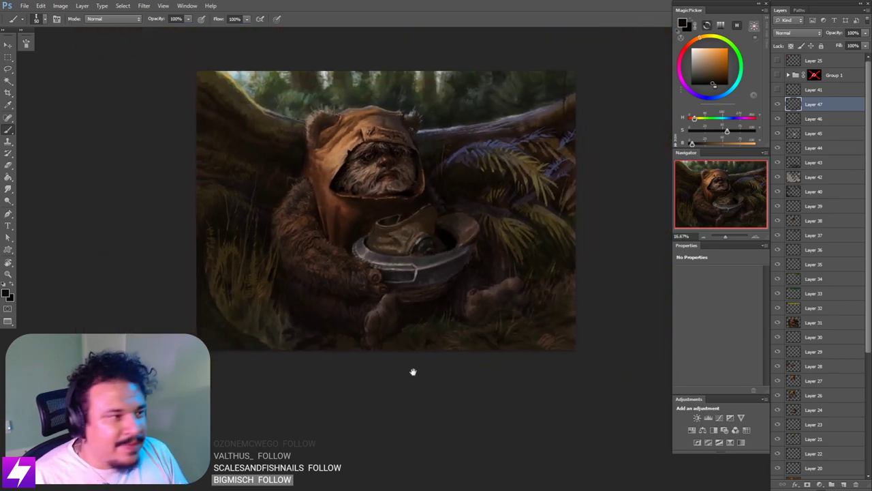
left_click_drag(423, 297, 426, 341)
key("ctrl+minus")
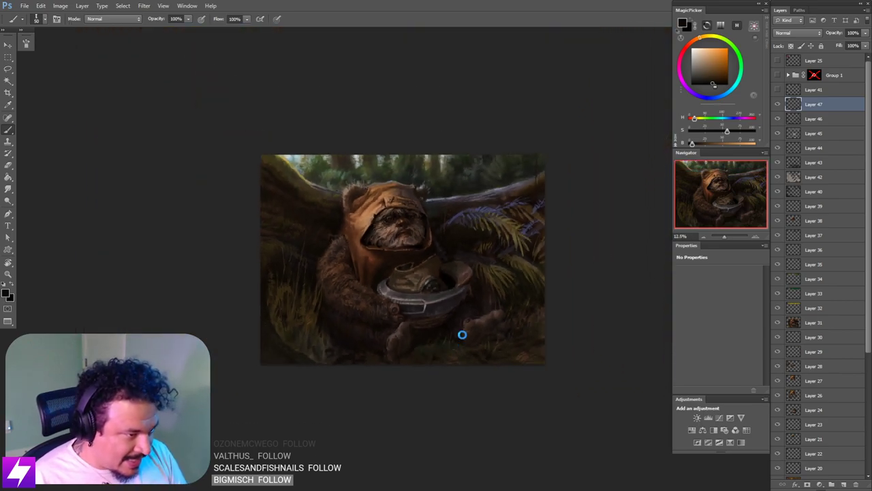
key("ctrl+minus")
scroll(356, 327, "down", 1)
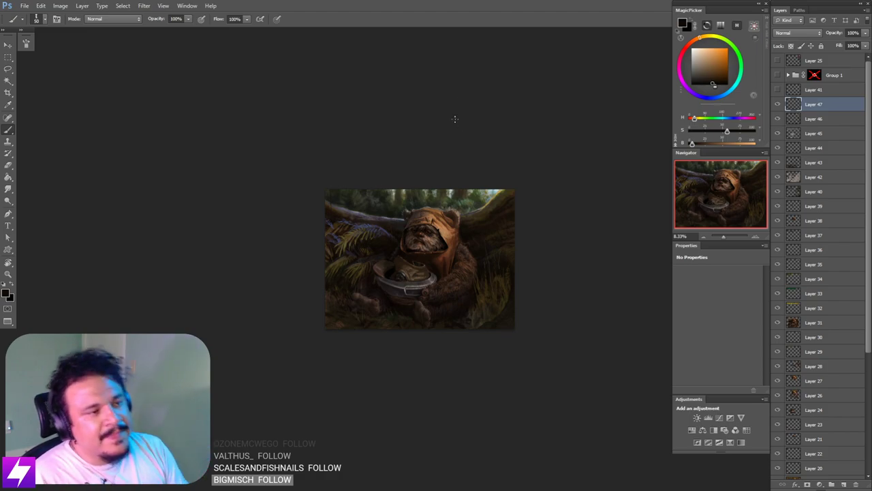
key("ctrl+minus")
key("ctrl+shift+h")
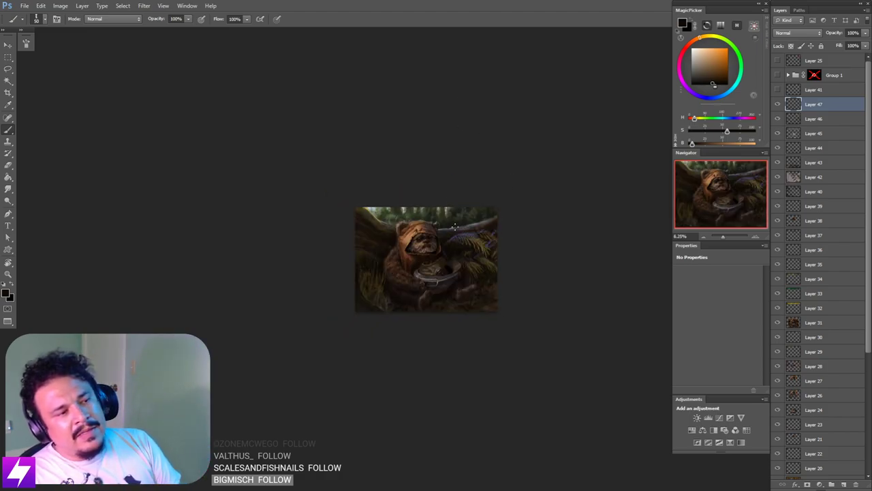
key("ctrl+plus")
key("ctrl+plus")
left_click_drag(440, 244, 450, 240)
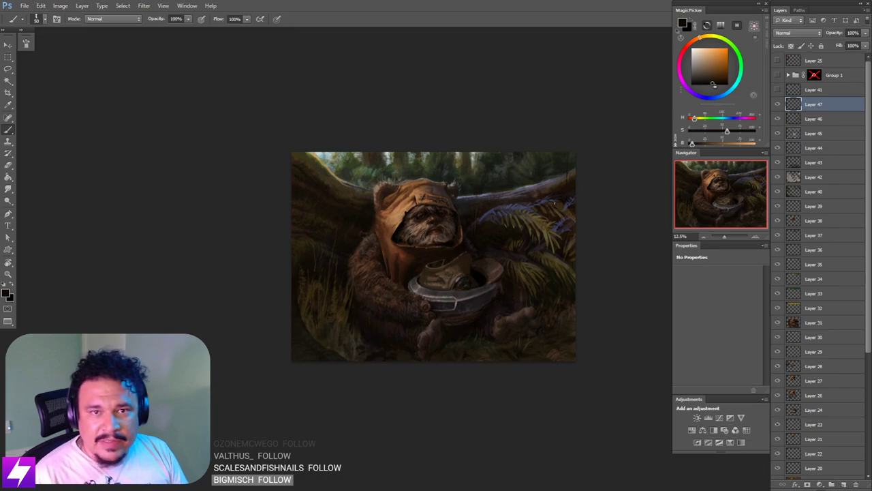
Step: Inspect the Ewok and bowl up close, and briefly show the reference photos in Group 1 for comparison
left_click_drag(551, 218, 568, 192)
key("ctrl+plus")
key("ctrl+plus")
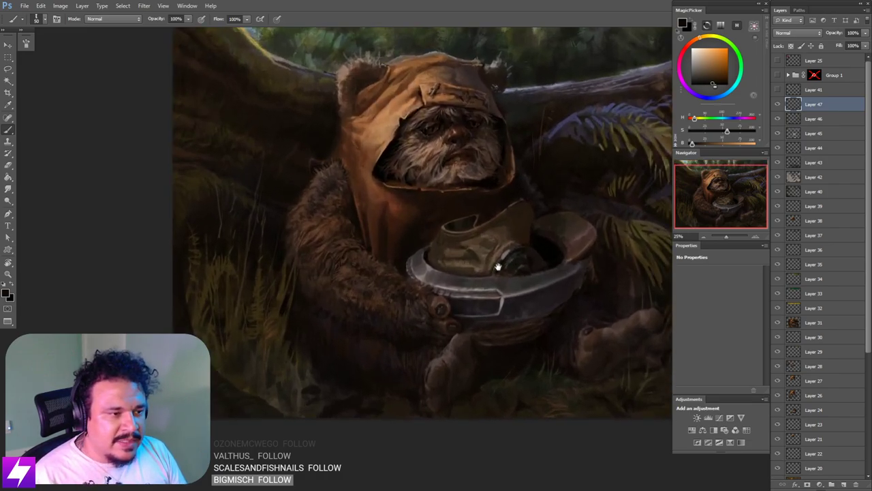
left_click_drag(529, 237, 507, 252)
left_click_drag(553, 212, 542, 226)
key("ctrl+minus")
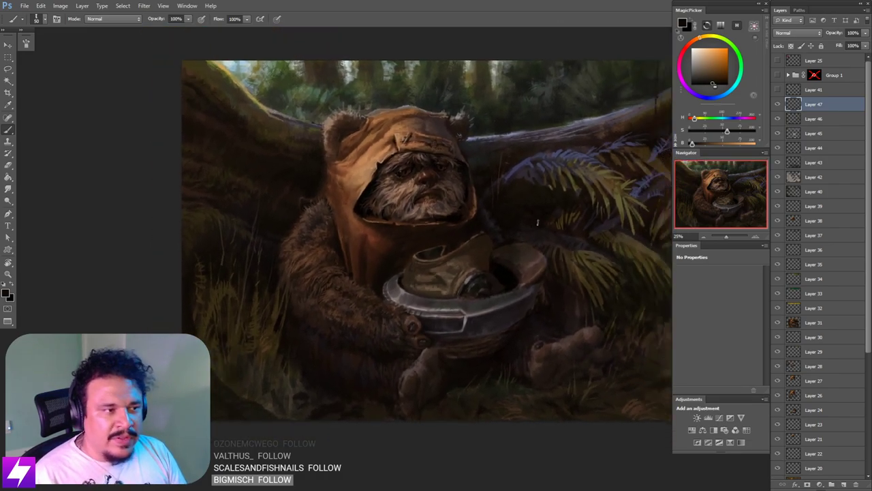
scroll(531, 224, "down", 2)
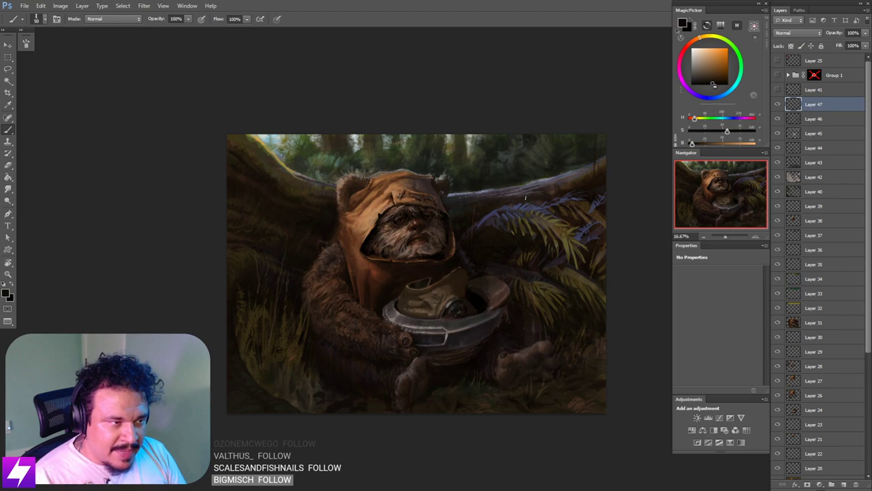
left_click(777, 75)
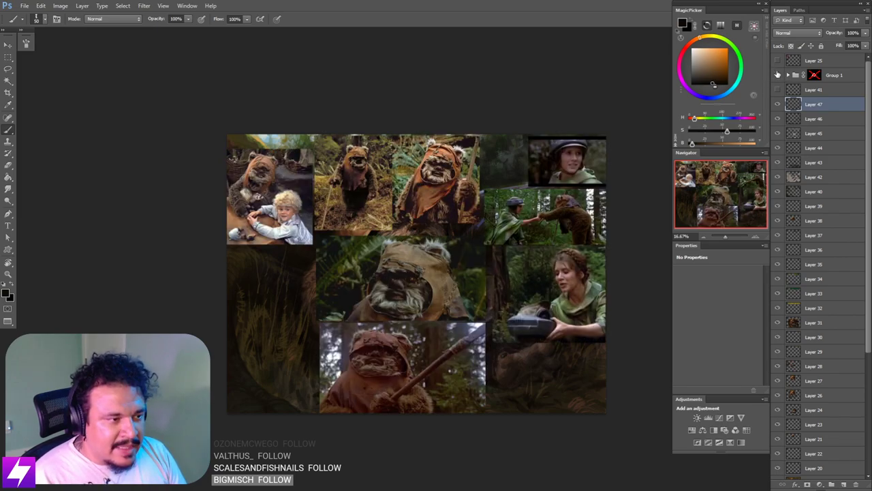
left_click(777, 75)
Step: Toggle Layer 47's visibility to compare the painting with and without the latest touch-ups
key("ctrl+plus")
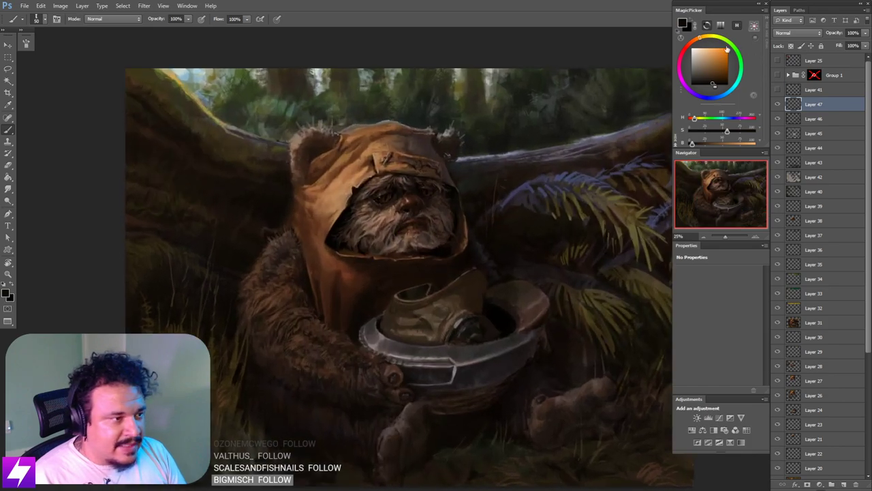
scroll(529, 245, "down", 3)
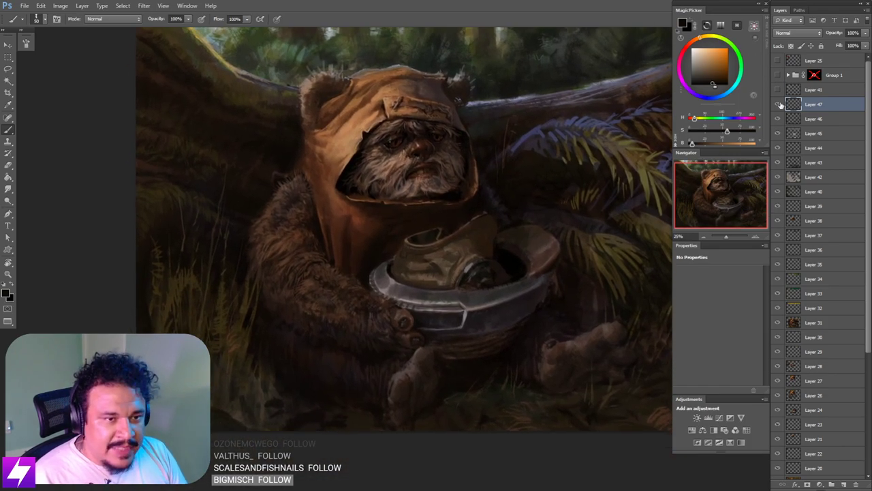
left_click(778, 104)
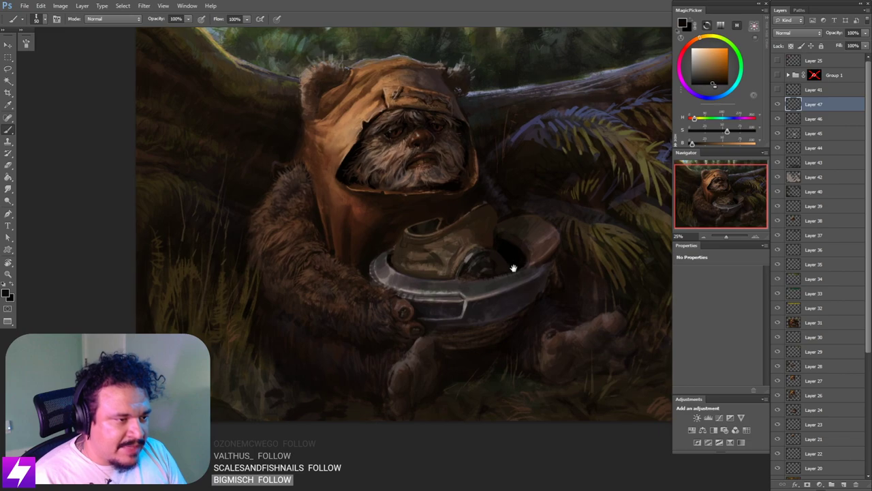
left_click_drag(514, 268, 524, 275)
Step: Show Group 1 again to study the Ewok and helmet reference photos, and hide it to return to the painting
key("r")
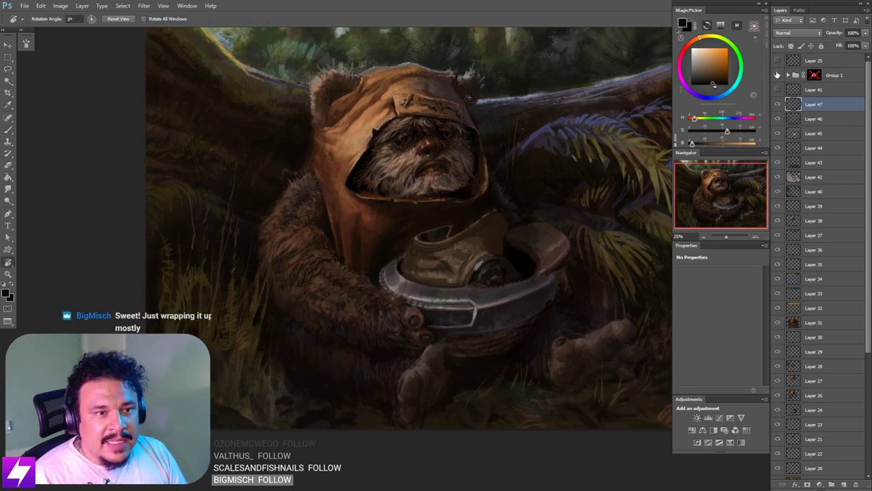
left_click(777, 75)
left_click_drag(621, 209, 567, 236)
mouse_move(592, 201)
left_mouse_down()
mouse_move(584, 205)
mouse_move(594, 194)
mouse_move(583, 195)
mouse_move(568, 216)
left_mouse_up()
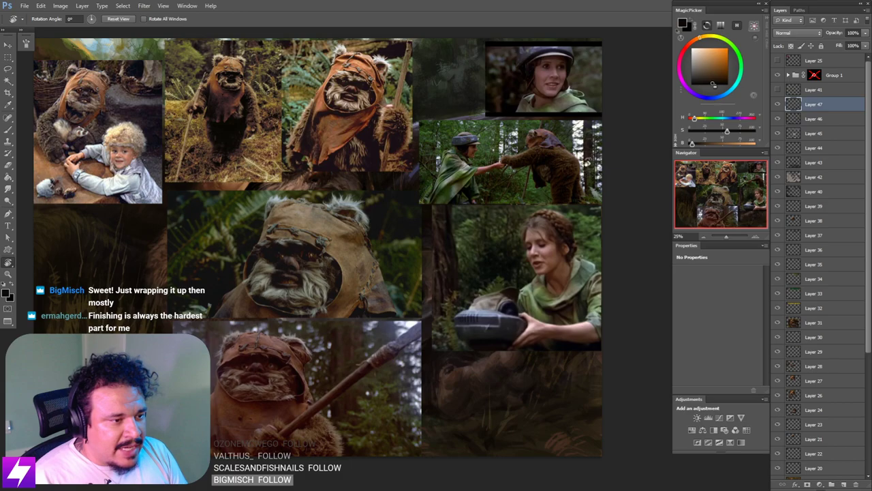
left_click_drag(587, 148, 615, 173)
key("Escape")
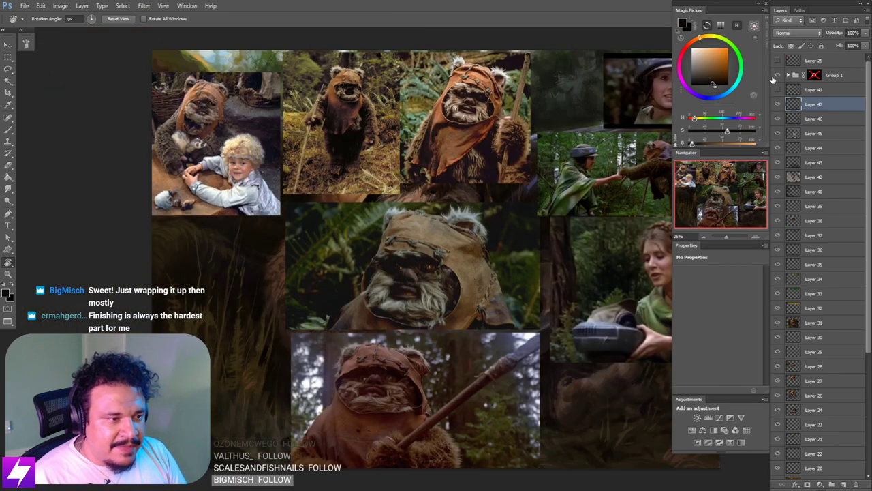
left_click(777, 76)
left_click(776, 76)
left_click(777, 77)
left_click_drag(518, 270, 509, 255)
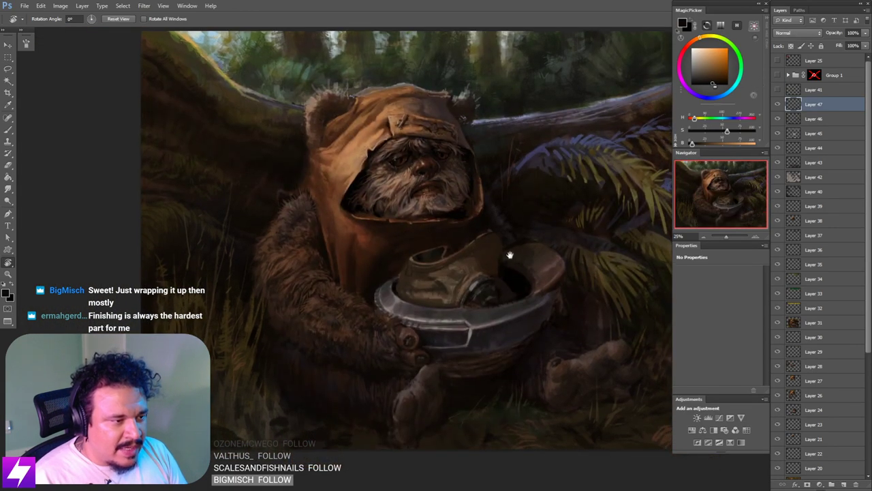
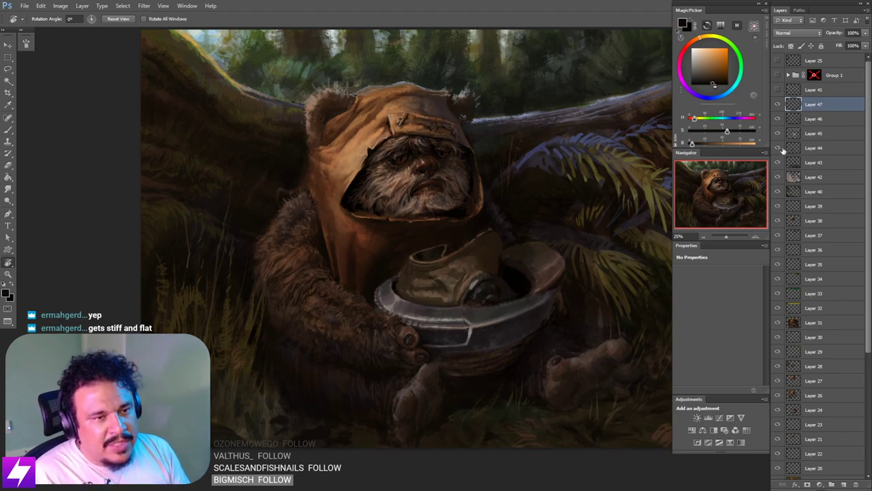
Step: Sample a near-black from the background beside the hood and touch up the hood's outer edge, reducing the brush from 45 to 30 px
key("ctrl+minus")
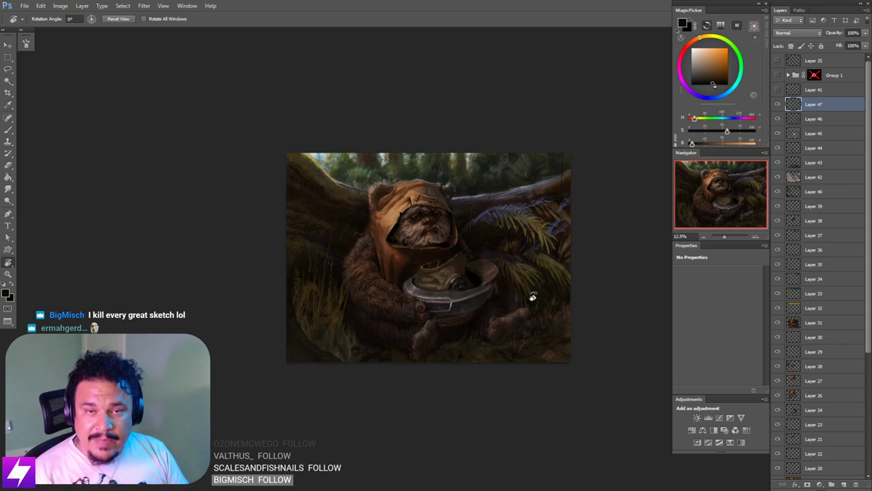
key("ctrl+plus")
key("ctrl+plus")
key("ctrl+plus")
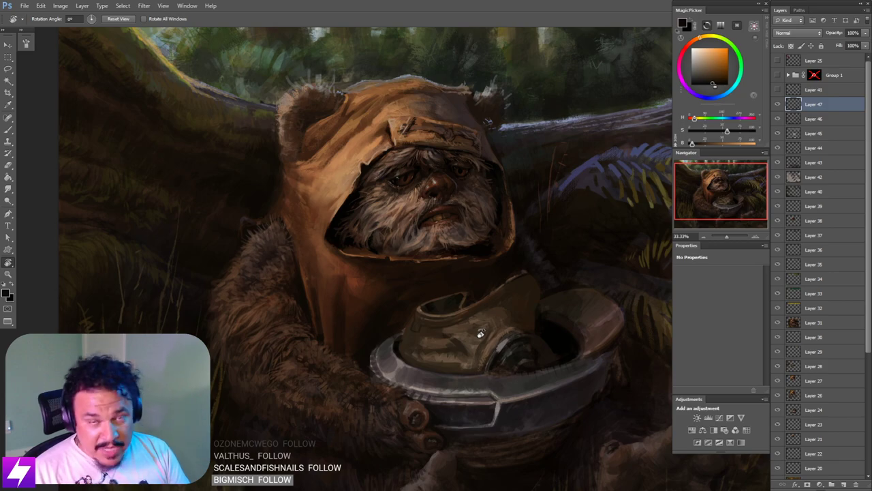
left_click_drag(508, 398, 553, 268)
key("b")
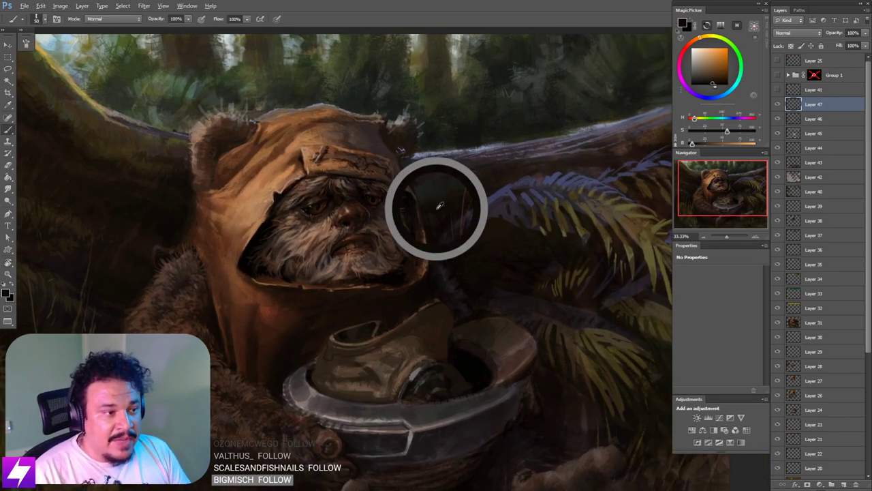
key("]")
key("]")
key("]")
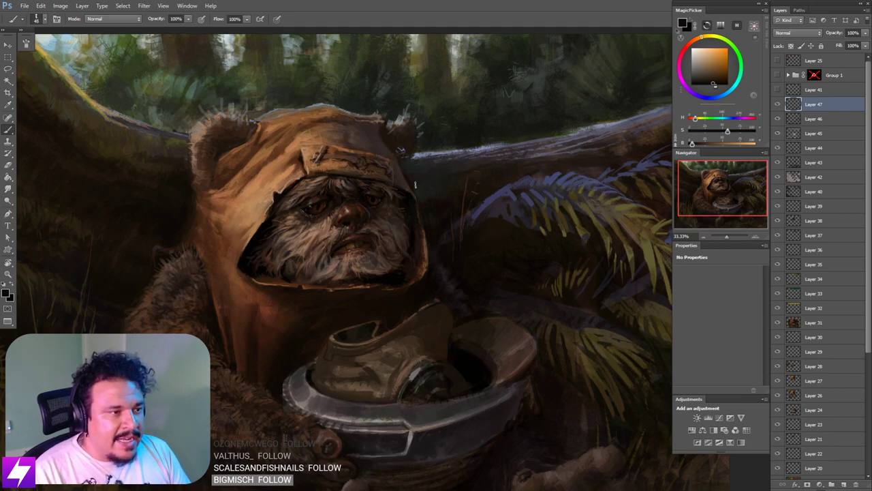
key("bracketleft")
key("bracketleft")
key("bracketleft")
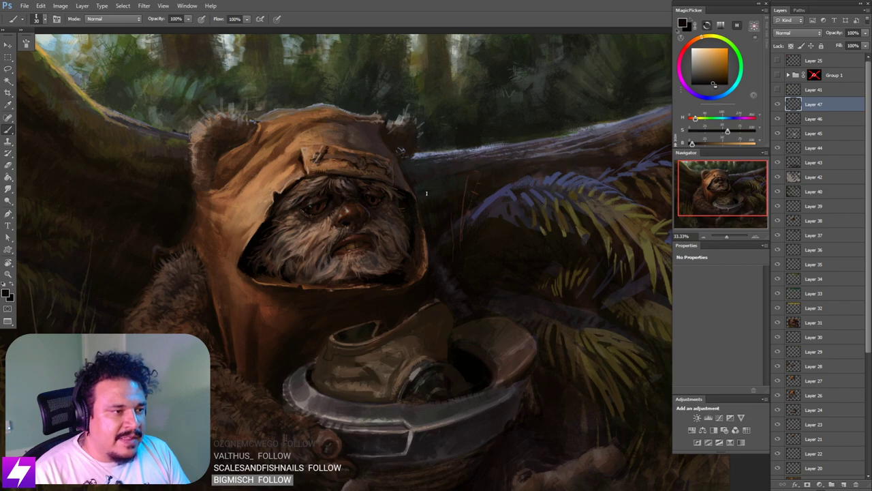
Step: Check the hood touch-up in the whole painting by flipping the canvas horizontally several times
key("ctrl+minus")
key("ctrl+minus")
key("ctrl+minus")
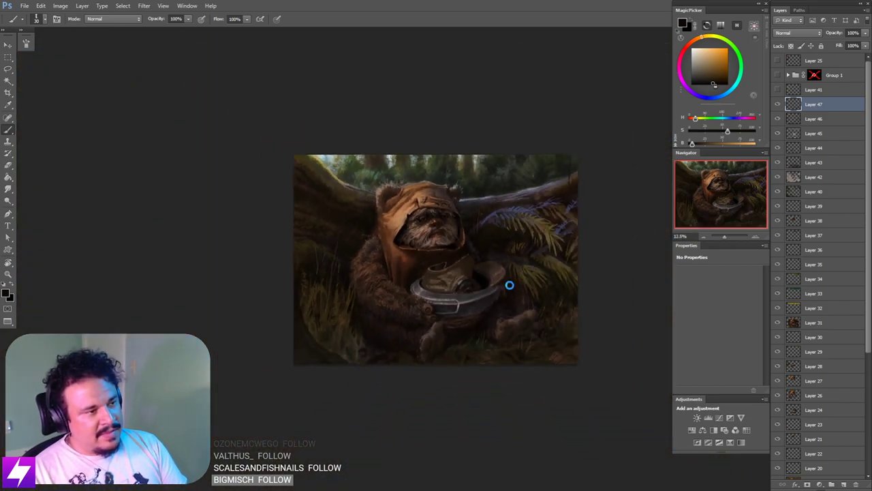
key("ctrl+shift+h")
left_click_drag(458, 279, 414, 284)
key("ctrl+plus")
key("ctrl+shift+h")
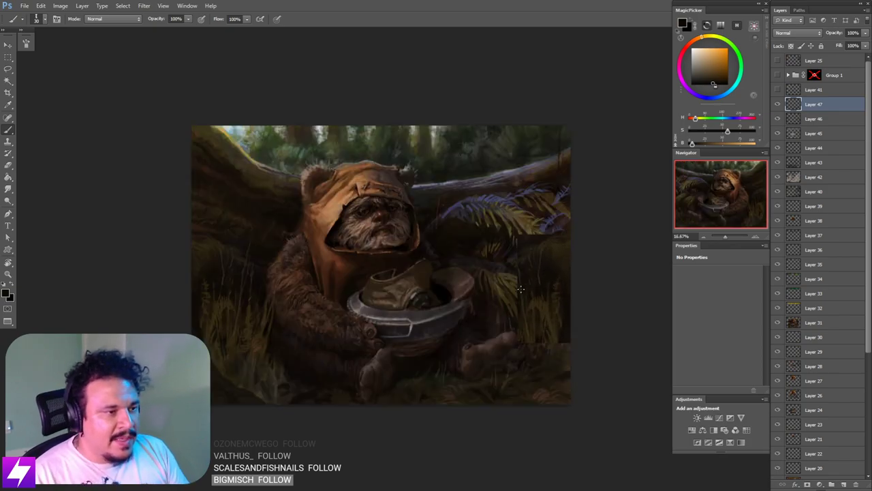
key("ctrl+shift+h")
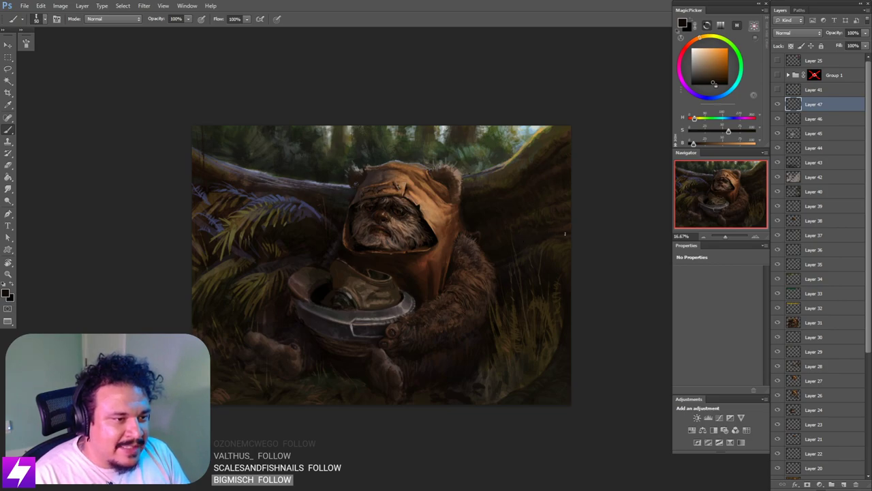
Step: Sample a near-black from the shadow beside the hood and darken the bank behind the Ewok, enlarging the brush to 125 px
left_click_drag(605, 192, 605, 211)
left_click(473, 231, "alt")
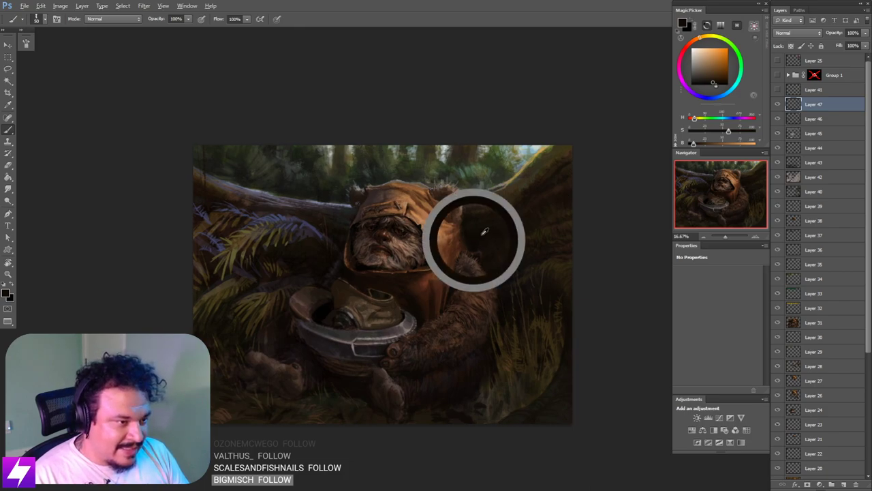
key("bracketright")
key("bracketright")
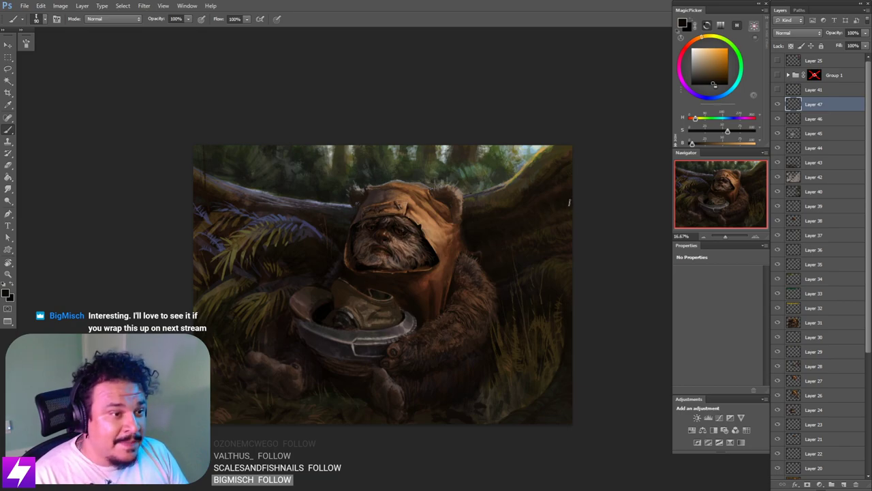
key("bracketright")
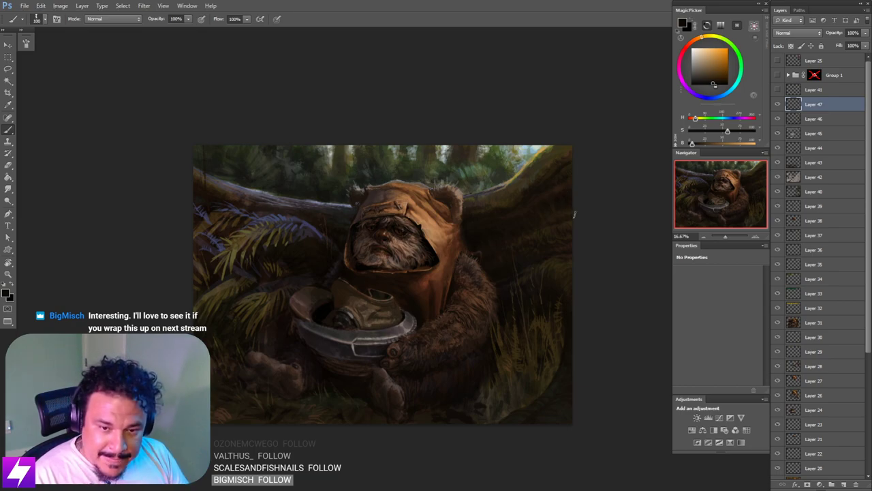
key("ctrl+minus")
left_click_drag(568, 216, 551, 240)
key("ctrl+plus")
scroll(547, 238, "up", 2)
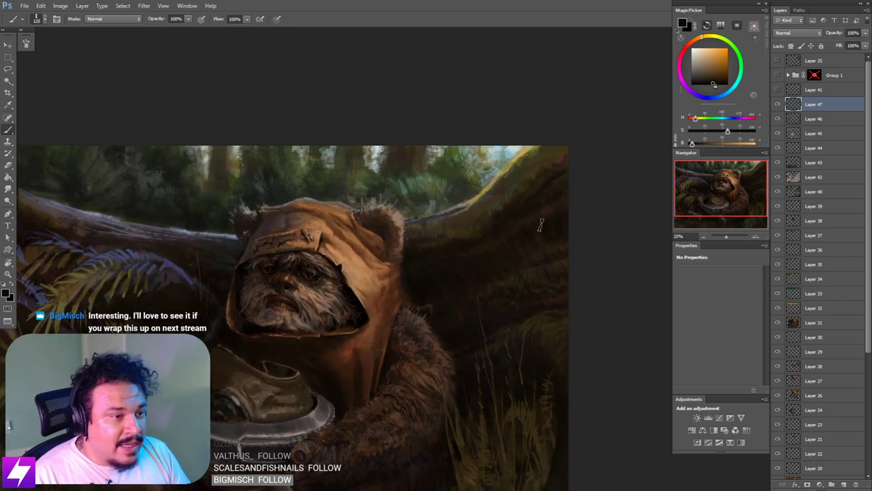
Step: Refine the dark shading on the bank above the grass with varying brush sizes, finishing with the brush at 50 px
key("bracketright")
key("bracketleft")
key("bracketleft")
key("bracketleft")
key("bracketleft")
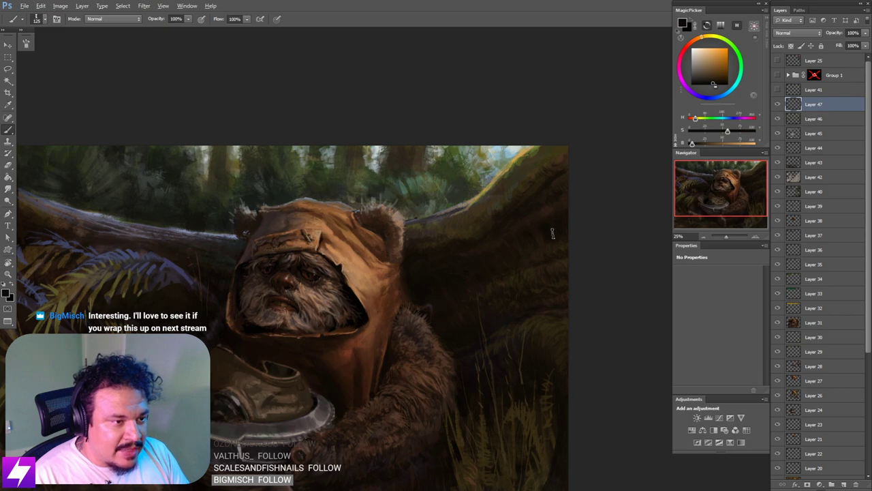
key("bracketright")
key("bracketright")
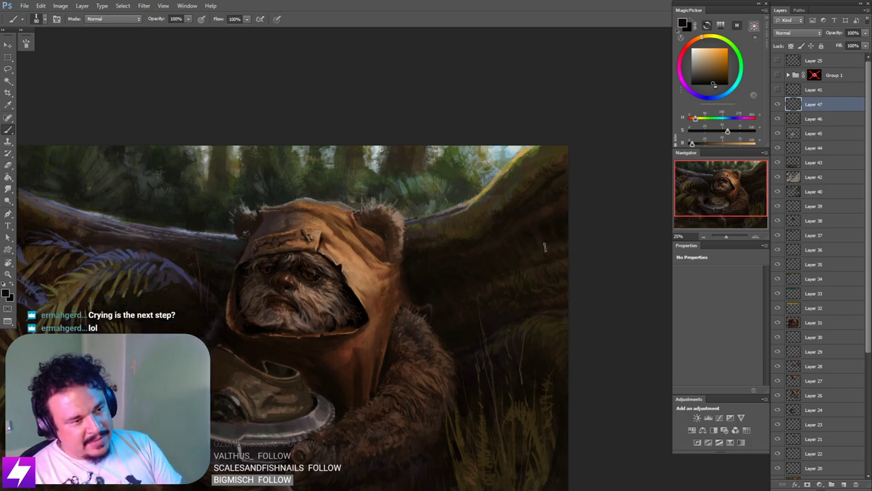
key("bracketright")
key("bracketleft")
key("bracketleft")
key("bracketleft")
key("bracketleft")
key("bracketleft")
key("bracketleft")
key("bracketleft")
key("bracketleft")
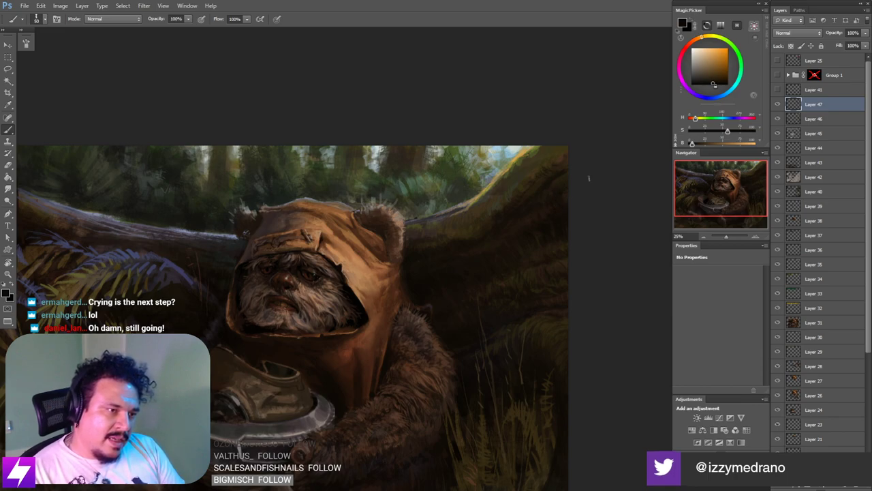
Step: Flip the canvas horizontally and examine the whole painting, the face, the helmet and the ferns at closer range
key("ctrl+minus")
key("ctrl+minus")
key("ctrl+shift+h")
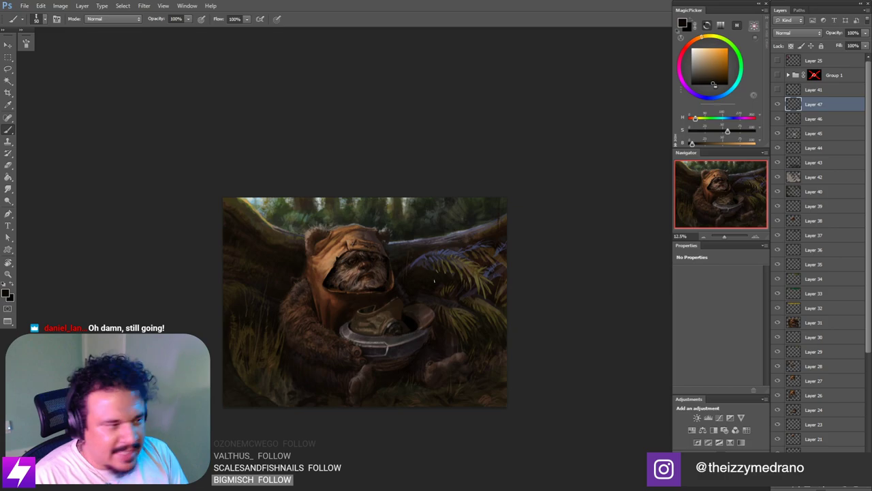
left_click_drag(383, 304, 451, 277)
key("ctrl+plus")
left_click_drag(448, 319, 451, 290)
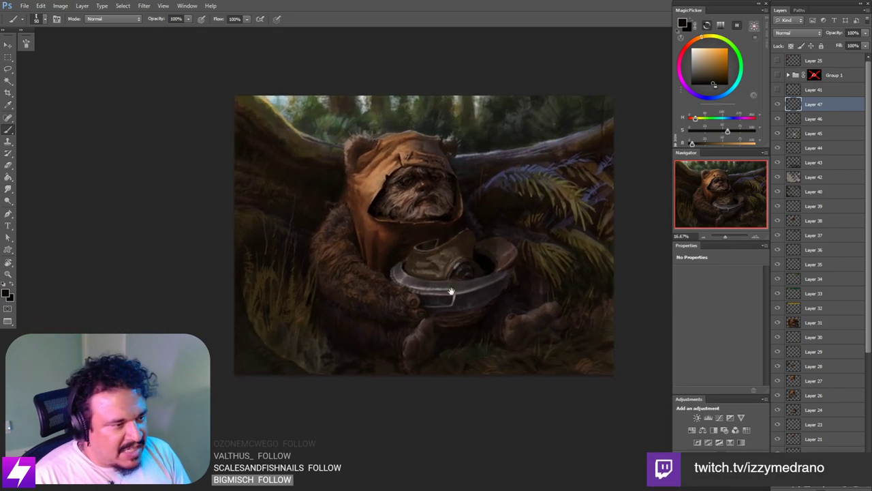
key("ctrl+plus")
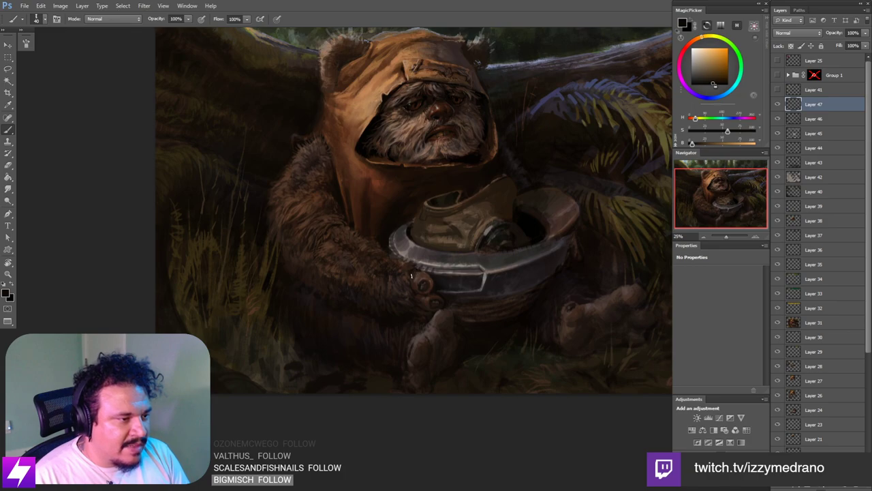
left_click_drag(436, 272, 437, 283)
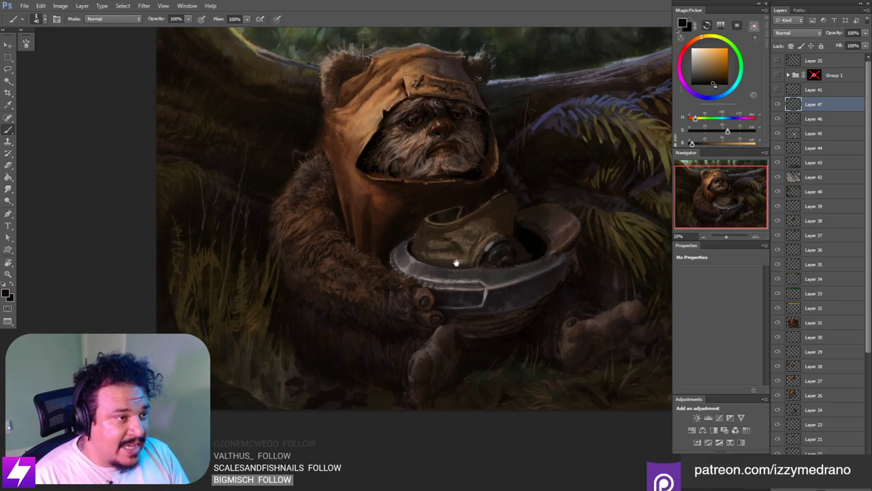
mouse_move(519, 222)
left_mouse_down()
mouse_move(471, 257)
mouse_move(418, 266)
left_mouse_up()
scroll(517, 229, "up", 2)
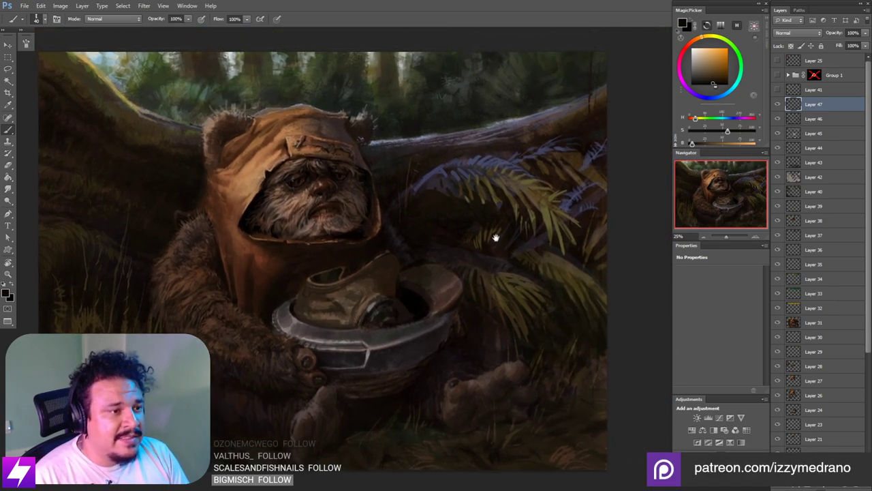
key("ctrl+plus")
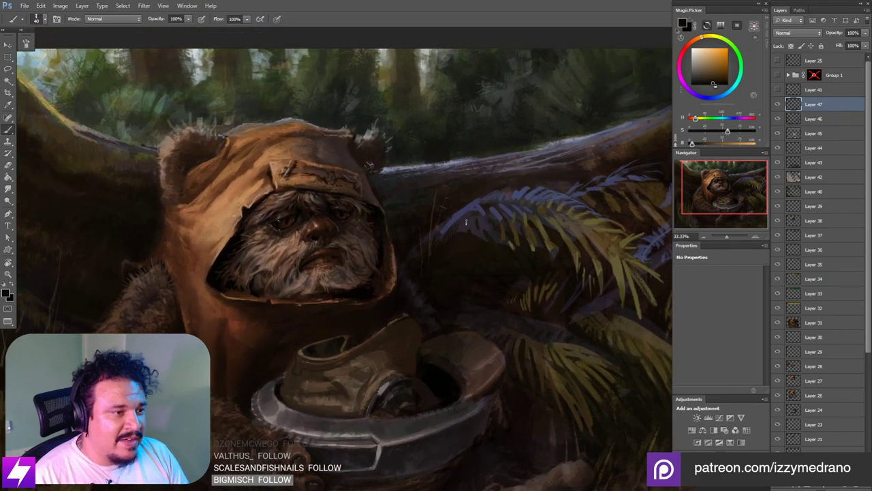
scroll(467, 246, "down", 3)
scroll(462, 234, "left", 2)
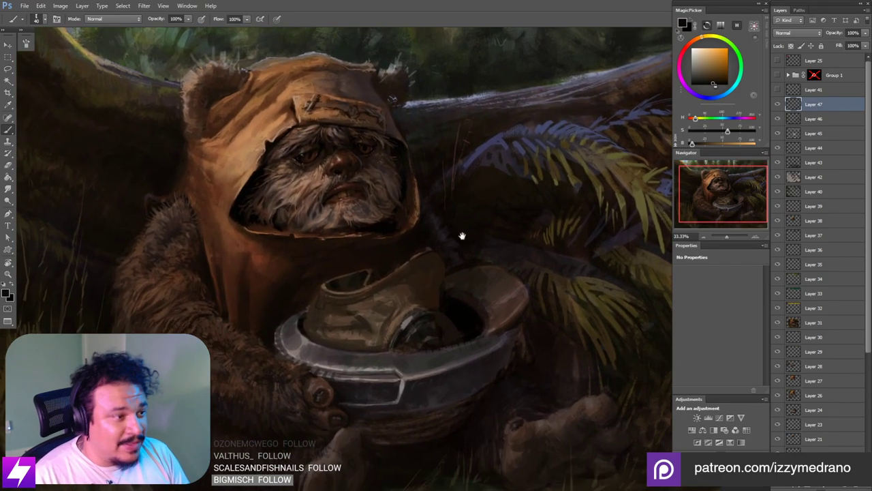
left_click_drag(460, 222, 461, 238)
mouse_move(485, 289)
left_mouse_down()
mouse_move(473, 272)
mouse_move(487, 267)
left_mouse_up()
scroll(477, 269, "right", 2)
scroll(446, 259, "left", 3)
scroll(446, 259, "up", 2)
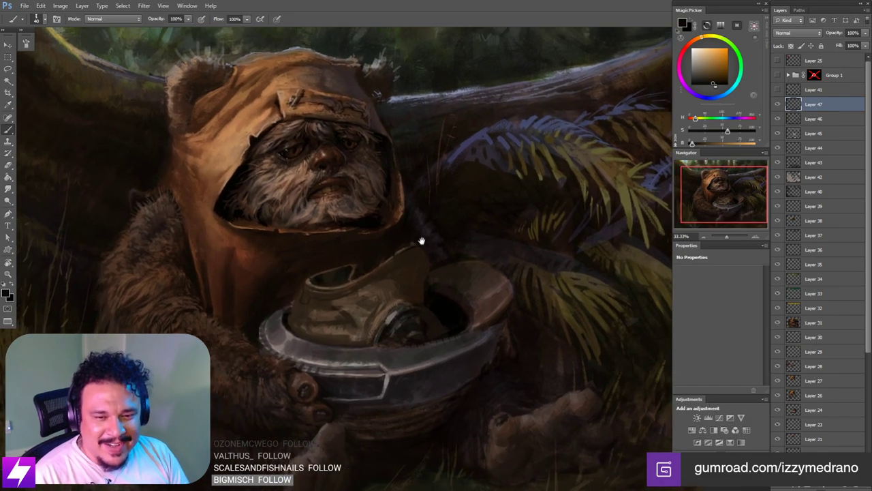
scroll(419, 246, "left", 2)
scroll(402, 252, "up", 2)
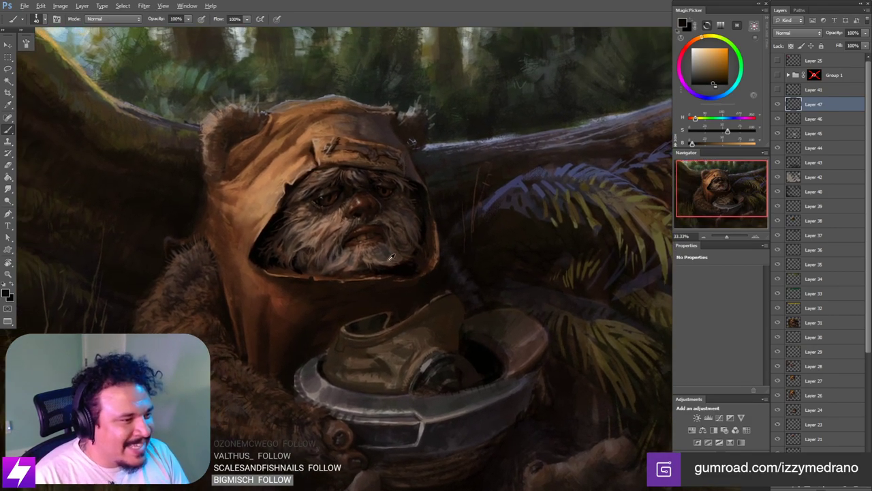
Step: Sample a dark grey-brown from the beard, touch up its lower edge with a 10 px brush, and flip the canvas back
left_click(385, 254, "alt")
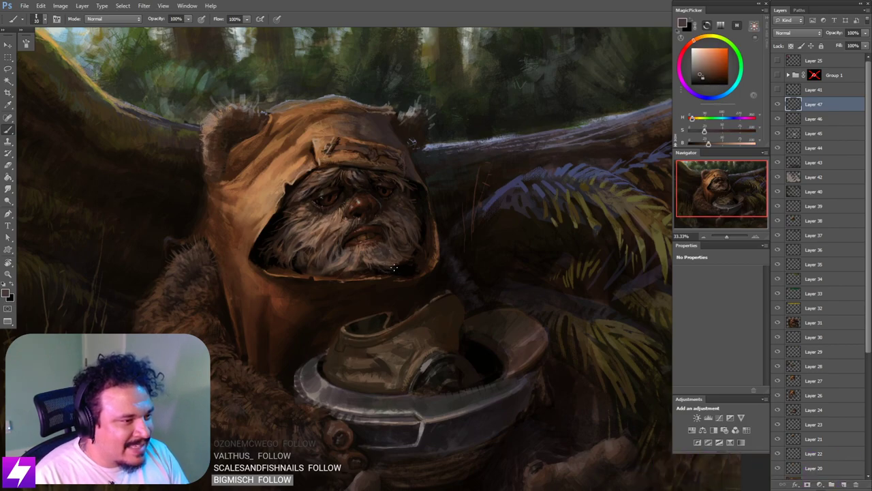
scroll(402, 268, "down", 3)
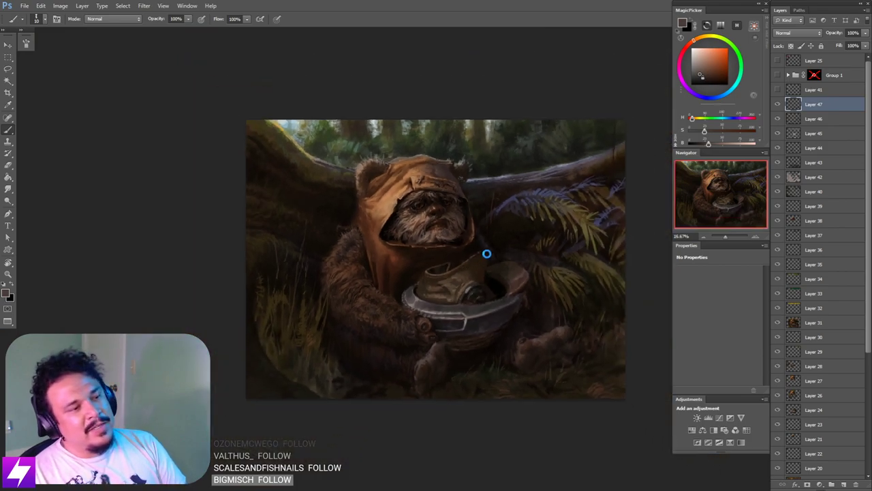
key("ctrl+shift+h")
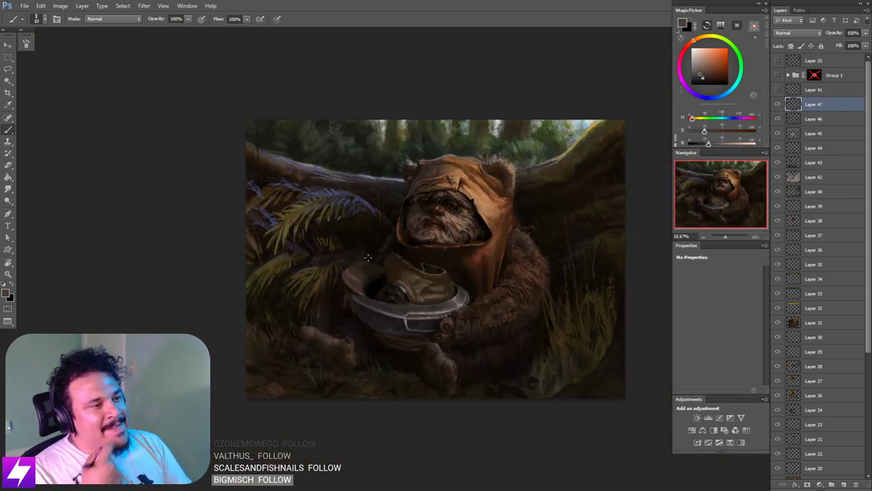
scroll(367, 258, "up", 3)
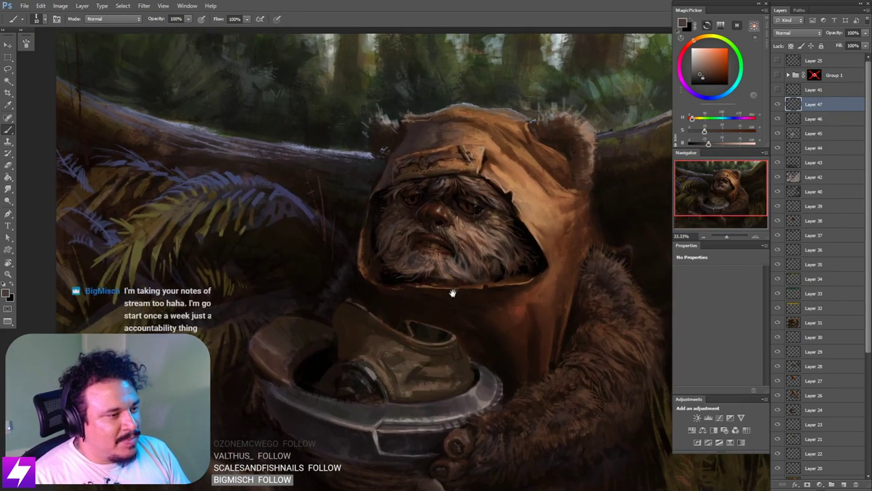
left_click_drag(452, 293, 430, 251)
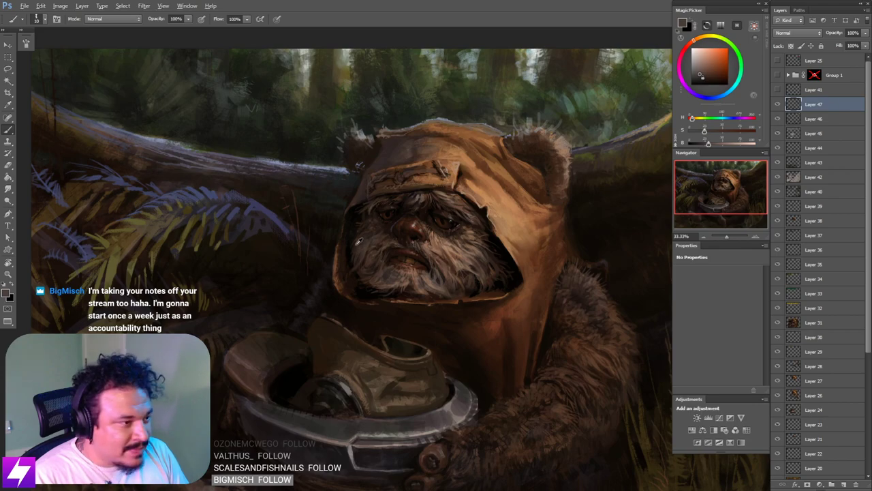
Step: Sample a near-black inside the hood opening and deepen the shadow between beard and lower rim, reducing the brush from 50 to 10 px
left_click(350, 236, "alt")
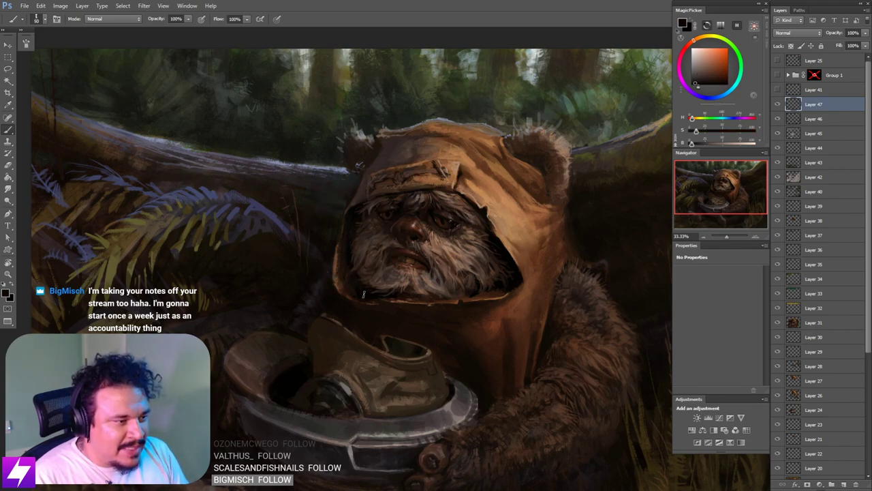
left_click_drag(432, 290, 406, 288)
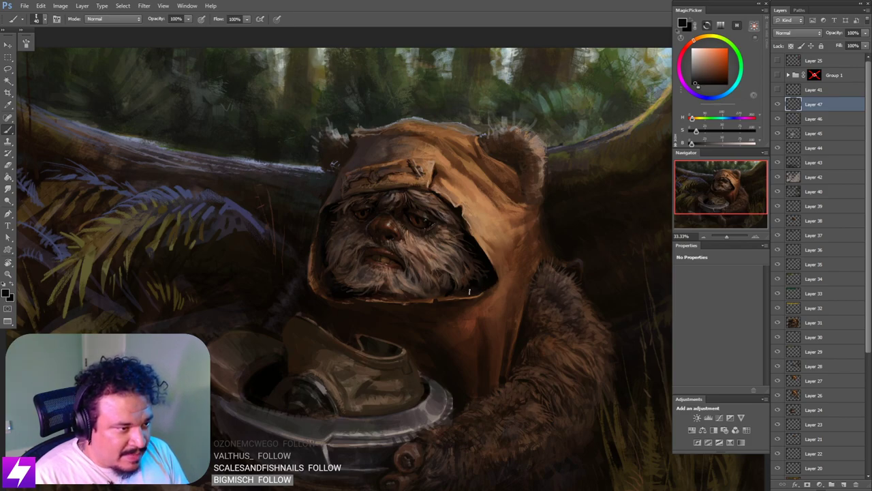
left_click_drag(444, 294, 434, 294)
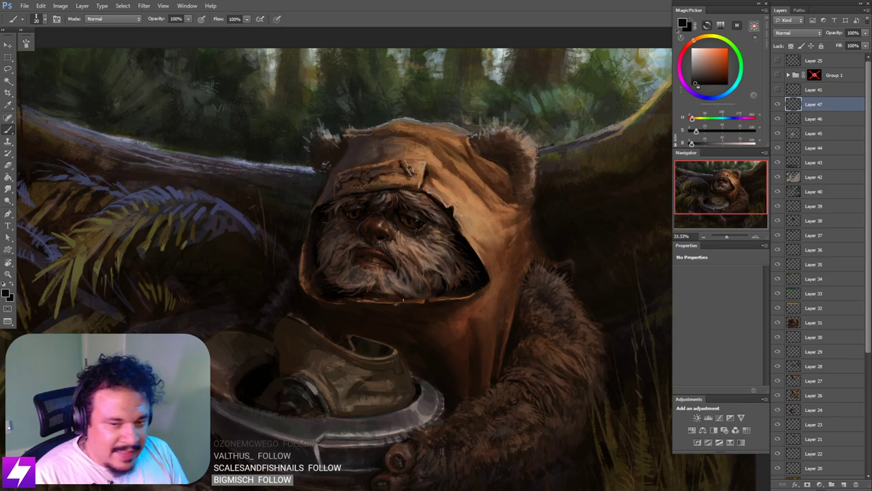
mouse_move(403, 310)
left_mouse_down()
mouse_move(392, 335)
mouse_move(413, 361)
left_mouse_up()
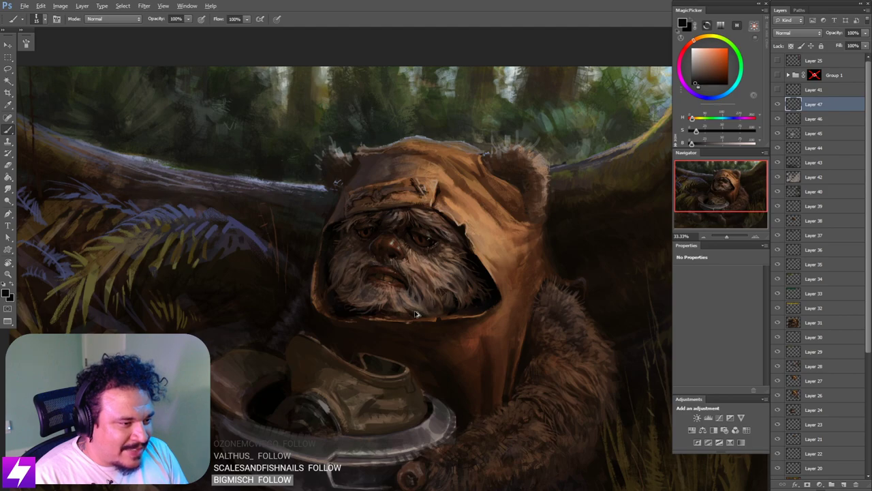
mouse_move(462, 321)
left_mouse_down()
mouse_move(423, 318)
mouse_move(433, 305)
left_mouse_up()
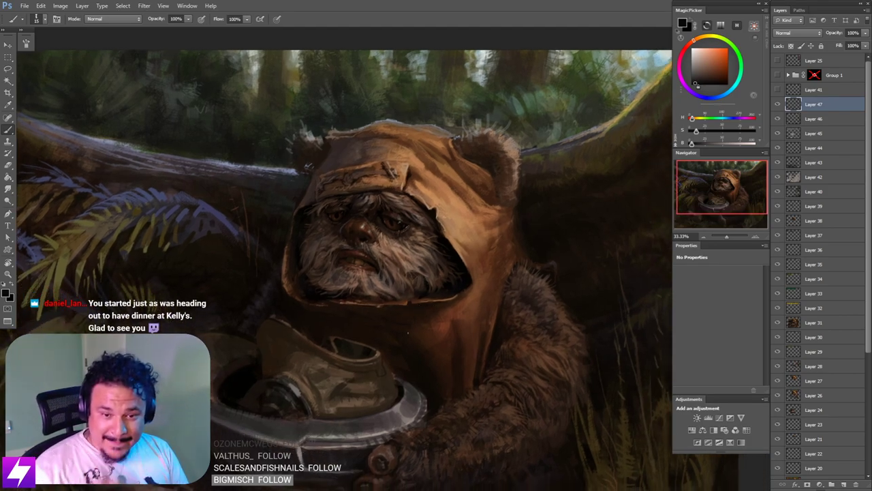
left_click_drag(481, 279, 471, 314)
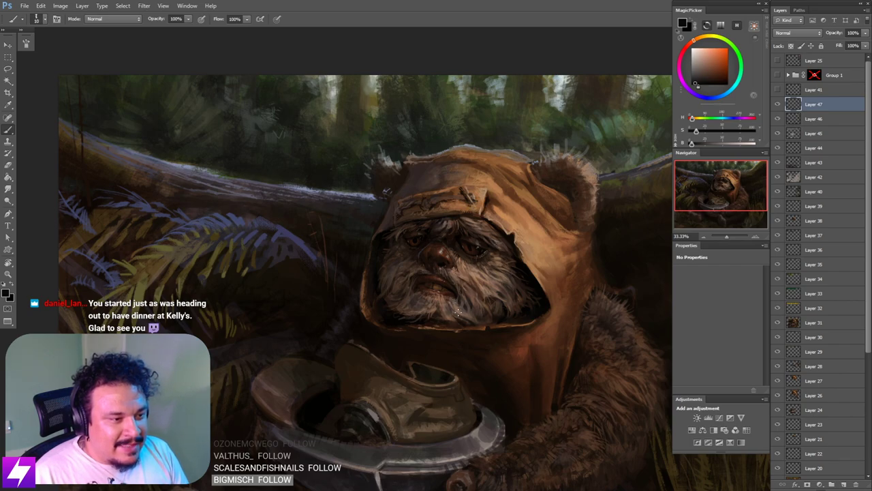
left_click_drag(465, 316, 458, 308)
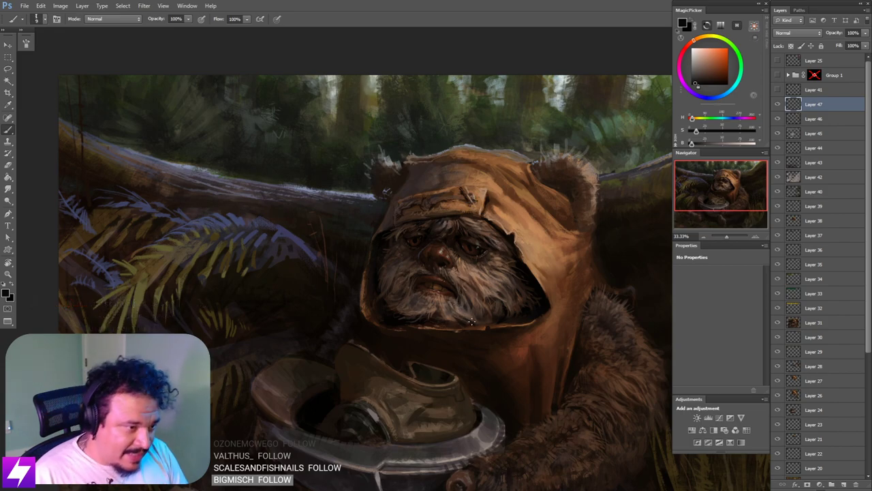
Step: Flip the canvas horizontally to check the hood-opening shadow in the whole painting and around the face
key("ctrl+minus")
key("ctrl+minus")
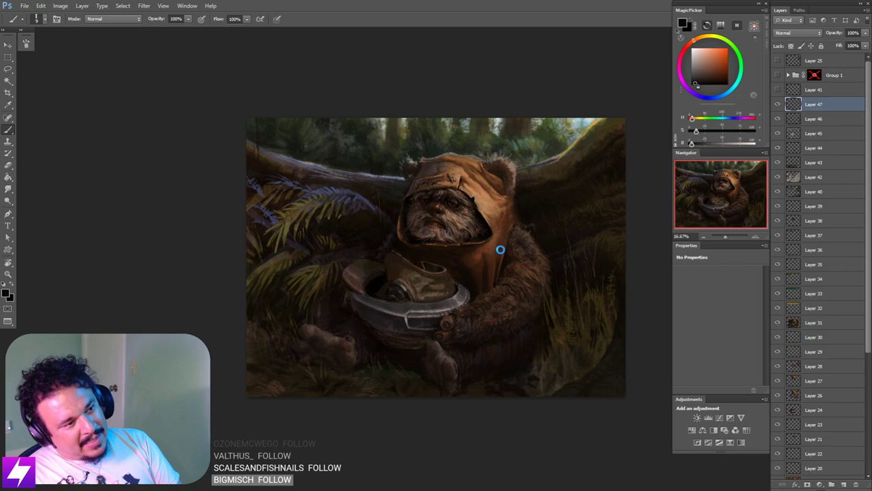
key("ctrl+shift+h")
left_click_drag(466, 266, 492, 276)
mouse_move(457, 225)
left_mouse_down()
mouse_move(480, 253)
mouse_move(493, 249)
mouse_move(486, 259)
mouse_move(505, 265)
left_mouse_up()
key("ctrl+plus")
key("ctrl+plus")
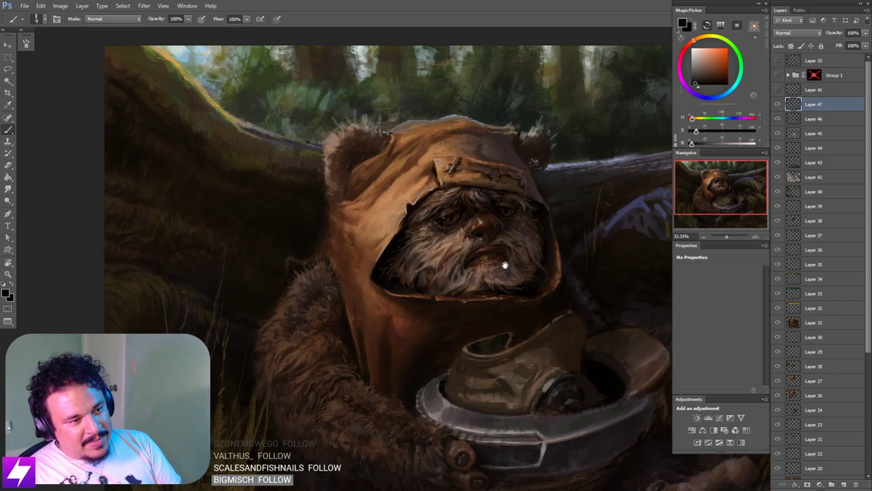
left_click_drag(452, 259, 464, 286)
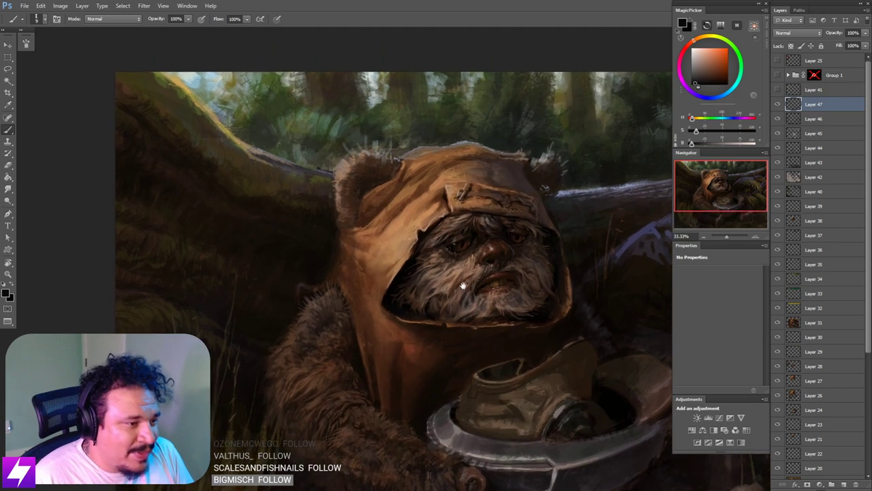
Step: Sample a dark reddish brown from the face area and refine the beard strands with a very small brush
key("ctrl+plus")
left_click_drag(471, 319, 469, 300)
left_click(470, 309, "alt")
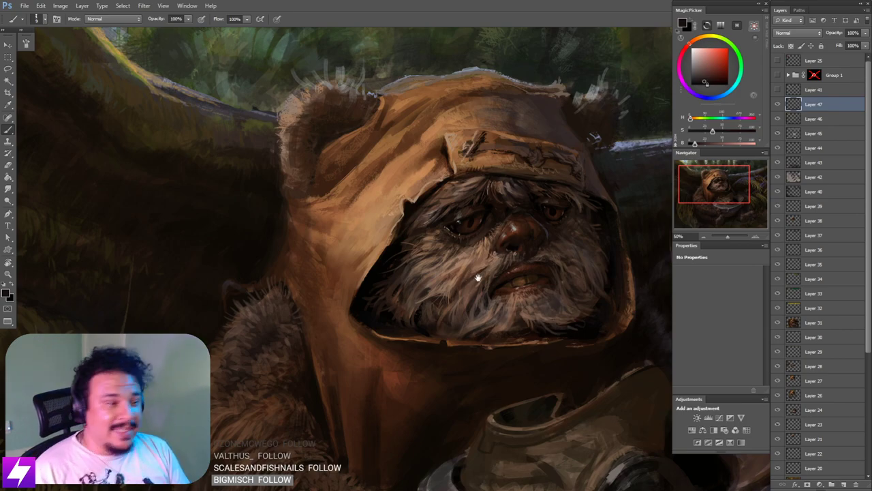
left_click_drag(485, 267, 487, 273)
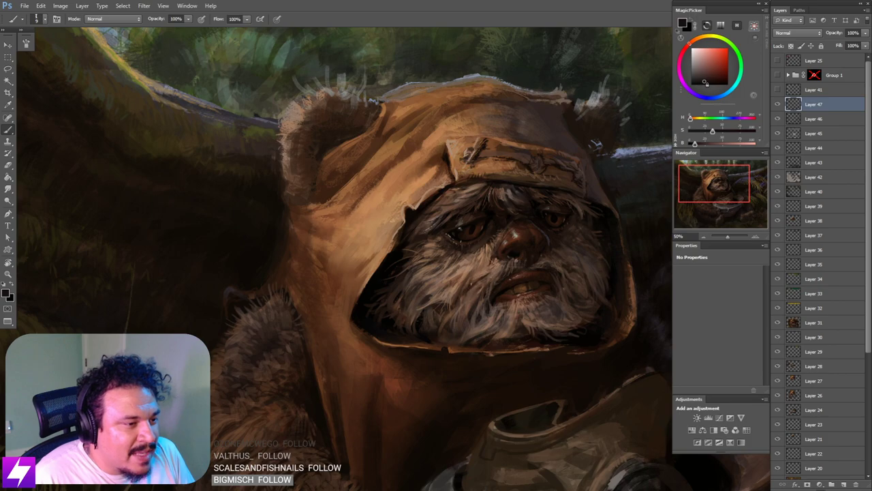
Step: Check the beard touch-up in the whole painting with the canvas flipped back, and inspect the beard up close
key("ctrl+minus")
key("ctrl+minus")
key("ctrl+minus")
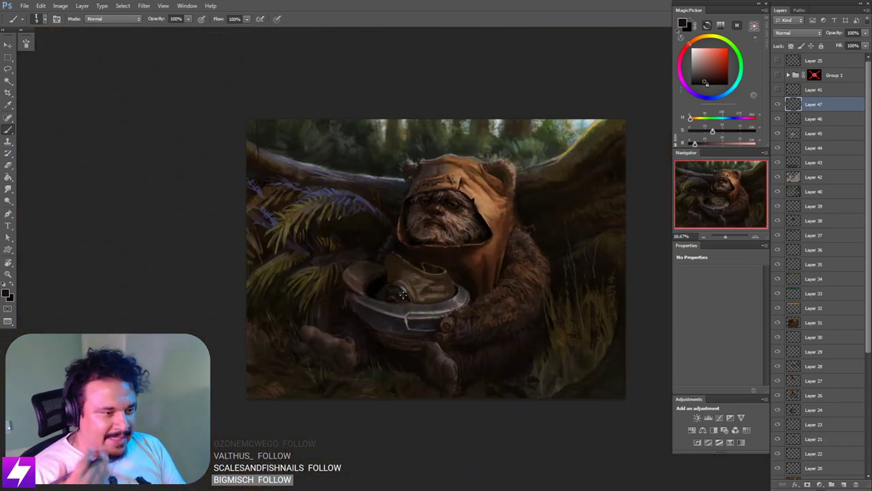
key("ctrl+plus")
scroll(403, 296, "up", 5)
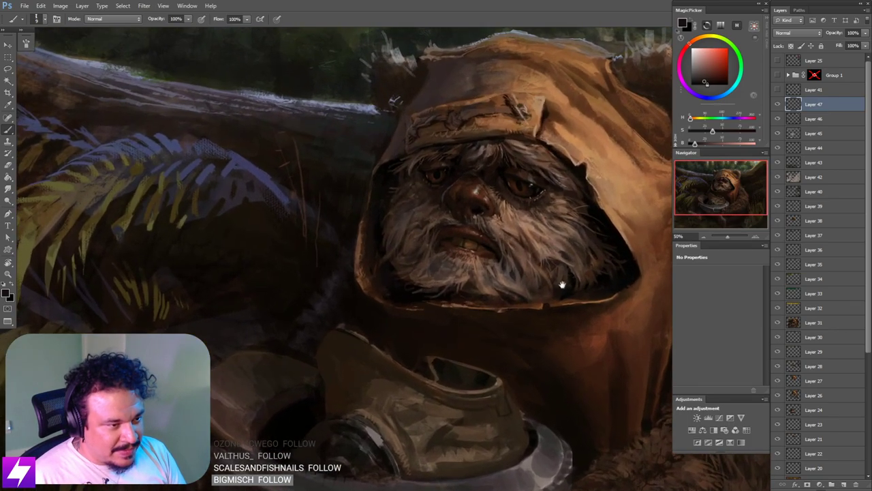
Step: Sample a muted brown from the beard and touch up its strands with a 15 px brush, checking the result from further out
left_click_drag(562, 285, 559, 293)
left_click(548, 266, "alt")
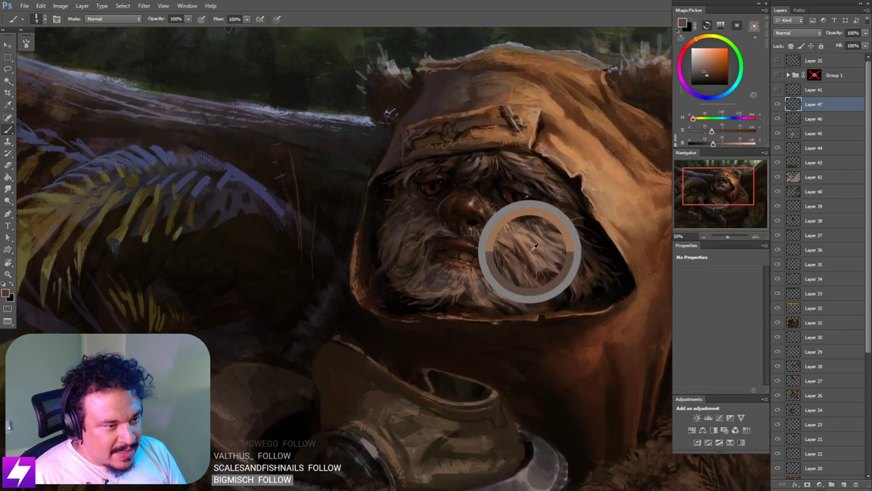
key("]")
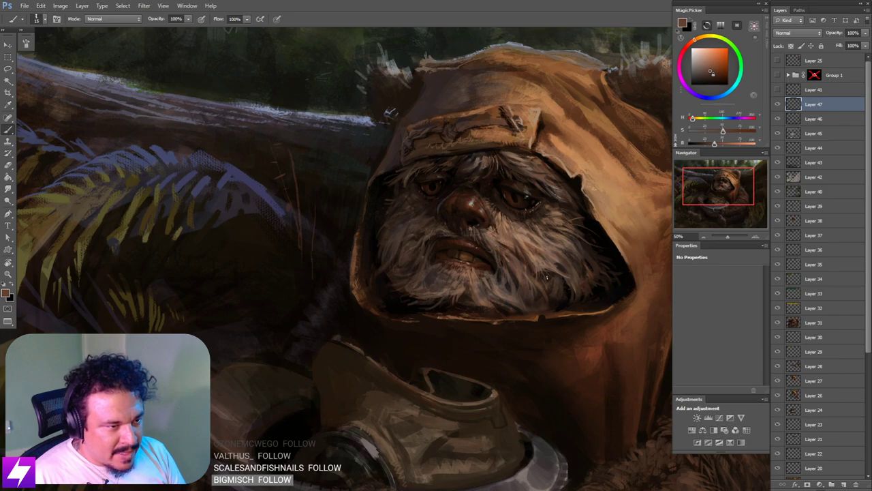
key("ctrl+minus")
mouse_move(520, 327)
left_mouse_down()
mouse_move(537, 300)
mouse_move(537, 323)
left_mouse_up()
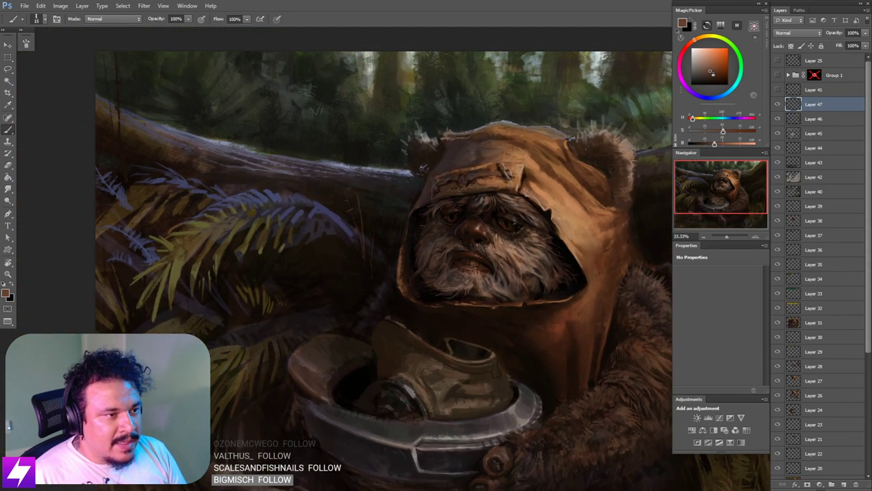
Step: Sample a near-black brown and a greyish tone, and touch up the stitched band above the forehead, reducing the brush from 20 px
scroll(522, 225, "up", 1)
scroll(518, 229, "up", 1)
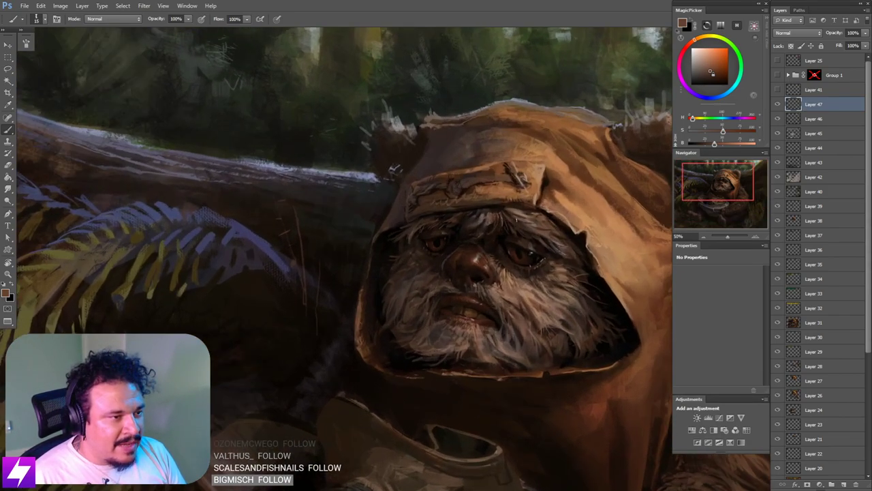
key("bracketright")
left_click(511, 204, "alt")
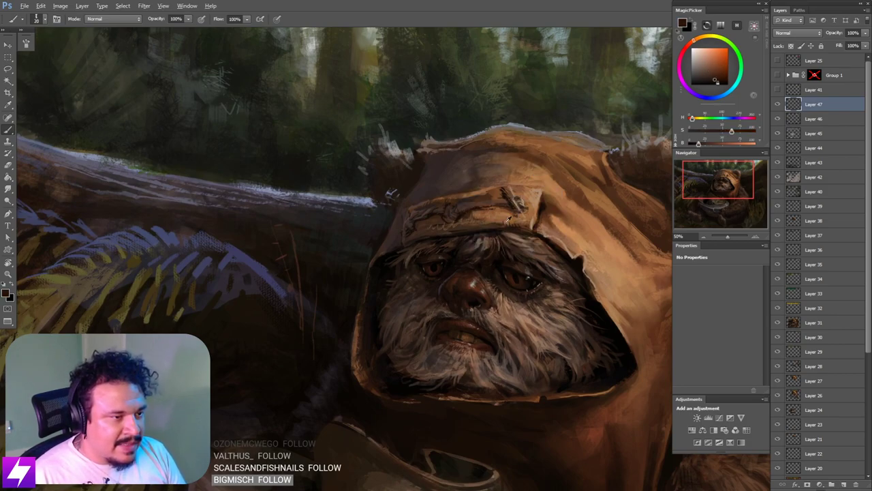
left_click(520, 128, "alt")
key("bracketleft")
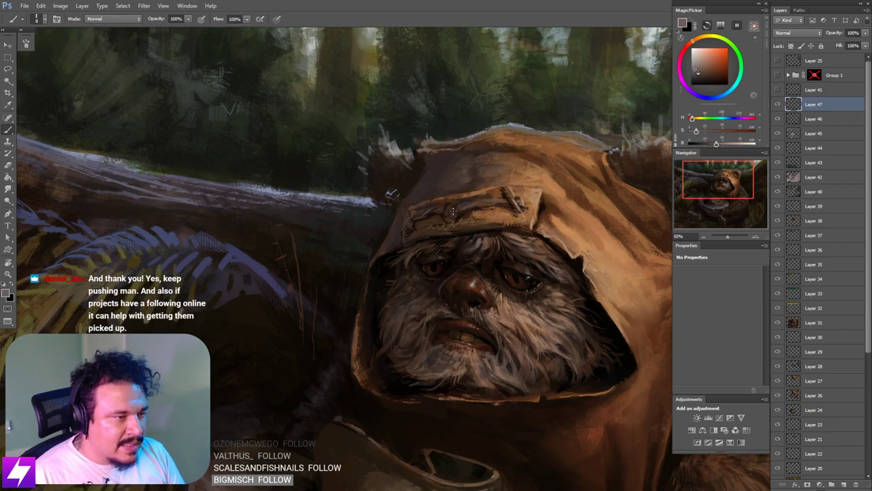
left_click_drag(457, 226, 468, 253)
Step: Flip the canvas horizontally and examine the stitched hood band in the whole painting and up close
key("ctrl+minus")
key("ctrl+minus")
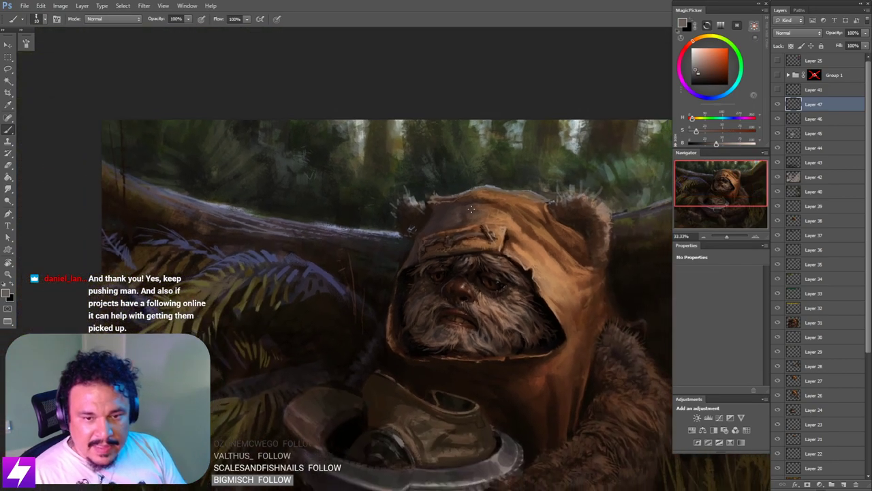
key("ctrl+shift+h")
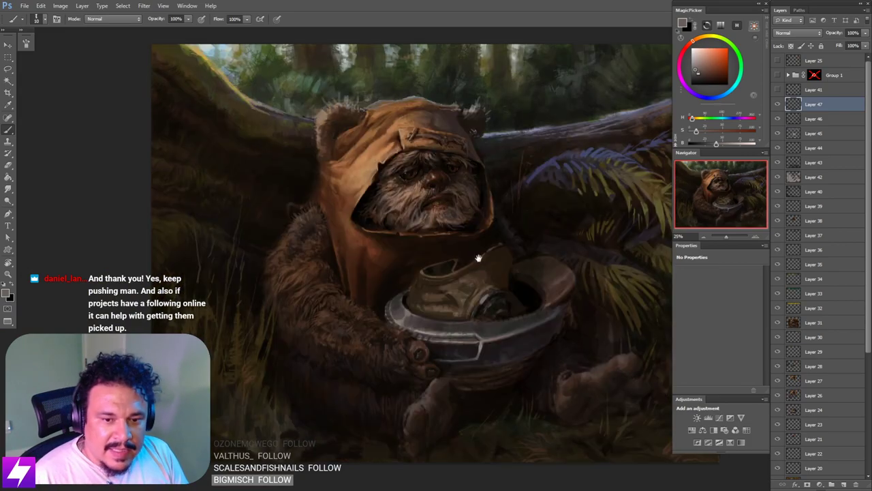
left_click_drag(495, 212, 491, 239)
scroll(489, 240, "up", 3)
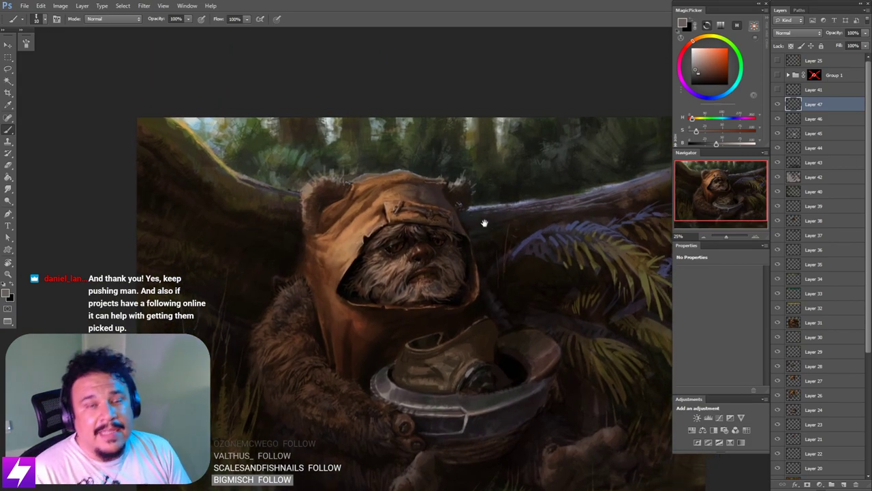
scroll(467, 229, "up", 4)
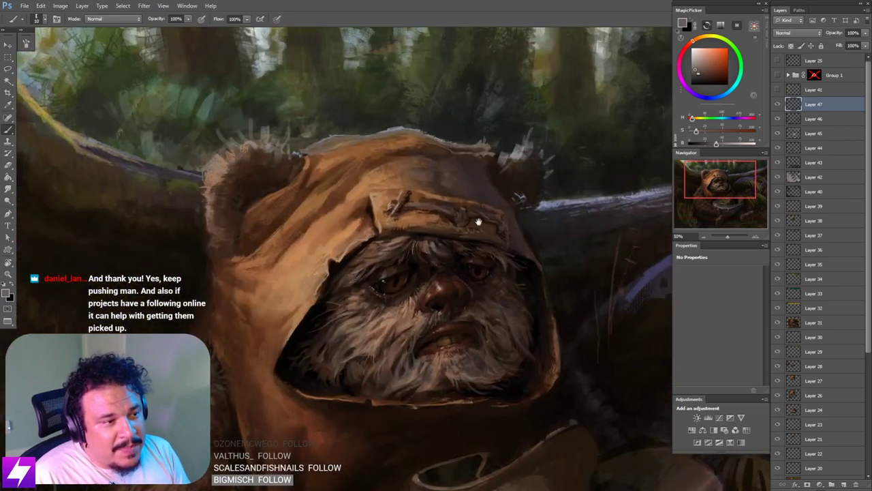
scroll(469, 250, "up", 2)
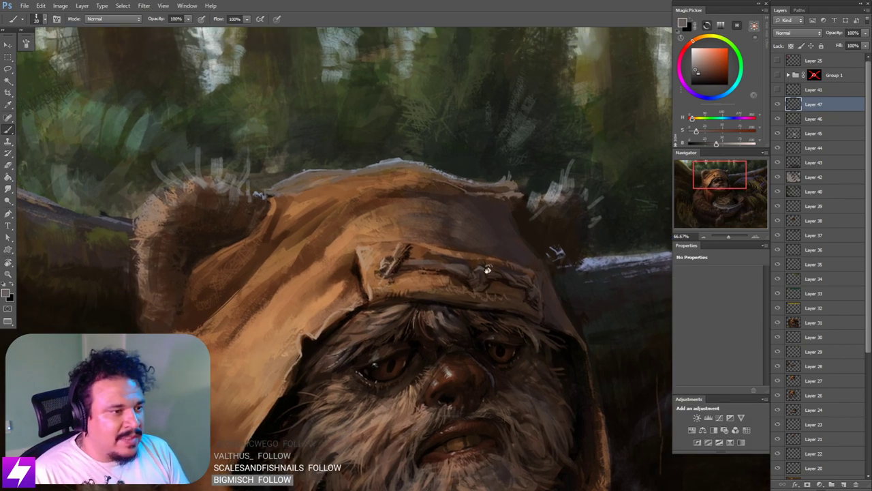
Step: Rotate the view, sample a dark brown and a grey from the hood band, and refine its knot and stitching with a small brush
key("r")
mouse_move(479, 307)
left_mouse_down()
mouse_move(503, 274)
mouse_move(473, 273)
left_mouse_up()
key("b")
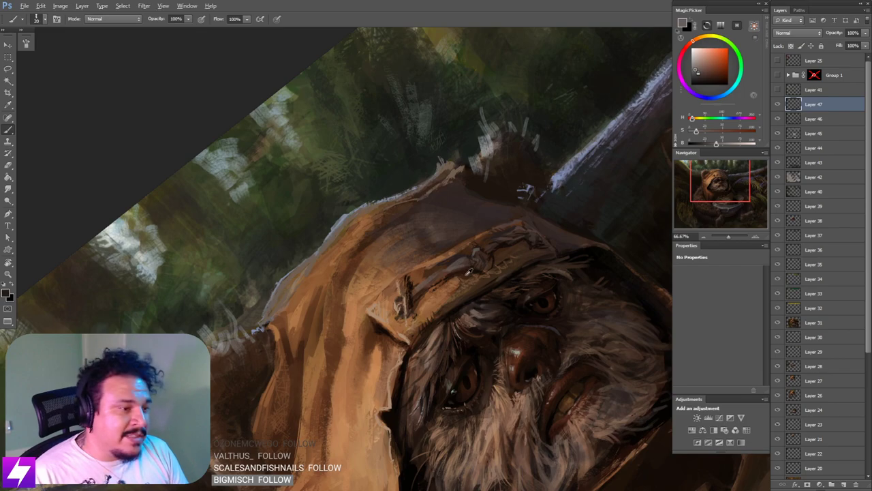
left_click(469, 270, "alt")
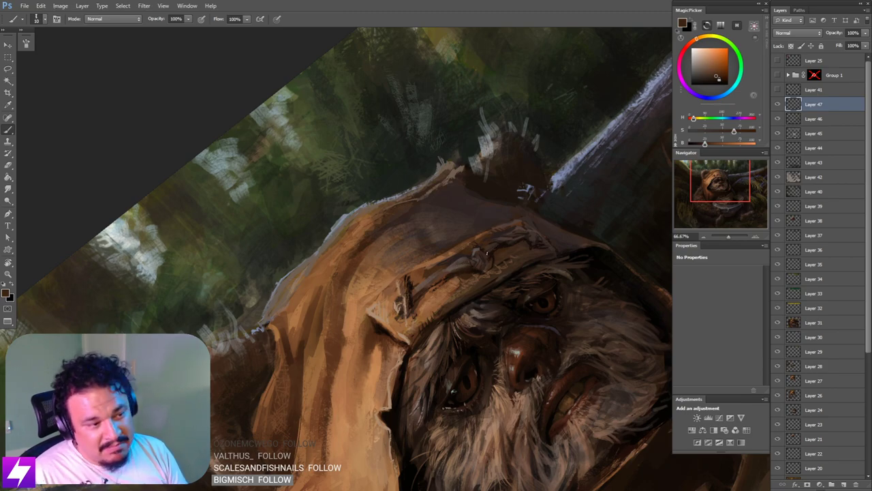
left_click(479, 245, "alt")
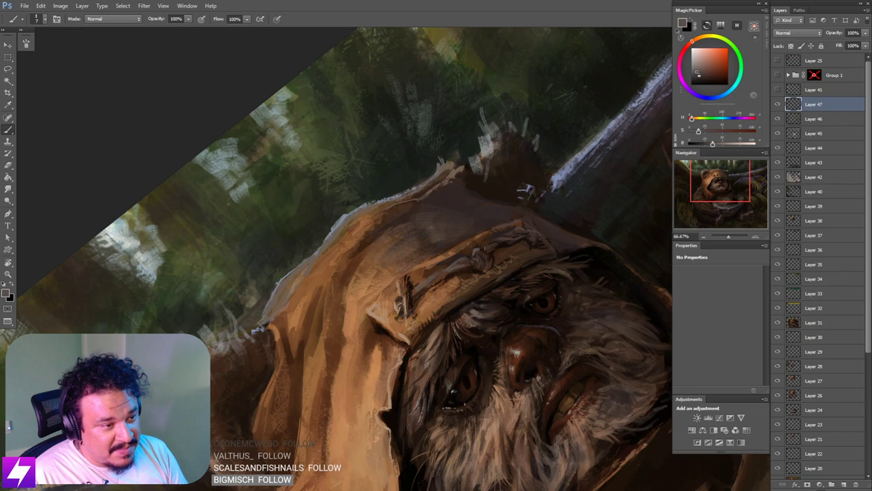
left_click(479, 245, "alt")
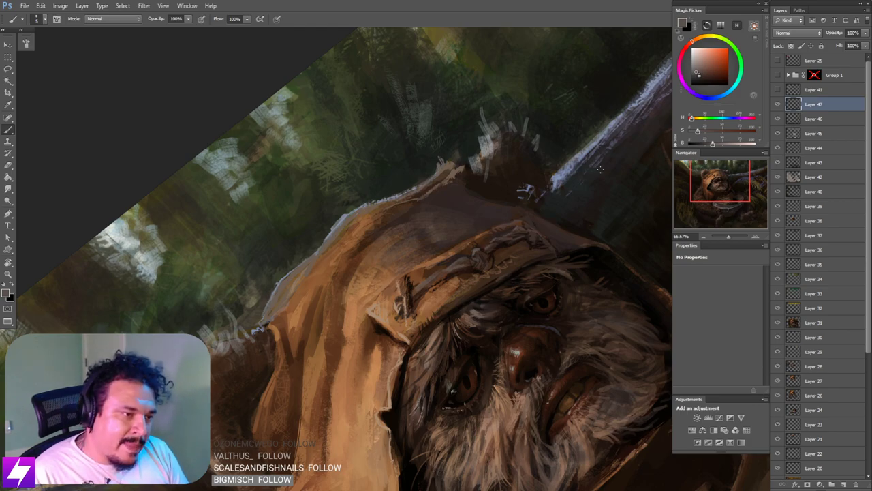
Step: Reset the view rotation, flip the canvas back, and check the refined hood band in the whole painting
key("Escape")
key("ctrl+minus")
key("ctrl+minus")
key("ctrl+minus")
key("ctrl+minus")
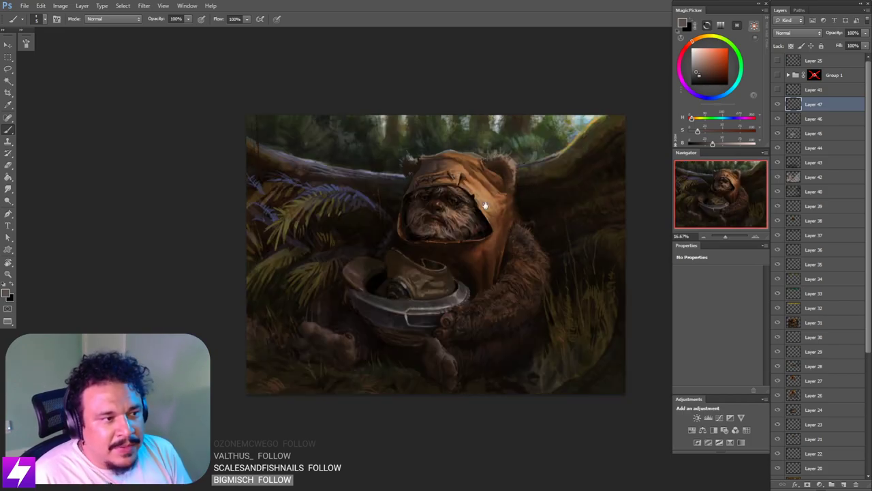
key("ctrl+plus")
left_click_drag(515, 175, 472, 272)
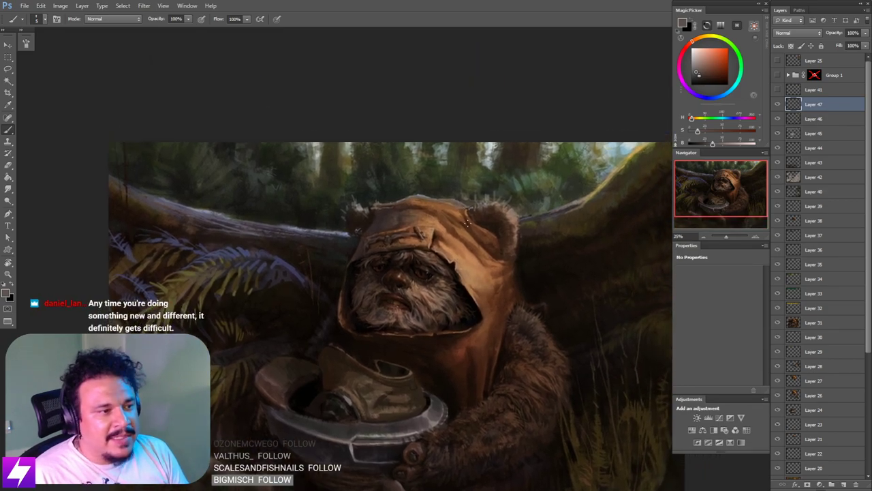
Step: Sample a light tan from the lit side of the hood and brighten the cloth along the face opening with a brush up to 30 px
scroll(467, 220, "up", 1)
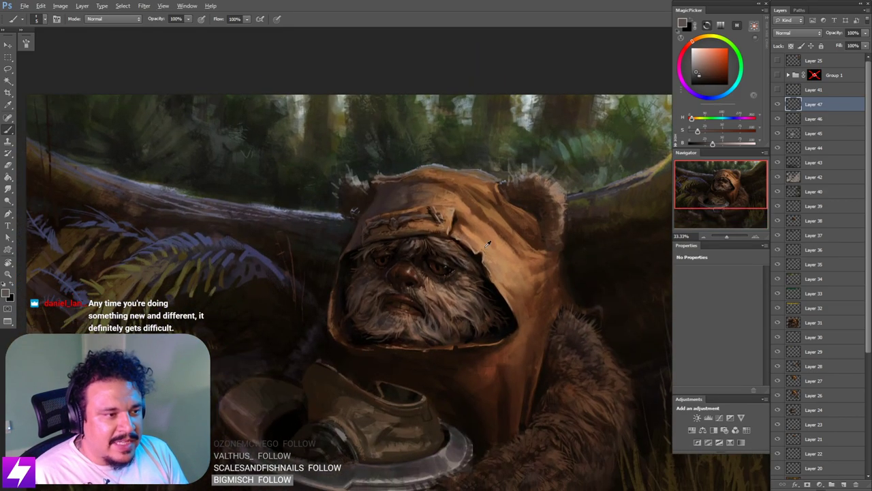
left_click(484, 242, "alt")
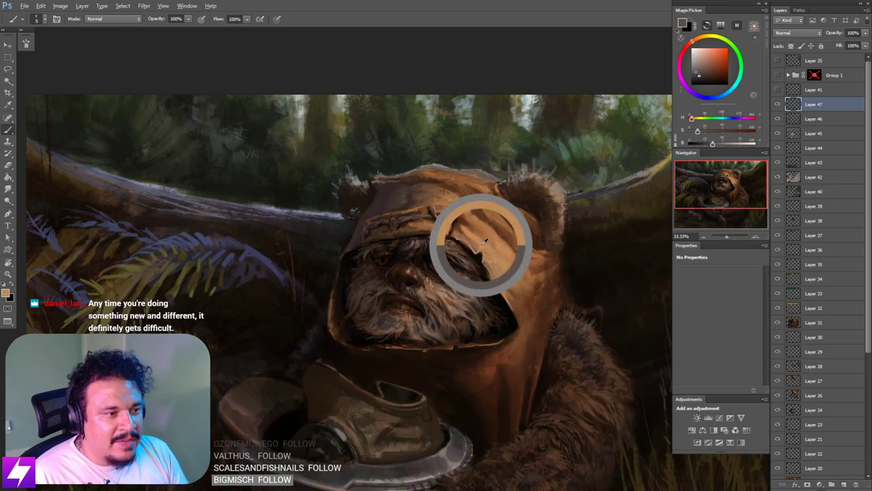
scroll(485, 241, "up", 1)
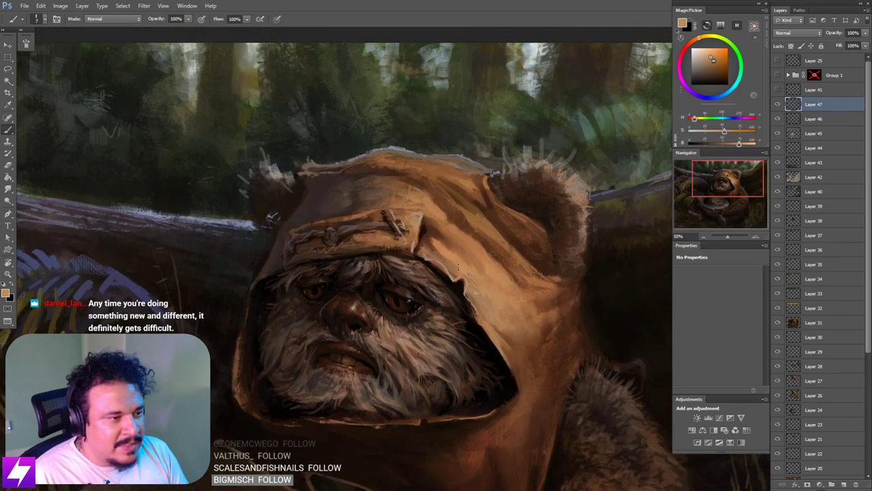
key("bracketright")
key("bracketright")
key("bracketright")
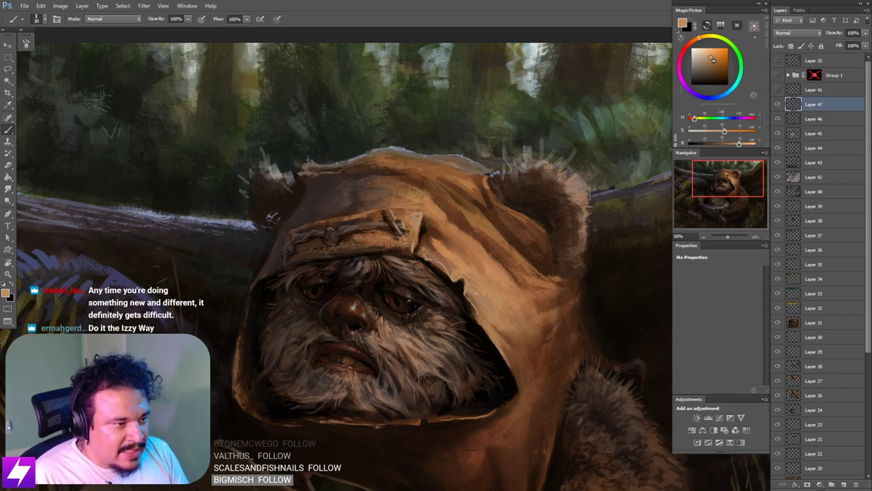
scroll(476, 287, "down", 1)
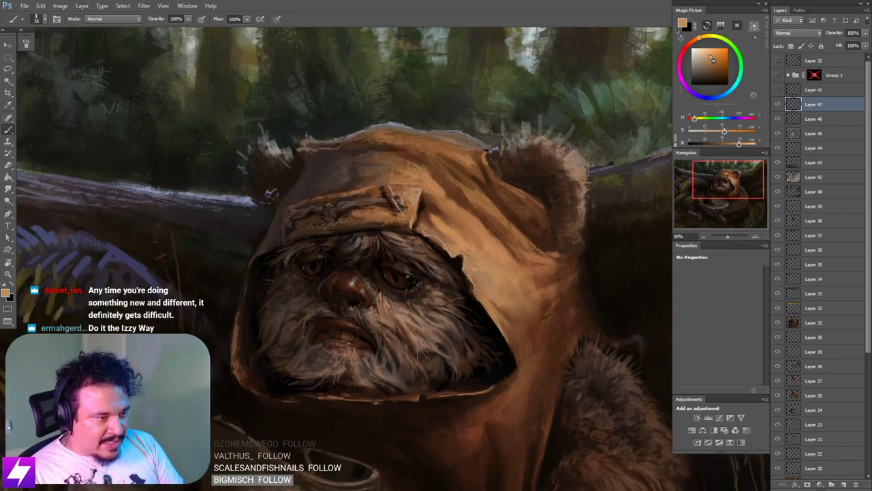
Step: Rotate the view to -110°, sample a reddish brown from the hood, and refine the edge of the face opening with a very small brush
key("ctrl+minus")
key("ctrl+minus")
left_click_drag(473, 319, 471, 338)
scroll(470, 337, "up", 2)
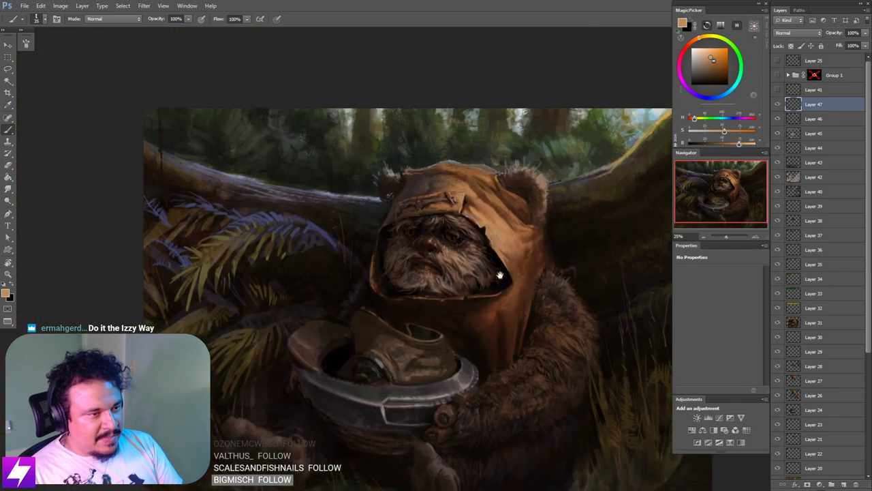
key("r")
mouse_move(498, 278)
left_mouse_down()
mouse_move(529, 249)
mouse_move(497, 203)
mouse_move(402, 187)
mouse_move(405, 167)
left_mouse_up()
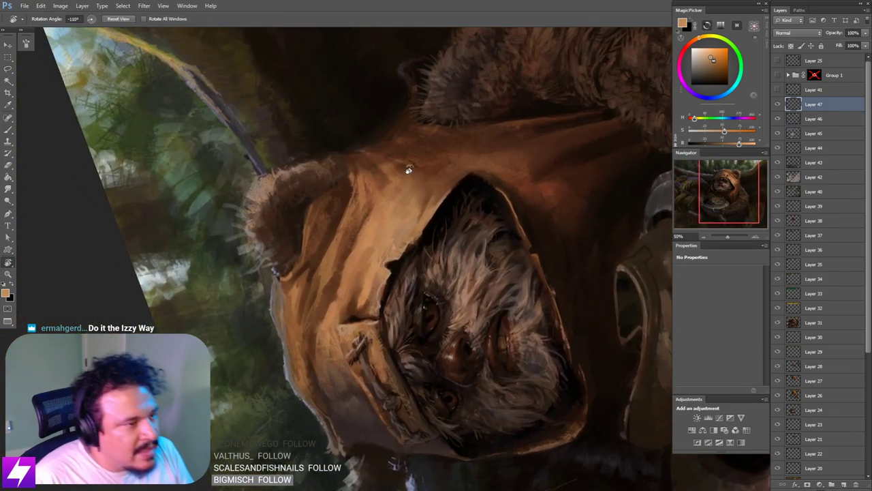
key("b")
left_click(506, 176, "alt")
left_click_drag(506, 176, 525, 178)
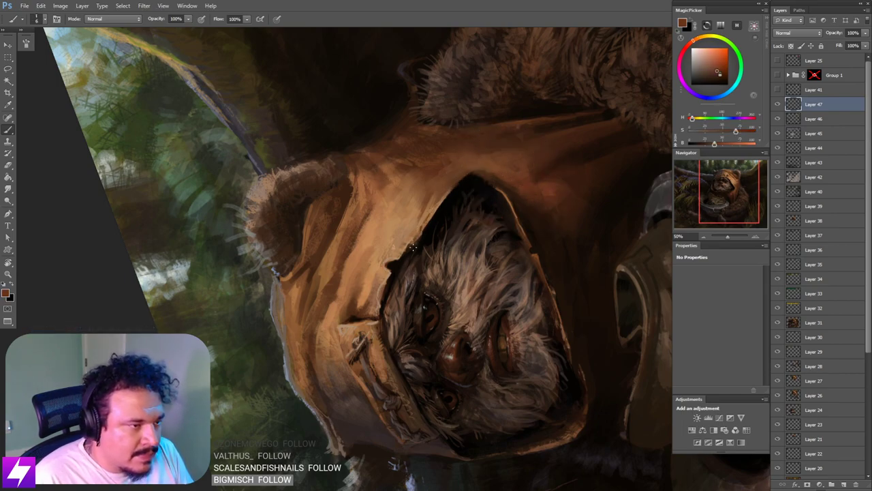
Step: Reset the view rotation and check the hood edge in the whole painting, both normally and with the canvas flipped horizontally
key("Escape")
key("ctrl+minus")
key("ctrl+minus")
left_click_drag(443, 324, 402, 290)
key("ctrl+minus")
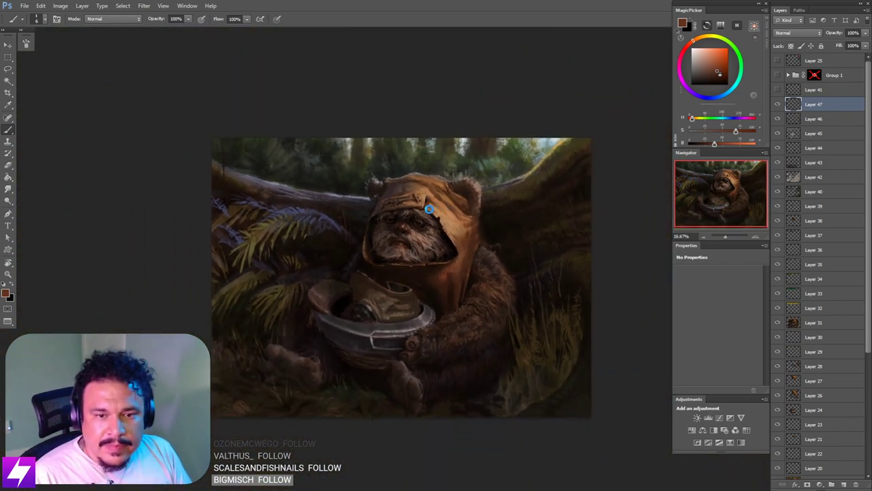
key("ctrl+shift+h")
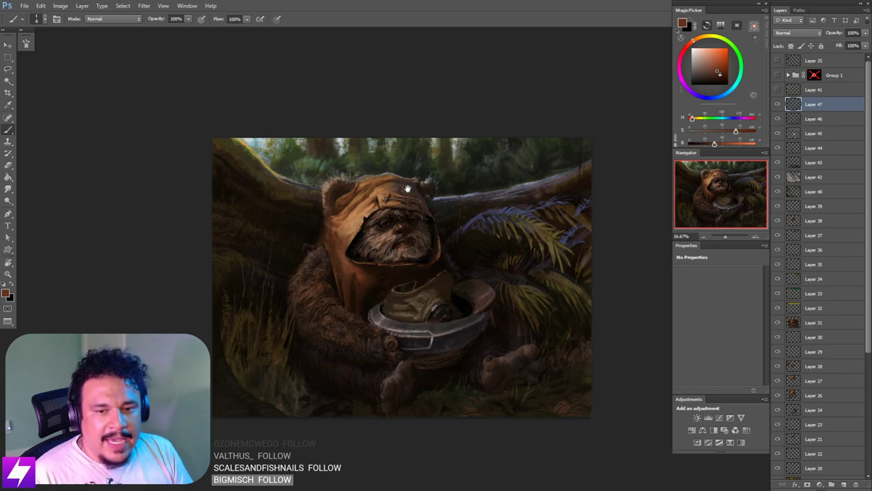
left_click_drag(432, 246, 414, 234)
left_click_drag(430, 223, 427, 262)
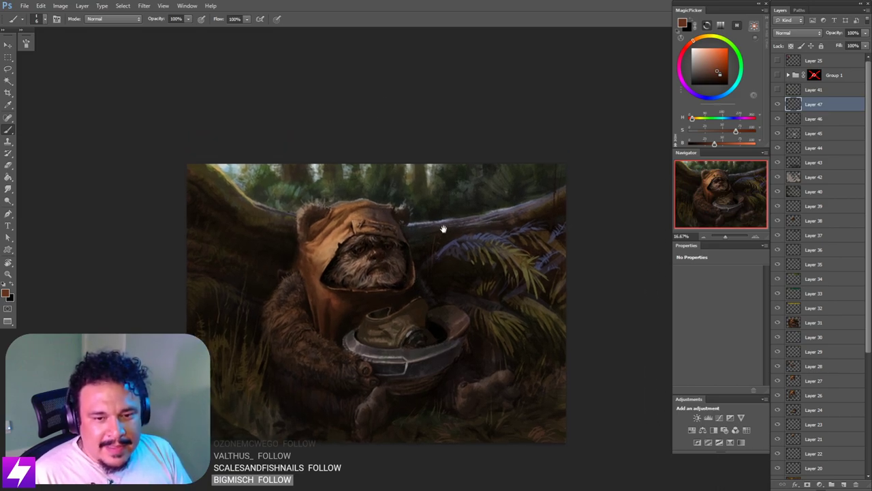
left_click_drag(420, 218, 429, 259)
key("ctrl+plus")
key("ctrl+plus")
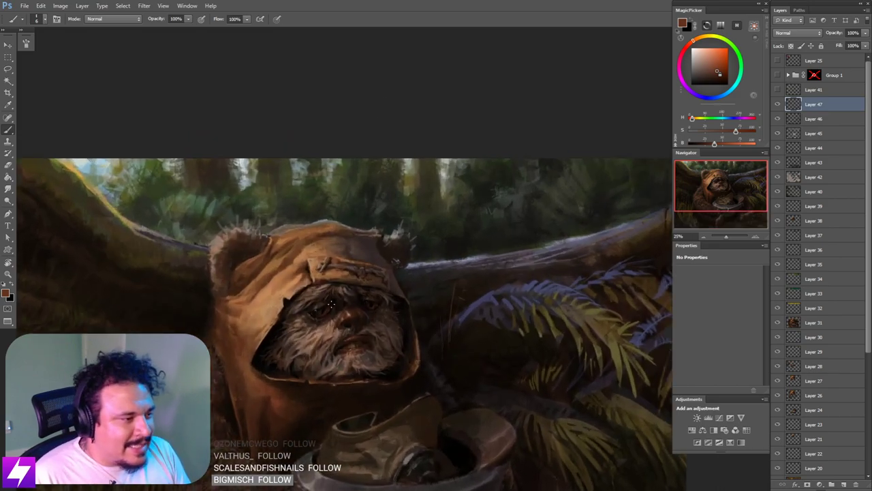
Step: Sample dark browns from the fold beside the stitched band and from the lower rim, and touch up the hood opening
mouse_move(338, 324)
left_mouse_down()
mouse_move(346, 295)
mouse_move(393, 256)
left_mouse_up()
scroll(392, 257, "up", 2)
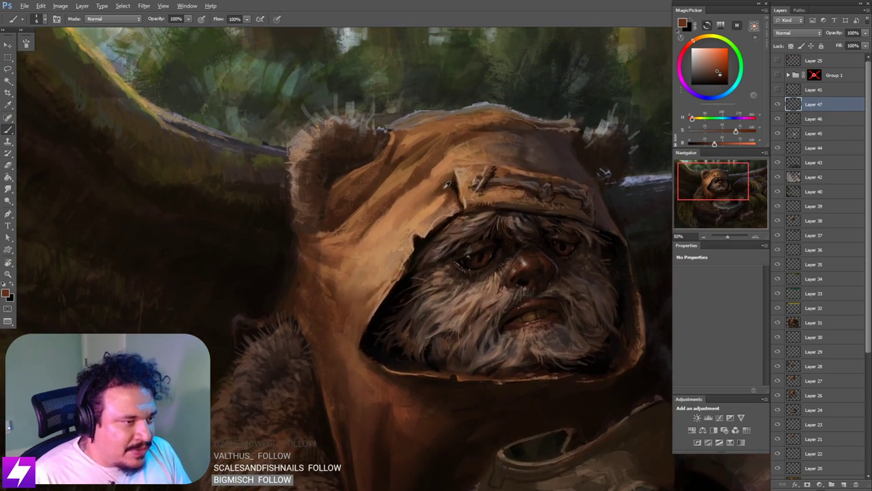
left_click(447, 184, "alt")
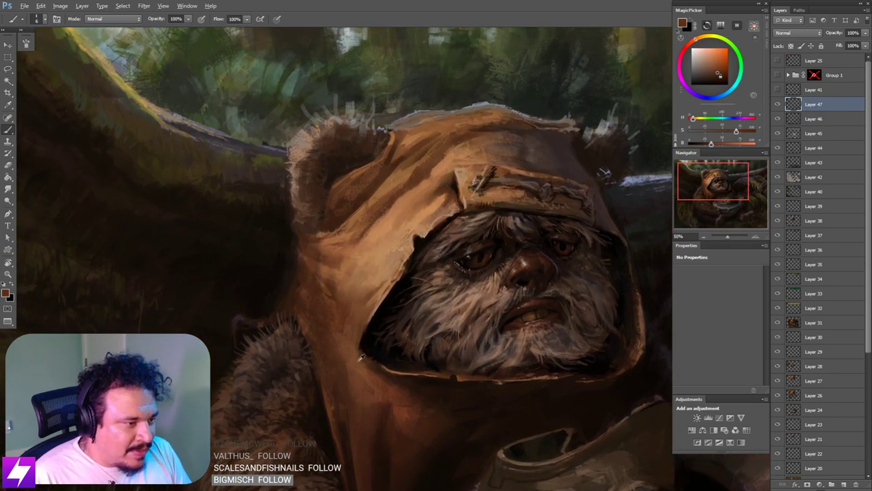
left_click(391, 377, "alt")
left_click_drag(426, 261, 416, 282)
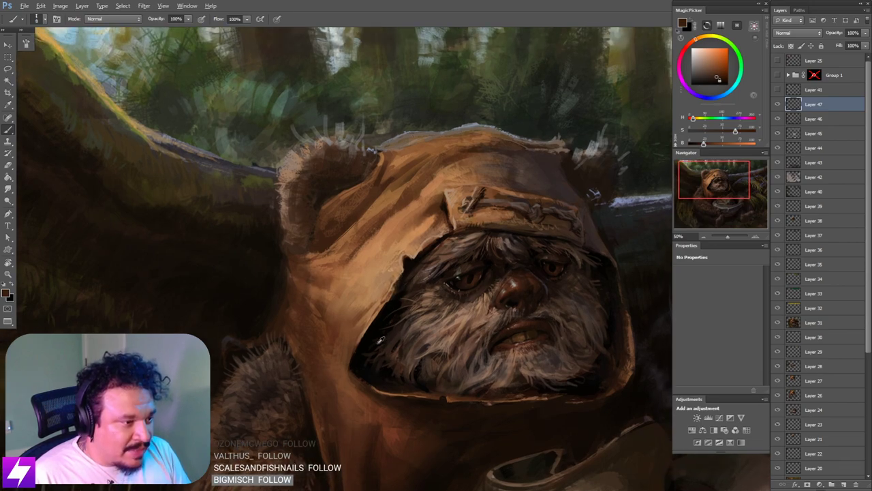
Step: Sample a reddish brown from the hood's lower rim and touch up the notch in the hood opening with a 10 px brush
left_click(364, 395, "alt")
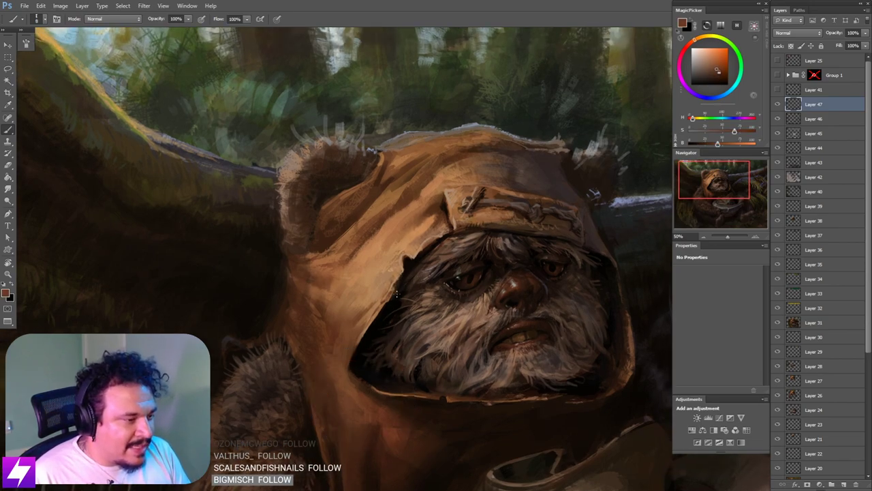
key("bracketright")
key("bracketright")
left_click_drag(393, 293, 400, 283)
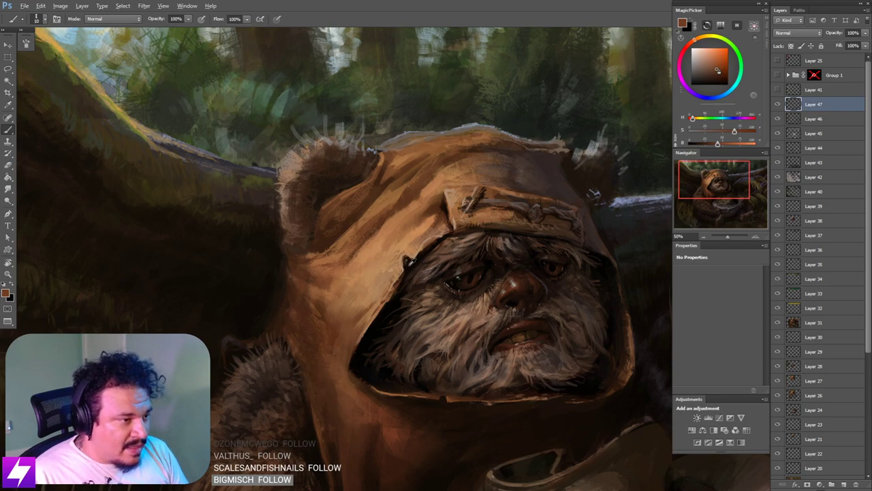
left_click(412, 263, "alt")
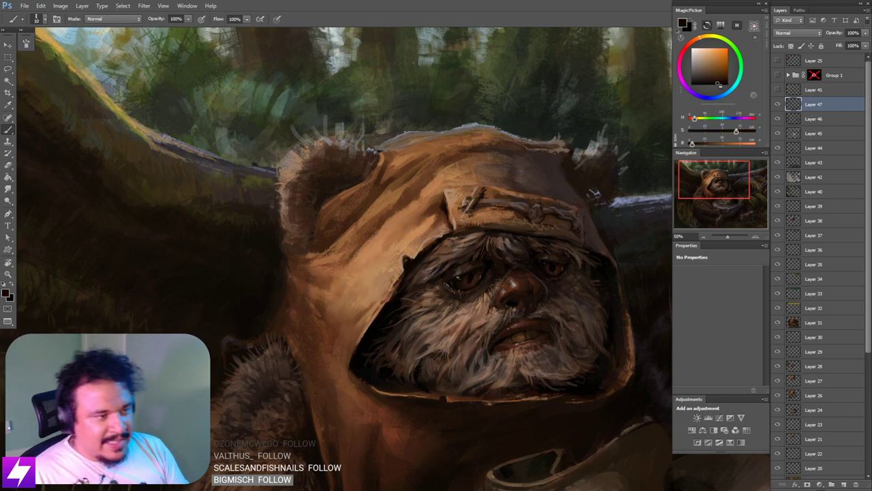
Step: Flip the canvas horizontally and check the hood against the whole mirrored painting
key("ctrl+minus")
key("ctrl+minus")
left_click_drag(417, 307, 426, 265)
key("ctrl+plus")
key("ctrl+shift+h")
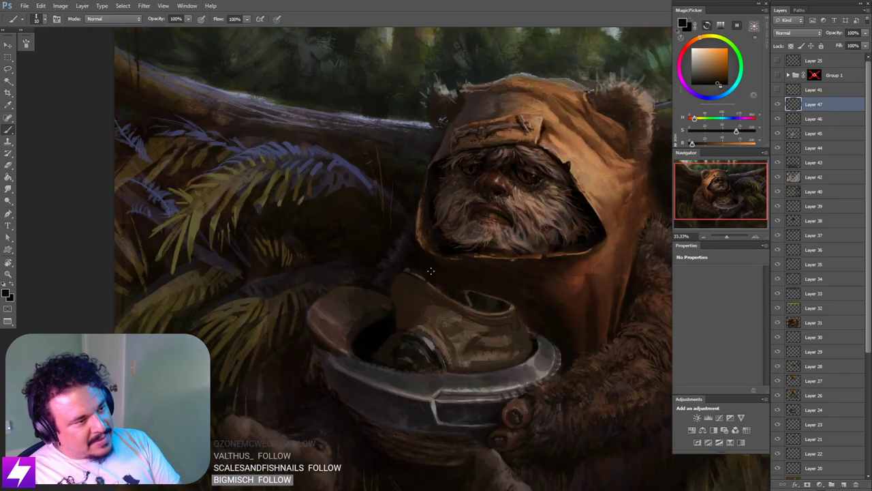
key("ctrl+plus")
Step: Sample a light tan from the lit hood, lasso a jagged sliver along the rim below the beard and paint it in at 70 px
mouse_move(547, 242)
left_mouse_down()
mouse_move(438, 267)
mouse_move(411, 237)
mouse_move(423, 228)
mouse_move(417, 312)
left_mouse_up()
left_click(551, 145, "alt")
key("r")
key("l")
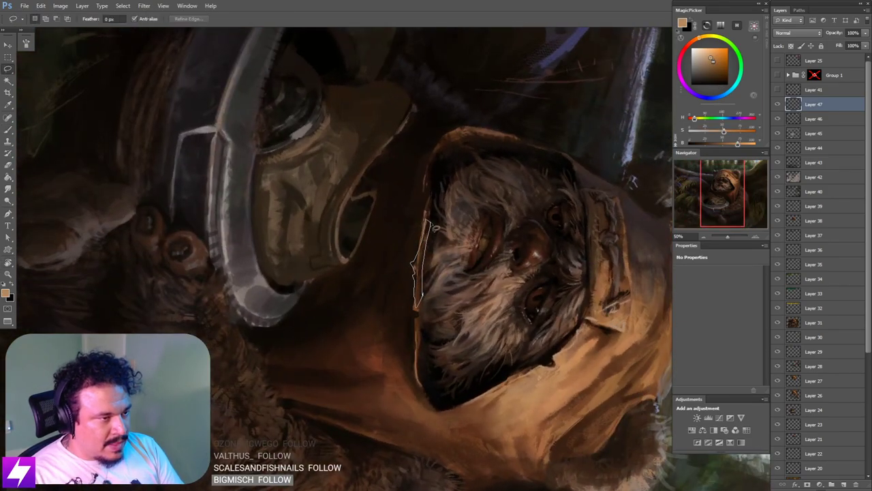
key("b")
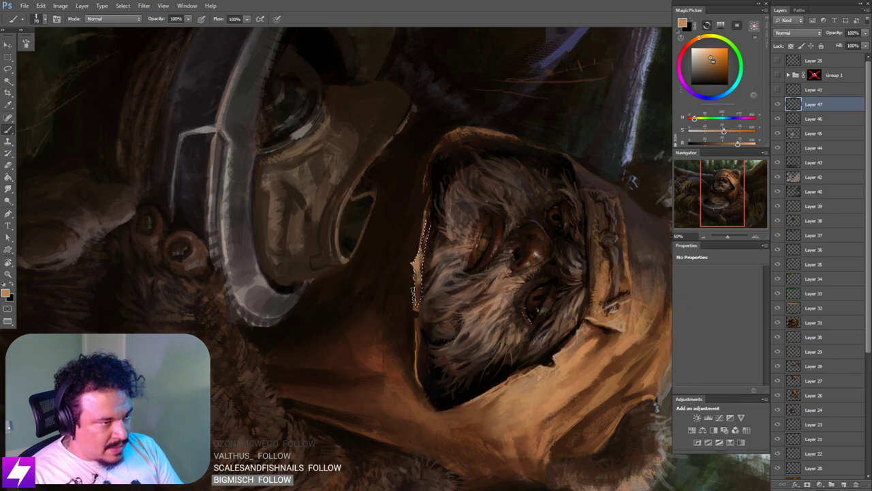
key("l")
left_click(467, 293)
key("b")
key("ctrl+minus")
key("ctrl+minus")
key("Escape")
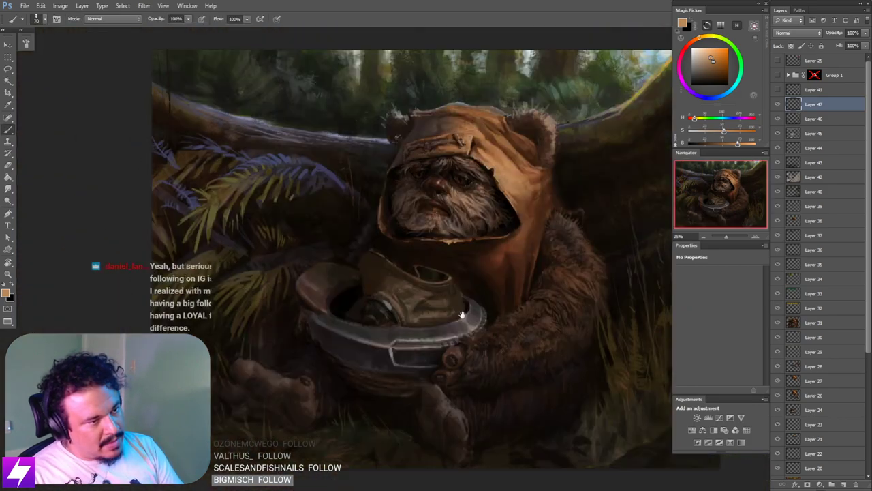
mouse_move(461, 312)
left_mouse_down()
mouse_move(450, 306)
mouse_move(462, 287)
left_mouse_up()
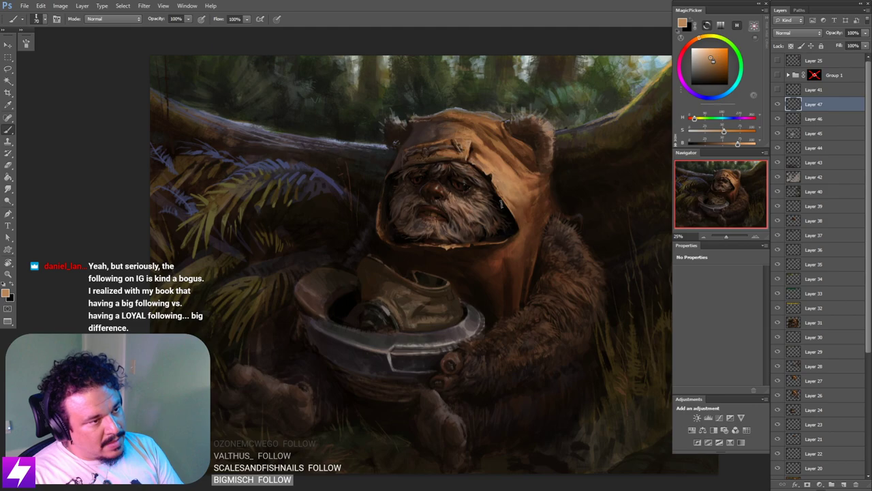
Step: Lasso a small patch at the lower corner of the stitched band and brighten it with the same light tan
key("ctrl+plus")
mouse_move(517, 102)
left_mouse_down()
mouse_move(465, 228)
mouse_move(479, 197)
left_mouse_up()
key("ctrl+plus")
key("l")
key("b")
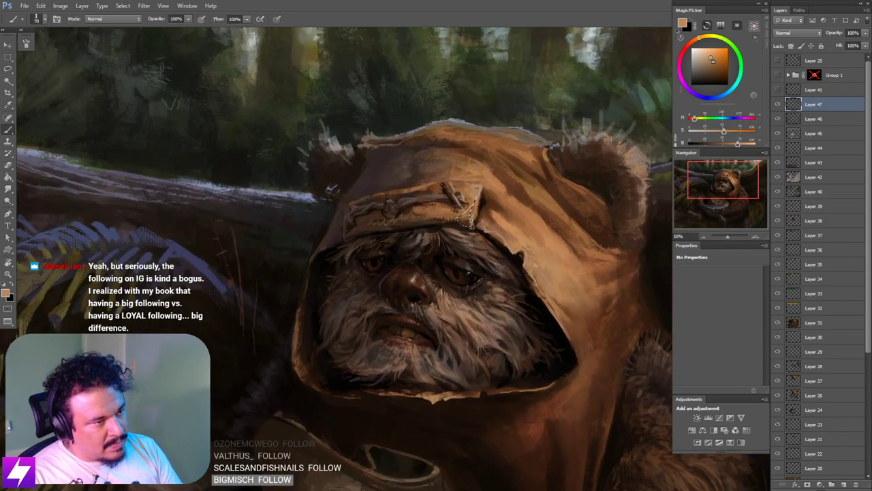
key("l")
key("ctrl+minus")
key("ctrl+minus")
key("ctrl+minus")
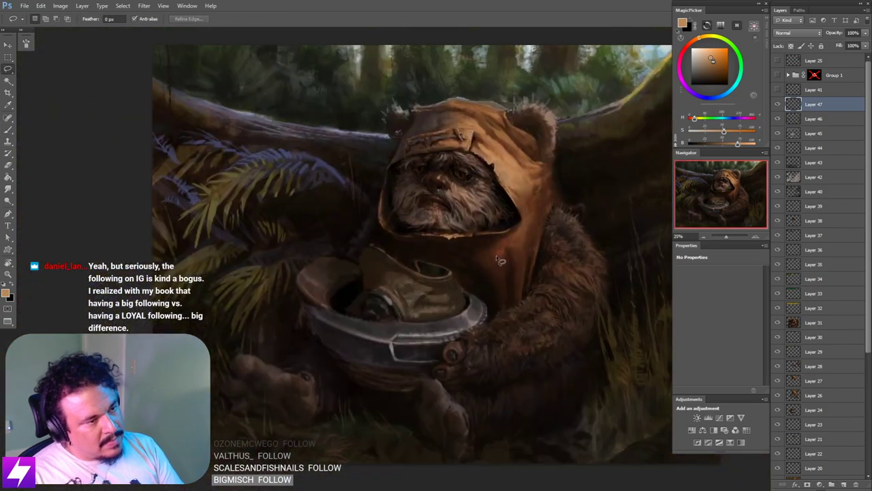
Step: Sample dark browns from the hood beside the stitched band's corner and touch up the stitching area, reducing the brush to 30 px
key("ctrl+plus")
key("ctrl+plus")
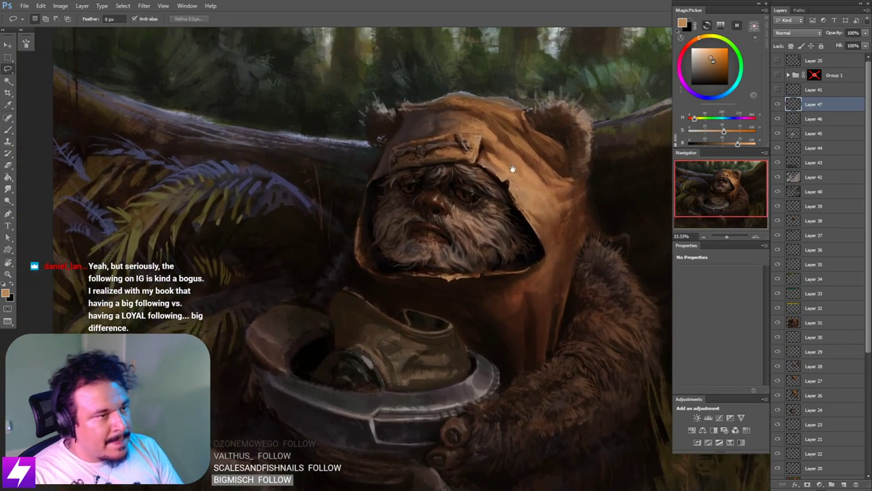
key("b")
key("bracketleft")
key("bracketleft")
key("bracketleft")
left_click(489, 158, "alt")
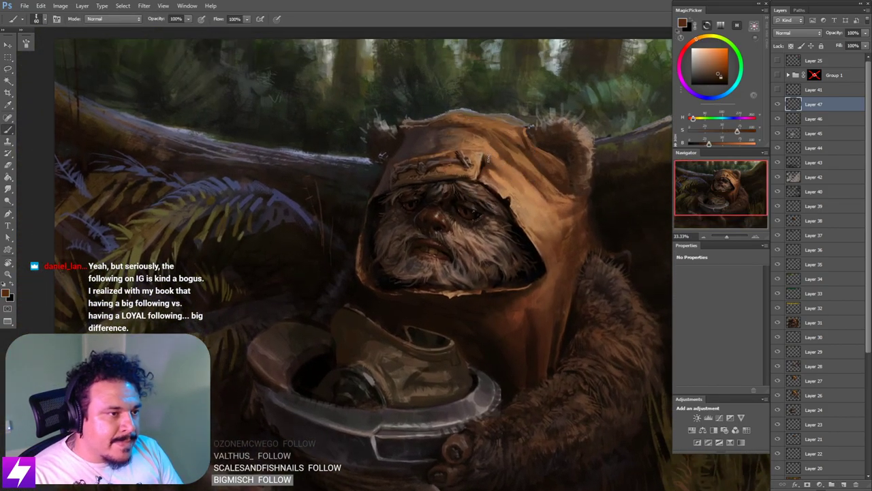
key("bracketleft")
key("bracketleft")
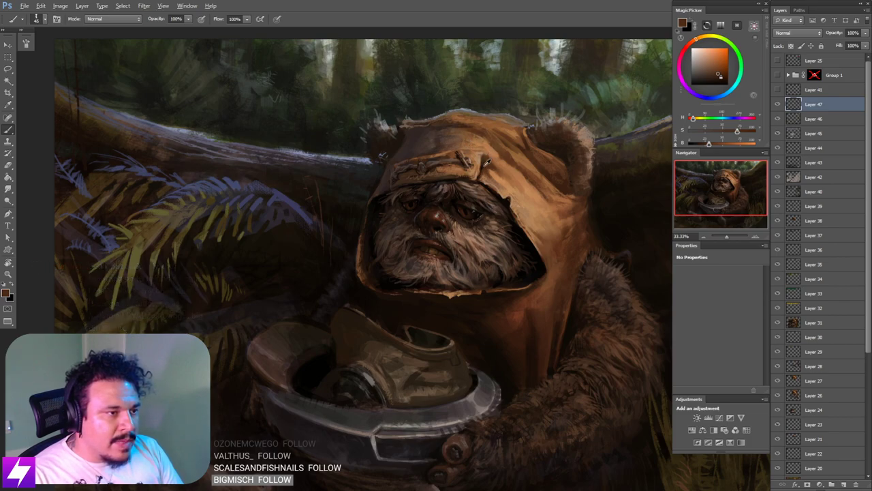
left_click(486, 163, "alt")
key("bracketleft")
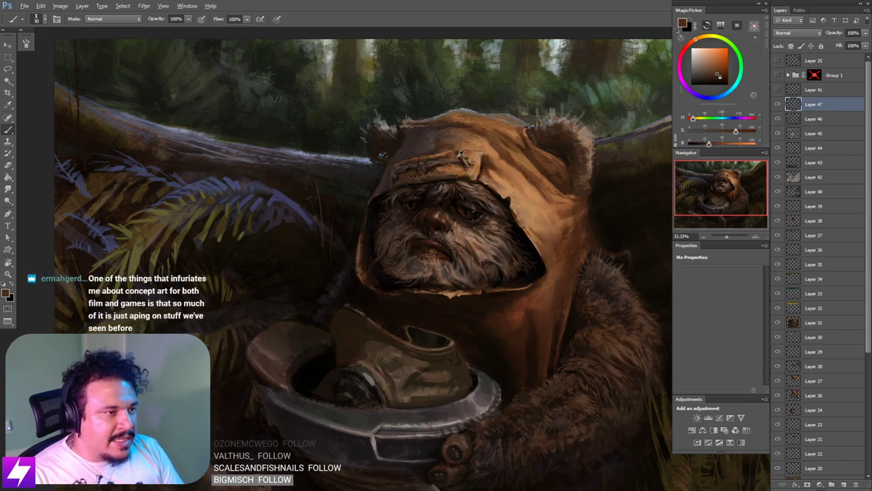
Step: Paint small stitch details on the hood around the forehead patch, using dark and light browns sampled from the hood
left_click(460, 155, "alt")
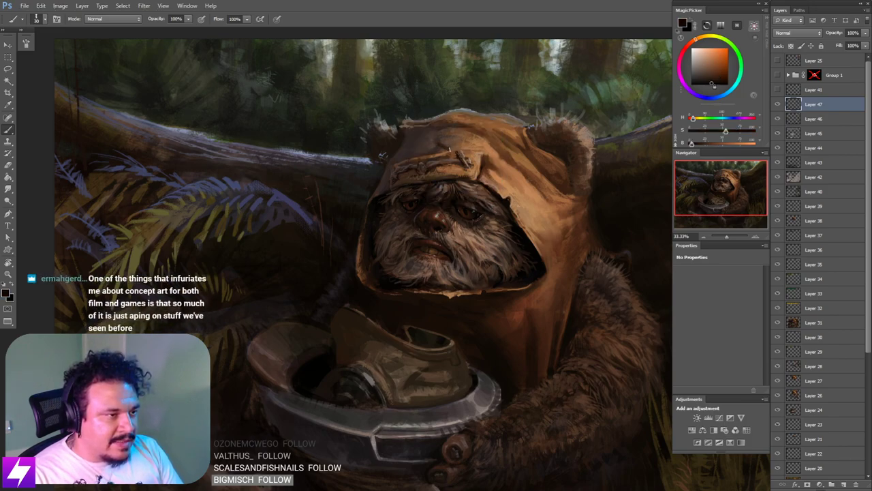
left_click(490, 161, "alt")
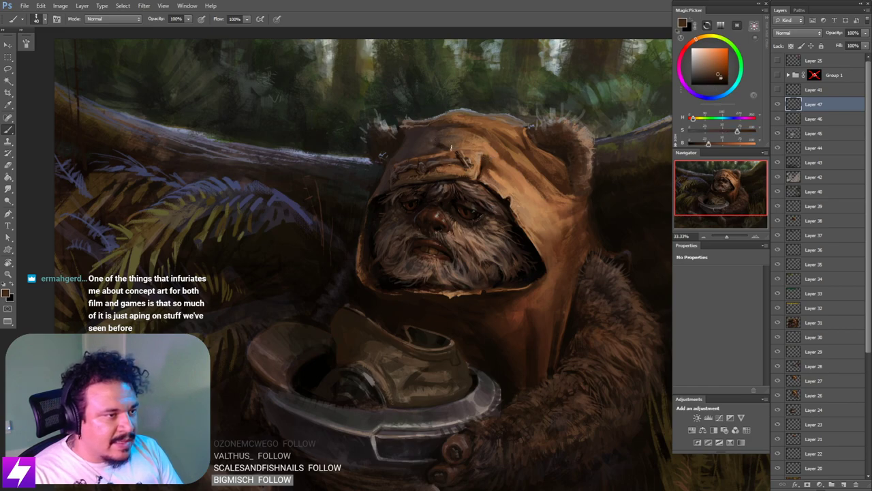
left_click(437, 142, "alt")
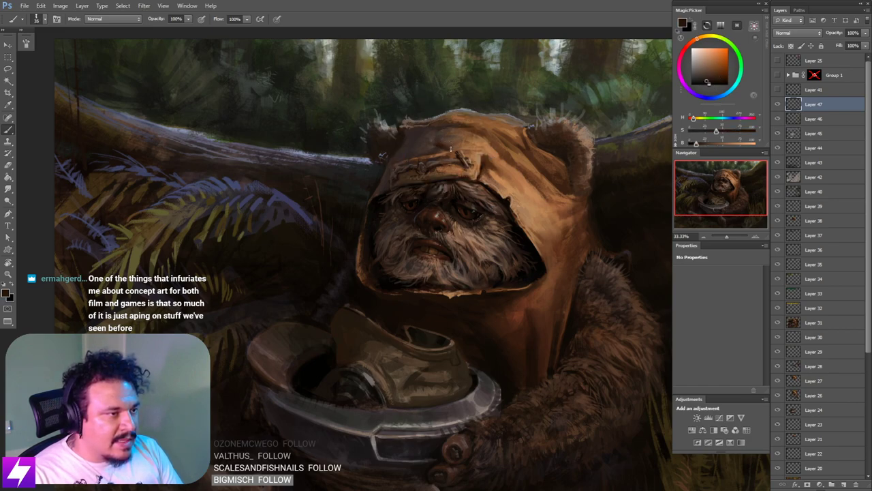
left_click(451, 143, "alt")
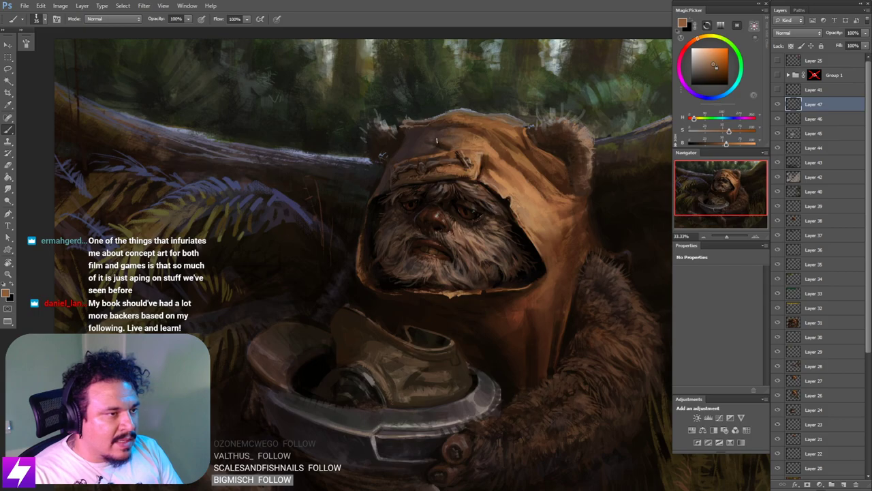
Step: Flip the whole painting horizontally
key("r")
key("ctrl+0")
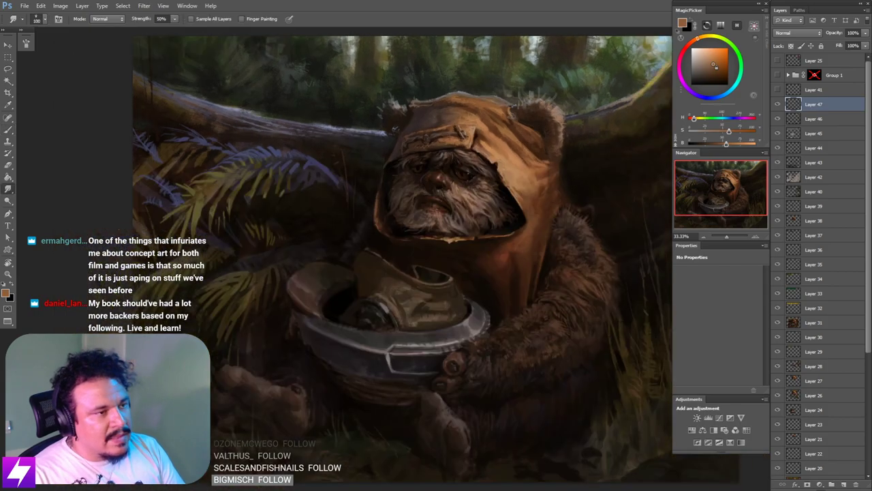
key("ctrl+minus")
key("r")
left_click_drag(524, 267, 530, 228)
key("ctrl+plus")
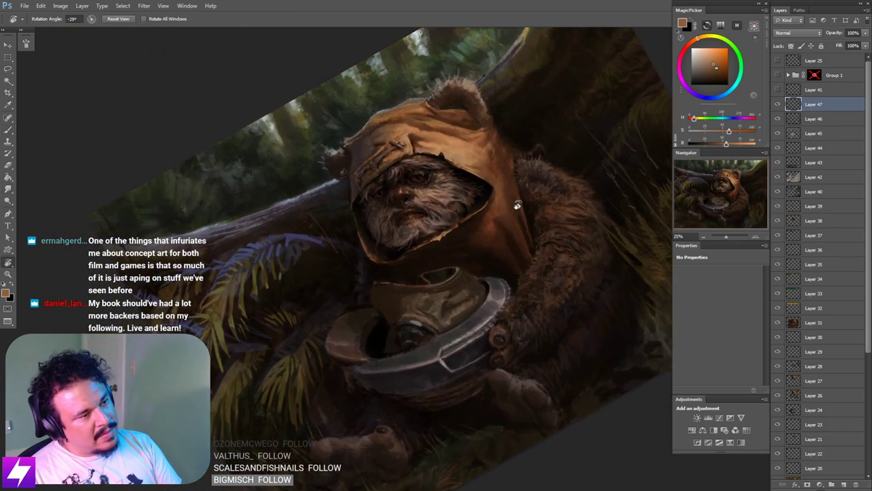
key("Escape")
key("ctrl+minus")
key("ctrl+minus")
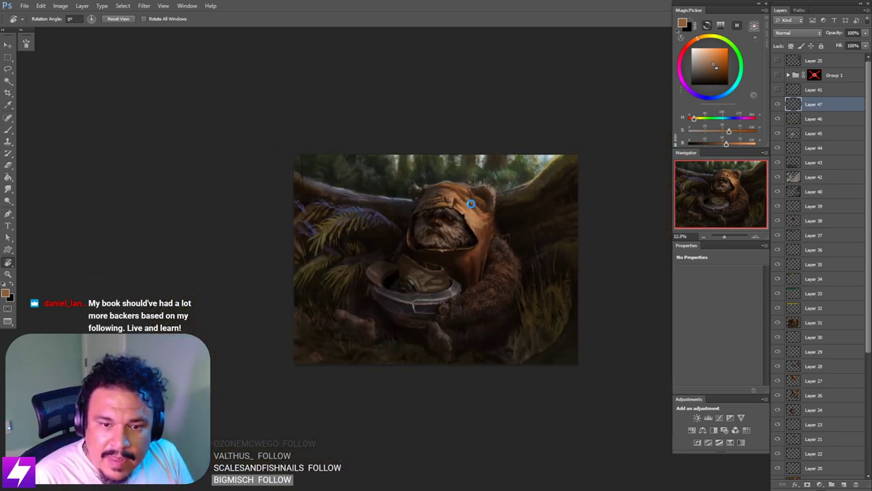
key("ctrl+shift+h")
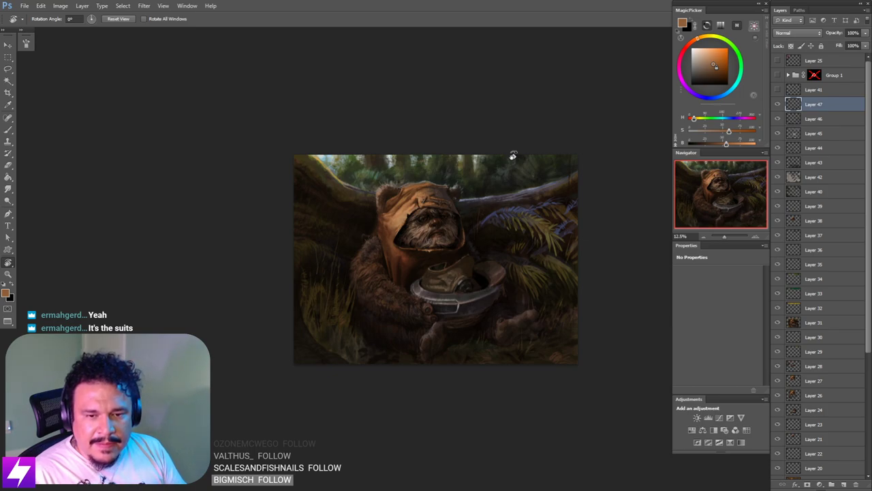
Step: Compare the painting with and without Layer 47 by toggling that layer's visibility
left_click(579, 114)
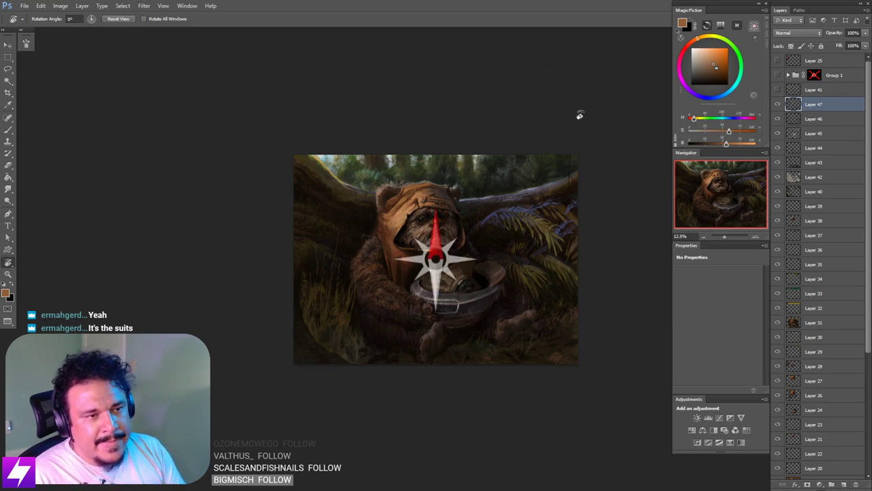
left_click(777, 105)
left_click(777, 104)
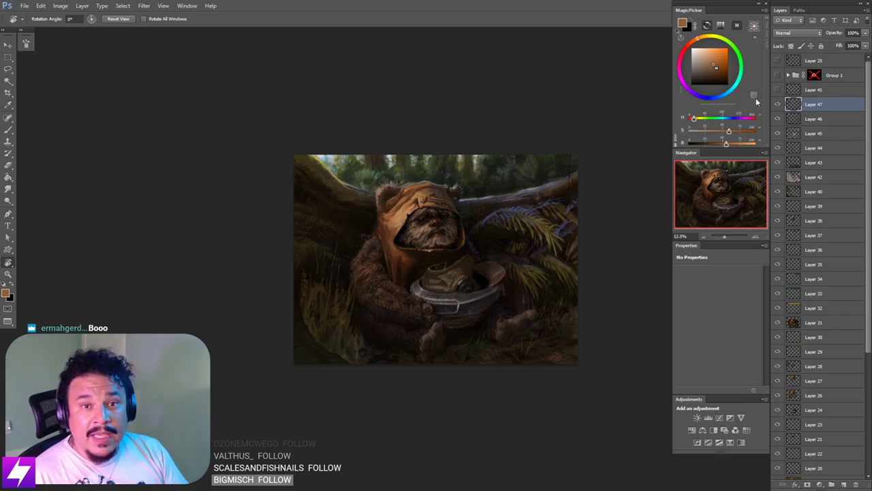
key("ctrl+plus")
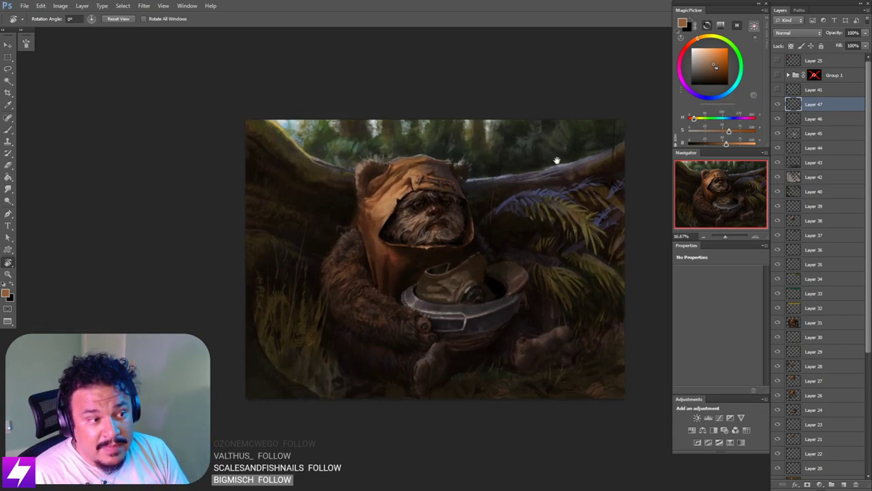
left_click_drag(612, 162, 564, 156)
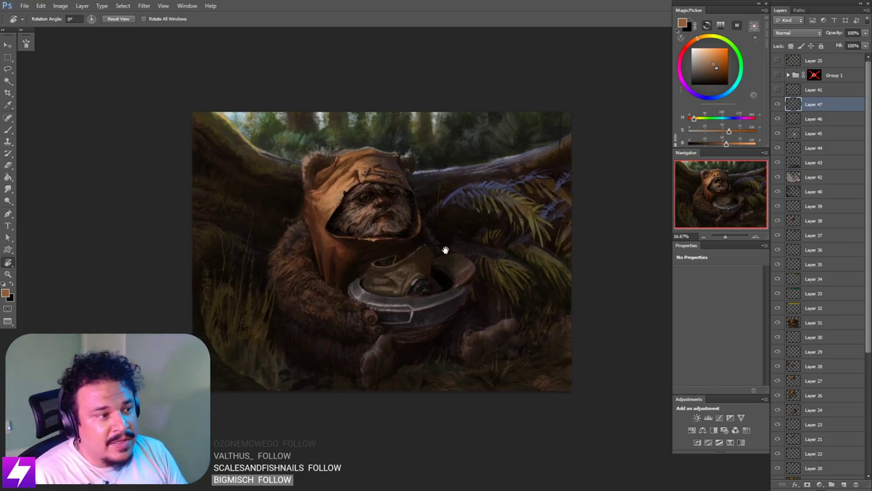
left_click_drag(426, 285, 444, 260)
mouse_move(479, 285)
left_mouse_down()
mouse_move(501, 235)
mouse_move(479, 291)
left_mouse_up()
key("ctrl+plus")
key("Escape")
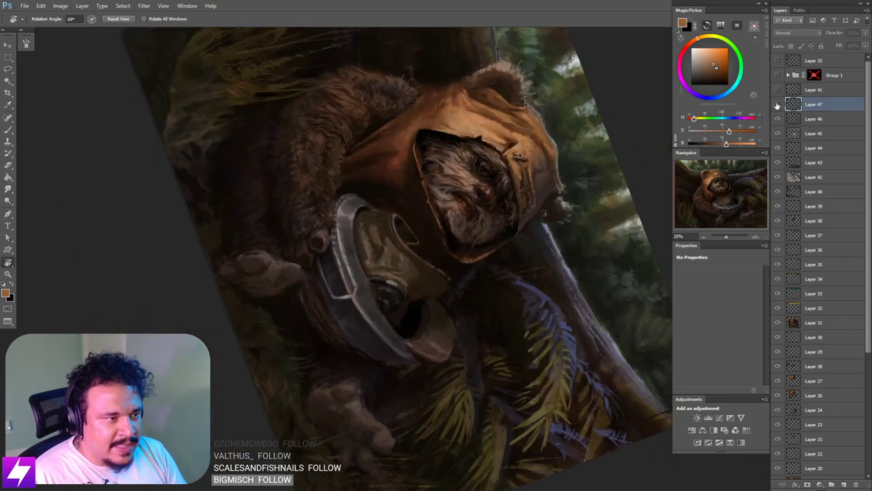
Step: Switch to the Brush tool with the 90 px textured brush preset and the canvas rotated for the helmet rim
left_click_drag(470, 225, 431, 175)
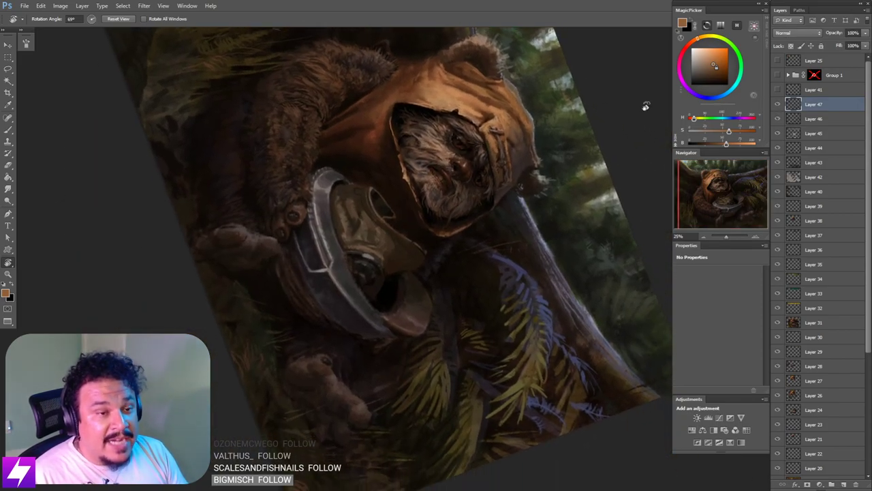
left_click_drag(481, 161, 525, 203)
left_click_drag(476, 187, 516, 198)
key("b")
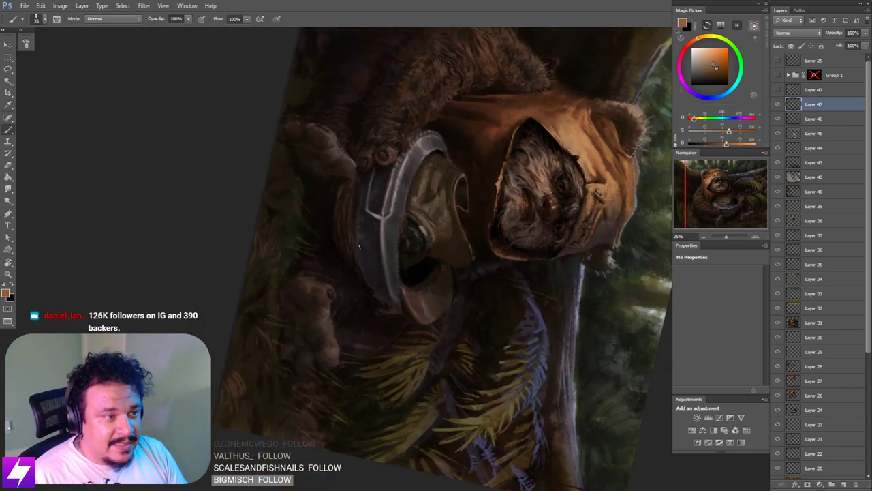
right_click(345, 255)
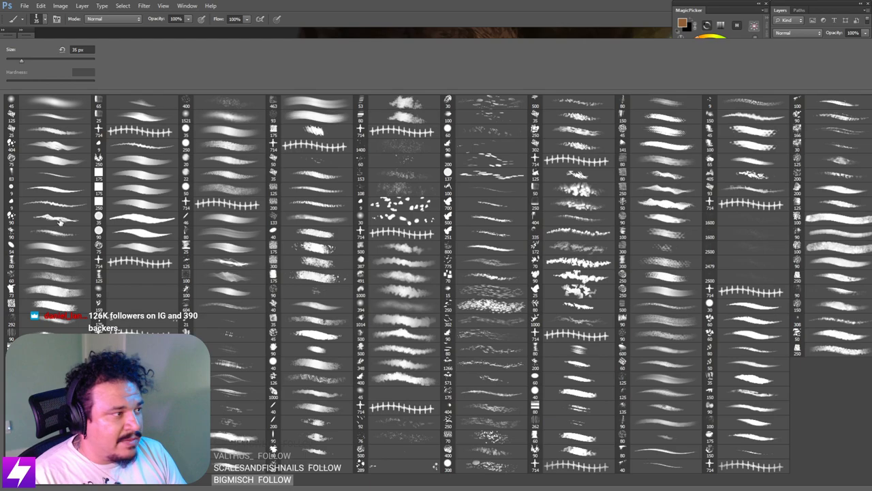
double_click(61, 226)
Step: Paint a thin light highlight along the helmet's inner rim with a smaller brush, using a colour sampled from the rim
left_click(430, 162, "alt")
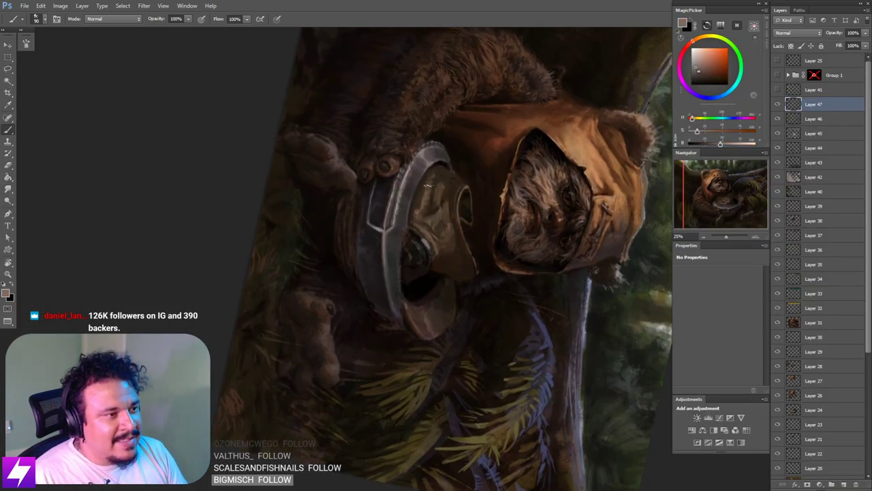
key("ctrl+plus")
left_click(399, 172, "alt")
key("bracketleft")
key("bracketleft")
key("bracketleft")
key("bracketleft")
key("bracketleft")
key("bracketleft")
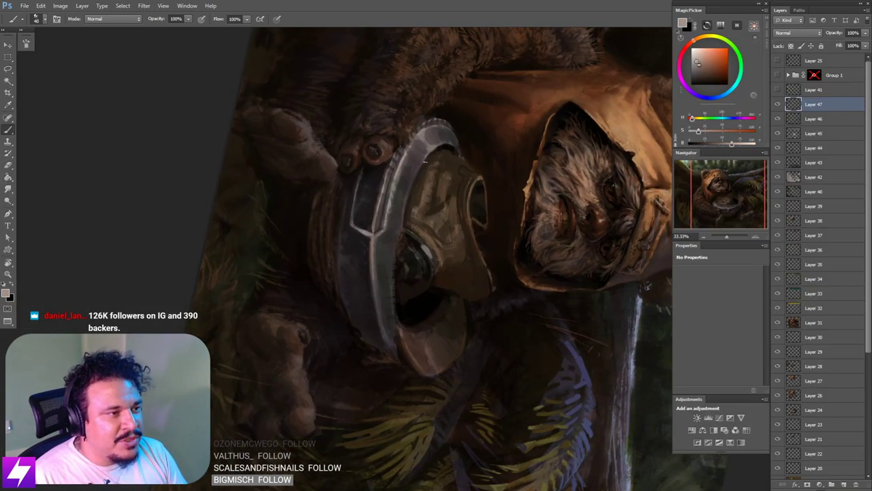
left_click_drag(428, 151, 403, 243)
key("ctrl+z")
left_click_drag(430, 152, 390, 261)
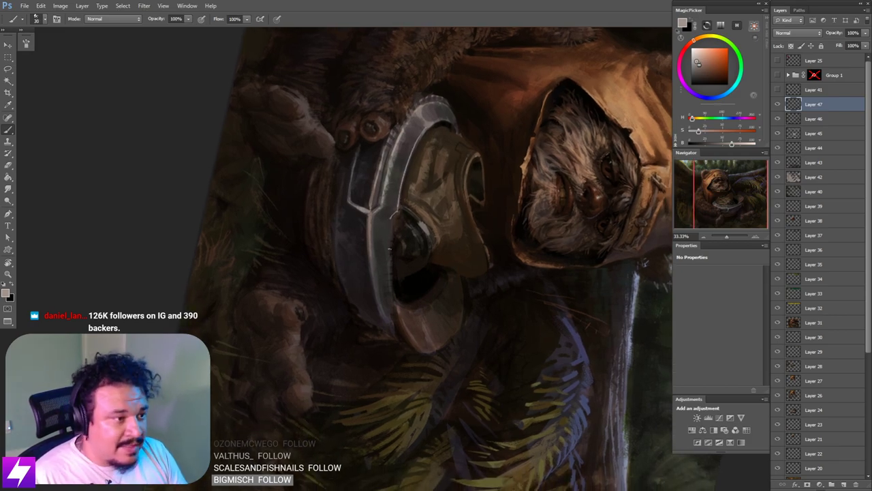
Step: Extend the light edge highlight along the helmet rim beside the round ear piece with the 30 px brush
left_click_drag(390, 216, 392, 291)
key("ctrl+z")
left_click_drag(390, 219, 391, 289)
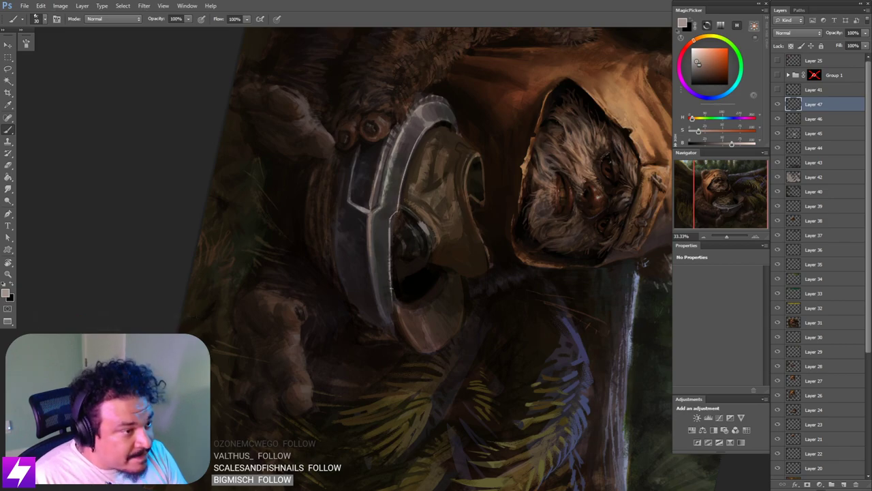
Step: Paint near-black shadow between the helmet rim and the round ear piece, using a dark colour sampled beside the rim
left_click(397, 251, "alt")
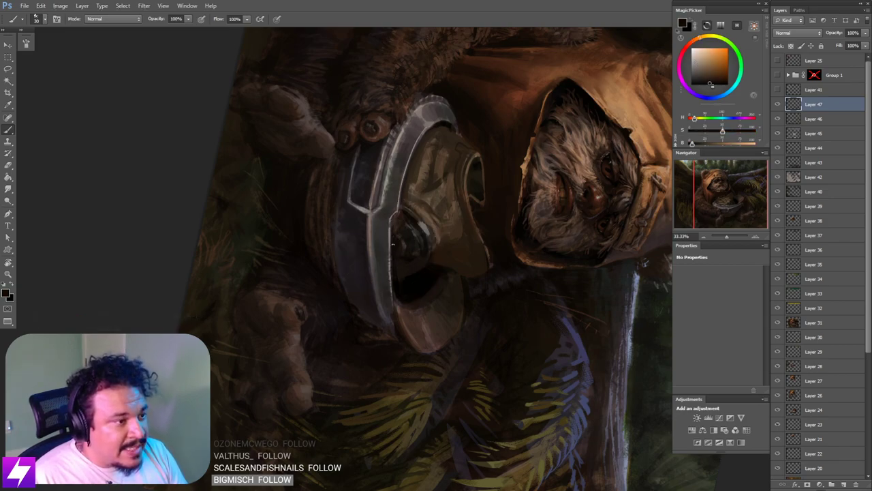
left_click_drag(393, 236, 391, 242)
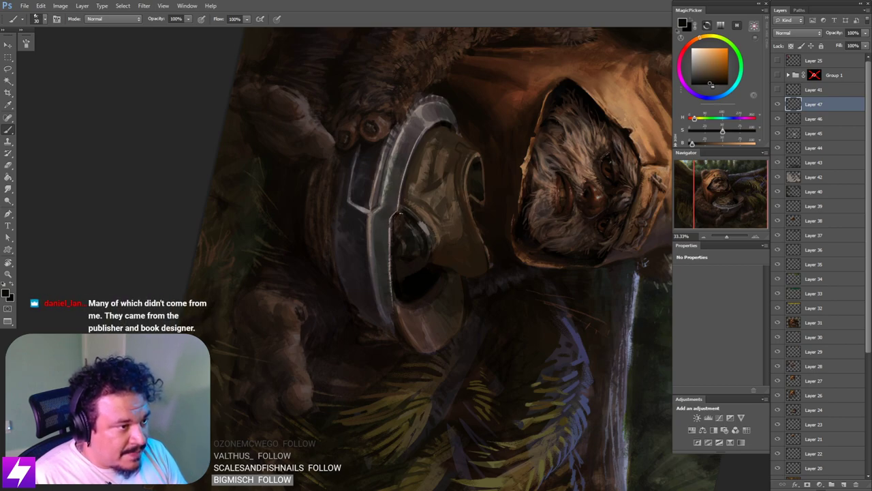
left_click_drag(415, 164, 415, 193)
key("]")
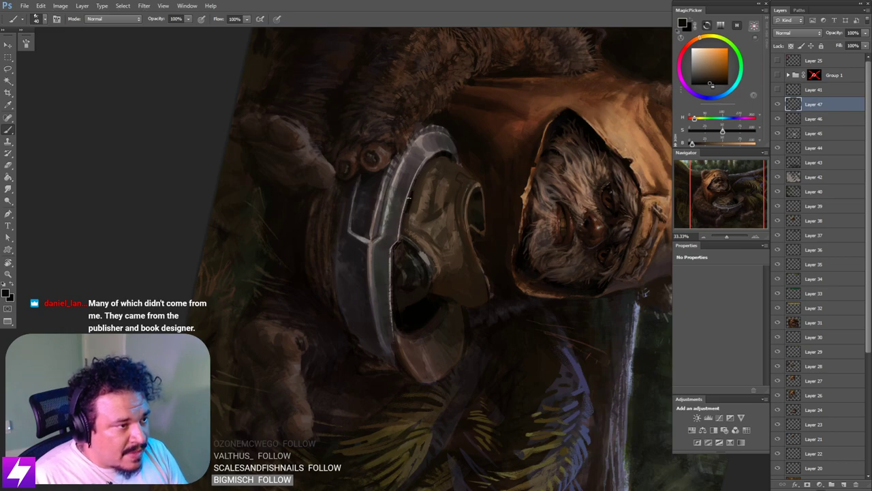
key("r")
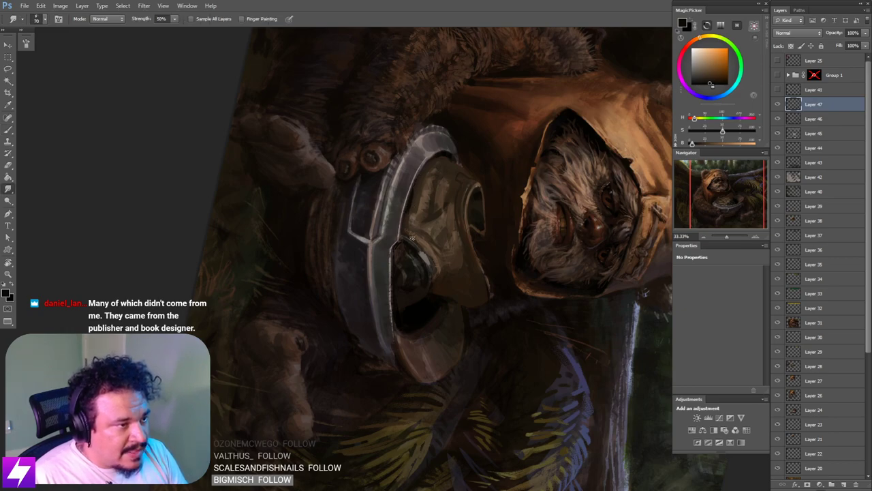
Step: Restore the canvas to upright and show the reference photos in Group 1
key("Escape")
key("ctrl+minus")
mouse_move(473, 327)
left_mouse_down()
mouse_move(449, 311)
mouse_move(448, 270)
mouse_move(423, 242)
left_mouse_up()
key("ctrl+plus")
left_click_drag(468, 261, 446, 253)
key("ctrl+plus")
key("b")
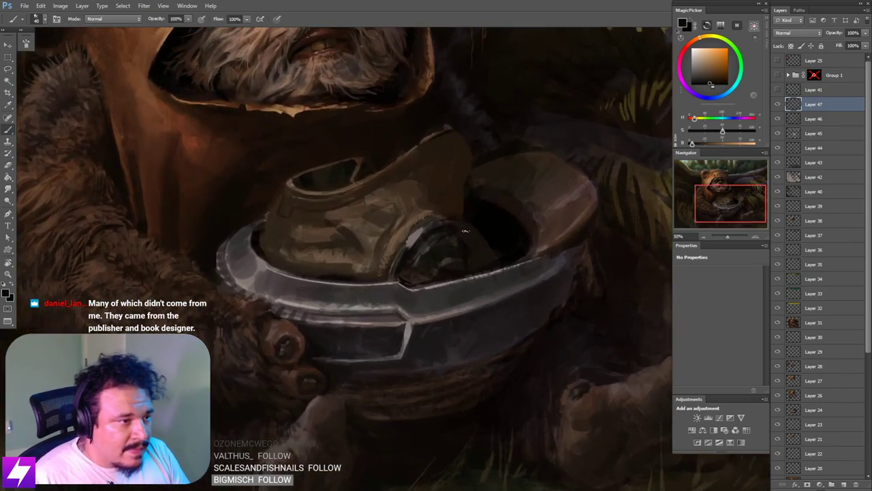
scroll(466, 231, "down", 1)
left_click(776, 76)
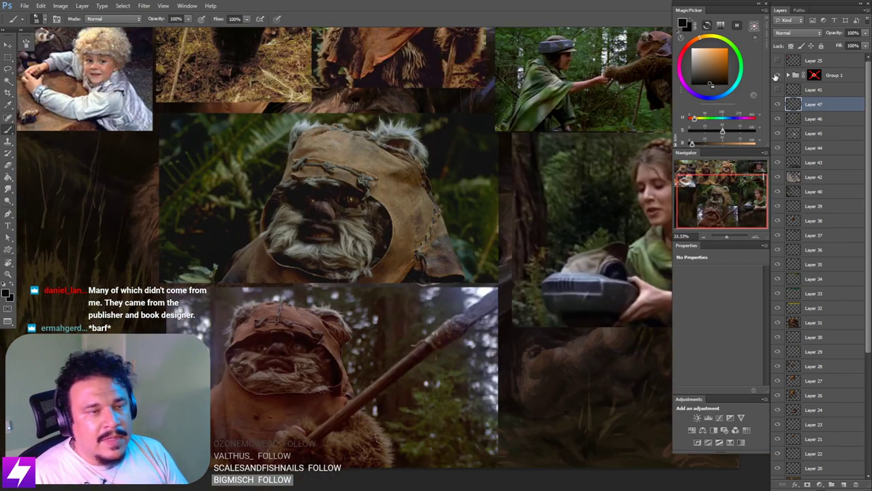
Step: Examine the helmet in the reference photos of the woman in the green poncho, and hide Group 1 again
left_click_drag(598, 169, 535, 169)
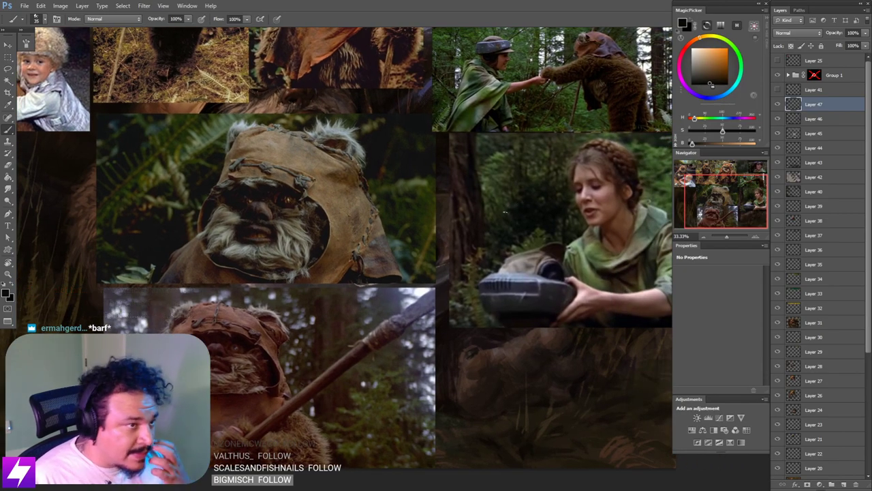
left_click_drag(571, 59, 416, 221)
key("ctrl+plus")
key("ctrl+plus")
scroll(415, 221, "up", 3)
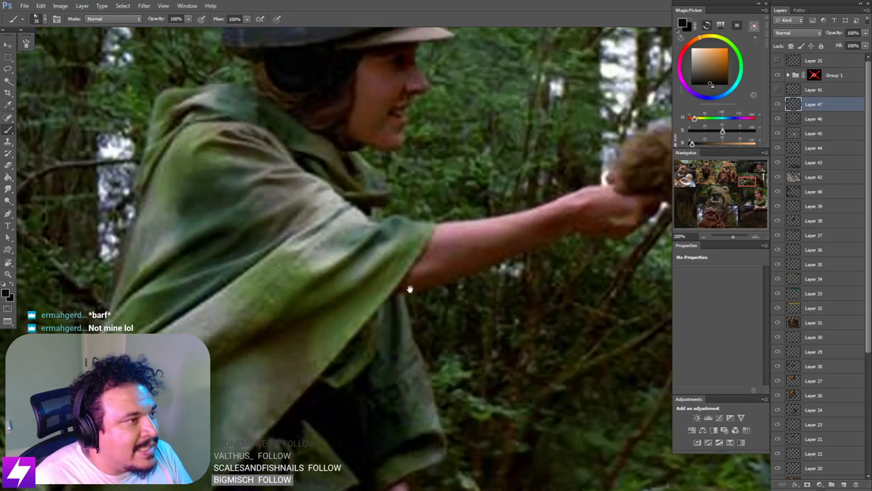
left_click_drag(410, 288, 423, 325)
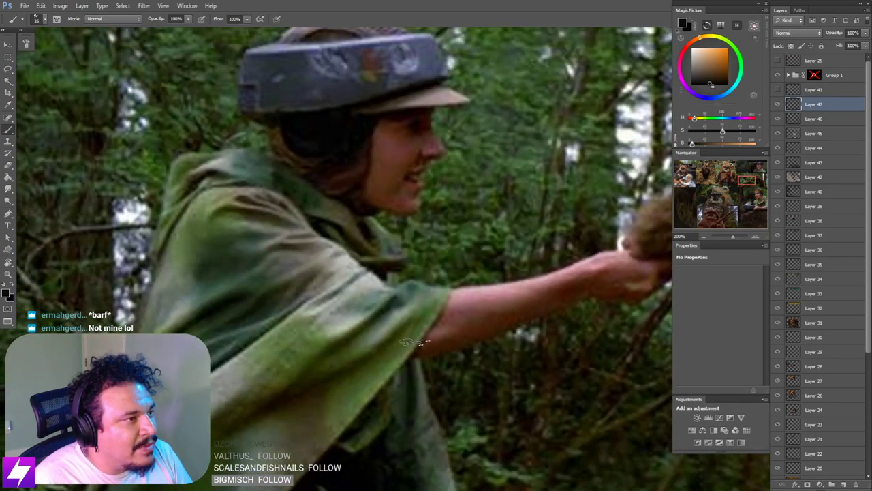
key("ctrl+minus")
key("ctrl+minus")
left_click_drag(456, 376, 425, 203)
mouse_move(458, 398)
left_mouse_down()
mouse_move(435, 265)
mouse_move(420, 238)
mouse_move(439, 254)
left_mouse_up()
key("ctrl+minus")
key("ctrl+minus")
left_click(778, 75)
Step: Deepen the dark shading inside the helmet opening beside the round ear piece
scroll(438, 255, "up", 2)
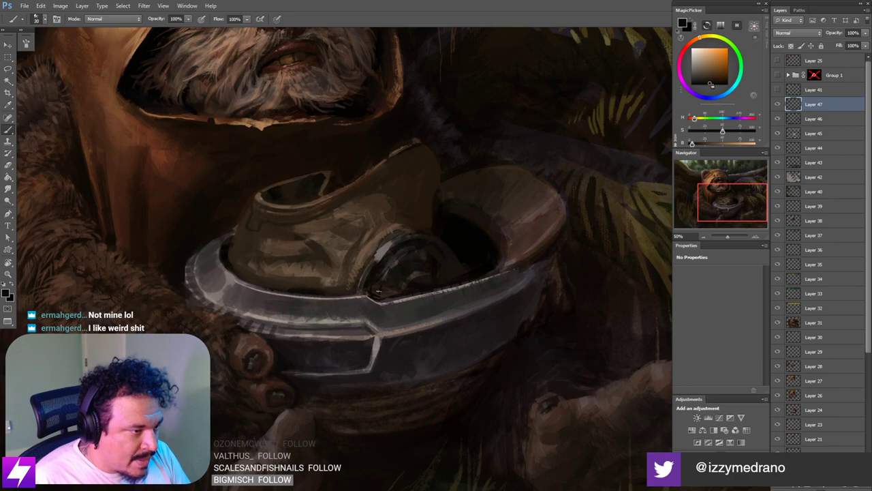
left_click_drag(445, 275, 448, 276)
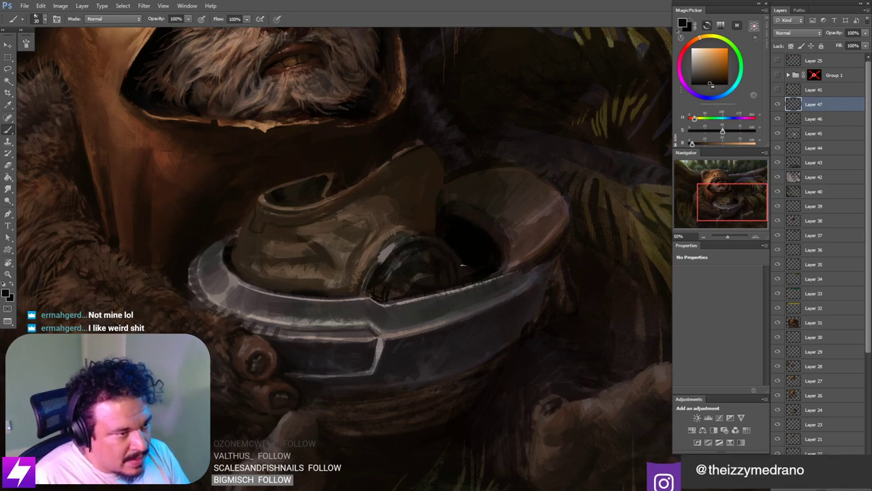
scroll(450, 259, "down", 1)
scroll(466, 271, "down", 1)
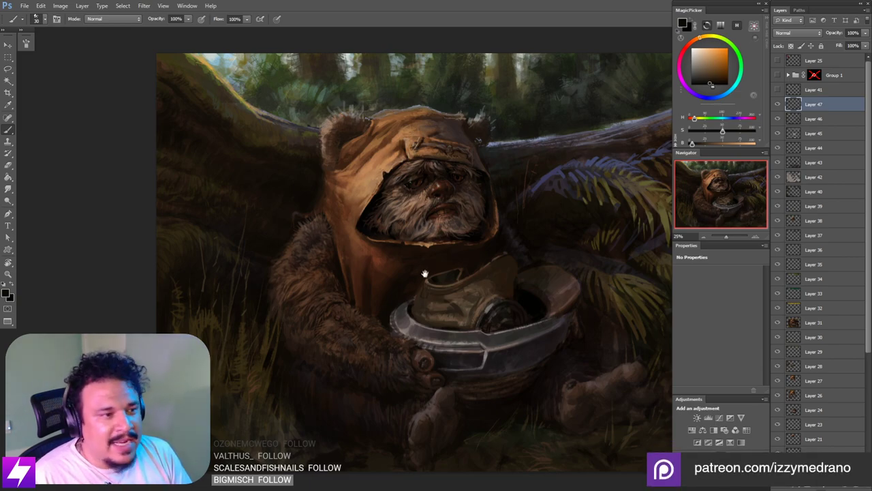
Step: Refine the outer ring of the helmet's round ear piece with dark tones sampled from the ring
left_click_drag(426, 275, 412, 267)
left_click_drag(480, 281, 448, 245)
key("r")
key("ctrl+plus")
key("ctrl+plus")
key("b")
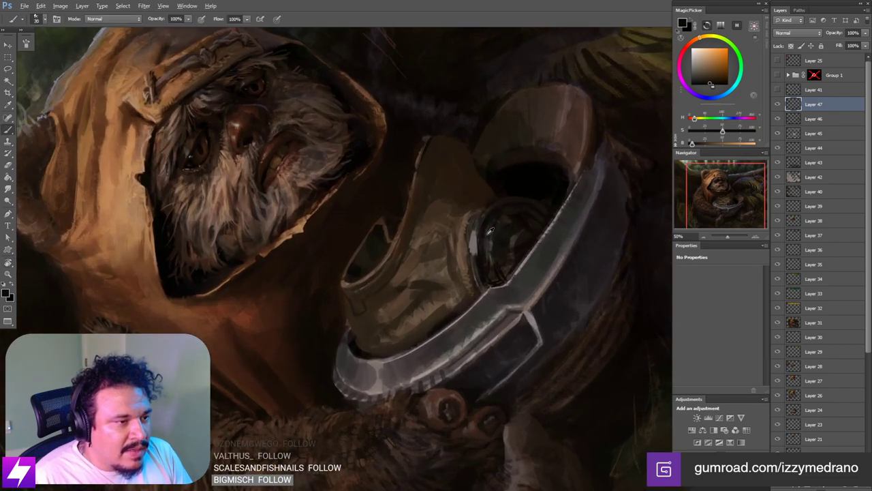
left_click(485, 239, "alt")
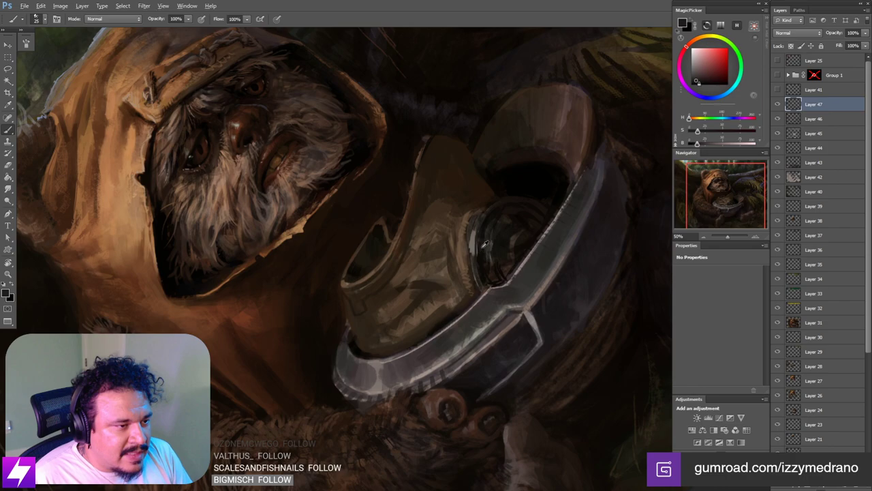
left_click(485, 244, "alt")
left_click(482, 252, "alt")
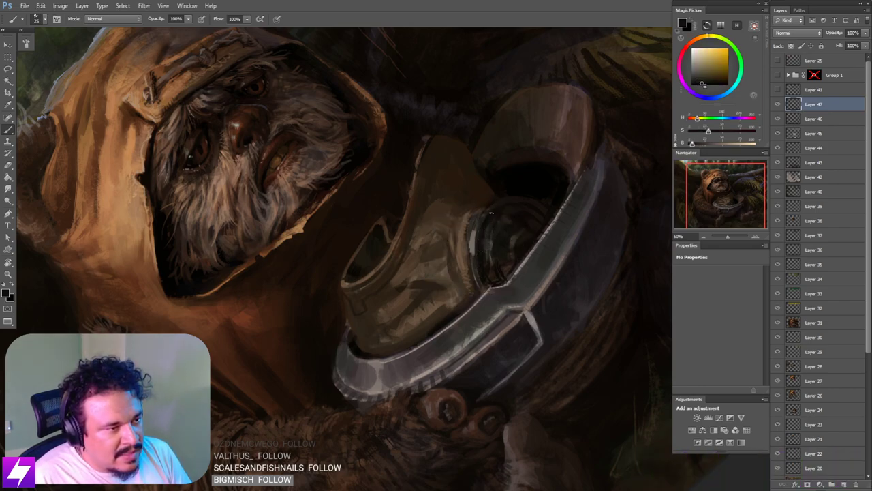
Step: Tone down the highlight on the ear piece's outer ring with a near-black stroke, replacing the first attempt
left_click_drag(474, 225, 474, 265)
key("ctrl+z")
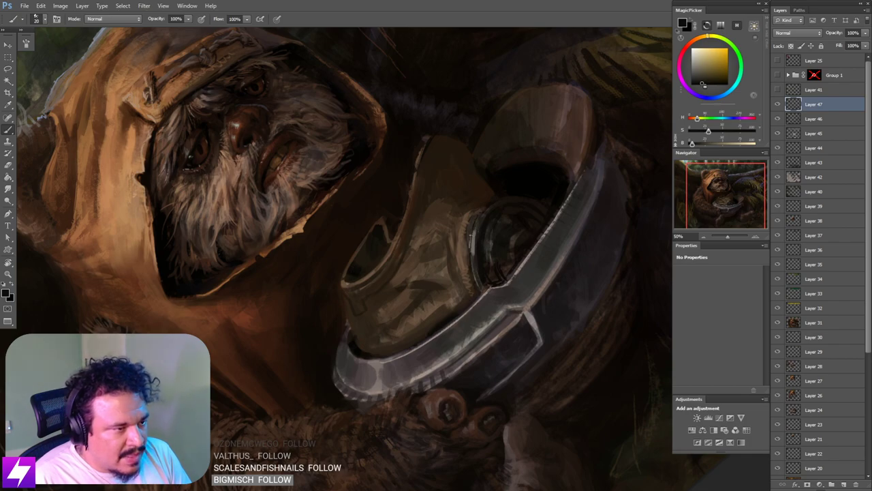
key("ctrl+z")
left_click_drag(477, 214, 471, 253)
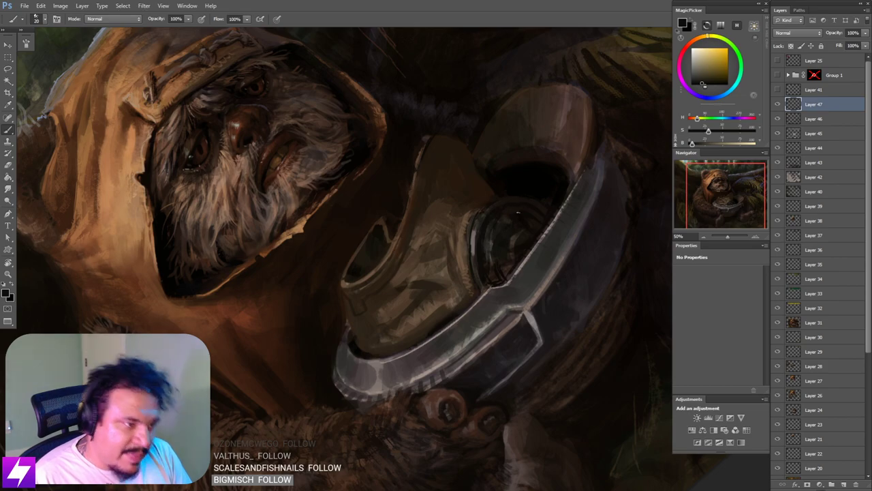
Step: Paint thin warm grey highlights along the ear piece's outer ring, using a colour sampled from its bright edge
key("ctrl+minus")
key("Escape")
mouse_move(497, 241)
left_mouse_down()
mouse_move(504, 245)
mouse_move(526, 219)
left_mouse_up()
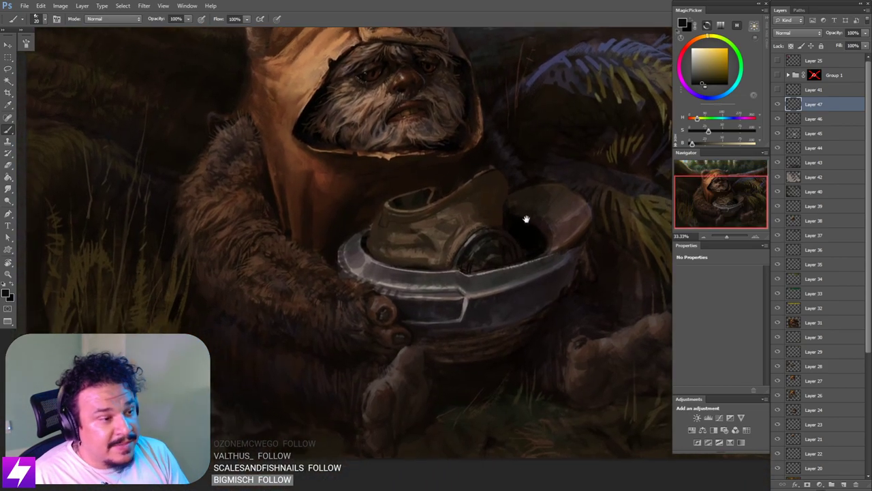
key("r")
left_click_drag(462, 186, 445, 293)
key("ctrl+plus")
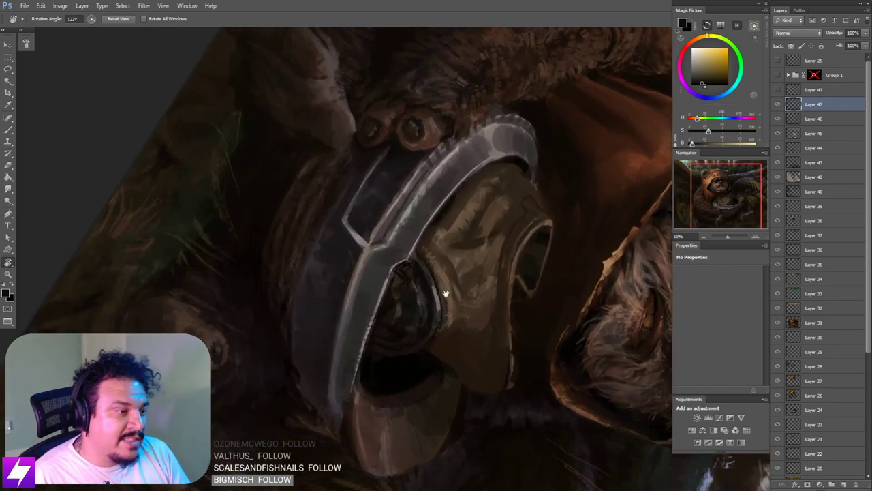
key("b")
left_click(435, 290, "alt")
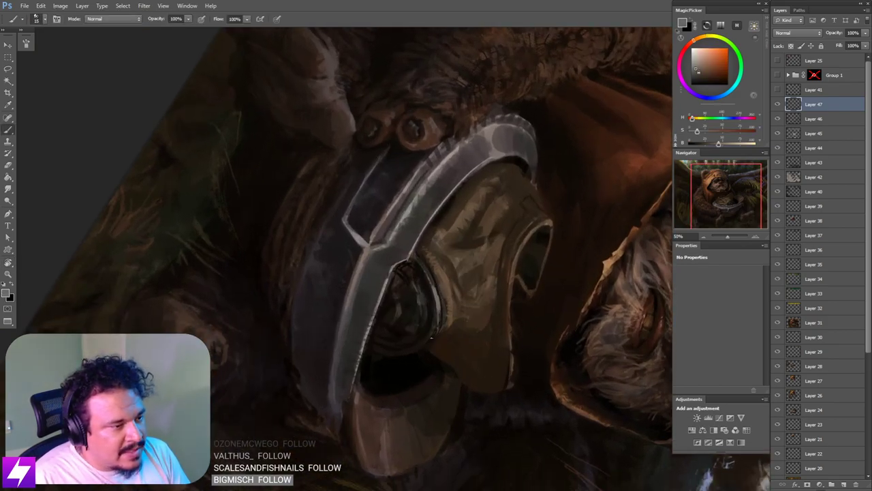
key("Escape")
Step: Add light grey accents inside the round ear piece and blend them with the Smudge tool at 50% strength
left_click_drag(439, 322, 490, 267)
key("r")
mouse_move(551, 220)
left_mouse_down()
mouse_move(509, 165)
mouse_move(501, 231)
left_mouse_up()
key("b")
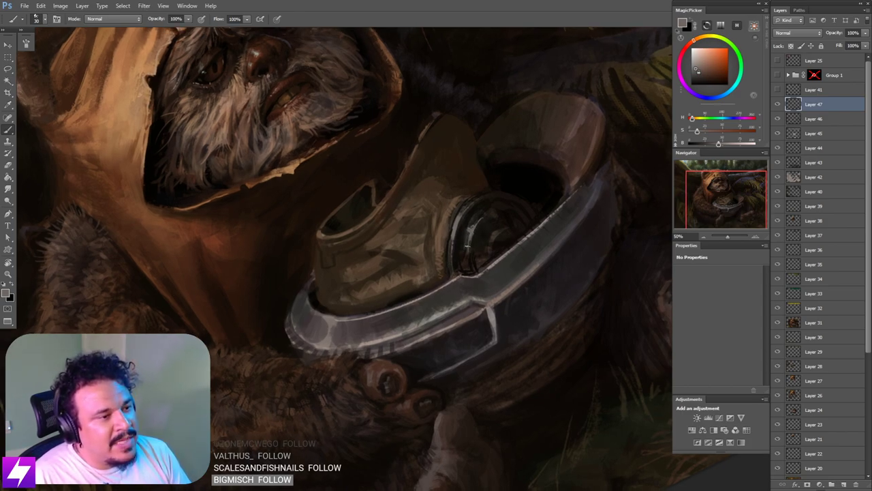
key("r")
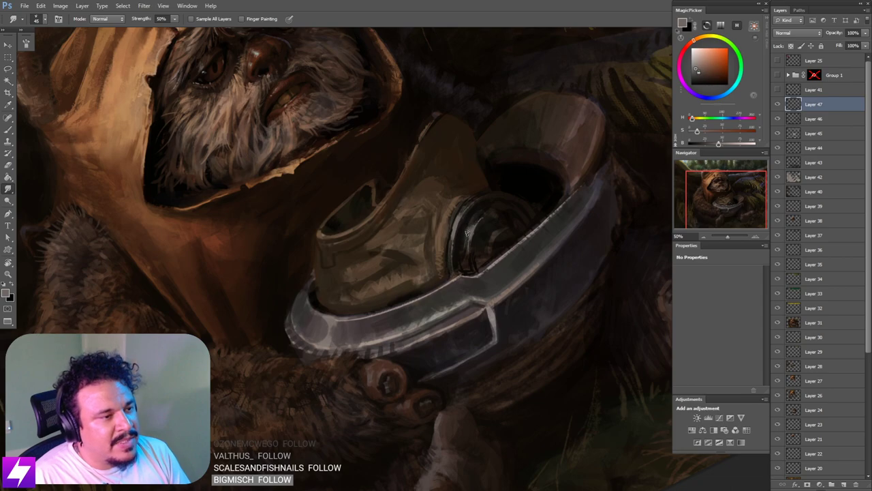
key("Escape")
Step: Touch up the ear piece's ring with a dark olive tone sampled from it, using a 10 px brush
key("ctrl+minus")
key("ctrl+minus")
mouse_move(464, 233)
left_mouse_down()
mouse_move(497, 258)
mouse_move(491, 237)
mouse_move(515, 228)
left_mouse_up()
scroll(504, 246, "up", 2)
key("b")
left_click(506, 220, "alt")
key("]")
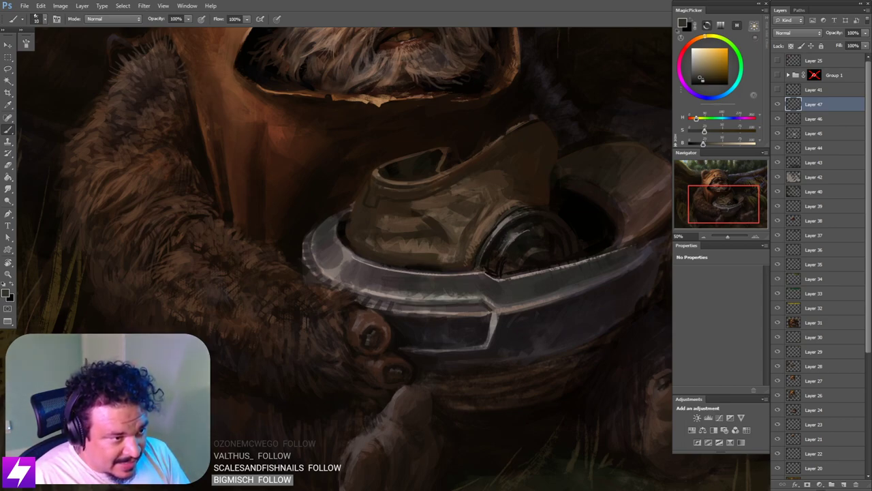
Step: Mirror the canvas horizontally and check the helmet and ear piece against the whole painting
key("ctrl+minus")
key("ctrl+minus")
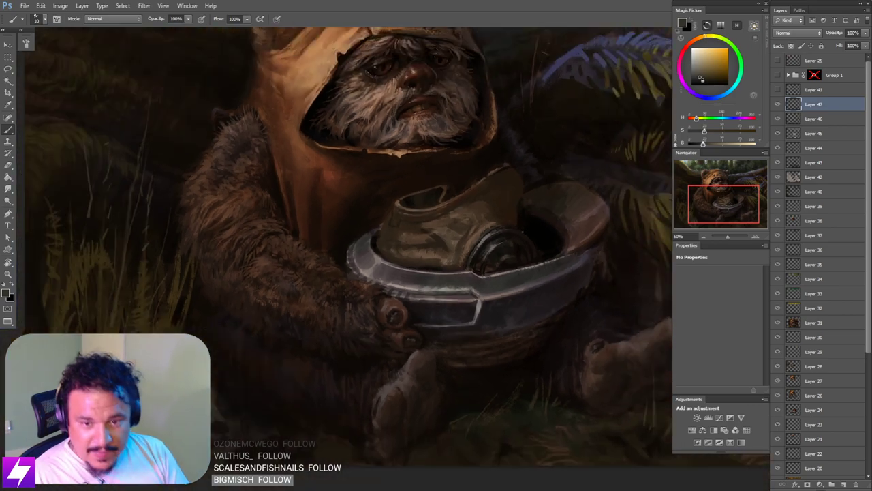
key("F2")
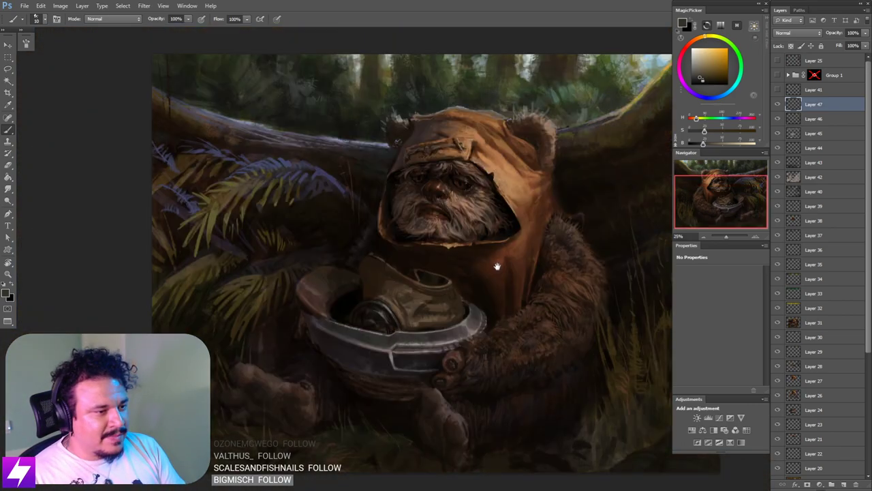
left_click_drag(470, 262, 489, 233)
key("ctrl+plus")
key("ctrl+plus")
key("F2")
Step: Paint near-black and dark brown concentric shading inside the round ear piece, using colours sampled from it
left_click(492, 253, "alt")
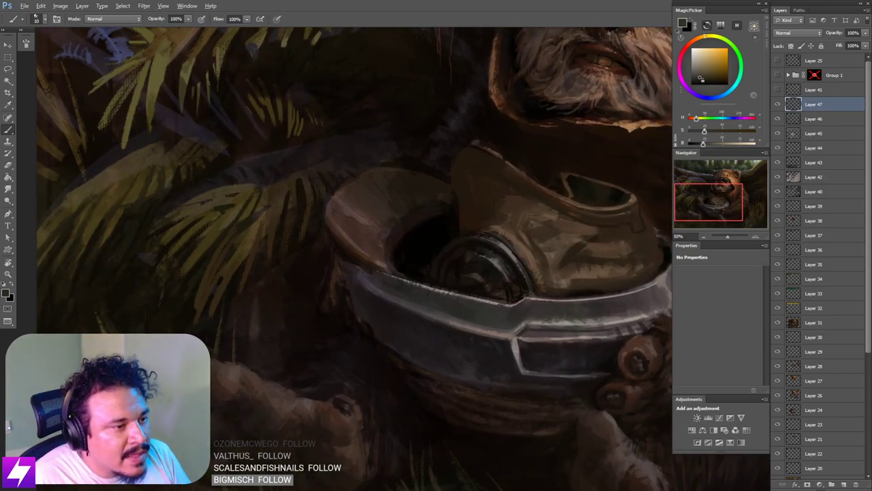
left_click(487, 262, "alt")
key("r")
key("b")
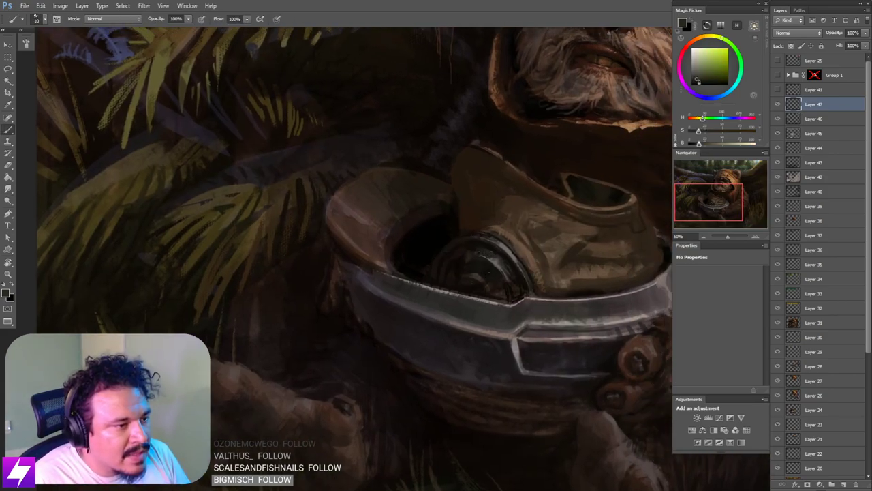
left_click(459, 265, "alt")
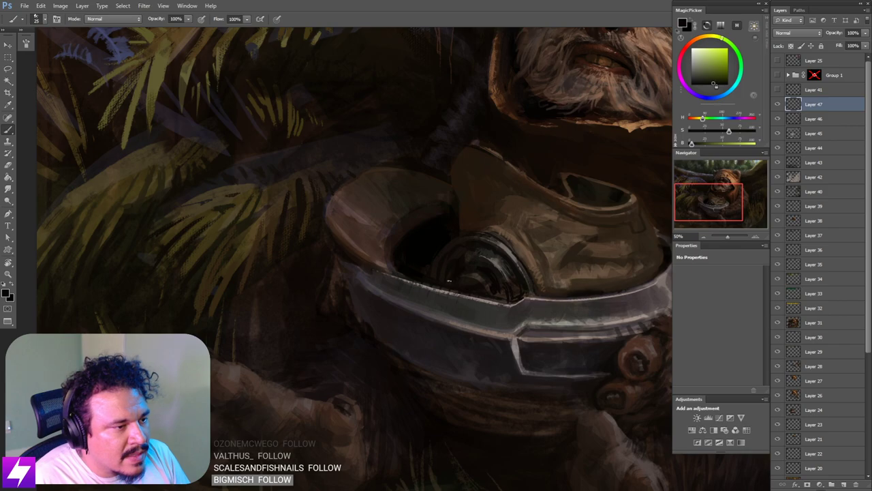
left_click(470, 251, "alt")
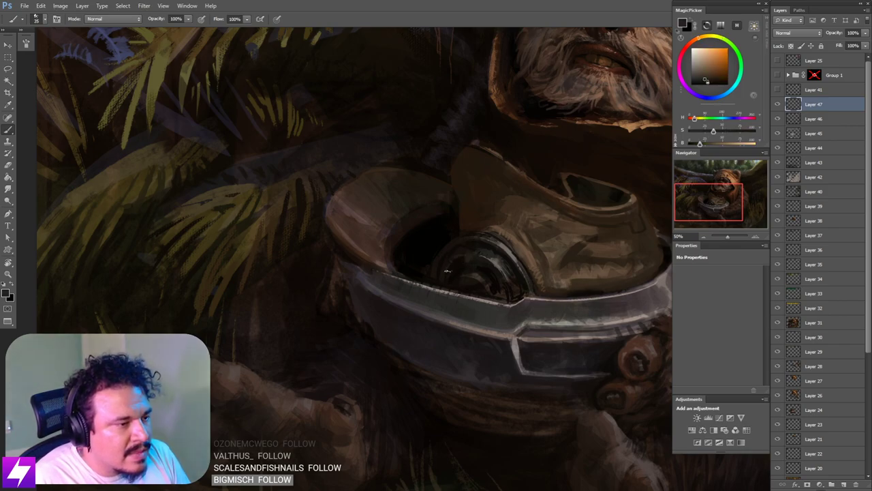
Step: Sample the muted blue of the fern fronds beside the Ewok as the painting colour
key("ctrl+minus")
key("ctrl+minus")
key("ctrl+minus")
mouse_move(462, 225)
left_mouse_down()
mouse_move(481, 221)
mouse_move(516, 174)
left_mouse_up()
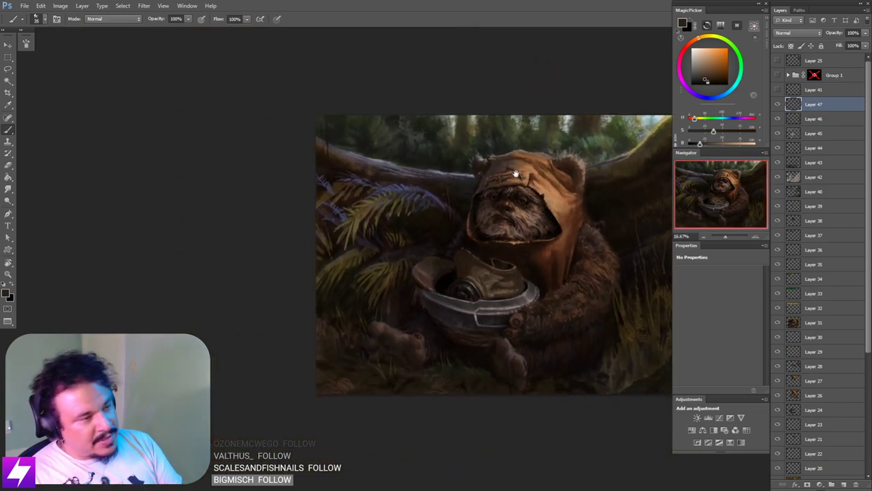
left_click(403, 185, "alt")
key("r")
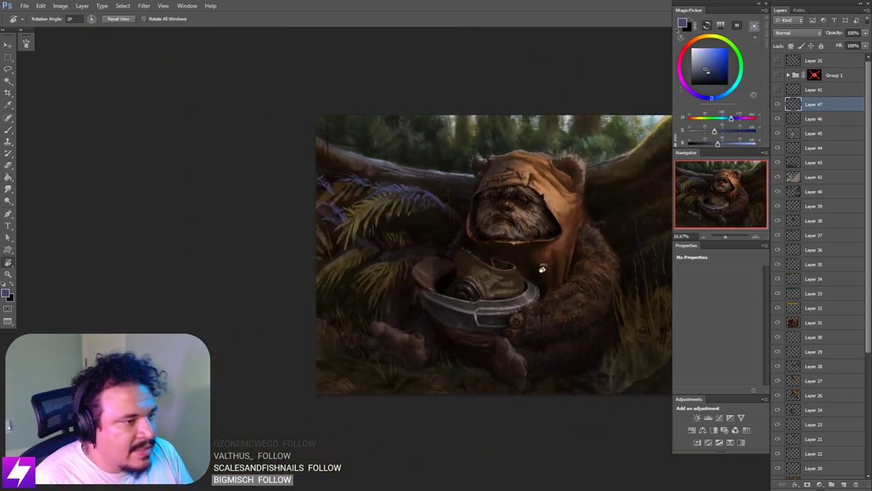
left_click_drag(552, 320, 551, 206)
key("ctrl+plus")
left_click_drag(499, 269, 493, 210)
key("ctrl+plus")
key("b")
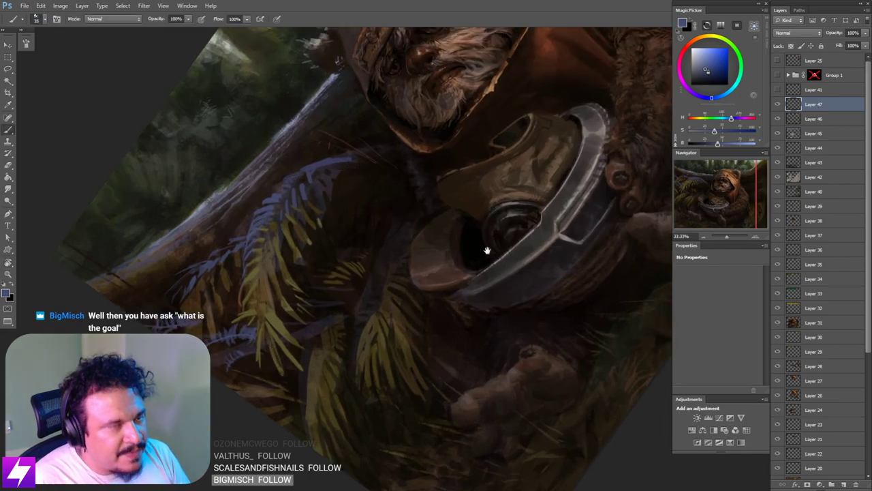
left_click_drag(532, 180, 478, 204)
Step: Paint muted blue reflected light along the ear piece's upper edge with a textured brush at 90 px
right_click(215, 278)
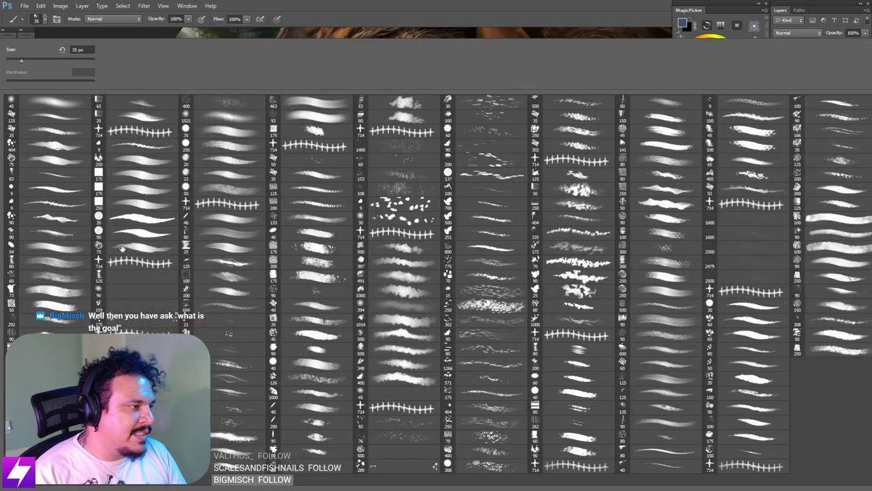
left_click(66, 261)
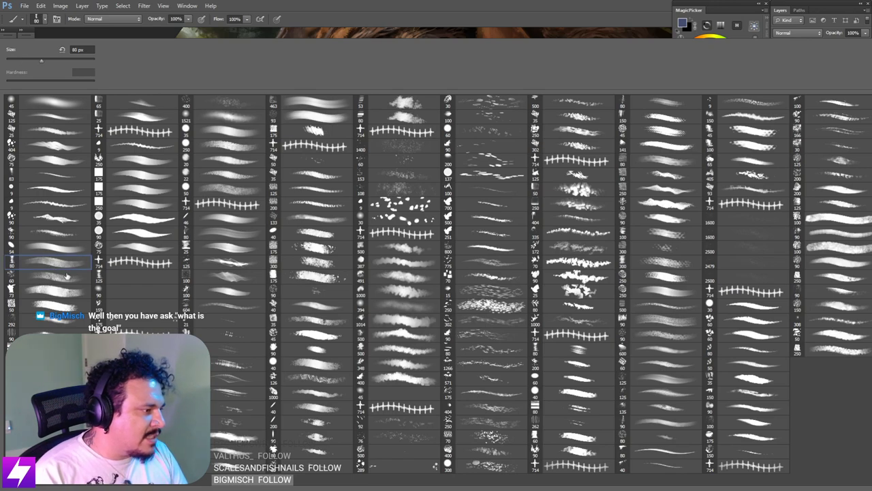
key("Return")
key("r")
mouse_move(475, 190)
left_mouse_down()
mouse_move(487, 231)
mouse_move(464, 246)
left_mouse_up()
key("ctrl+plus")
key("b")
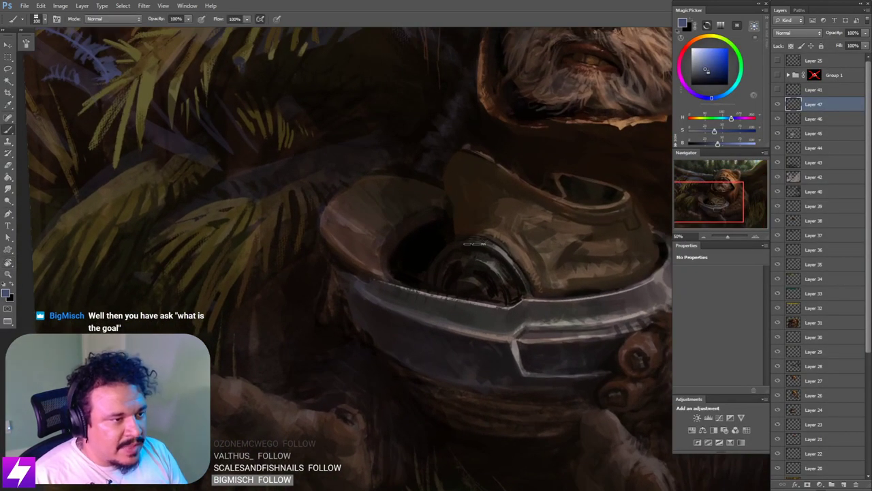
key("bracketleft")
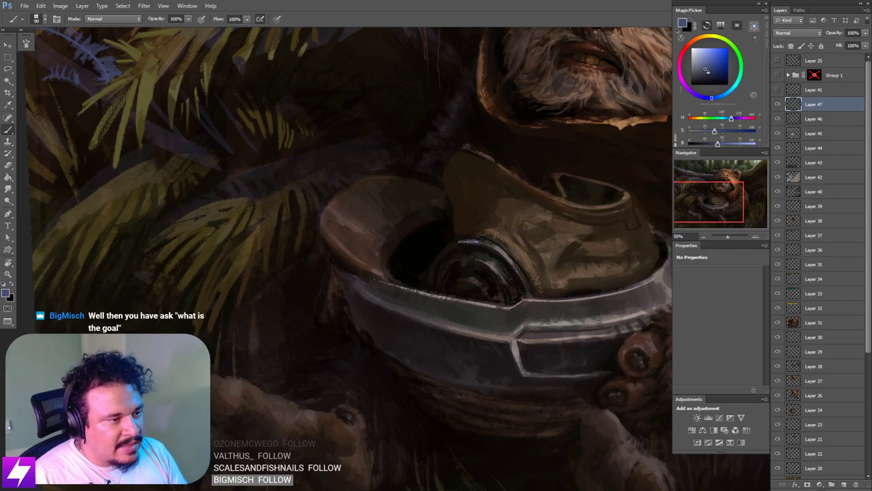
Step: Erase the excess blue light around the ear piece's upper edge and return to the Brush tool
key("r")
left_click_drag(471, 214, 494, 234)
key("e")
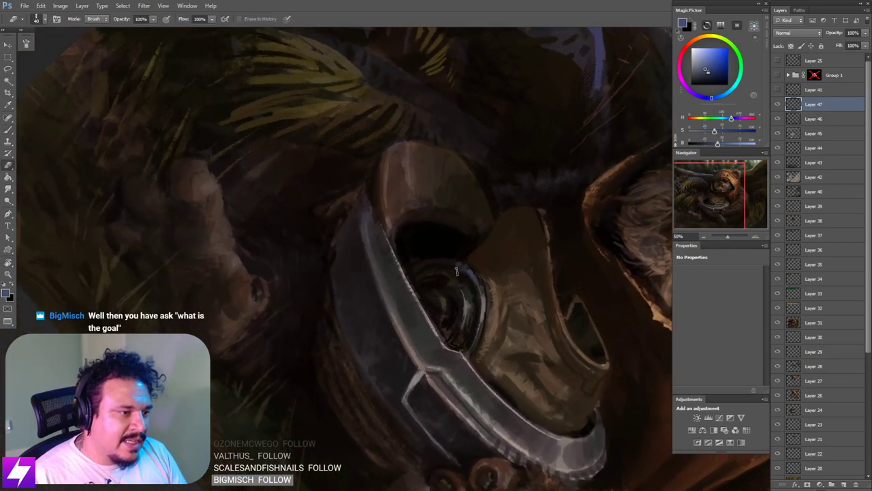
left_click_drag(485, 274, 491, 282)
key("b")
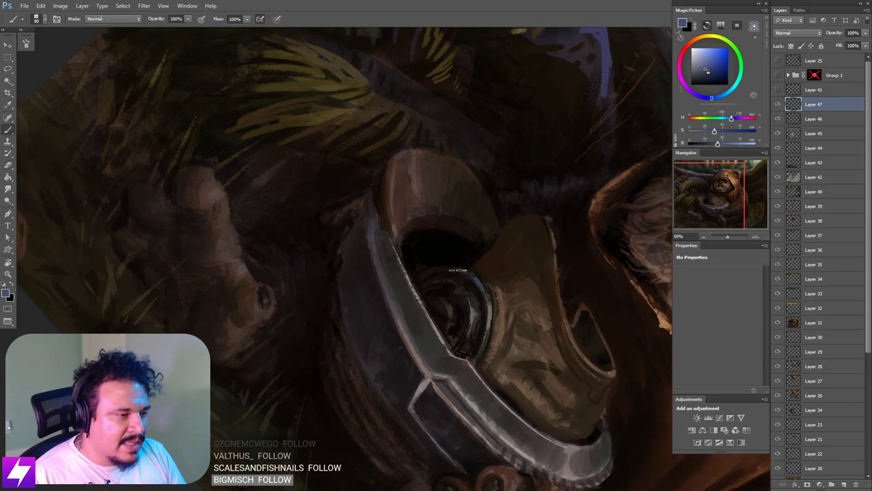
left_click_drag(481, 237, 488, 268)
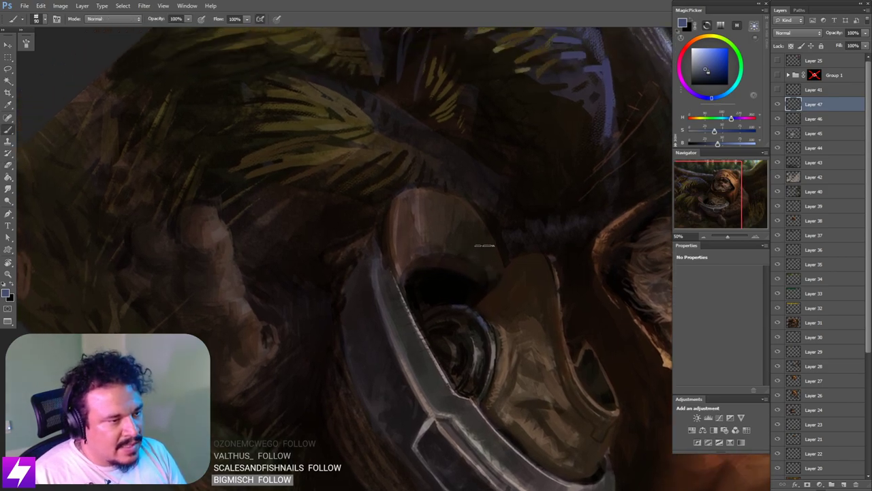
Step: Lasso the shaded inner face of the helmet's flared end, beside the dark opening
key("l")
mouse_move(470, 203)
left_mouse_down()
mouse_move(457, 278)
mouse_move(449, 183)
left_mouse_up()
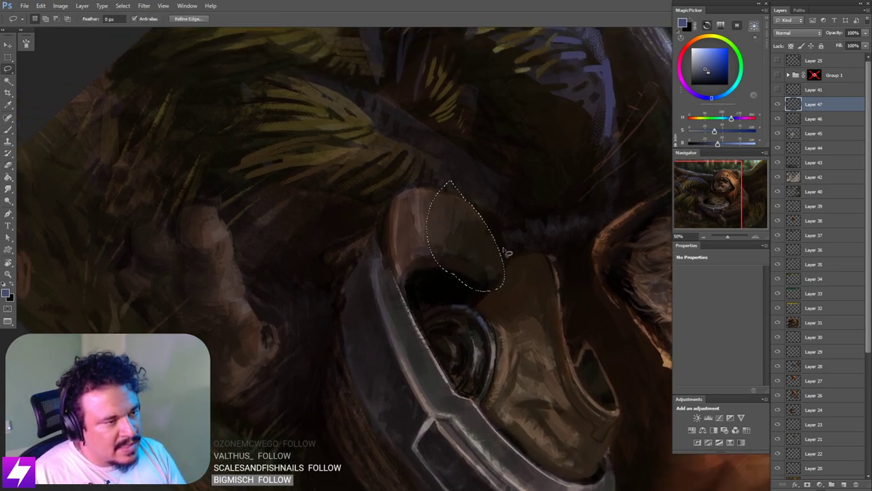
key("r")
left_click_drag(543, 285, 548, 240)
key("b")
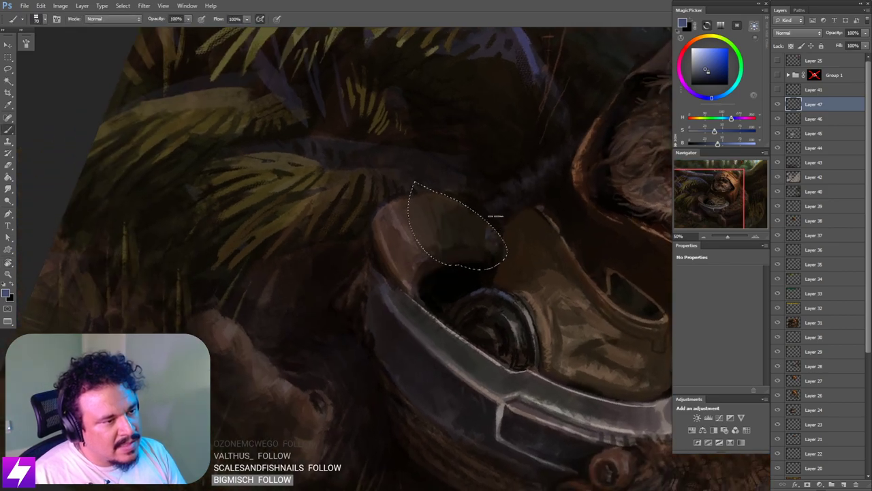
Step: Paint dark blue reflected light along the far edge of the selected inner face with a 45 px brush
left_click(488, 232, "alt")
key("[")
key("[")
key("[")
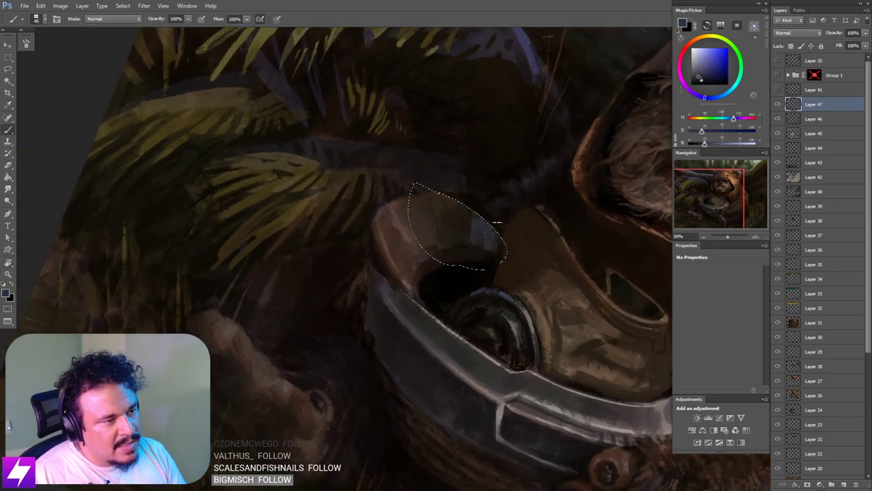
left_click_drag(496, 222, 498, 263)
Step: Extend the reflected light across the selected inner face with a sampled dark violet-grey
left_click(470, 222, "alt")
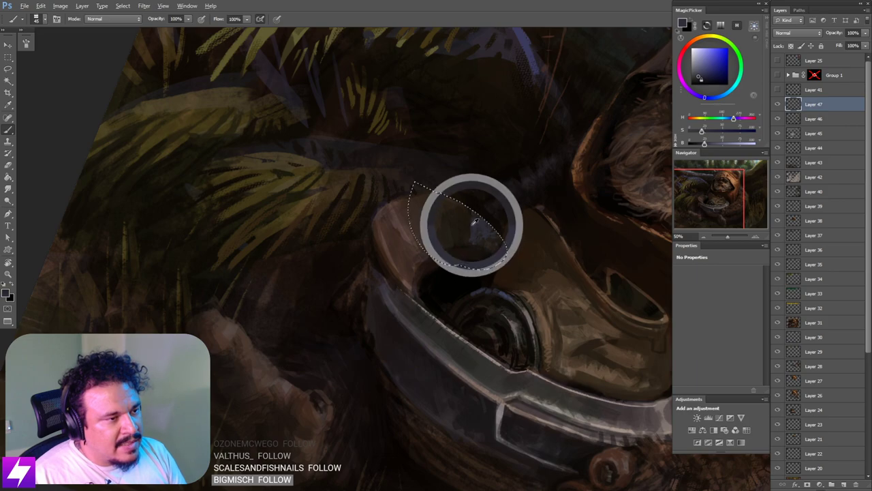
left_click_drag(470, 221, 469, 228)
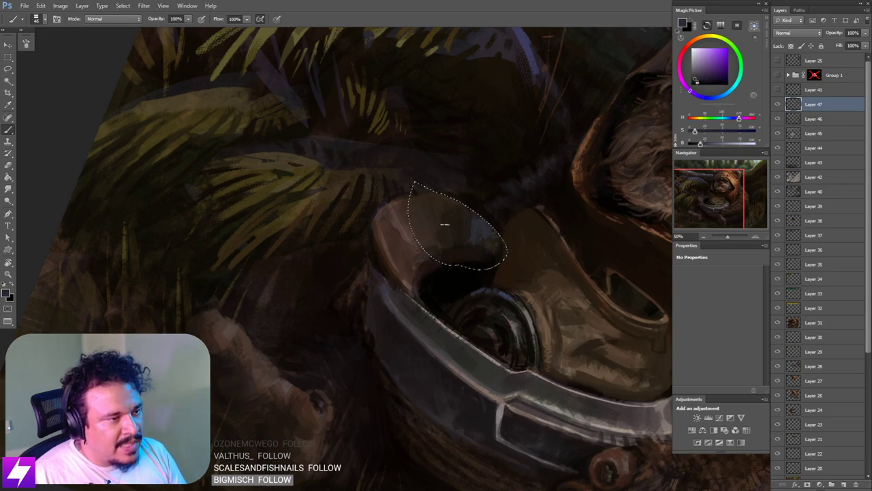
left_click_drag(460, 284, 407, 277)
Step: Soften the reflected light on the selected inner face using an 80 px textured brush reduced to 50 px and sampled brown and violet-grey tones
right_click(233, 291)
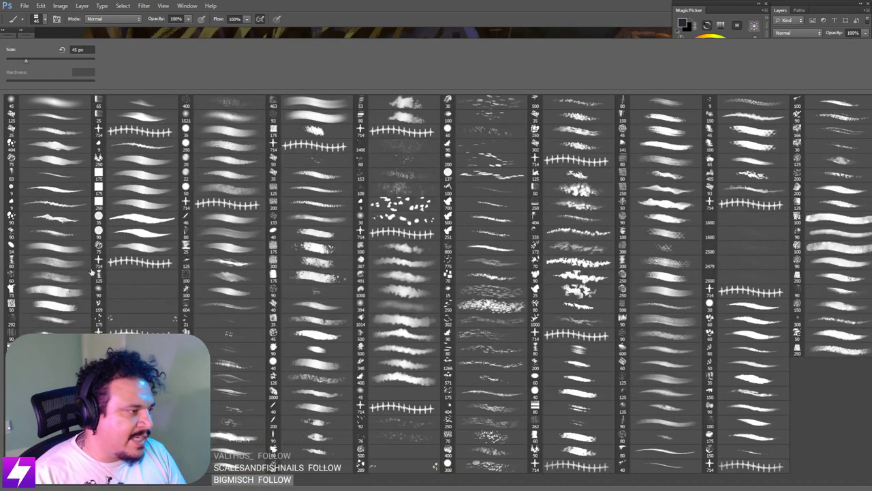
double_click(78, 261)
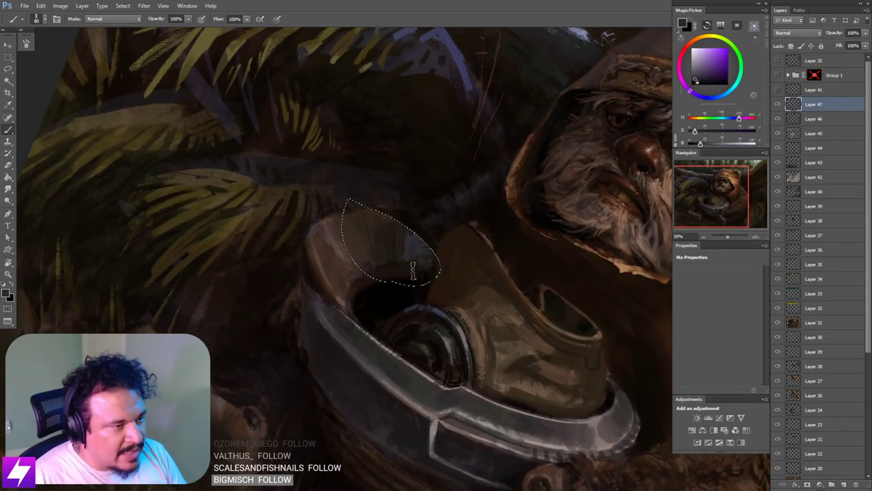
left_click(404, 228, "alt")
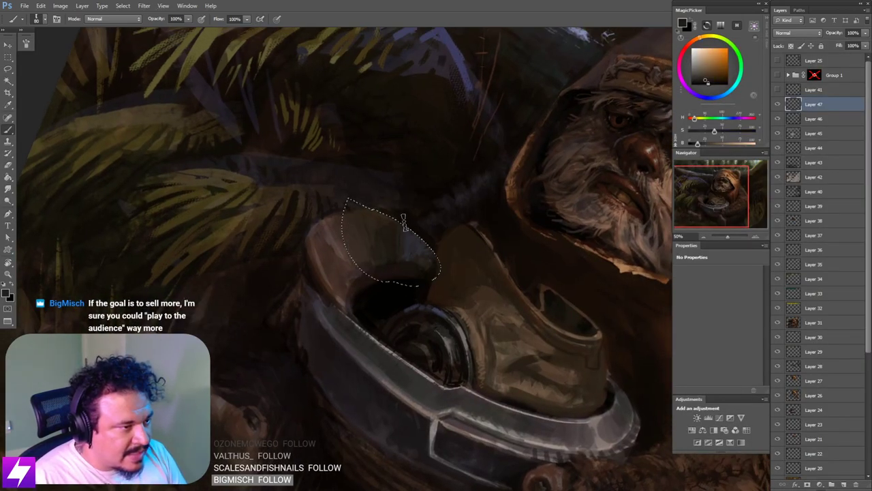
key("[")
key("[")
key("[")
left_click(420, 252, "alt")
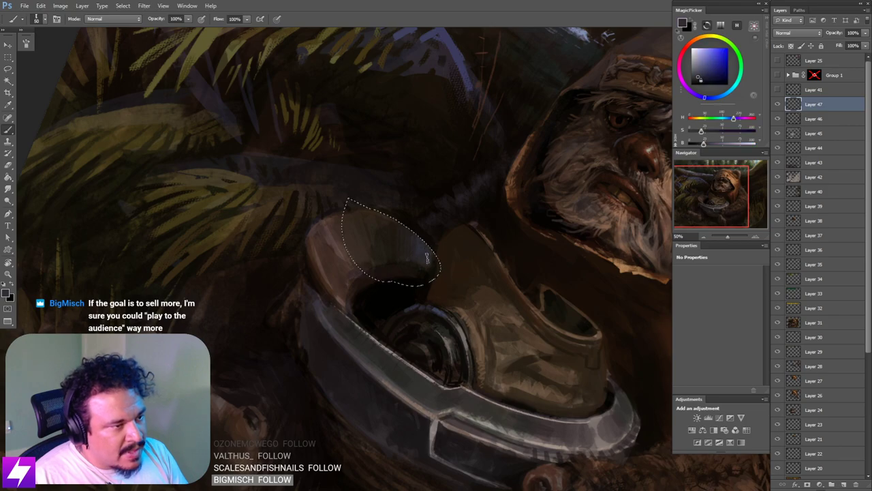
key("bracketleft")
left_click(430, 265, "alt")
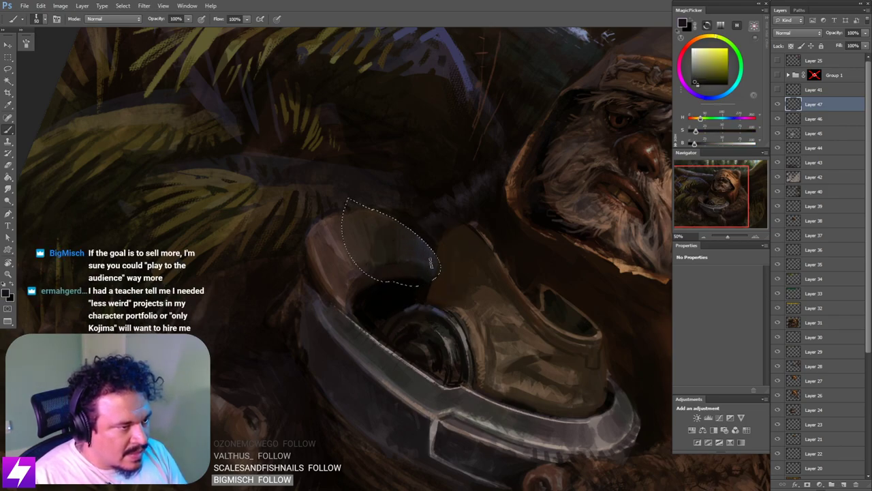
Step: Review the whole painting with the canvas rotation reset
key("ctrl+minus")
key("ctrl+minus")
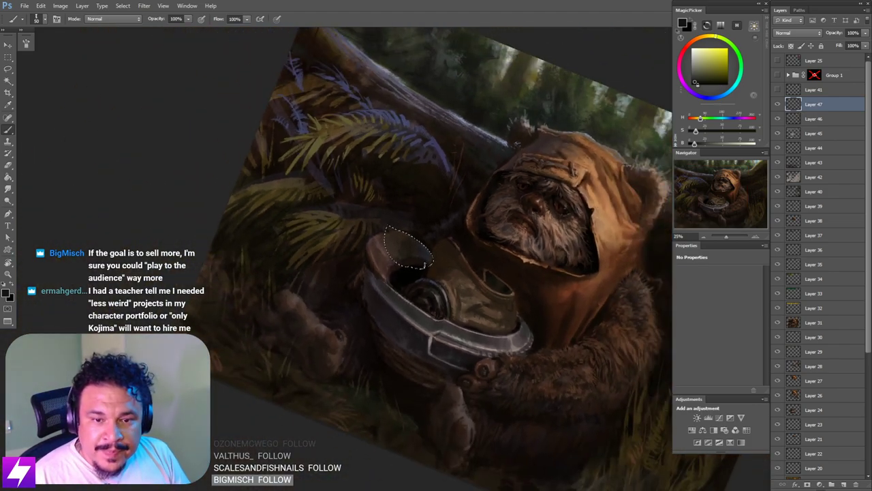
key("ctrl+minus")
key("Escape")
left_click_drag(446, 262, 464, 250)
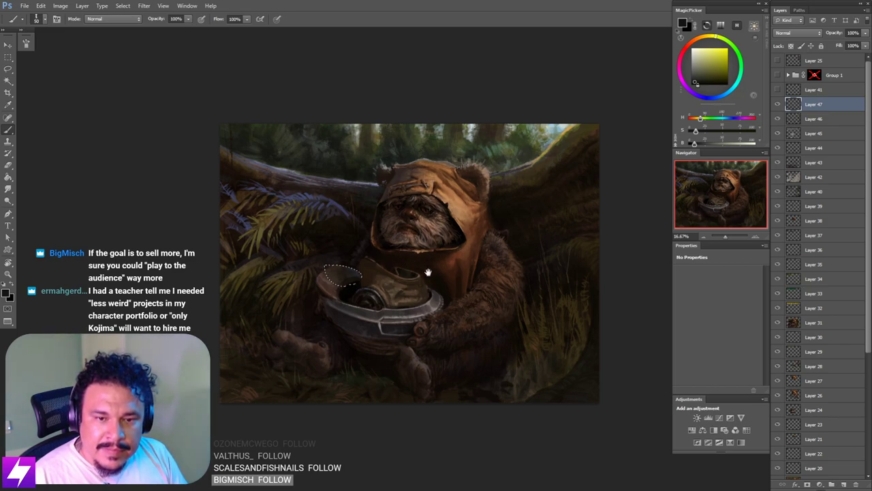
mouse_move(415, 284)
left_mouse_down()
mouse_move(431, 269)
mouse_move(432, 291)
mouse_move(414, 306)
left_mouse_up()
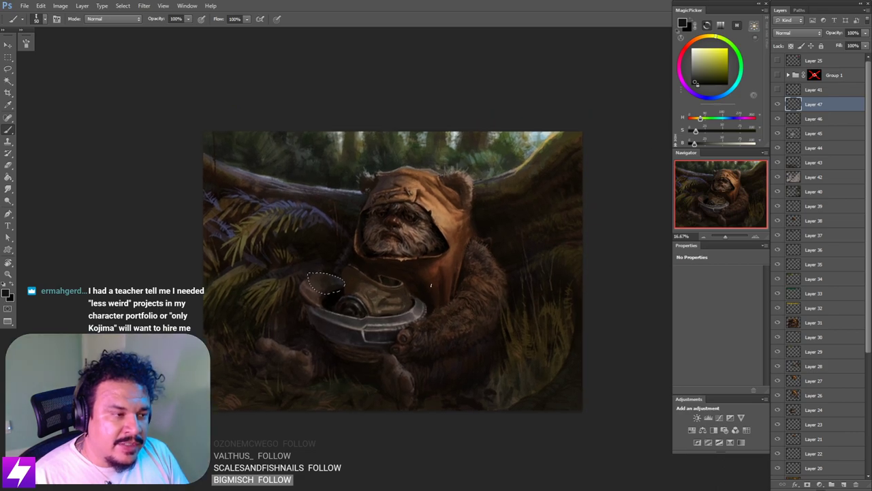
Step: Paint a thin blue rim light along the outer edge of the selected inner face with a small brush and a sampled muted blue
key("ctrl+plus")
key("ctrl+plus")
mouse_move(361, 306)
left_mouse_down()
mouse_move(416, 282)
mouse_move(429, 307)
mouse_move(440, 302)
mouse_move(468, 283)
mouse_move(488, 224)
mouse_move(488, 250)
left_mouse_up()
key("r")
key("b")
left_click(304, 286, "alt")
key("ctrl+plus")
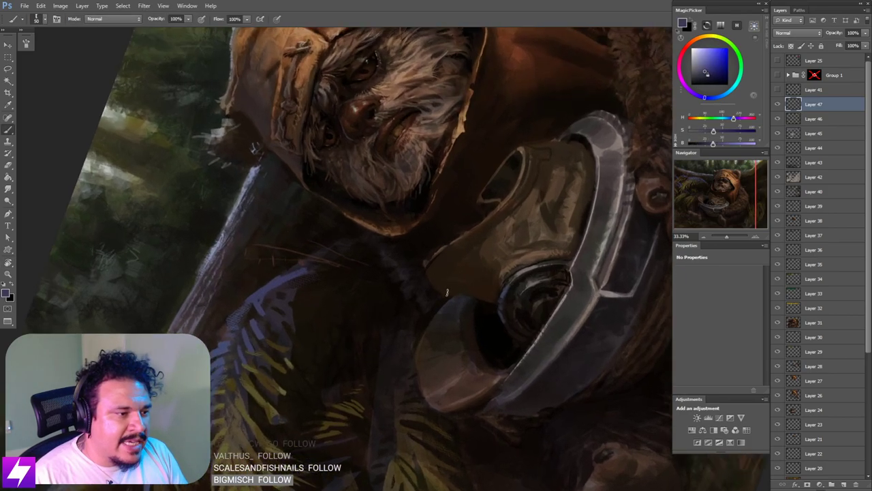
left_click_drag(430, 334, 434, 276)
key("bracketleft")
key("bracketleft")
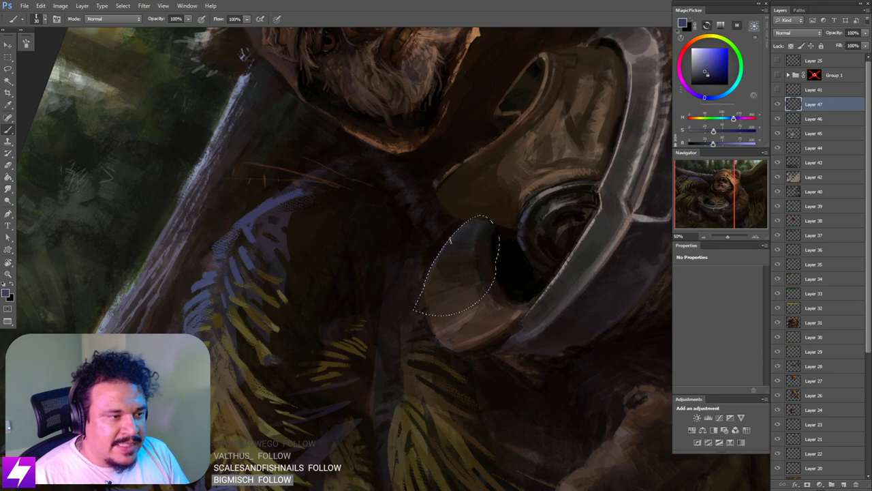
key("bracketleft")
key("bracketleft")
key("bracketleft")
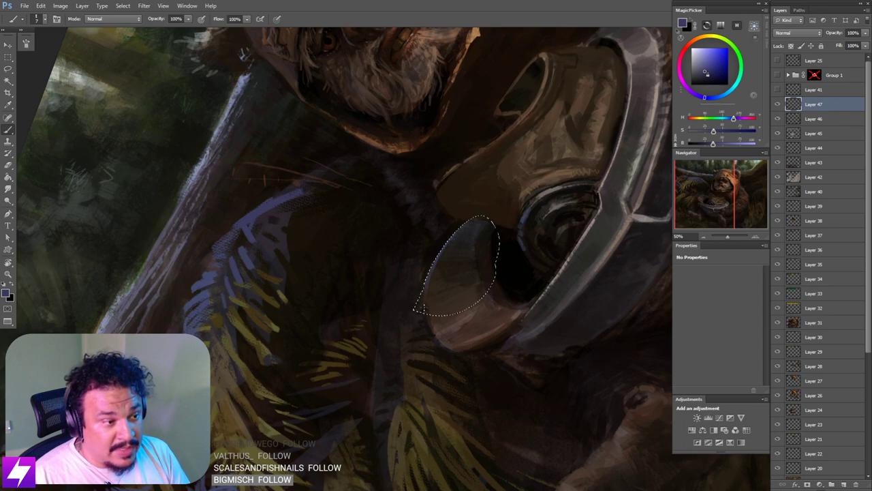
Step: Deselect the inner face of the helmet's flared end
key("l")
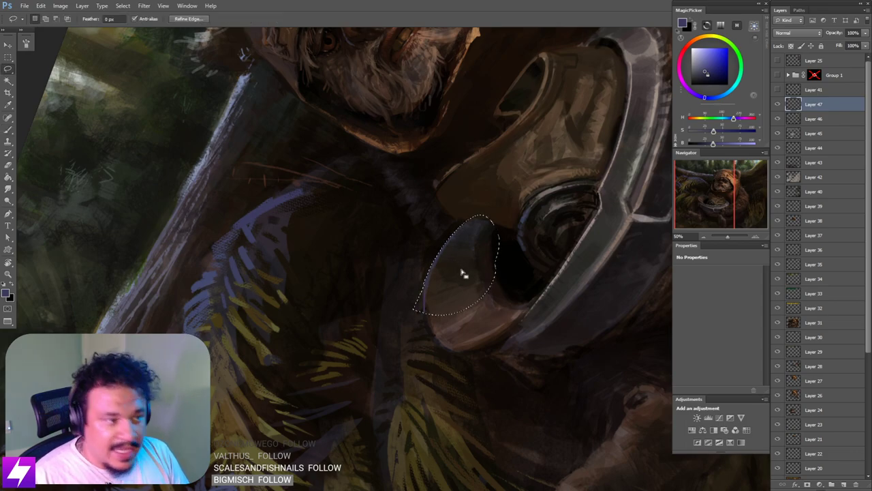
key("b")
key("l")
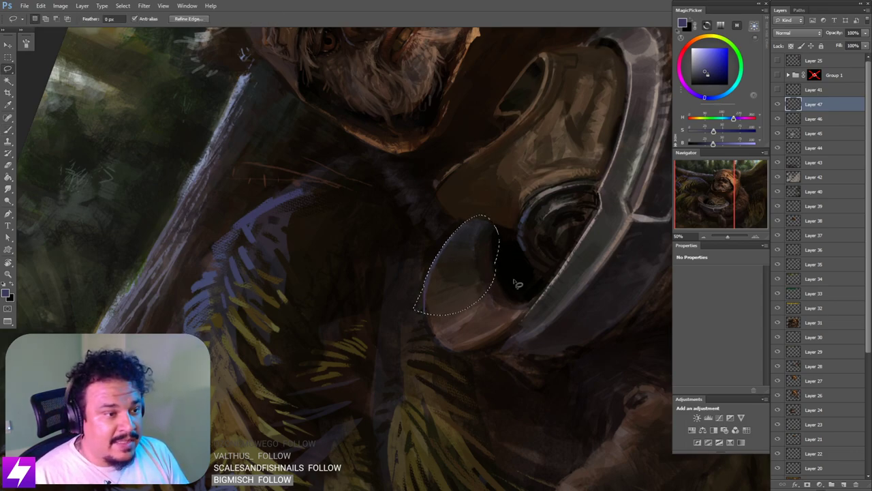
left_click(516, 284)
left_click_drag(501, 280, 507, 272)
key("y")
left_click(457, 252)
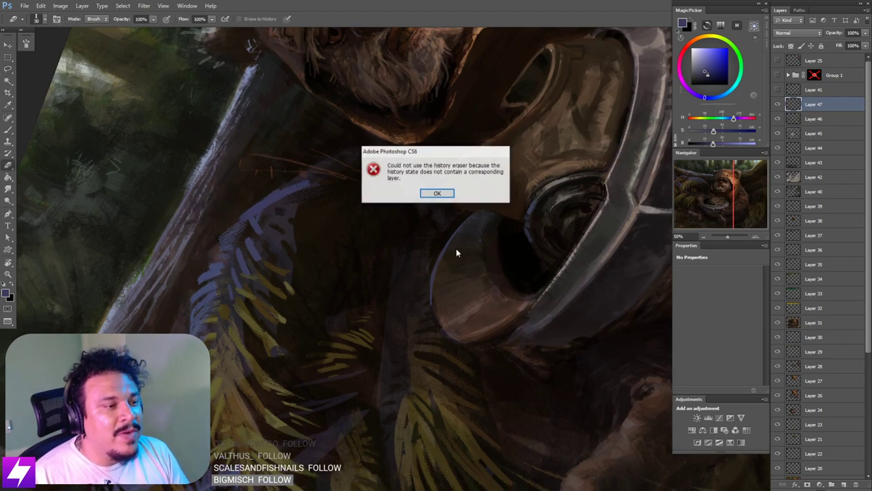
left_click(438, 193)
Step: Blend sampled dark browns across the inner face beside the blue rim light, using the brush at 25 and 60 px
key("b")
left_click(455, 252, "alt")
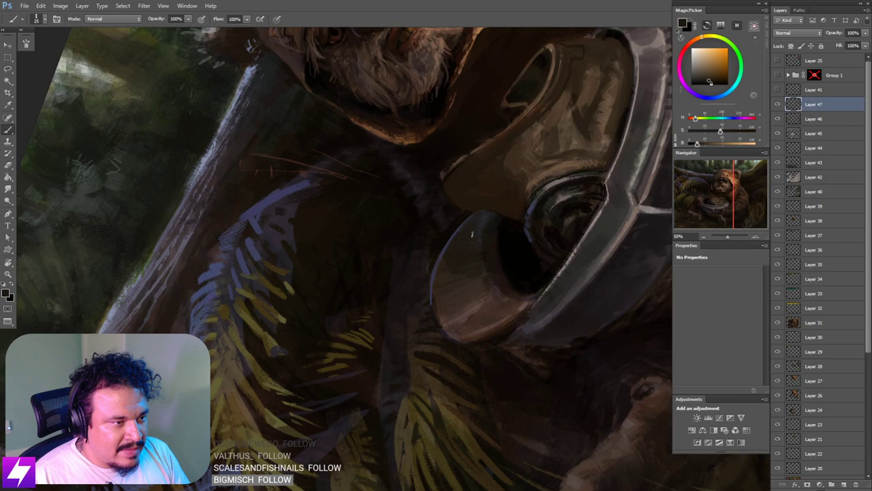
left_click(453, 276, "alt")
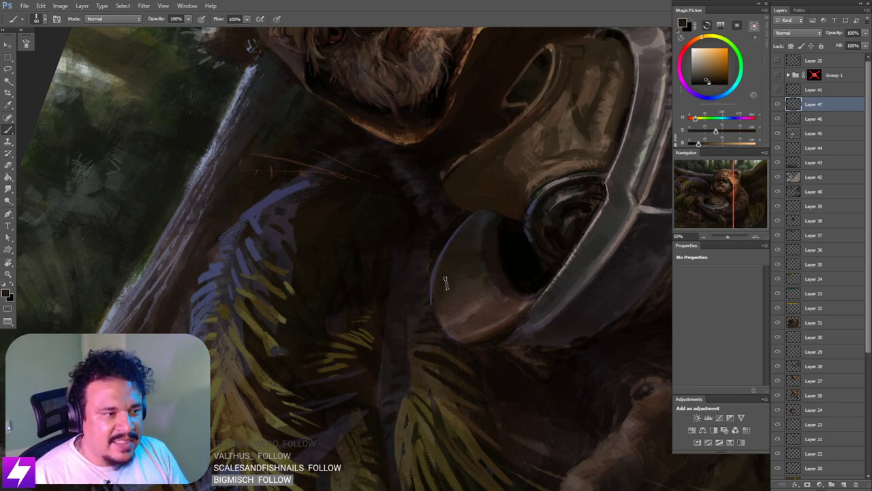
Step: Smooth the inner face's shading with sampled violet-grey and dark brown, enlarging the brush to 100 and 125 px
key("Escape")
mouse_move(445, 316)
left_mouse_down()
mouse_move(442, 269)
mouse_move(459, 290)
mouse_move(472, 280)
left_mouse_up()
key("ctrl+minus")
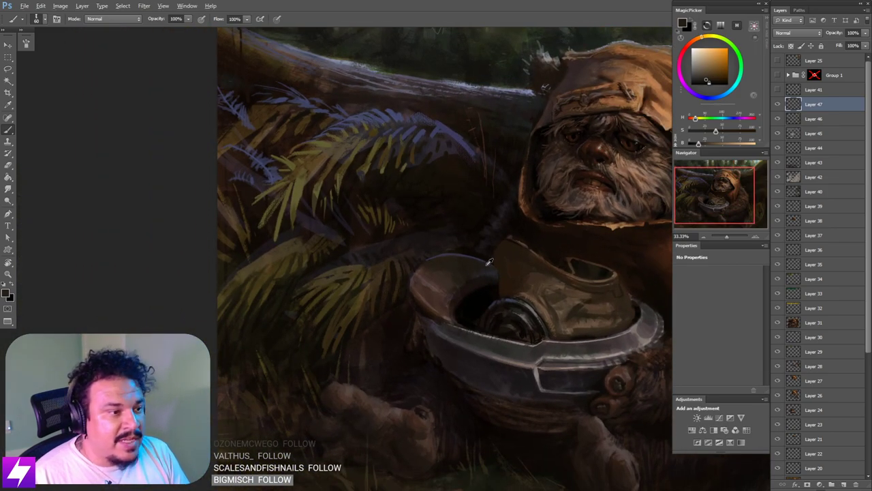
left_click(490, 269, "alt")
key("bracketright")
key("bracketright")
key("bracketright")
key("bracketright")
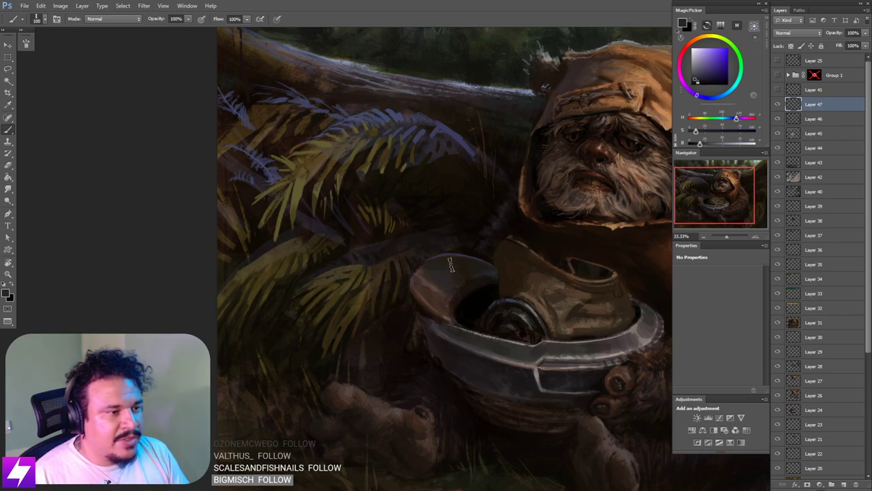
left_click(457, 265, "alt")
key("bracketright")
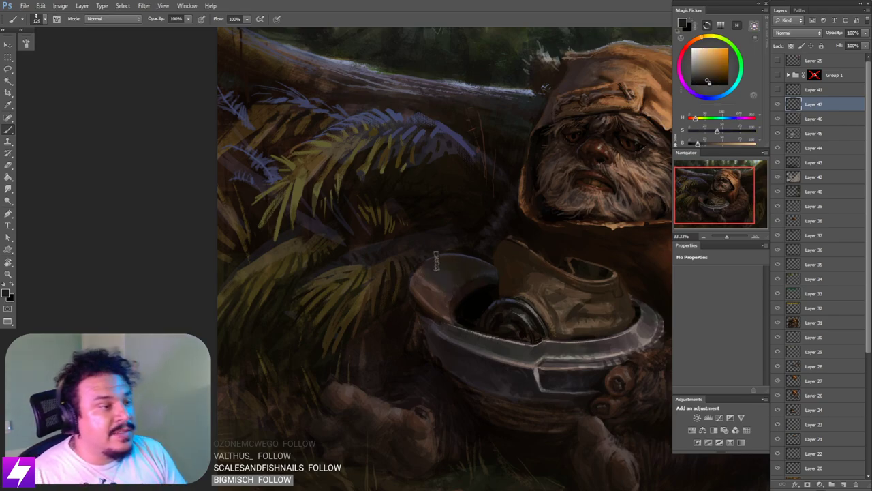
Step: Check the painting at reduced zoom, rotated and mirrored, to judge the helmet's flared end
key("ctrl+minus")
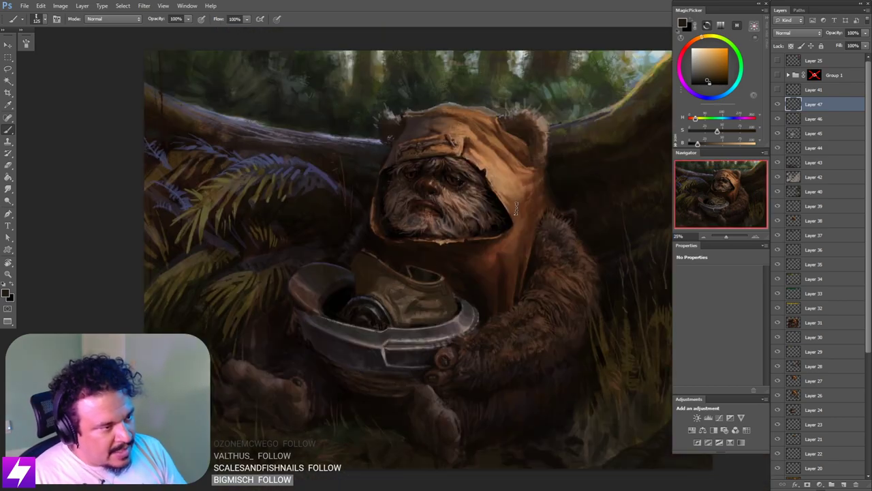
key("ctrl+plus")
key("r")
left_click_drag(399, 301, 474, 277)
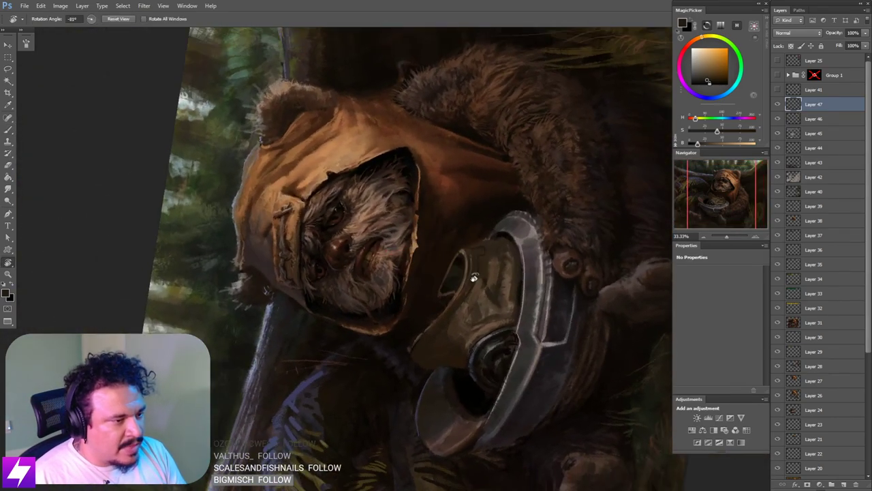
key("Escape")
key("ctrl+minus")
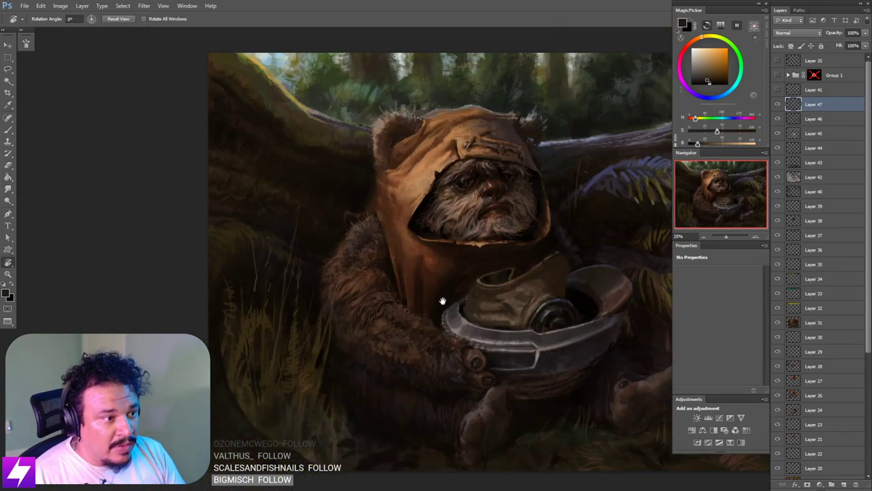
left_click_drag(442, 301, 404, 280)
mouse_move(516, 273)
left_mouse_down()
mouse_move(495, 262)
mouse_move(479, 286)
left_mouse_up()
key("ctrl+plus")
key("ctrl+plus")
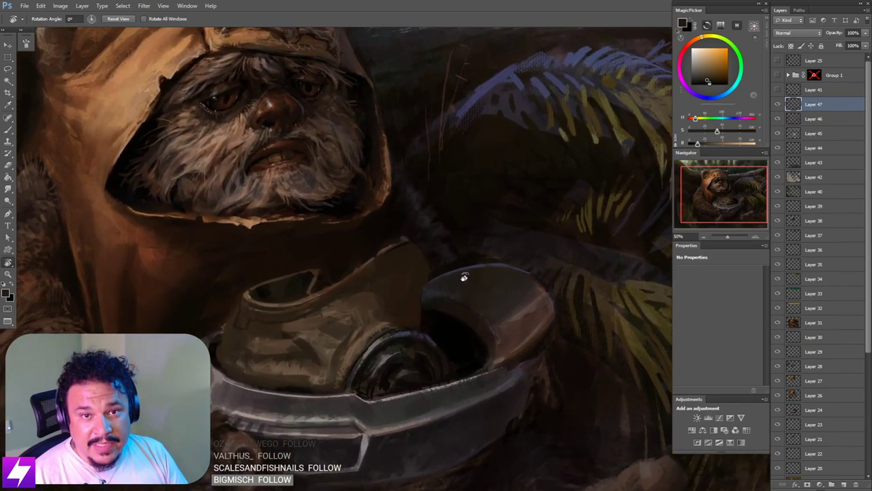
Step: Deepen the shading around the dark opening of the flared end with sampled dark brown and black at 45 to 50 px
key("b")
key("bracketleft")
key("bracketleft")
left_click(469, 273, "alt")
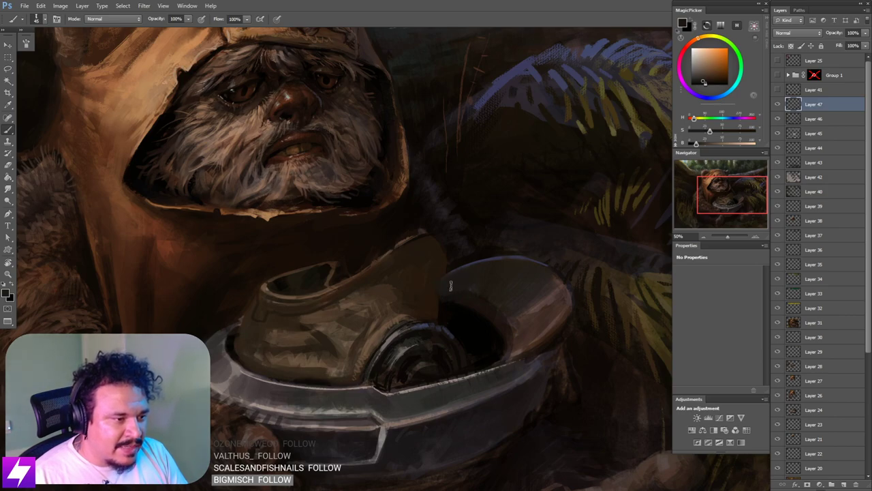
left_click(462, 296, "alt")
left_click(466, 301, "alt")
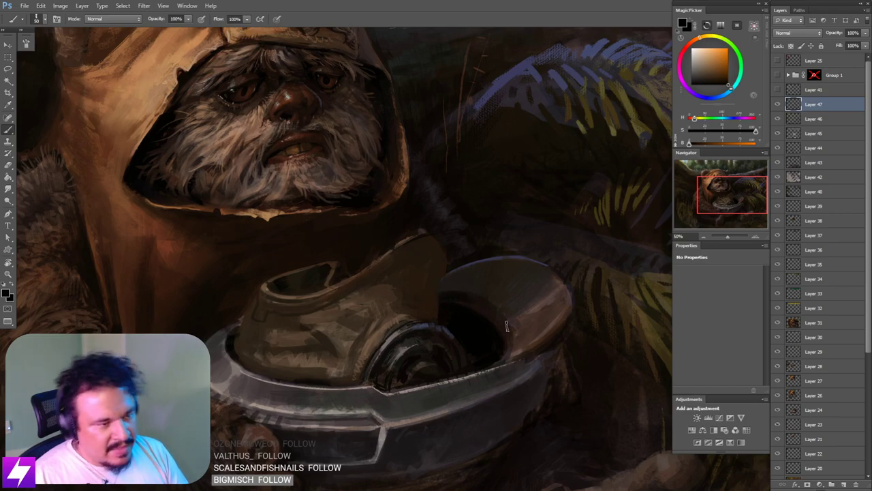
Step: Compare the painted helmet with the reference photos by showing and hiding Group 1
key("ctrl+minus")
key("r")
left_click_drag(498, 364, 507, 318)
left_click_drag(538, 272, 519, 308)
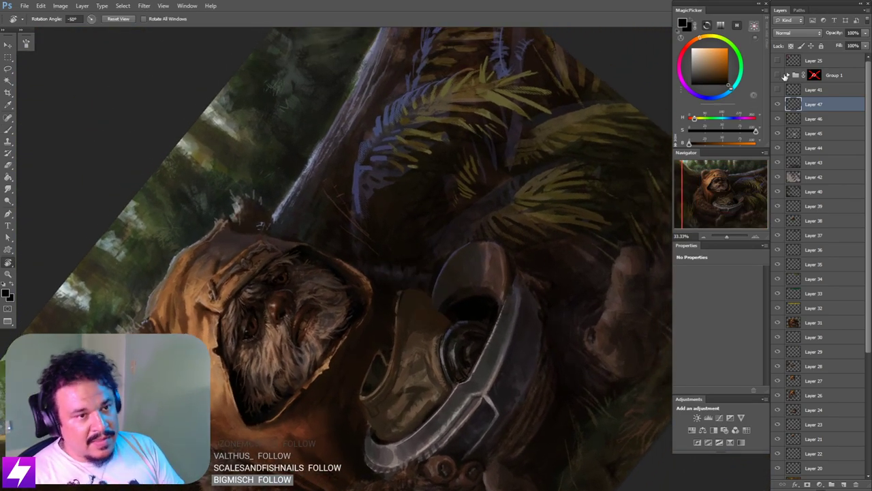
left_click(778, 74)
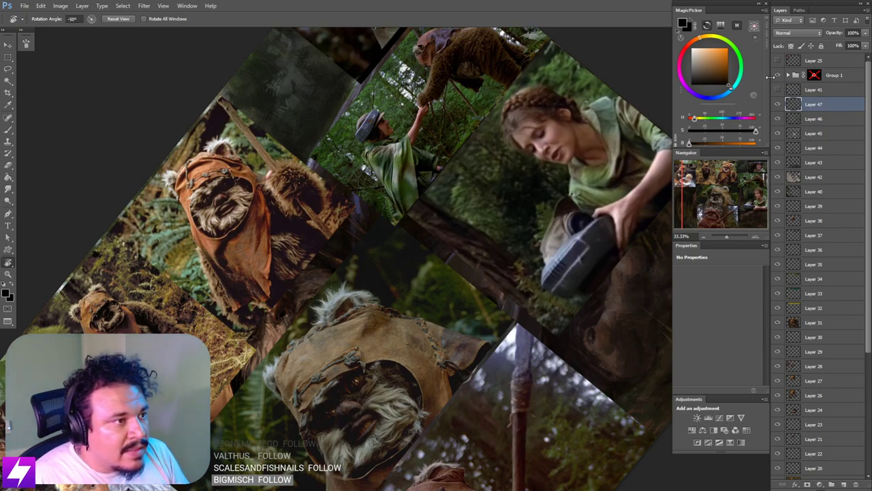
left_click(776, 75)
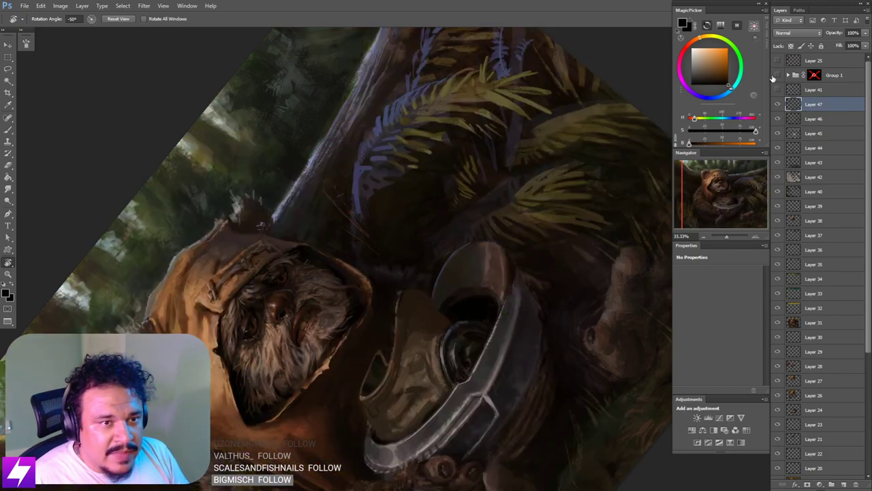
left_click(776, 75)
left_click(776, 76)
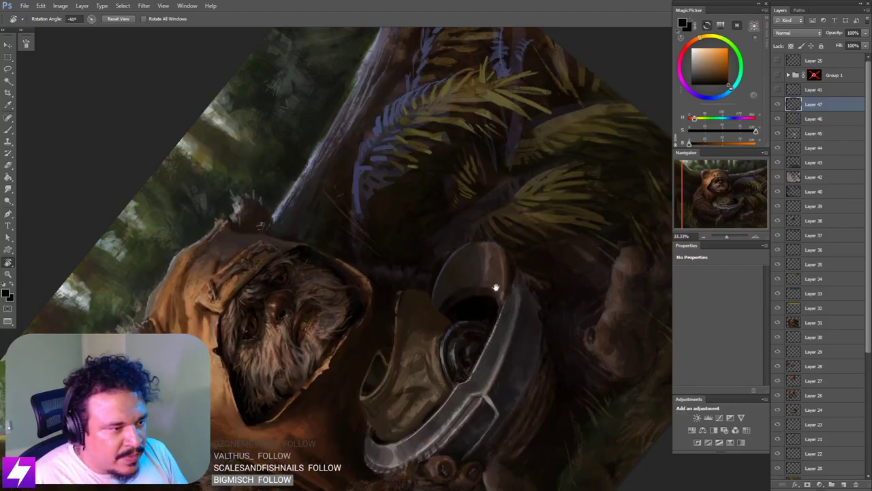
Step: Refine the flared end's rim and its join with the helmet band using a sampled very dark brown
mouse_move(497, 288)
left_mouse_down()
mouse_move(536, 238)
mouse_move(552, 305)
mouse_move(524, 312)
mouse_move(546, 252)
mouse_move(541, 302)
mouse_move(548, 230)
mouse_move(545, 247)
mouse_move(424, 228)
left_mouse_up()
key("b")
left_click(327, 265, "alt")
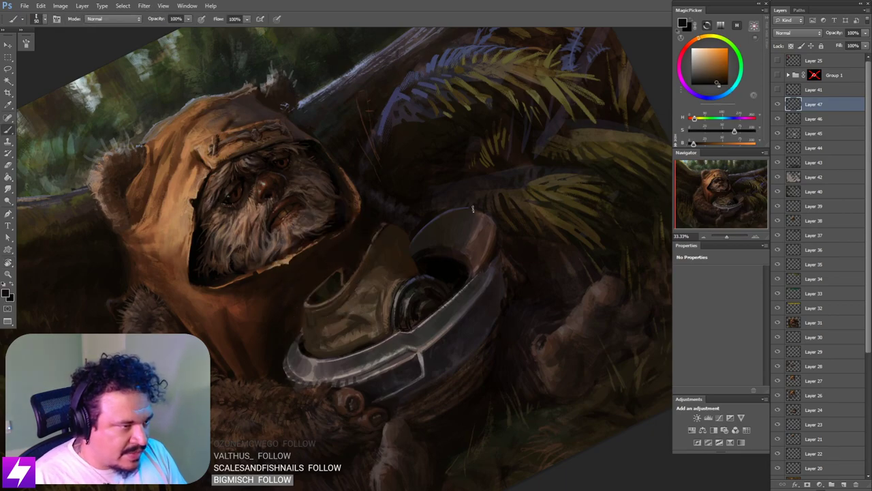
scroll(518, 238, "up", 1)
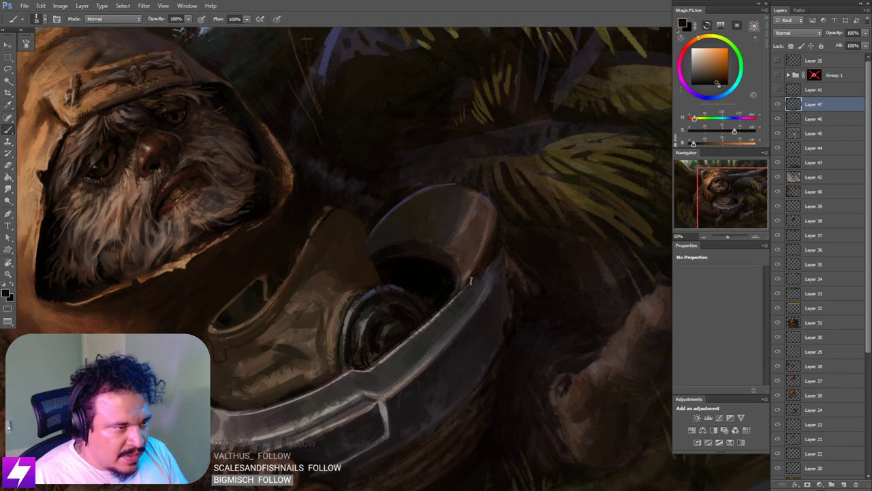
Step: Touch up the lit lip of the flared end with a sampled reddish brown and a 40 px brush
left_click_drag(507, 230, 512, 267)
key("r")
mouse_move(489, 190)
left_mouse_down()
mouse_move(515, 266)
mouse_move(509, 276)
left_mouse_up()
key("b")
left_click(495, 257, "alt")
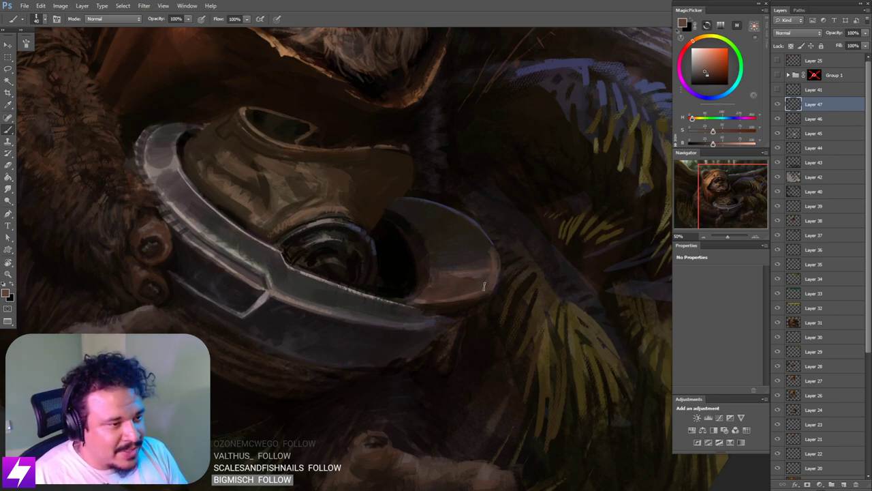
Step: Review the whole painting with the canvas upright
key("r")
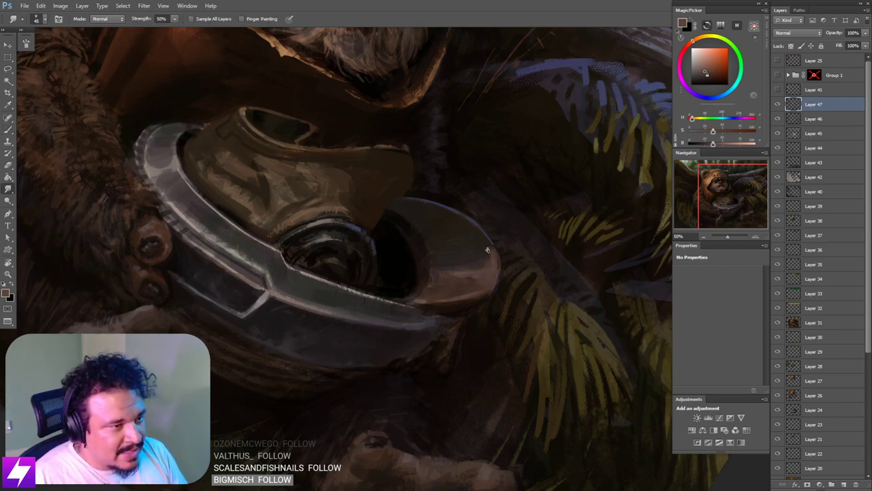
key("ctrl+minus")
key("ctrl+minus")
key("ctrl+minus")
key("Escape")
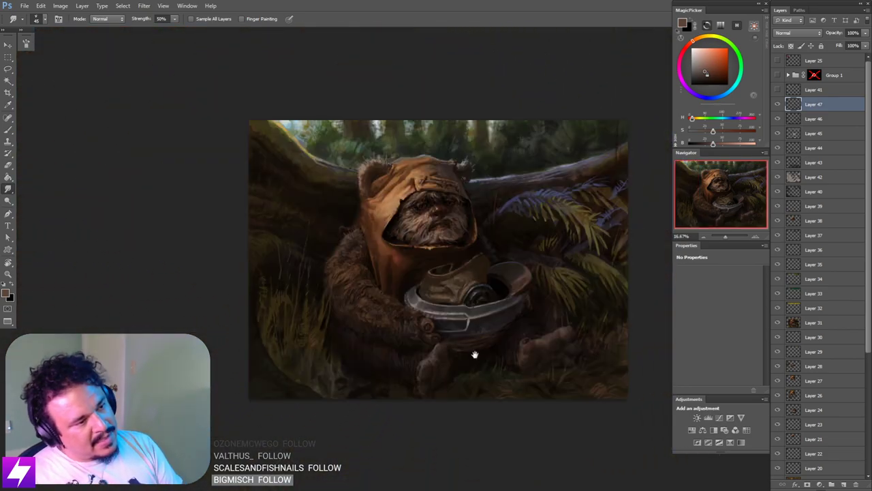
left_click_drag(503, 314, 457, 285)
Step: Touch up the shadowed inner face of the helmet's flared end with sampled very dark browns
key("ctrl+plus")
key("ctrl+plus")
key("b")
left_click(506, 238, "alt")
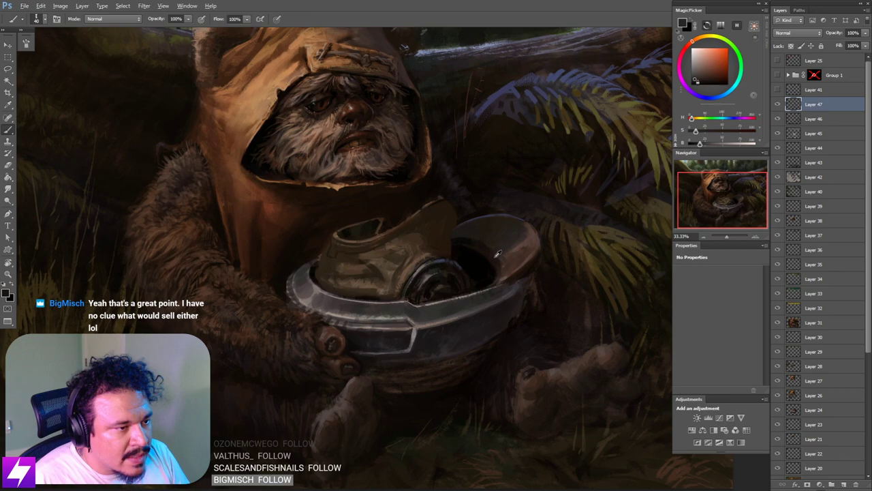
left_click(496, 260, "alt")
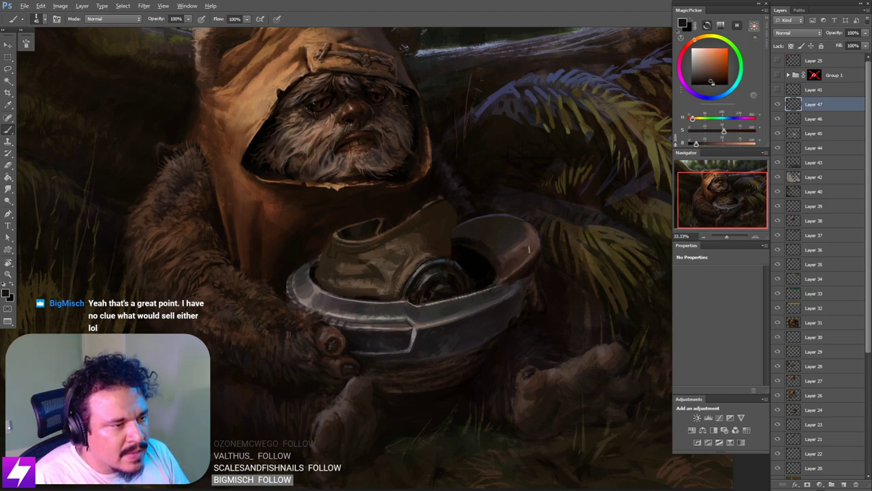
key("ctrl+minus")
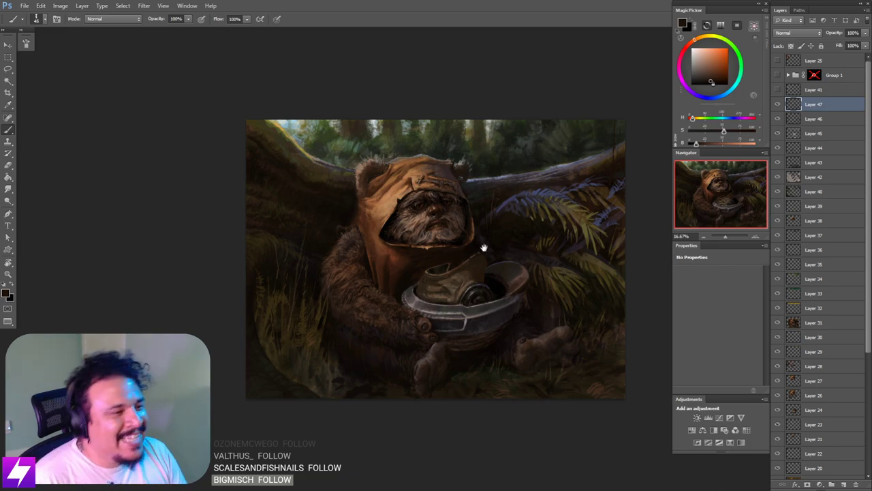
Step: Rework the inner slope of the flared end with a sampled muted brown and a 70 px brush
left_click_drag(486, 242, 447, 241)
key("ctrl+plus")
key("ctrl+plus")
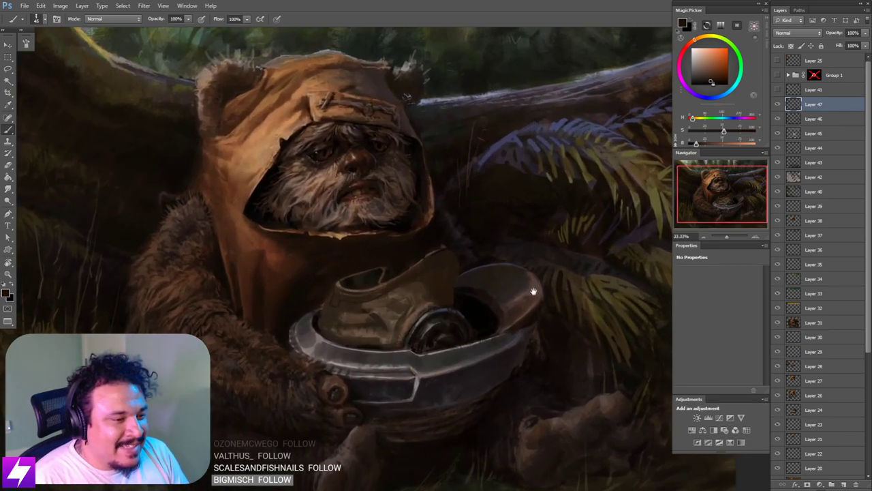
left_click_drag(533, 291, 525, 291)
key("]")
left_click(504, 303, "alt")
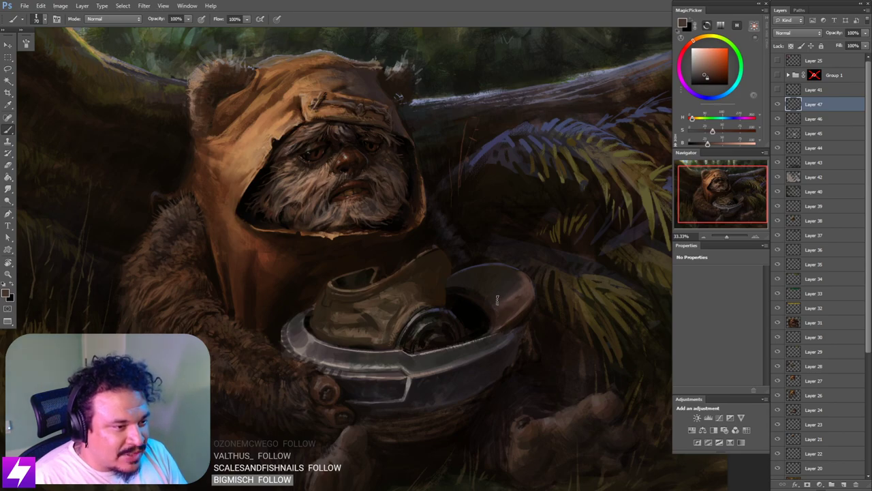
Step: Examine the helmet's shape with the canvas tilted to about -42° and upright again
scroll(481, 291, "down", 1)
left_click_drag(588, 286, 581, 275)
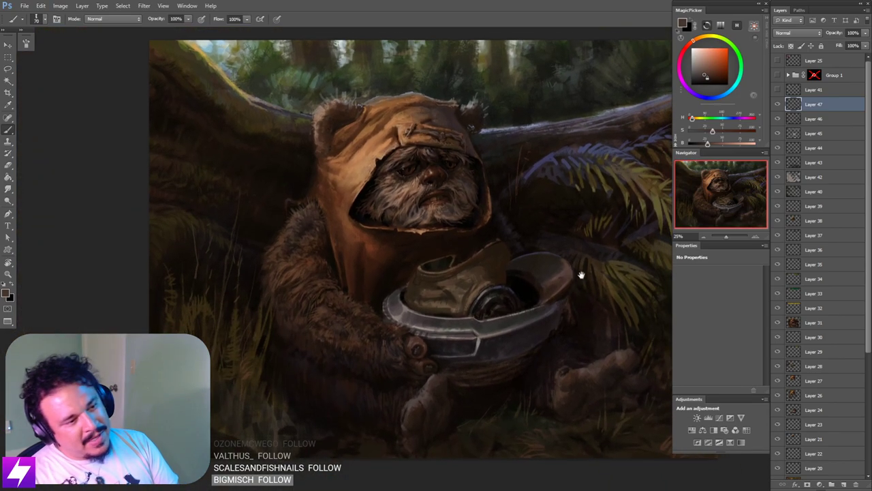
left_click_drag(635, 207, 622, 219)
key("r")
left_click_drag(579, 330, 588, 238)
key("ctrl+plus")
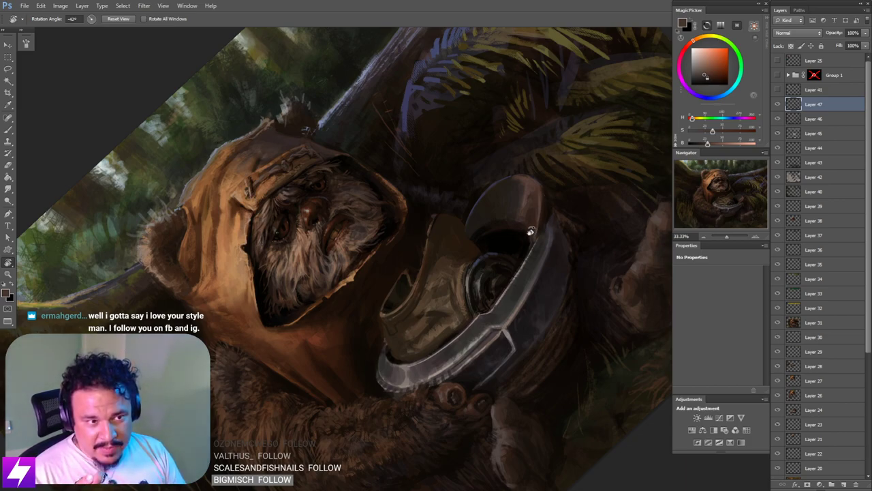
scroll(530, 231, "down", 1)
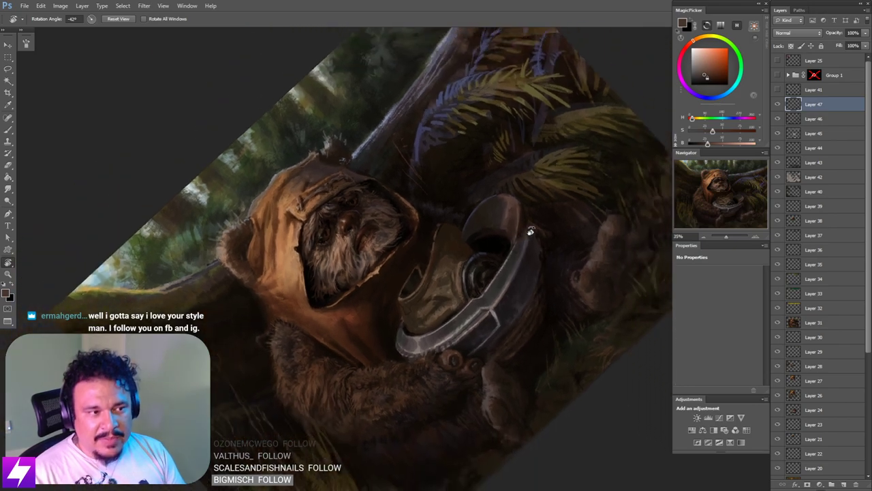
key("Escape")
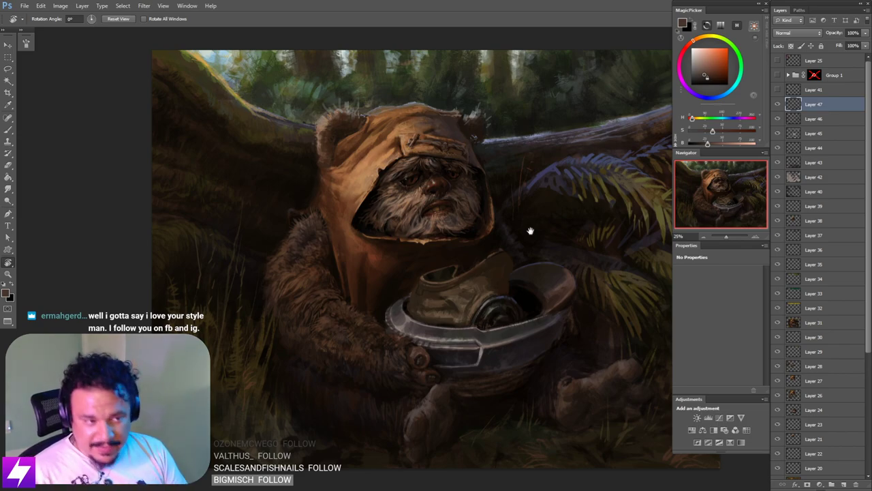
left_click_drag(543, 278, 499, 268)
key("ctrl+plus")
left_click_drag(558, 281, 509, 274)
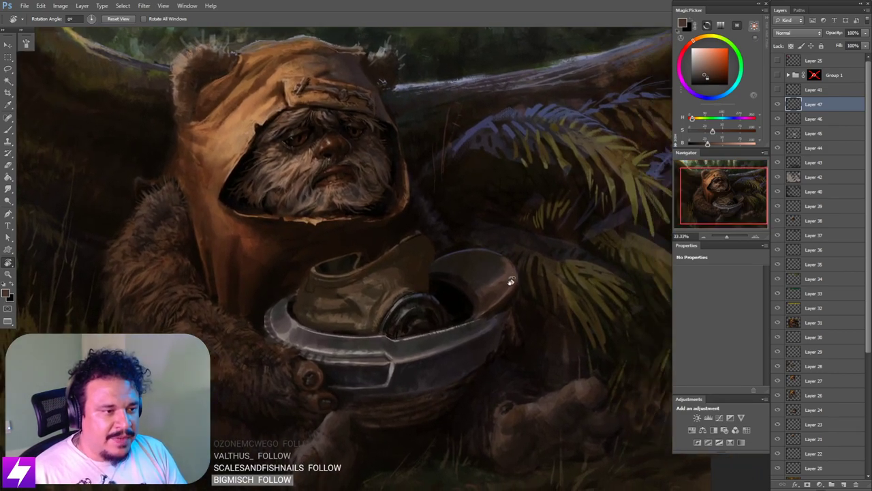
Step: Refine the lit lip of the flared end with a sampled greyish reddish brown, reducing the brush to 50 px
key("b")
left_click(504, 278, "alt")
left_click(508, 274, "alt")
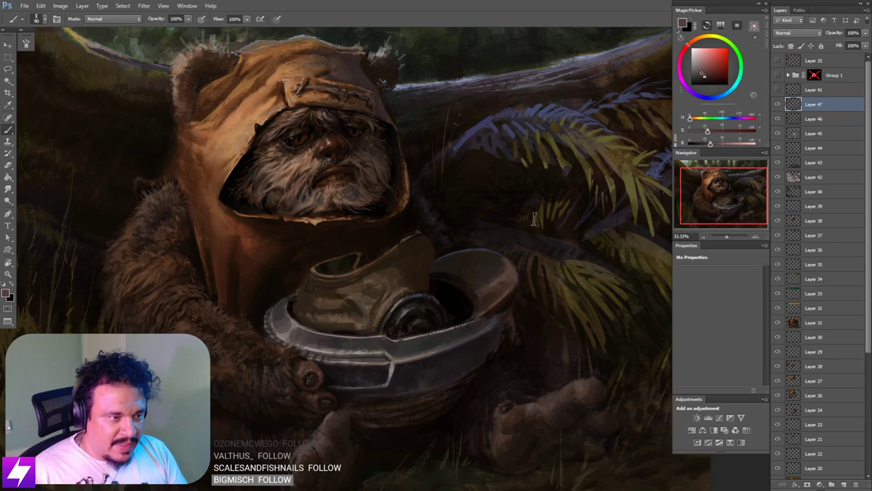
key("bracketleft")
key("bracketleft")
key("bracketleft")
key("bracketleft")
key("bracketleft")
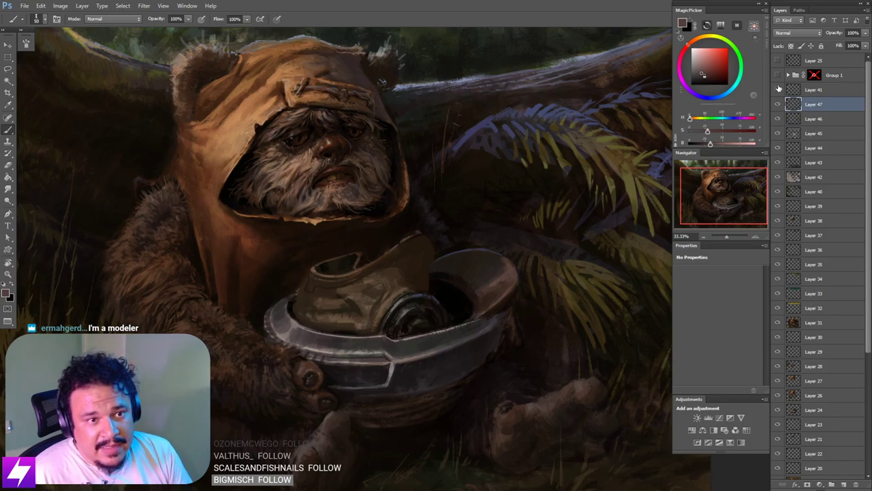
Step: Check the painted helmet against the reference photos by toggling the visibility of Group 1
left_click(778, 75)
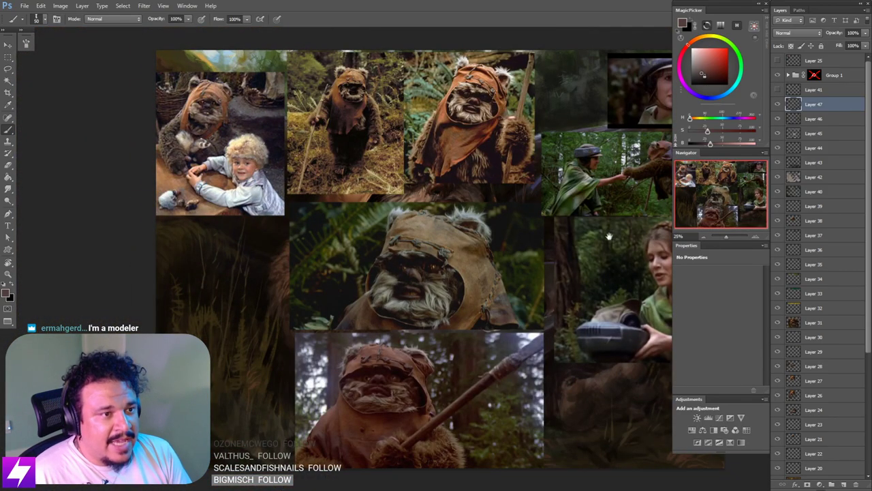
left_click_drag(609, 236, 560, 242)
left_click_drag(629, 250, 613, 253)
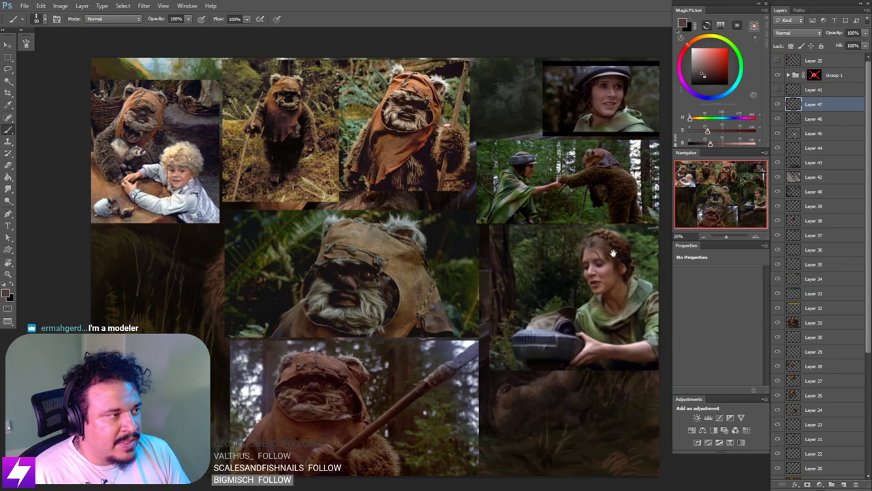
left_click(778, 74)
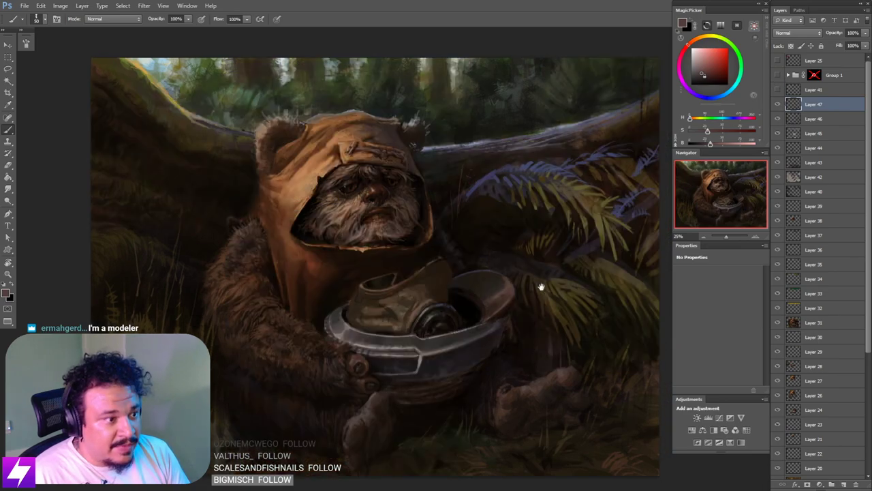
scroll(539, 286, "up", 3)
key("ctrl+plus")
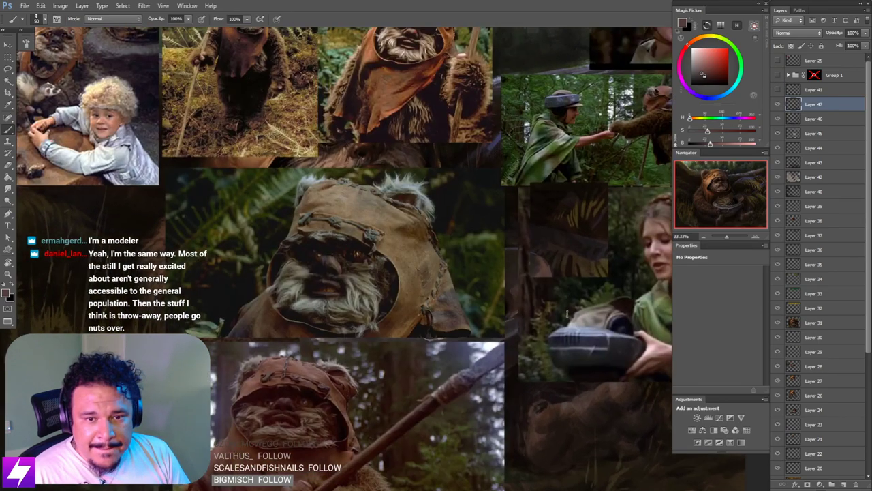
left_click_drag(578, 336, 556, 312)
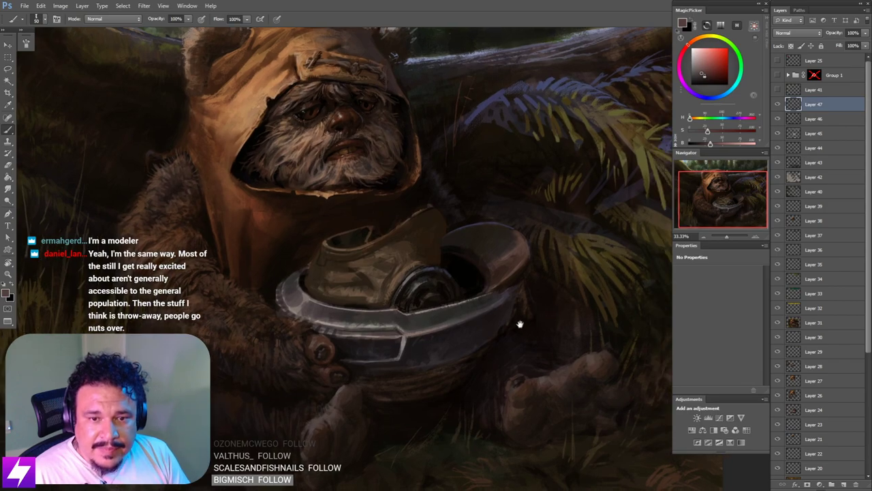
Step: Flip the canvas horizontally and examine the mirrored composition and the helmet
key("ctrl+minus")
key("ctrl+shift+h")
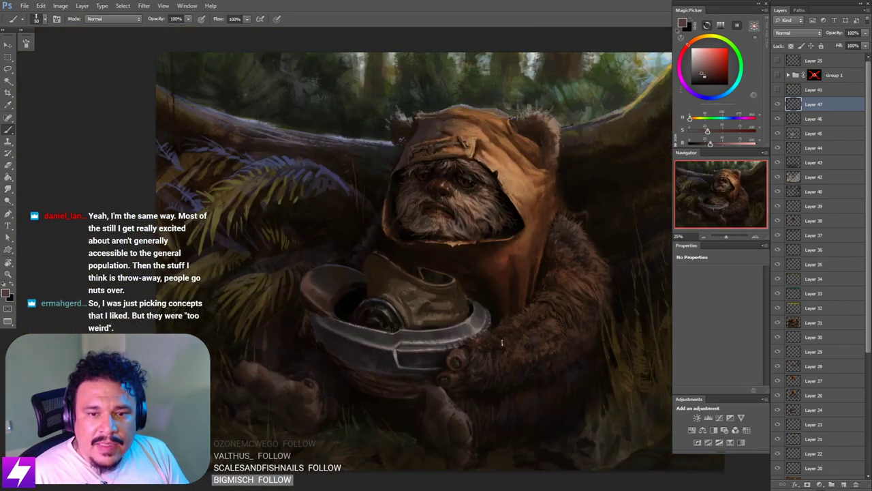
mouse_move(515, 355)
left_mouse_down()
mouse_move(511, 362)
mouse_move(567, 323)
left_mouse_up()
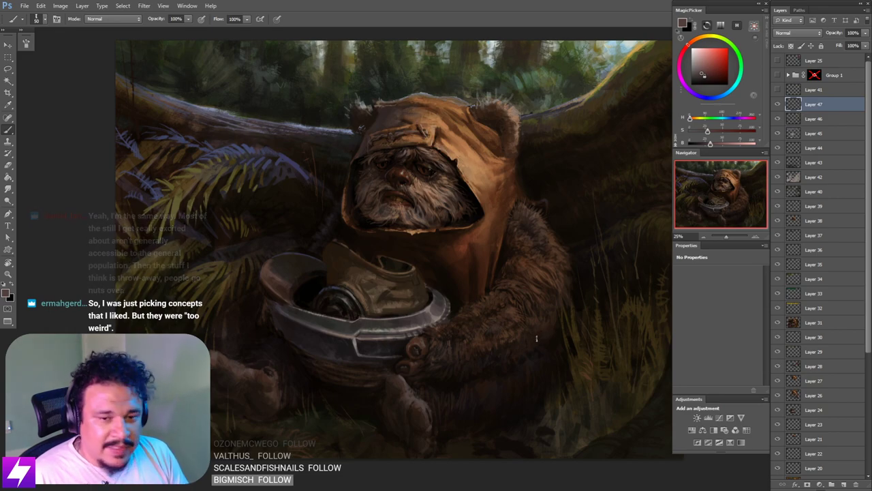
left_click_drag(558, 348, 531, 339)
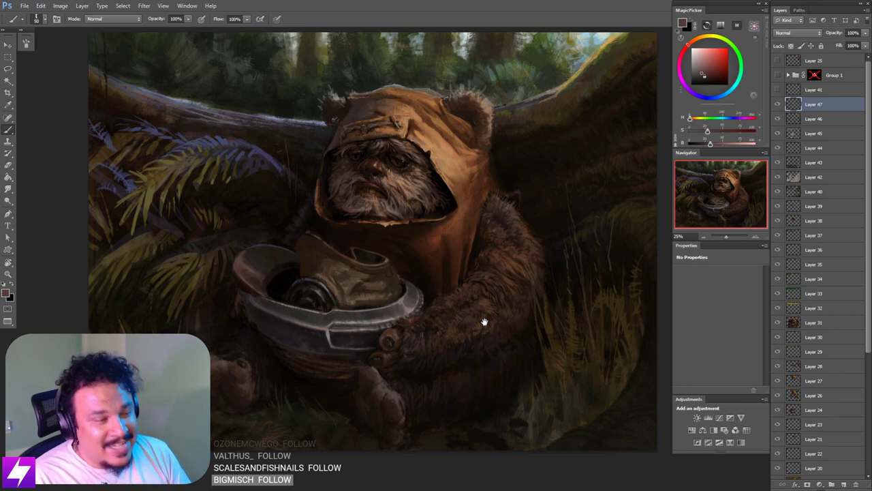
mouse_move(390, 289)
left_mouse_down()
mouse_move(428, 293)
mouse_move(386, 295)
left_mouse_up()
key("ctrl+plus")
scroll(386, 294, "up", 1)
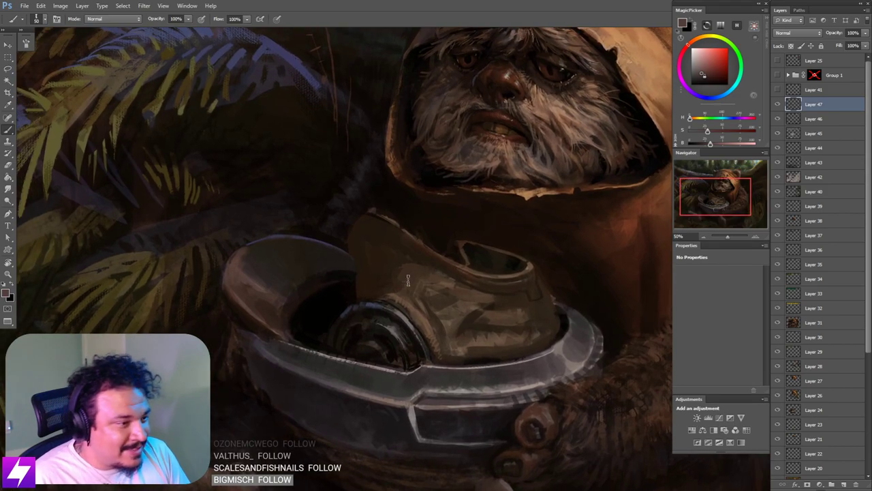
Step: Tone down the helmet's leather cap above the round earpiece with a sampled very dark brown
left_click(377, 272, "alt")
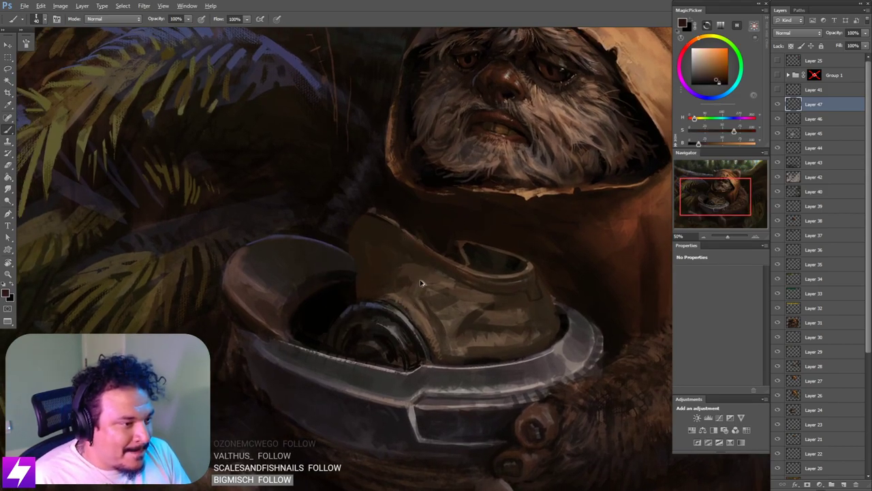
mouse_move(401, 280)
left_mouse_down()
mouse_move(417, 281)
mouse_move(398, 283)
left_mouse_up()
key("bracketright")
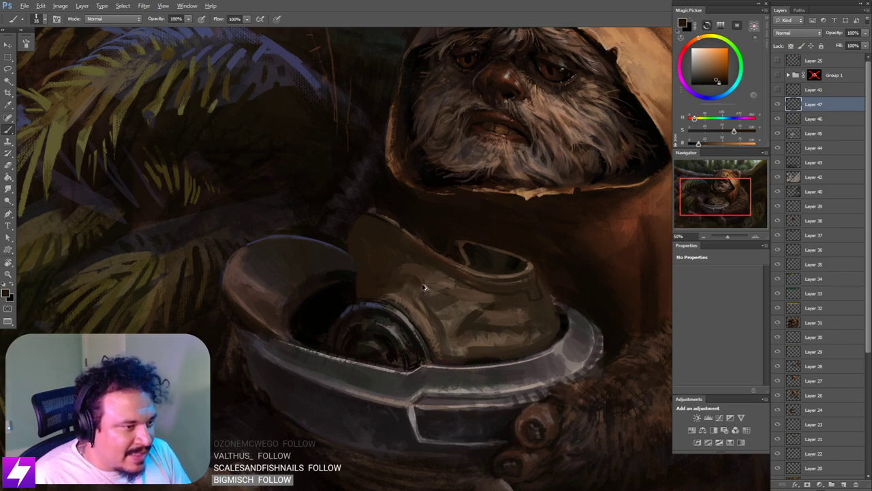
key("ctrl+minus")
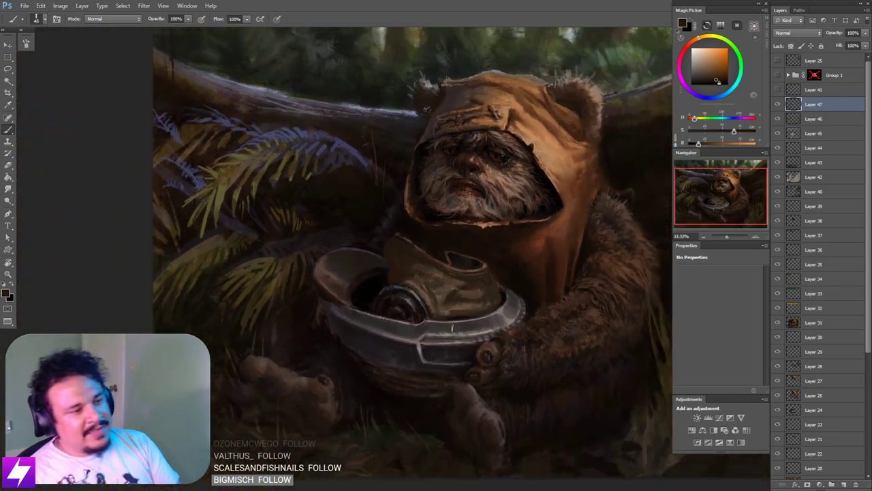
Step: Rotate the canvas and paint the leather cap below its opening with a sampled olive brown and a 70 px brush
key("r")
mouse_move(452, 327)
left_mouse_down()
mouse_move(476, 319)
mouse_move(492, 283)
mouse_move(477, 269)
mouse_move(478, 285)
left_mouse_up()
key("ctrl+plus")
key("b")
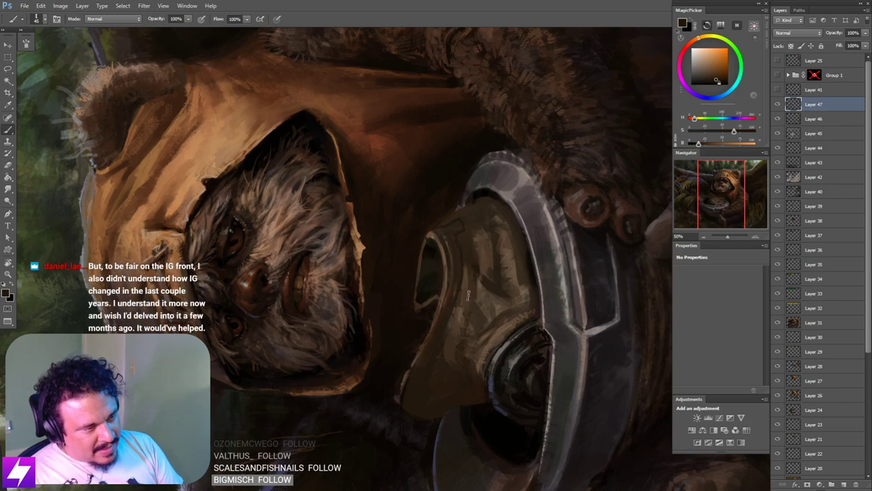
left_click(466, 291, "alt")
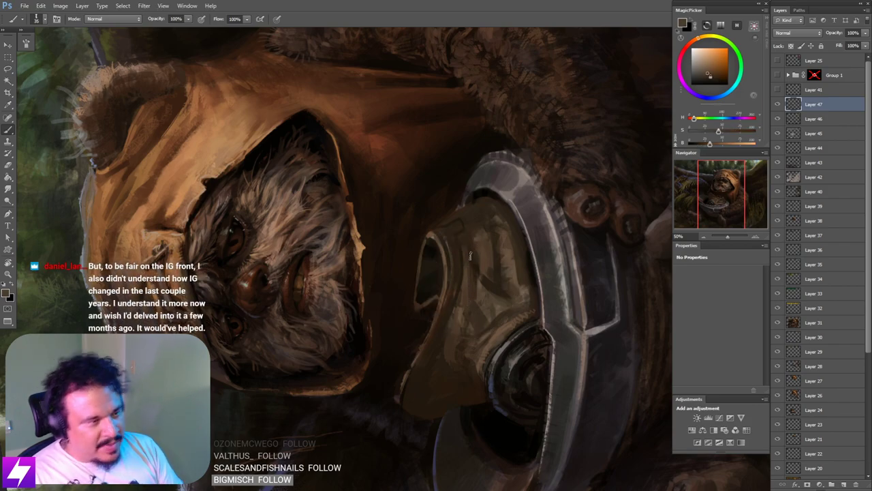
key("bracketright")
key("bracketright")
key("bracketright")
key("bracketright")
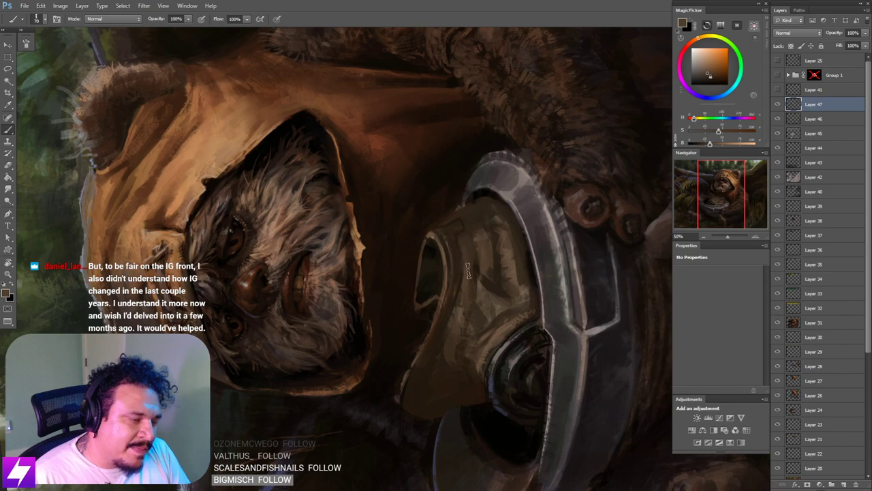
Step: Soften the folds on the leather cap with the canvas upright and a 60 px brush
key("Escape")
mouse_move(483, 306)
left_mouse_down()
mouse_move(479, 258)
mouse_move(457, 272)
mouse_move(453, 241)
mouse_move(429, 256)
mouse_move(442, 271)
left_mouse_up()
key("ctrl+minus")
key("ctrl+plus")
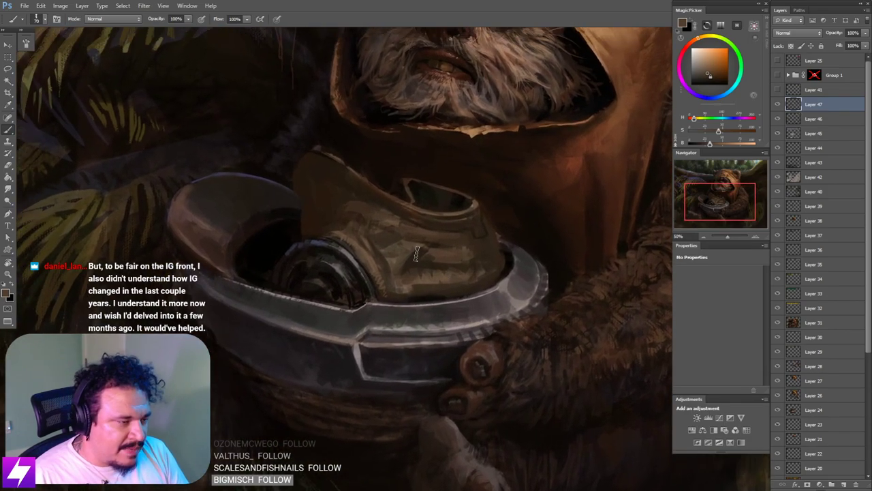
key("bracketleft")
key("bracketleft")
key("bracketleft")
key("bracketright")
key("bracketright")
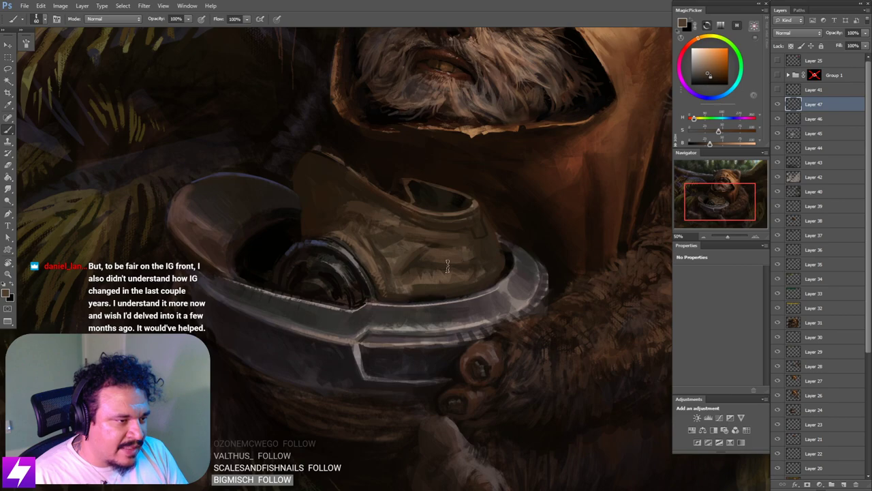
Step: Flip the canvas horizontally back to its original orientation and review the whole painting
key("ctrl+minus")
key("ctrl+minus")
key("ctrl+minus")
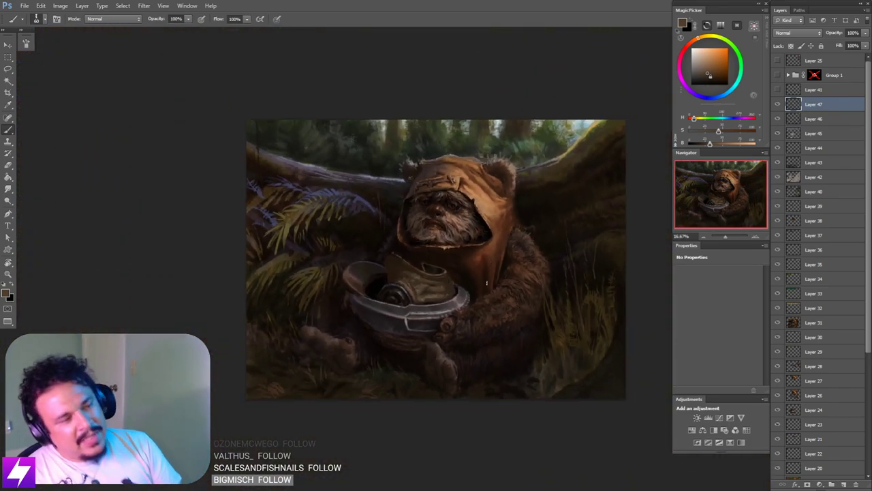
key("ctrl+shift+h")
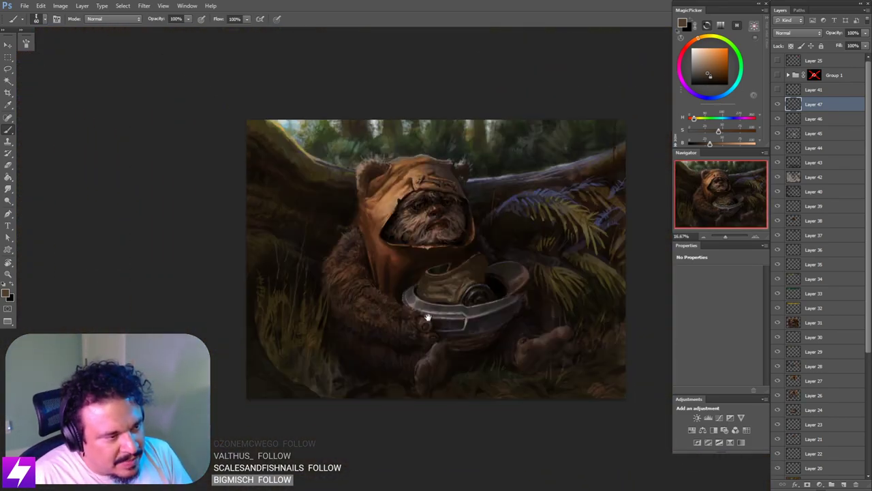
left_click_drag(484, 283, 466, 310)
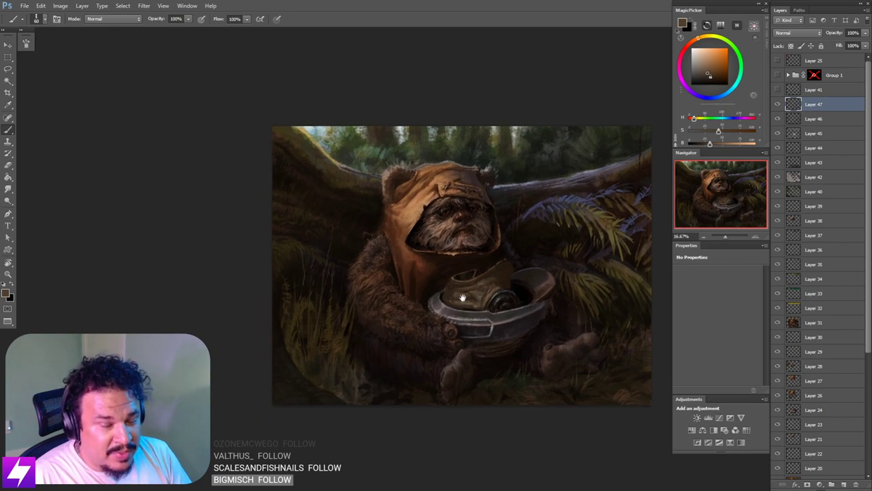
Step: Paint fold lines on the helmet's leather cap with a sampled very dark brown and a 10 px brush
key("ctrl+plus")
key("ctrl+plus")
key("ctrl+plus")
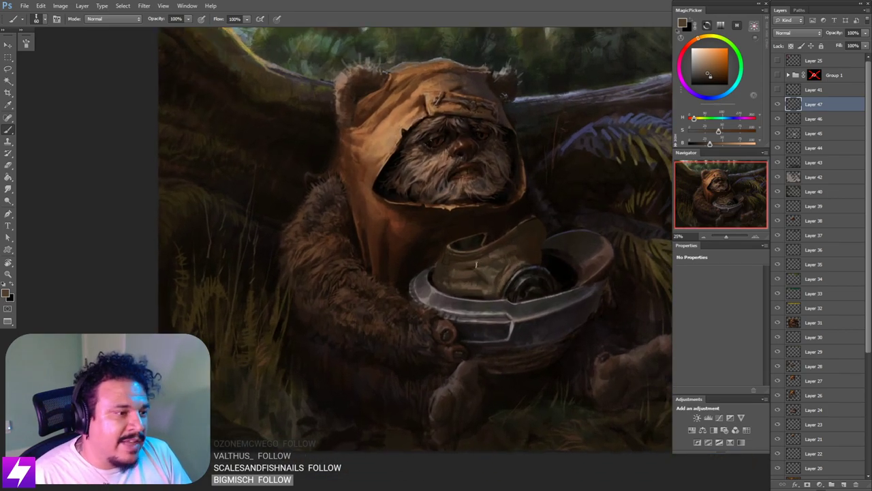
left_click(443, 268, "alt")
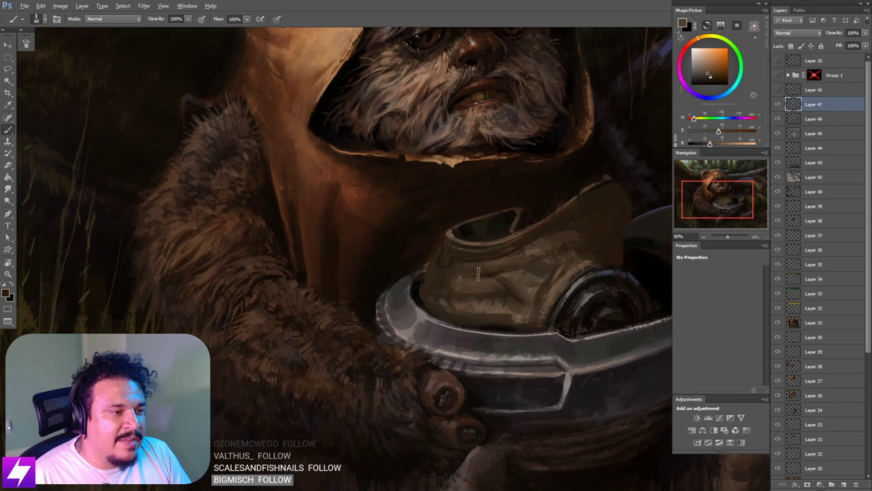
key("bracketleft")
key("bracketleft")
key("bracketleft")
key("bracketleft")
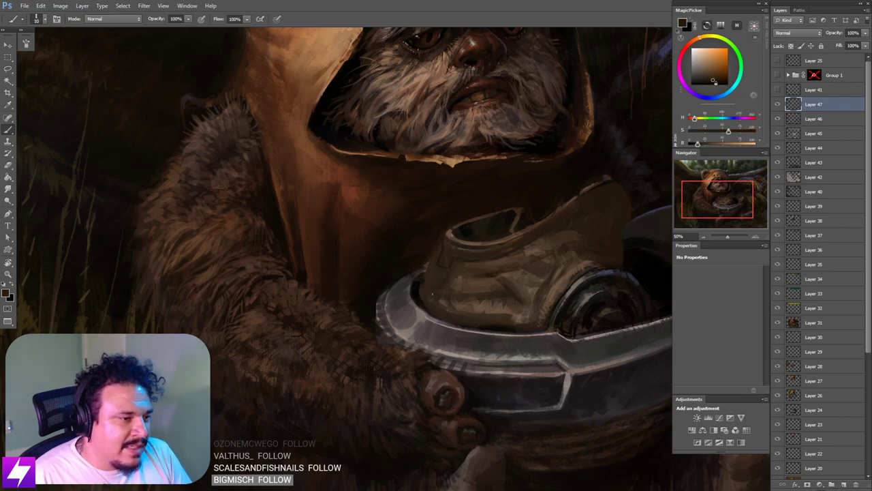
key("ctrl+shift+h")
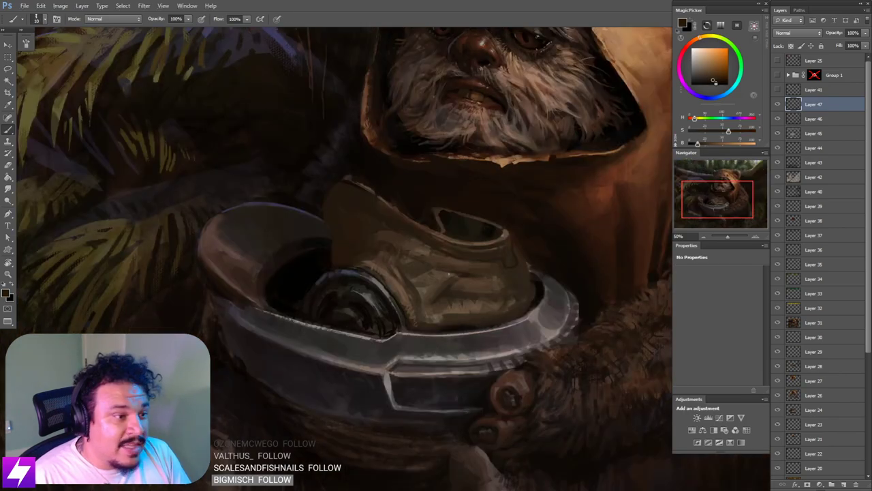
key("h")
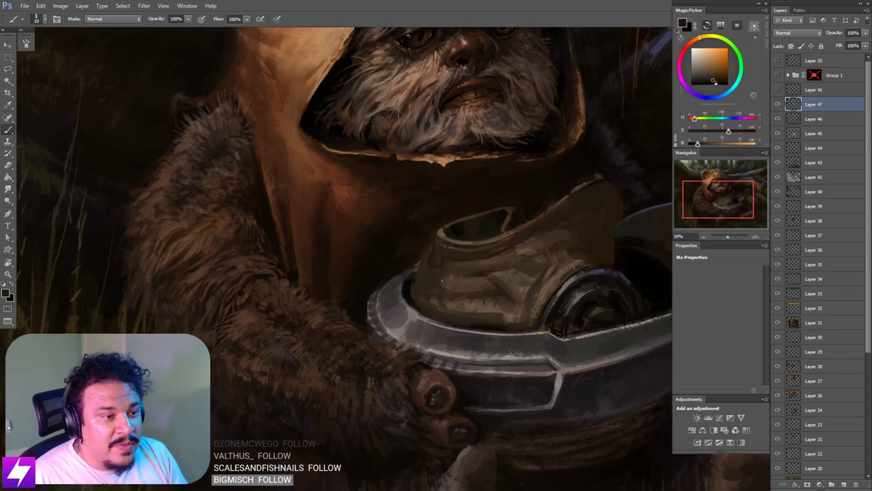
mouse_move(456, 288)
left_mouse_down()
mouse_move(459, 273)
mouse_move(475, 271)
mouse_move(465, 272)
mouse_move(484, 282)
left_mouse_up()
Step: Deepen the creases on the cap with a sampled near-black and a brush of up to 10 px
left_click(509, 320, "alt")
key("]")
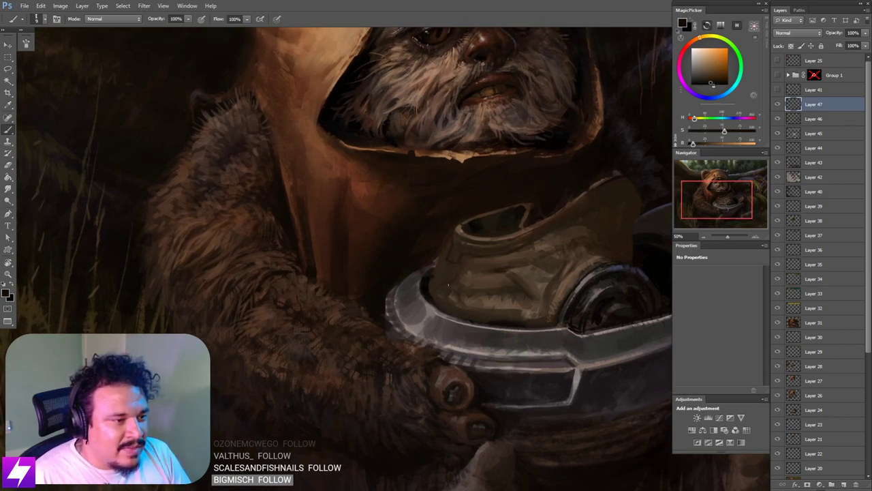
key("]")
key("]")
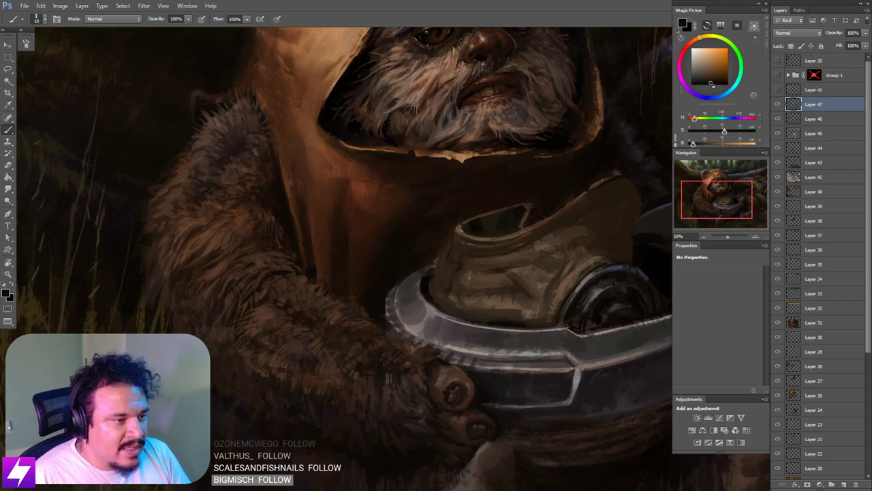
key("[")
key("[")
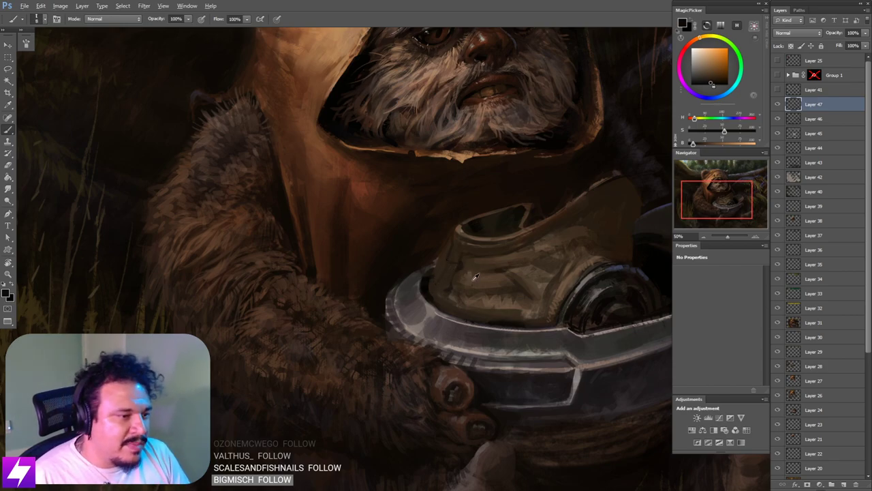
Step: Sample the medium brown of the leather cap and touch up its folds with a small brush
left_click(472, 281, "alt")
key("]")
key("]")
key("]")
key("]")
key("]")
key("]")
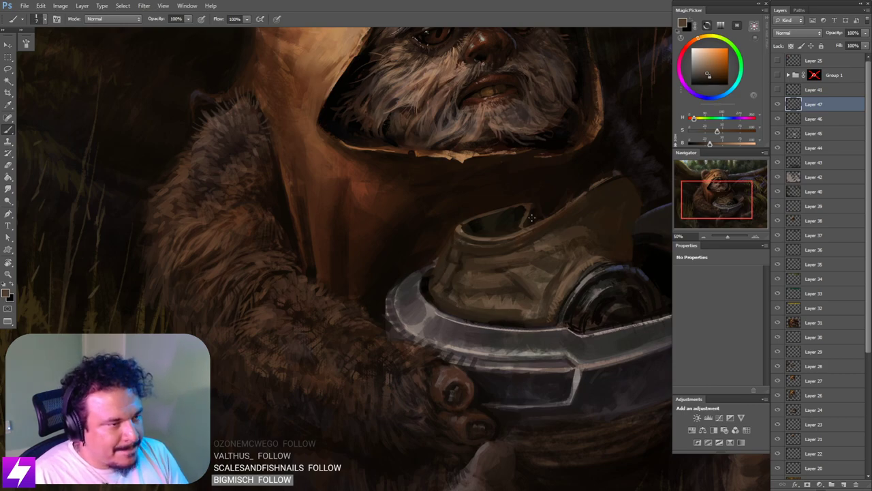
Step: Sample the light orange of the Ewok's hood and lower its saturation and brightness to a muted tan
key("ctrl+minus")
key("ctrl+minus")
key("ctrl+minus")
key("ctrl+plus")
key("ctrl+plus")
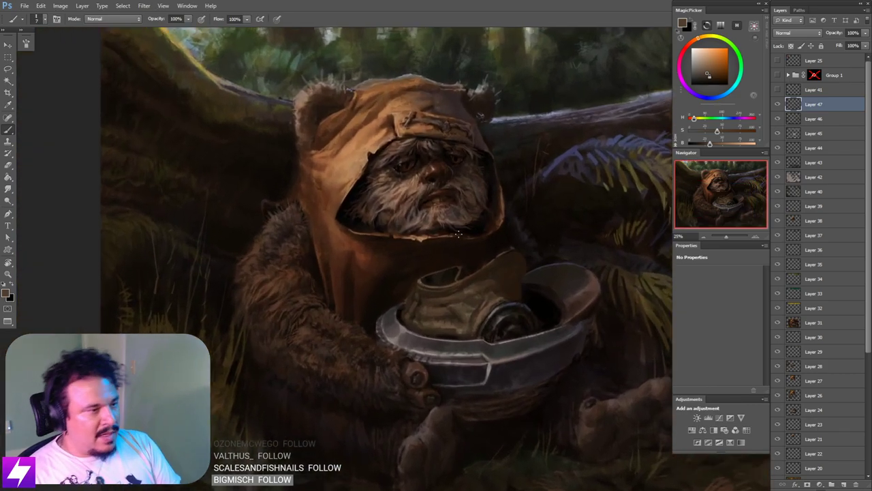
scroll(459, 233, "up", 1)
left_click(343, 128, "alt")
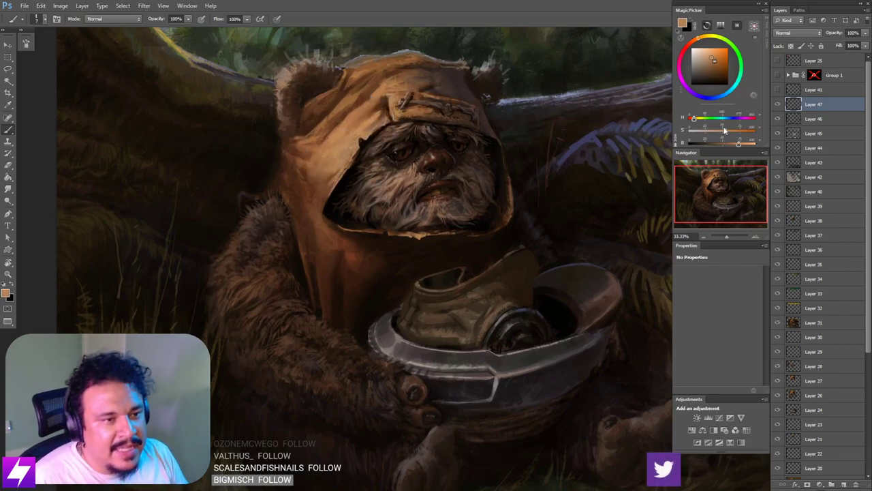
left_click_drag(724, 130, 729, 144)
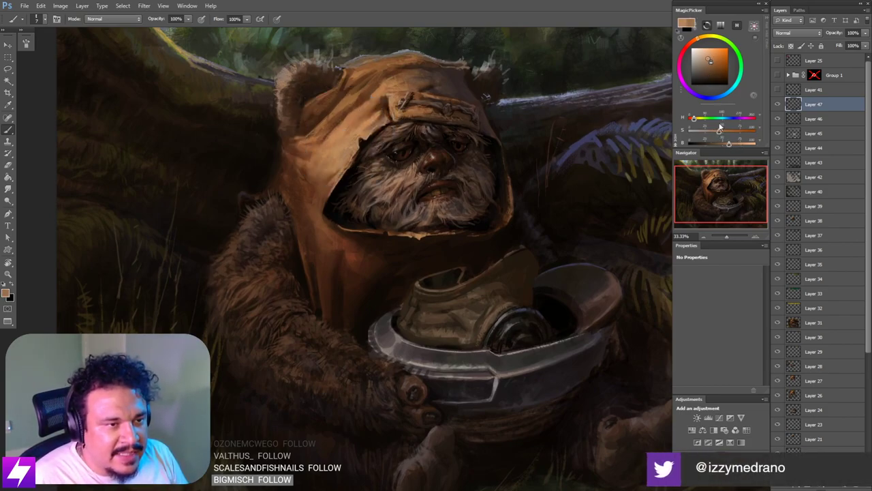
Step: Flip the canvas horizontally and review the whole composition
scroll(475, 261, "down", 2)
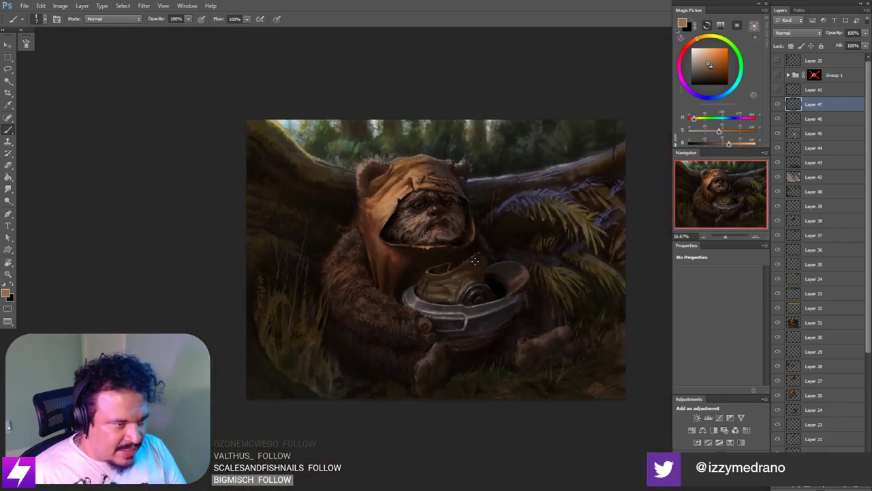
key("ctrl+shift+h")
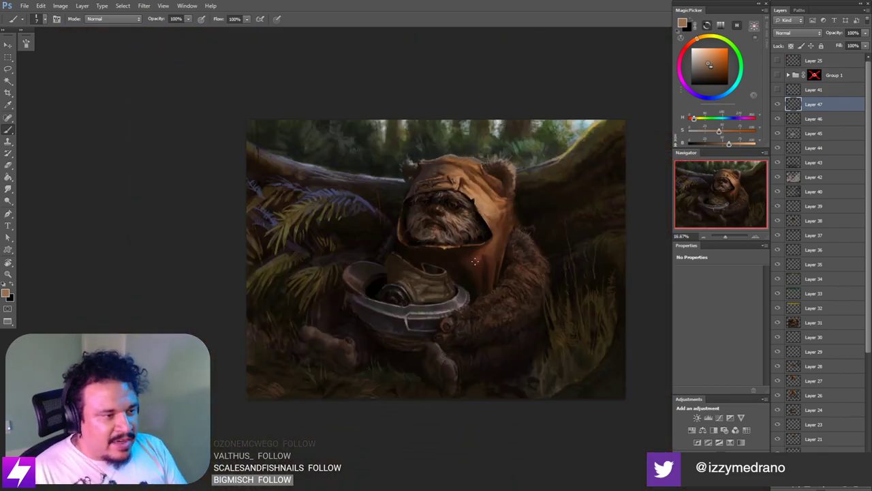
scroll(476, 260, "up", 1)
left_click_drag(443, 326, 457, 325)
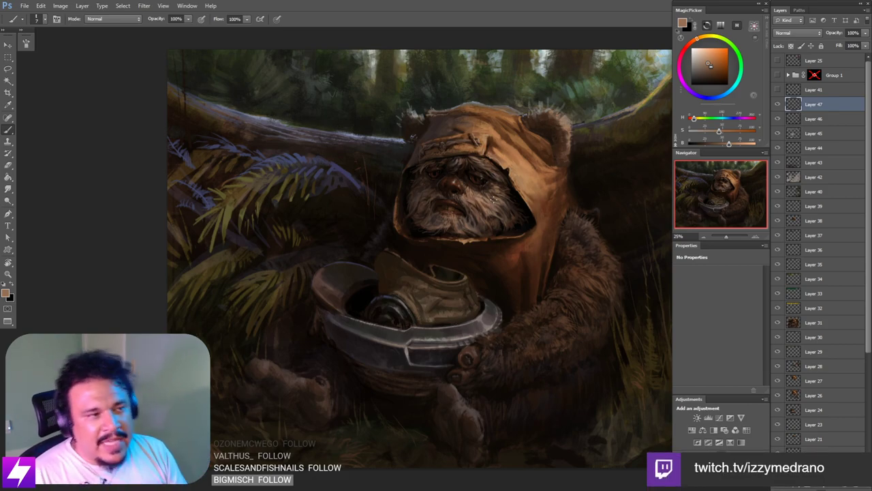
mouse_move(530, 258)
left_mouse_down()
mouse_move(531, 280)
mouse_move(535, 267)
mouse_move(485, 304)
mouse_move(500, 321)
mouse_move(519, 254)
mouse_move(522, 288)
mouse_move(506, 262)
left_mouse_up()
Step: Choose the rough-edged 90 px brush preset with the canvas rotated, and return the canvas upright
key("ctrl+plus")
key("r")
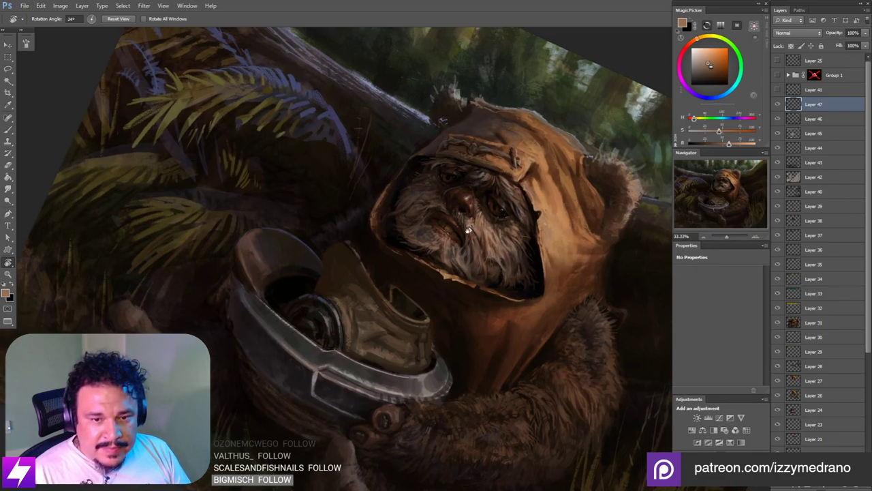
left_click_drag(469, 229, 490, 292)
left_click_drag(435, 330, 450, 307)
key("b")
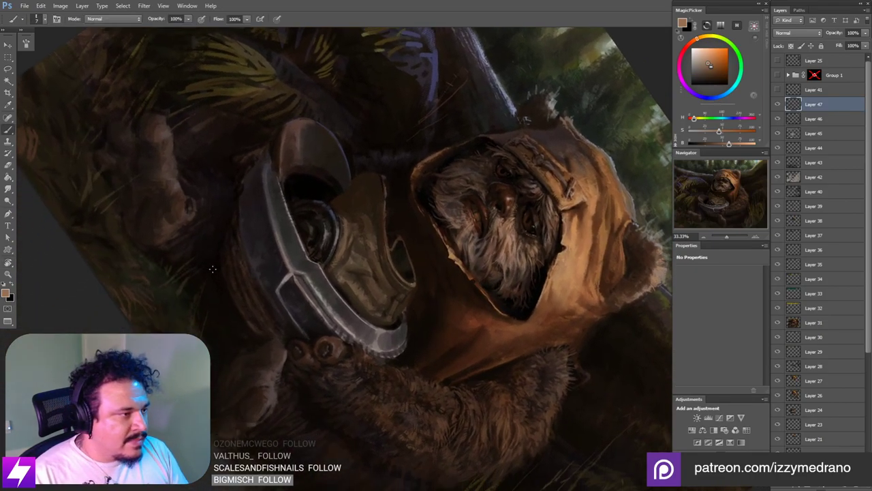
right_click(241, 234)
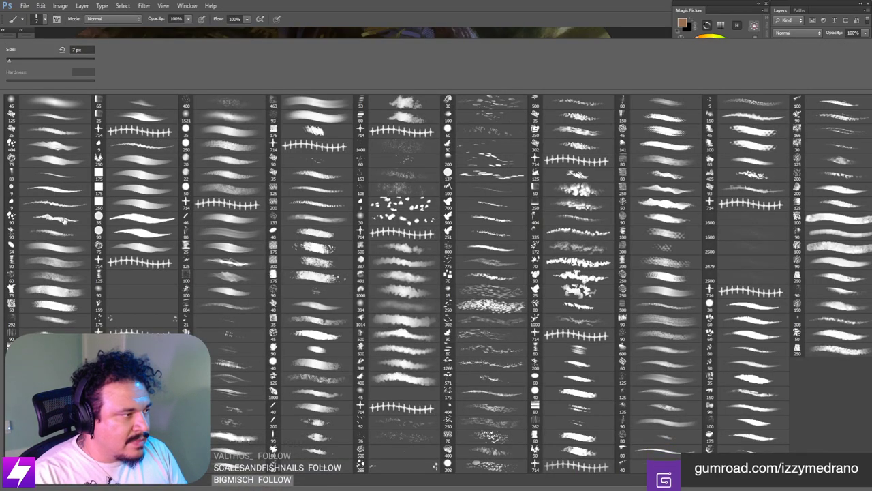
double_click(60, 219)
mouse_move(449, 346)
left_mouse_down()
mouse_move(444, 335)
mouse_move(455, 327)
left_mouse_up()
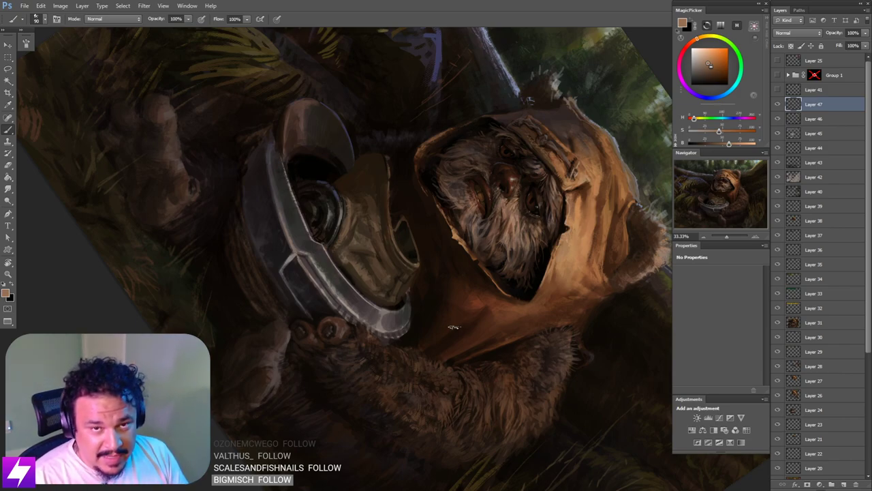
key("Escape")
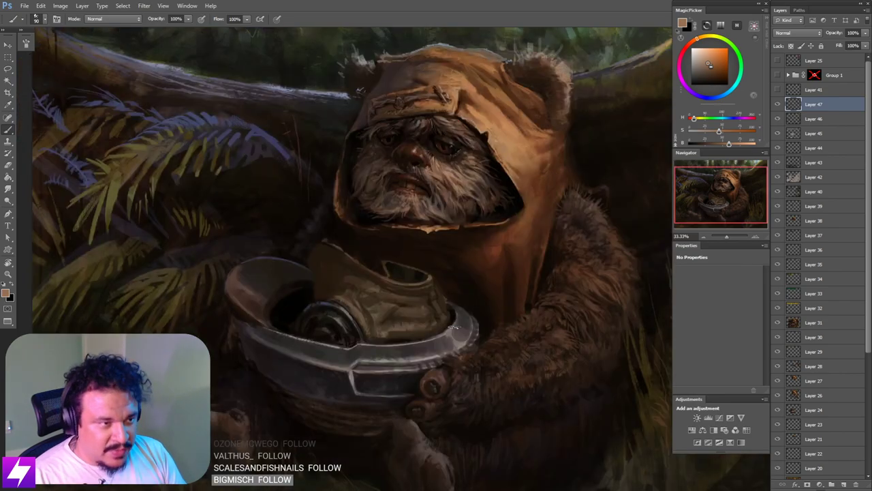
scroll(455, 327, "down", 1)
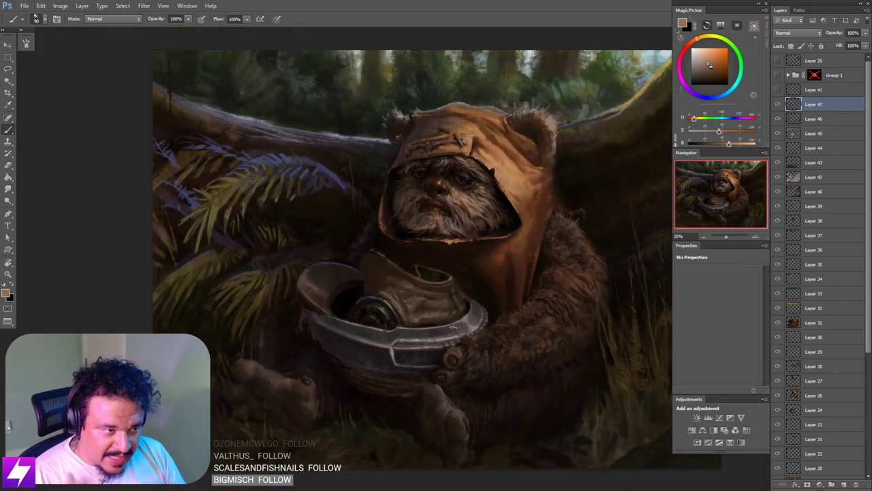
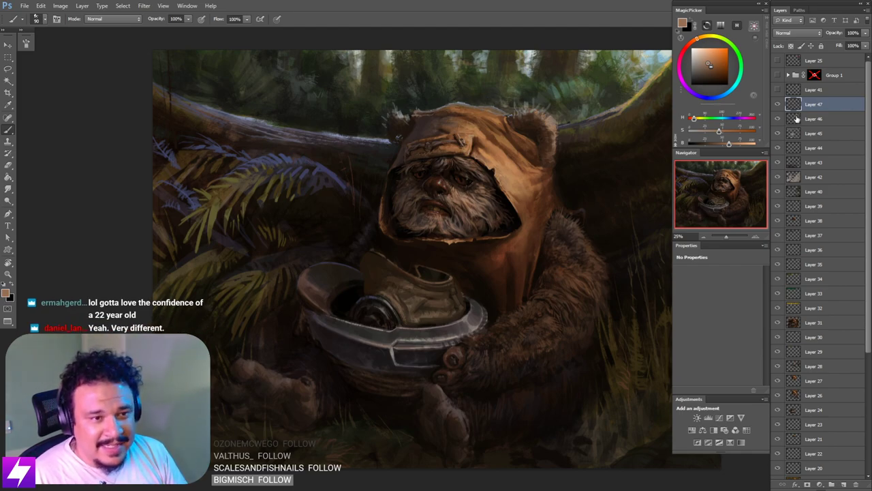
Step: Check Layer 47's visibility and sample an orange brown from the hood's cloth for the 20 px brush
left_click(777, 105)
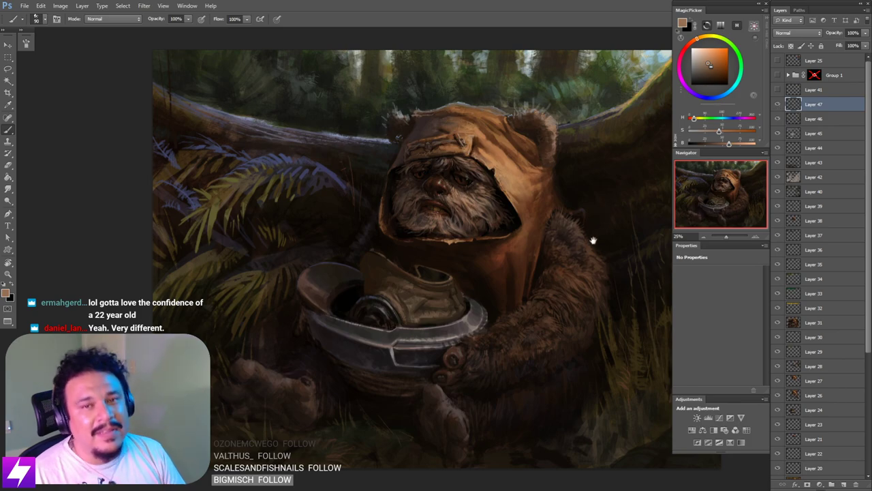
left_click_drag(613, 237, 581, 208)
key("ctrl+plus")
key("ctrl+plus")
left_click(537, 220, "alt")
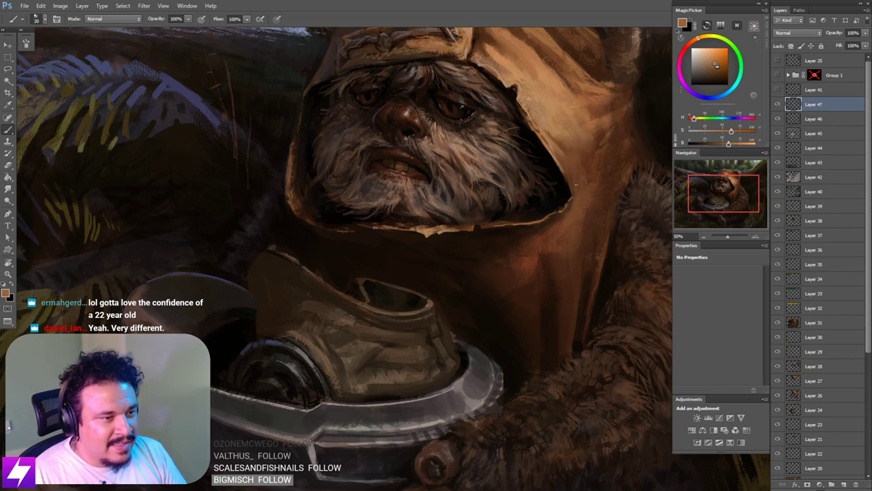
Step: Flip the canvas back to its original orientation and compare the painting with Layer 47 hidden and shown
scroll(575, 182, "down", 3)
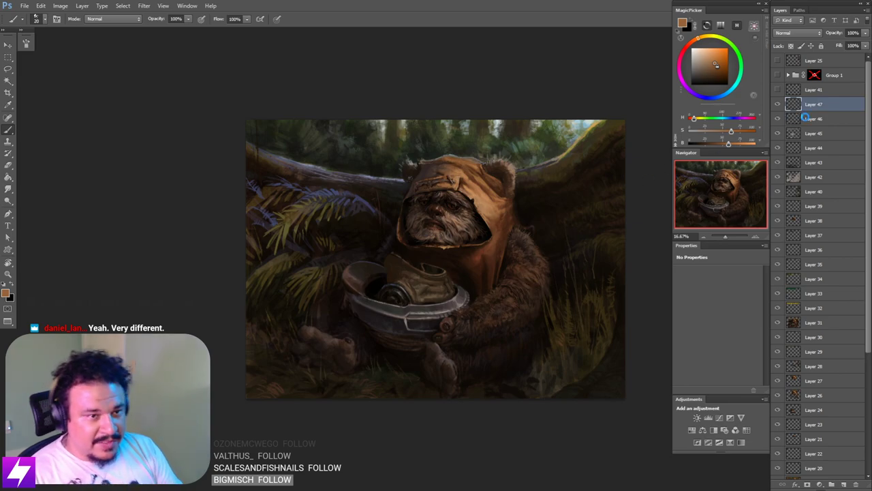
key("h")
left_click(779, 105)
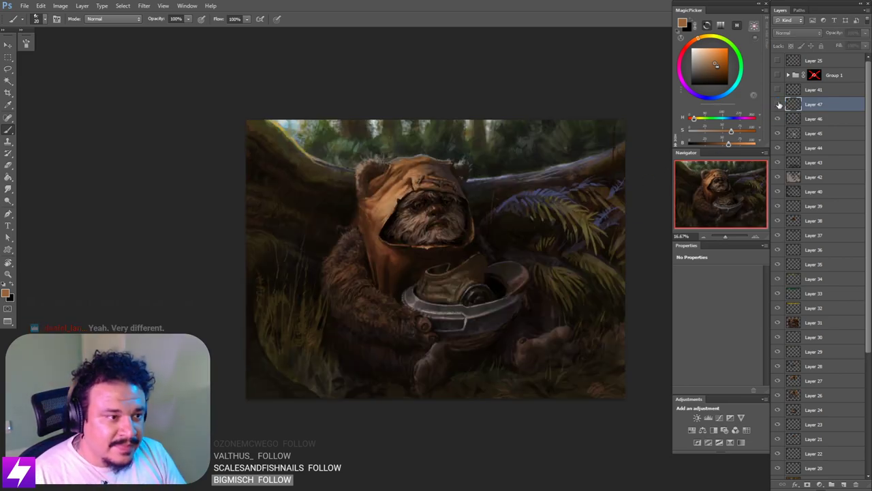
left_click(778, 105)
Step: Rotate the canvas onto its side and mute the sampled orange brown to a less saturated, slightly darker tone
key("ctrl+plus")
key("ctrl+plus")
key("r")
left_click_drag(369, 215, 452, 211)
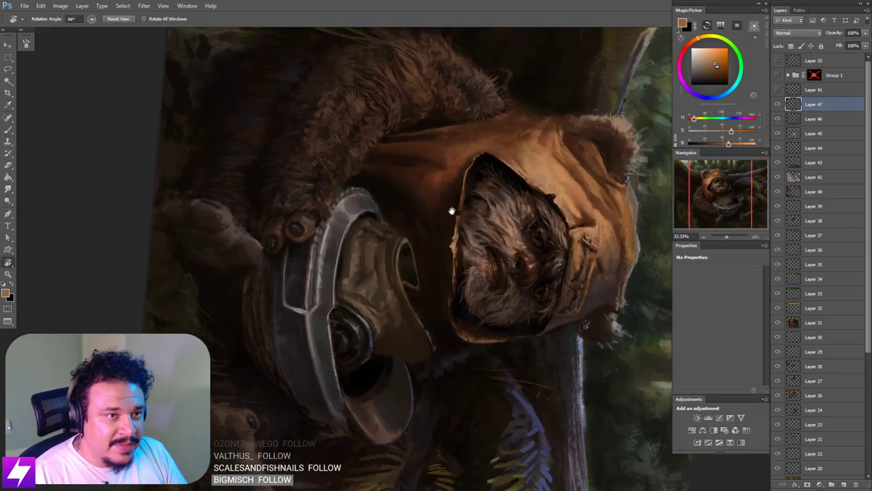
left_click_drag(730, 130, 707, 128)
left_click(723, 143)
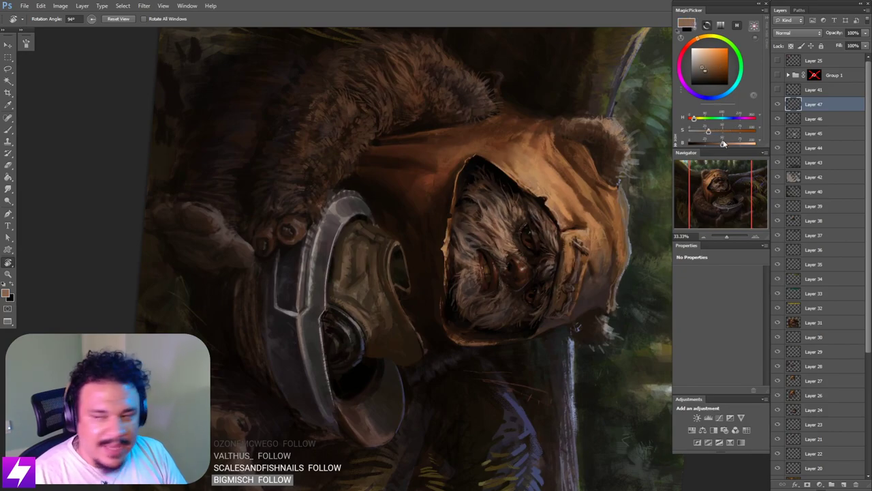
Step: Paint a thin muted brown highlight along the leather cap's upper edge and opening, finishing with a 15 px brush
left_click_drag(485, 263, 514, 248)
key("ctrl+plus")
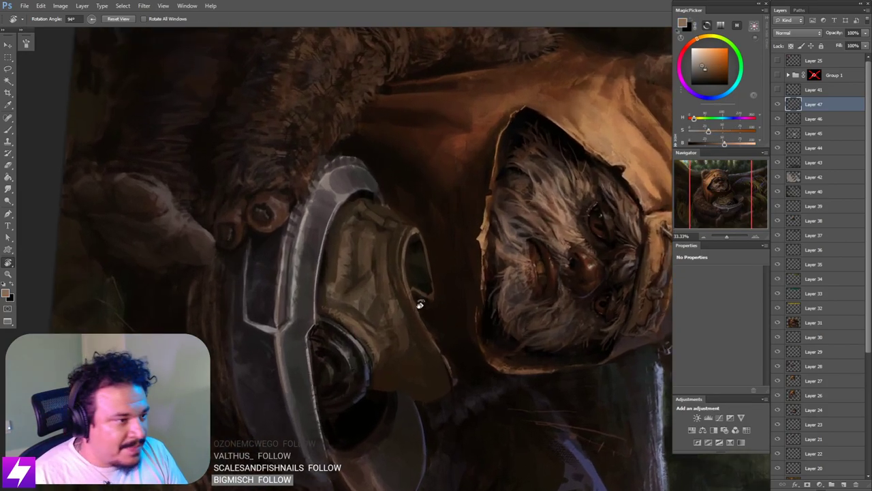
scroll(420, 303, "up", 1)
key("b")
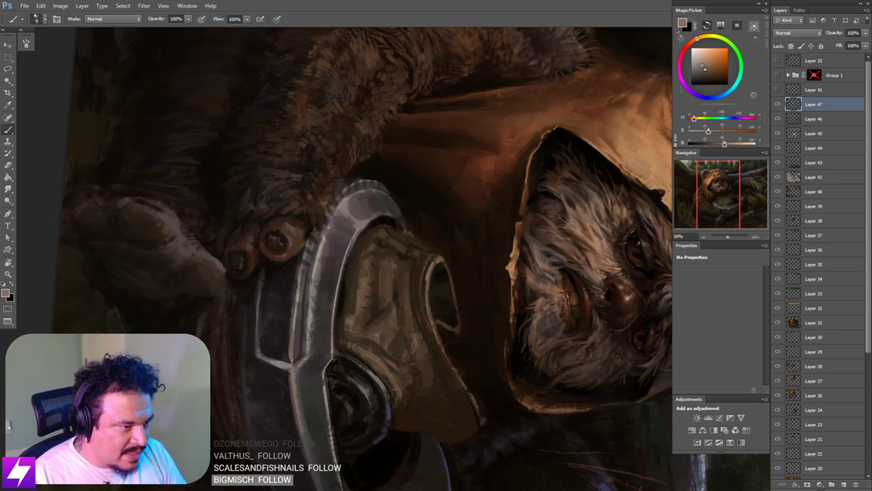
left_click_drag(445, 350, 465, 389)
left_click_drag(445, 349, 455, 364)
key("bracketright")
key("bracketright")
left_click_drag(433, 286, 446, 358)
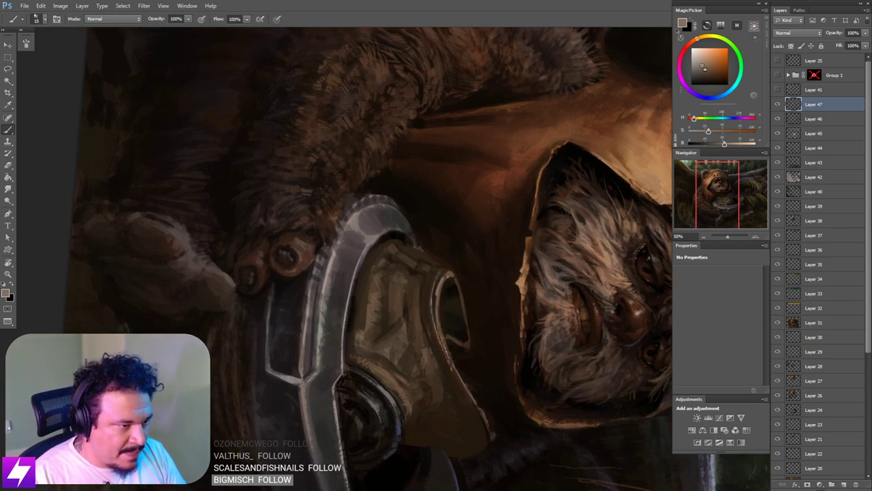
Step: Clean up the cap's edge highlight with a 30 px eraser and return the canvas upright
key("s")
key("e")
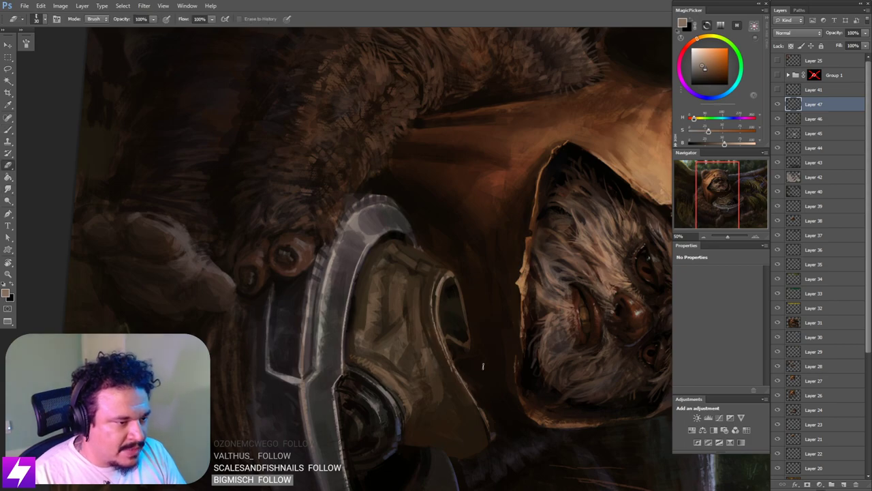
key("ctrl+minus")
key("Escape")
left_click_drag(488, 363, 479, 362)
Step: Add a new layer above Layer 47 and set its blending mode to Screen
key("ctrl+alt+shift+n")
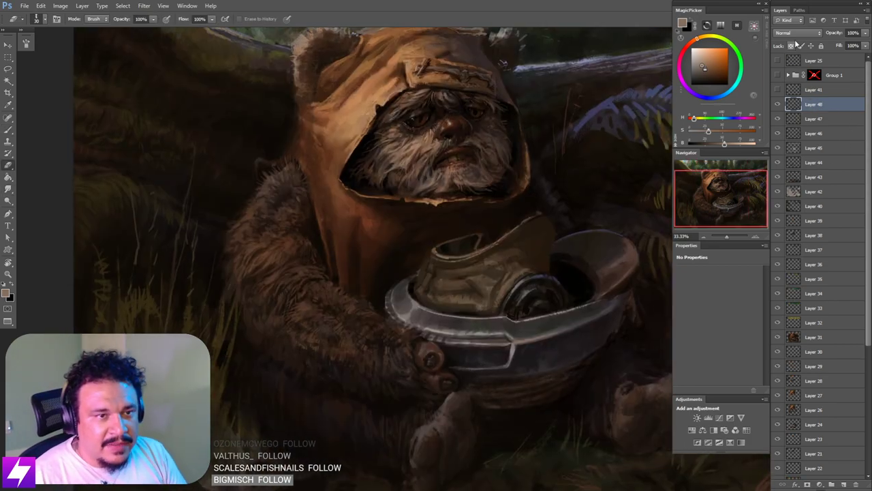
left_click(795, 33)
left_click(790, 115)
Step: Choose a brush preset for painting light on the Screen layer and set its size to 60 px
key("b")
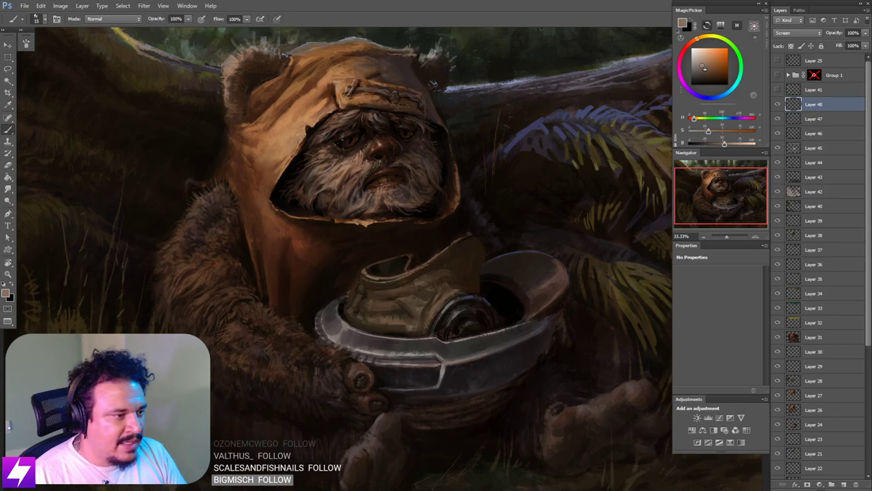
right_click(152, 281)
double_click(67, 267)
right_click(67, 265)
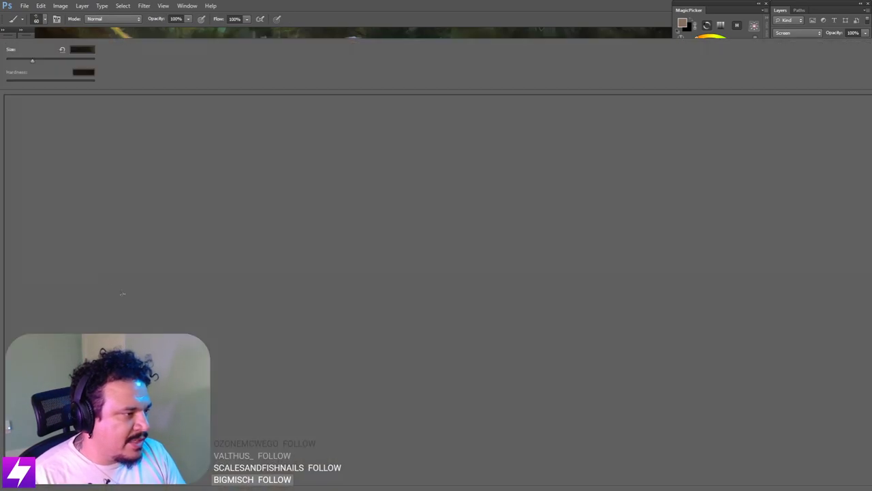
double_click(67, 264)
Step: Lasso a freehand selection along the leather cap's upper edge and around the front of the helmet rim
key("ctrl+minus")
key("ctrl+minus")
left_click_drag(479, 302, 453, 298)
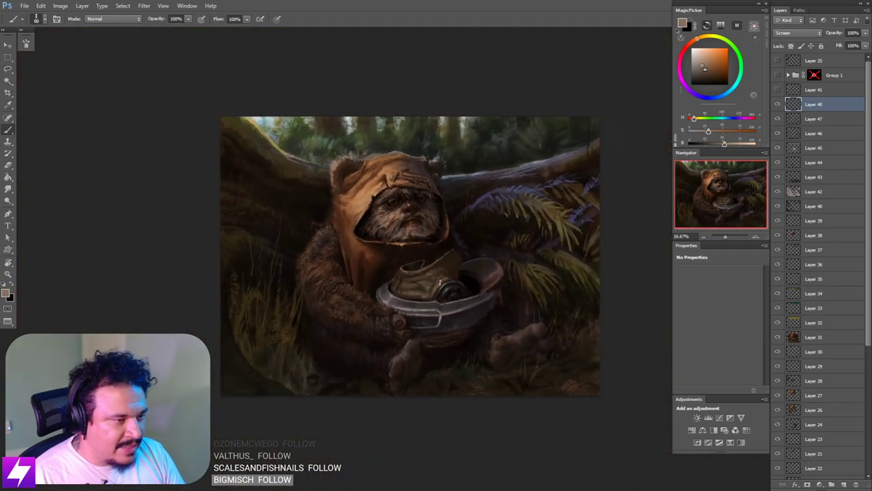
key("ctrl+plus")
scroll(421, 294, "up", 1)
key("l")
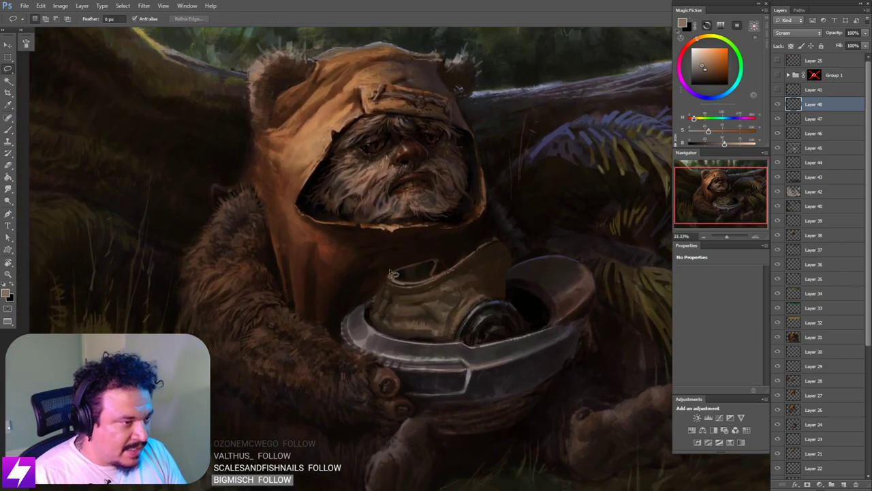
mouse_move(389, 288)
left_mouse_down()
mouse_move(342, 332)
mouse_move(401, 383)
mouse_move(496, 366)
mouse_move(510, 275)
mouse_move(498, 256)
mouse_move(480, 253)
mouse_move(404, 286)
left_mouse_up()
Step: Mix a much darker, slightly more saturated brown and lay soft light over the leather cap with a 125 px brush
key("b")
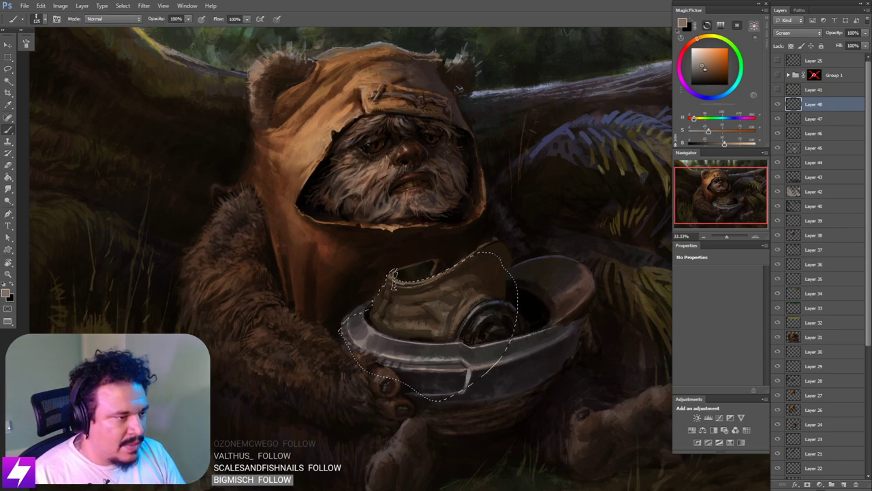
left_click_drag(724, 144, 699, 142)
left_click_drag(411, 296, 429, 282)
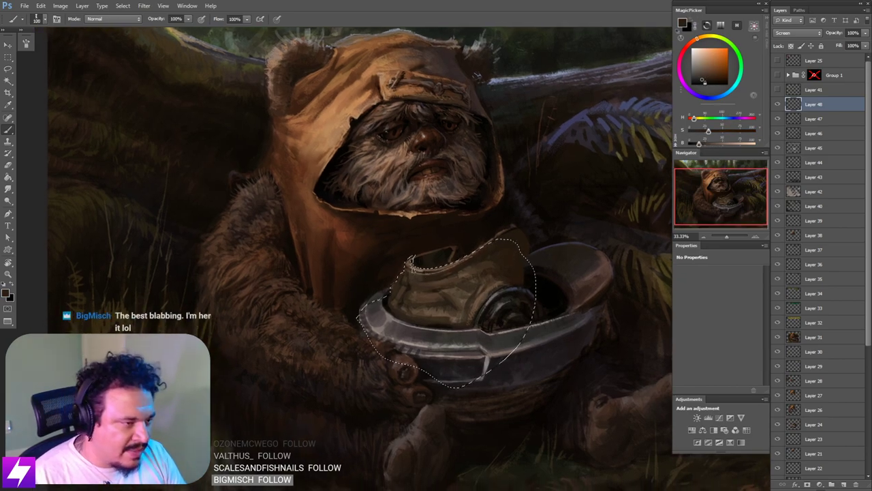
key("bracketleft")
key("bracketright")
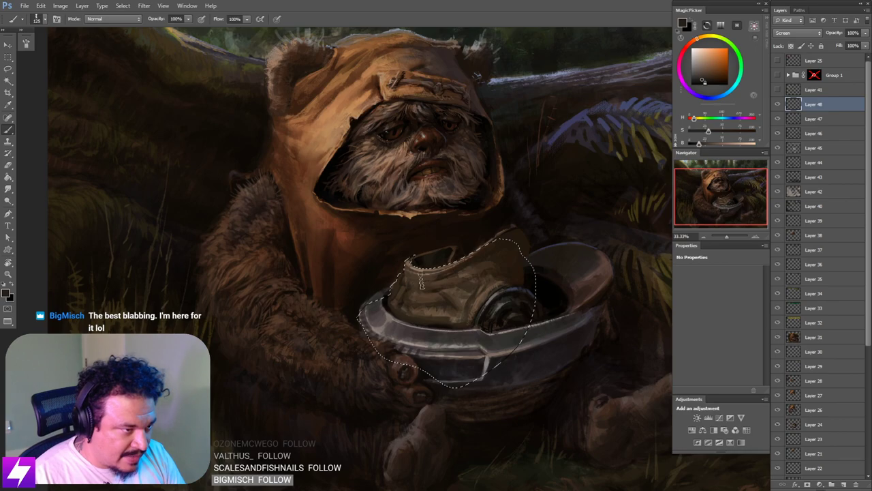
left_click_drag(708, 131, 714, 131)
left_click_drag(699, 143, 700, 143)
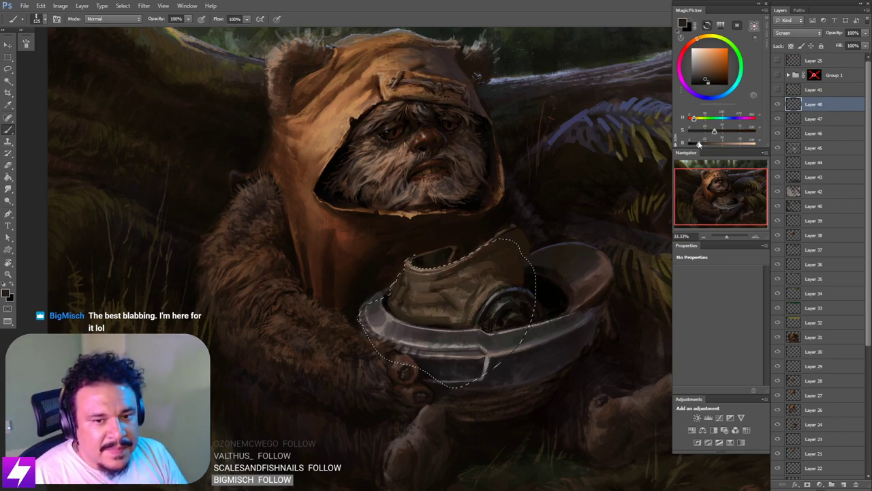
Step: Paint smaller light touches into the leather cap's folds inside the selection, reducing the brush to 45 px
left_click_drag(380, 354, 369, 327)
key("bracketleft")
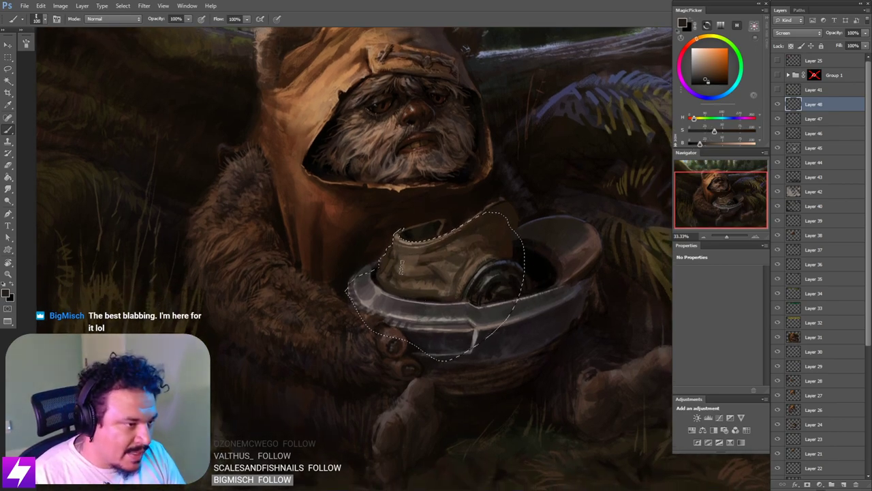
key("bracketleft")
key("bracketleft")
key("bracketleft")
key("bracketleft")
key("bracketleft")
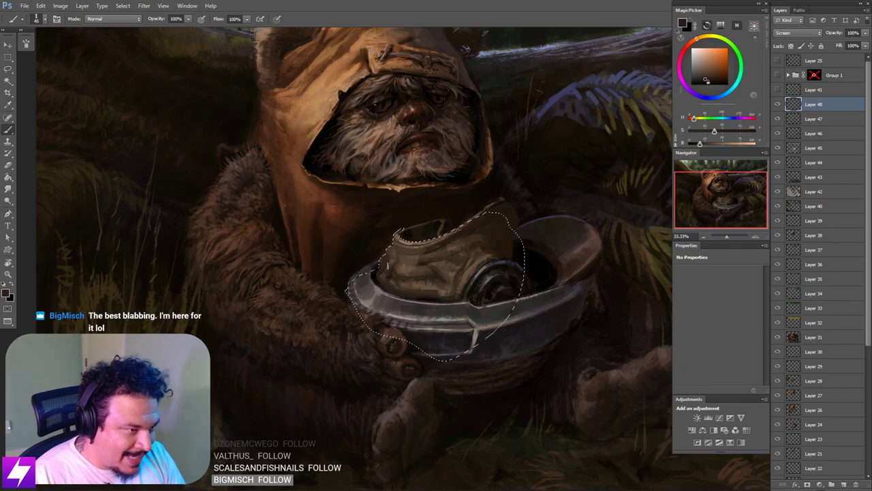
Step: Soften the painted light on the leather cap with a 175 px Smudge tool at 50% strength
key("r")
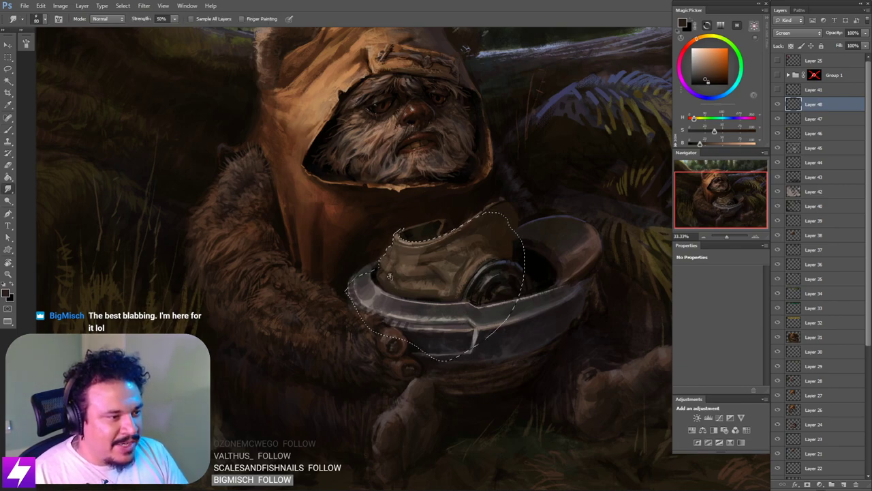
key("bracketright")
key("bracketright")
key("bracketright")
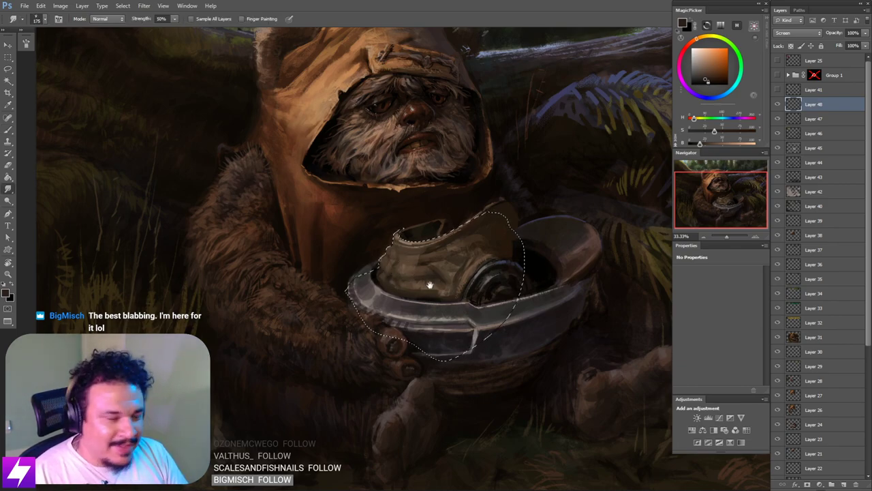
left_click_drag(429, 285, 416, 286)
Step: Build up light on the cap's upper folds with a 60 px brush and trim it with a 30 px eraser
key("b")
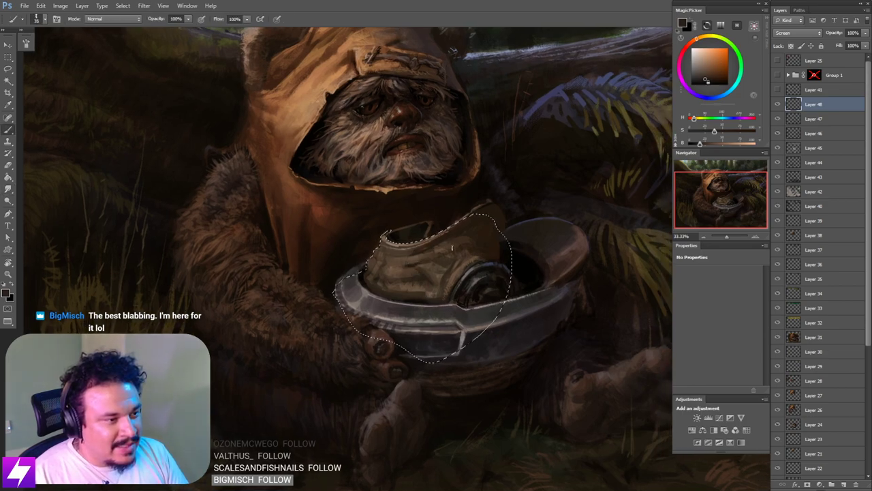
key("bracketright")
key("bracketright")
key("bracketright")
key("bracketright")
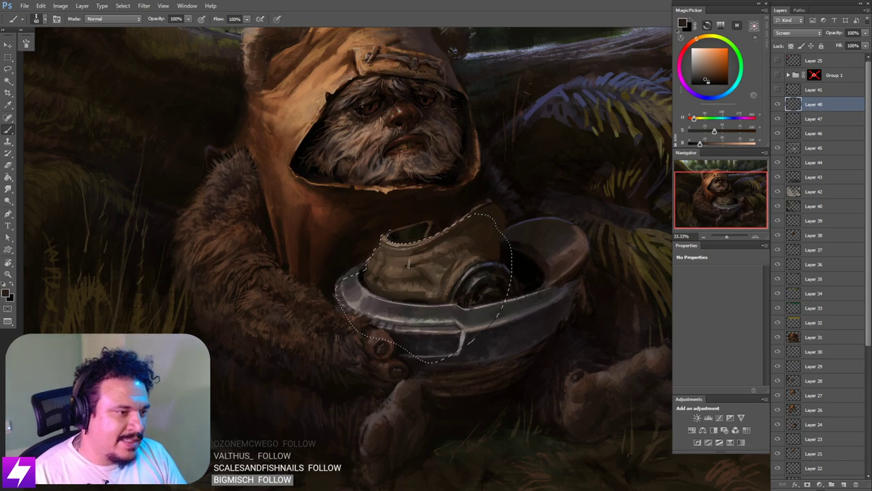
key("e")
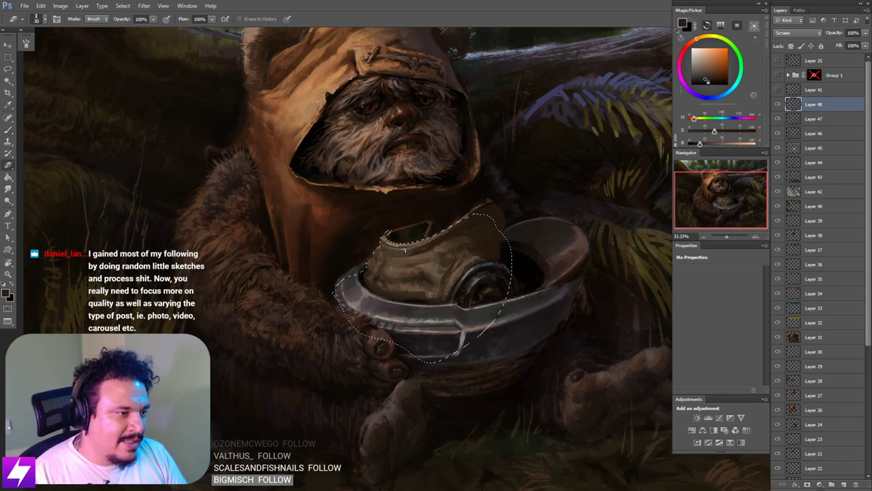
left_click_drag(454, 260, 439, 256)
Step: Add finer fold highlights beside the round disc with a smaller brush, blend them with a 90 px smudge, and deselect
key("b")
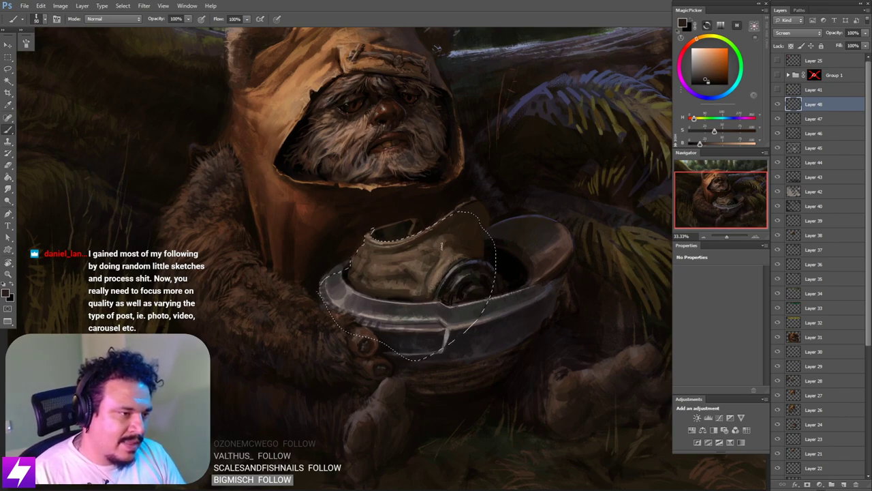
key("bracketleft")
key("bracketleft")
key("bracketleft")
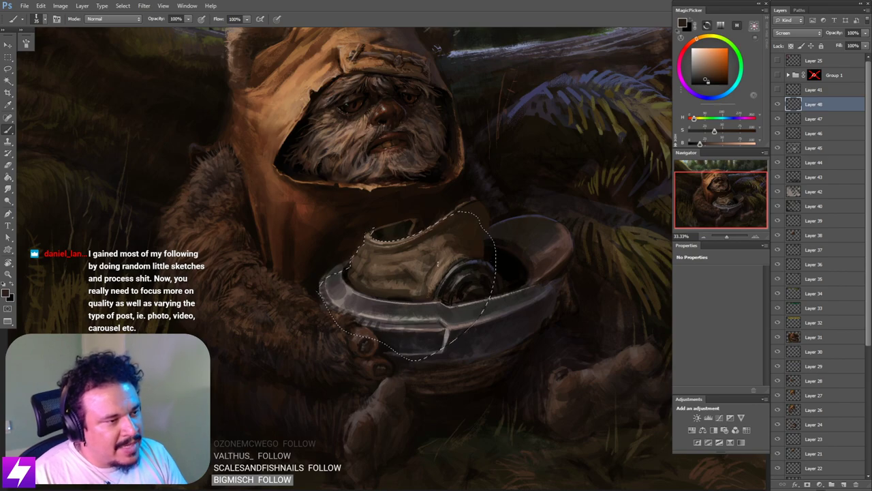
key("r")
key("ctrl+d")
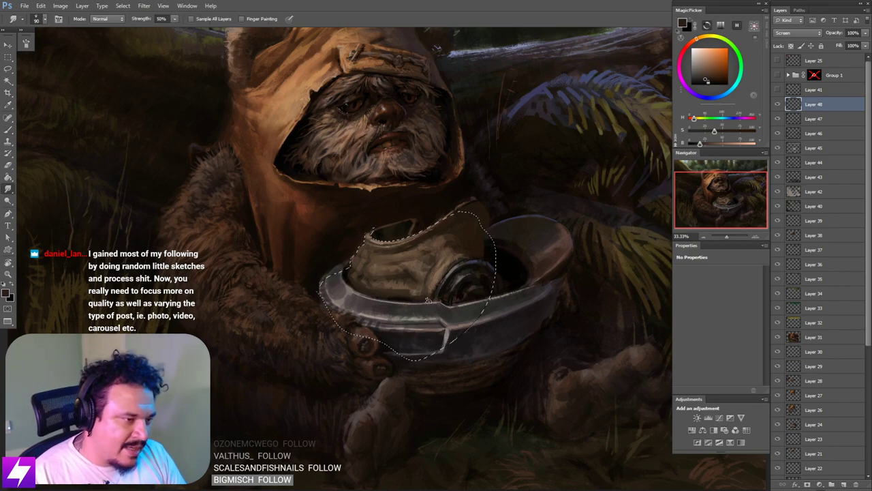
Step: Refine the cap's lower folds within the selection, alternating a 15 px brush with a 30 px eraser, finishing with a 60 px brush
key("ctrl+minus")
key("ctrl+minus")
key("ctrl+plus")
key("ctrl+plus")
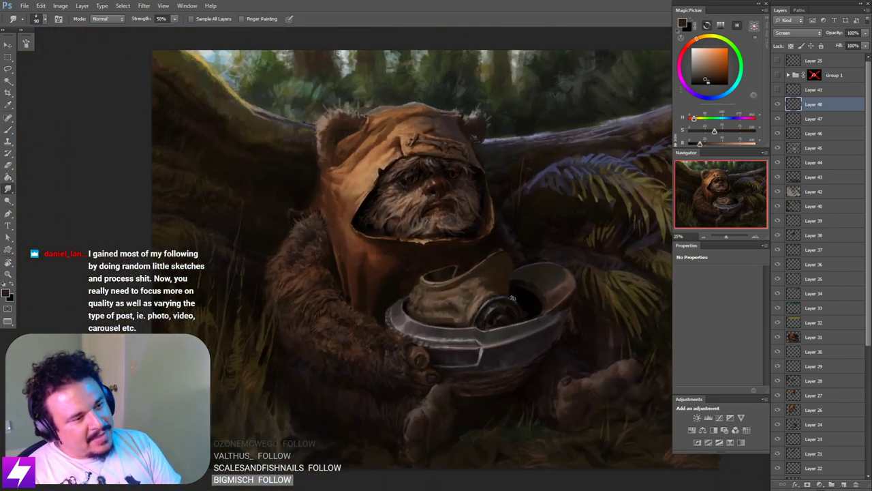
key("b")
left_click_drag(510, 314, 490, 302)
key("e")
key("b")
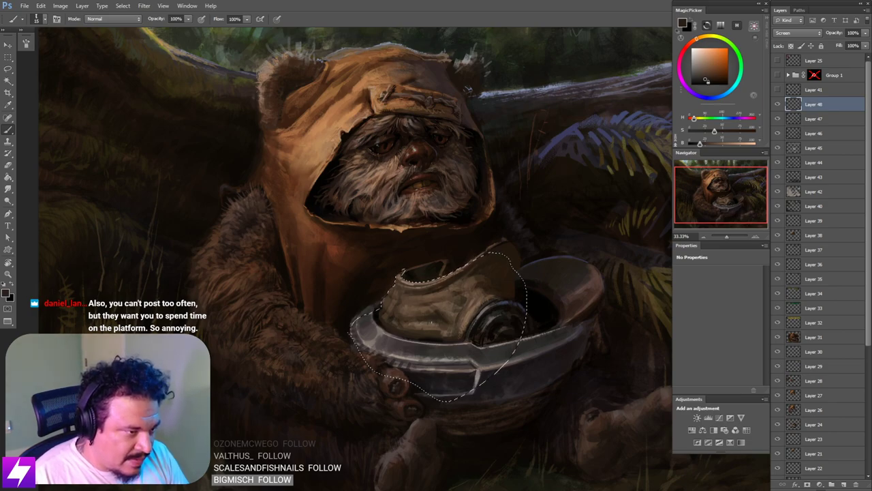
key("e")
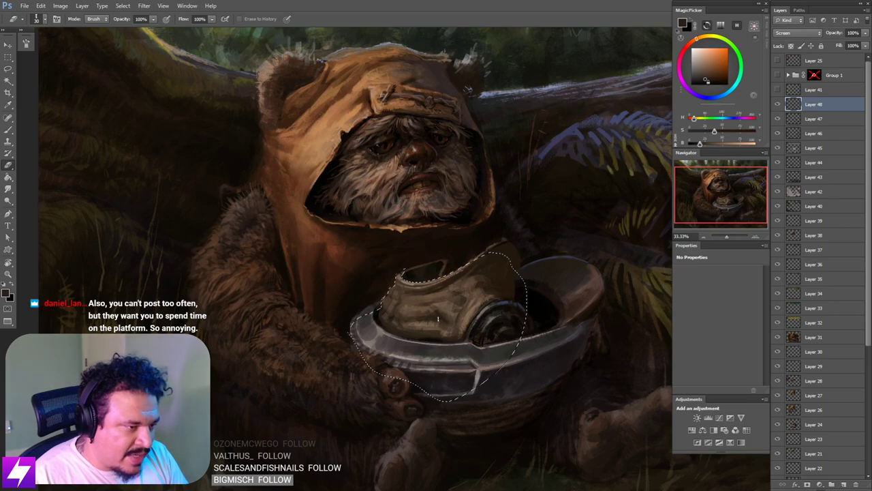
key("b")
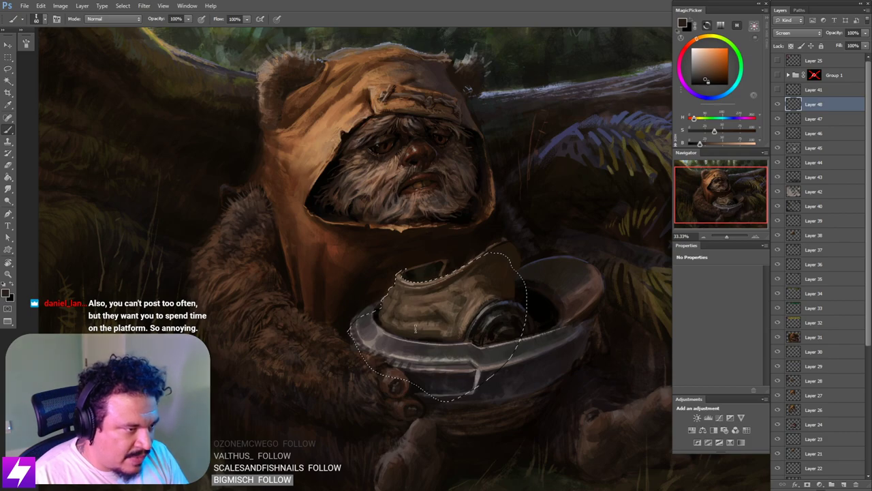
Step: Check the cap's lighting against the whole painting, restore the selection, and paint its lower folds with a 40 px brush
key("ctrl+minus")
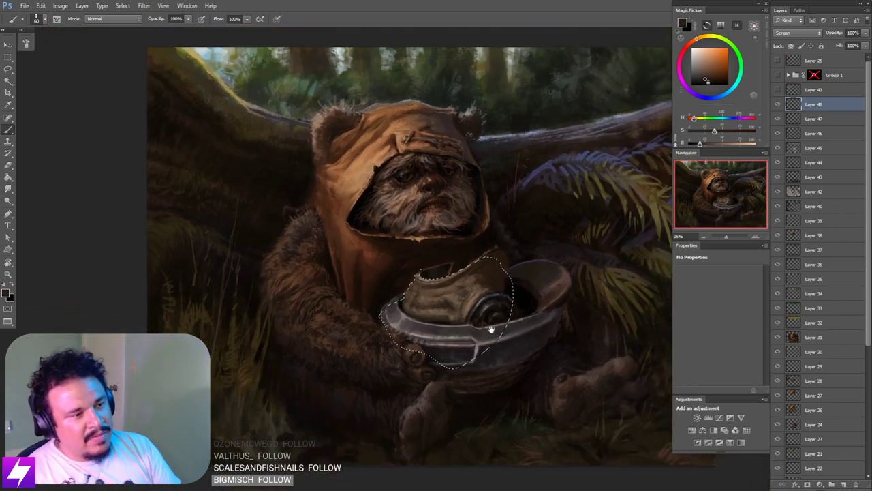
mouse_move(492, 329)
left_mouse_down()
mouse_move(496, 352)
mouse_move(473, 348)
mouse_move(482, 331)
left_mouse_up()
key("ctrl+plus")
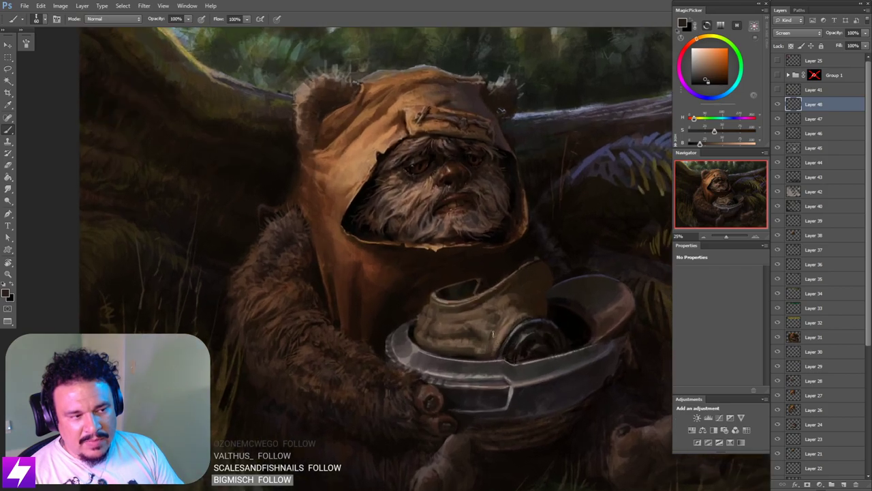
left_click_drag(497, 380, 481, 342)
key("ctrl+plus")
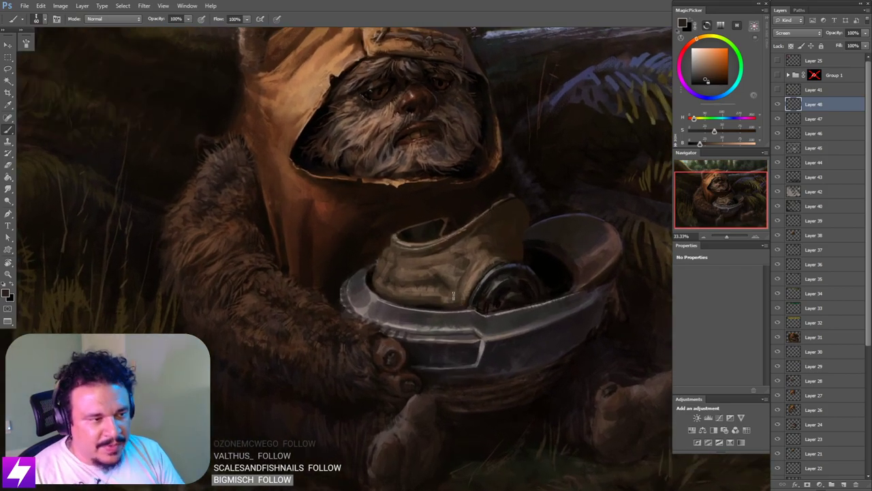
key("ctrl+shift+d")
key("ctrl+plus")
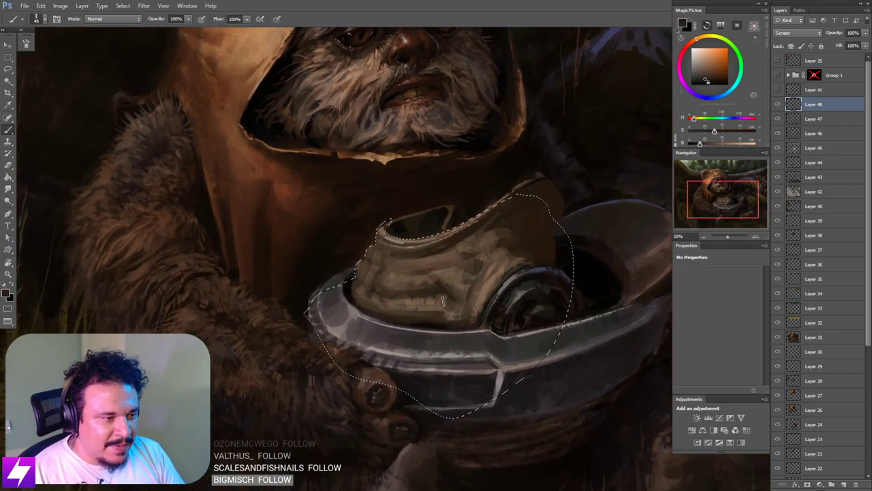
key("[")
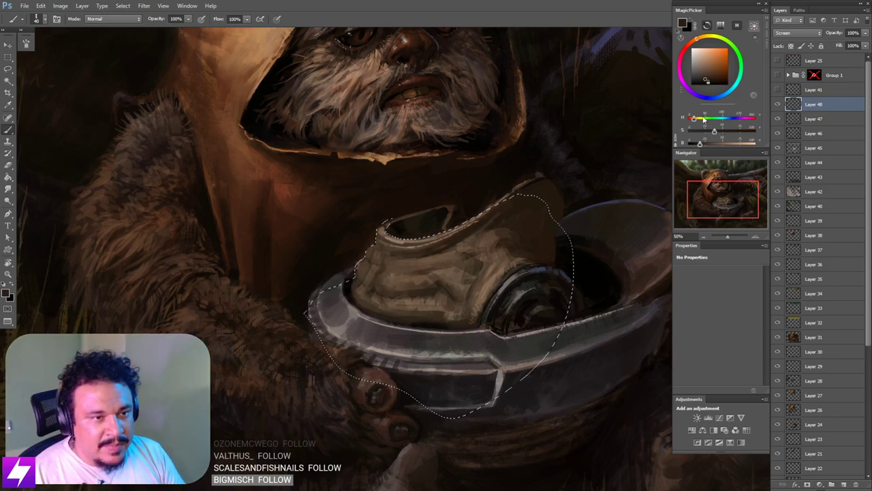
Step: Make the brown more saturated and slightly brighter, then paint warm light on the cap's lower folds and smudge it
left_click_drag(720, 130, 740, 131)
left_click_drag(699, 144, 702, 144)
key("]")
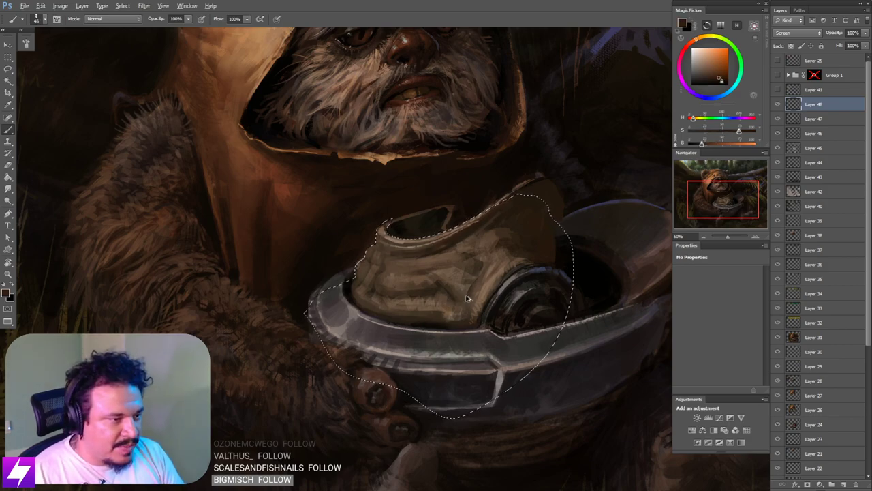
key("r")
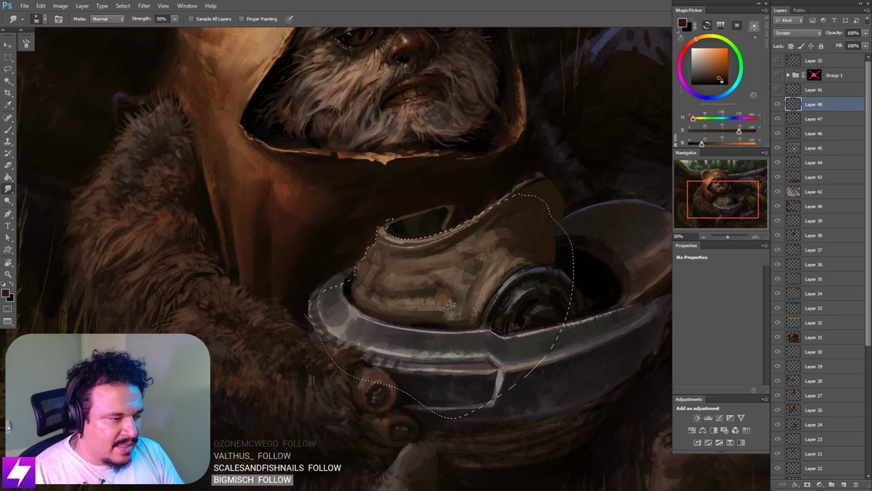
Step: Rotate the canvas, sample a yellowish brown from the cap, paint folds near the disc at 35 px, and reset the rotation
key("r")
mouse_move(471, 345)
left_mouse_down()
mouse_move(529, 325)
mouse_move(528, 281)
left_mouse_up()
key("b")
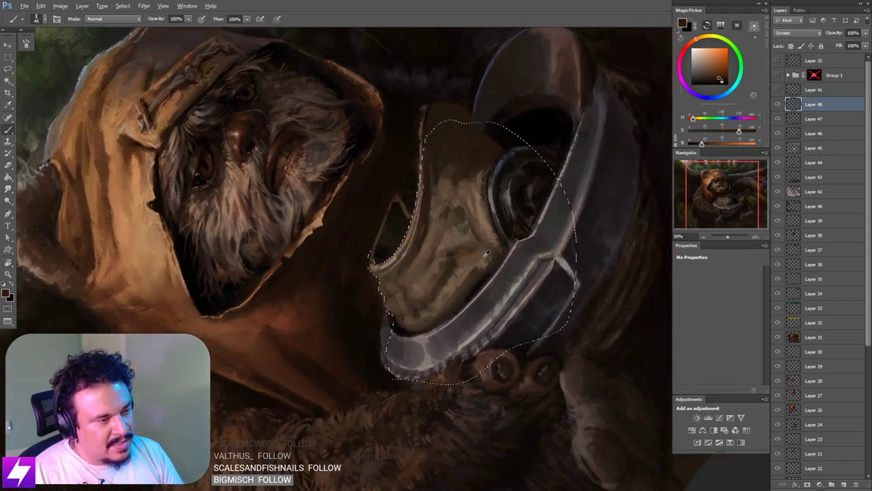
left_click(485, 267, "alt")
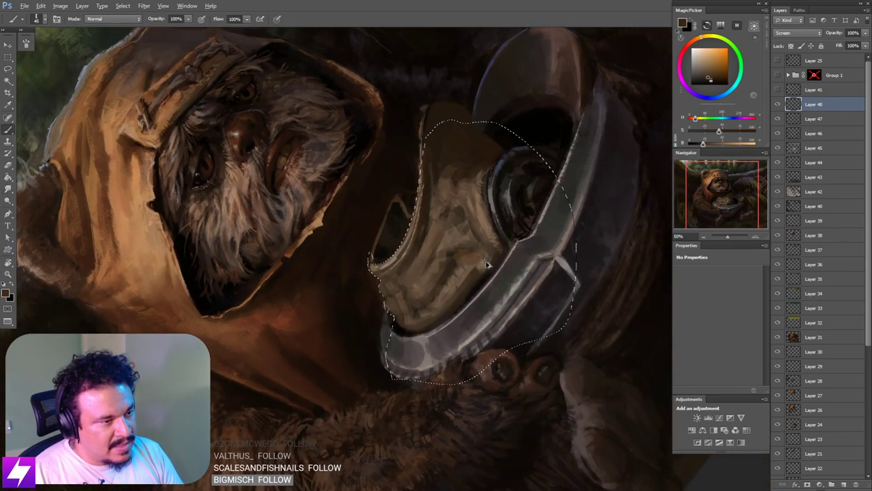
key("bracketleft")
key("bracketleft")
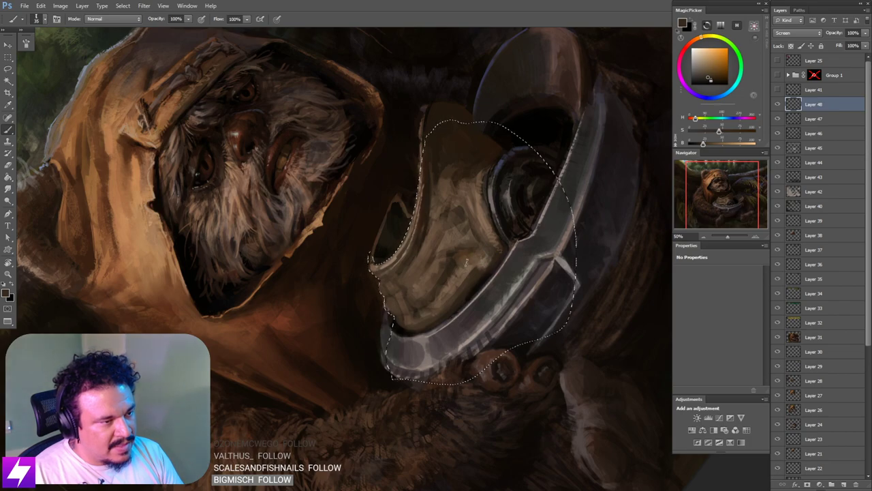
key("Escape")
Step: Paint more light on the leather cap's folds around the round disc, enlarging the brush to 45 px
left_click_drag(498, 263, 479, 284)
left_click_drag(529, 259, 502, 276)
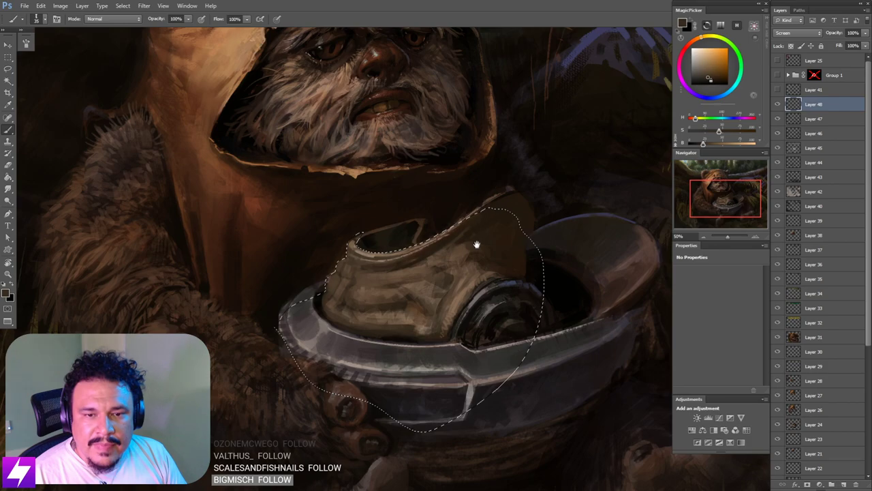
left_click_drag(510, 328, 479, 293)
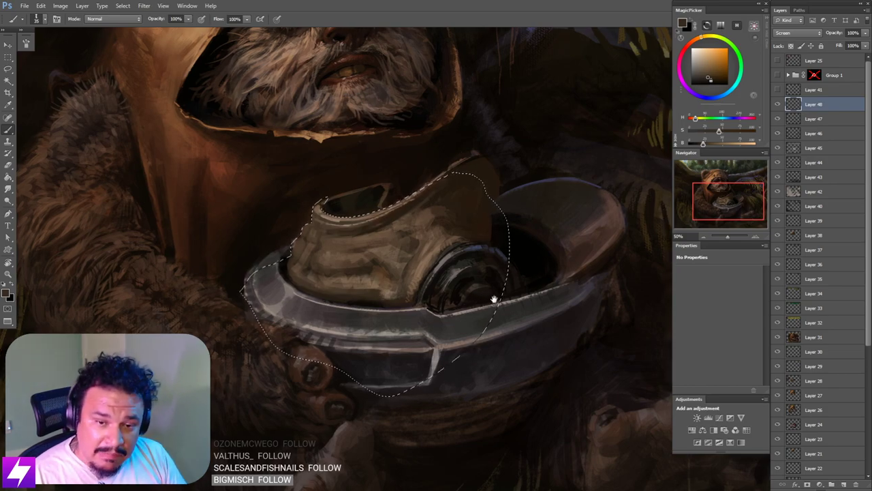
left_click_drag(512, 304, 493, 293)
mouse_move(434, 250)
left_mouse_down()
mouse_move(469, 321)
mouse_move(486, 312)
left_mouse_up()
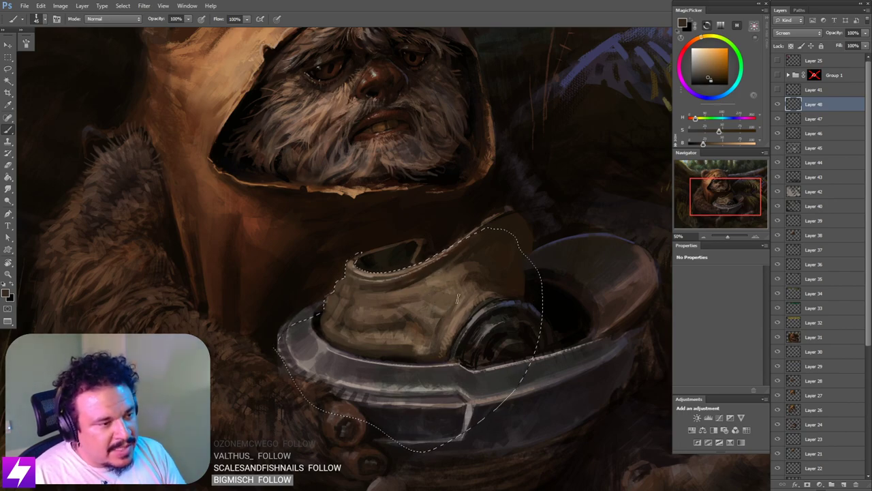
Step: Remove the selection outline around the cap and flip the canvas horizontally to check the lighting in the whole painting
key("r")
key("ctrl+minus")
key("ctrl+minus")
key("ctrl+minus")
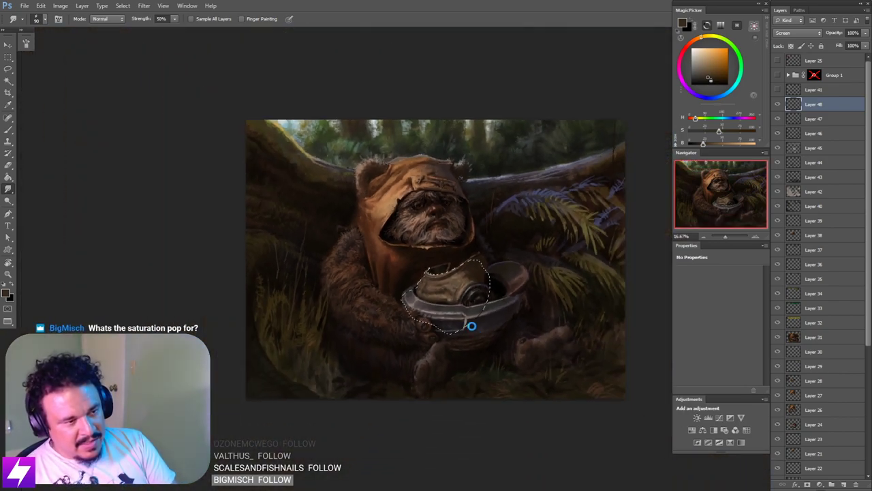
key("ctrl+shift+h")
mouse_move(434, 300)
left_mouse_down()
mouse_move(451, 310)
mouse_move(435, 298)
left_mouse_up()
Step: Paint more light on the cap's lower folds near the helmet rim in the mirrored view, then smudge it
key("ctrl+plus")
key("ctrl+plus")
key("ctrl+plus")
left_click_drag(443, 349, 450, 327)
key("b")
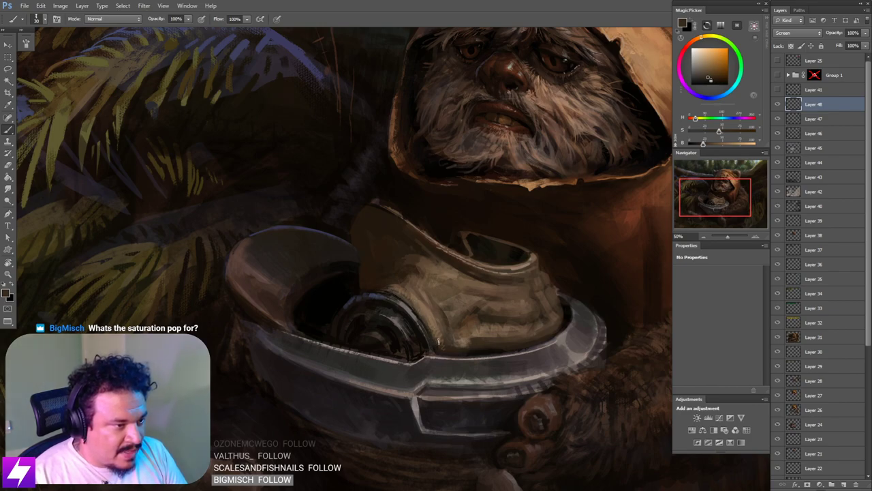
left_click_drag(474, 323, 476, 330)
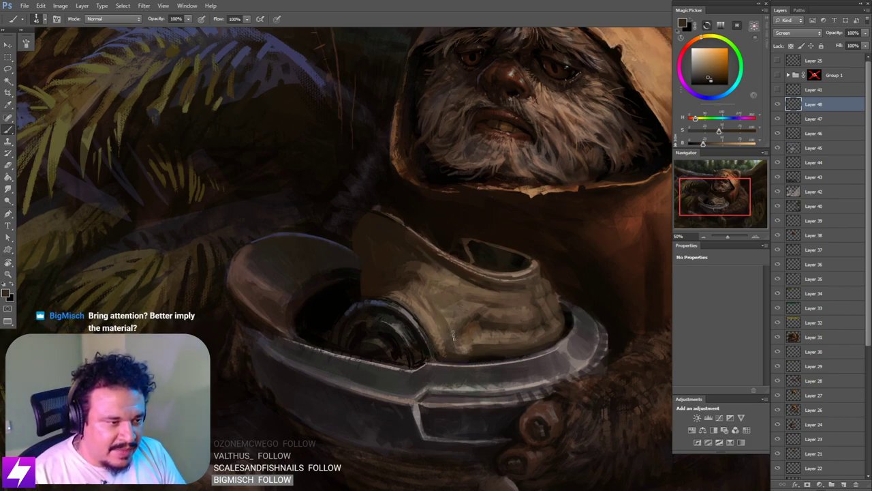
key("r")
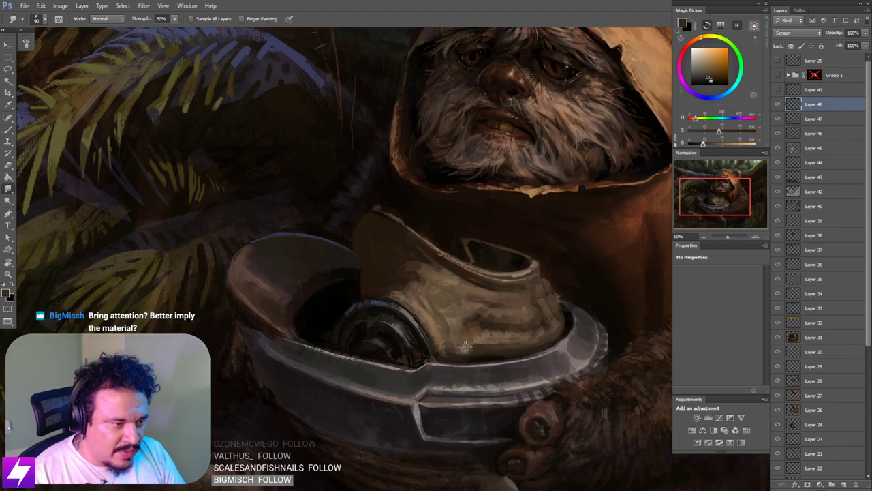
Step: Compare the painting with and without the last smudge on the cap, then flip the canvas back to its original orientation
key("ctrl+minus")
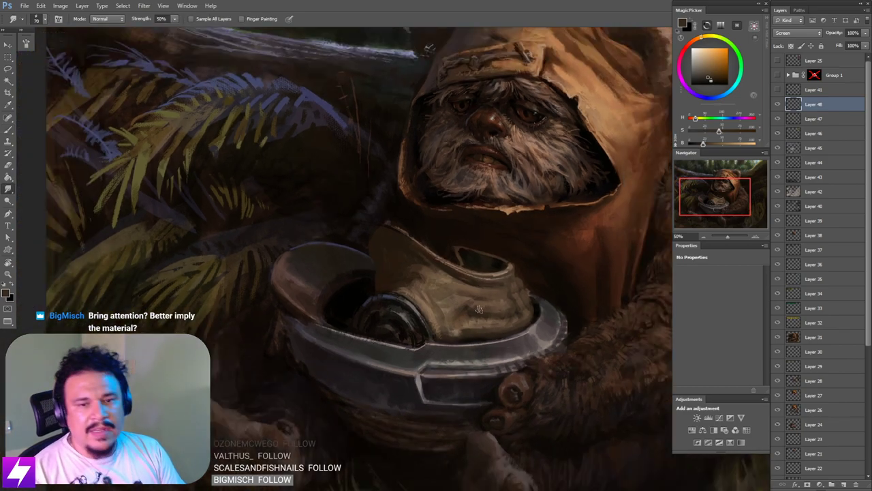
left_click_drag(508, 290, 481, 298)
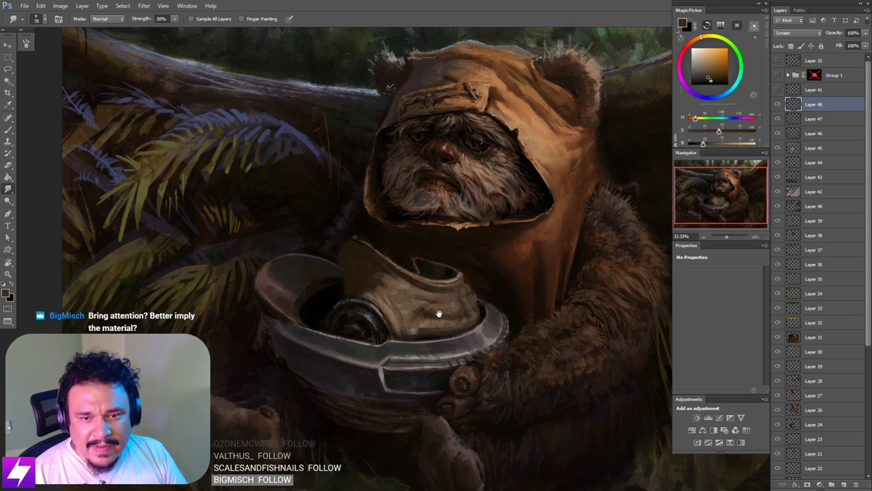
key("ctrl+z")
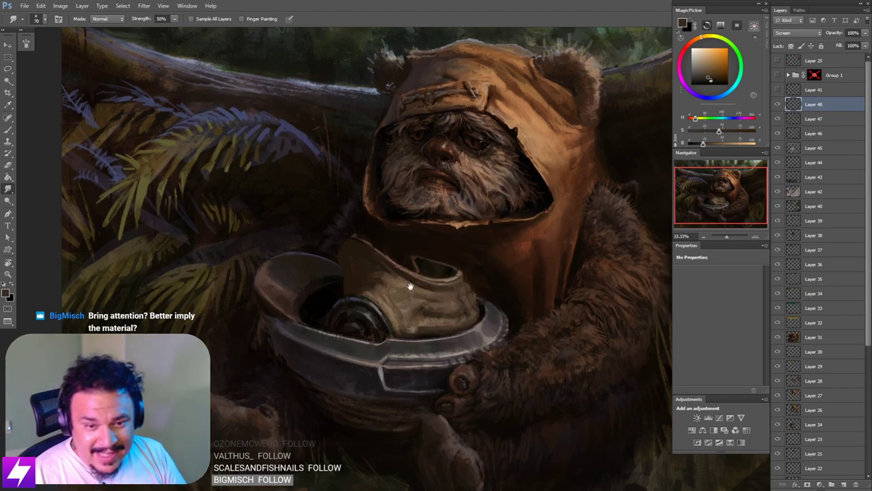
key("ctrl+z")
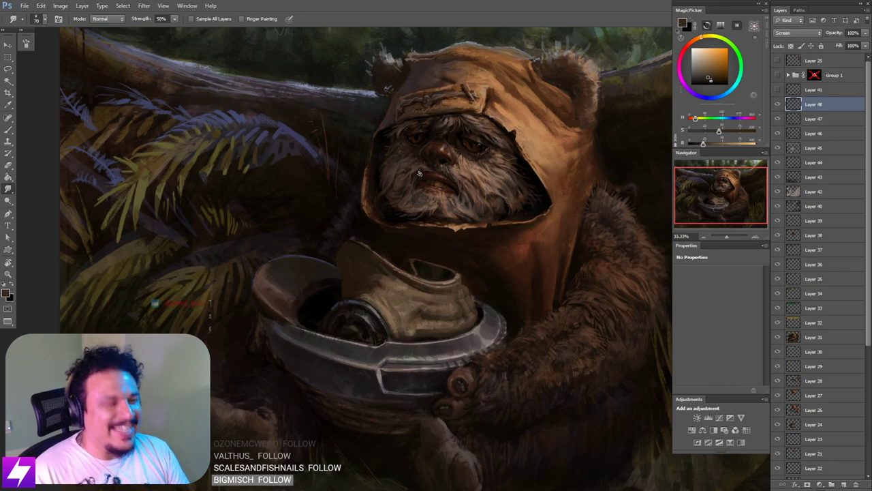
mouse_move(492, 262)
left_mouse_down()
mouse_move(479, 286)
mouse_move(499, 282)
mouse_move(476, 281)
mouse_move(463, 292)
mouse_move(455, 277)
mouse_move(498, 286)
mouse_move(488, 303)
mouse_move(489, 267)
mouse_move(510, 241)
mouse_move(537, 242)
left_mouse_up()
key("F2")
key("ctrl+plus")
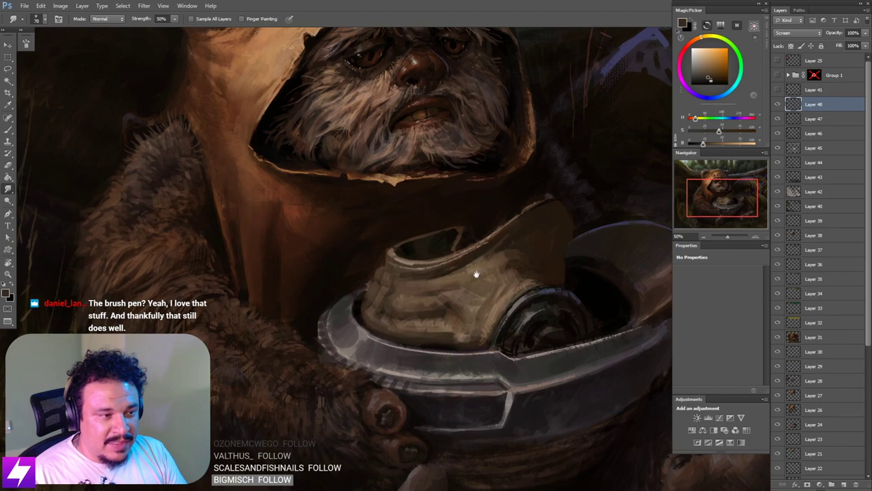
Step: Sample a dark reddish brown near the cap's opening, brush it below the rim at 50 px, and check the whole painting
key("b")
left_click(454, 261, "alt")
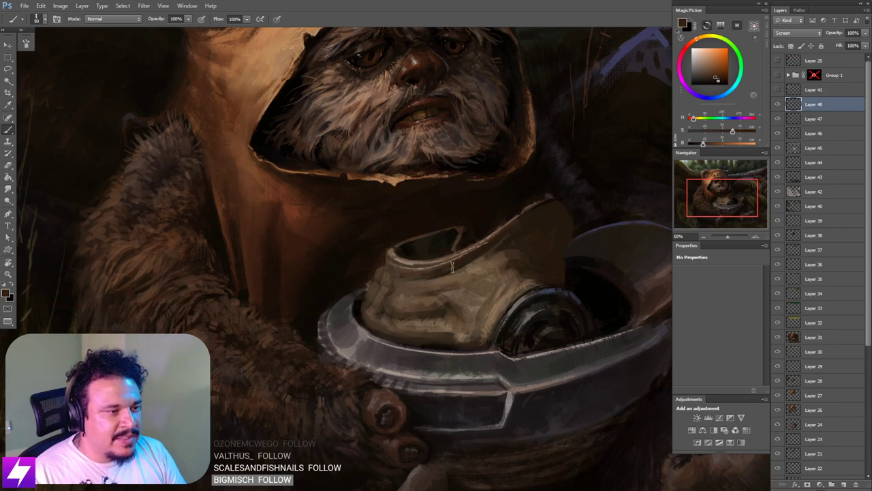
key("ctrl+minus")
key("ctrl+minus")
key("ctrl+minus")
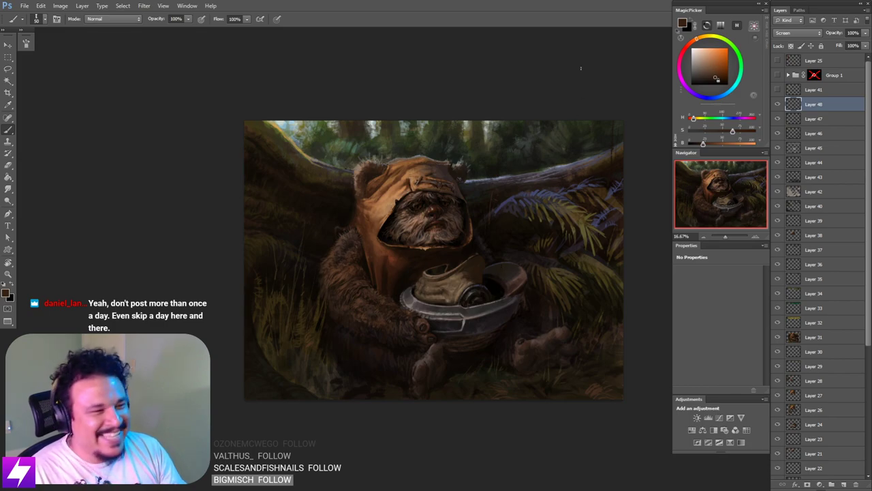
Step: Paint and smudge warm light across the cap's folds with a 70 to 90 px brush, and check the overall picture
key("ctrl+plus")
left_click_drag(598, 279, 551, 277)
left_click_drag(477, 293, 546, 294)
key("ctrl+plus")
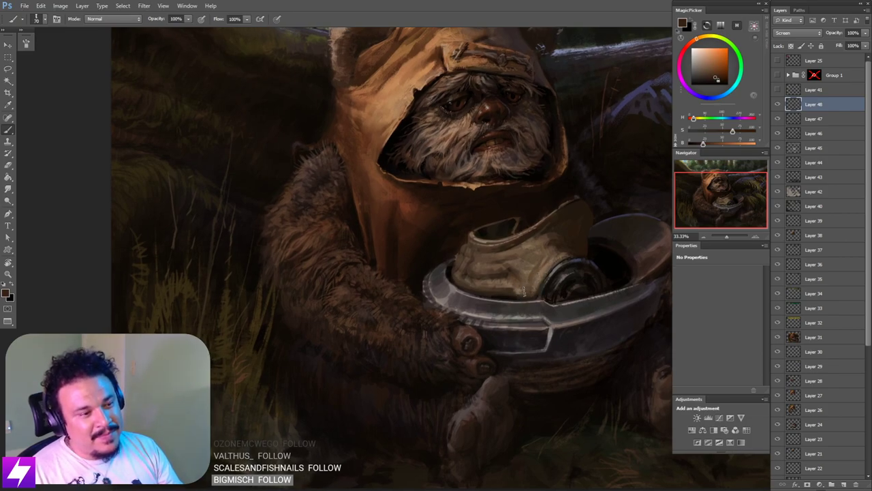
key("r")
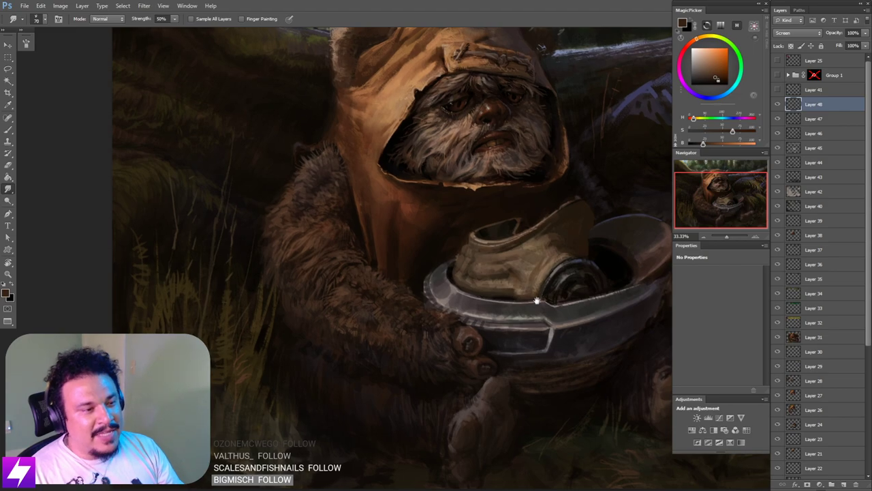
left_click_drag(537, 300, 544, 302)
key("b")
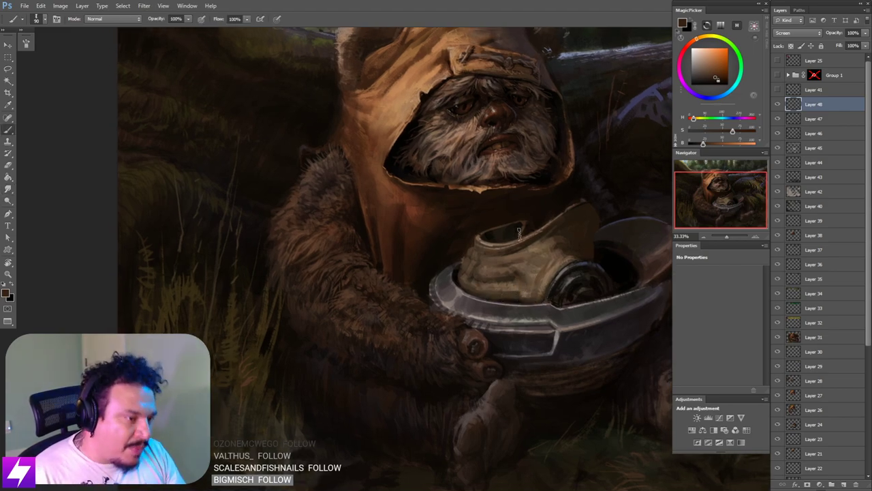
key("ctrl+minus")
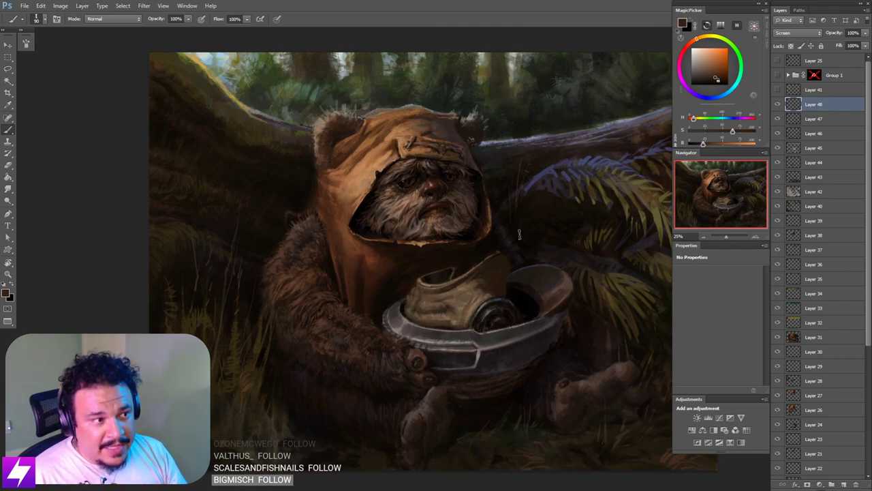
key("ctrl+minus")
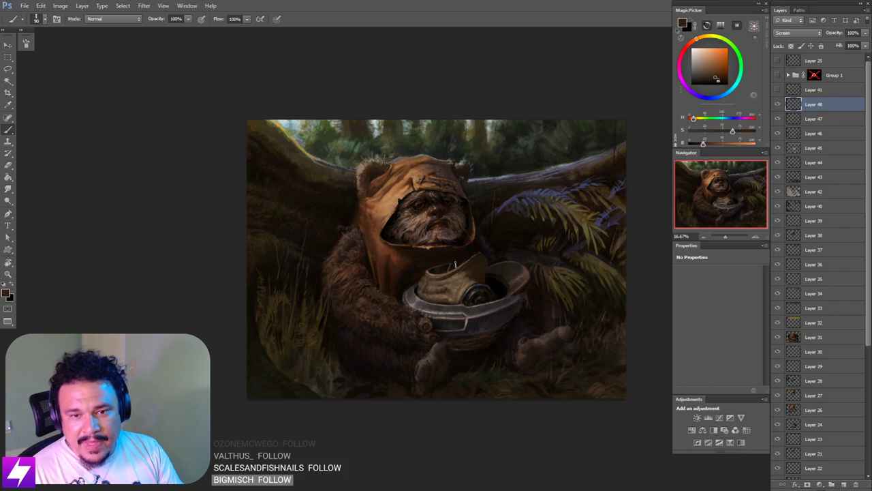
Step: Compare the cap with and without the light on Layer 48
scroll(482, 339, "up", 3)
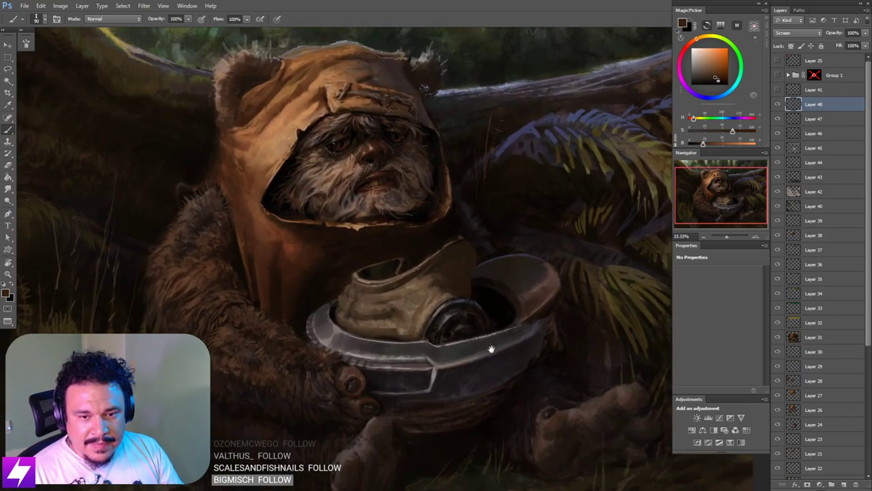
left_click_drag(491, 349, 438, 316)
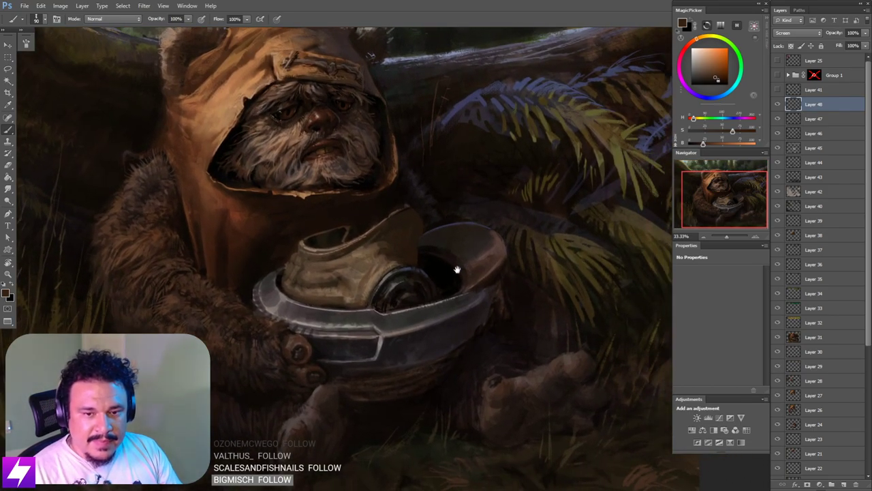
mouse_move(457, 271)
left_mouse_down()
mouse_move(481, 263)
mouse_move(466, 275)
mouse_move(442, 266)
left_mouse_up()
left_click(777, 105)
left_click(776, 105)
left_click(776, 106)
Step: Add a new Normal layer above Layer 48, sample dark brown above the disc, and paint that area at 45 to 40 px
key("ctrl+alt+shift+n")
key("ctrl+plus")
left_click(413, 273, "alt")
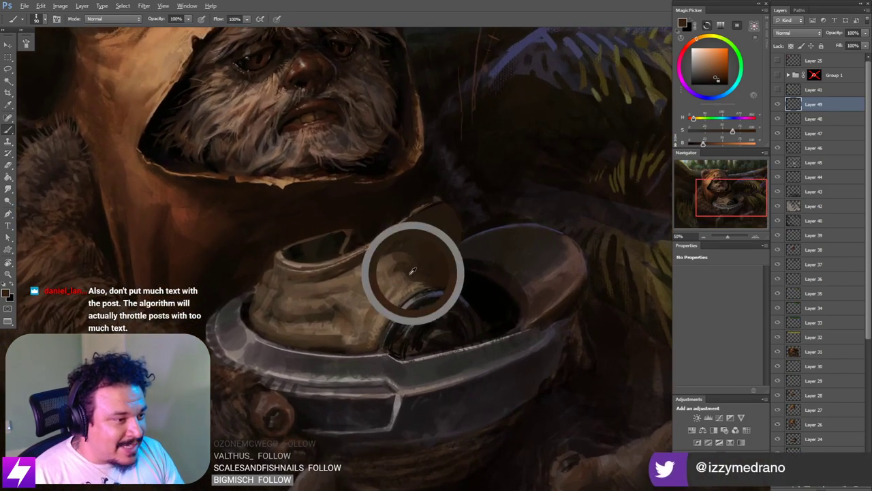
key("[")
key("[")
key("[")
key("[")
key("[")
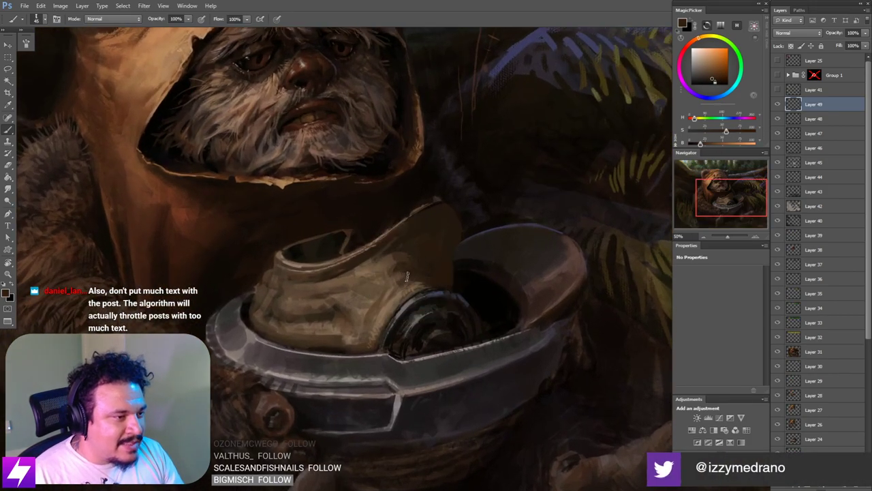
key("bracketleft")
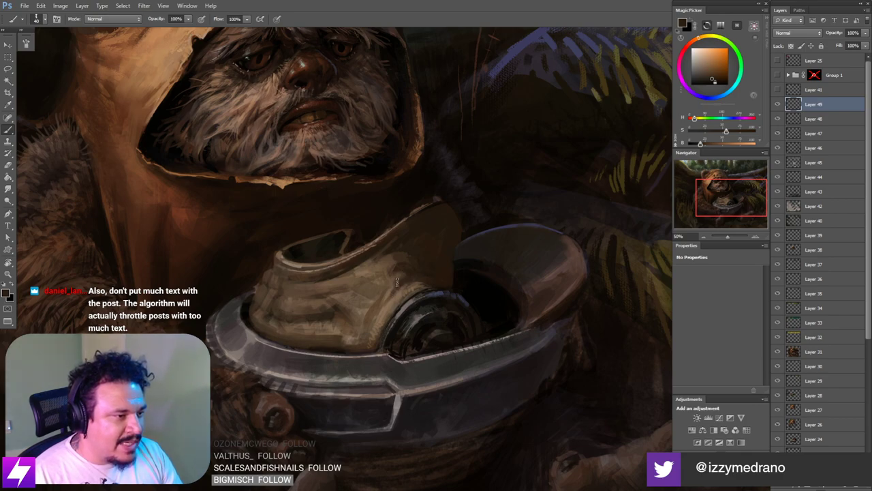
Step: Enlarge the brush to 70 px, sample brown from the cap's upper flap, and blend the folds above the disc
key("bracketright")
key("bracketright")
key("bracketright")
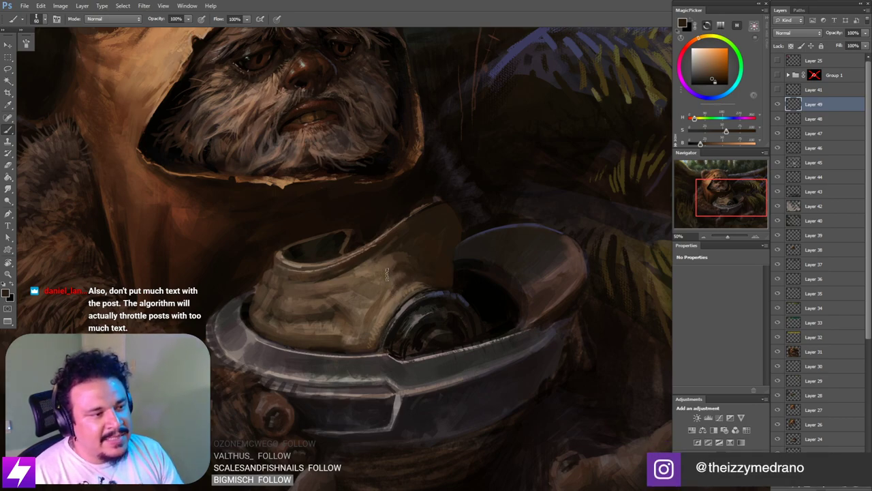
key("bracketright")
key("bracketright")
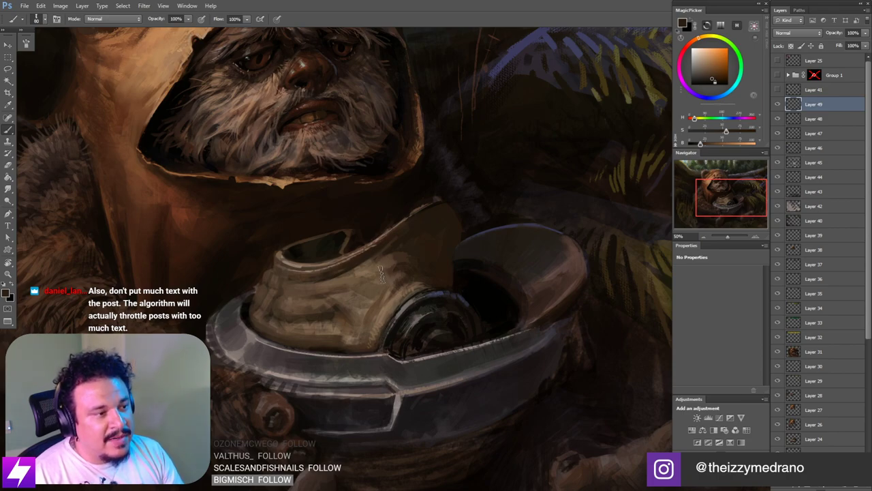
key("bracketleft")
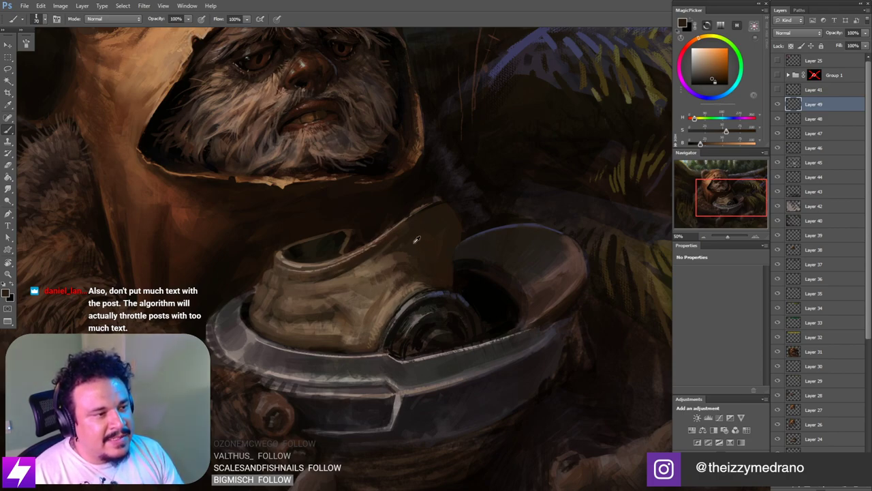
left_click(387, 236, "alt")
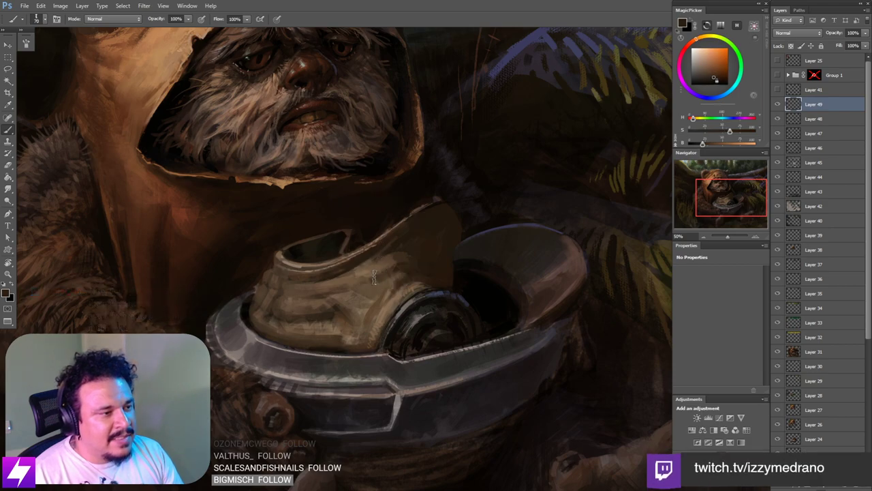
Step: Sample a lighter tan from the cap, paint the folds beside the disc at 50 px, and pick a darker fold brown
left_click(367, 308, "alt")
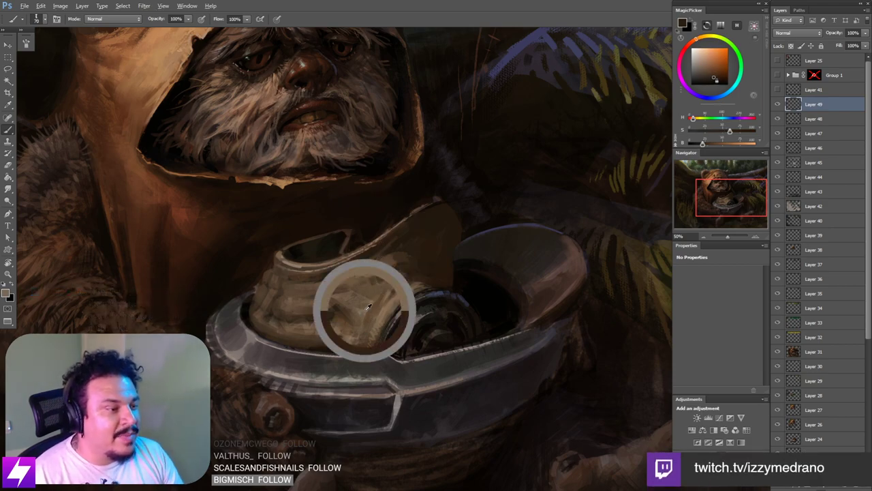
key("bracketleft")
key("bracketleft")
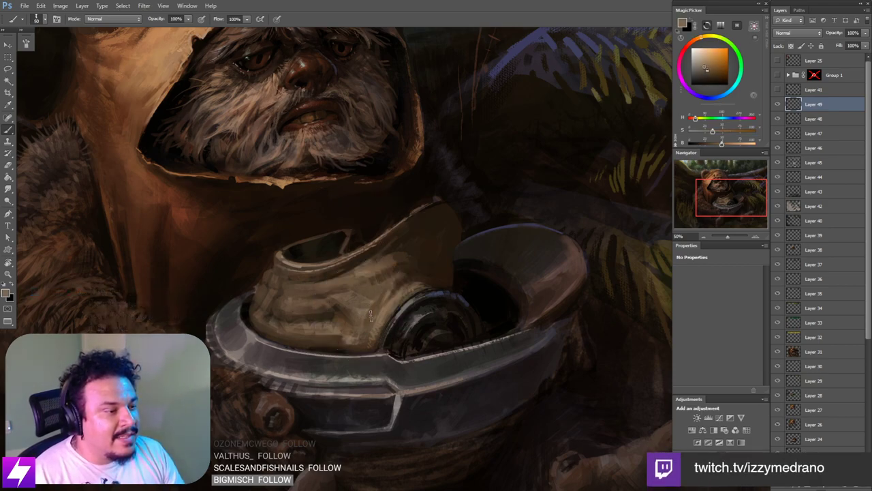
key("bracketleft")
key("bracketleft")
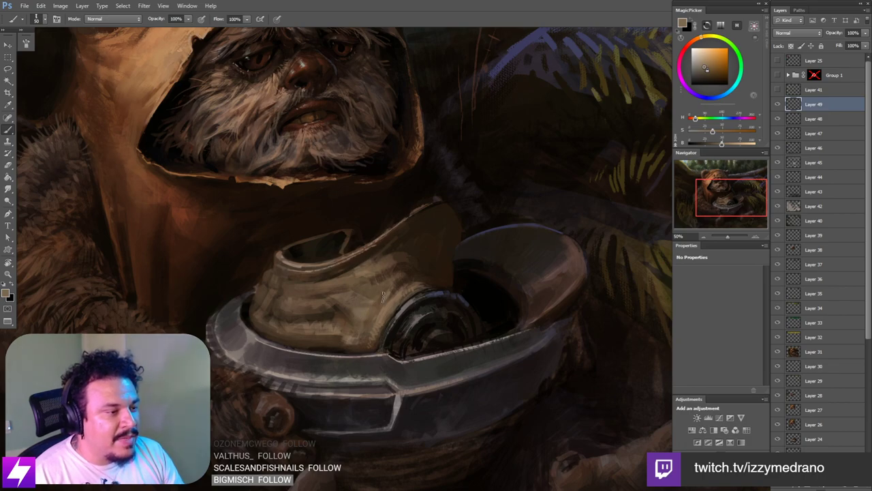
left_click(369, 318, "alt")
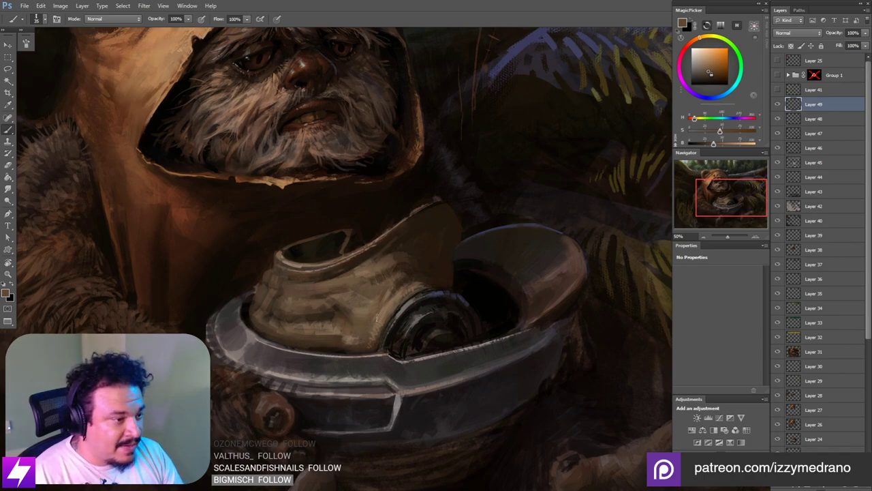
Step: Rotate the canvas, sample a very dark brown from the cap, and paint a fine edge beside the disc at 15 px
mouse_move(387, 329)
left_mouse_down()
mouse_move(397, 311)
mouse_move(459, 337)
mouse_move(511, 302)
mouse_move(459, 298)
mouse_move(481, 331)
mouse_move(445, 300)
left_mouse_up()
key("ctrl+minus")
key("ctrl+minus")
key("r")
key("ctrl+plus")
key("ctrl+plus")
key("b")
left_click(432, 230, "alt")
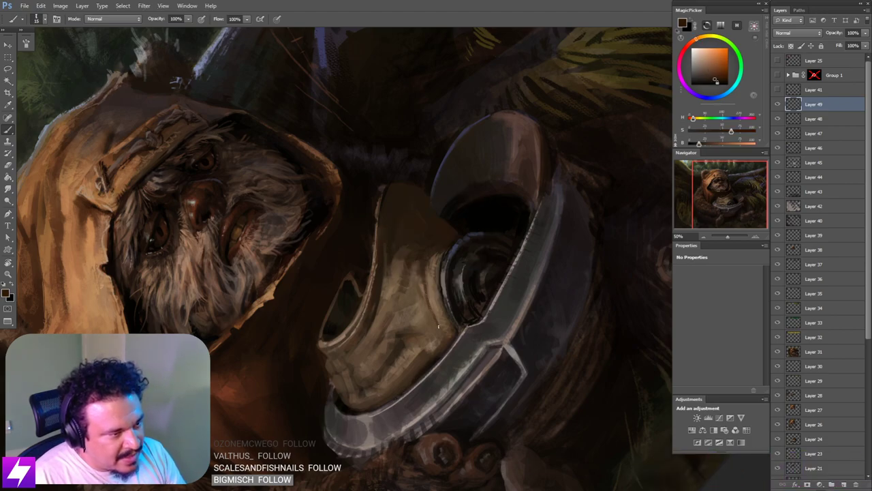
Step: Sample tan and brown tones from the cap, detail the raised seam around the disc with fine strokes, and reset the rotation
left_click(435, 295, "alt")
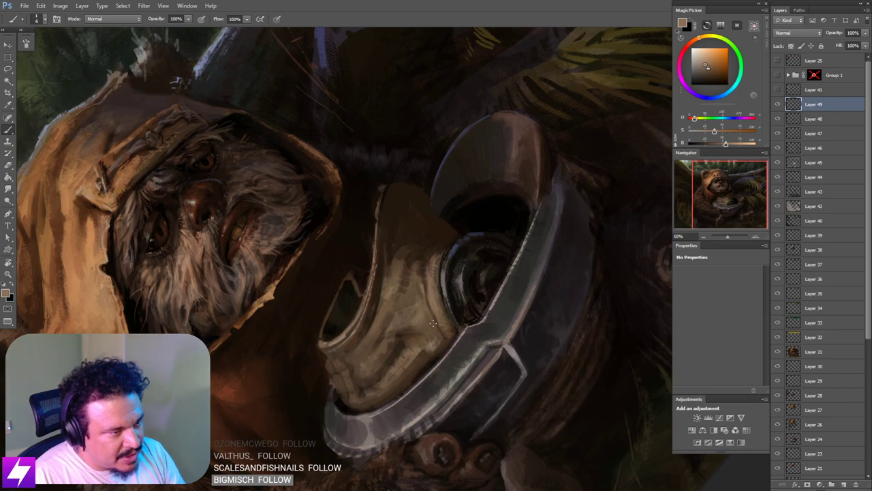
left_click(427, 266, "alt")
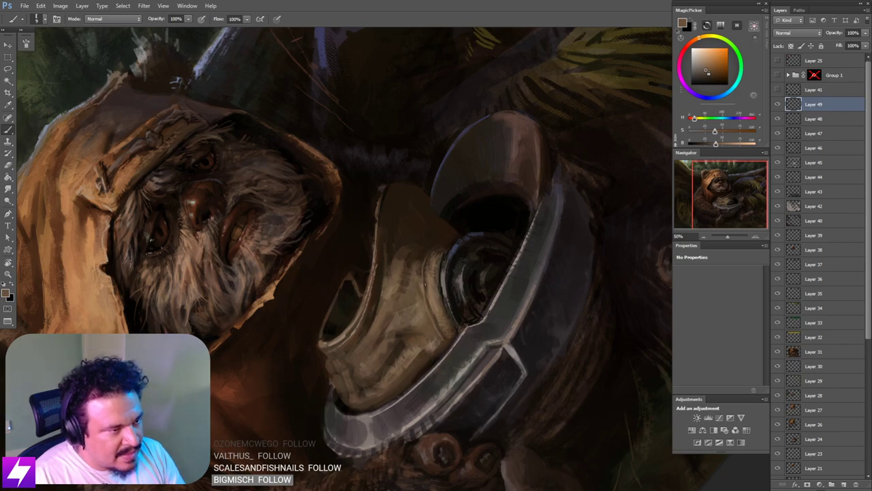
left_click(425, 282, "alt")
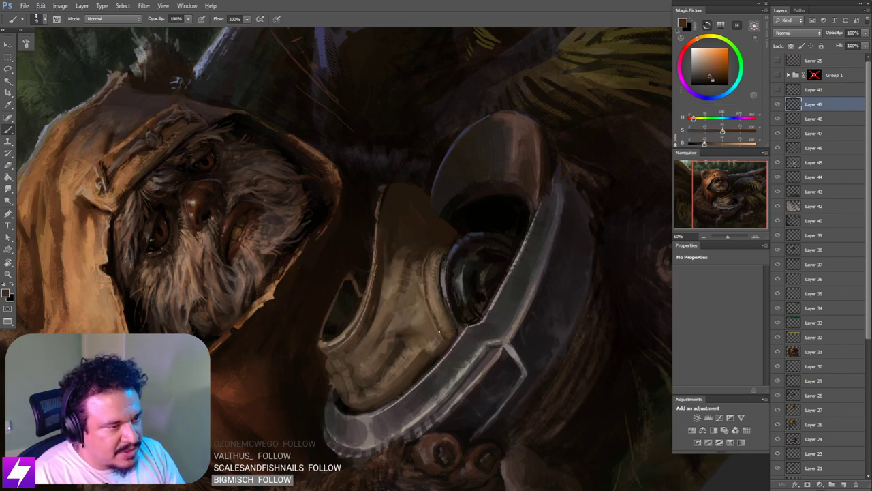
key("Escape")
key("ctrl+minus")
left_click_drag(461, 297, 465, 306)
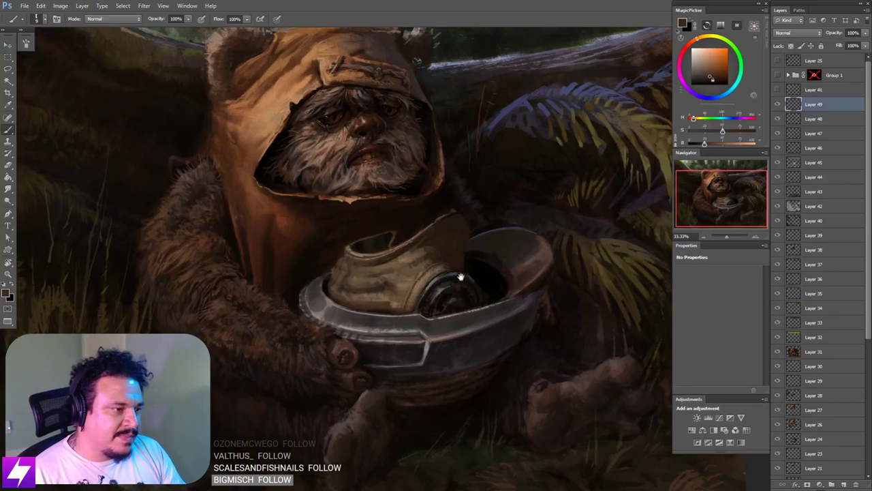
Step: Rotate the canvas, sample tan and brown tones from the cap, refine the leather beside the disc at 25 px, and reset the rotation
key("ctrl+plus")
key("r")
left_click_drag(447, 254, 468, 233)
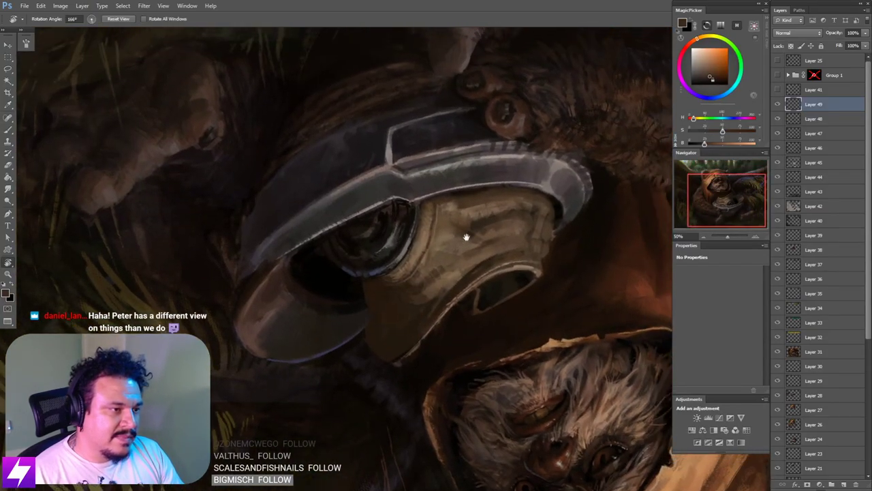
key("b")
left_click(438, 243, "alt")
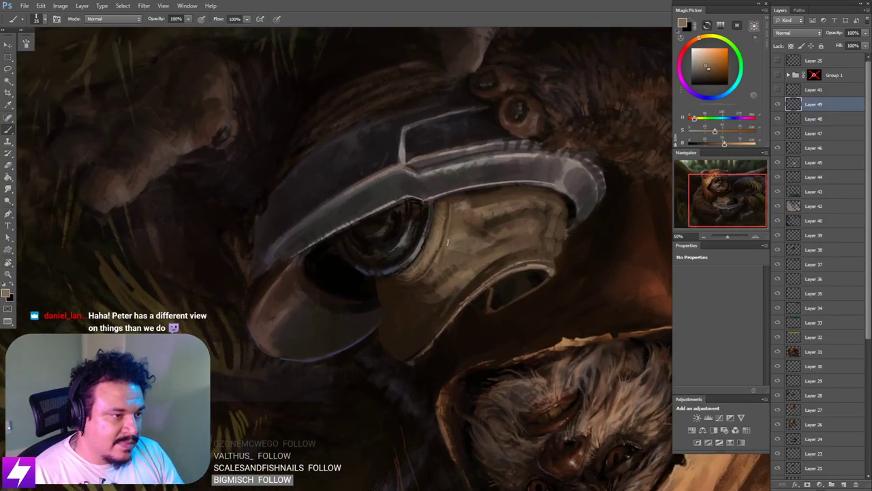
key("bracketright")
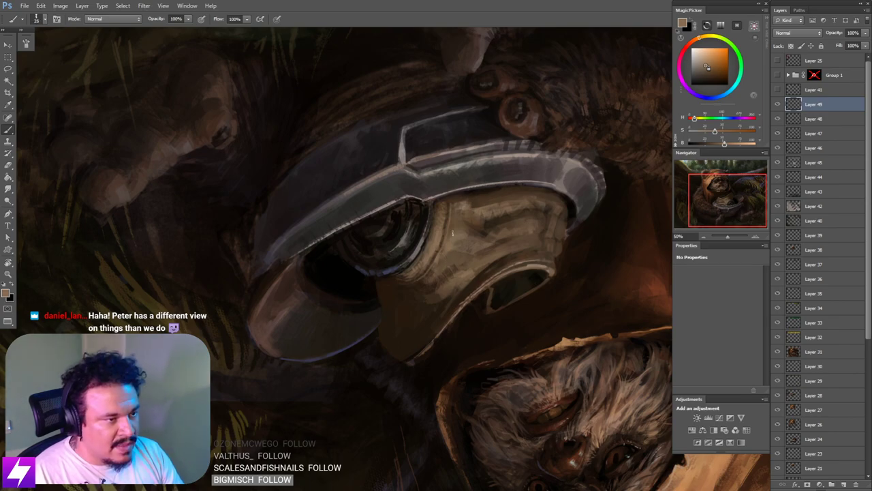
left_click(467, 220, "alt")
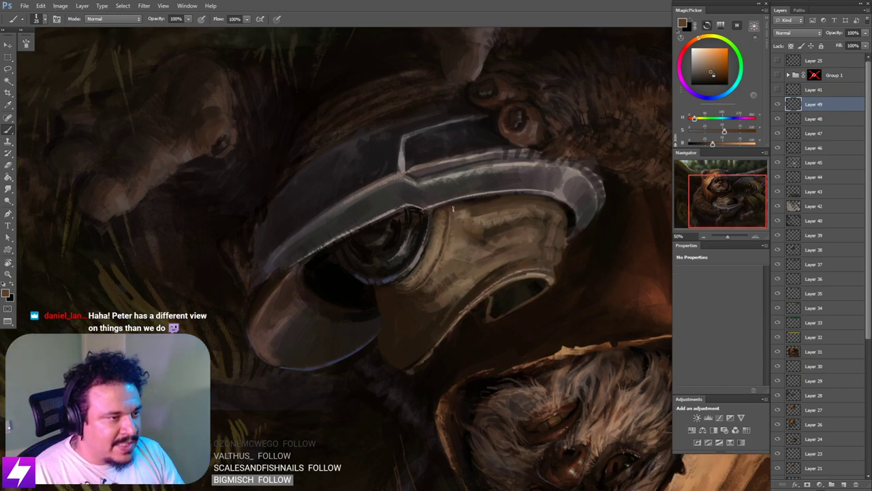
key("Escape")
key("ctrl+minus")
key("ctrl+minus")
key("ctrl+minus")
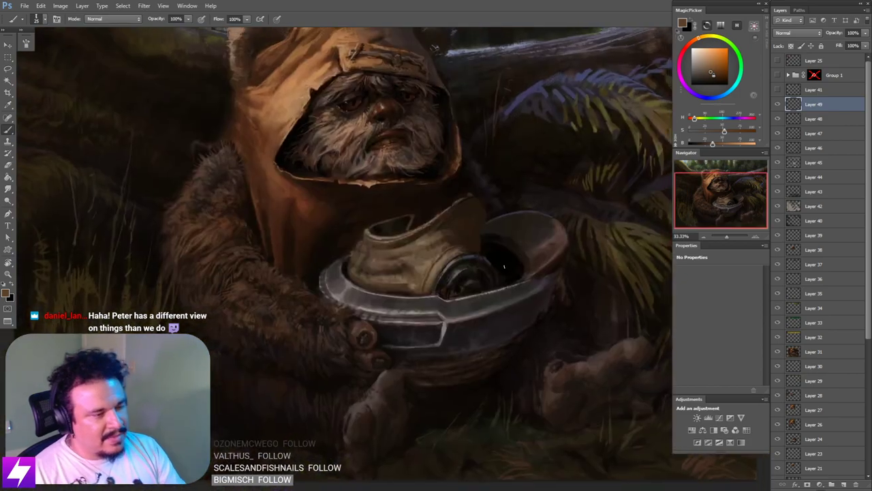
left_click_drag(506, 286, 500, 276)
scroll(499, 275, "up", 3)
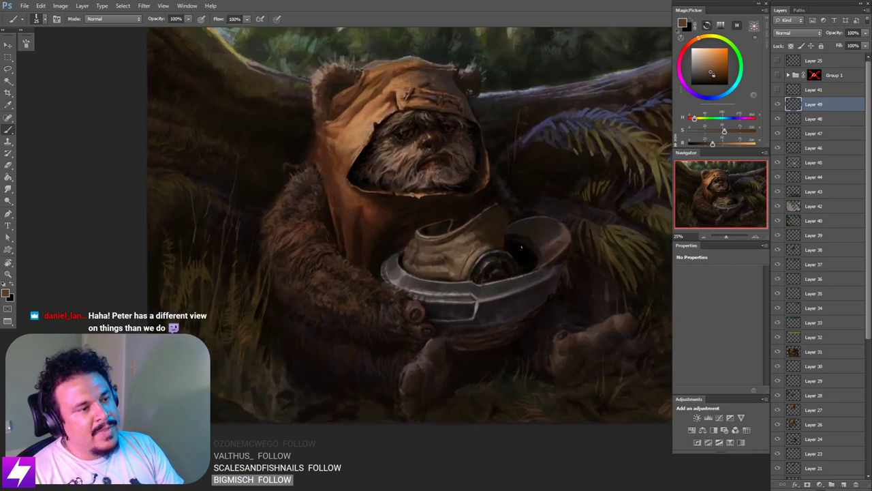
Step: Rotate the canvas, sample very dark browns near the disc's rim, and darken the edge where the disc meets the cap
key("r")
left_click_drag(504, 246, 528, 220)
scroll(528, 221, "up", 2)
key("b")
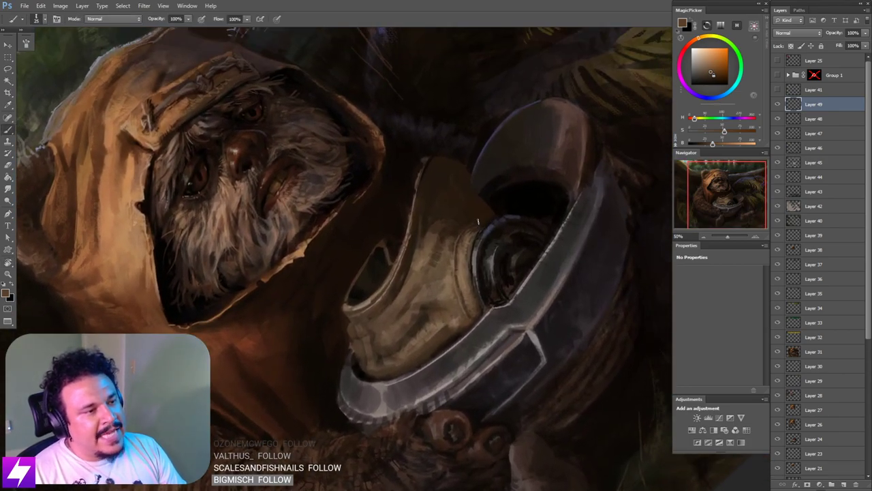
left_click(480, 225, "alt")
key("bracketright")
left_click(478, 236, "alt")
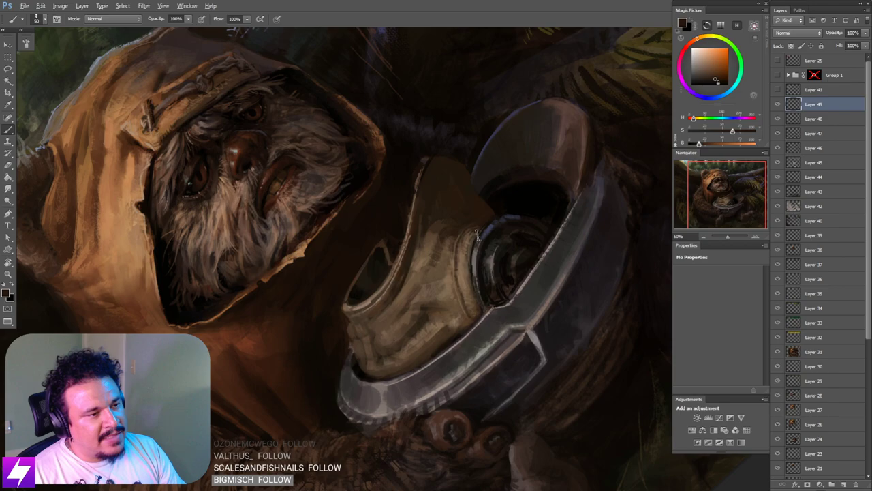
key("bracketleft")
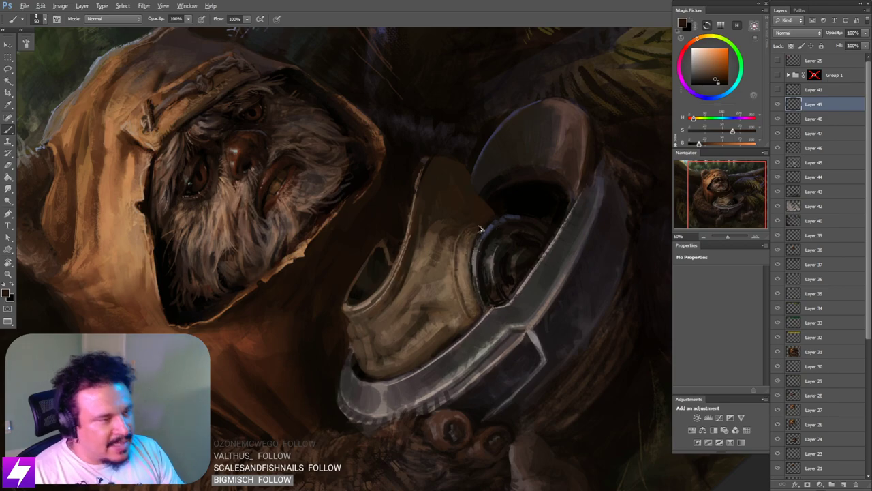
left_click(476, 232, "alt")
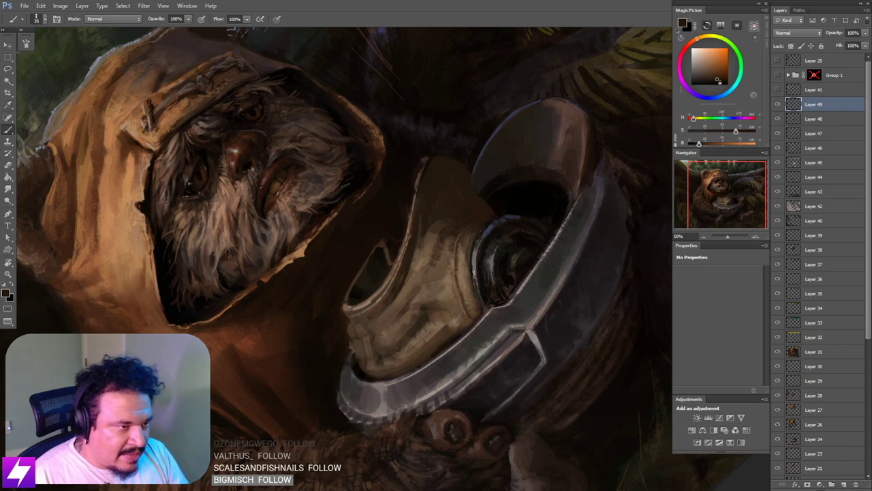
Step: Detail the seam around the disc with tan at 15 px and dark brown at 25 px, and reset the canvas rotation
left_click(468, 266, "alt")
key("bracketleft")
key("bracketleft")
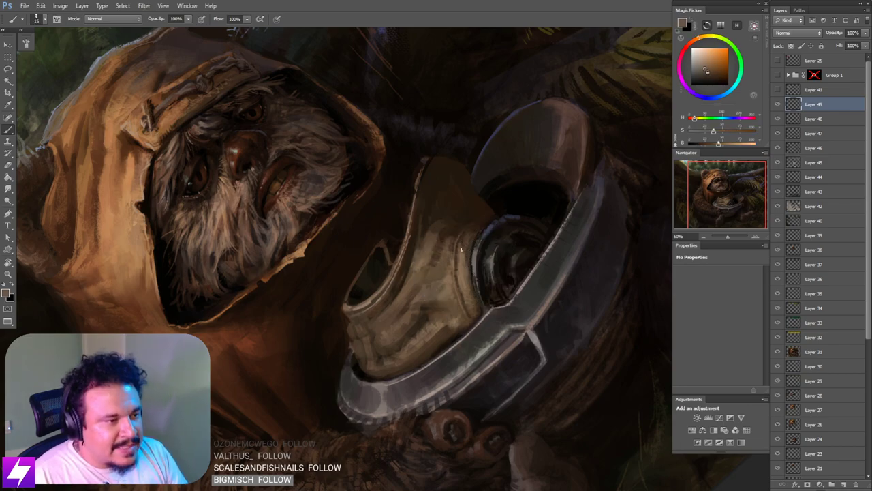
left_click(470, 249, "alt")
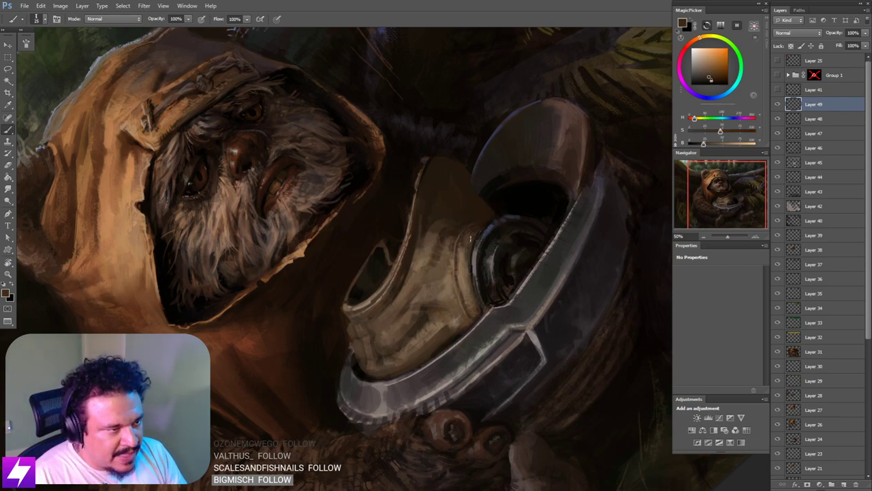
left_click(461, 239, "alt")
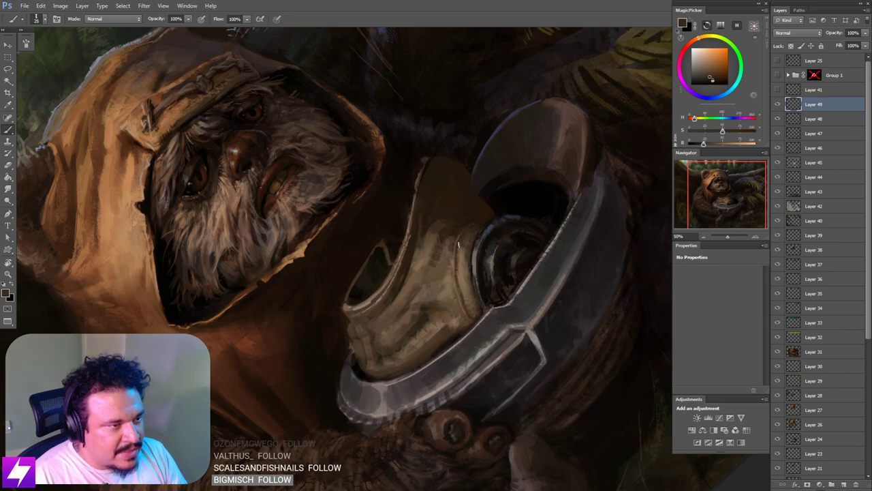
left_click_drag(462, 244, 462, 259)
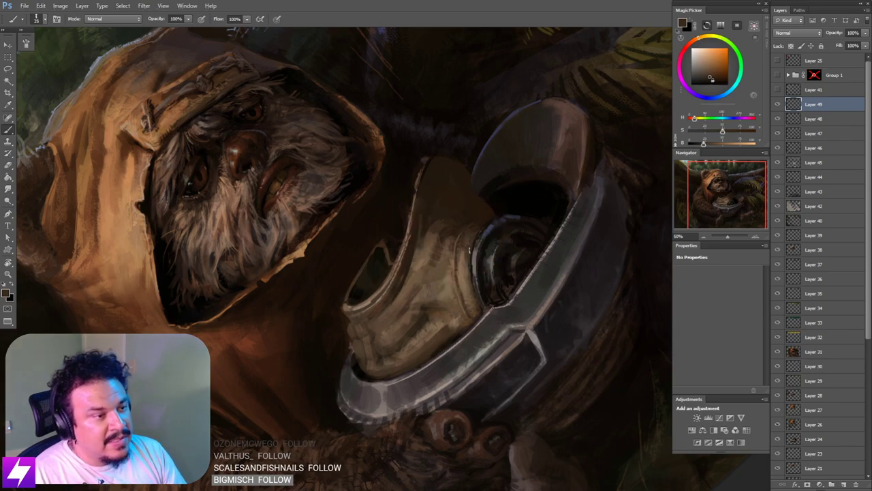
key("ctrl+minus")
key("ctrl+minus")
key("Escape")
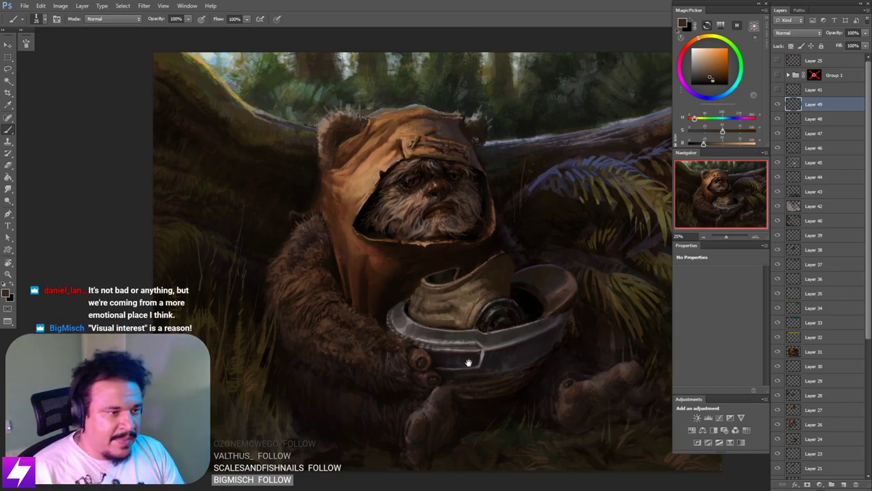
Step: Sample a dark brown near the seam's lower end, touch up the area beside the disc, and enlarge the brush to 45 px
left_click_drag(507, 311, 504, 280)
key("ctrl+plus")
key("ctrl+plus")
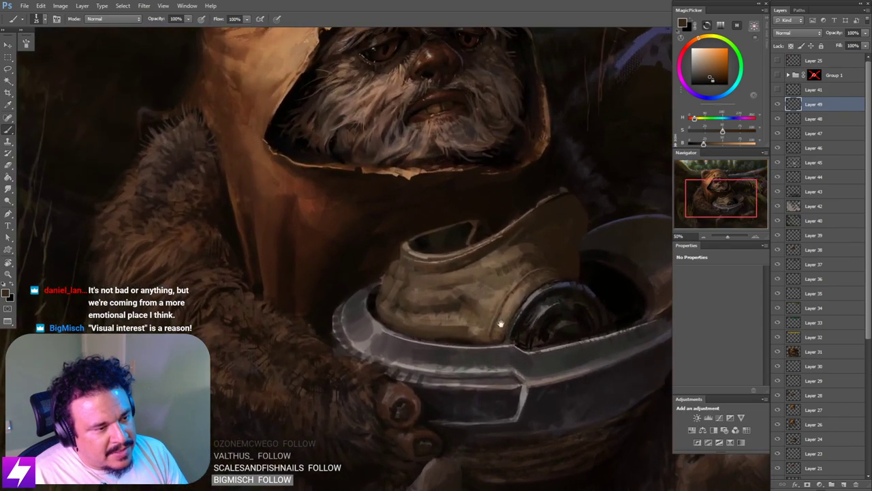
left_click_drag(500, 323, 496, 317)
left_click(489, 332, "alt")
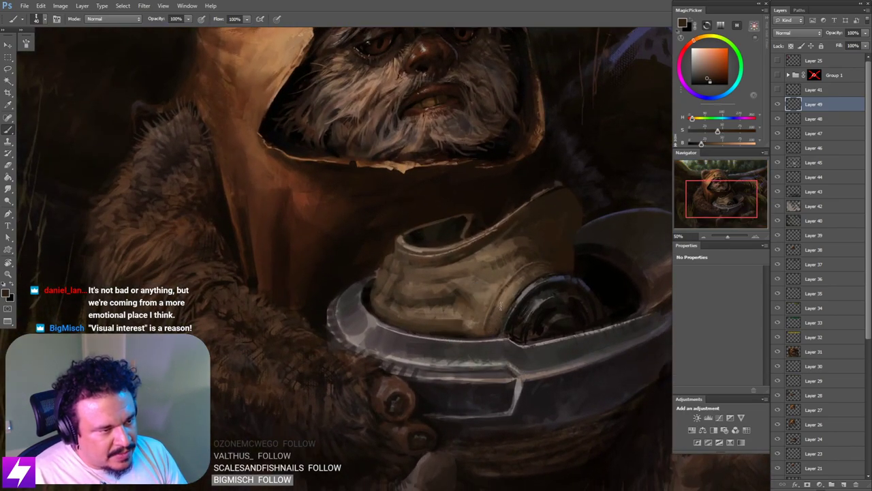
key("ctrl+minus")
key("ctrl+minus")
key("bracketright")
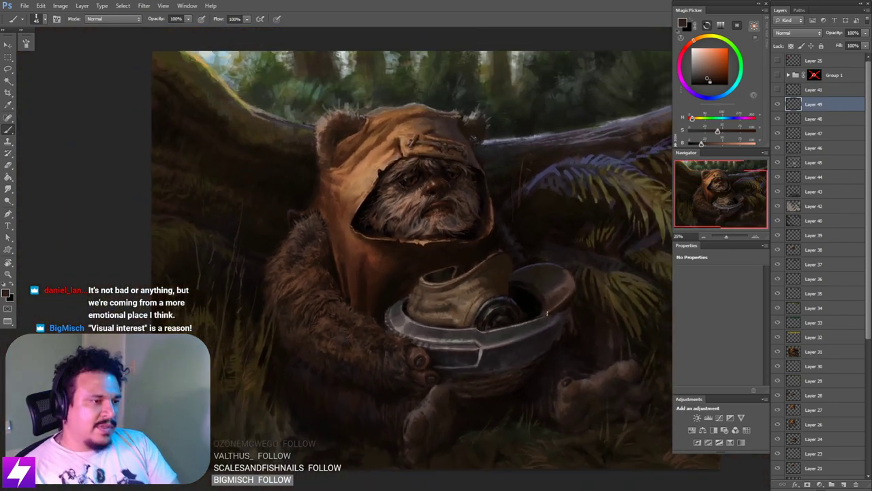
Step: Flip the canvas horizontally to check the composition and the helmet from the mirrored side
key("ctrl+minus")
key("ctrl+shift+h")
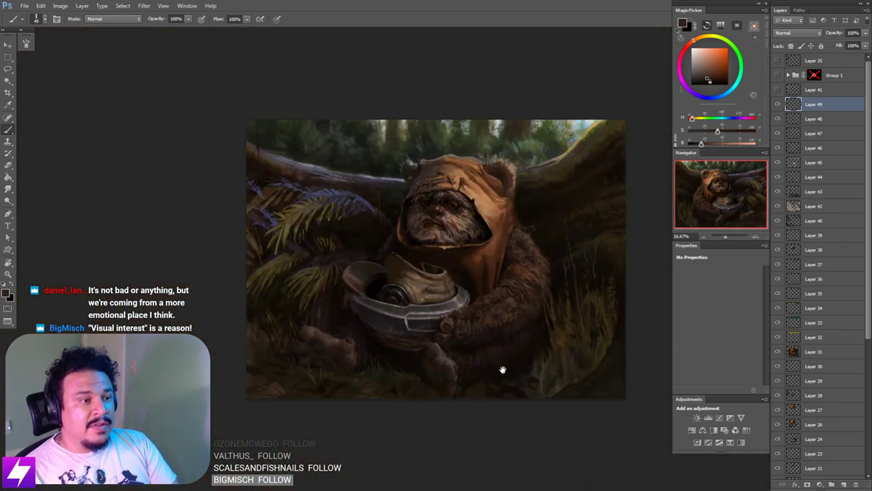
mouse_move(494, 368)
left_mouse_down()
mouse_move(498, 344)
mouse_move(547, 313)
left_mouse_up()
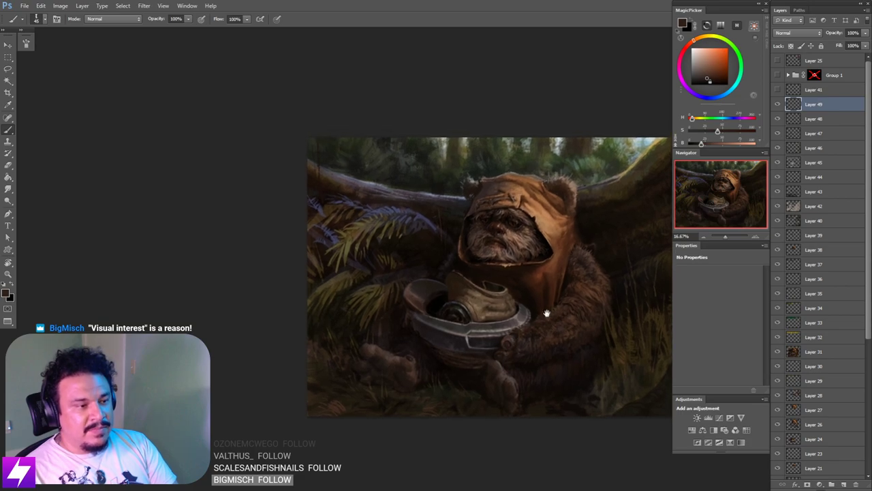
key("ctrl+plus")
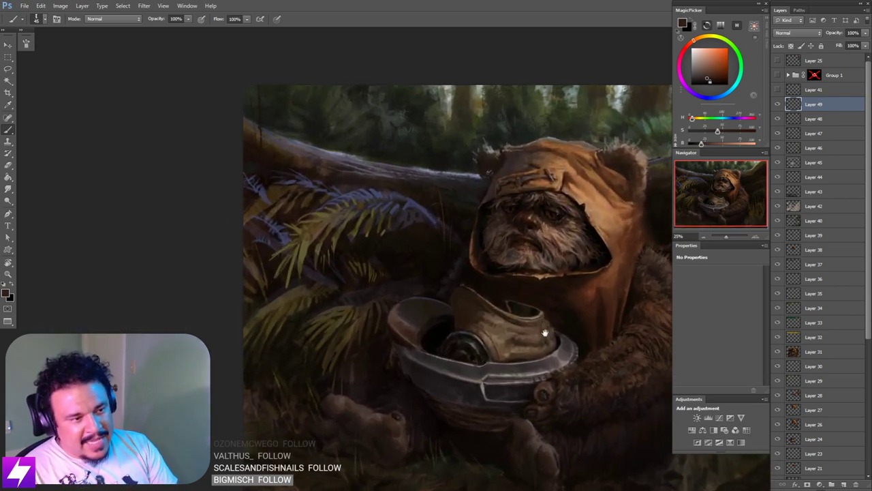
key("ctrl+plus")
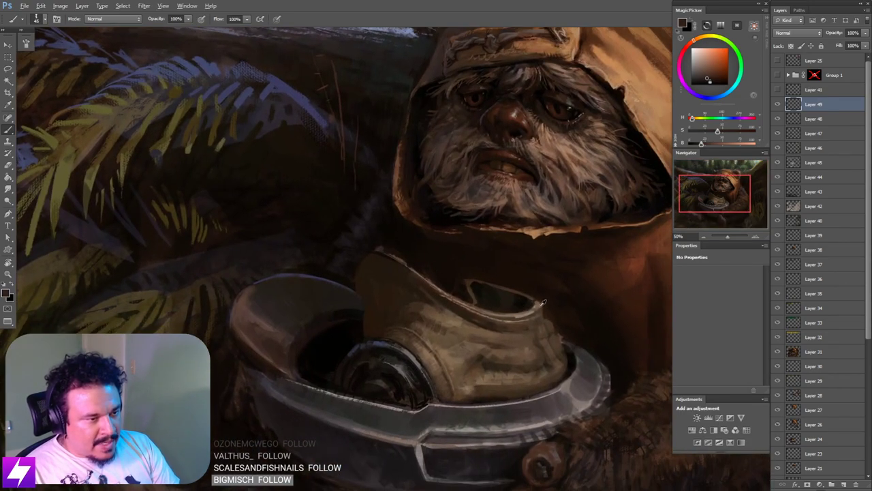
Step: Sample tan from the cap's rim, lasso a small area at the cap's back edge, paint it at 25 px, and deselect
left_click(541, 302, "alt")
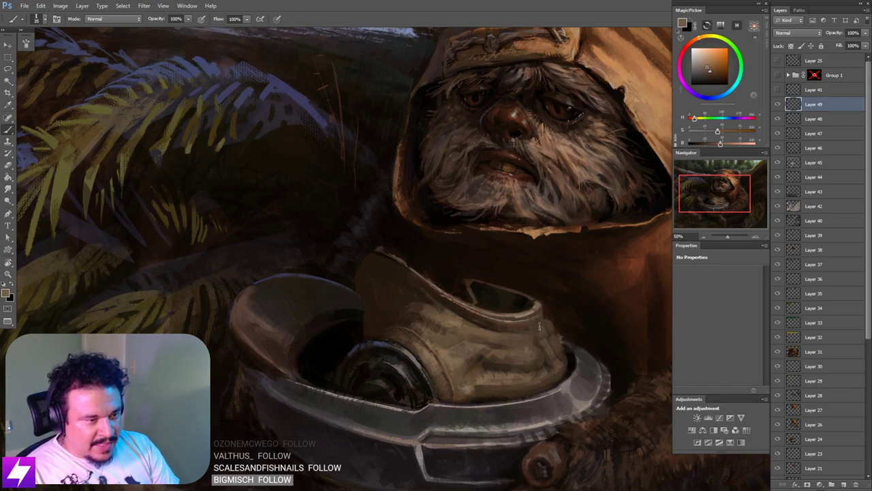
key("l")
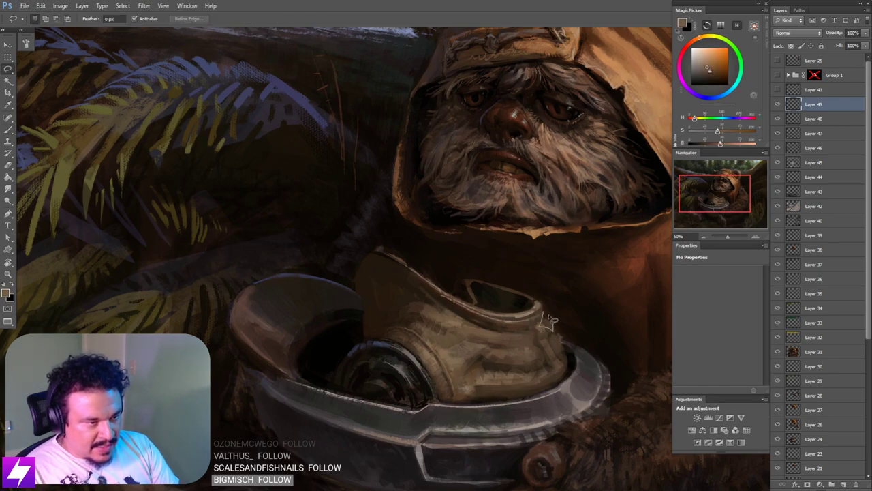
key("b")
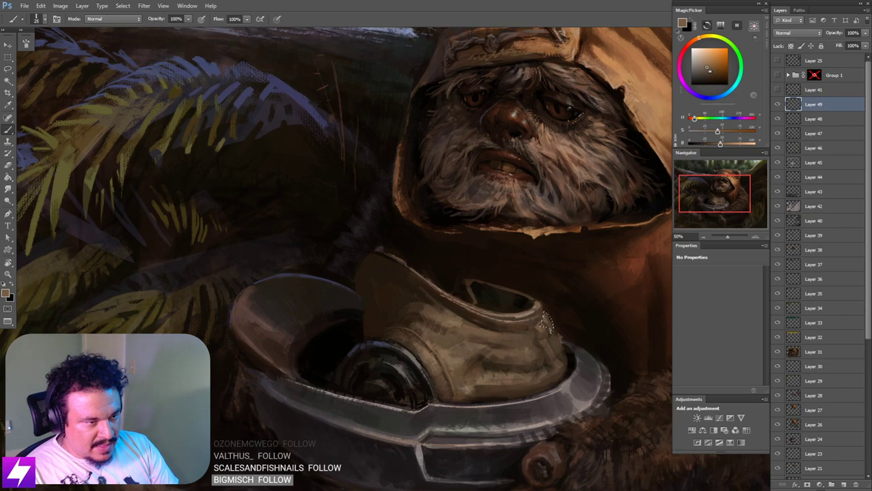
key("l")
left_click(584, 345)
key("ctrl+minus")
key("ctrl+minus")
left_click_drag(528, 377, 544, 381)
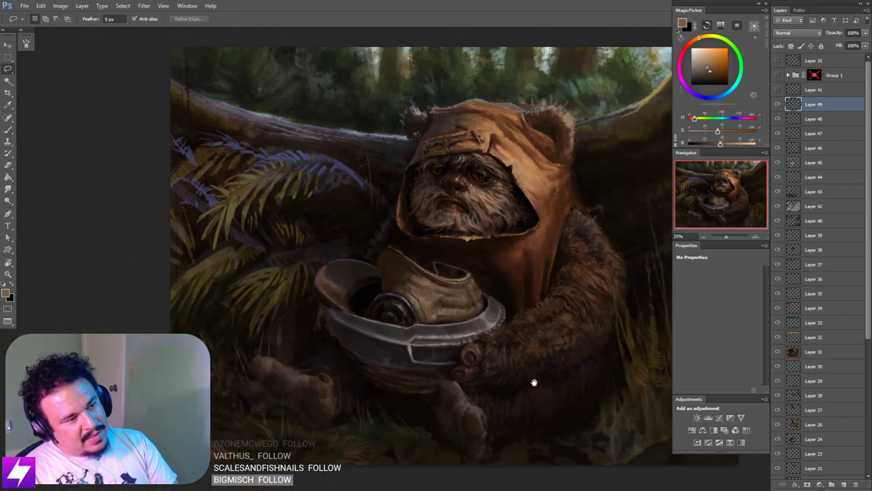
key("b")
key("ctrl+plus")
key("ctrl+plus")
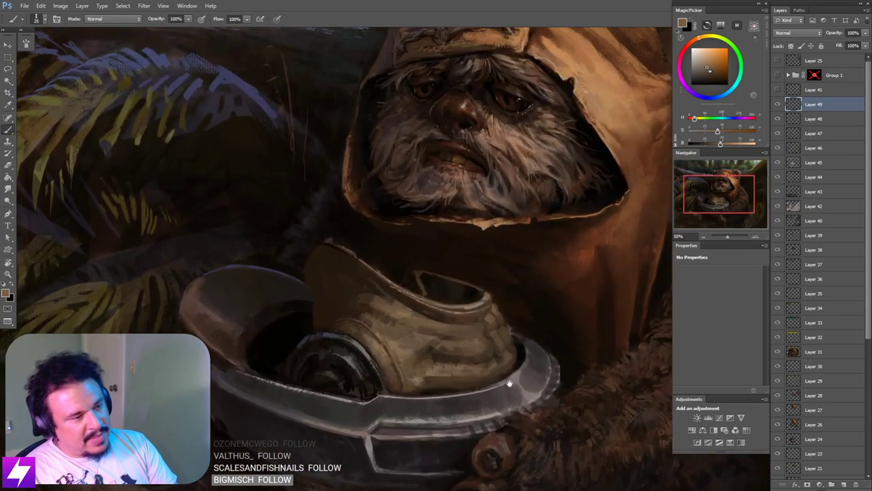
Step: Show the reference photos in Group 1, compare the helmet and leather with the painting, and hide the group
left_click(778, 75)
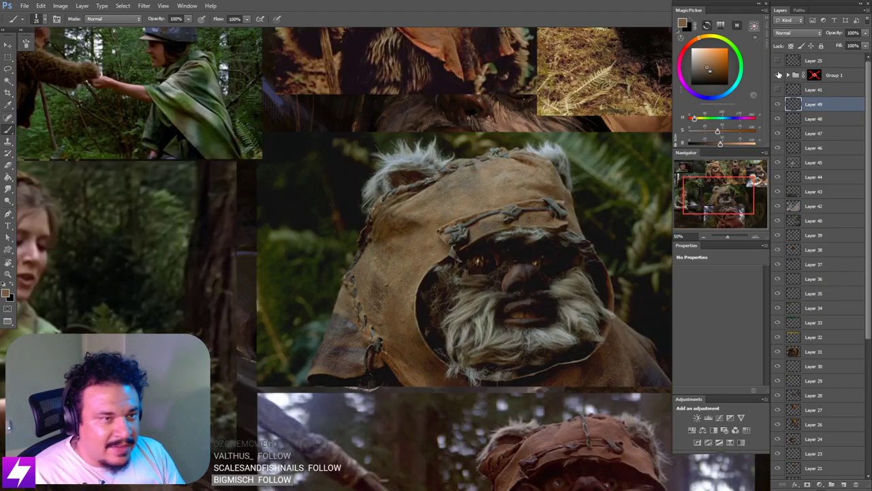
left_click(779, 75)
left_click(778, 77)
key("ctrl+minus")
key("ctrl+minus")
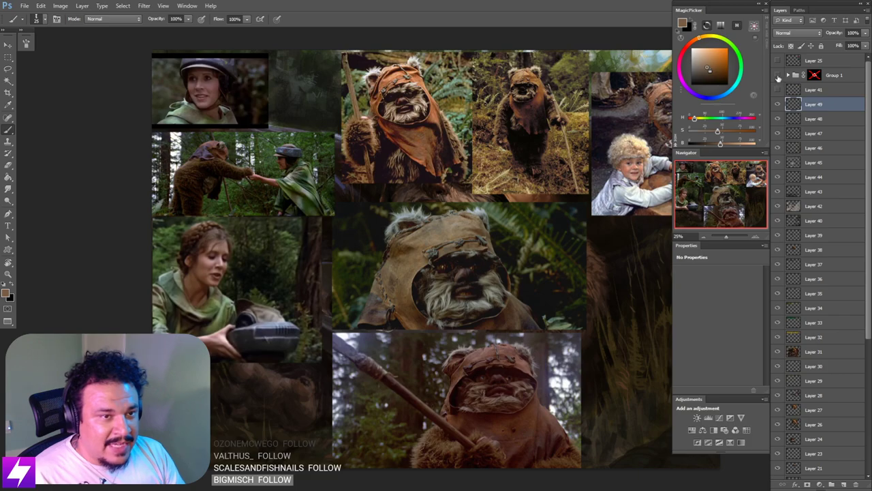
left_click(779, 75)
Step: Sample brown from the cap's middle folds and soften the dark creases above the brim with a 40 px brush
key("ctrl+plus")
key("ctrl+plus")
key("bracketright")
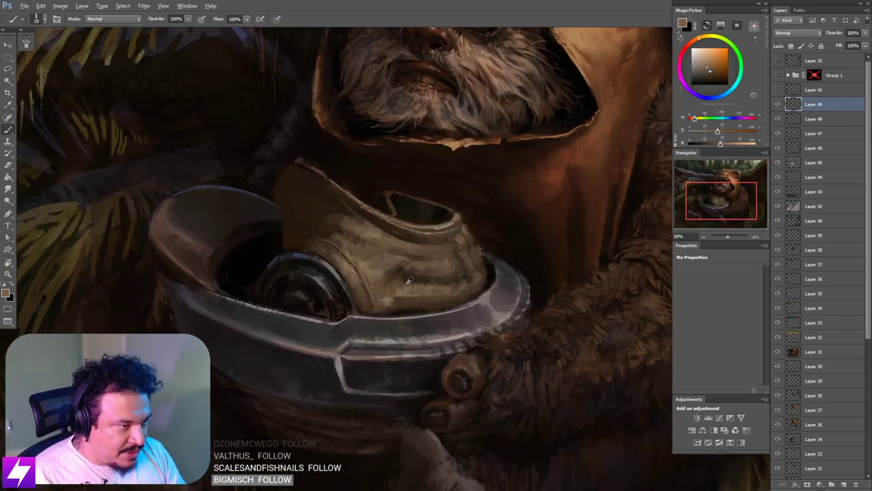
left_click(400, 278, "alt")
left_click(412, 262, "alt")
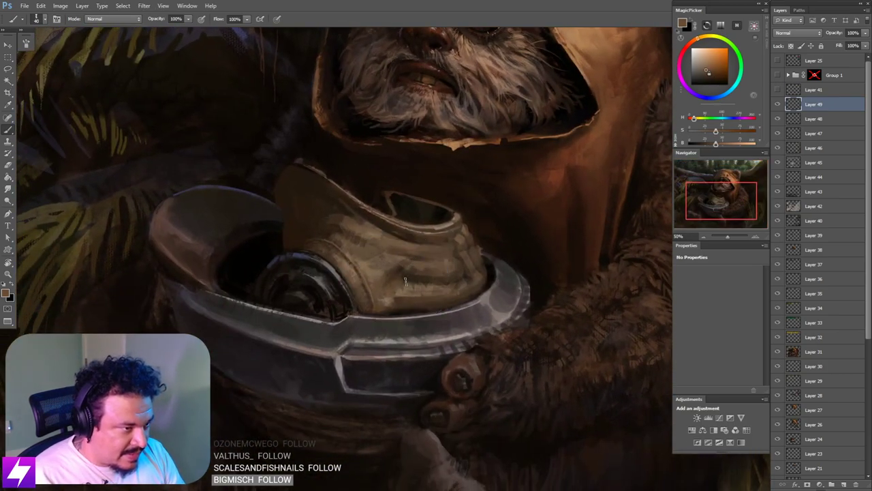
key("bracketright")
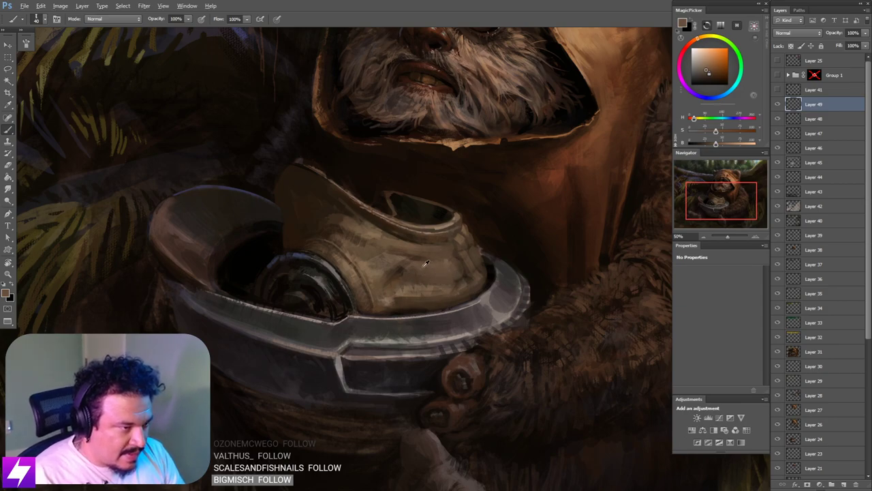
Step: Sample tan from the cap's middle folds and paint light strokes across the dark creases with a 50 px brush
left_click(423, 263, "alt")
key("bracketright")
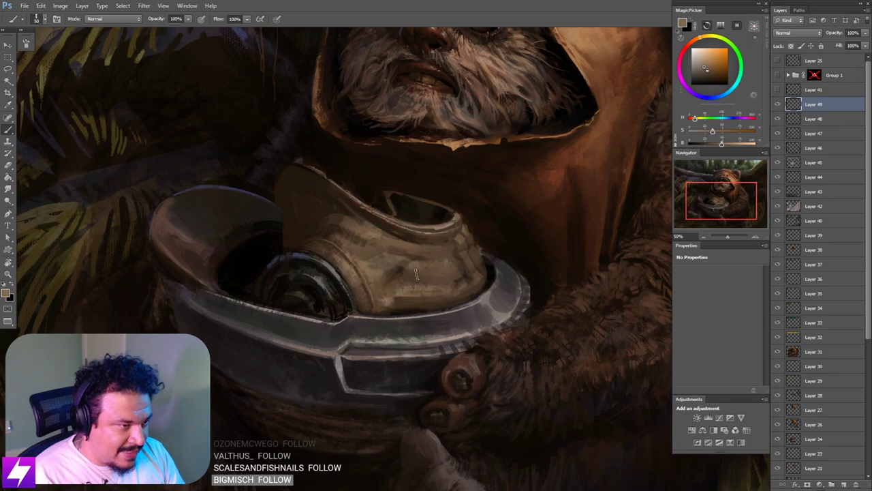
key("bracketleft")
key("bracketleft")
key("bracketleft")
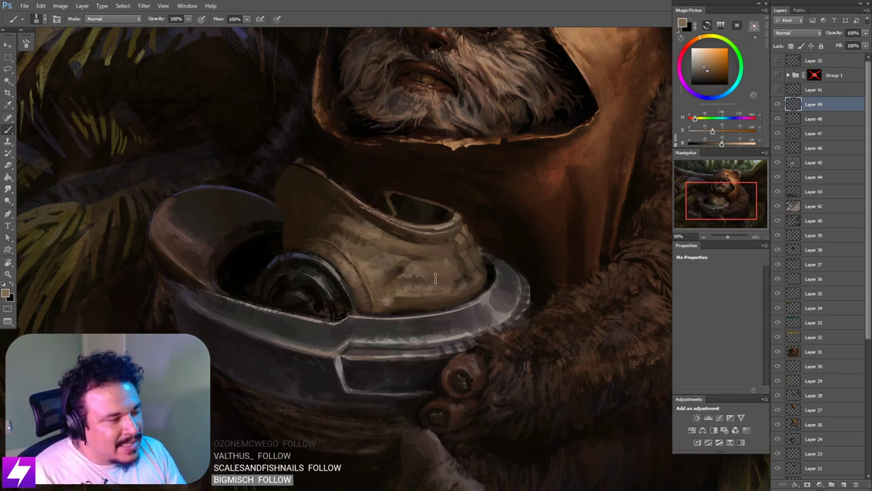
Step: Sample browns from the cap's upper folds and blend the creases above the brim with a 70 to 90 px brush
left_click(424, 259, "alt")
key("bracketright")
key("bracketright")
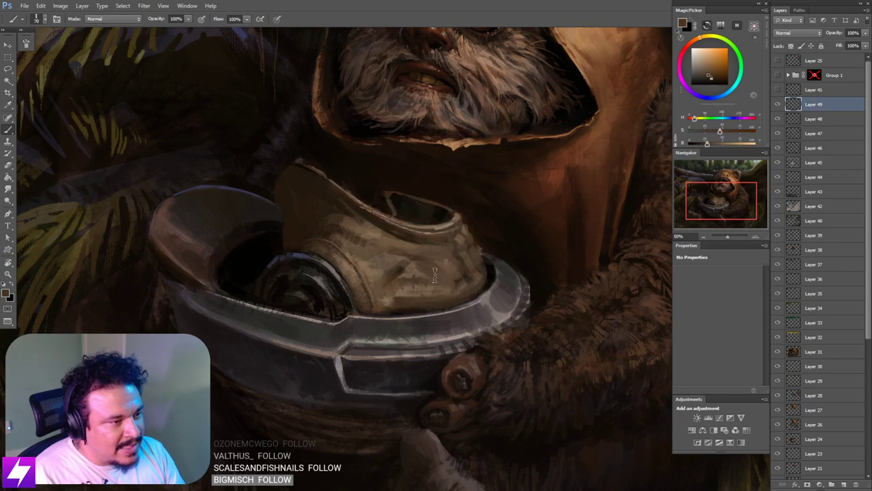
left_click(419, 249, "alt")
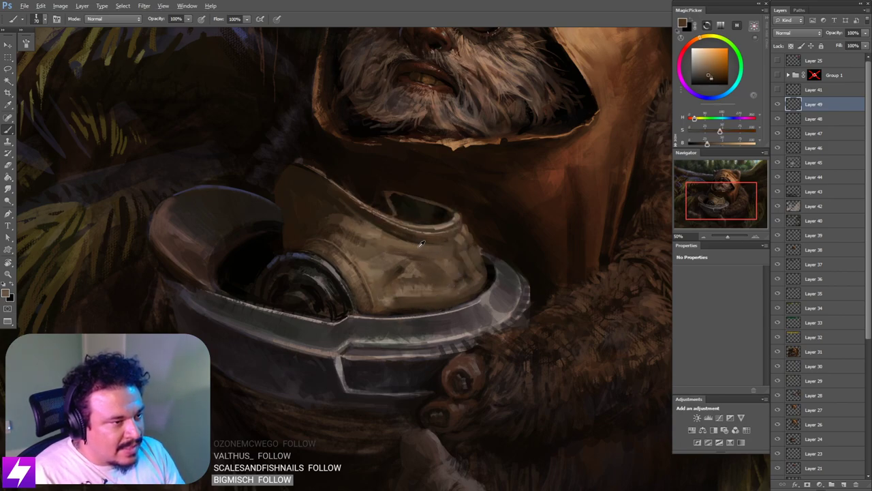
key("bracketright")
left_click_drag(422, 254, 443, 278)
key("bracketright")
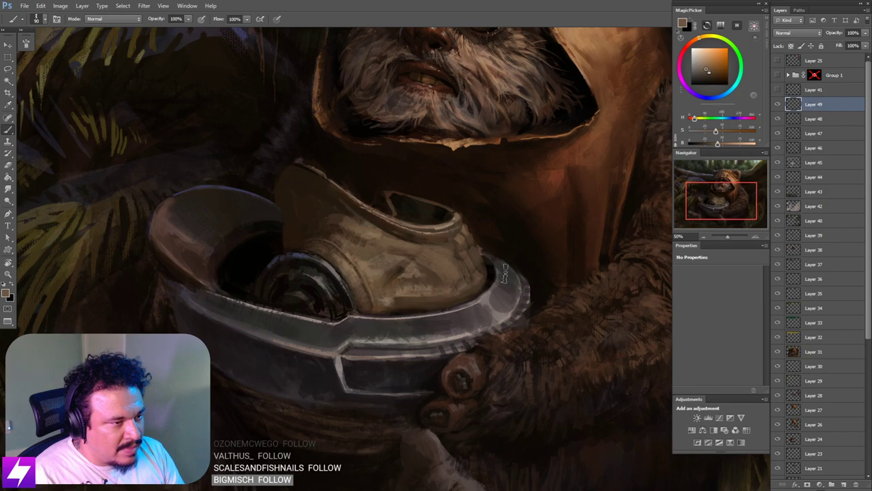
Step: Flip the canvas horizontally to work on the cap from its mirrored side
scroll(469, 276, "down", 4)
key("ctrl+shift+h")
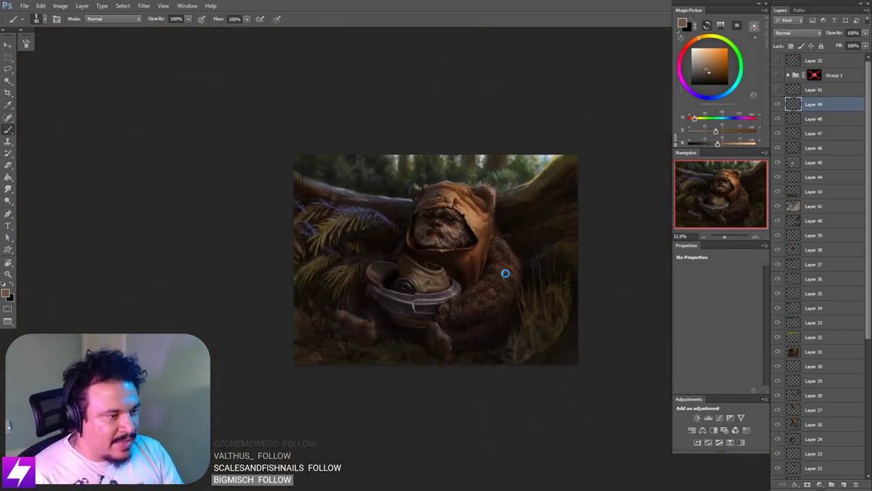
scroll(459, 316, "up", 1)
scroll(459, 314, "up", 4)
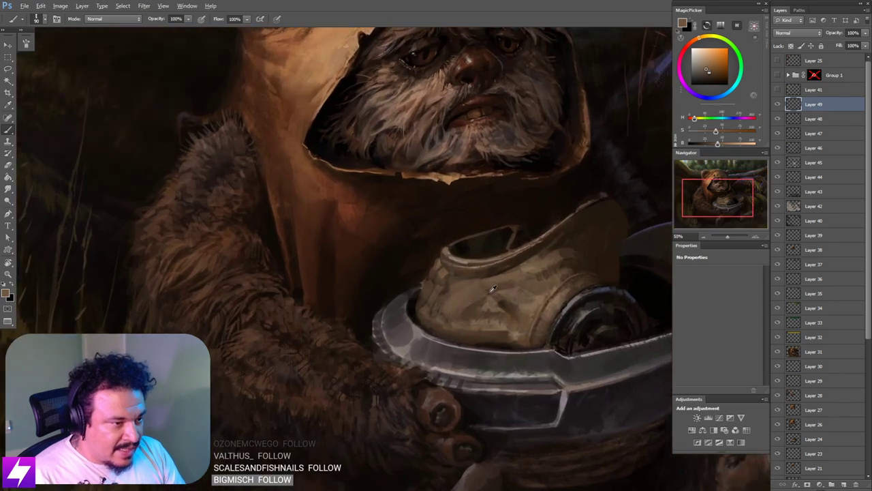
Step: Sample brown from the cap's lower side and refine the folds above the brim, going down from a 100 px brush to a fine one
left_click(469, 315, "alt")
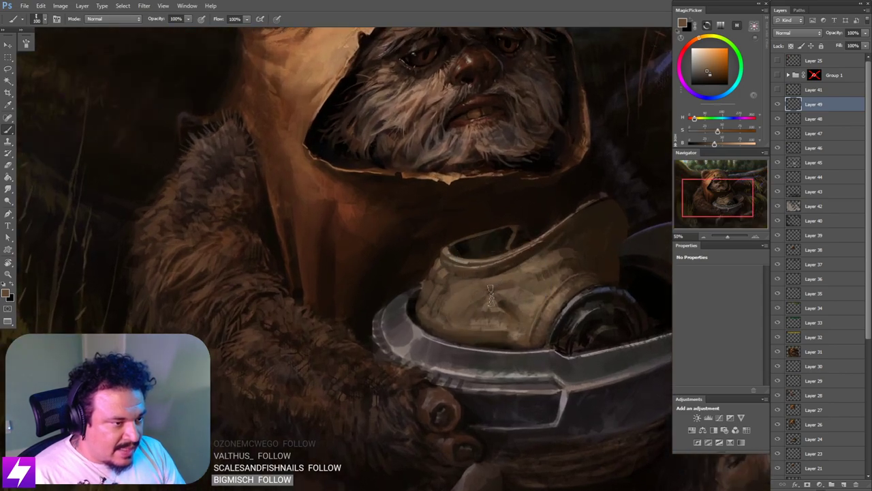
key("bracketleft")
key("bracketleft")
key("bracketleft")
key("bracketleft")
key("bracketleft")
key("bracketleft")
key("bracketleft")
key("bracketleft")
key("bracketleft")
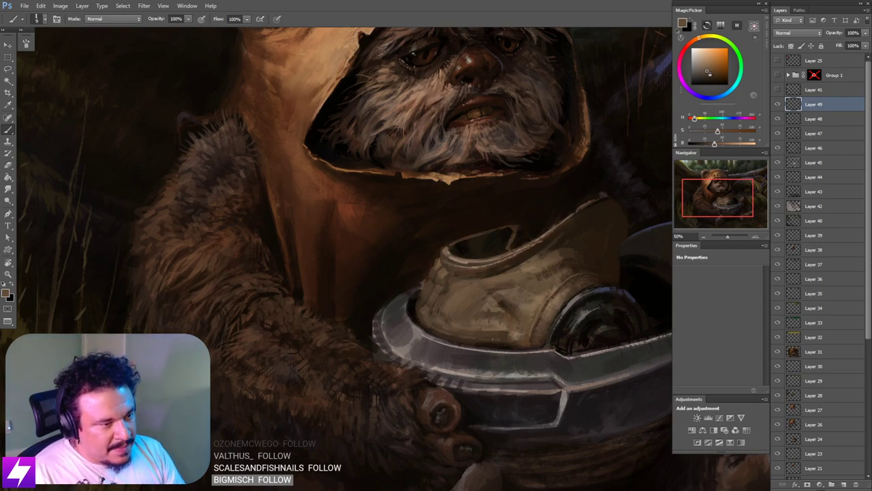
Step: Sample tan and darker brown from the cap beside the disc and retouch its lower edge with a 10 to 30 px brush
left_click(538, 303, "alt")
key("bracketleft")
key("bracketleft")
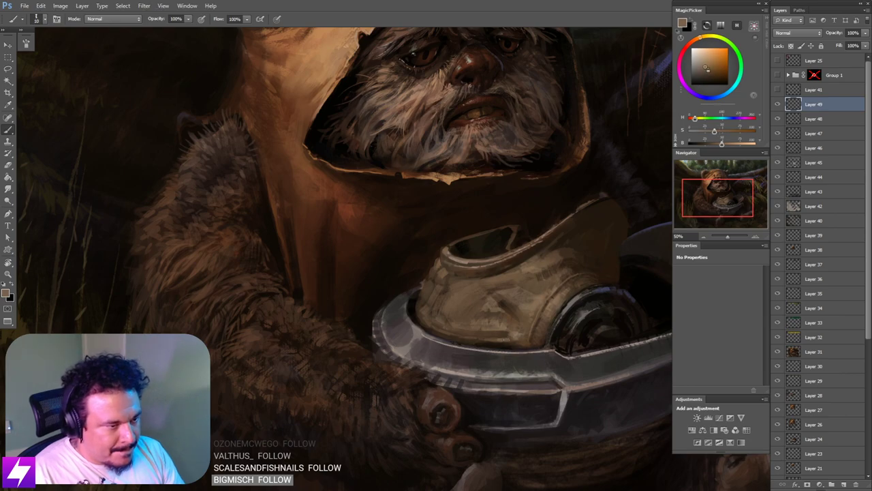
left_click(510, 317, "alt")
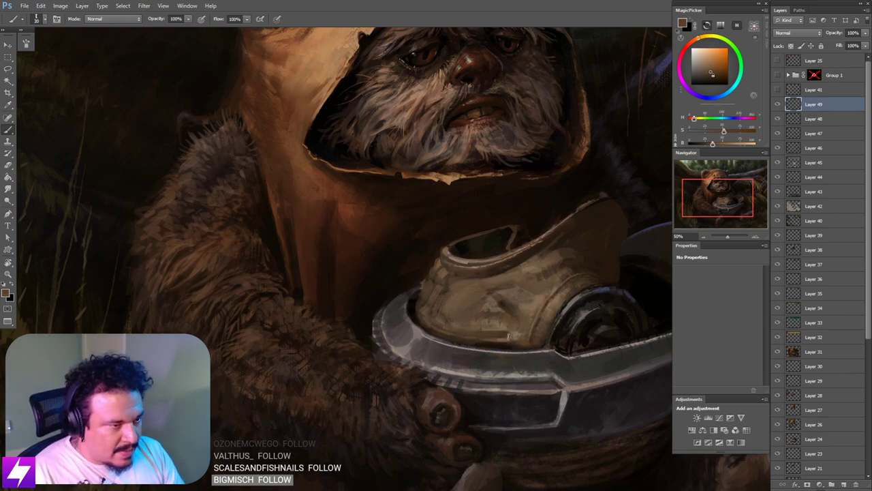
left_click_drag(500, 343, 515, 343)
key("ctrl+minus")
key("ctrl+minus")
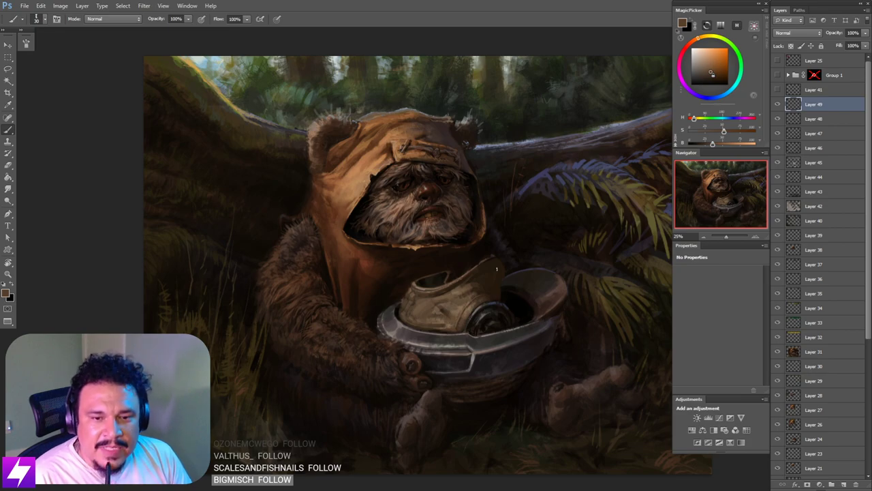
key("ctrl+minus")
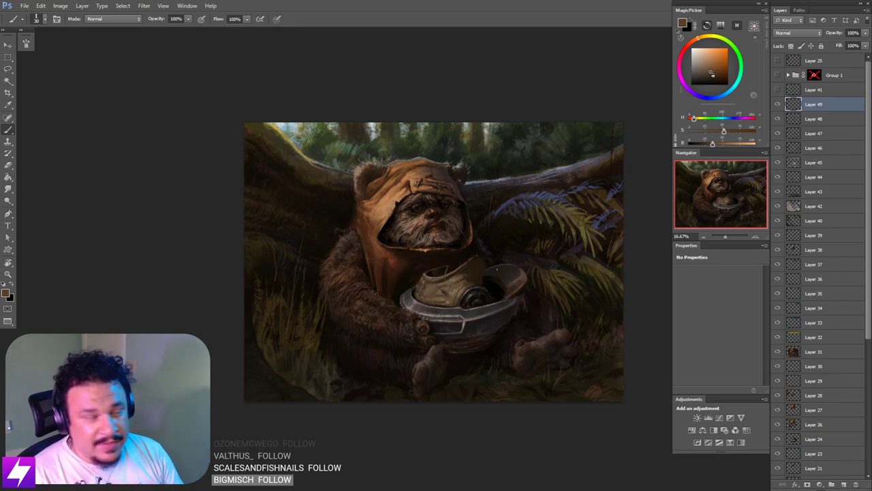
Step: Sample near-black brown from the shadow beside the near foot and paint around the foot with a 45 px brush
key("ctrl+plus")
left_click_drag(460, 423, 466, 399)
left_click(460, 382, "alt")
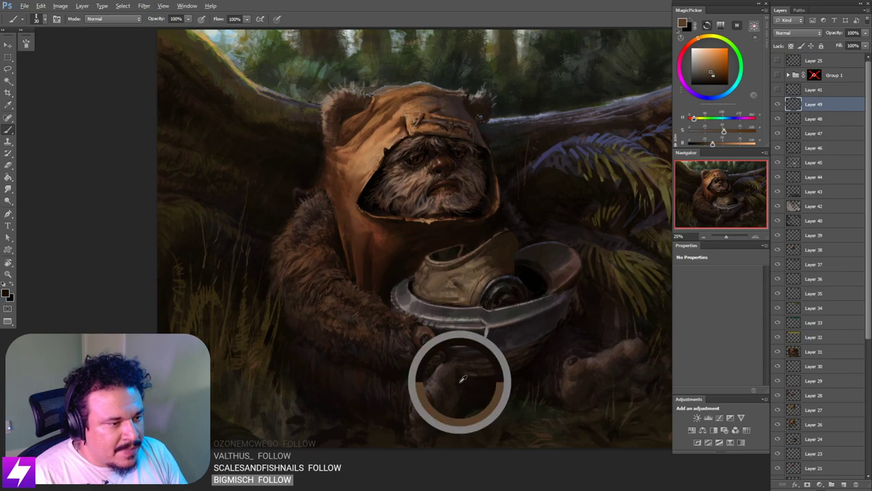
key("bracketright")
key("bracketright")
key("bracketright")
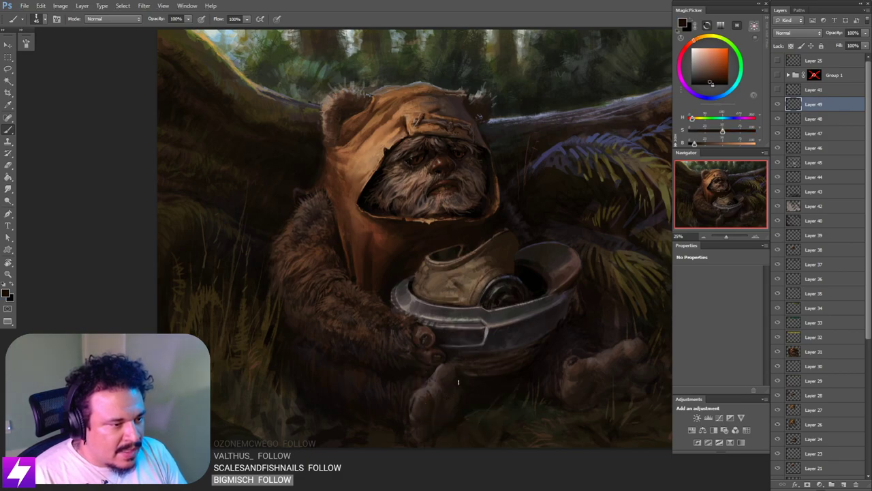
Step: Rotate the canvas counterclockwise and paint dark shadow around the far foot and below the helmet with a 70 px brush
key("ctrl+minus")
left_click_drag(532, 396, 562, 365)
key("r")
key("ctrl+plus")
key("b")
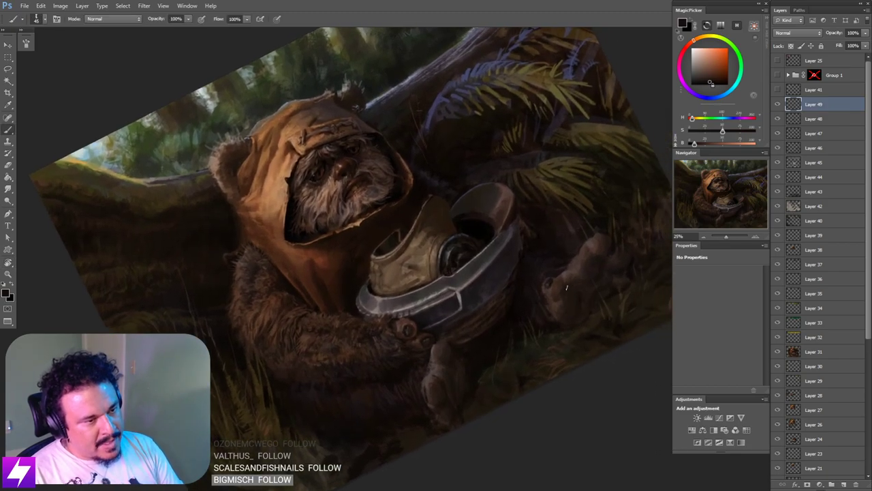
key("bracketright")
key("bracketright")
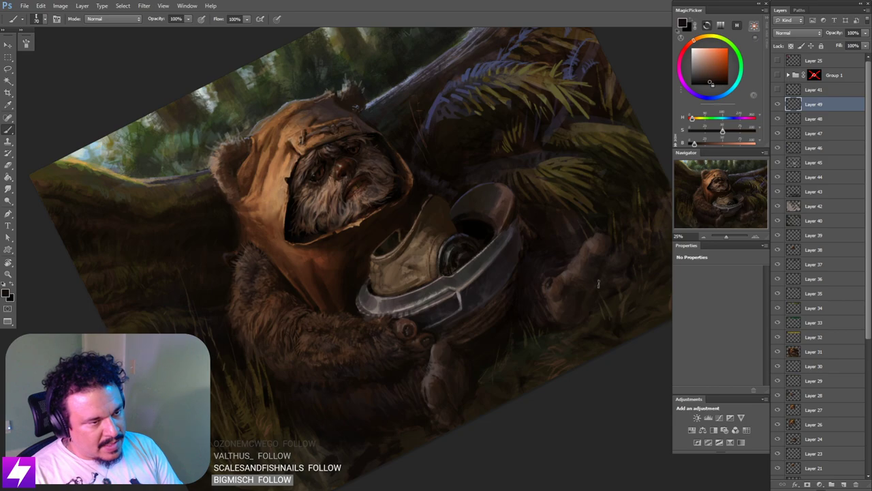
left_click_drag(534, 345, 573, 300)
key("bracketleft")
key("bracketleft")
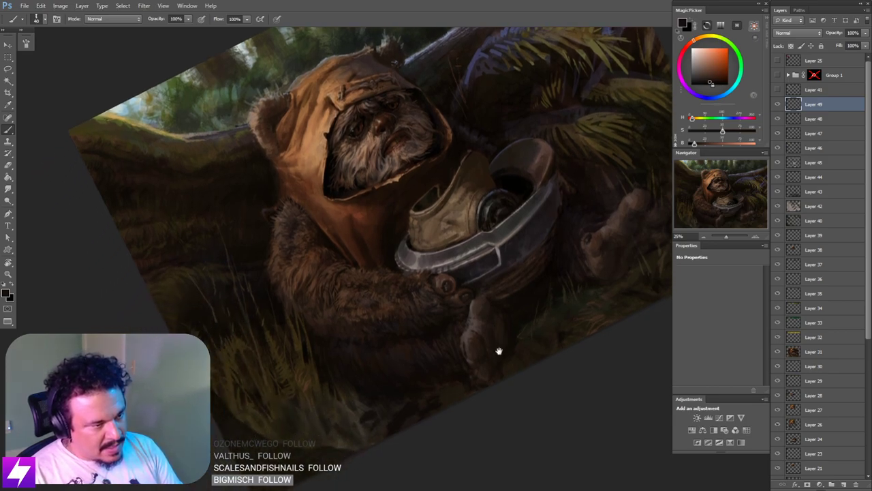
Step: Sample dark grey-brown from the top of the near foot and set the brush to 60 px to soften its shading
left_click_drag(499, 351, 499, 347)
left_click(483, 311, "alt")
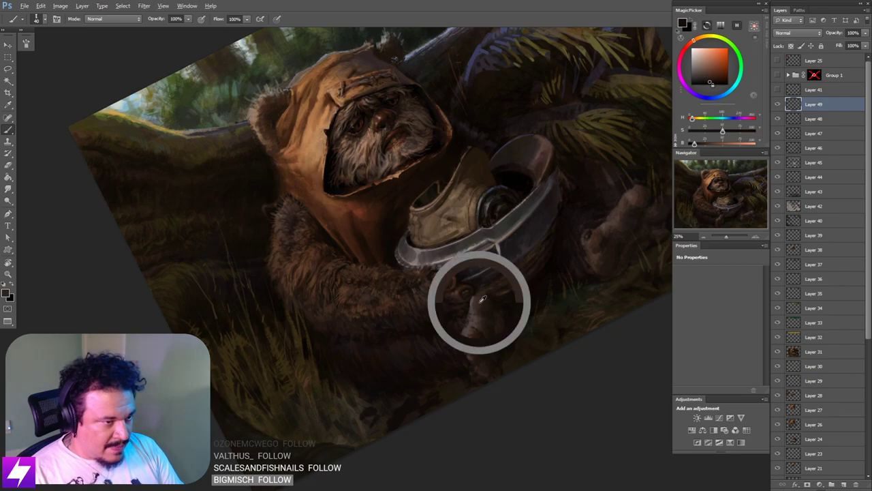
key("bracketright")
key("bracketright")
Step: Reset the canvas rotation and examine the whole painting's values at several reduced zoom levels
key("ctrl+minus")
key("Escape")
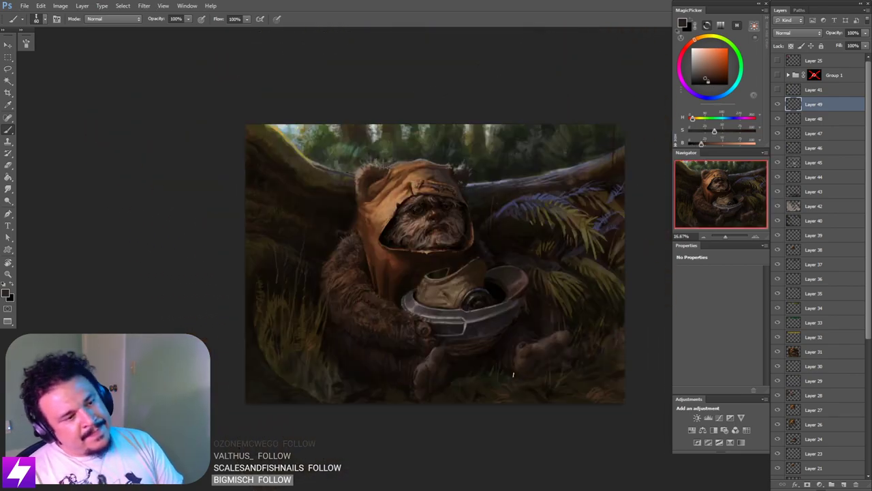
key("ctrl+minus")
key("ctrl+minus")
key("ctrl+plus")
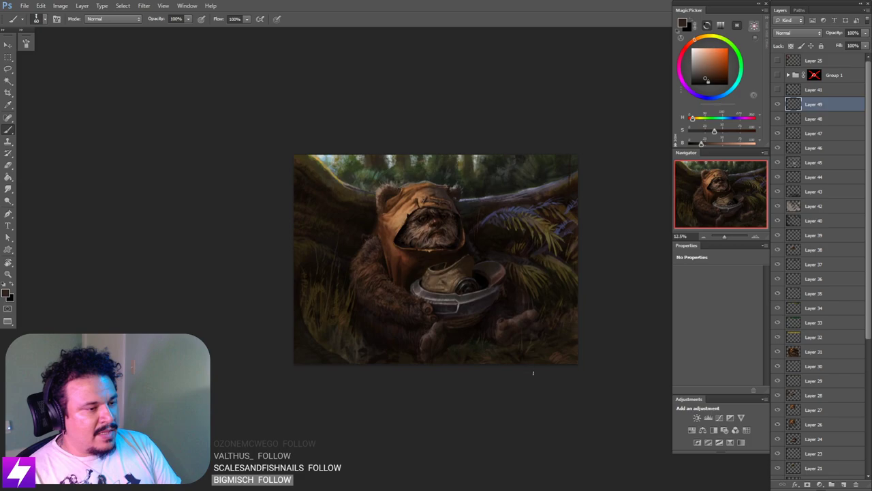
key("ctrl+minus")
key("ctrl+plus")
key("ctrl+plus")
key("ctrl+plus")
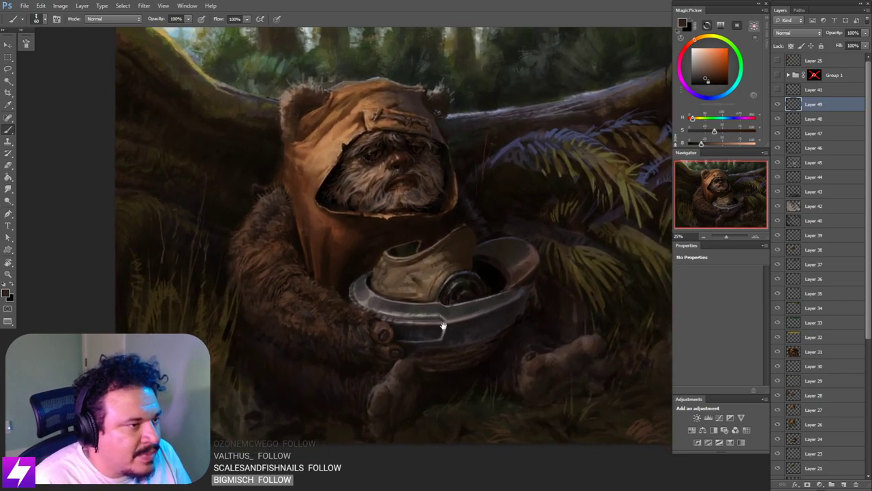
Step: Sample dark brown near the helmet, rotate the canvas counterclockwise, and pick near-black from inside the helmet for a 90 px brush
left_click(527, 266, "alt")
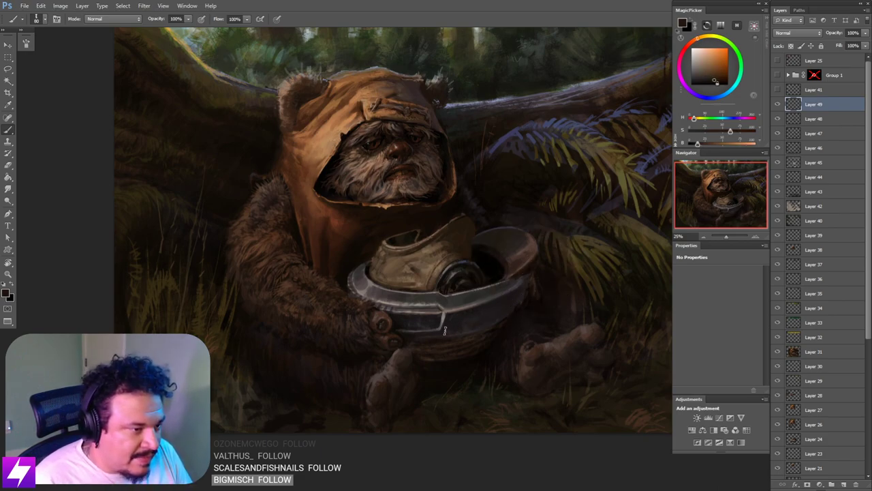
key("ctrl+minus")
key("r")
mouse_move(481, 382)
left_mouse_down()
mouse_move(542, 321)
mouse_move(536, 302)
left_mouse_up()
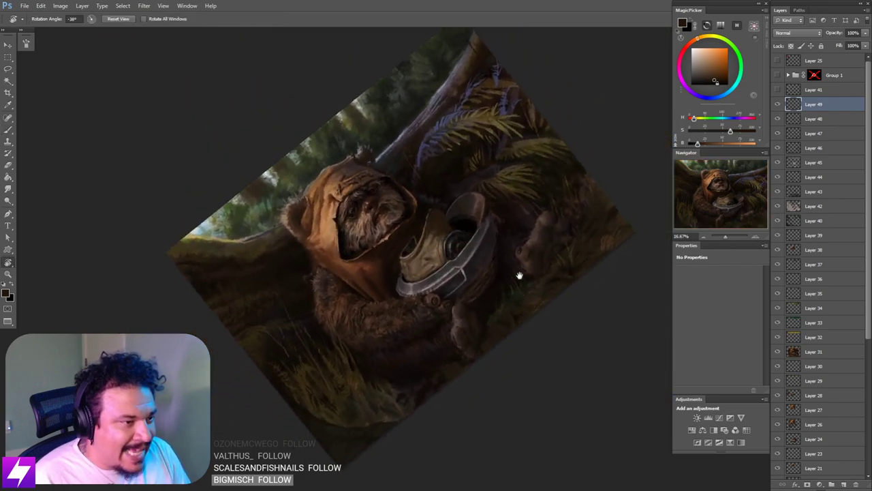
key("ctrl+plus")
key("b")
left_click(487, 206, "alt")
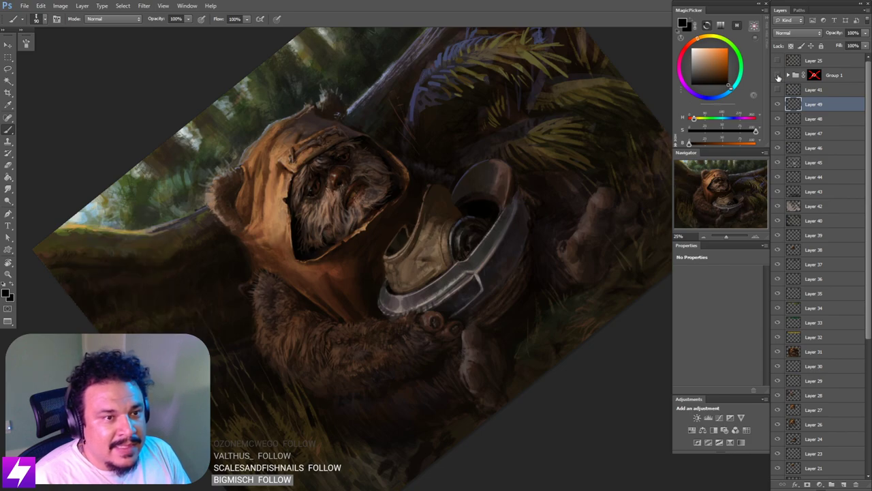
Step: Show the references in Group 1 and Layer 25, compare them with the helmet, and hide them again
left_click(778, 76)
left_click(778, 61)
left_click(779, 75)
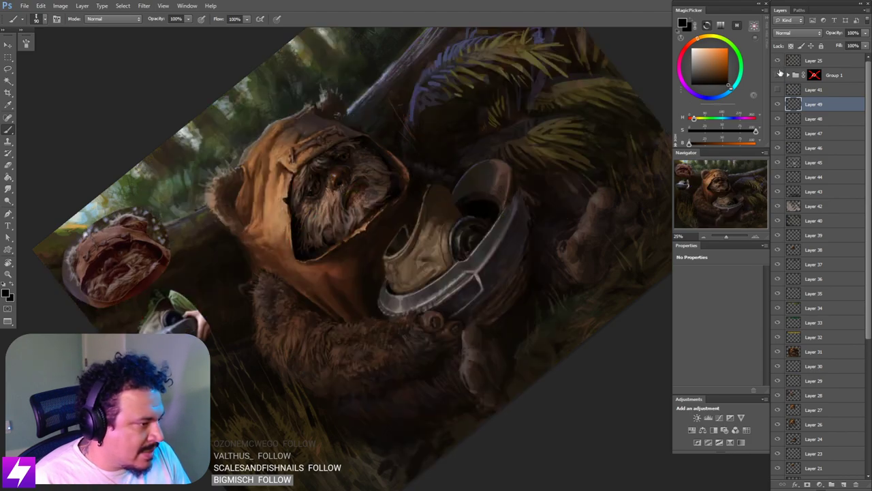
left_click(778, 75)
left_click(778, 75)
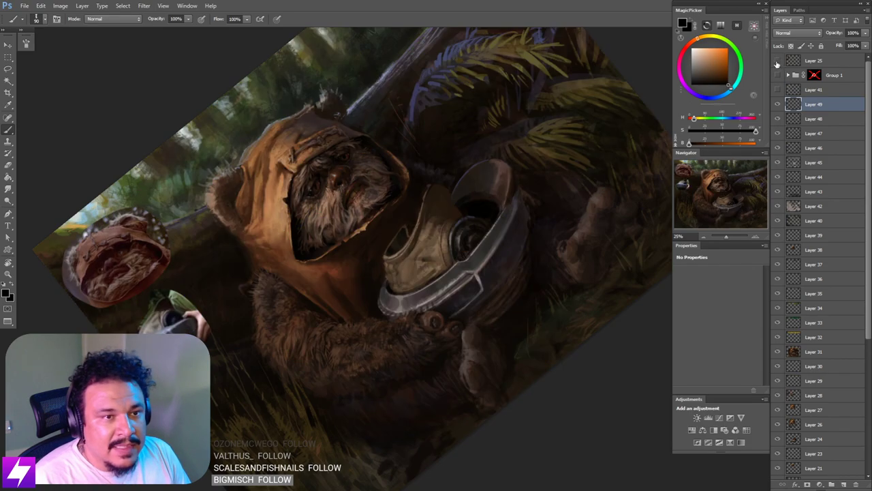
left_click(778, 60)
Step: Turn the canvas almost upside down and lasso the ribbed underside of the helmet along its metal band
left_click_drag(497, 252, 487, 222)
key("l")
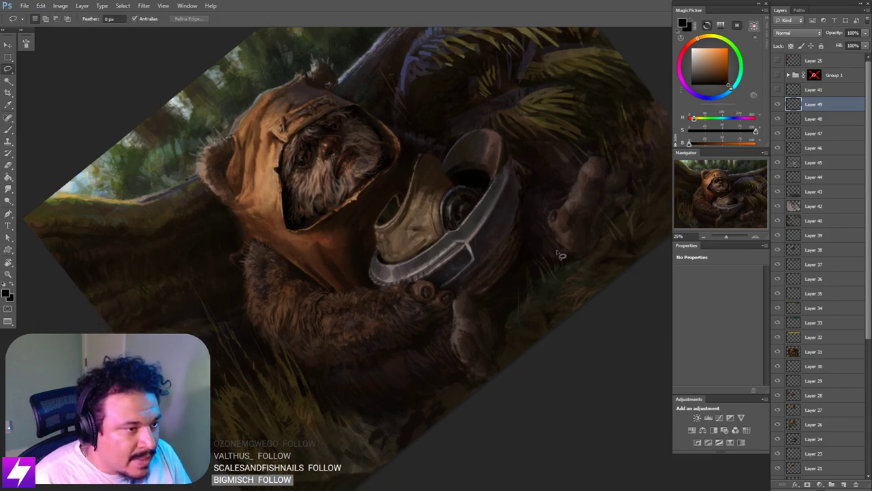
key("r")
mouse_move(546, 354)
left_mouse_down()
mouse_move(566, 188)
mouse_move(493, 228)
mouse_move(481, 213)
mouse_move(489, 199)
mouse_move(469, 220)
left_mouse_up()
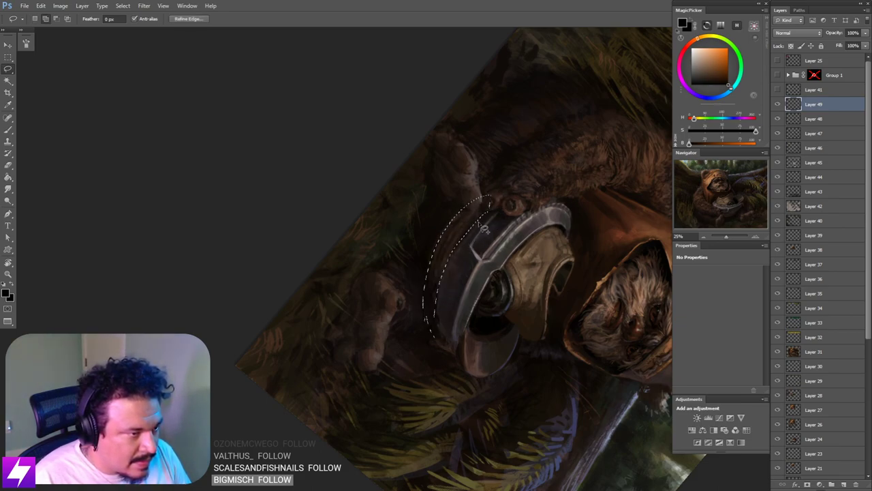
left_click_drag(479, 213, 463, 246)
Step: Sample dark brown, darken the selected helmet underside with 125 px and 90 px brushes, and deselect
key("b")
left_click(443, 280, "alt")
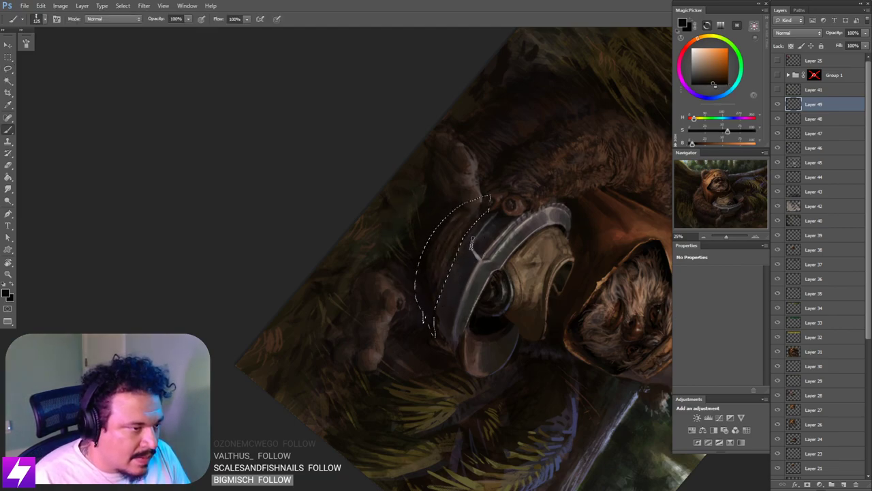
left_click_drag(439, 271, 429, 239)
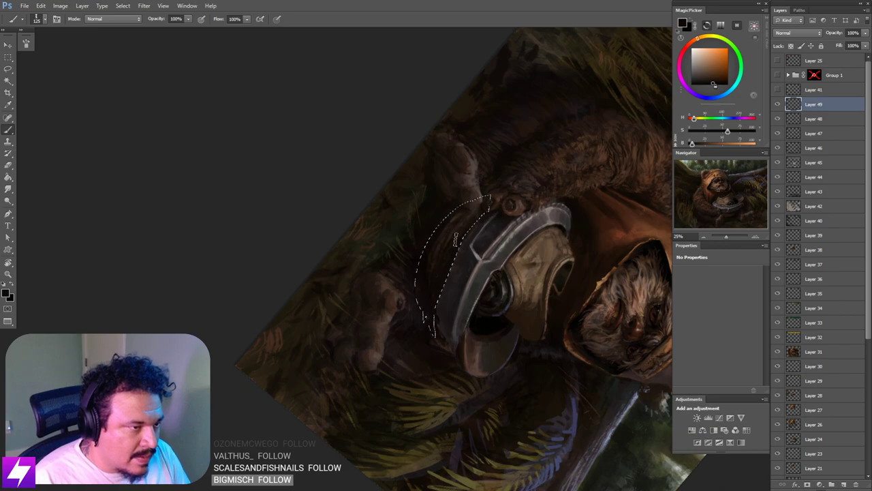
key("bracketleft")
key("bracketleft")
left_click(428, 256, "alt")
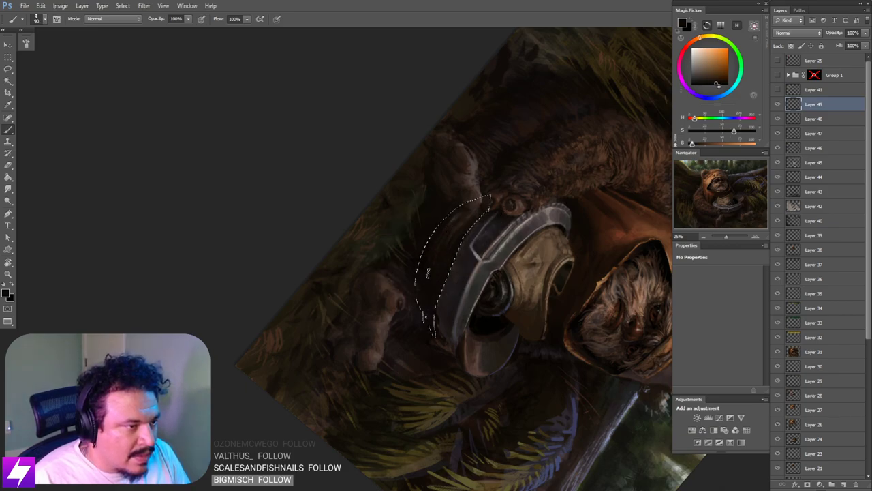
key("ctrl+d")
Step: Return the canvas to upright and review the whole painting with the darkened helmet underside
key("l")
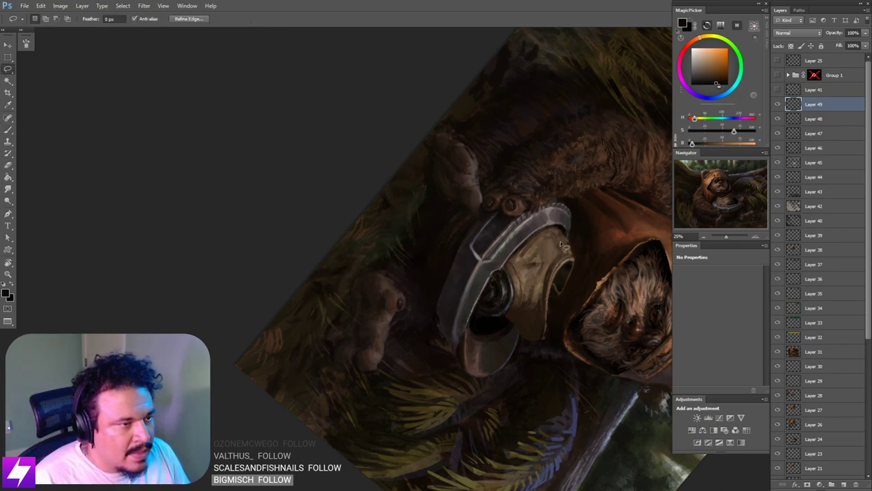
scroll(449, 229, "down", 1)
key("ctrl+minus")
left_click_drag(559, 247, 491, 253)
key("Escape")
left_click_drag(493, 298, 496, 267)
key("b")
key("ctrl+plus")
key("ctrl+plus")
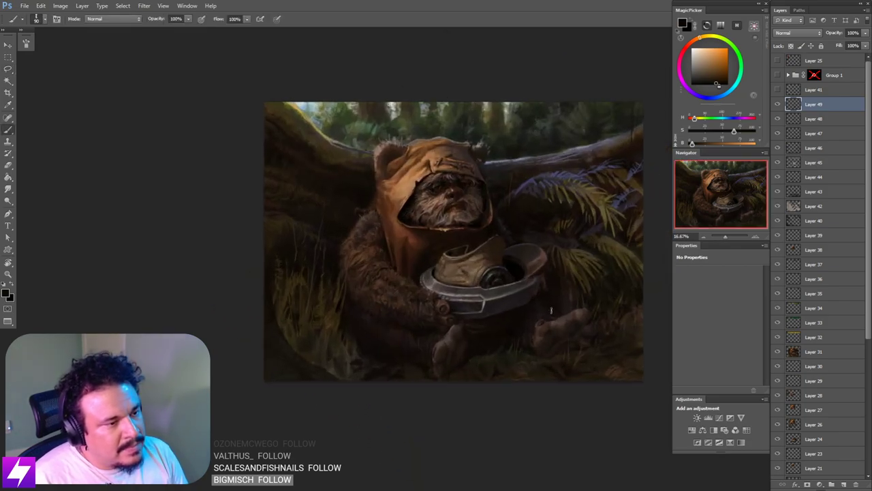
Step: Rotate the canvas to -33° and darken the underside of the helmet's far rim with a 125 px brush
key("r")
mouse_move(549, 375)
left_mouse_down()
mouse_move(607, 273)
mouse_move(527, 238)
left_mouse_up()
scroll(537, 268, "up", 1)
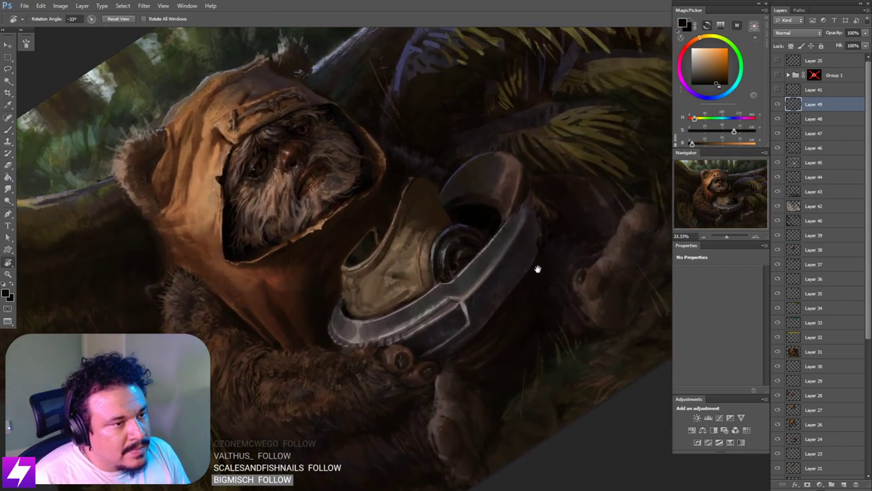
key("b")
key("bracketright")
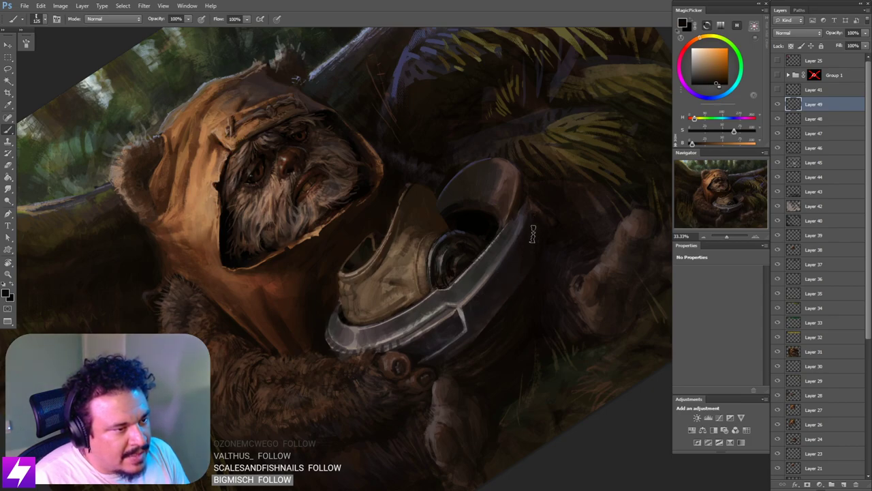
key("bracketleft")
key("bracketleft")
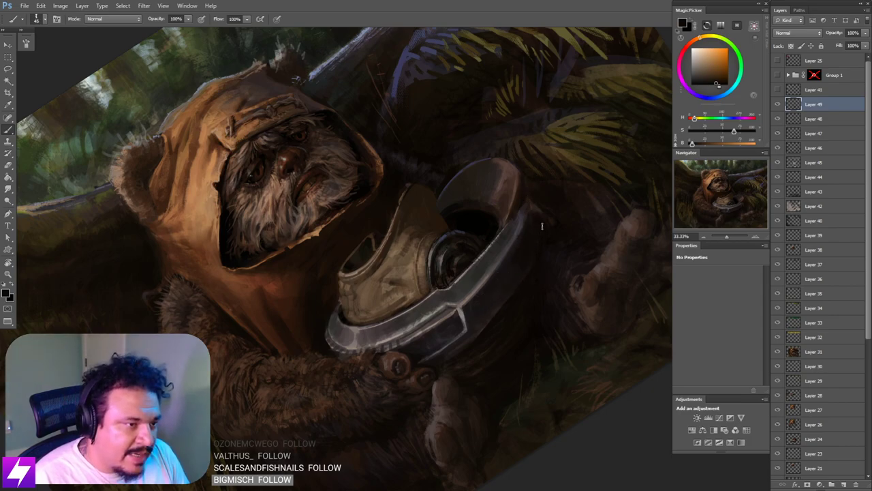
Step: Lasso around the outer end of the helmet's metal band and paint near-black beside it, reducing the brush from 175 to 80 px
key("l")
mouse_move(529, 207)
left_mouse_down()
mouse_move(508, 221)
mouse_move(543, 178)
left_mouse_up()
key("Escape")
mouse_move(534, 294)
left_mouse_down()
mouse_move(536, 241)
mouse_move(520, 228)
mouse_move(553, 243)
mouse_move(535, 298)
mouse_move(539, 263)
mouse_move(525, 288)
mouse_move(539, 296)
mouse_move(541, 238)
mouse_move(531, 249)
left_mouse_up()
key("b")
key("r")
key("b")
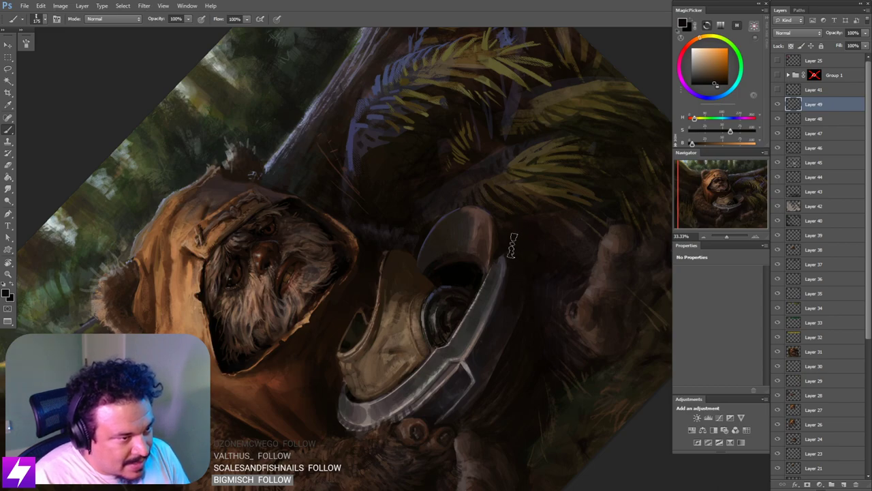
key("bracketleft")
key("bracketleft")
key("bracketleft")
key("bracketleft")
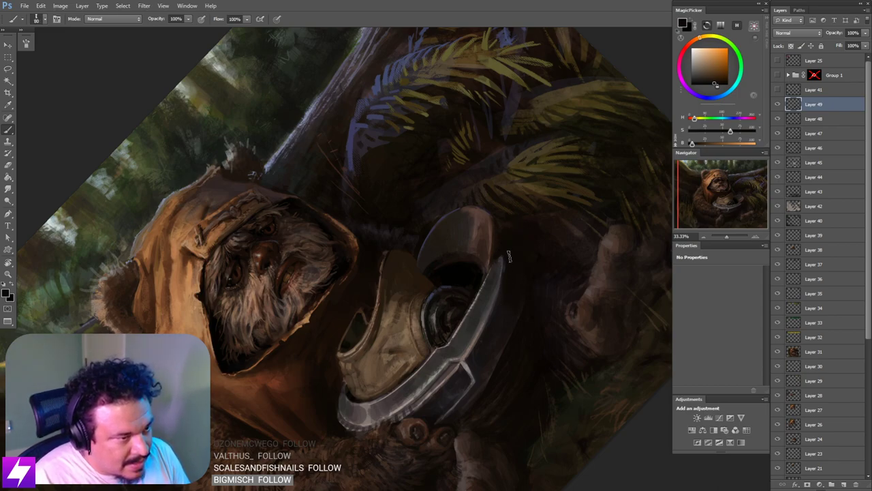
key("Escape")
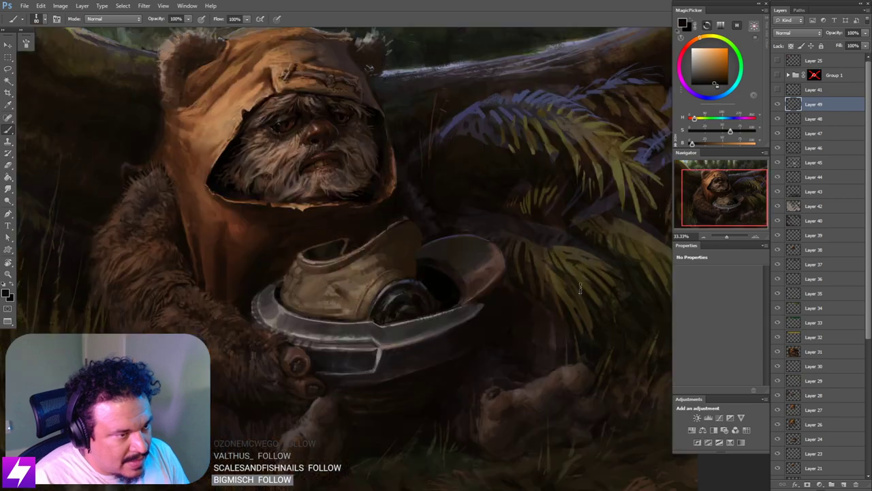
Step: Sample near-black beside the helmet and darken the background between the helmet, the fern and the foot with a 250 px brush
left_click_drag(513, 348, 505, 276)
left_click(487, 260, "alt")
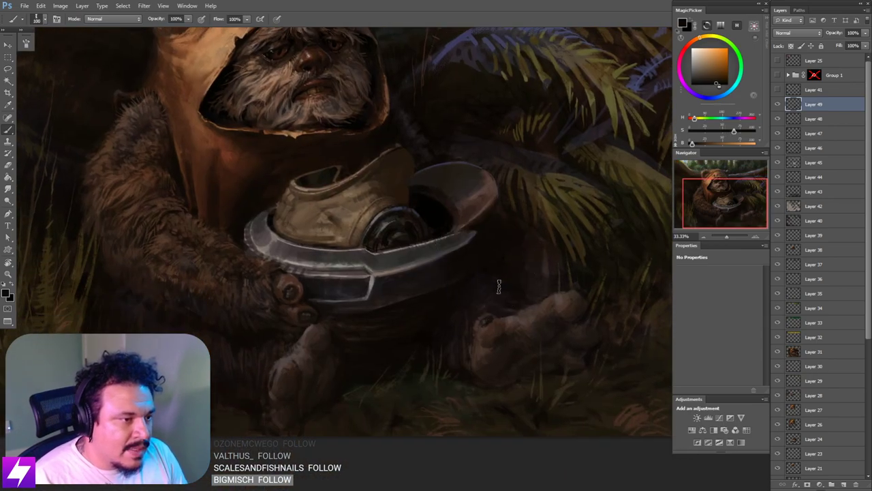
key("bracketright")
key("bracketright")
key("bracketright")
key("bracketright")
key("bracketright")
key("bracketright")
key("bracketright")
key("bracketright")
key("bracketleft")
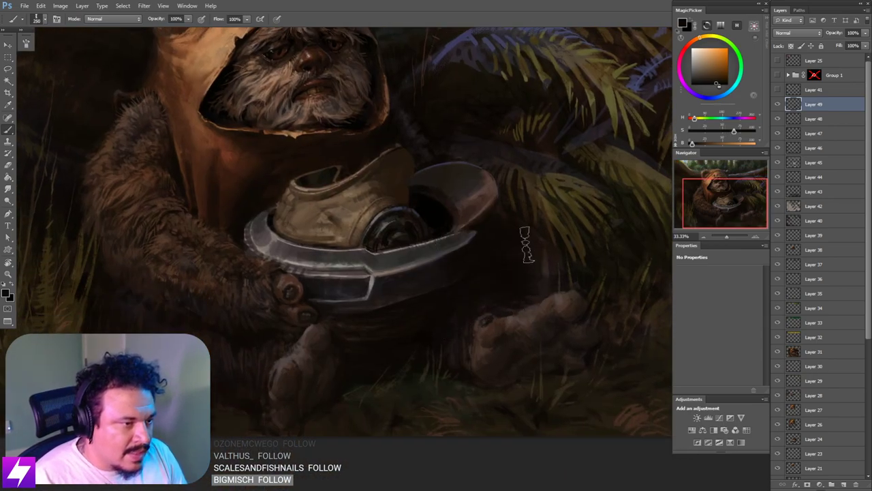
left_click_drag(512, 234, 534, 327)
left_click_drag(492, 235, 509, 218)
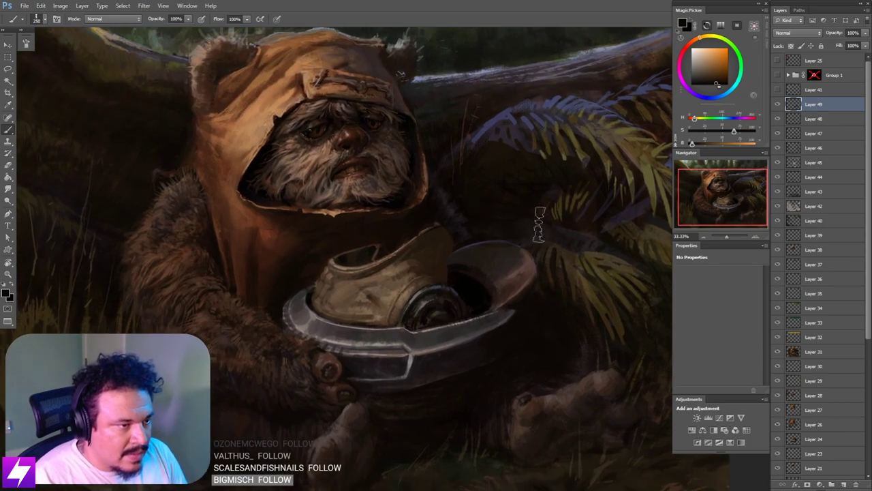
Step: Flip the canvas horizontally and check the mirrored composition around the helmet
key("ctrl+minus")
mouse_move(414, 265)
left_mouse_down()
mouse_move(494, 282)
mouse_move(421, 269)
left_mouse_up()
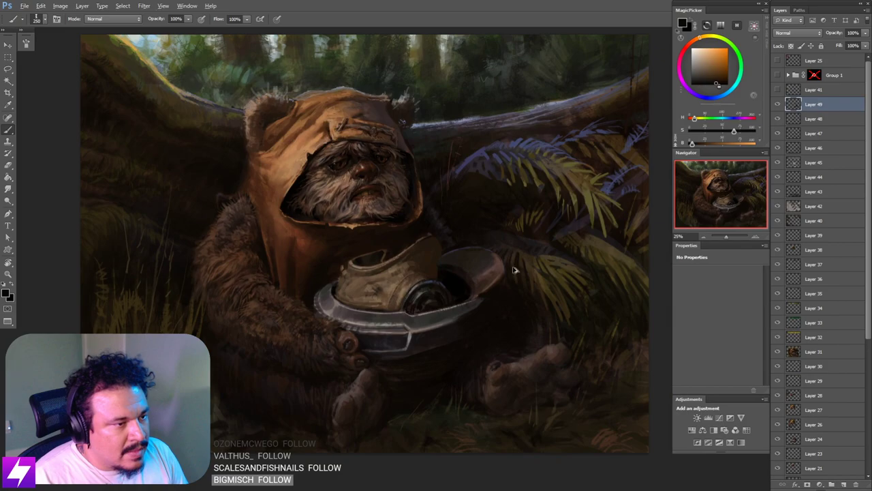
key("e")
key("ctrl+minus")
key("ctrl+minus")
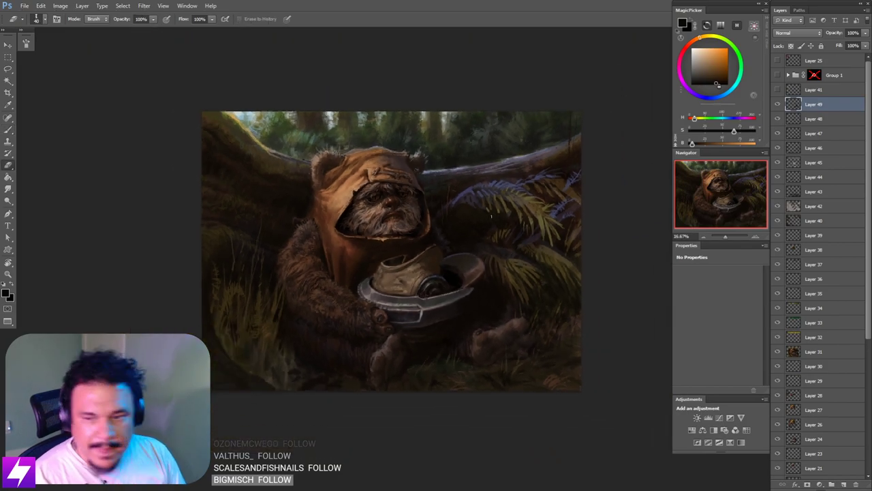
key("ctrl+shift+h")
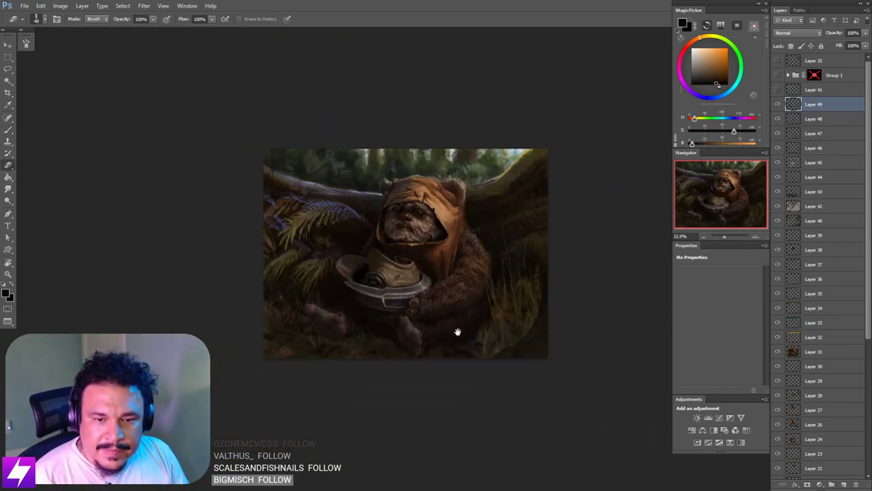
left_click_drag(516, 312, 492, 257)
key("ctrl+plus")
key("ctrl+plus")
left_click_drag(358, 298, 503, 298)
key("ctrl+plus")
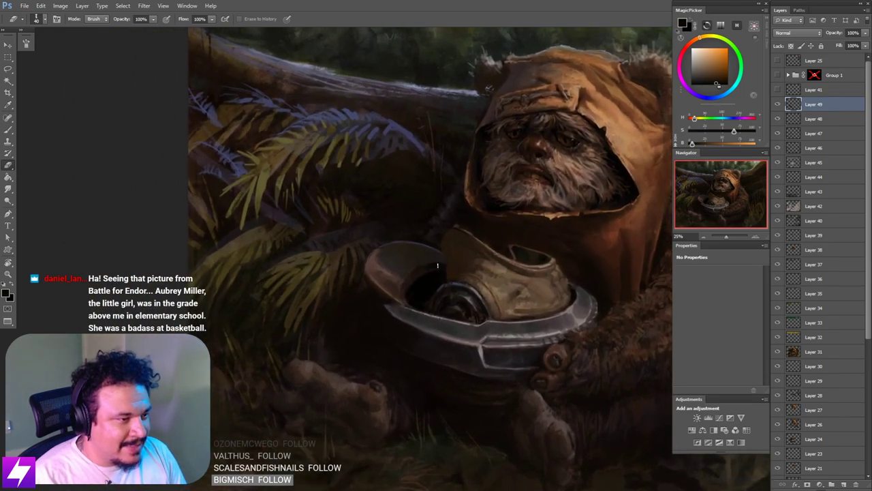
left_click_drag(445, 272, 452, 263)
Step: Tilt the canvas, compare the painting with and without Layer 49, and add a new layer above it
key("b")
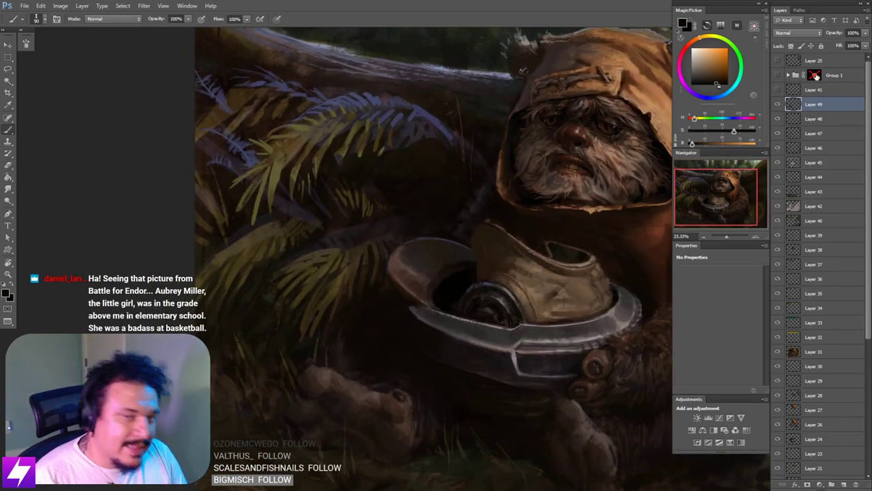
left_click_drag(475, 298, 461, 306)
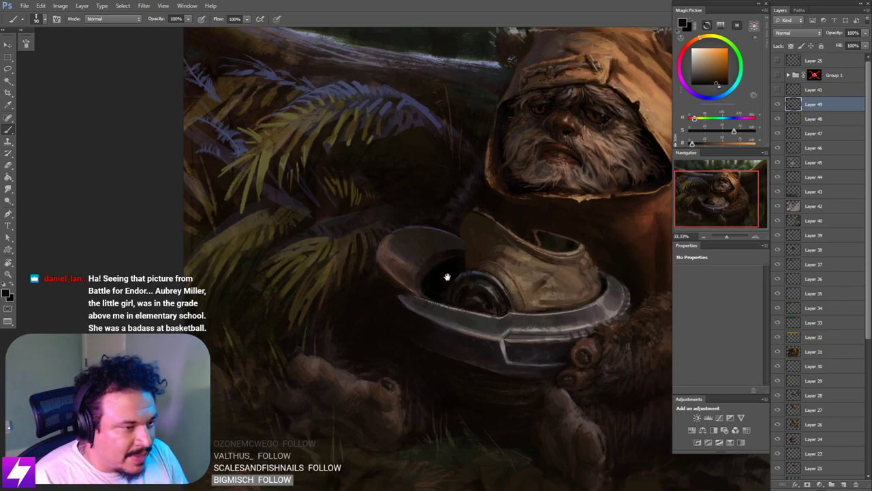
key("r")
left_click_drag(536, 312, 577, 259)
key("l")
key("ctrl+minus")
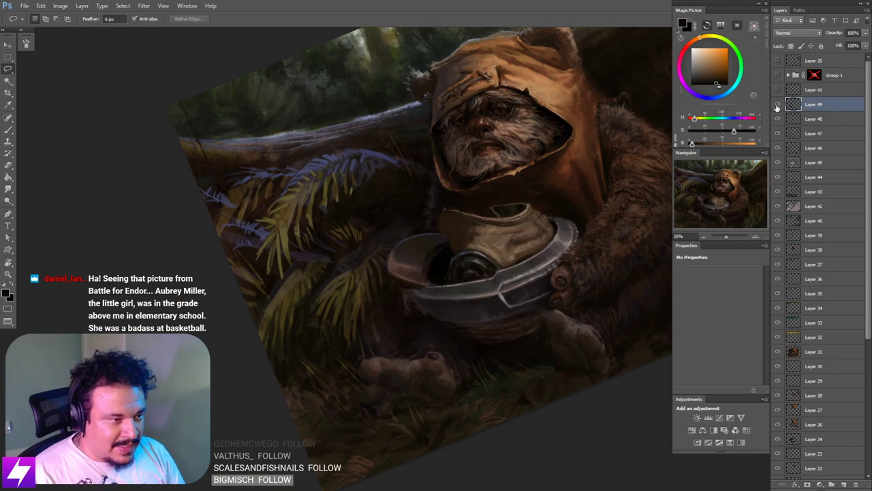
left_click(778, 105)
left_click(778, 105)
key("ctrl+alt+shift+n")
left_click_drag(611, 244, 543, 240)
key("b")
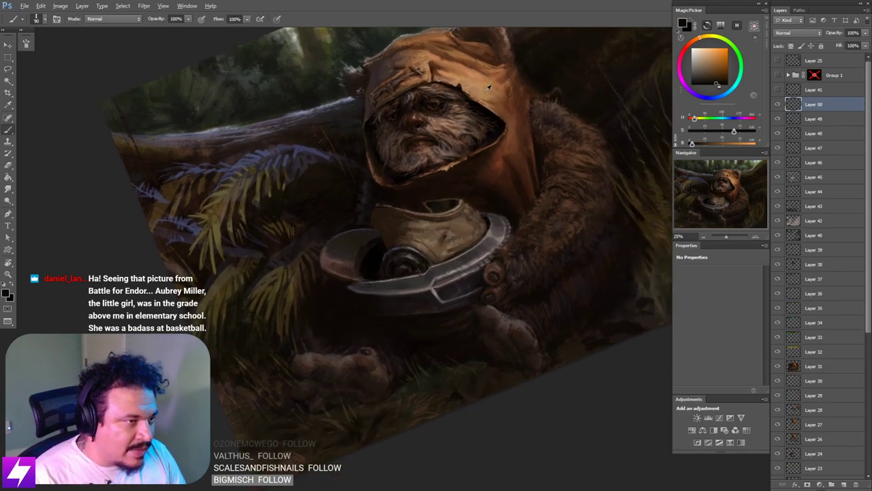
Step: Sample light orange from the hood and sketch an elliptical guide around the helmet's opening with a 20 px brush, undoing and redrawing attempts
left_click(477, 77, "alt")
left_click_drag(508, 303, 516, 286)
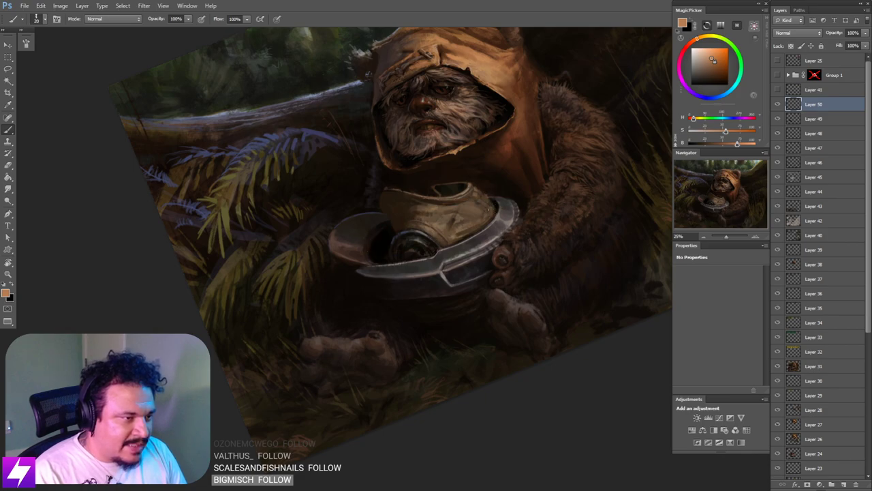
left_click_drag(496, 205, 388, 234)
key("ctrl+z")
left_click_drag(454, 202, 439, 204)
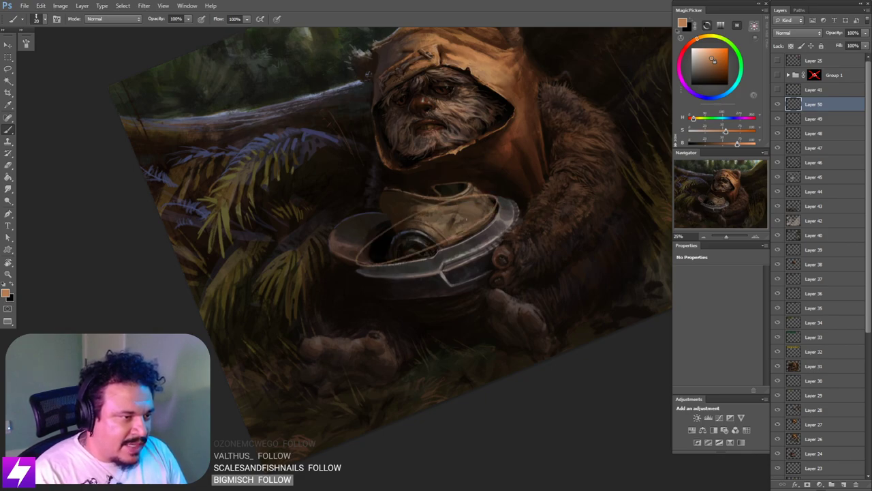
key("ctrl+z")
left_click_drag(495, 204, 450, 203)
key("ctrl+z")
key("ctrl+z")
key("ctrl+z")
key("ctrl+z")
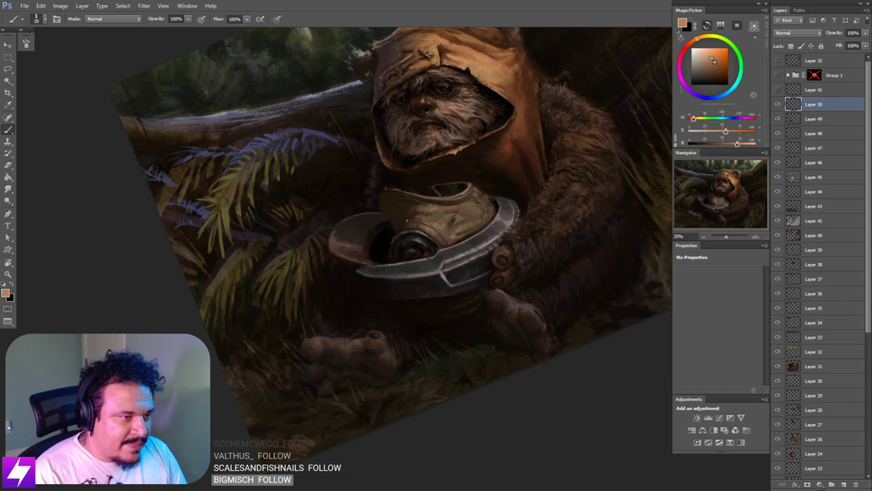
key("ctrl+z")
key("ctrl+z")
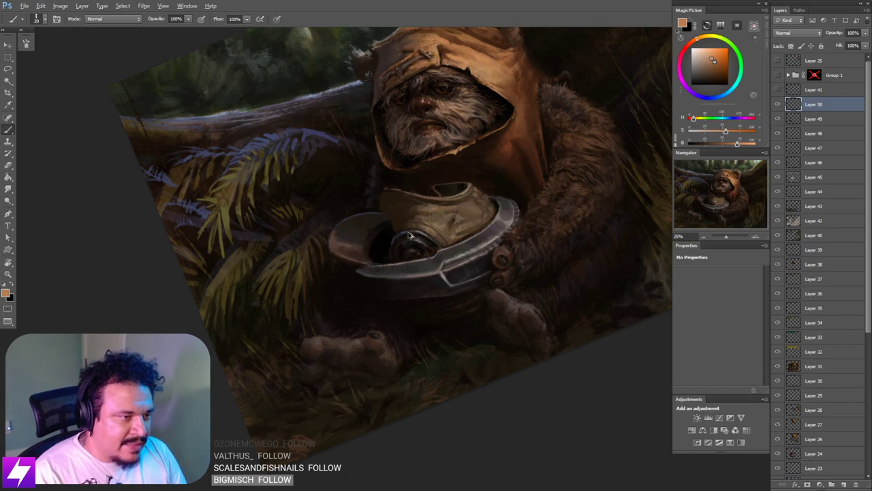
key("Escape")
left_click_drag(484, 278, 439, 287)
Step: Transform the ellipse guide, stretching its height and skewing it vertically to follow the inner rim of the helmet
key("ctrl+t")
key("ctrl+plus")
left_click_drag(346, 281, 346, 278)
left_click_drag(435, 301, 436, 308)
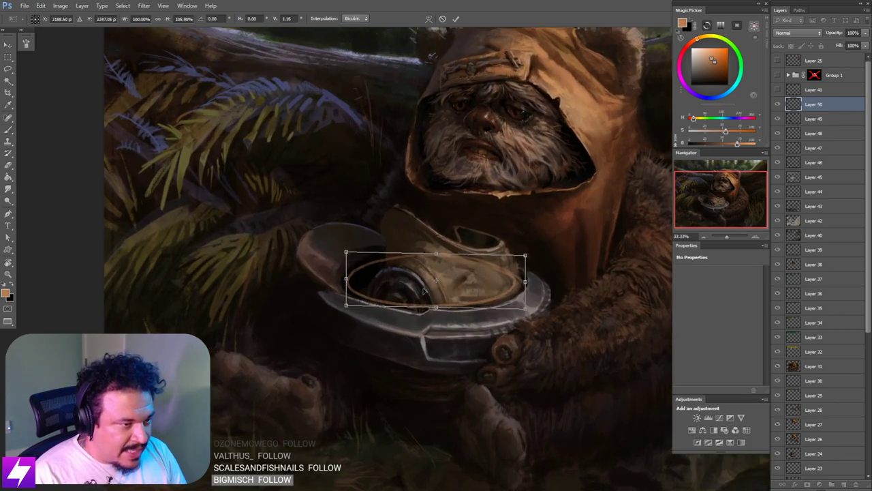
left_click_drag(346, 278, 346, 273)
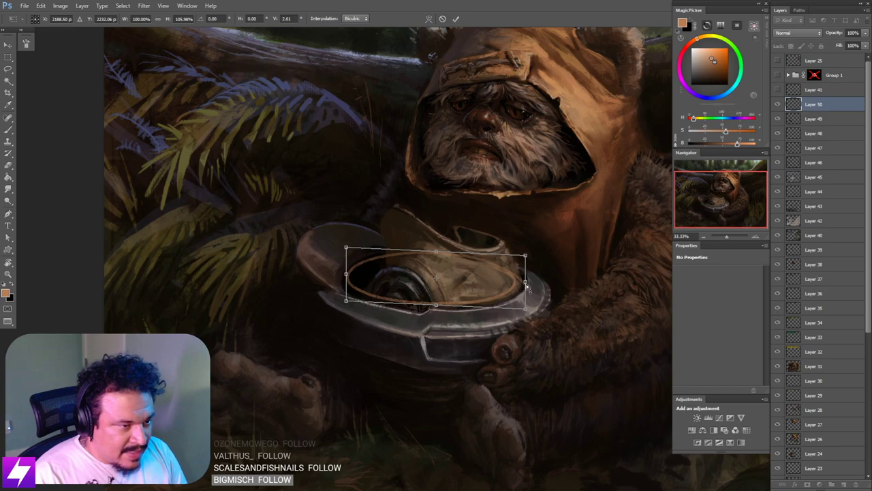
left_click_drag(526, 289, 527, 291)
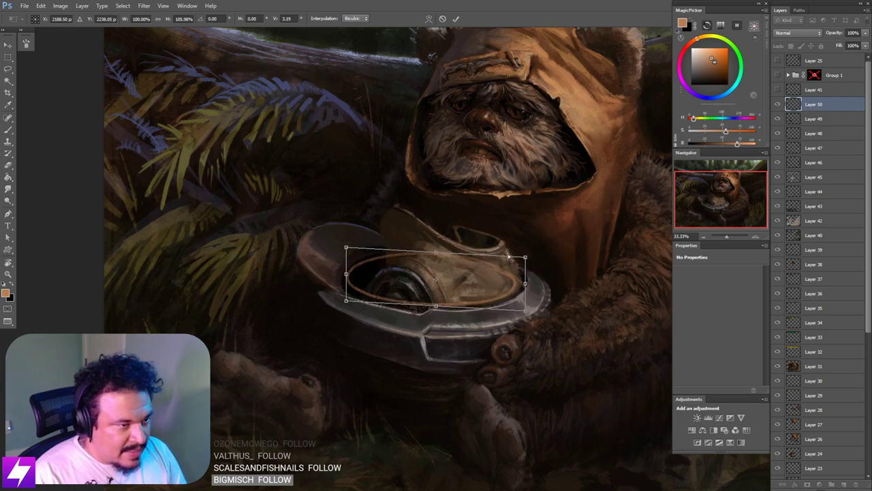
mouse_move(525, 312)
left_mouse_down()
mouse_move(545, 301)
mouse_move(535, 308)
left_mouse_up()
left_click_drag(437, 252, 443, 254)
key("Return")
key("b")
Step: Rotate the canvas to 56° and compare the helmet with Layer 50 and Layer 49 hidden and shown
key("ctrl+minus")
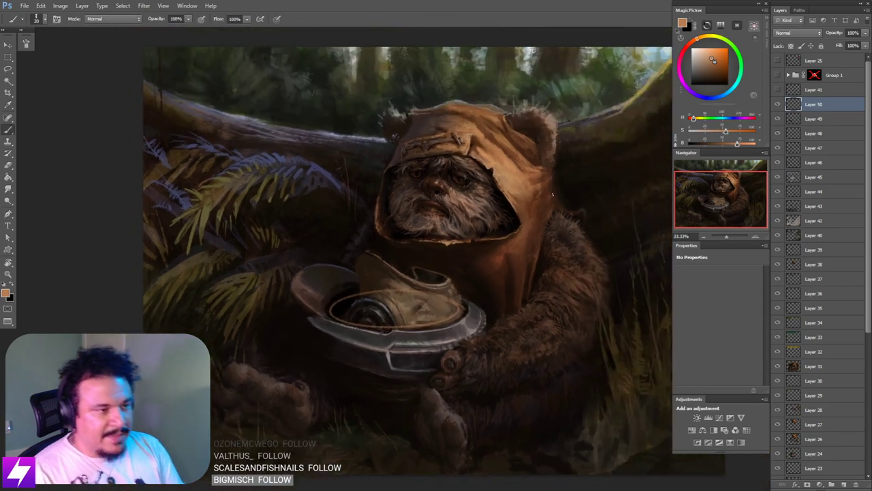
key("r")
left_click_drag(512, 182, 549, 264)
key("ctrl+plus")
left_click_drag(347, 174, 424, 205)
left_click(778, 104)
left_click(778, 104)
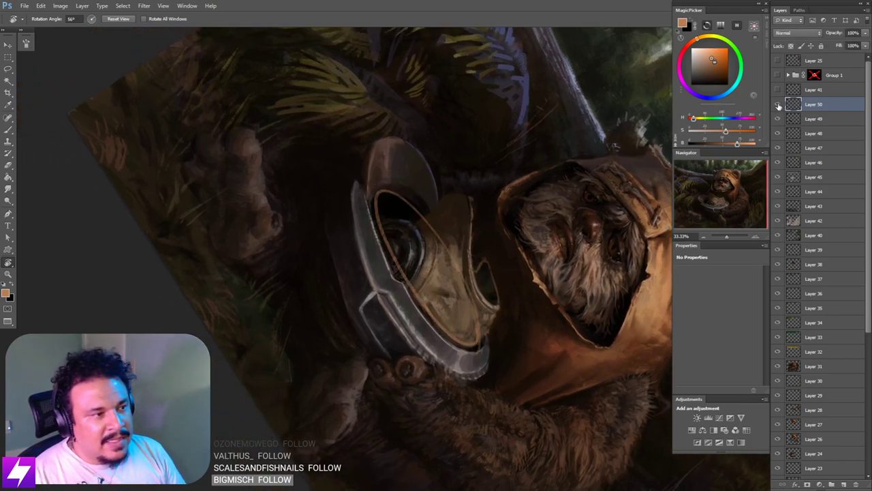
left_click(778, 104)
left_click(778, 104)
left_click(794, 121)
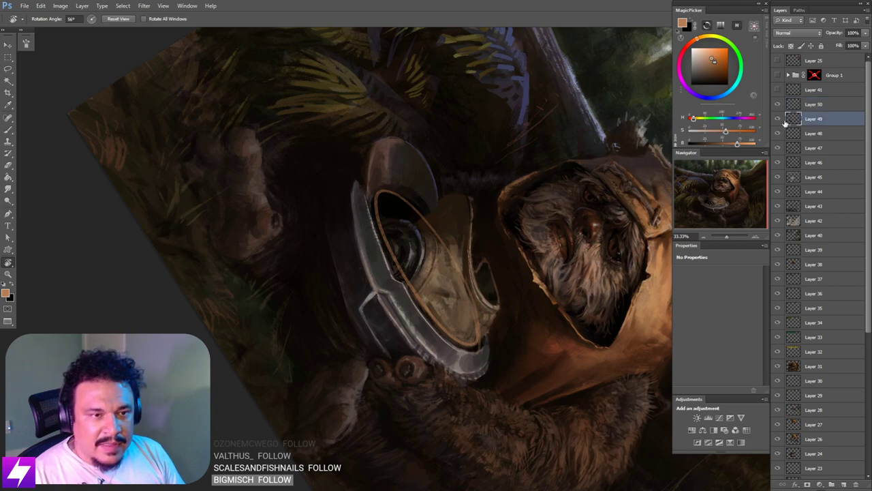
left_click(779, 120)
left_click(779, 121)
Step: Sample dark tones around the helmet's rear flap and darken the flap's lower part on Layer 50
left_click_drag(500, 228, 518, 237)
key("ctrl+plus")
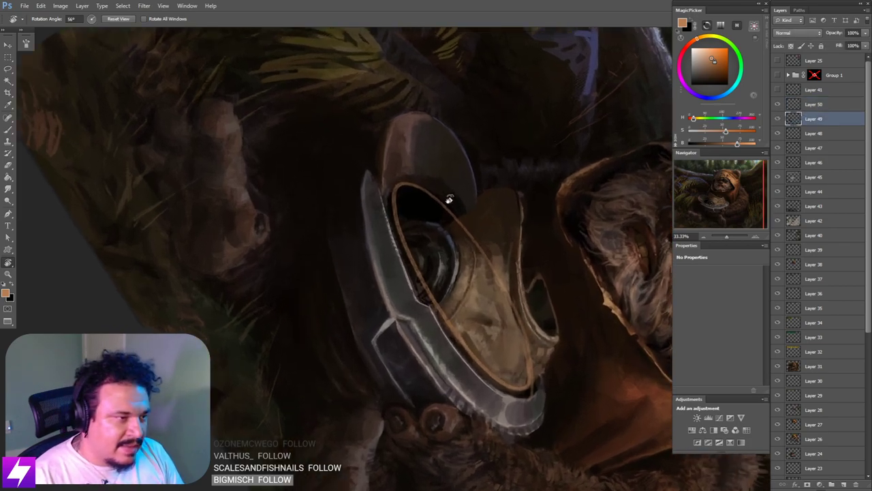
left_click_drag(447, 200, 452, 234)
key("b")
left_click(457, 181, "alt")
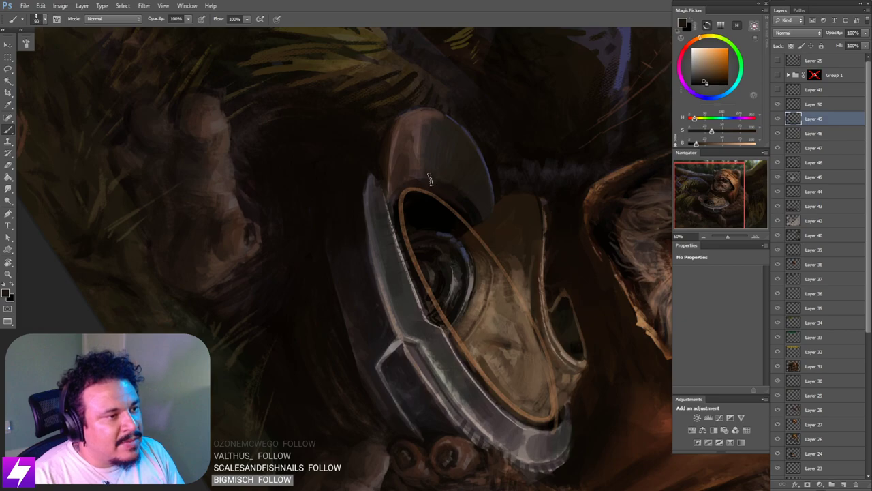
key("alt+bracketright")
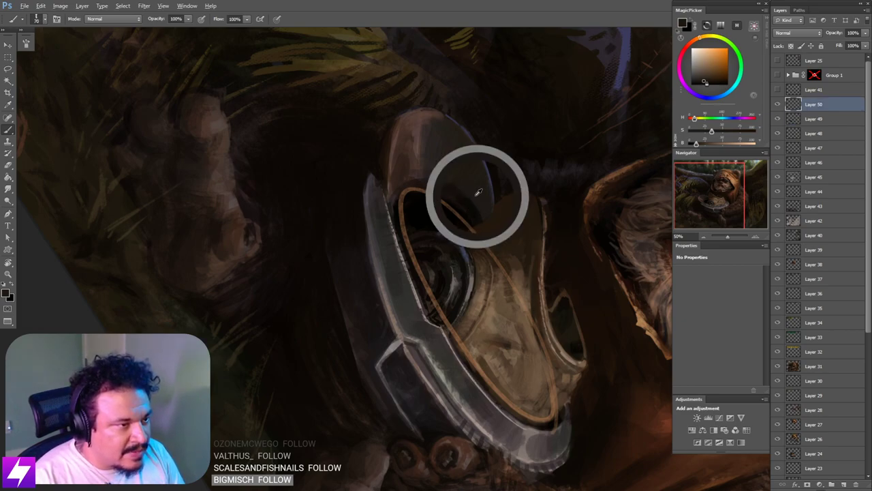
left_click(478, 194, "alt")
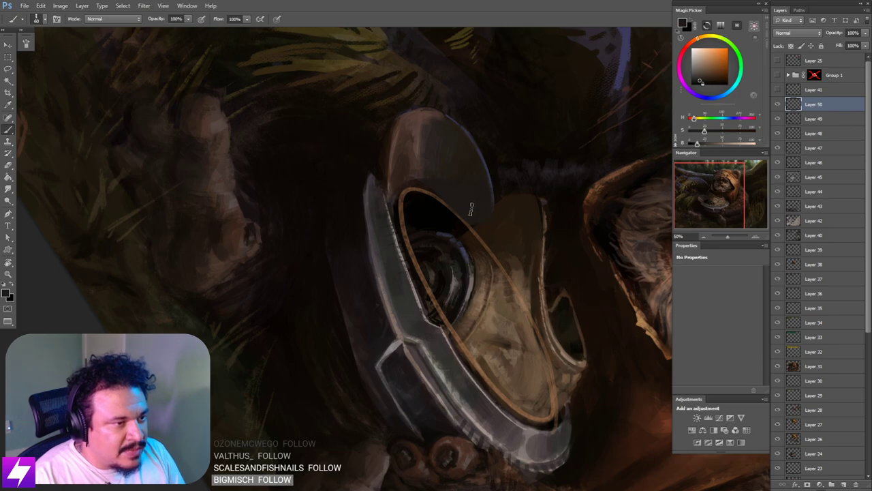
Step: Clean up the lower corner of the rear flap on Layer 50 with a 40 px eraser and undo the last stroke
key("ctrl+minus")
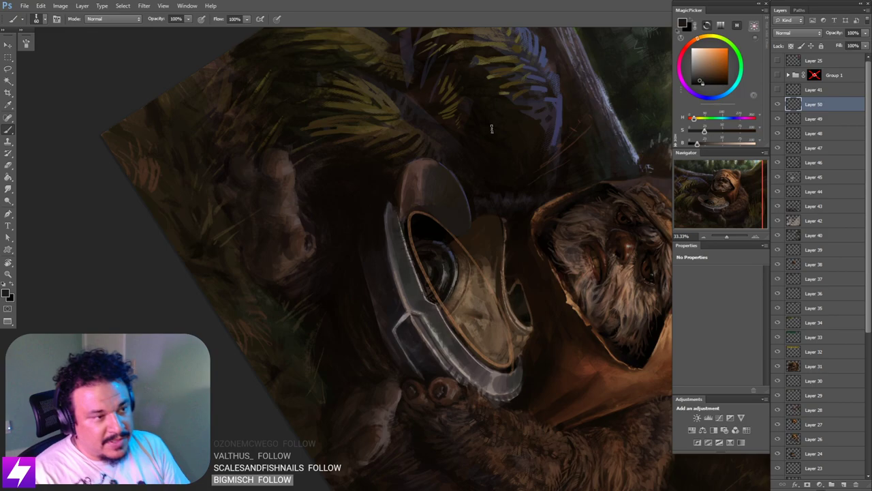
key("ctrl+plus")
left_click_drag(438, 229, 438, 254)
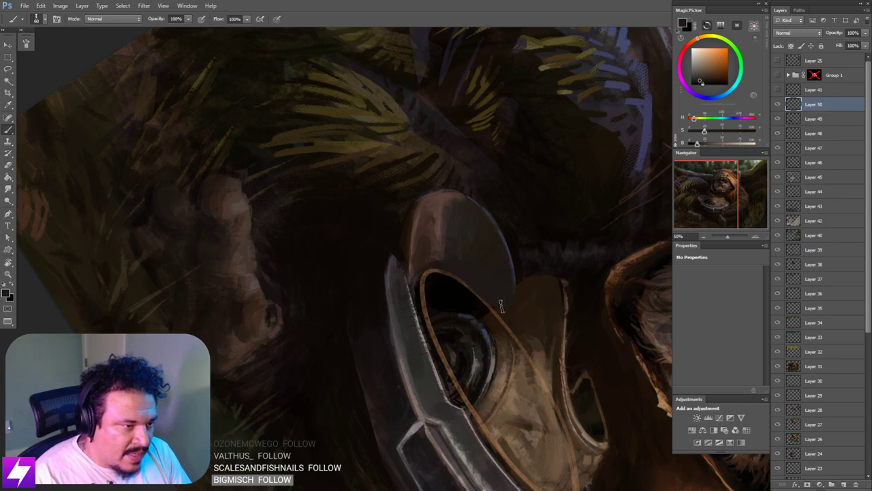
key("e")
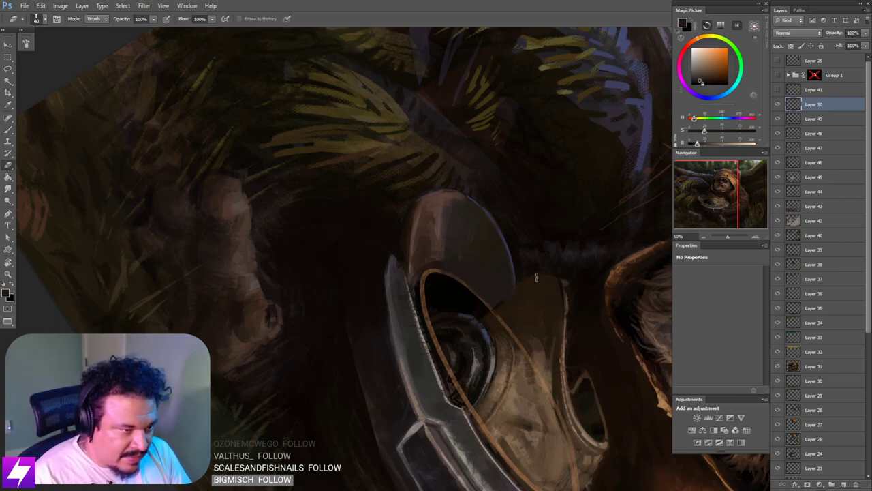
left_click_drag(504, 303, 492, 315)
left_click_drag(526, 290, 508, 293)
key("ctrl+z")
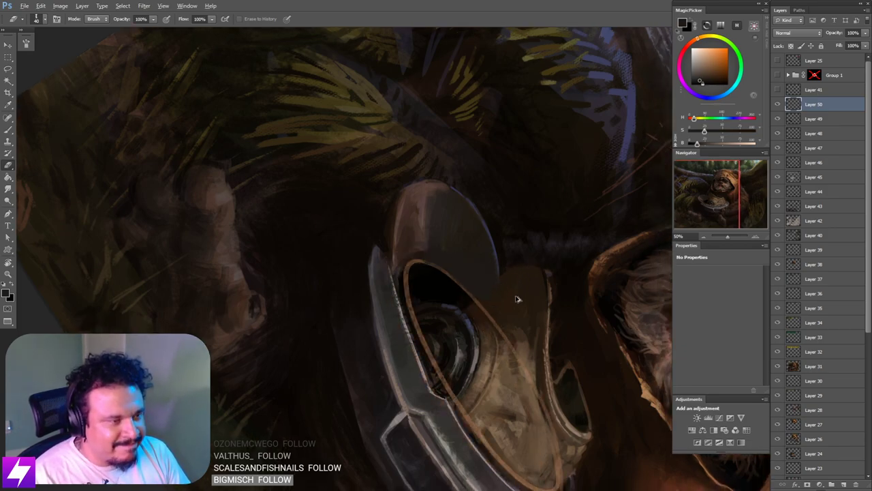
Step: Compare the helmet's rear flap with Layer 50 hidden and shown
key("z")
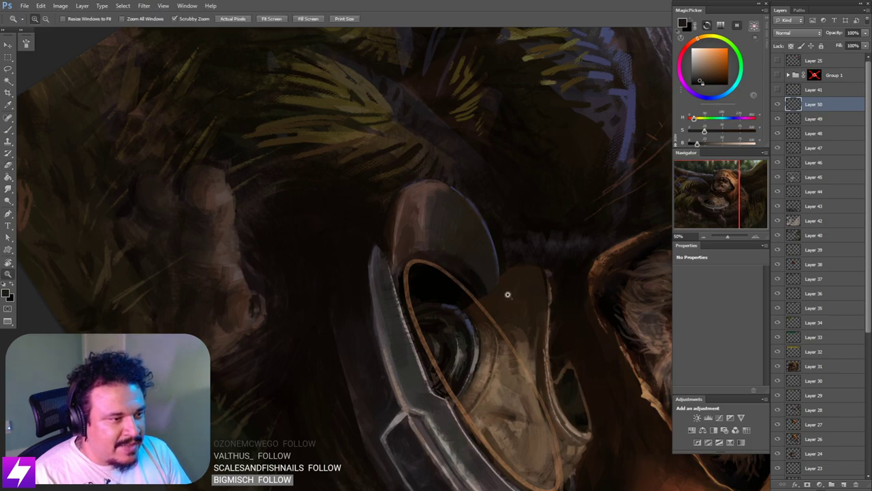
left_click(778, 104)
left_click(778, 104)
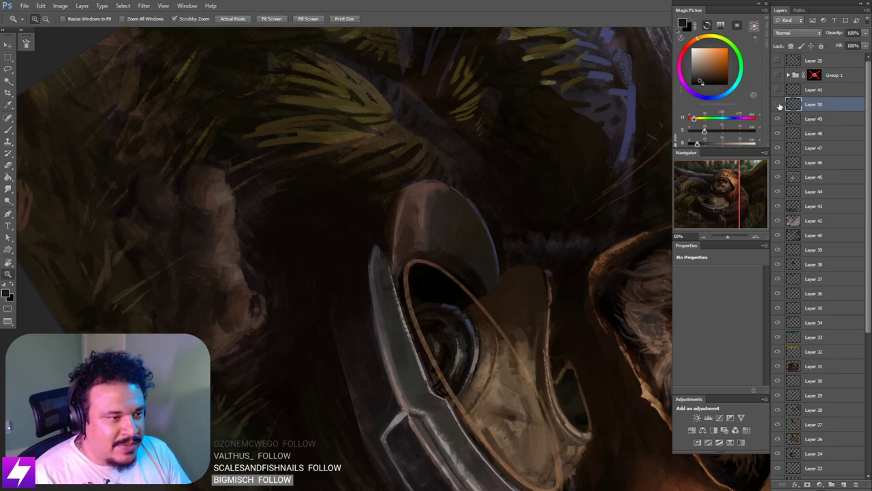
left_click(778, 104)
left_click(778, 103)
Step: On Layer 49, repaint the boundary between the rear flap and the helmet shell with sampled dark brown, and reset the canvas rotation
left_click(790, 118)
left_click_drag(496, 297, 513, 309)
key("b")
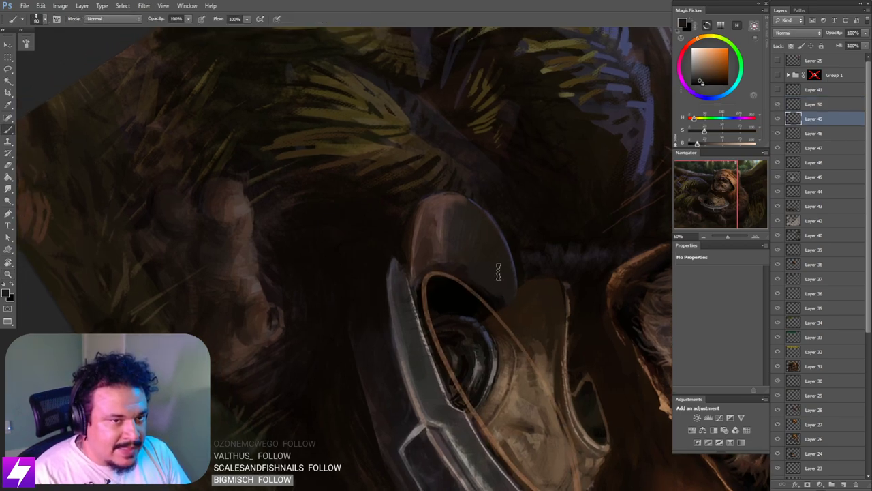
left_click(778, 119)
left_click(778, 119)
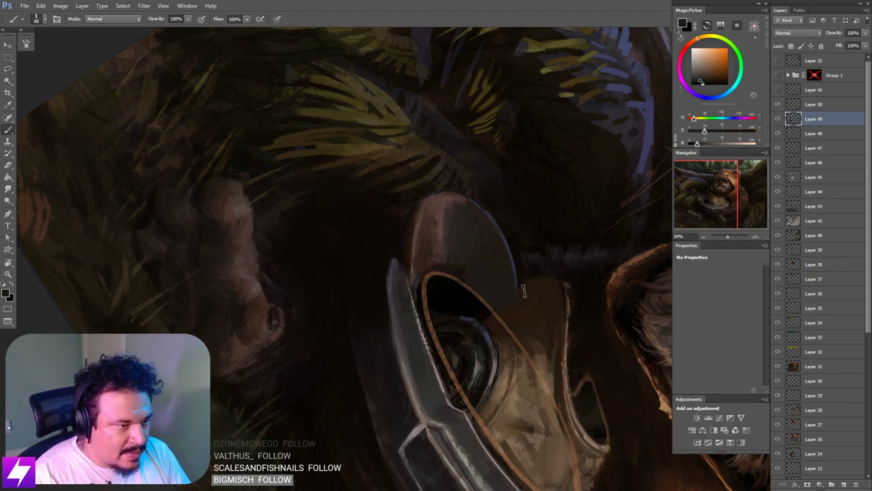
left_click(507, 310, "alt")
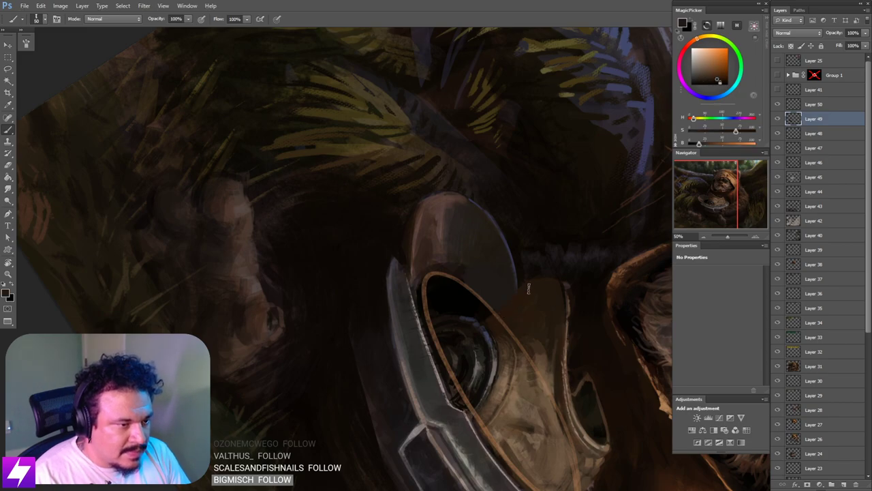
key("ctrl+minus")
key("ctrl+minus")
key("ctrl+minus")
key("Escape")
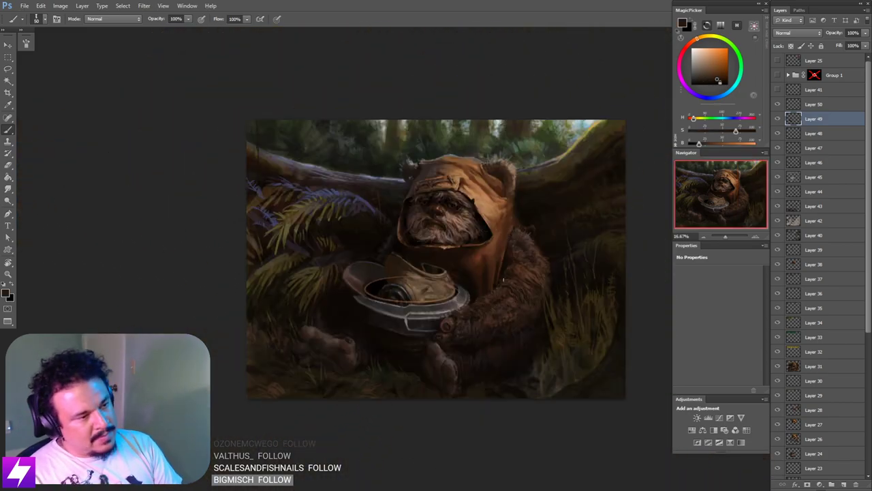
Step: Select the area behind the shell's raised tip with the Lasso, paint it with a muted blue, and deselect
key("ctrl+plus")
key("ctrl+plus")
left_click_drag(392, 277, 432, 285)
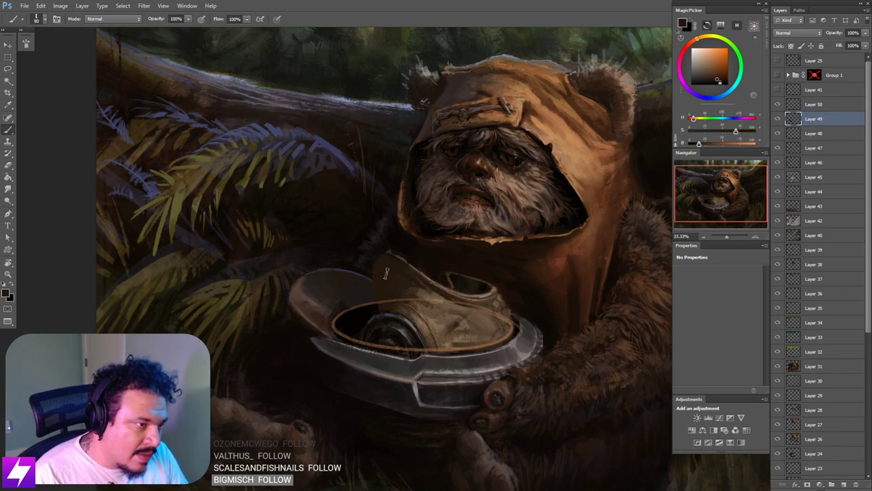
key("l")
left_click_drag(381, 286, 379, 281)
key("b")
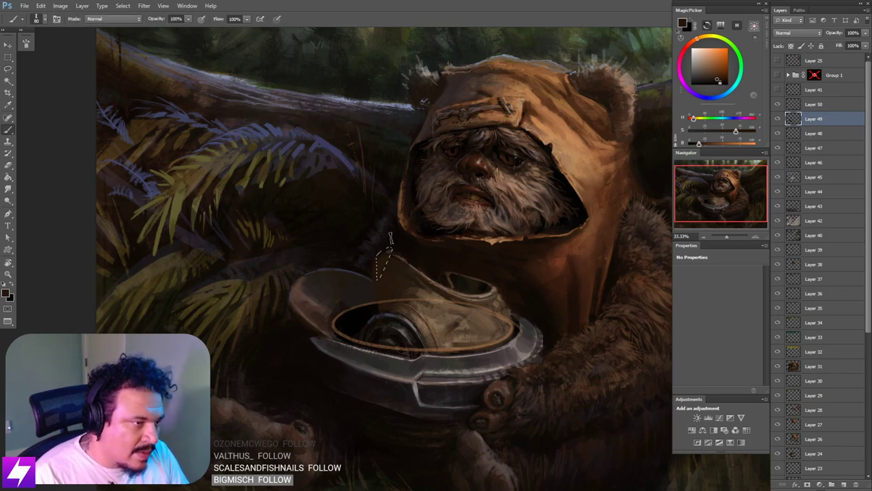
left_click_drag(349, 102, 339, 146)
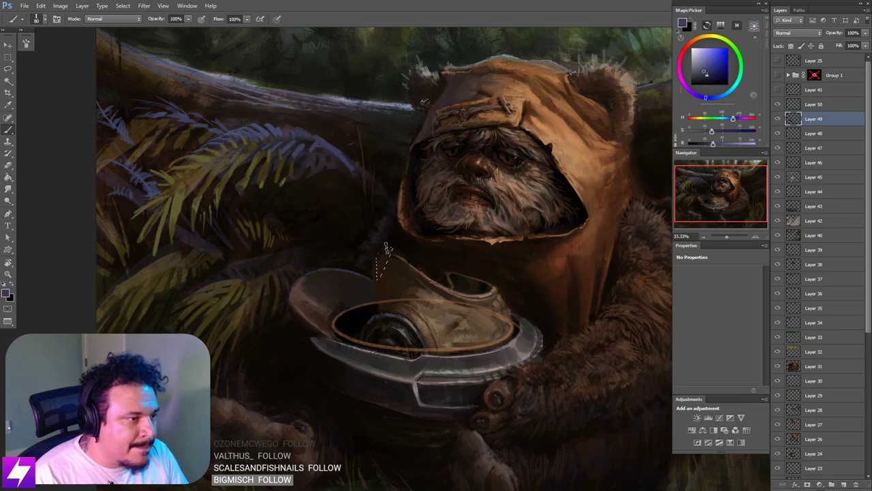
key("l")
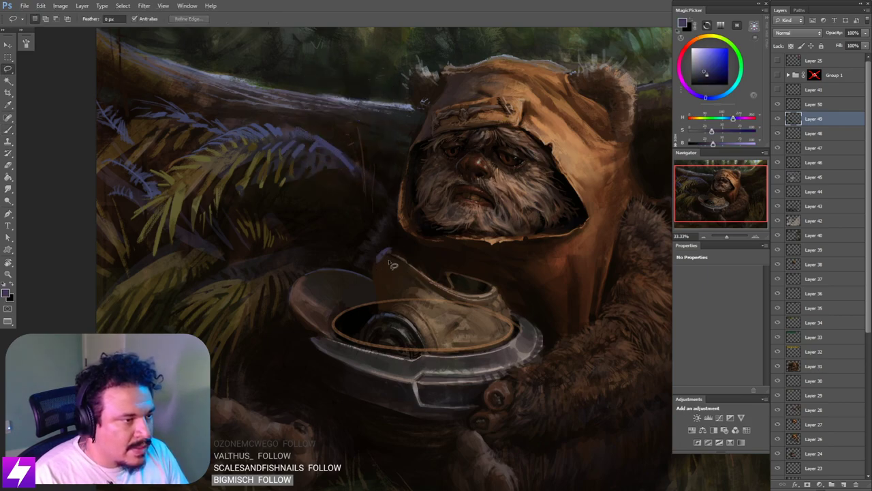
Step: Refine the edge of the shell's raised tip with sampled dark brown and a 30 px brush, and flip the canvas horizontally
key("b")
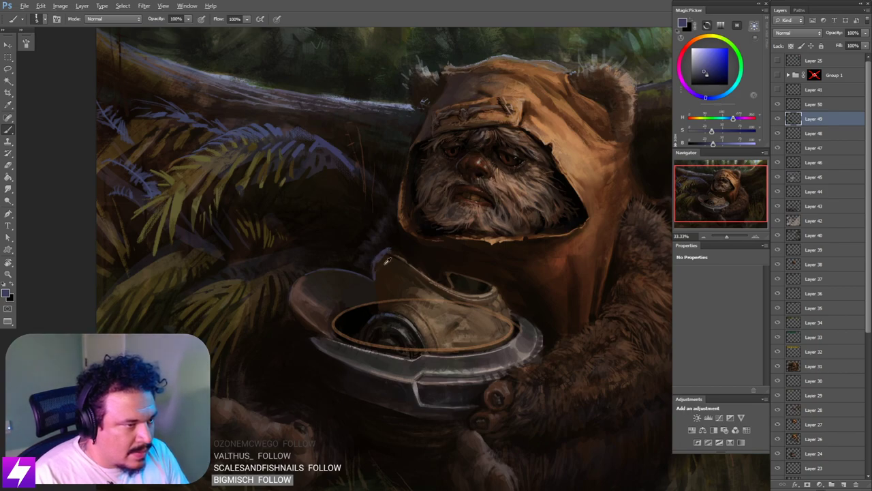
left_click(386, 260, "alt")
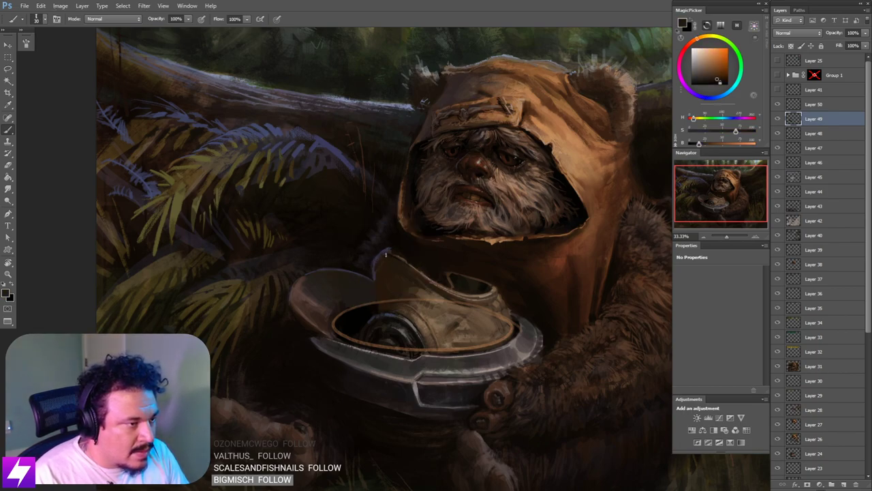
key("ctrl+minus")
key("ctrl+minus")
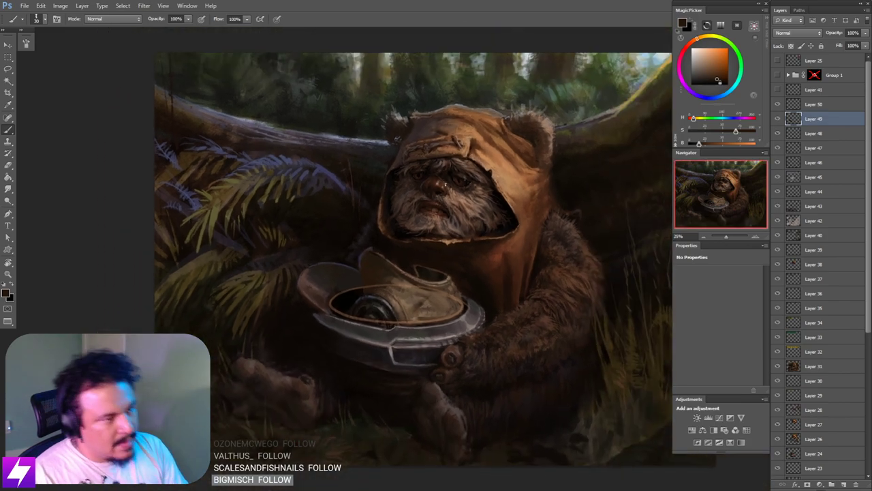
key("ctrl+plus")
key("ctrl+plus")
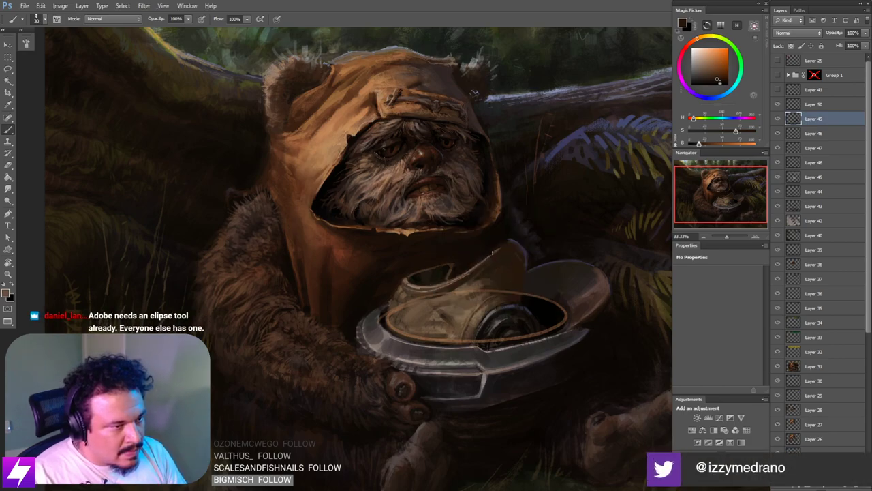
Step: Paint fine edge details on the shell's raised tip with sampled light and dark browns using a 10 px brush
left_click(505, 240, "alt")
left_click_drag(513, 253, 502, 250)
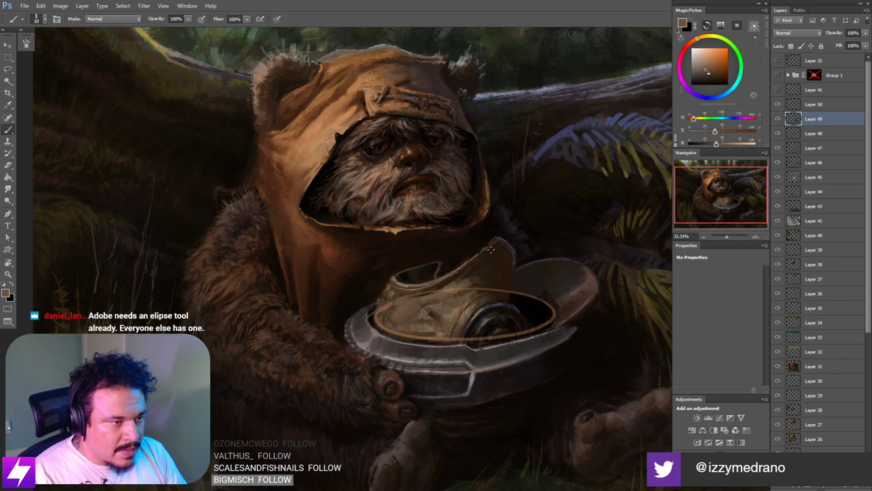
left_click(498, 248, "alt")
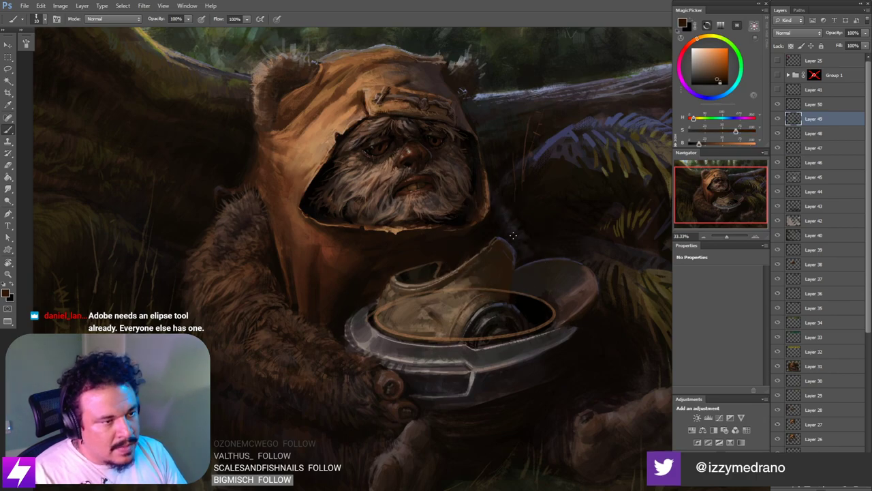
scroll(500, 255, "down", 1)
mouse_move(534, 315)
left_mouse_down()
mouse_move(512, 299)
mouse_move(451, 293)
mouse_move(483, 291)
mouse_move(459, 287)
left_mouse_up()
key("ctrl+plus")
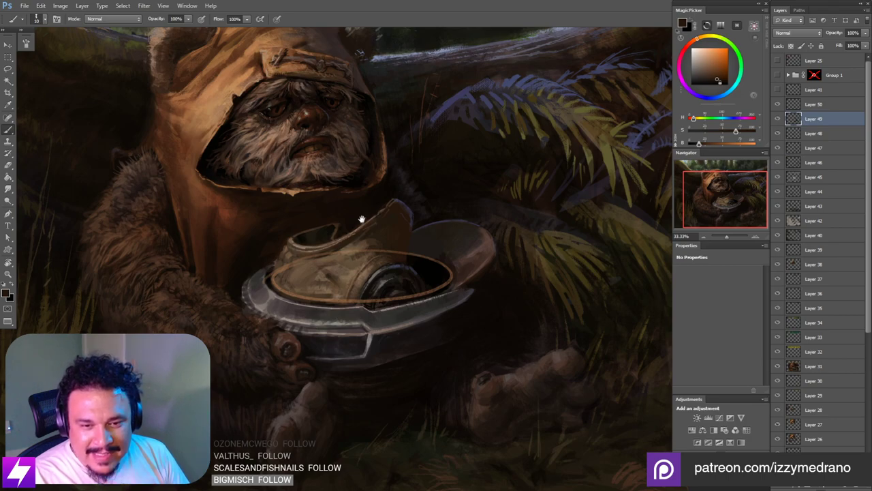
Step: Blend the rear flap's inner surface with sampled dark and reddish-brown tones, enlarging the brush to 45 px
key("ctrl+minus")
left_click_drag(372, 266, 491, 300)
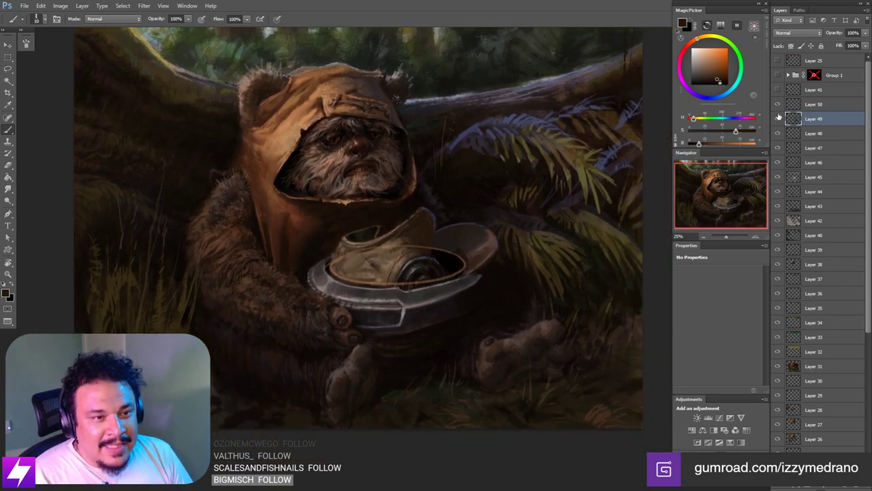
key("ctrl+plus")
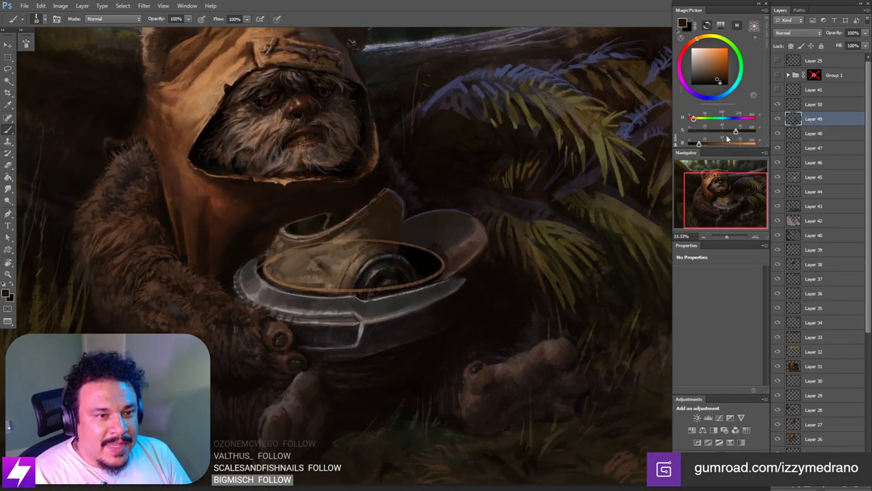
key("ctrl+plus")
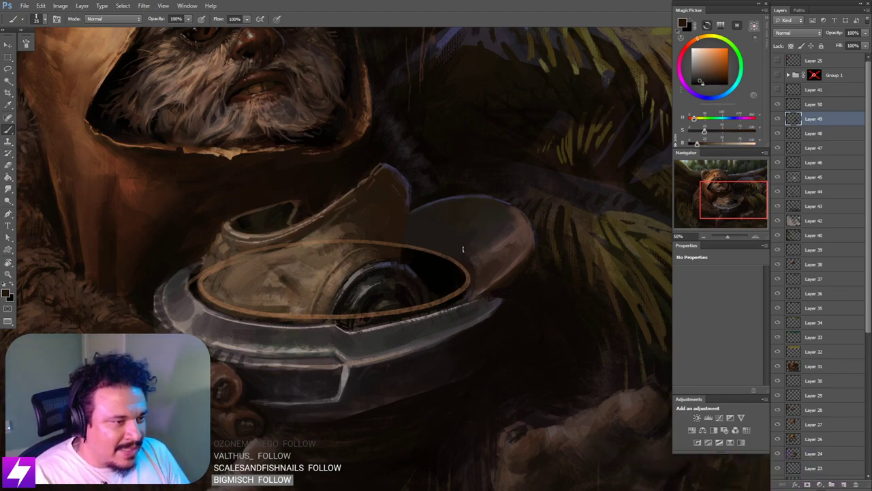
left_click(472, 210, "alt")
left_click(485, 214, "alt")
key("bracketright")
key("bracketright")
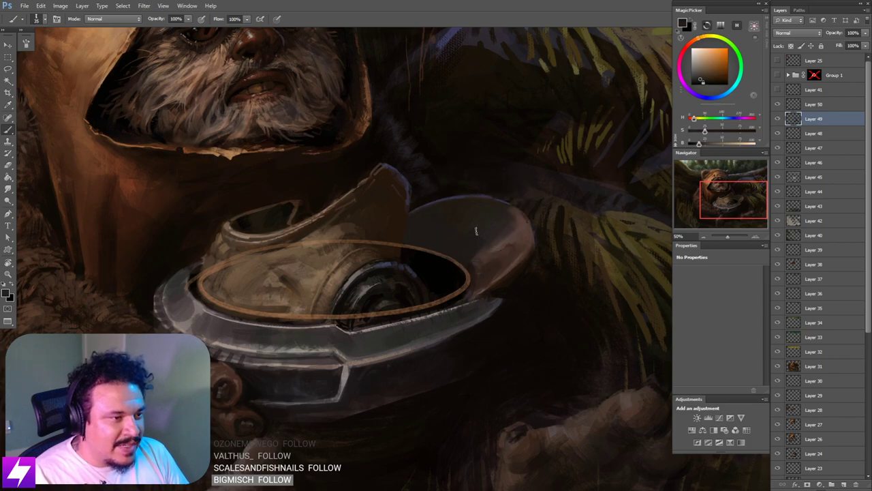
left_click(517, 222, "alt")
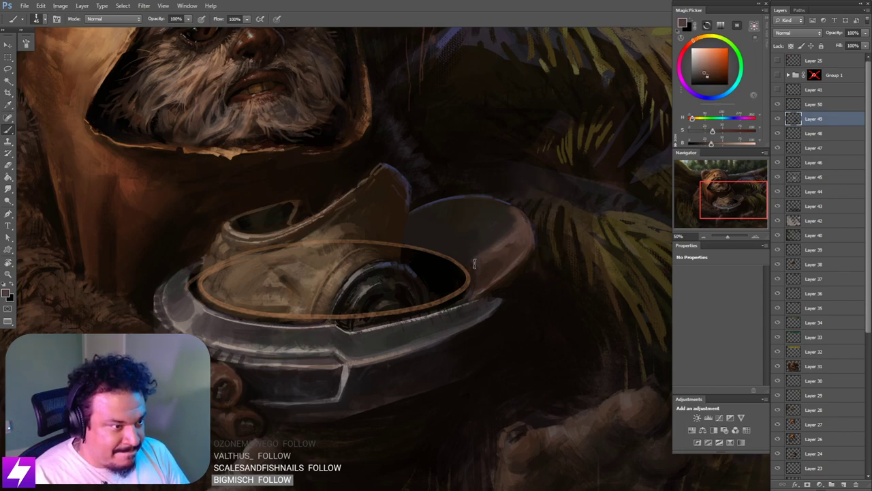
left_click(496, 218, "alt")
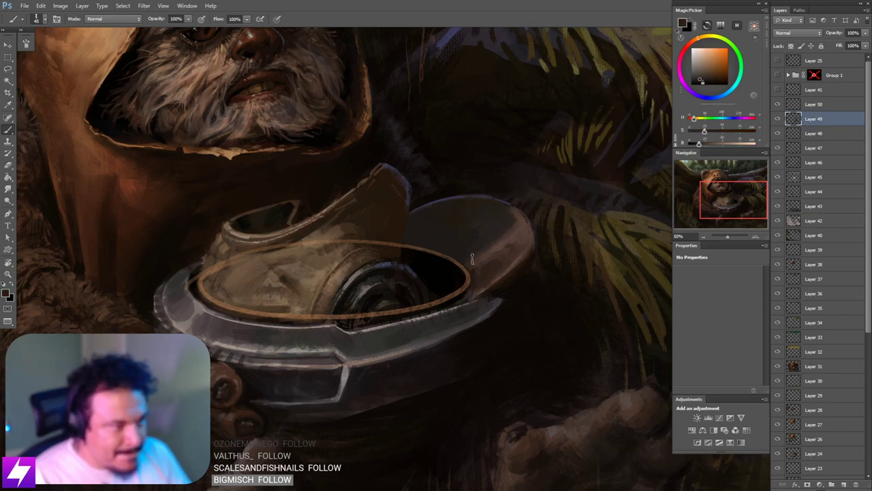
Step: Show the reference images in Group 1 and examine the helmet worn in the forest photo
key("ctrl+minus")
left_click_drag(434, 312, 486, 323)
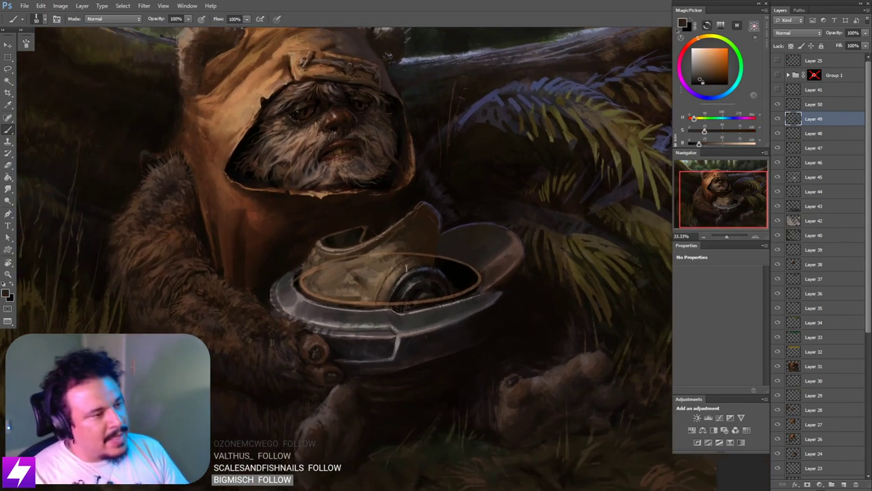
left_click(384, 272, "alt")
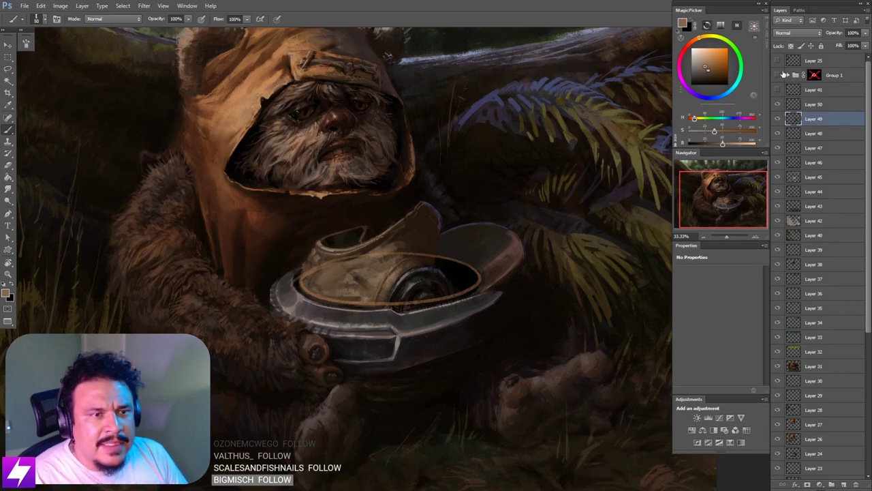
left_click(778, 75)
left_click_drag(517, 208, 526, 304)
scroll(564, 255, "up", 3)
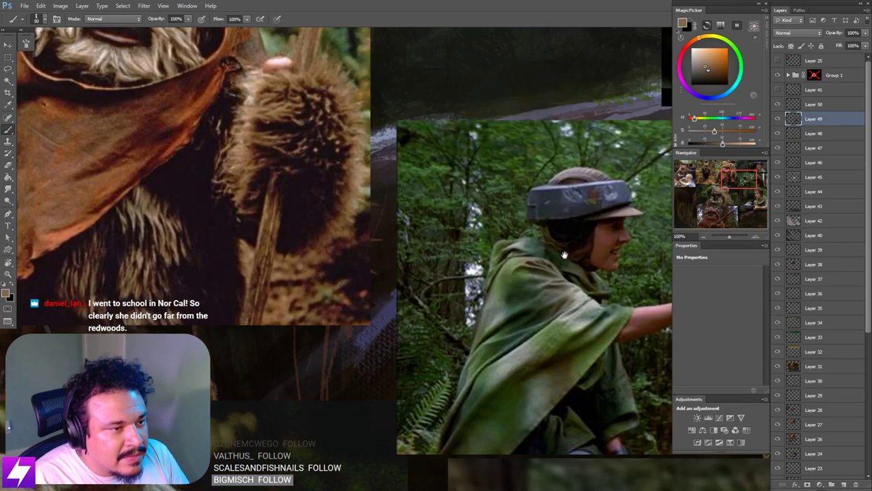
left_click_drag(573, 255, 525, 268)
left_click_drag(578, 280, 573, 280)
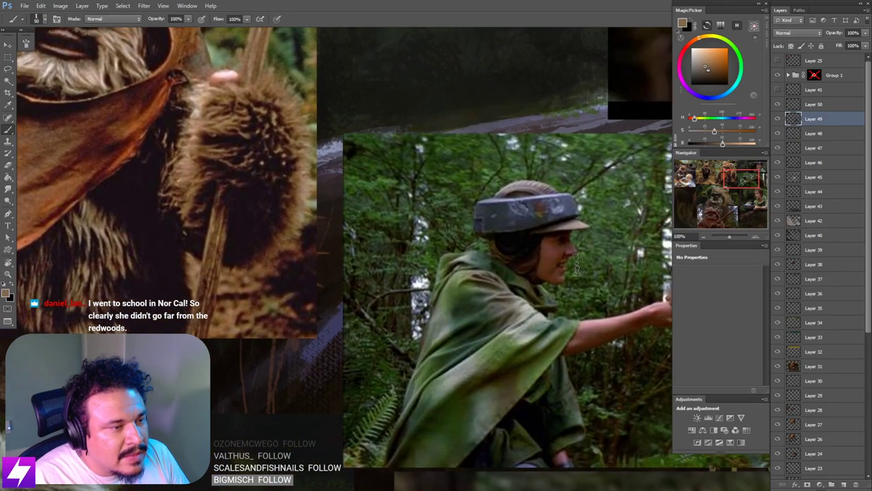
Step: Hide the reference images in Group 1 and return to the helmet's rear flap
key("ctrl+minus")
key("ctrl+minus")
key("ctrl+minus")
left_click(777, 75)
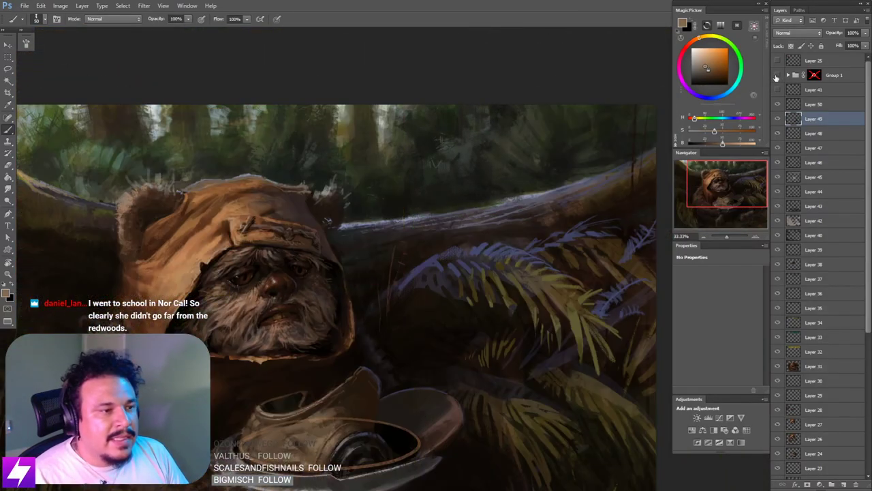
key("ctrl+minus")
mouse_move(351, 457)
left_mouse_down()
mouse_move(478, 358)
mouse_move(507, 304)
left_mouse_up()
left_click_drag(482, 334, 434, 326)
mouse_move(530, 312)
left_mouse_down()
mouse_move(510, 313)
mouse_move(478, 346)
left_mouse_up()
key("ctrl+plus")
scroll(515, 270, "up", 4)
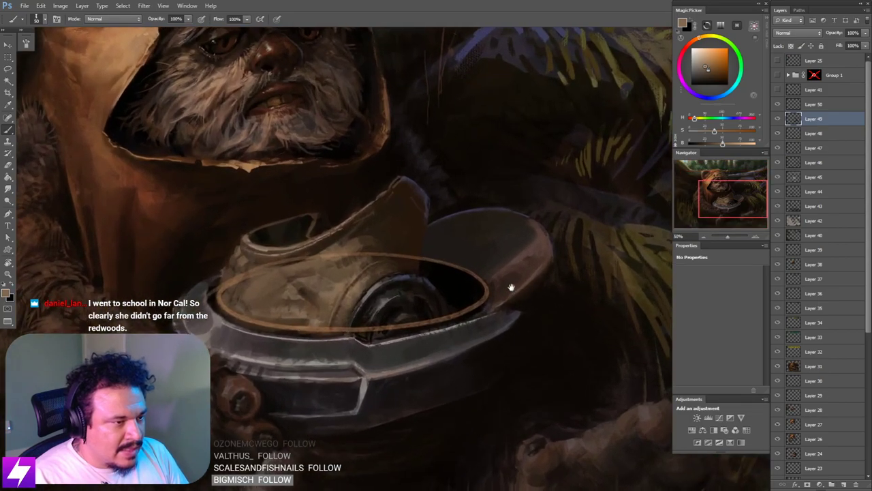
Step: Select a narrow strip along the rear flap's lower rim with the Lasso and darken it with sampled near-black at 90 px
key("l")
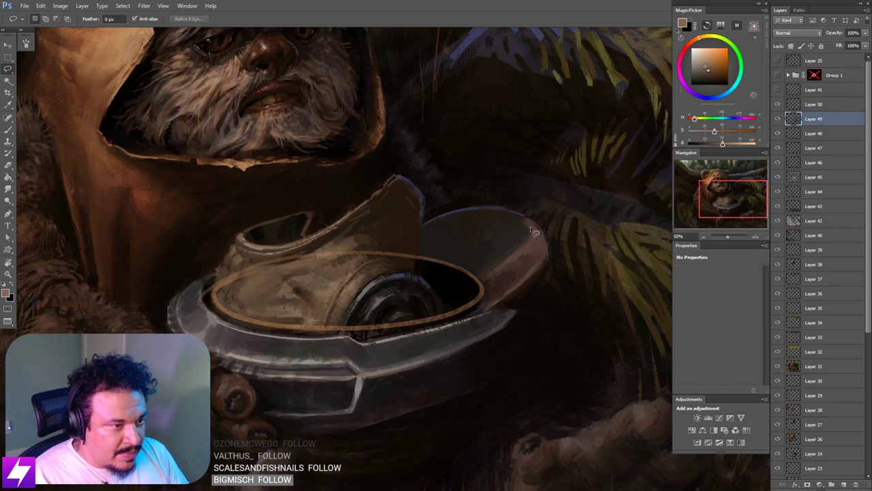
mouse_move(519, 263)
left_mouse_down()
mouse_move(455, 317)
mouse_move(506, 292)
mouse_move(534, 252)
mouse_move(533, 228)
left_mouse_up()
key("b")
left_click(524, 293, "alt")
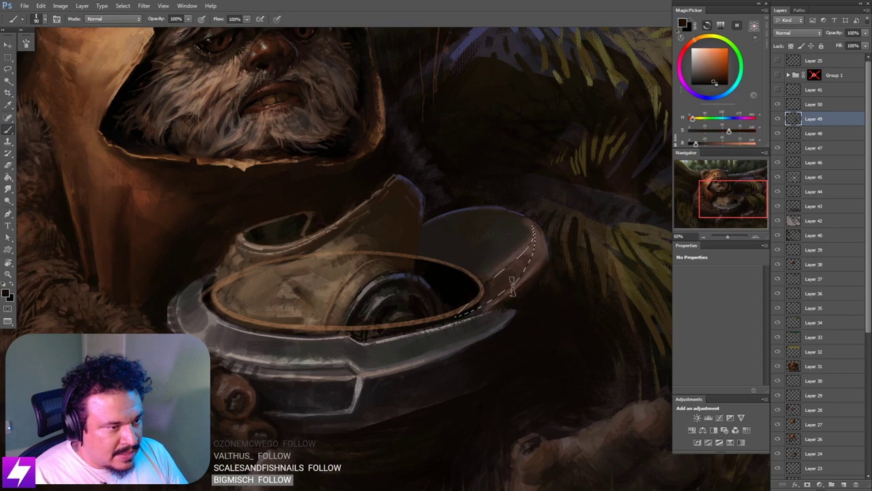
mouse_move(488, 302)
left_mouse_down()
mouse_move(537, 241)
mouse_move(475, 317)
mouse_move(536, 234)
mouse_move(485, 321)
mouse_move(535, 251)
mouse_move(460, 331)
mouse_move(509, 279)
left_mouse_up()
Step: Paint a sampled light-brown edge inside the selected flap strip with a 25 px brush, and clear the selection
key("ctrl+minus")
key("r")
mouse_move(506, 361)
left_mouse_down()
mouse_move(539, 341)
mouse_move(547, 293)
mouse_move(533, 298)
mouse_move(522, 342)
left_mouse_up()
key("ctrl+plus")
key("Escape")
left_click_drag(528, 251, 556, 247)
key("b")
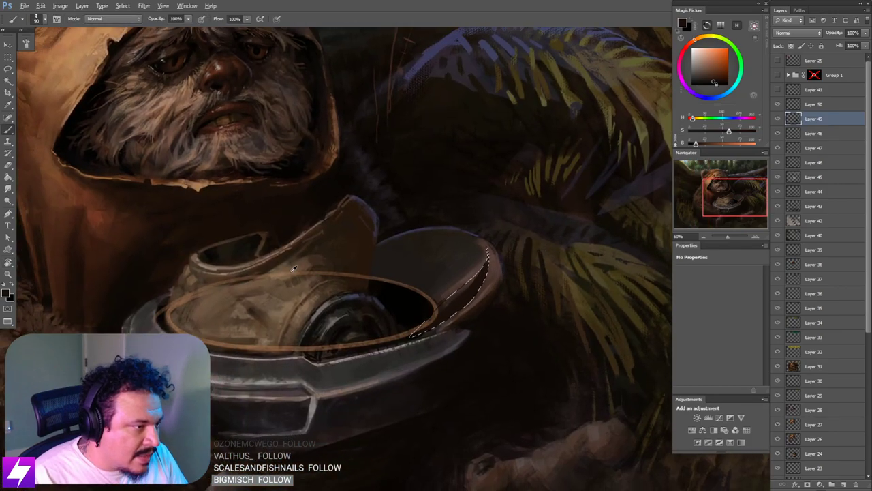
left_click(293, 269, "alt")
key("[")
key("[")
key("[")
key("[")
key("[")
key("[")
key("[")
key("[")
key("[")
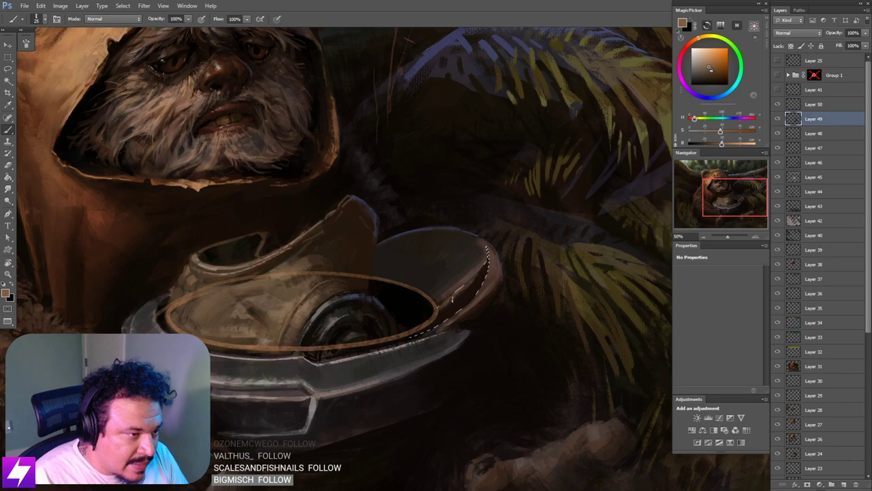
key("l")
left_click(513, 296)
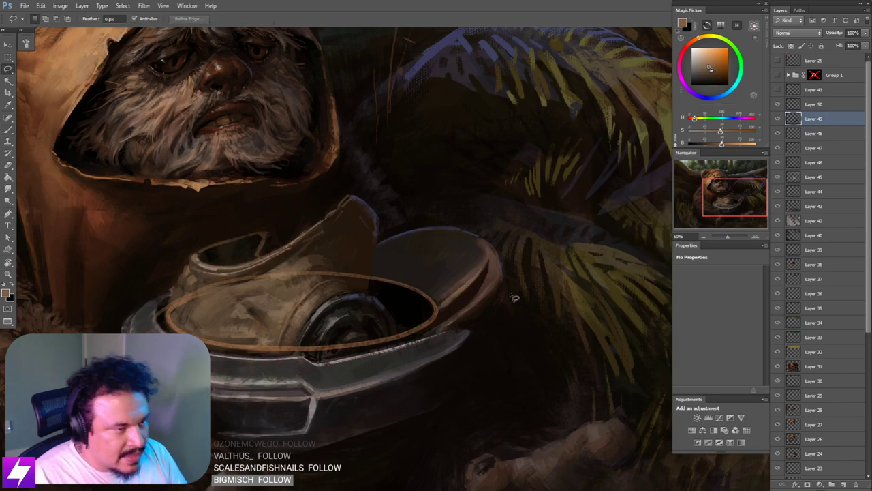
Step: Refine the rear flap's outer edge with sampled near-black and a 20 px brush
key("ctrl+minus")
key("ctrl+minus")
key("r")
mouse_move(486, 369)
left_mouse_down()
mouse_move(502, 362)
mouse_move(526, 323)
mouse_move(524, 277)
mouse_move(492, 266)
left_mouse_up()
key("Escape")
key("ctrl+plus")
key("ctrl+plus")
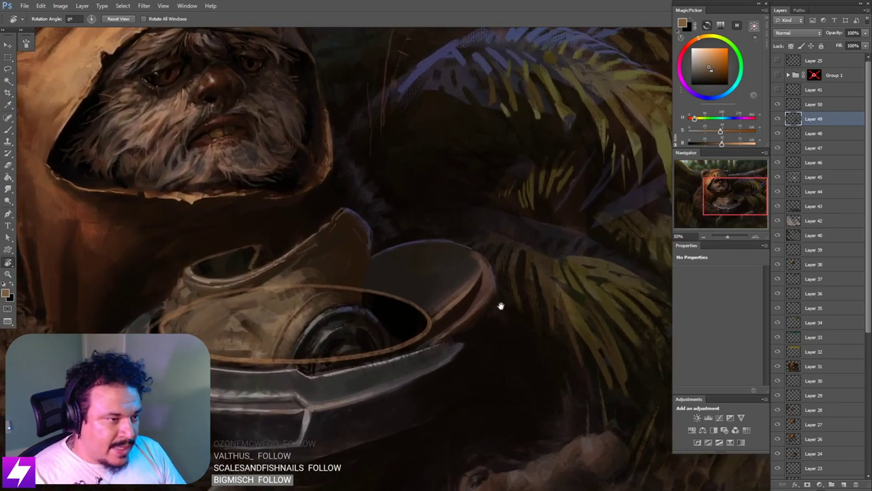
left_click_drag(500, 304, 499, 310)
key("b")
left_click(481, 324, "alt")
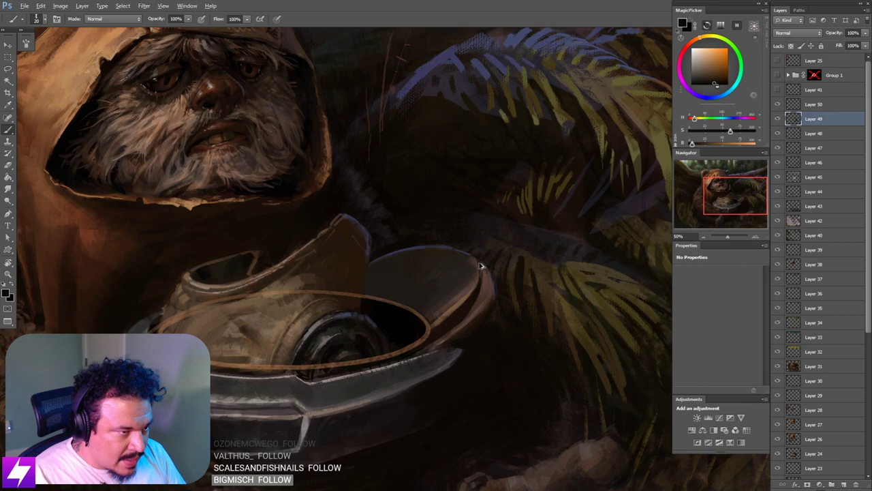
Step: Paint out the rear flap's outer rim with sampled near-black using a brush of up to 50 px
key("r")
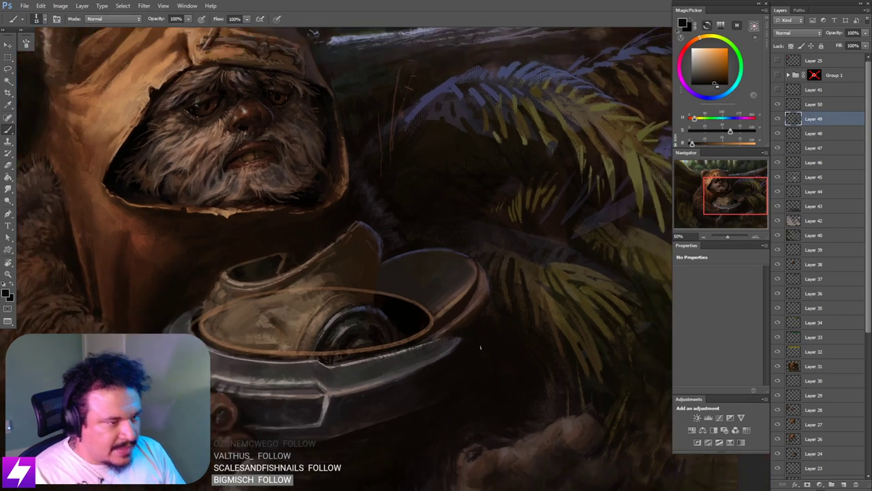
mouse_move(475, 292)
left_mouse_down()
mouse_move(520, 331)
mouse_move(507, 266)
left_mouse_up()
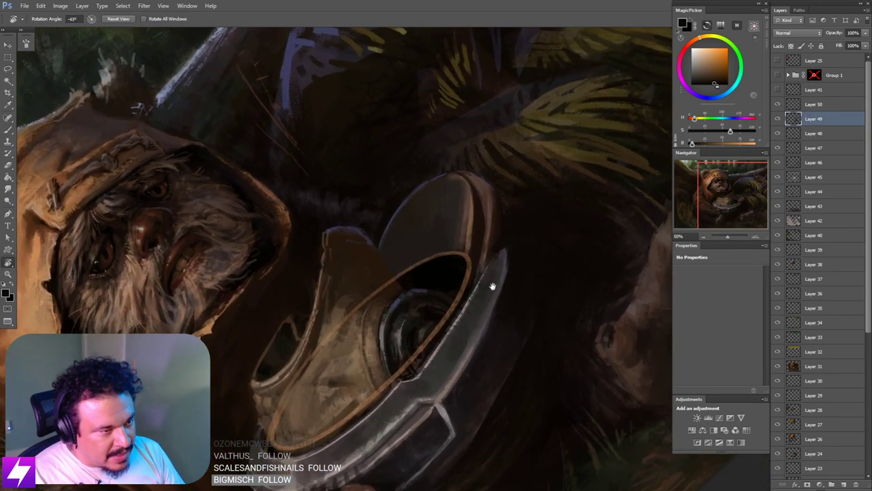
key("b")
left_click(468, 290, "alt")
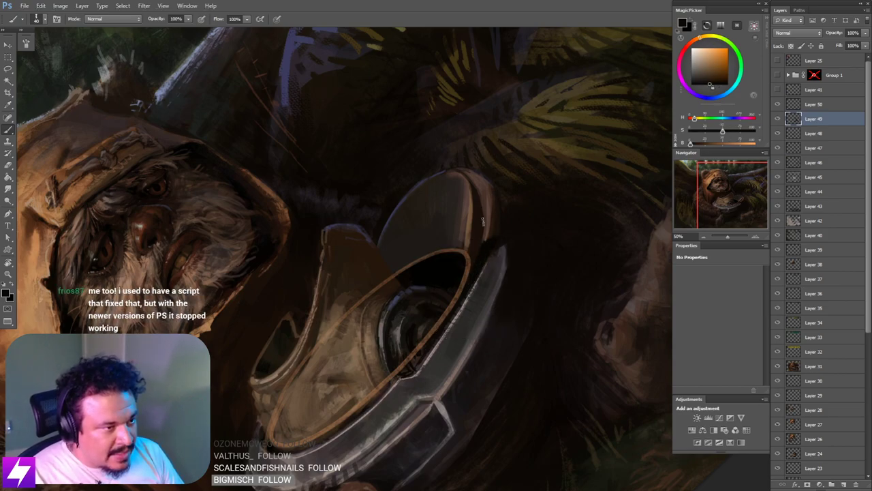
key("bracketright")
mouse_move(483, 198)
left_mouse_down()
mouse_move(480, 250)
mouse_move(490, 239)
mouse_move(488, 200)
mouse_move(496, 197)
left_mouse_up()
key("r")
left_click_drag(537, 248, 503, 287)
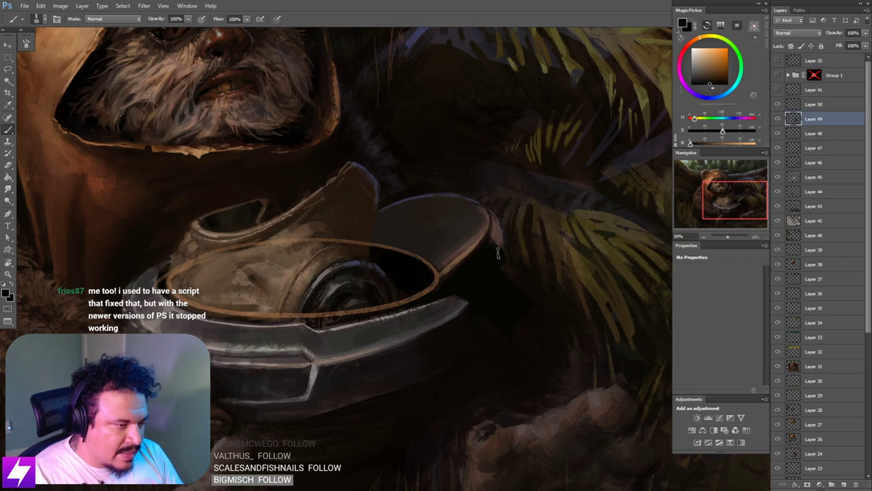
mouse_move(497, 238)
left_mouse_down()
mouse_move(501, 263)
mouse_move(498, 227)
left_mouse_up()
key("bracketleft")
key("bracketleft")
key("bracketleft")
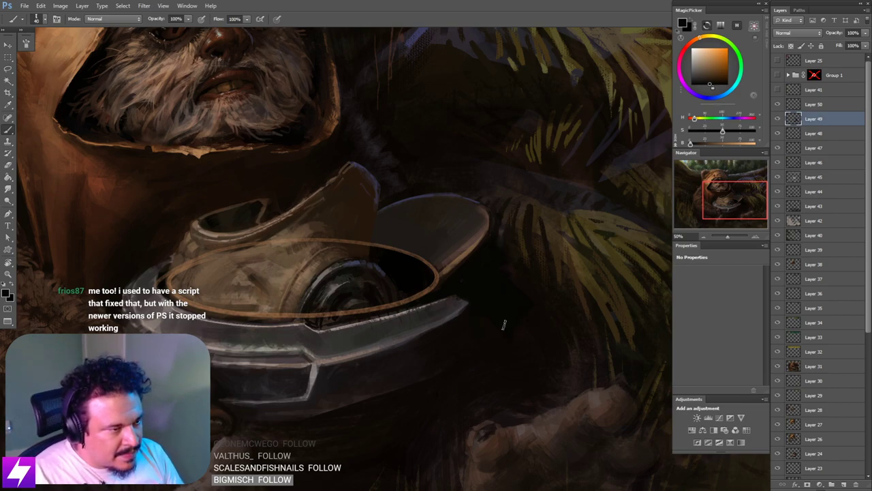
Step: Darken the background shadow between the rear flap and the foot with near-black and a 100 px brush
key("bracketright")
key("bracketright")
key("bracketright")
key("bracketright")
key("bracketright")
key("bracketright")
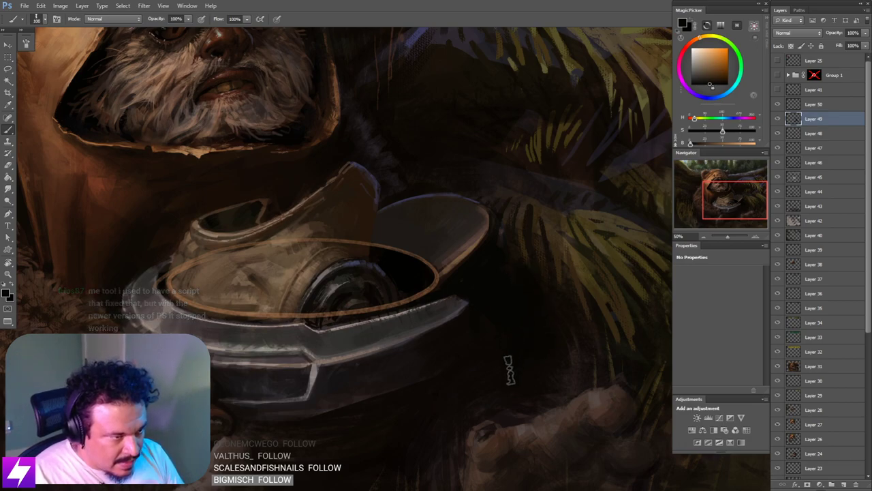
Step: Blend the dark shadow beside the helmet with the Smudge tool at 50% strength, and enlarge the paint brush to 250 px
key("r")
key("bracketright")
key("bracketright")
key("bracketright")
key("bracketright")
key("bracketright")
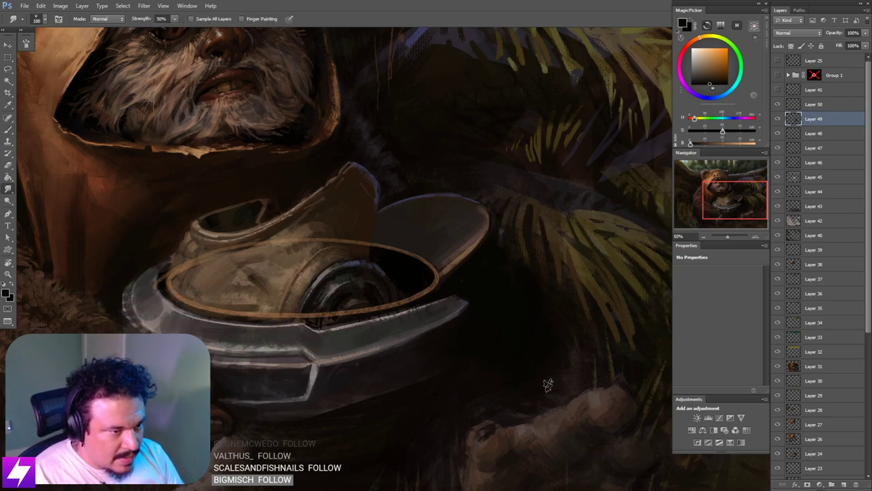
left_click_drag(546, 356, 498, 331)
key("b")
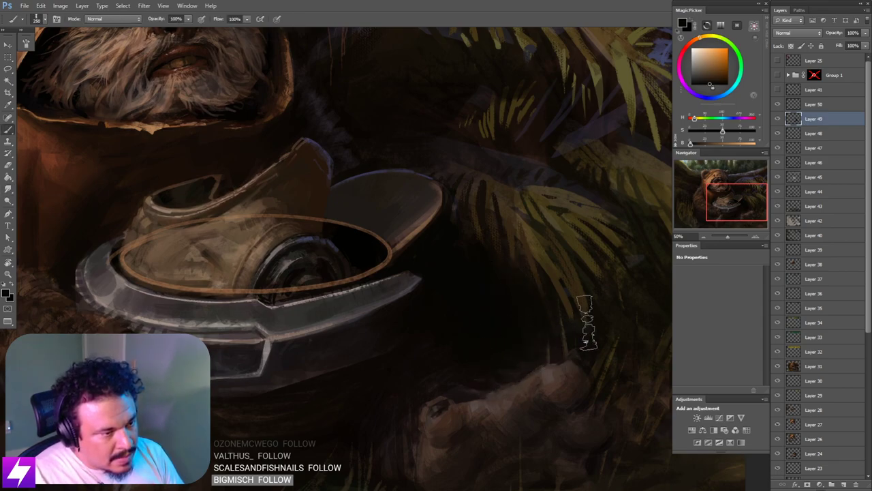
Step: Flip the canvas horizontally and check the helmet within the whole composition
key("ctrl+minus")
key("ctrl+minus")
key("ctrl+minus")
key("ctrl+minus")
key("ctrl+minus")
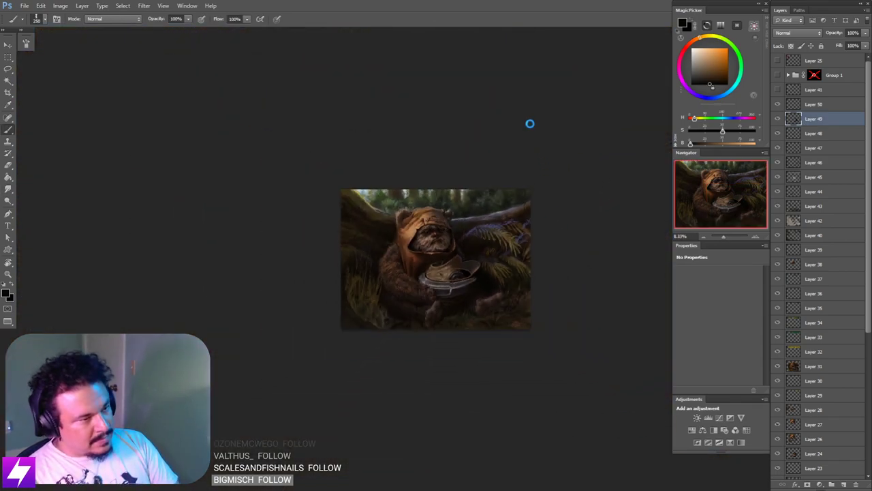
key("ctrl+plus")
key("ctrl+plus")
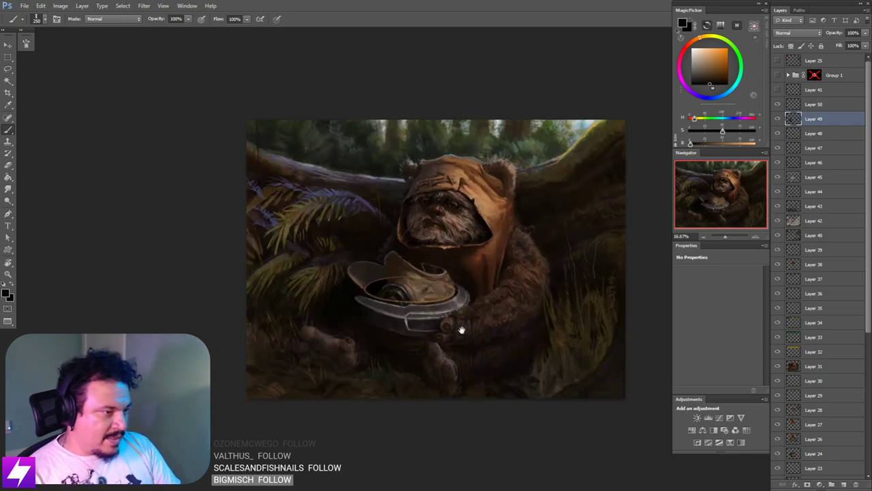
left_click_drag(461, 330, 584, 305)
key("ctrl+plus")
Step: Refine the shadow around the helmet brim's pointed end with a sampled dark reddish-brown and a smaller brush
left_click(542, 202, "alt")
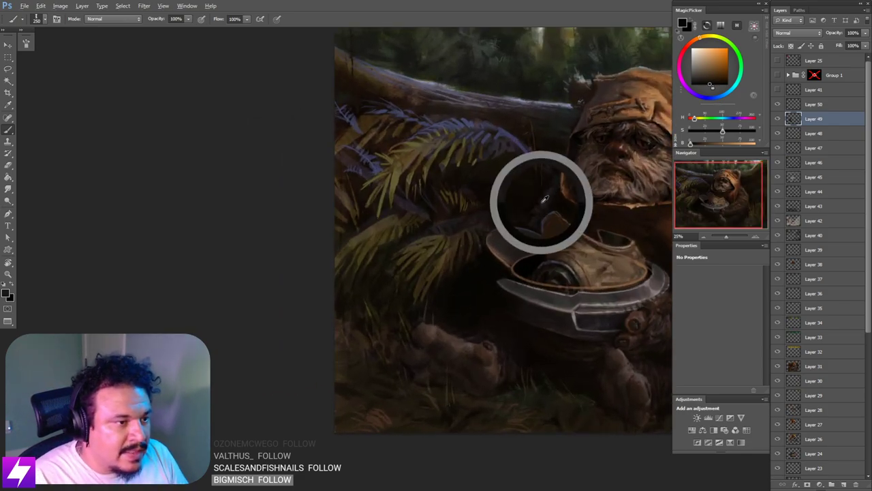
left_click_drag(521, 305, 495, 279)
key("bracketleft")
key("bracketleft")
key("bracketleft")
key("bracketleft")
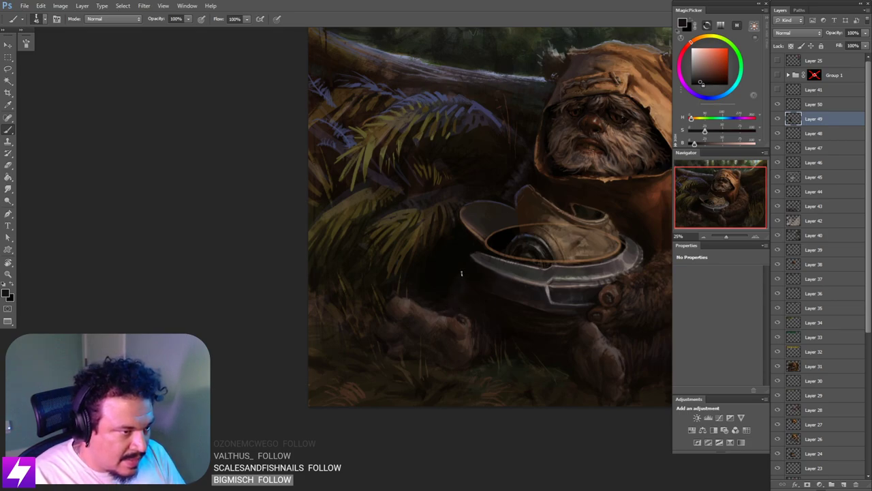
left_click_drag(468, 288, 450, 308)
Step: Add a blue-violet accent sampled from the fern to the brim's pointed end with a 15 px brush, and smudge it
left_click(465, 125, "alt")
left_click_drag(471, 270, 463, 231)
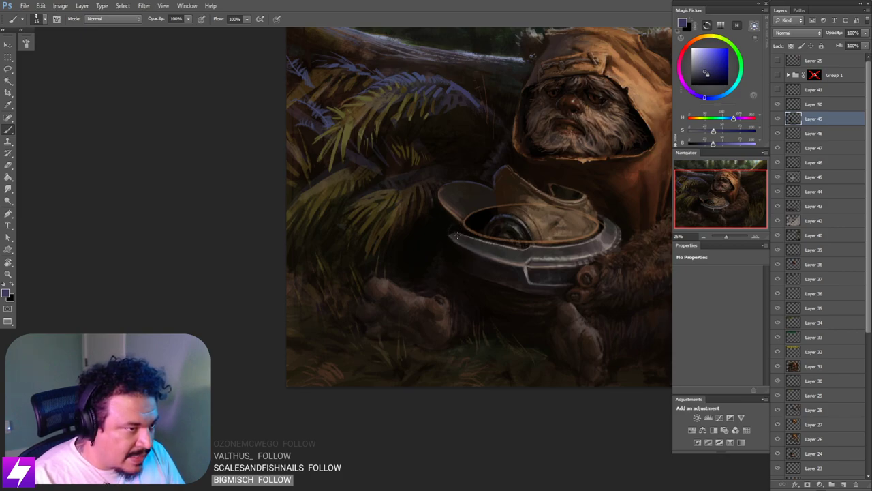
key("r")
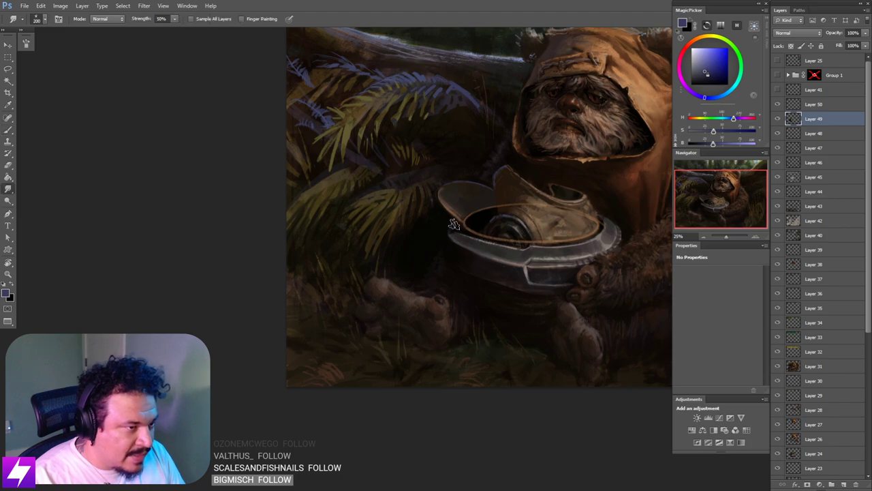
left_click_drag(474, 279, 469, 249)
key("b")
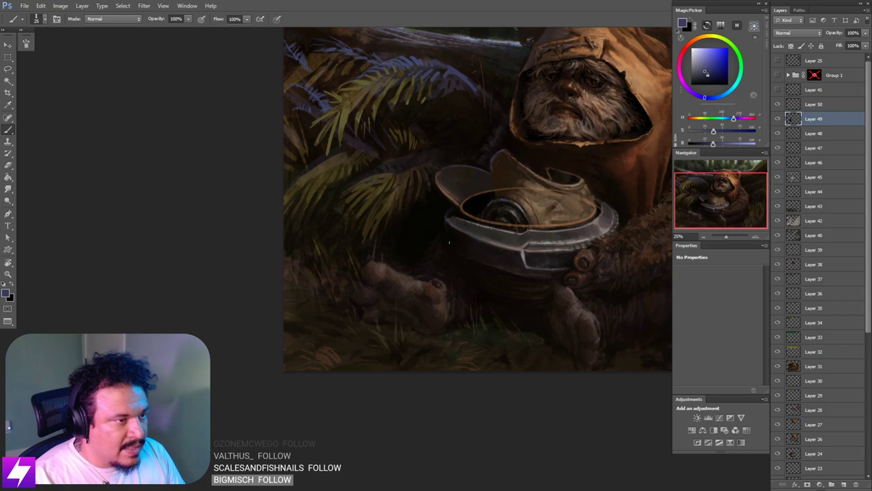
Step: Save the painting
key("ctrl+minus")
key("ctrl+minus")
key("ctrl+s")
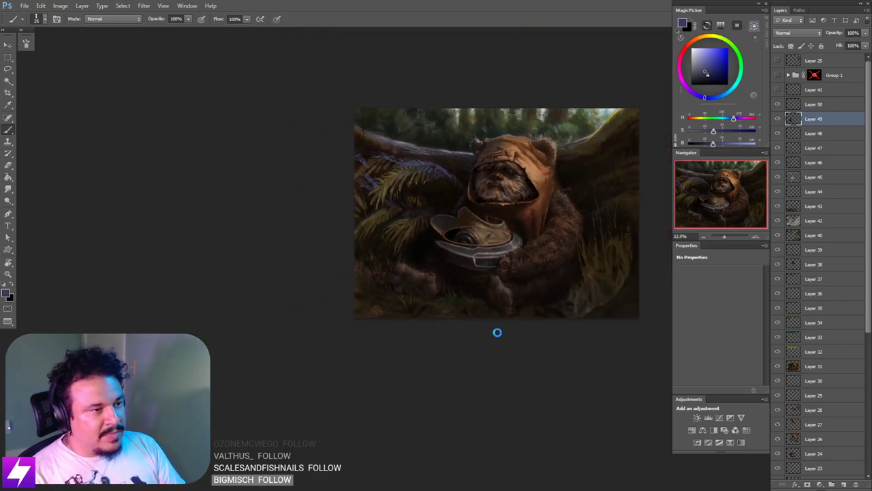
Step: Hide Layer 50 and make Layer 49 the active layer
left_click_drag(539, 332, 492, 339)
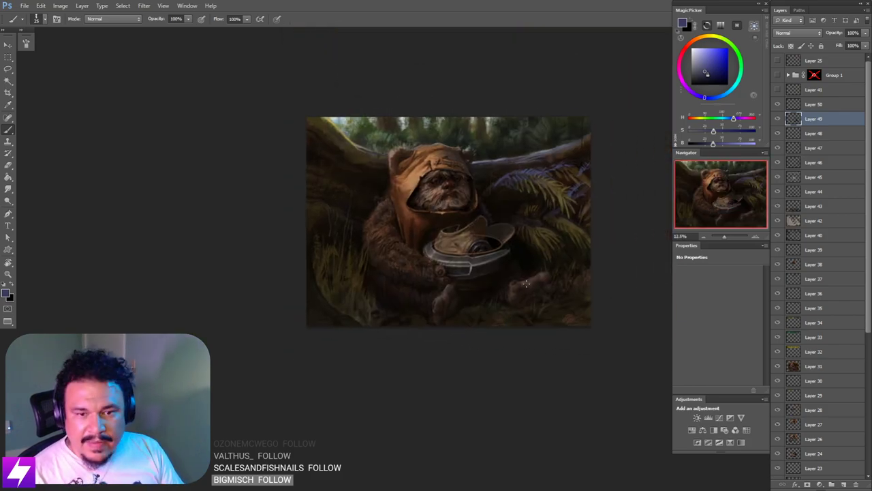
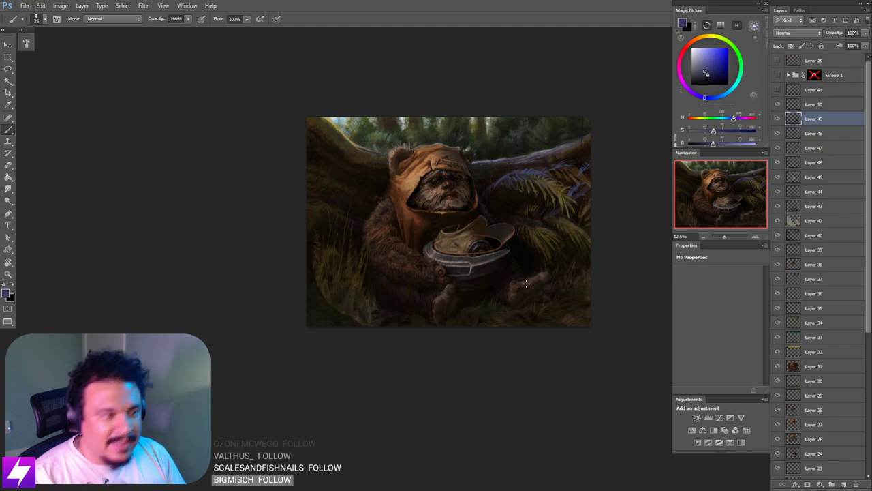
key("ctrl+plus")
key("ctrl+shift+h")
key("ctrl+plus")
key("ctrl+shift+h")
left_click_drag(512, 253, 447, 269)
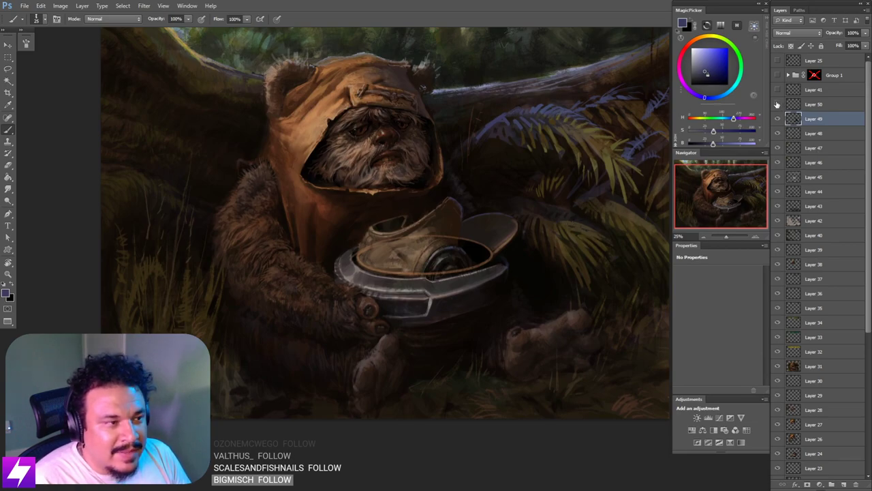
left_click(777, 105)
left_click(792, 104)
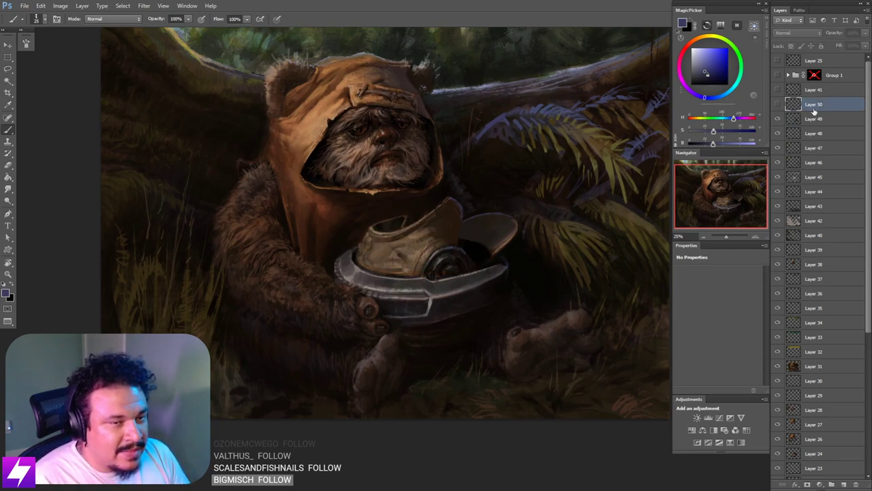
left_click(812, 119)
Step: Choose another brush preset, sample the brown of the helmet's raised flap, and try a highlight stroke along the flap's rim
key("ctrl+plus")
left_click_drag(533, 266, 498, 278)
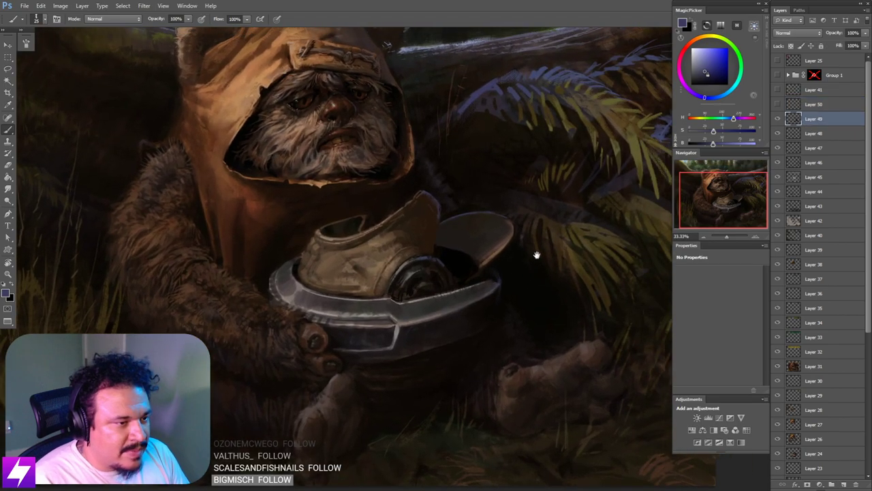
key("r")
left_click_drag(532, 313, 538, 214)
key("b")
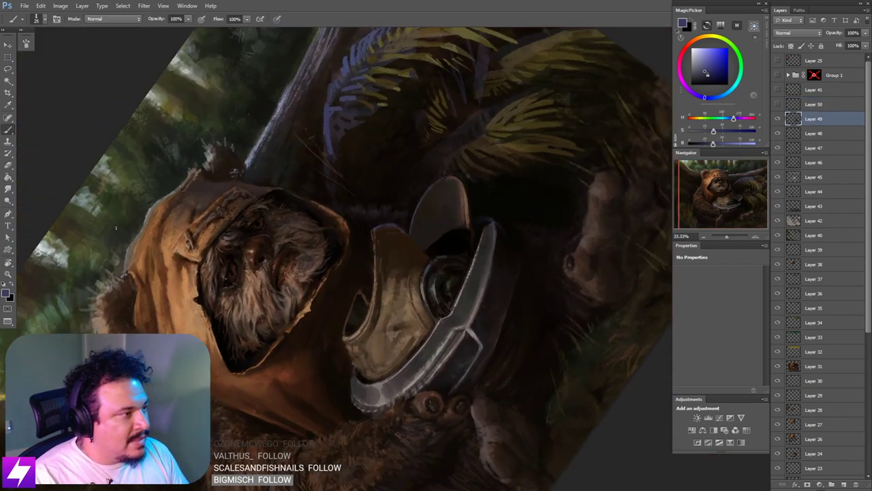
right_click(54, 217)
double_click(54, 216)
key("ctrl+plus")
mouse_move(526, 244)
left_mouse_down()
mouse_move(490, 243)
mouse_move(481, 254)
left_mouse_up()
left_click(473, 185, "alt")
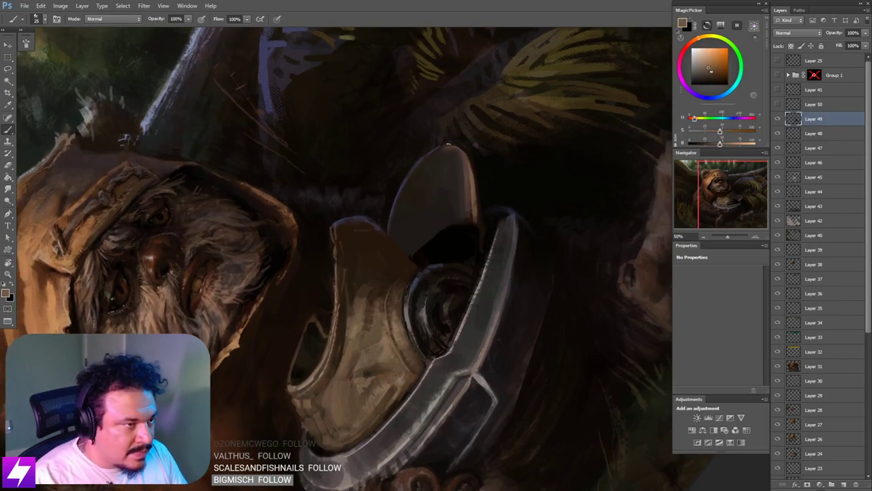
mouse_move(444, 144)
left_mouse_down()
mouse_move(473, 160)
mouse_move(473, 180)
left_mouse_up()
key("ctrl+z")
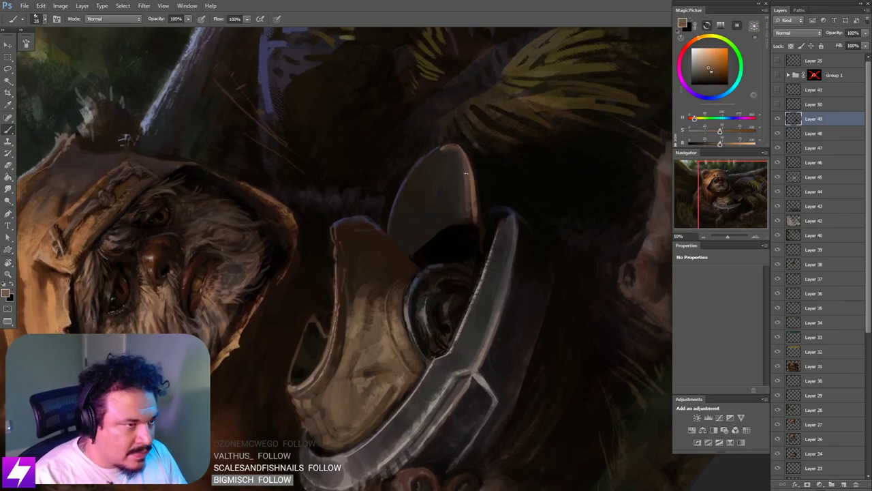
Step: Extend the thin brown highlight along the raised flap's edge to the metal rim and trim it with sampled dark brown
key("r")
mouse_move(444, 148)
left_mouse_down()
mouse_move(482, 91)
mouse_move(446, 159)
left_mouse_up()
key("b")
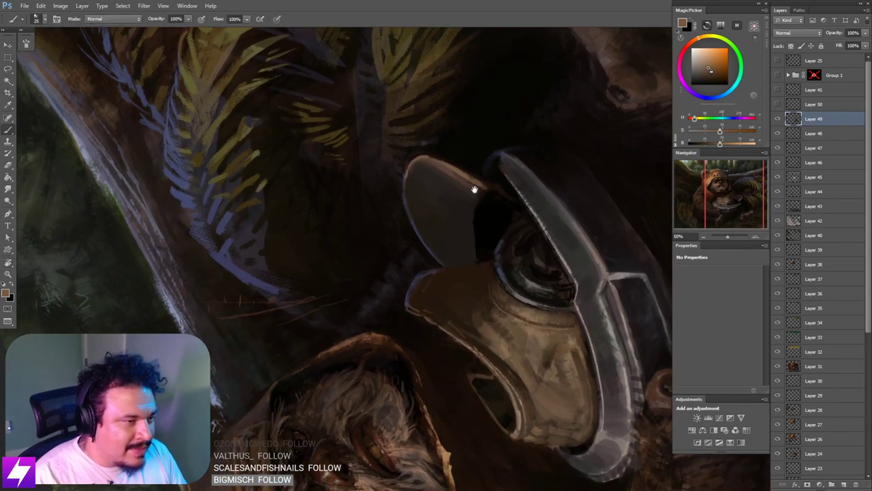
left_click_drag(474, 189, 468, 194)
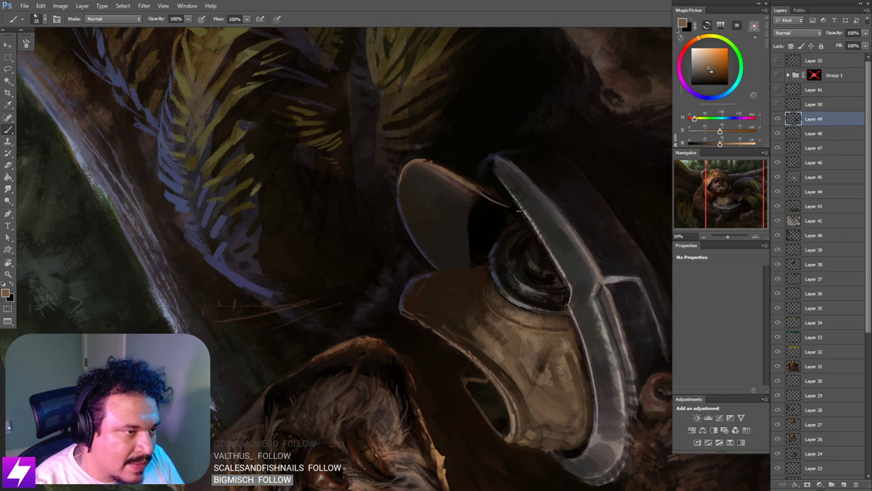
left_click(500, 194, "alt")
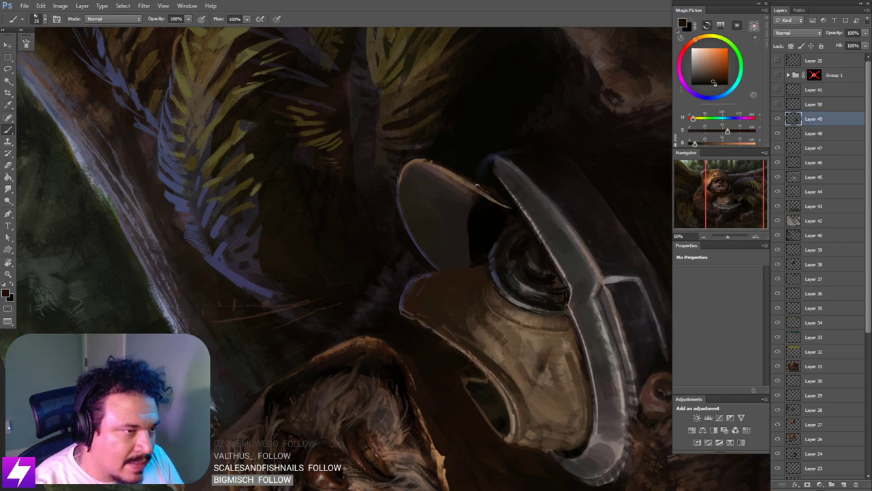
Step: Refine the pointed tip of the helmet's metal rim with dark and grey tones sampled around it
key("ctrl+minus")
key("r")
mouse_move(584, 289)
left_mouse_down()
mouse_move(584, 195)
mouse_move(439, 116)
left_mouse_up()
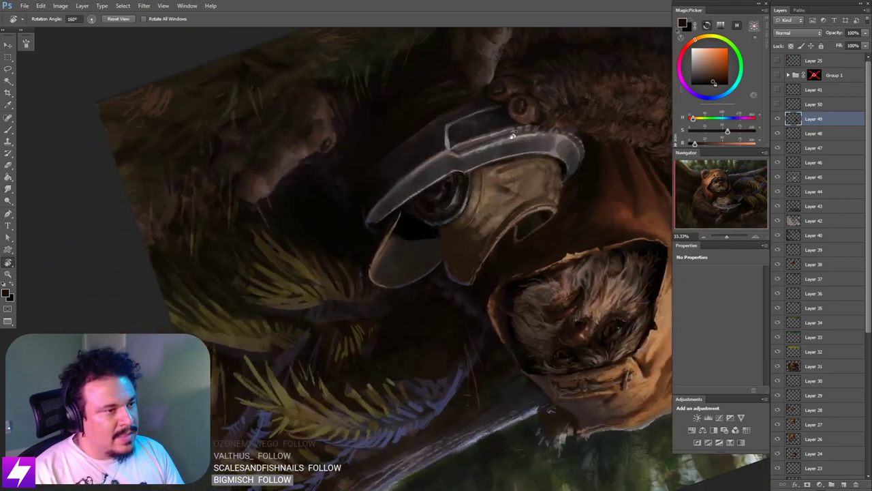
key("ctrl+plus")
left_click(368, 185, "alt")
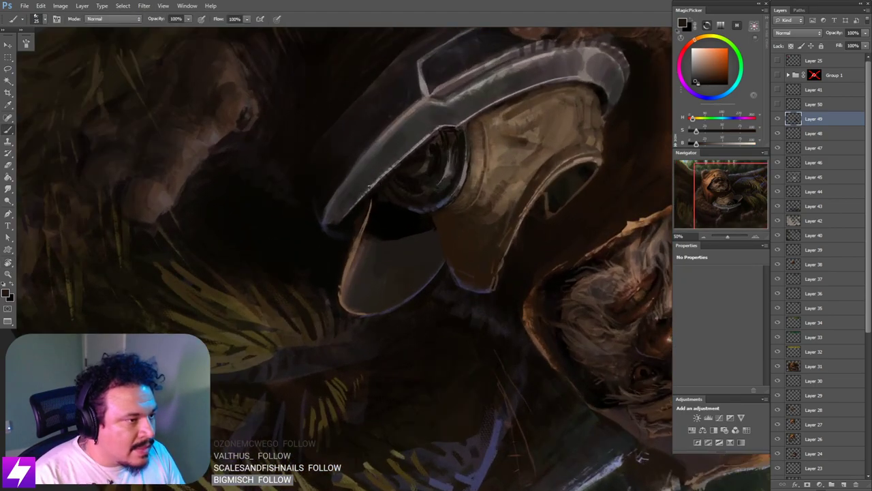
left_click(354, 217, "alt")
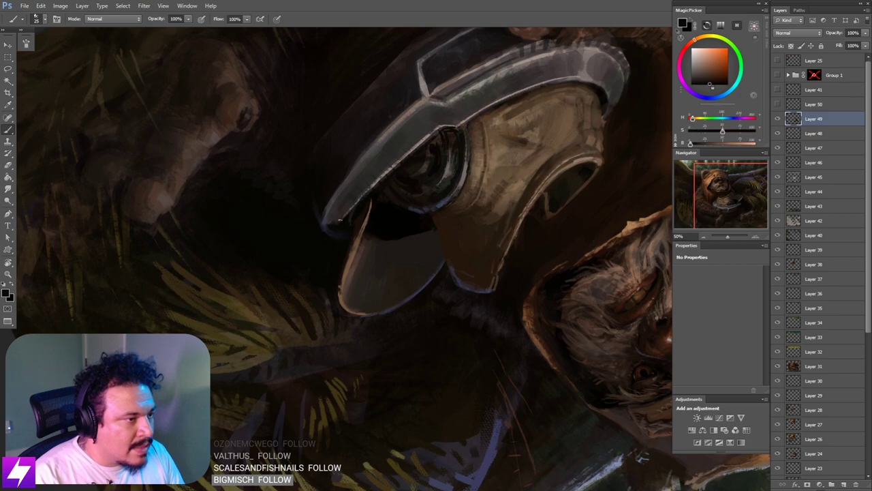
left_click(355, 202, "alt")
left_click(334, 224, "alt")
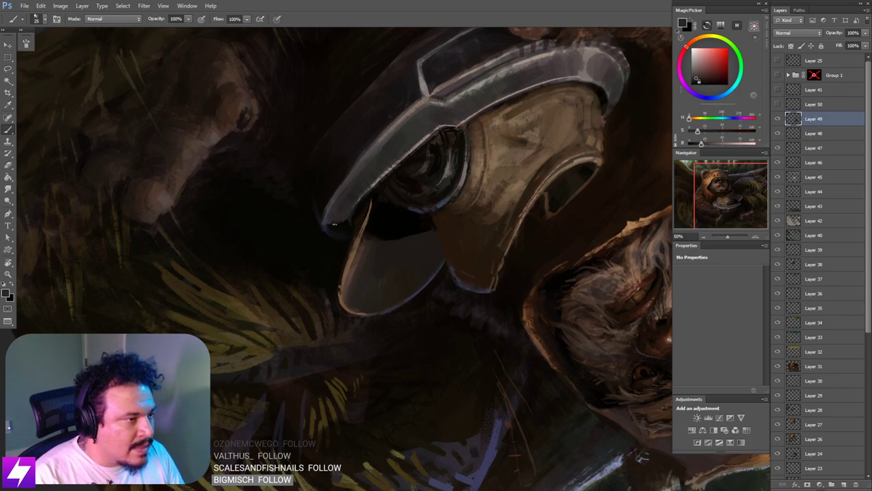
left_click(345, 222, "alt")
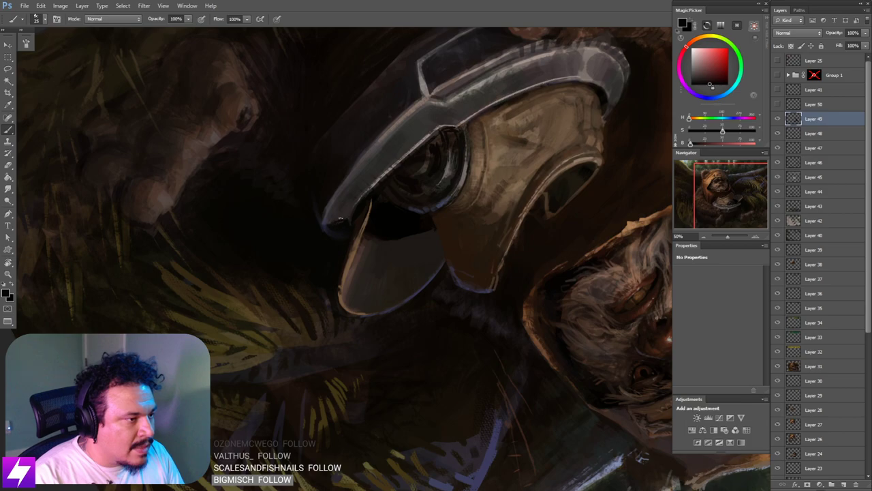
key("r")
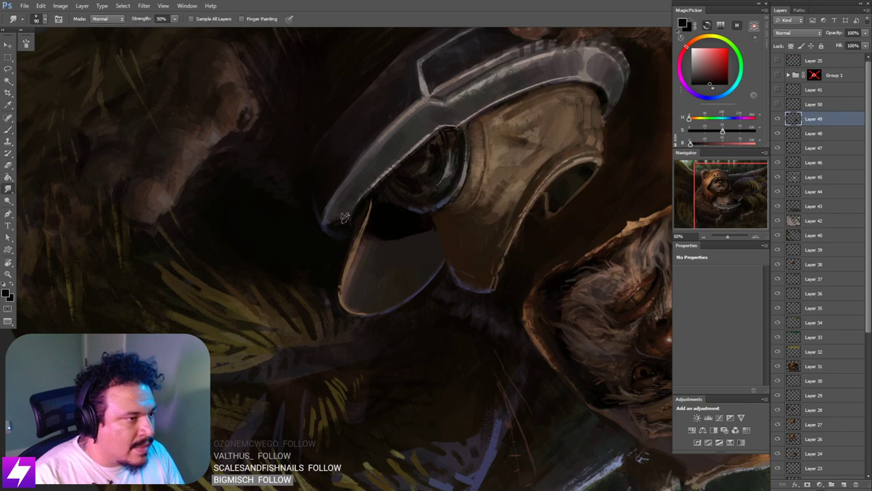
key("Escape")
key("ctrl+minus")
key("ctrl+minus")
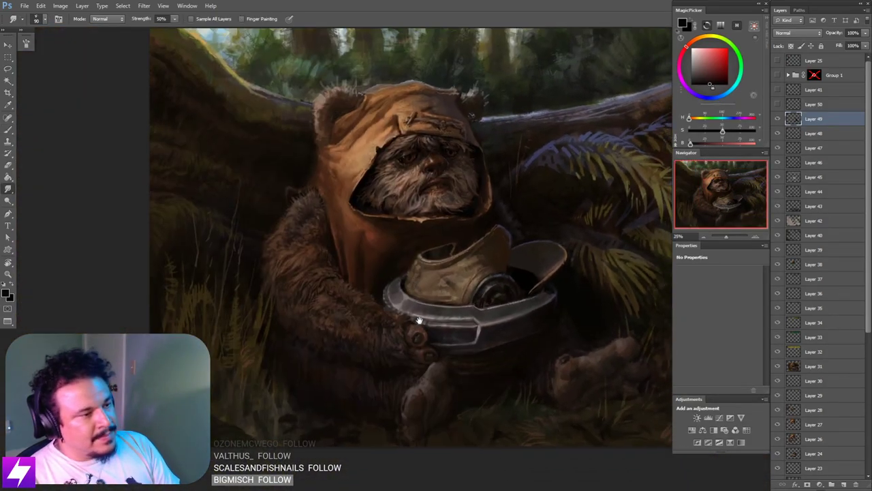
Step: Paint a thin warm-grey highlight along the outer ridge of the helmet's metal rim down to its pointed tip
left_click_drag(545, 294, 411, 205)
key("ctrl+plus")
key("ctrl+plus")
key("r")
mouse_move(401, 140)
left_mouse_down()
mouse_move(431, 135)
mouse_move(430, 249)
mouse_move(438, 202)
mouse_move(405, 237)
left_mouse_up()
key("b")
left_click(416, 220, "alt")
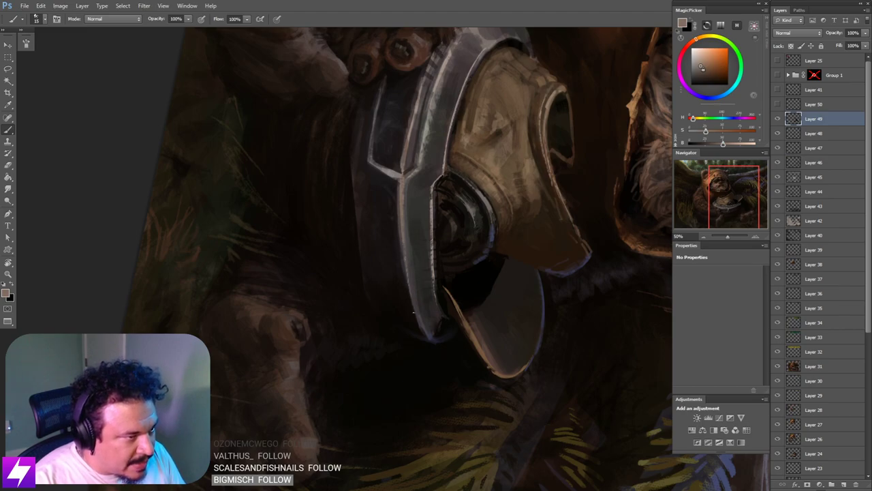
scroll(429, 263, "up", 3)
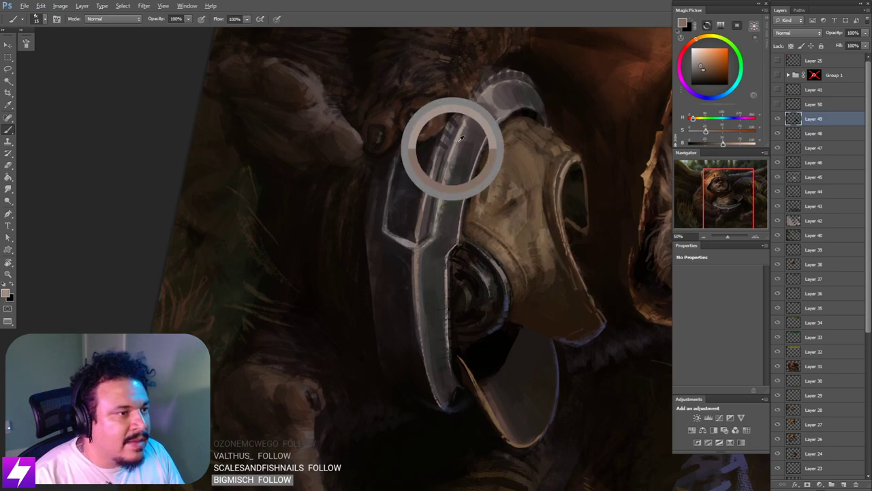
Step: Touch up the metal rim's ridge in a lighter grey and the hood opening's edge with a sampled light orange
scroll(458, 138, "down", 1)
left_click_drag(456, 148, 438, 194)
left_click_drag(446, 199, 406, 217)
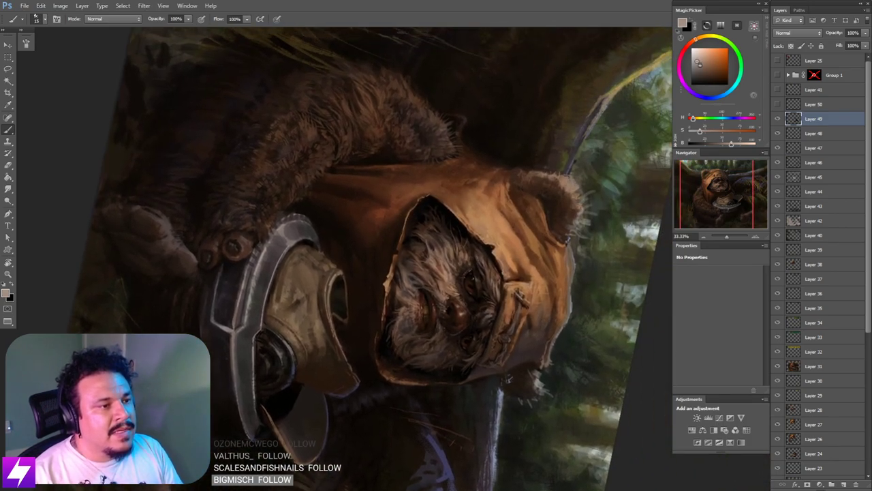
left_click(488, 235, "alt")
left_click_drag(490, 233, 496, 235)
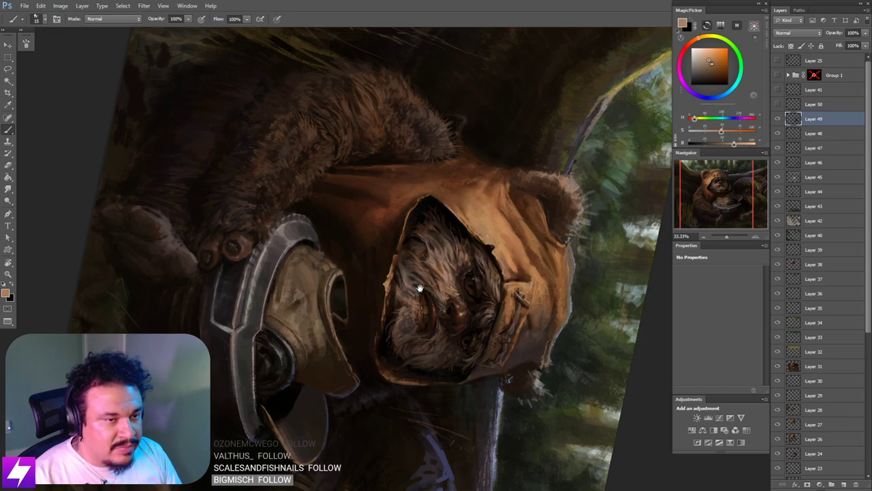
Step: Pick a brighter beige-grey and paint a highlight across the curved end of the helmet's metal rim
left_click_drag(413, 291, 443, 253)
left_click_drag(347, 203, 345, 212)
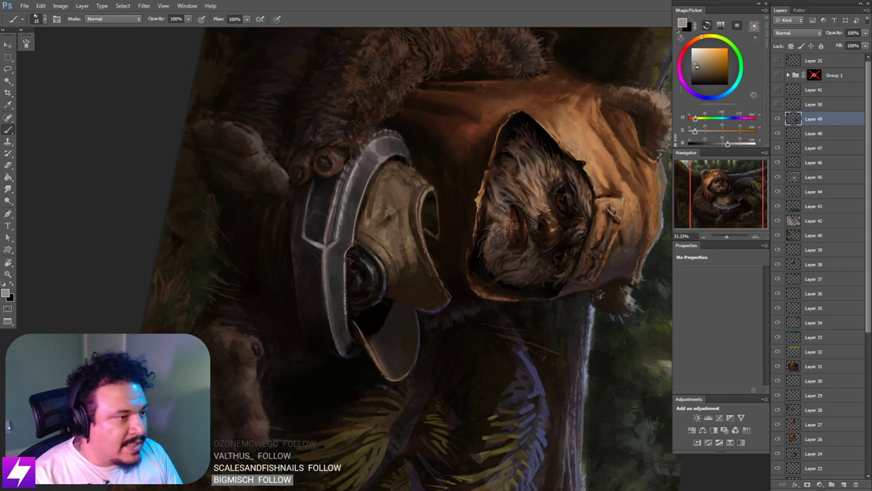
left_click_drag(723, 145, 736, 145)
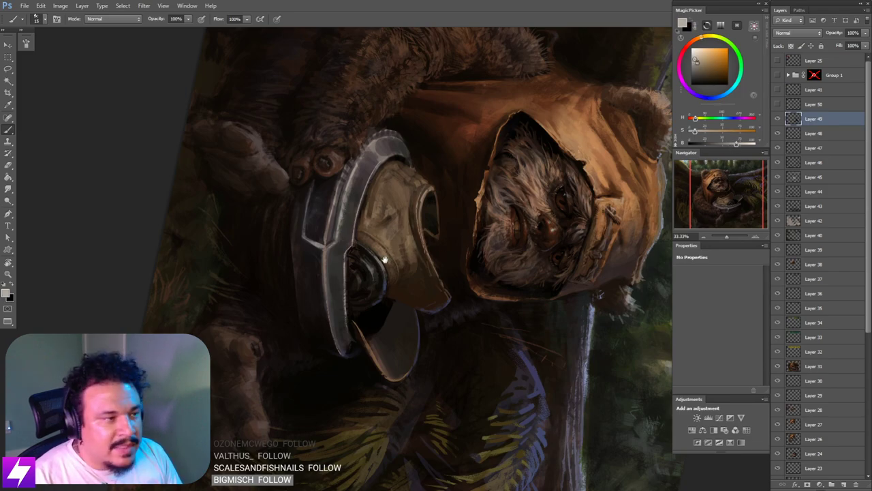
left_click_drag(385, 259, 415, 275)
key("ctrl+plus")
left_click_drag(401, 191, 419, 228)
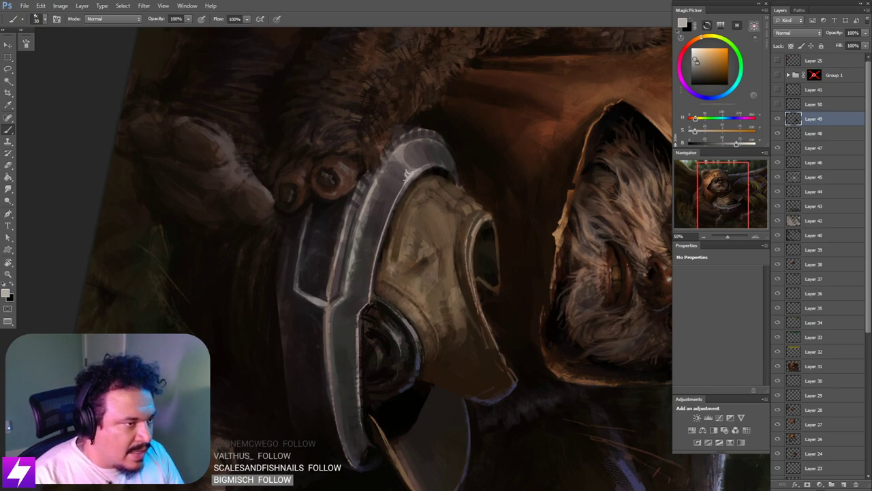
key("ctrl+minus")
key("ctrl+minus")
key("ctrl+minus")
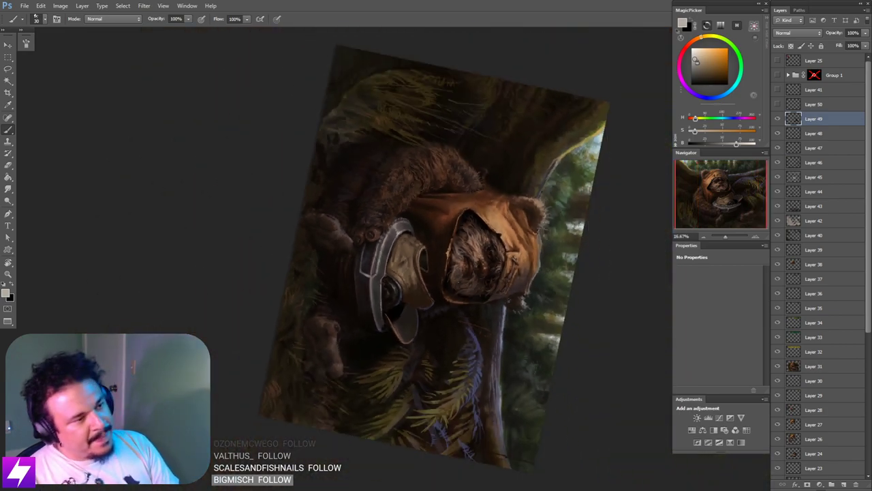
Step: Add bright dotted highlights along the notched outer edge of the helmet's rim beside the furry arm
key("Escape")
mouse_move(429, 311)
left_mouse_down()
mouse_move(432, 304)
mouse_move(411, 306)
mouse_move(471, 261)
mouse_move(466, 267)
left_mouse_up()
key("ctrl+plus")
key("ctrl+plus")
left_click_drag(431, 211, 440, 213)
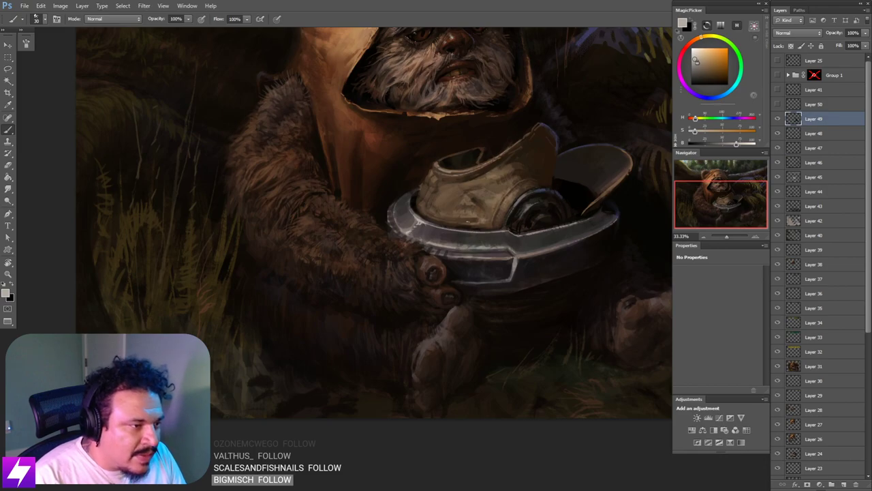
key("r")
mouse_move(431, 269)
left_mouse_down()
mouse_move(439, 253)
mouse_move(477, 279)
mouse_move(449, 286)
mouse_move(431, 270)
mouse_move(431, 238)
left_mouse_up()
key("b")
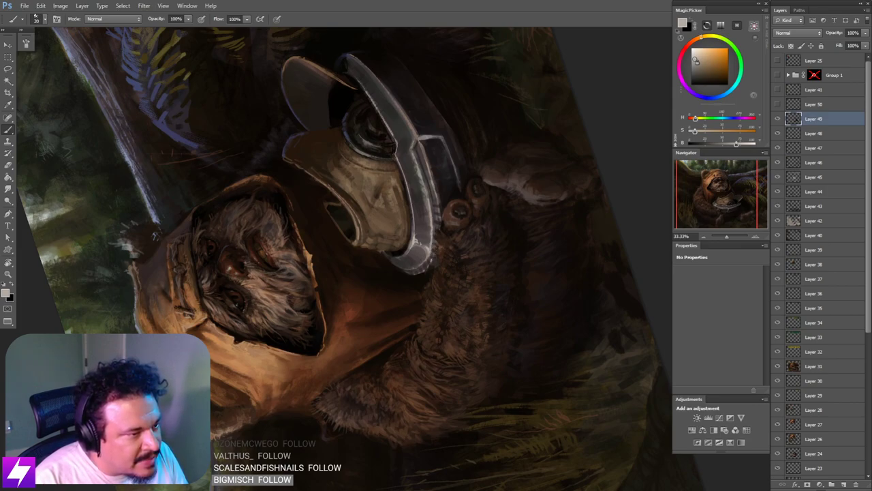
key("Escape")
left_click_drag(440, 276, 401, 197)
key("ctrl+plus")
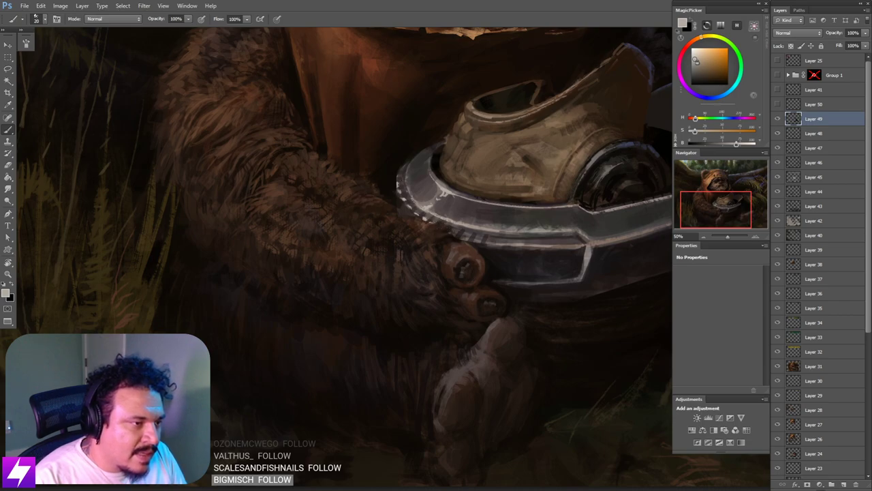
Step: Continue the light notch highlights along the rim toward the creature's fingers with a smaller brush
left_click_drag(448, 229, 431, 224)
left_click_drag(577, 246, 544, 210)
key("bracketleft")
key("bracketleft")
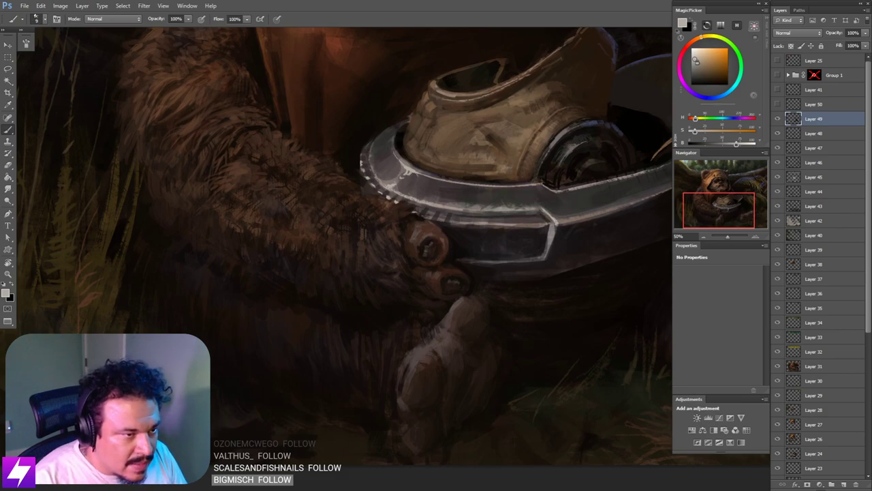
key("r")
mouse_move(580, 296)
left_mouse_down()
mouse_move(579, 213)
mouse_move(536, 215)
mouse_move(537, 243)
left_mouse_up()
key("ctrl+z")
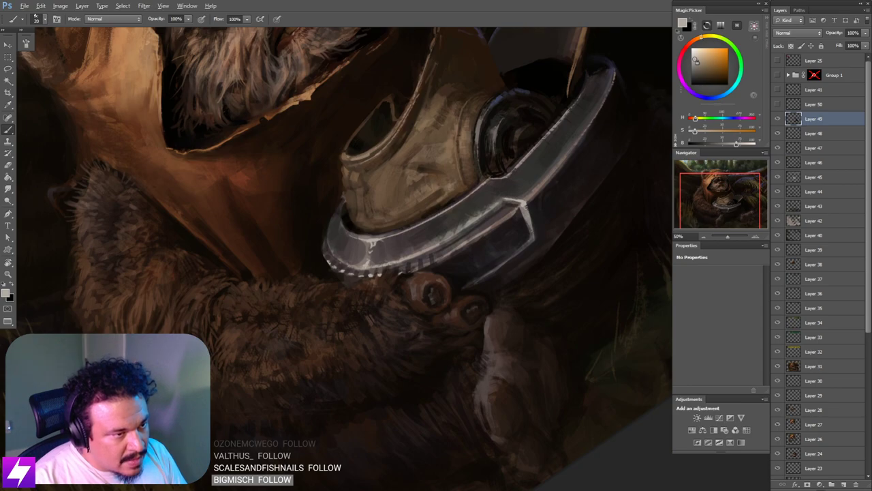
Step: Brighten the corner and outer edge of the angular side panel below the helmet's rim in light grey
mouse_move(525, 204)
left_mouse_down()
mouse_move(535, 237)
mouse_move(560, 204)
mouse_move(537, 201)
mouse_move(503, 208)
mouse_move(503, 218)
left_mouse_up()
key("r")
key("bracketright")
key("ctrl+z")
left_click_drag(501, 183, 504, 234)
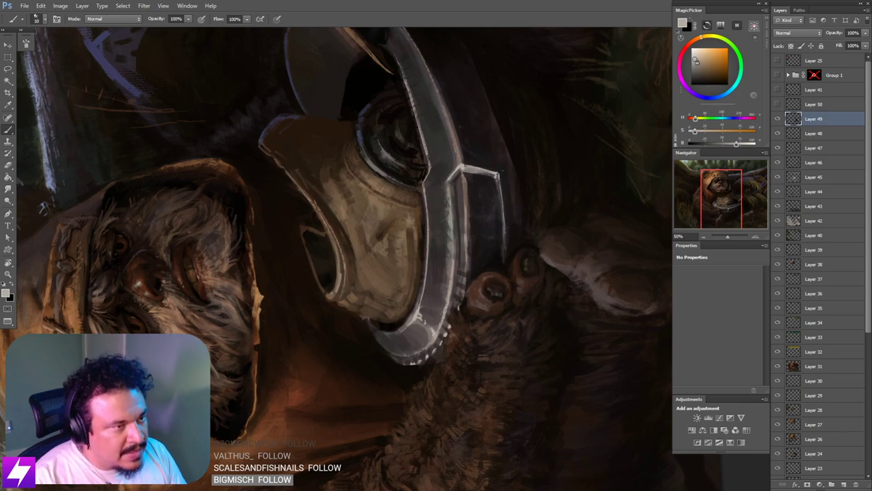
Step: Paint a thin light-grey highlight along the side panel's long inner edge from the fingers to the panel's corner
key("Escape")
key("ctrl+minus")
key("ctrl+minus")
key("r")
left_click_drag(395, 268, 439, 232)
key("ctrl+plus")
mouse_move(362, 277)
left_mouse_down()
mouse_move(415, 237)
mouse_move(409, 256)
left_mouse_up()
key("ctrl+plus")
key("b")
left_click_drag(391, 189, 377, 247)
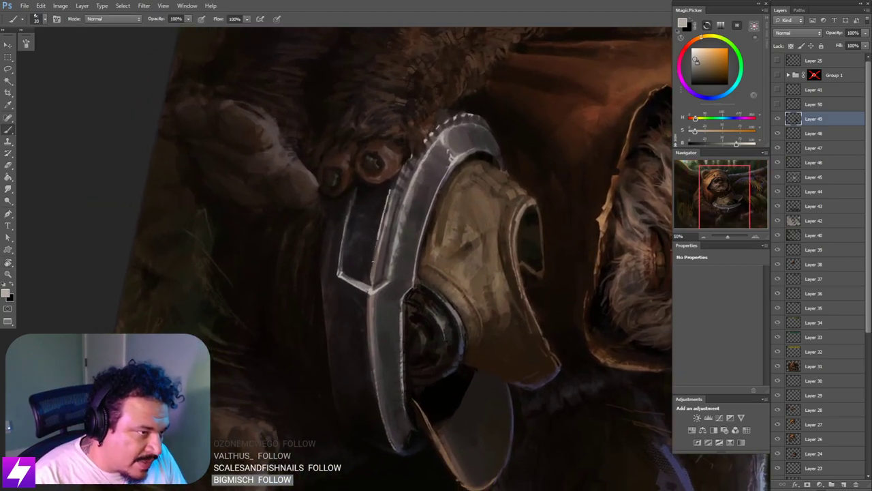
key("ctrl+z")
left_click_drag(391, 189, 380, 230)
key("ctrl+z")
left_click_drag(389, 193, 381, 232)
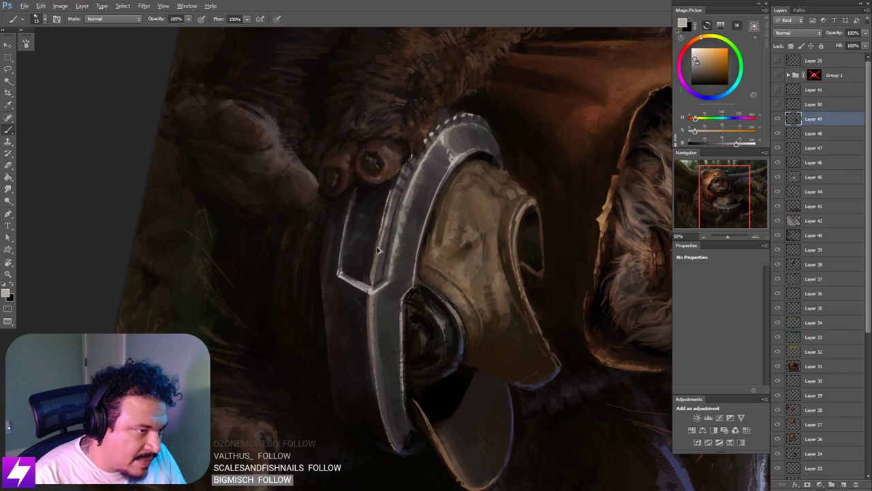
left_click_drag(376, 256, 372, 280)
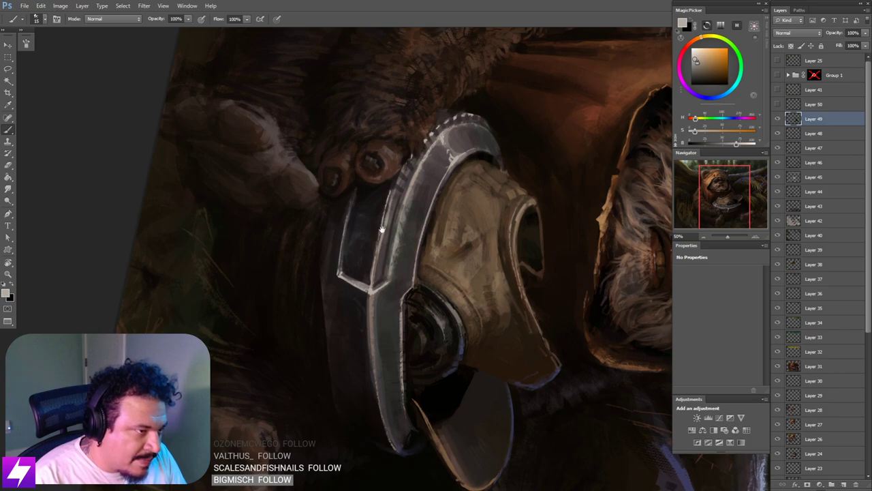
Step: Review the helmet's new edge highlights against the whole upright painting, including the face, arm and forest background
left_click_drag(382, 229, 378, 260)
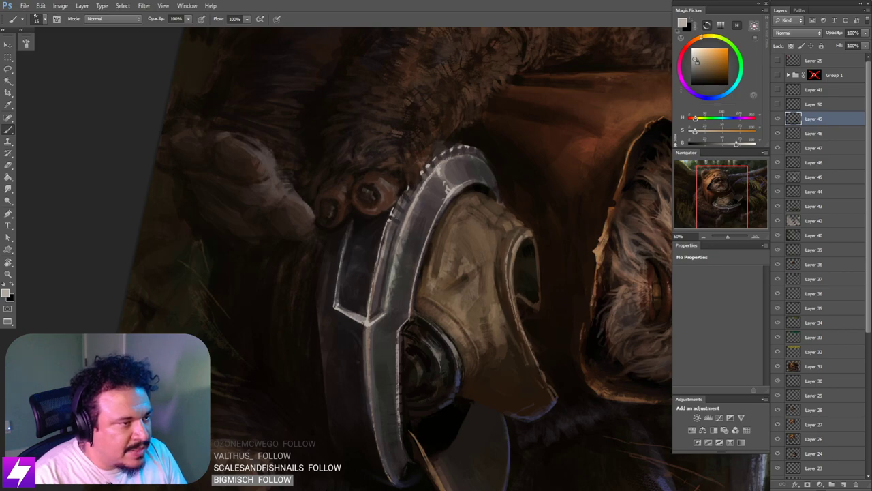
key("ctrl+minus")
key("ctrl+minus")
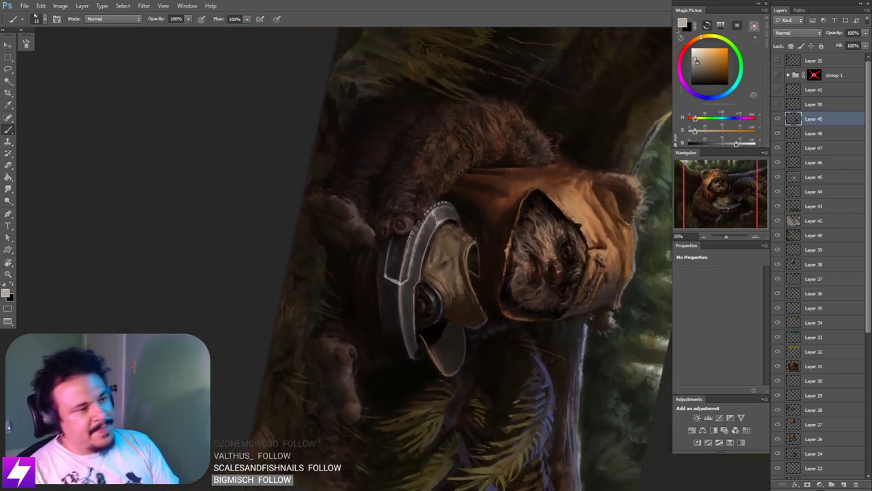
key("ctrl+minus")
key("Escape")
mouse_move(485, 330)
left_mouse_down()
mouse_move(531, 303)
mouse_move(494, 306)
left_mouse_up()
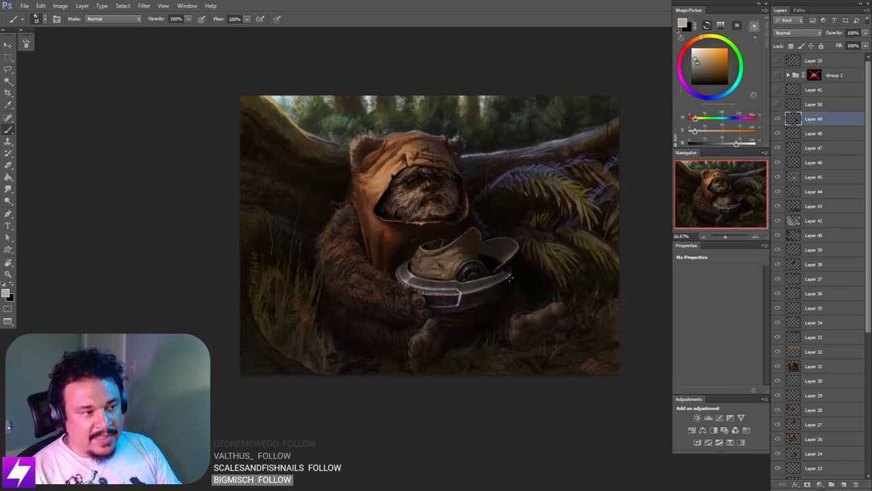
scroll(508, 278, "up", 2)
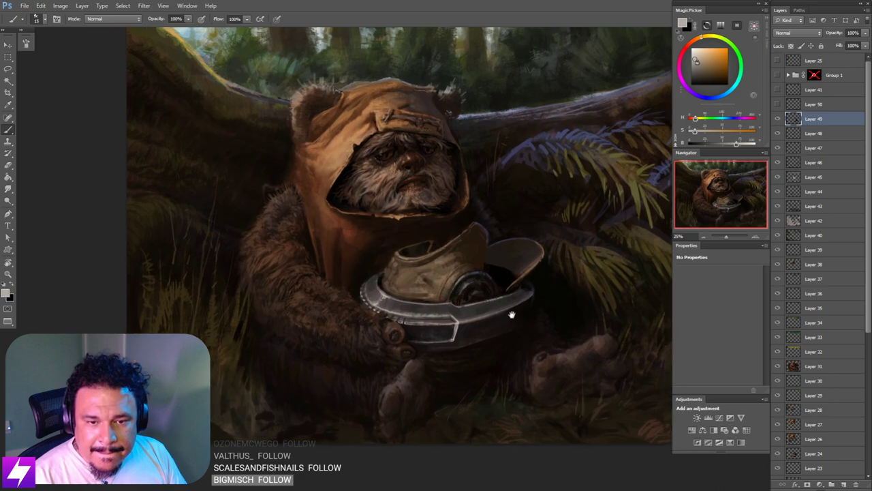
left_click_drag(512, 314, 510, 261)
key("ctrl+plus")
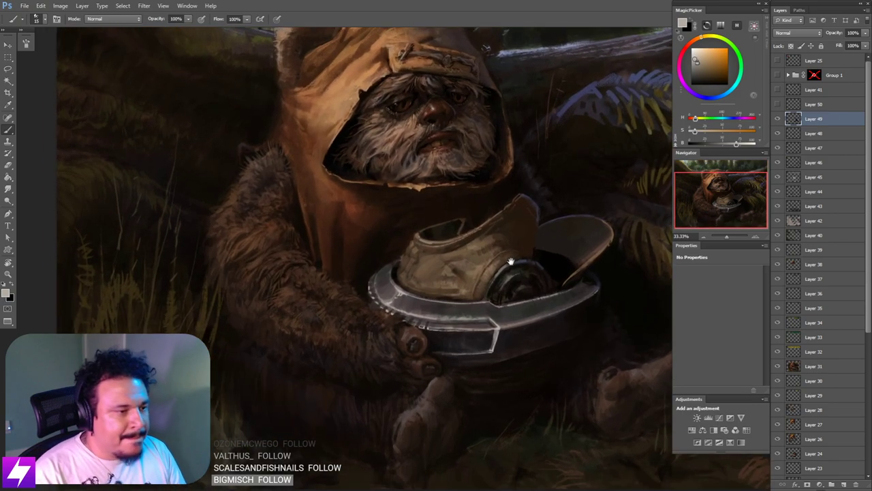
Step: Break up the light highlight along the side panel's inner edge with small touches of sampled warm grey and dark grey
left_click_drag(533, 328, 560, 293)
key("r")
left_click_drag(560, 331, 569, 205)
key("ctrl+plus")
key("ctrl+plus")
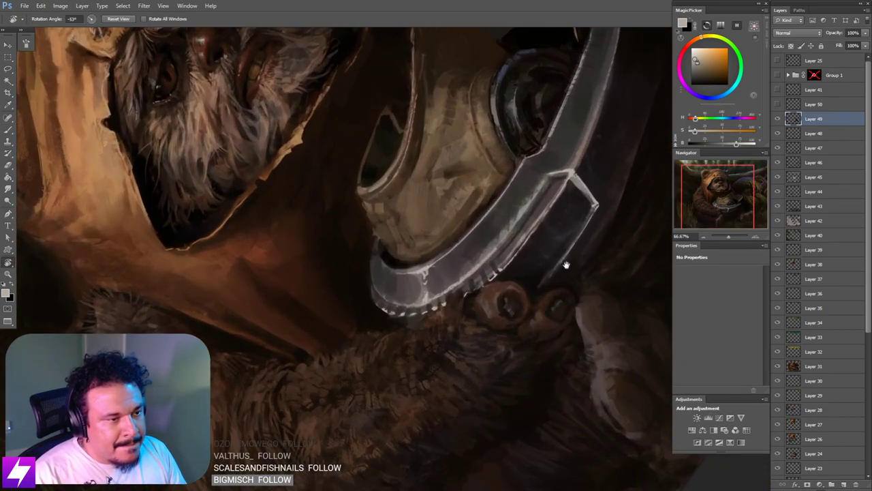
mouse_move(566, 265)
left_mouse_down()
mouse_move(537, 290)
mouse_move(530, 284)
mouse_move(522, 302)
left_mouse_up()
key("b")
left_click(454, 314, "alt")
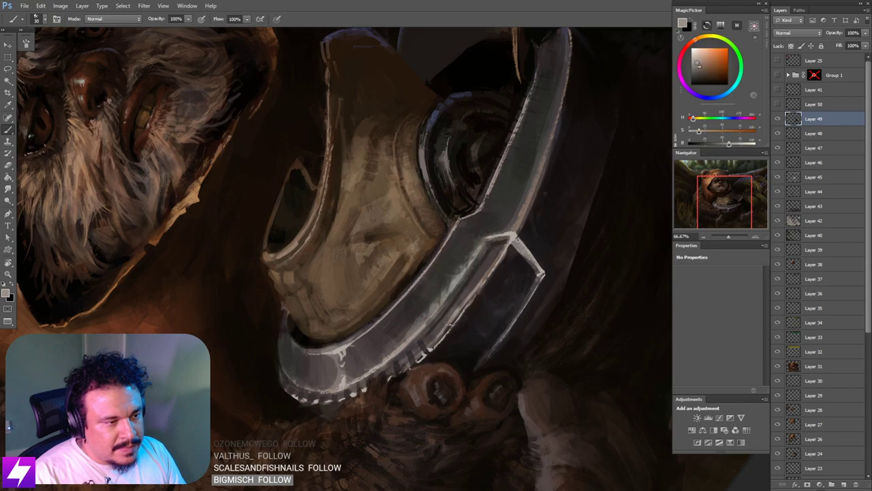
mouse_move(451, 323)
left_mouse_down()
mouse_move(467, 304)
mouse_move(450, 325)
left_mouse_up()
left_click(464, 299, "alt")
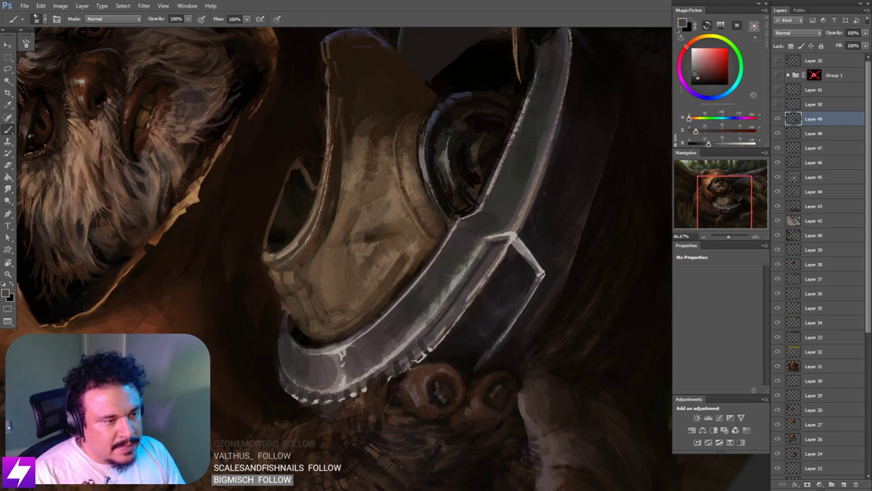
left_click_drag(450, 371, 430, 410)
Step: Paint a thin light-grey highlight with small bright dabs along the rim's outer edge, from the side panel's corner toward the rim's far end
left_click_drag(557, 196, 524, 261)
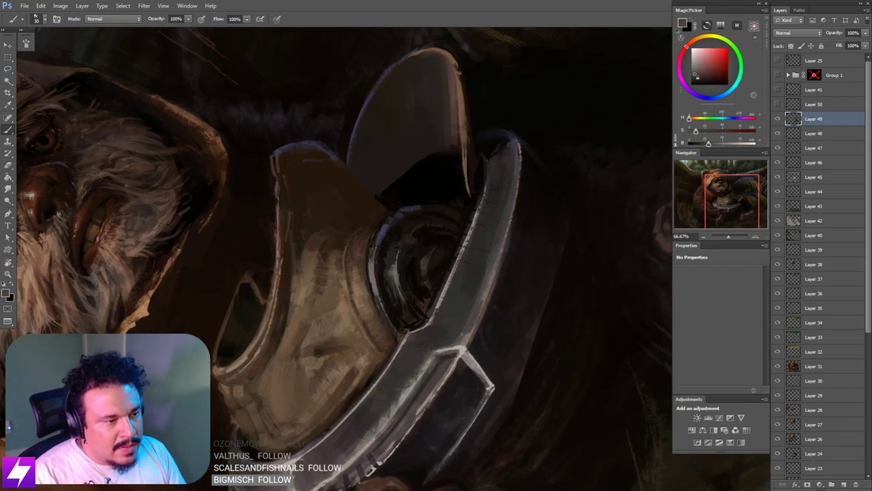
left_click(470, 337, "alt")
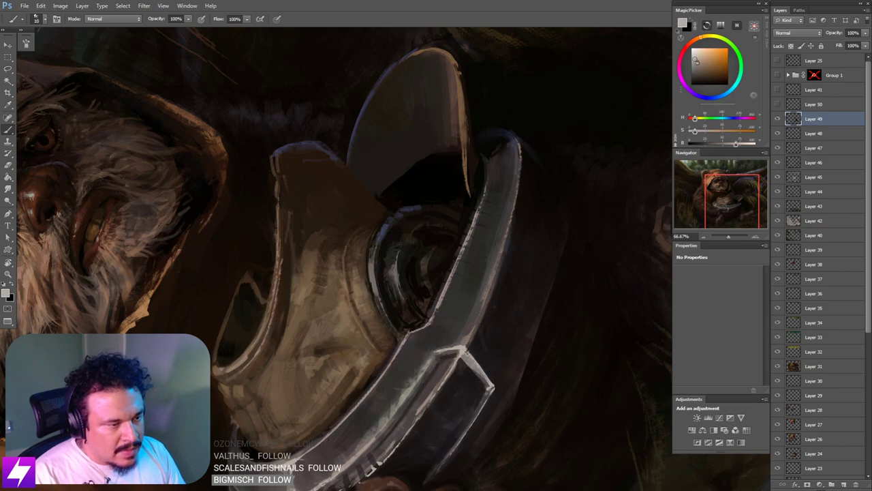
left_click_drag(467, 347, 480, 316)
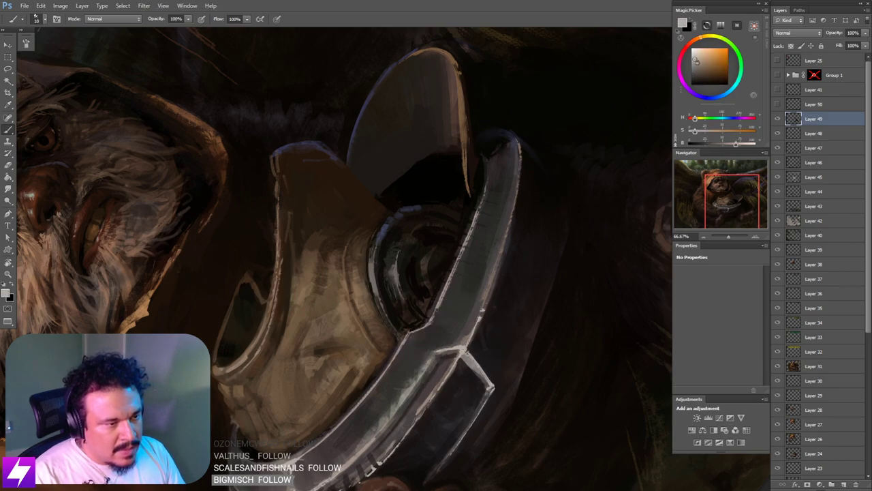
left_click_drag(481, 310, 472, 354)
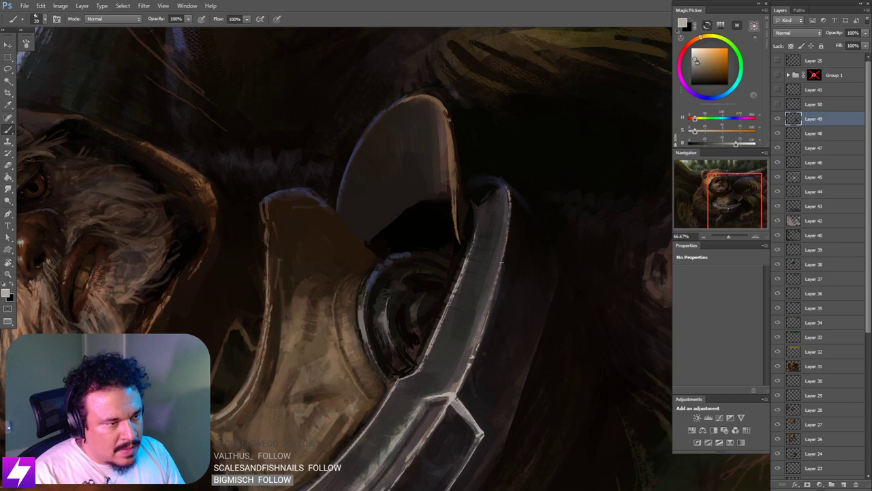
left_click_drag(502, 263, 485, 328)
key("ctrl+z")
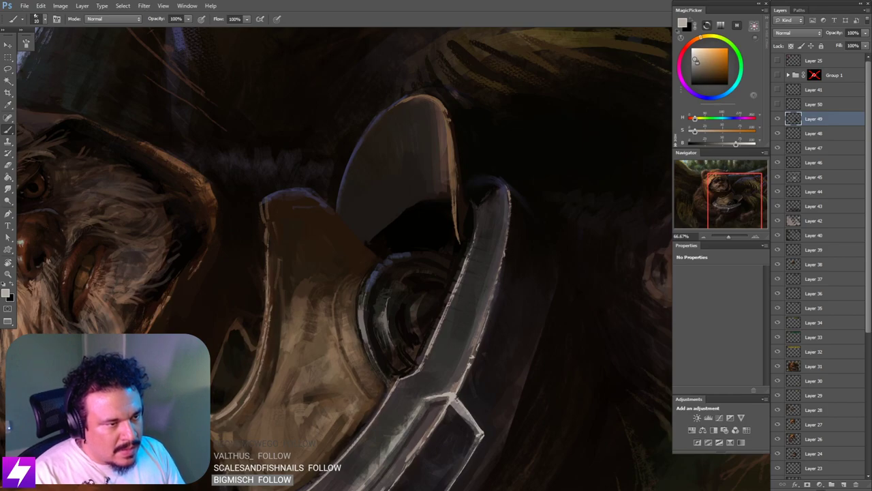
Step: Darken and smudge the small bright nick on the outer edge near the rim's far end
left_click(504, 255, "alt")
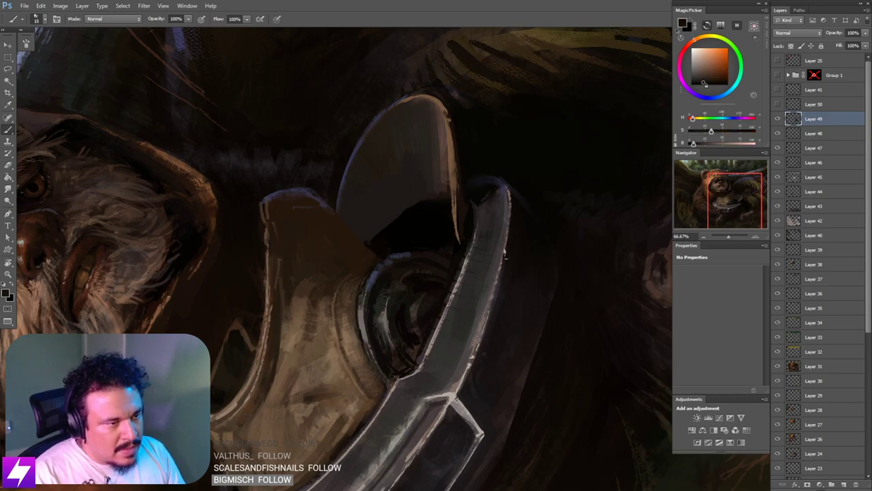
key("r")
left_click_drag(505, 257, 508, 253)
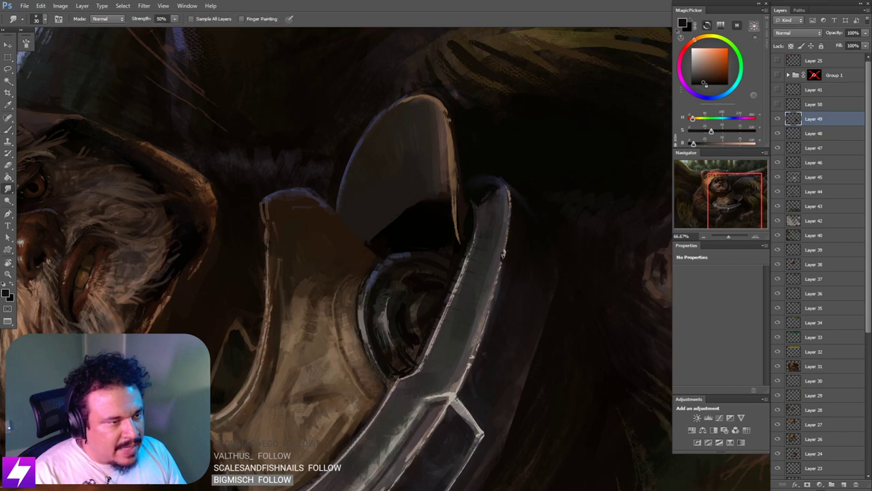
Step: Add small dents on the rim's outer edge beside the side panel's corner, using sampled near-black and light-grey dabs
key("ctrl+minus")
key("ctrl+minus")
key("ctrl+minus")
key("r")
left_click_drag(471, 371, 538, 239)
left_click_drag(516, 327, 538, 225)
key("ctrl+plus")
left_click_drag(479, 261, 479, 293)
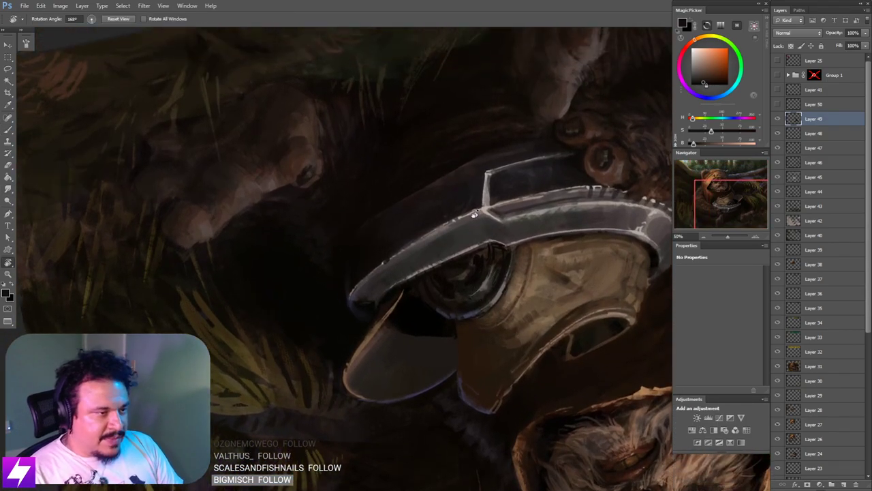
key("ctrl+plus")
left_click_drag(464, 209, 463, 230)
key("b")
left_click(462, 222, "alt")
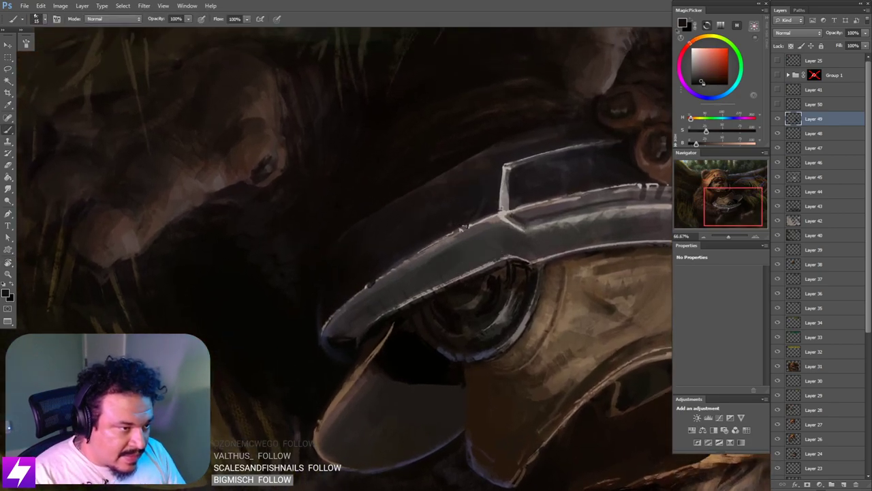
left_click(475, 222, "alt")
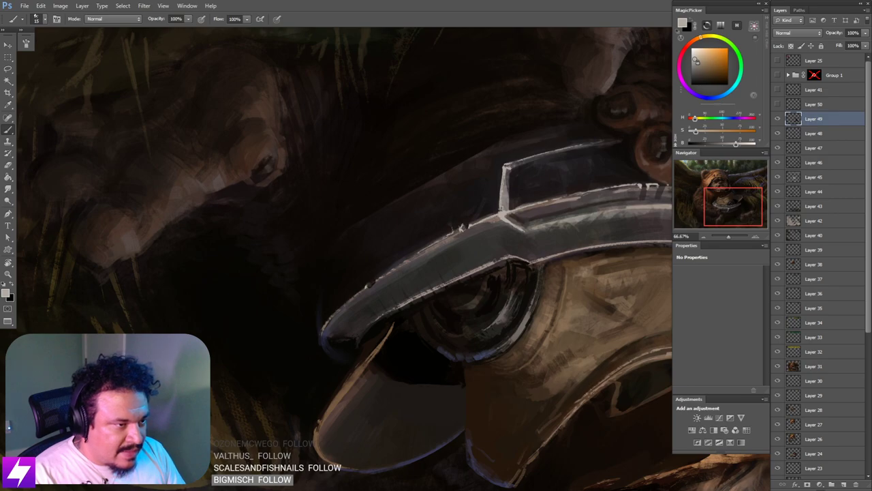
left_click_drag(460, 226, 420, 228)
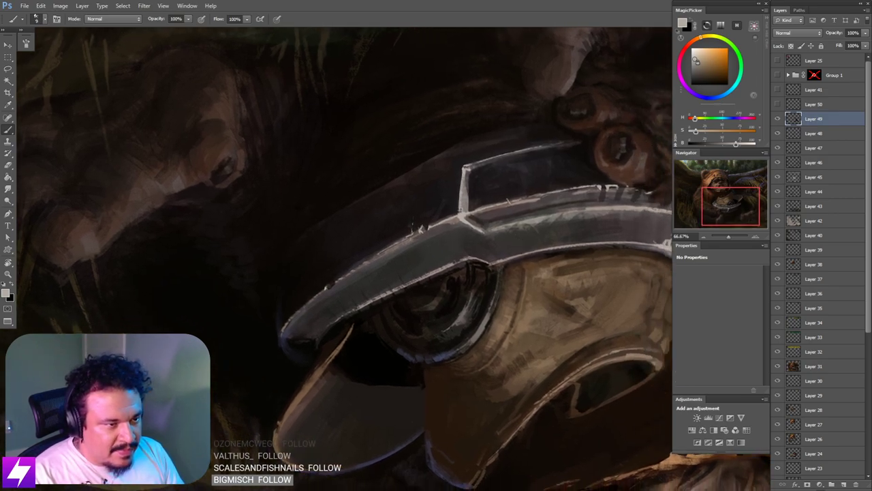
Step: Touch up the thin highlight along the side panel's inner edge between the panel's corner and the creature's fingers
key("ctrl+minus")
key("r")
left_click_drag(527, 351, 507, 183)
left_click_drag(506, 247, 519, 279)
key("b")
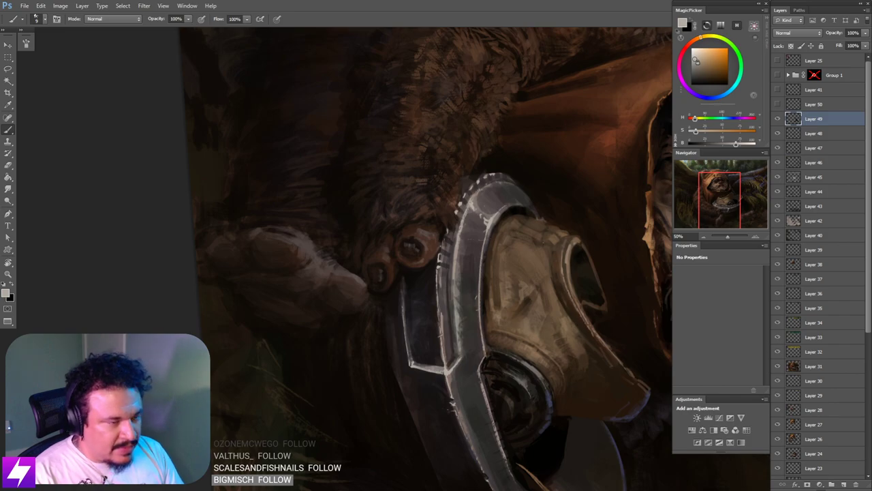
Step: Check the rim's dents and edge highlights against the rest of the helmet and the furry arm
key("Escape")
key("ctrl+minus")
mouse_move(510, 298)
left_mouse_down()
mouse_move(522, 302)
mouse_move(507, 281)
mouse_move(492, 297)
left_mouse_up()
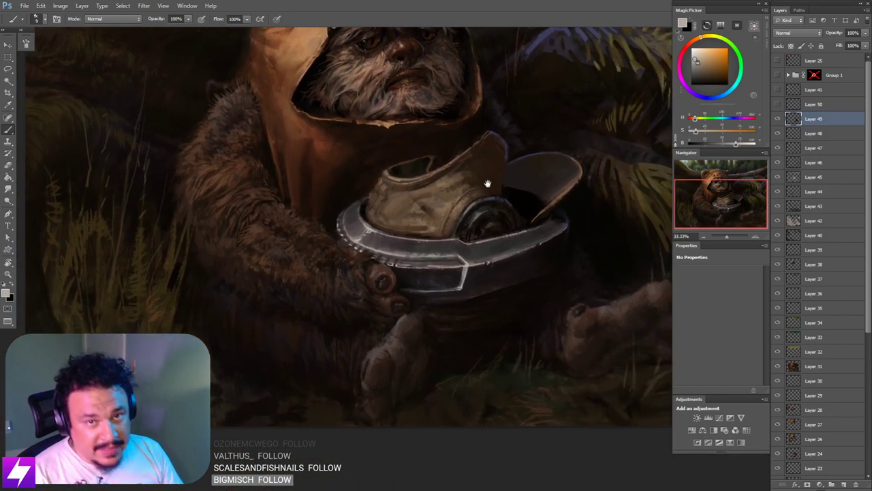
mouse_move(463, 246)
left_mouse_down()
mouse_move(470, 266)
mouse_move(511, 278)
left_mouse_up()
key("r")
key("ctrl+plus")
key("b")
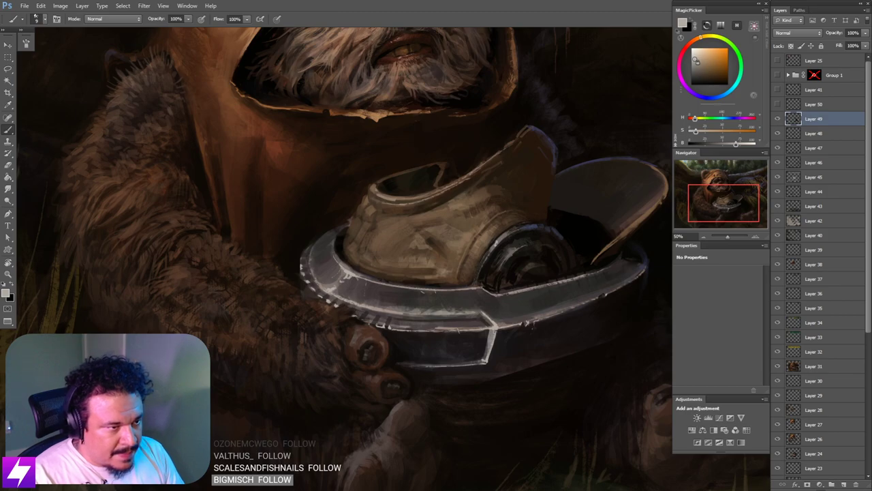
left_click_drag(512, 256, 521, 306)
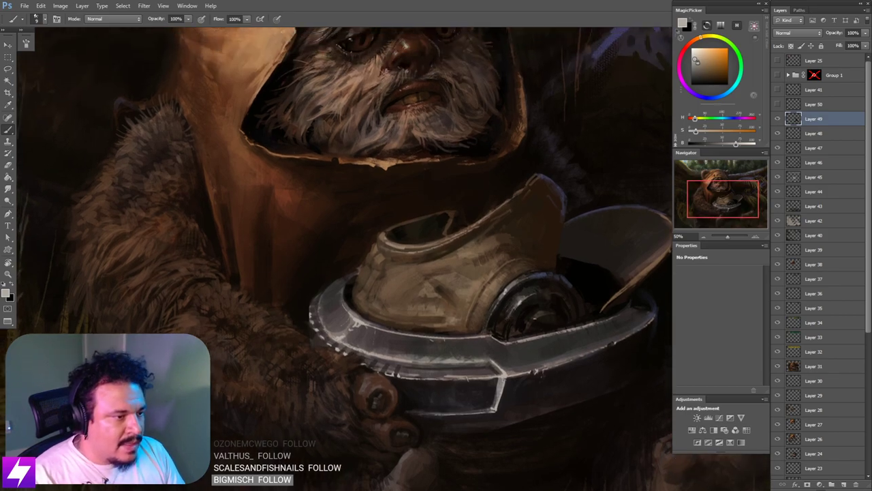
Step: Paint highlights along the lip and upper edge of the helmet's tan shell in a sampled grey made more saturated and brighter
left_click(354, 322, "alt")
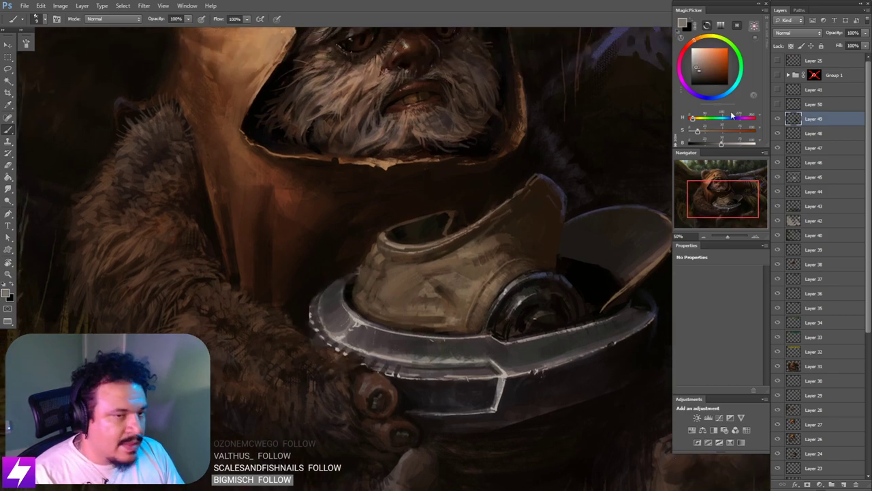
left_click_drag(697, 131, 704, 132)
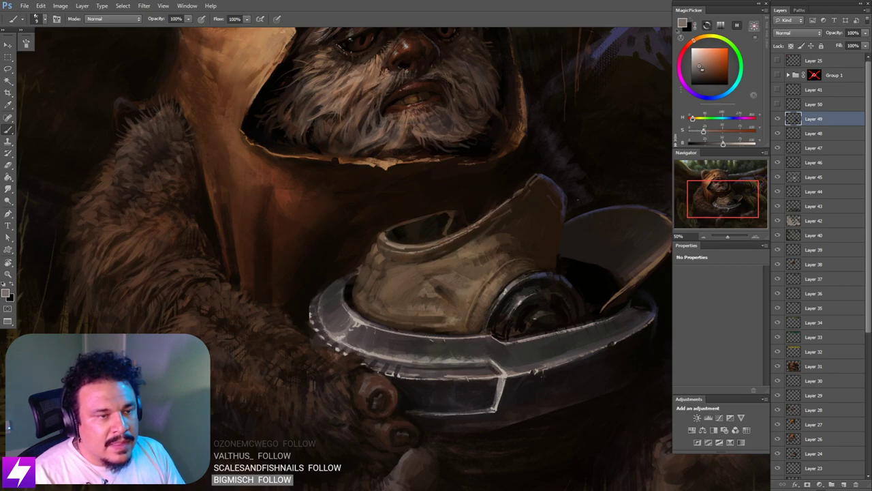
left_click_drag(426, 257, 465, 264)
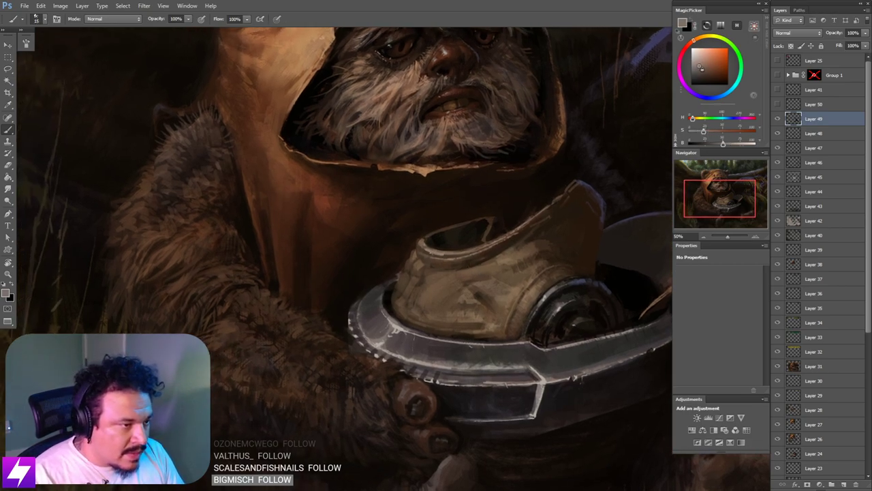
left_click_drag(723, 143, 740, 143)
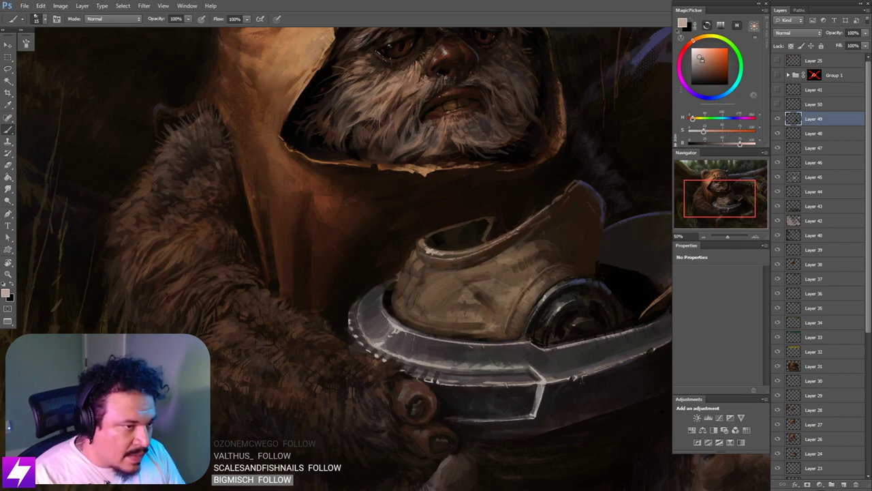
left_click_drag(519, 228, 534, 216)
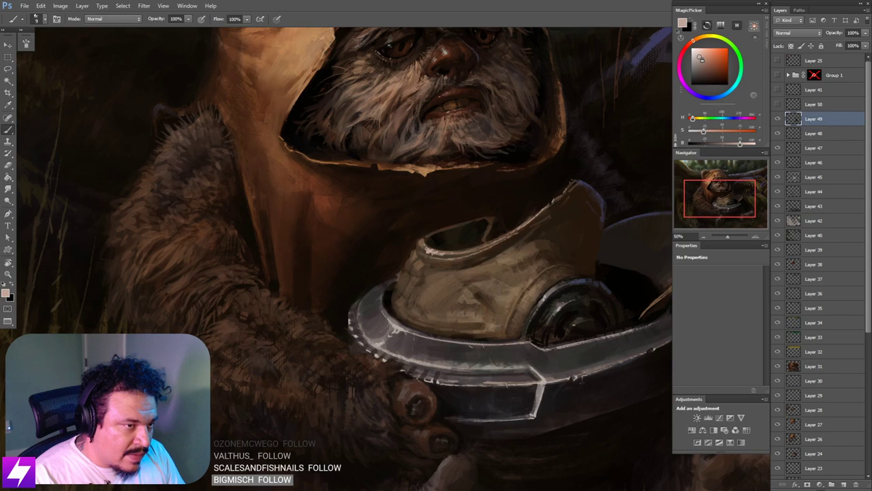
Step: Mirror the painting horizontally and examine the helmet's highlights against the face, fur and overall composition
key("ctrl+minus")
key("ctrl+minus")
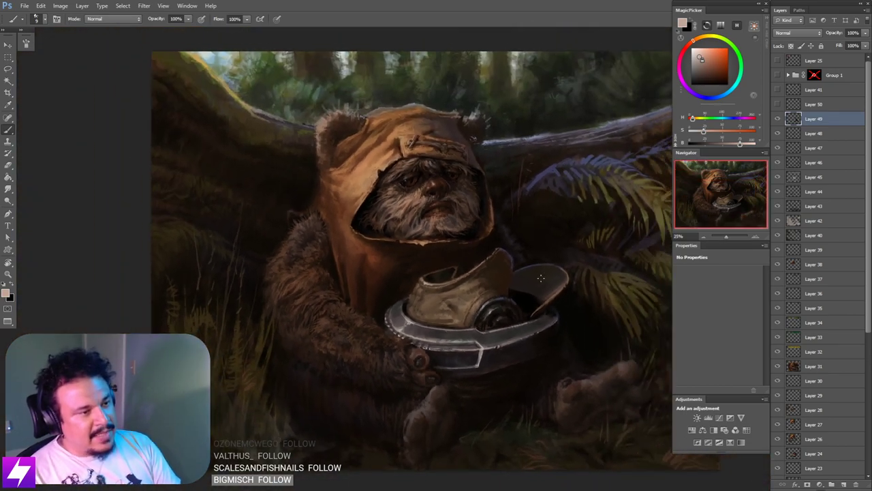
key("ctrl+minus")
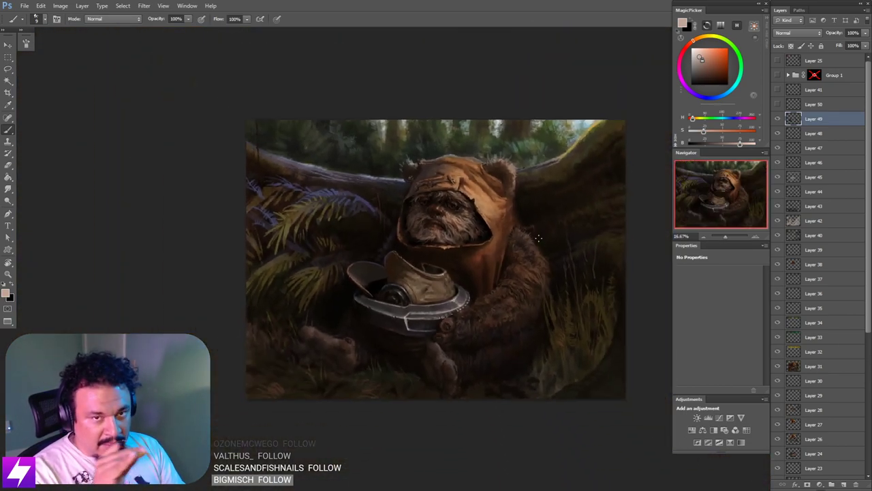
scroll(539, 238, "up", 1)
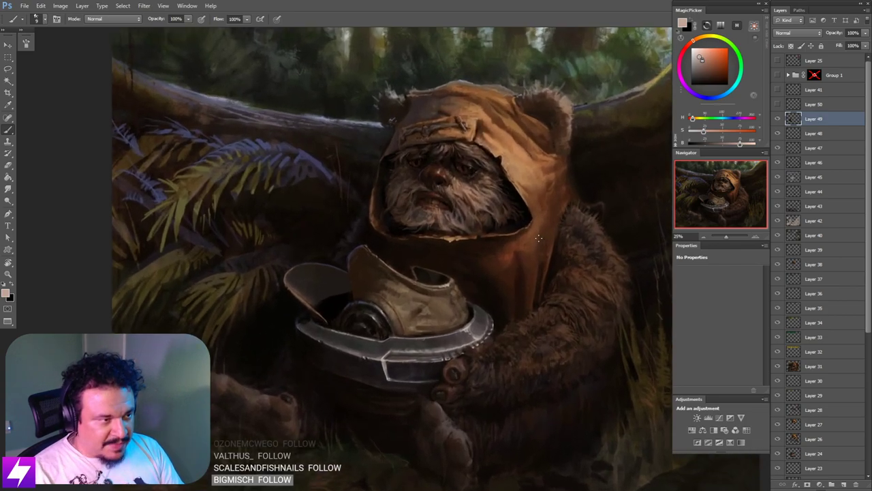
scroll(389, 273, "up", 1)
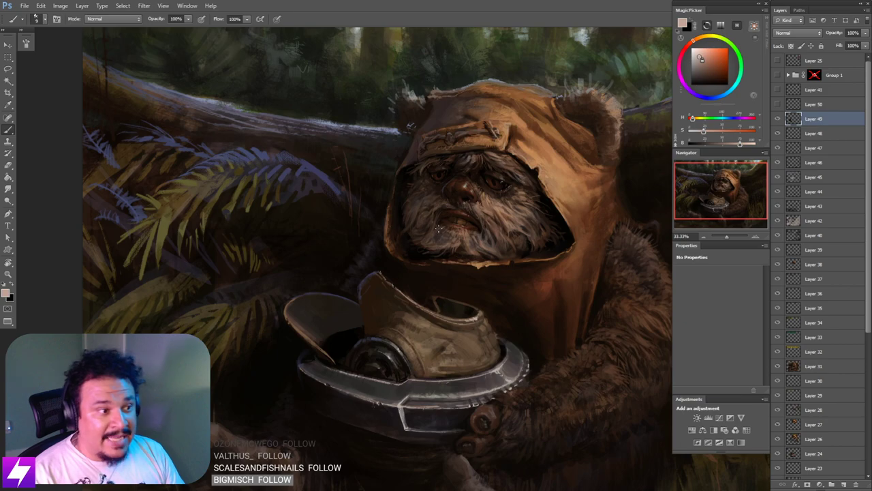
left_click_drag(420, 308, 470, 164)
key("ctrl+z")
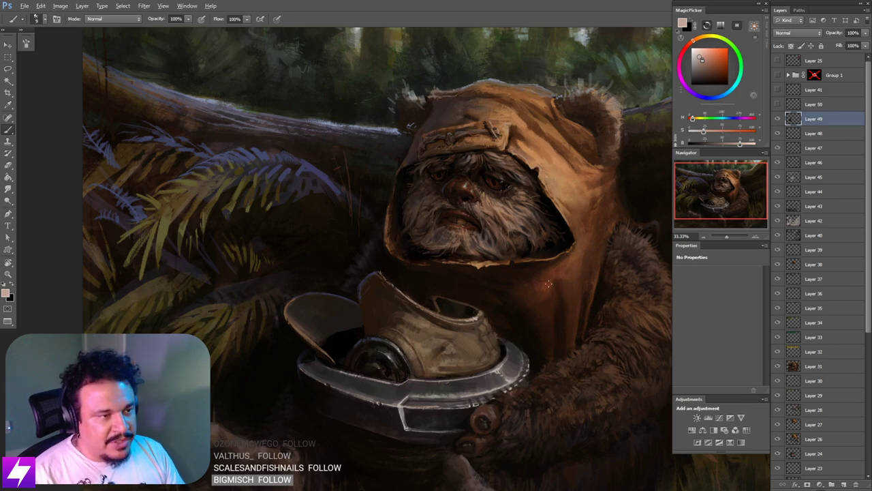
scroll(568, 271, "down", 1)
left_click_drag(505, 323, 518, 296)
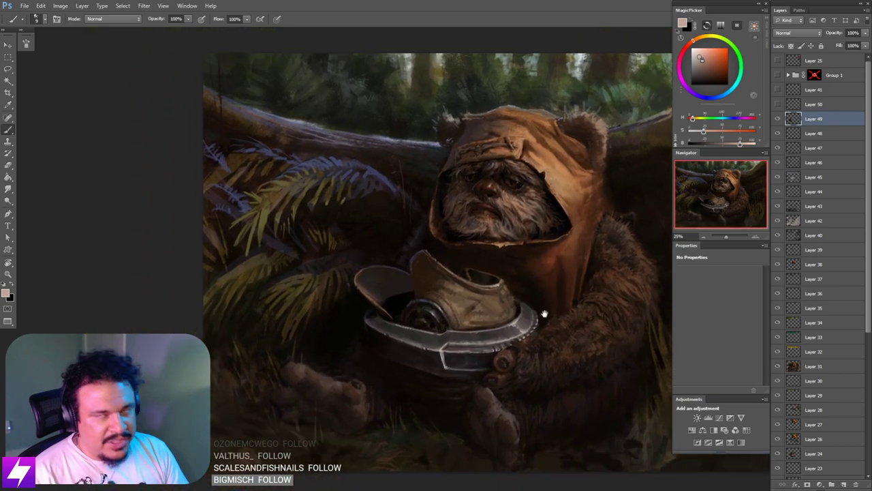
scroll(468, 289, "up", 1)
scroll(468, 289, "up", 1)
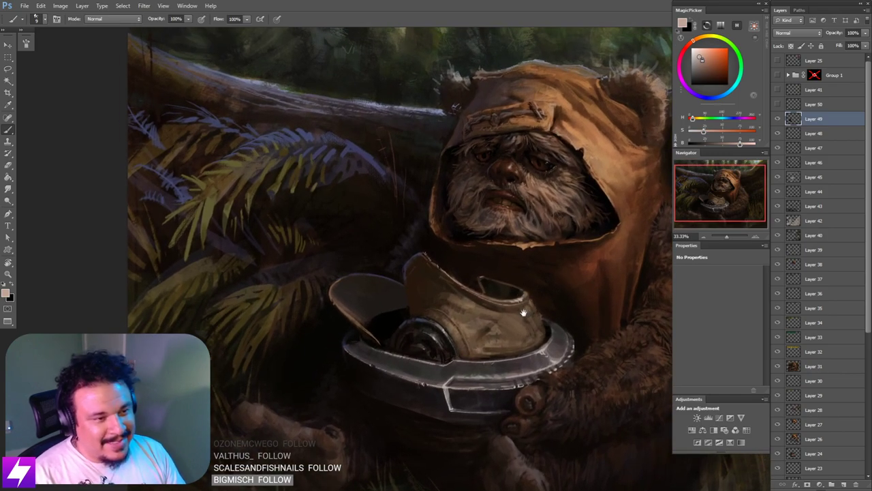
Step: Examine the painting both mirrored and unmirrored, zoomed out and close up, comparing the helmet, hooded face and ears
mouse_move(586, 212)
left_mouse_down()
mouse_move(545, 264)
mouse_move(533, 328)
left_mouse_up()
key("bracketright")
key("bracketright")
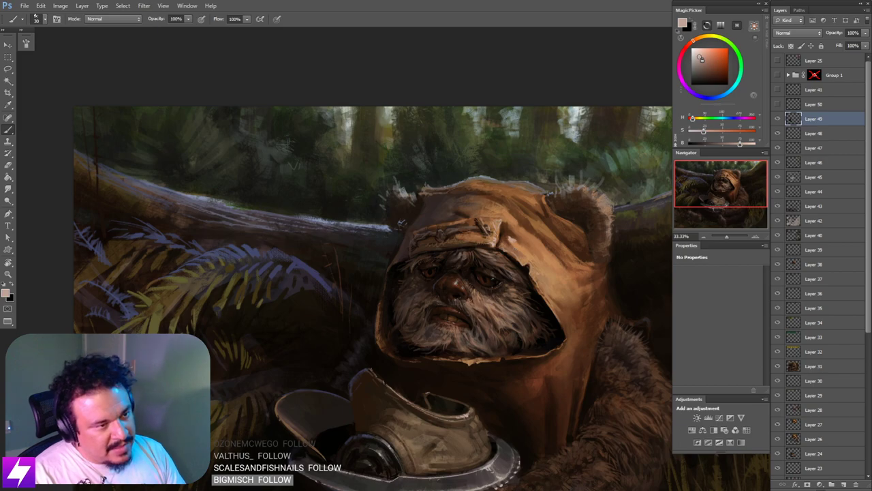
key("ctrl+minus")
key("ctrl+minus")
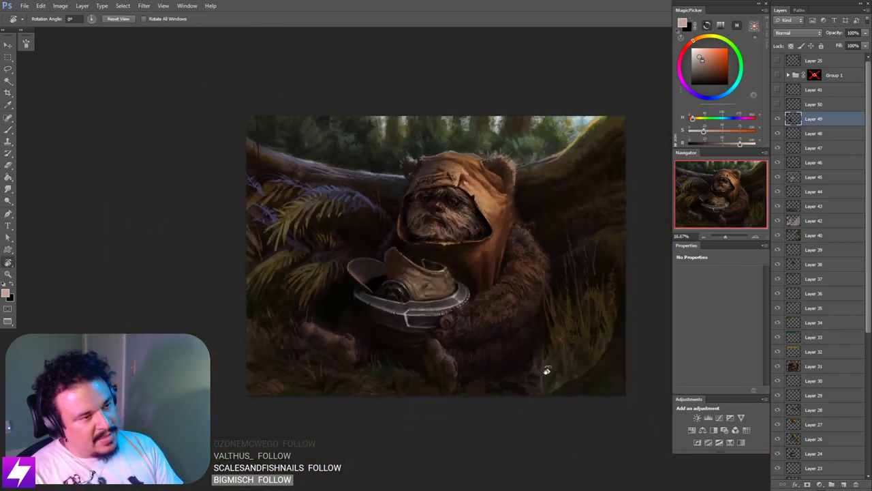
key("r")
left_click_drag(548, 366, 578, 308)
key("Escape")
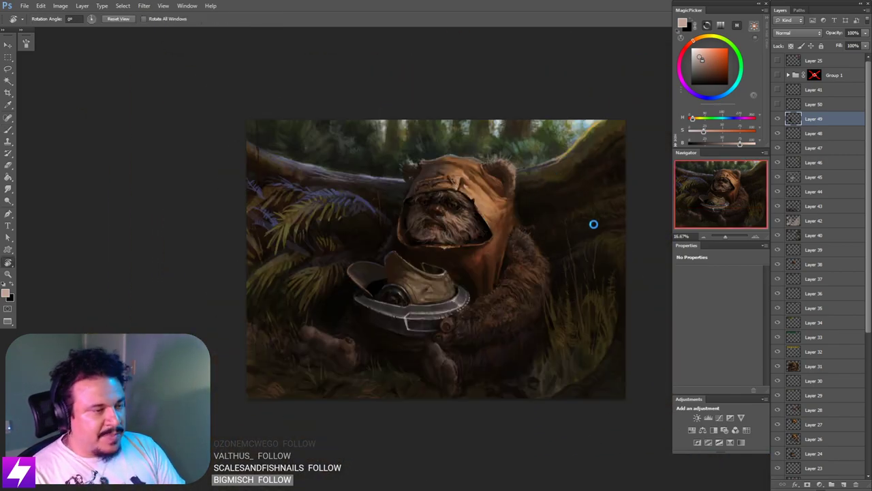
mouse_move(508, 240)
left_mouse_down()
mouse_move(530, 274)
mouse_move(523, 252)
mouse_move(547, 255)
left_mouse_up()
key("ctrl+plus")
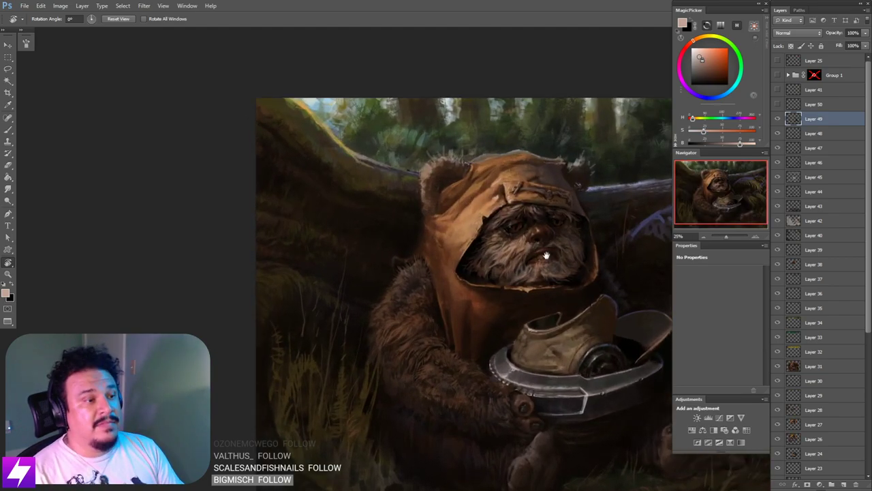
mouse_move(596, 227)
left_mouse_down()
mouse_move(569, 235)
mouse_move(566, 266)
left_mouse_up()
key("ctrl+plus")
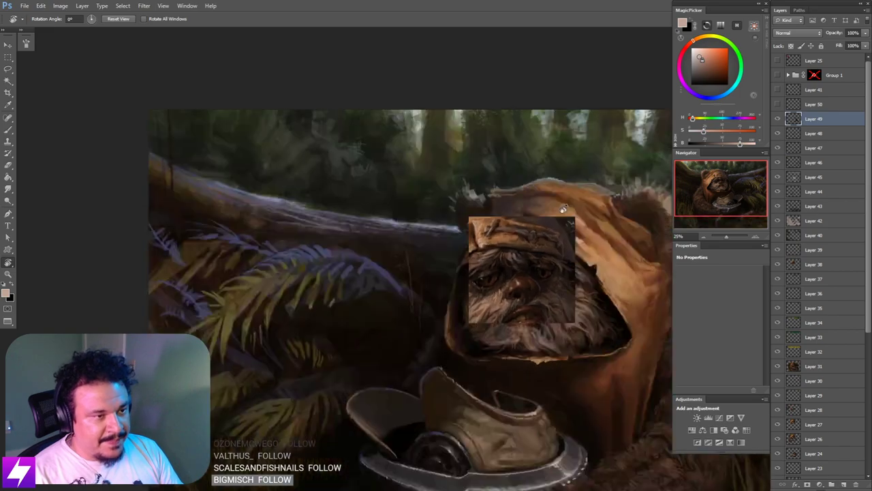
Step: Paint wispy light hairs along the outer edges of both ears in a grey sampled from the painting
key("b")
left_click(577, 191, "alt")
left_click(579, 184, "alt")
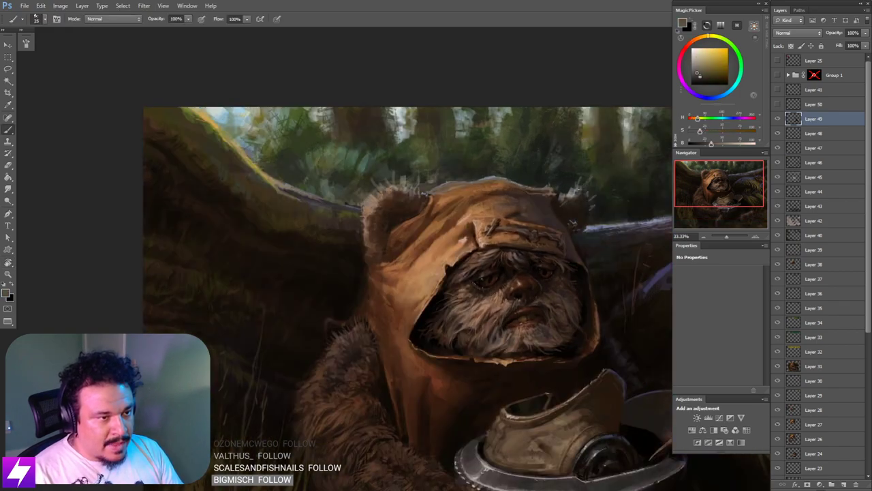
left_click(578, 186, "alt")
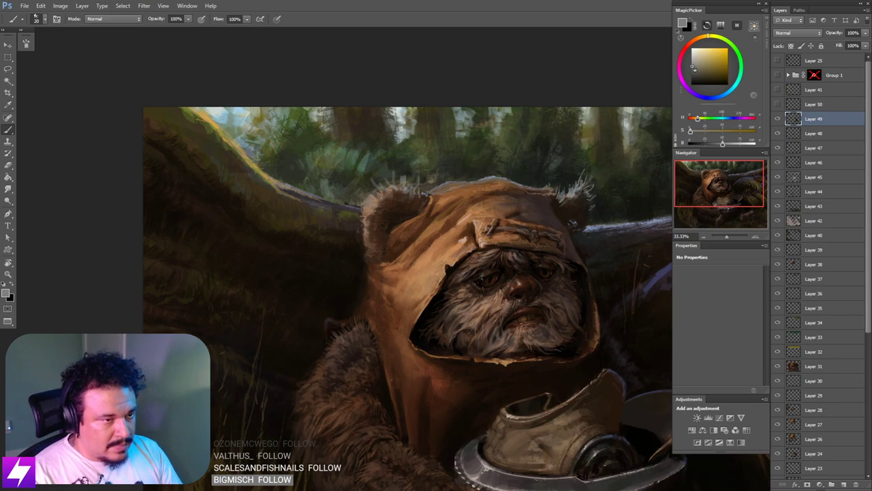
left_click_drag(569, 204, 576, 197)
mouse_move(502, 222)
left_mouse_down()
mouse_move(529, 232)
mouse_move(529, 243)
left_mouse_up()
left_click_drag(402, 212, 393, 207)
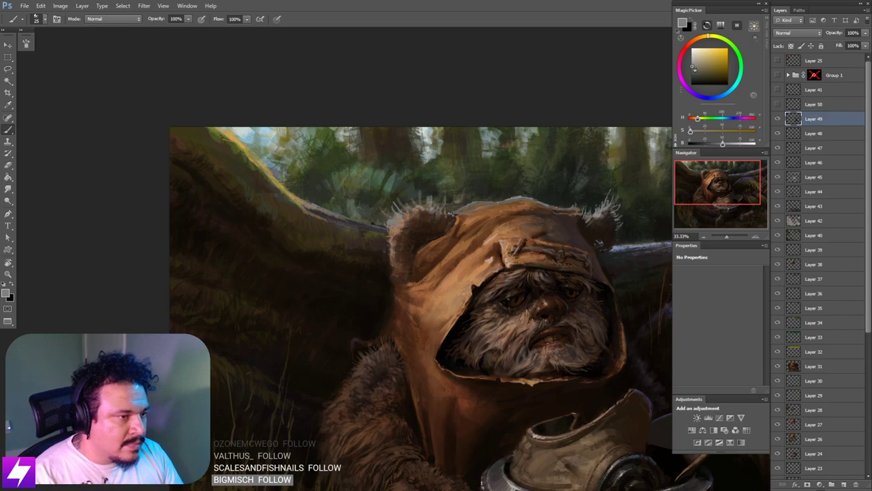
key("bracketright")
Step: Mirror the painting horizontally and examine the wispy ear hairs against the forest background and the overall composition
key("ctrl+minus")
key("ctrl+minus")
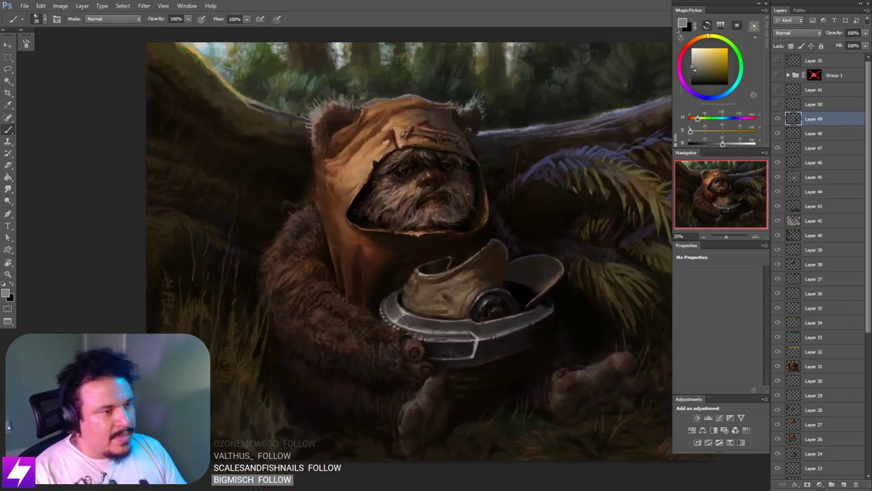
key("ctrl+shift+h")
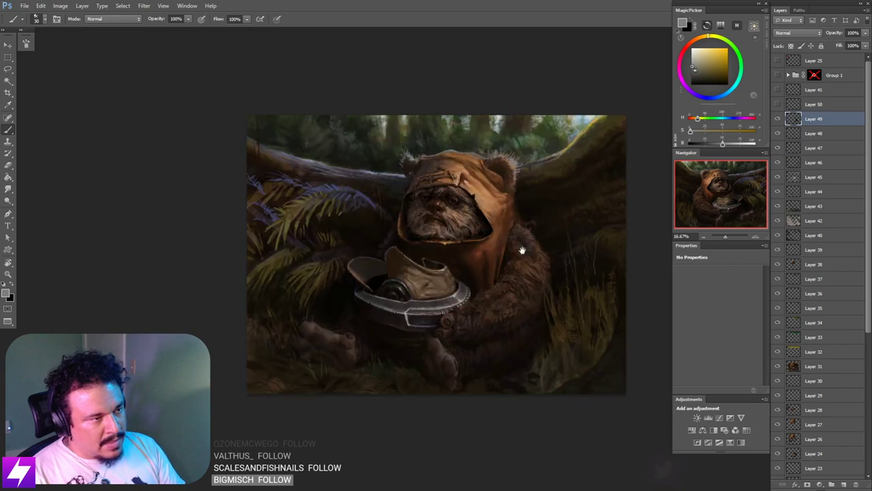
left_click_drag(530, 247, 529, 266)
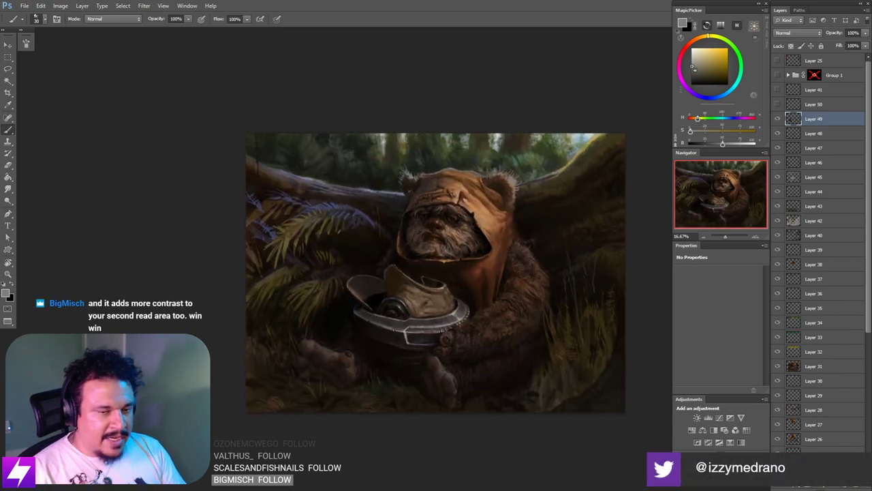
key("ctrl+plus")
mouse_move(588, 312)
left_mouse_down()
mouse_move(559, 333)
mouse_move(564, 327)
mouse_move(565, 343)
left_mouse_up()
left_click_drag(539, 275, 526, 307)
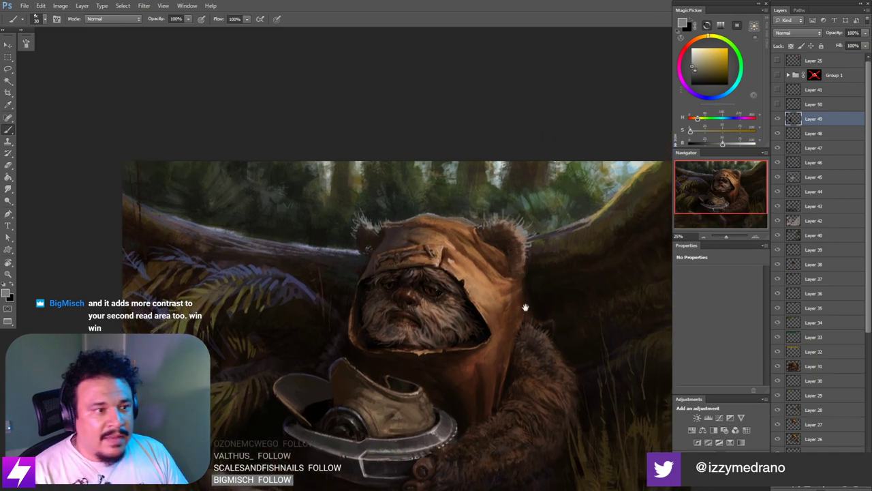
key("ctrl+plus")
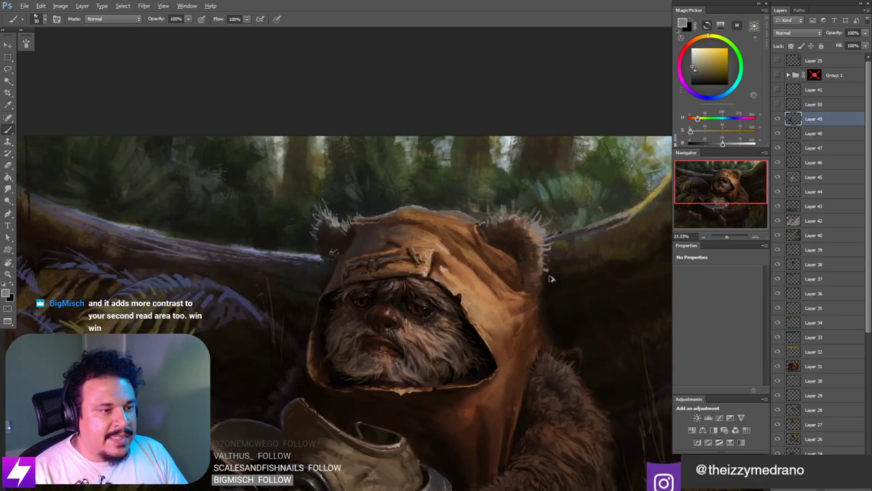
Step: Paint more short grey hairs around the outer edge of the larger, nearer ear
key("bracketright")
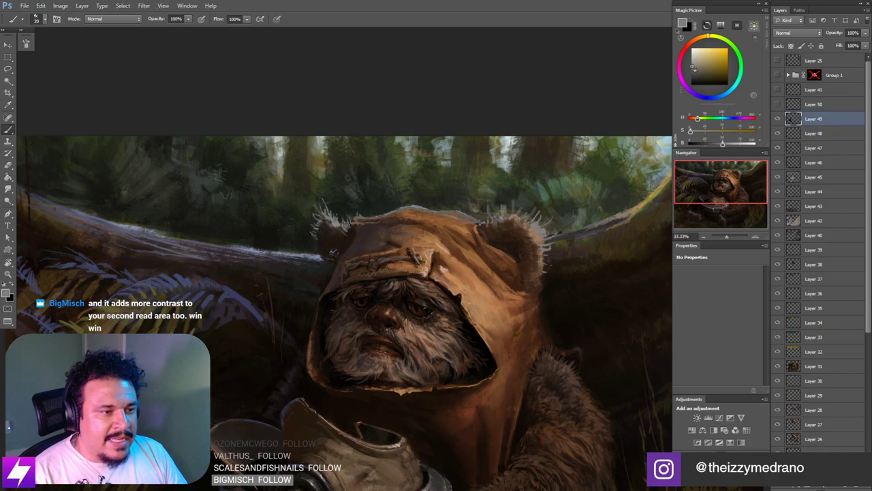
scroll(571, 261, "up", 1)
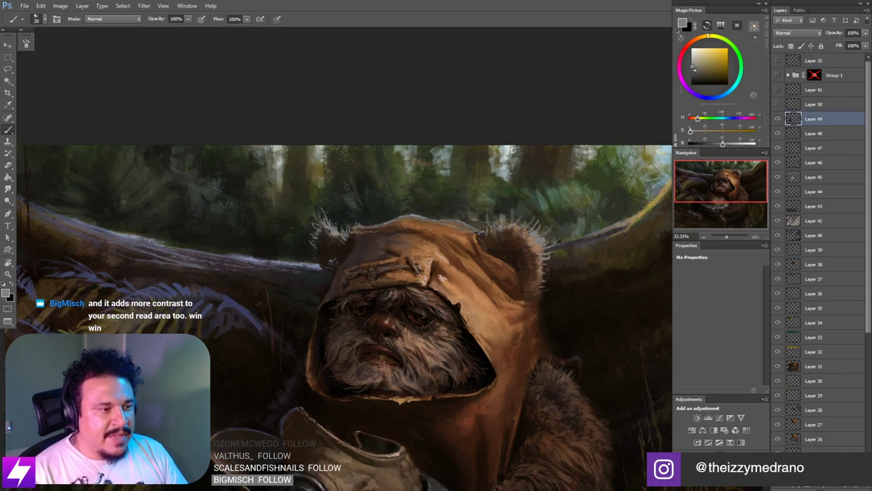
key("r")
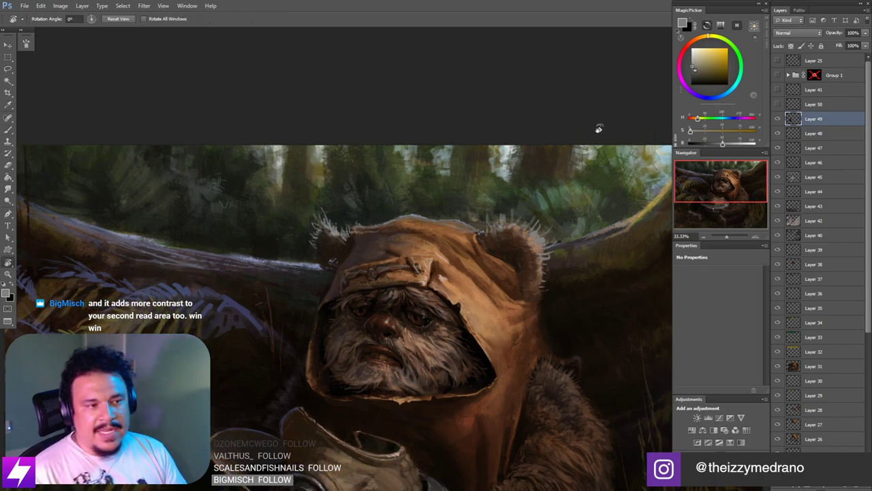
left_click_drag(583, 274, 559, 279)
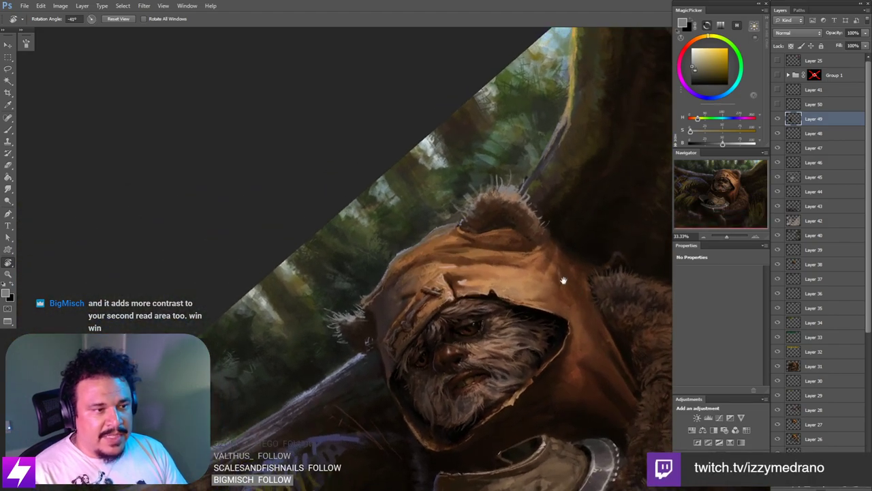
scroll(560, 269, "up", 3)
key("b")
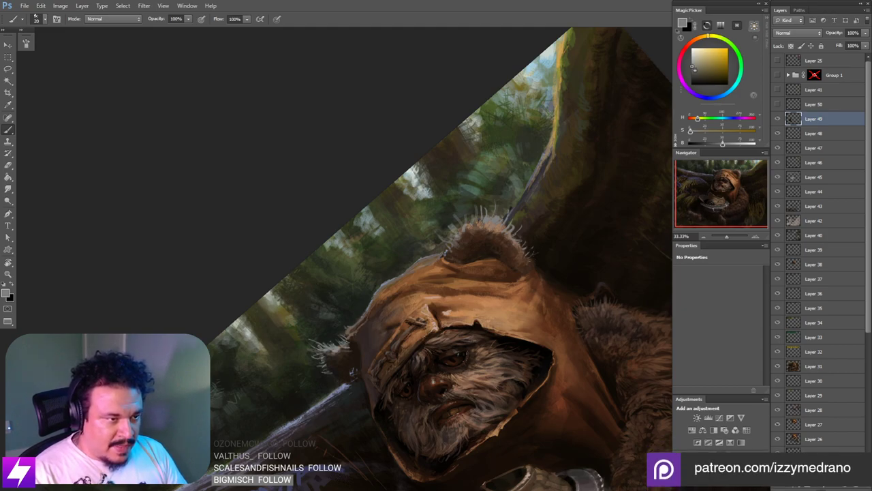
Step: Add finer, longer stray grey hairs to the fringe of the nearer ear with a smaller brush
key("bracketleft")
key("bracketleft")
key("bracketleft")
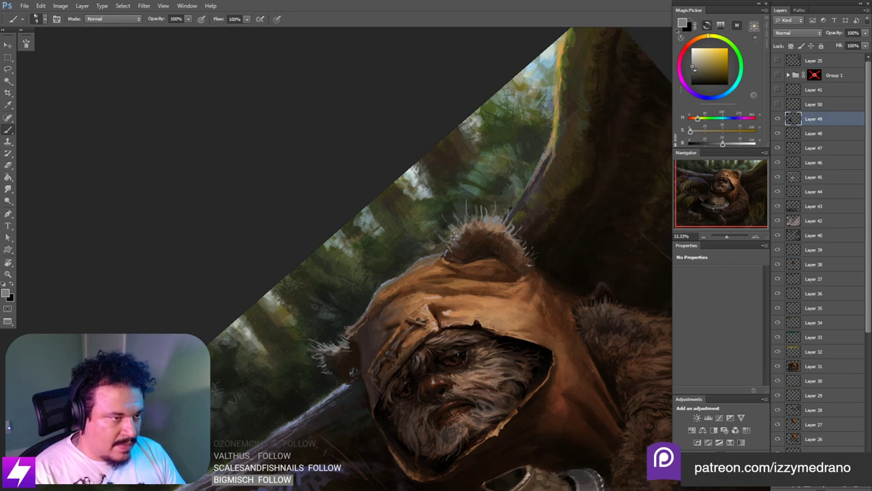
key("Escape")
mouse_move(501, 333)
left_mouse_down()
mouse_move(509, 293)
mouse_move(502, 302)
left_mouse_up()
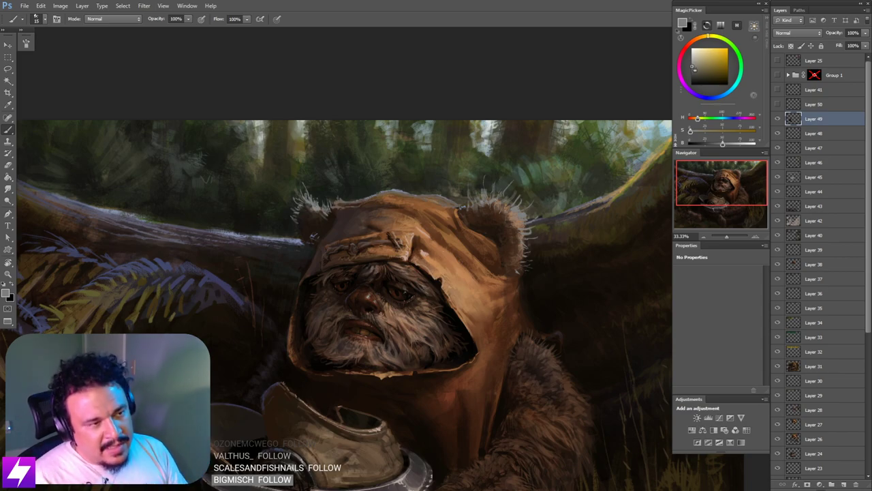
Step: Touch up the nearer ear's interior and the adjoining hood fold with a dark brown sampled from the ear
key("ctrl+plus")
left_click_drag(499, 221, 488, 257)
left_click(504, 211, "alt")
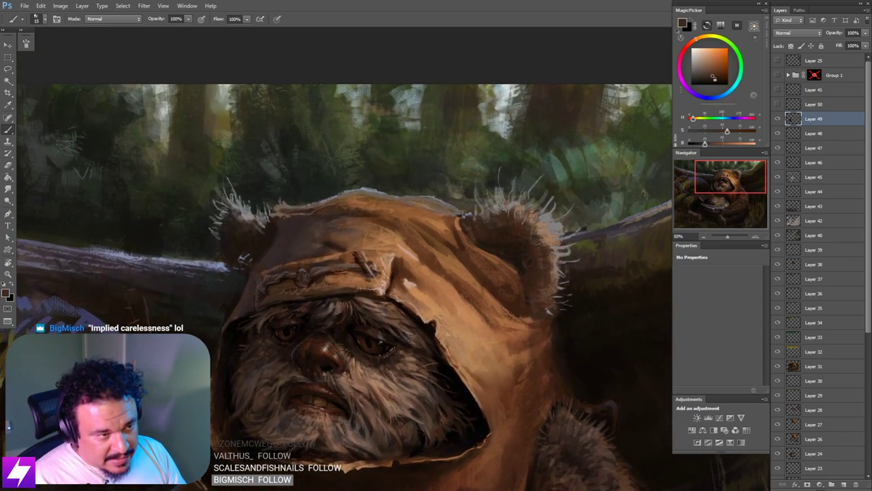
key("[")
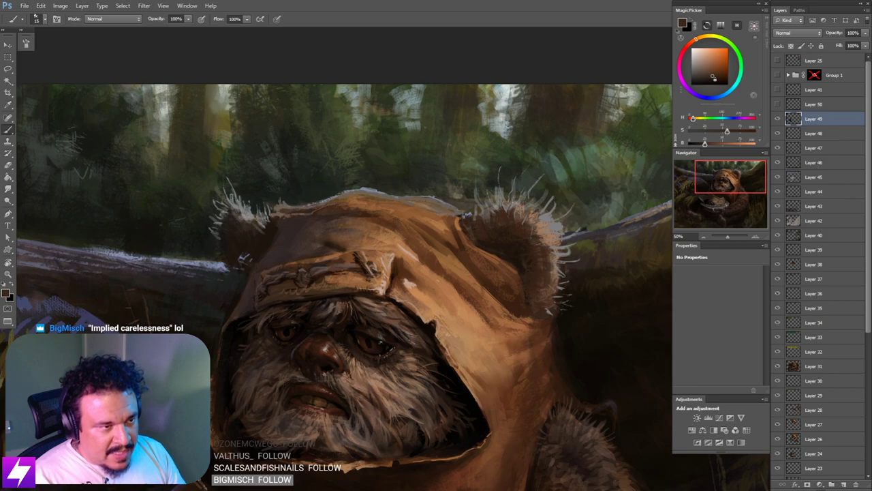
Step: Darken the inner base of the nearer ear along the hood's edge with a sampled, deeper brown
key("ctrl+minus")
key("ctrl+minus")
key("r")
left_click_drag(511, 293, 524, 232)
left_click_drag(482, 211, 497, 295)
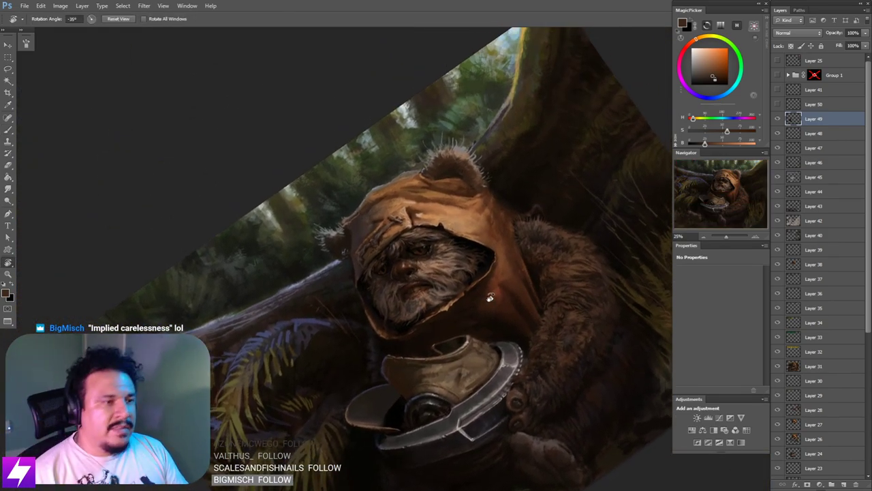
left_click_drag(519, 188, 512, 210)
key("ctrl+plus")
key("ctrl+plus")
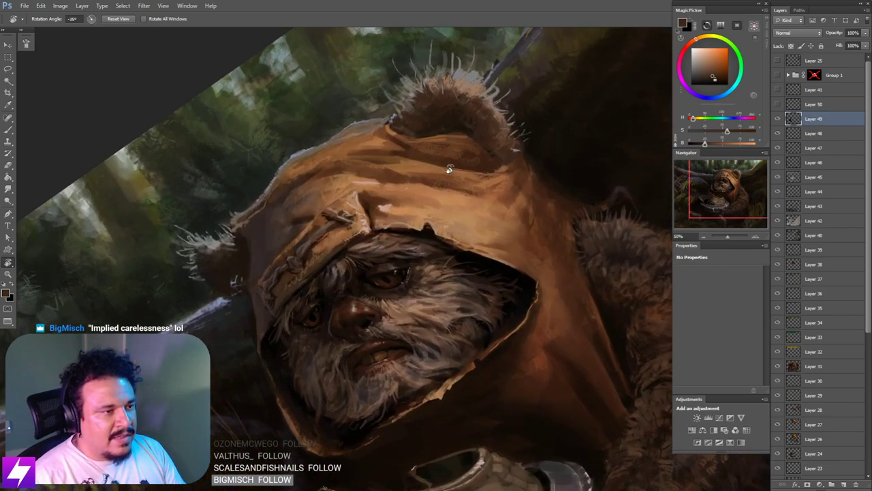
left_click_drag(449, 167, 447, 206)
key("b")
left_click(445, 178, "alt")
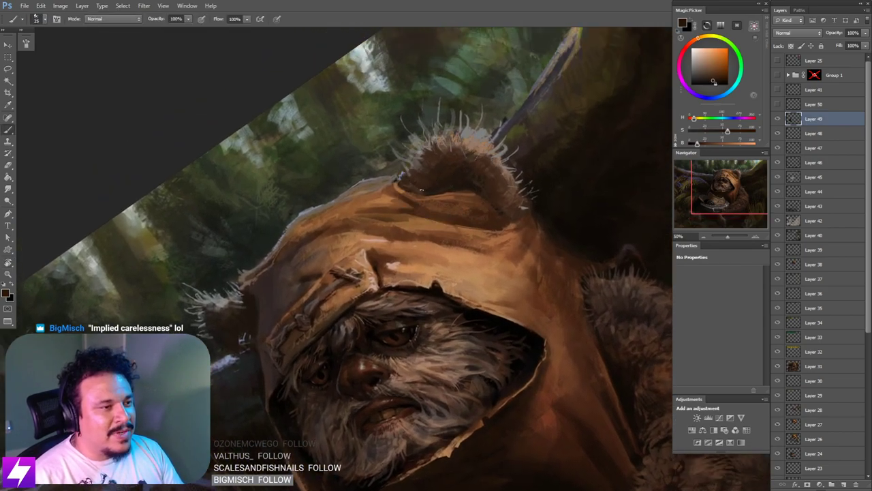
left_click(431, 176, "alt")
key("Escape")
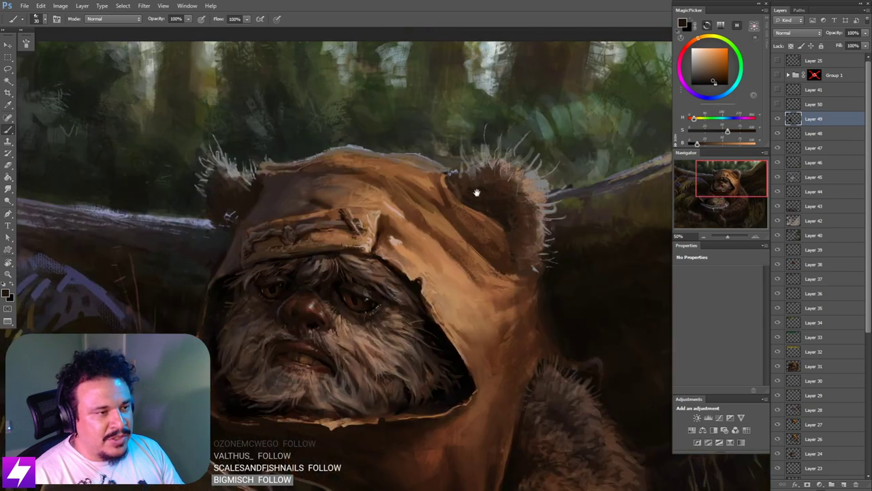
Step: Deepen the shadow across the hollow of the nearer ear using a larger brush
left_click_drag(474, 193, 448, 189)
key("]")
key("]")
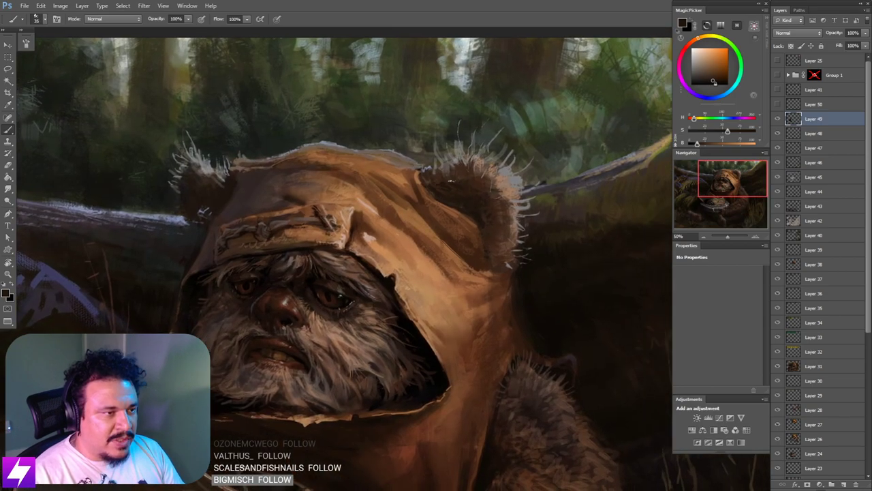
left_click_drag(486, 226, 464, 224)
Step: Shade the lower end of the nearer ear where it meets the hood with a dark brown sampled from the ear
left_click(479, 278, "alt")
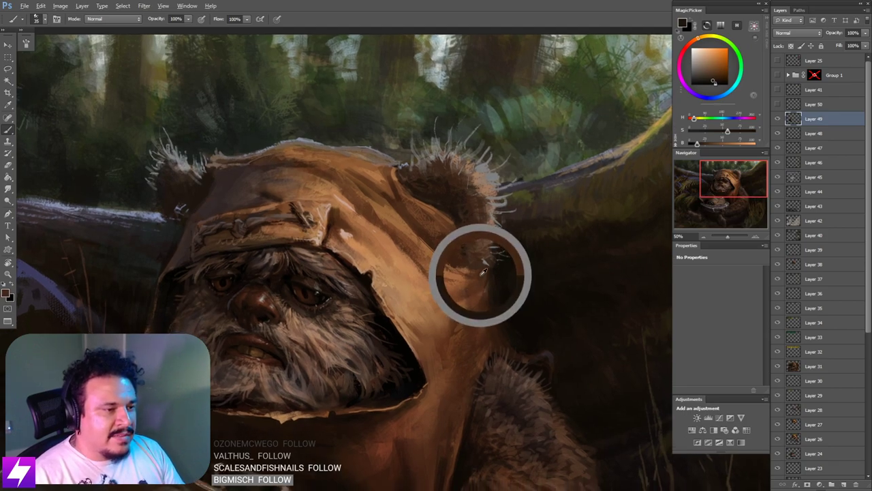
left_click(454, 212, "alt")
key("[")
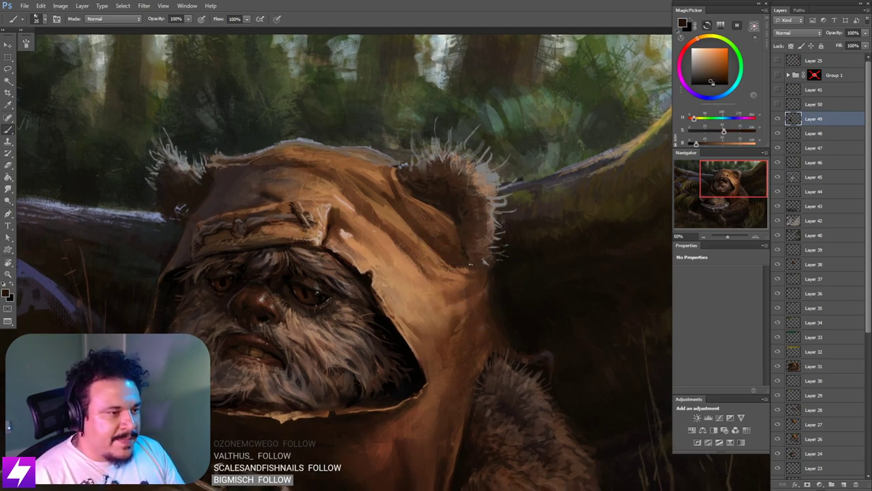
left_click_drag(466, 256, 468, 266)
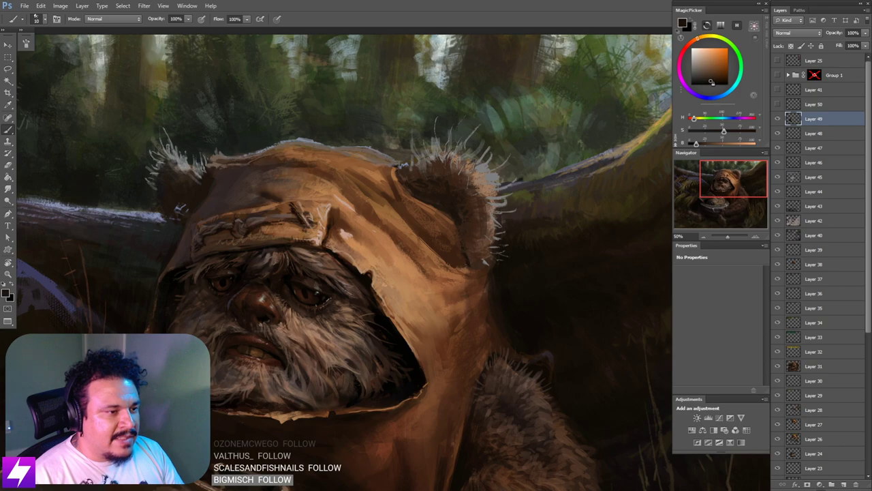
Step: Smudge and touch up the lower edge of the nearer ear's fur where it meets the hood, working on a rotated canvas
key("r")
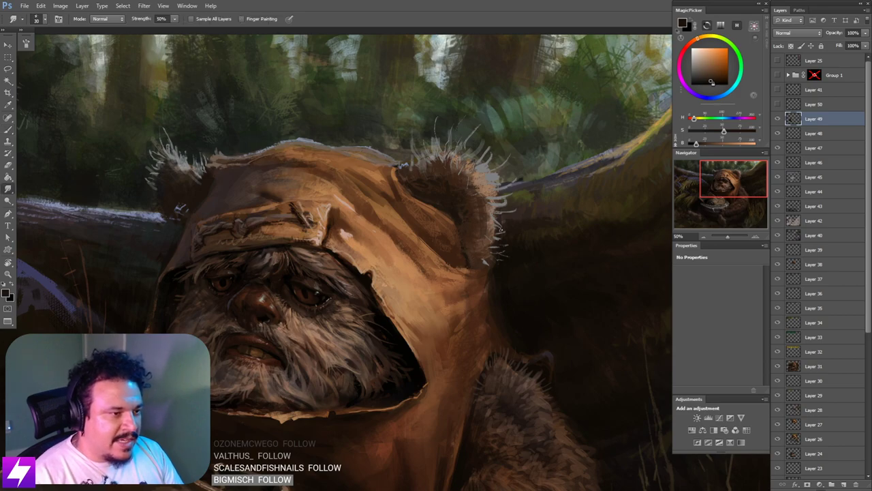
key("ctrl+minus")
key("r")
left_click_drag(485, 311, 483, 244)
key("ctrl+plus")
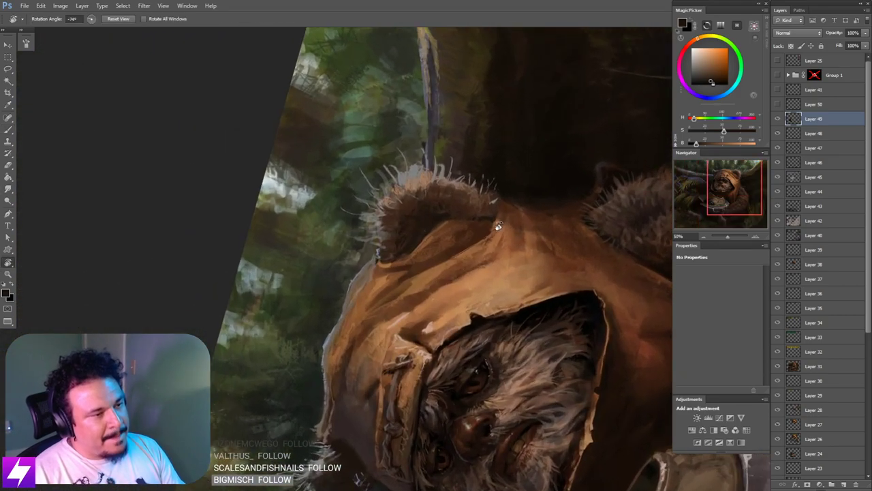
key("b")
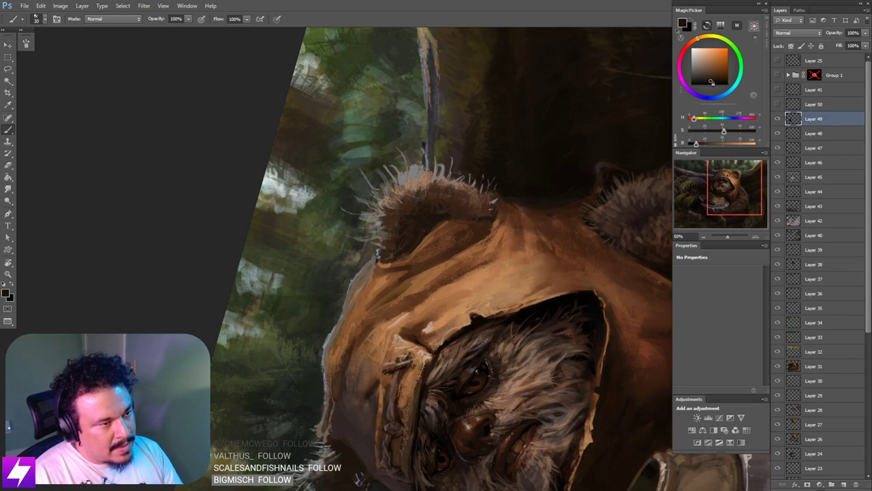
key("r")
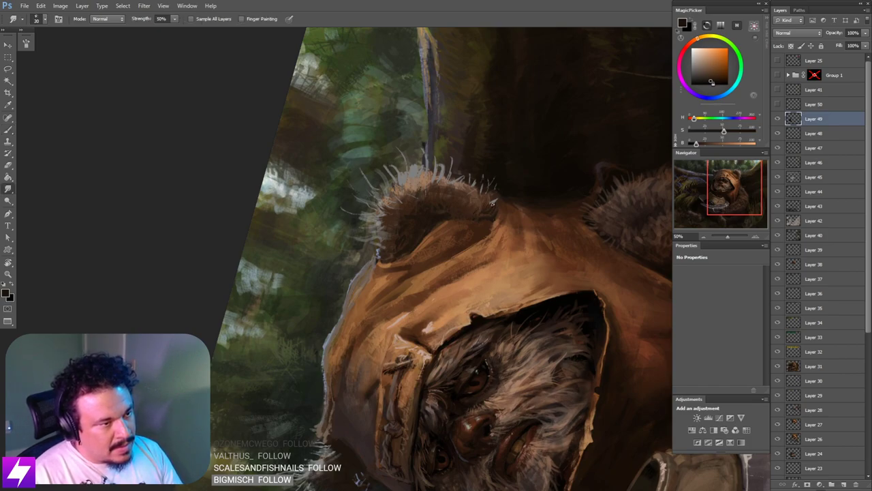
key("b")
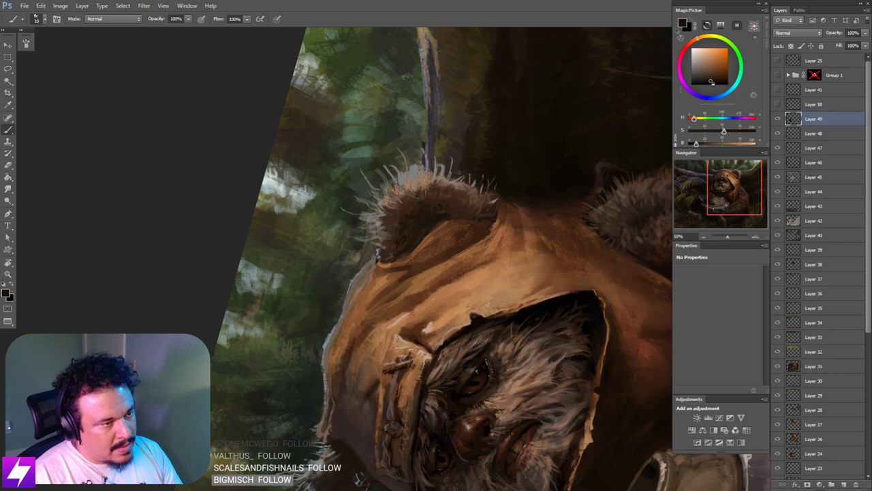
key("Escape")
left_click_drag(411, 342, 483, 257)
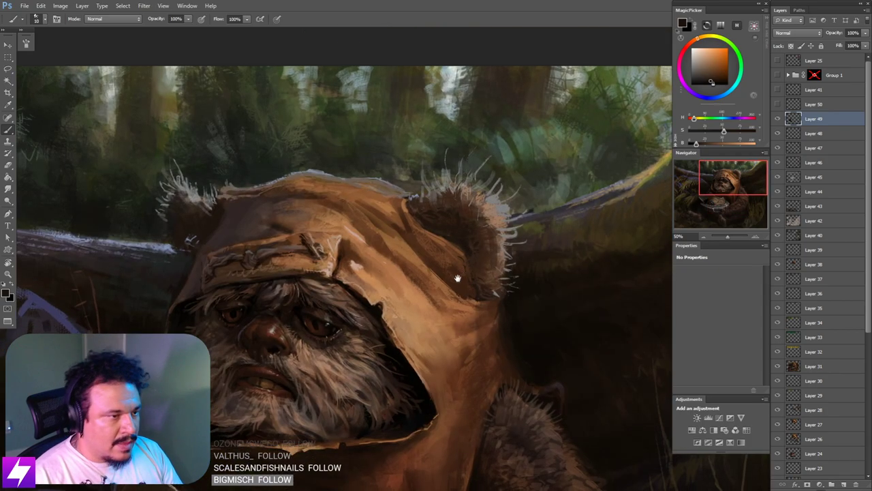
Step: Retouch the hood fold beside the nearer ear using browns sampled from the fabric and a small brush
key("]")
key("bracketright")
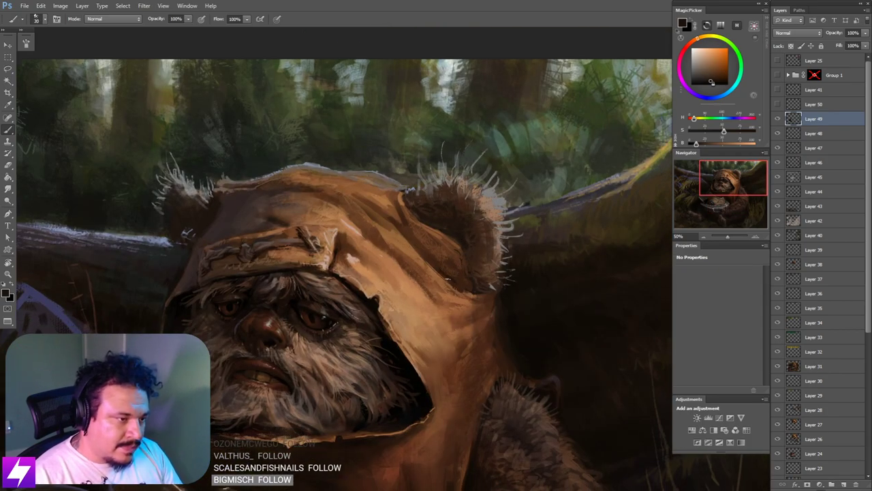
left_click(450, 280, "alt")
key("[")
key("[")
key("[")
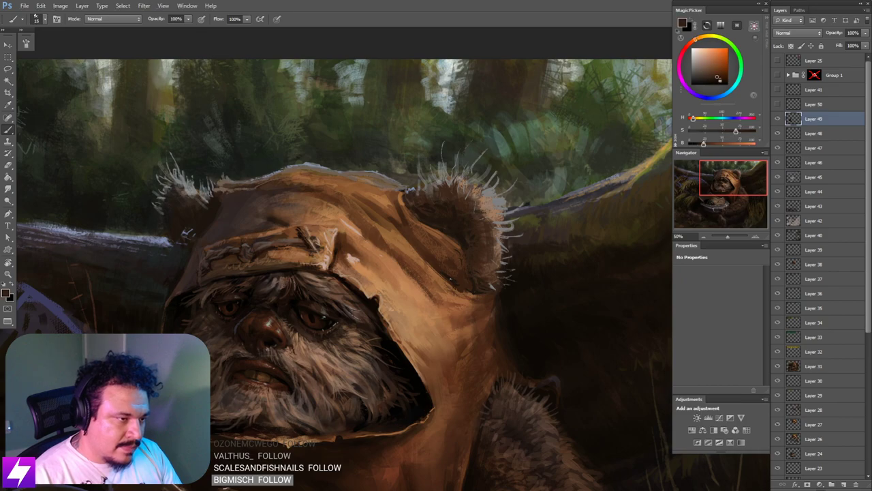
key("bracketleft")
left_click(447, 247, "alt")
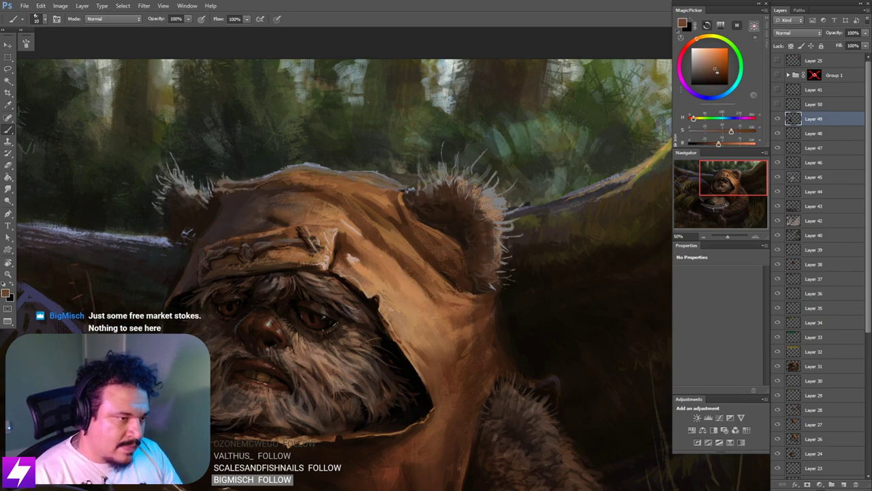
Step: Flip the canvas horizontally to check the full composition in mirror image, ending on the Ewok's head
key("ctrl+minus")
key("ctrl+minus")
key("ctrl+minus")
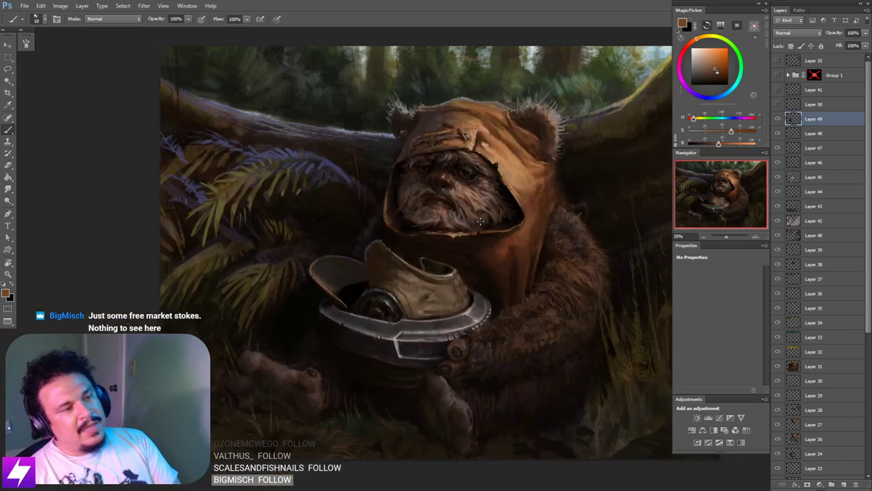
key("ctrl+shift+h")
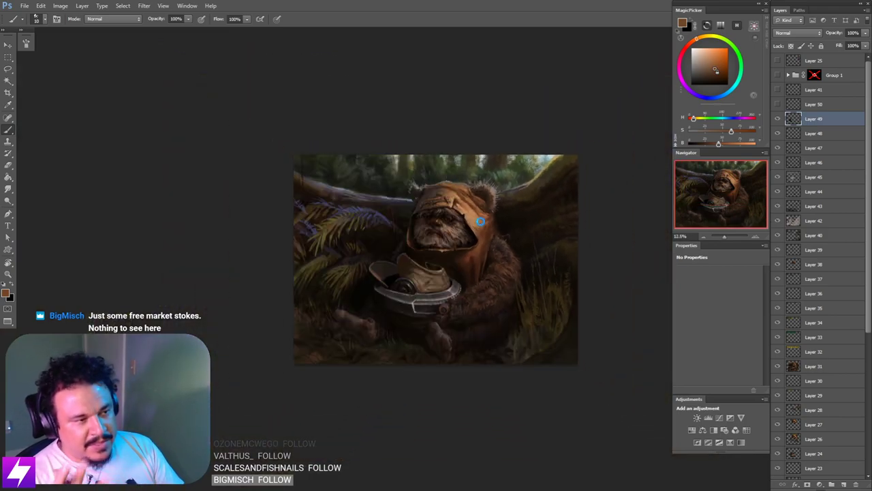
key("ctrl+shift+h")
key("ctrl+minus")
key("ctrl+plus")
left_click_drag(425, 306, 447, 351)
key("ctrl+plus")
key("ctrl+plus")
left_click_drag(381, 258, 438, 334)
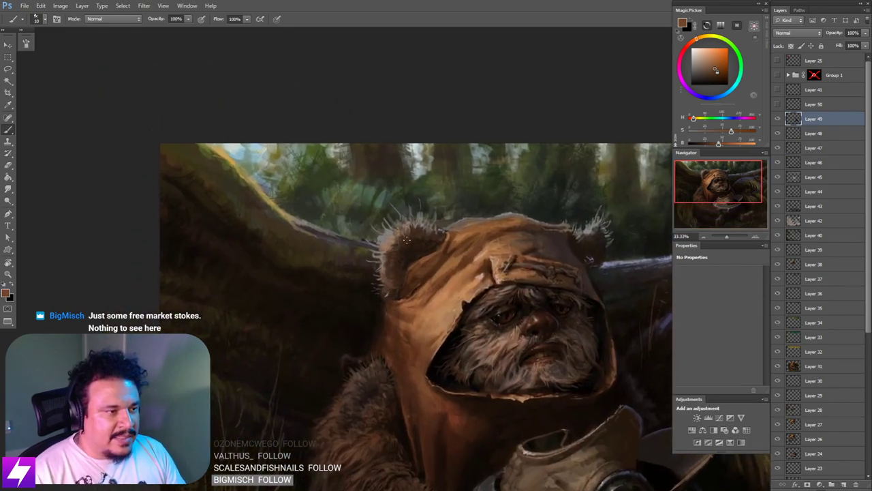
Step: Soften the fur inside the nearer ear with a dark brown sampled from it and a larger brush
left_click(402, 237, "alt")
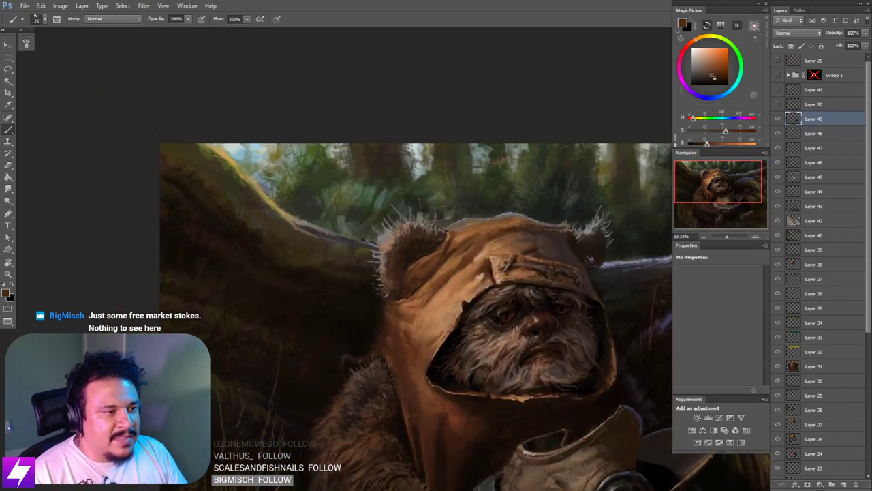
key("bracketright")
key("bracketright")
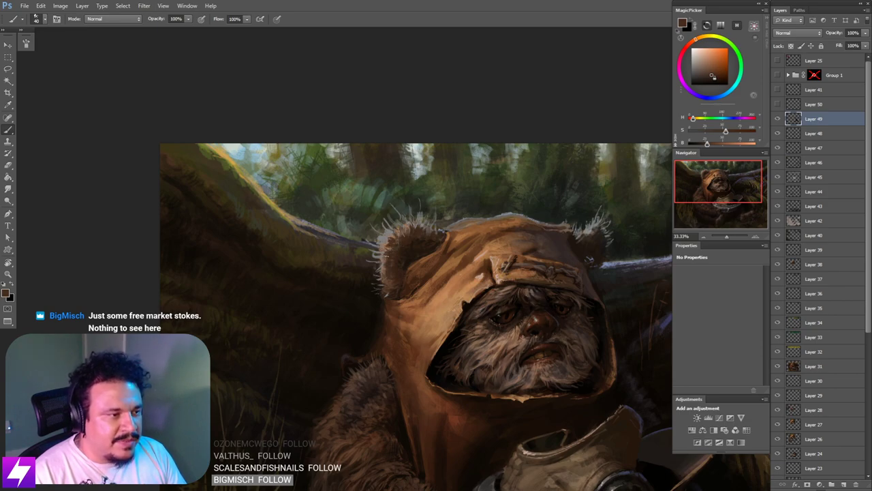
left_click_drag(455, 241, 405, 213)
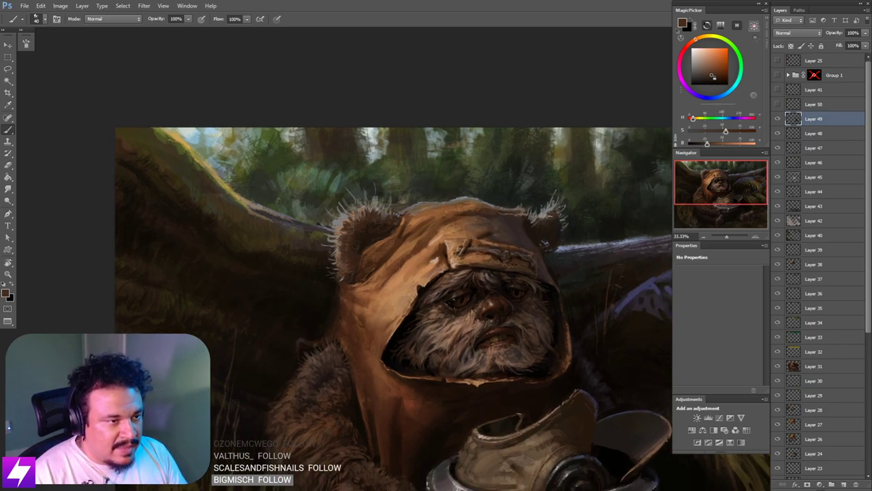
left_click_drag(551, 260, 582, 185)
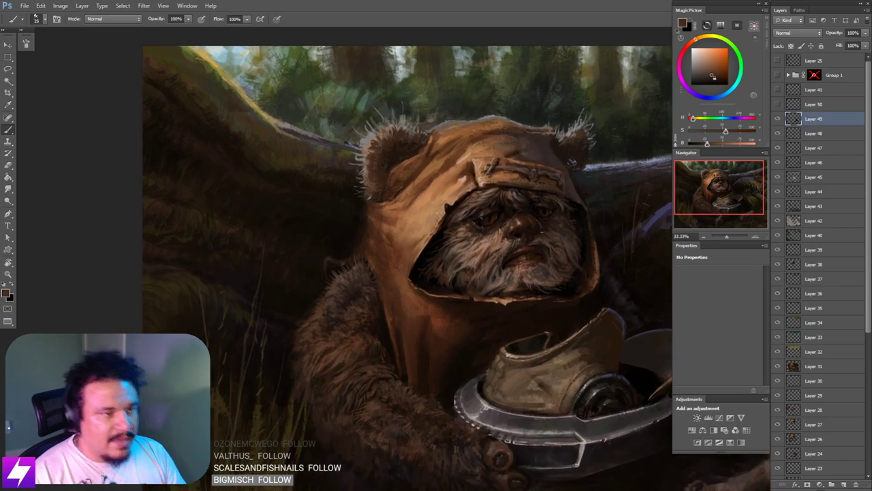
key("ctrl+minus")
left_click_drag(518, 295, 497, 300)
left_click_drag(546, 264, 514, 288)
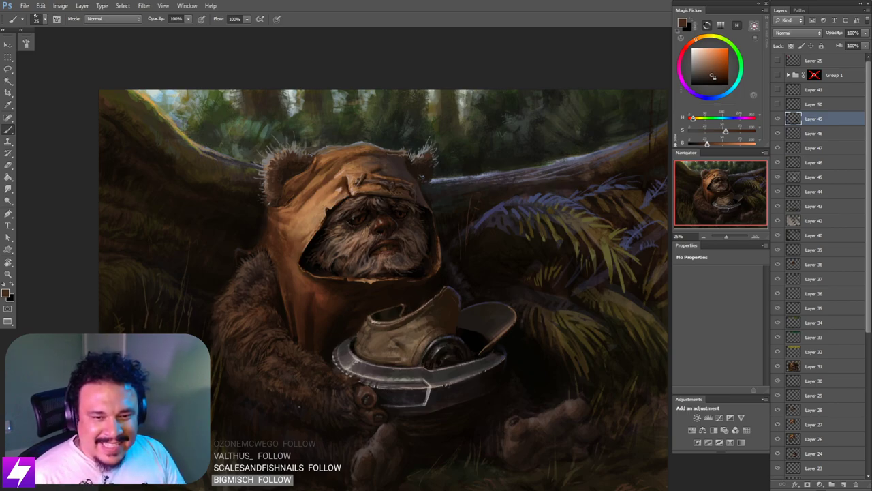
Step: Touch up the shaded fern fronds beside the Ewok with a muted violet sampled from the leaves
mouse_move(396, 356)
left_mouse_down()
mouse_move(372, 340)
mouse_move(364, 316)
mouse_move(338, 311)
mouse_move(364, 312)
left_mouse_up()
left_click(425, 261, "ctrl")
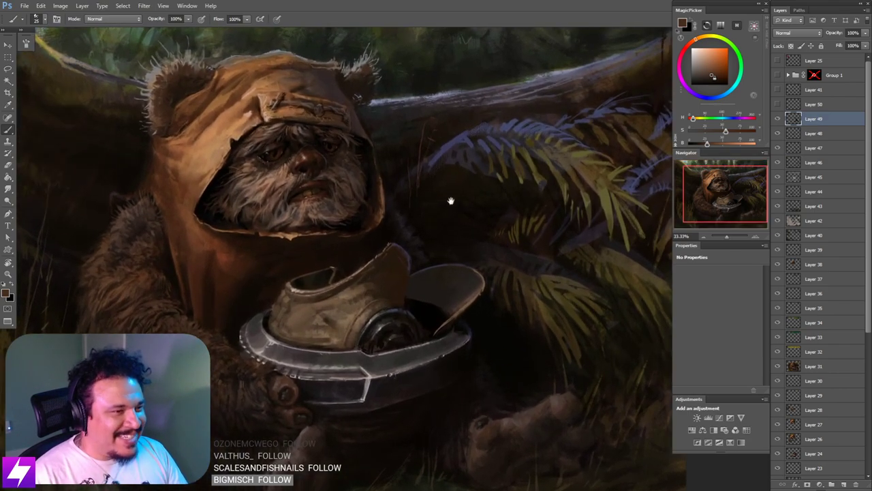
left_click_drag(450, 201, 462, 228)
left_click(466, 162, "alt")
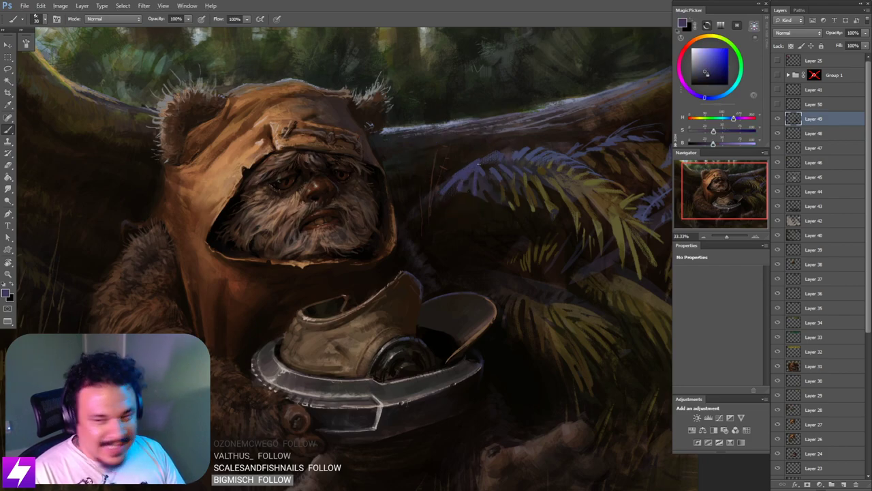
mouse_move(475, 199)
left_mouse_down()
mouse_move(475, 191)
mouse_move(468, 198)
mouse_move(478, 168)
mouse_move(485, 204)
left_mouse_up()
key("bracketleft")
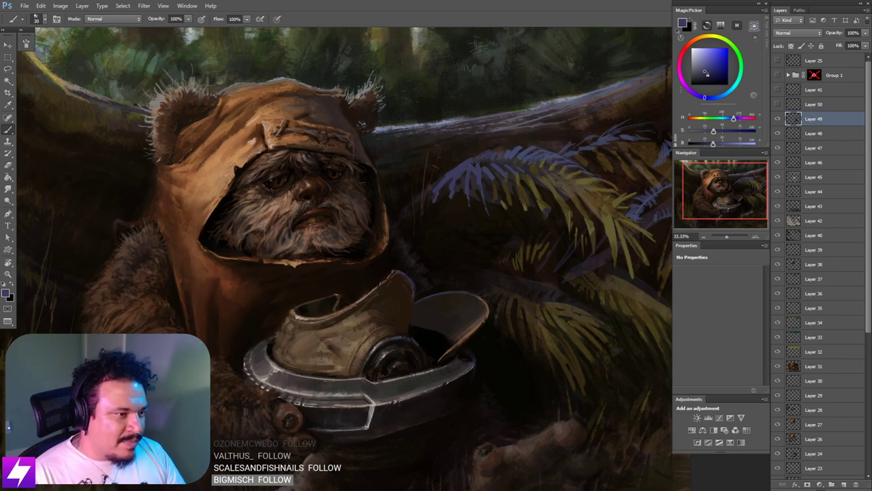
key("]")
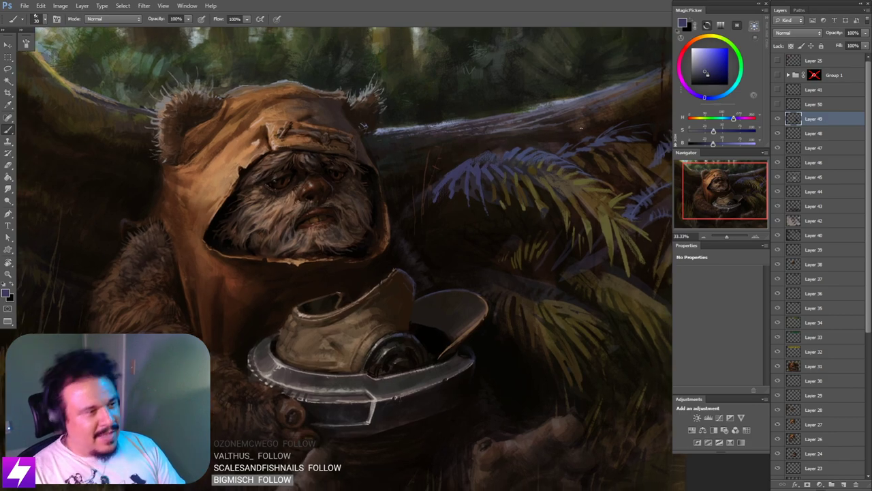
Step: Add thin muted-violet grass strands around the fern and behind the Ewok with a finer brush
key("ctrl+minus")
key("ctrl+minus")
mouse_move(497, 164)
left_mouse_down()
mouse_move(543, 171)
mouse_move(517, 198)
left_mouse_up()
scroll(514, 177, "up", 1)
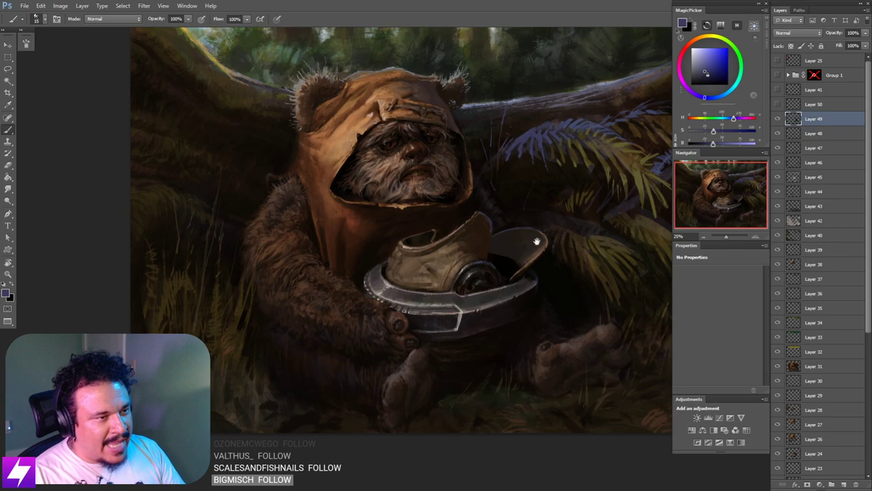
left_click_drag(537, 241, 429, 257)
left_click_drag(501, 324, 481, 268)
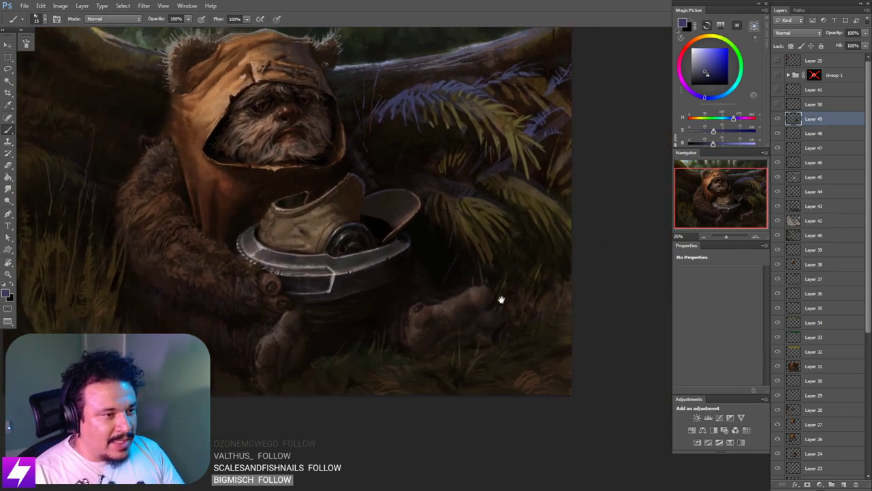
scroll(565, 184, "up", 2)
left_click_drag(444, 257, 476, 278)
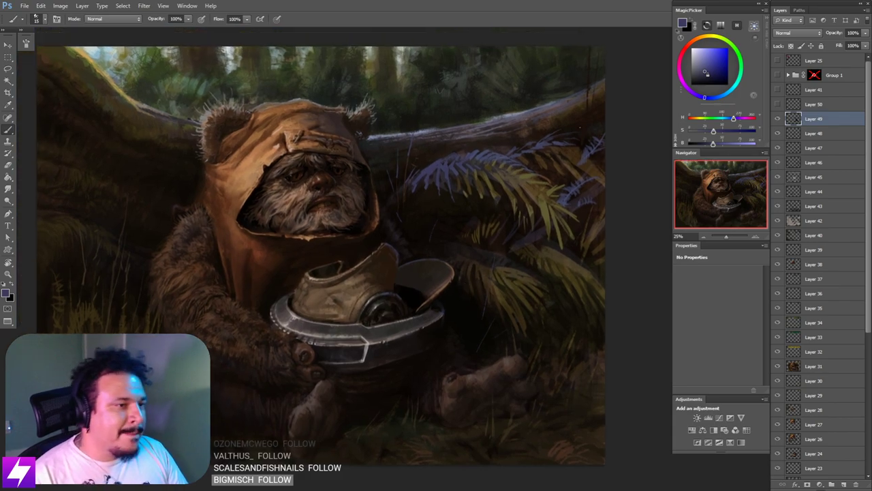
Step: Paint a tall thin stem crossing the branch near the canvas edge, adding ochre accents sampled from the lit branch
left_click_drag(587, 73, 574, 111)
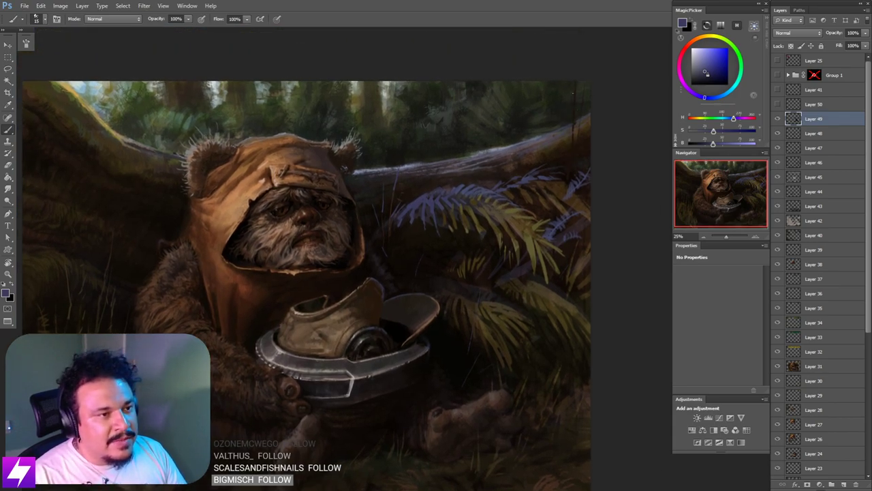
left_click(131, 146, "alt")
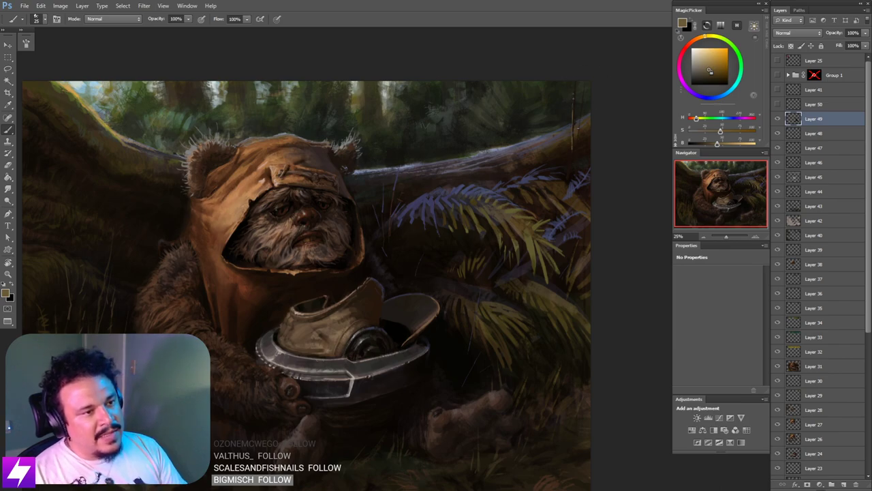
key("ctrl+minus")
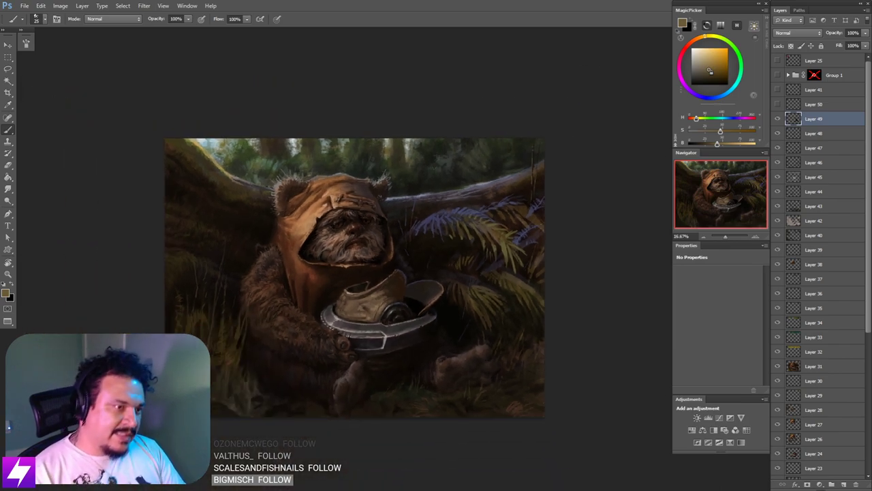
left_click_drag(437, 299, 472, 318)
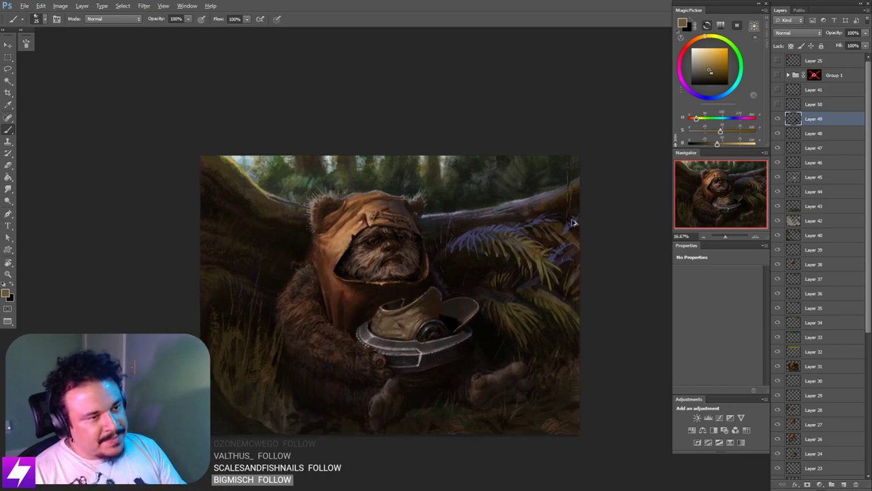
Step: Thin out the tall stem near the canvas edge with the Eraser
key("e")
key("ctrl+plus")
left_click_drag(574, 186, 519, 207)
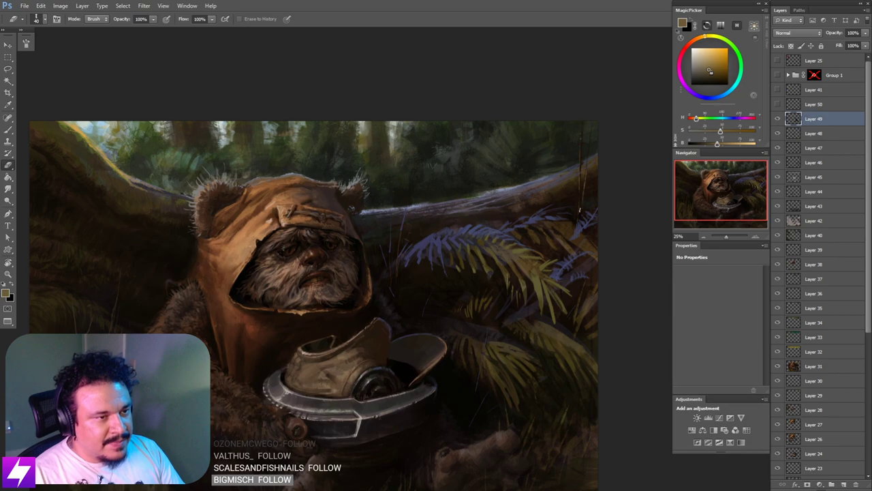
scroll(447, 250, "down", 2)
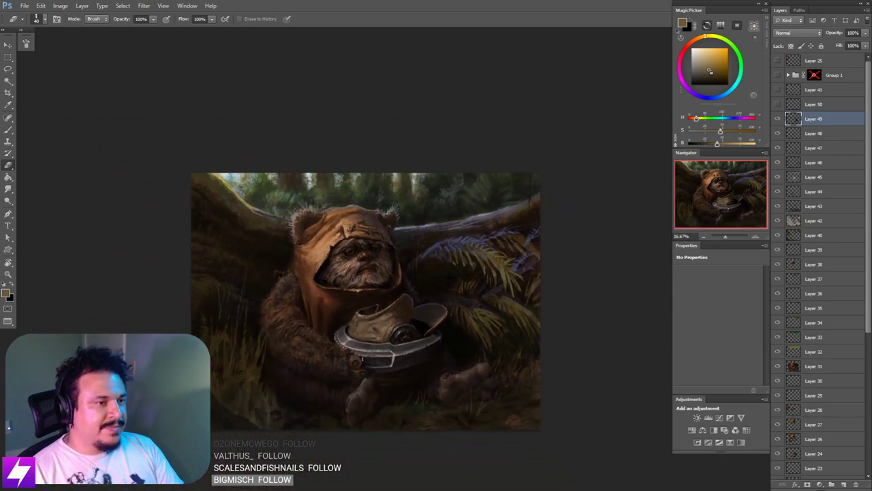
Step: Flip the canvas back horizontally and check the composition around the Ewok
key("ctrl+shift+h")
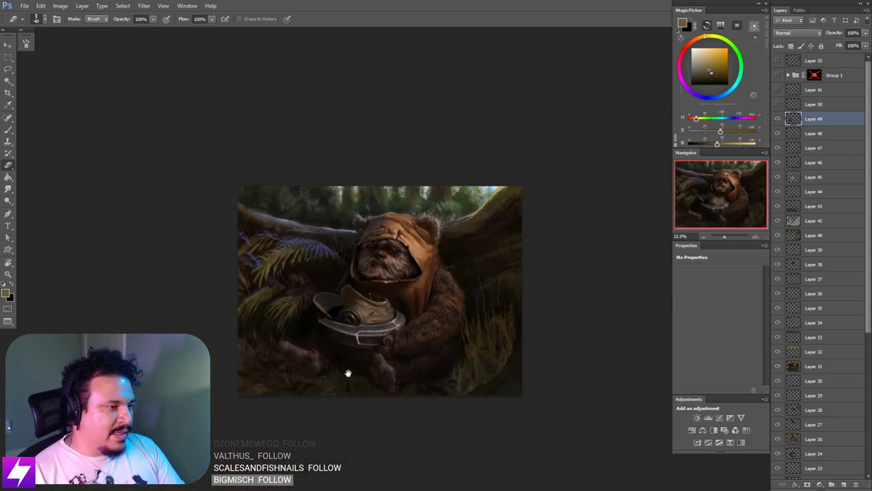
left_click_drag(350, 354, 372, 359)
scroll(425, 273, "up", 2)
left_click_drag(428, 265, 432, 289)
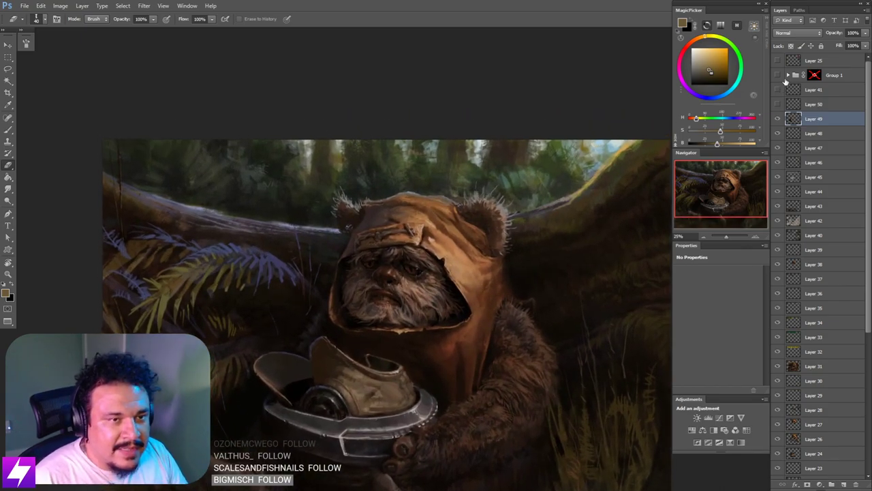
Step: Consult the Ewok reference images in Group 1 and compare the painting with and without Layer 49
left_click(777, 75)
left_click(777, 75)
left_click(776, 76)
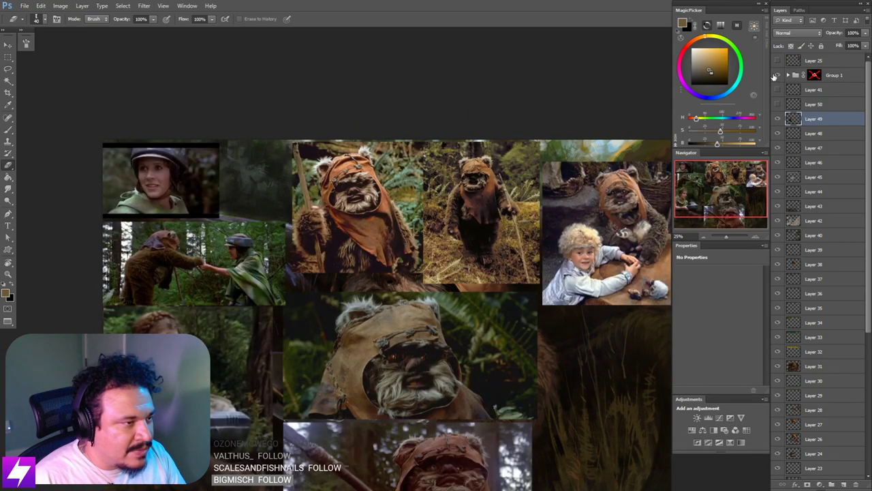
left_click(777, 75)
key("ctrl+plus")
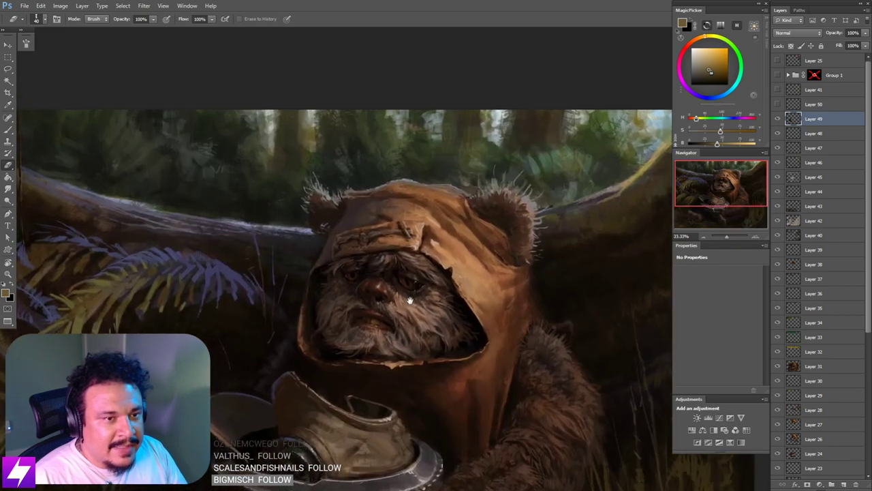
left_click(777, 118)
left_click(778, 119)
left_click_drag(429, 315, 459, 274)
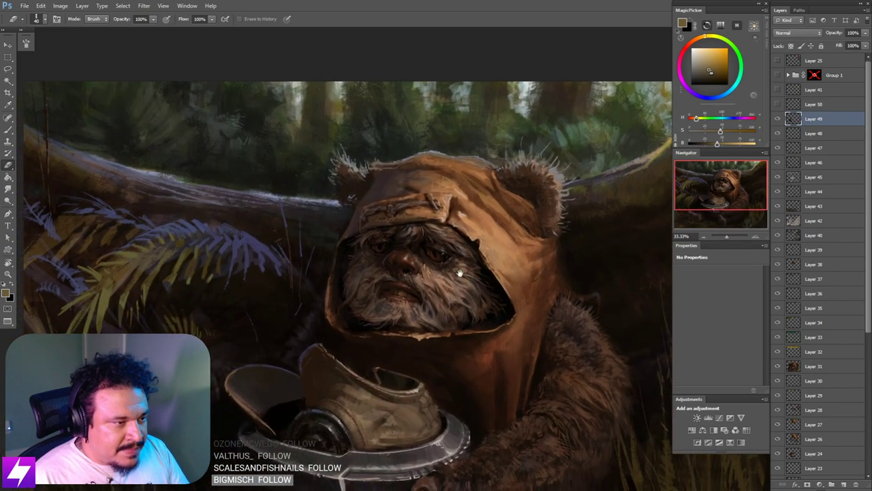
Step: Lasso both of the Ewok's eyes and copy them onto a new layer above Layer 49
key("ctrl+plus")
key("l")
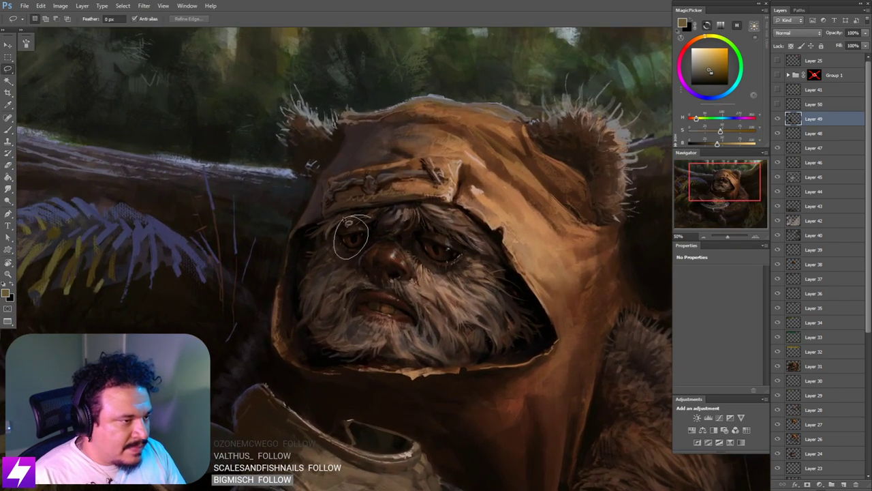
left_click_drag(348, 224, 365, 240)
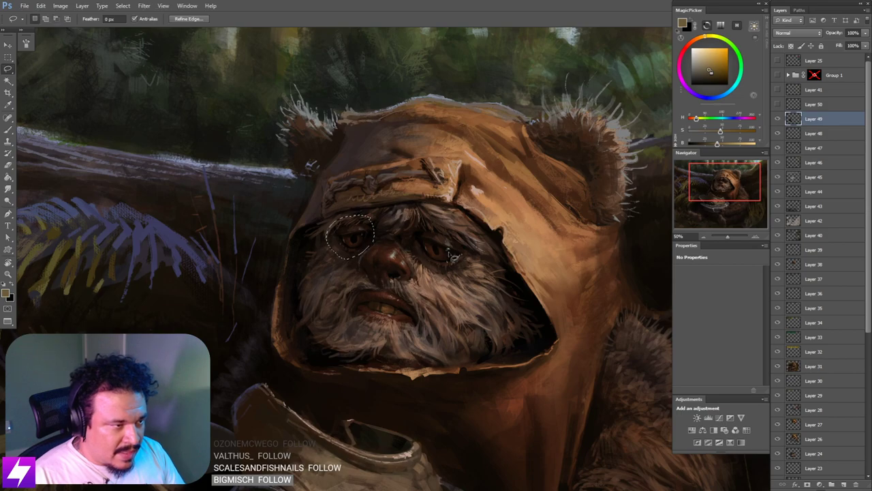
left_click_drag(441, 219, 448, 214)
key("ctrl+minus")
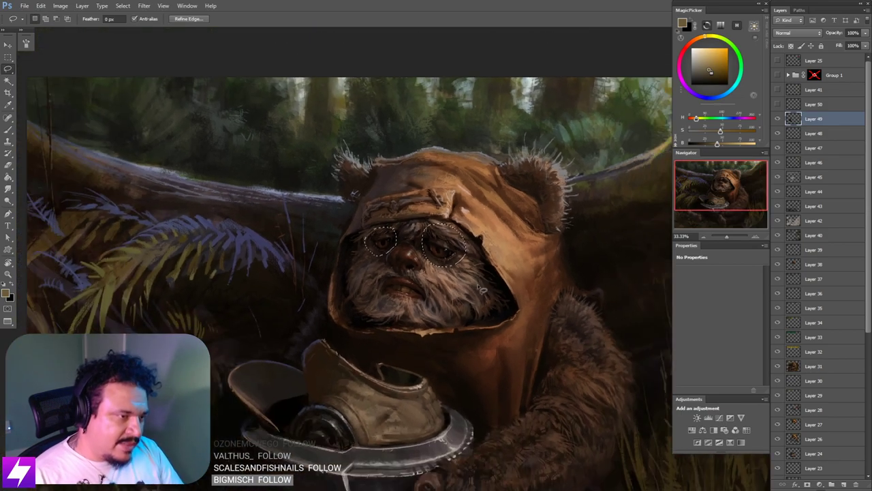
left_click_drag(469, 261, 479, 267)
key("ctrl+plus")
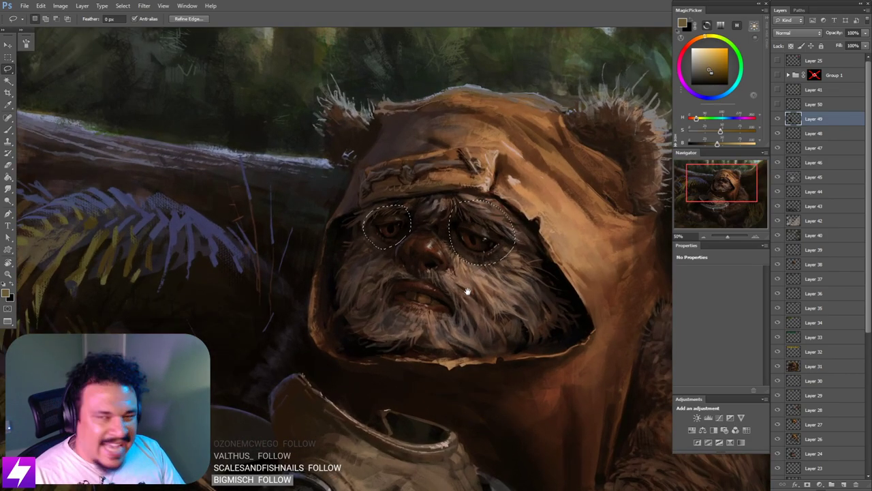
left_click_drag(491, 285, 477, 263)
key("ctrl+minus")
key("ctrl+minus")
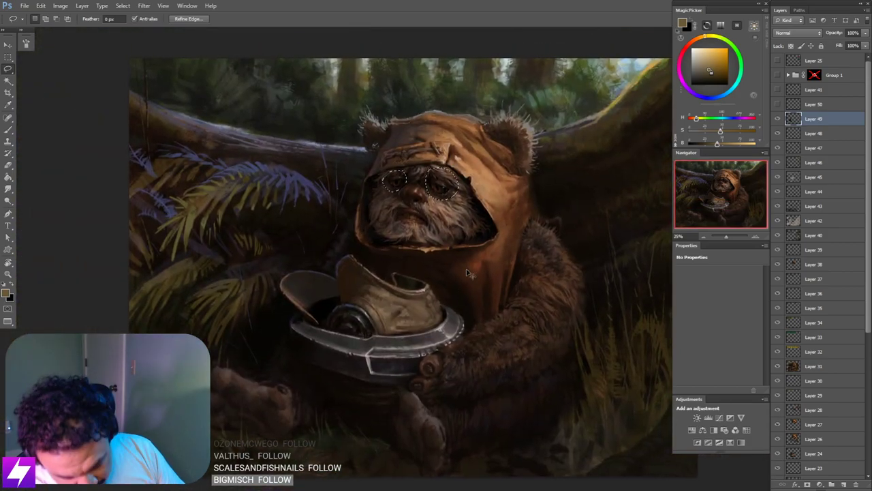
key("ctrl+j")
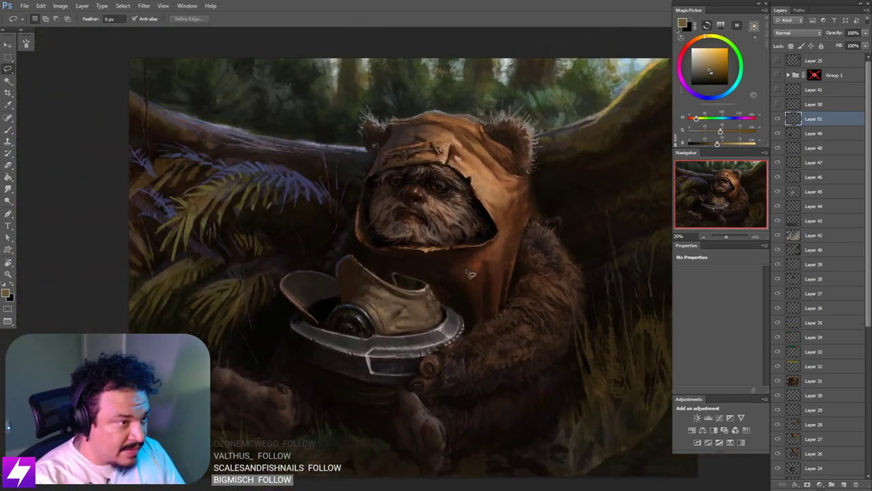
Step: Enlarge the copied eyes slightly with Free Transform, including a separate height stretch to about 105%
key("ctrl+plus")
left_click_drag(481, 276, 478, 357)
key("ctrl+t")
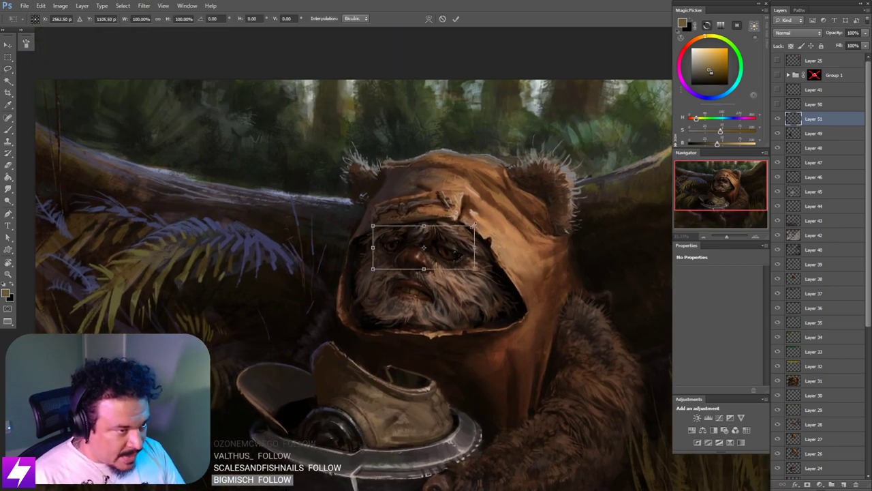
left_click_drag(477, 222, 481, 219)
key("Return")
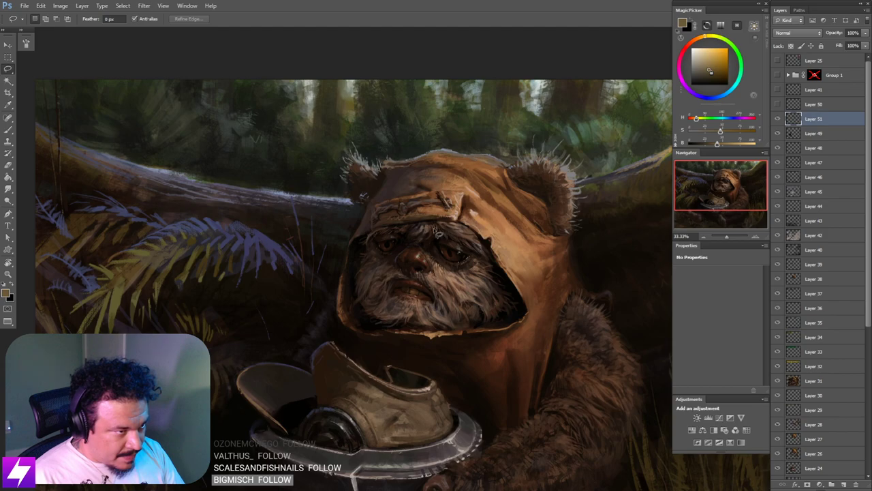
key("ctrl+t")
left_click_drag(424, 223, 424, 220)
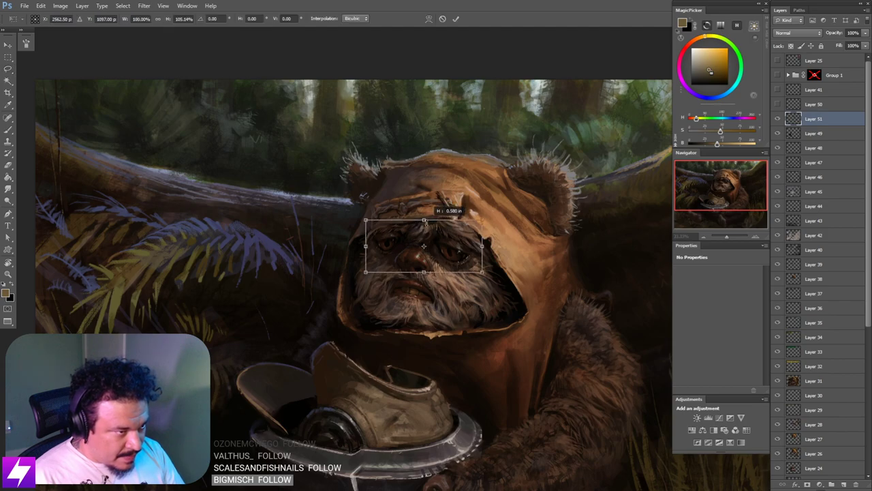
key("Return")
Step: Reposition the copied eyes individually, nudging the fern-side eye about 0.025 in horizontally and 0.020 in vertically
key("l")
mouse_move(473, 204)
left_mouse_down()
mouse_move(499, 228)
mouse_move(471, 208)
left_mouse_up()
left_click_drag(473, 239, 471, 234)
mouse_move(393, 205)
left_mouse_down()
mouse_move(384, 264)
mouse_move(397, 217)
mouse_move(407, 233)
left_mouse_up()
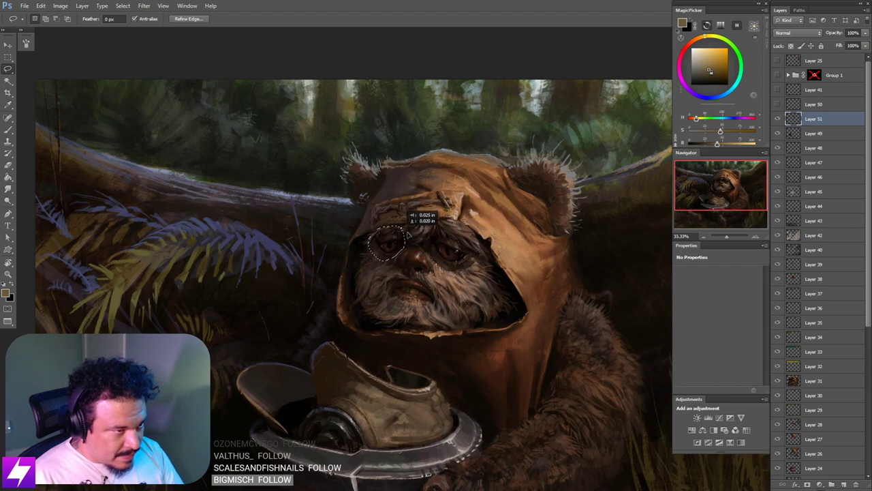
key("ctrl+d")
key("ctrl+minus")
key("ctrl+minus")
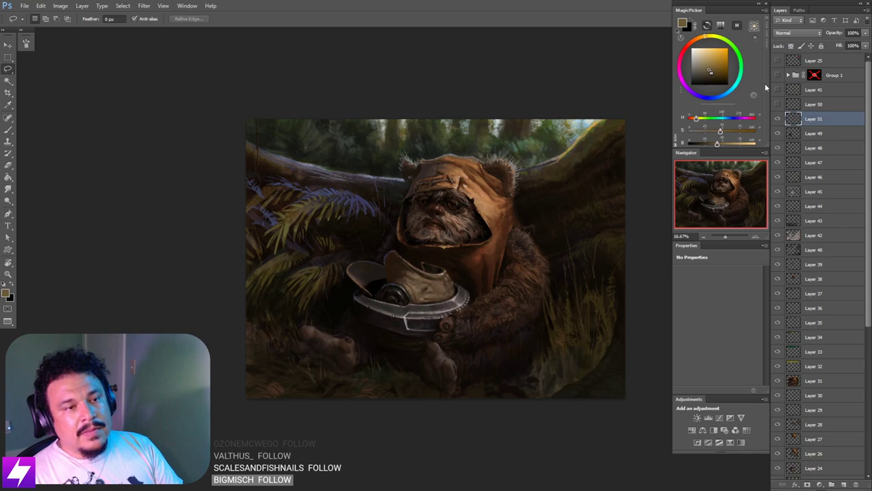
Step: Consult the Ewok reference photos in Group 1 for the eyes' size and placement
left_click(776, 75)
key("ctrl+plus")
key("ctrl+plus")
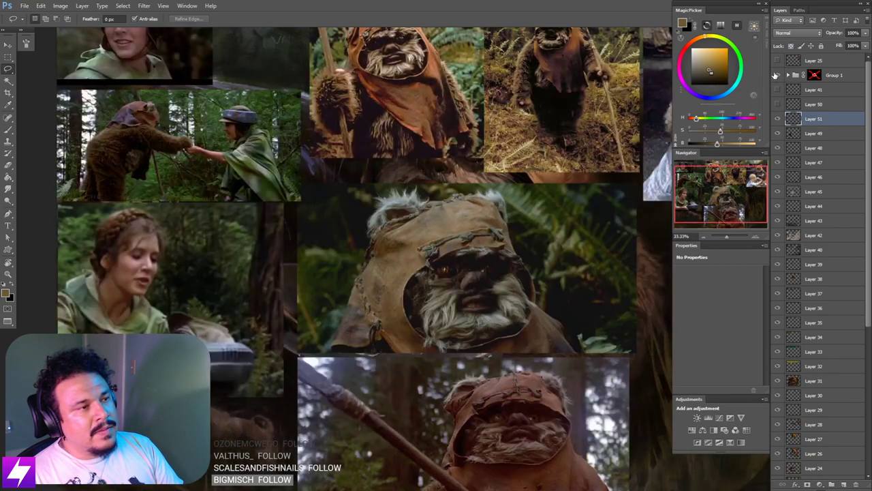
left_click_drag(573, 177, 549, 218)
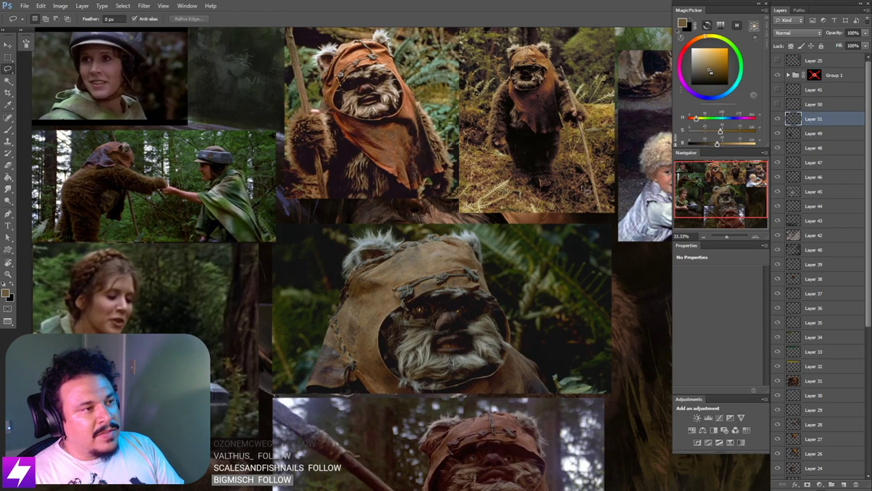
left_click(778, 75)
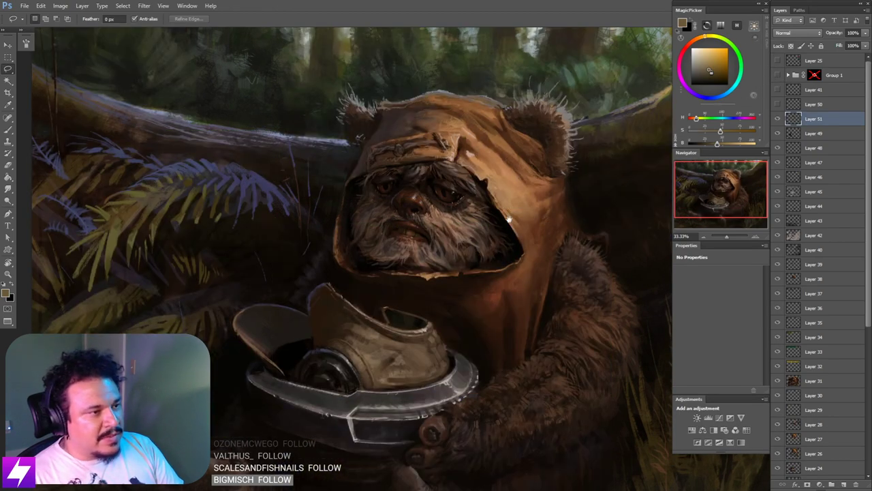
Step: Lasso the fern-side eye on Layer 51 and adjust it slightly with Free Transform
mouse_move(478, 219)
left_mouse_down()
mouse_move(487, 239)
mouse_move(496, 223)
mouse_move(482, 236)
mouse_move(432, 237)
mouse_move(445, 250)
left_mouse_up()
key("ctrl+plus")
mouse_move(376, 180)
left_mouse_down()
mouse_move(346, 286)
mouse_move(376, 183)
left_mouse_up()
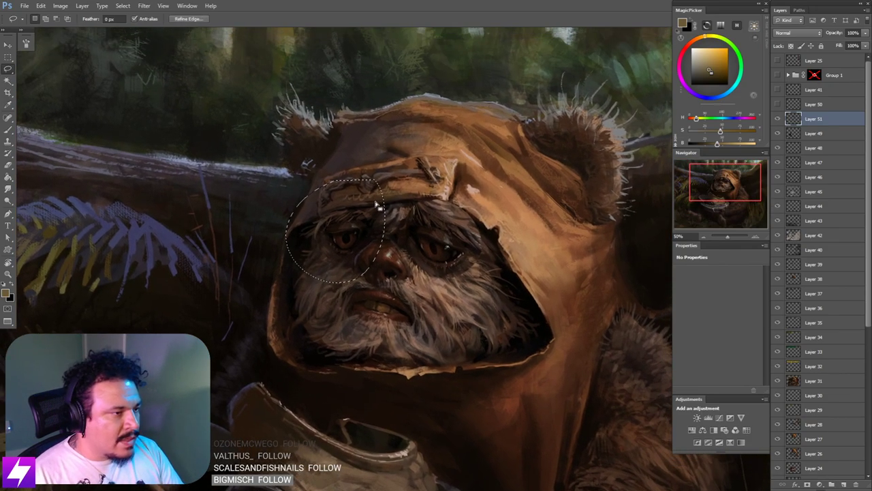
key("ctrl+t")
mouse_move(386, 232)
left_mouse_down()
mouse_move(386, 218)
mouse_move(385, 237)
left_mouse_up()
key("Return")
key("ctrl+d")
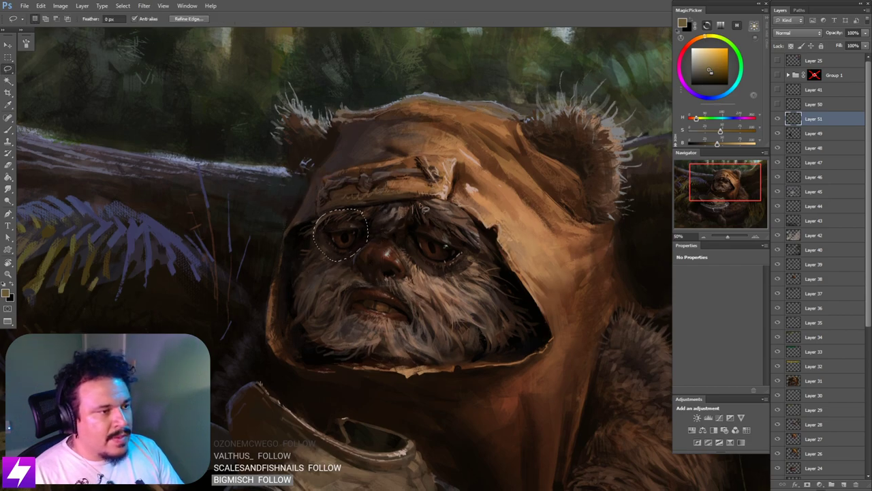
Step: Lasso the larger eye on the lit side of the face and adjust it with Free Transform
mouse_move(402, 192)
left_mouse_down()
mouse_move(439, 313)
mouse_move(470, 192)
left_mouse_up()
key("ctrl+t")
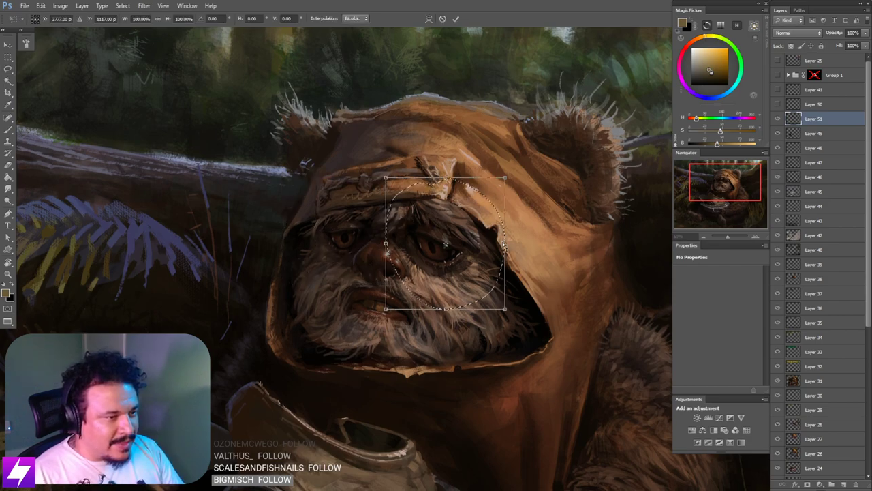
mouse_move(505, 247)
left_mouse_down()
mouse_move(484, 230)
mouse_move(474, 249)
left_mouse_up()
key("Return")
key("ctrl+d")
key("ctrl+d")
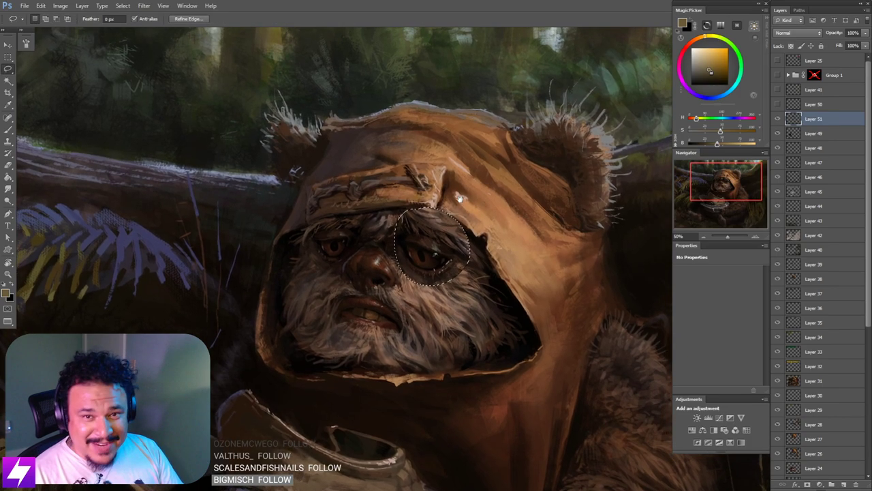
key("ctrl+minus")
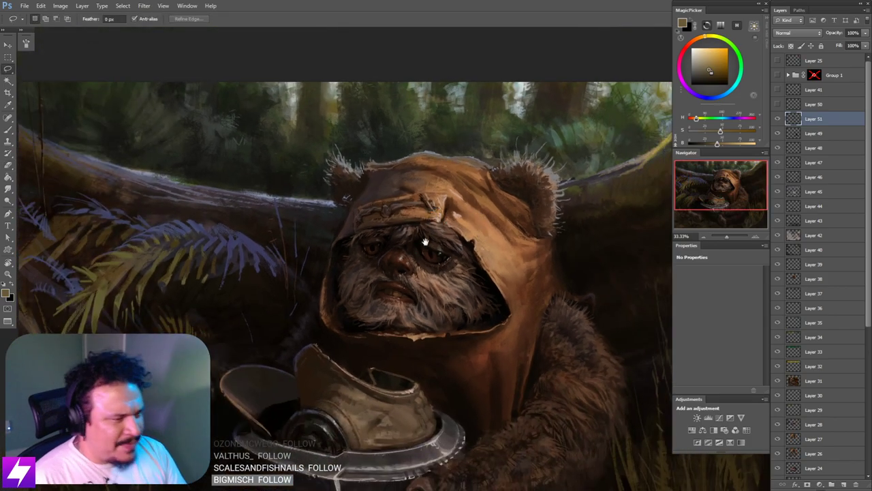
Step: Flip the canvas horizontally and set the Eraser size to 60 for cleaning up around the eyes
key("h")
mouse_move(380, 268)
left_mouse_down()
mouse_move(396, 282)
mouse_move(382, 274)
mouse_move(390, 257)
left_mouse_up()
key("ctrl+plus")
key("e")
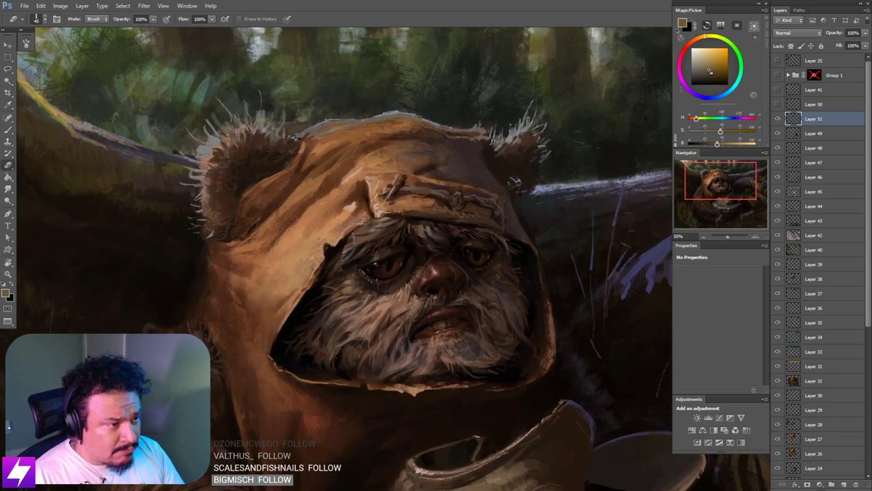
key("bracketright")
key("bracketright")
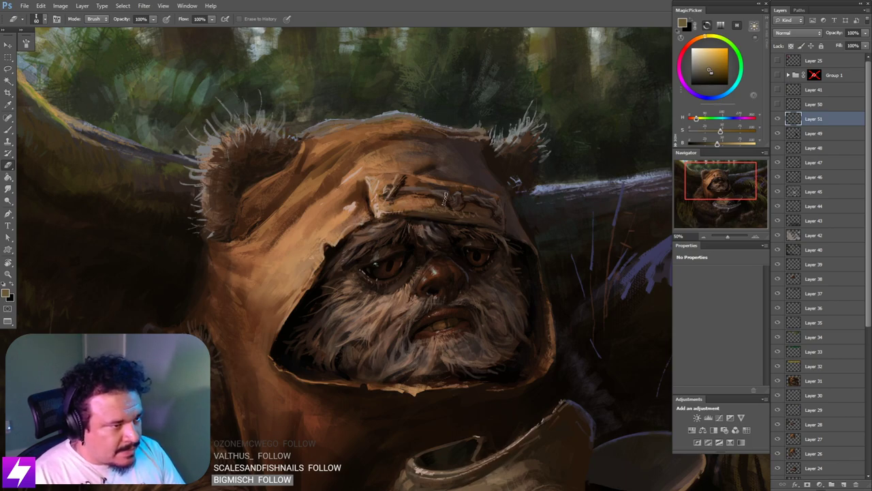
Step: Compare the face with and without Layer 51 at several zoom levels, and flip the canvas back horizontally
key("ctrl+minus")
left_click_drag(444, 287, 477, 245)
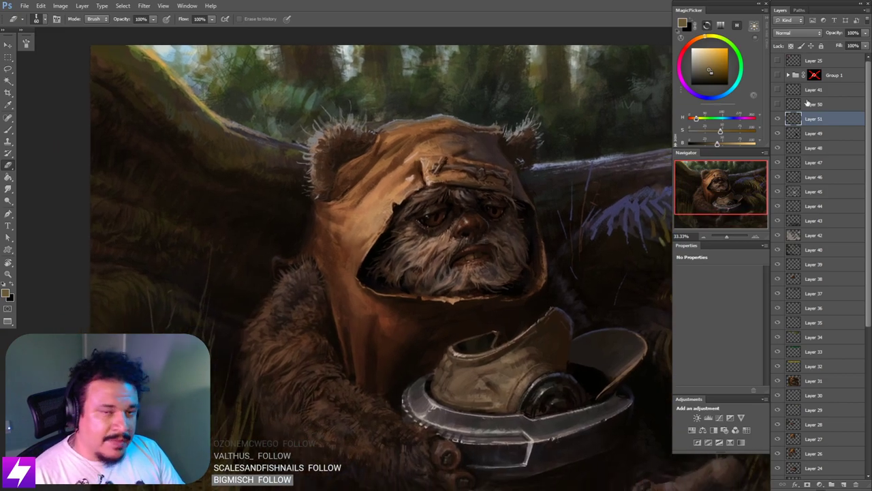
left_click(779, 120)
left_click(778, 120)
key("ctrl+plus")
left_click_drag(475, 194, 435, 224)
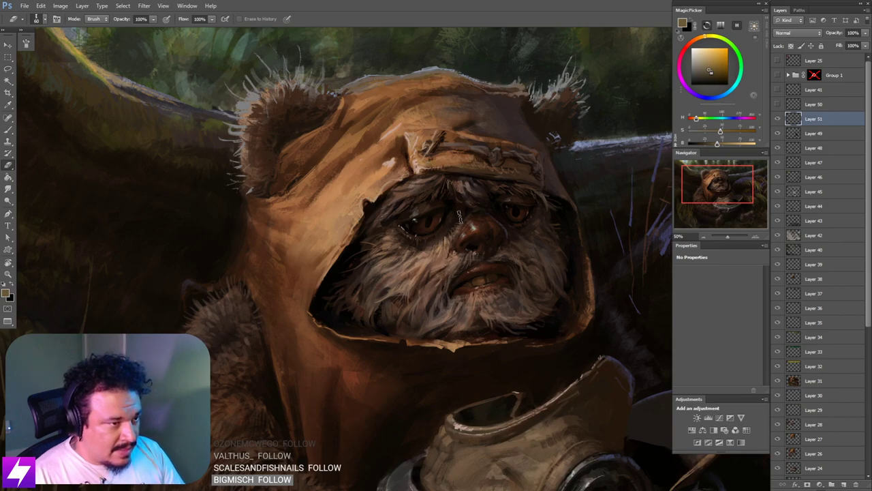
scroll(460, 217, "down", 1)
scroll(518, 232, "down", 1)
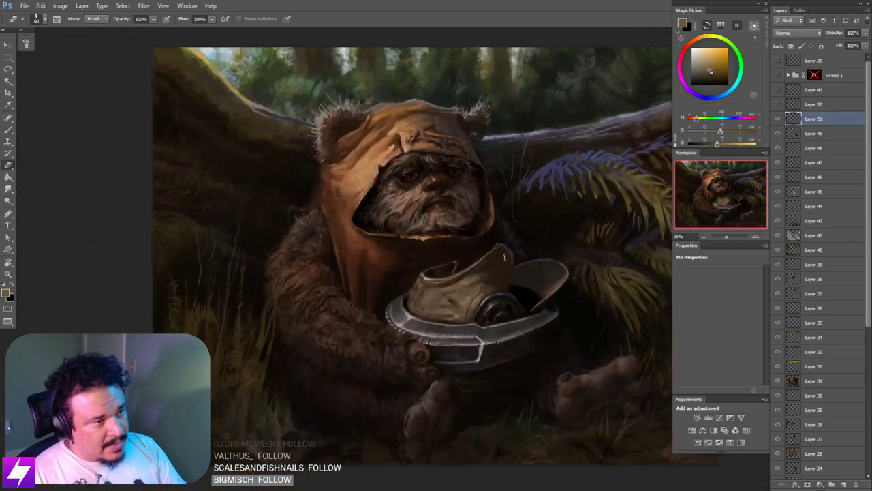
scroll(504, 256, "down", 1)
scroll(450, 219, "up", 2)
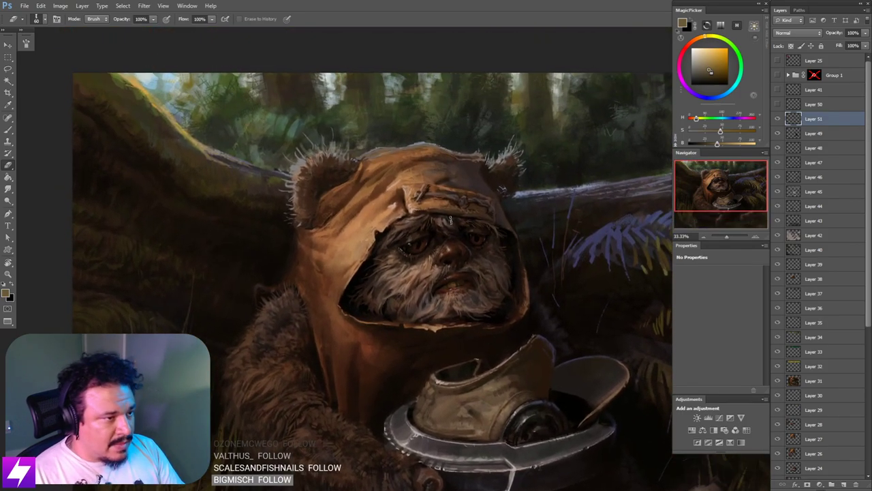
scroll(450, 219, "up", 1)
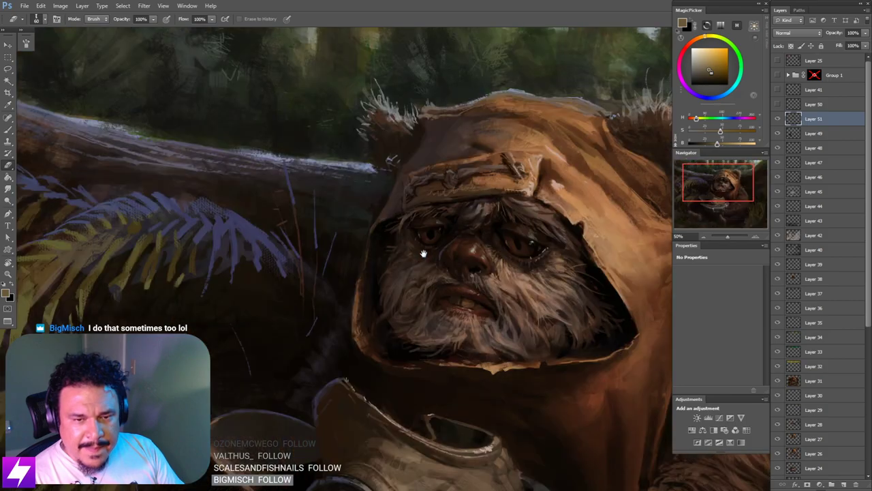
left_click_drag(442, 246, 428, 246)
Step: Examine the eyes, brows and facial fur of the Ewoks in the Group 1 reference photos up close
left_click(777, 75)
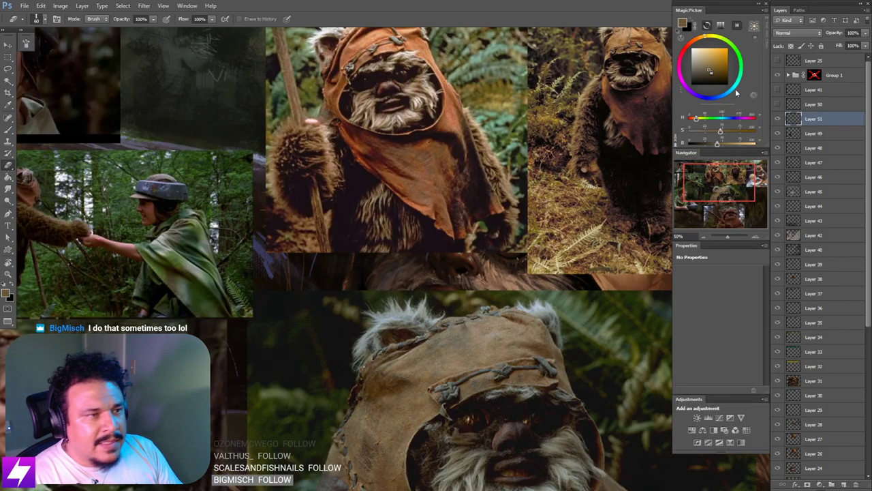
left_click_drag(501, 180, 472, 239)
left_click_drag(471, 318, 458, 159)
key("ctrl+plus")
left_click_drag(432, 327, 459, 264)
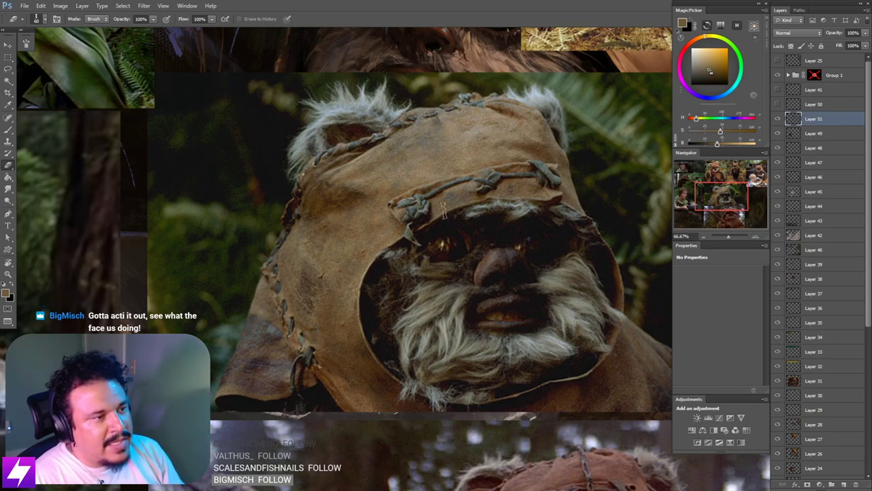
scroll(446, 279, "down", 5)
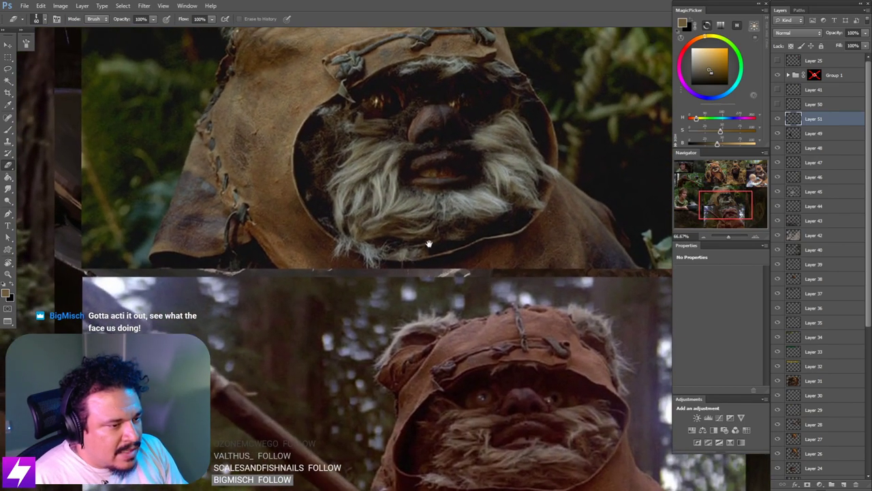
scroll(477, 249, "down", 3)
left_click_drag(476, 345, 471, 254)
left_click_drag(255, 247, 561, 271)
scroll(389, 220, "up", 10)
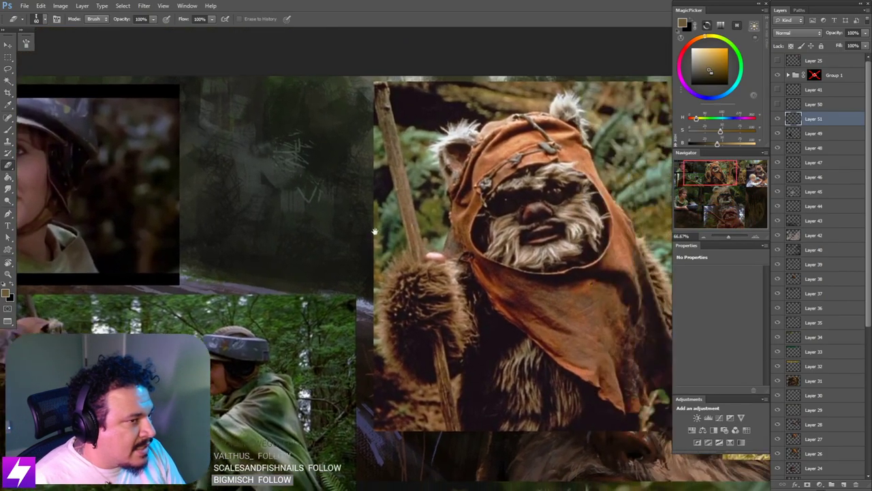
left_click_drag(563, 209, 440, 204)
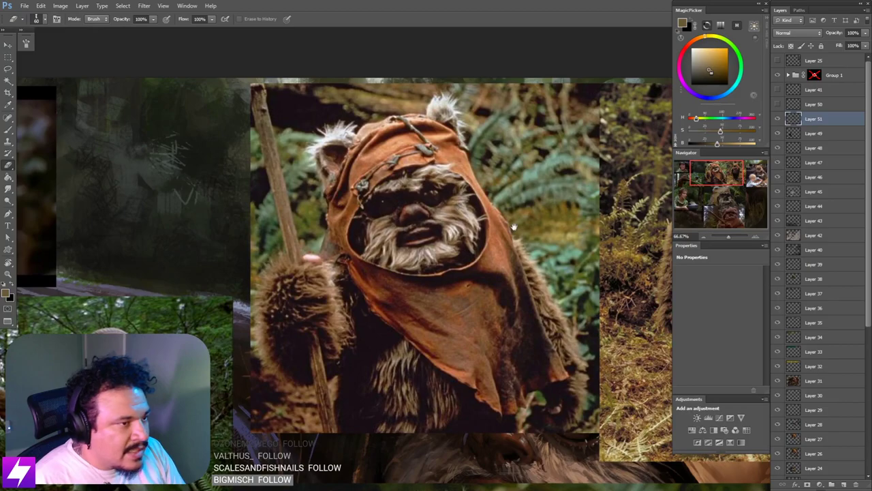
left_click_drag(478, 158, 458, 154)
key("ctrl+plus")
scroll(420, 202, "up", 3)
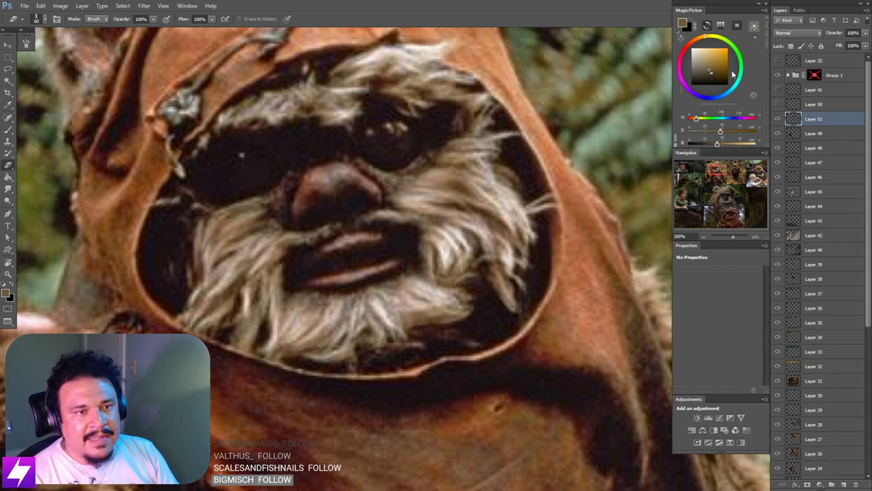
left_click(779, 76)
Step: Compare the painted face with the orange-hooded Ewok reference by showing and hiding Group 1
key("ctrl+minus")
key("ctrl+minus")
key("ctrl+minus")
left_click_drag(492, 430, 498, 338)
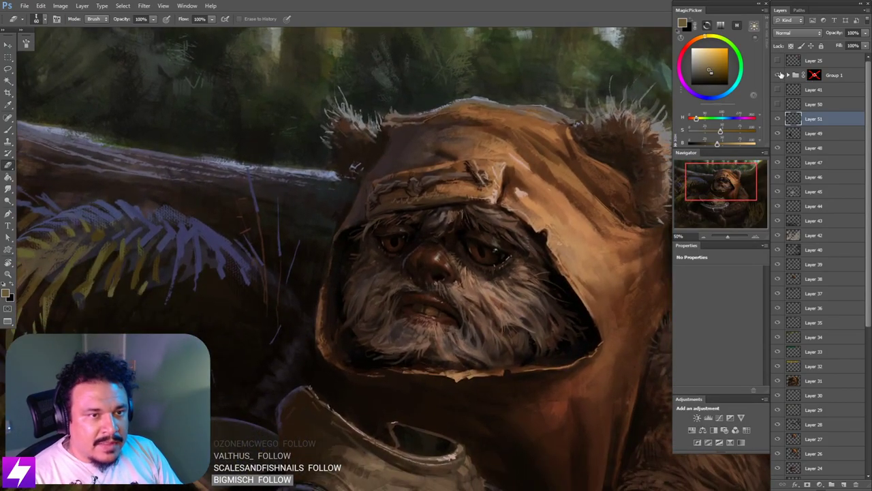
left_click(778, 75)
scroll(488, 249, "up", 2)
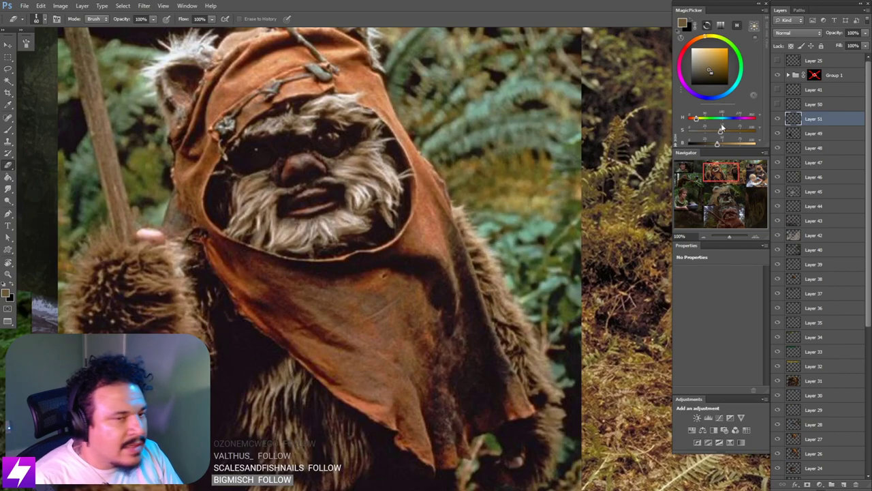
key("ctrl+minus")
left_click(778, 76)
left_click_drag(528, 368, 569, 223)
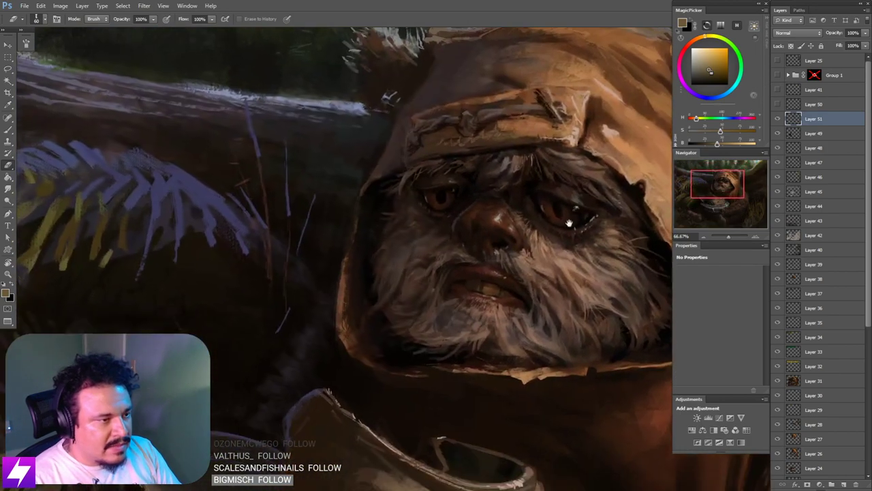
Step: Compare the Ewok's face with Layer 51 and Layer 49 each hidden and shown
left_click_drag(639, 198, 598, 222)
key("r")
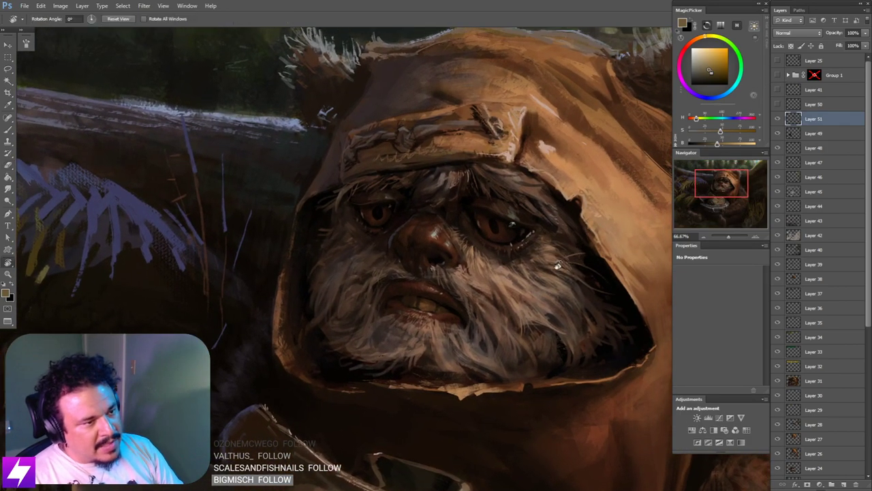
left_click_drag(531, 261, 558, 260)
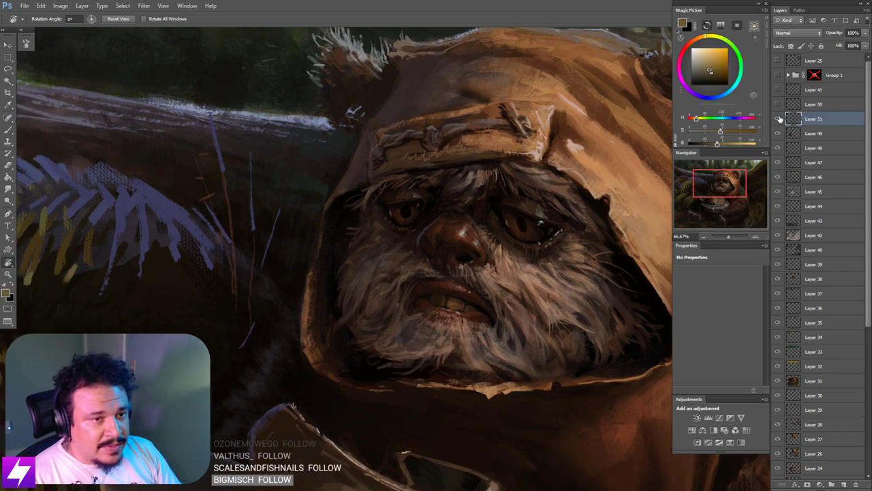
left_click(778, 119)
left_click(777, 120)
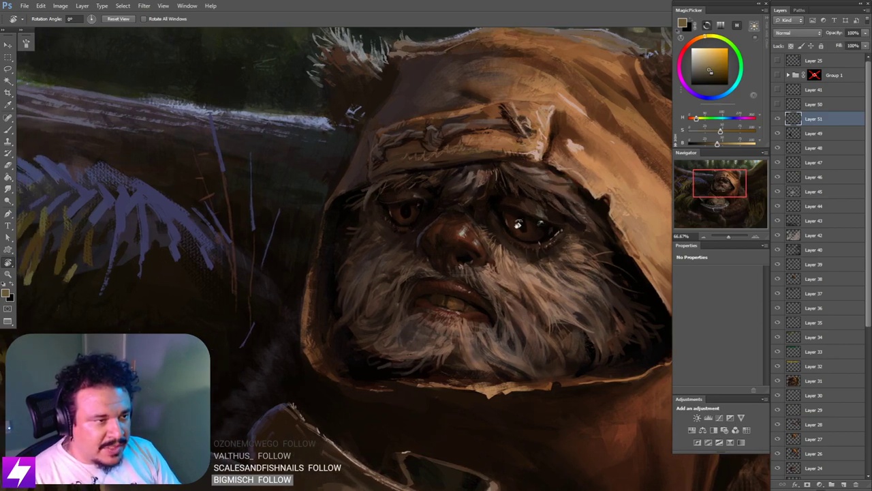
key("e")
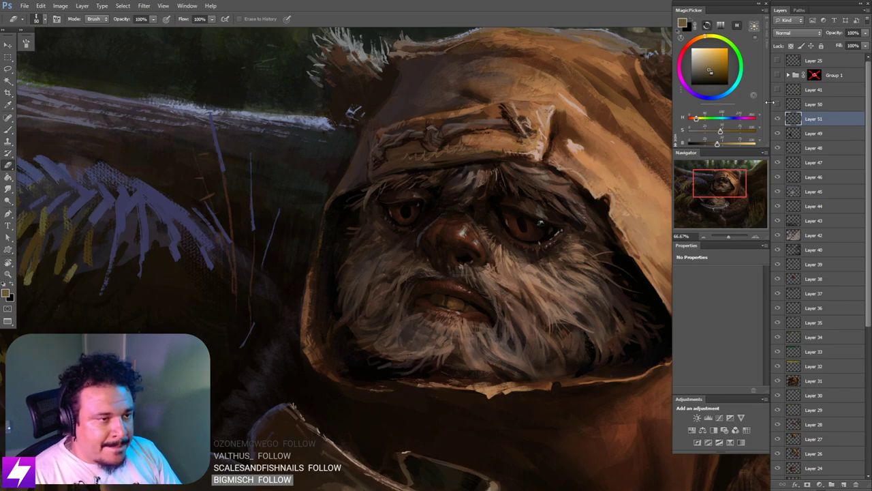
left_click(778, 135)
left_click(778, 135)
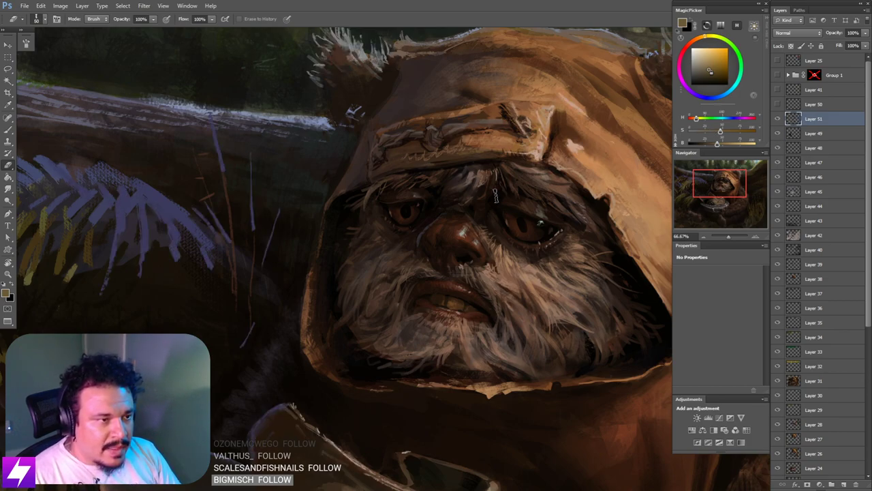
mouse_move(475, 264)
left_mouse_down()
mouse_move(460, 257)
mouse_move(468, 242)
mouse_move(487, 266)
left_mouse_up()
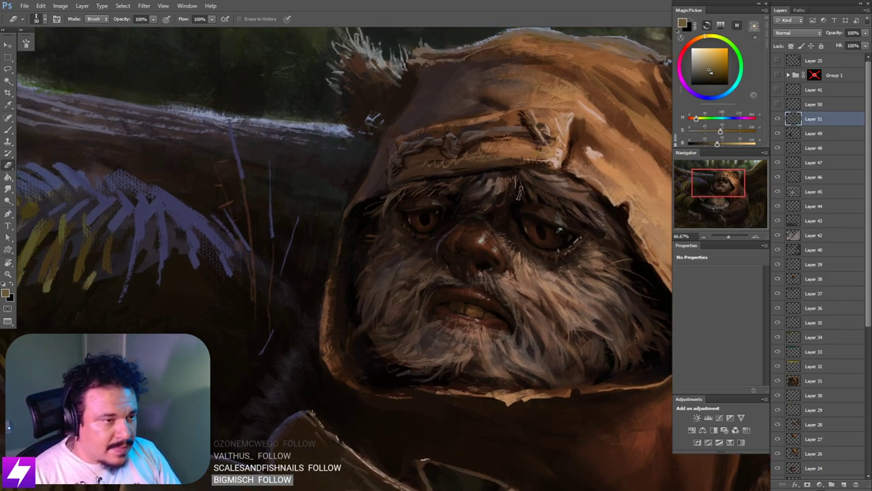
left_click_drag(480, 279, 481, 272)
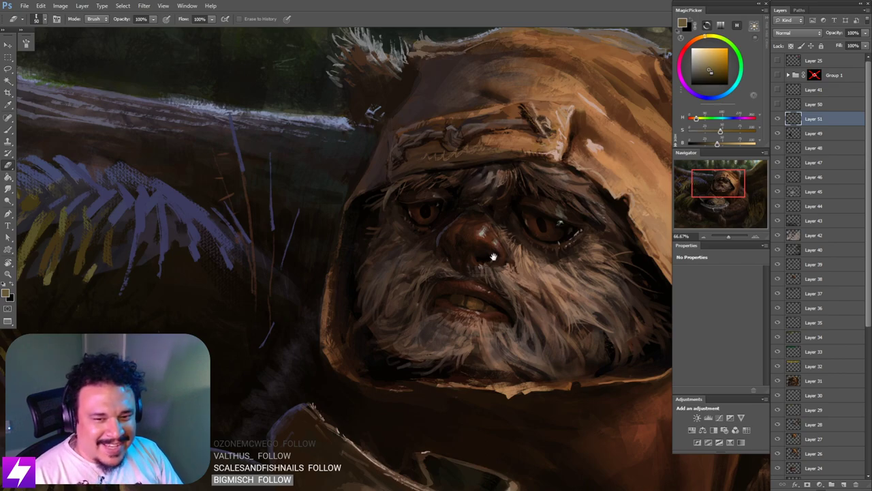
left_click_drag(481, 268, 497, 277)
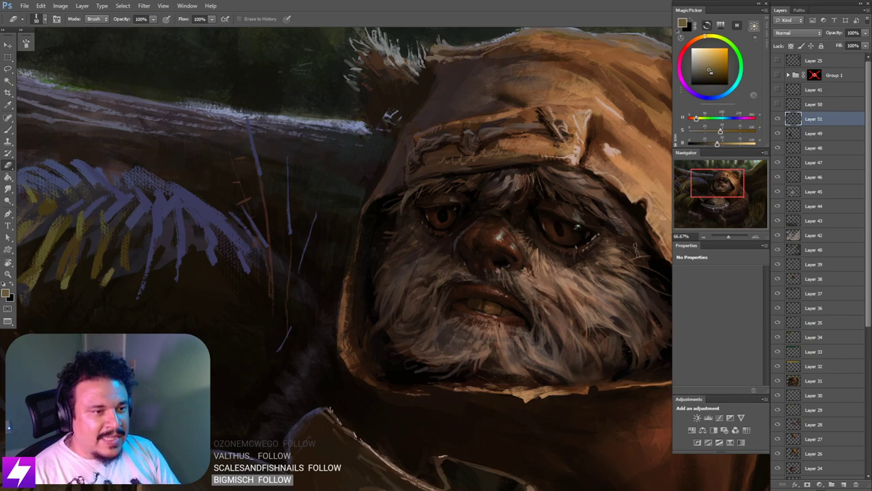
Step: Flip the canvas horizontally and compare the face with and without Layer 50 and Layer 51
key("alt+Tab")
key("alt+Tab")
key("ctrl+minus")
key("ctrl+minus")
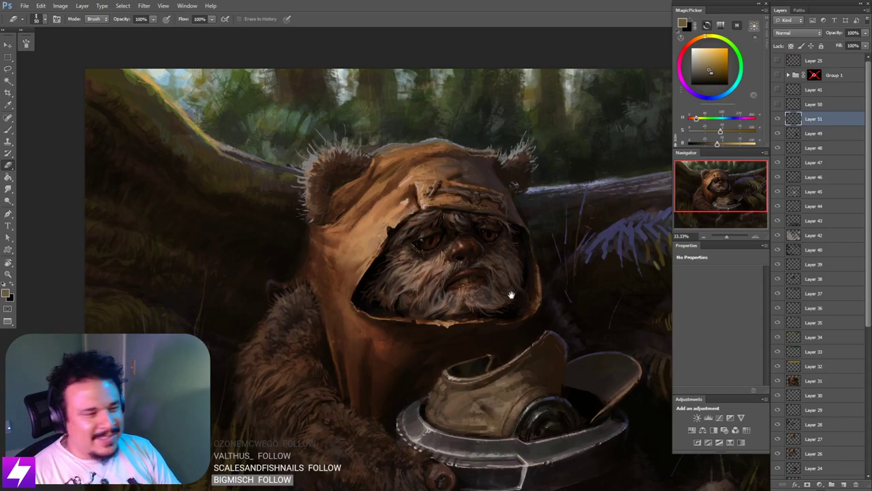
left_click_drag(497, 291, 528, 294)
key("ctrl+plus")
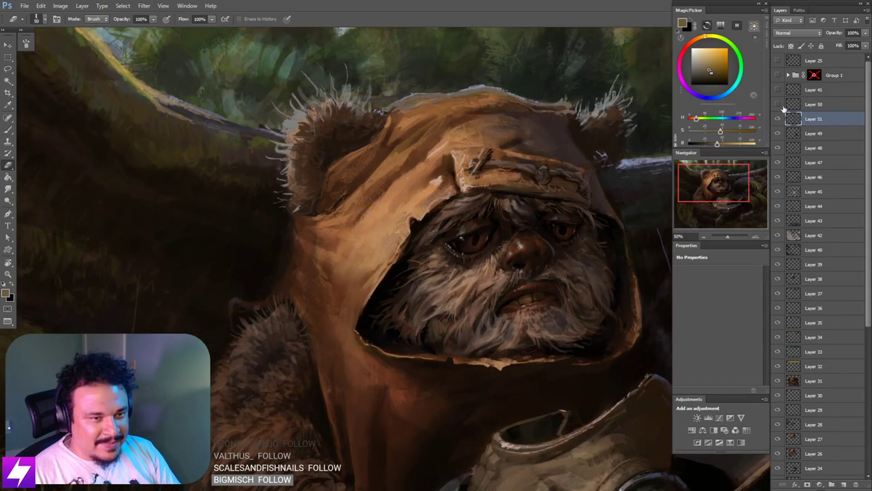
left_click(777, 105)
left_click(778, 105)
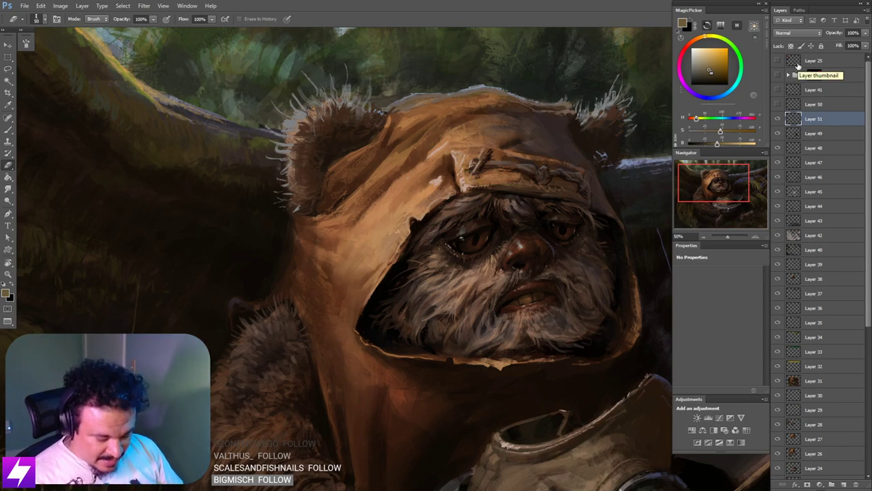
left_click(777, 119)
key("ctrl+plus")
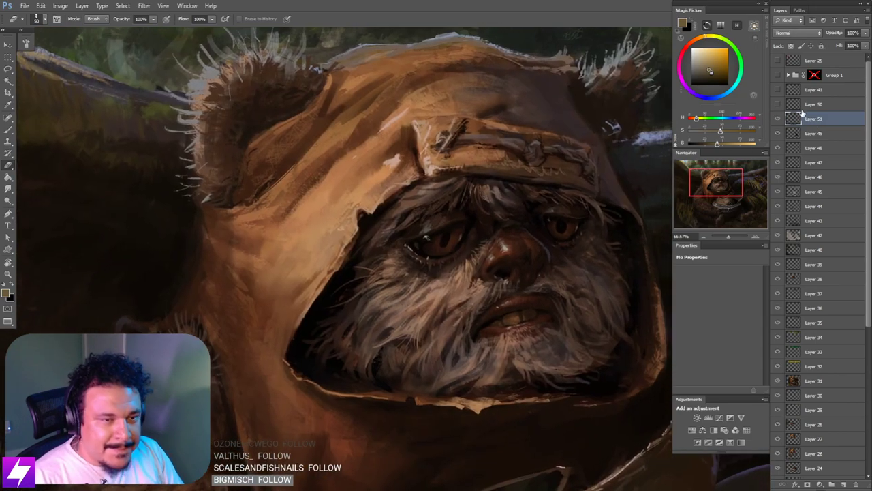
left_click(778, 120)
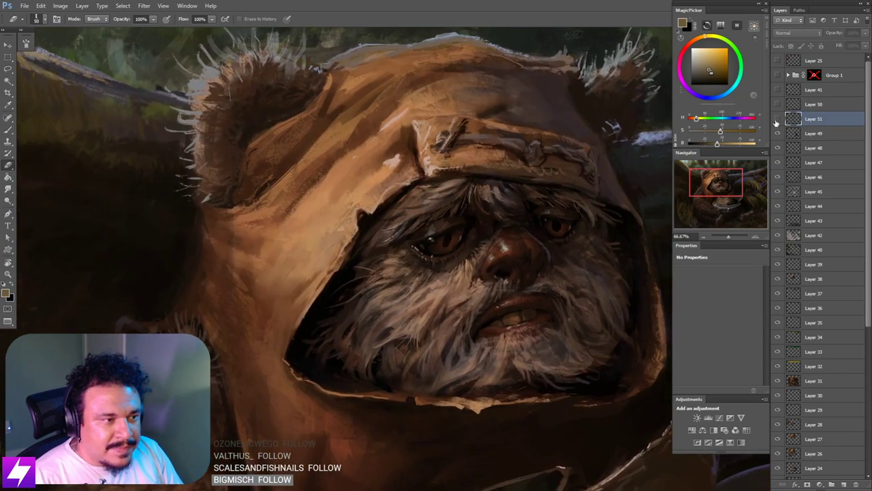
left_click(777, 120)
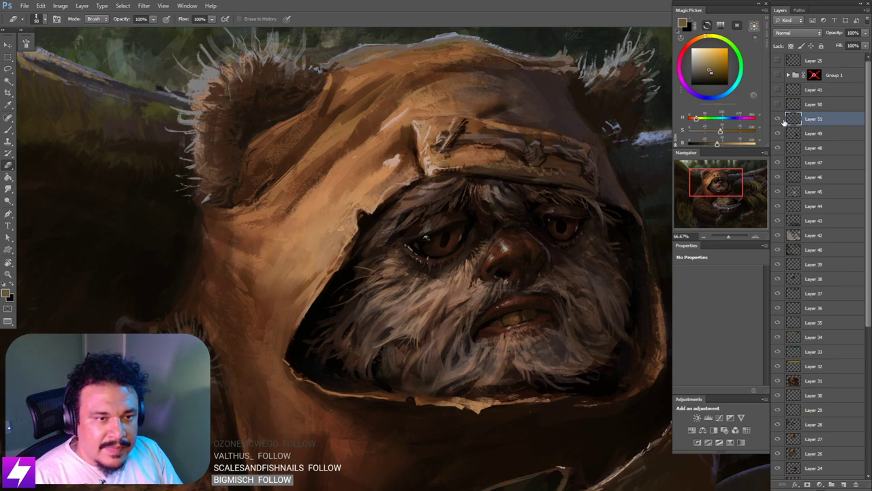
Step: Add a new layer above Layer 51 and check the whole painting with Layers 41 and 50 shown and hidden
key("ctrl+shift+alt+n")
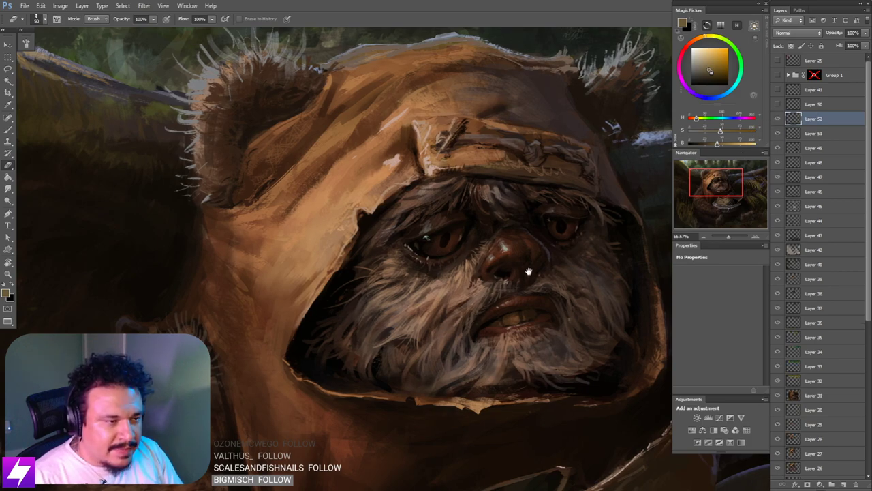
left_click_drag(623, 239, 600, 208)
key("ctrl+minus")
key("ctrl+minus")
key("ctrl+minus")
key("ctrl+minus")
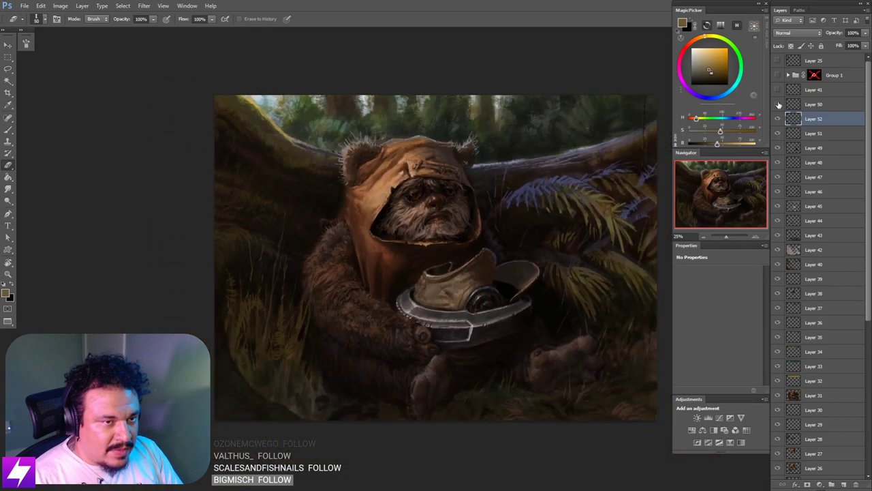
left_click(777, 91)
left_click(777, 91)
left_click(777, 104)
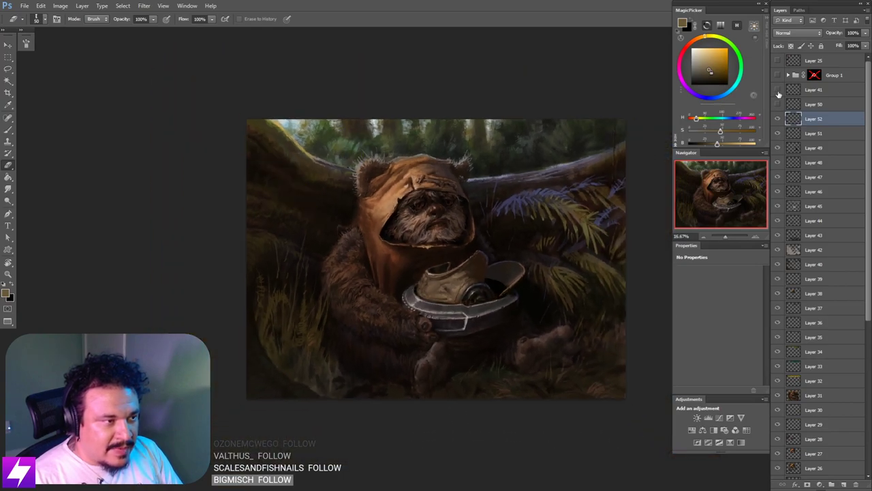
Step: Check Layer 50 once more and delete Layers 41 and 50
left_click(807, 103)
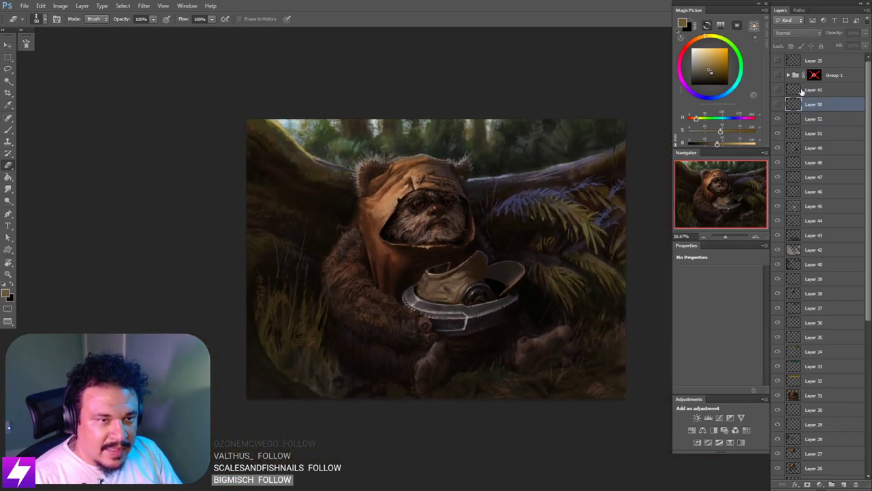
left_click(803, 91, "shift")
left_click(799, 104)
left_click(777, 105)
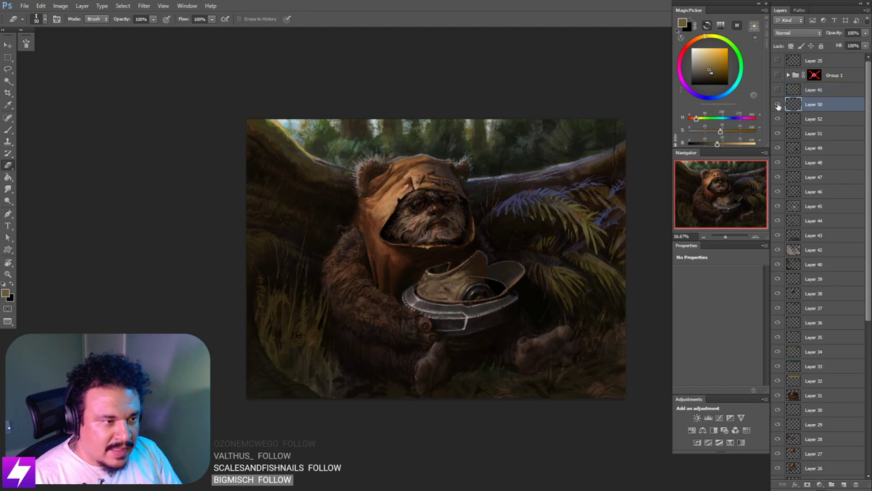
left_click(778, 105)
left_click(810, 93, "shift")
left_click_drag(821, 107, 857, 483)
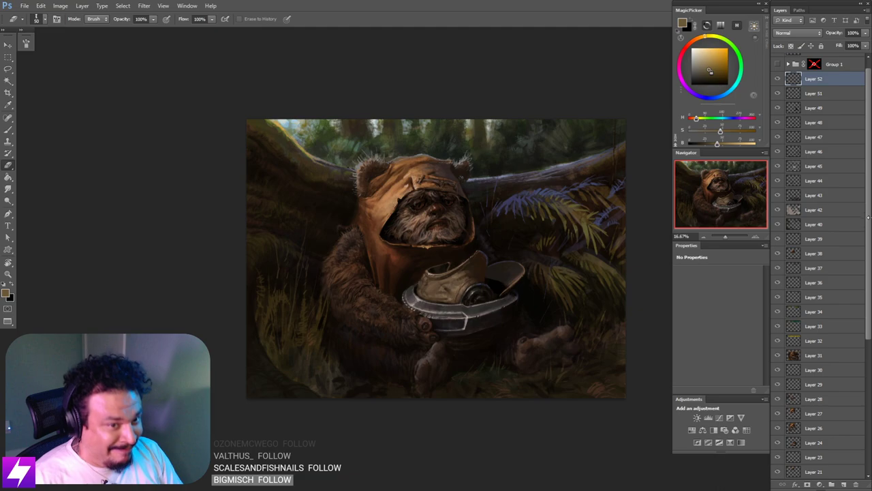
Step: Add a new layer above Layer 52, merge it down, and compare the painting with and without Layer 51
scroll(864, 204, "up", 1)
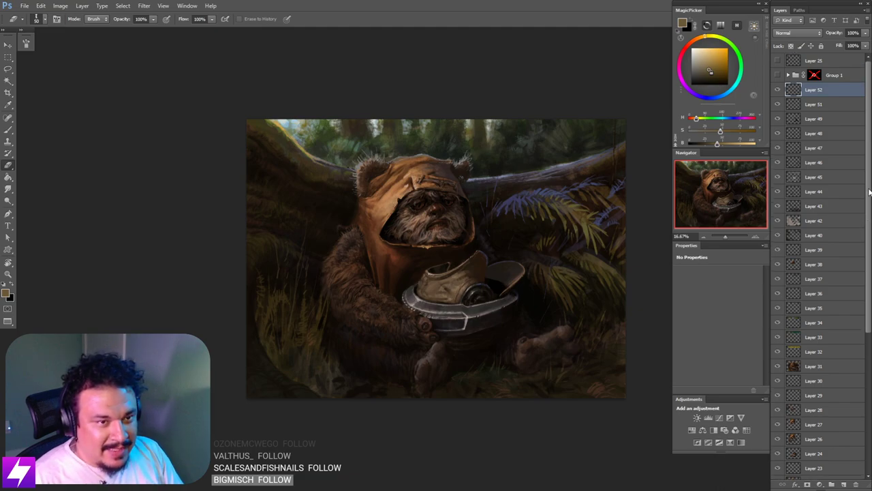
key("ctrl+shift+alt+n")
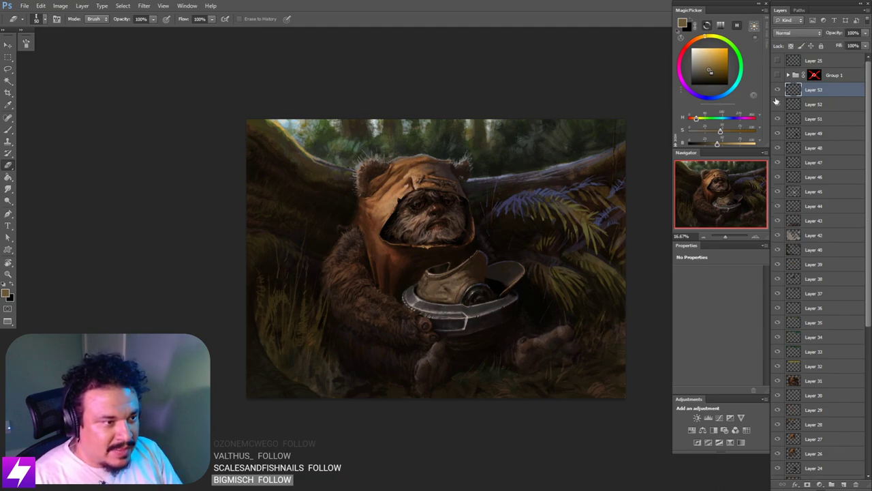
key("ctrl+plus")
left_click_drag(488, 281, 485, 282)
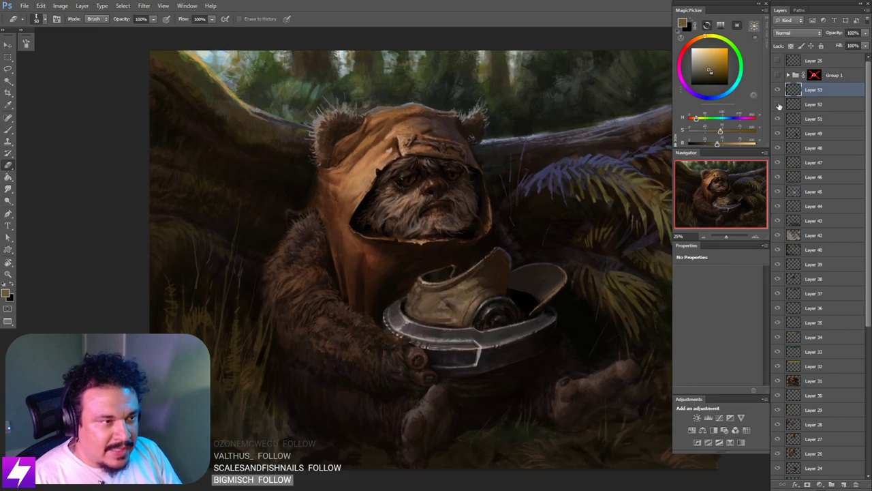
key("ctrl+e")
left_click(777, 104)
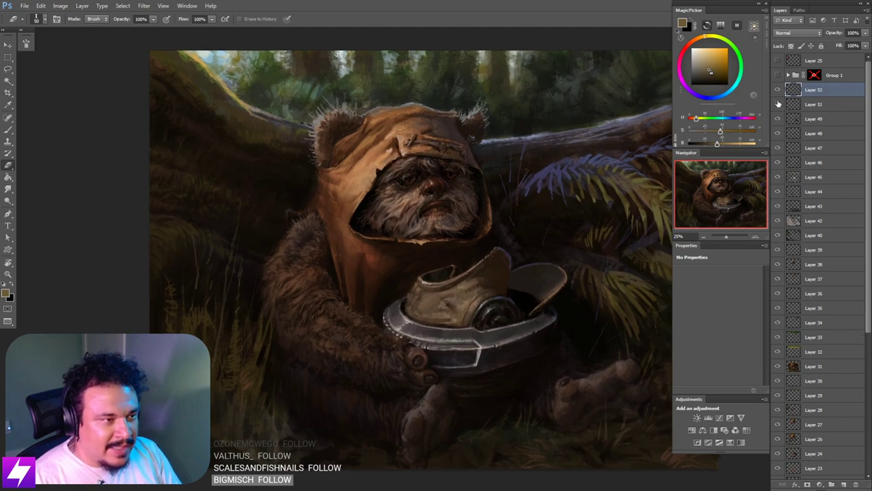
left_click(777, 105)
Step: Choose the 80 px brush preset and sample a near-black colour from the Ewok's larger eye
left_click_drag(659, 181, 646, 208)
key("ctrl+plus")
key("ctrl+plus")
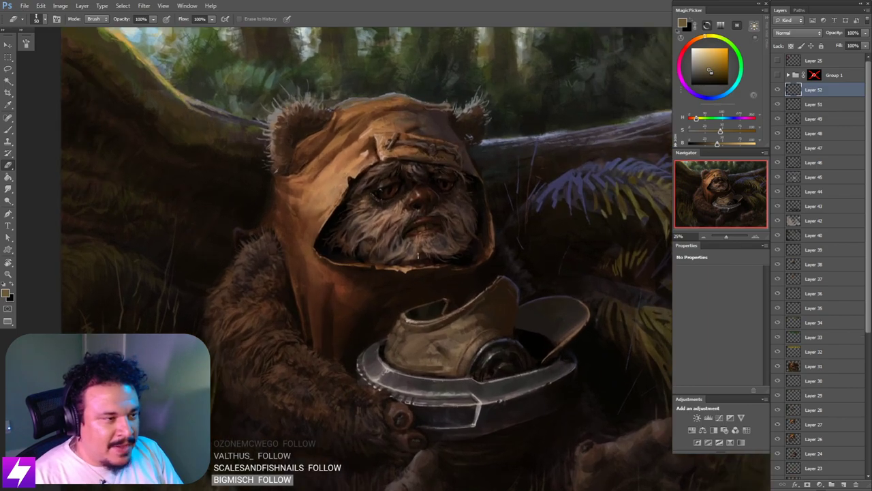
left_click_drag(389, 209, 410, 256)
key("b")
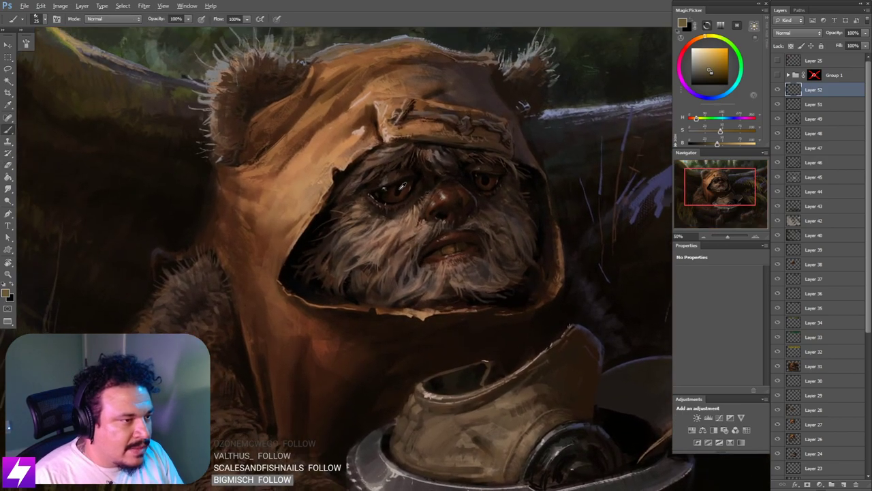
left_click(36, 18)
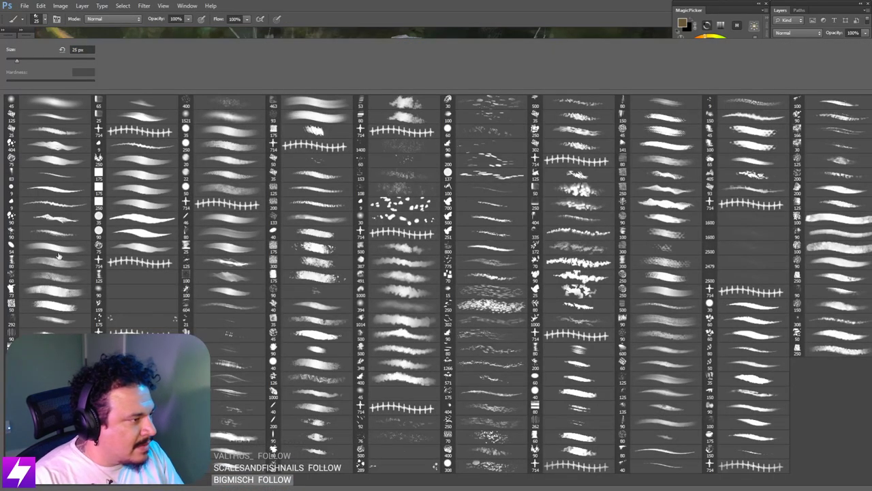
double_click(59, 259)
left_click_drag(403, 215, 408, 225)
left_click(407, 201, "alt")
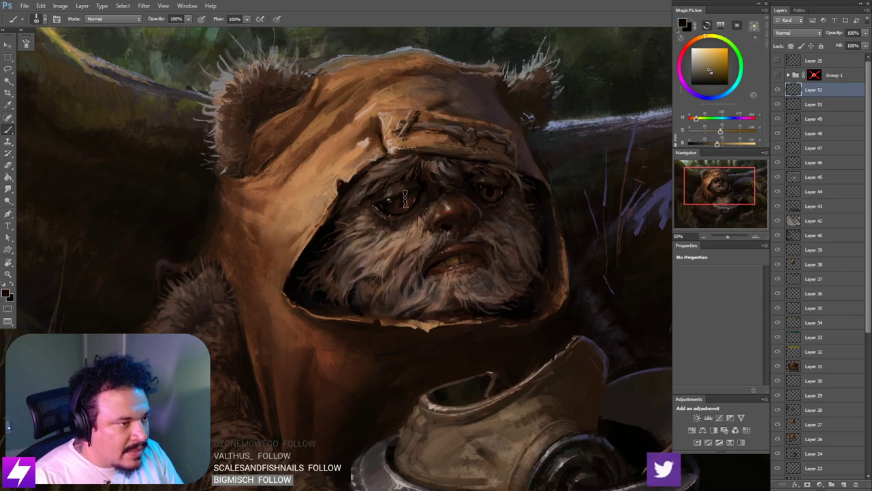
Step: Darken both of the Ewok's irises with black on Layer 52, using brush sizes of 25 to 30 px
key("bracketleft")
key("bracketleft")
key("bracketleft")
key("bracketleft")
key("bracketleft")
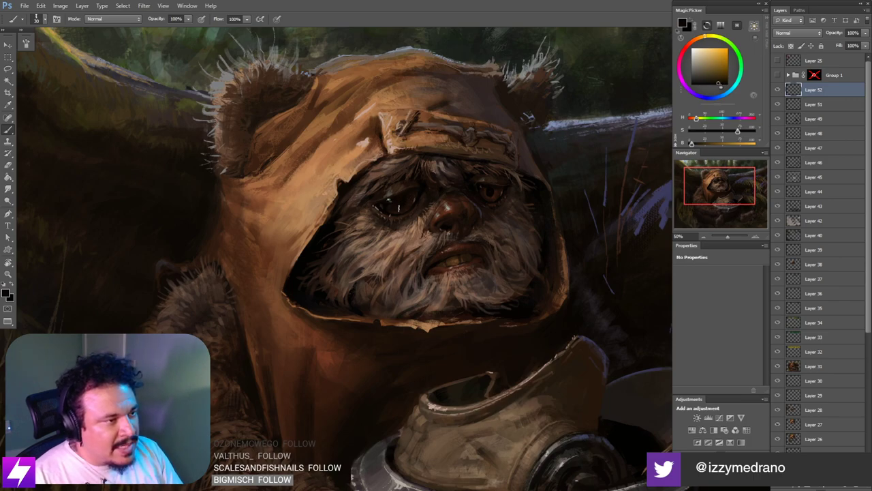
key("bracketleft")
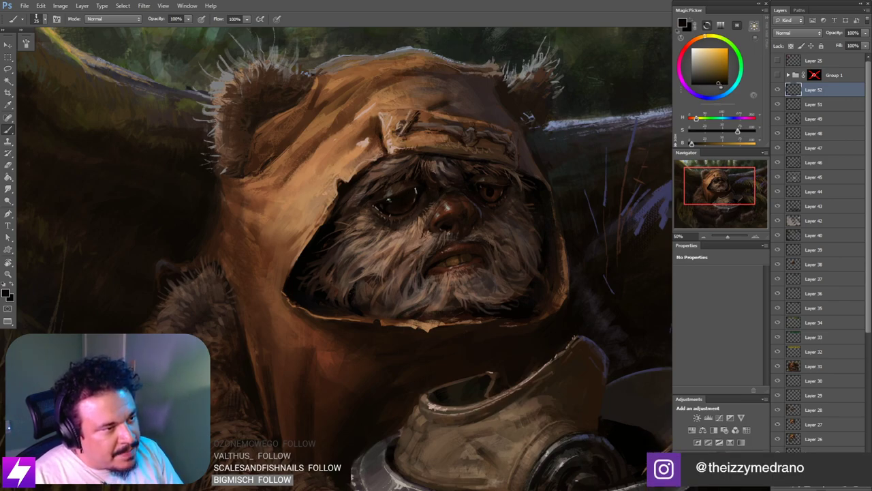
left_click_drag(504, 225, 492, 220)
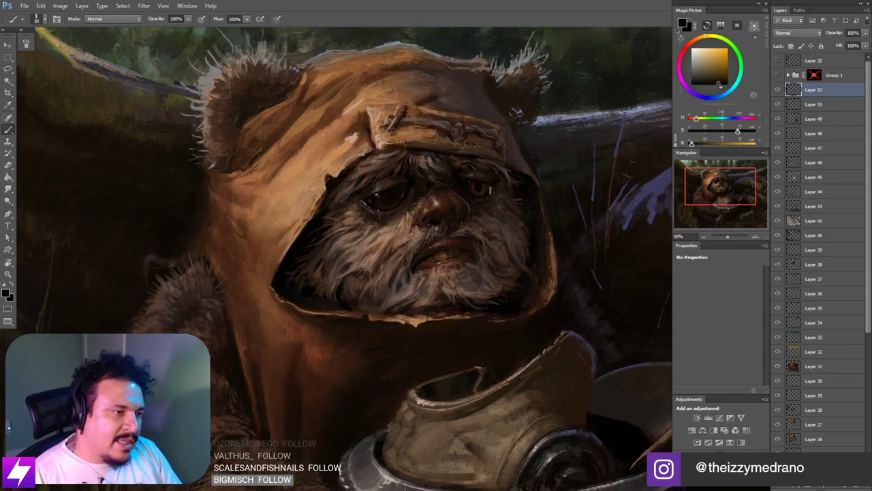
key("bracketright")
key("bracketright")
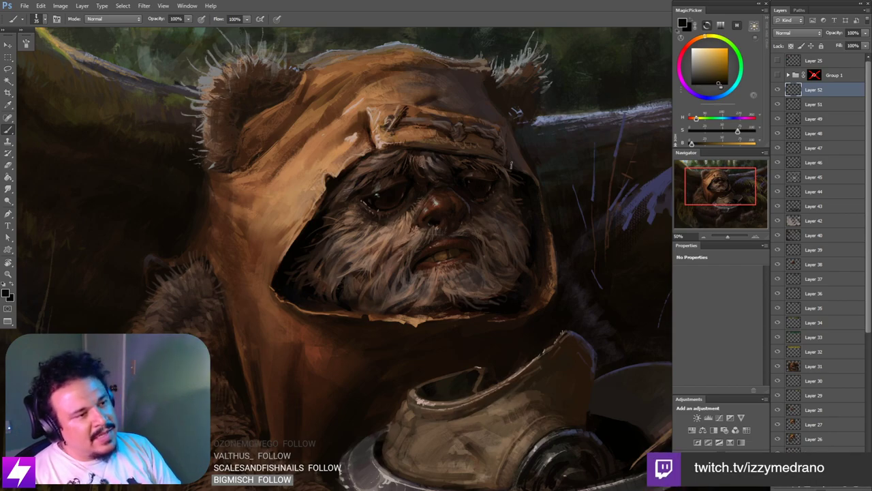
Step: Review the darkened eyes in the whole painting and flip the canvas horizontally
key("ctrl+minus")
key("ctrl+minus")
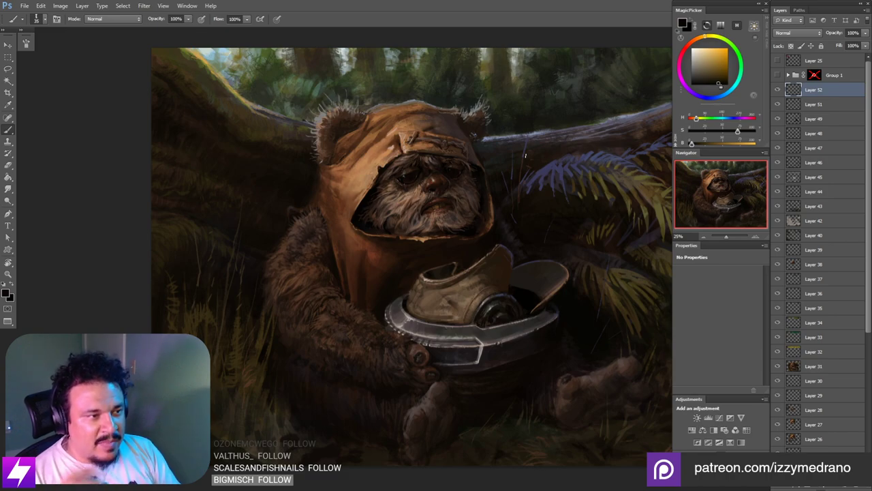
key("ctrl+minus")
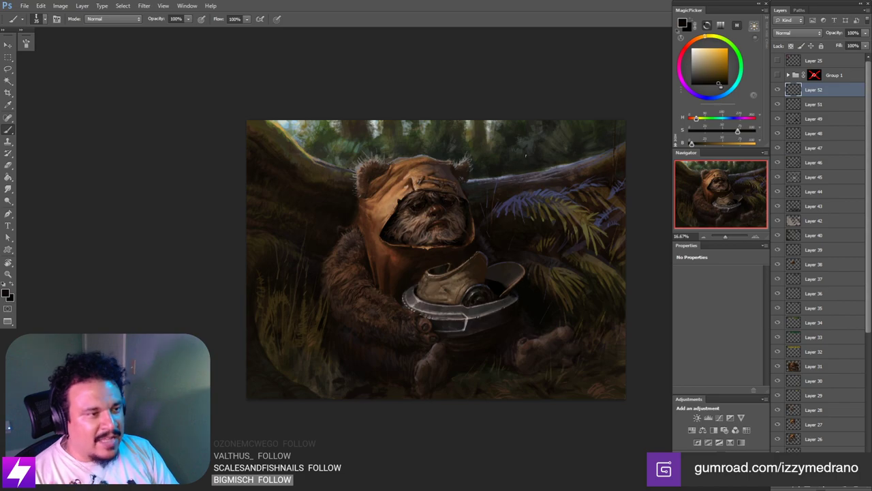
key("h")
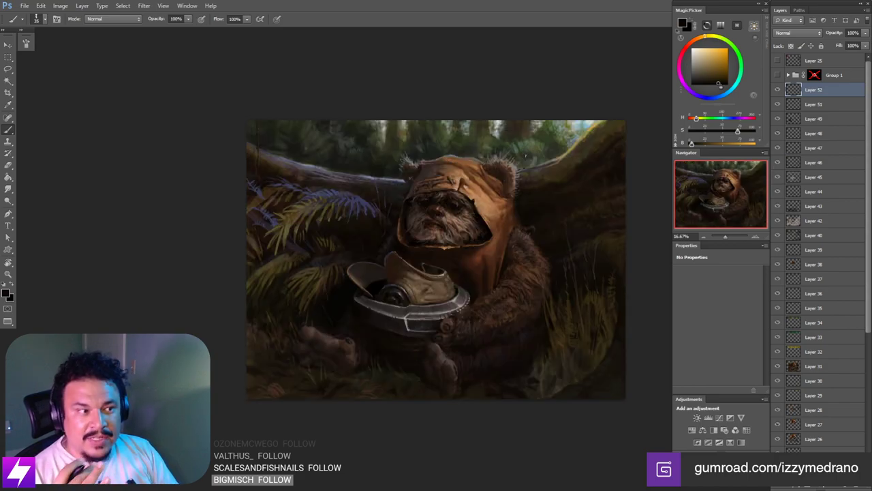
Step: Examine the Ewok's darkened eyes and compare the painted face with the reference photos in Group 1
key("ctrl+plus")
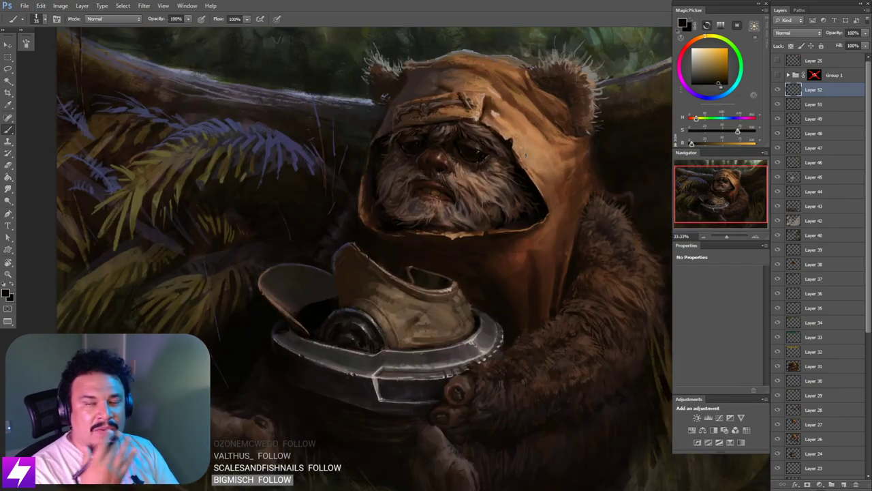
mouse_move(431, 174)
left_mouse_down()
mouse_move(446, 200)
mouse_move(435, 213)
left_mouse_up()
key("ctrl+plus")
scroll(470, 228, "up", 2)
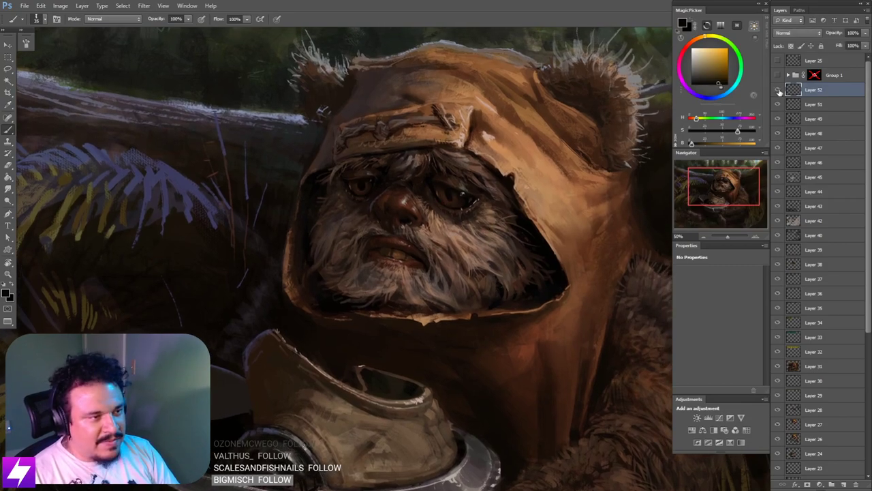
key("ctrl+minus")
left_click(777, 76)
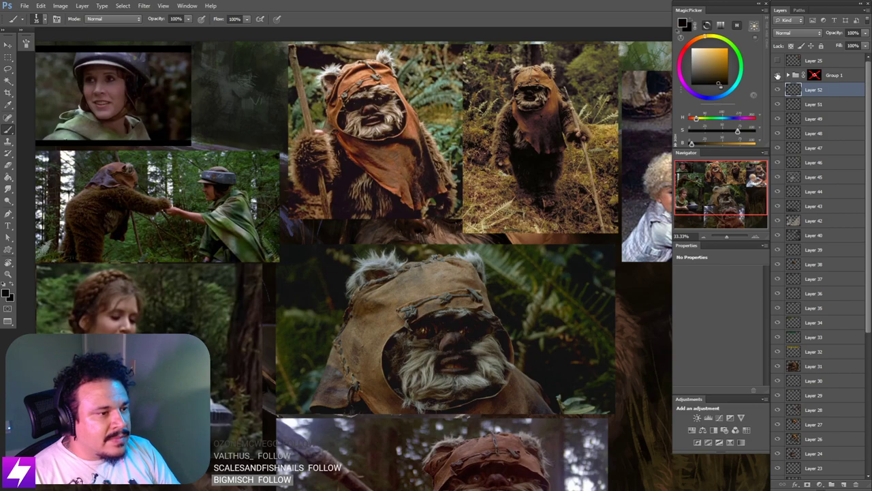
left_click(777, 75)
key("ctrl+plus")
left_click_drag(539, 193, 543, 239)
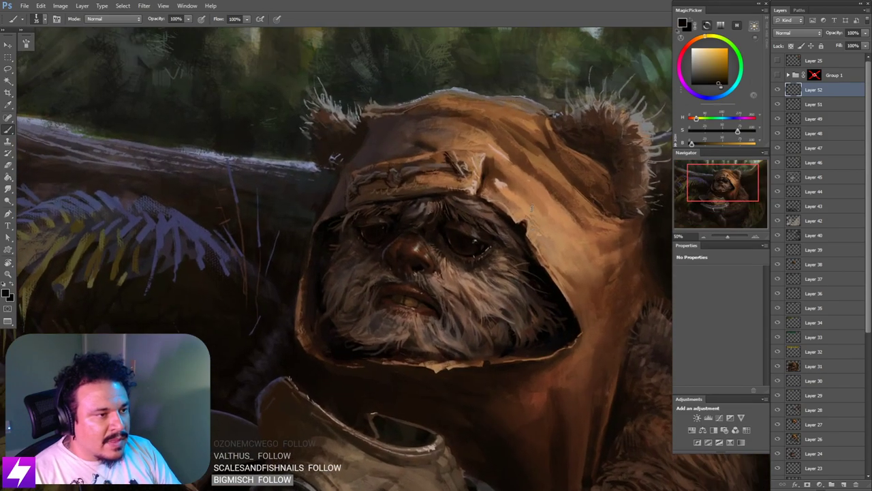
Step: Sample a dark brown around the Ewok's smaller eye and retouch both eyes on Layer 52, using brush sizes of 30 down to 20 px
key("ctrl+plus")
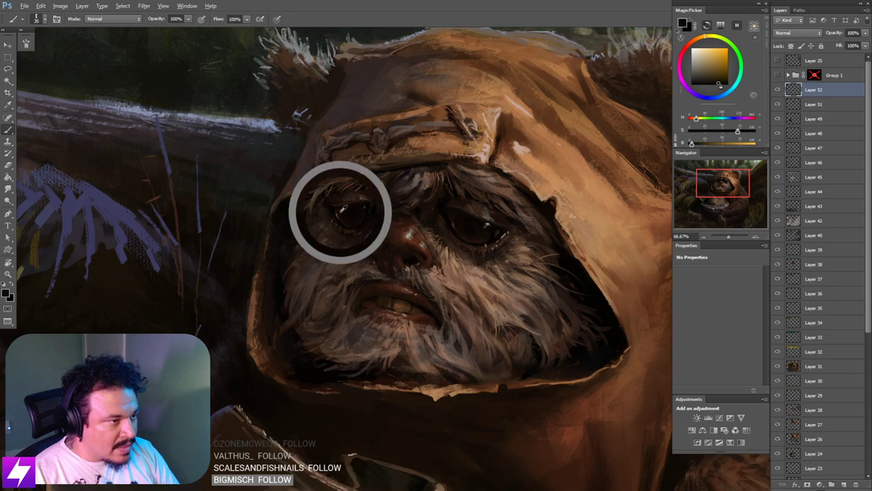
left_click(341, 202, "alt")
left_click_drag(340, 209, 340, 217)
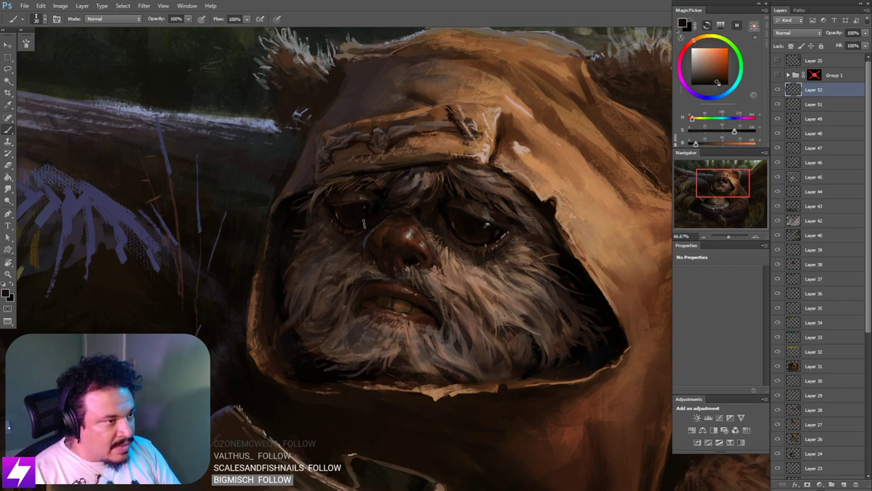
key("[")
left_click_drag(466, 245, 458, 238)
key("bracketleft")
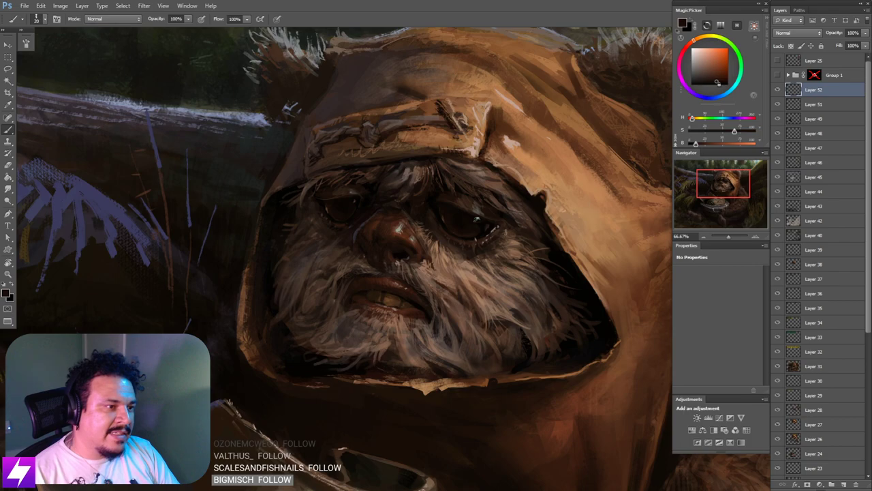
Step: Sample a dark brown from the larger eye, refine its iris with a 15 to 20 px brush, and check the whole painting
left_click(538, 159, "alt")
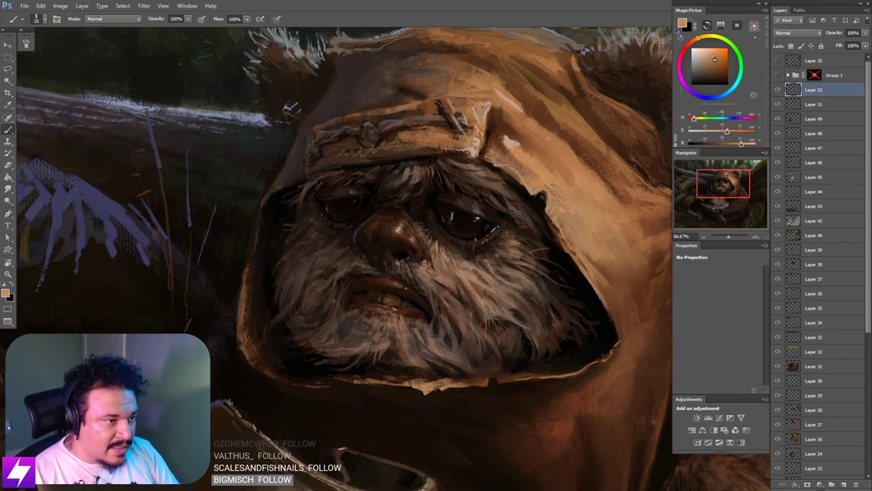
left_click(450, 218, "alt")
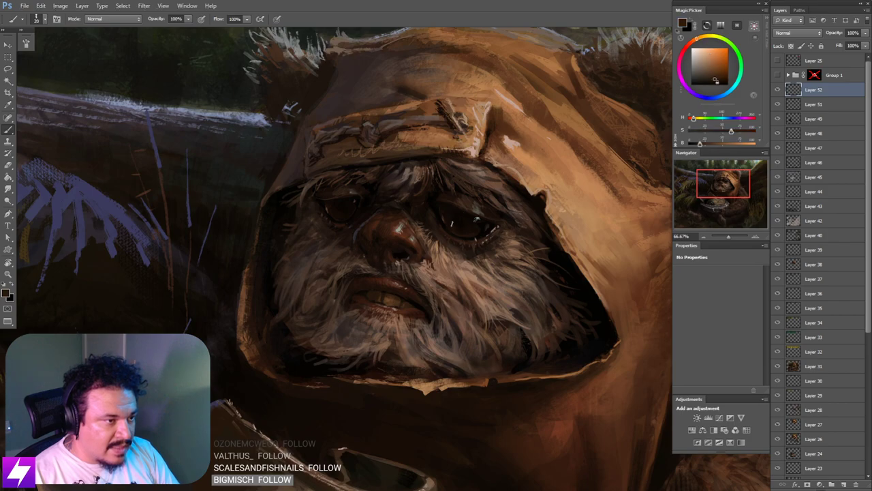
key("[")
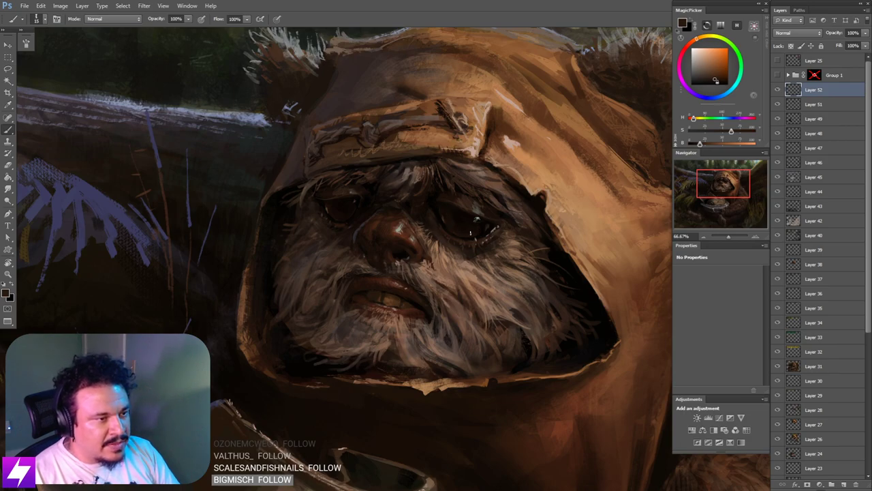
key("ctrl+minus")
key("ctrl+minus")
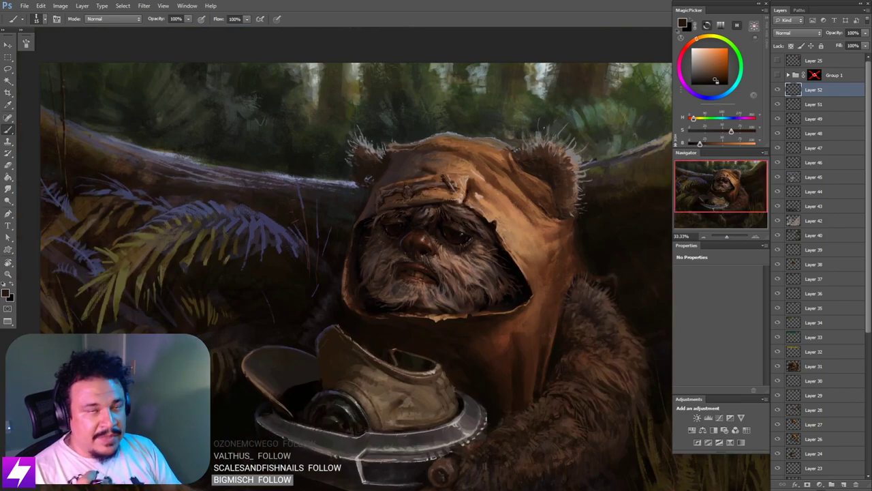
key("ctrl+minus")
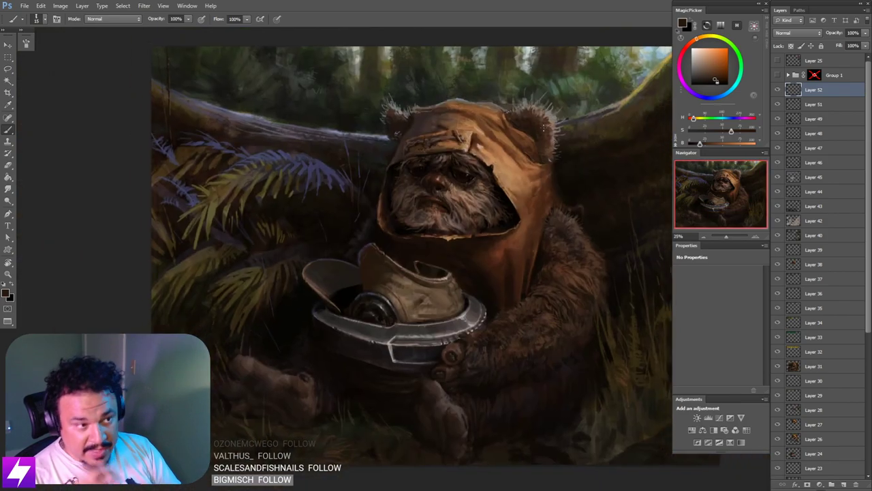
Step: Touch up the eyes with dark brown at 10 px, adding near-black sampled from the larger eye with a brush up to 20 px
key("ctrl+plus")
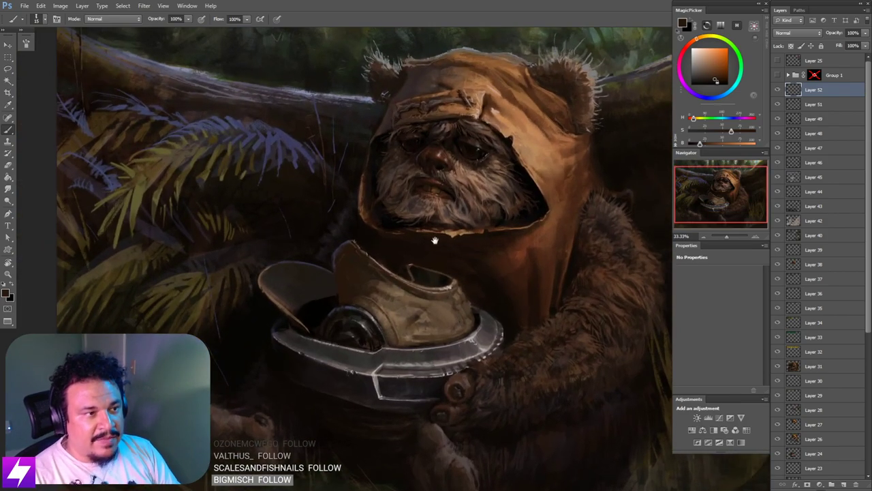
left_click_drag(434, 240, 447, 293)
key("ctrl+plus")
key("ctrl+plus")
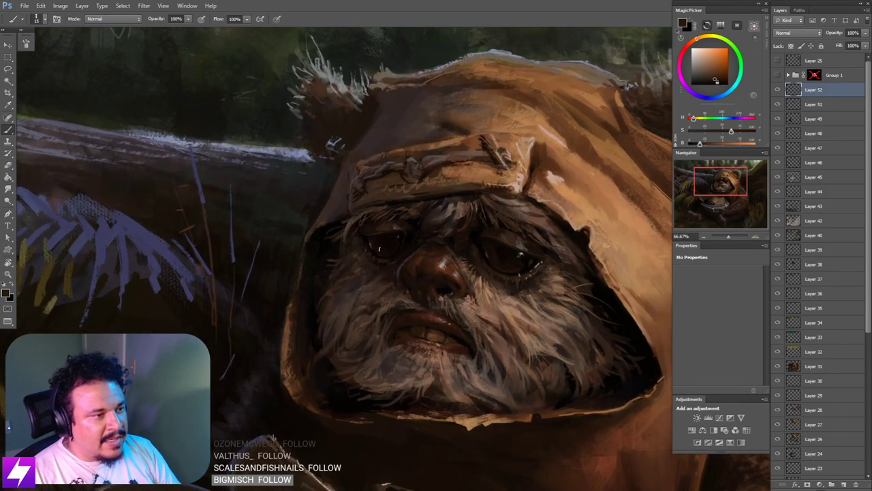
key("bracketleft")
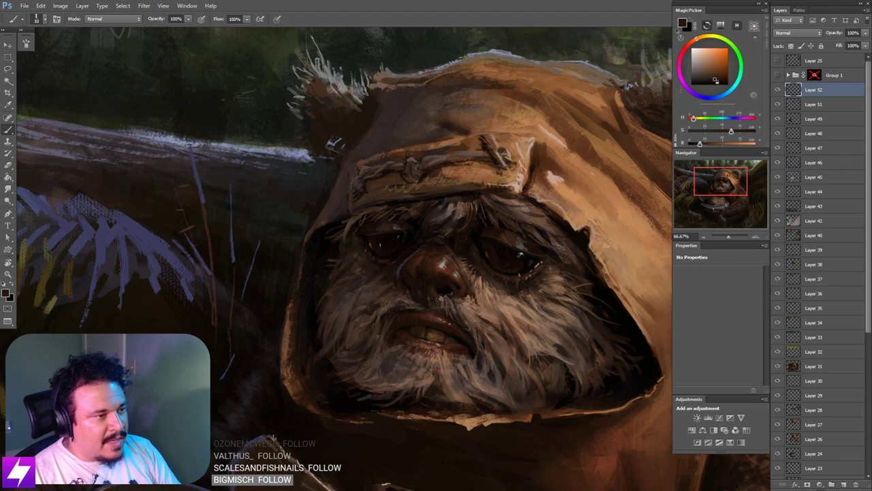
left_click_drag(460, 264, 455, 258)
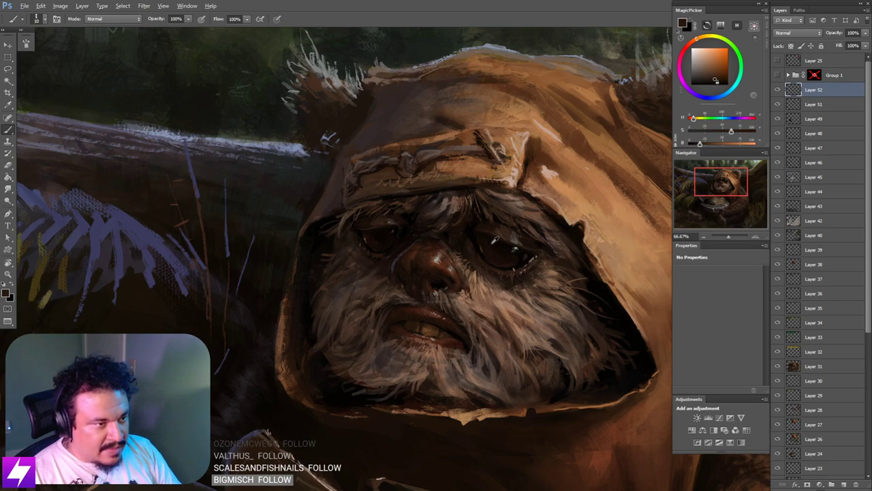
left_click(483, 239, "alt")
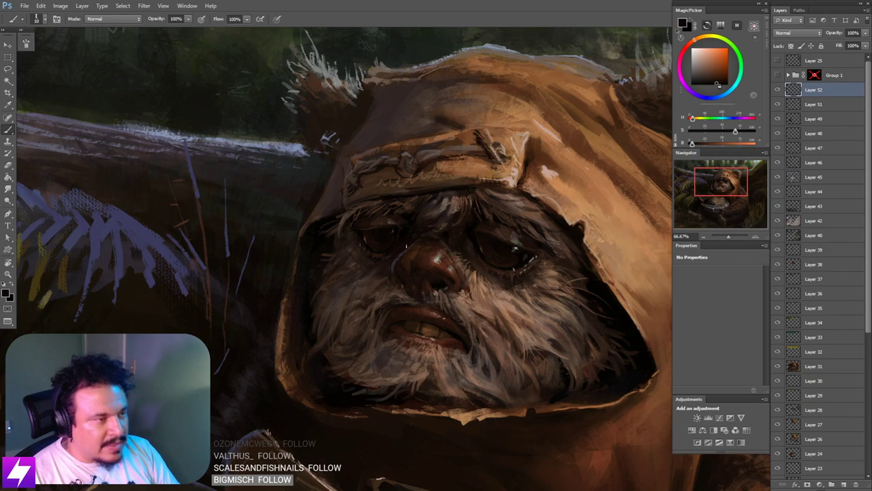
key("bracketright")
key("bracketright")
Step: Flip the canvas horizontally and compare the whole painting with and without Layer 52
key("ctrl+minus")
key("ctrl+minus")
key("ctrl+minus")
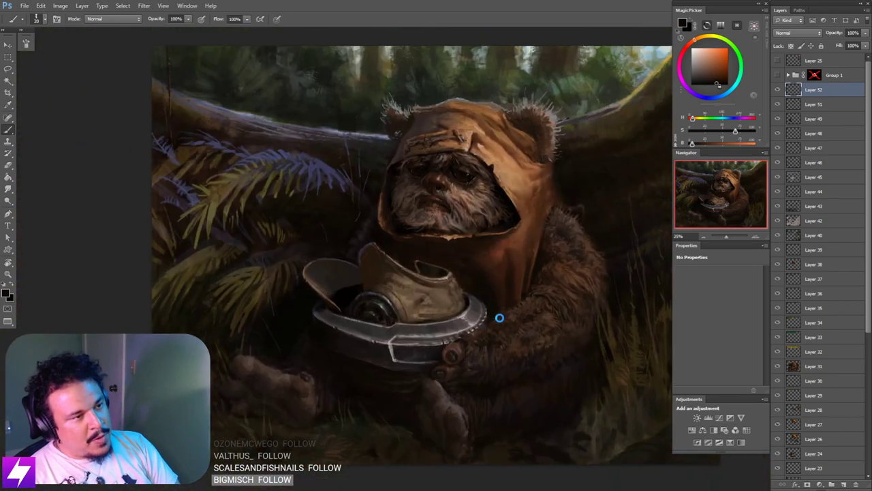
key("ctrl+shift+h")
left_click_drag(496, 323, 507, 350)
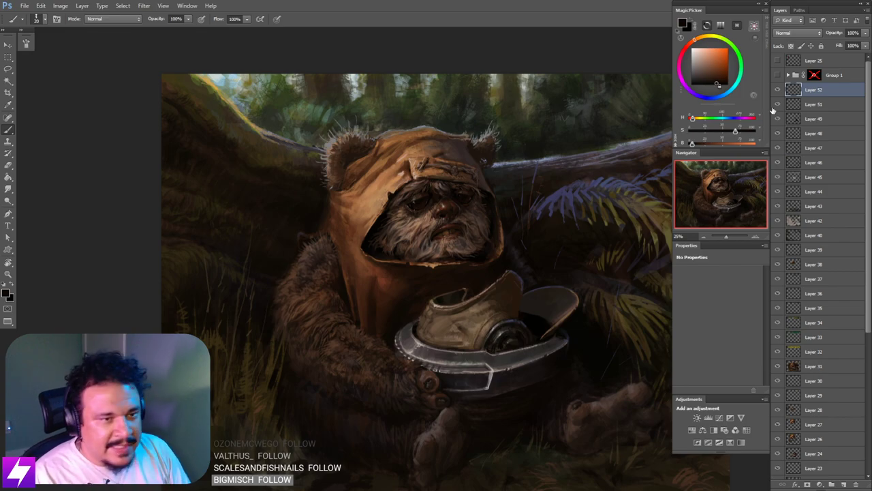
left_click(778, 90)
left_click(777, 90)
Step: Sample dark brown and near-black from the larger eye and touch up its upper lid with a small brush on Layer 52
key("F2")
key("ctrl+plus")
key("ctrl+plus")
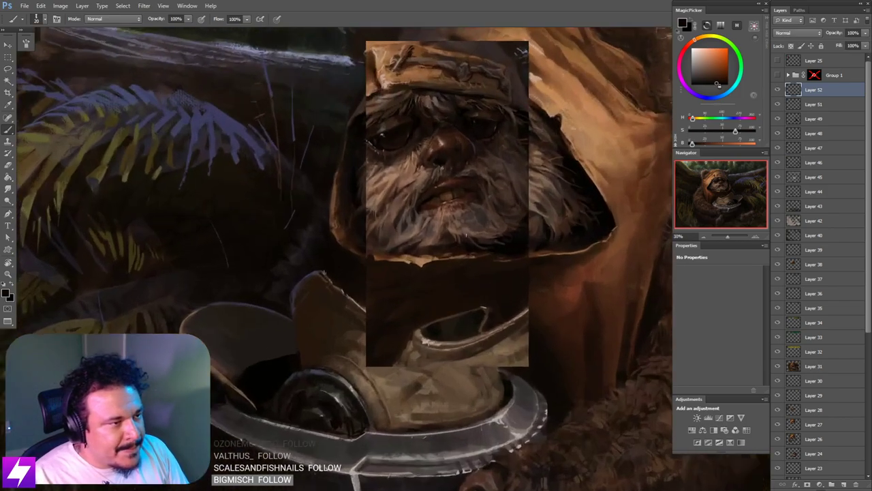
scroll(466, 235, "up", 3)
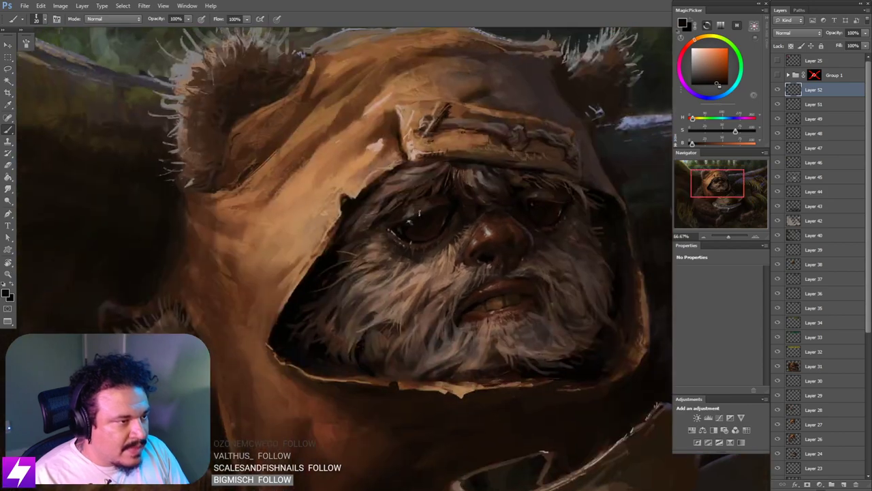
left_click(408, 219, "alt")
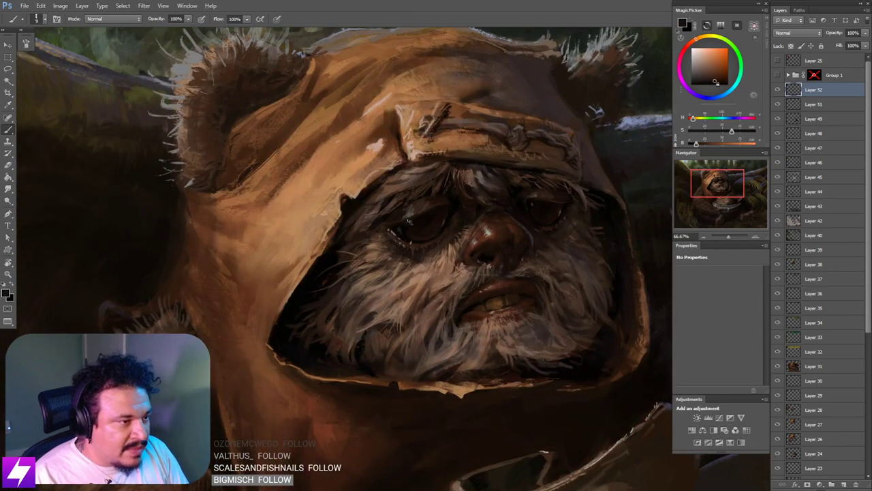
left_click(407, 224, "alt")
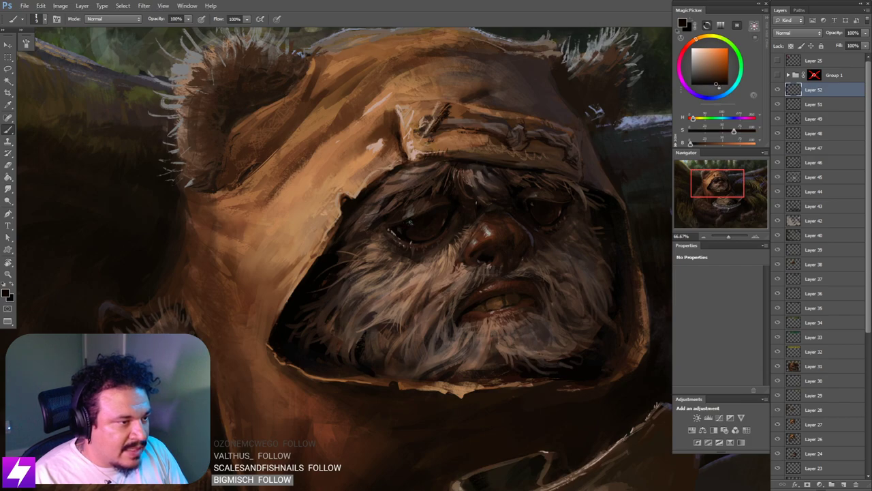
left_click_drag(532, 195, 473, 220)
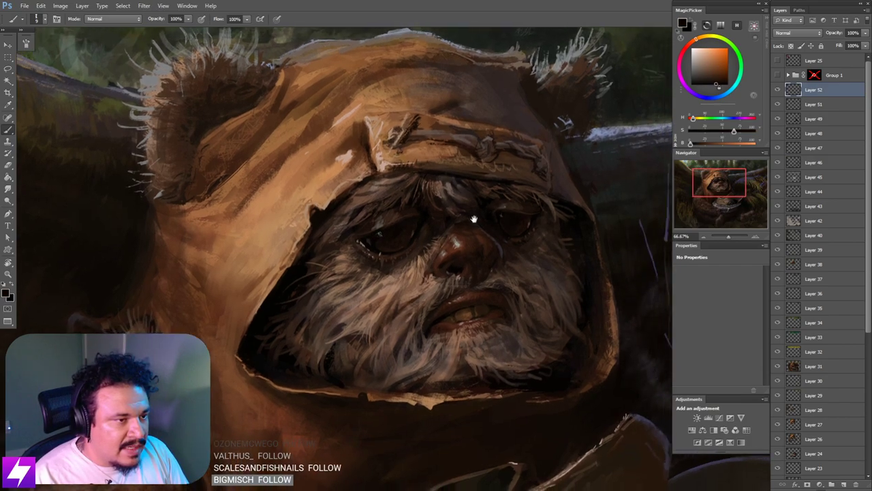
Step: Show the Group 1 reference photos to study the Ewok faces, toggle Layer 52 for comparison, and hide the group again
left_click(778, 75)
left_click_drag(545, 109, 518, 193)
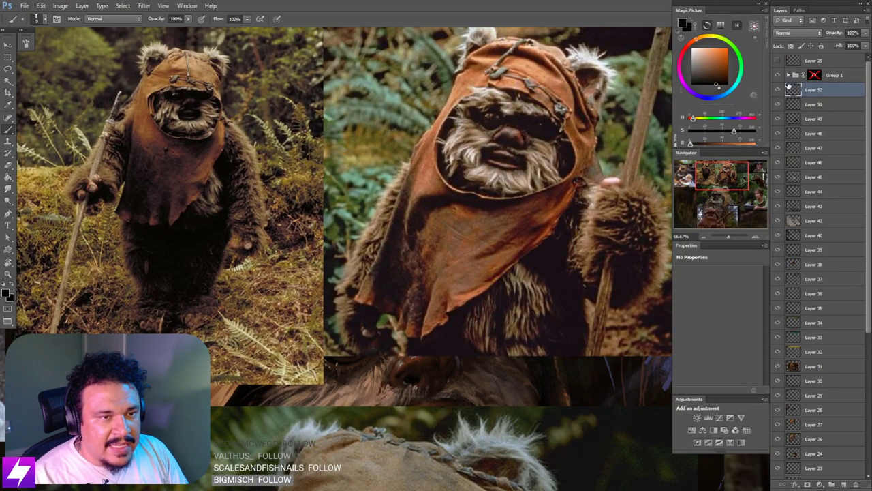
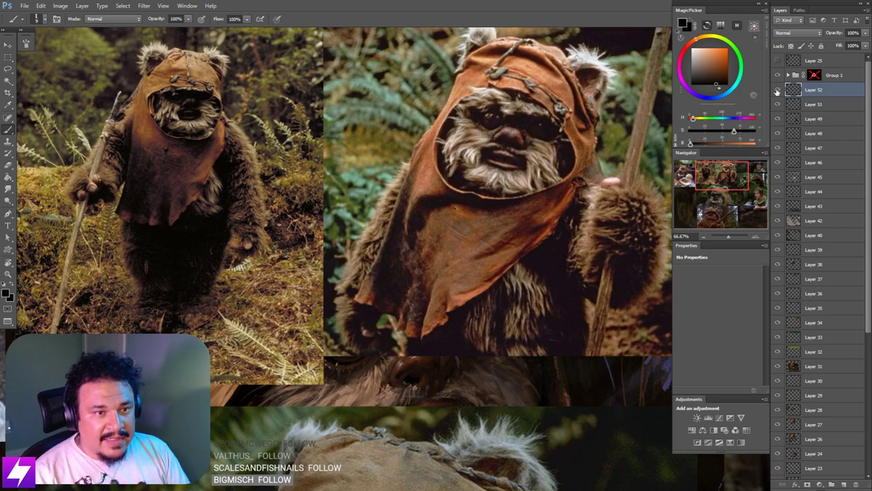
left_click(778, 89)
left_click(777, 89)
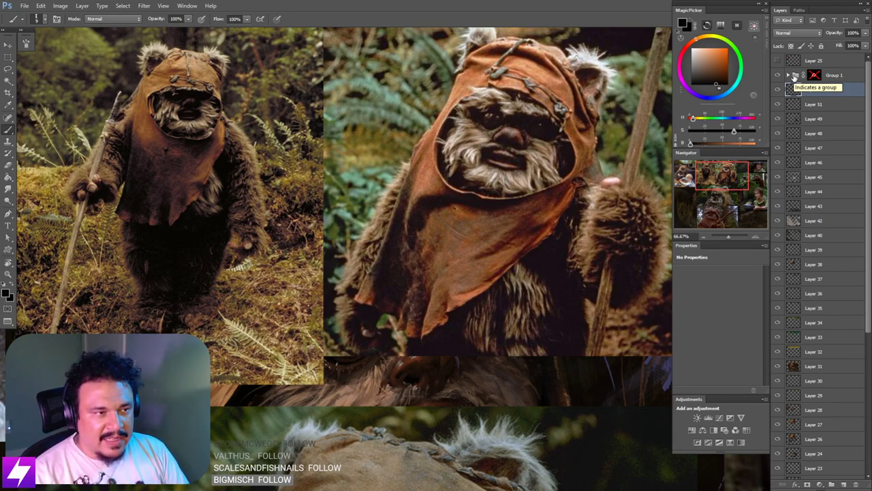
left_click(778, 89)
left_click(777, 89)
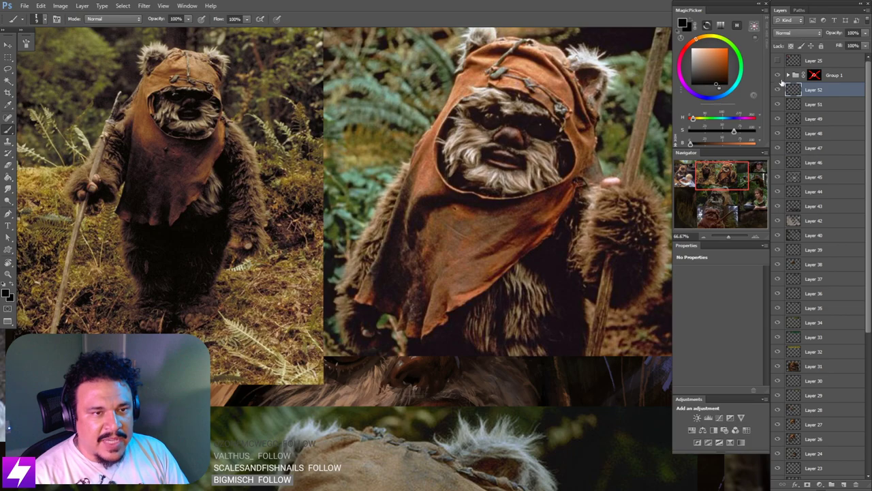
left_click(777, 75)
Step: Warm both irises on Layer 52 with reddish brown and a darker brown sampled from the nose, using a 15 to 20 px brush
key("ctrl+minus")
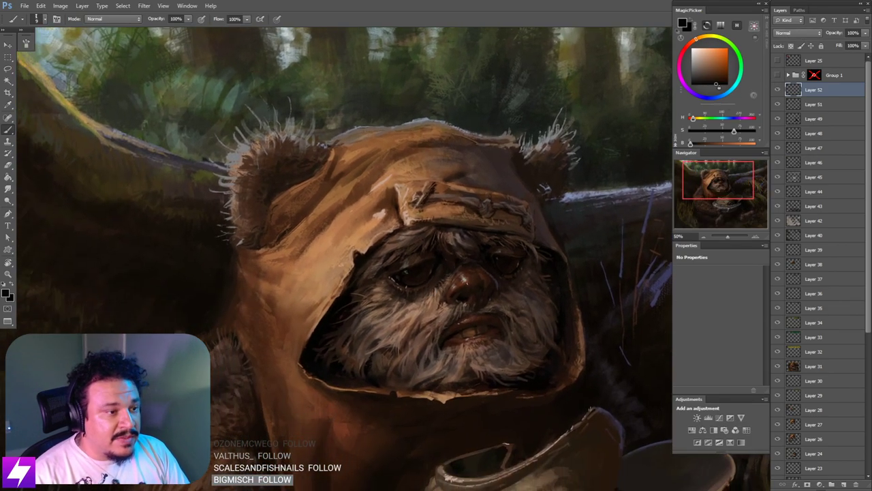
left_click(467, 280, "alt")
scroll(466, 280, "up", 1)
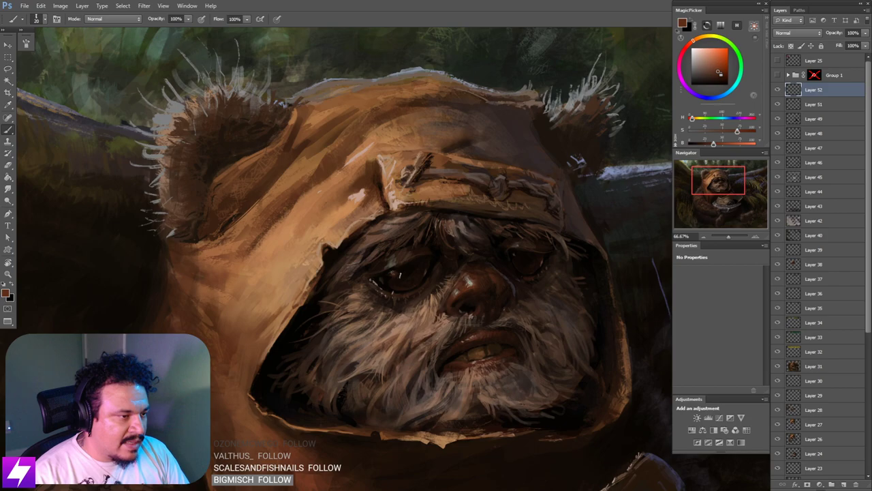
left_click_drag(516, 280, 506, 273)
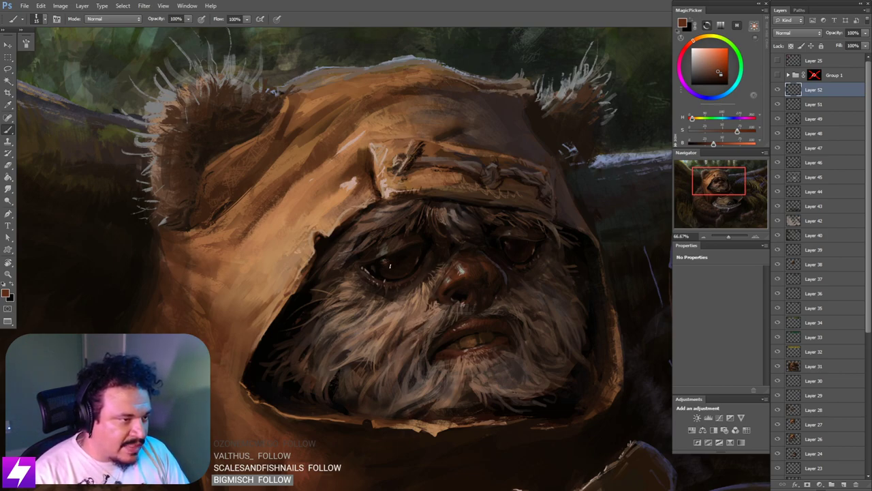
left_click(471, 261, "alt")
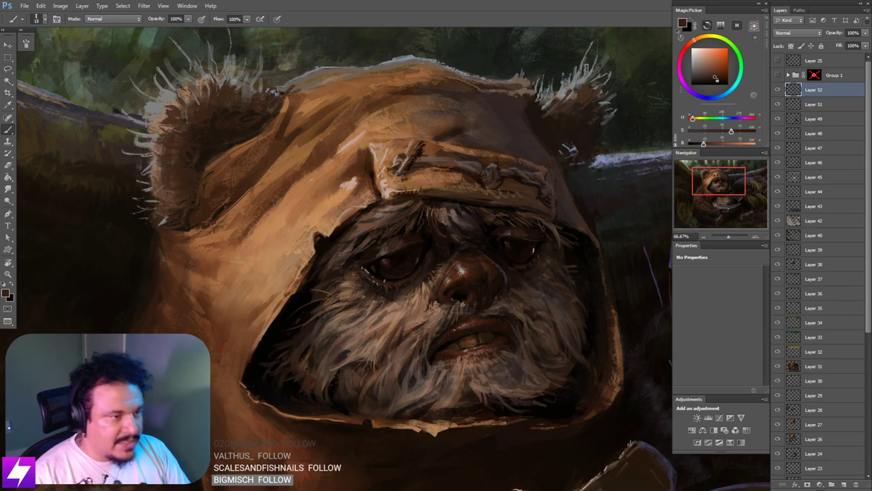
Step: Rotate the view about -53° to judge the face, reset the rotation to 0° and inspect the eyes up close
key("ctrl+minus")
key("ctrl+minus")
key("r")
left_click_drag(462, 332, 518, 282)
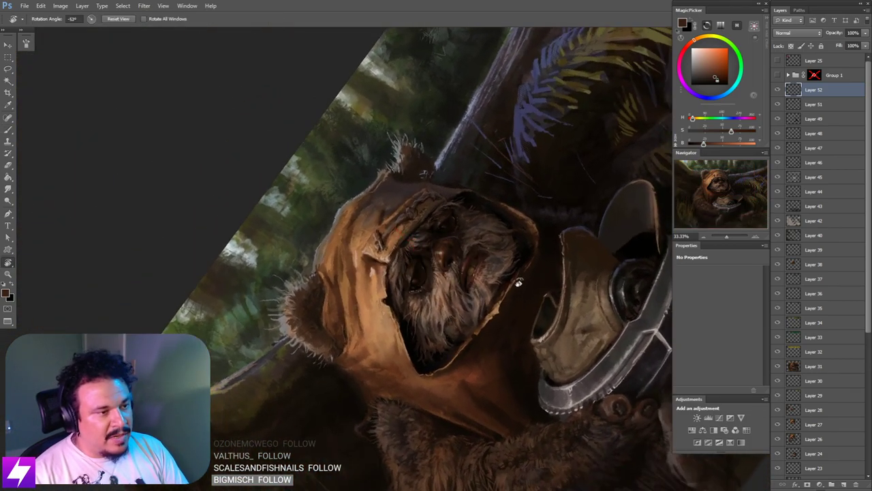
key("Escape")
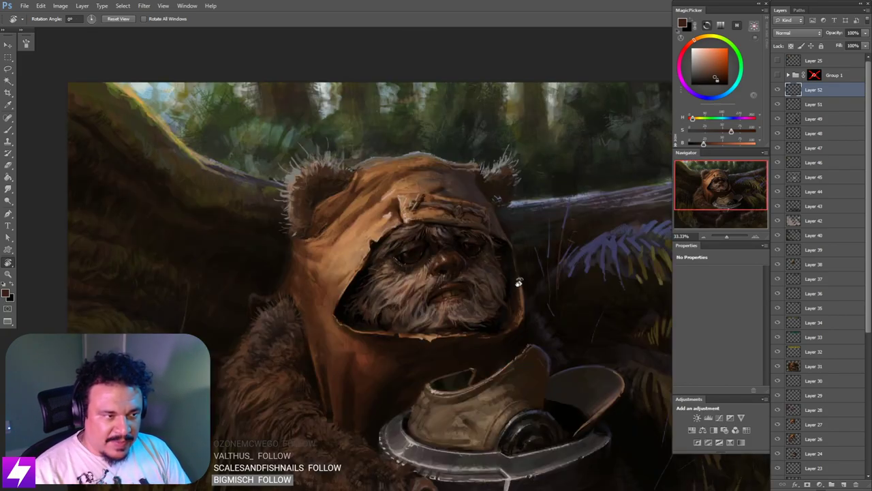
key("ctrl+plus")
key("ctrl+plus")
left_click_drag(517, 282, 450, 310)
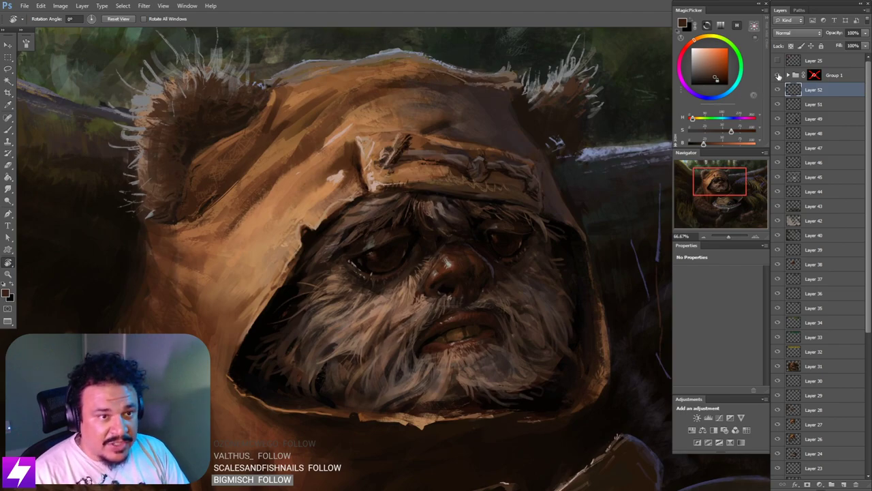
Step: Show the Group 1 reference photos for a quick comparison, hide them again and inspect the painted face
left_click(777, 75)
scroll(532, 115, "up", 2)
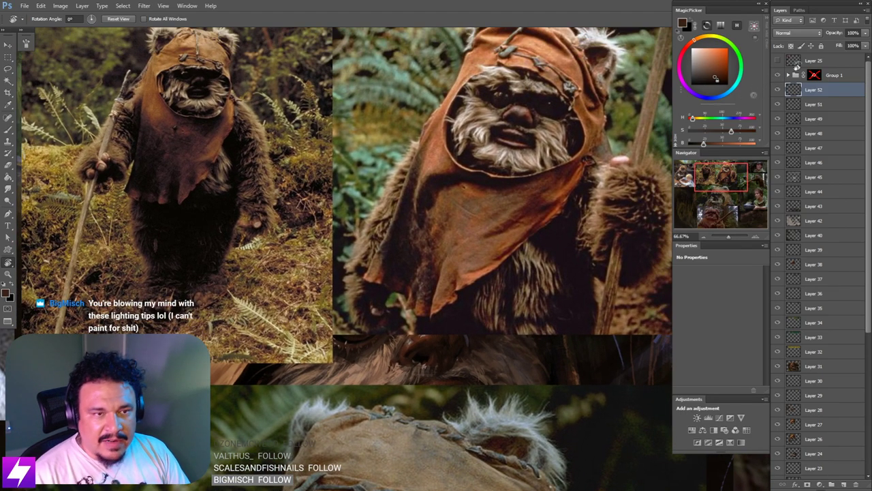
left_click(778, 75)
left_click_drag(422, 300, 441, 269)
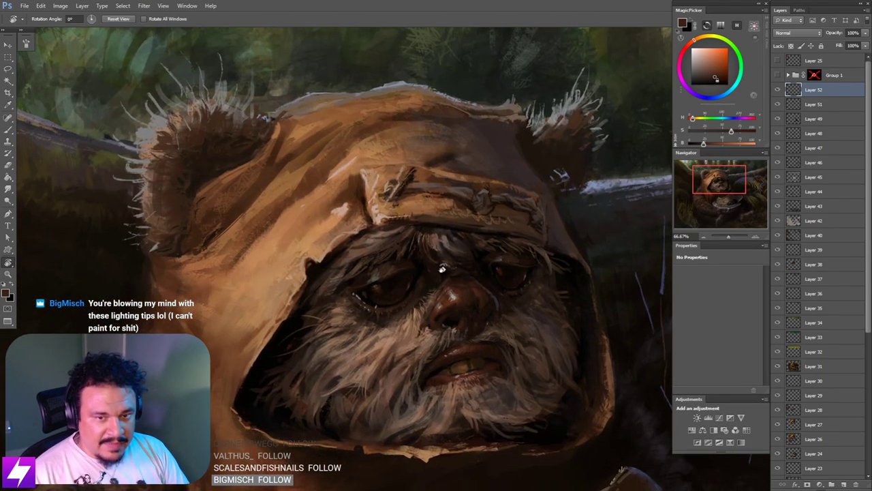
left_click_drag(456, 291, 472, 273)
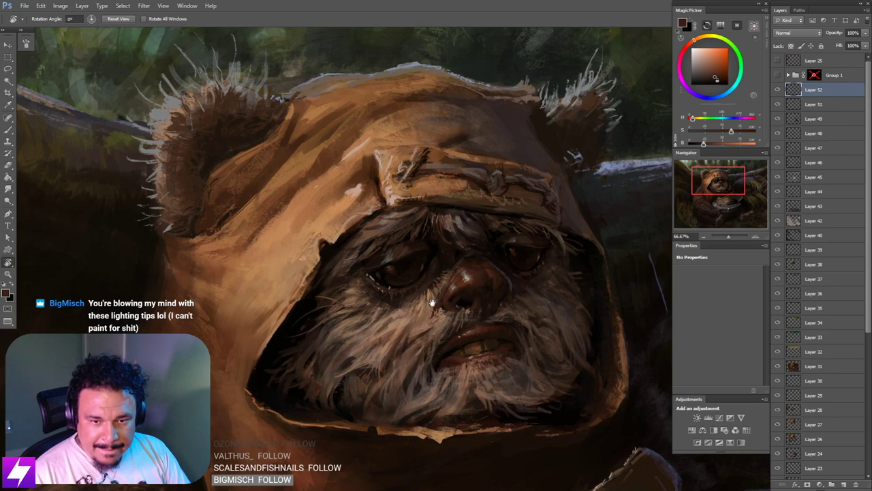
mouse_move(432, 302)
left_mouse_down()
mouse_move(438, 300)
mouse_move(429, 300)
left_mouse_up()
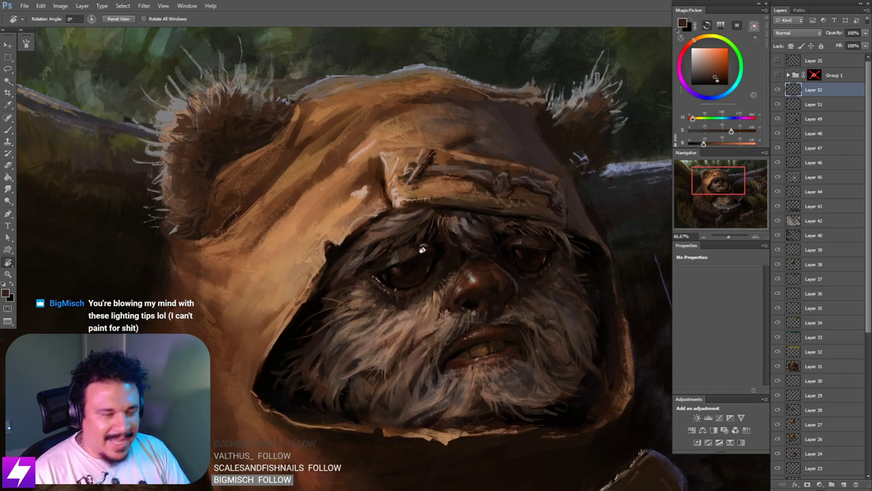
Step: Sample near-black and dark brown tones around both eyes and touch up the eyelids and irises on Layer 52 with a 5 to 20 px brush
key("b")
scroll(456, 270, "up", 1)
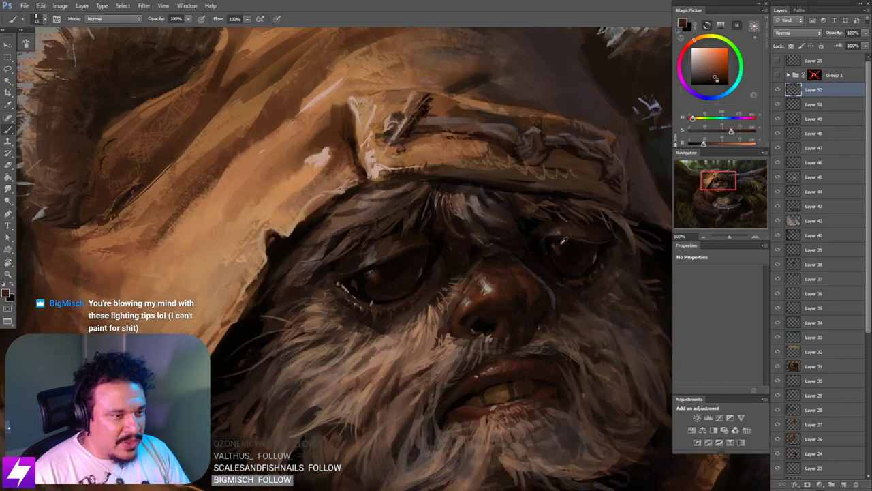
left_click(554, 240, "alt")
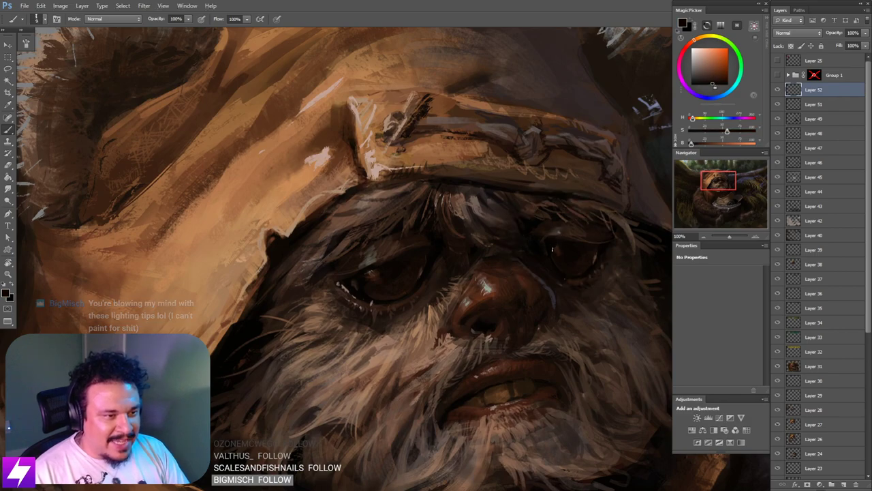
left_click_drag(560, 253, 558, 243)
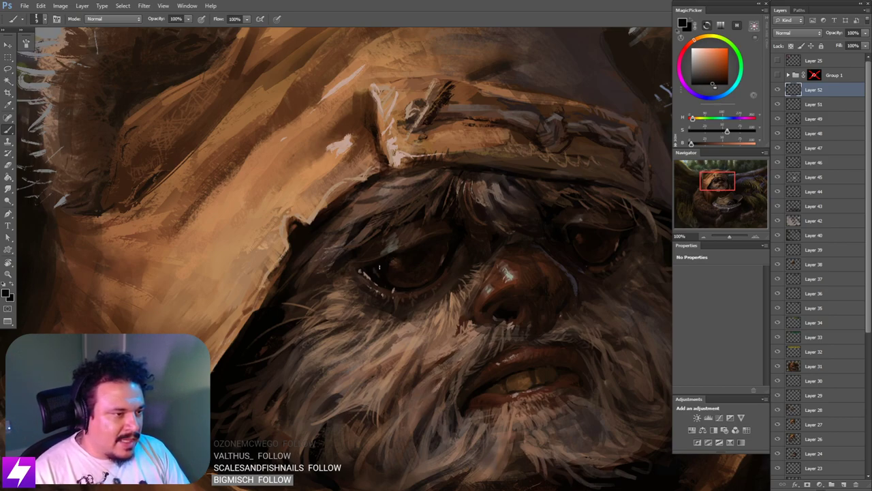
left_click(448, 244, "alt")
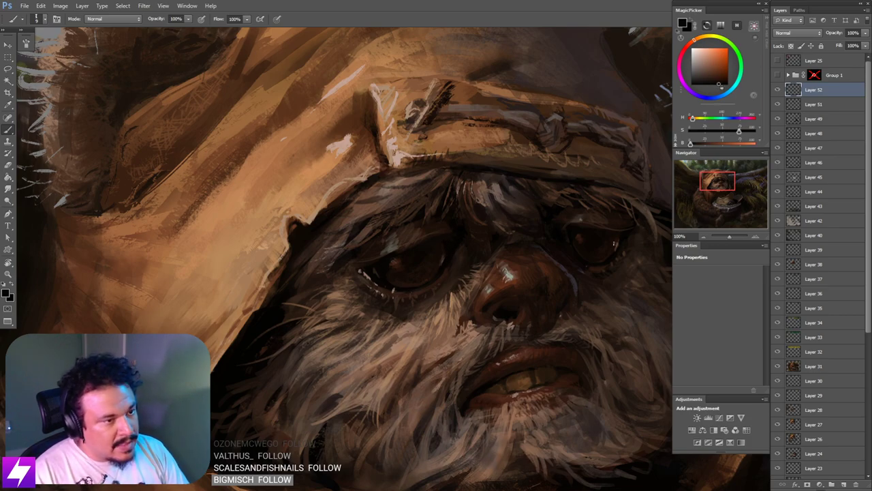
left_click(574, 215, "alt")
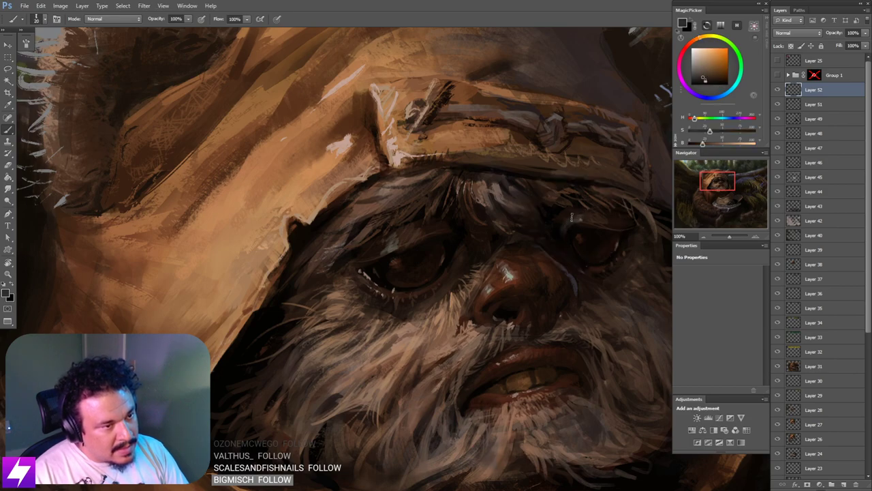
left_click(572, 231, "alt")
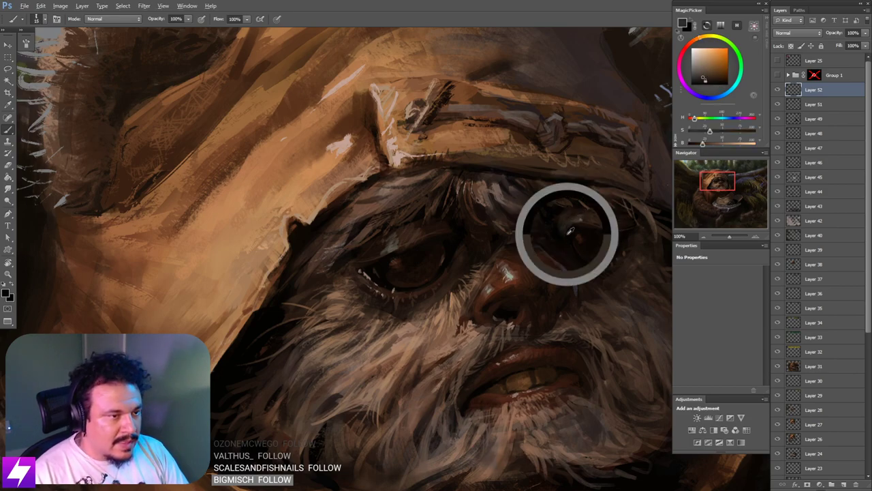
key("ctrl+minus")
key("ctrl+minus")
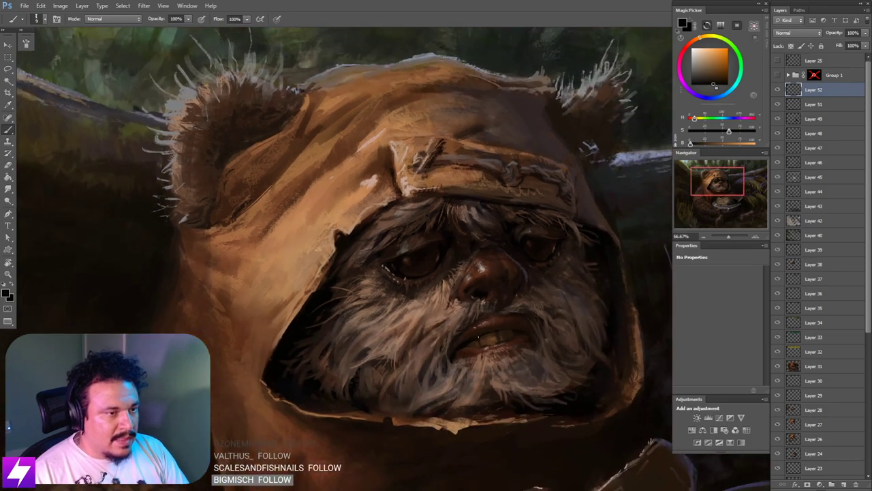
key("ctrl+minus")
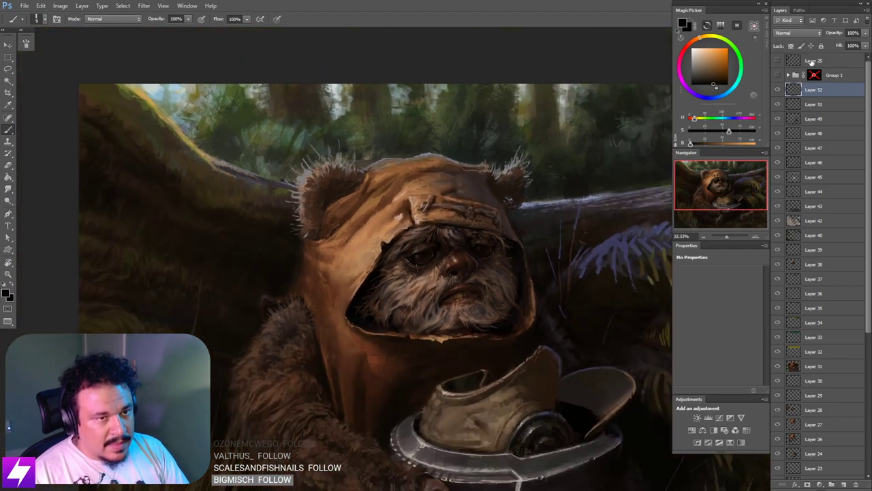
Step: Show the Group 1 reference photos, study the Ewok faces and eyes up close, and hide the group again
left_click(777, 75)
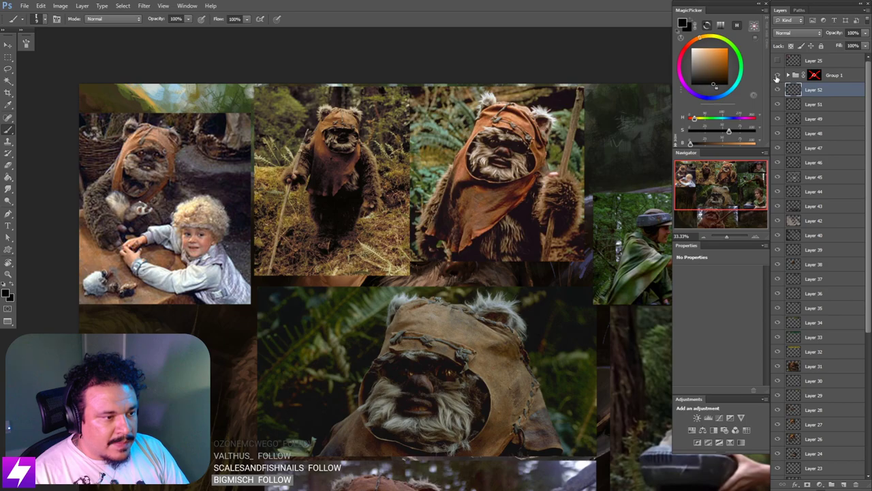
key("ctrl+plus")
key("ctrl+plus")
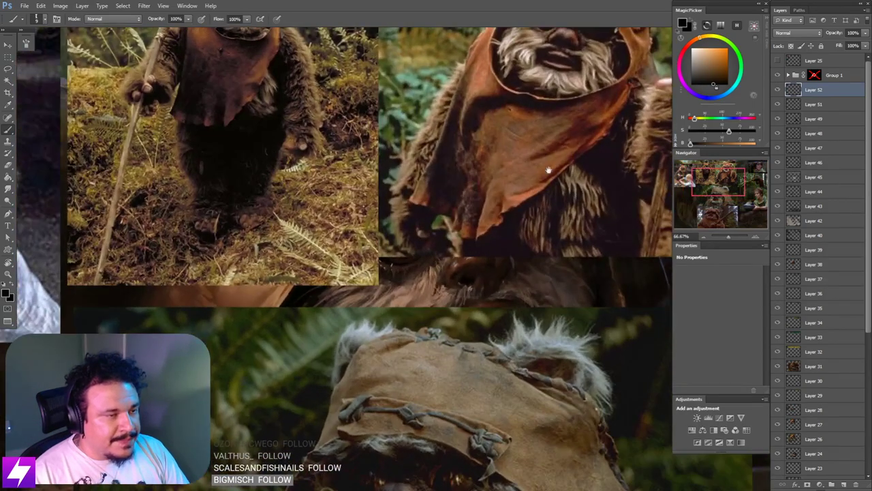
left_click_drag(550, 170, 528, 230)
left_click_drag(346, 419, 445, 198)
left_click_drag(432, 352, 423, 170)
scroll(423, 171, "down", 6)
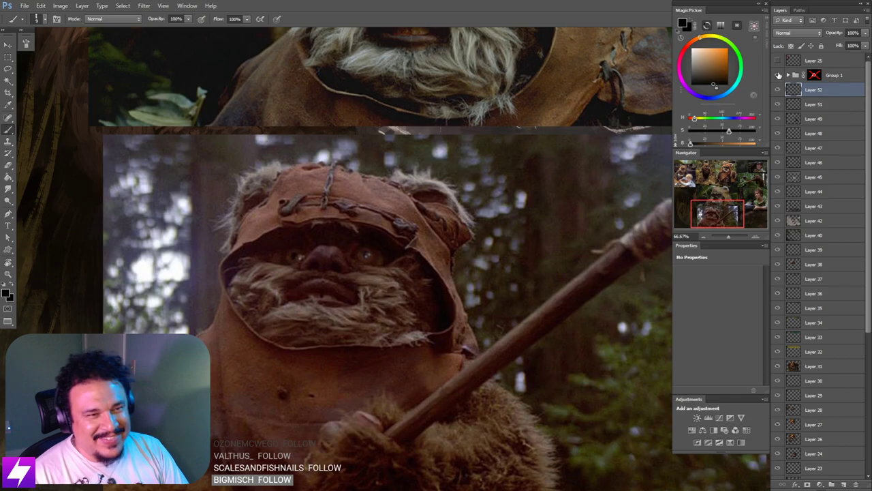
left_click(778, 75)
Step: Rotate the view about -38° to judge the painted face and reset the rotation to 0°
key("ctrl+minus")
left_click_drag(456, 210, 452, 288)
mouse_move(469, 104)
left_mouse_down()
mouse_move(461, 239)
mouse_move(484, 334)
left_mouse_up()
key("ctrl+plus")
left_click_drag(504, 145, 467, 230)
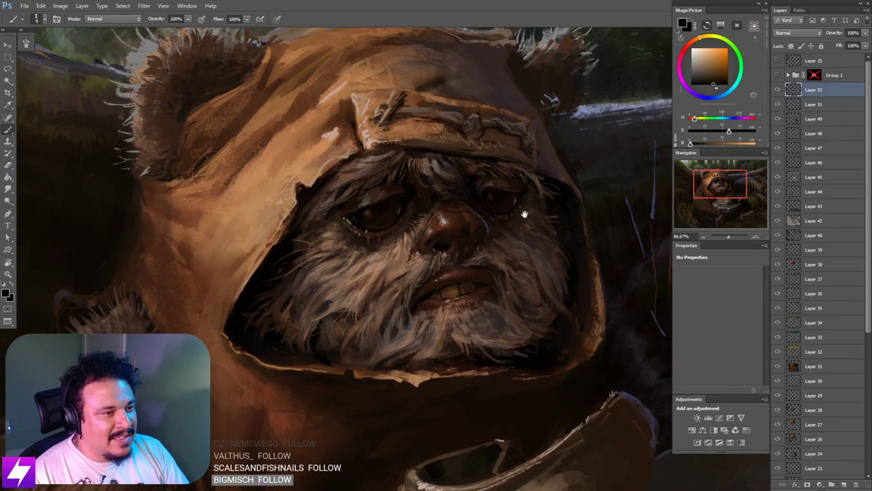
key("r")
left_click_drag(496, 292, 521, 258)
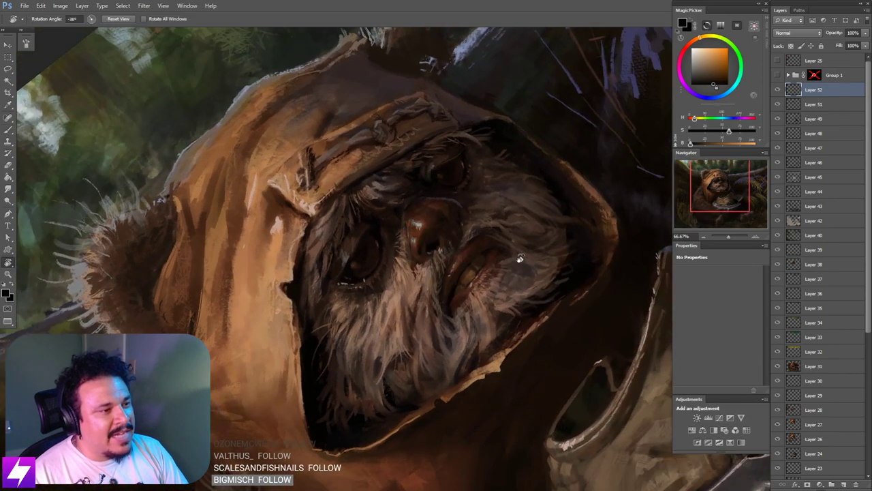
key("Escape")
mouse_move(493, 225)
left_mouse_down()
mouse_move(502, 247)
mouse_move(525, 227)
left_mouse_up()
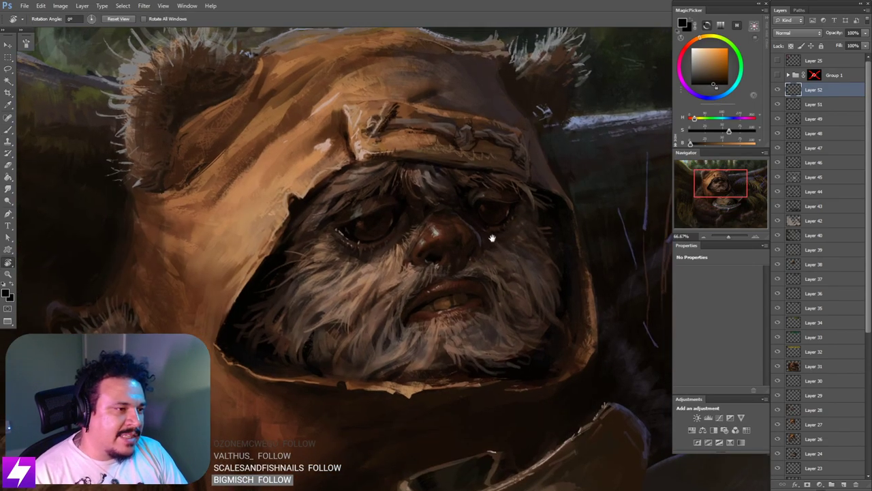
mouse_move(449, 240)
left_mouse_down()
mouse_move(472, 237)
mouse_move(450, 253)
mouse_move(497, 245)
mouse_move(483, 252)
left_mouse_up()
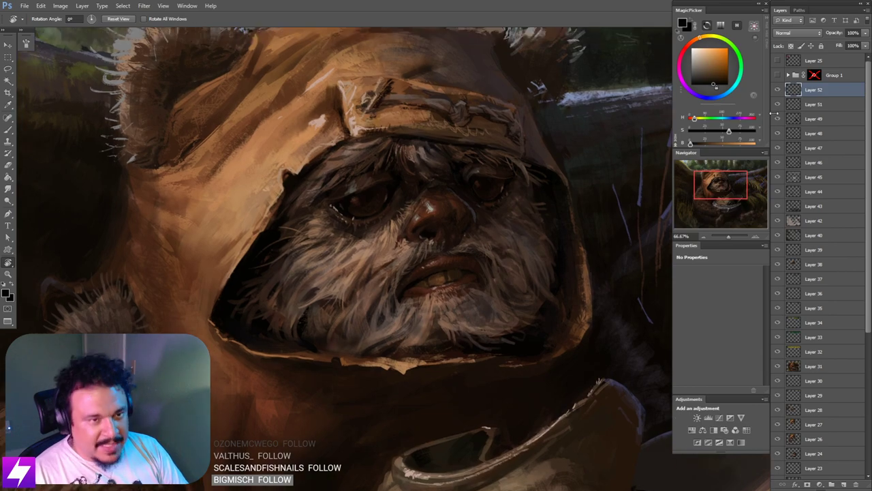
Step: Toggle the visibility of Layer 52 to compare the face with and without the eye changes
left_click(777, 90)
left_click(777, 90)
key("ctrl+minus")
key("ctrl+minus")
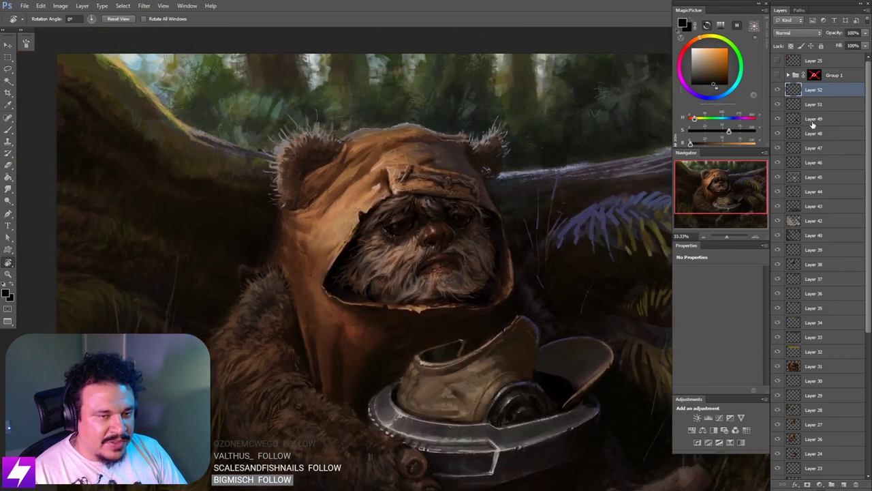
scroll(869, 101, "down", 1)
left_click_drag(868, 100, 868, 114)
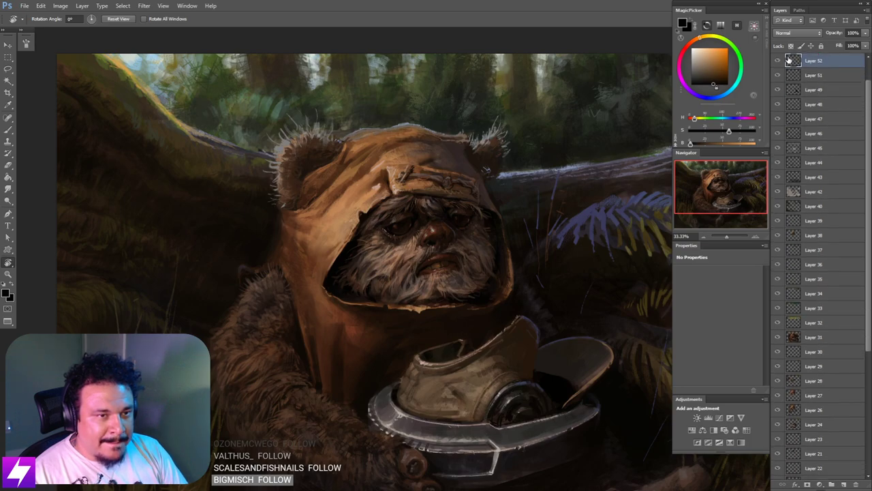
left_click(778, 61)
left_click(778, 62)
Step: Hide the layers from Layer 52 down through Layer 27 to review the earlier state of the whole painting
left_click_drag(778, 62, 780, 266)
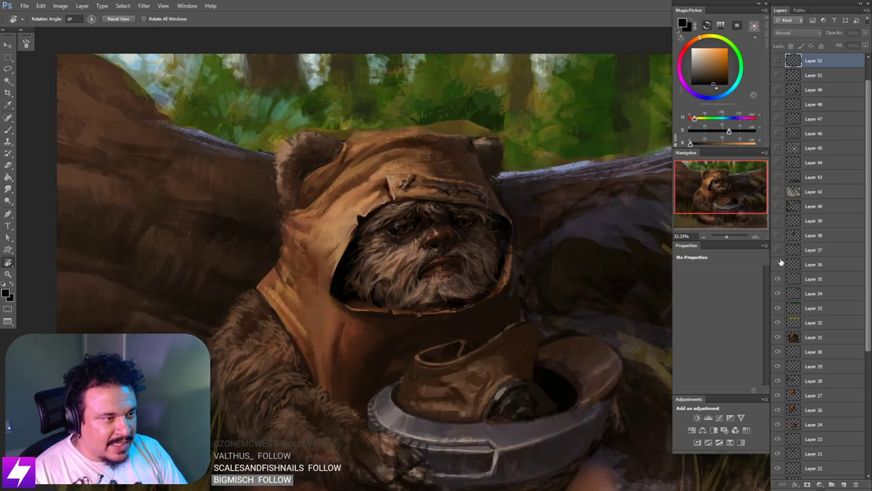
key("ctrl+minus")
key("ctrl+minus")
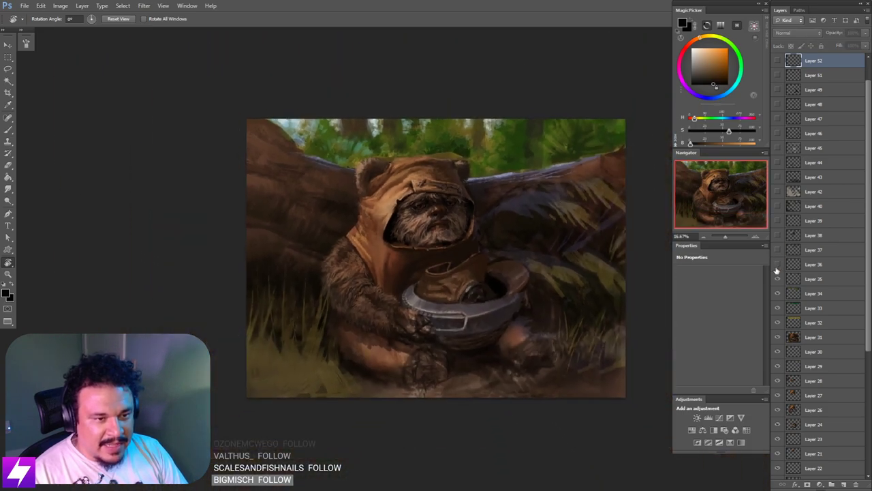
left_click(778, 279)
left_click_drag(778, 292, 778, 370)
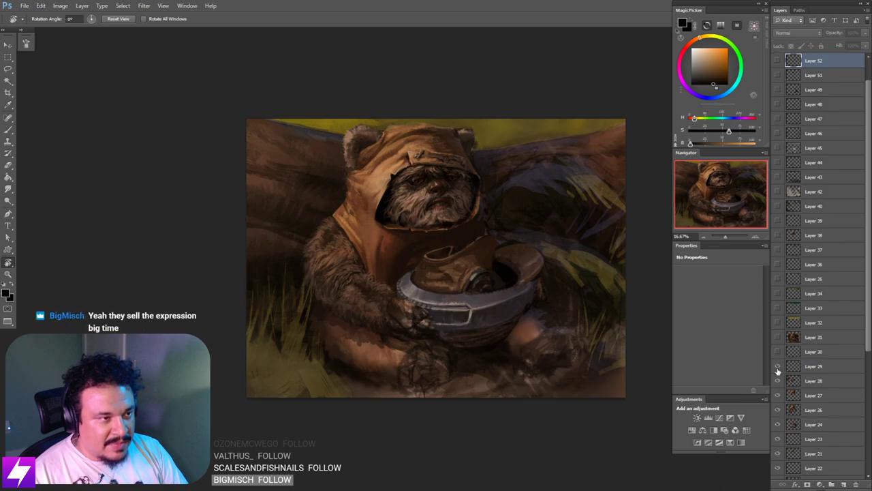
left_click(777, 371)
left_click(778, 383)
left_click(778, 384)
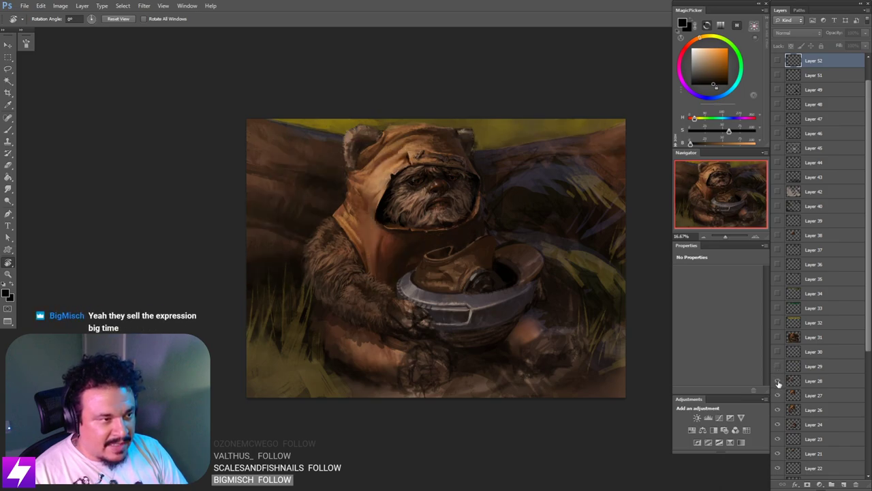
left_click_drag(779, 385, 779, 410)
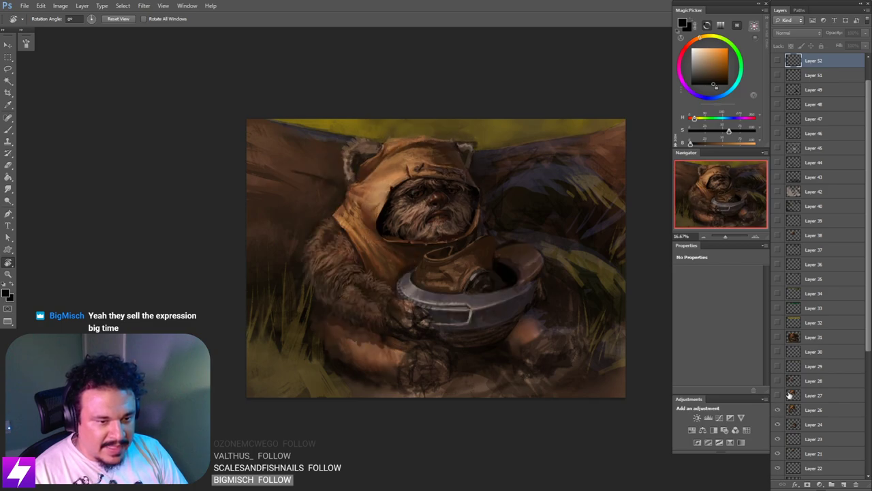
Step: Select the layers from Layer 27 up to Layer 52 and combine them into a new group
left_click(792, 396)
scroll(845, 122, "up", 2)
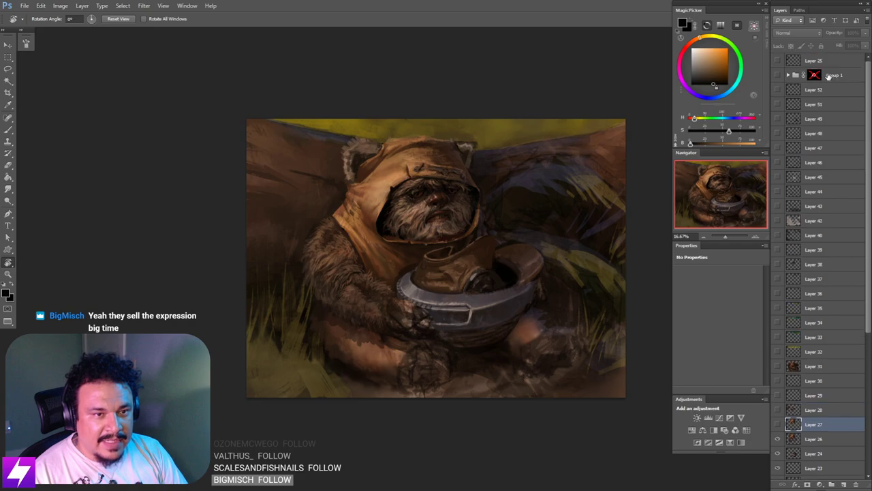
left_click(818, 89, "shift")
key("ctrl+g")
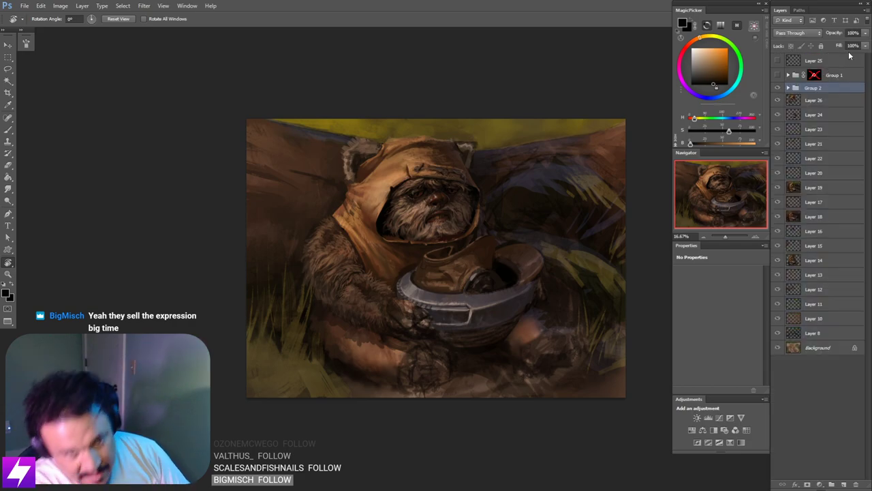
Step: Expand Group 2, make its hidden layers visible again and collapse the group
left_click(789, 88)
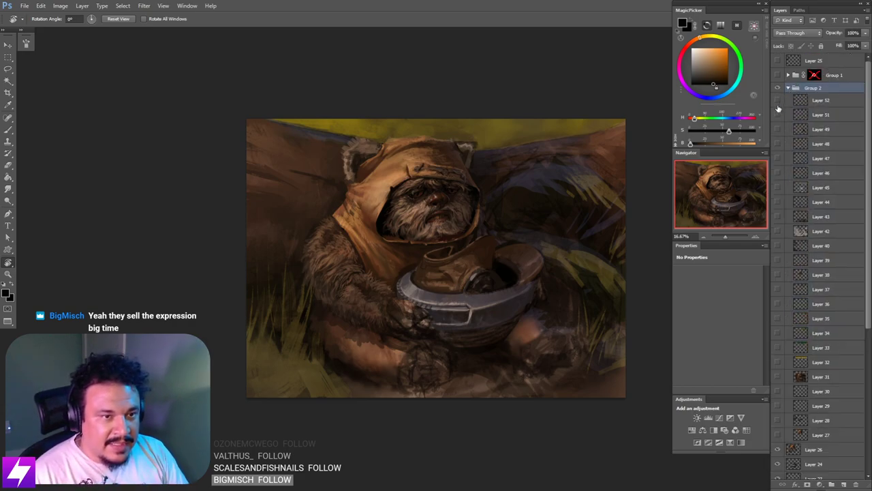
left_click_drag(775, 315, 780, 434)
left_click(788, 88)
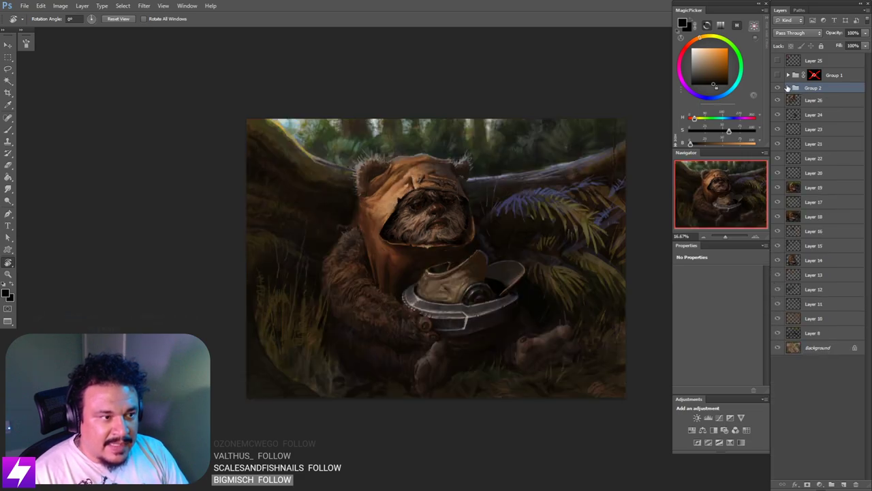
Step: Toggle the visibility of Group 2 repeatedly to compare the earlier and current versions of the painting, leaving it shown
key("ctrl+minus")
left_click(778, 89)
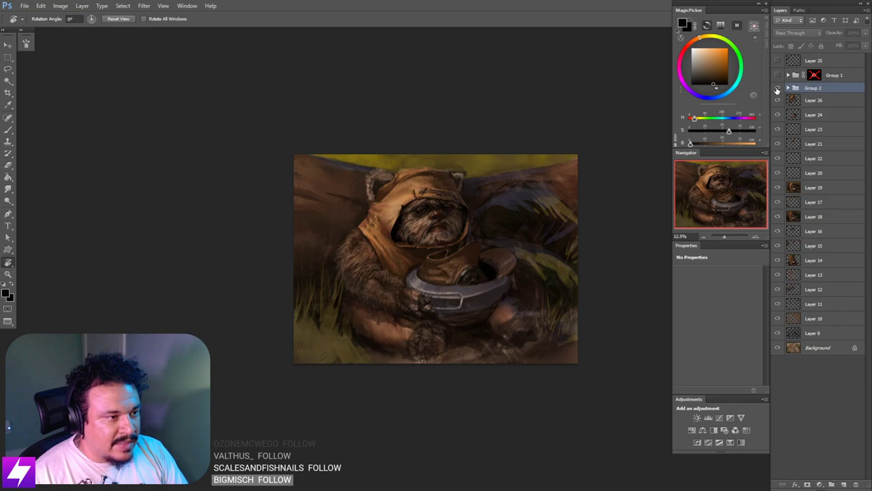
left_click(777, 89)
left_click(777, 90)
left_click(776, 90)
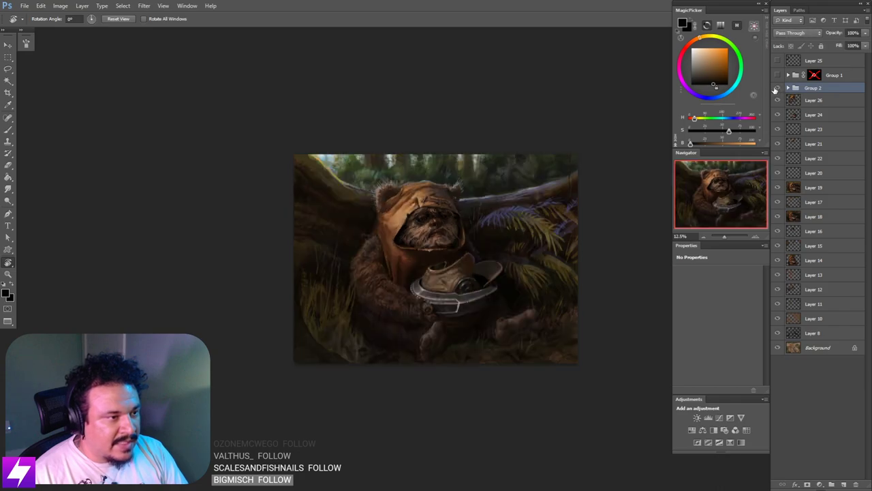
left_click(777, 89)
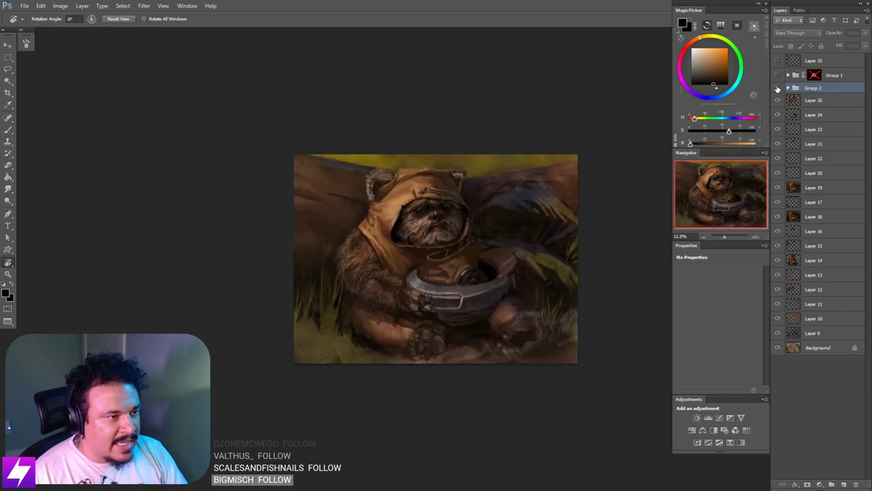
left_click(777, 89)
left_click(776, 89)
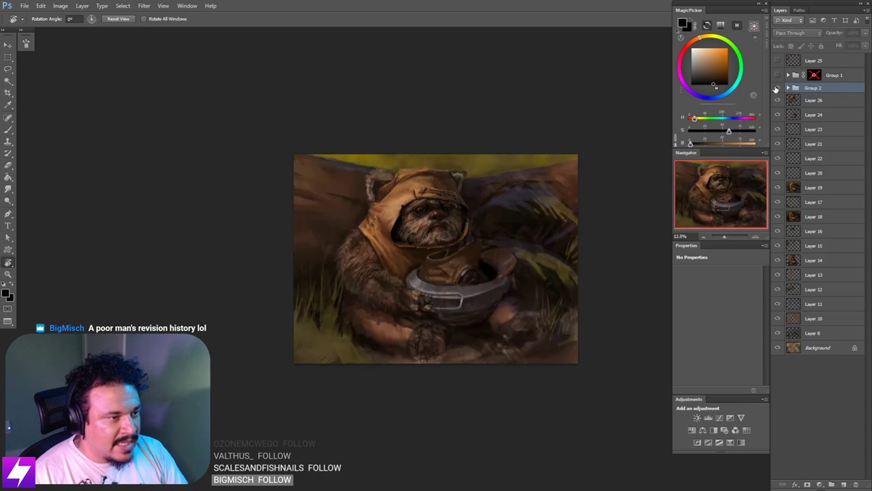
left_click(776, 89)
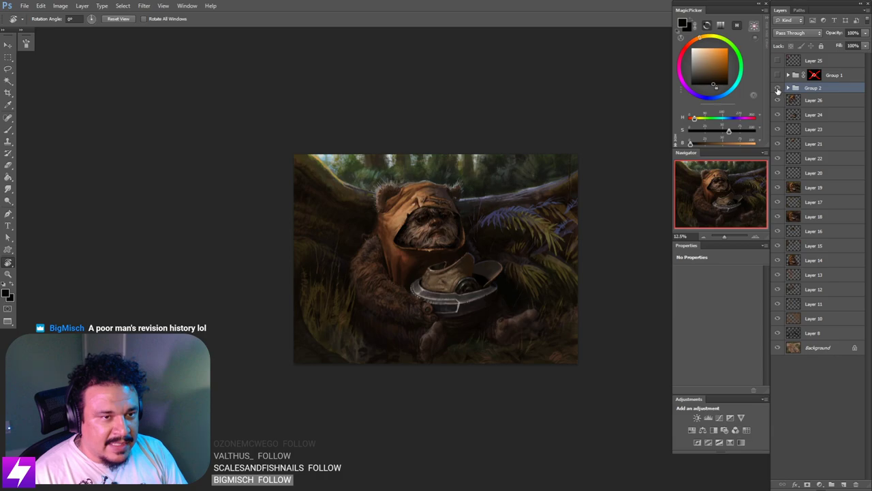
Step: Switch Group 2 off and on again several times to judge the repainted version against the older painting
left_click(778, 88)
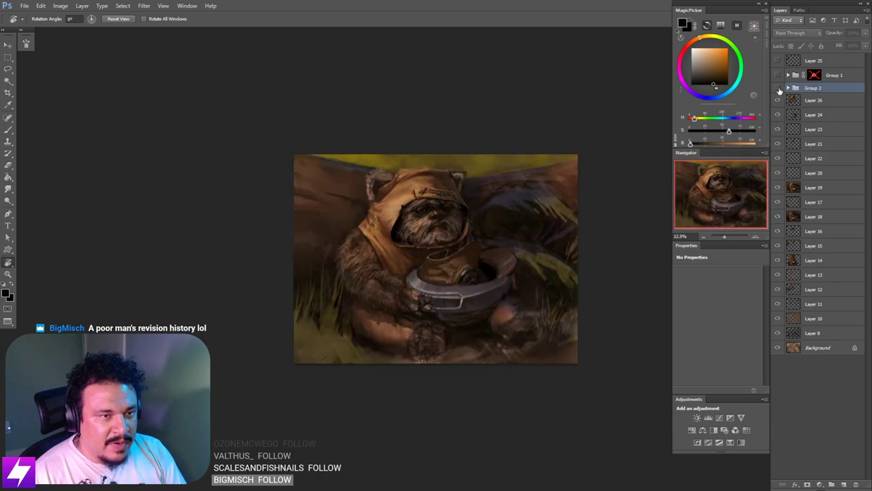
left_click(778, 88)
left_click(778, 89)
left_click(777, 88)
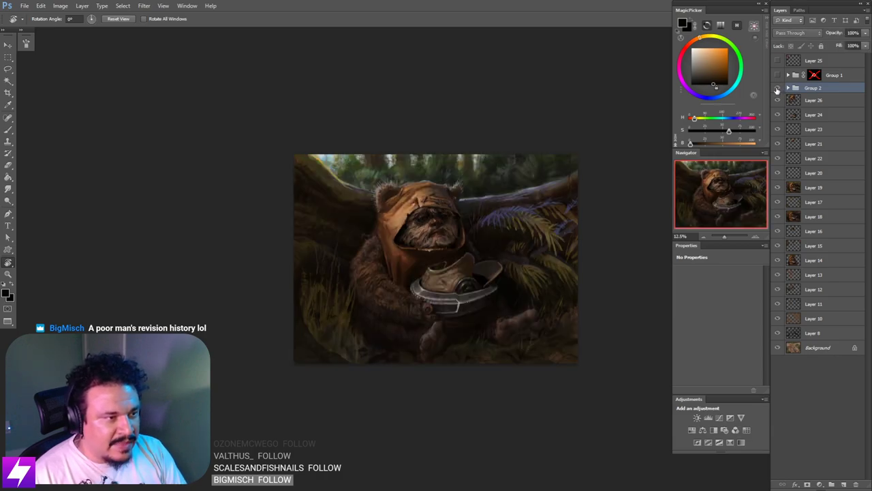
left_click(777, 89)
left_click(778, 89)
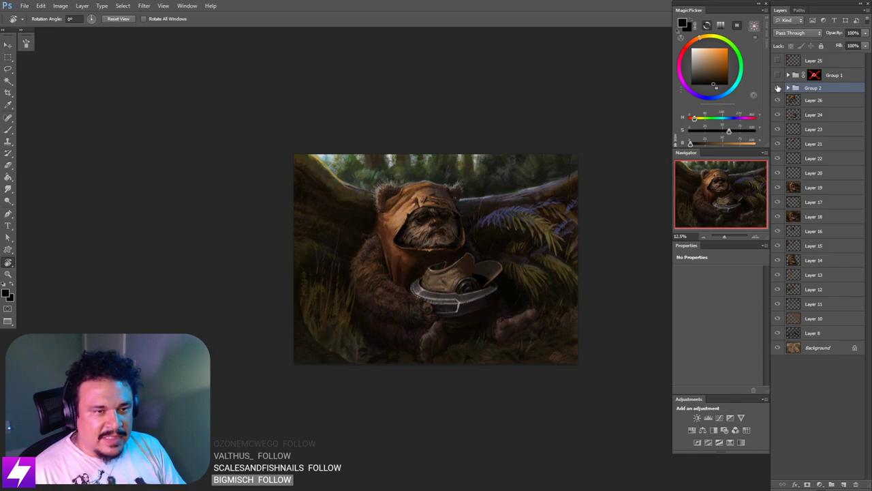
Step: Hide Group 2 and the layers down through Layer 19 in stages to examine the early painting, and show them all again
left_click_drag(779, 88, 781, 158)
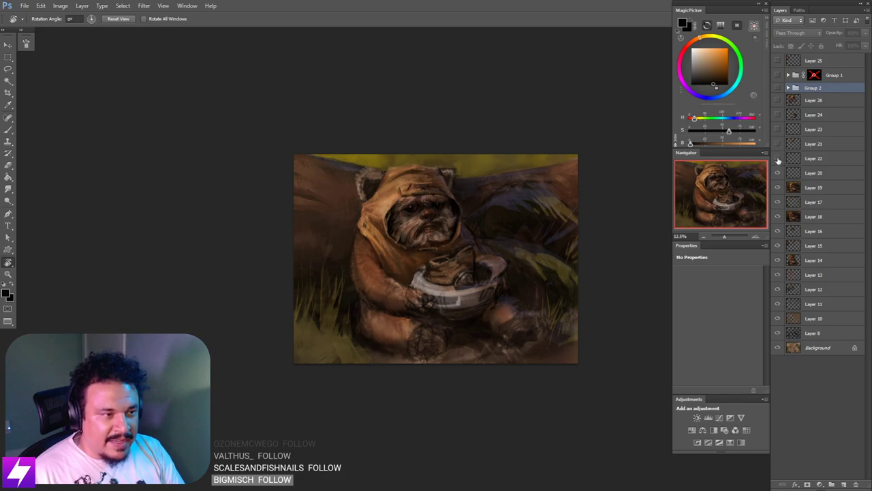
key("ctrl+plus")
key("ctrl+plus")
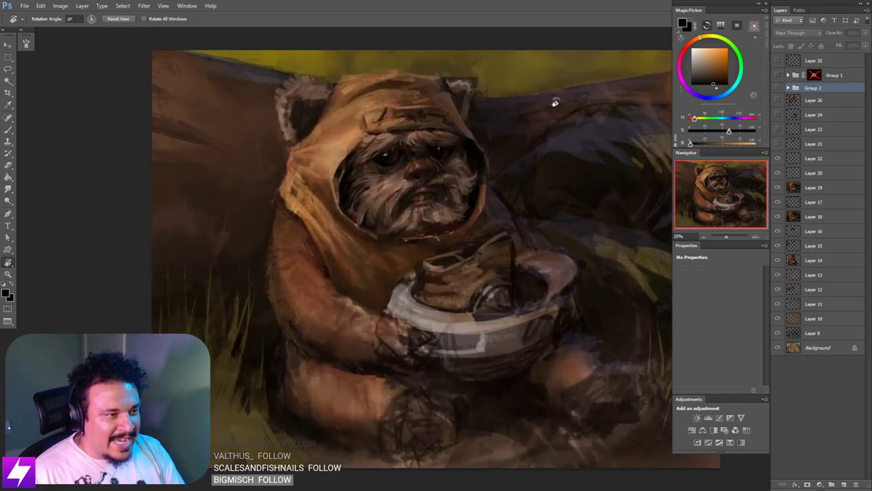
left_click_drag(555, 102, 525, 132)
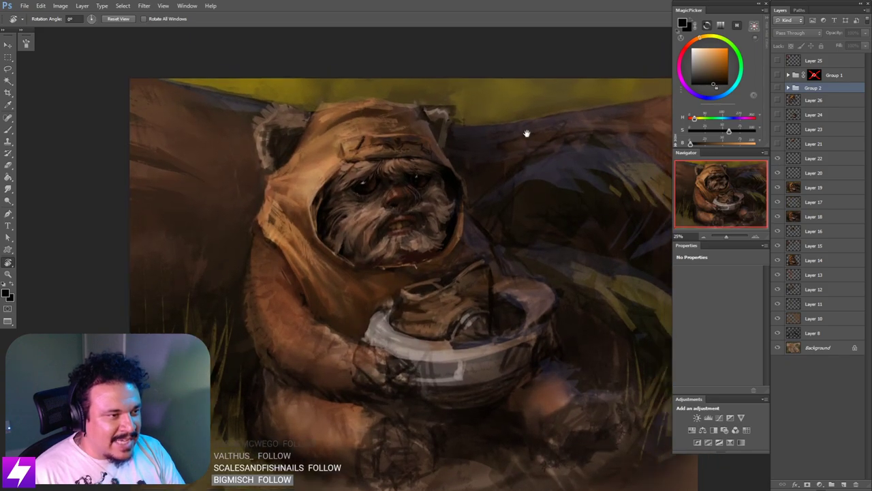
left_click(776, 145)
left_click(776, 145)
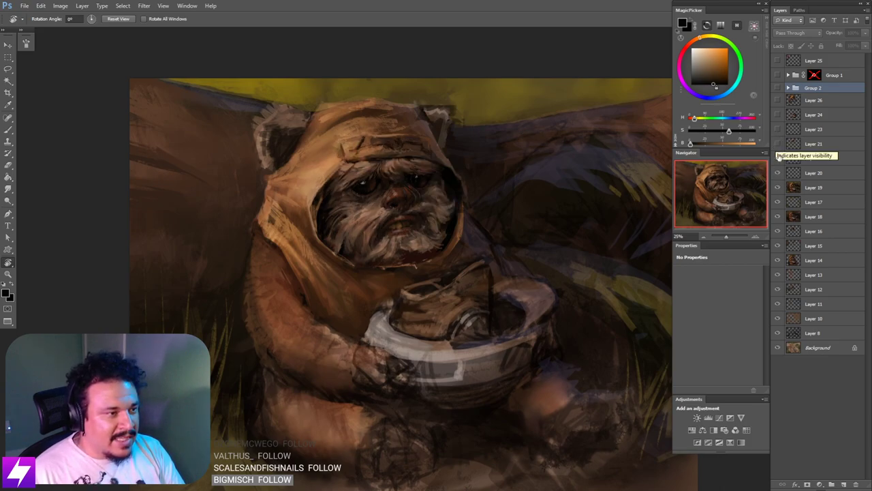
mouse_move(778, 158)
left_mouse_down()
mouse_move(776, 207)
mouse_move(778, 186)
left_mouse_up()
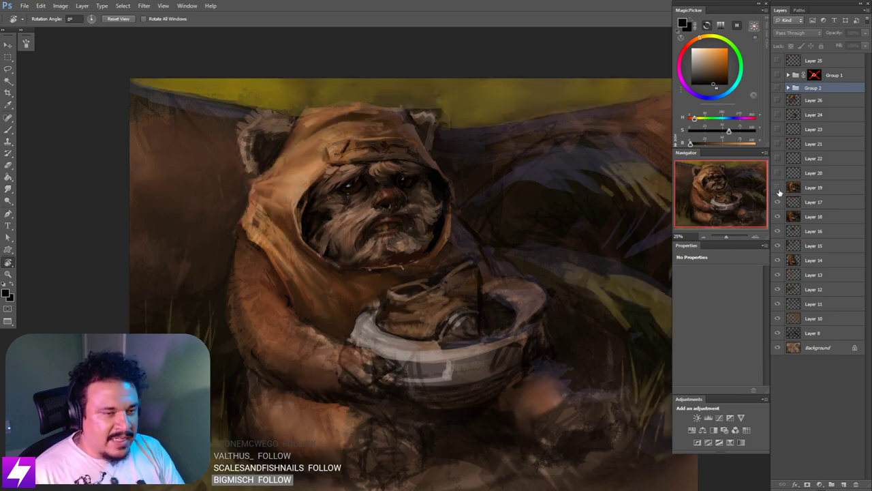
left_click_drag(779, 190, 779, 90)
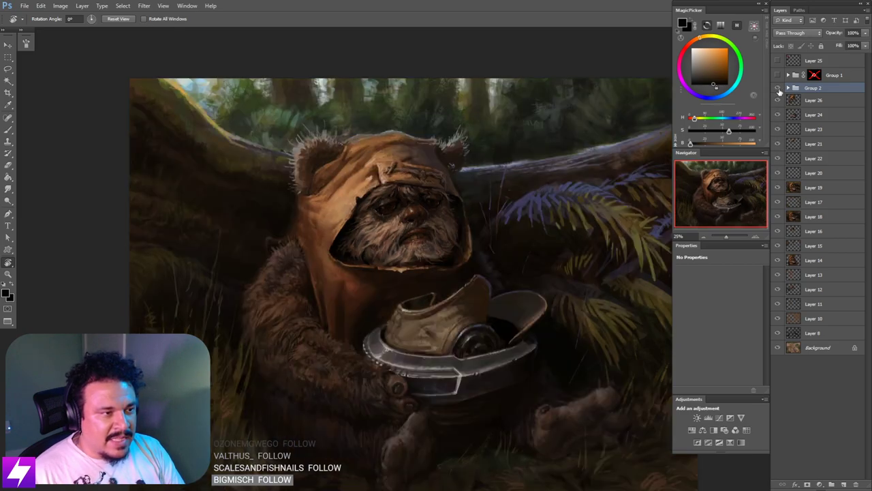
Step: Expand Group 2, select Layer 52 and sample the pale pinkish highlight colour on the hood beside the forehead band
left_click(788, 88)
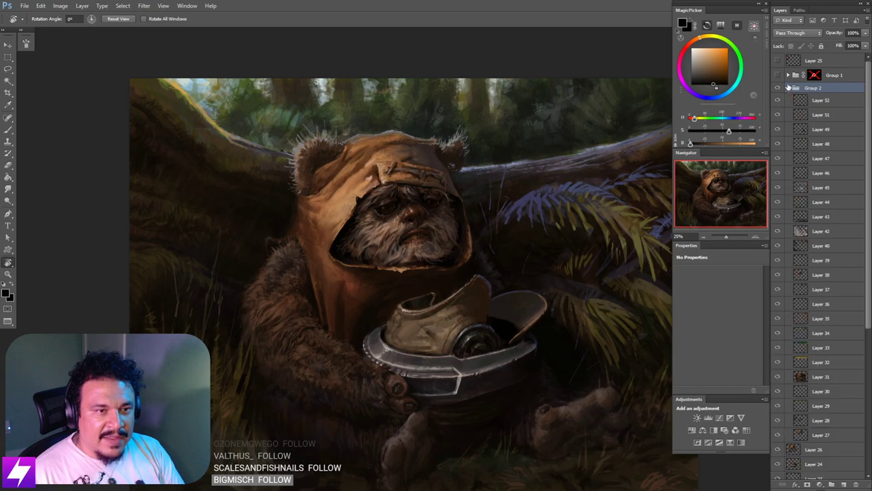
left_click(800, 106)
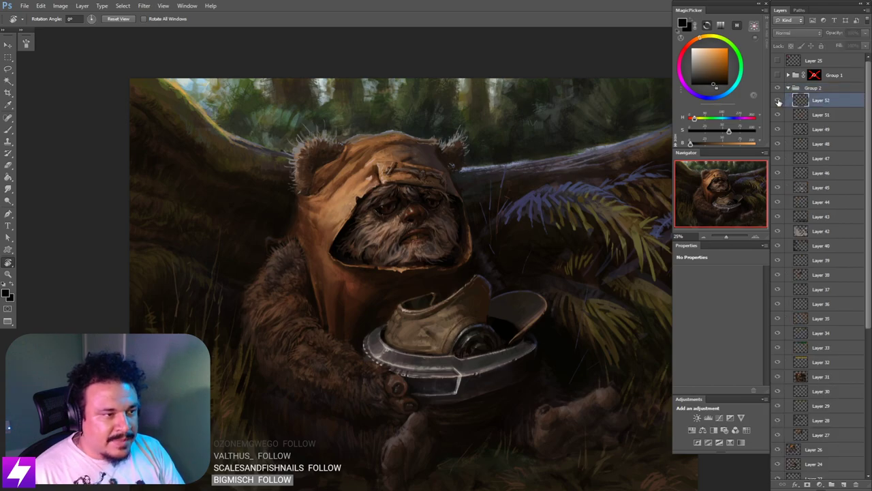
key("ctrl+plus")
key("ctrl+plus")
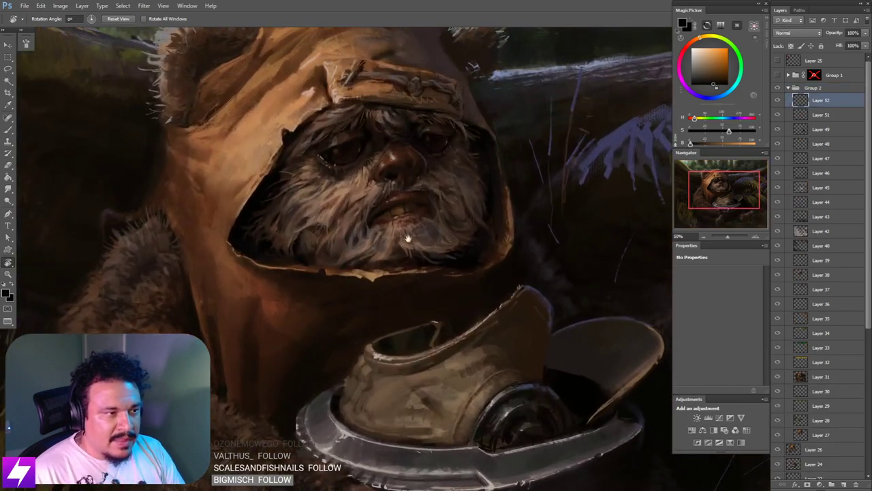
left_click_drag(389, 221, 422, 282)
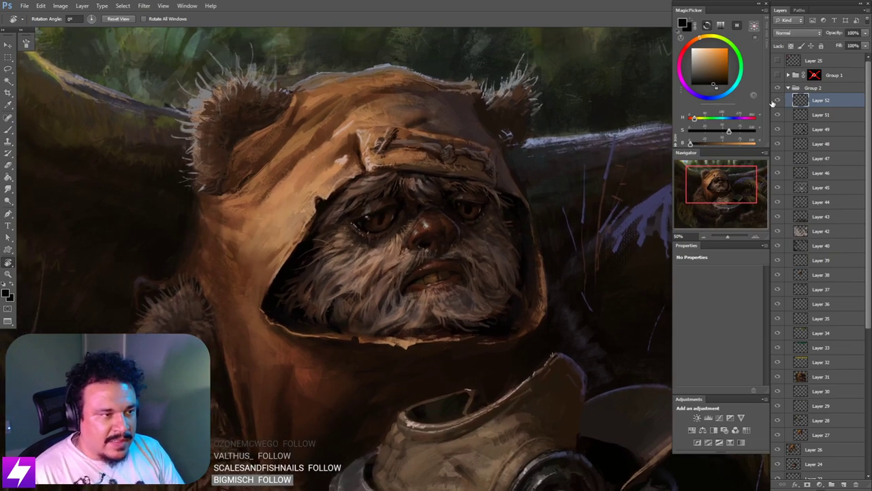
key("ctrl+plus")
mouse_move(425, 250)
left_mouse_down()
mouse_move(426, 271)
mouse_move(450, 302)
left_mouse_up()
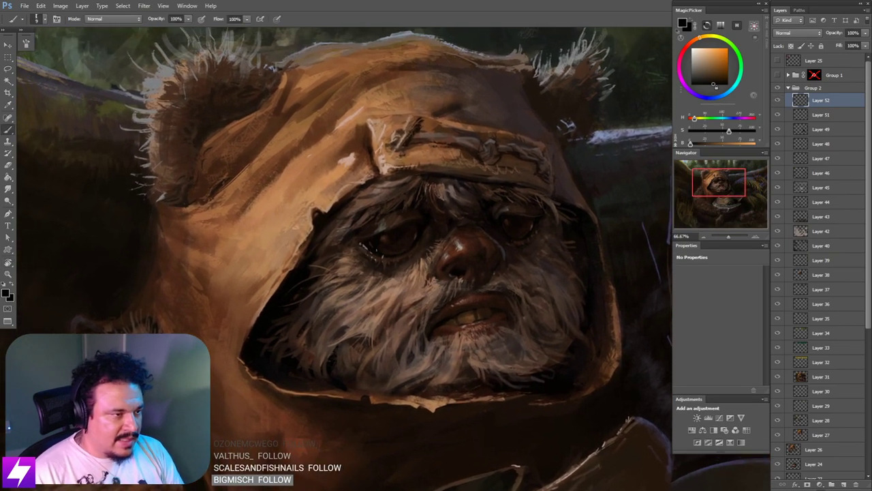
left_click(350, 158, "alt")
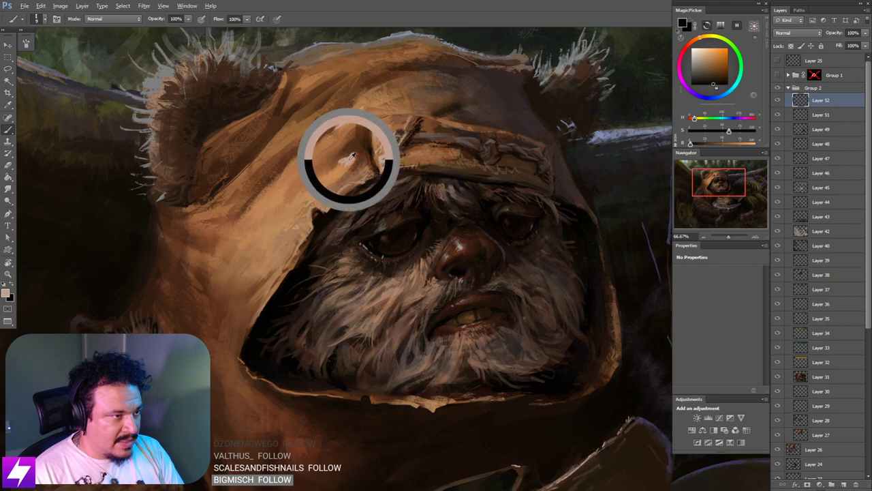
Step: Choose a different brush preset, make Layer 52 the active layer and reduce the brush size to 30
key("ctrl+plus")
left_click_drag(382, 255, 398, 266)
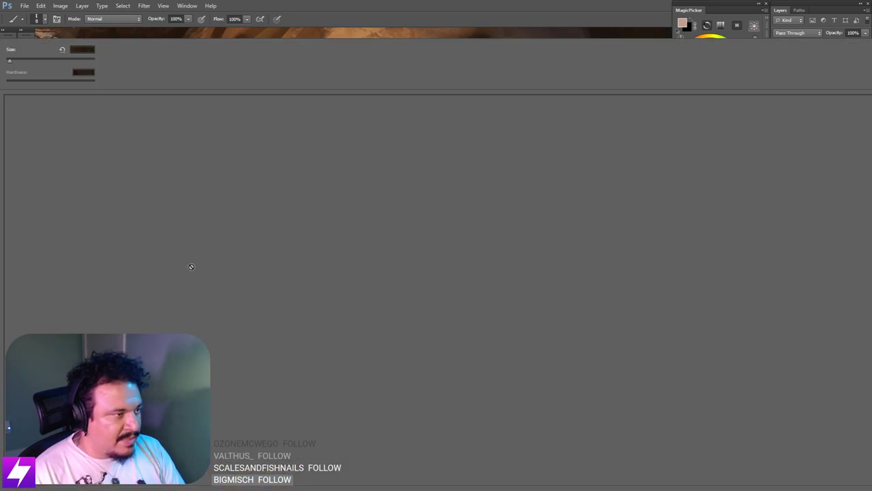
right_click(189, 266)
double_click(57, 218)
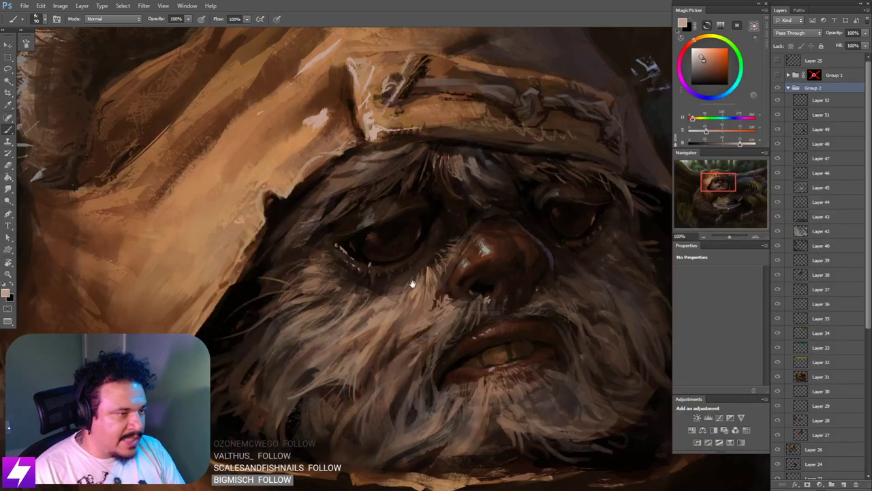
mouse_move(413, 284)
left_mouse_down()
mouse_move(419, 304)
mouse_move(417, 291)
left_mouse_up()
left_click(811, 101)
key("bracketleft")
key("bracketleft")
key("bracketleft")
key("bracketleft")
key("bracketleft")
key("bracketleft")
key("bracketleft")
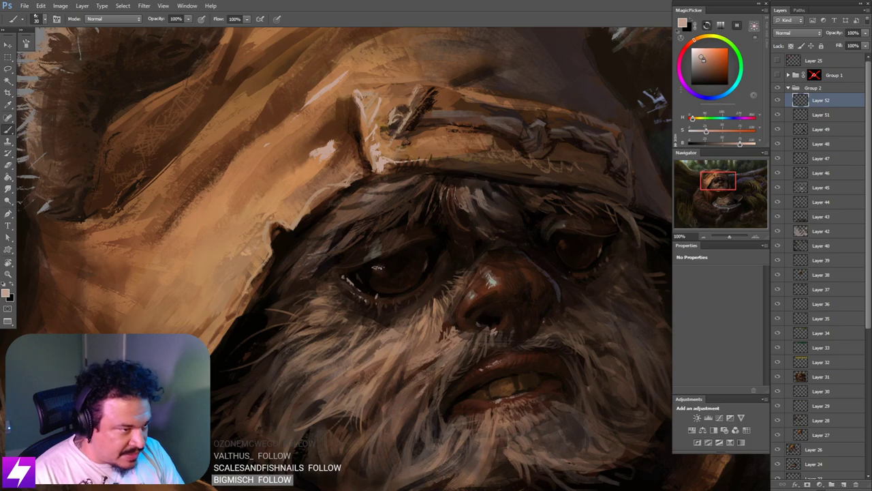
Step: Try a small light highlight in the left eye, undo it and reselect Layer 52
left_click(380, 266)
key("ctrl+z")
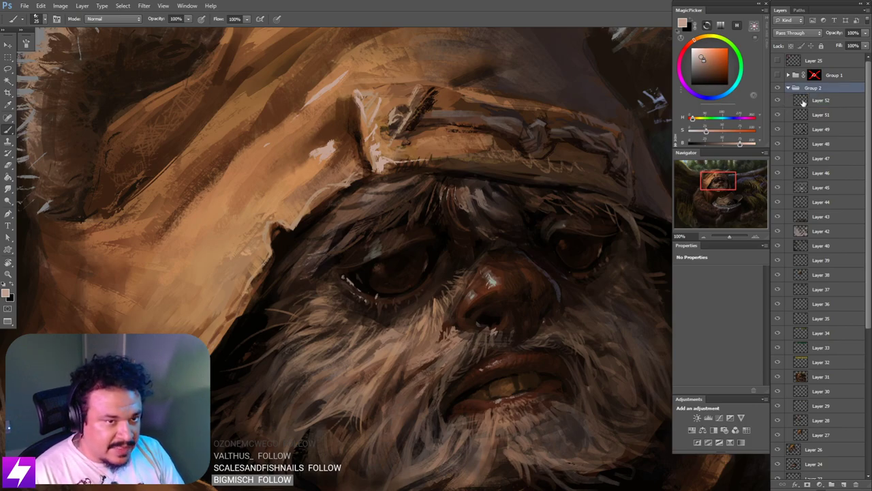
left_click(803, 102)
left_click_drag(372, 269, 387, 273)
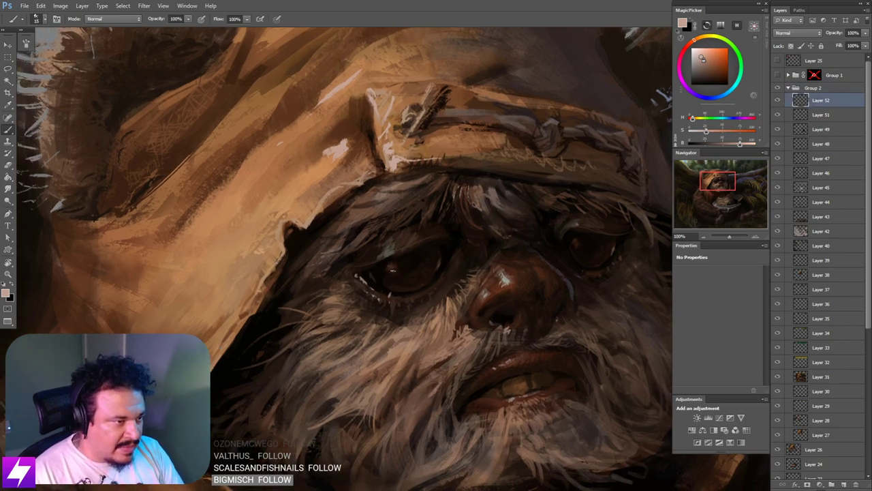
key("alt+bracketright")
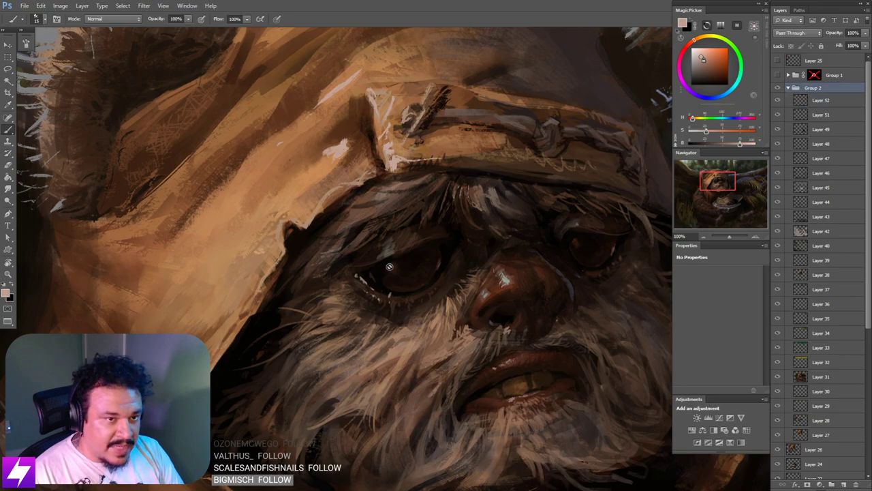
left_click(814, 104)
Step: Paint a tiny pale highlight in the left eye on Layer 52 with the size 15 brush and soften it with the Smudge tool
key("ctrl+minus")
key("ctrl+minus")
key("ctrl+minus")
key("ctrl+minus")
key("ctrl+minus")
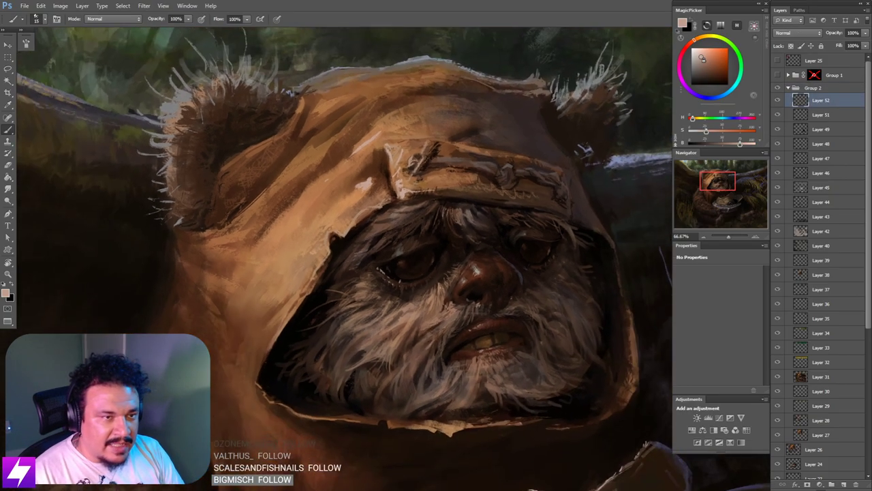
key("ctrl+plus")
key("ctrl+plus")
key("ctrl+plus")
key("ctrl+plus")
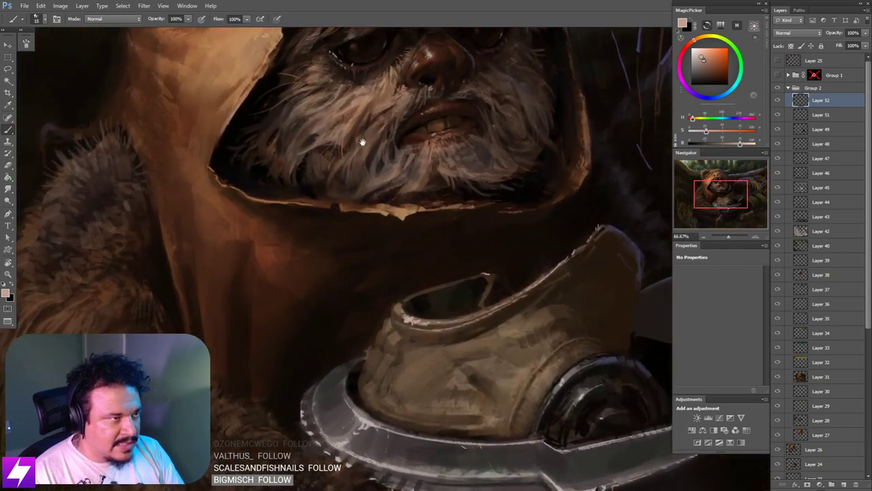
left_click_drag(362, 140, 398, 281)
key("ctrl+plus")
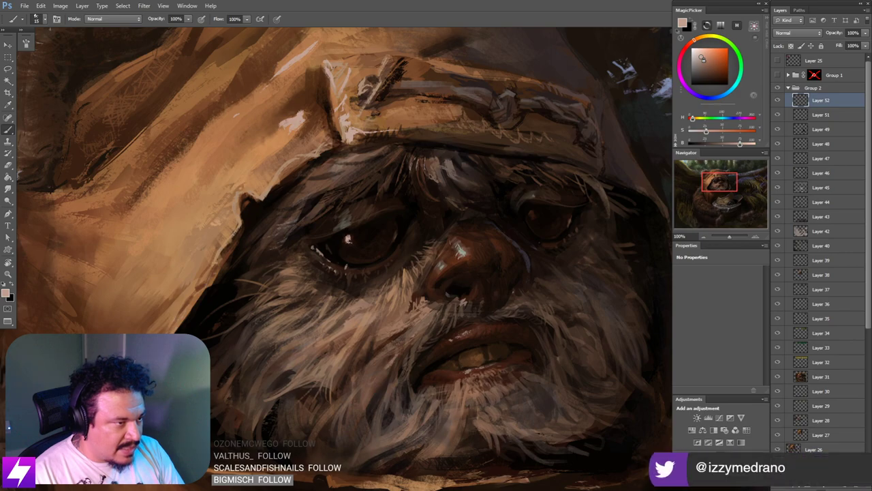
key("e")
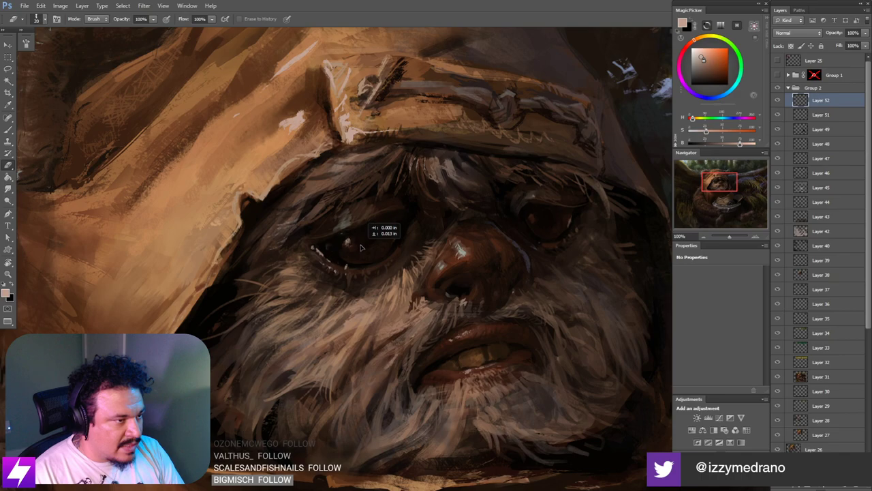
key("r")
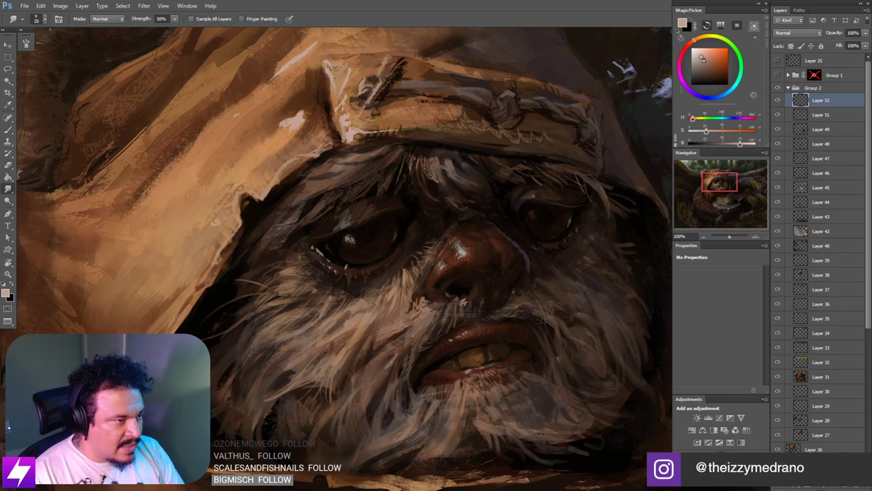
Step: Paint a matching pale highlight in the right eye and blend it with the Smudge tool at 50% strength
key("ctrl+minus")
mouse_move(502, 274)
left_mouse_down()
mouse_move(490, 265)
mouse_move(460, 274)
left_mouse_up()
key("ctrl+plus")
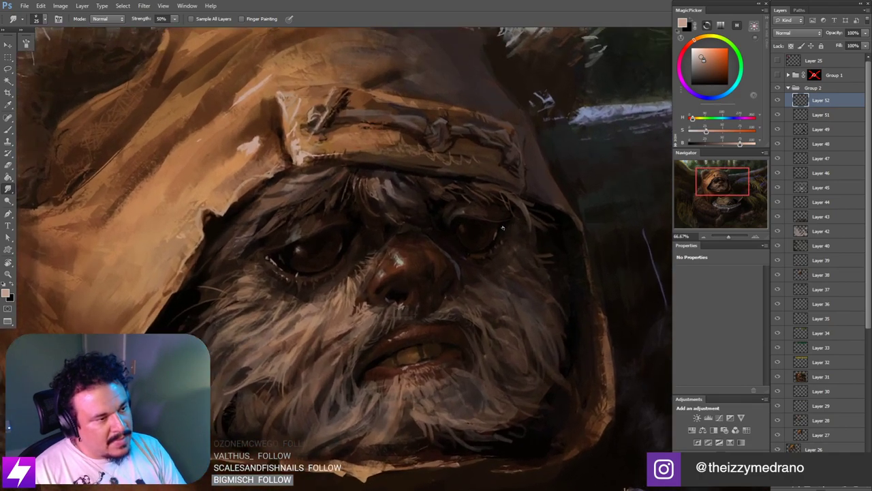
key("b")
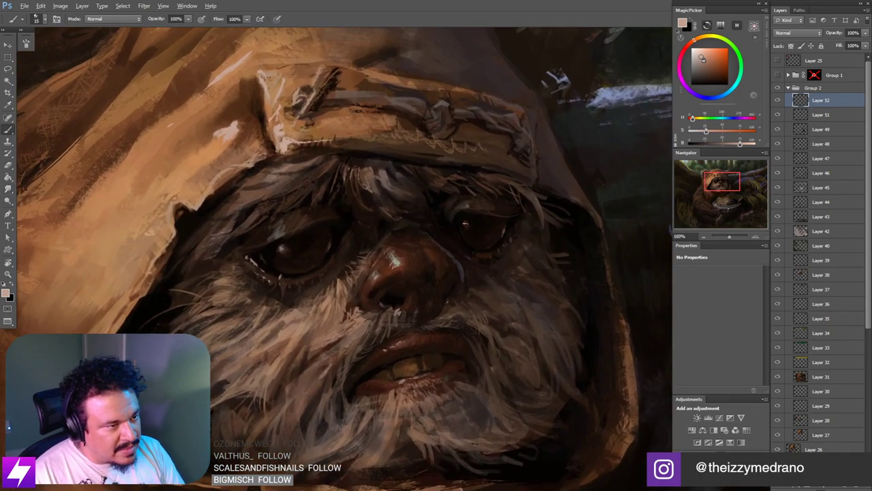
key("r")
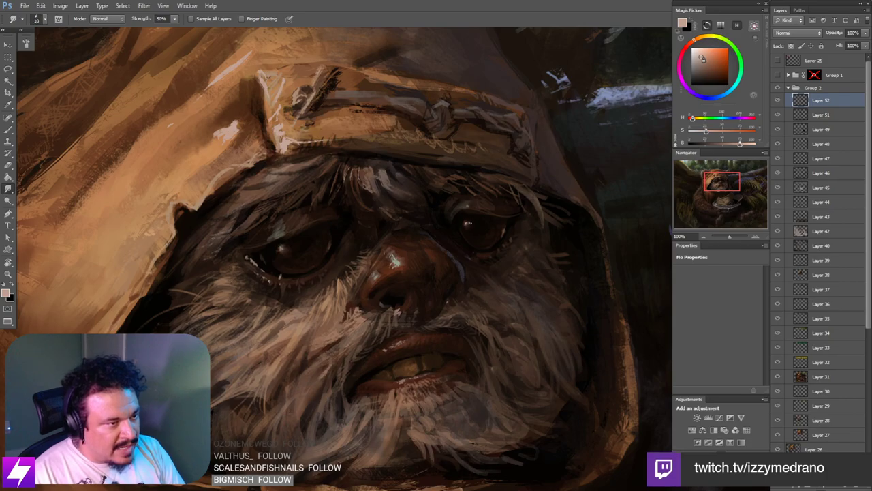
Step: Choose another brush preset, reduce its size to 20 and sample a near-black colour from the right eye
key("ctrl+minus")
key("ctrl+minus")
key("ctrl+minus")
key("ctrl+minus")
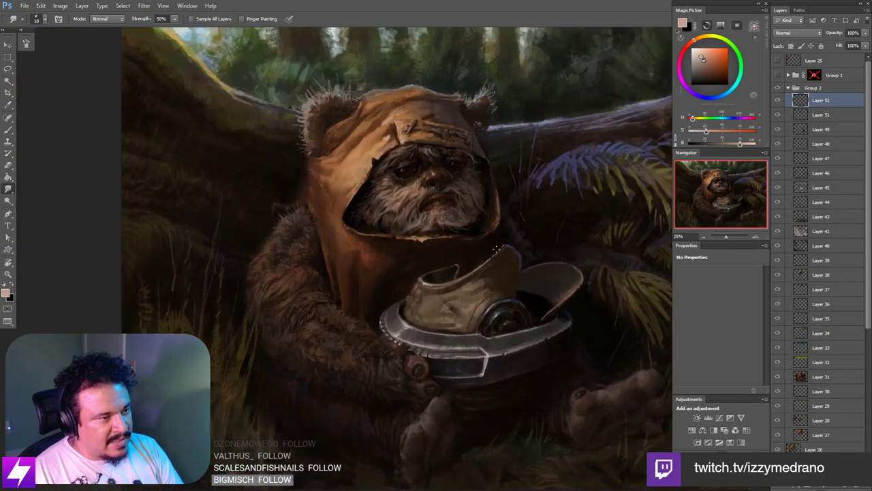
key("ctrl+plus")
key("ctrl+plus")
left_click_drag(469, 132, 465, 226)
key("b")
right_click(509, 161)
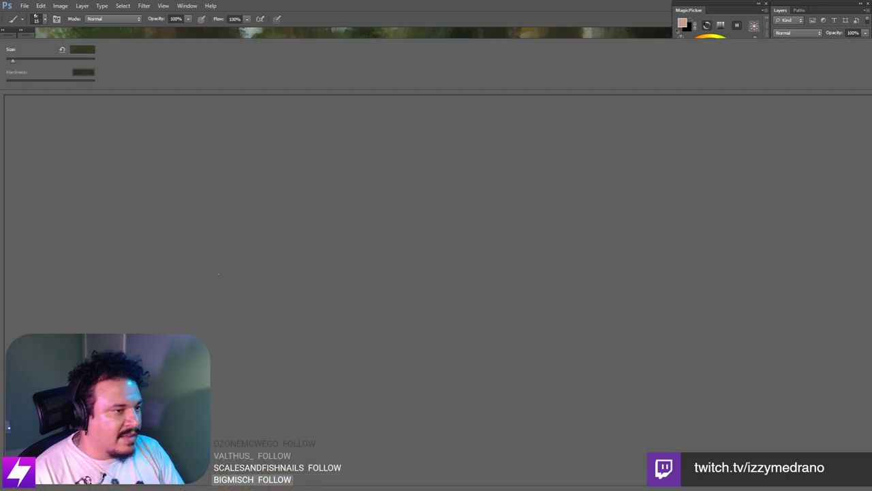
double_click(64, 261)
key("ctrl+plus")
left_click_drag(523, 207, 516, 204)
key("bracketleft")
key("bracketleft")
key("bracketleft")
key("bracketleft")
key("bracketleft")
key("bracketleft")
left_click(477, 212, "alt")
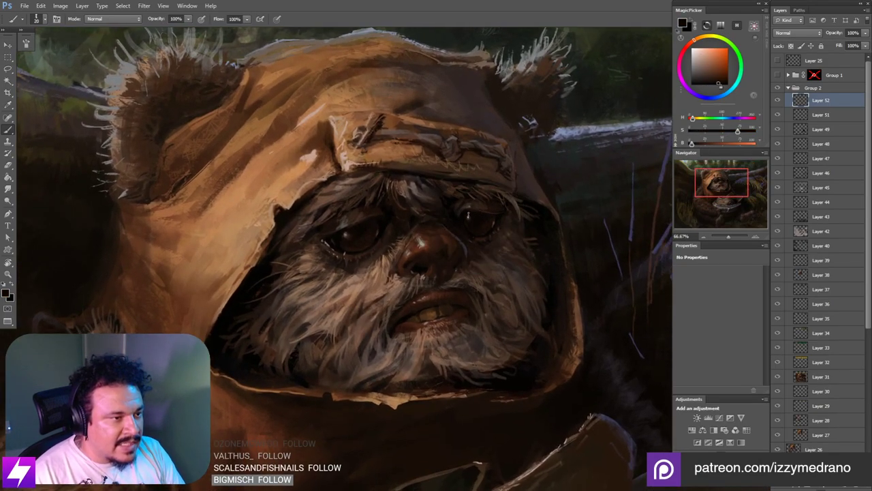
Step: Flip the whole painting horizontally to check the composition and the face in mirror image
scroll(485, 244, "down", 4)
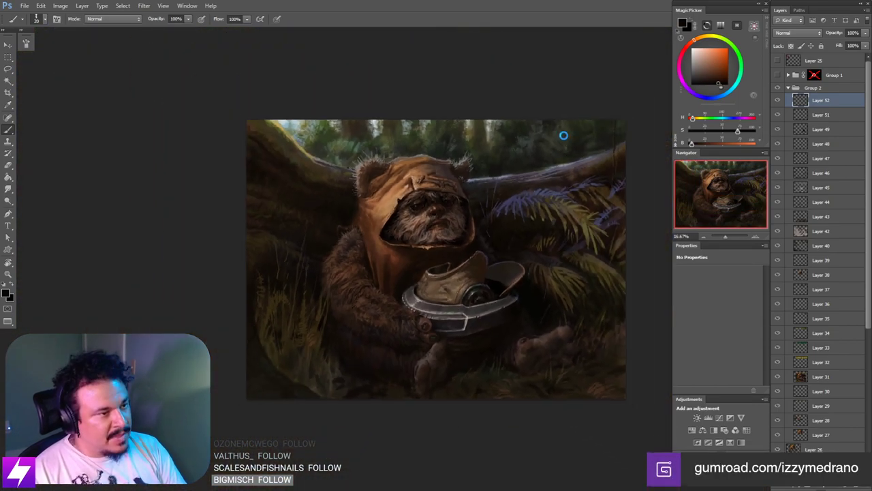
key("ctrl+shift+h")
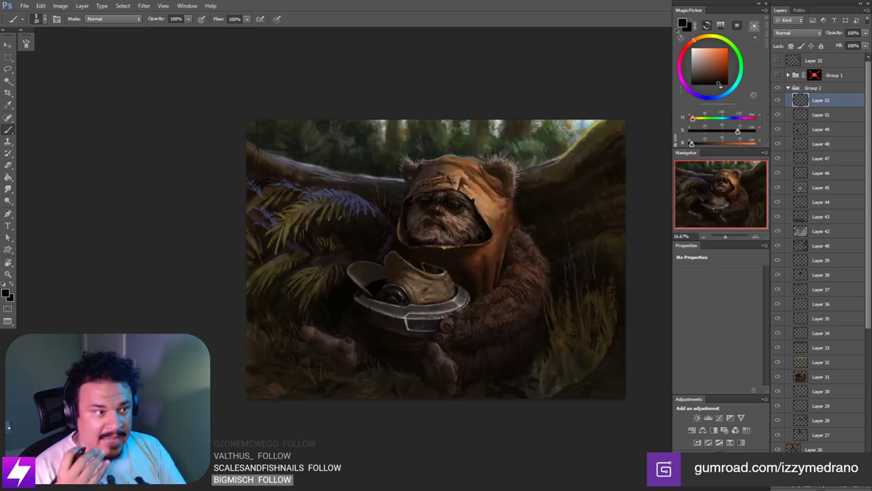
scroll(477, 198, "up", 2)
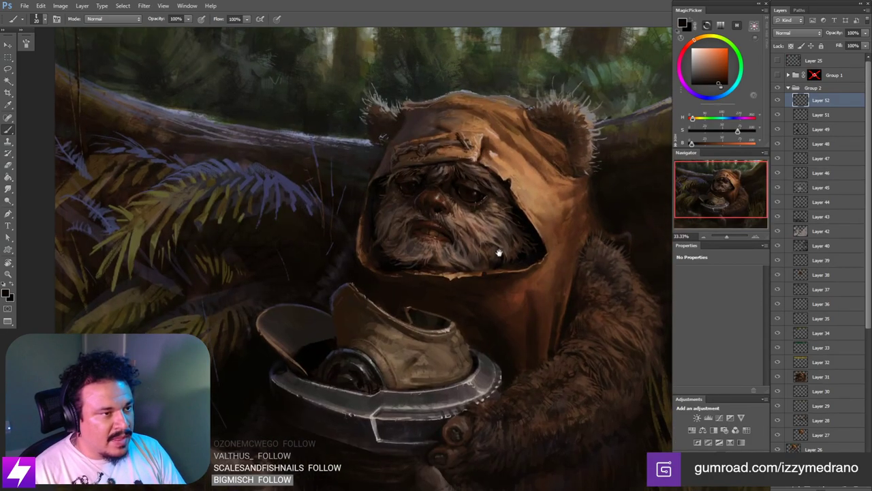
Step: Sample a dark brown from above the right eye and reduce the brush size to 15 to touch up the face
scroll(489, 238, "up", 2)
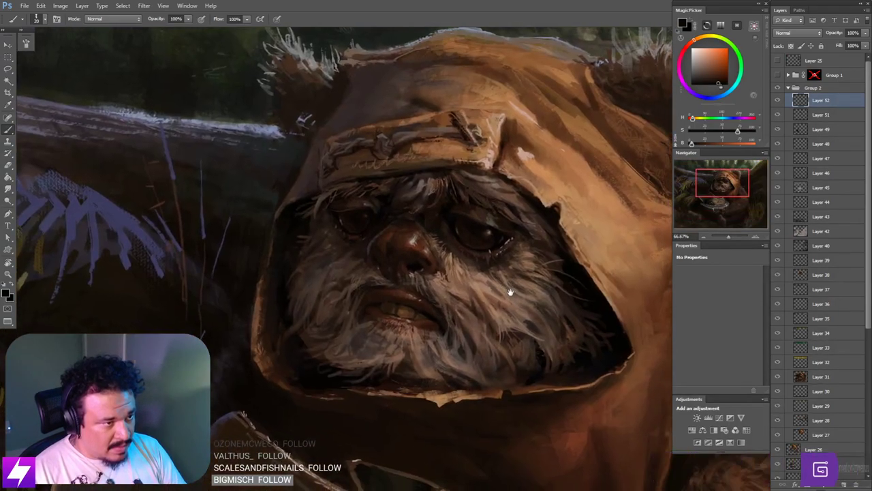
left_click_drag(506, 289, 514, 294)
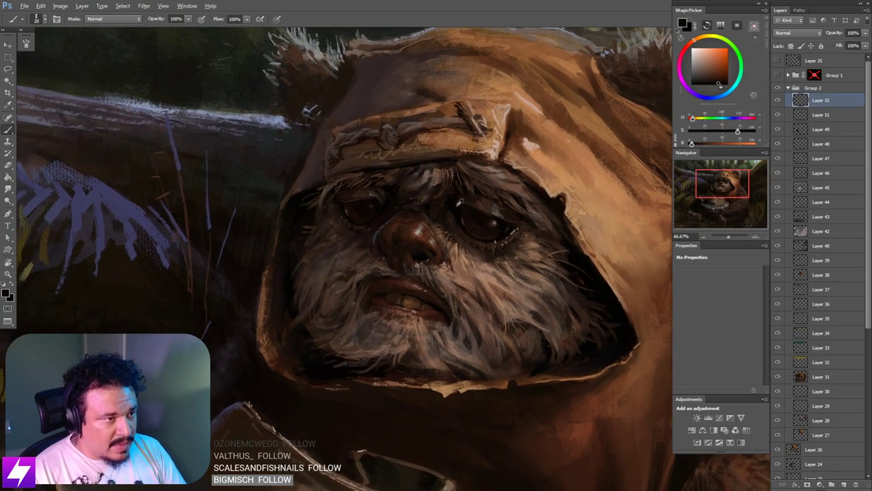
left_click(458, 205, "alt")
key("bracketleft")
key("bracketleft")
key("bracketleft")
key("bracketright")
key("bracketright")
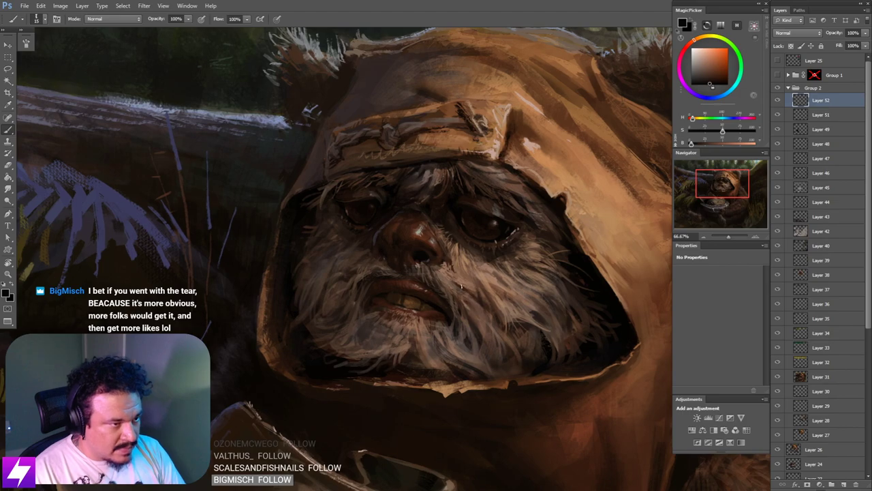
Step: Rotate the view sideways to inspect the face and right eye up close, and return the canvas to its upright orientation
key("ctrl+minus")
key("ctrl+minus")
key("r")
left_click_drag(493, 377, 472, 386)
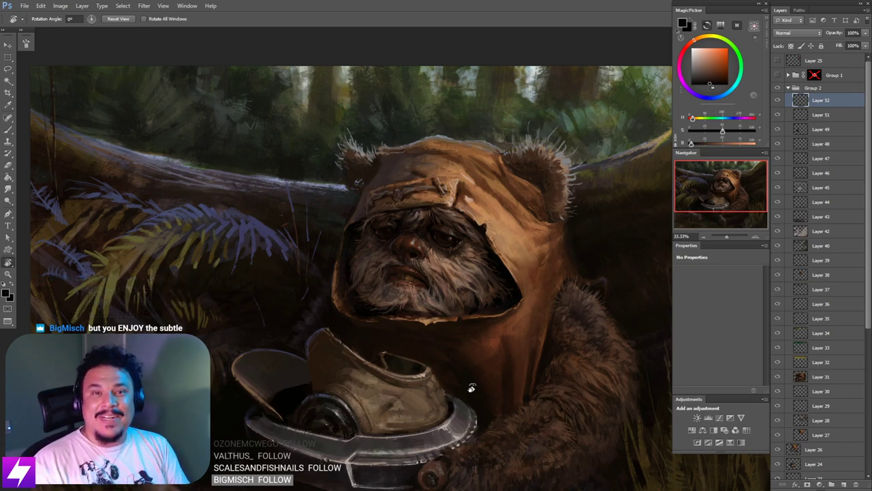
key("ctrl+minus")
left_click_drag(472, 271, 512, 255)
key("ctrl+plus")
key("ctrl+plus")
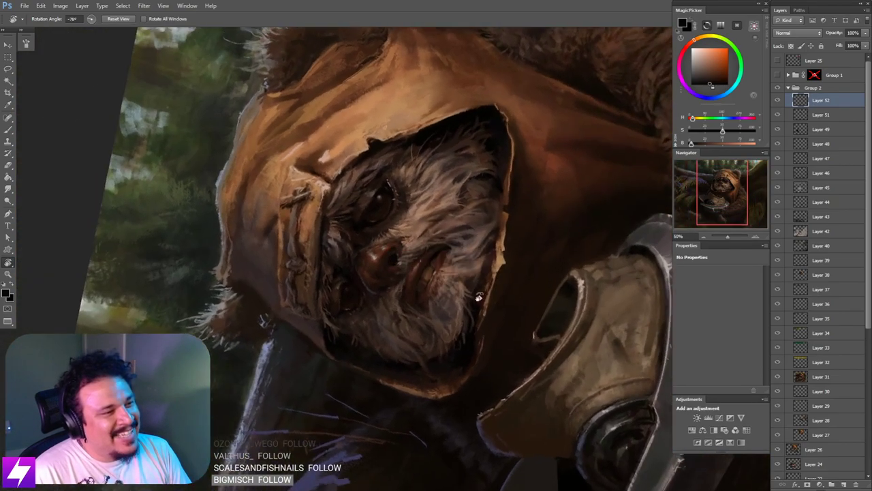
key("ctrl+plus")
left_click_drag(418, 220, 475, 284)
key("b")
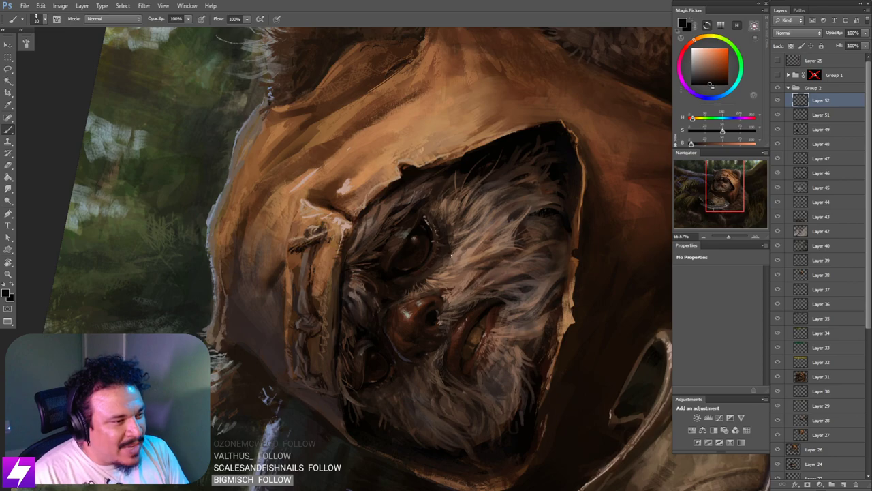
key("Escape")
left_click_drag(469, 251, 459, 272)
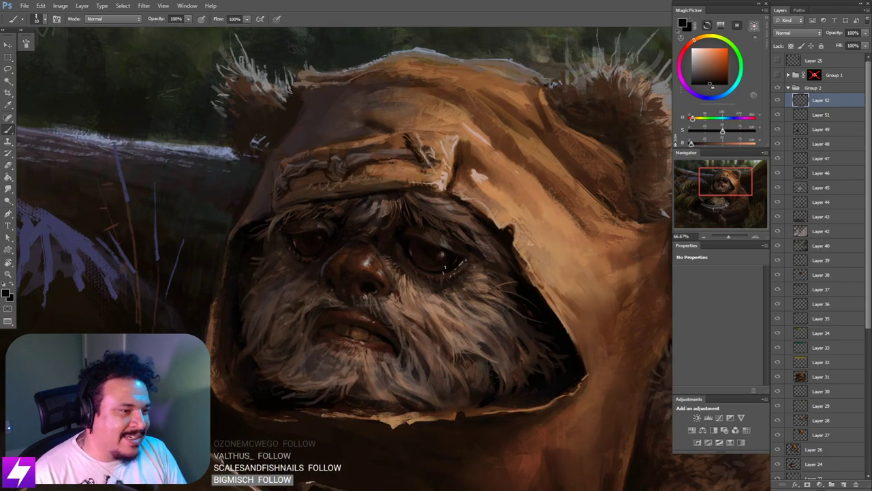
Step: Sample the pale pink highlight on the hood and paint thin highlights along the right eye's lower lid with the size 9 brush preset
left_click(479, 169, "alt")
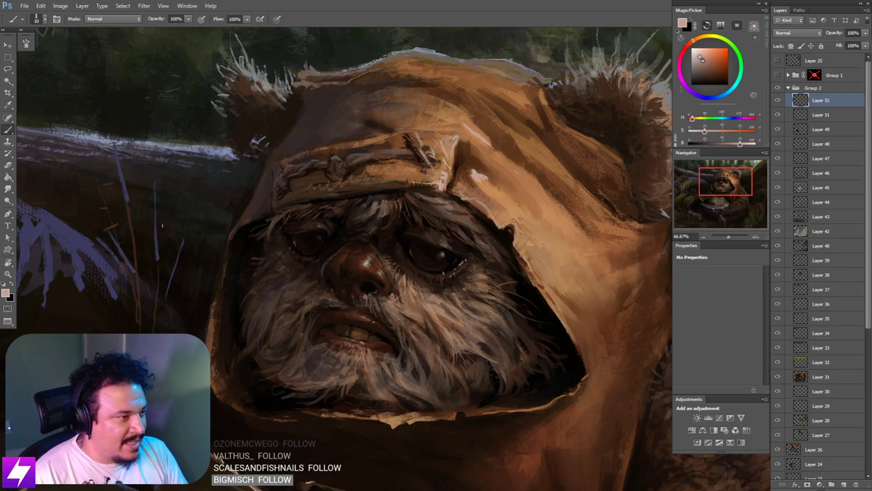
right_click(162, 225)
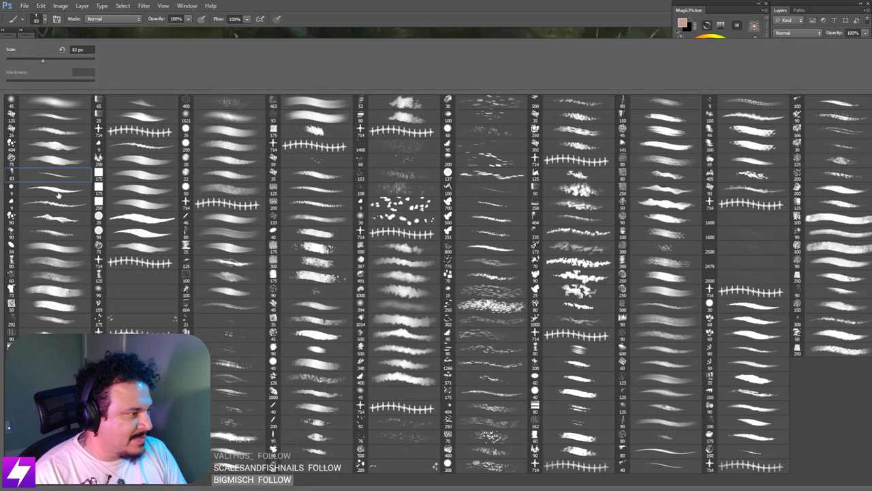
double_click(58, 194)
key("r")
mouse_move(447, 304)
left_mouse_down()
mouse_move(479, 283)
mouse_move(463, 265)
left_mouse_up()
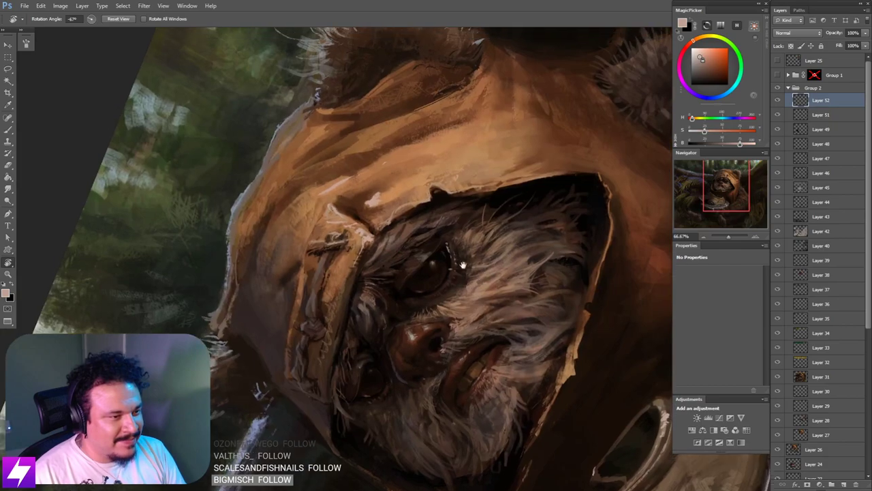
key("b")
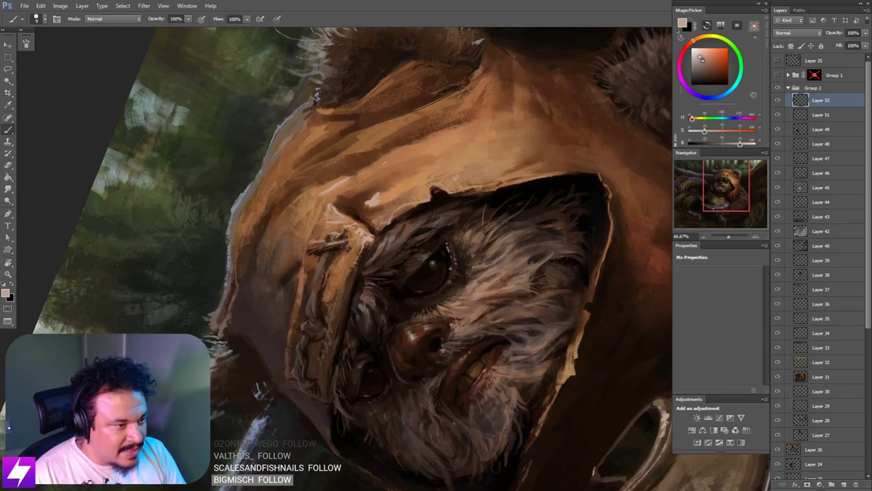
left_click_drag(443, 303, 467, 259)
mouse_move(425, 332)
left_mouse_down()
mouse_move(446, 294)
mouse_move(448, 308)
left_mouse_up()
key("Escape")
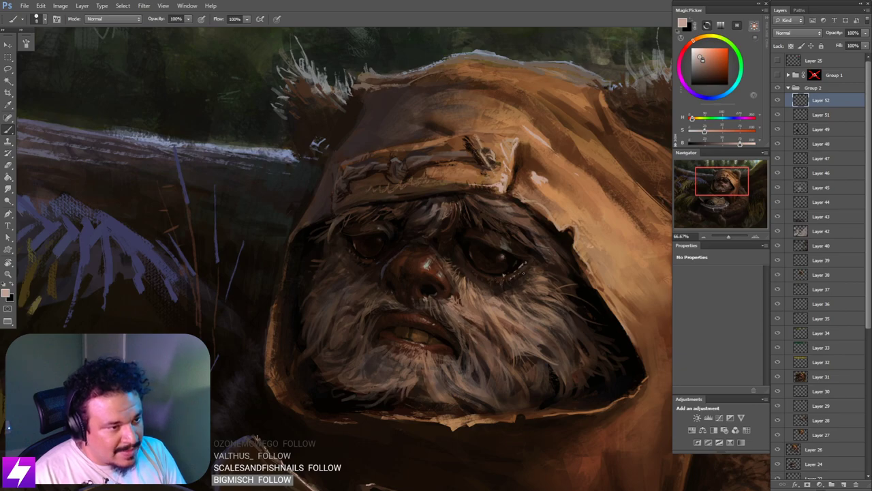
Step: Check the new eye highlights from a distance and flip the painting horizontally to view the face in mirror image
key("ctrl+minus")
key("ctrl+minus")
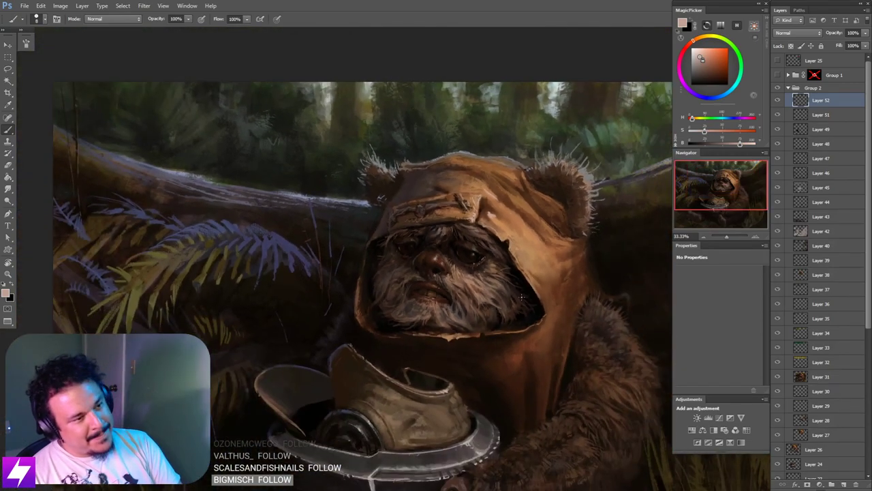
key("ctrl+plus")
key("ctrl+plus")
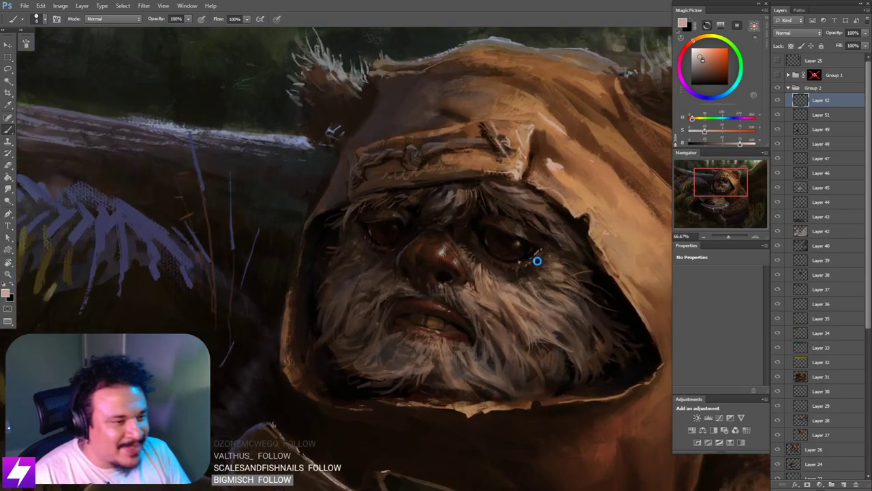
key("ctrl+shift+h")
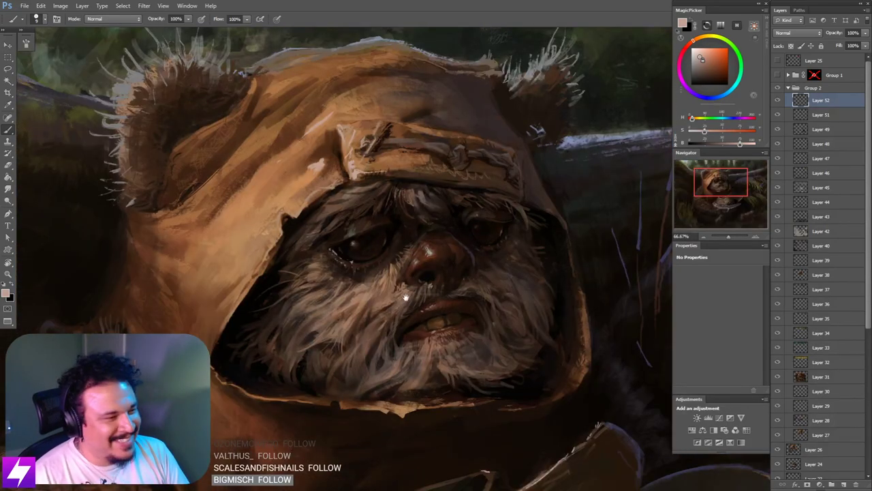
mouse_move(343, 267)
left_mouse_down()
mouse_move(346, 284)
mouse_move(375, 282)
left_mouse_up()
Step: Sample a near-black colour at the left eye's outer corner and tone down the pale highlights on its lower lid
key("e")
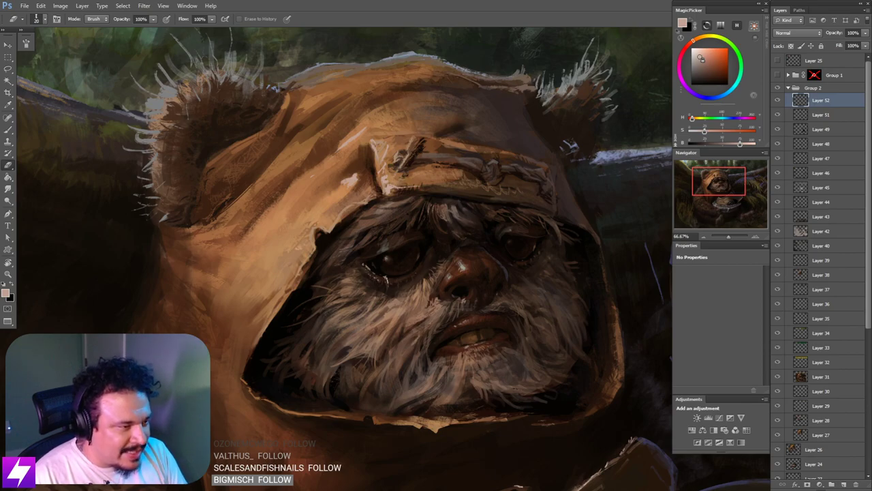
key("b")
left_click(378, 267, "alt")
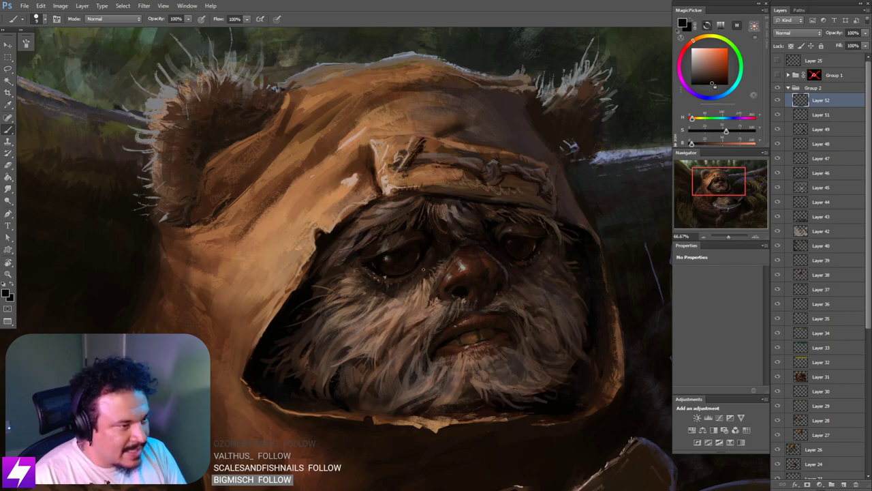
Step: Rotate the view and paint a dark stroke sampled from the eye's outer corner over the fur just below it
key("ctrl+minus")
key("r")
left_click_drag(441, 321, 479, 301)
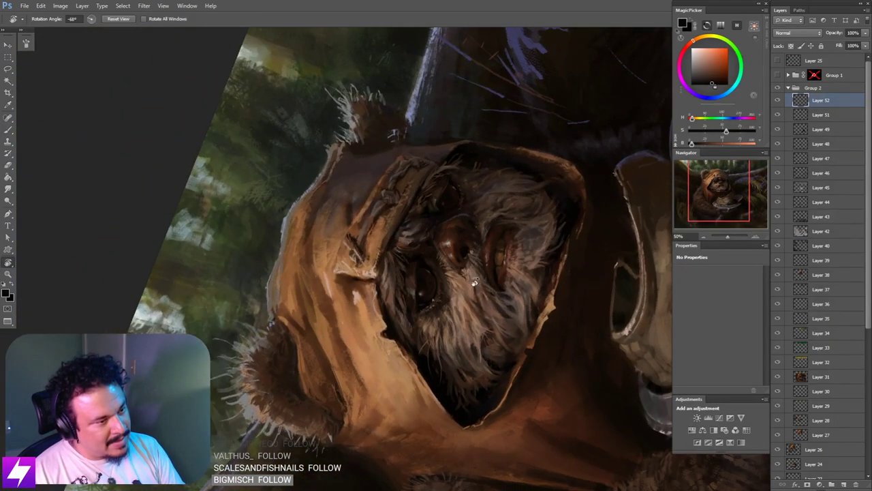
key("ctrl+plus")
key("ctrl+plus")
key("b")
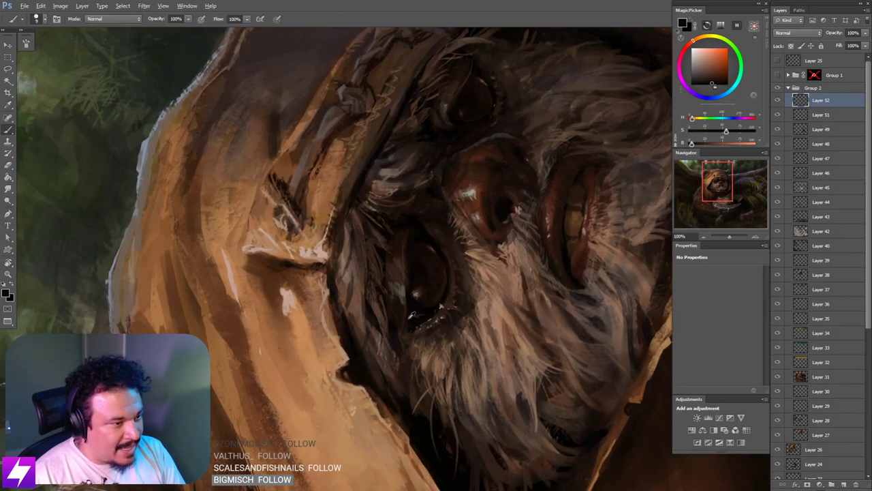
left_click(407, 328, "alt")
key("bracketright")
left_click_drag(410, 334, 413, 356)
Step: Blend the dark stroke below the left eye with the Smudge tool at size 25 and 50% strength, and restore the upright view
key("s")
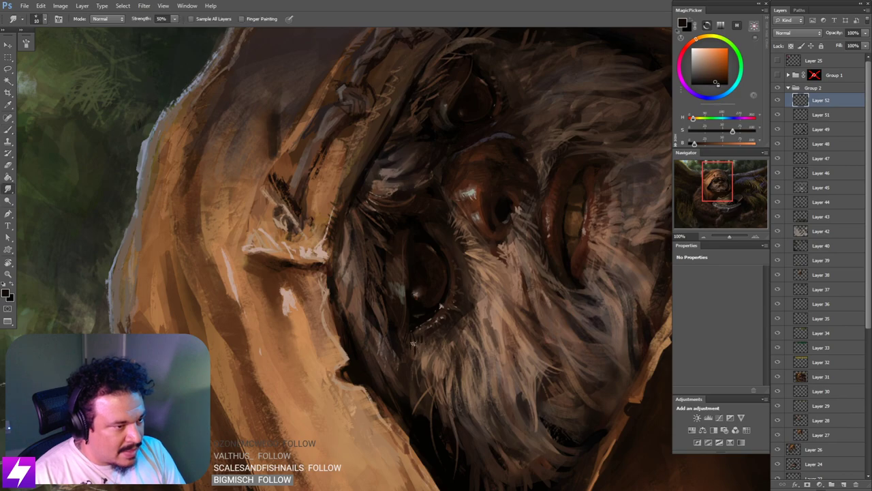
key("bracketright")
key("bracketright")
key("Escape")
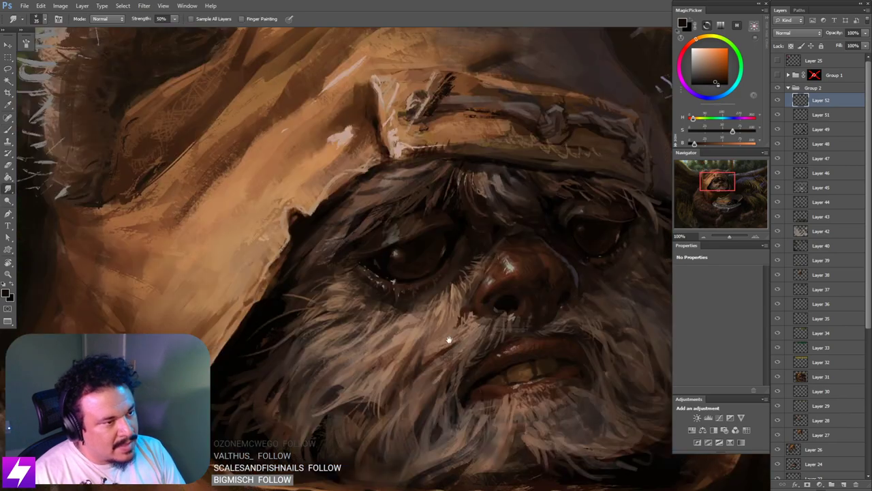
Step: Examine the retouched eye and flip the painting horizontally back to its original orientation
left_click_drag(449, 339, 447, 322)
key("b")
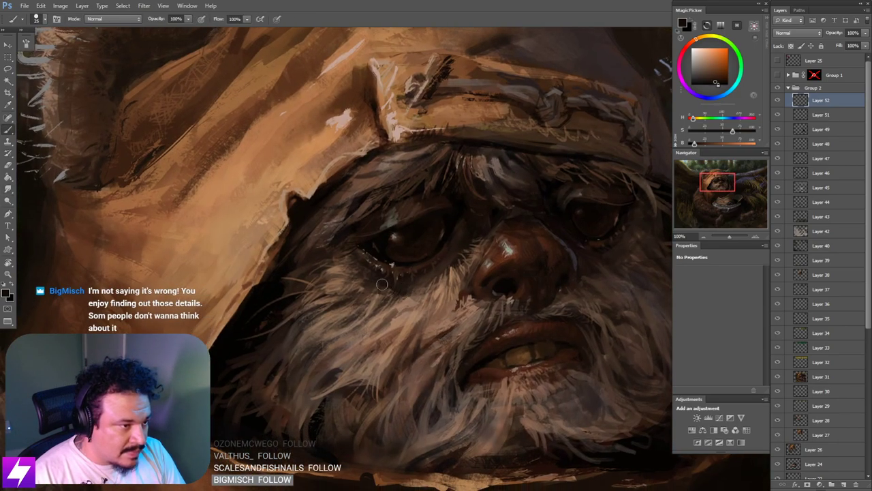
scroll(437, 305, "down", 2)
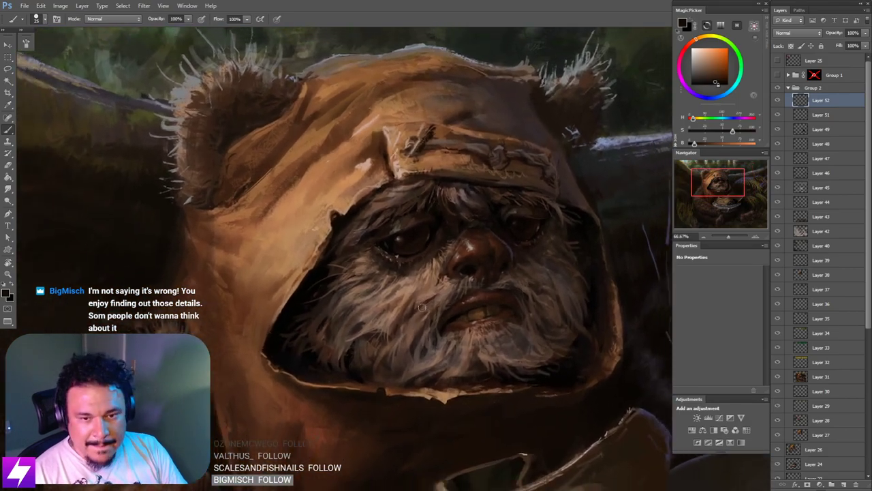
key("ctrl+shift+h")
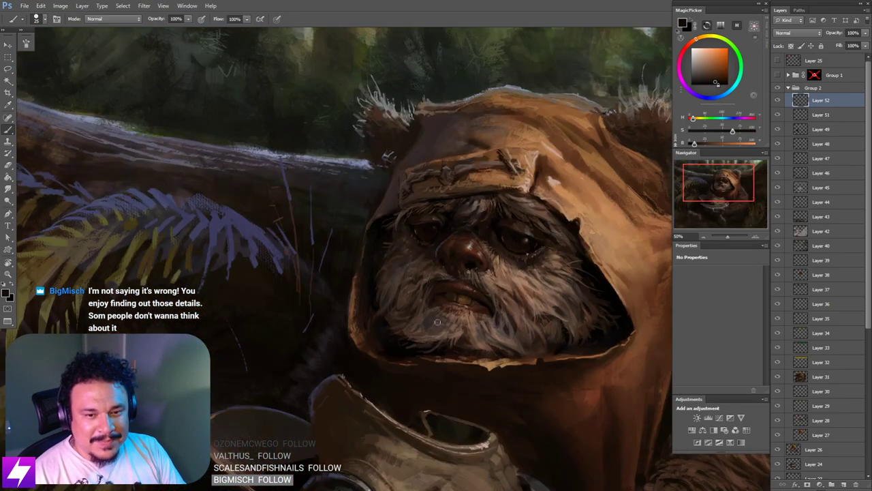
left_click_drag(437, 314, 409, 302)
Step: Paint a brown sampled from the cheek fur below the right eye and blend it with the Smudge tool at 50% strength
scroll(436, 295, "up", 3)
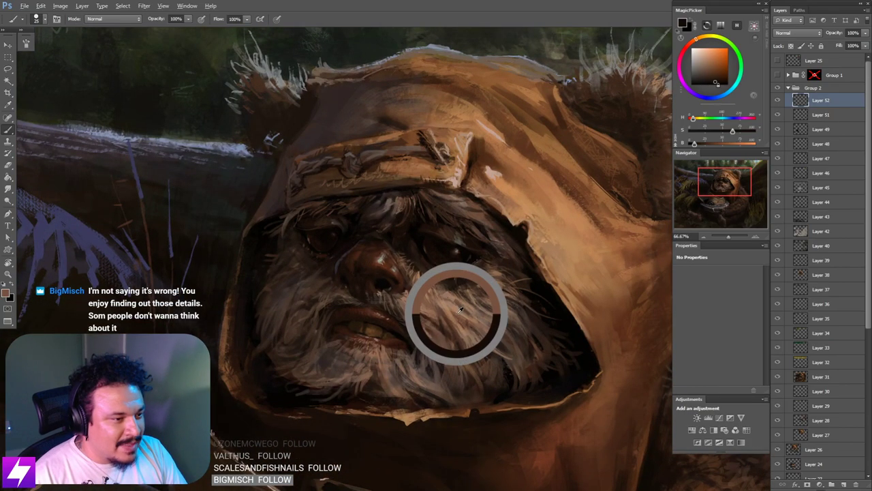
left_click(459, 310, "alt")
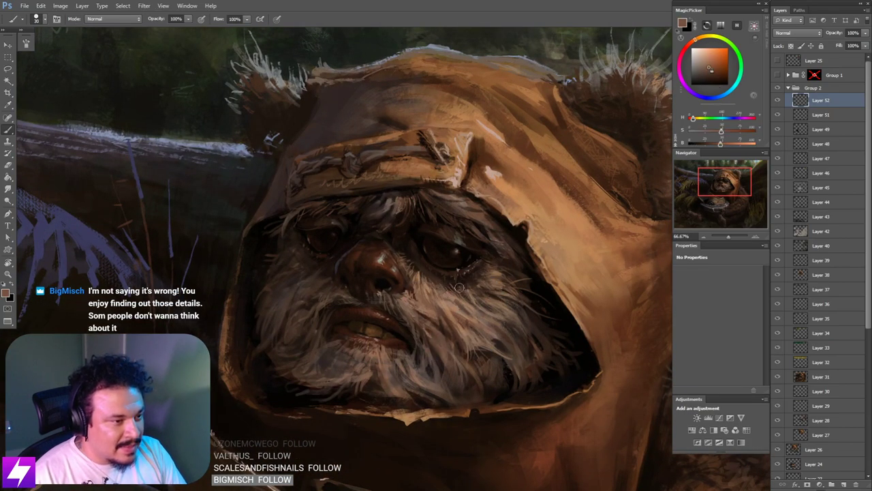
key("r")
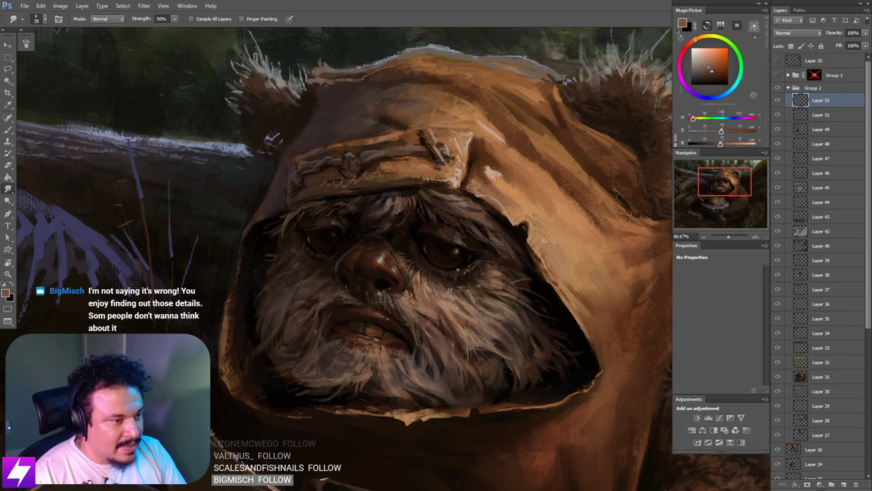
Step: Review the whole painting at 16.67% zoom and mirror it horizontally to judge the composition around the Ewok and ferns
scroll(480, 292, "down", 1)
scroll(496, 326, "down", 2)
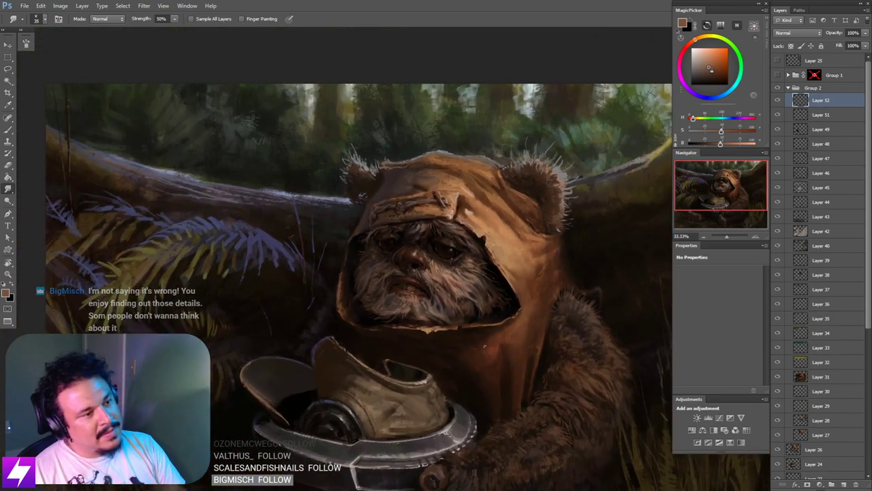
left_click_drag(478, 342, 477, 337)
scroll(499, 313, "down", 1)
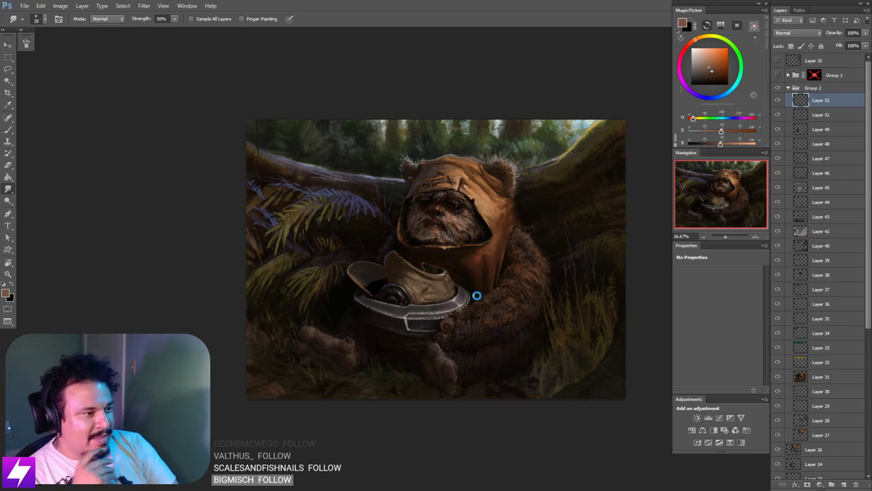
key("ctrl+plus")
key("ctrl+plus")
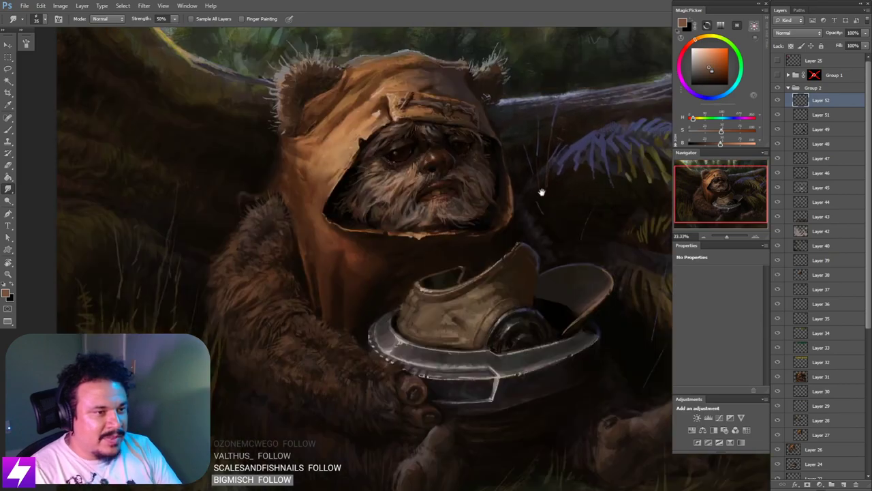
left_click_drag(541, 190, 447, 248)
Step: Sample the pale blue from the fallen log's lit edge and choose a tapered brush preset at size 70
key("b")
left_click(482, 149, "alt")
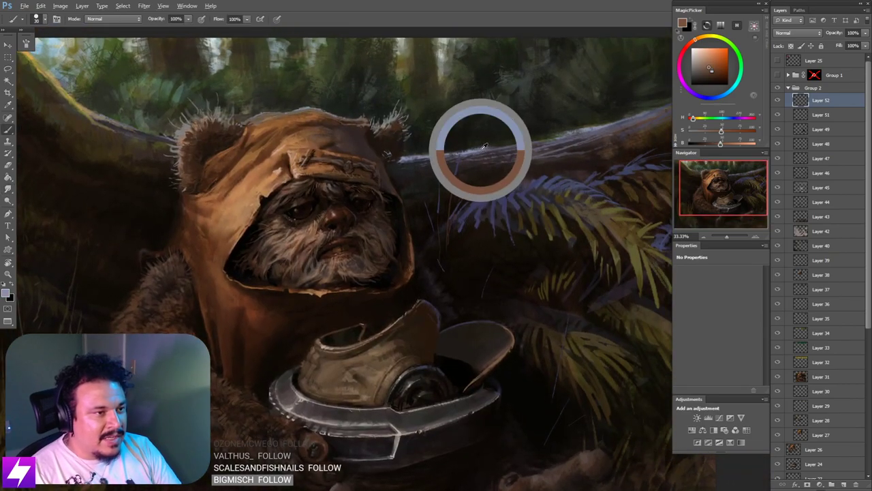
left_click_drag(484, 146, 480, 148)
left_click_drag(508, 173, 505, 165)
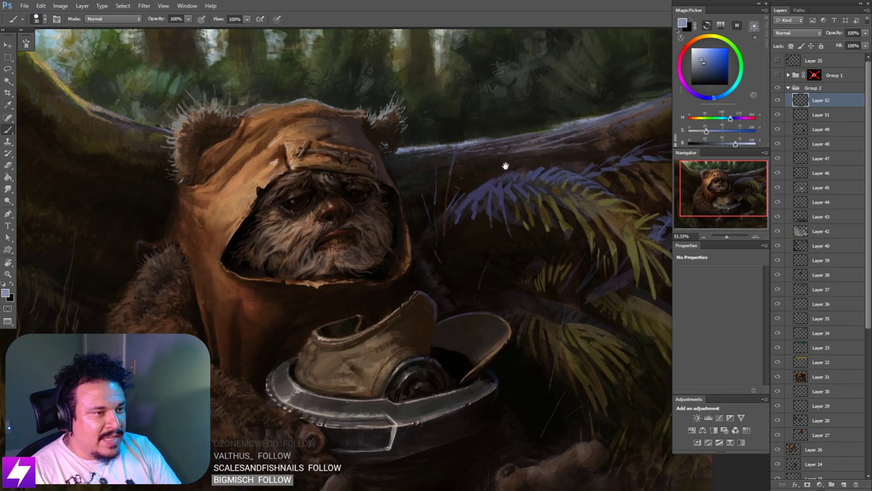
key("]")
key("]")
key("]")
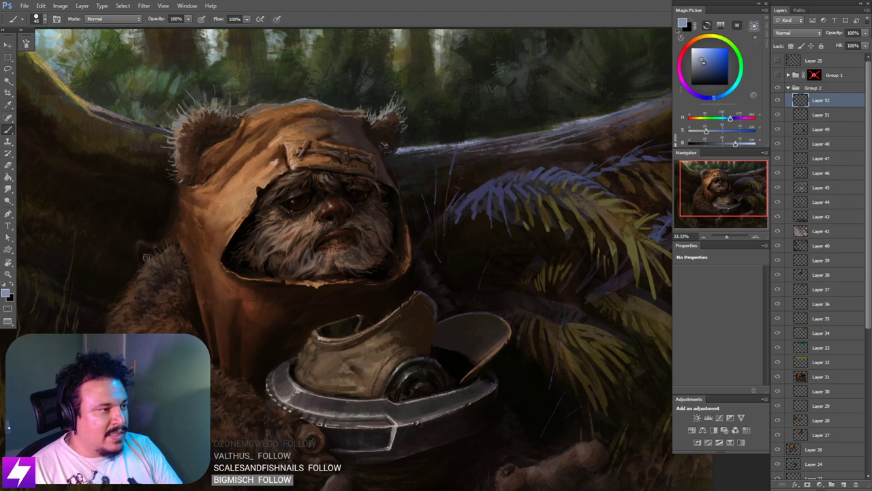
right_click(79, 231)
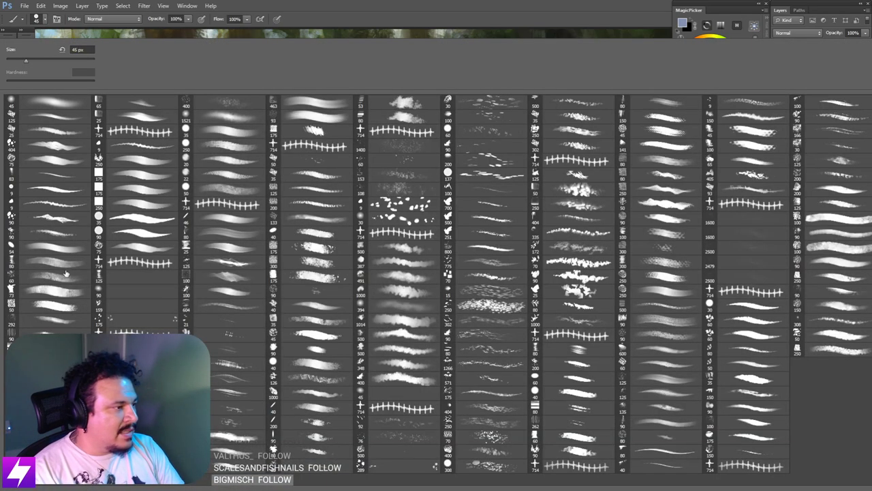
left_click(62, 183)
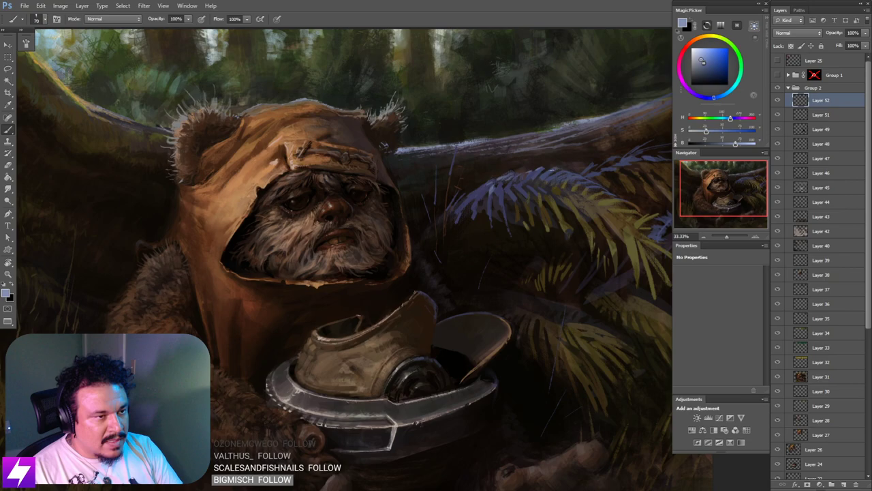
Step: Review the whole painting, comparing the Ewok, helmet, log and ferns at full and closer views
left_click_drag(590, 175, 567, 171)
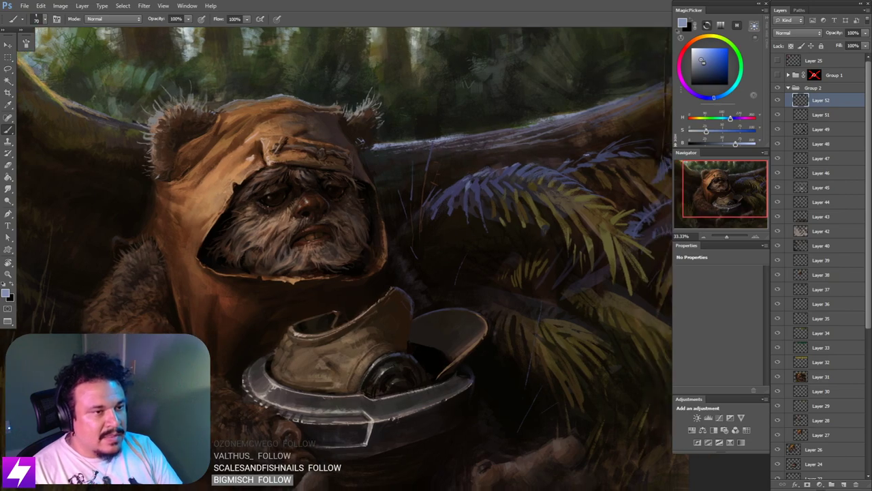
key("ctrl+minus")
key("ctrl+minus")
left_click_drag(455, 260, 505, 251)
left_click_drag(529, 185, 536, 213)
key("ctrl+plus")
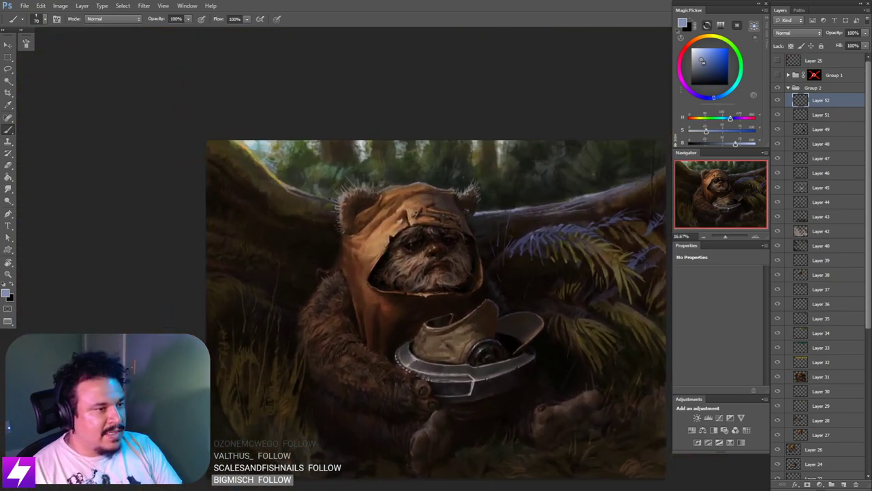
key("ctrl+plus")
left_click_drag(457, 171, 461, 198)
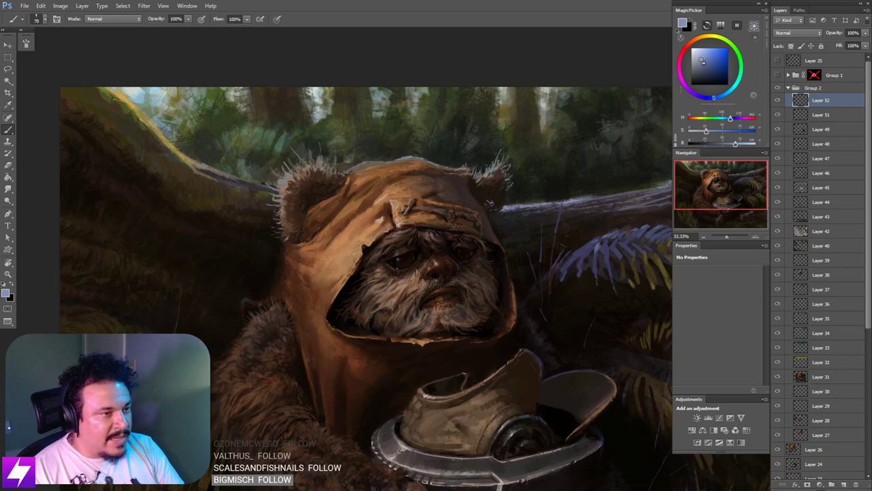
Step: Sample a muted blue from the fern fronds and enlarge the brush to size 125 for accents near the right ear
left_click(585, 252, "alt")
left_click_drag(438, 174, 456, 187)
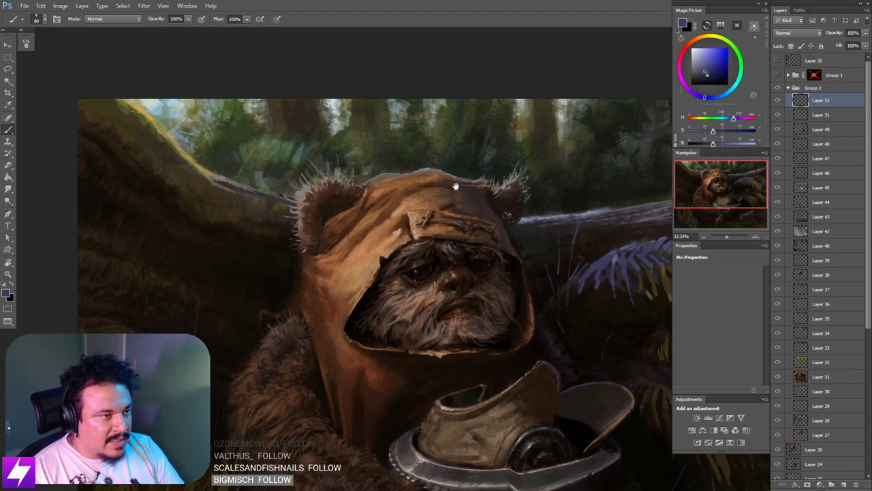
key("bracketright")
key("bracketright")
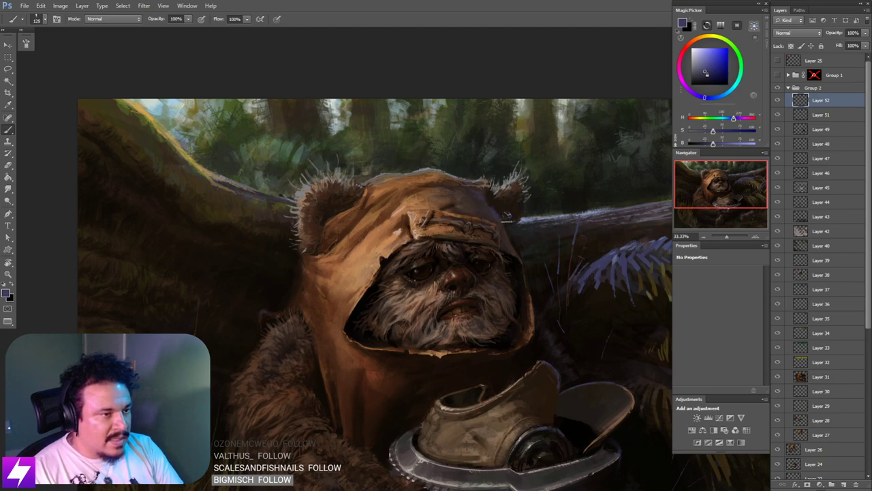
Step: Examine the helmet, furry arm and feet, with the brush set back to size 125
left_click_drag(523, 284, 484, 228)
left_click_drag(511, 289, 469, 228)
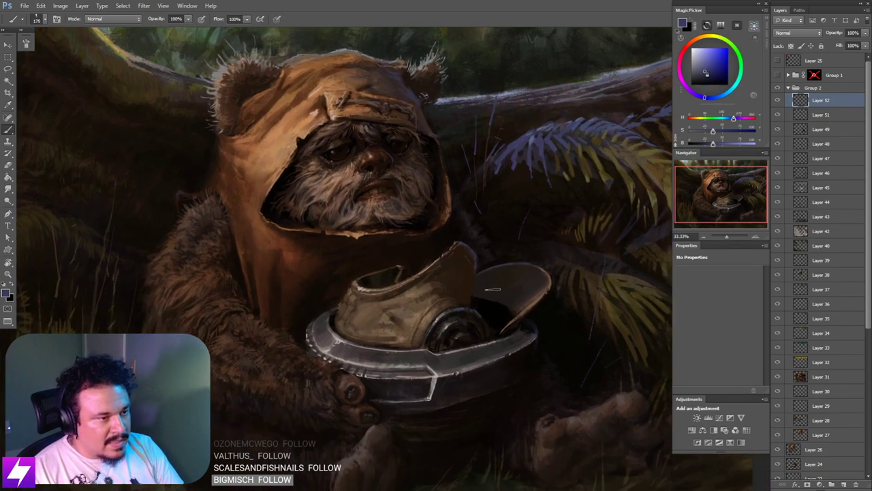
key("bracketright")
key("bracketright")
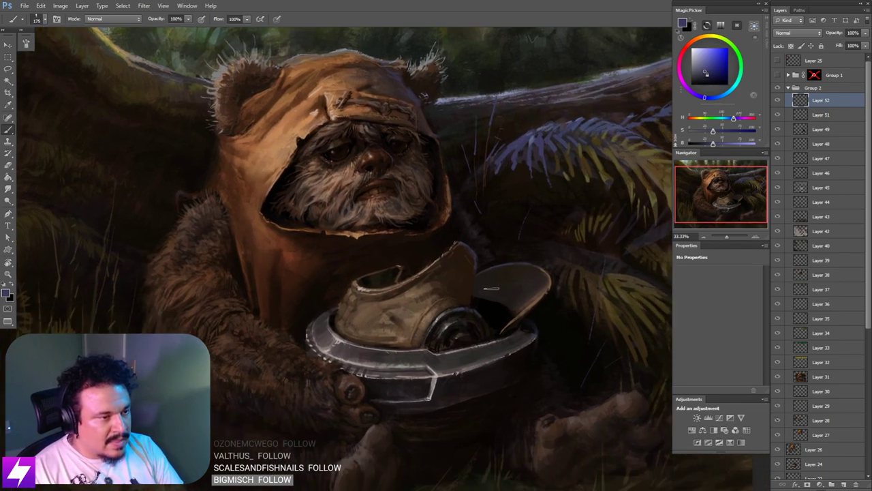
mouse_move(503, 330)
left_mouse_down()
mouse_move(471, 289)
mouse_move(492, 290)
mouse_move(462, 267)
left_mouse_up()
key("bracketleft")
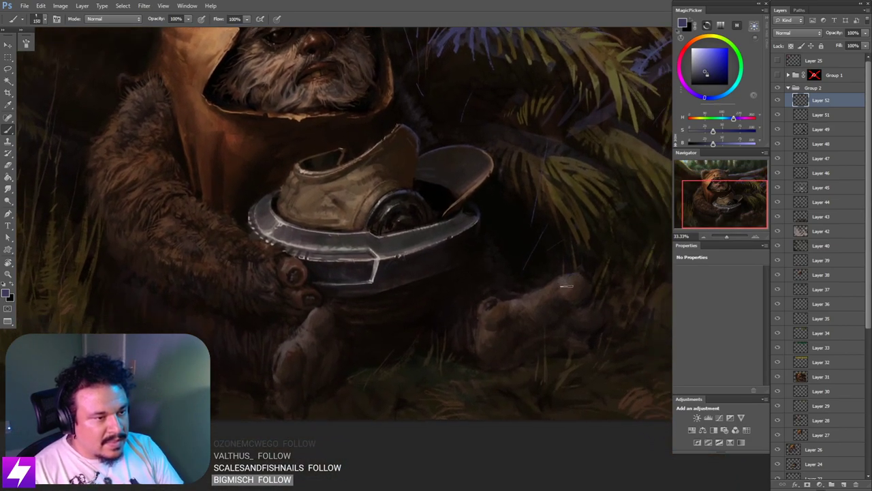
left_click_drag(417, 322, 492, 292)
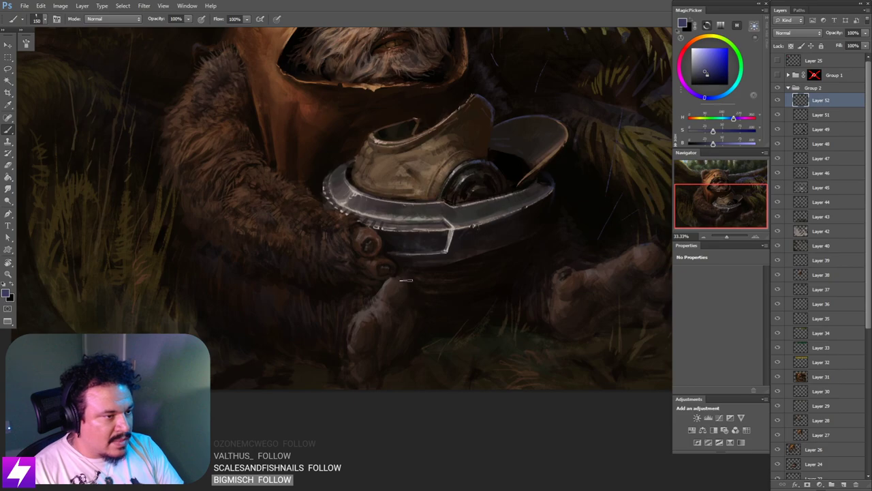
left_click_drag(405, 306, 384, 364)
mouse_move(377, 278)
left_mouse_down()
mouse_move(394, 324)
mouse_move(410, 328)
left_mouse_up()
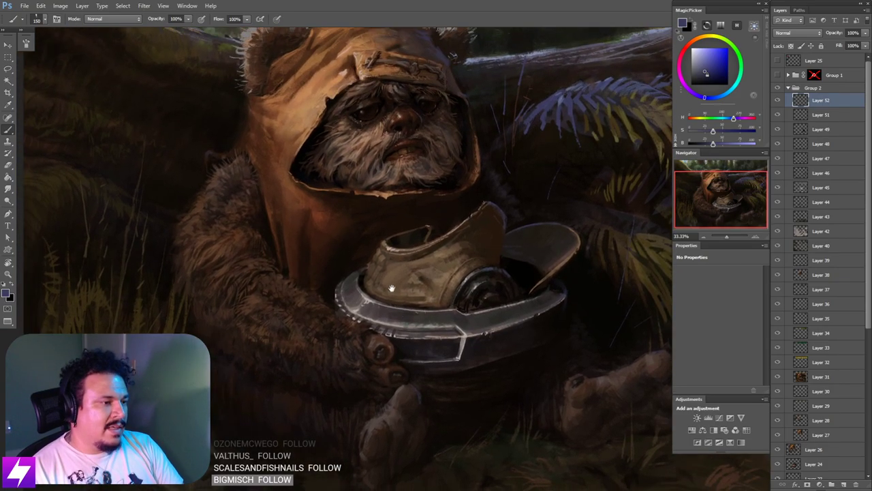
key("bracketleft")
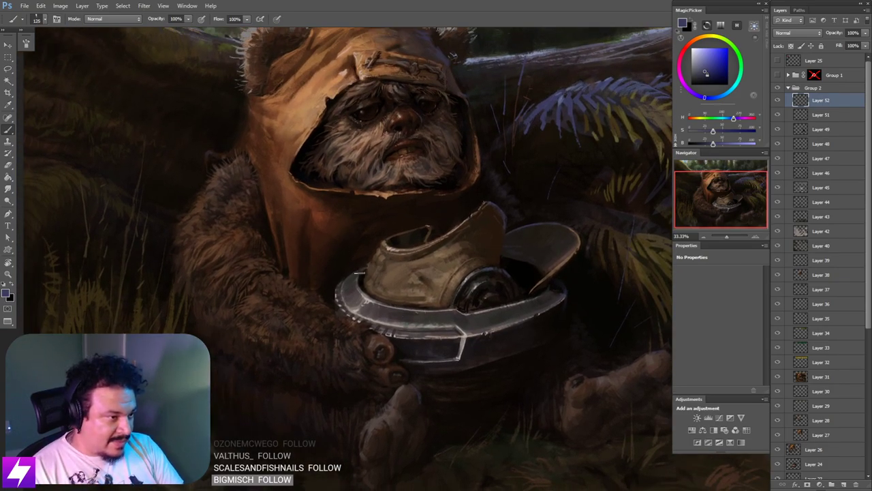
left_click_drag(400, 248, 394, 256)
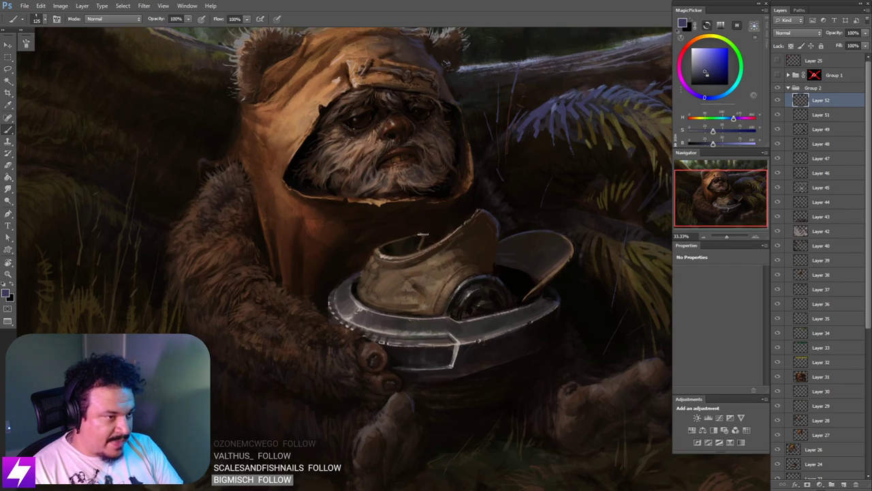
Step: Sample near-black from the helmet's opening and paint out the spike on its rim with the brush at size 100
left_click(422, 236, "alt")
key("bracketleft")
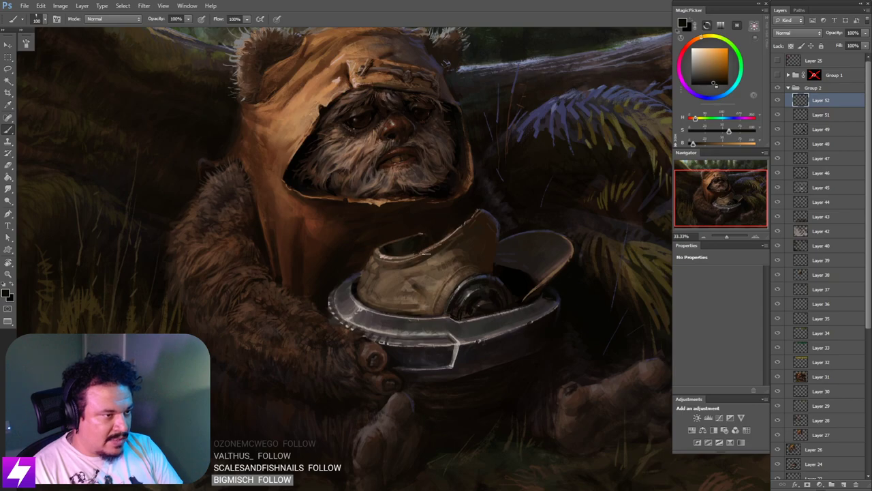
key("e")
key("b")
key("ctrl+minus")
key("ctrl+minus")
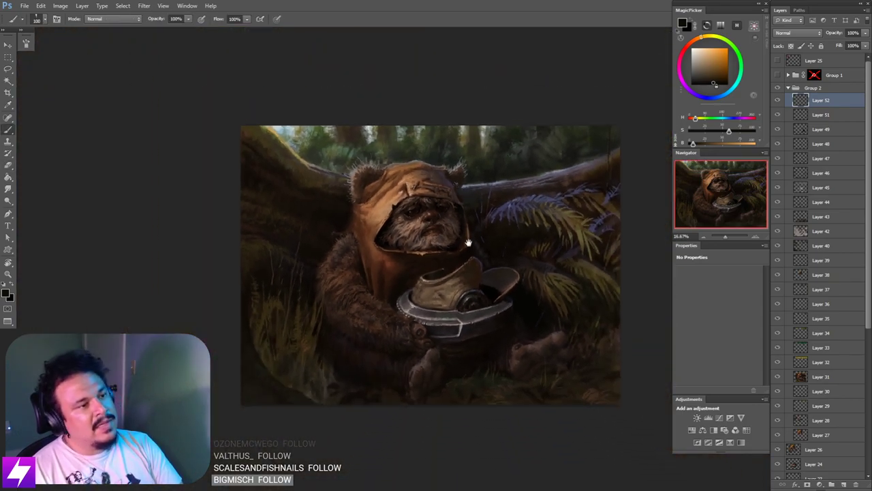
Step: Sample the grey-brown of the beard and add fine fur strokes along its lower edge, reducing the brush to size 50
key("ctrl+plus")
key("ctrl+plus")
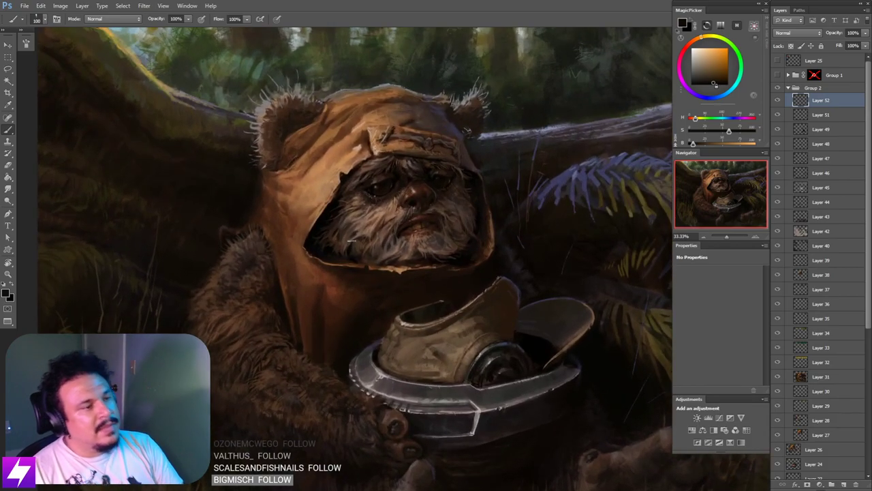
left_click(406, 258, "alt")
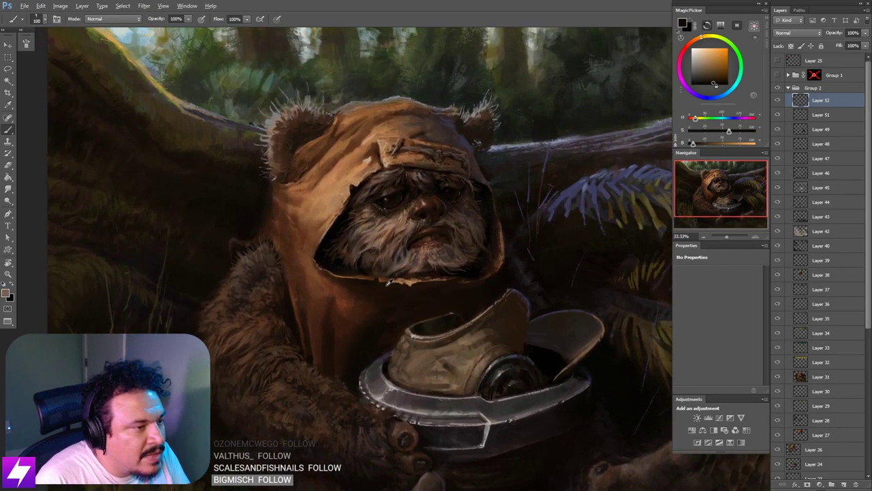
key("bracketleft")
key("bracketleft")
key("bracketleft")
left_click_drag(391, 271, 382, 287)
key("bracketleft")
key("bracketleft")
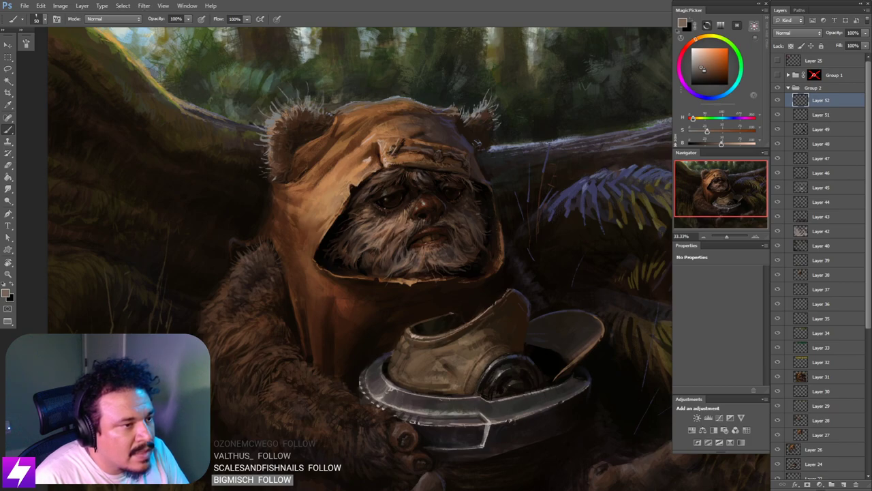
Step: Paint wider grey-brown fur strokes on the Ewok's left cheek with the brush at size 125, and finish at size 80
key("bracketright")
key("bracketright")
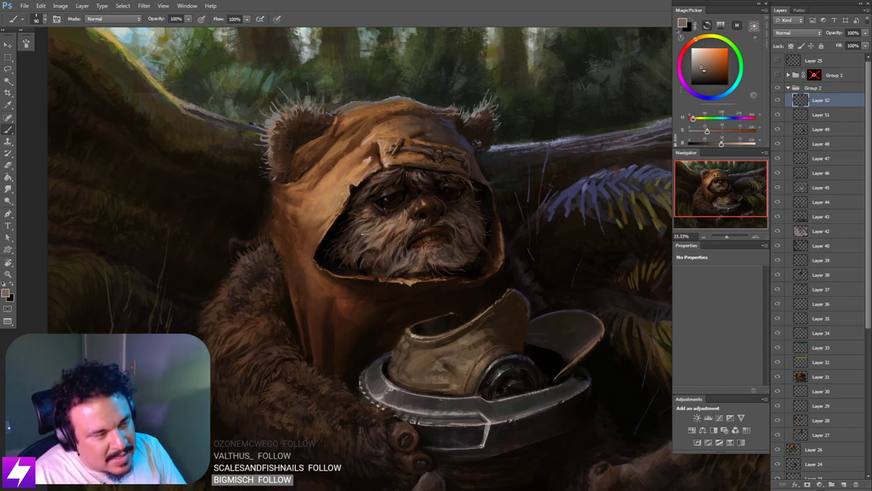
key("bracketright")
key("bracketright")
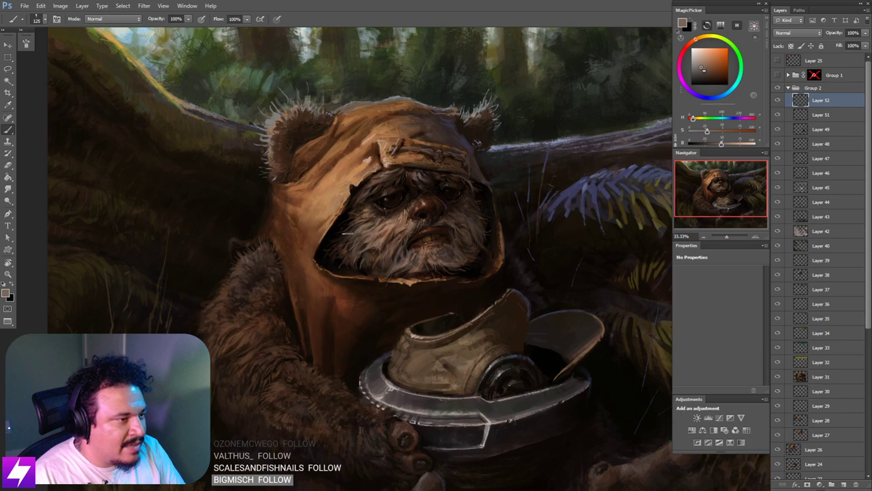
left_click_drag(393, 202, 408, 233)
key("ctrl+plus")
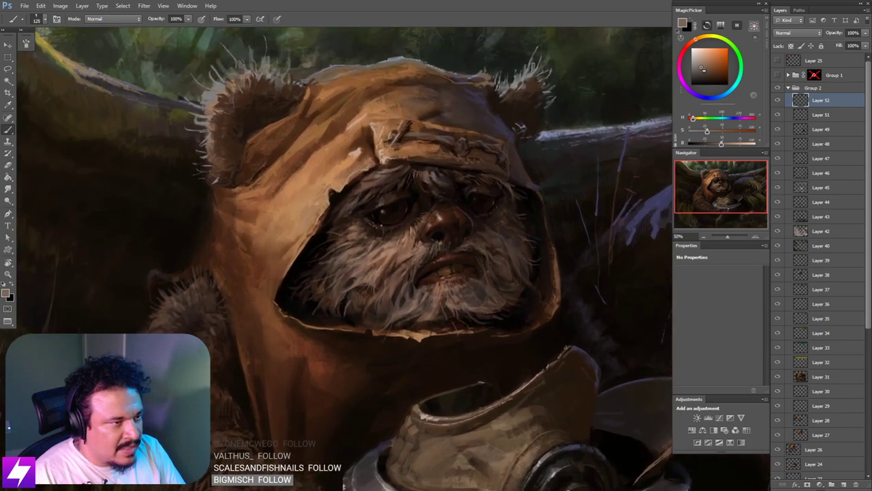
key("bracketleft")
key("bracketleft")
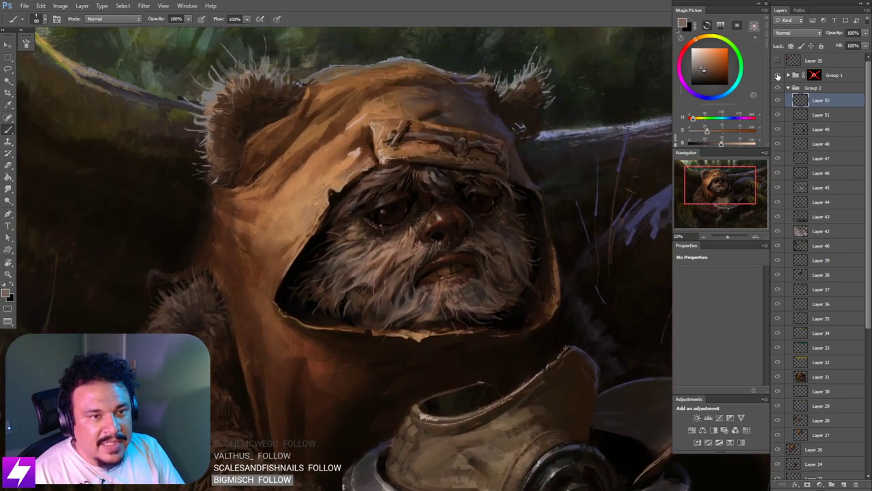
Step: Compare the painted face with the reference images by toggling Group 1's visibility
left_click(777, 75)
left_click(777, 75)
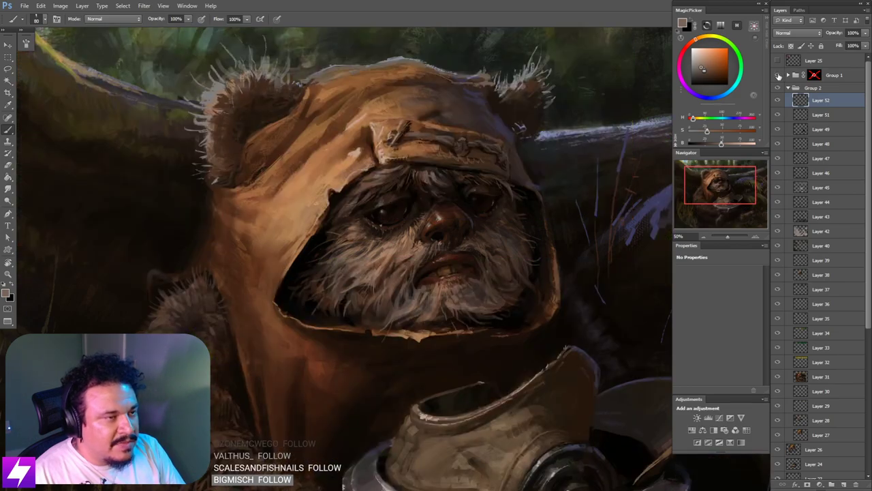
left_click(778, 75)
left_click(777, 75)
Step: Sample light tan from the cheek fur and paint thin brow hairs above the right eye at size 45 on a rotated canvas
left_click_drag(491, 175, 488, 189)
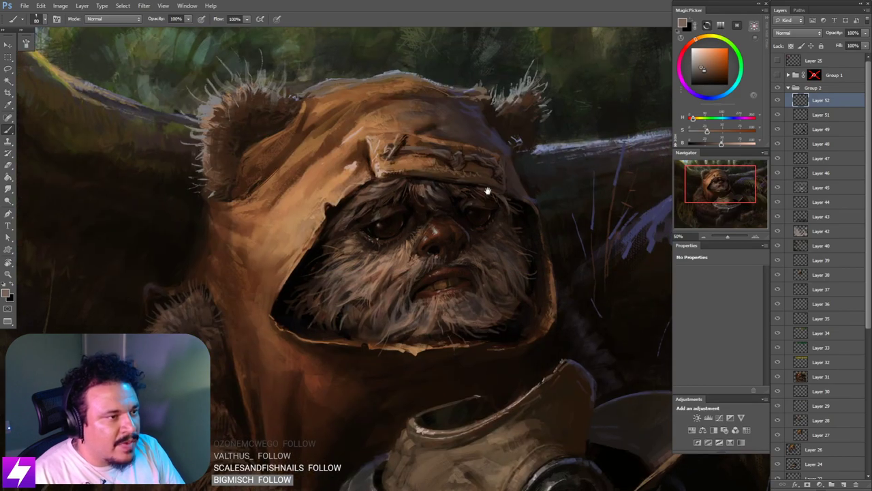
key("bracketleft")
key("bracketleft")
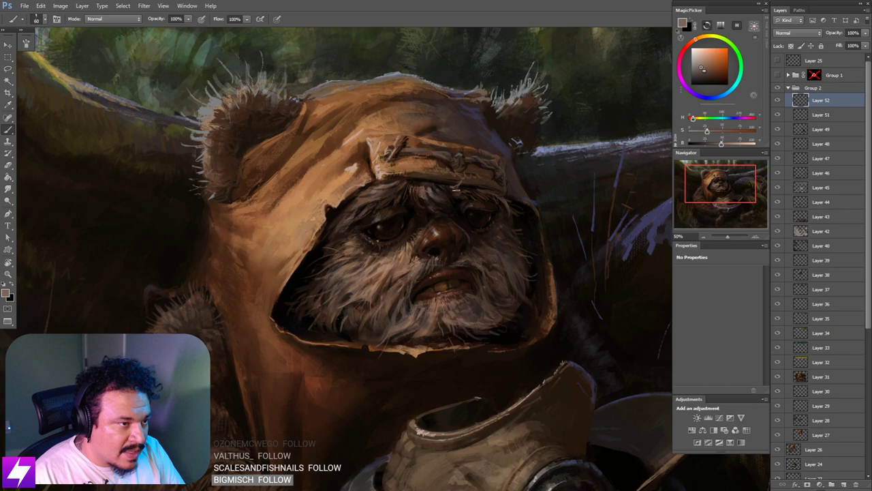
left_click(386, 268, "alt")
key("r")
mouse_move(545, 192)
left_mouse_down()
mouse_move(498, 150)
mouse_move(460, 186)
left_mouse_up()
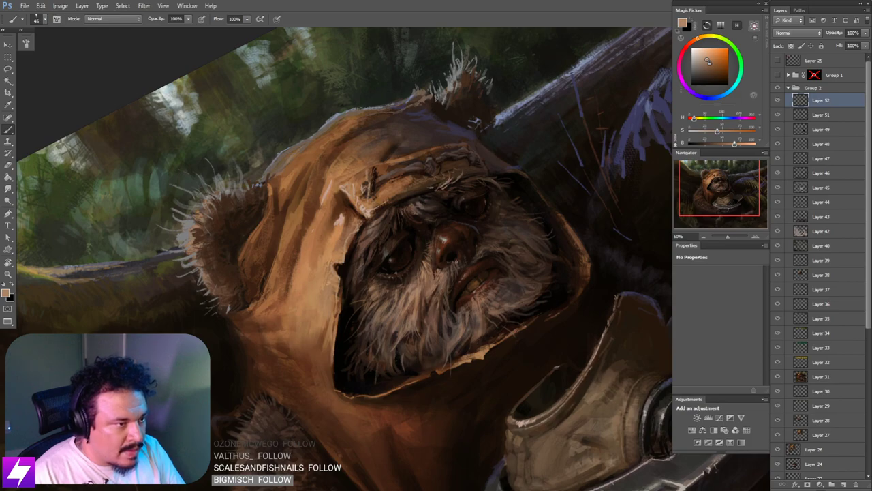
key("r")
left_click_drag(506, 257, 486, 207)
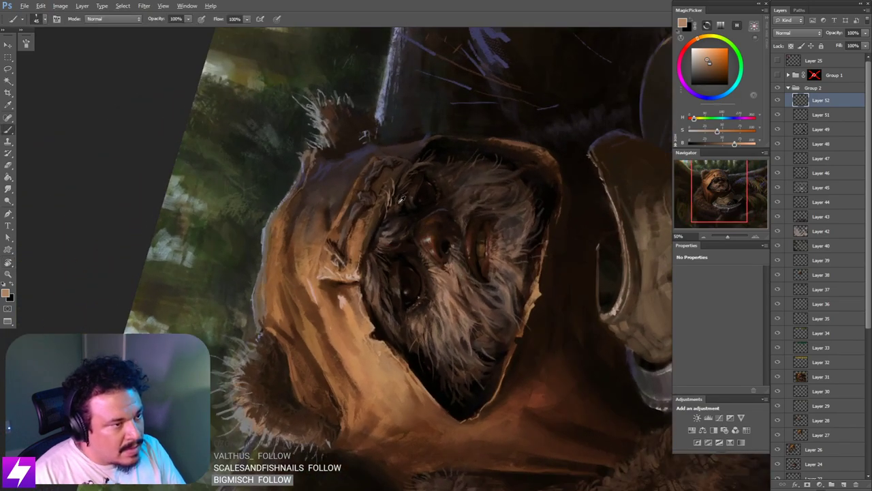
Step: Sample a darker brown from the face fur, extend the right brow hairs, and reset the canvas rotation
left_click(450, 276, "alt")
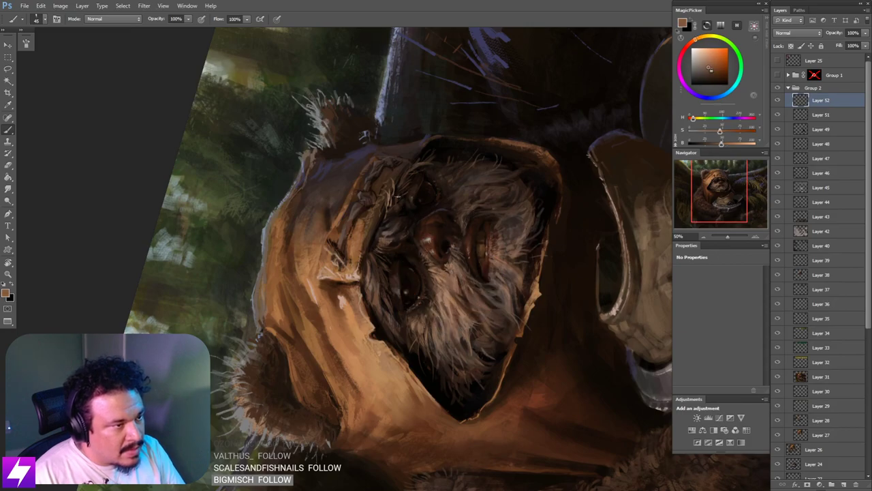
left_click_drag(398, 193, 393, 203)
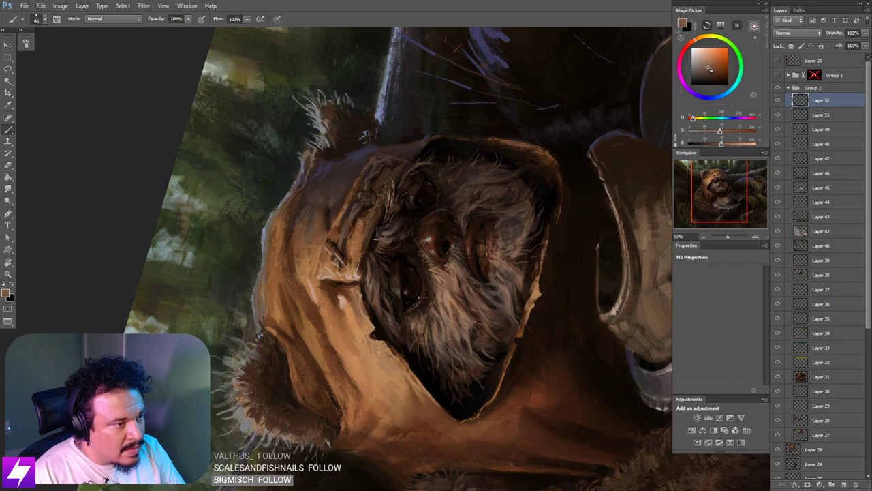
key("space")
left_click_drag(414, 168, 411, 175)
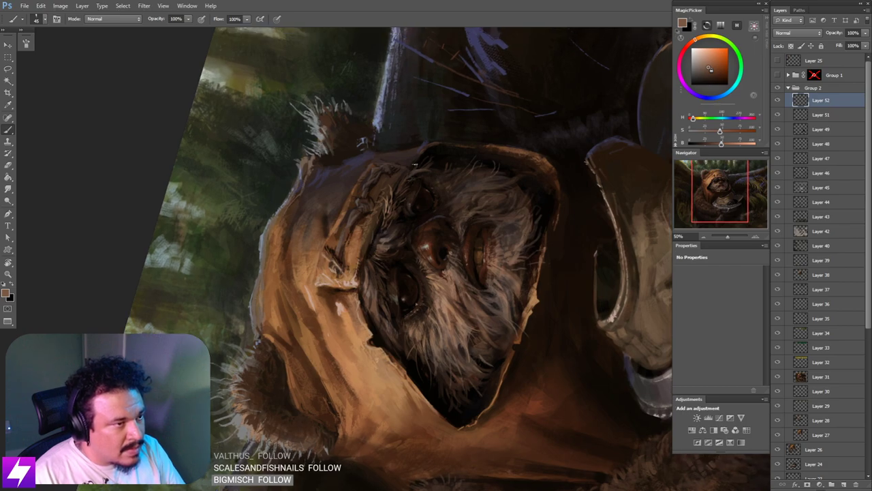
key("Escape")
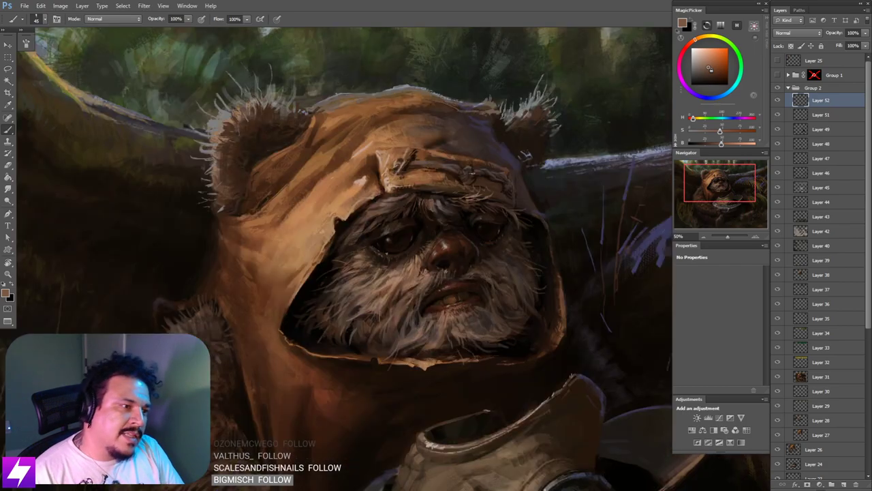
Step: Mirror the painting horizontally and inspect the composition and the Ewok's face
key("ctrl+minus")
key("ctrl+minus")
key("ctrl+minus")
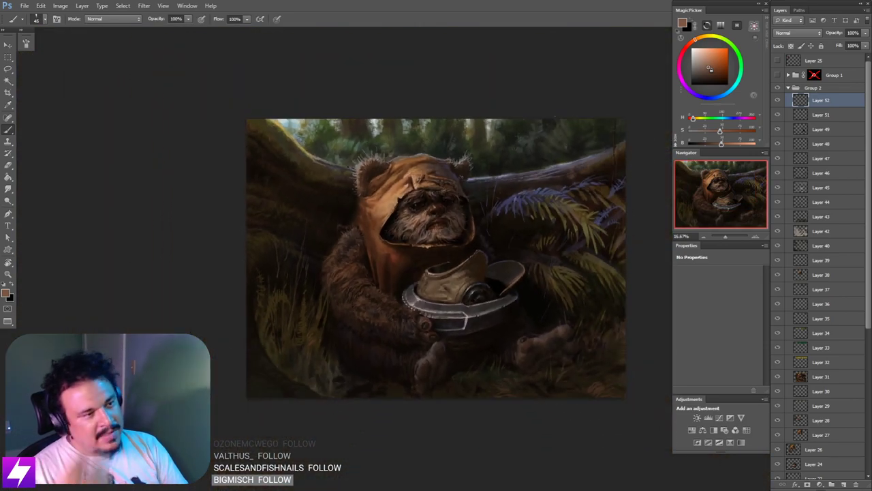
key("ctrl+shift+h")
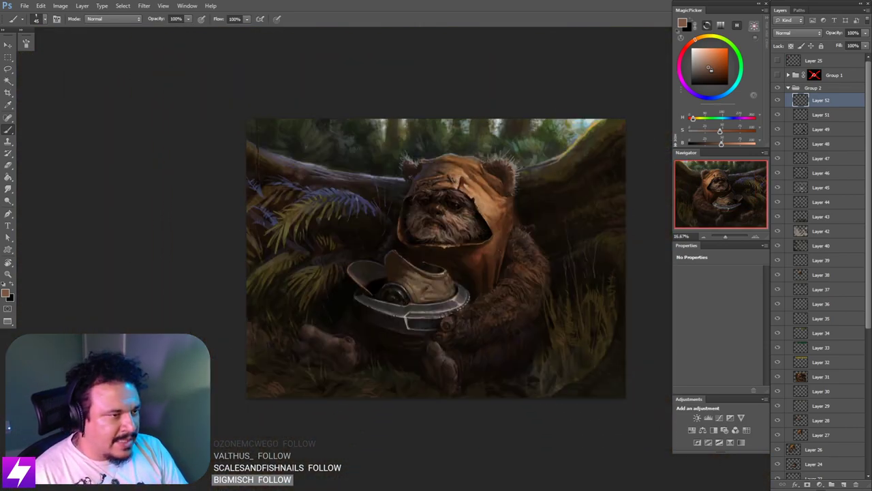
key("space")
scroll(484, 234, "up", 3)
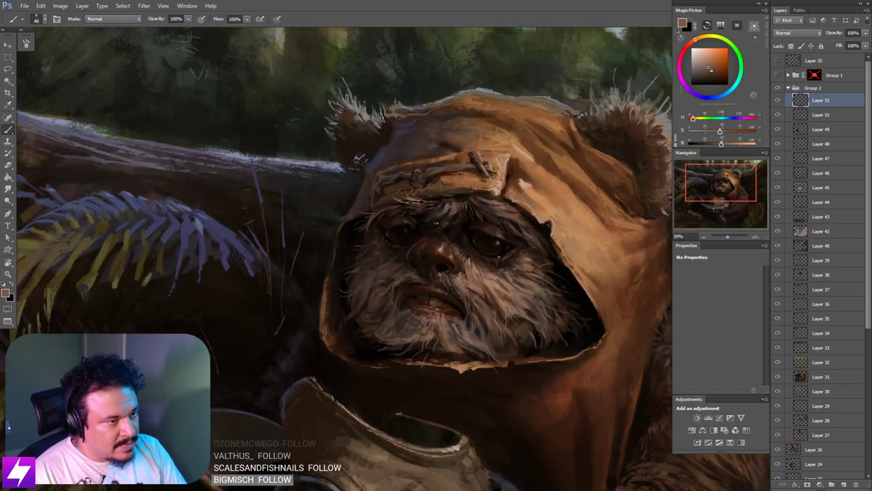
Step: Check the face against the Group 1 reference photos and sample a dark brown from below the shadowed eye
left_click(778, 74)
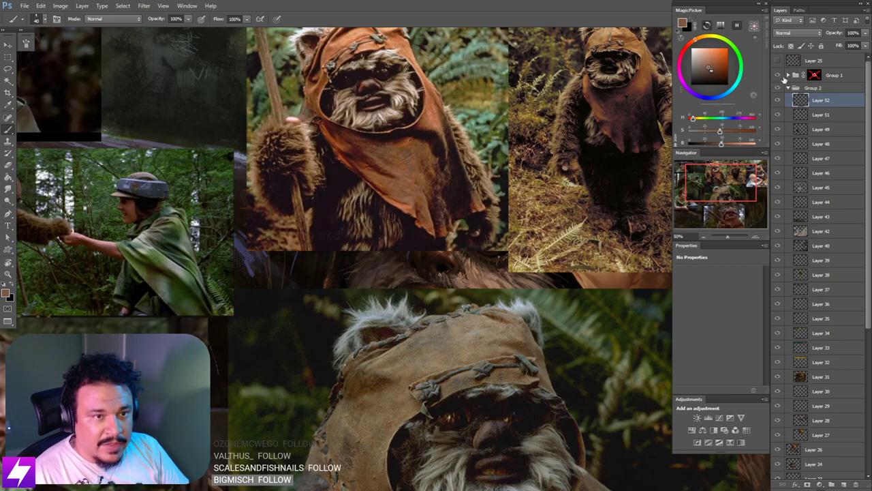
left_click(777, 77)
left_click_drag(460, 235, 469, 238)
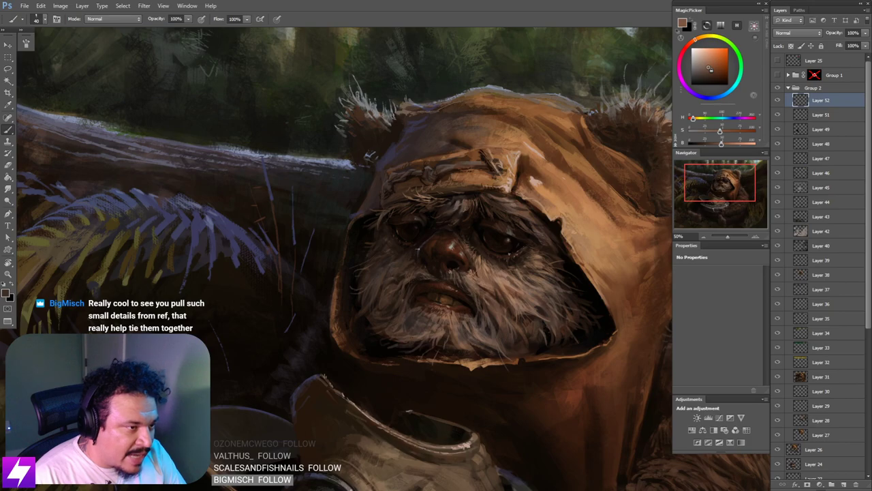
left_click(408, 254, "alt")
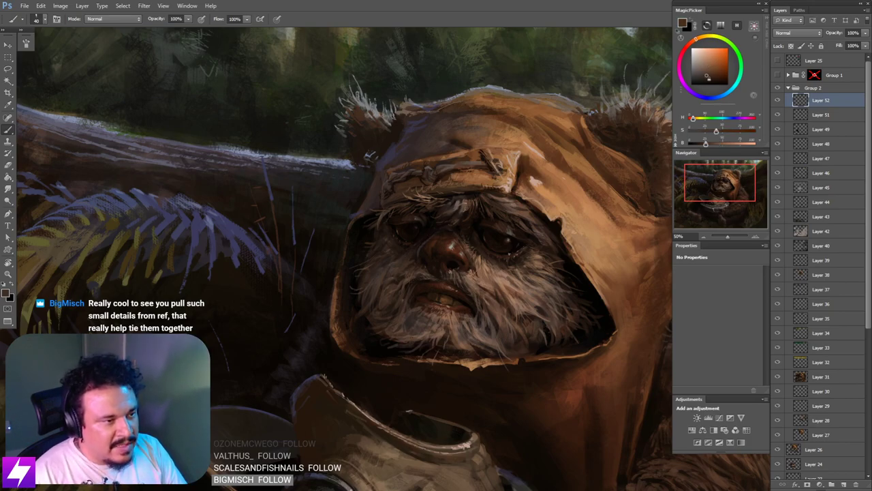
Step: Review the whole mirrored painting from a distance and flip it back to its original orientation
key("ctrl+minus")
key("ctrl+minus")
key("ctrl+minus")
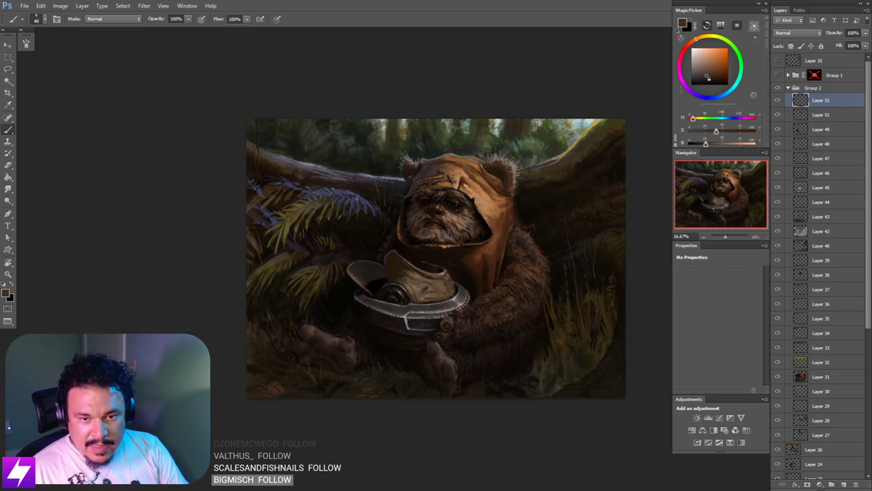
key("ctrl+minus")
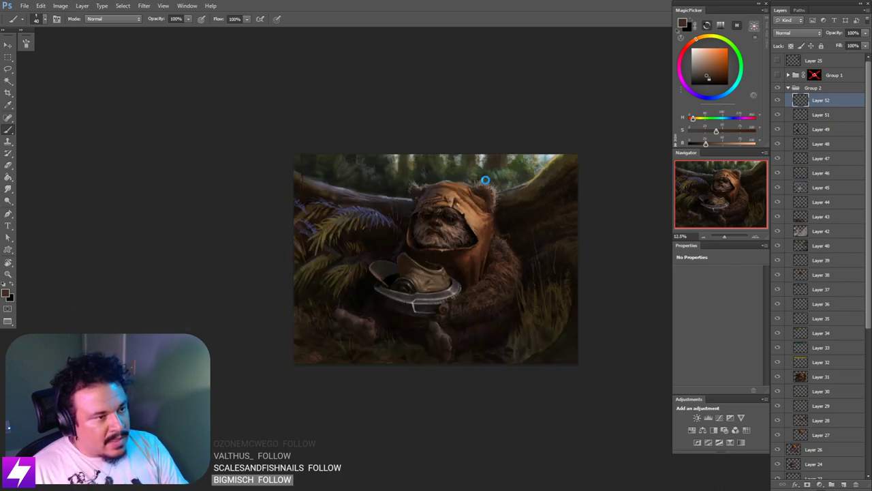
key("ctrl+plus")
key("ctrl+plus")
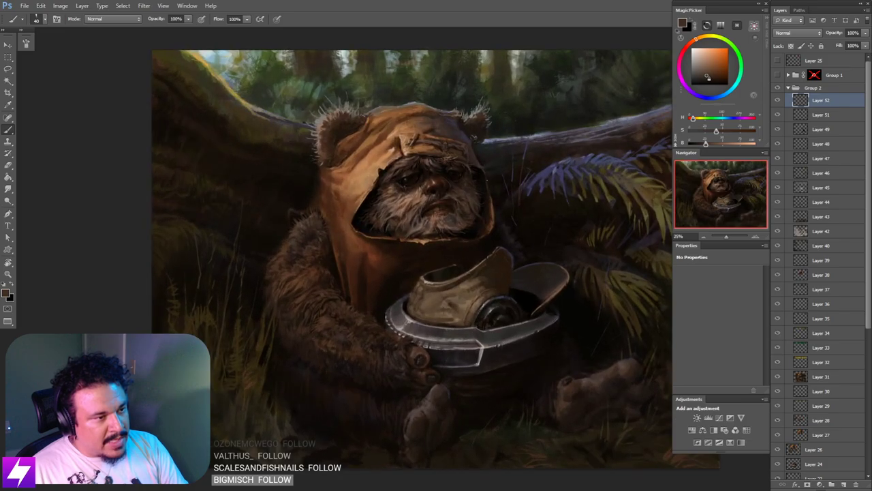
key("ctrl+minus")
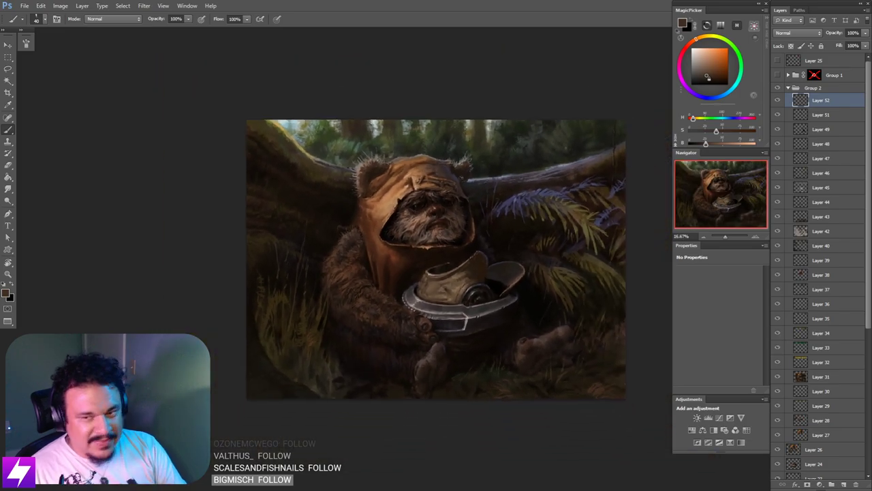